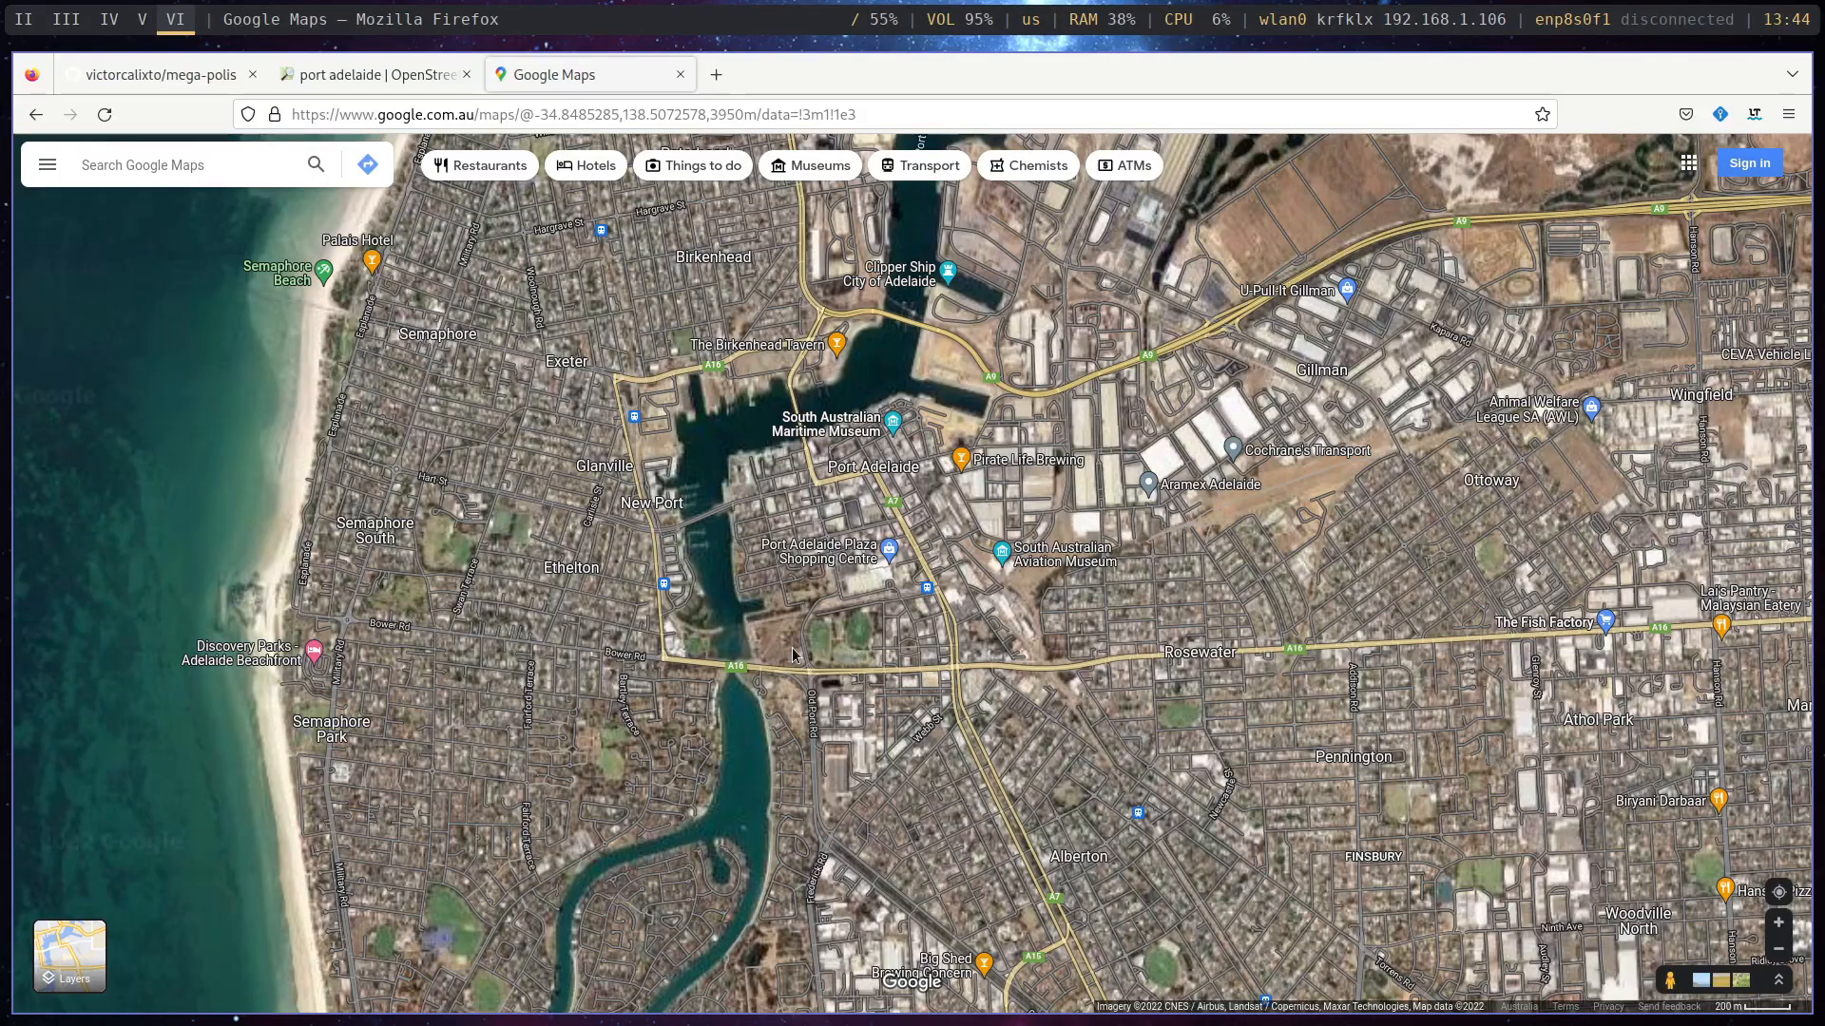
key(super+2)
key(super+3)
key(super+4)
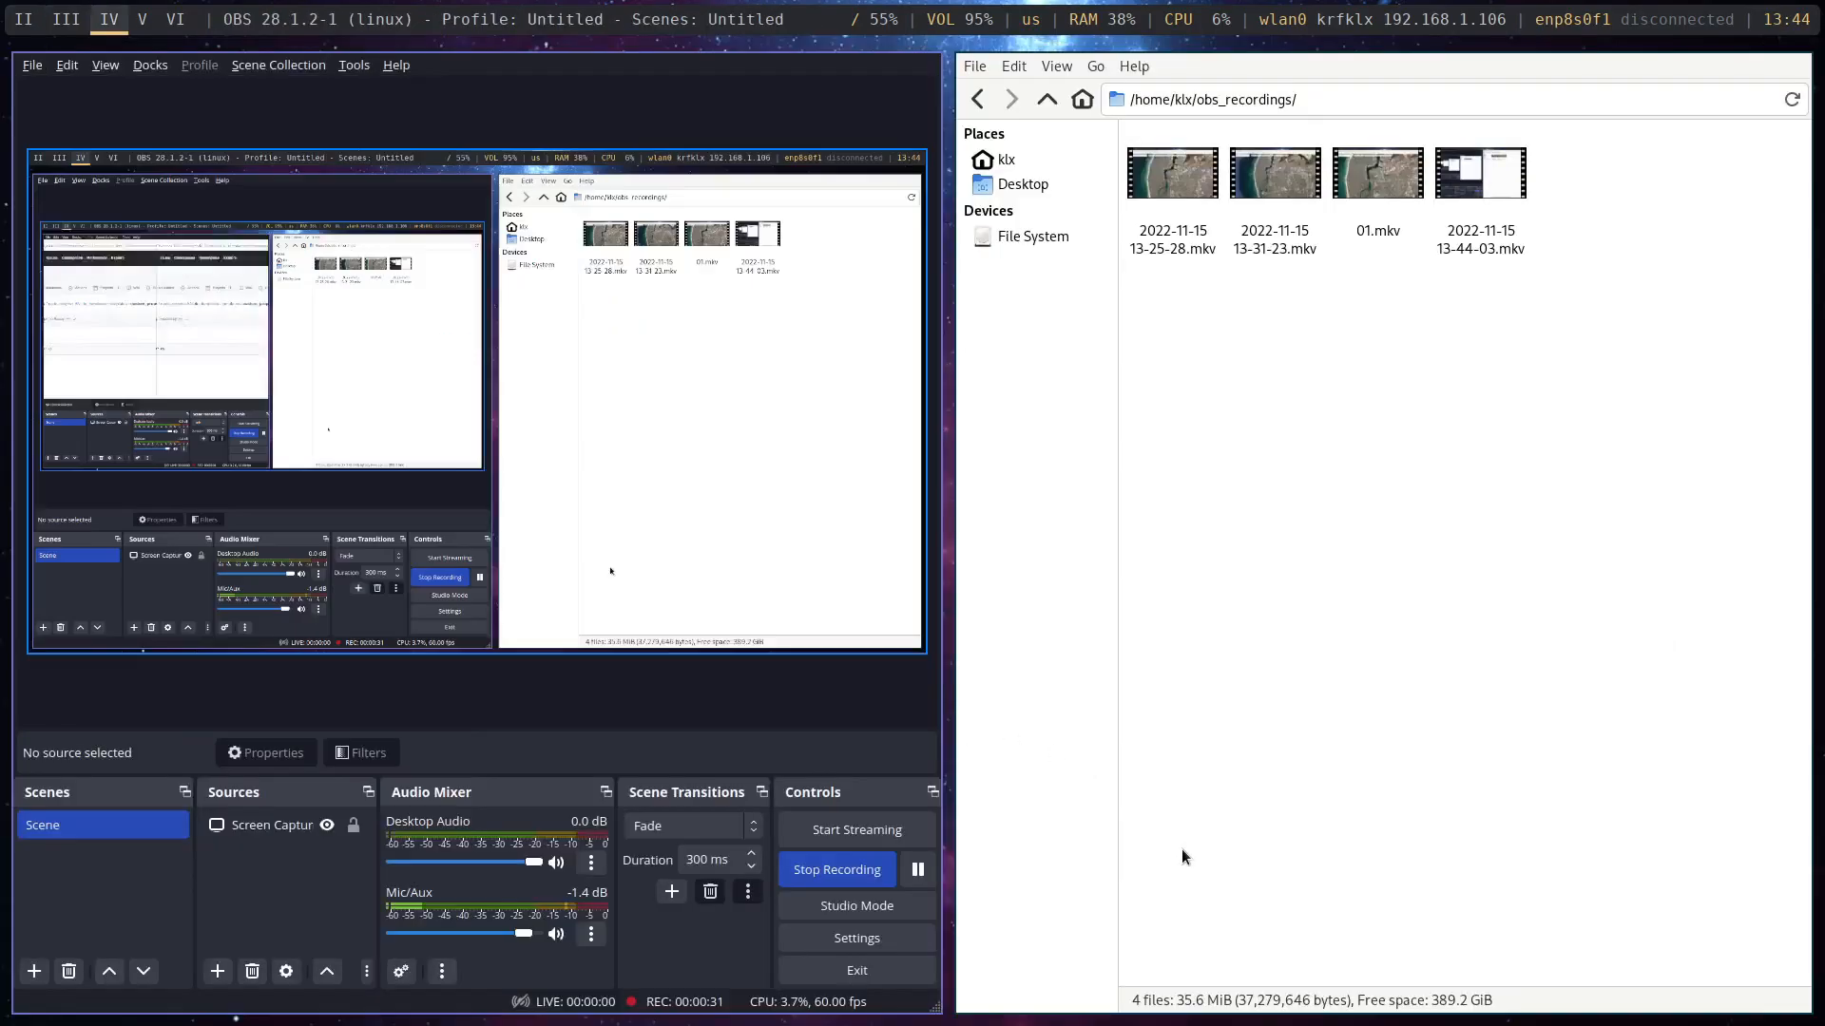
click(850, 871)
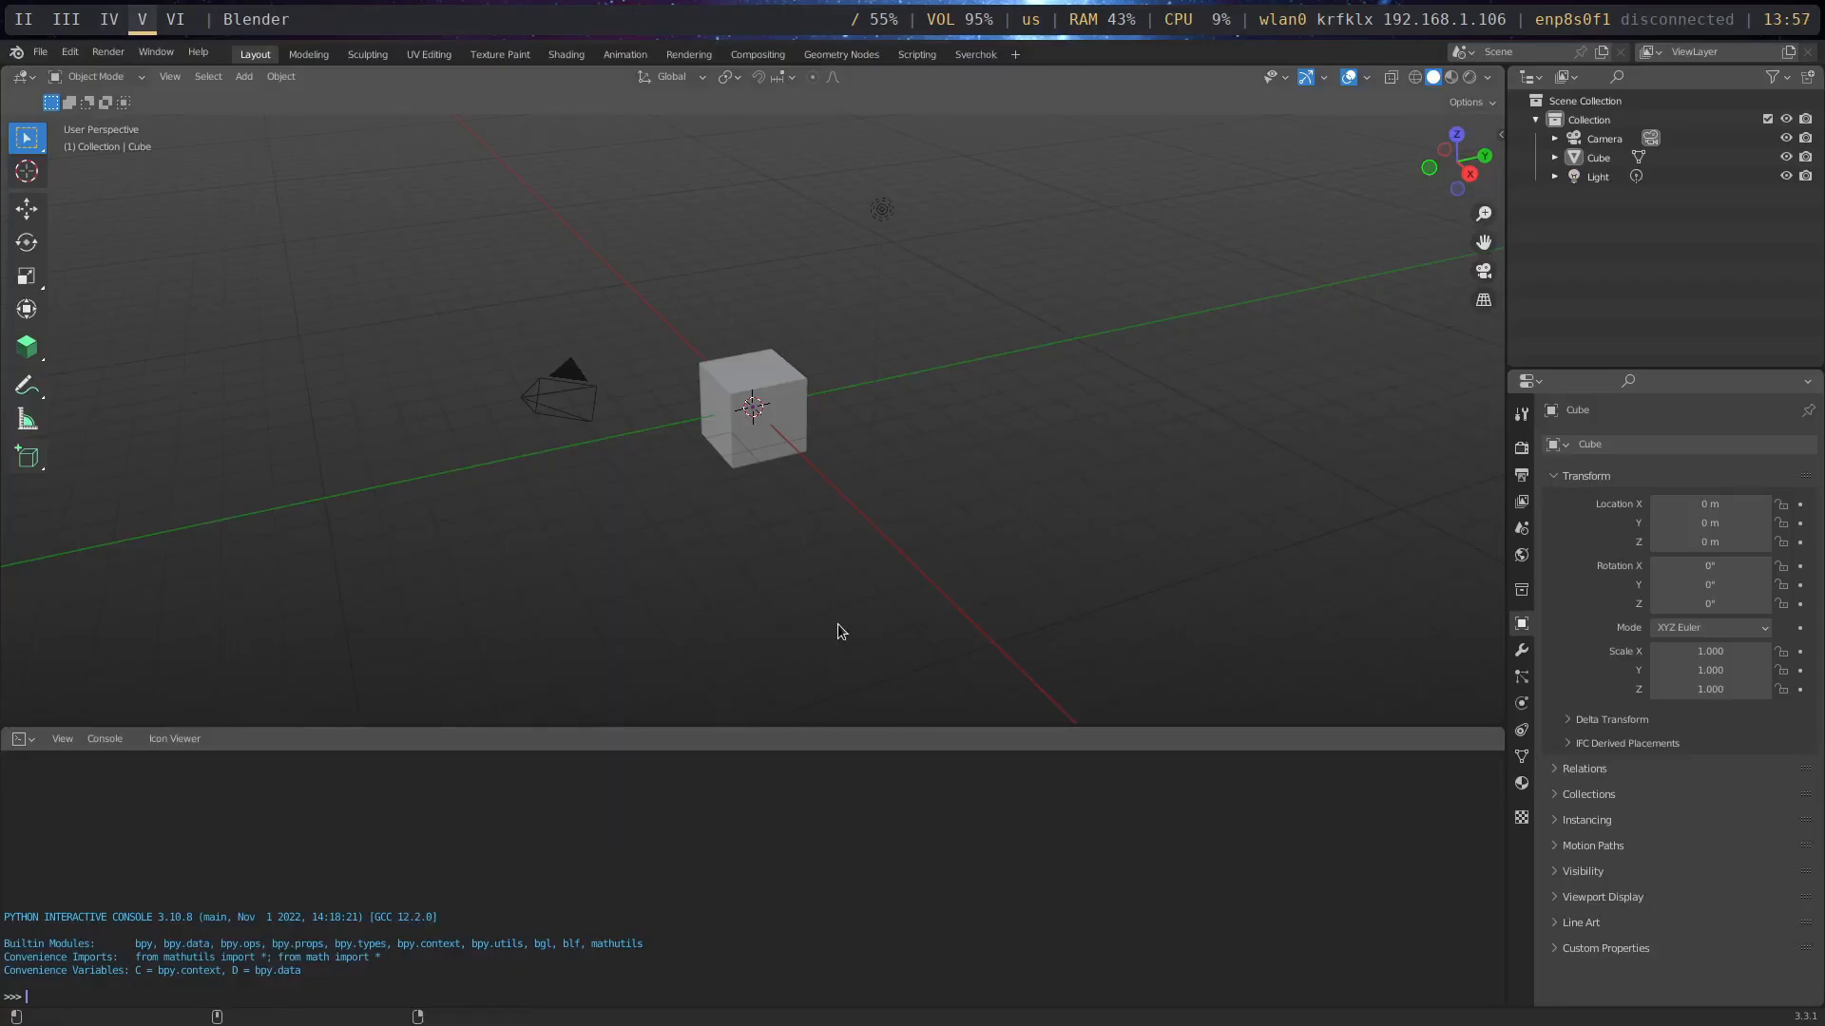
- Switch to Firefox and examine the mega-polis GitHub repository, from its file list to the README's feature list
key(super+6)
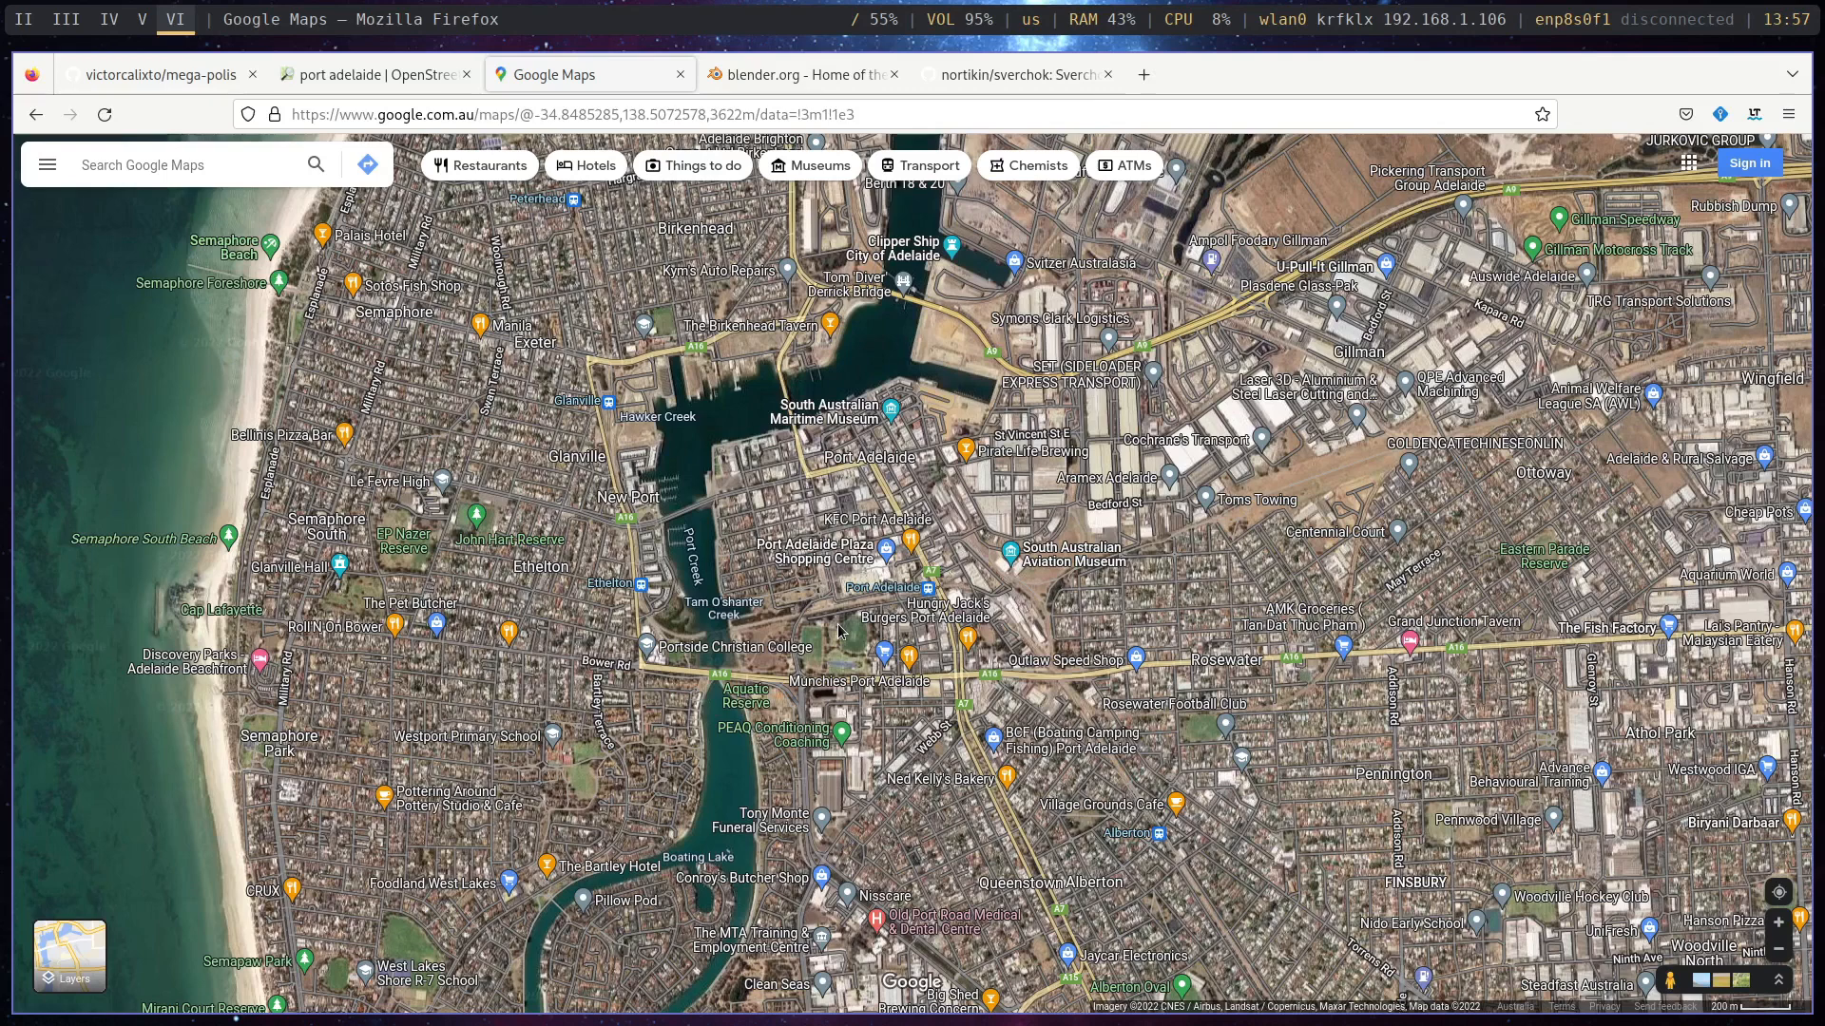
click(181, 79)
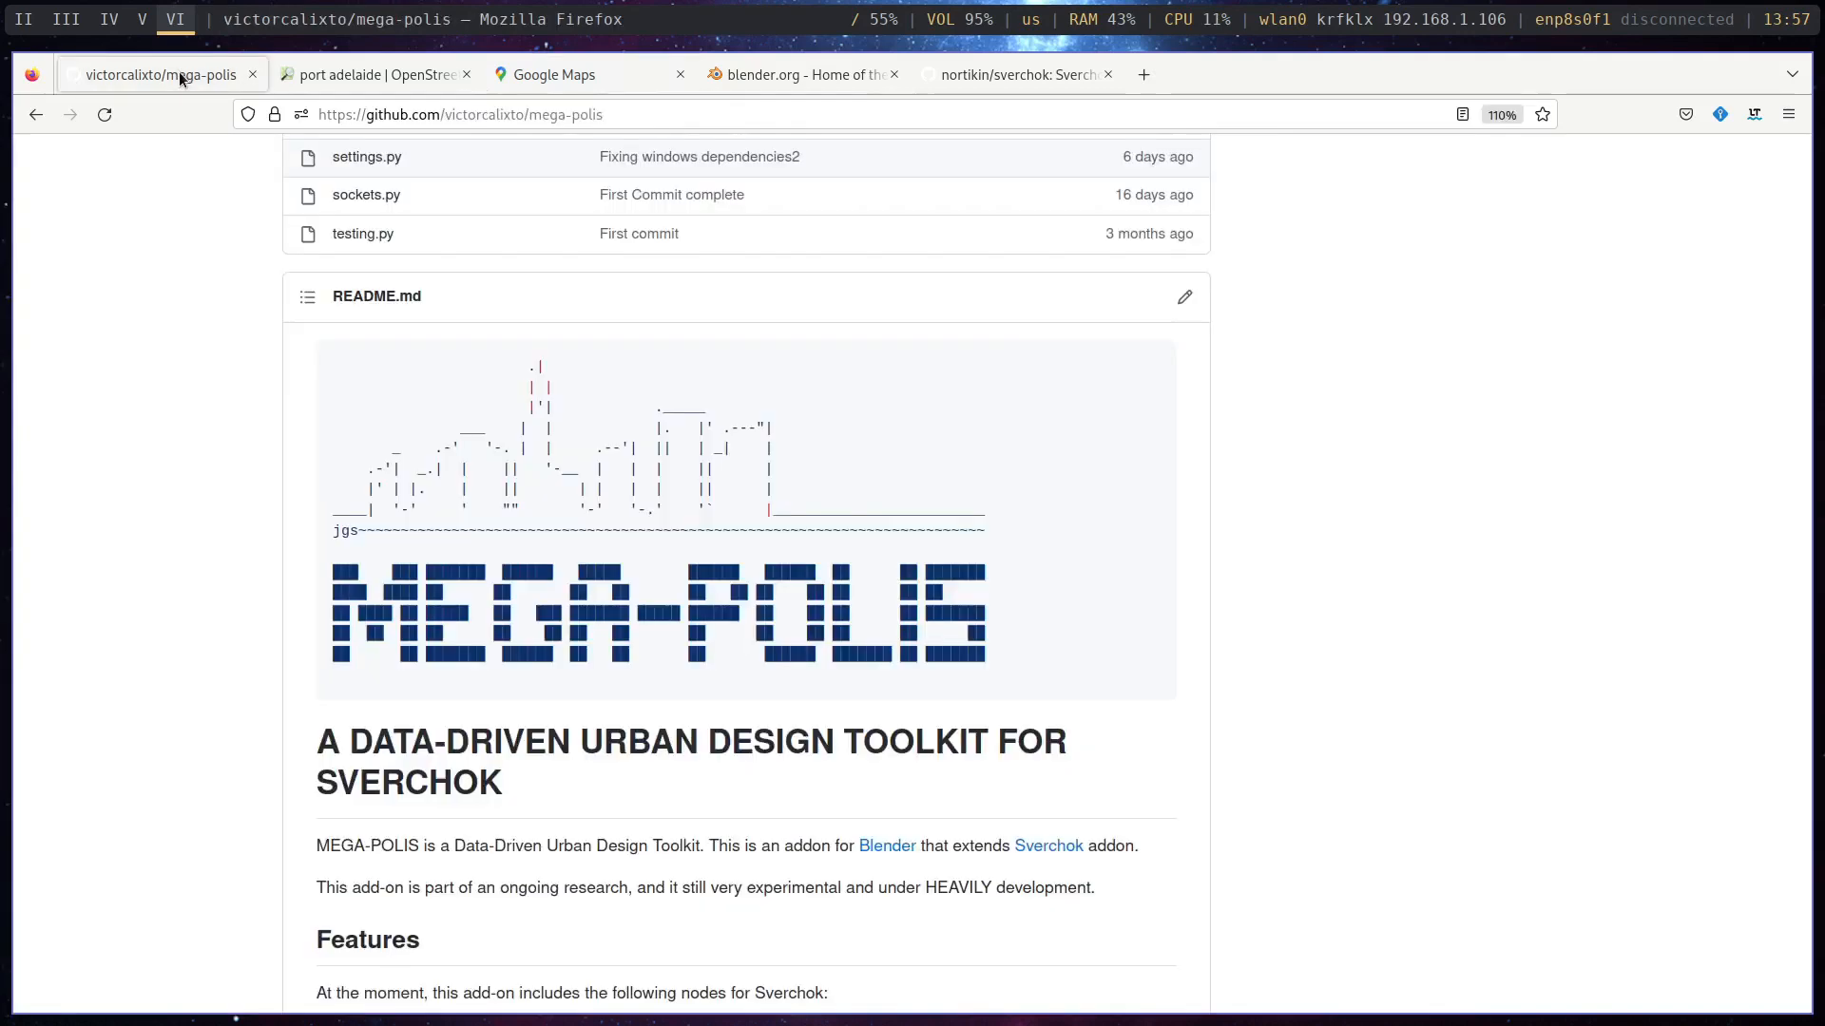
scroll(1034, 411, up, 10)
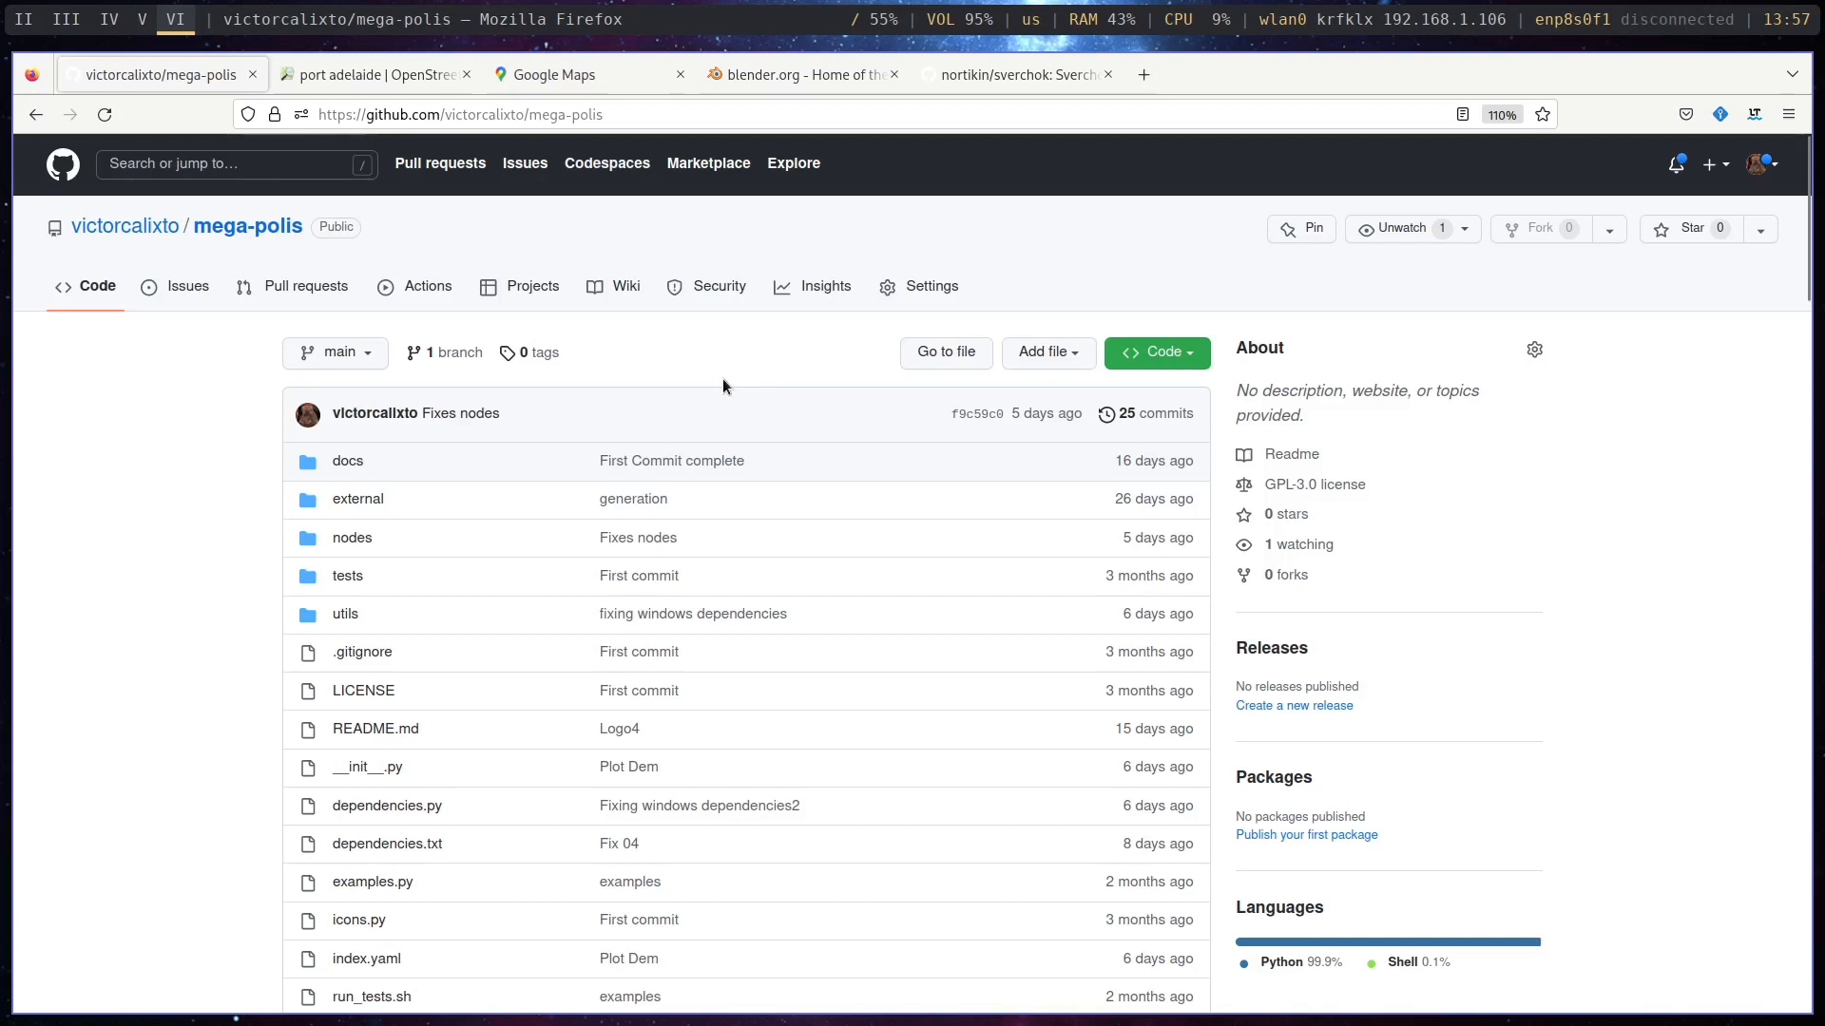
scroll(722, 382, down, 3)
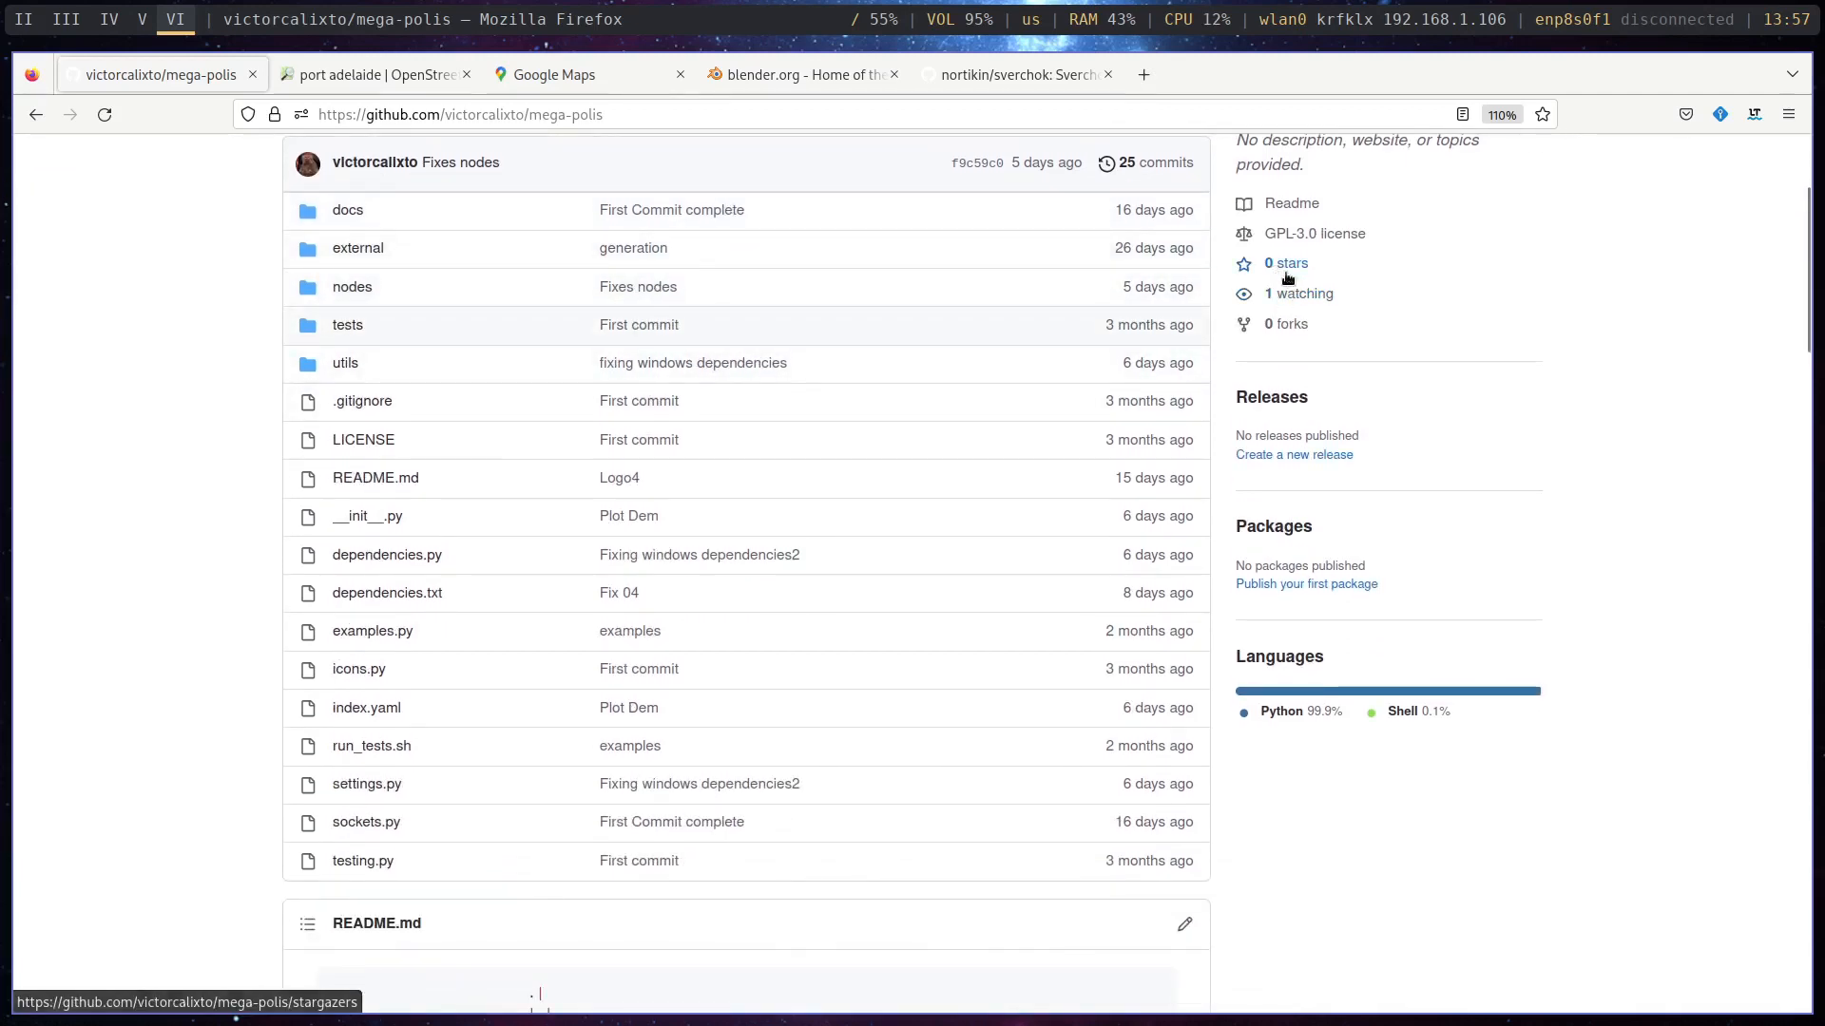
scroll(1293, 276, down, 6)
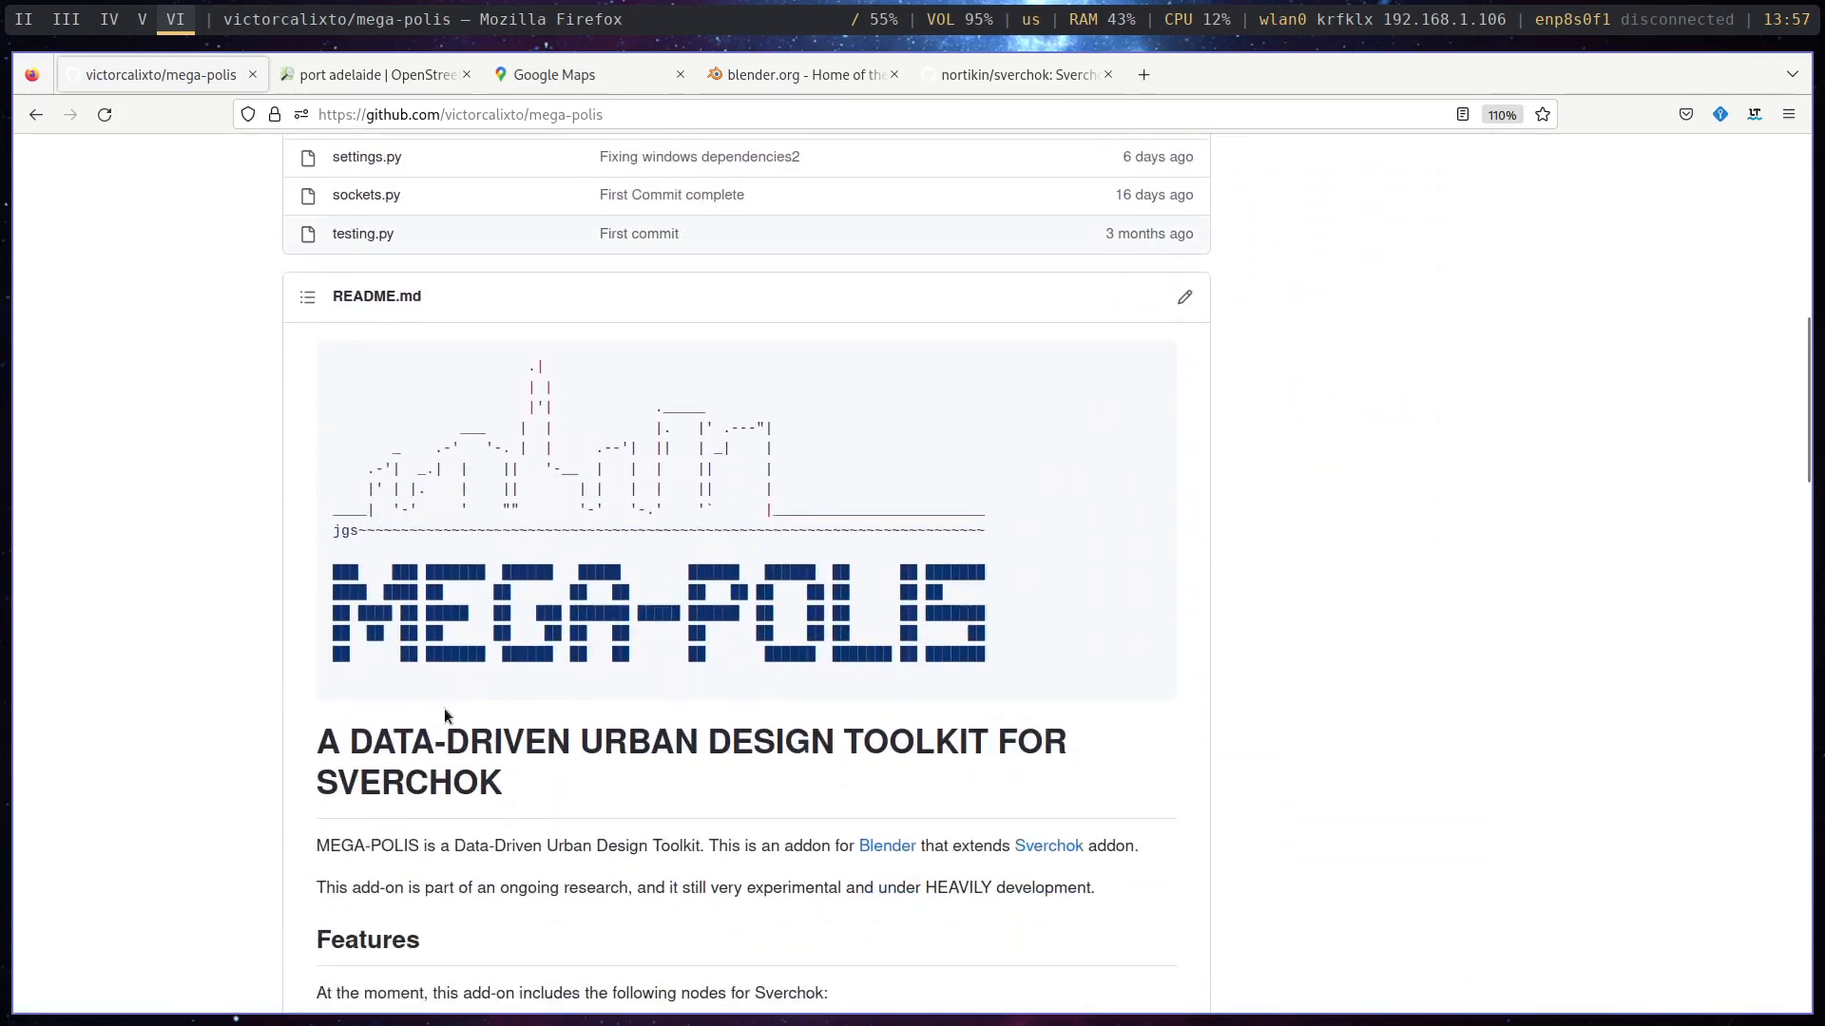
scroll(548, 817, down, 1)
scroll(548, 811, down, 2)
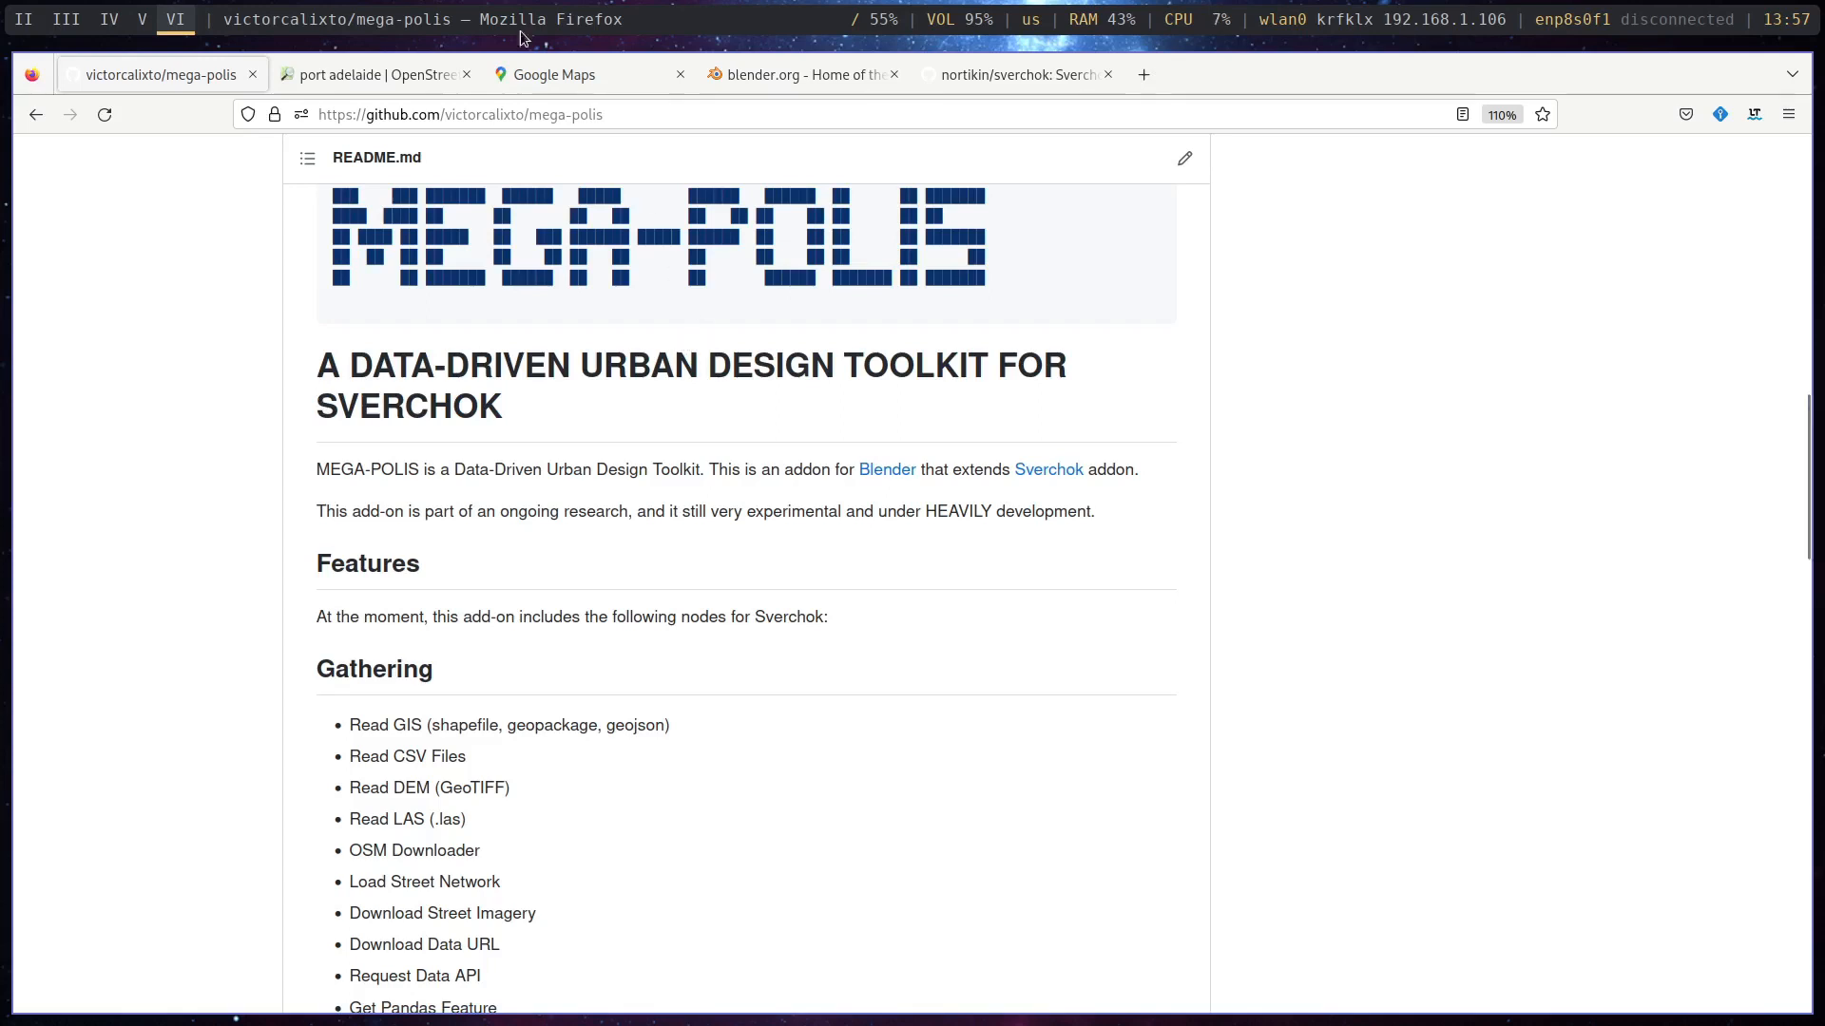
- View the Blender home page and check the ZIP download option of the Sverchok GitHub repository
click(741, 71)
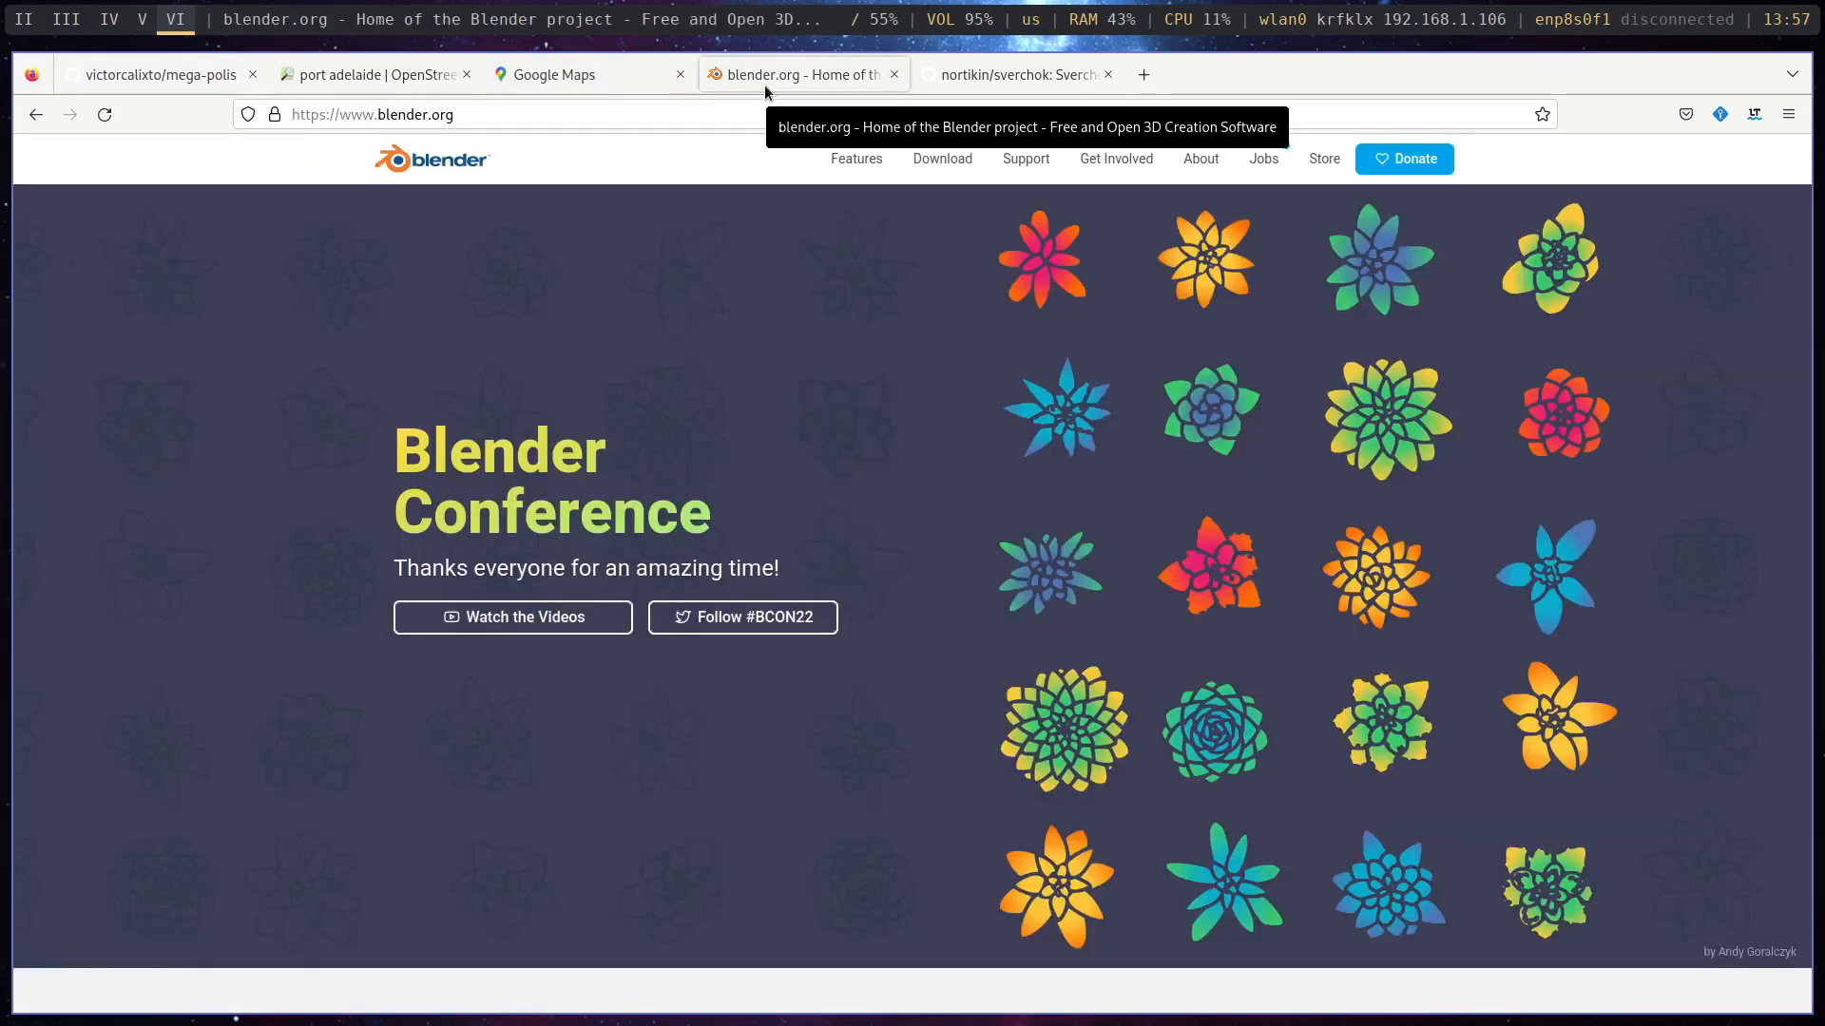
click(996, 72)
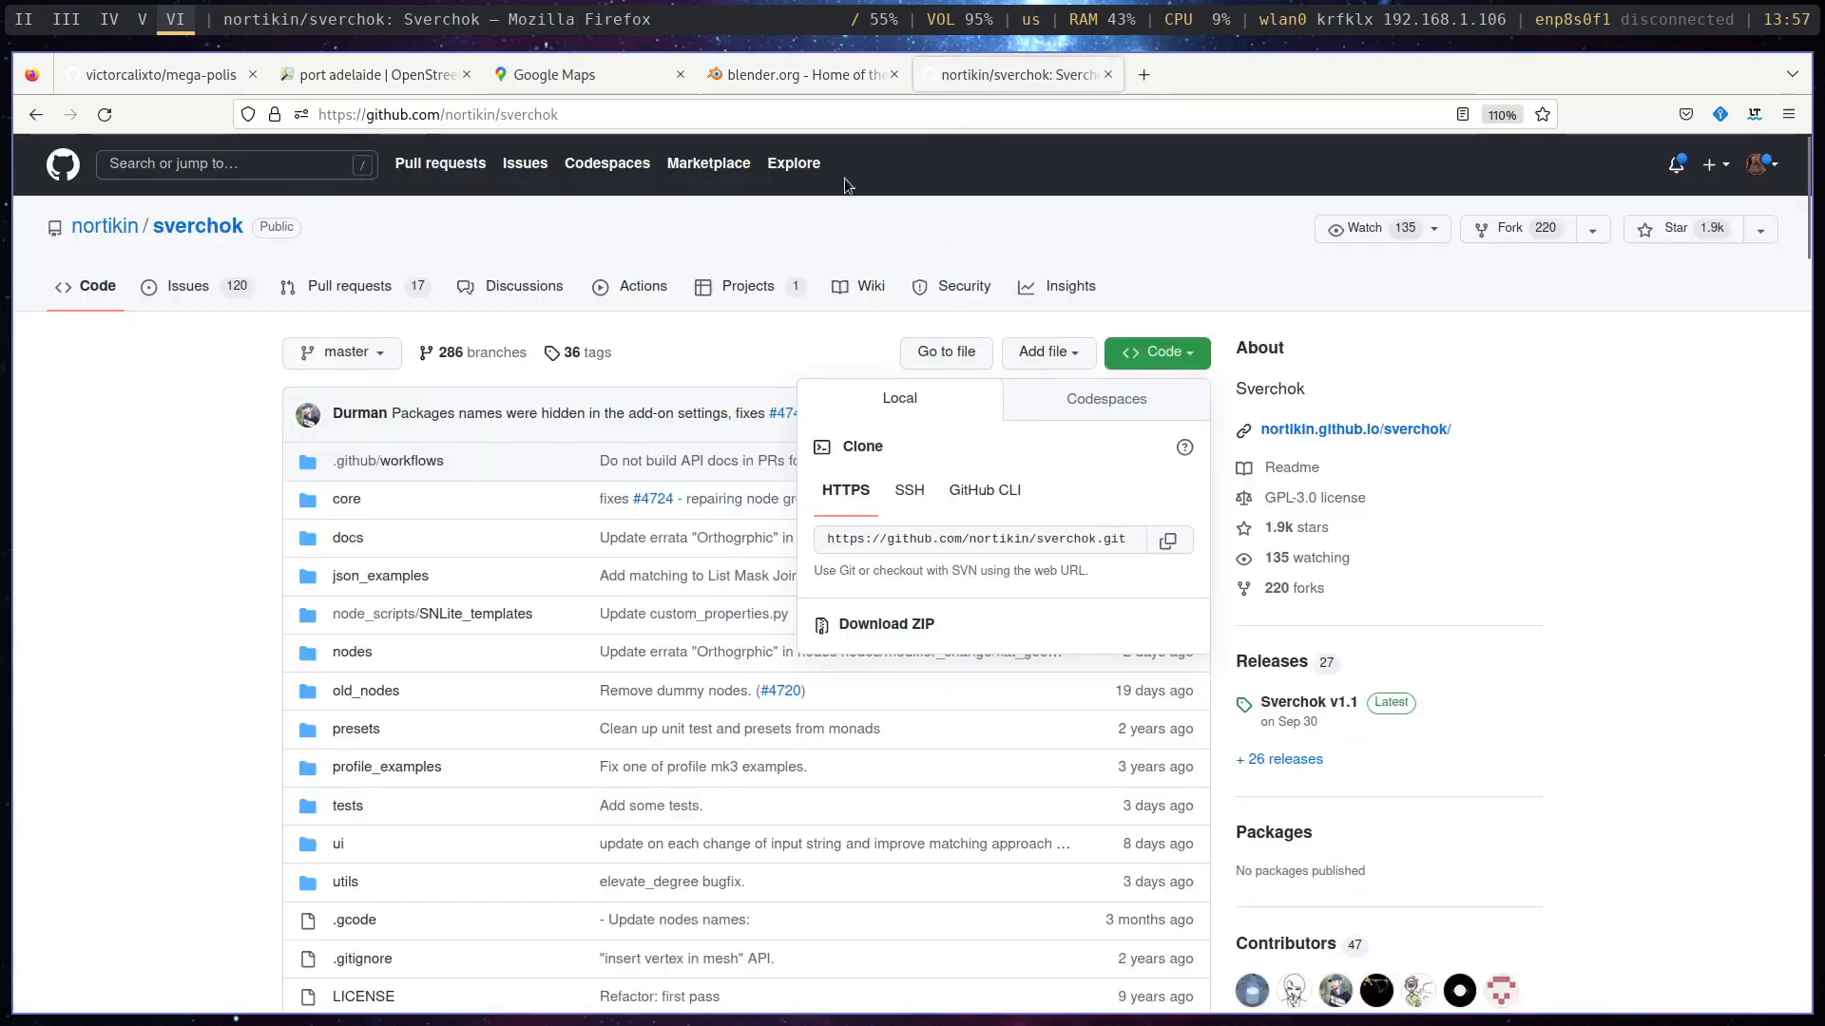
click(1269, 272)
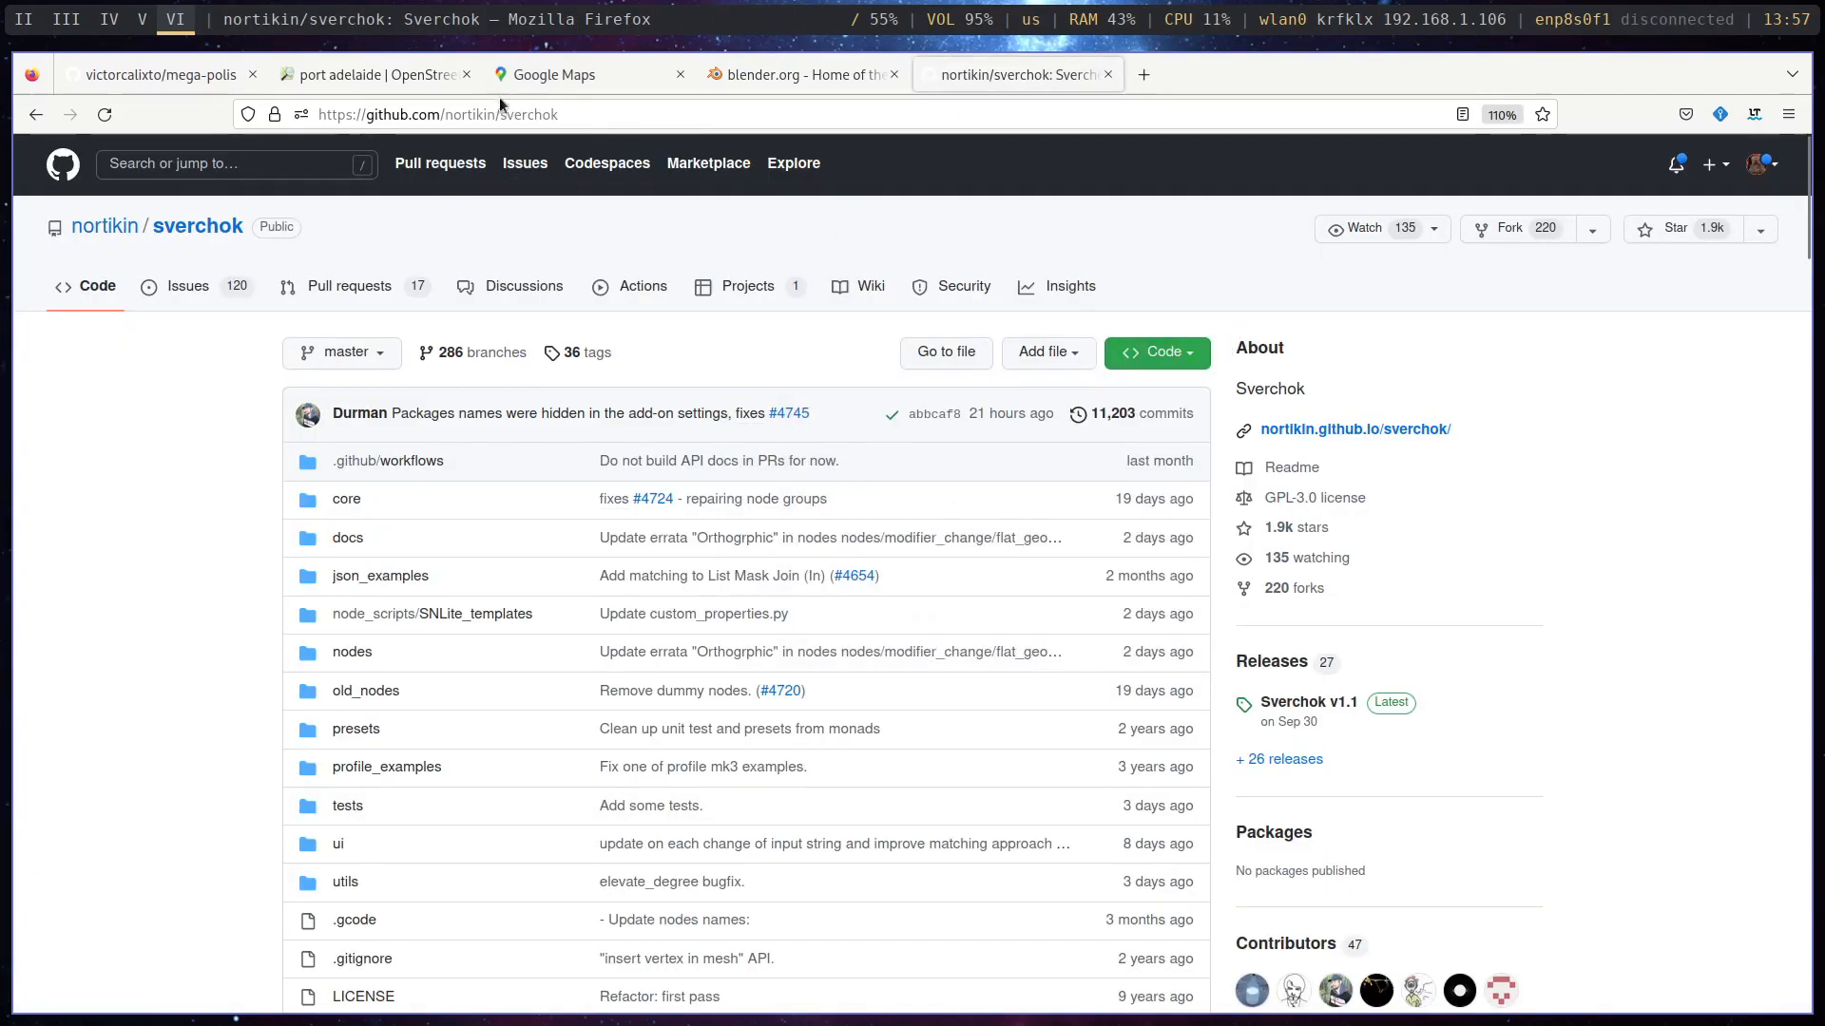
click(101, 73)
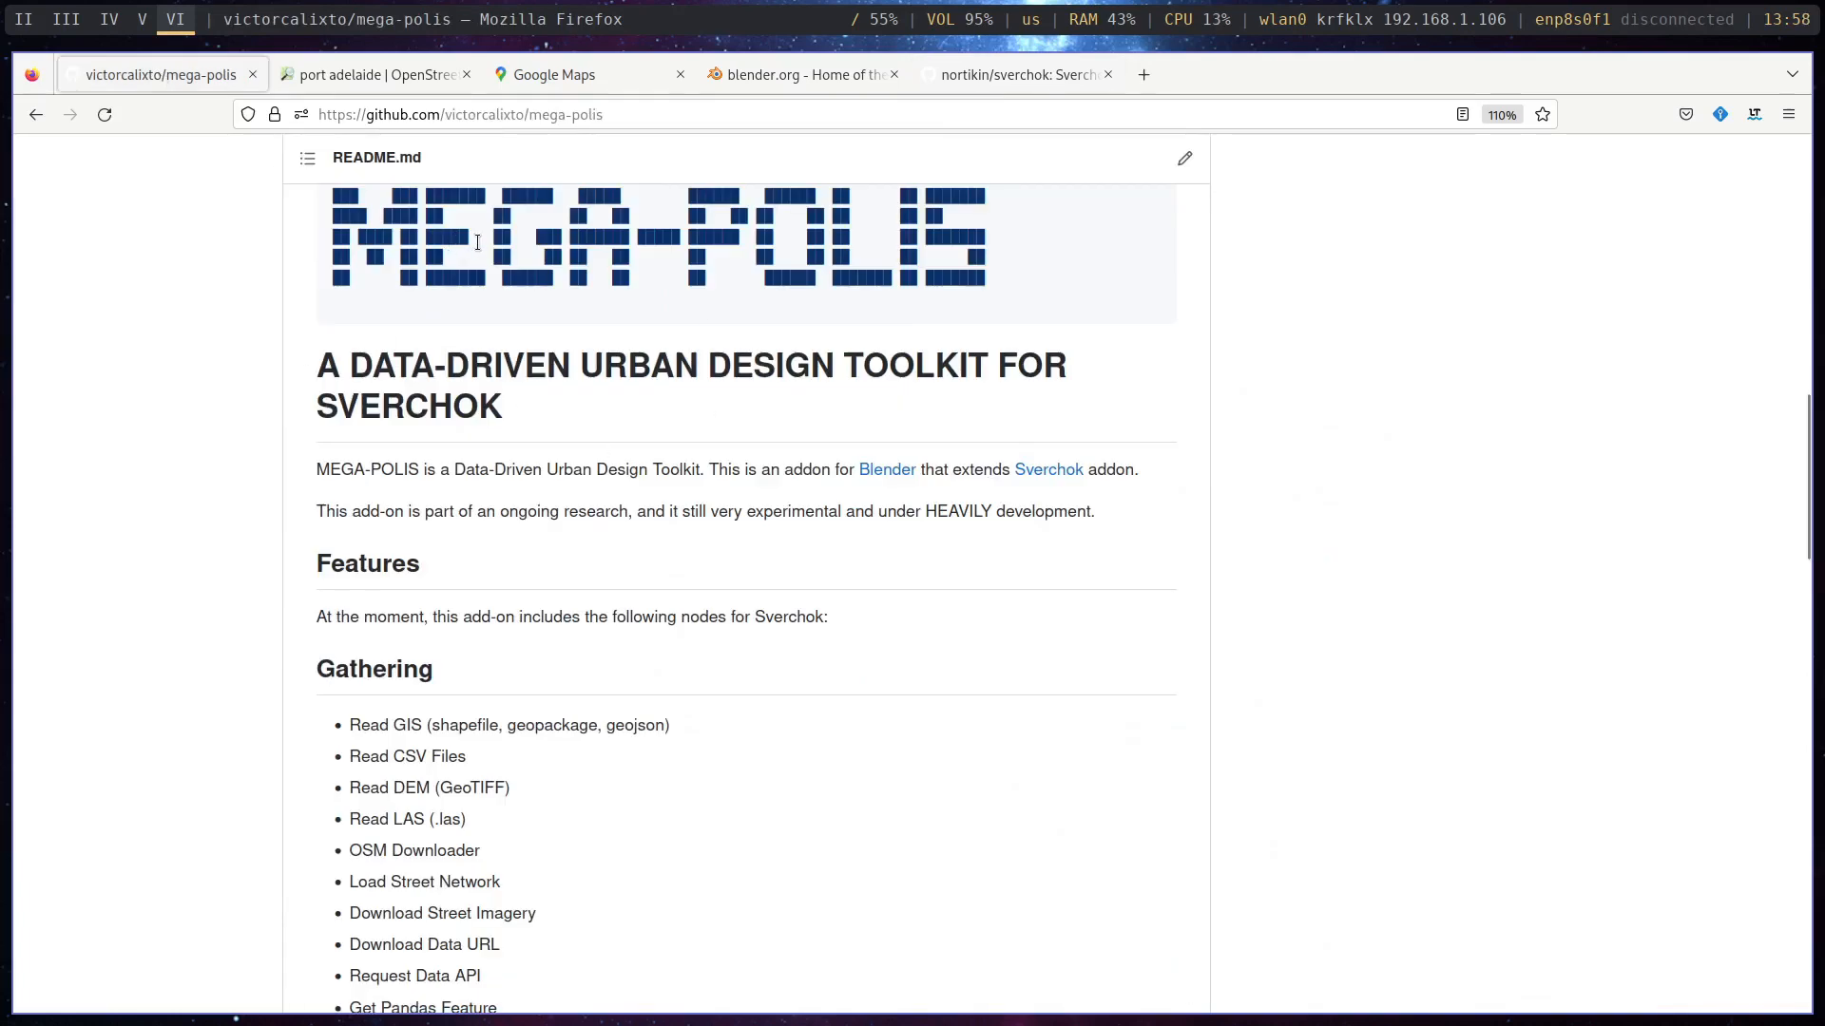
click(1053, 76)
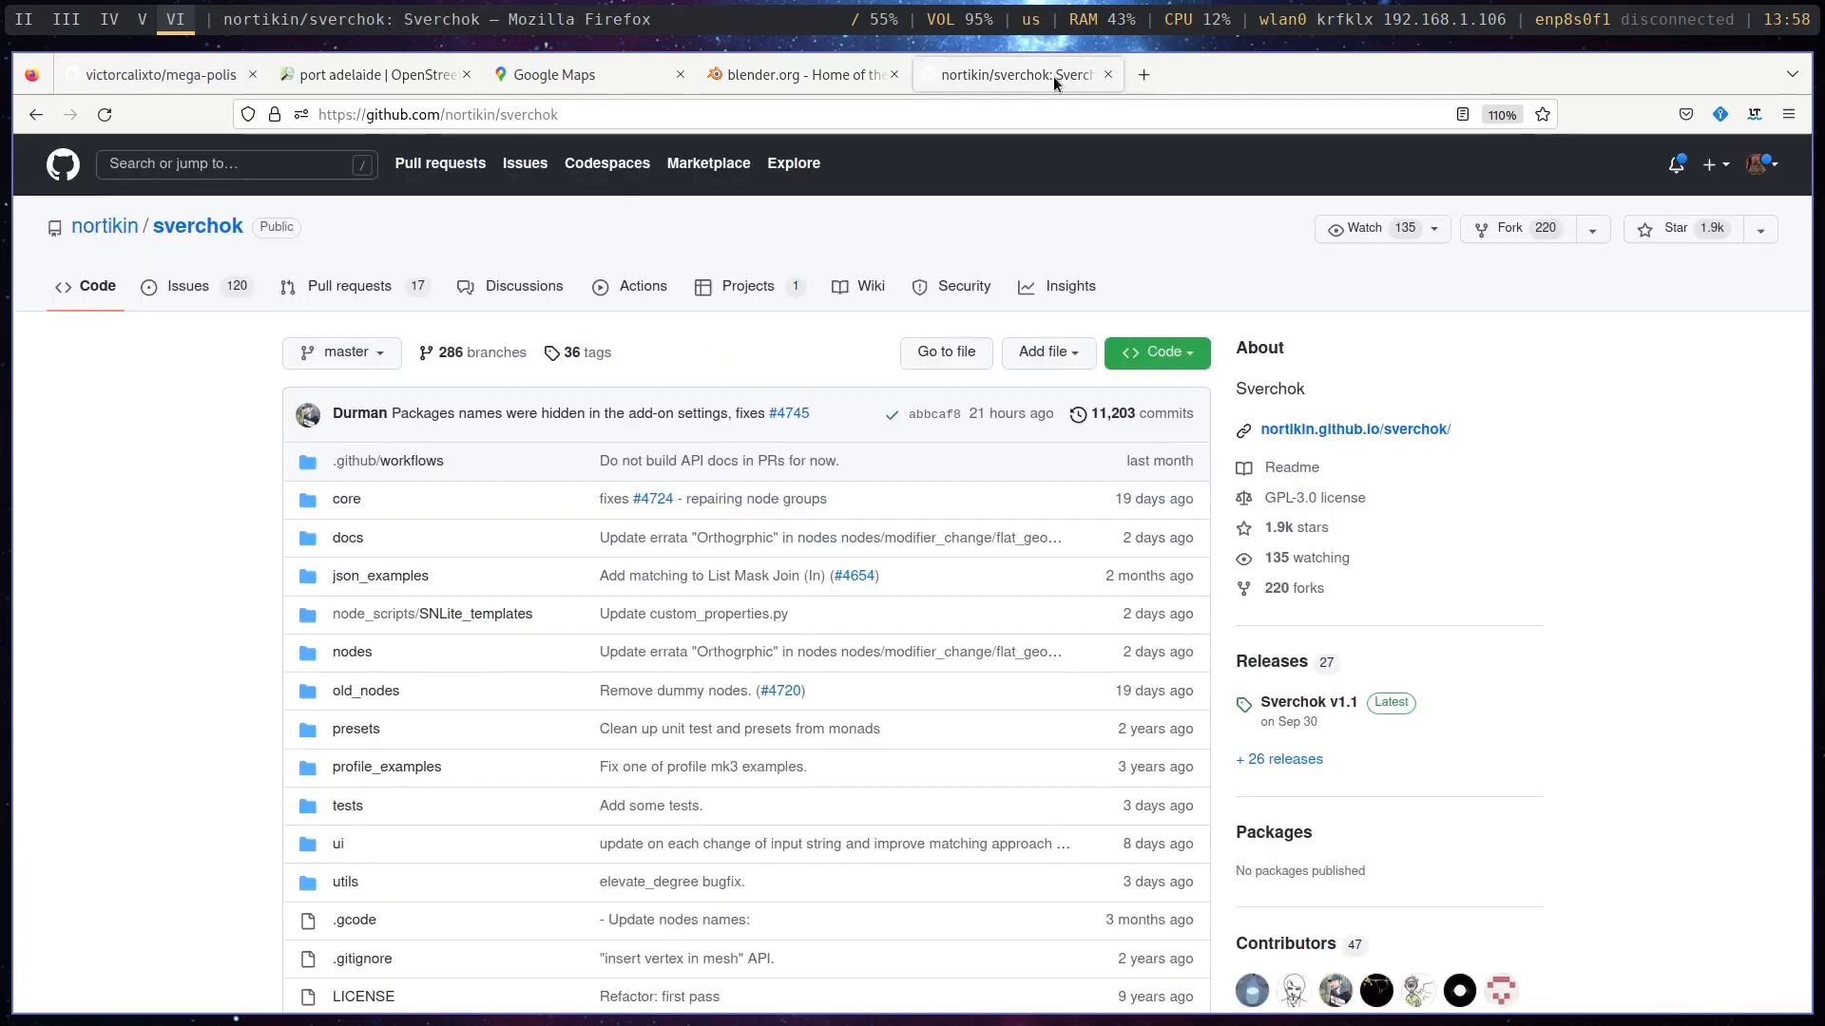
click(1200, 353)
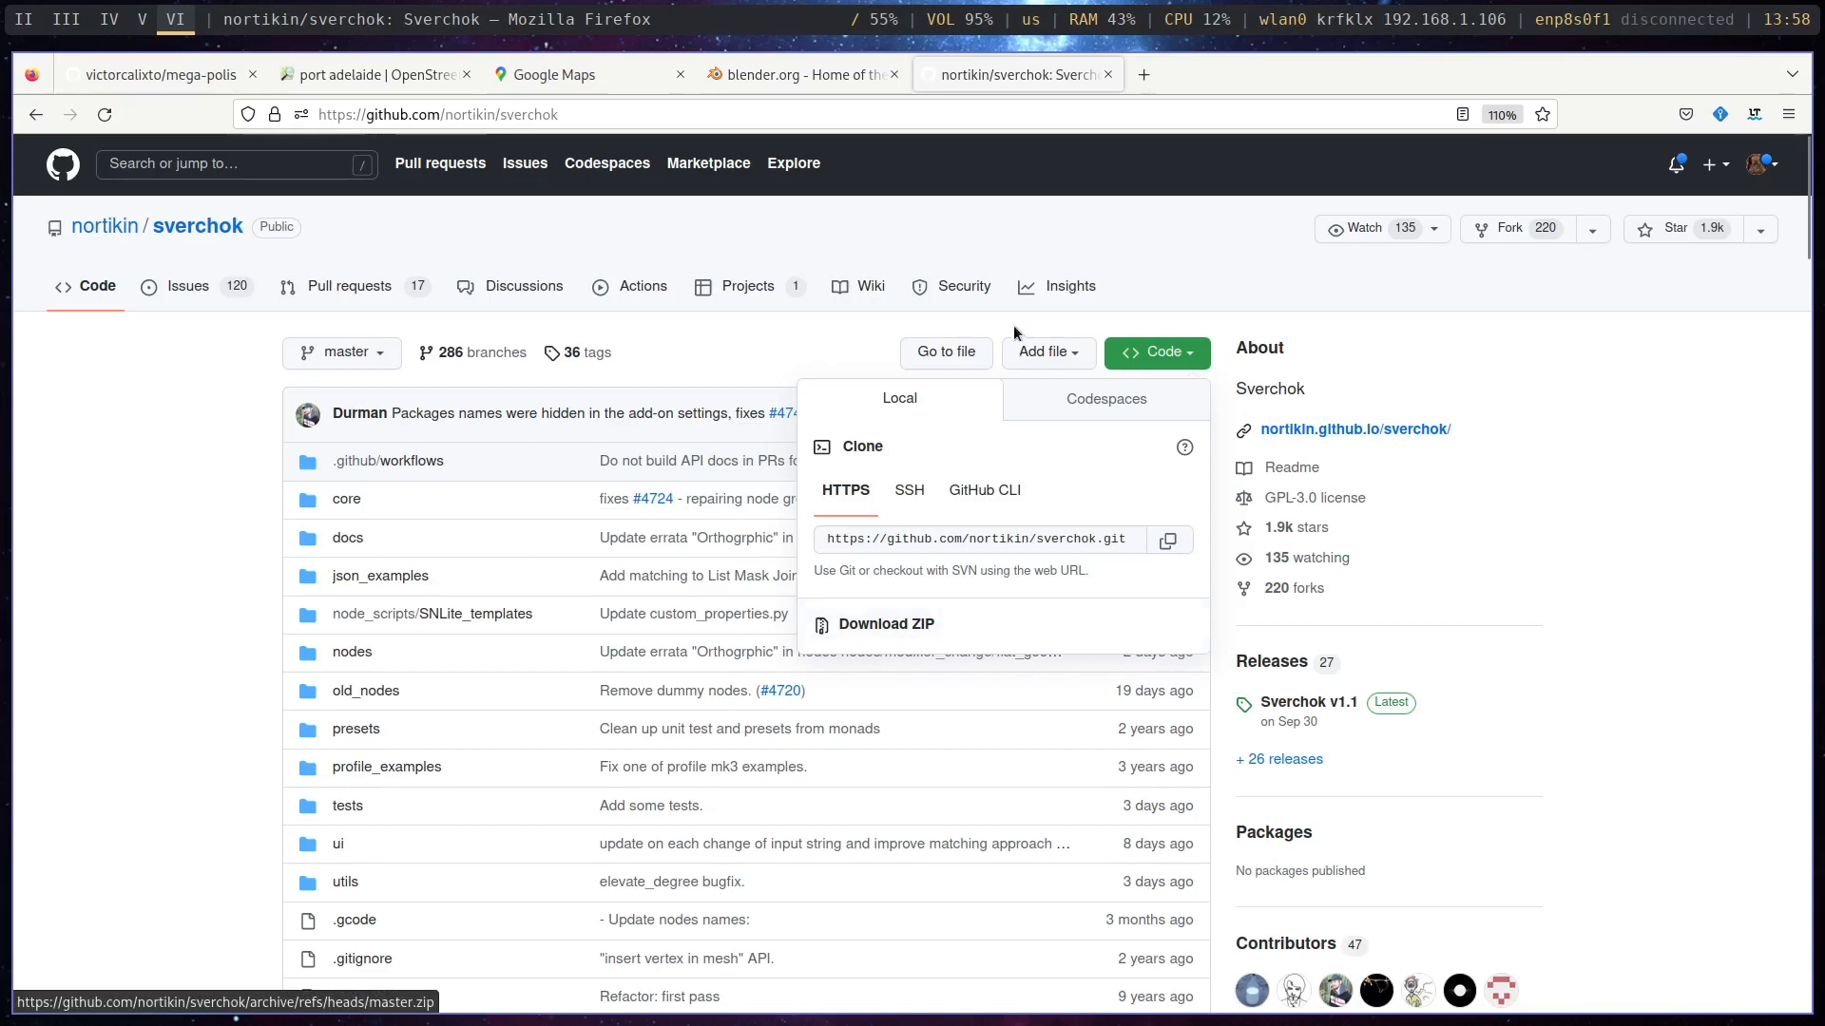
click(1201, 242)
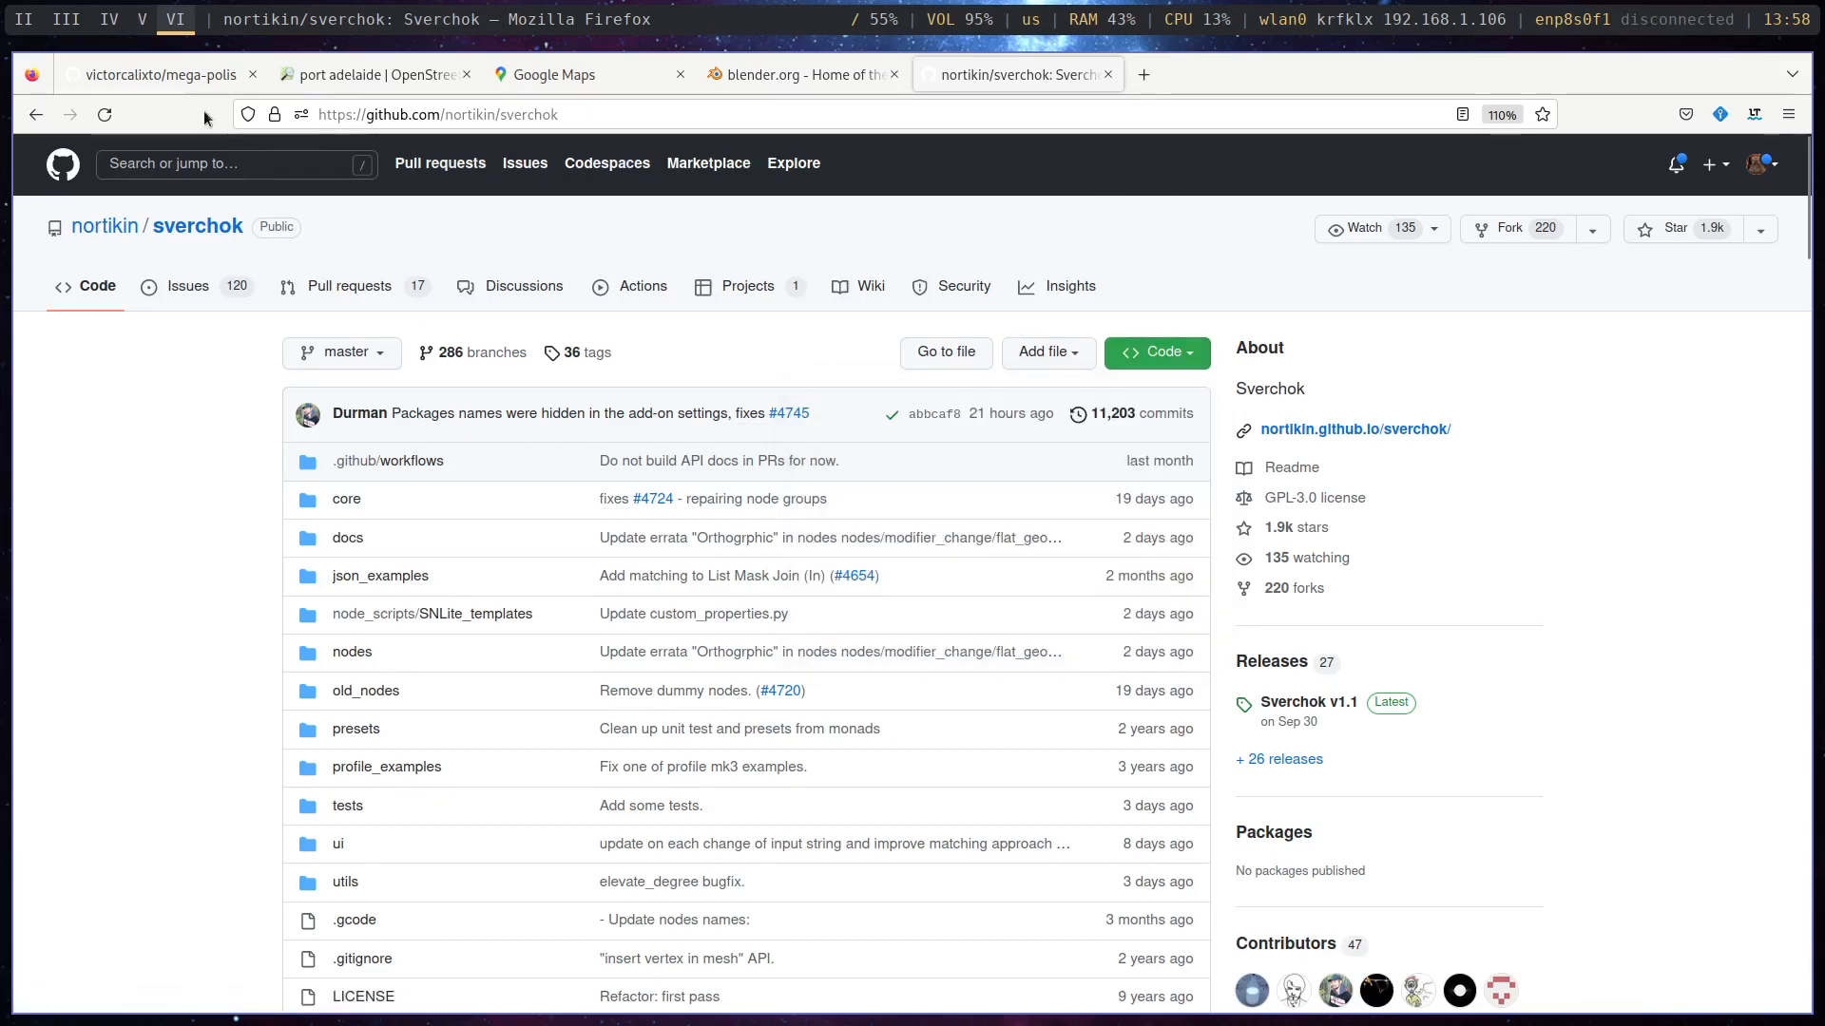
- Return to the mega-polis repository and check its ZIP download option
click(167, 74)
scroll(1093, 416, up, 10)
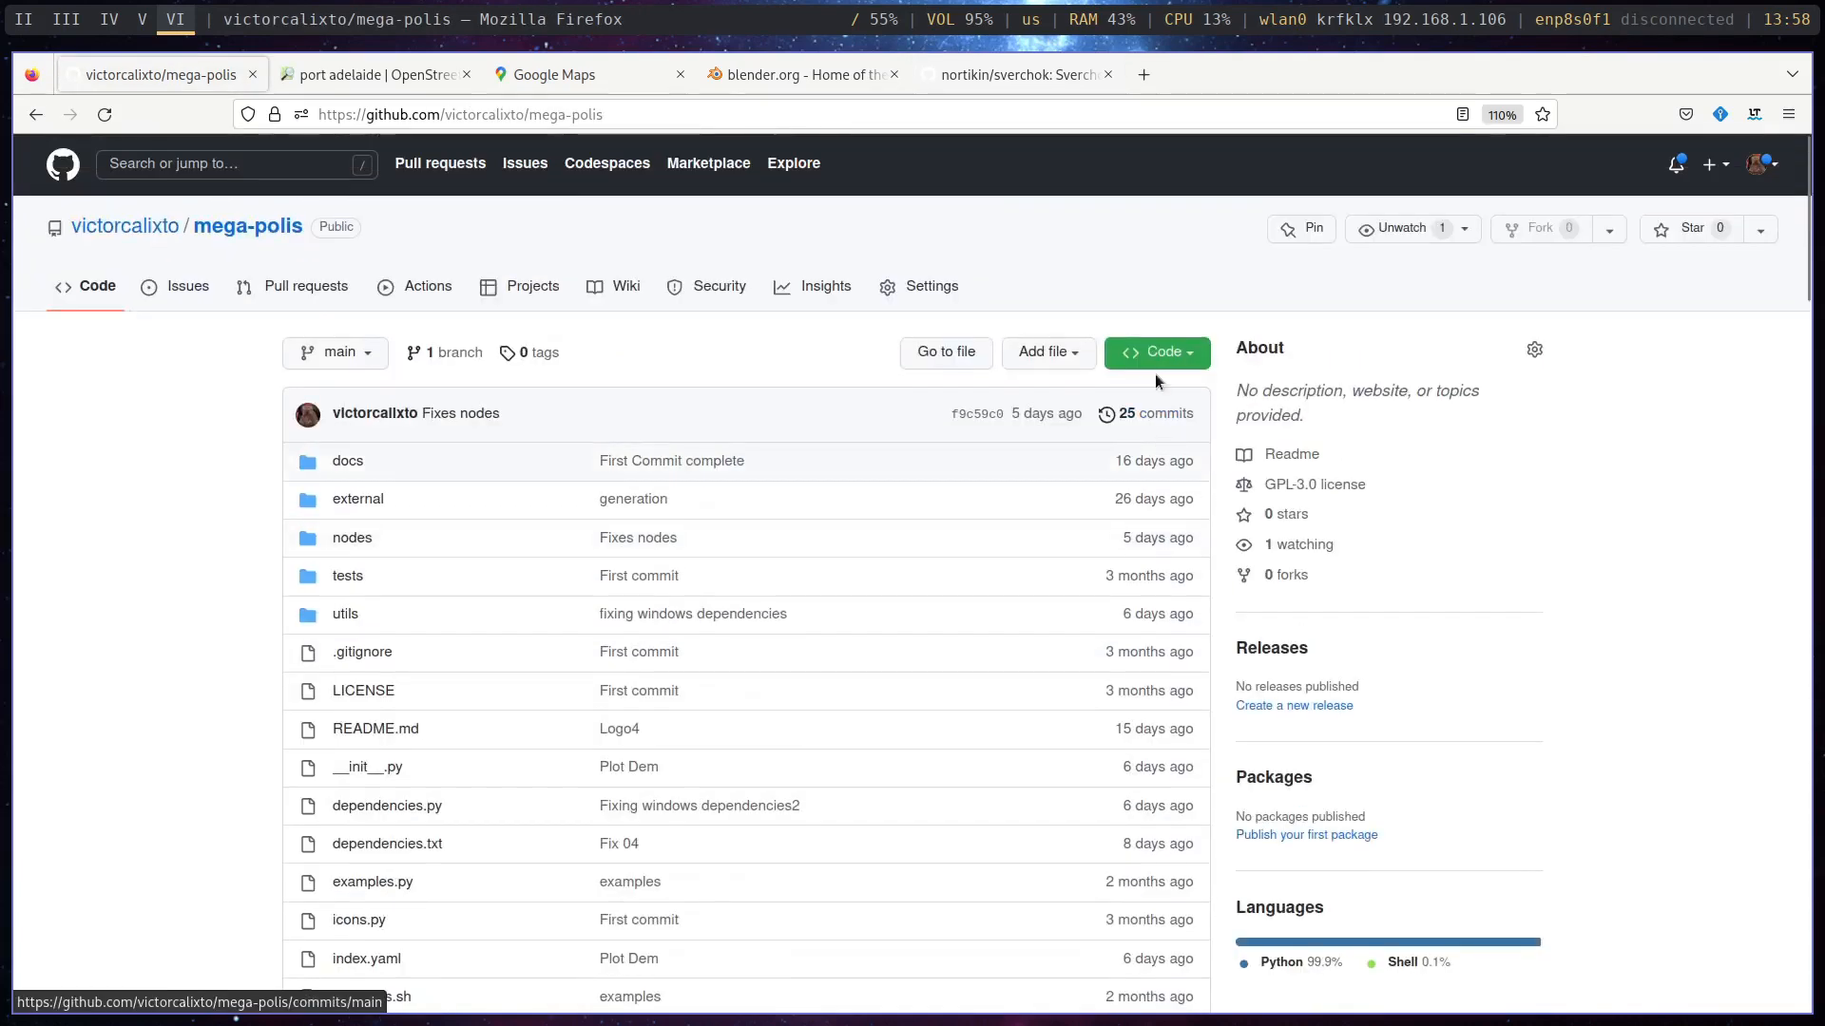
click(1188, 354)
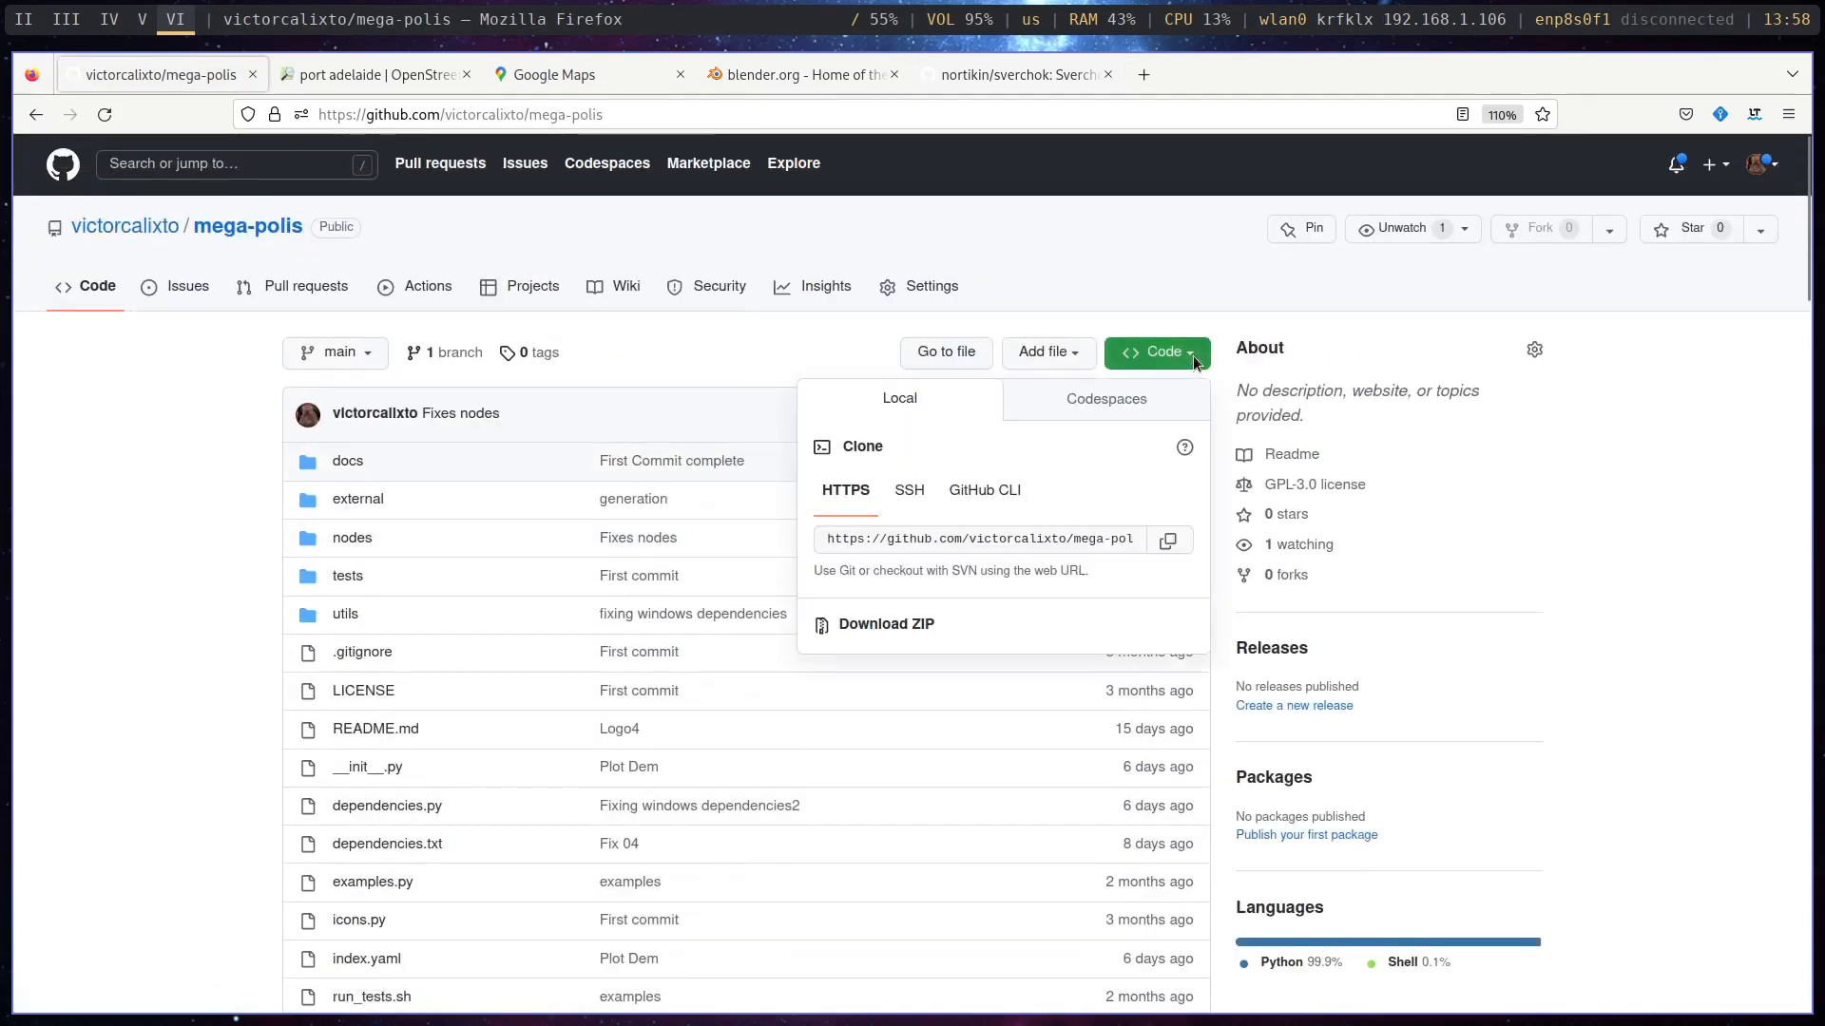
click(1111, 268)
- Switch to Blender and open the add-on preferences
key(super+2)
key(super+3)
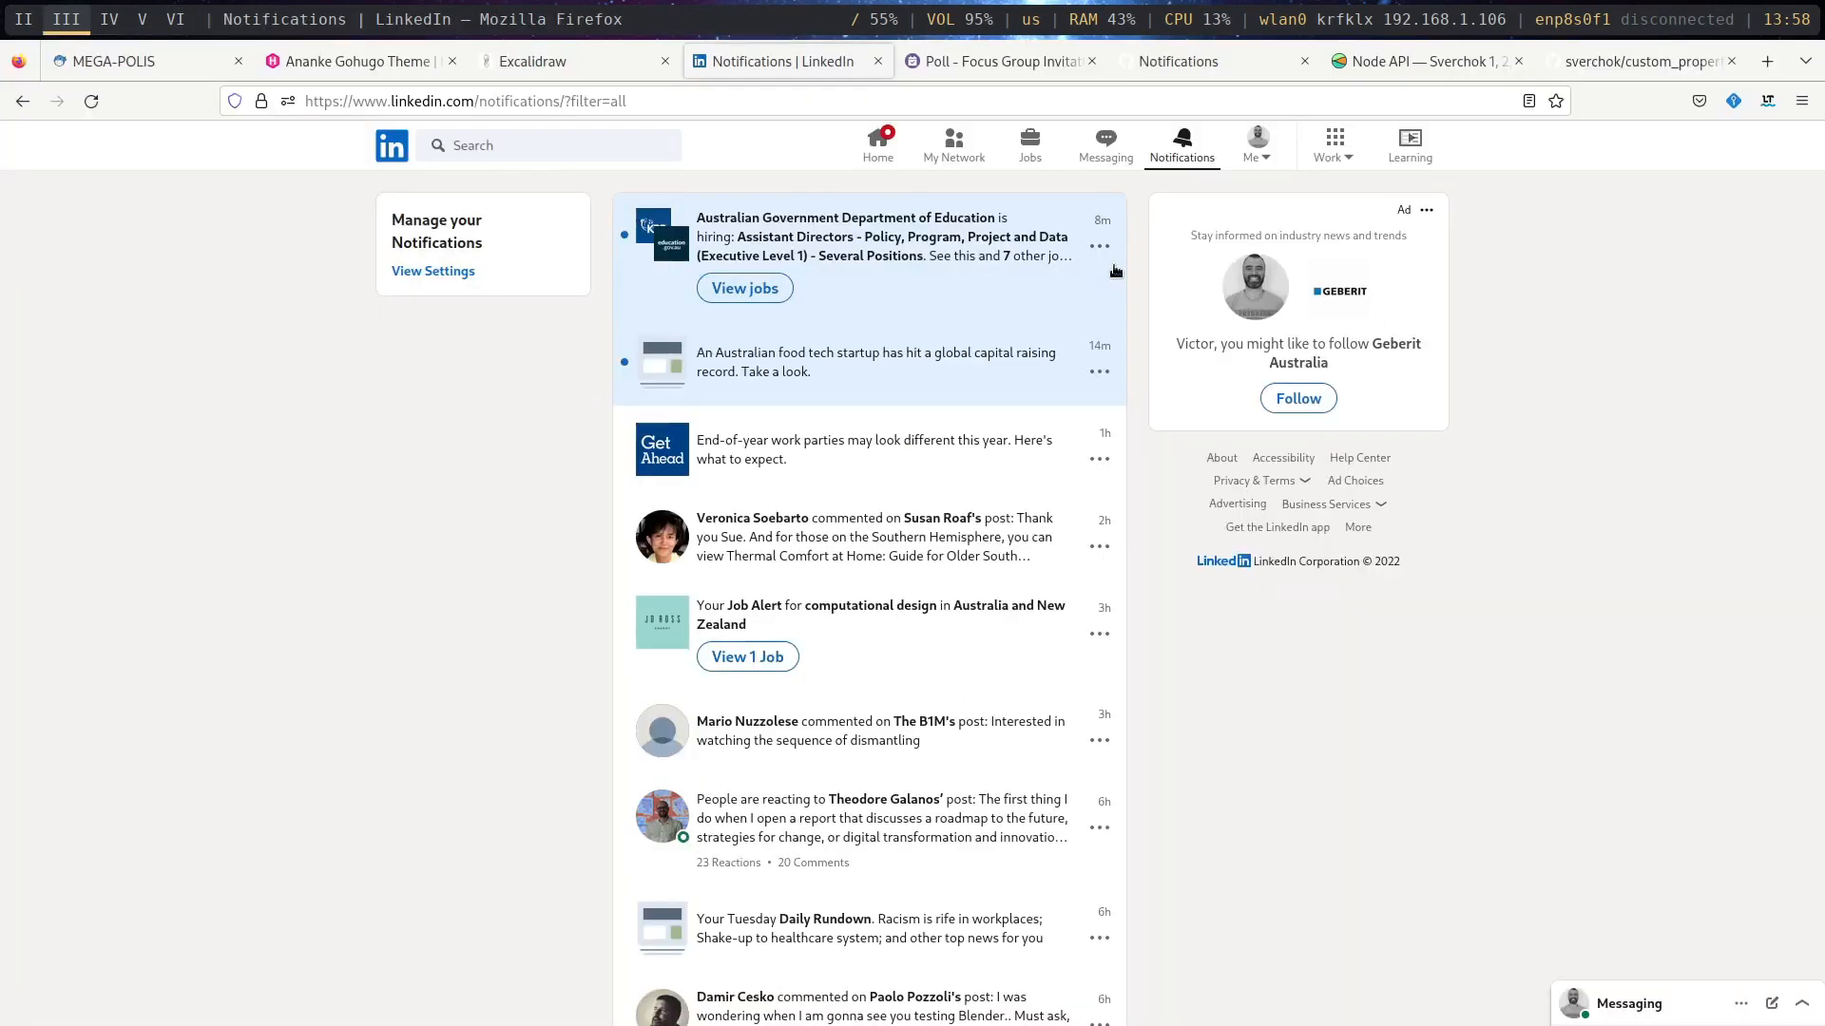
key(super+4)
key(super+5)
key(super+6)
key(super+5)
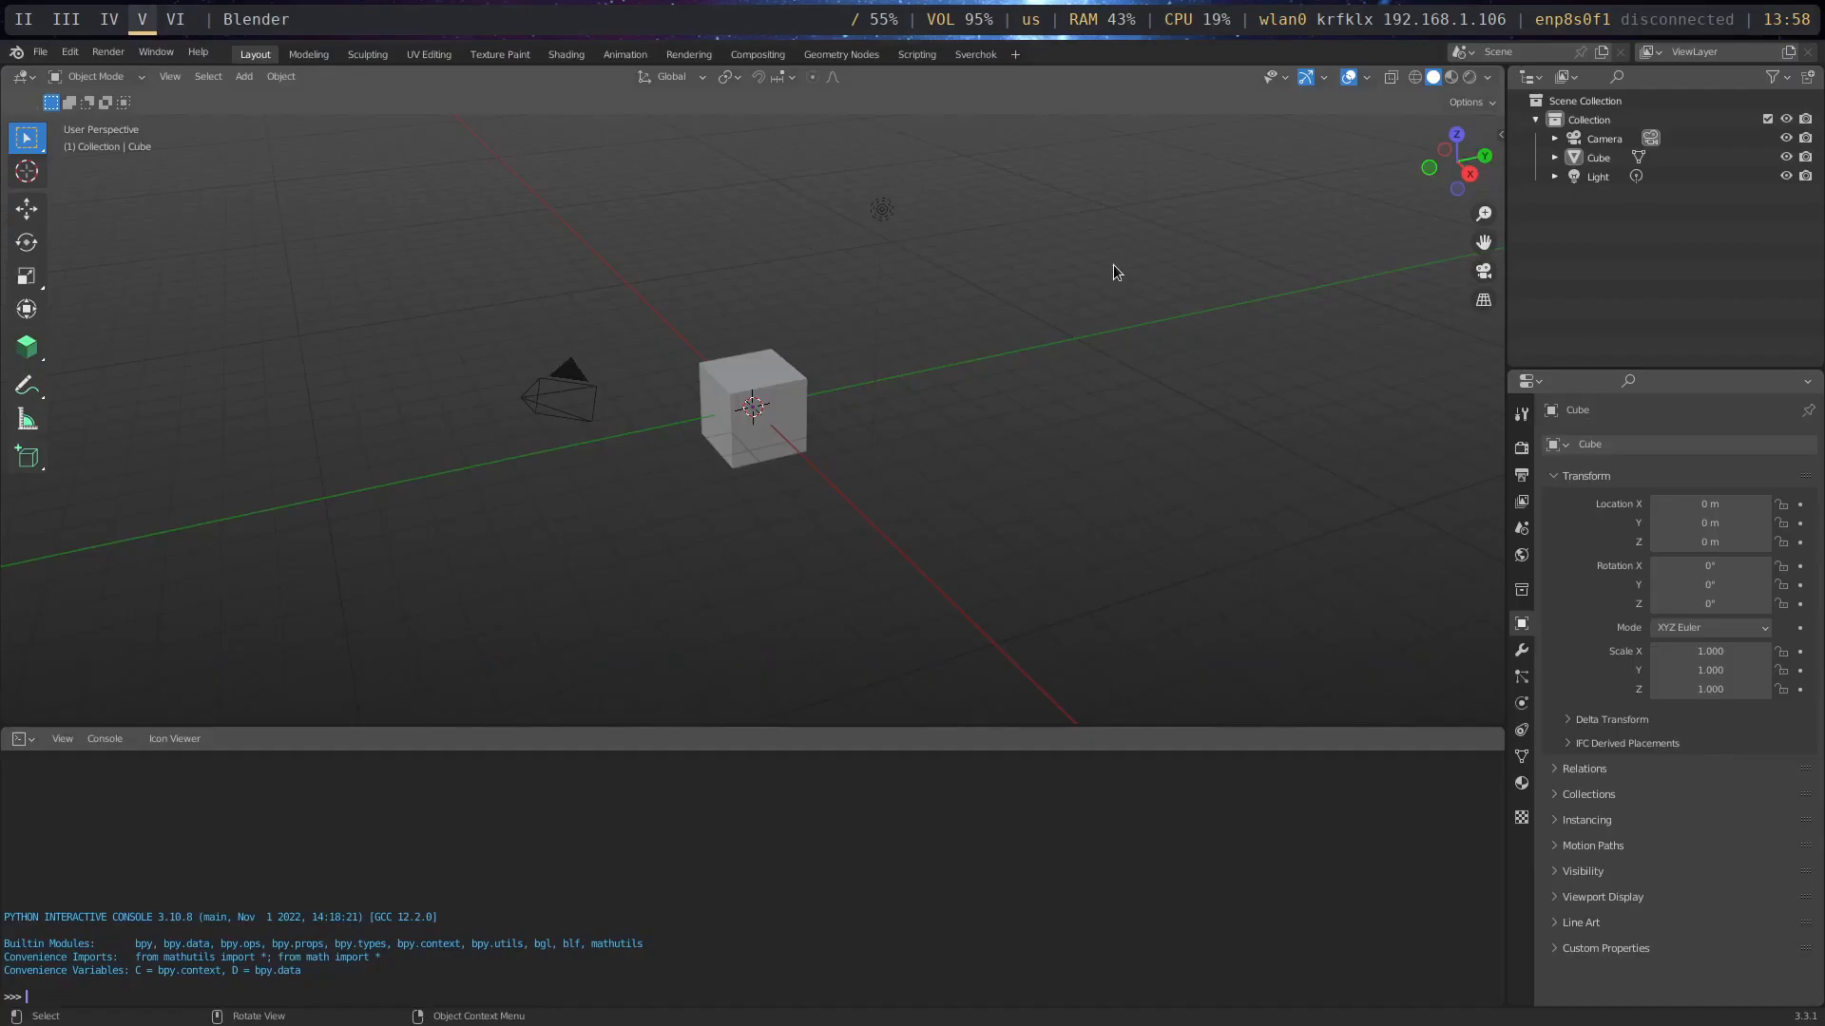
click(69, 52)
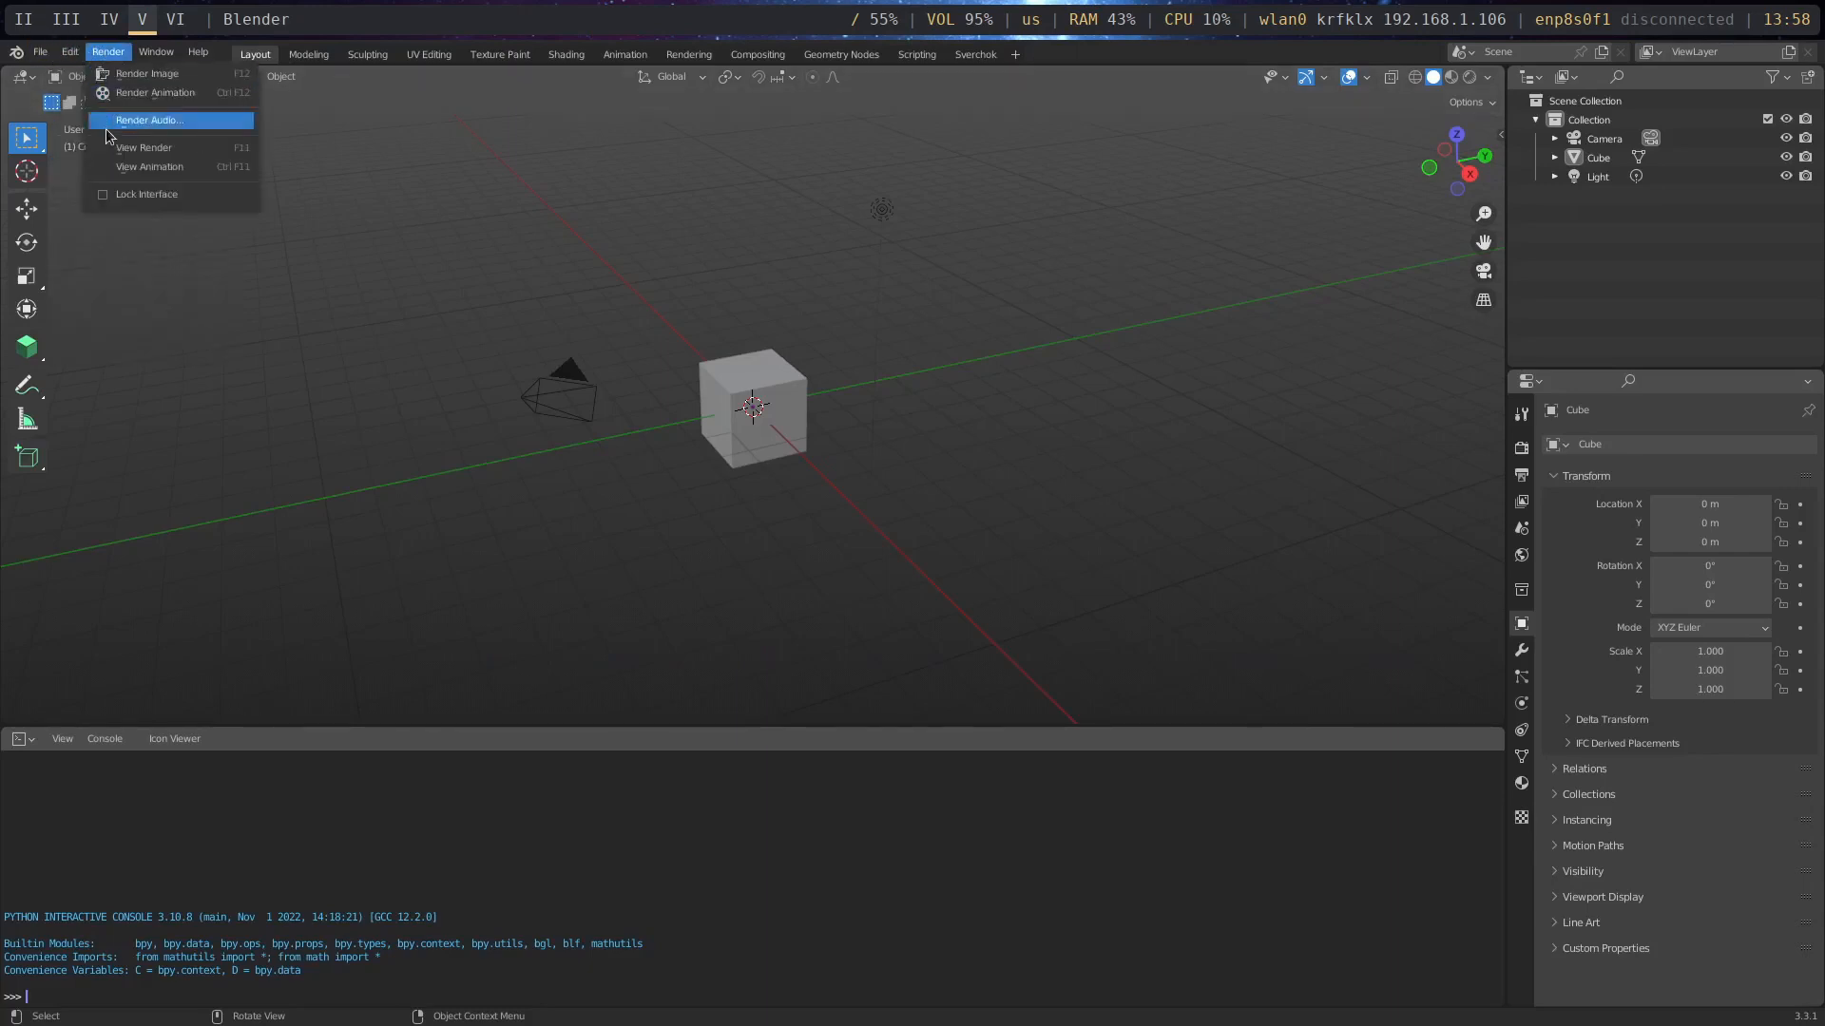
mouse_move(70, 52)
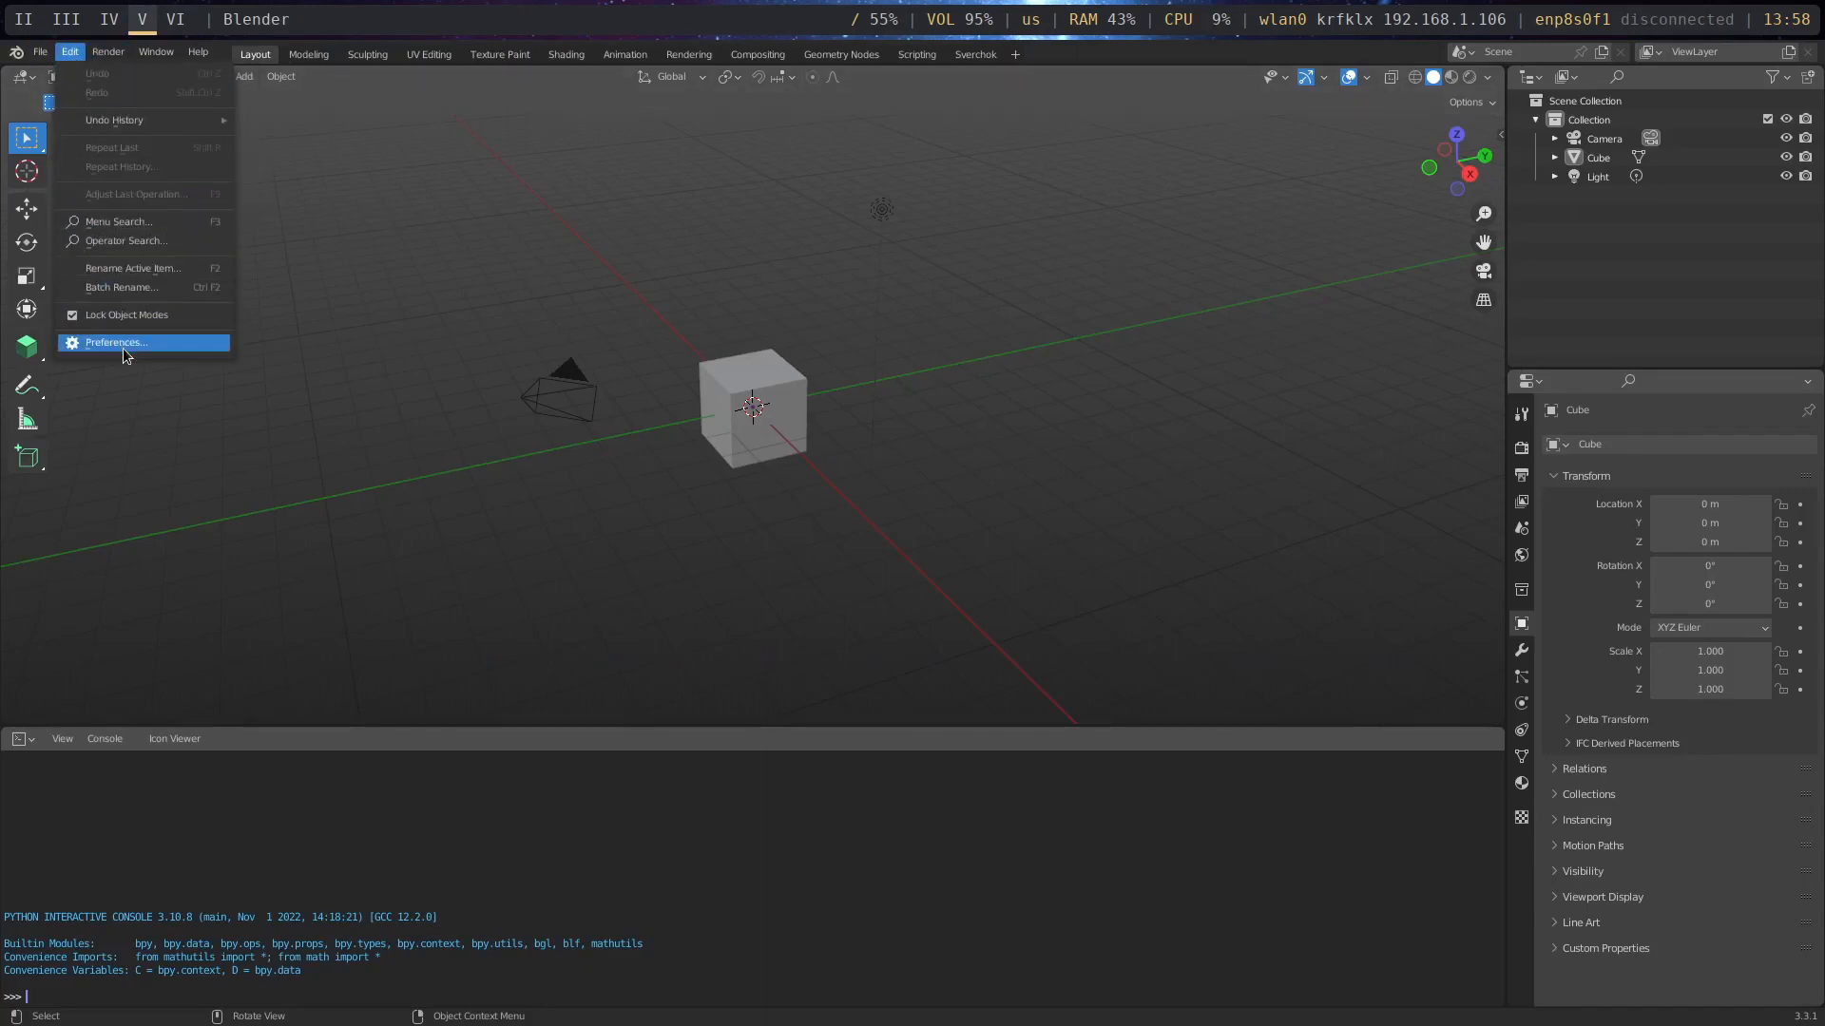
click(72, 54)
click(140, 334)
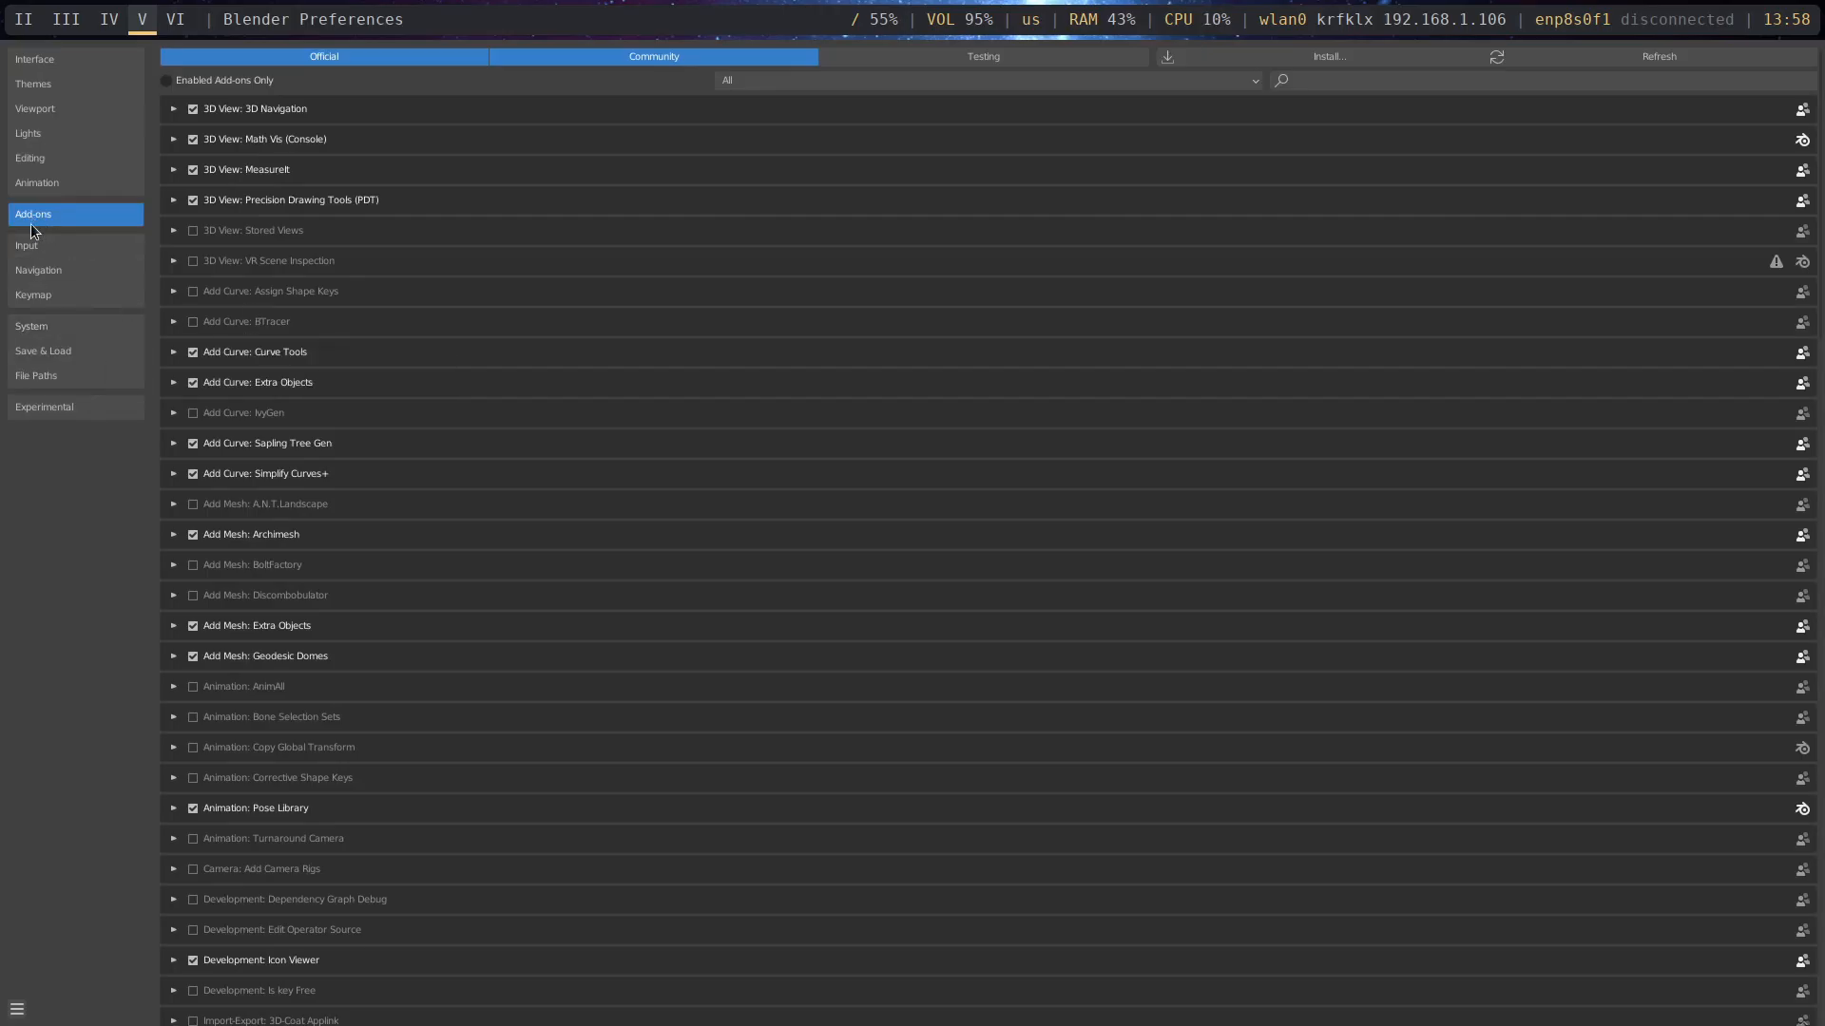
- Install the add-on from megapolis.zip in the recently used code folder
click(1362, 59)
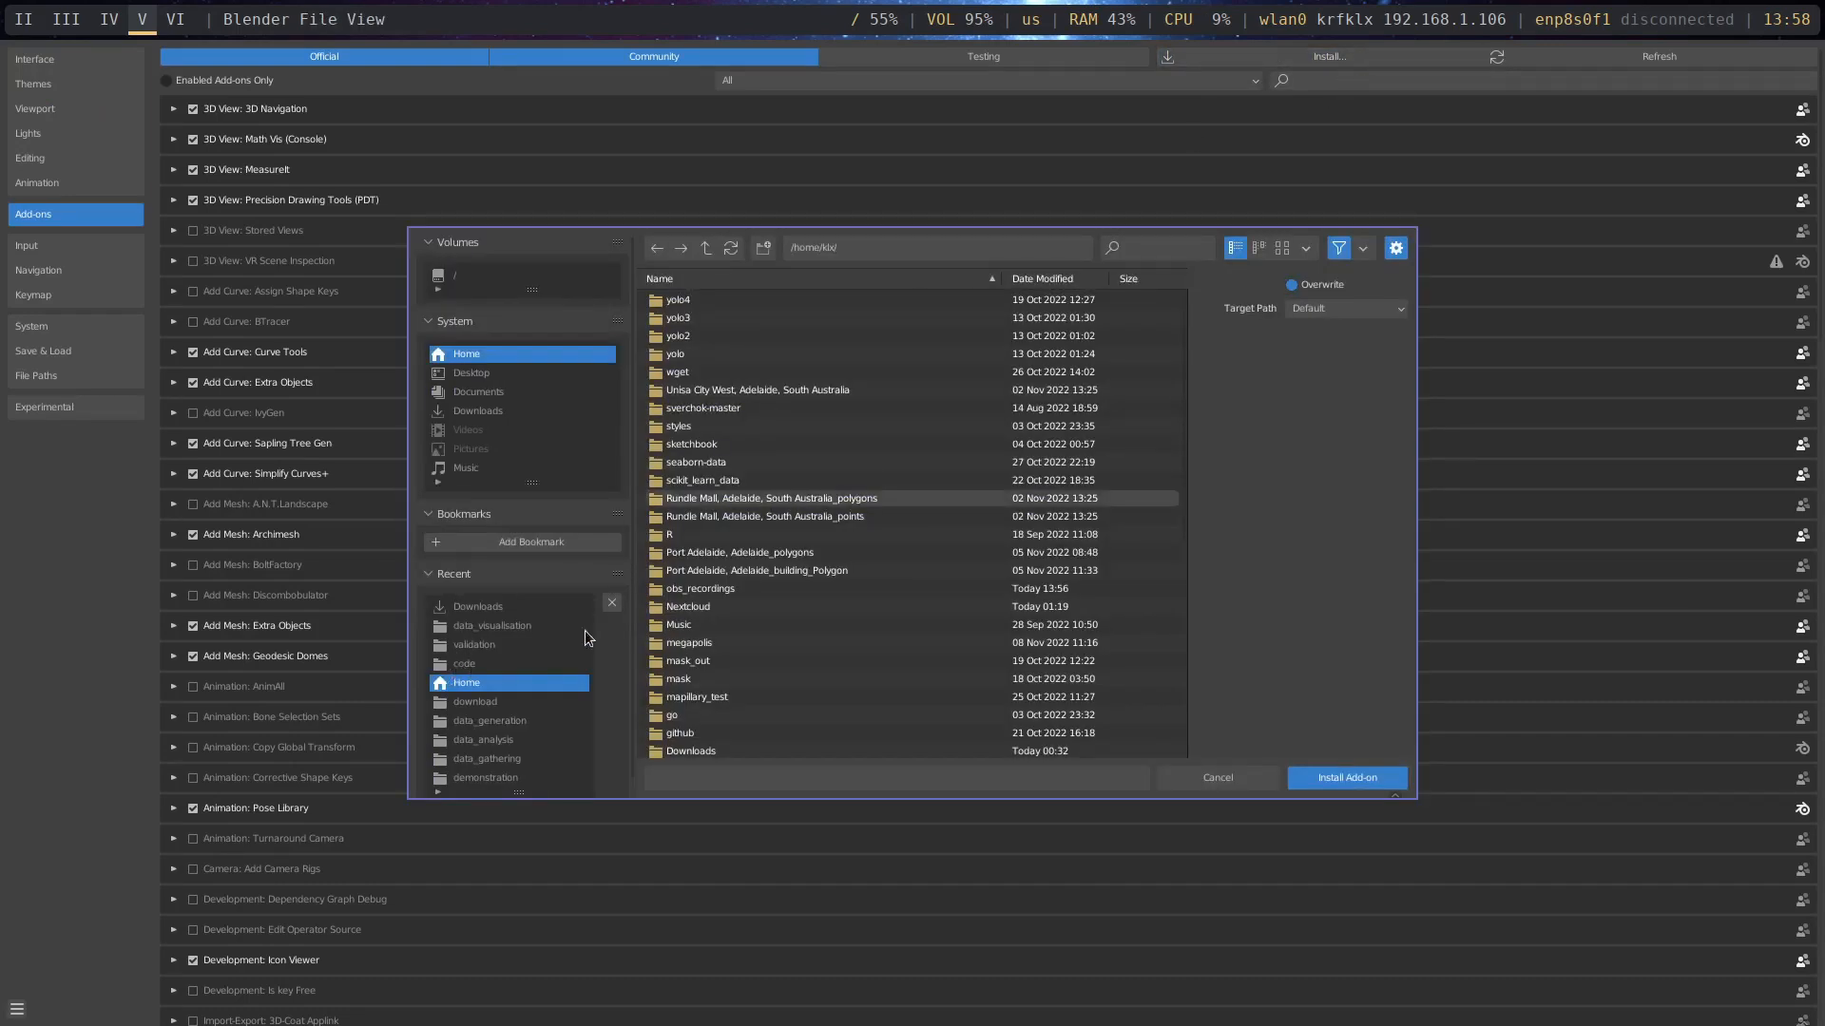
click(469, 668)
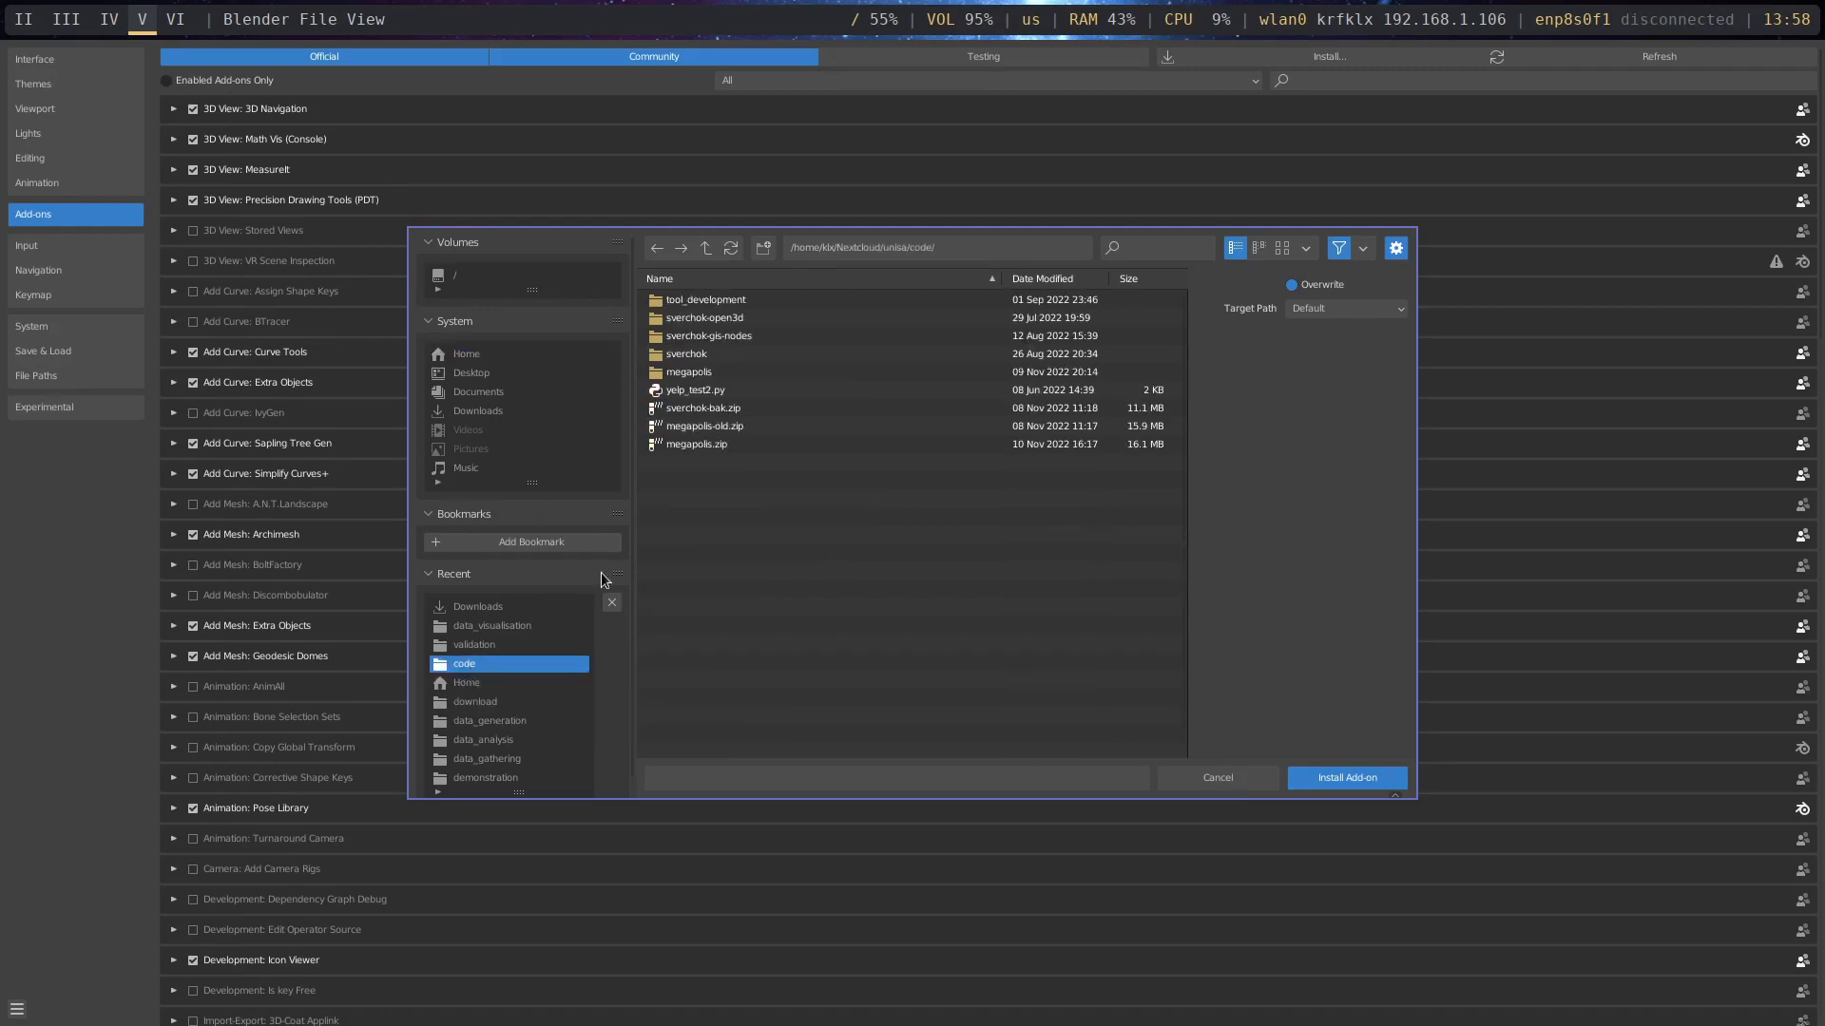
click(694, 445)
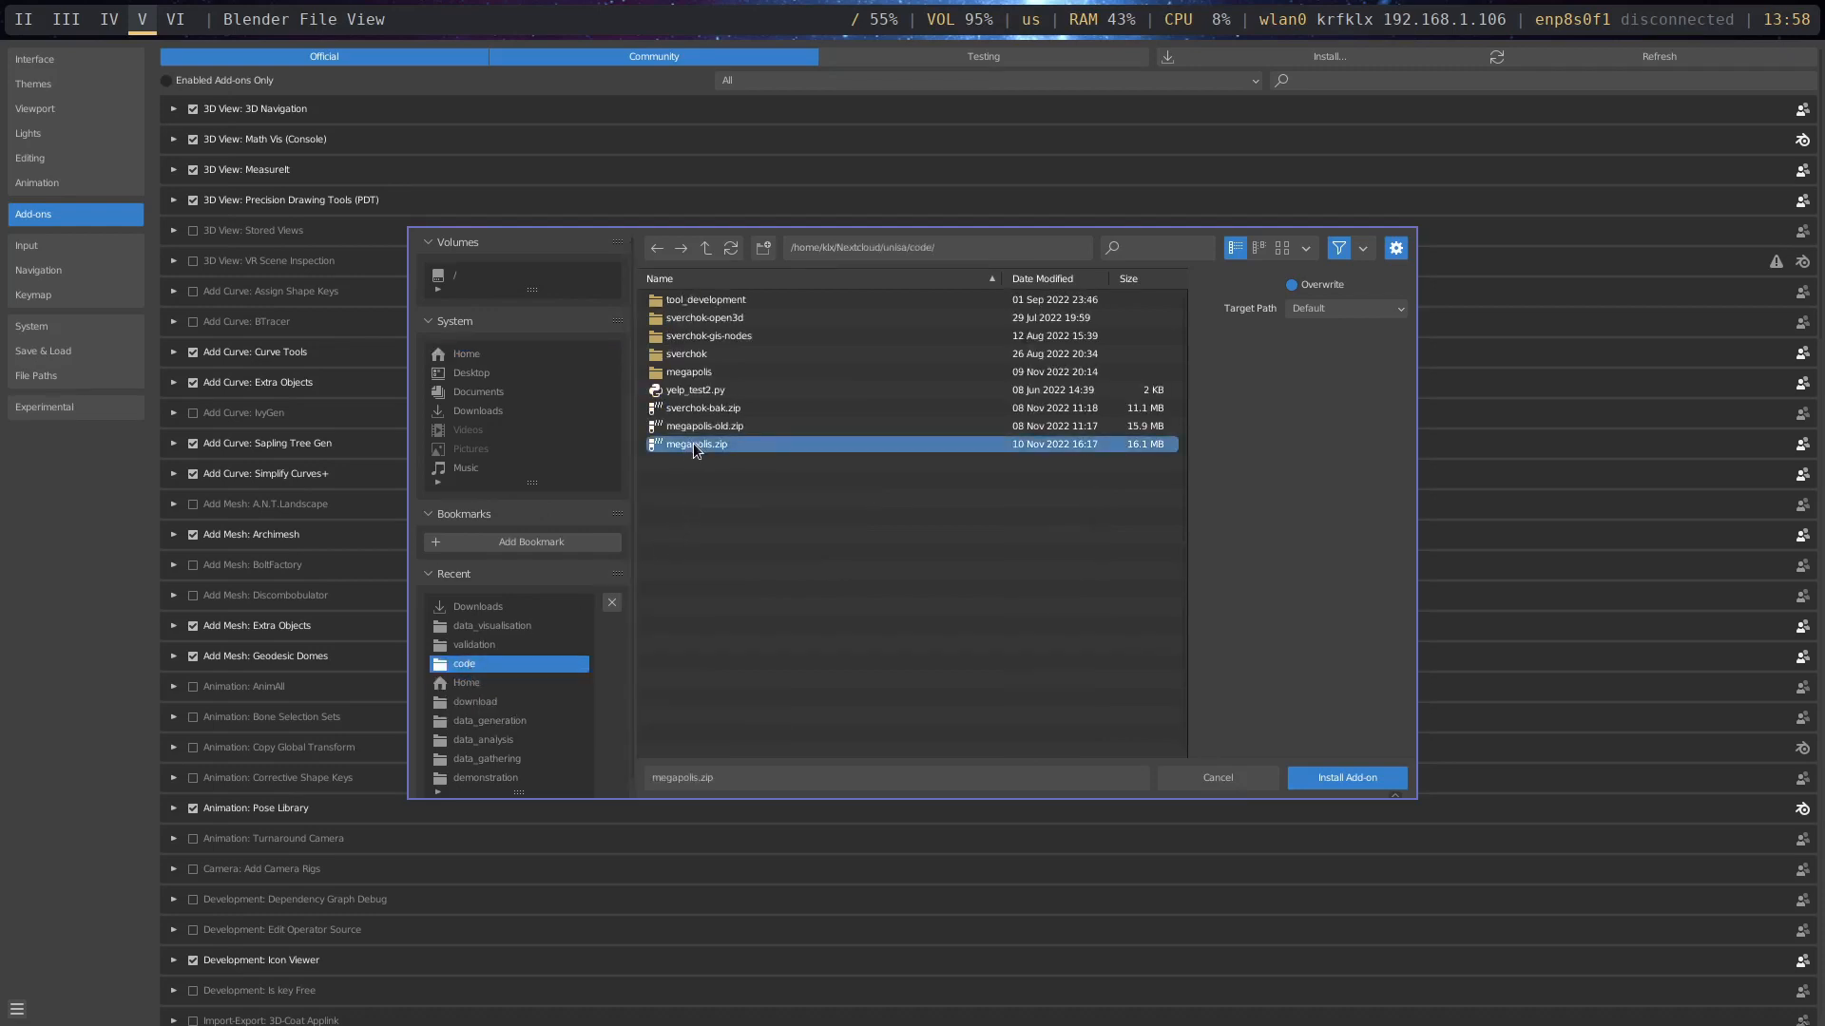
click(1334, 777)
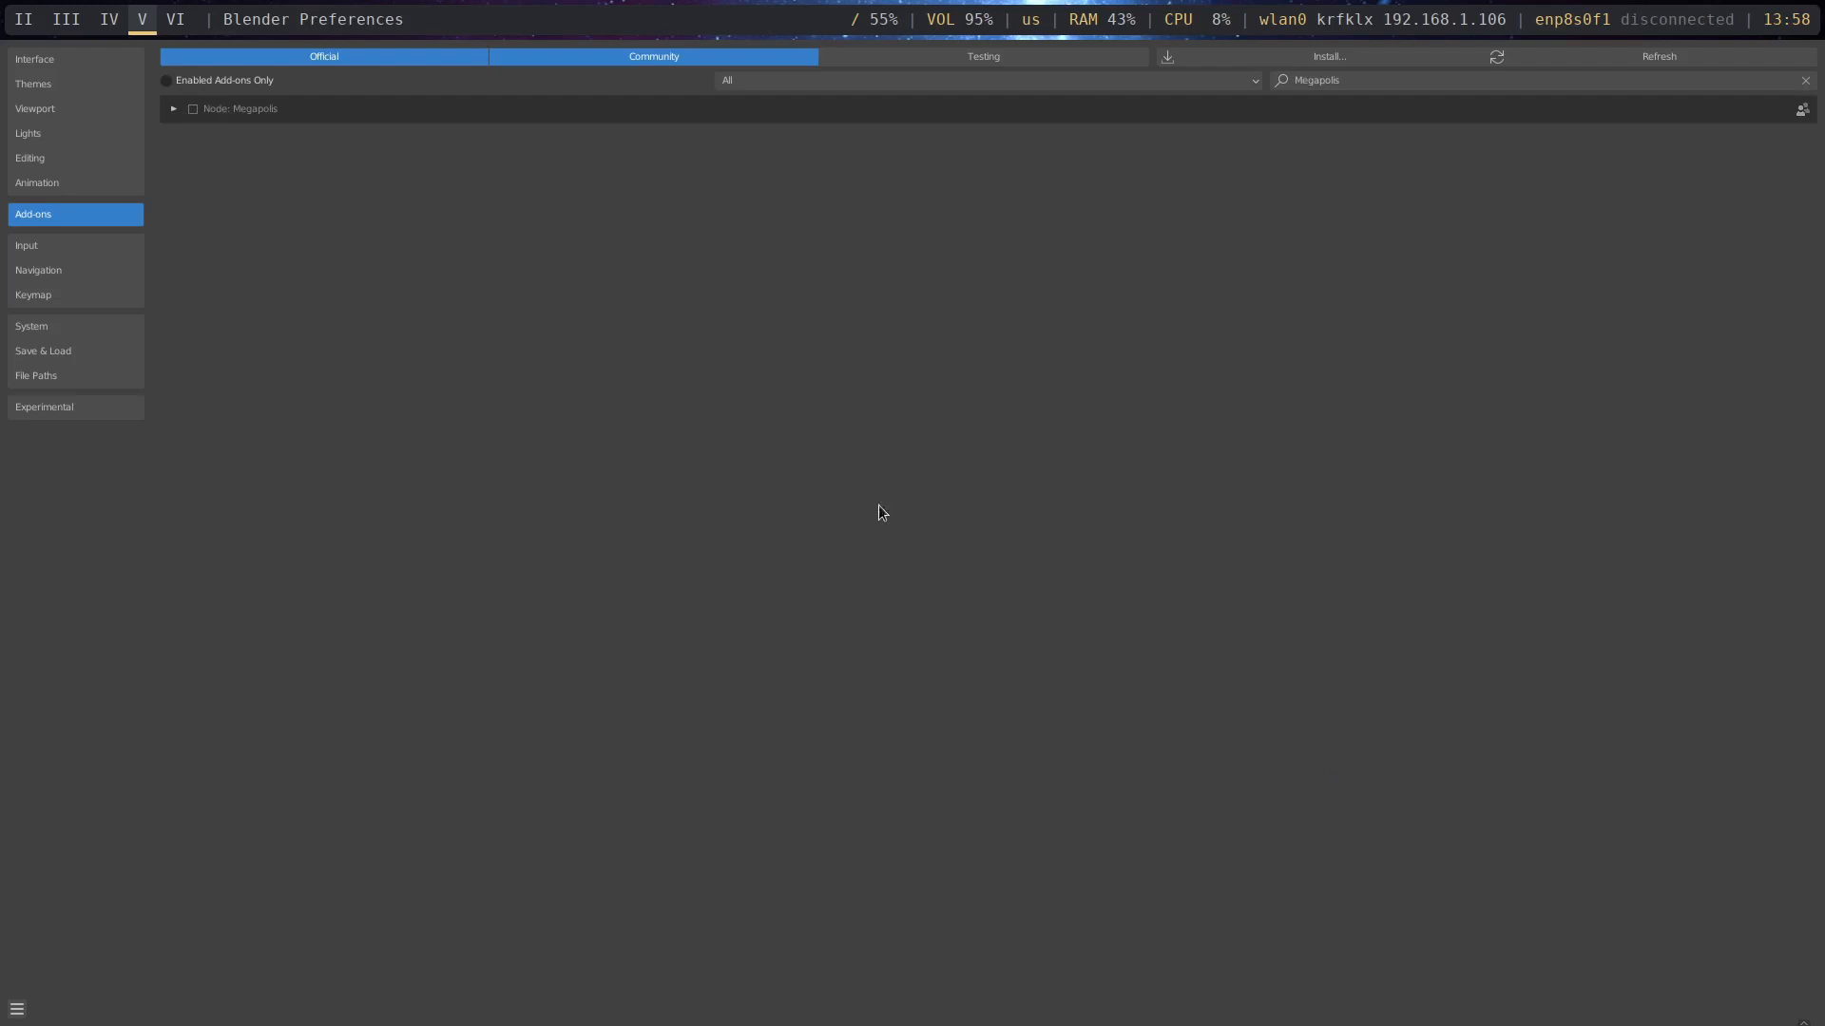
- Enable the Megapolis add-on and expand its details to review the package dependencies
click(194, 111)
click(175, 106)
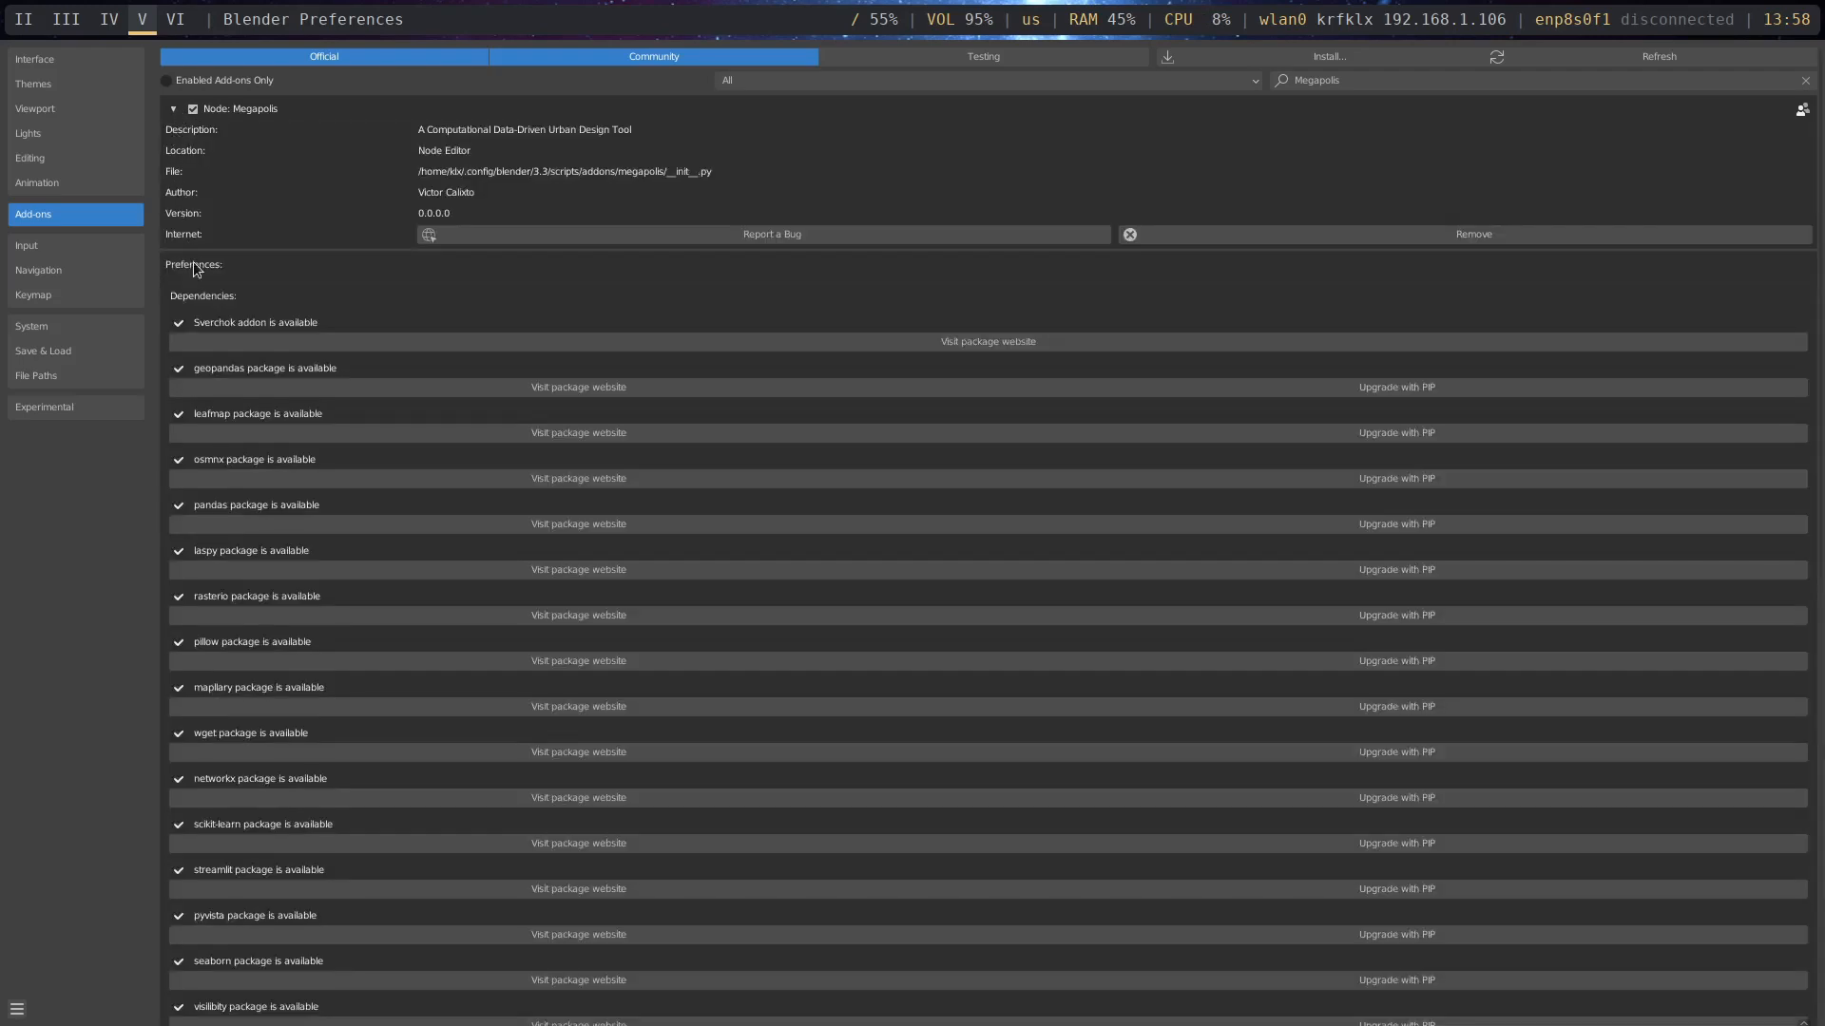
scroll(526, 533, down, 2)
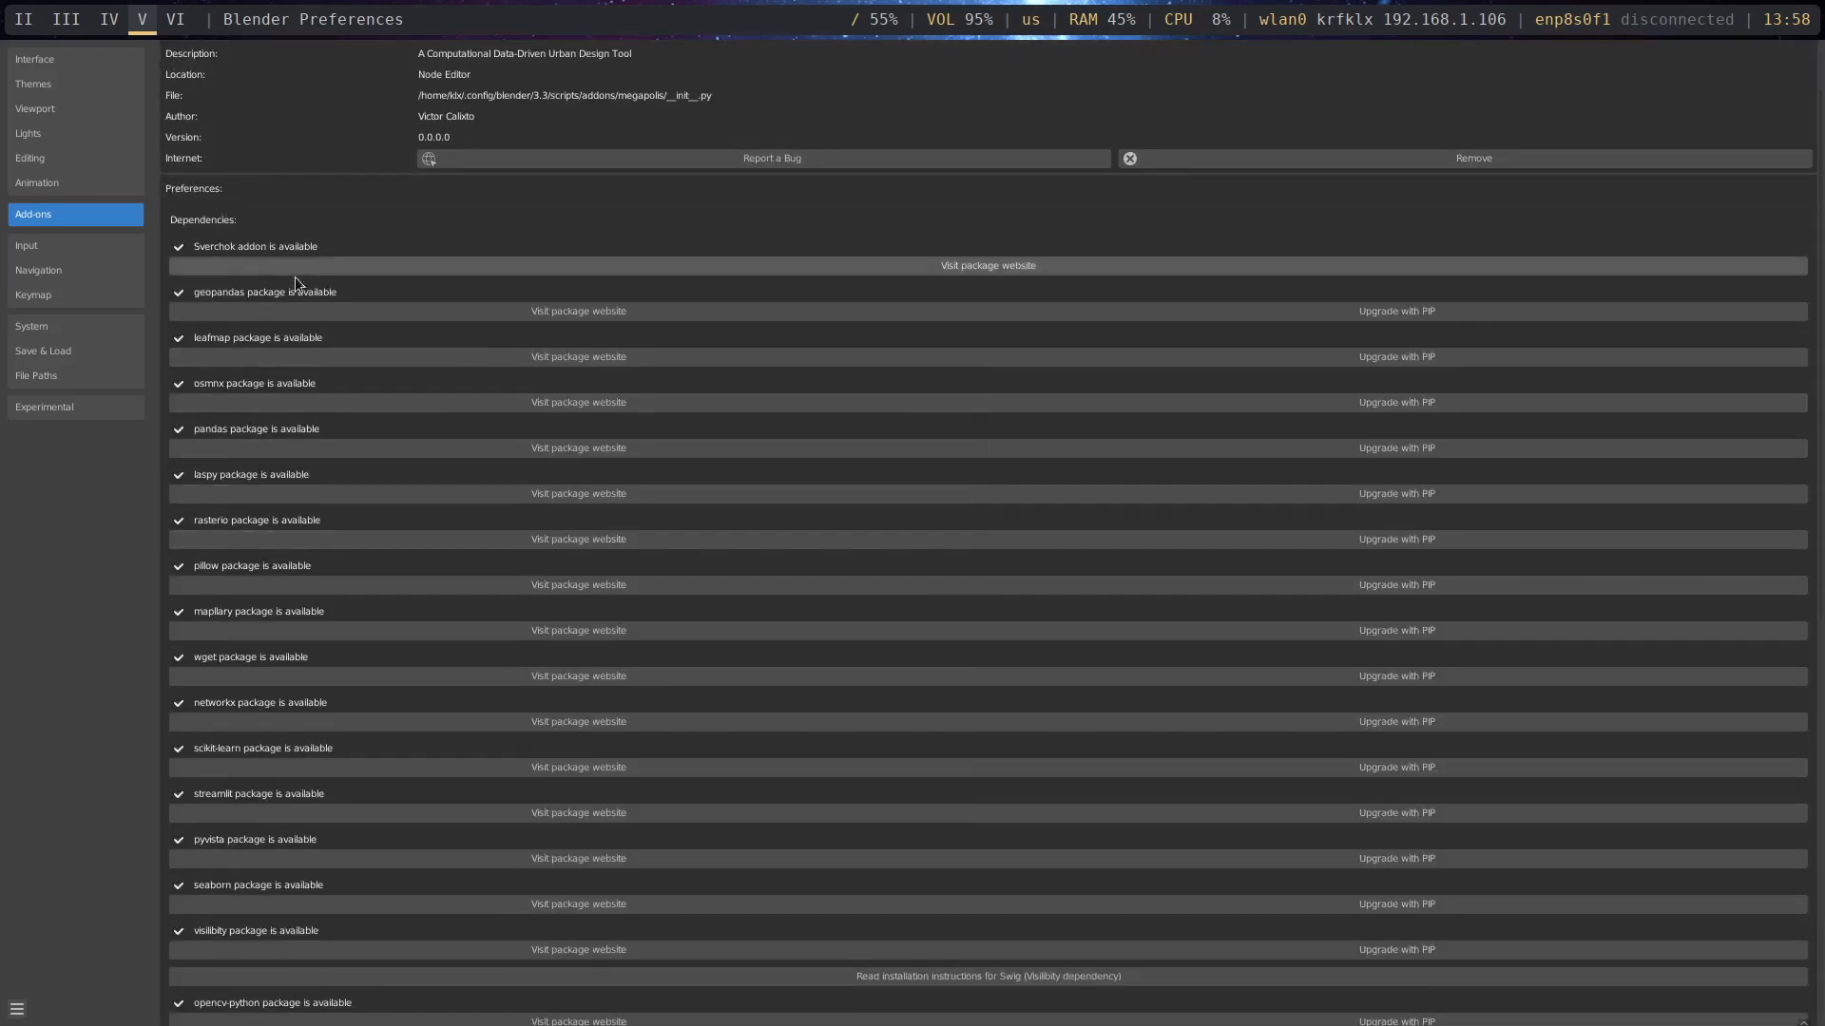
scroll(1166, 327, down, 2)
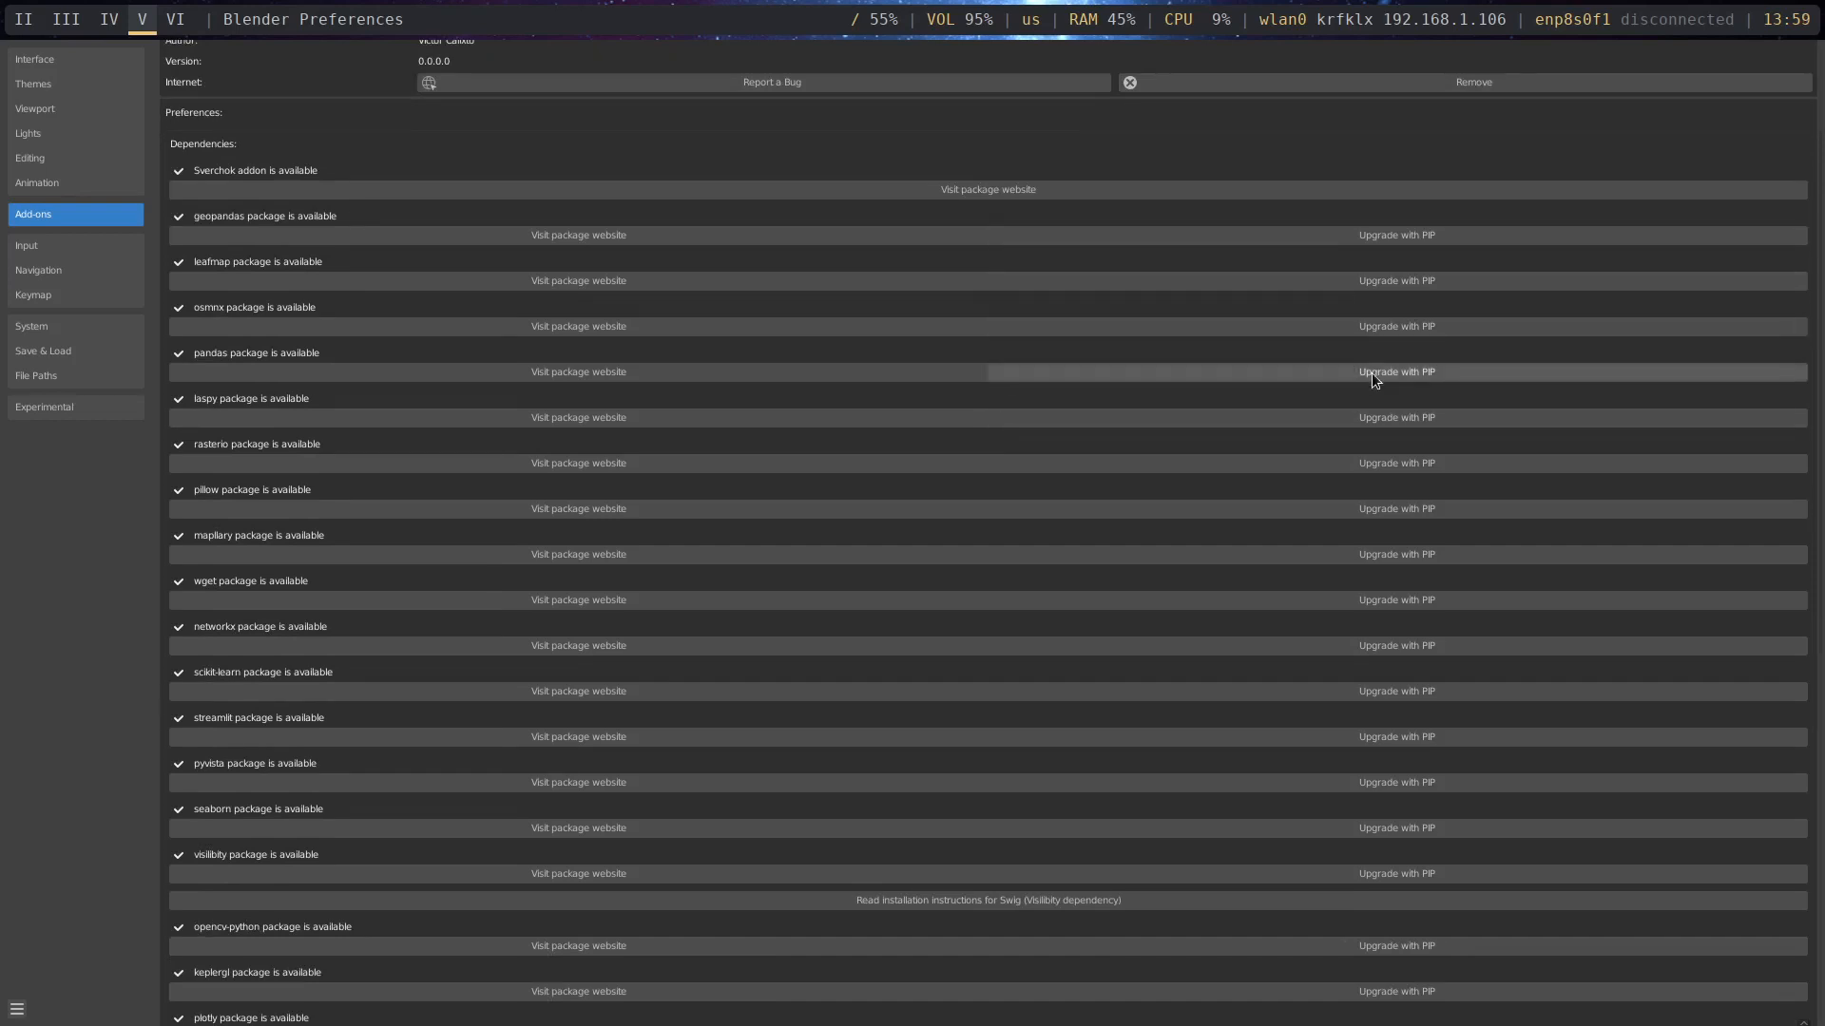
scroll(1359, 631, down, 10)
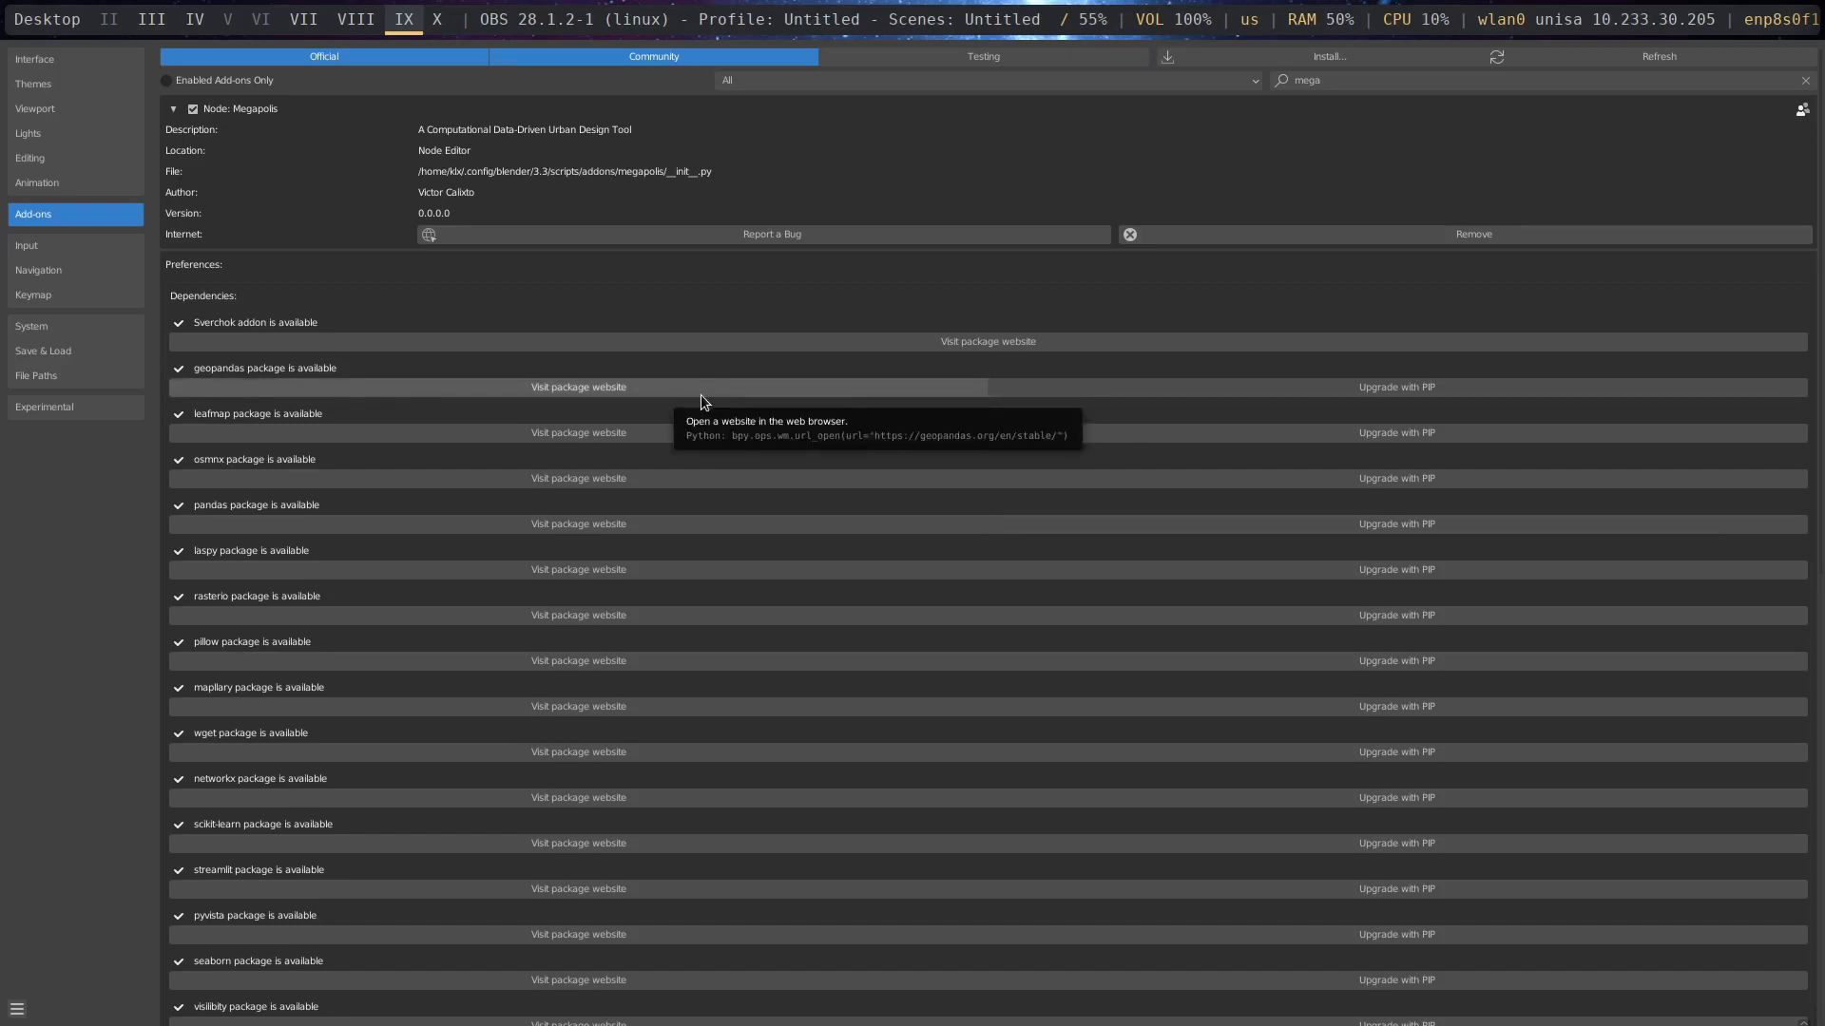
- Close the preferences window and set the central area's editor type to Sverchok Nodes
click(725, 296)
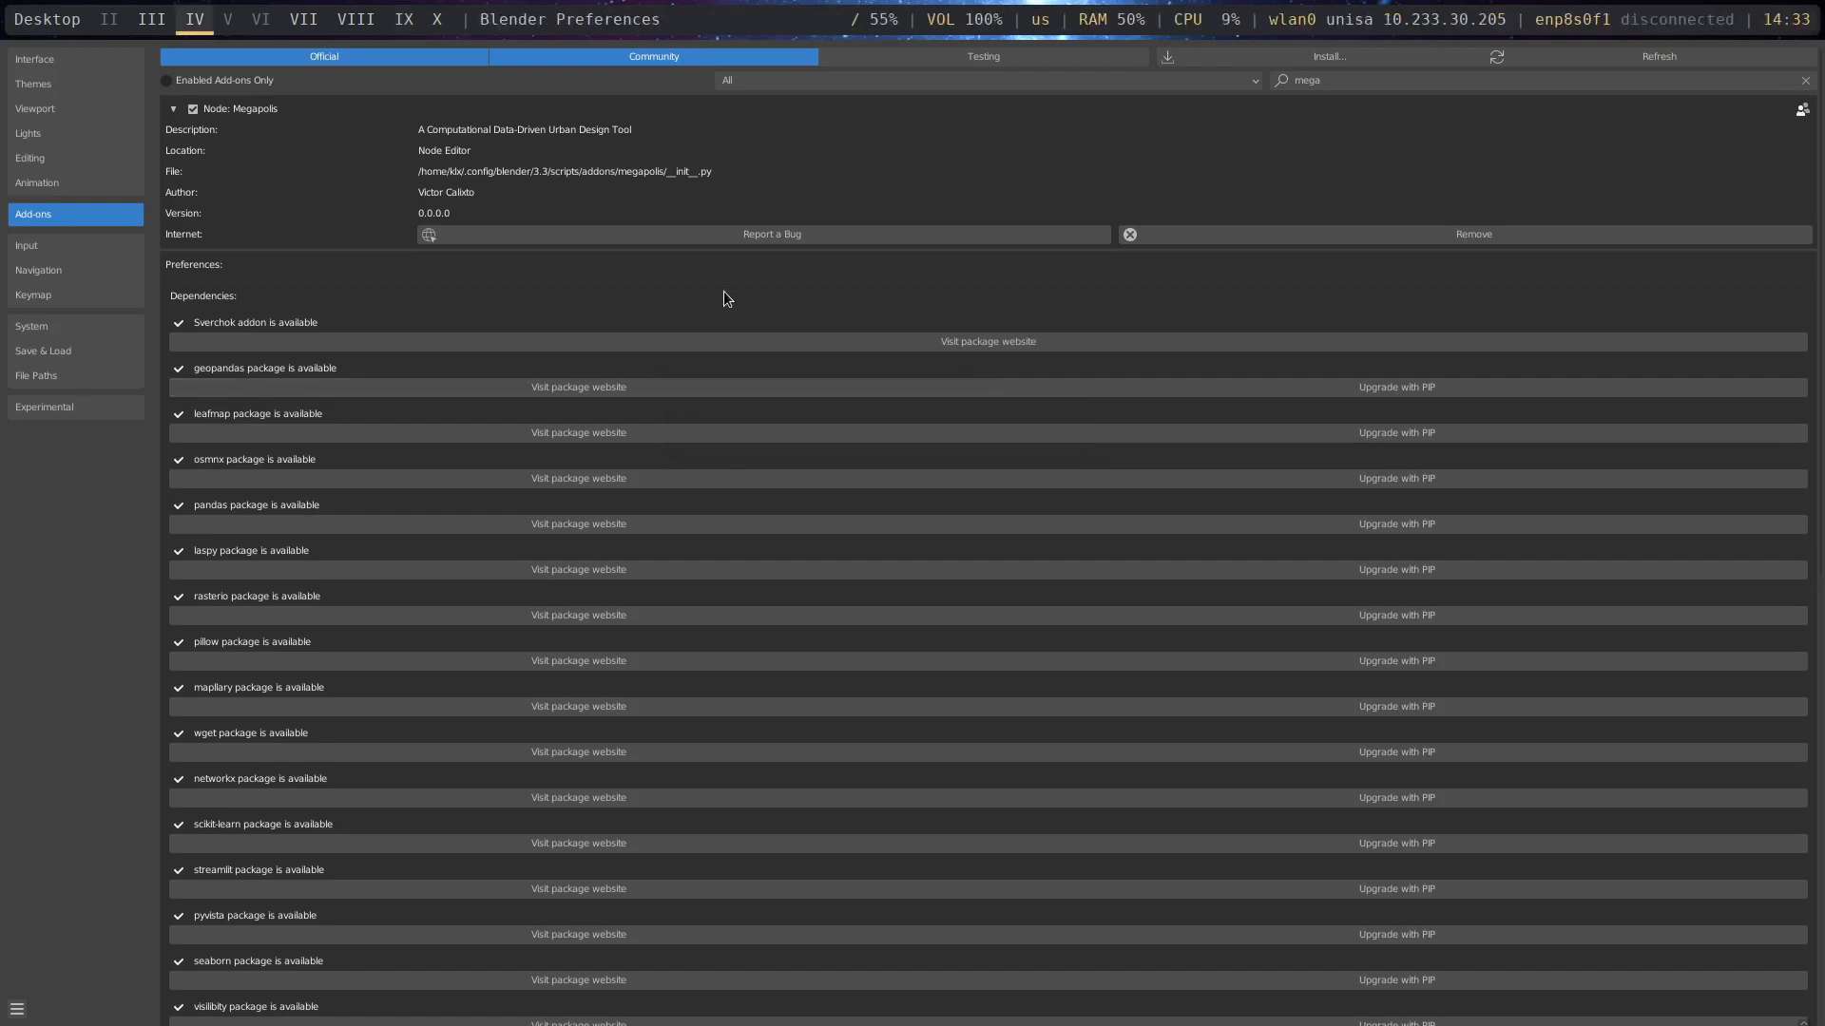
key(super+w)
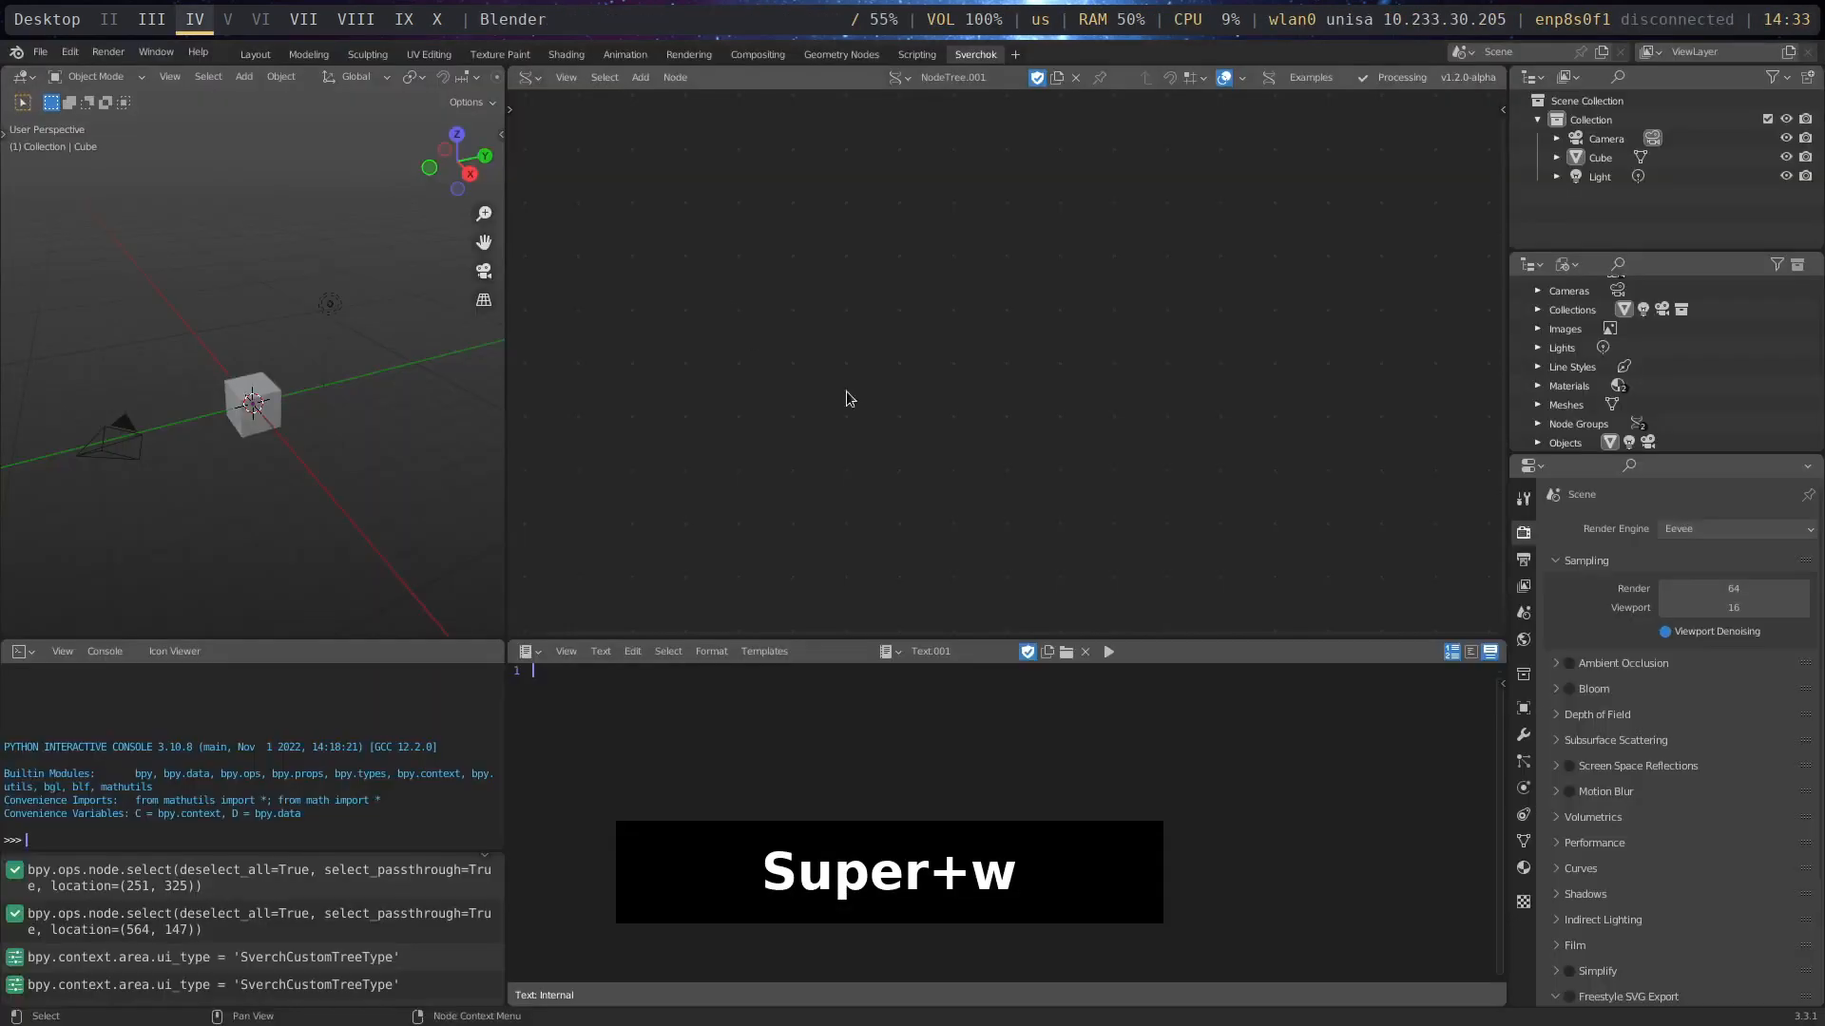
click(530, 78)
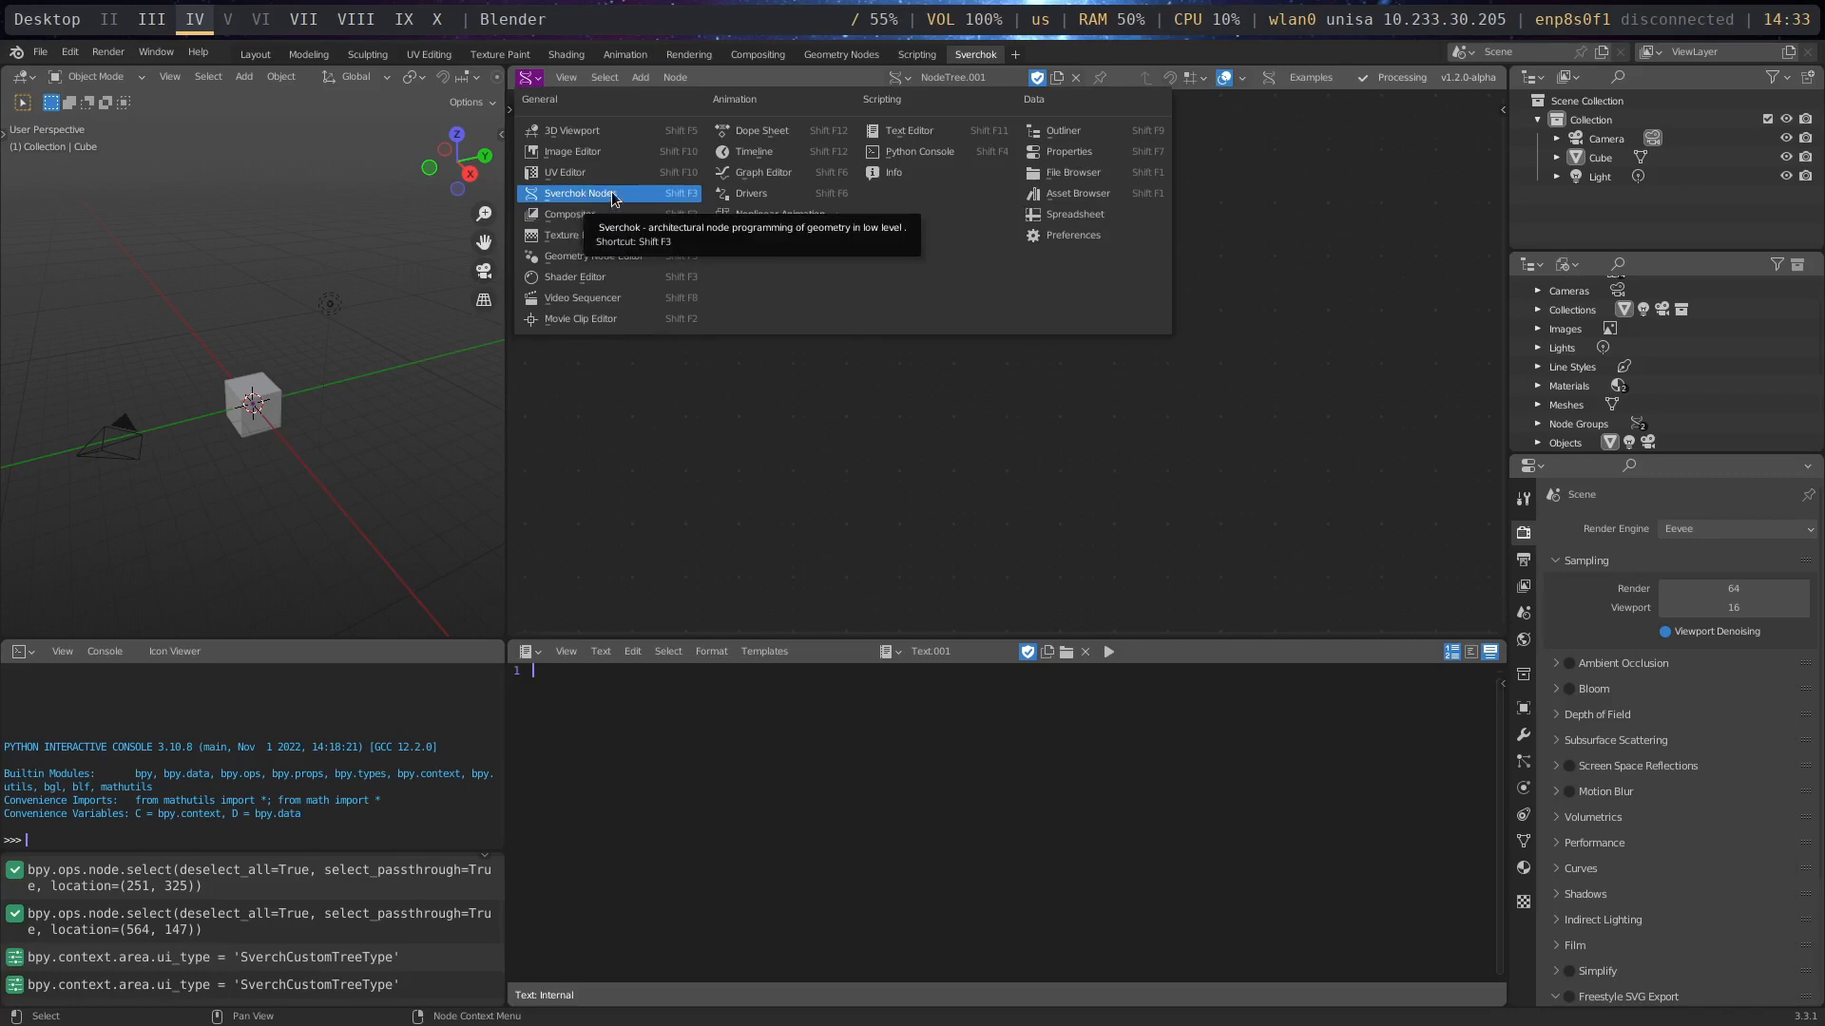
click(581, 195)
click(760, 208)
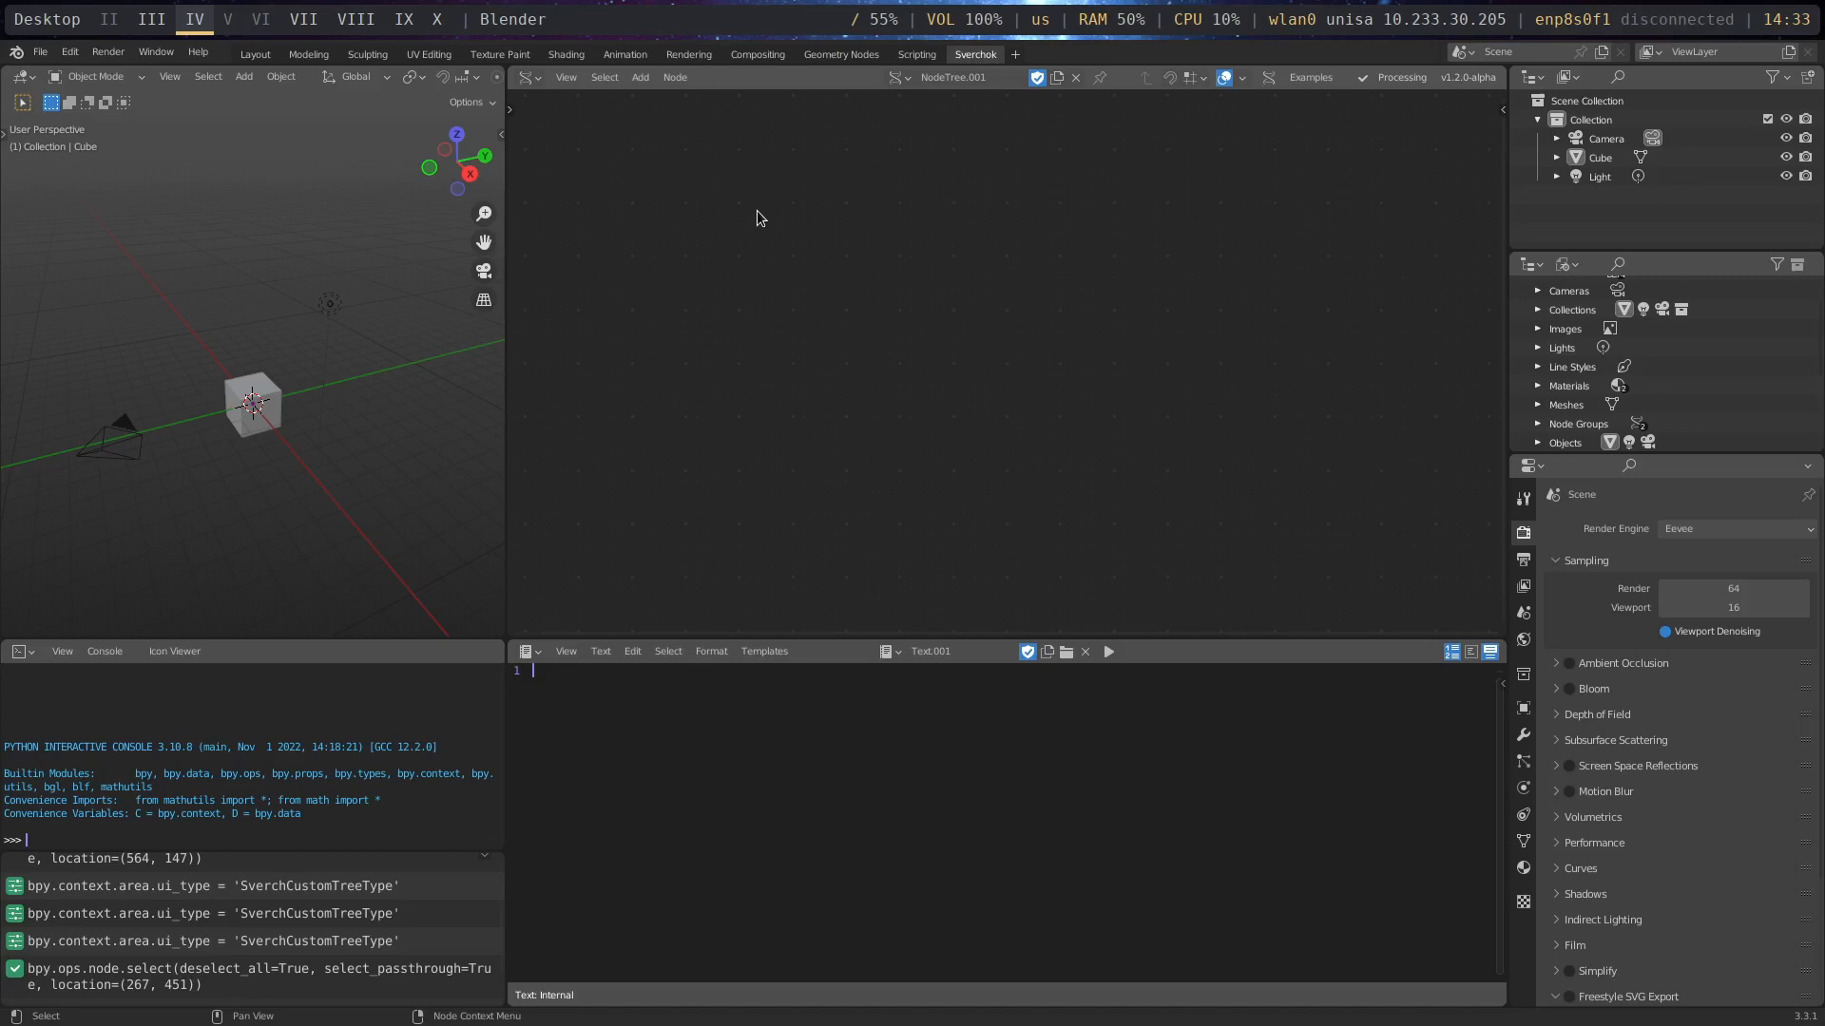
- Show and hide the node editor's properties sidebar and its Sverchok tool shelf to review their contents
key(n)
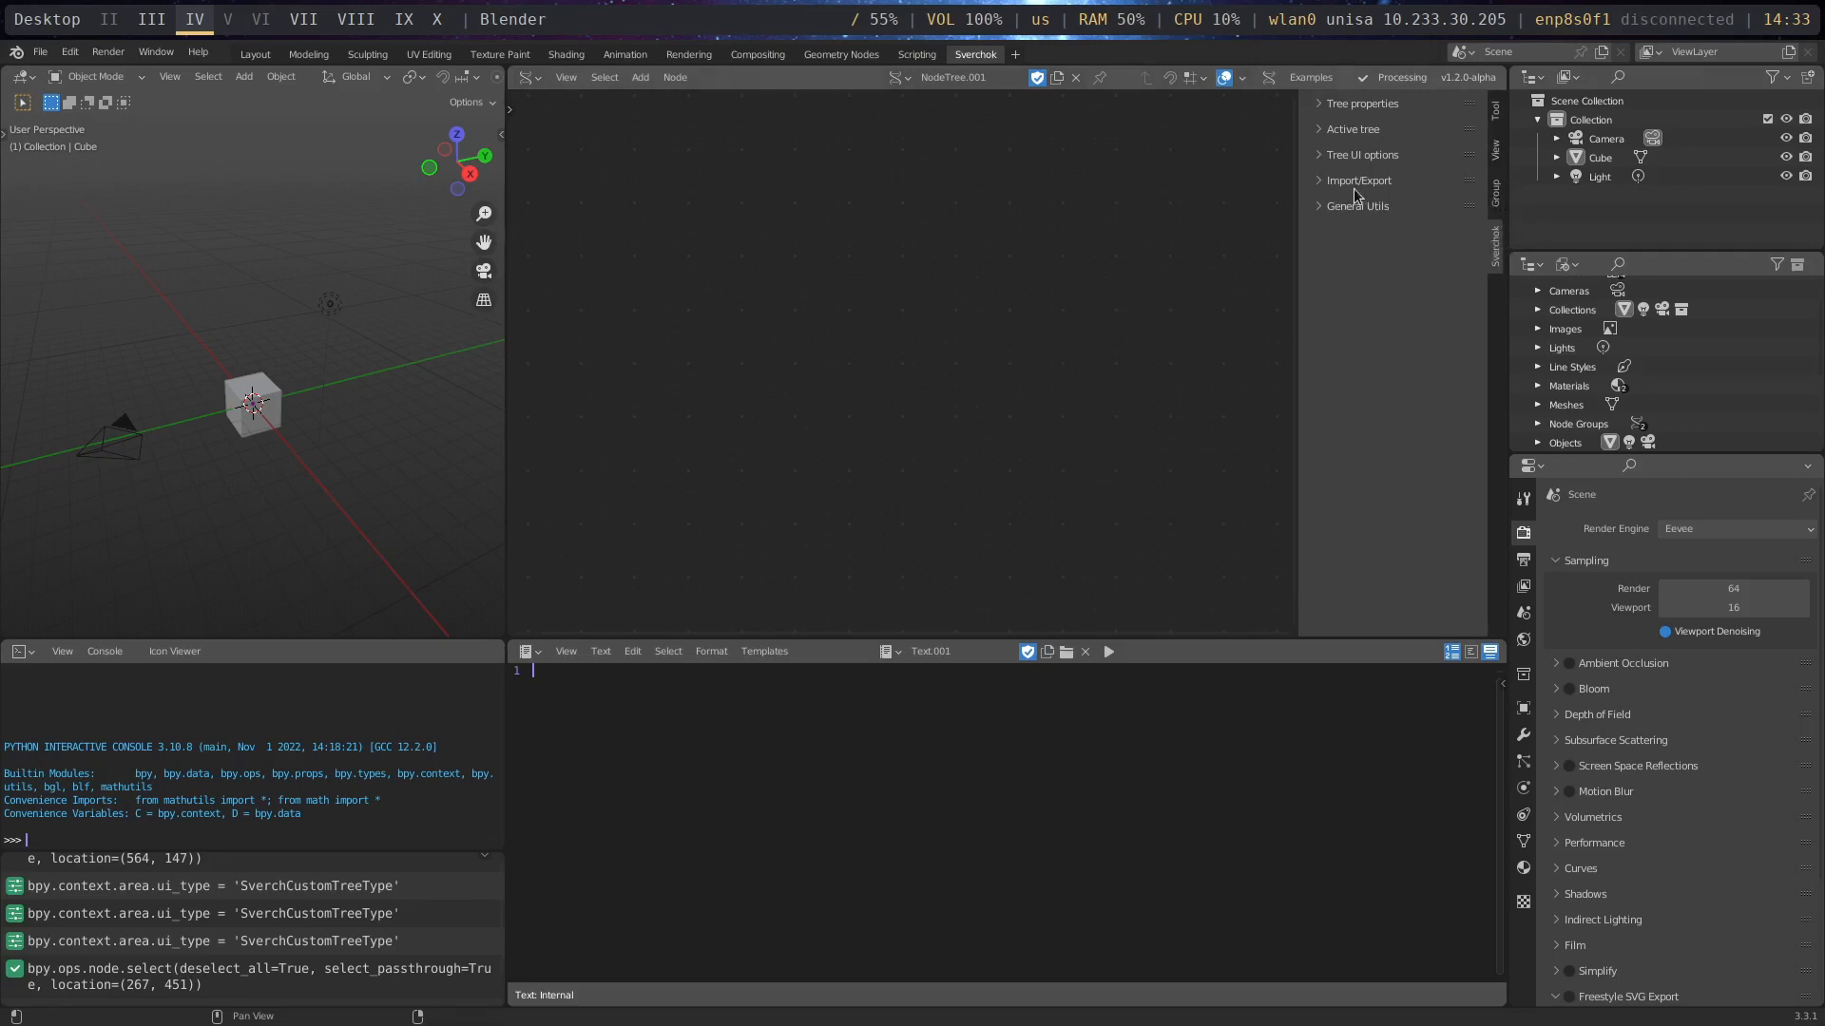
key(n)
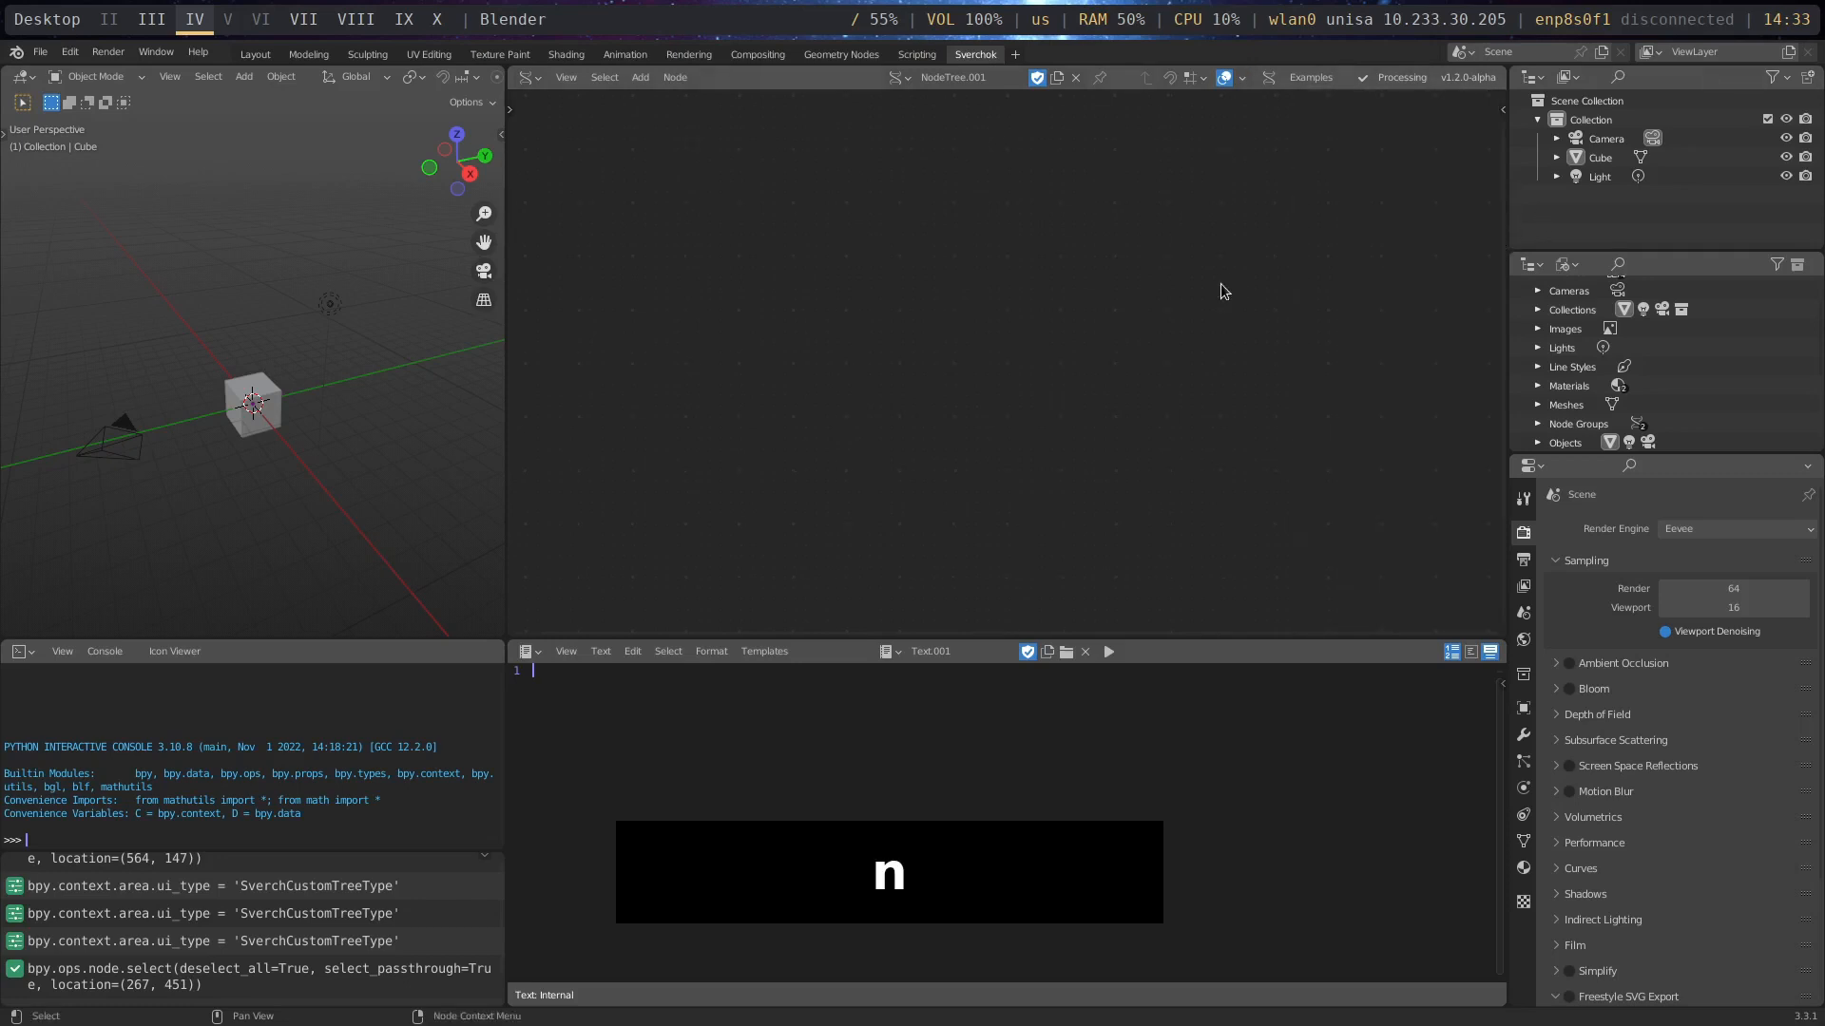
key(t)
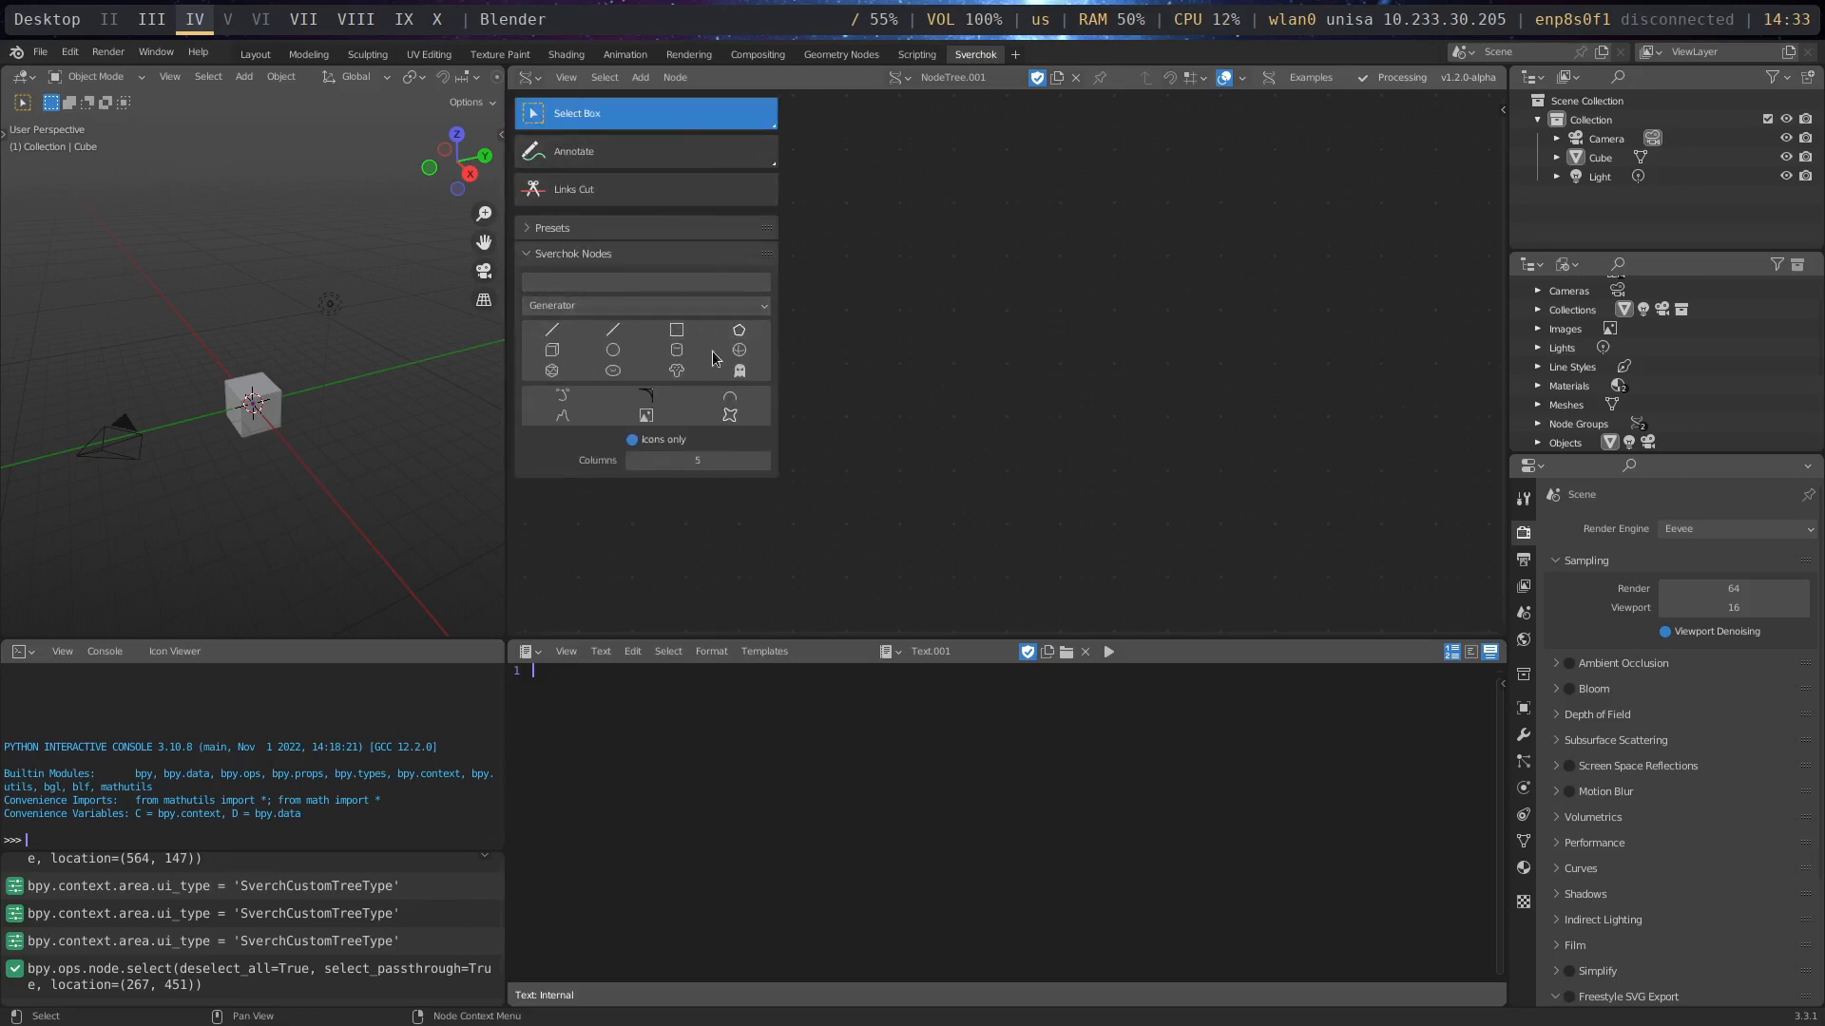
key(t)
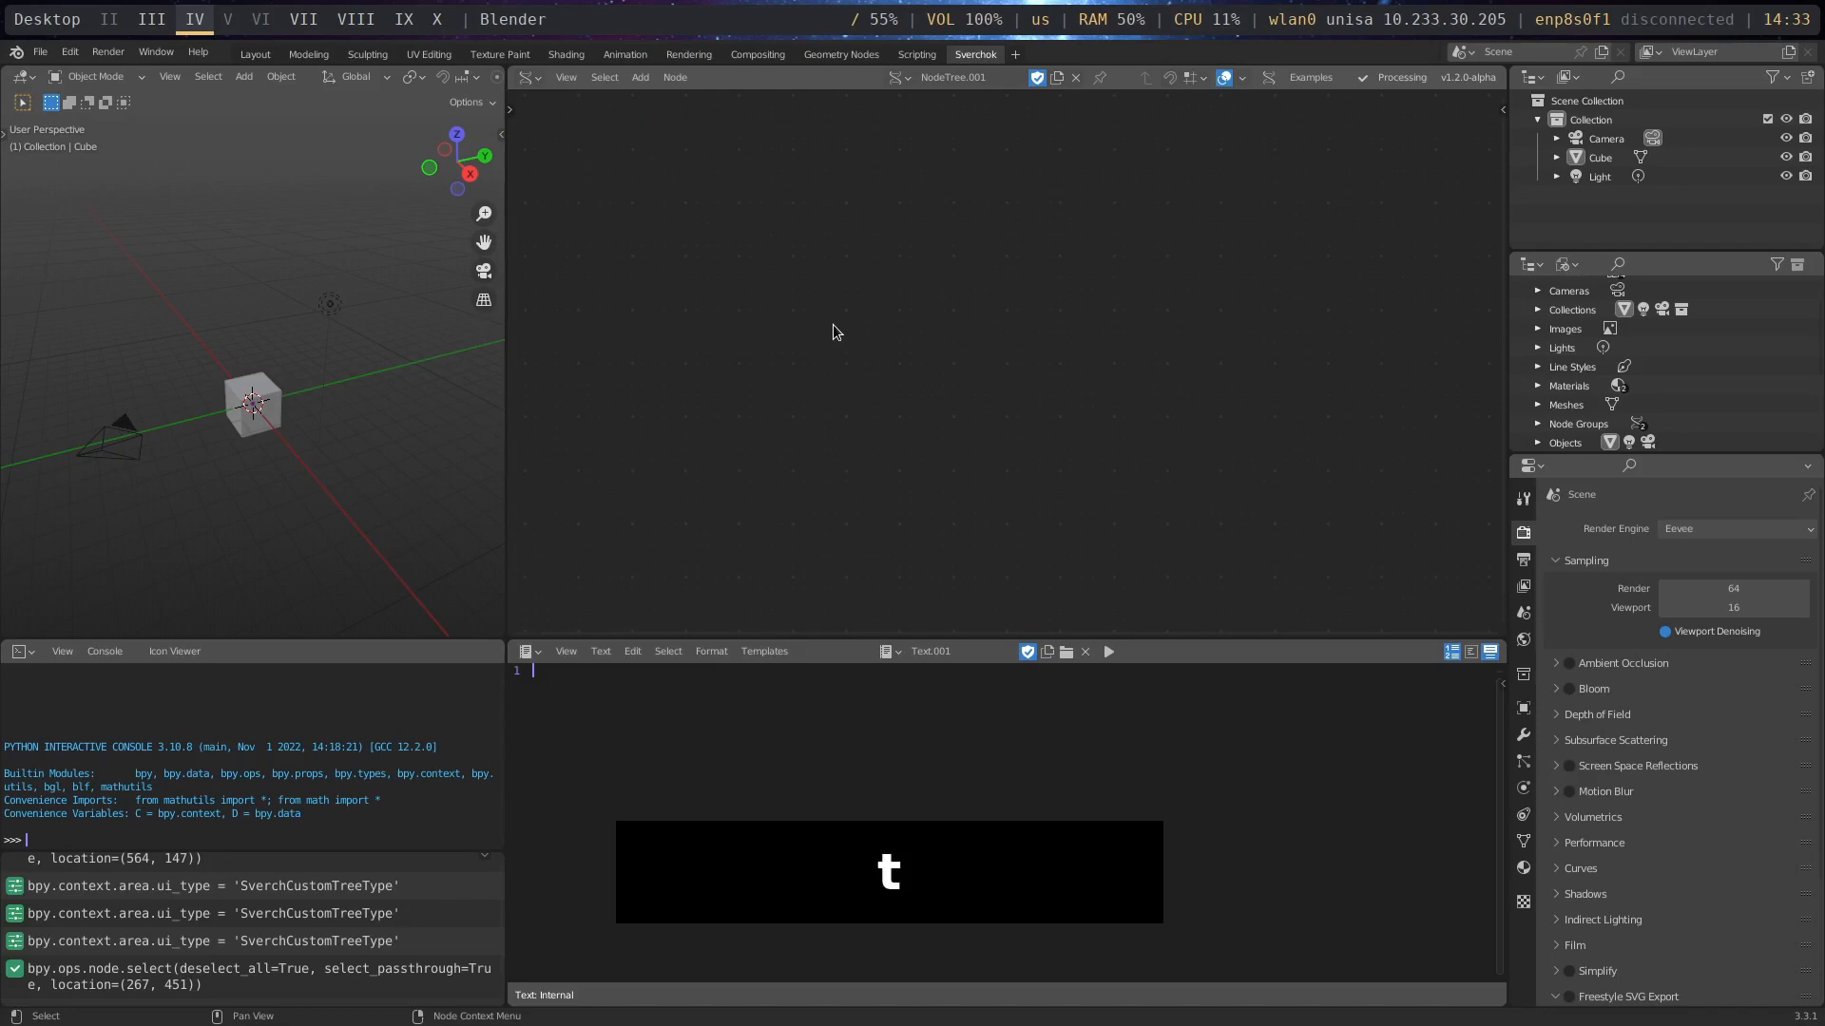
click(735, 281)
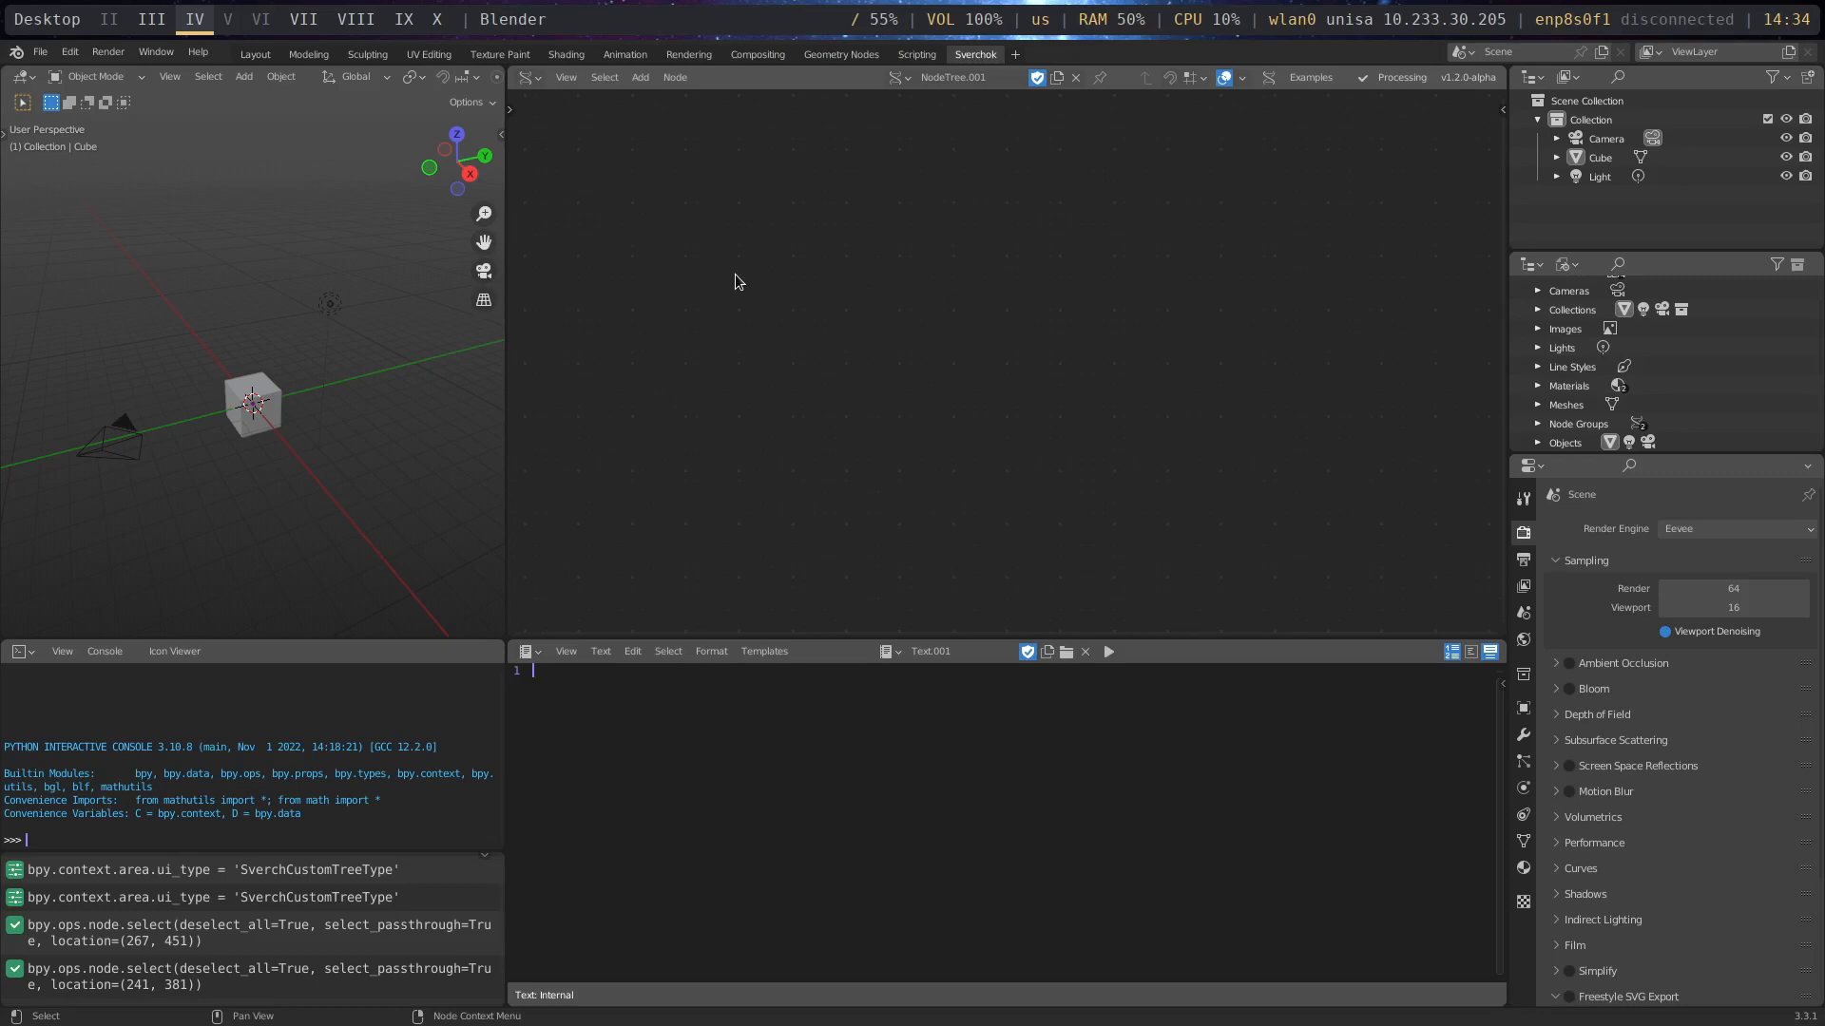
- Browse the Sverchok add-node categories, examining the Megapolis Gathering, Analysis, Generation and Visualisation groups, and leave without adding a node
key(shift+a)
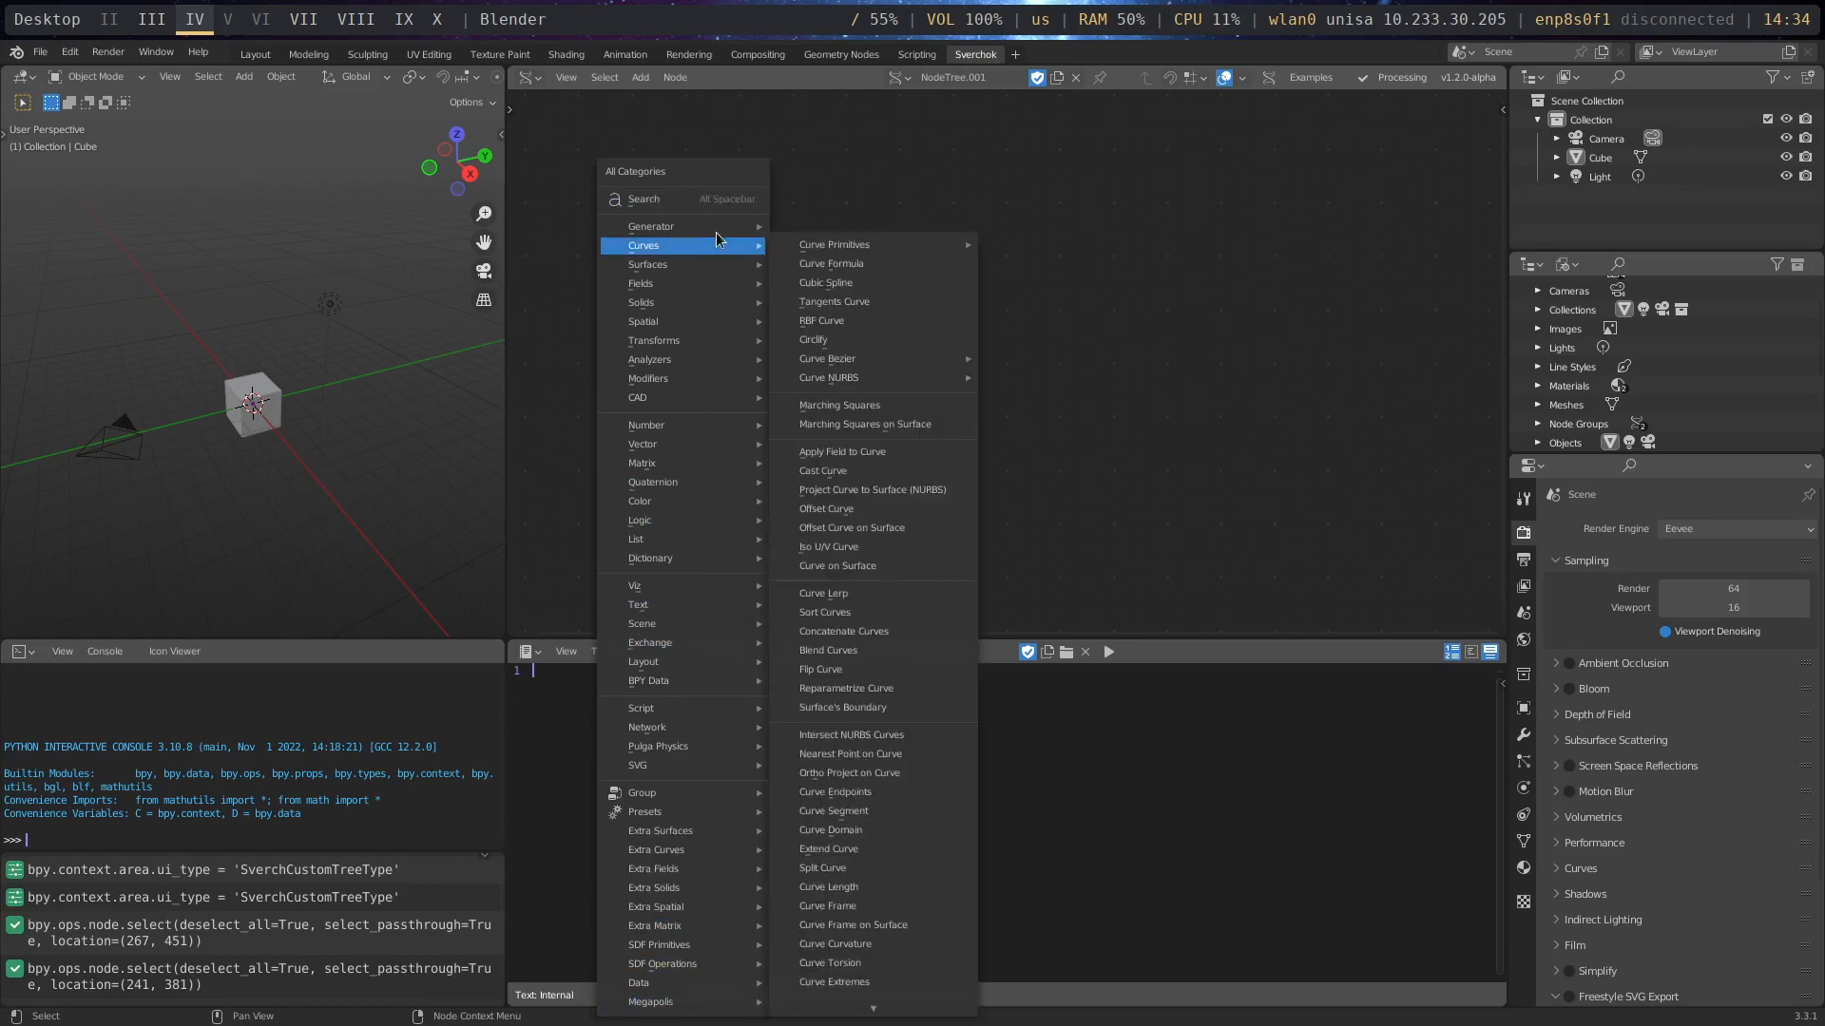
mouse_move(715, 1004)
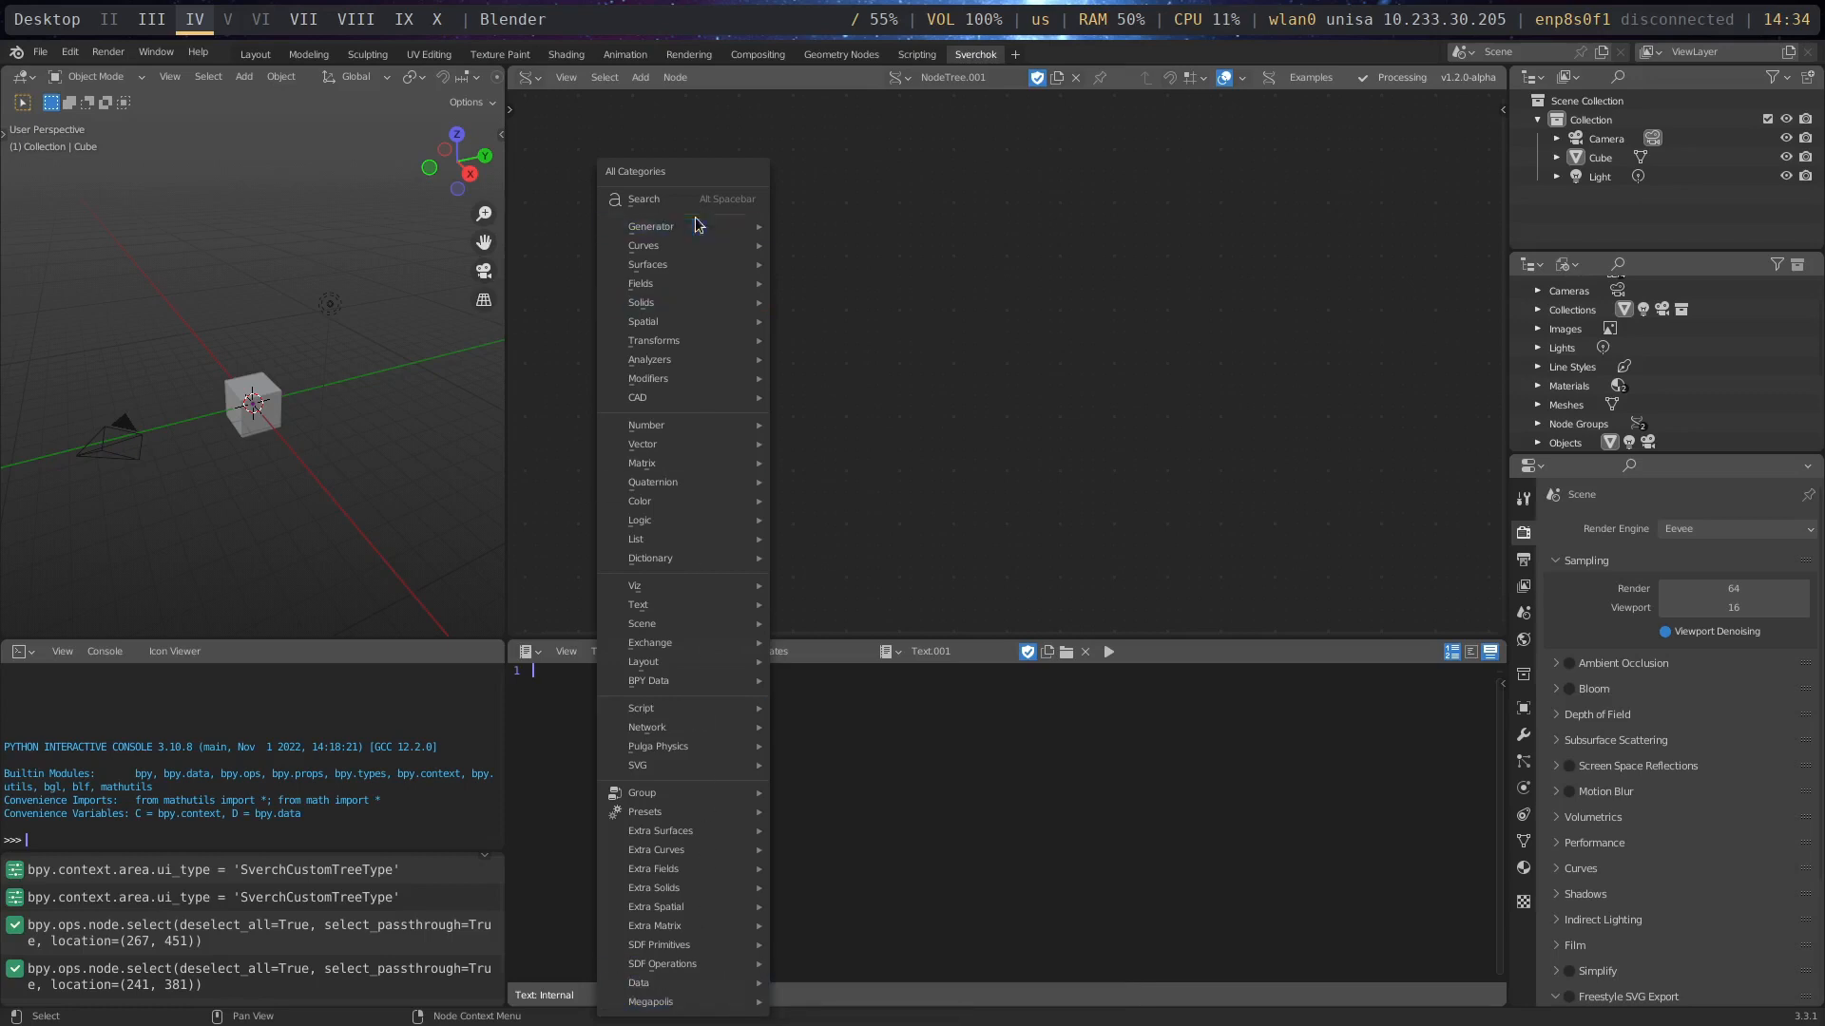
mouse_move(697, 230)
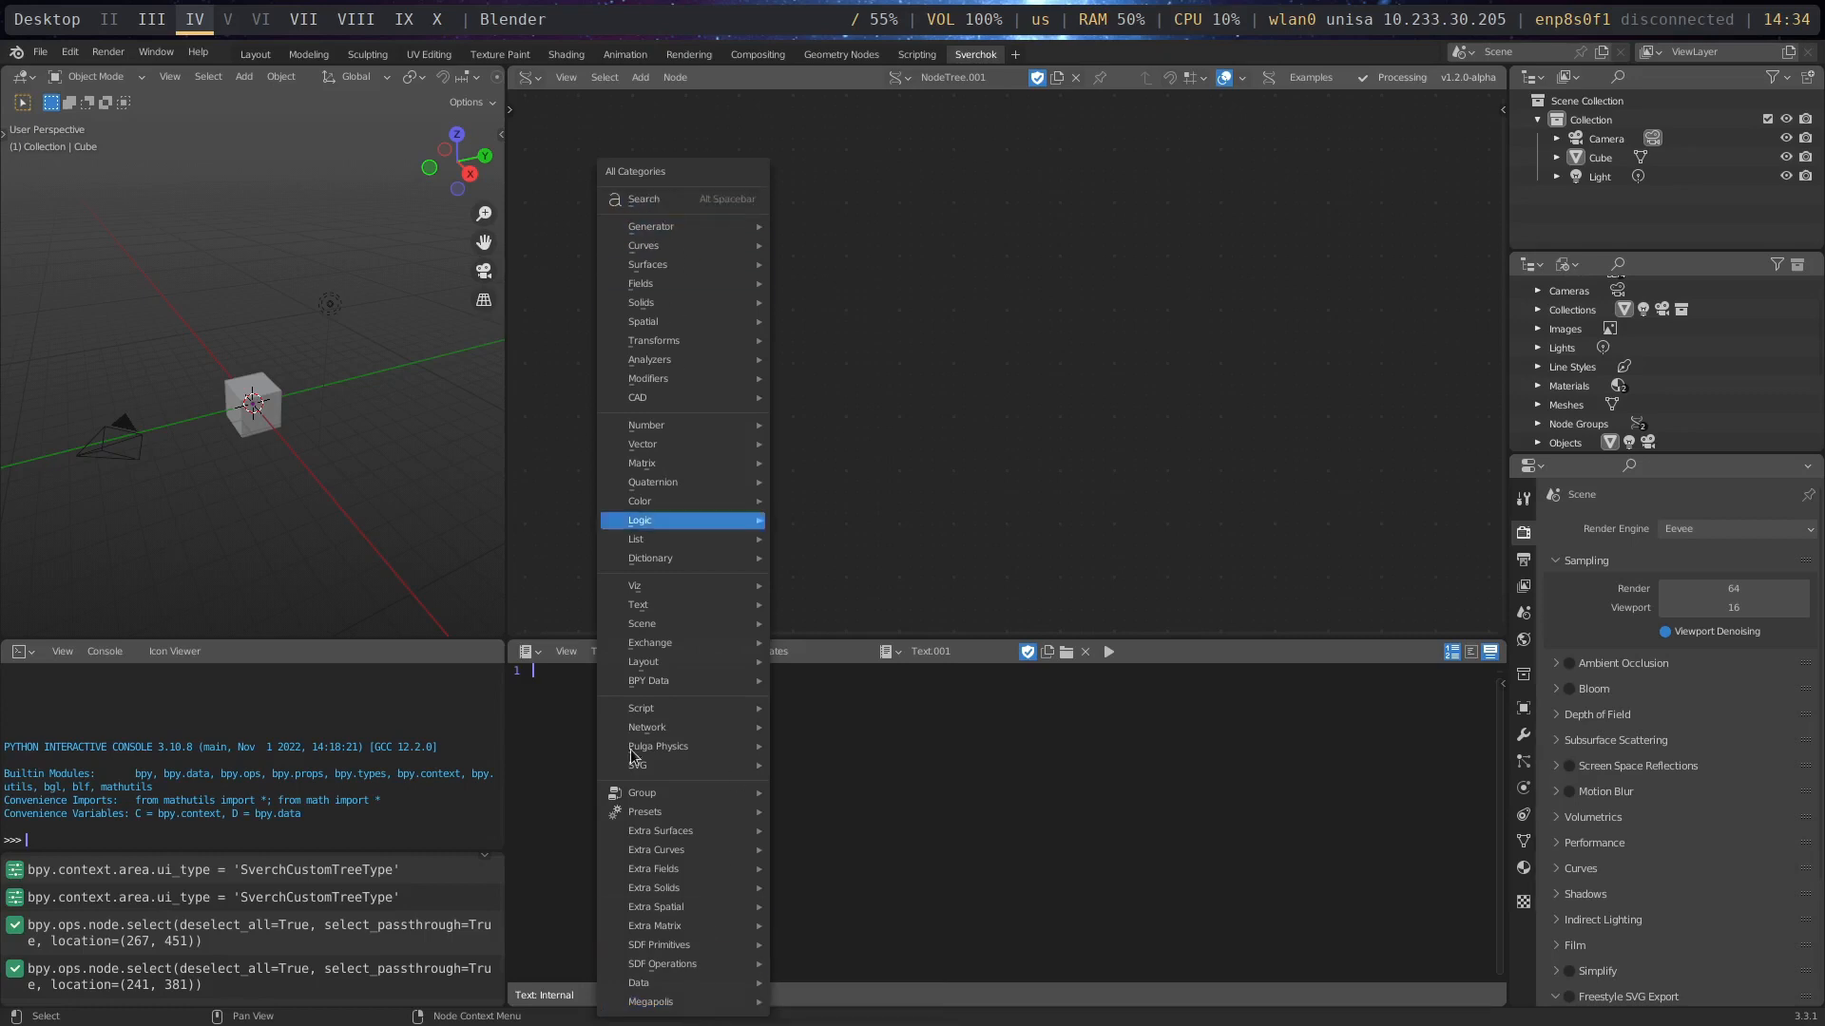
mouse_move(808, 945)
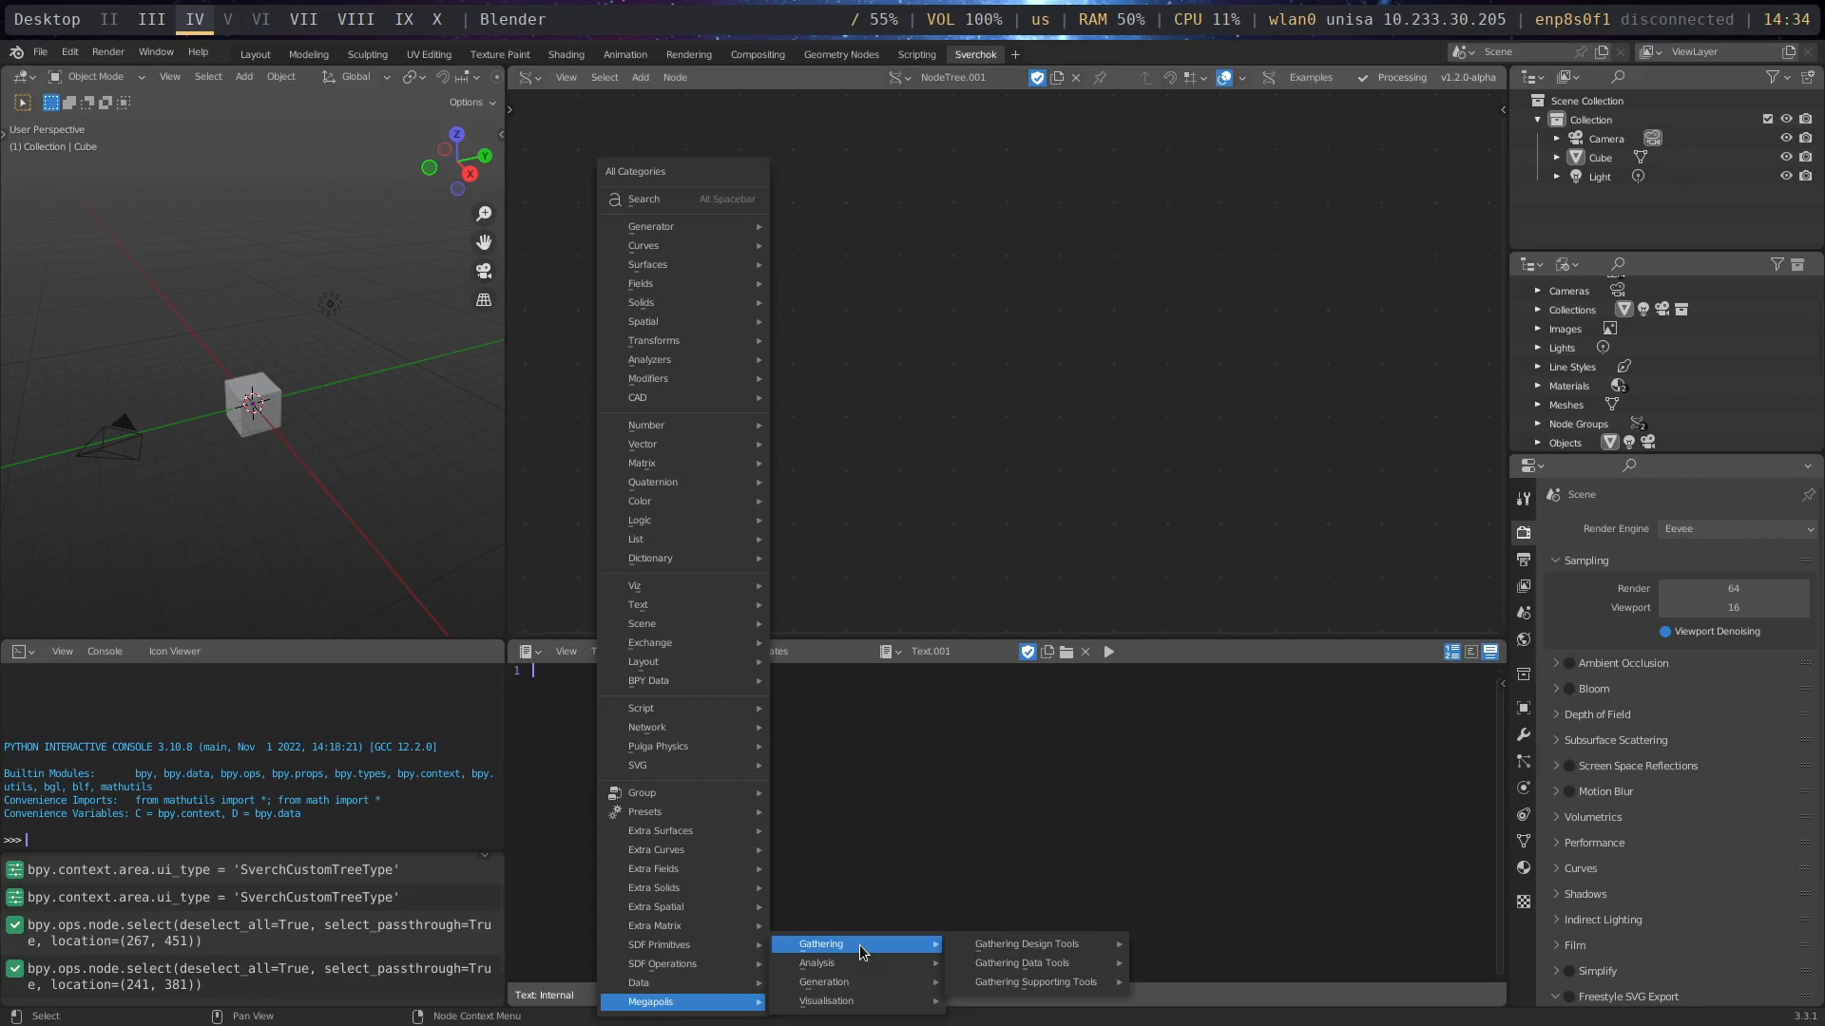
mouse_move(986, 948)
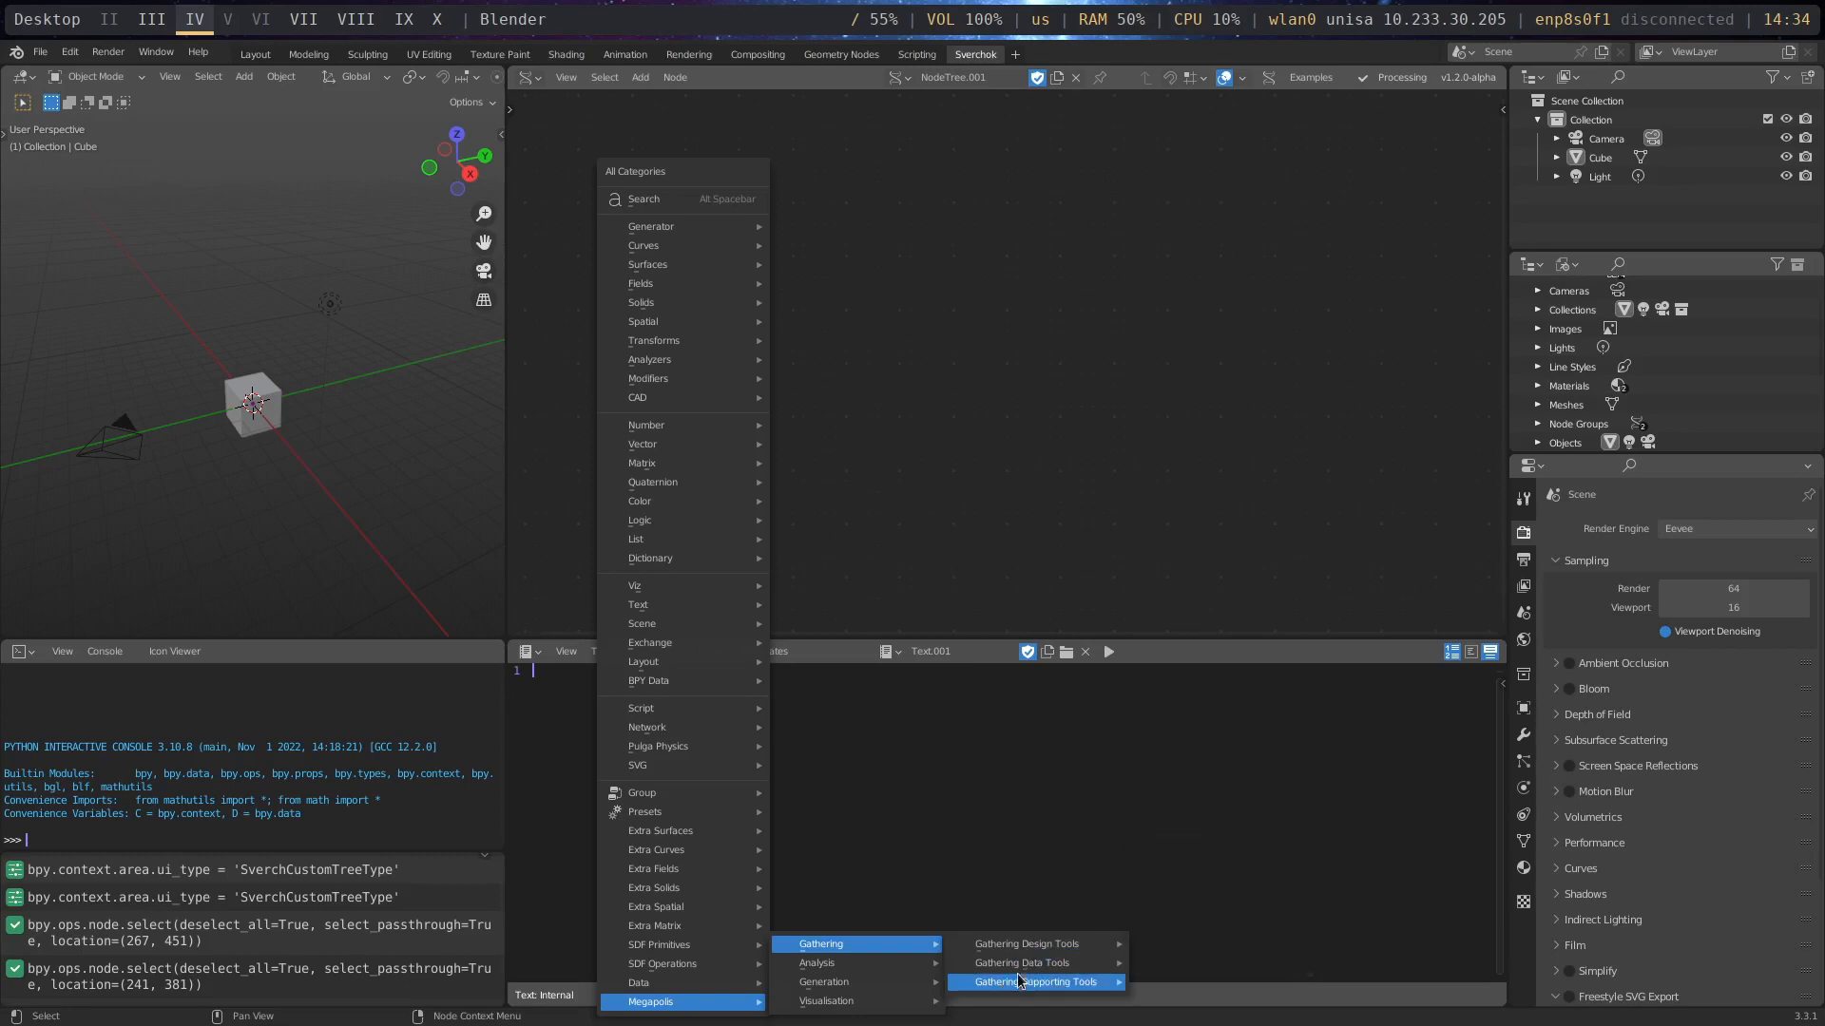
mouse_move(1023, 983)
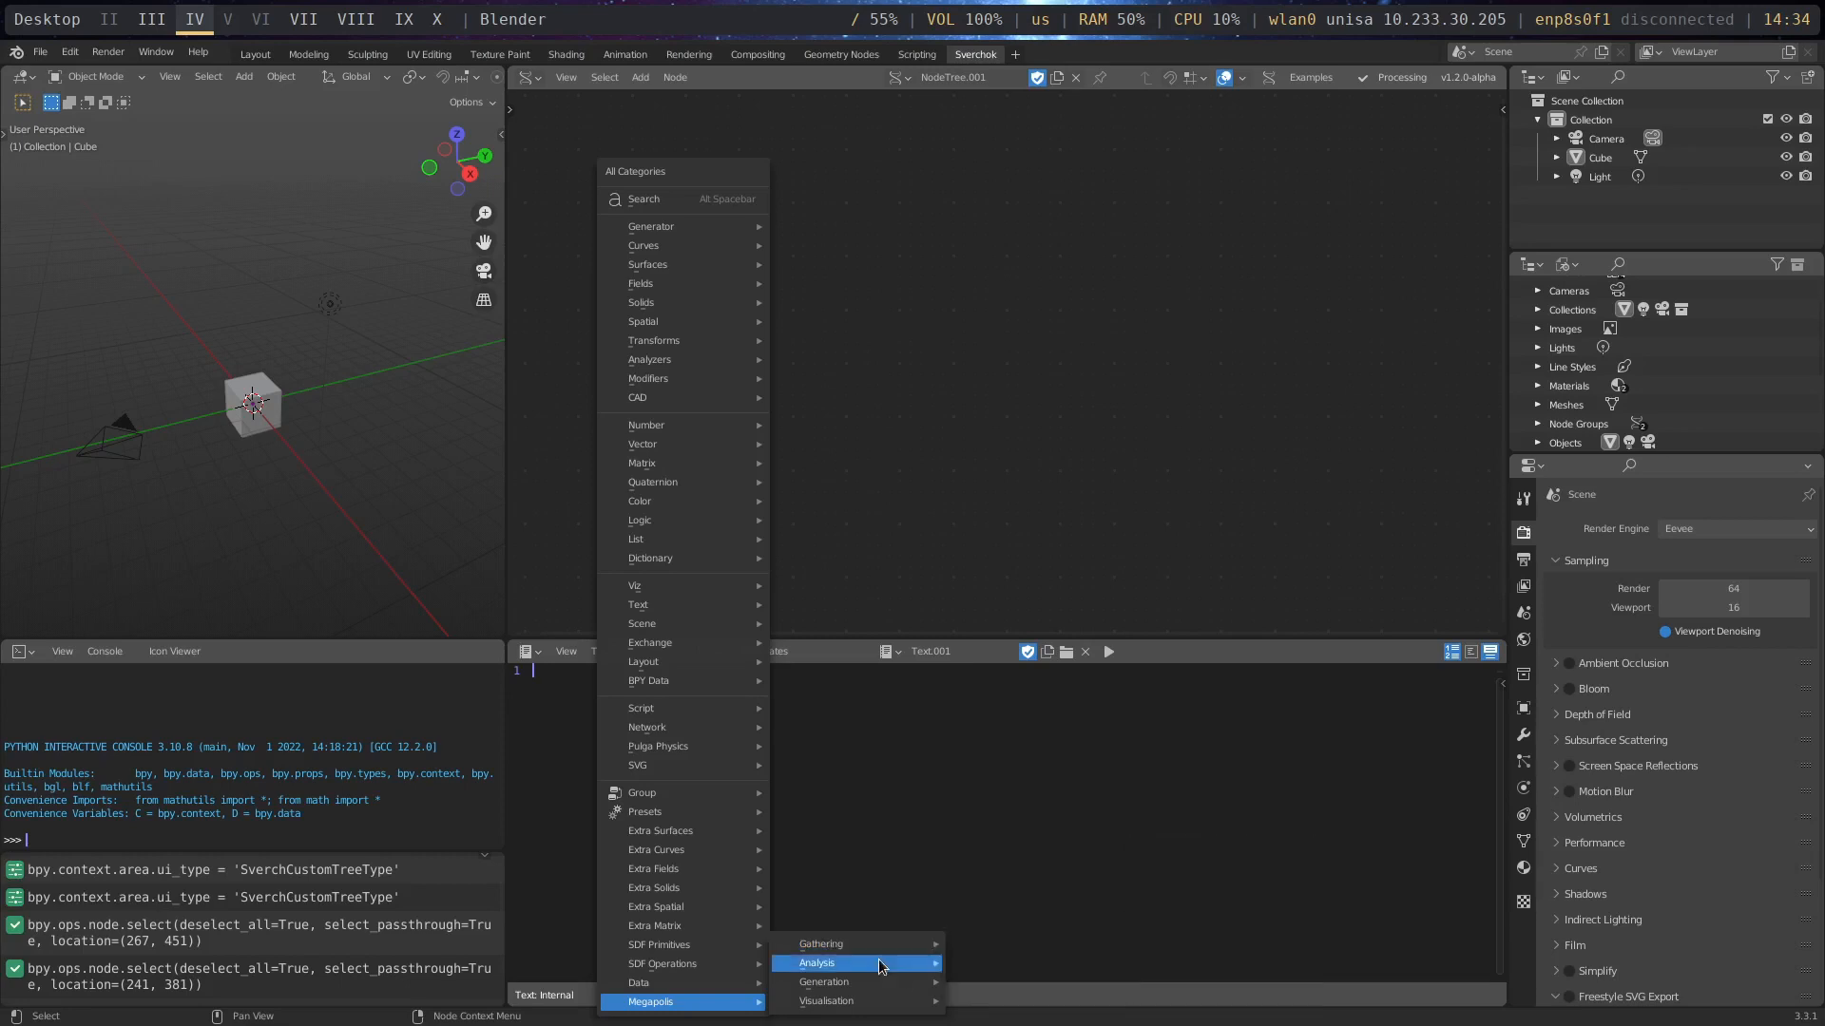
click(785, 250)
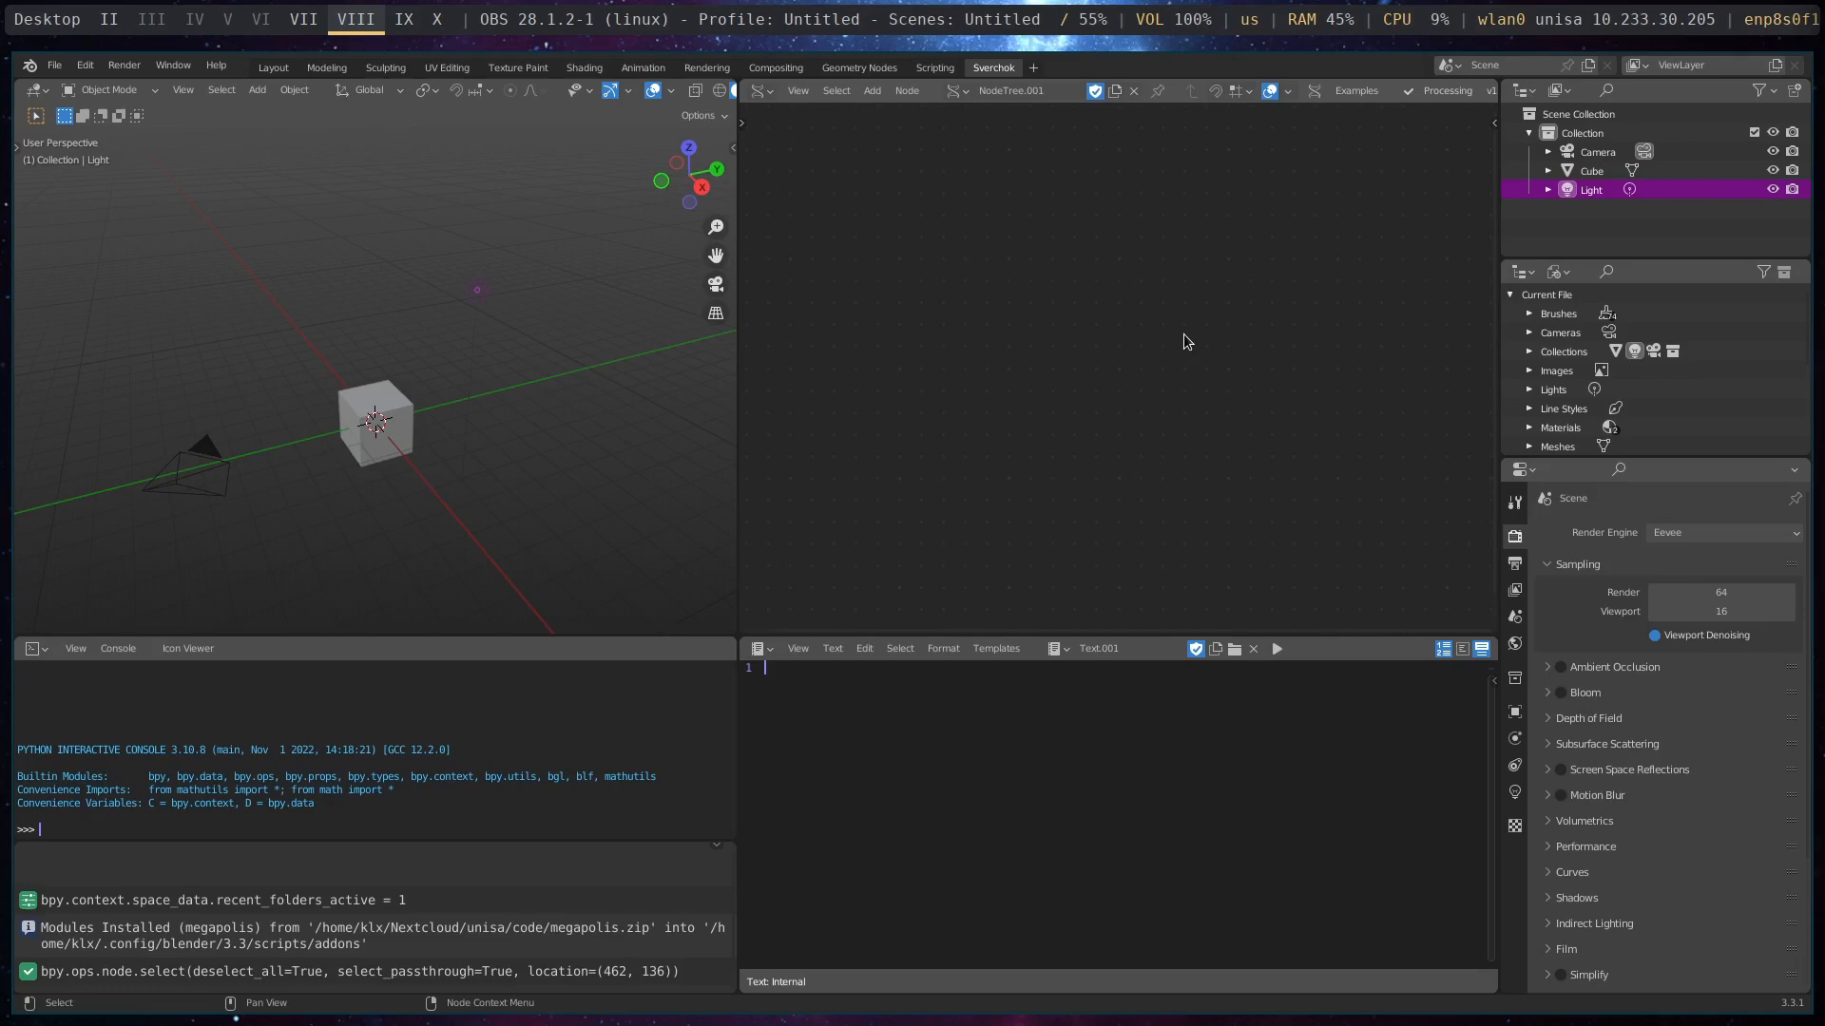
- Open the recent file gathering_test.blend without saving the changes to the current file
click(55, 65)
mouse_move(133, 126)
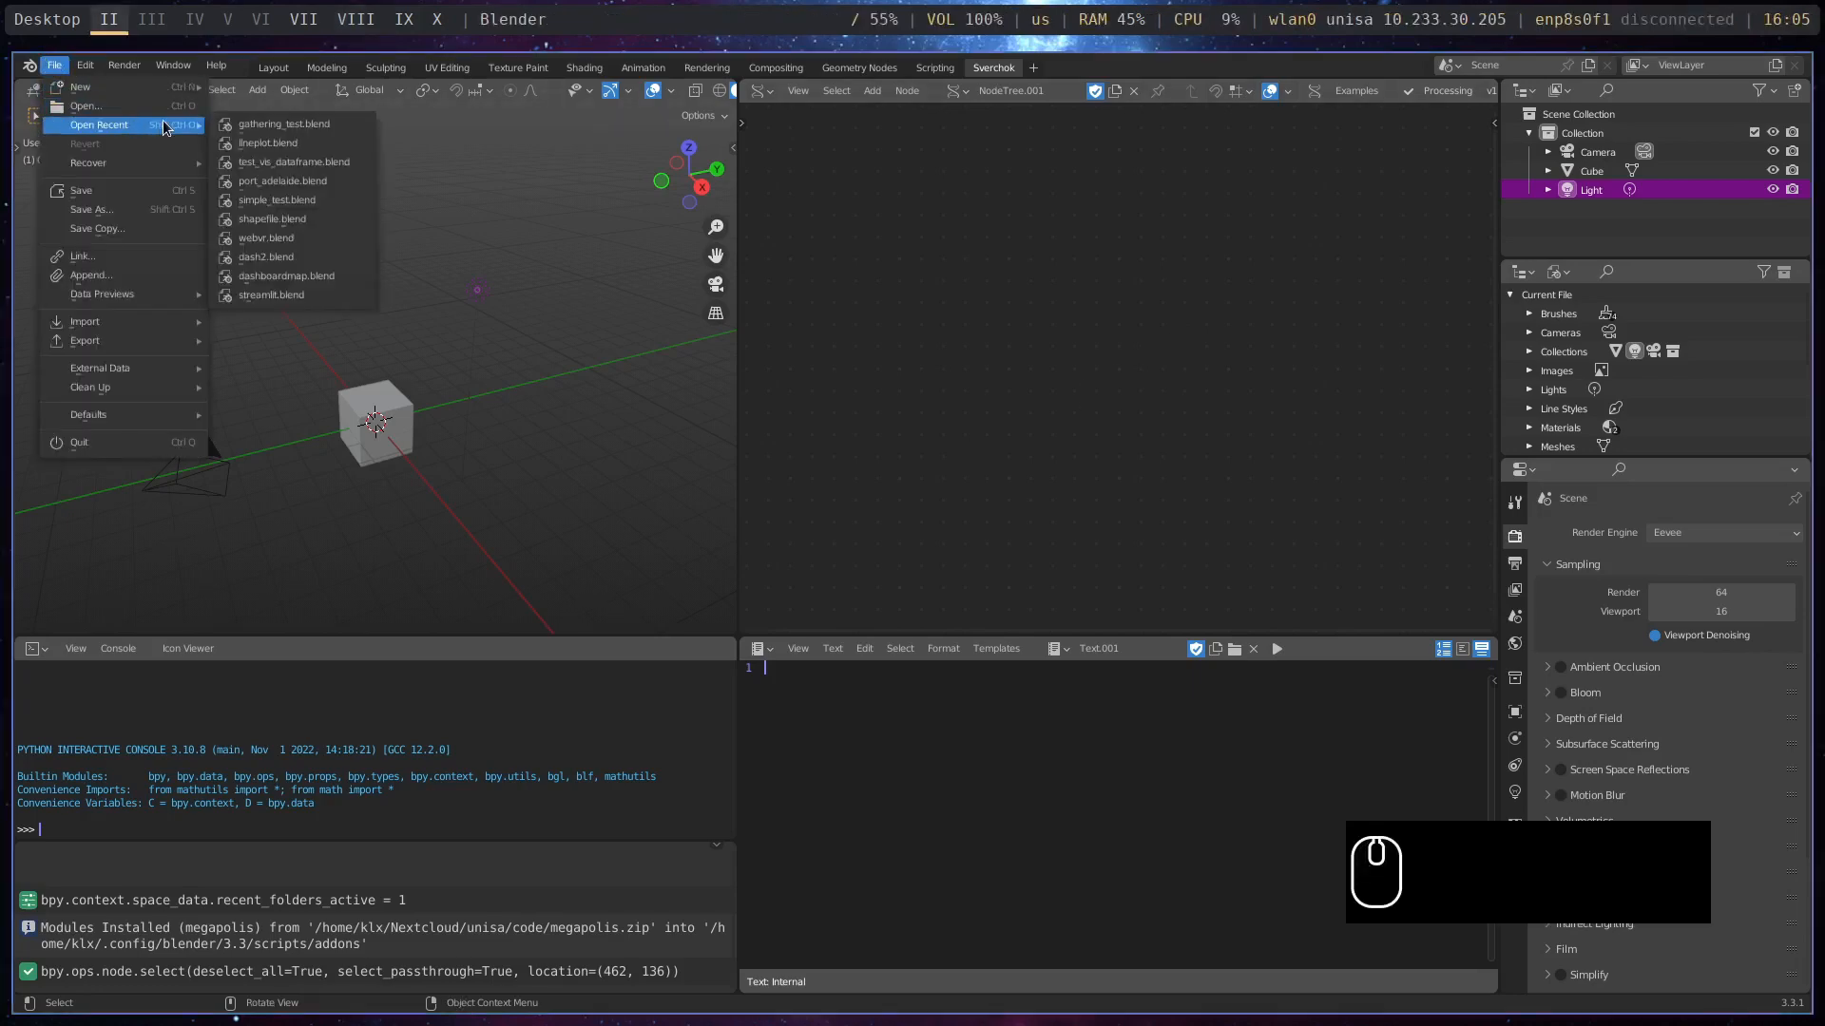
click(285, 125)
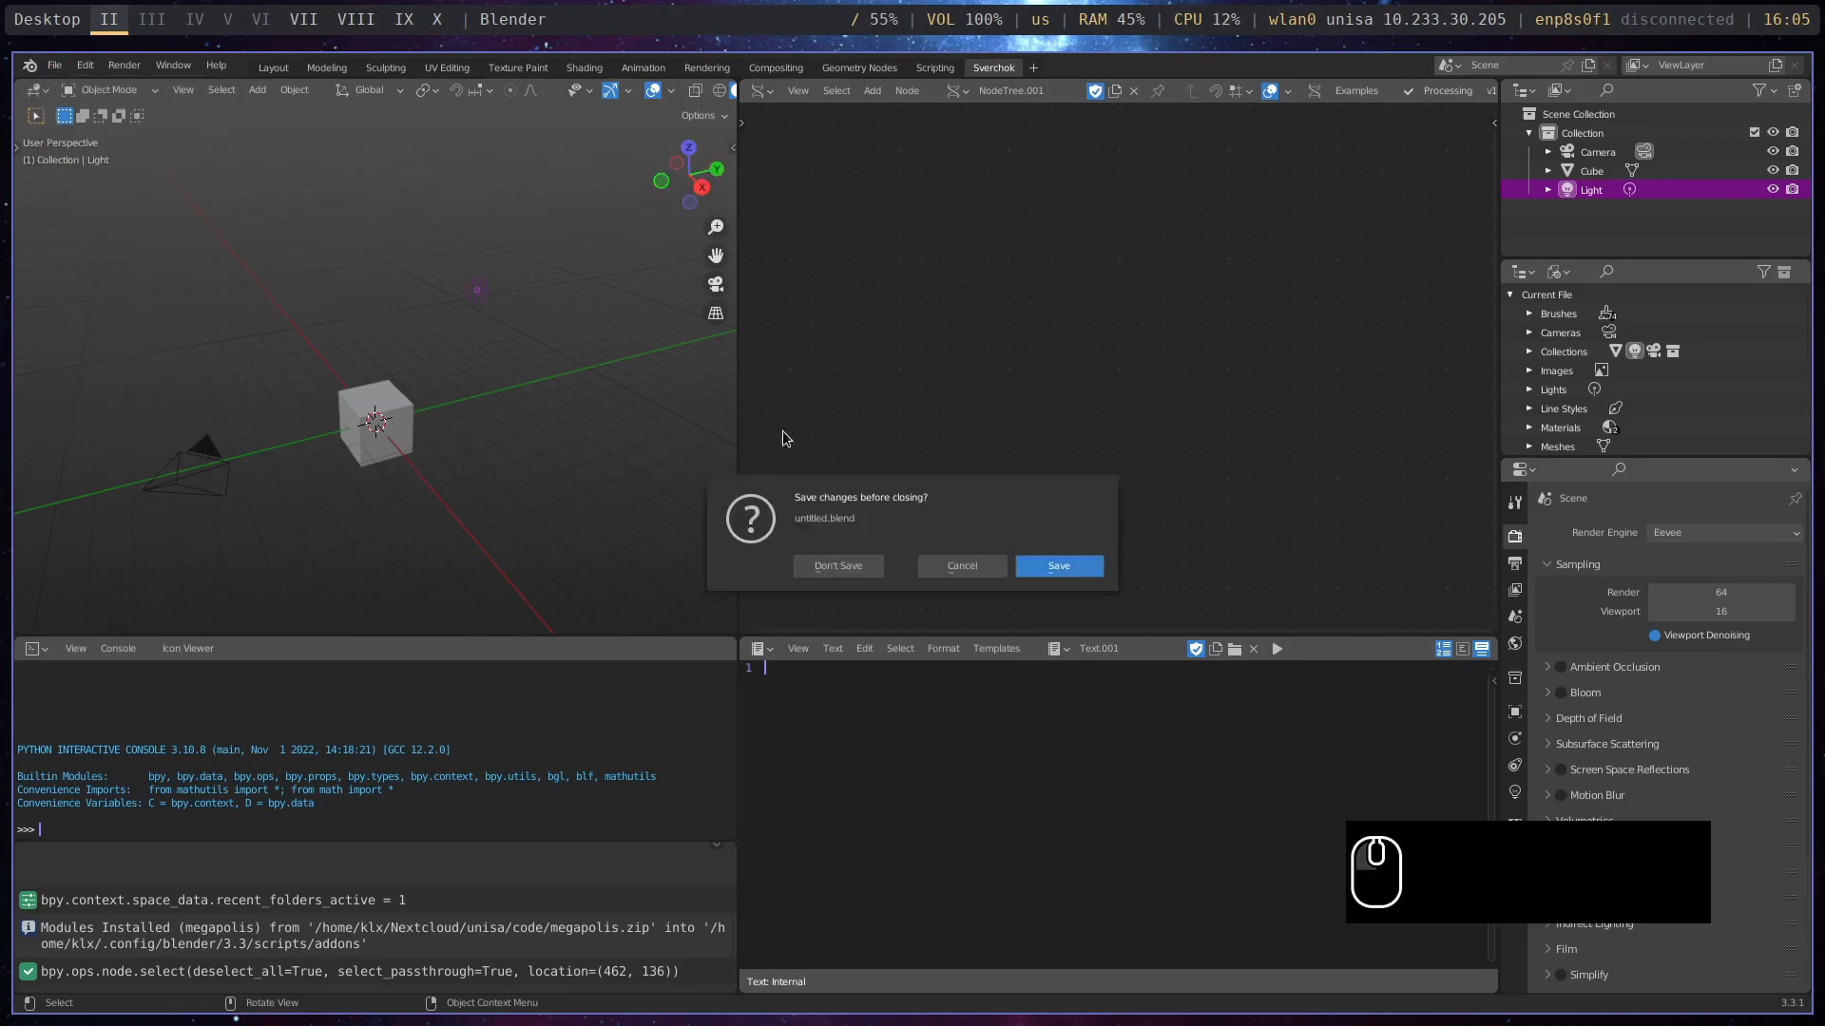
click(838, 566)
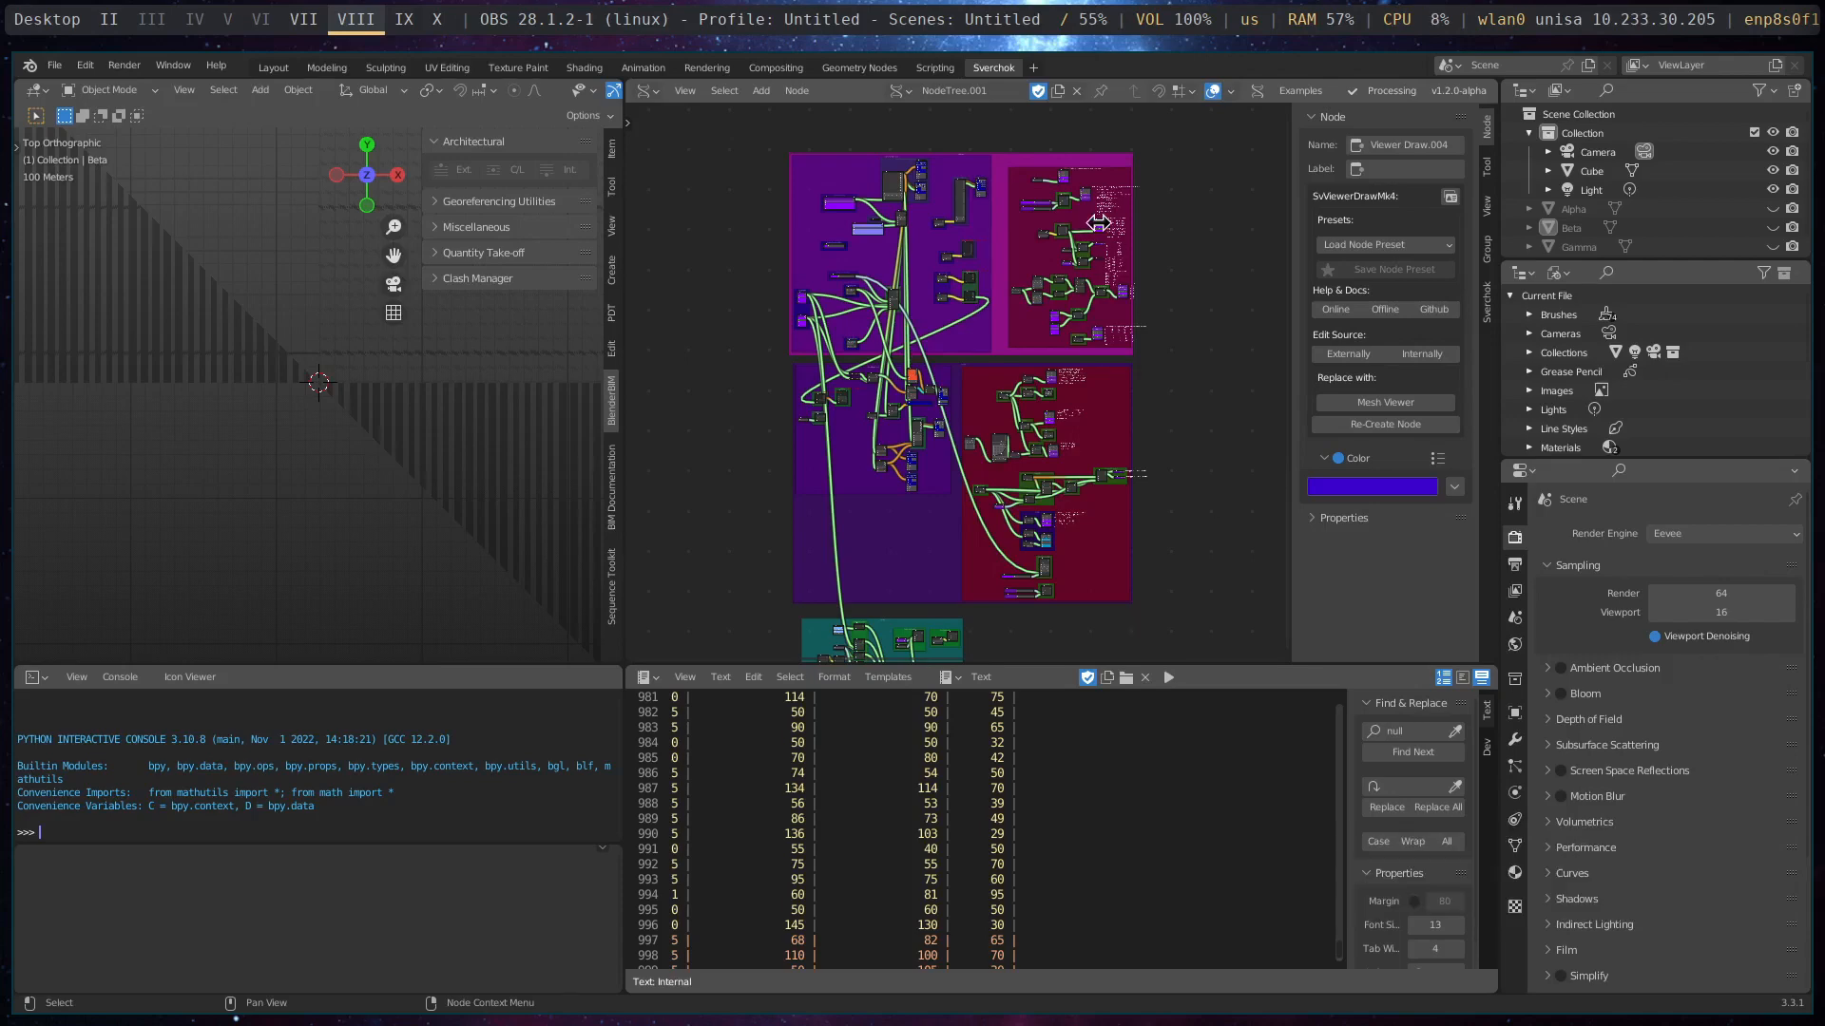
- Examine the overall layout of the node tree across its purple, red and teal frames
scroll(1093, 238, up, 4)
scroll(1049, 447, up, 5)
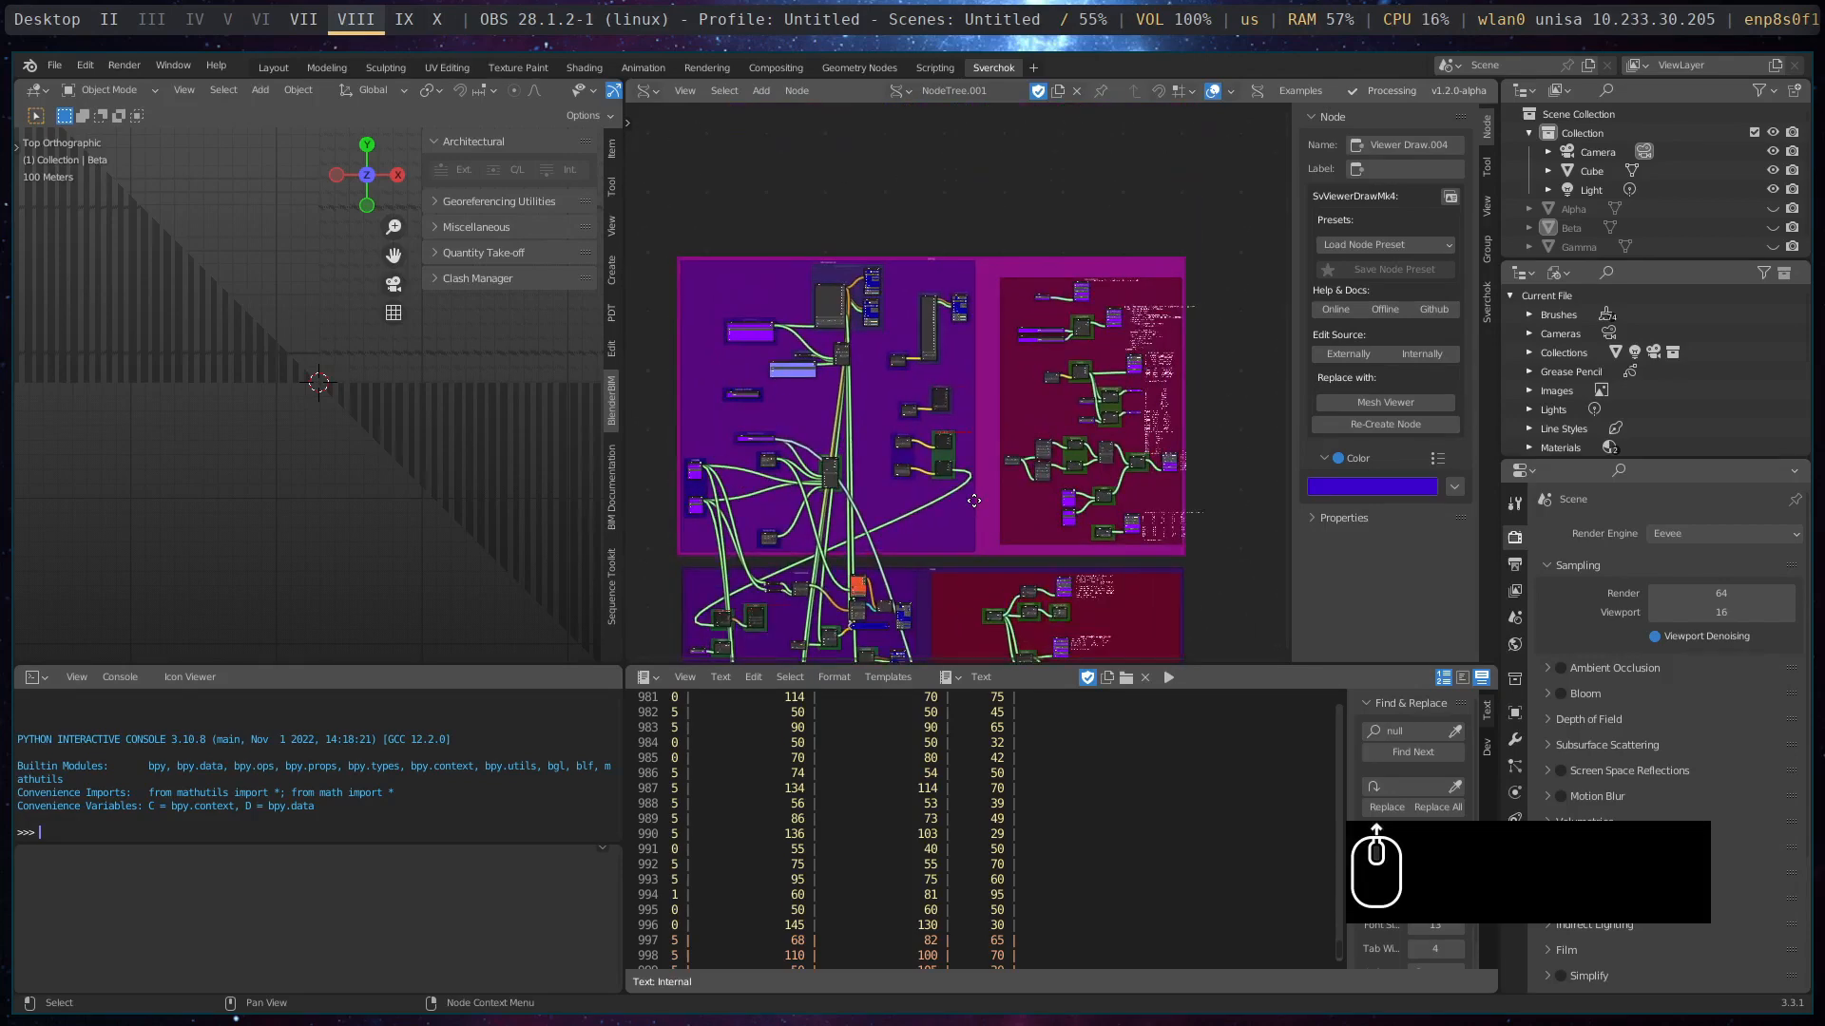
scroll(864, 345, down, 6)
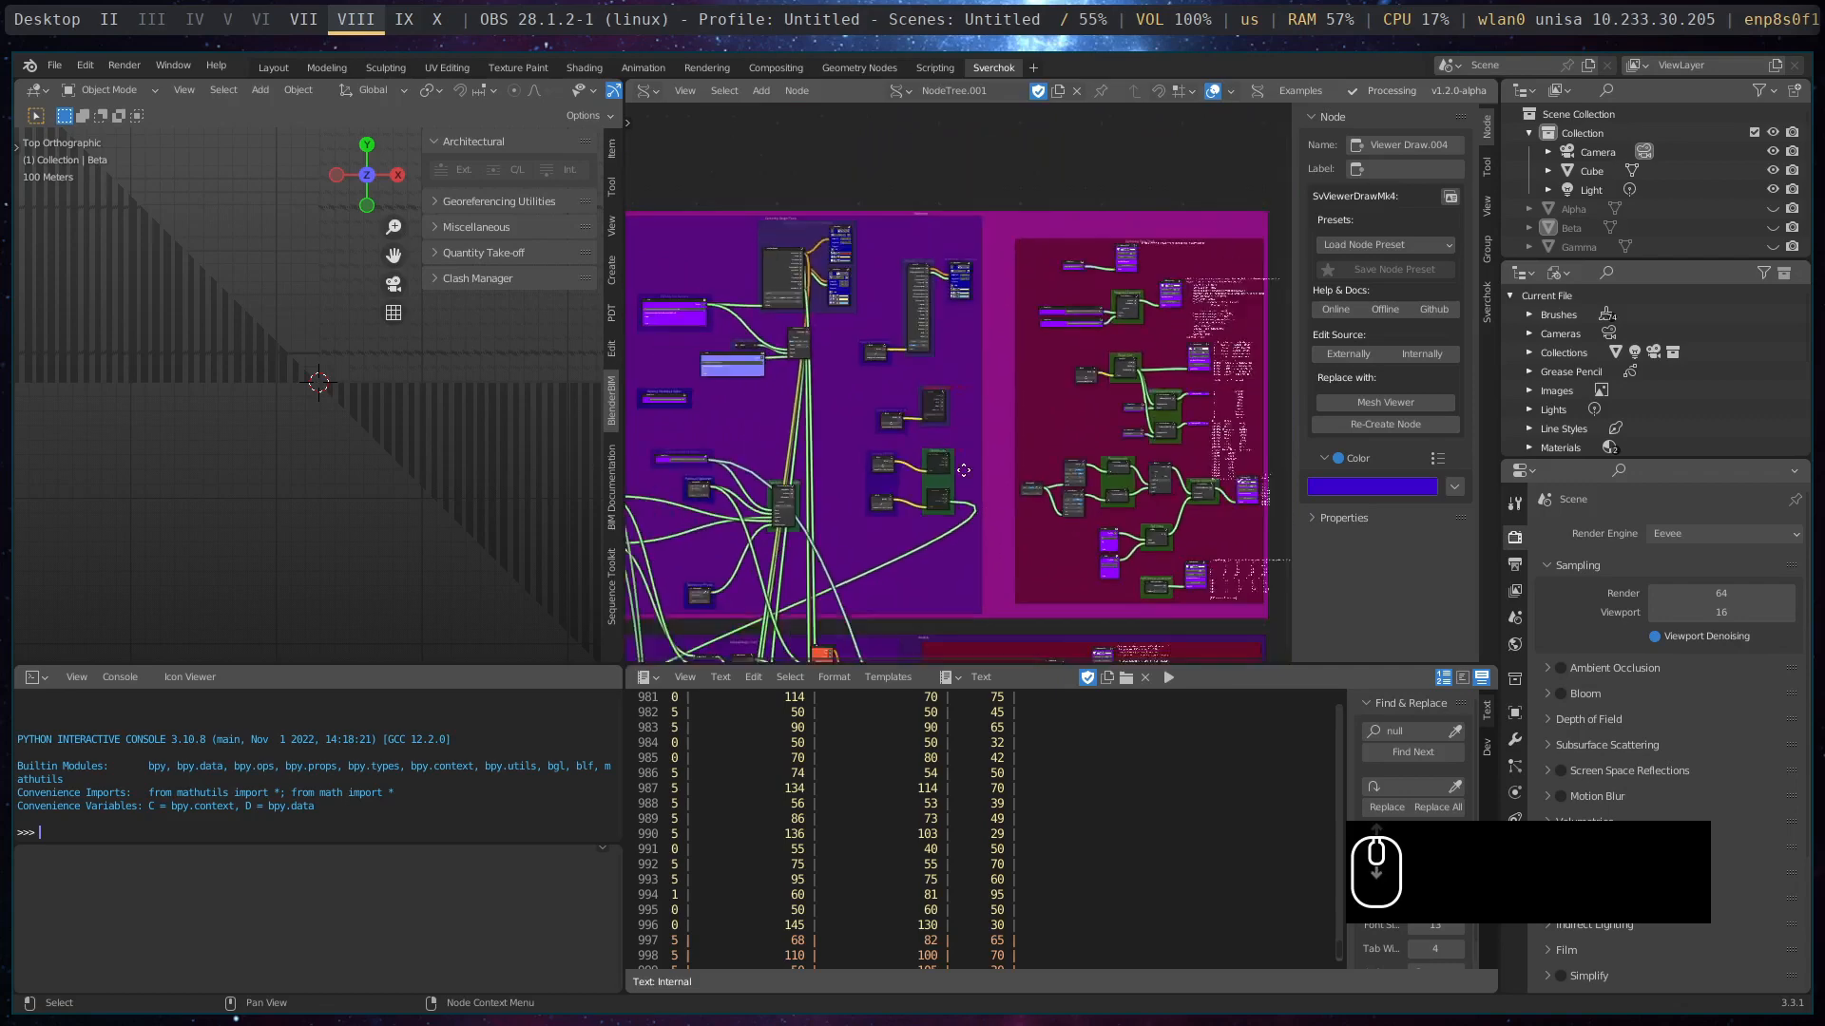
middle_drag(984, 300, 995, 251)
middle_drag(990, 550, 973, 515)
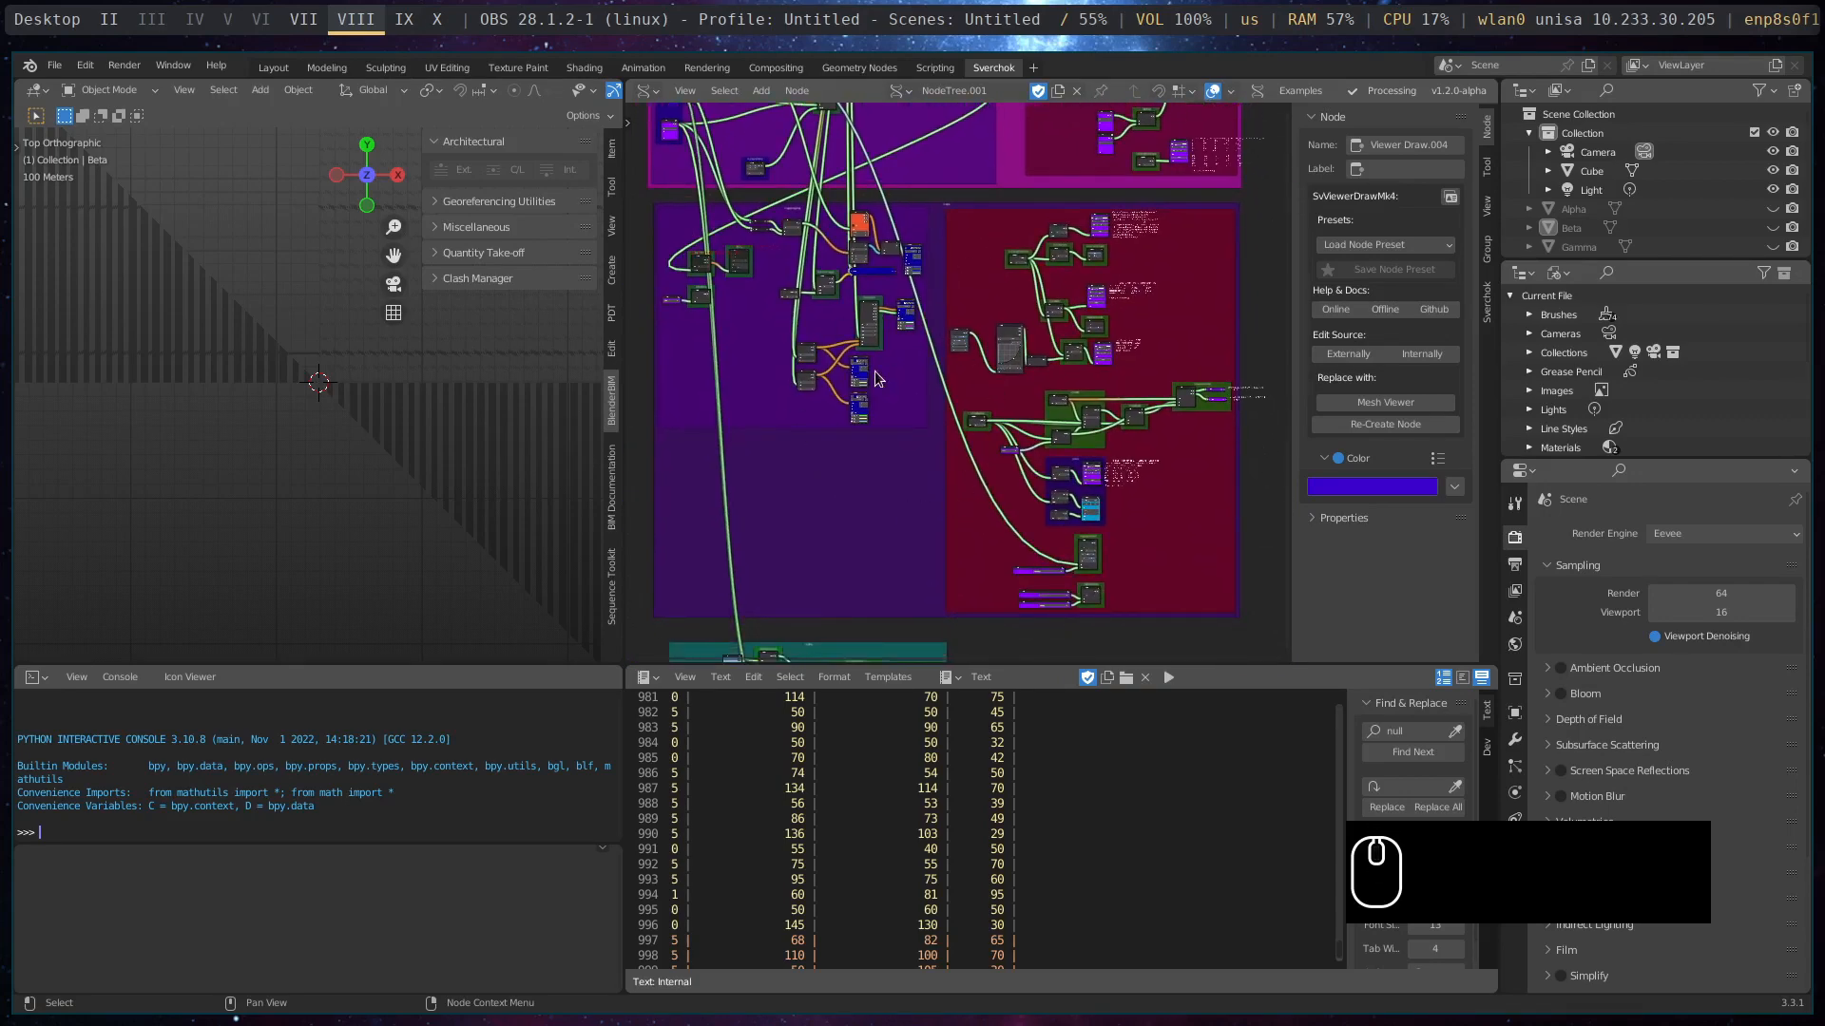
middle_drag(950, 523, 949, 194)
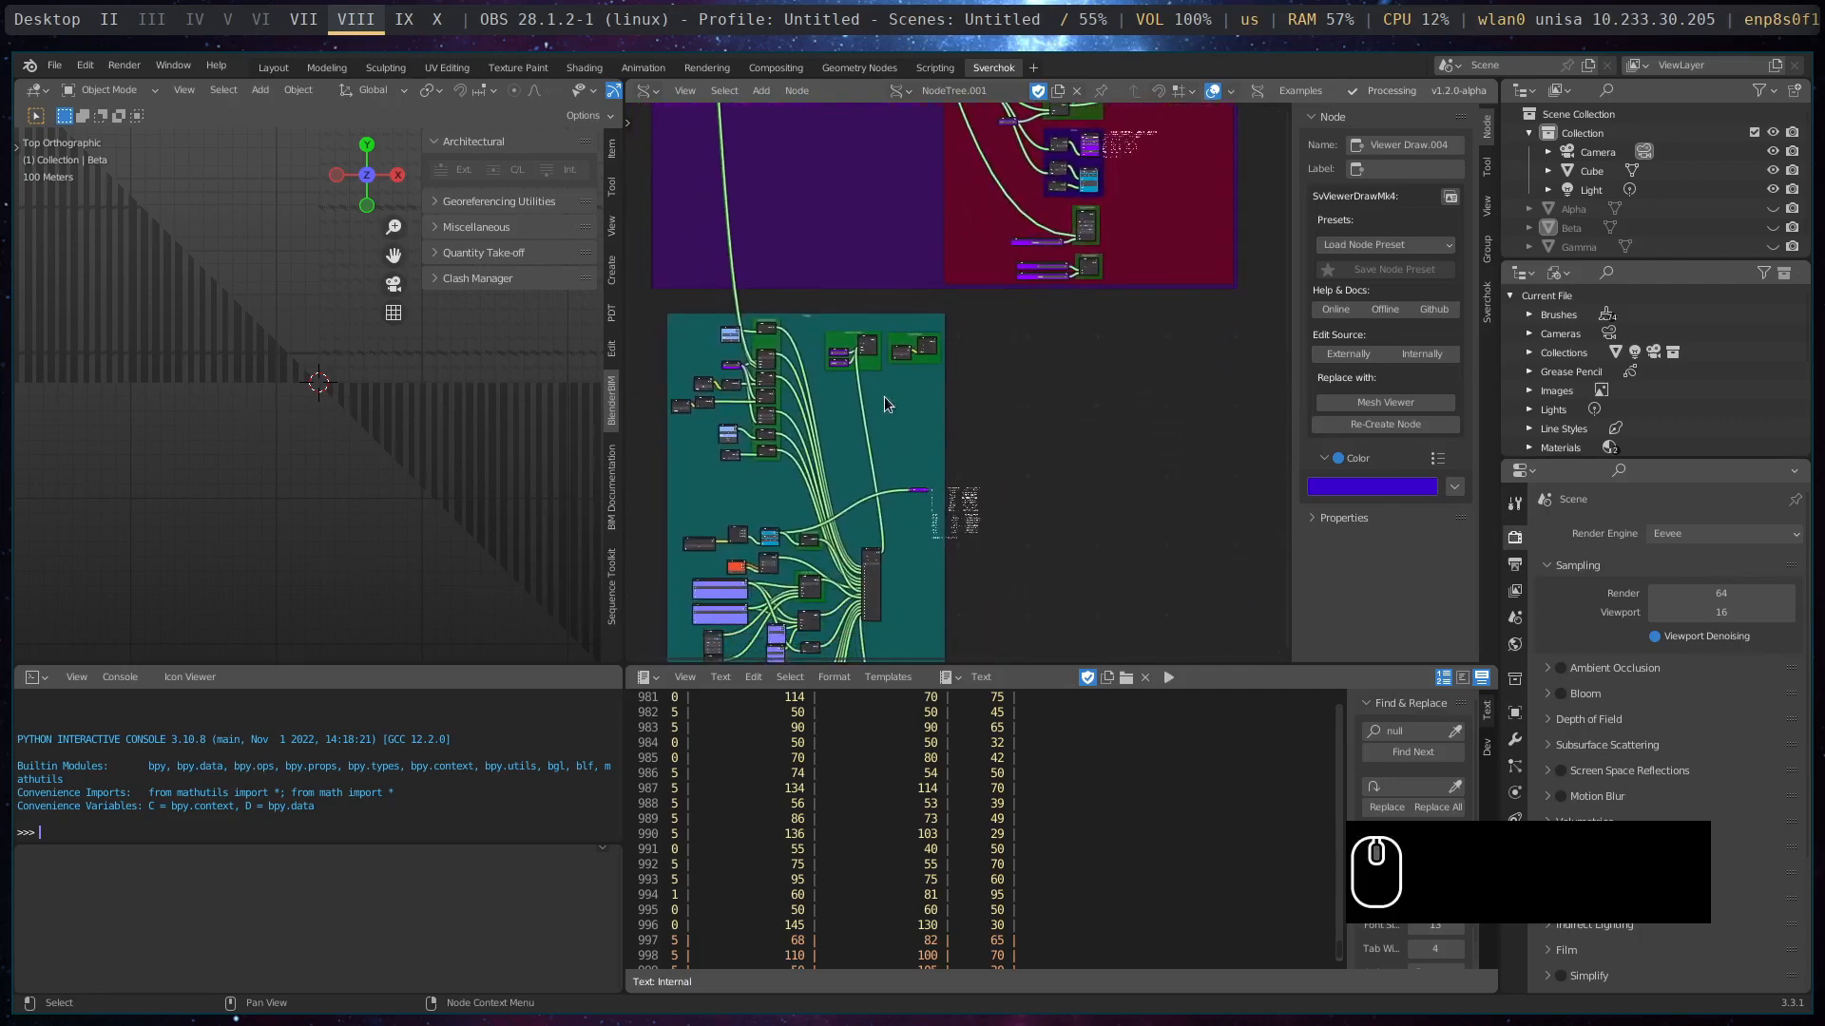
scroll(1013, 455, down, 3)
middle_drag(1074, 409, 1093, 676)
middle_drag(1164, 249, 1146, 366)
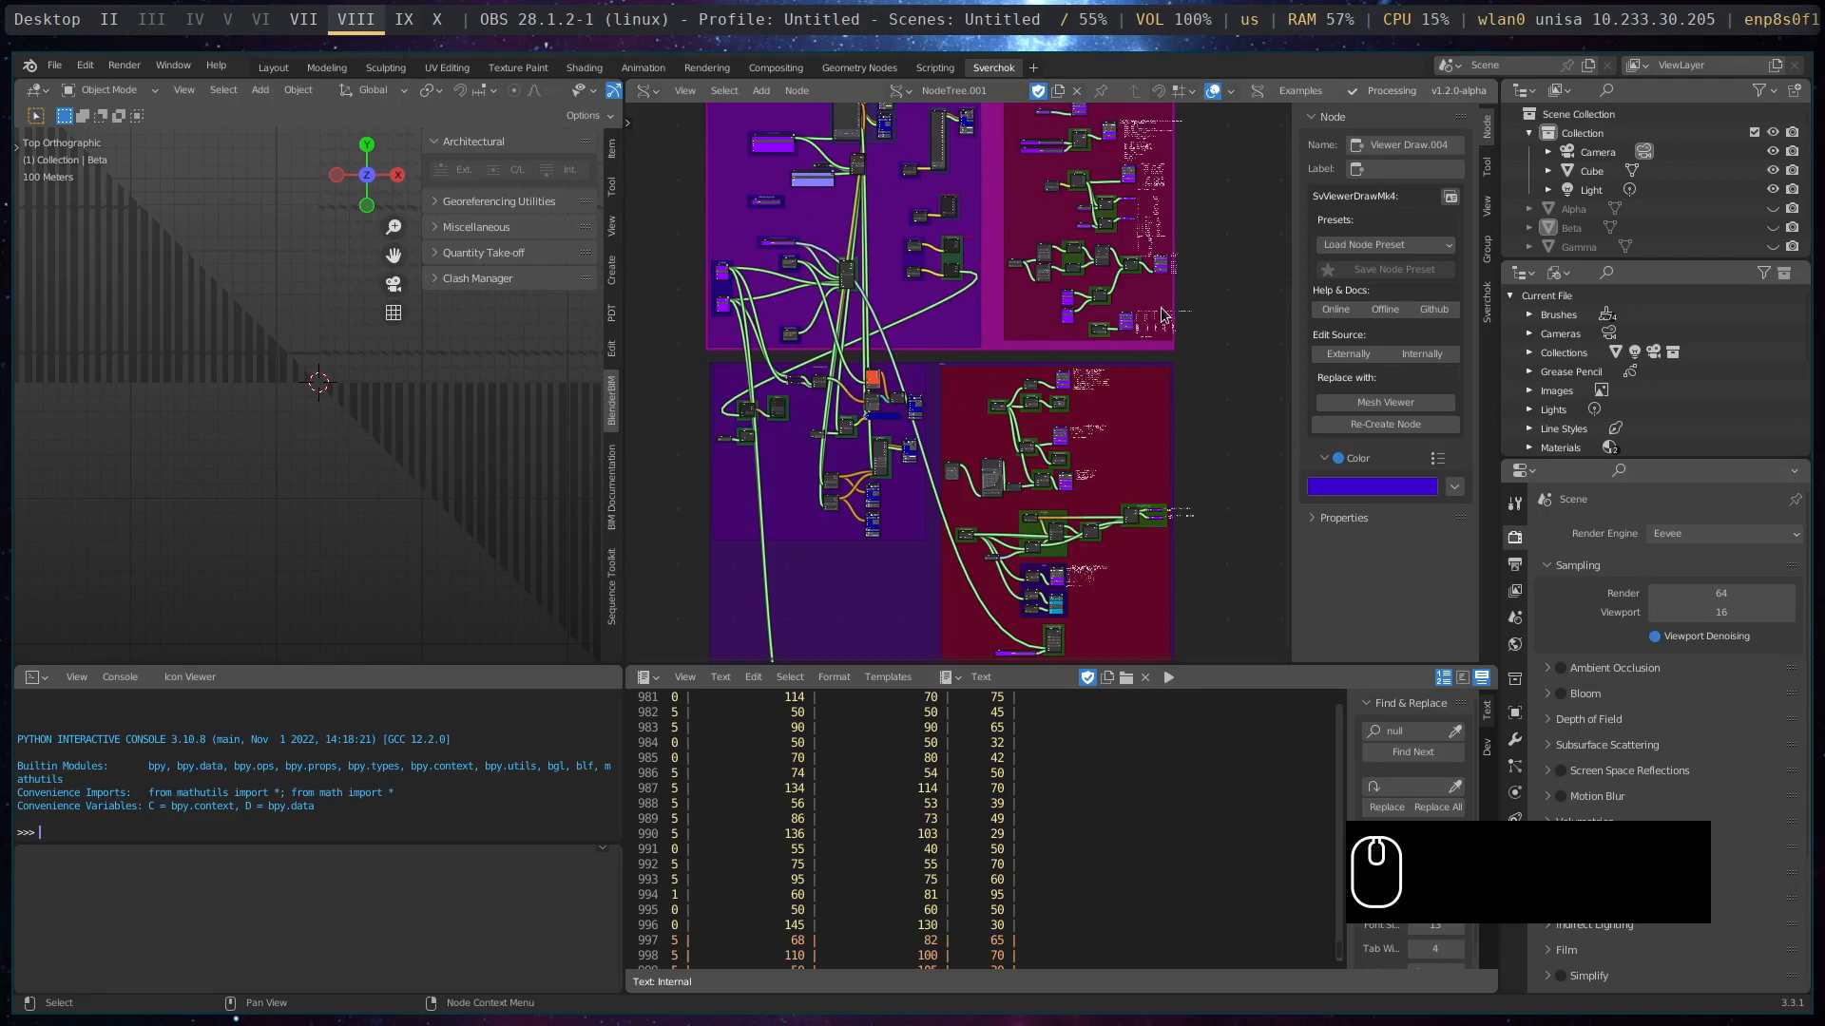
middle_drag(949, 260, 961, 414)
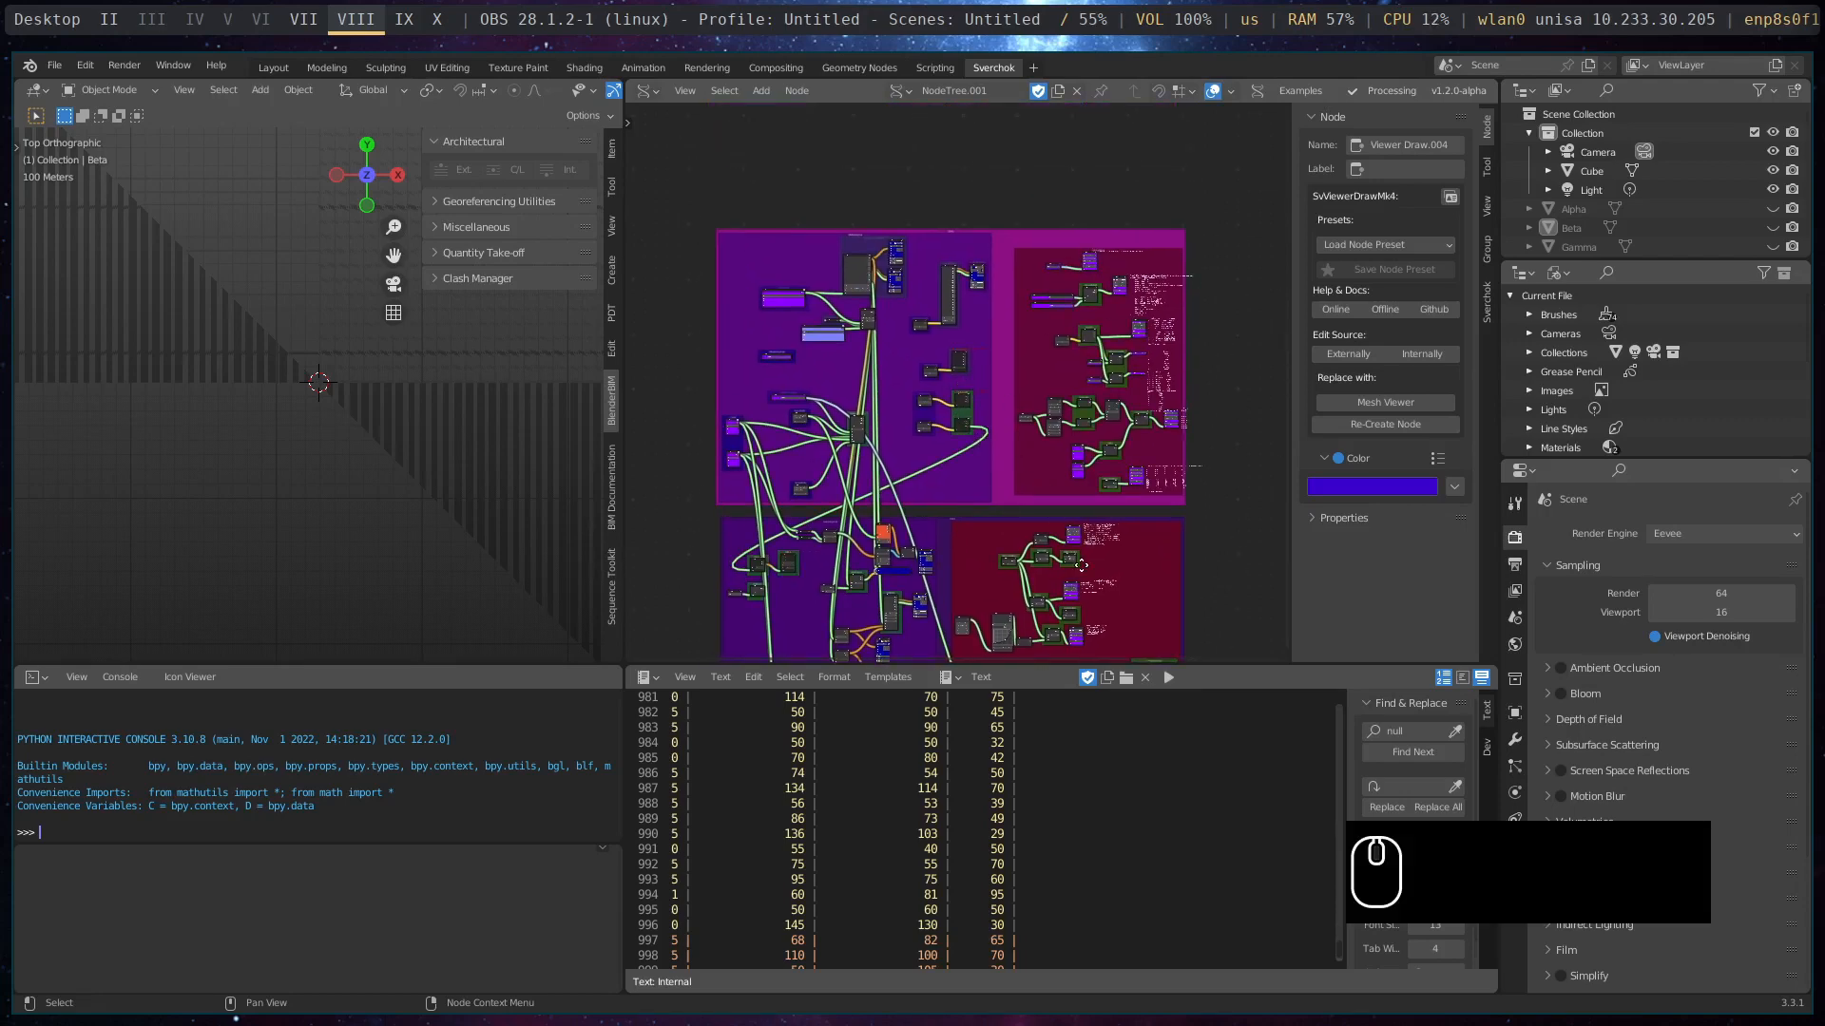
scroll(961, 409, up, 1)
middle_drag(1145, 609, 1125, 277)
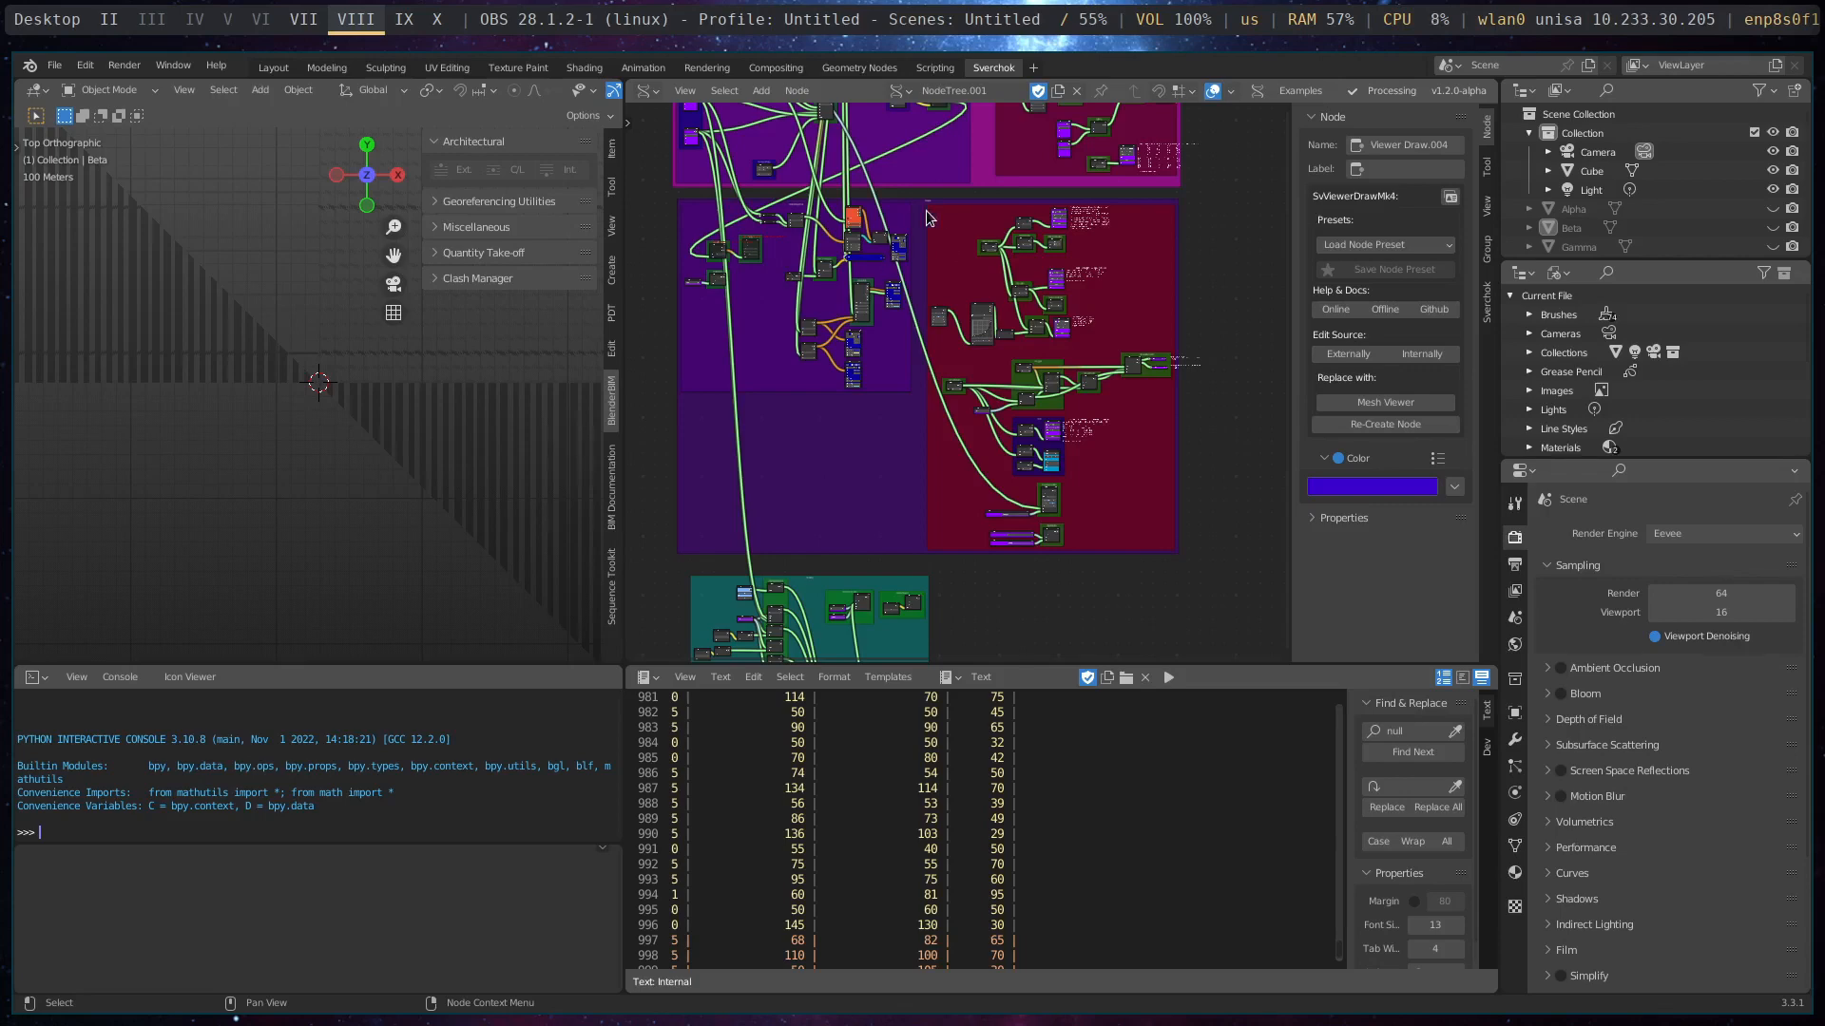
middle_drag(947, 249, 961, 583)
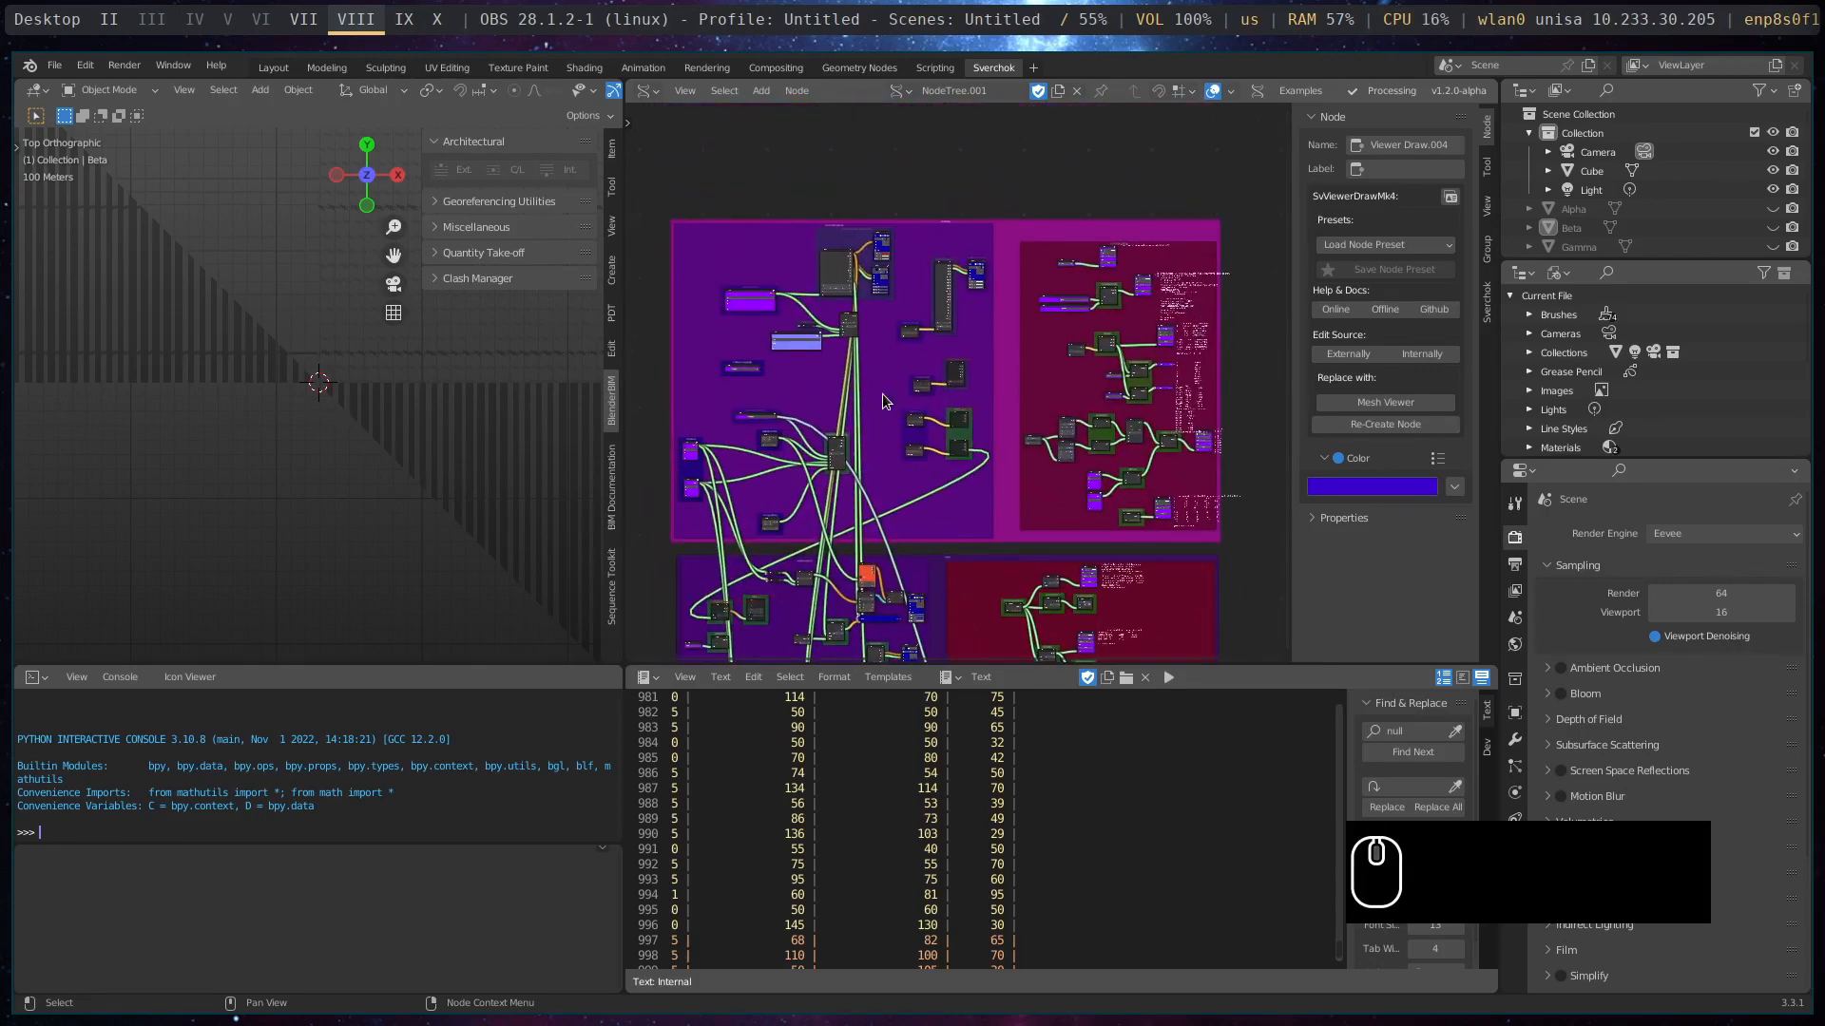
- Examine the OSM Downloader node in the upper purple frame, including its download methods, features option and connected inputs
scroll(882, 393, up, 2)
middle_drag(830, 204, 930, 256)
scroll(928, 253, up, 5)
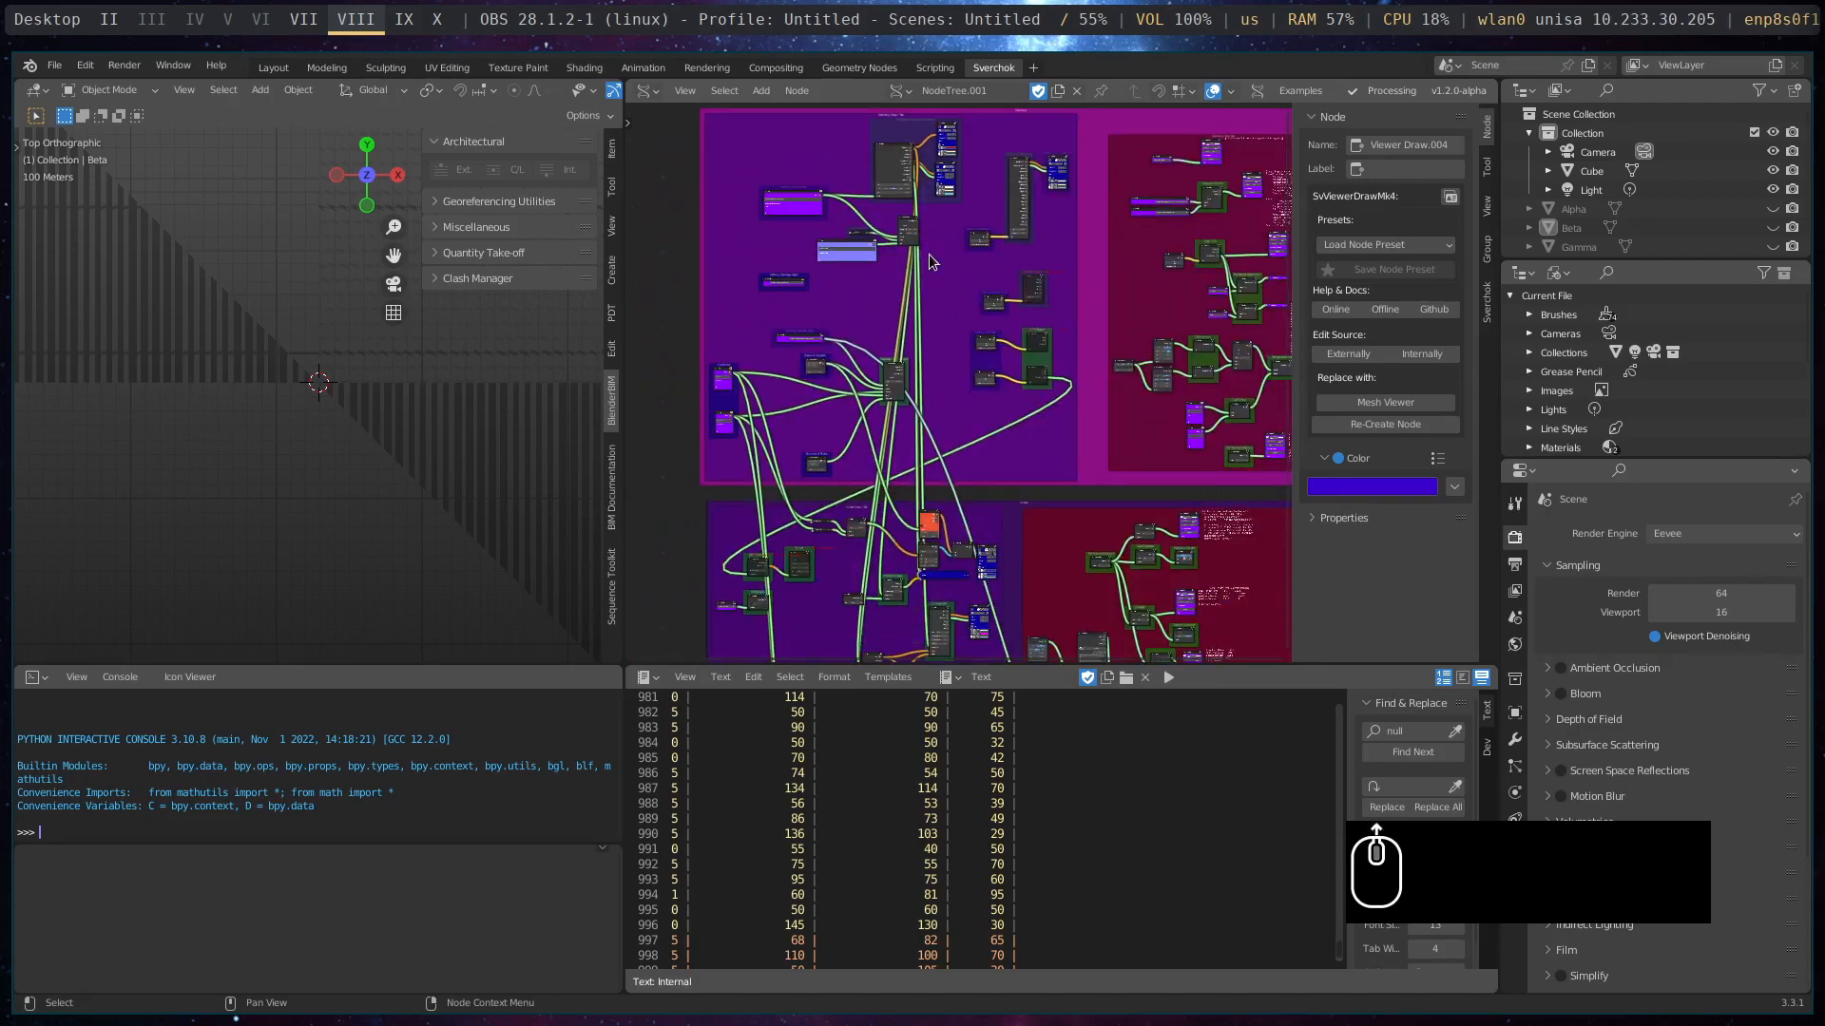
scroll(918, 339, up, 3)
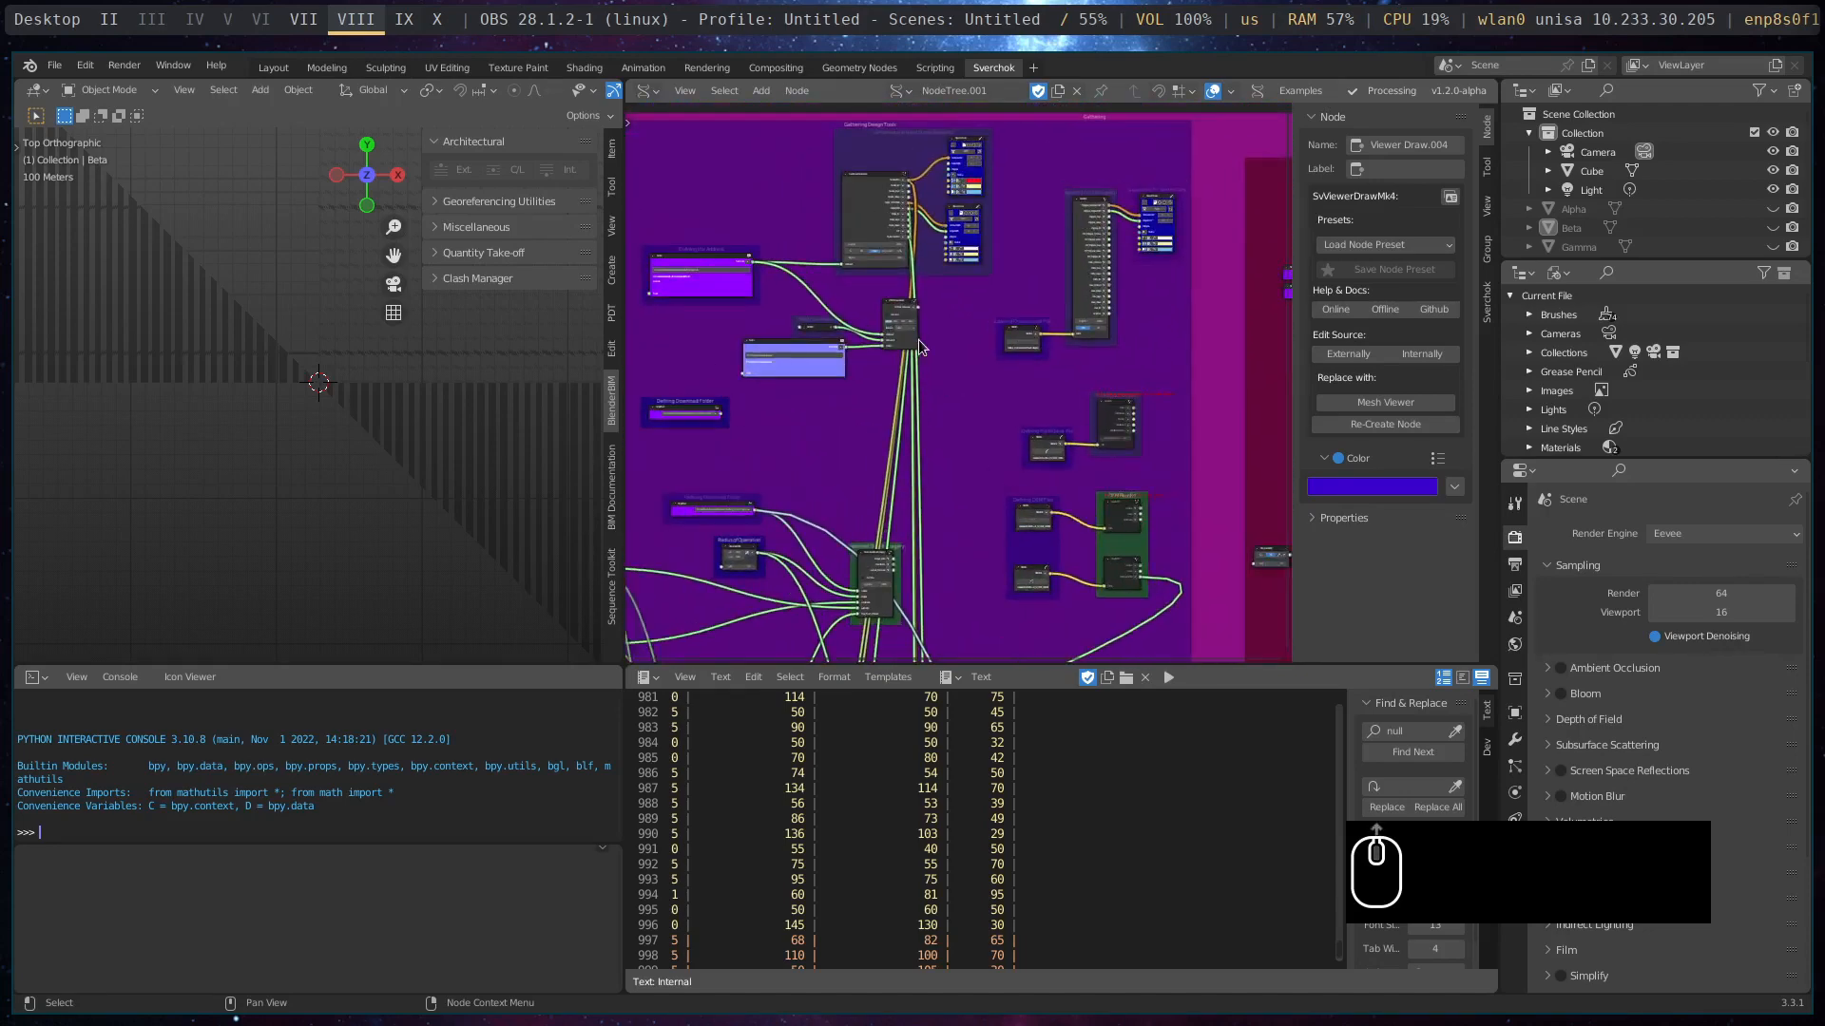
middle_drag(916, 338, 1015, 412)
scroll(1015, 412, up, 5)
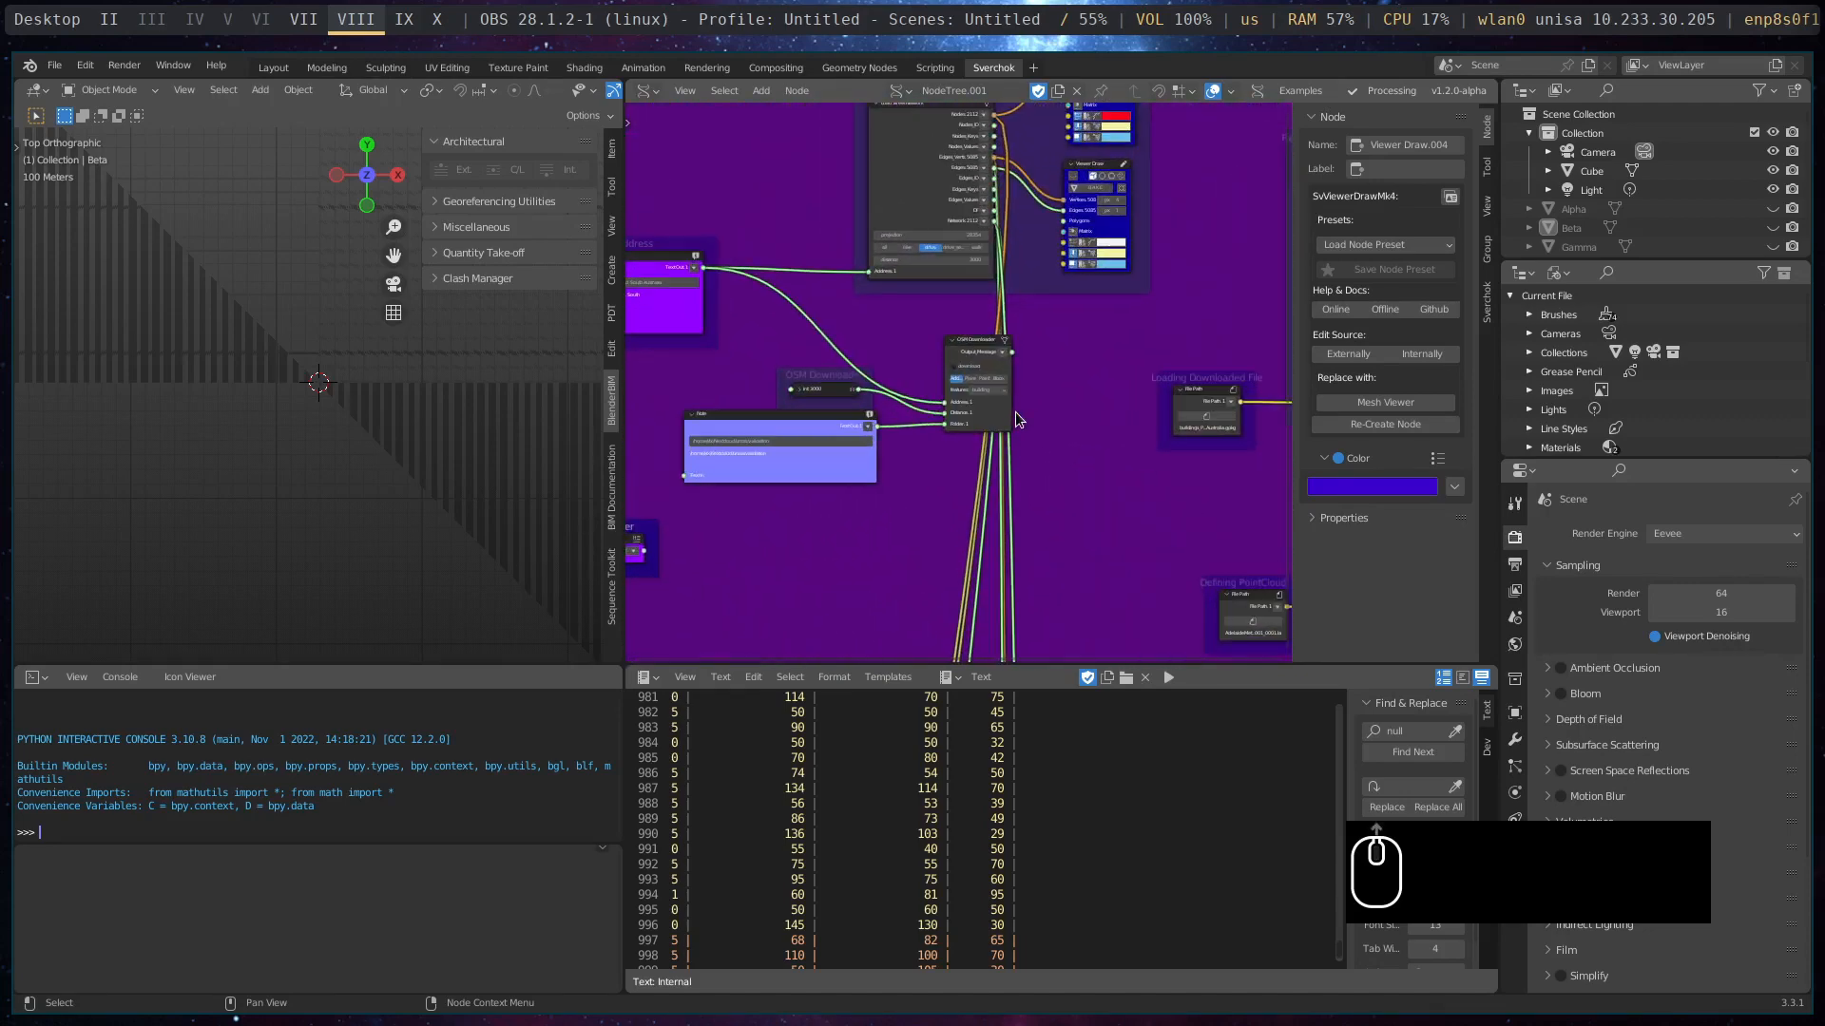
scroll(1014, 362, up, 2)
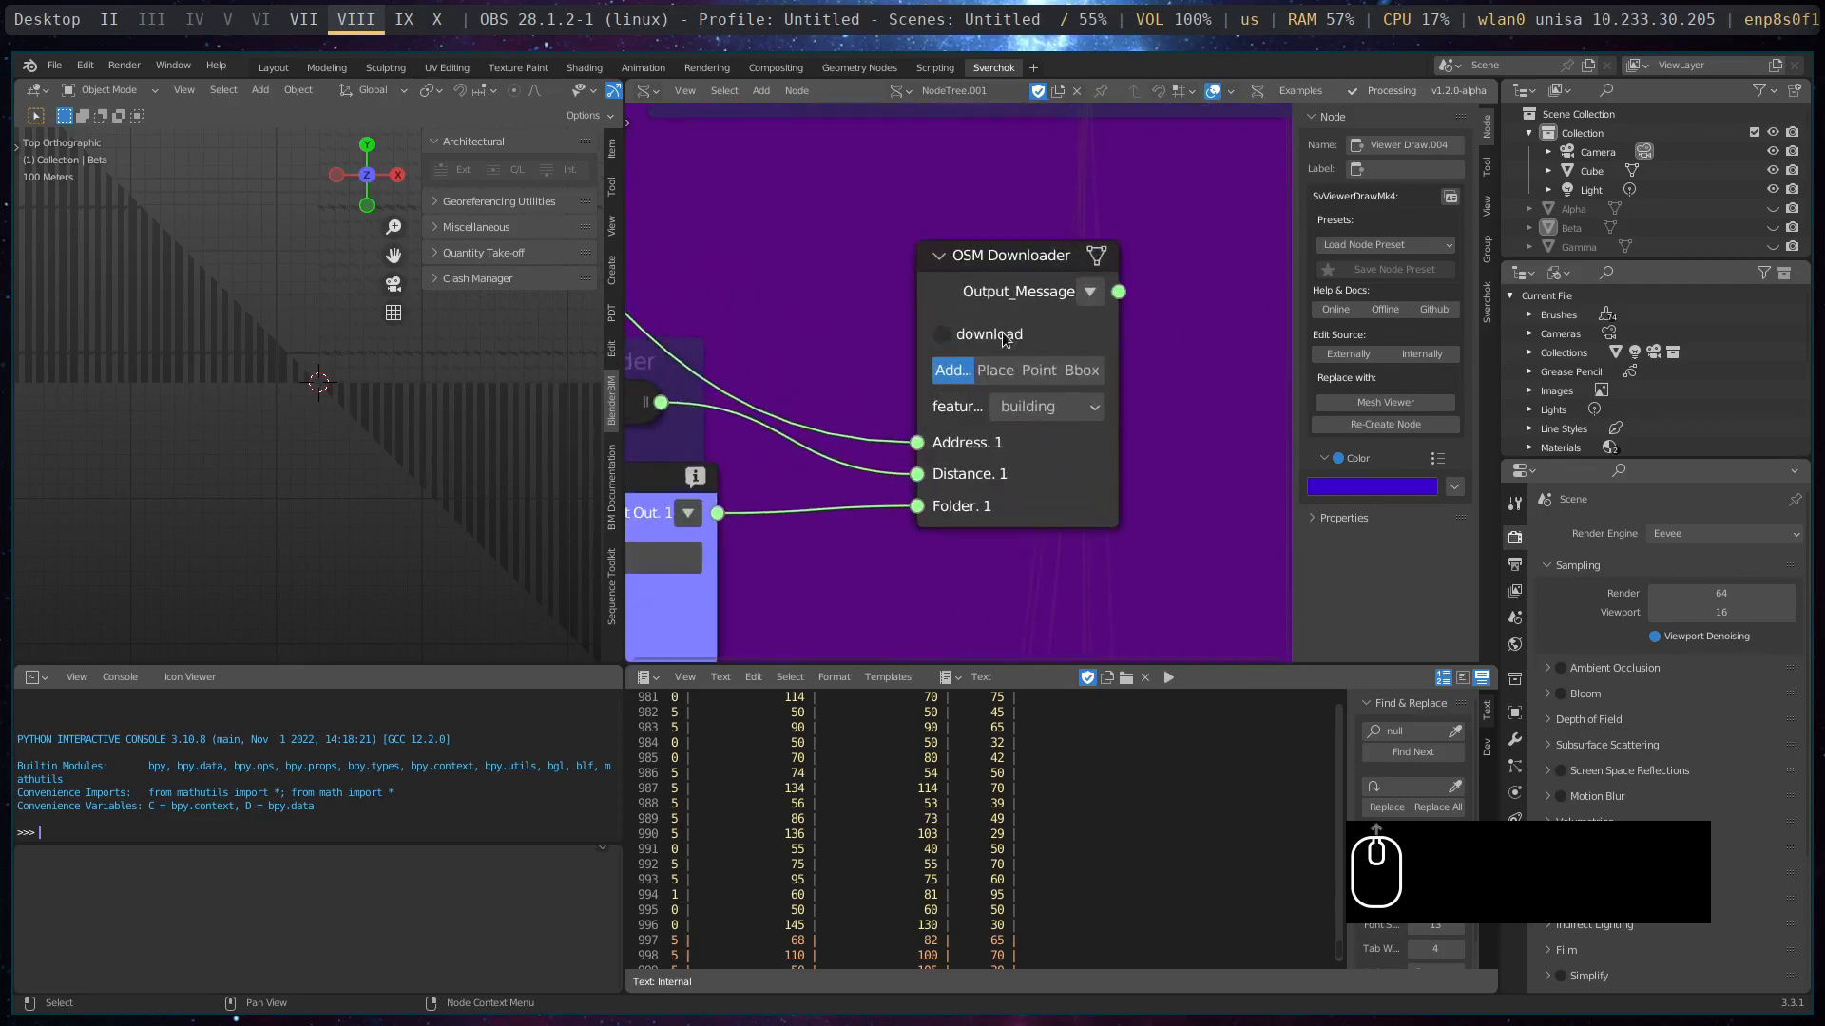
middle_drag(836, 319, 983, 244)
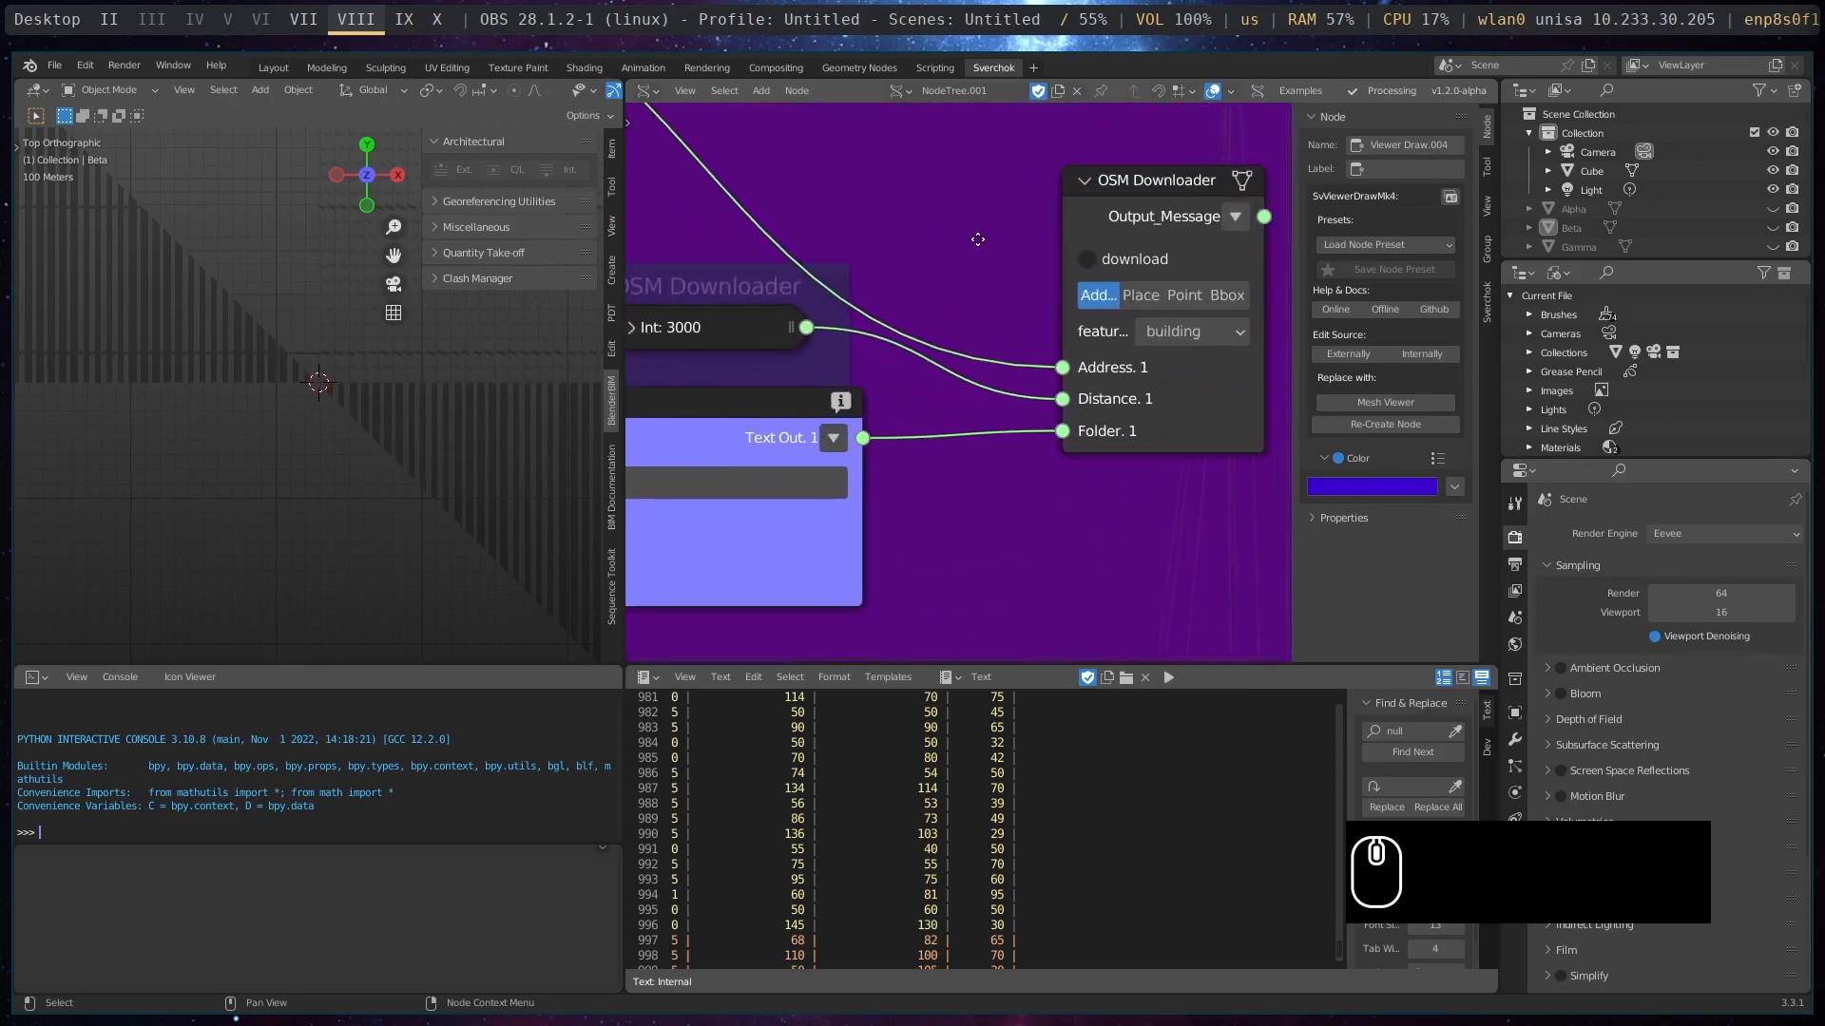
scroll(981, 246, down, 3)
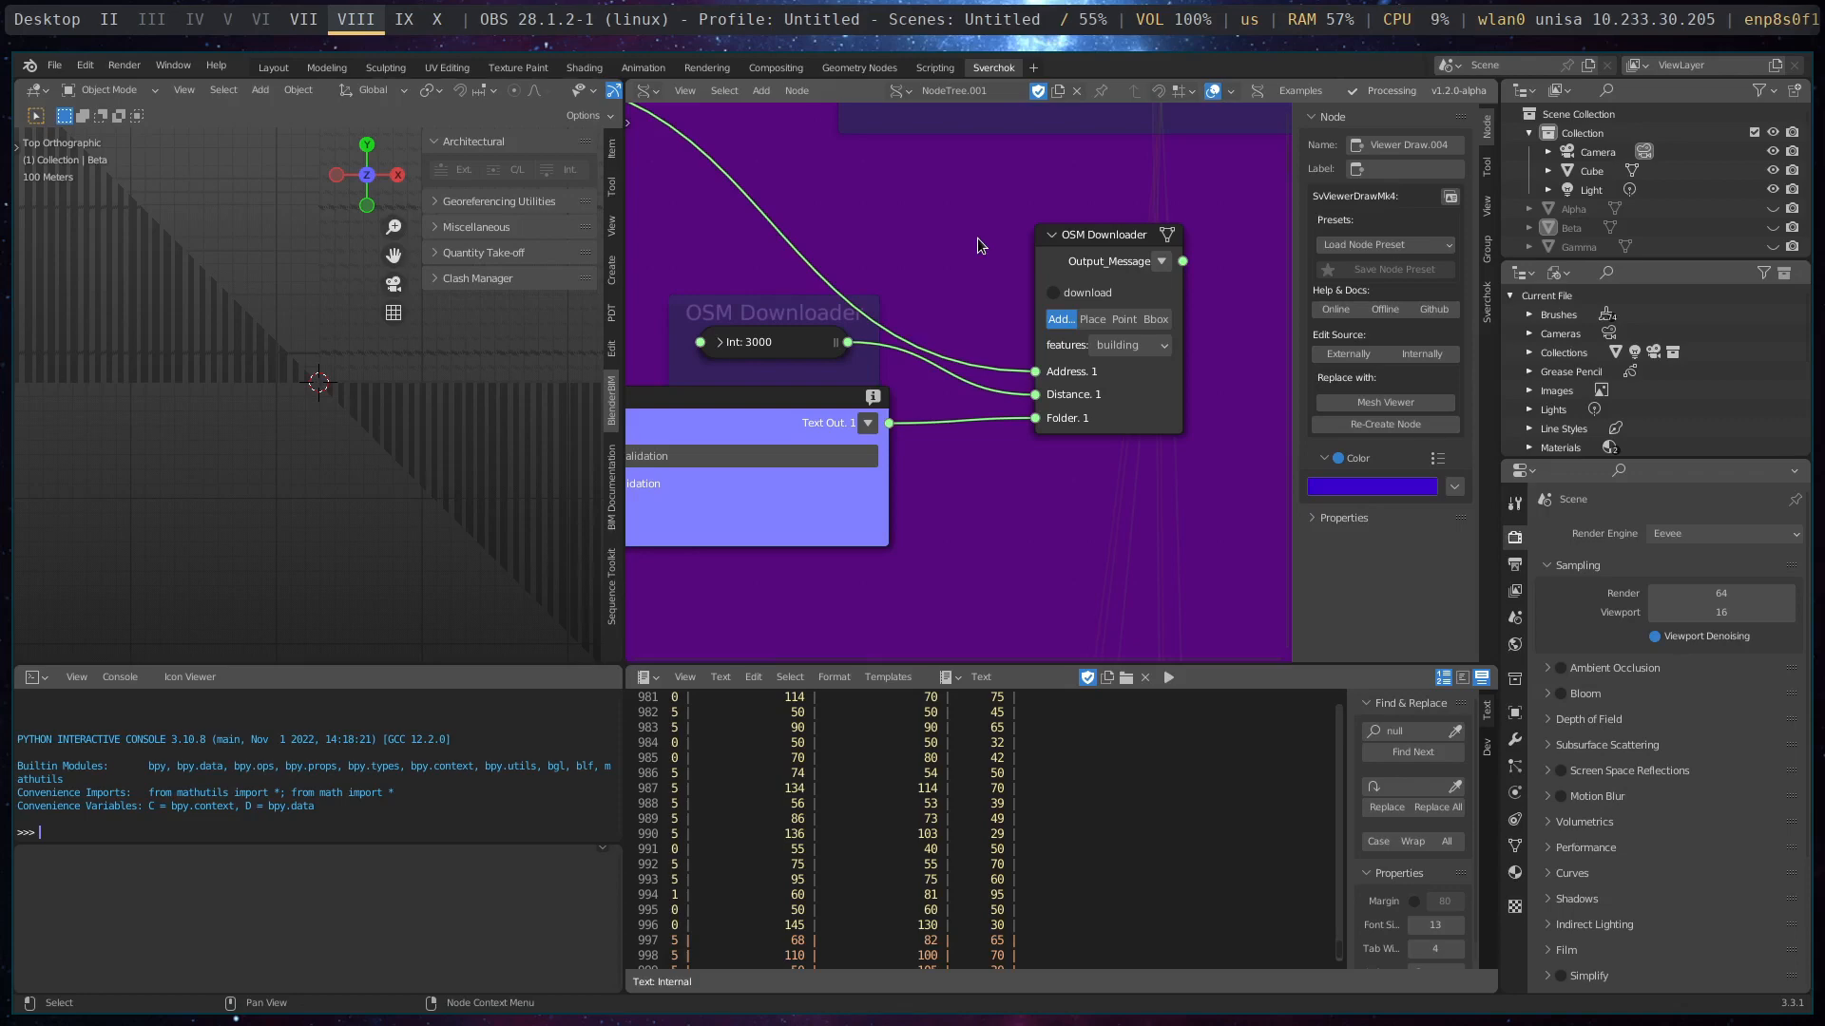
- Widen the OSM Downloader node so its download method names are fully readable, and move it closer to its folder text node
click(1179, 288)
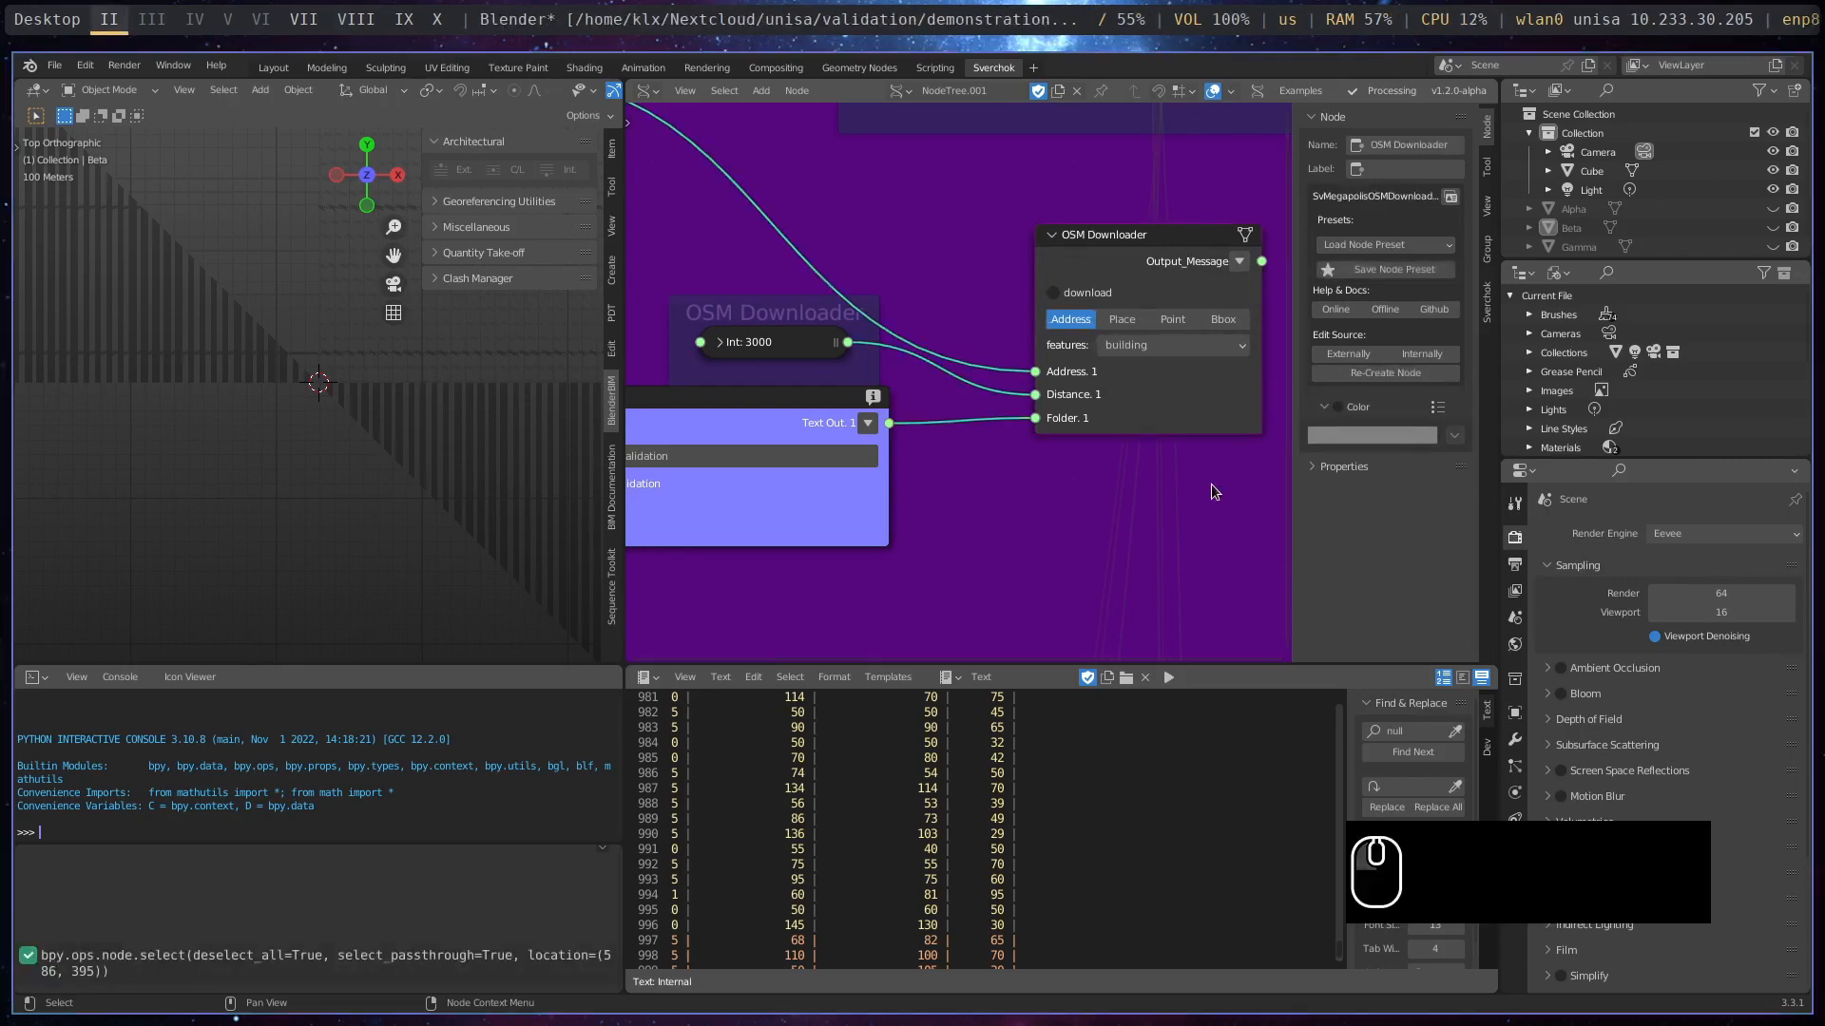
middle_drag(1211, 484, 1089, 517)
drag(1036, 263, 969, 239)
middle_drag(924, 470, 1023, 450)
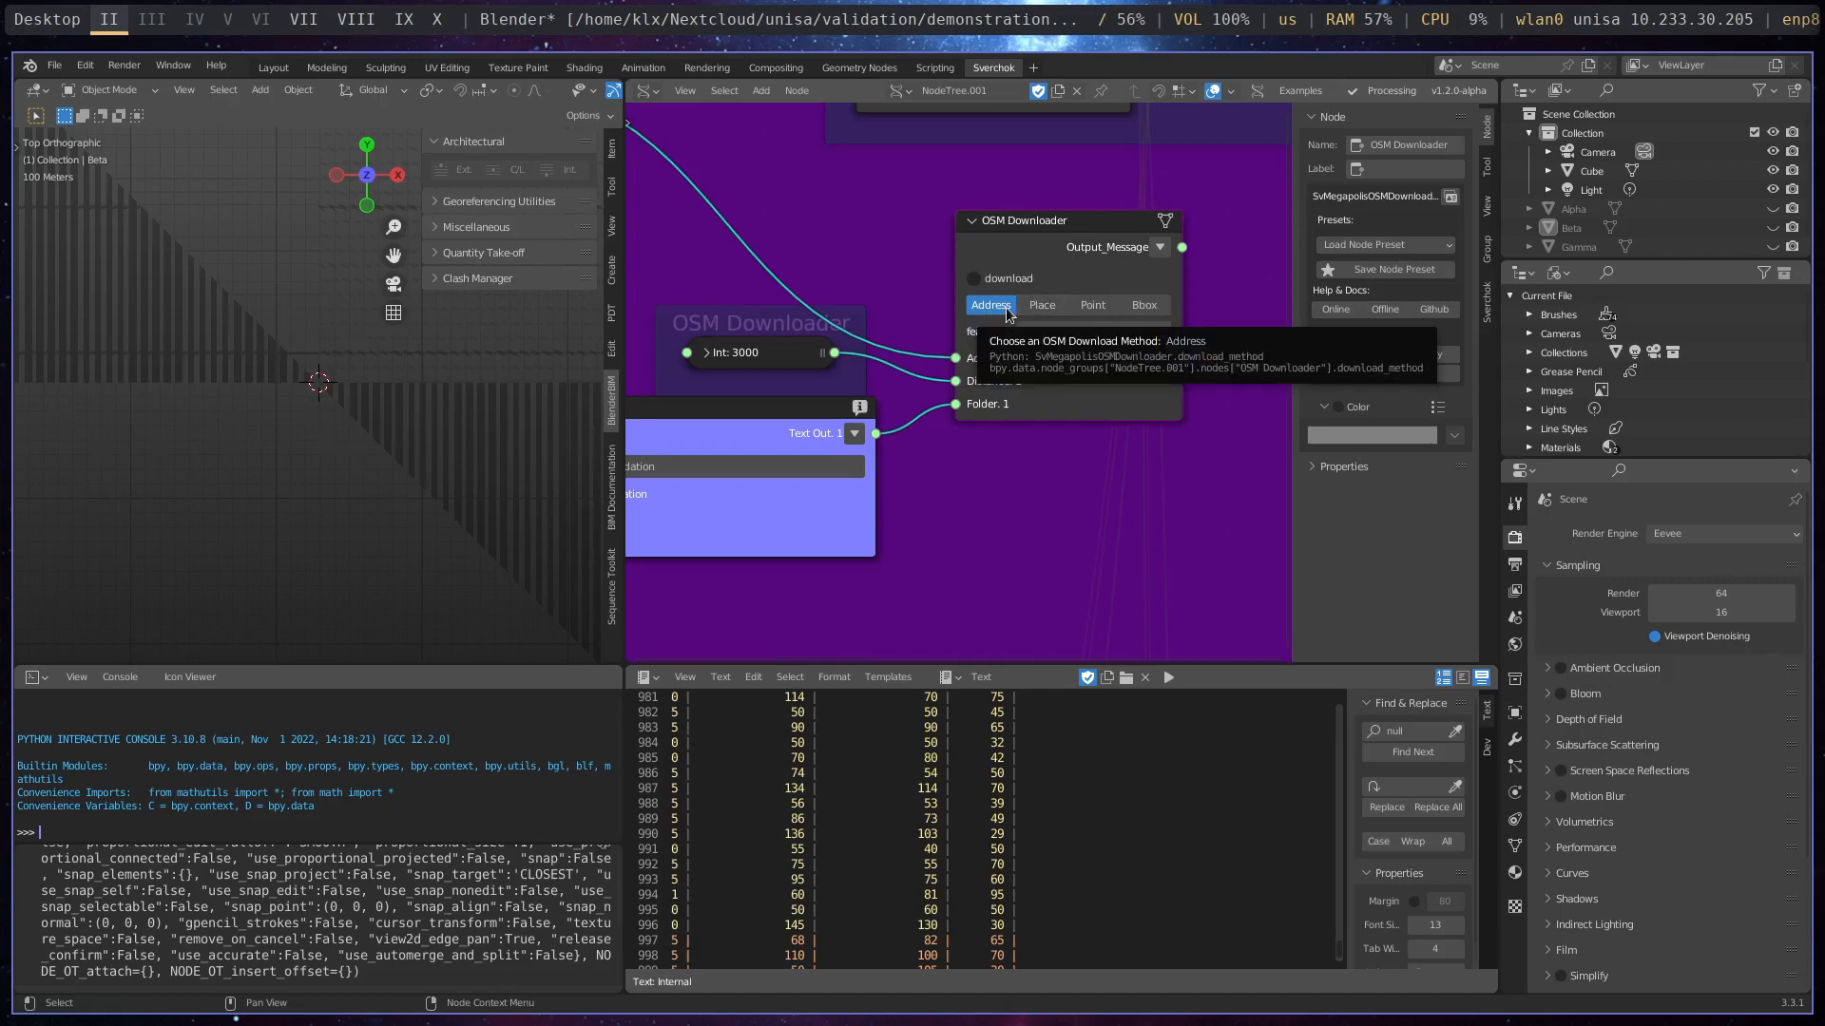
- Examine the address text in the Defining the Address note and the inputs feeding the OSM Downloader node
scroll(1013, 326, down, 1)
middle_drag(888, 276, 737, 329)
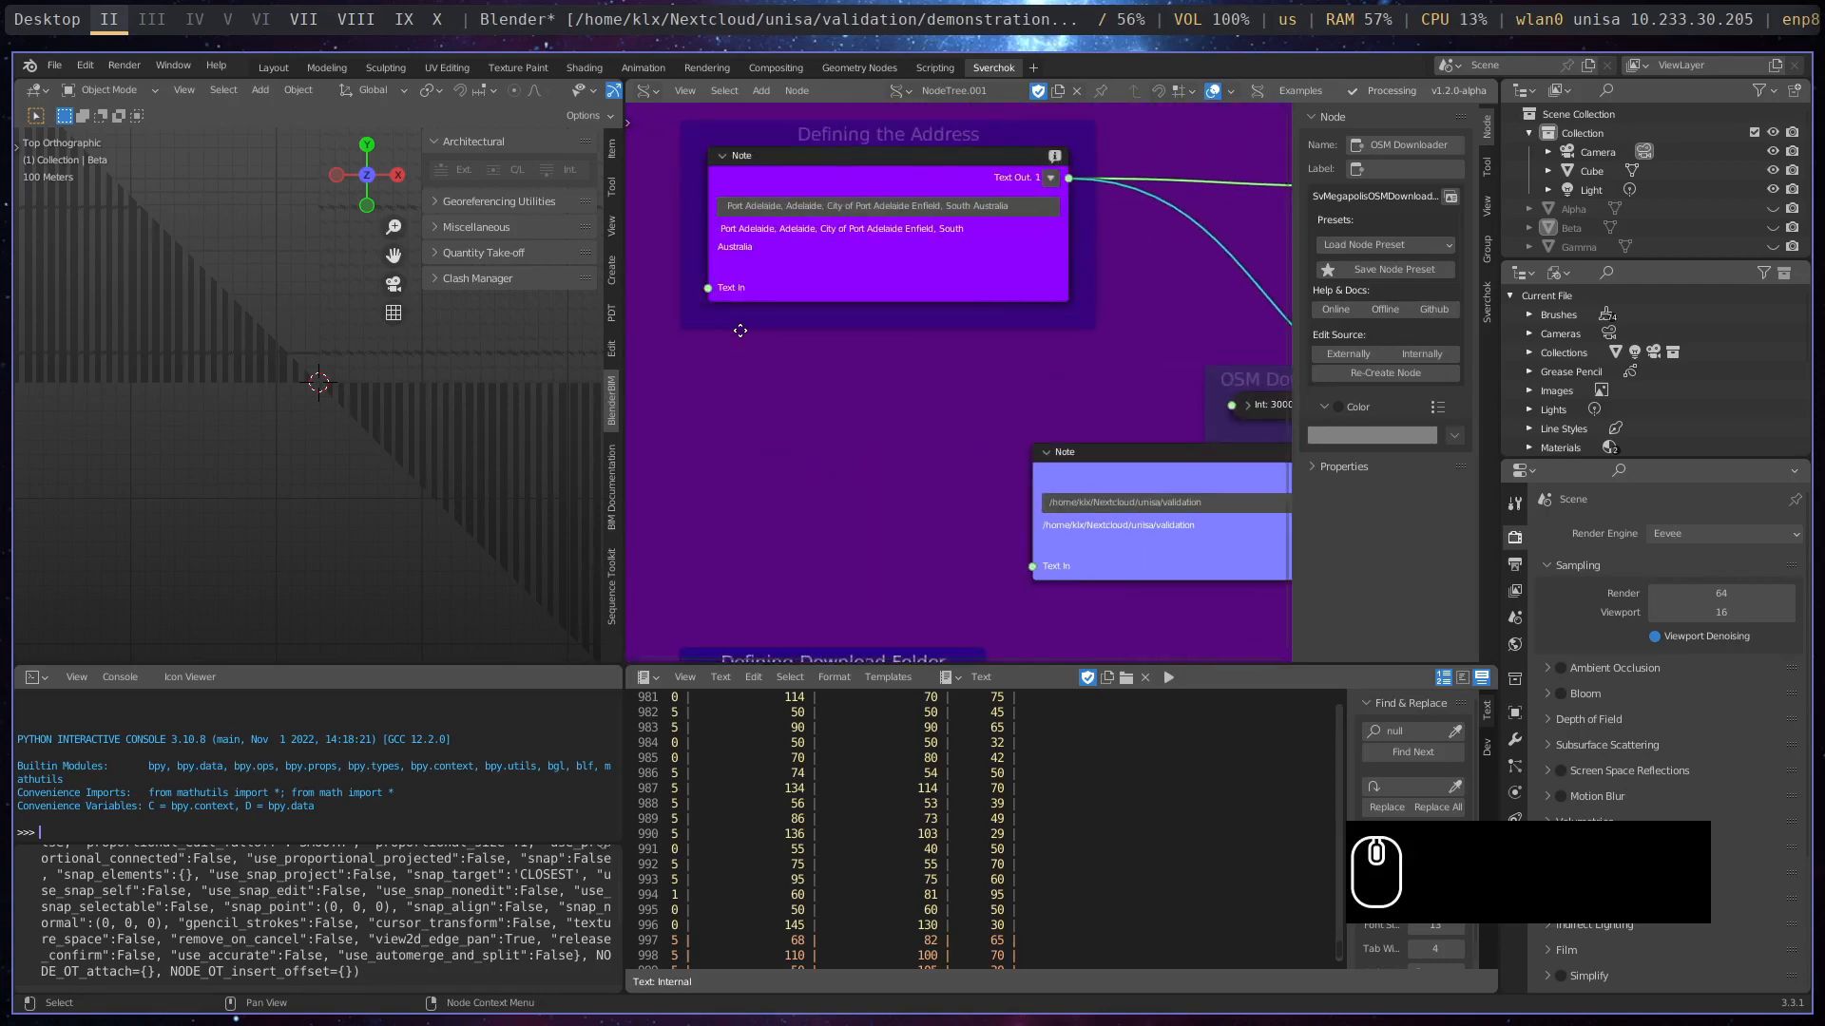
scroll(717, 216, up, 2)
middle_drag(728, 216, 759, 253)
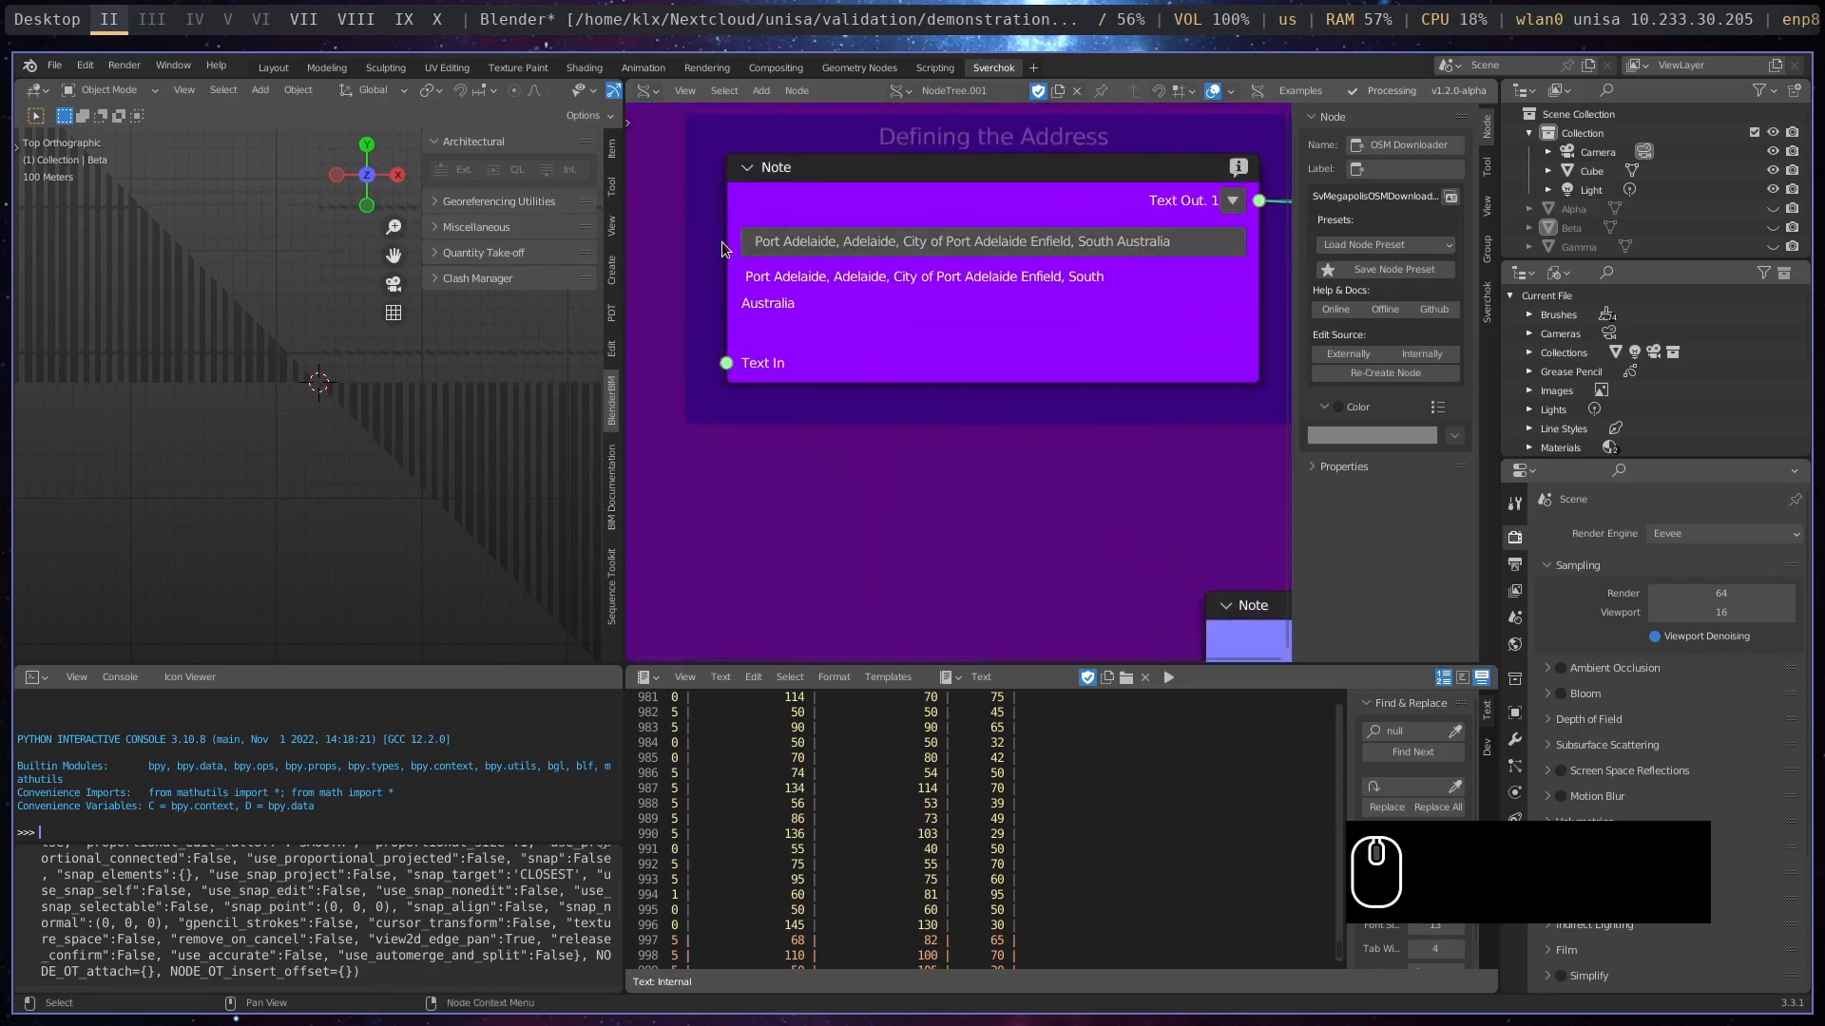
scroll(954, 369, down, 1)
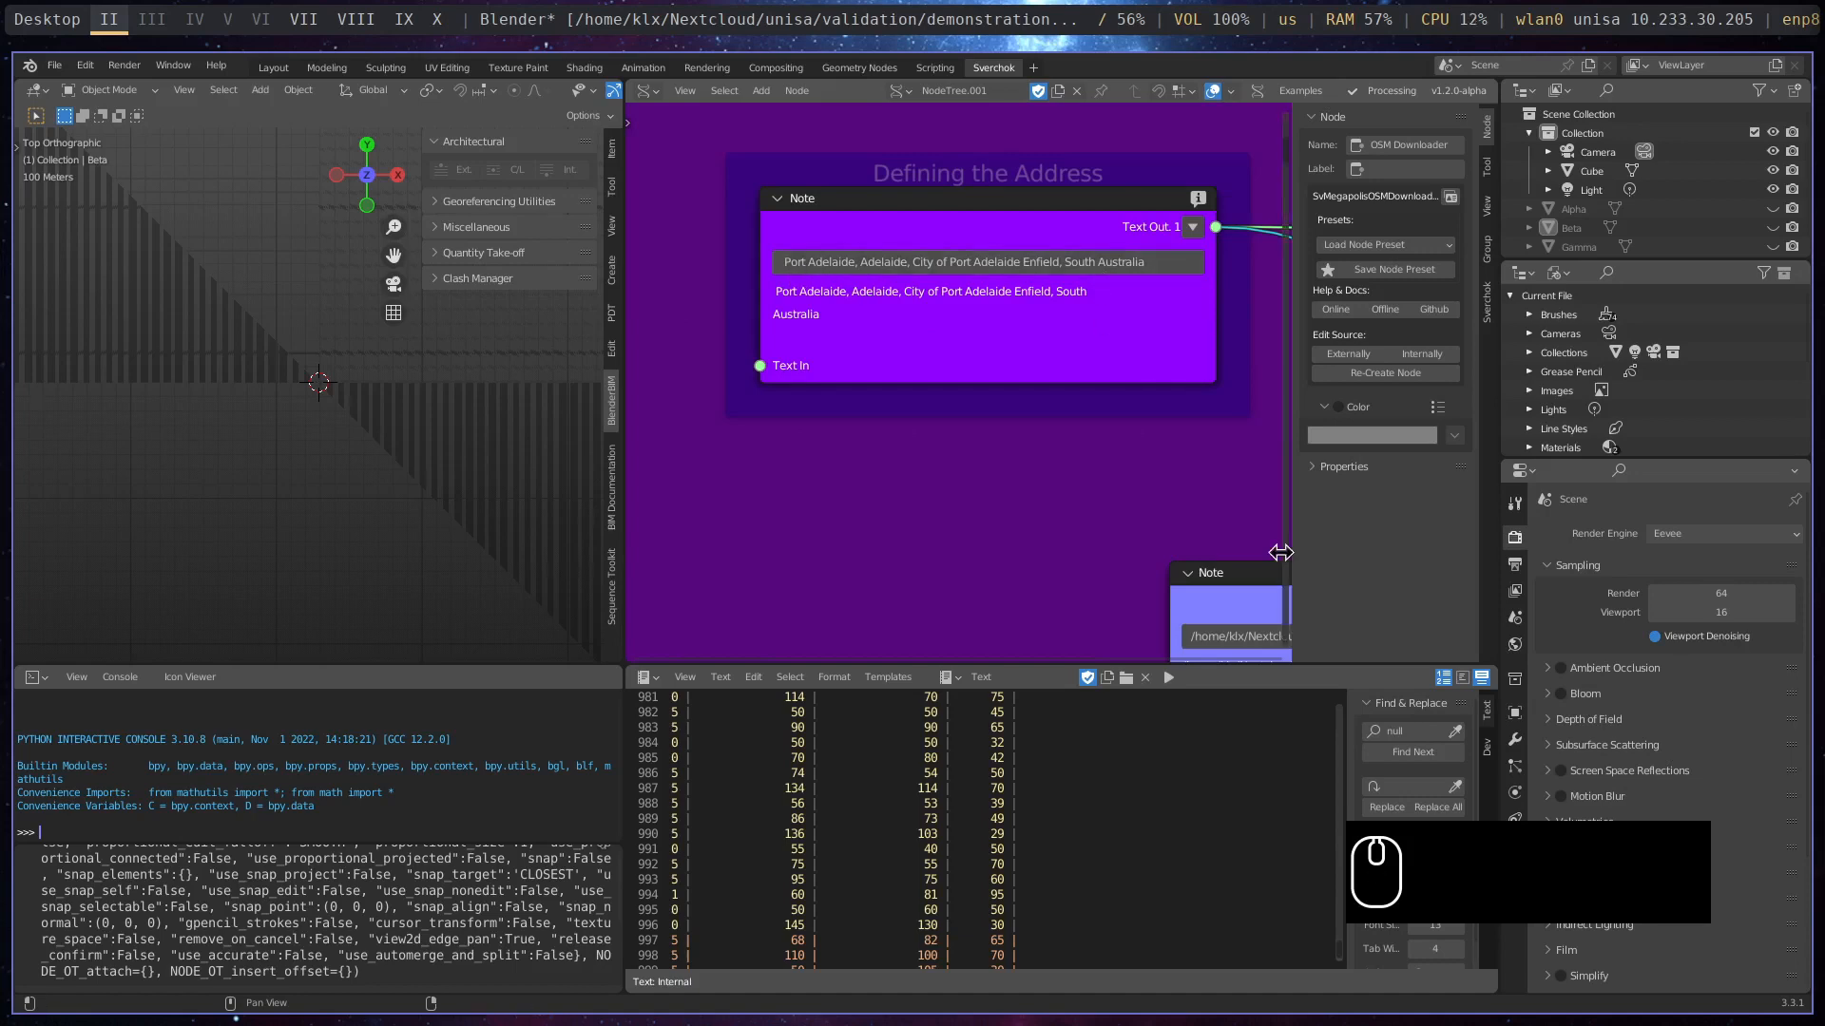
middle_drag(1208, 533, 571, 349)
drag(891, 329, 899, 368)
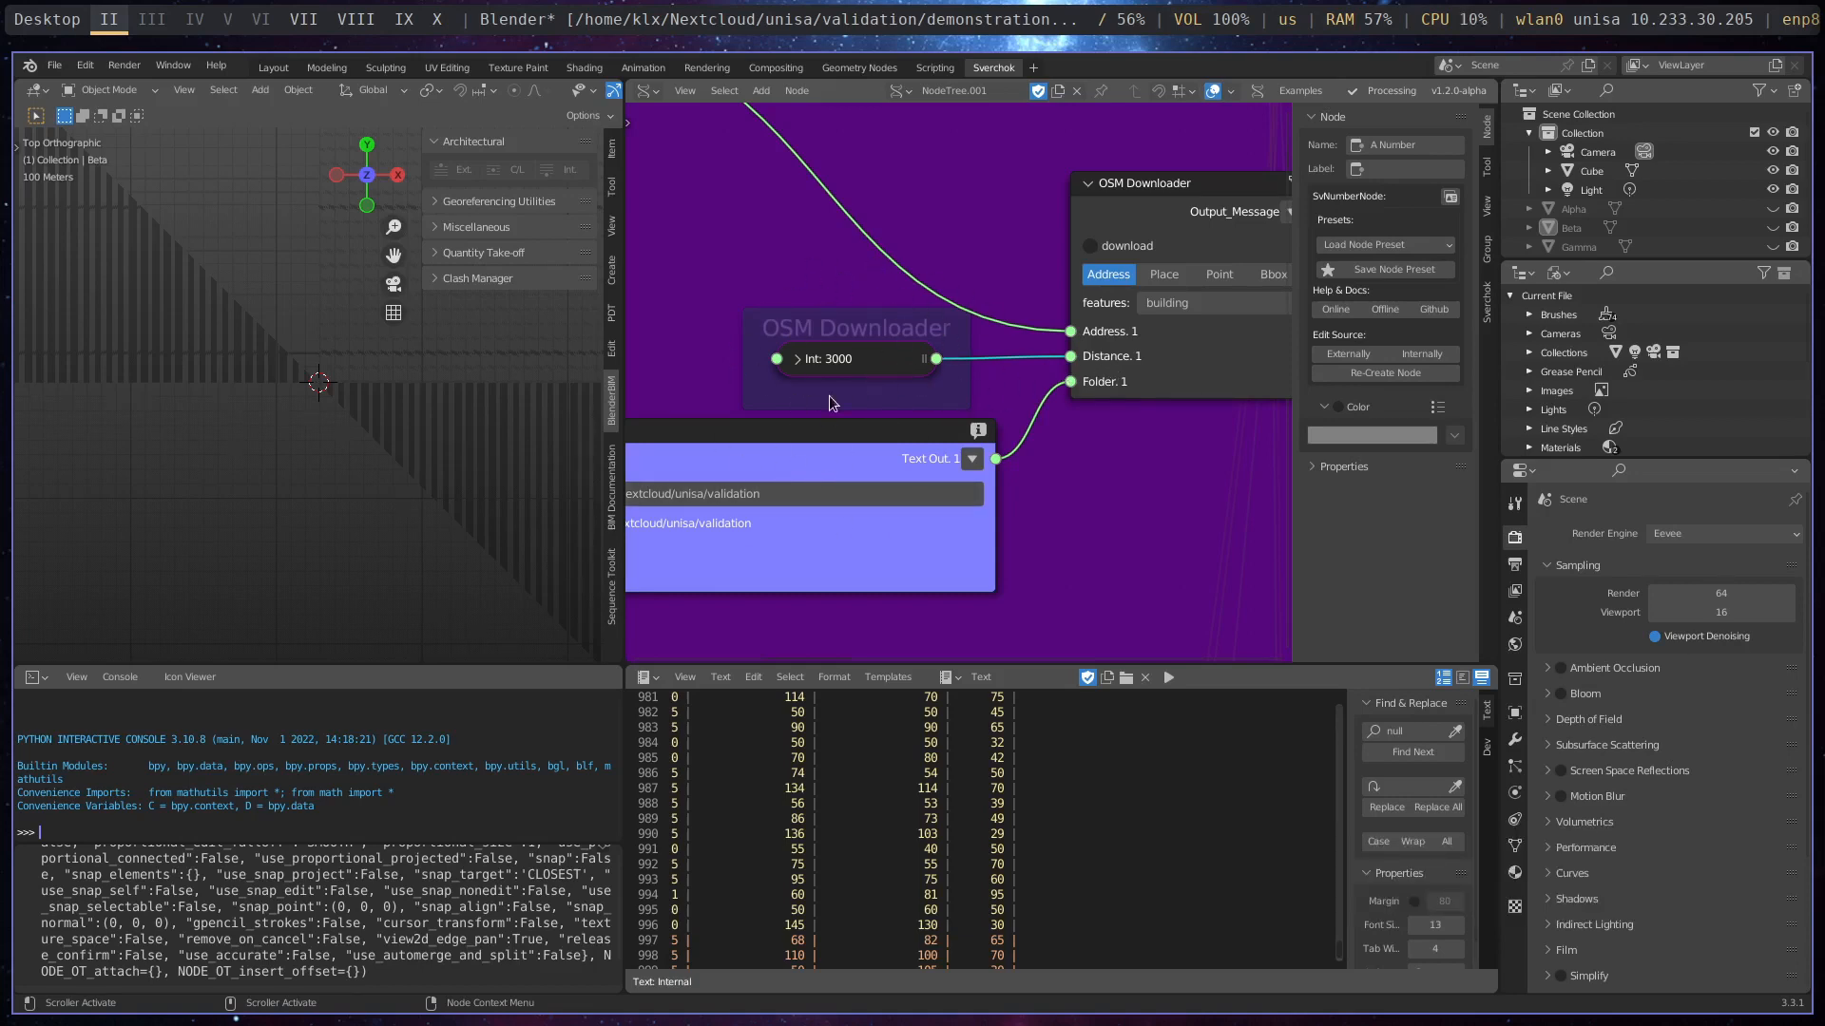
- Expand the distance number node, move the folder path note down to clear it, and collapse the number node again
click(796, 359)
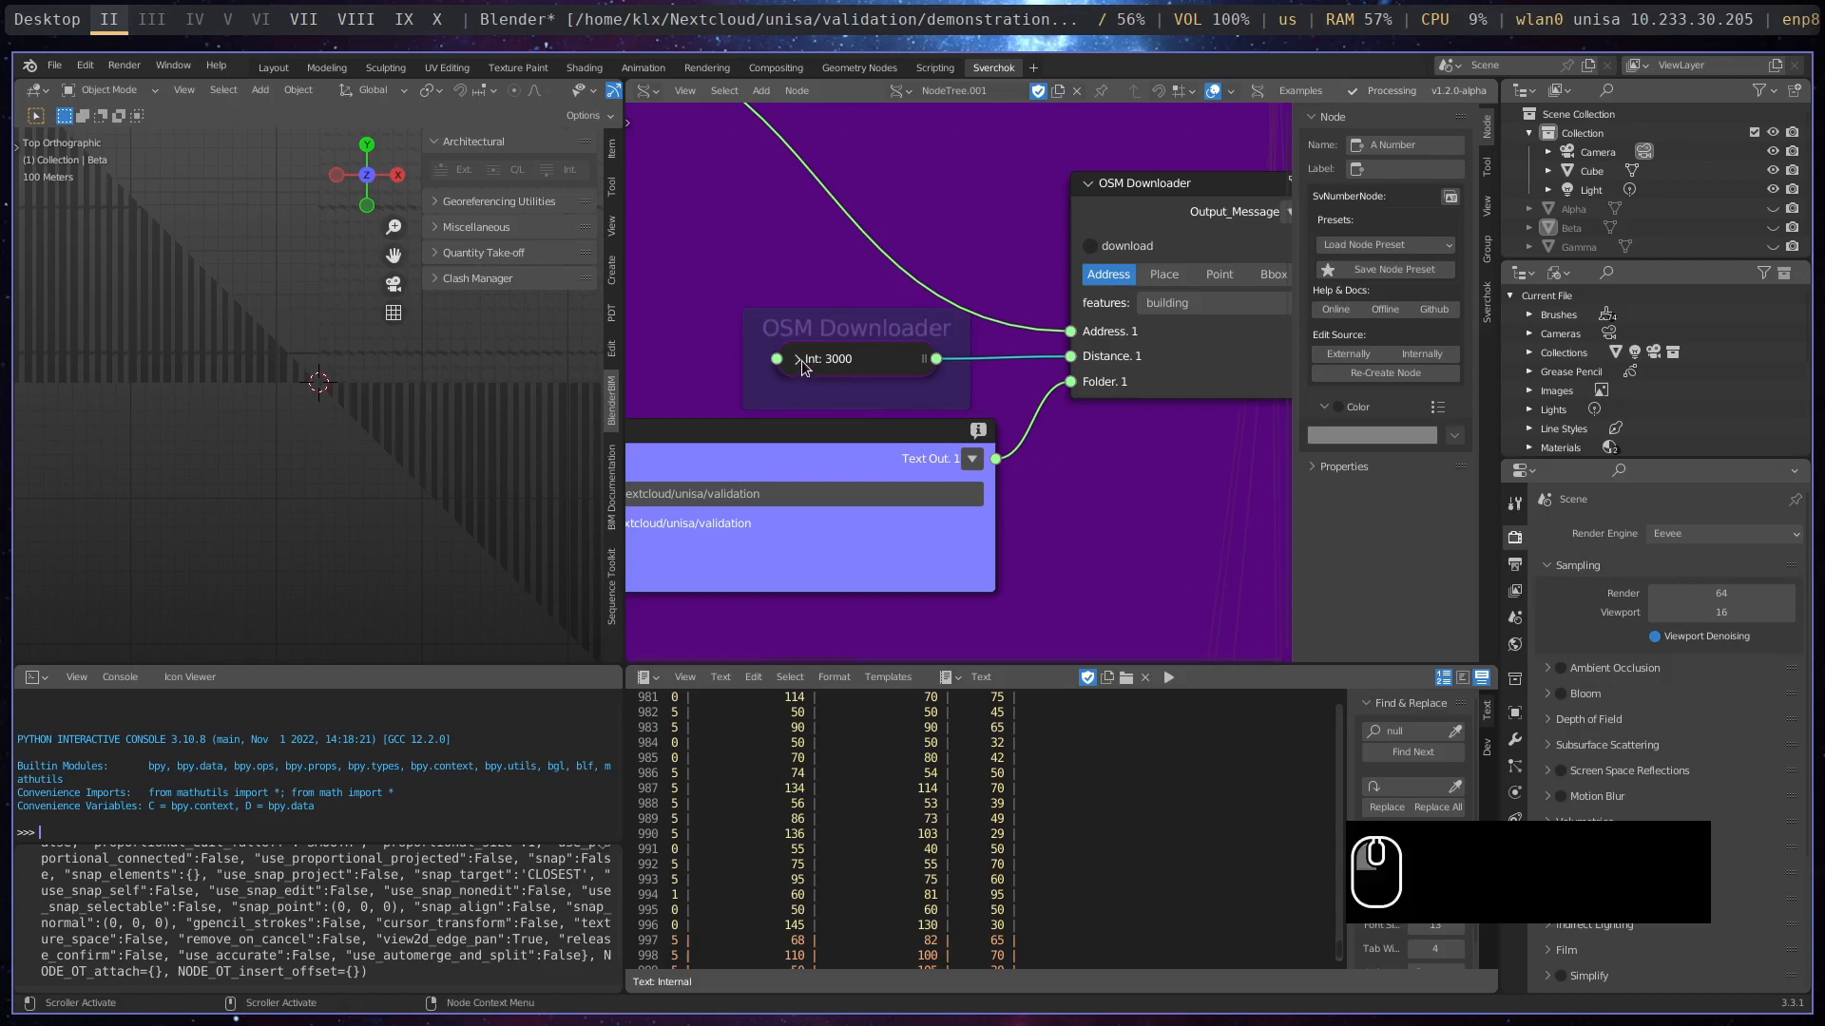
click(959, 527)
drag(959, 527, 963, 622)
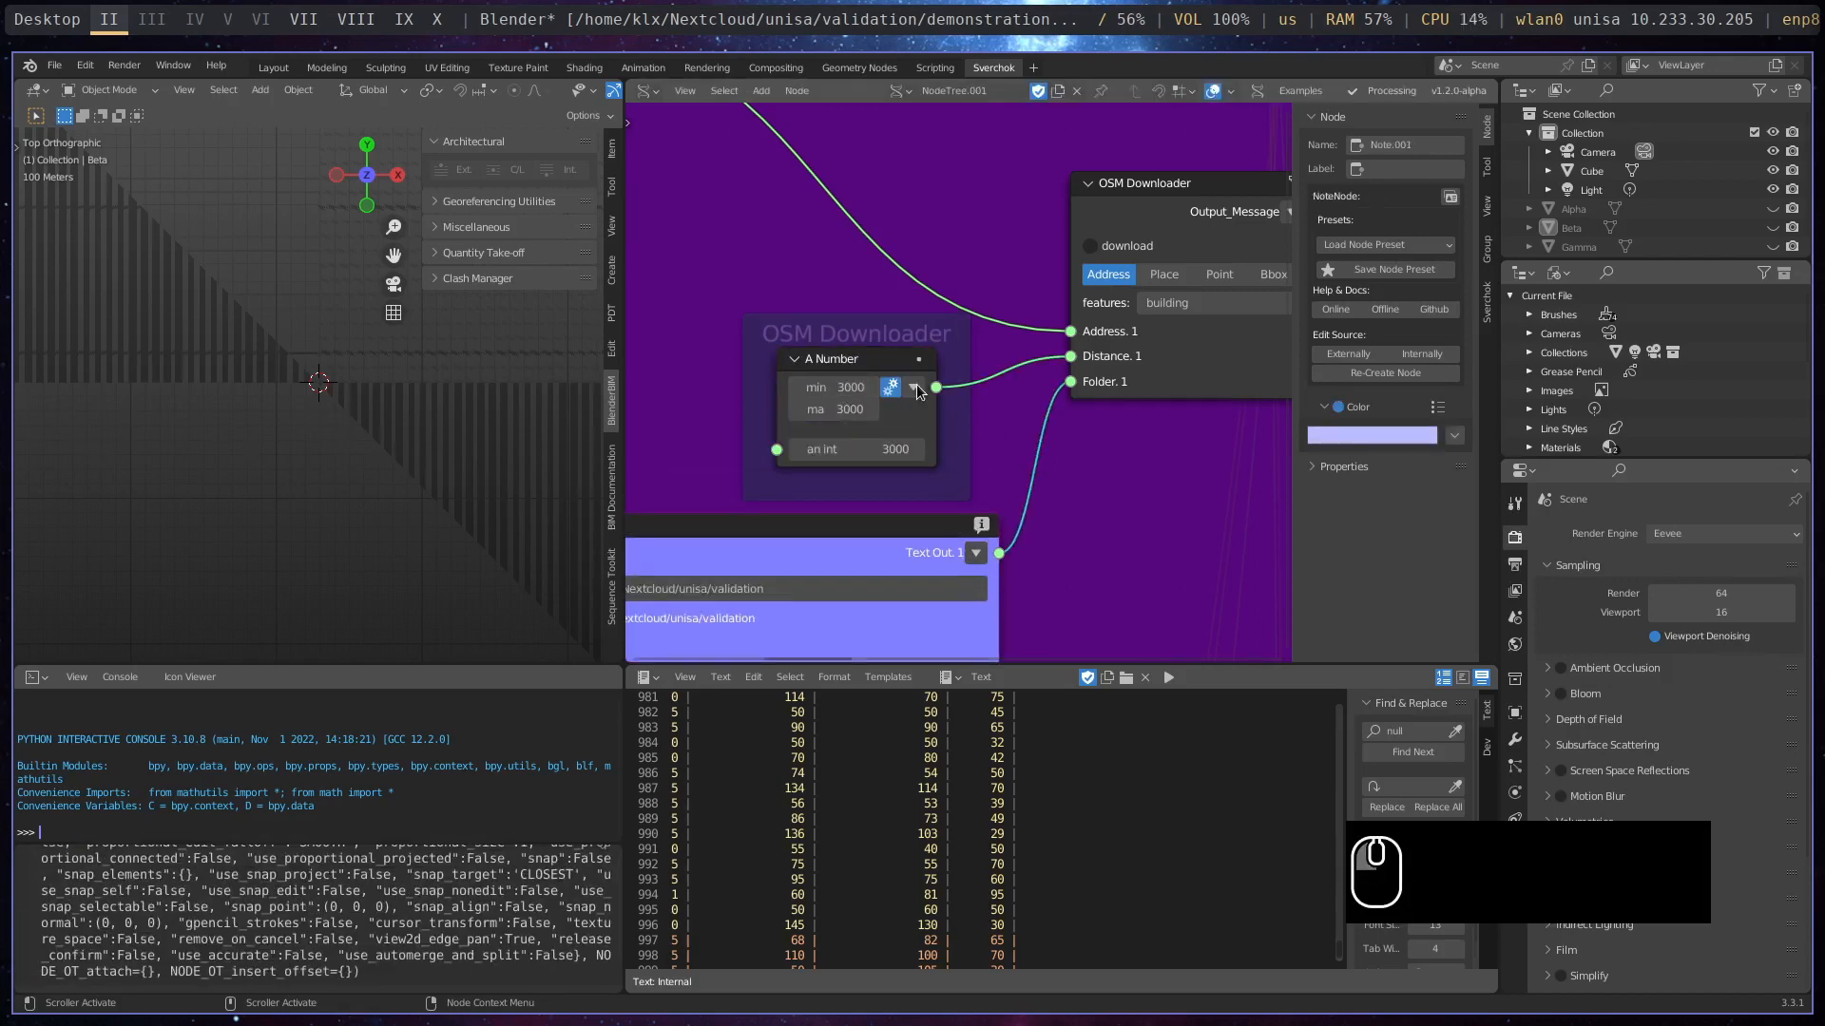
click(795, 359)
- Open the Thunar file manager and tile it side by side with Blender, keeping the folder path note in view
middle_drag(717, 596, 891, 376)
right_click(891, 377)
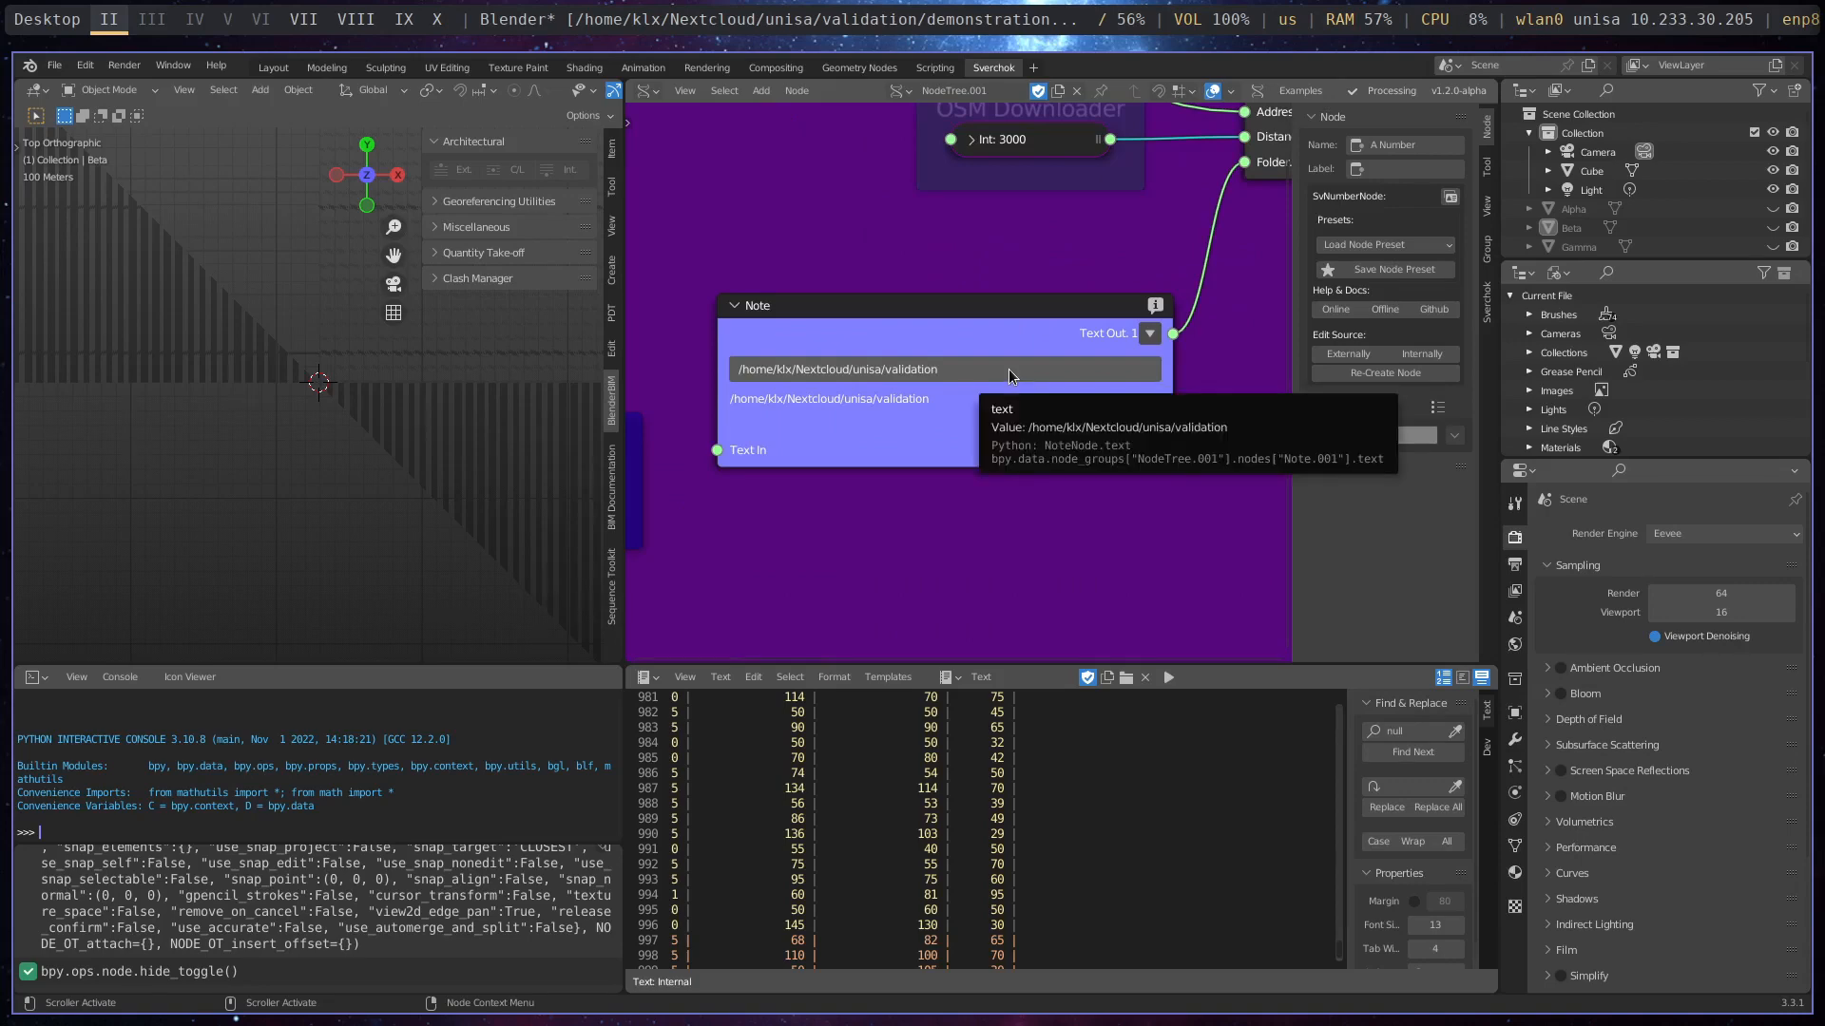
key(super+m)
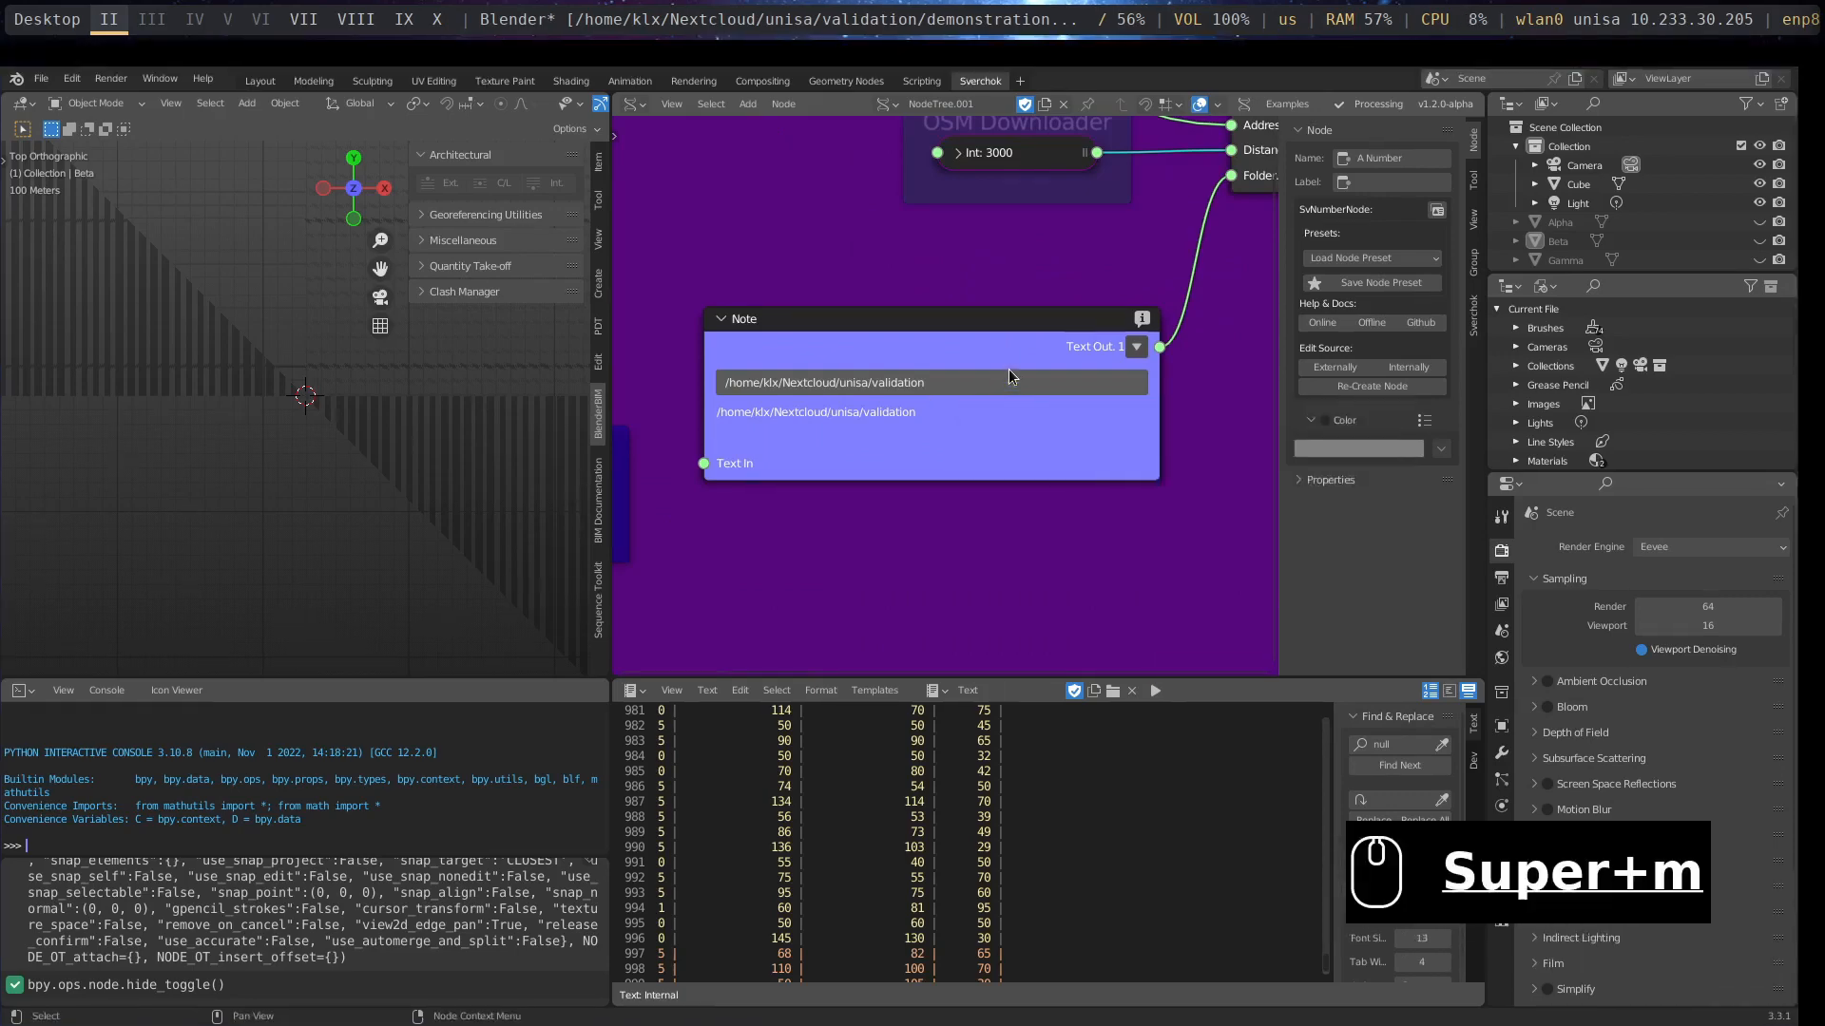
key(super+space)
text(thun)
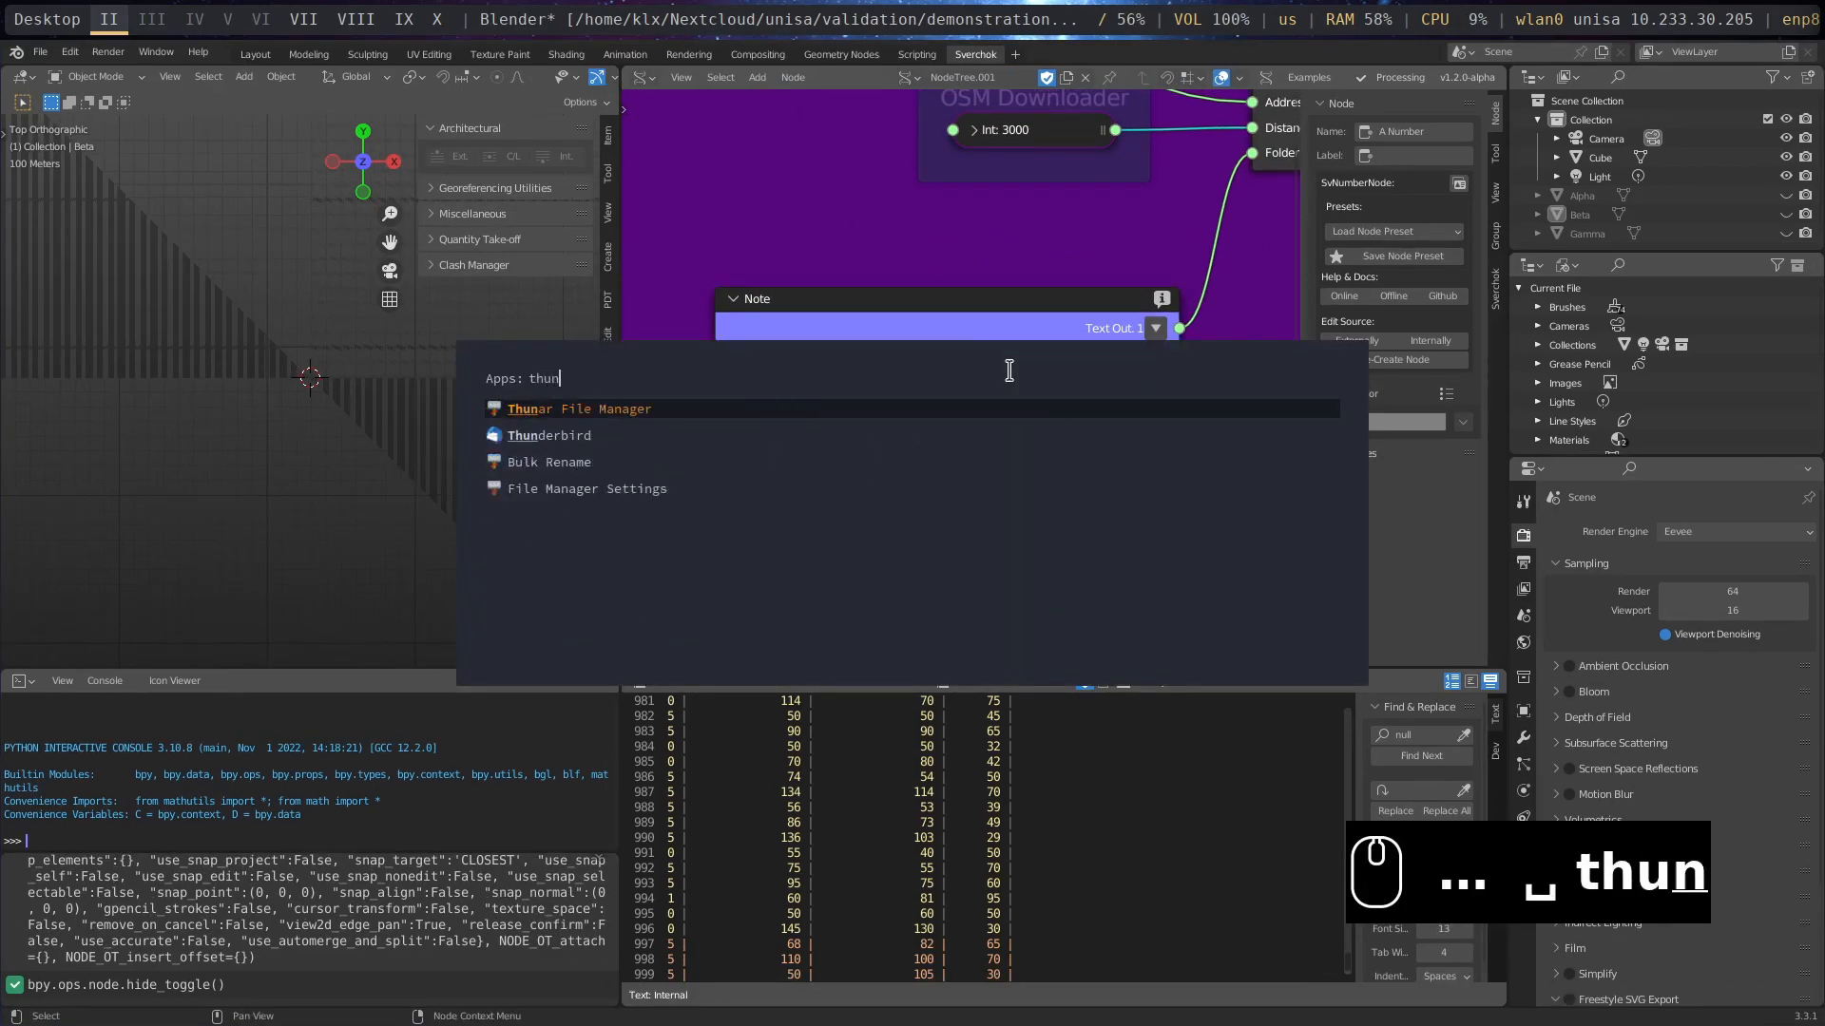
key(Return)
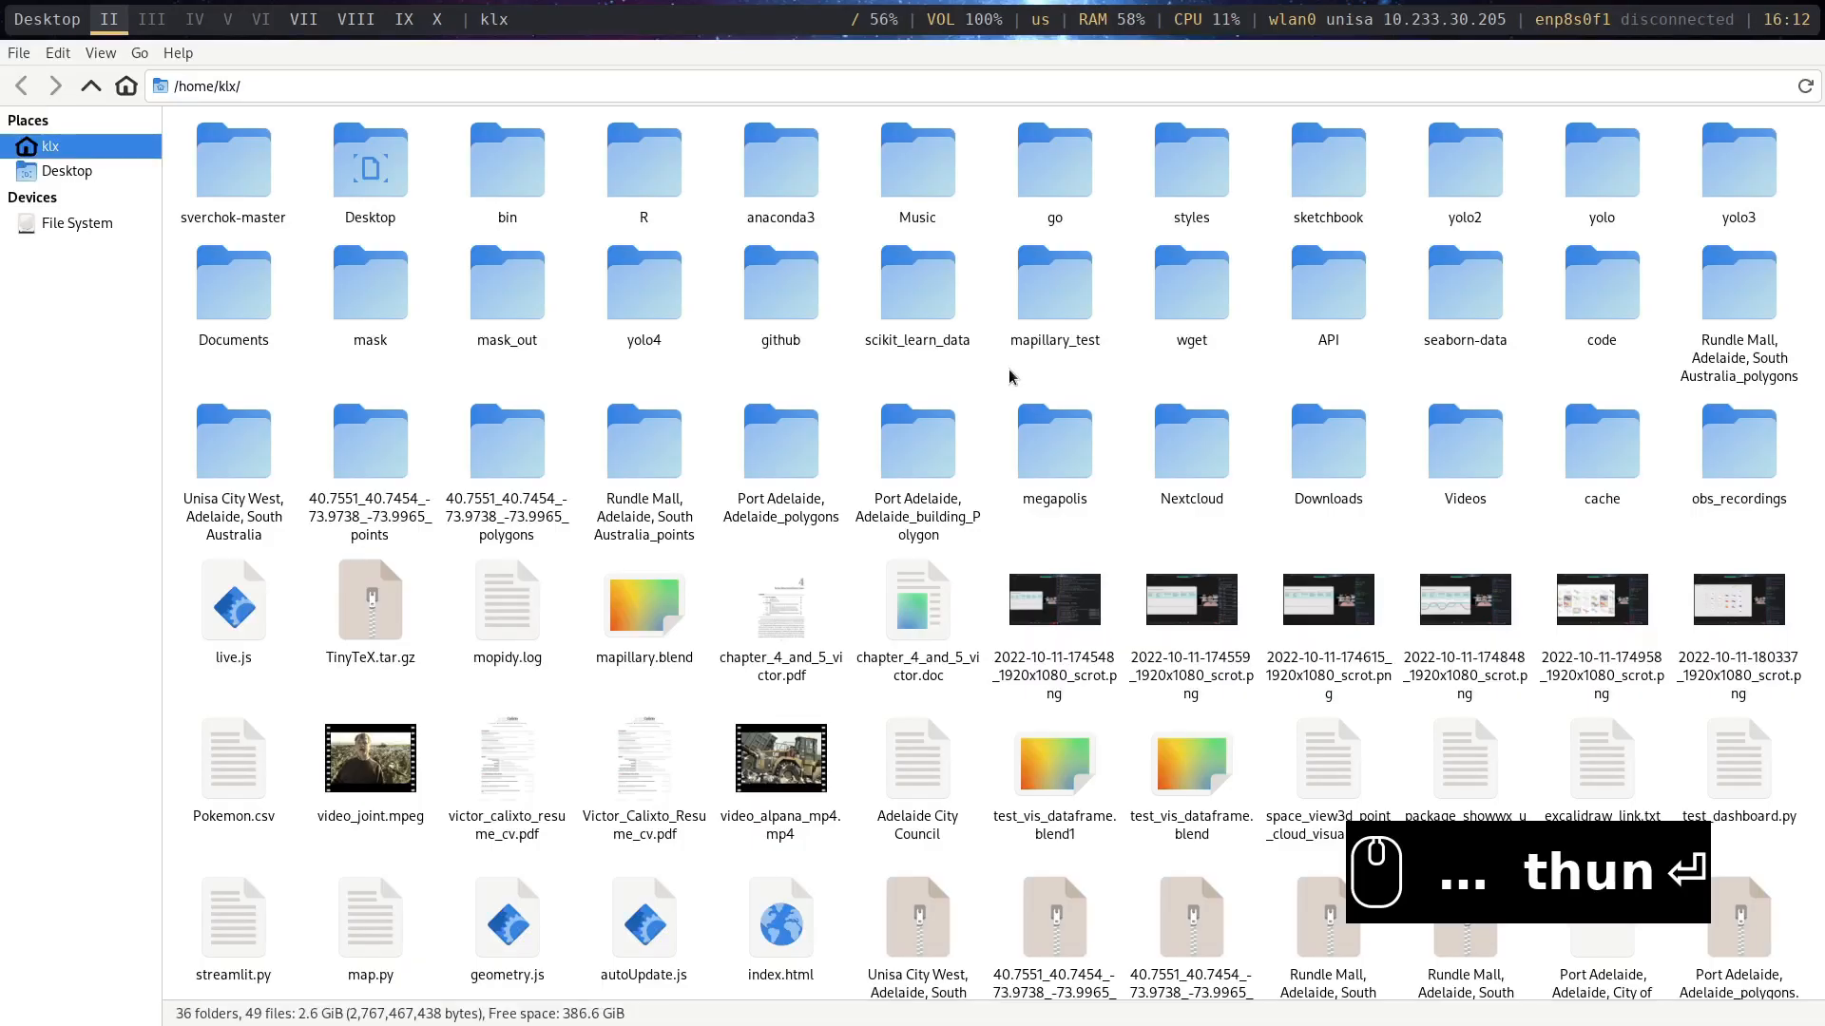
key(super+m)
- Copy the folder path from the note and open that Nextcloud/unisa/validation folder in the file manager
click(464, 378)
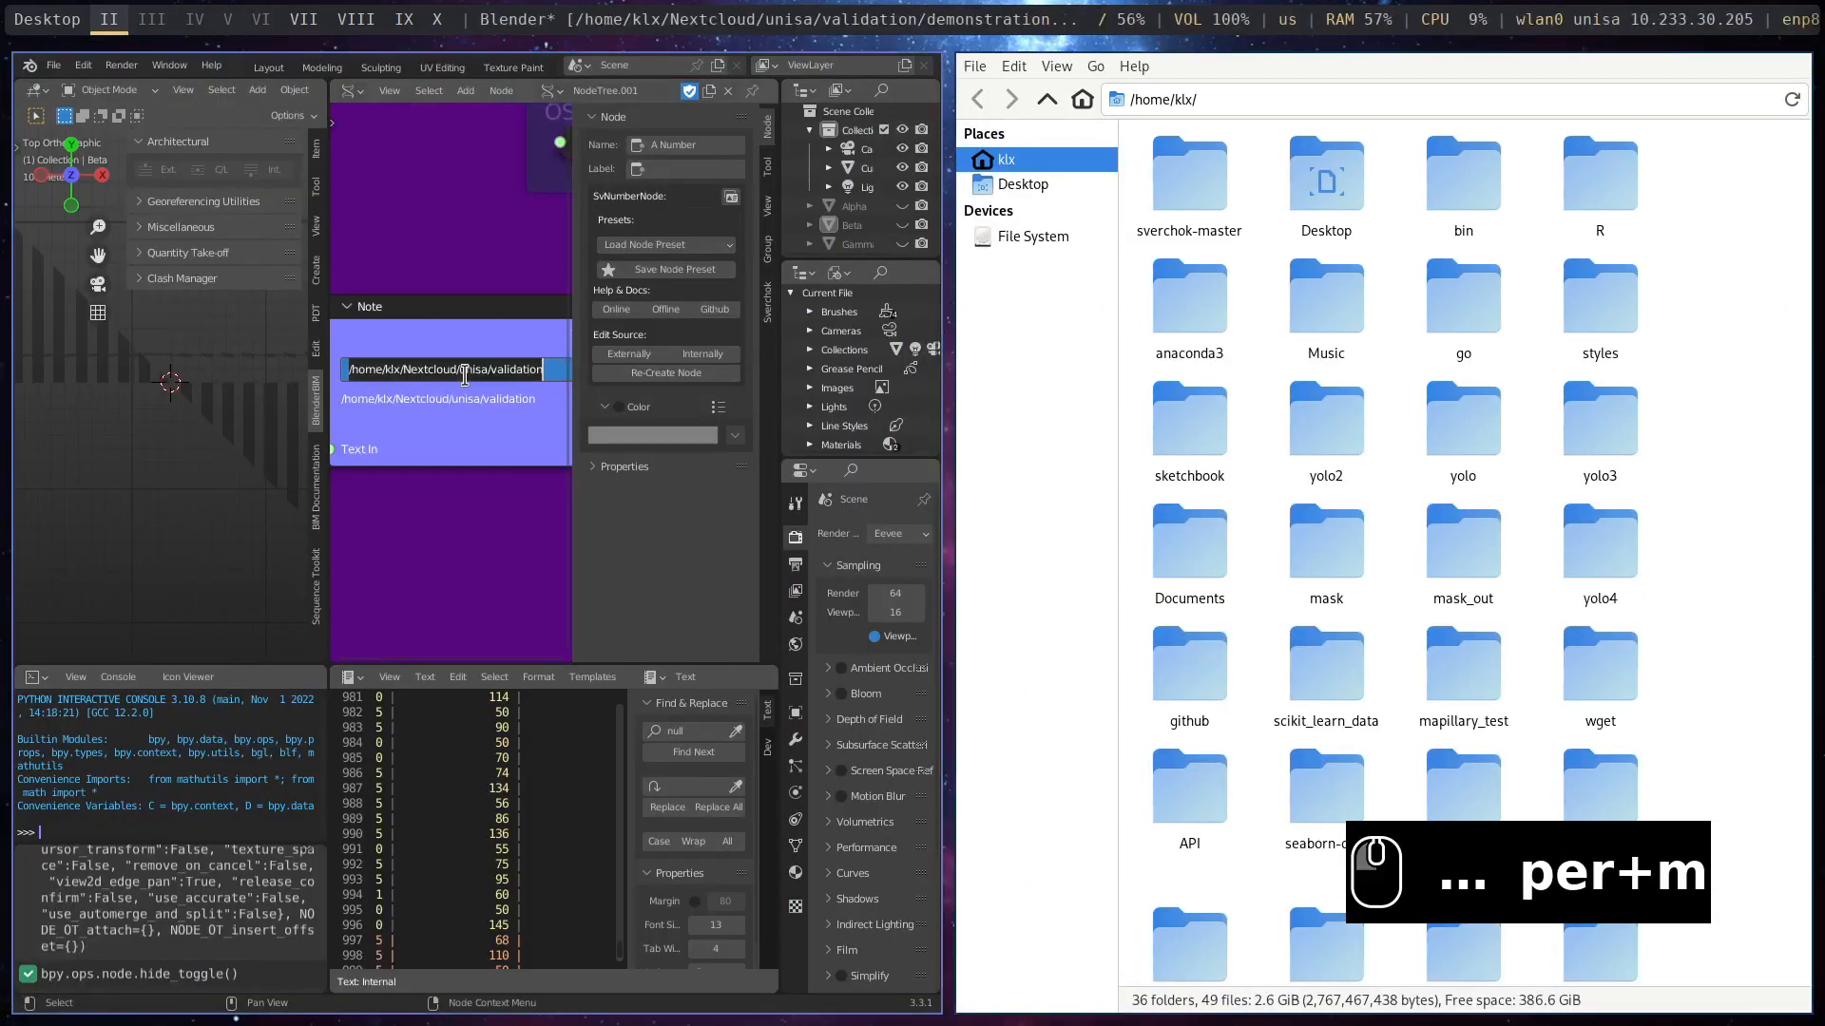
key(ctrl+c)
click(1239, 101)
key(ctrl+v)
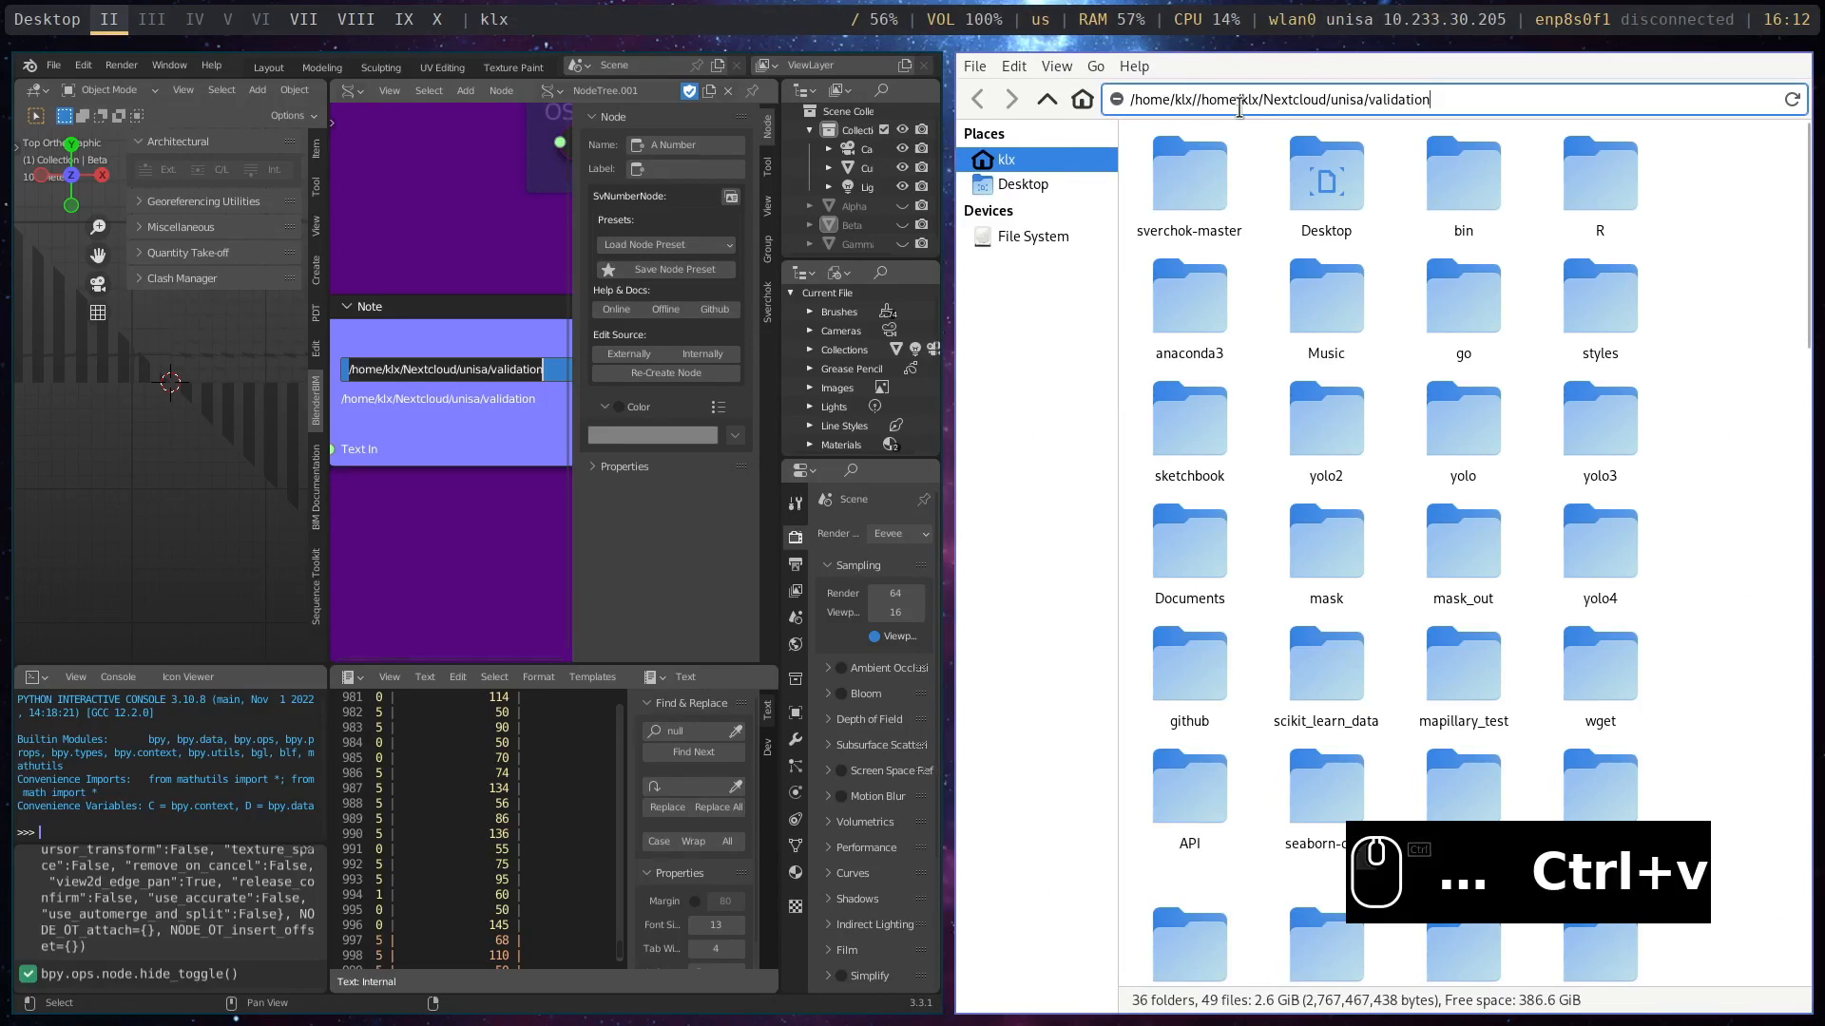
key(Return)
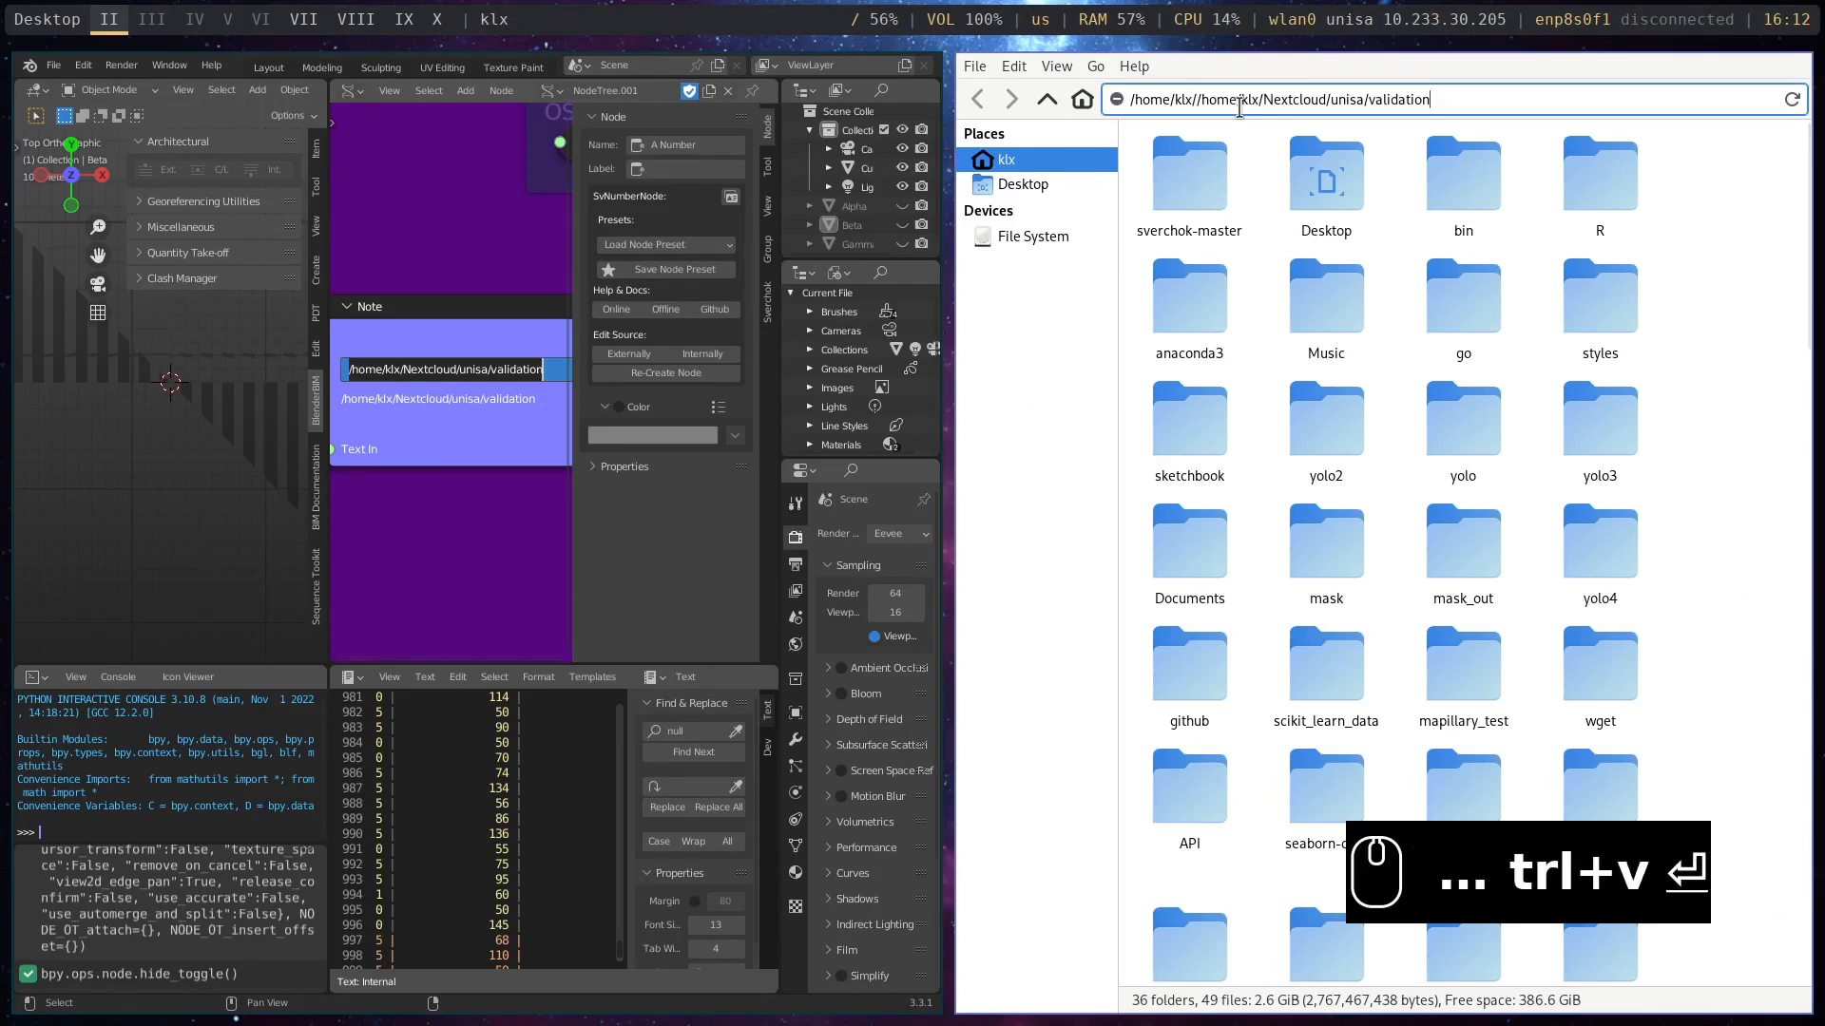
click(1478, 95)
click(1507, 102)
drag(1507, 102, 982, 83)
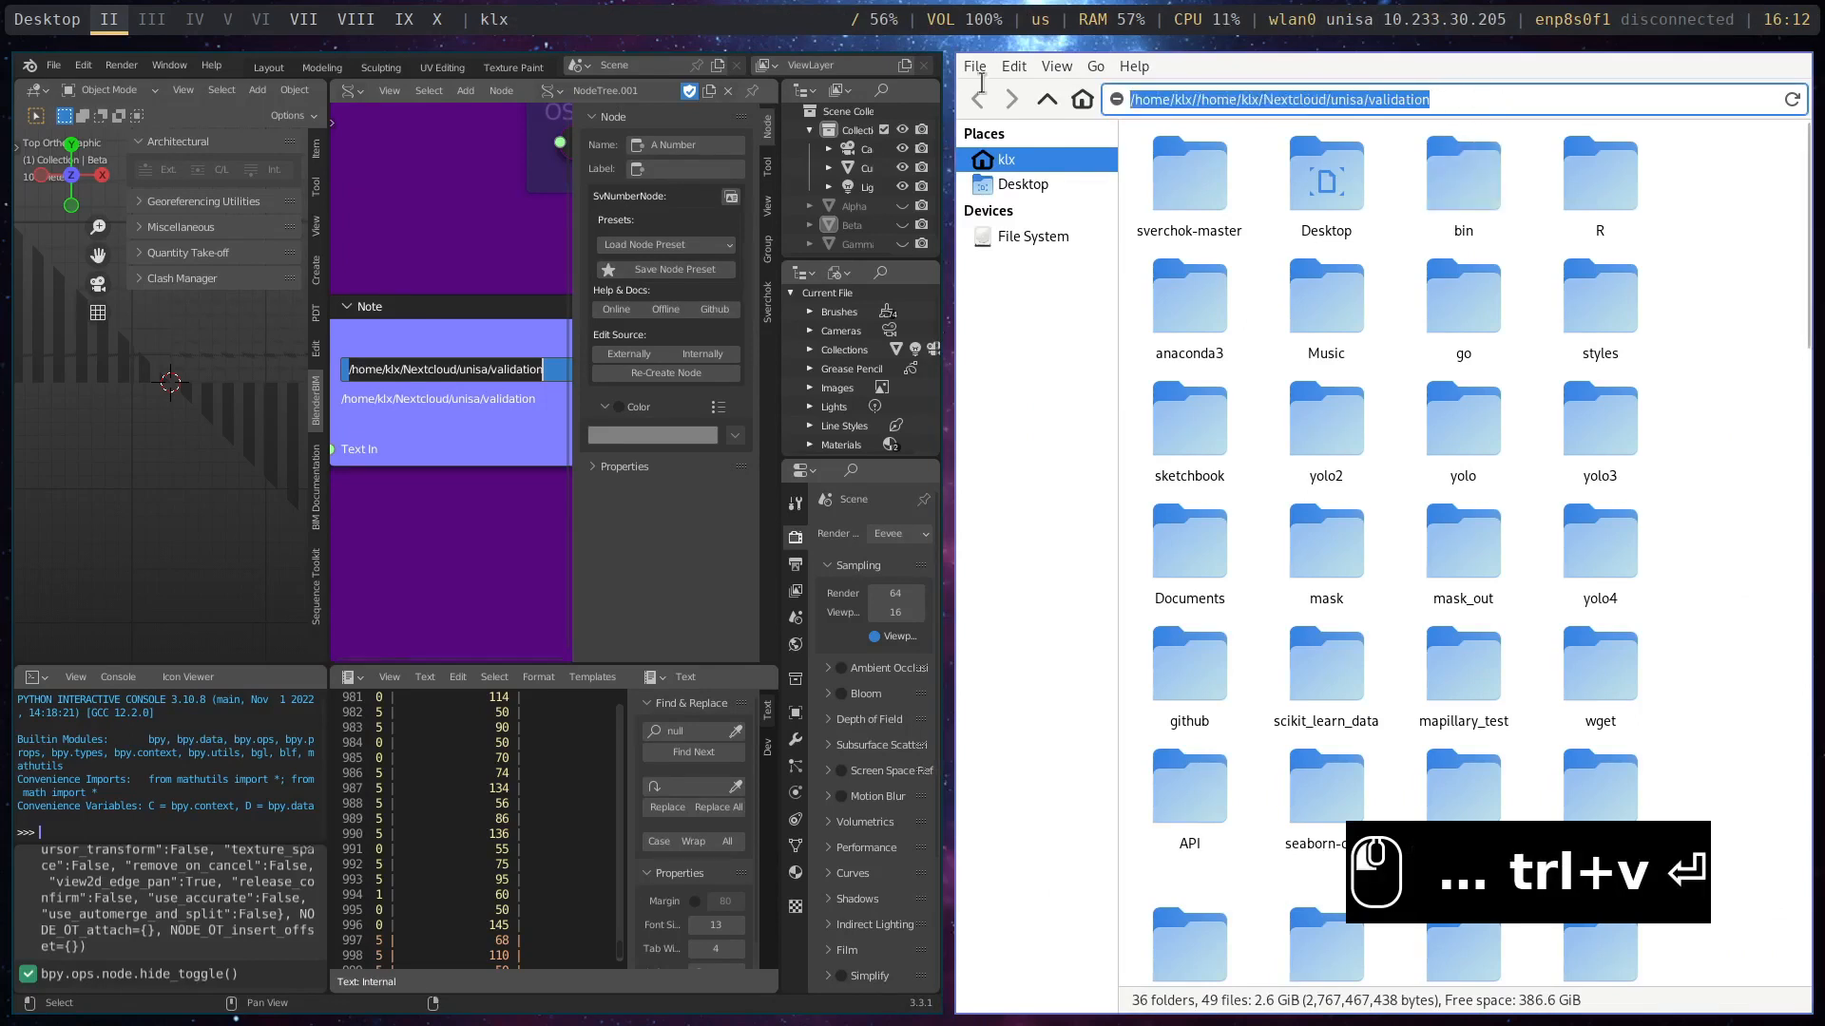
key(BackSpace)
key(ctrl+v)
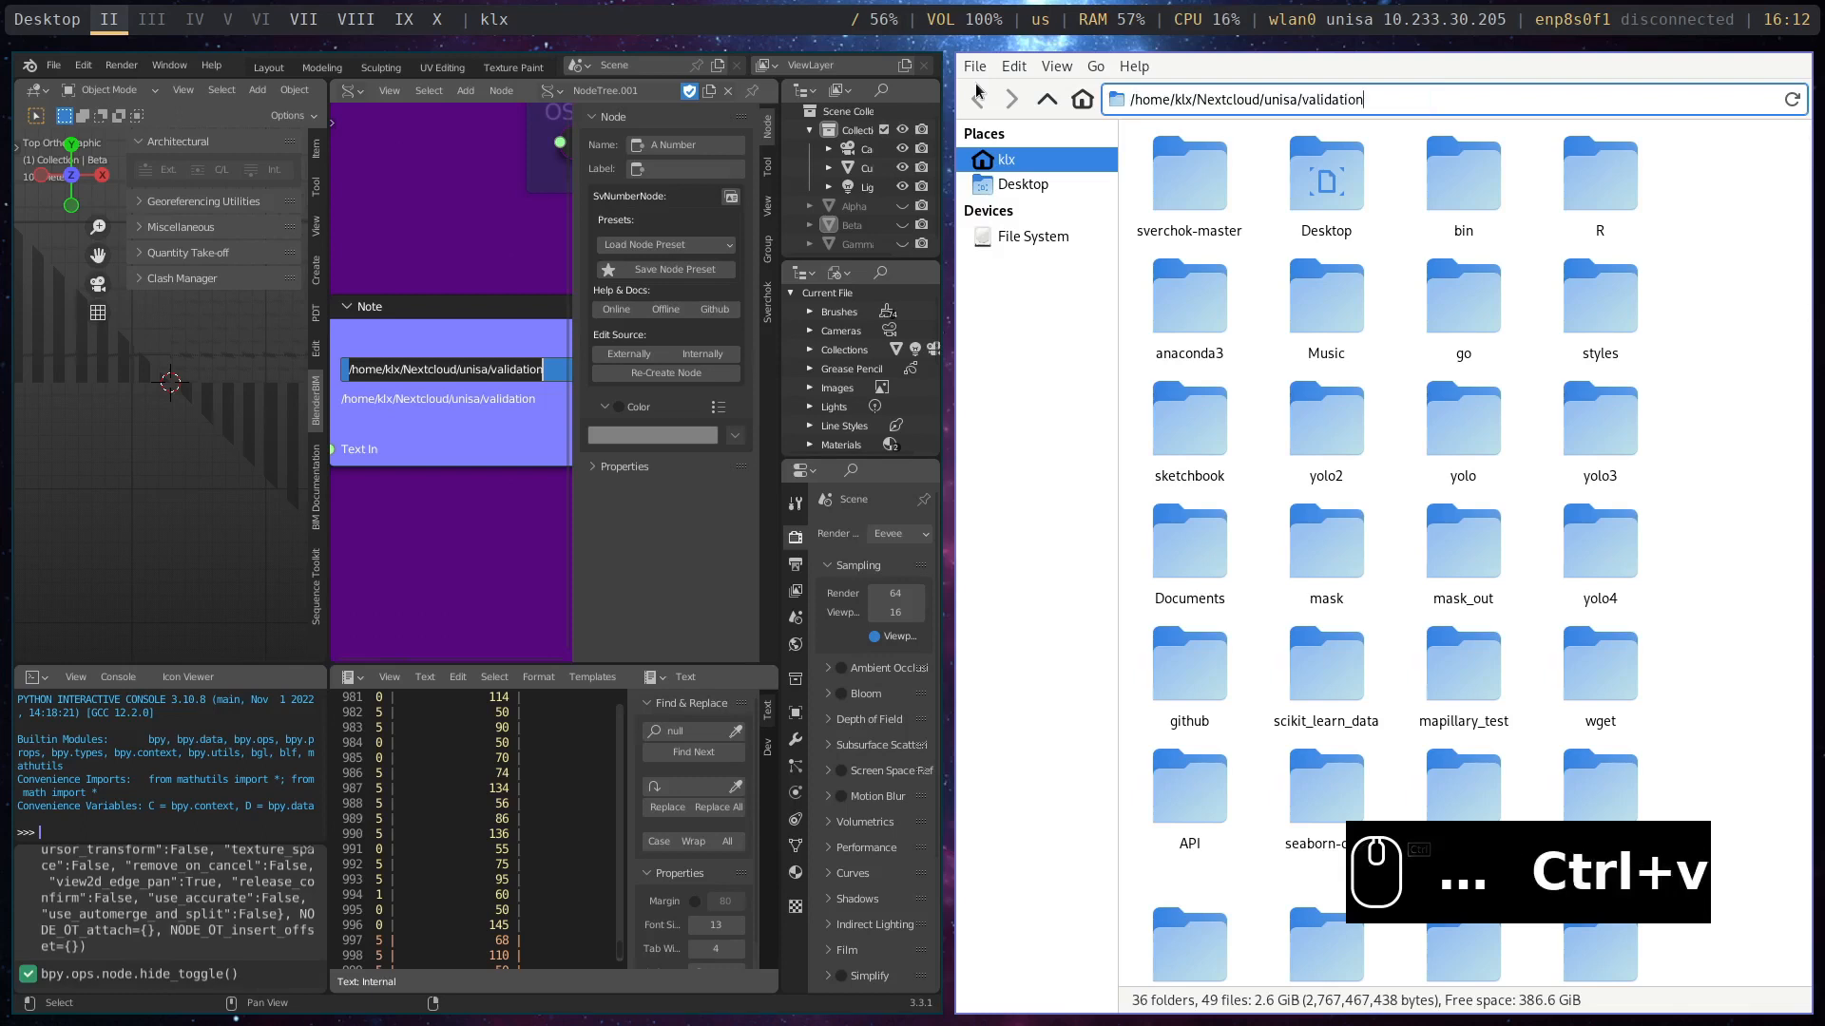
key(Return)
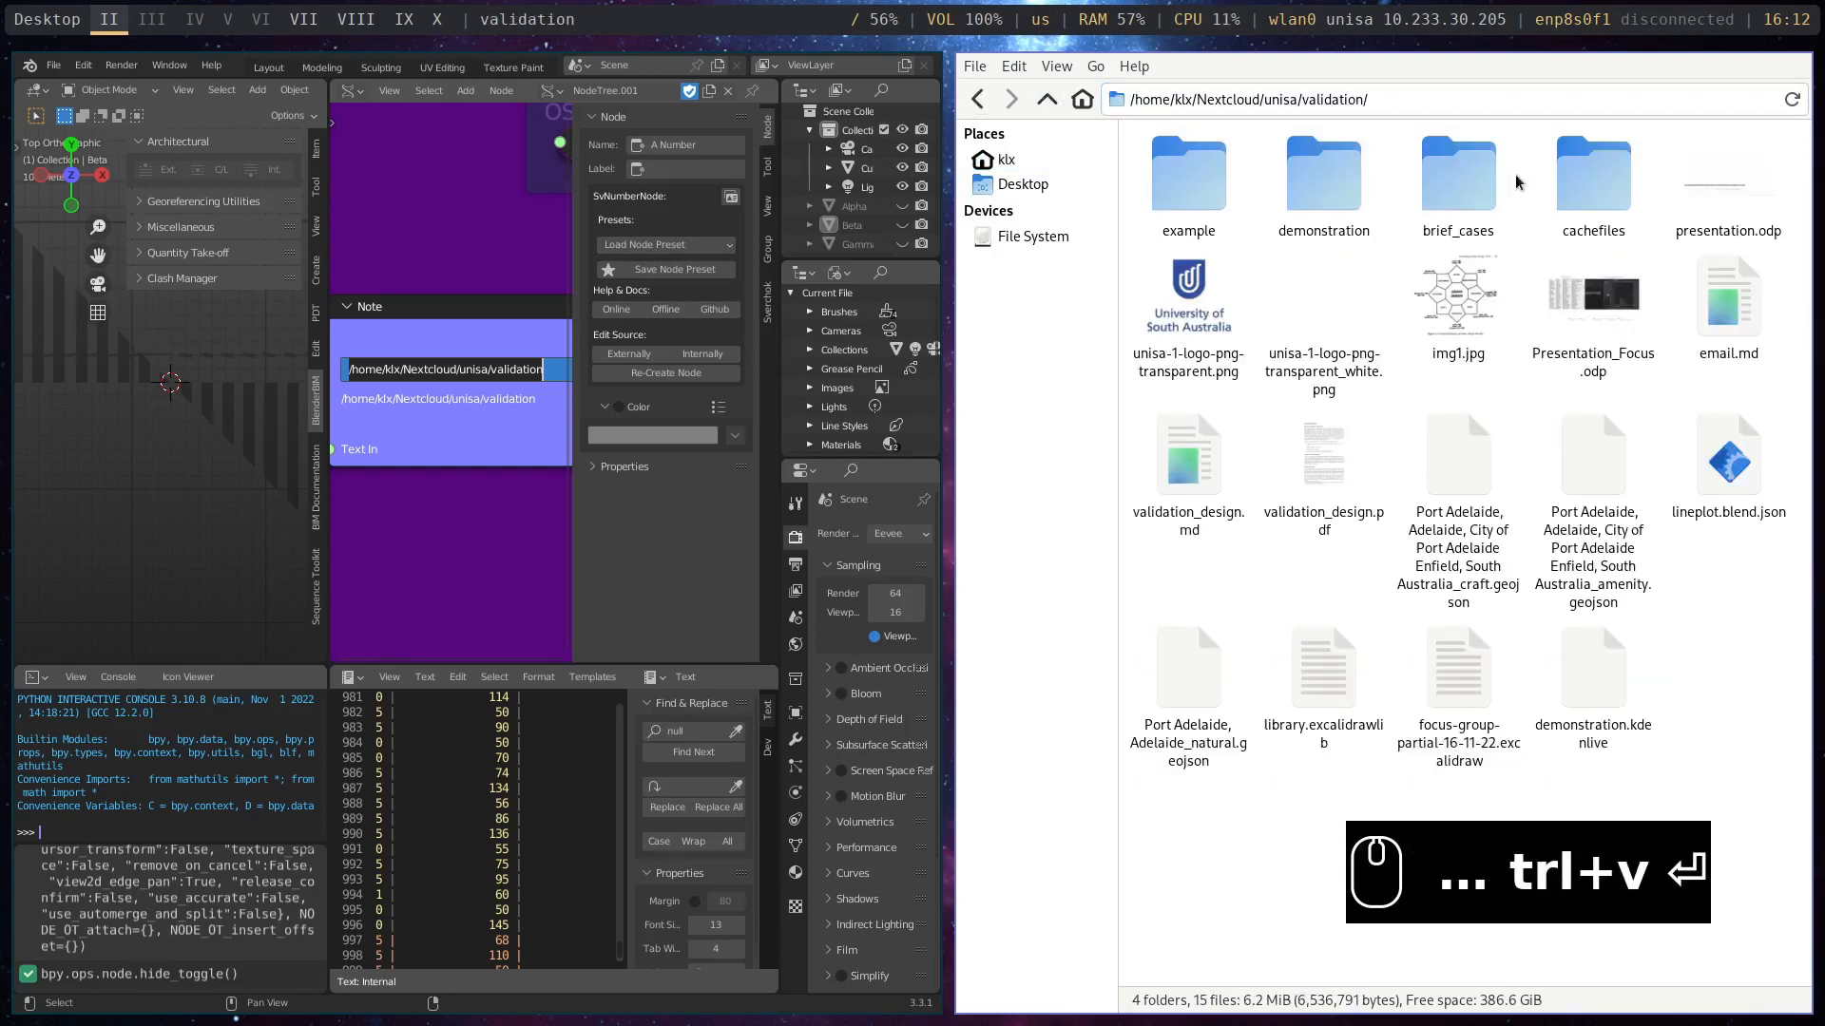
- Open the demonstration/datasets/download subfolder in the file manager
double_click(1318, 201)
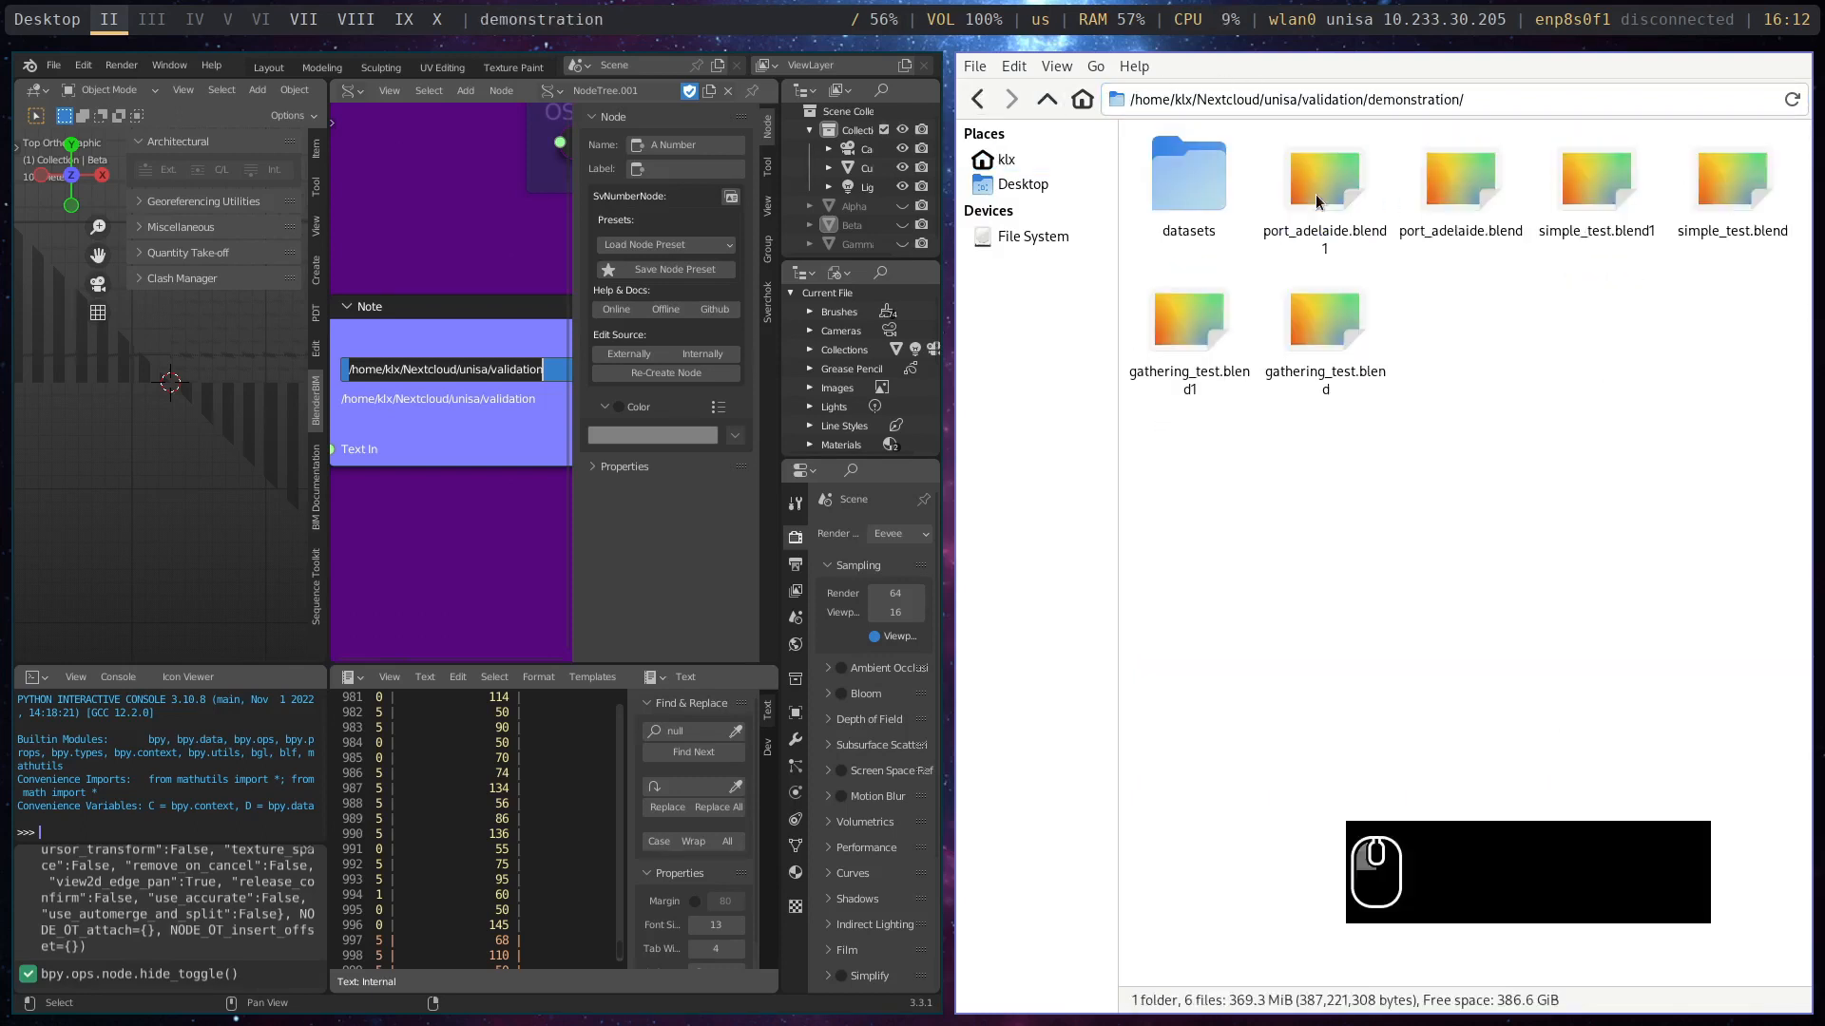
double_click(1189, 201)
double_click(1383, 204)
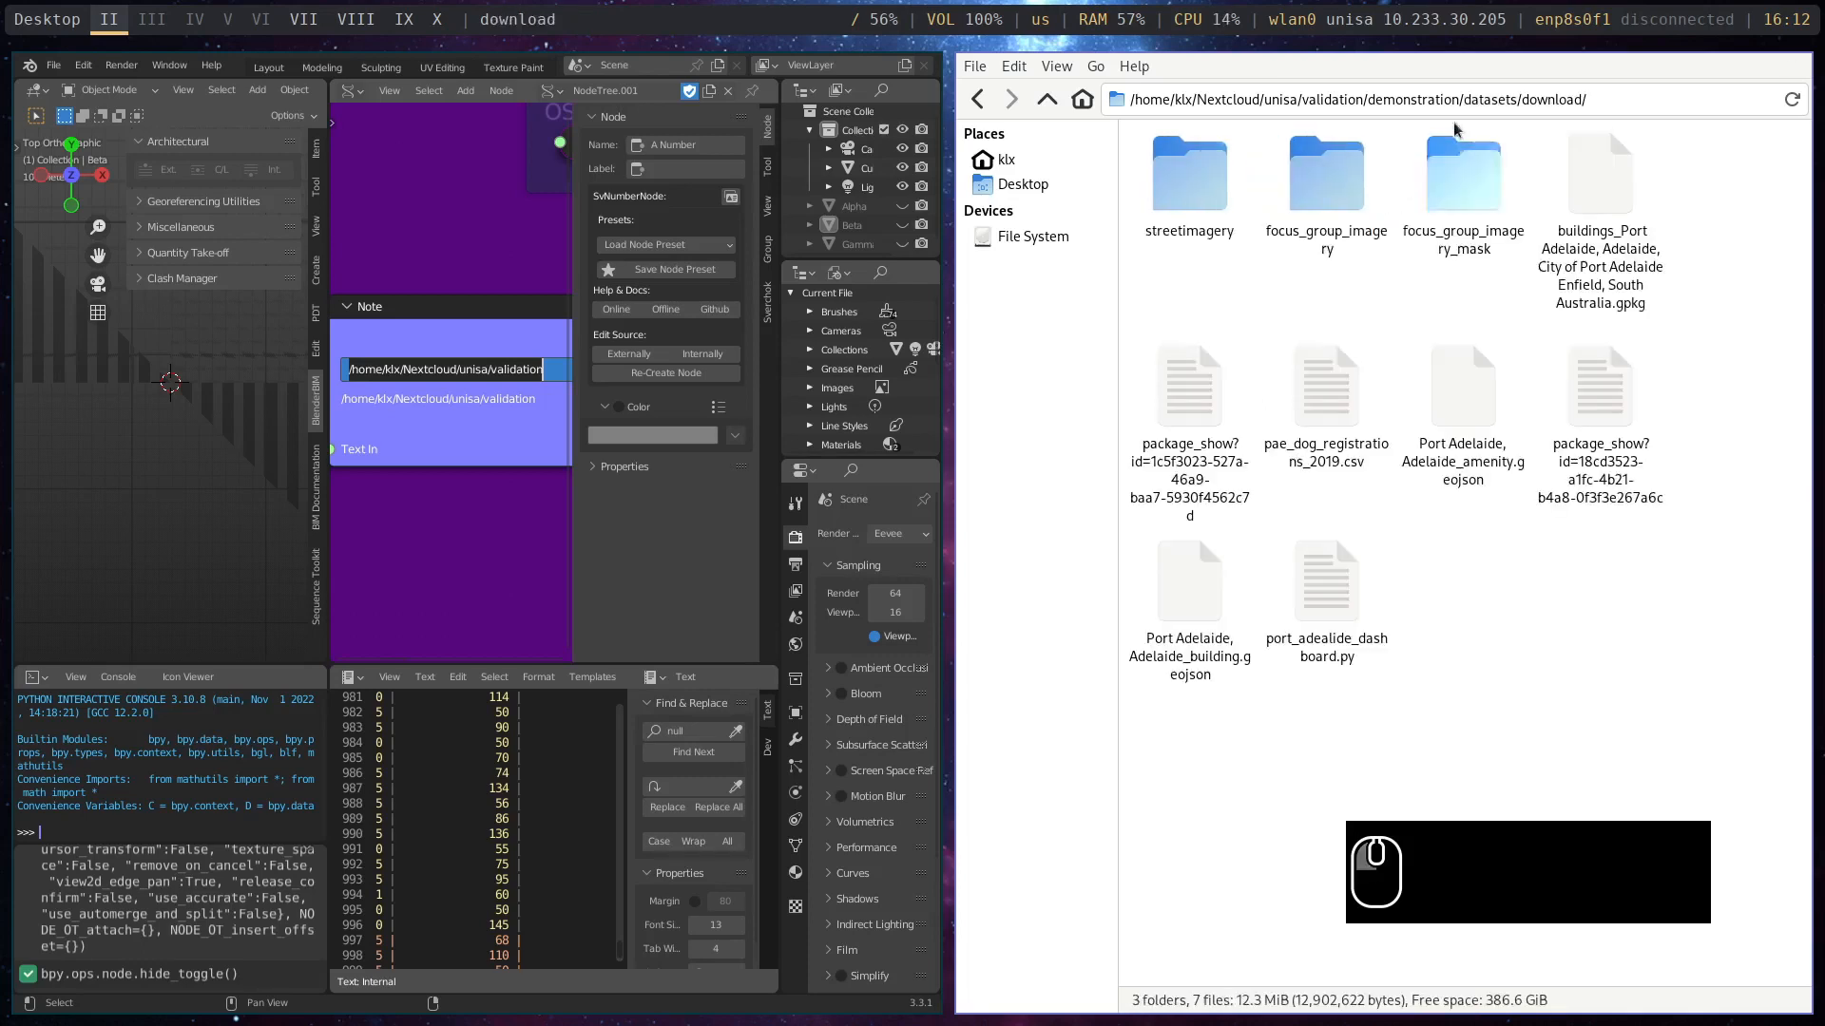
- Copy the download folder's full path, set it as the text of the folder note in Blender, and maximize the Blender window
drag(1628, 100, 1044, 103)
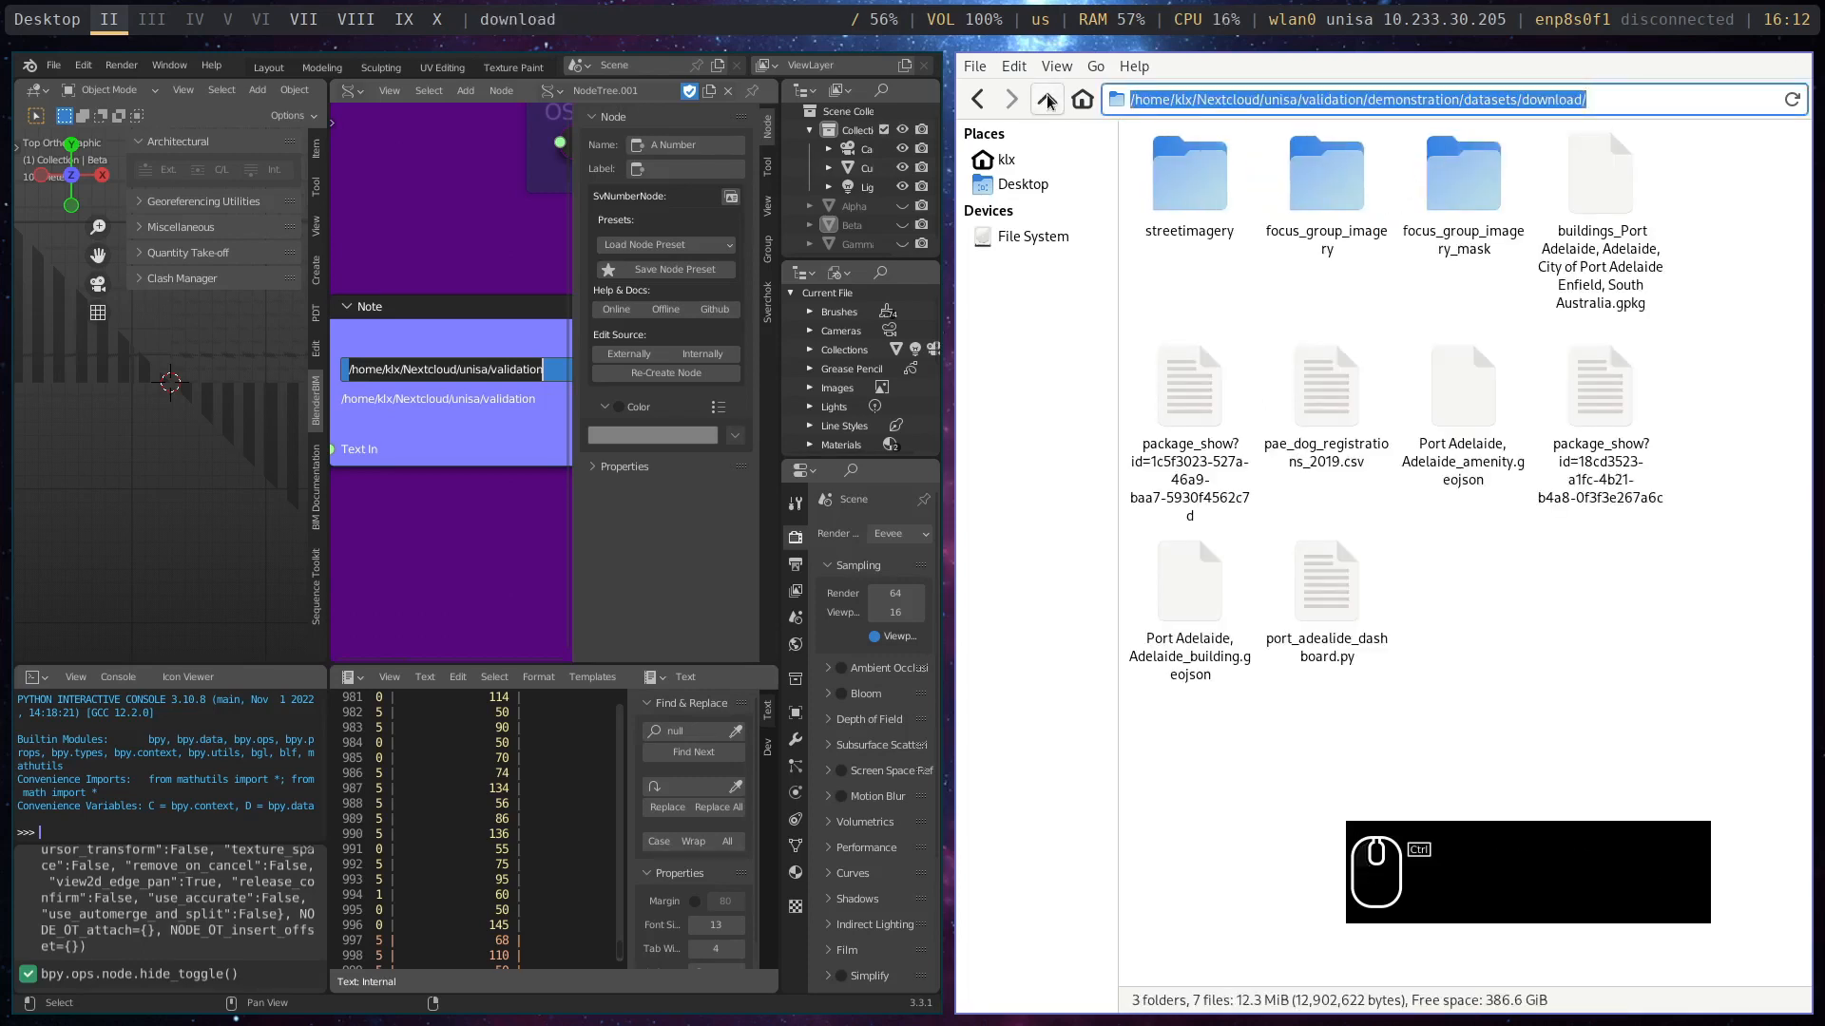
key(ctrl+c)
key(ctrl+c)
key(ctrl+c)
key(ctrl+c)
key(ctrl+c)
key(ctrl+c)
key(ctrl+c)
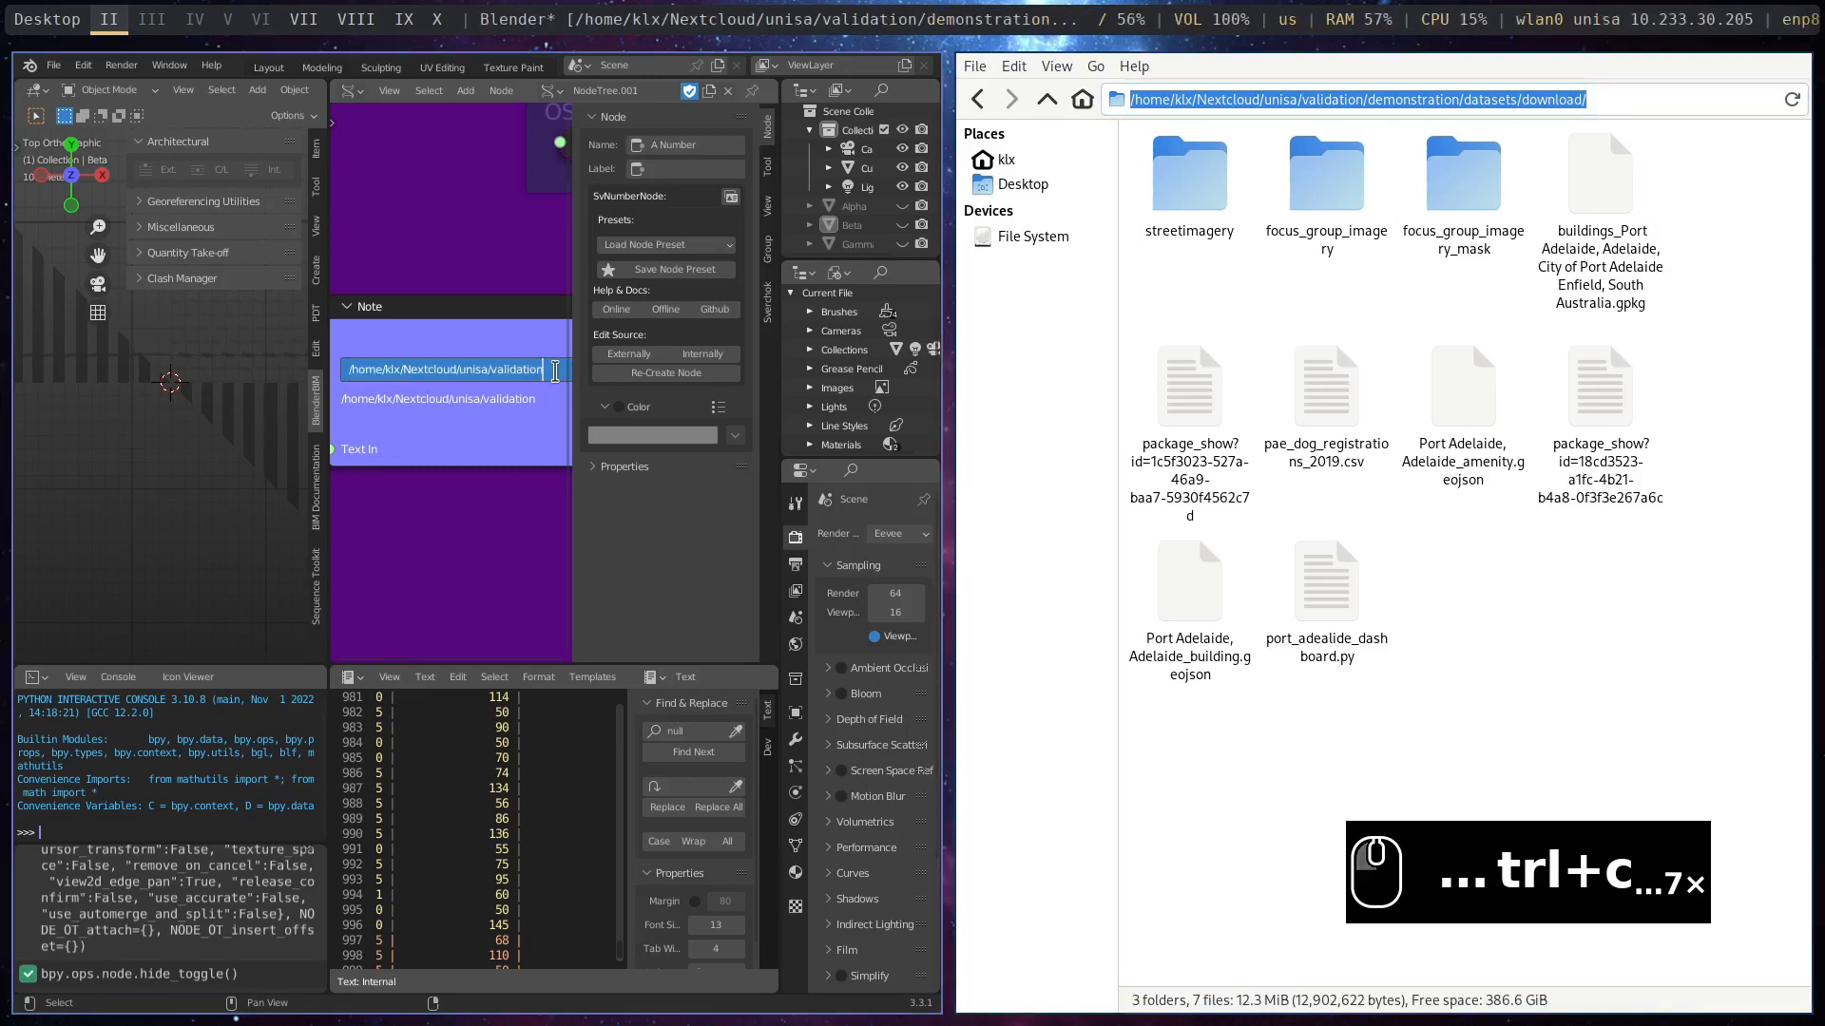
key(ctrl+v)
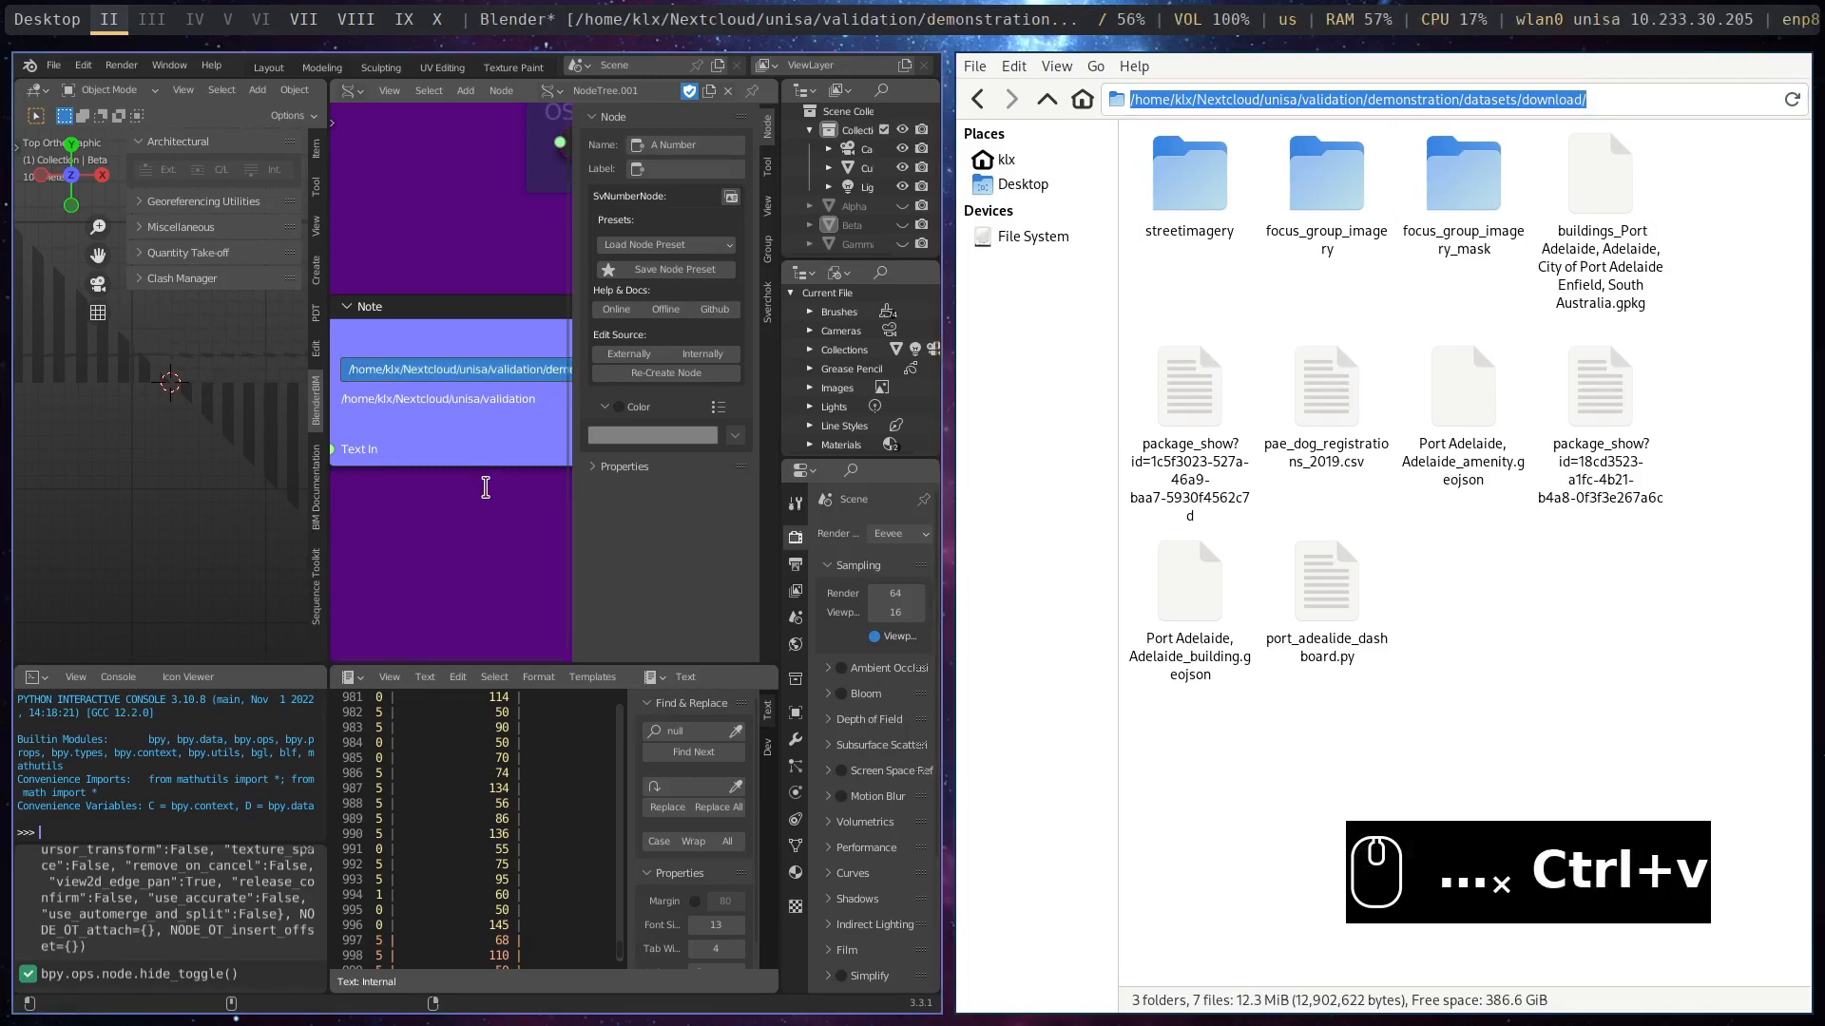
key(super+m)
click(749, 236)
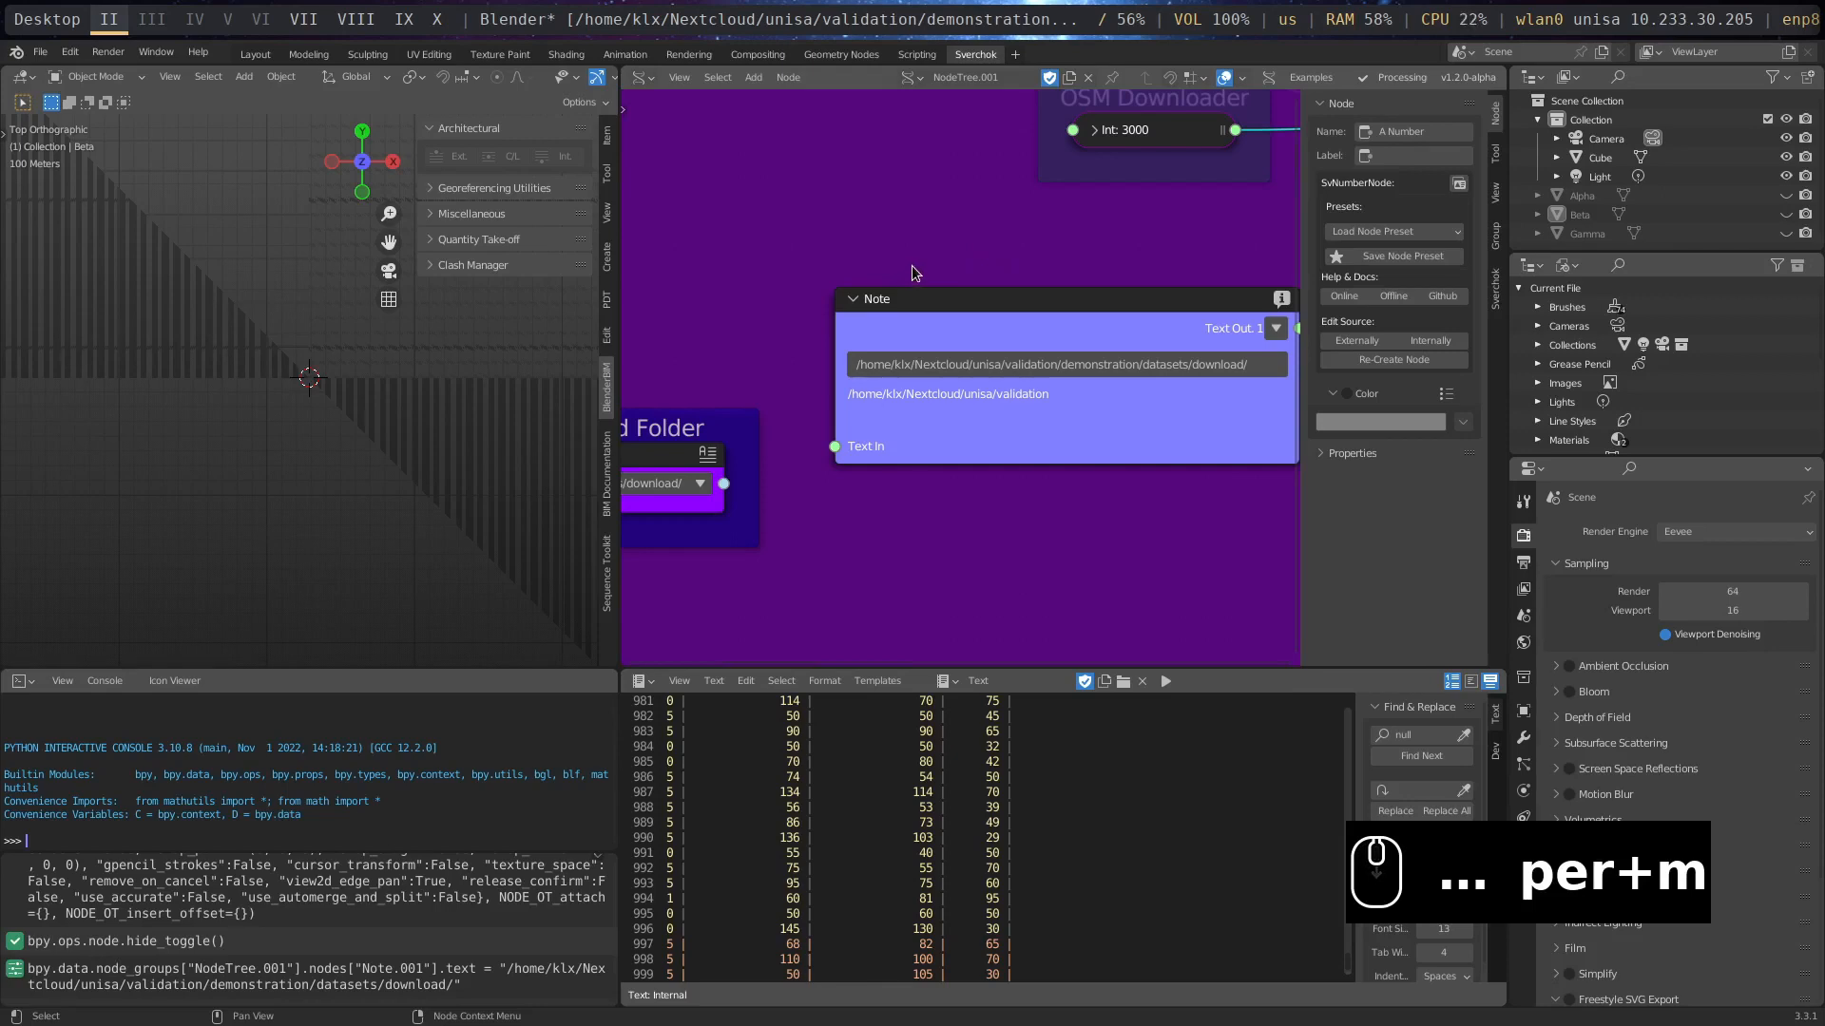
- Review the available OpenStreetMap features in the OSM Downloader node and select building
scroll(911, 266, down, 6)
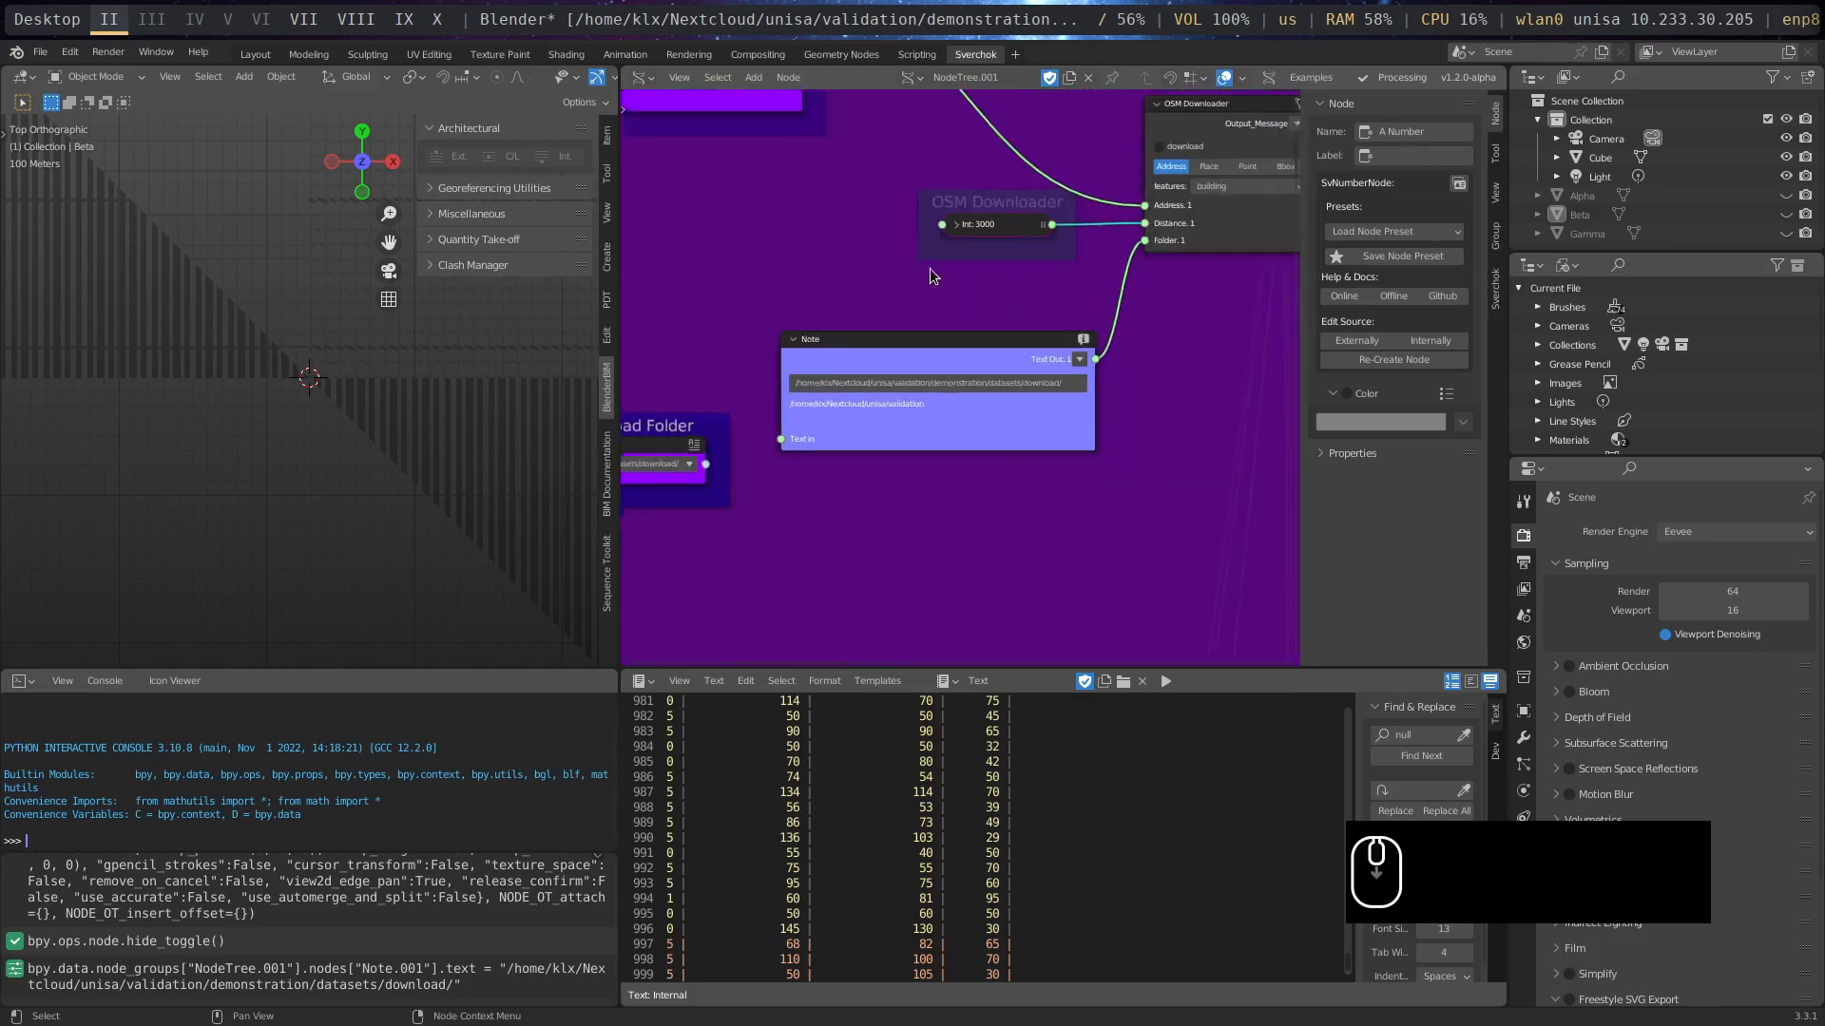
middle_drag(929, 270, 873, 325)
scroll(909, 306, up, 3)
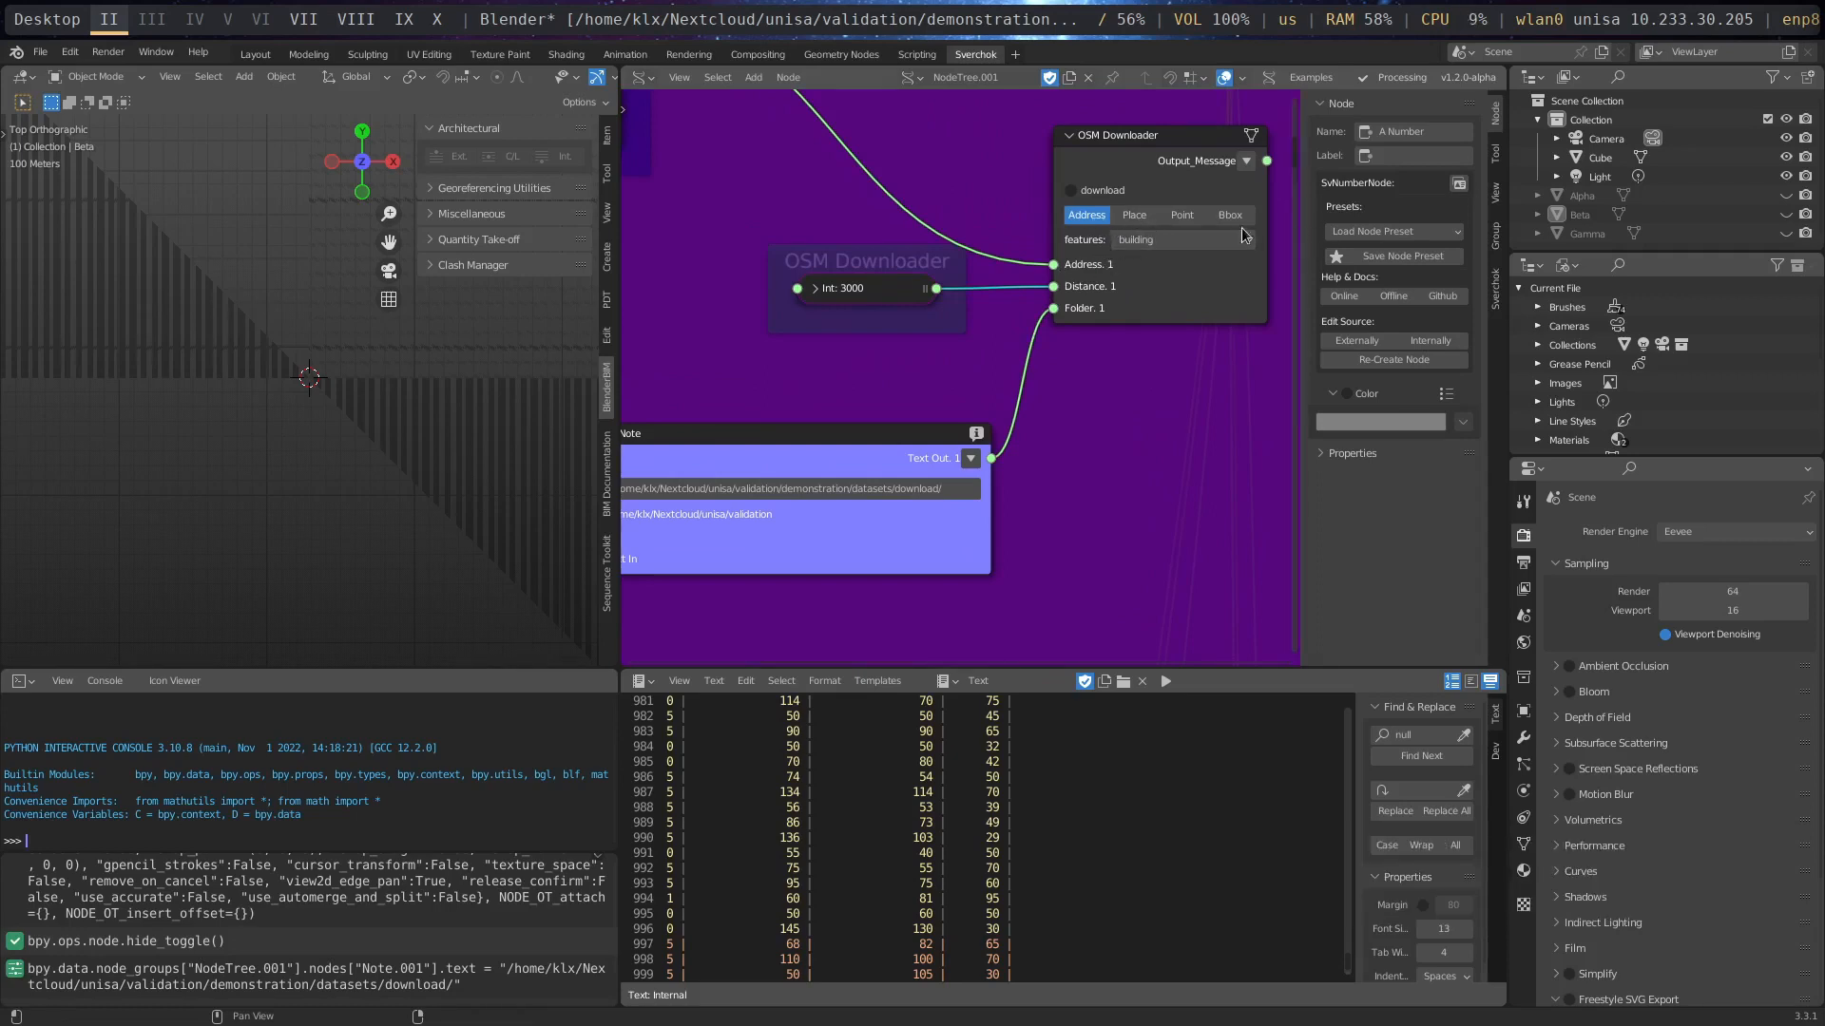
click(1191, 247)
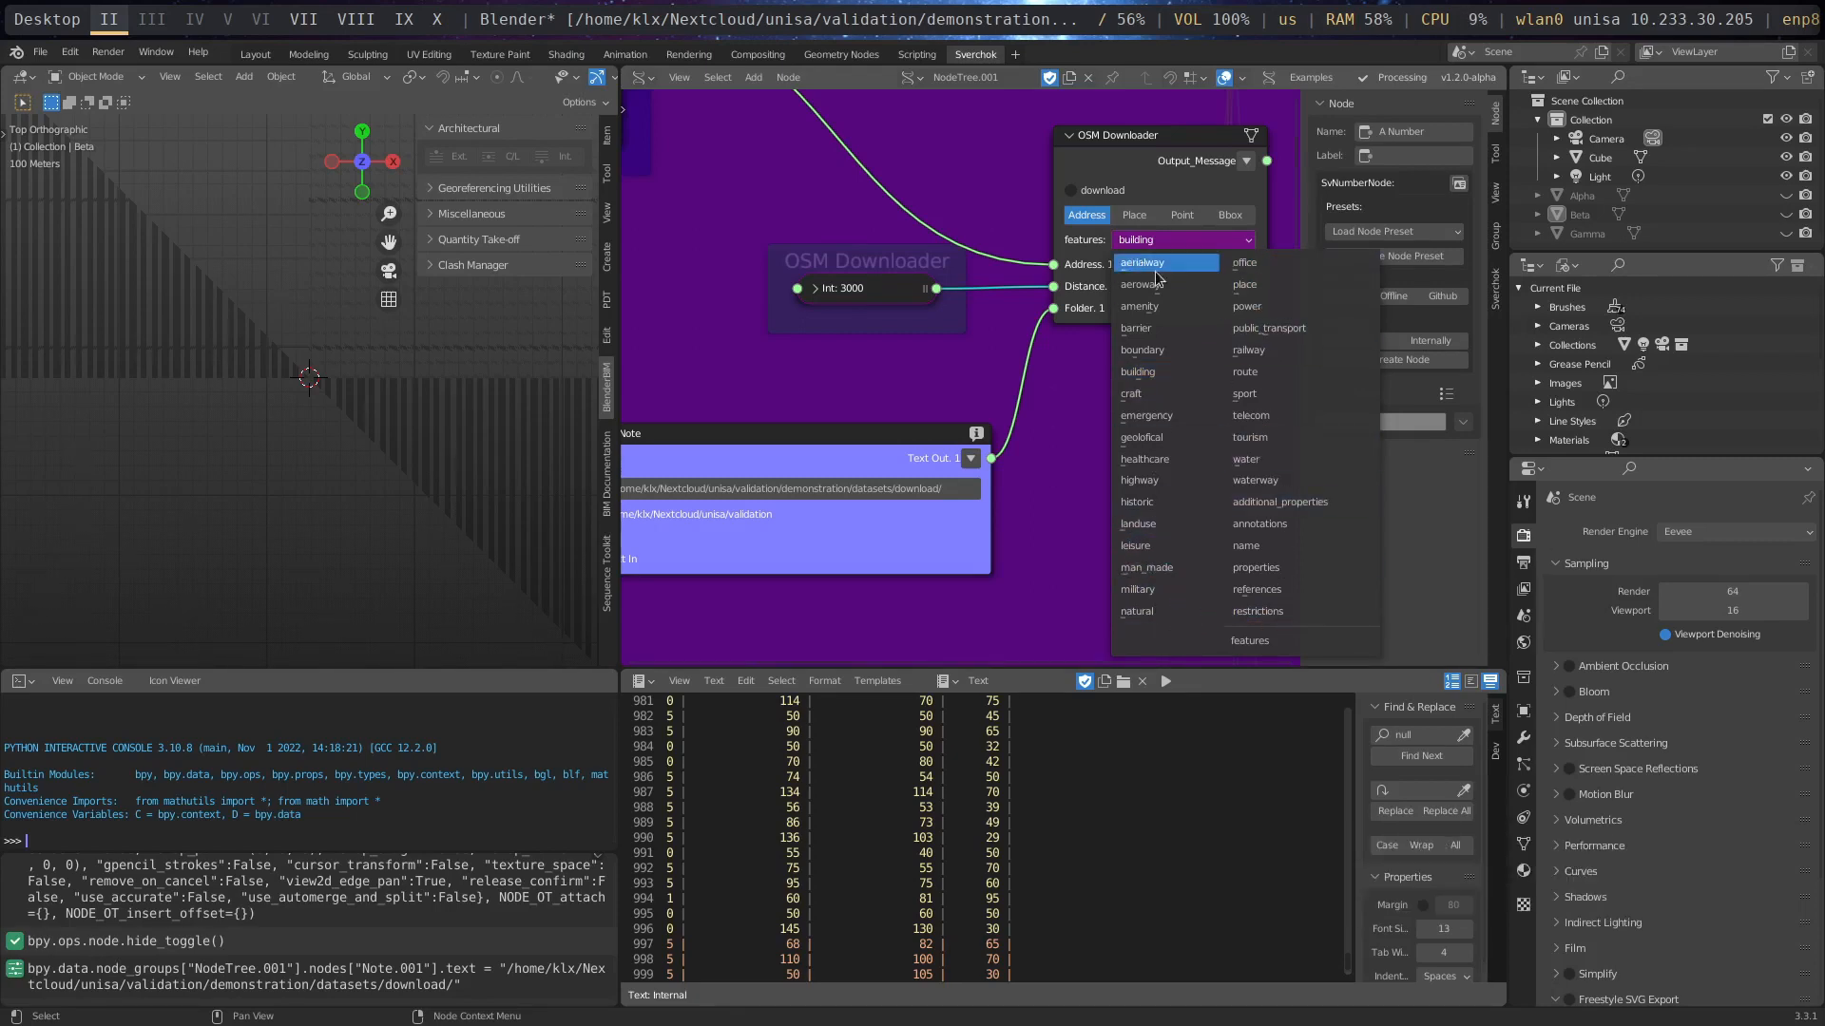
click(1081, 261)
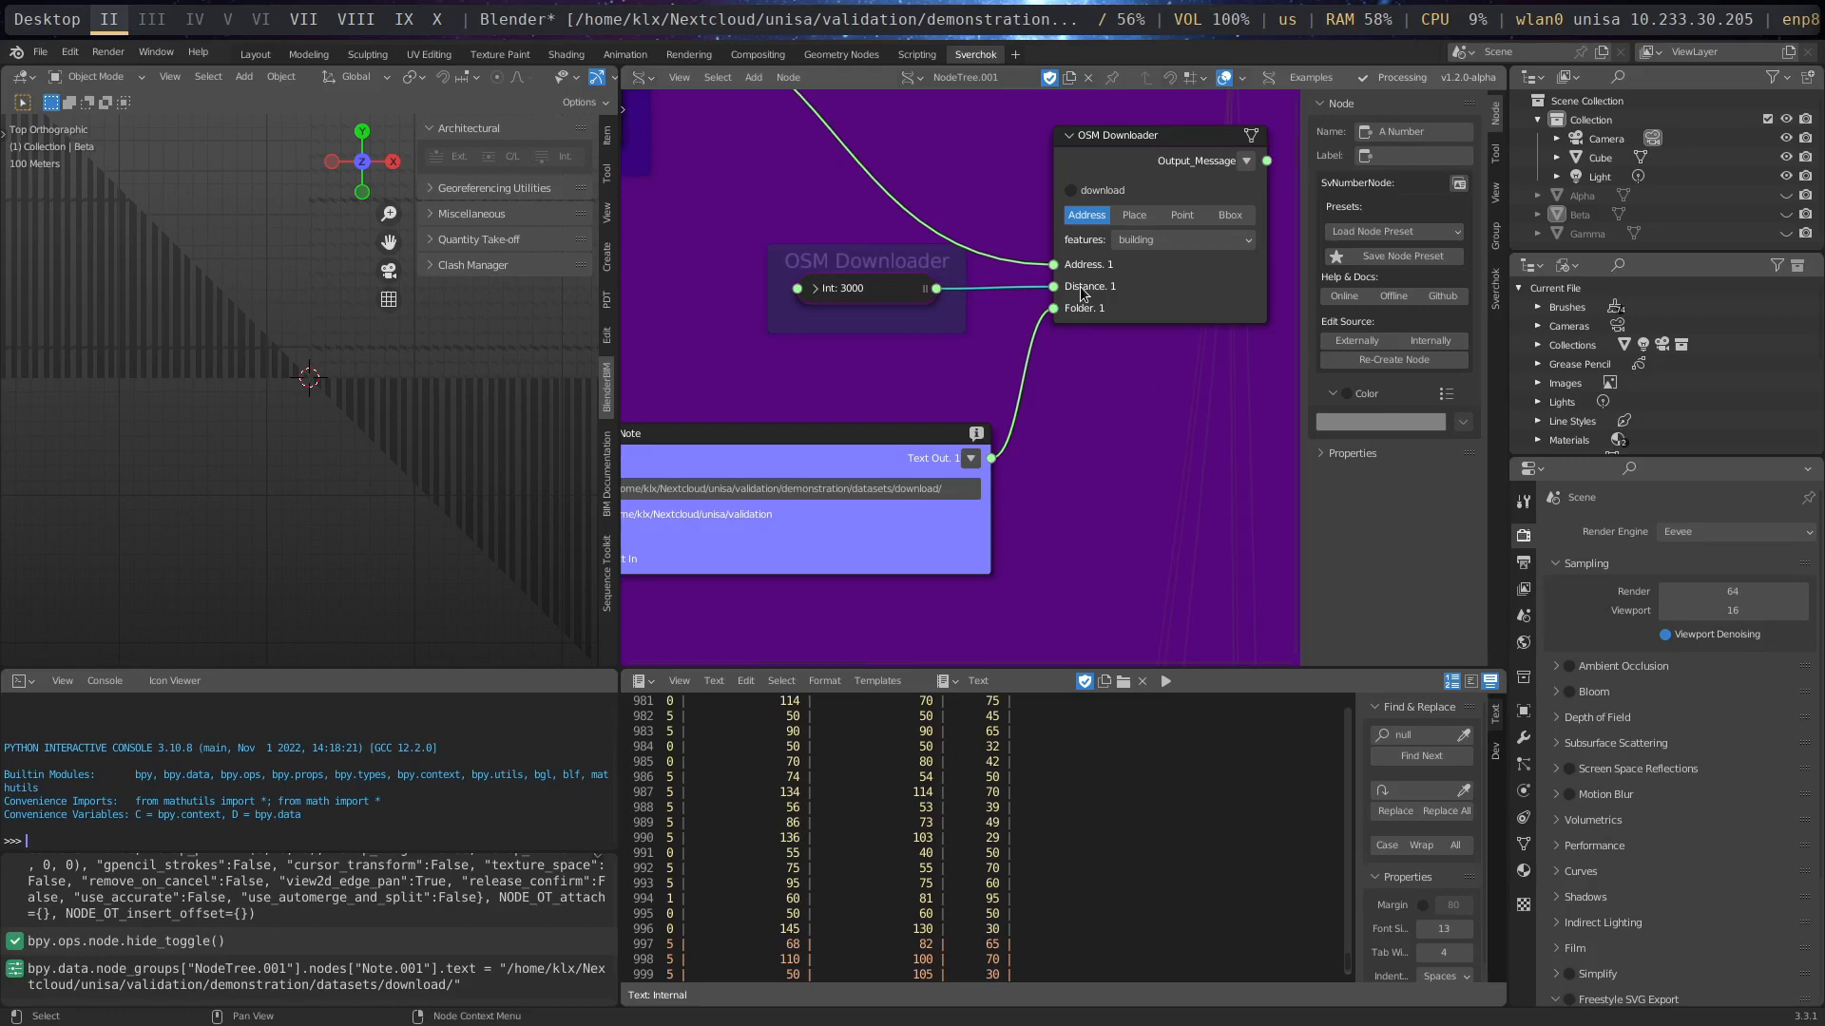
click(1159, 244)
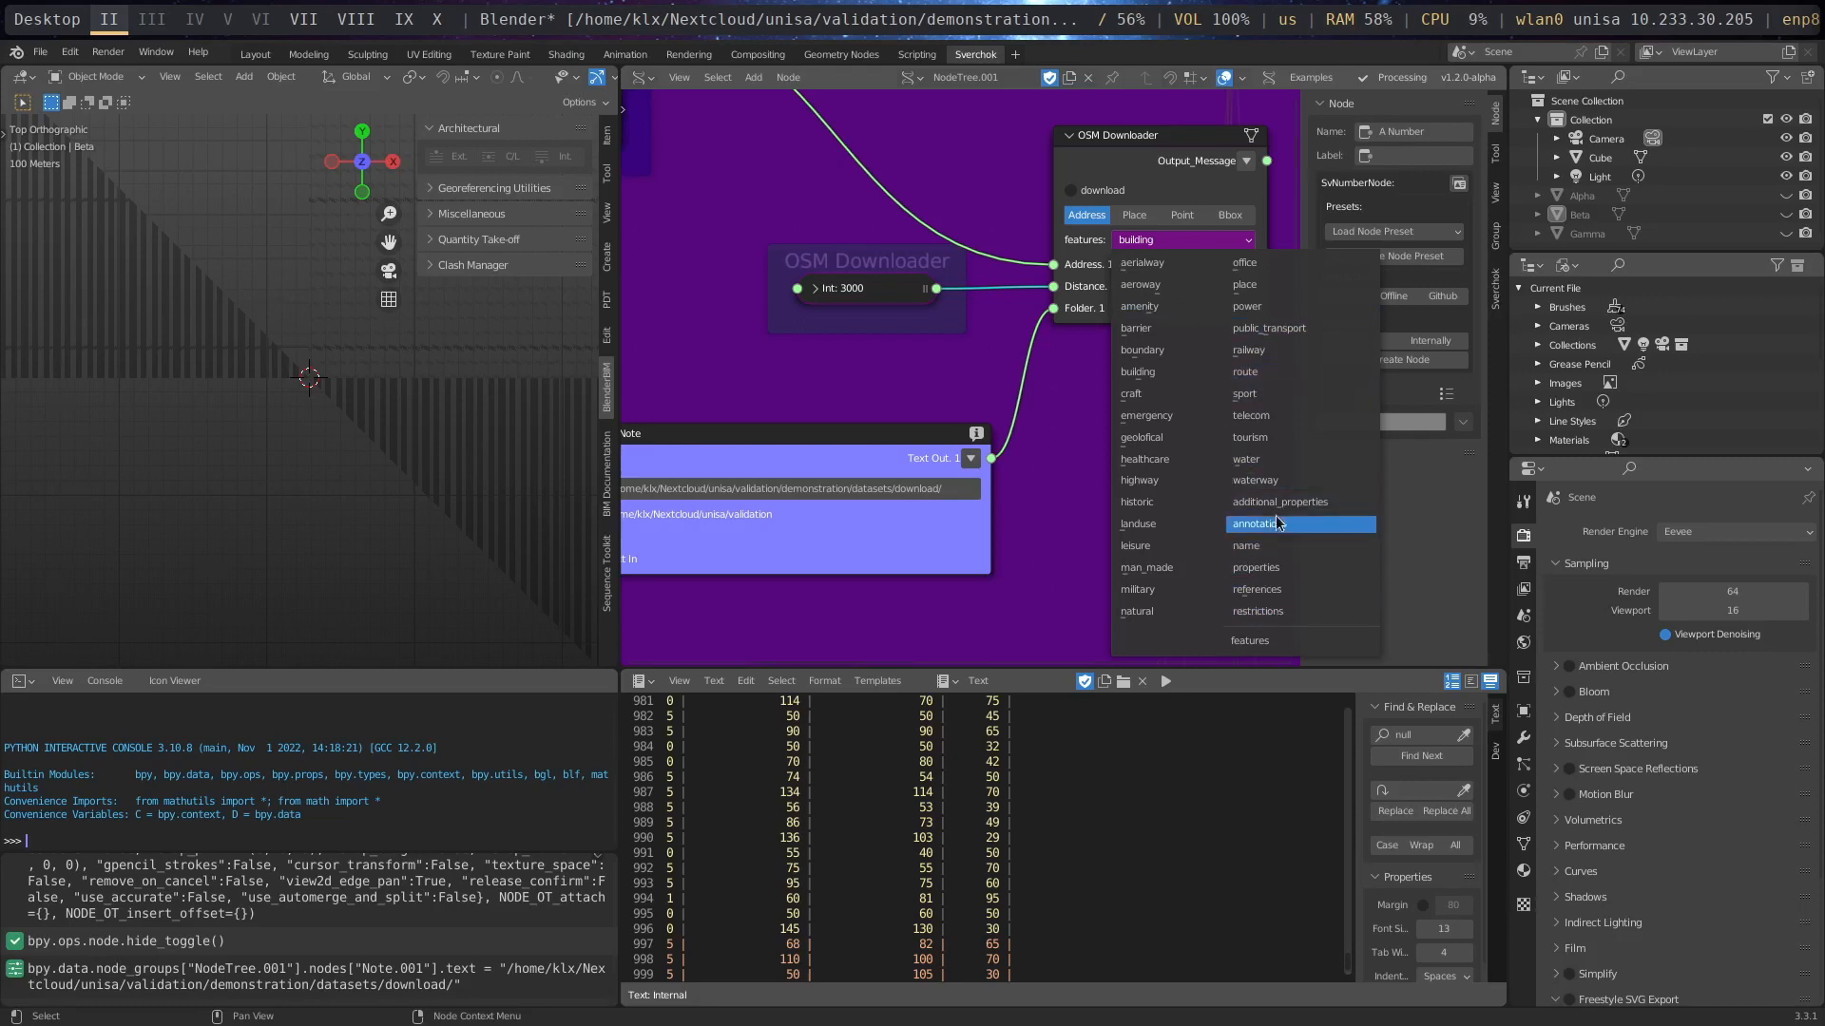
click(1171, 371)
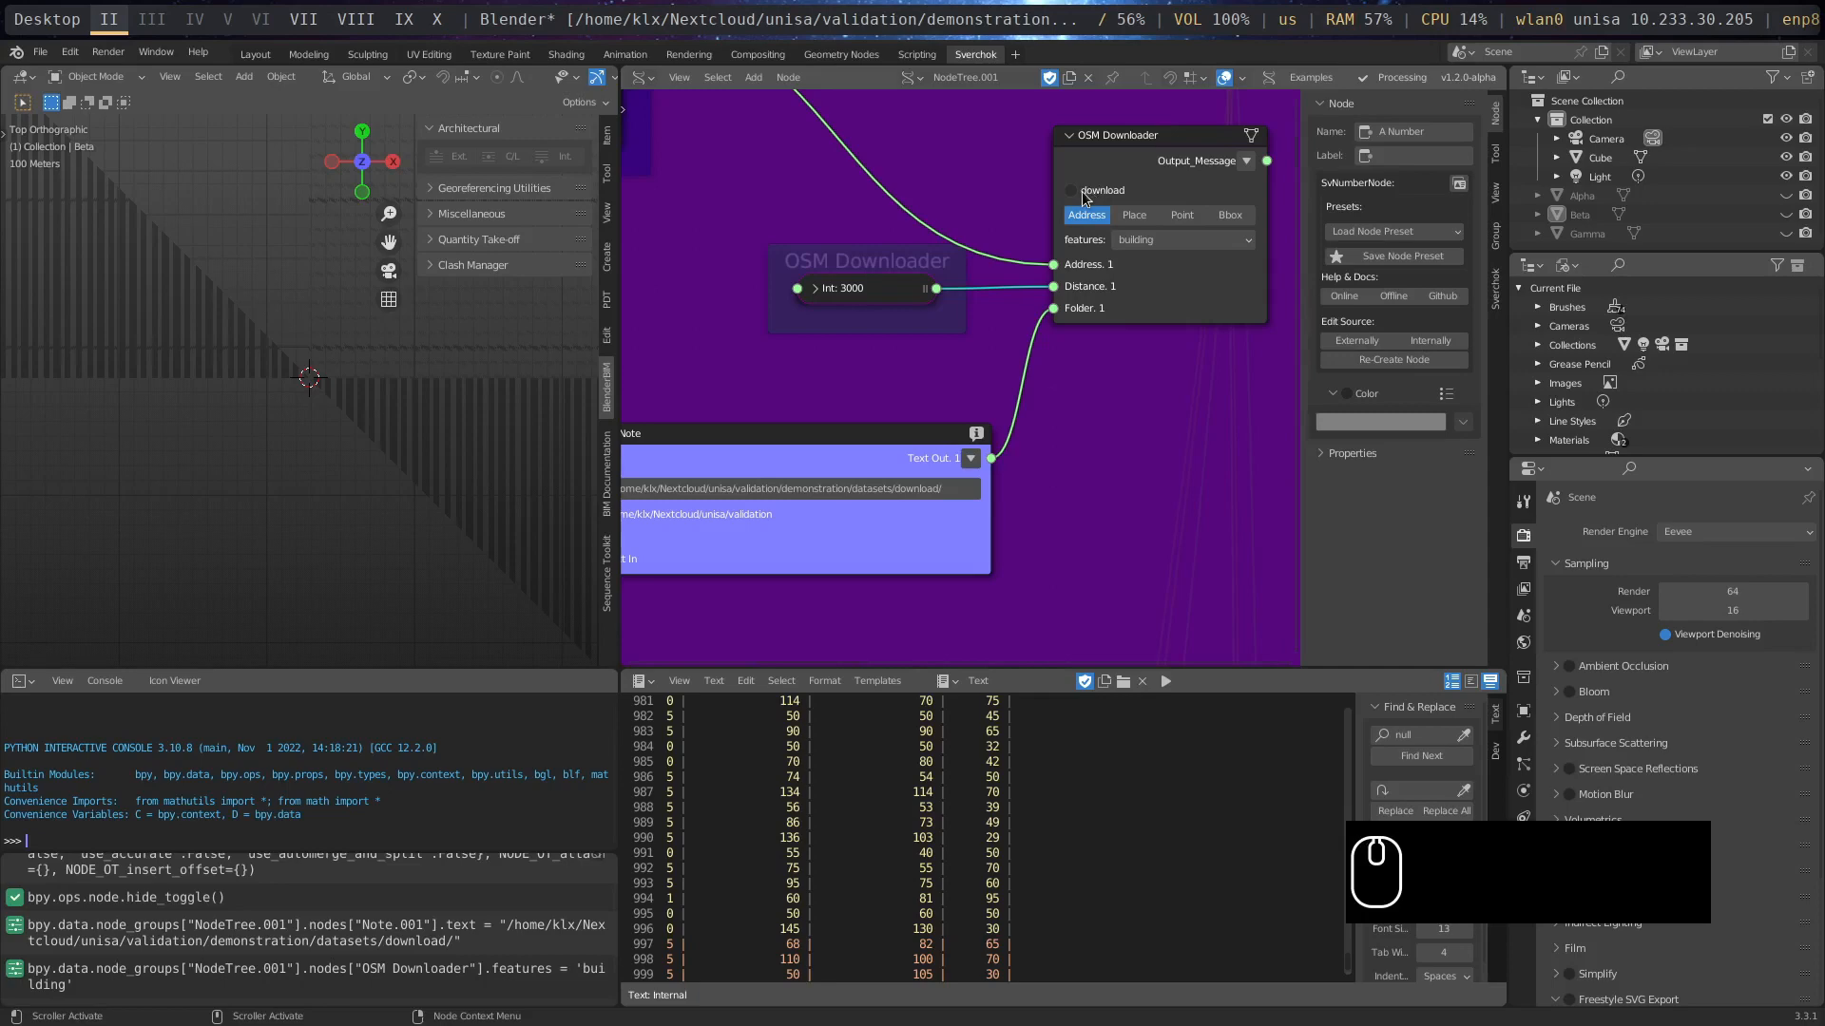
- Show Blender beside the file manager's download folder and enable download on the OSM Downloader node
key(super+m)
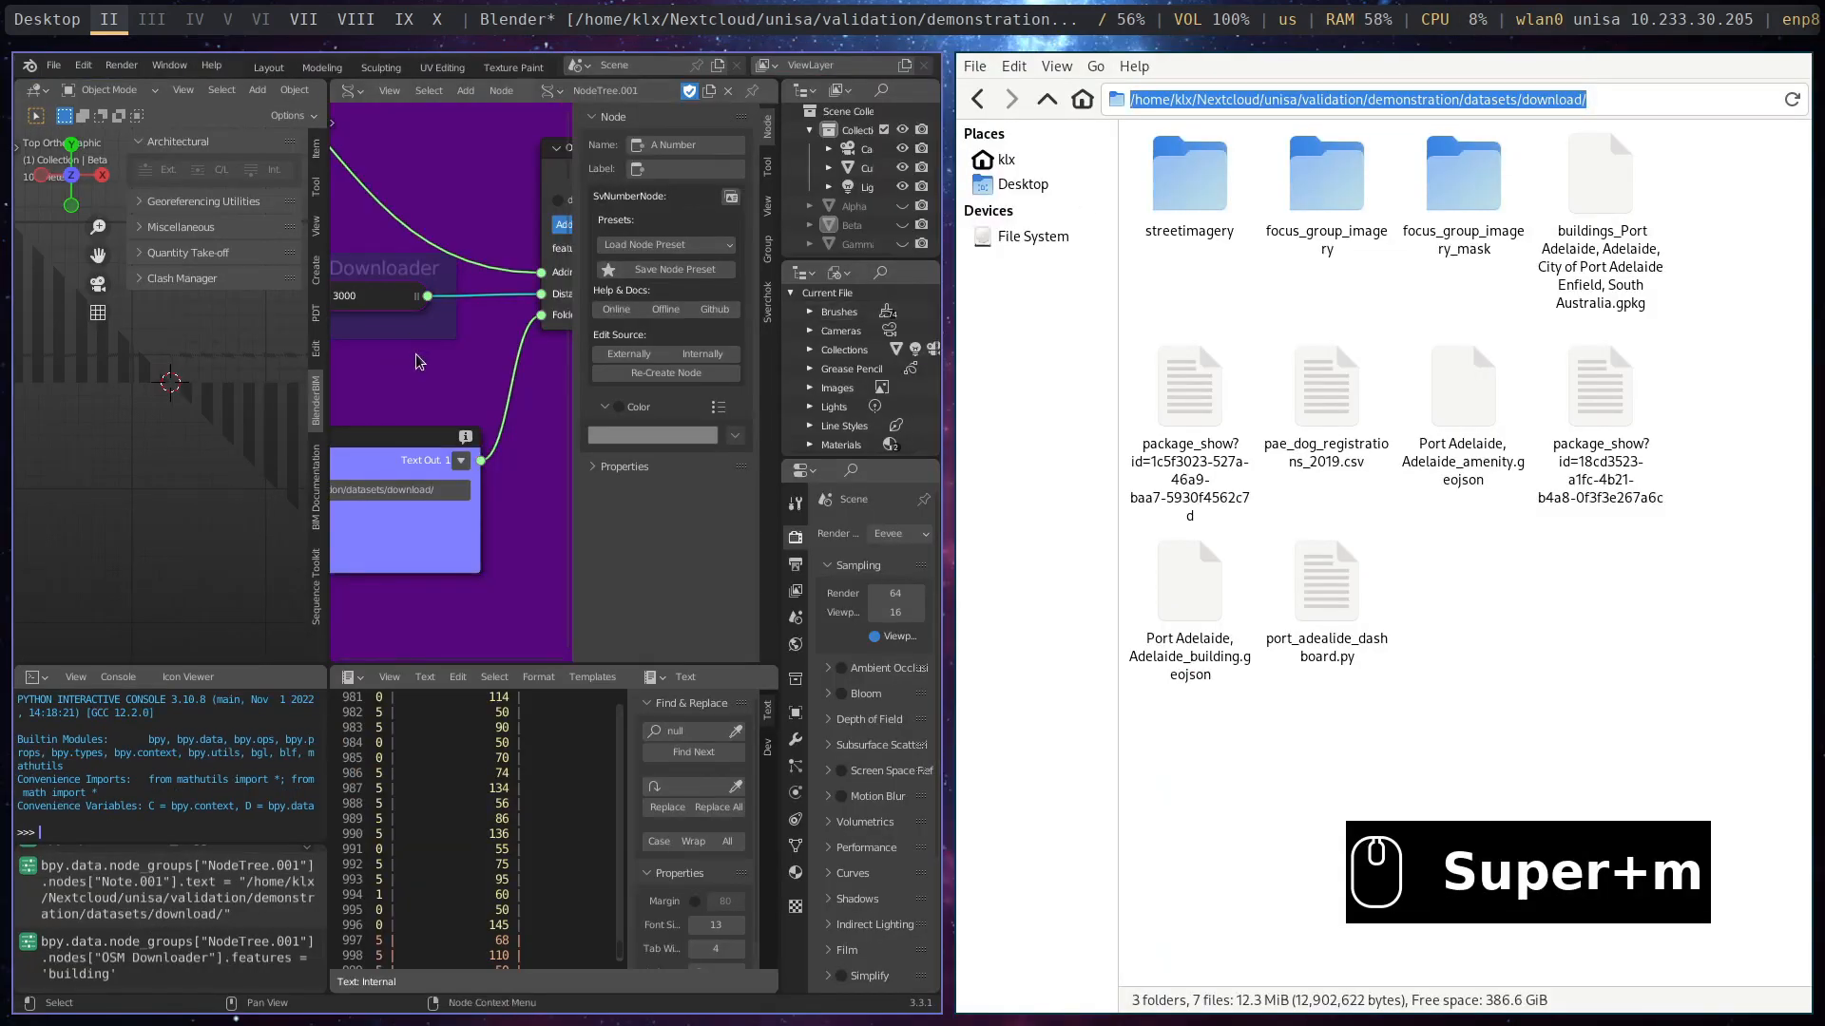
scroll(419, 361, down, 1)
middle_drag(425, 362, 328, 382)
click(451, 234)
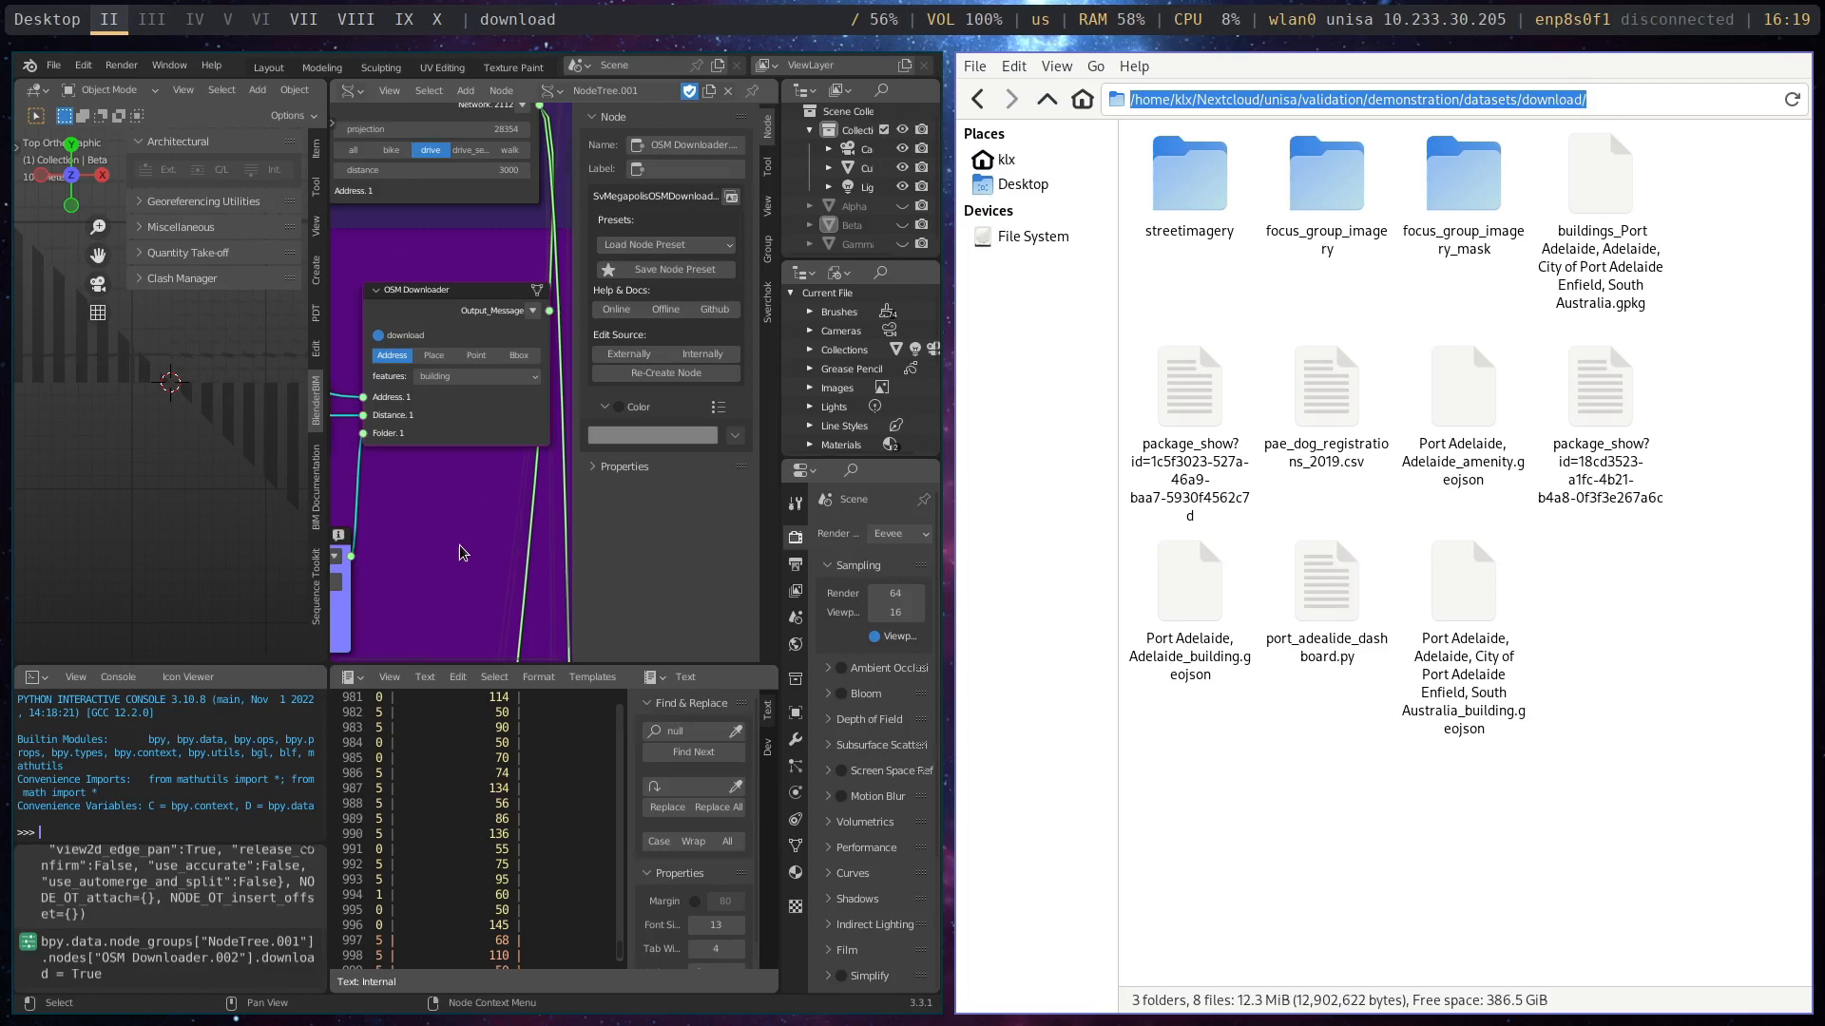
- Change the OSM Downloader node's feature to amenity with download still enabled
mouse_move(409, 547)
middle_down()
mouse_move(456, 529)
mouse_move(405, 533)
middle_up()
click(530, 365)
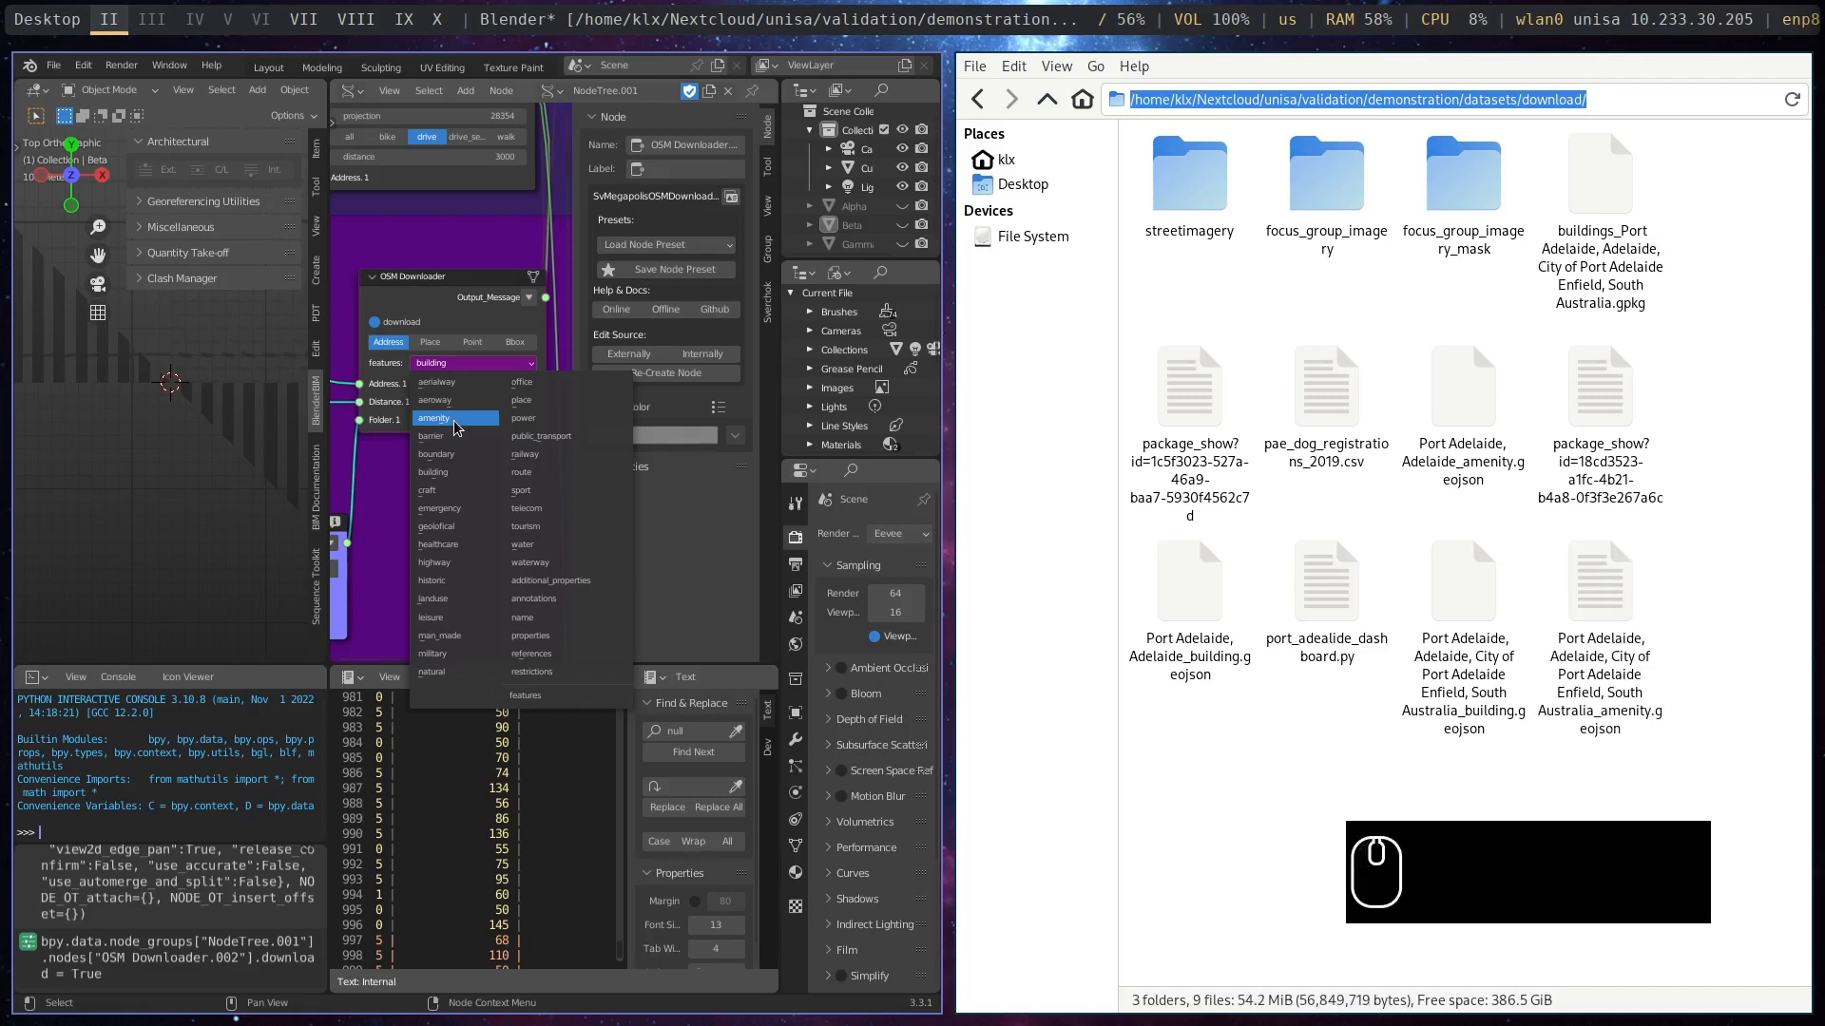
click(455, 422)
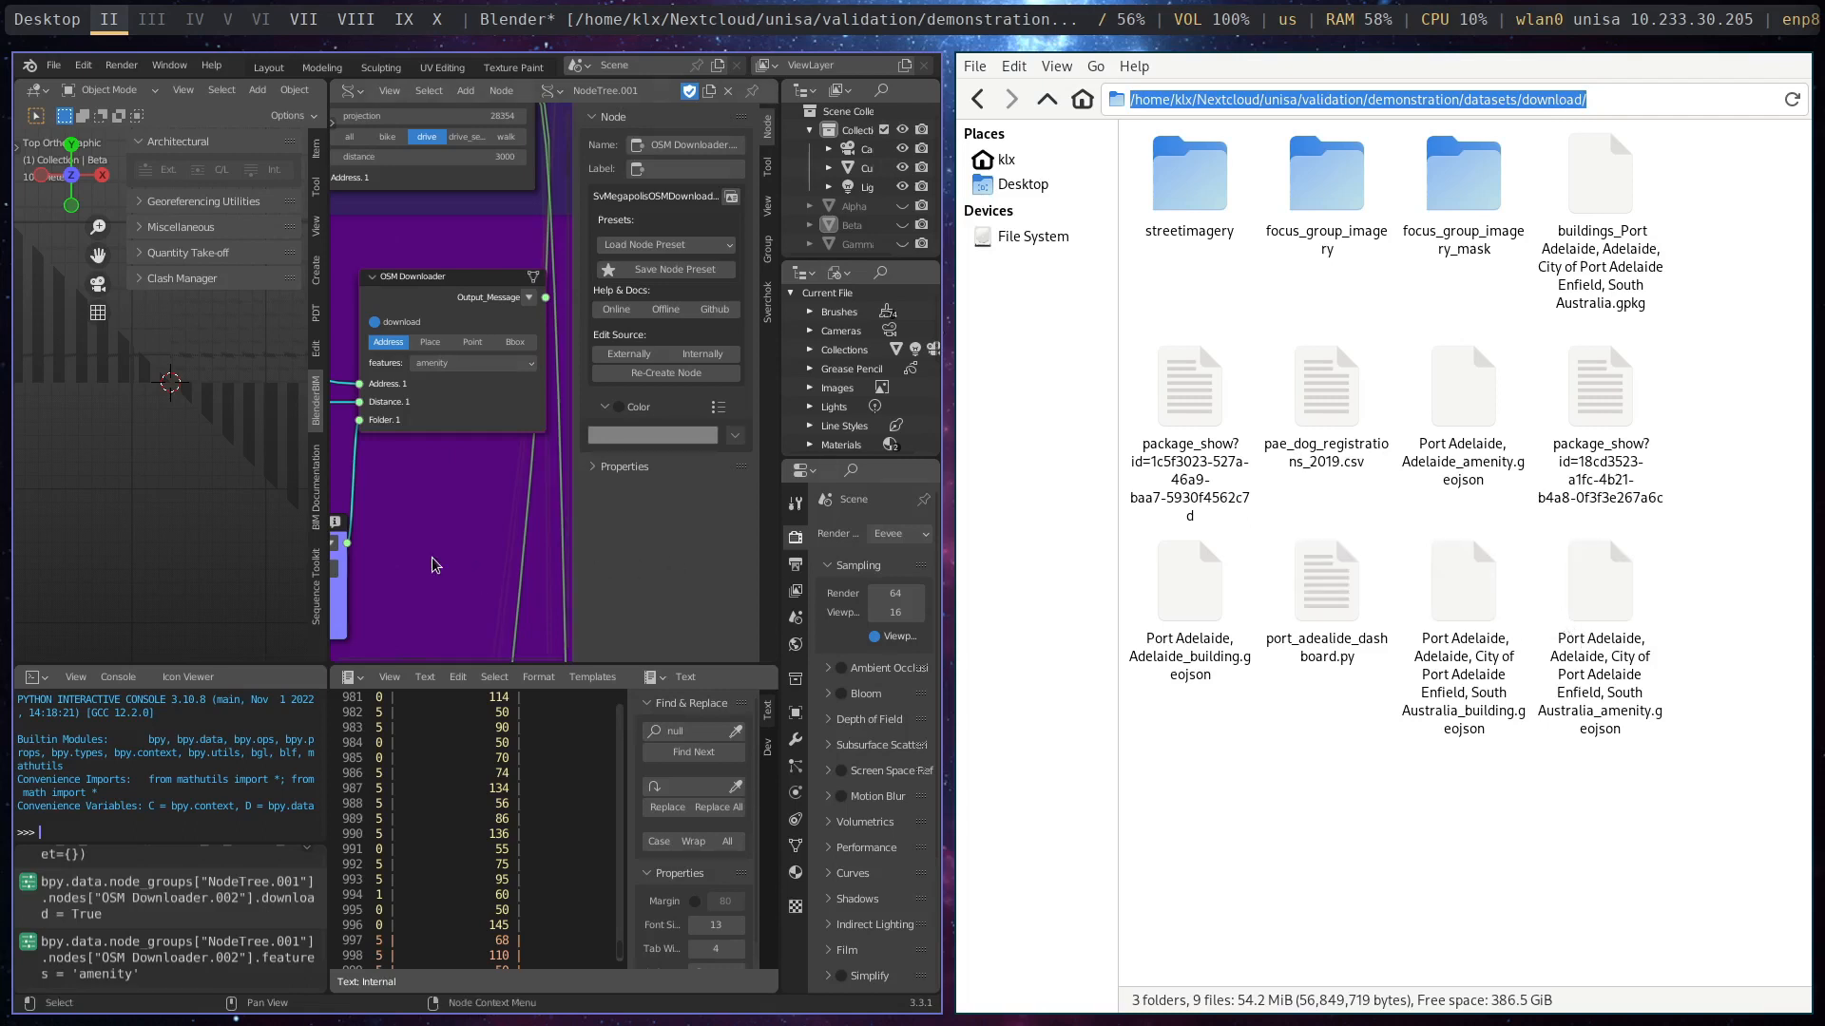
- Maximize Blender again and widen the node editor by narrowing the 3D viewport beside it
scroll(445, 540, down, 3)
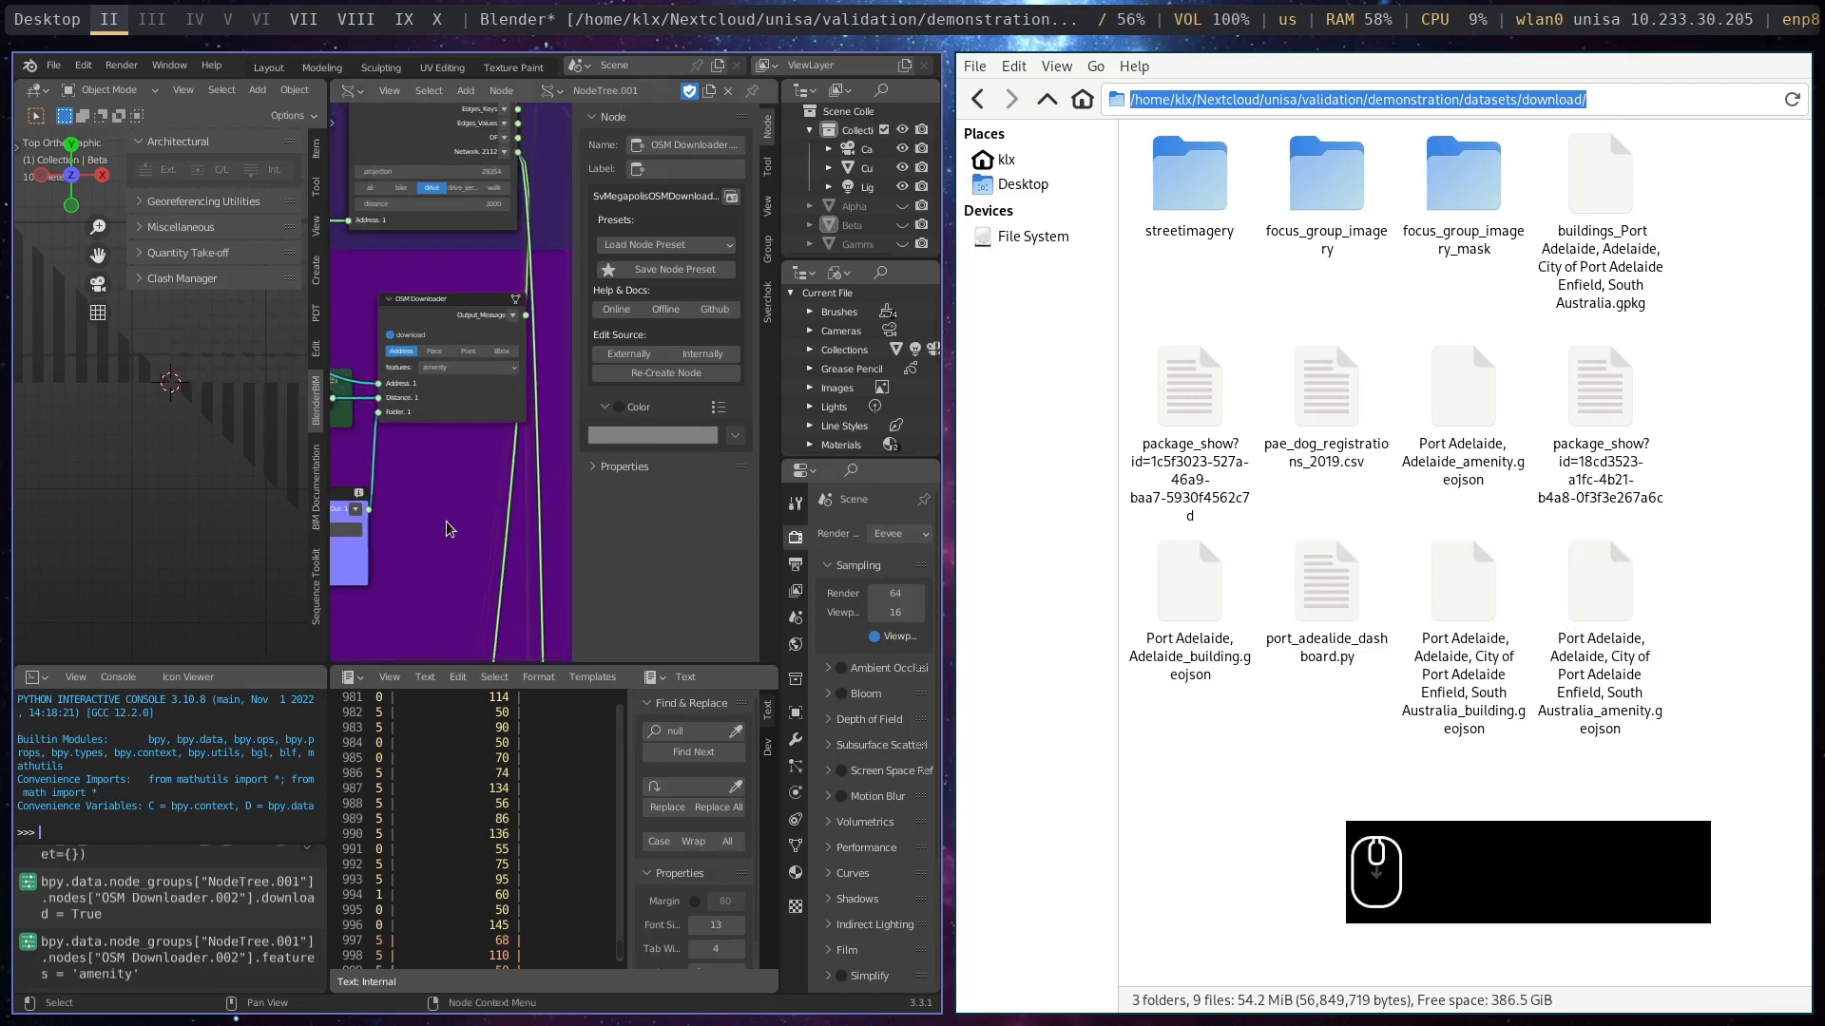
middle_drag(450, 530, 403, 532)
key(super+m)
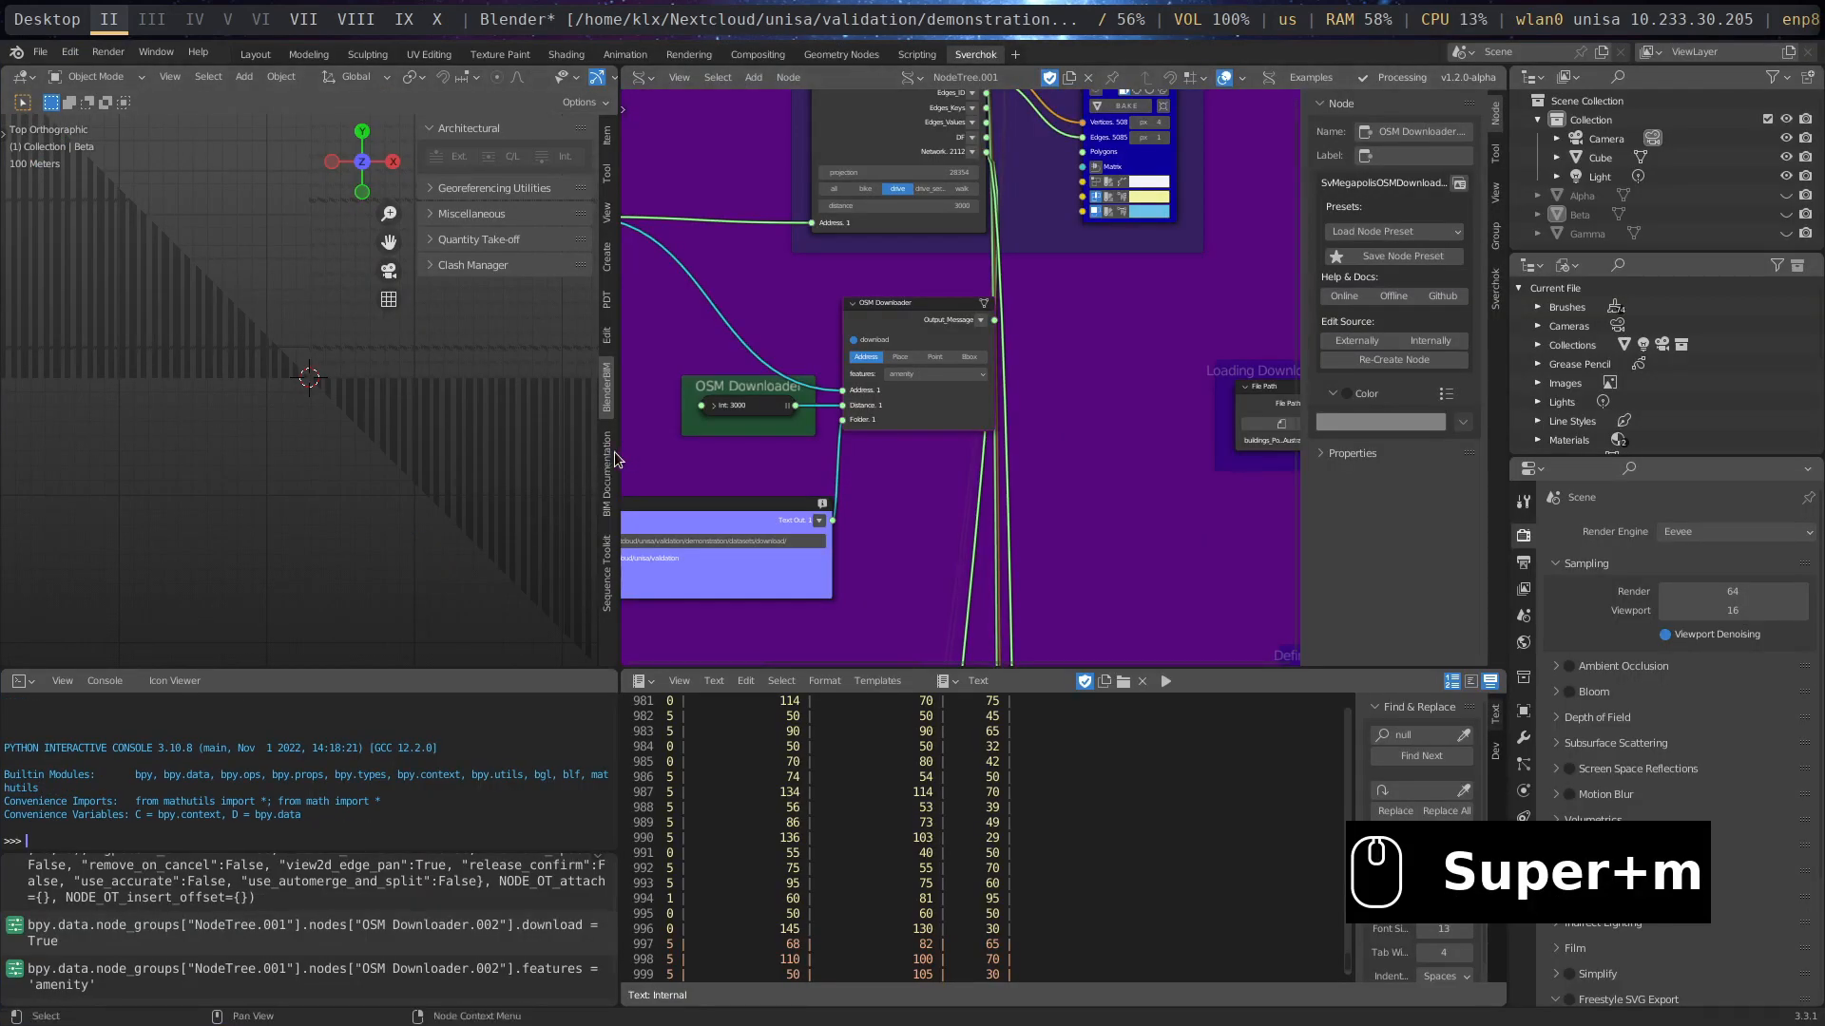
drag(617, 452, 334, 452)
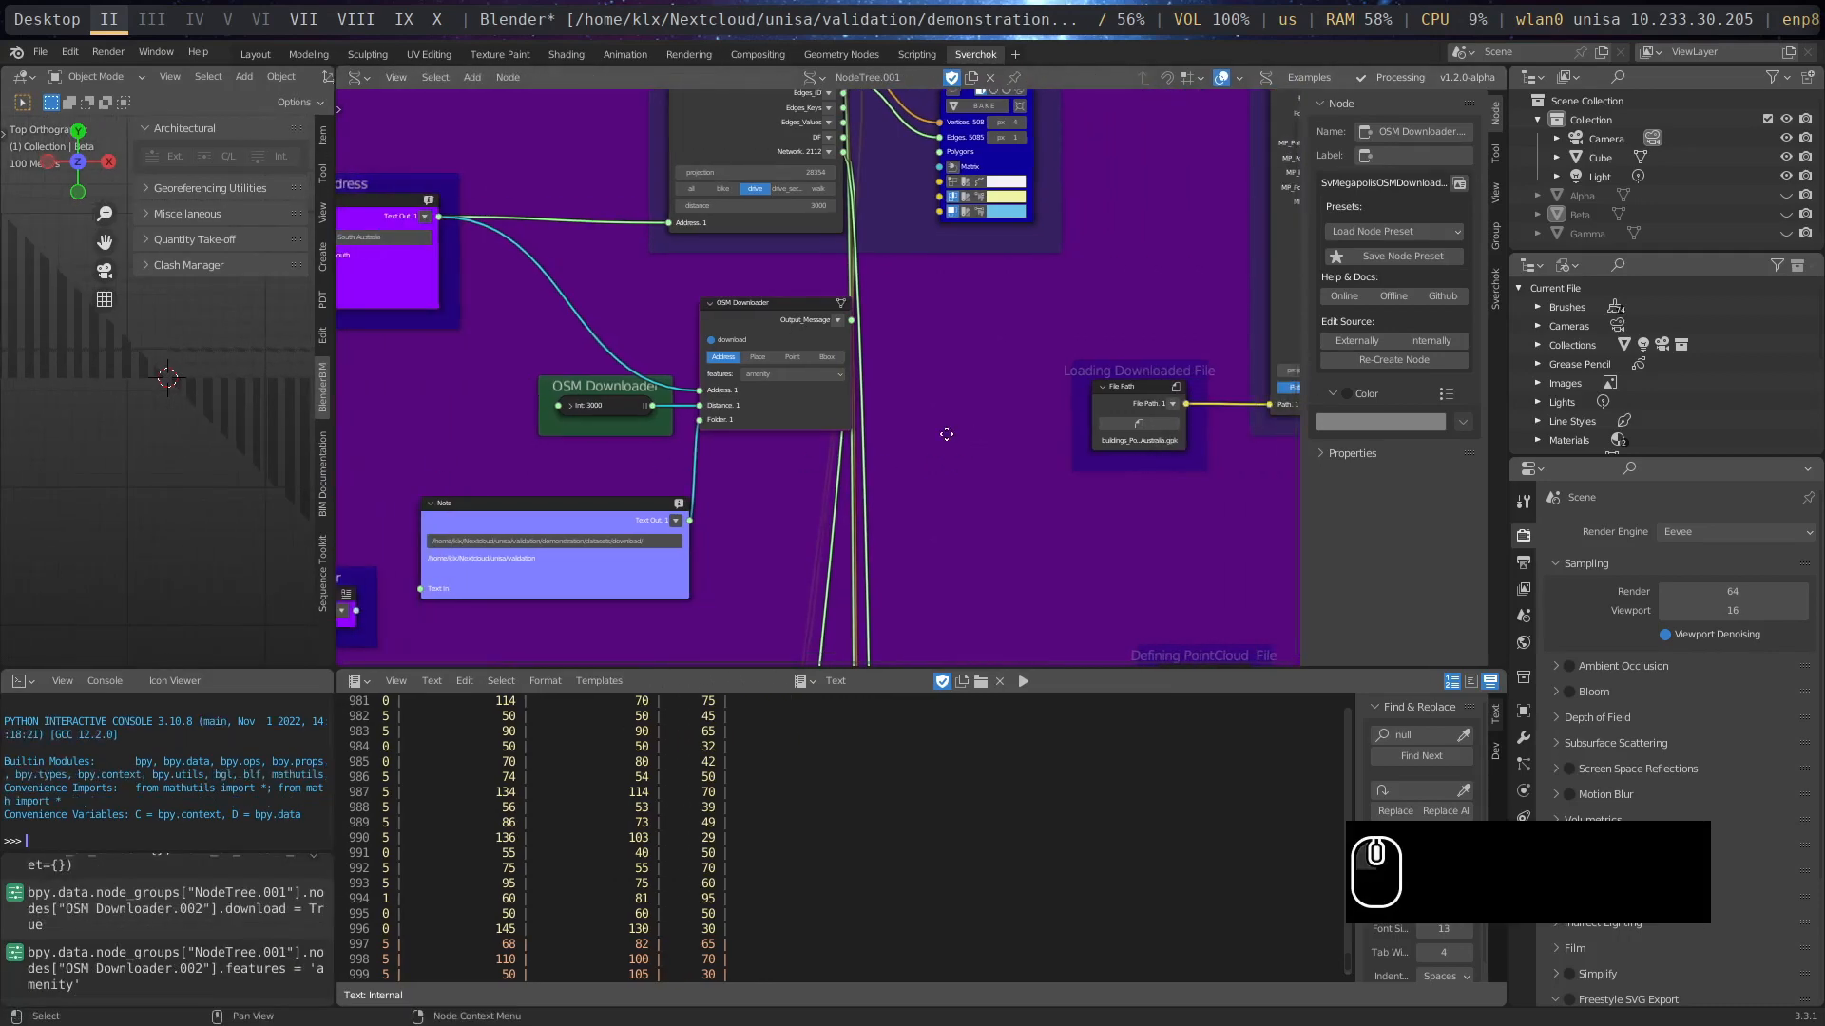
- Examine the Read Gis node that reads the gpkg file and the Viewer Draw node connected to it
middle_drag(944, 428, 444, 558)
scroll(754, 307, up, 4)
middle_drag(754, 307, 607, 456)
scroll(643, 279, up, 3)
scroll(662, 268, down, 4)
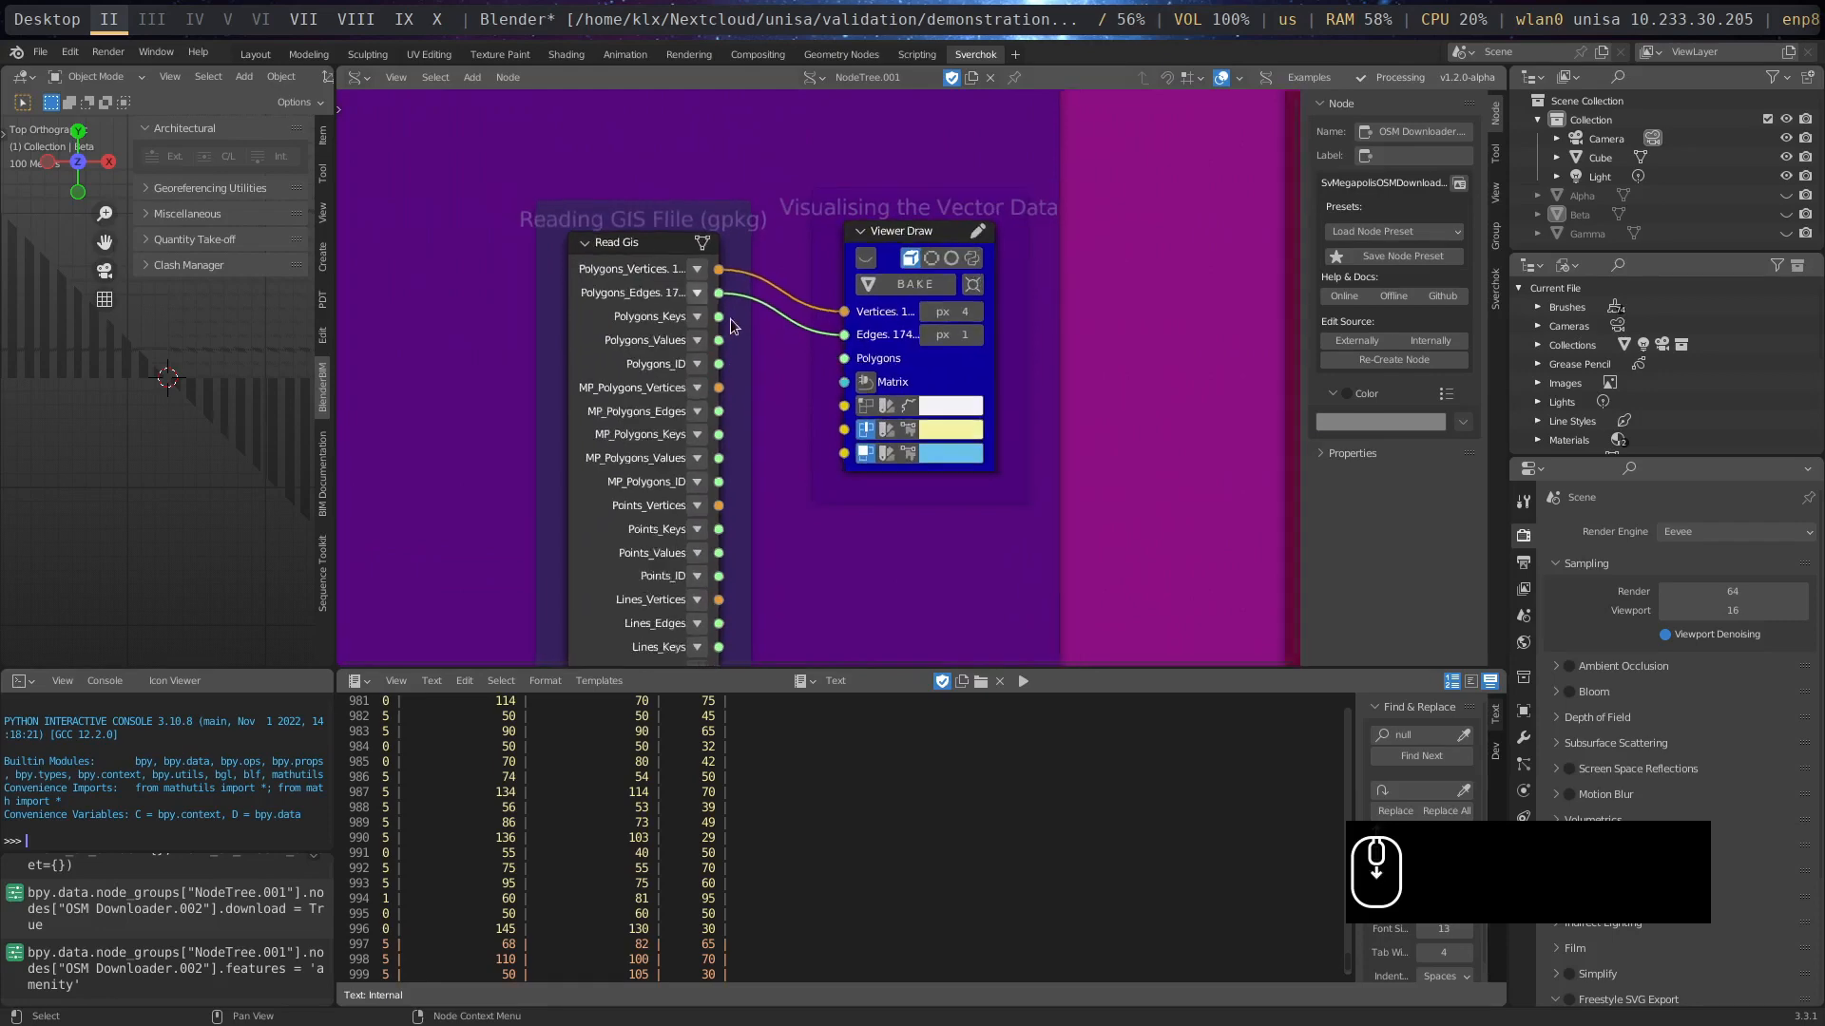
middle_drag(836, 245, 825, 378)
scroll(797, 327, down, 1)
middle_drag(802, 311, 820, 384)
- Add a Read Gis node from the Megapolis gathering design tools near the Gathering frame and delete it again
key(shift+a)
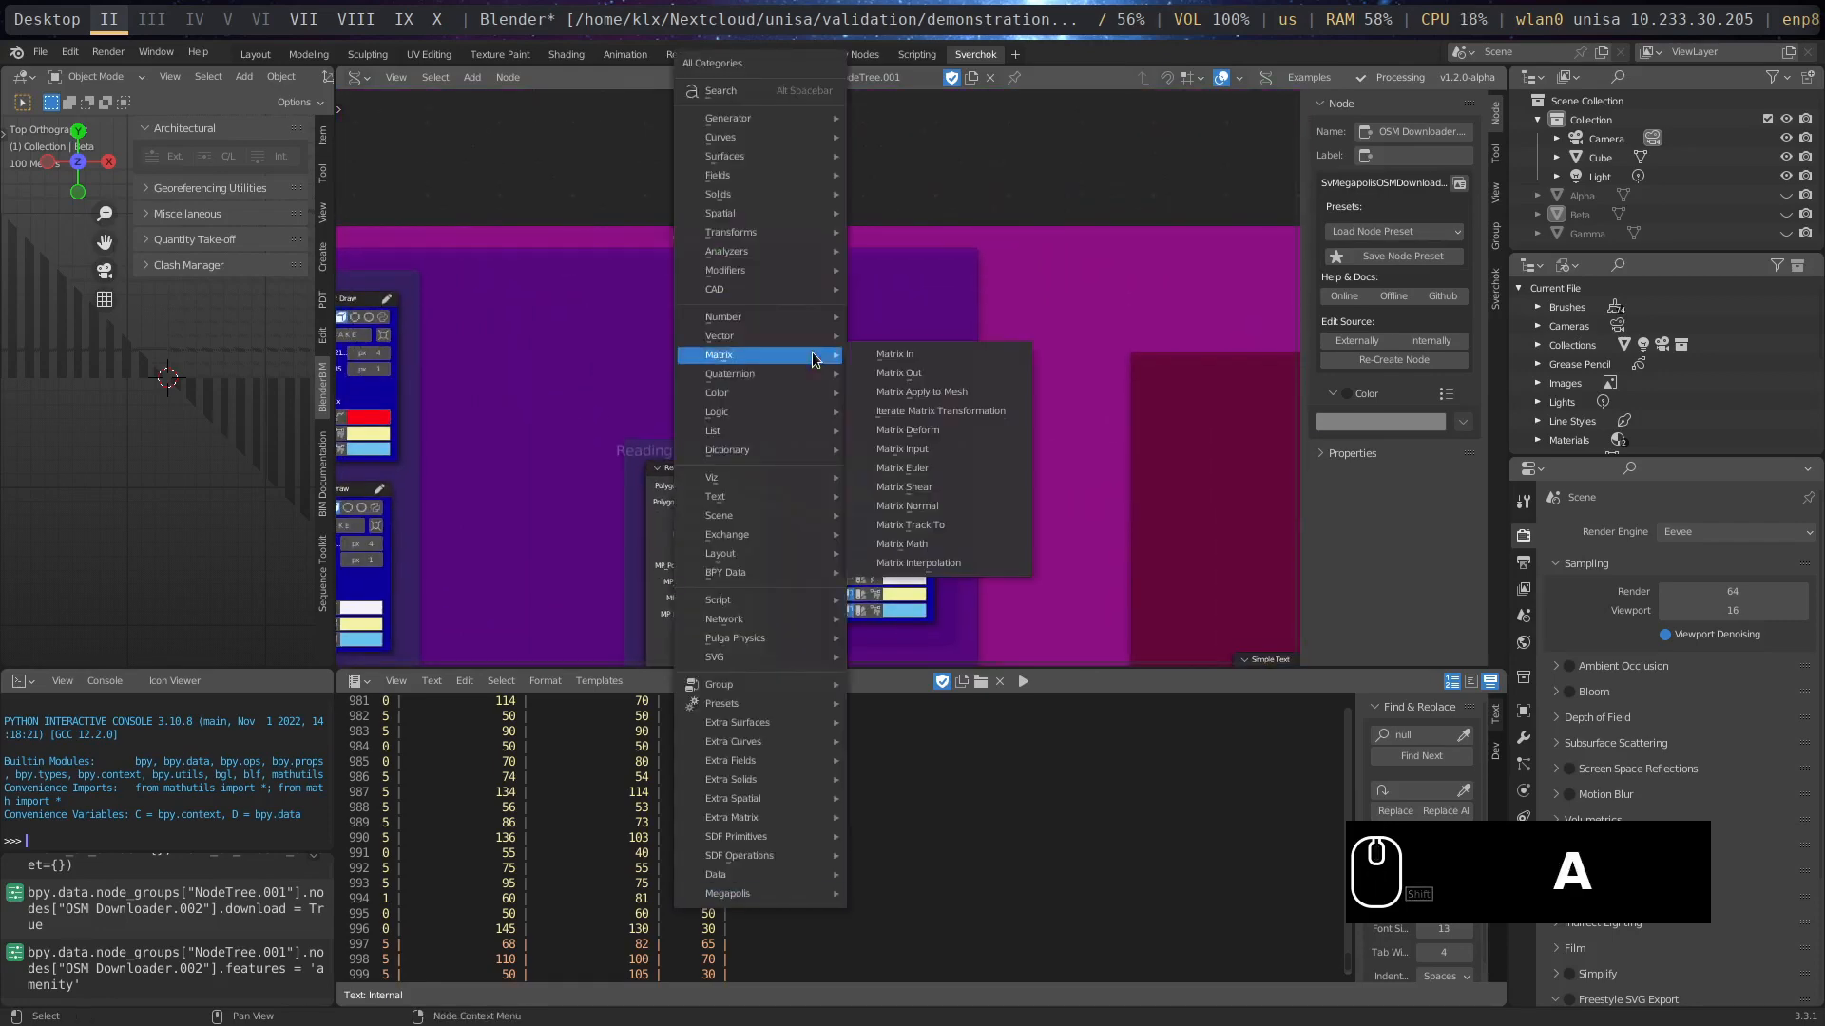
mouse_move(777, 901)
mouse_move(890, 898)
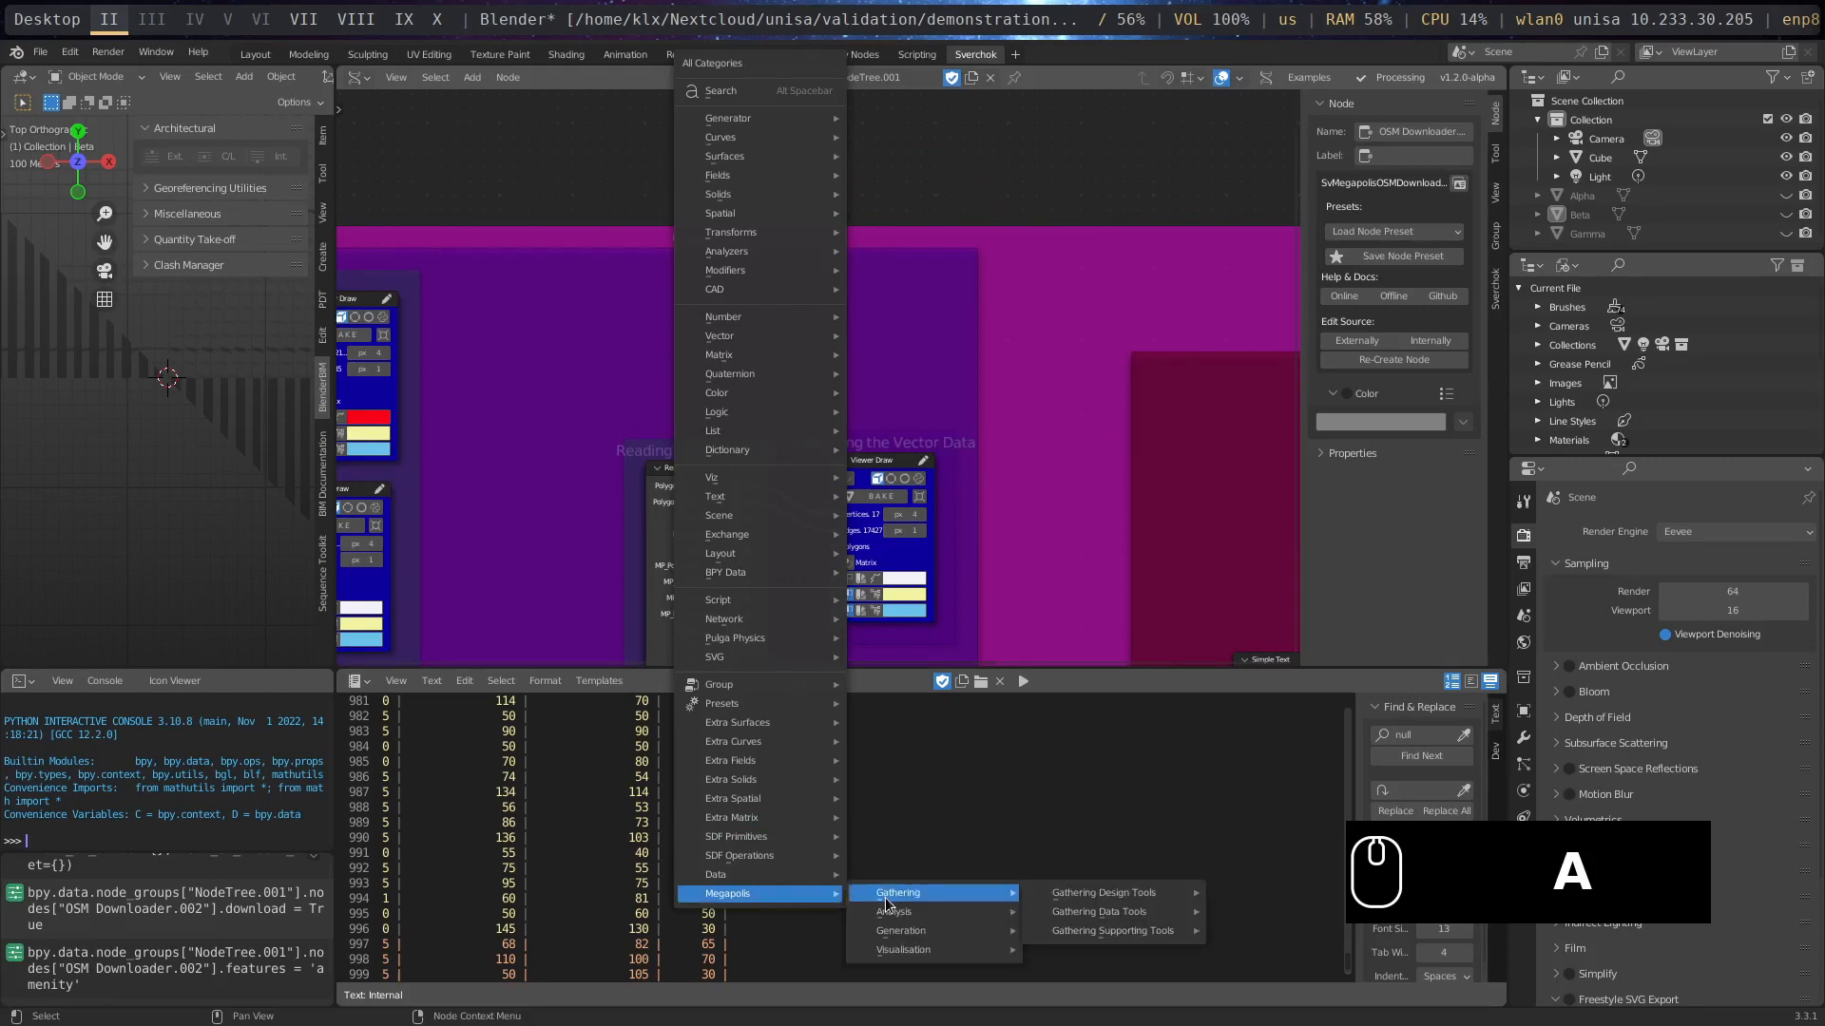
mouse_move(1108, 894)
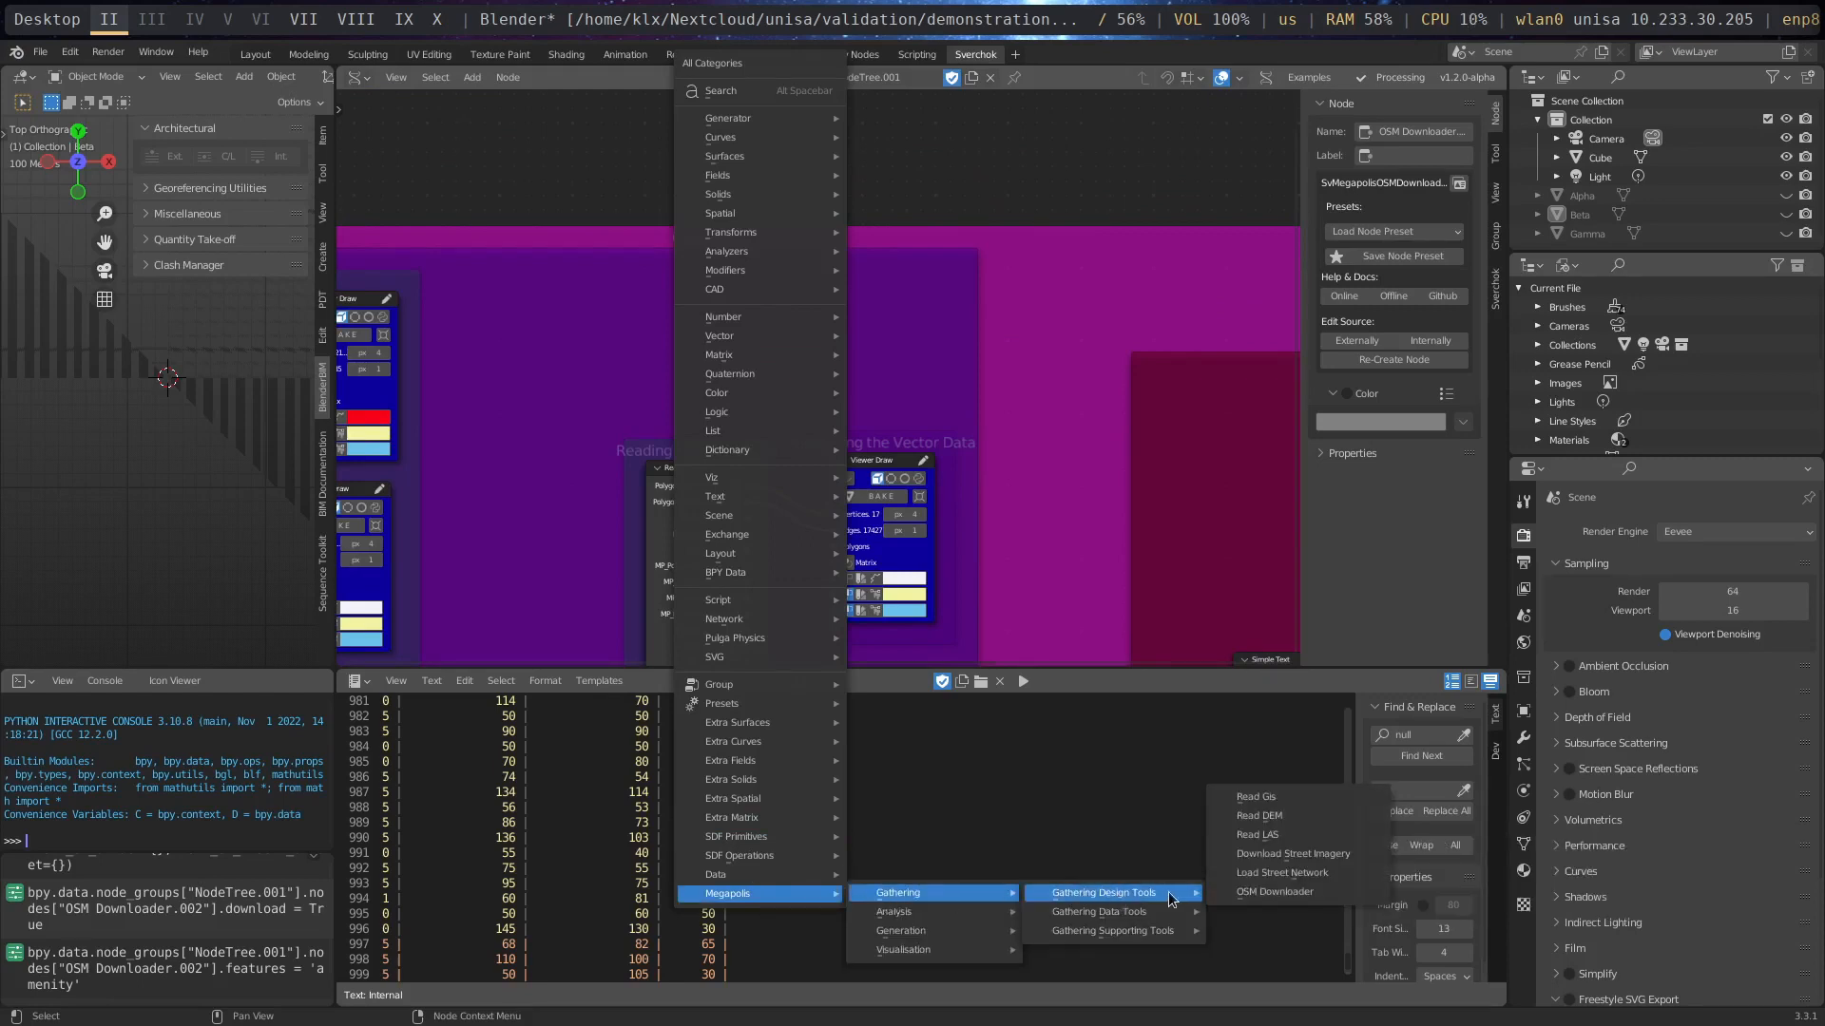
click(1287, 799)
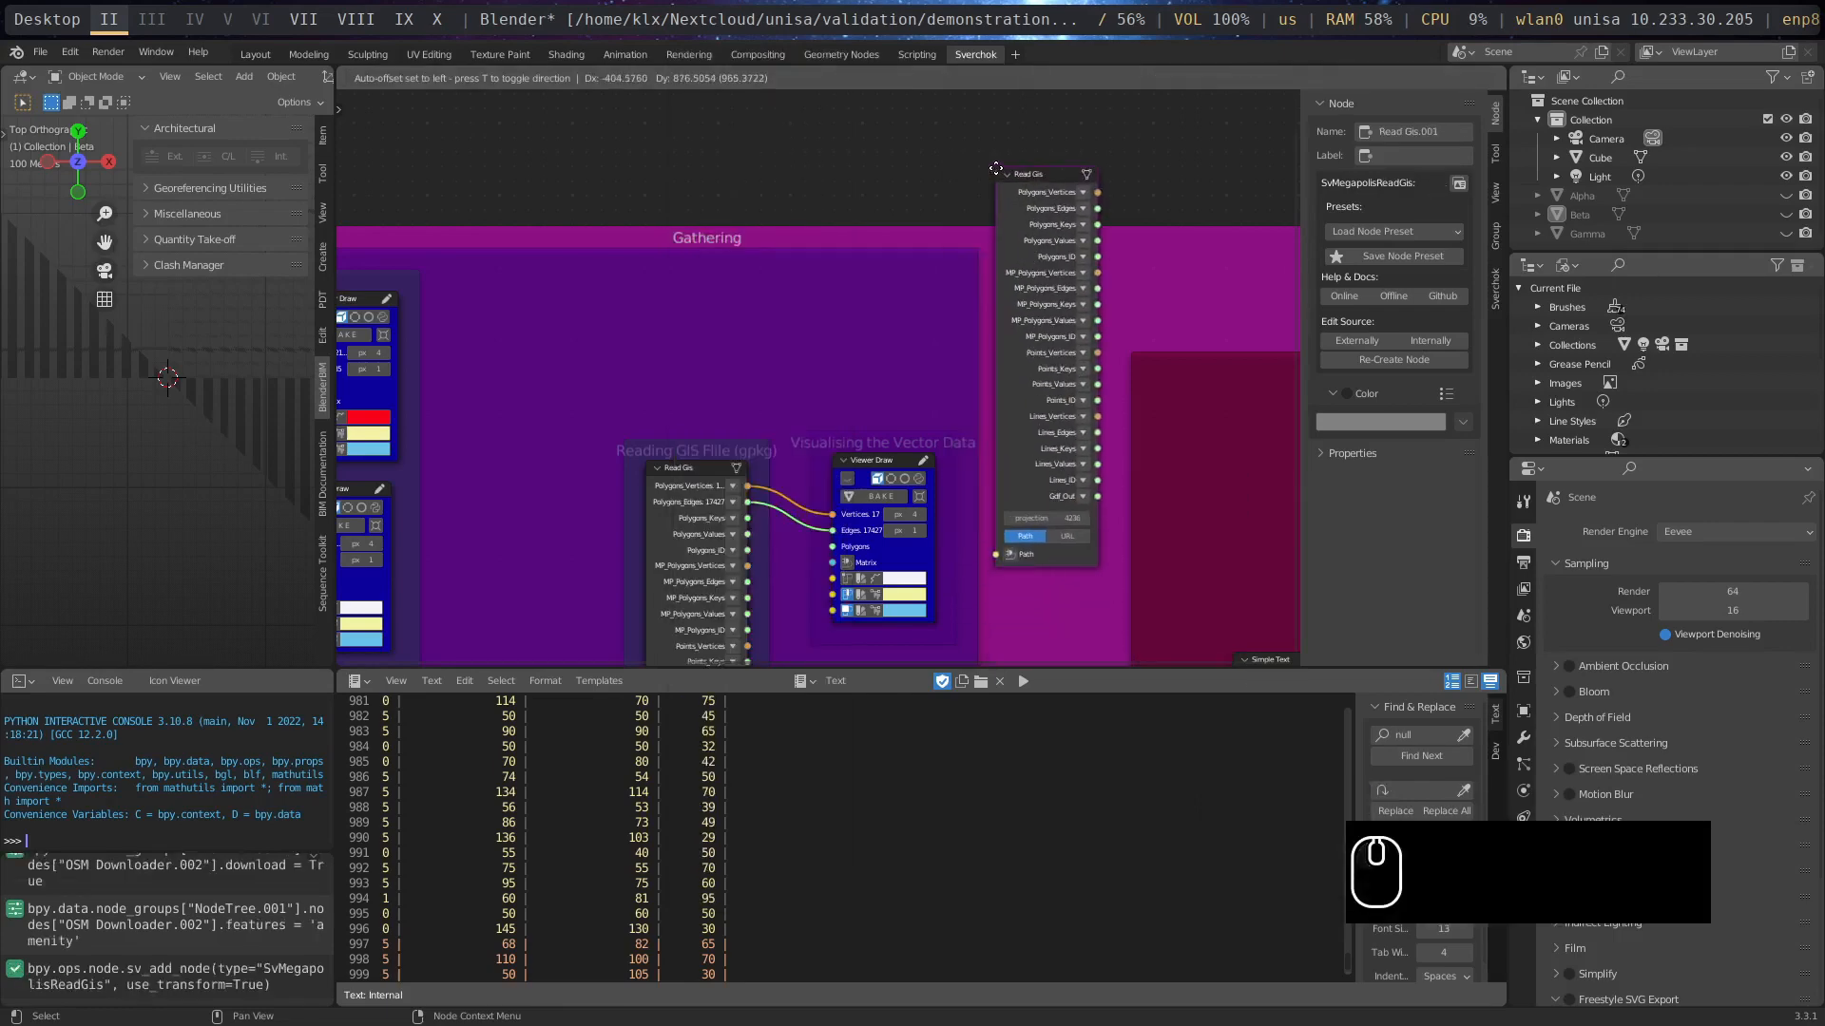
click(1071, 194)
click(1062, 181)
key(Delete)
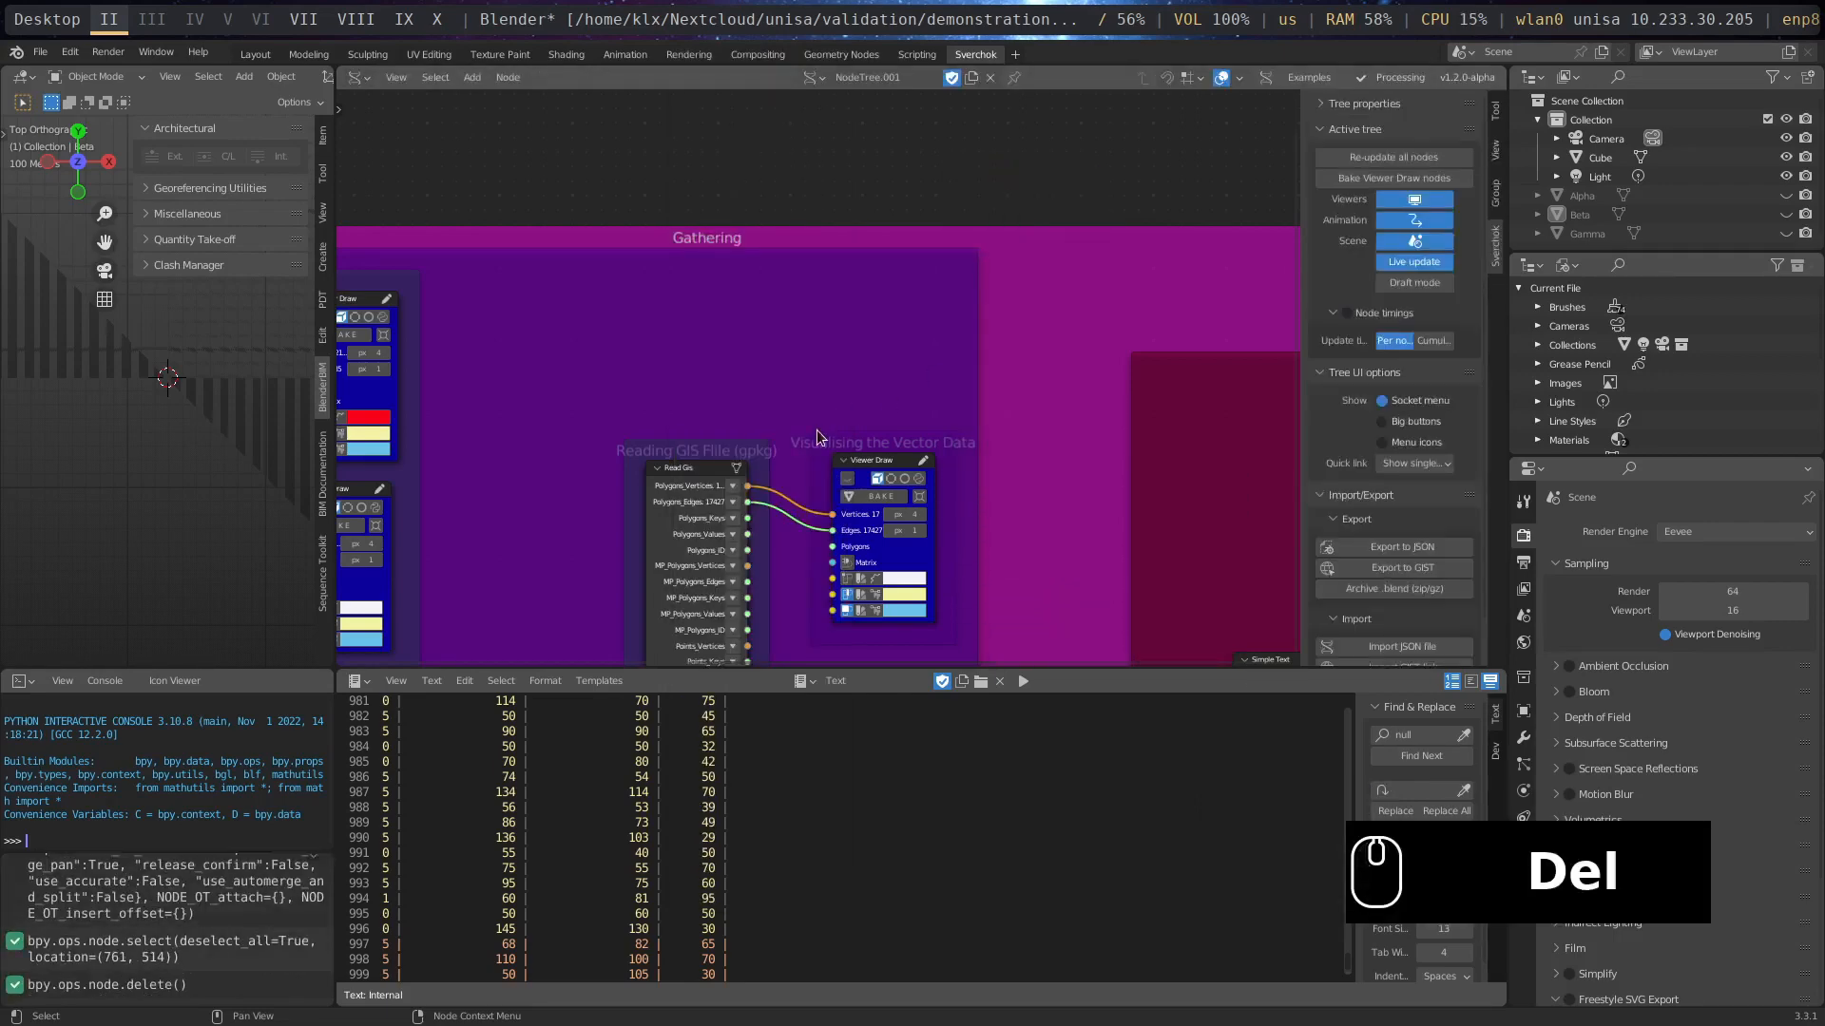
- Load the Port Adelaide building GeoJSON from the download folder into the File Path node feeding Read Gis
scroll(852, 515, down, 5)
scroll(901, 539, up, 4)
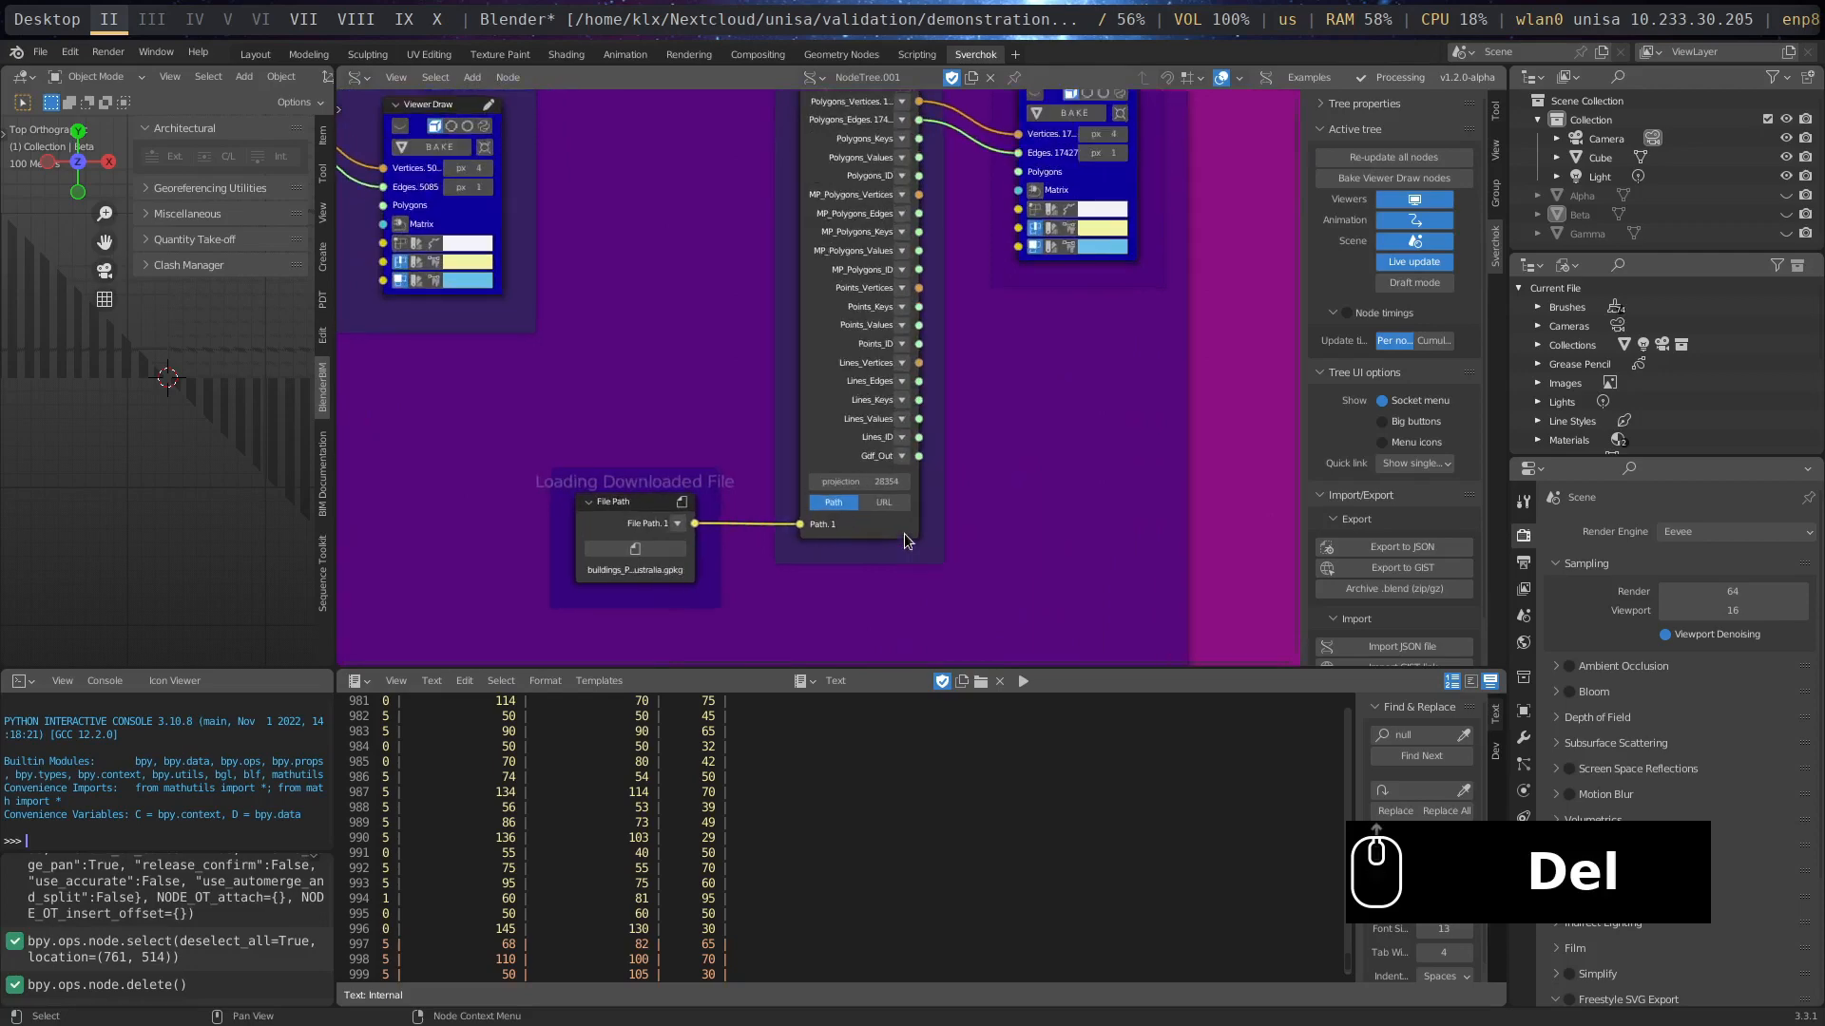
middle_drag(1005, 314, 951, 485)
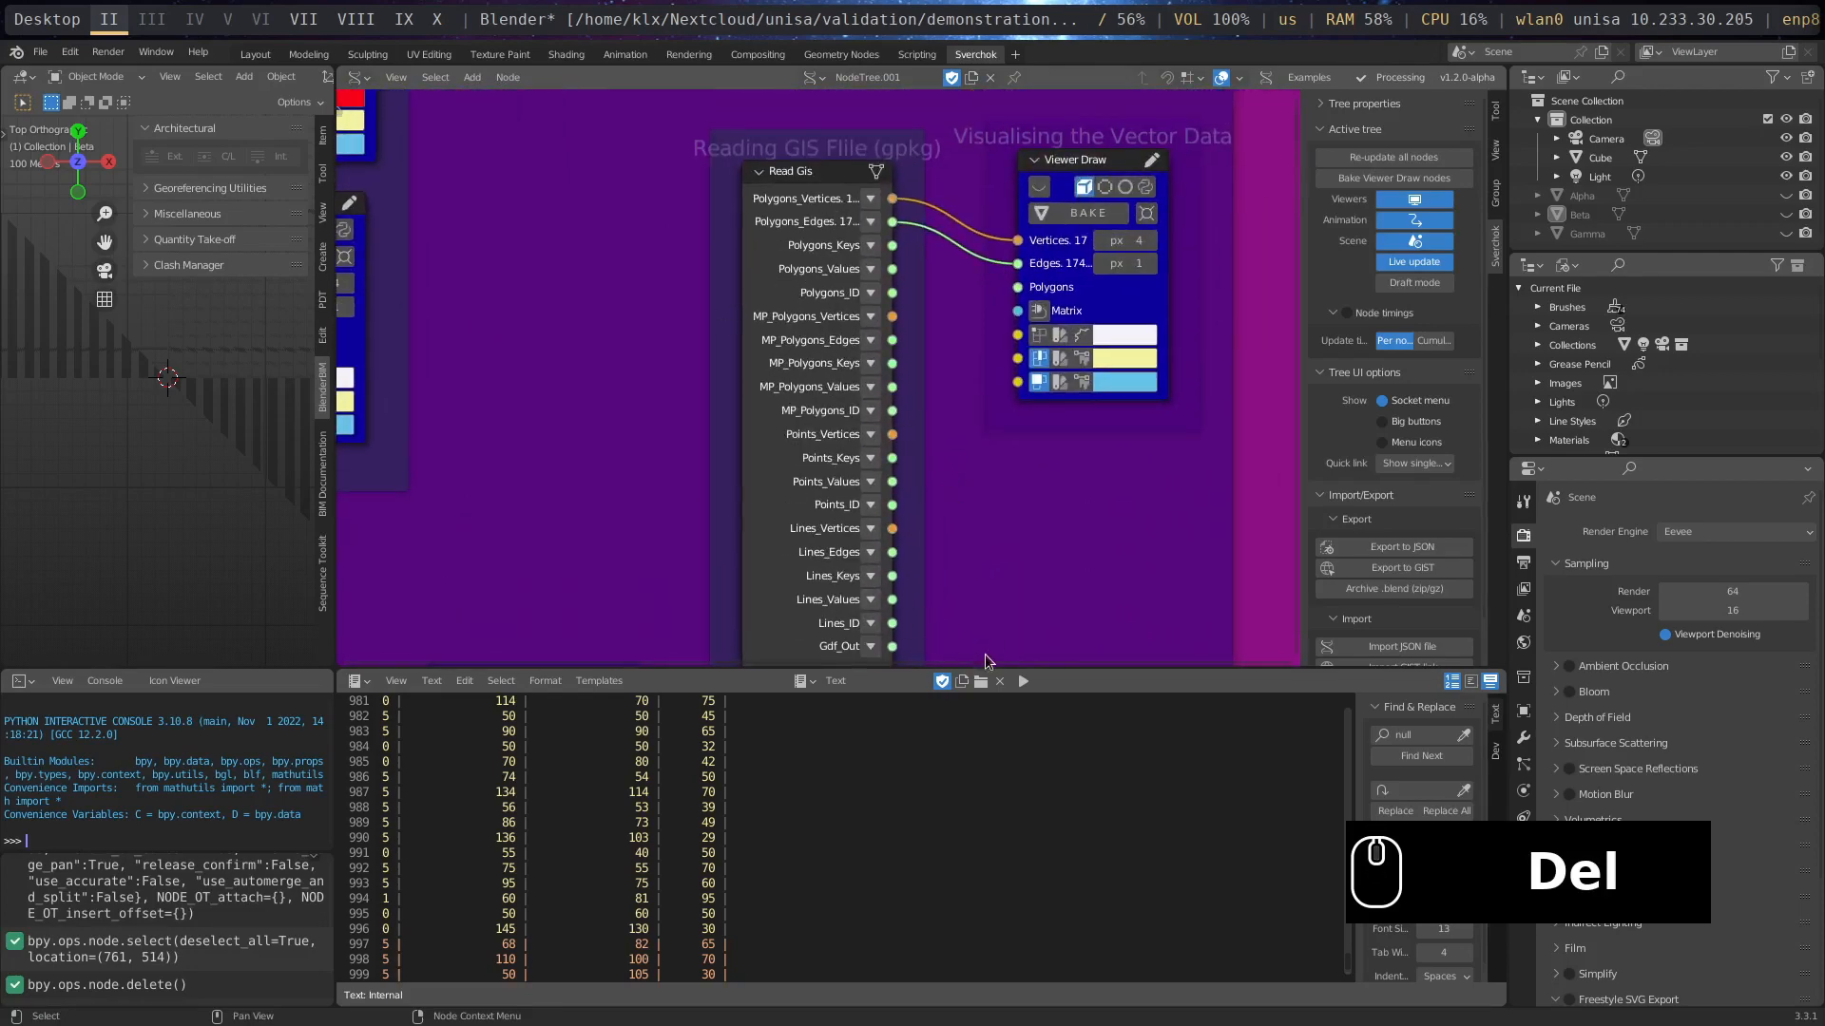
middle_drag(991, 663, 970, 318)
scroll(811, 376, up, 1)
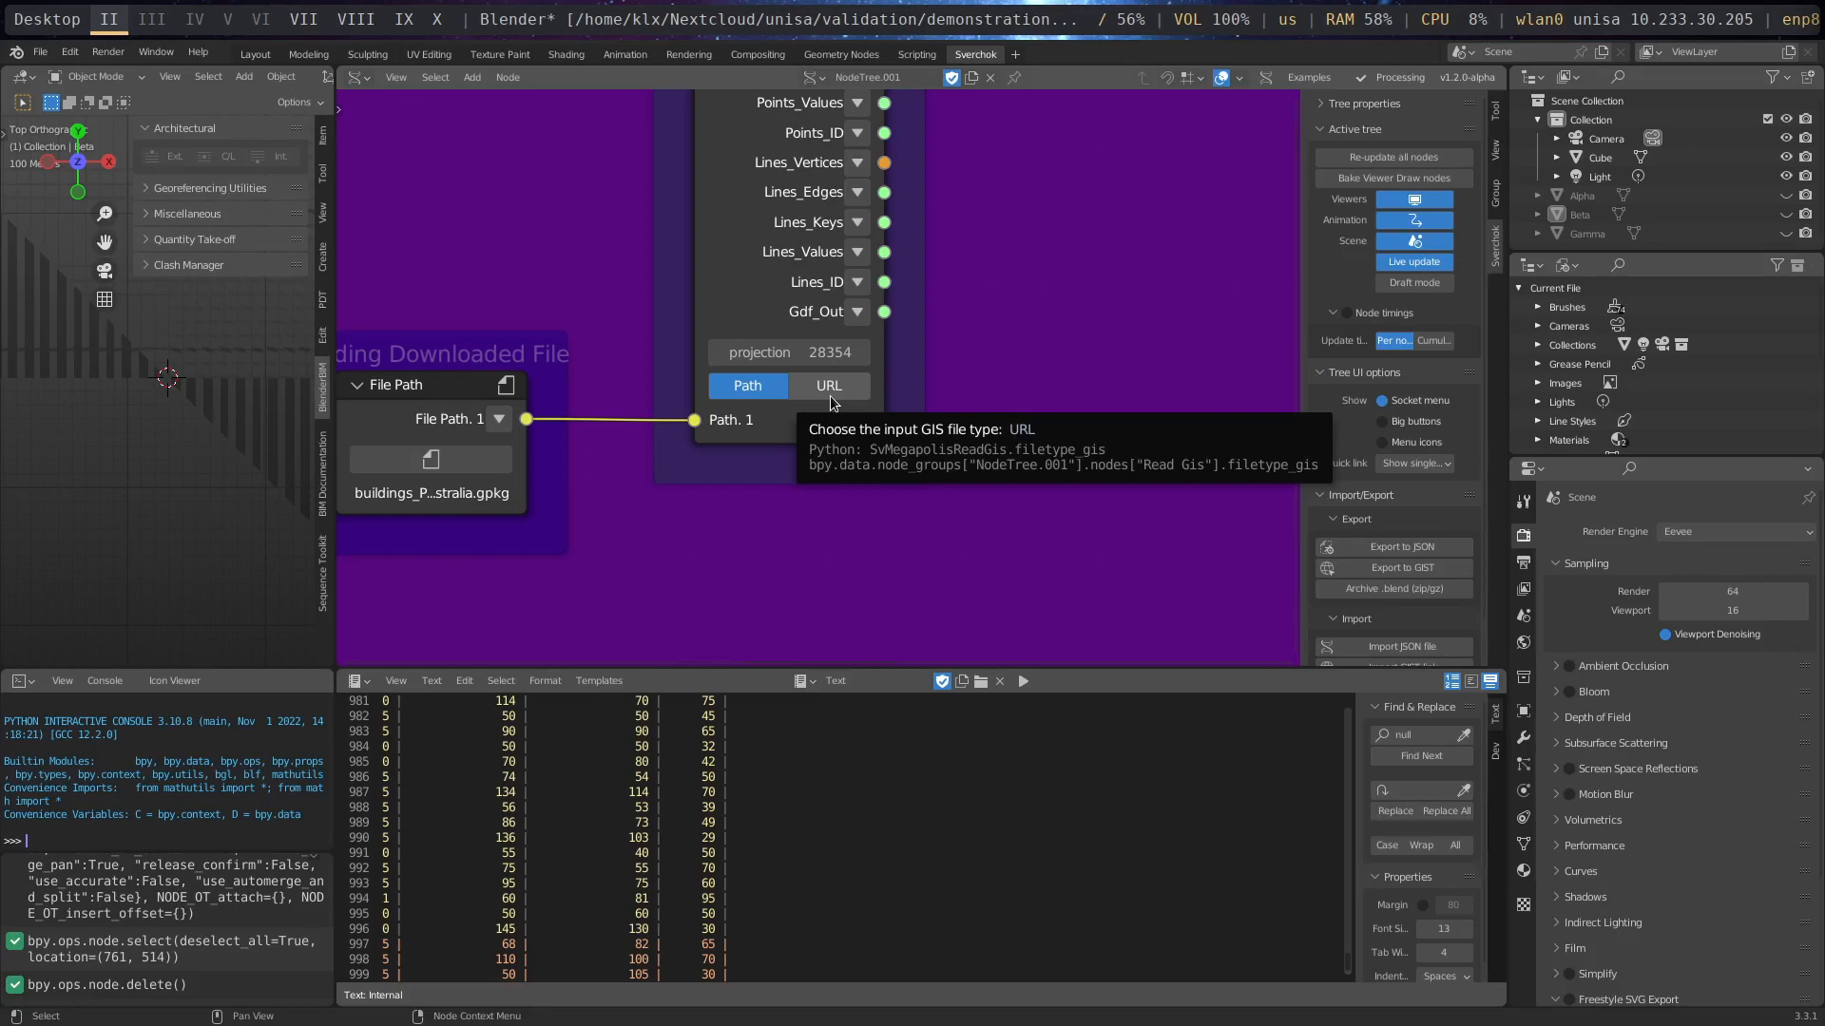
middle_drag(521, 530, 773, 494)
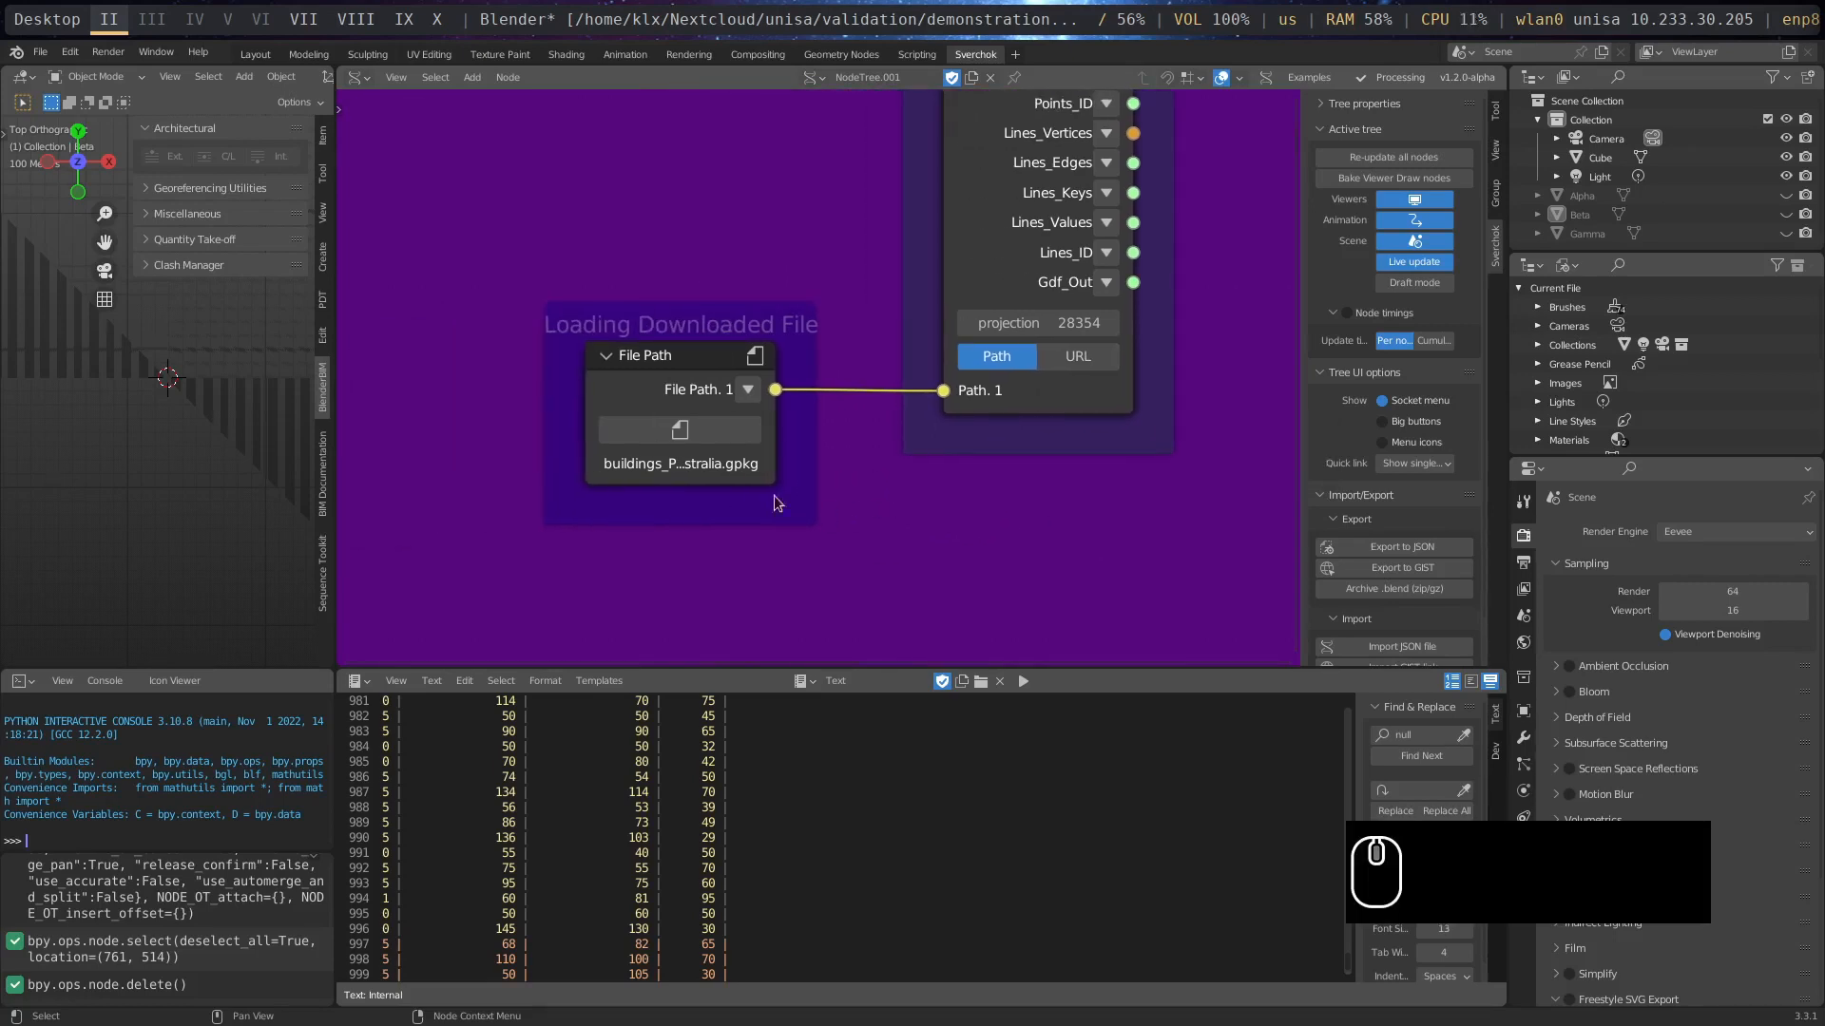
click(725, 438)
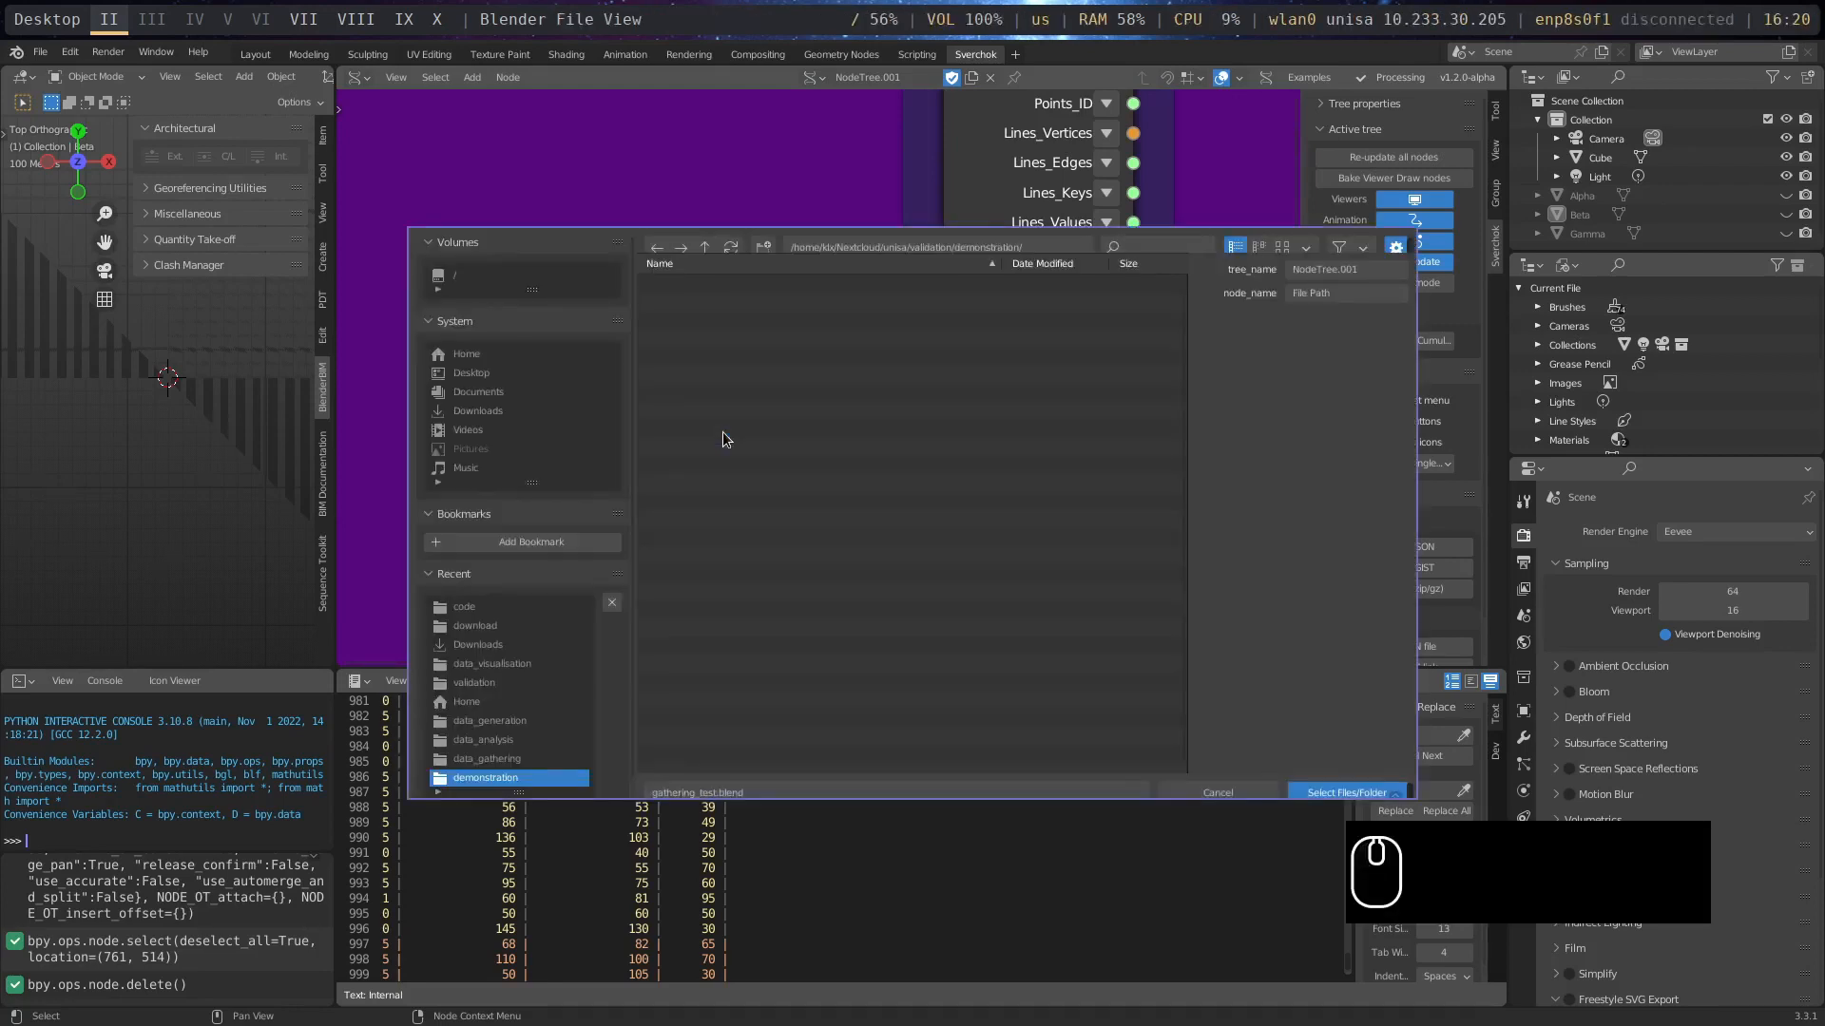
click(485, 627)
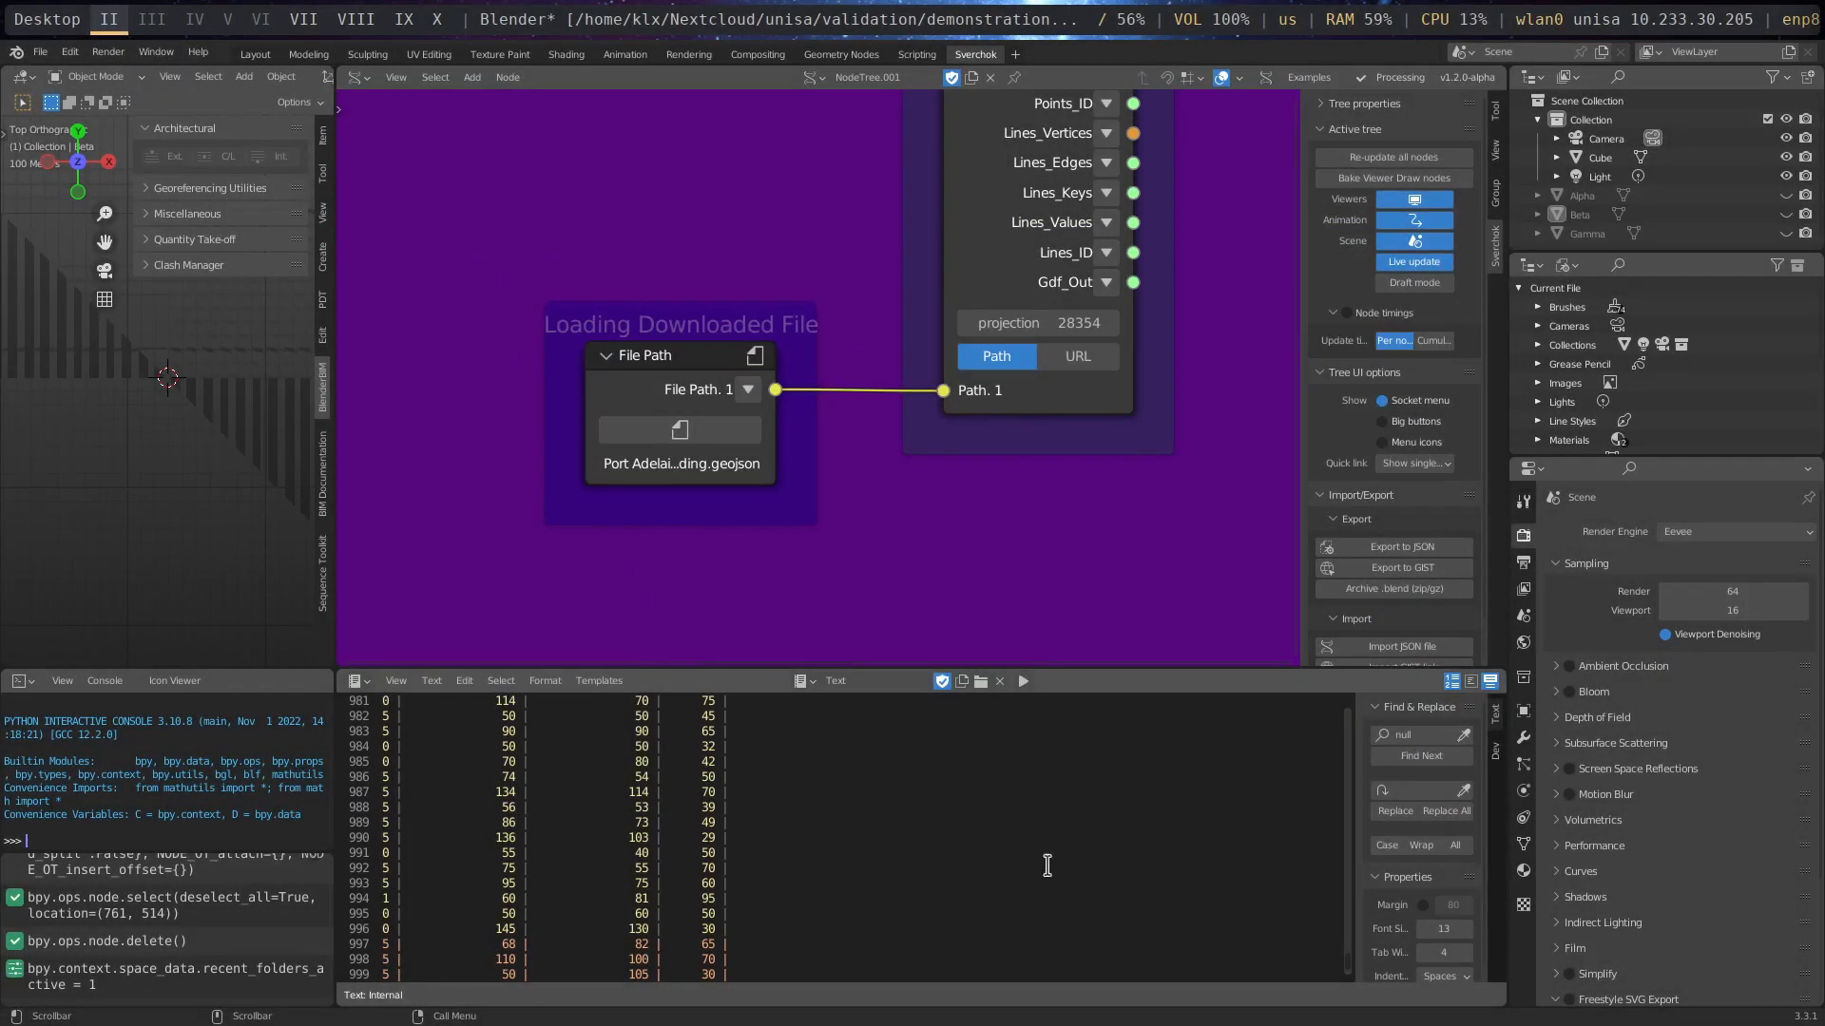
- Add an extra Viewer Draw node beside the vector data visualisation frame and delete it again
scroll(972, 540, down, 3)
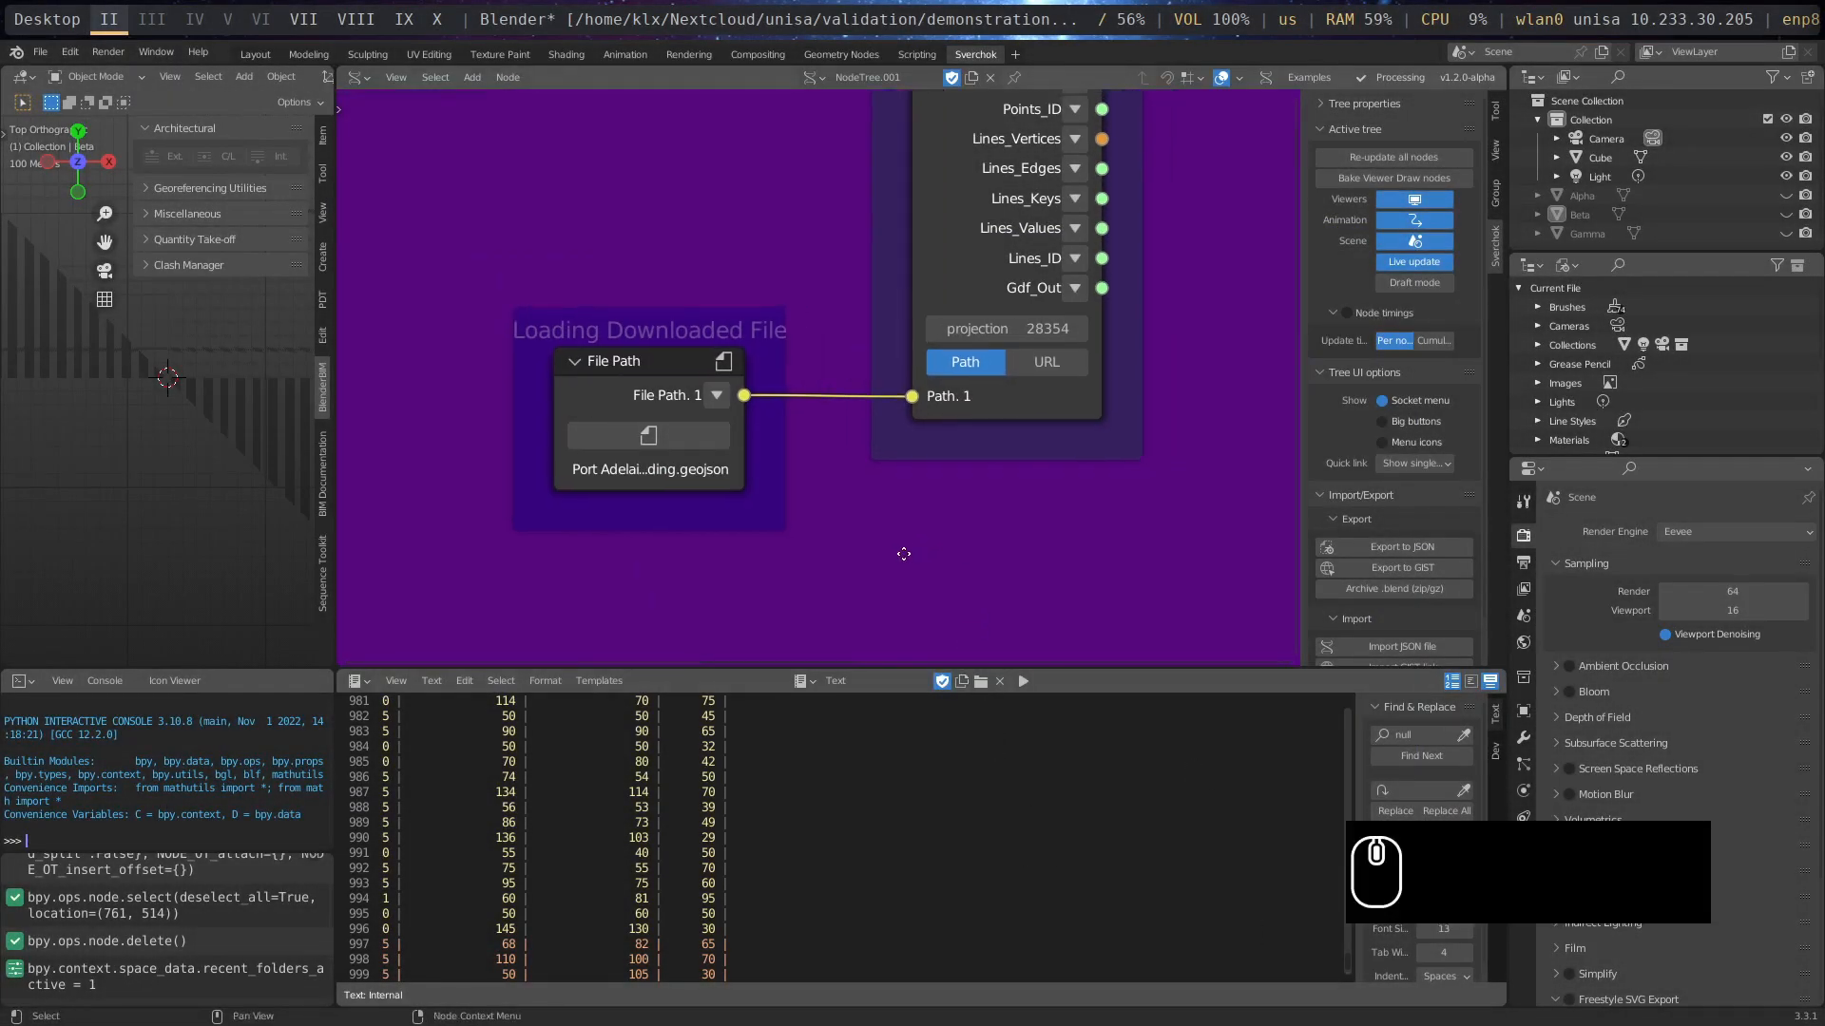
scroll(1076, 528, down, 3)
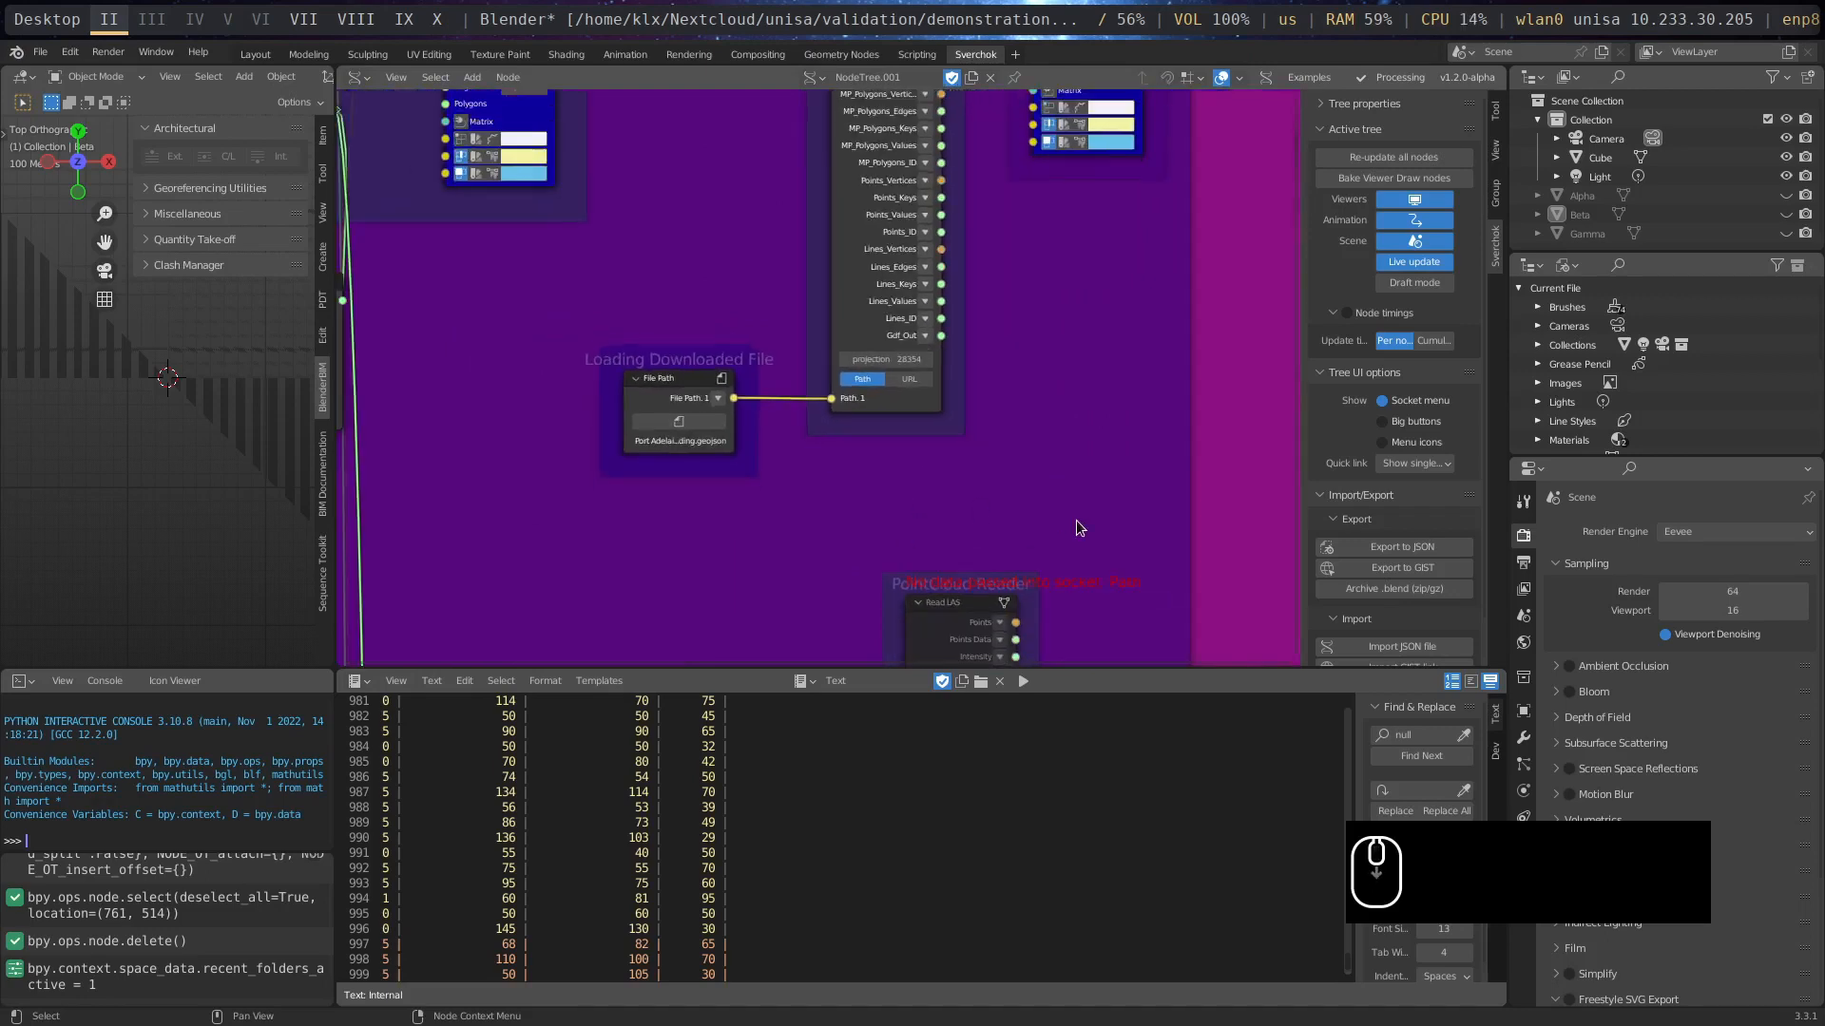
mouse_move(1085, 352)
middle_down()
mouse_move(971, 536)
mouse_move(853, 640)
middle_up()
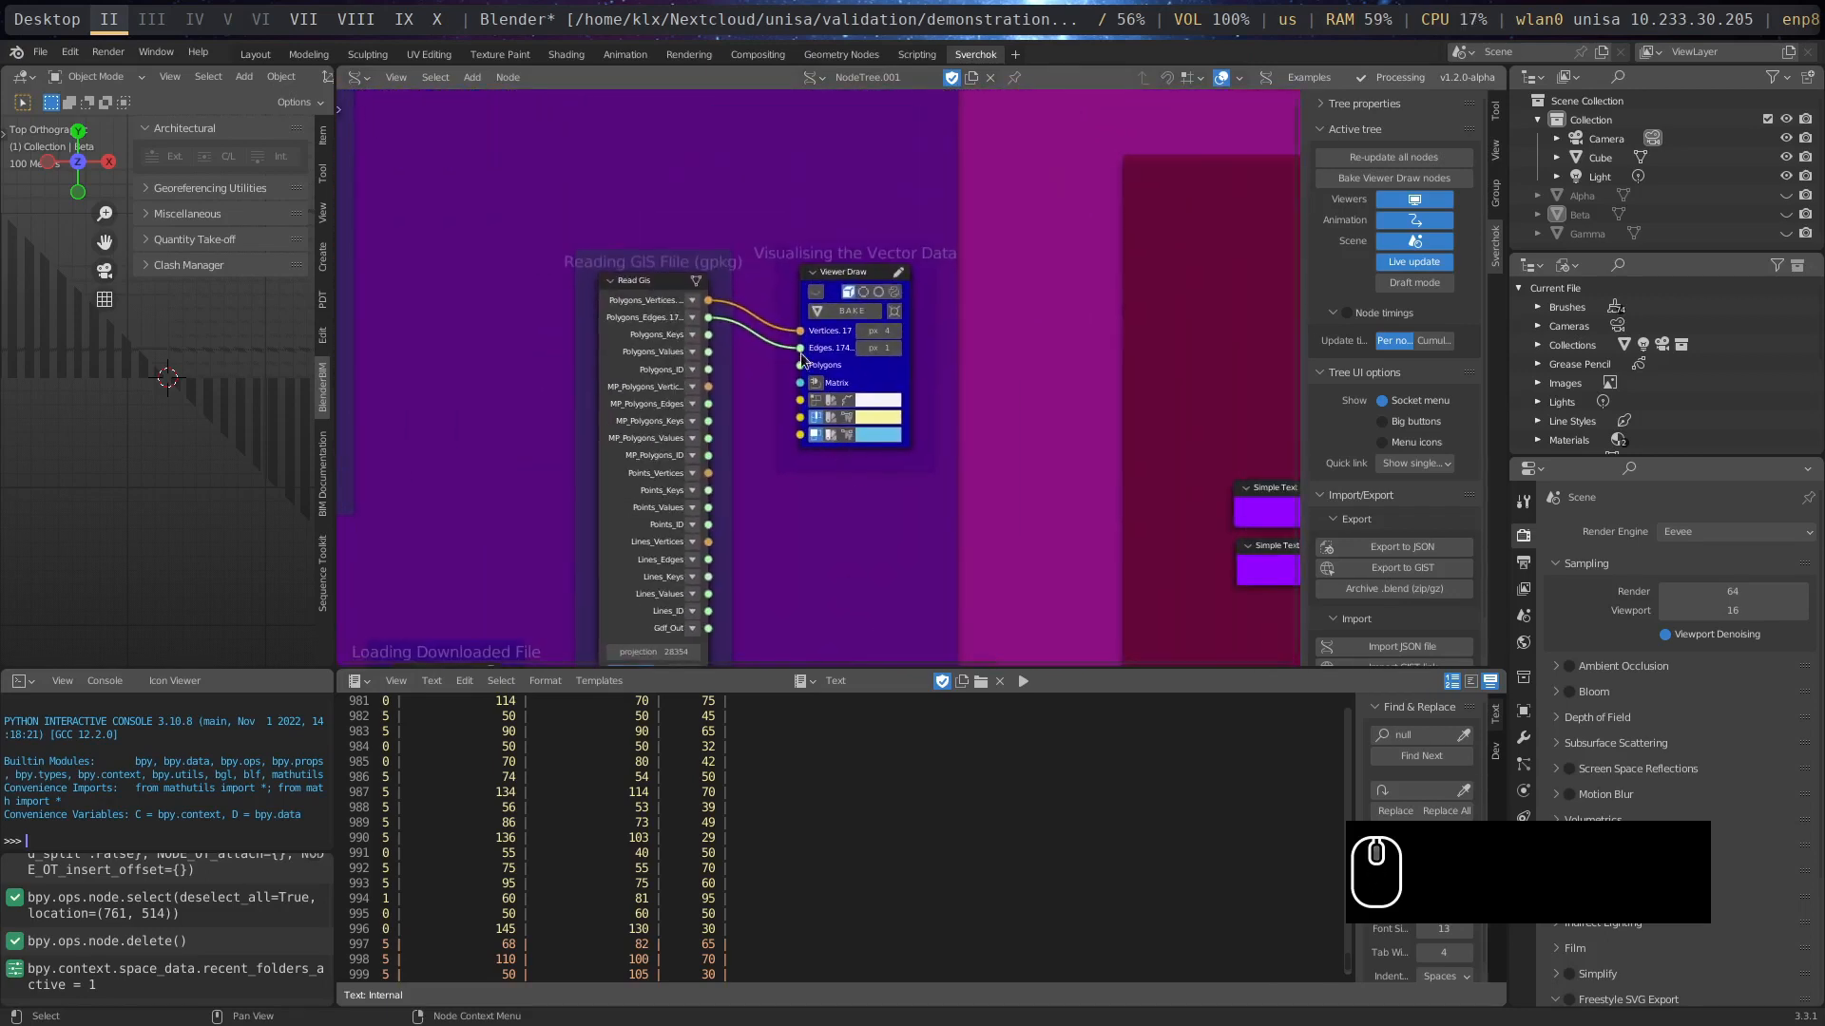
scroll(804, 246, up, 2)
middle_drag(804, 246, 774, 258)
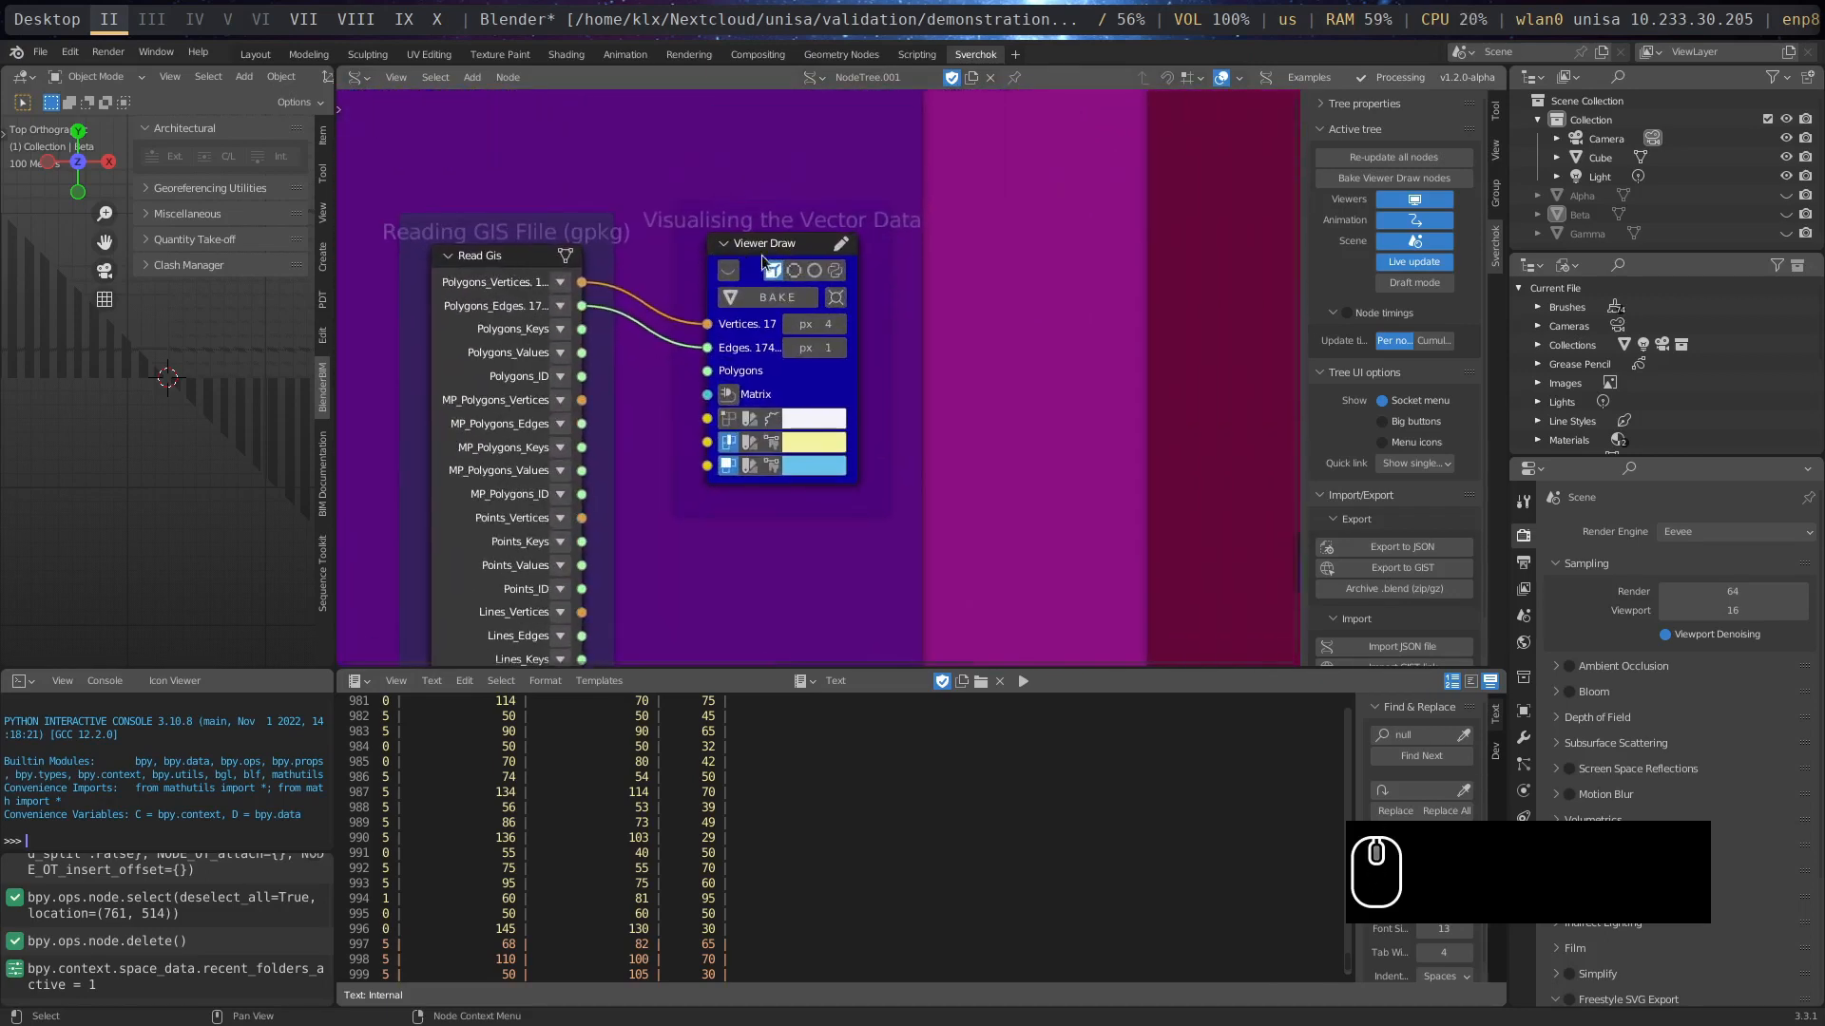
click(798, 590)
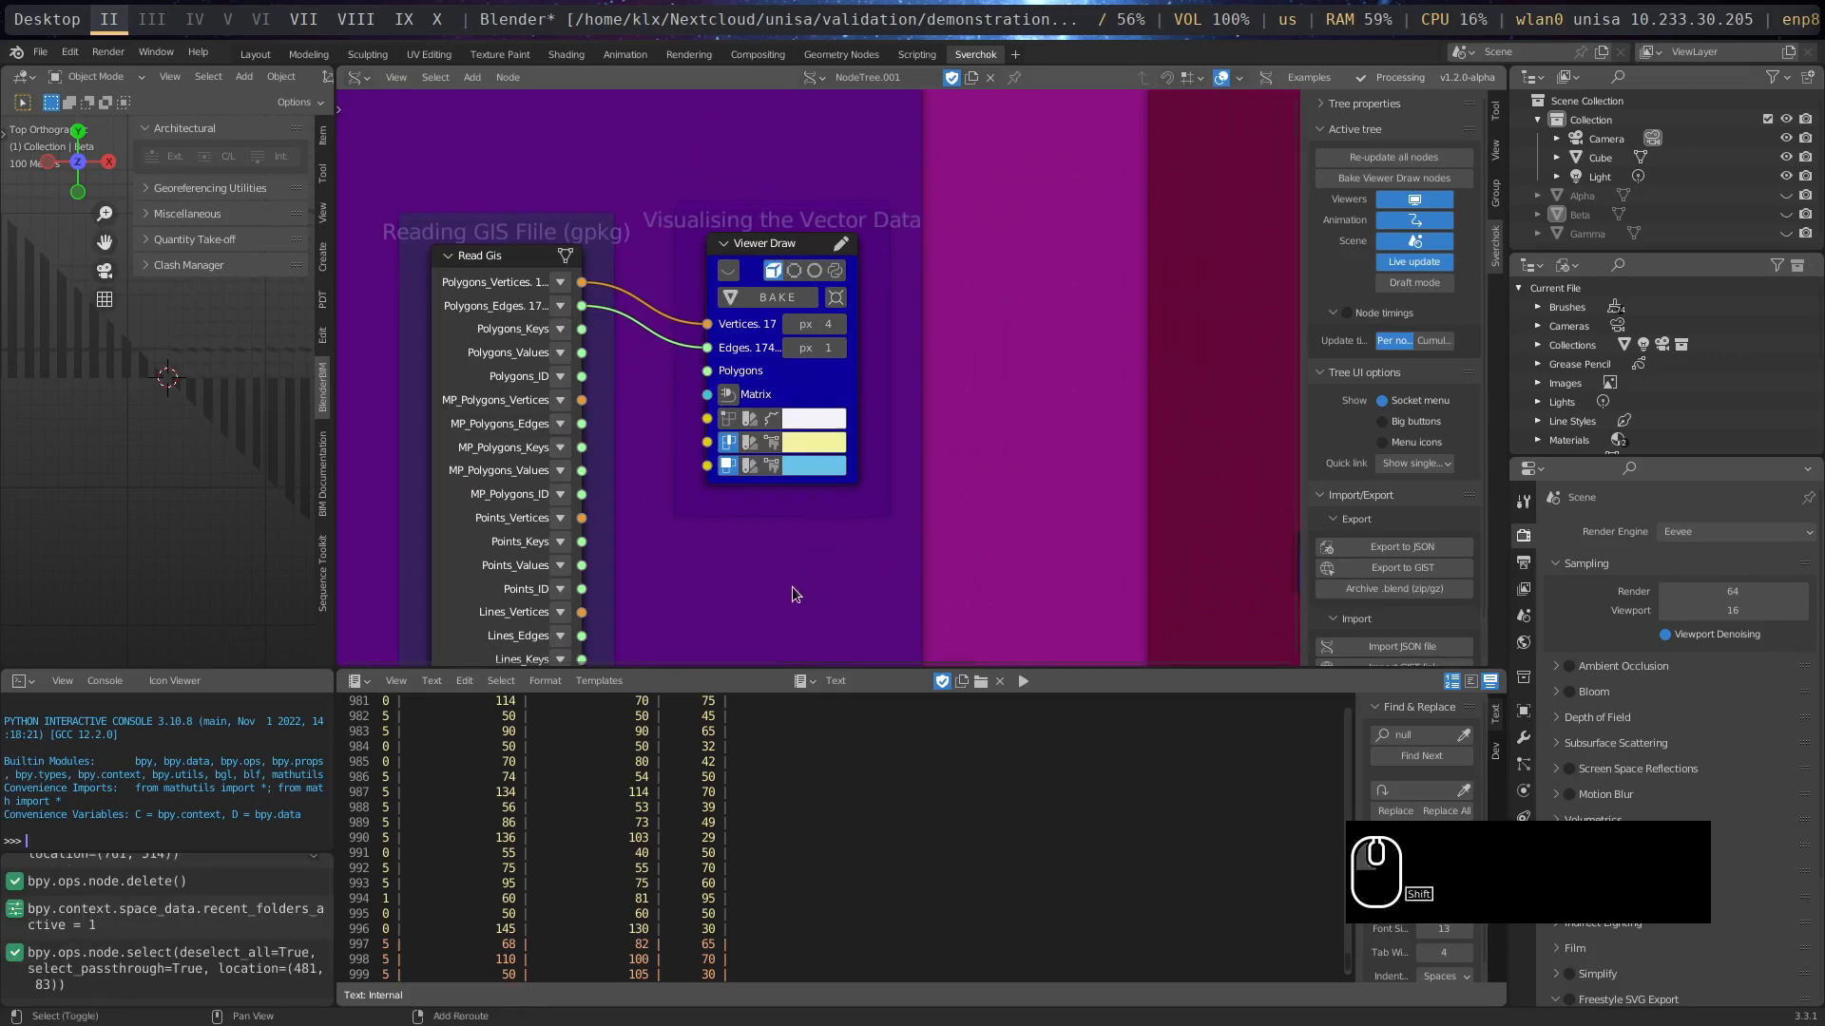
key(shift+a)
mouse_move(743, 481)
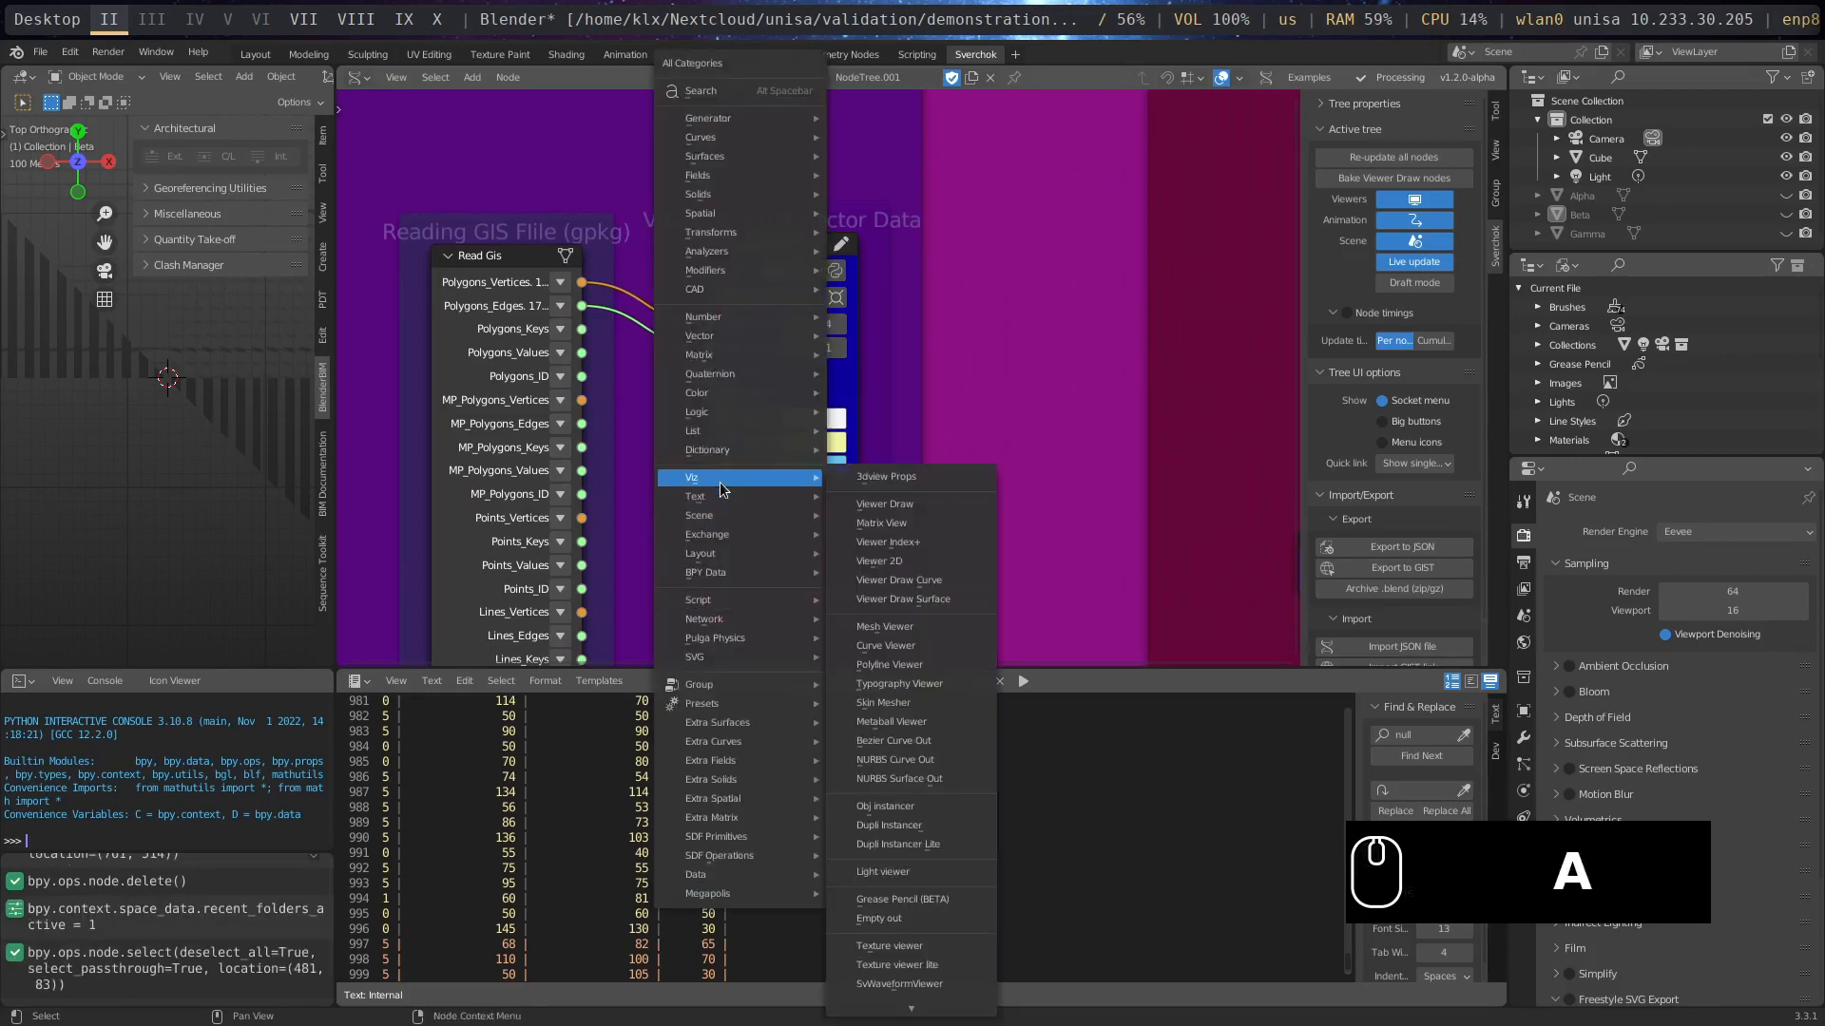
click(887, 510)
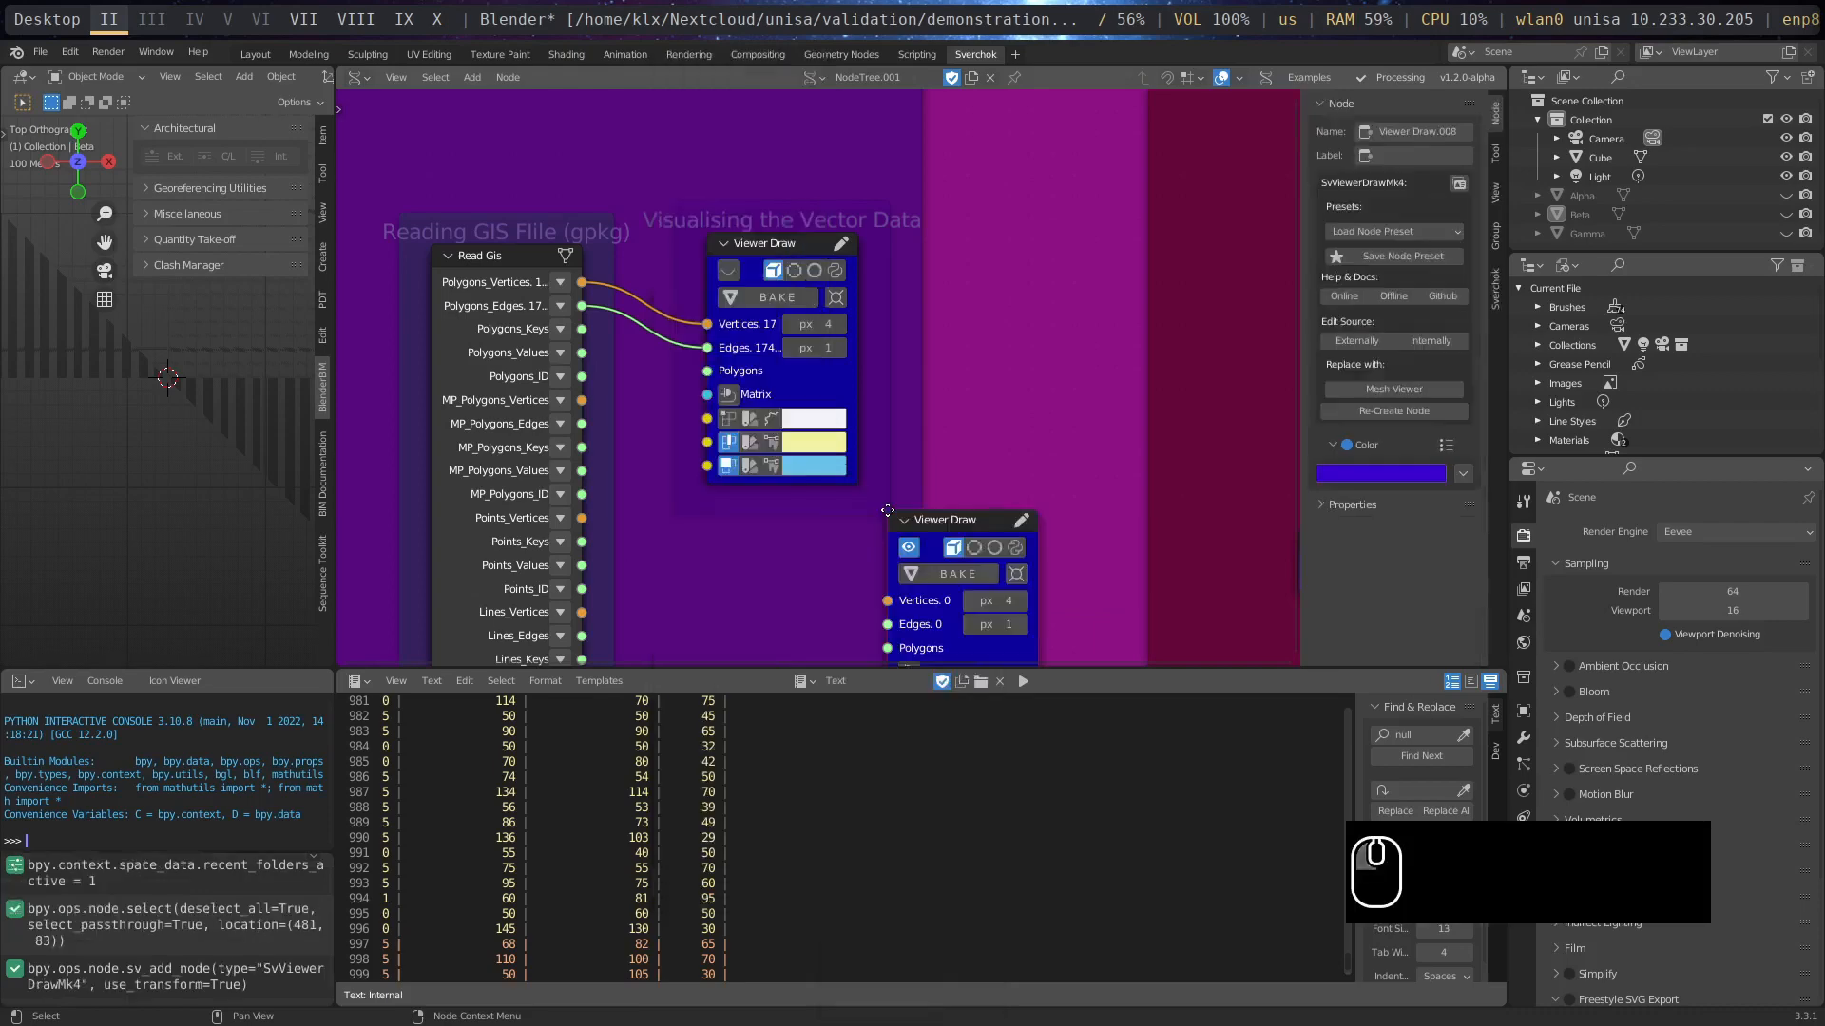
click(984, 219)
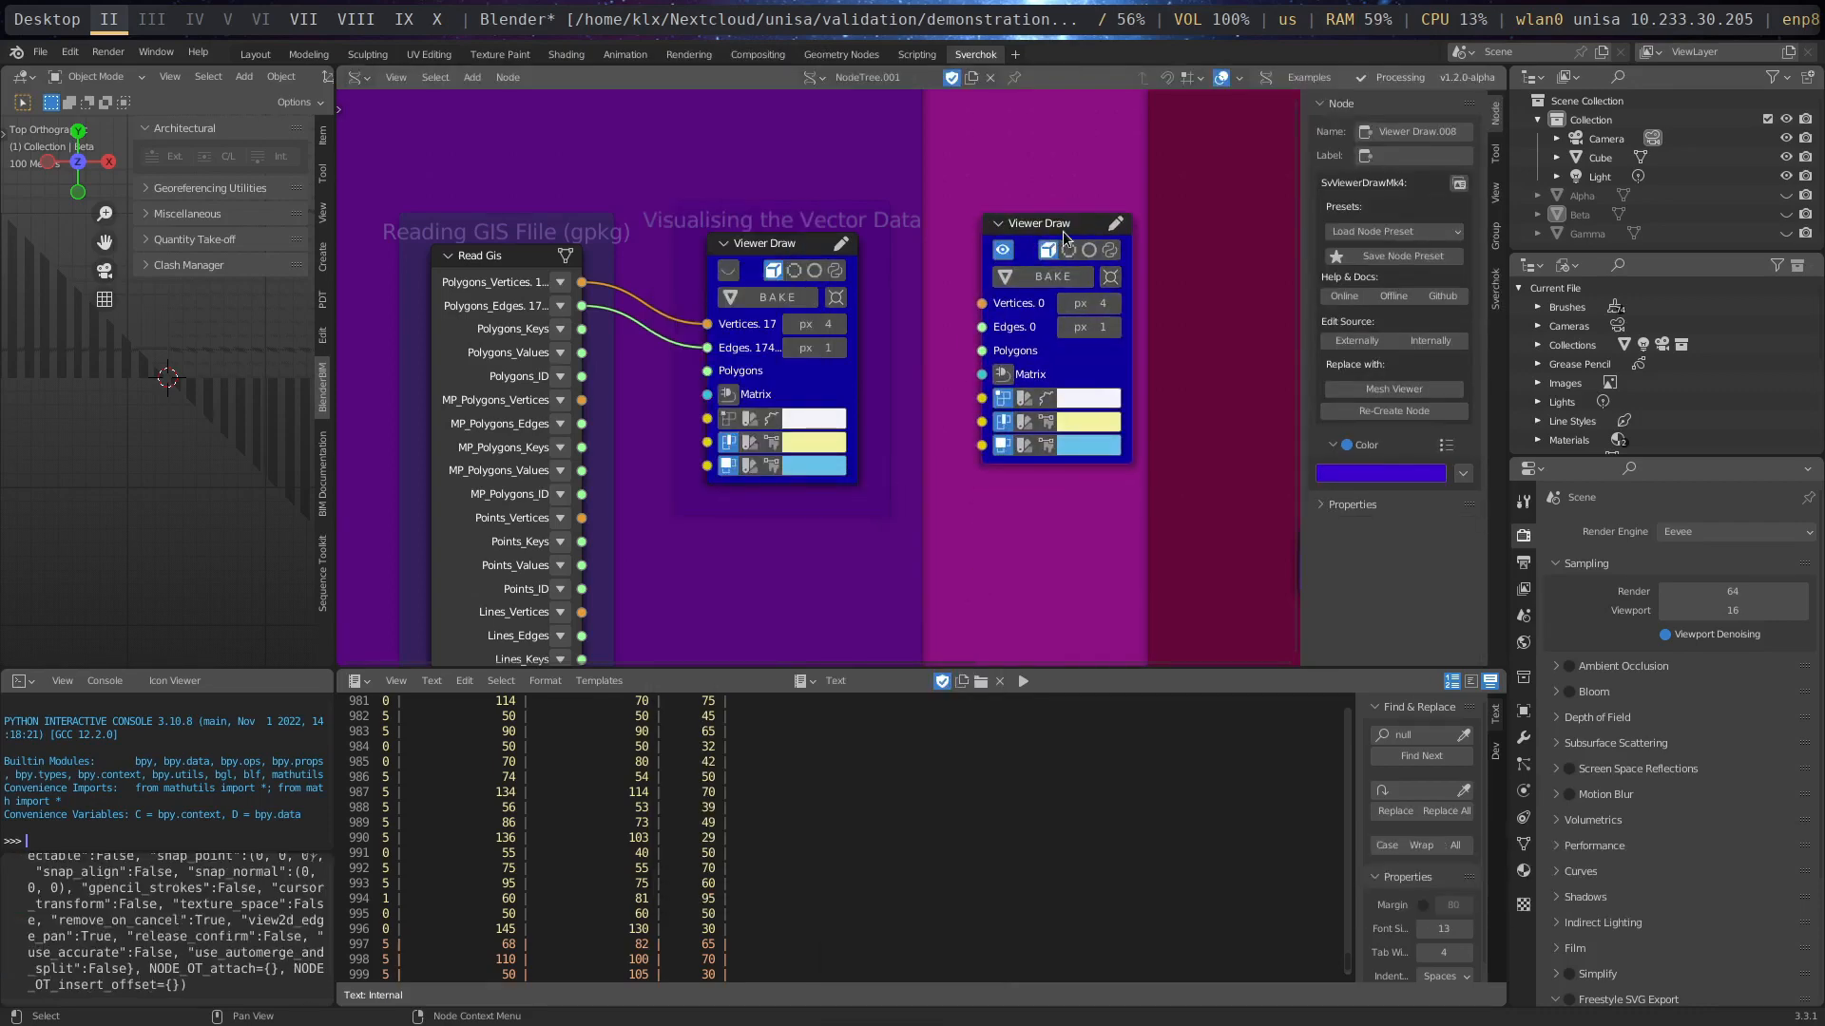
click(1065, 235)
key(Delete)
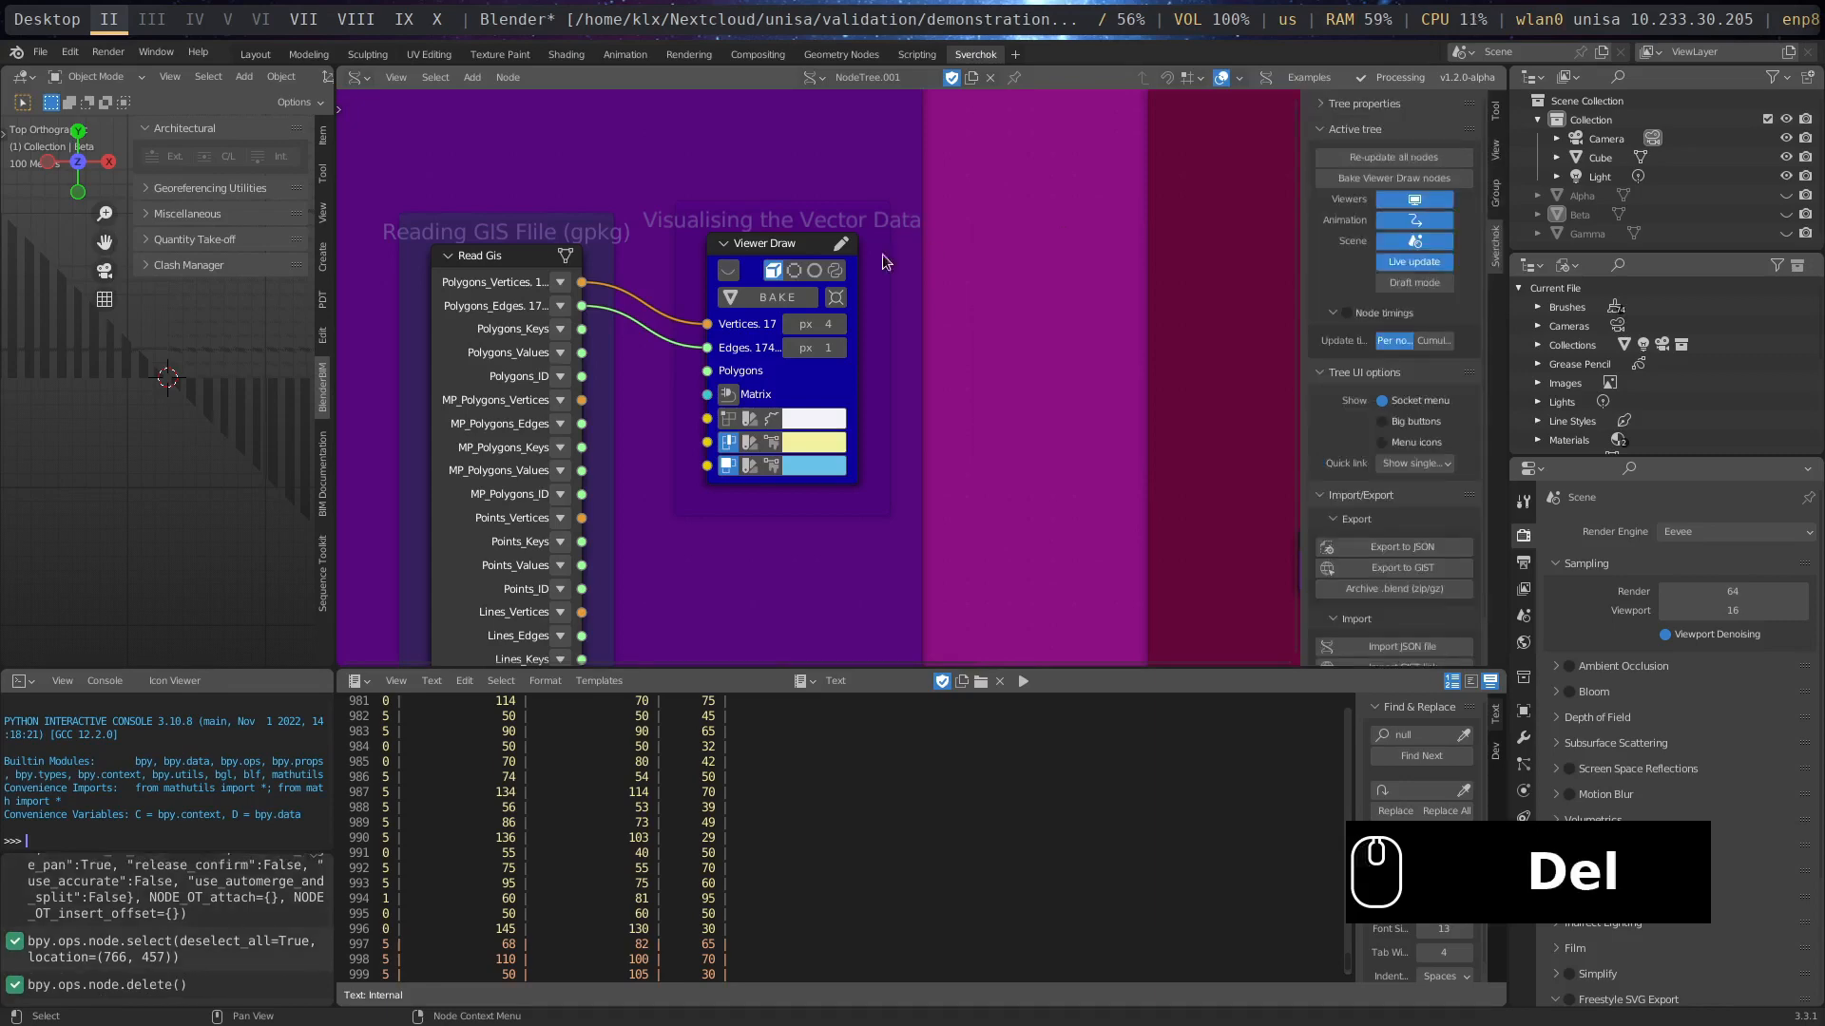
- Turn on the Viewer Draw node connected to Read Gis and enlarge the 3D viewport to inspect the building outlines
click(728, 273)
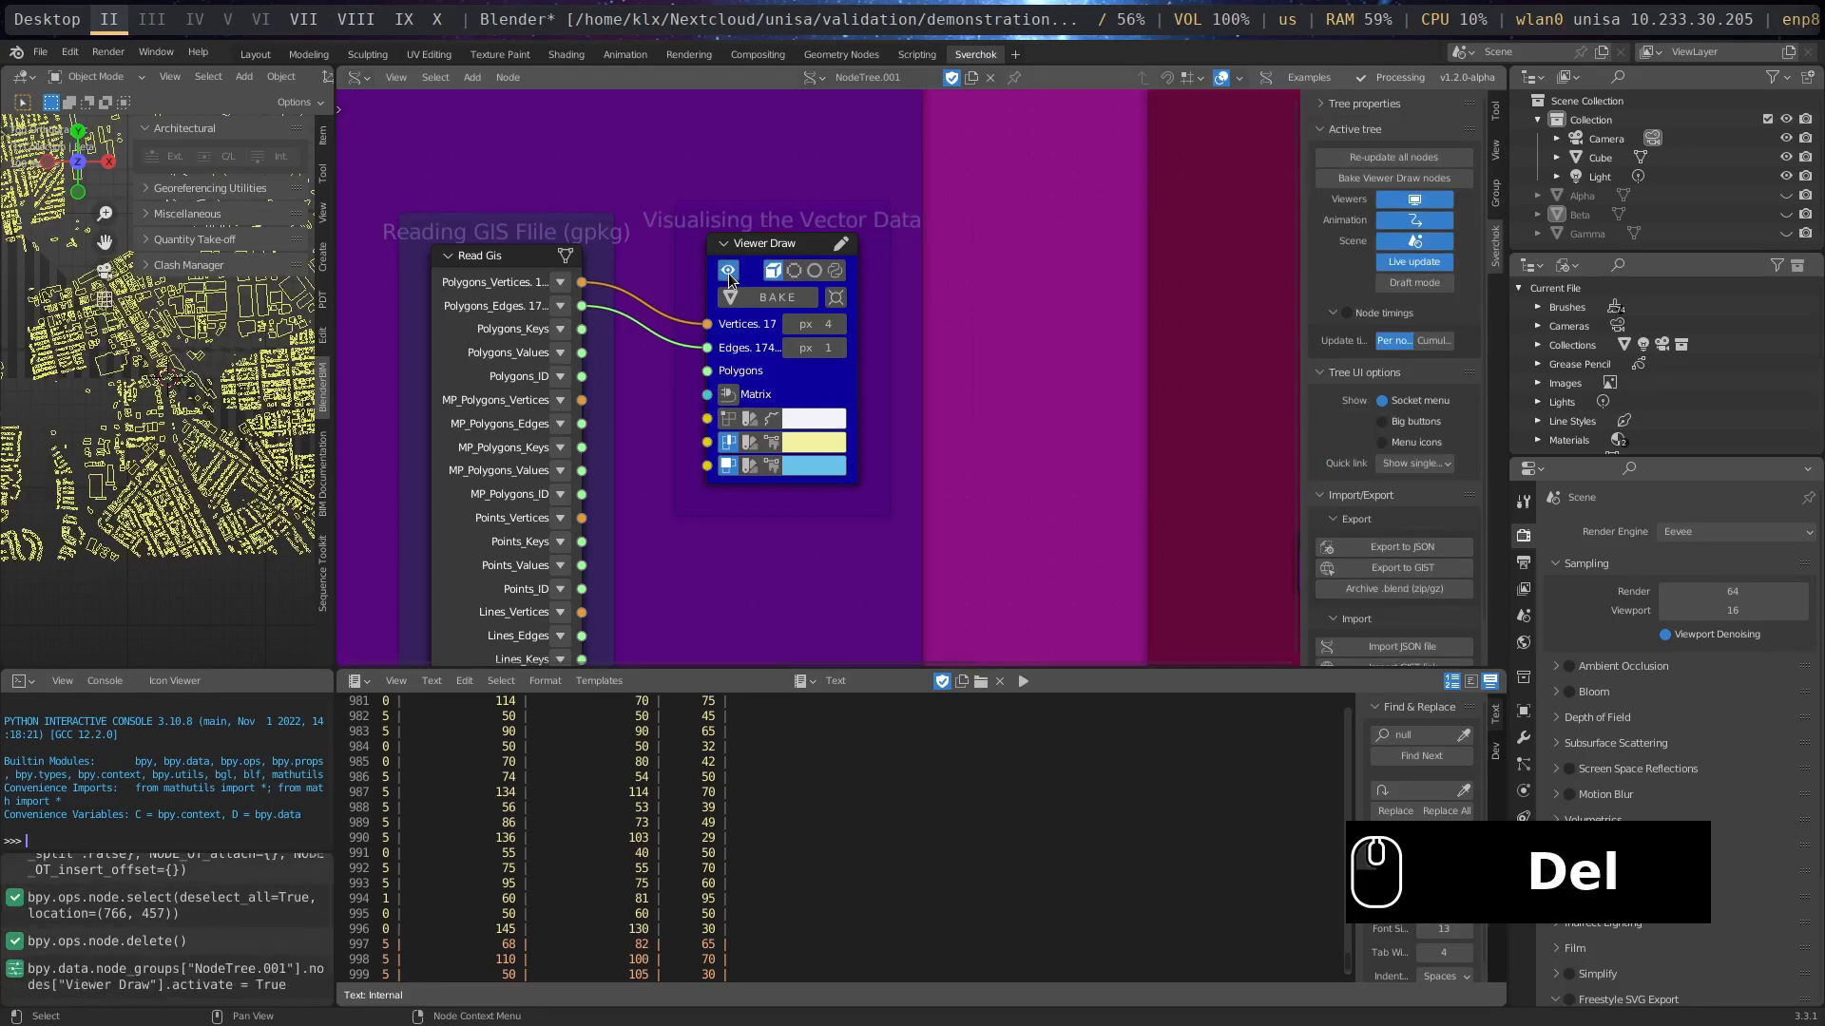
drag(336, 297, 1046, 297)
scroll(557, 463, down, 4)
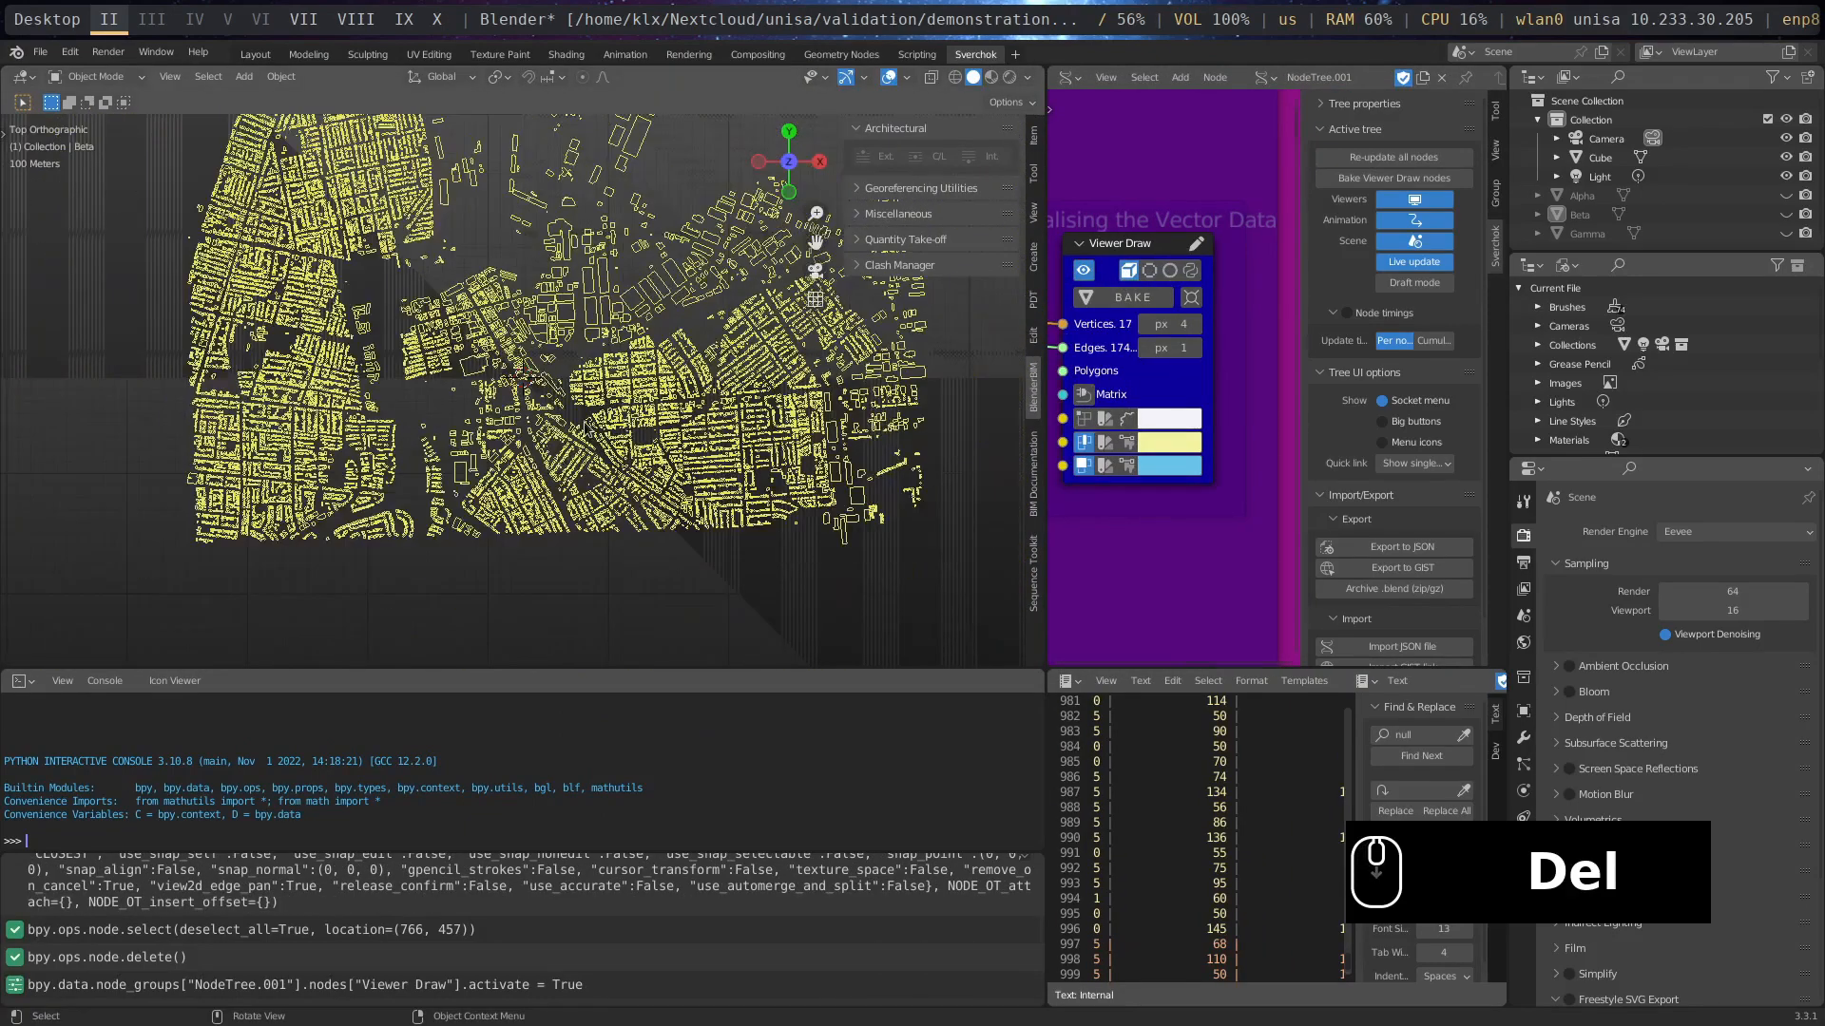
shift+scroll(568, 482, up, 2)
shift+scroll(570, 485, up, 1)
scroll(570, 486, down, 1)
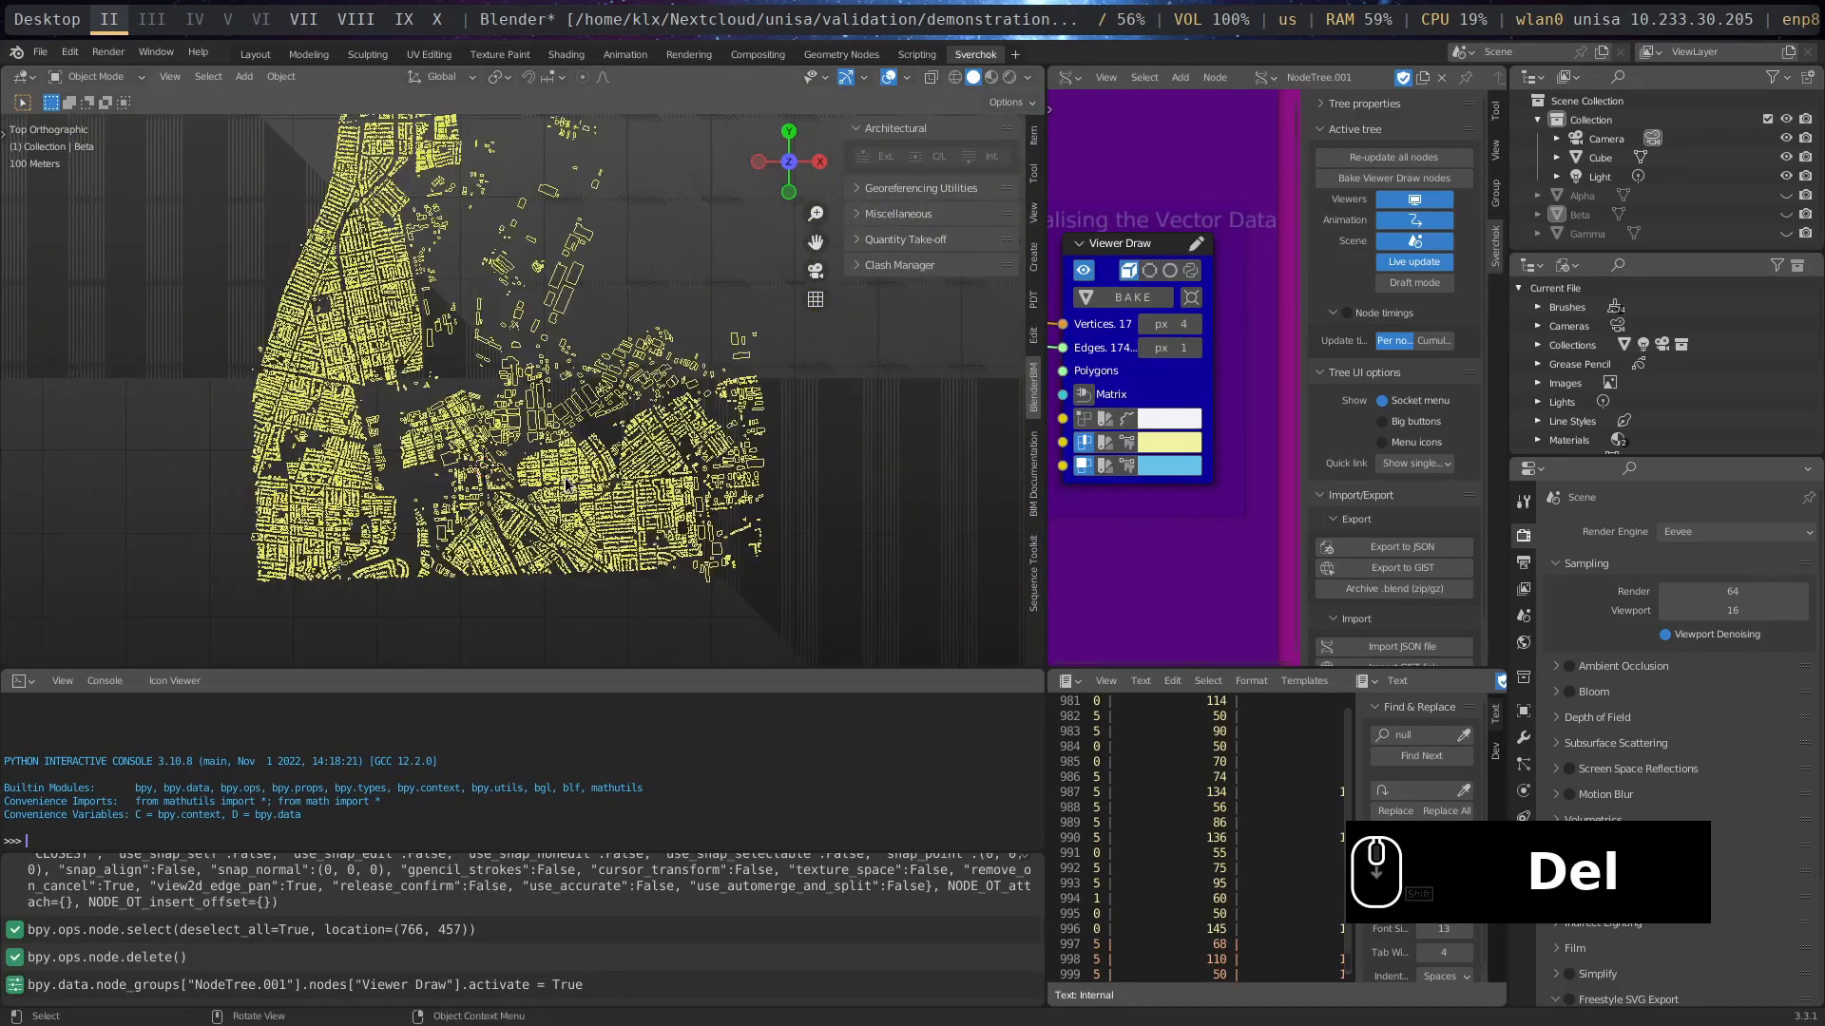
scroll(589, 410, down, 1)
scroll(589, 410, up, 3)
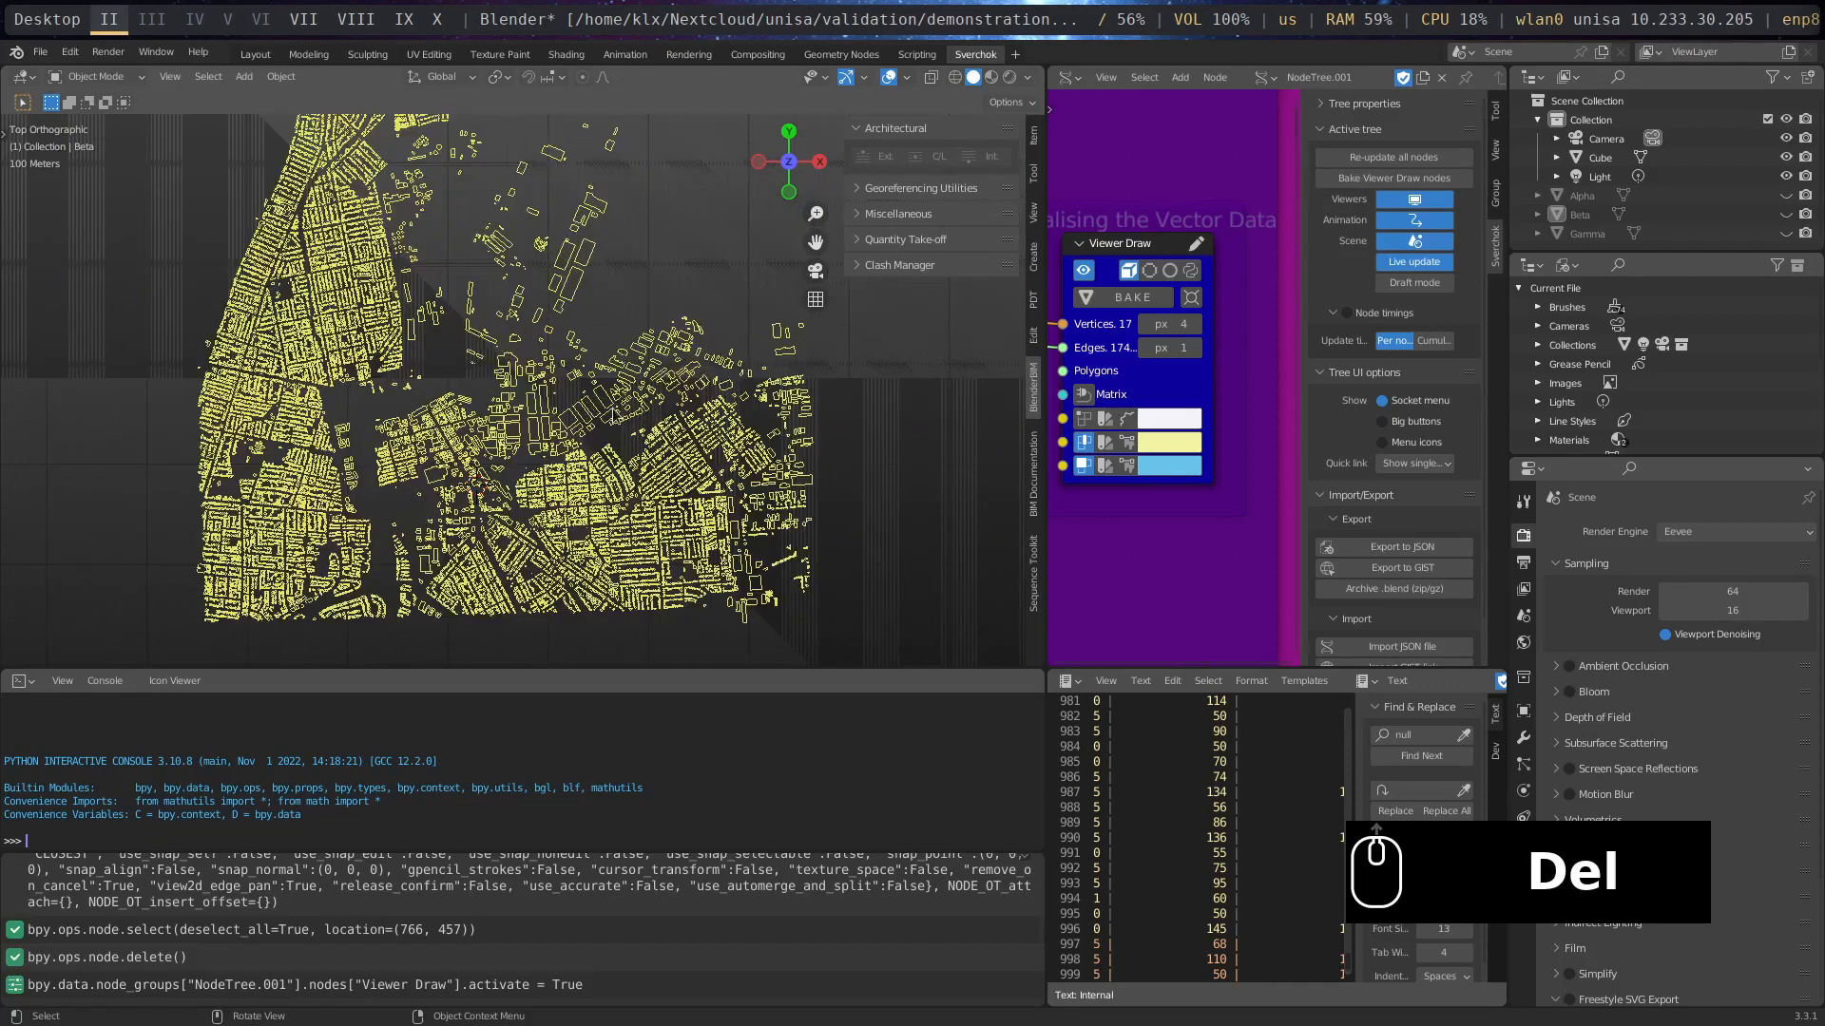
- Check the downloaded files in the file manager's download folder beside Blender and maximize Blender again
middle_drag(1224, 542, 1386, 560)
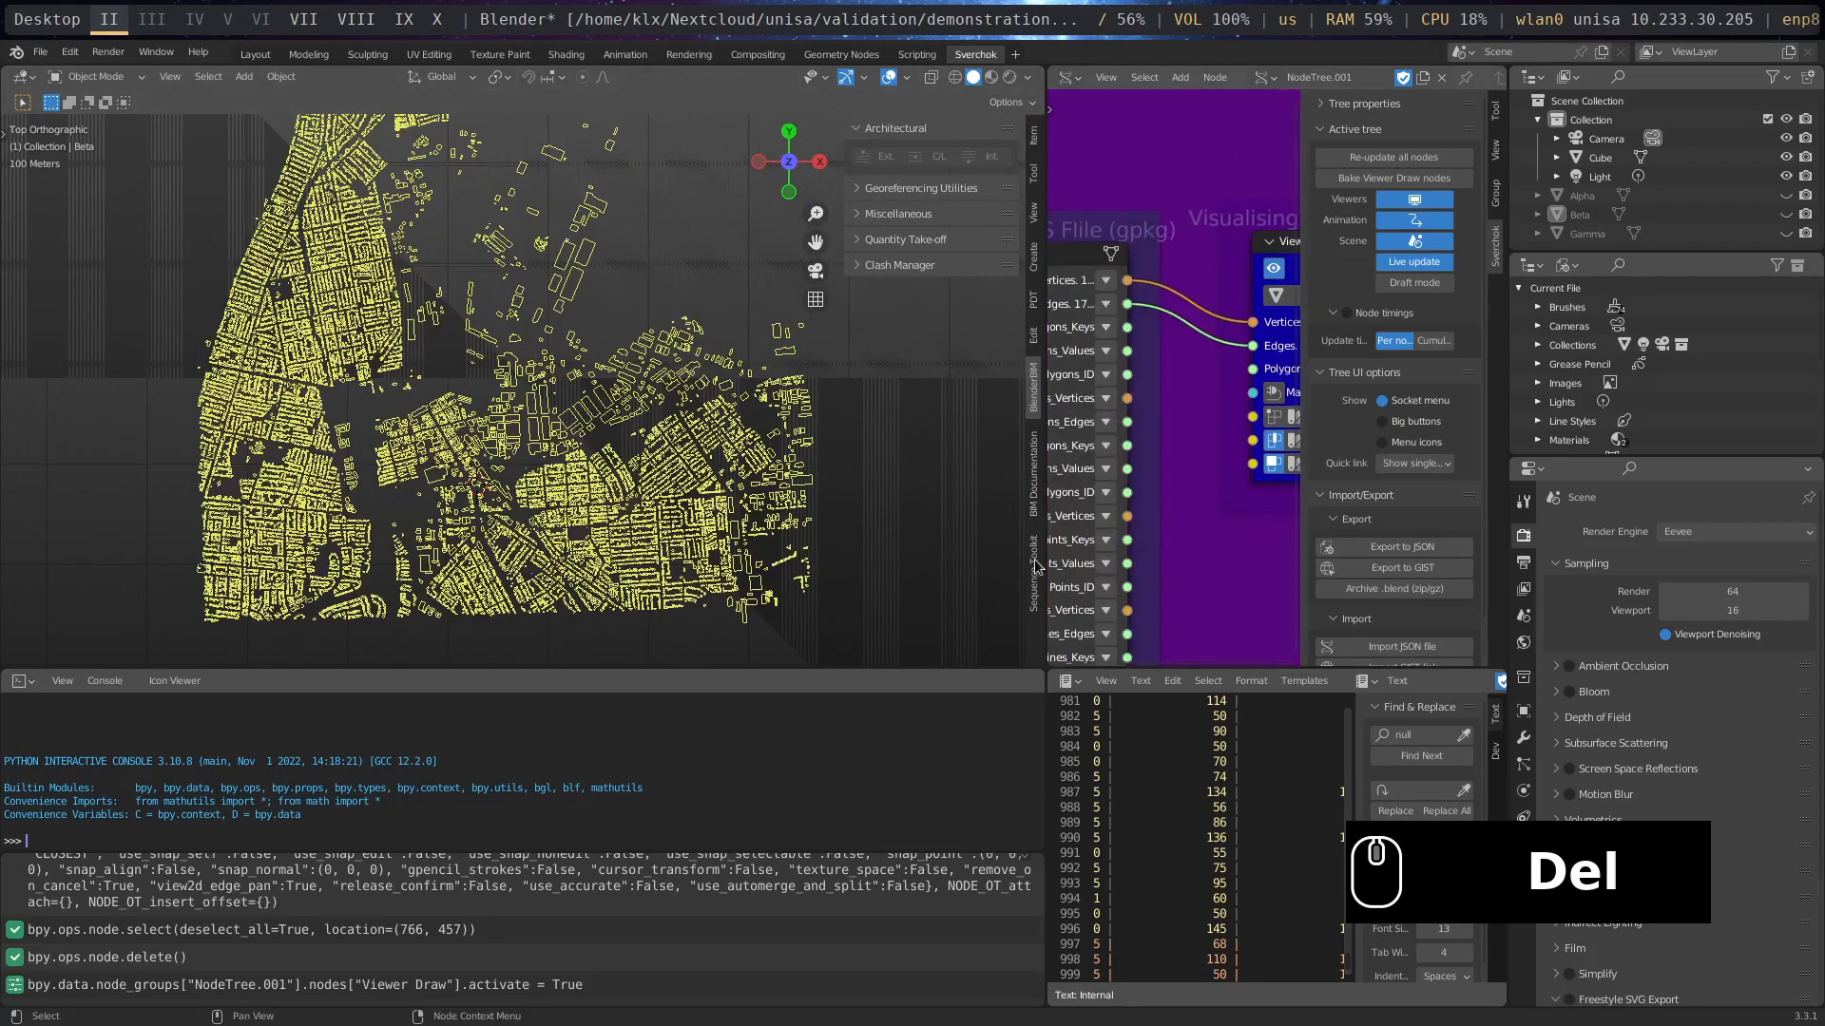
scroll(1160, 560, down, 1)
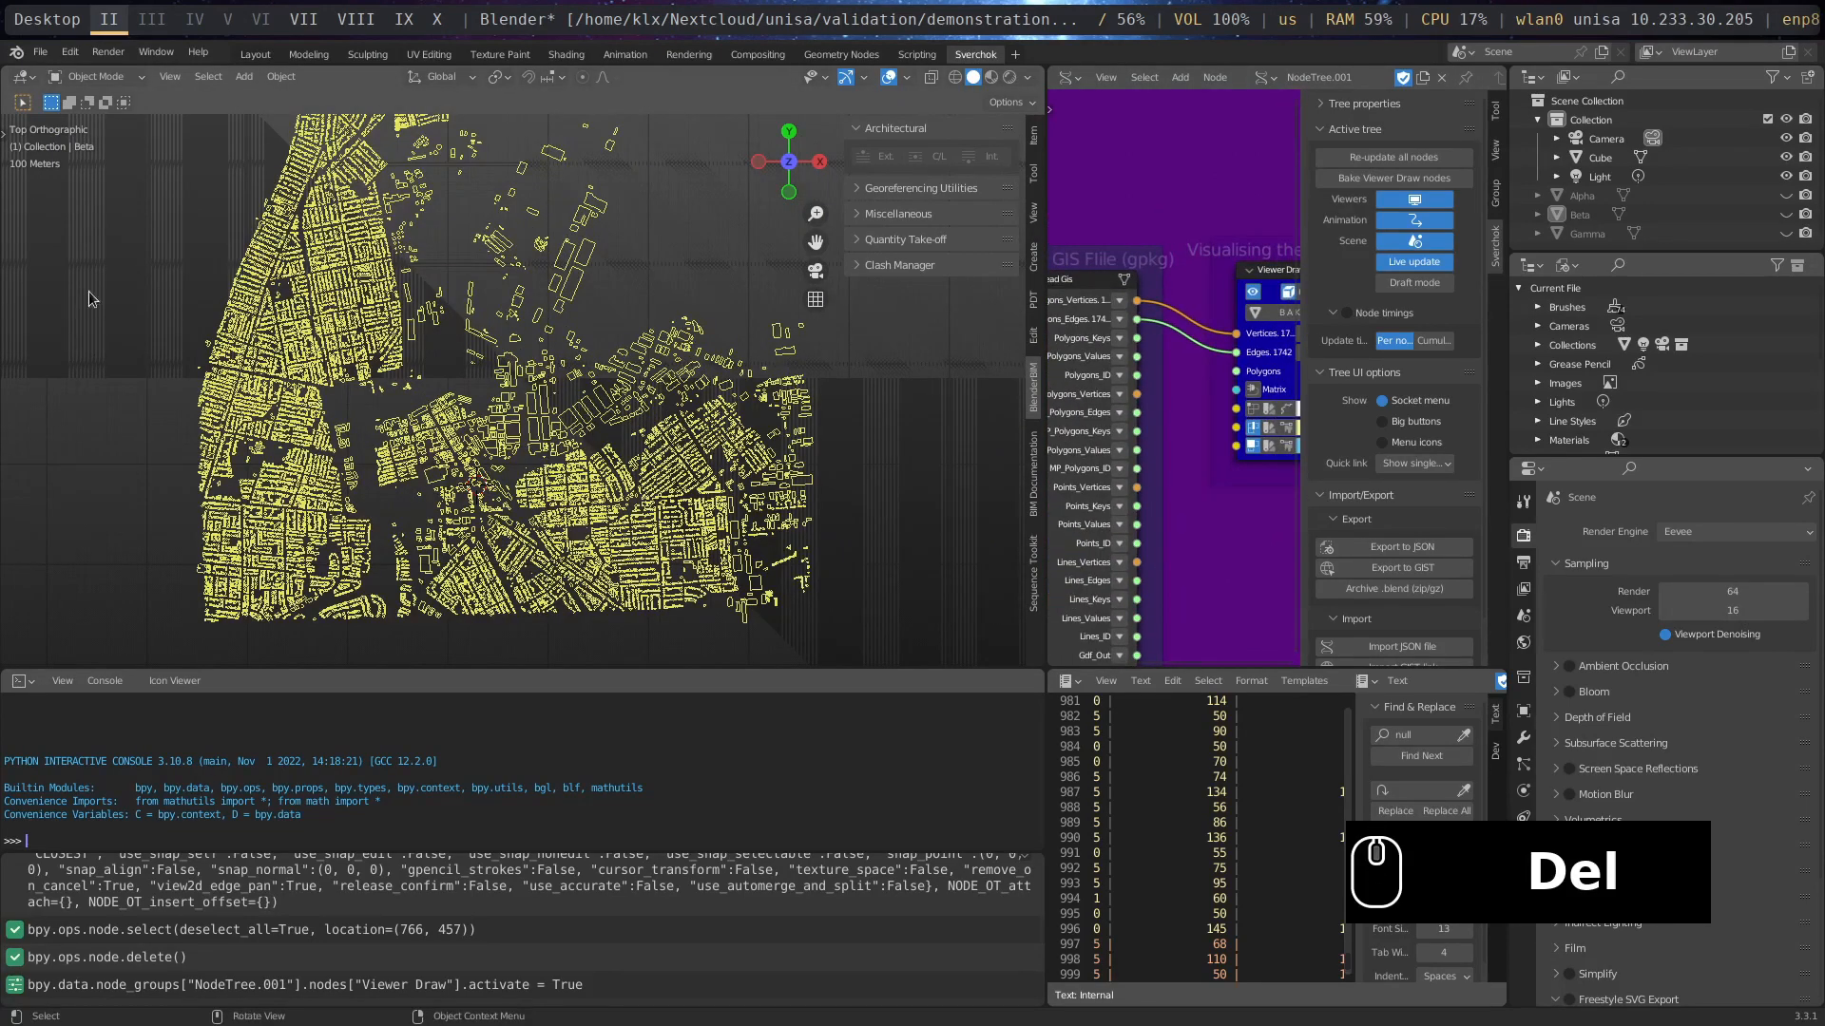
middle_drag(1200, 404, 1143, 277)
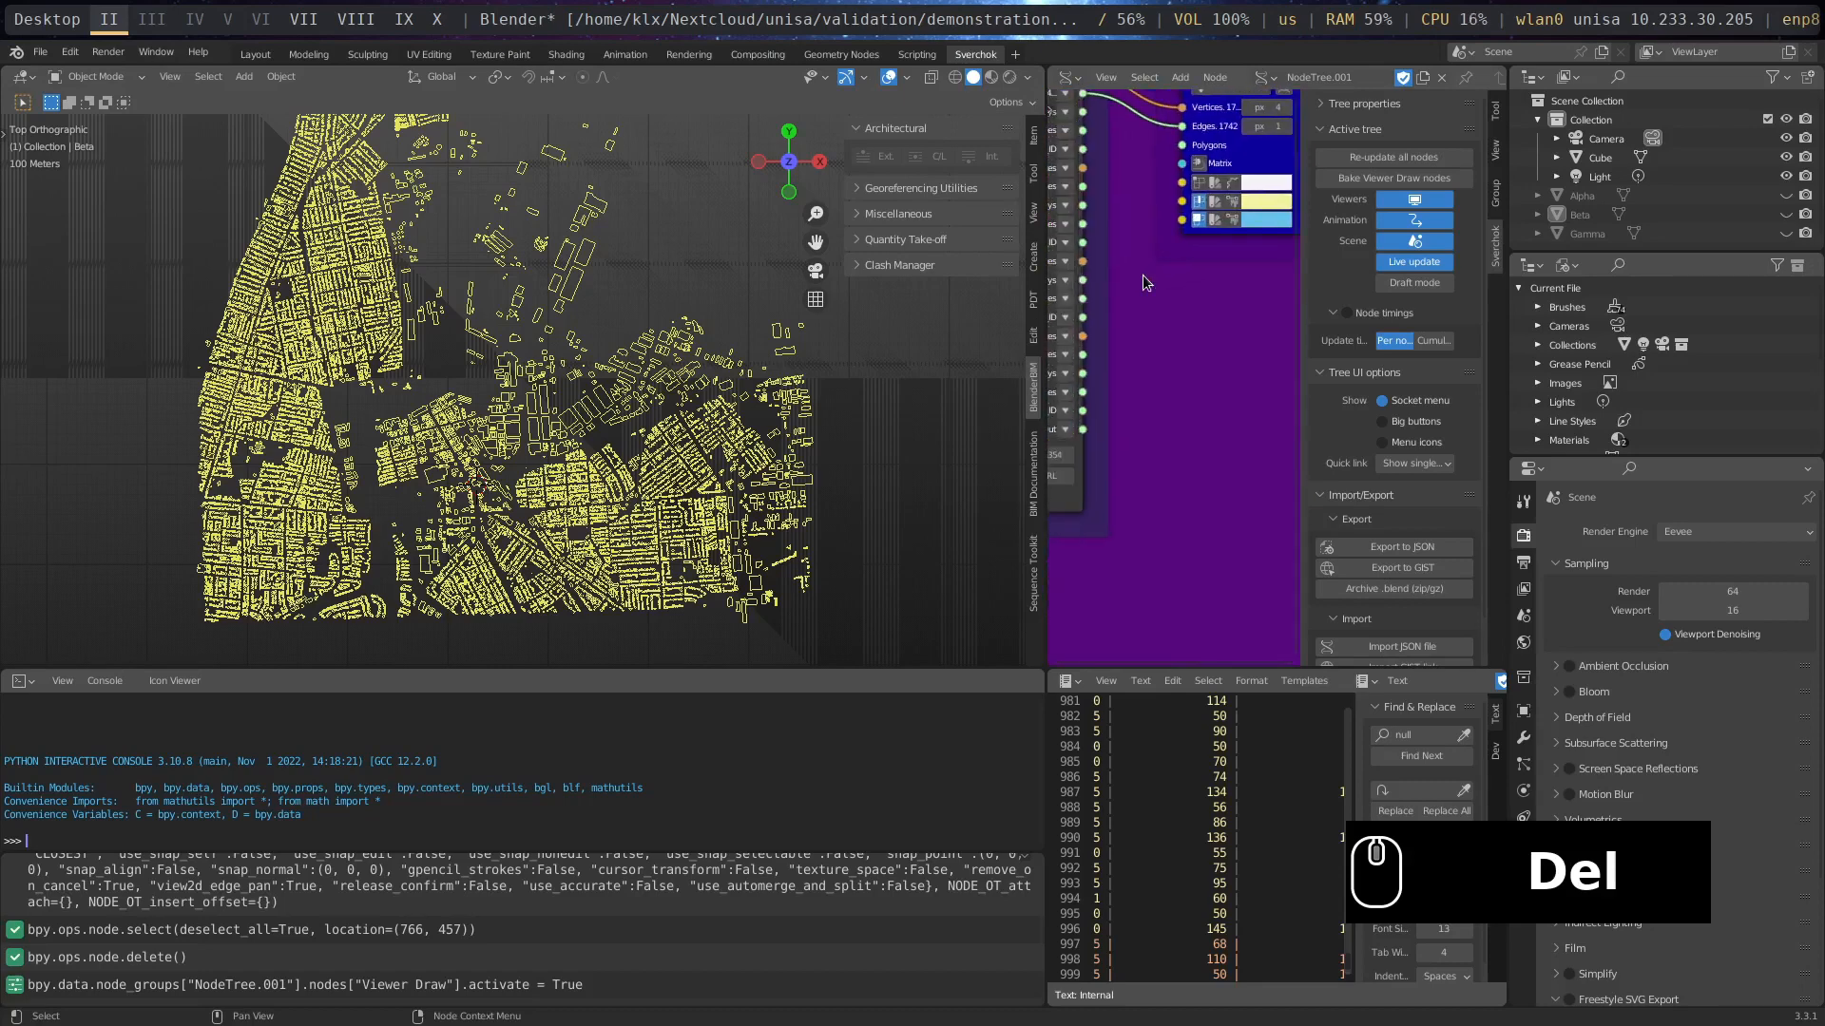
key(super+m)
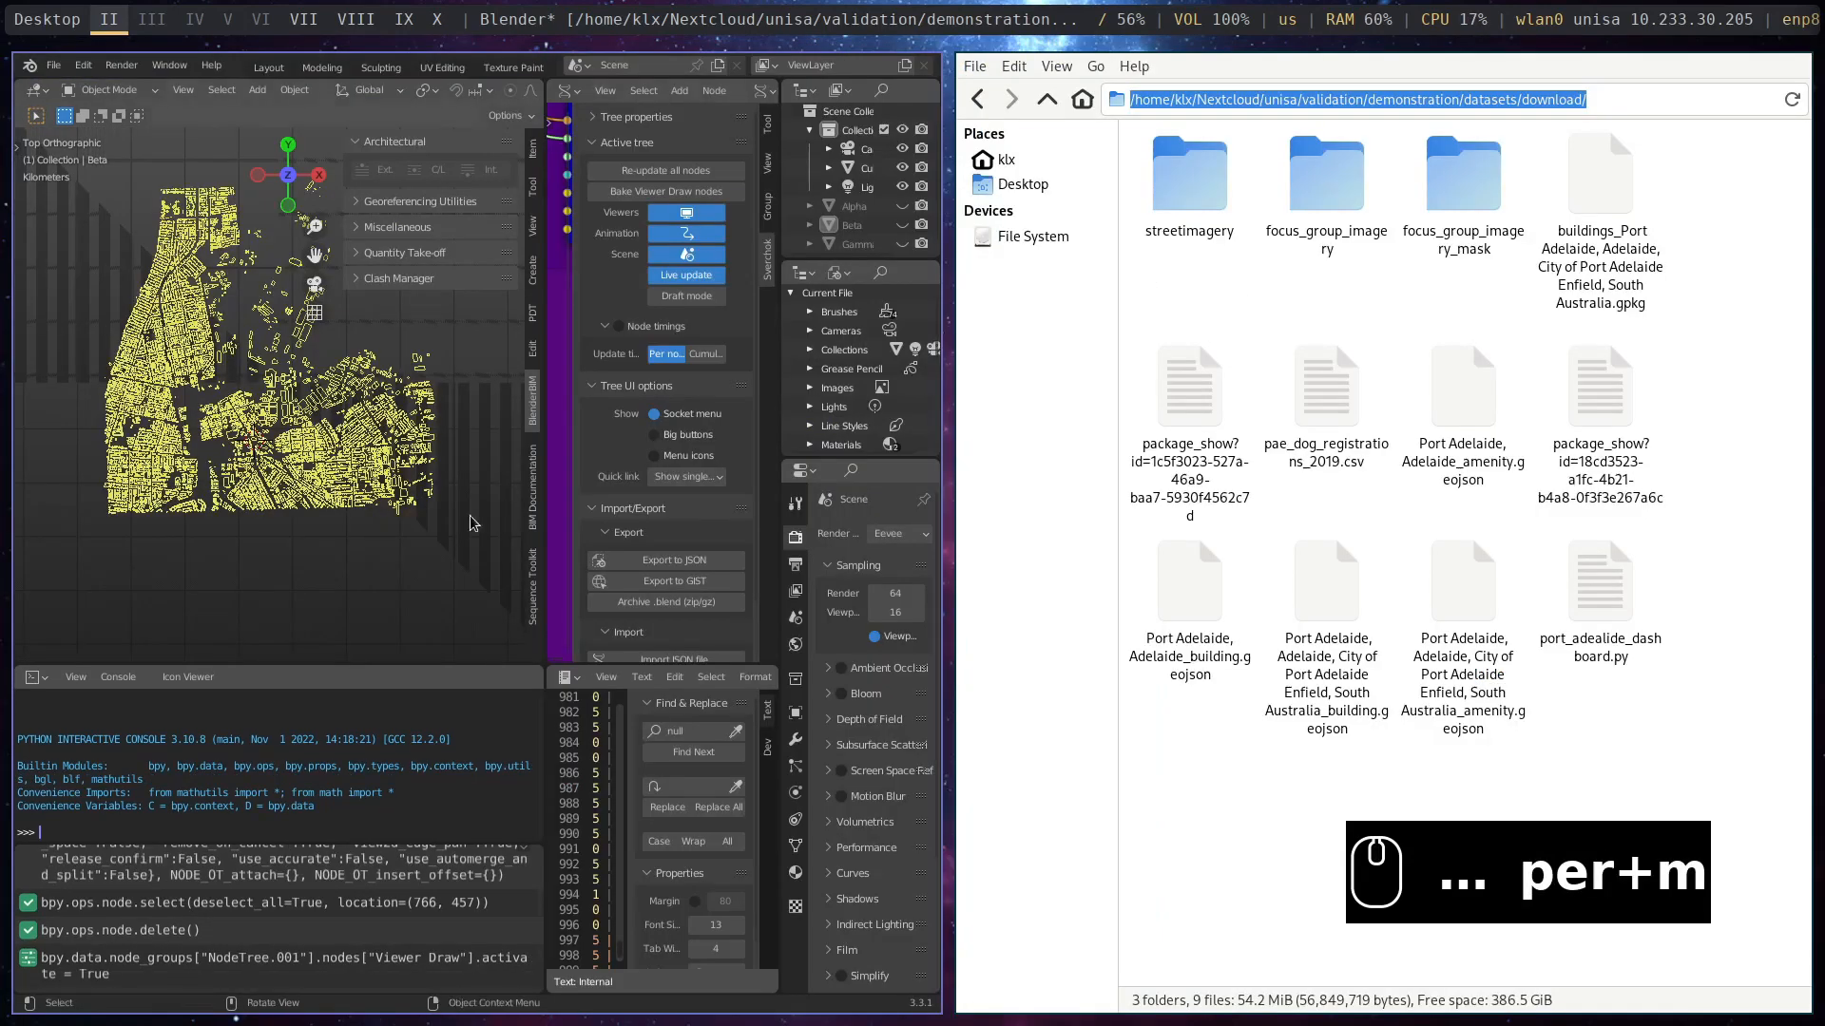
key(super+m)
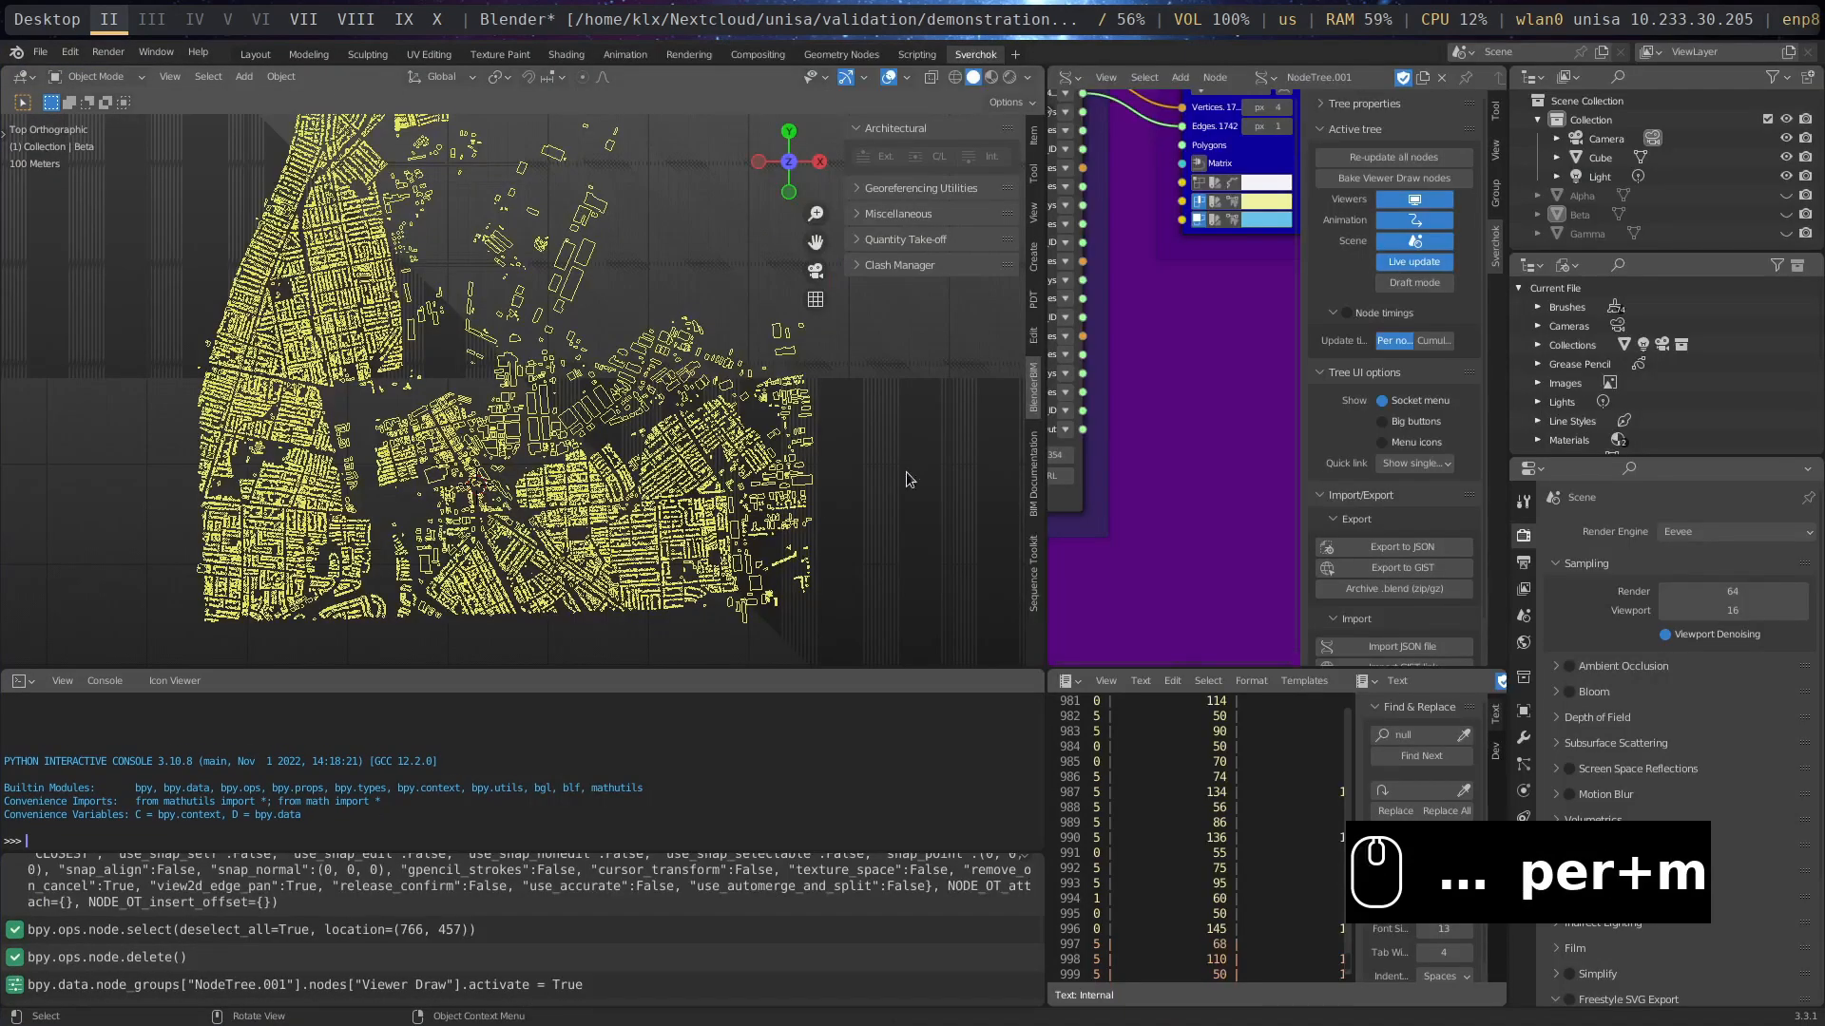
- Narrow the 3D viewport to widen the node editor and nudge the Viewer Draw node beside Read Gis slightly upward
drag(1042, 432, 582, 432)
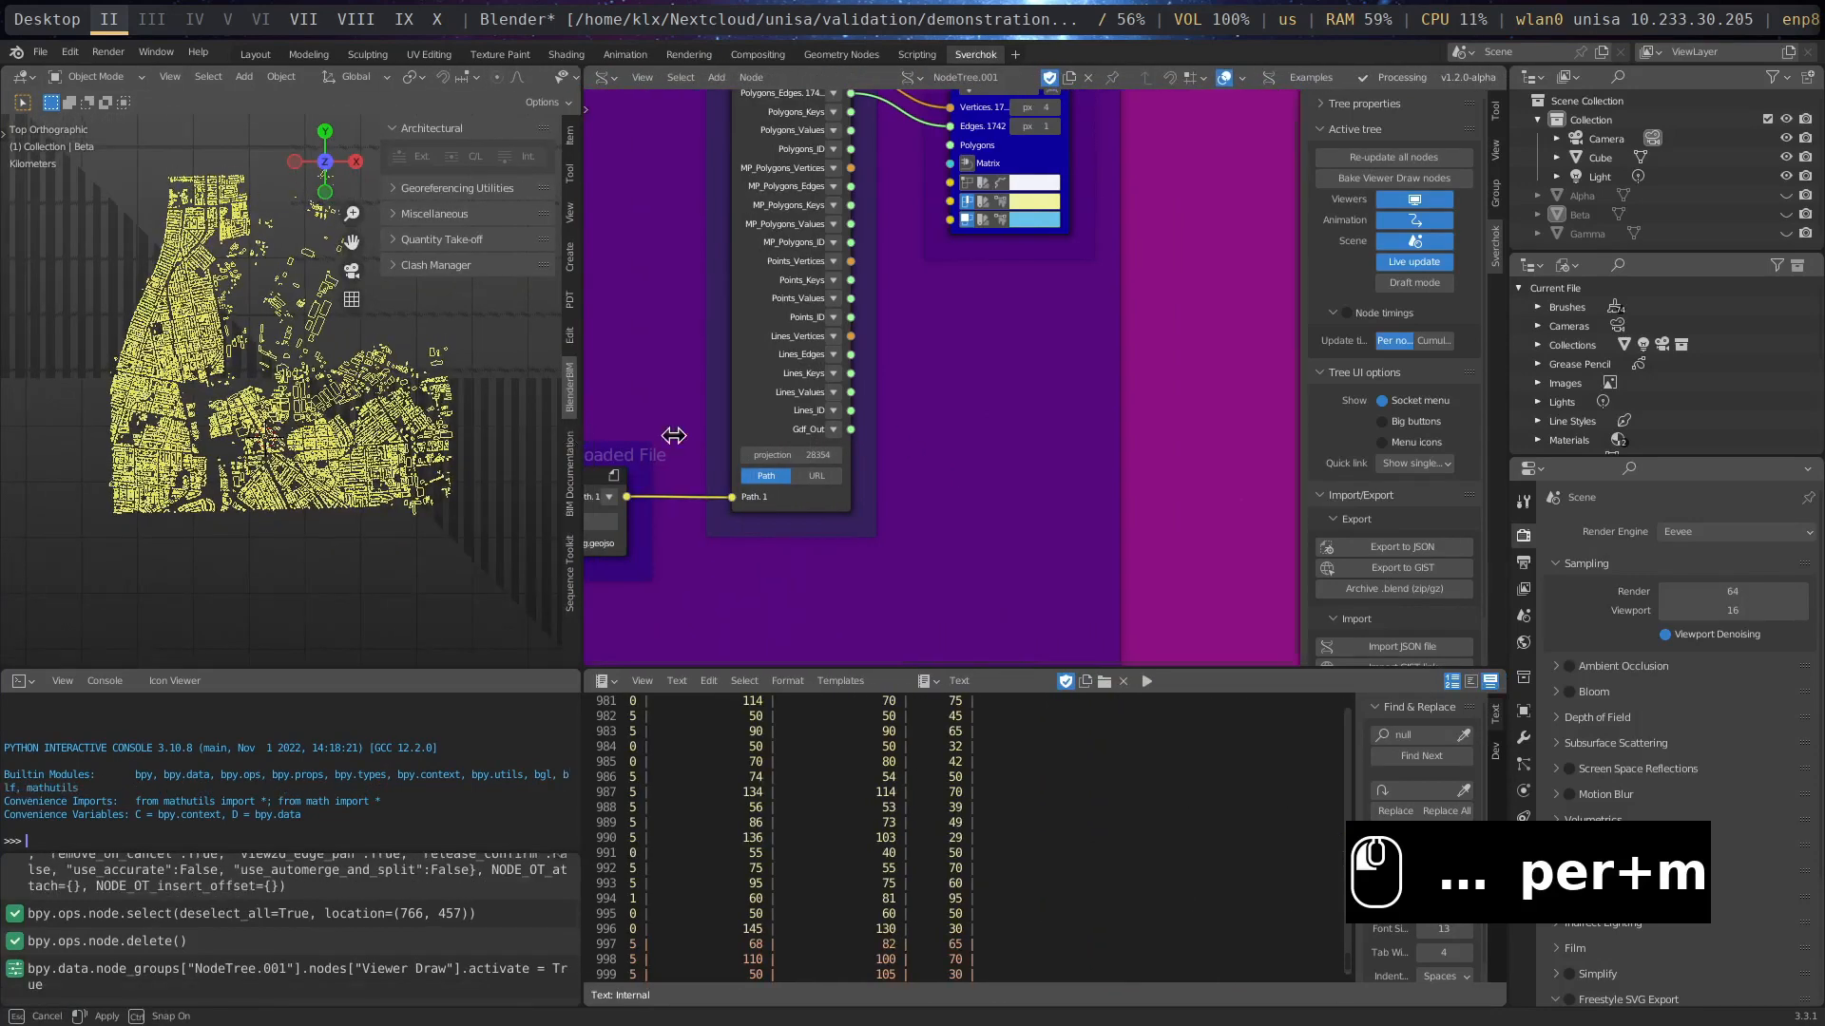
middle_drag(874, 485, 807, 484)
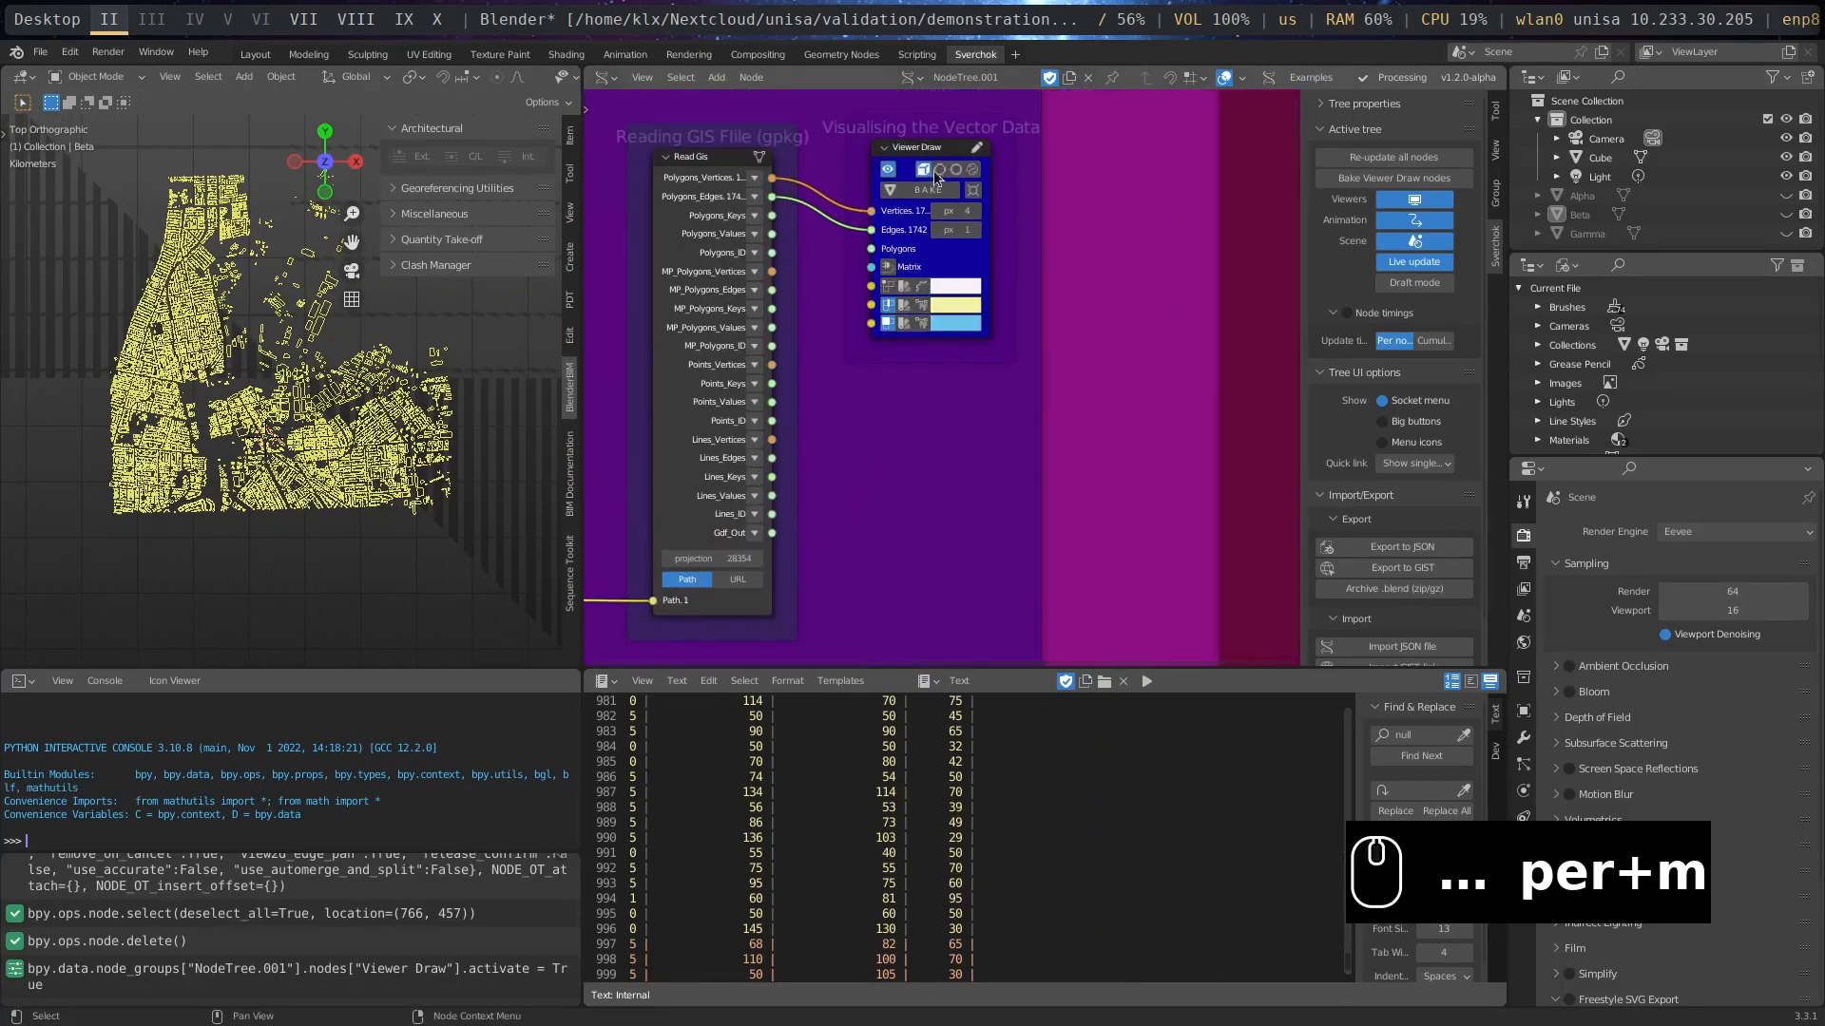
drag(929, 150, 930, 141)
- Add a Stethoscope MK2 node below the vector data visualisation frame and feed its Data input from Read Gis's Gdf_Out output
mouse_move(954, 548)
middle_down()
mouse_move(957, 388)
mouse_move(835, 432)
middle_up()
scroll(883, 433, up, 1)
key(shift+a)
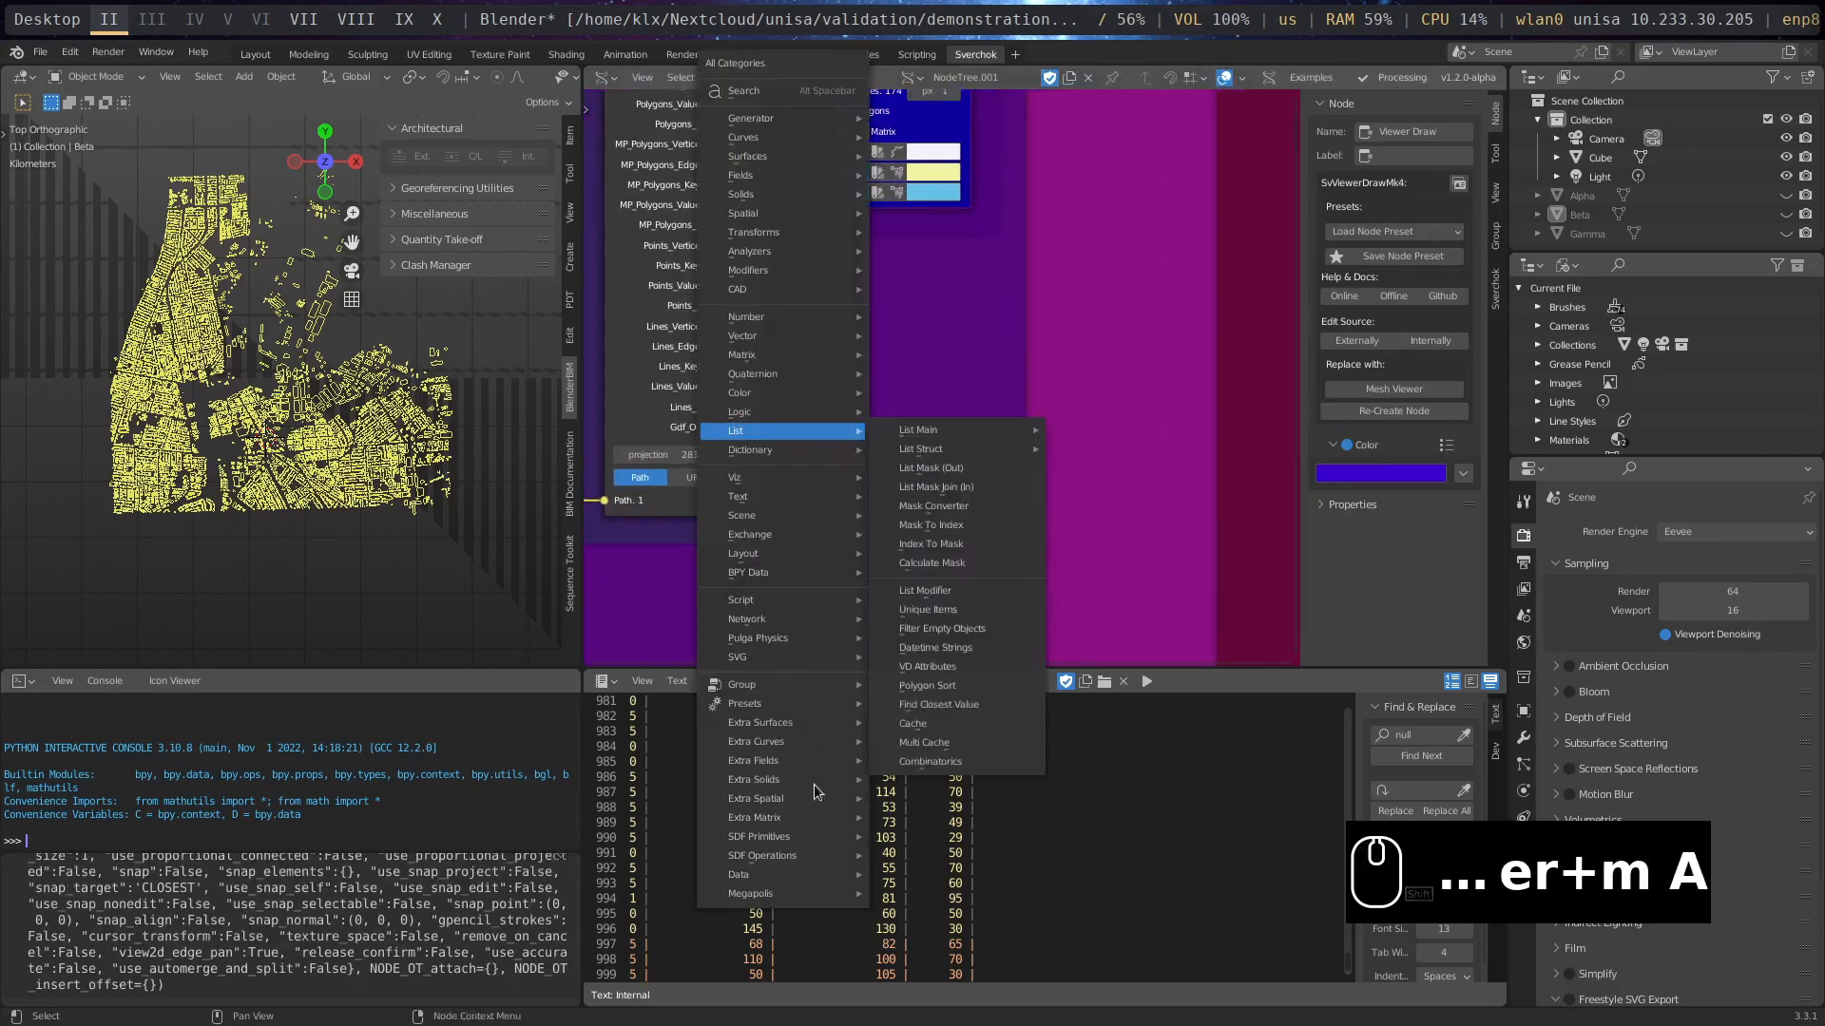
mouse_move(775, 498)
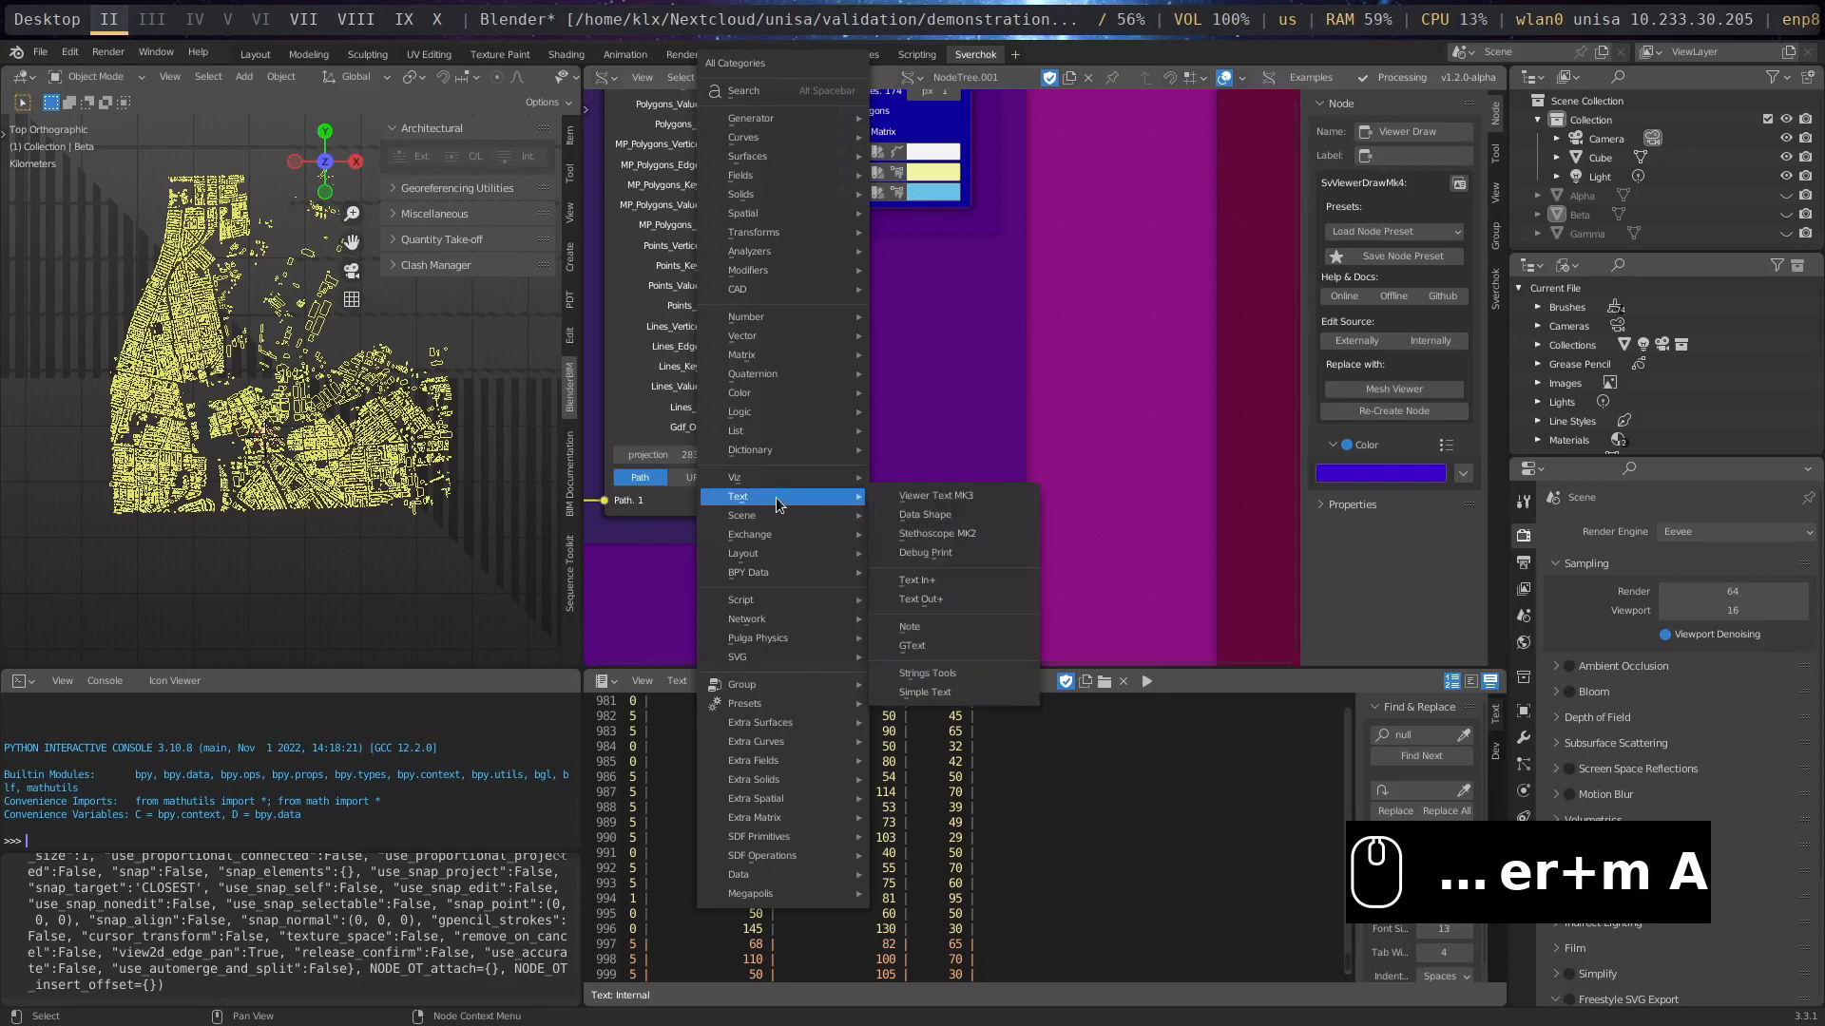
click(914, 539)
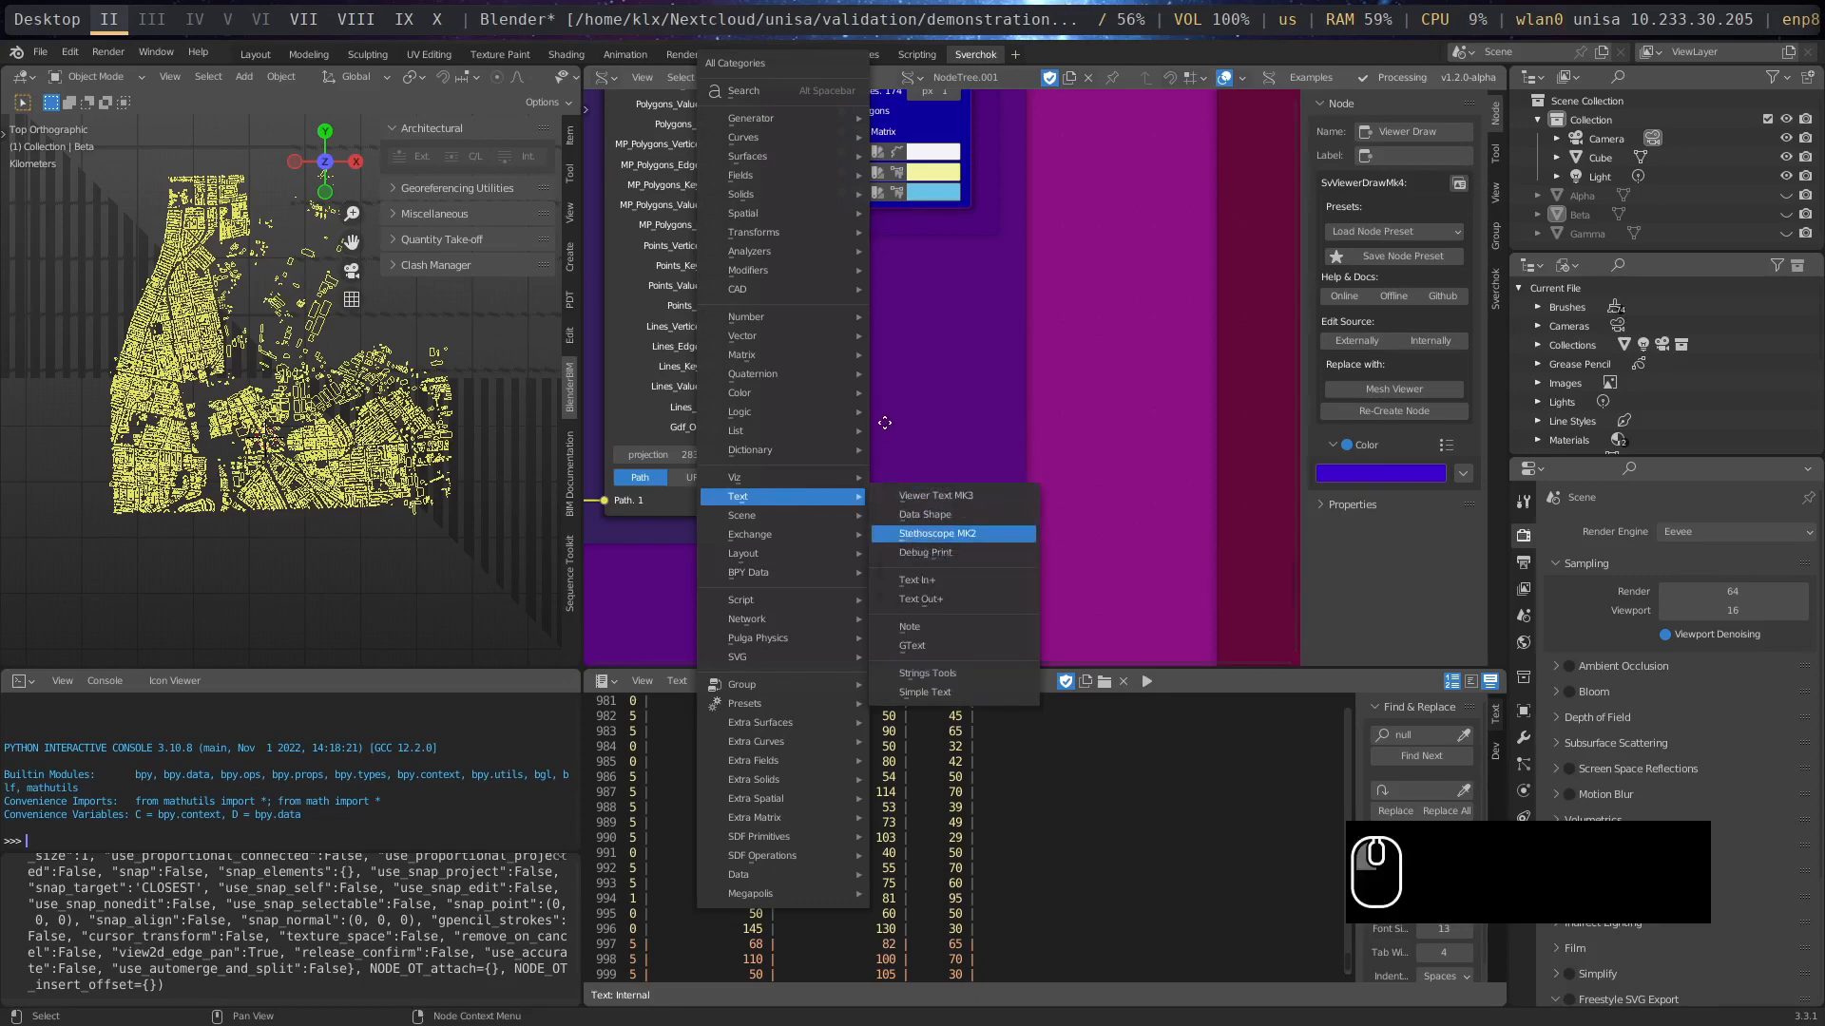
drag(735, 428, 874, 533)
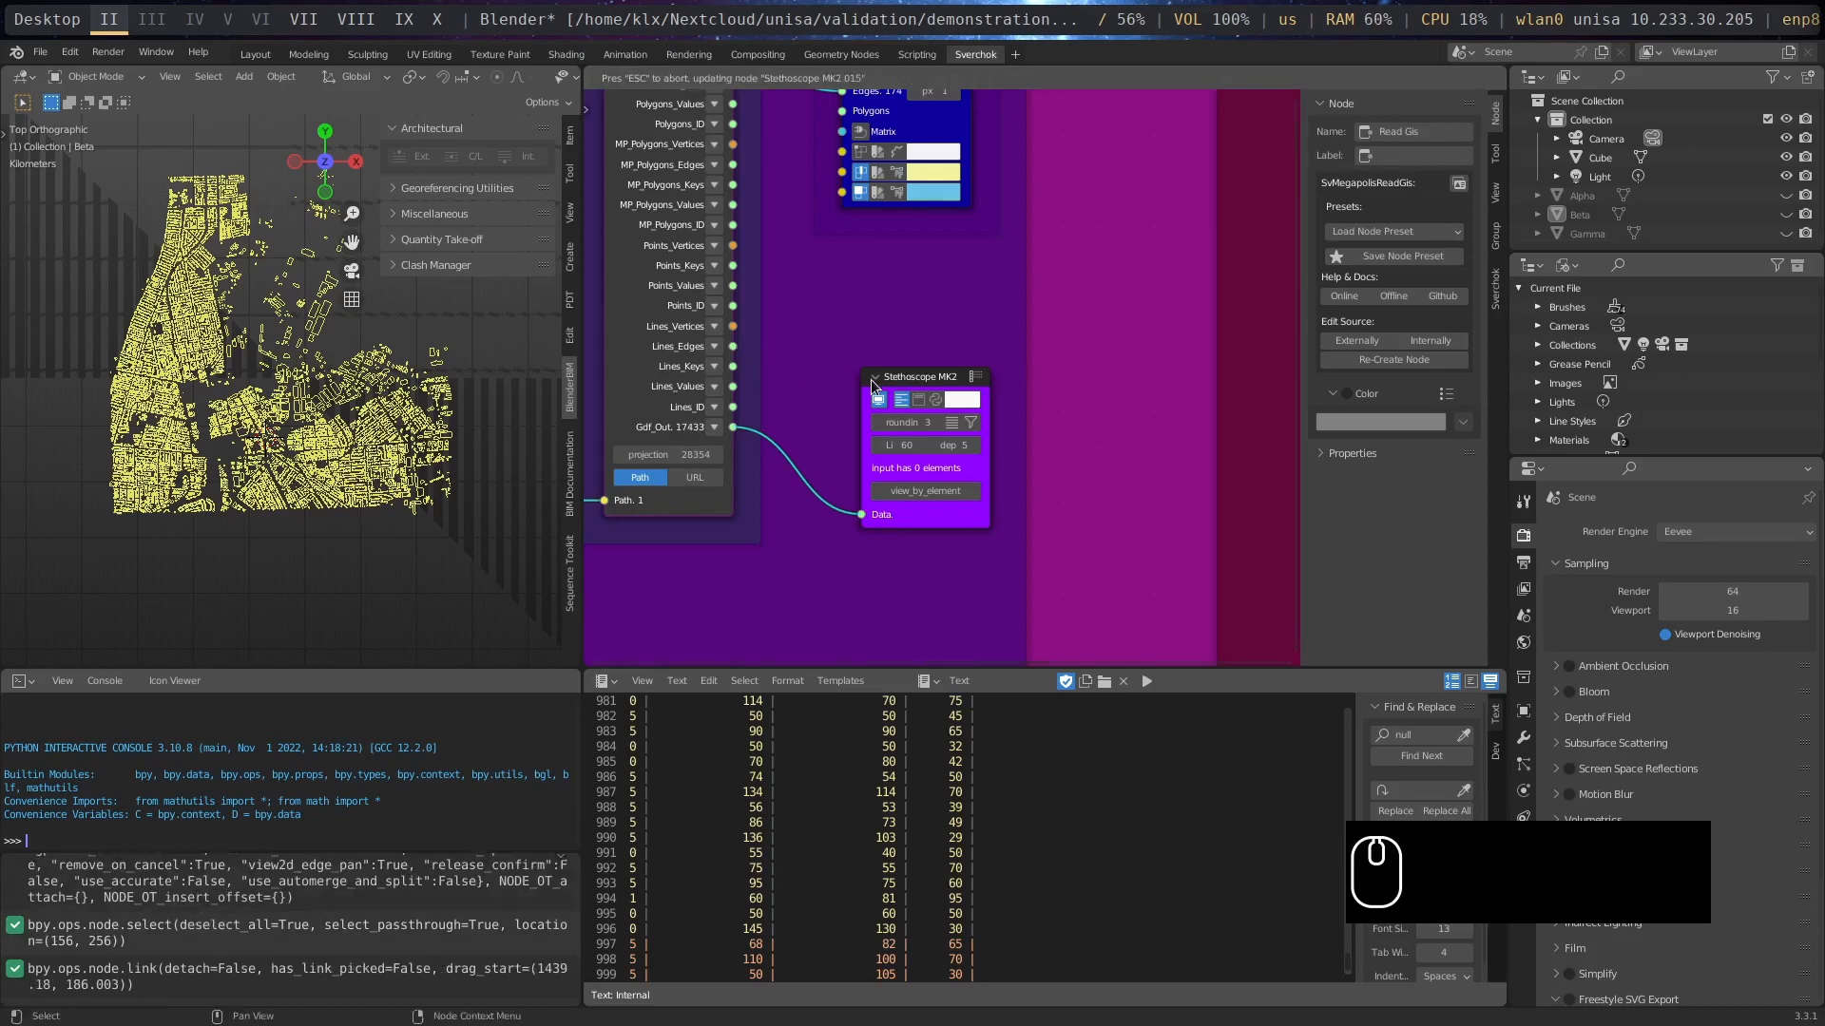
drag(873, 384, 828, 387)
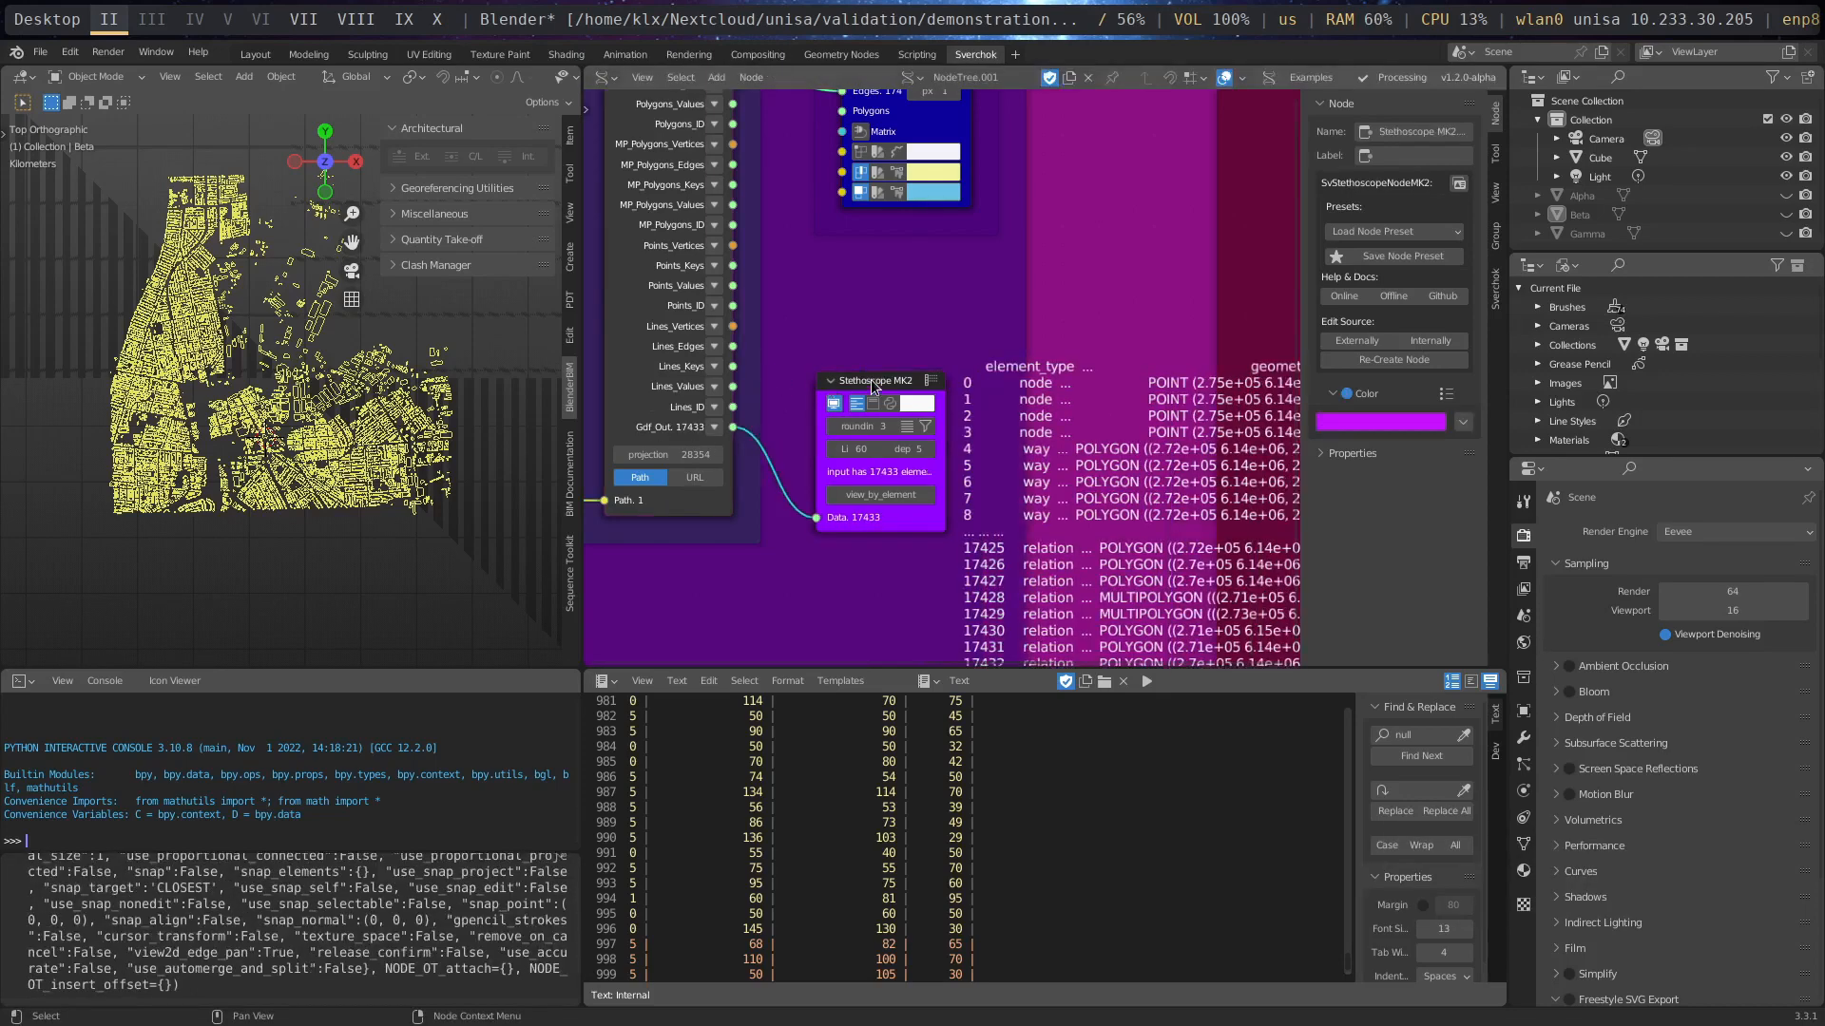
- Examine the GeoDataFrame table that the Stethoscope MK2 node displays beside Read Gis
scroll(1058, 276, down, 2)
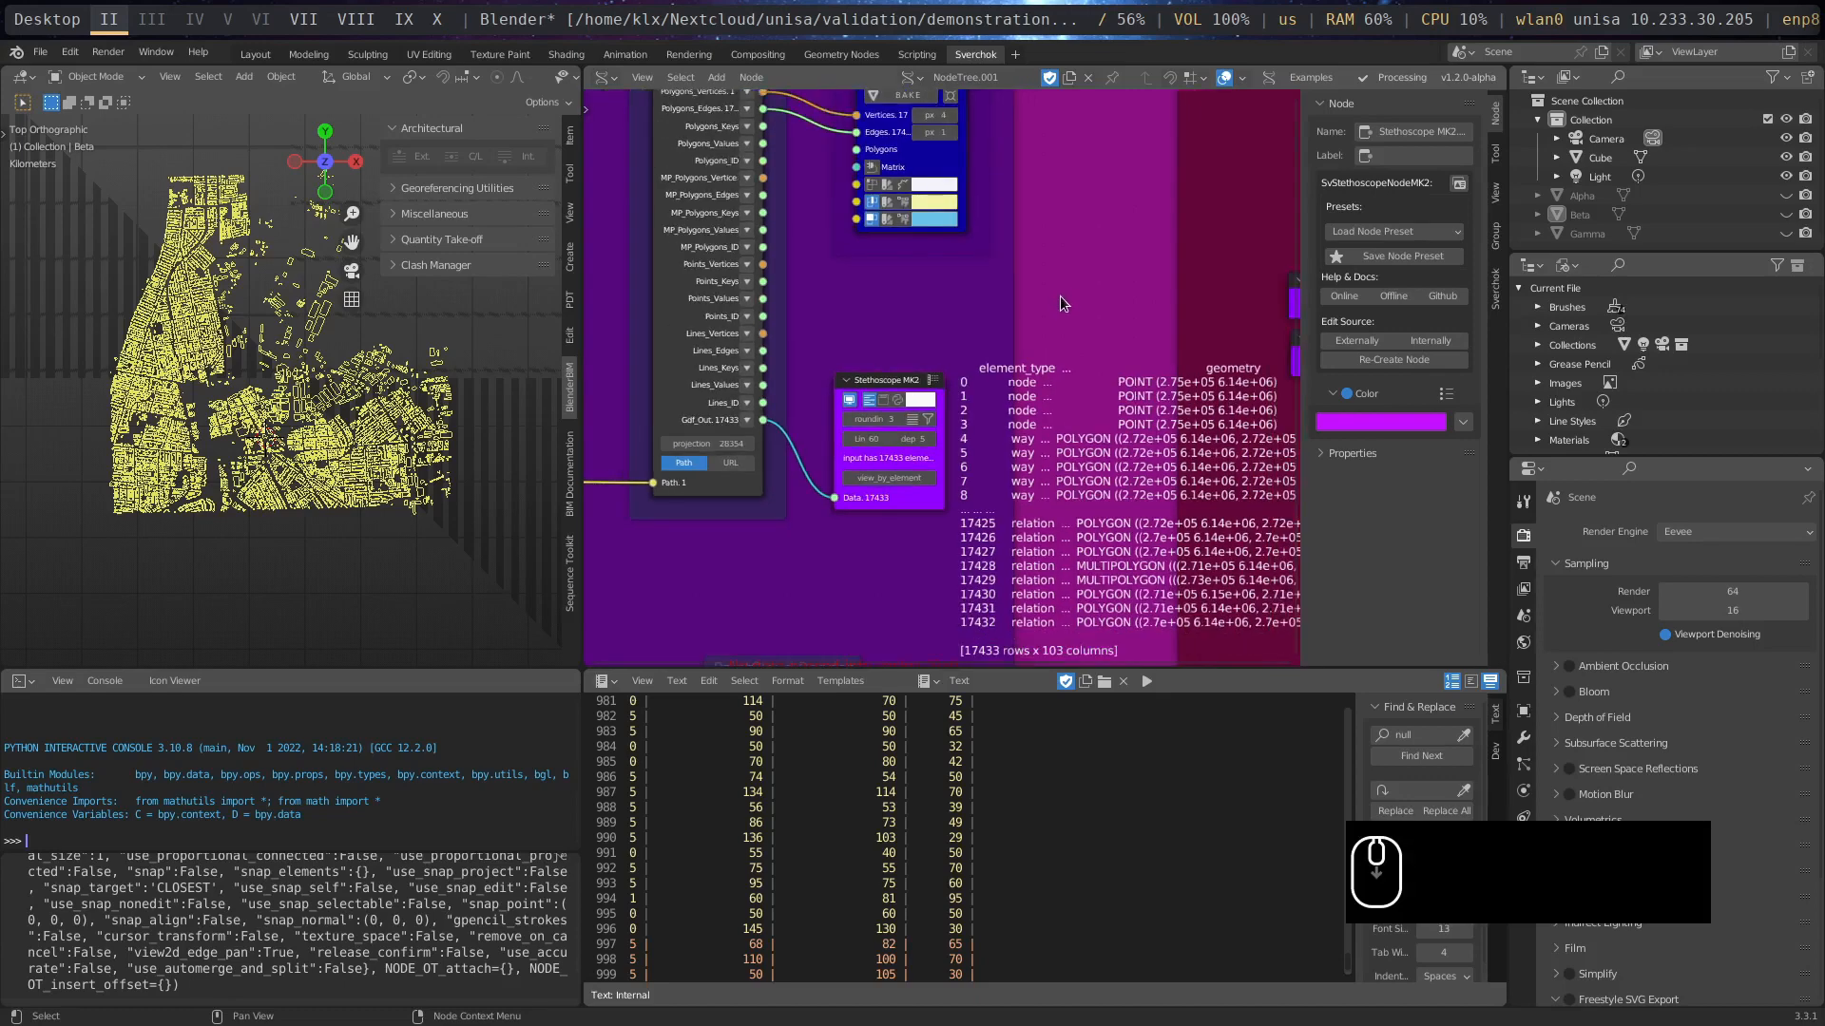
middle_drag(1058, 294, 741, 192)
middle_drag(779, 280, 937, 210)
scroll(940, 253, up, 1)
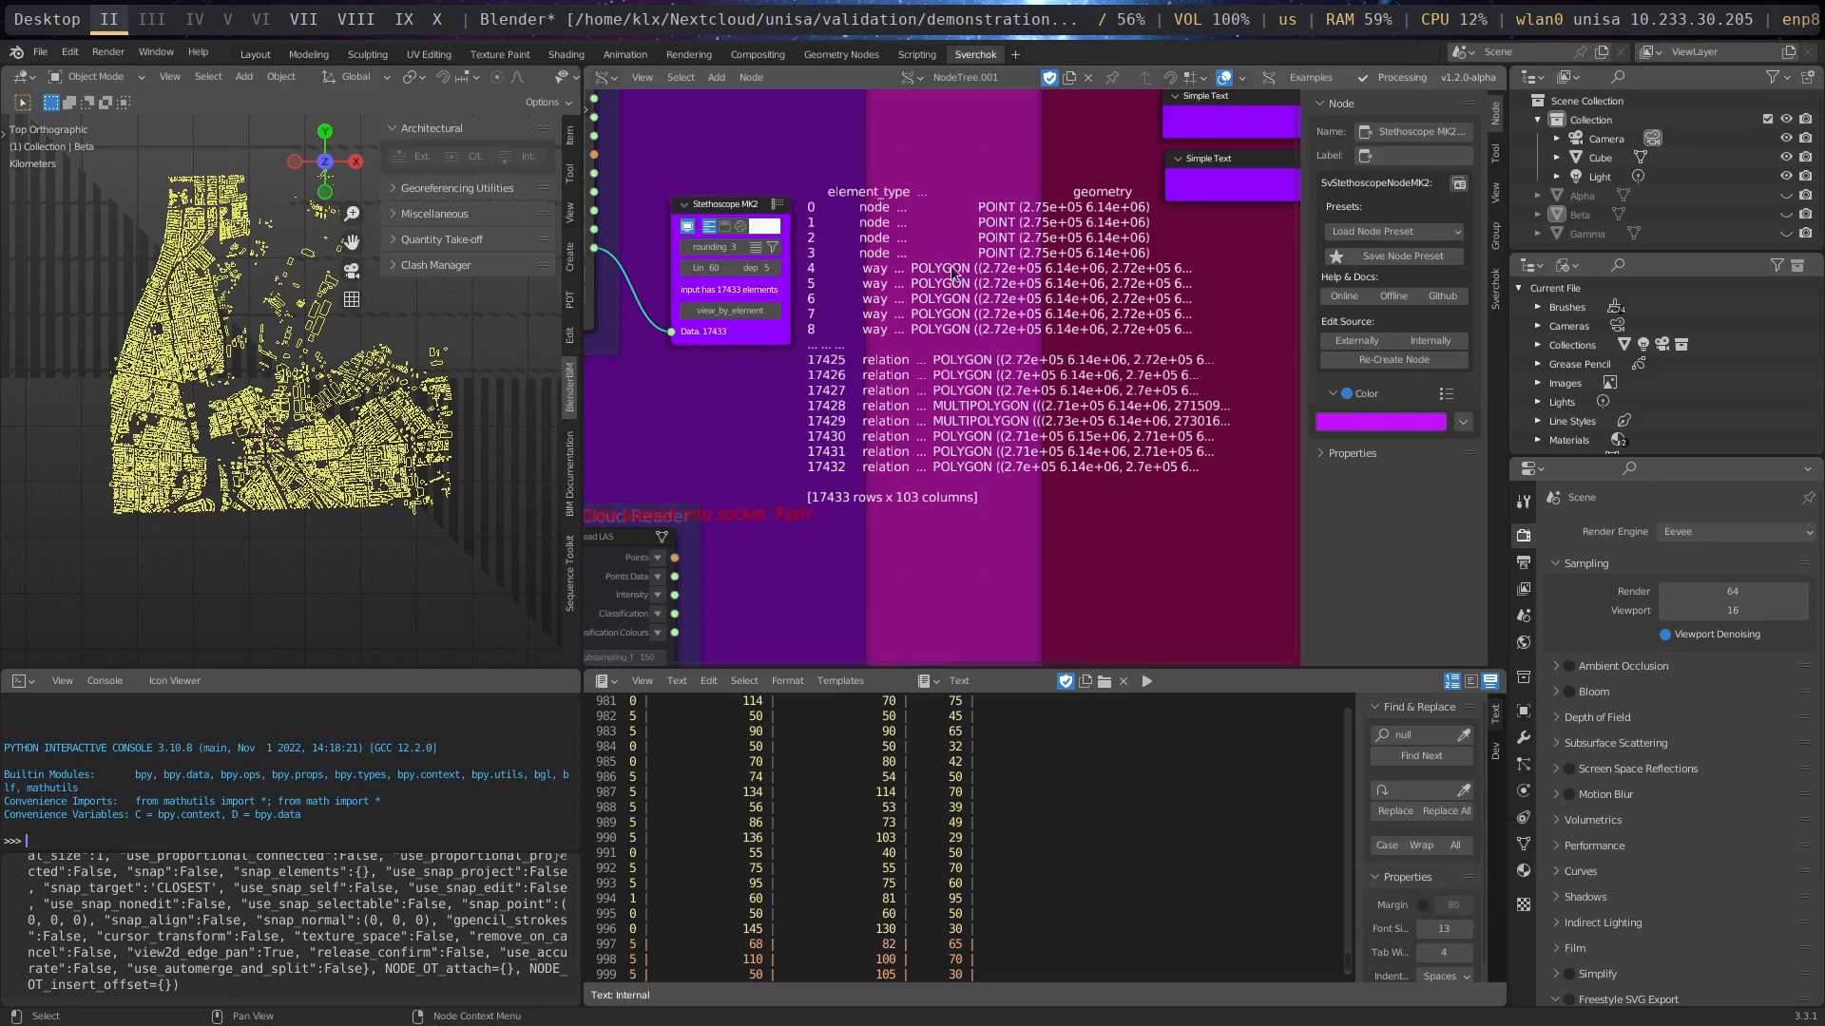
middle_drag(787, 246, 998, 309)
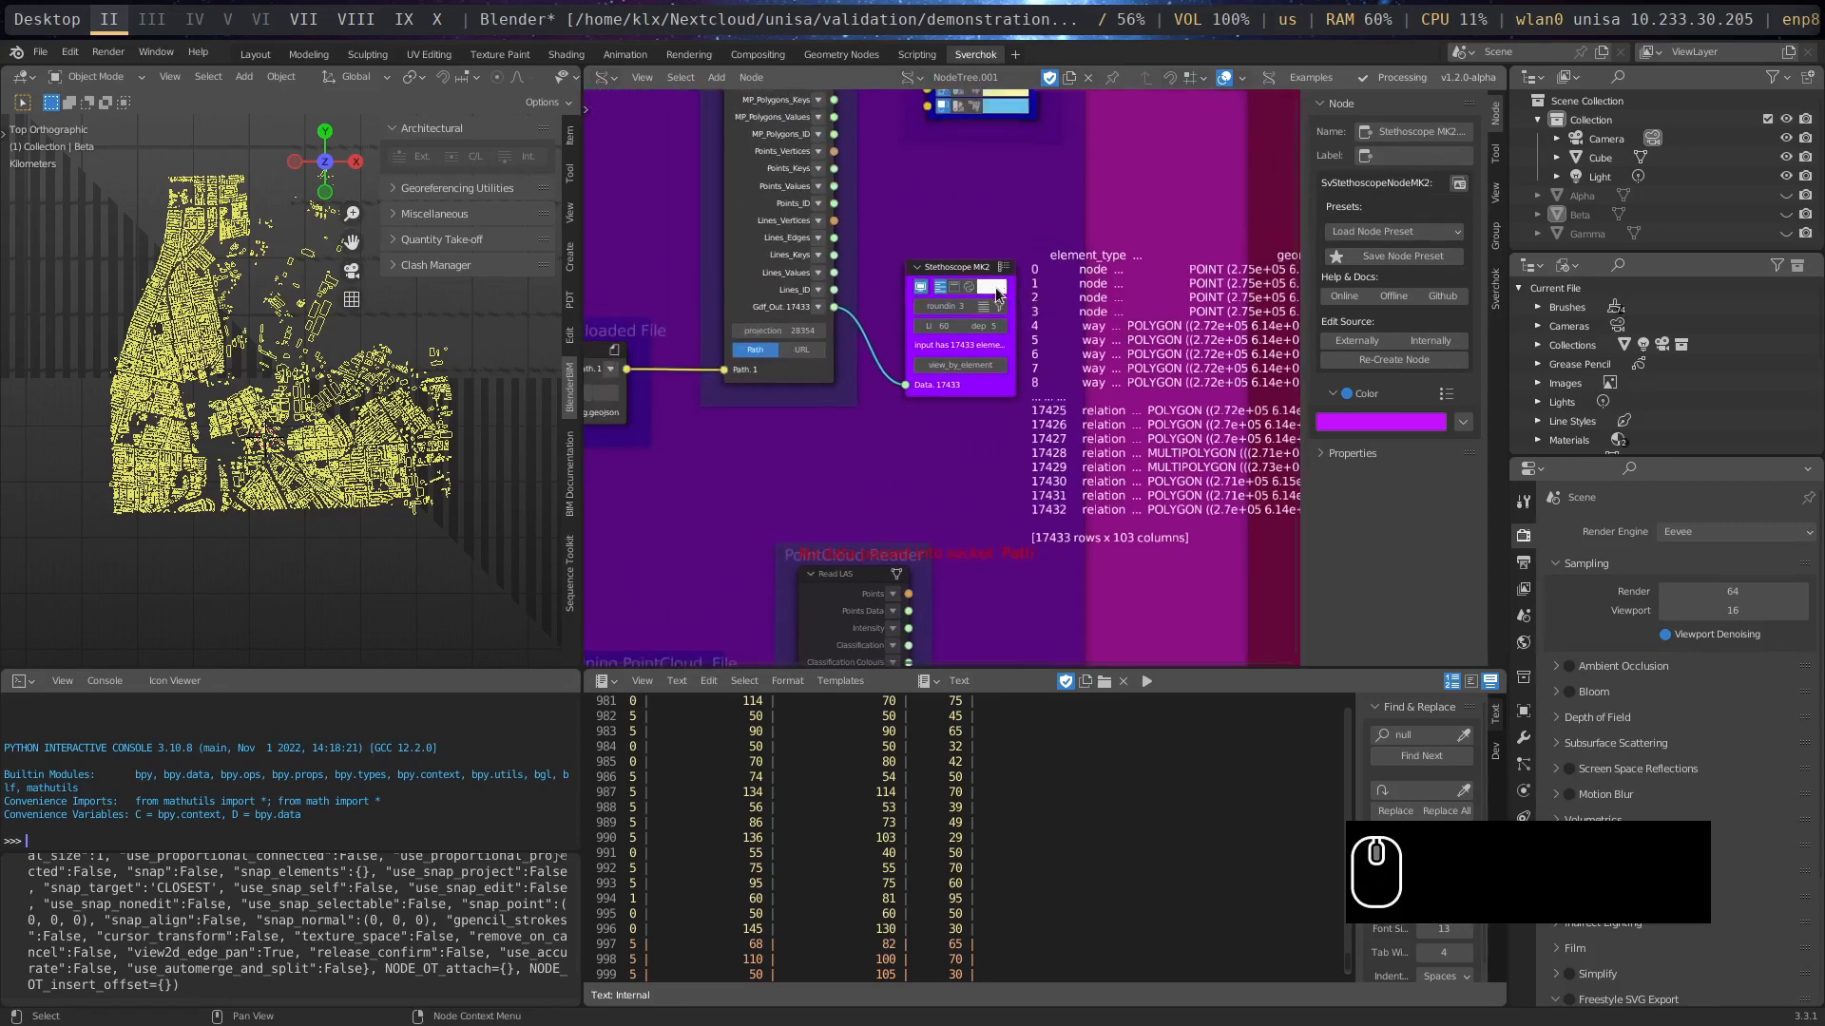
- Examine the Defining the Address text node and its links to Load Street Network and OSM Downloader
scroll(1002, 309, down, 1)
mouse_move(913, 206)
middle_down()
mouse_move(1144, 367)
mouse_move(1112, 402)
middle_up()
scroll(1111, 401, down, 4)
middle_drag(903, 299, 1081, 258)
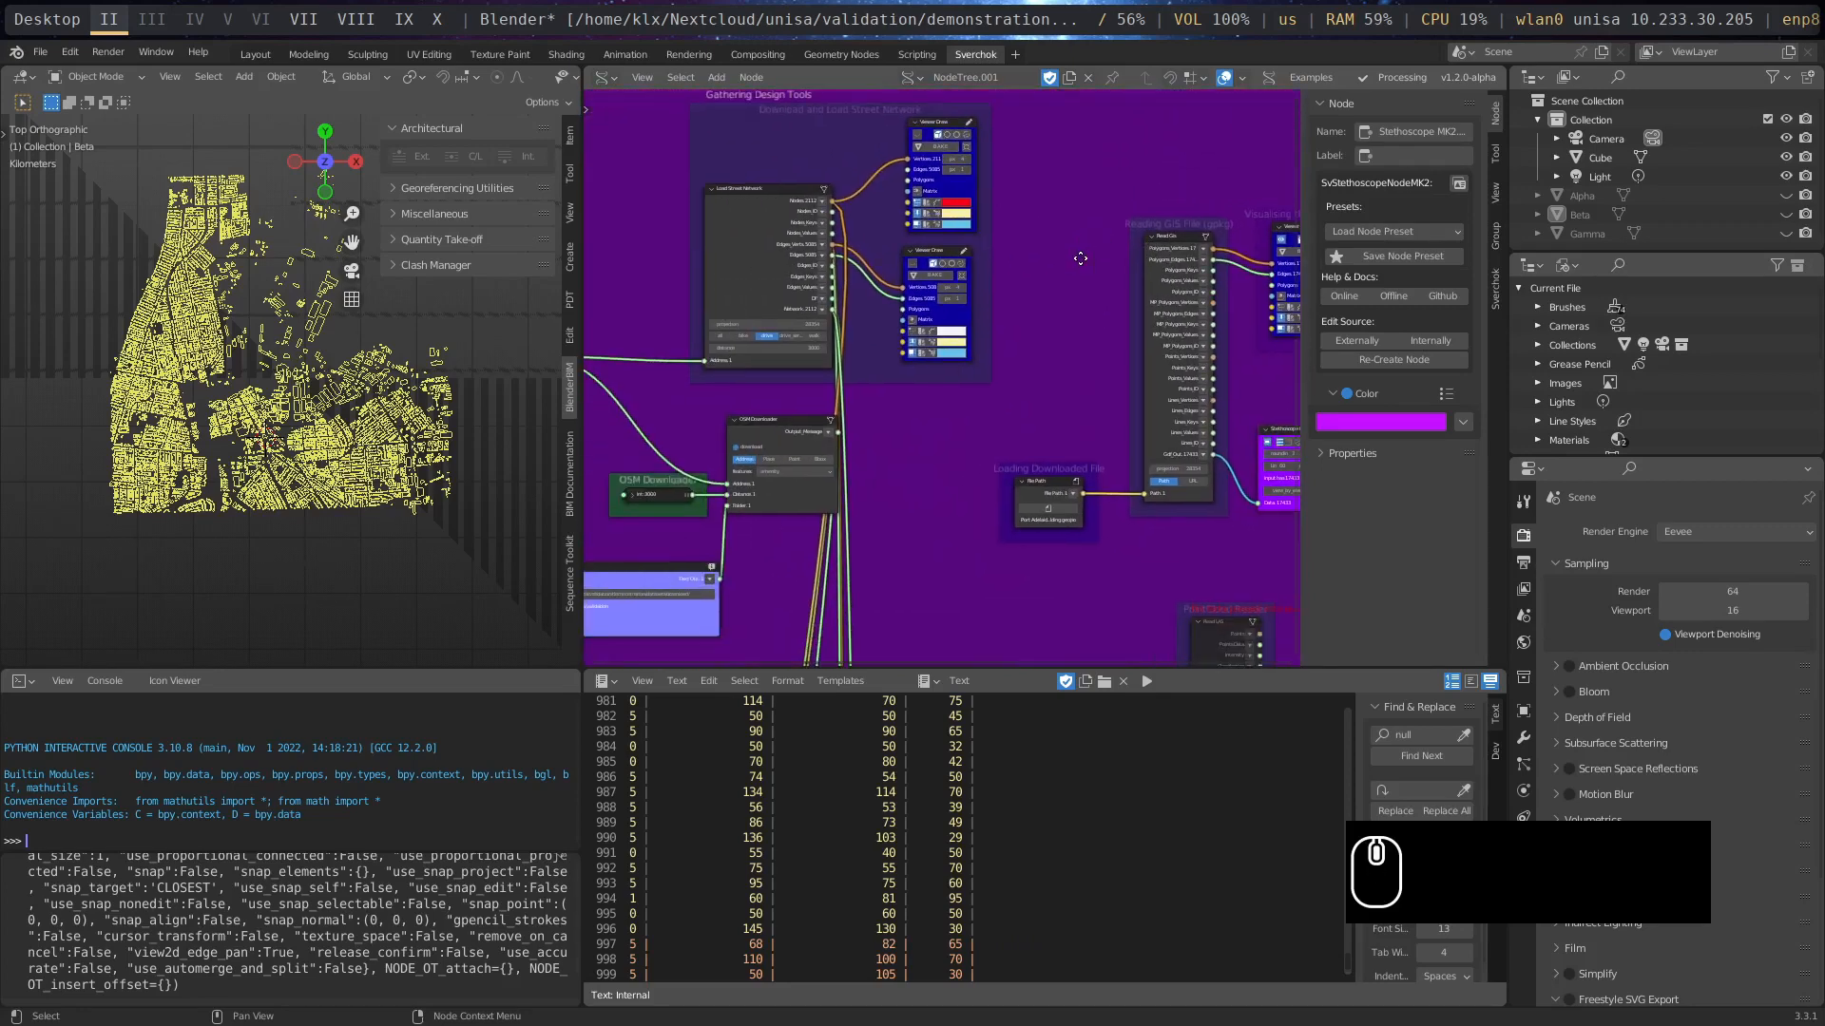
scroll(704, 418, up, 1)
middle_drag(659, 433, 945, 481)
scroll(945, 481, up, 3)
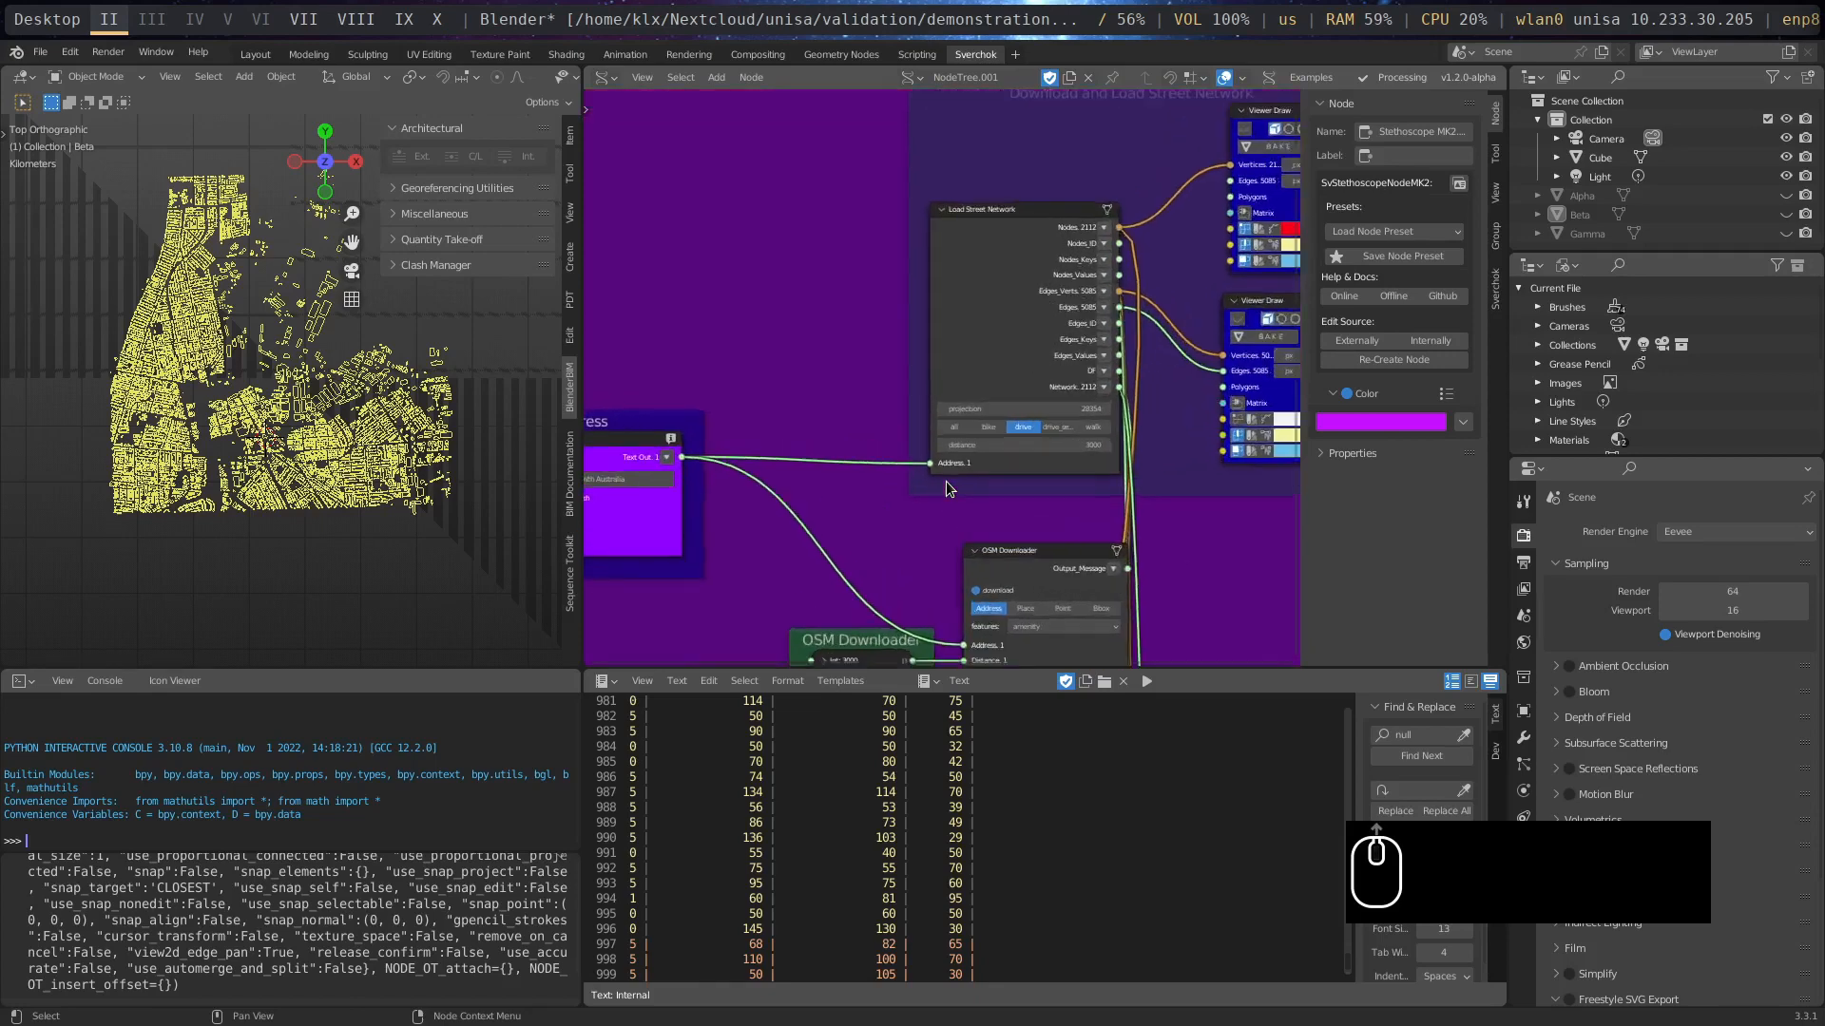
middle_drag(834, 540, 966, 349)
scroll(765, 319, up, 3)
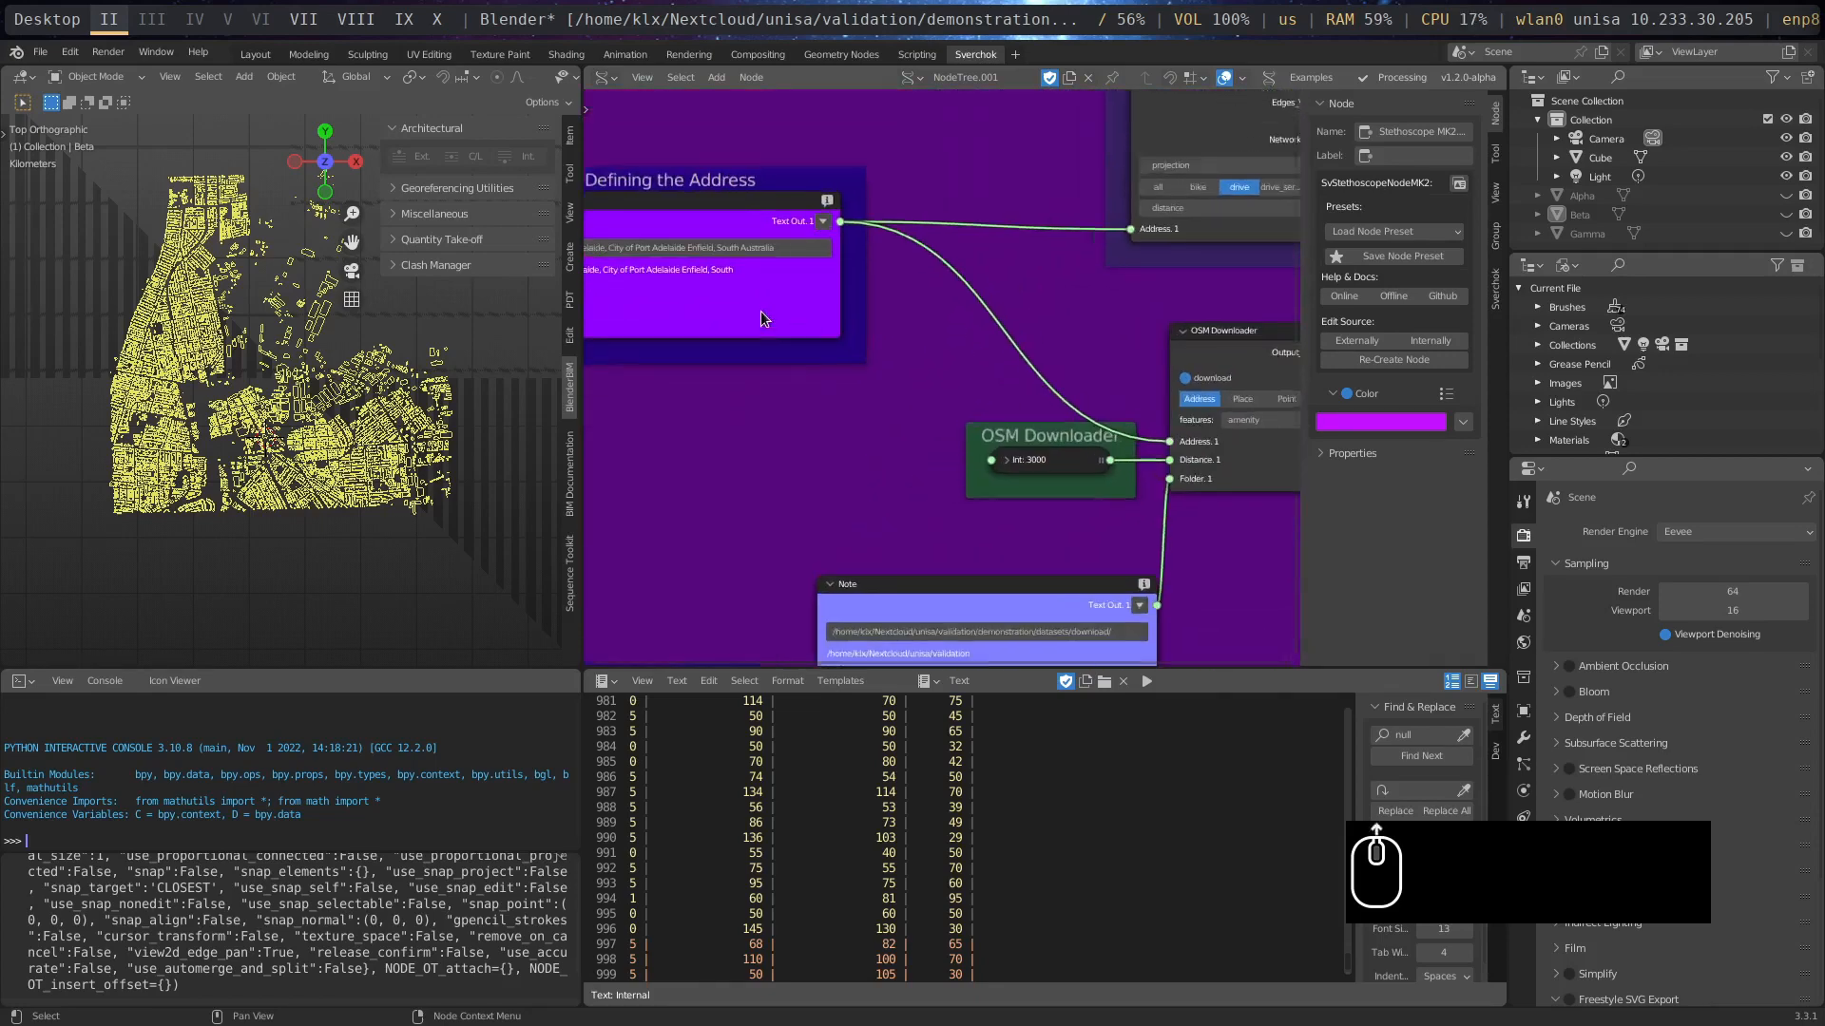
middle_drag(772, 367, 918, 382)
scroll(918, 376, up, 5)
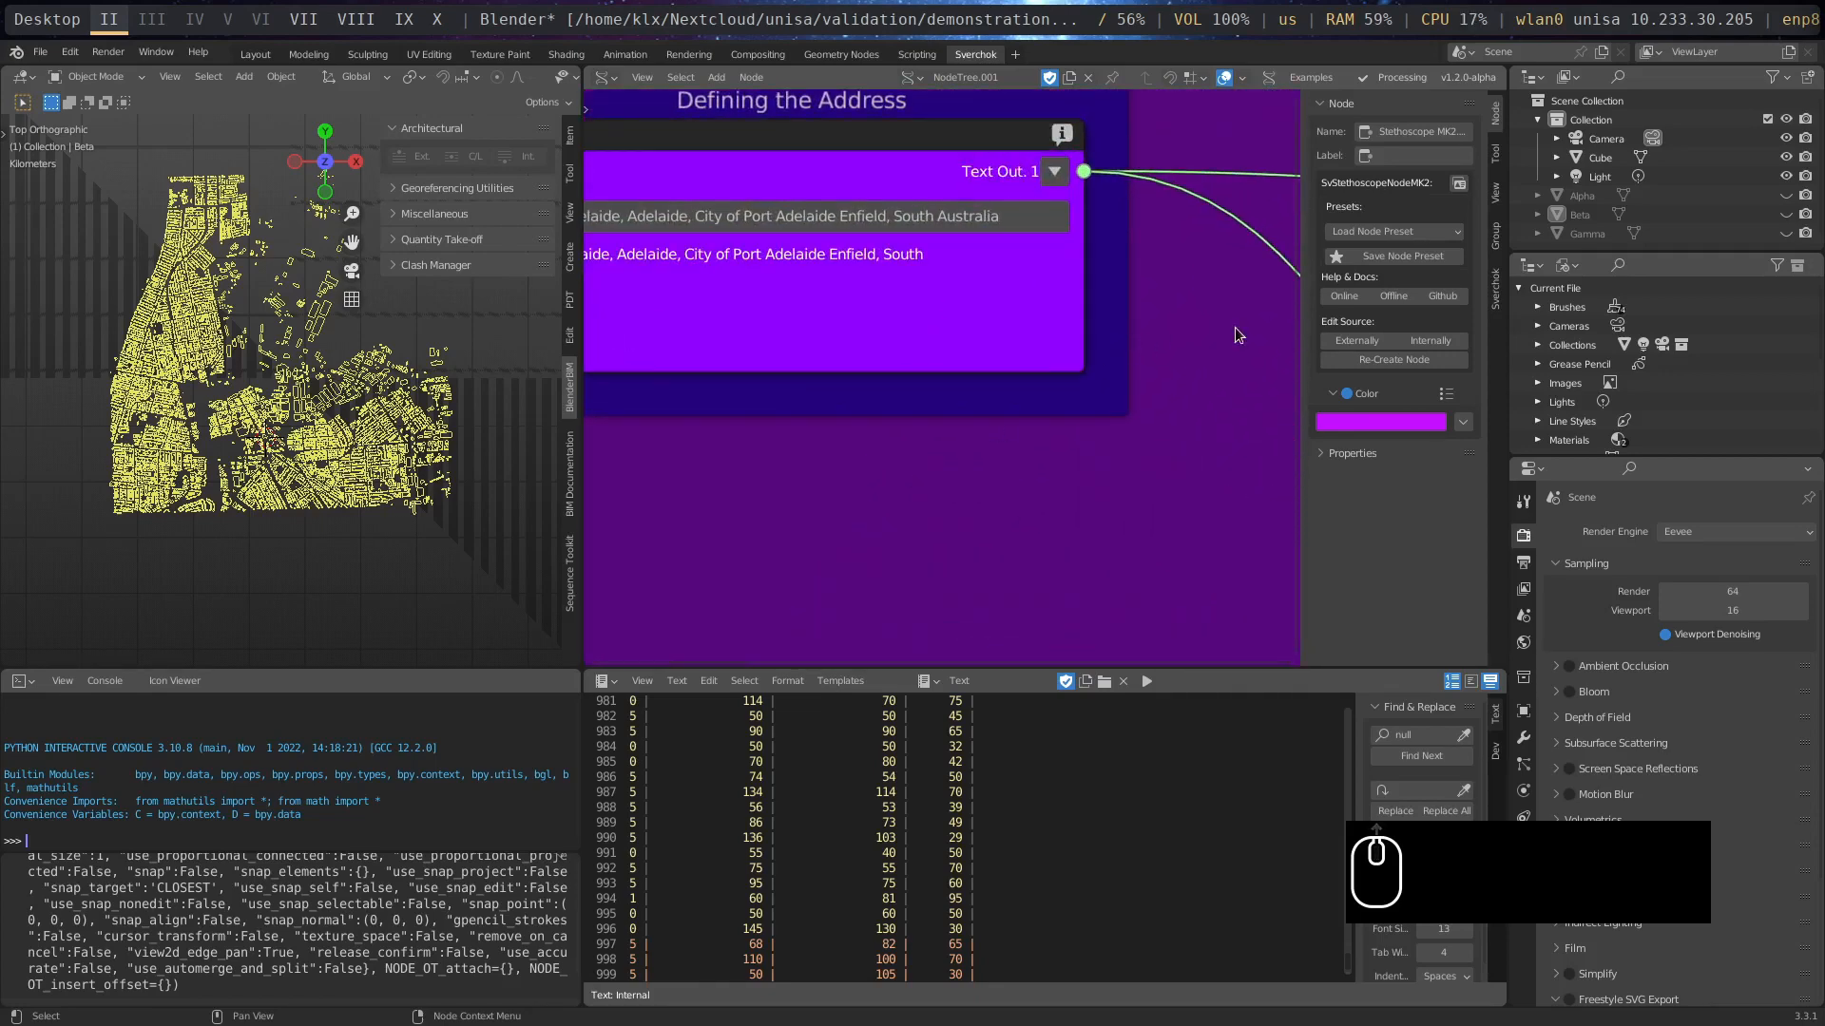
middle_drag(1238, 334, 749, 640)
scroll(823, 315, down, 5)
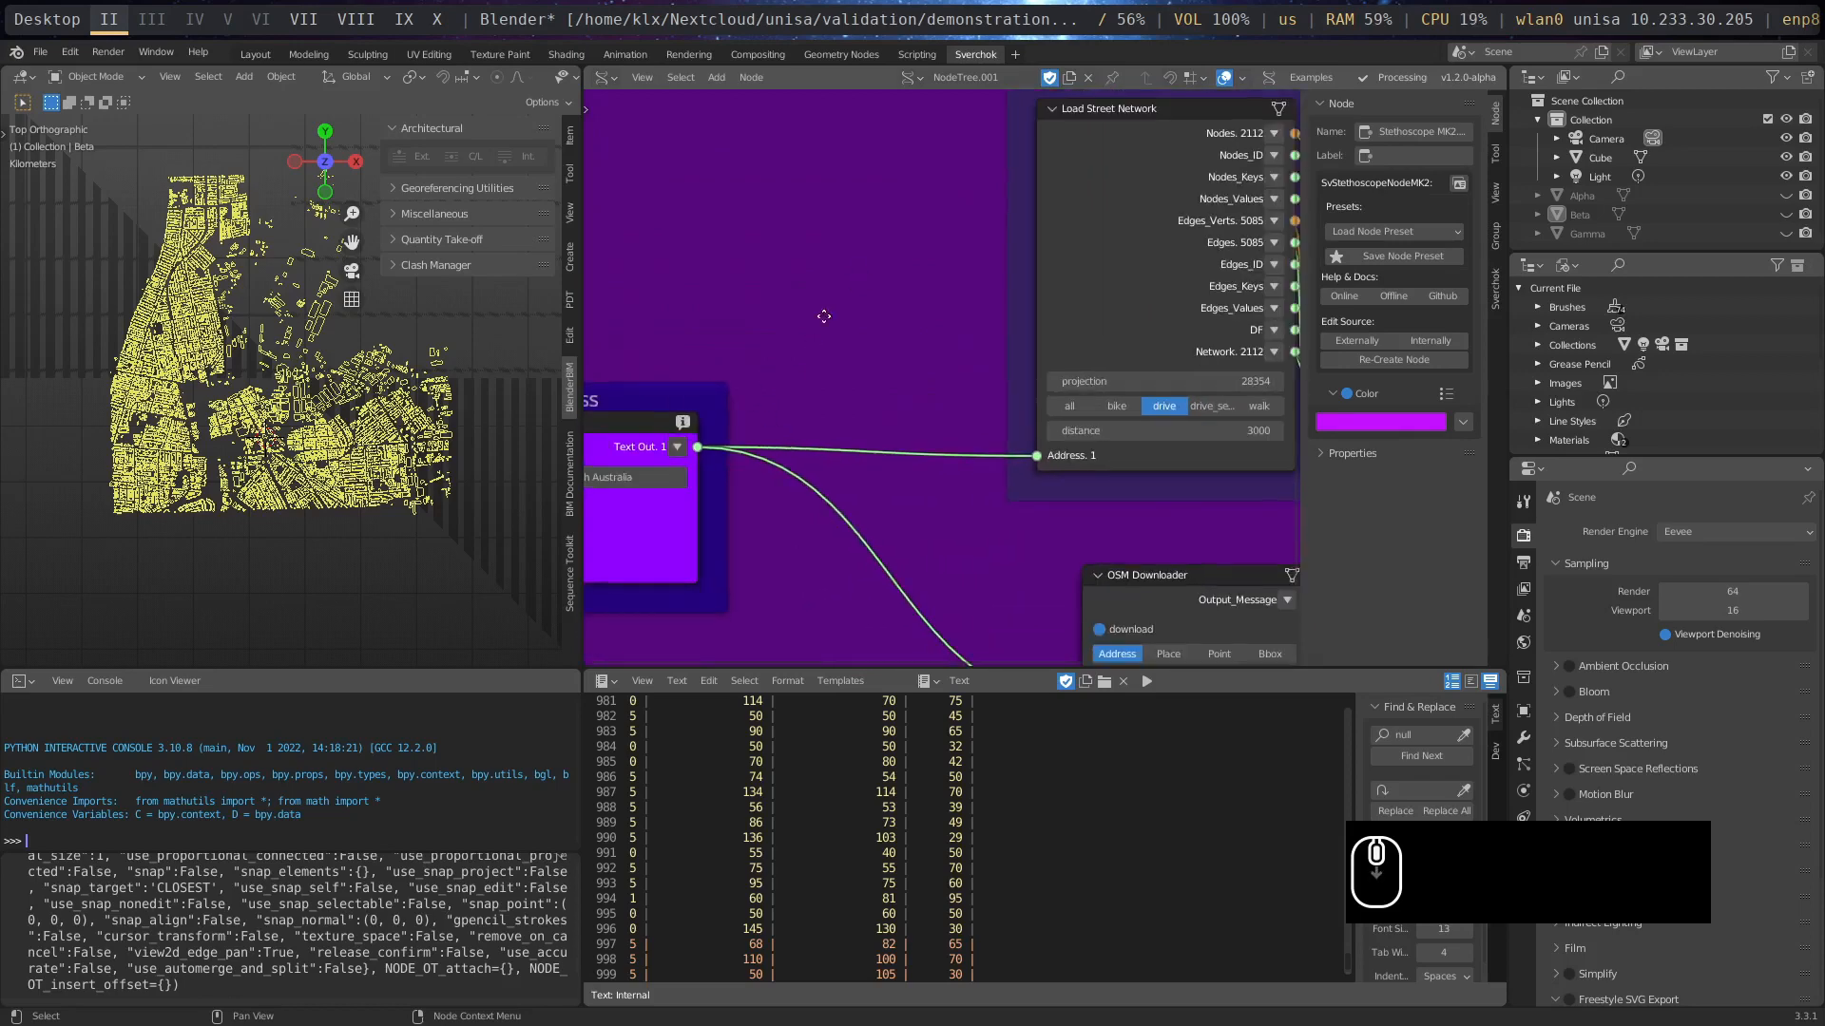
- Add an extra Load Street Network node beside the street network frame and delete it again
middle_drag(823, 315, 721, 393)
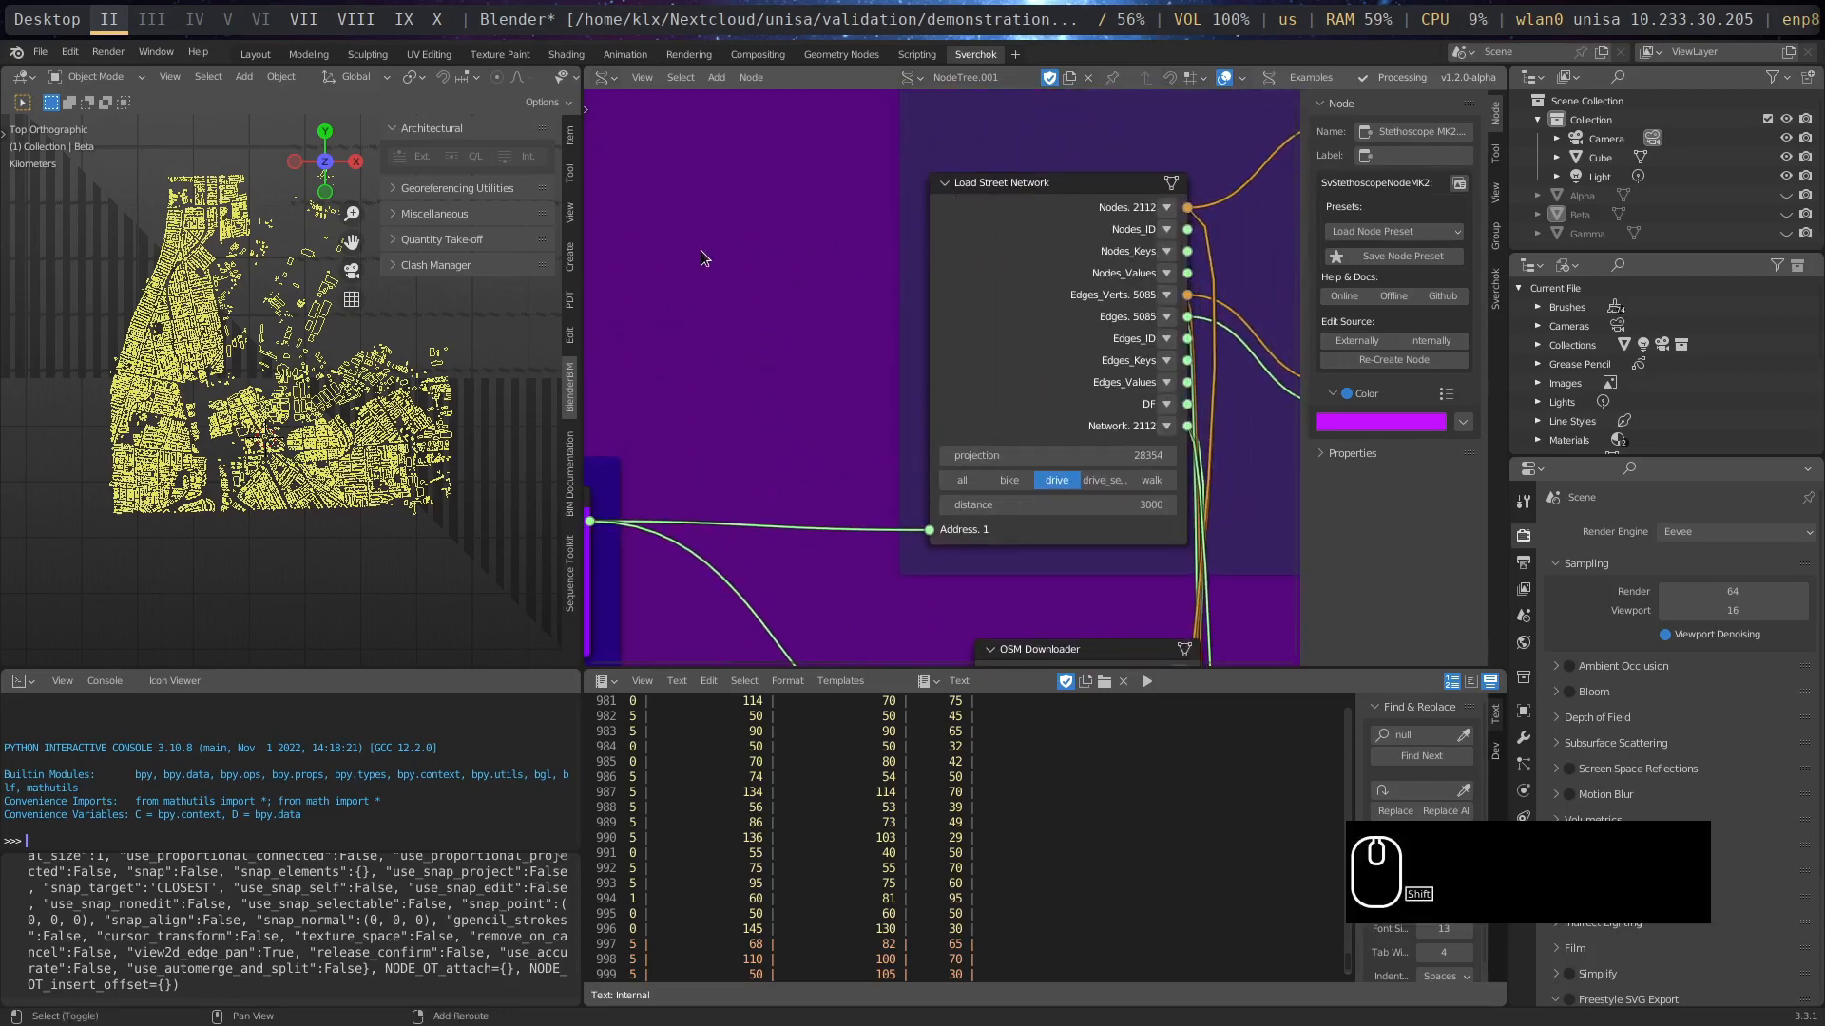
key(shift+a)
mouse_move(692, 895)
mouse_move(786, 891)
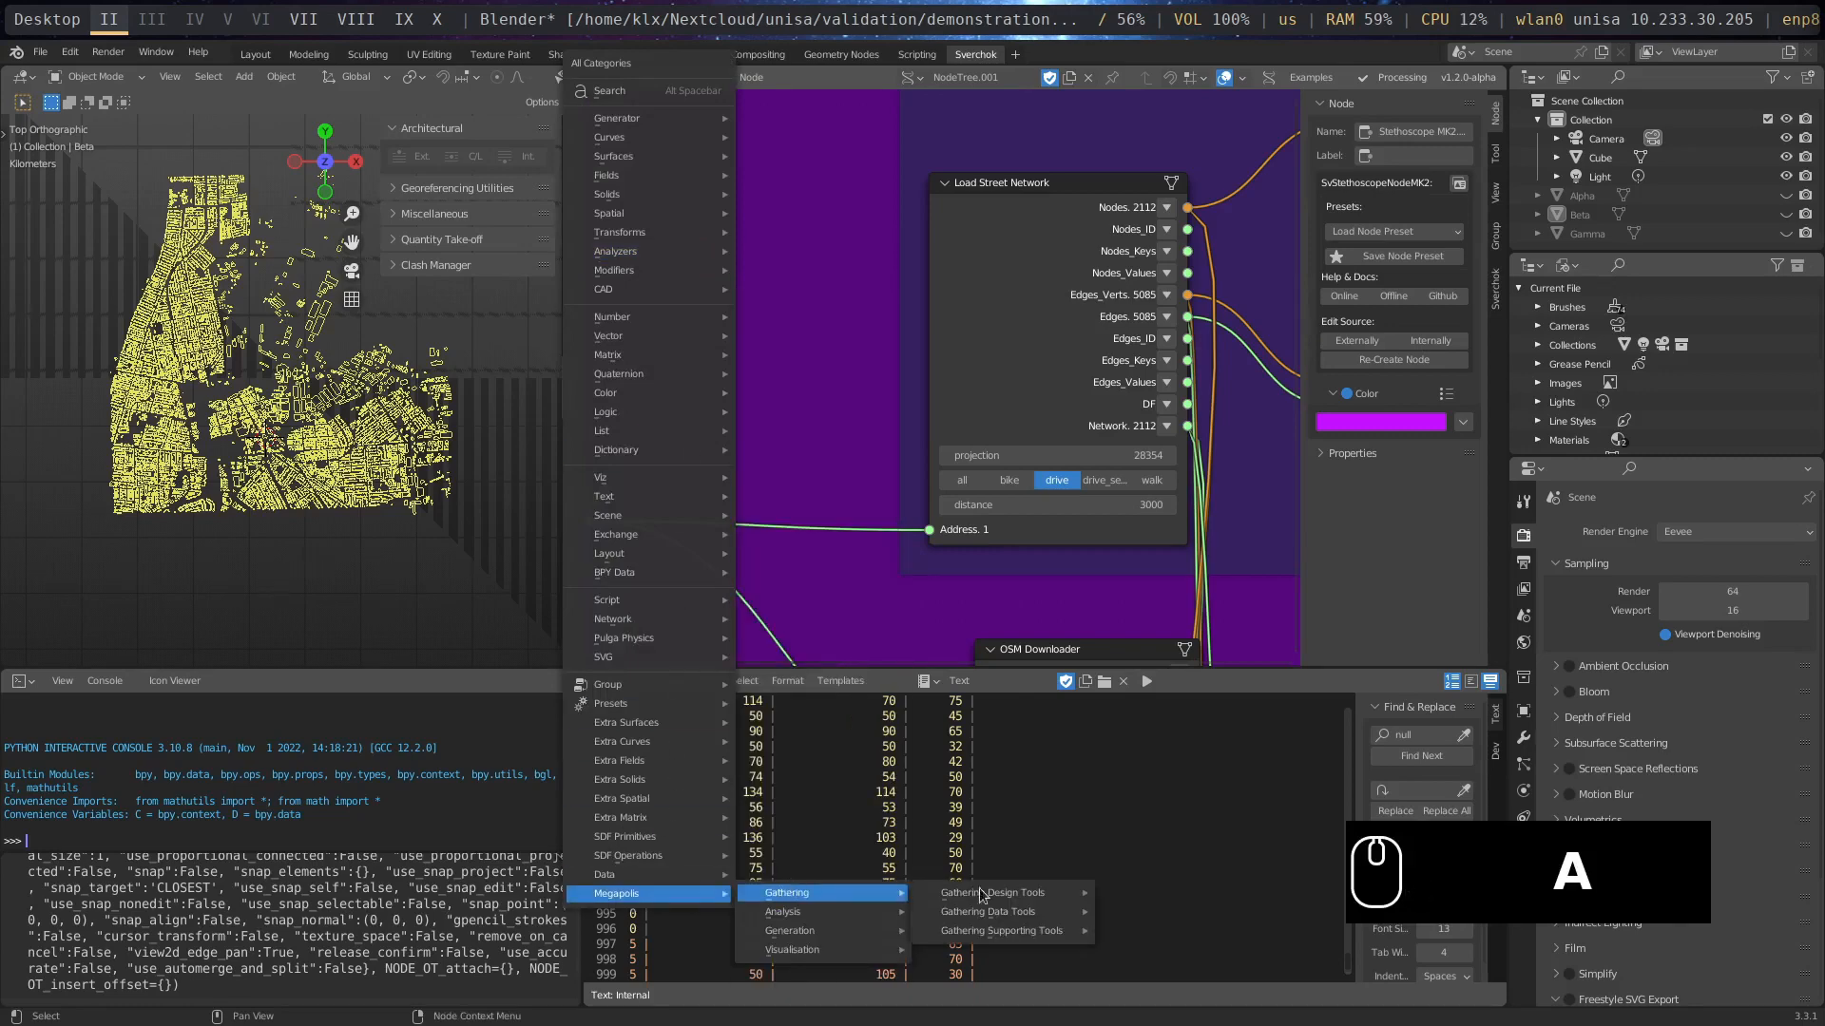
mouse_move(985, 894)
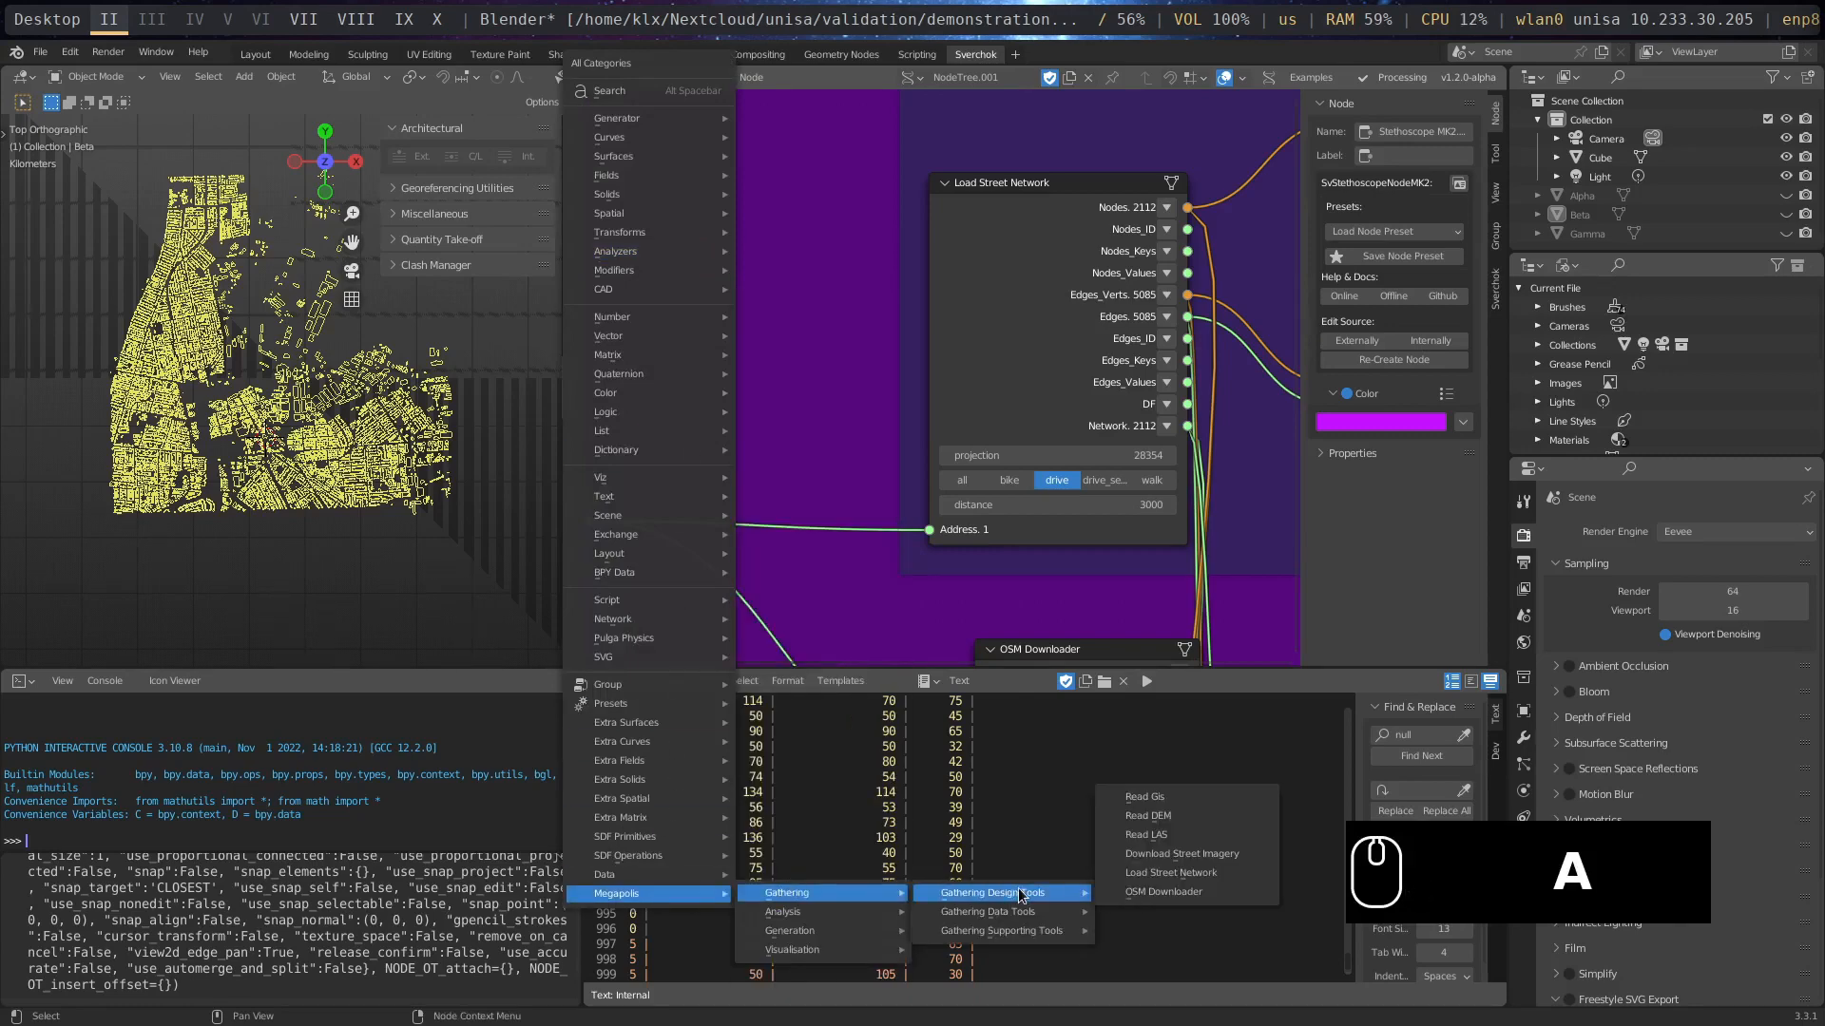
click(1160, 872)
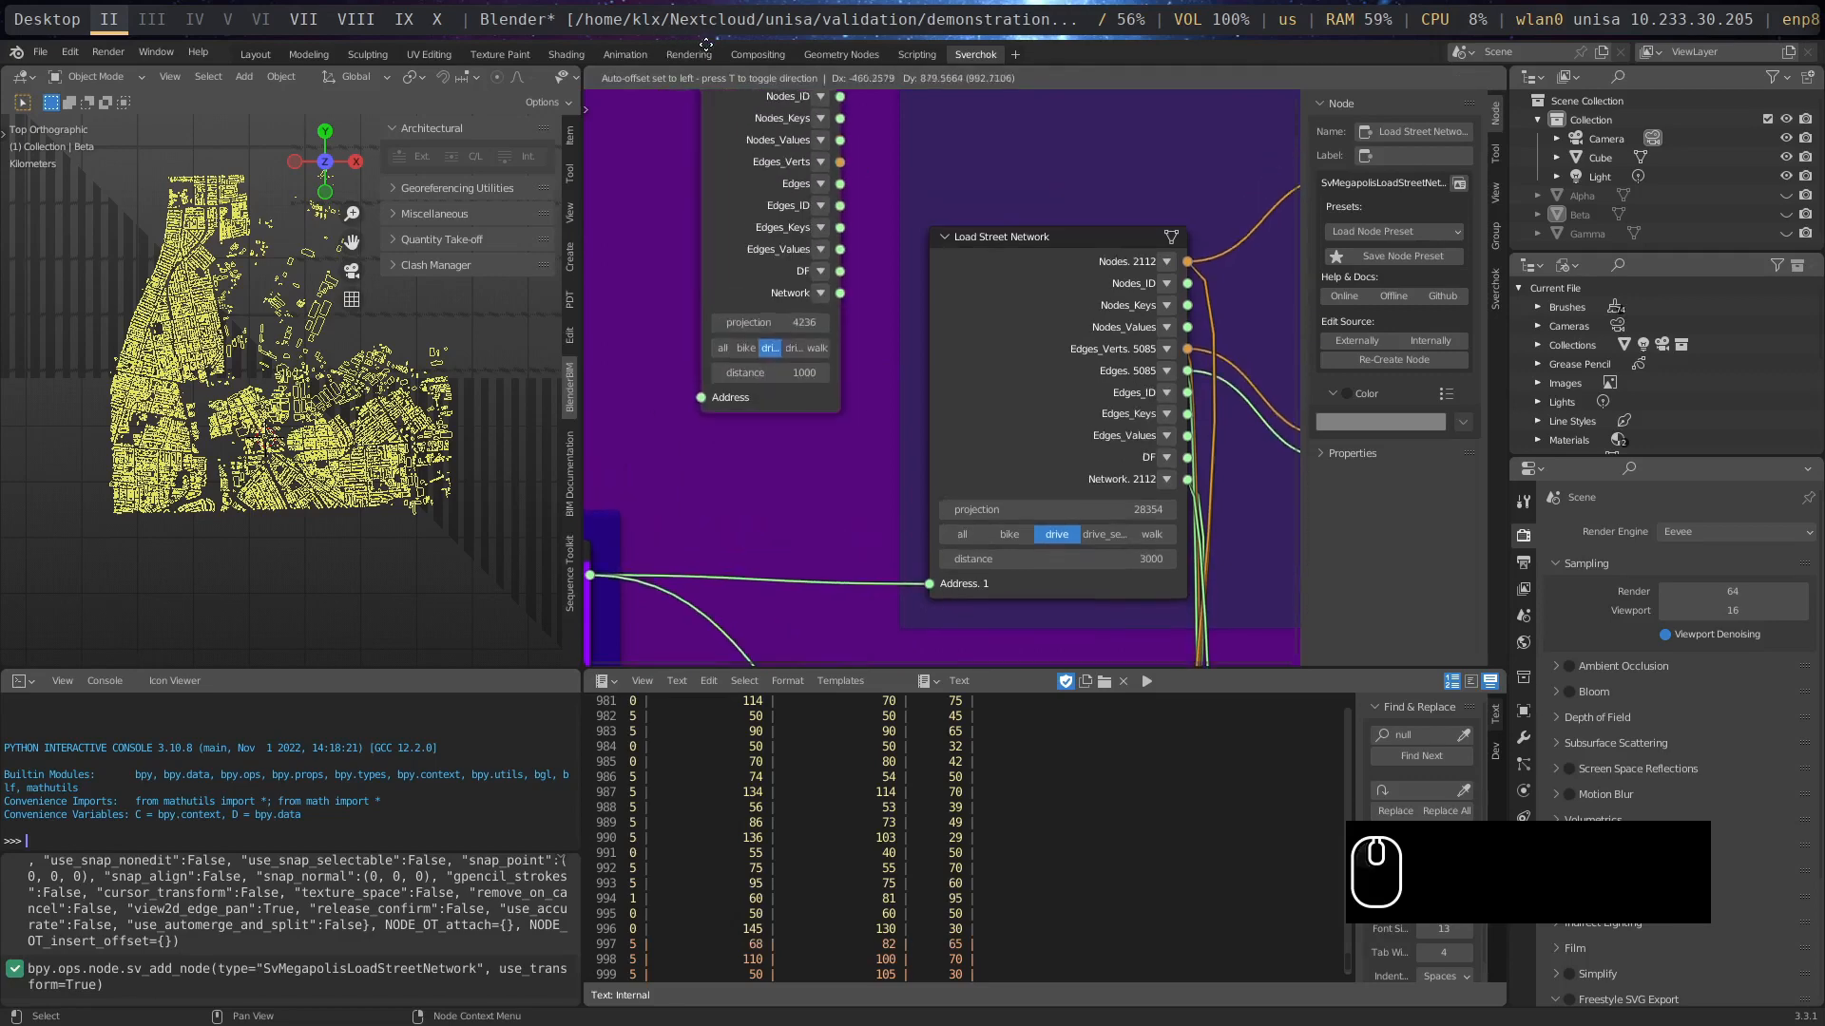
click(752, 158)
click(801, 154)
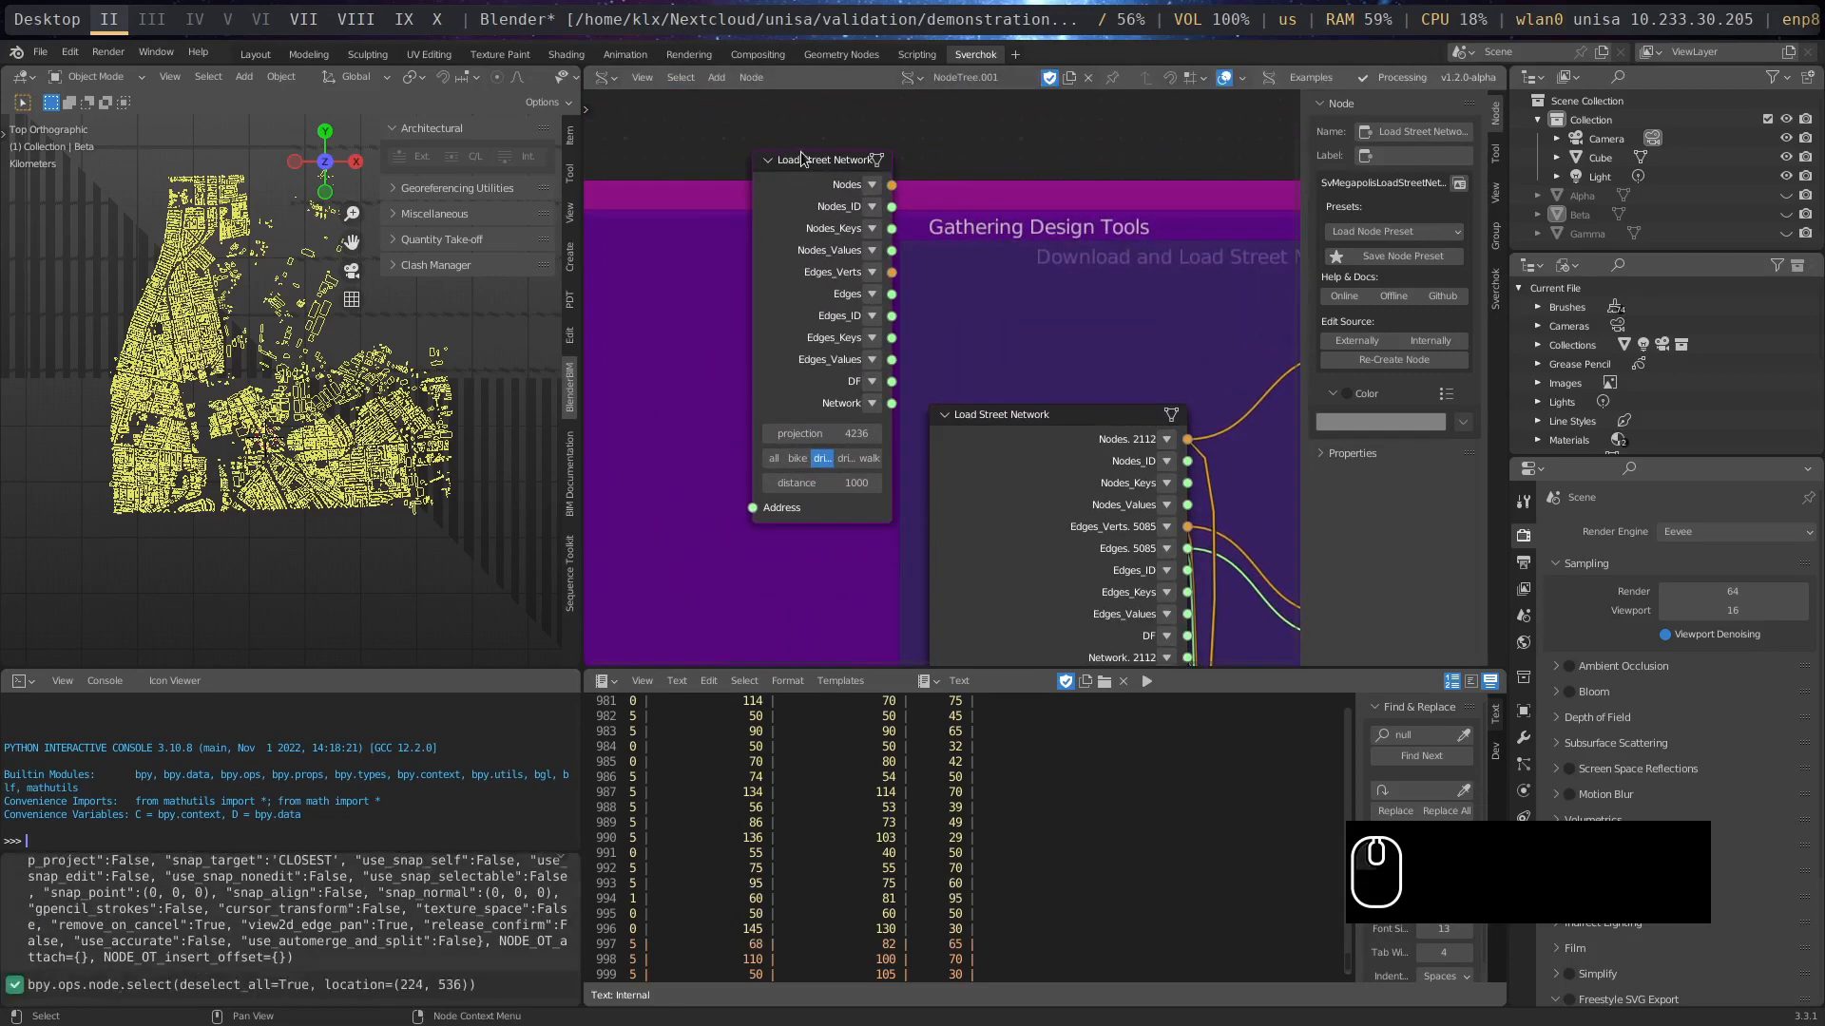
key(Delete)
- Review the OSM Downloader settings and widen the existing Load Street Network node until its network type options are fully readable
middle_drag(861, 388, 749, 136)
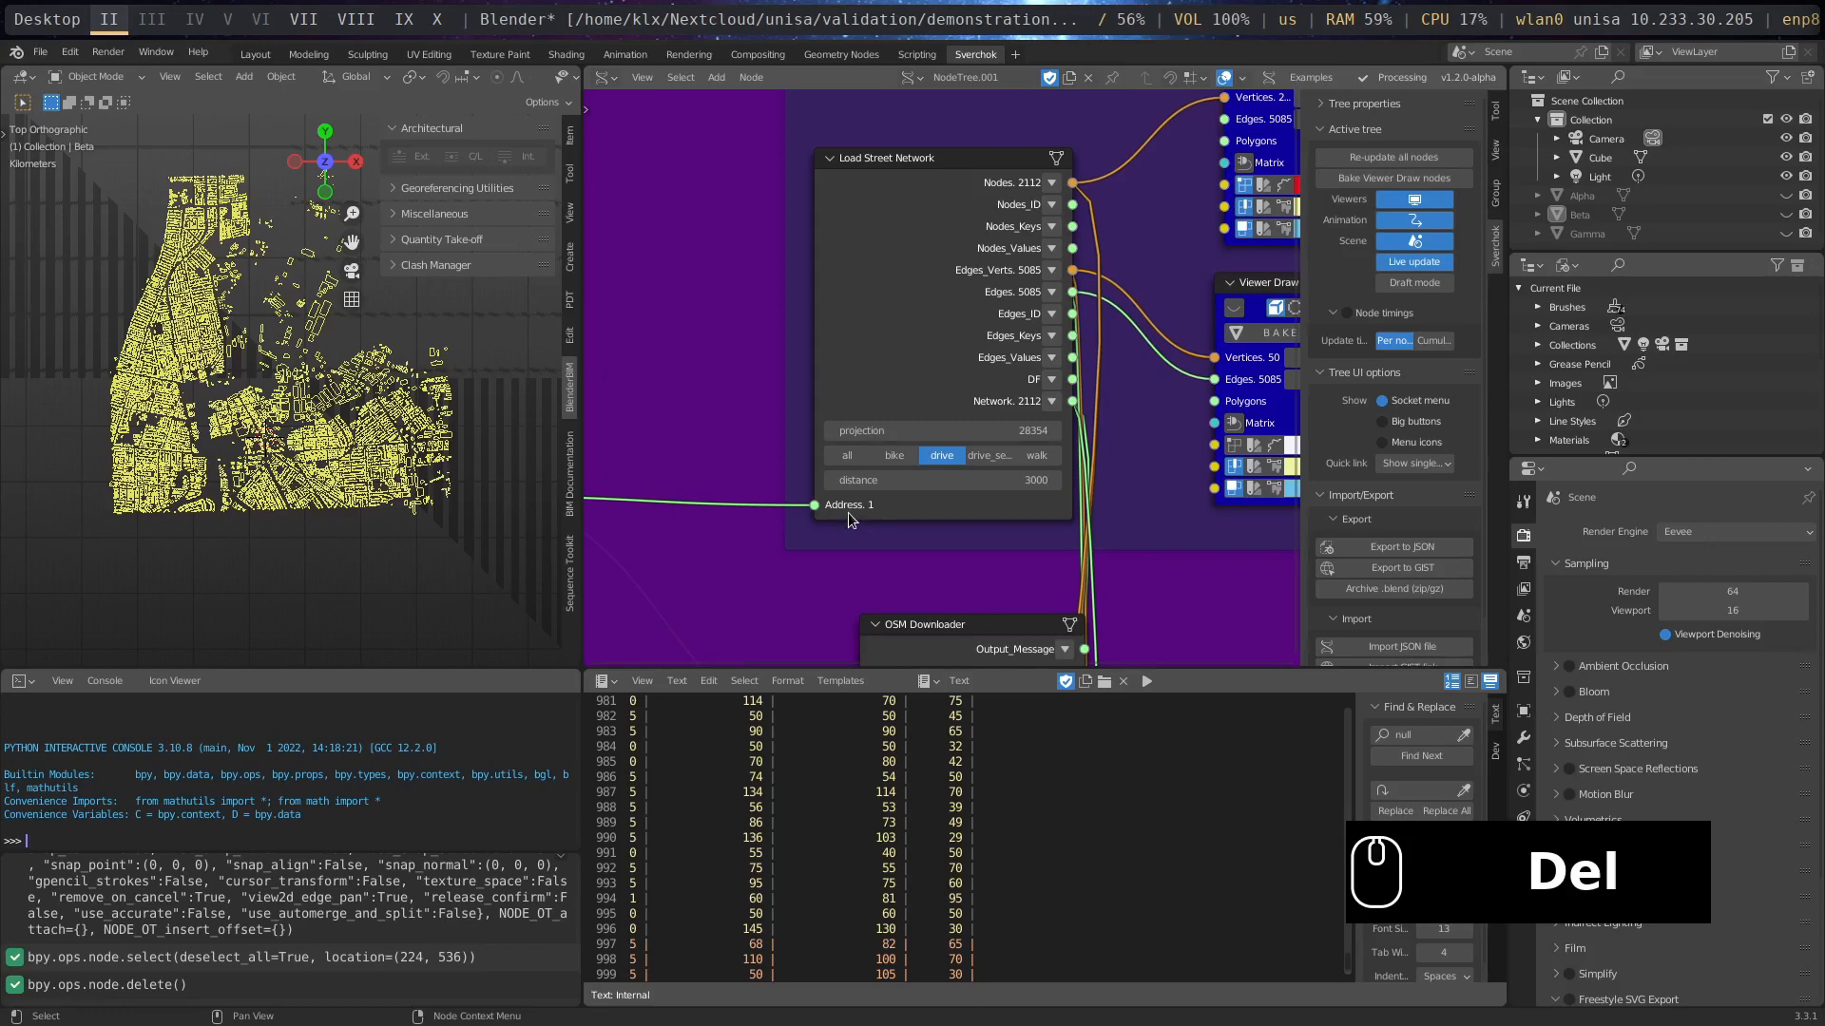
middle_drag(932, 563, 927, 390)
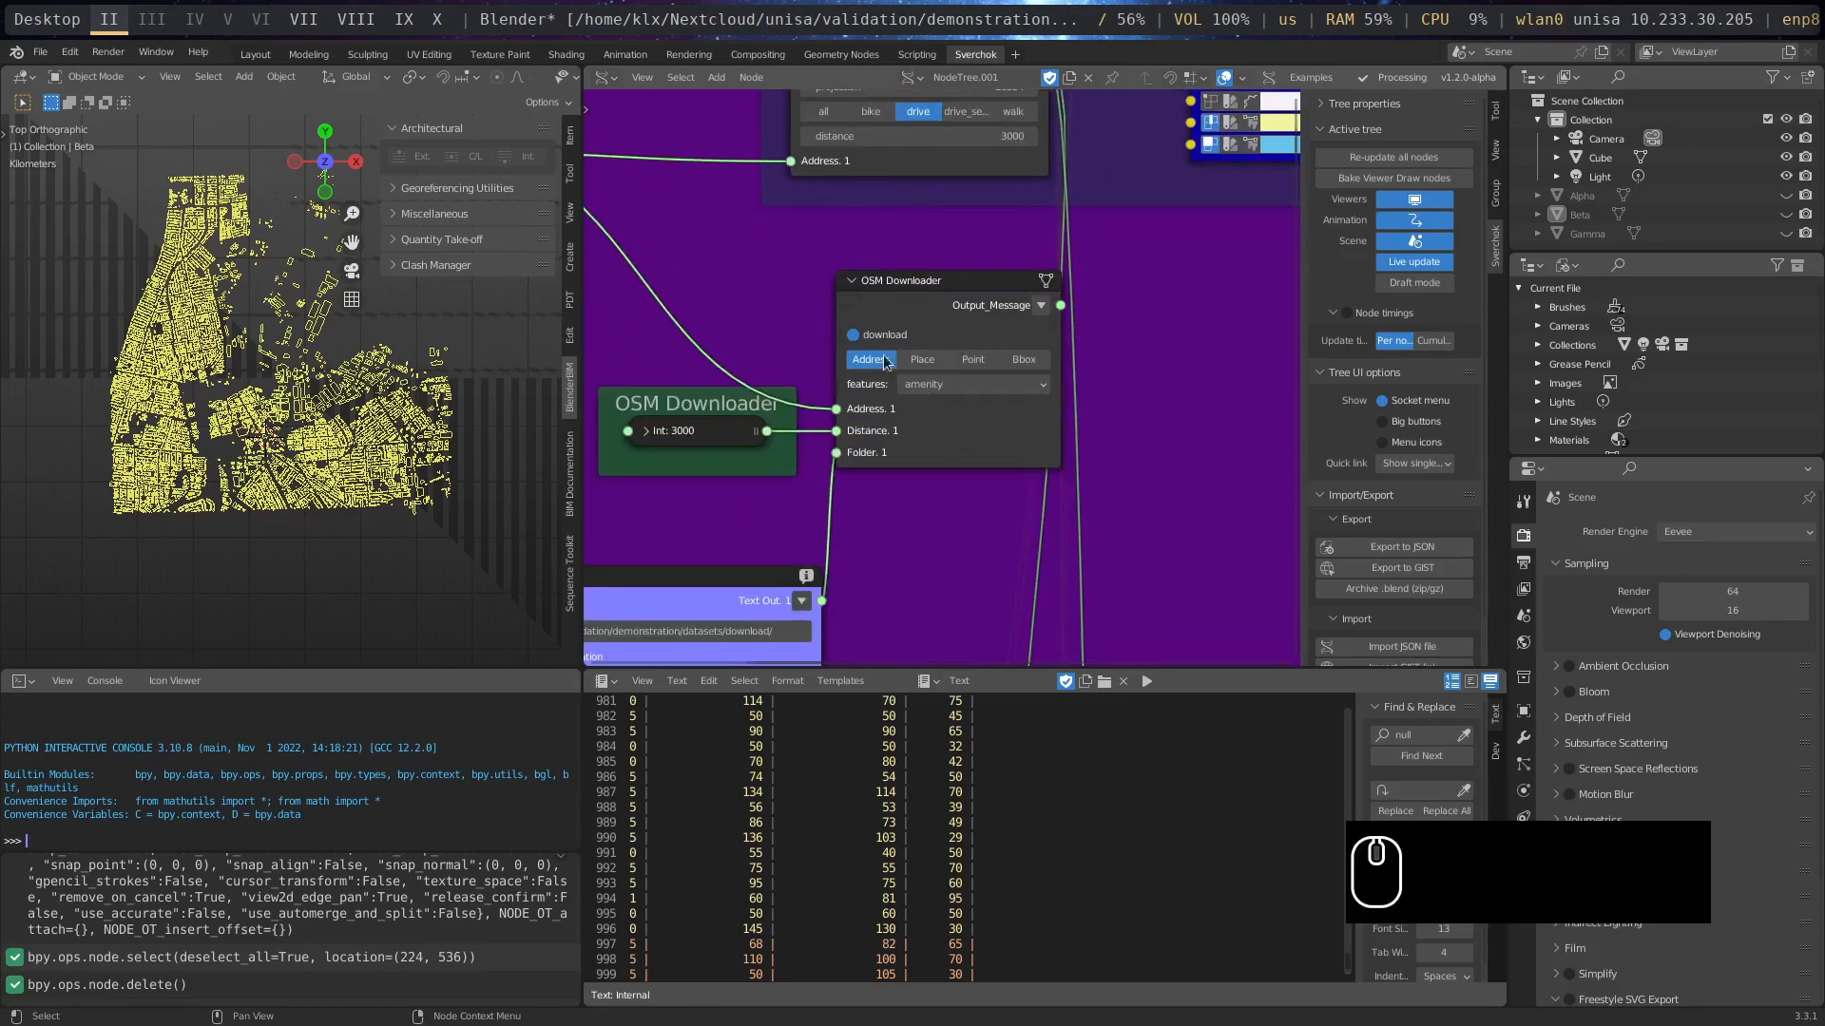
middle_drag(882, 263, 863, 589)
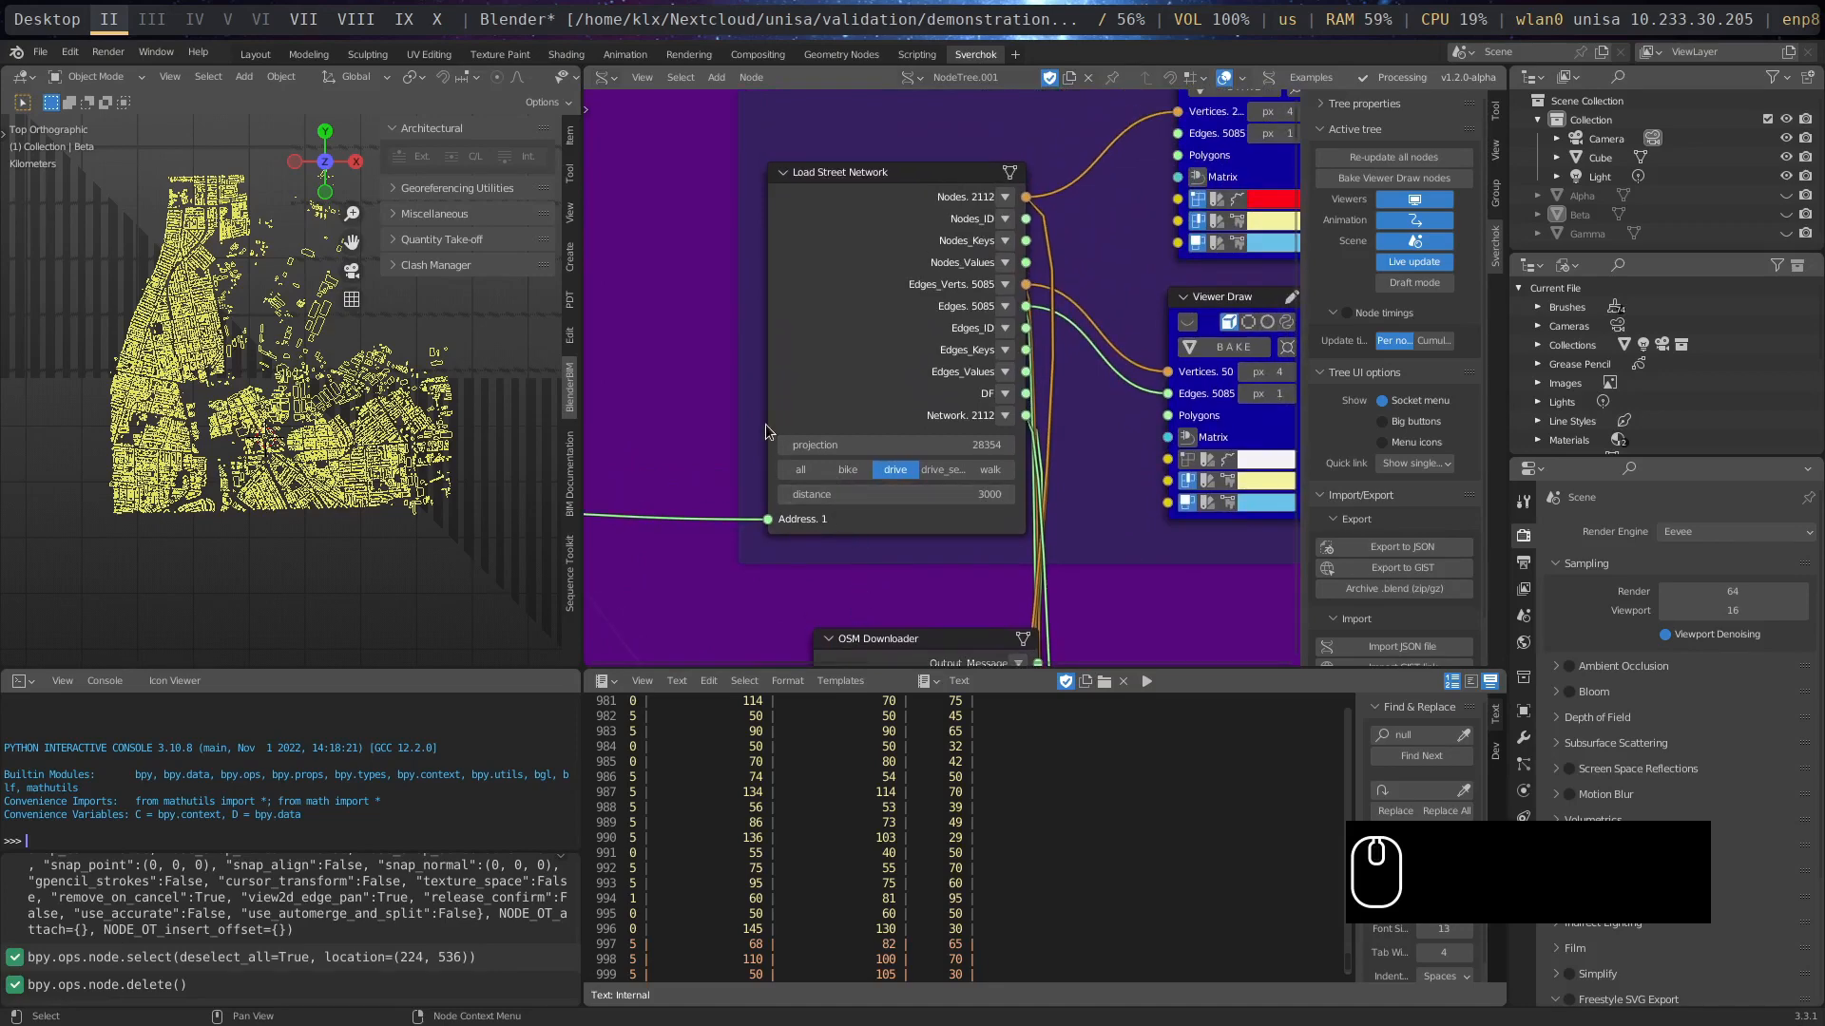
drag(770, 428, 685, 425)
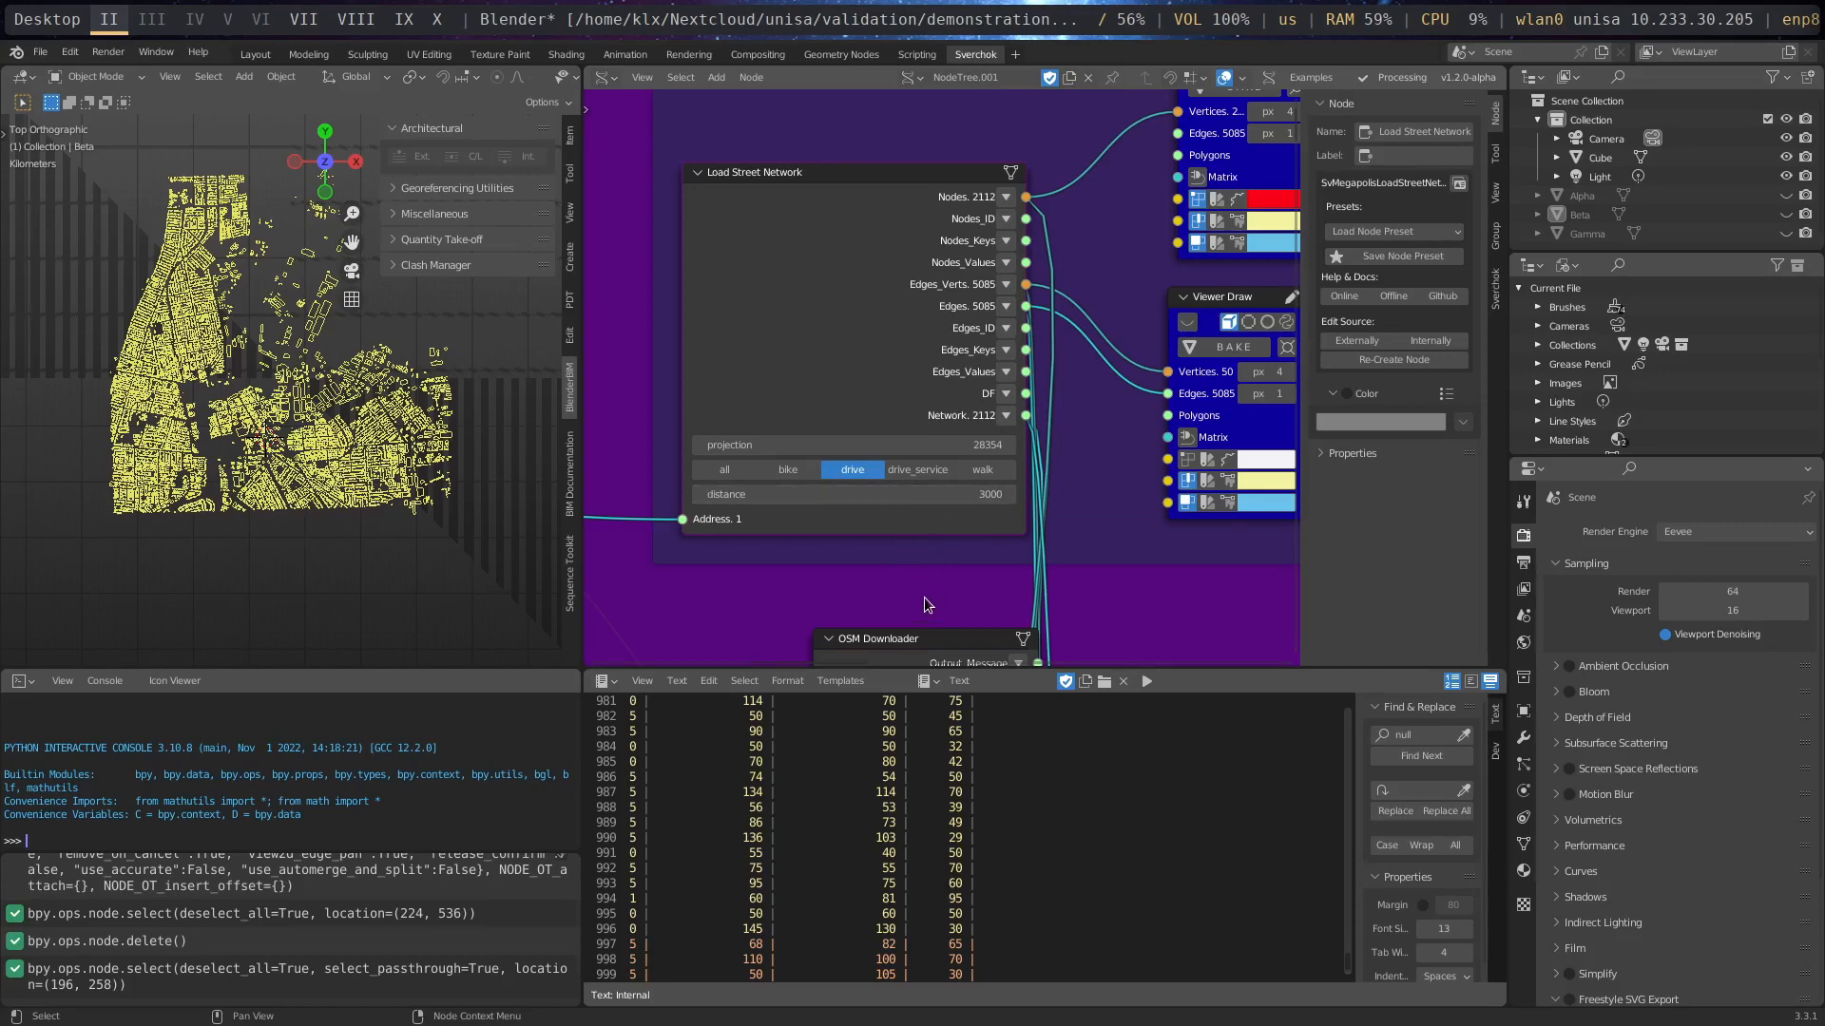
mouse_move(925, 600)
middle_down()
mouse_move(861, 519)
mouse_move(788, 568)
mouse_move(908, 574)
middle_up()
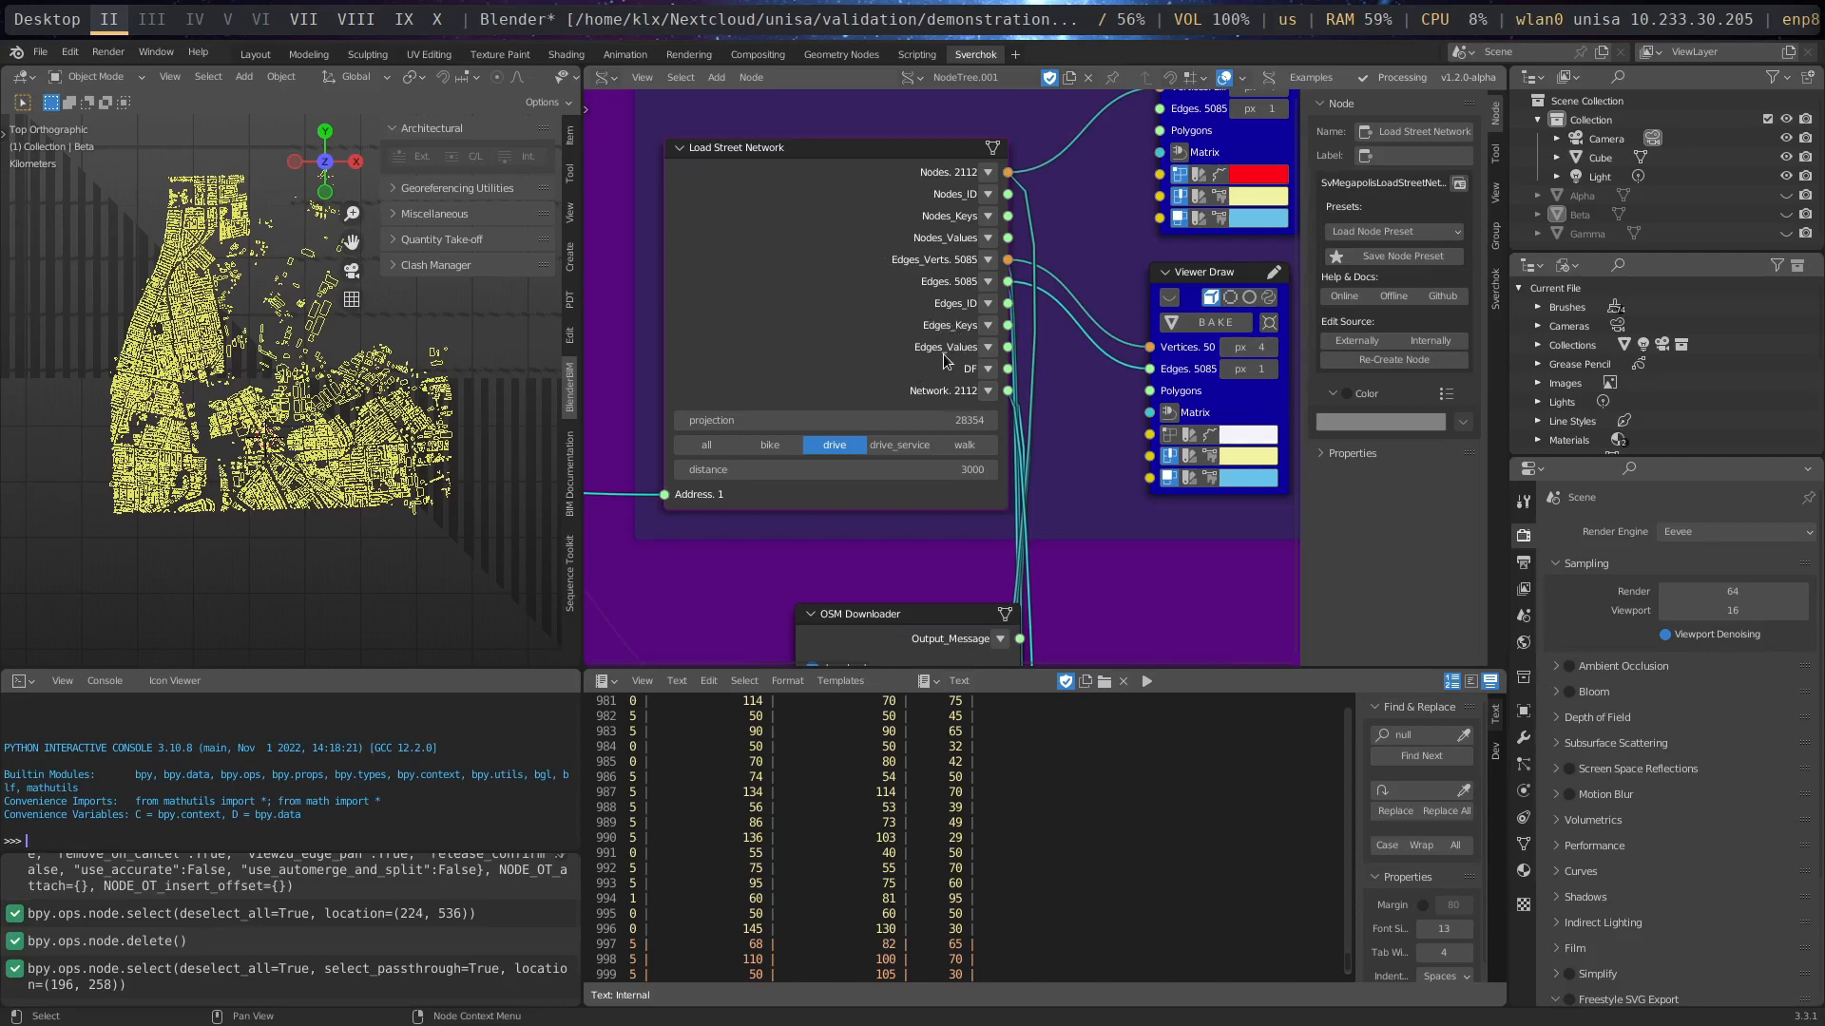
- Turn on both Viewer Draw nodes connected to Load Street Network to draw the street nodes and edges
scroll(960, 366, up, 1)
middle_drag(1125, 560, 830, 544)
scroll(831, 543, down, 1)
scroll(832, 544, down, 1)
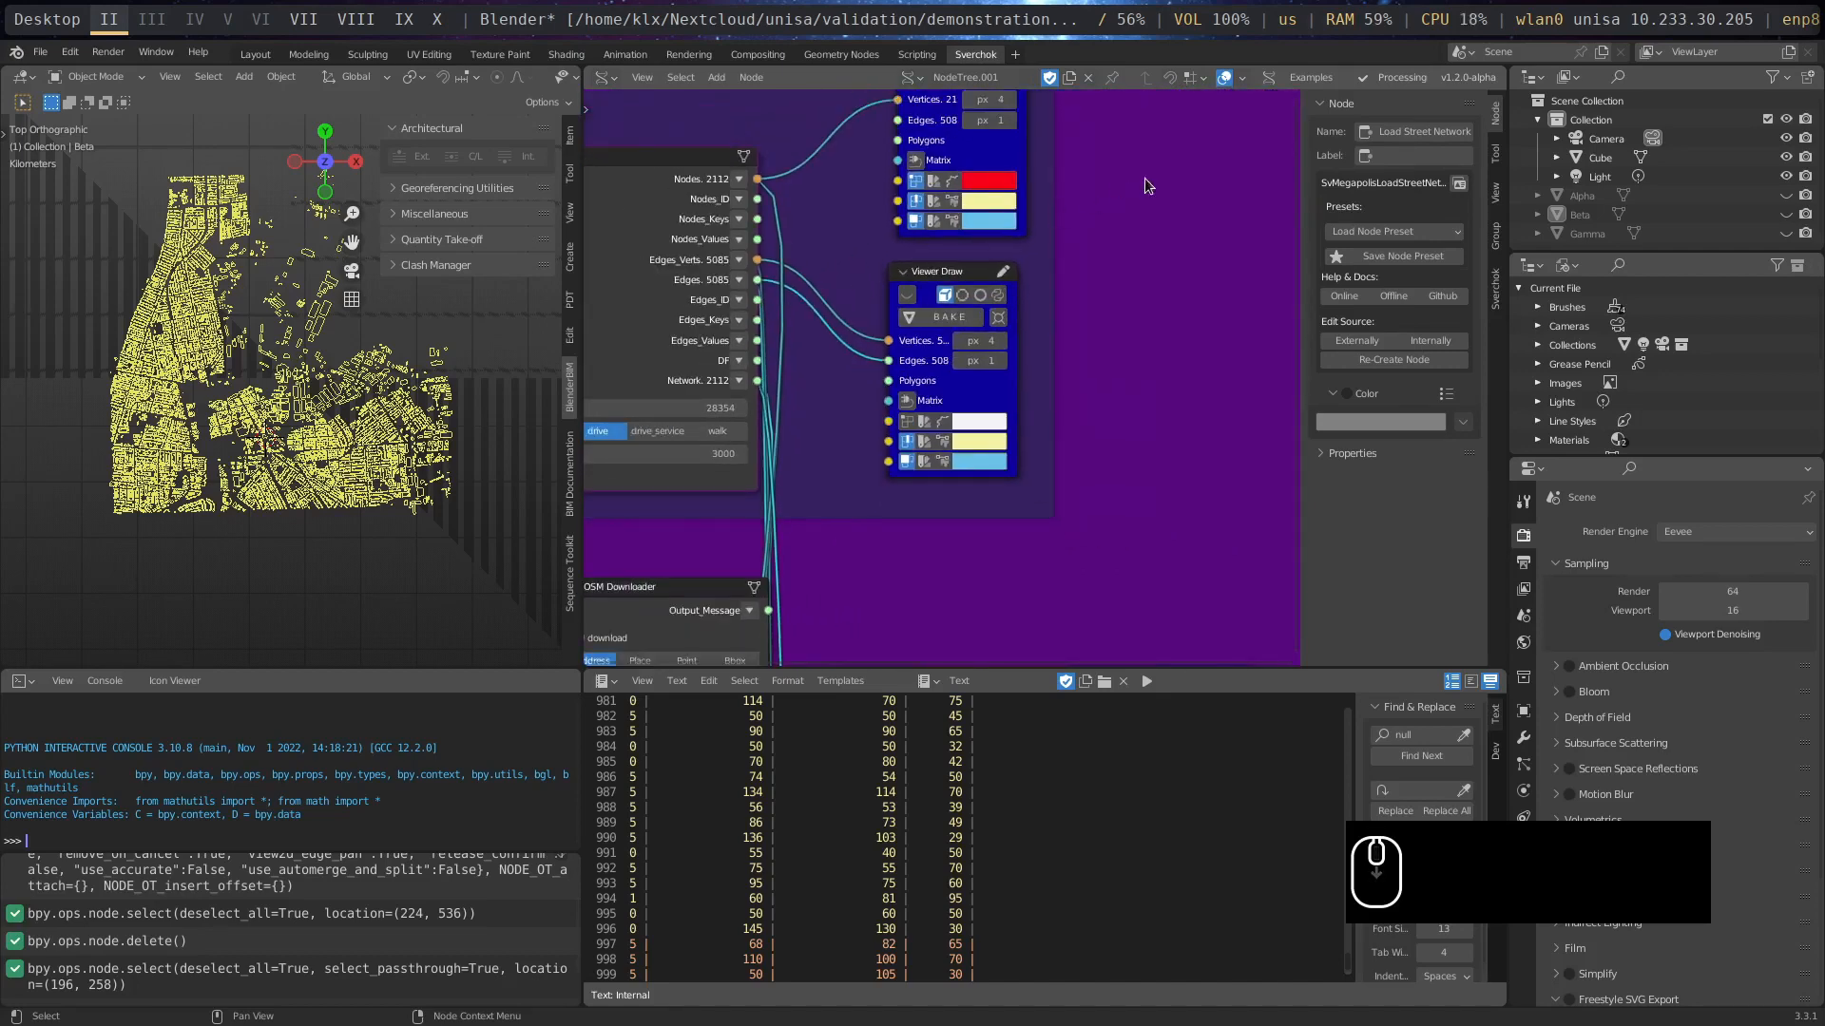
middle_drag(1143, 183, 1058, 335)
click(827, 216)
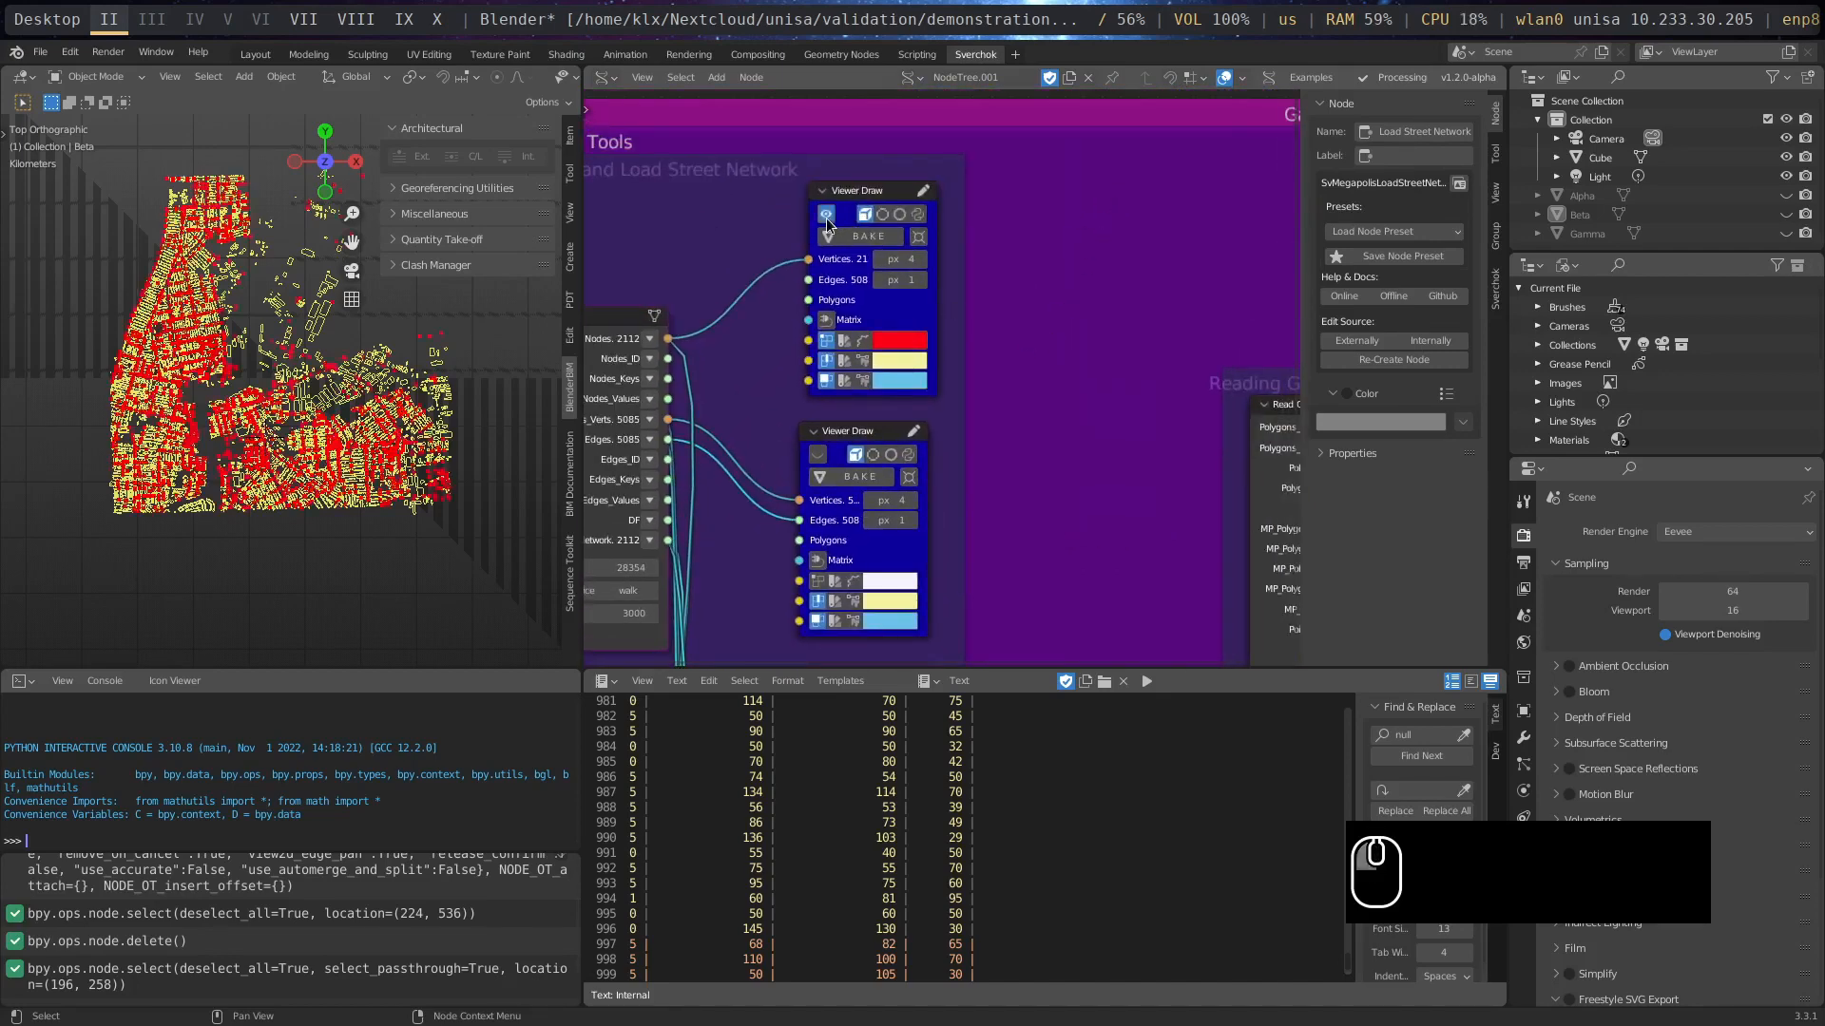
click(815, 454)
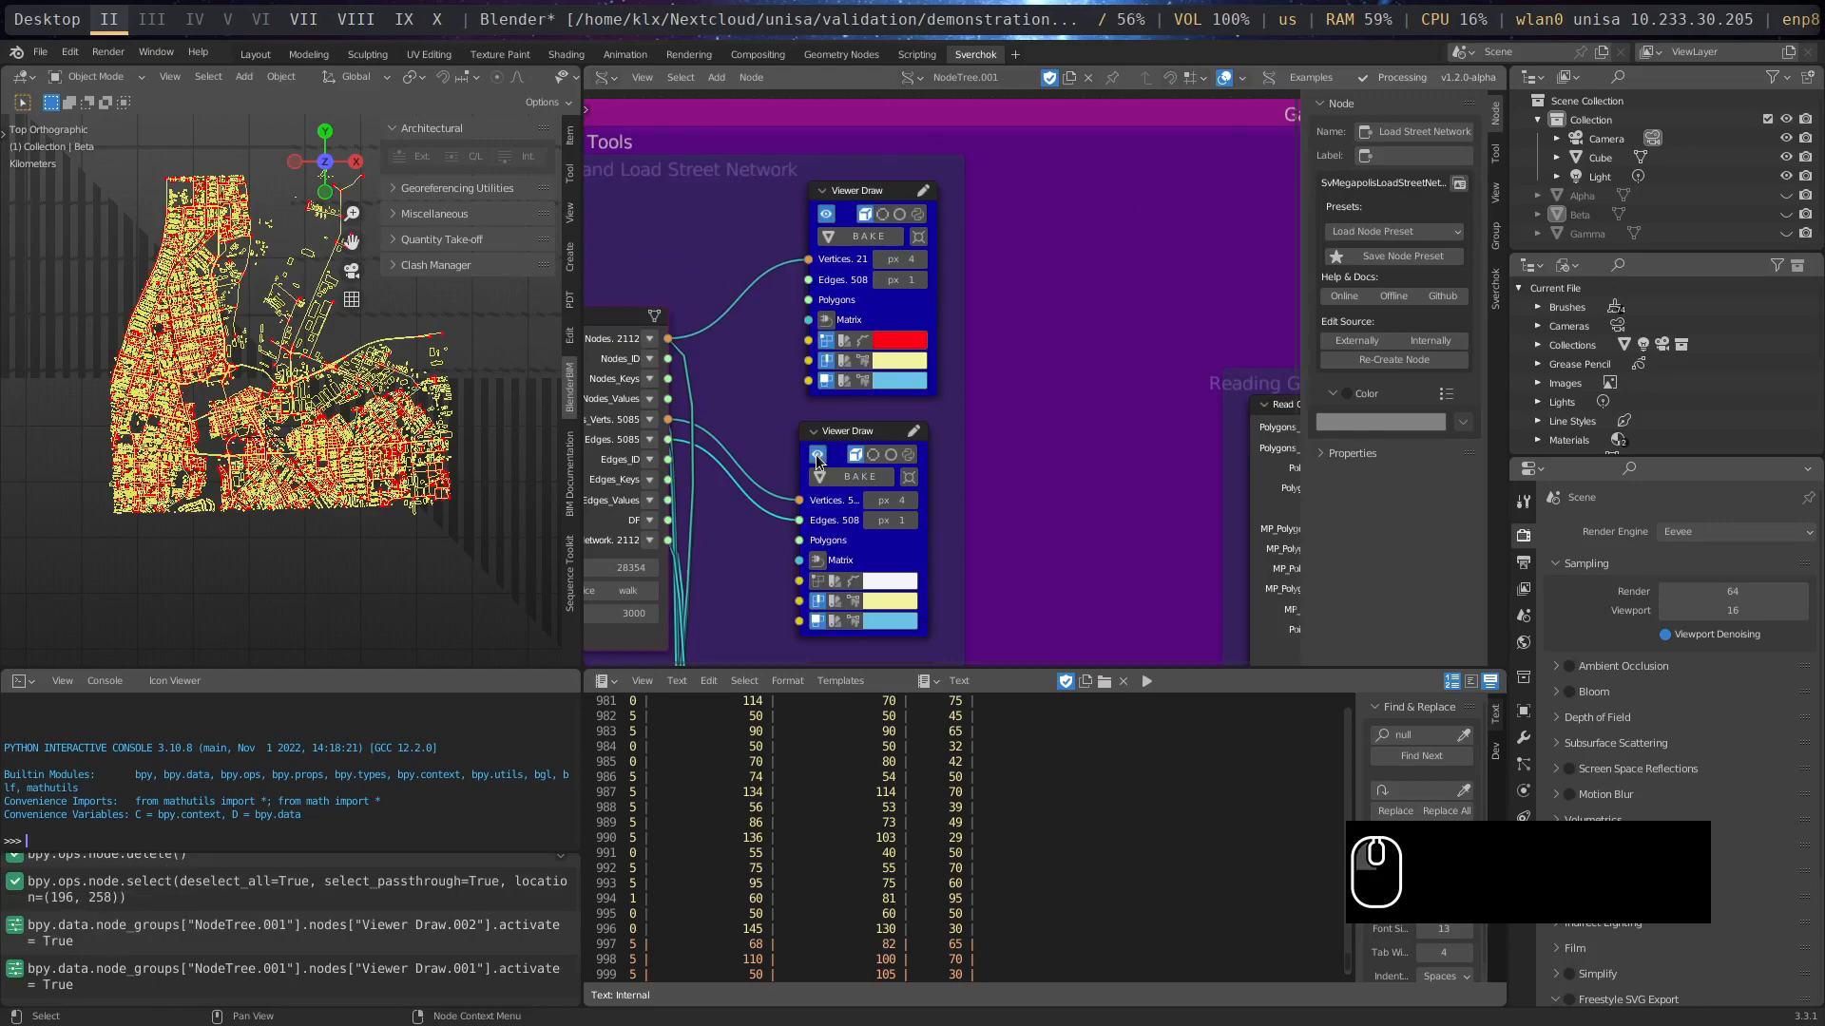
- Examine the street network against the building outlines in the 3D viewport up close and in perspective, and return to top view
scroll(209, 480, up, 6)
scroll(201, 481, up, 5)
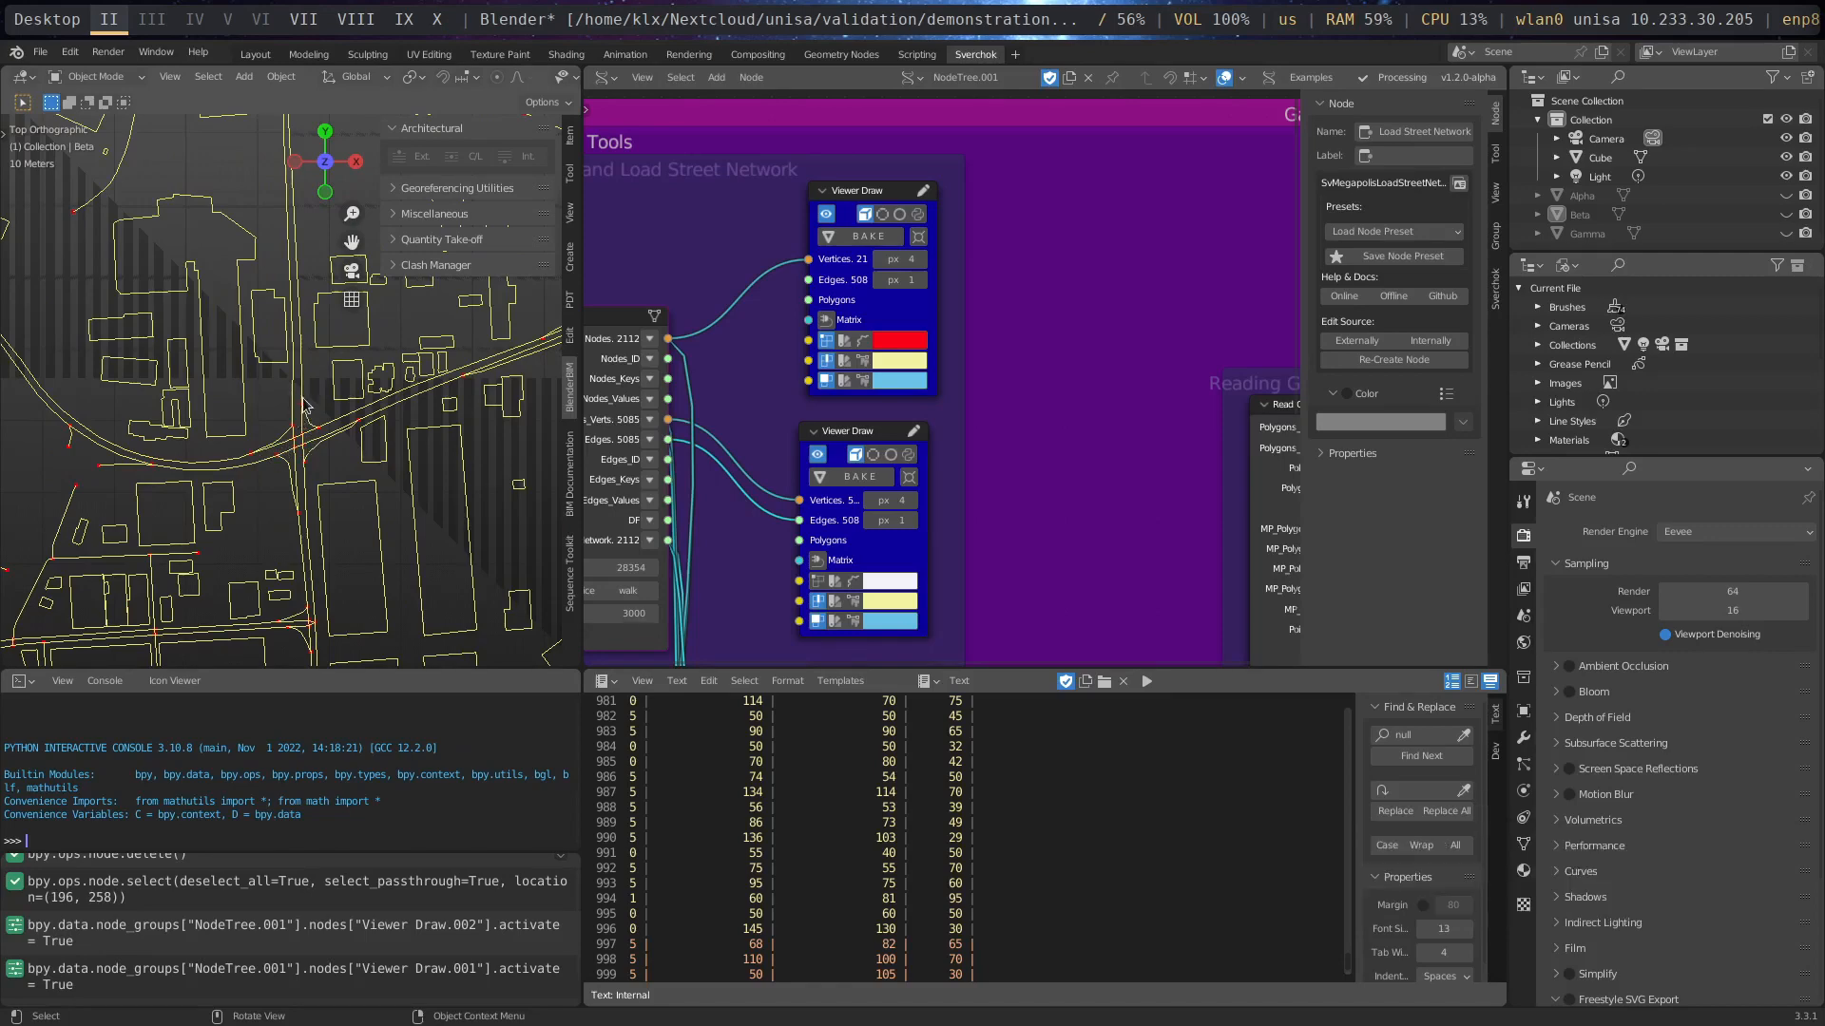
scroll(299, 418, down, 4)
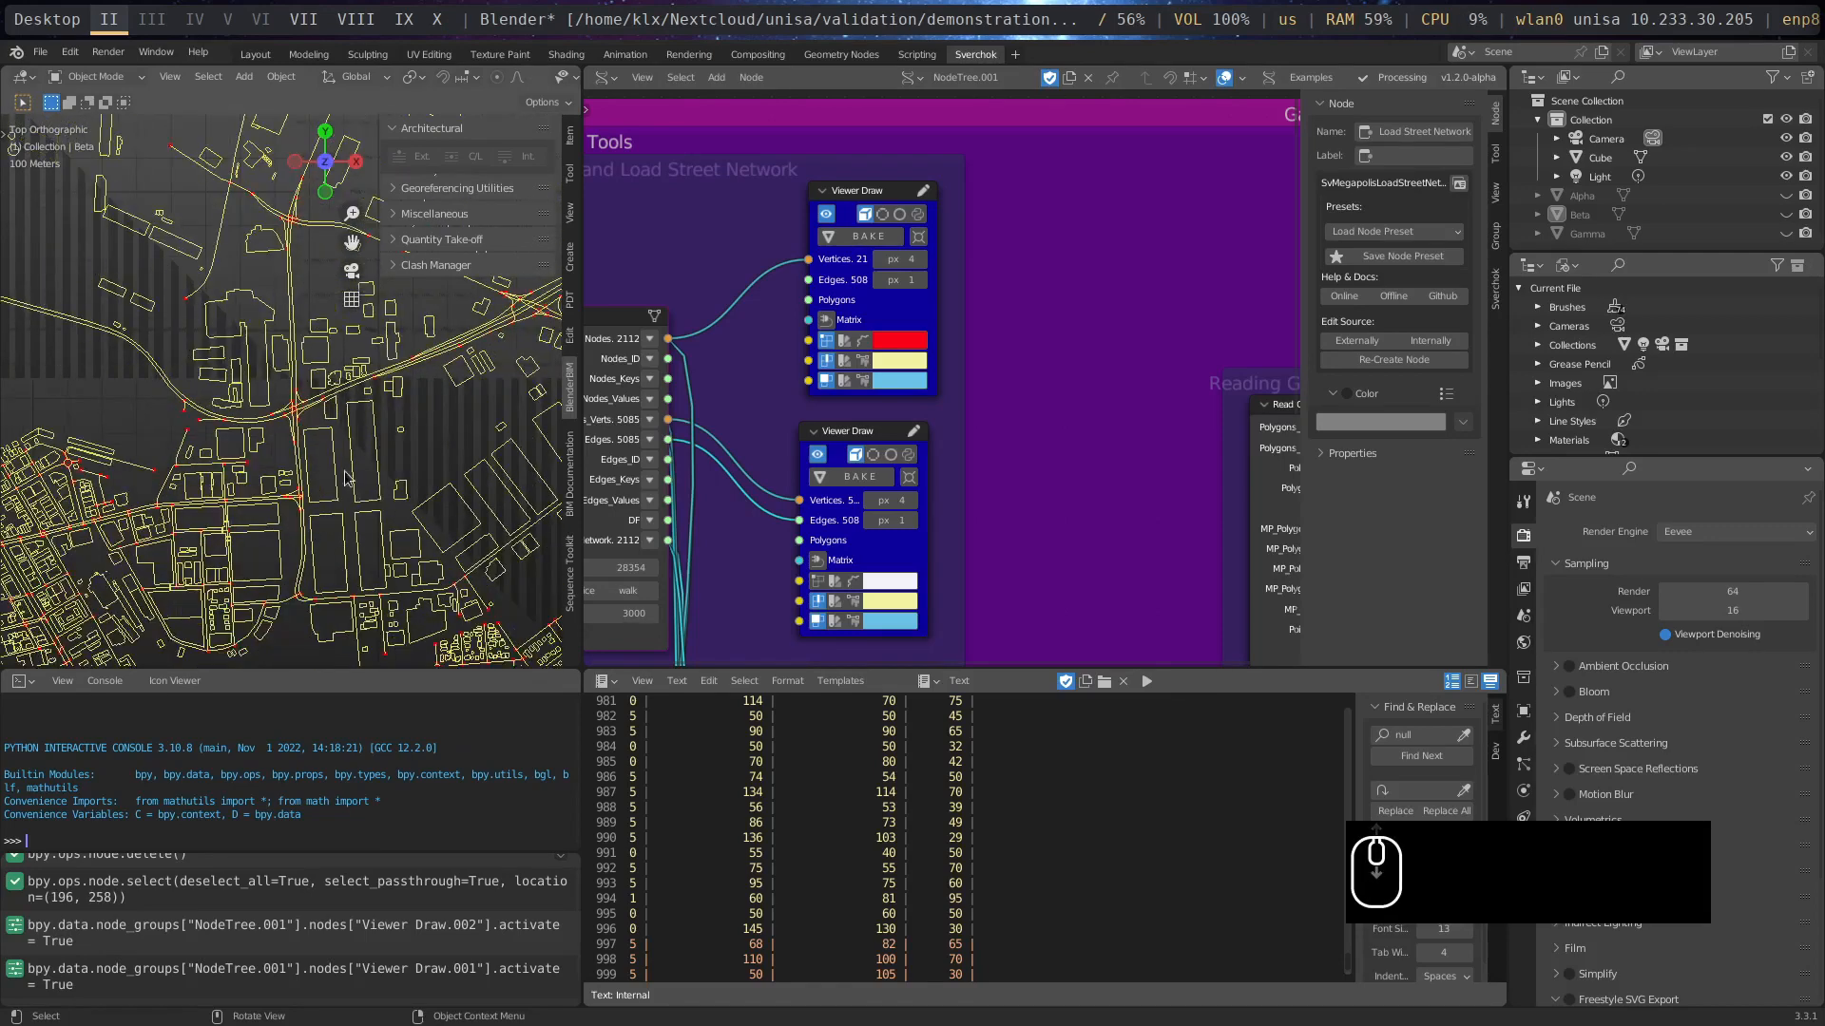
shift+middle_drag(353, 535, 369, 356)
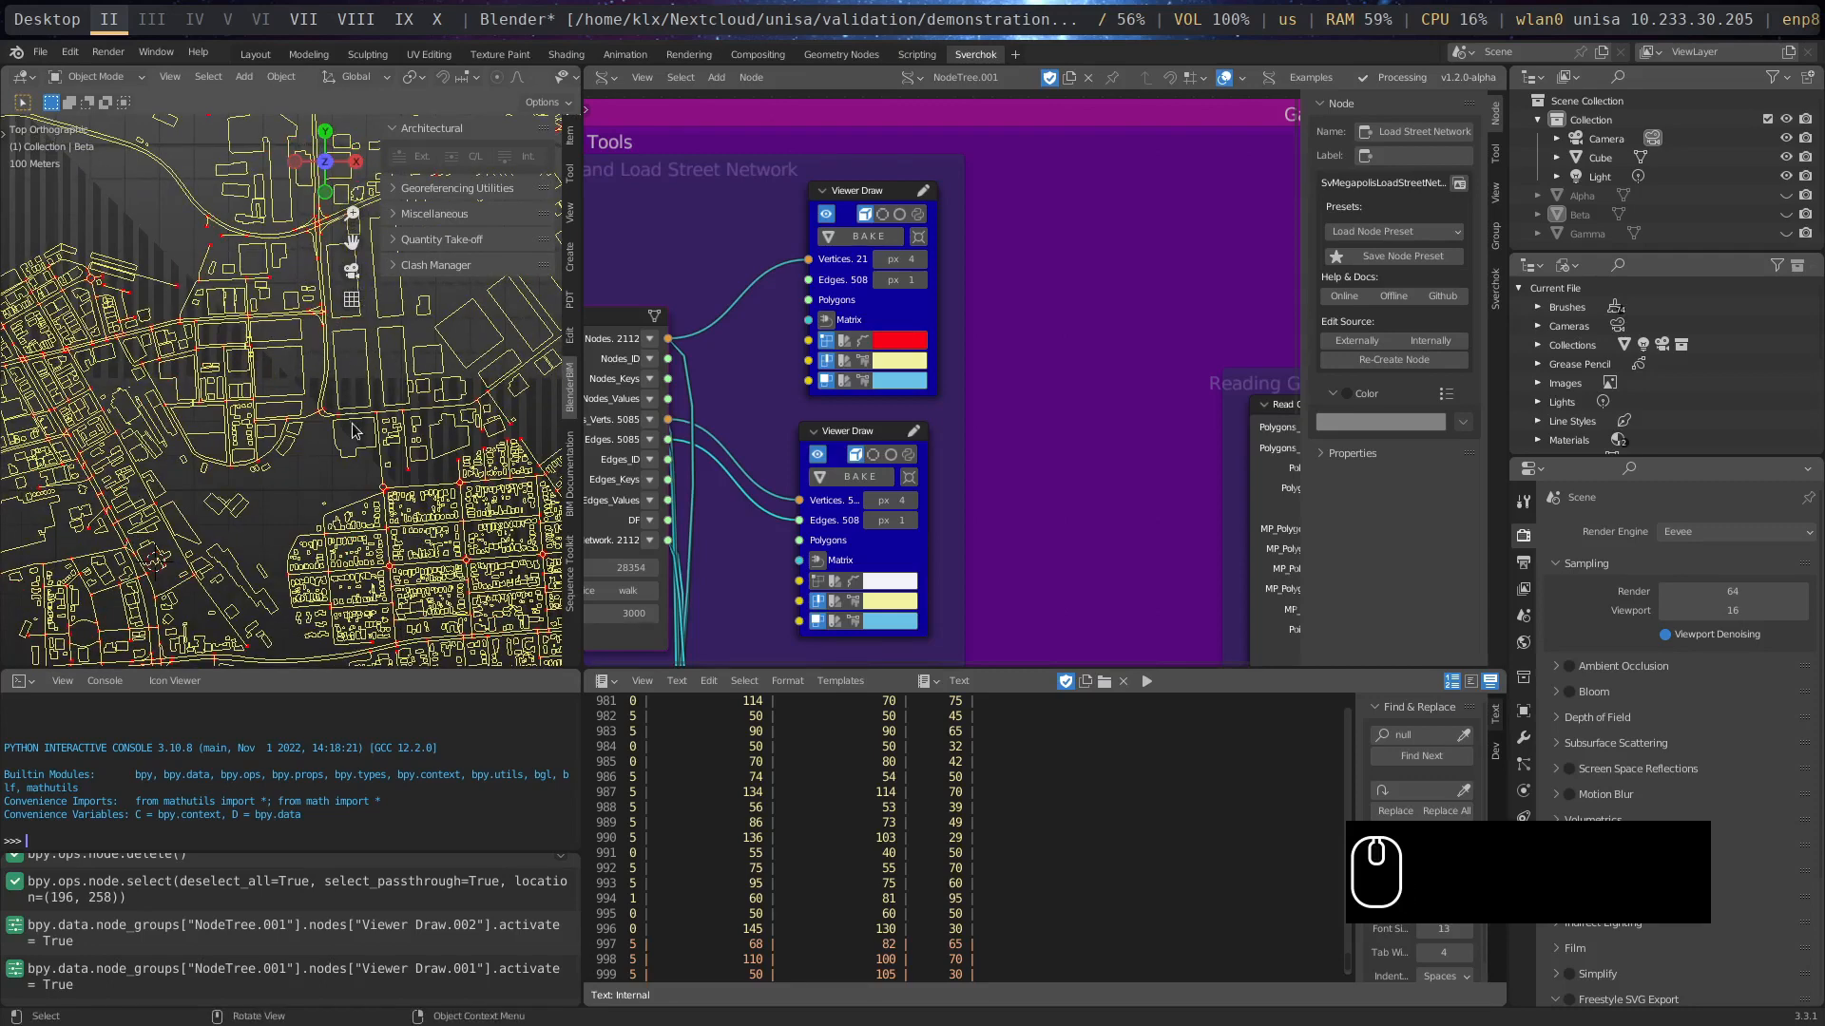
shift+middle_drag(323, 501, 407, 439)
scroll(407, 439, up, 4)
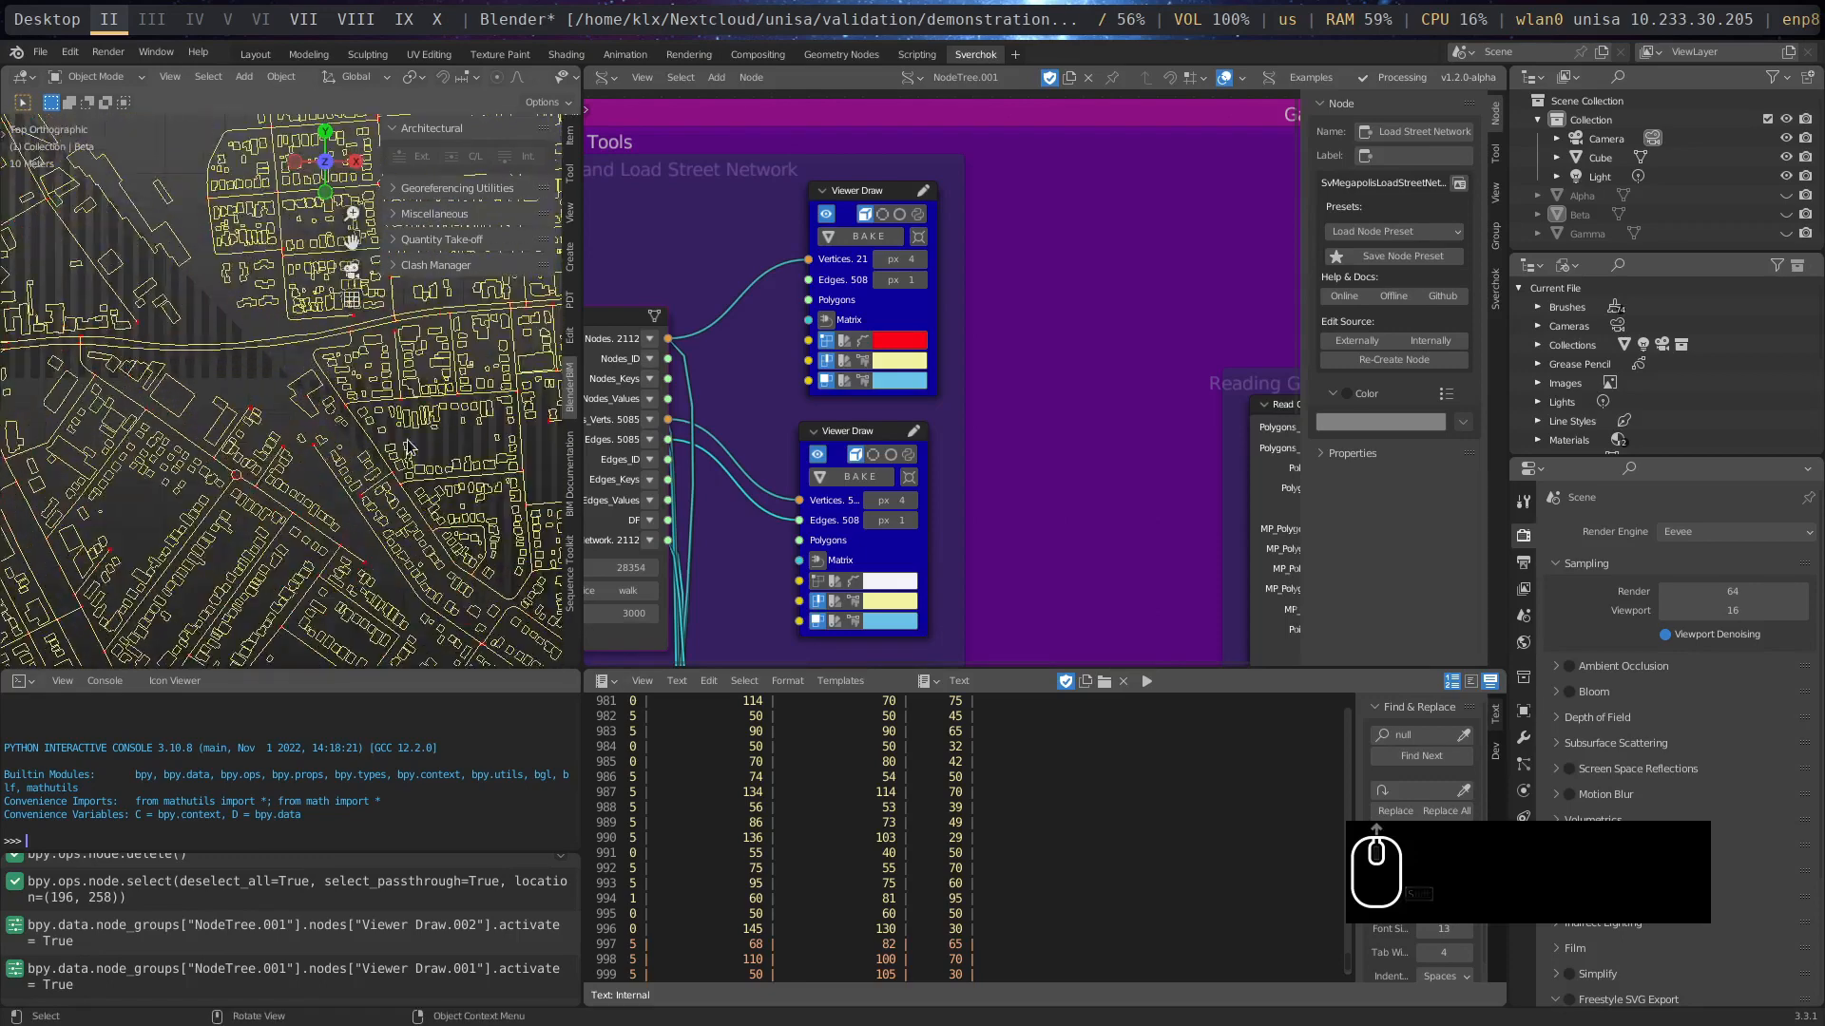
middle_drag(400, 355, 319, 375)
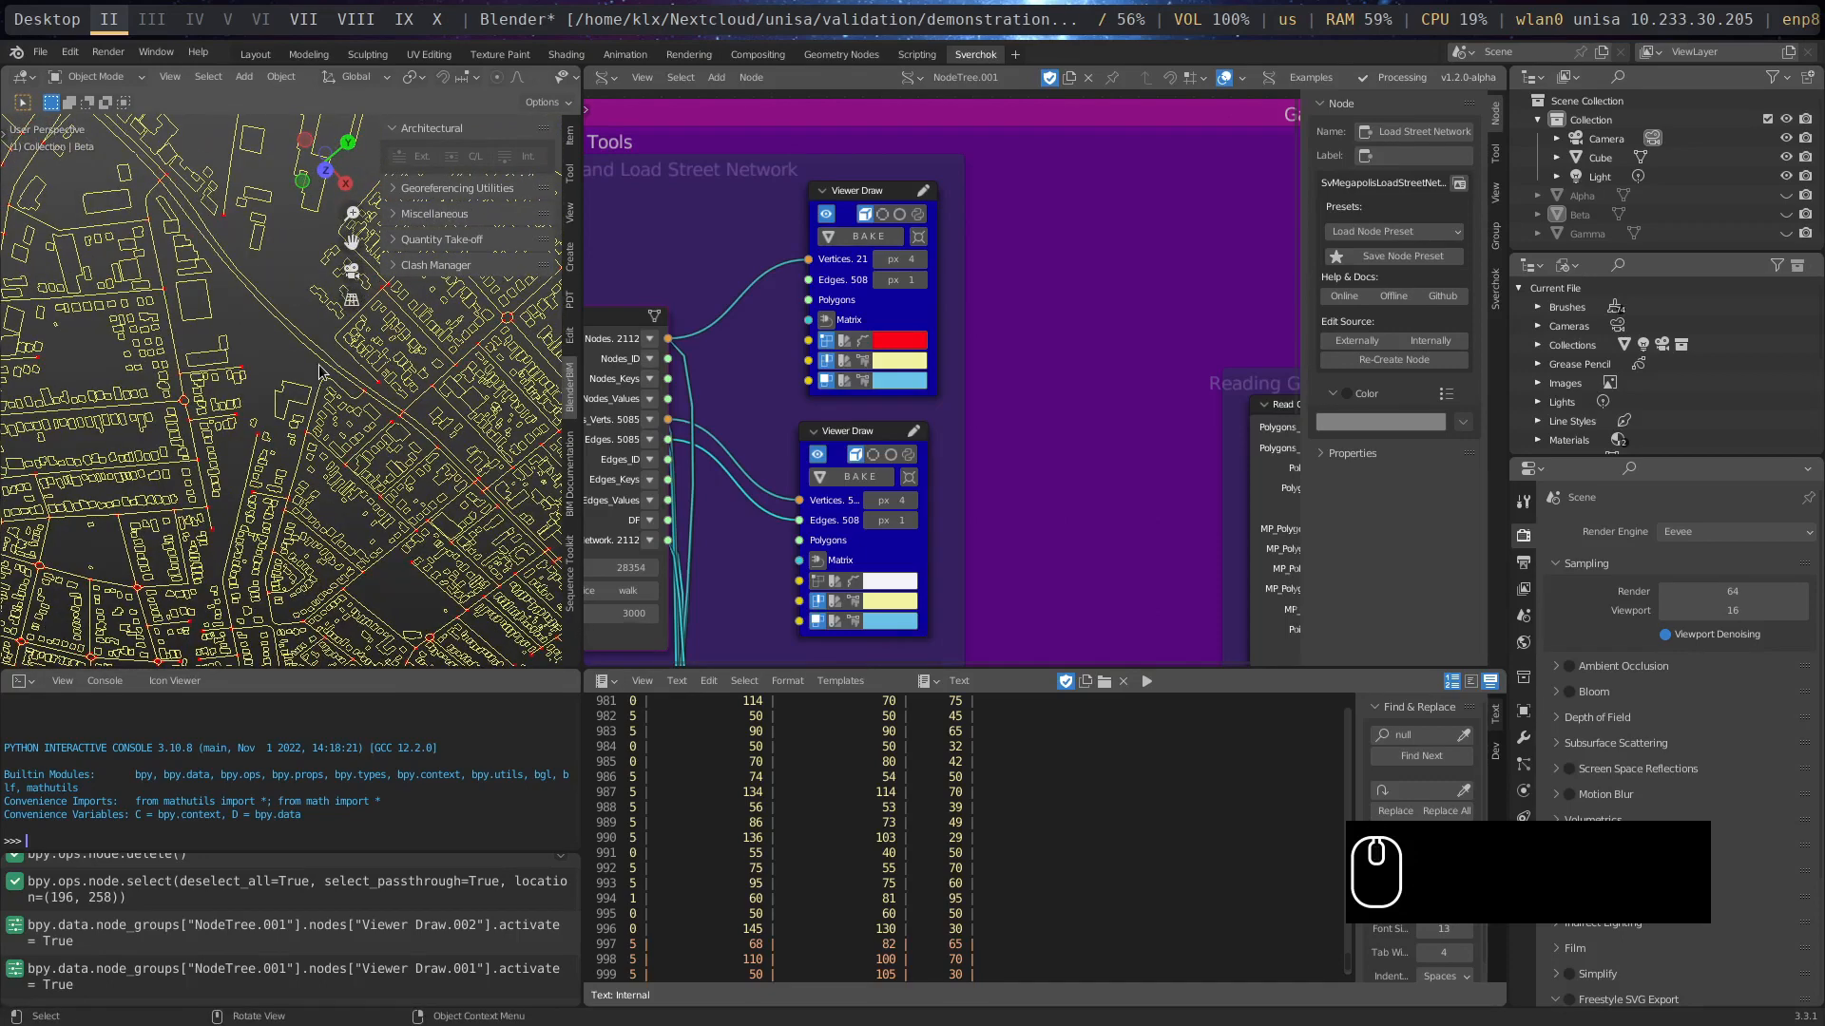
key(KP_7)
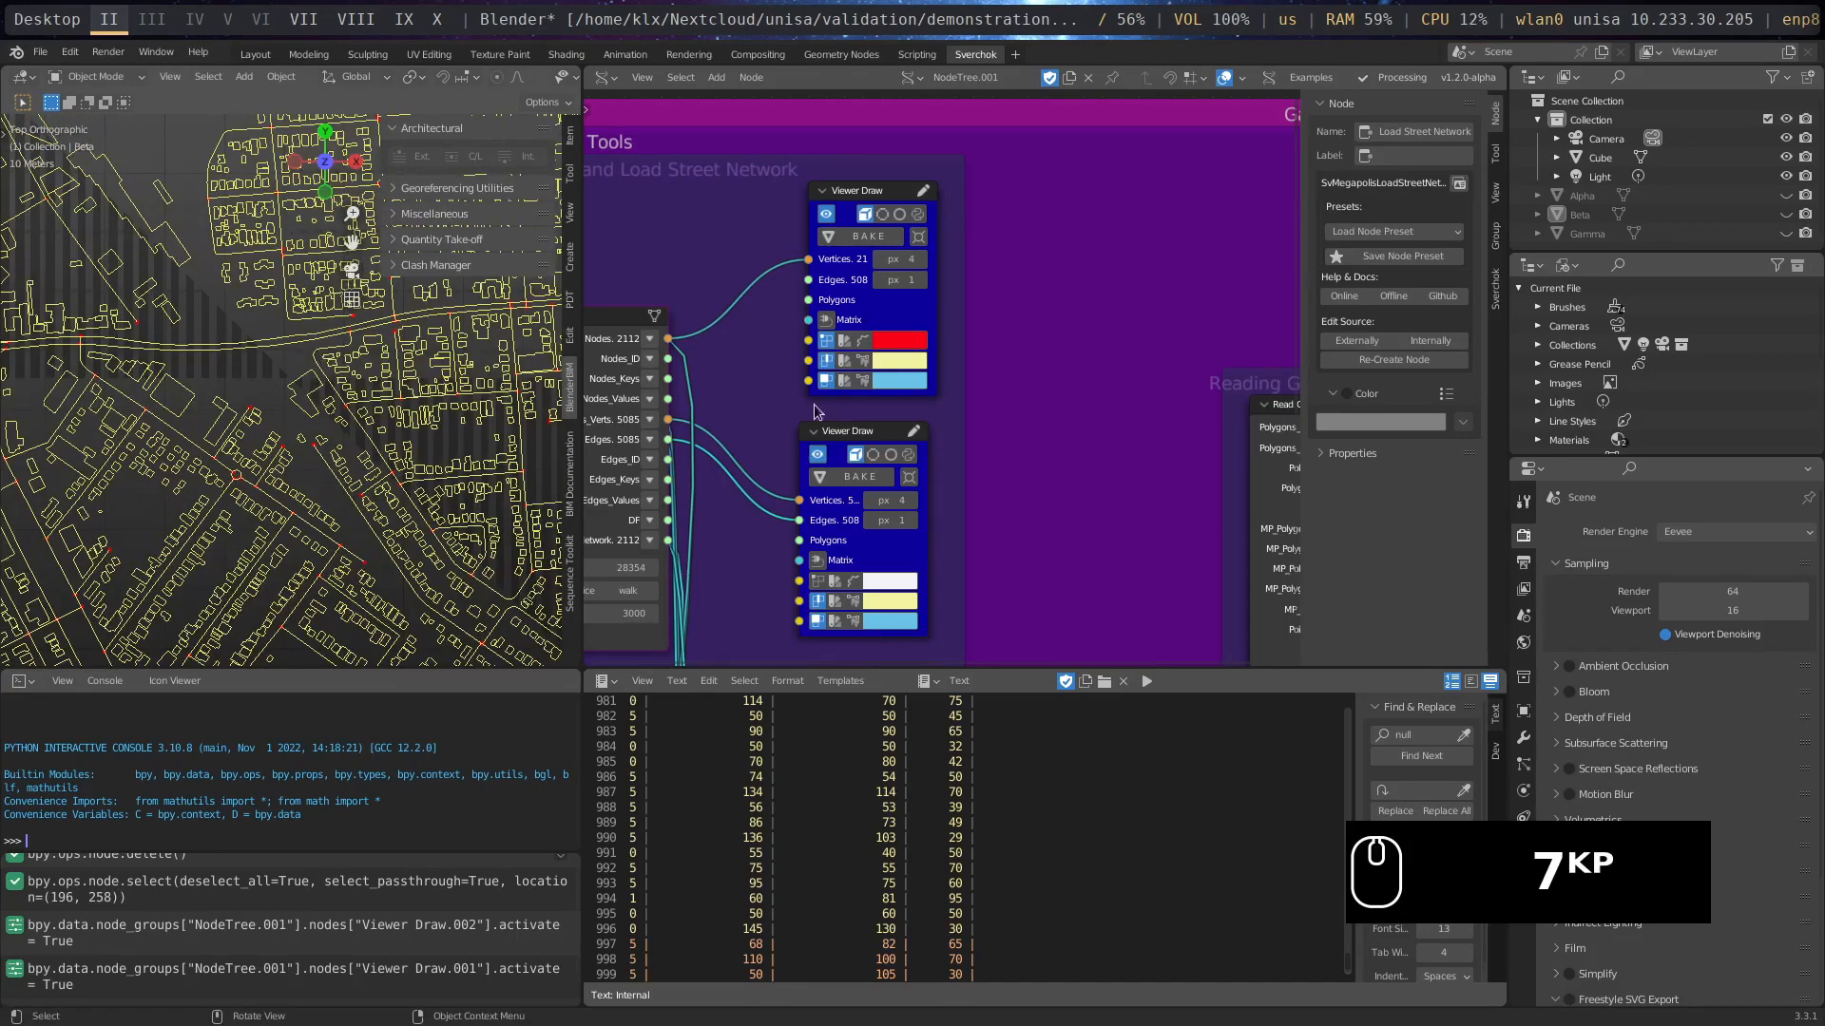
- Move both Viewer Draw nodes farther away from the Load Street Network node to free space beside its outputs
scroll(1036, 569, down, 5)
drag(854, 313, 1014, 286)
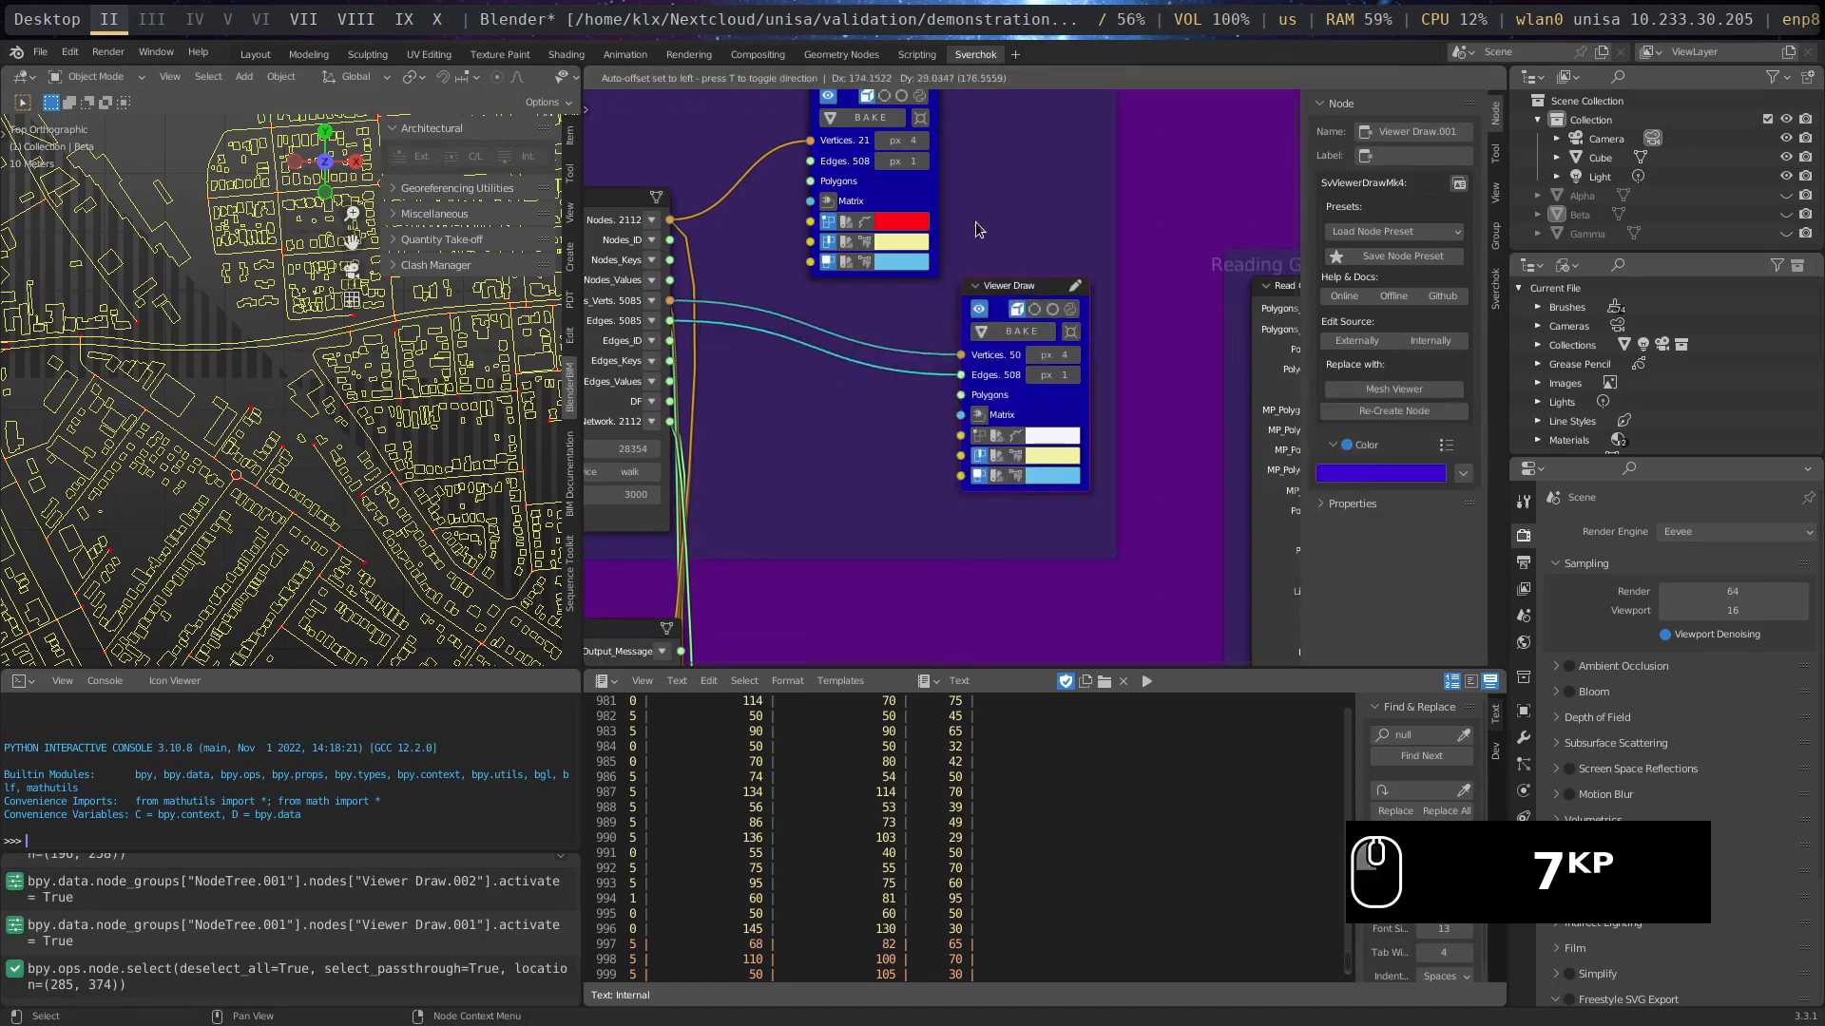
drag(902, 190, 1059, 189)
middle_drag(764, 288, 977, 218)
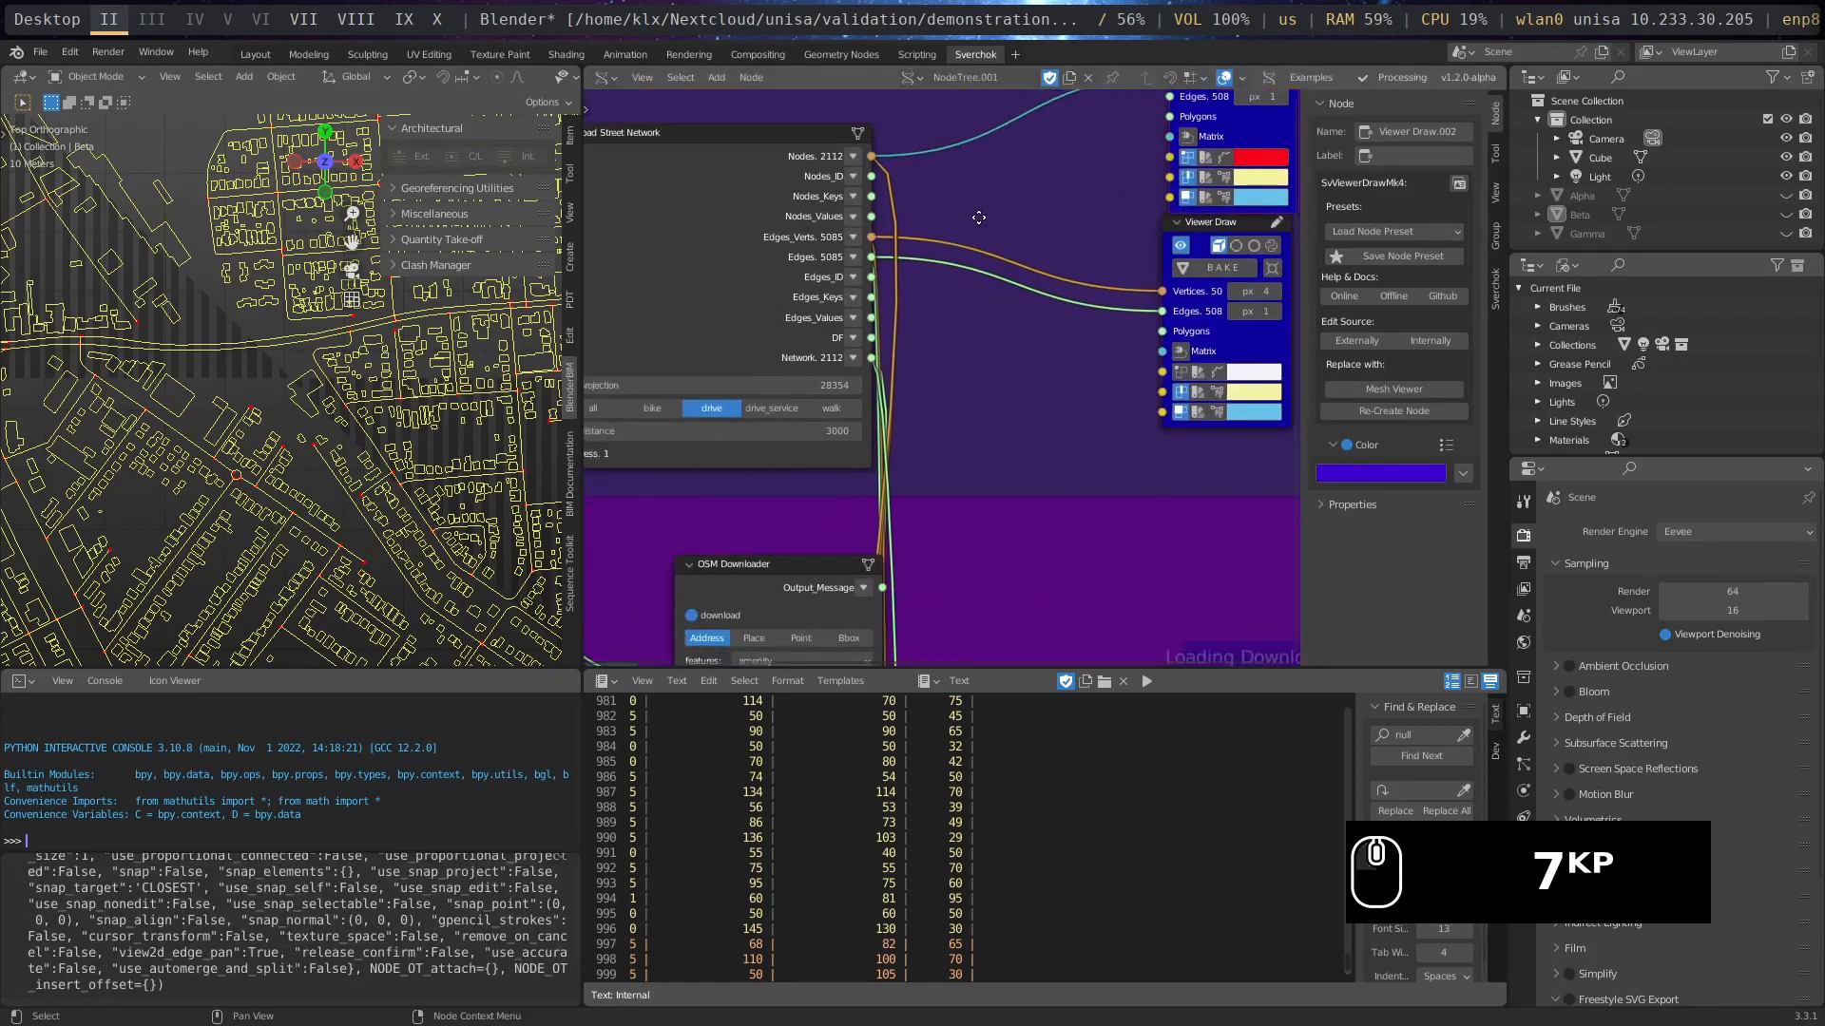
- Add a Stethoscope MK2 text node below the street network frame, beside the OSM Downloader node
scroll(882, 381, up, 5)
scroll(865, 382, down, 4)
scroll(864, 376, down, 1)
middle_drag(994, 551, 871, 483)
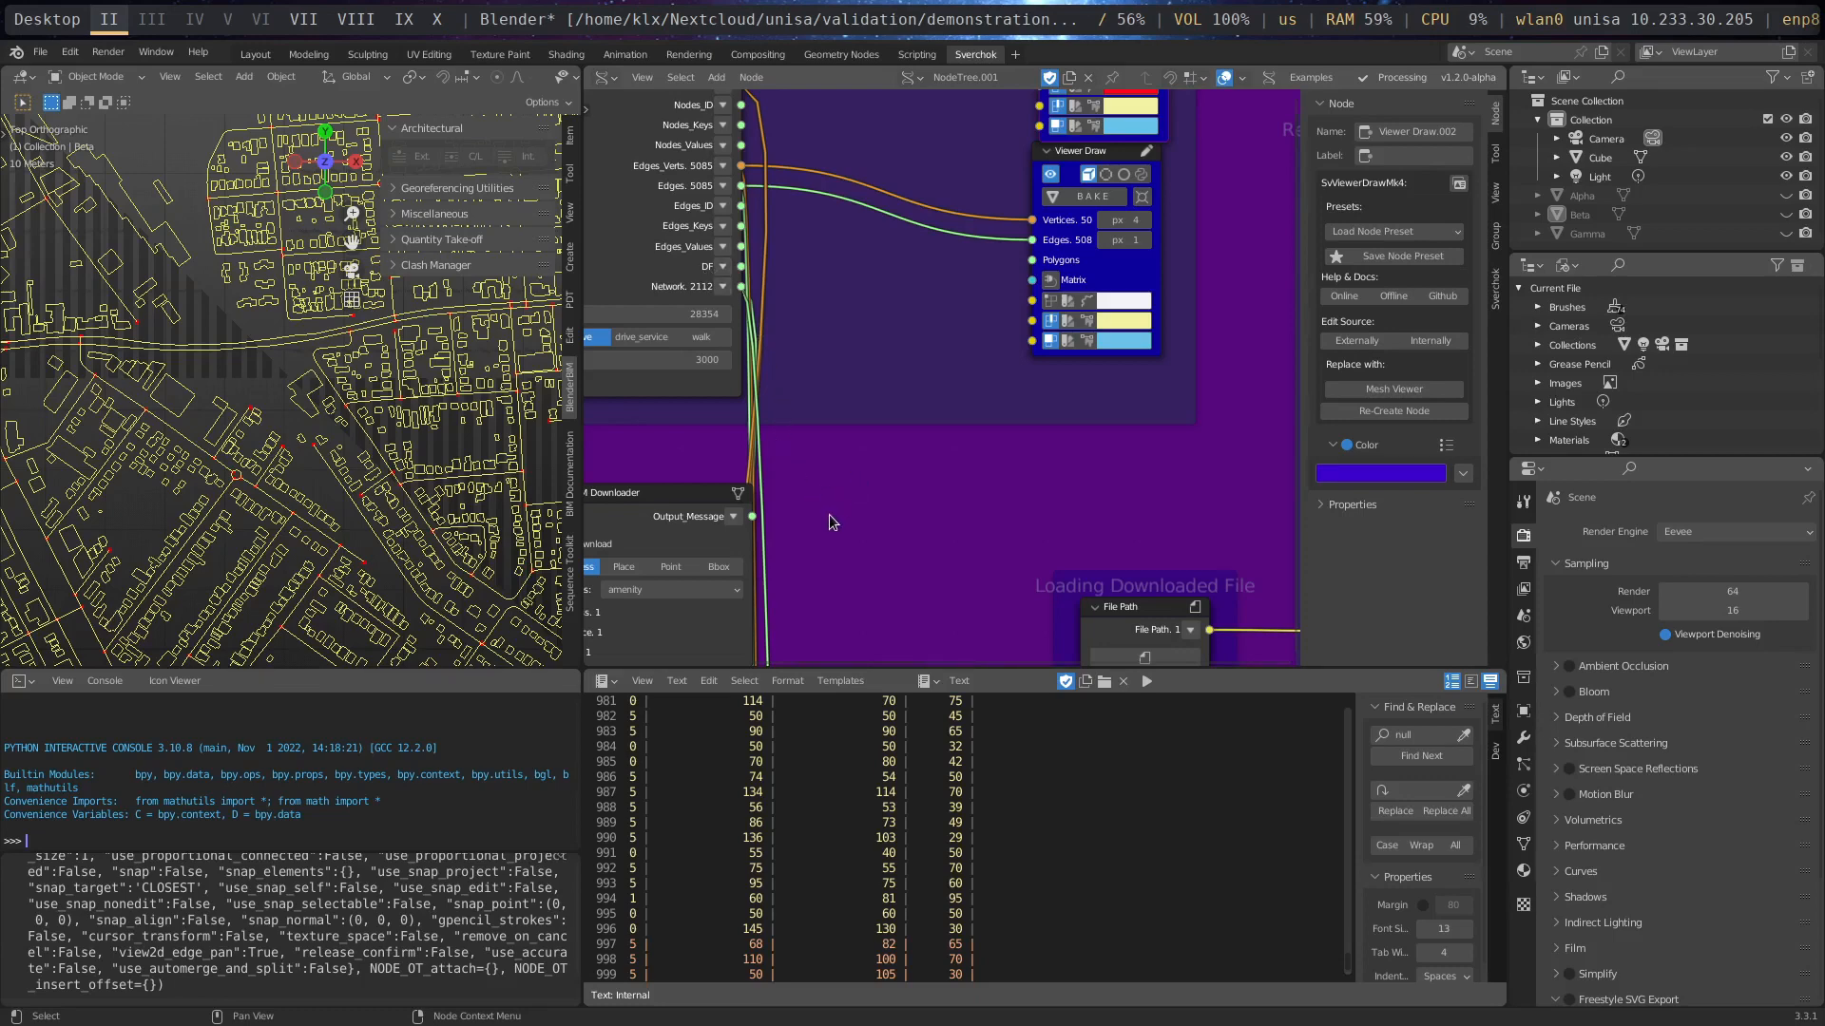
key(shift+a)
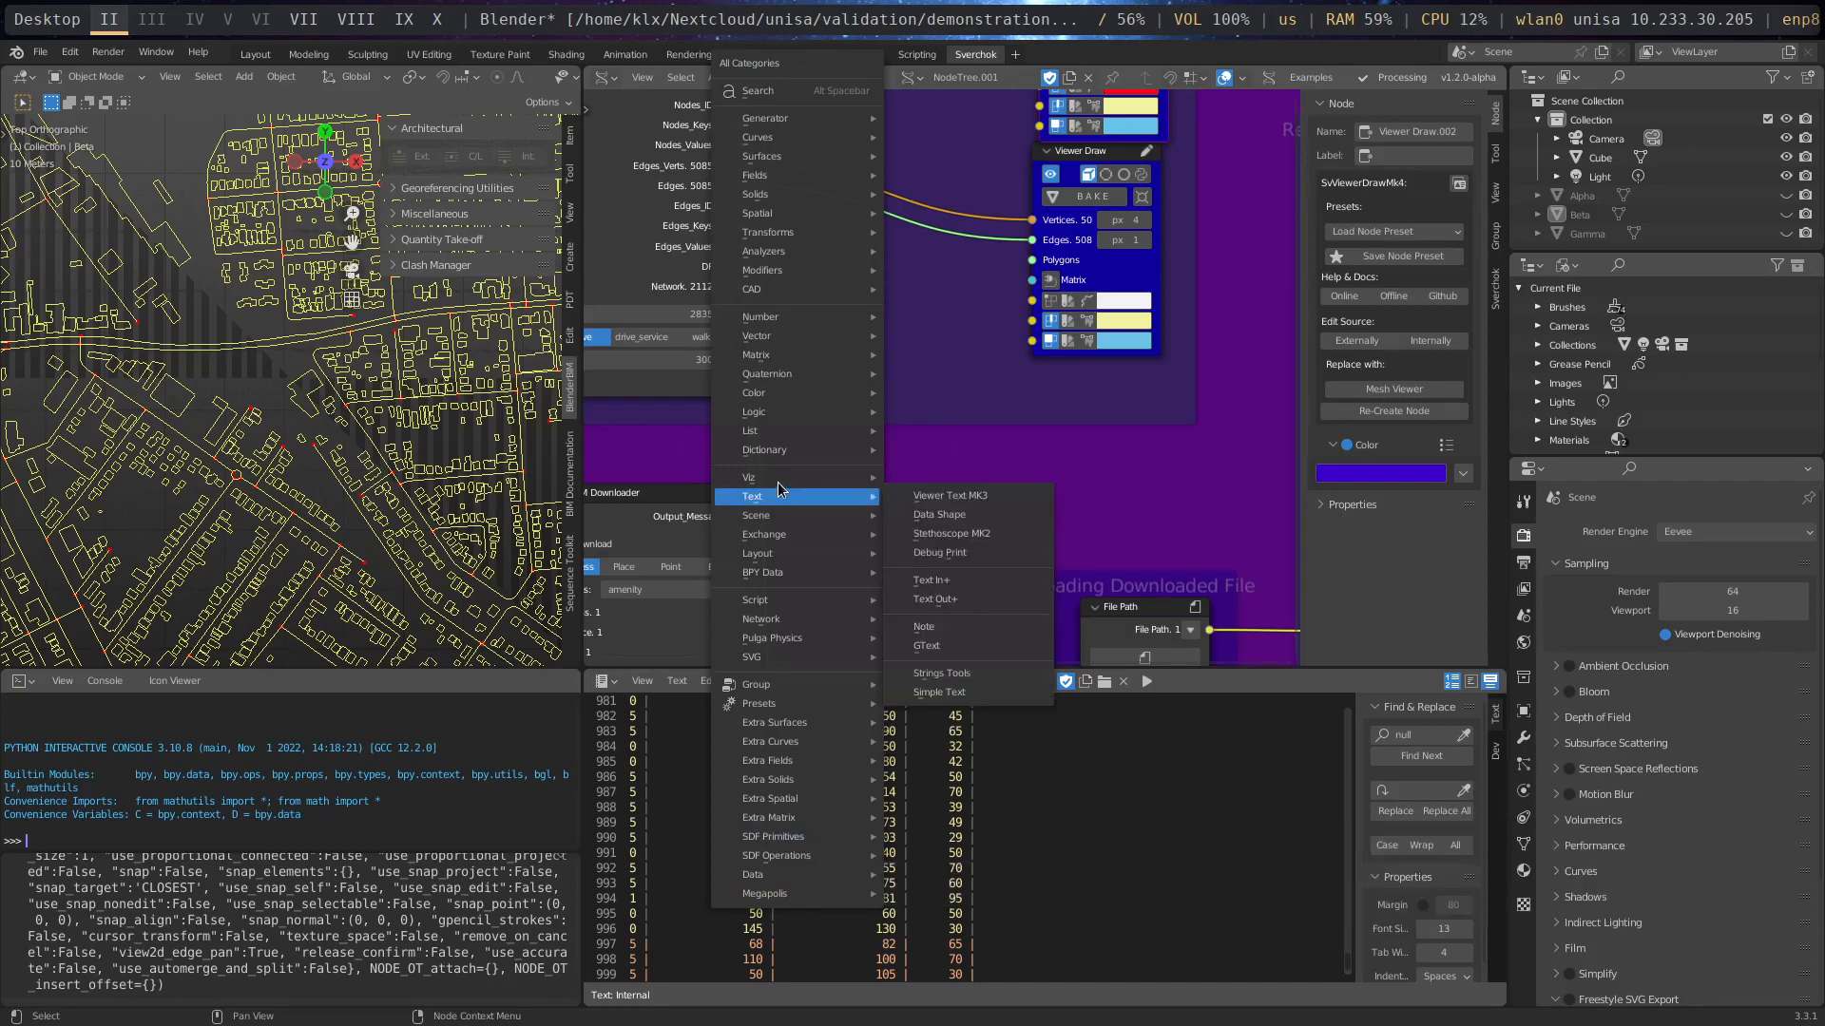
mouse_move(855, 503)
click(968, 533)
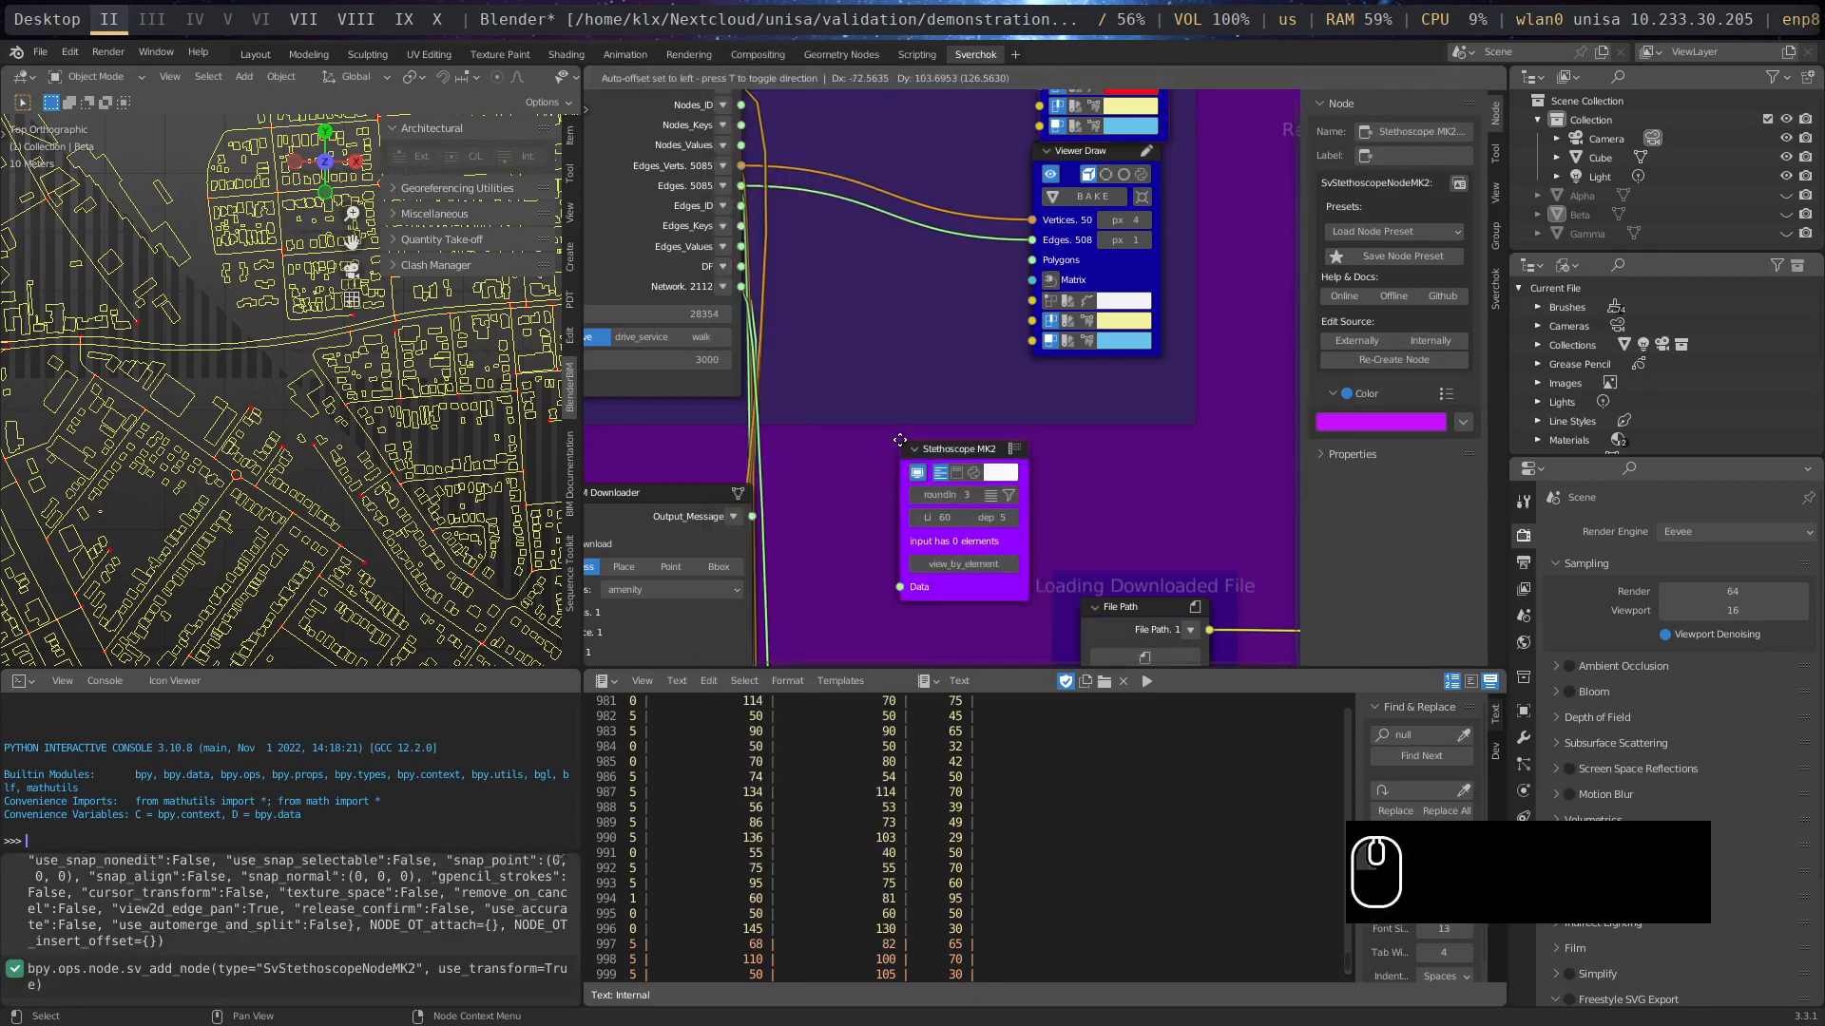
click(893, 435)
- Connect the DF output of Load Street Network to the Data input of Stethoscope MK2
drag(743, 270, 900, 587)
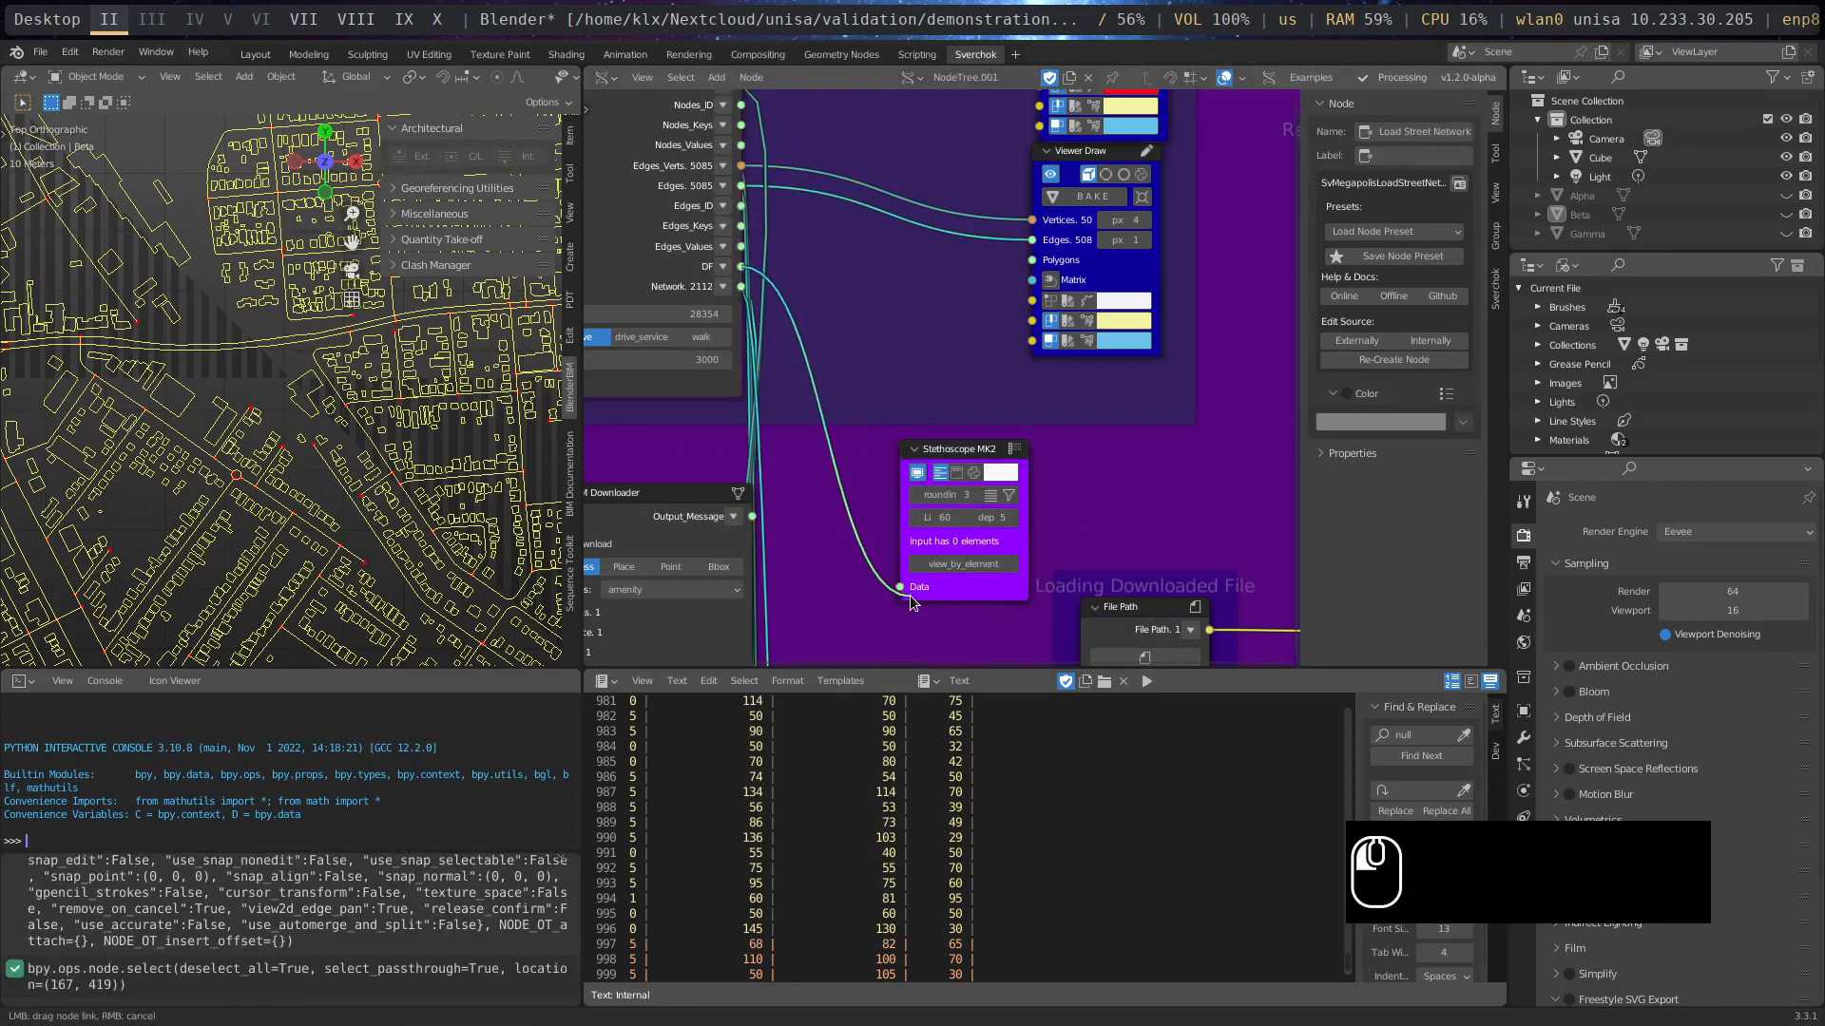
click(907, 599)
drag(743, 270, 913, 593)
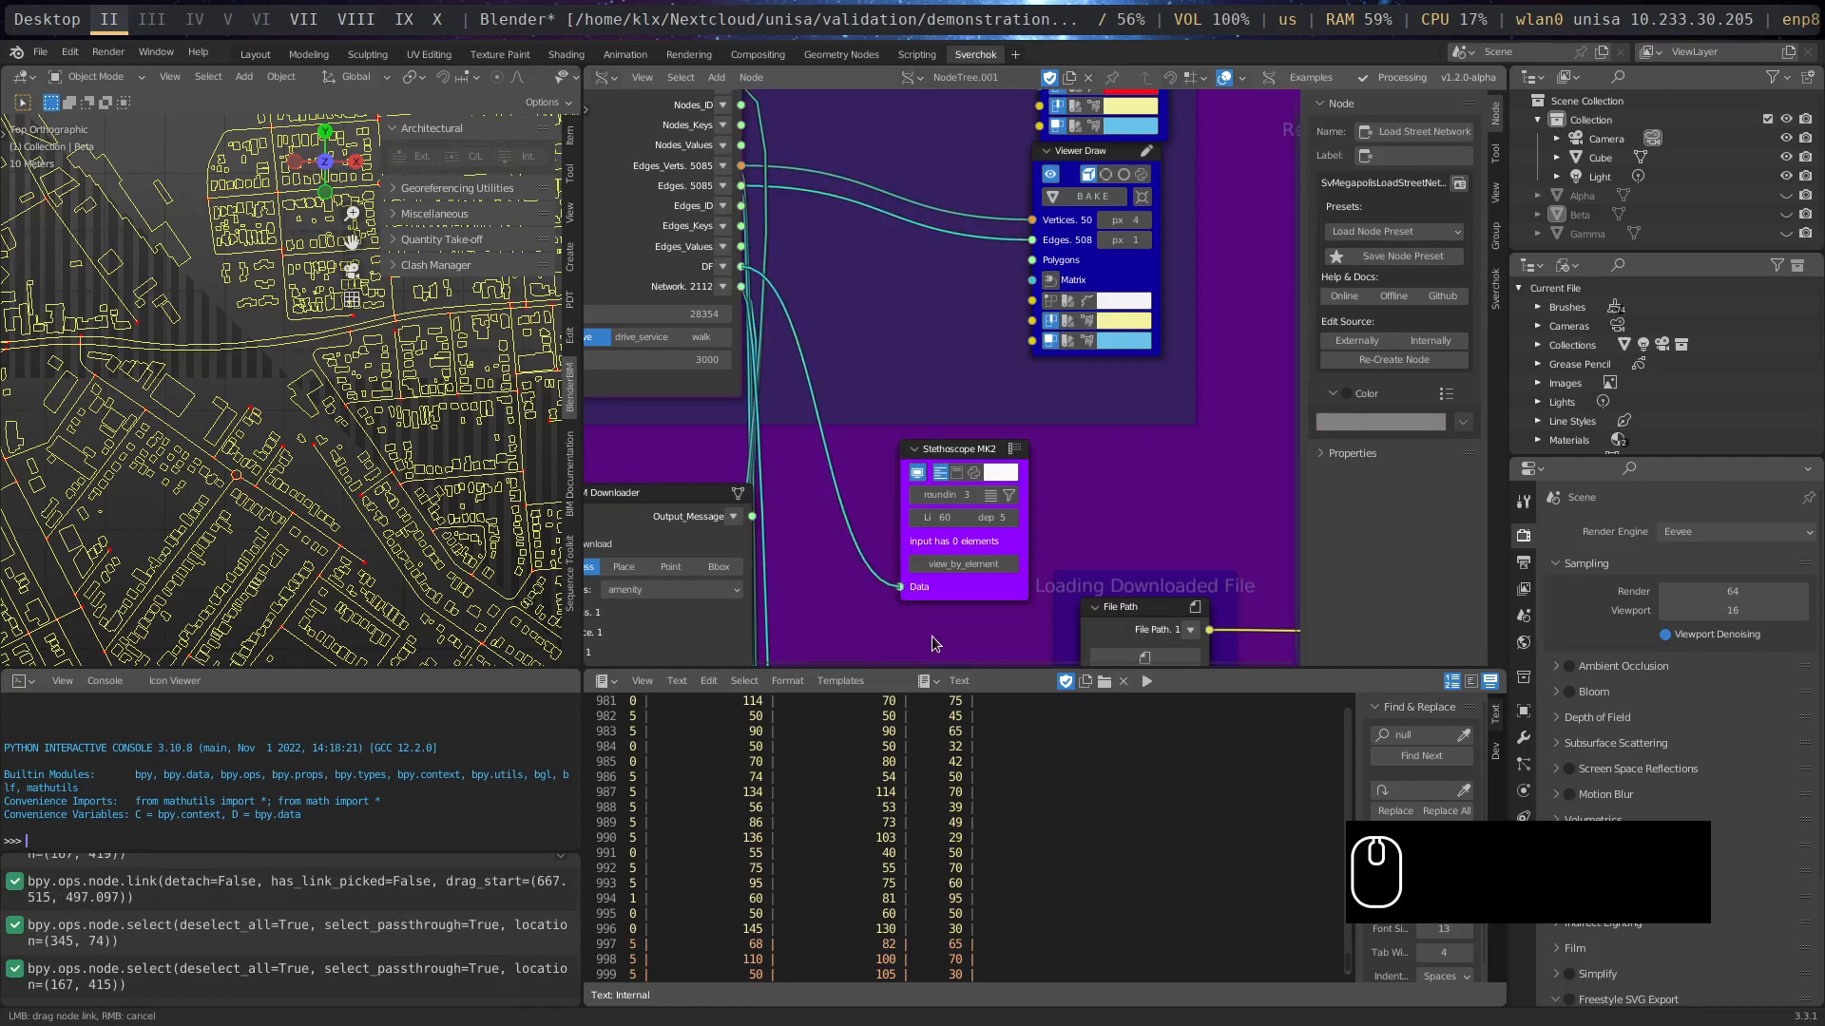
drag(931, 644, 931, 645)
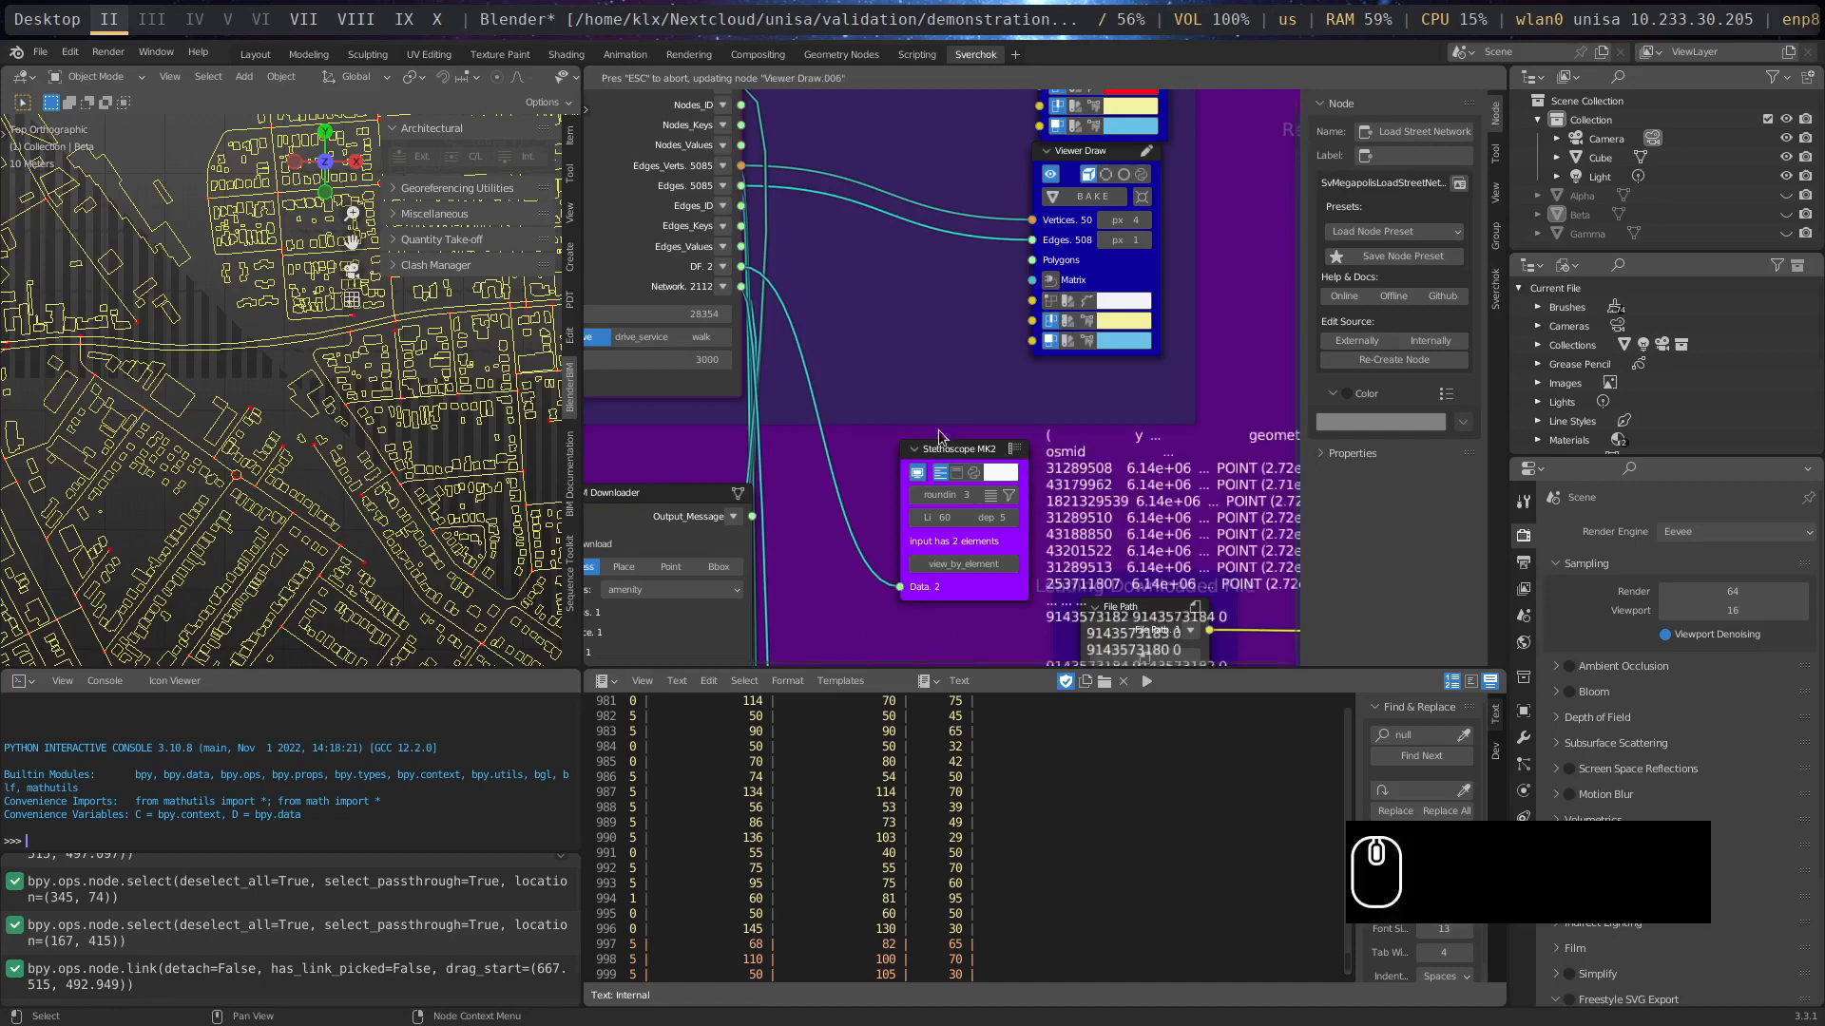
- Move the Stethoscope MK2 node close to the Load Street Network outputs and collapse it
middle_drag(1032, 461, 887, 411)
drag(816, 395, 705, 359)
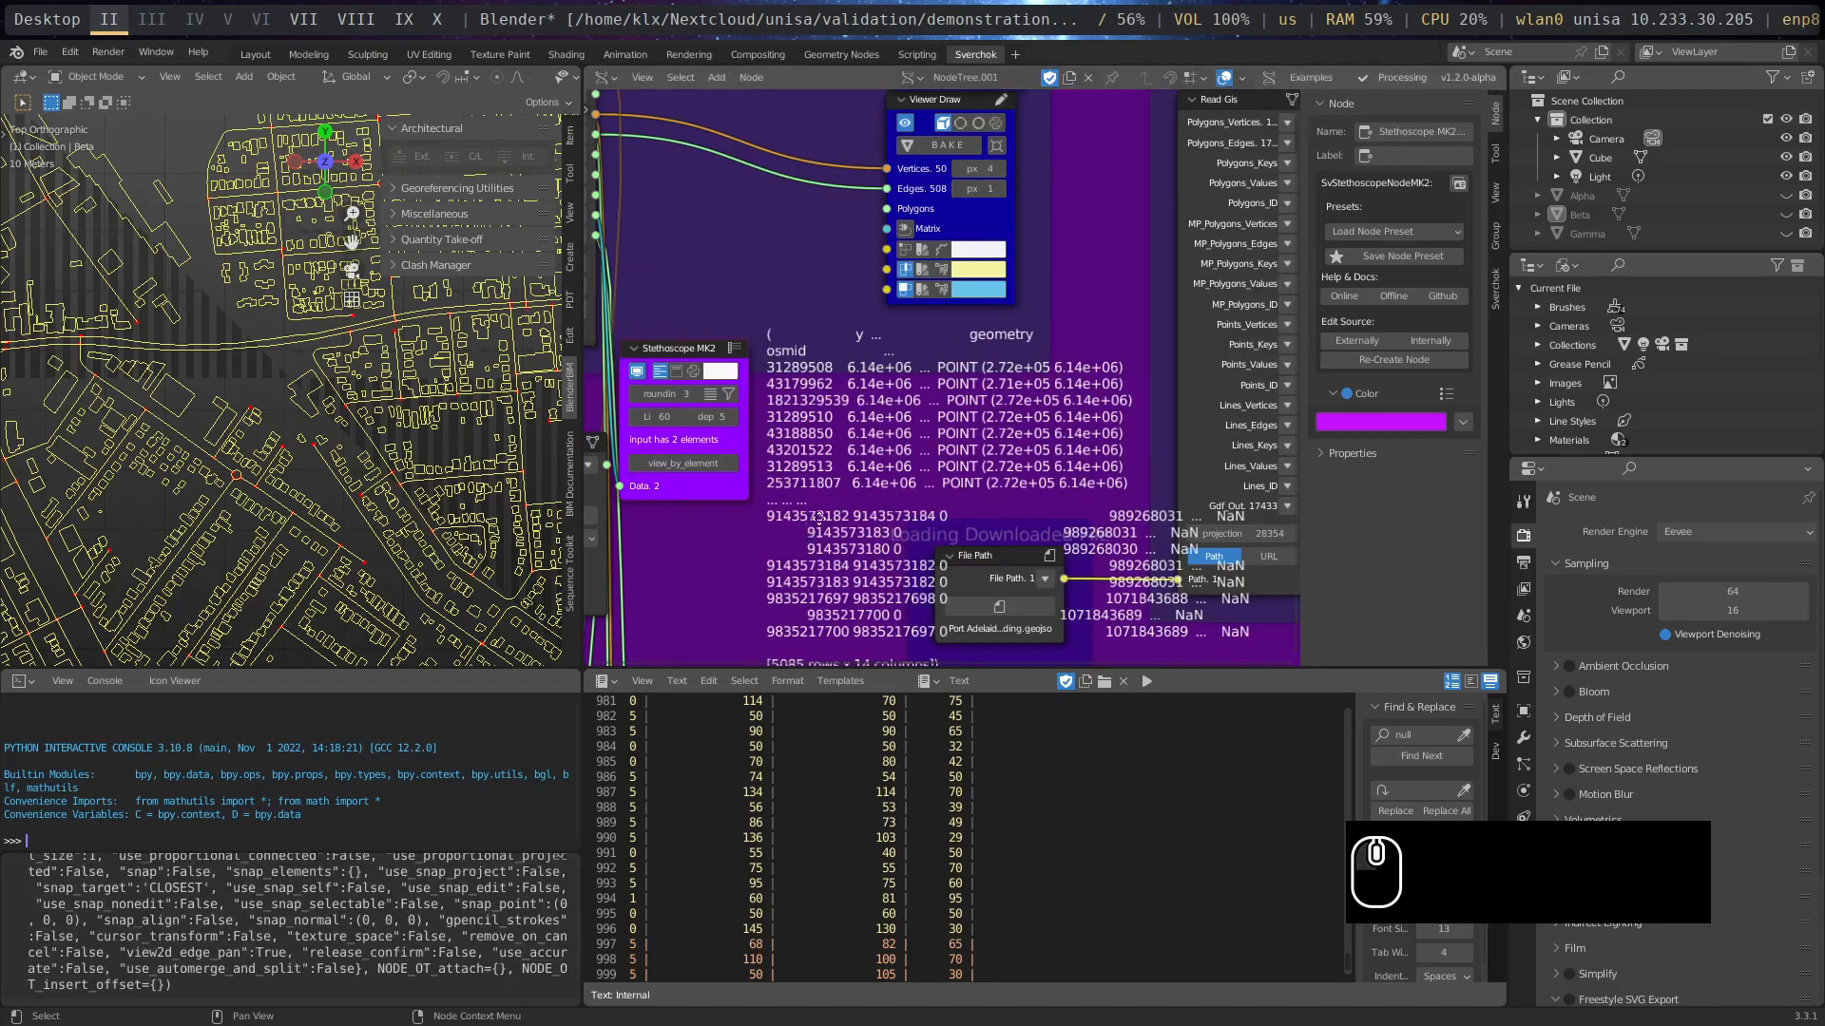
middle_drag(808, 544, 988, 471)
key(h)
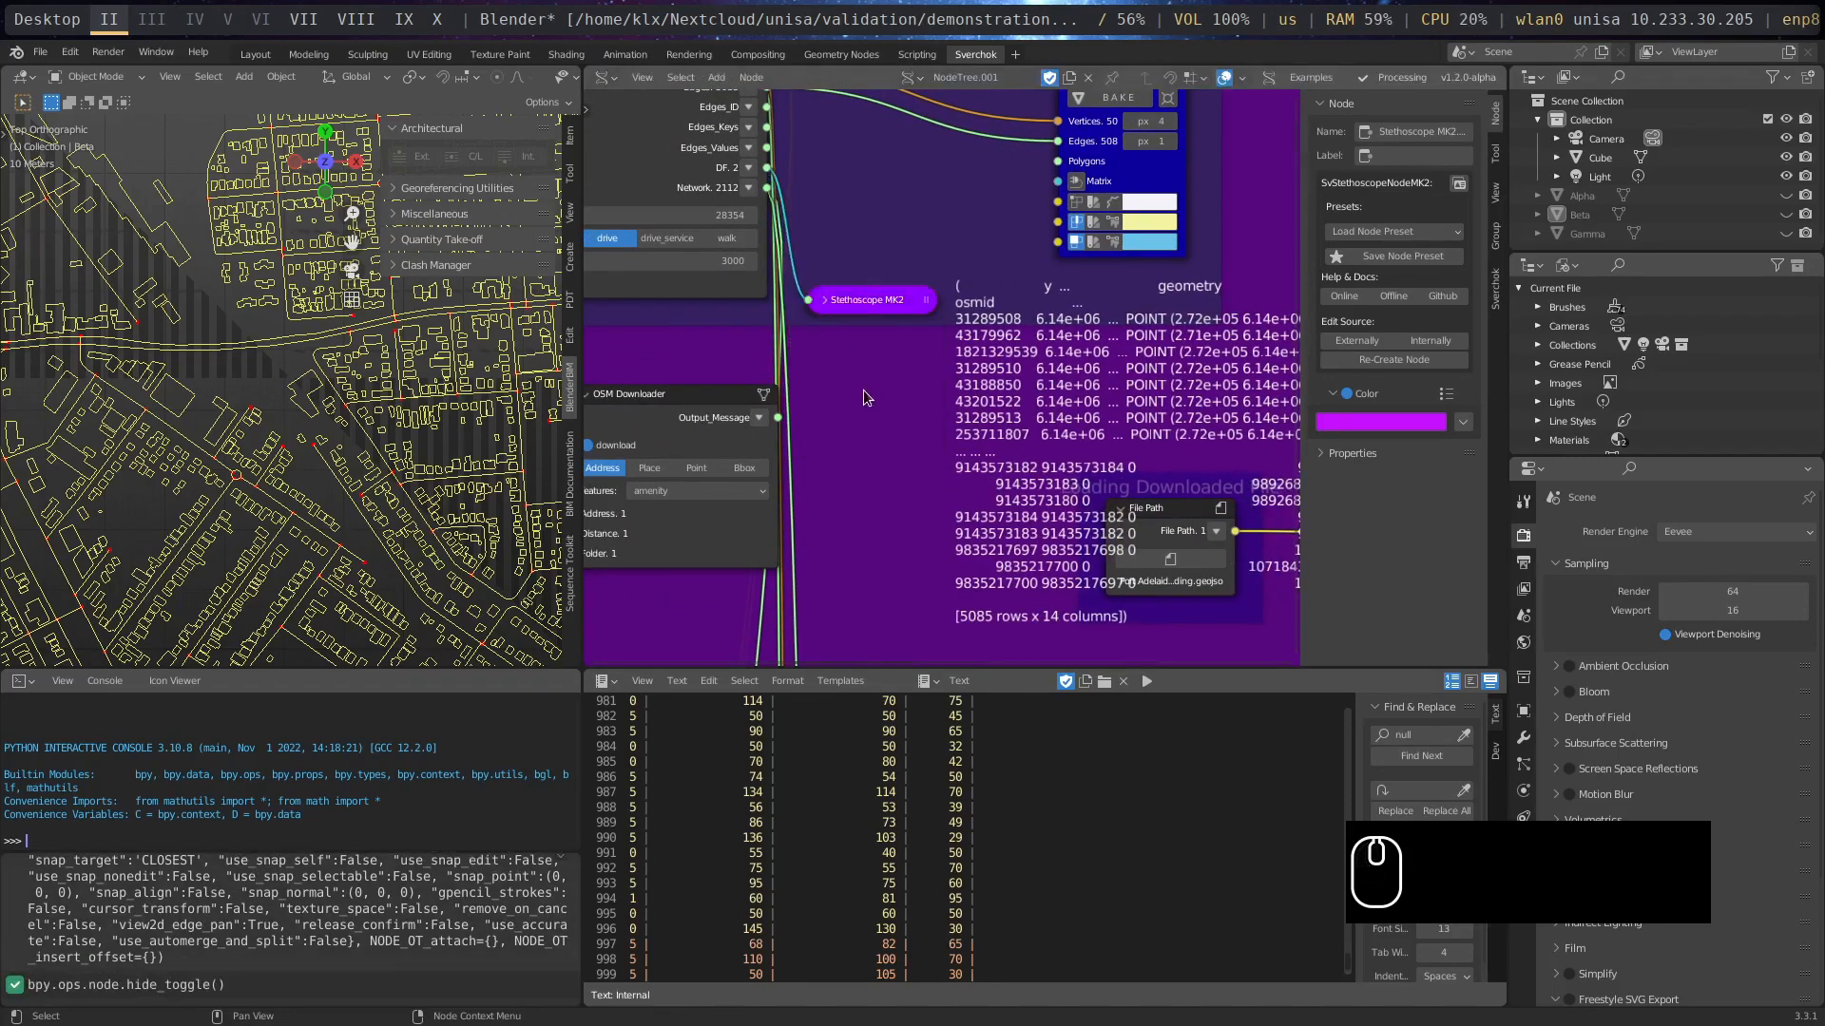
- Look over the street imagery download nodes and the file readers, ending close up on the Read LAS node in the PointCloud Reader frame
scroll(865, 398, down, 5)
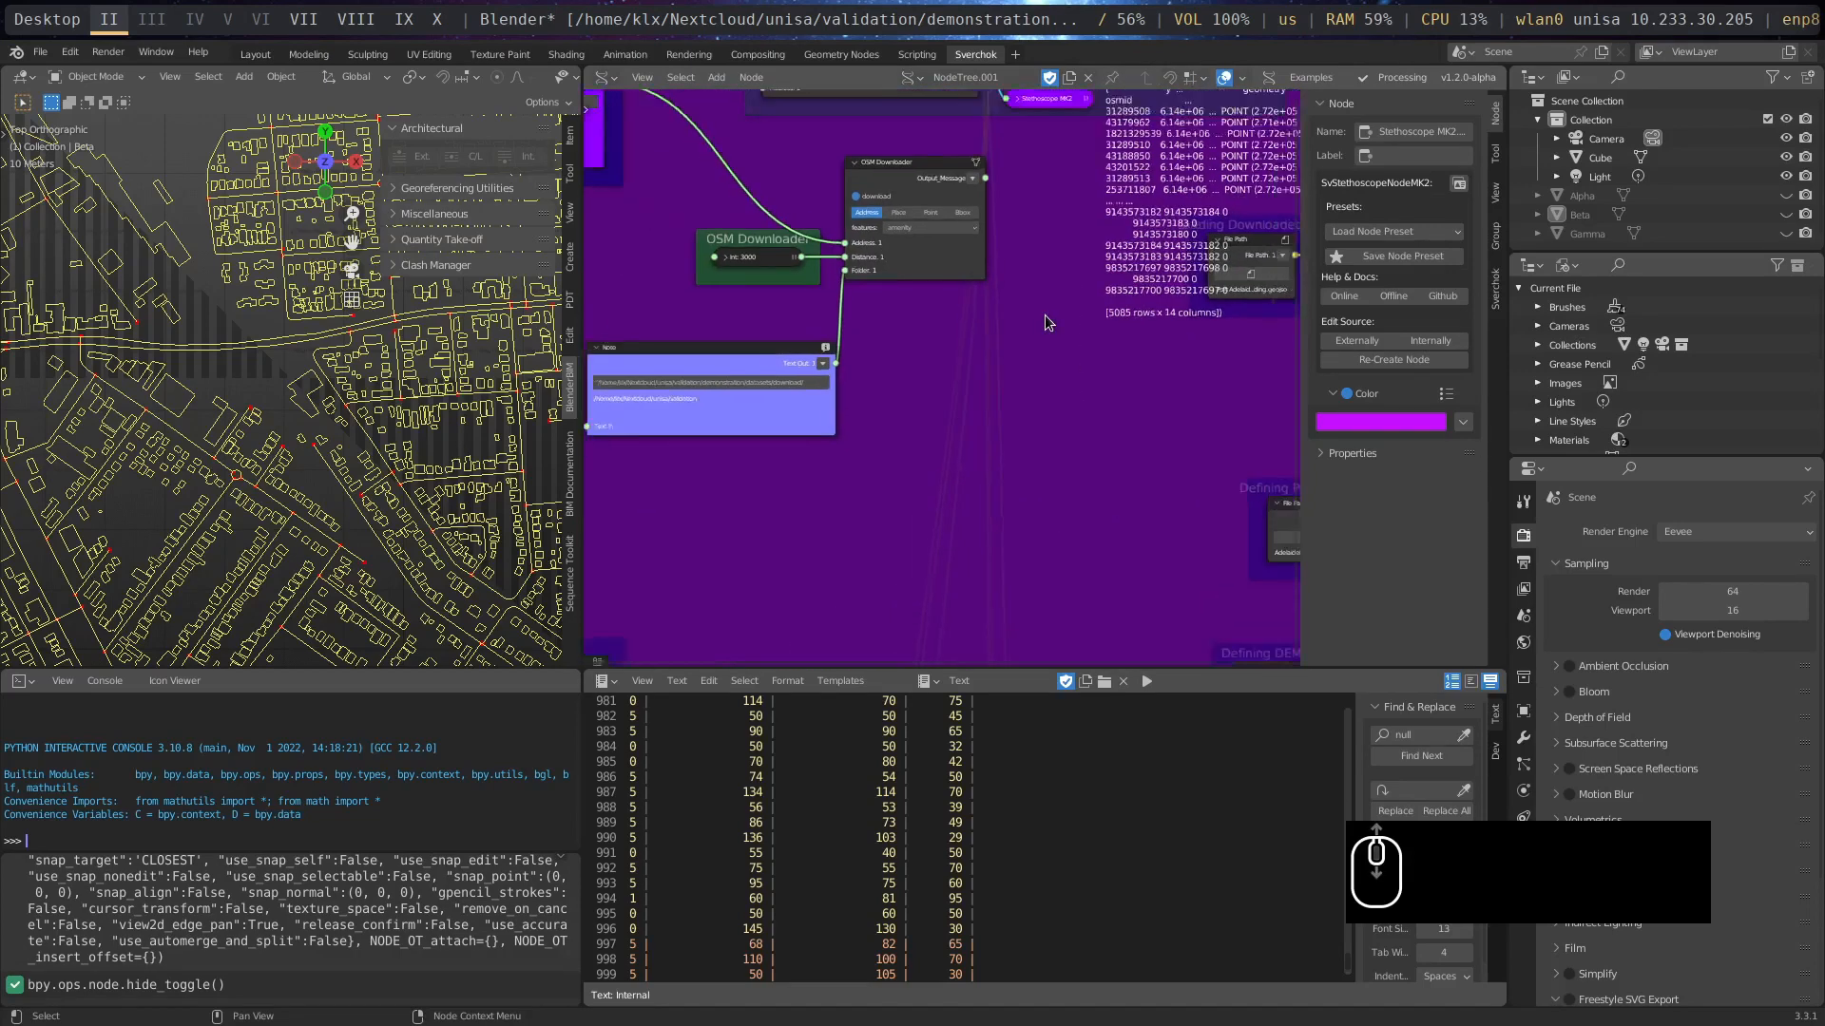
scroll(1046, 323, down, 5)
middle_drag(1103, 530, 1149, 209)
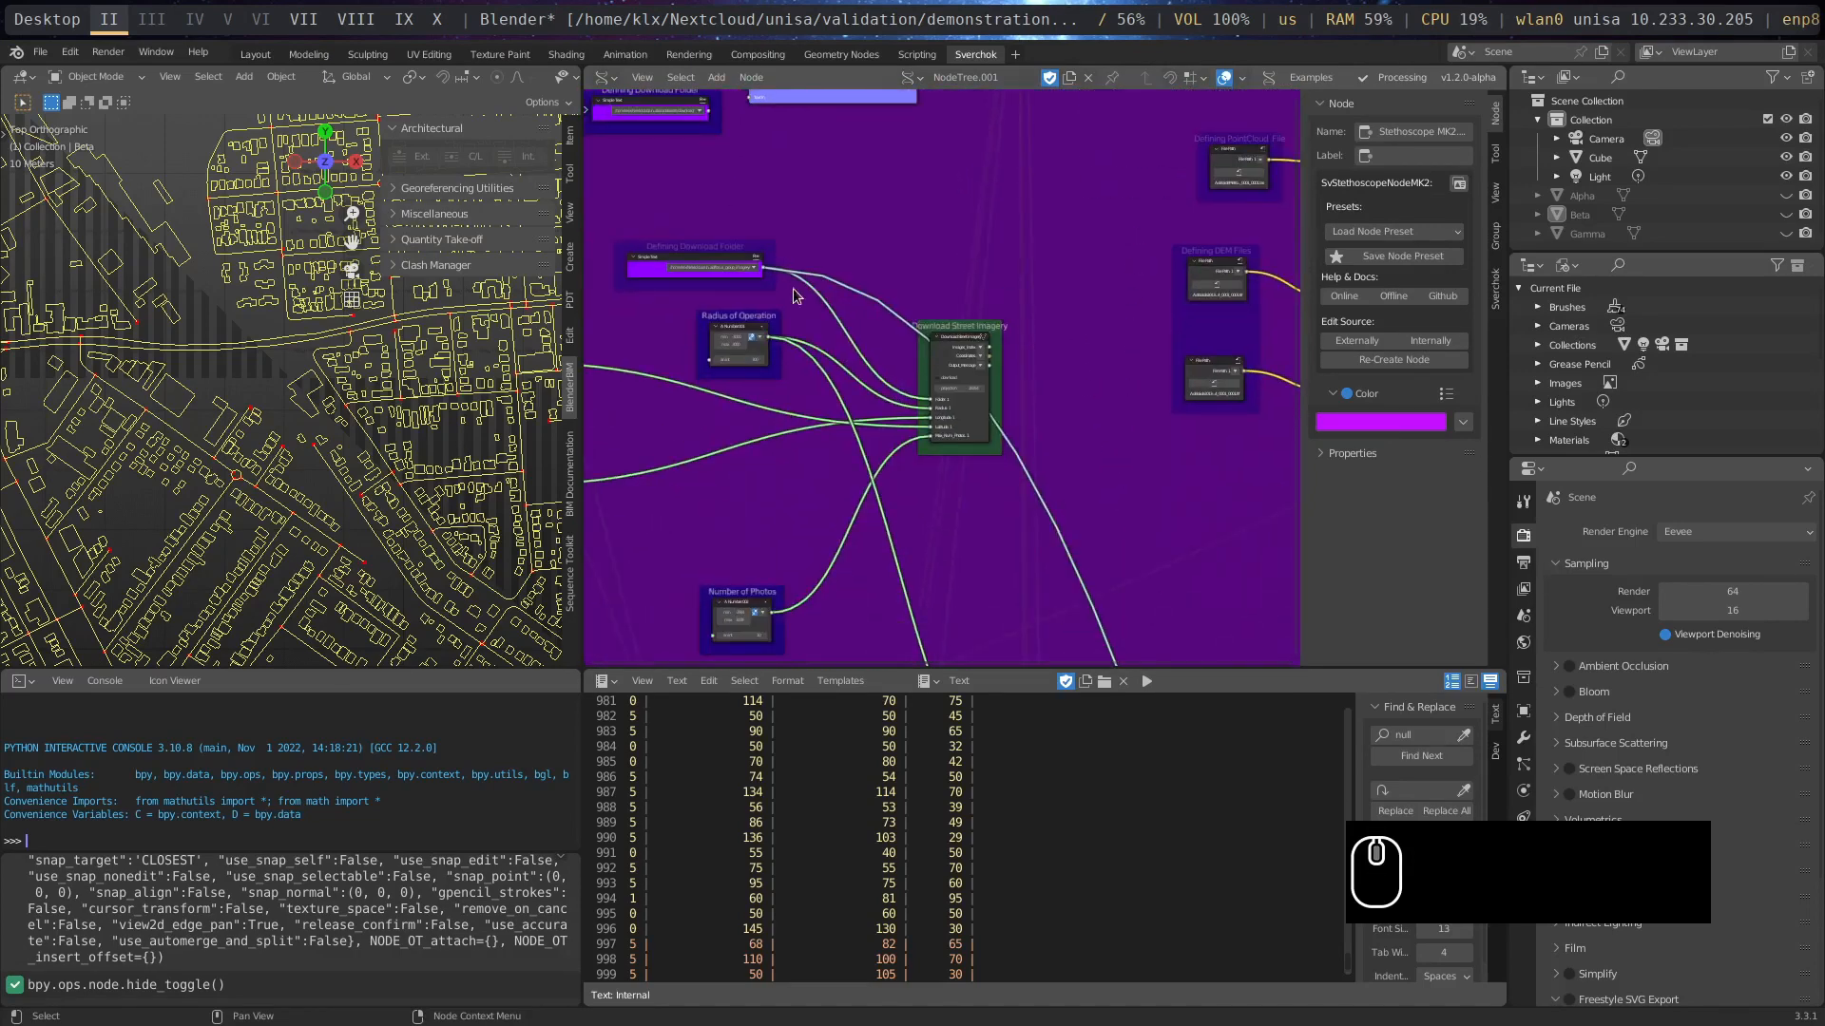
middle_drag(859, 243, 788, 251)
middle_drag(1292, 285, 1047, 371)
scroll(1002, 249, up, 5)
middle_drag(1055, 196, 1146, 423)
scroll(1000, 413, up, 4)
mouse_move(708, 416)
mouse_down()
mouse_move(734, 388)
mouse_move(706, 396)
mouse_up()
drag(972, 265, 956, 234)
scroll(988, 392, up, 1)
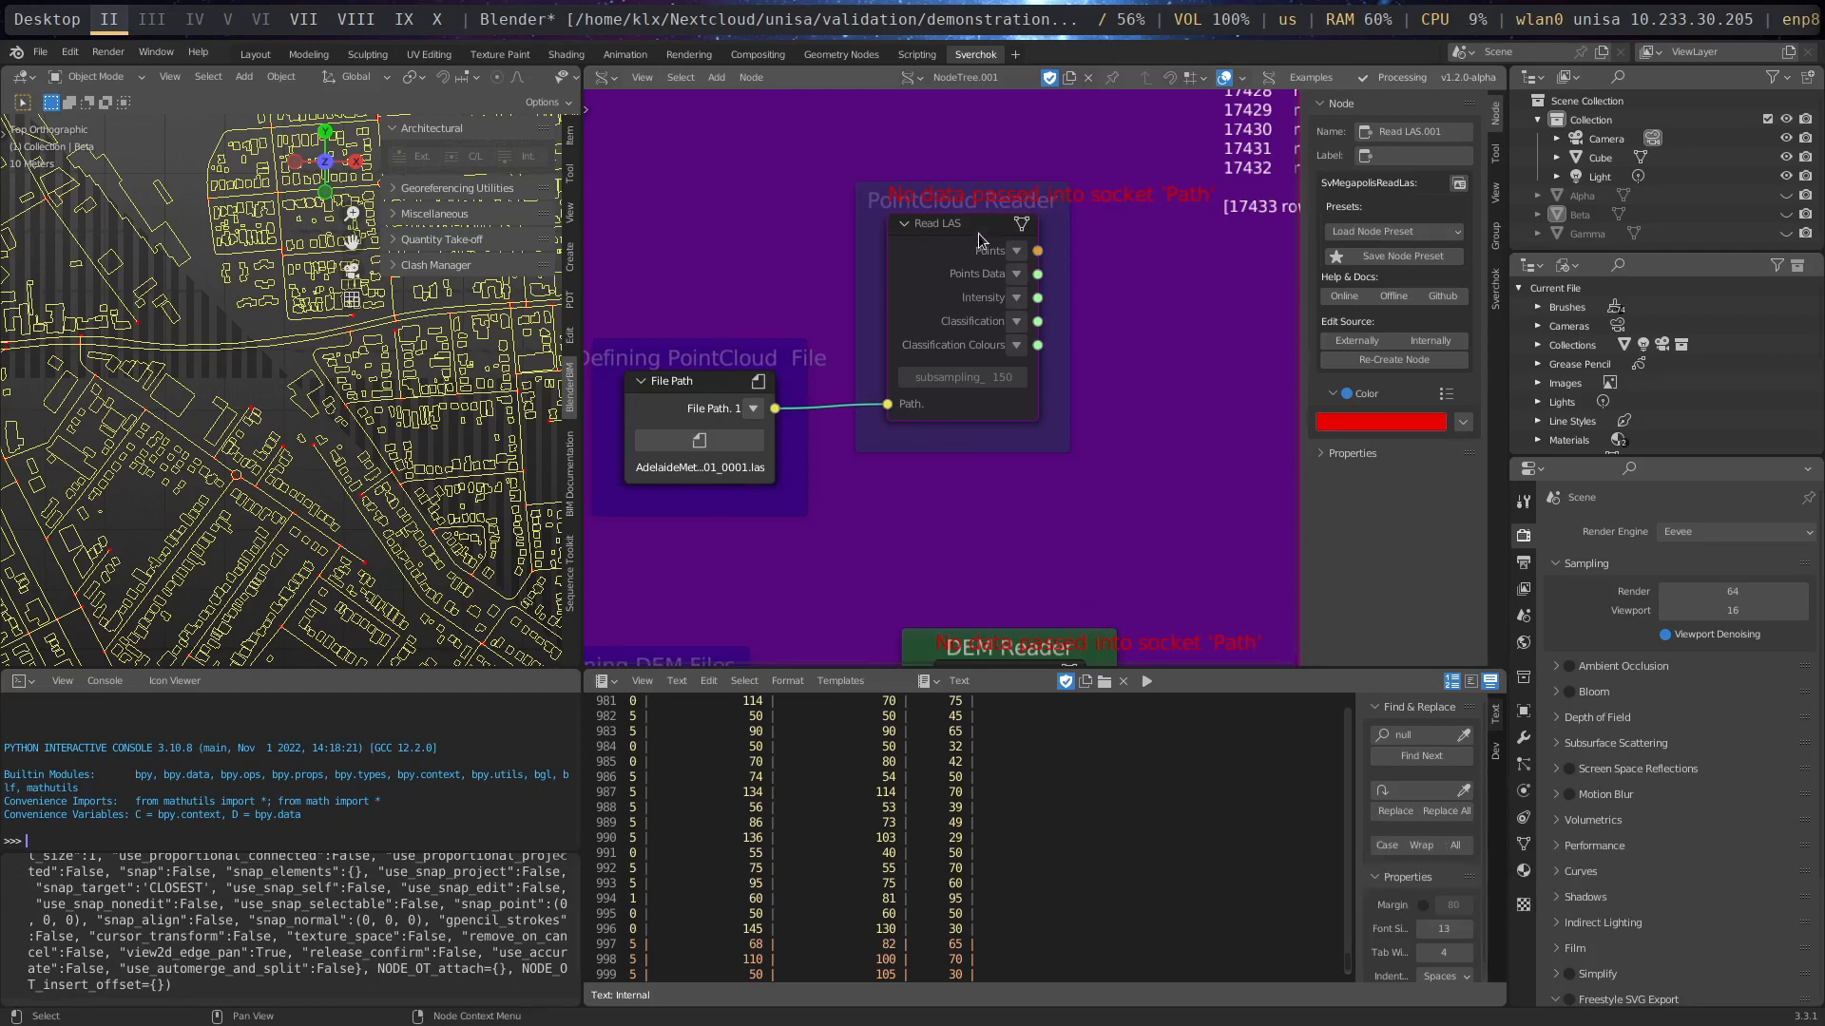
- Examine the wider extent of the street network and building outlines in the 3D viewport
drag(983, 235, 1017, 235)
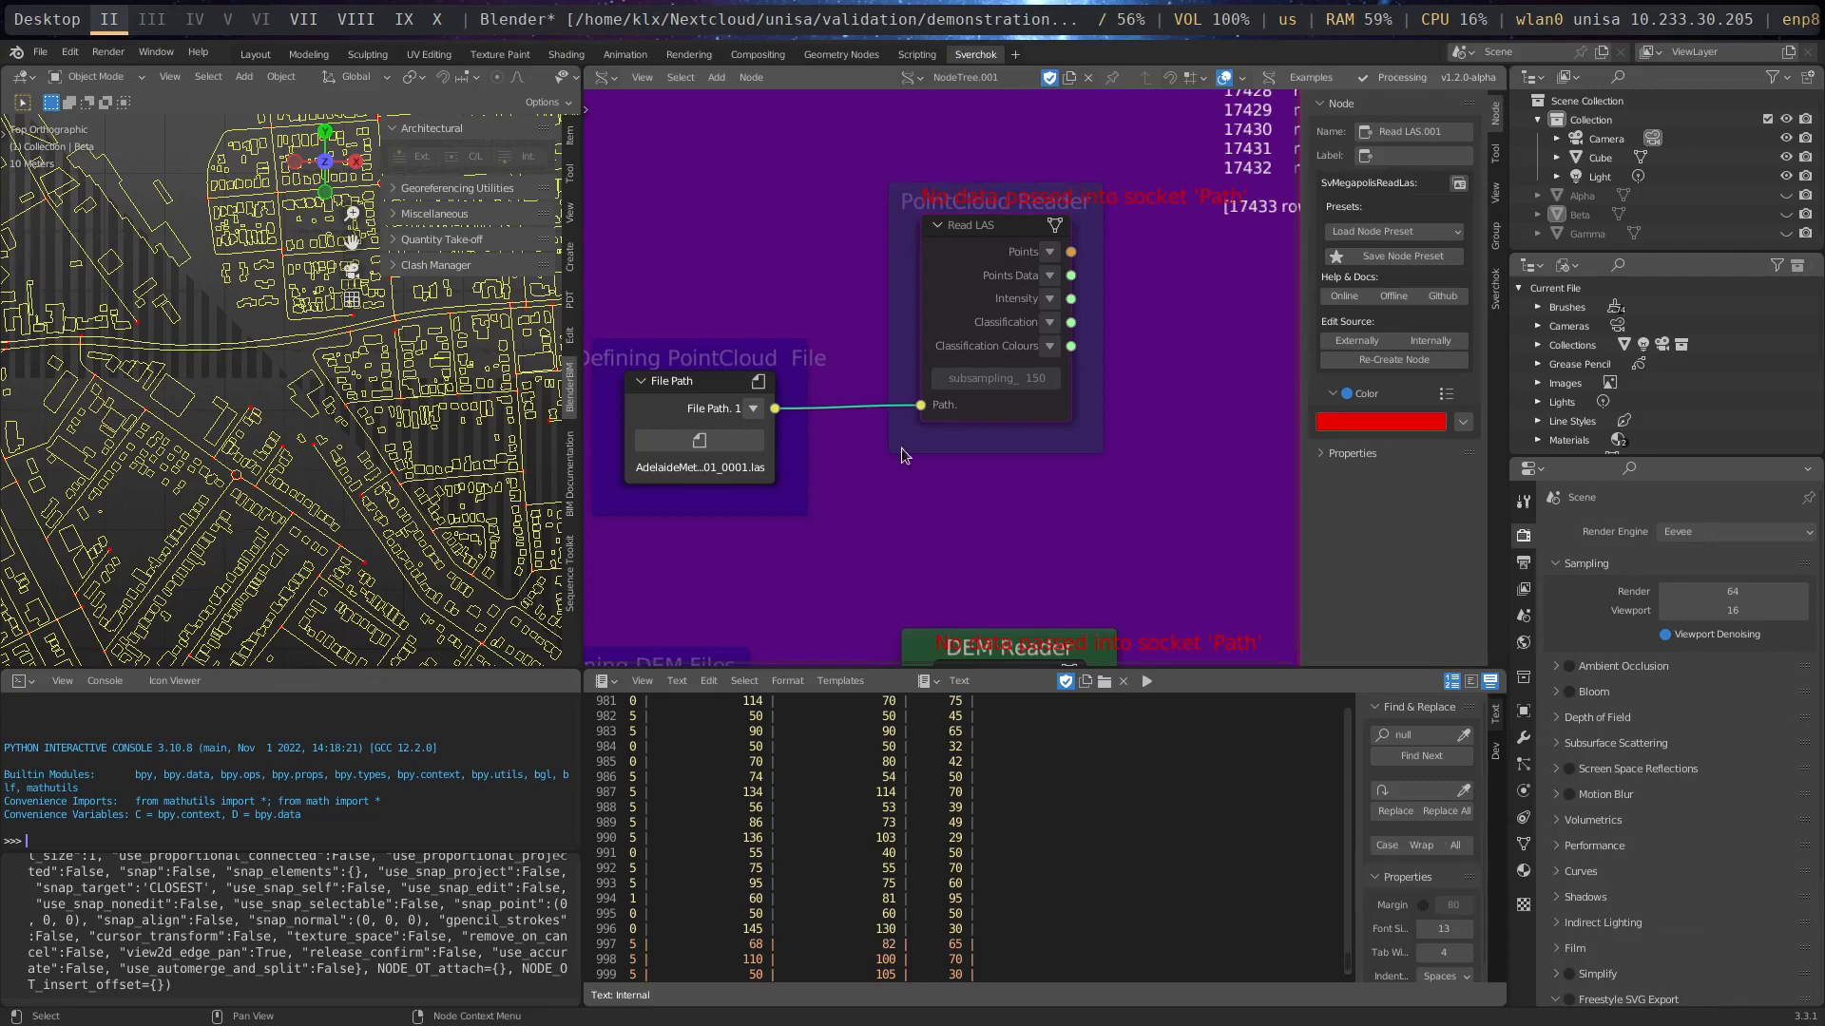
scroll(243, 373, down, 2)
scroll(244, 374, down, 3)
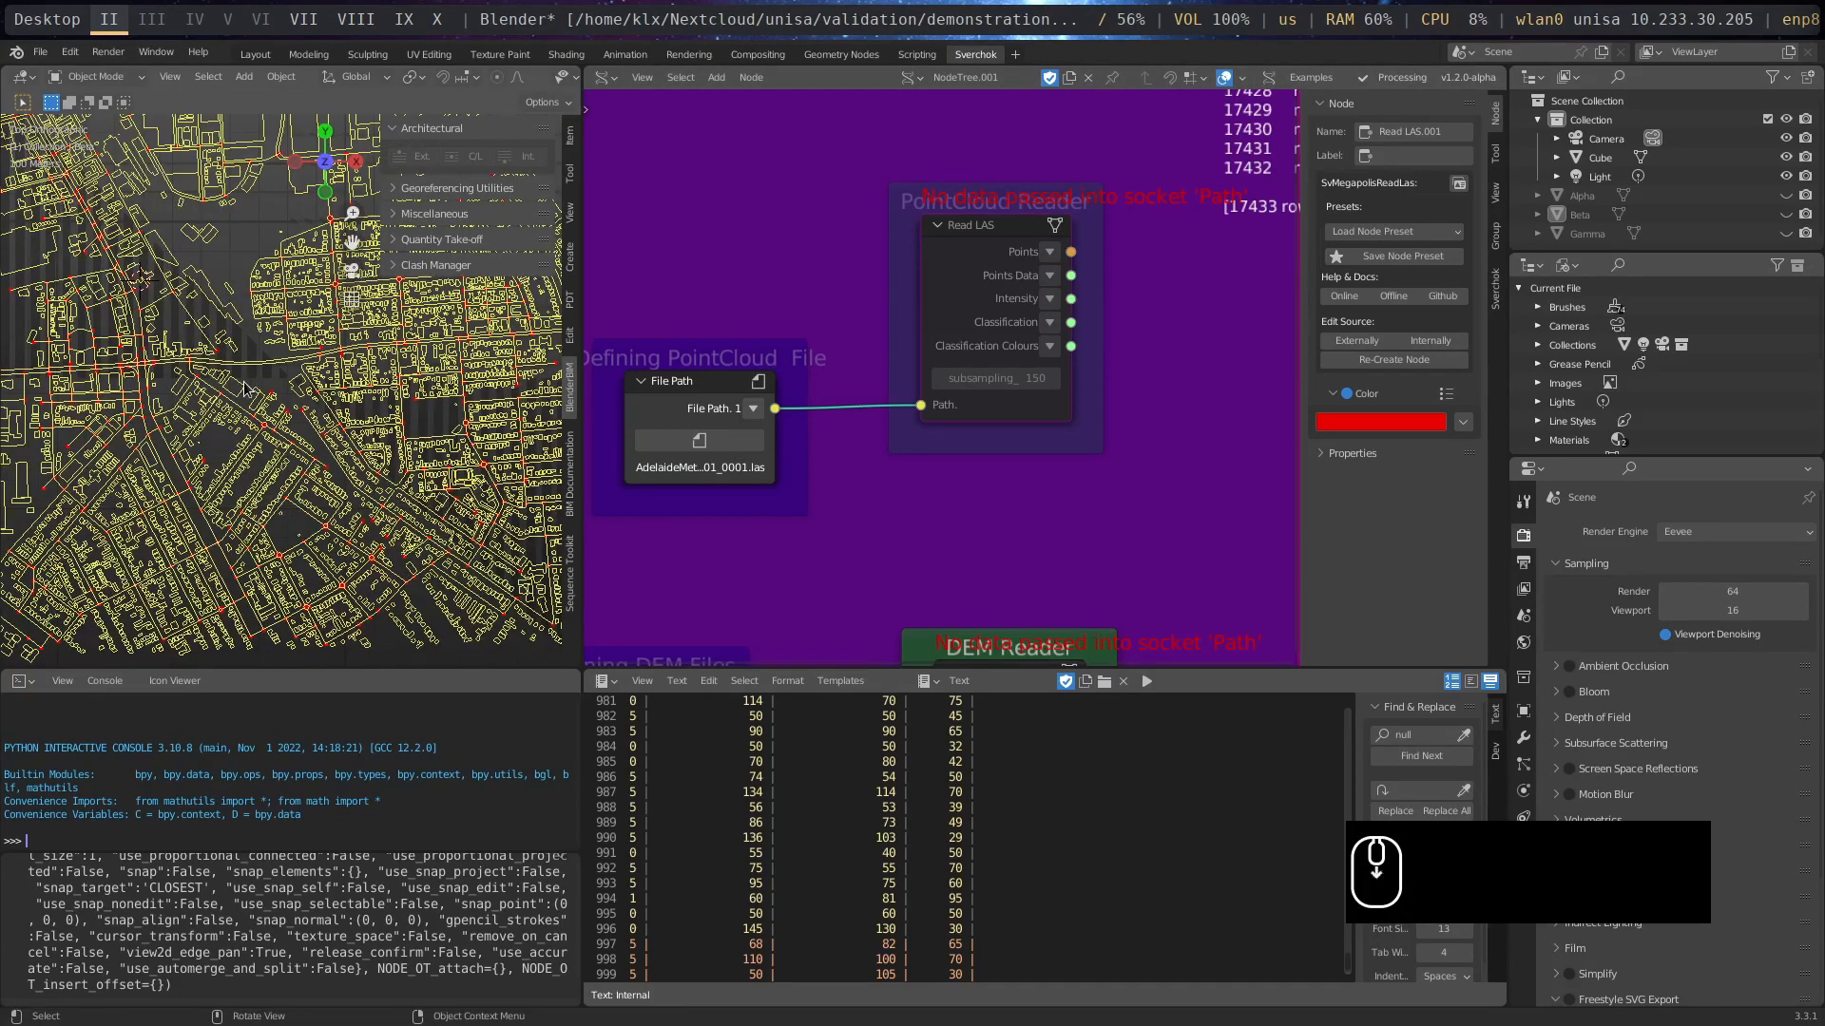
shift+middle_drag(266, 385, 360, 544)
scroll(328, 537, down, 2)
scroll(327, 535, up, 3)
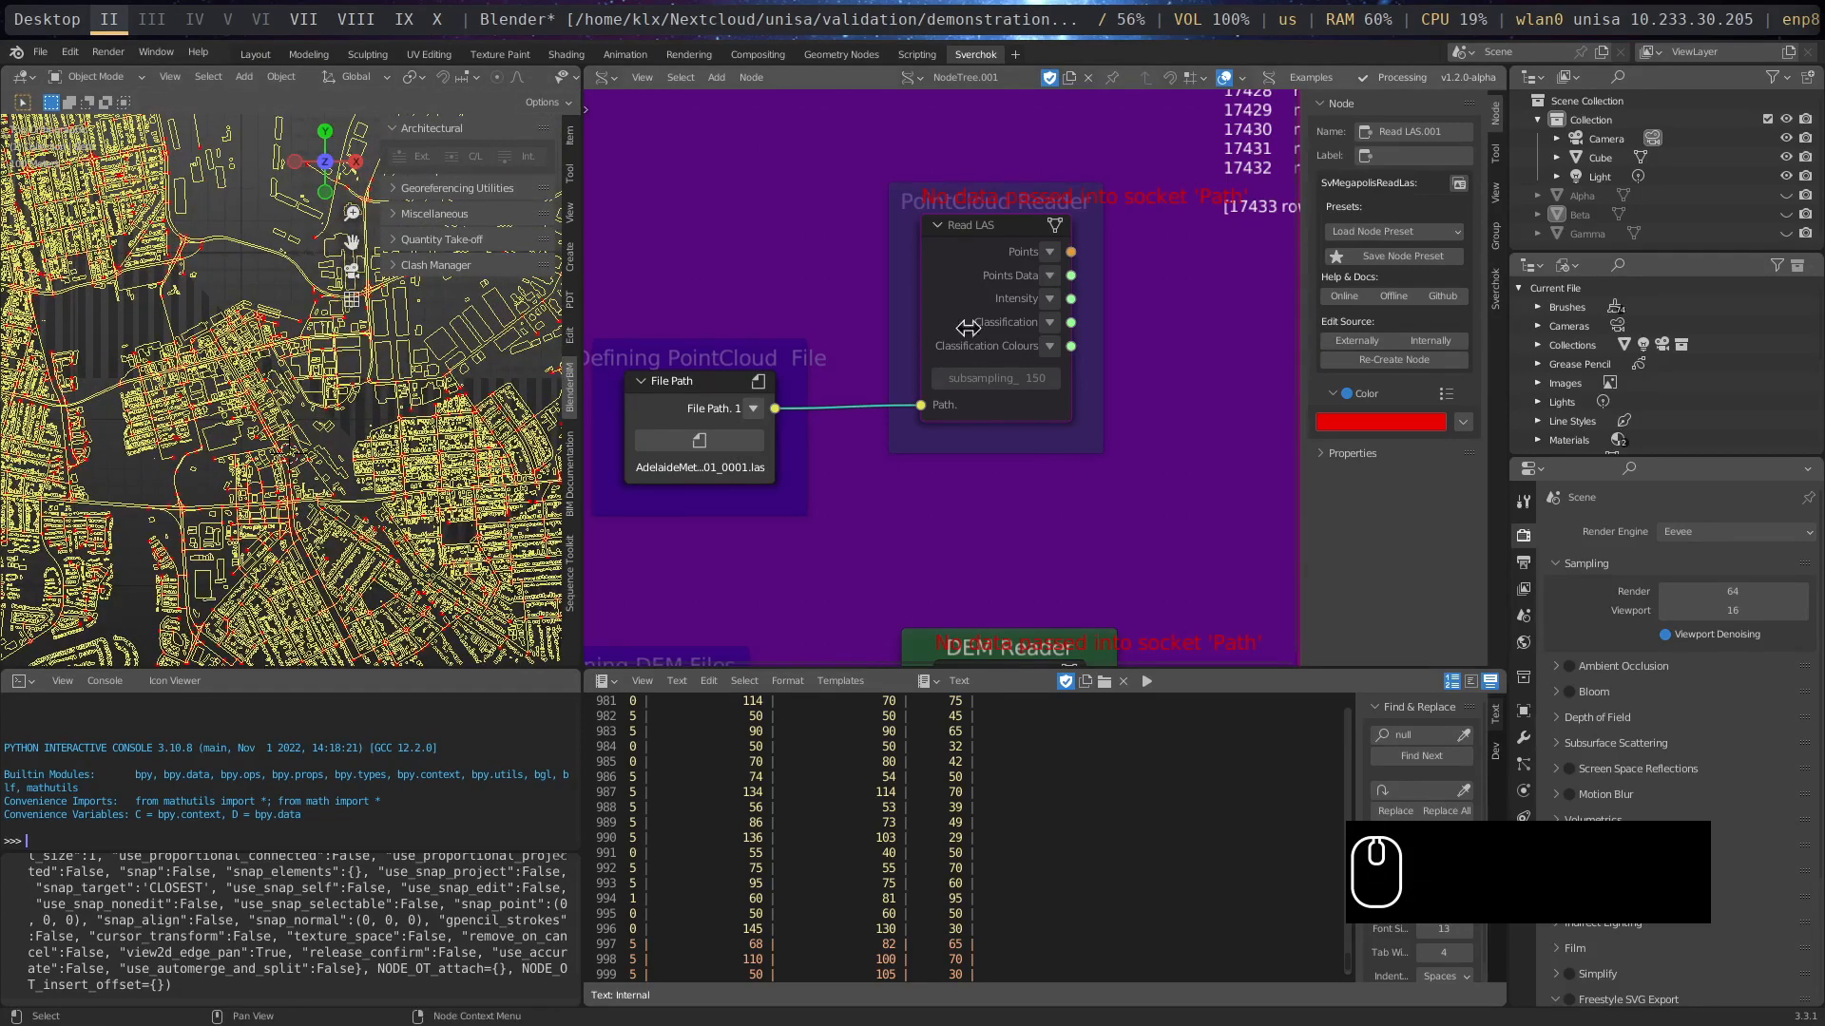
mouse_move(995, 236)
mouse_down()
mouse_move(942, 248)
mouse_move(976, 237)
mouse_up()
- Review the PointCloud and DEM file paths and their reader nodes within the gathering node tree
scroll(1138, 573, down, 2)
scroll(1136, 567, down, 6)
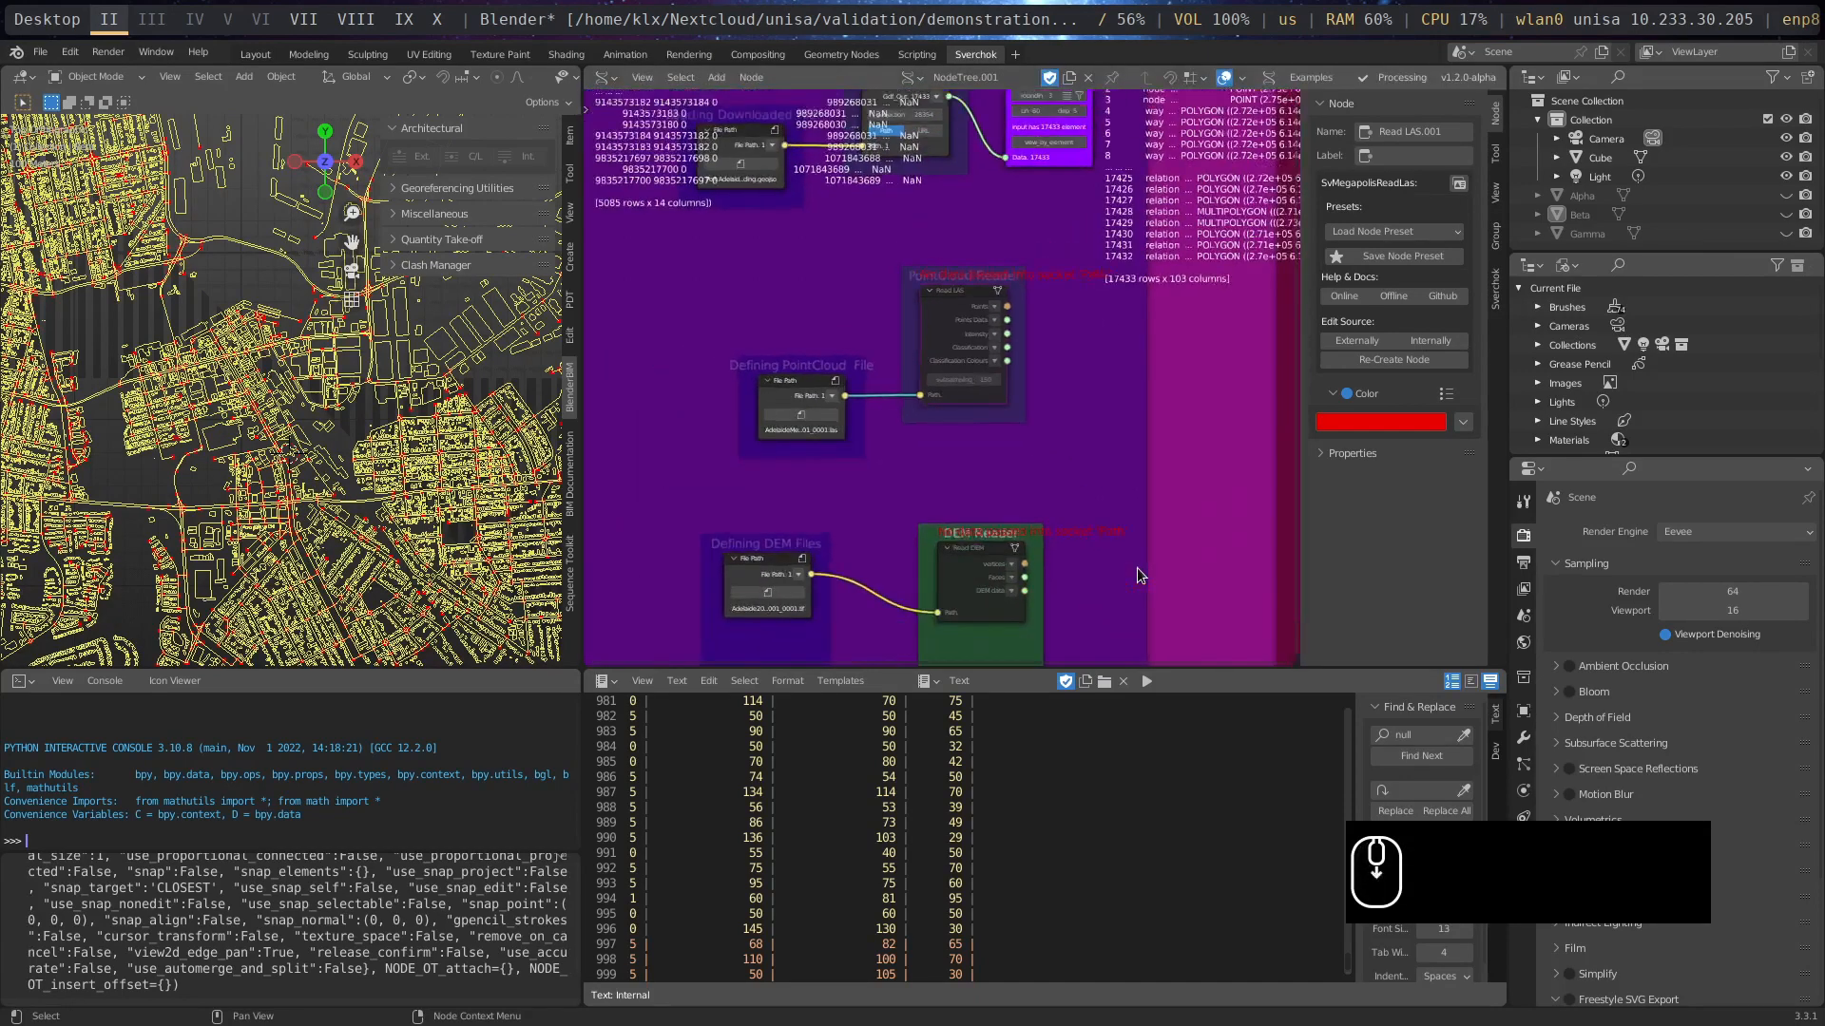
middle_drag(1137, 567, 1071, 507)
middle_drag(903, 364, 1151, 601)
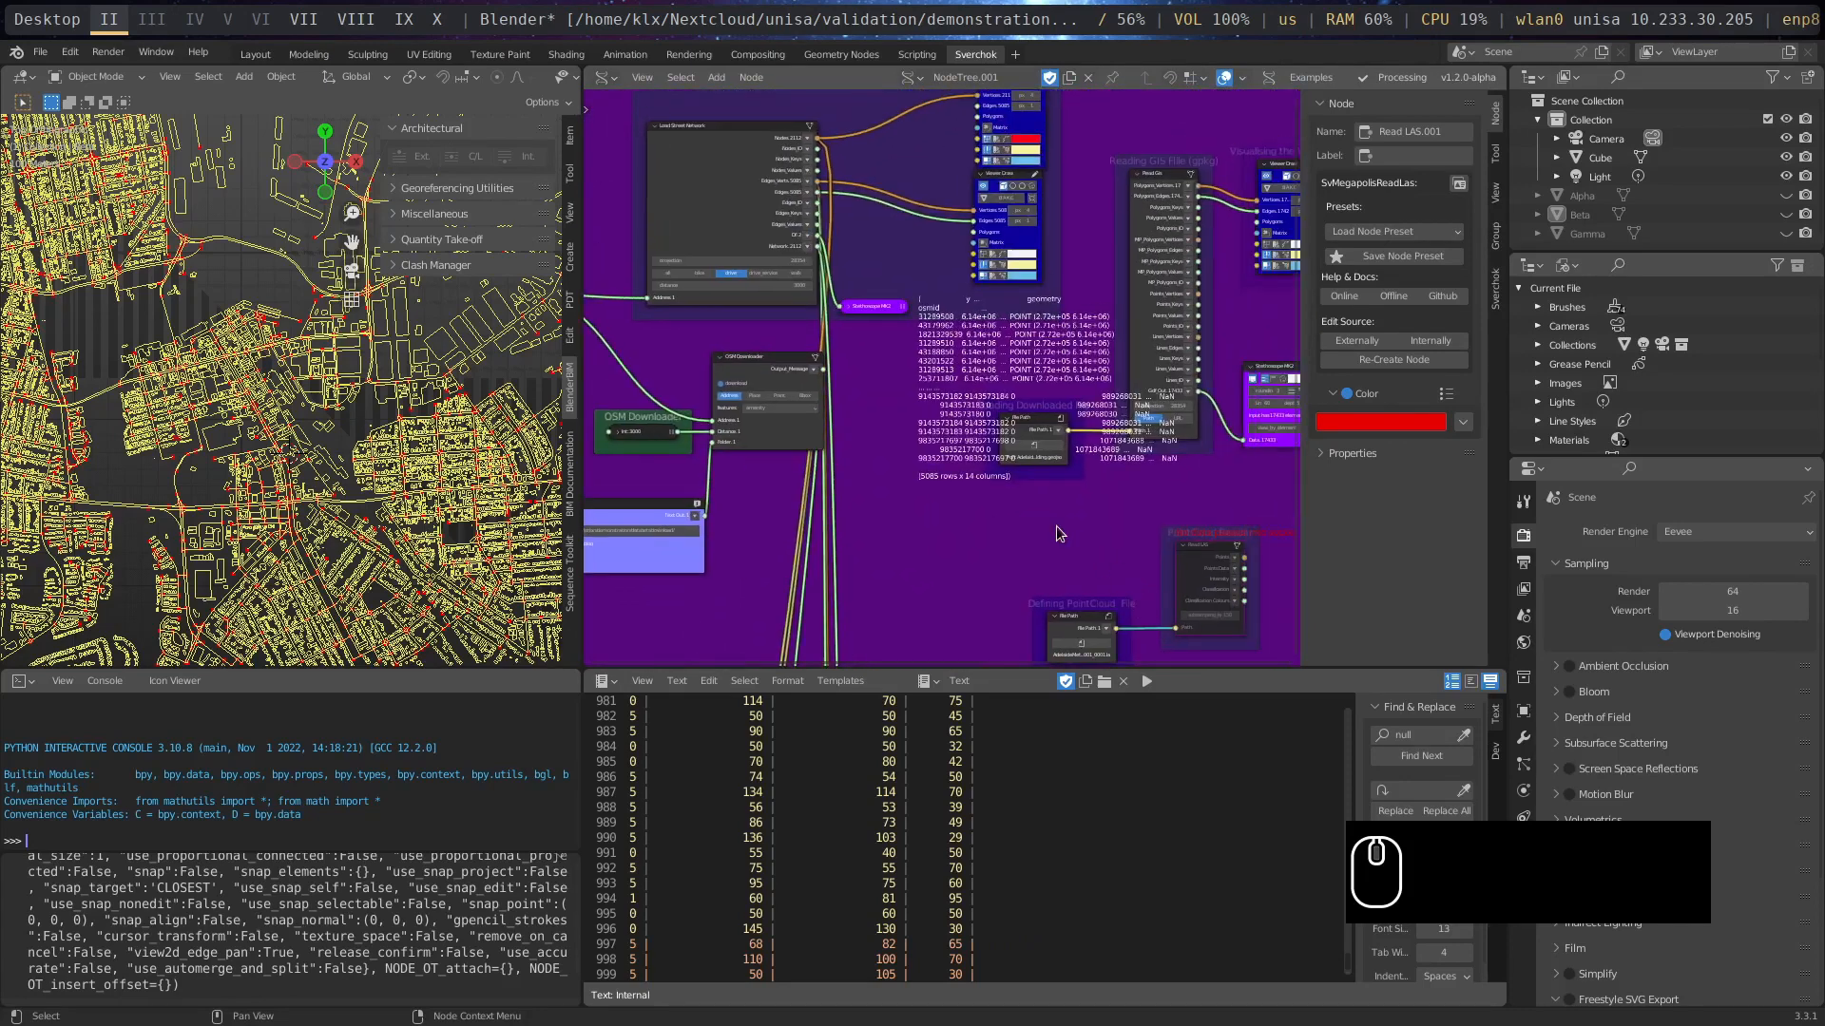
middle_drag(928, 606, 757, 376)
scroll(1057, 460, up, 4)
scroll(1057, 460, down, 6)
scroll(1068, 464, up, 5)
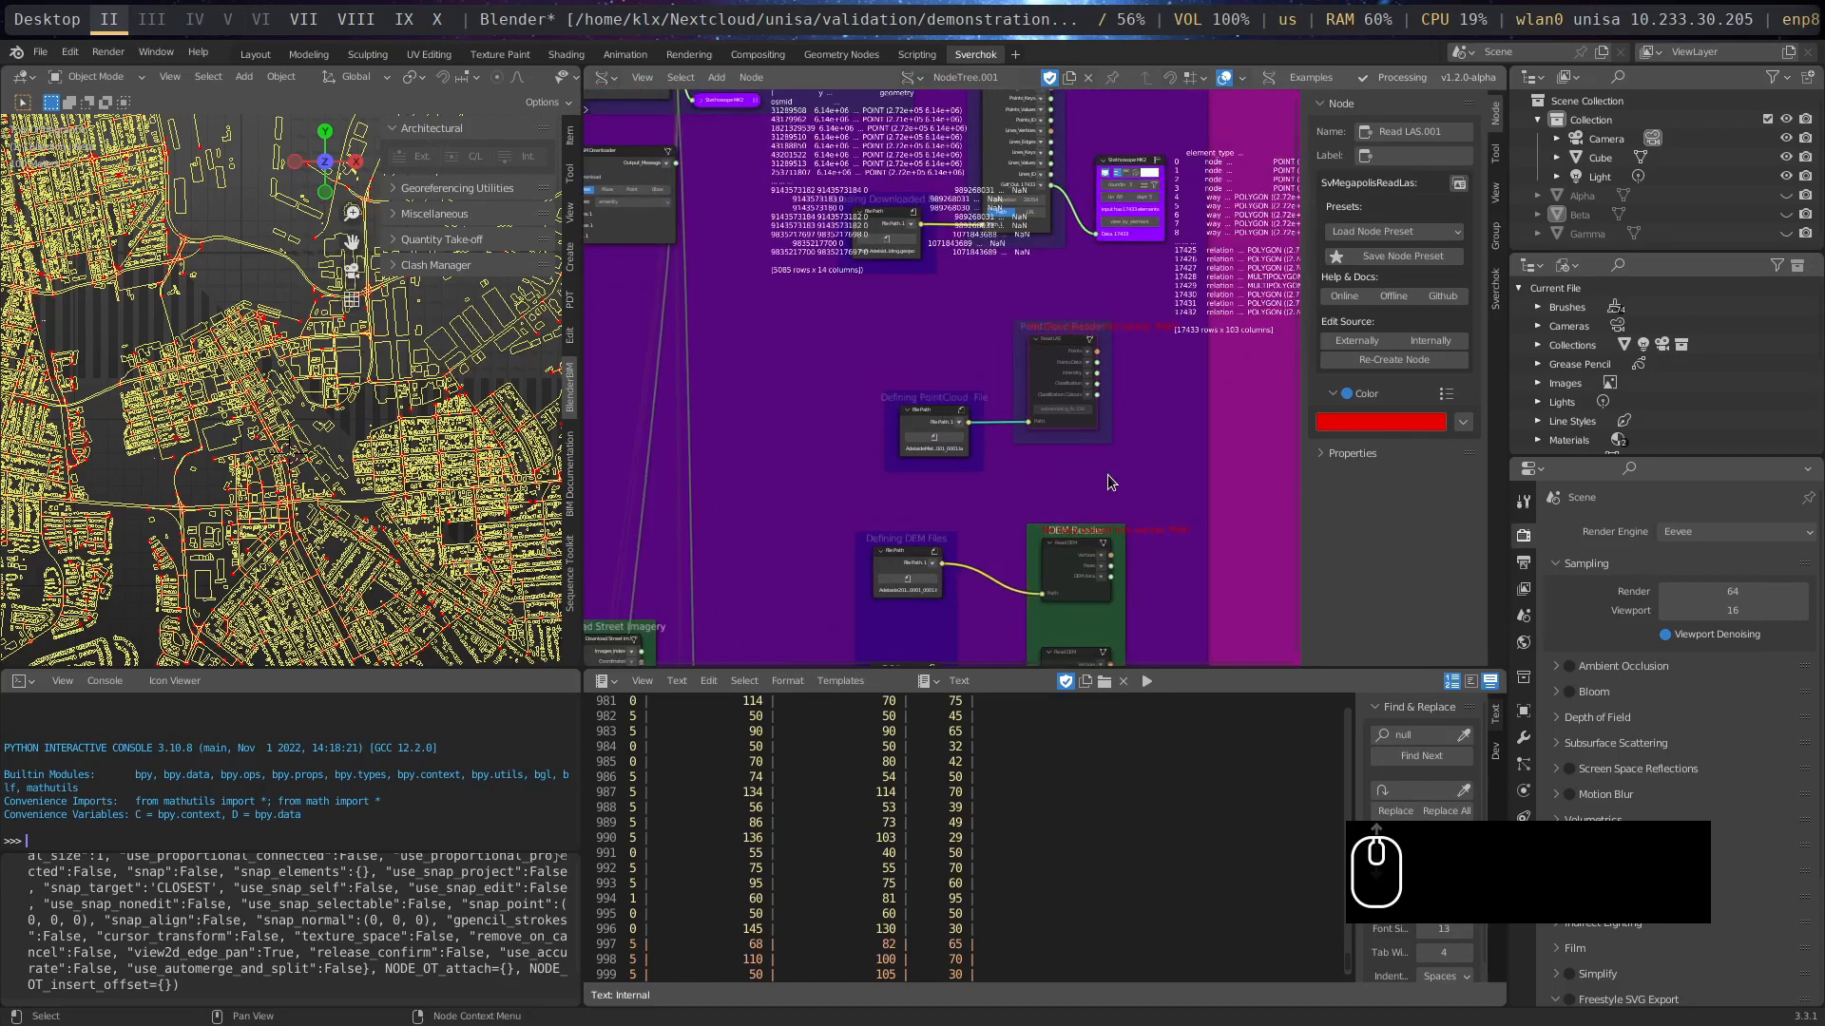
middle_drag(951, 546, 1017, 475)
scroll(903, 526, up, 4)
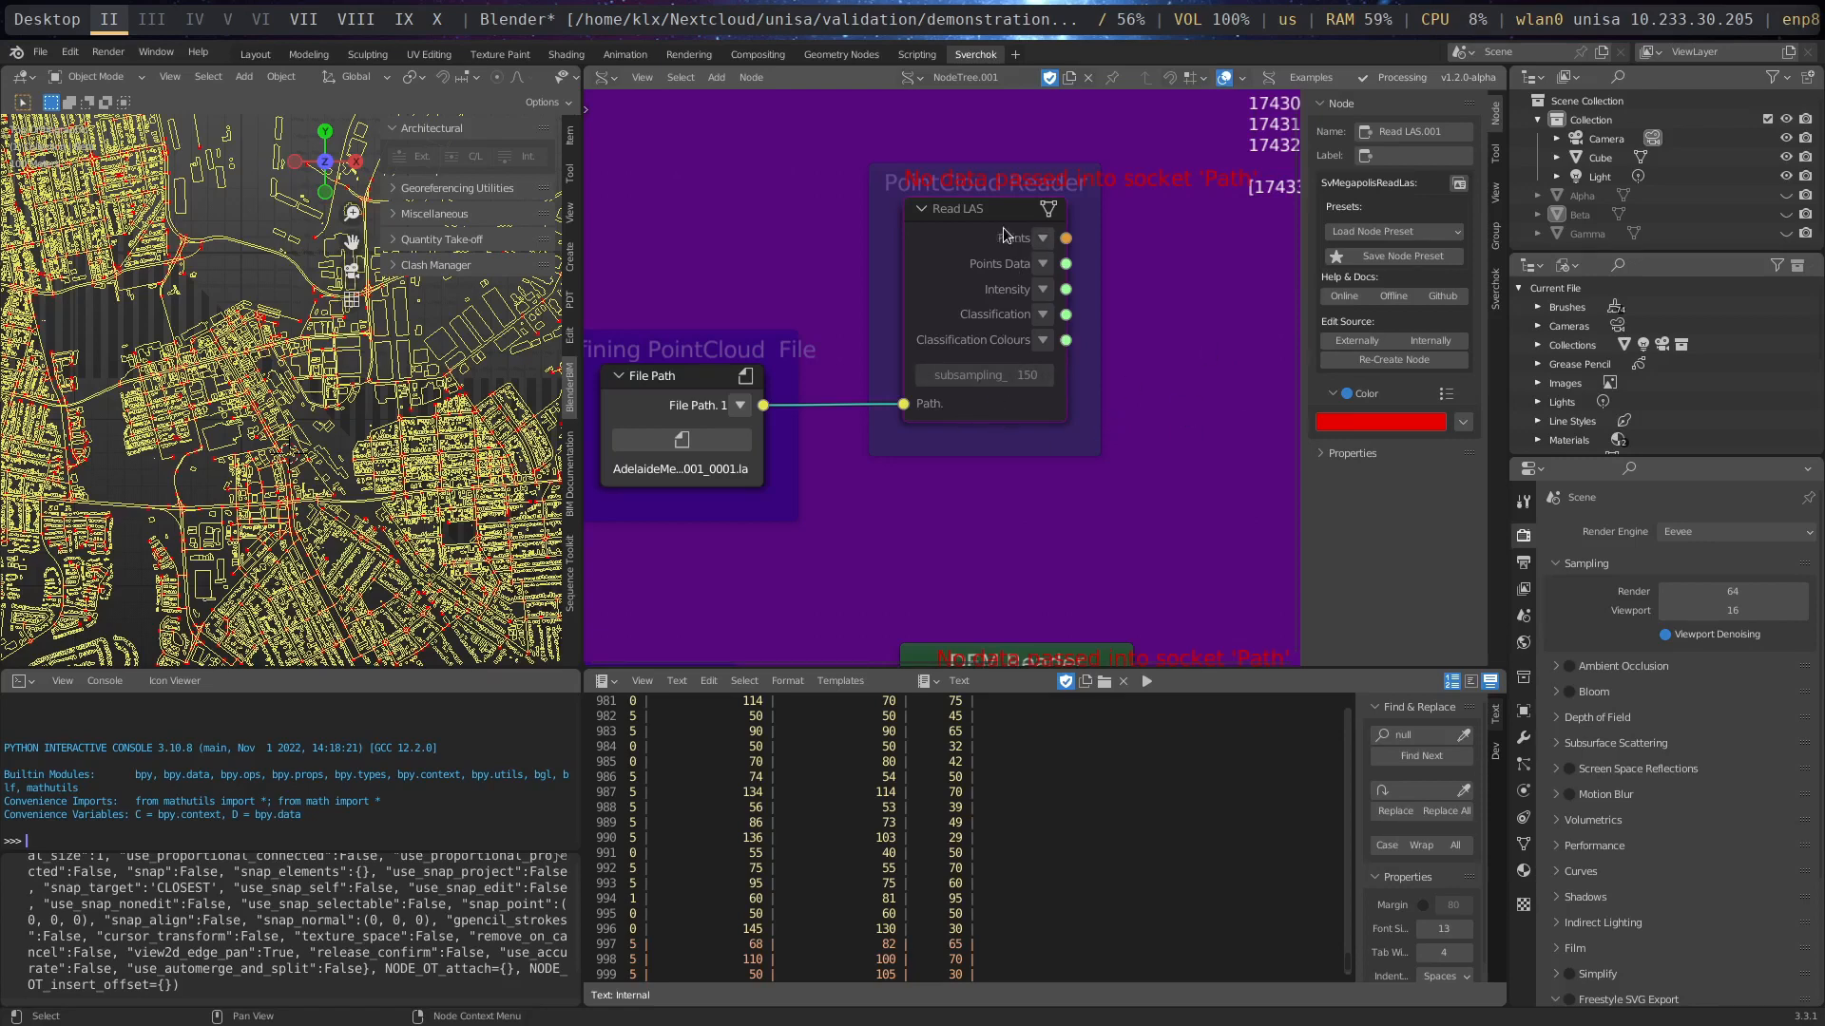
- Shift the Read LAS node closer to its PointCloud file path and unmute it
drag(969, 220, 956, 246)
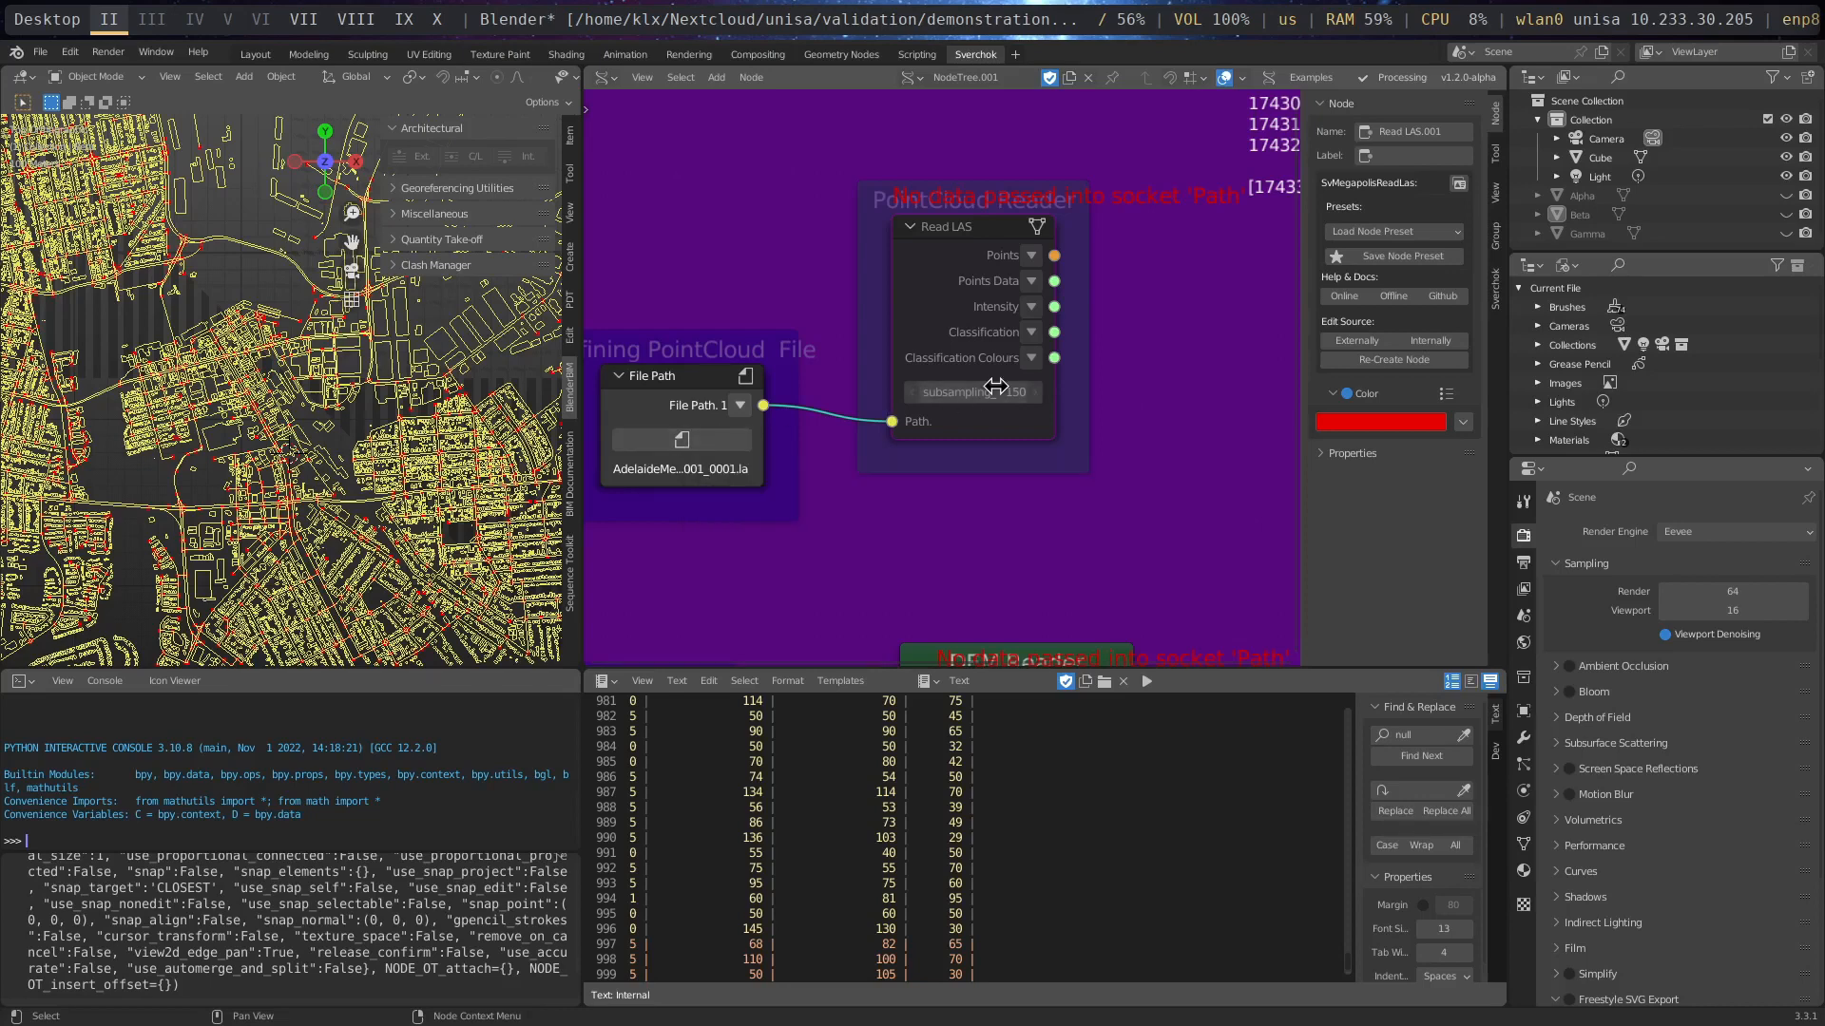
click(971, 230)
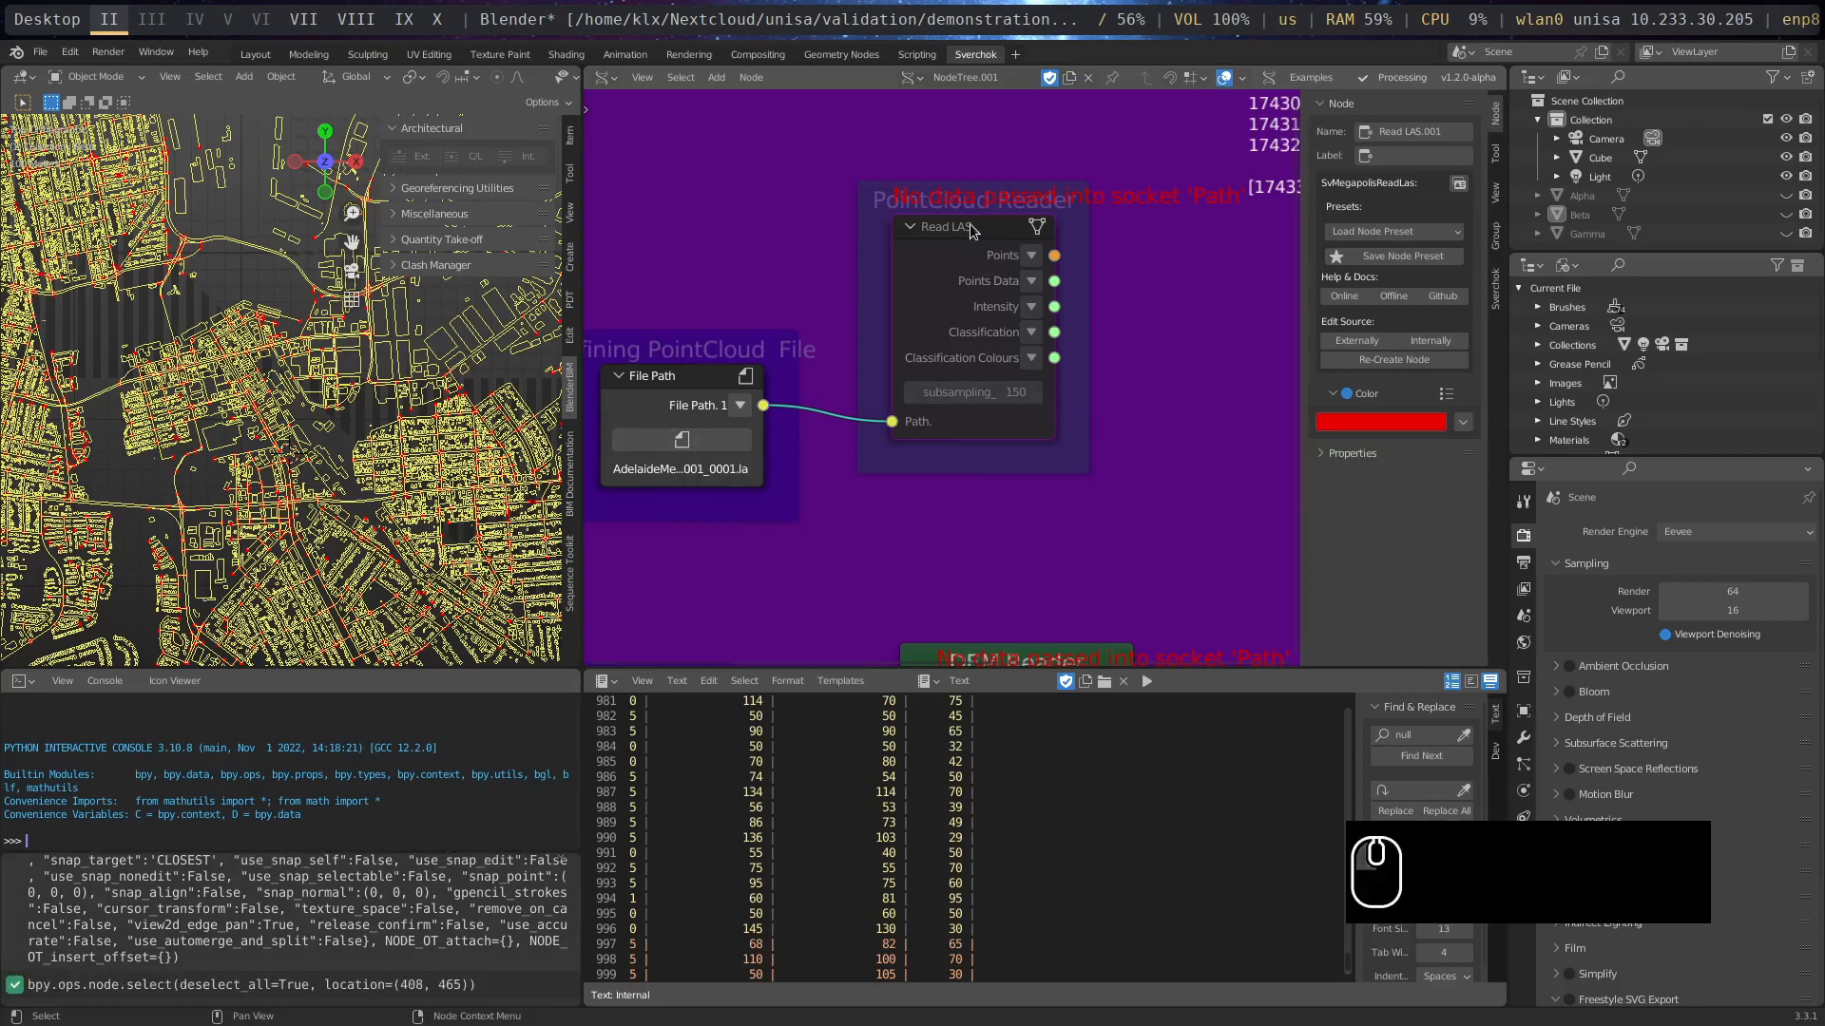
scroll(374, 371, down, 2)
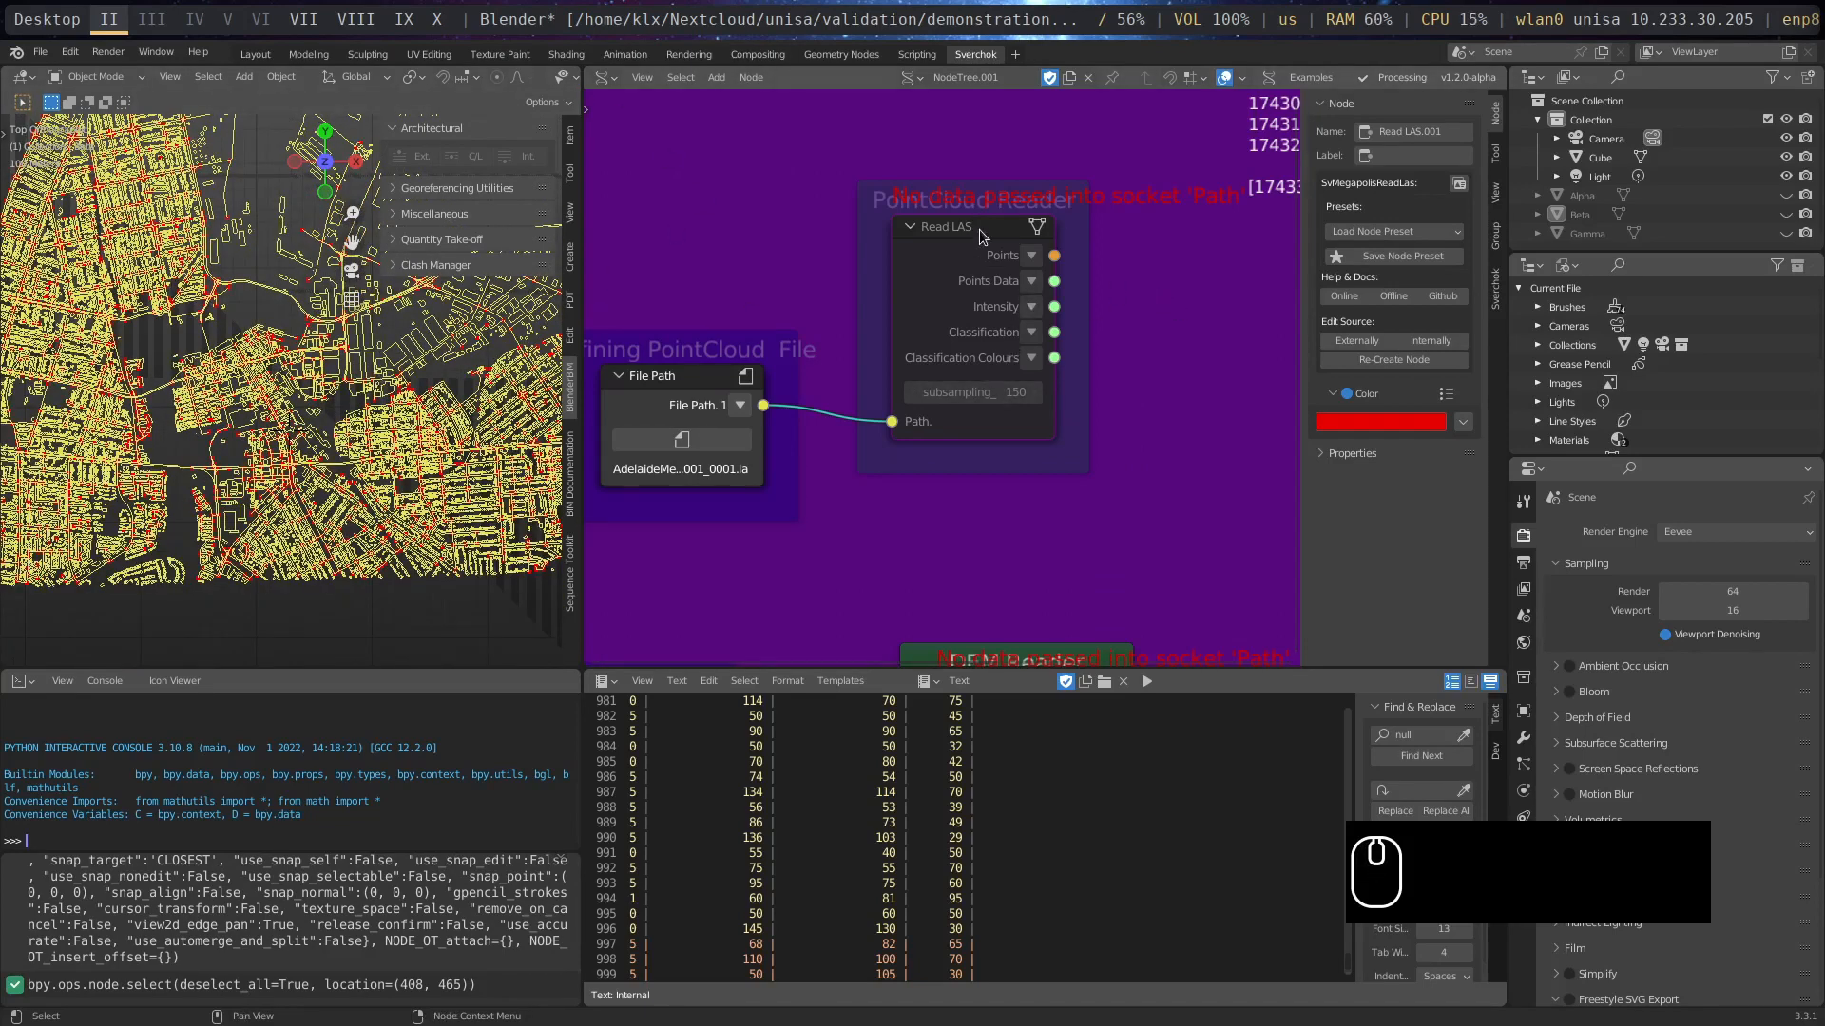
drag(979, 230, 953, 212)
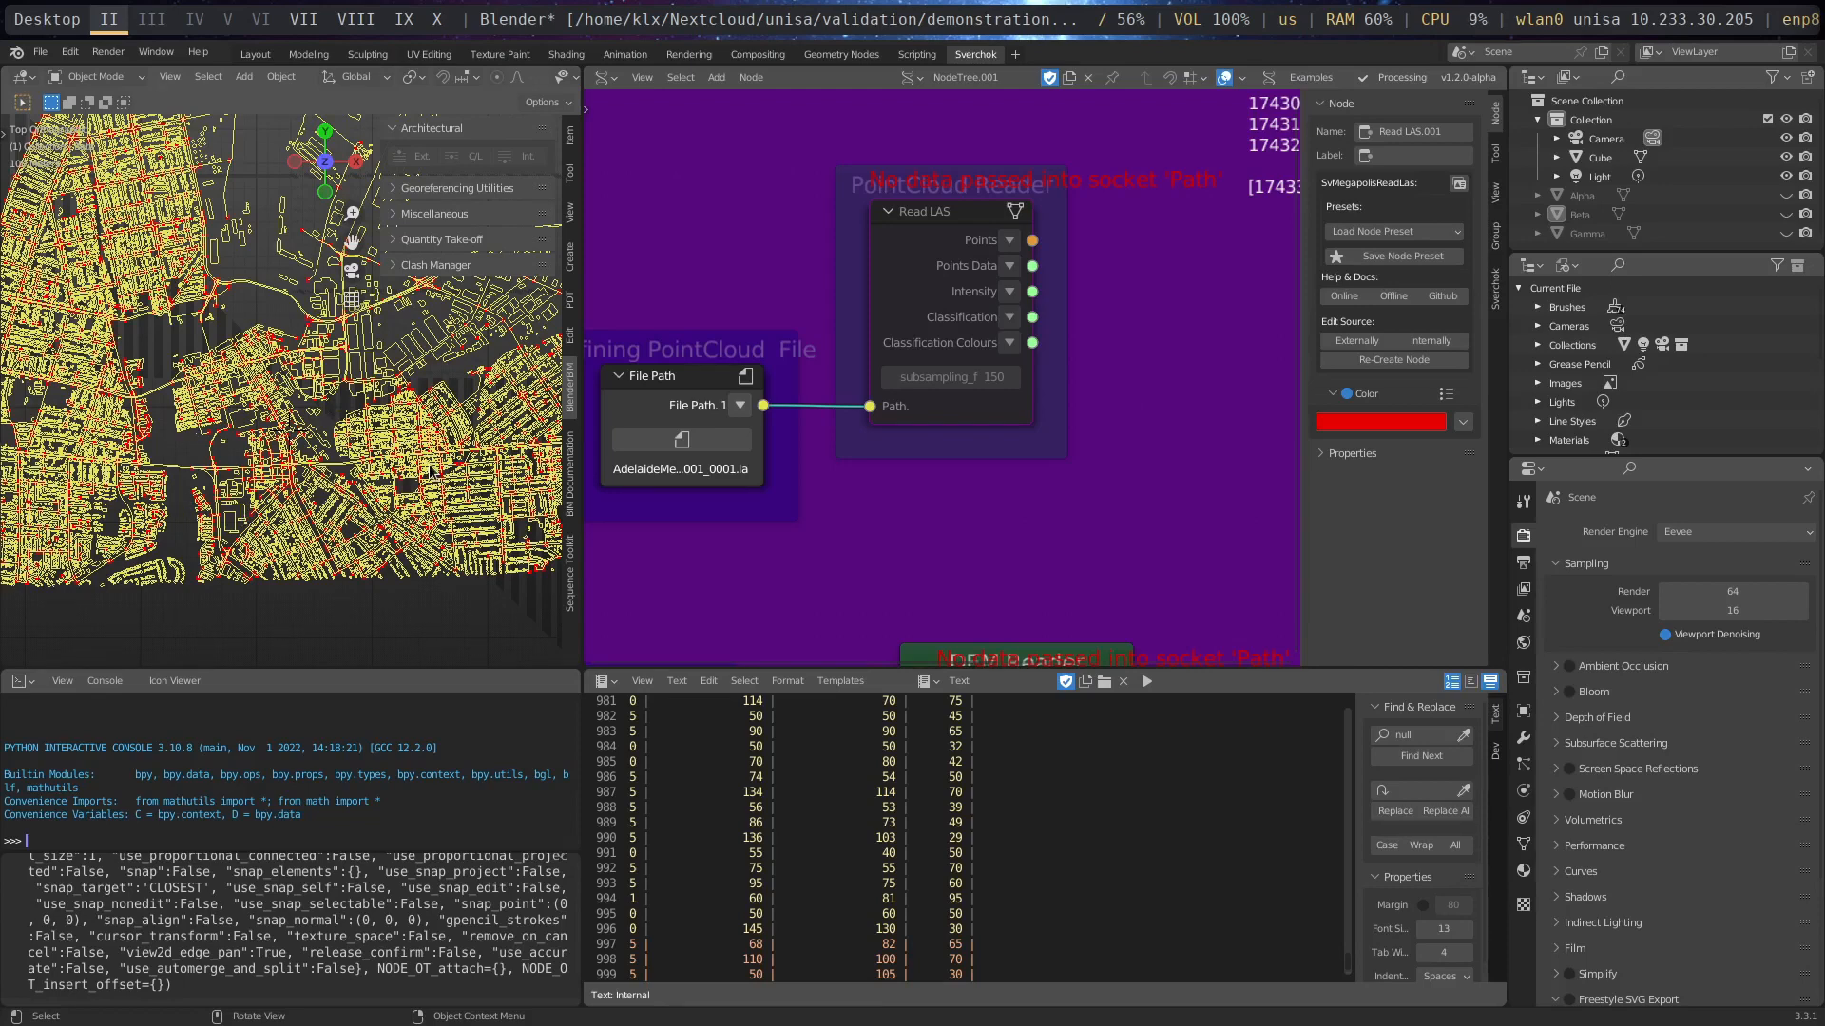
click(960, 238)
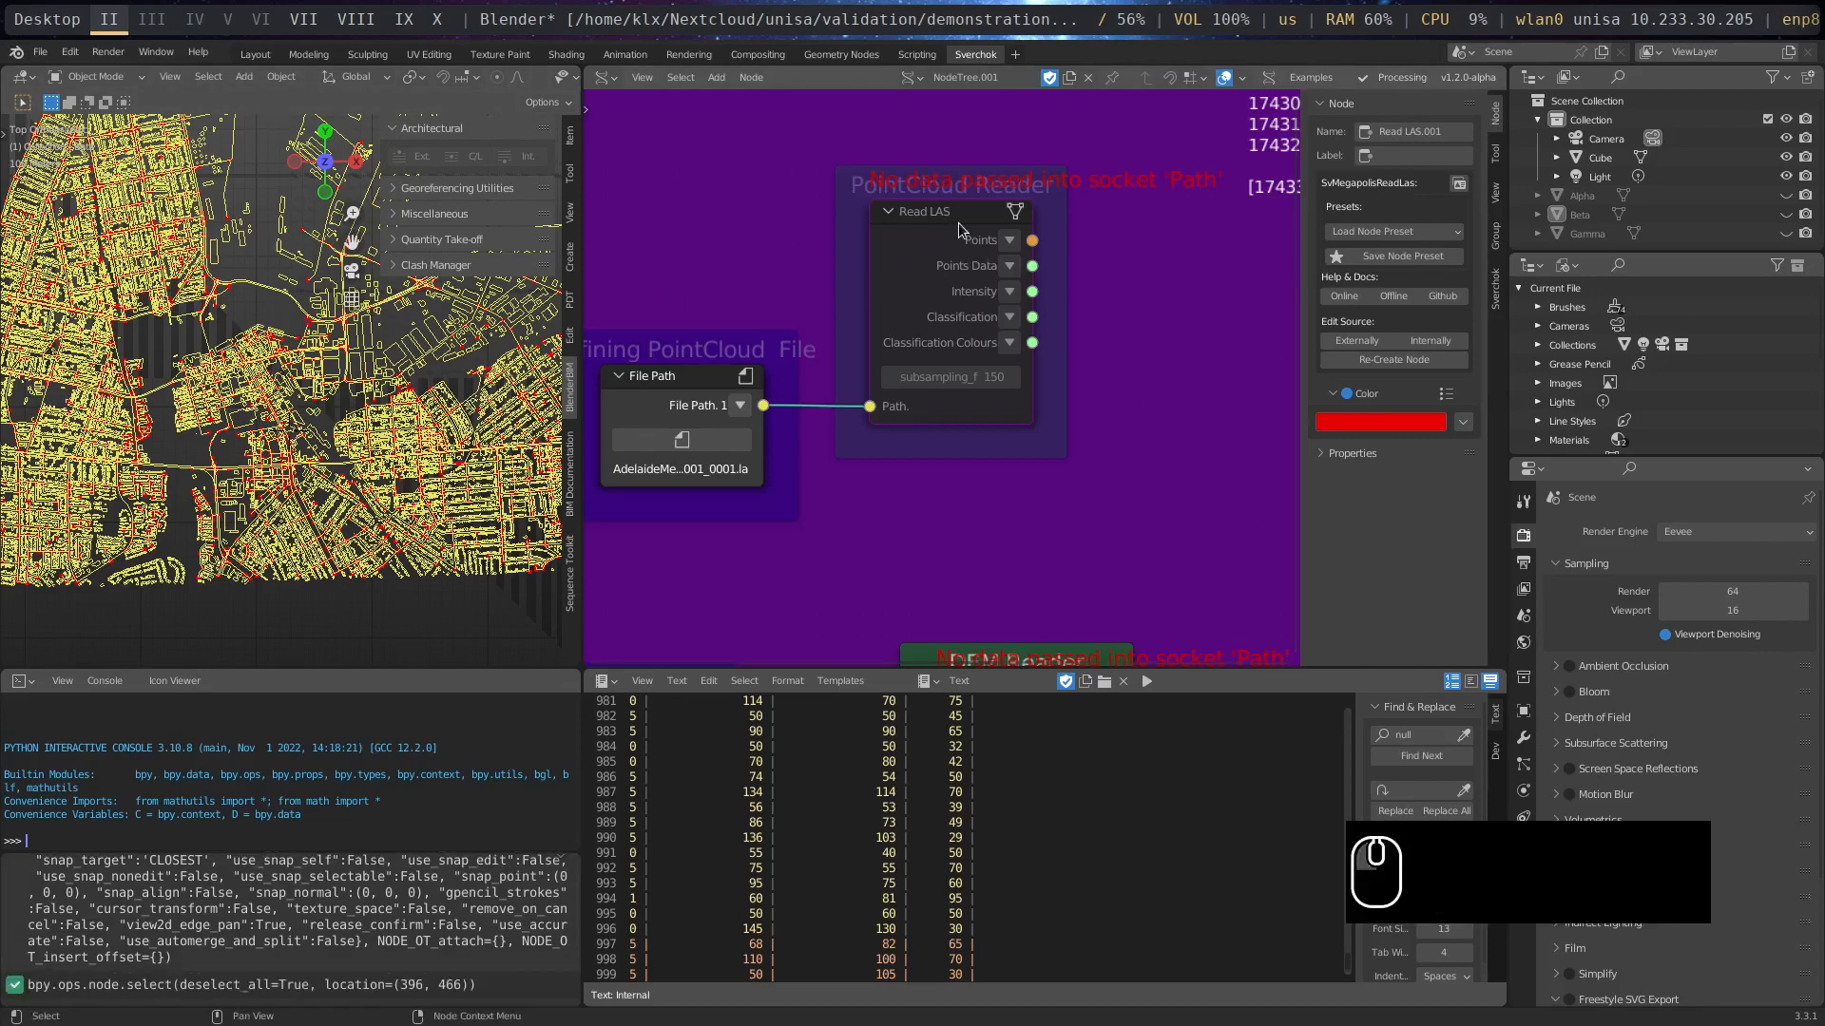
key(m)
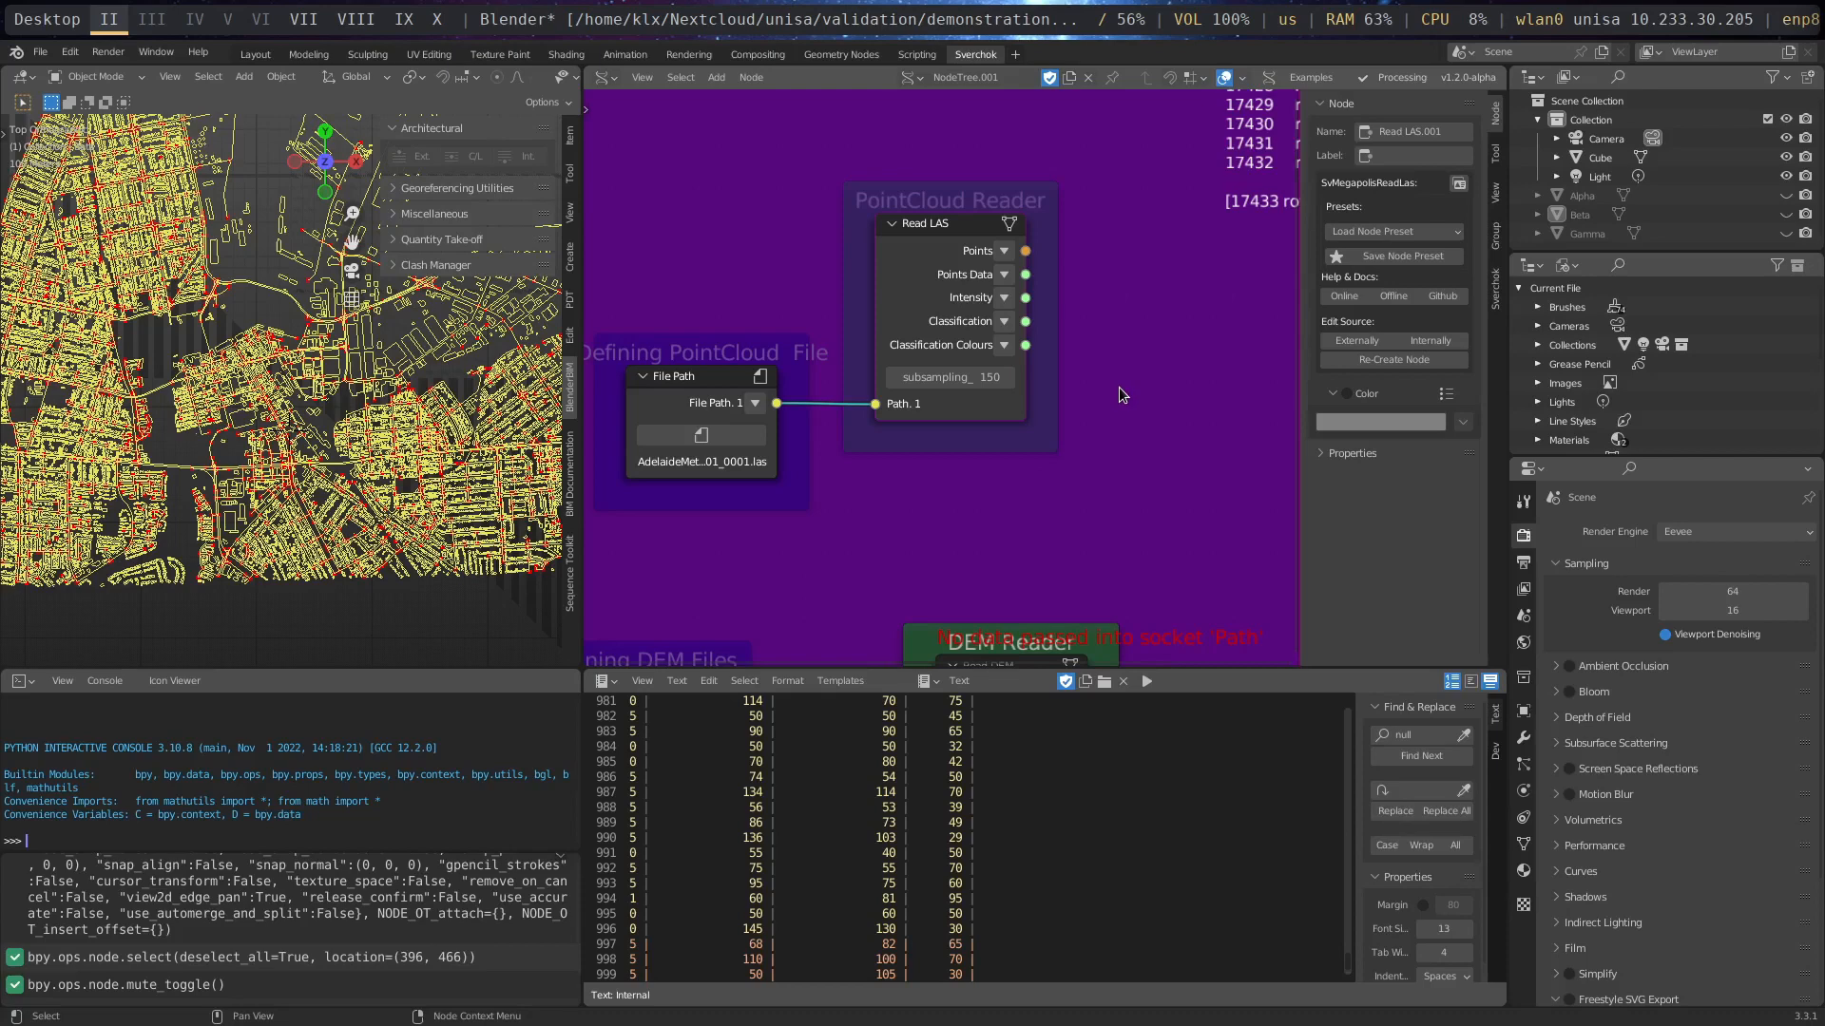
- Add a Viewer Draw node beside the PointCloud Reader frame and connect Read LAS Points to its Vertices
scroll(1163, 350, up, 1)
middle_drag(1164, 350, 1011, 399)
key(n)
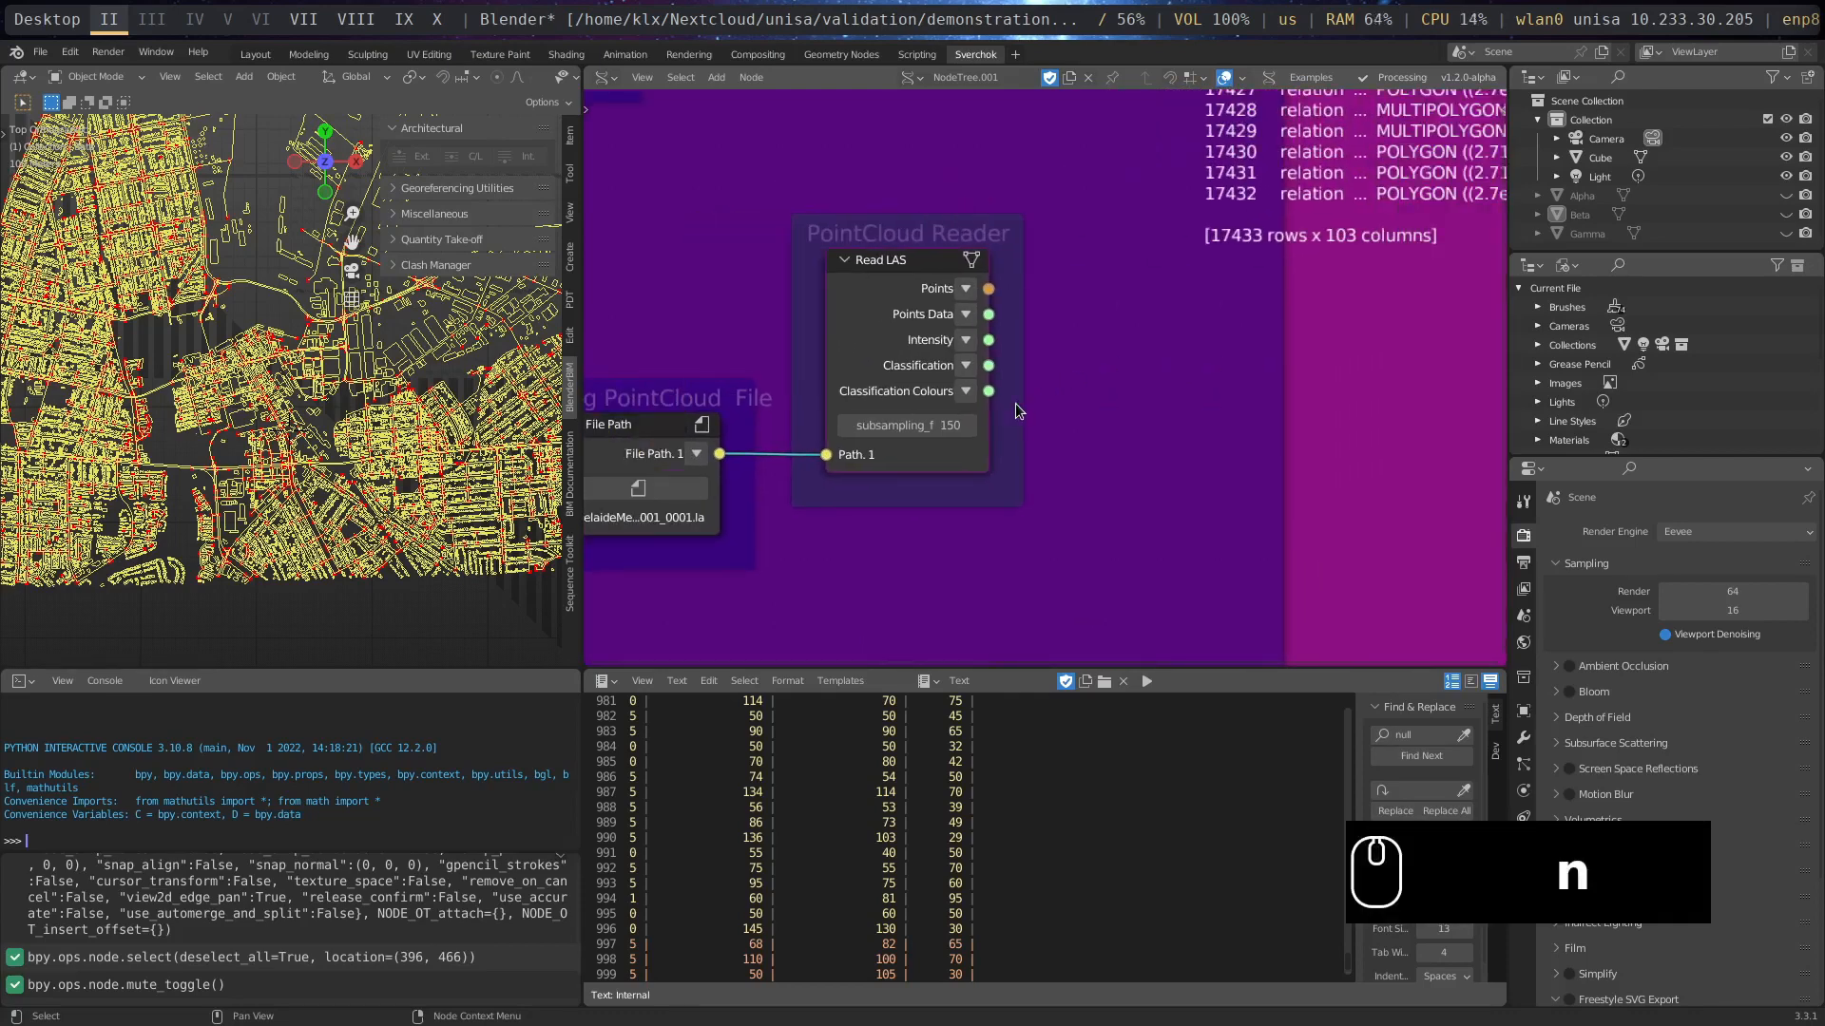
key(shift+a)
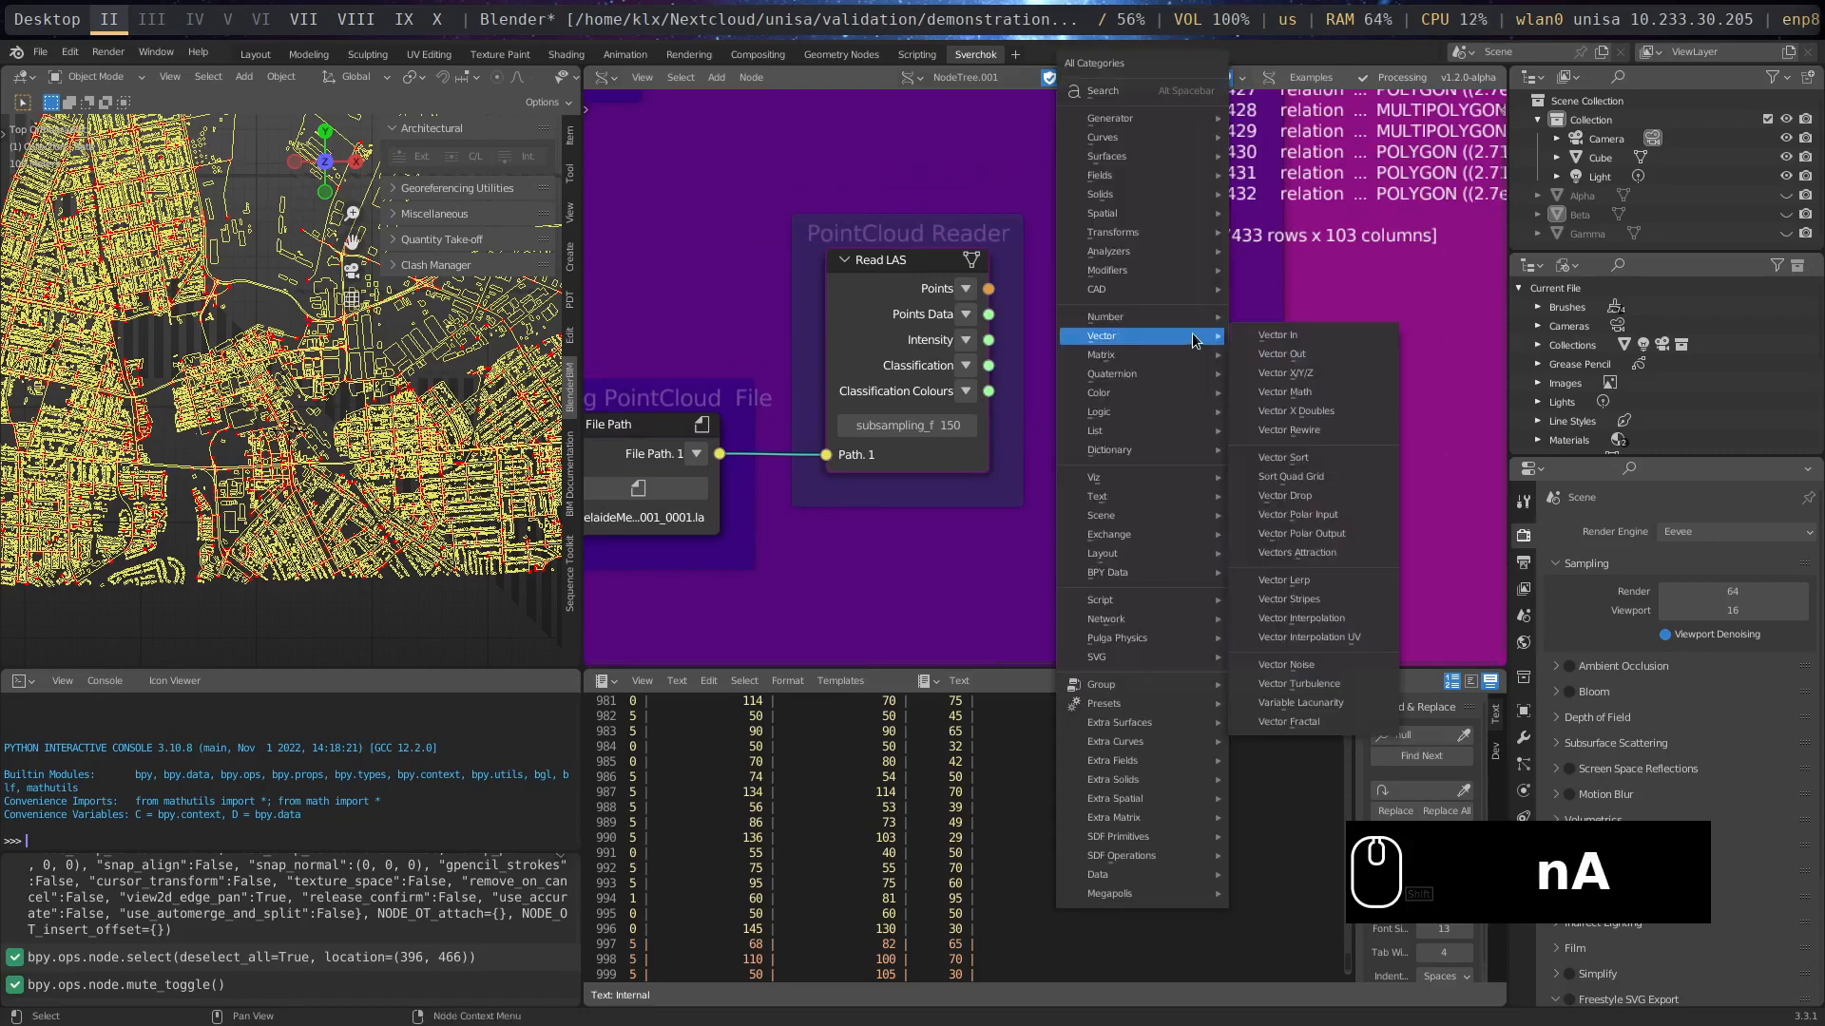
mouse_move(1131, 477)
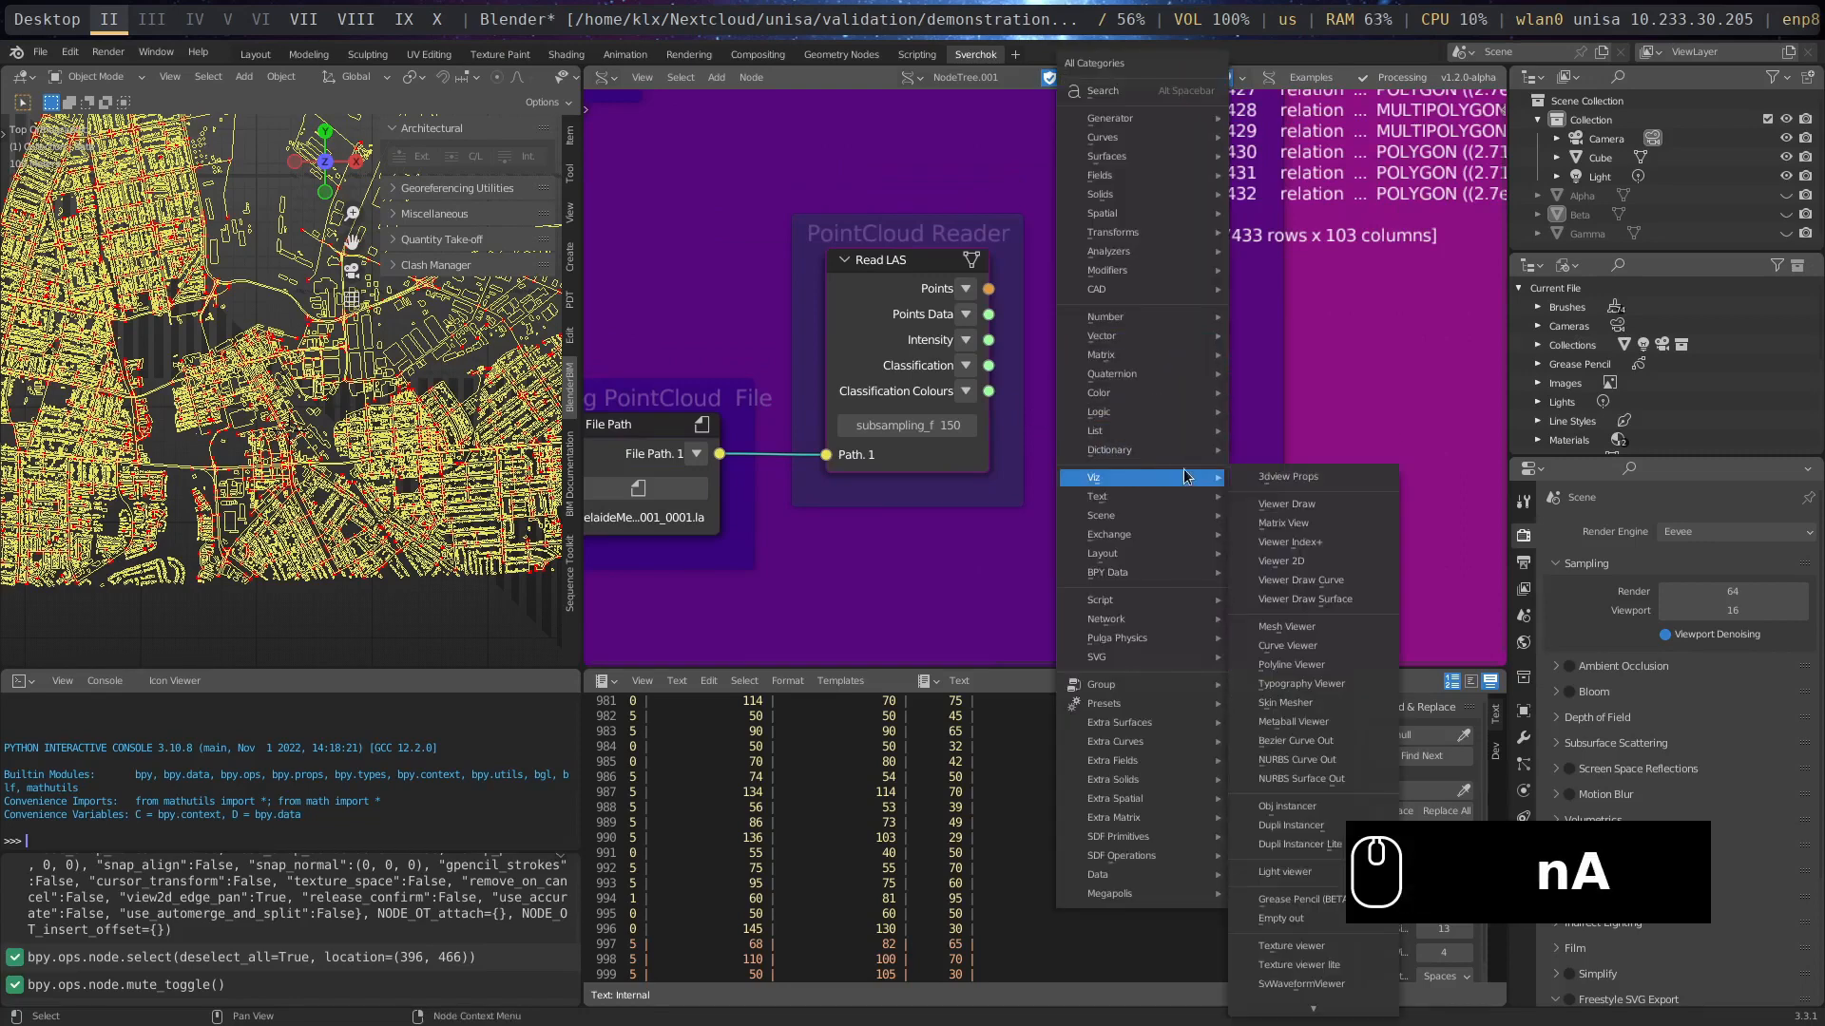
click(1289, 505)
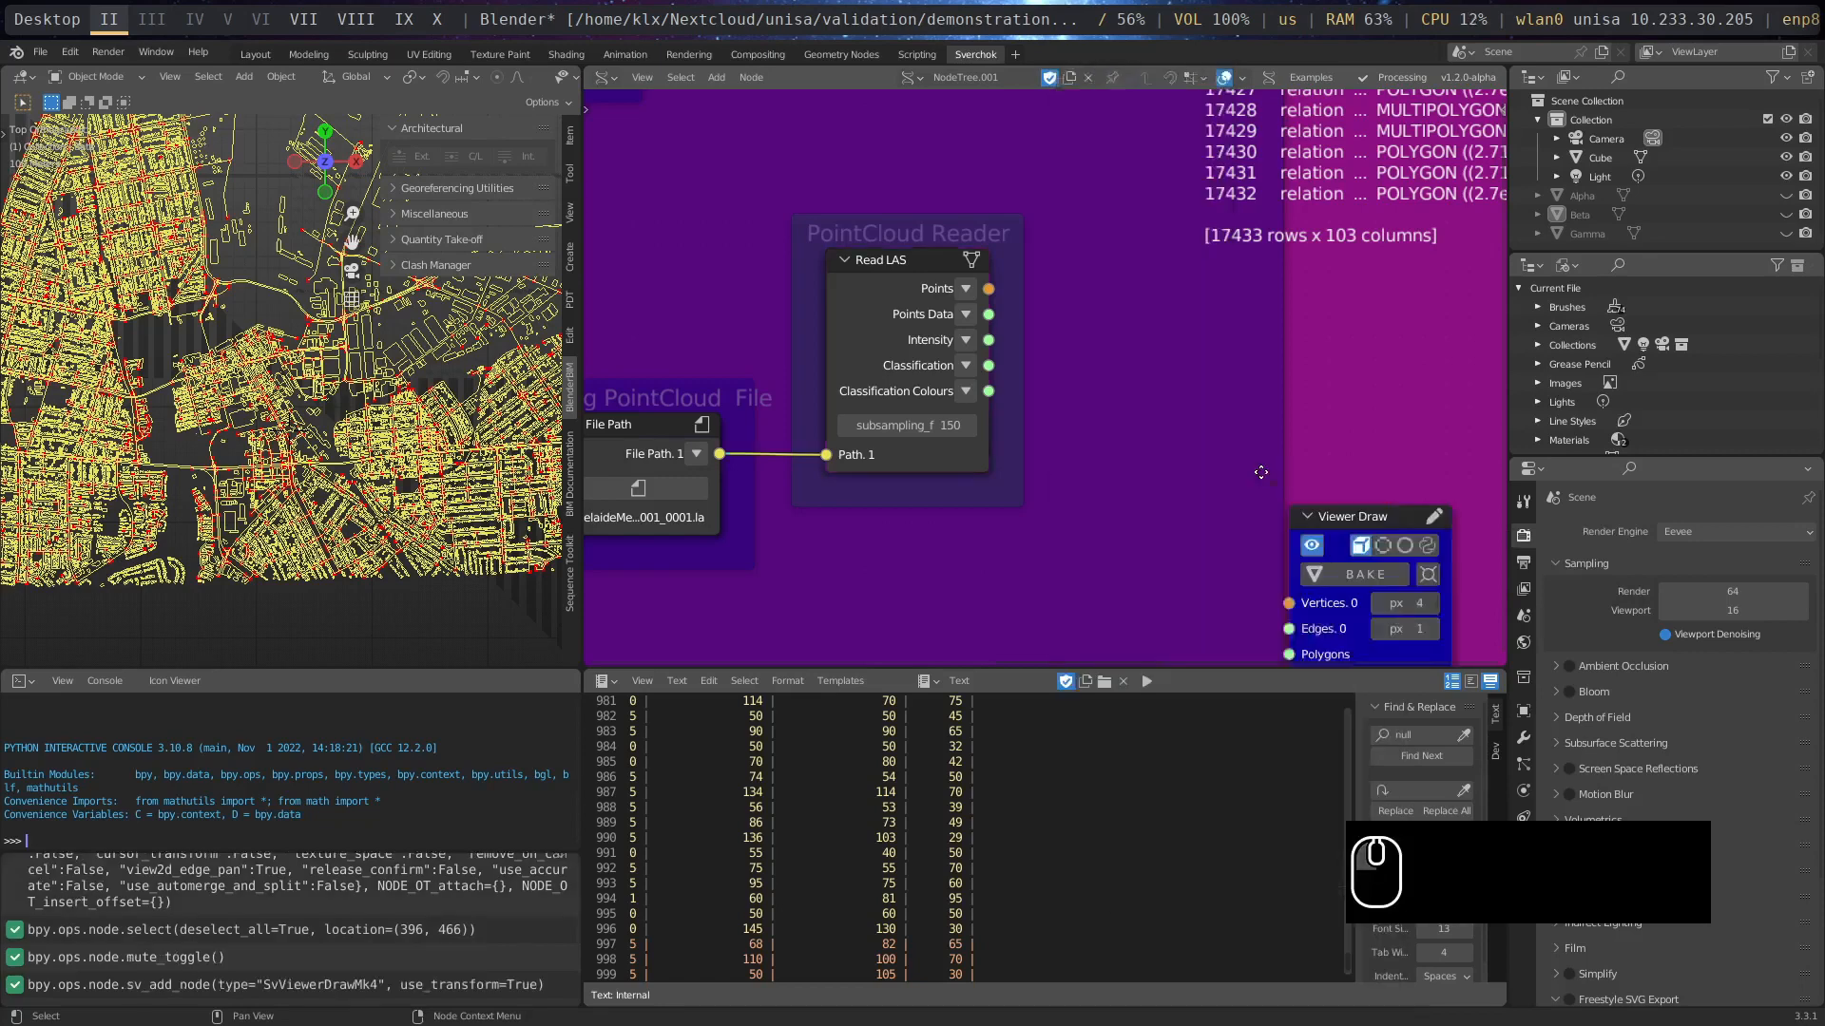
click(1125, 235)
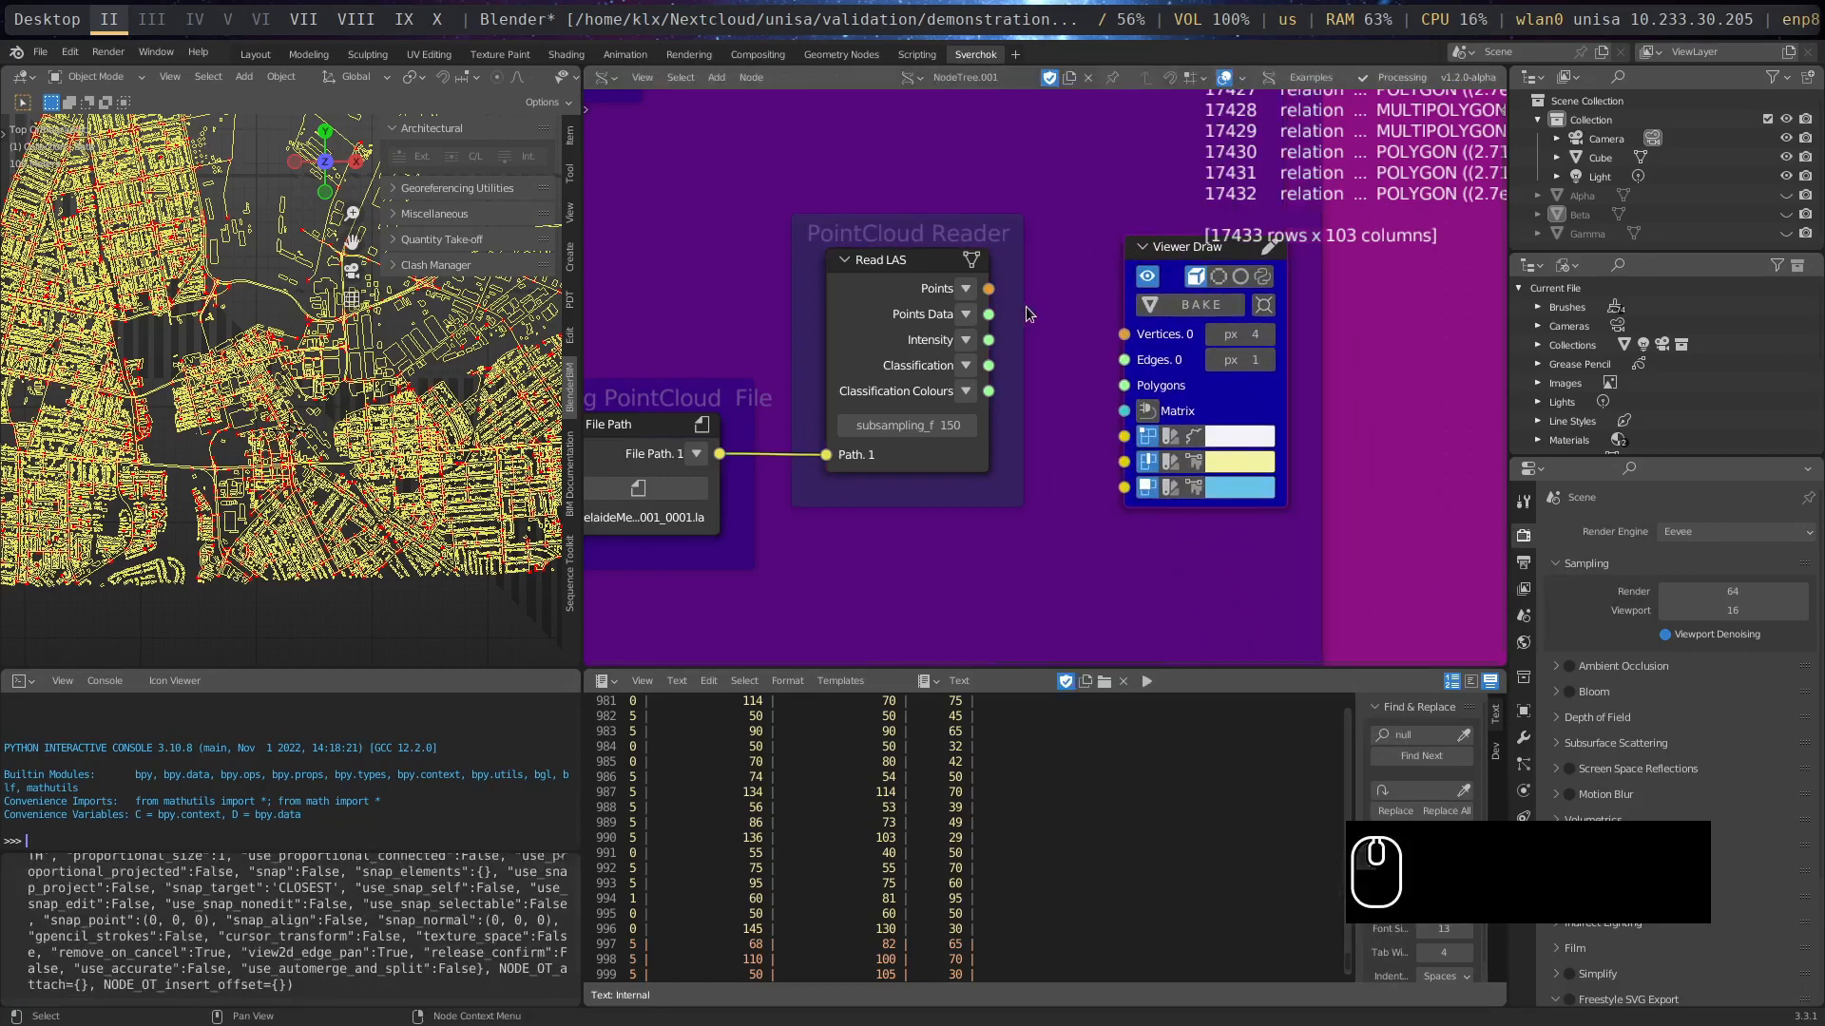
drag(989, 291, 1130, 347)
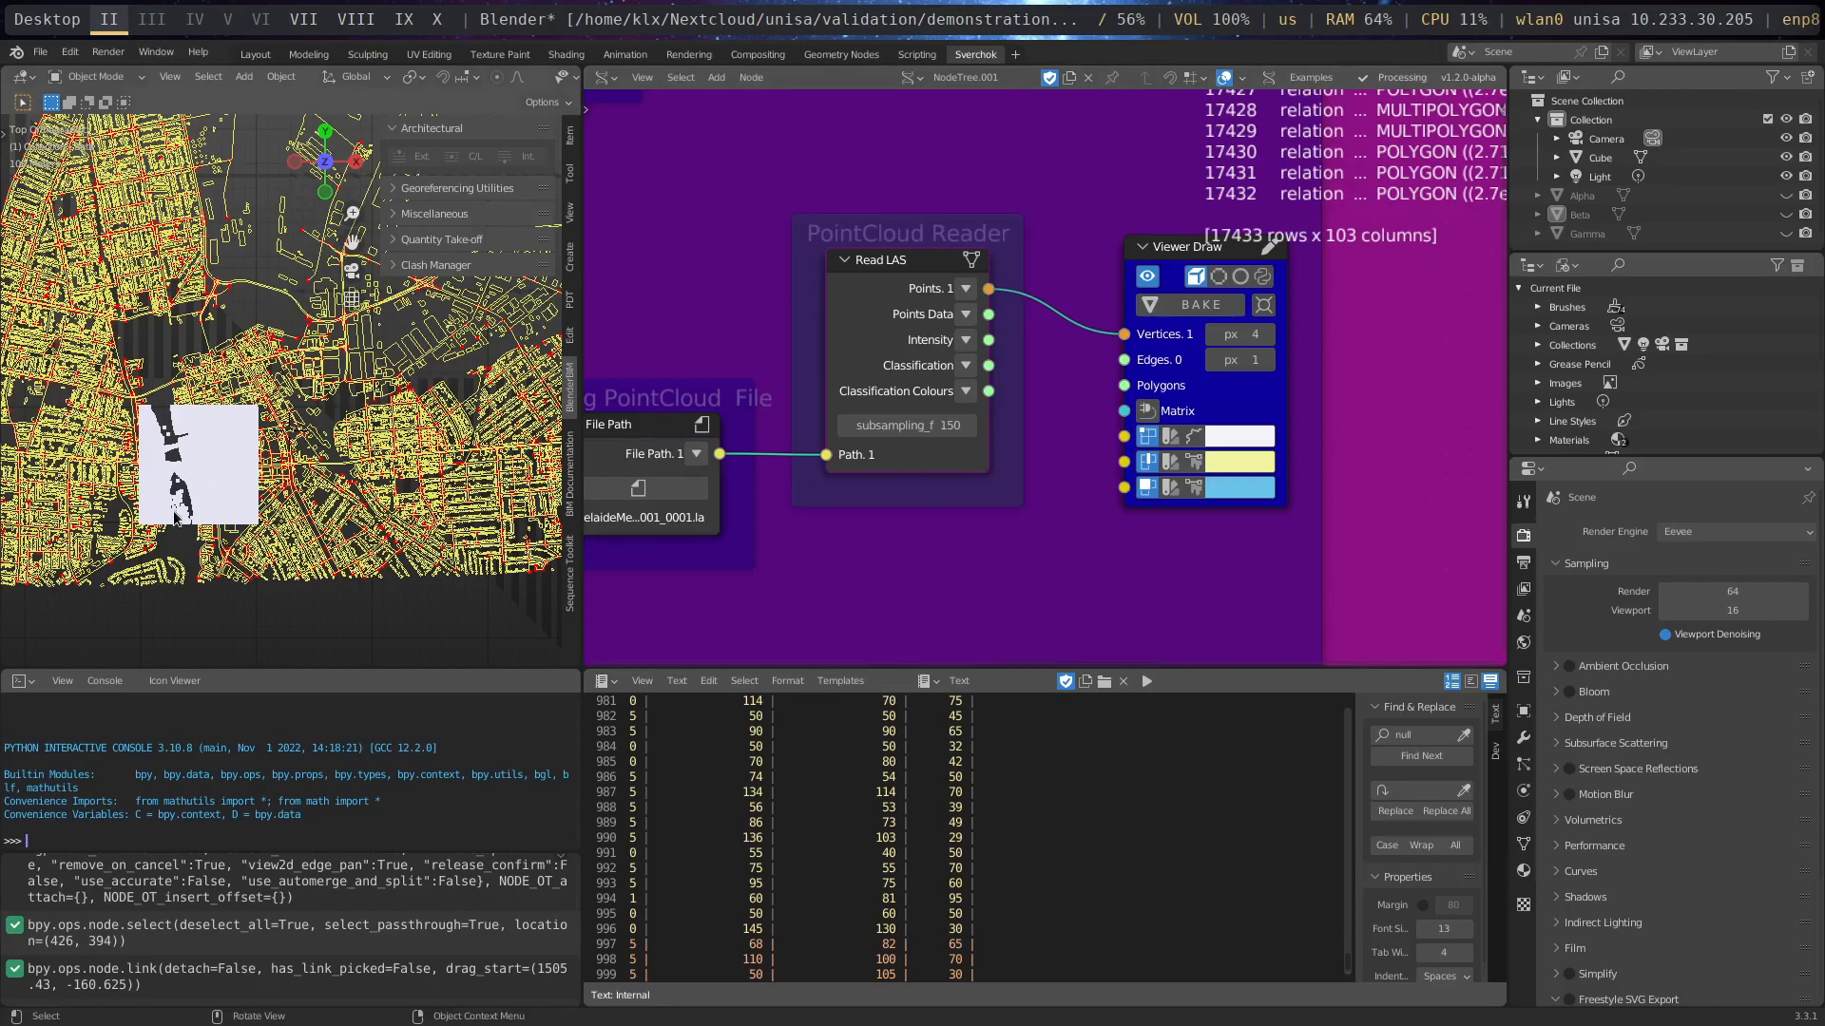
- Enable per-point vertex colours on the Viewer Draw node and connect Read LAS Classification Colours to its vertex colour input
scroll(176, 518, up, 6)
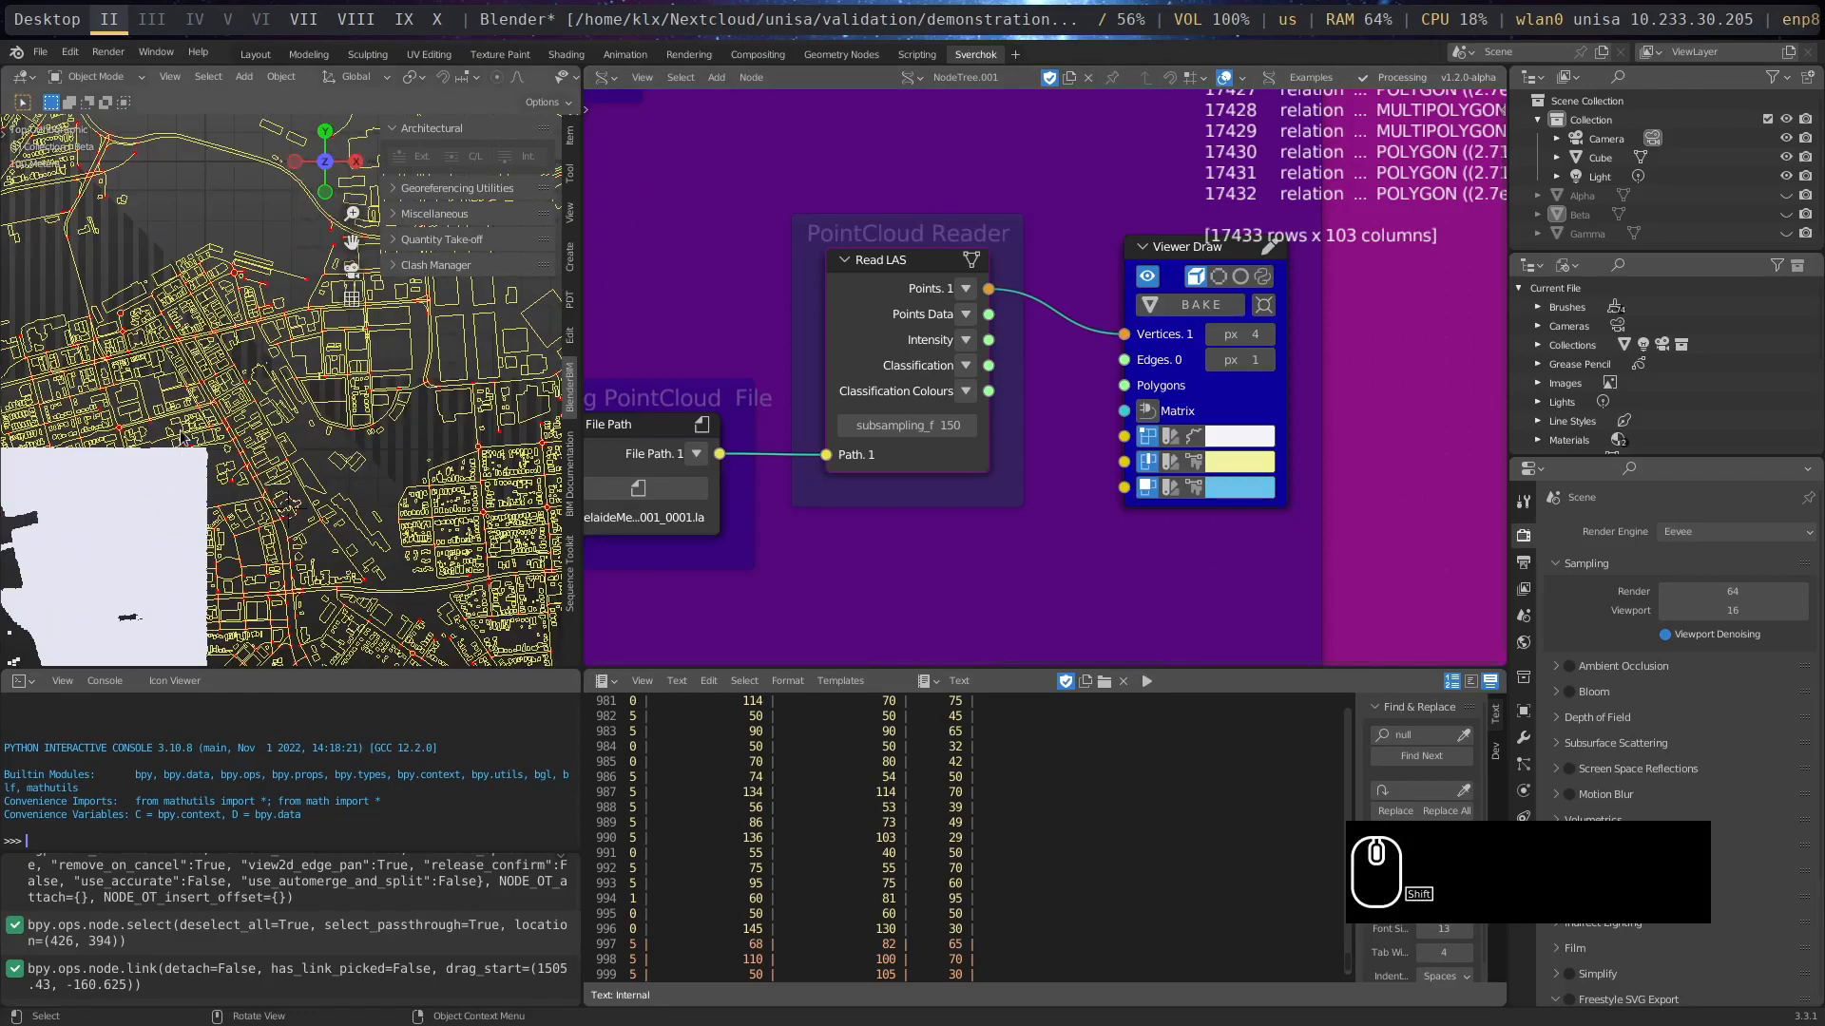
middle_drag(182, 437, 170, 283)
key(KP_7)
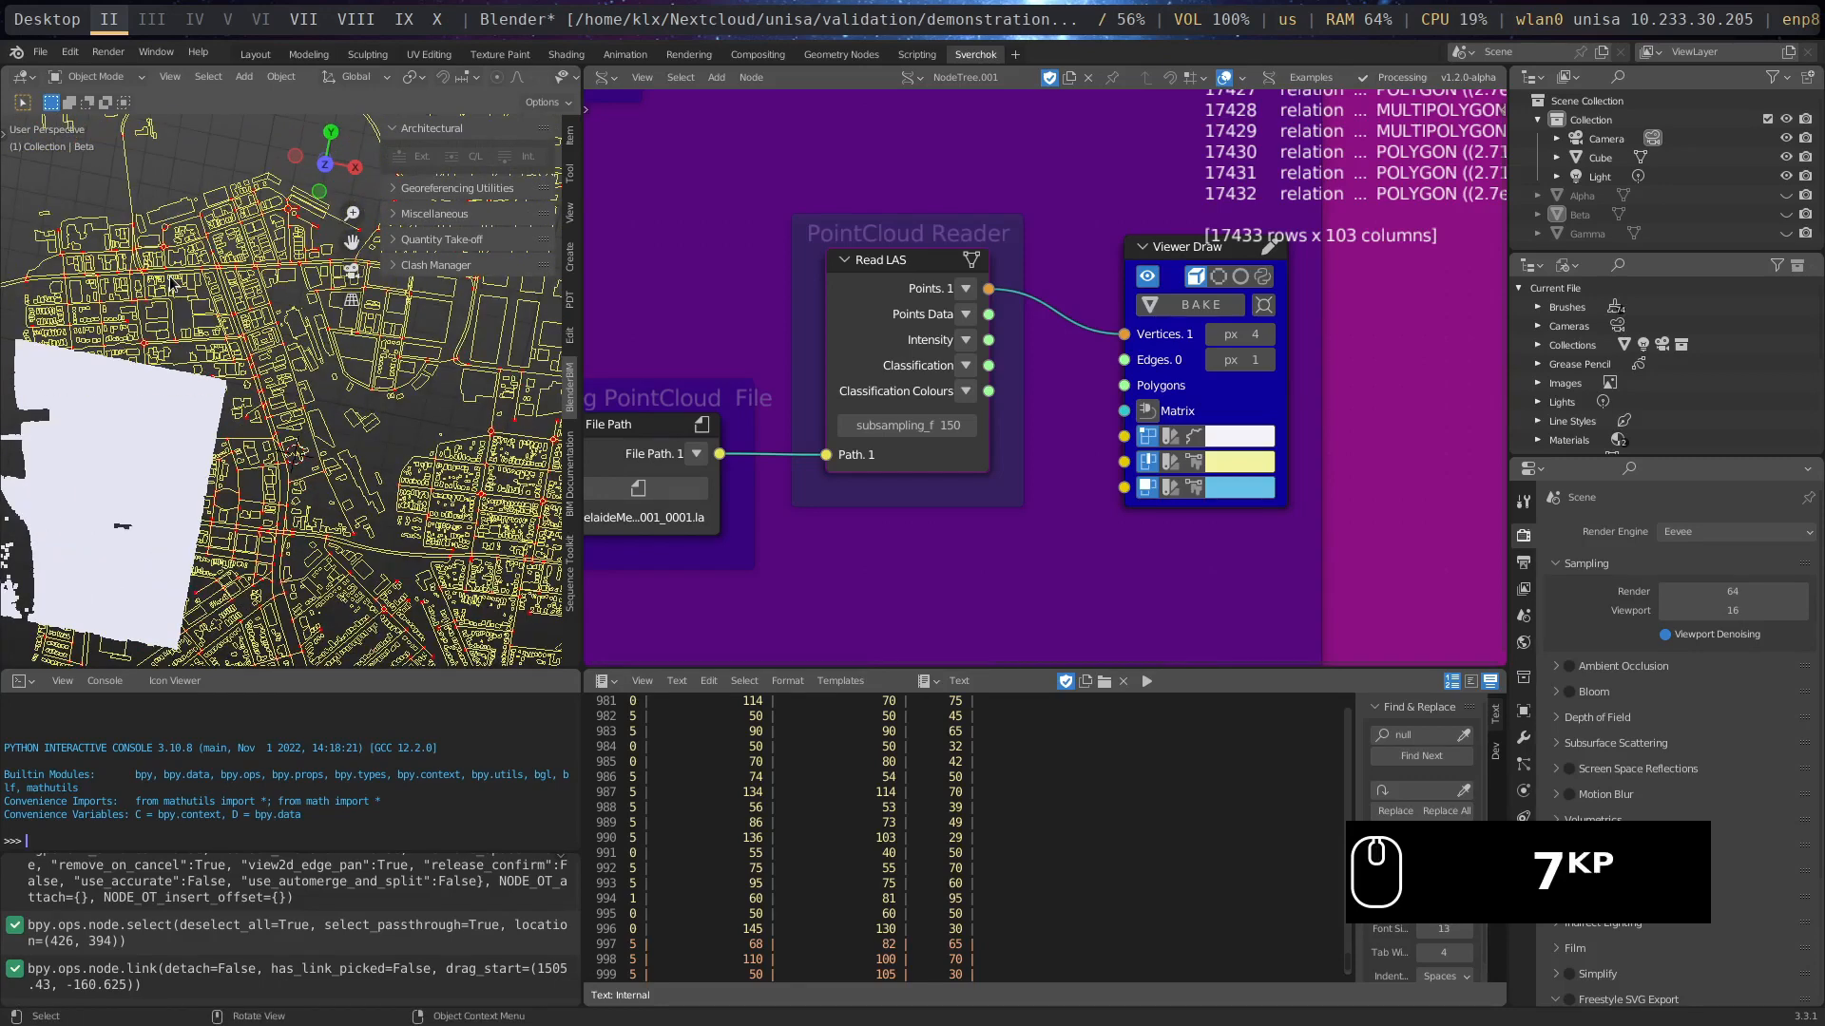
middle_drag(328, 434, 347, 379)
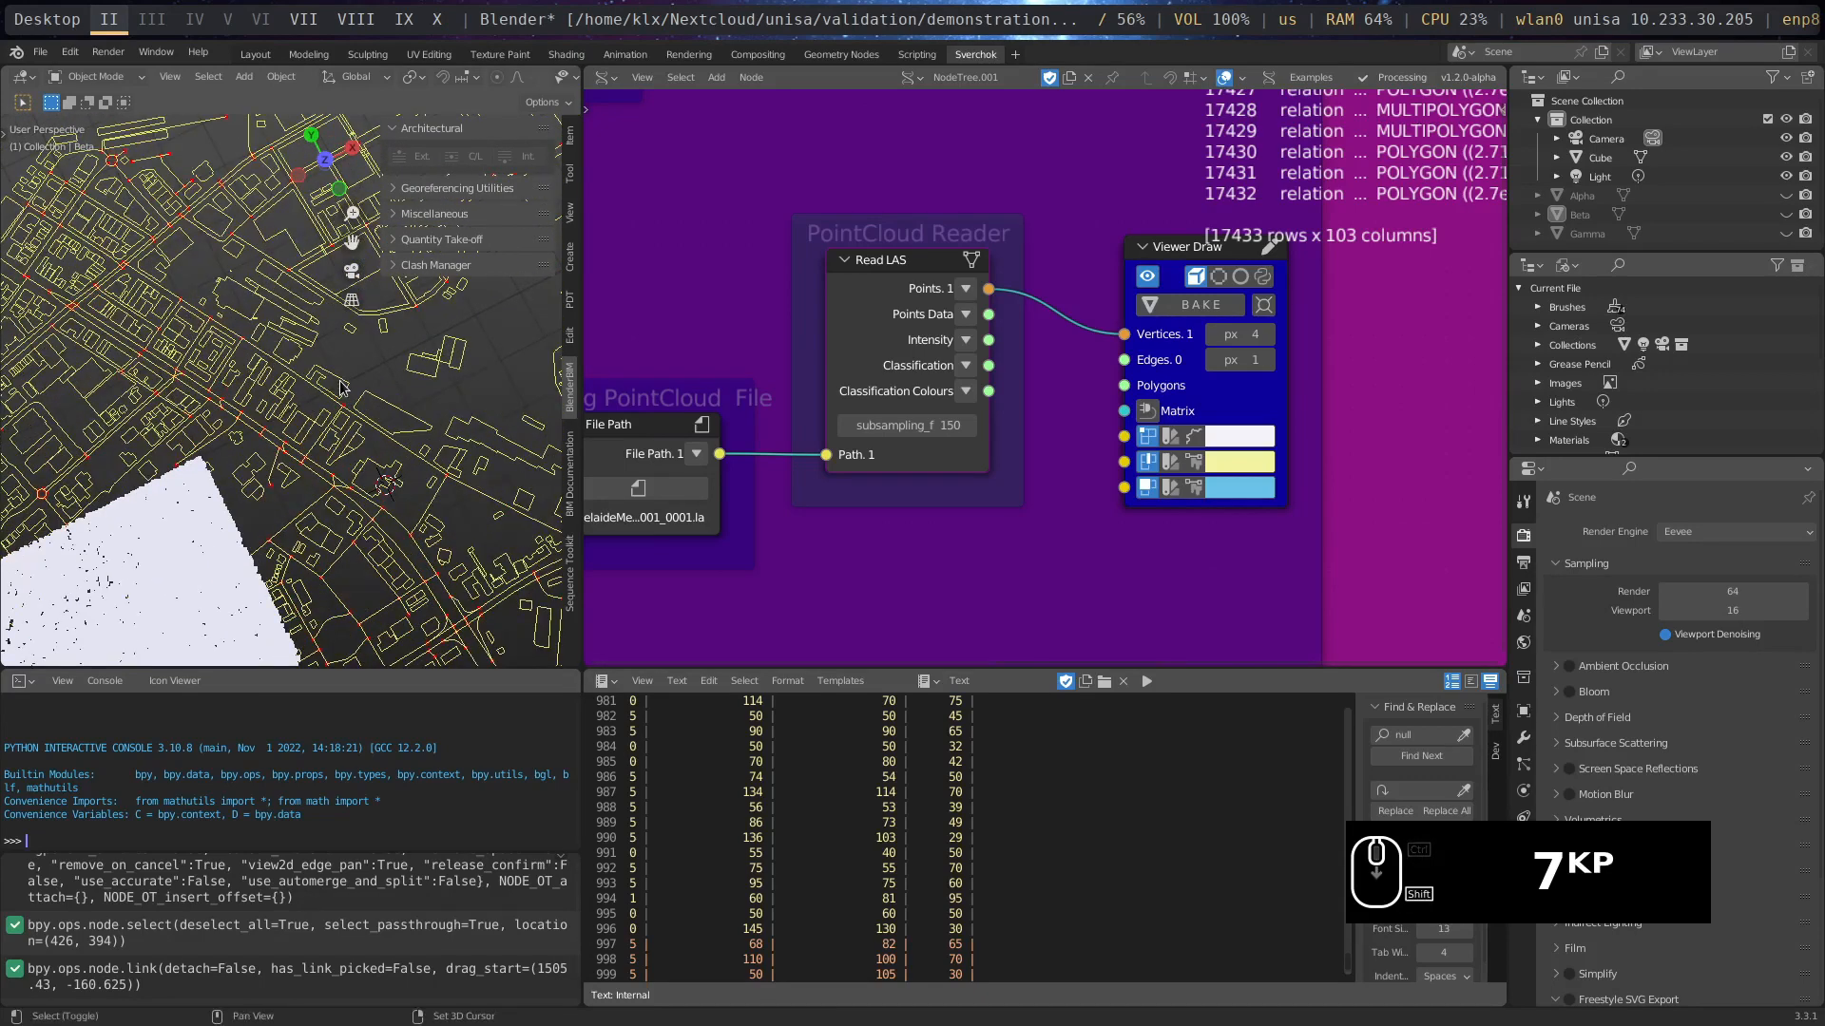
scroll(340, 399, down, 3)
scroll(228, 570, down, 4)
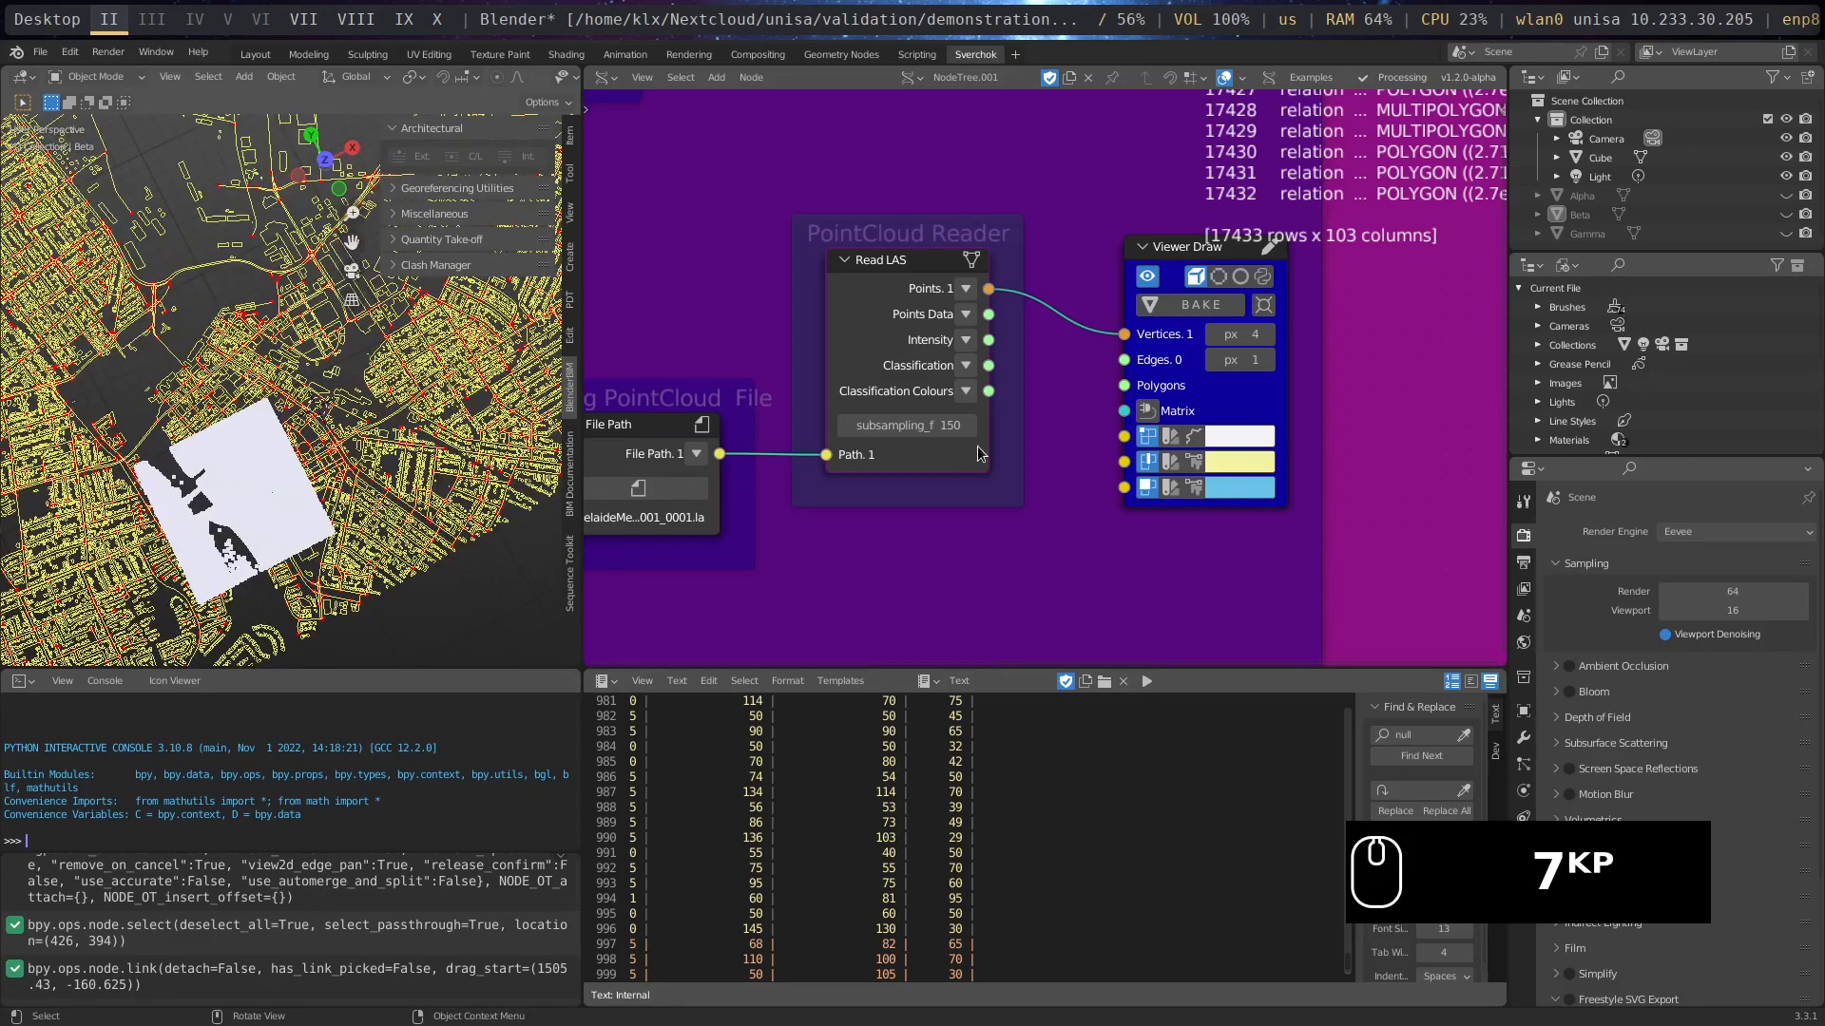
click(1171, 438)
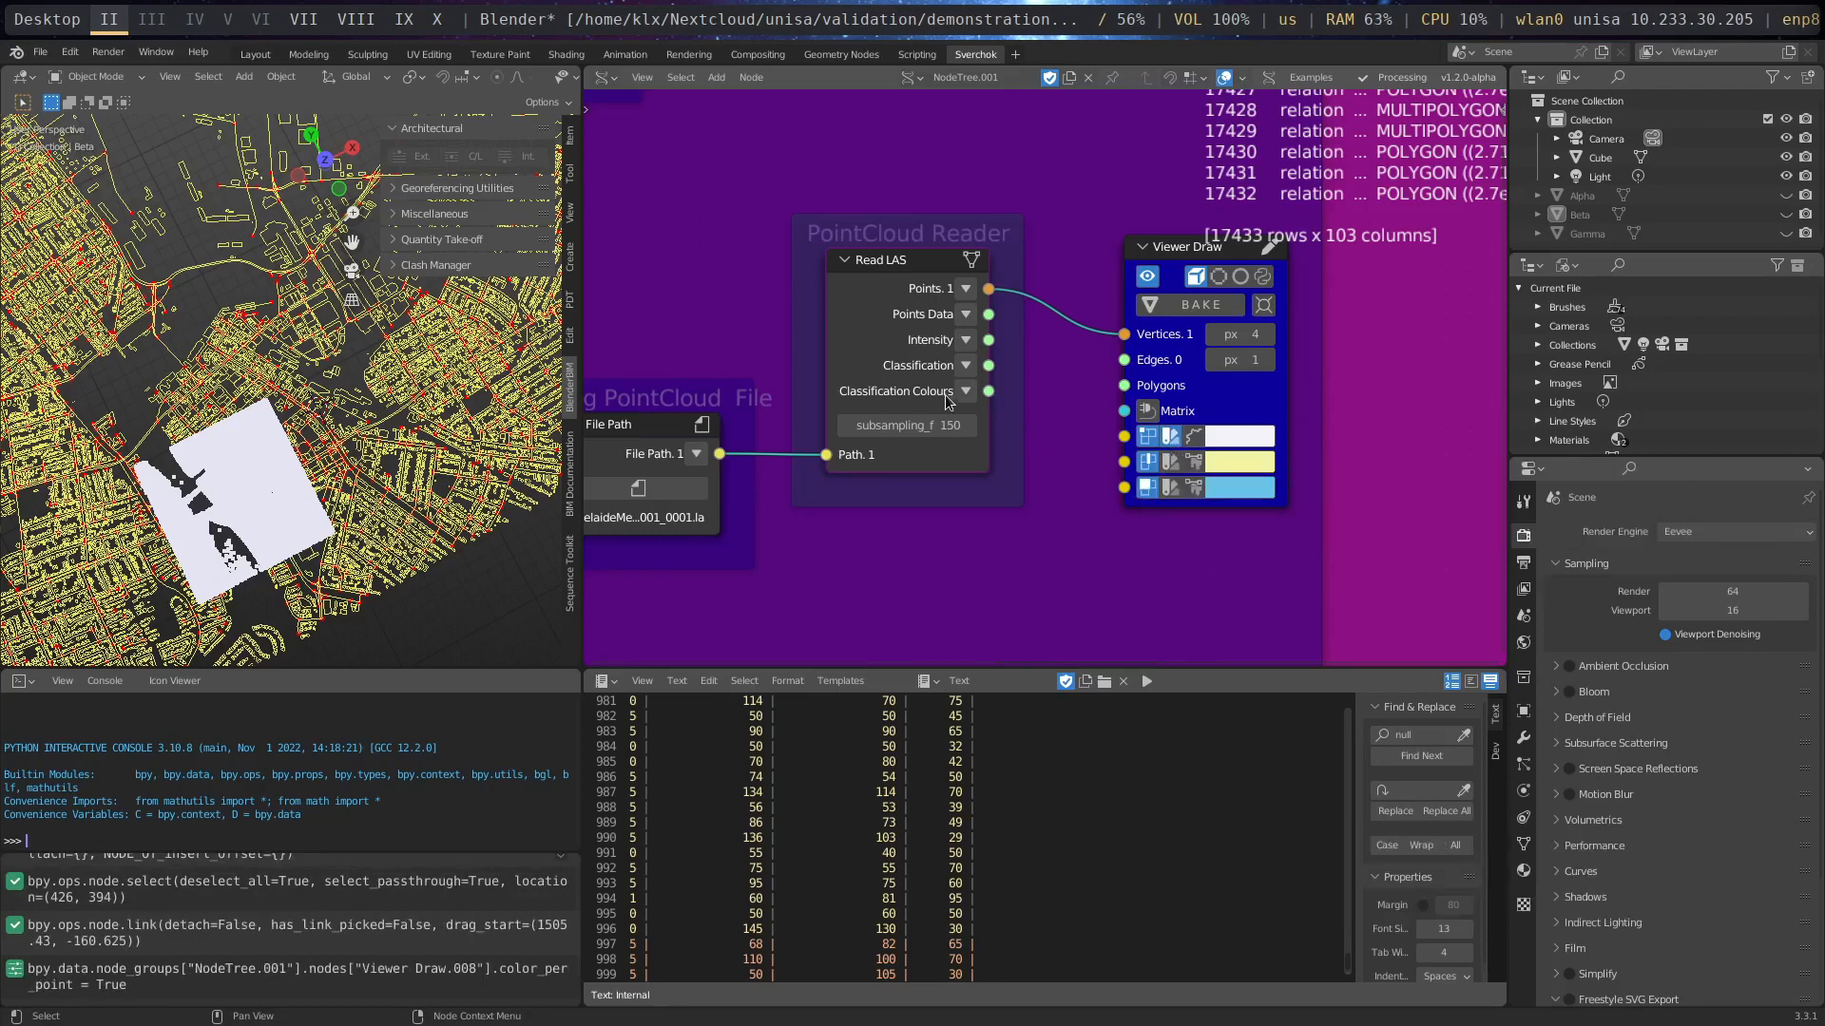
drag(989, 391, 1126, 443)
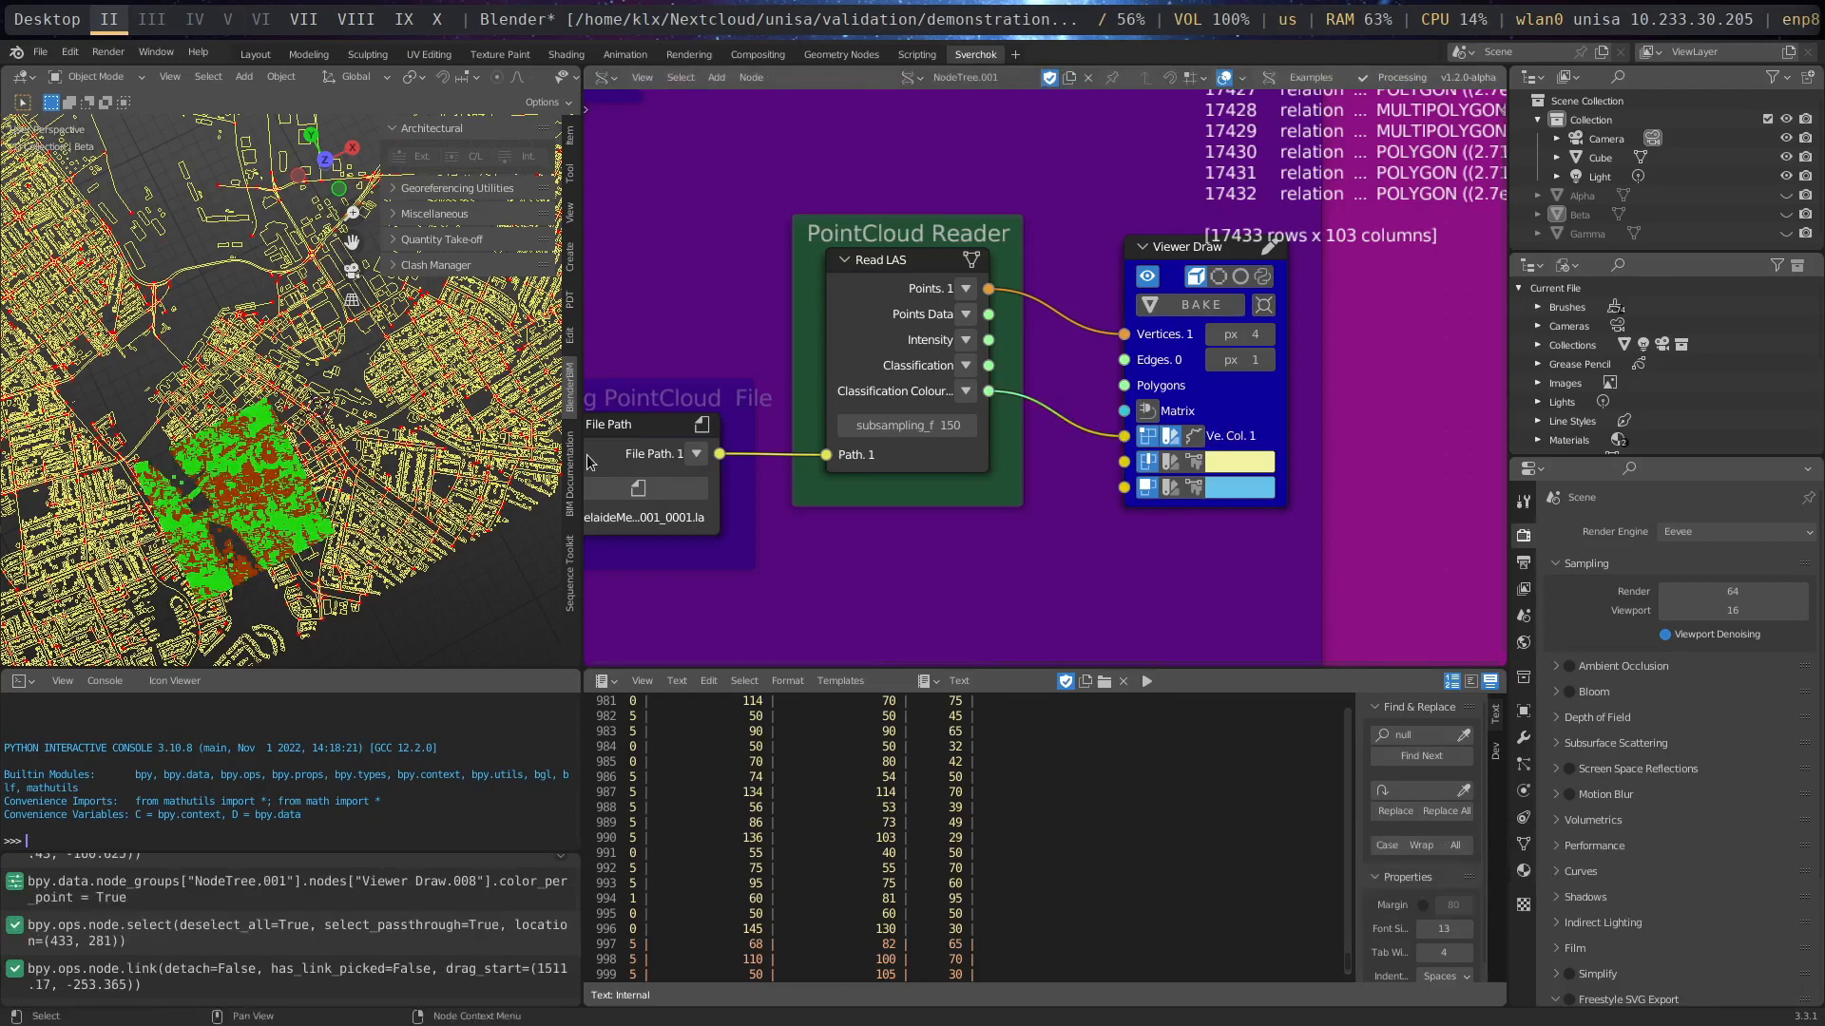
- Examine the classification-coloured point cloud over the river, buildings and streets from close up, at an angle and from above
middle_drag(232, 536, 287, 298)
scroll(226, 531, up, 1)
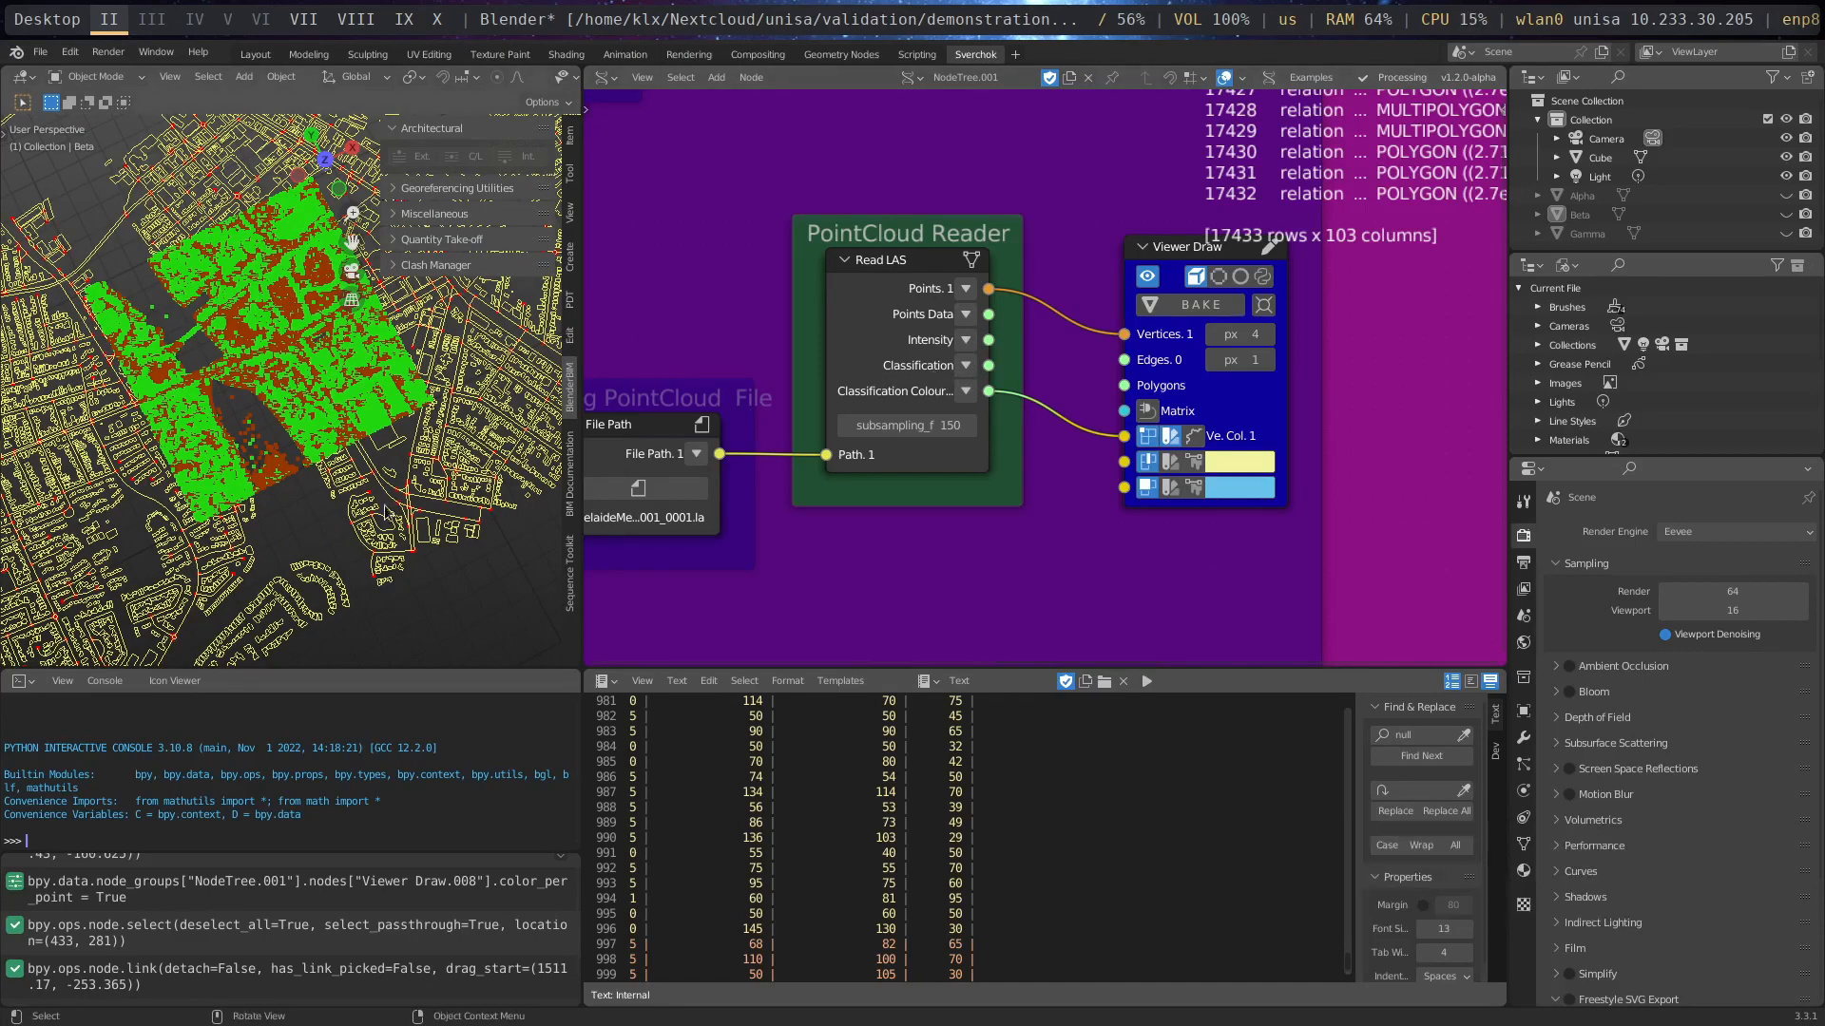
scroll(310, 482, up, 5)
scroll(312, 487, up, 4)
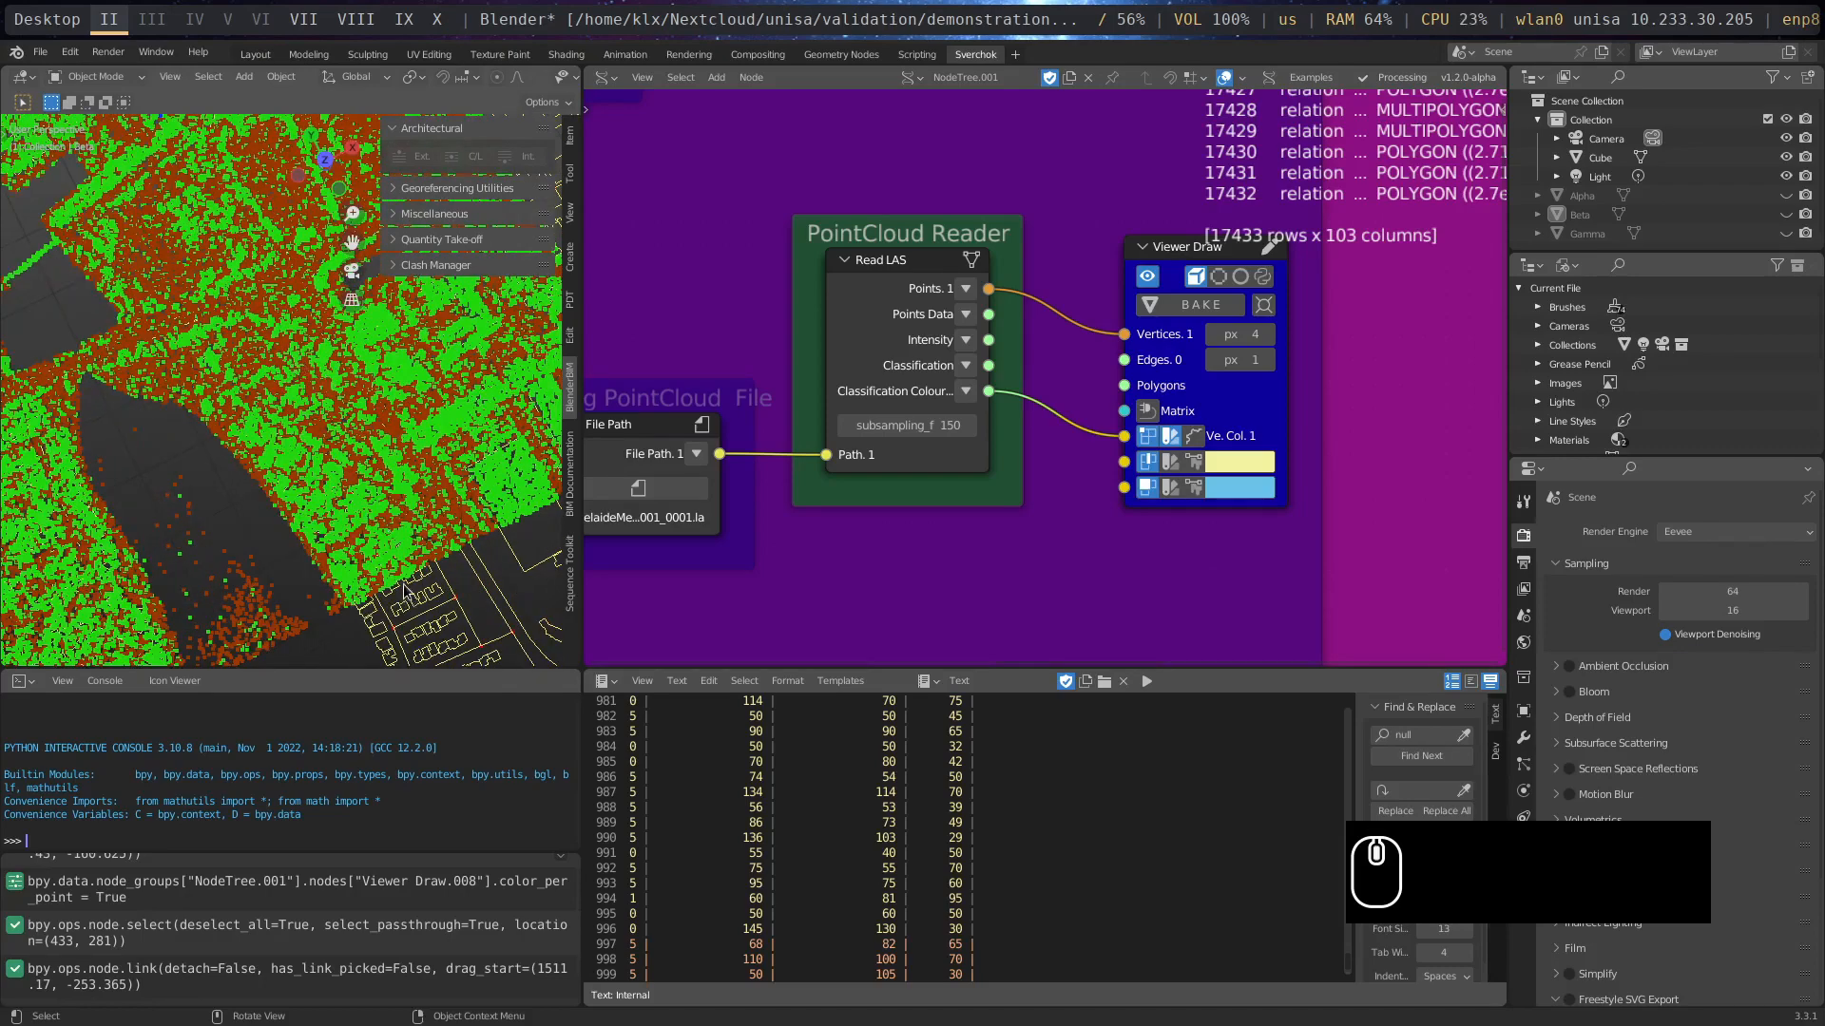
middle_drag(403, 575, 209, 278)
scroll(185, 269, up, 2)
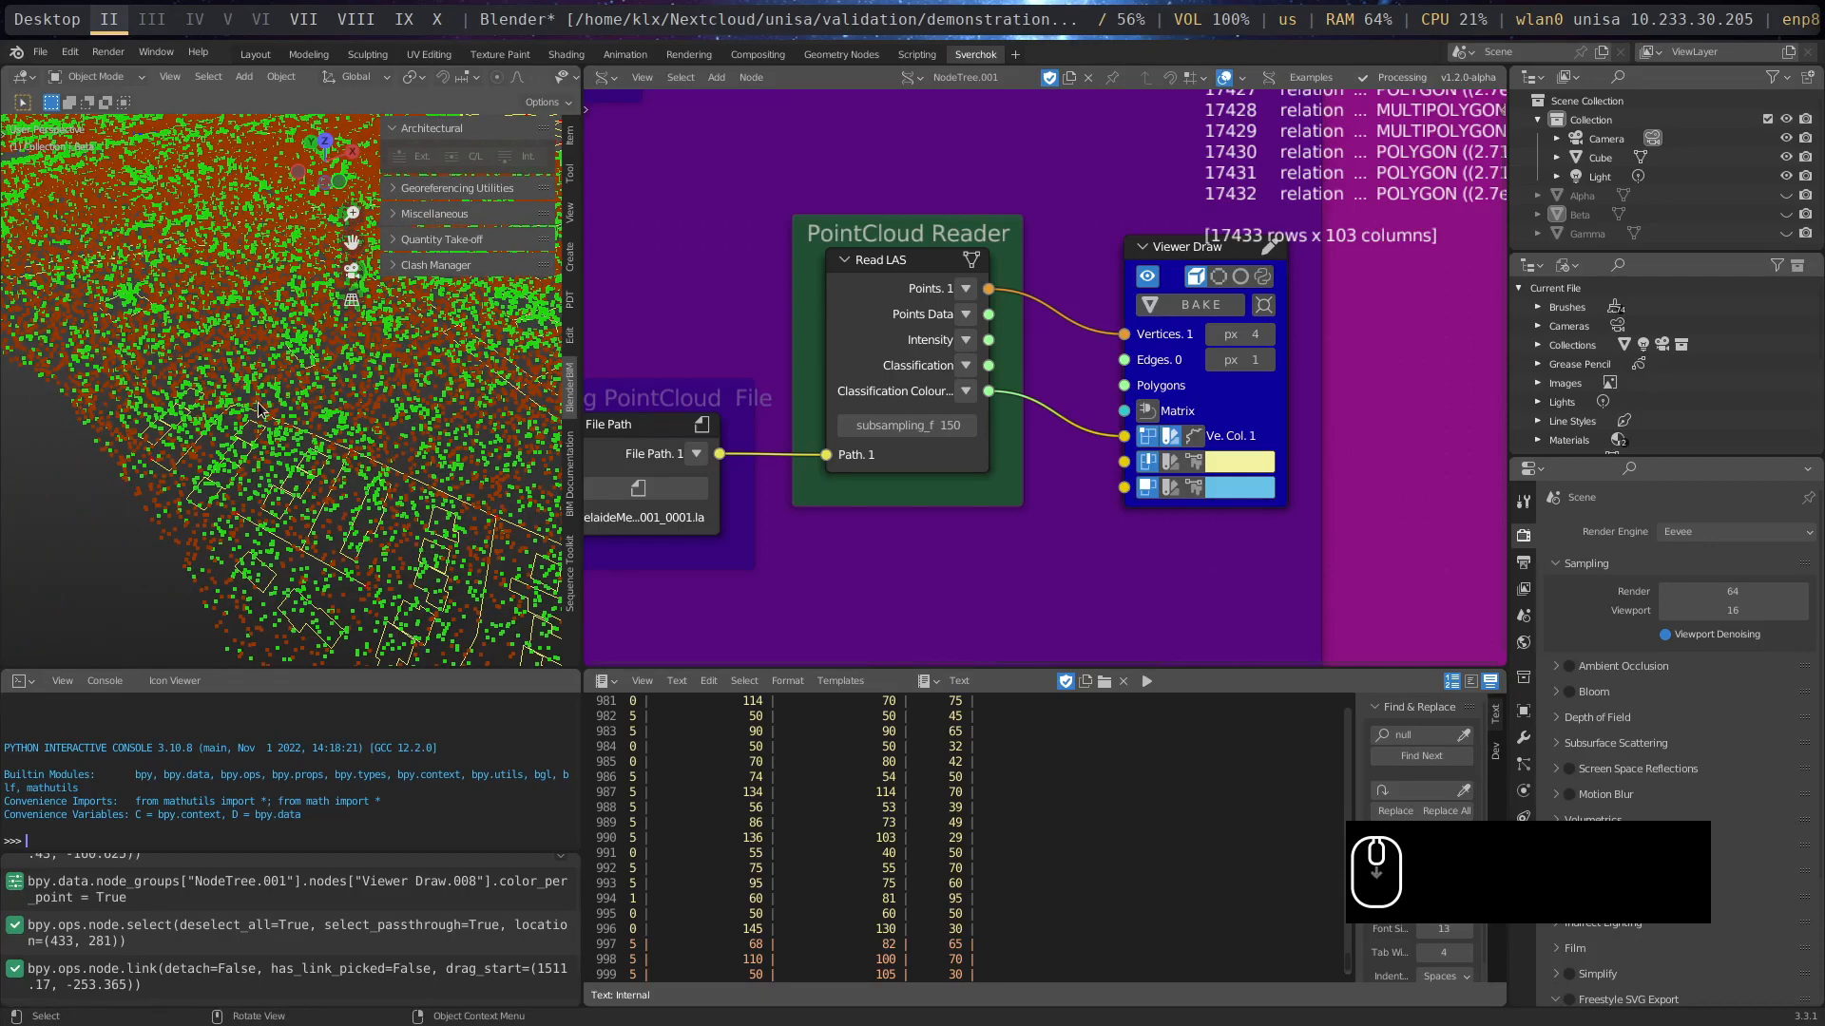
scroll(258, 399, up, 2)
scroll(258, 399, up, 2)
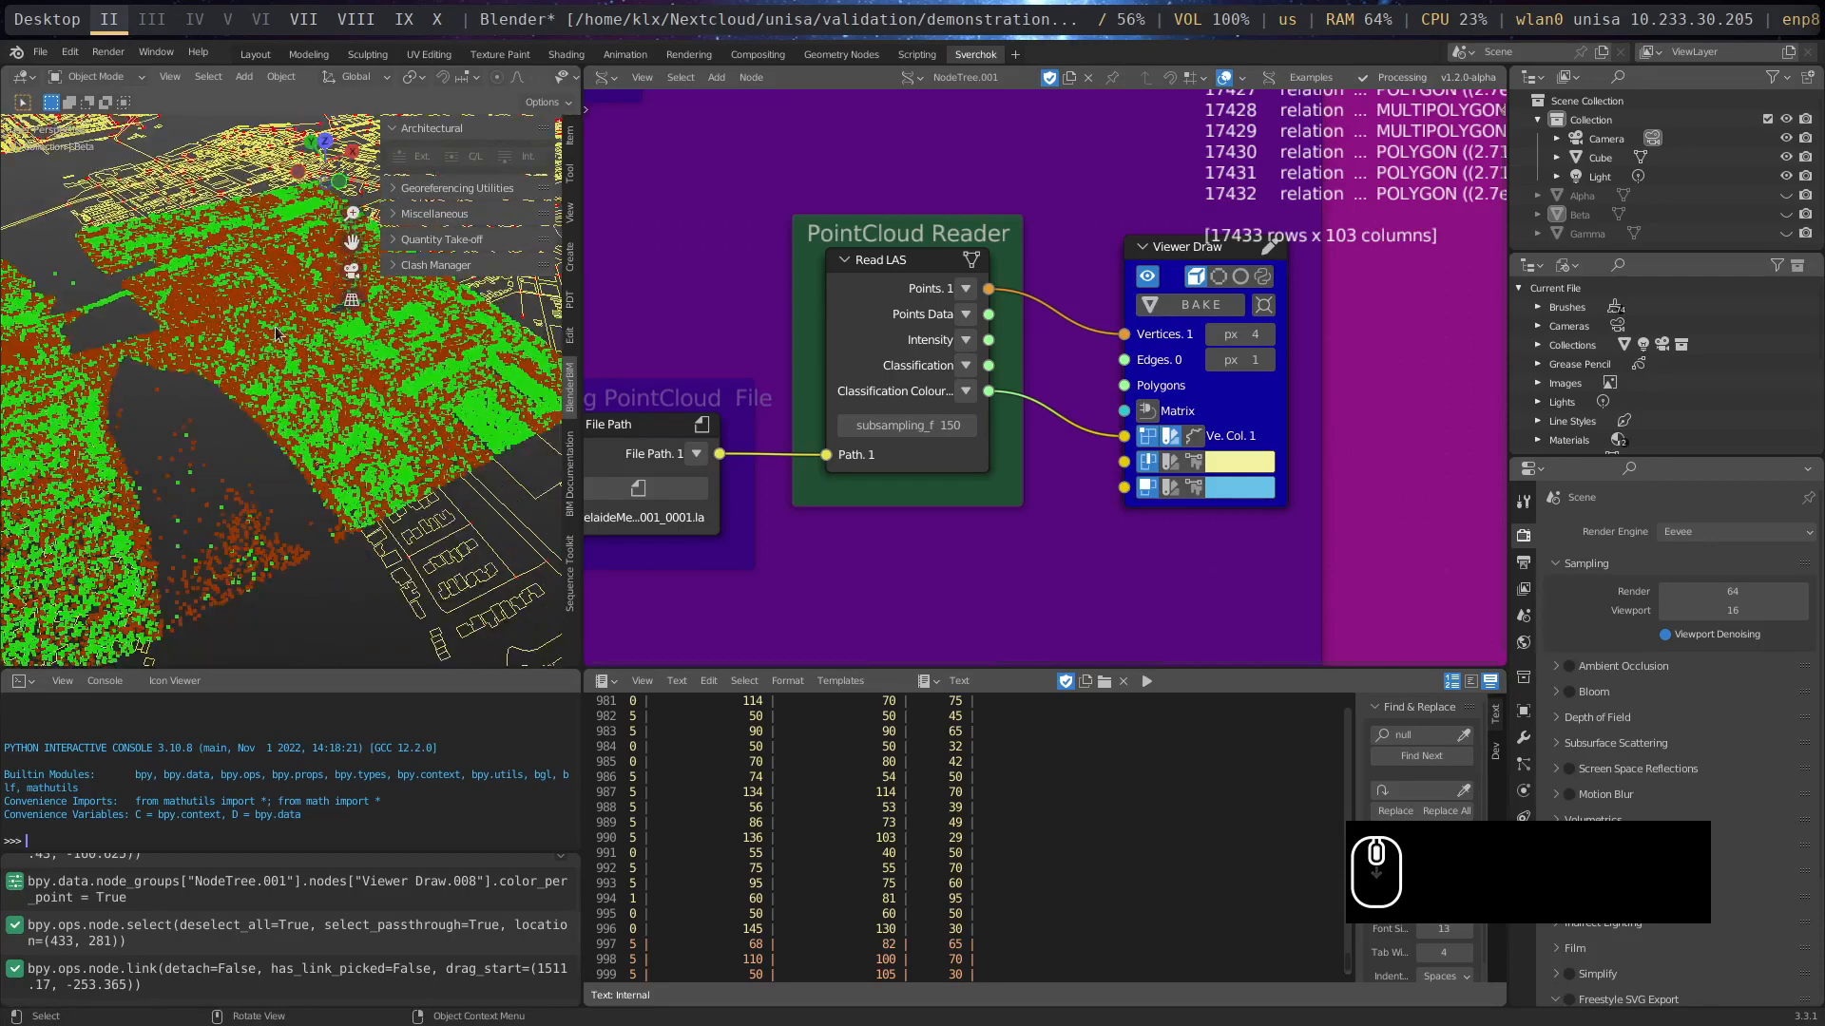
scroll(284, 309, up, 2)
key(KP_7)
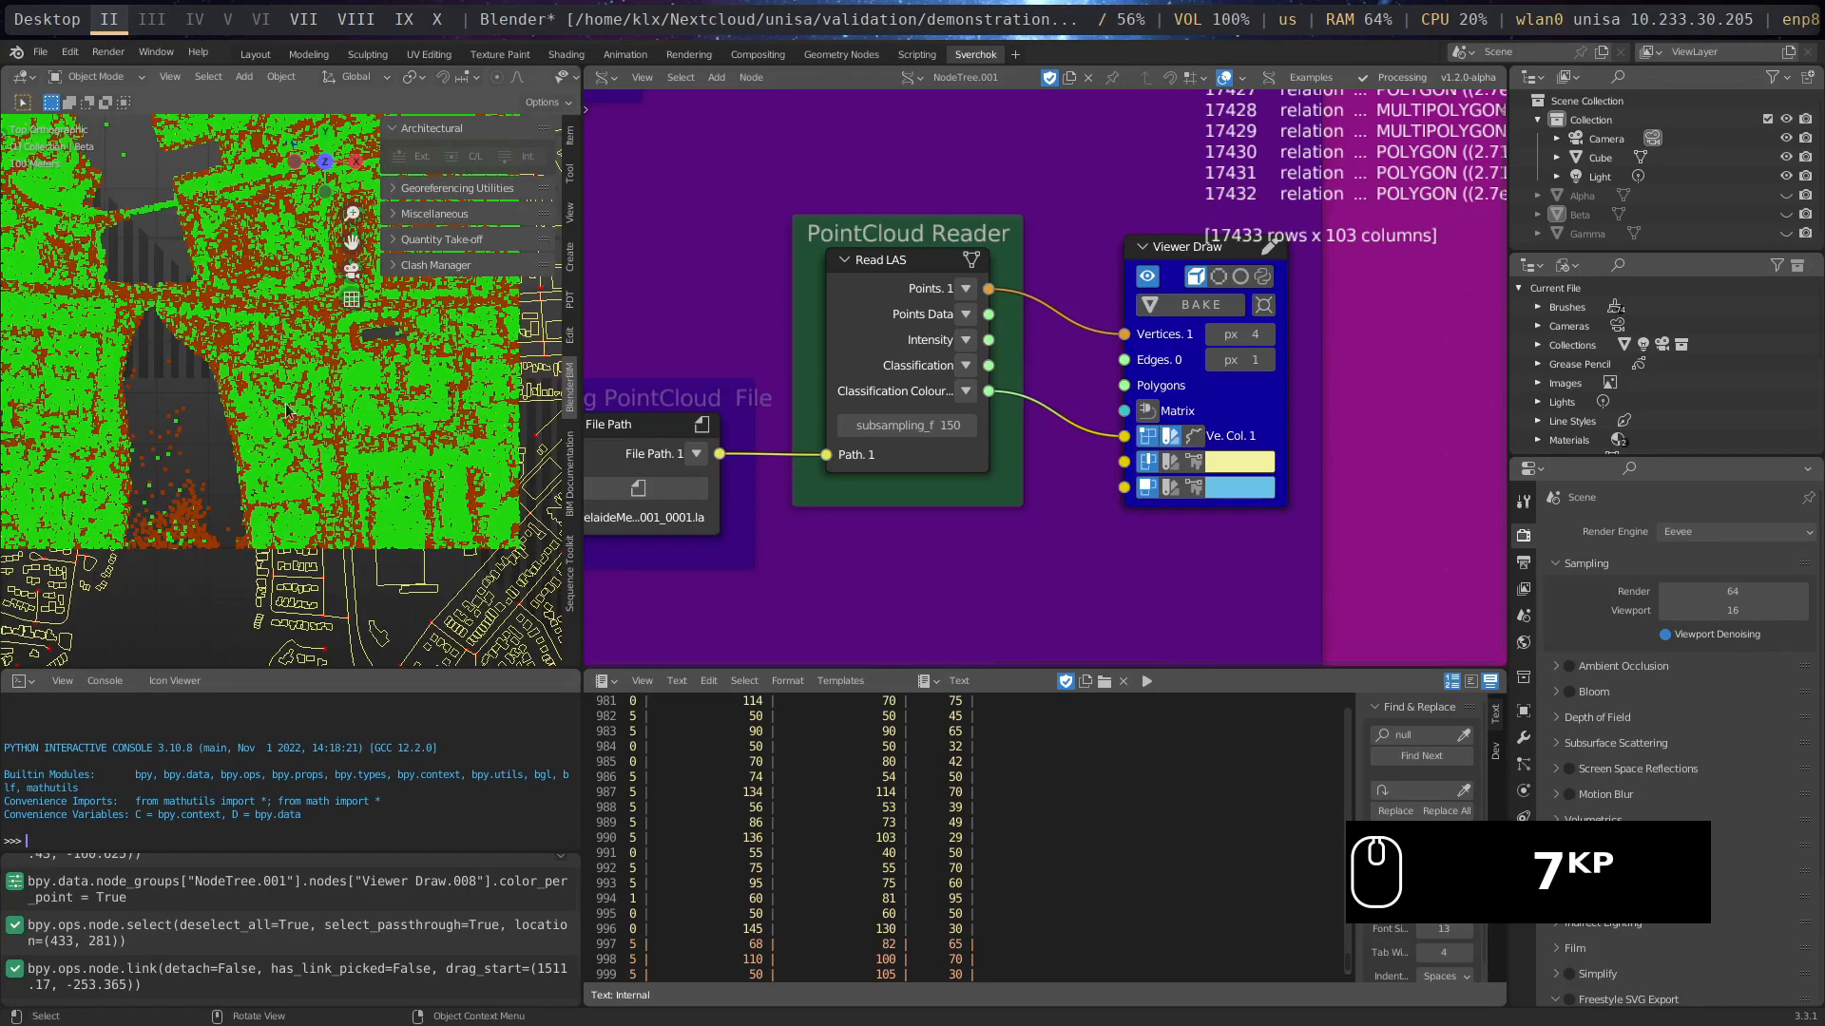
scroll(286, 410, down, 5)
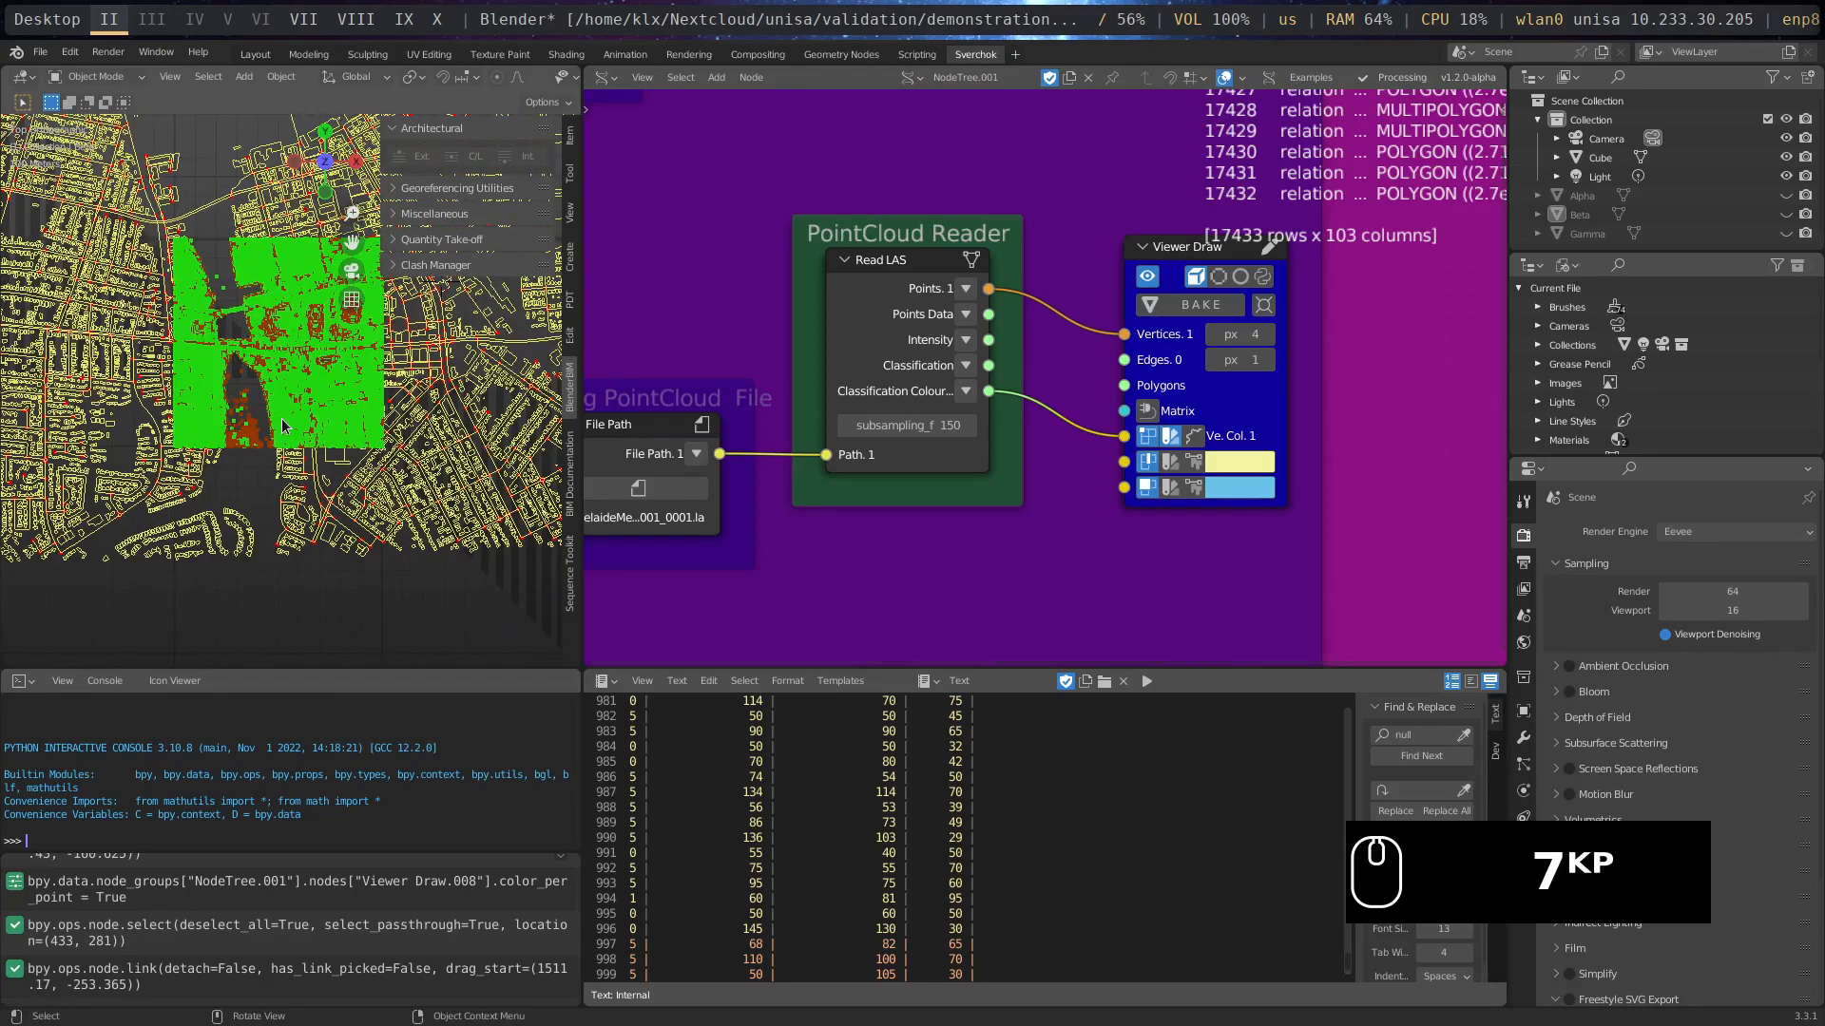
scroll(283, 425, up, 3)
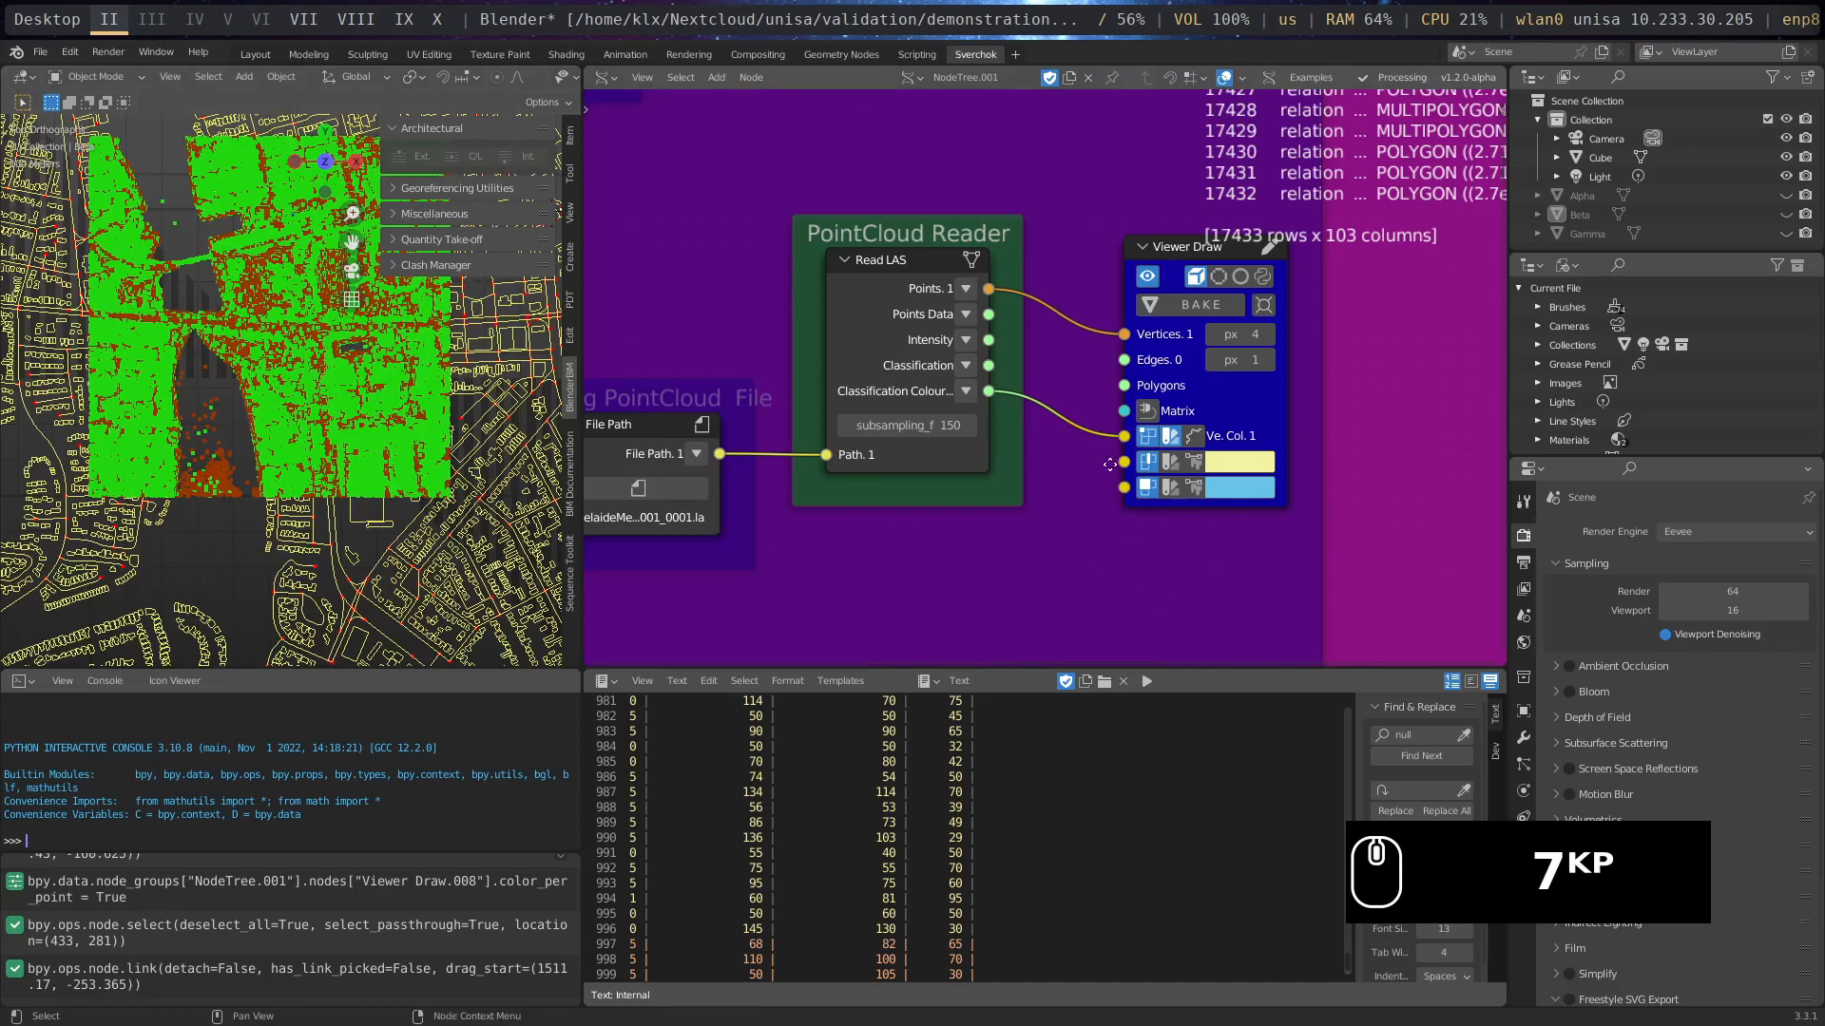
- Move the upper Read DEM node and its File Path node down, closer to the lower DEM pair
middle_drag(1123, 385, 1063, 168)
scroll(1116, 394, down, 2)
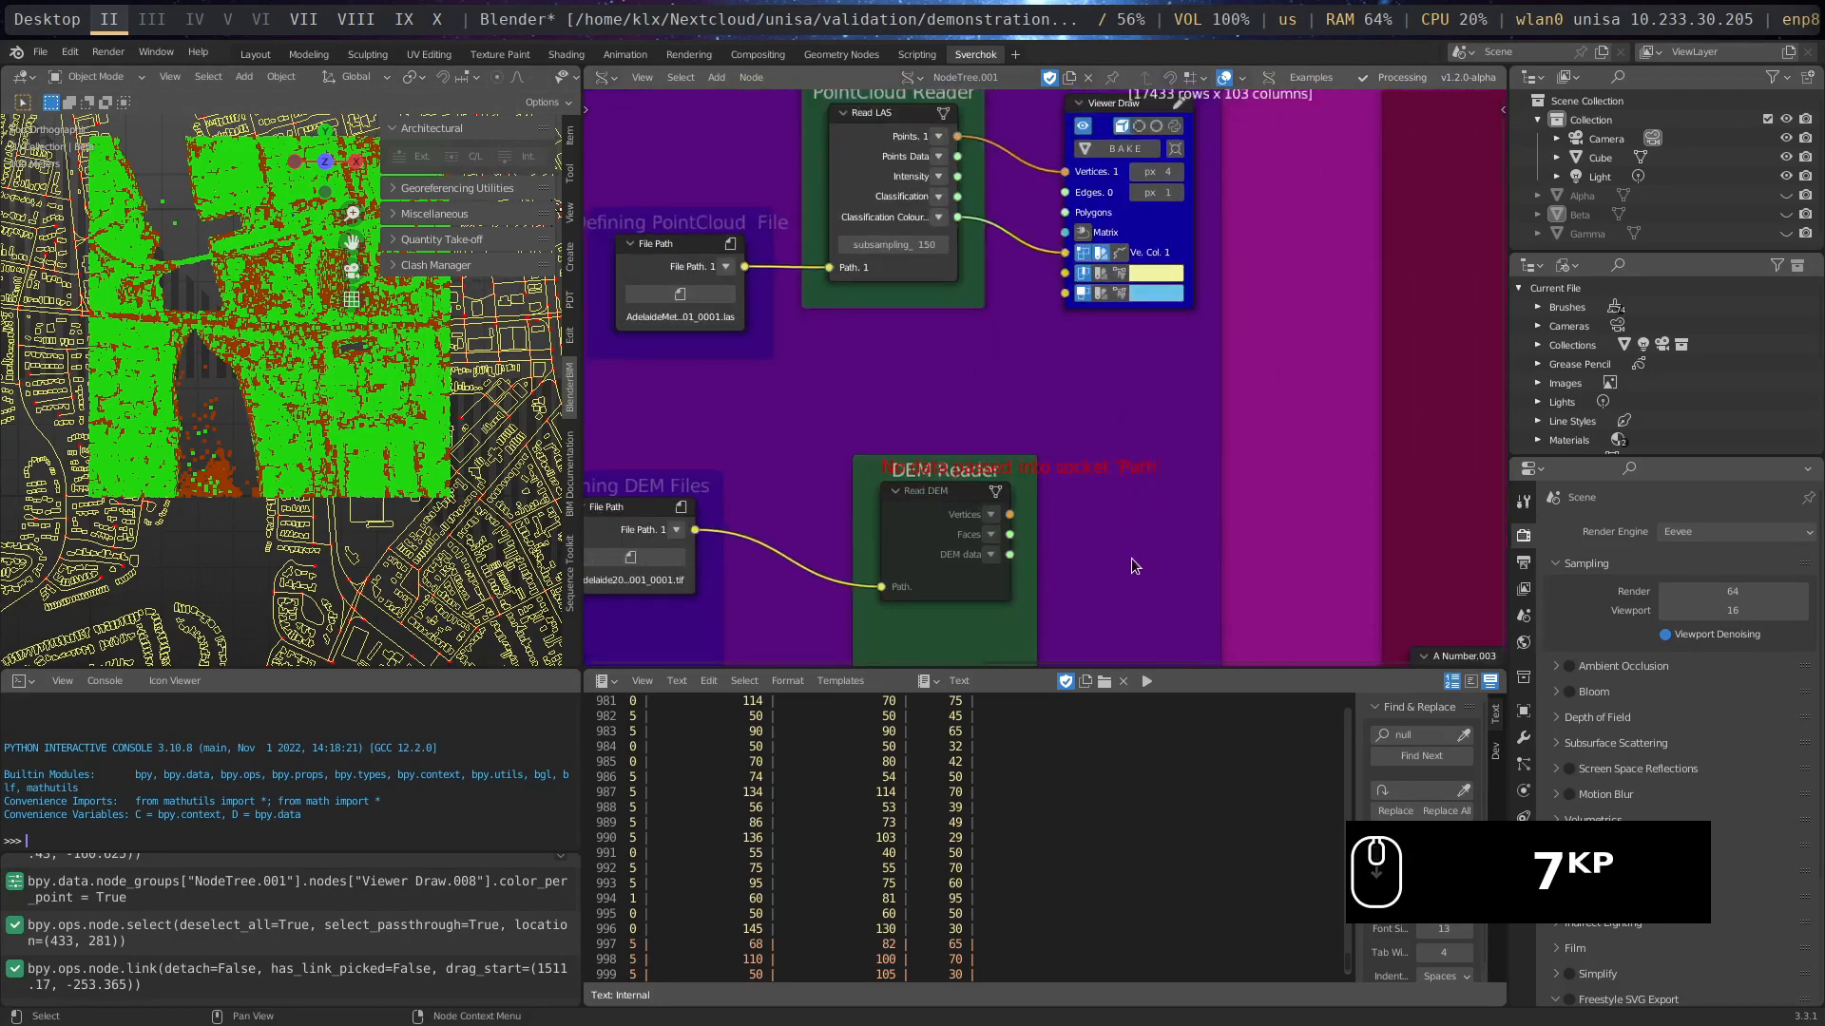
middle_drag(1155, 533, 1238, 255)
scroll(1225, 241, up, 2)
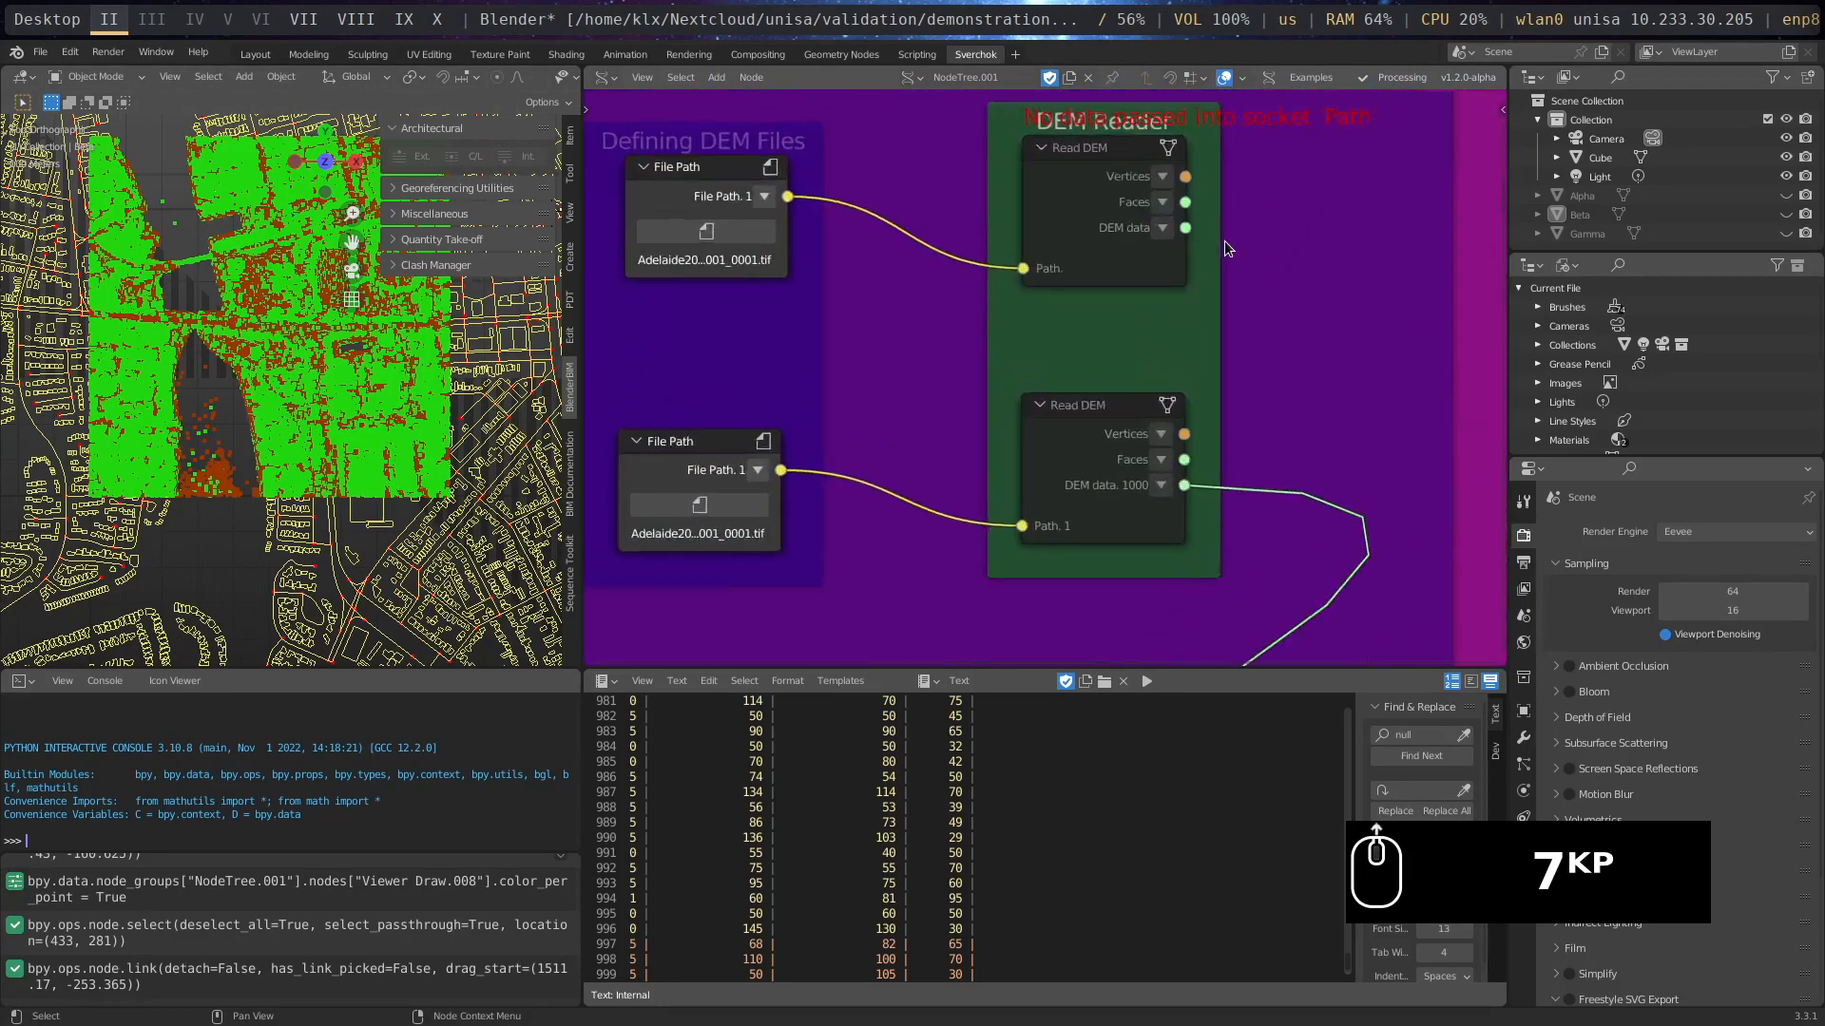
drag(1138, 243, 1135, 301)
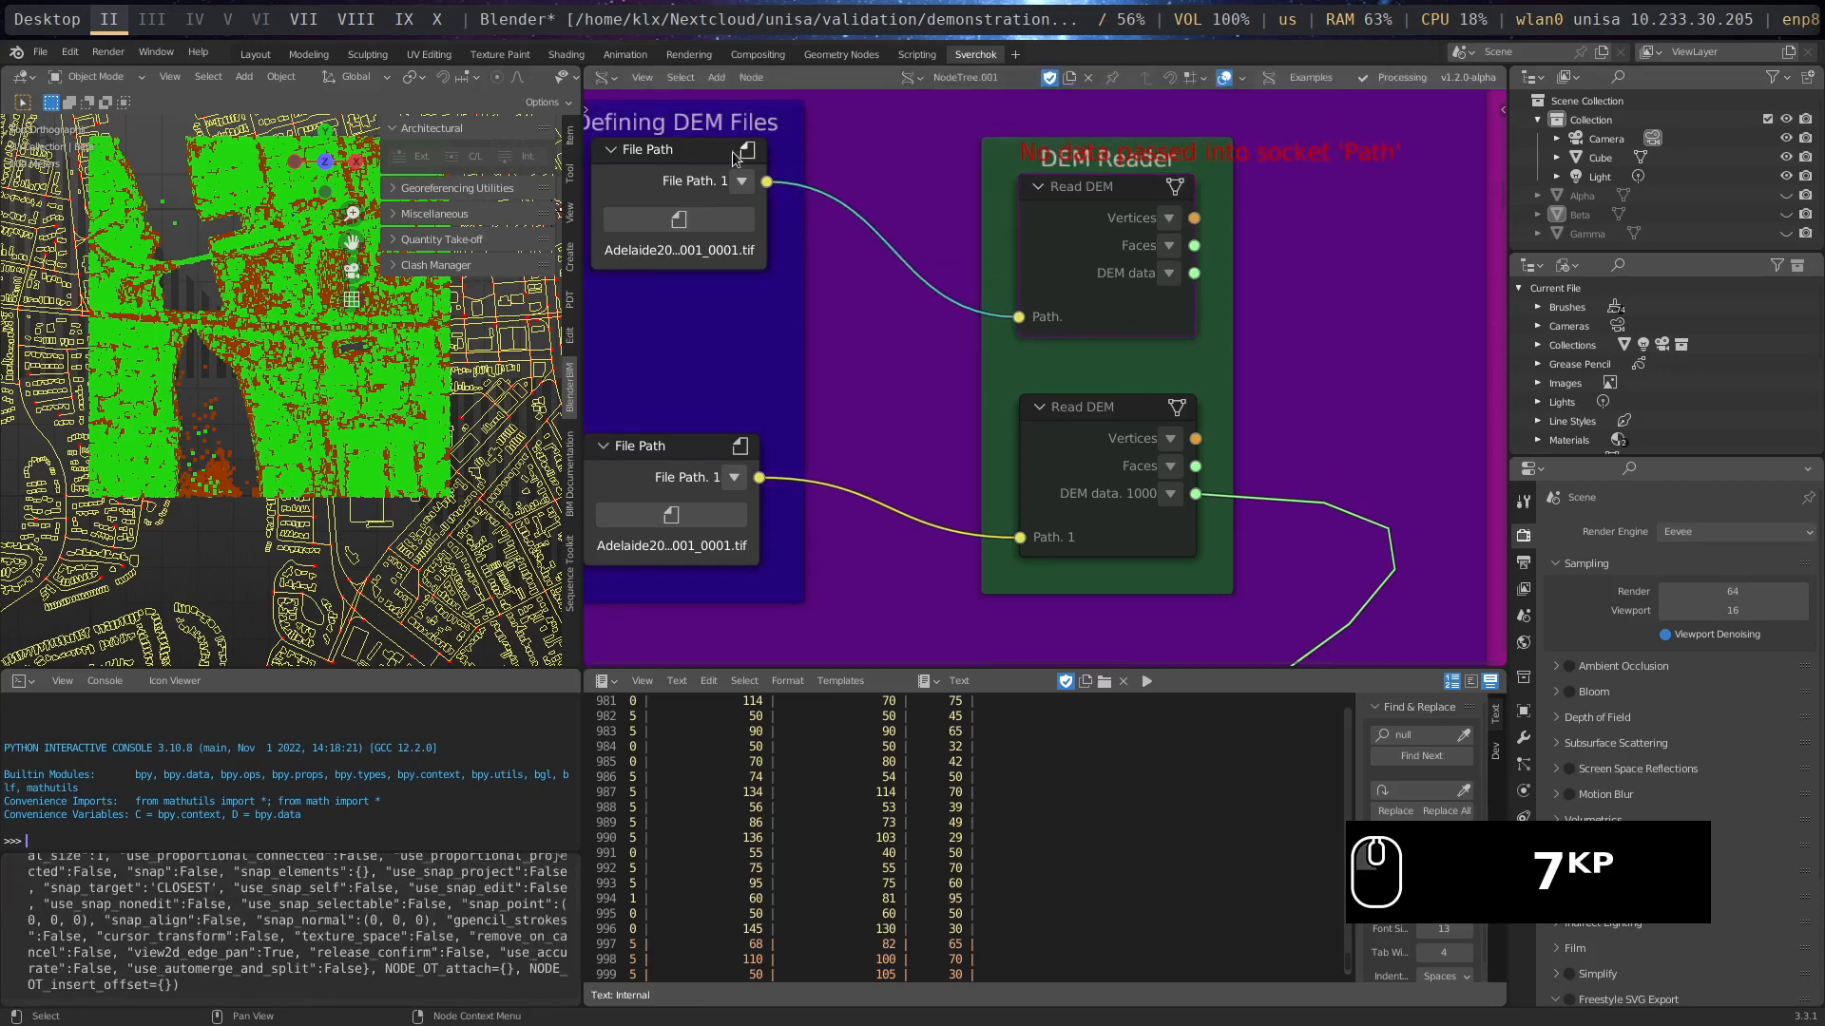
click(701, 190)
drag(700, 190, 690, 278)
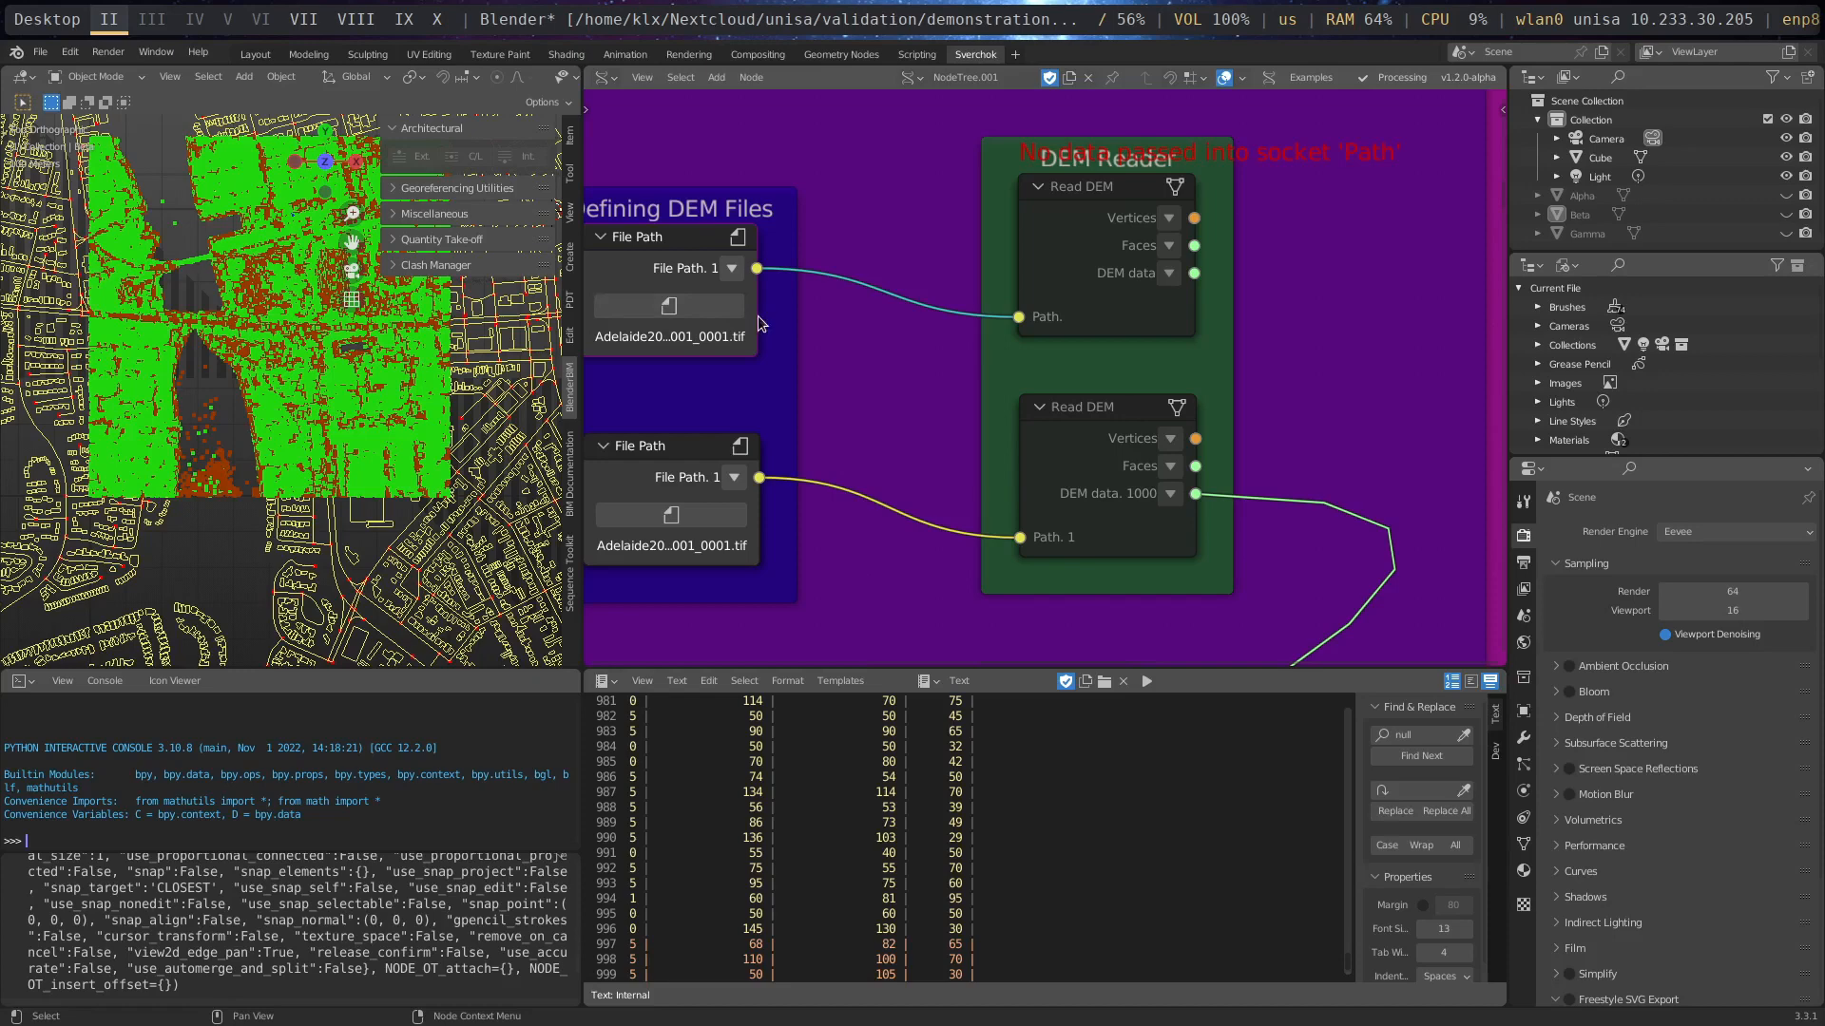
- Widen both File Path nodes in the Defining DEM Files frame to show more of their TIF file names
drag(754, 313, 842, 311)
drag(758, 440, 836, 433)
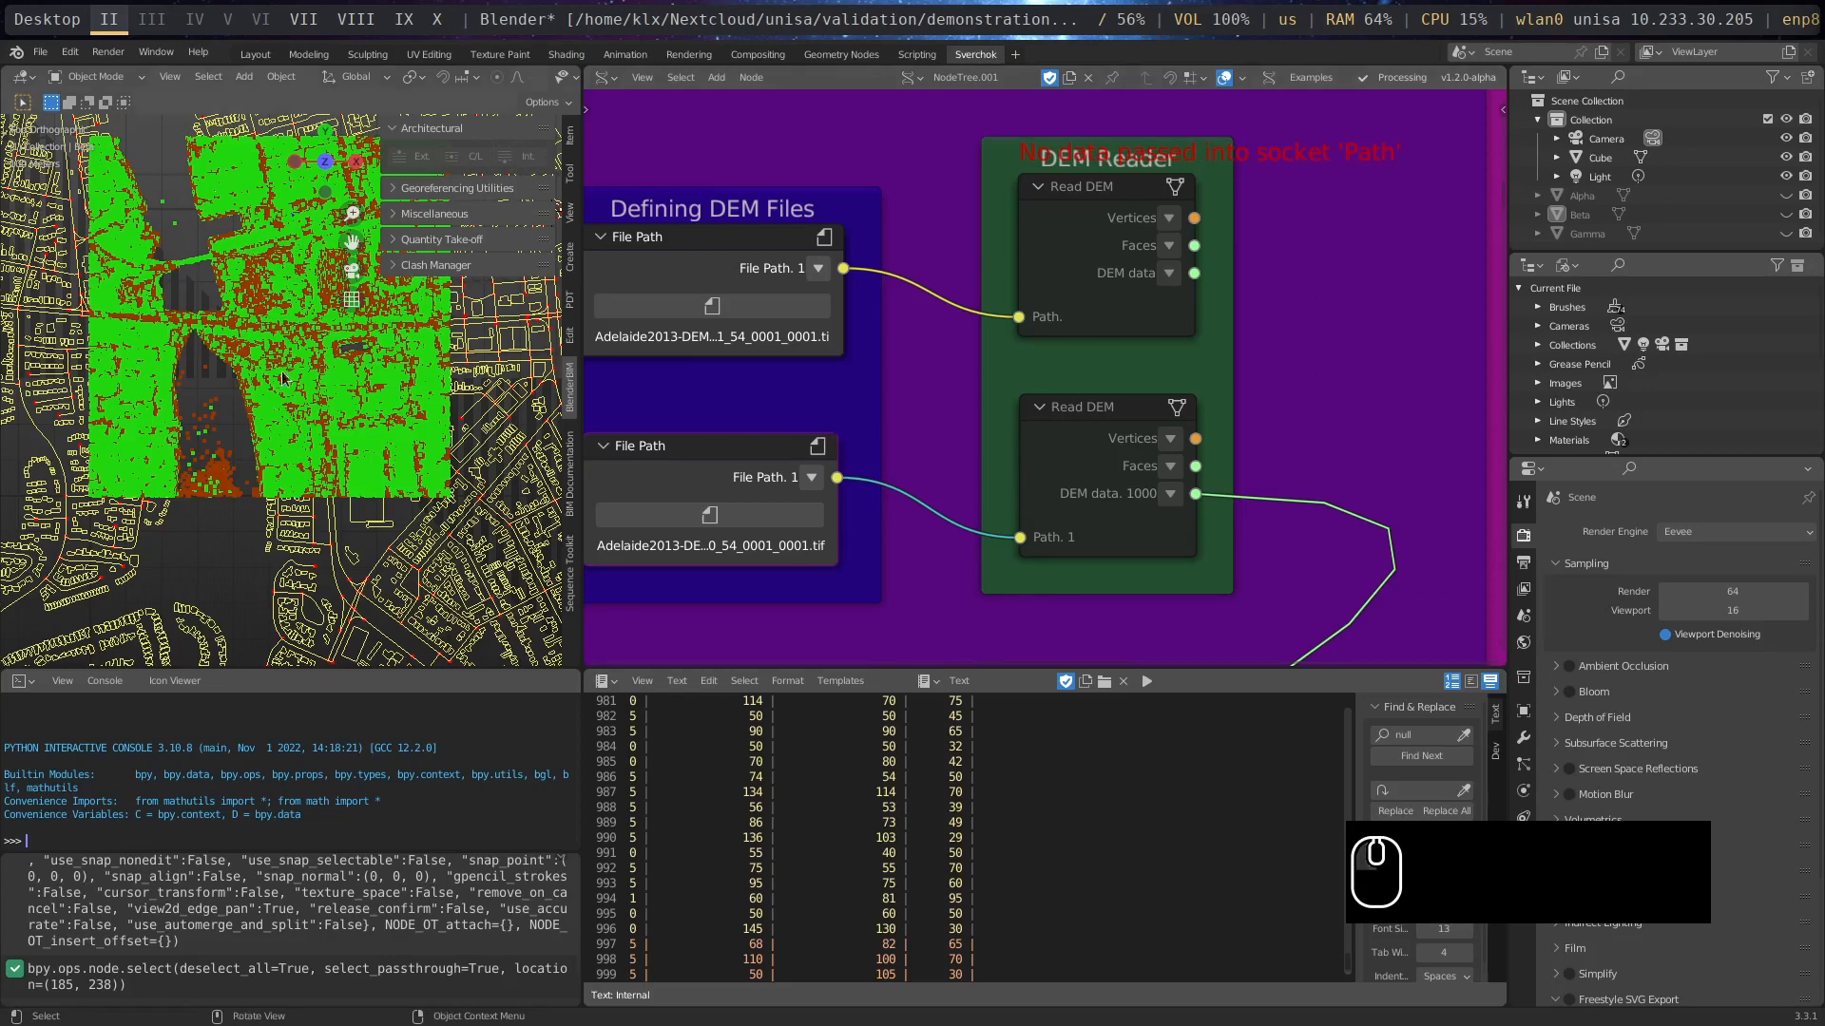
scroll(287, 533, down, 1)
scroll(288, 534, down, 1)
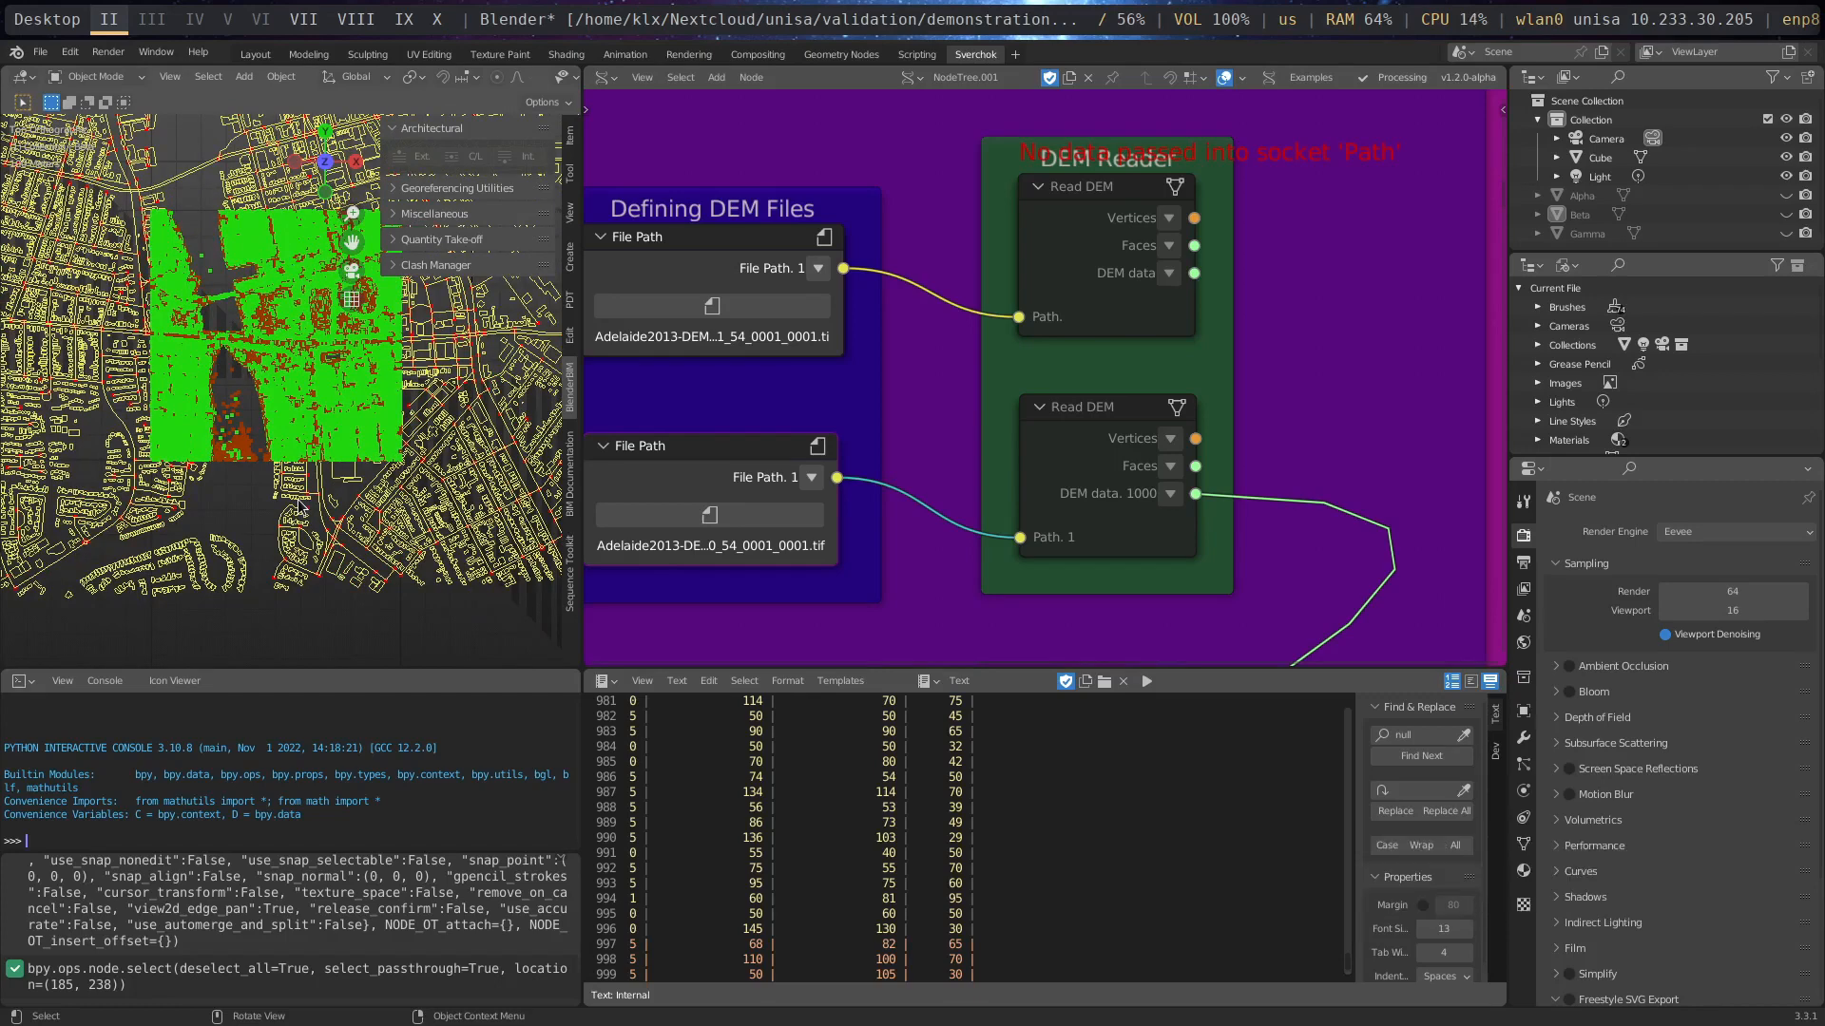
- Unmute both Read DEM nodes in the DEM Reader frame
click(1123, 190)
middle_drag(1278, 366, 918, 357)
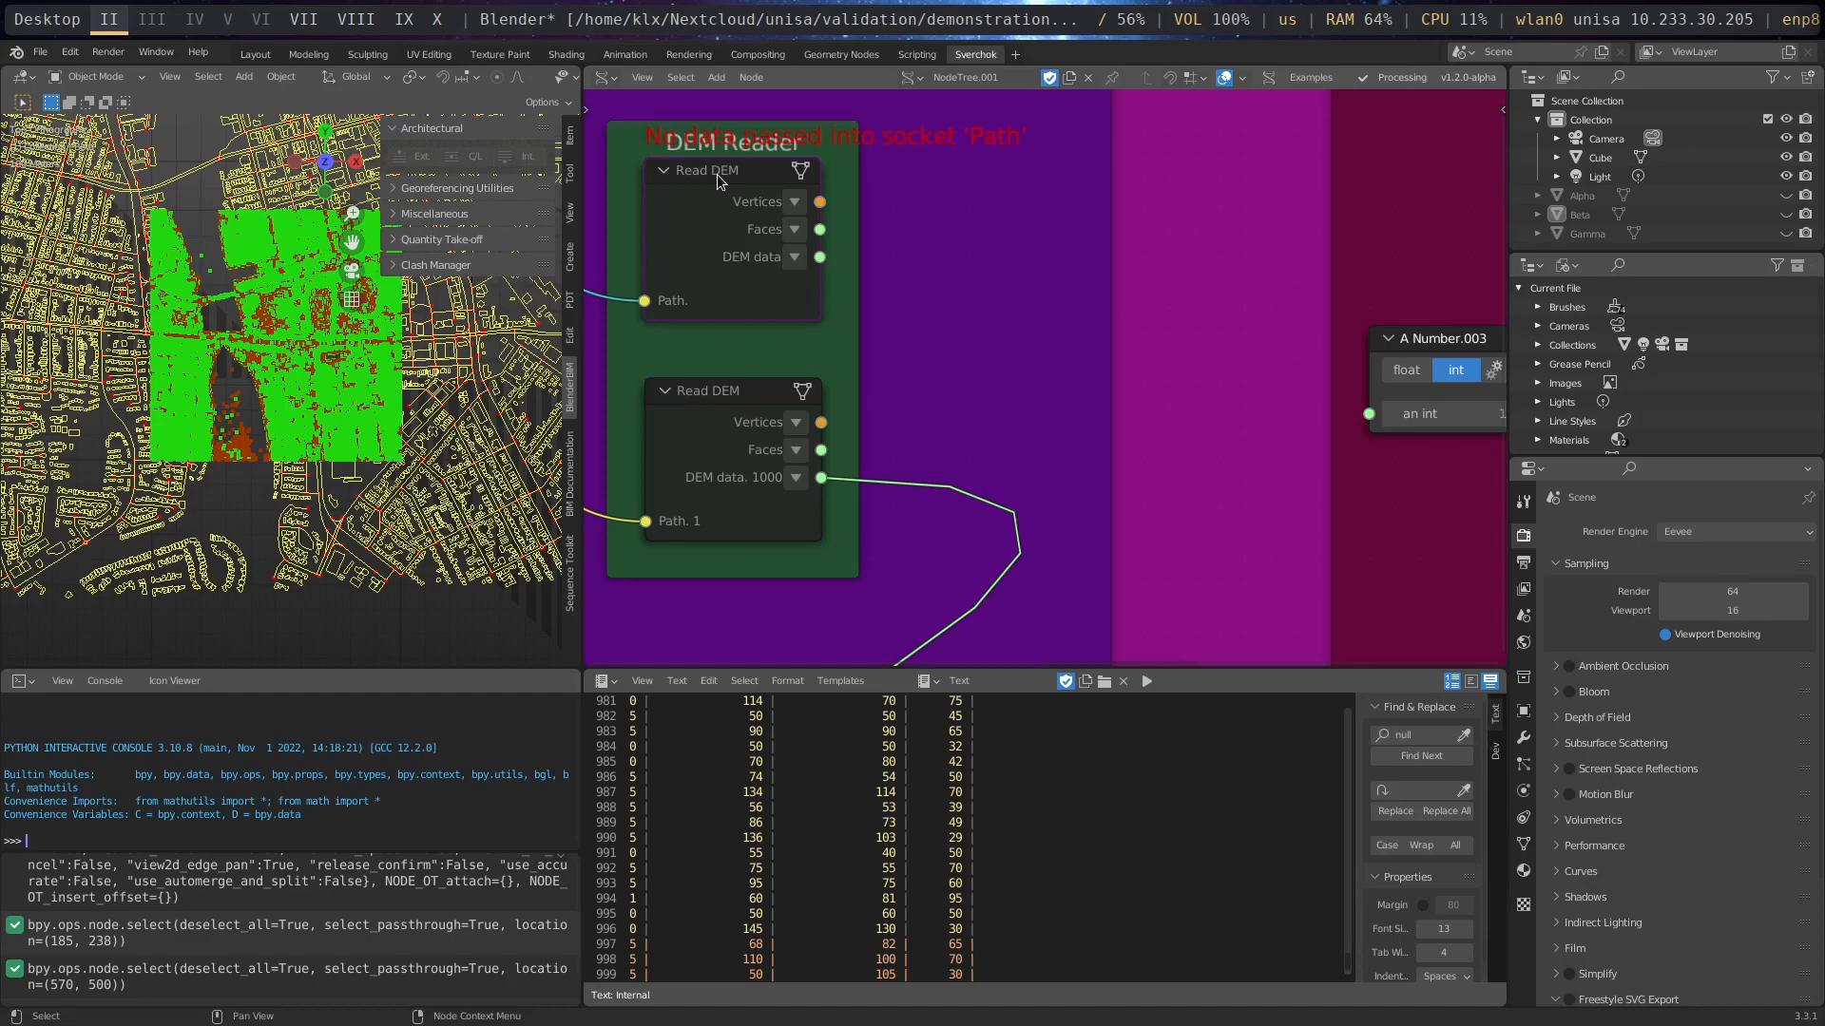
key(m)
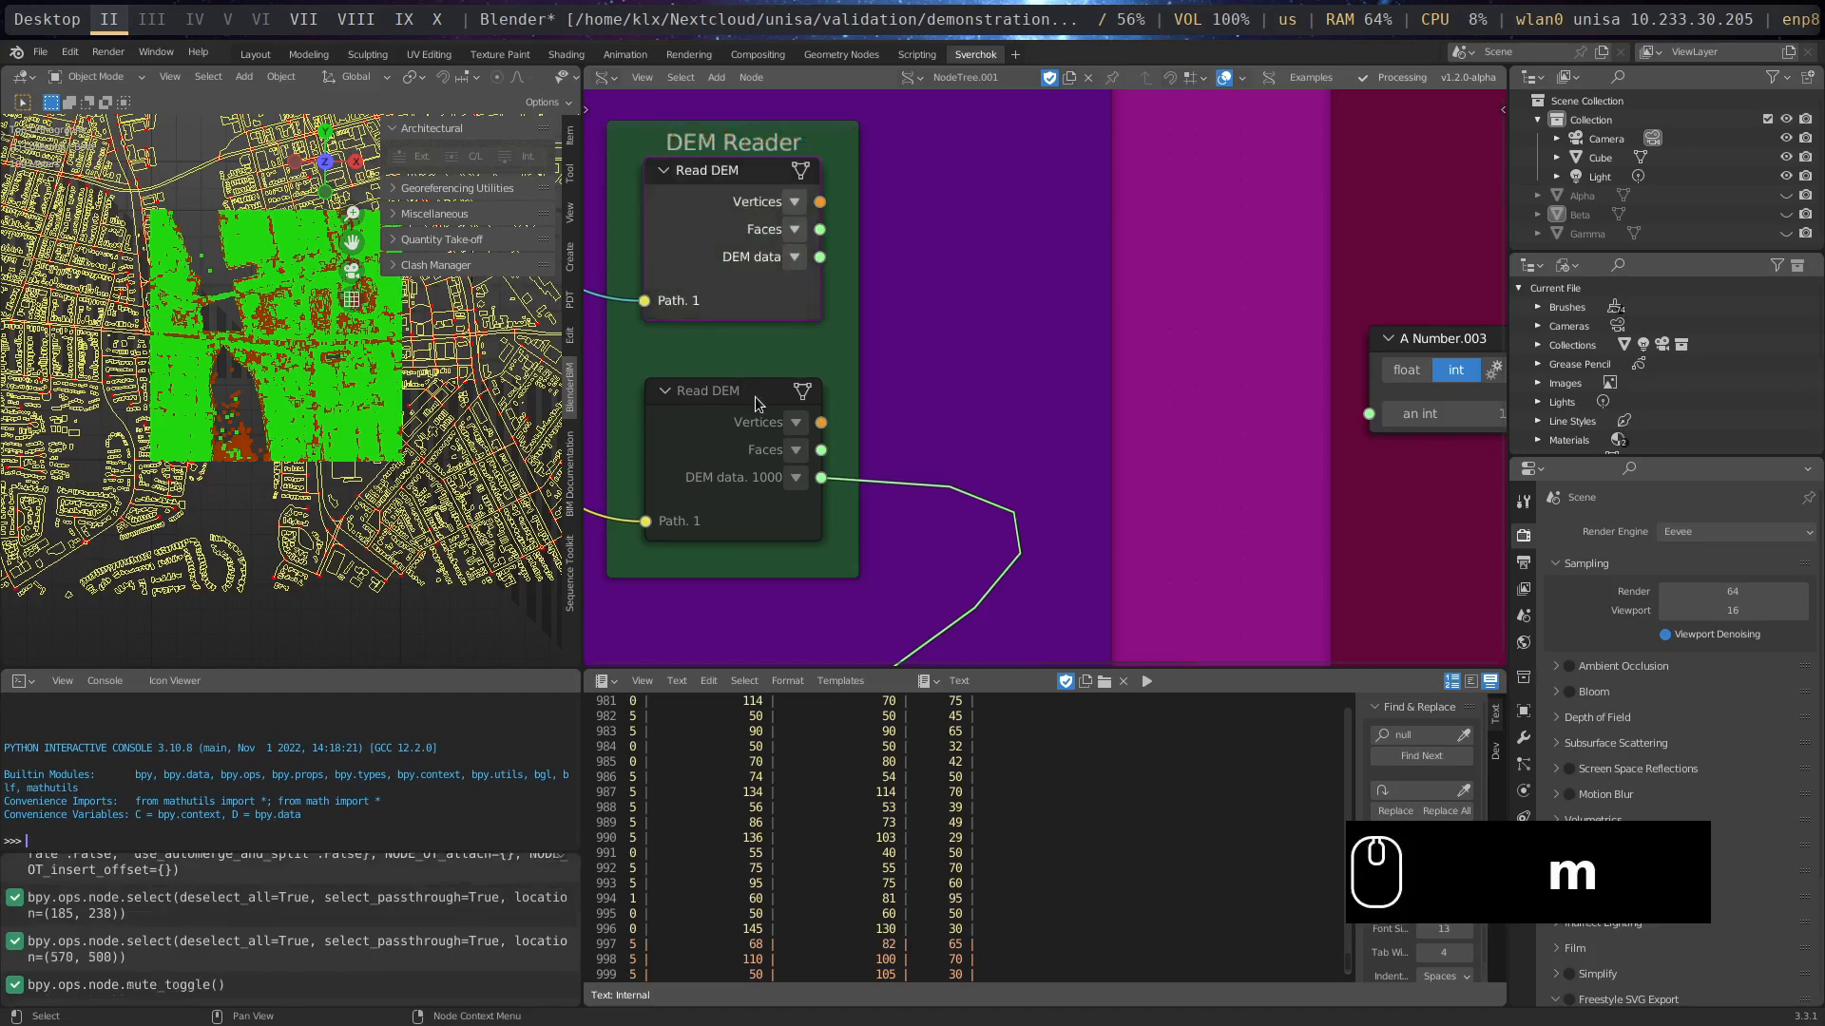
click(755, 398)
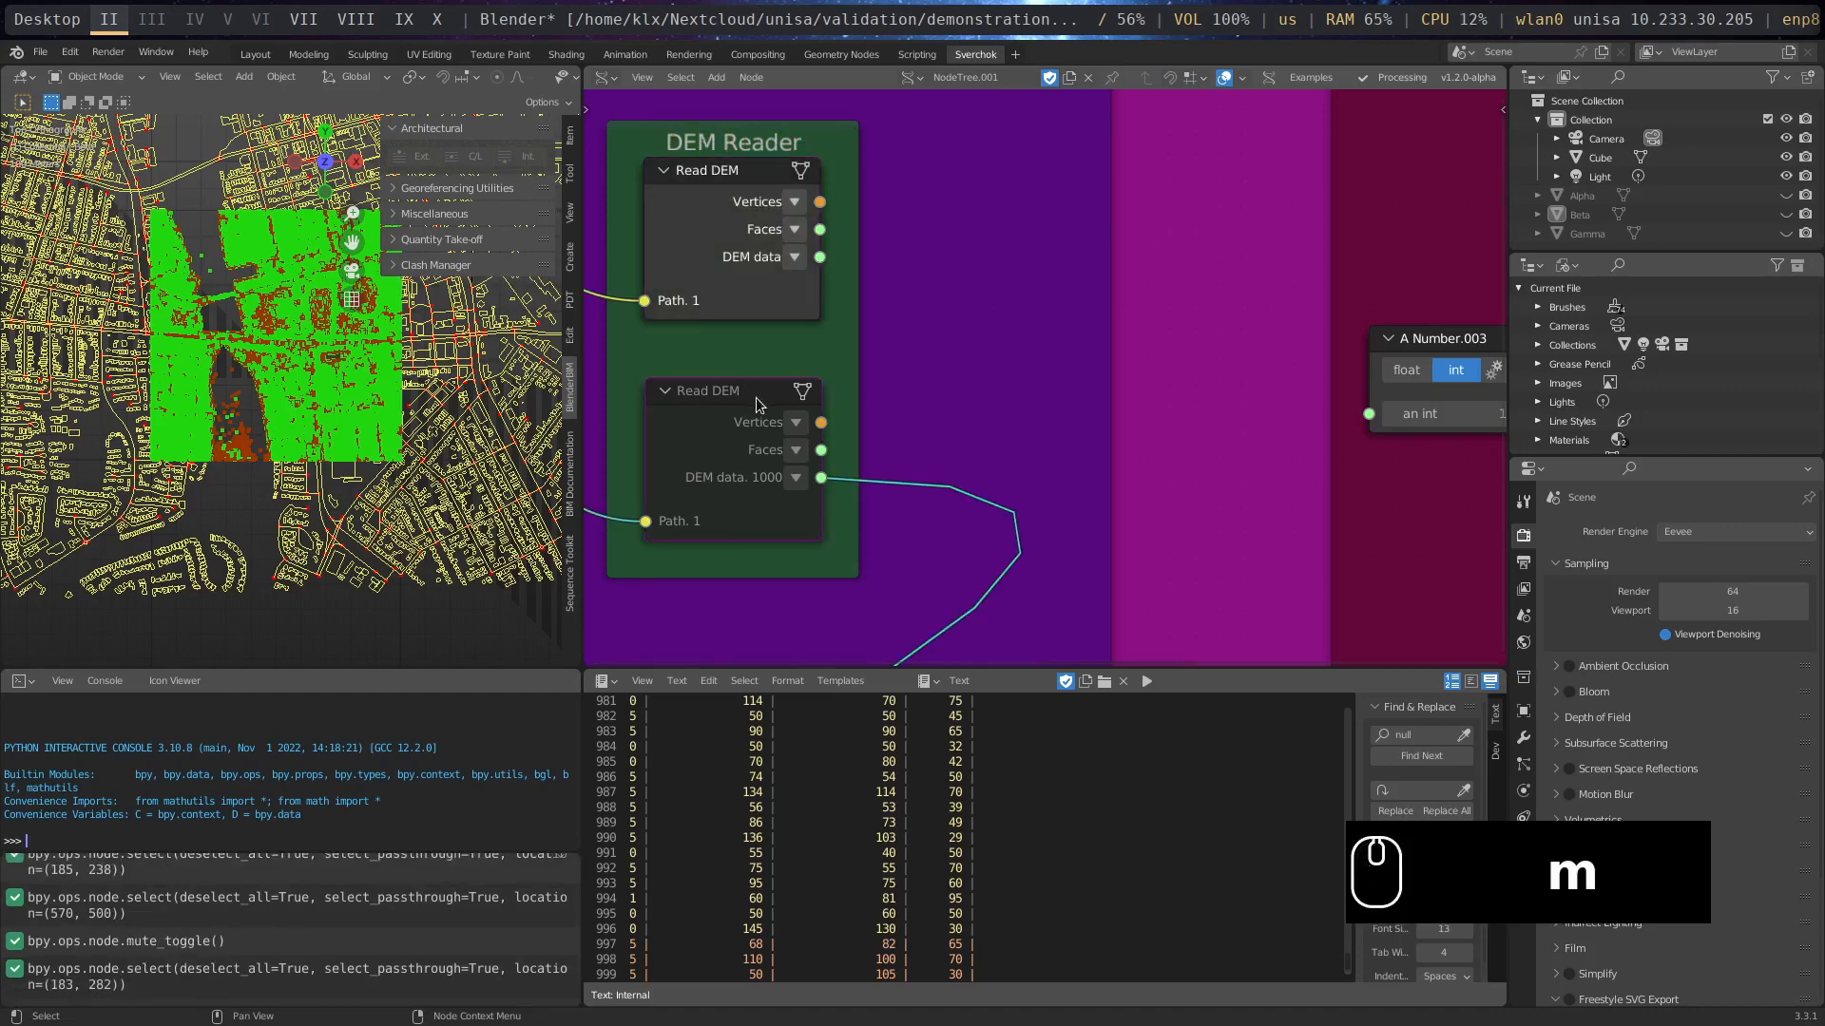
key(m)
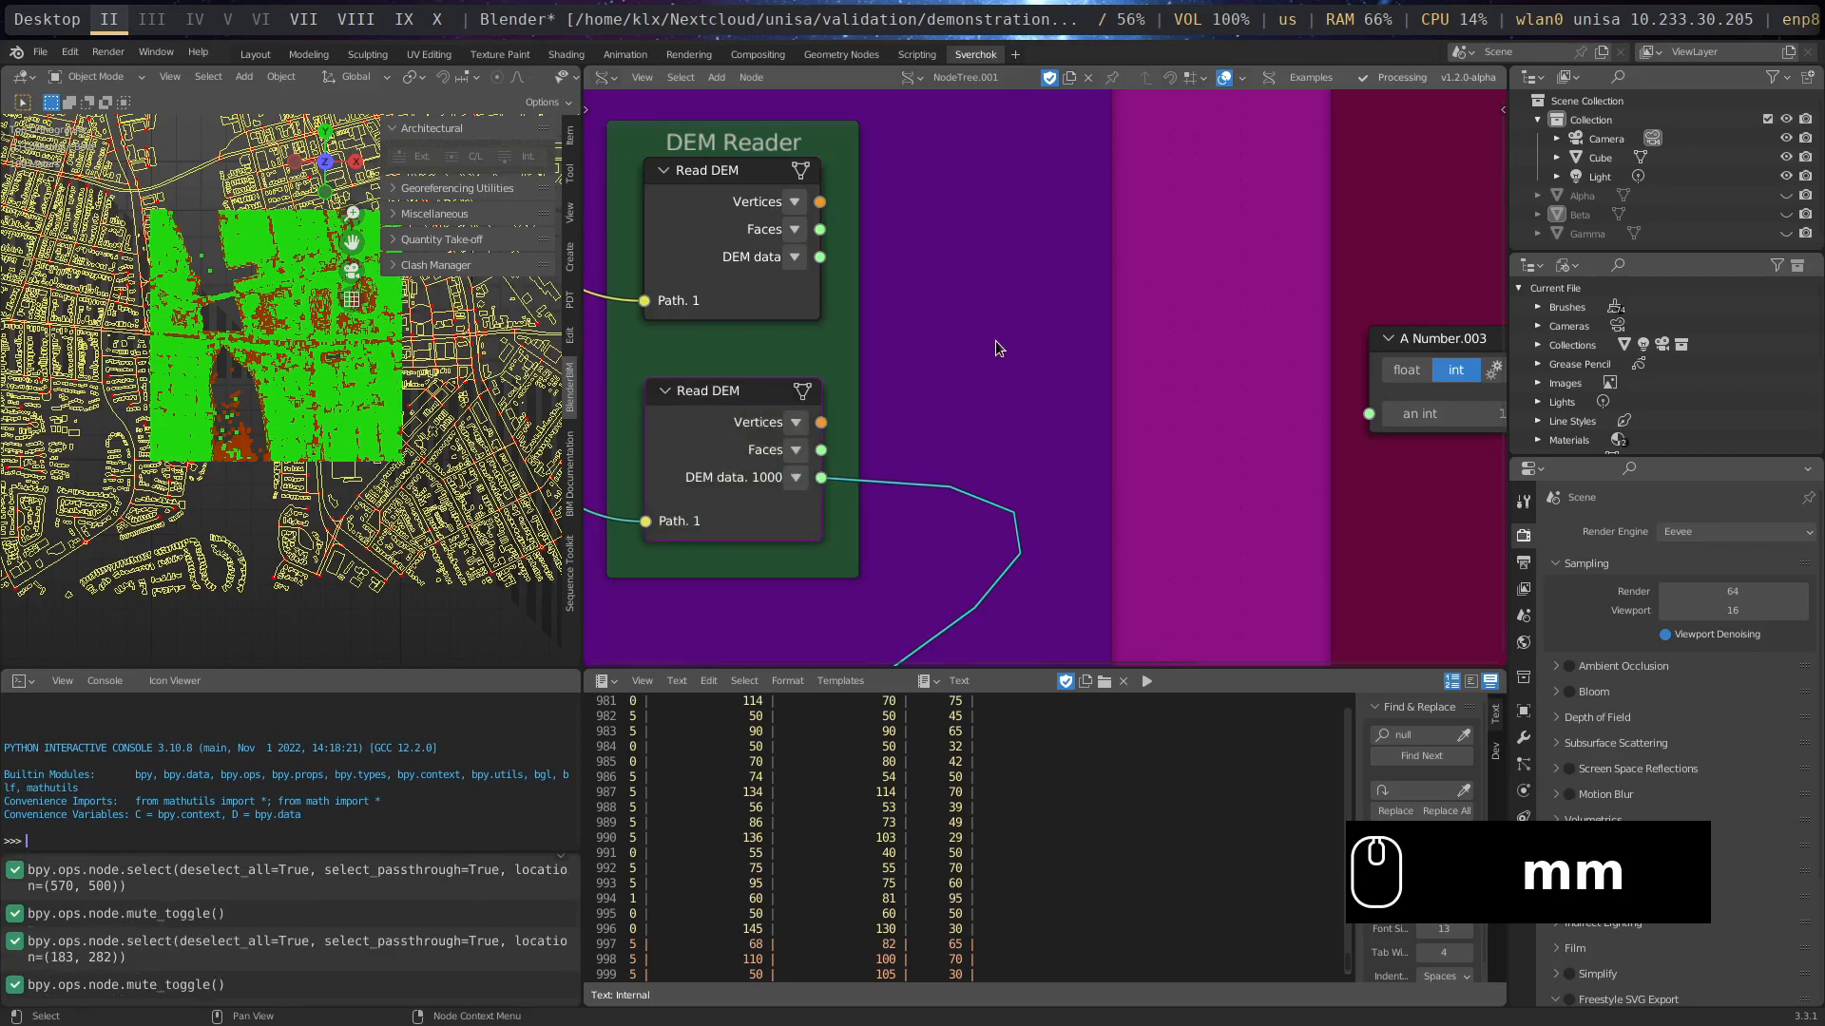
- Add a Mesh Viewer node beside the DEM Reader frame
scroll(997, 347, down, 3)
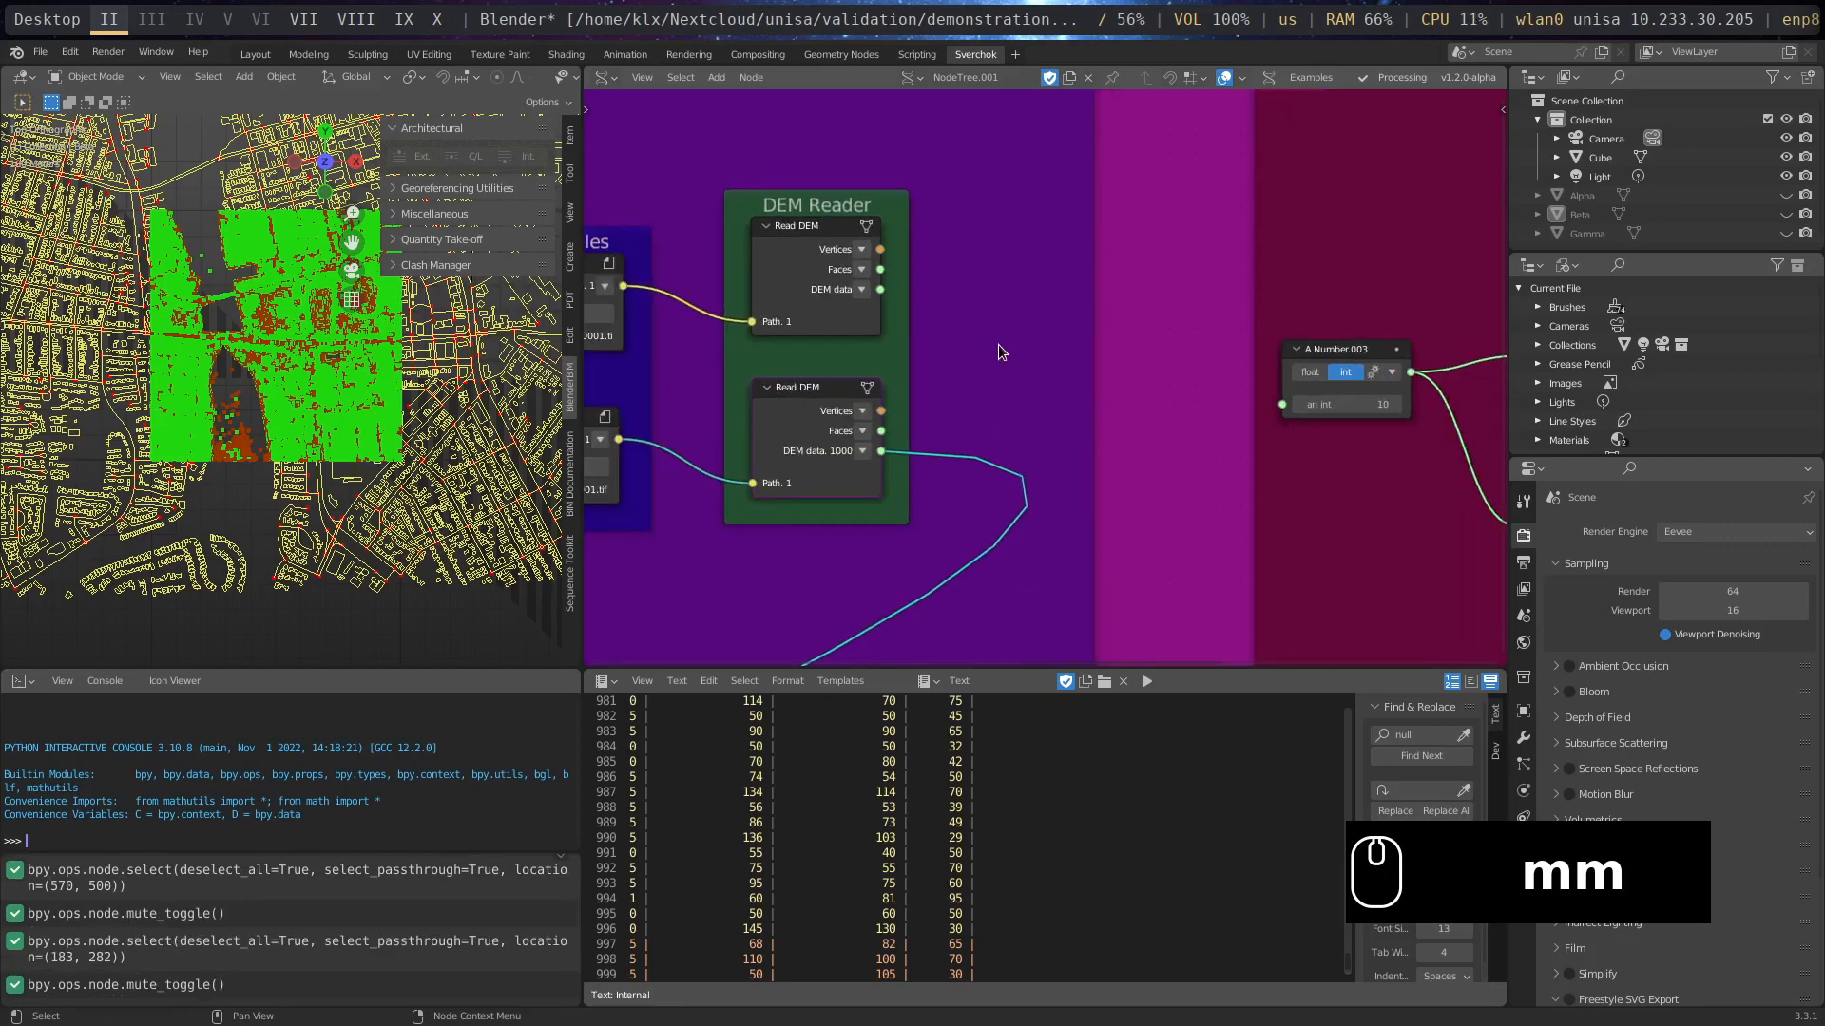
key(shift+a)
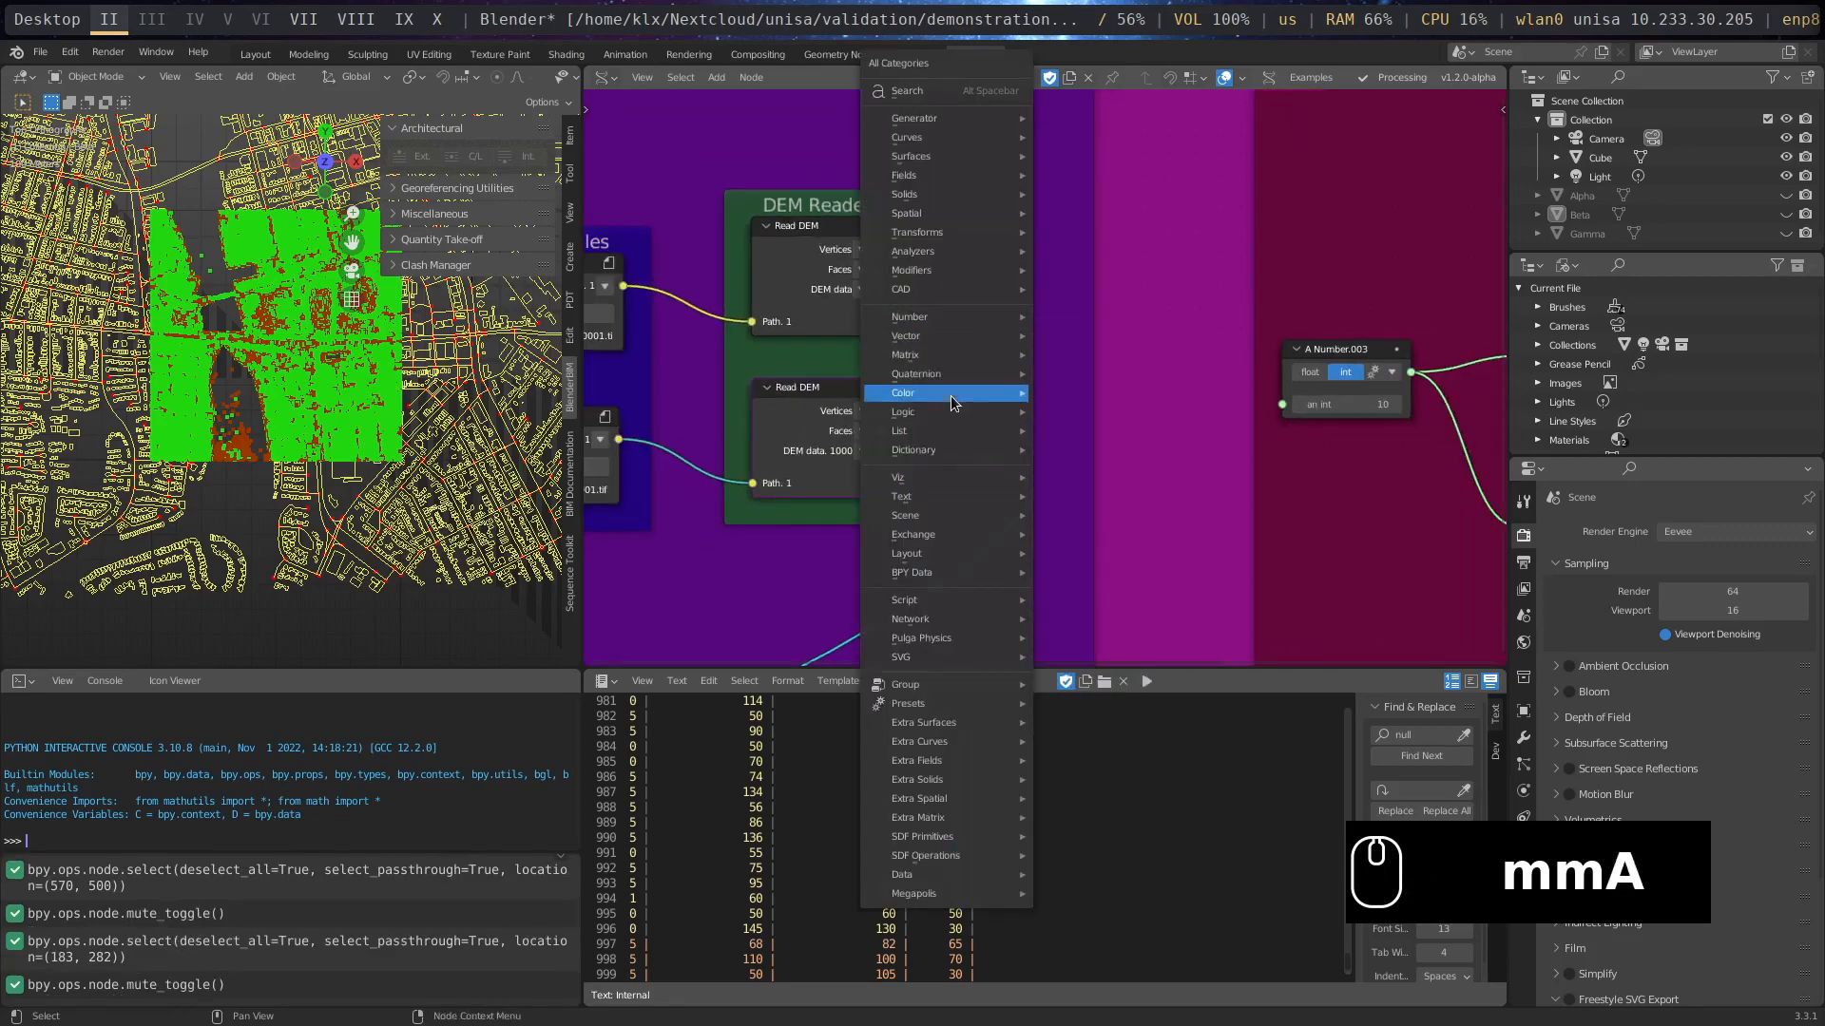
mouse_move(955, 480)
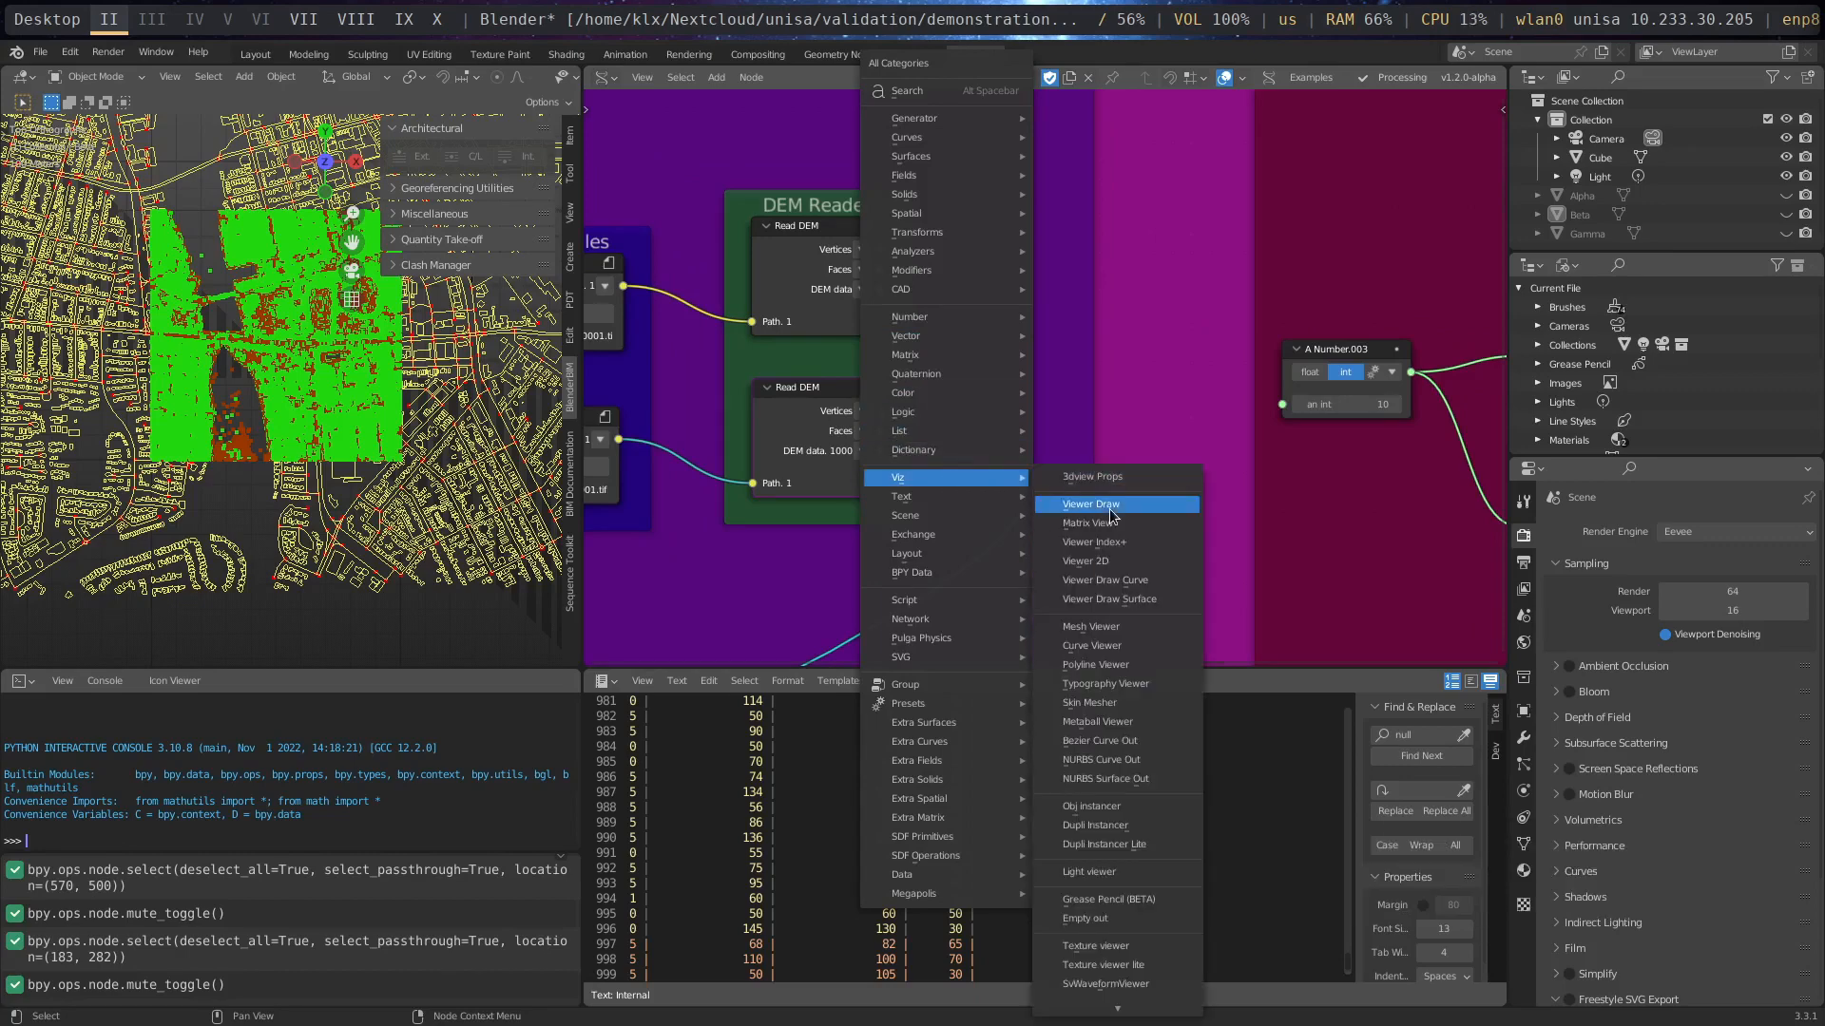
click(1143, 631)
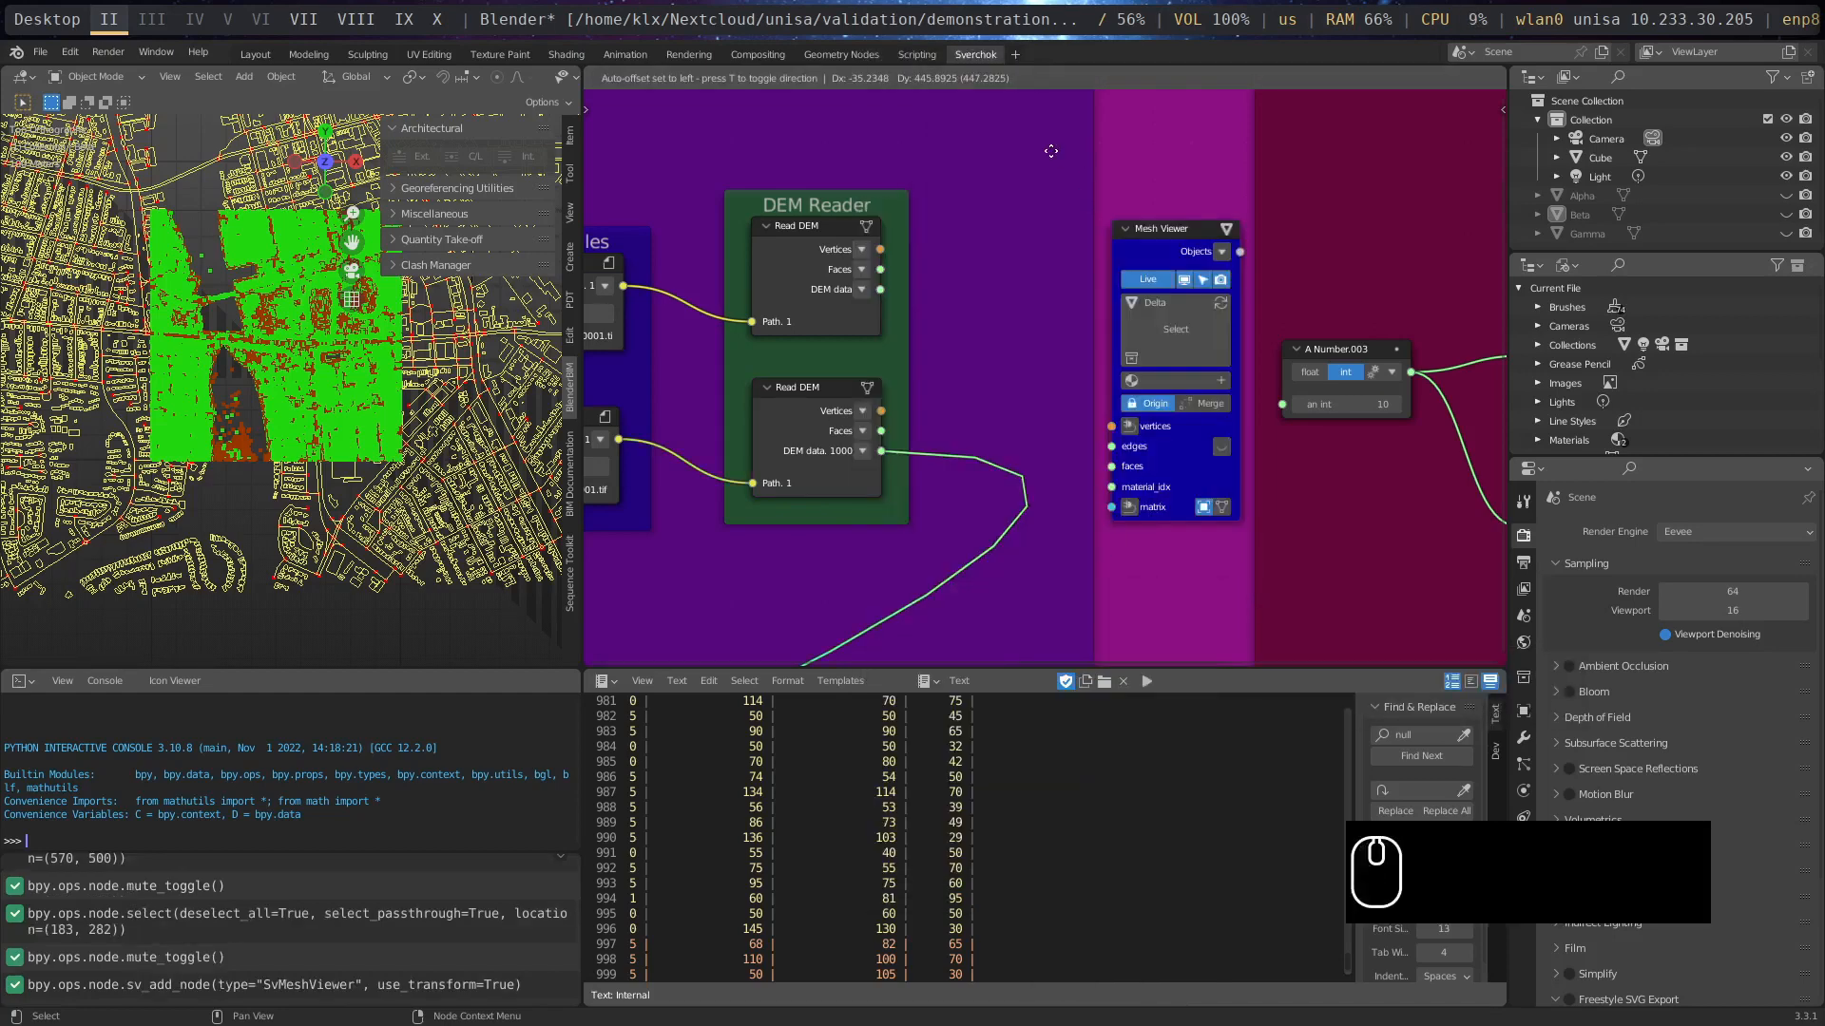
click(1012, 148)
scroll(1027, 352, up, 1)
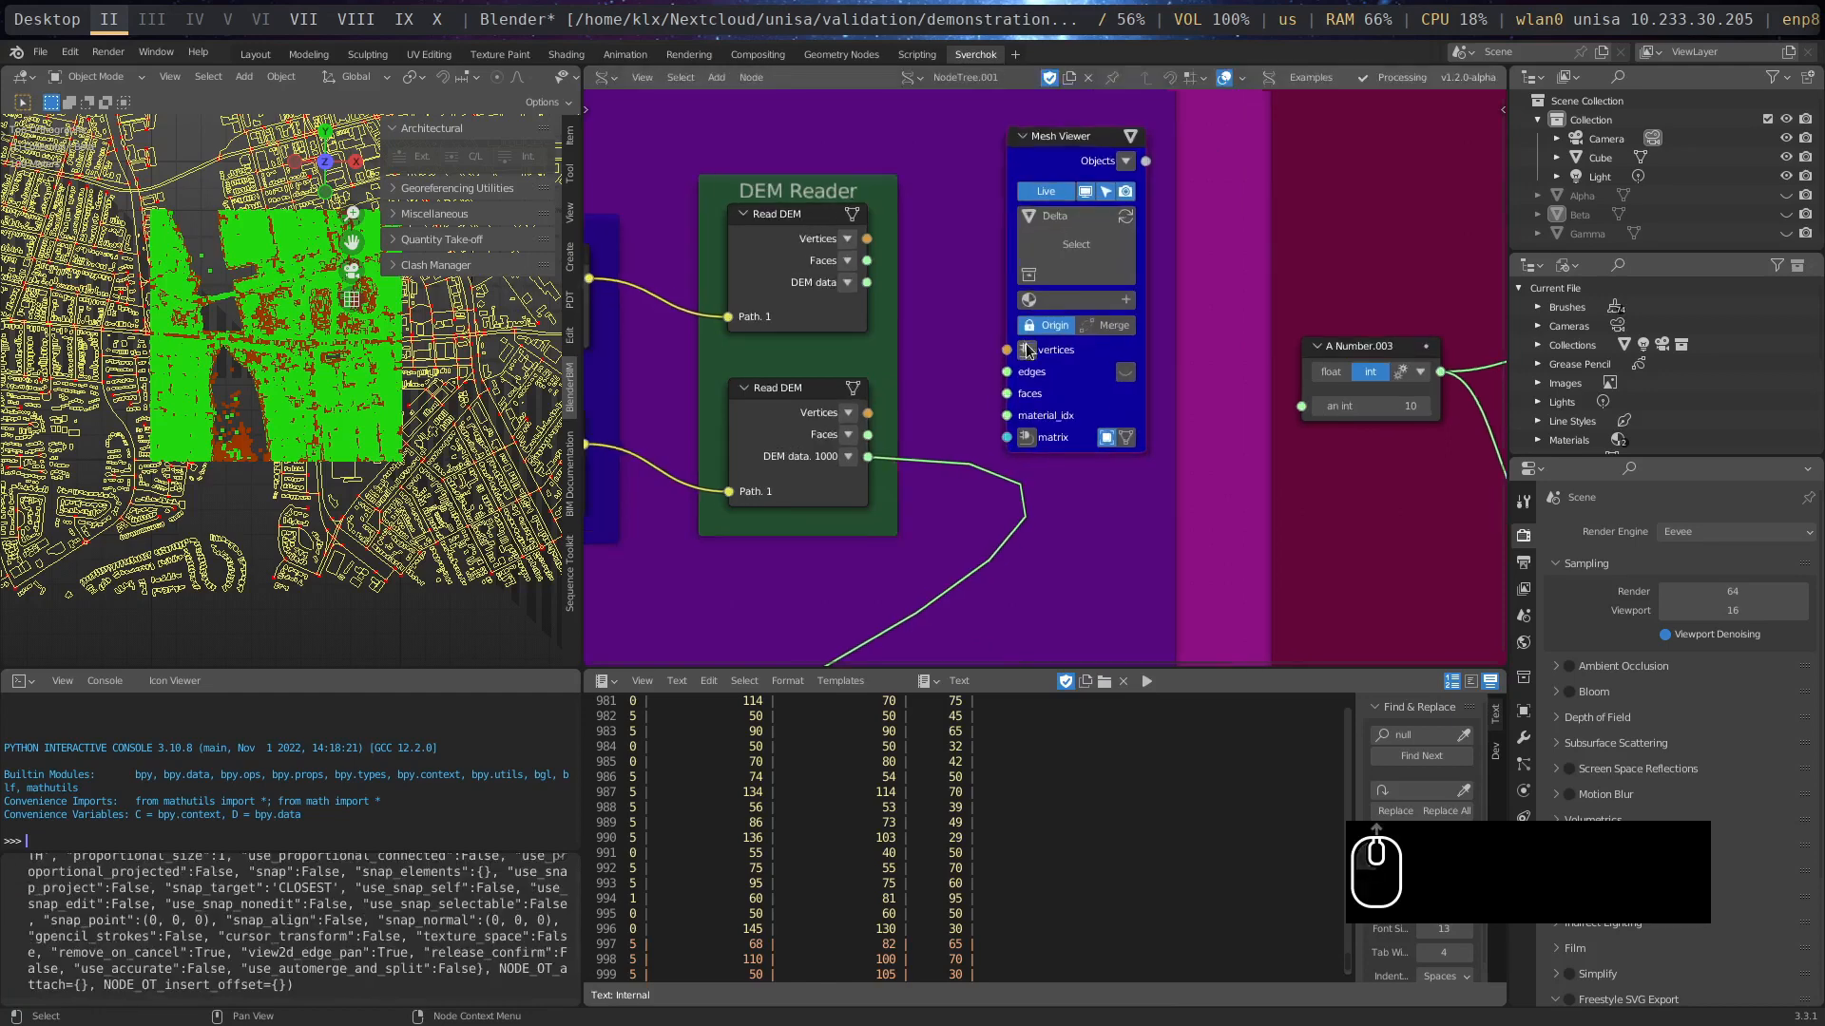
scroll(1026, 351, up, 3)
- Shift the Mesh Viewer farther from the DEM Reader frame and connect the upper Read DEM's Vertices and Faces to it
middle_drag(891, 257, 797, 440)
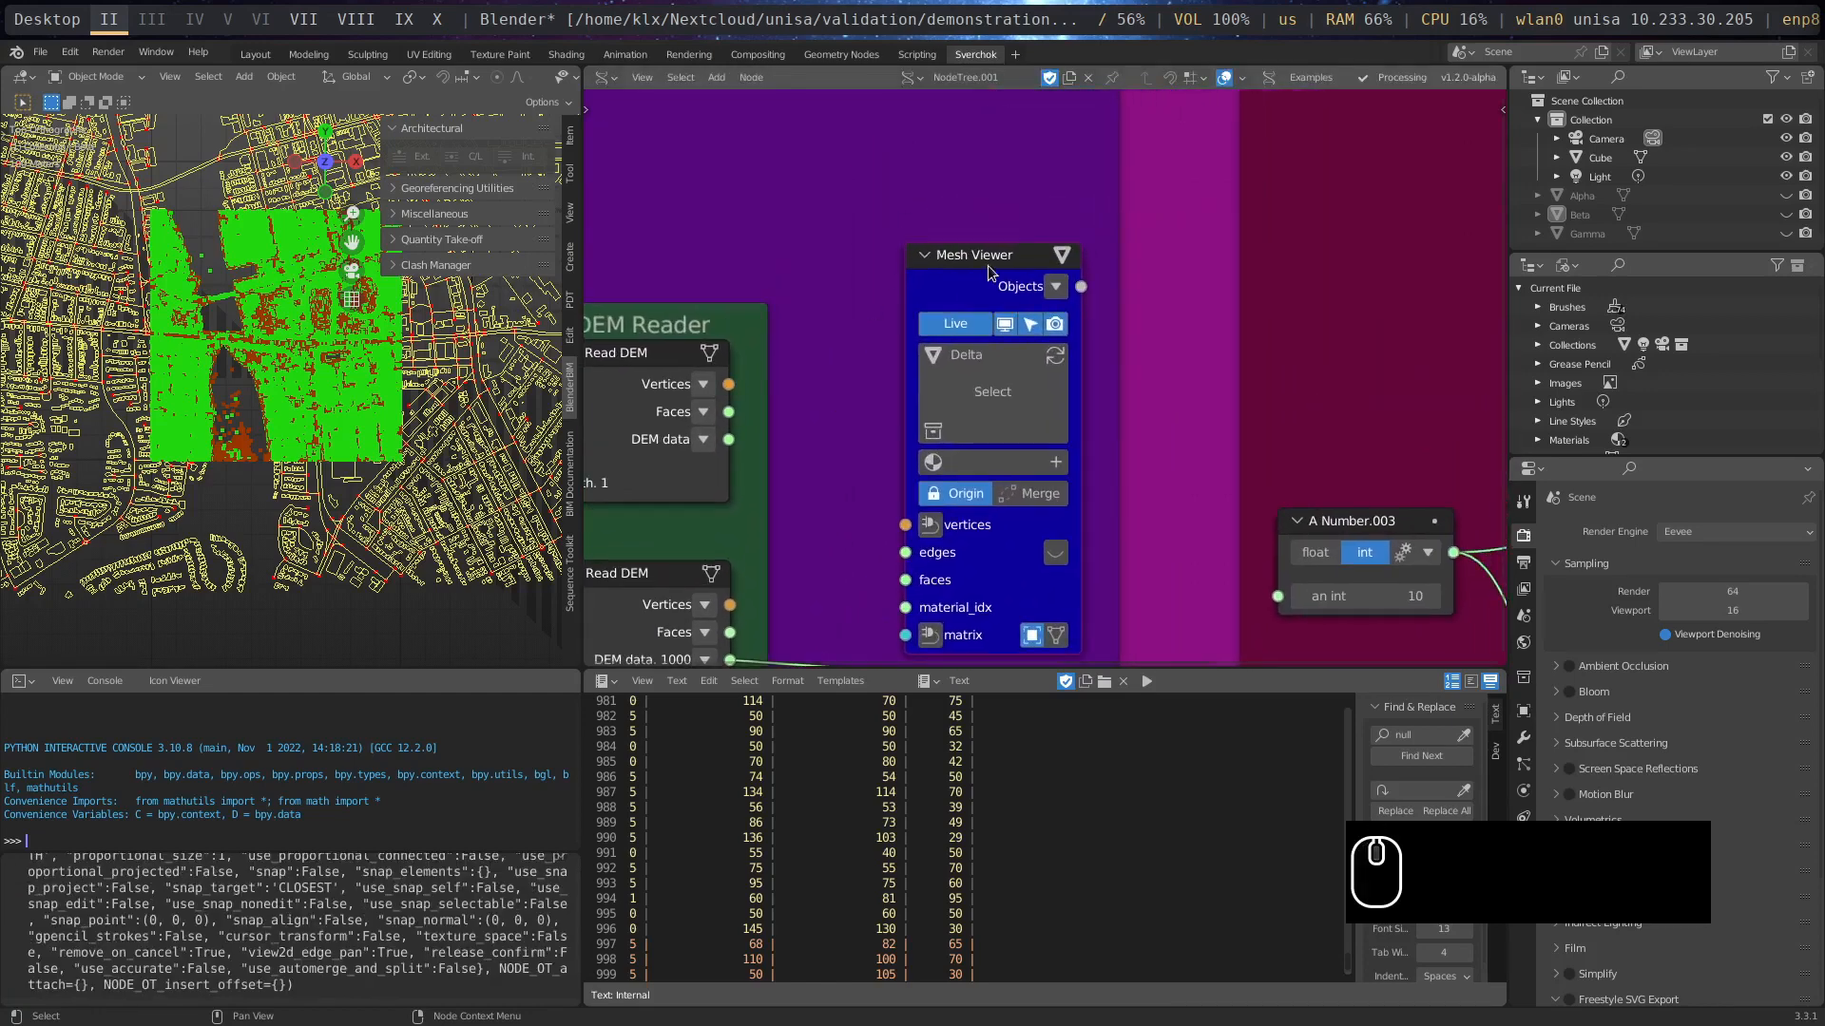
drag(989, 273, 1077, 287)
middle_drag(963, 353, 1020, 123)
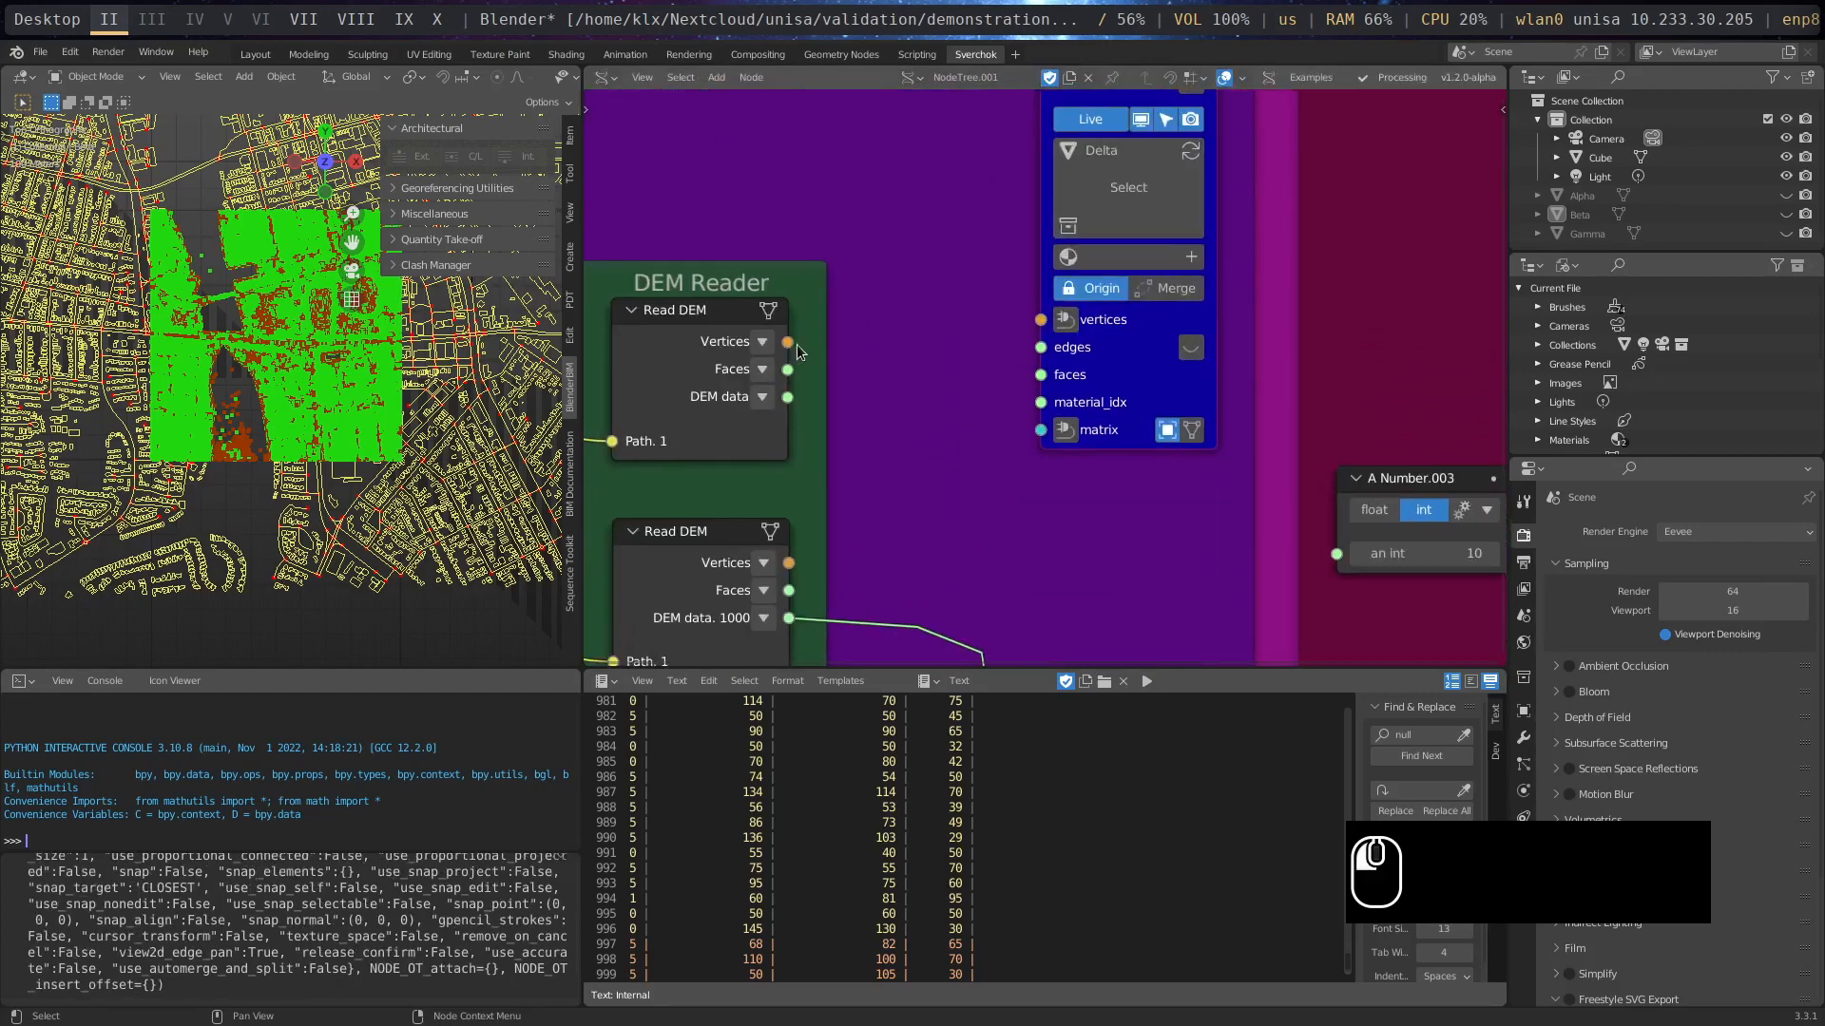
drag(791, 343, 1055, 323)
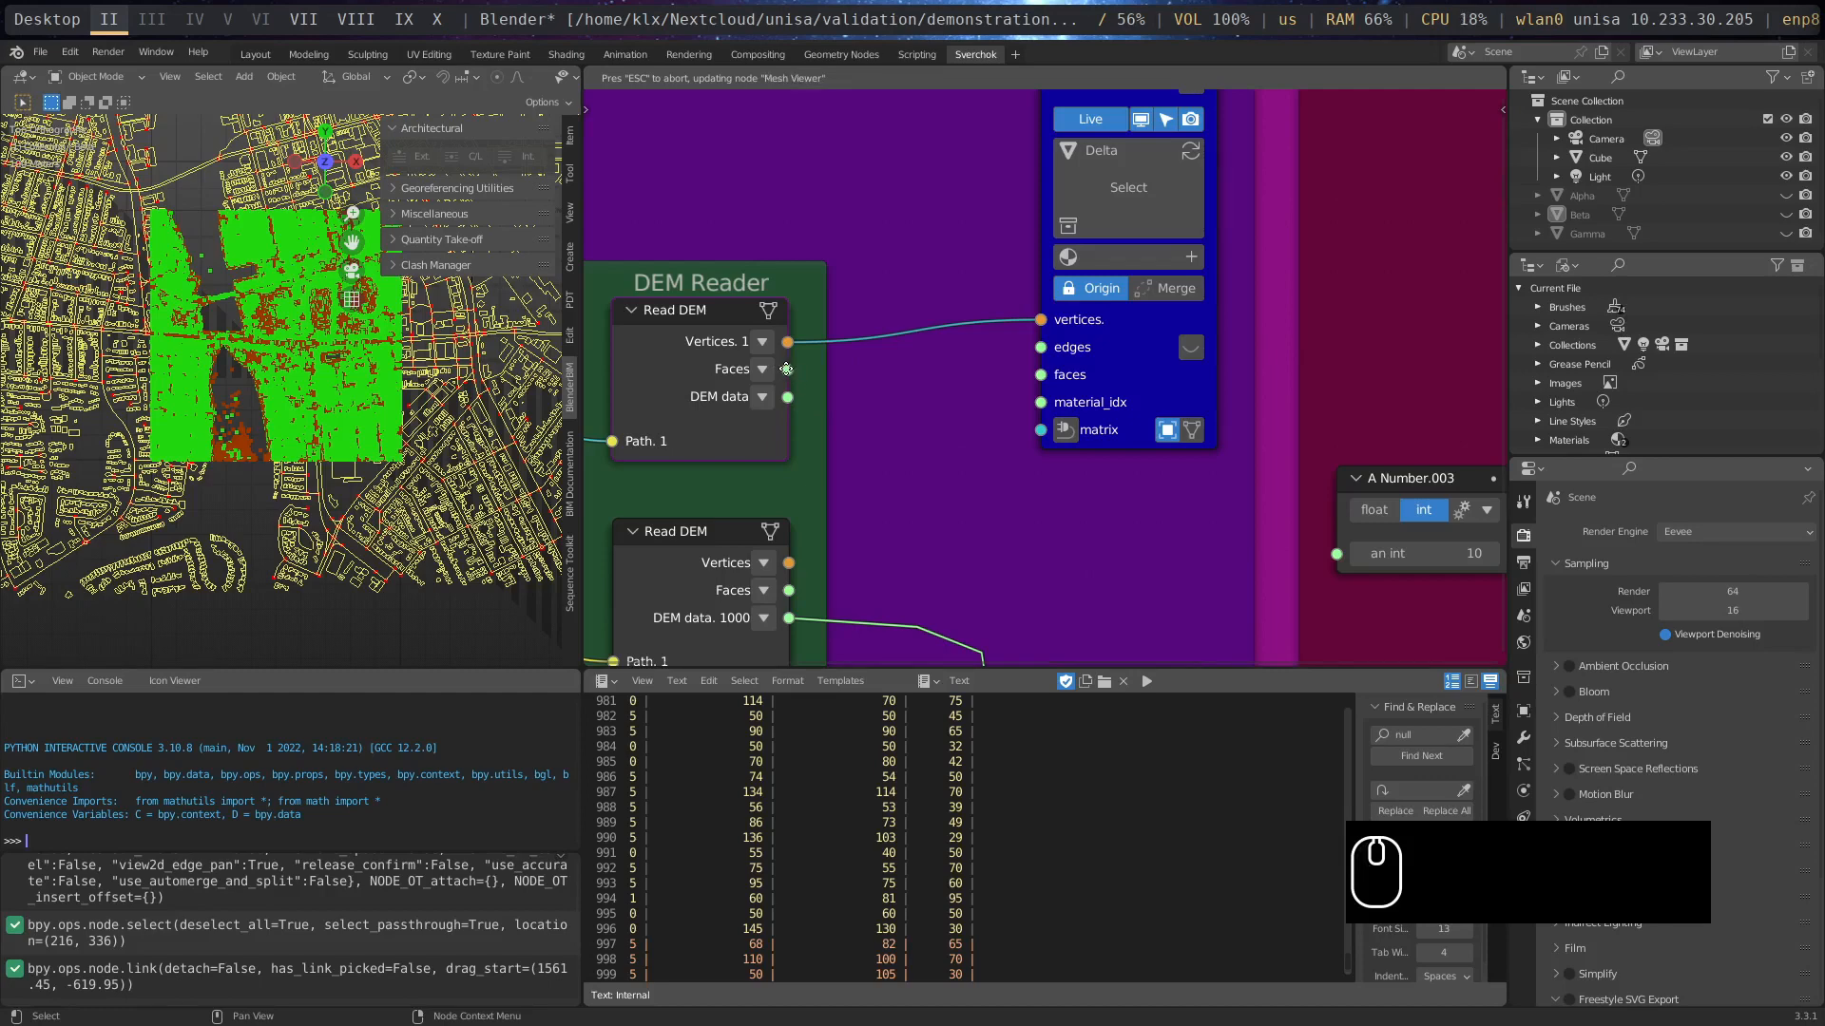
drag(787, 369, 1060, 385)
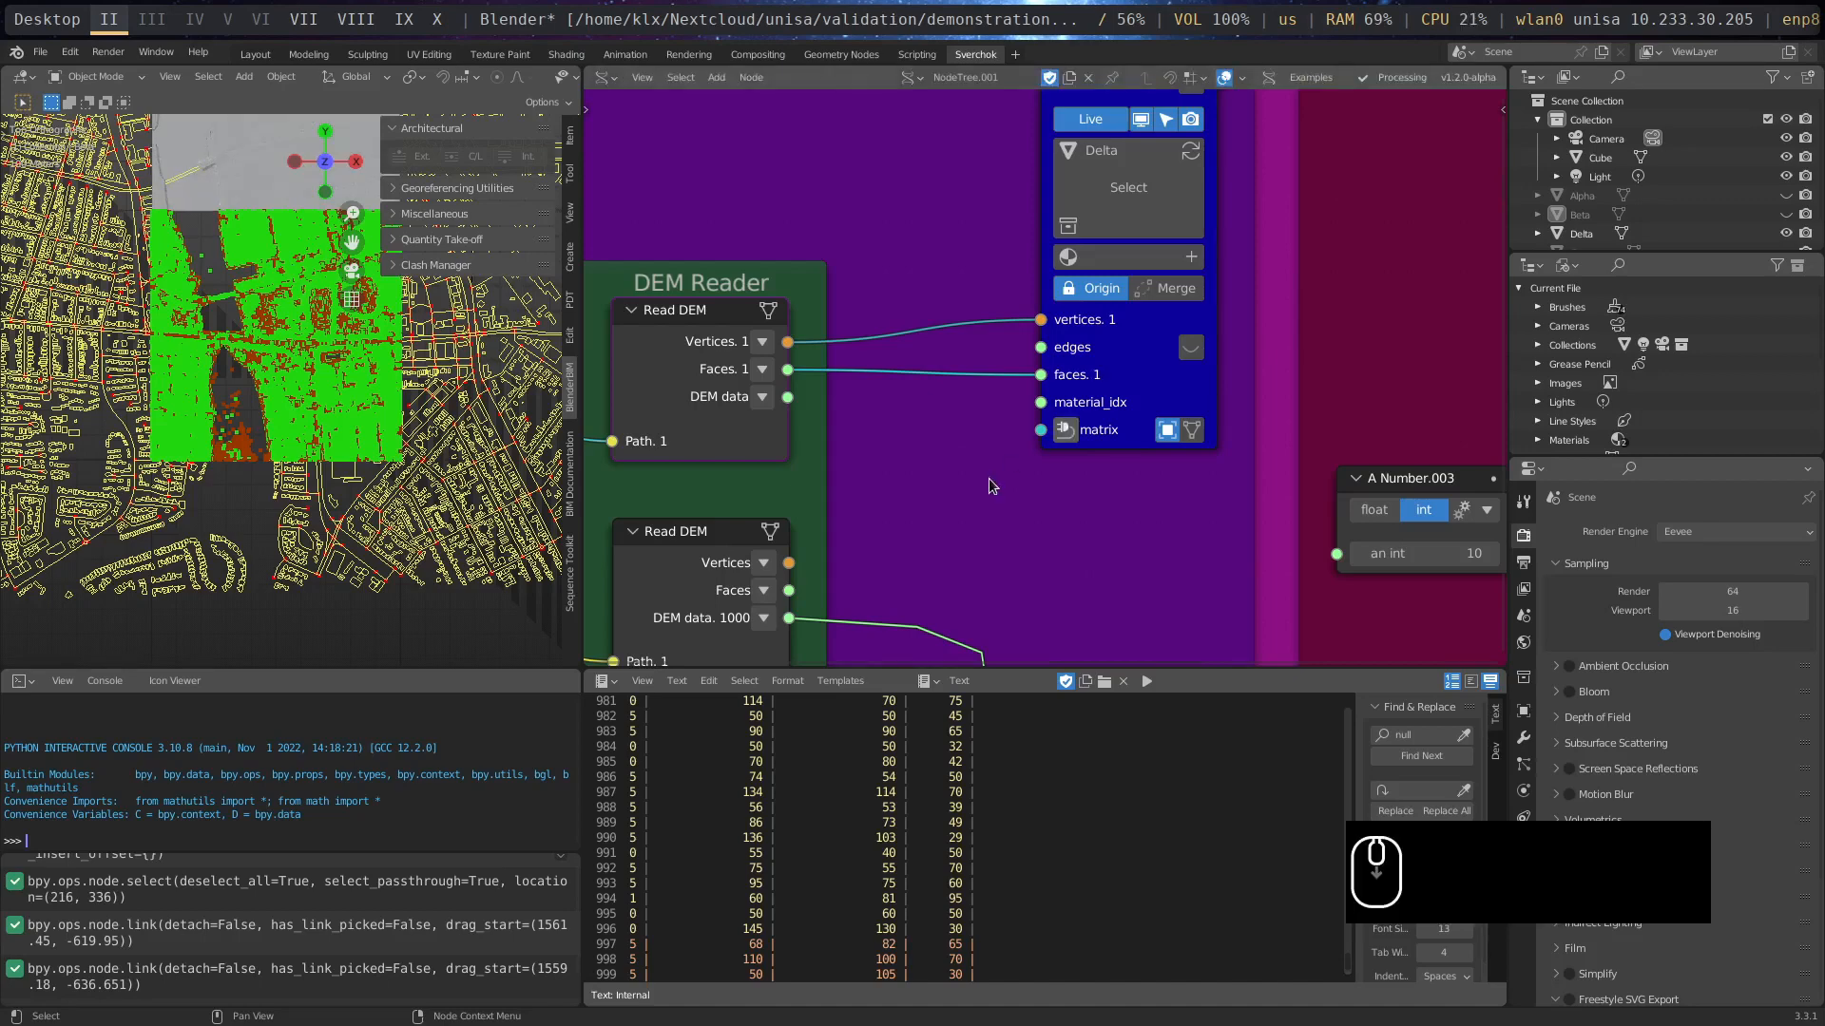
- Duplicate the Mesh Viewer node and place the copy below the original, beside the lower Read DEM node
scroll(1045, 494, down, 5)
middle_drag(1114, 528, 1013, 497)
scroll(1052, 441, down, 1)
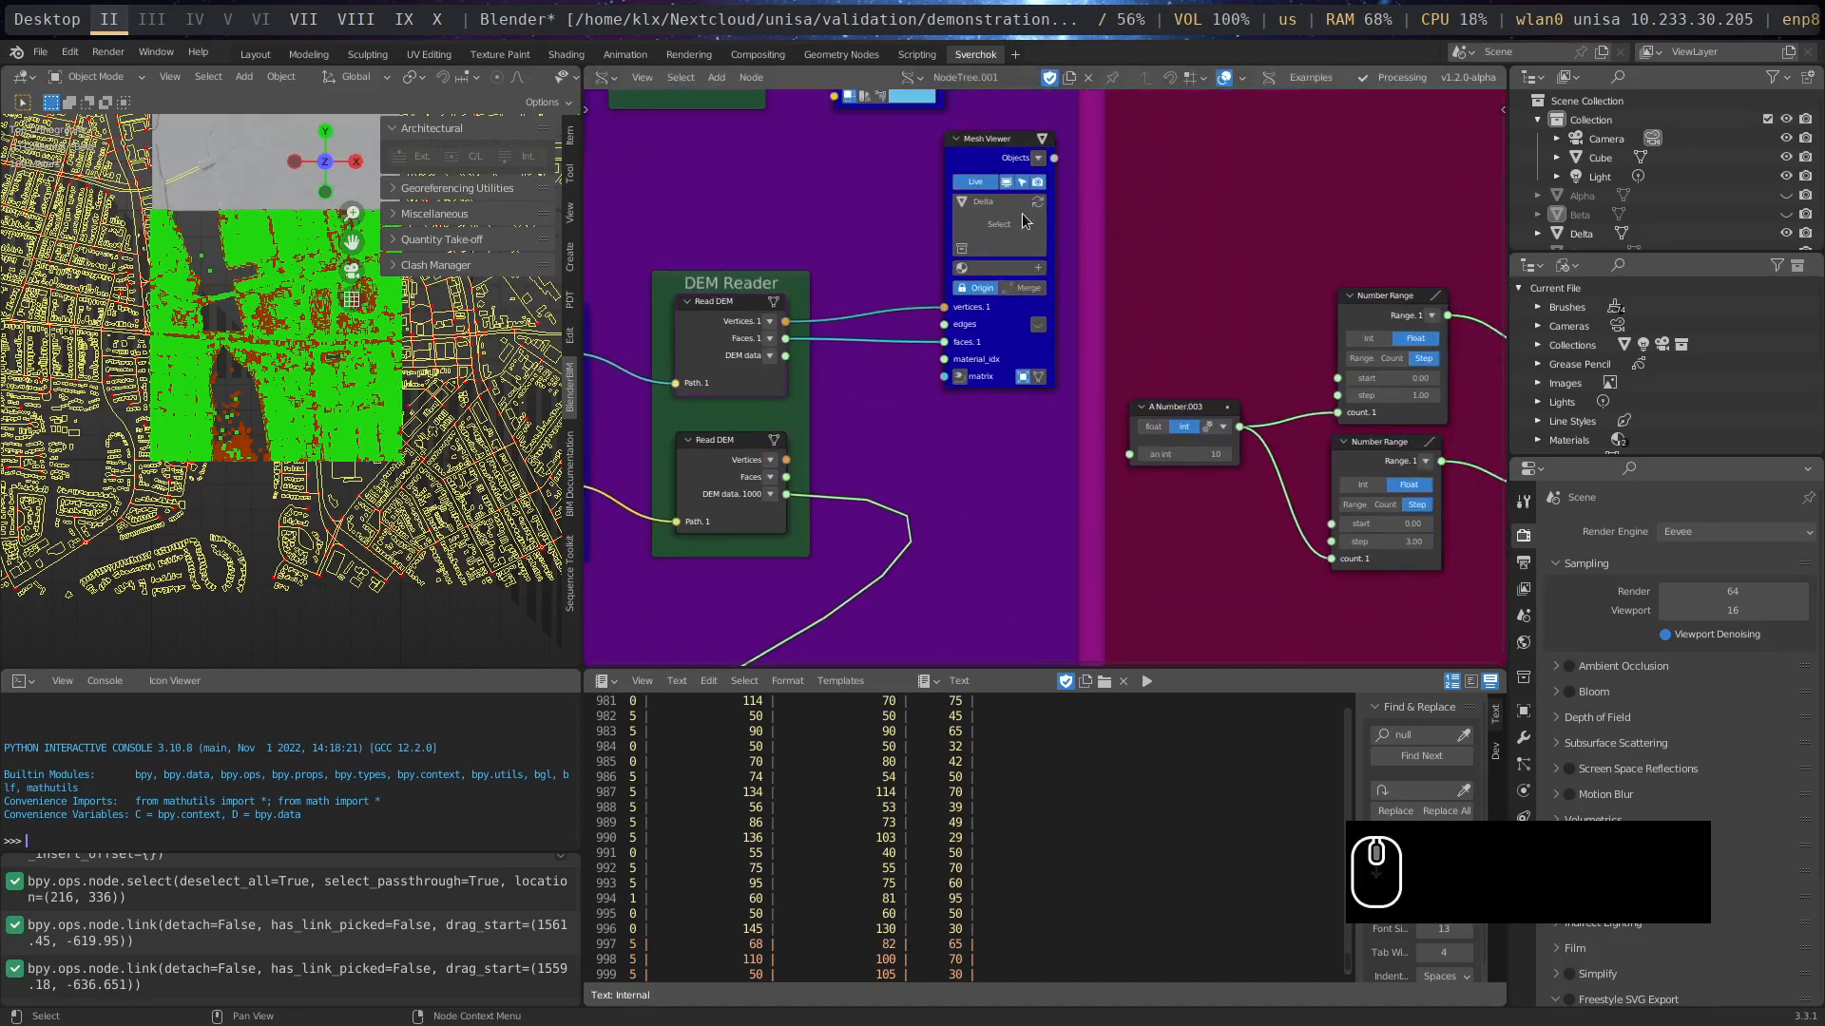
click(1003, 146)
key(ctrl+c)
key(ctrl+v)
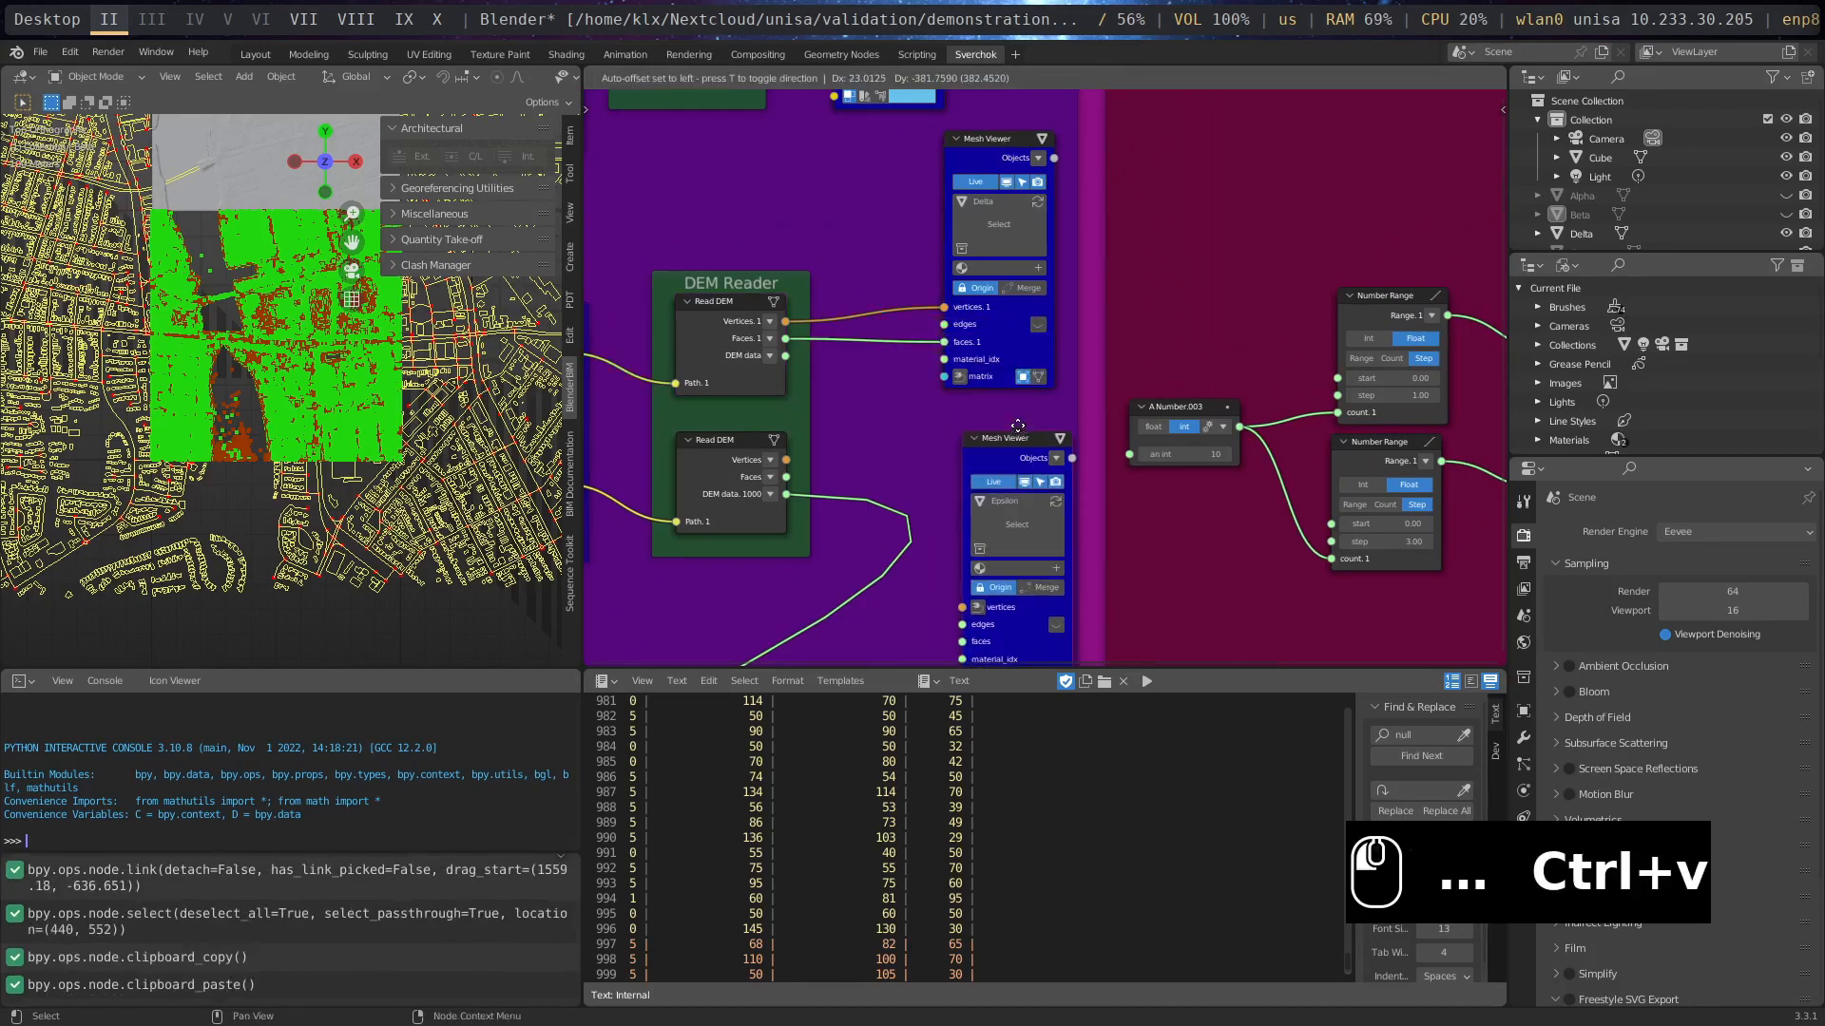
click(1017, 425)
scroll(867, 496, up, 3)
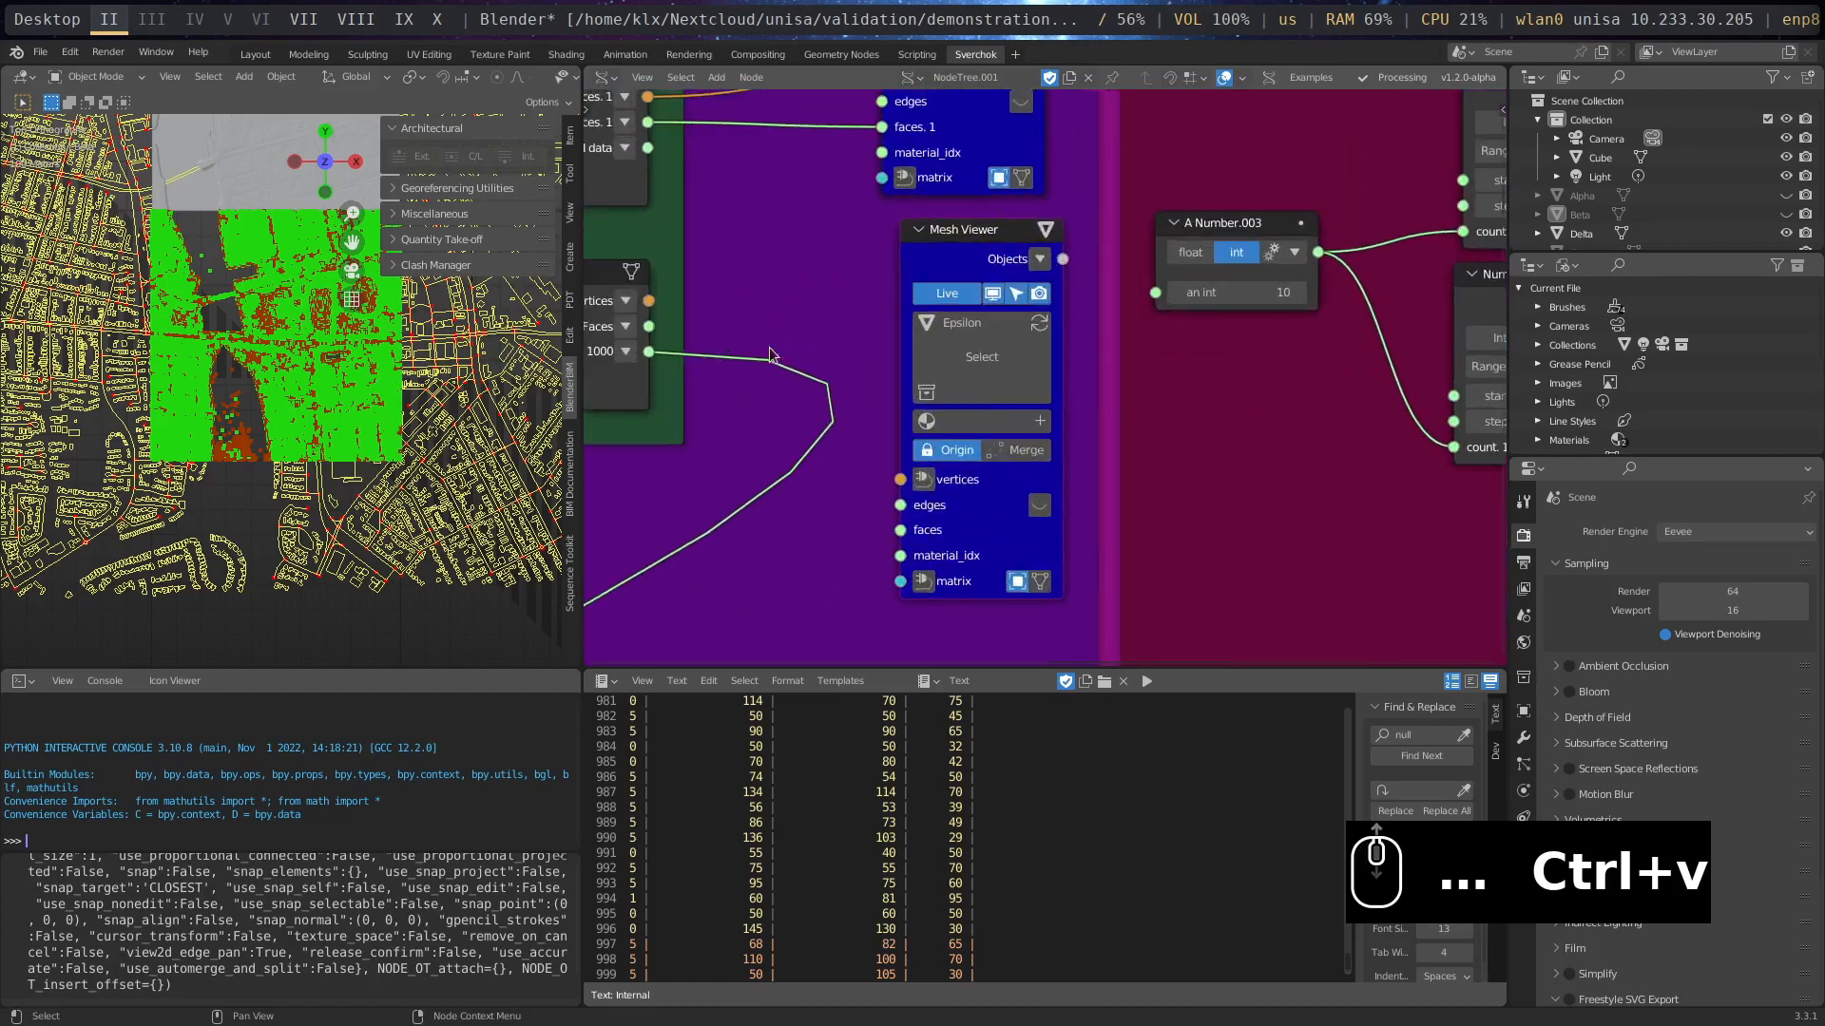
- Connect the lower Read DEM node's Vertices and Faces outputs to the vertices and faces inputs of the lower Mesh Viewer
drag(651, 312, 892, 471)
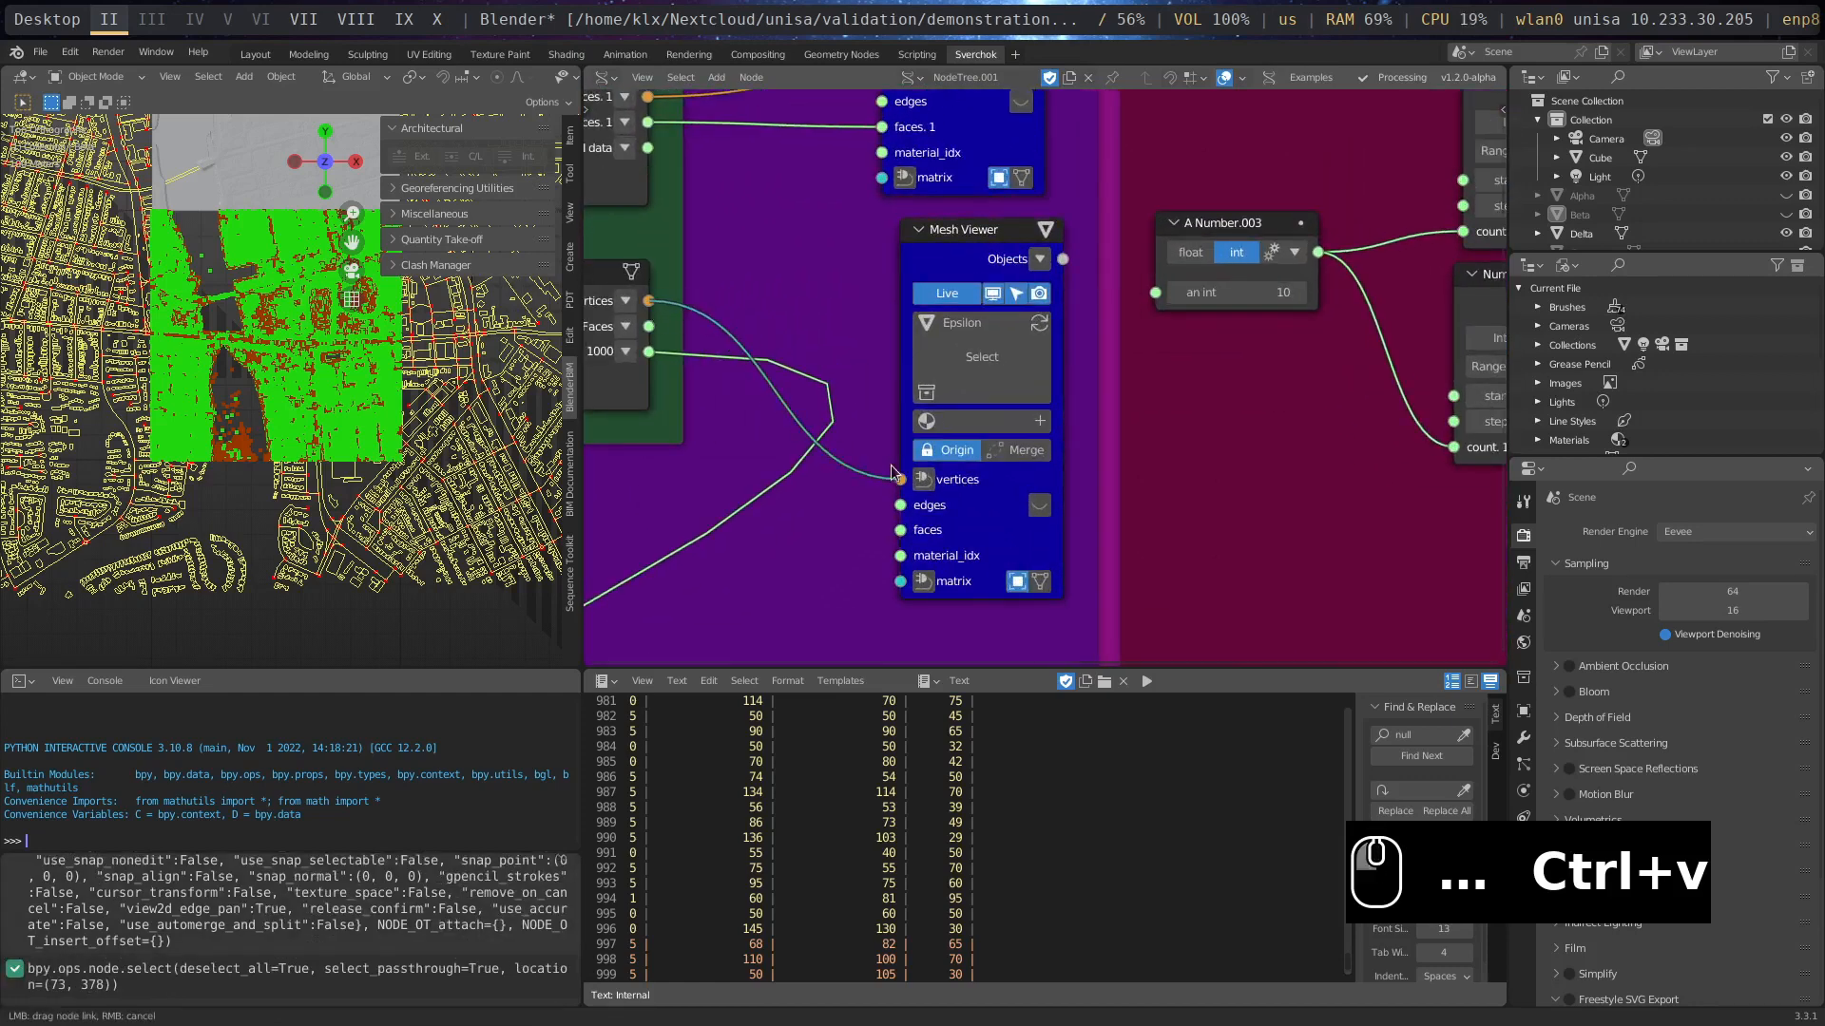
drag(652, 328, 648, 327)
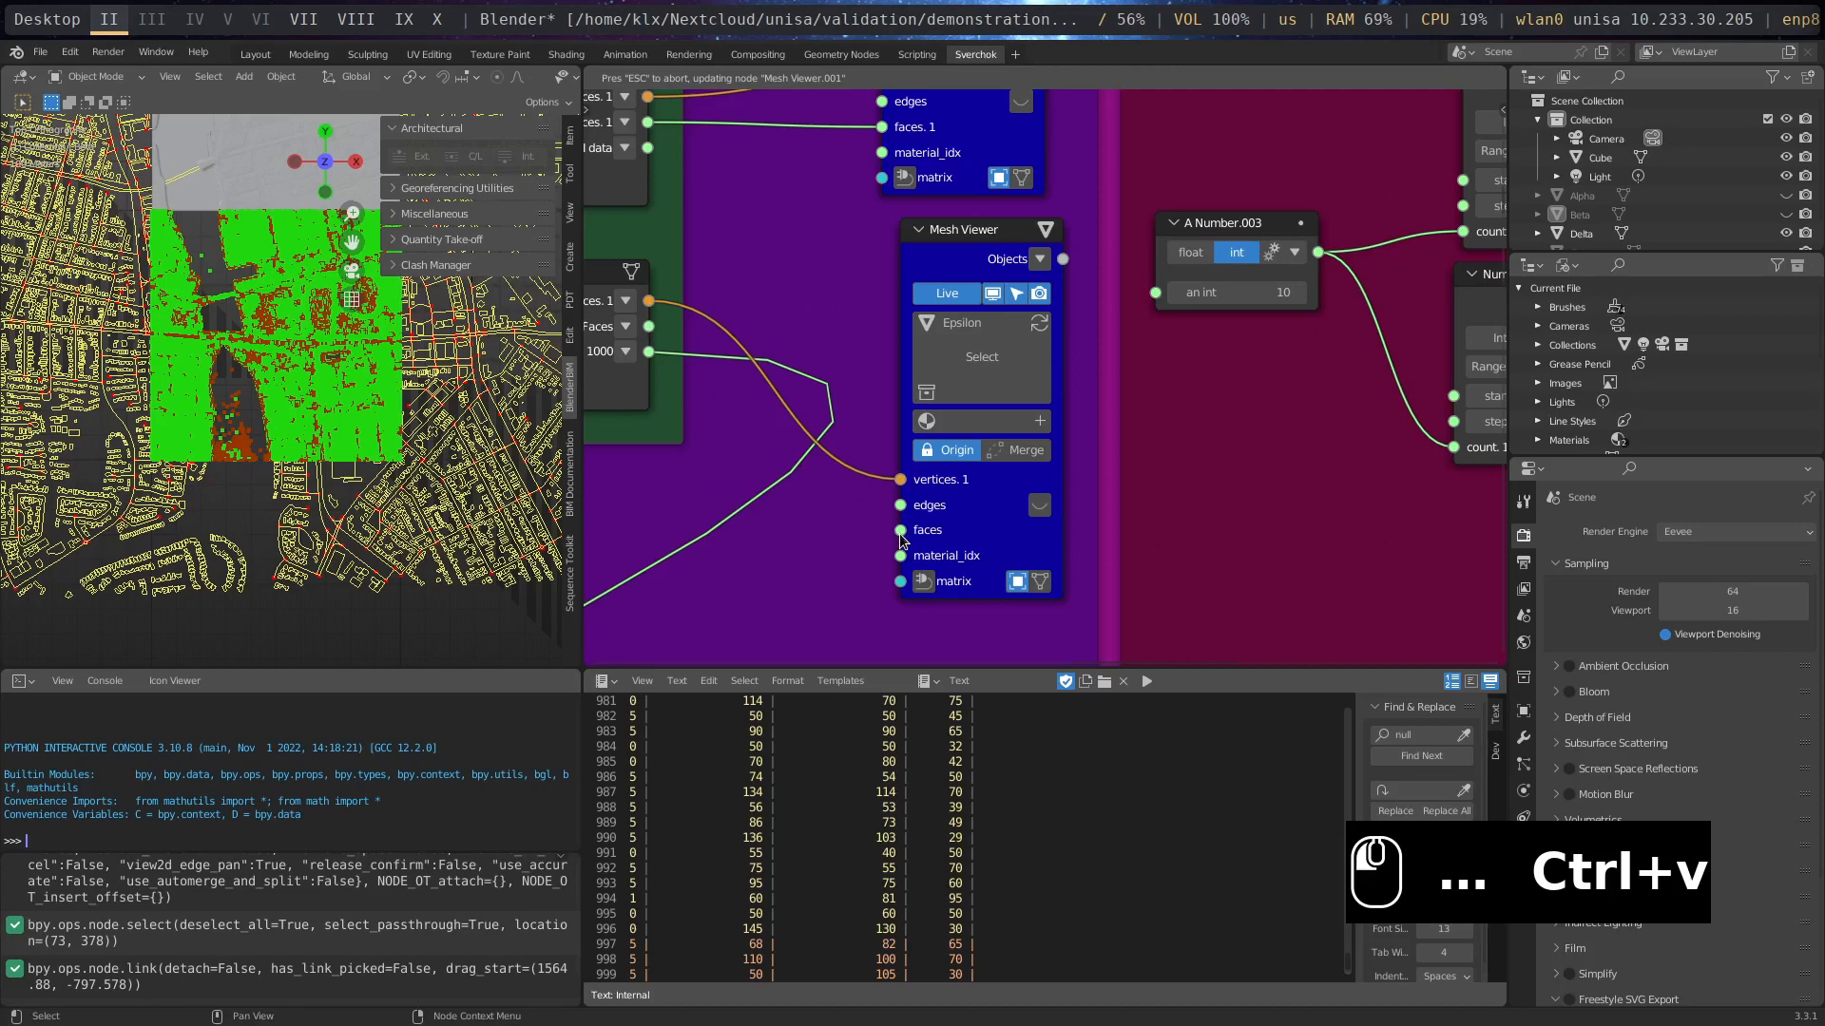
drag(649, 326, 903, 540)
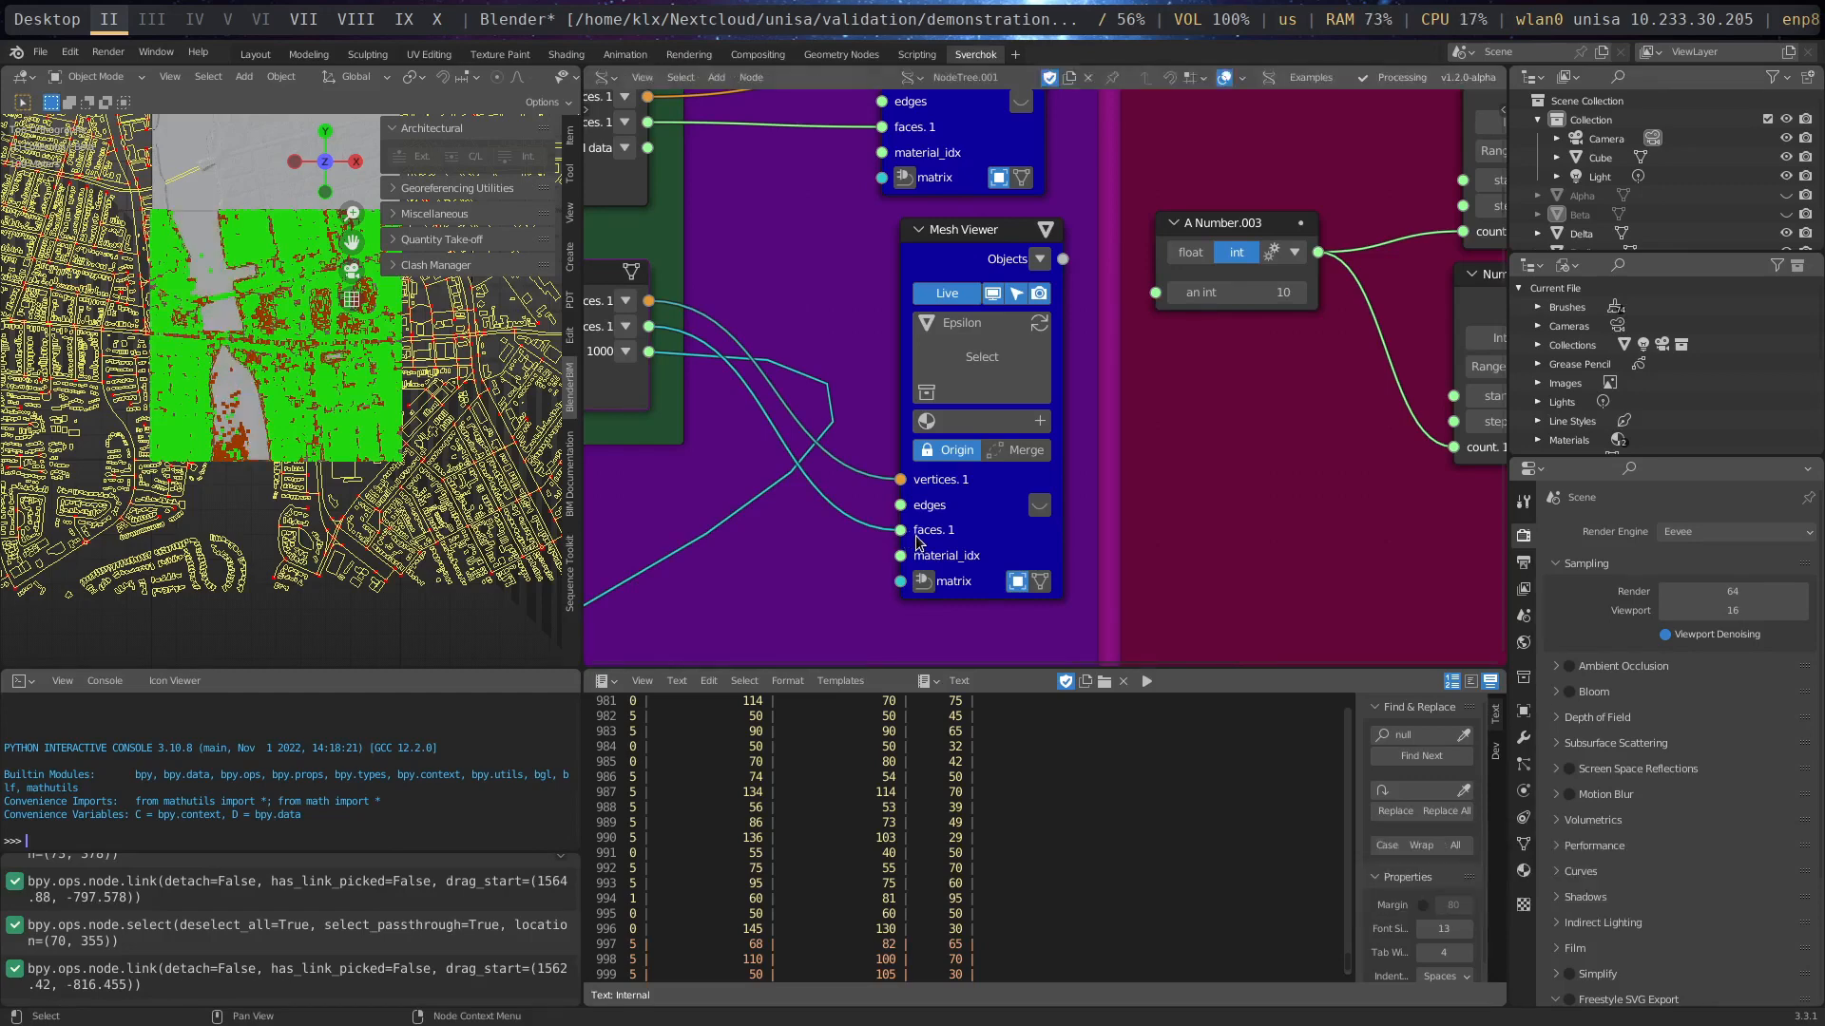
- Examine both DEM terrain meshes from above in the 3D viewport, close up and against the surrounding streets and buildings
scroll(216, 287, up, 6)
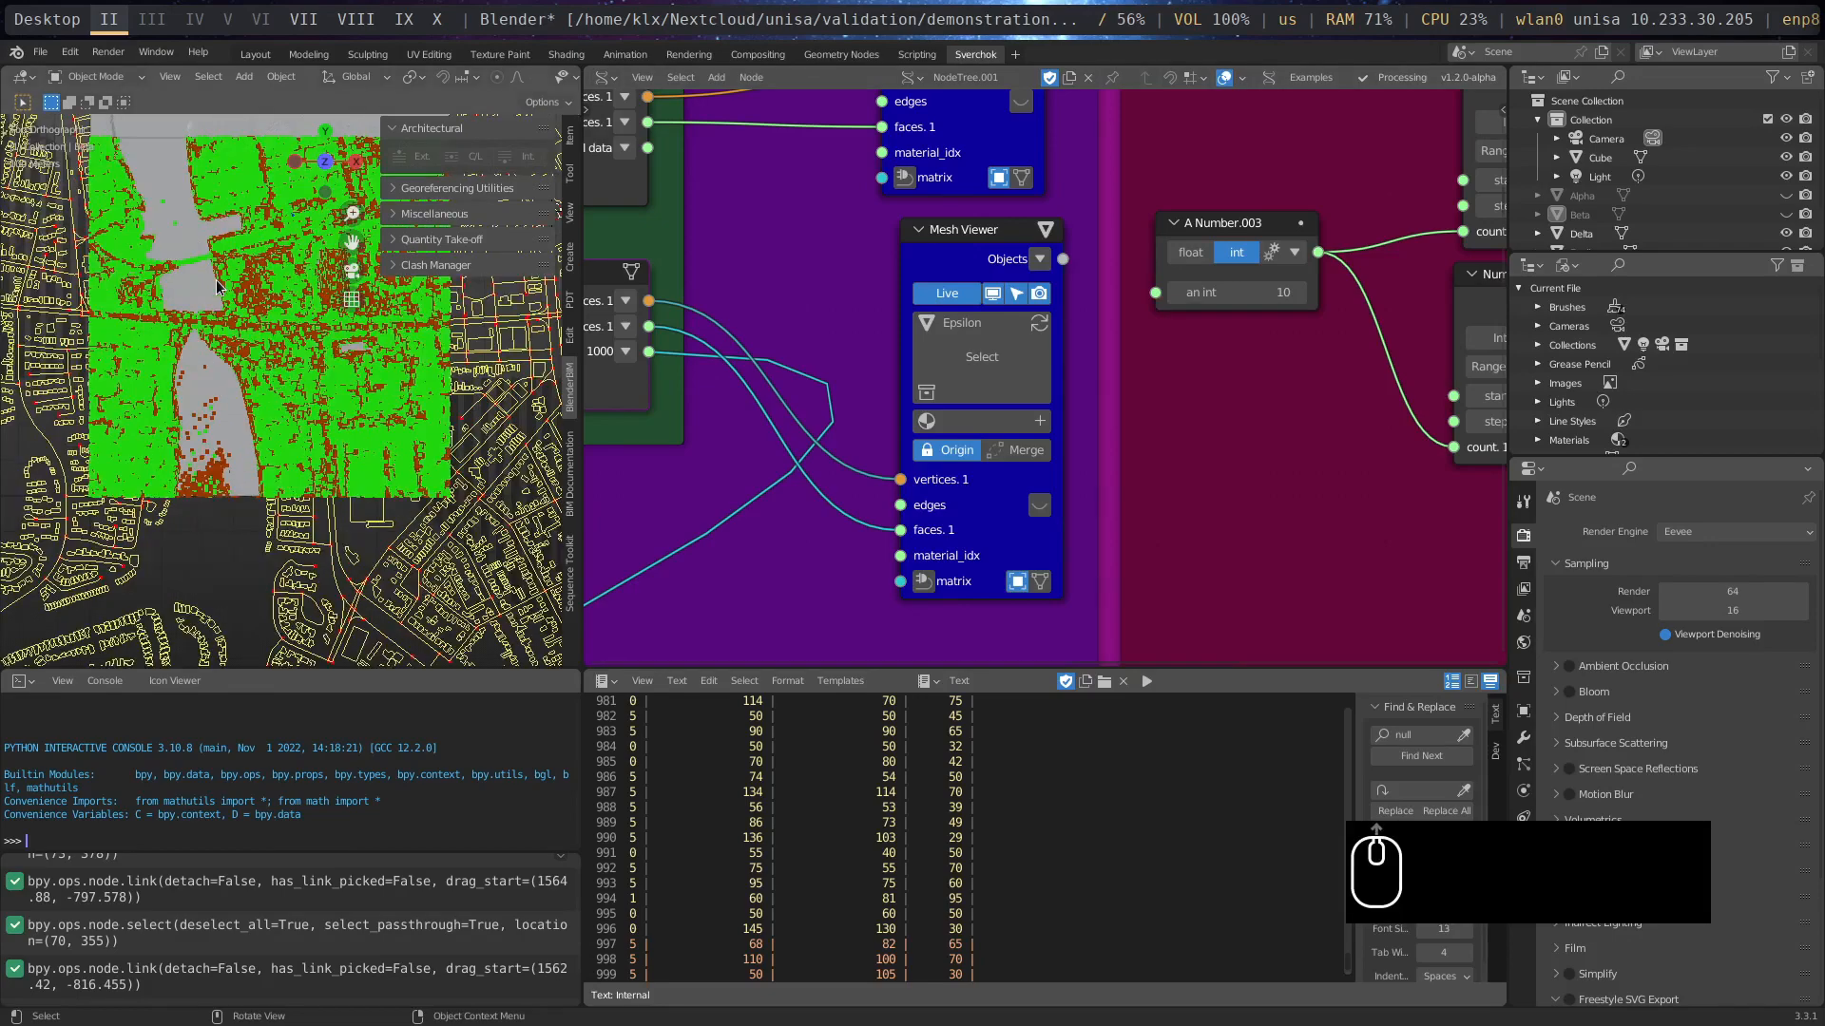
middle_drag(298, 468, 262, 544)
scroll(341, 582, down, 4)
key(KP_7)
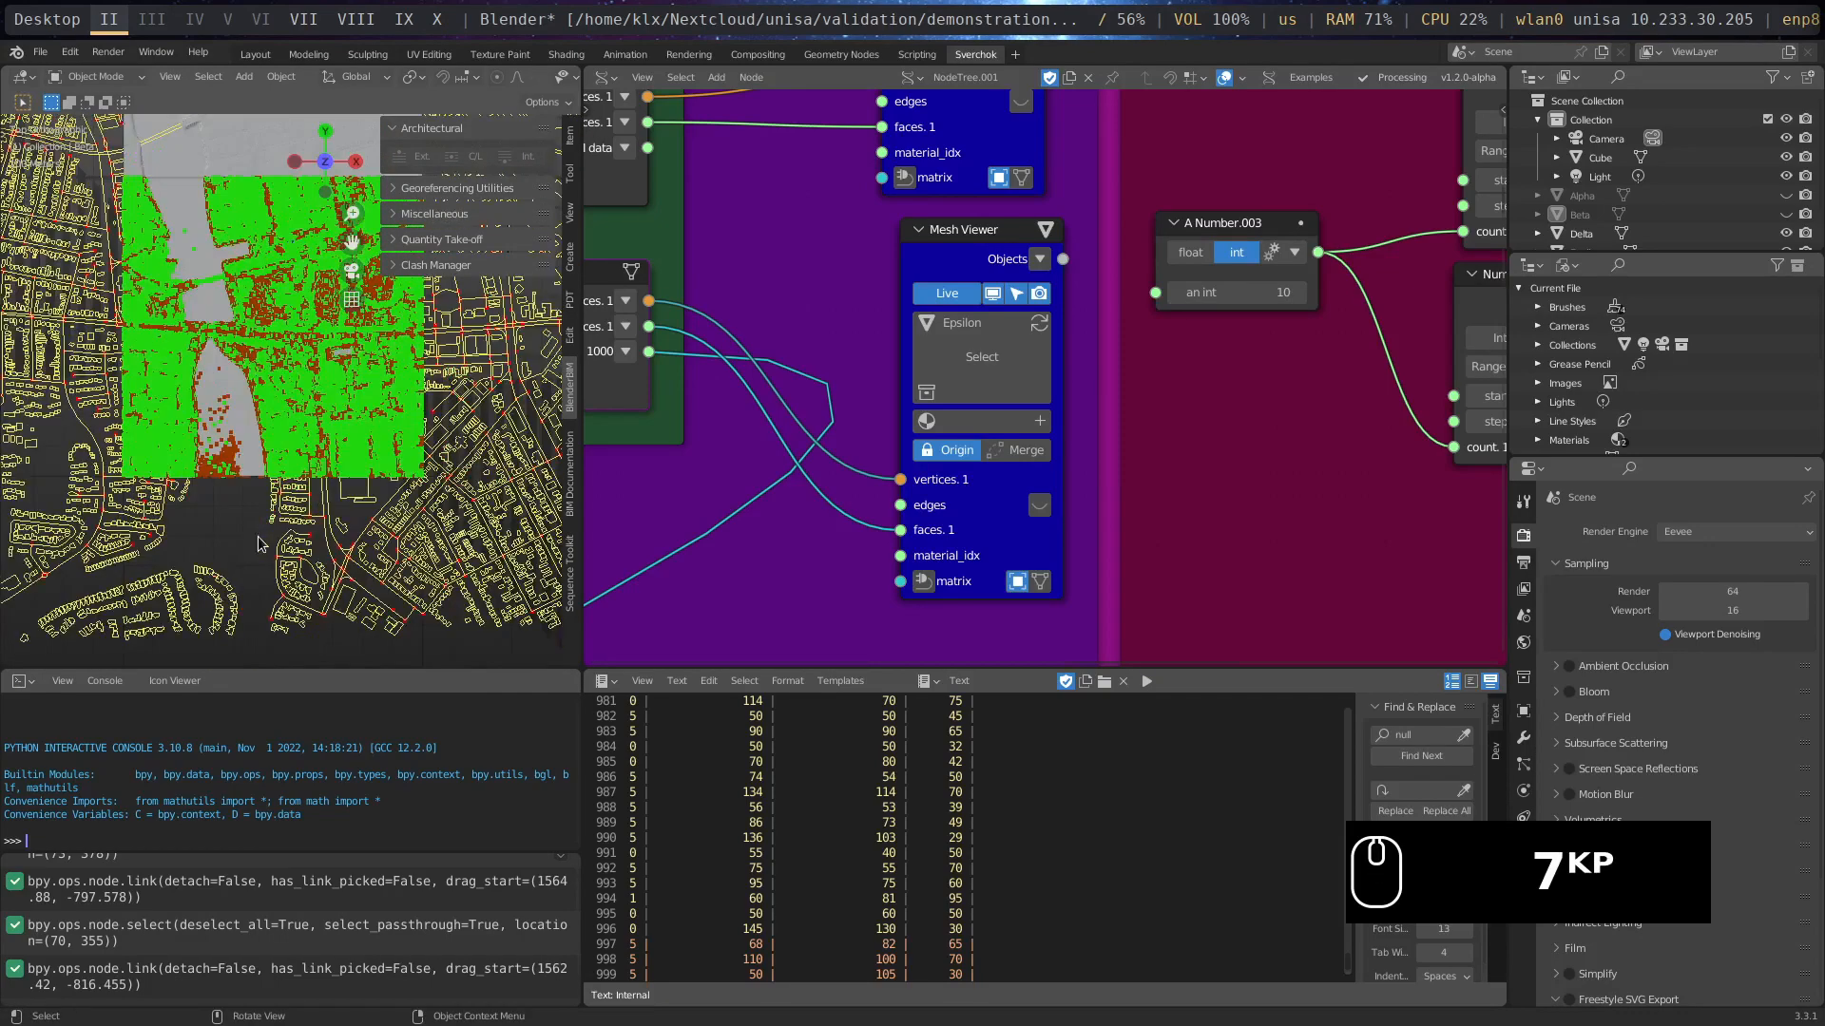
shift+middle_drag(249, 354, 231, 535)
scroll(302, 244, up, 2)
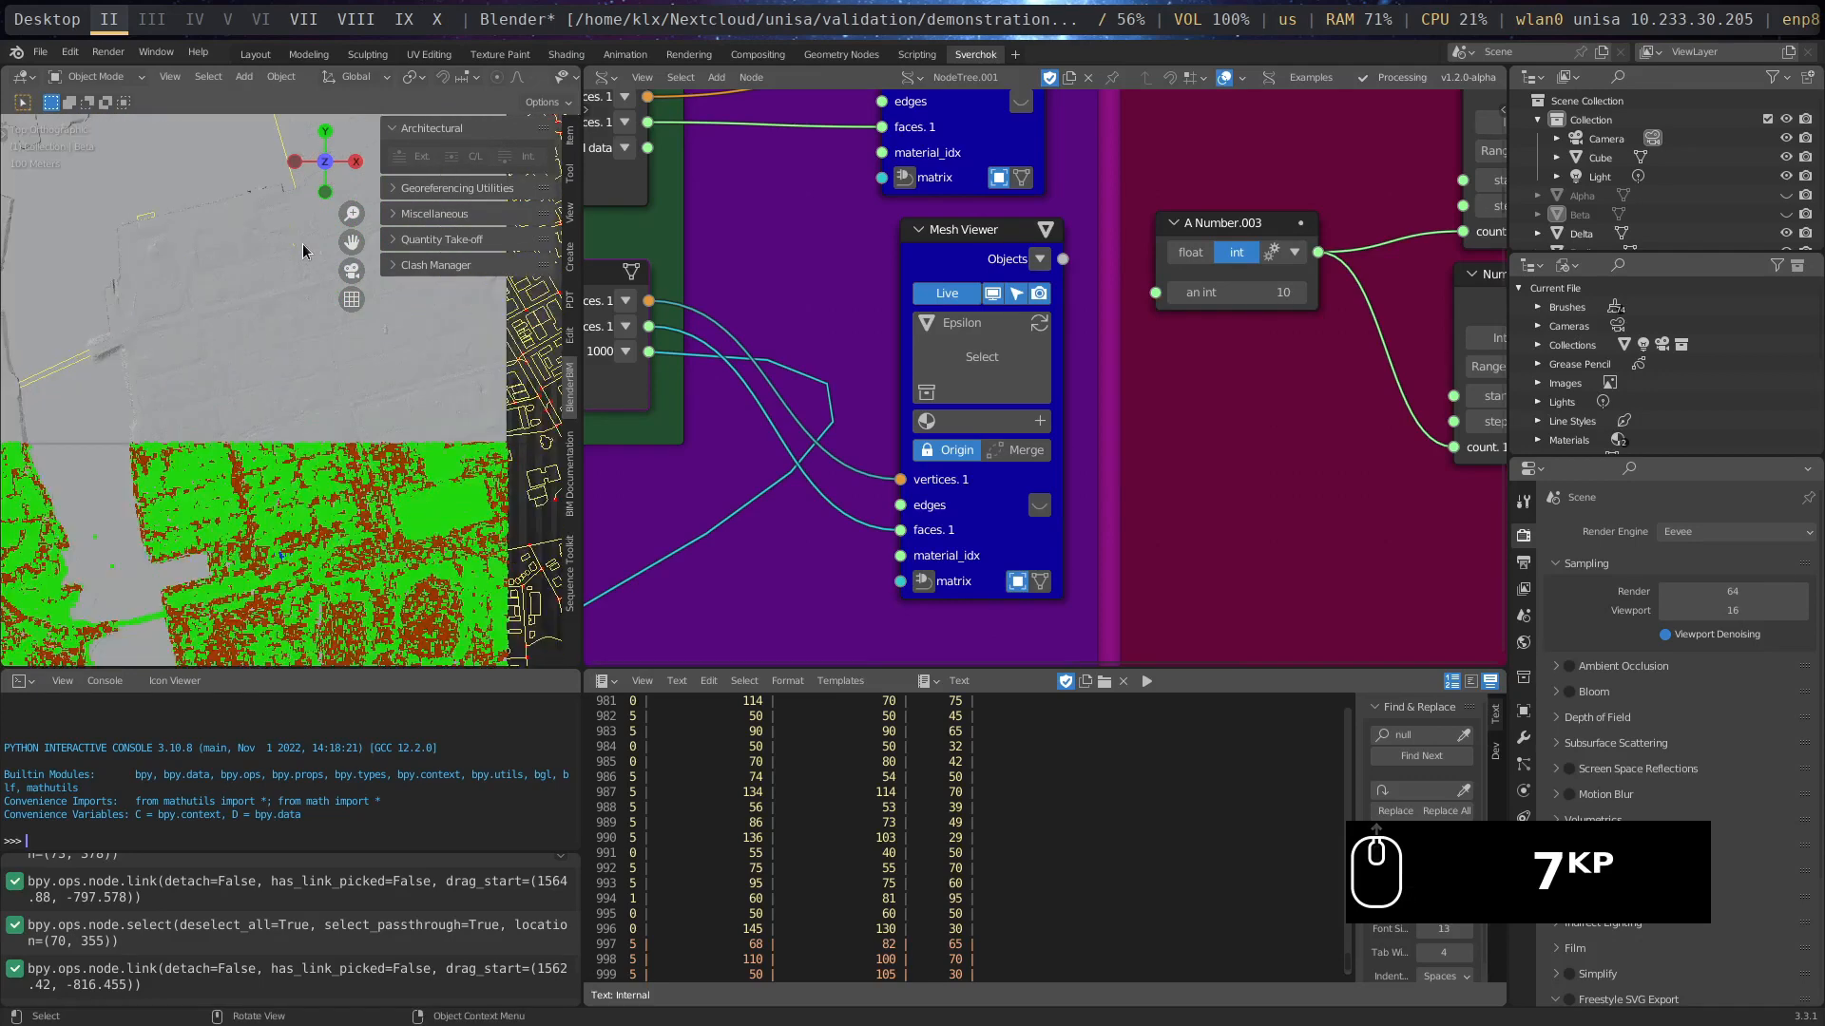
shift+middle_drag(232, 374, 235, 477)
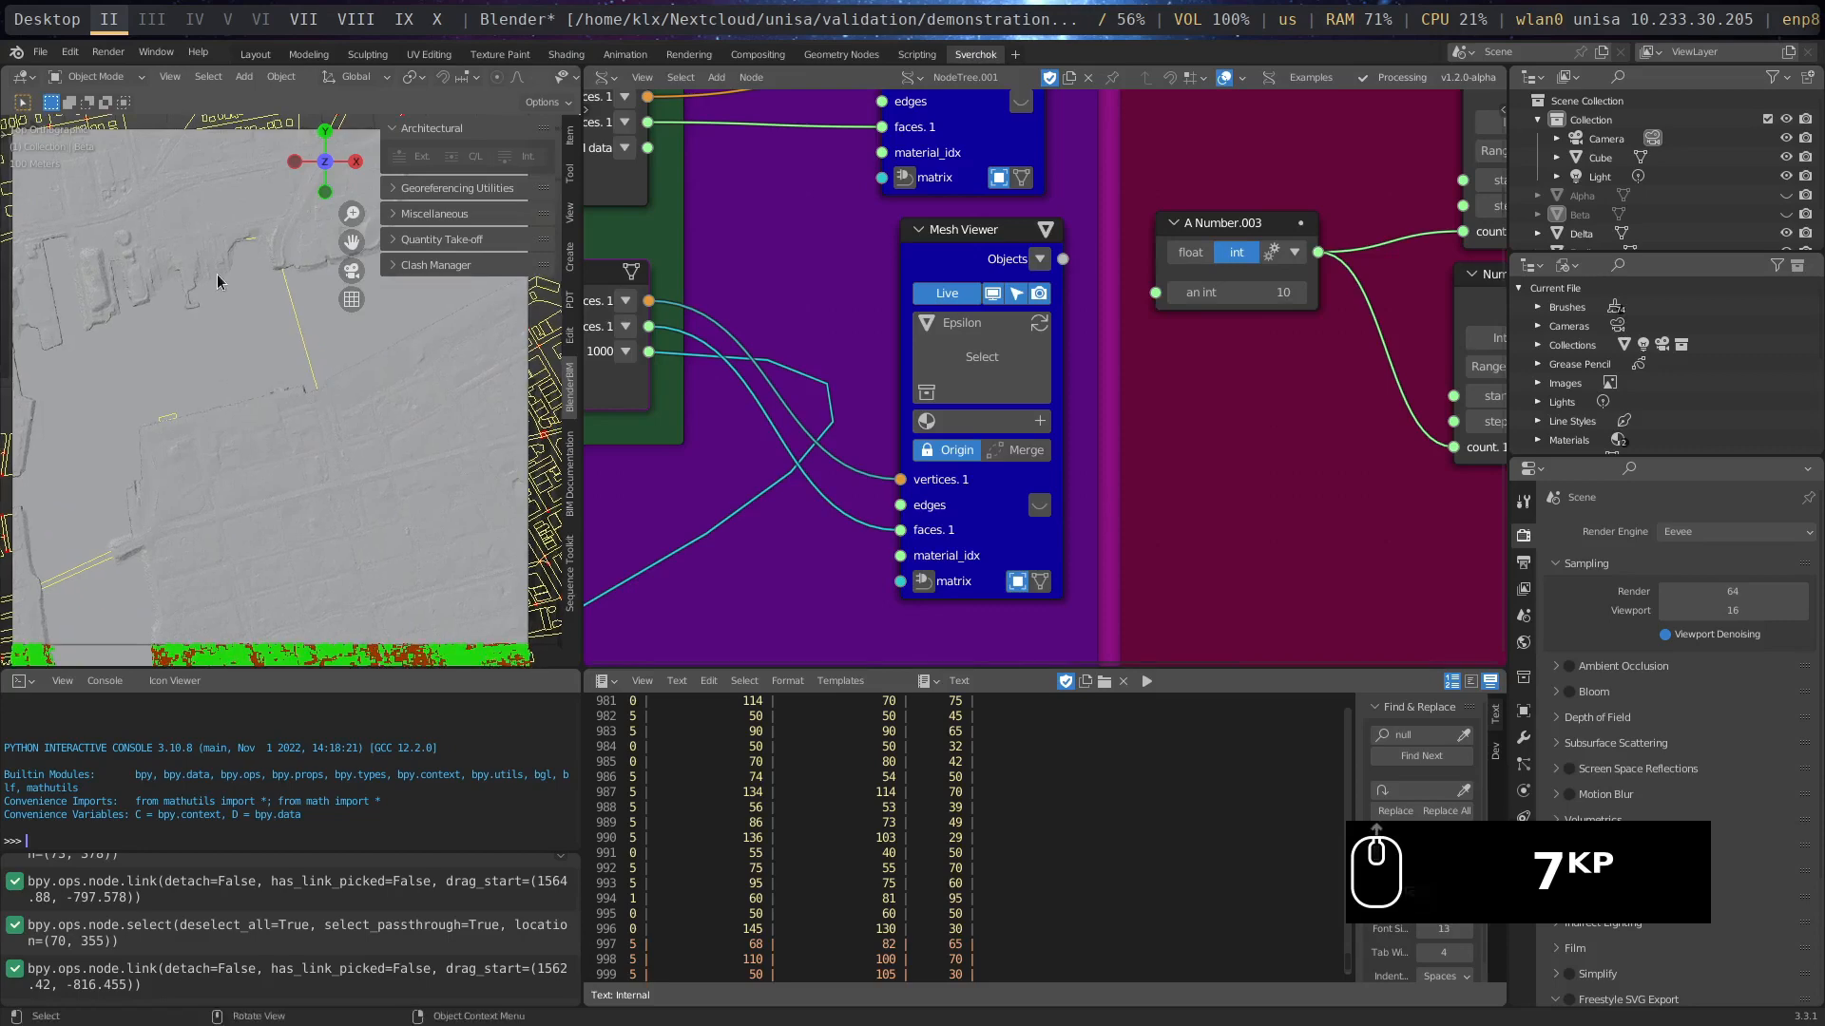
scroll(217, 281, up, 1)
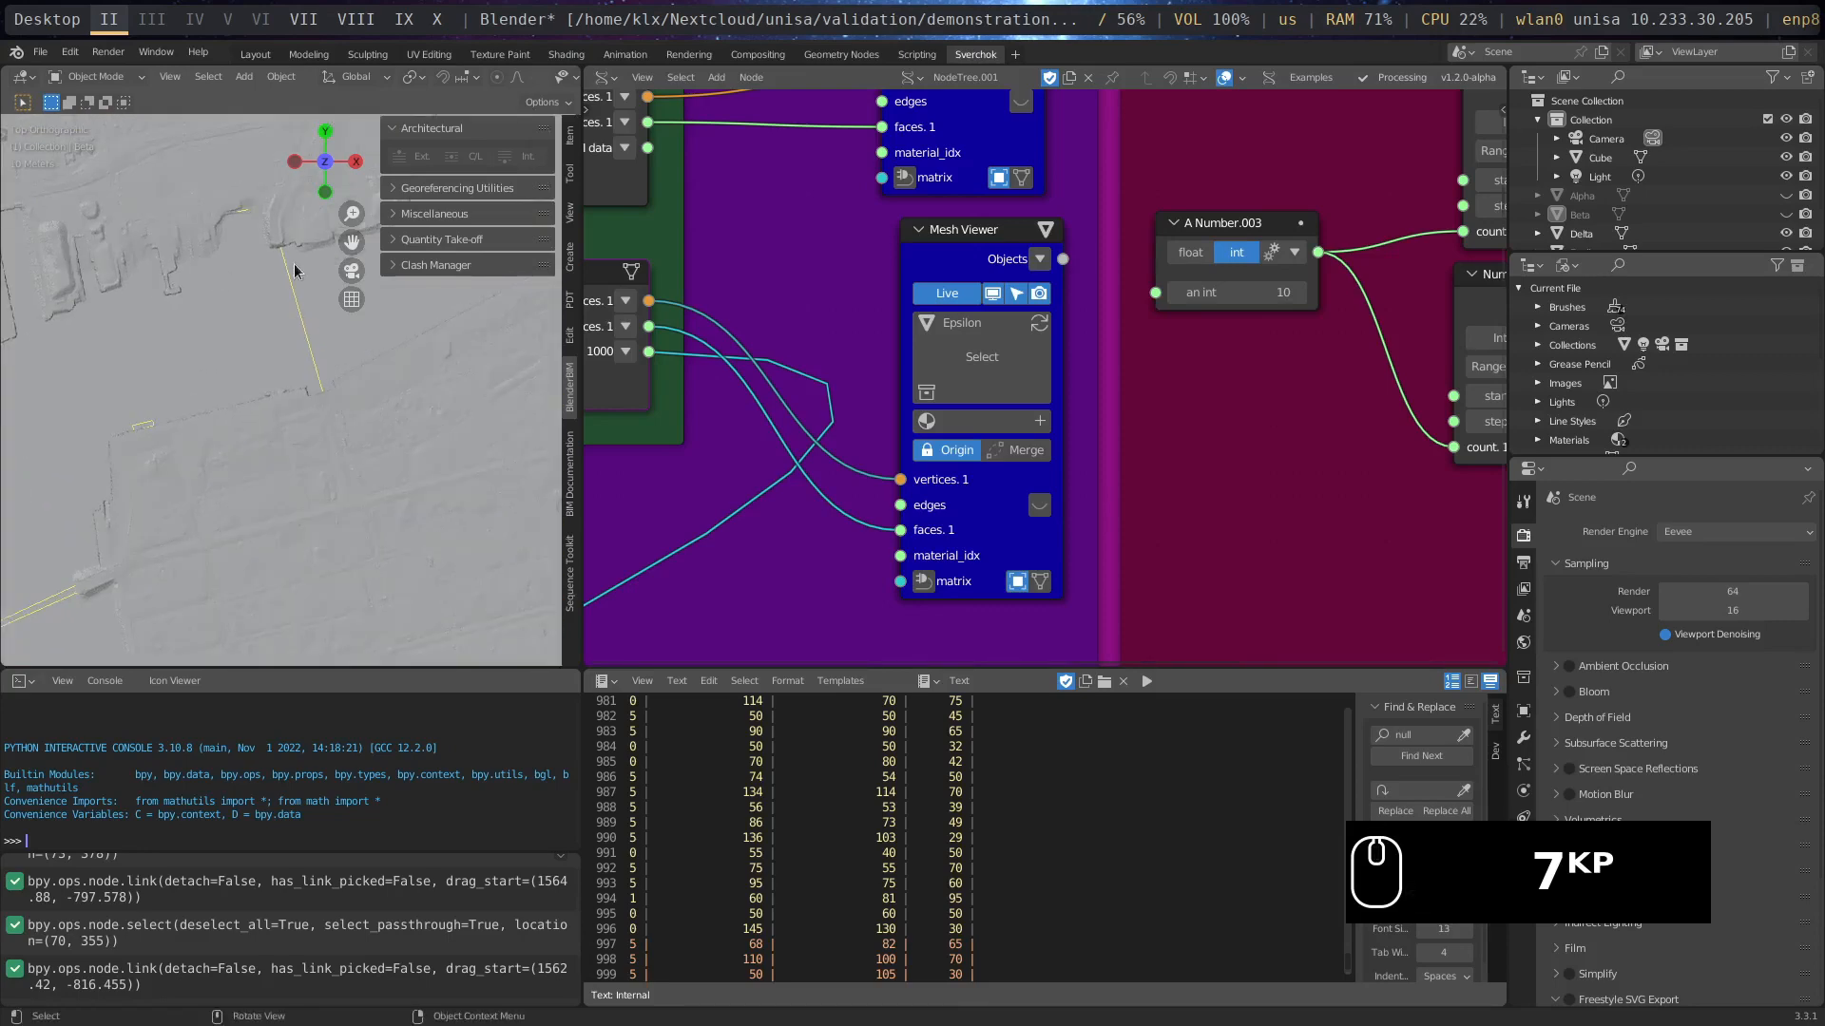
scroll(1223, 479, down, 2)
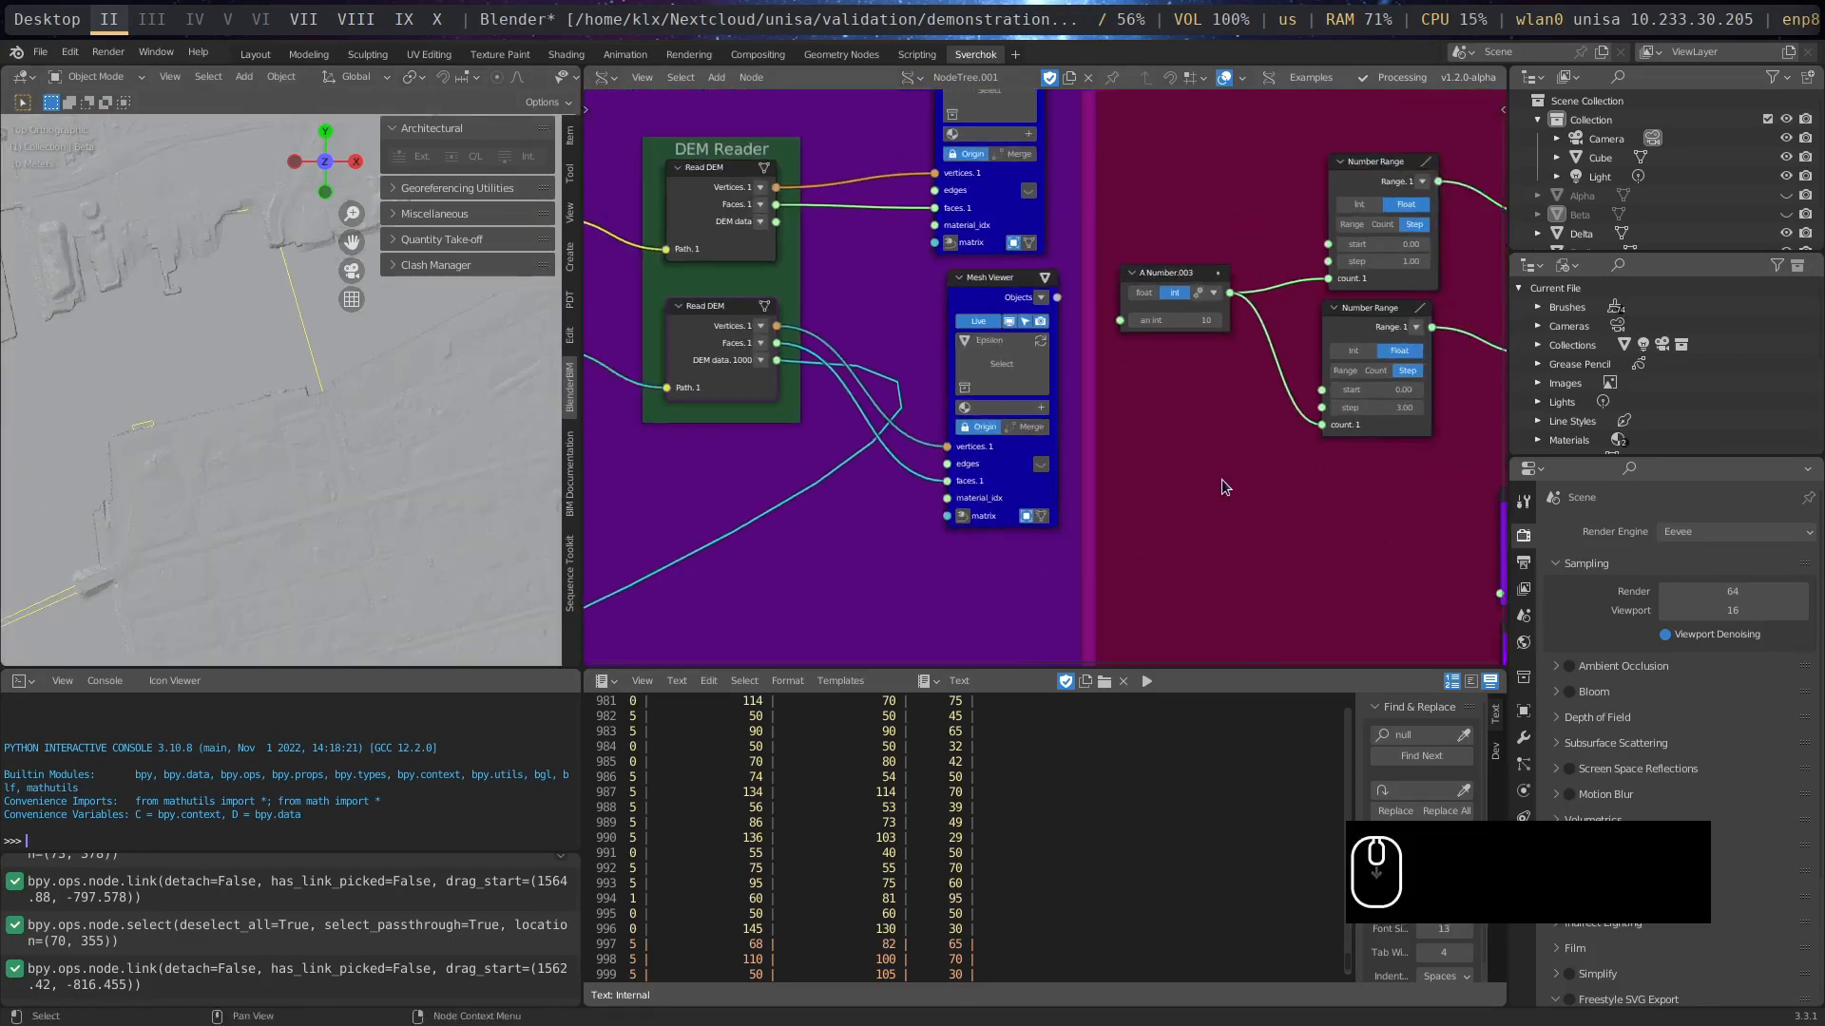
scroll(1222, 479, down, 4)
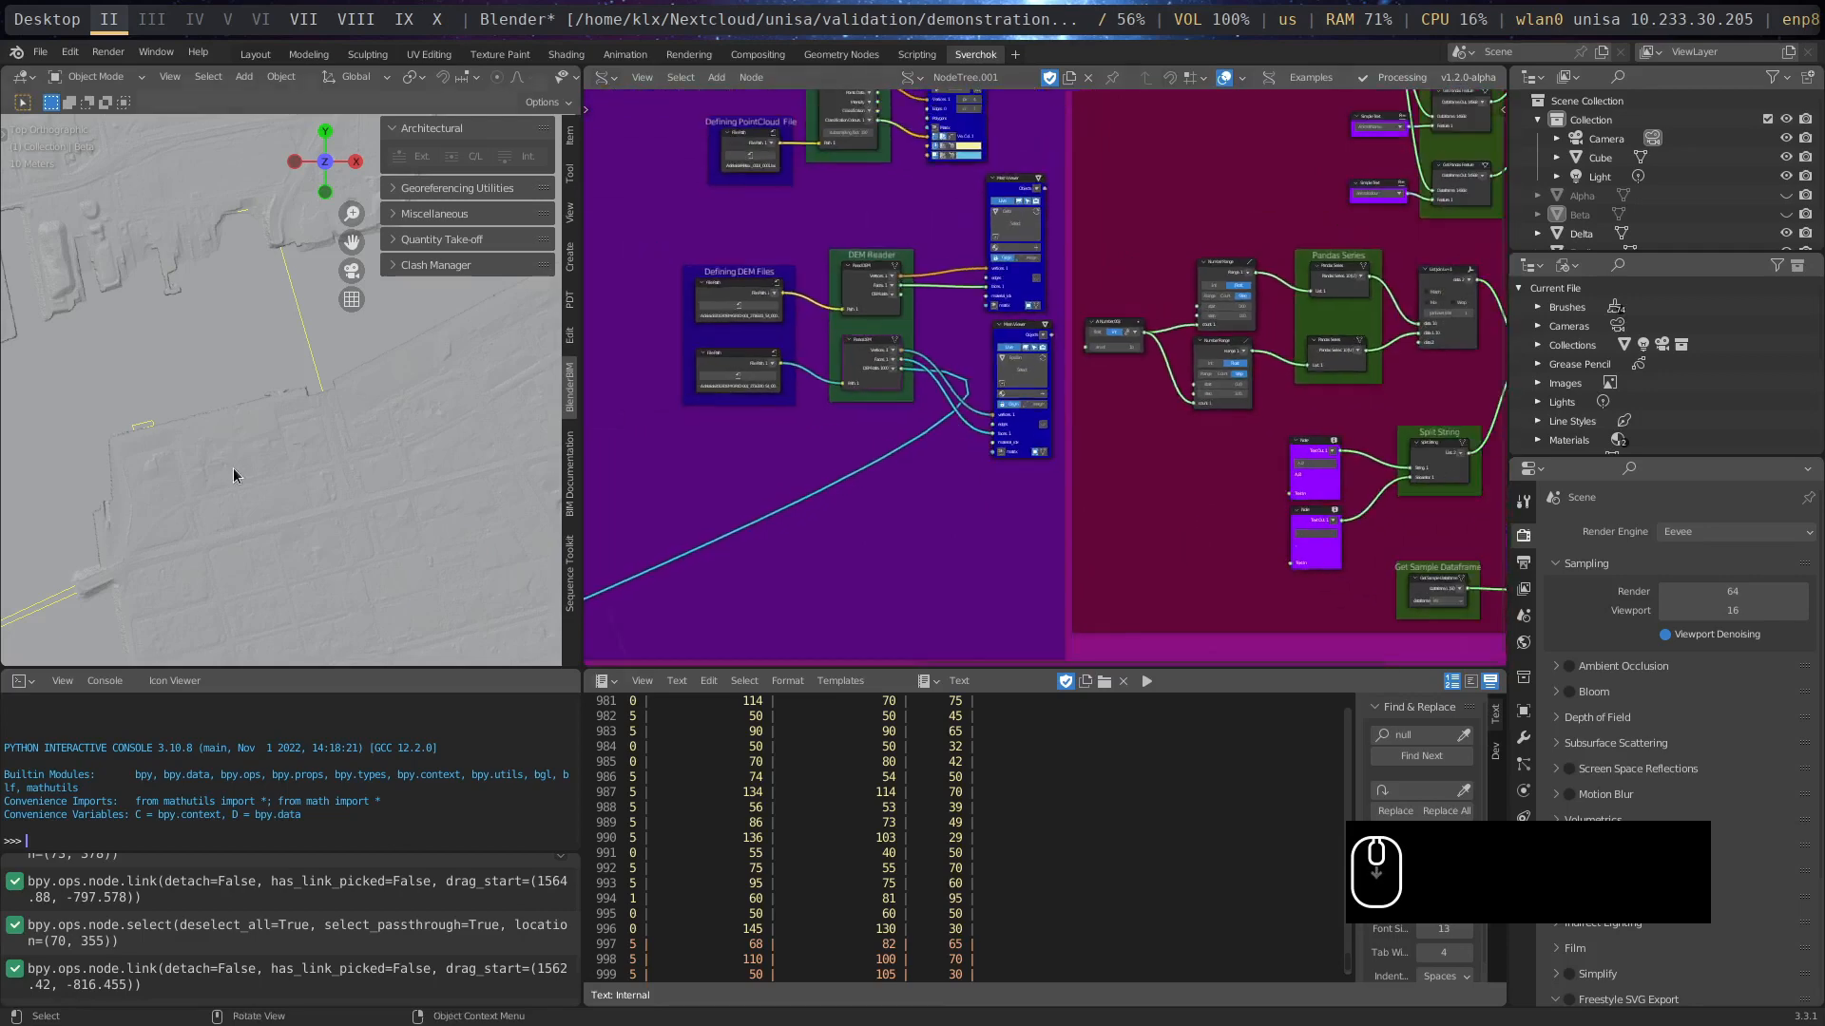
scroll(242, 470, down, 10)
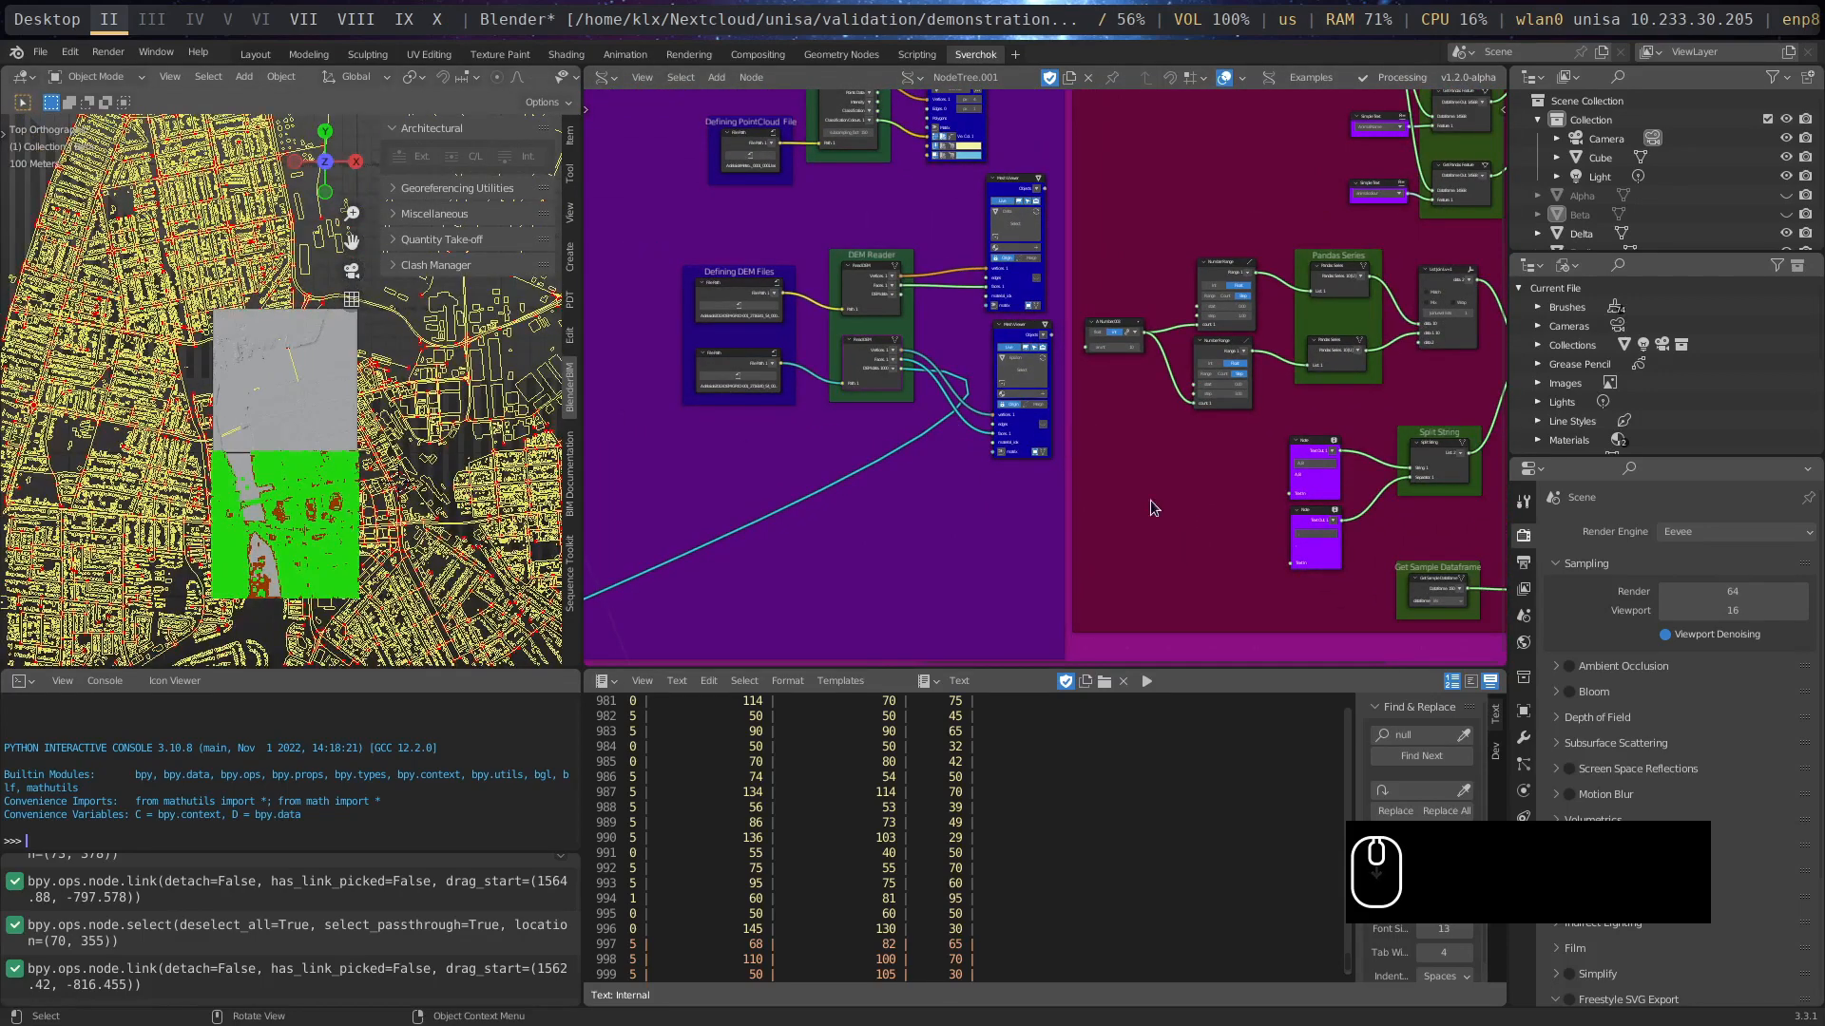
- Widen the Download Street Imagery node so its title and socket names are fully readable
middle_drag(1199, 377, 1369, 215)
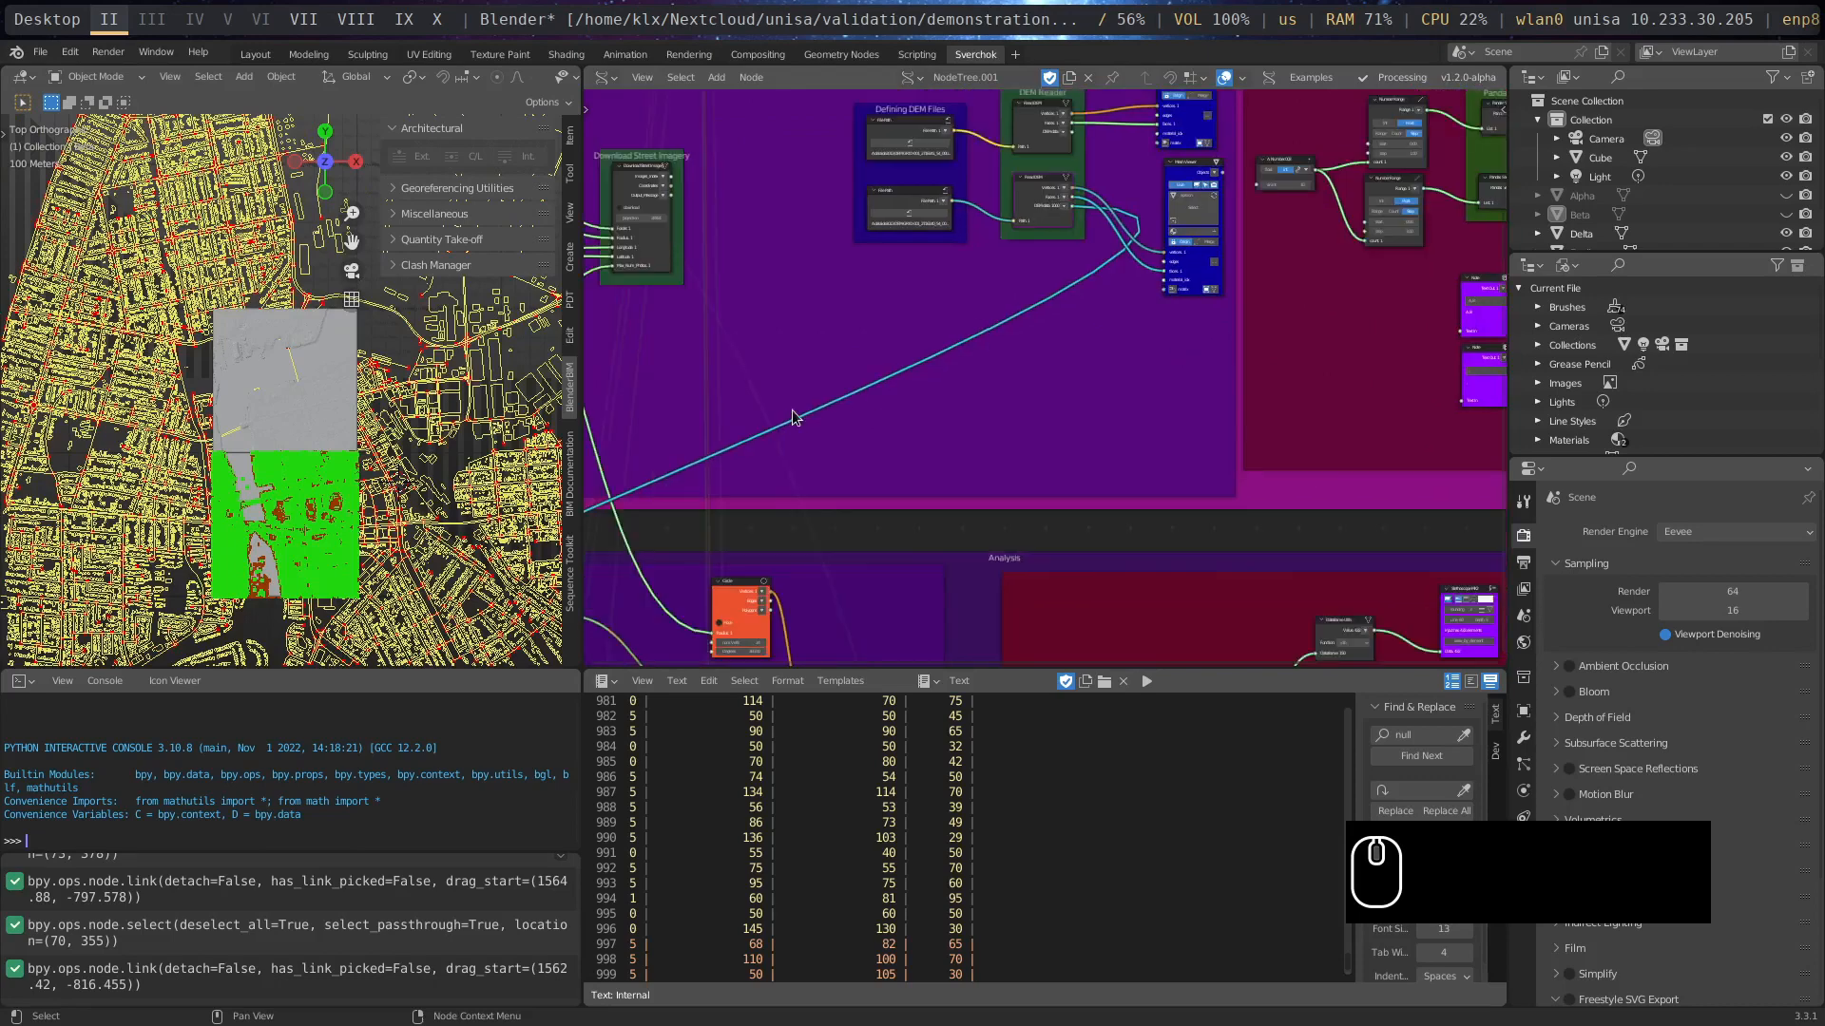
middle_drag(991, 457, 1214, 578)
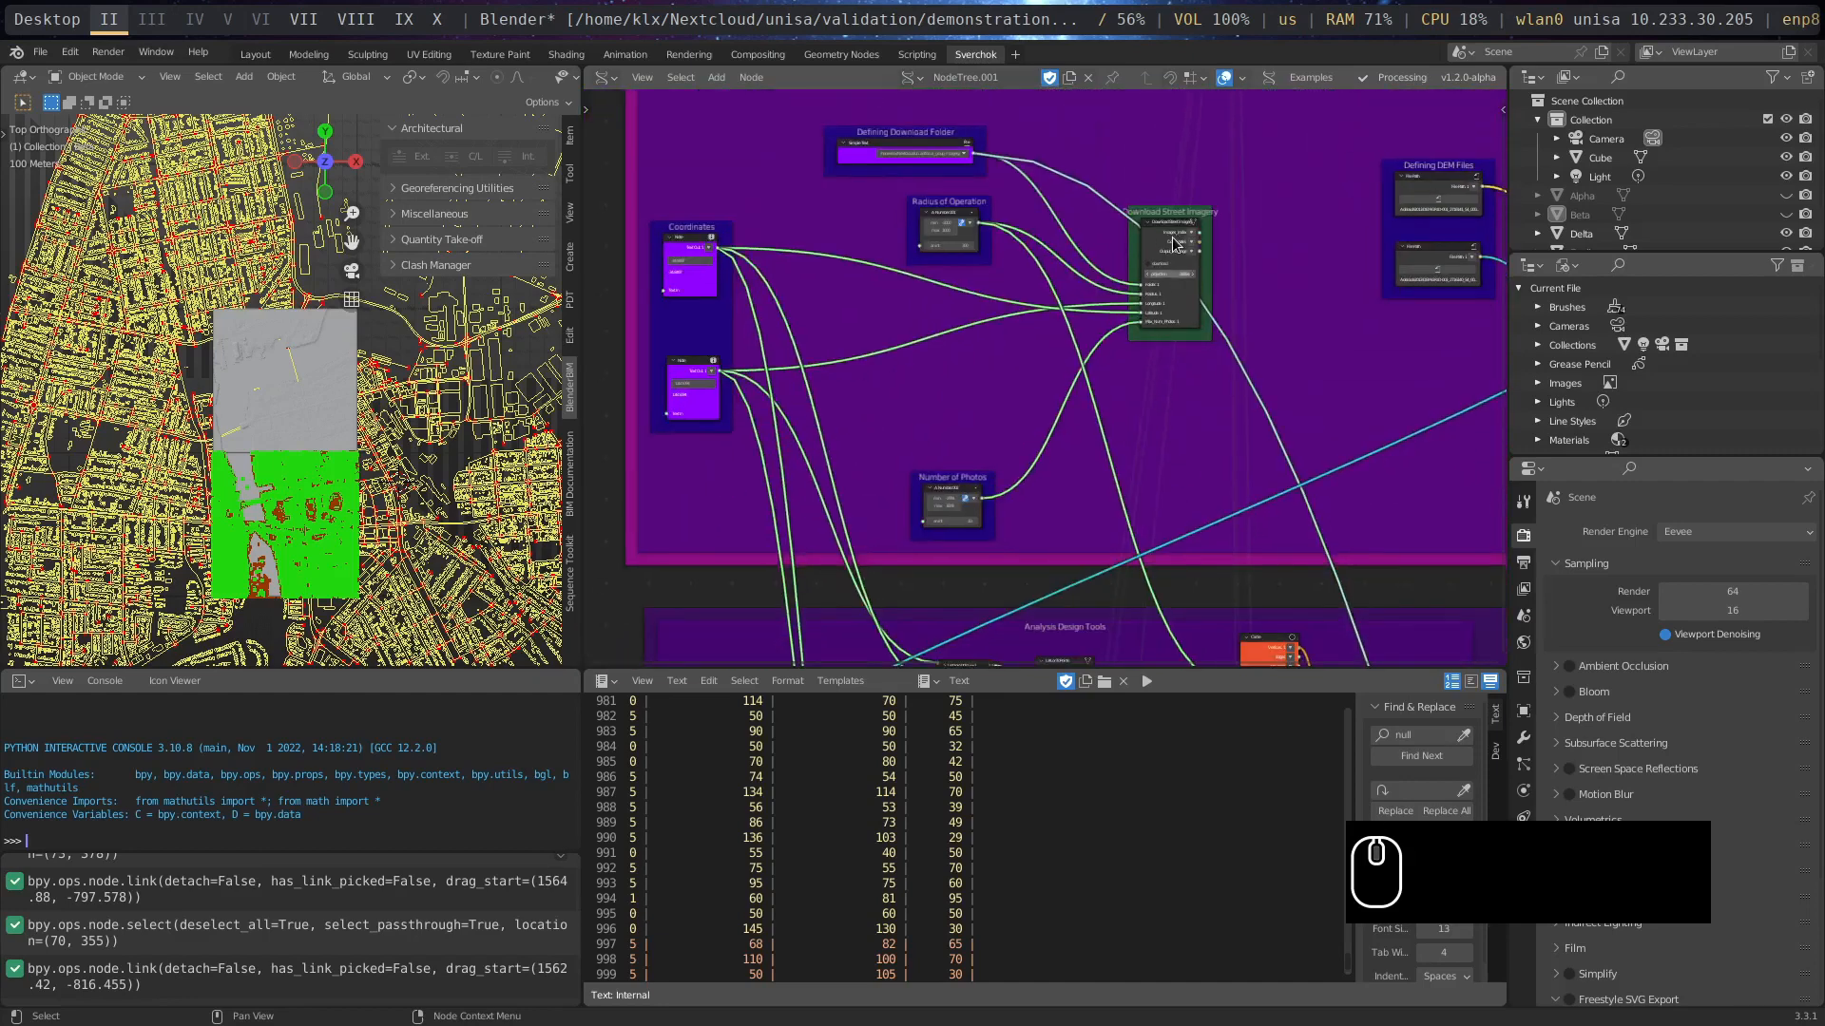
scroll(1176, 245, up, 4)
scroll(1176, 245, up, 2)
middle_drag(1239, 374, 1051, 497)
scroll(1101, 358, up, 2)
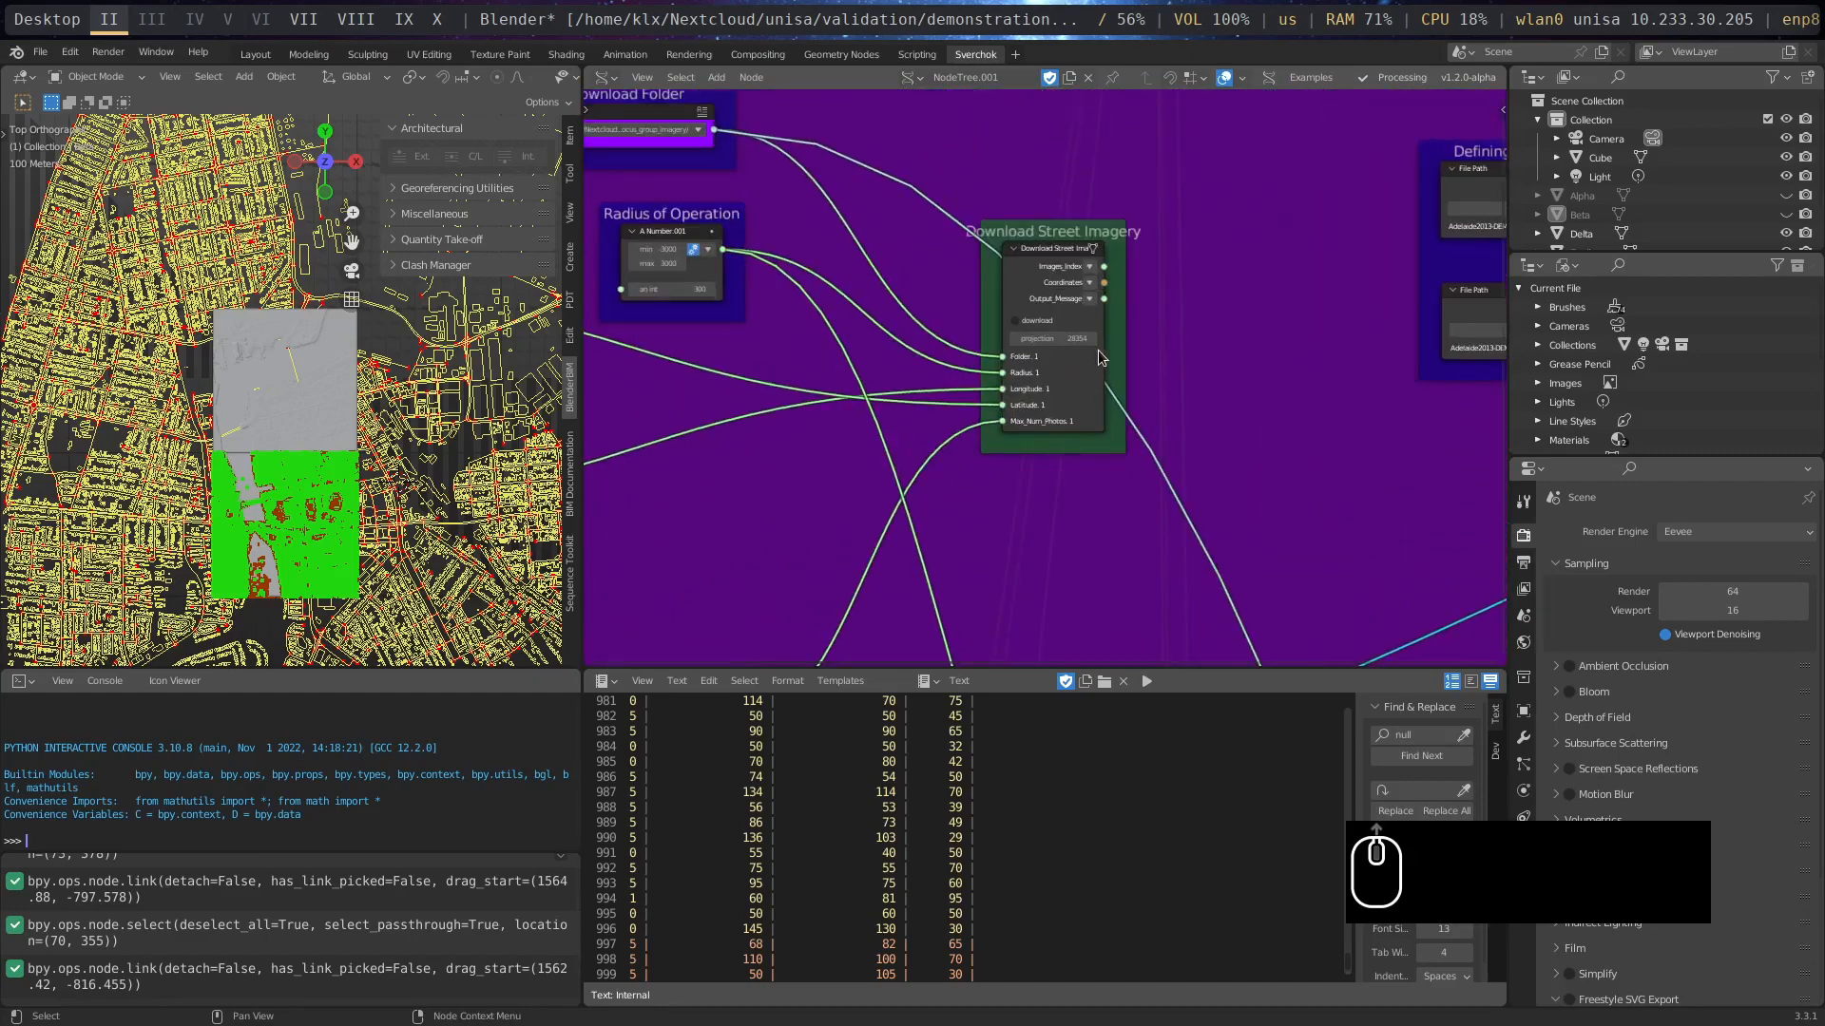
scroll(1126, 272, up, 2)
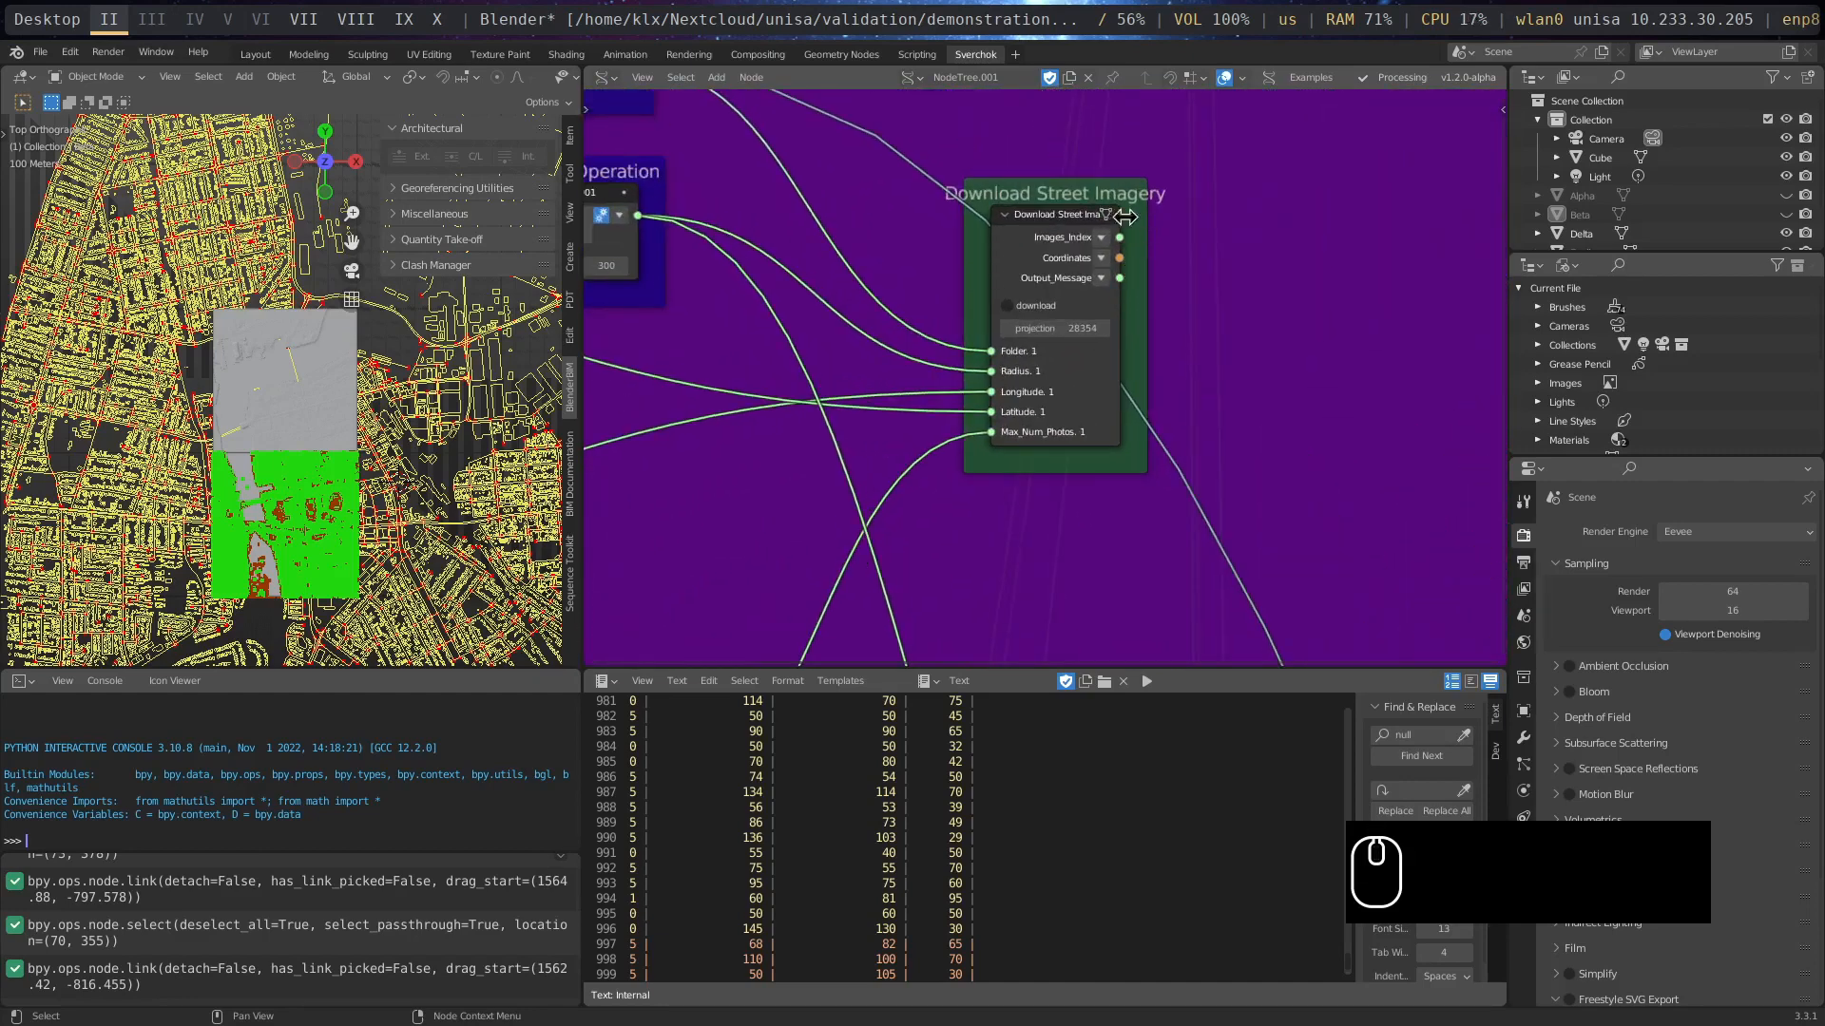
drag(1124, 216, 1242, 215)
scroll(1183, 246, up, 3)
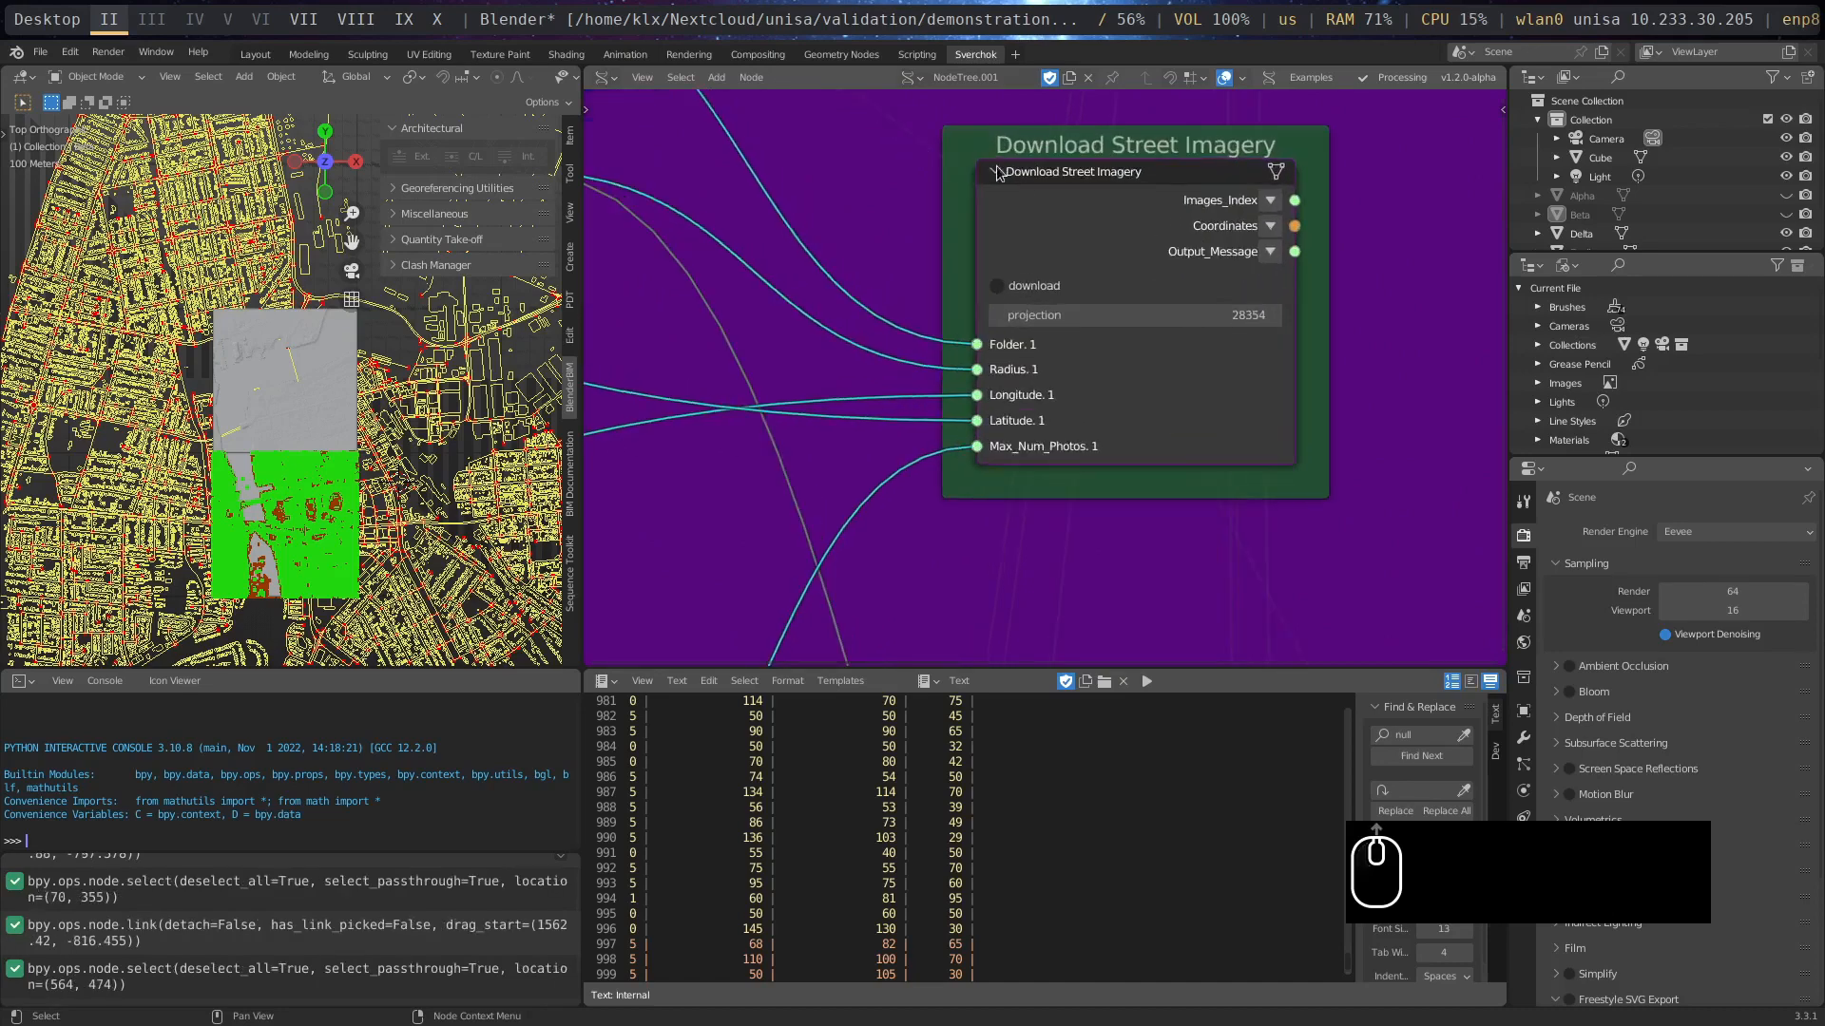
- Move the Defining Download Folder and Radius of Operation nodes closer to the Download Street Imagery node
middle_drag(993, 169, 1224, 342)
scroll(1141, 313, down, 2)
drag(736, 165, 1090, 214)
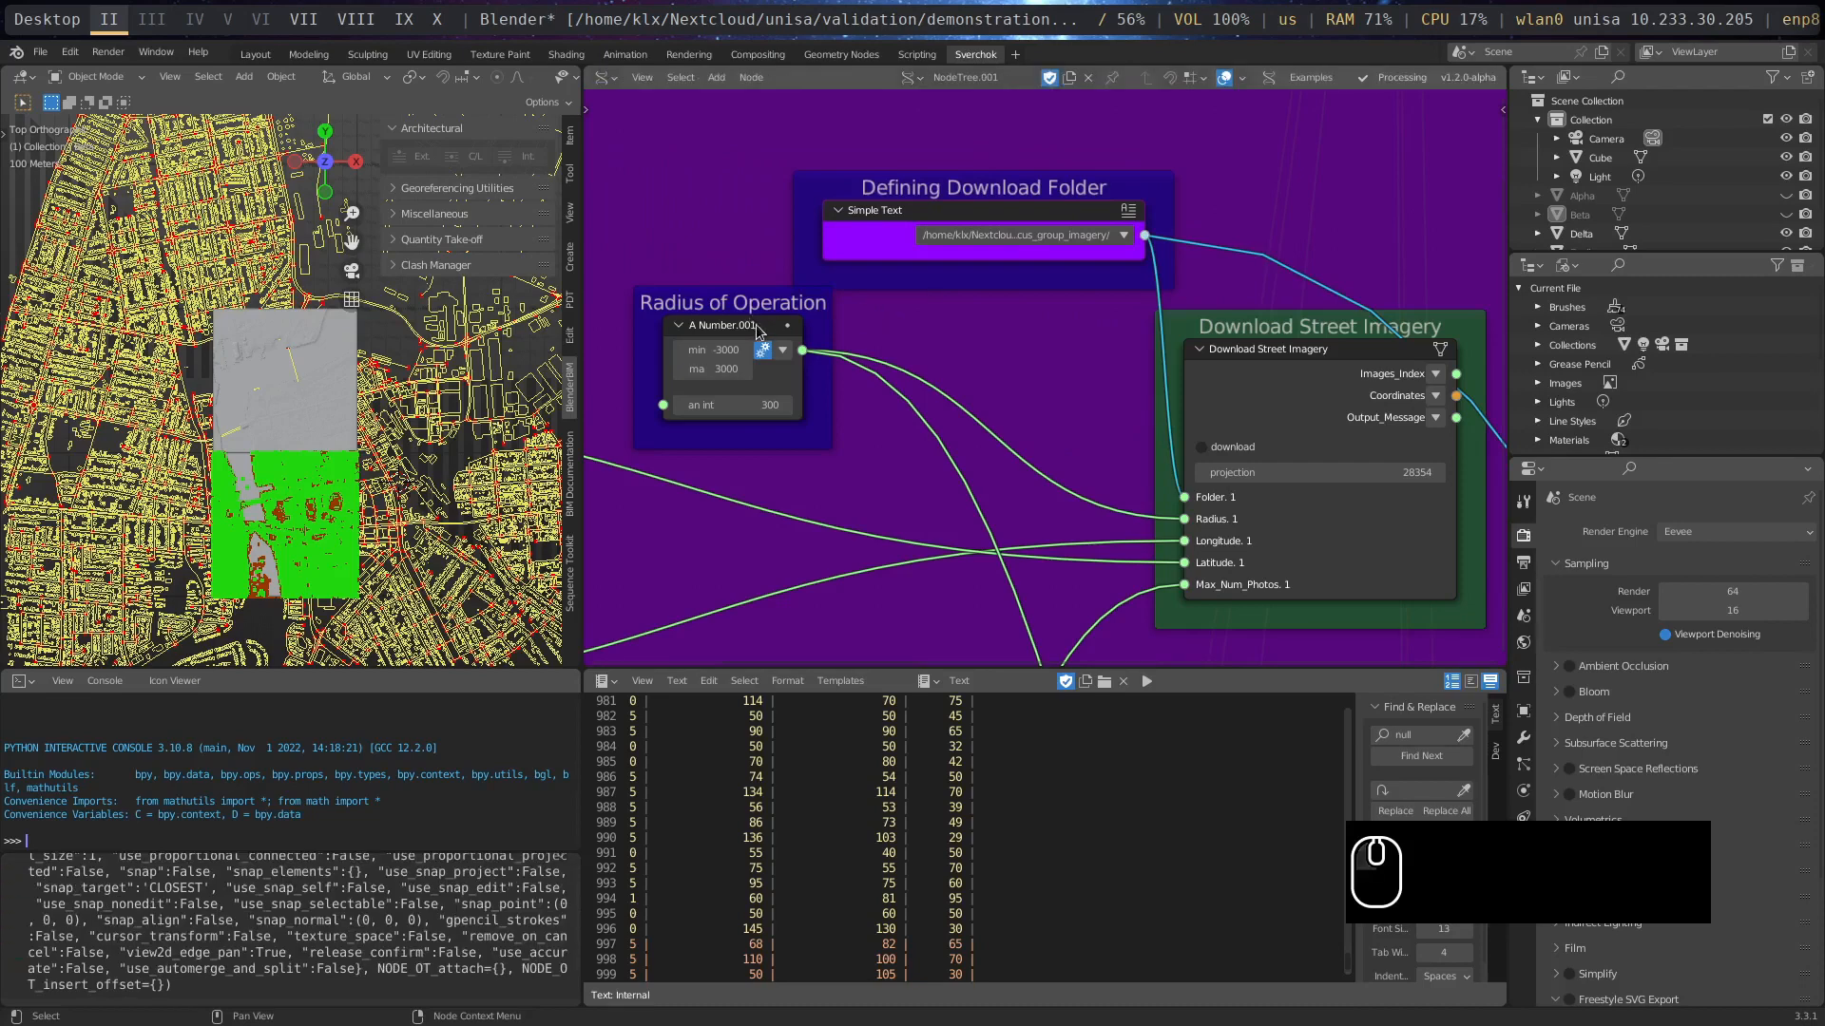
drag(757, 325, 1015, 404)
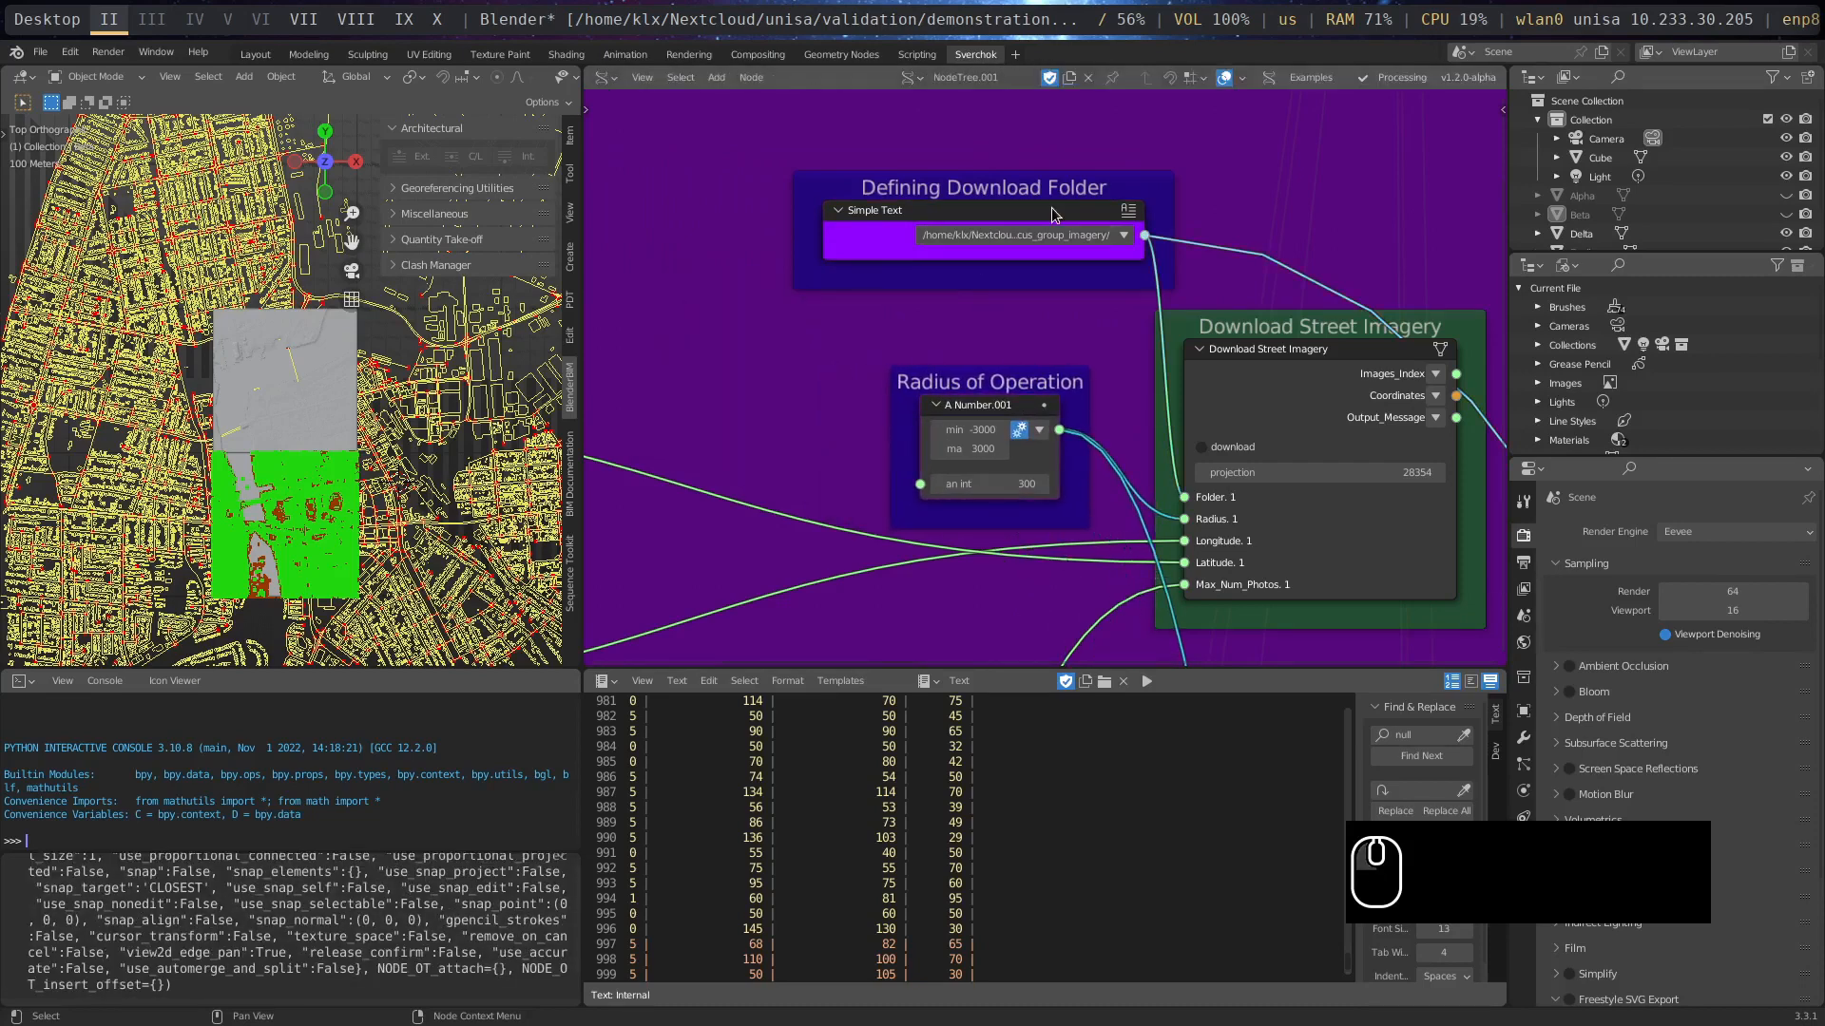
drag(1051, 215, 968, 270)
- Move the Number of Photos node to just below the Radius of Operation node
middle_drag(1017, 624, 1013, 236)
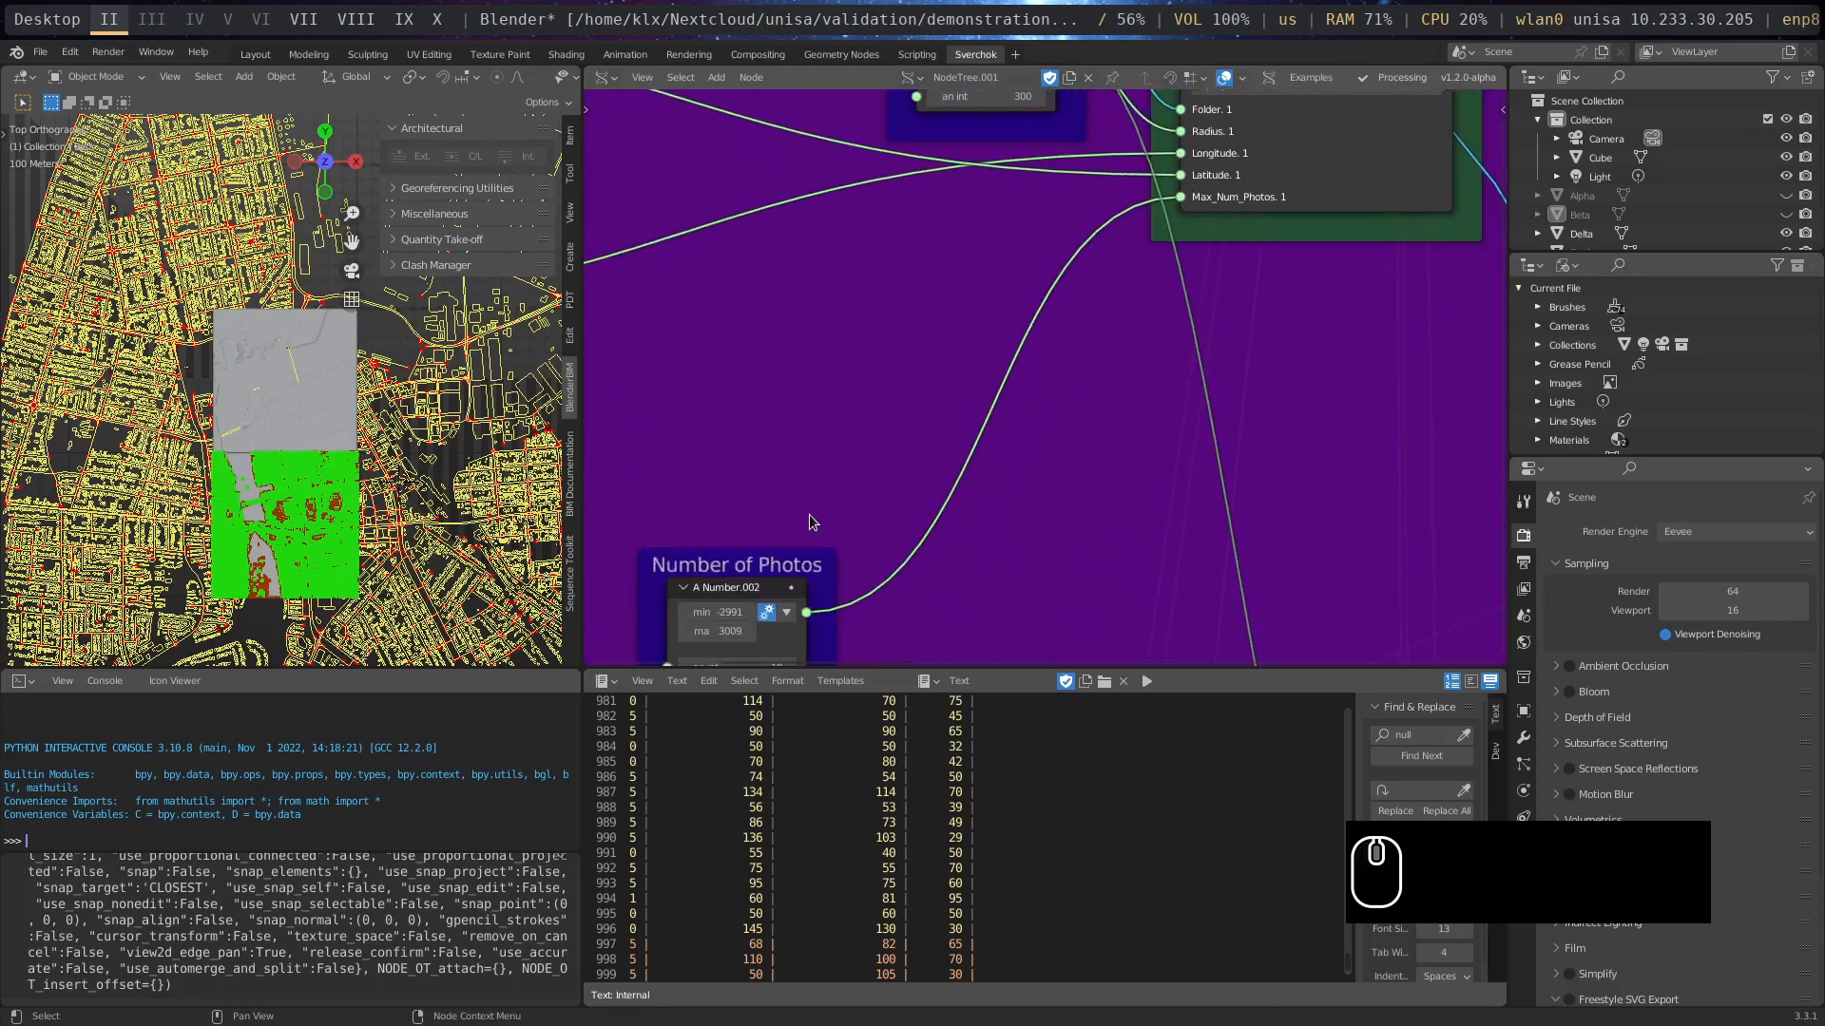
drag(792, 562, 1051, 217)
middle_drag(1039, 440, 1042, 613)
scroll(1059, 573, down, 4)
- Move both Coordinates Note nodes closer to the Radius of Operation and Number of Photos nodes
middle_drag(946, 490, 1162, 464)
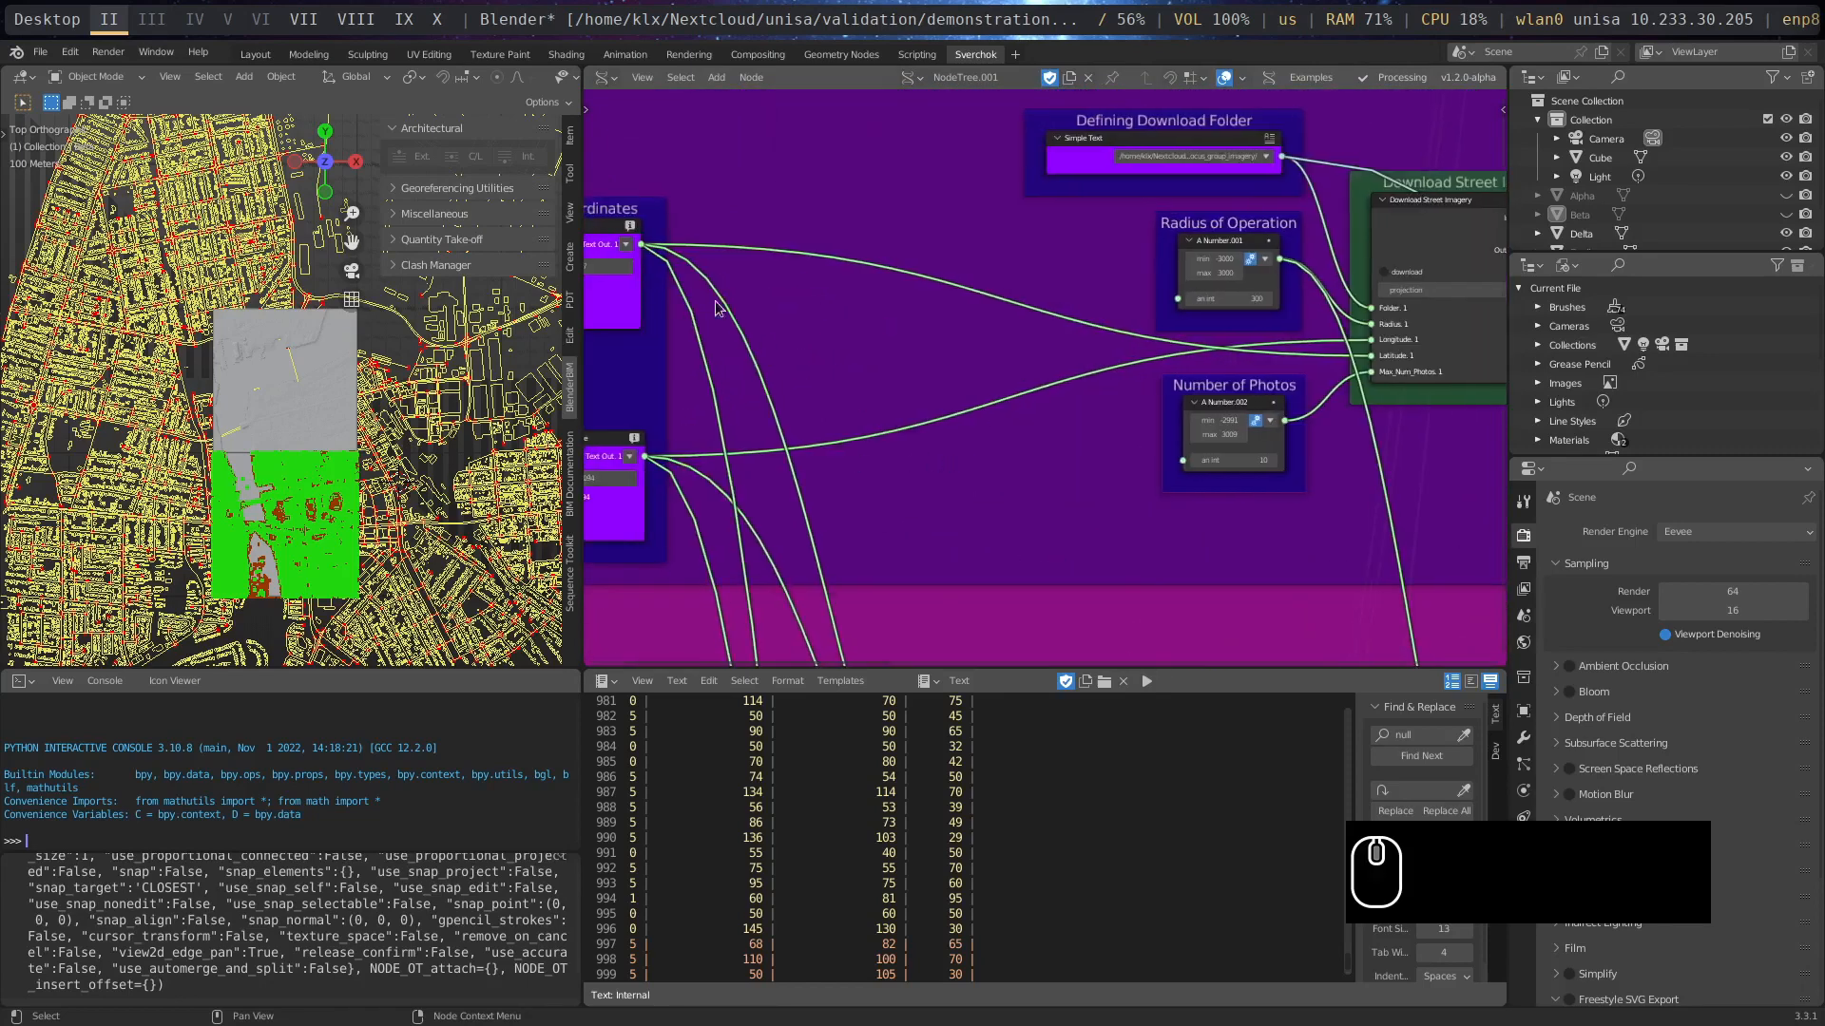
drag(597, 228, 1013, 226)
drag(621, 435, 1005, 362)
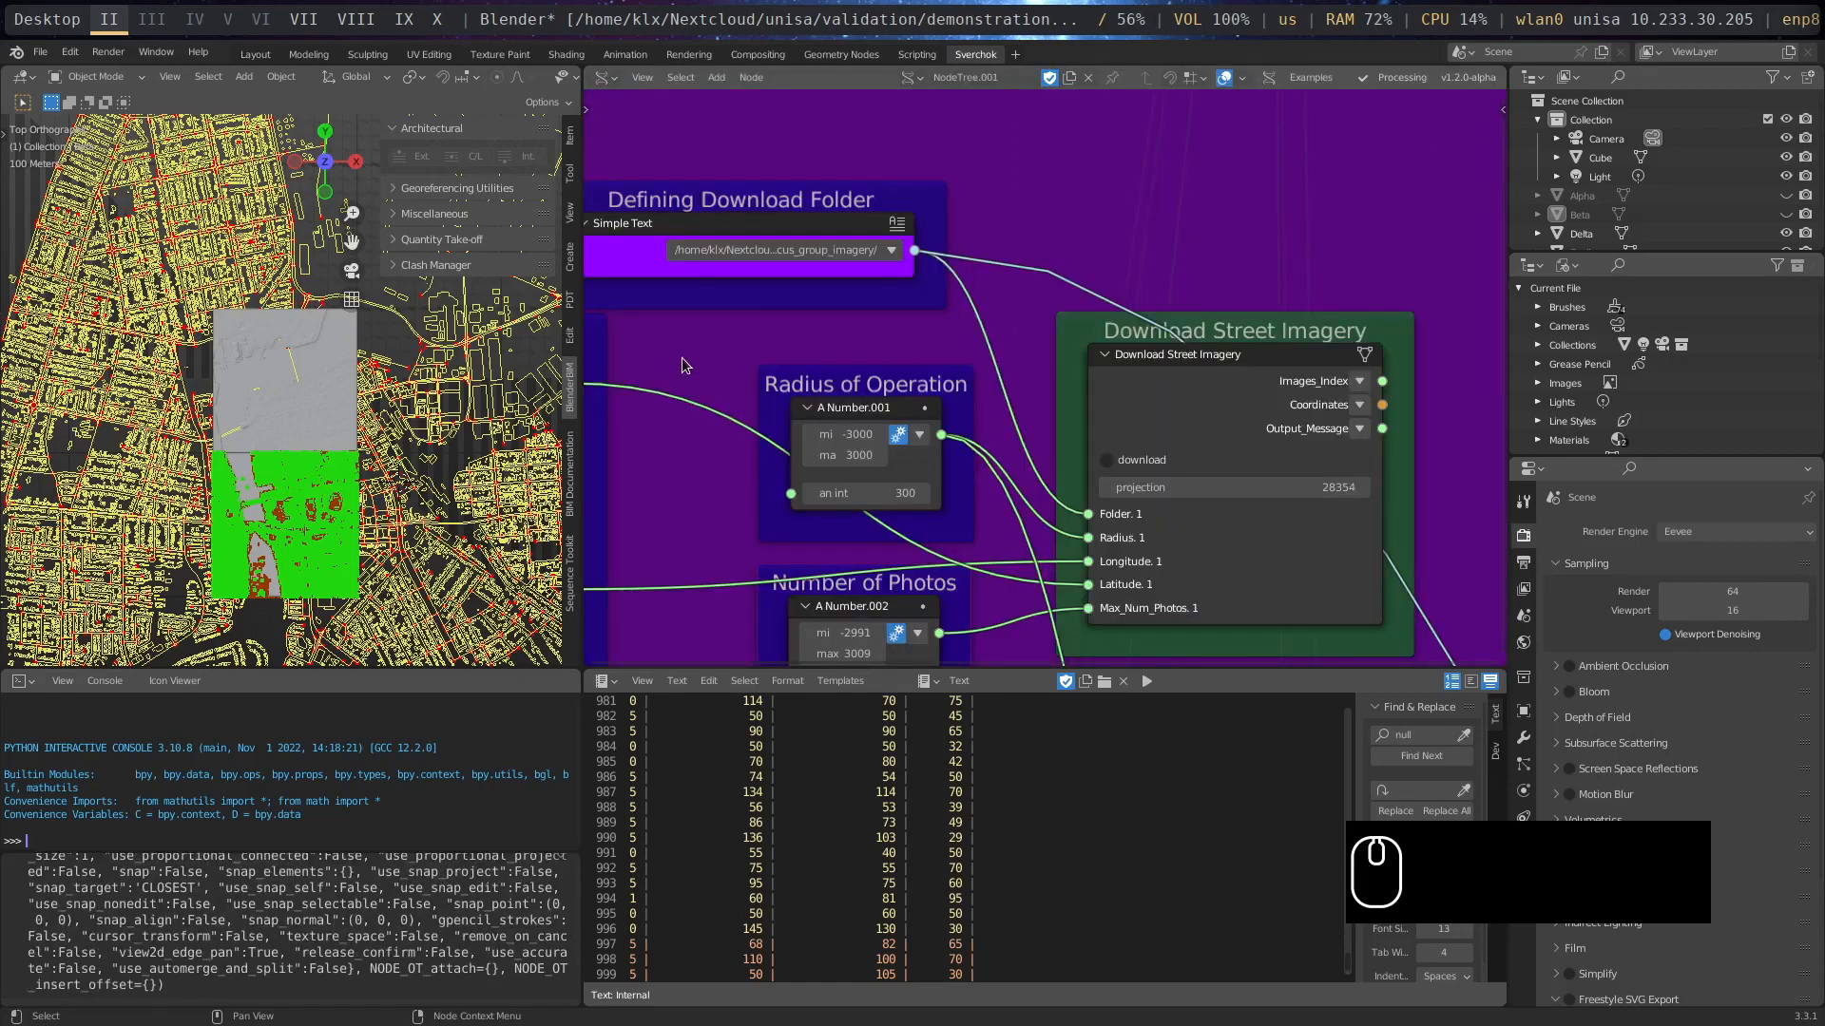
middle_drag(684, 364, 1026, 359)
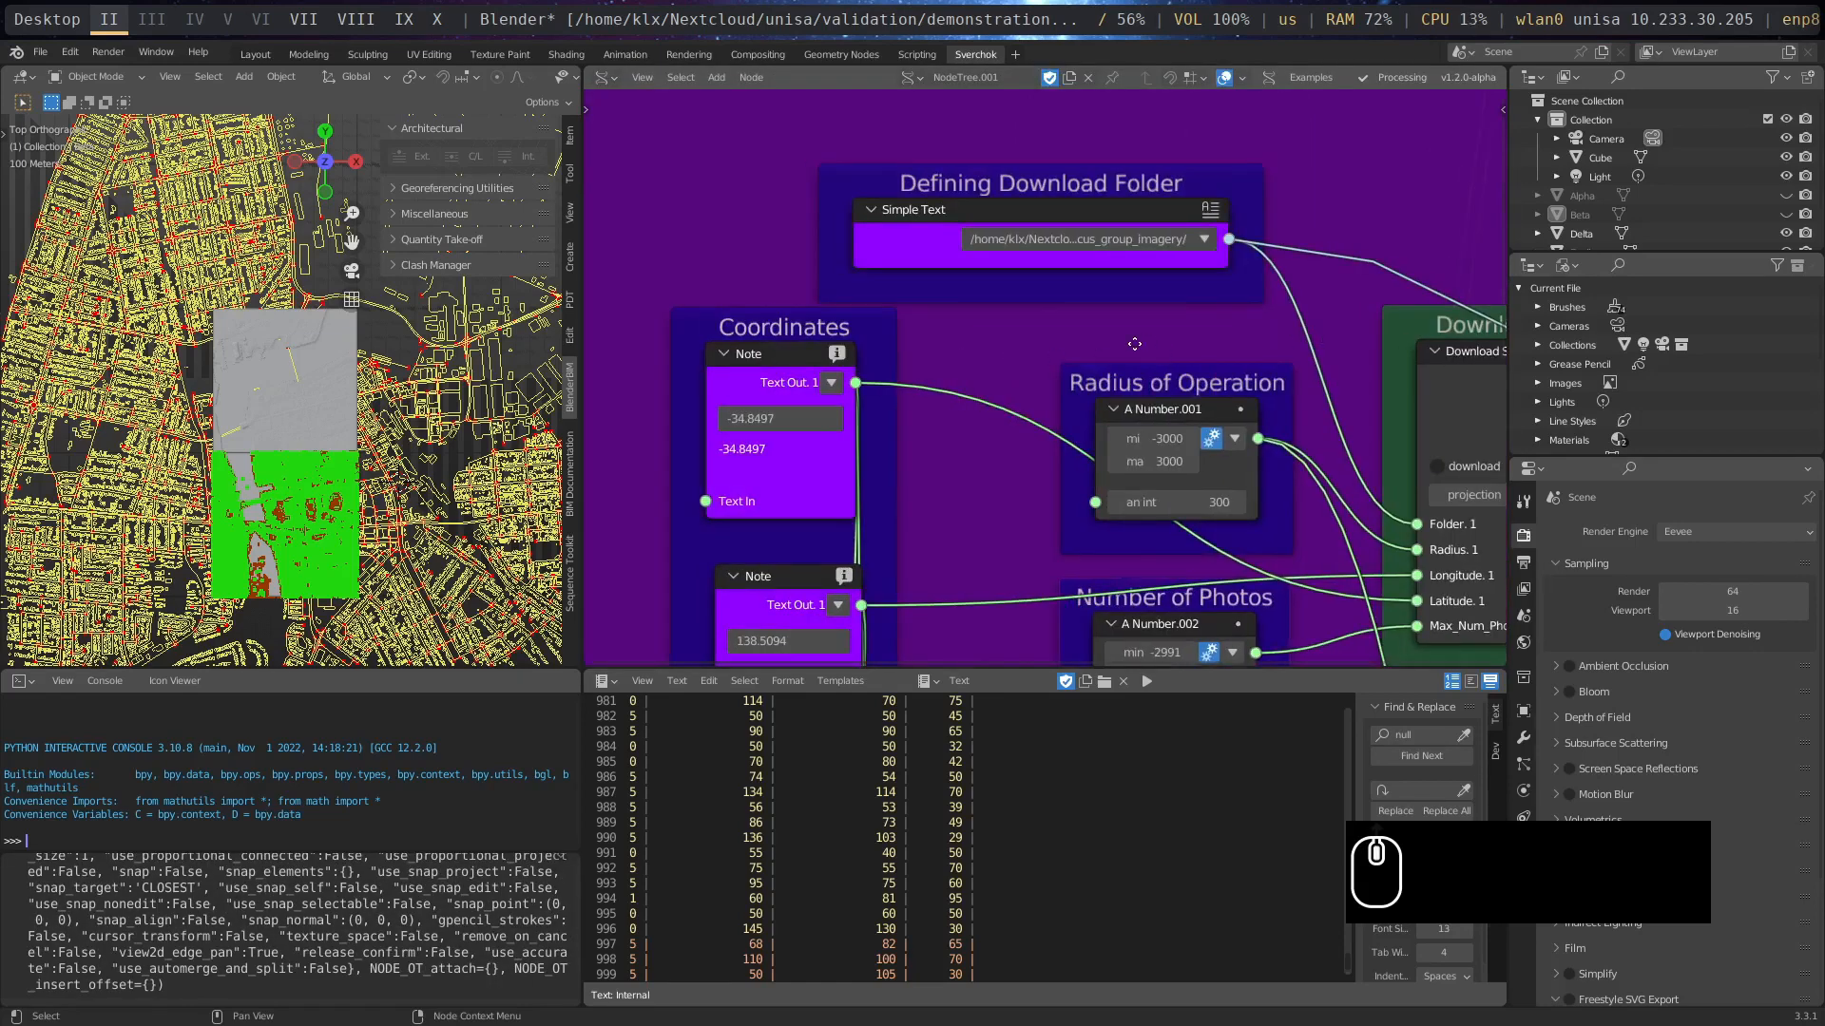
- Look over the Download Street Imagery node's settings and copy the folder path from the Defining Download Folder text node
middle_drag(1135, 343, 773, 331)
scroll(1258, 452, up, 3)
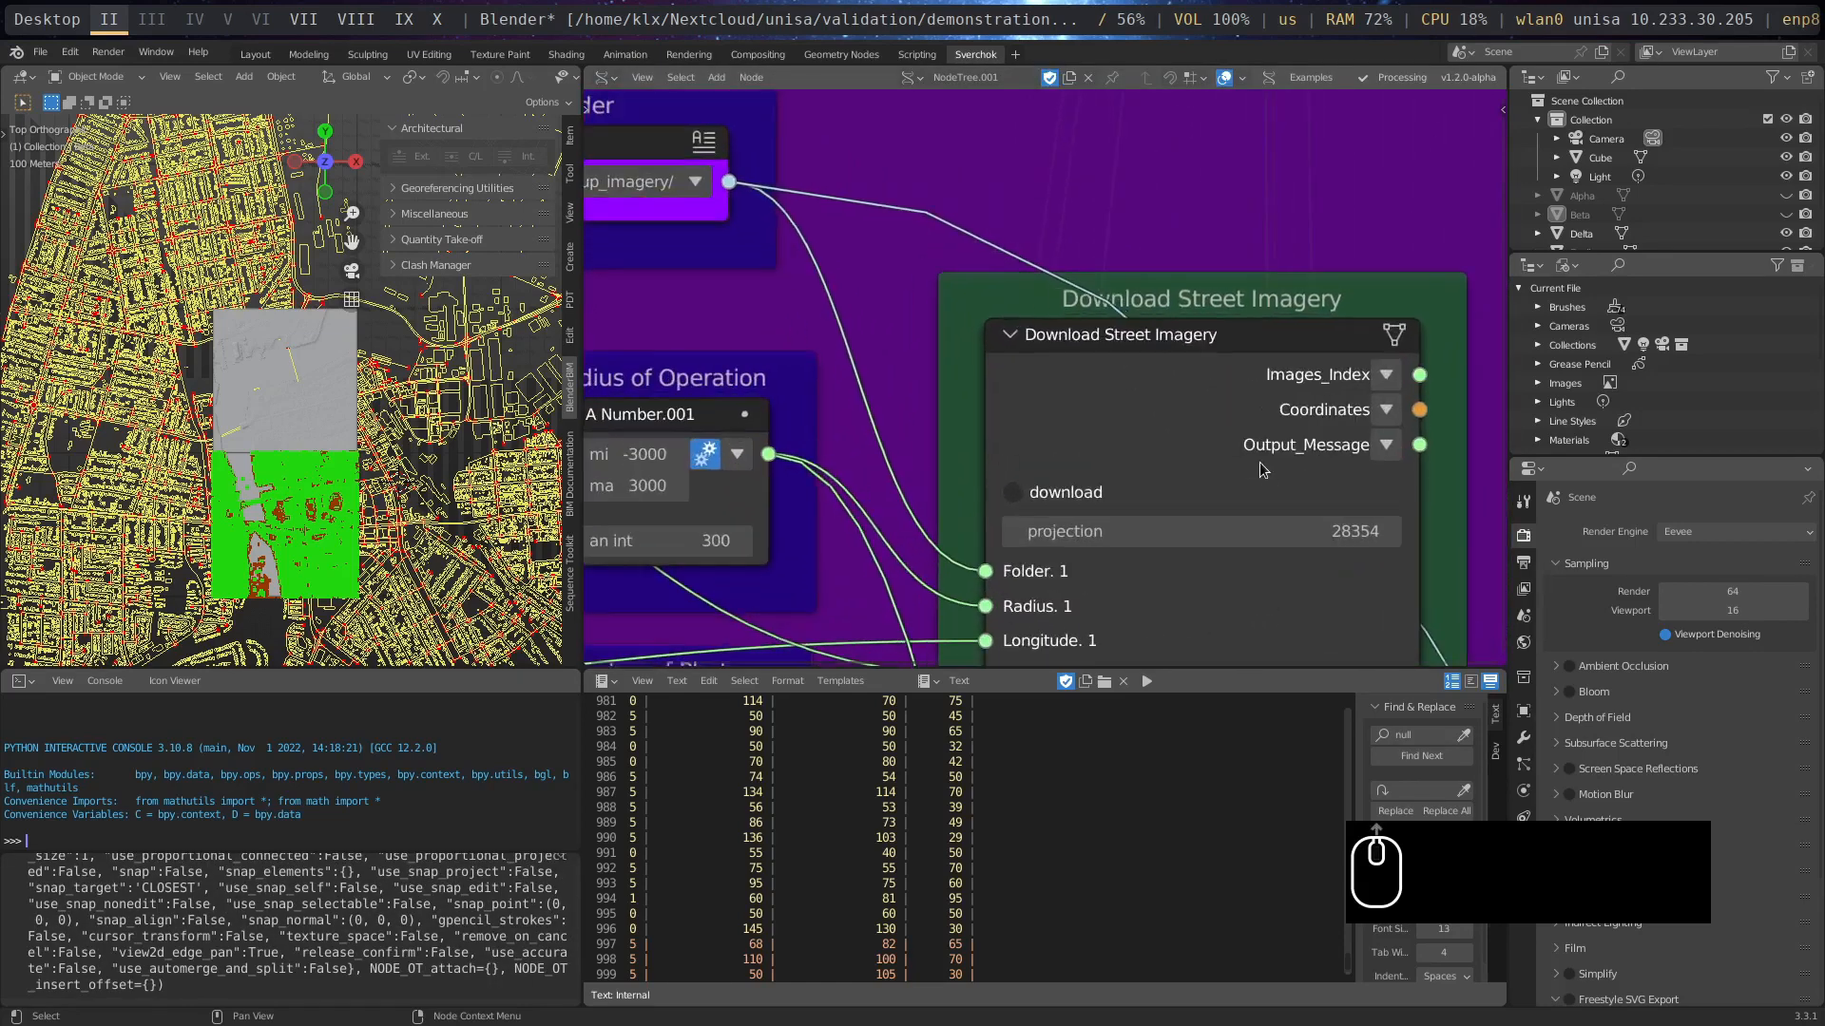
middle_drag(1257, 453, 1129, 242)
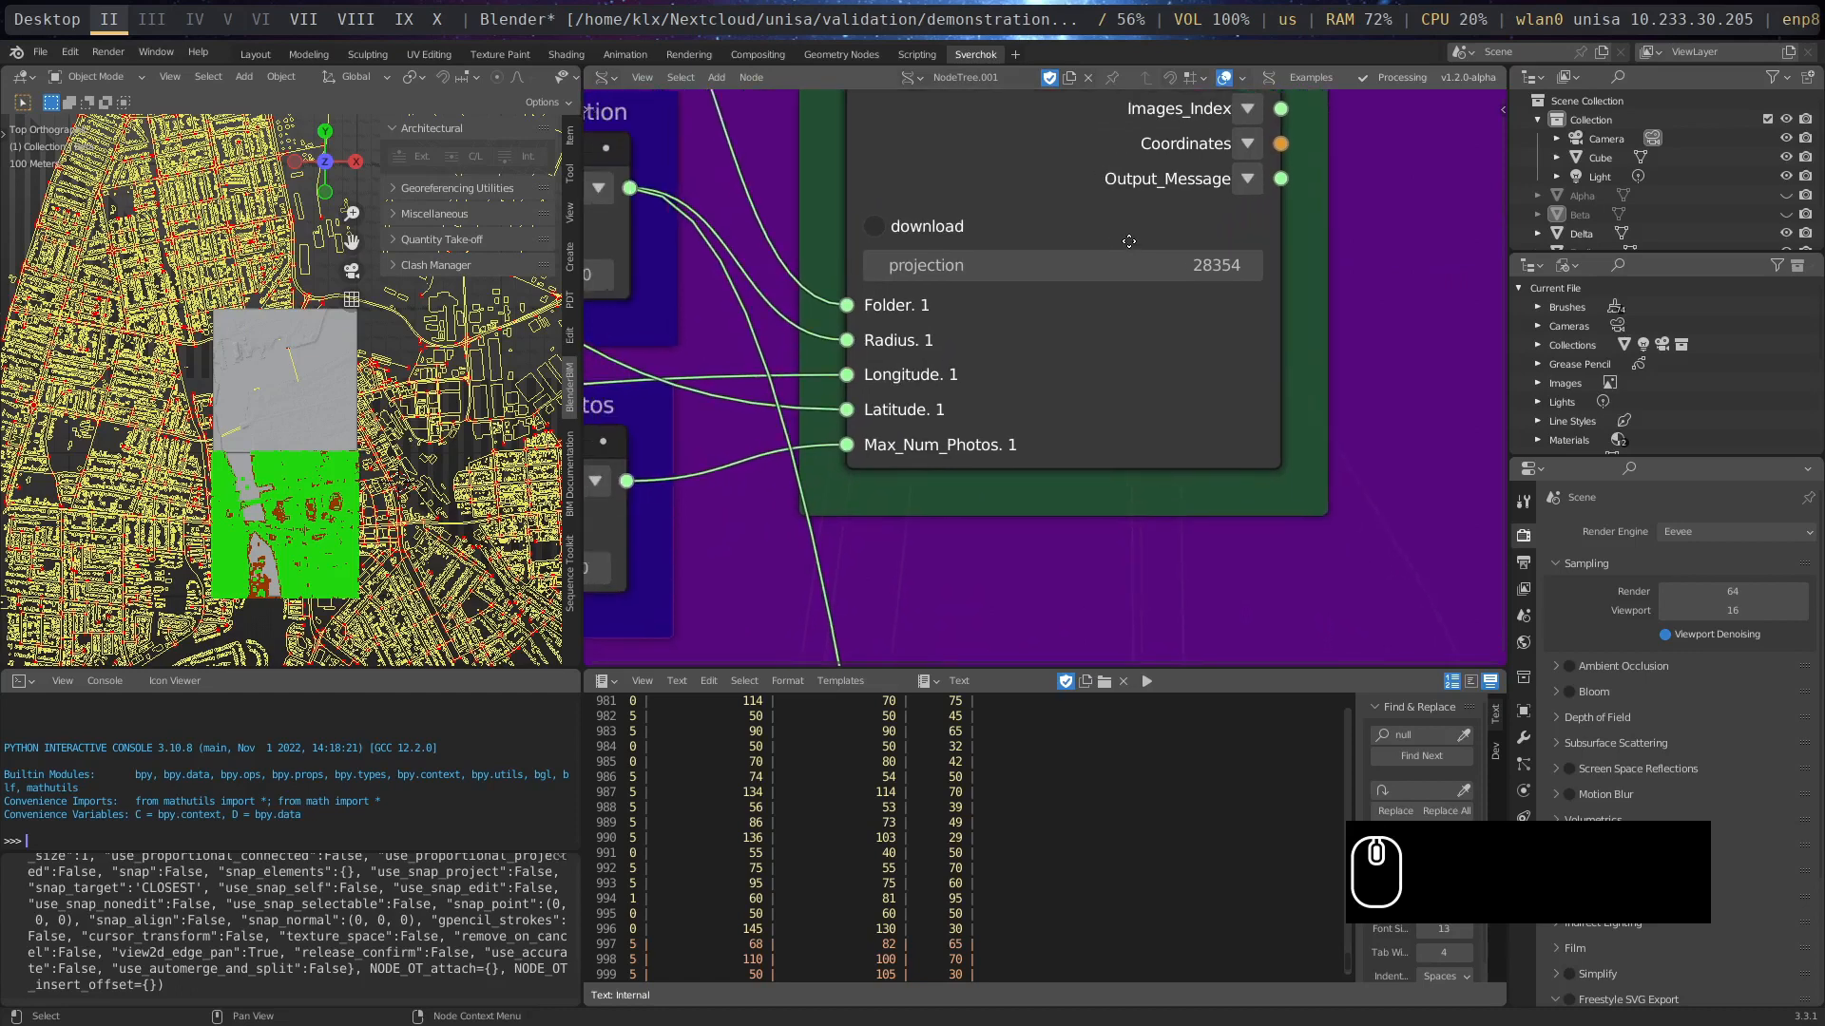
scroll(1129, 248, down, 2)
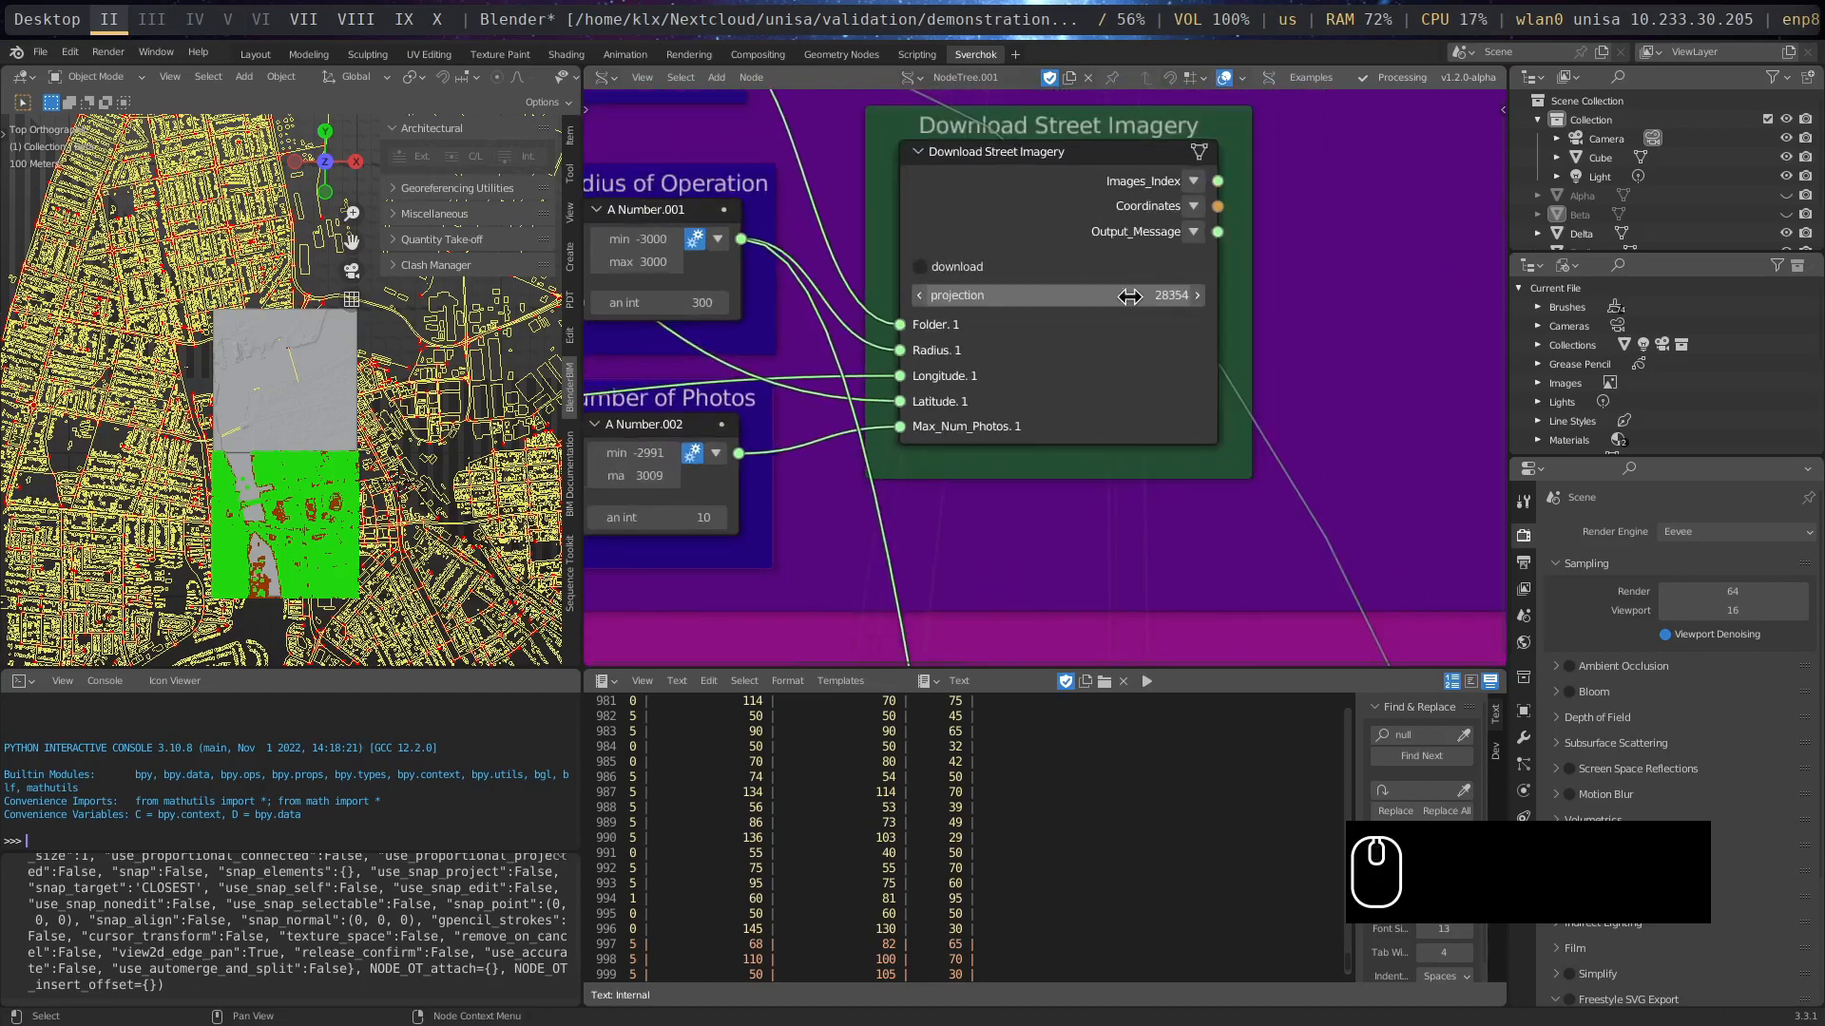
middle_drag(781, 306, 1045, 498)
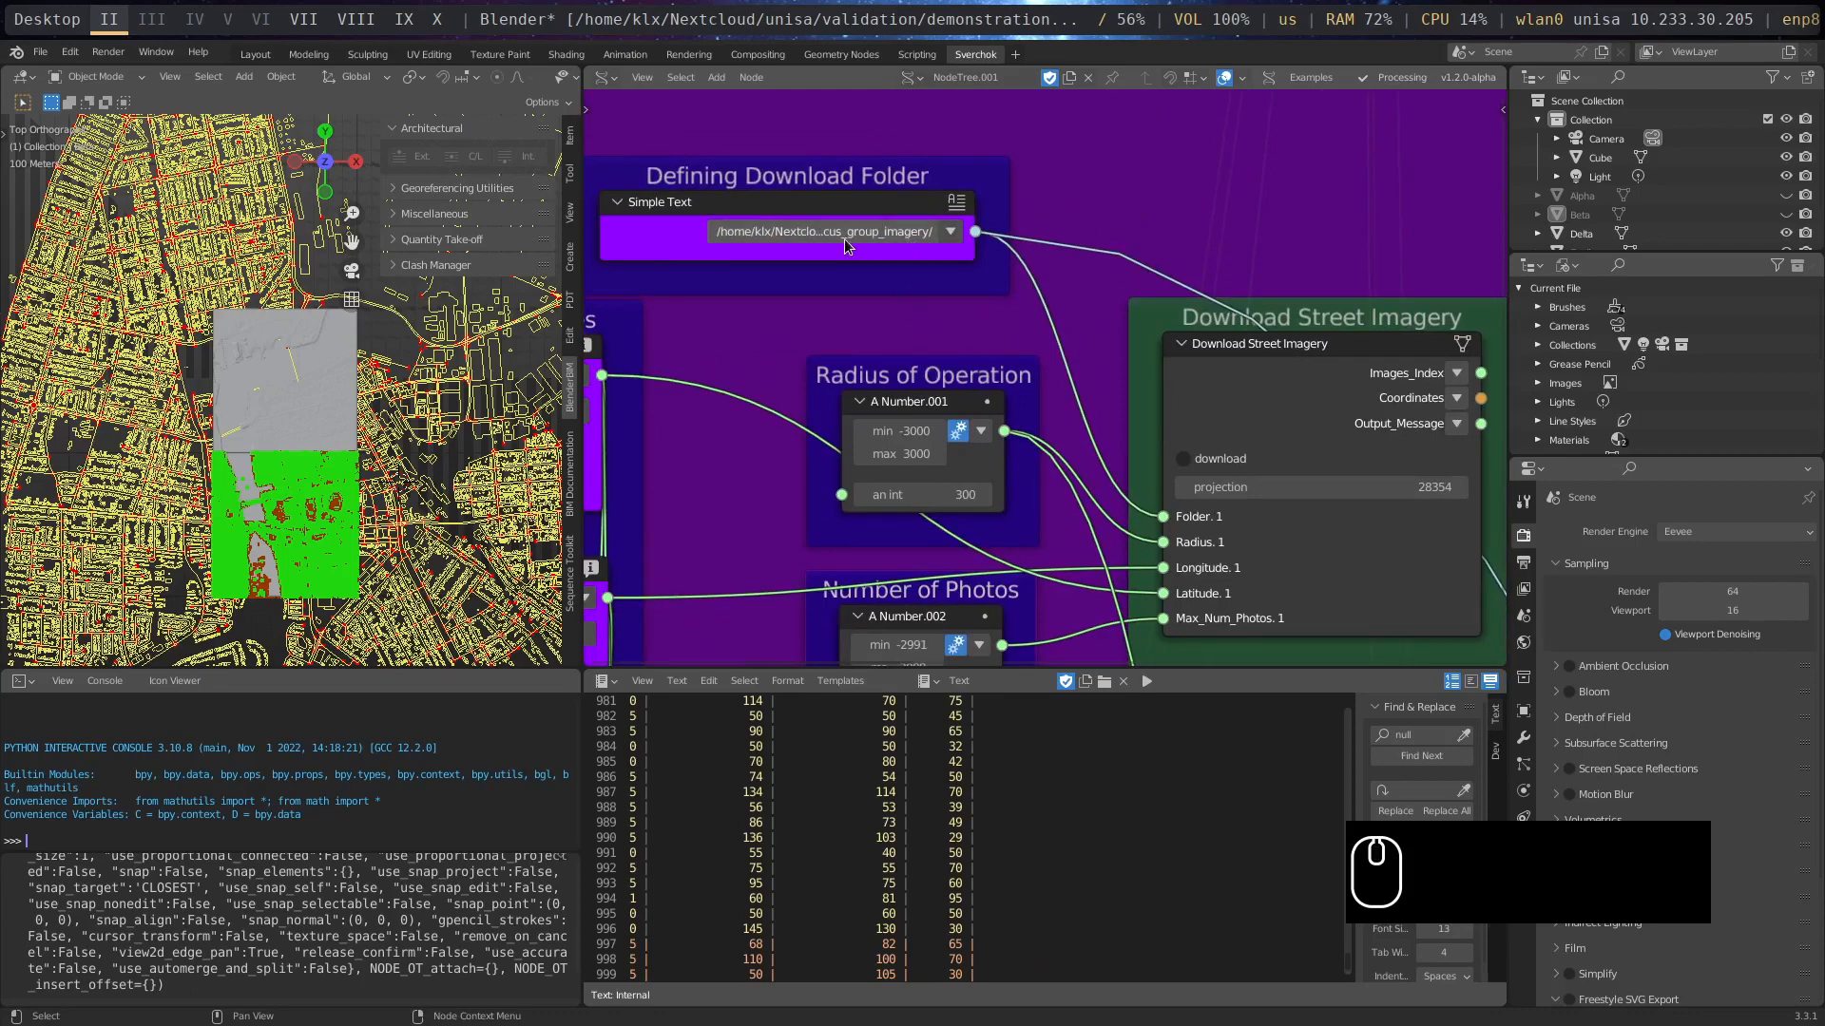
click(880, 233)
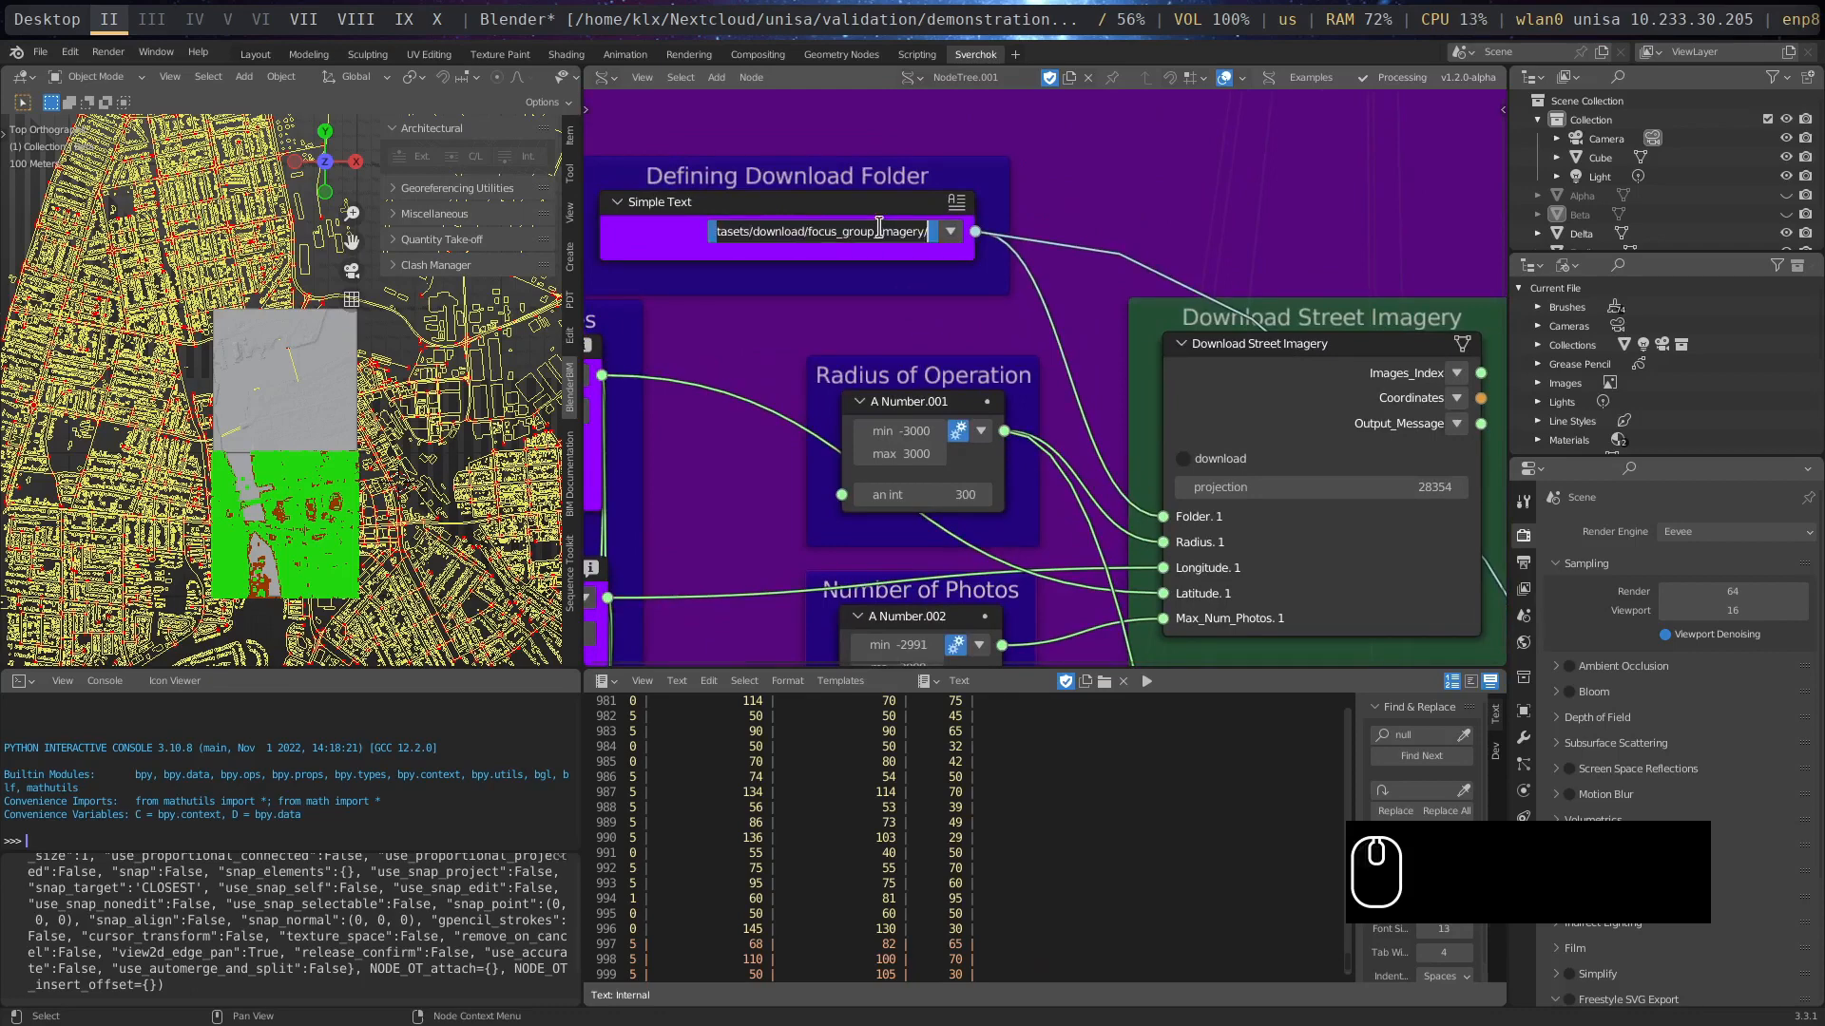
key(ctrl+c)
- Switch to the file manager and go to the copied focus_group_imagery folder path
key(super+m)
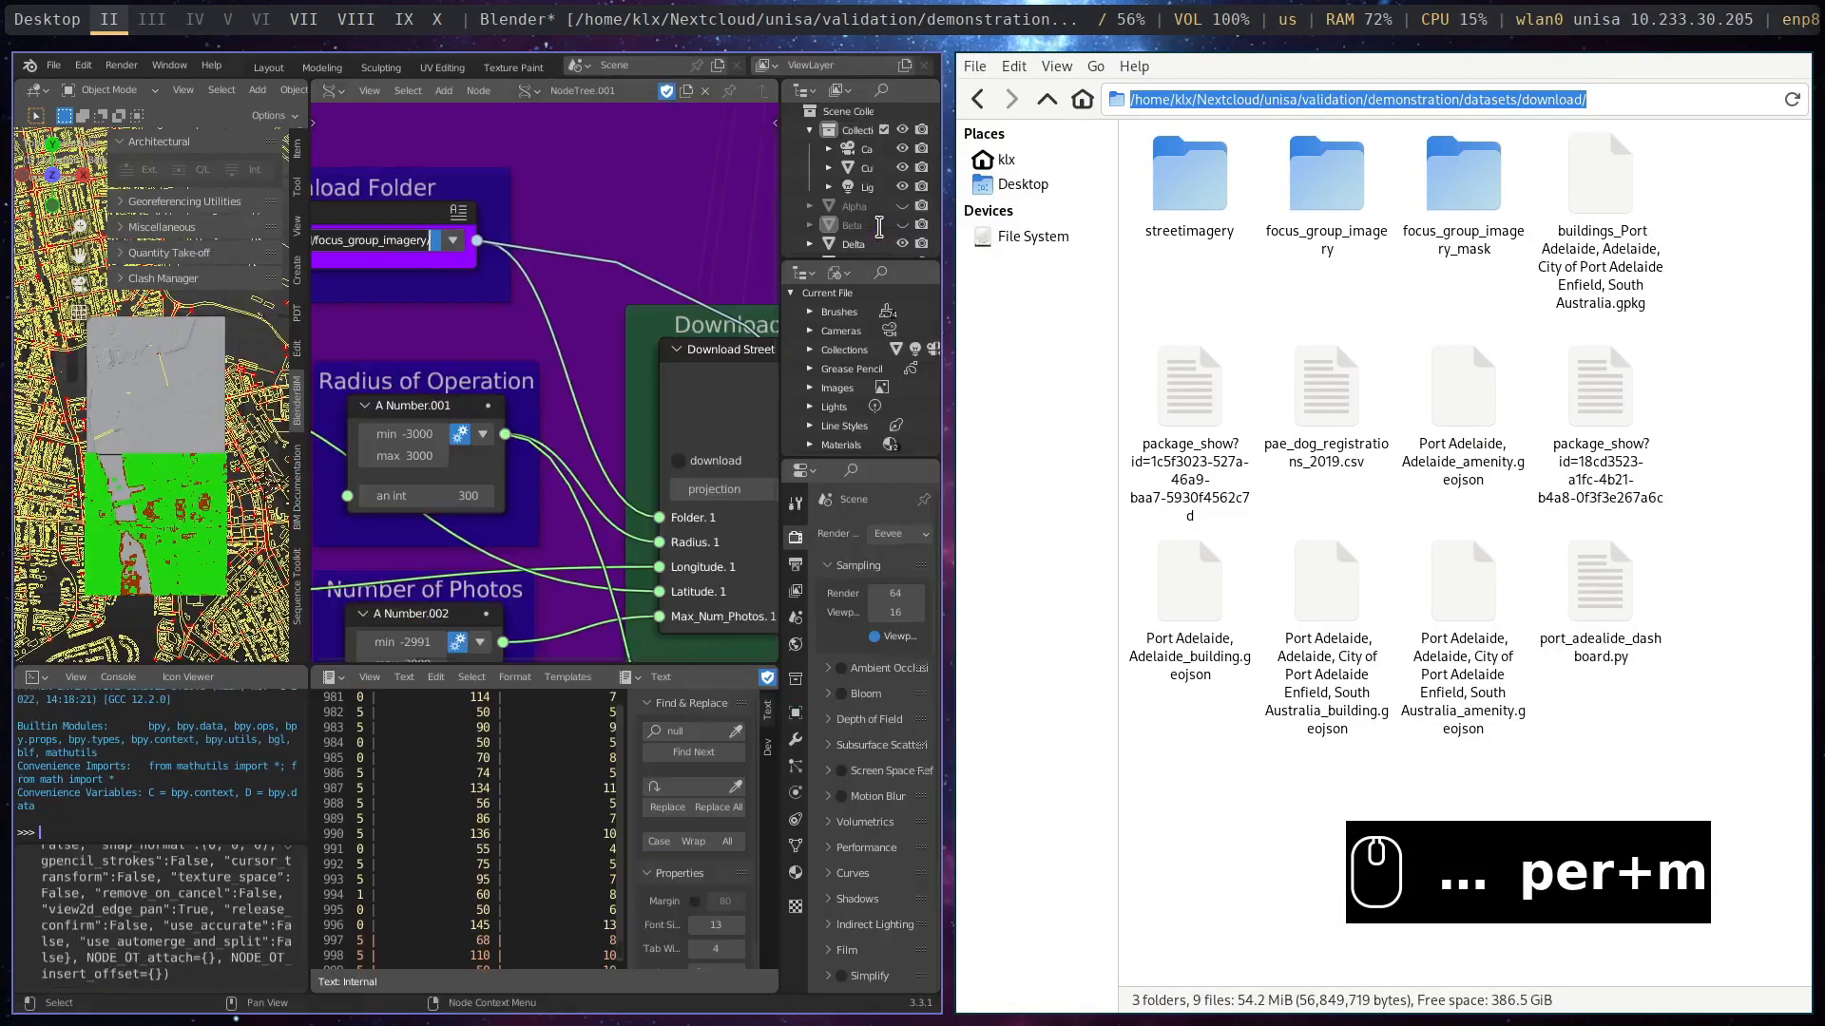
drag(1711, 108, 1148, 87)
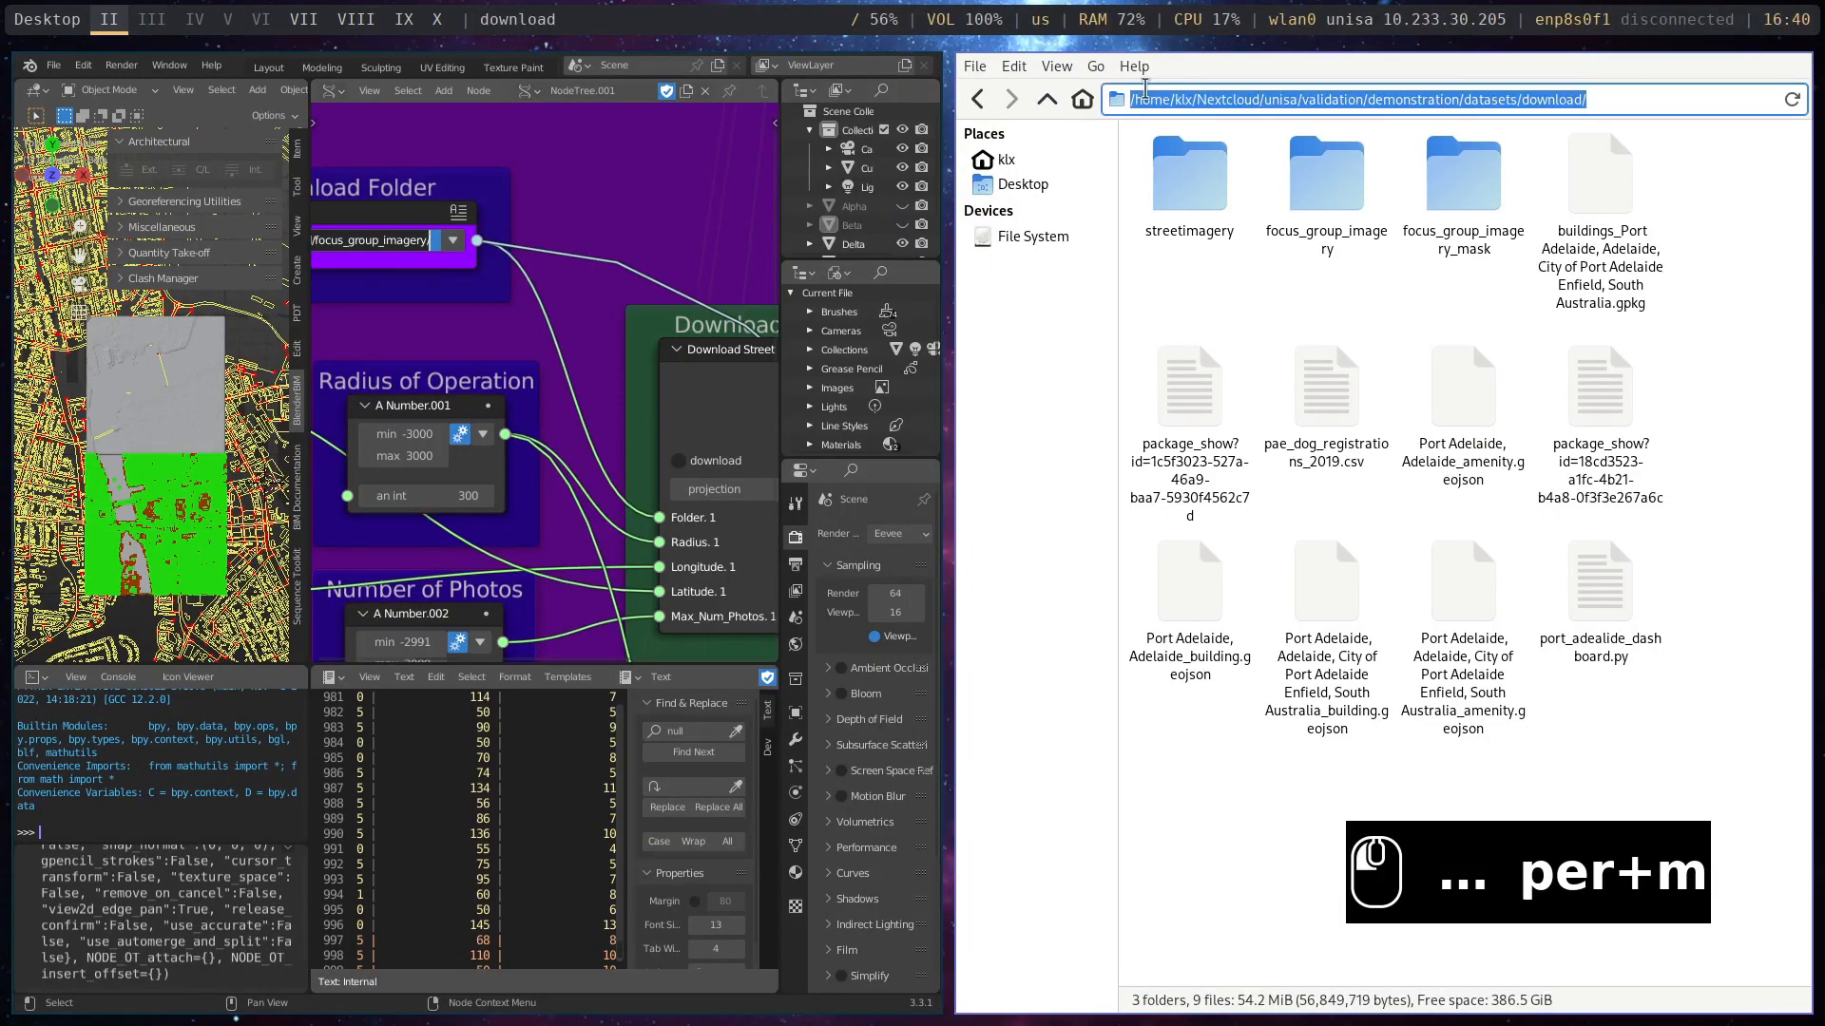
key(ctrl+v)
key(Return)
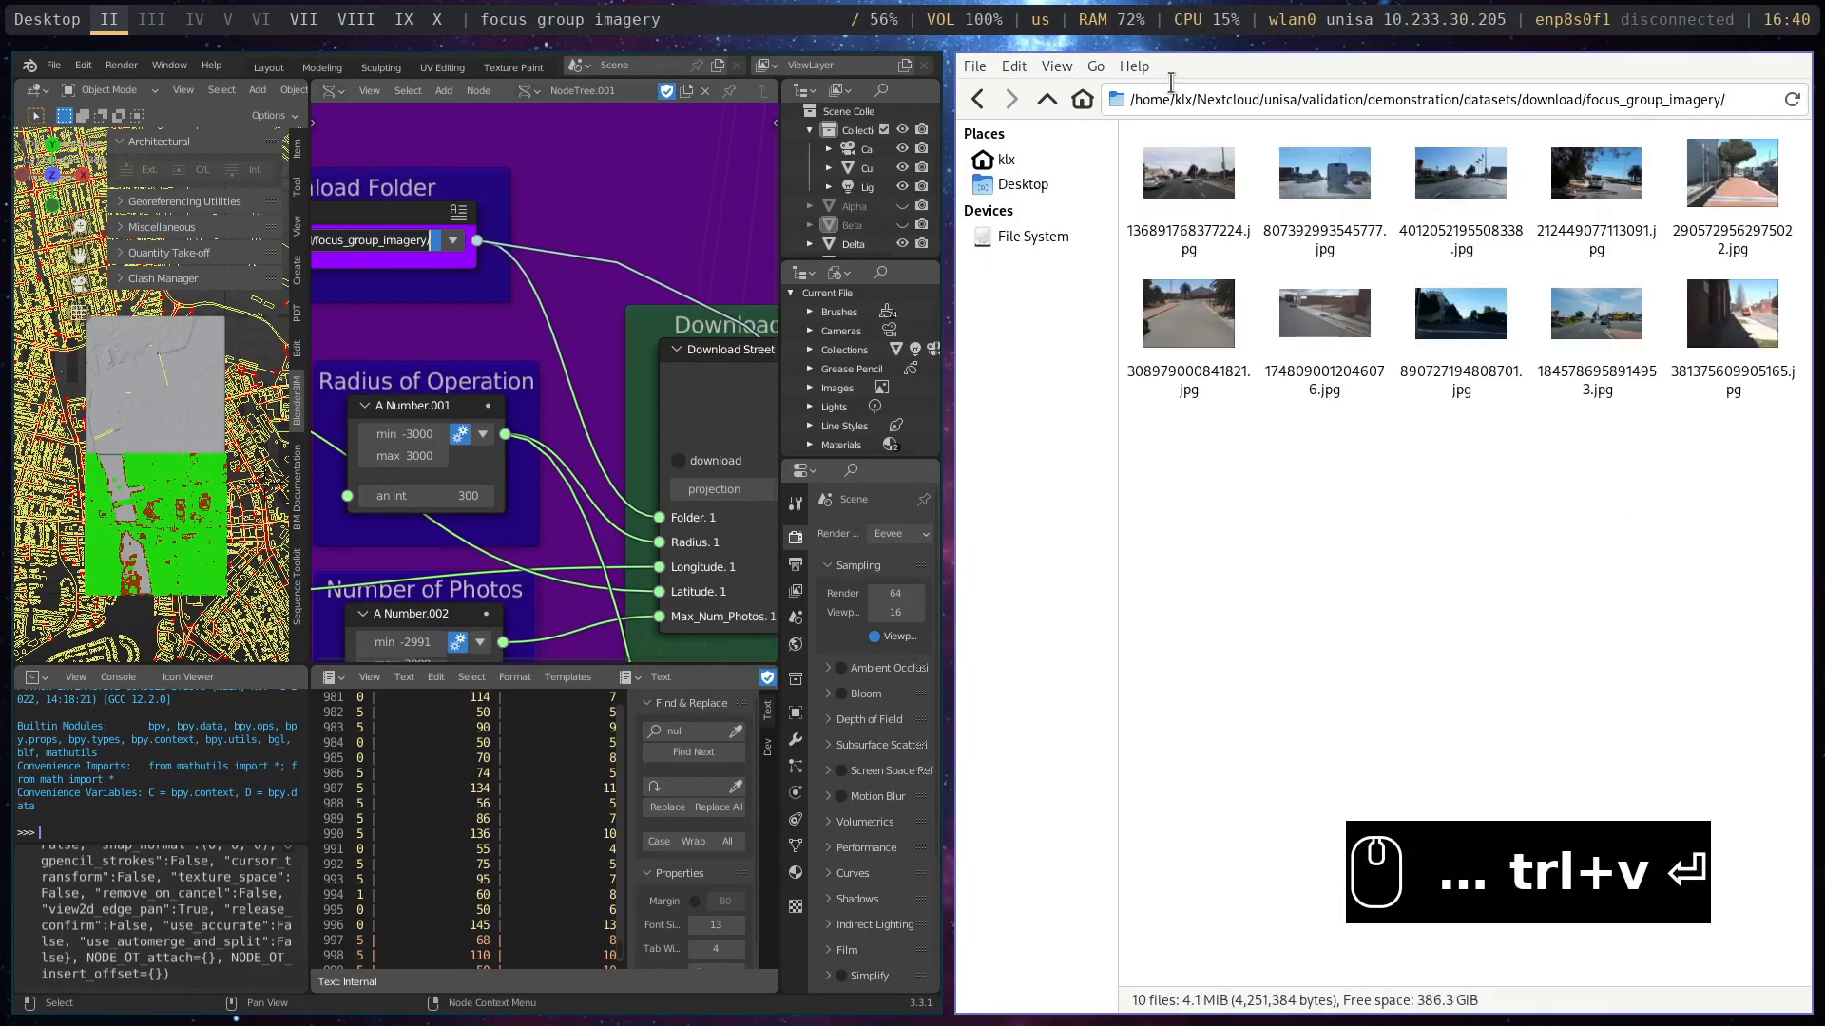
- Delete all the JPG images in the focus_group_imagery folder
drag(1794, 509, 1228, 181)
key(Delete)
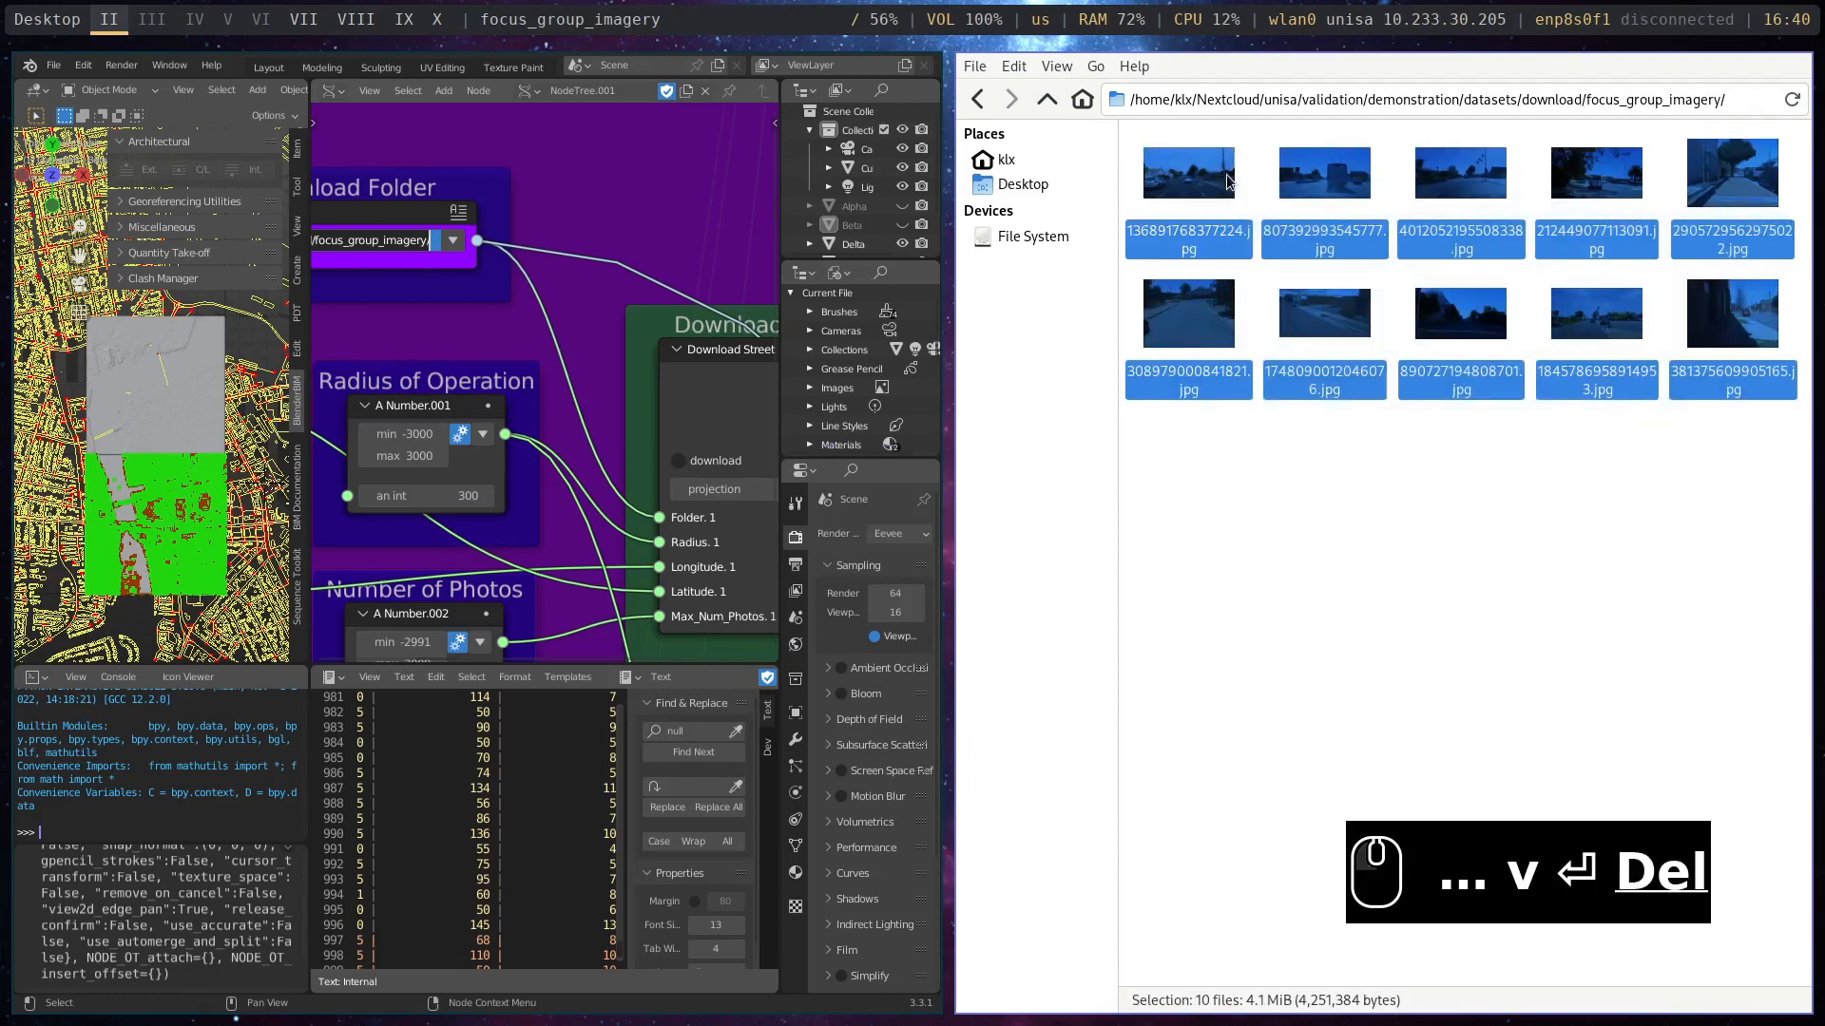
click(1084, 558)
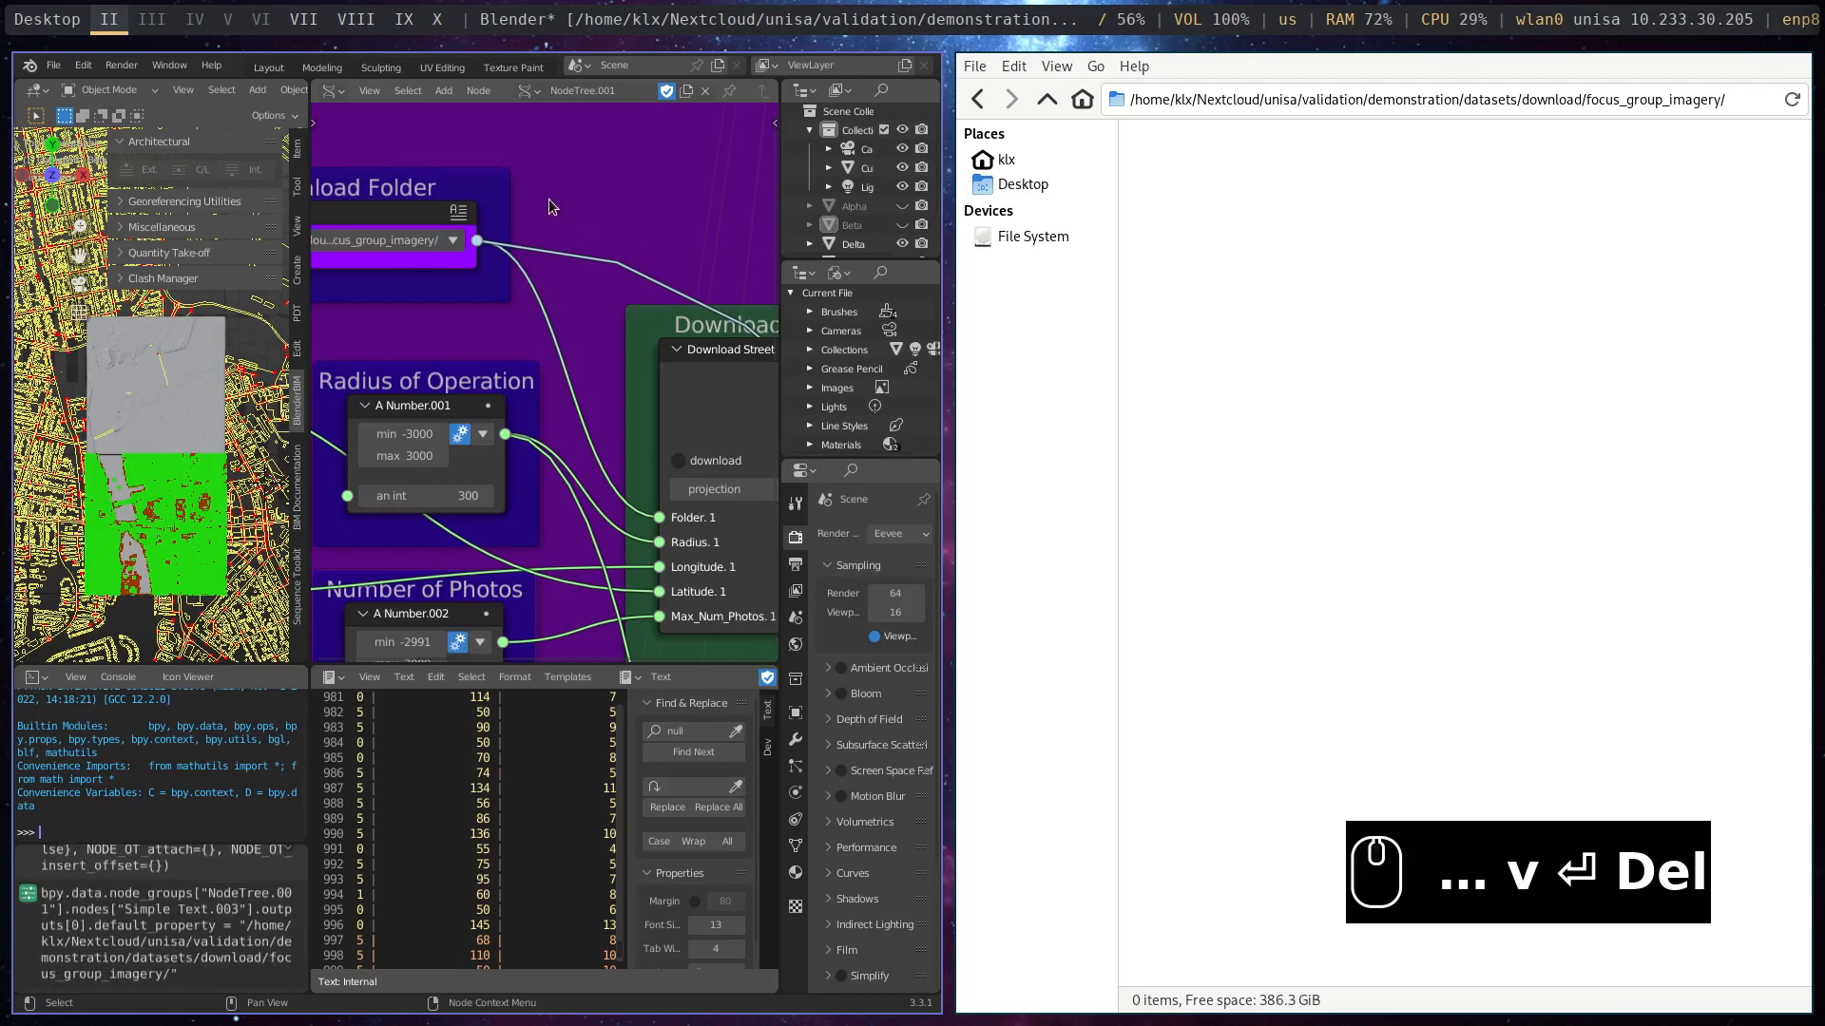
- Switch back to Blender and review the radius, number of photos and coordinates feeding the Download Street Imagery node
scroll(558, 210, down, 1)
scroll(558, 217, down, 5)
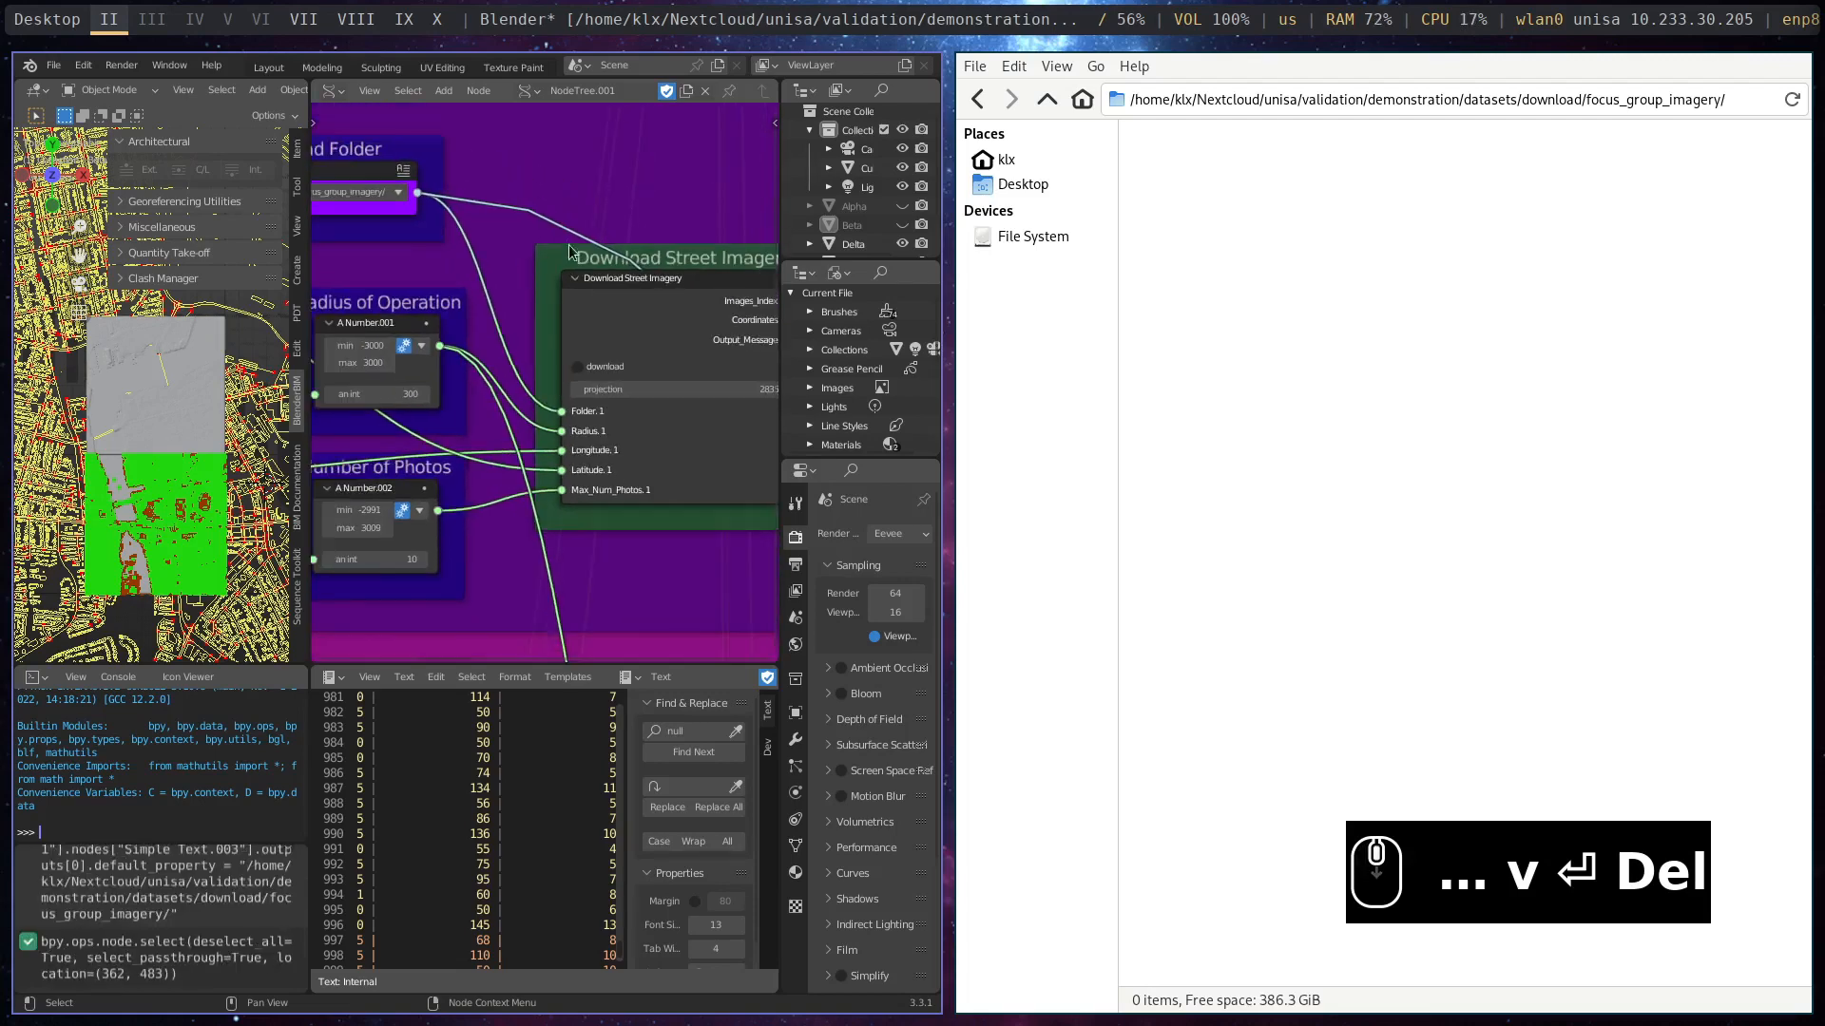
middle_drag(654, 195, 564, 219)
right_click(550, 319)
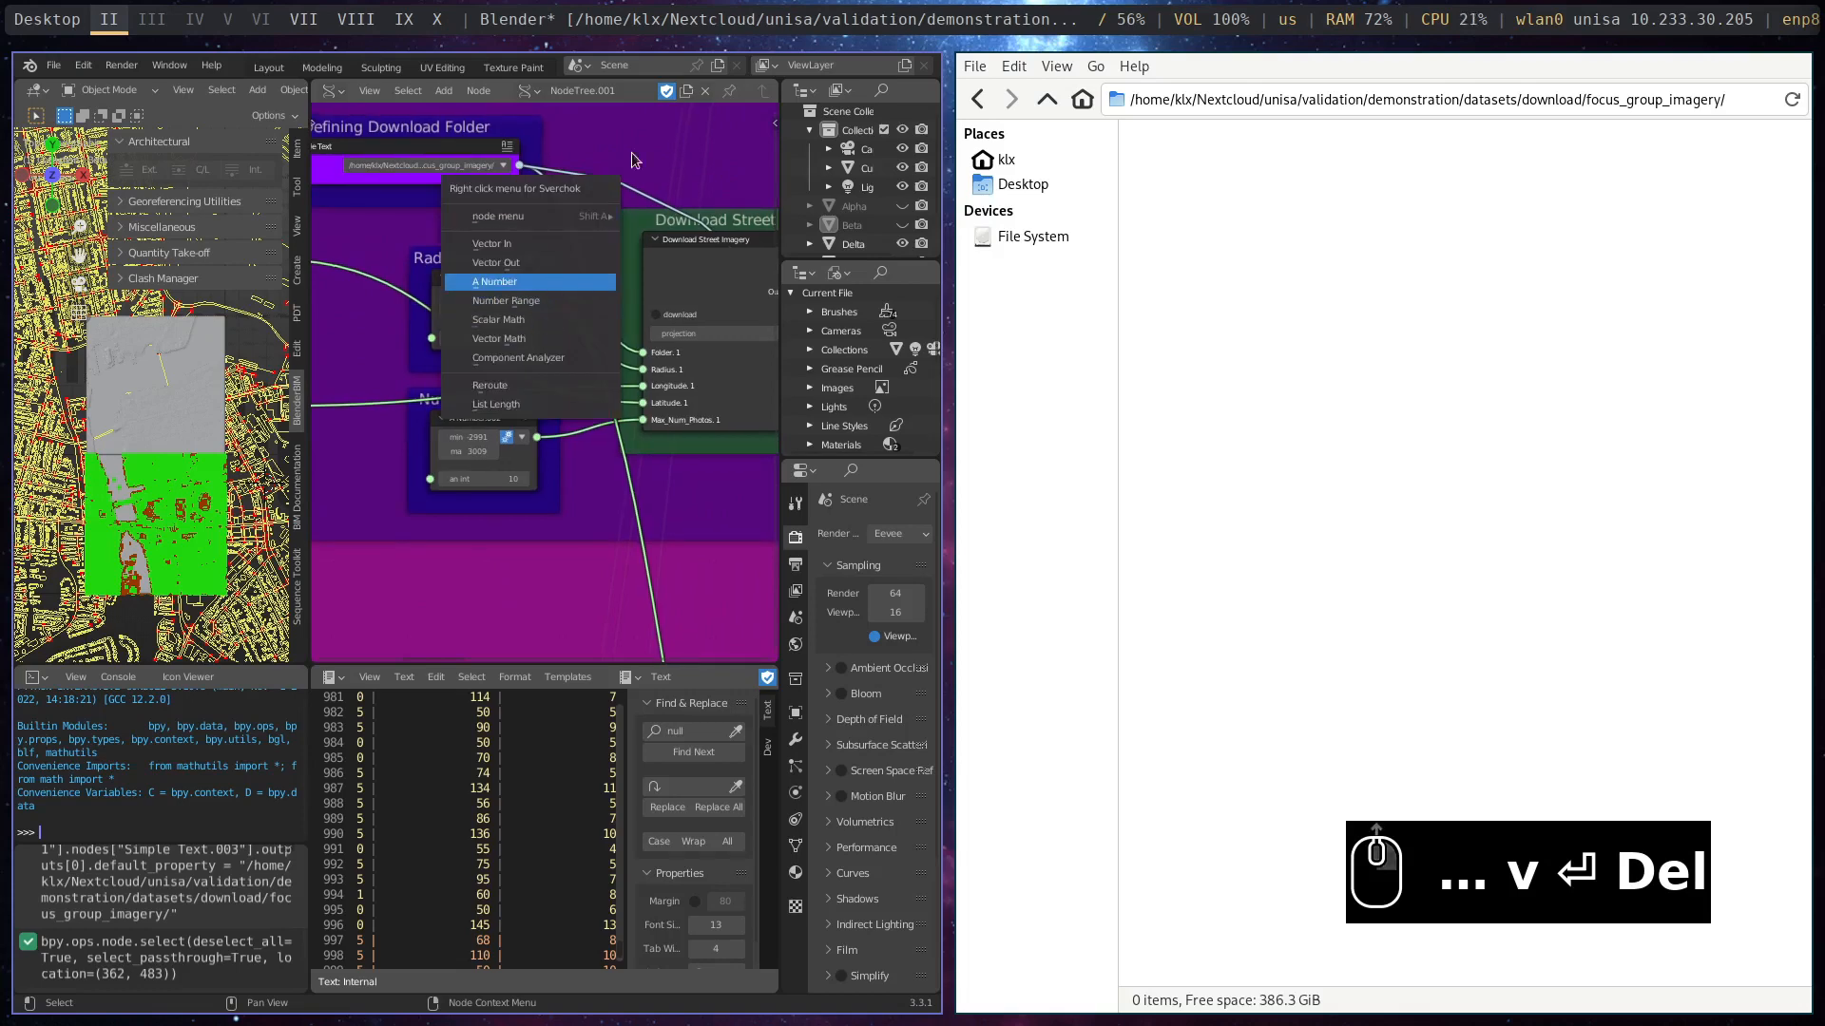
click(655, 130)
scroll(566, 261, up, 2)
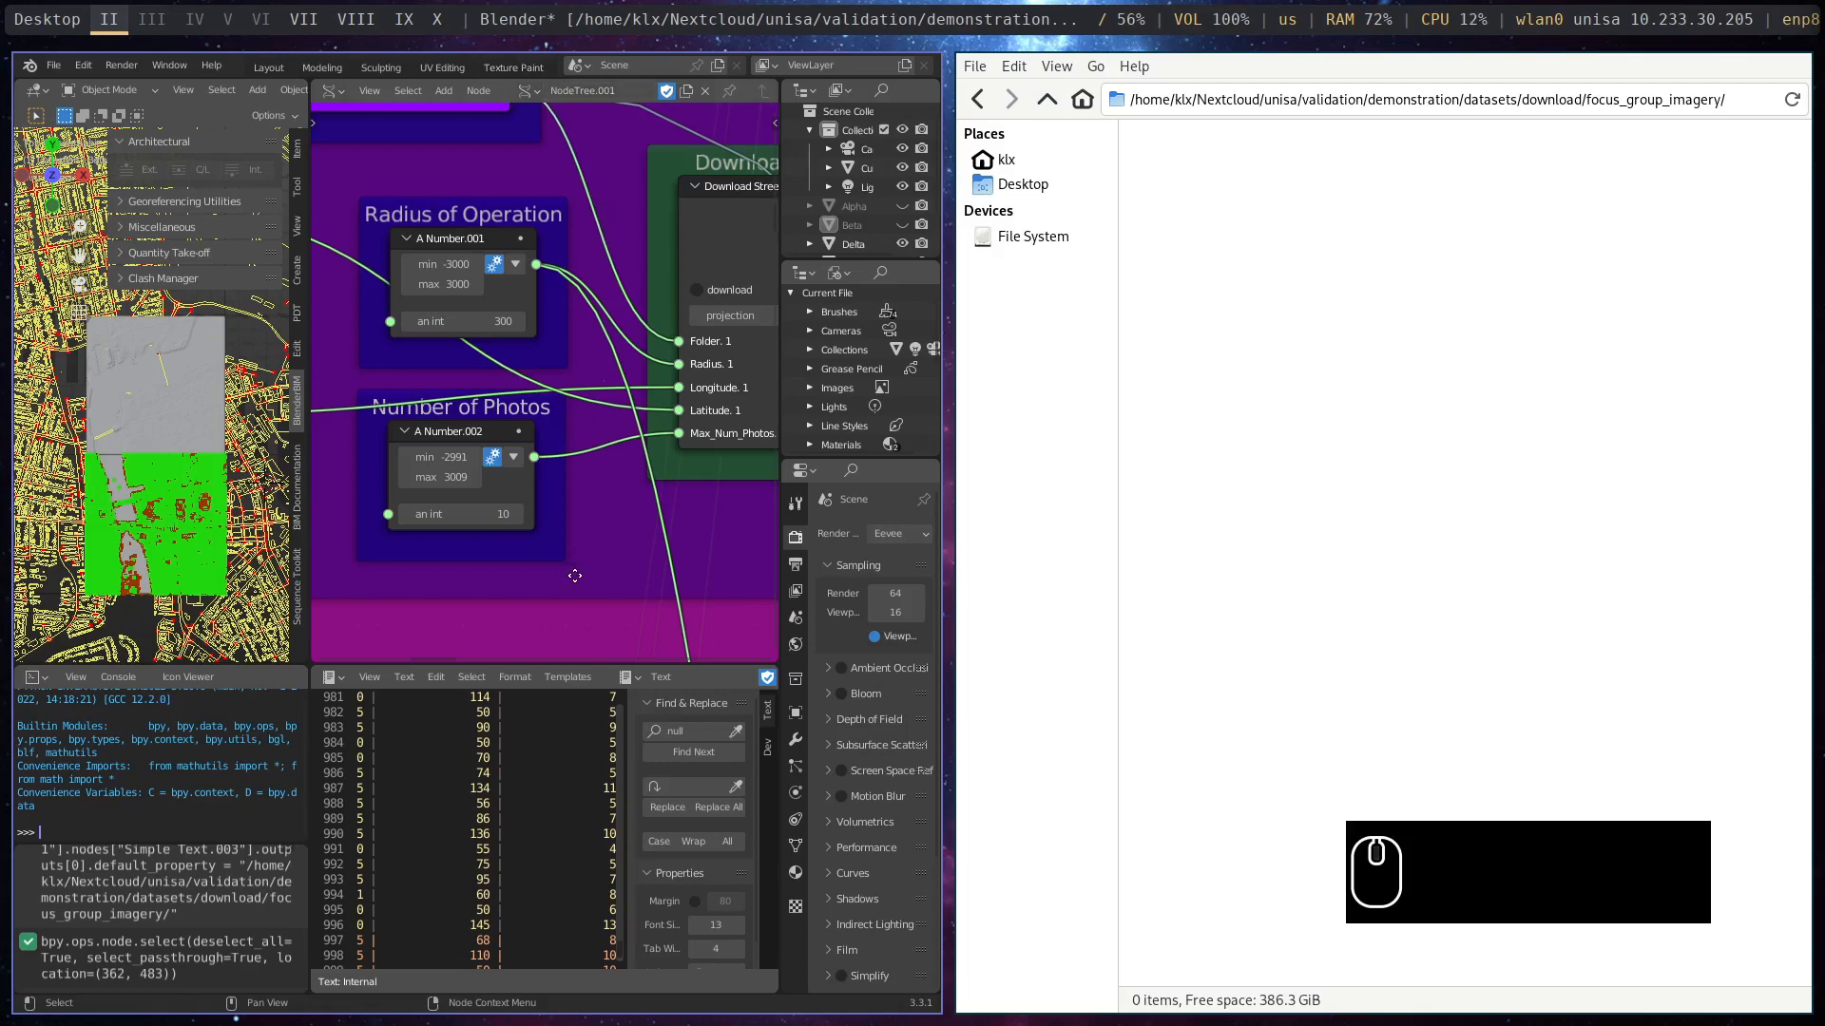
middle_drag(556, 562, 431, 567)
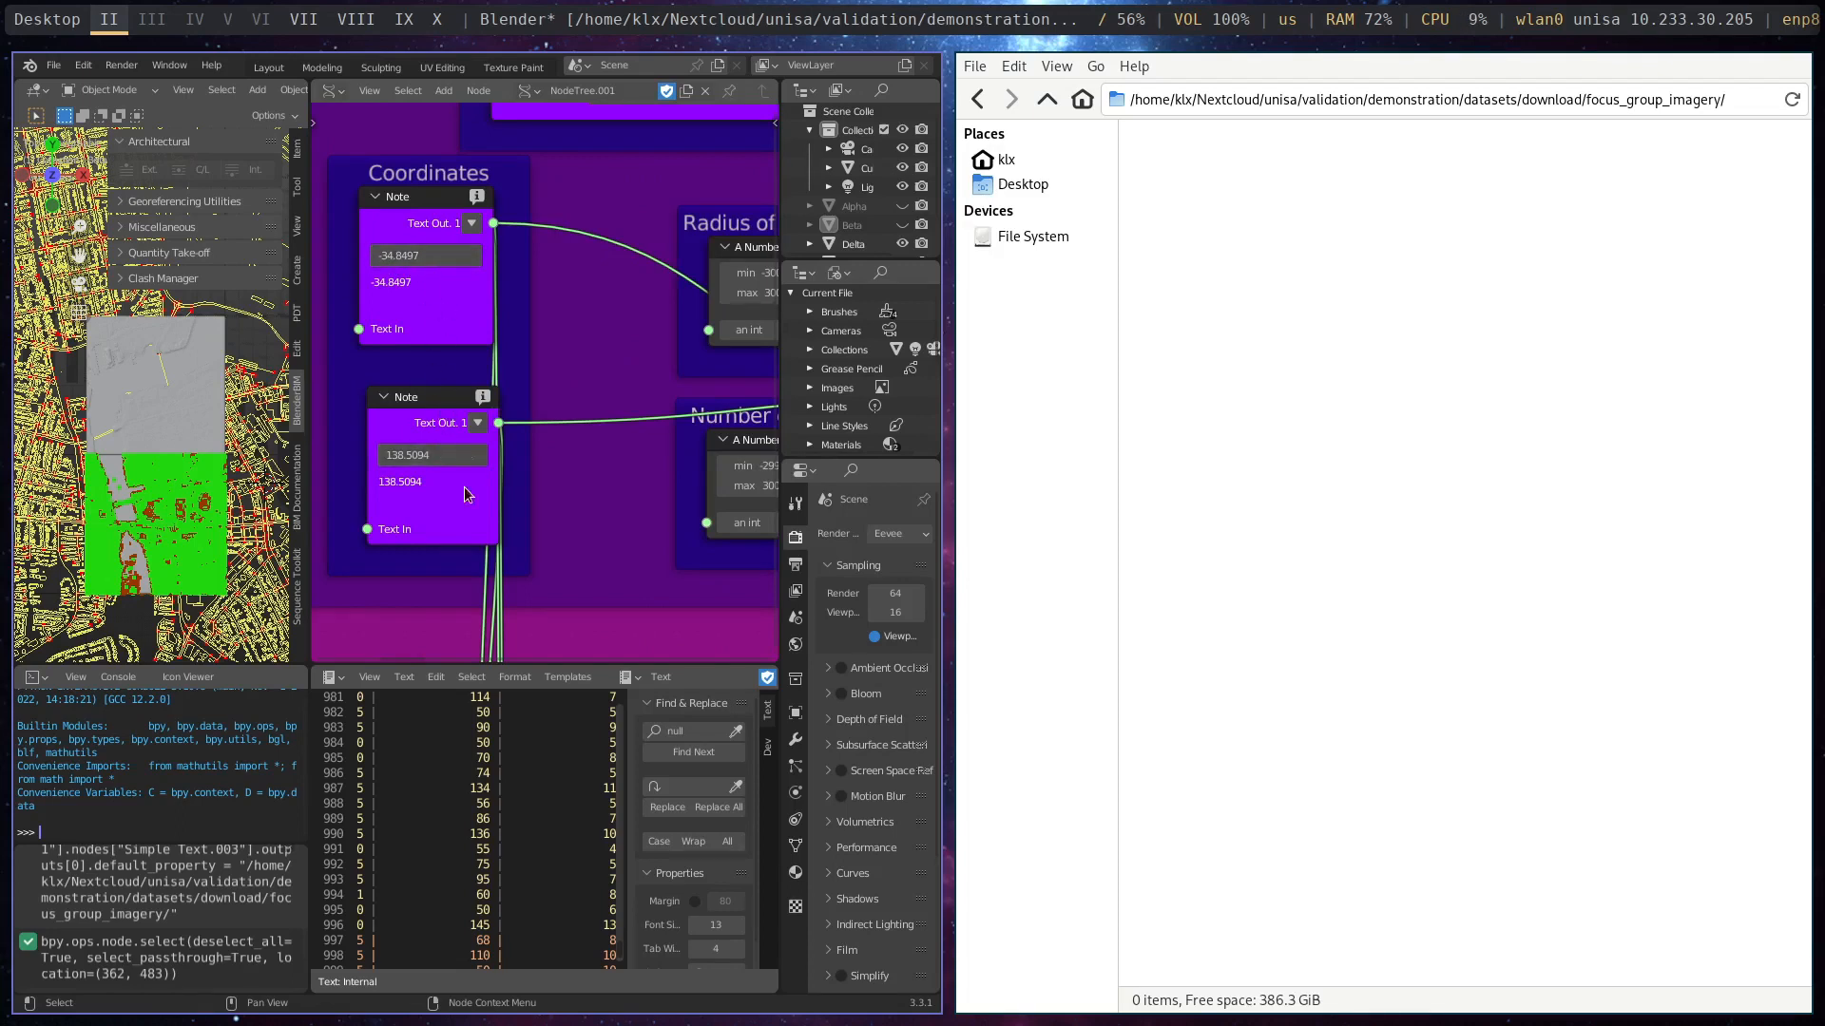
- Find the Firefox window with Google Maps on the other desktops and move it to desktop II beside Blender
scroll(589, 493, up, 1)
middle_drag(590, 492, 514, 496)
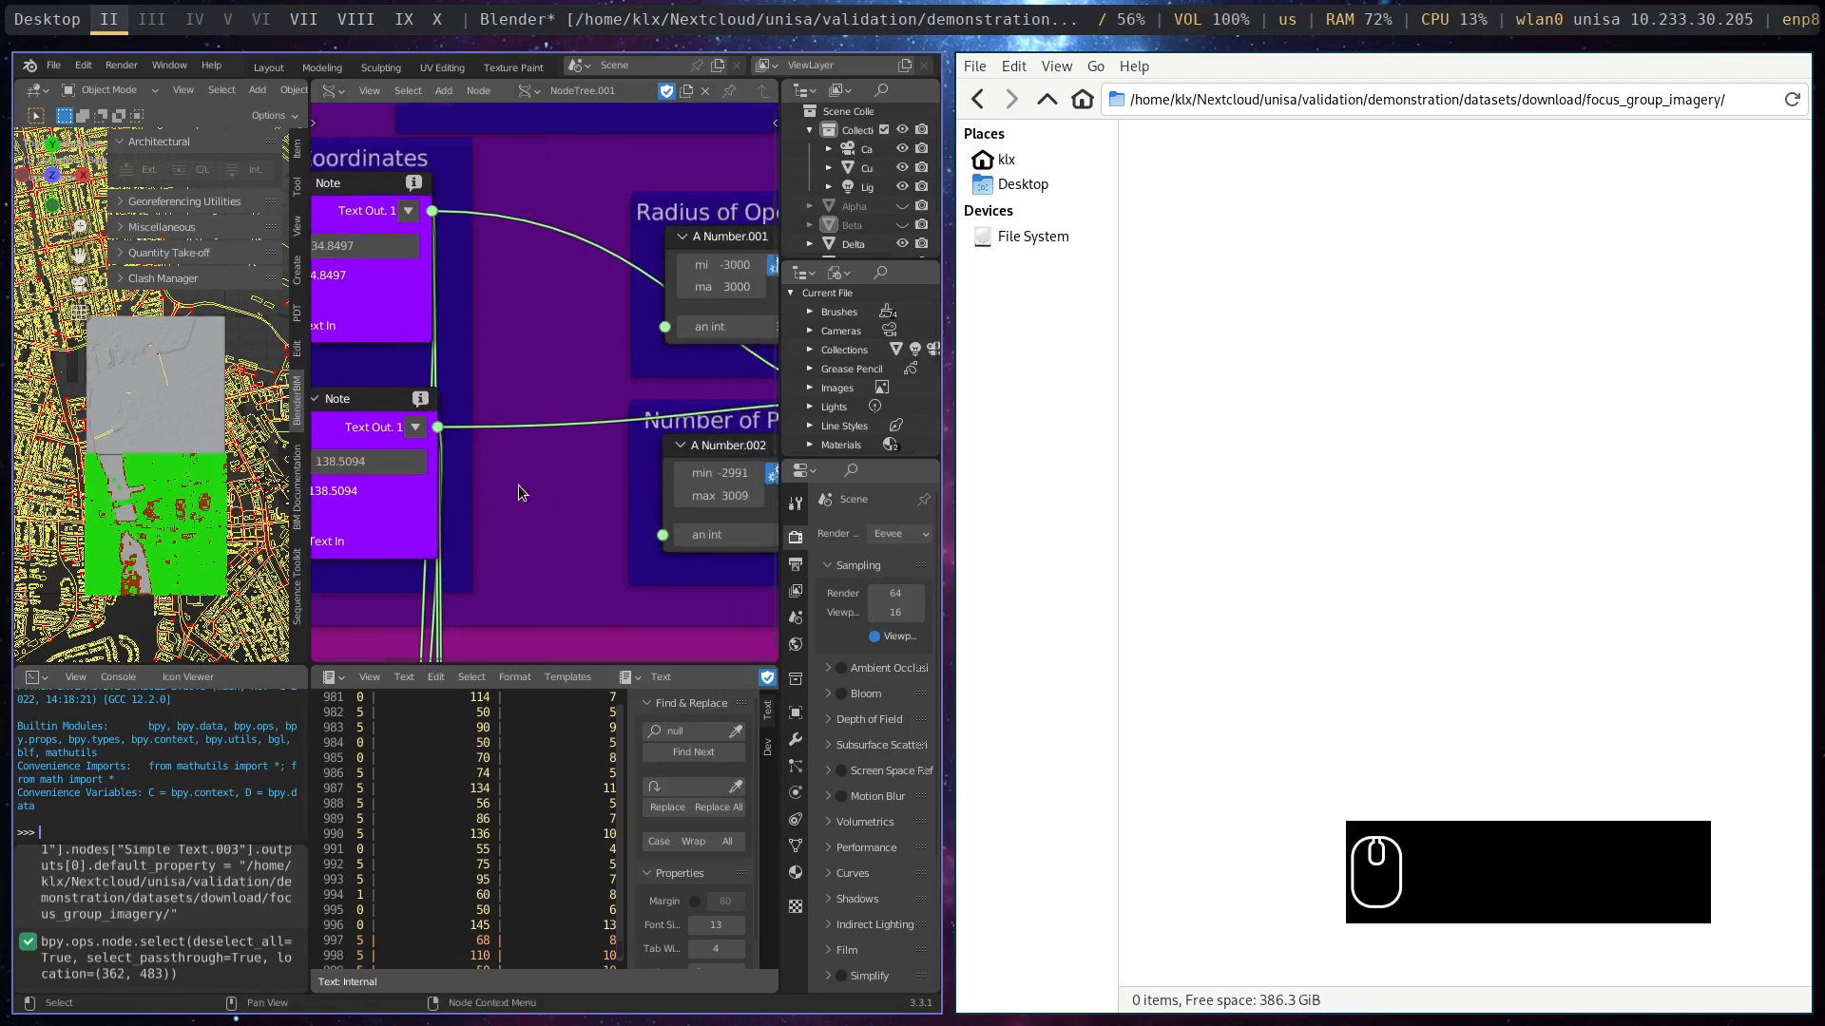
key(super+3)
key(super+4)
key(super+3)
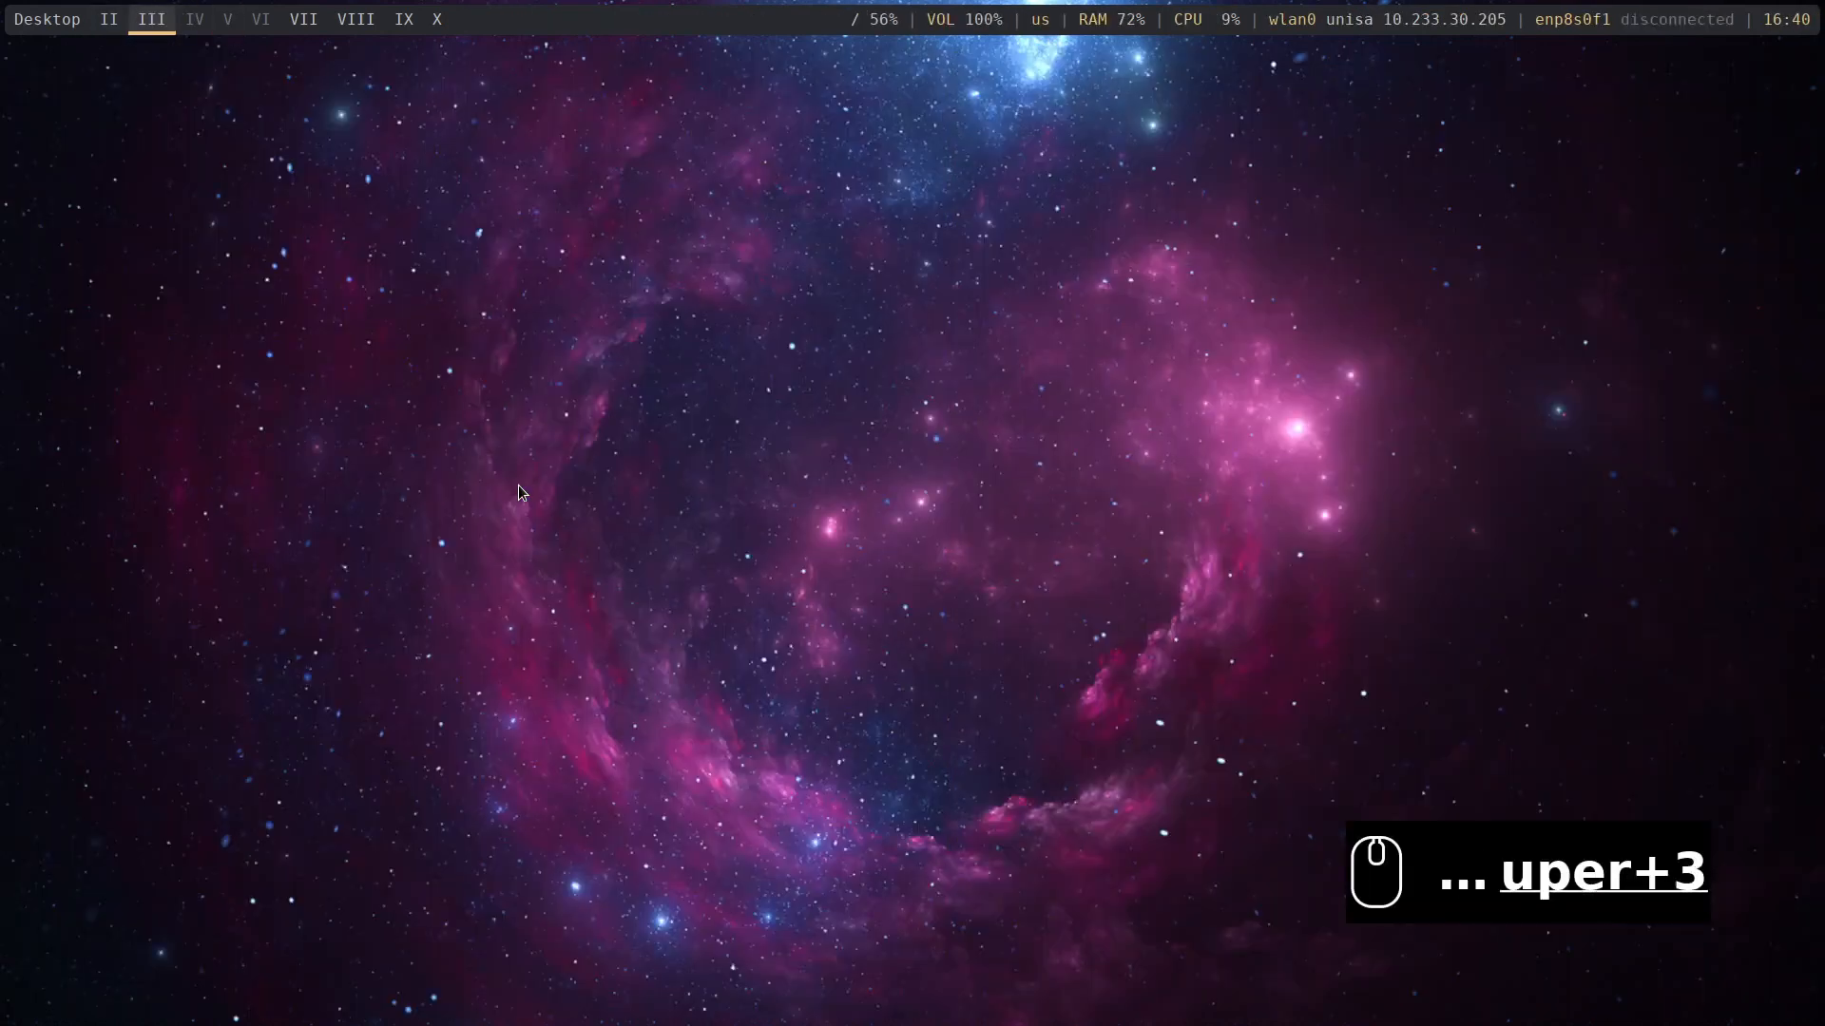
key(super+2)
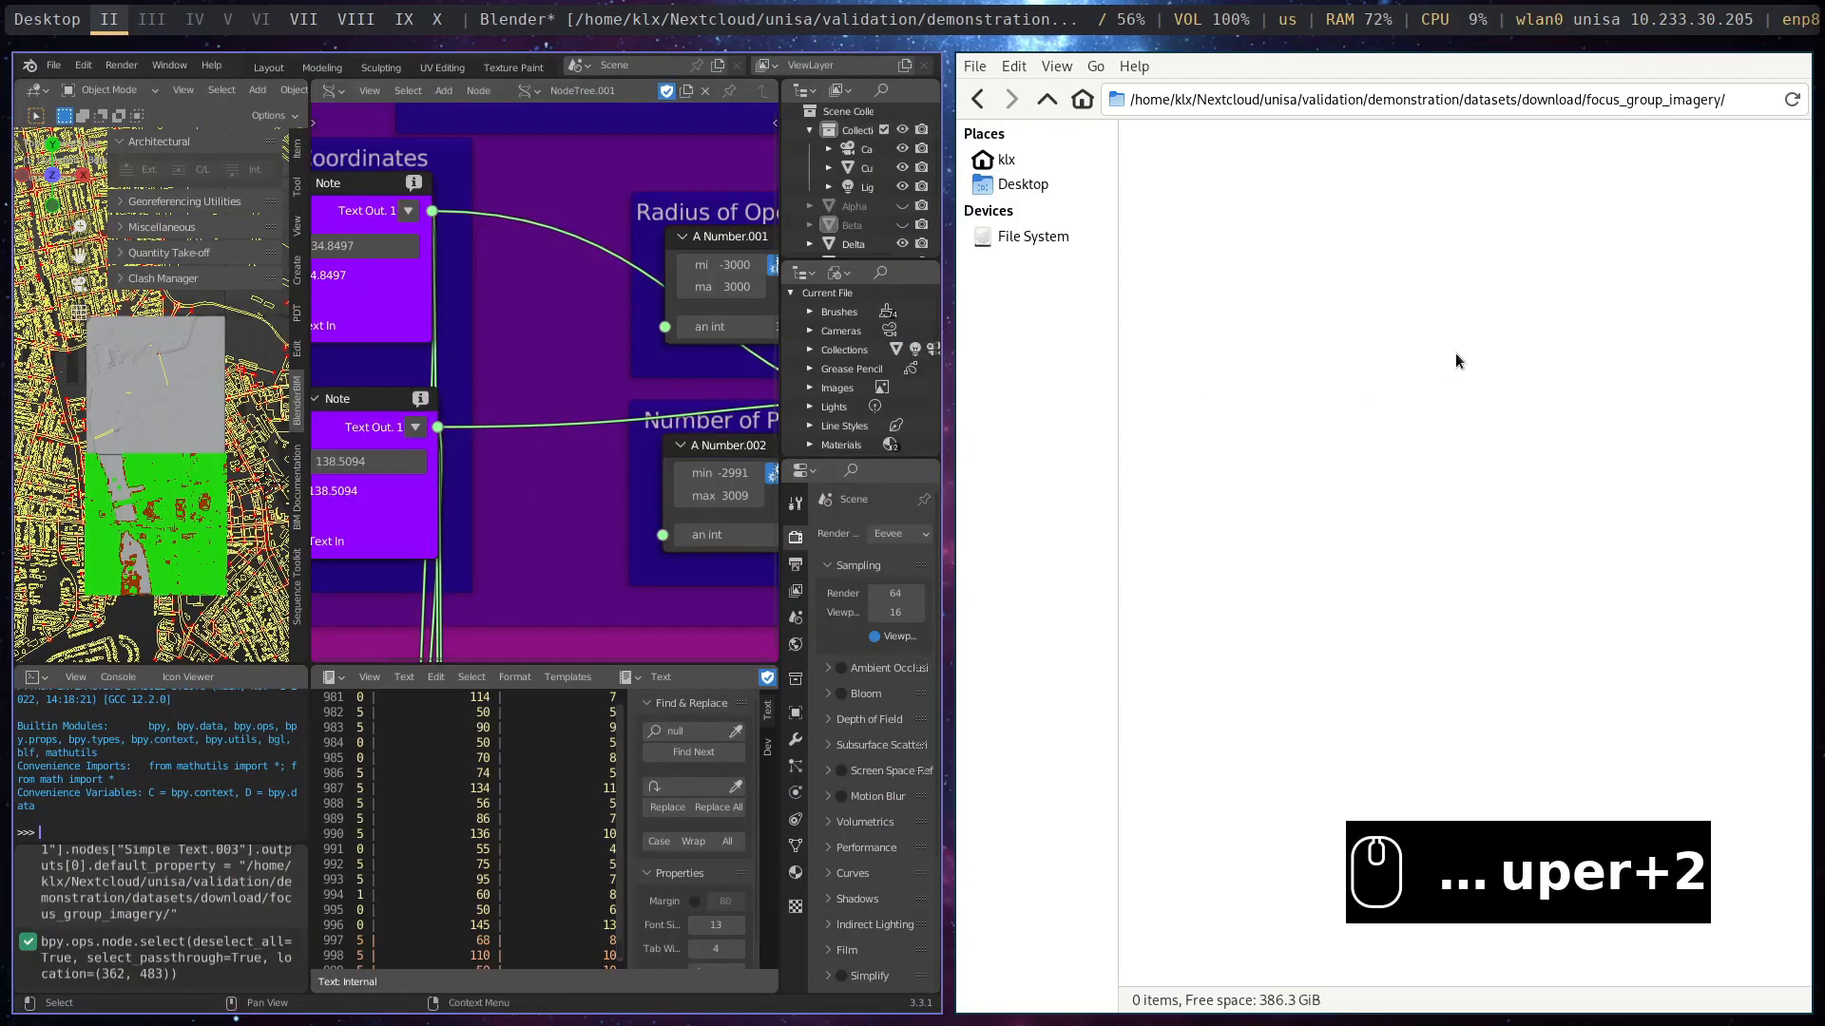
key(super+8)
key(super+9)
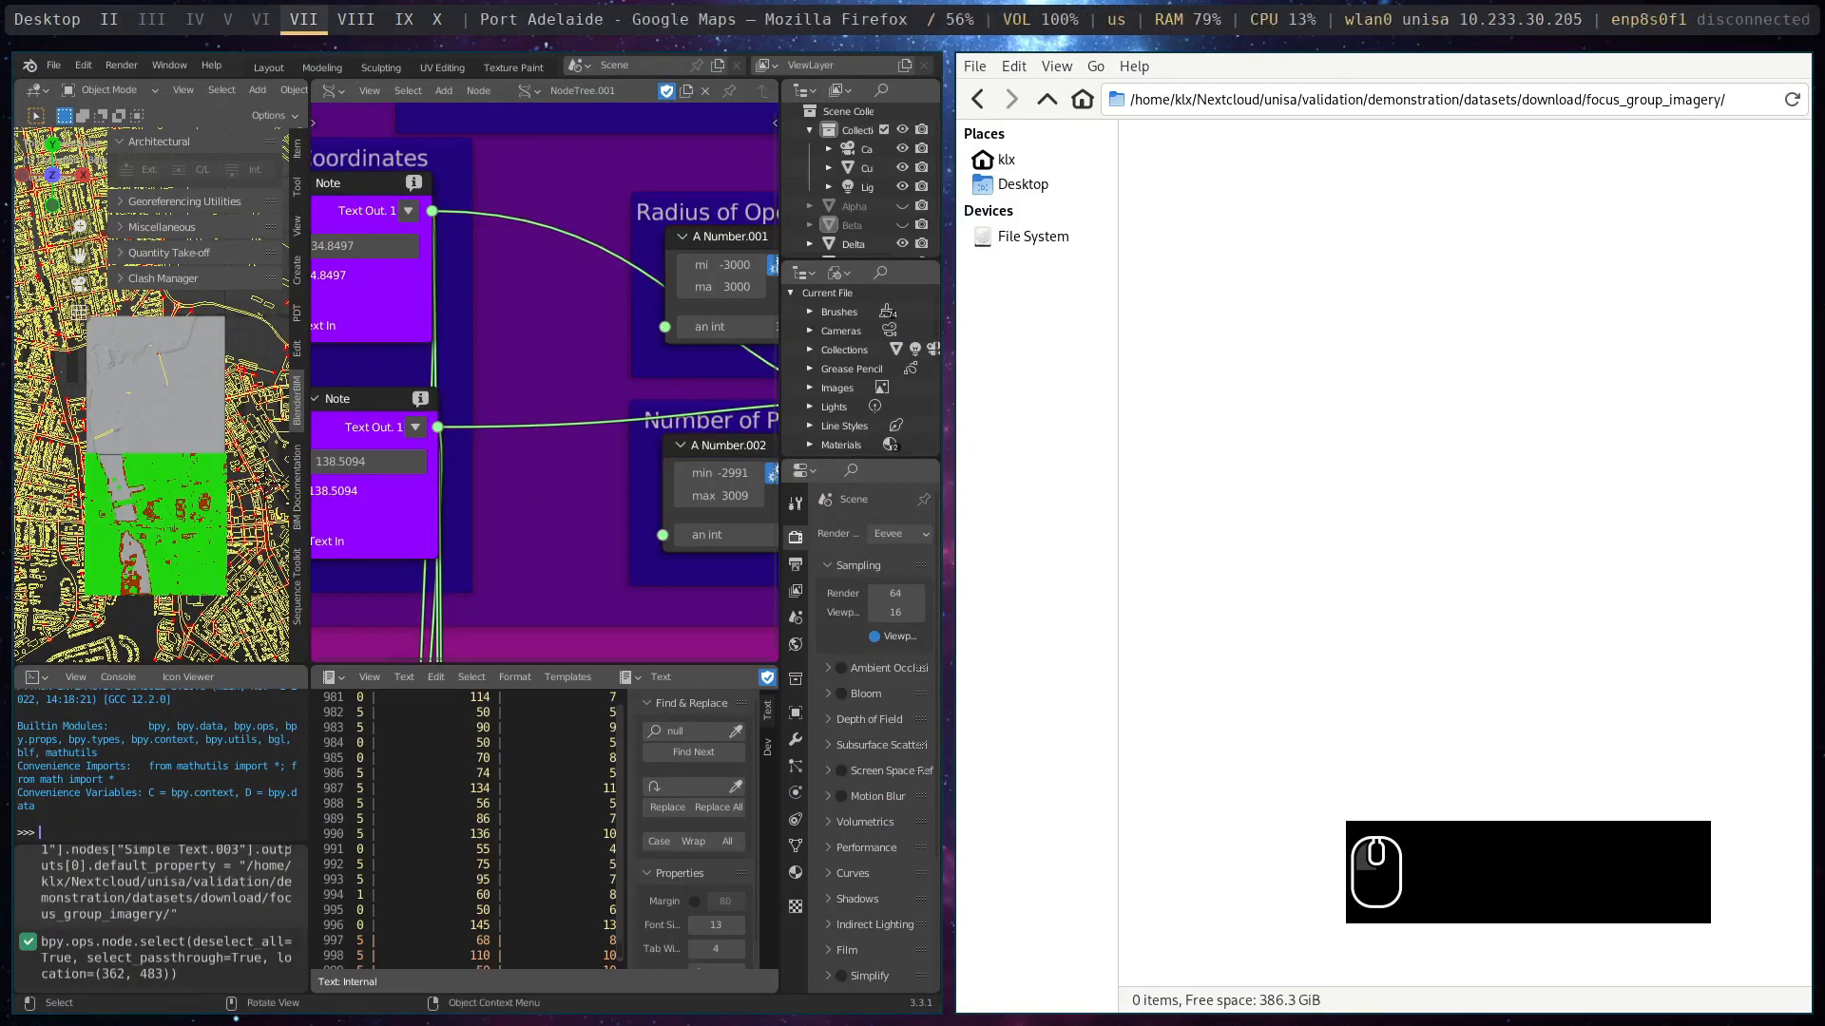
key(super+shift+2)
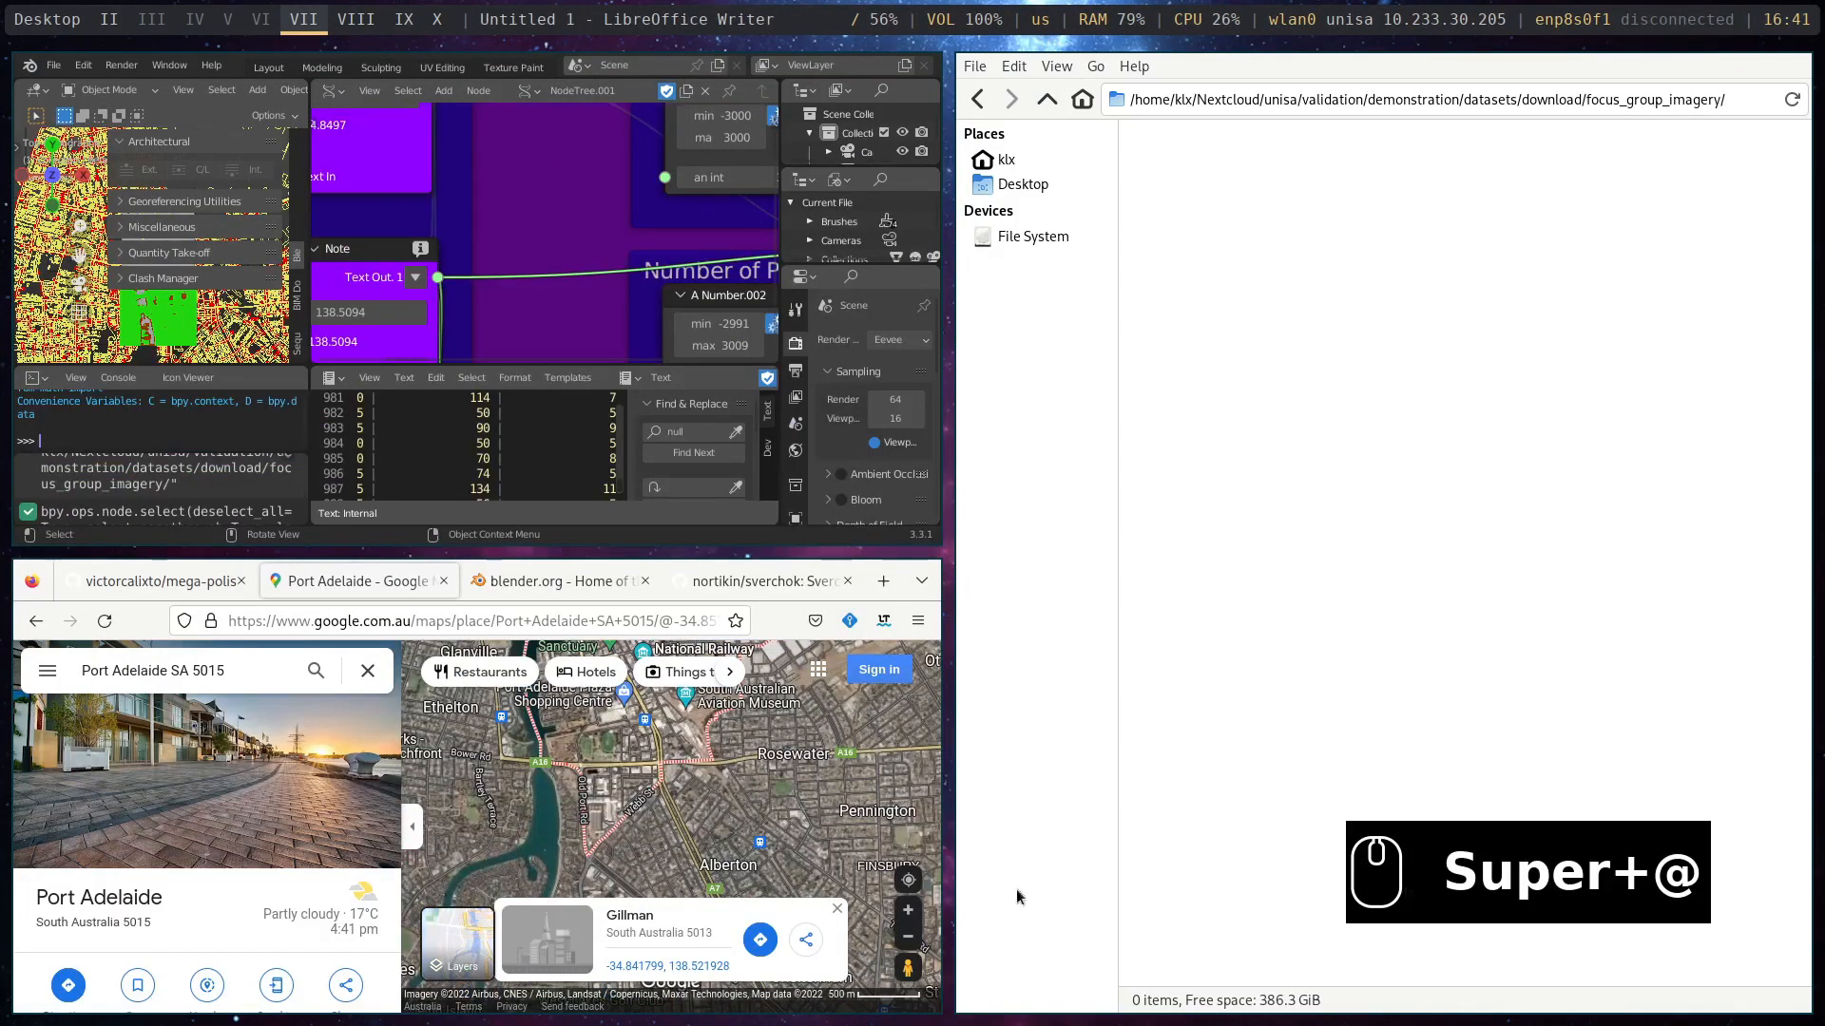
- Maximise Firefox, look over the Port Adelaide satellite map and select the latitude and longitude in the Google Maps address
key(super+m)
mouse_move(761, 765)
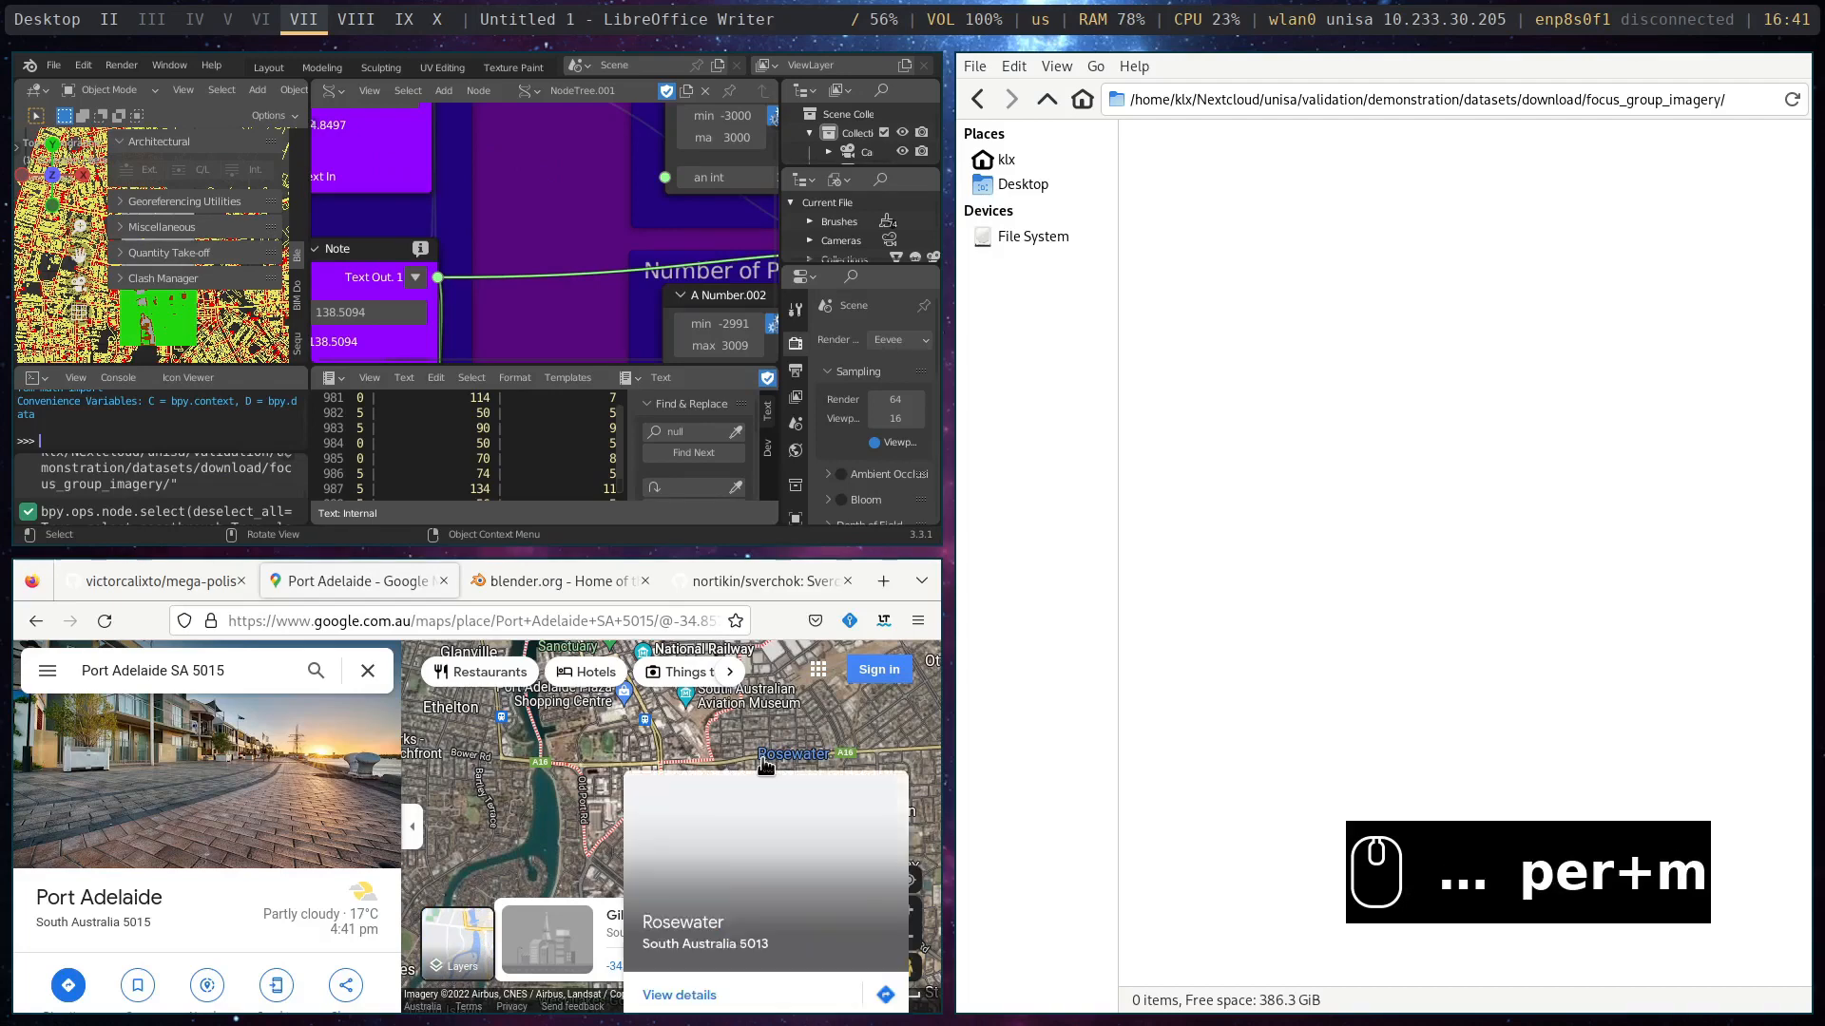
key(Escape)
key(super+m)
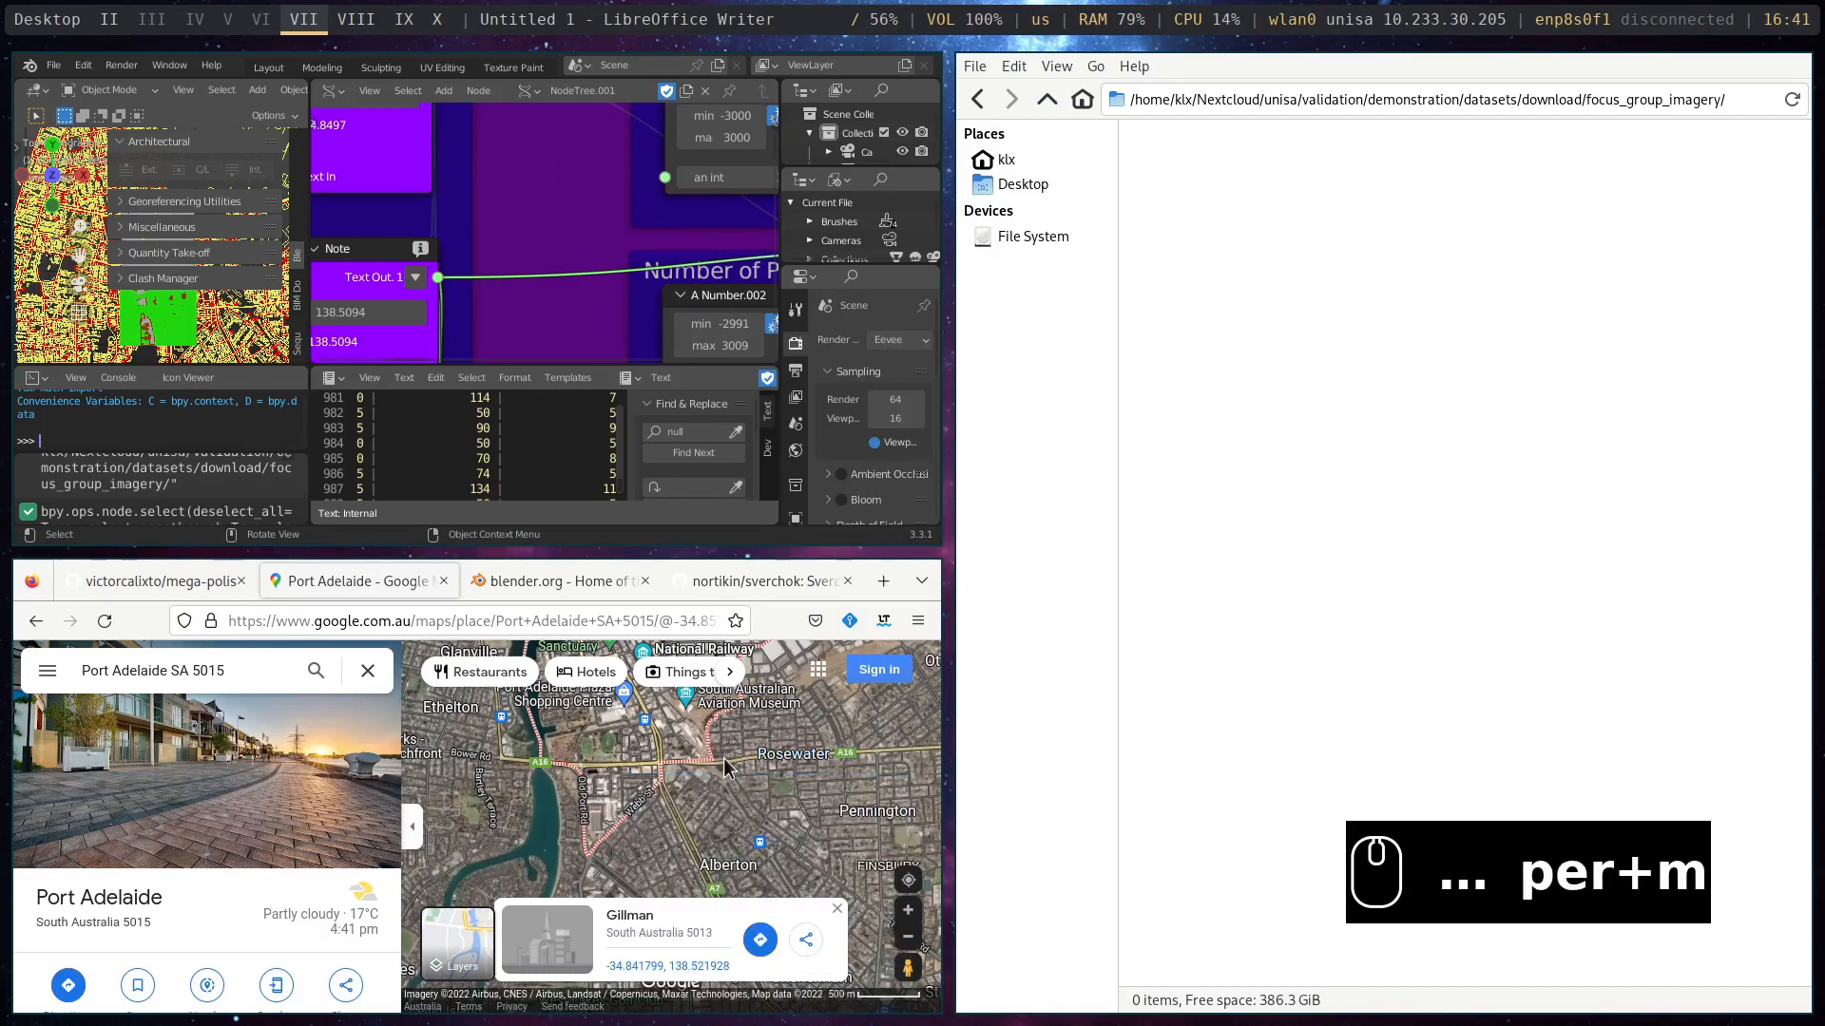
click(710, 761)
key(super+m)
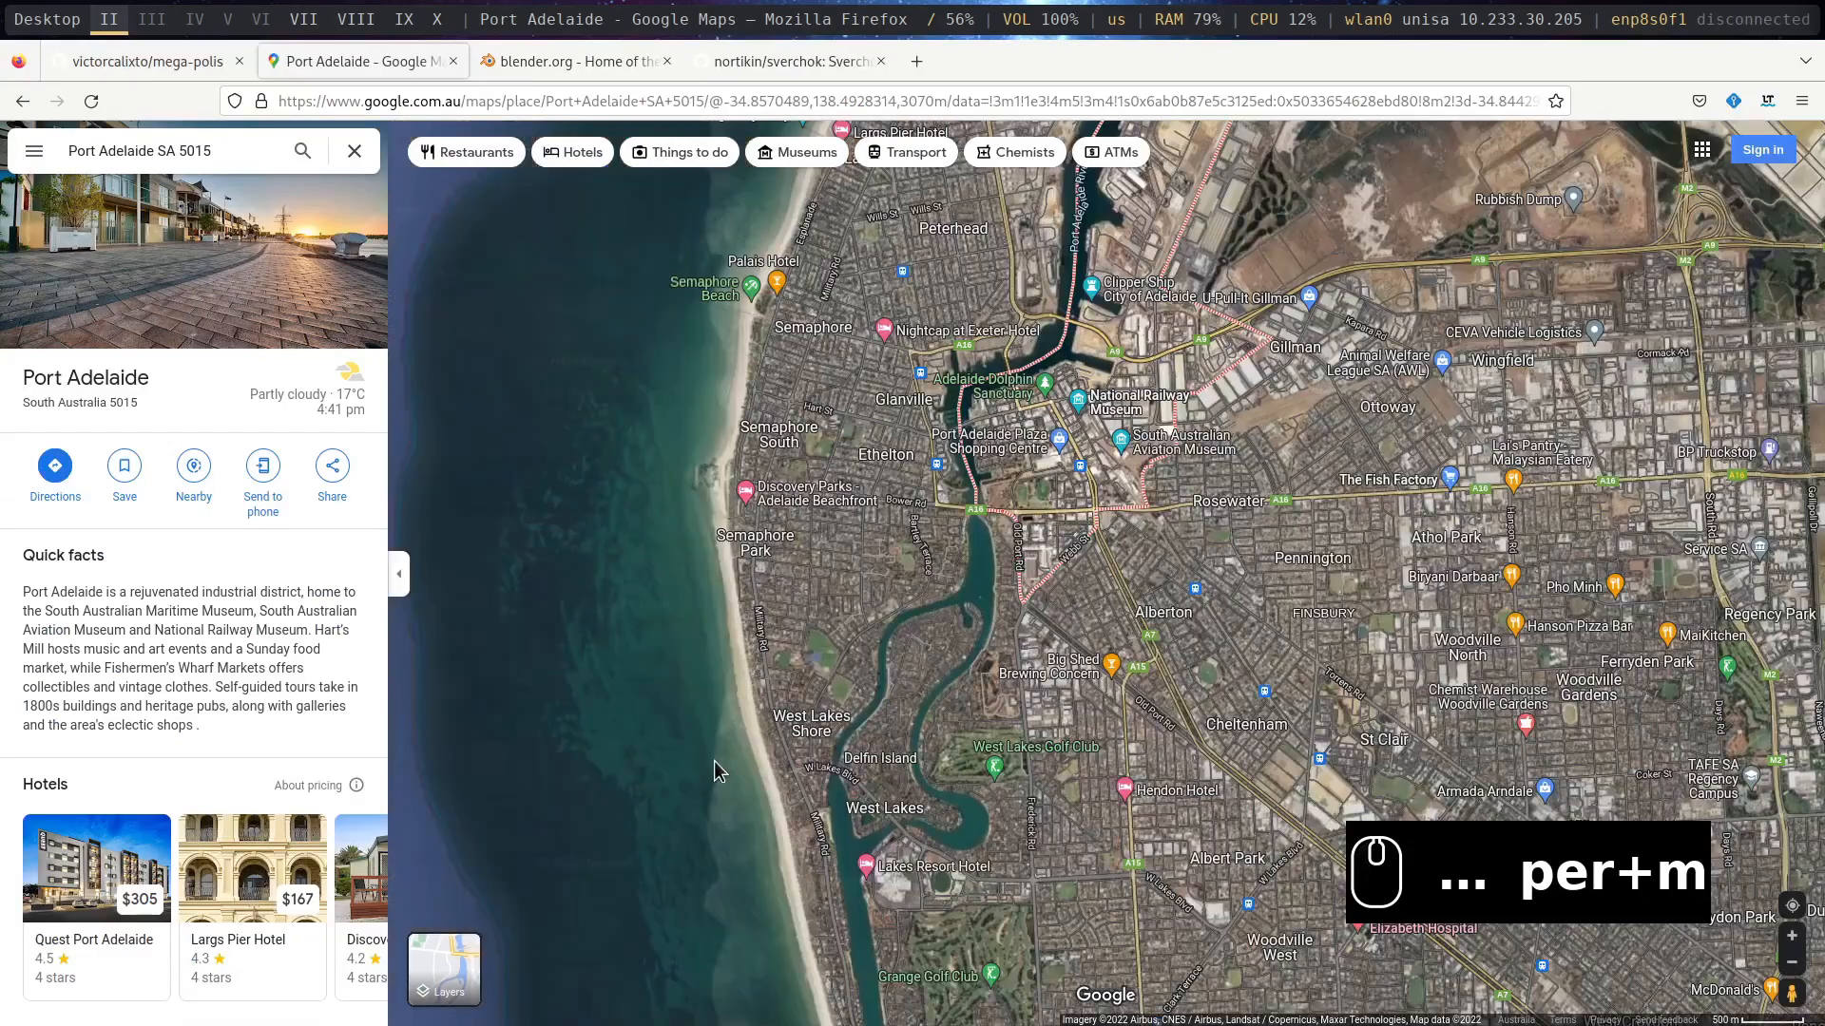
scroll(1055, 353, up, 5)
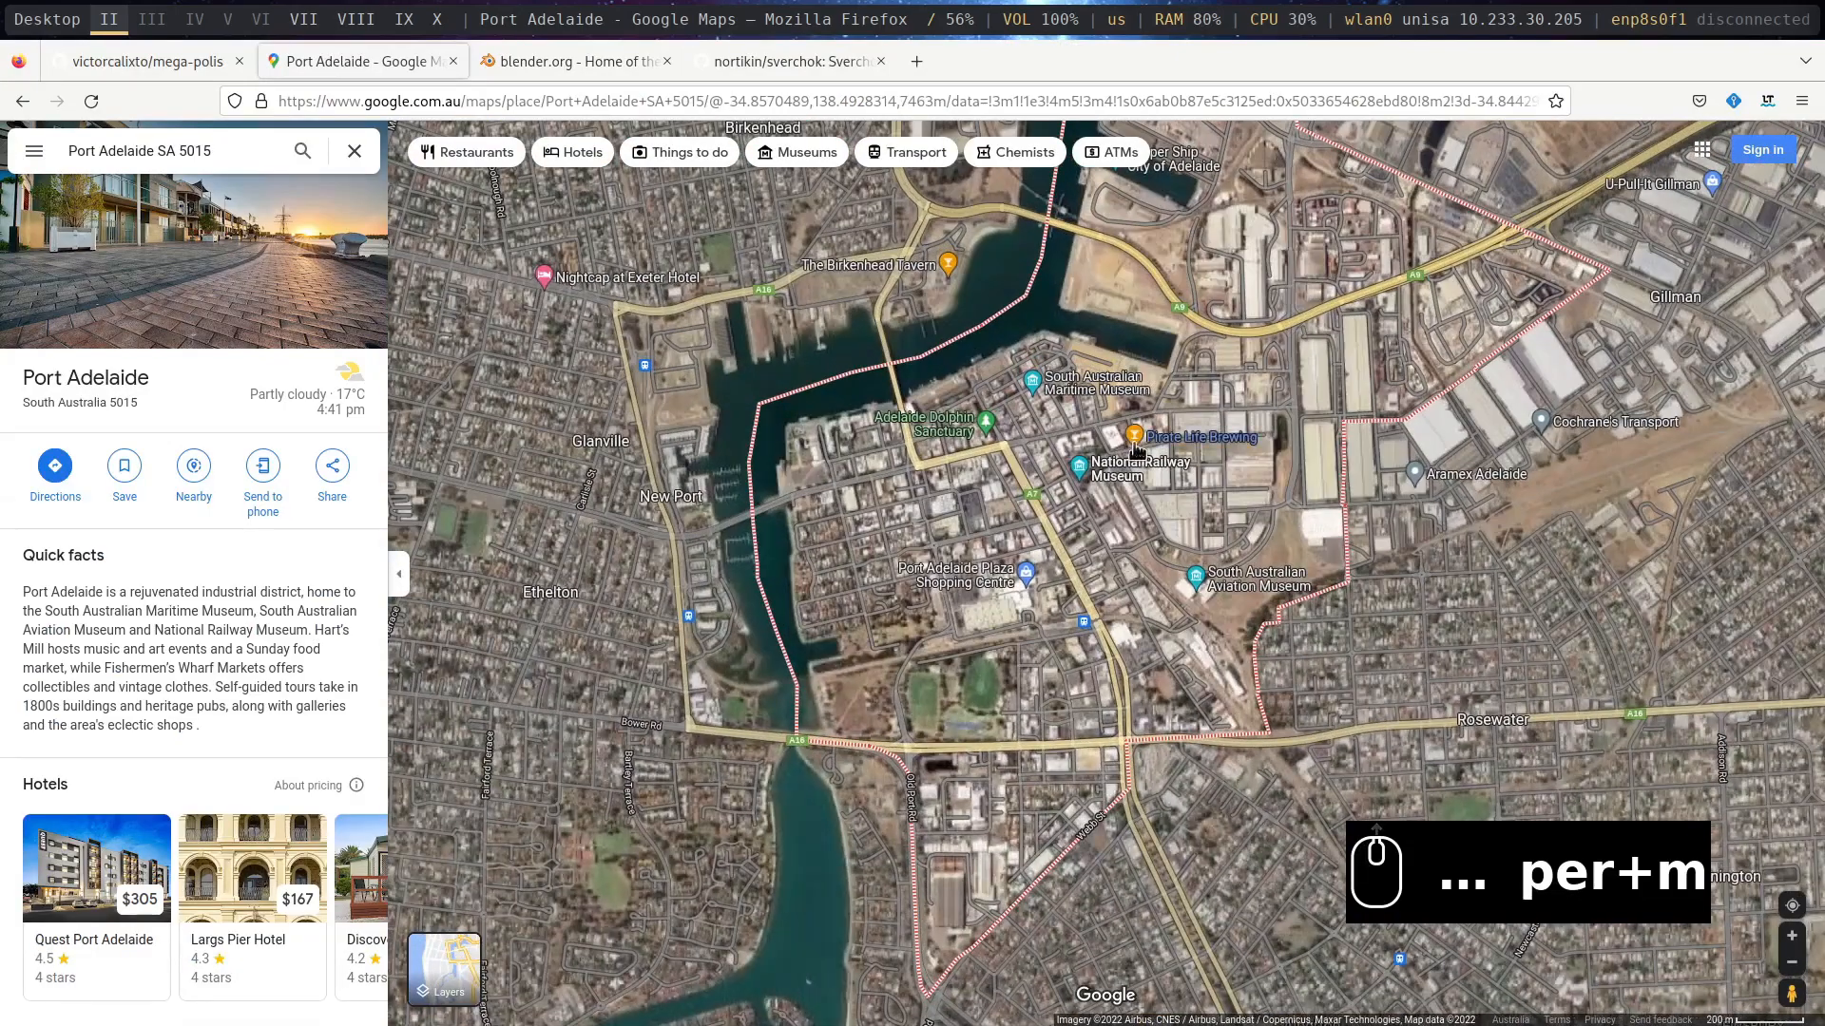
scroll(1138, 467, down, 2)
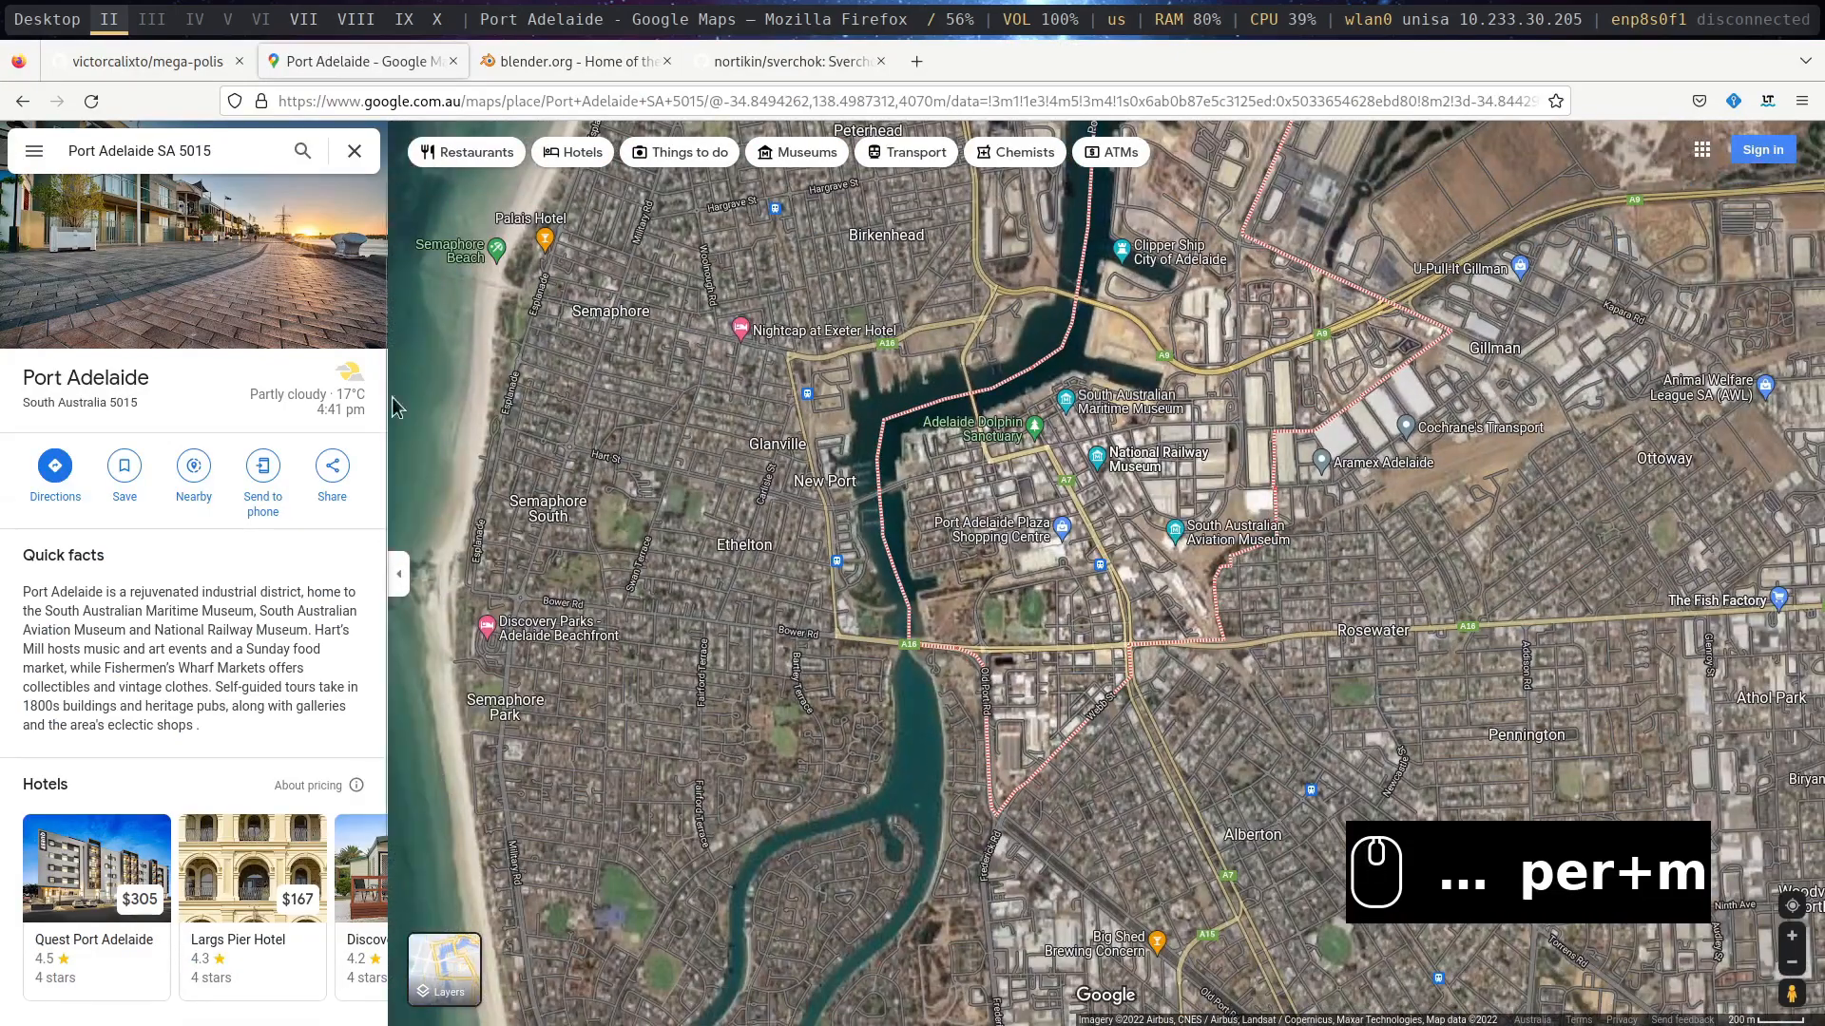
drag(724, 99, 894, 87)
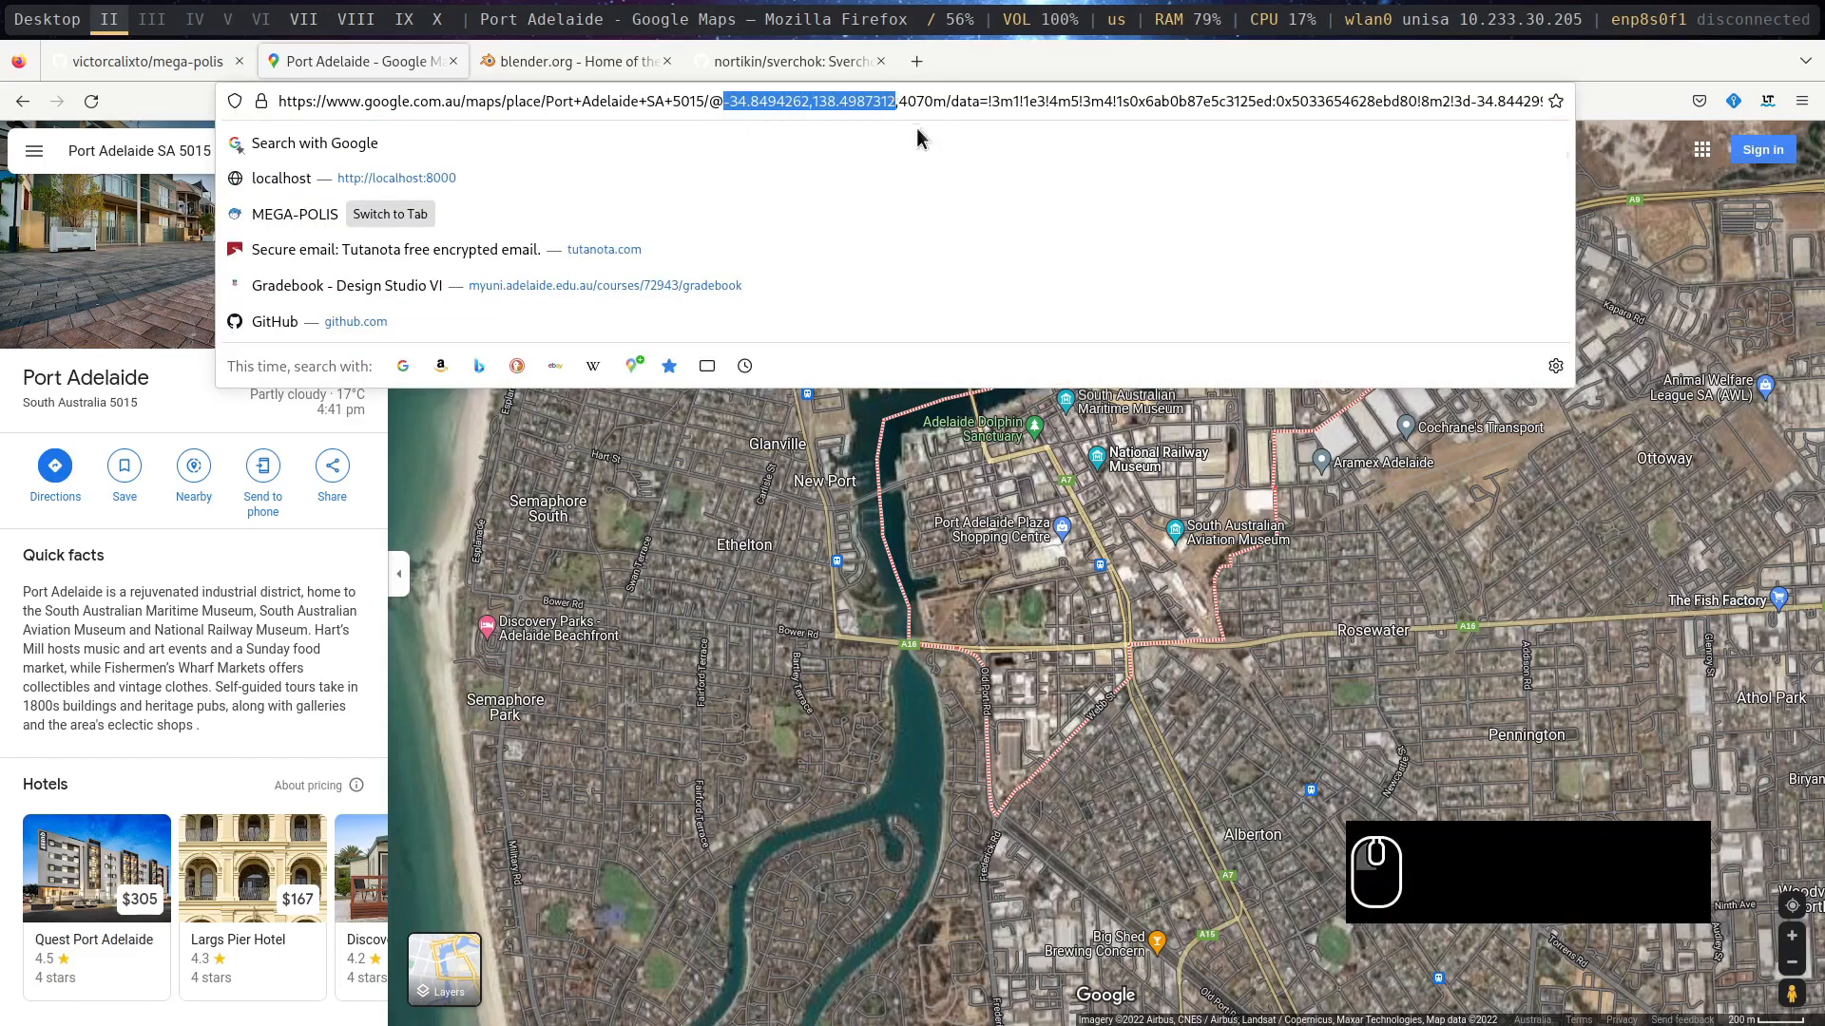
- Open OpenStreetMap in a new browser tab and search it for port adelaide
click(918, 66)
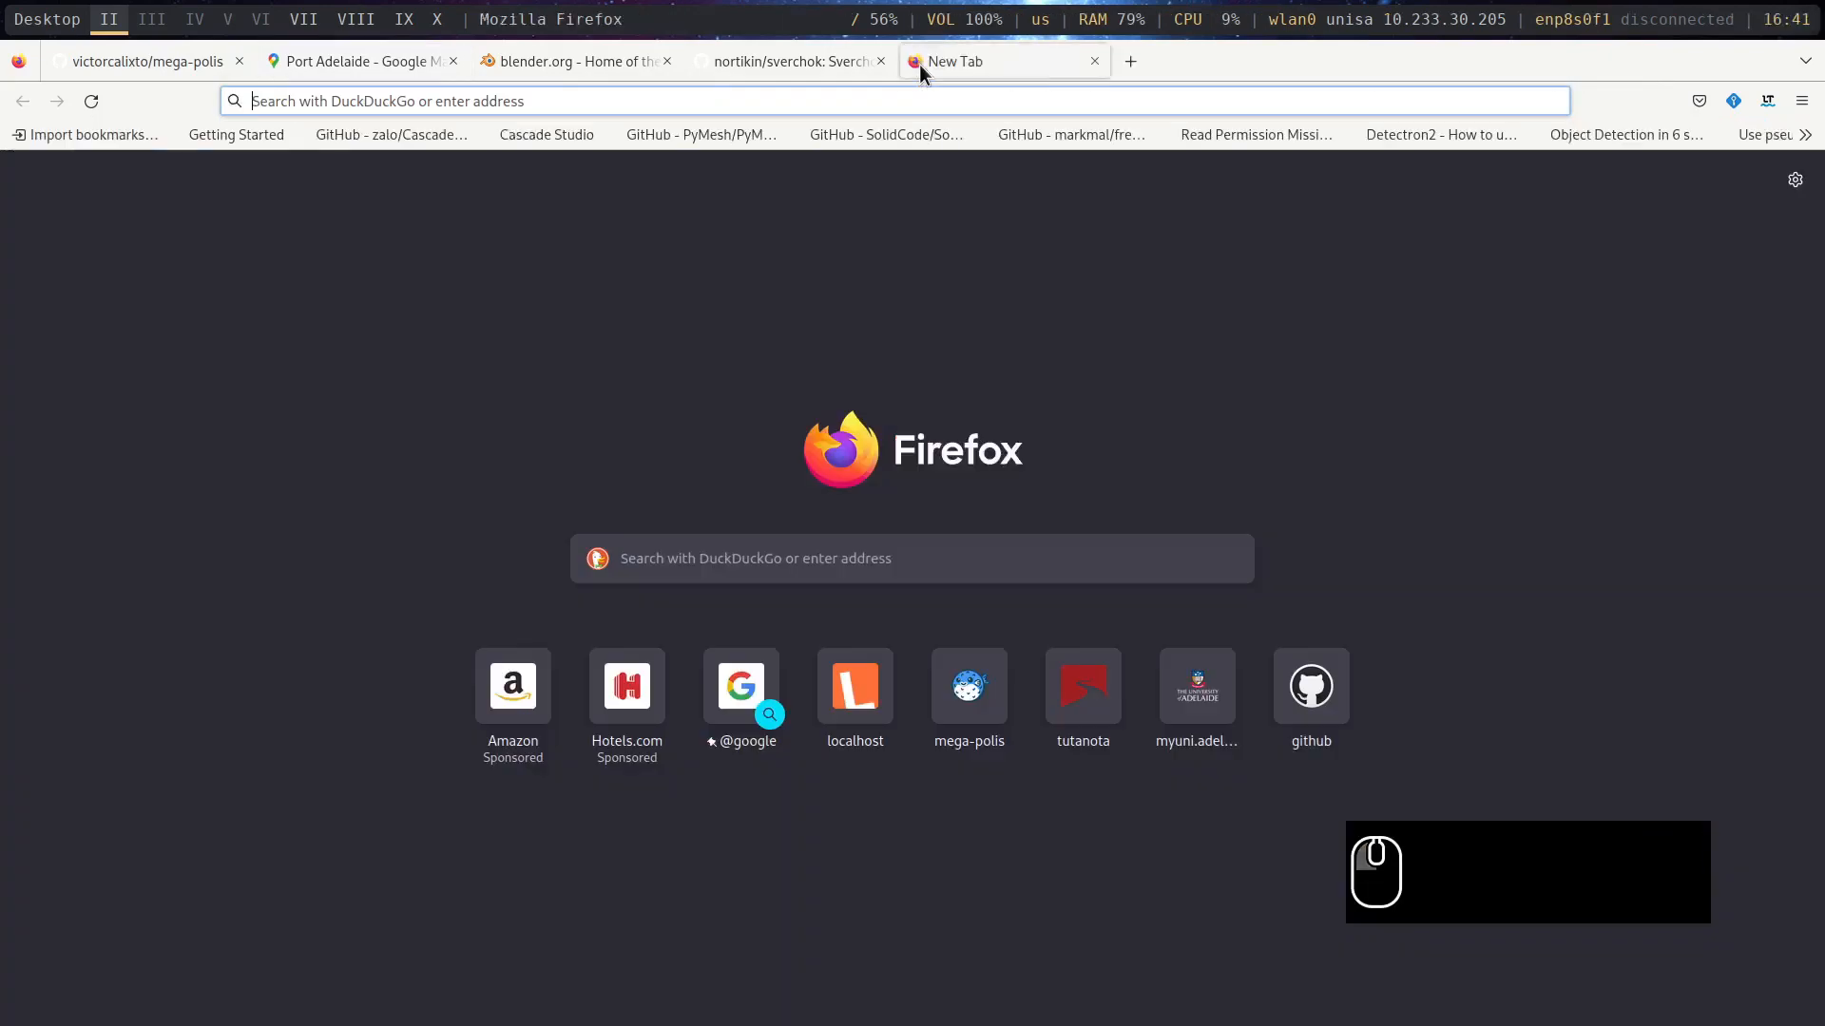
text(openstreetmap.org/)
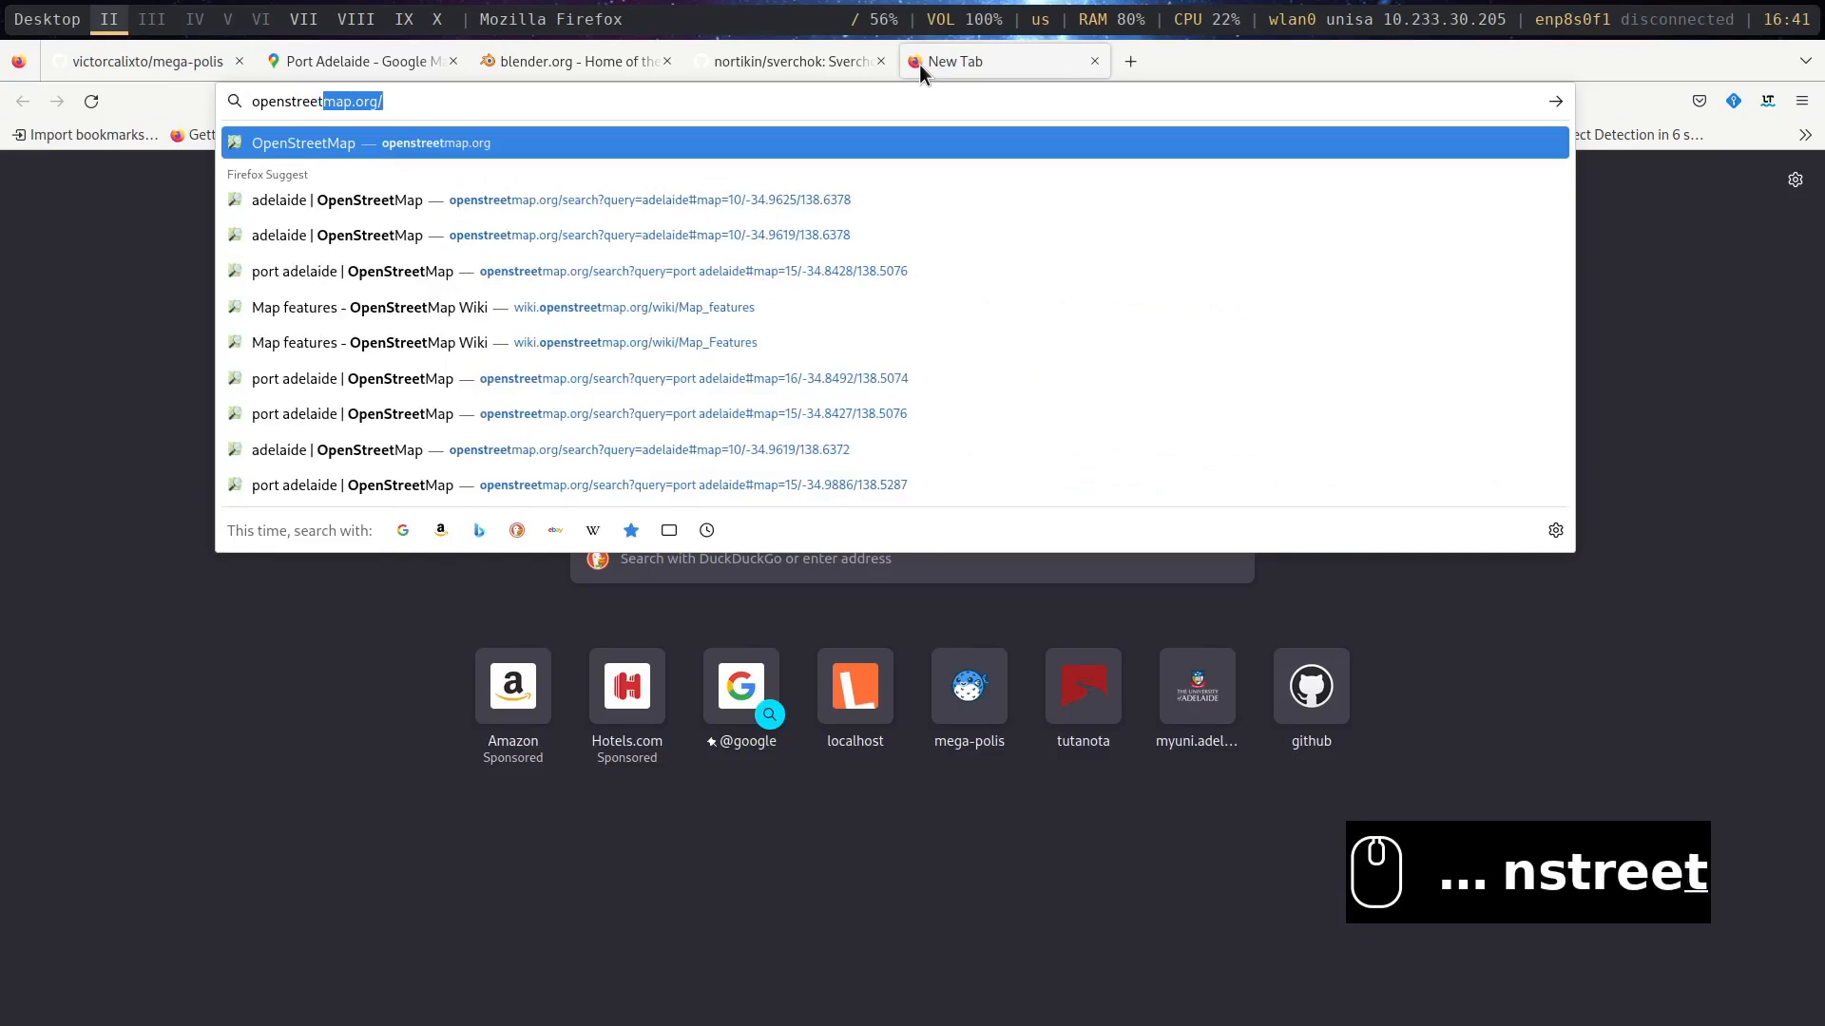
key(Return)
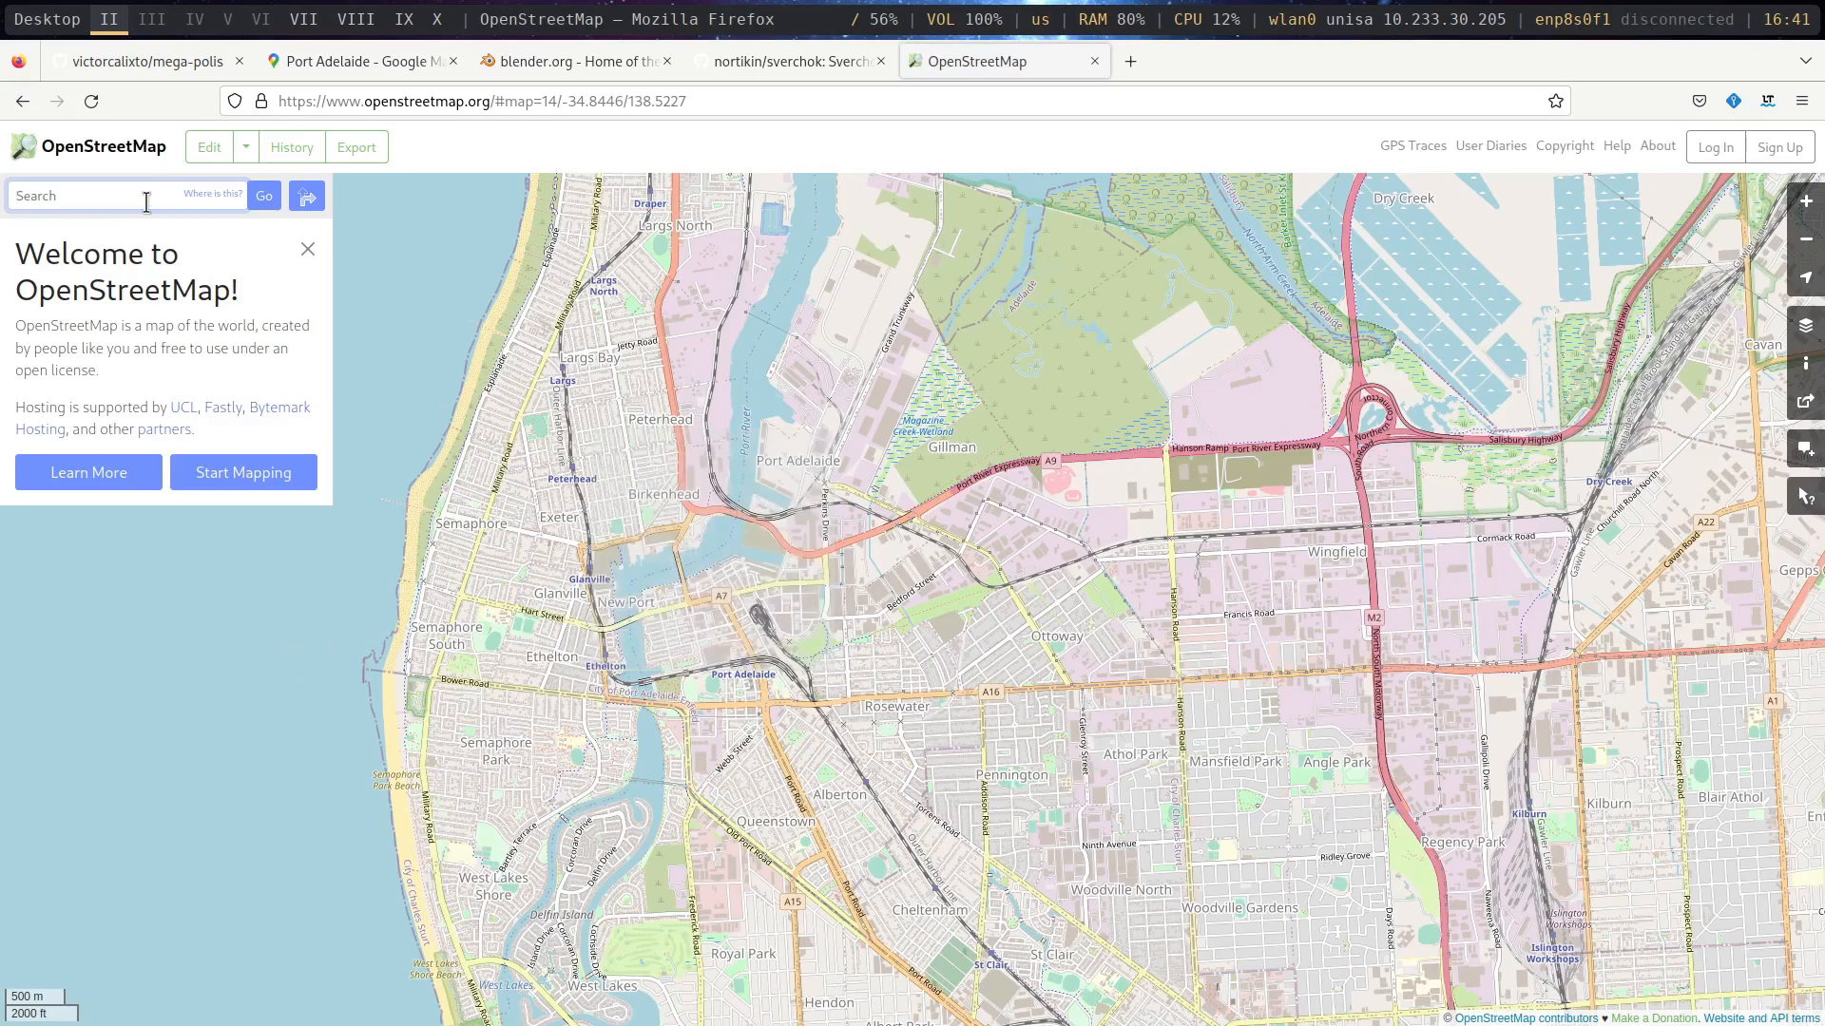
click(146, 199)
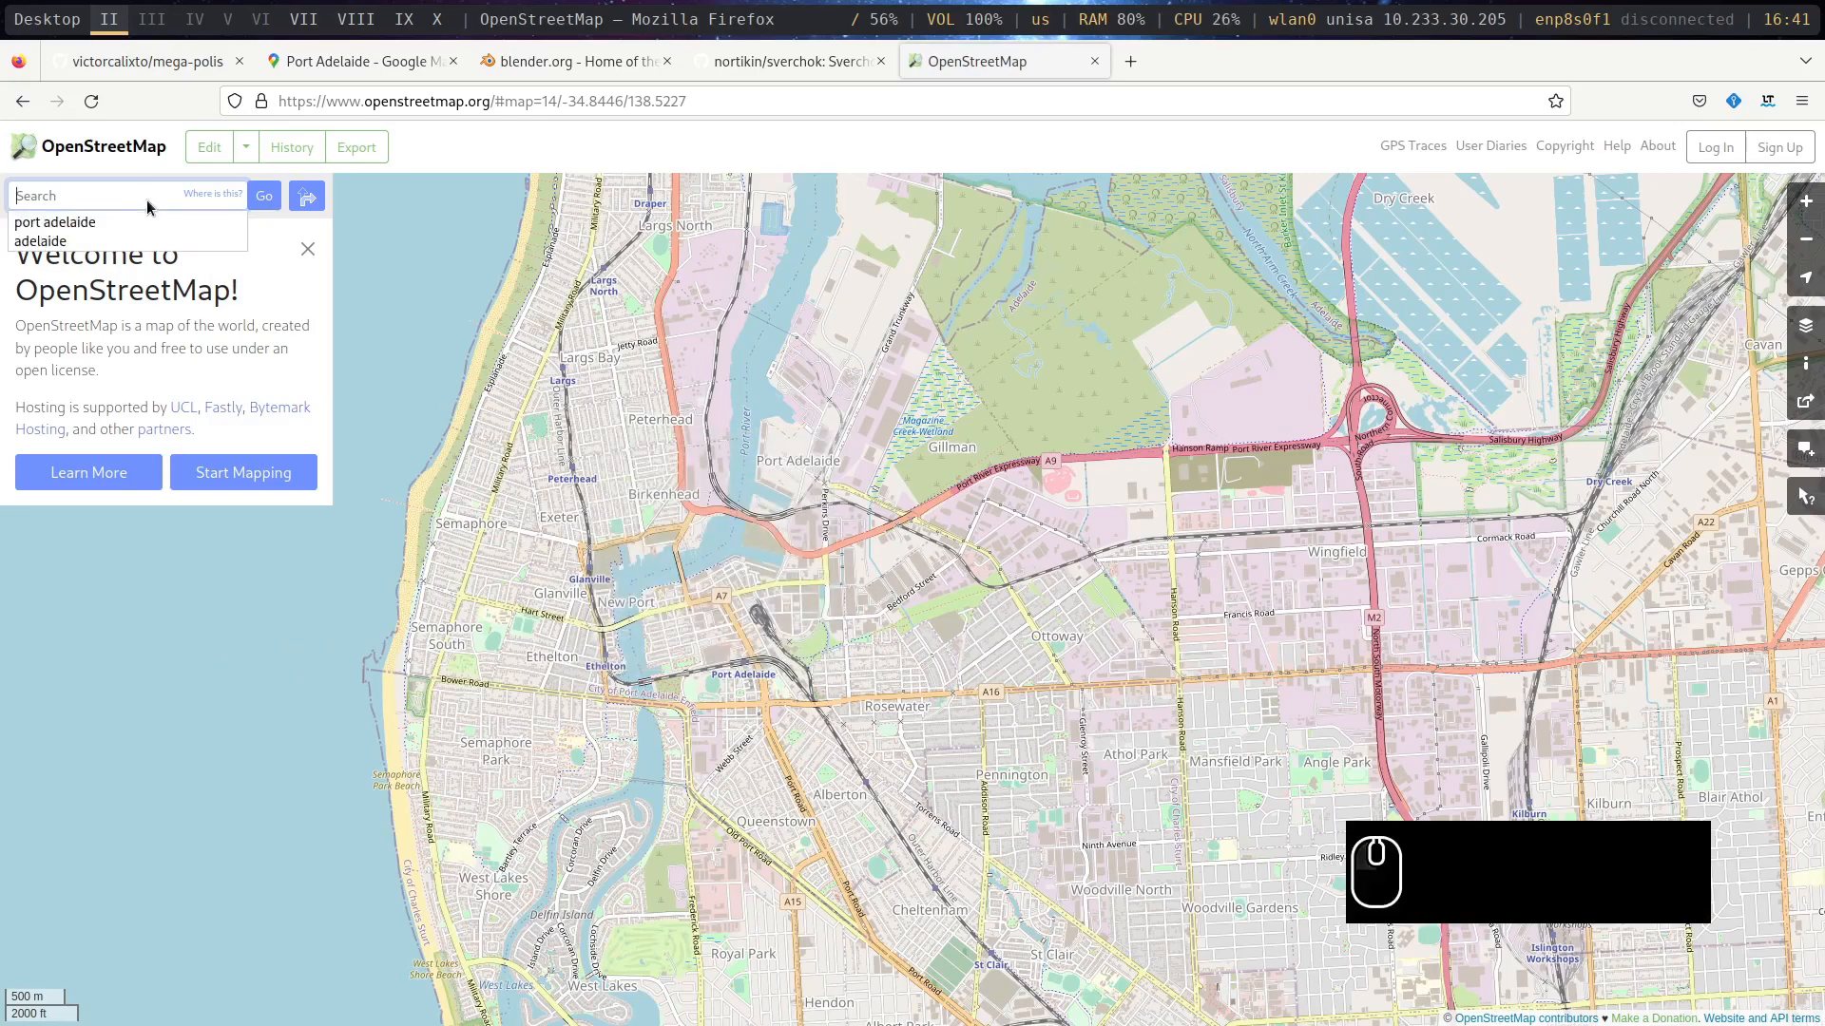
click(168, 225)
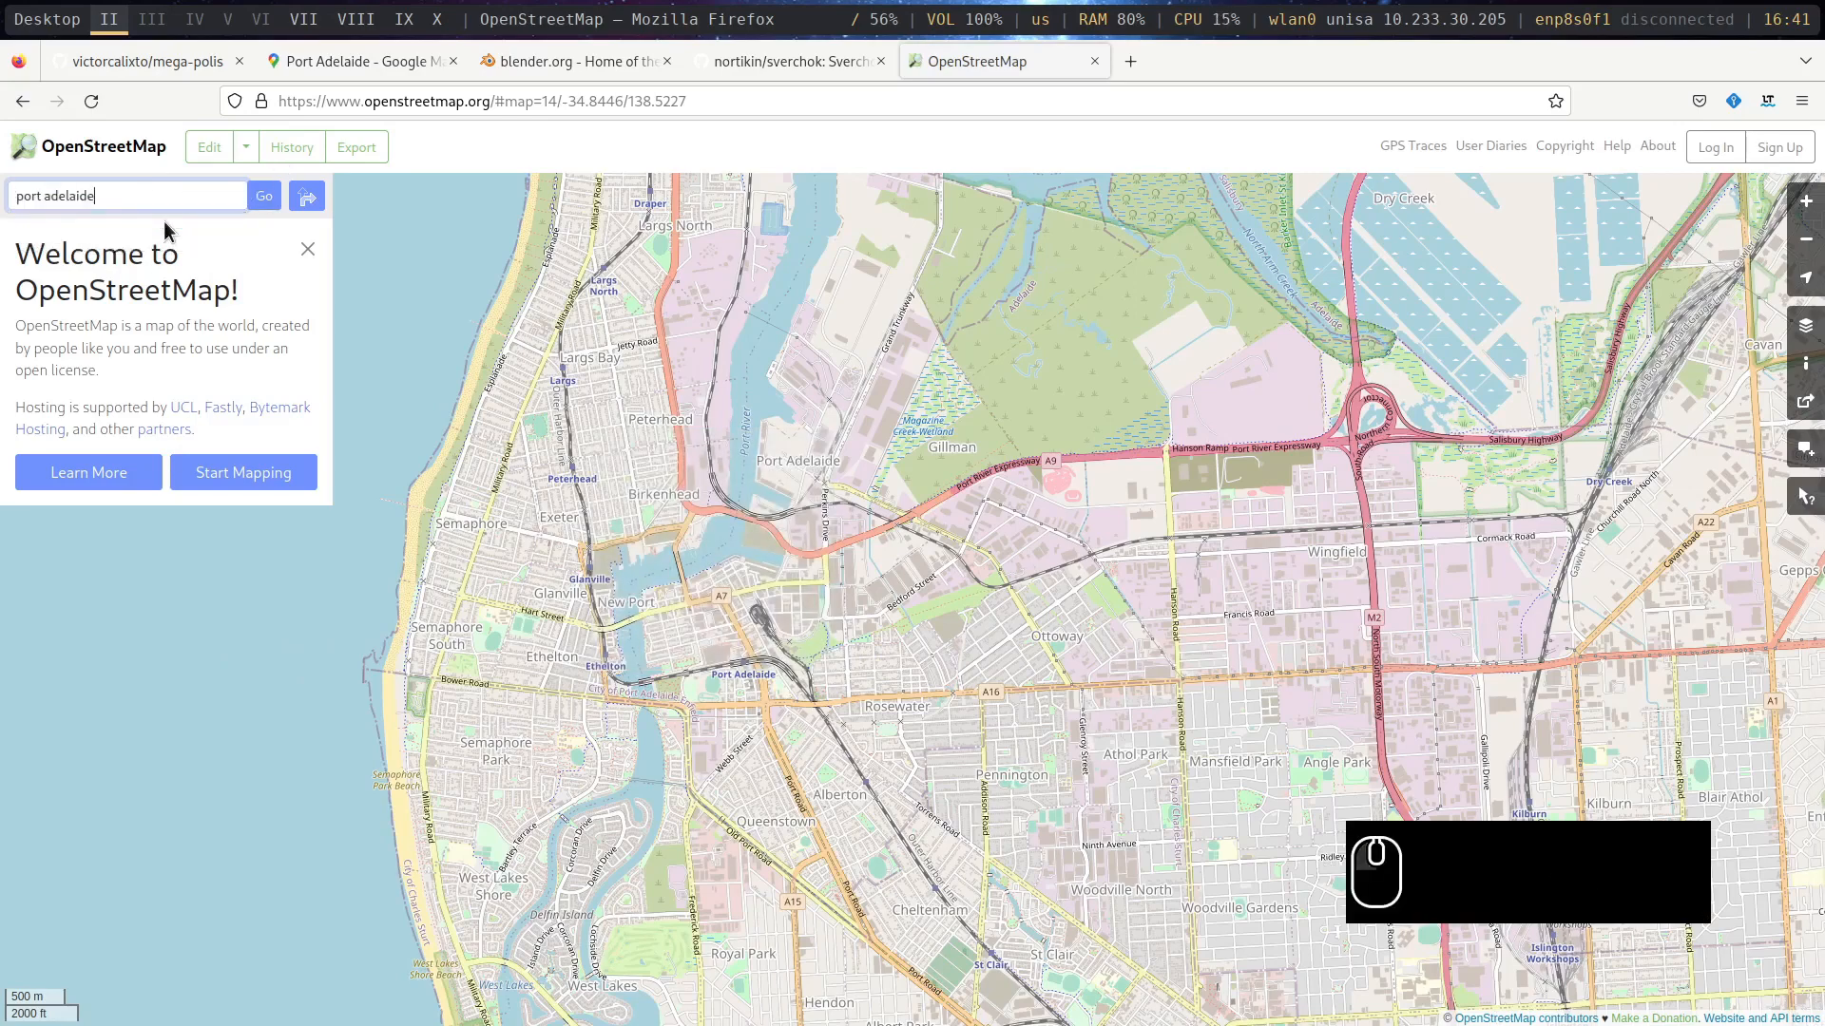
key(Return)
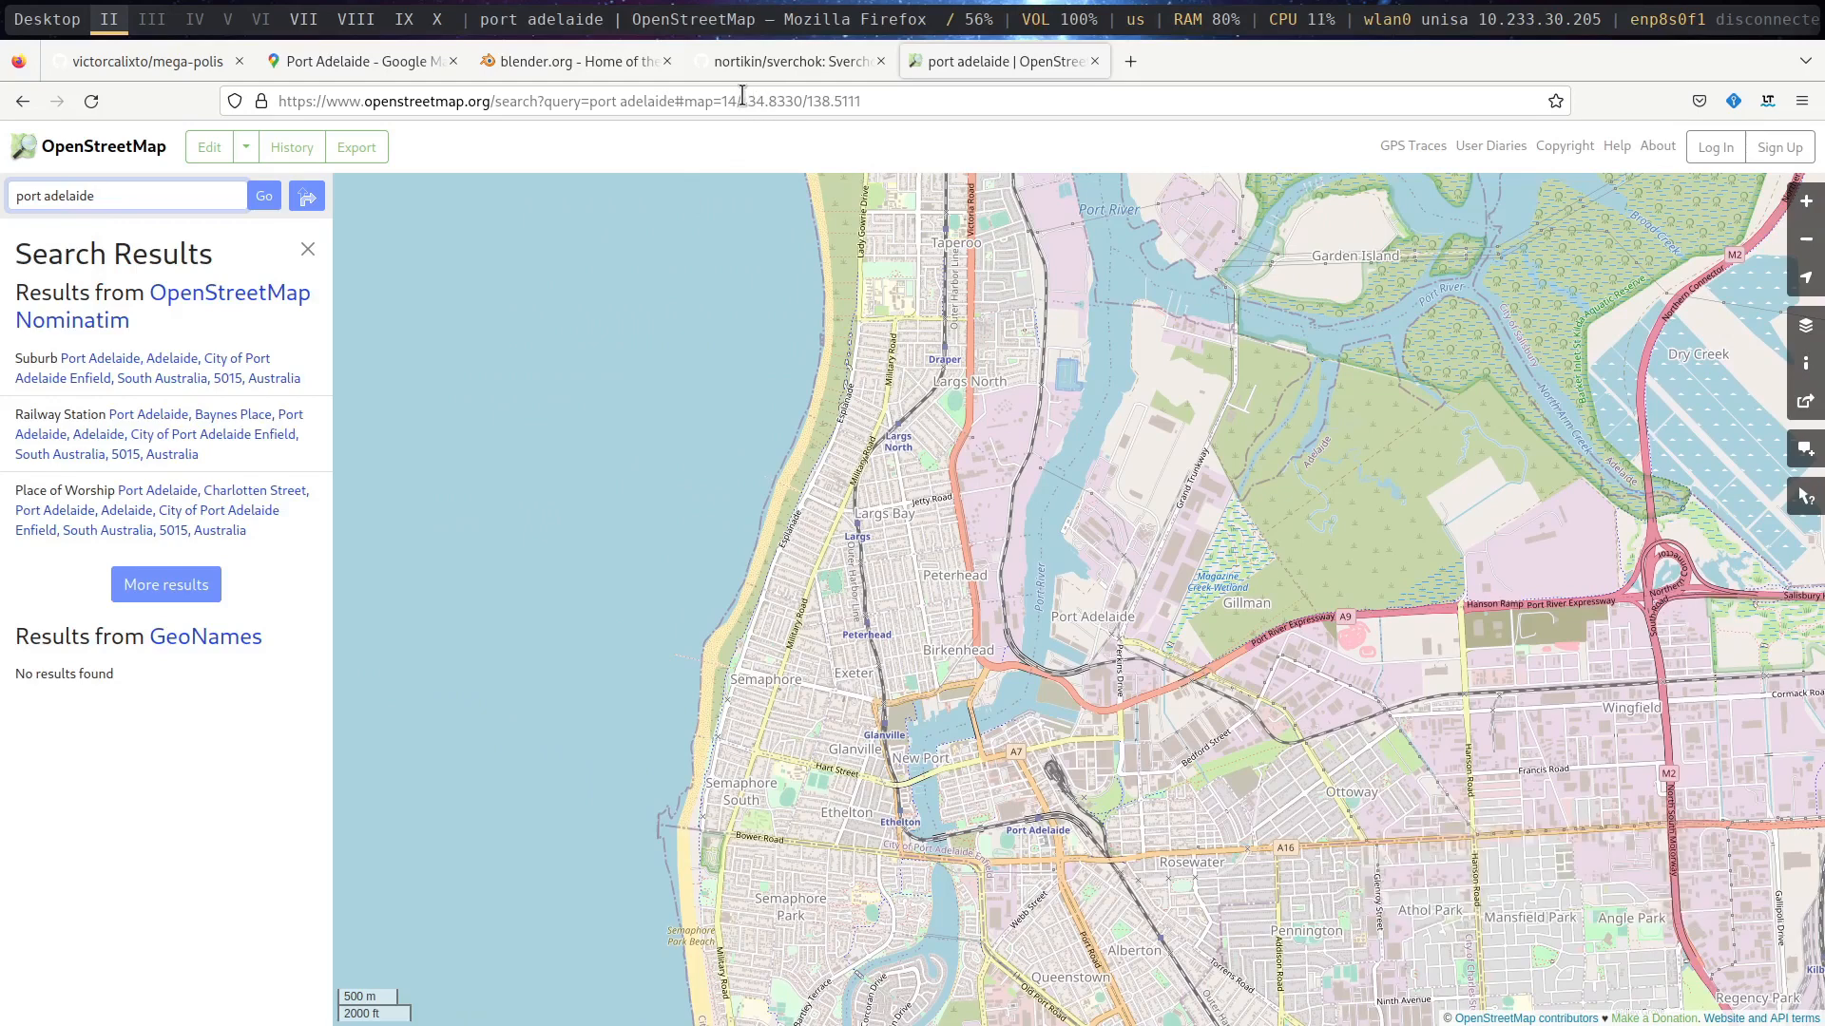
- Copy the latitude and longitude from the OpenStreetMap page address
drag(742, 101, 863, 101)
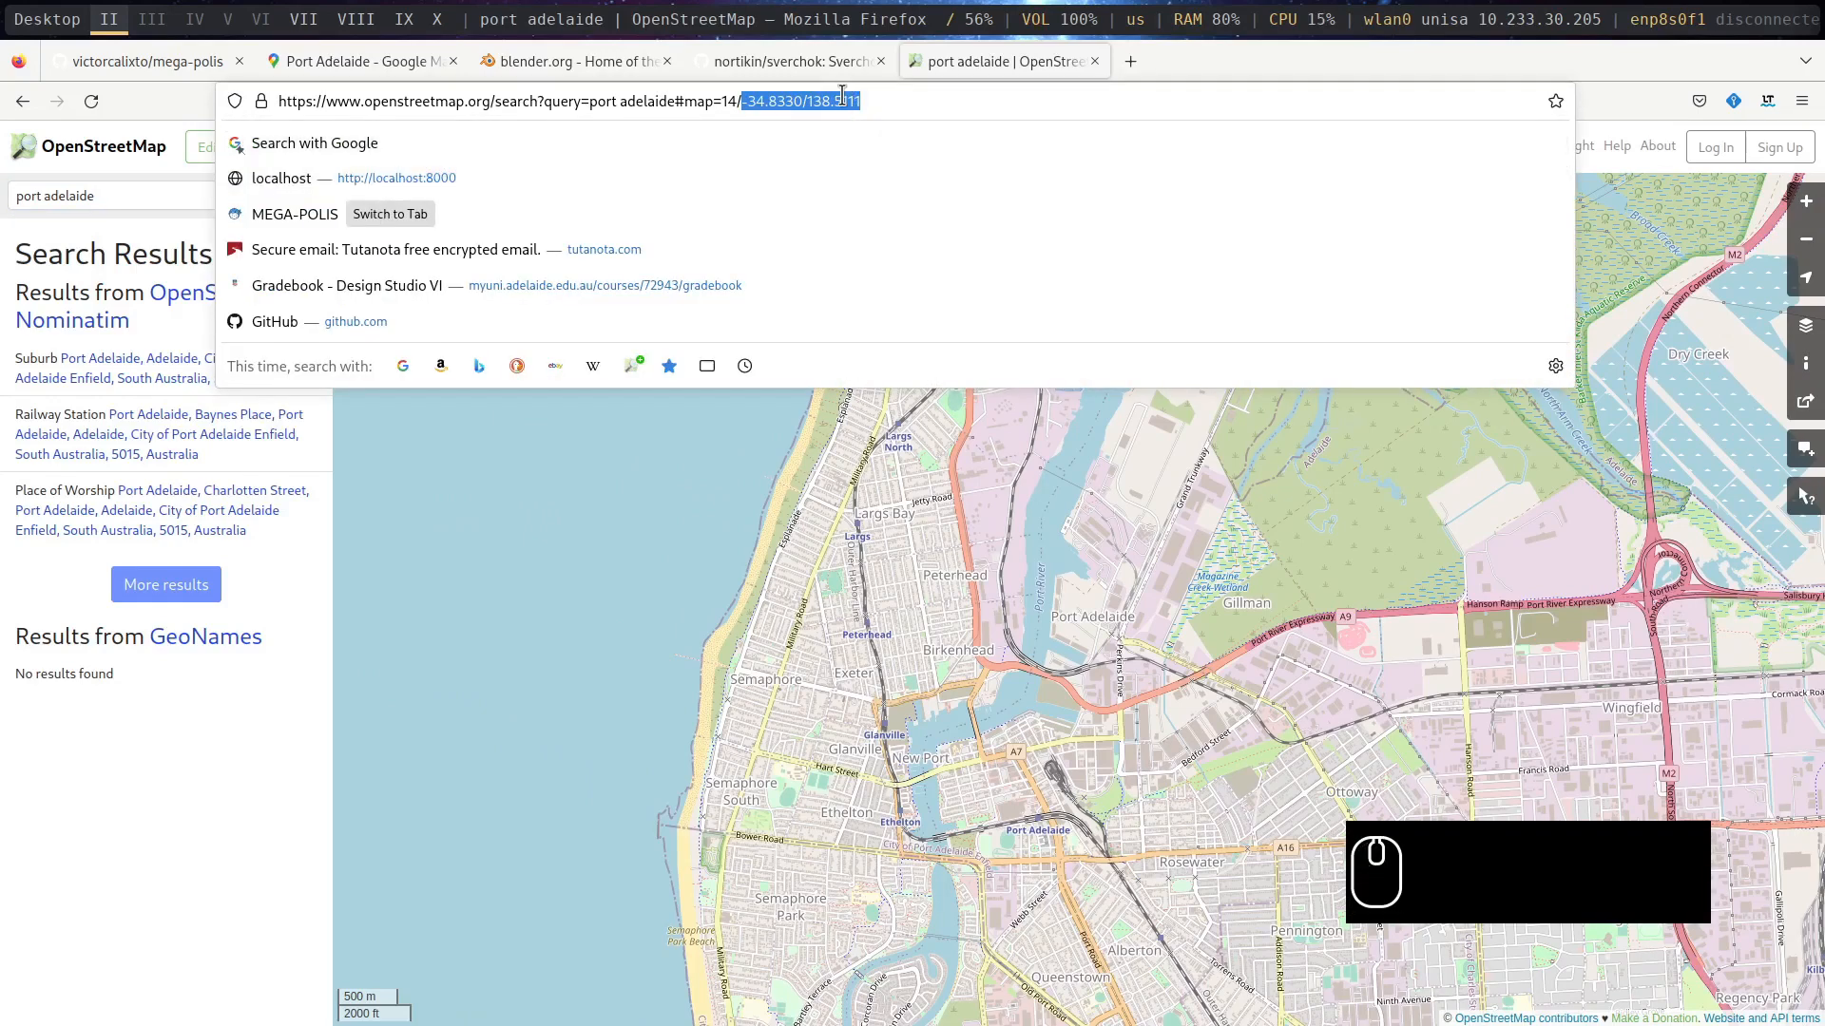
right_click(842, 99)
click(892, 184)
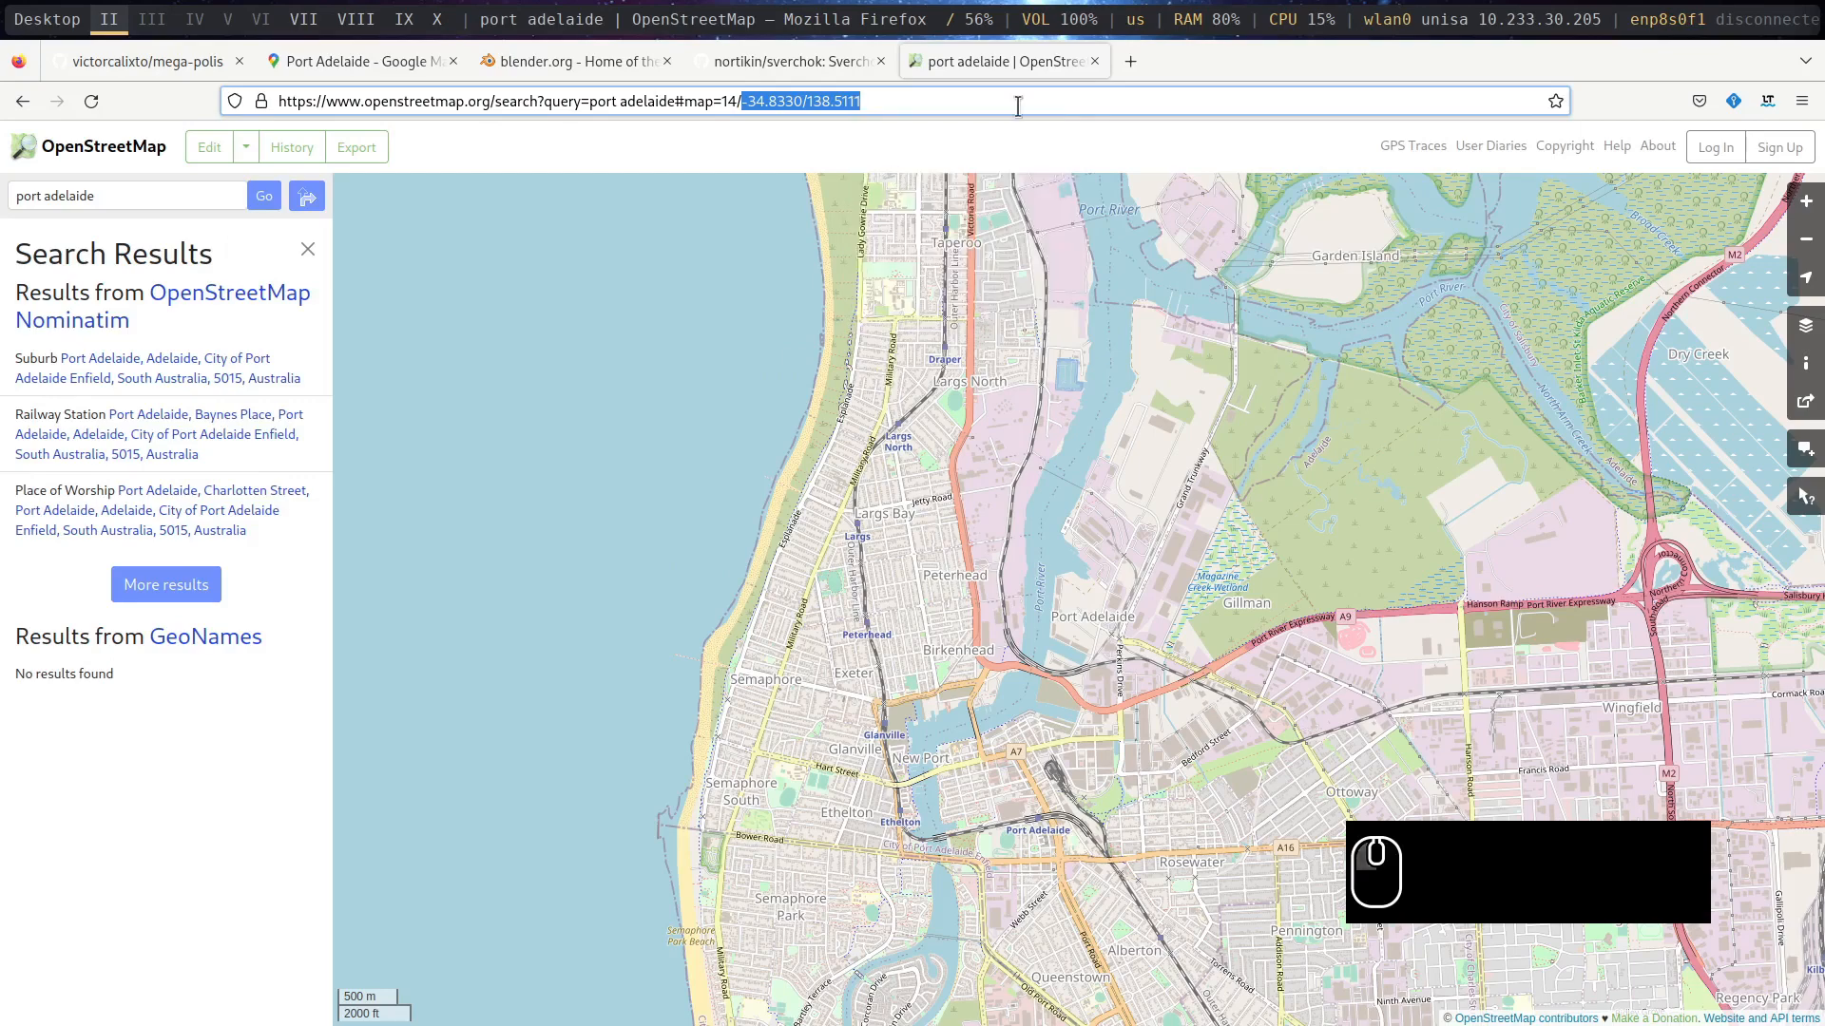
- Switch back to a maximised Blender and examine the coordinates, radius and number of photos linked to the Download Street Imagery node
key(super+m)
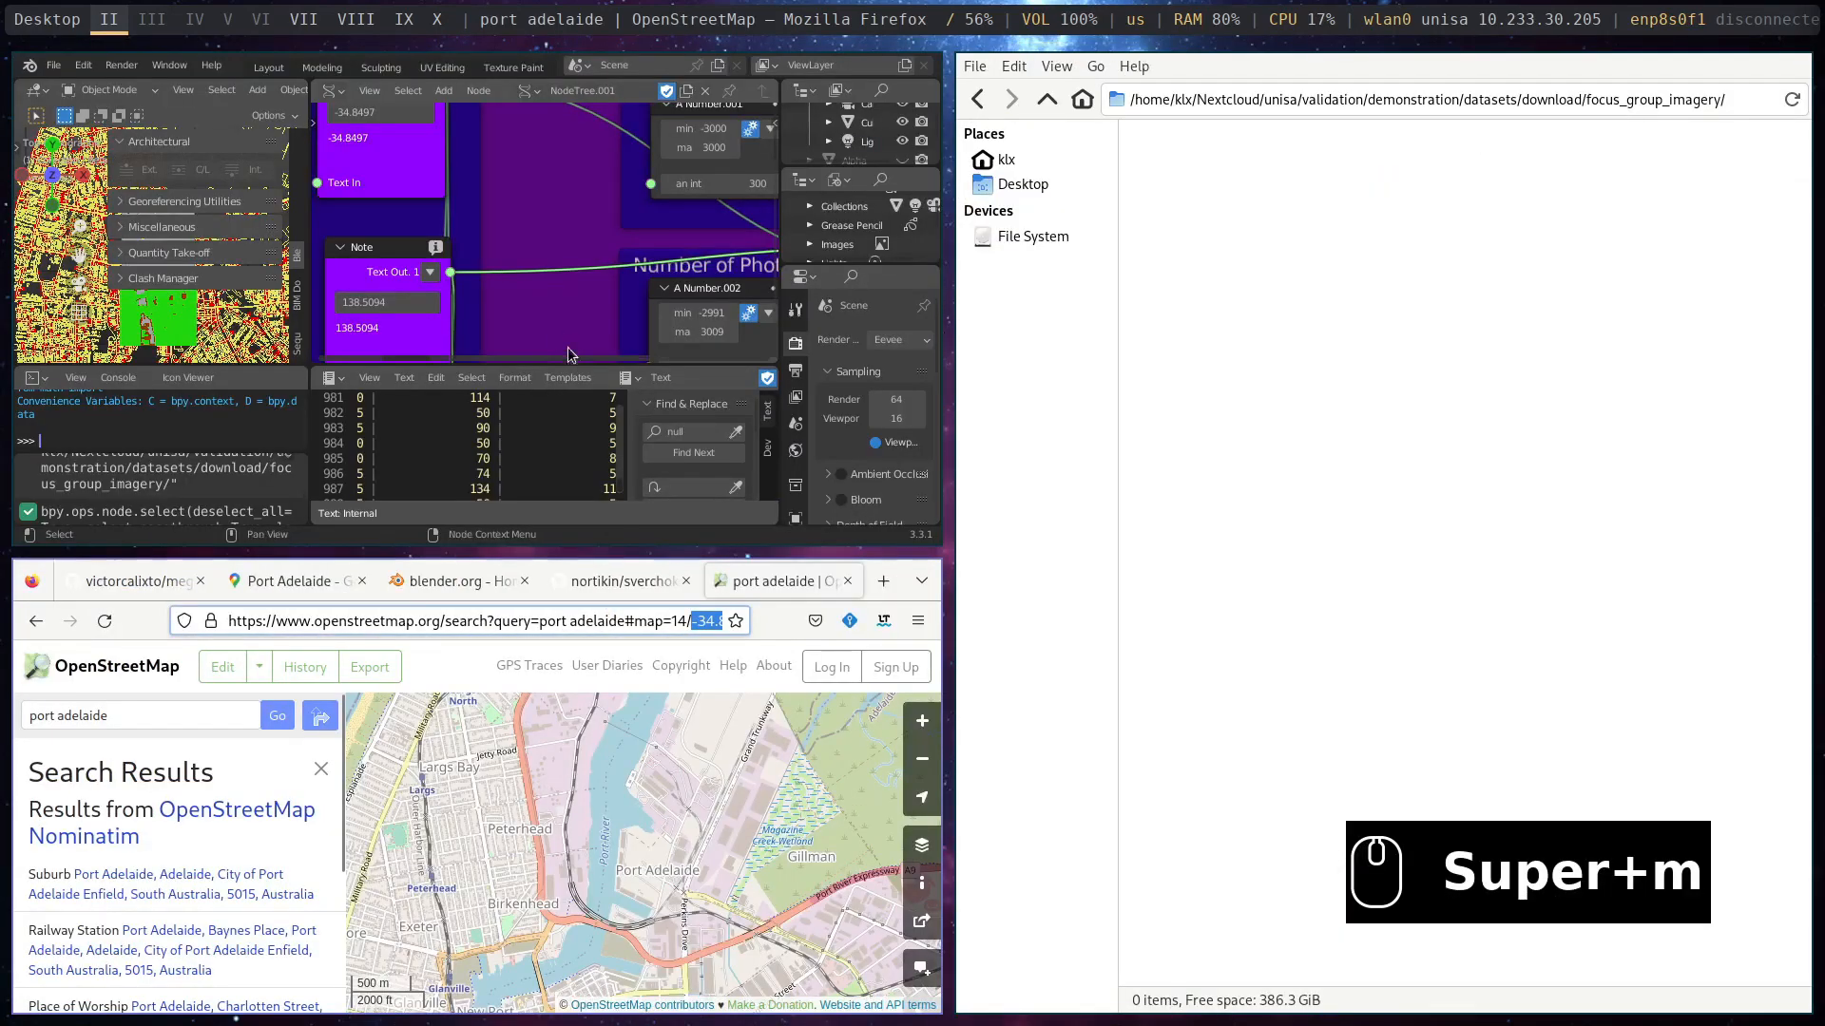
key(super+m)
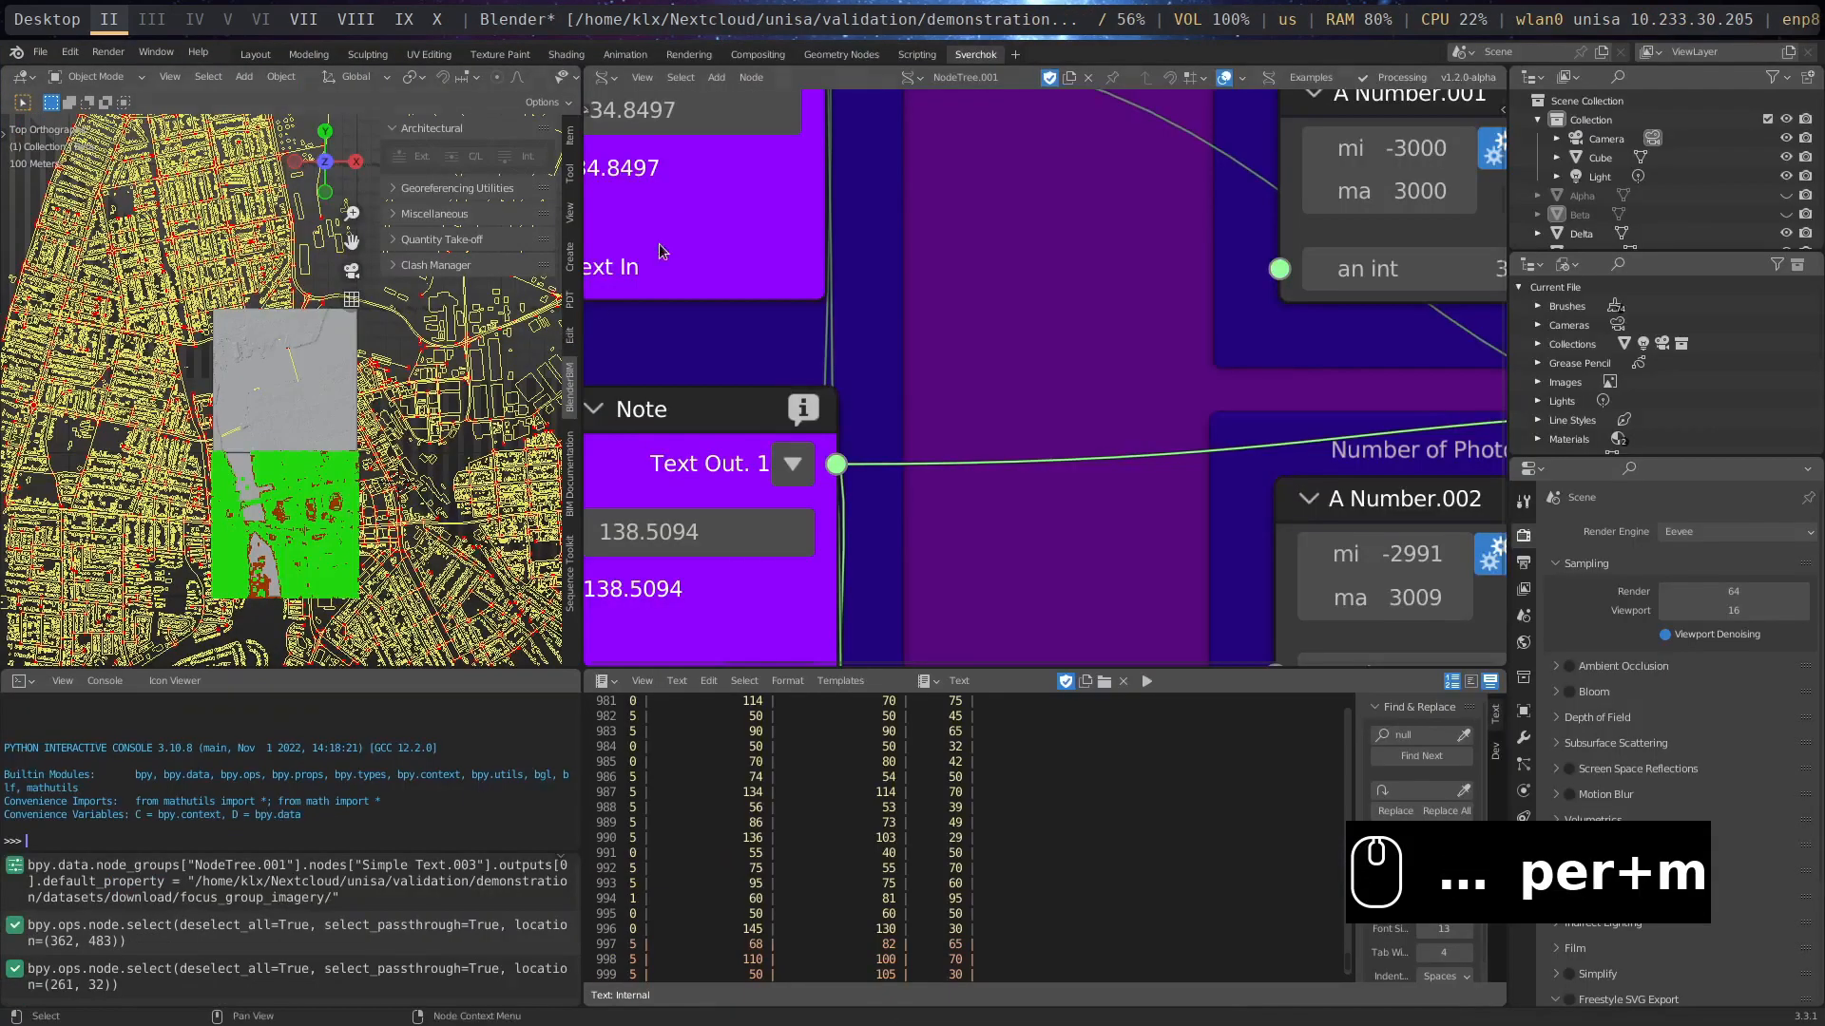
scroll(1188, 489, down, 5)
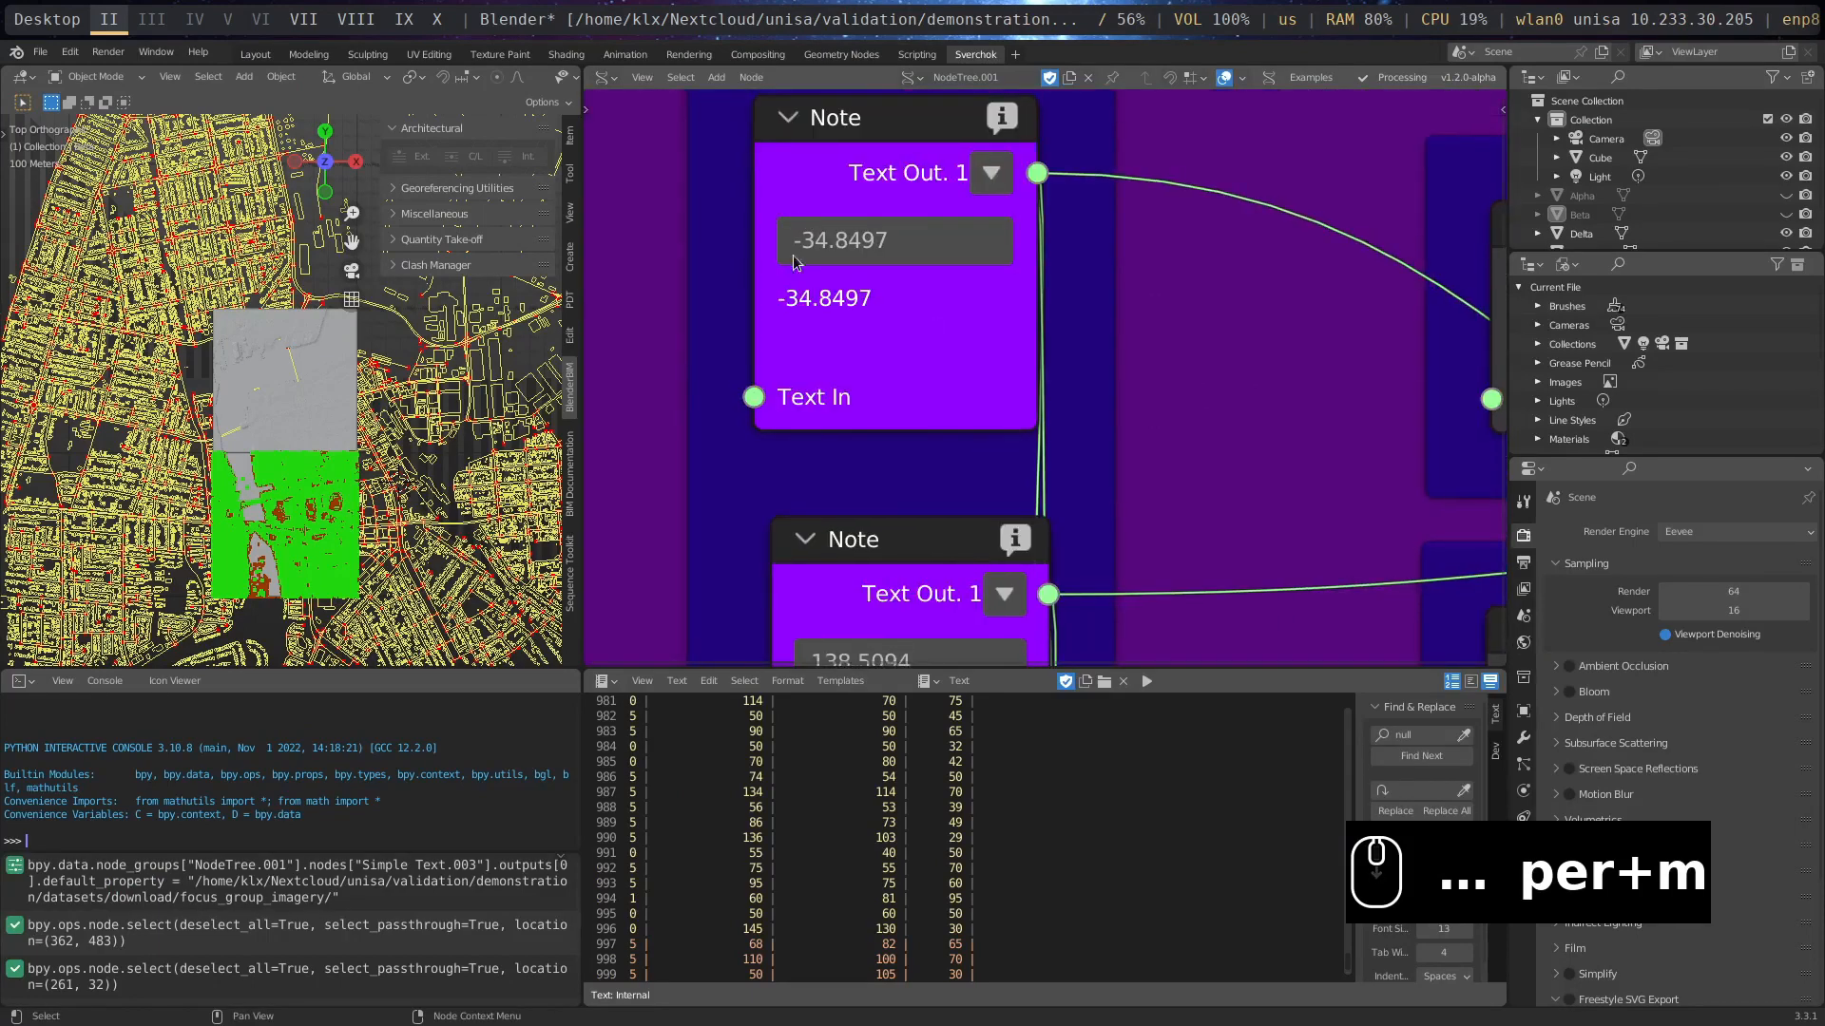
middle_drag(1243, 525, 961, 381)
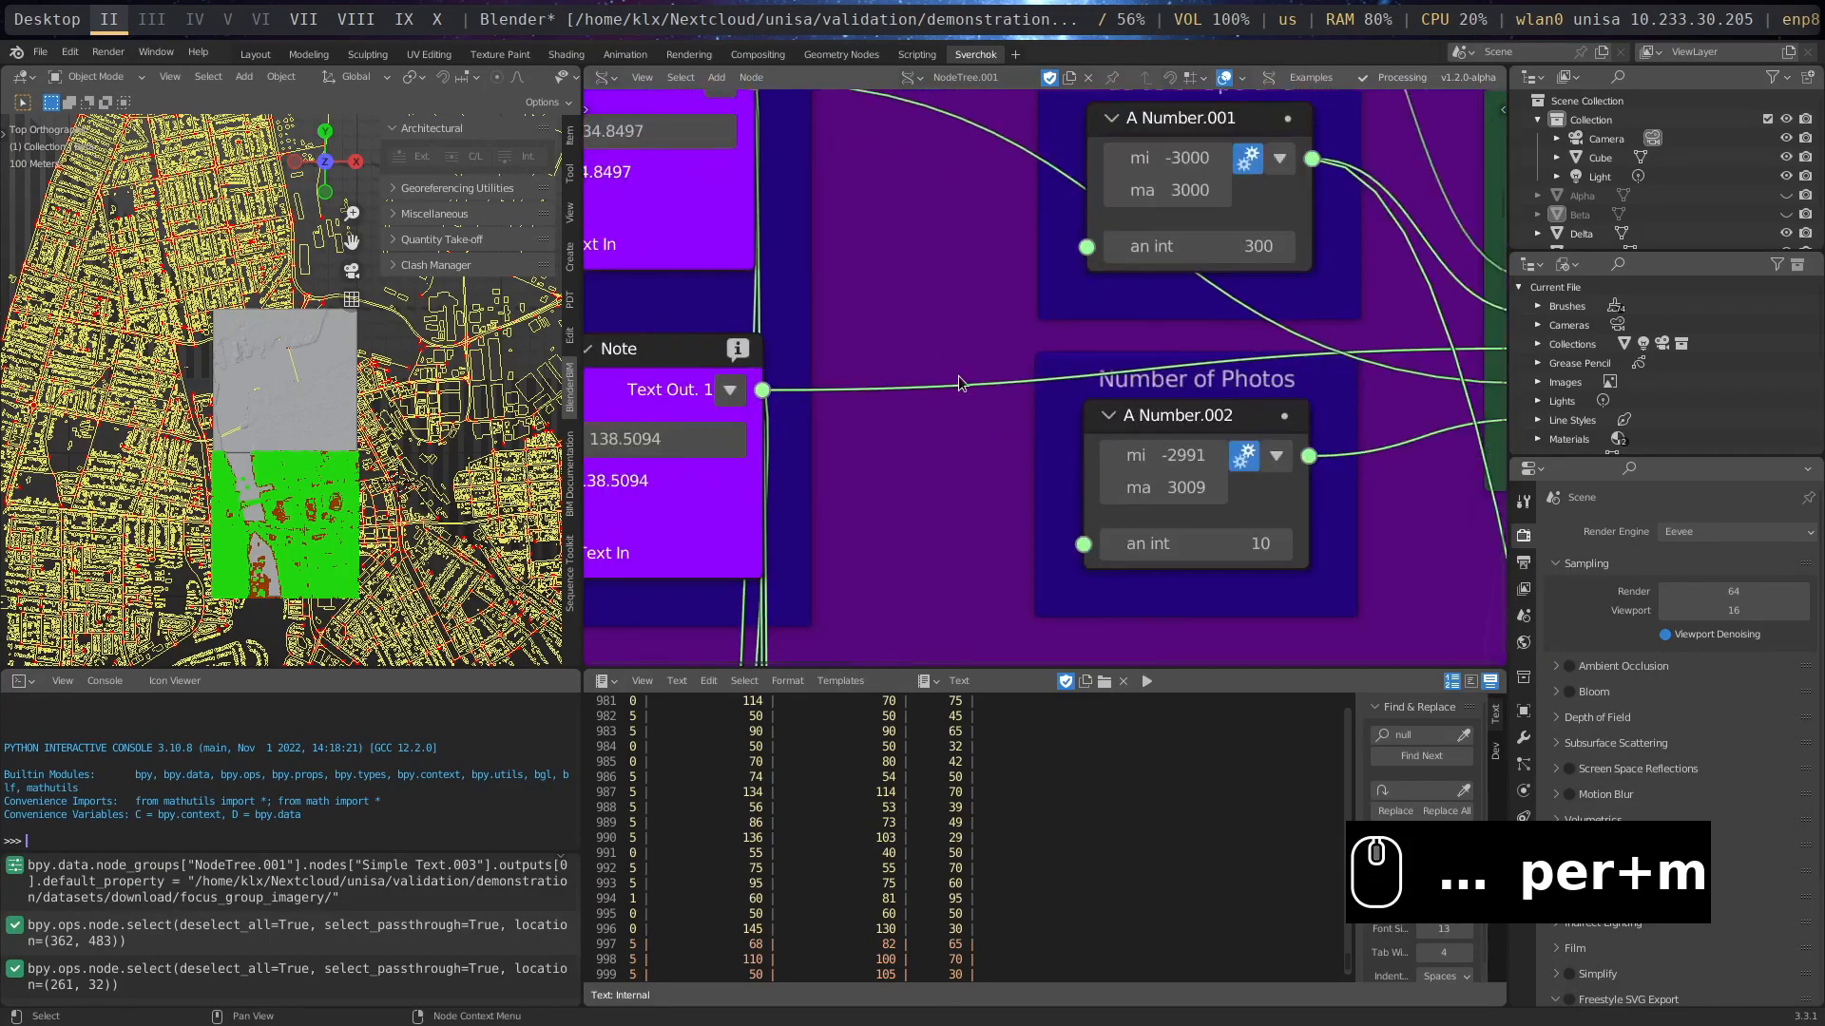
scroll(960, 380, down, 6)
middle_drag(1412, 454, 1232, 435)
scroll(1038, 434, up, 4)
middle_drag(1038, 434, 1038, 449)
scroll(1037, 449, up, 1)
drag(988, 357, 995, 411)
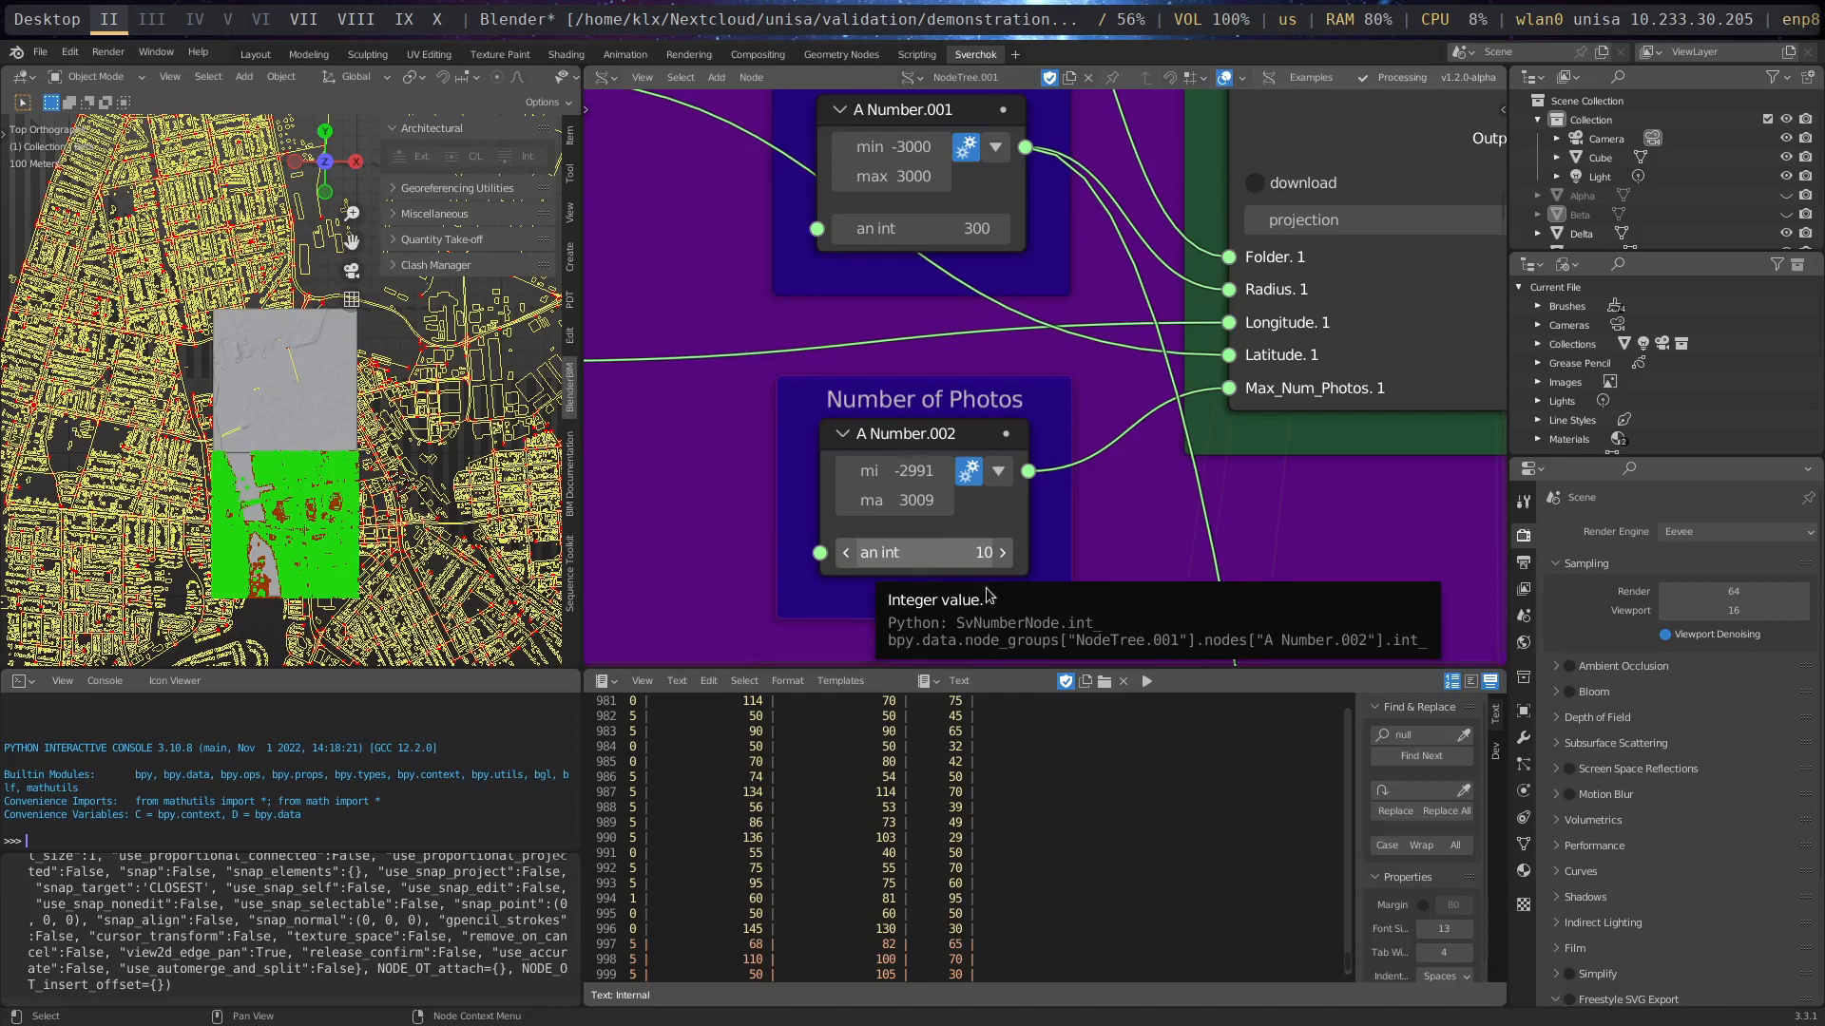
- Restore the Blender window, send Firefox to desktop VII and bring the Download Street Imagery node's download option into close view
key(super+m)
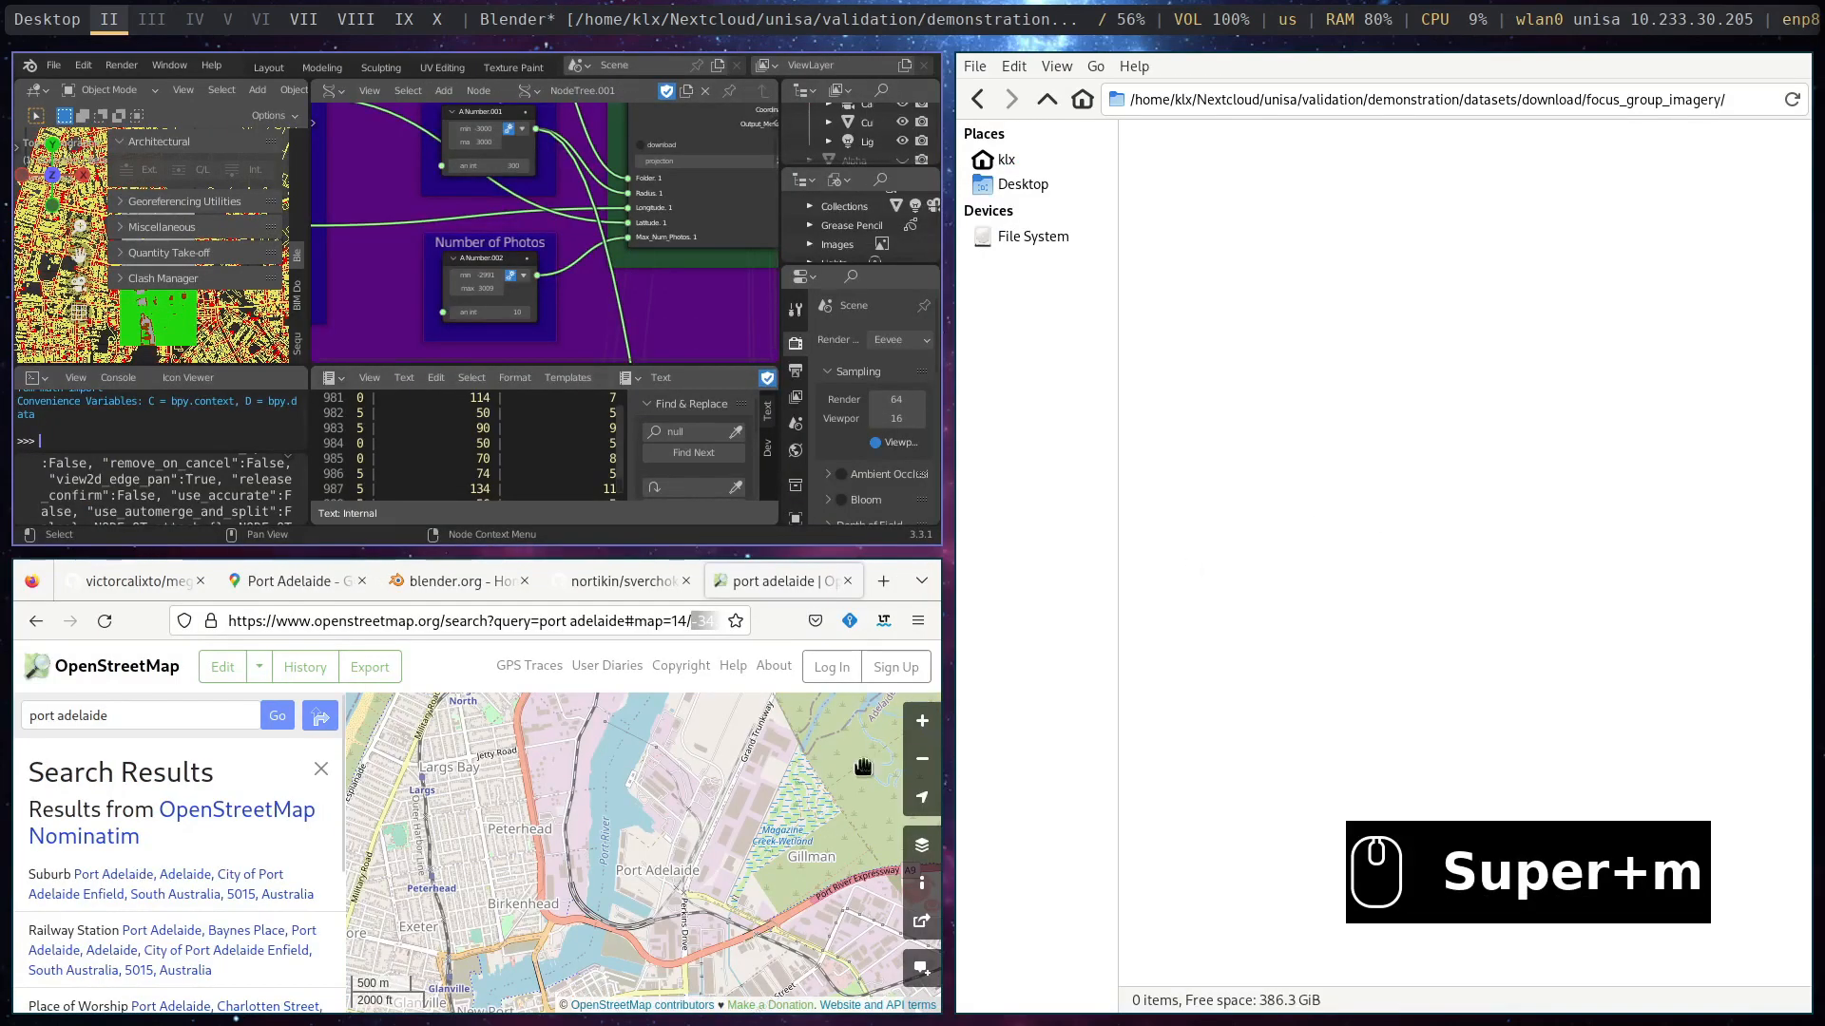
key(super+shift+7)
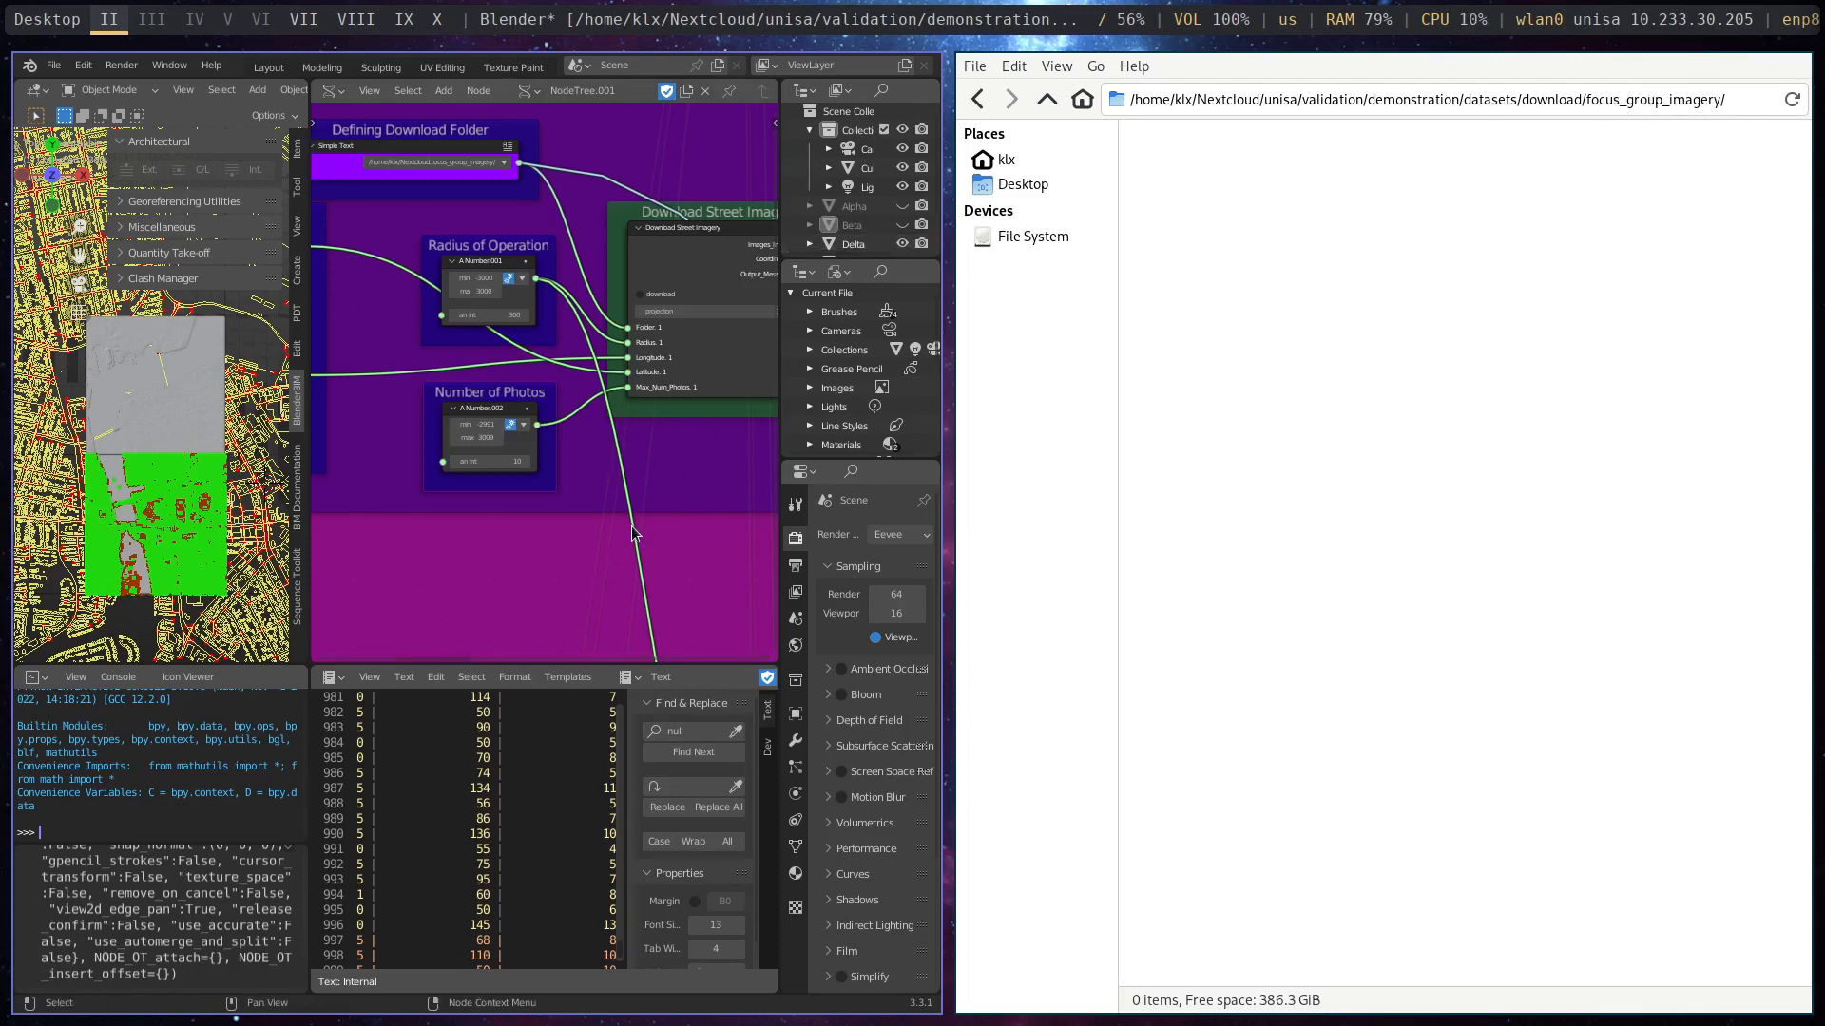
middle_drag(634, 534, 530, 325)
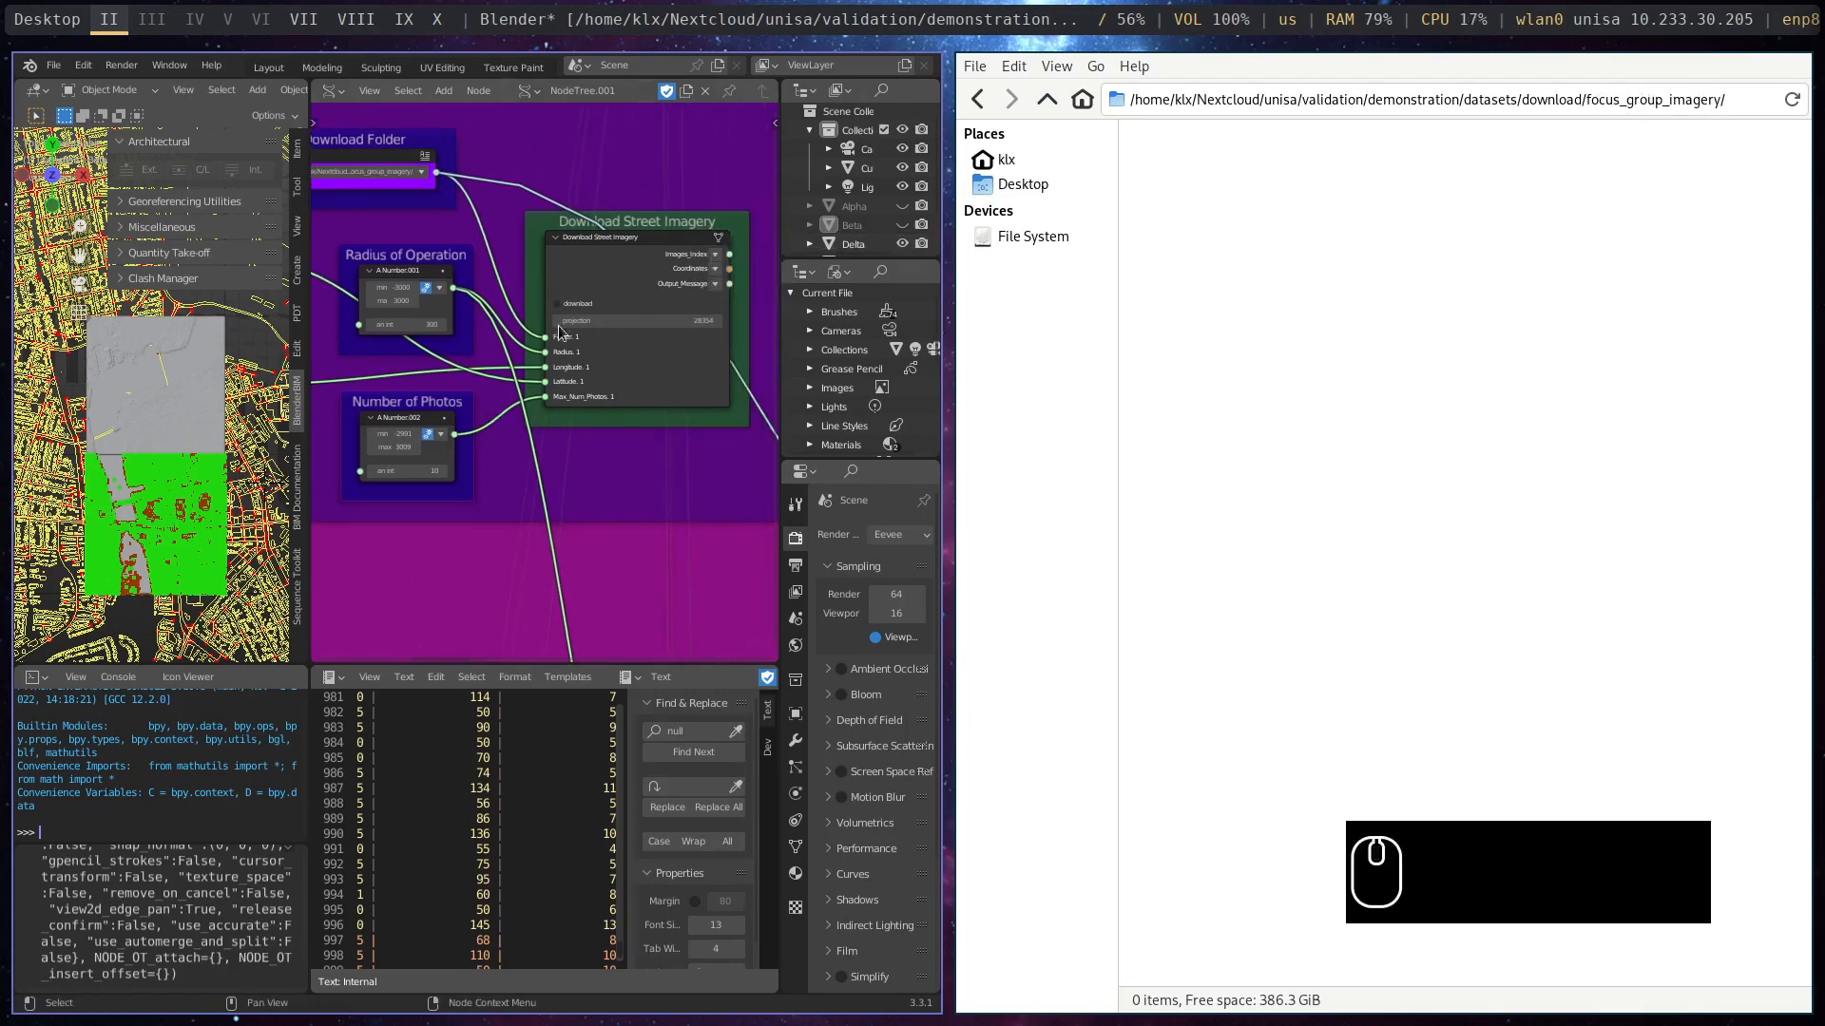
scroll(502, 348, up, 1)
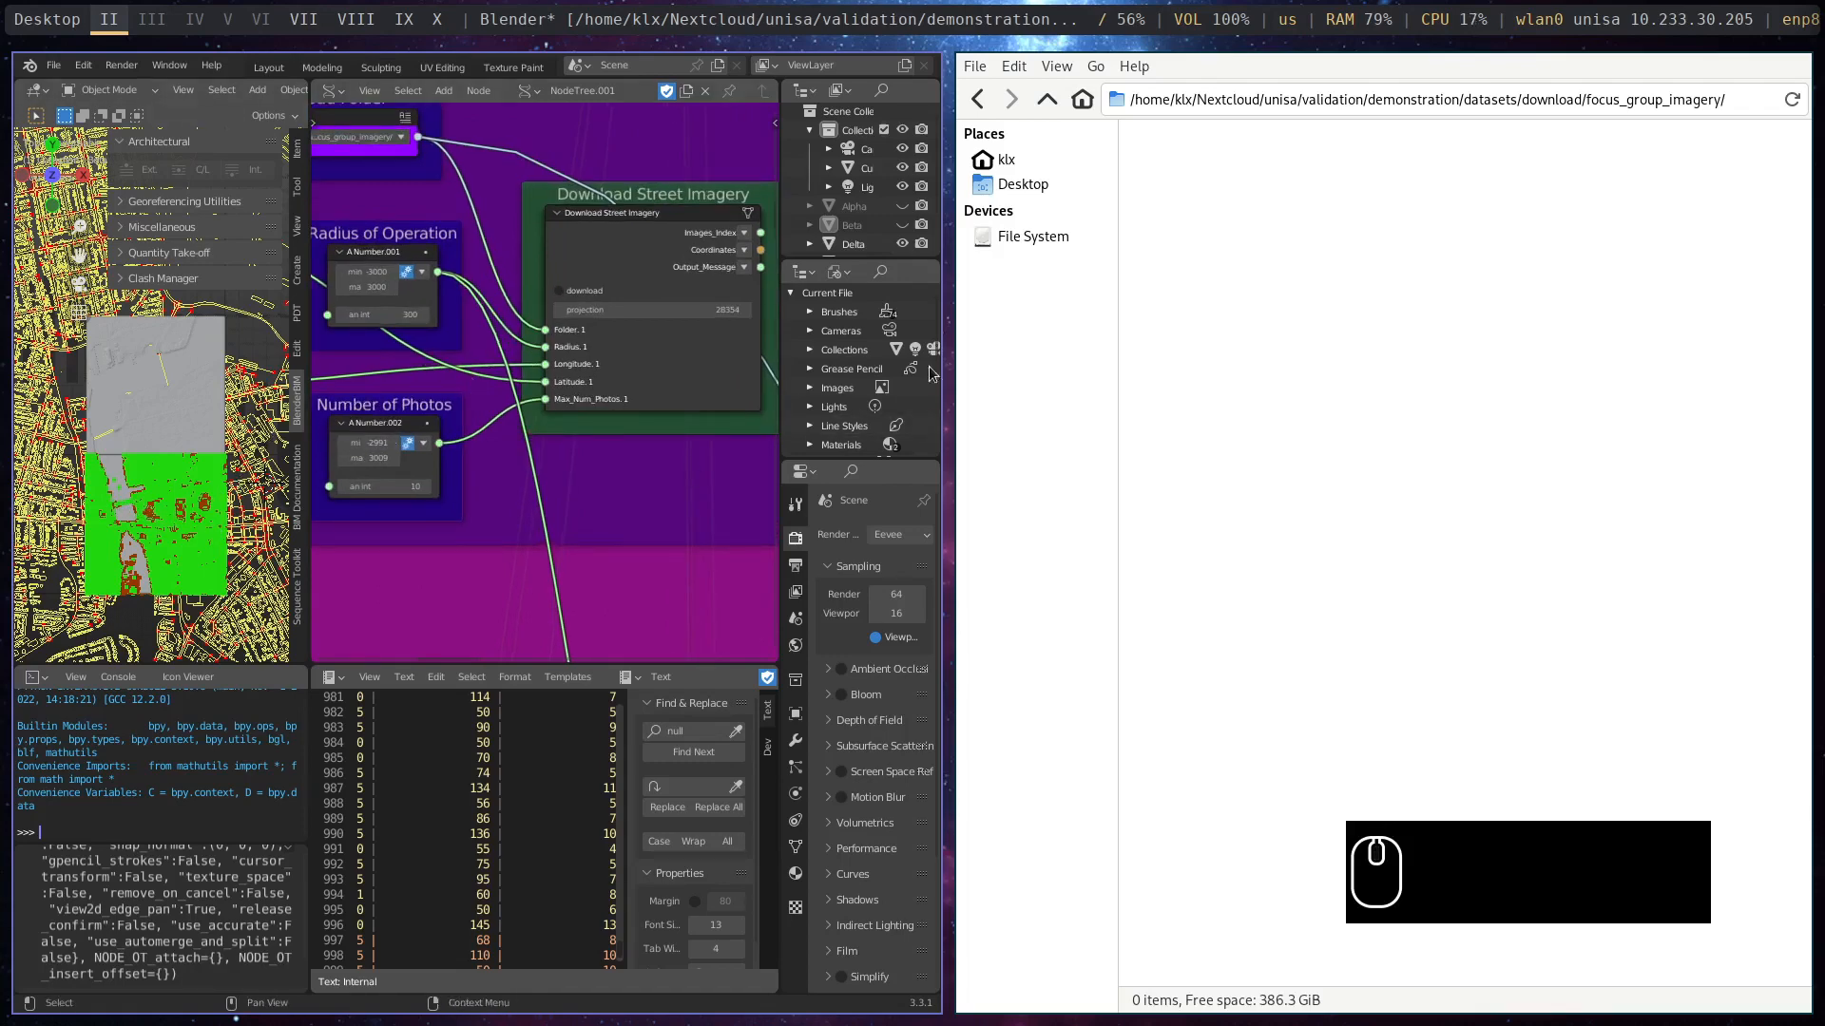
scroll(545, 384, up, 2)
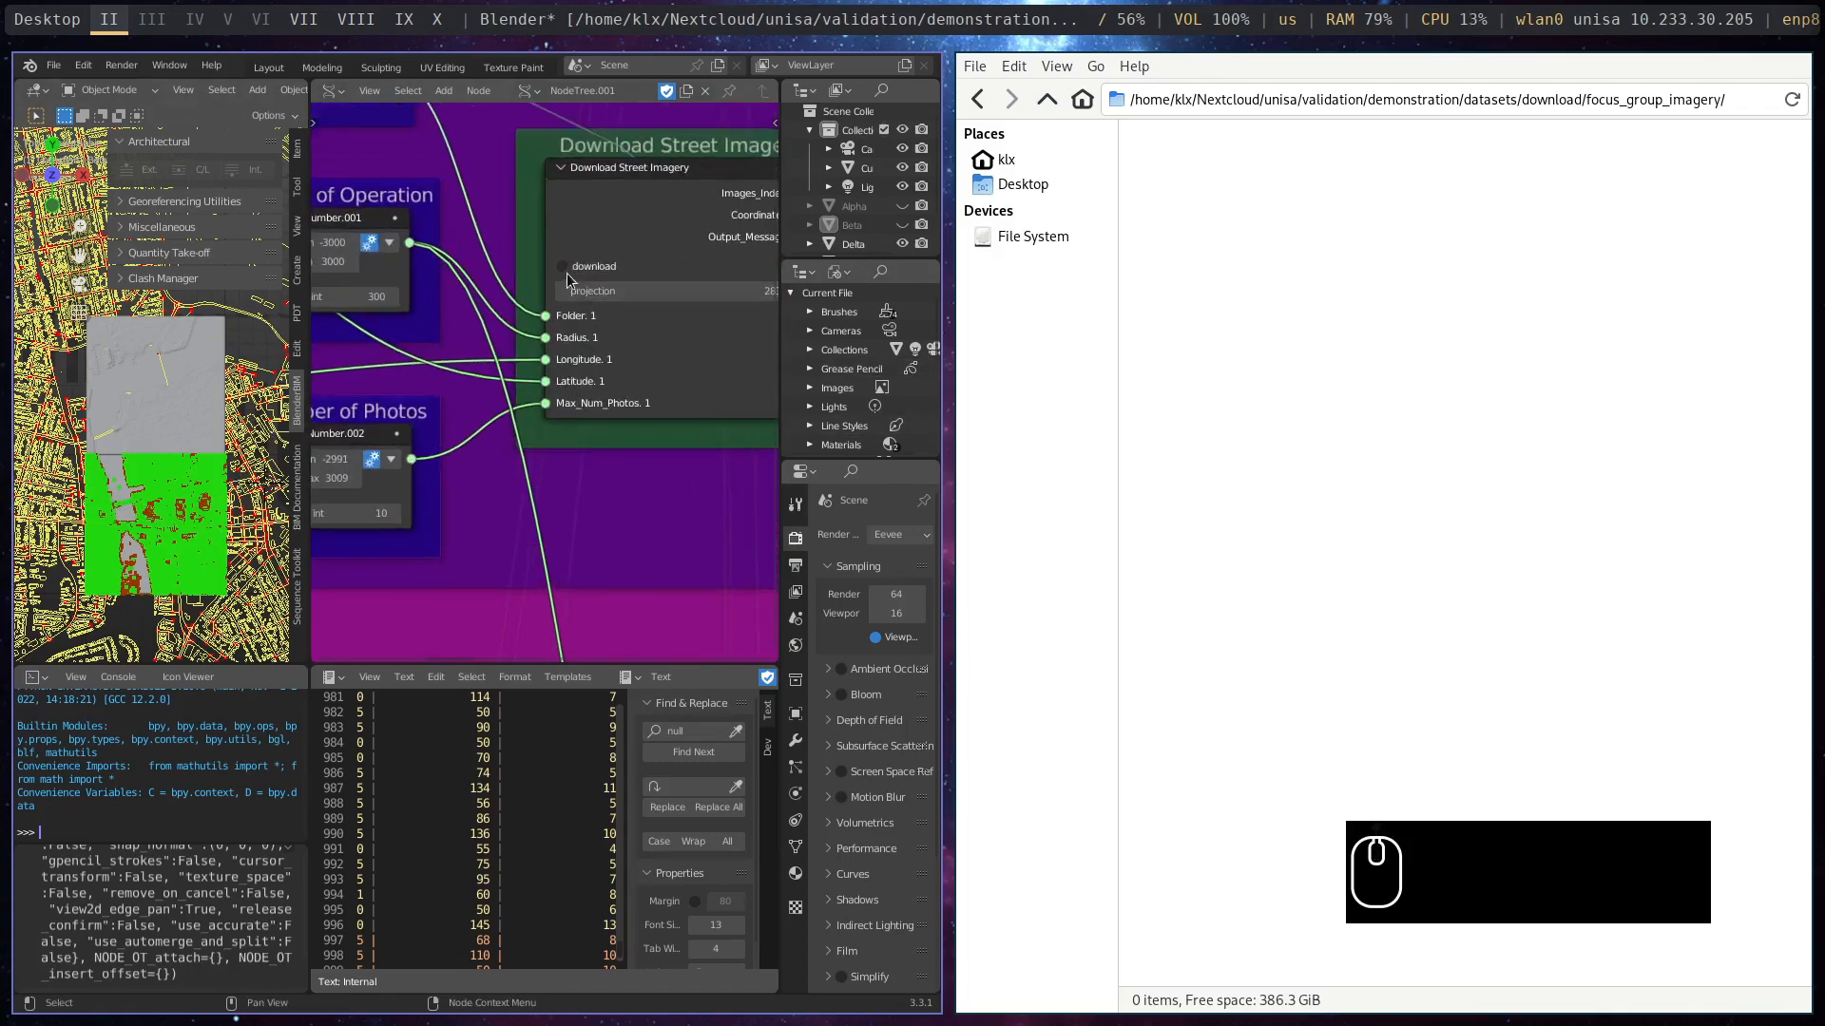
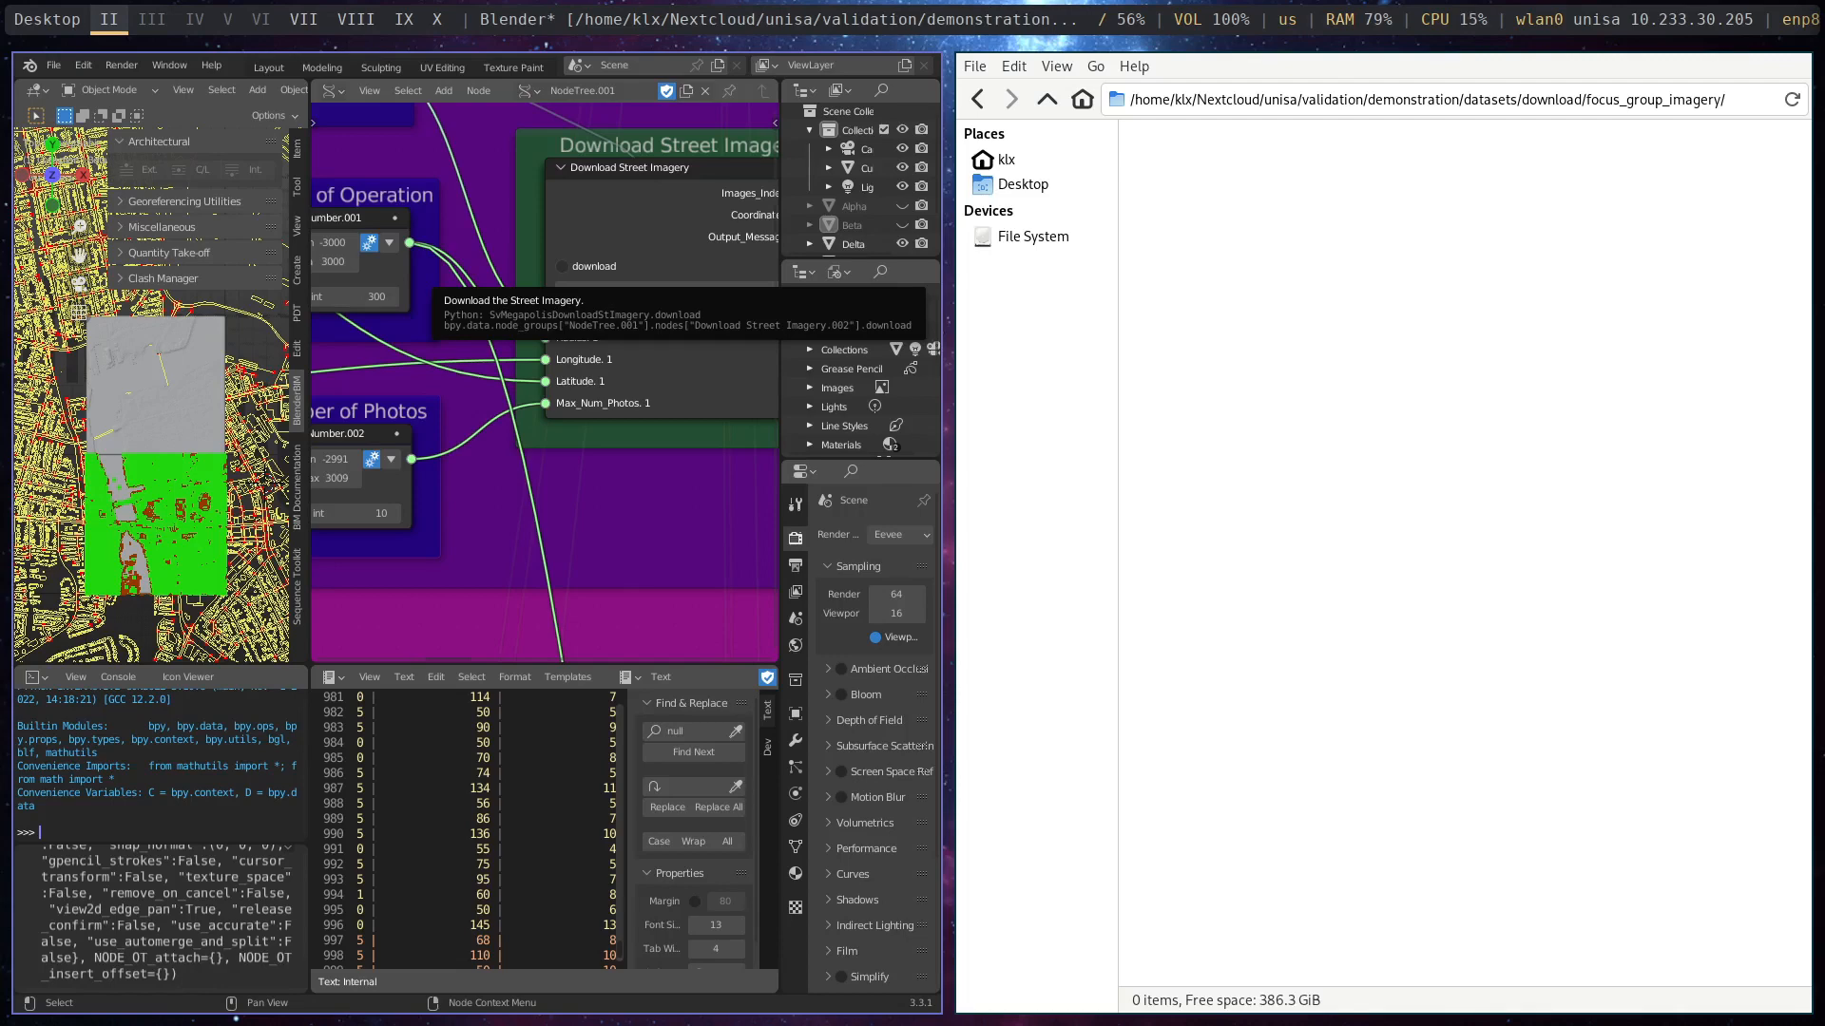
- Bring the Firefox window from desktop VII to desktop III
key(super+2)
key(super+3)
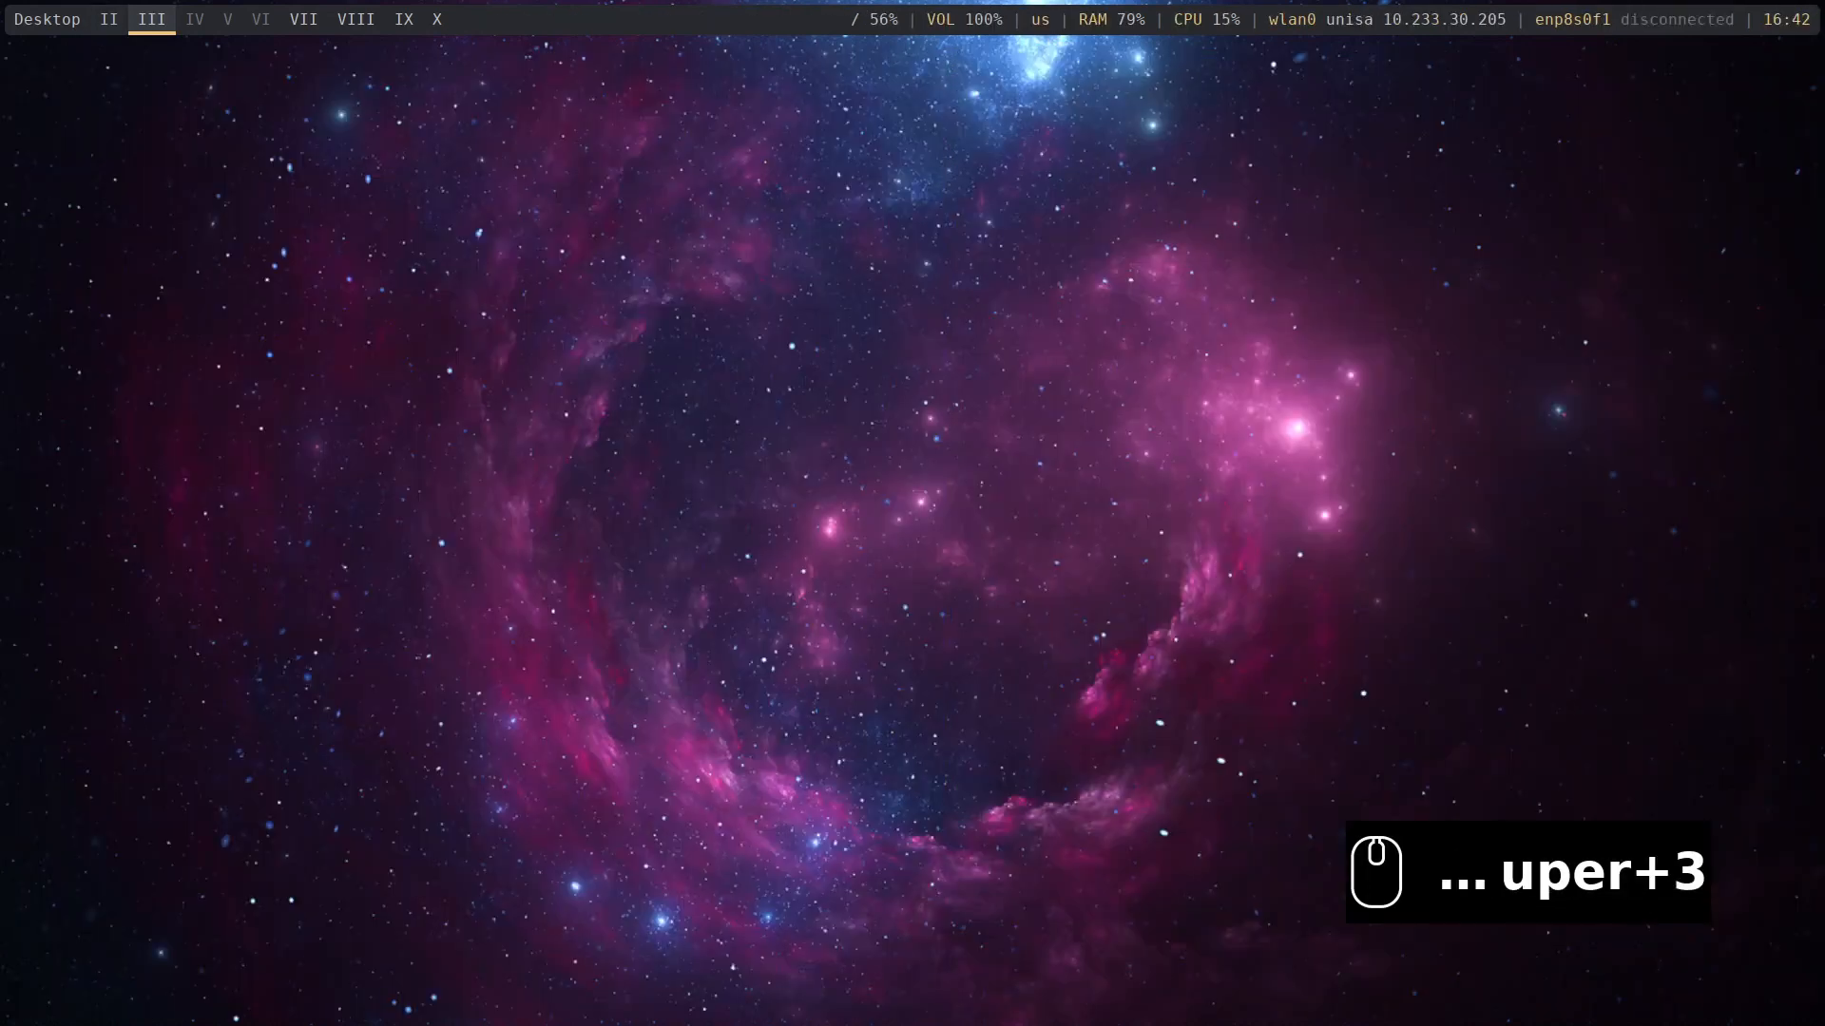
key(shift)
key(super+shift+7)
click(304, 19)
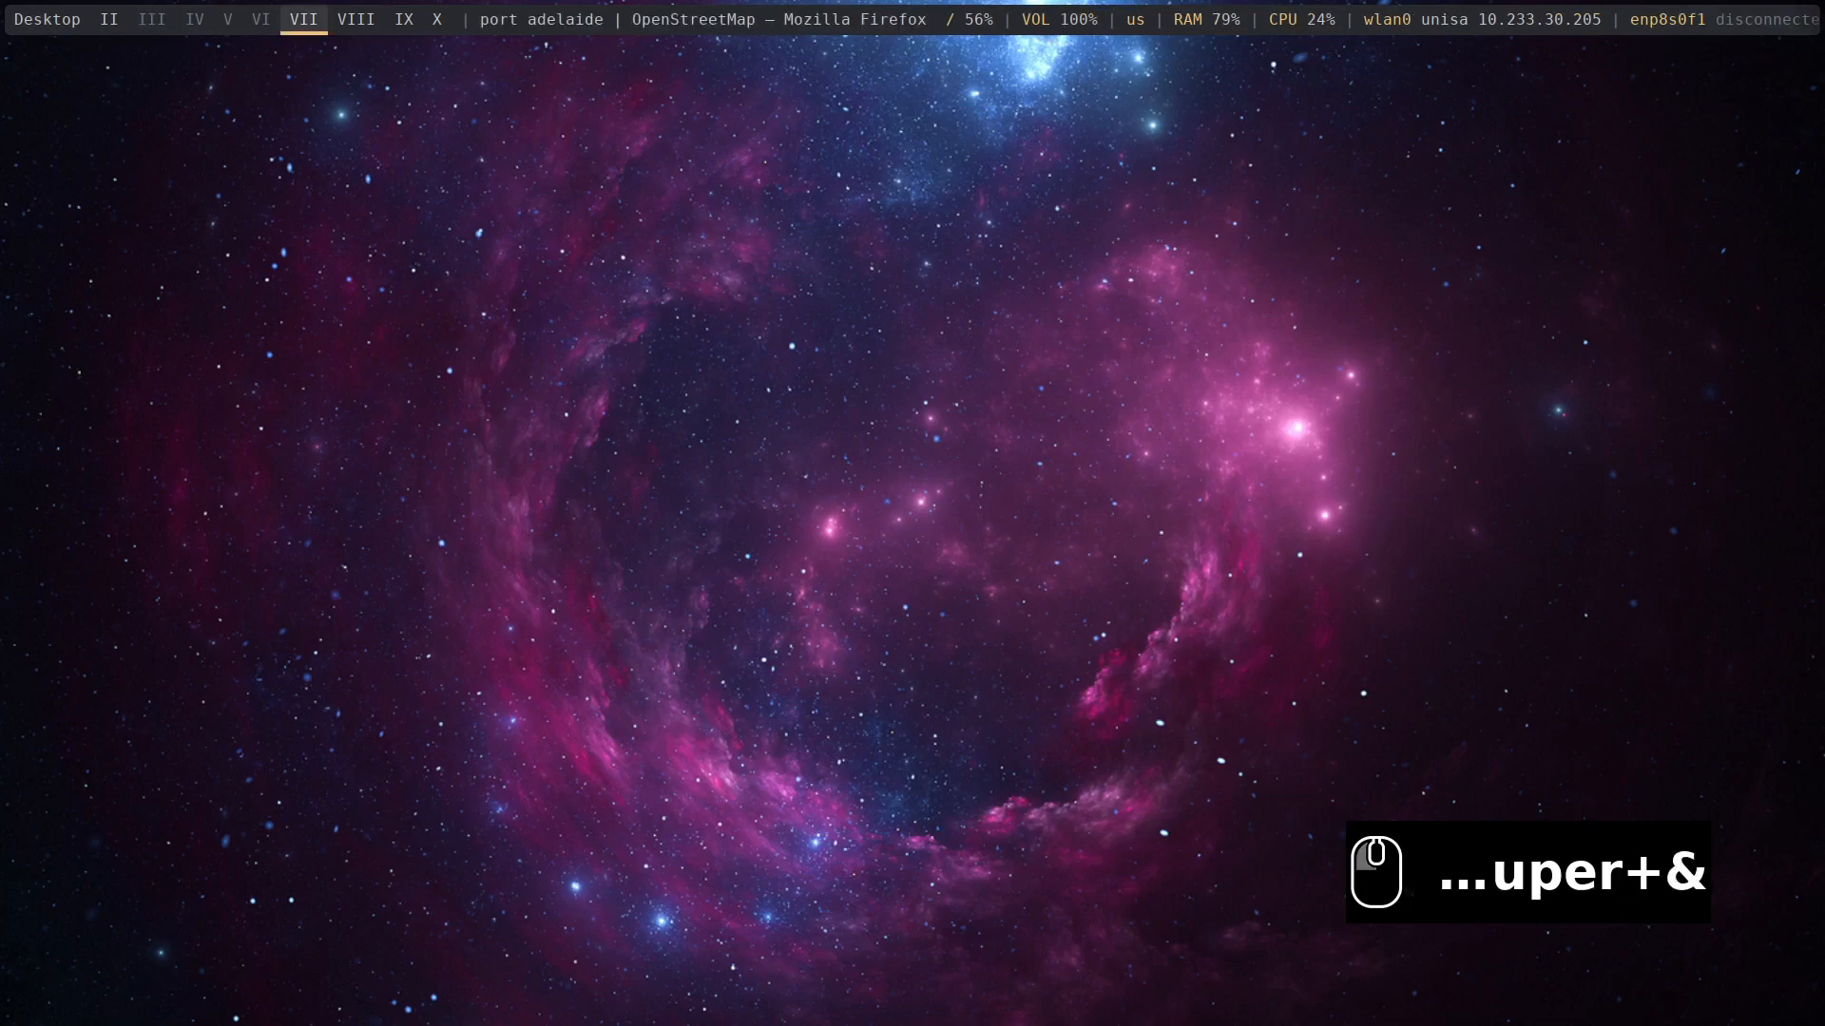
key(super+shift+3)
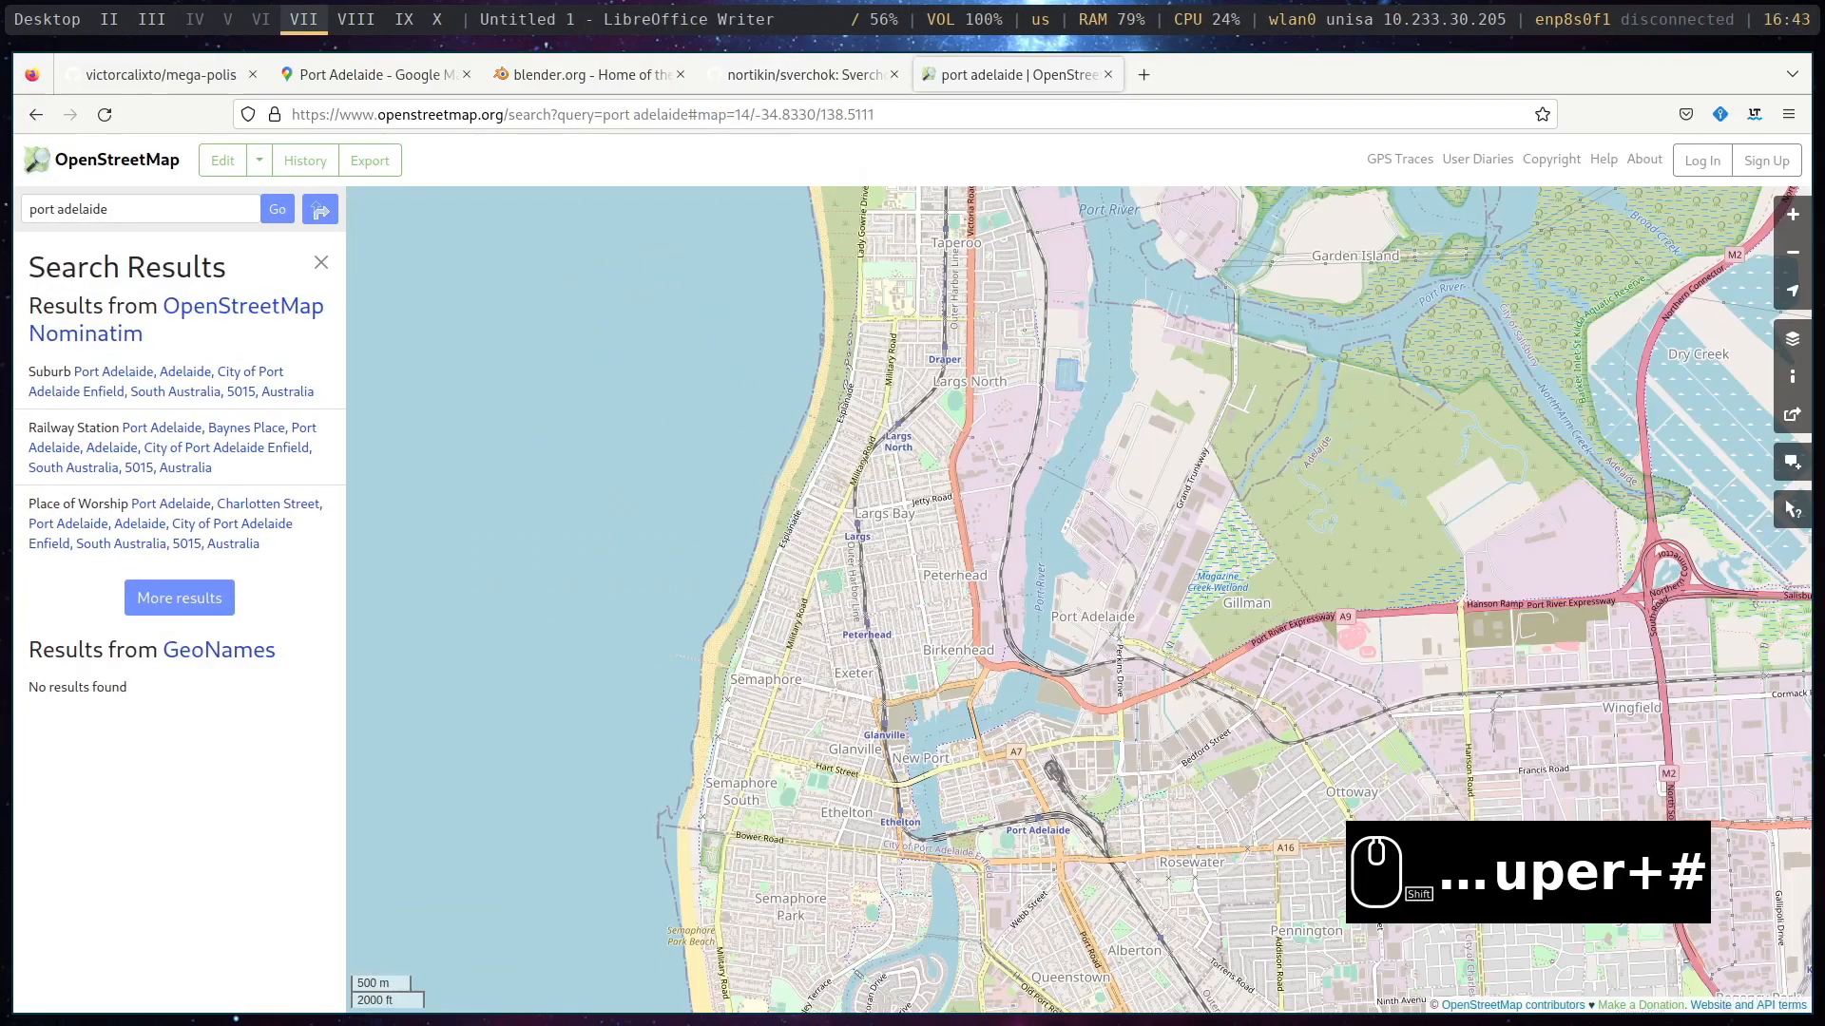
- Open the Mapillary website in a new browser tab
click(1134, 77)
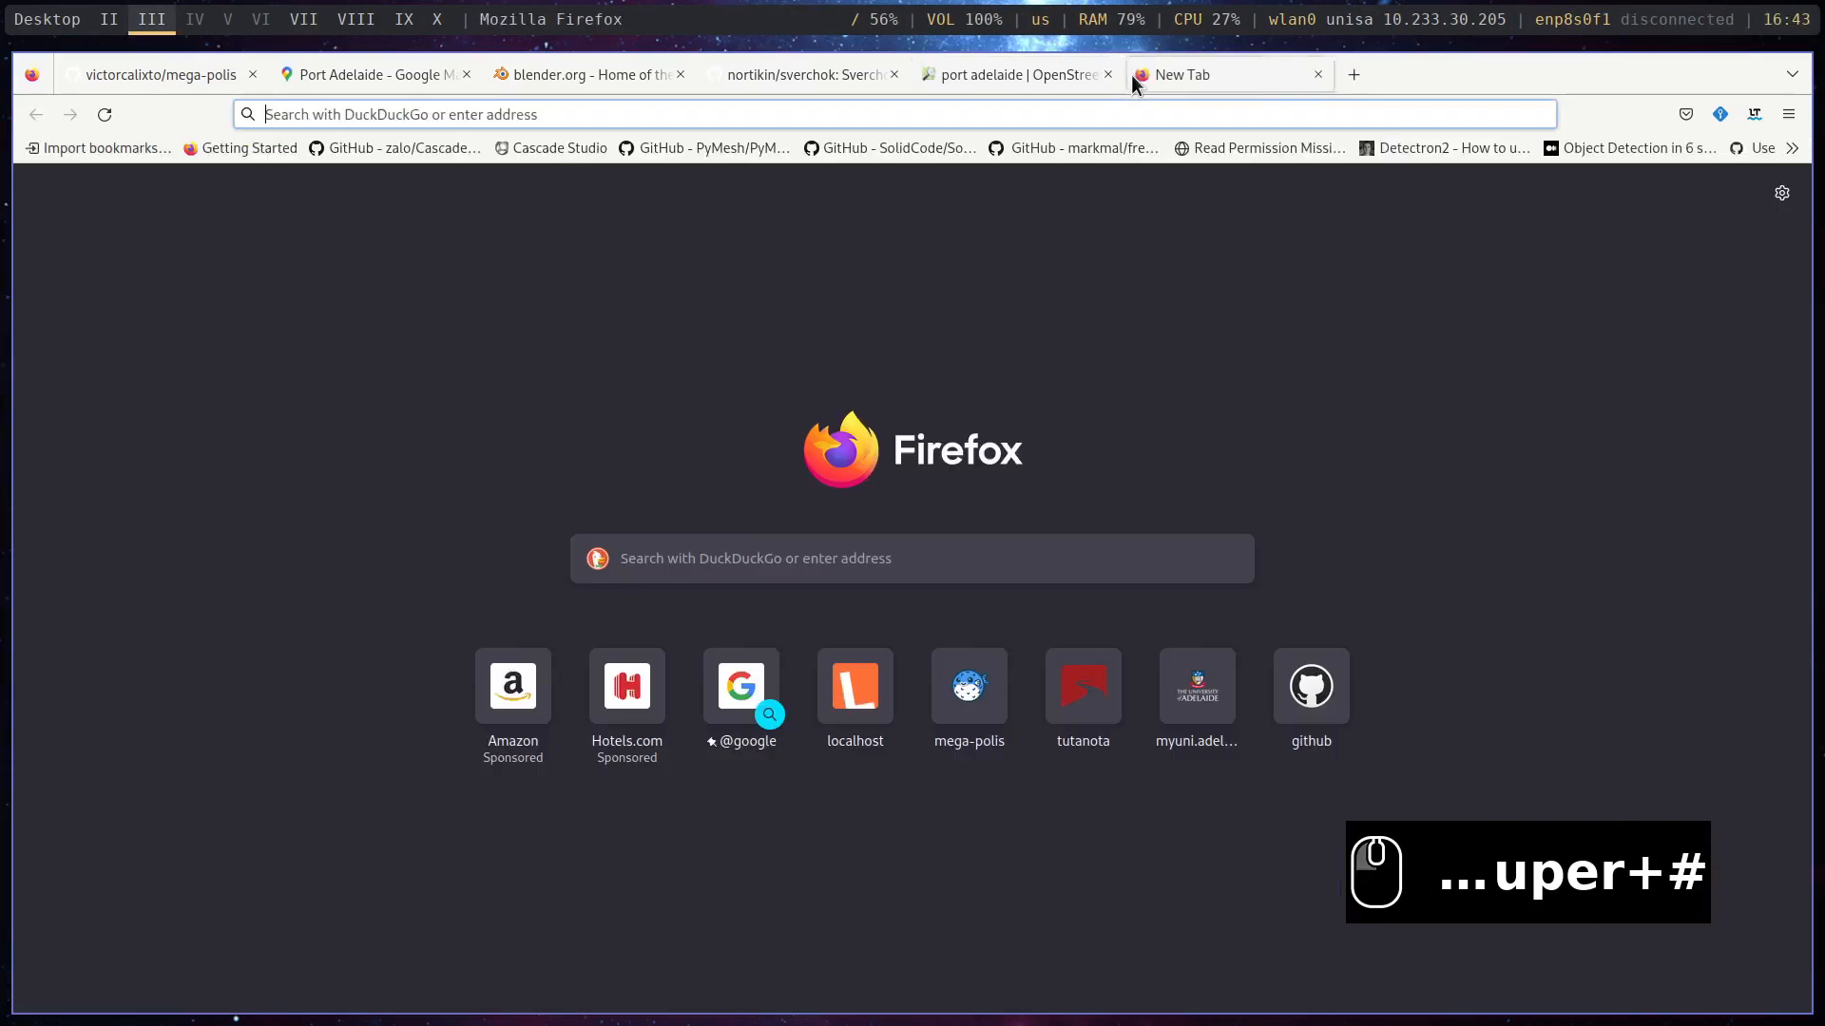
text(mapillary.com)
key(Return)
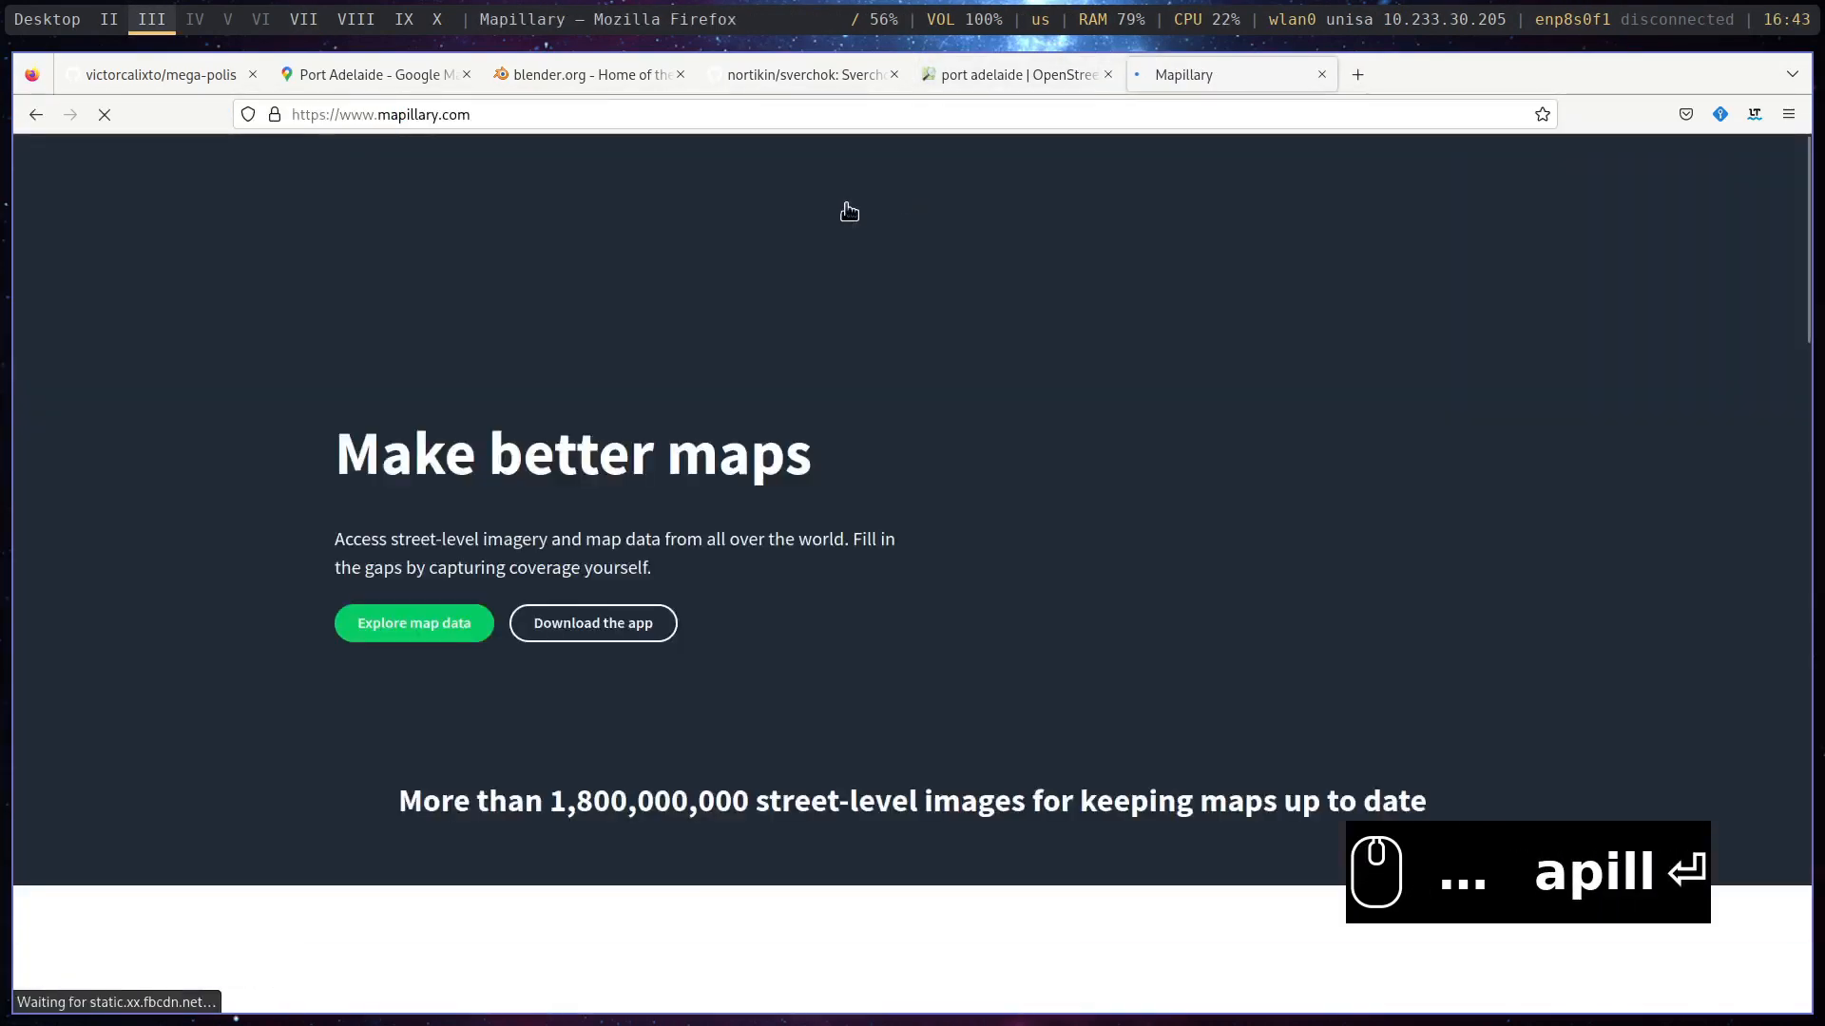
- Search the web for mapillary app and open the Mapillary app's map from the results
click(518, 106)
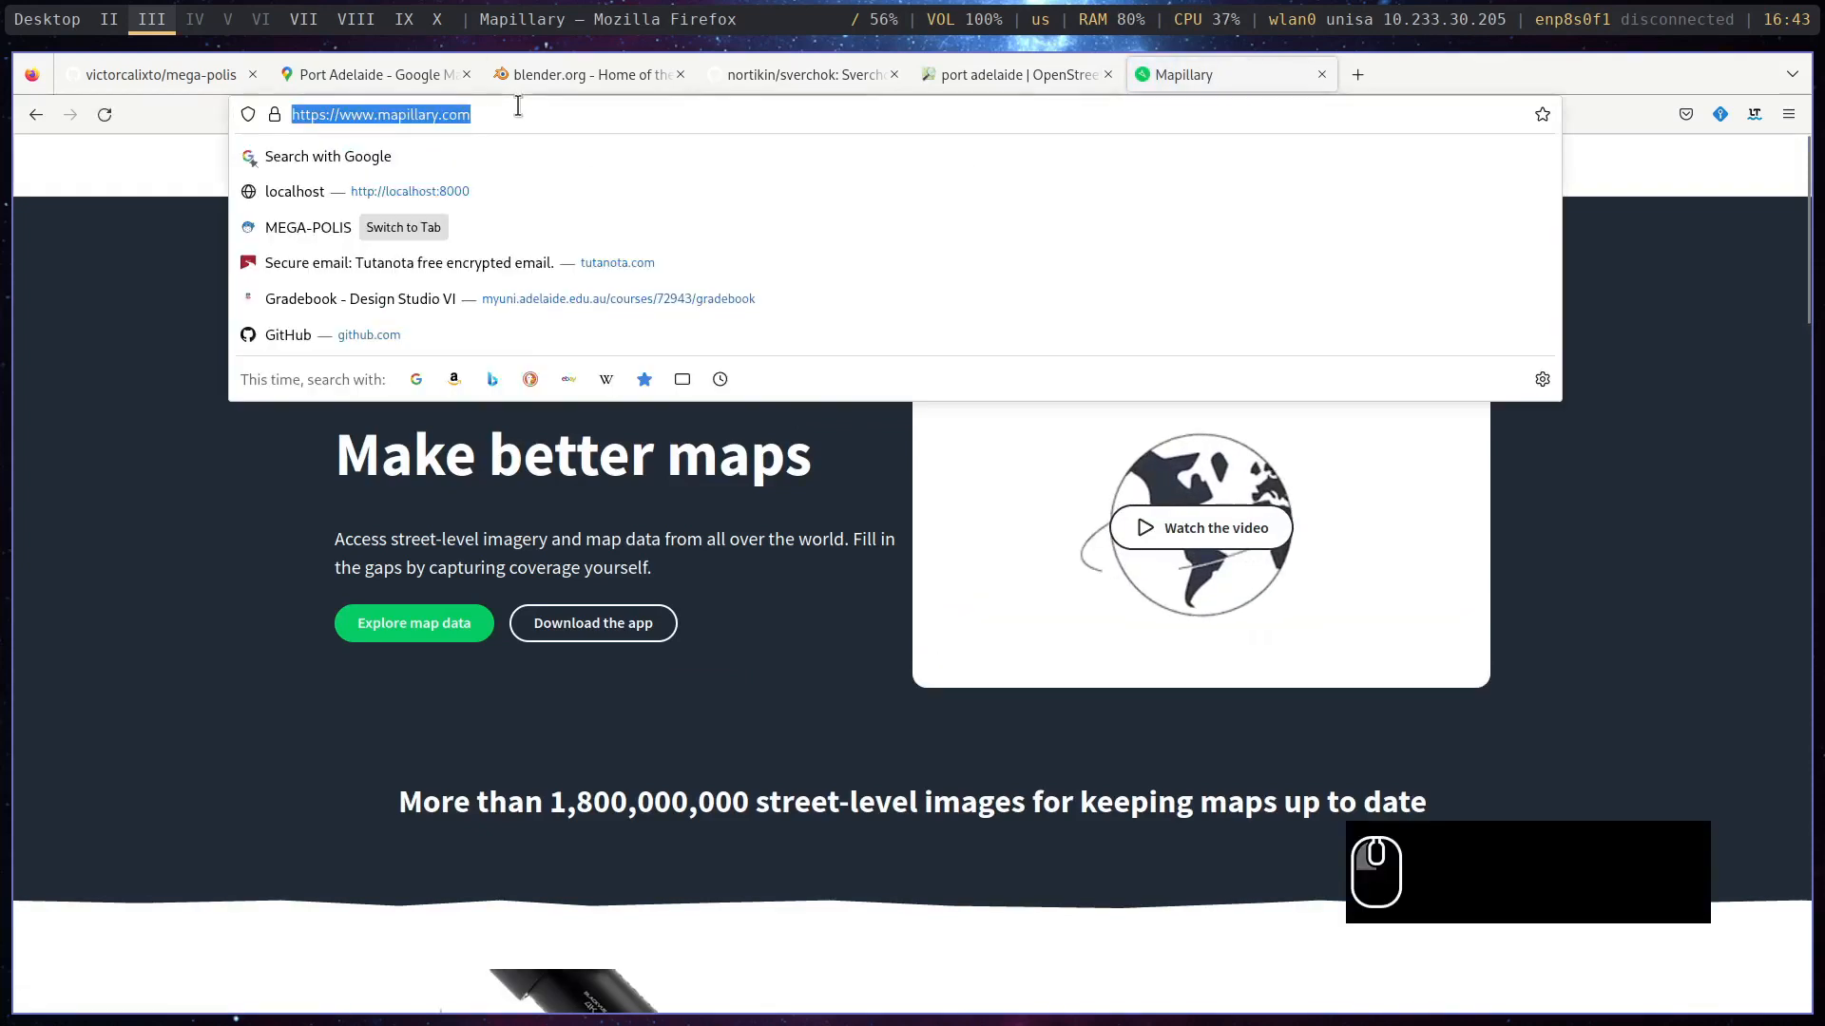
text(mapillary )
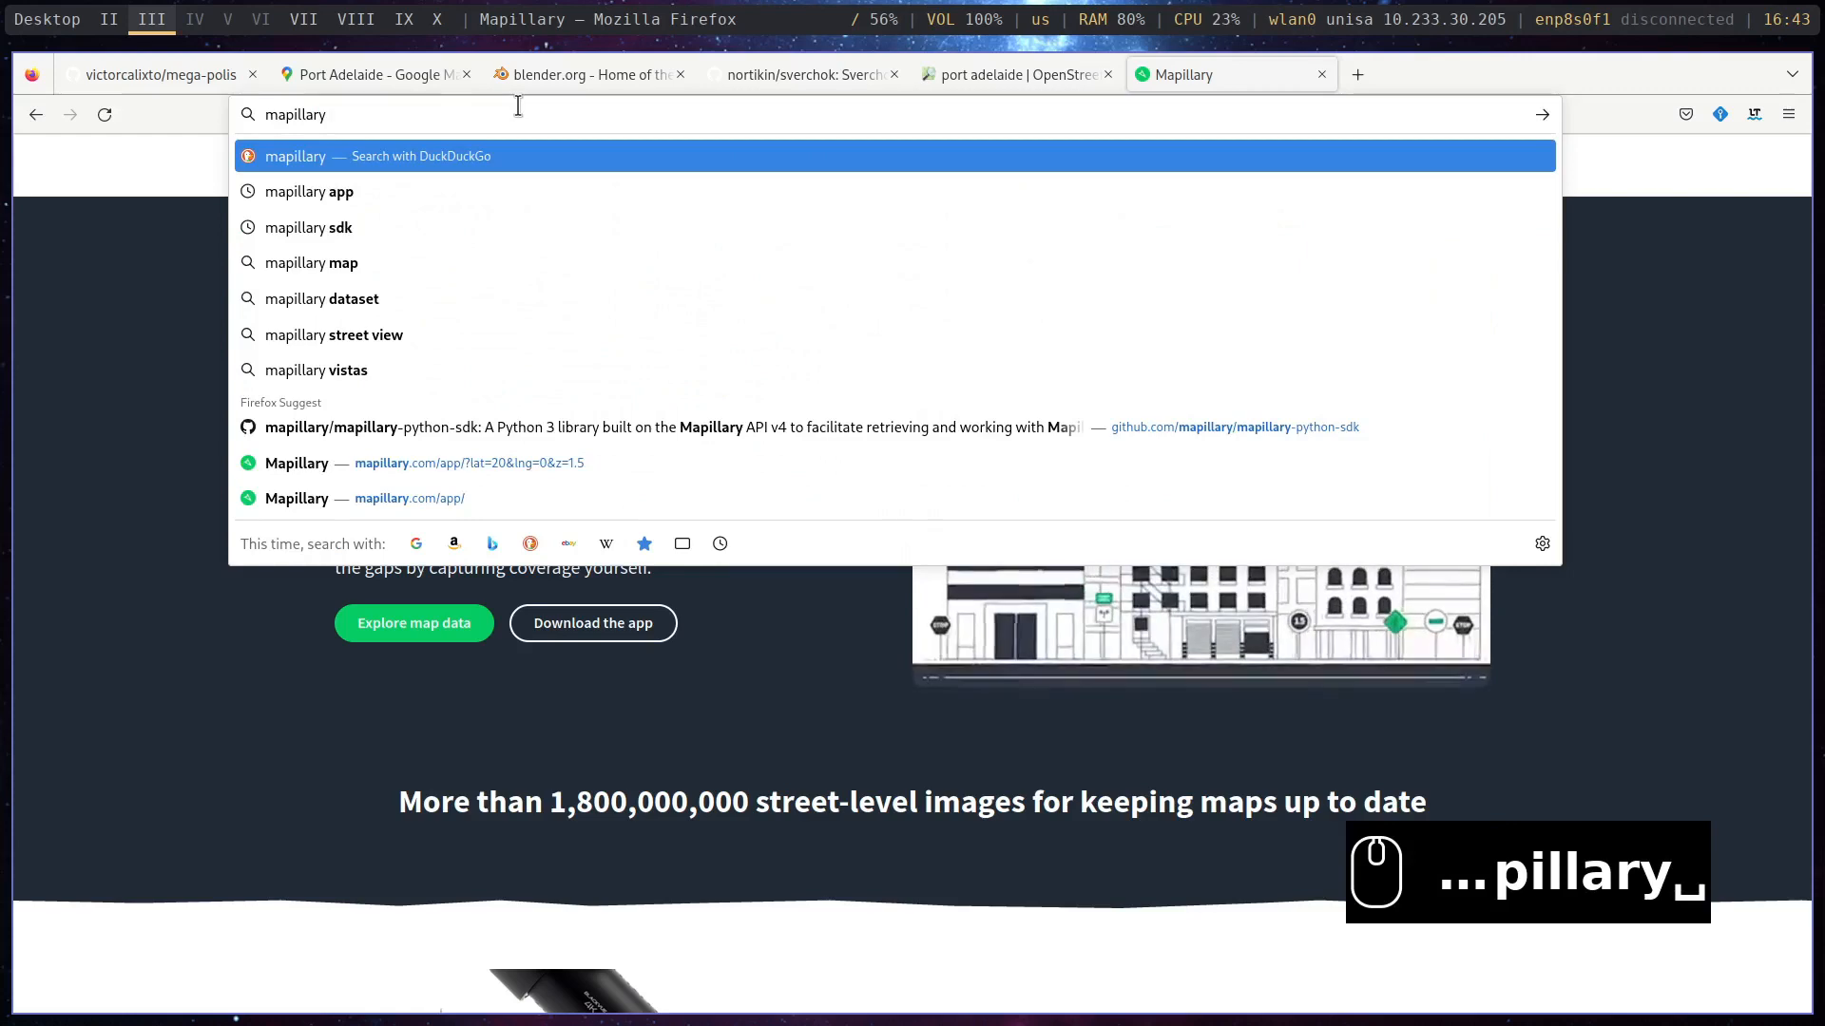
text(app)
key(Return)
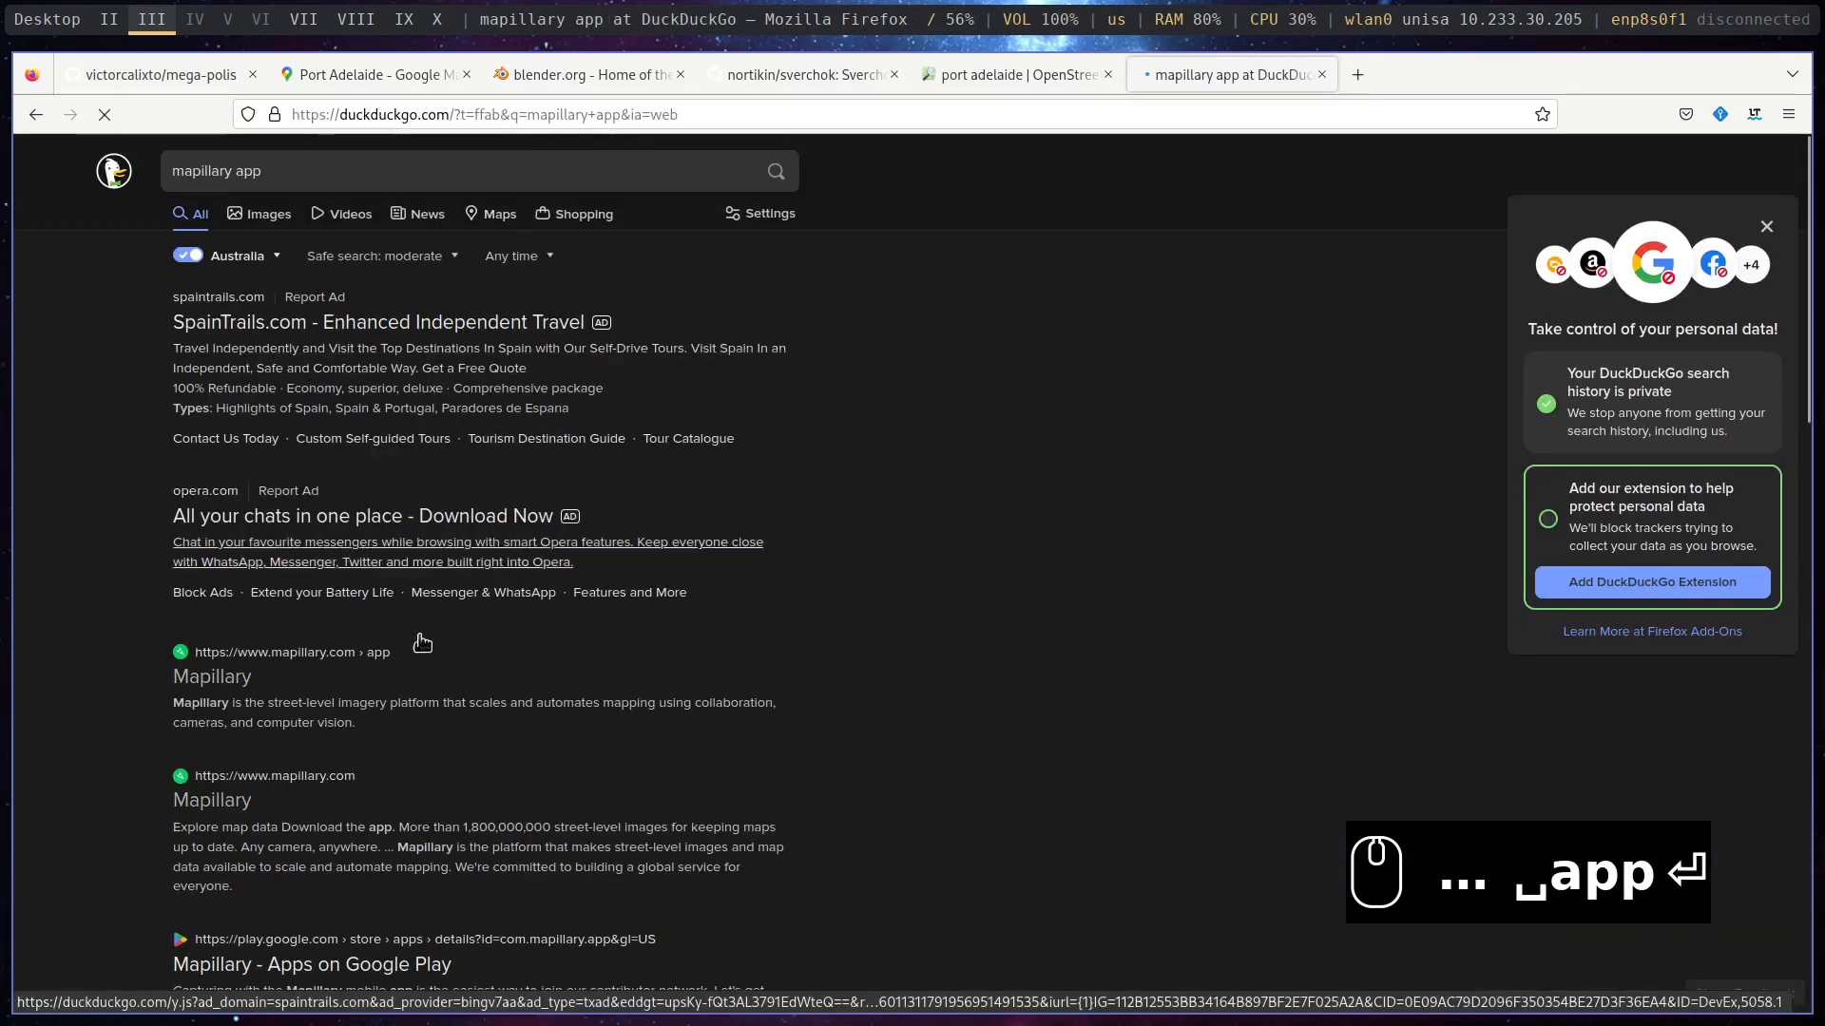
click(229, 699)
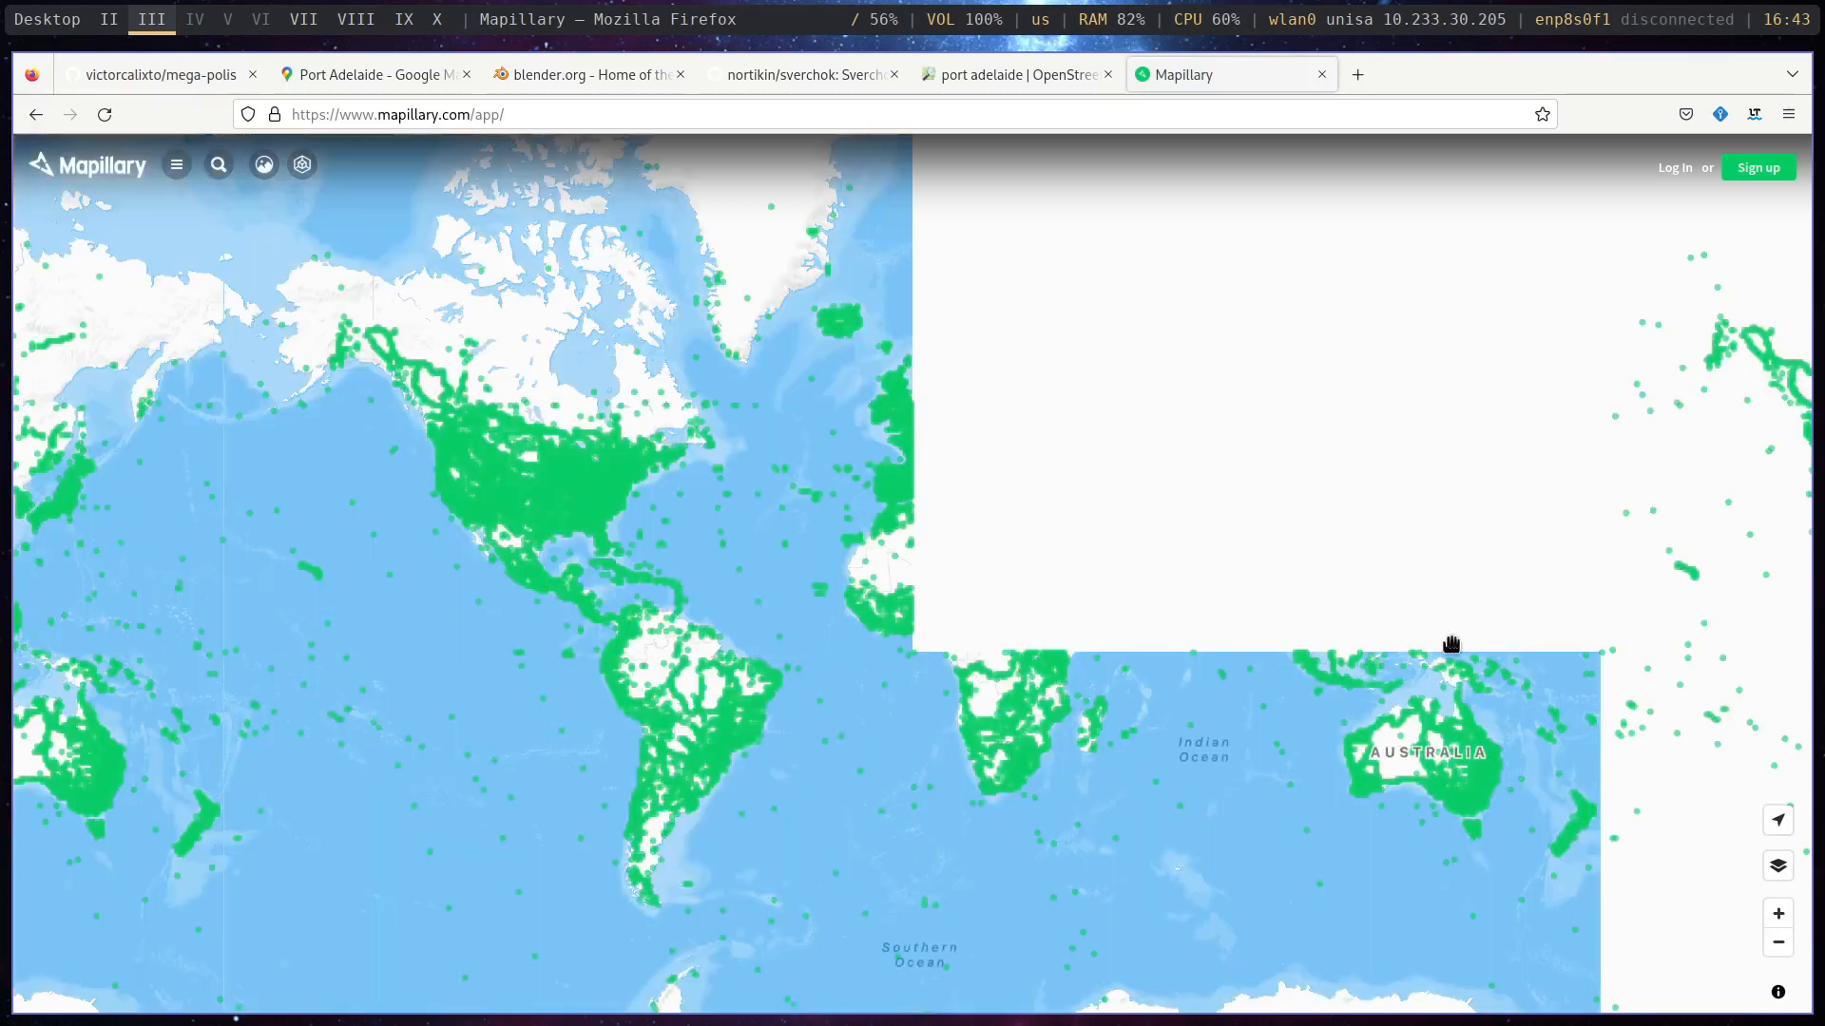
- Examine Mapillary's street imagery coverage around Adelaide, going from the world map down to the suburbs
drag(1452, 645, 1071, 522)
mouse_move(1079, 693)
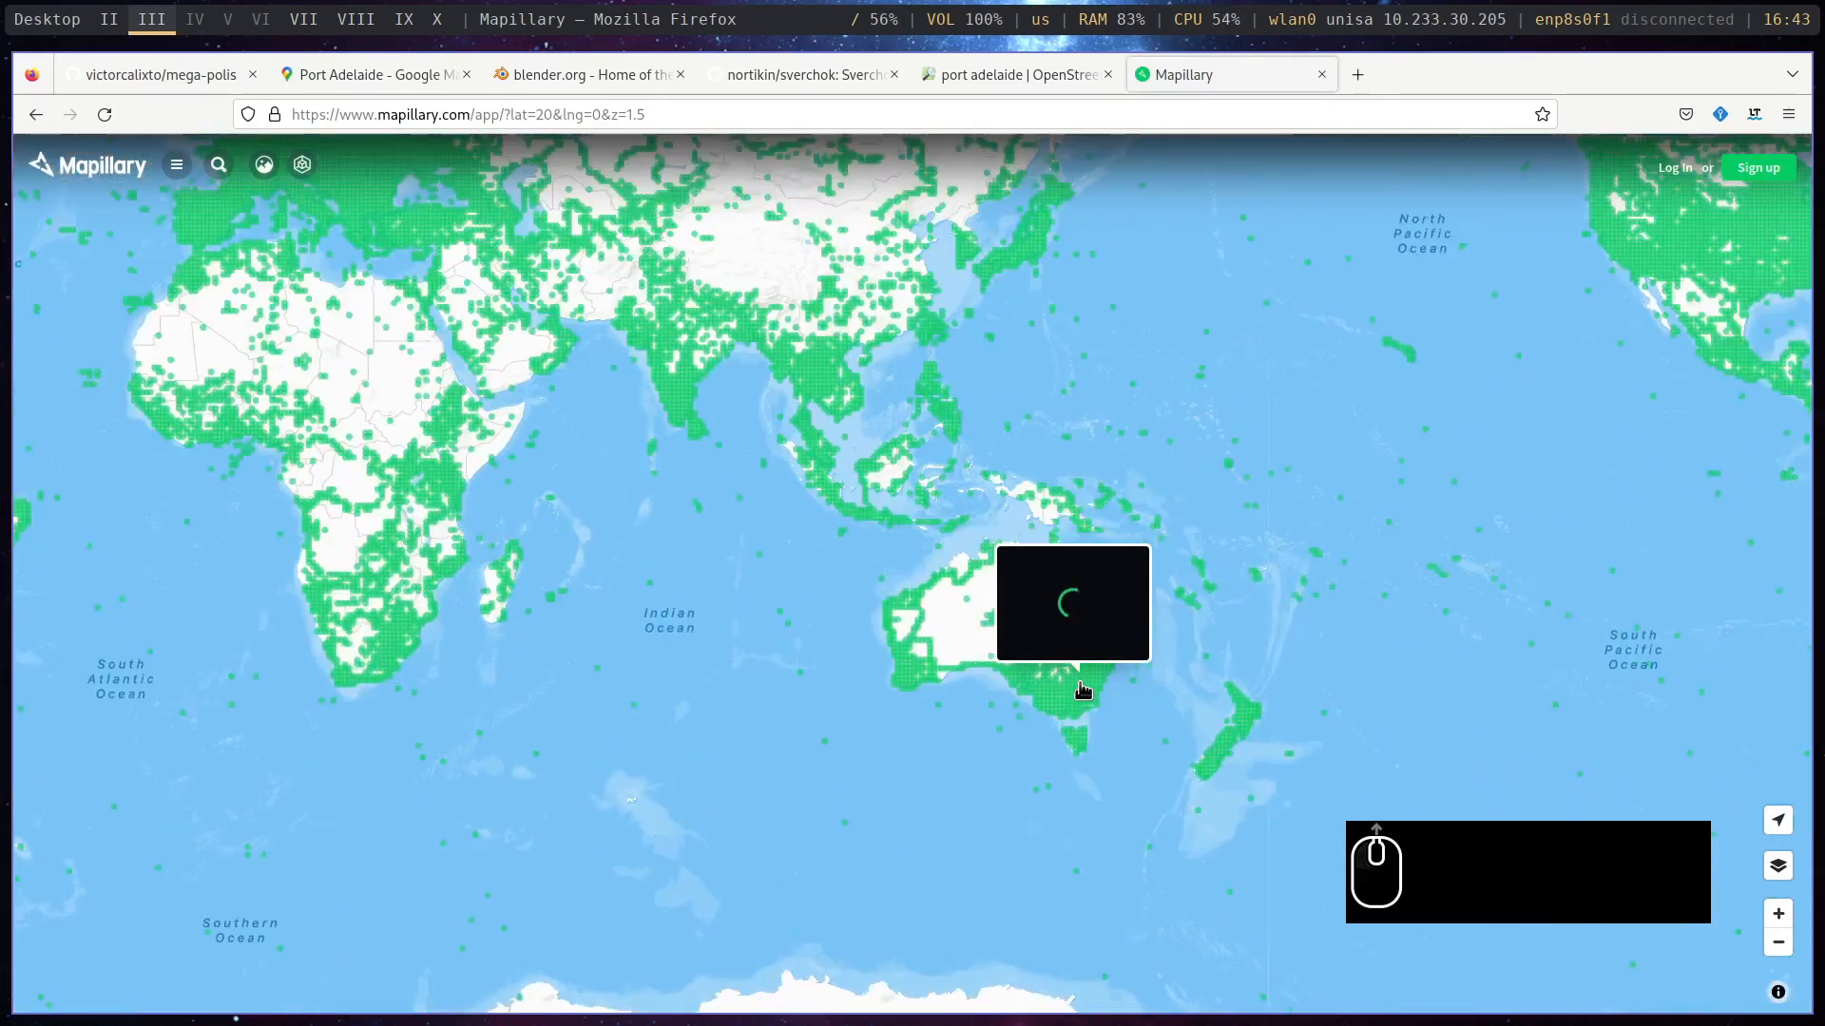
scroll(1079, 693, up, 10)
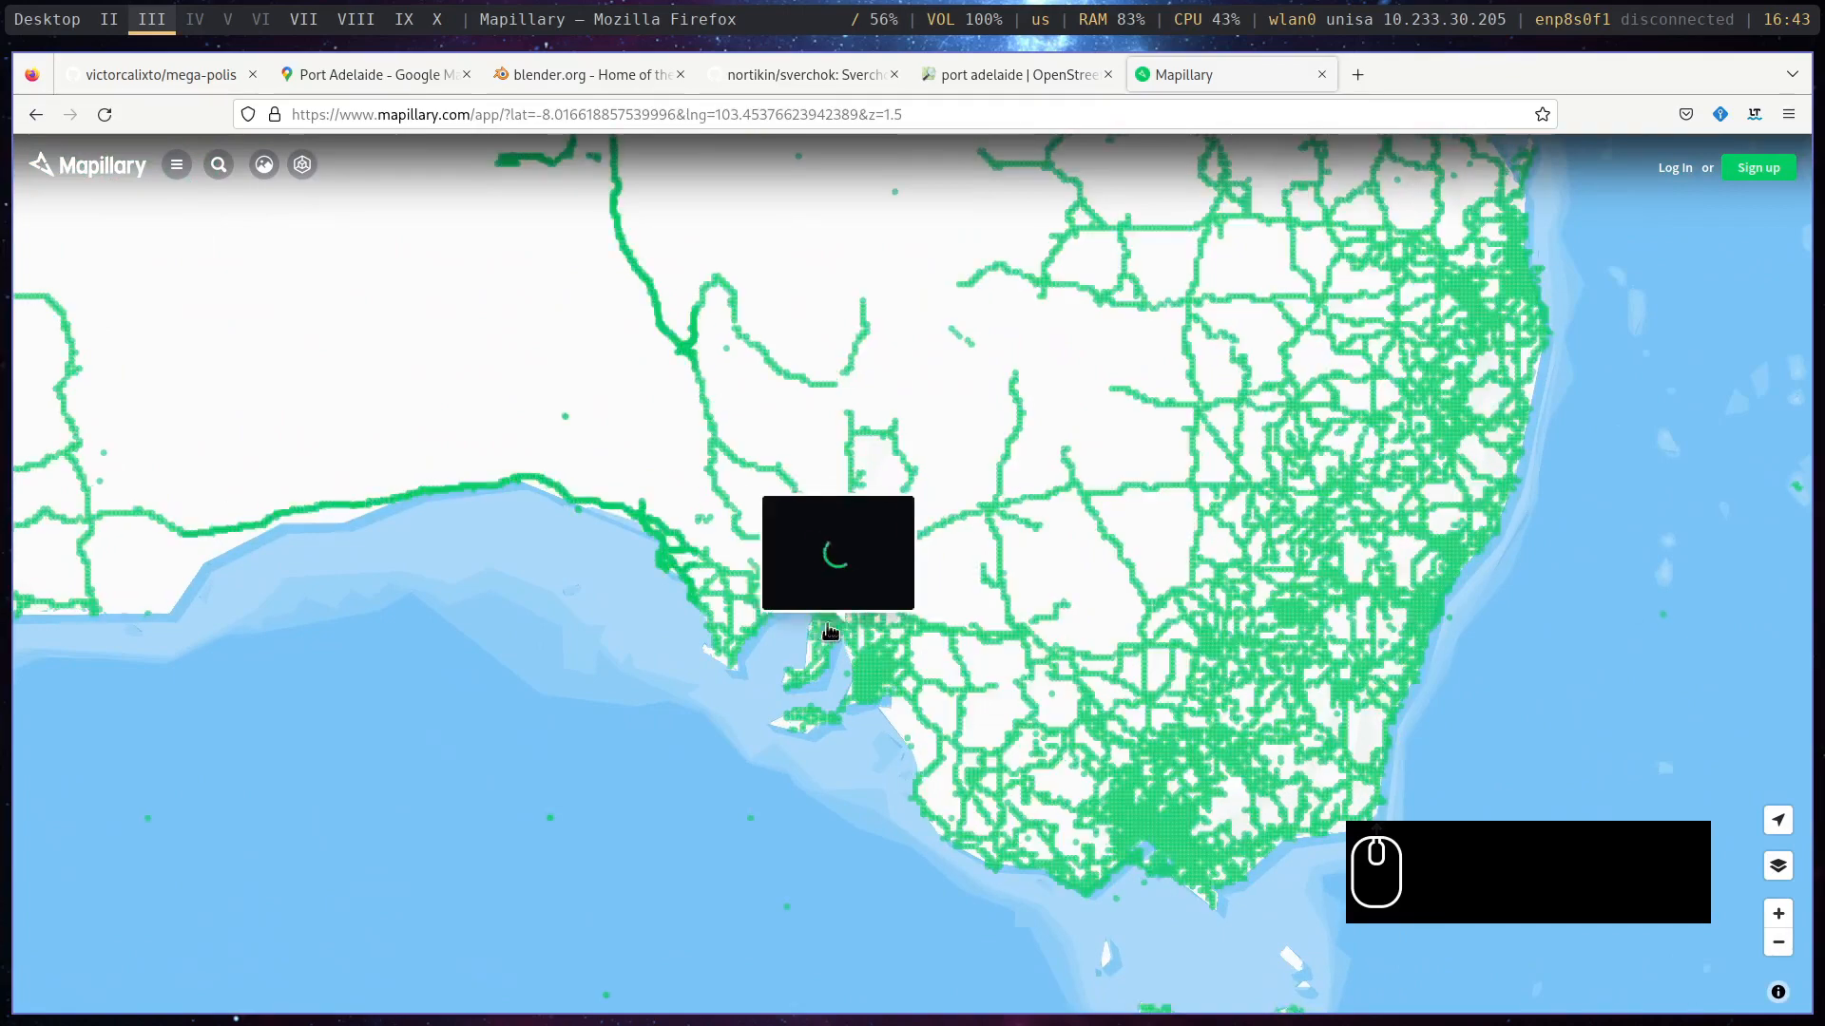
scroll(830, 632, up, 8)
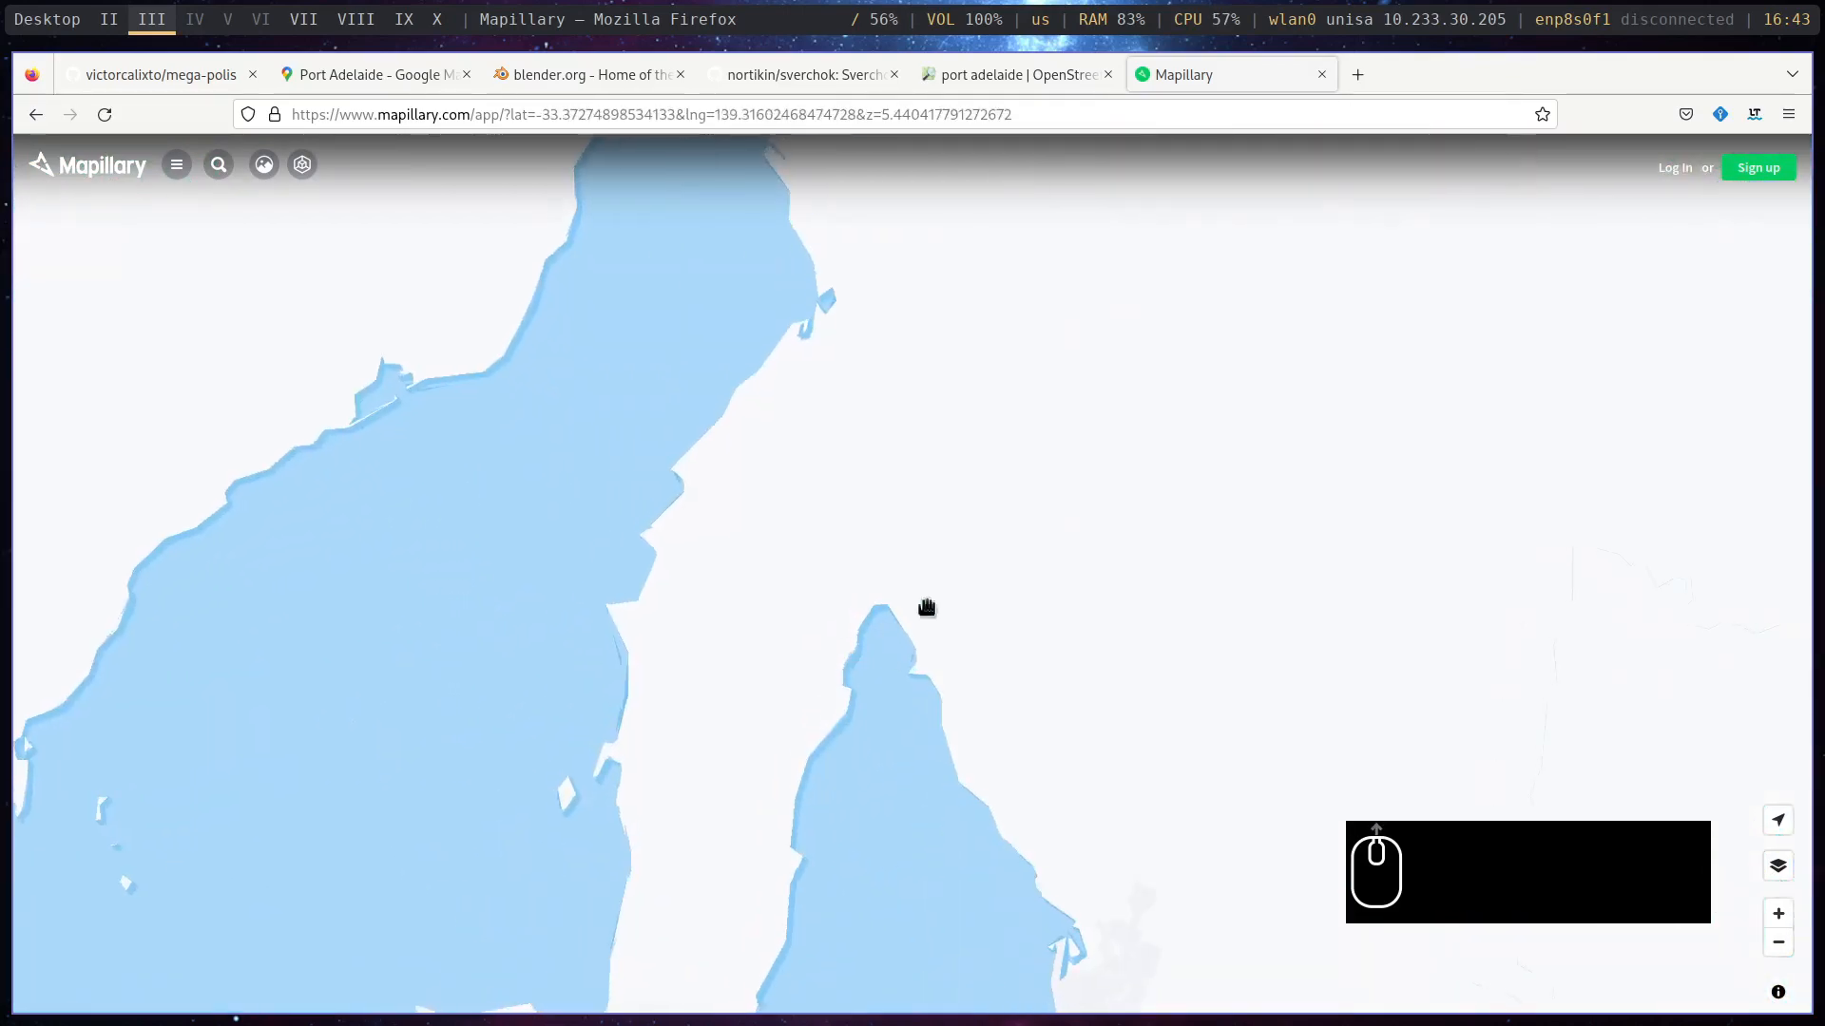
drag(971, 569, 748, 779)
drag(818, 844, 701, 453)
scroll(802, 800, down, 5)
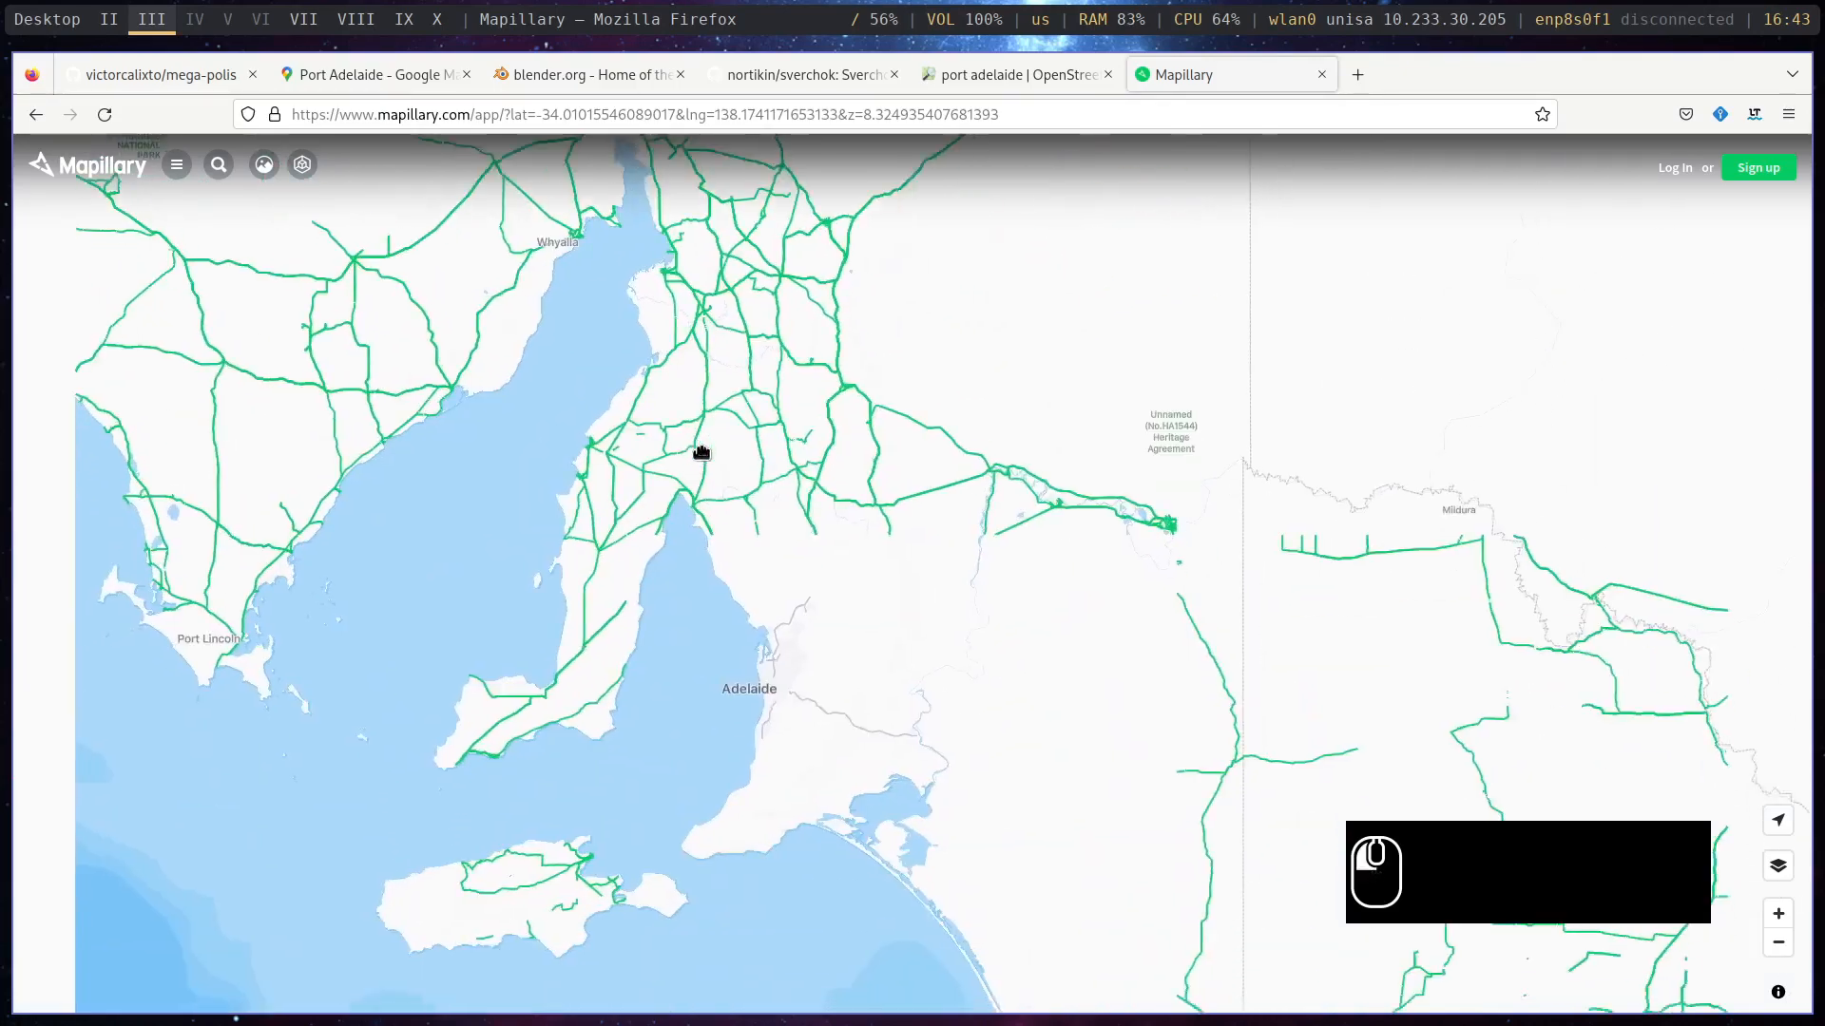
scroll(746, 608, up, 5)
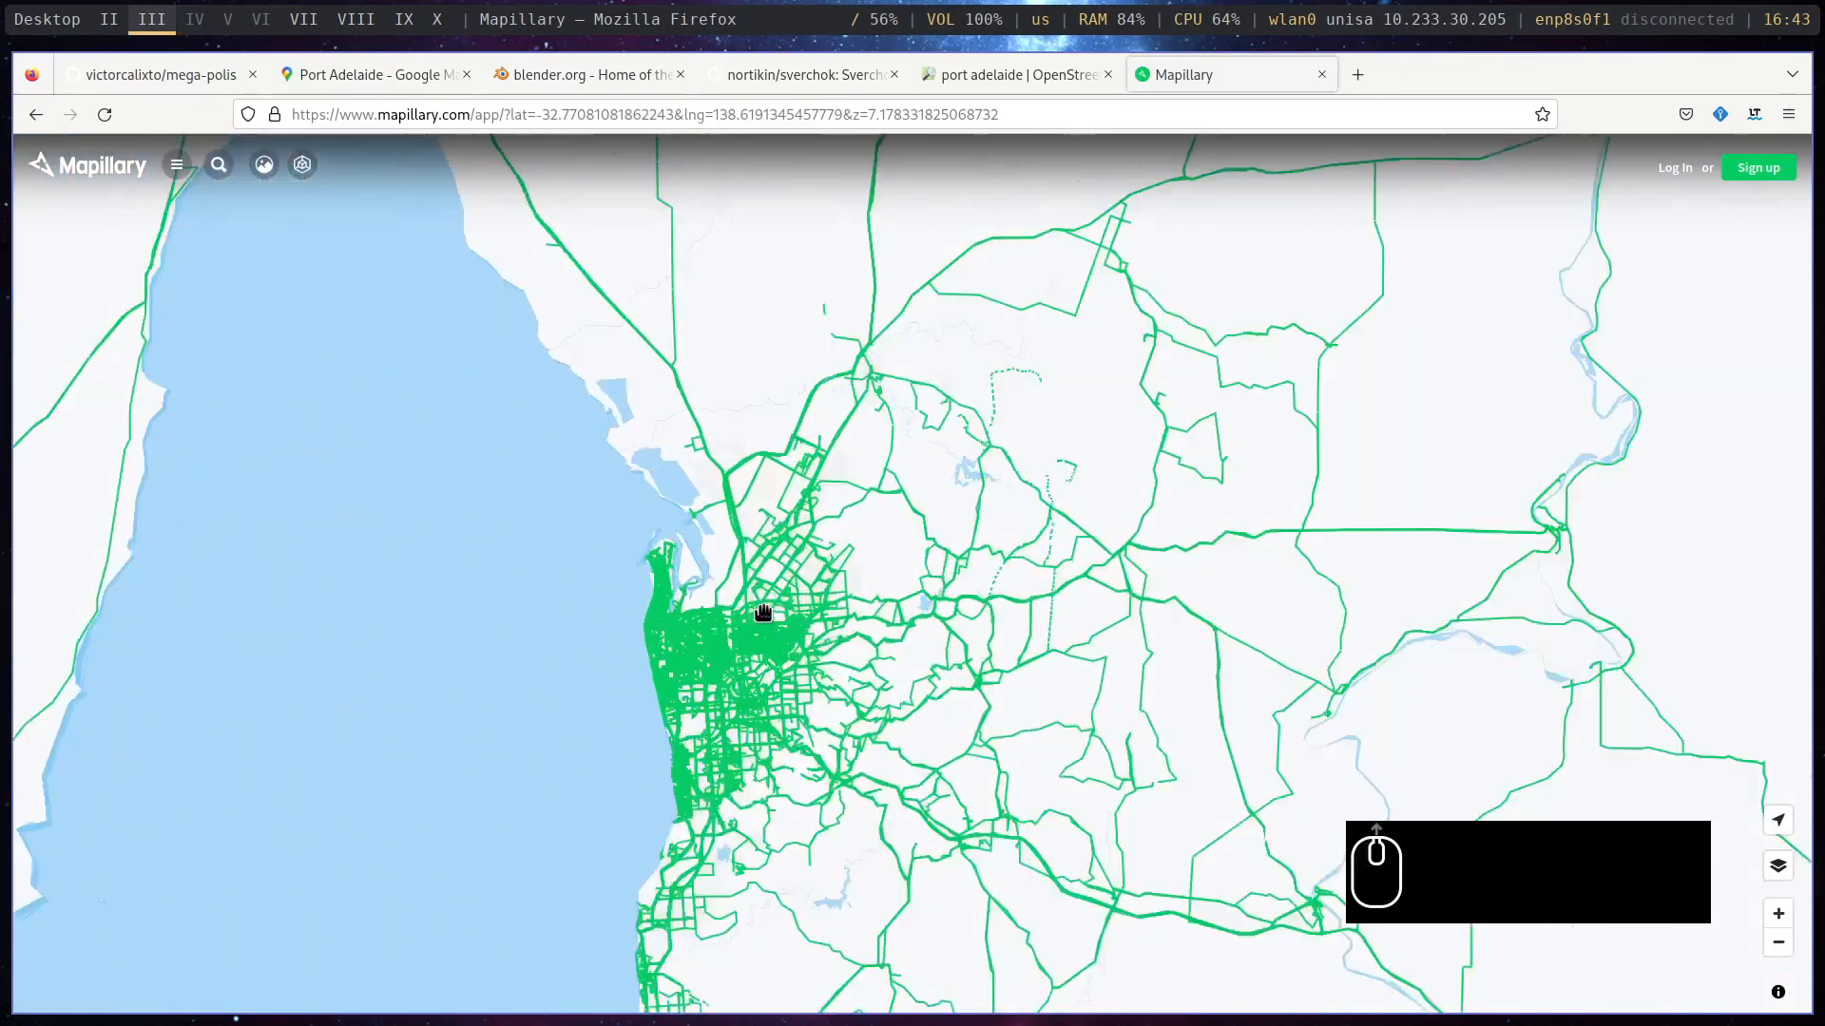
scroll(763, 612, up, 3)
scroll(692, 684, up, 2)
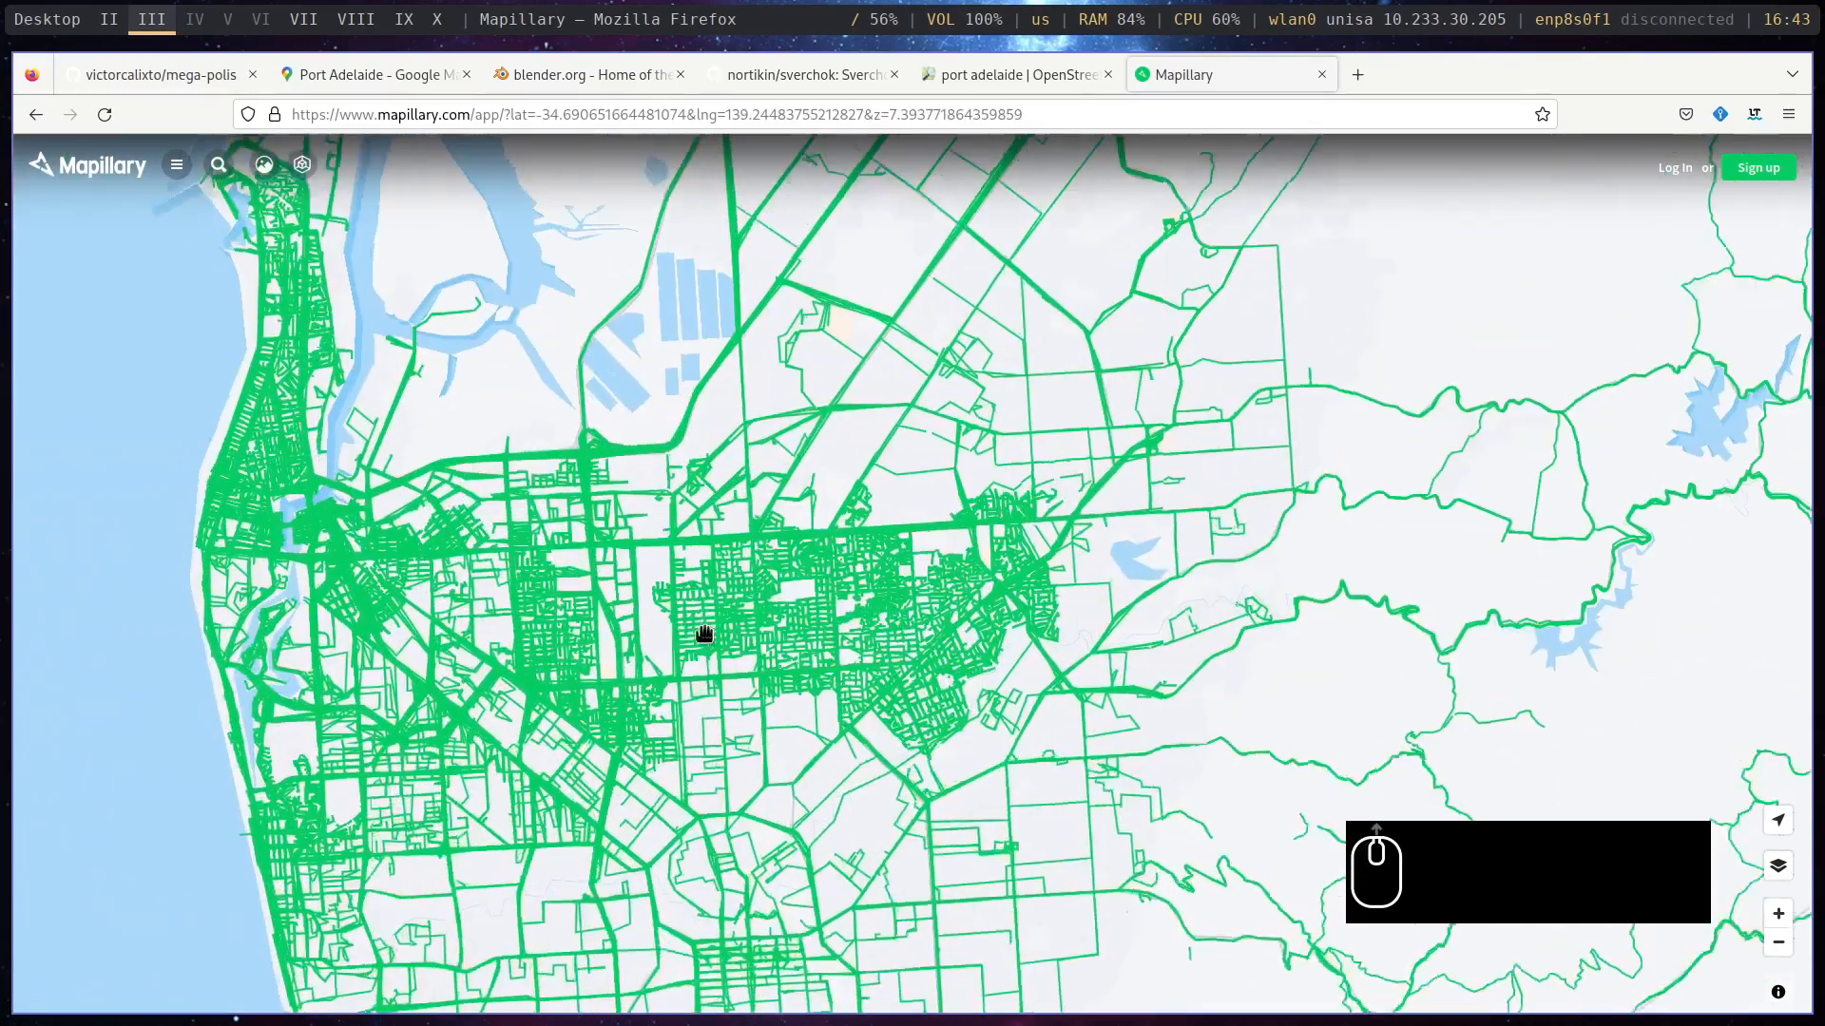
scroll(704, 634, up, 1)
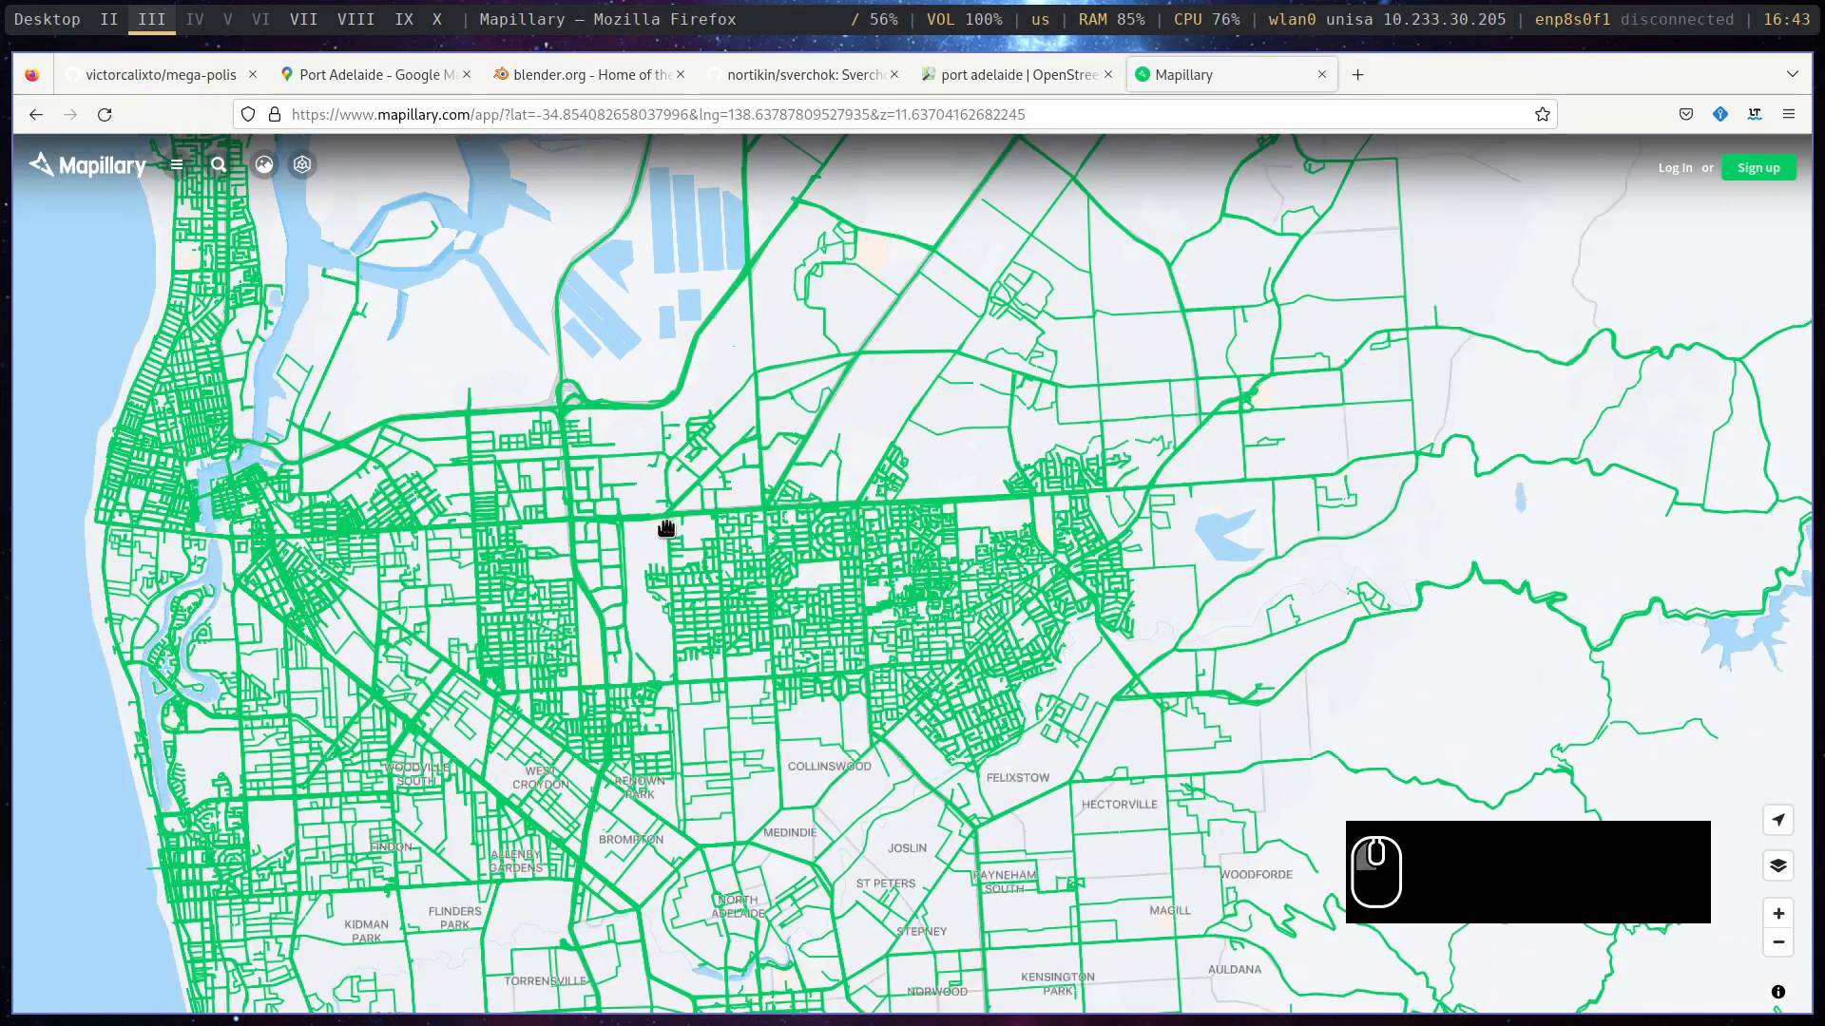
- Open a street-level photo from the Mapillary map and advance two images along its sequence
click(666, 528)
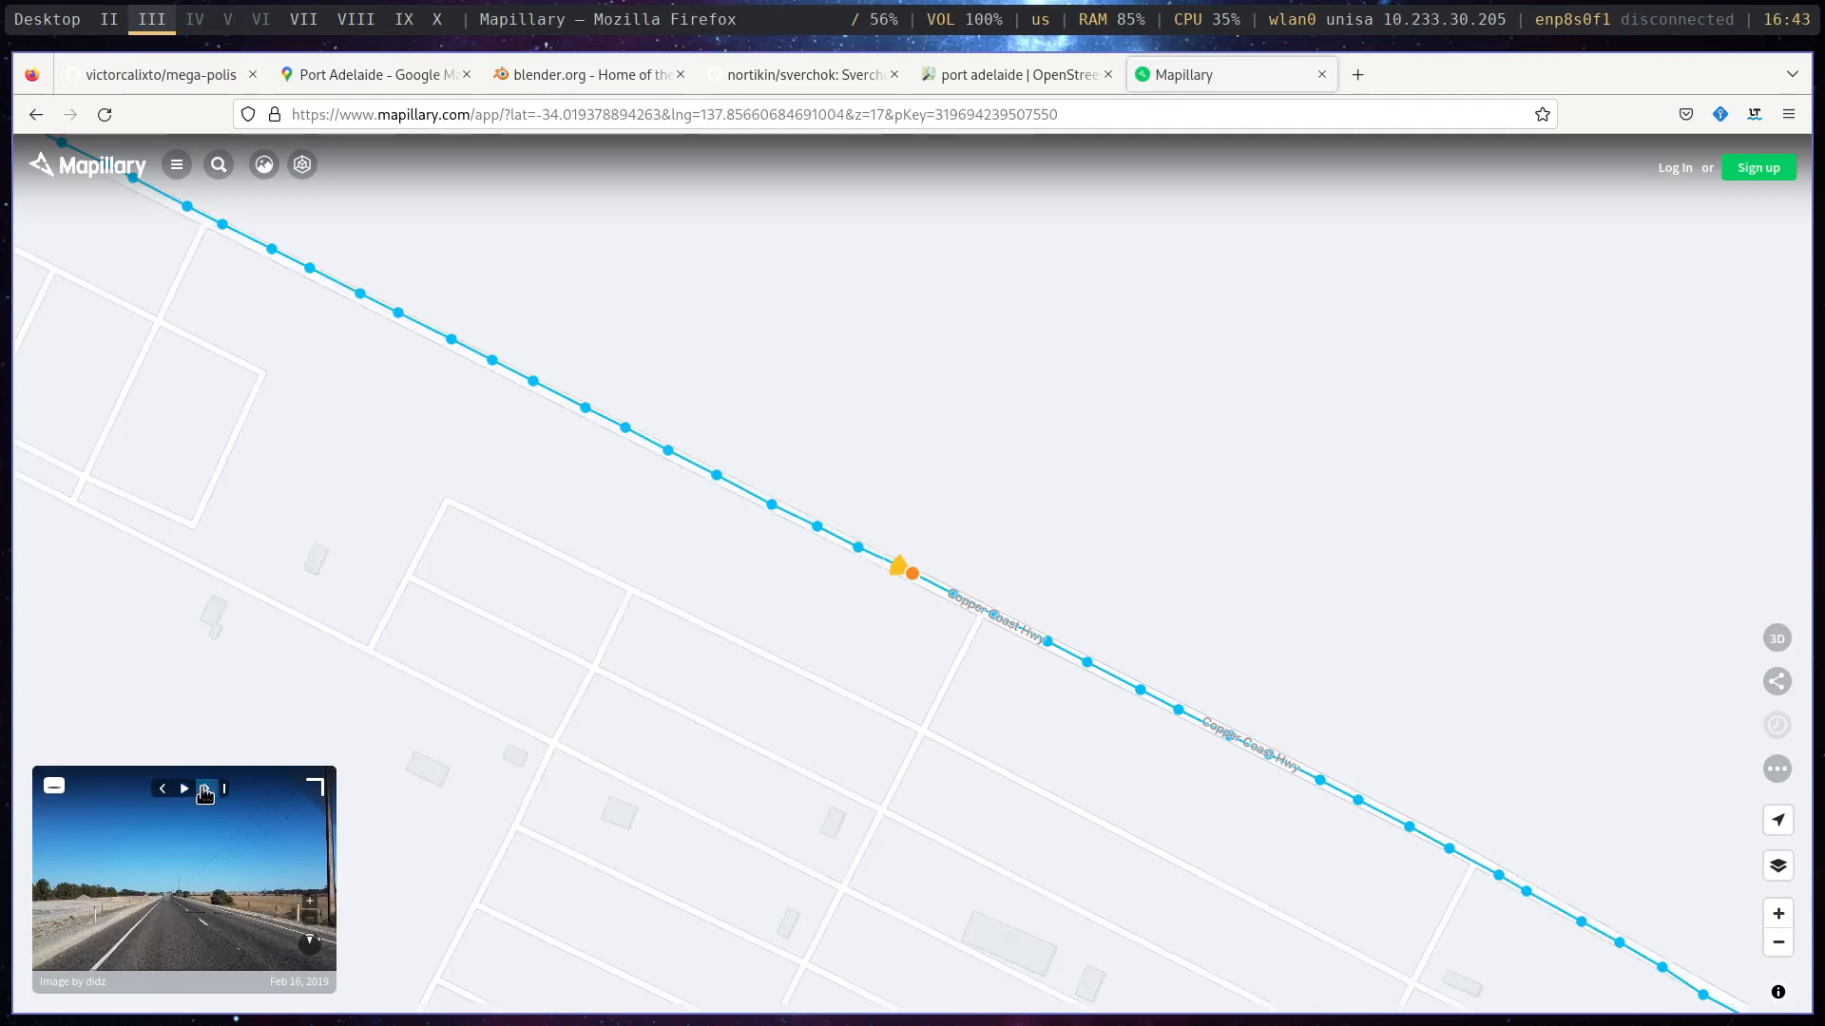
click(204, 793)
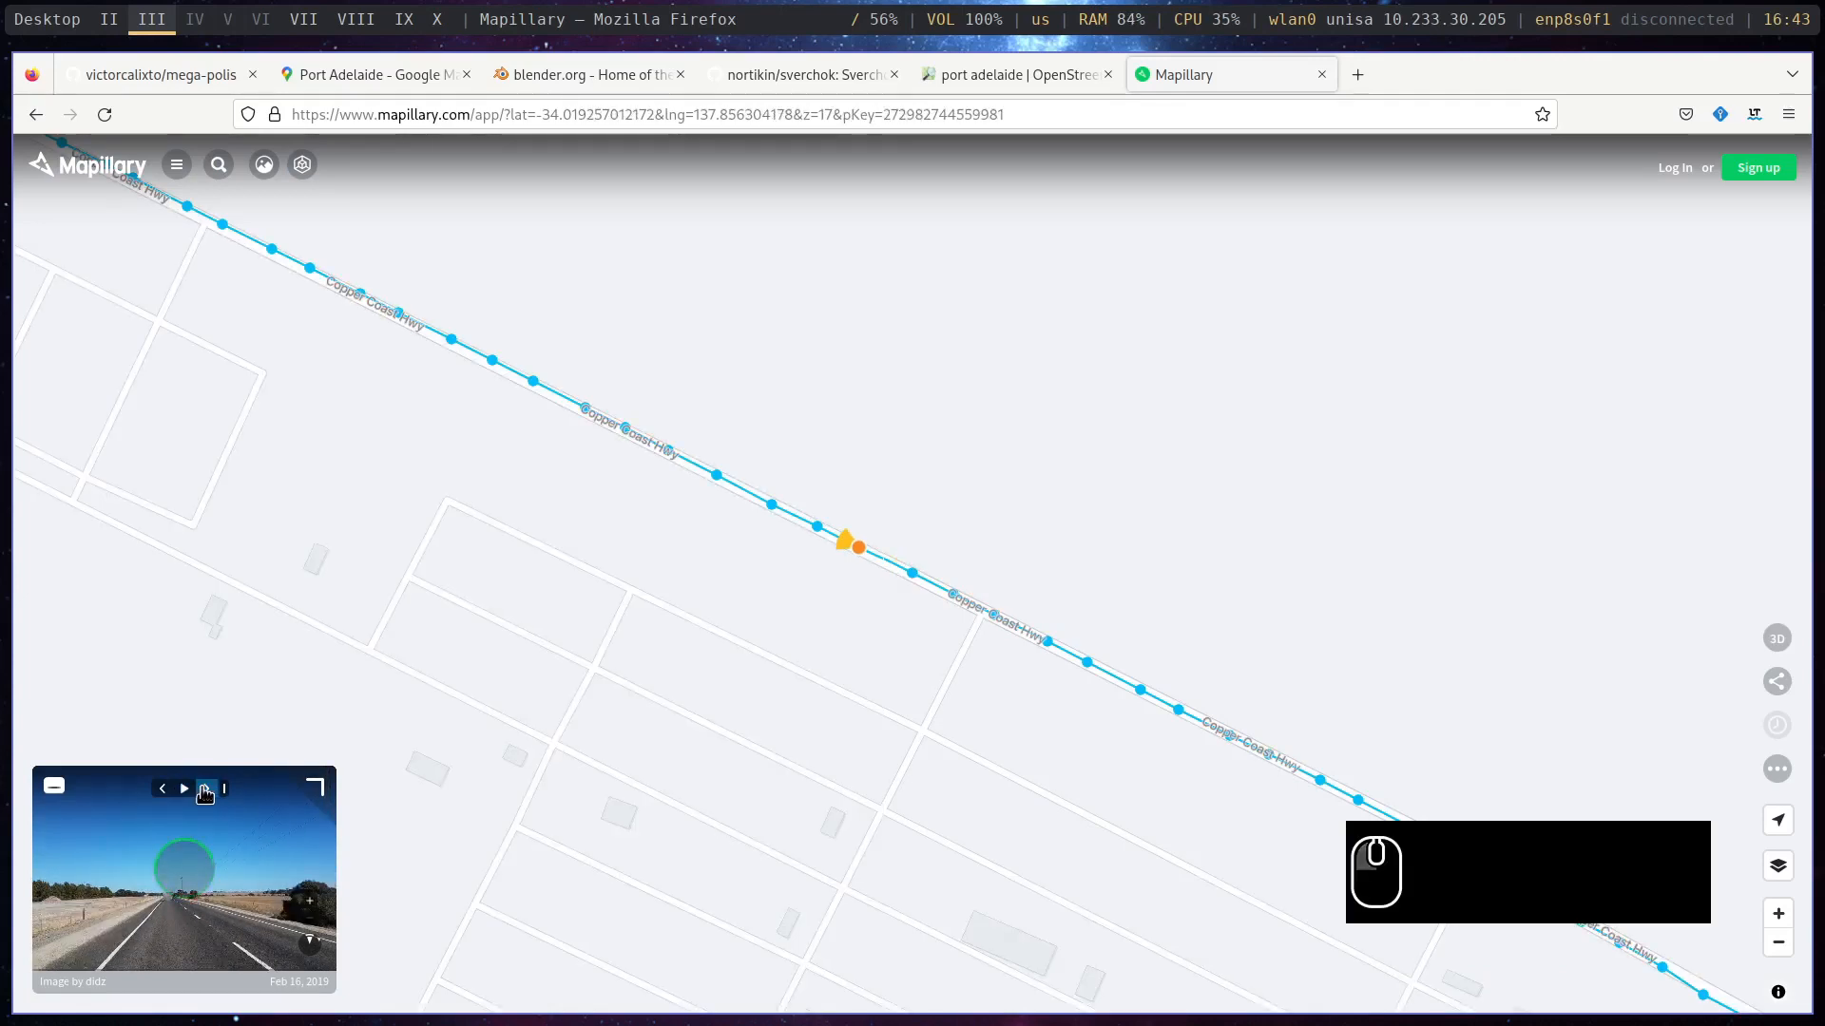
click(205, 793)
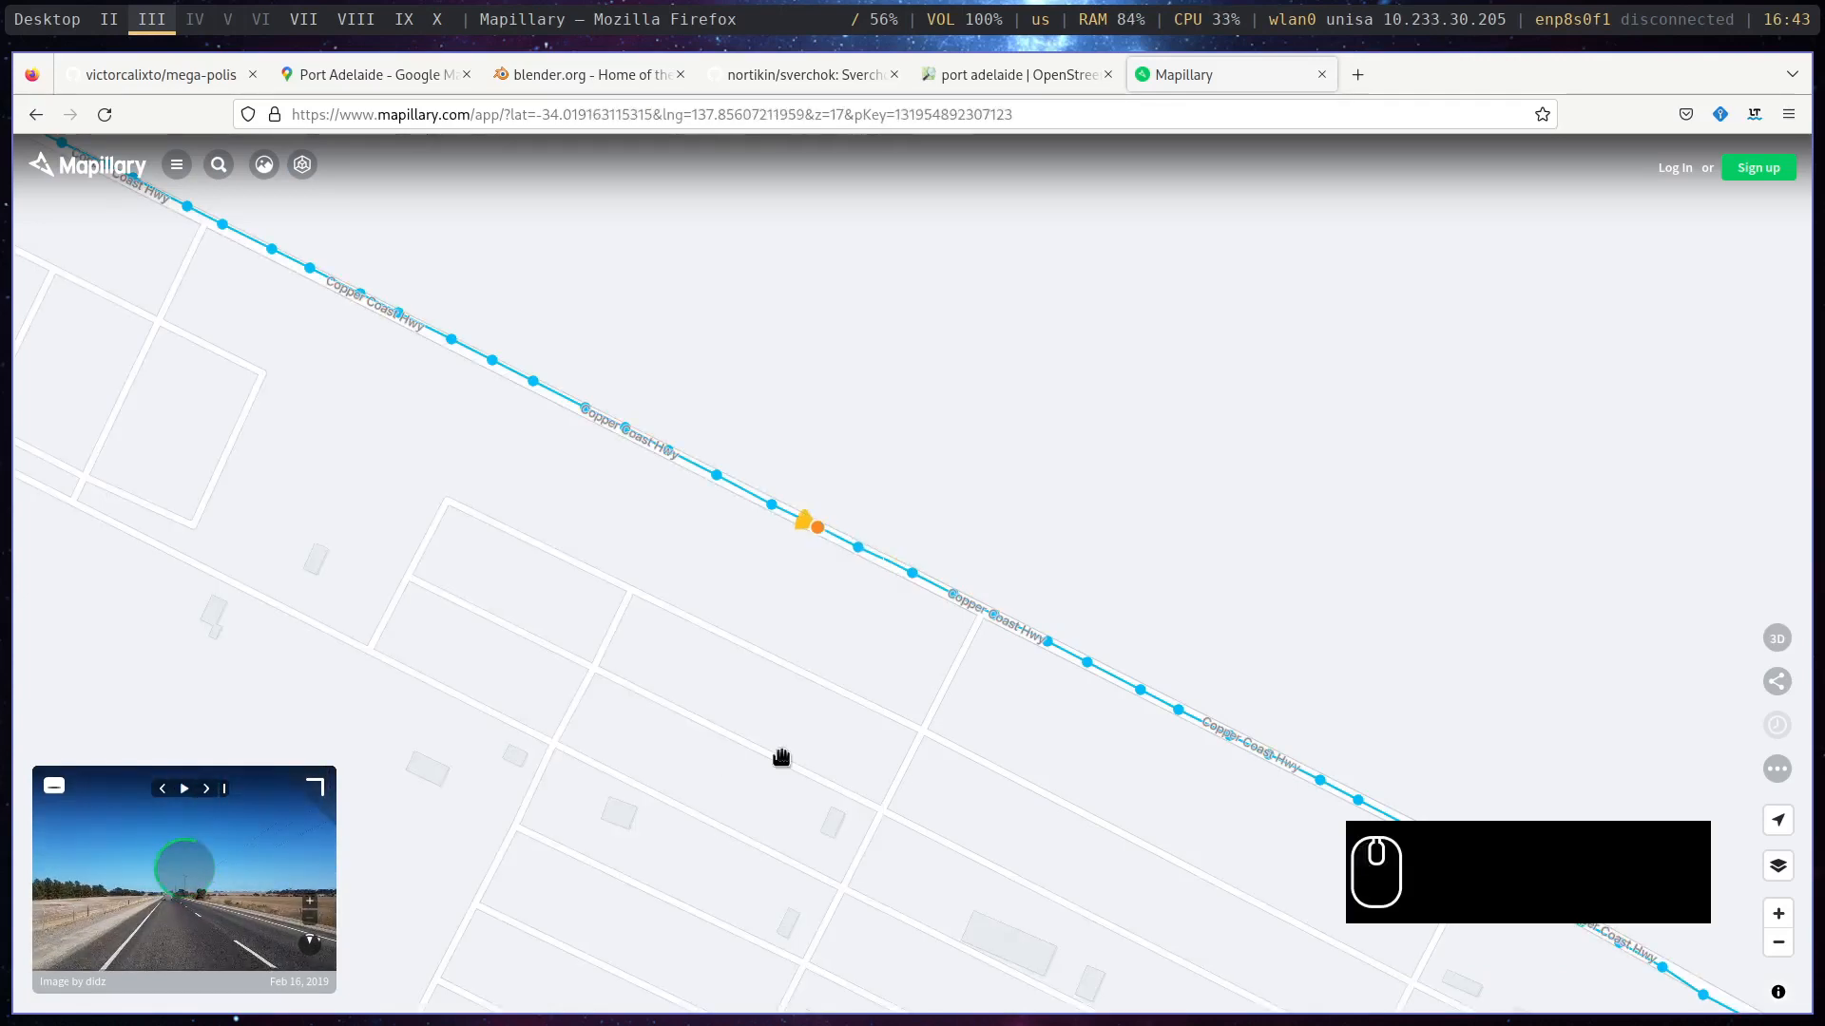
- Switch to desktop II and open 2966122850306653.jpg from the focus_group_imagery folder with nsxiv
key(super+2)
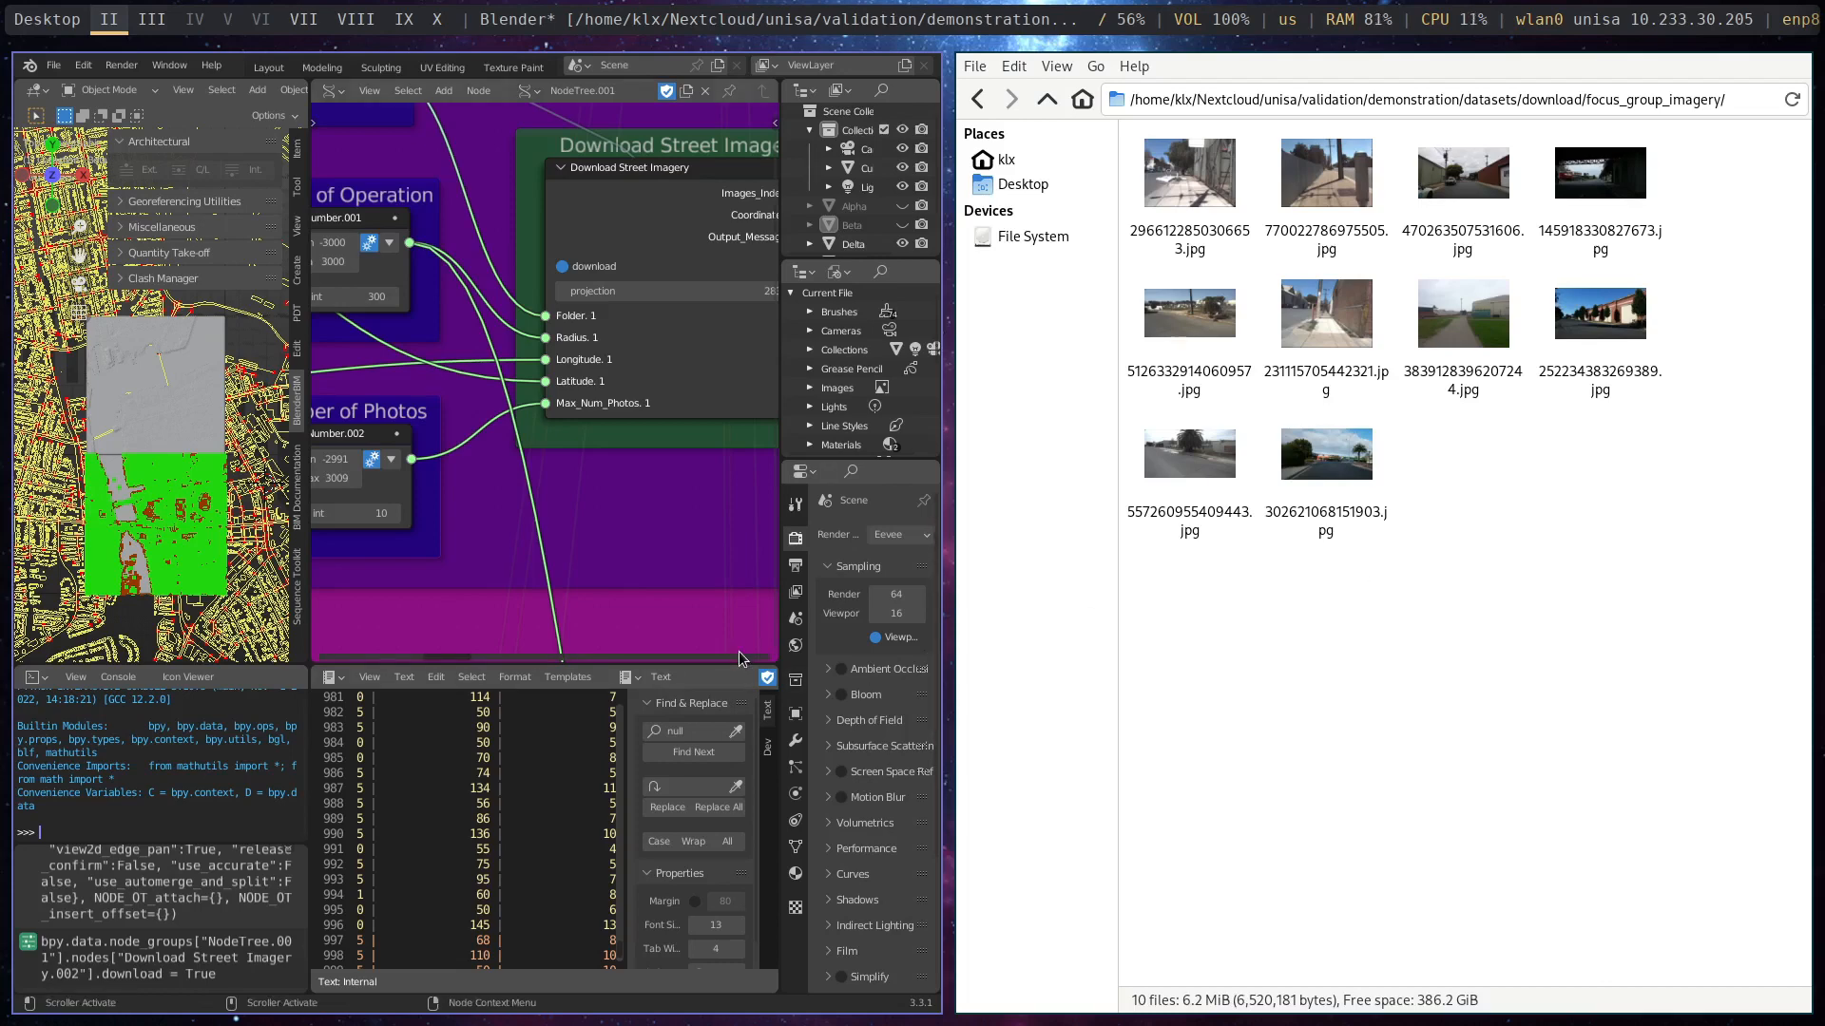
right_click(1174, 206)
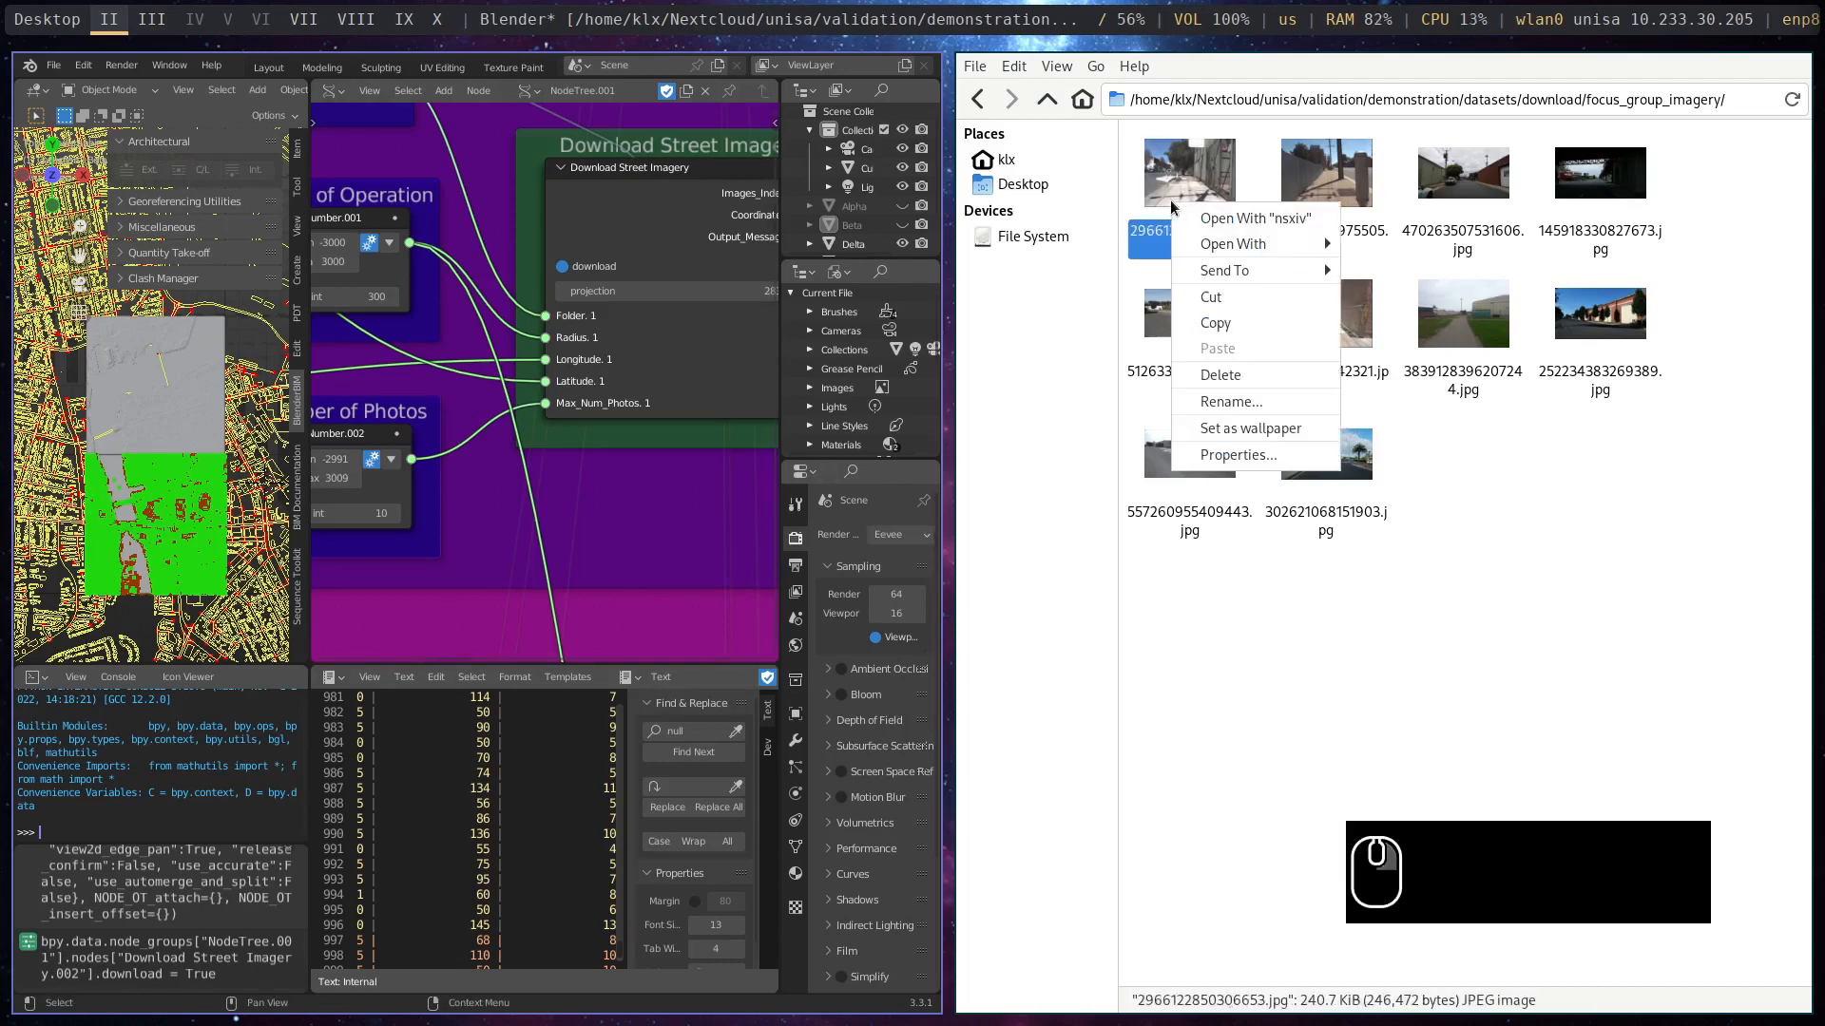
click(1246, 218)
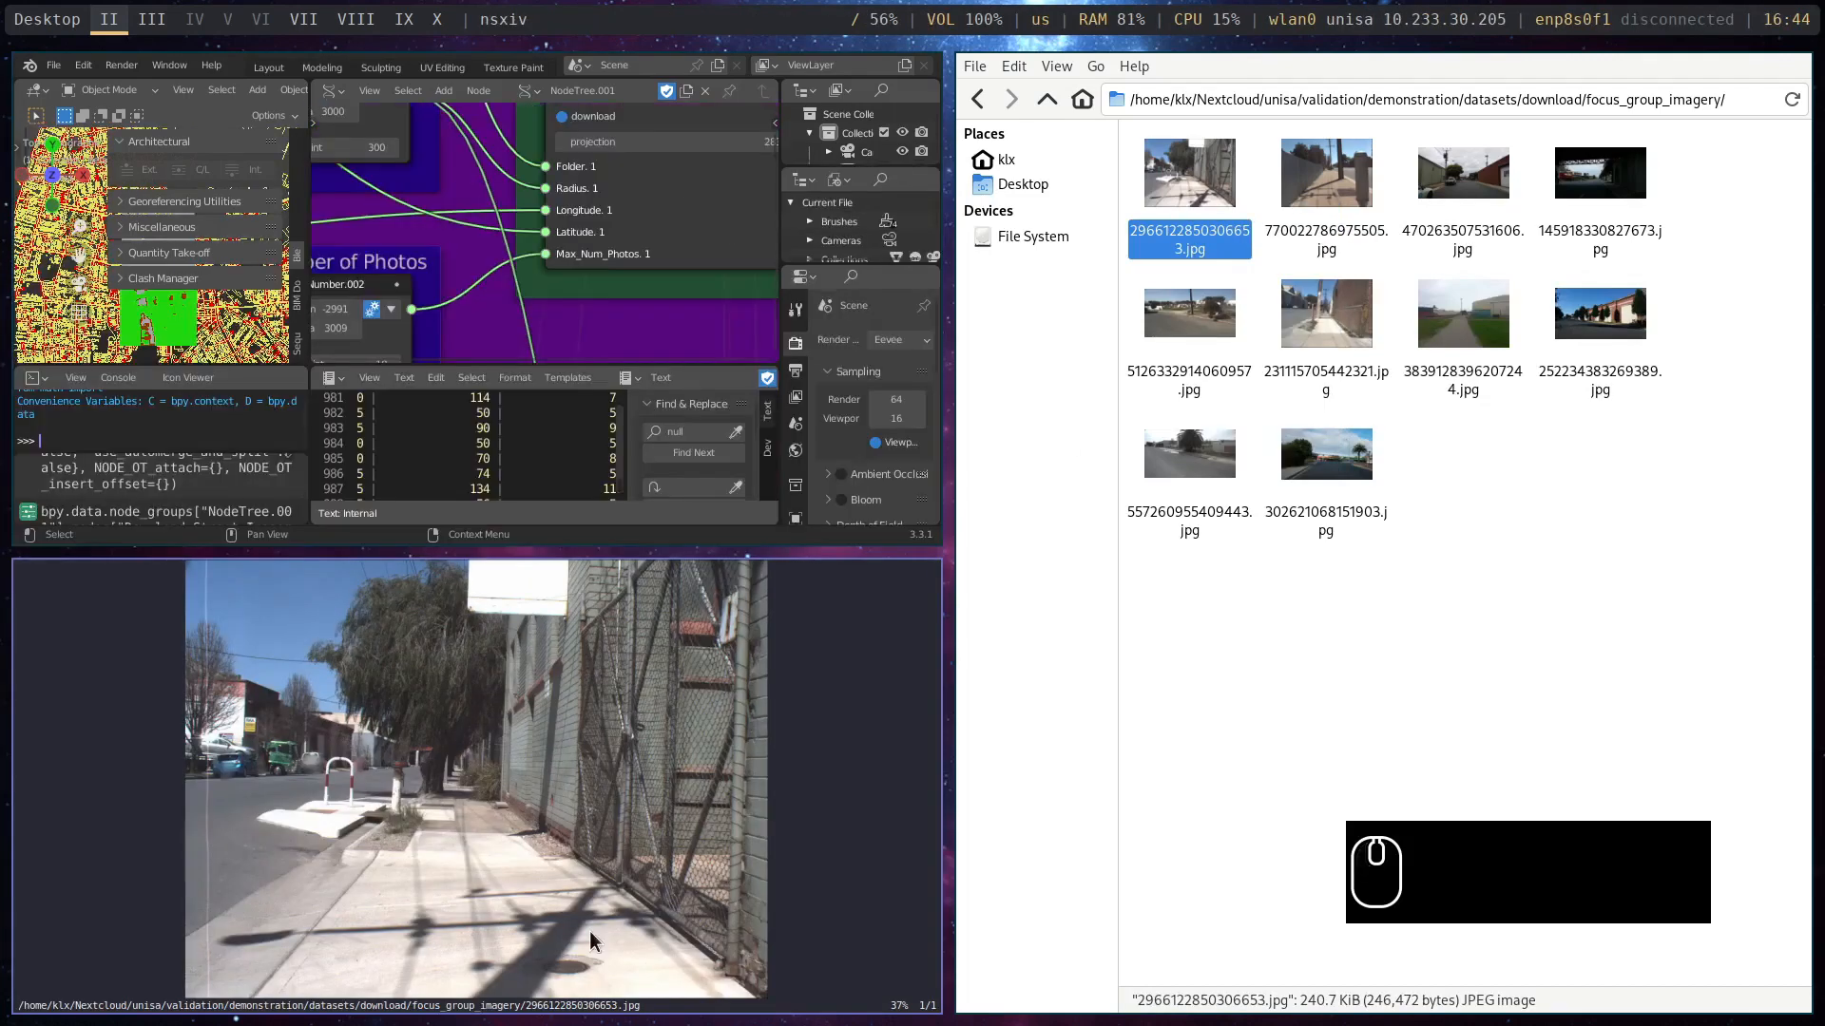
- Examine the downloaded street photo at several magnifications, try to advance to another image, and close the image viewer
scroll(601, 854, down, 1)
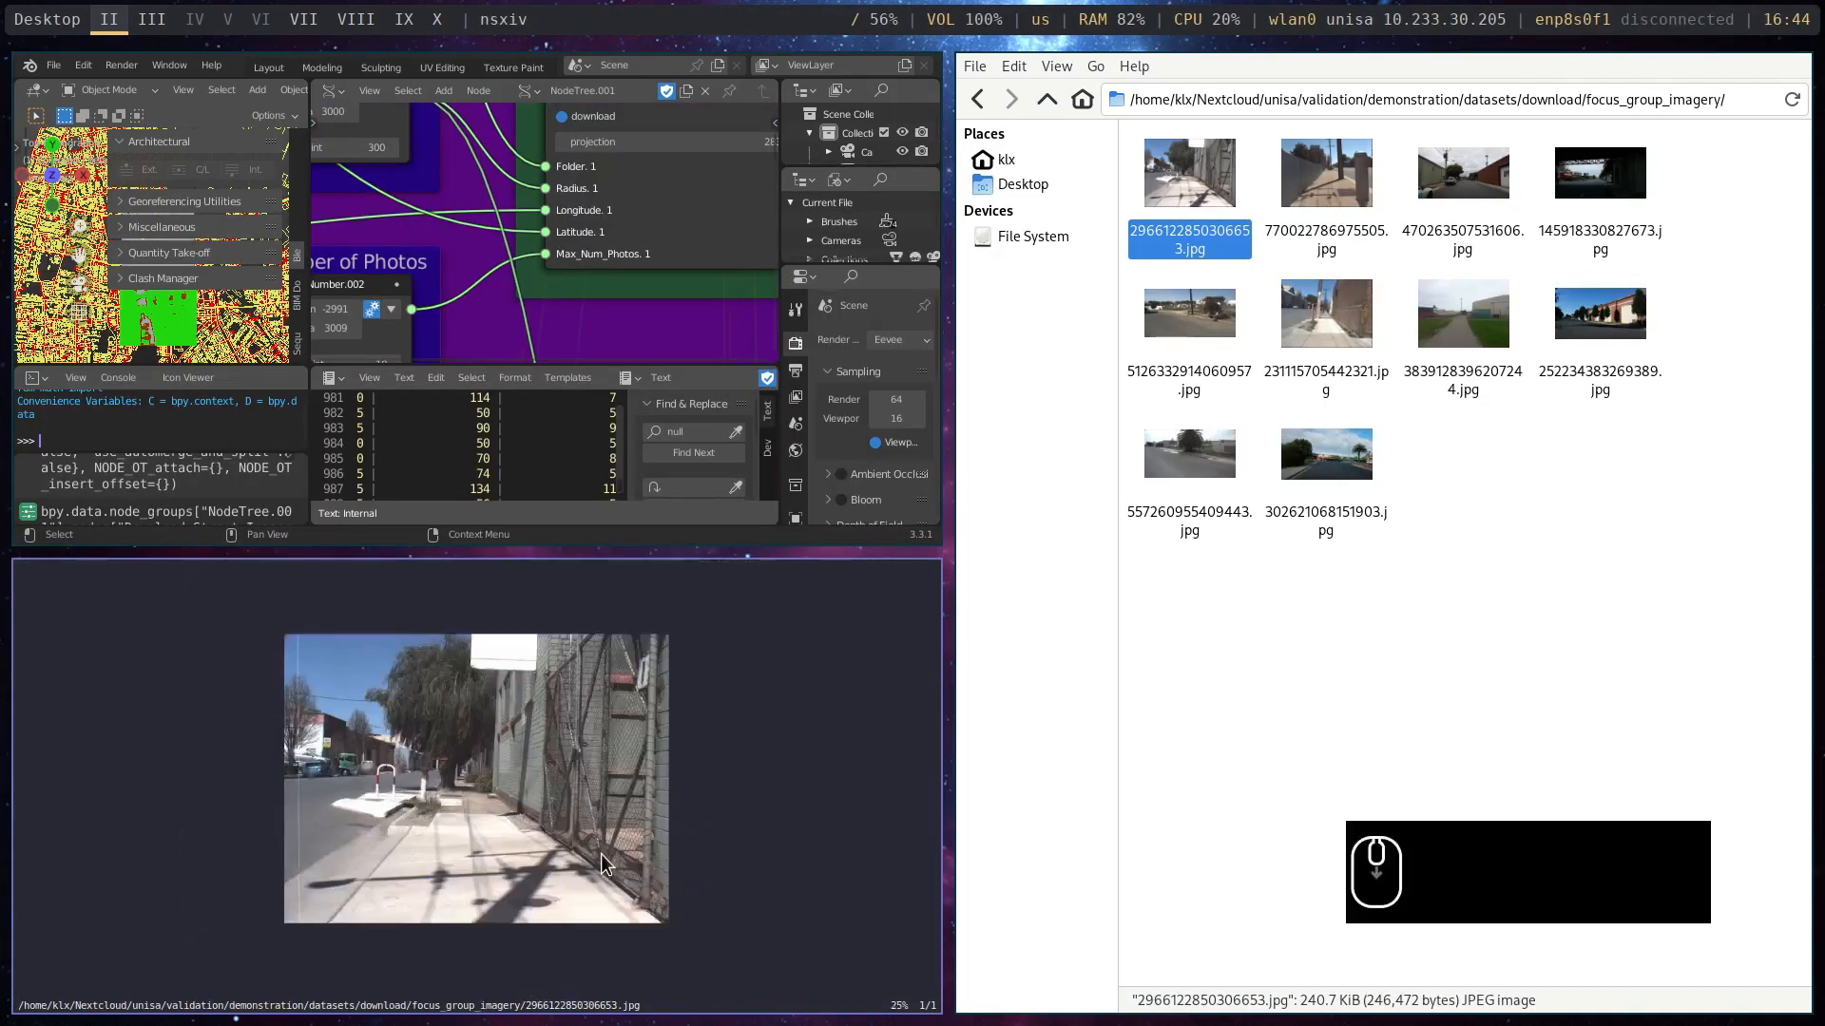
scroll(601, 853, up, 2)
scroll(601, 853, down, 1)
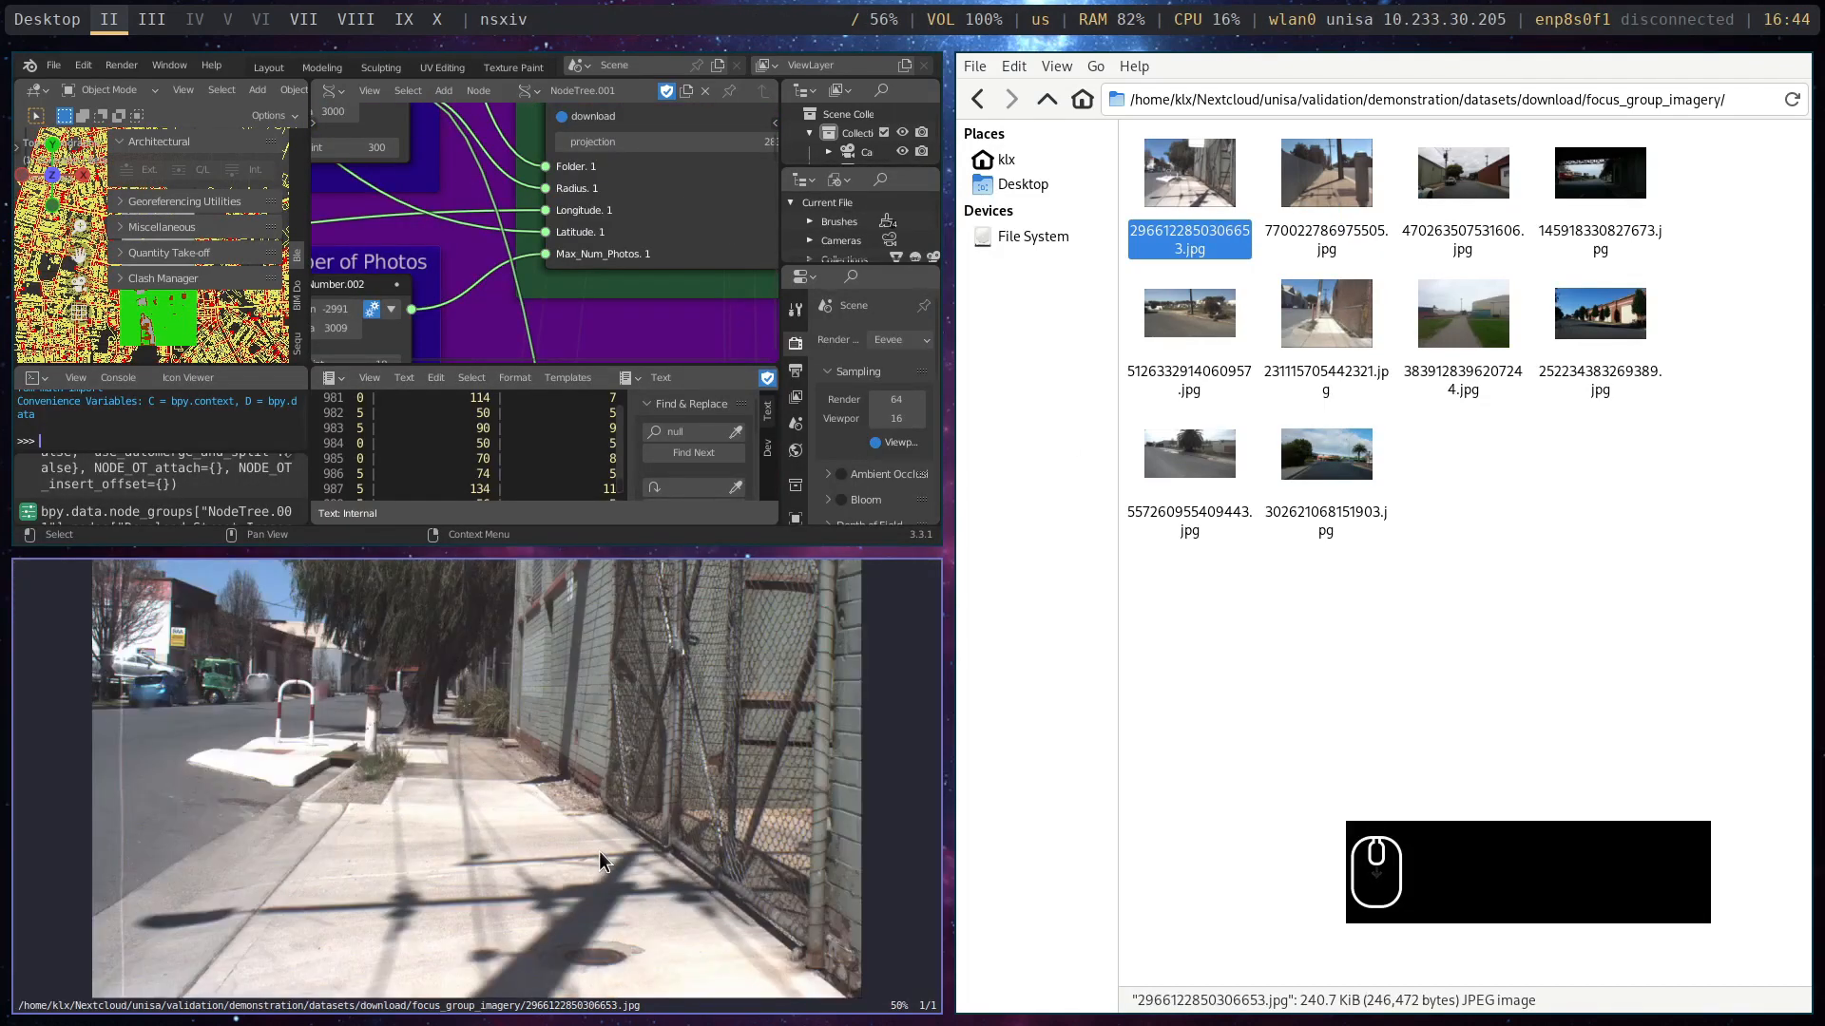
key(Right)
scroll(483, 806, down, 1)
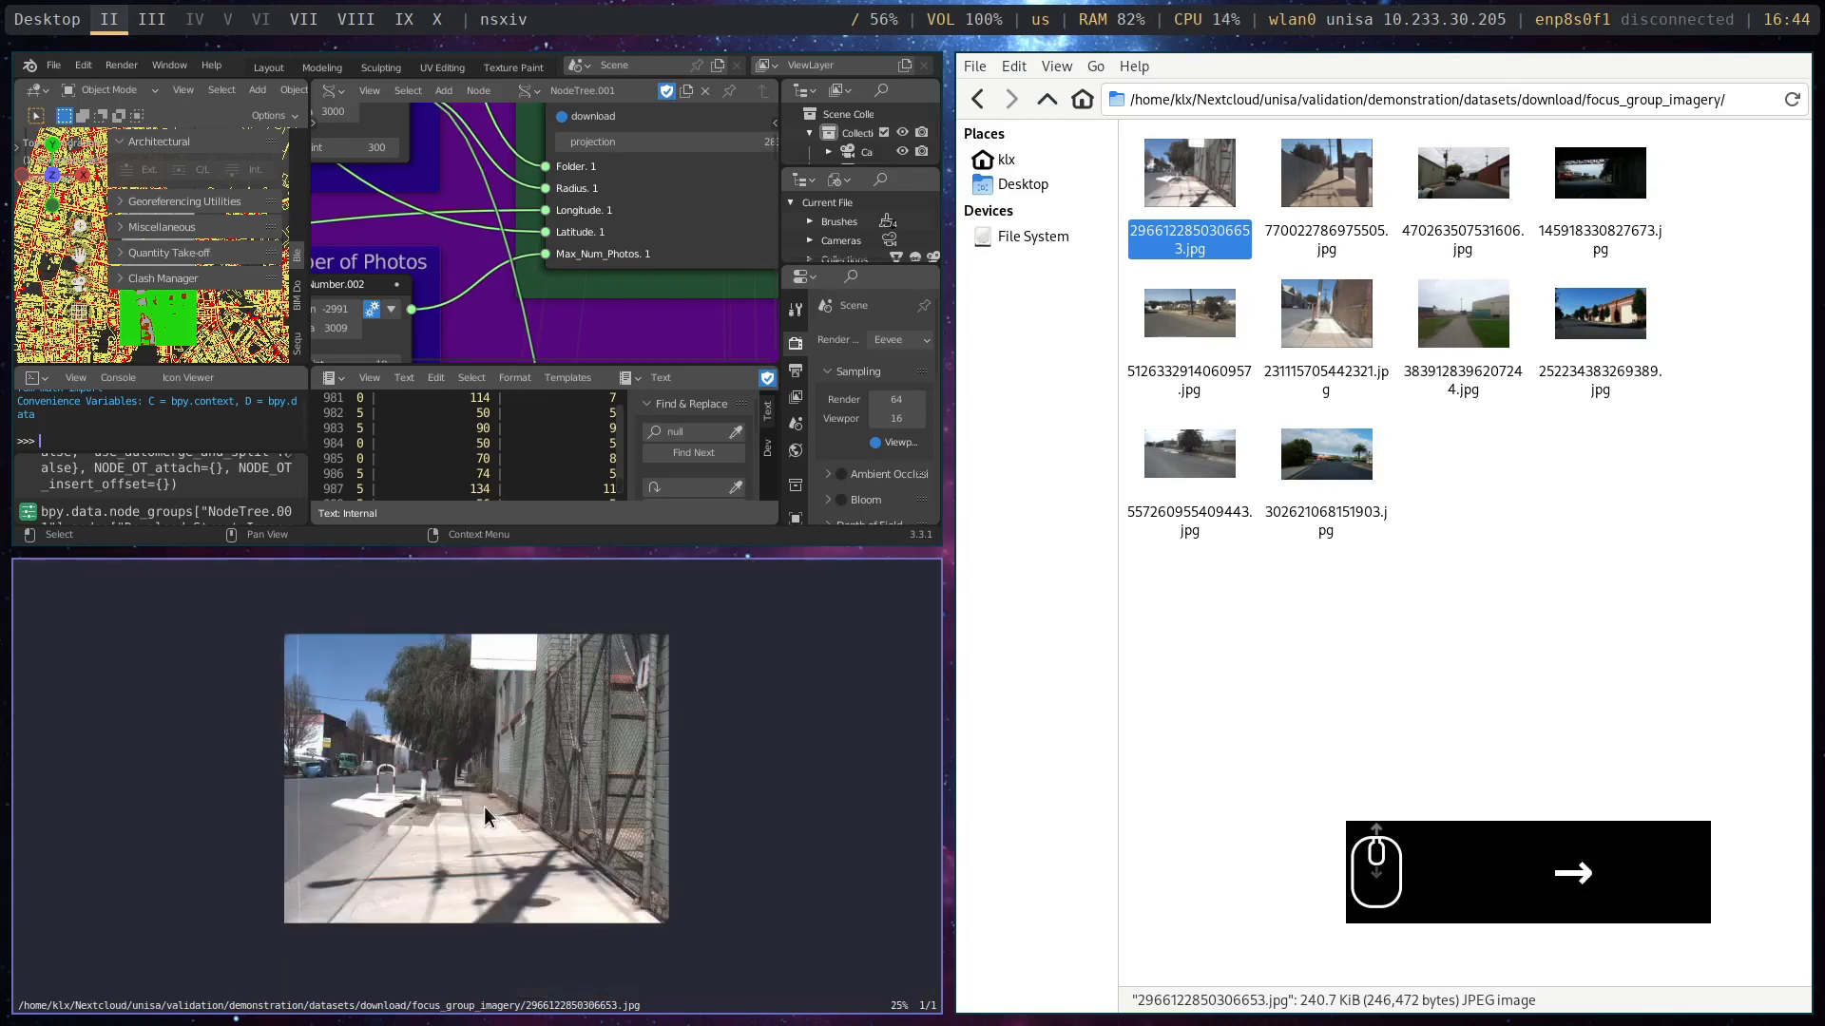
scroll(482, 806, up, 1)
scroll(483, 805, down, 1)
scroll(483, 806, up, 1)
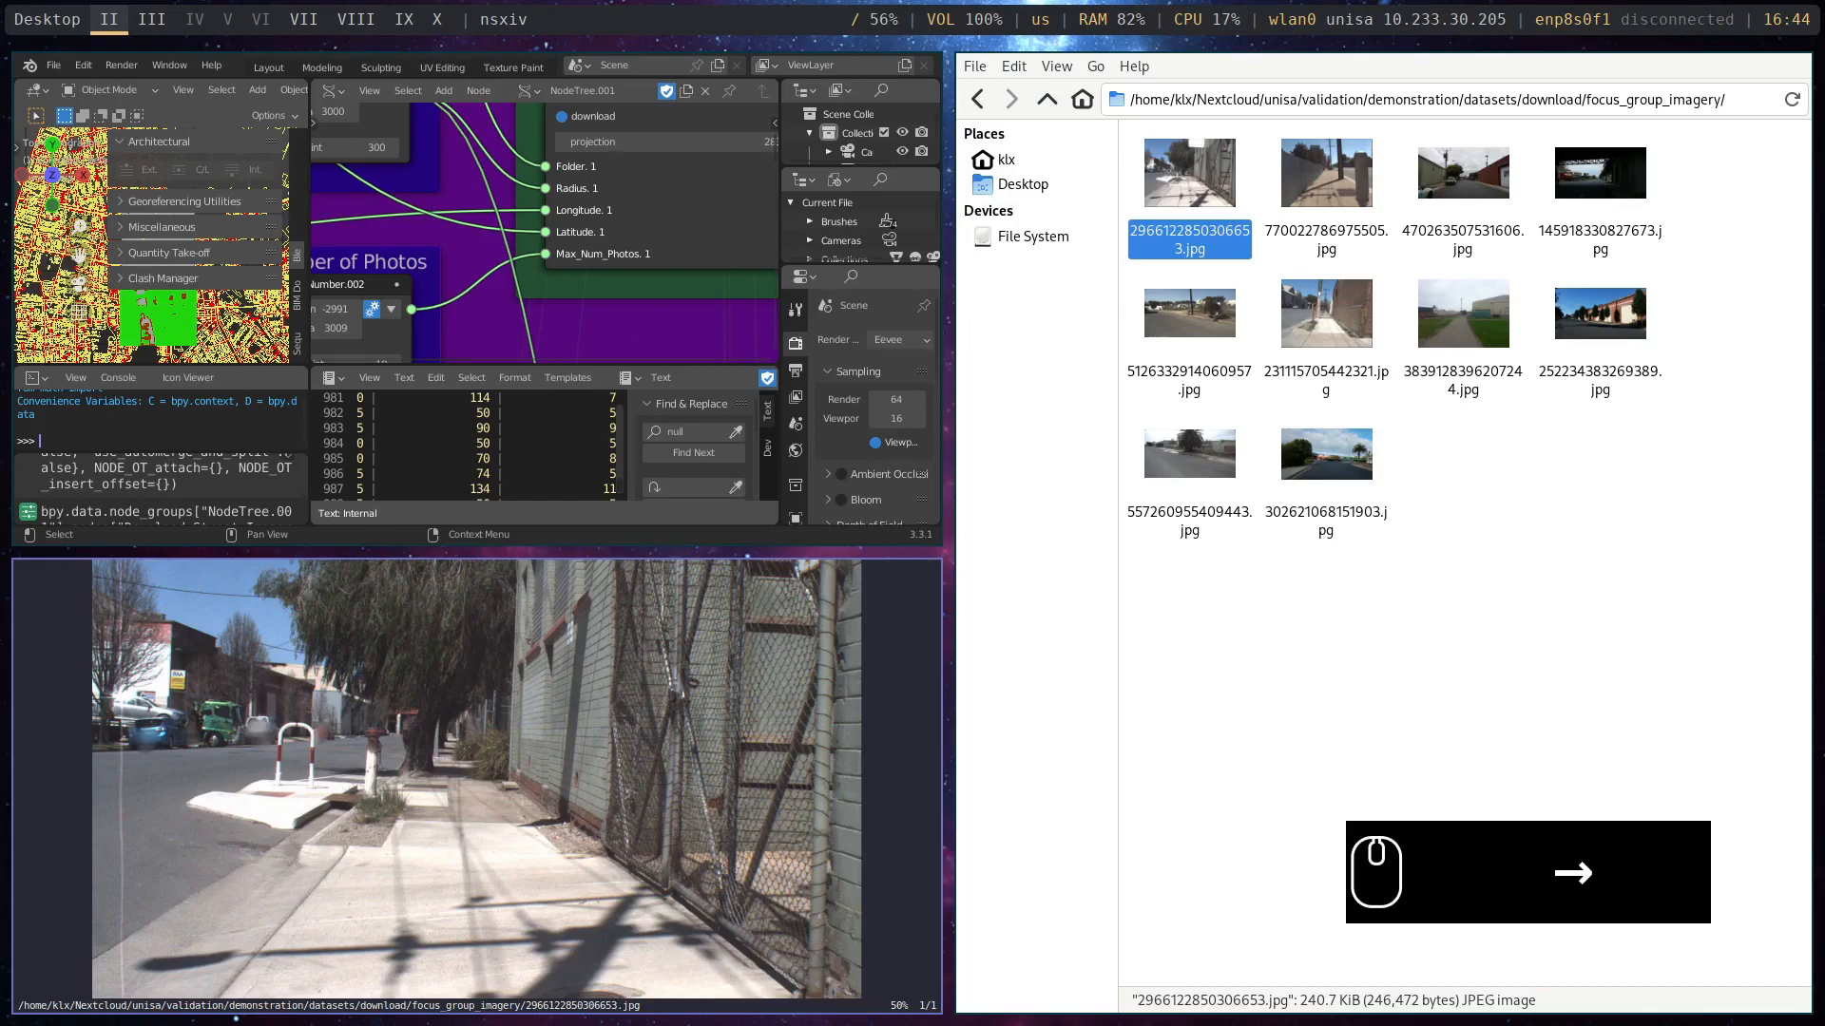
key(super+w)
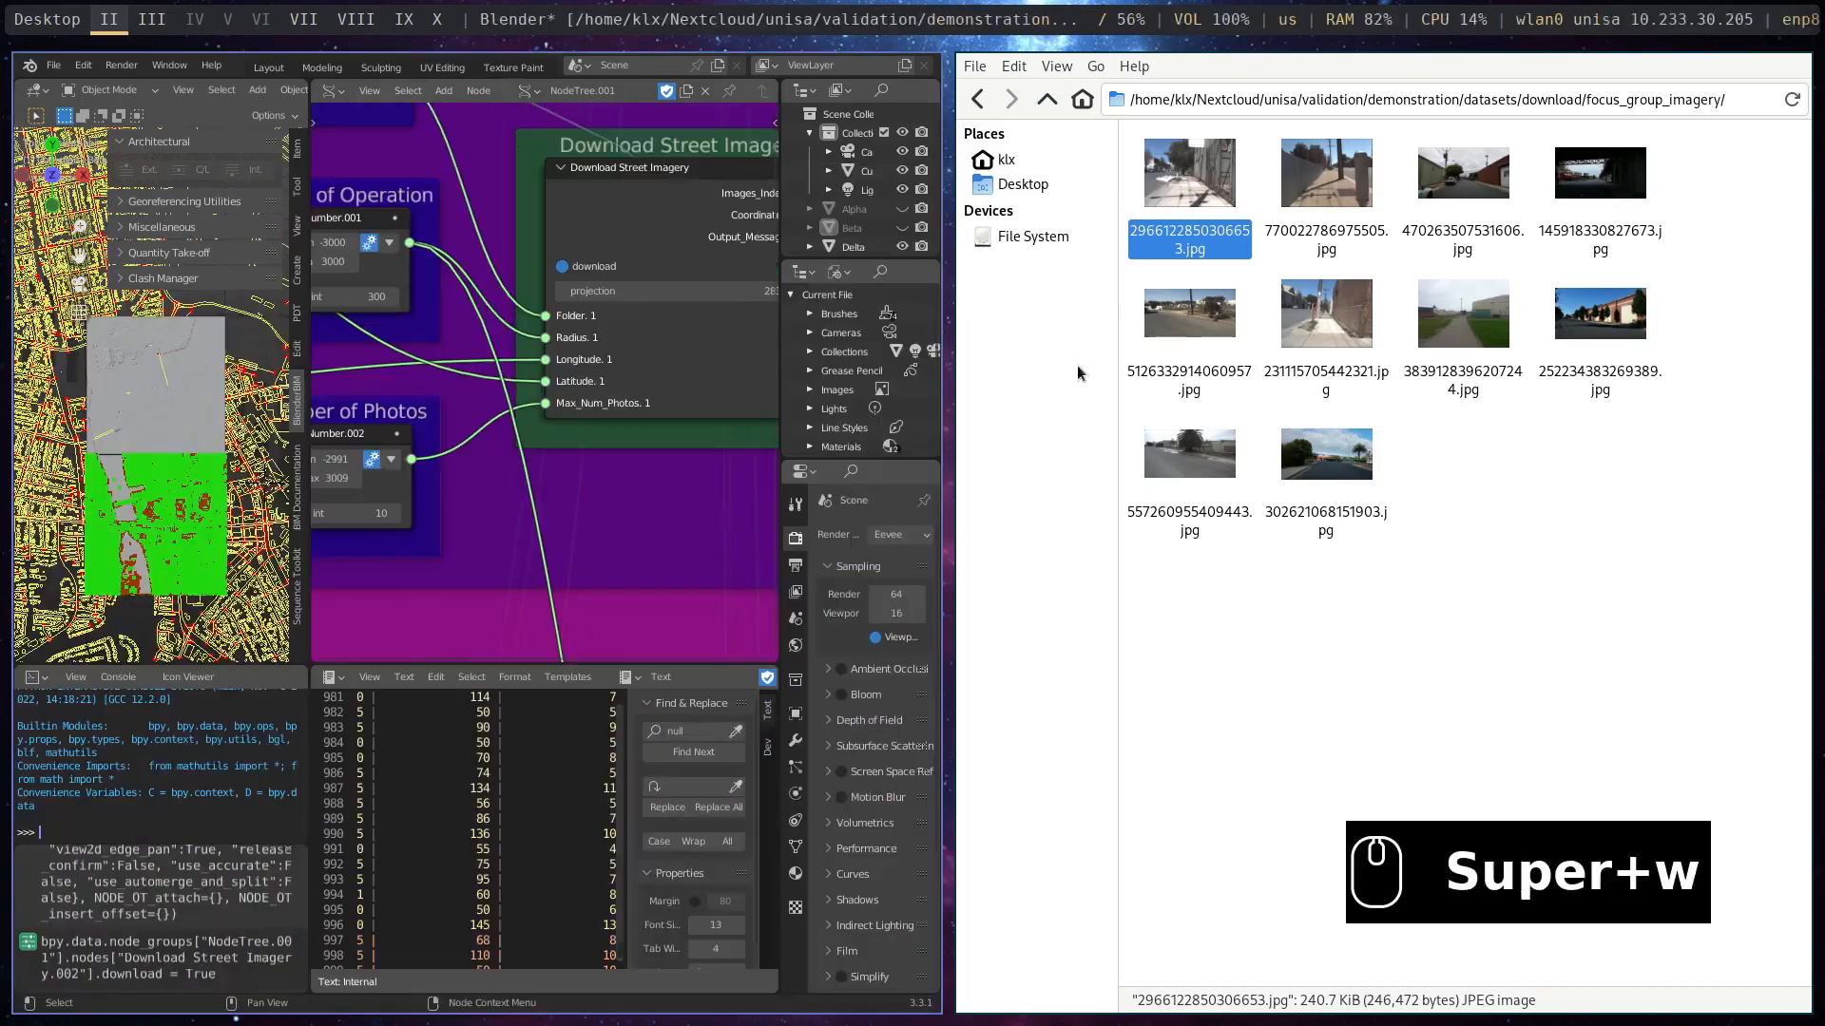
- Maximise Blender, widen the 3D viewport against the node editor and bring the southern part of the city model into view
key(super+m)
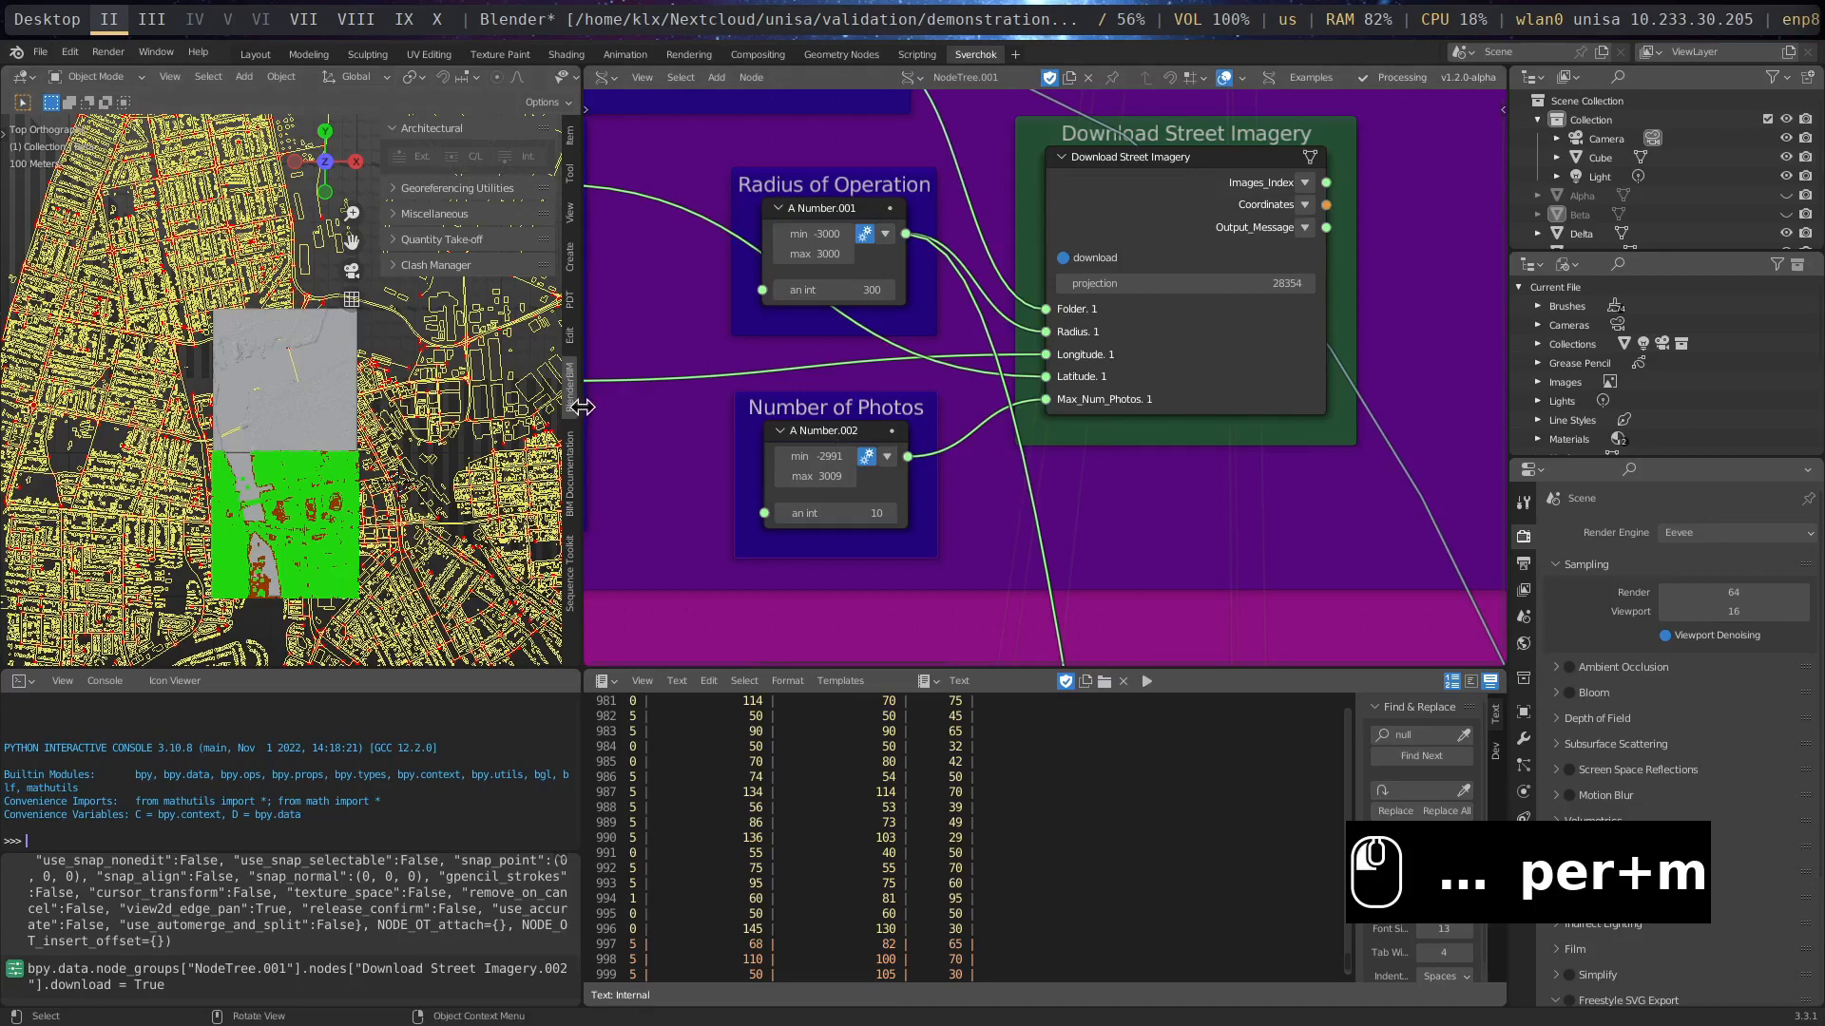
drag(582, 407, 981, 411)
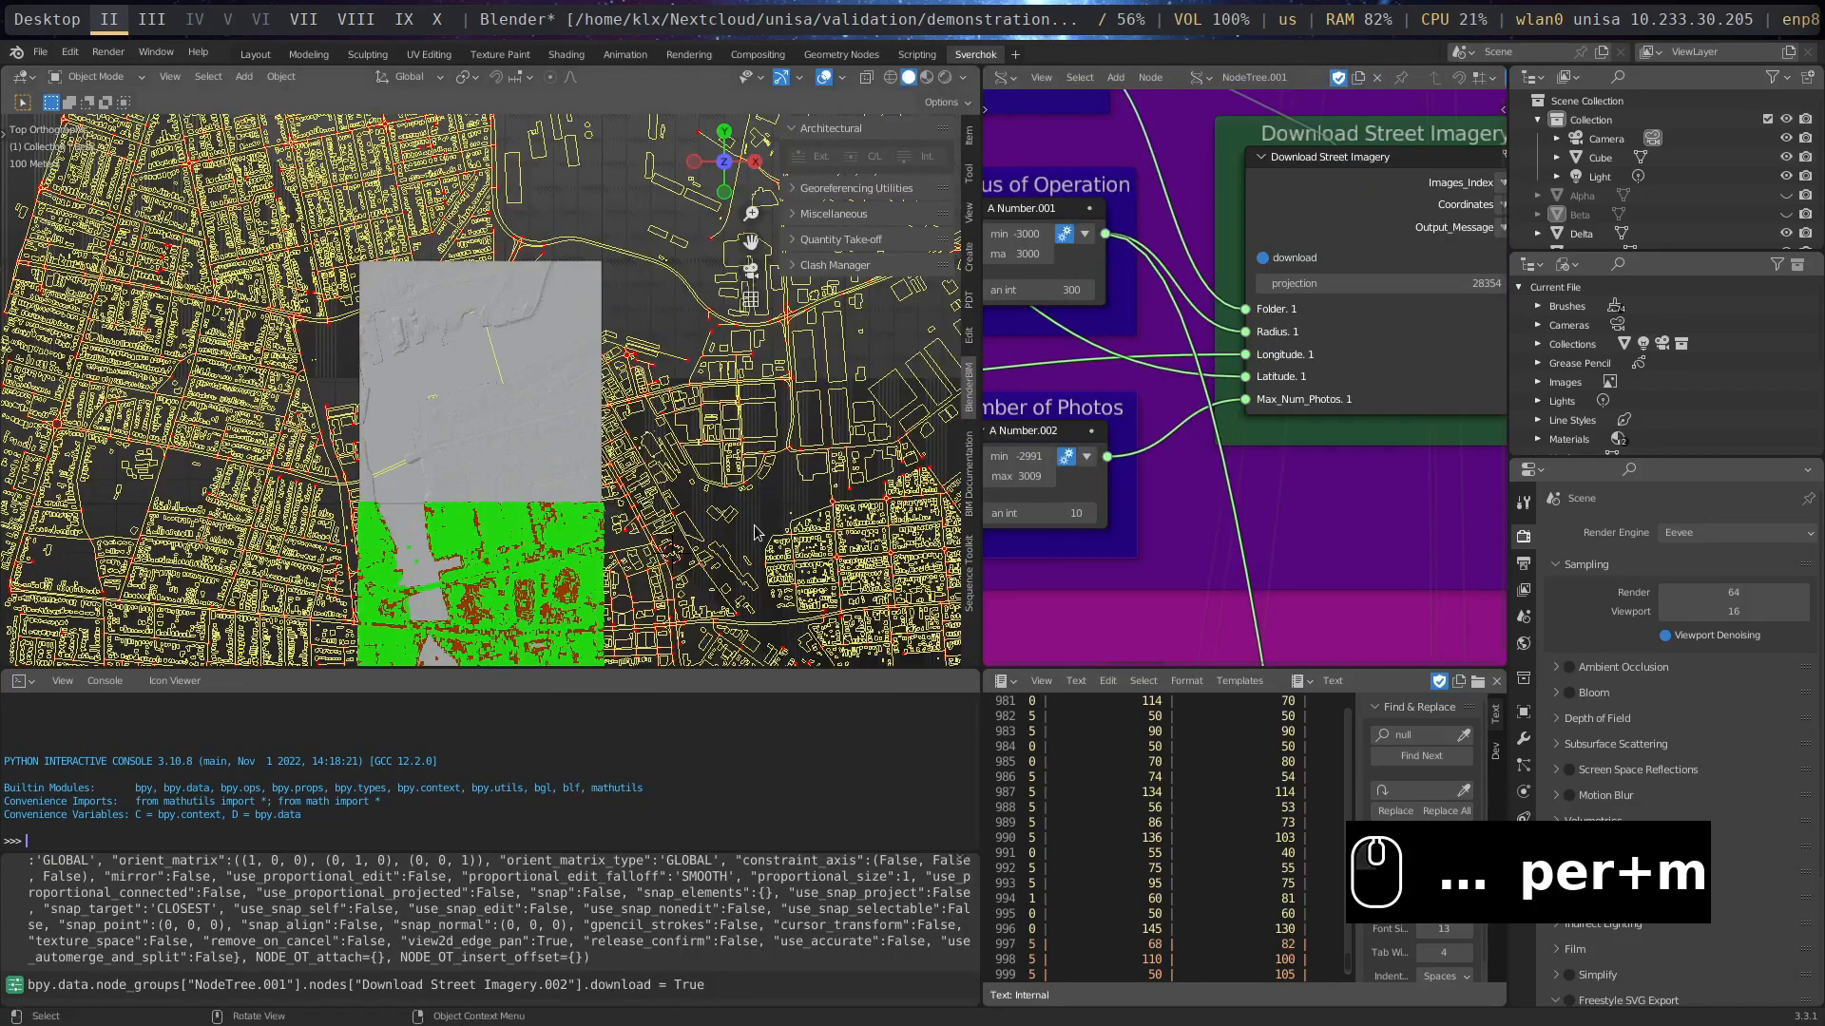
shift+middle_drag(708, 559, 477, 275)
- Add a Viewer Draw node in the empty space between the Download Street Imagery and Defining DEM Files frames
scroll(1207, 482, down, 2)
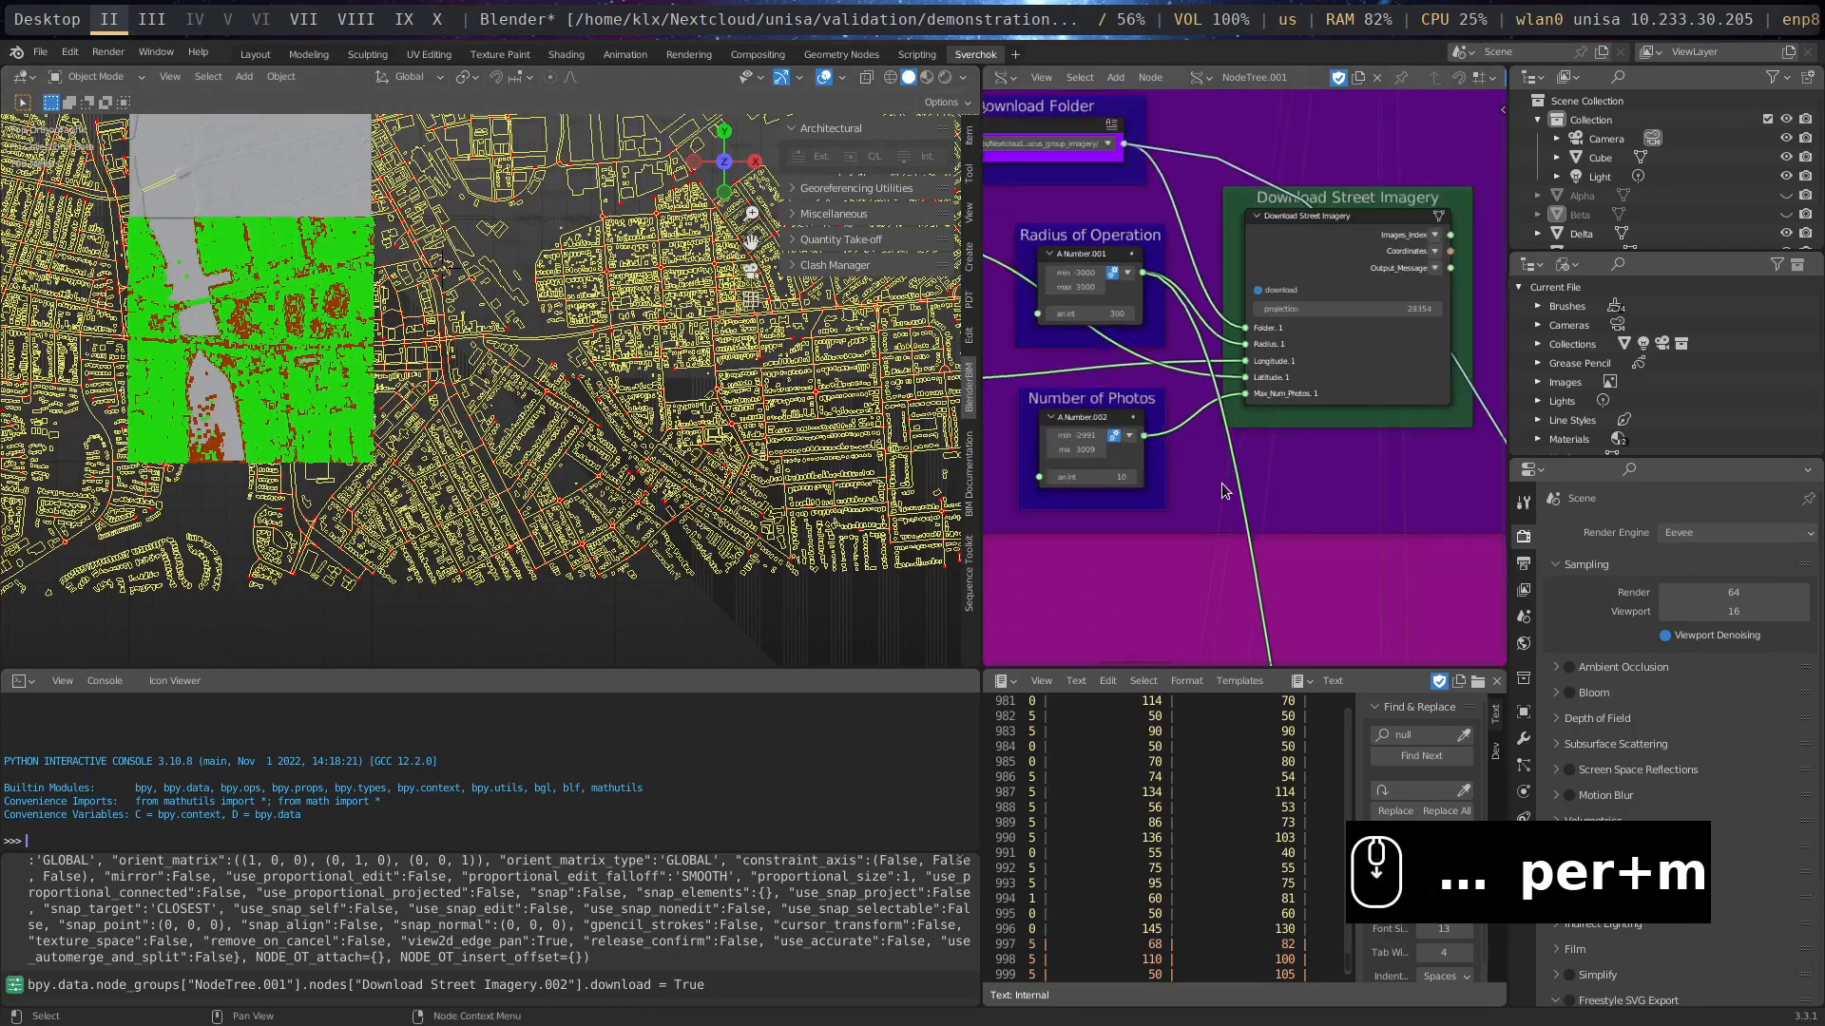
scroll(1264, 552, down, 1)
middle_drag(1125, 516, 1504, 585)
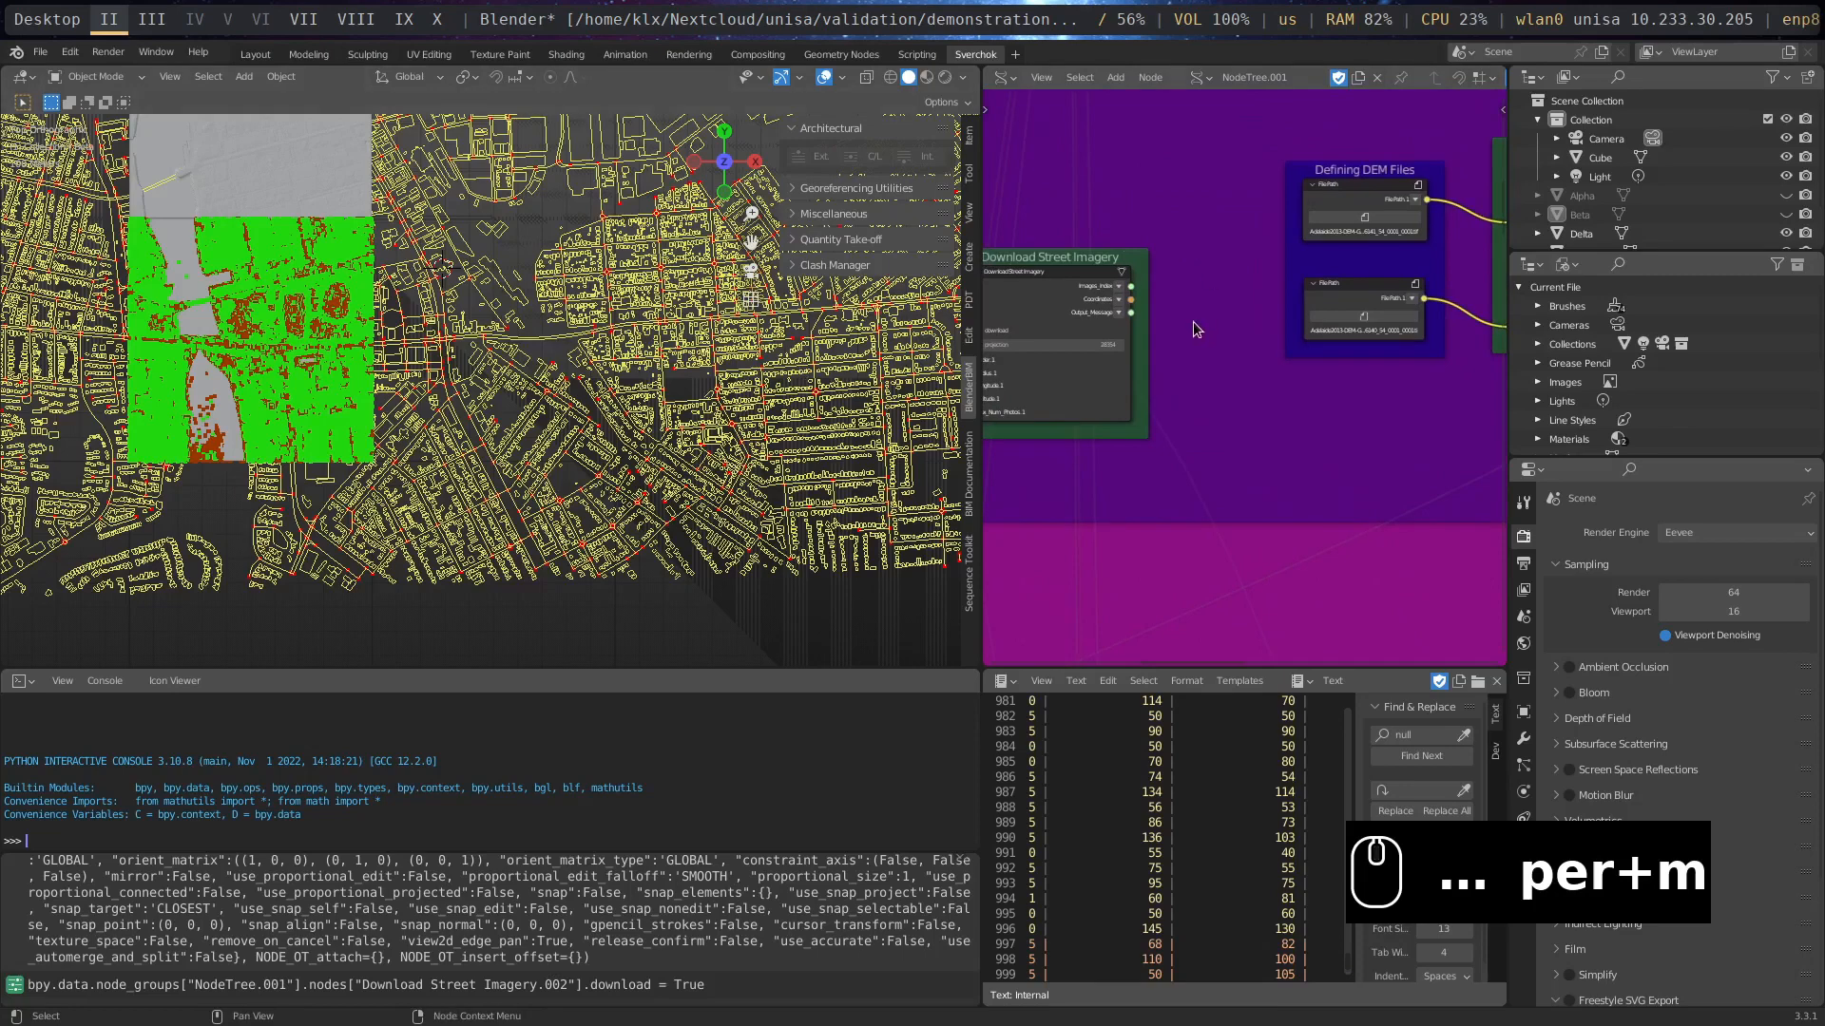
scroll(1193, 328, up, 2)
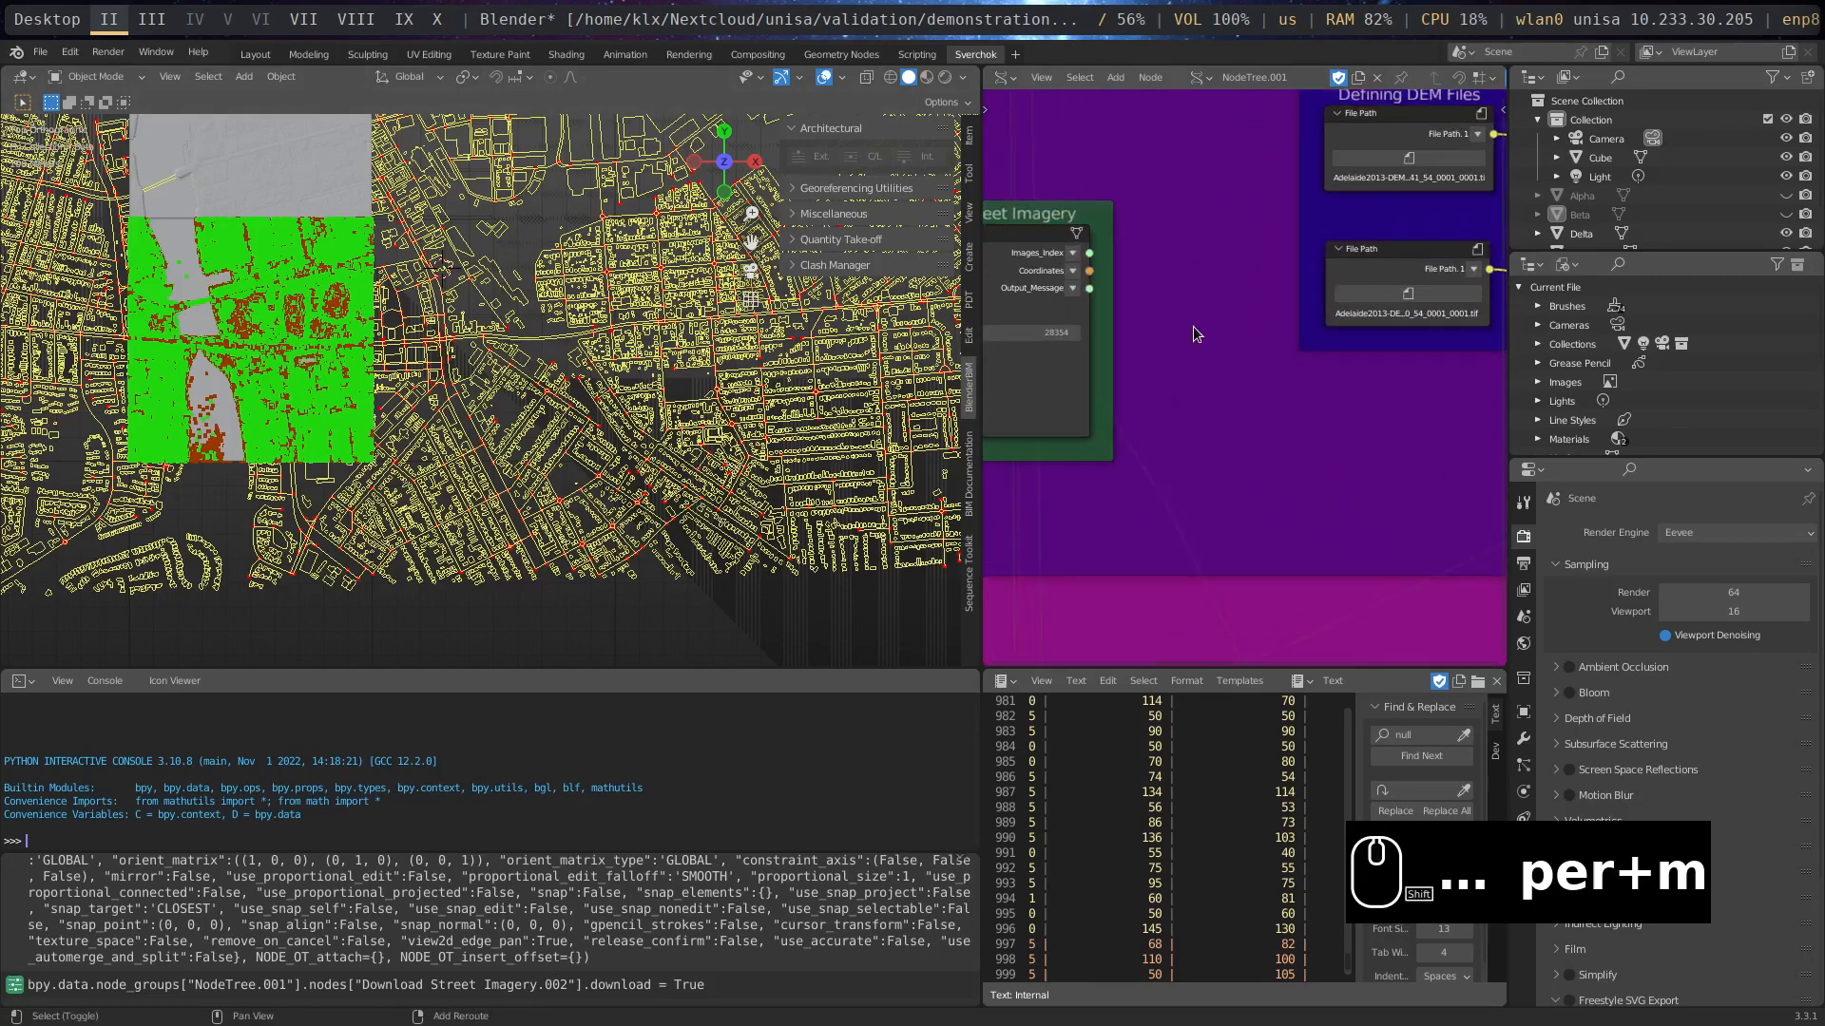
key(shift+a)
mouse_move(1172, 411)
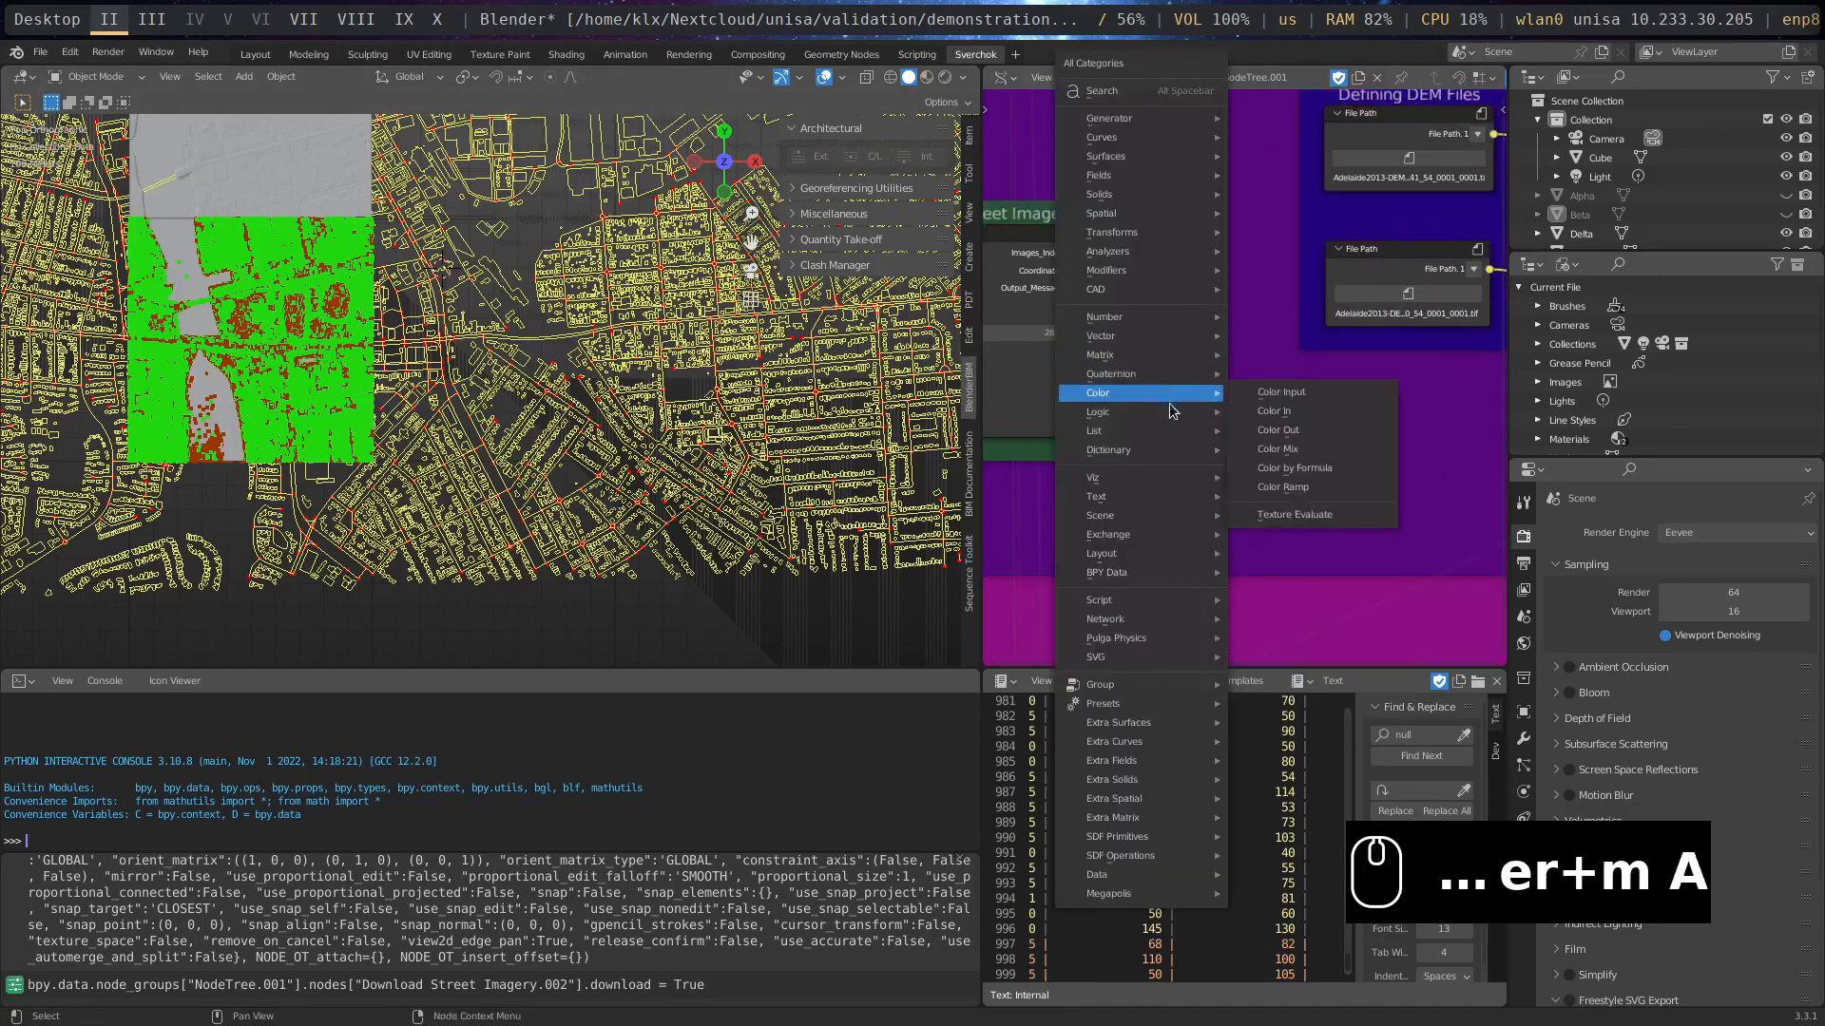
mouse_move(1128, 478)
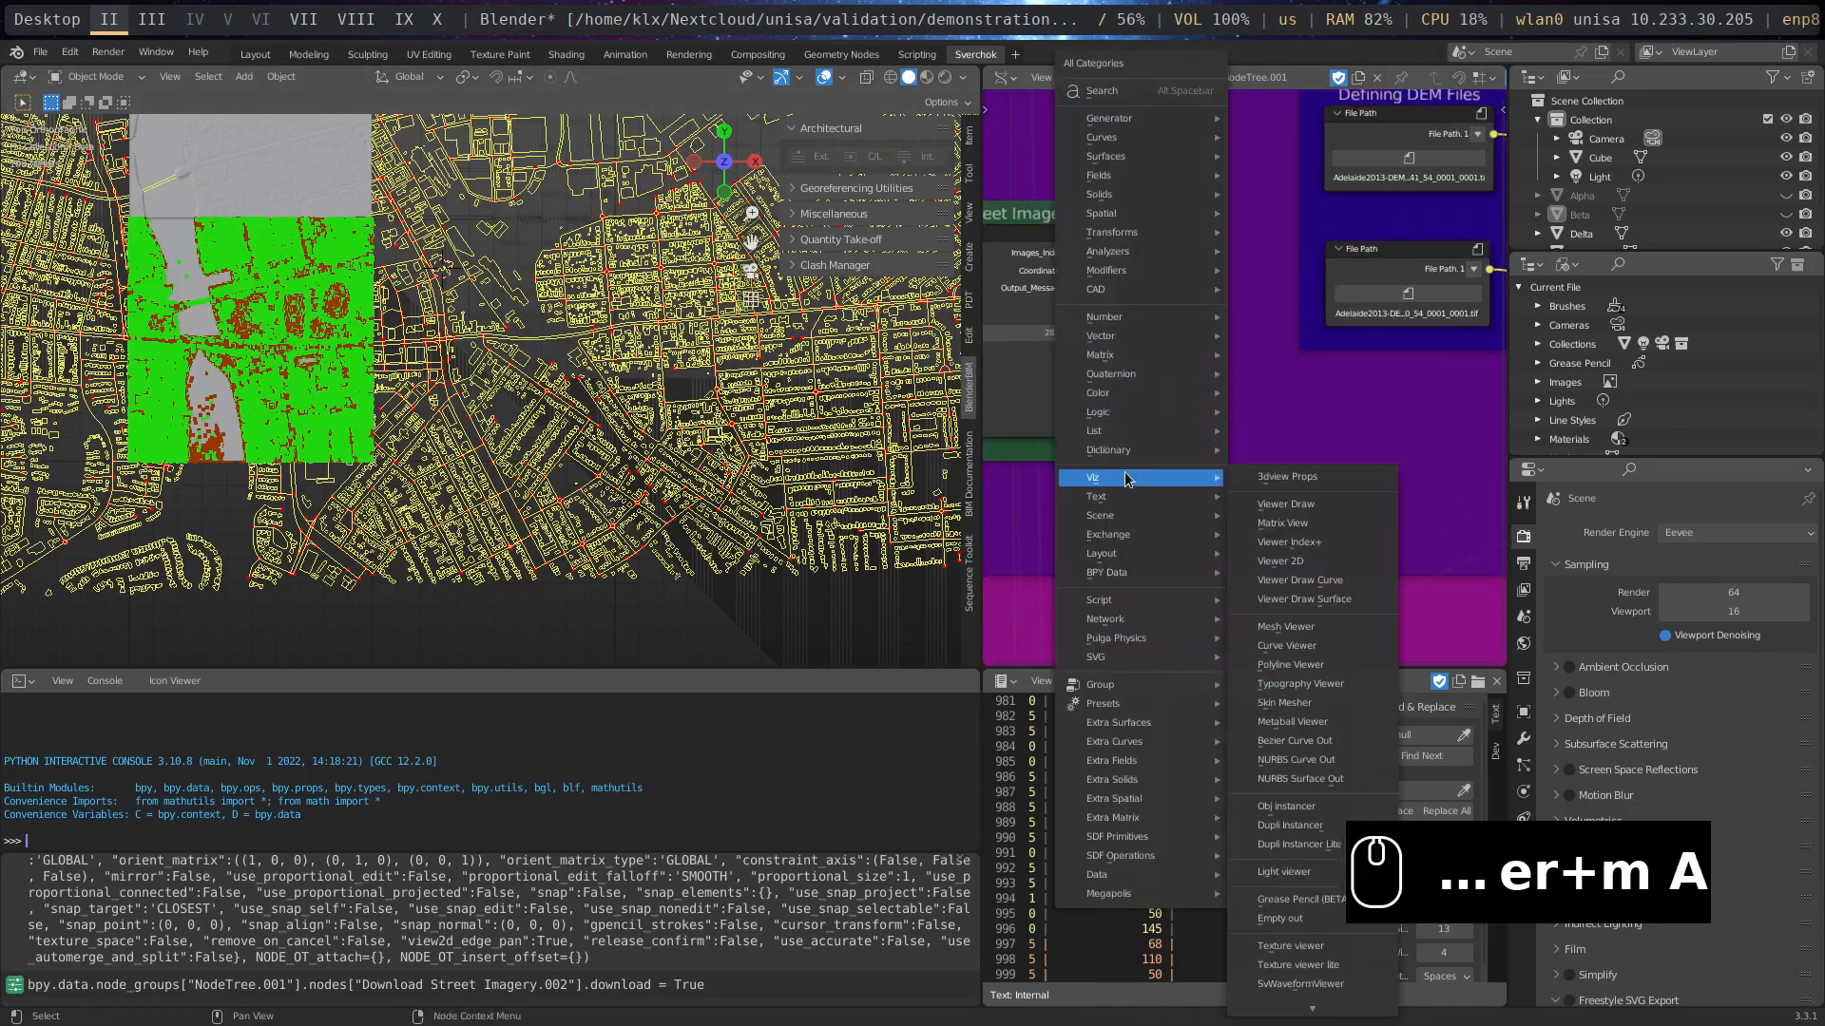
click(1267, 502)
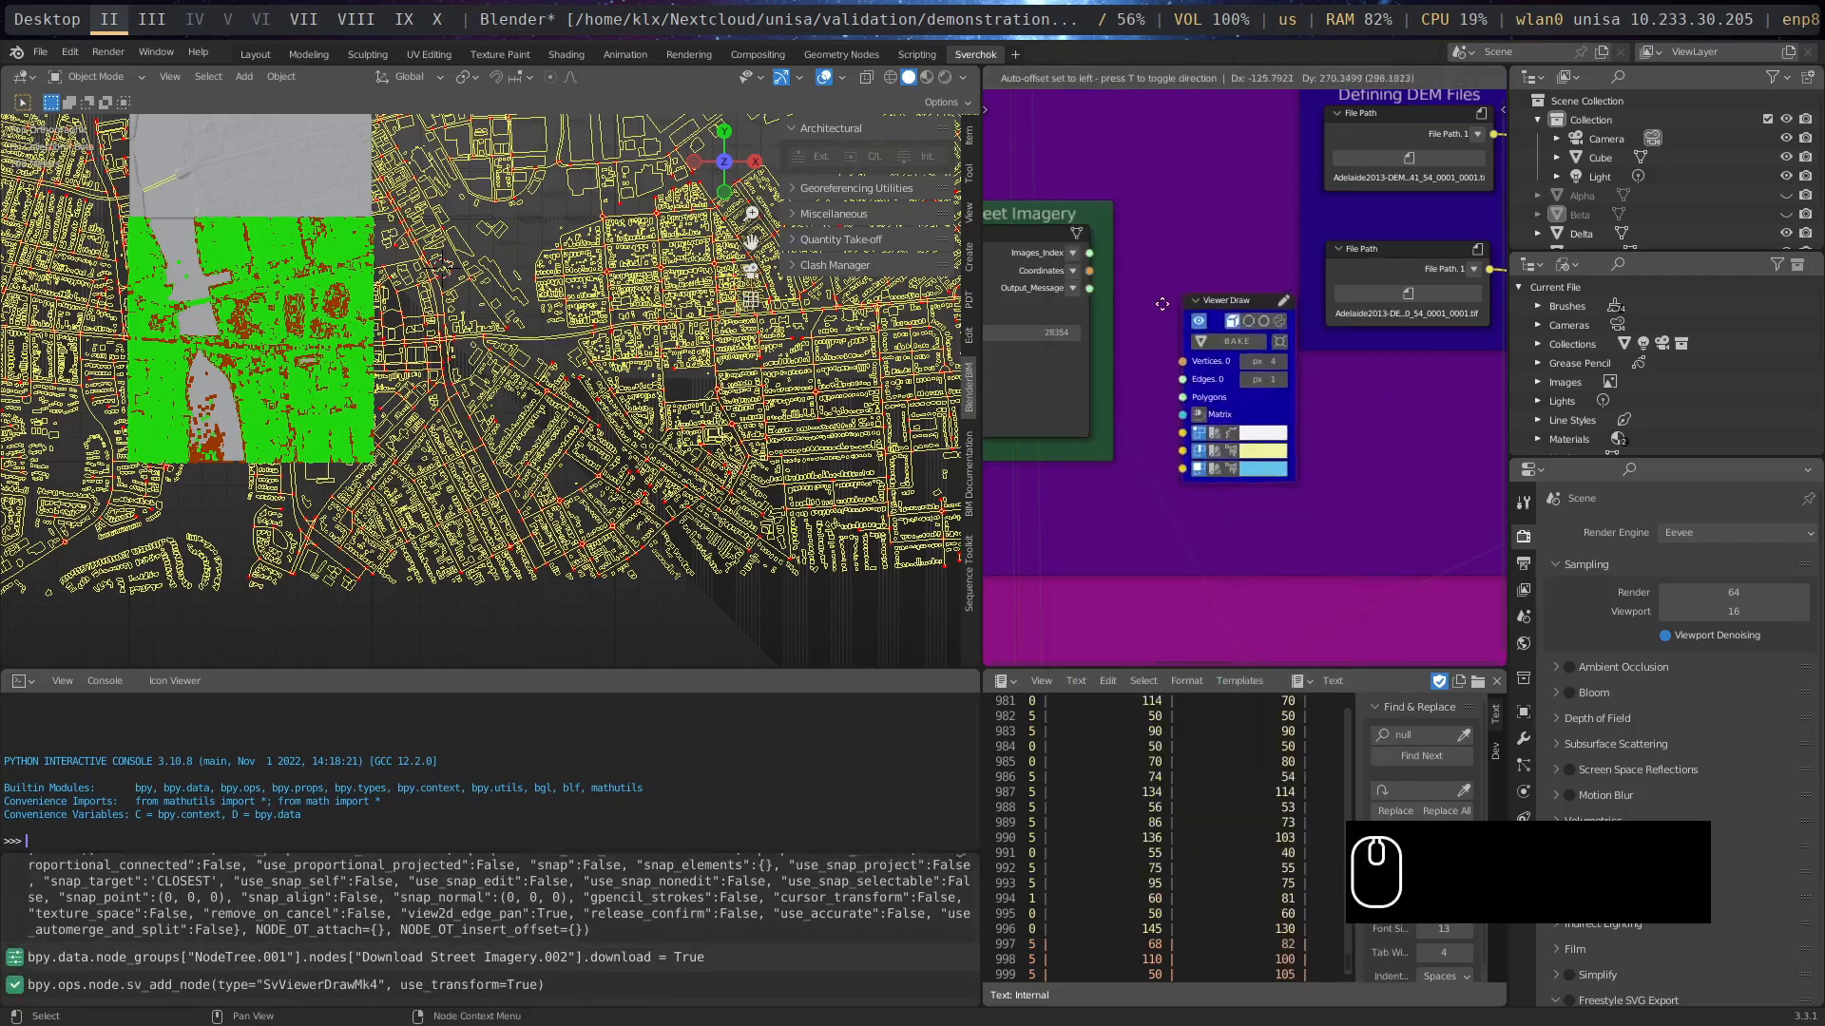
click(1164, 333)
- Connect the Download Street Imagery node's Coordinates output to the Viewer Draw node's Vertices input and turn off its download option
drag(1089, 272, 1170, 404)
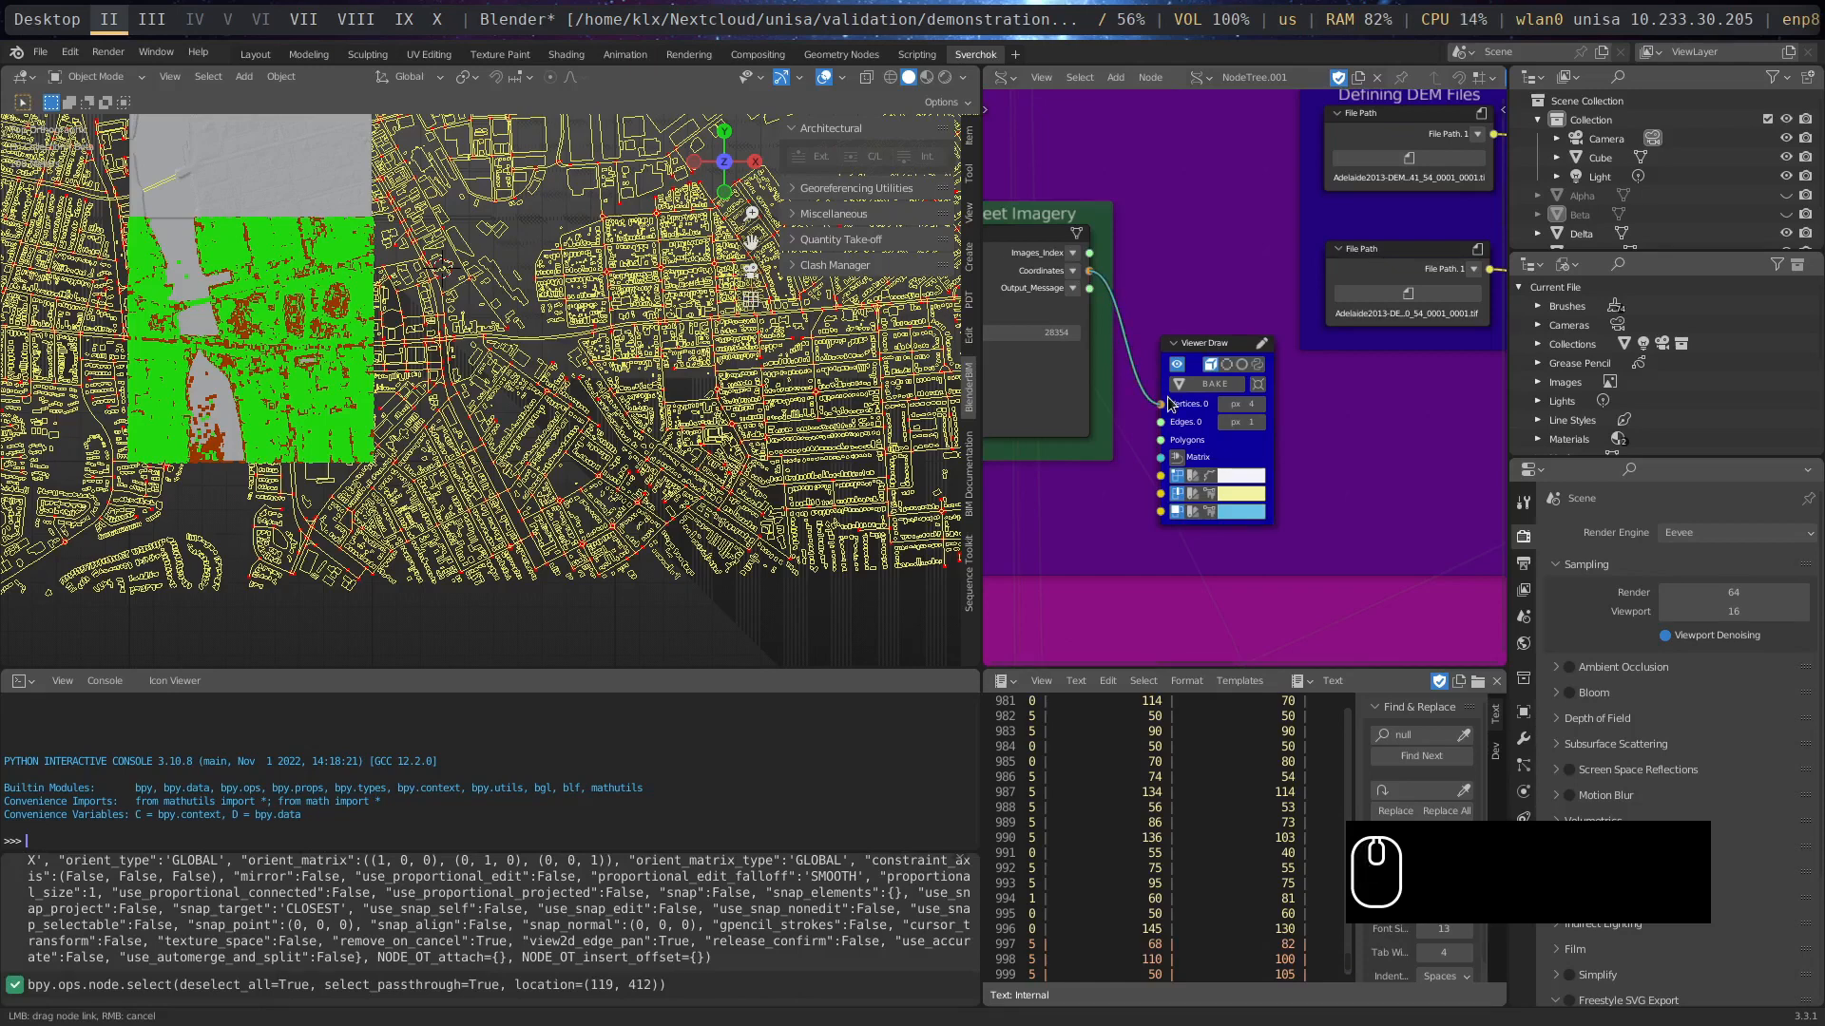
drag(1170, 404, 1169, 403)
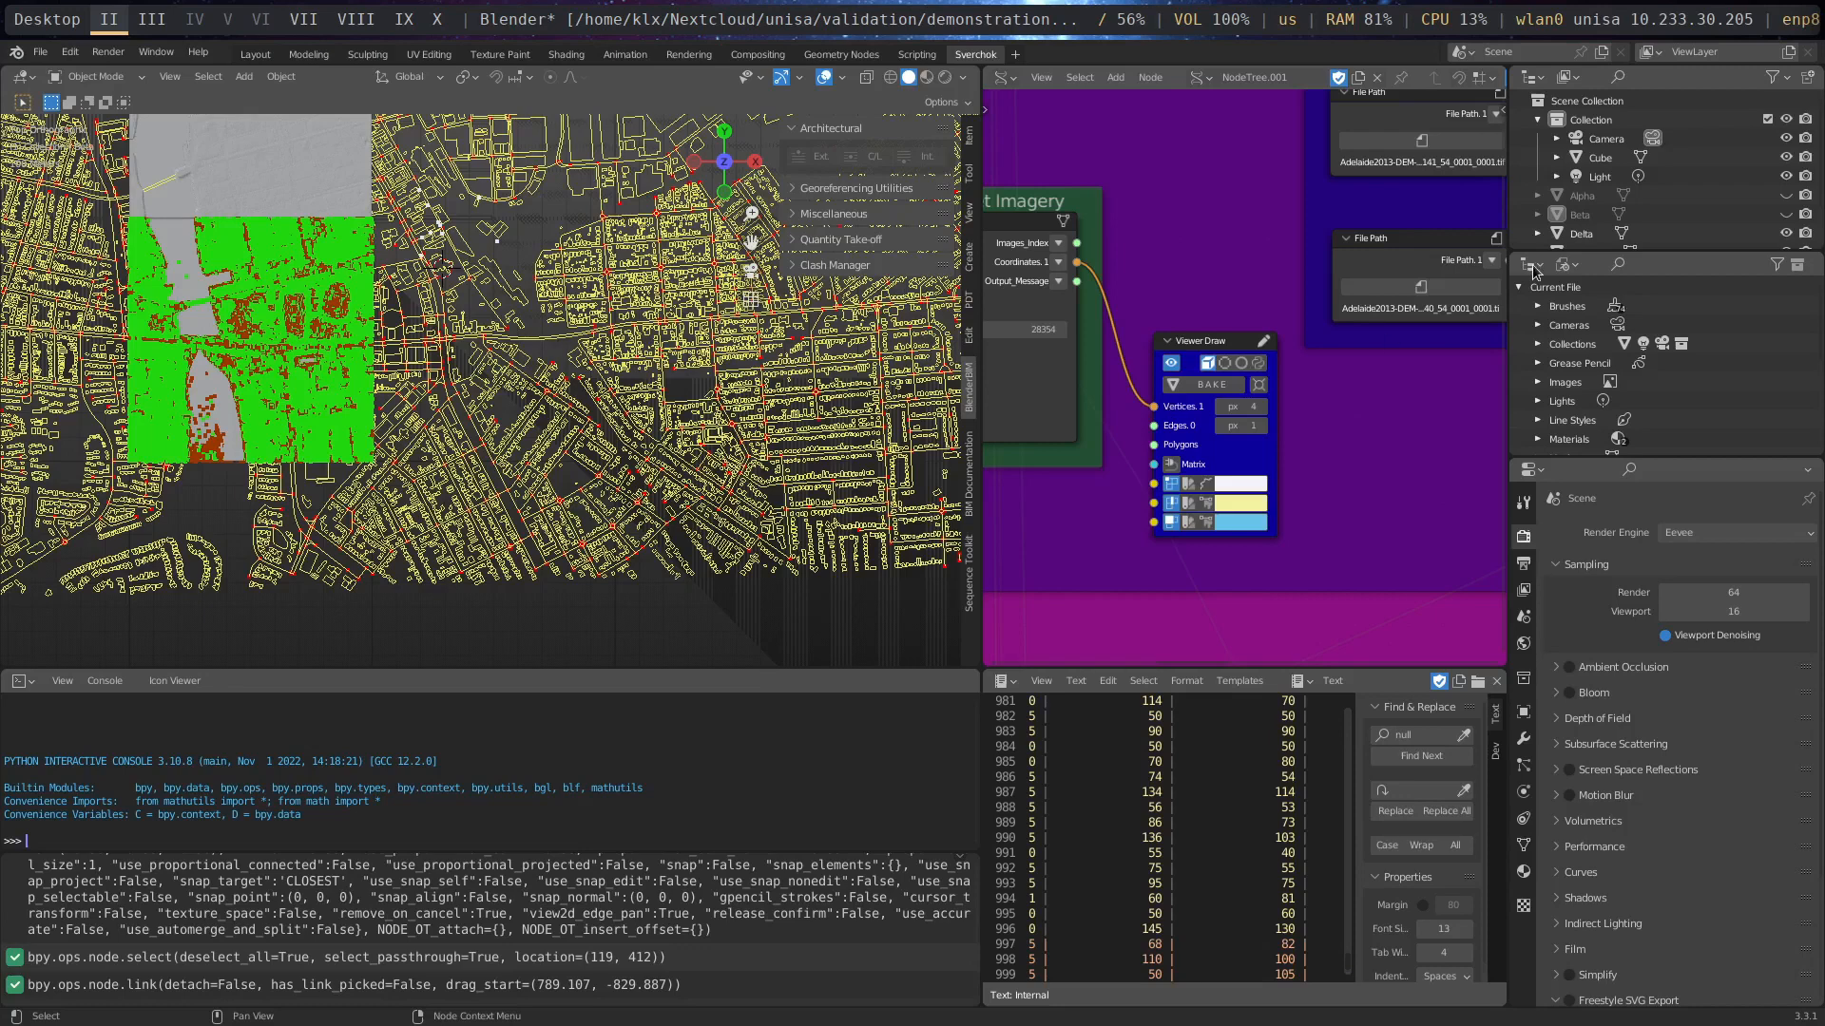
middle_drag(1151, 519, 1353, 550)
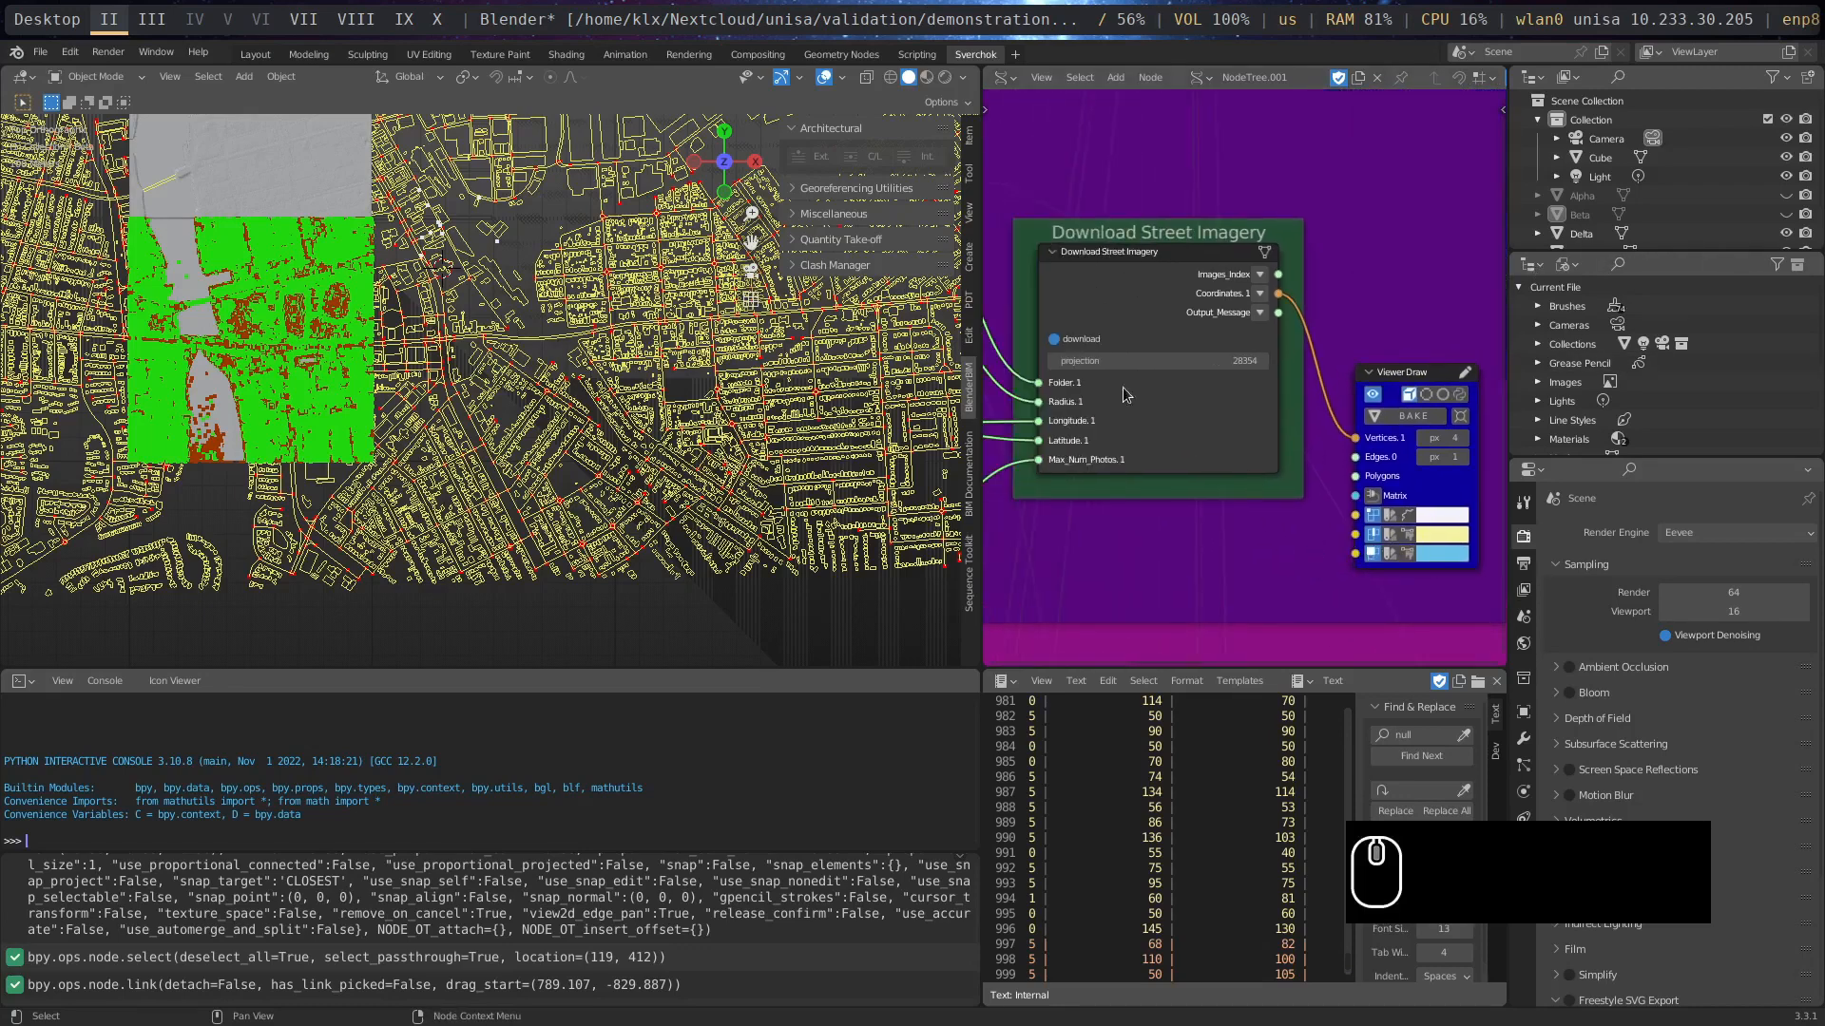
click(1055, 339)
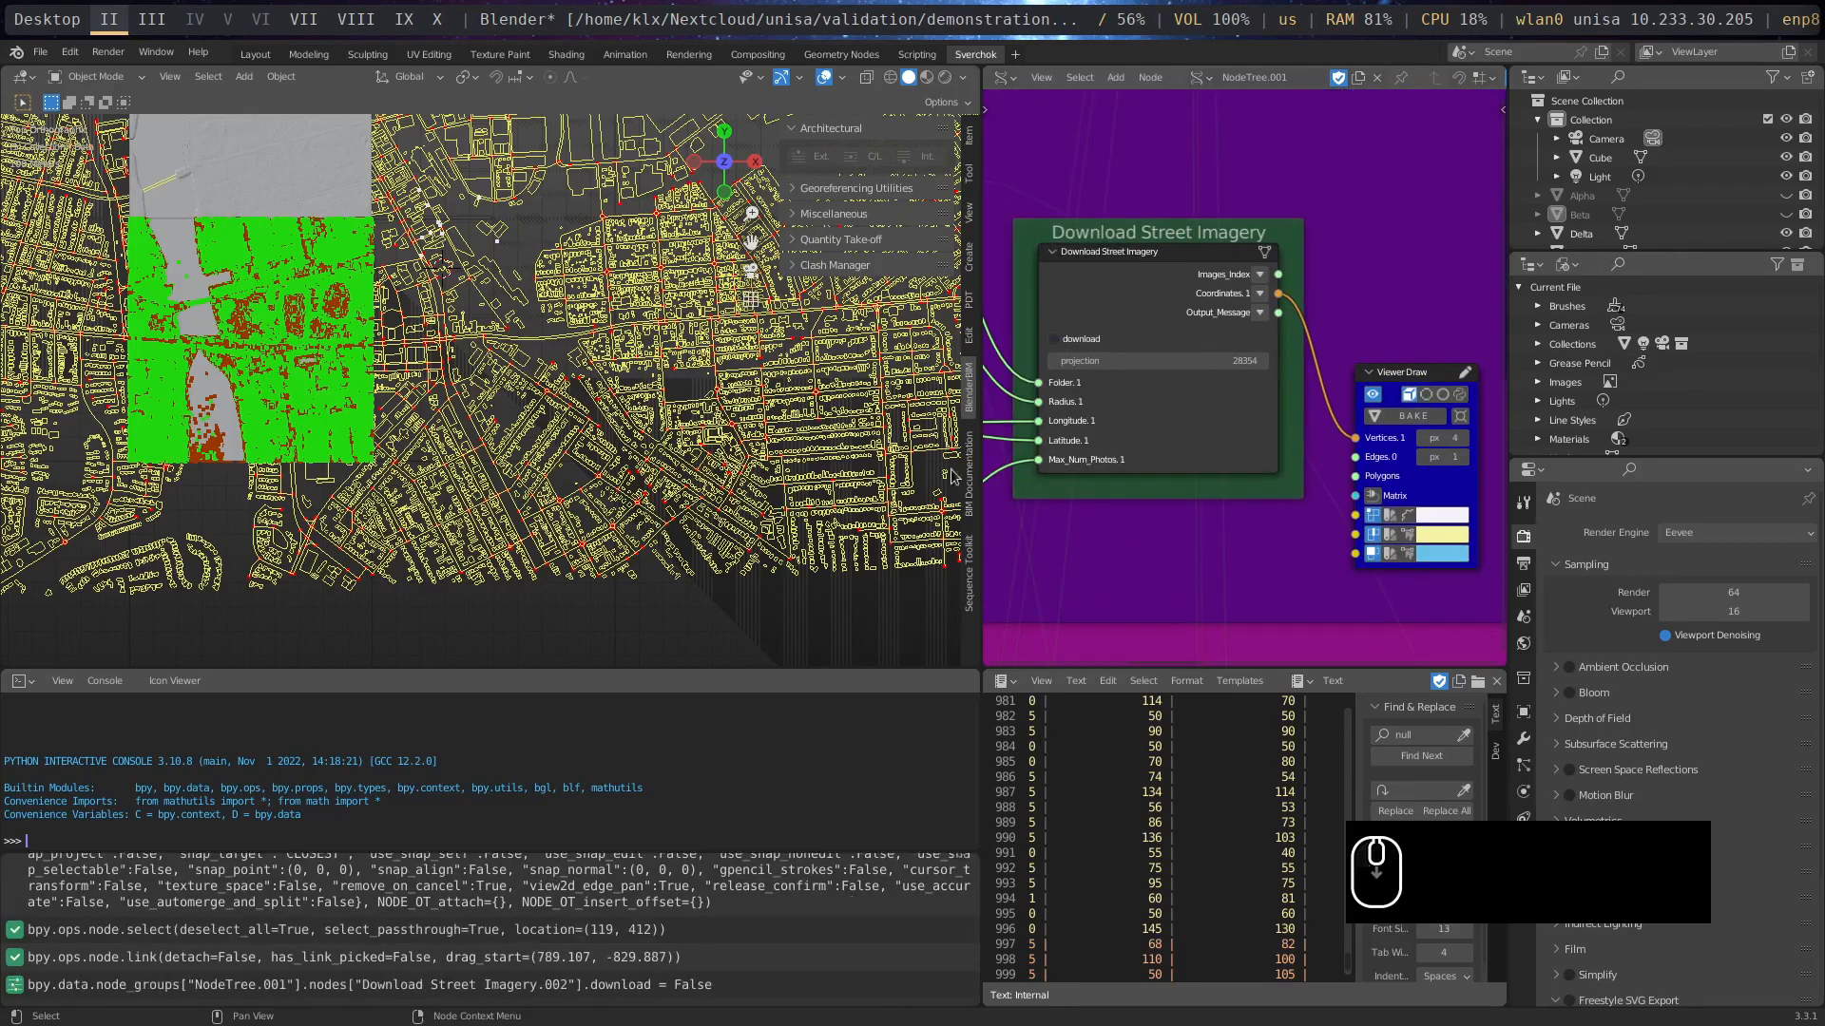
- Set the Viewer Draw node's vertex colour to bright green
scroll(433, 271, up, 4)
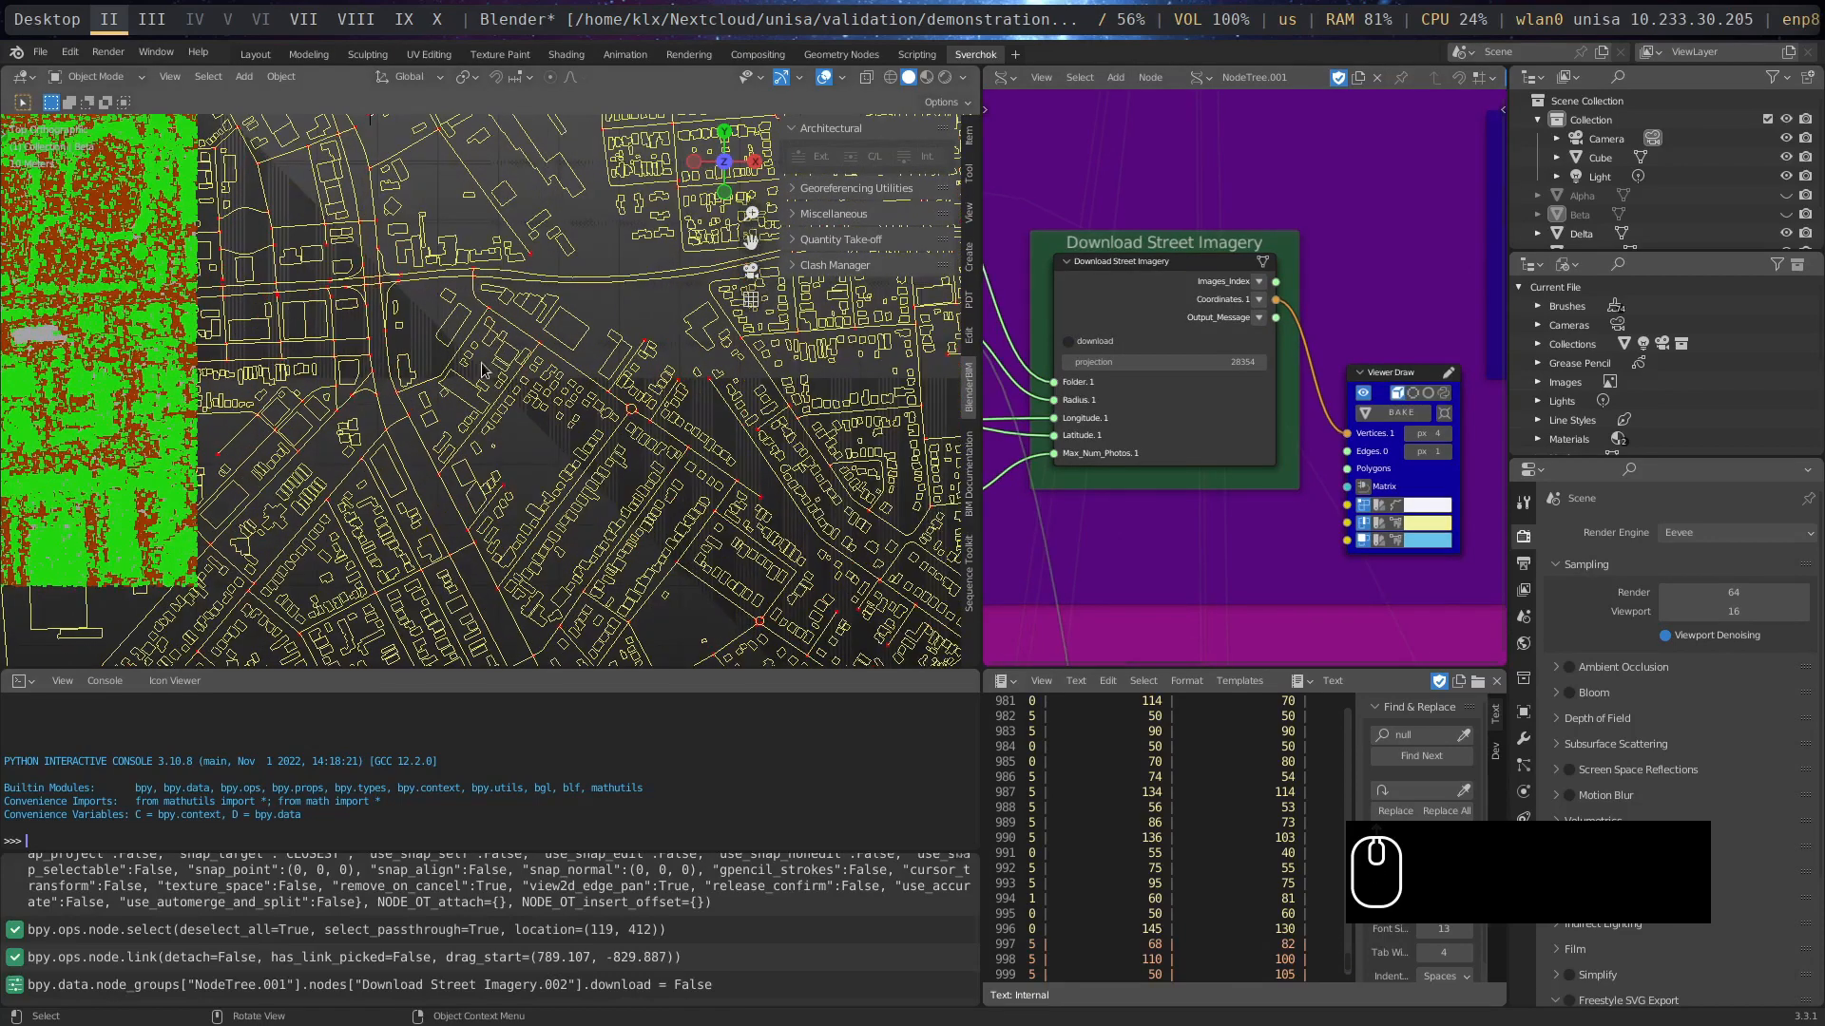
scroll(504, 427, down, 2)
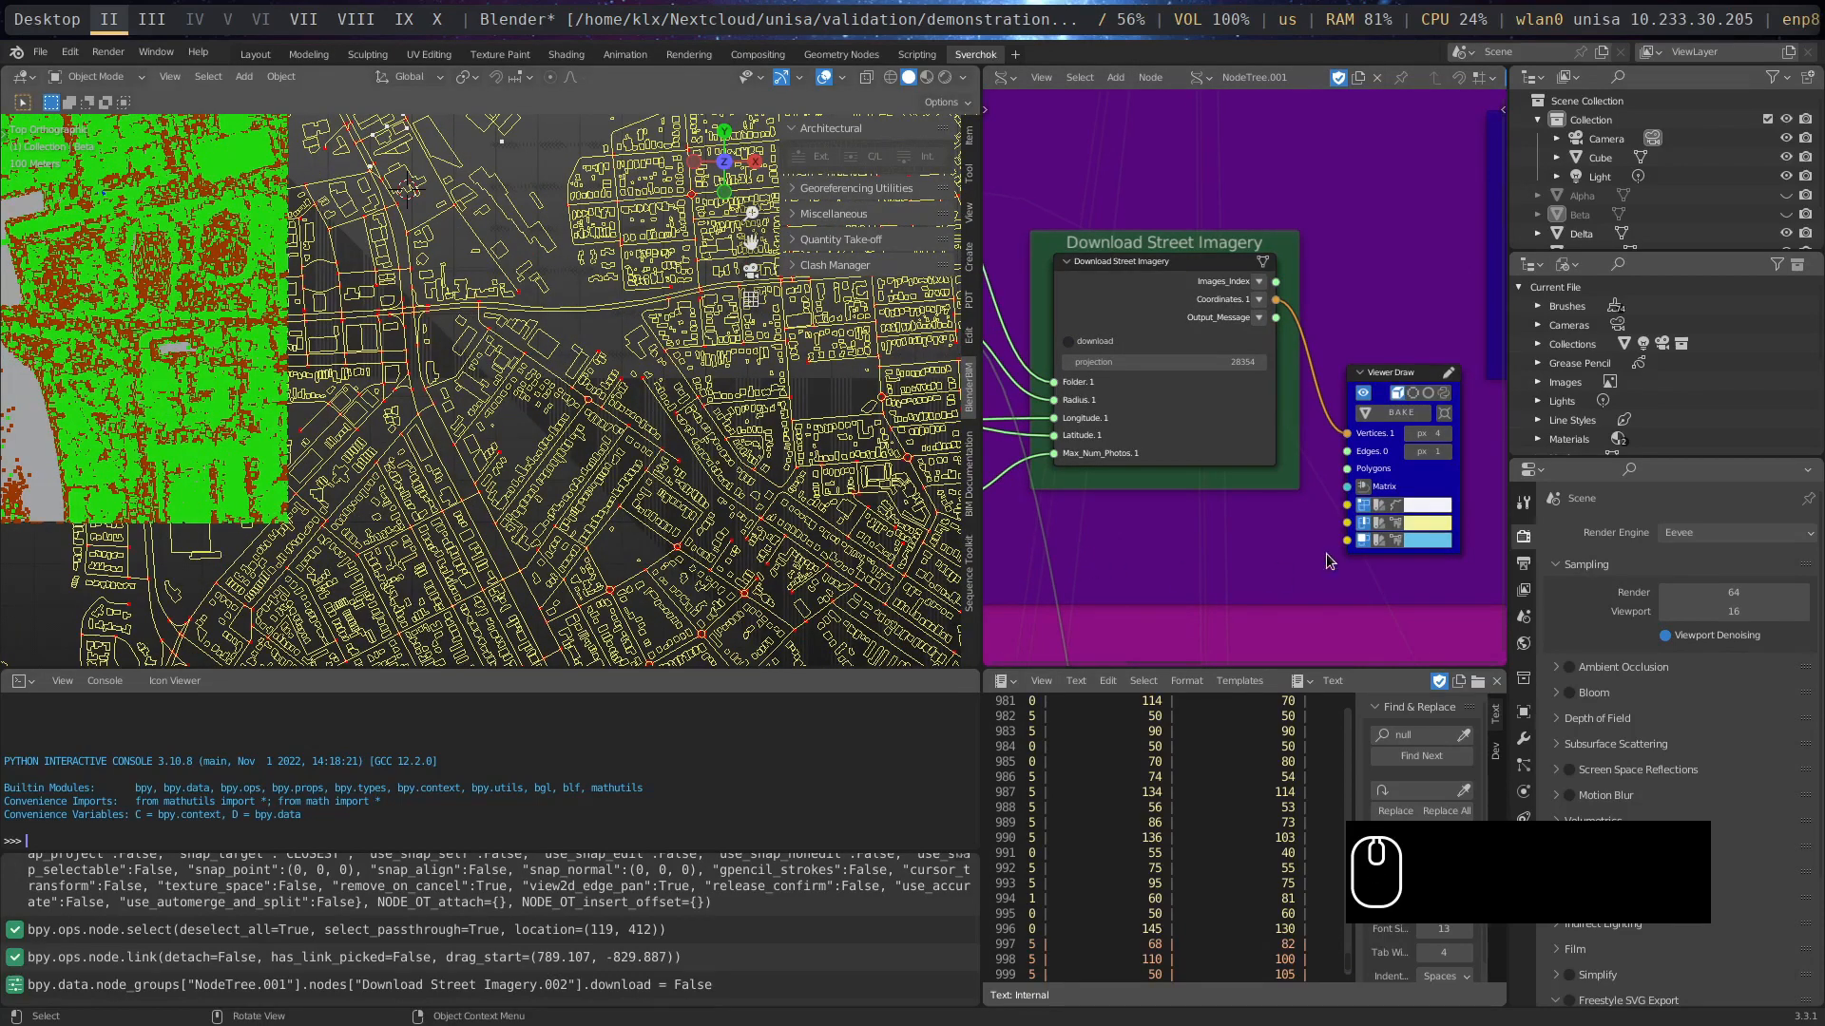
middle_drag(1253, 559, 1246, 534)
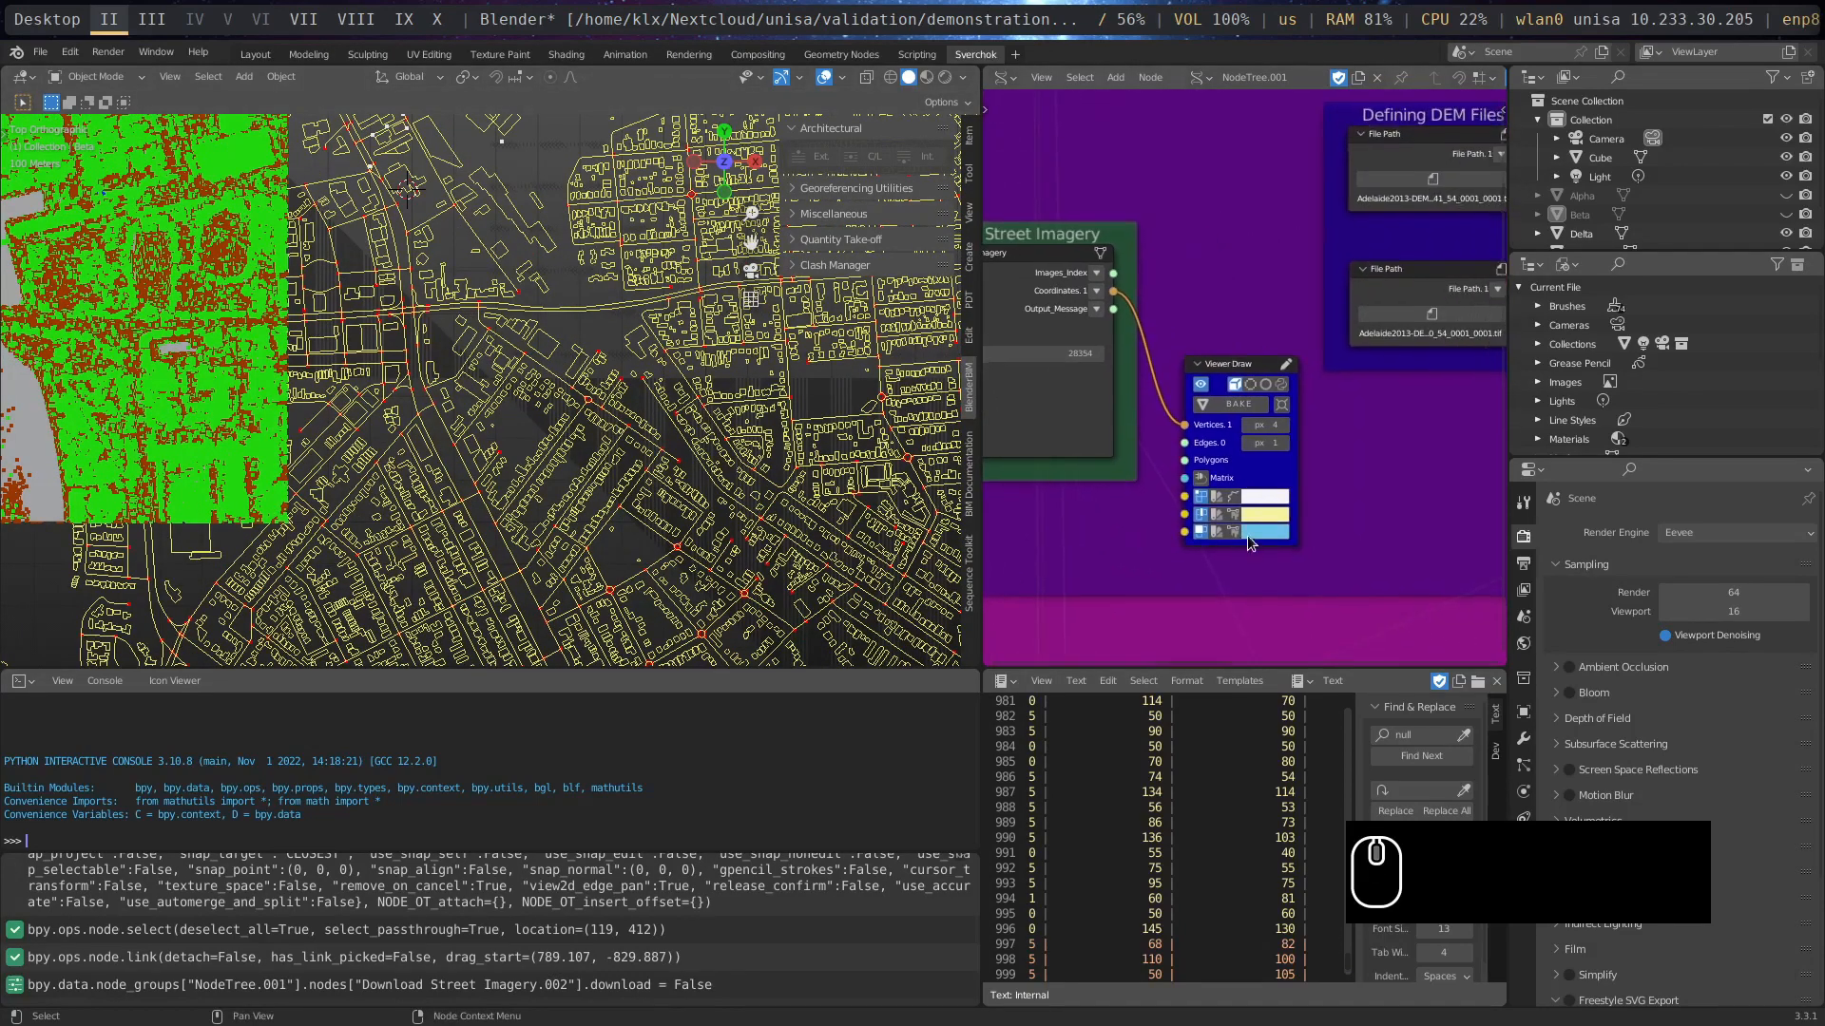
scroll(1254, 534, up, 2)
click(1261, 532)
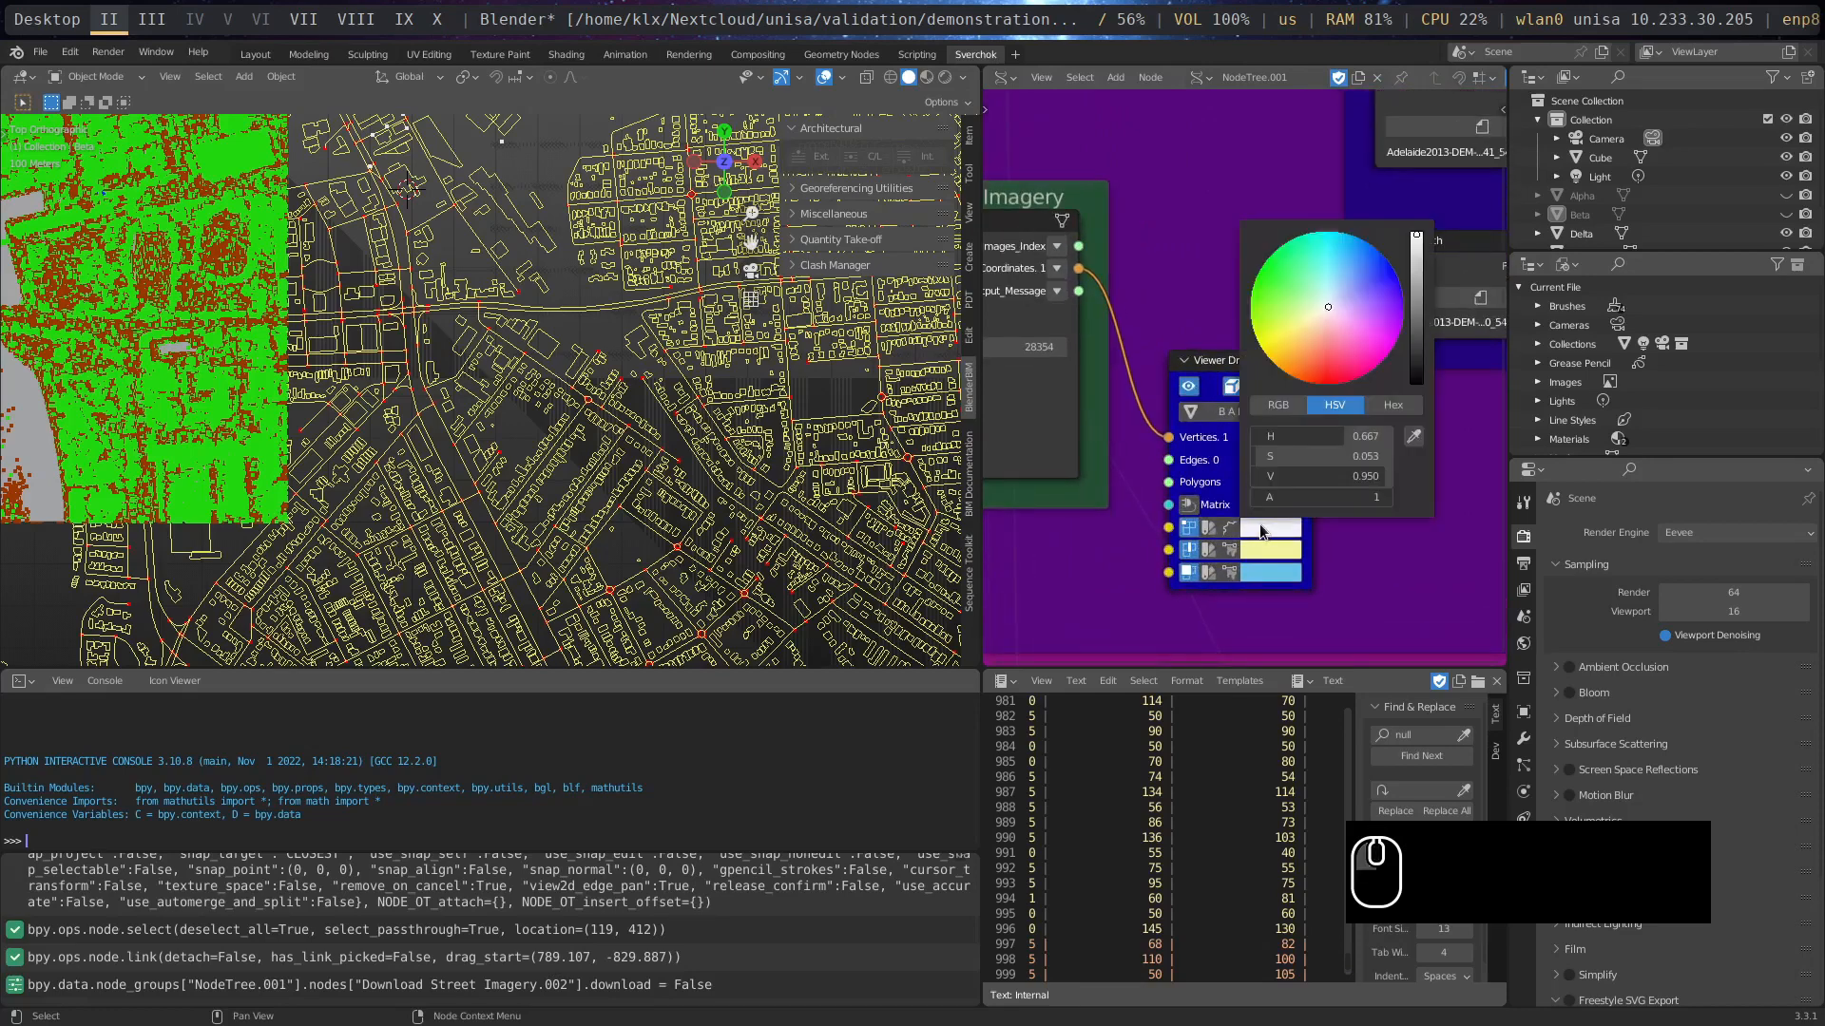
drag(1328, 306, 1262, 265)
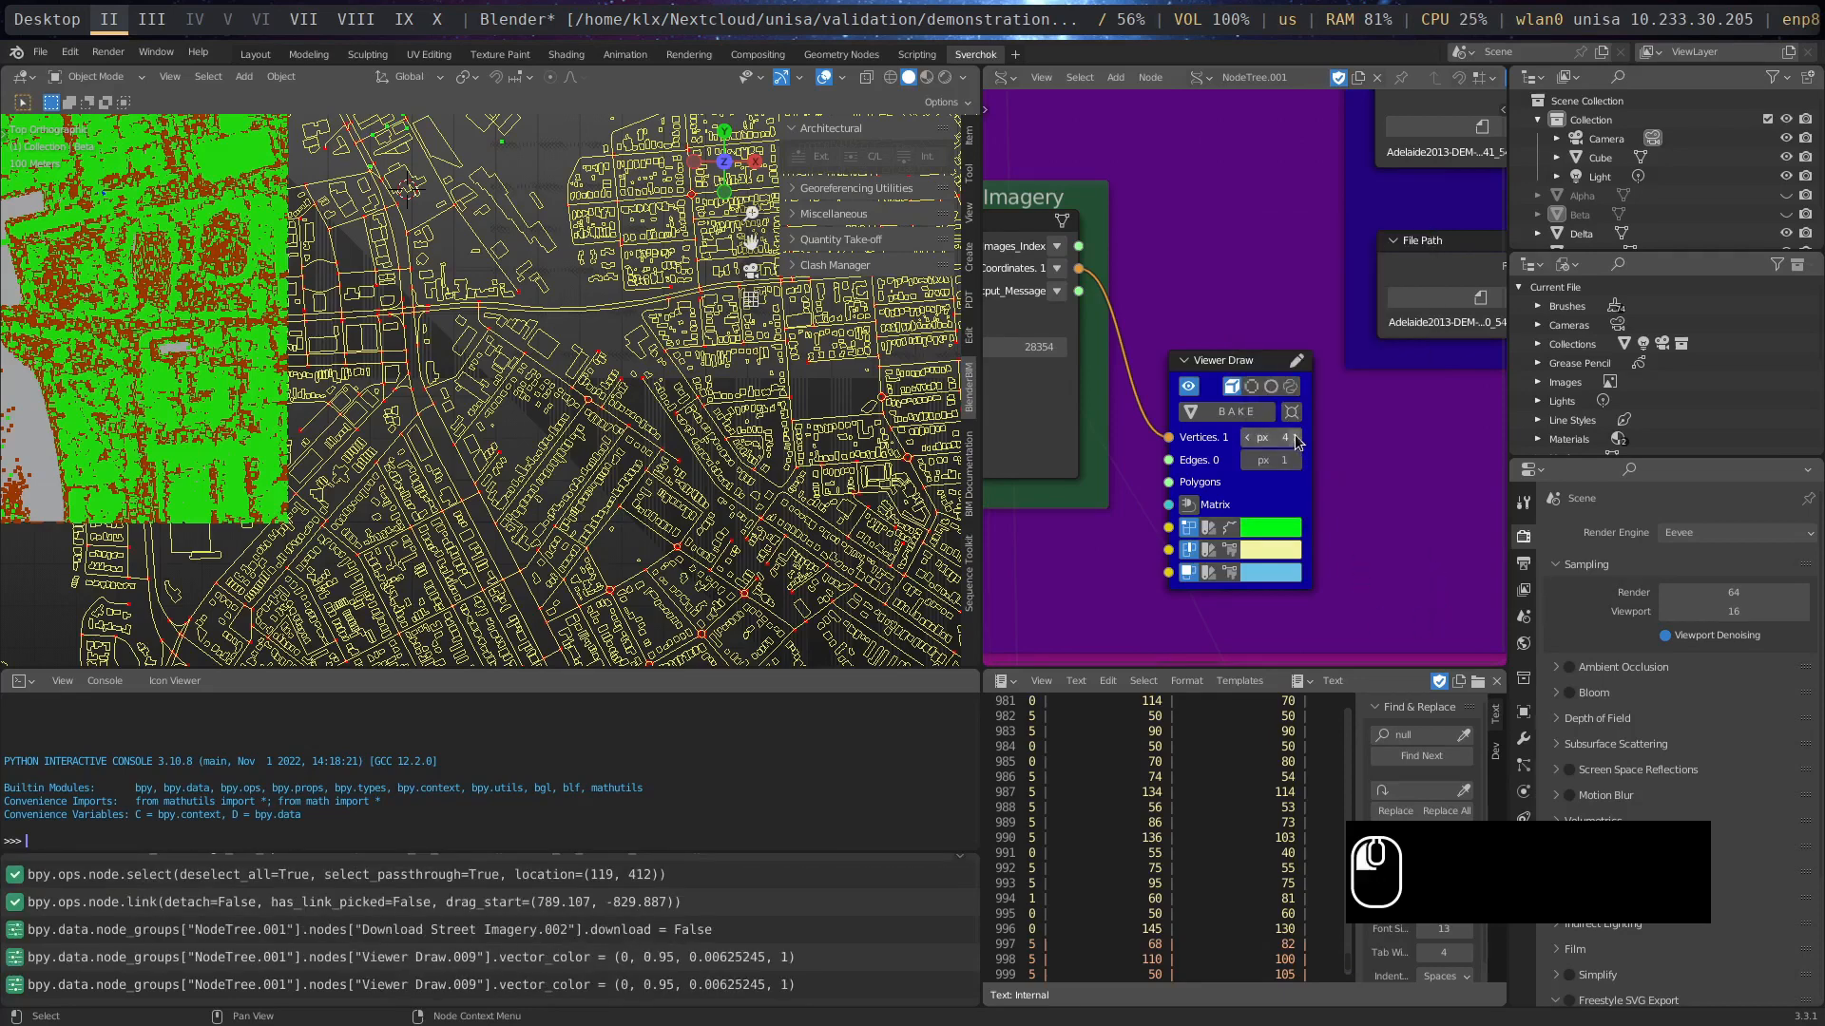
- Set the Viewer Draw node's vertex size to 8 px and its vertex colour to pink
click(1297, 439)
click(1297, 438)
click(1297, 438)
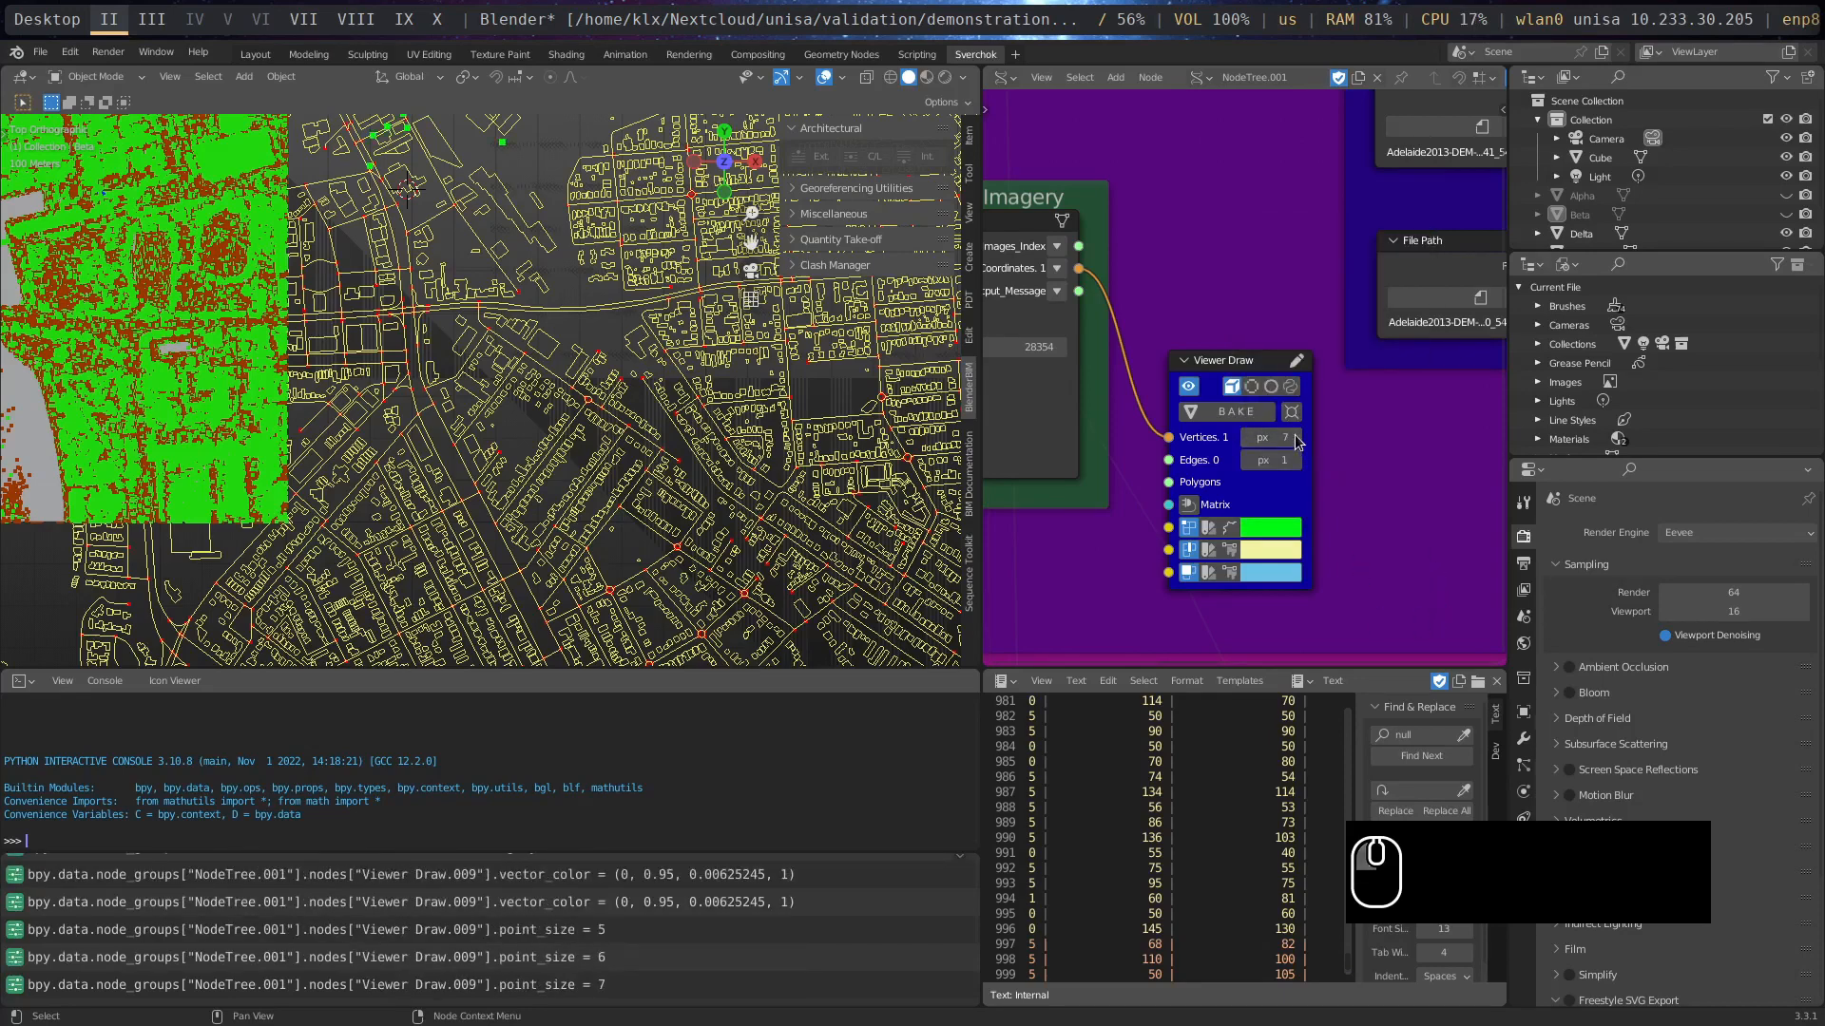
click(1295, 437)
click(1296, 438)
click(1277, 526)
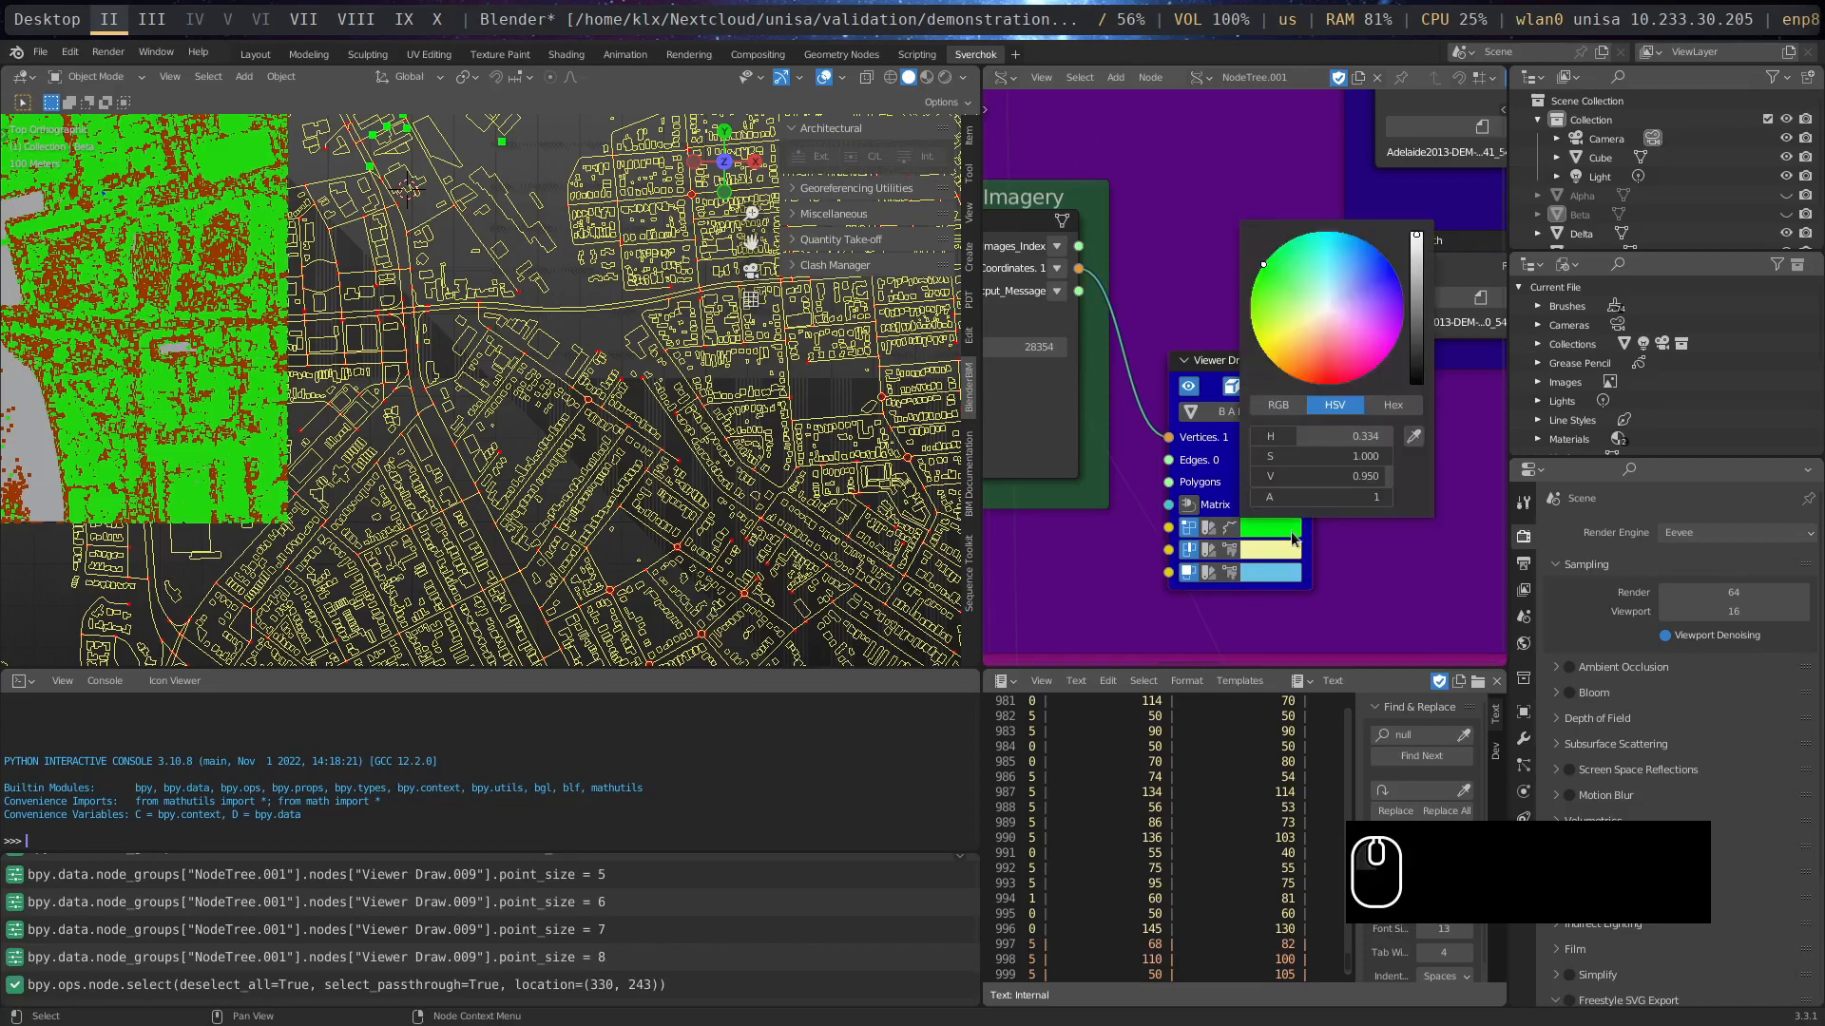
click(1389, 325)
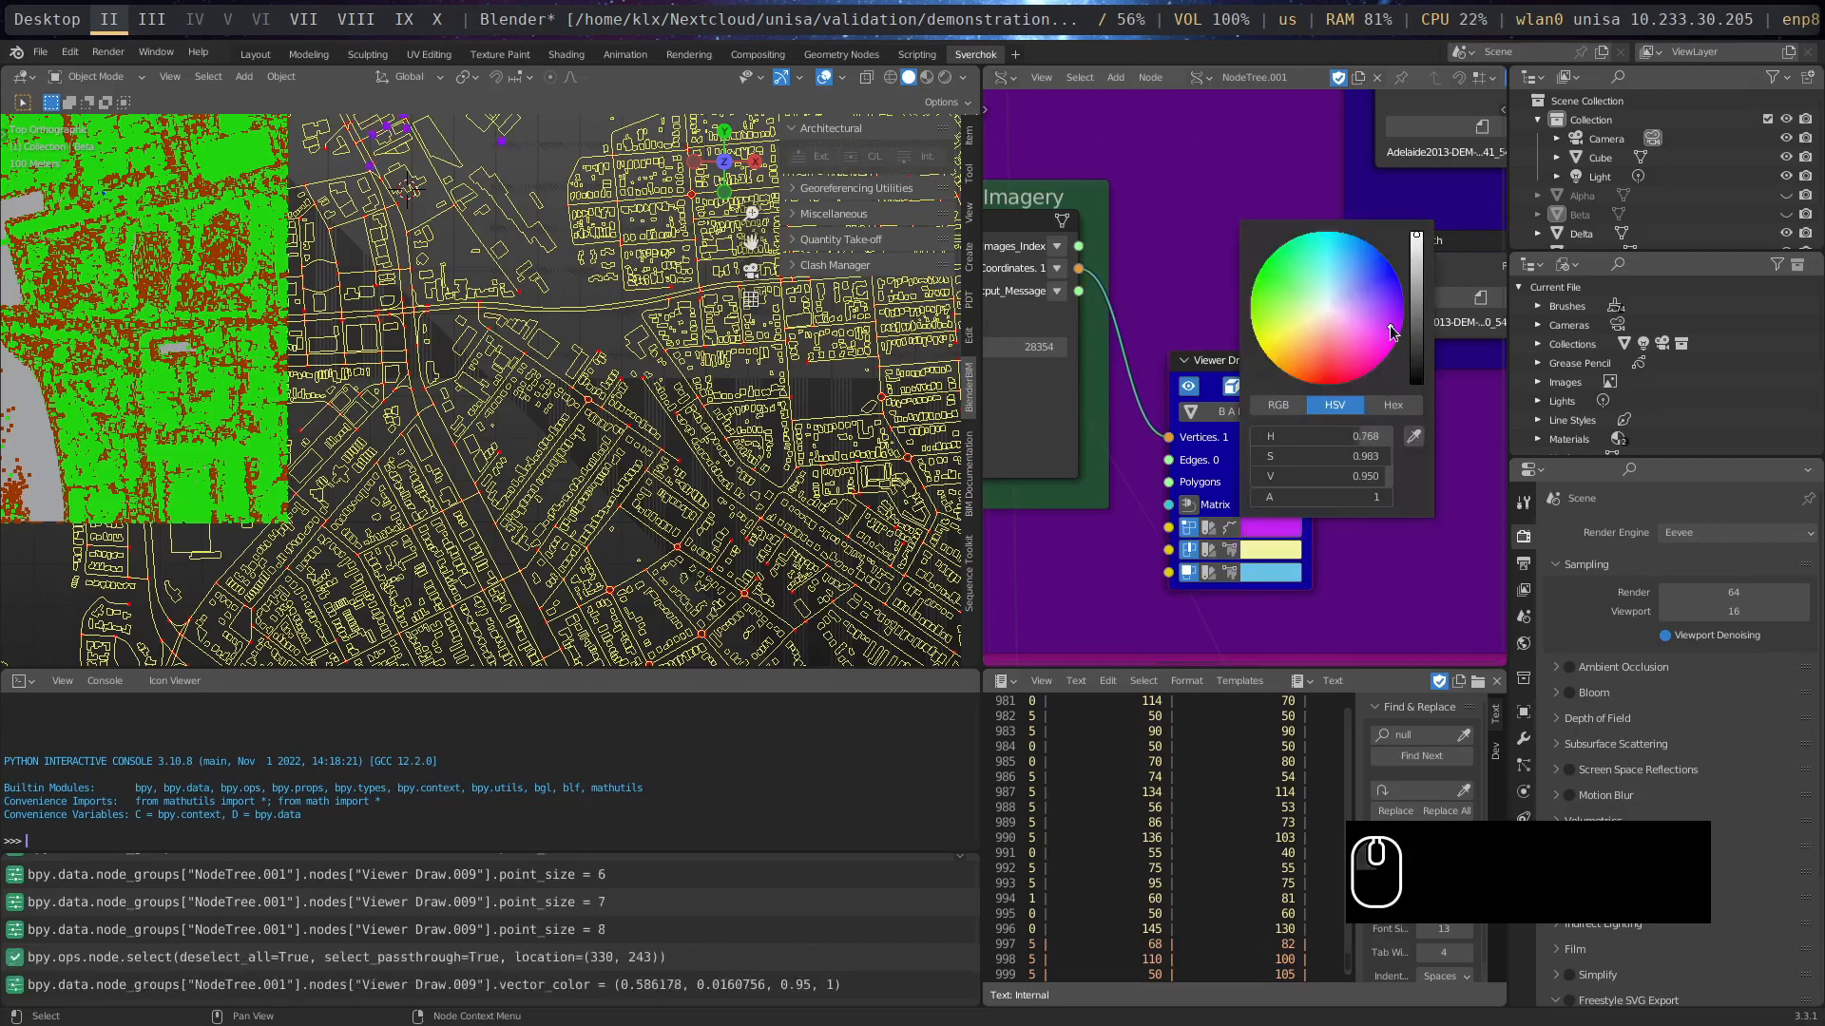
click(1370, 348)
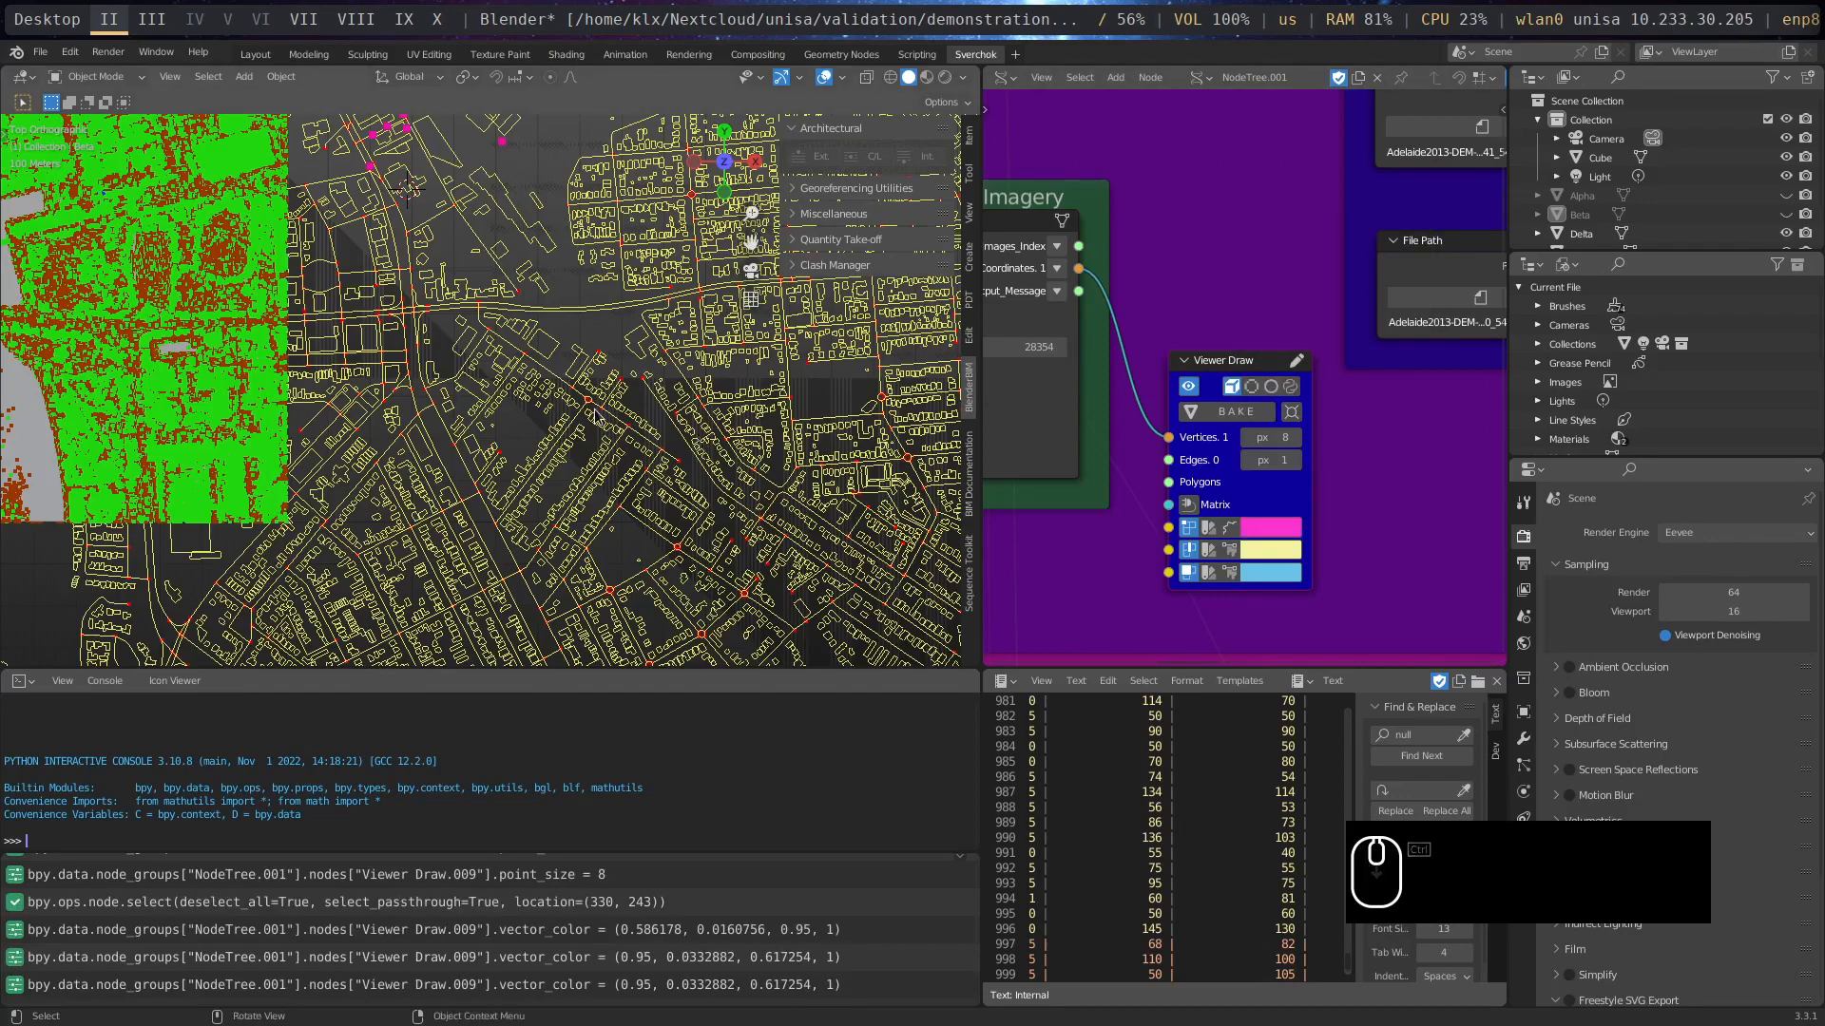
- Examine the photo location points against the streets and building outlines in top view
middle_drag(600, 418, 643, 462)
middle_drag(589, 430, 519, 516)
key(KP_7)
scroll(536, 333, up, 3)
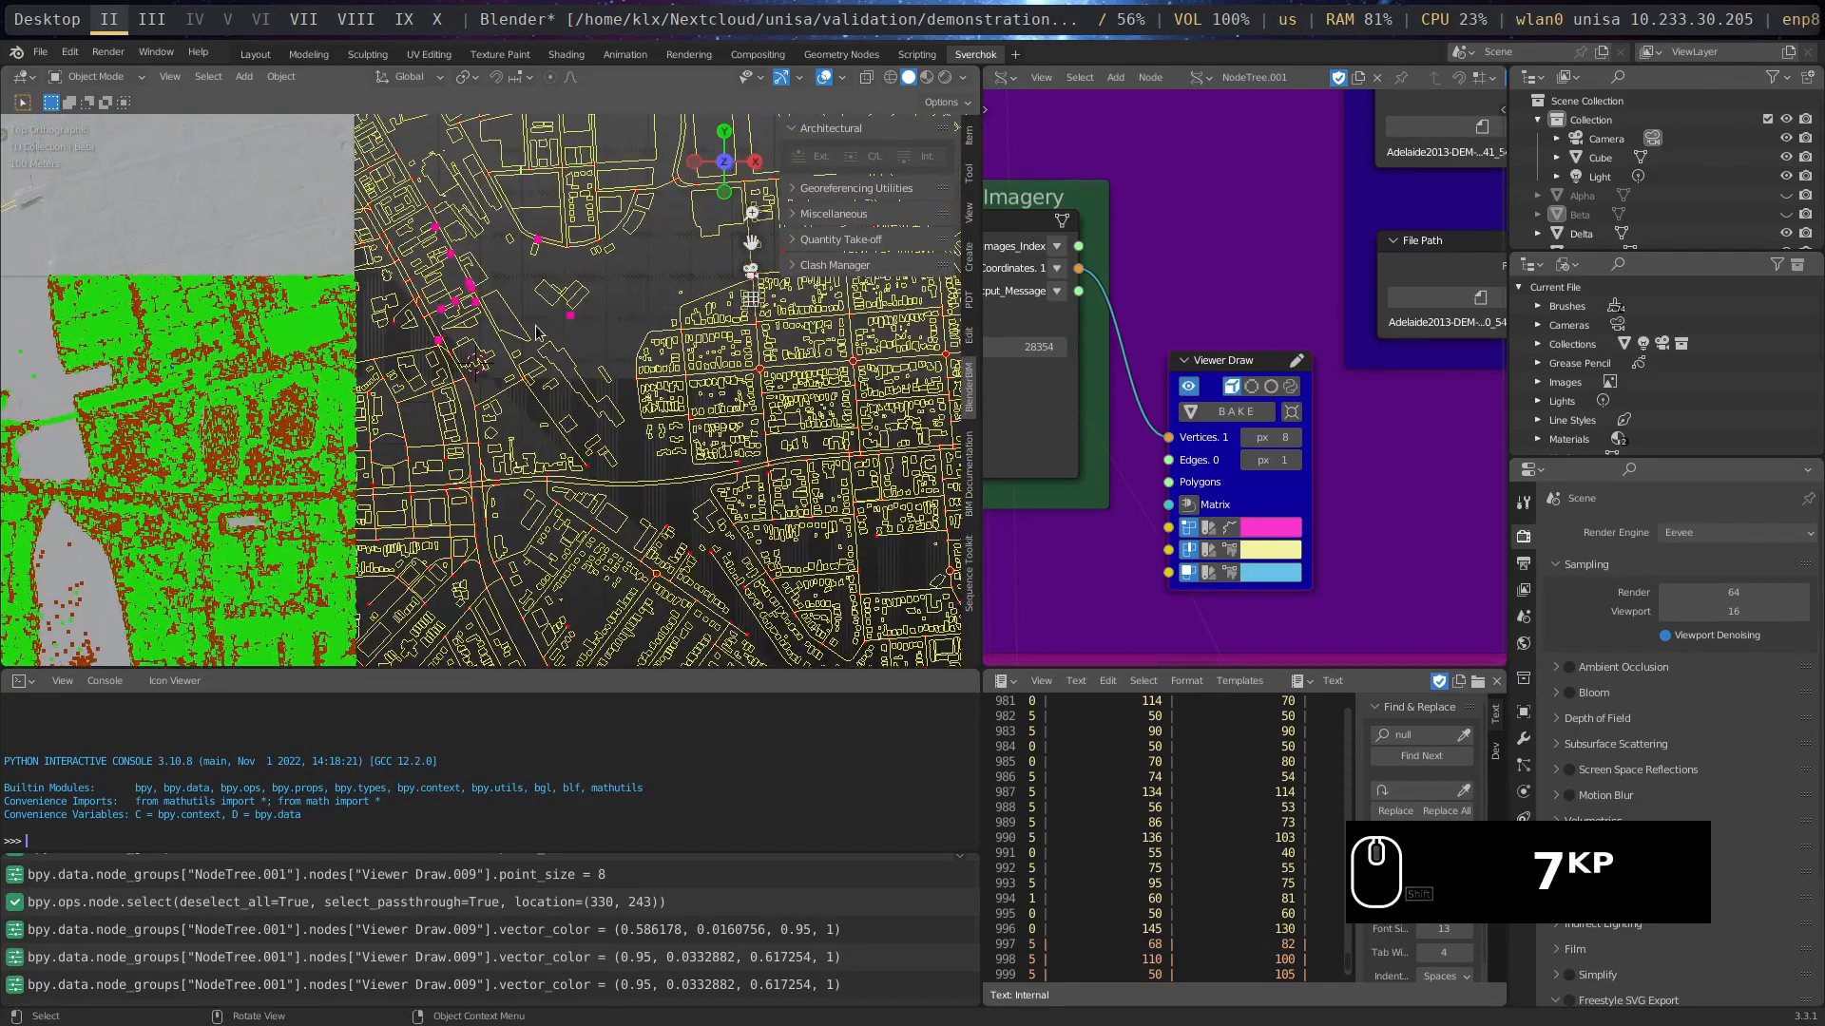
scroll(537, 328, up, 3)
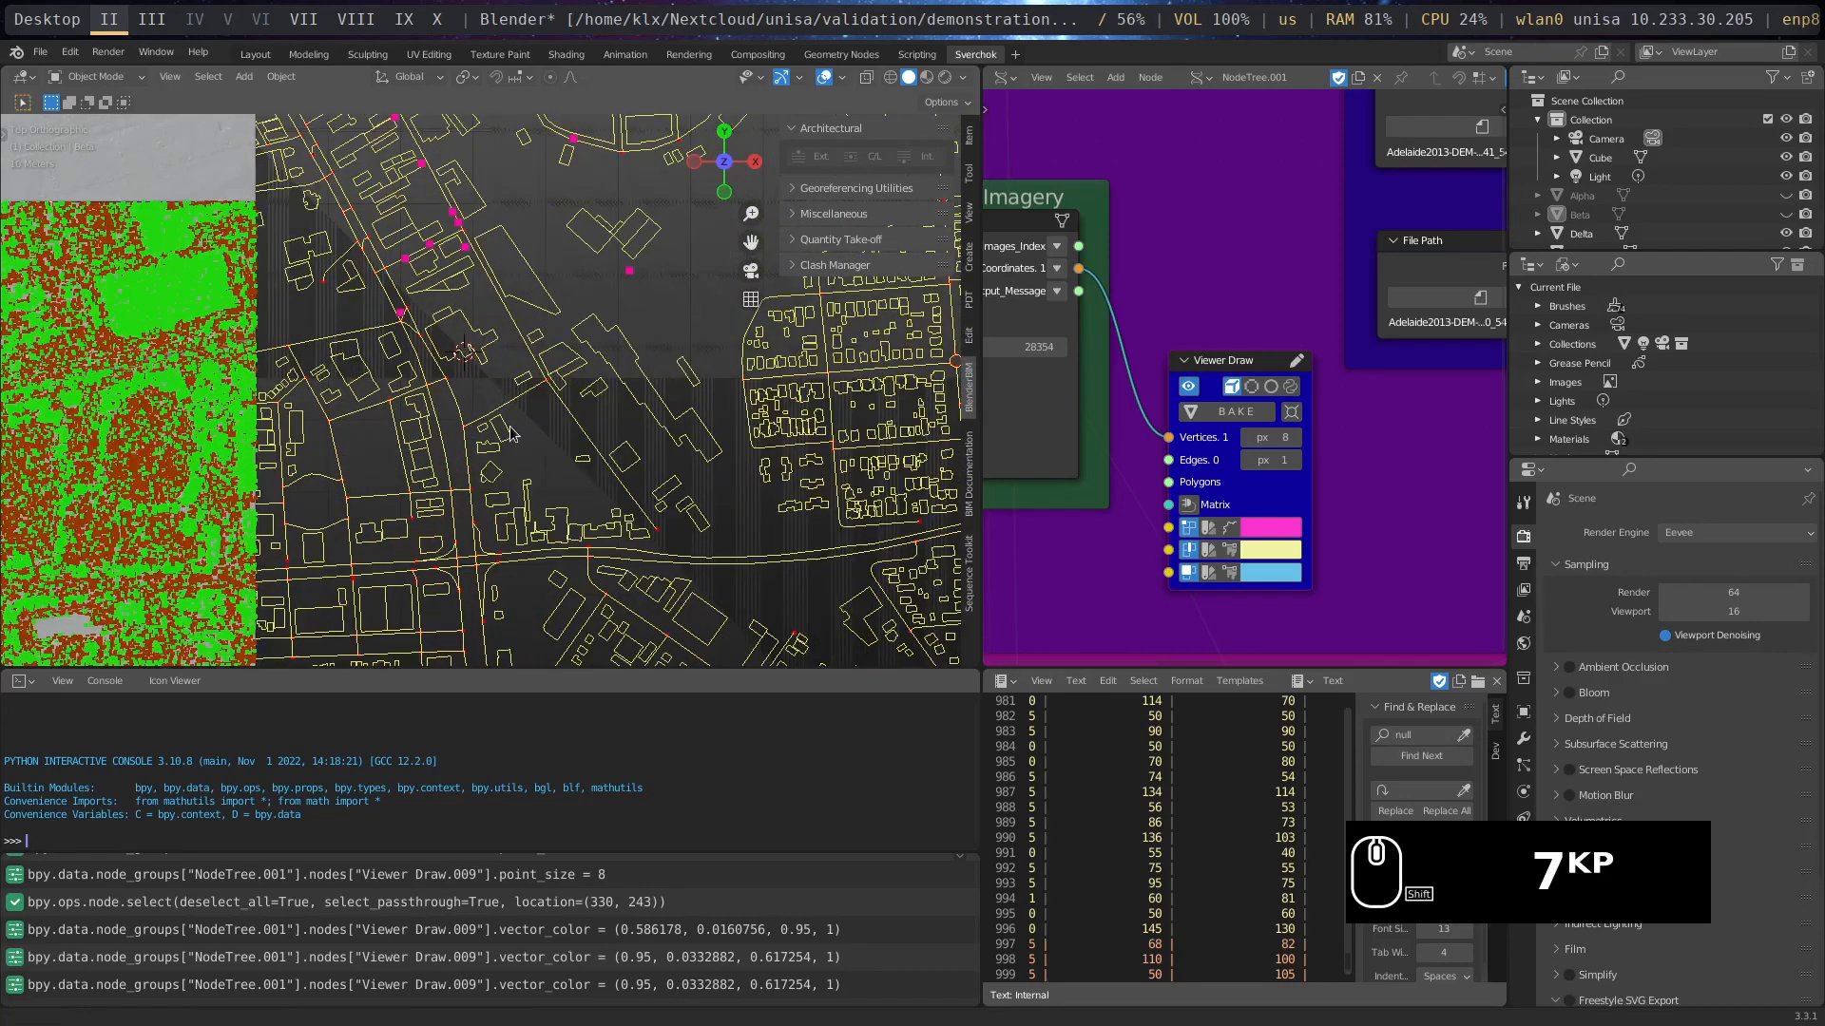
shift+middle_drag(502, 395, 541, 508)
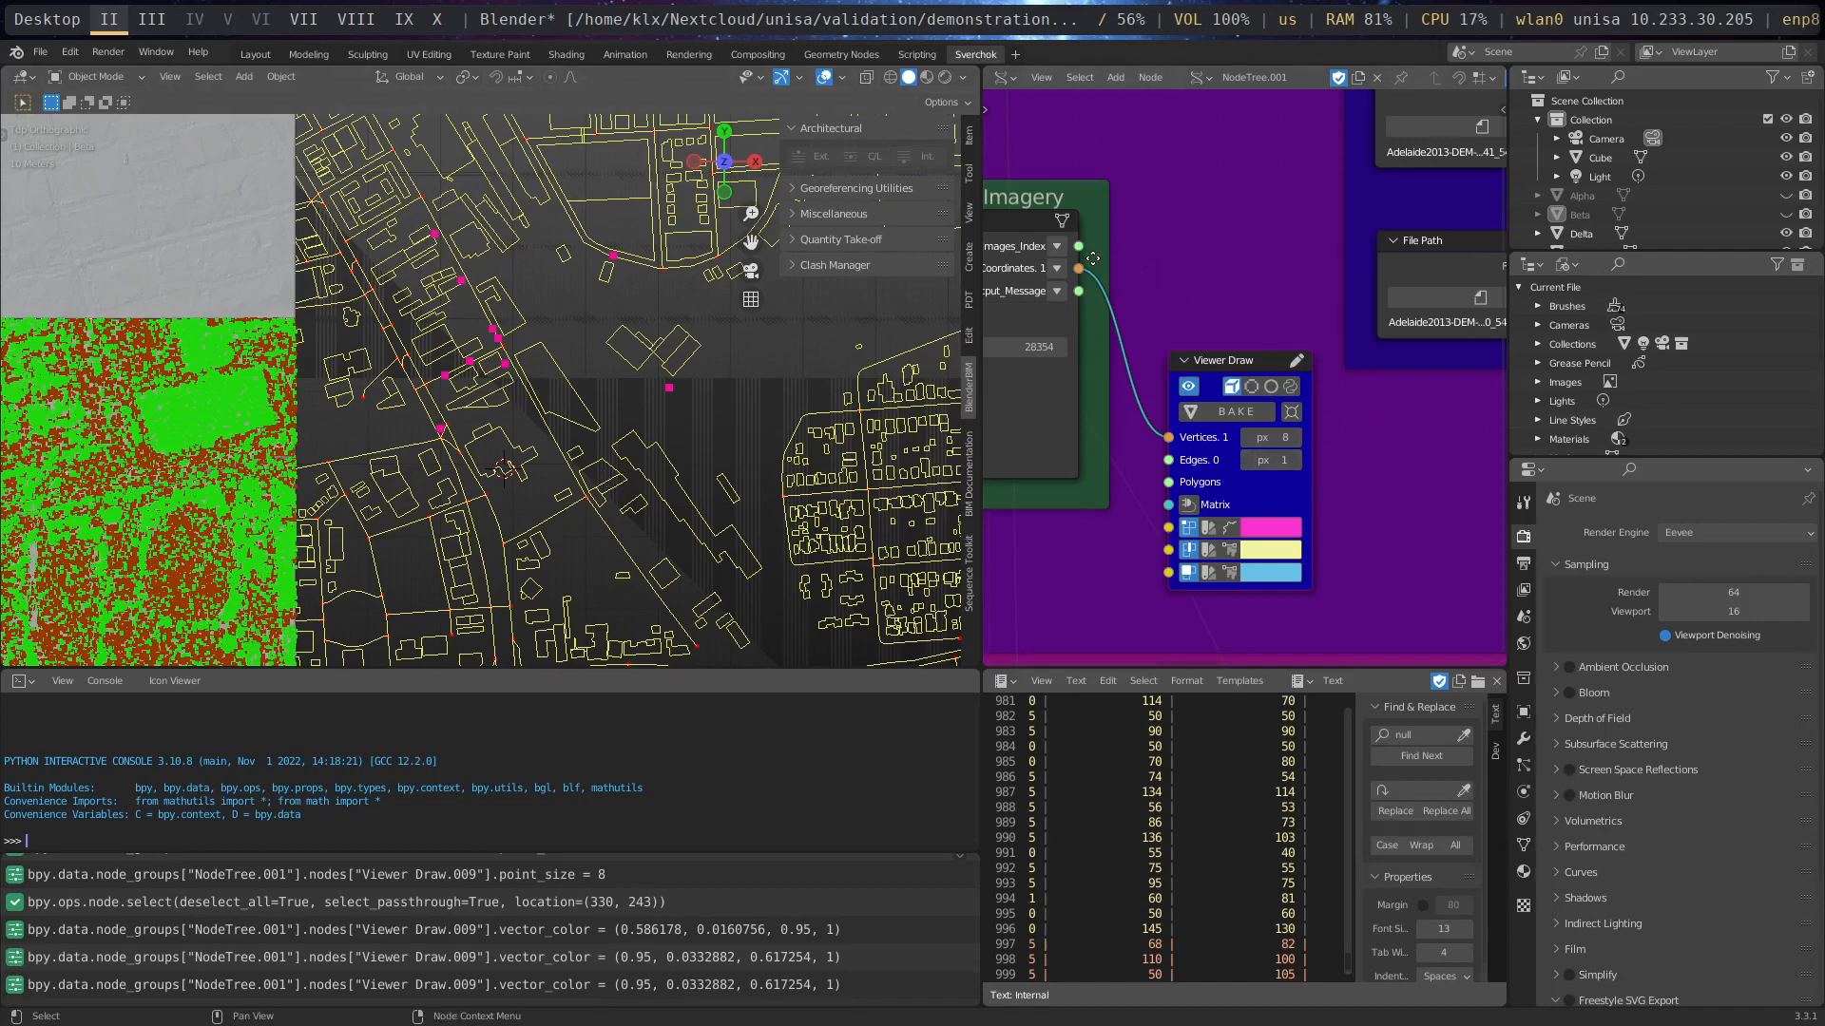
middle_drag(1093, 258, 1234, 268)
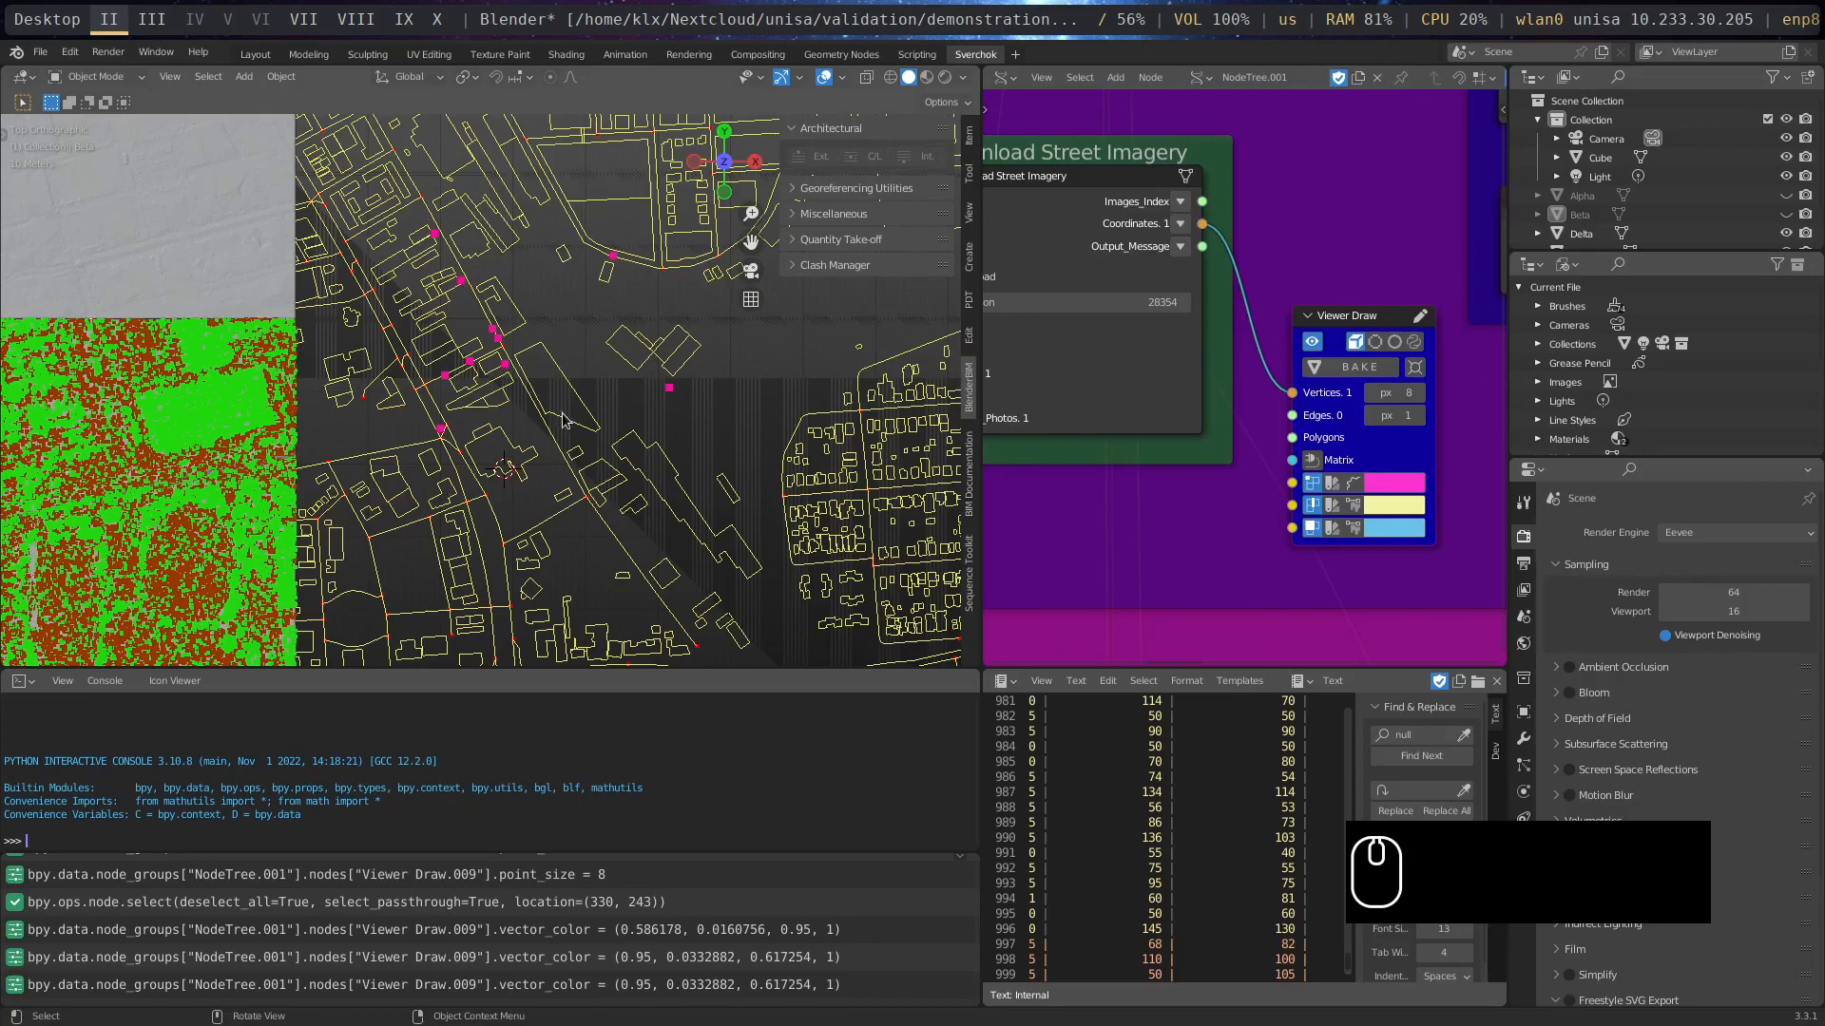
scroll(562, 414, down, 3)
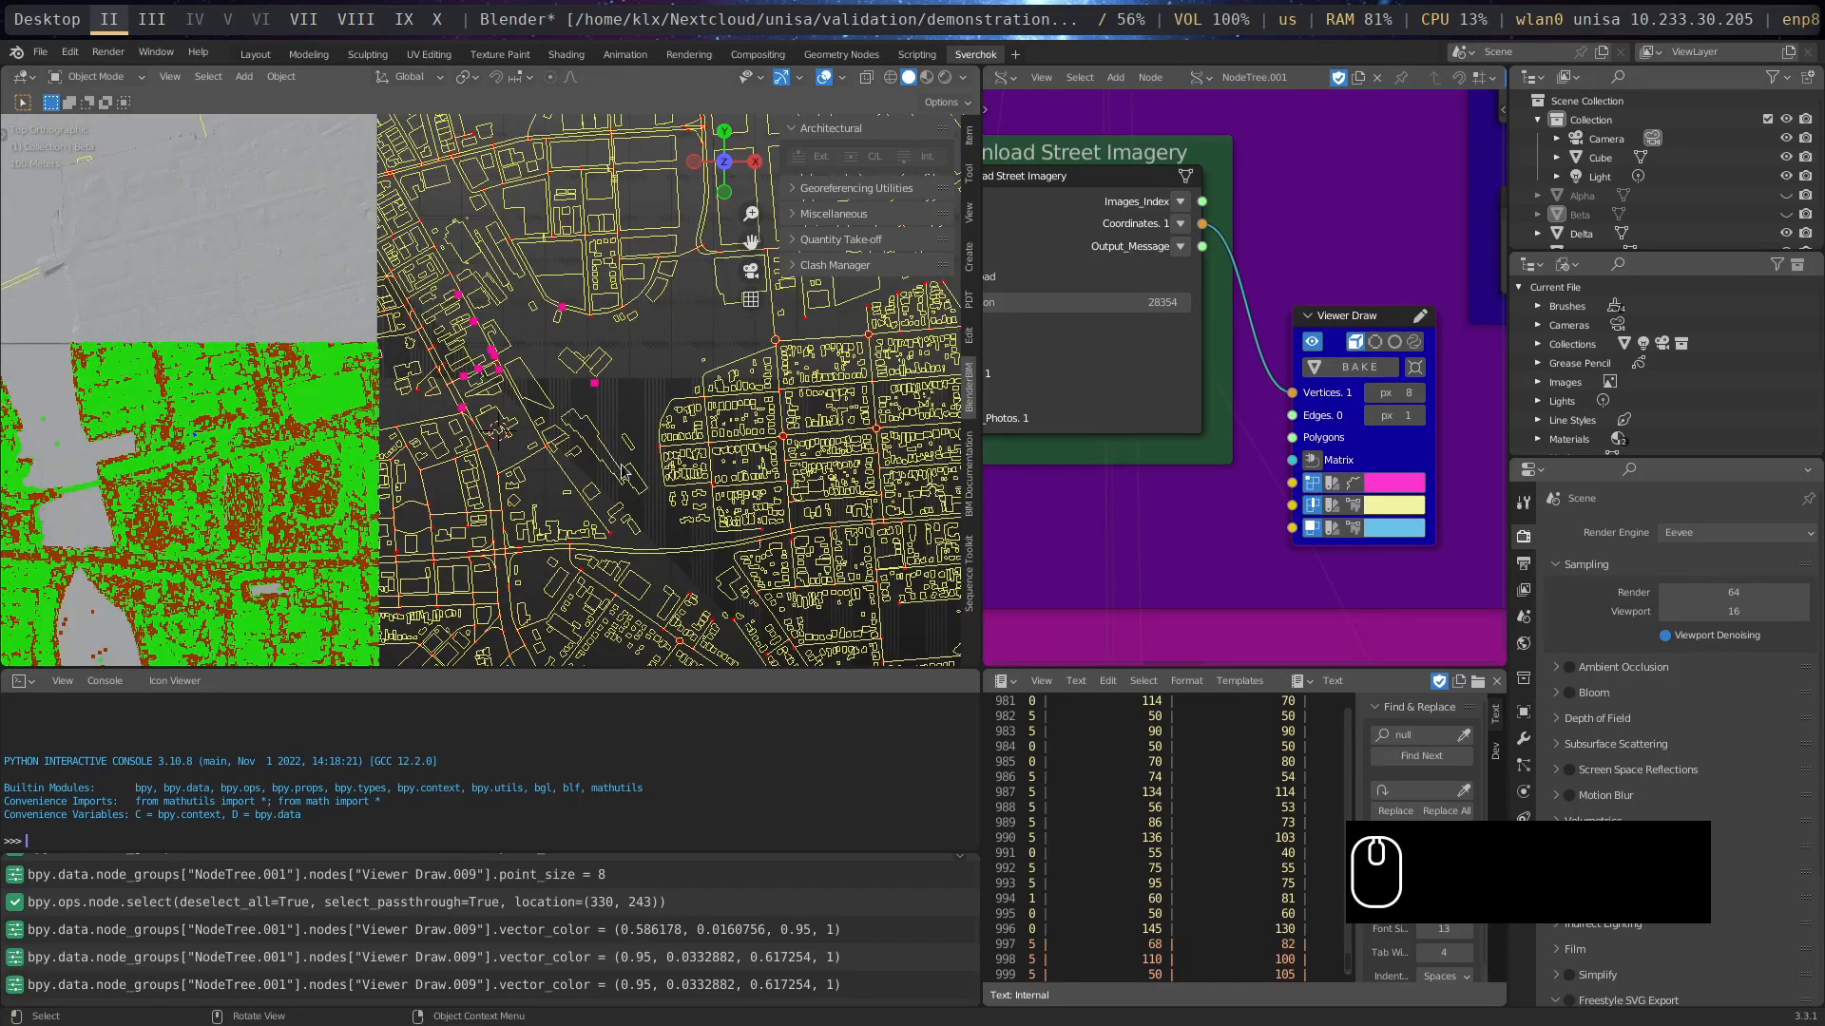
scroll(622, 472, up, 3)
scroll(1169, 459, down, 3)
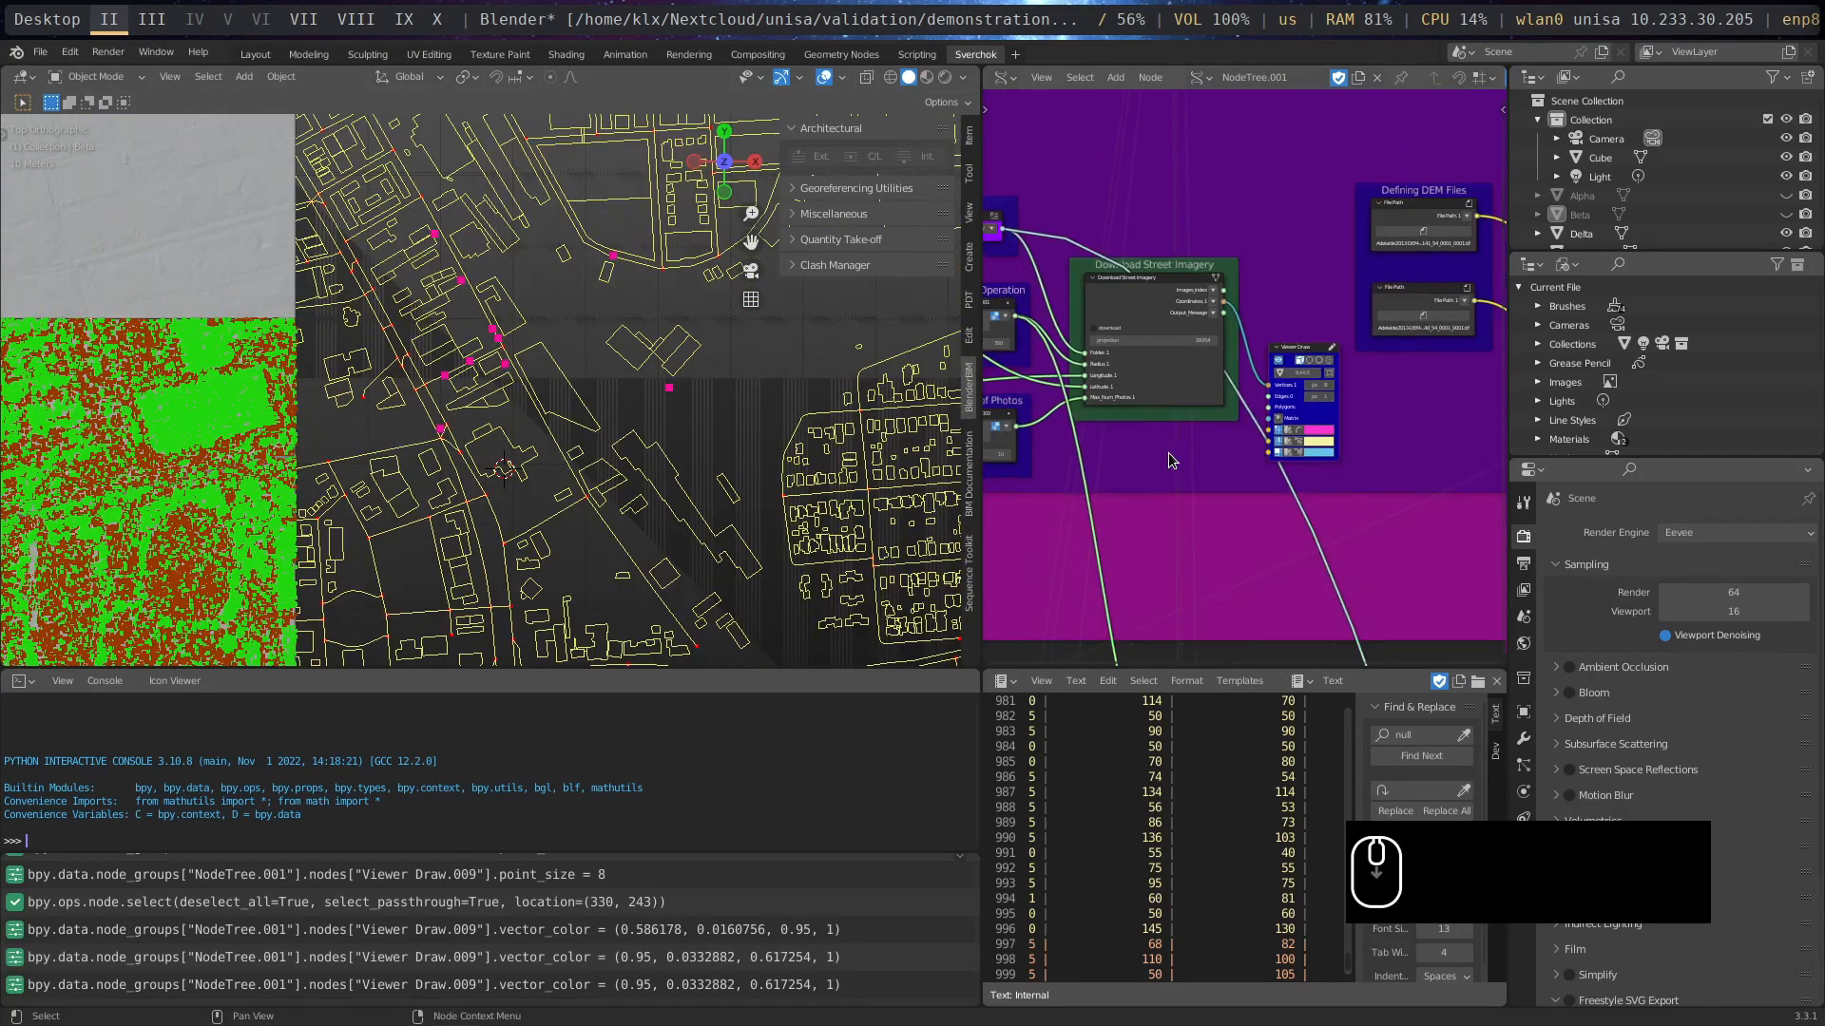
- Widen the node editor against the 3D viewport and bring the Gathering Data Tools section into view
scroll(1150, 510, down, 5)
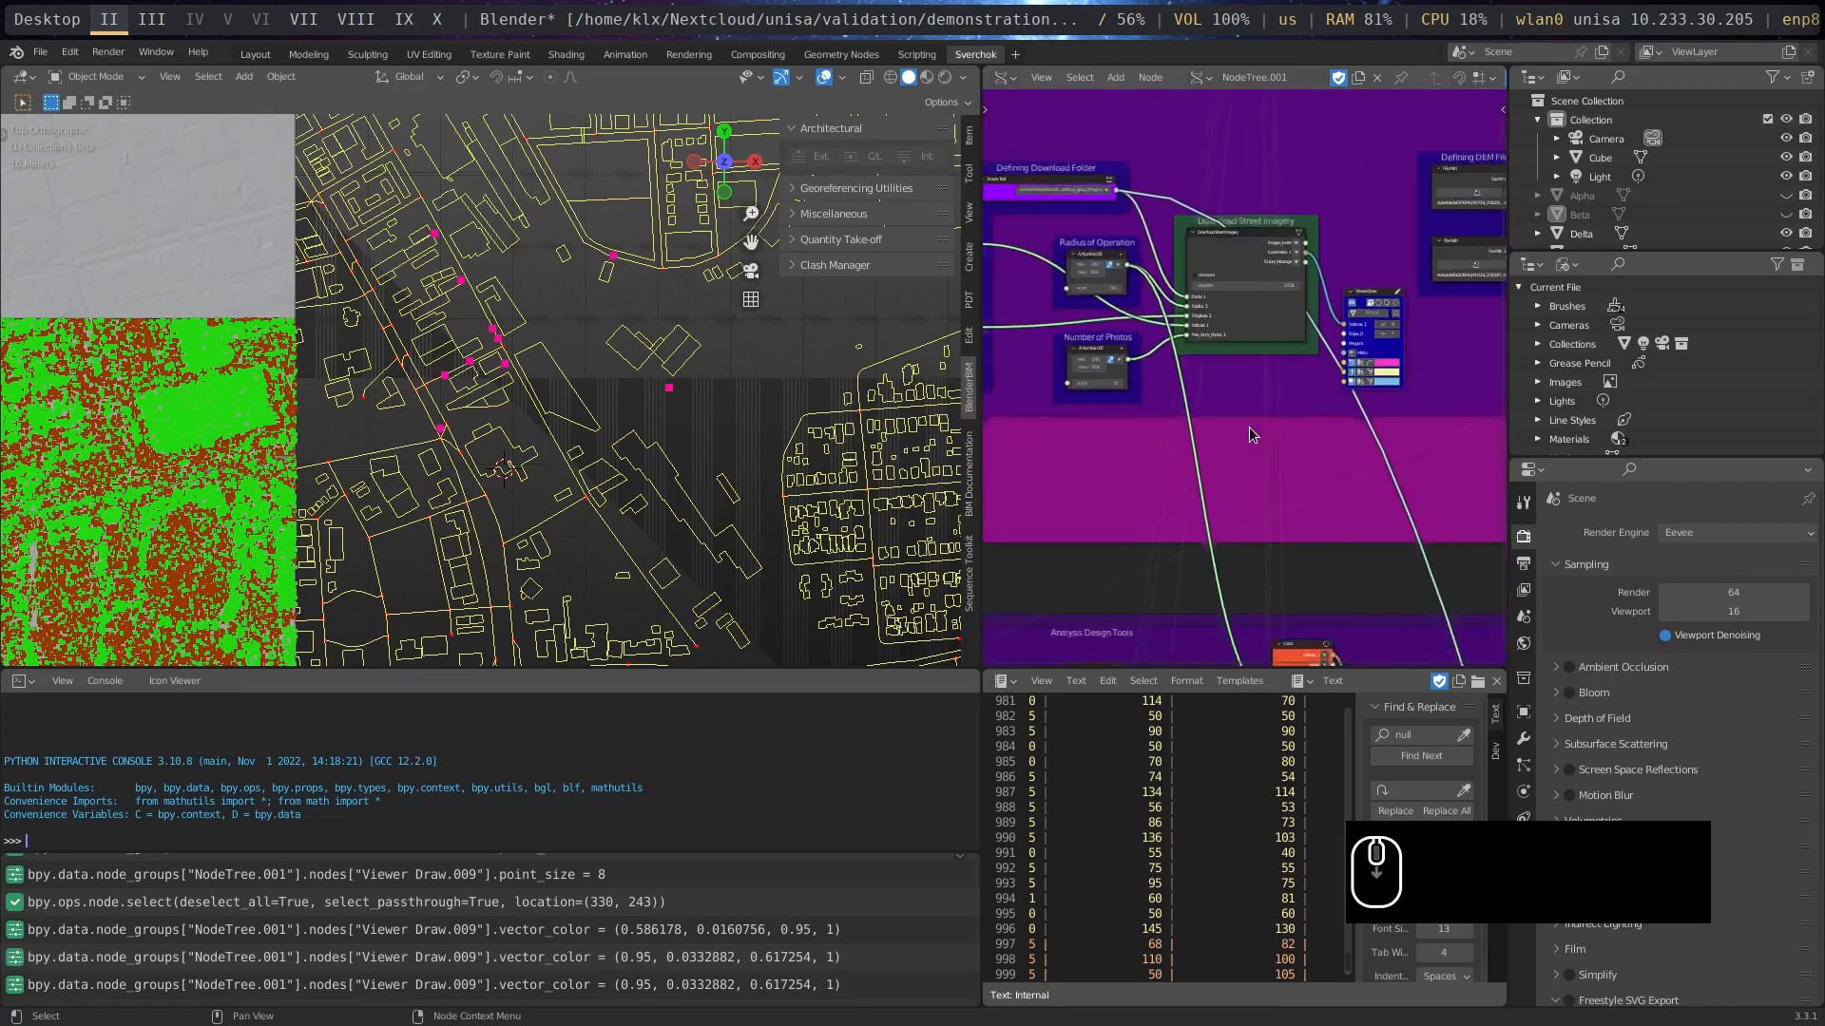
scroll(1249, 428, down, 3)
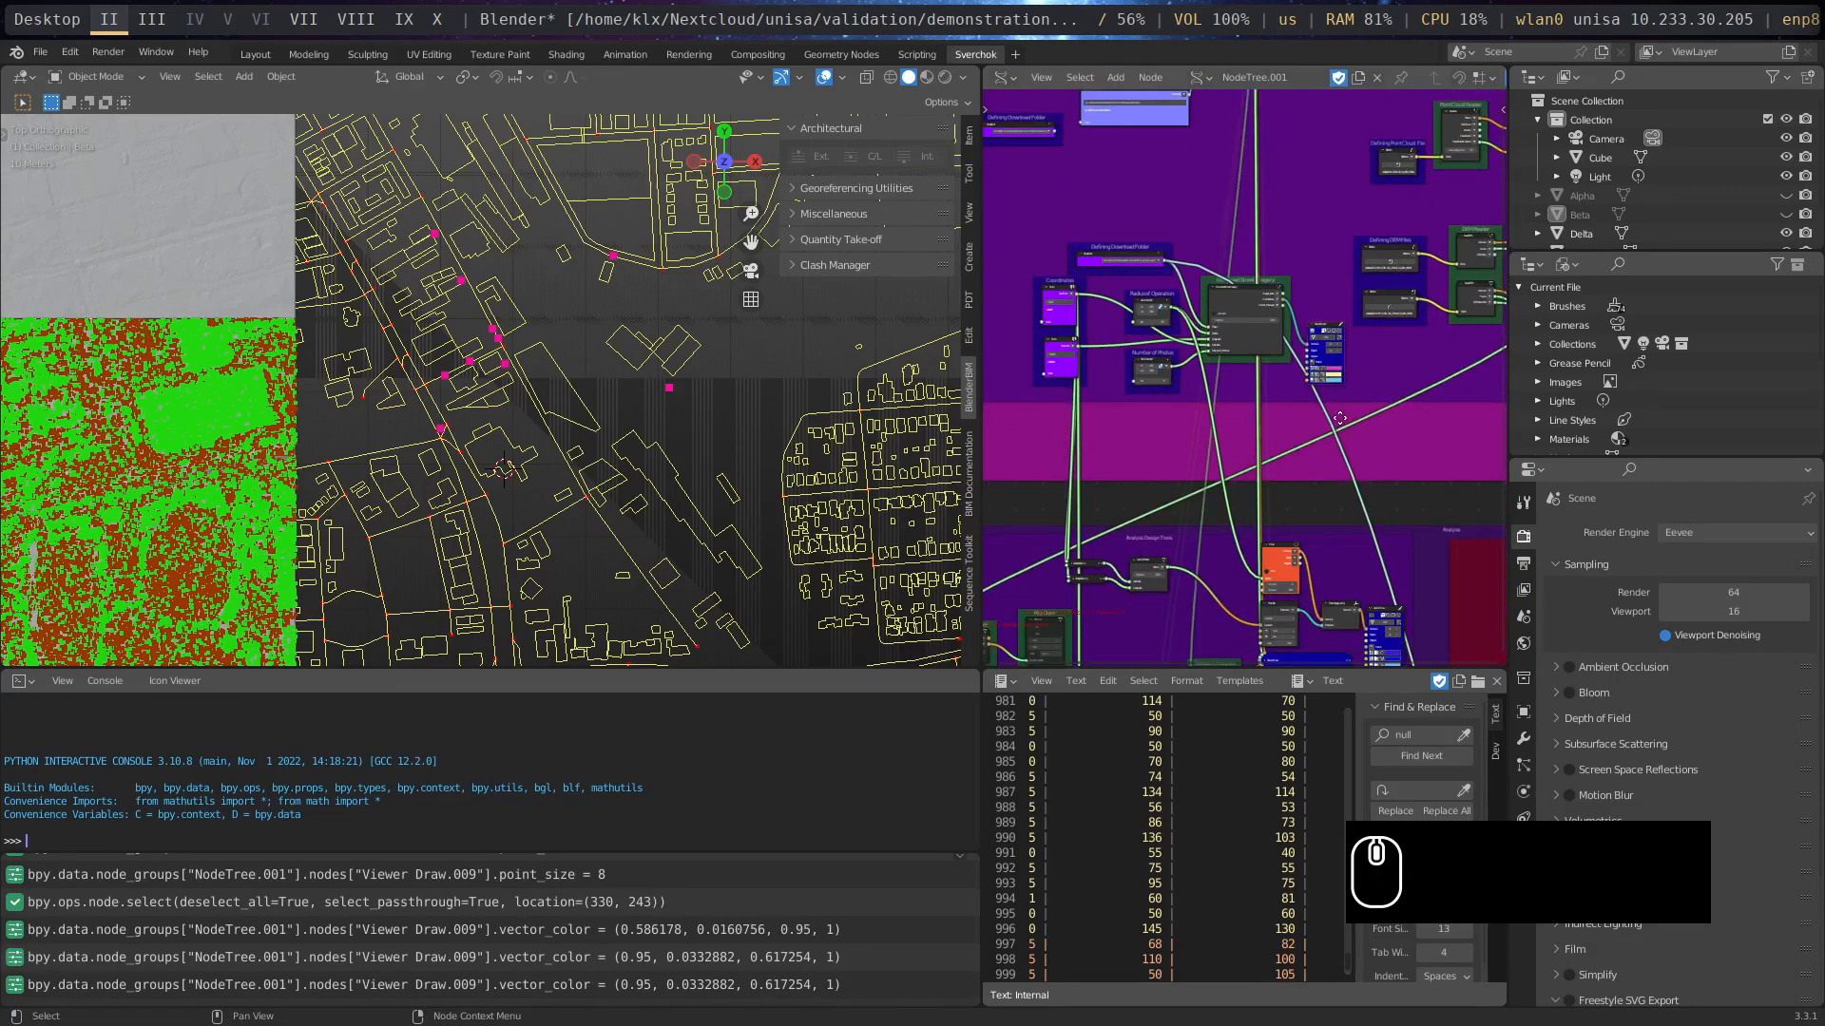
middle_drag(1339, 418, 1344, 206)
scroll(1368, 238, up, 3)
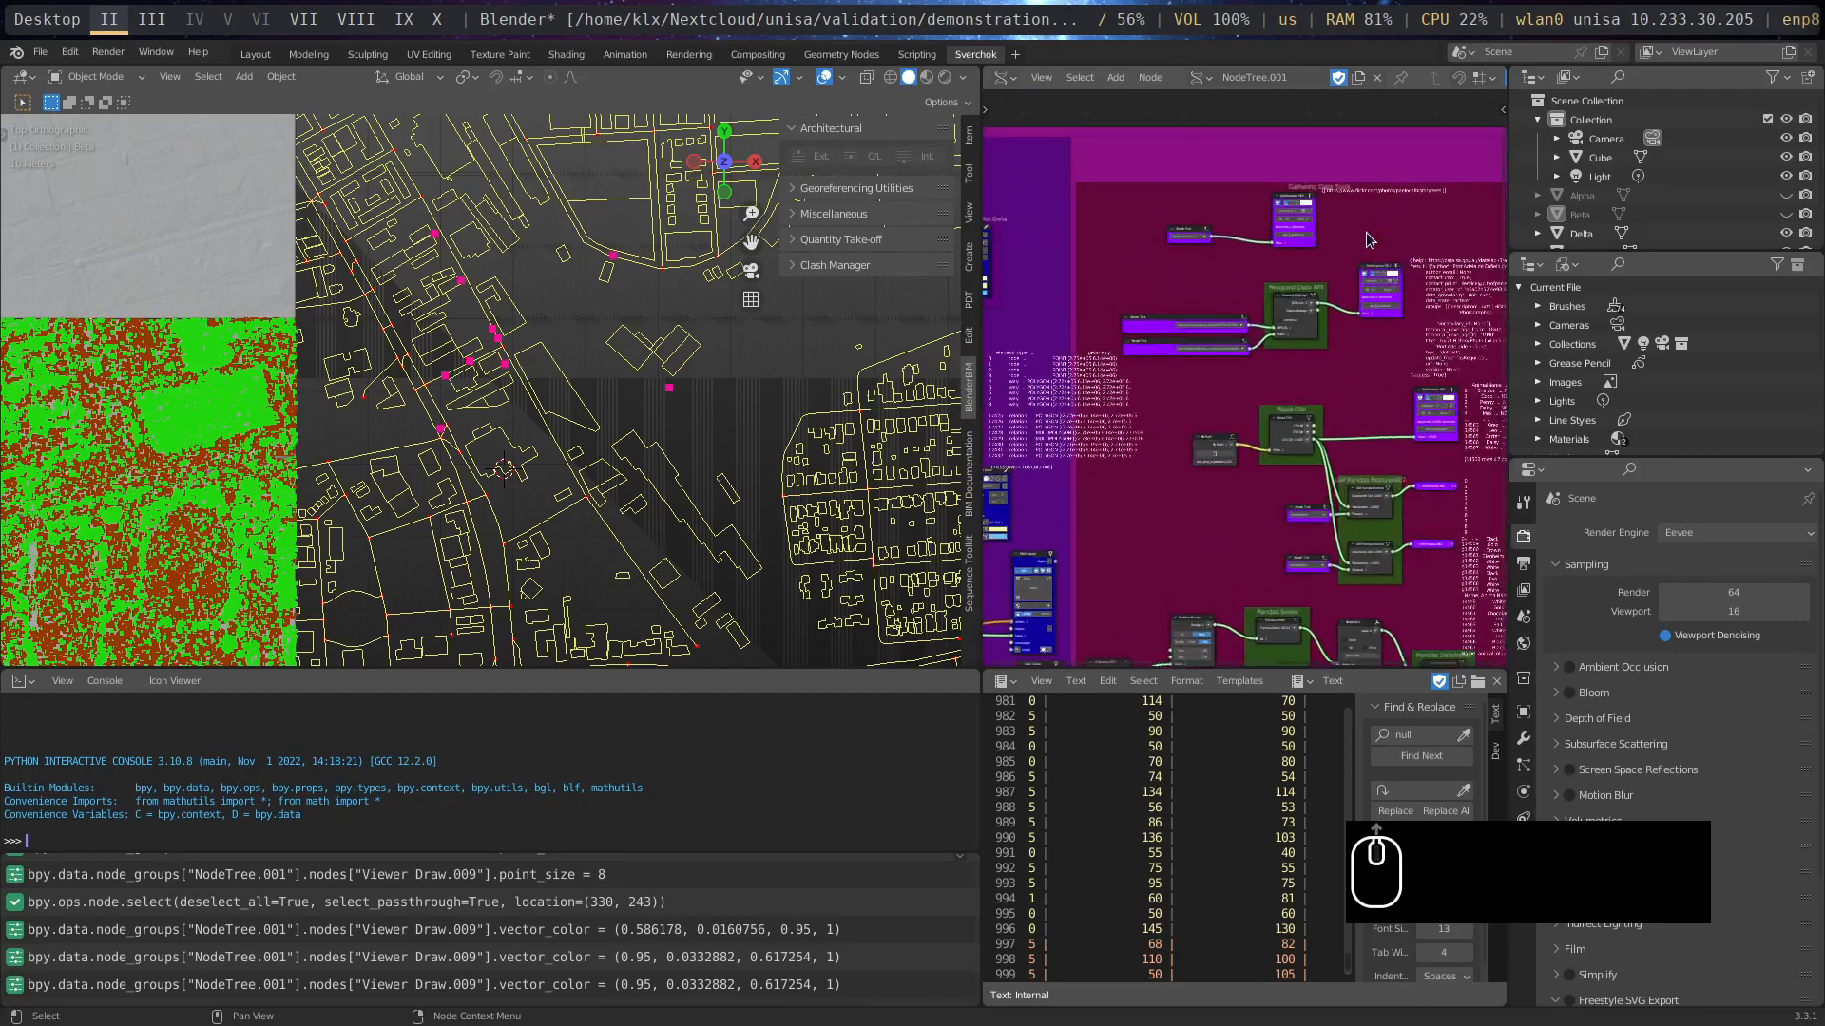
drag(979, 203, 530, 259)
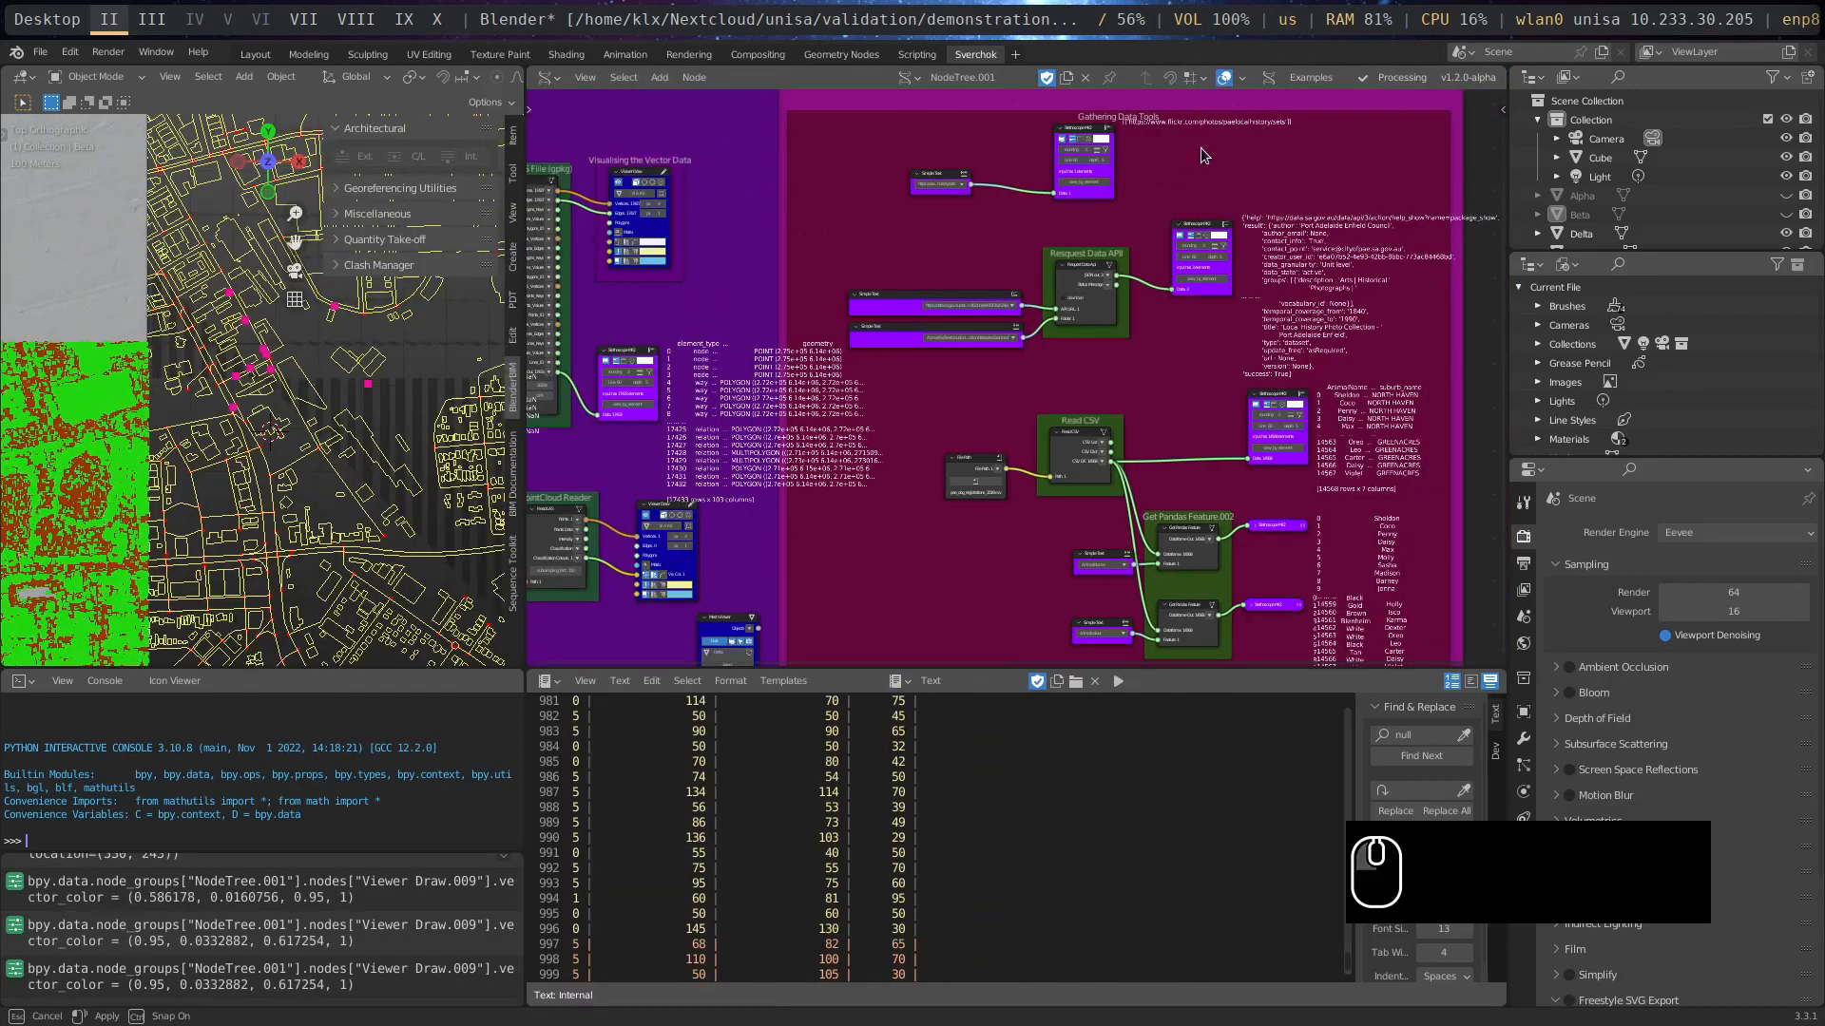
middle_drag(1154, 277, 1100, 343)
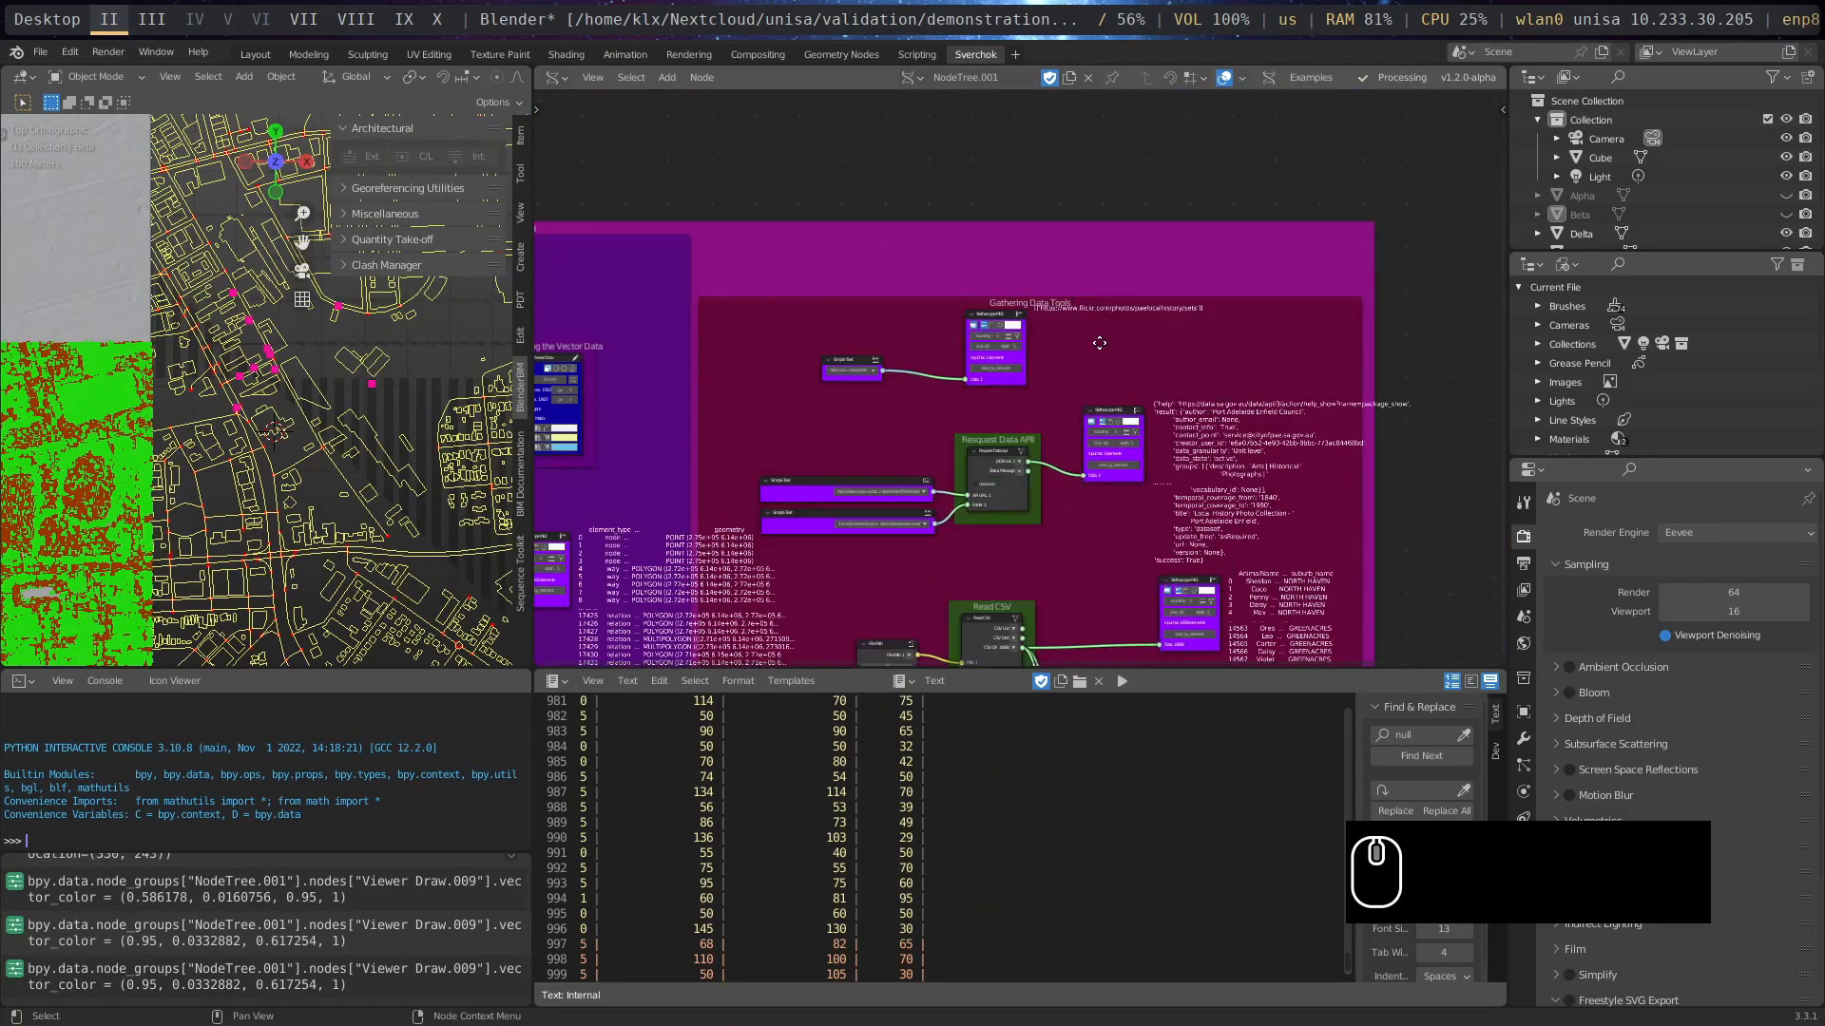
scroll(985, 385, up, 1)
scroll(1017, 366, up, 4)
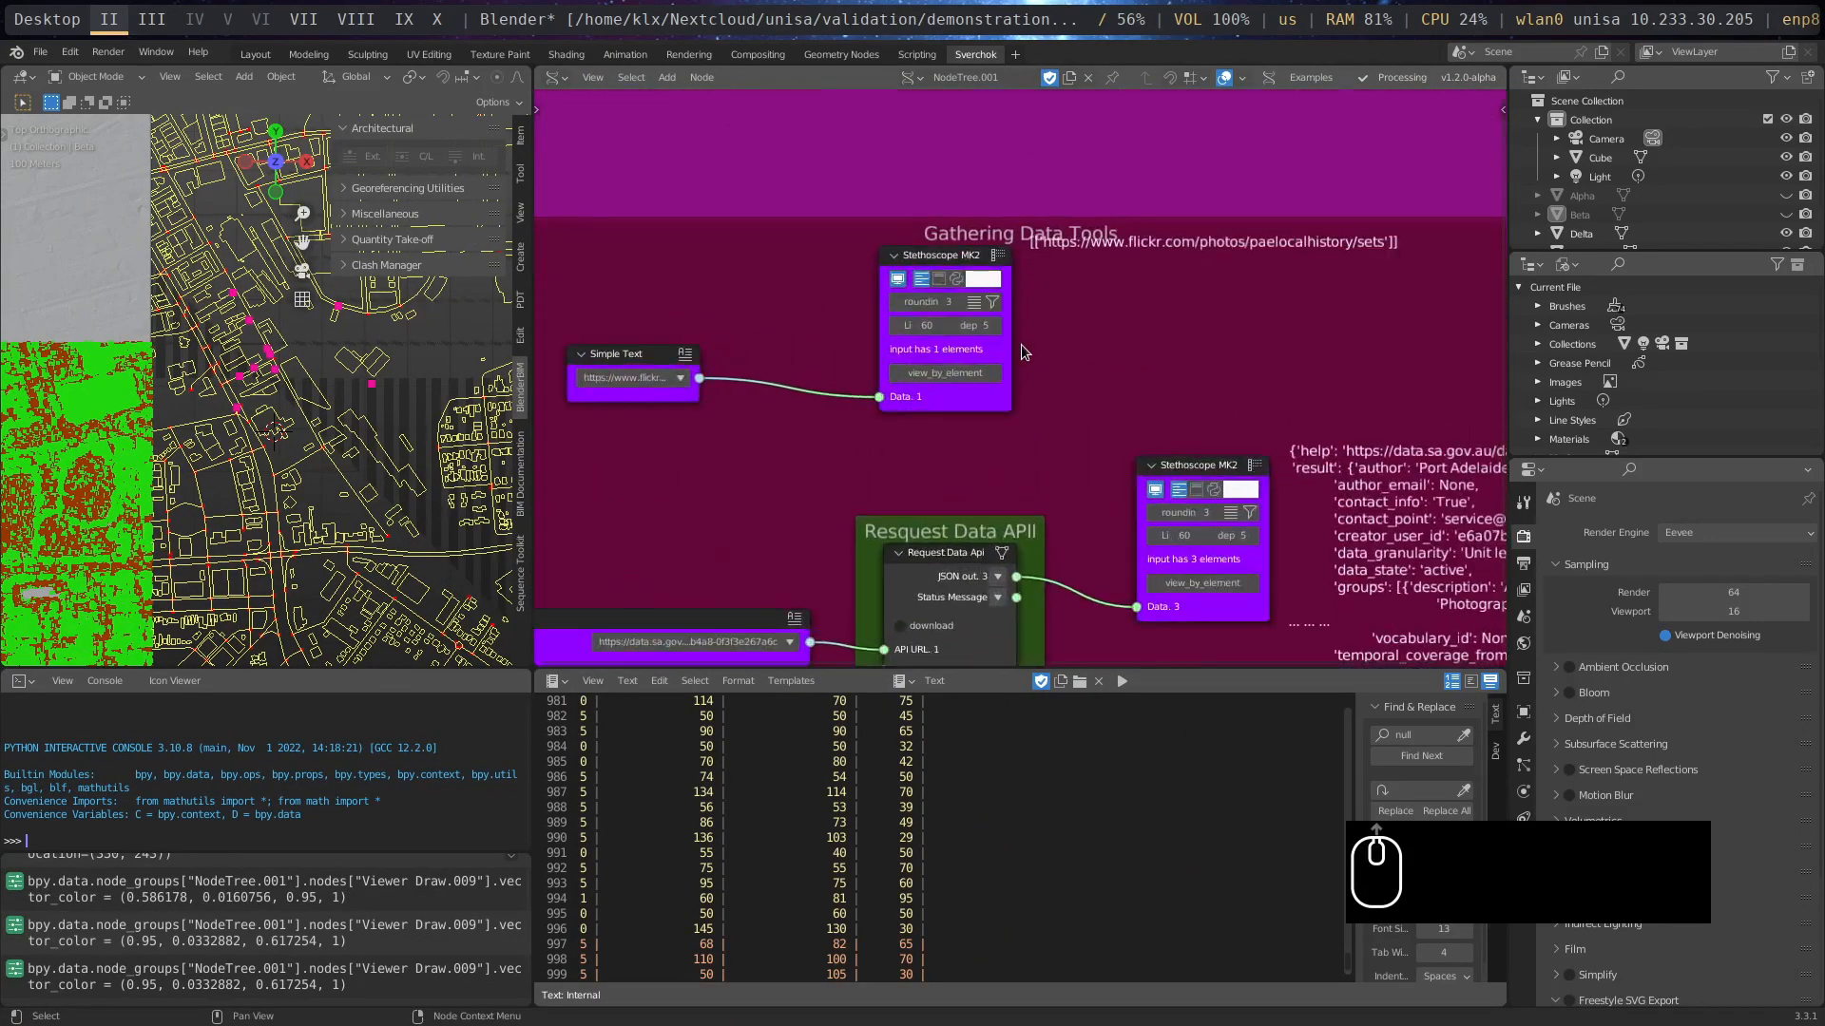
- Move the Flickr link's Stethoscope MK2 node and its Simple Text node higher in the Gathering Data Tools frame
drag(955, 264, 981, 178)
drag(643, 368, 752, 296)
scroll(1132, 216, up, 1)
scroll(1132, 216, up, 1)
middle_drag(1245, 214, 1042, 444)
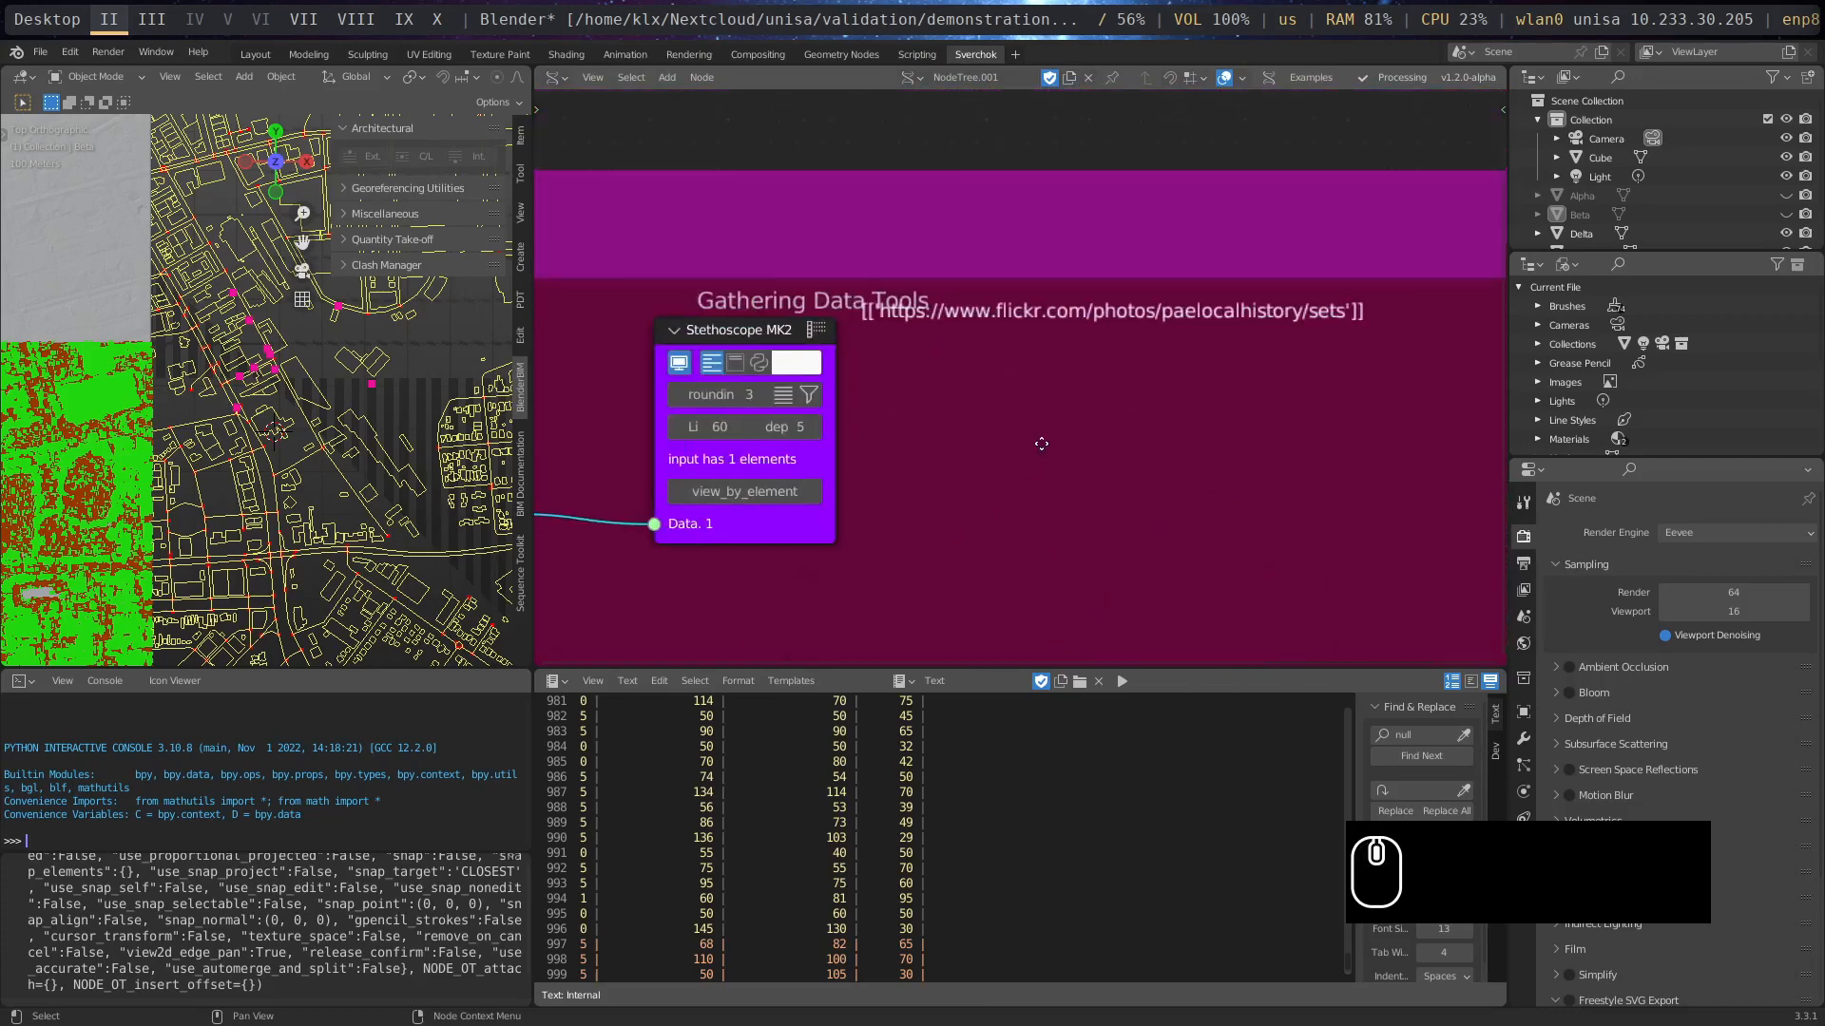
middle_drag(825, 371, 1175, 279)
- View the Request Data Api node with its Simple Text inputs for the API URL and download folder
middle_drag(1121, 558, 1142, 213)
scroll(1143, 213, down, 2)
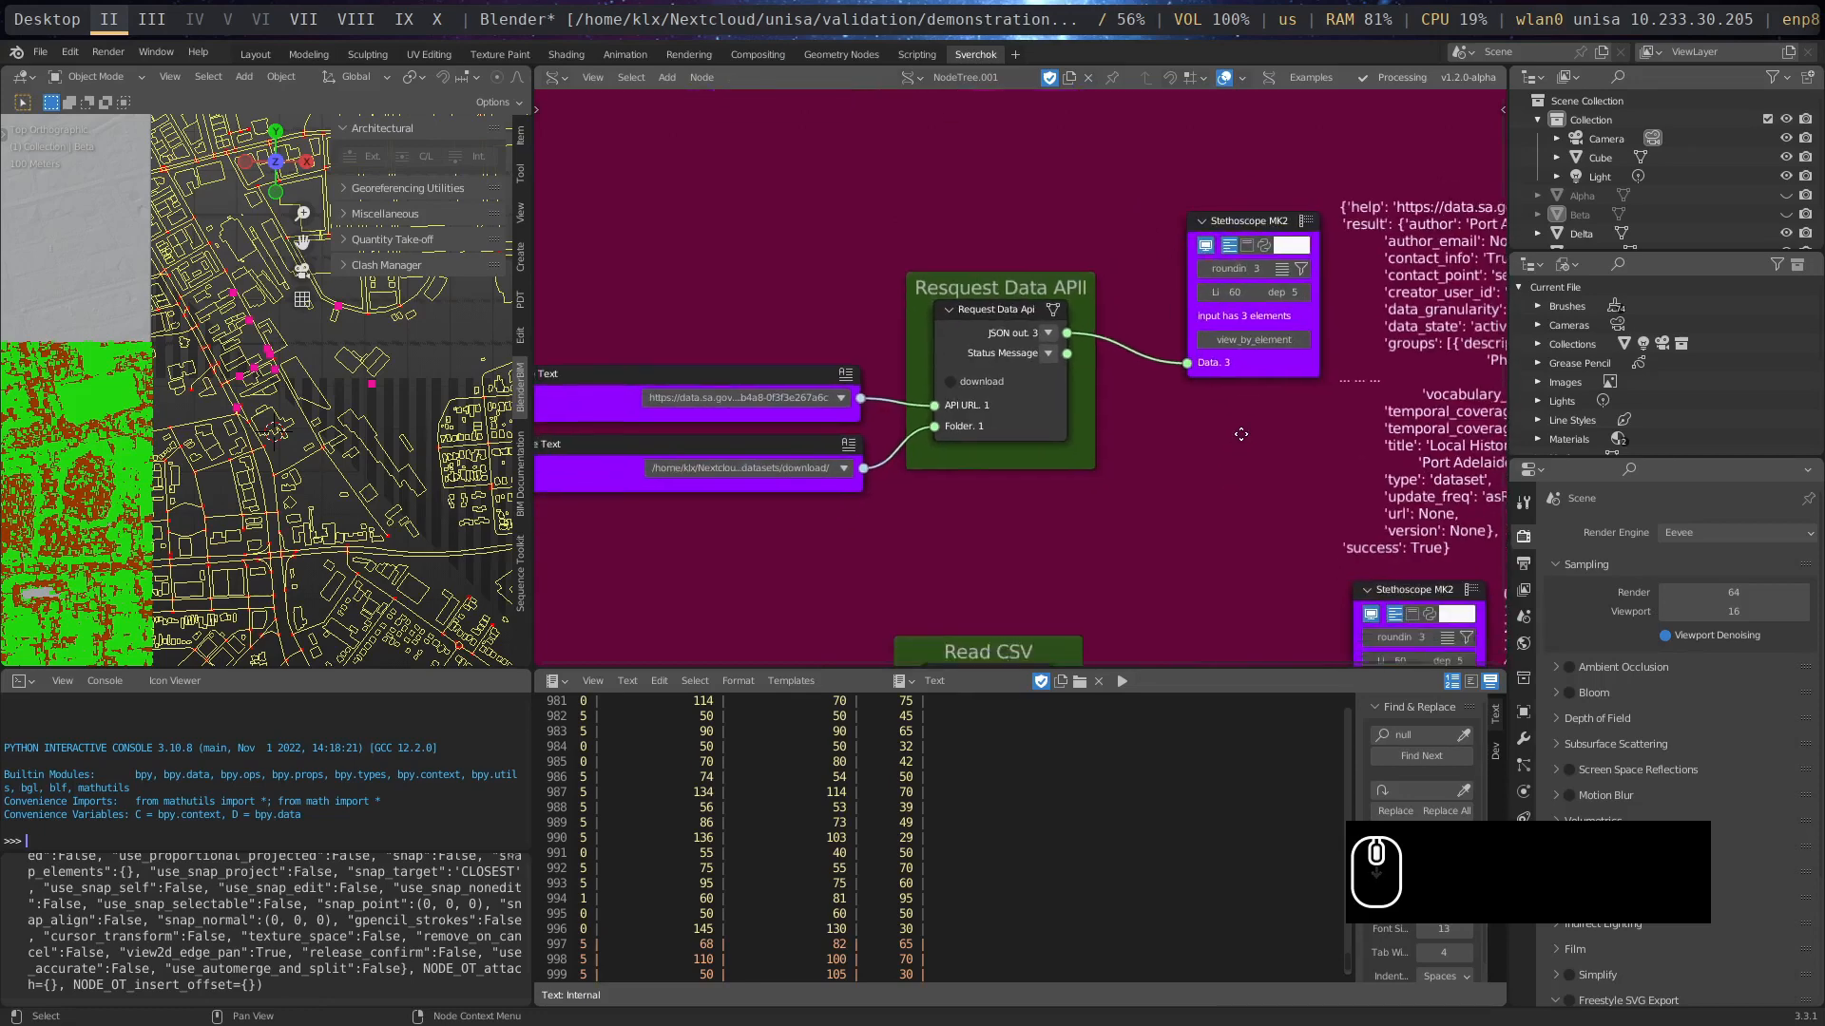
middle_drag(1211, 473, 1323, 398)
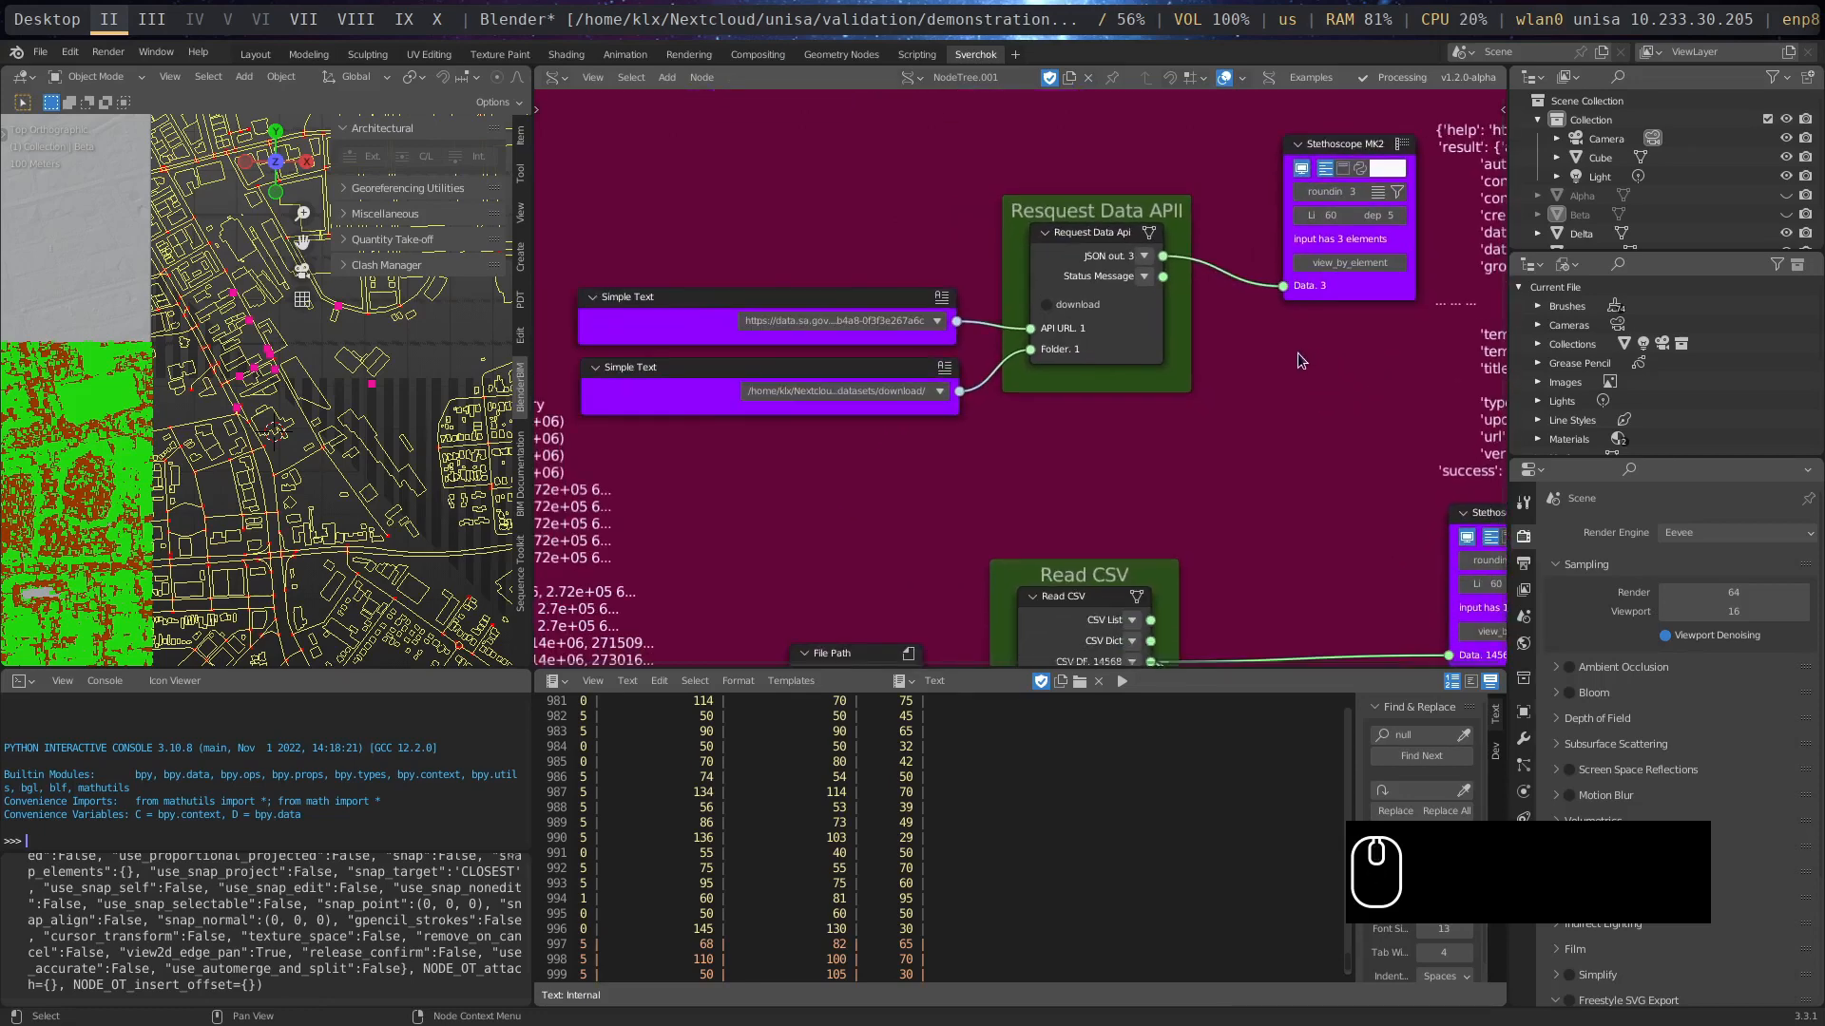
scroll(1229, 329, up, 1)
middle_drag(1230, 328, 1218, 415)
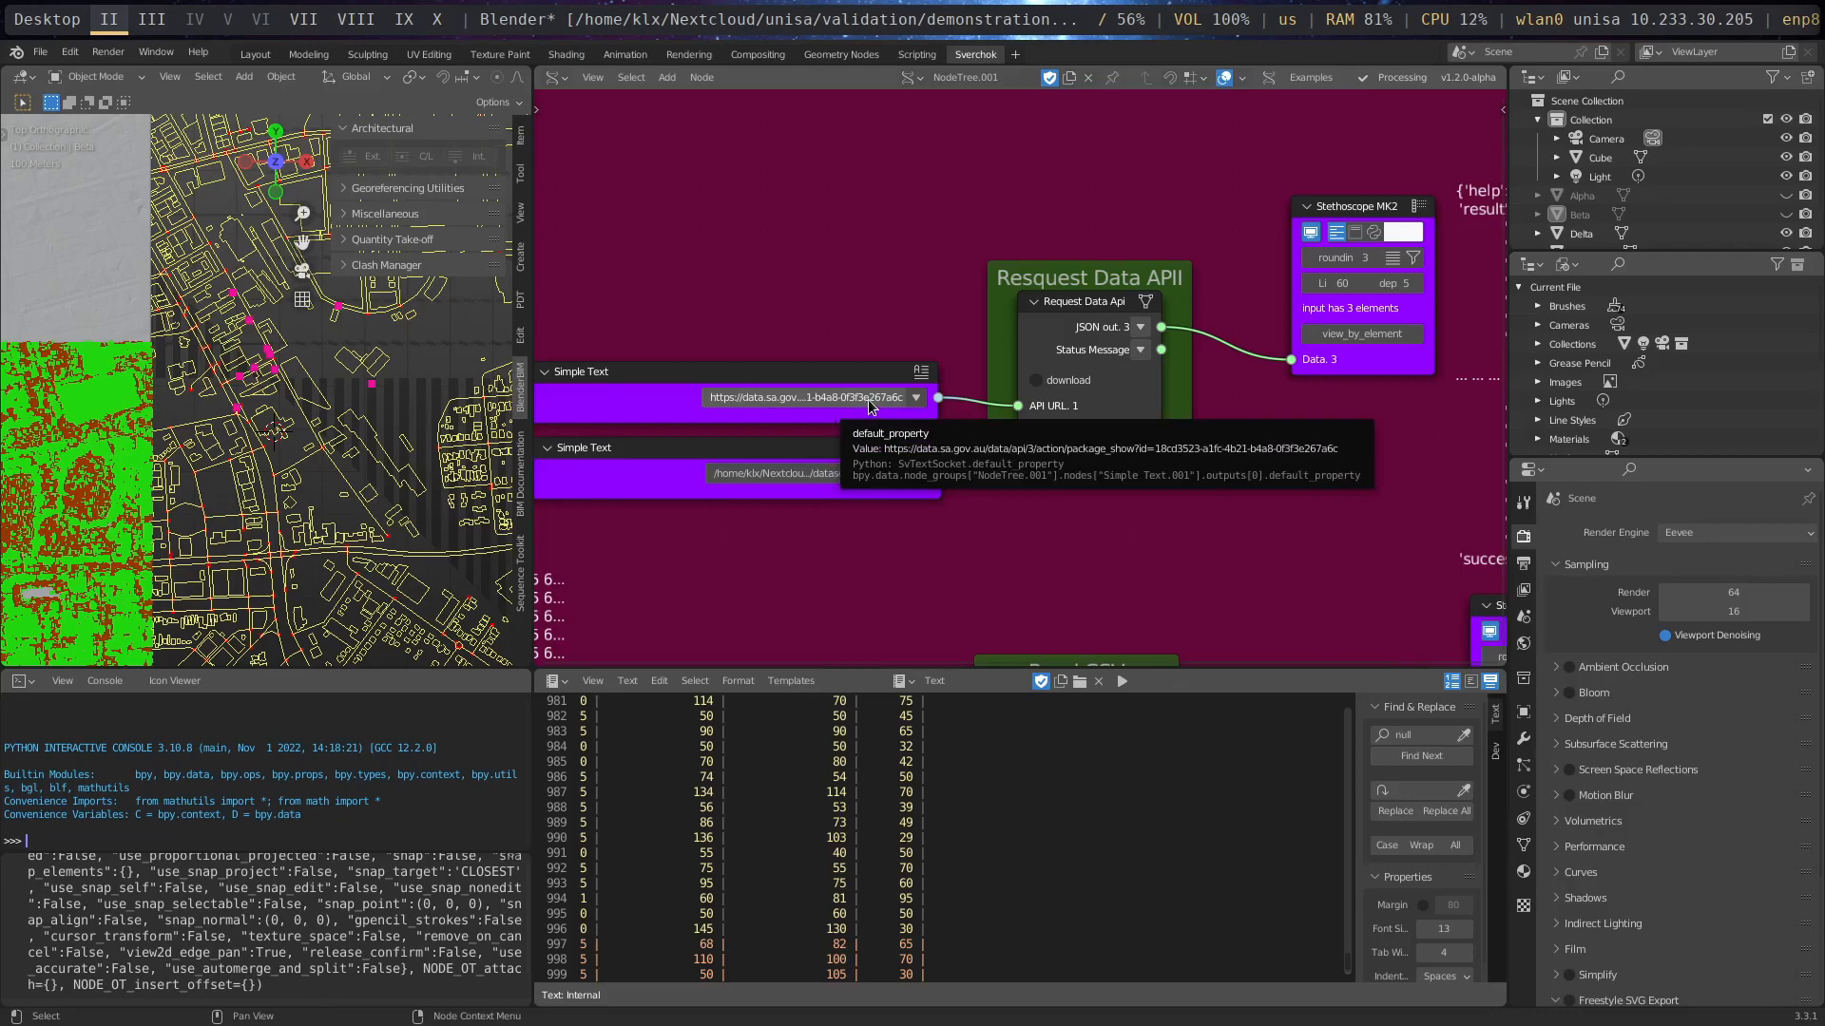
- Inspect the API URL and download folder fields feeding Request Data Api, and its JSON output in the Stethoscope MK2 node
click(795, 399)
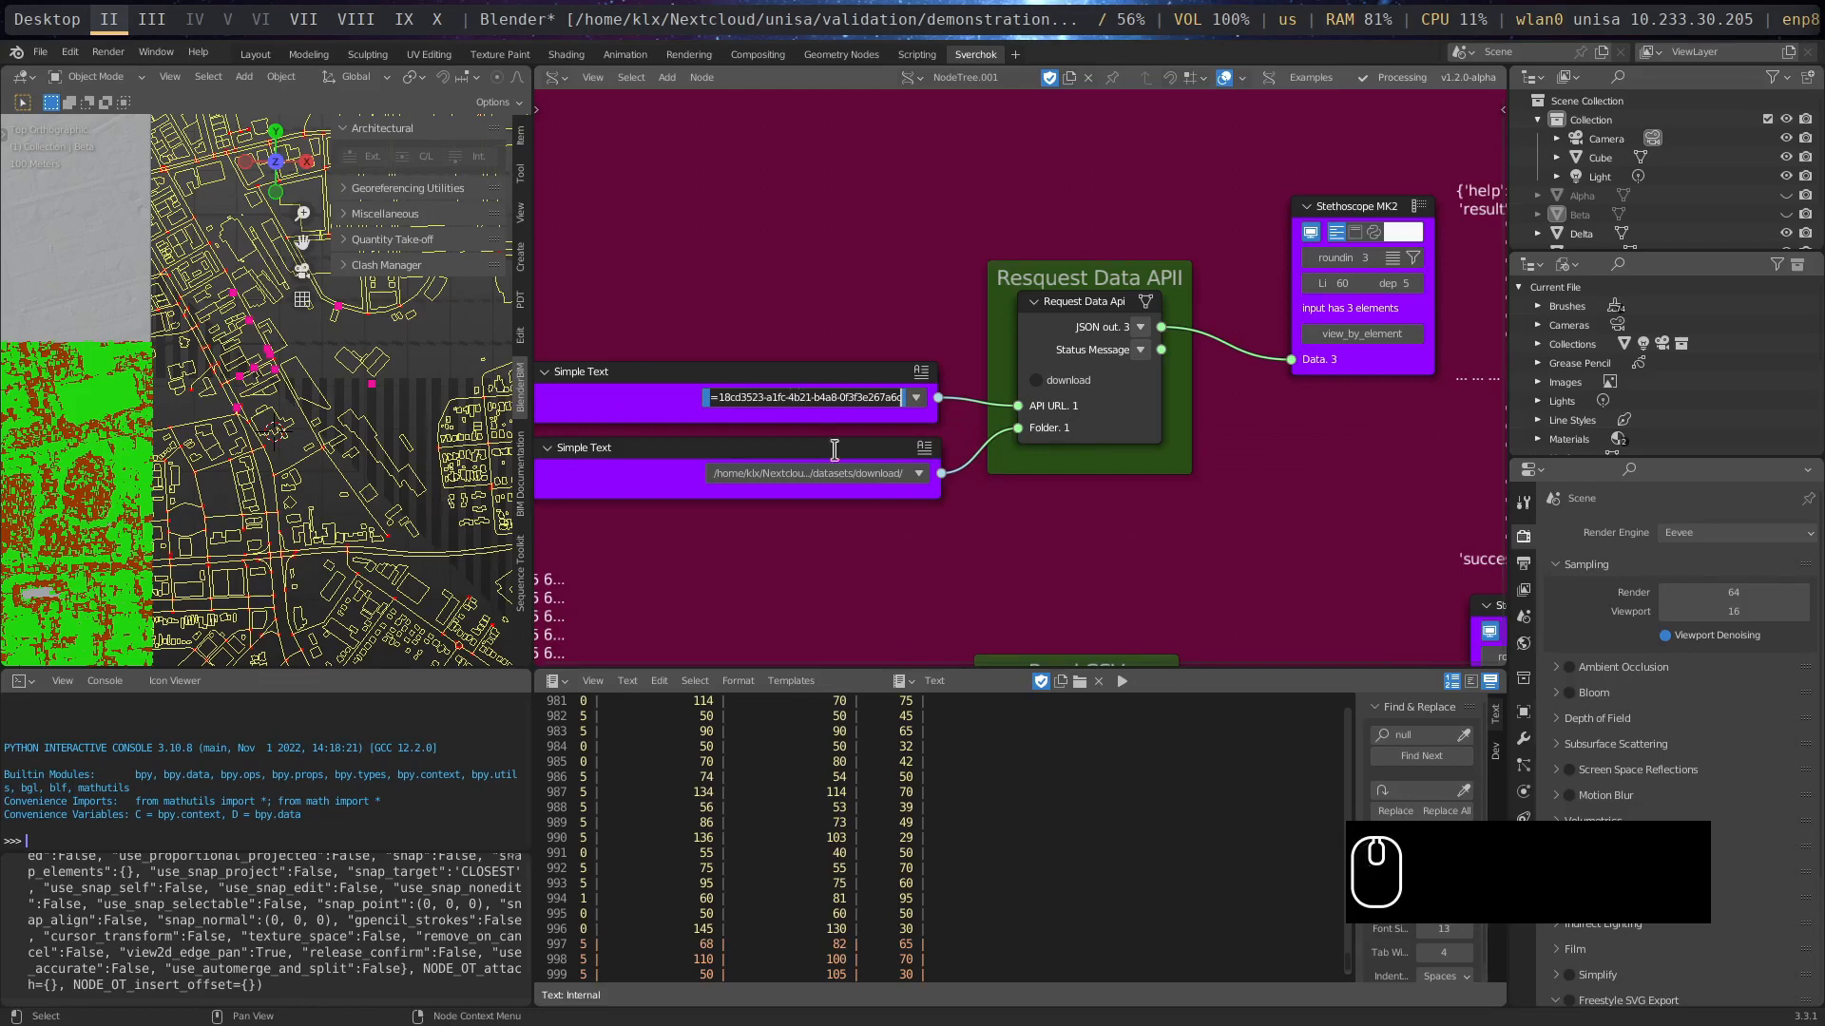
click(1018, 494)
click(880, 475)
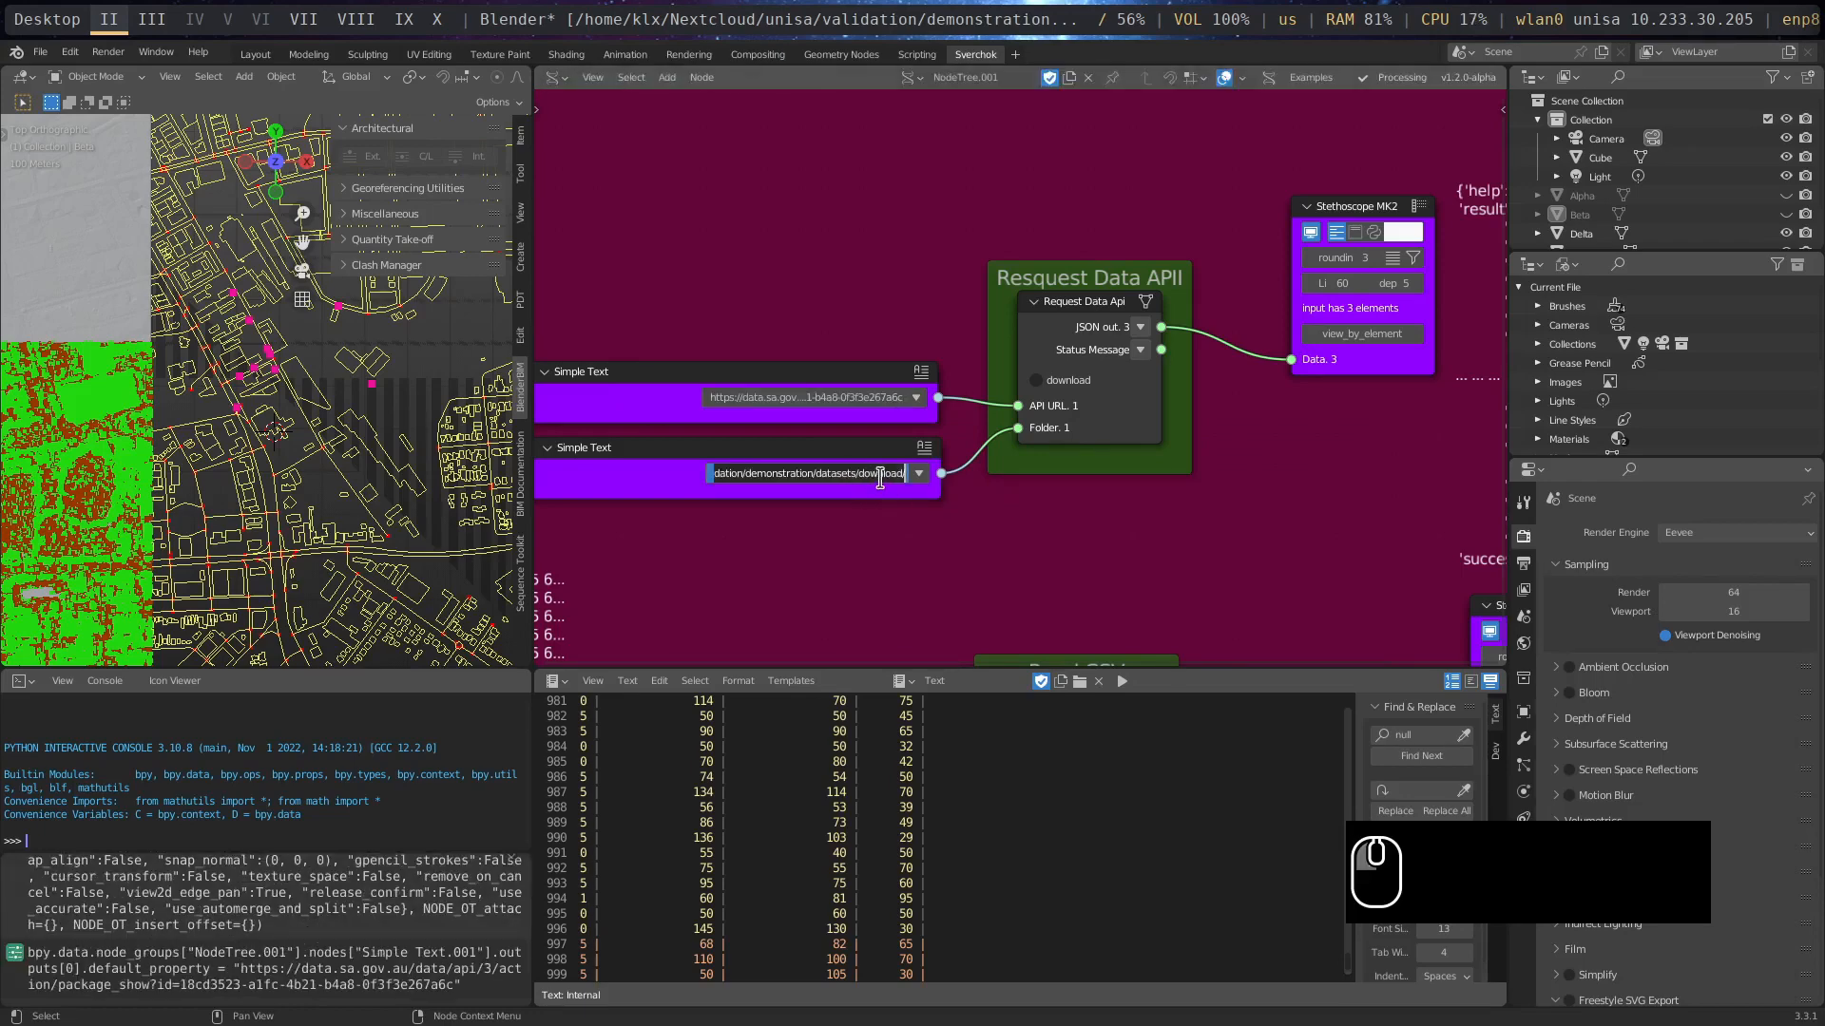
click(1114, 498)
middle_drag(1209, 470, 1070, 486)
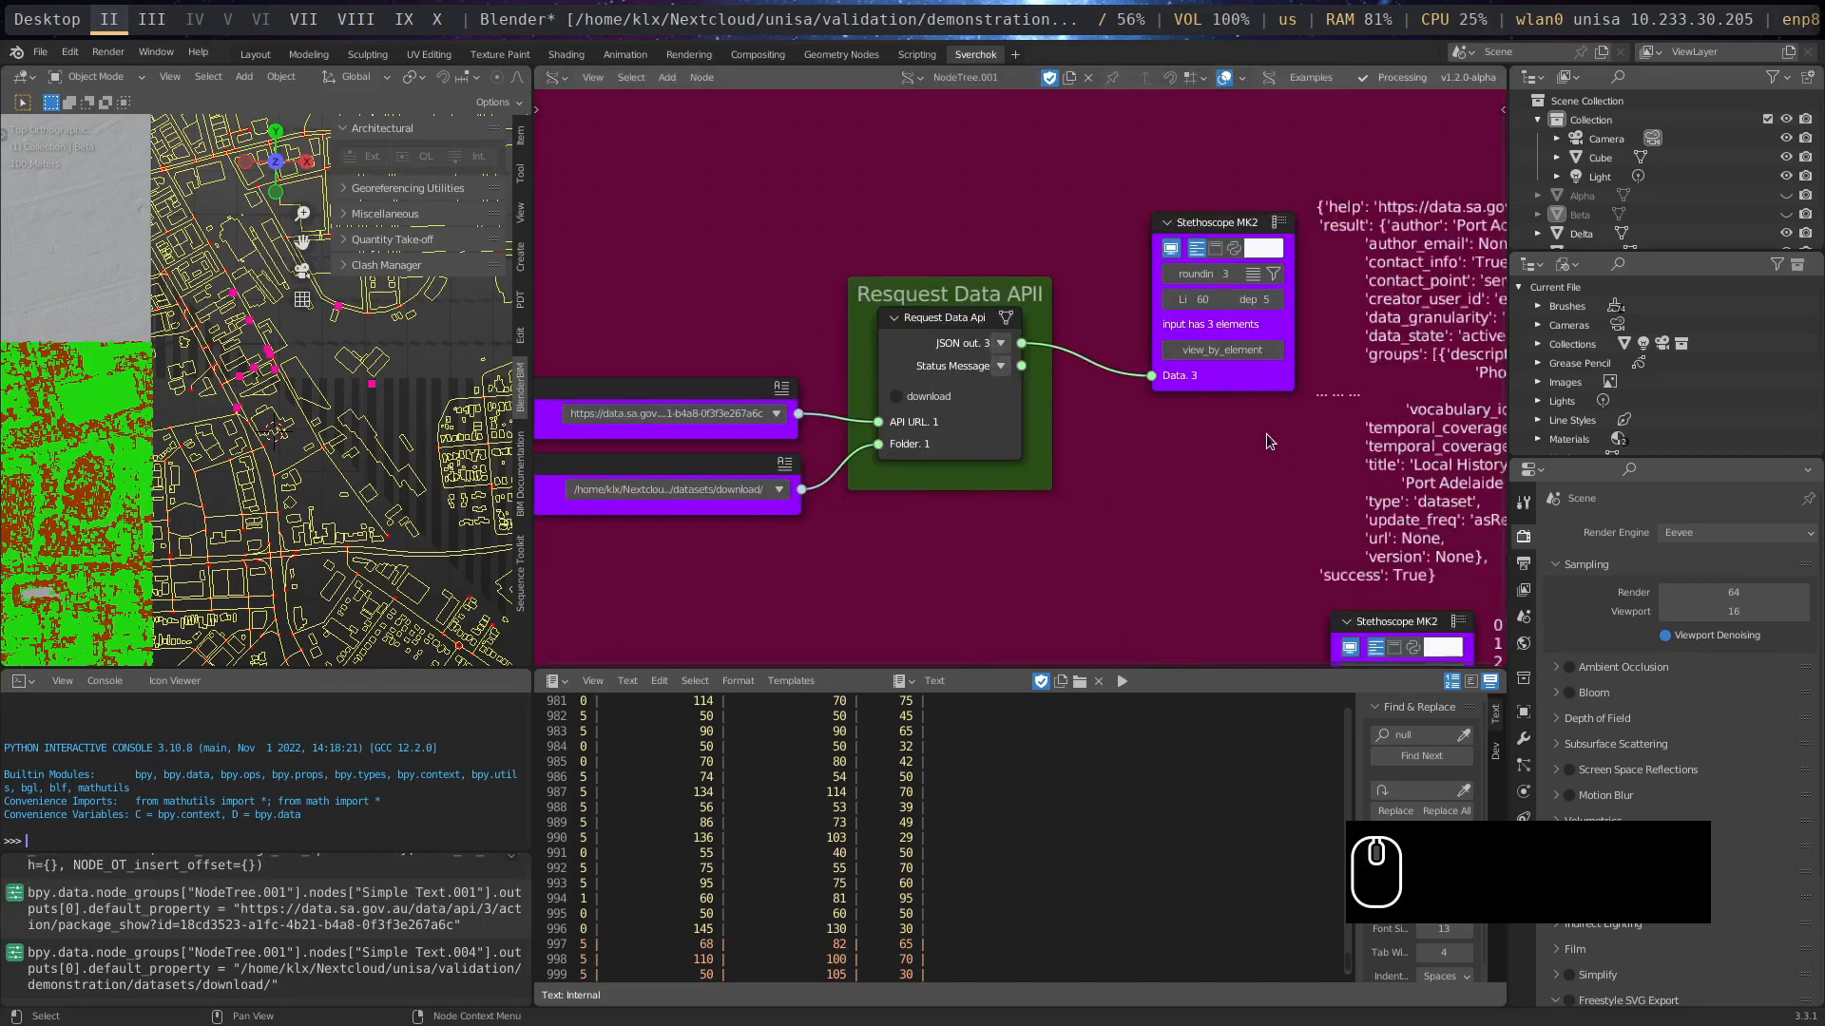
middle_drag(1354, 418, 996, 467)
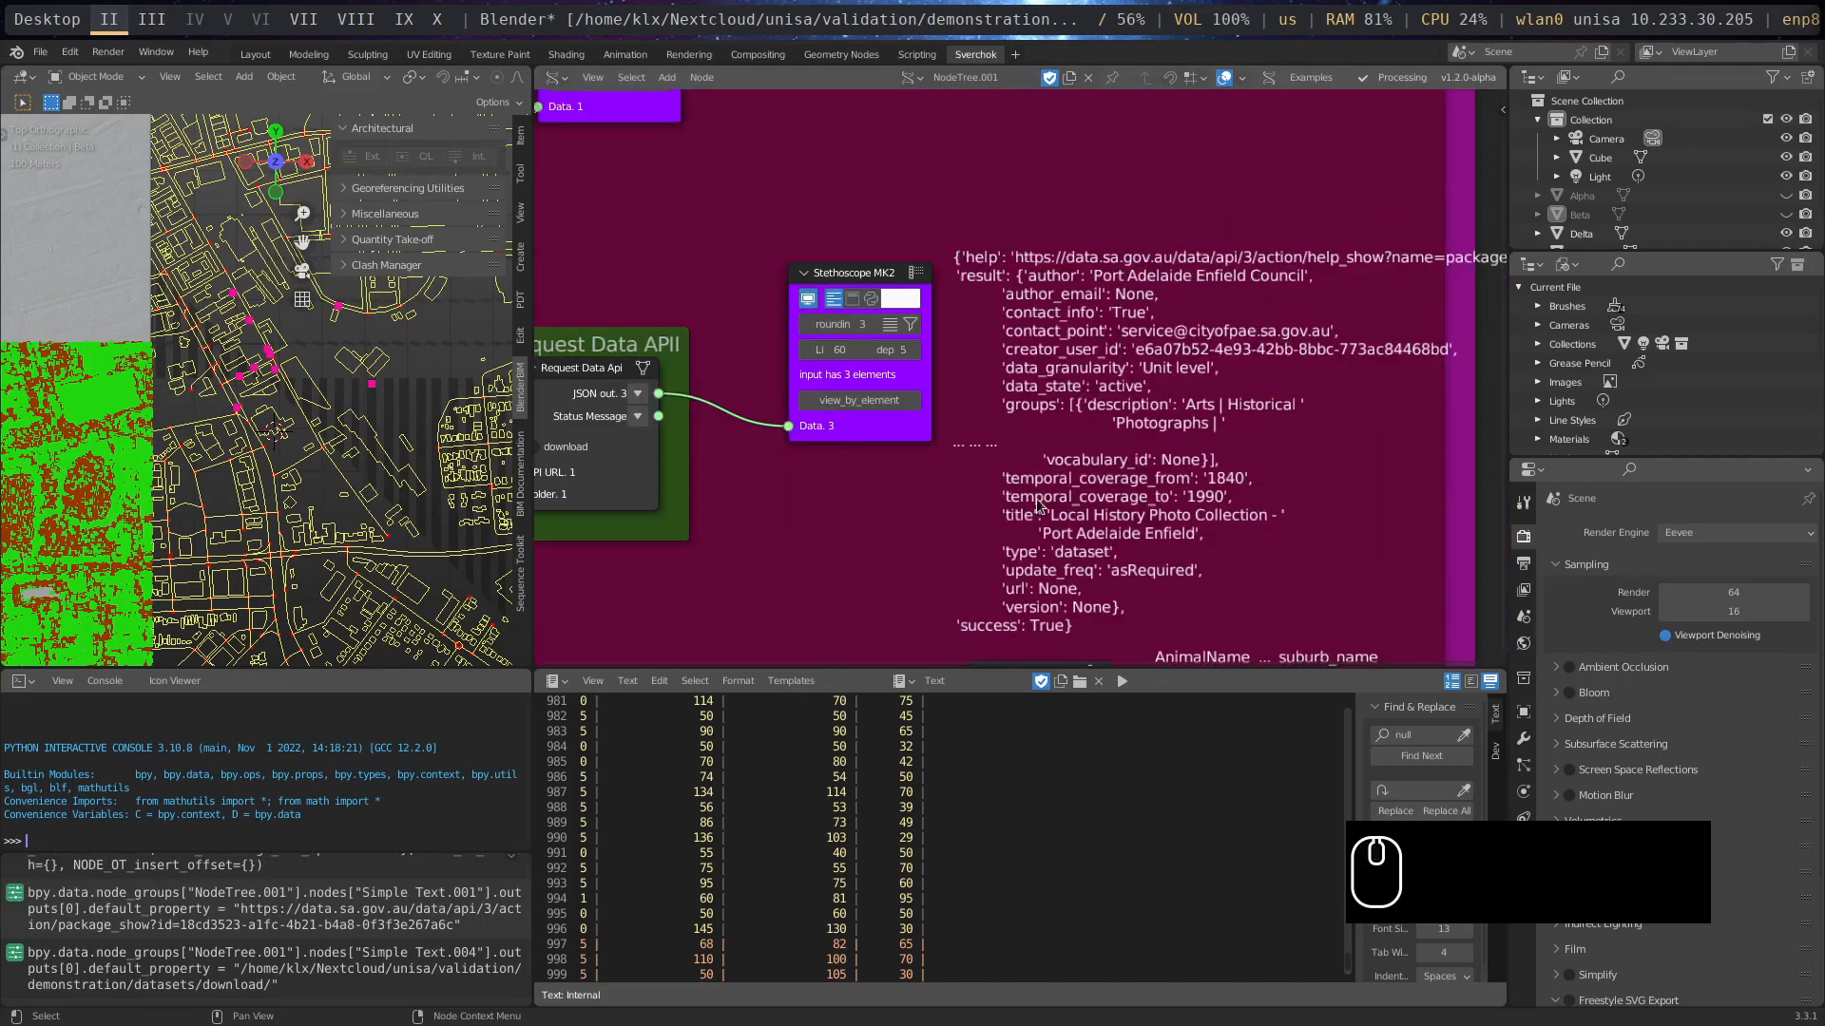
- Move the Read CSV output's Stethoscope MK2 closer to the Read CSV node and shift both nodes slightly higher
middle_drag(722, 560, 946, 196)
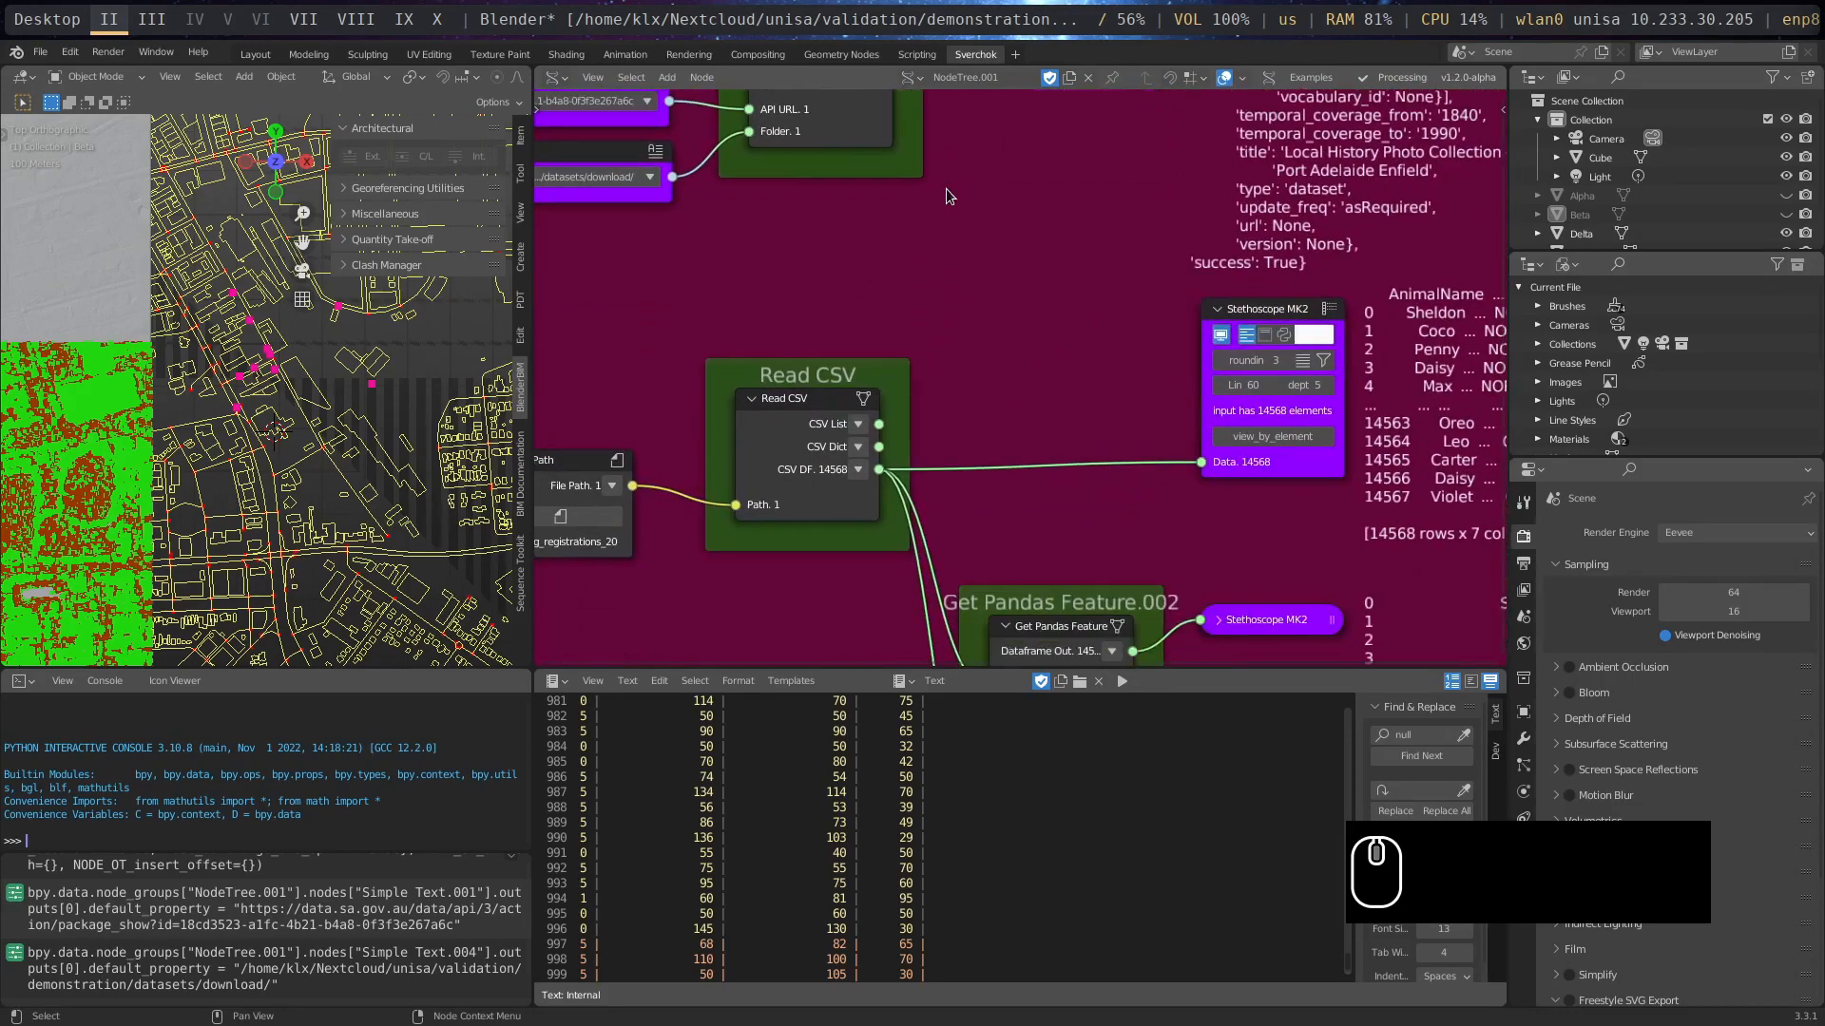
middle_drag(1050, 549, 1073, 495)
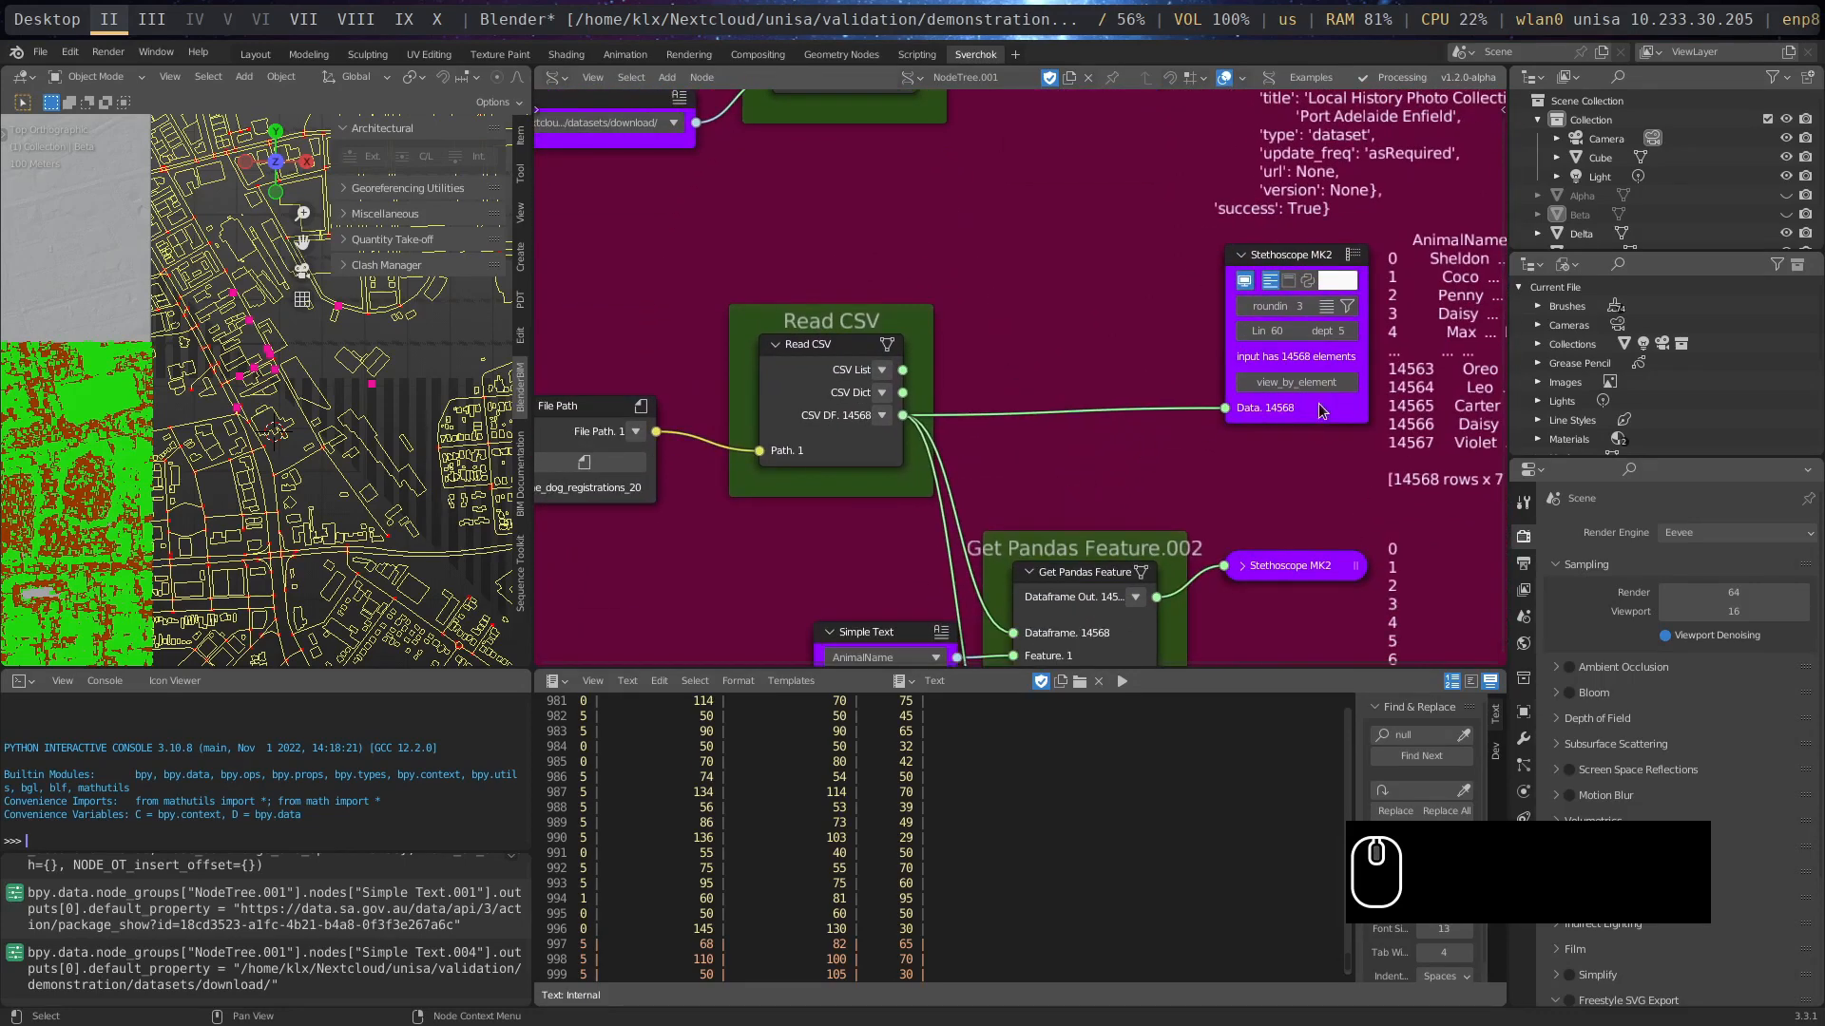
drag(1328, 409, 1103, 428)
middle_drag(910, 463, 1063, 426)
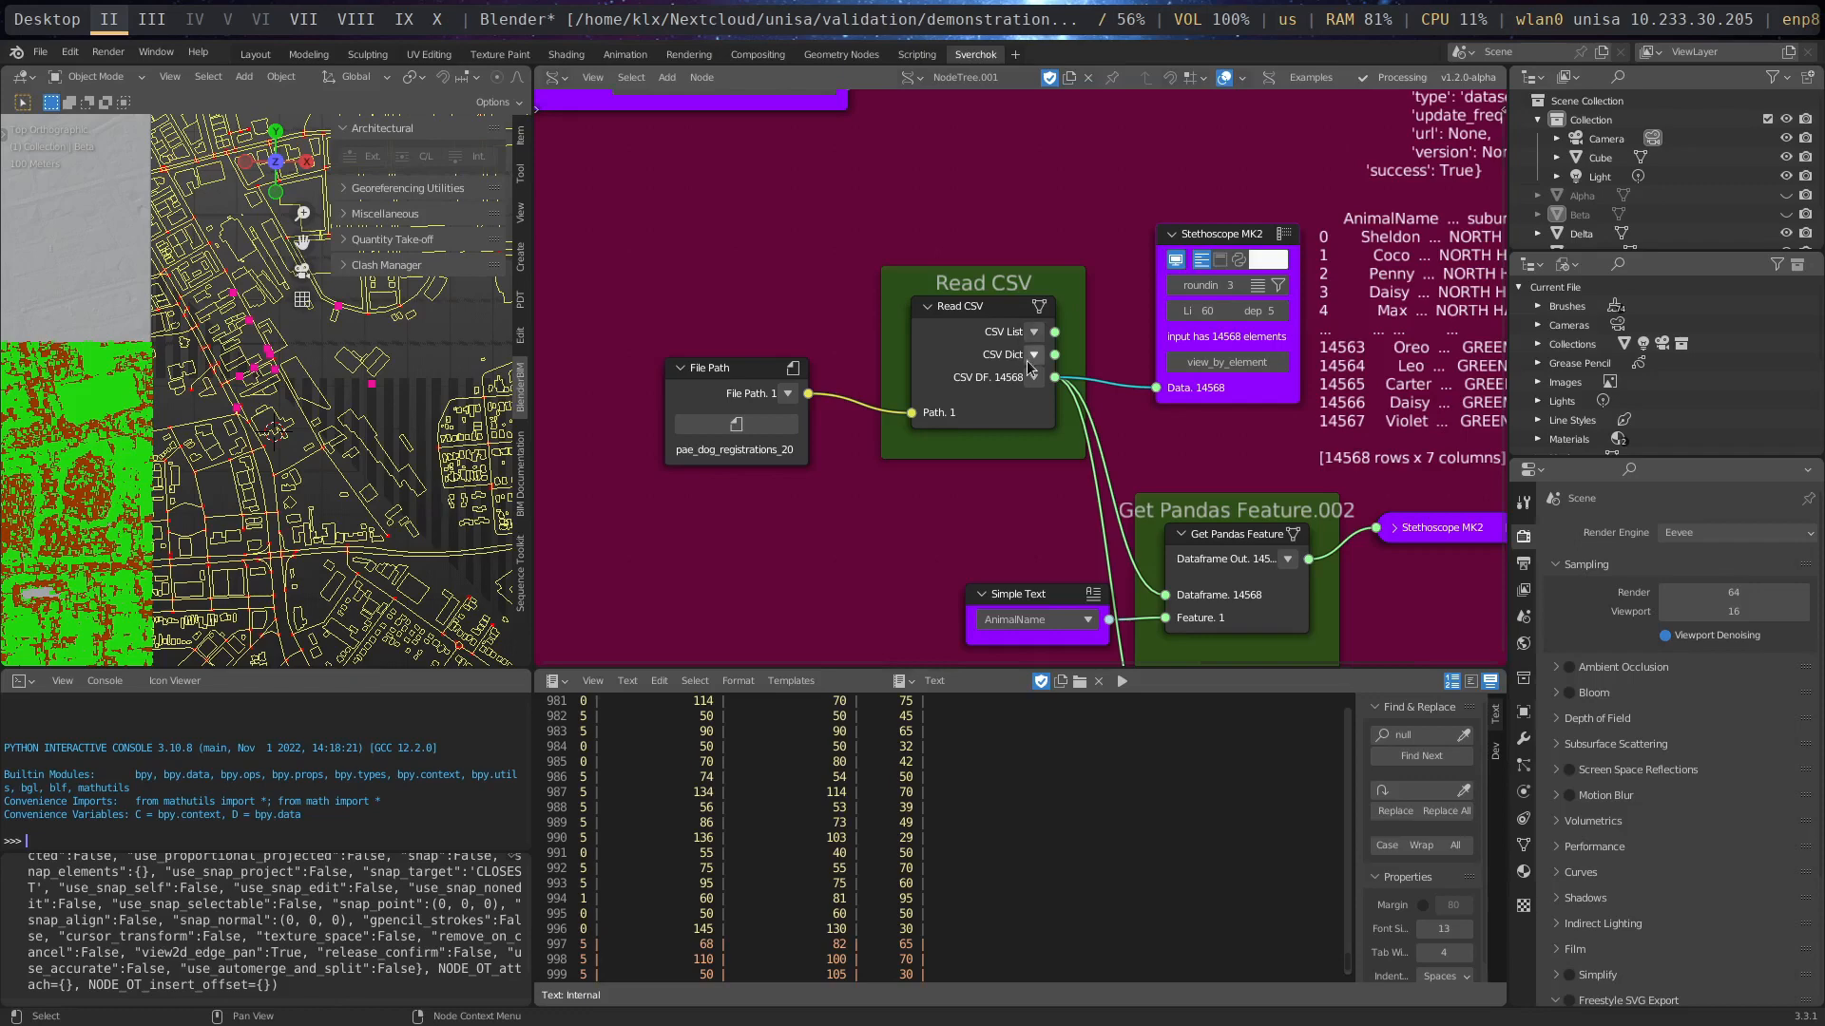
middle_drag(1017, 395, 998, 276)
drag(1018, 237, 1033, 215)
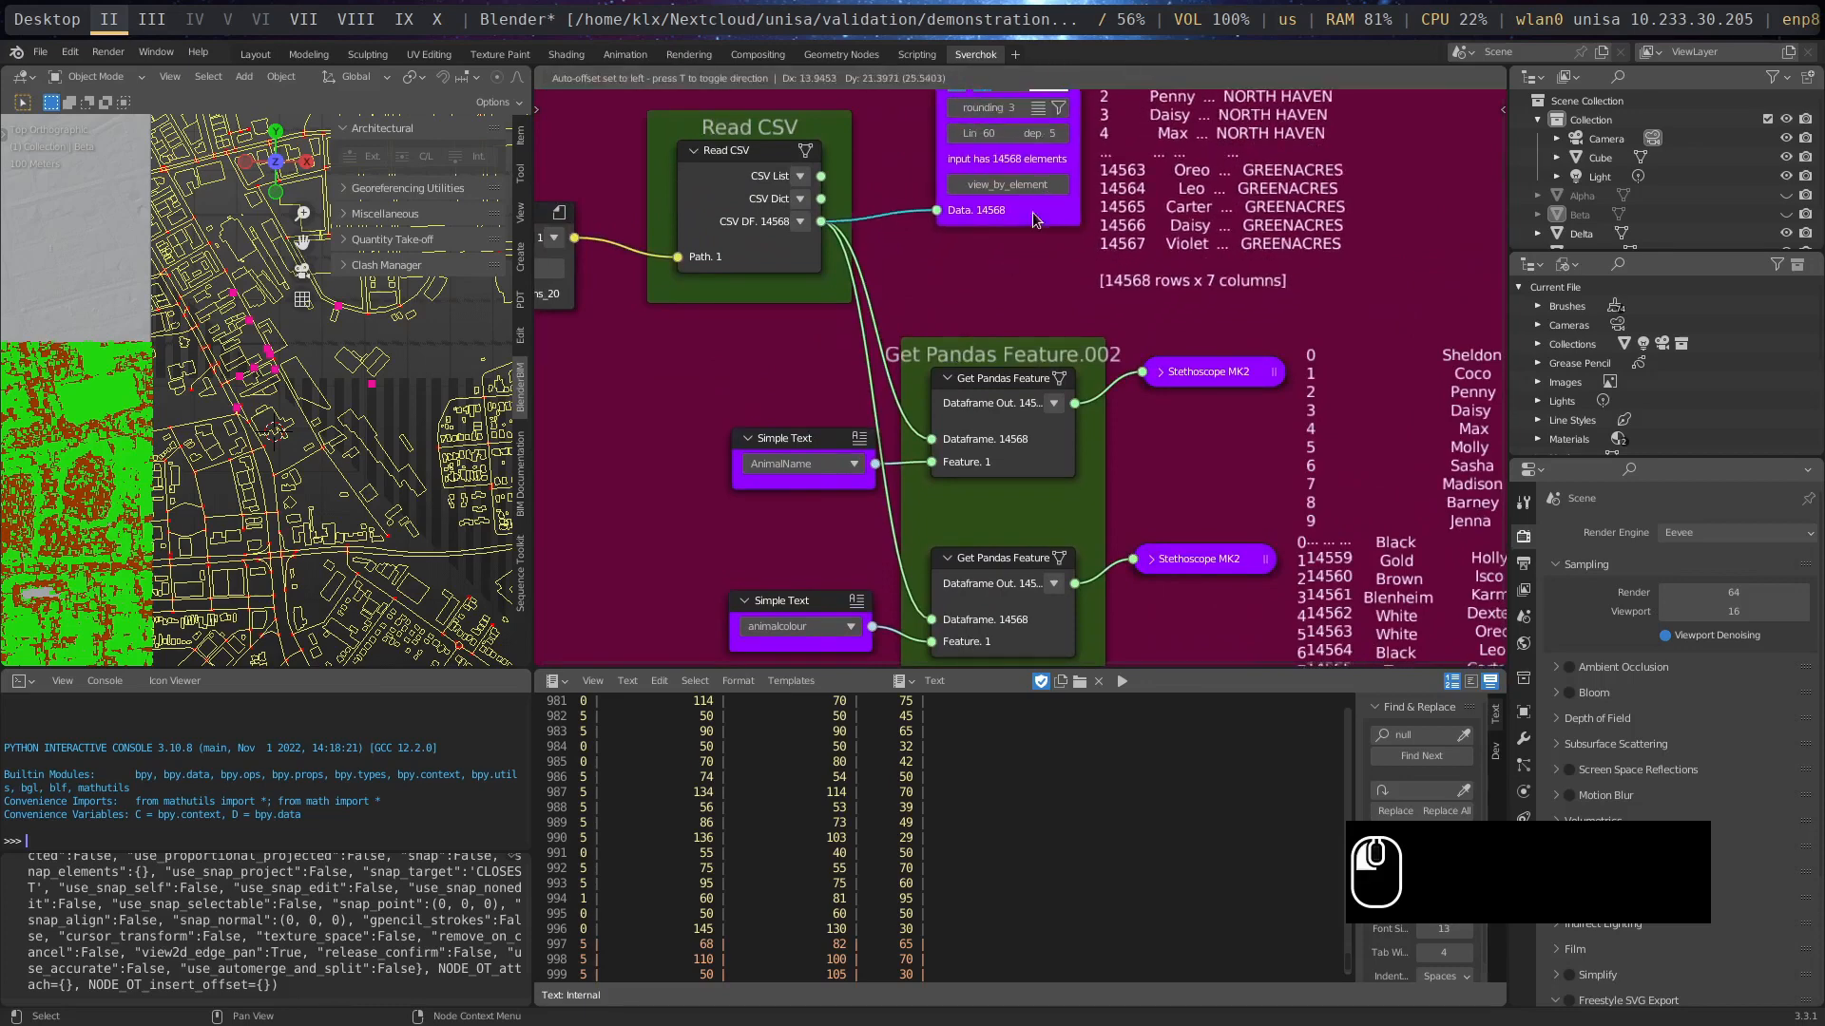
drag(752, 249, 763, 190)
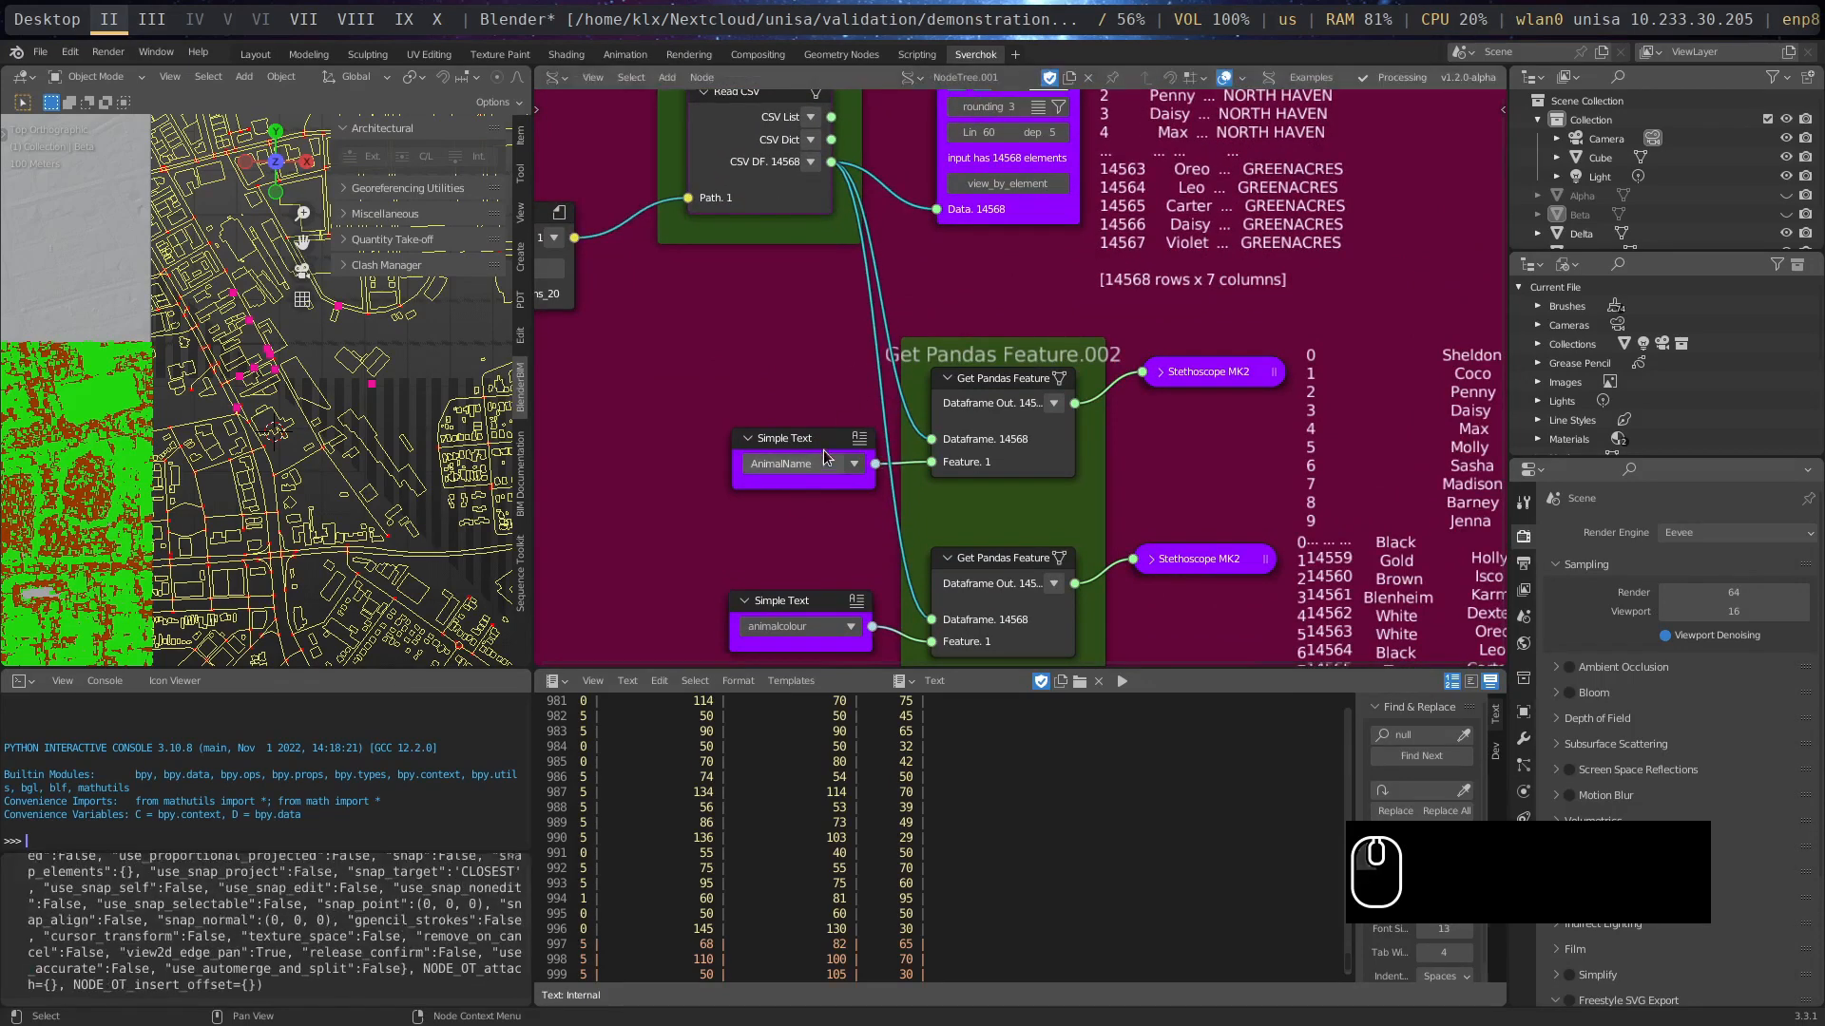
- Move the AnimalName Simple Text node away from Get Pandas Feature, and expand that feature's Stethoscope MK2 farther out from it
drag(789, 438, 689, 457)
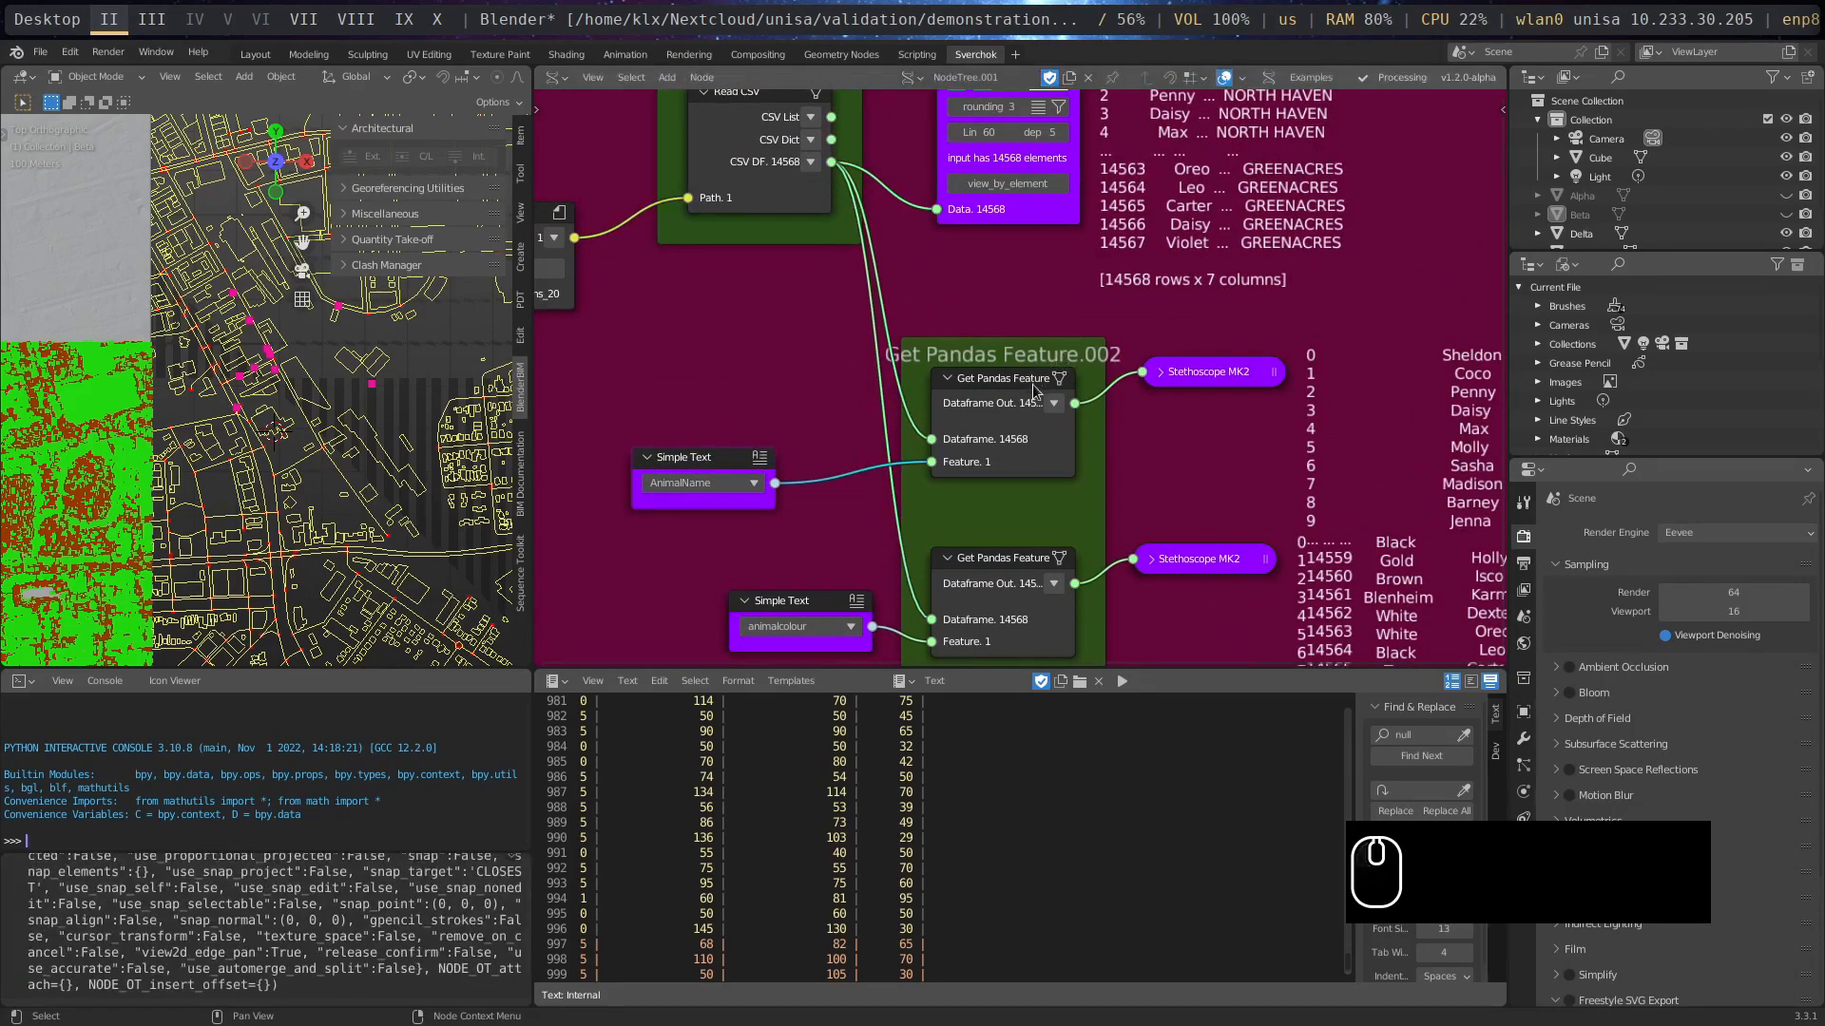
drag(1039, 380, 1027, 380)
drag(1245, 372, 1433, 348)
middle_drag(1347, 383, 1044, 353)
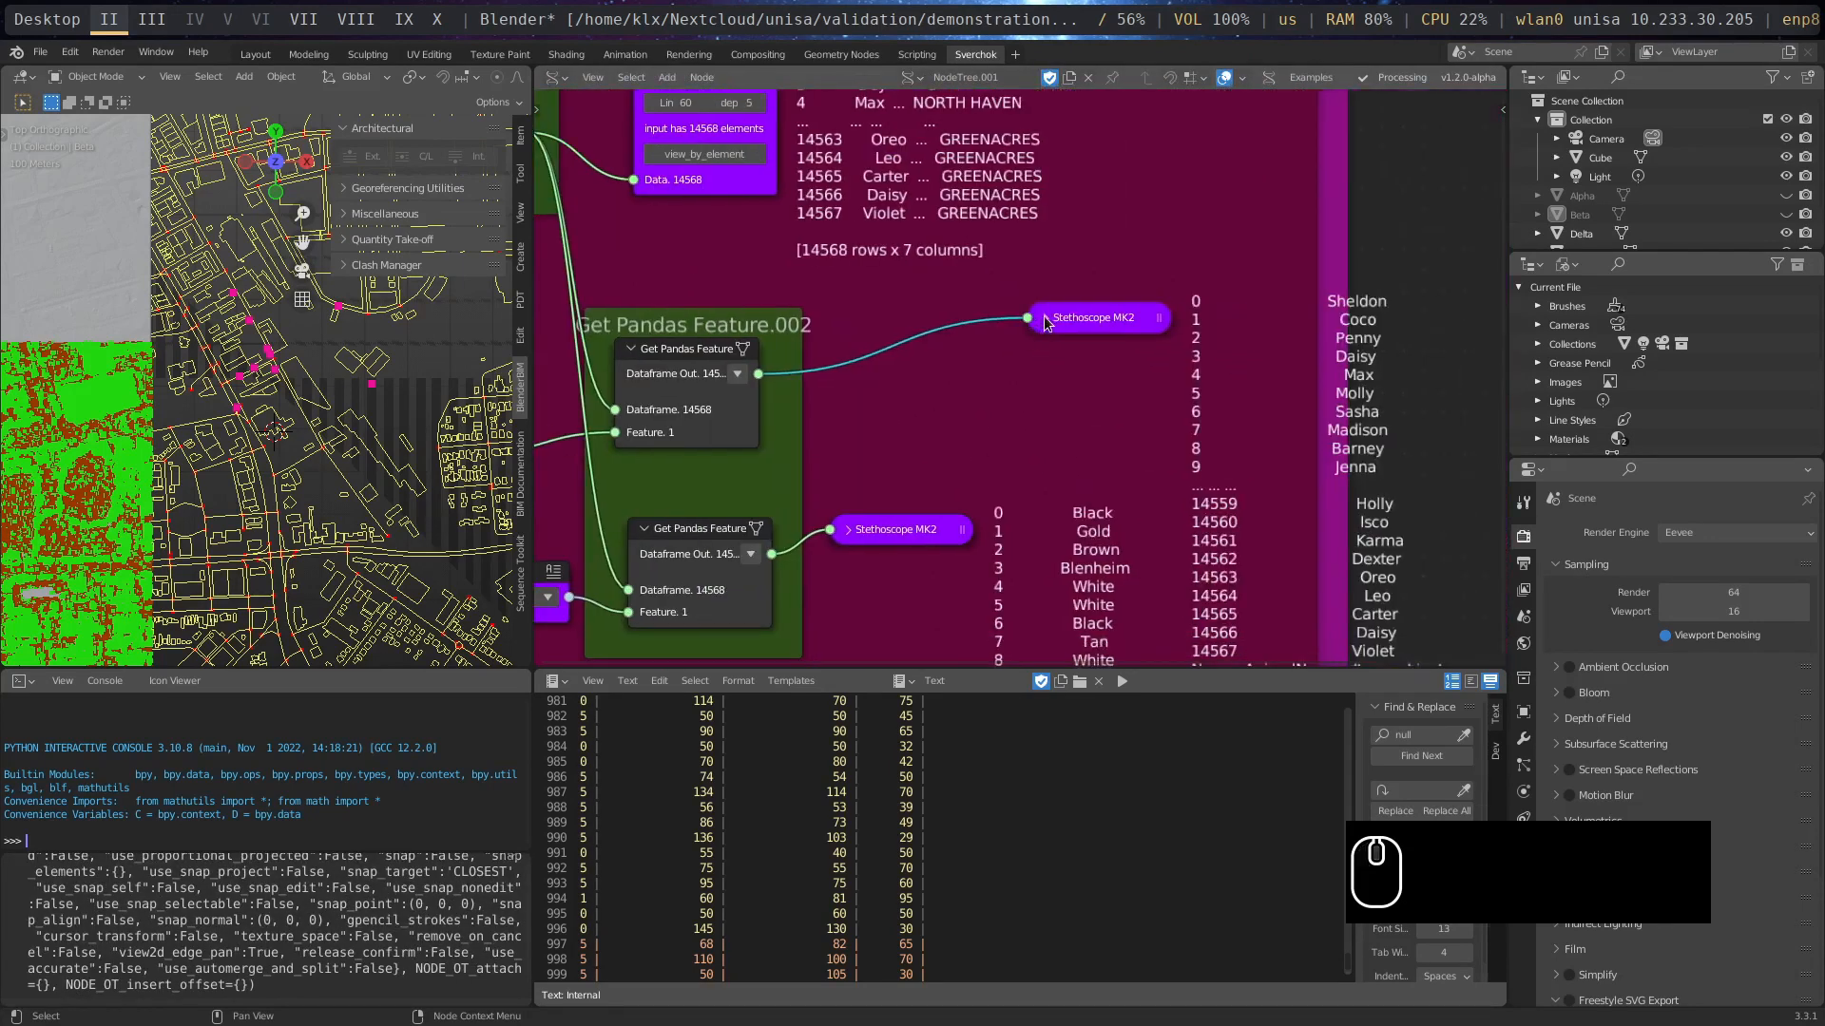
key(h)
drag(1097, 338, 1263, 281)
- Reposition the Read CSV Stethoscope MK2 beside its data preview and bring the AnimalName Simple Text node back near Get Pandas Feature
middle_drag(937, 468, 852, 584)
middle_drag(930, 409, 954, 474)
drag(647, 202, 741, 252)
middle_drag(708, 569, 983, 400)
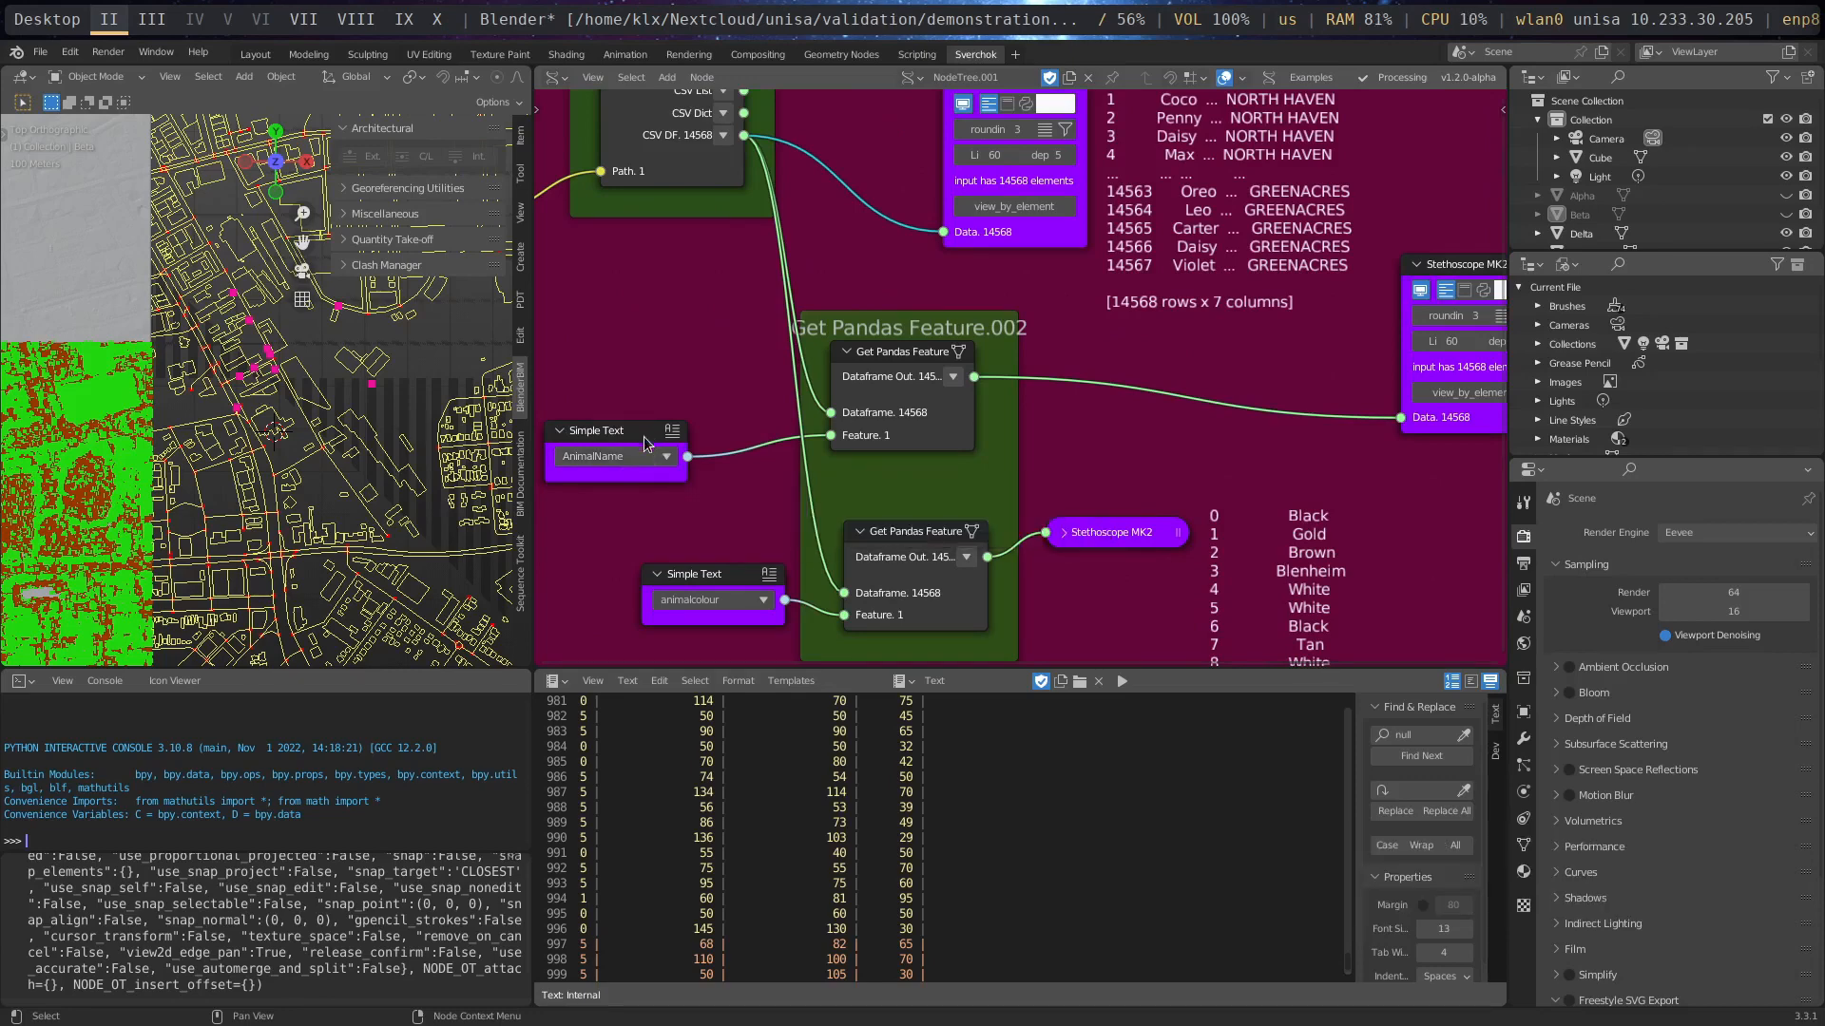
drag(646, 439, 722, 422)
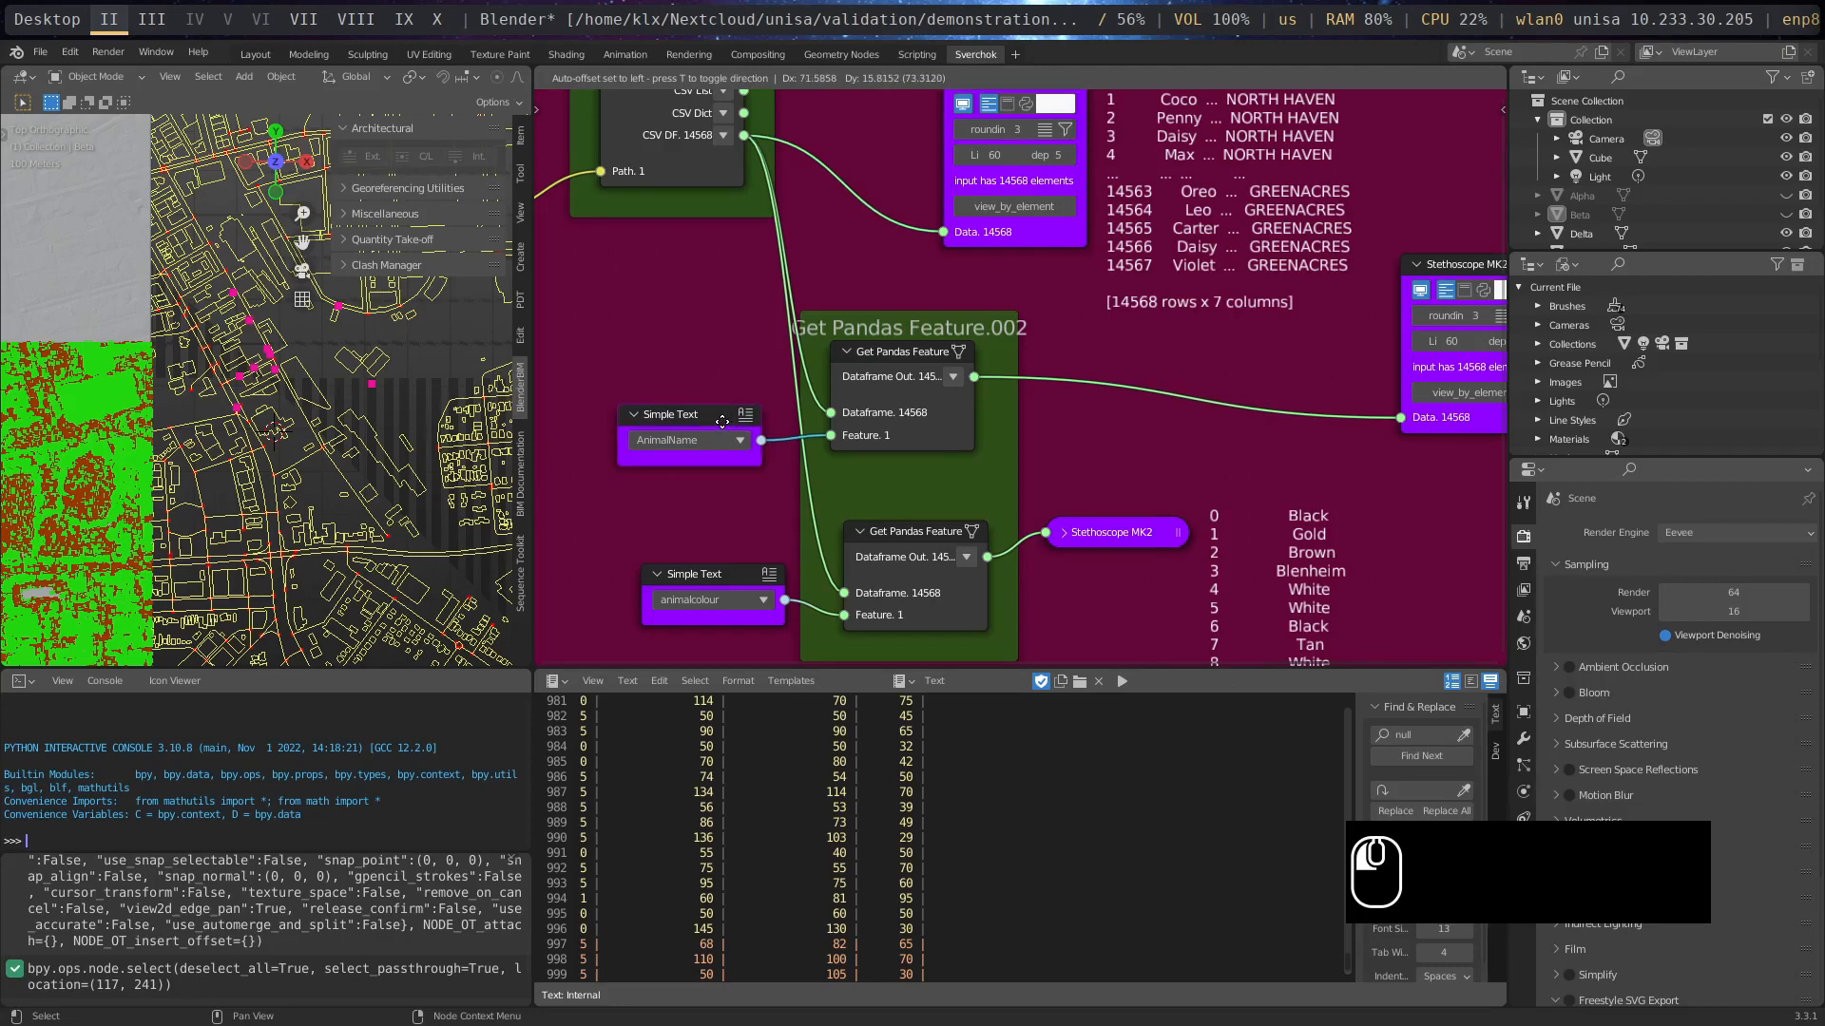
drag(722, 422, 723, 422)
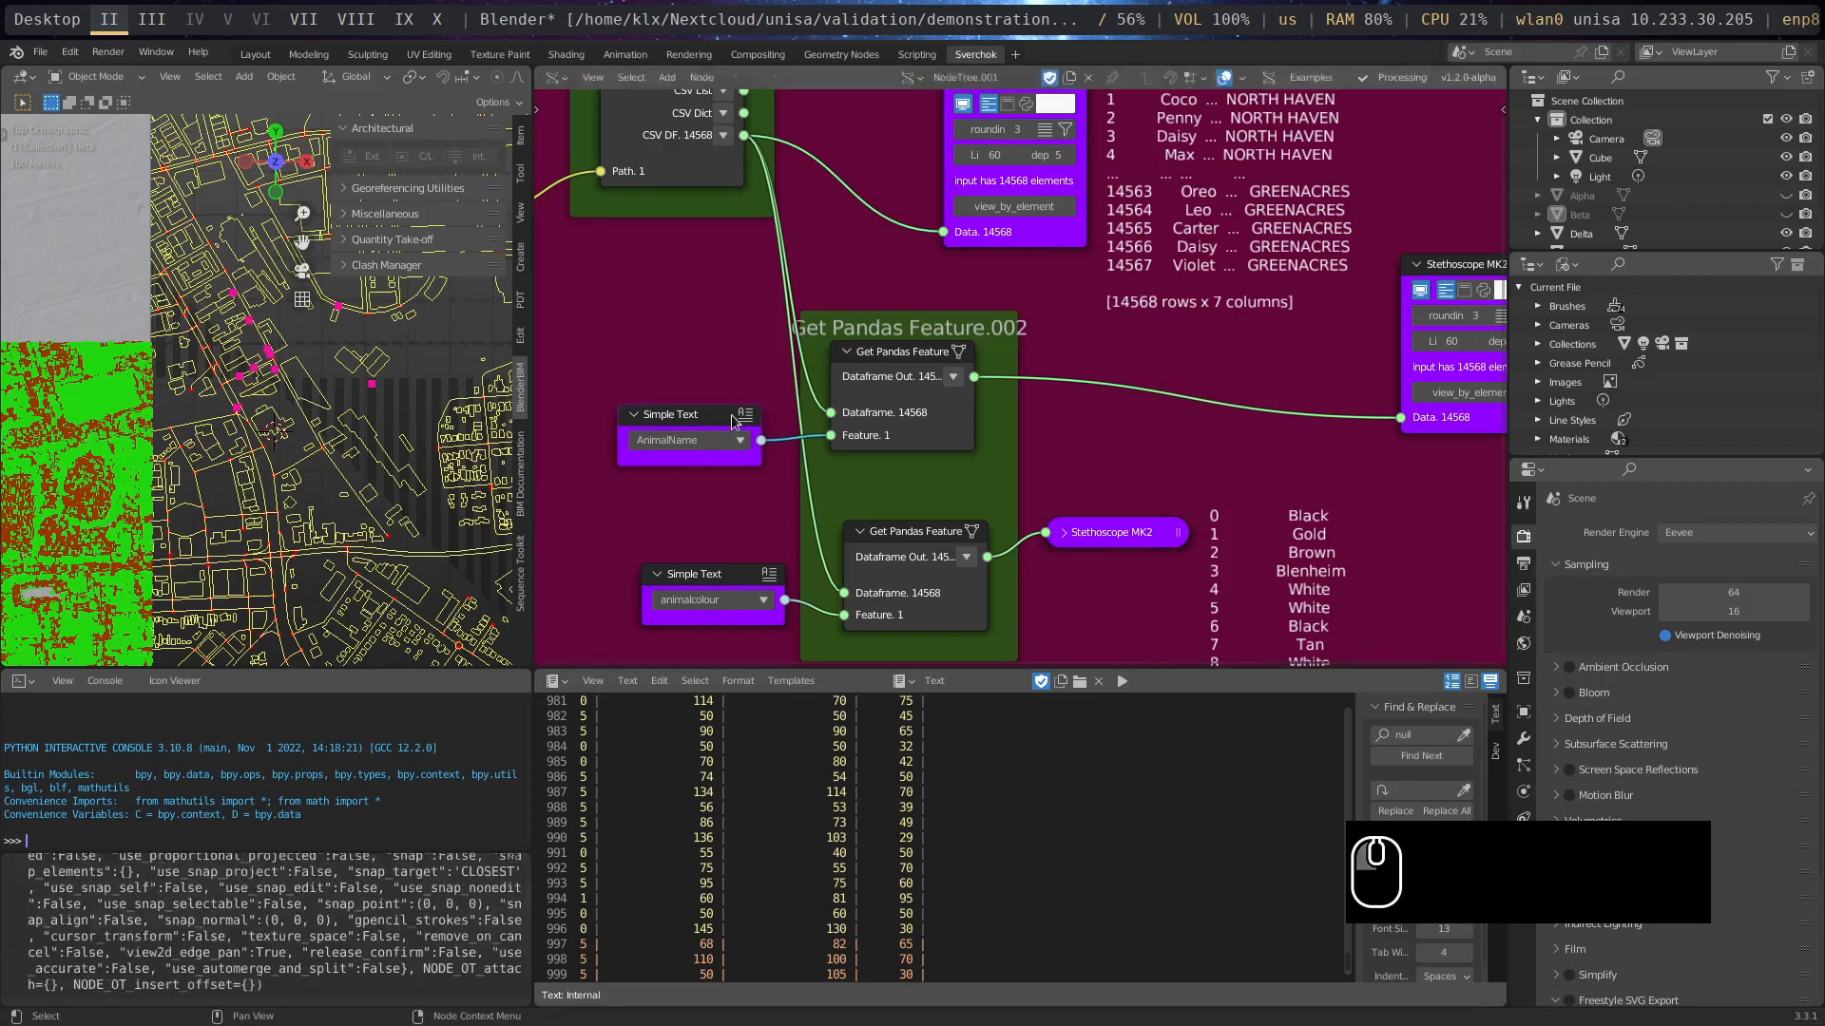
- Raise the animalcolour Get Pandas Feature node slightly and move its collapsed Stethoscope MK2 up and farther away from it
middle_drag(1159, 361, 1169, 453)
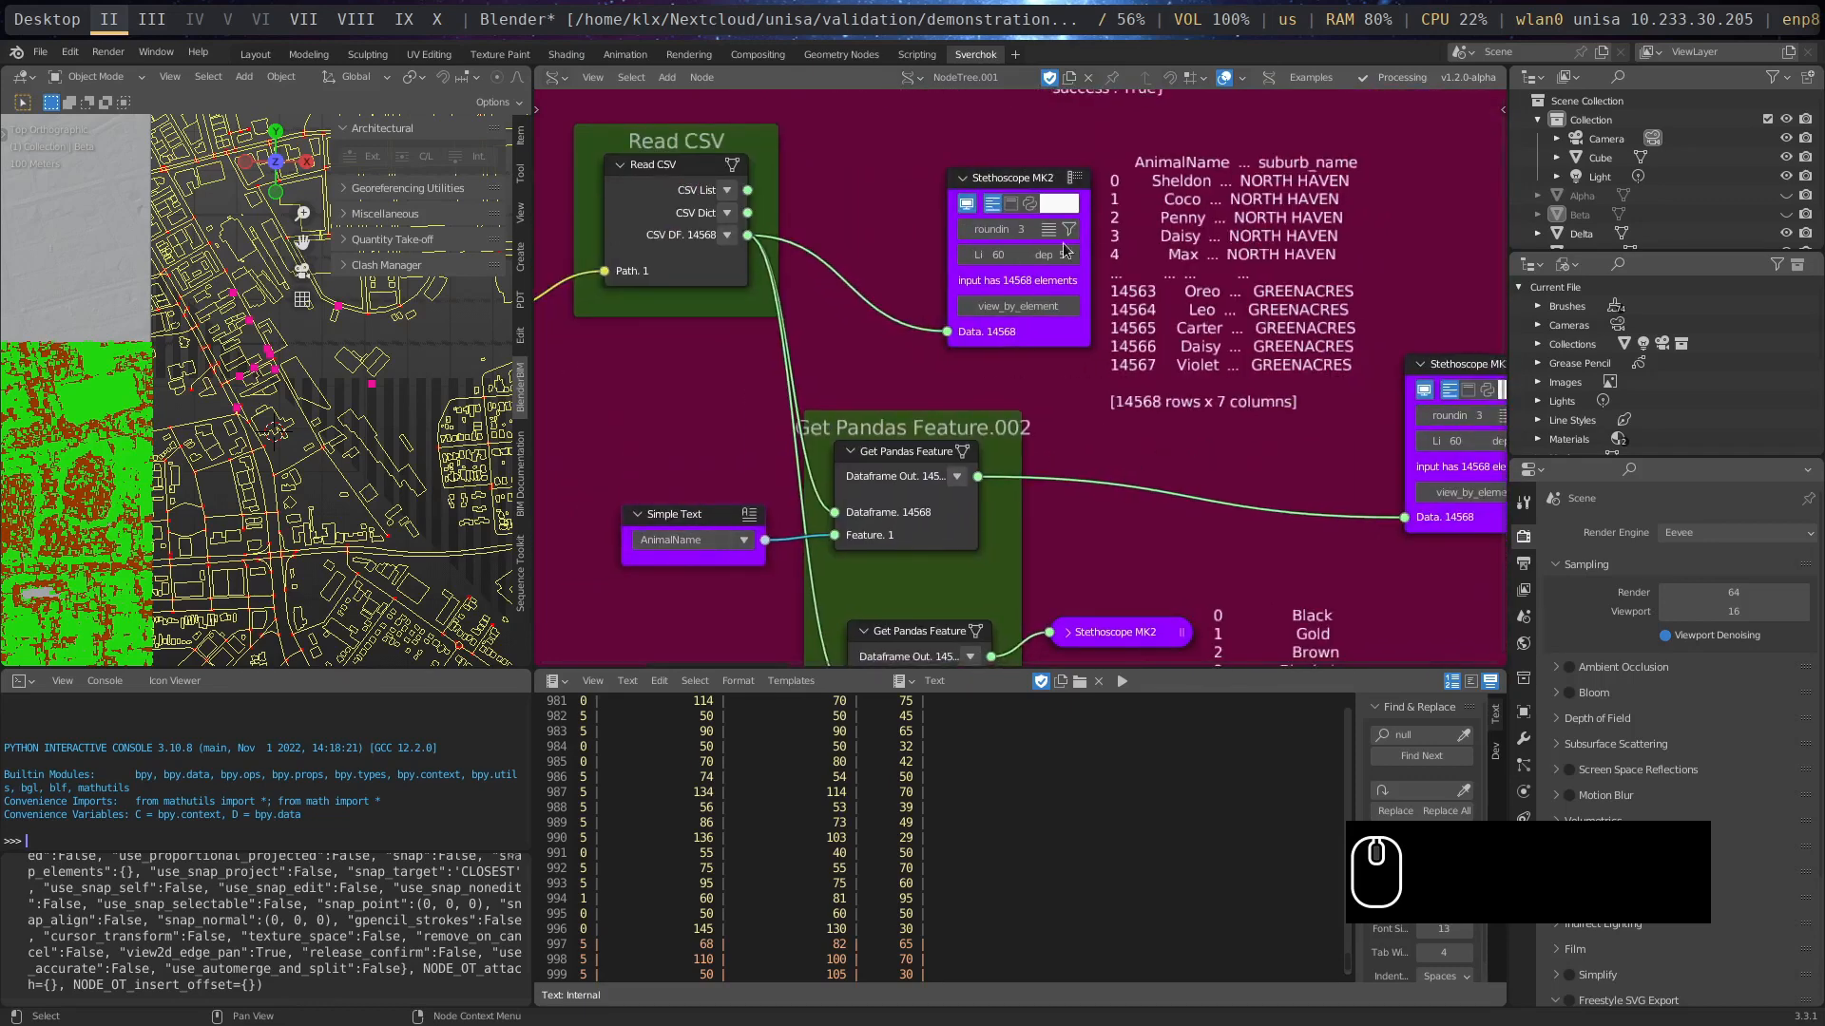
middle_drag(1111, 529, 671, 458)
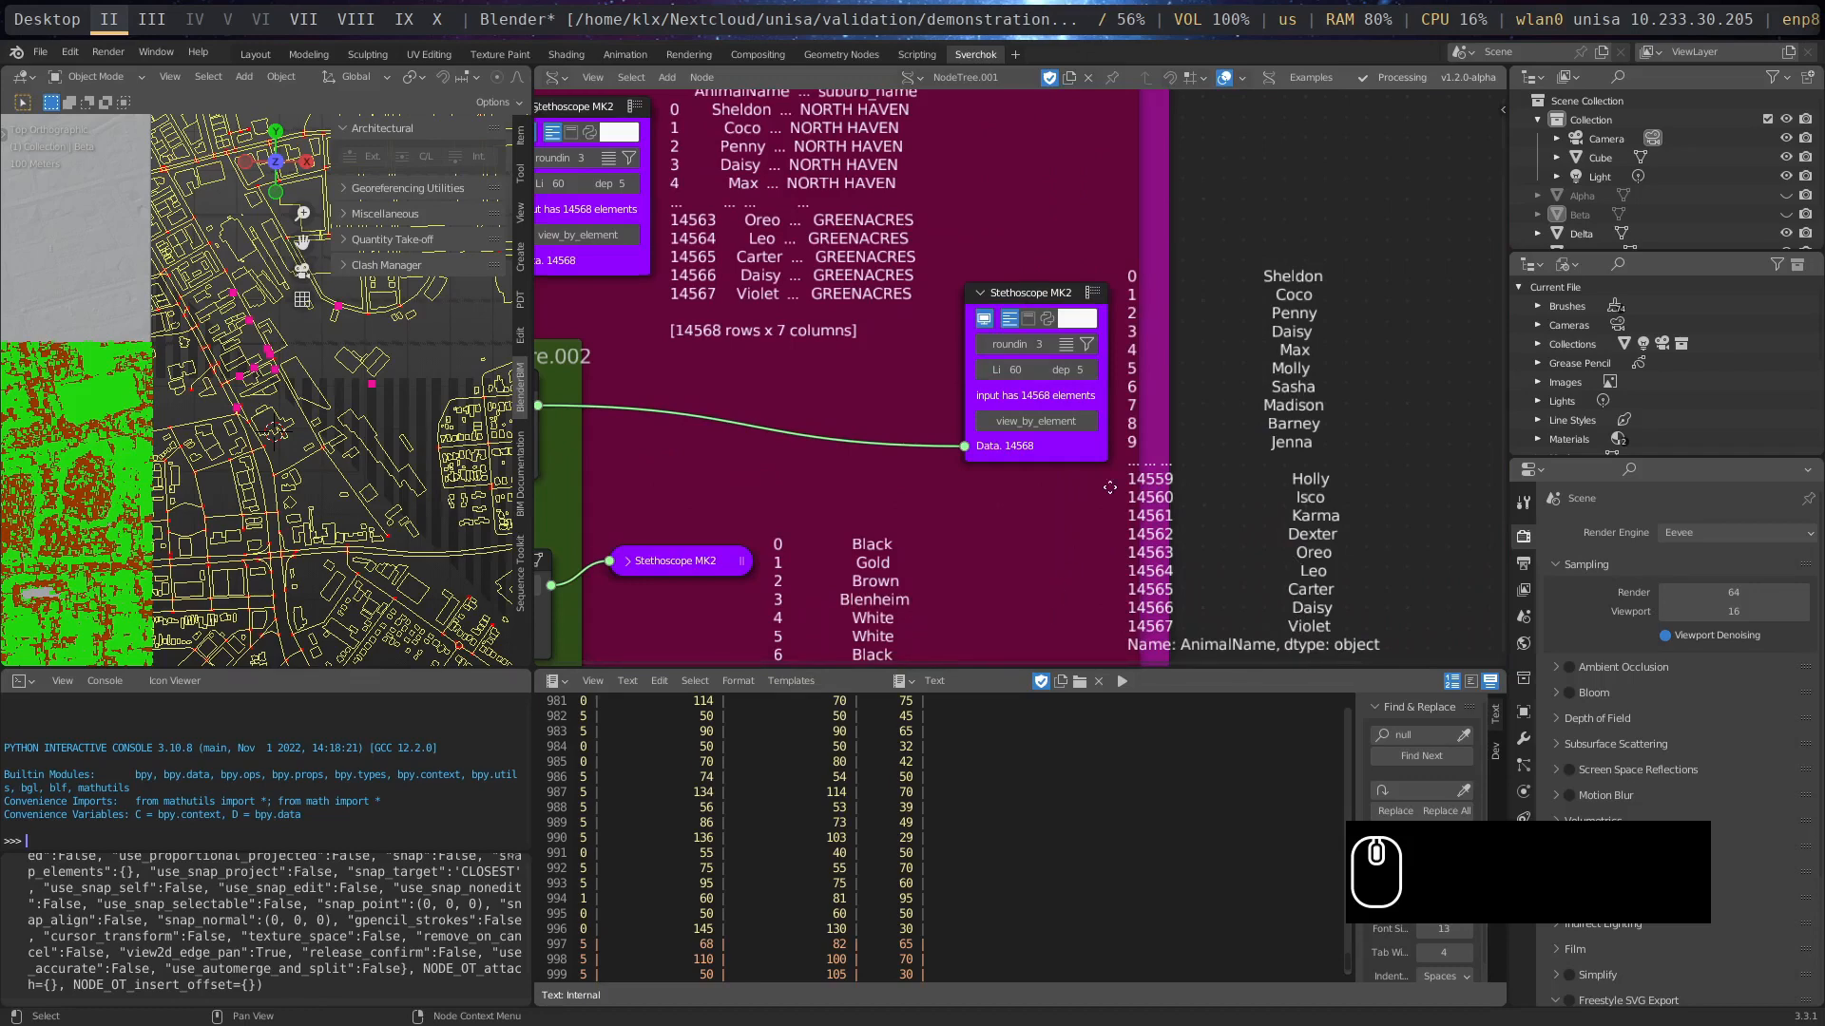
middle_drag(1066, 605, 558, 285)
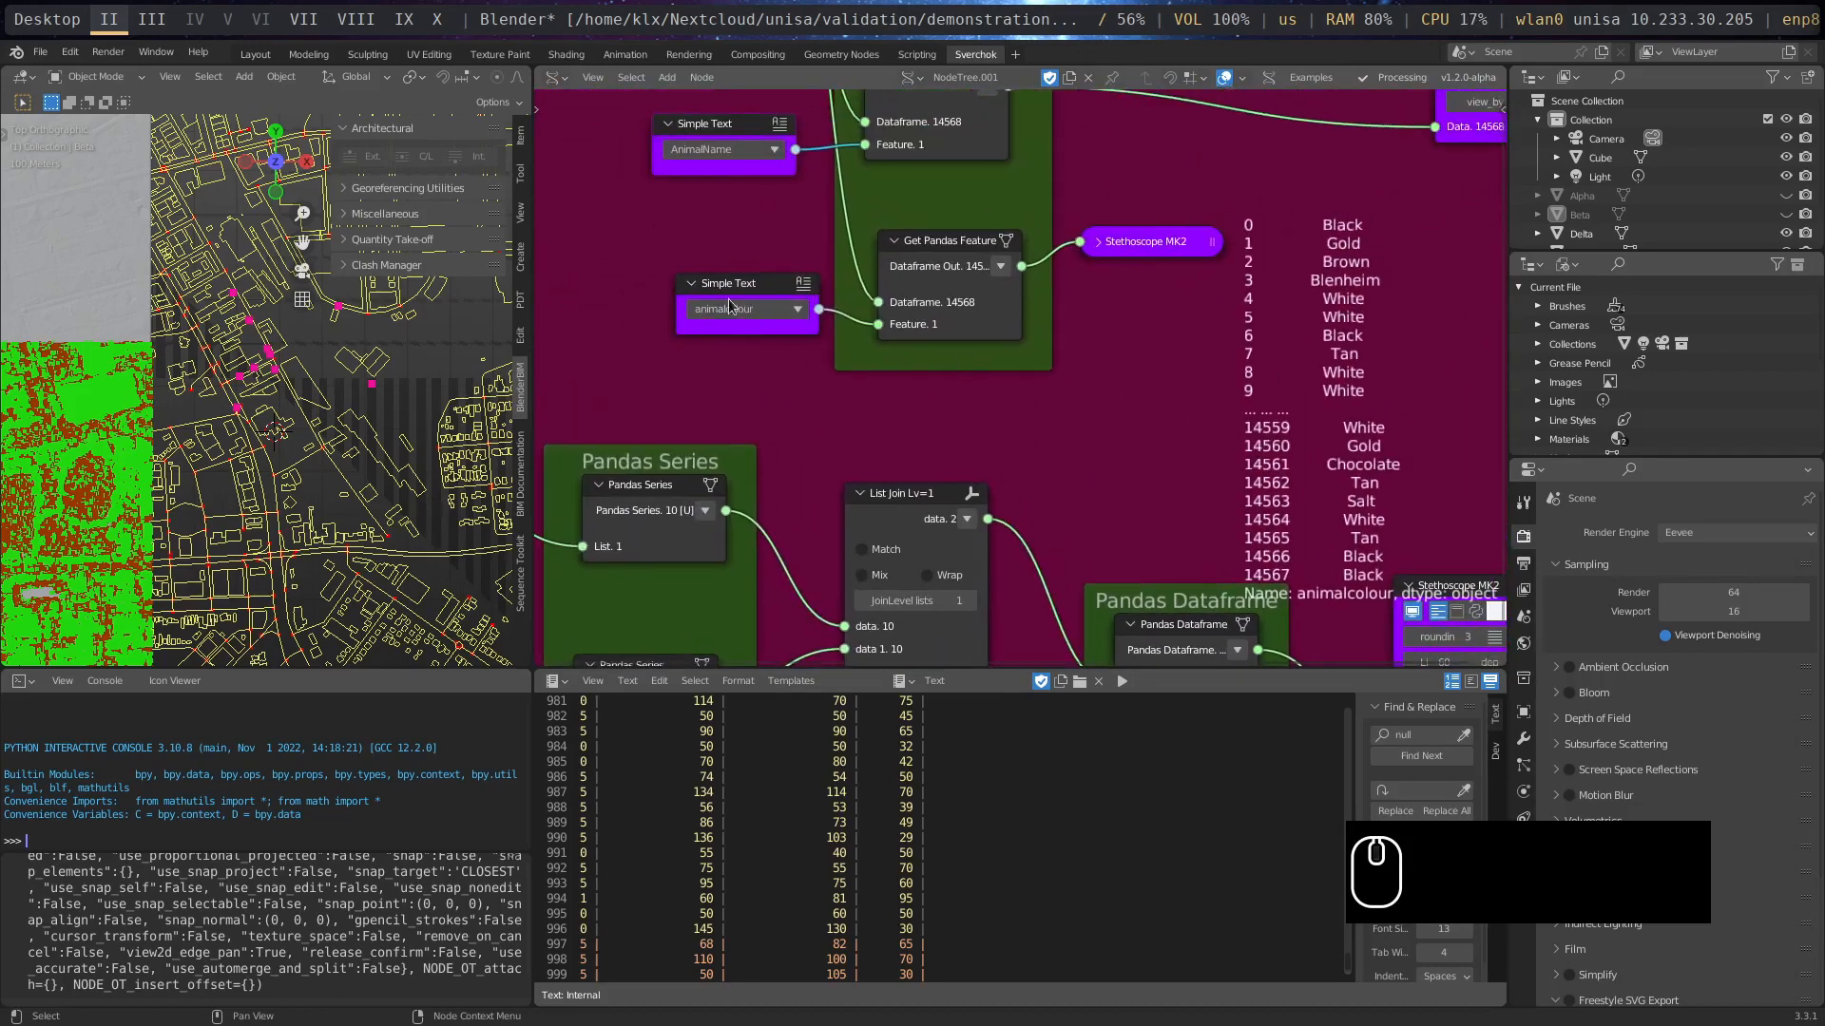
drag(939, 250, 1172, 182)
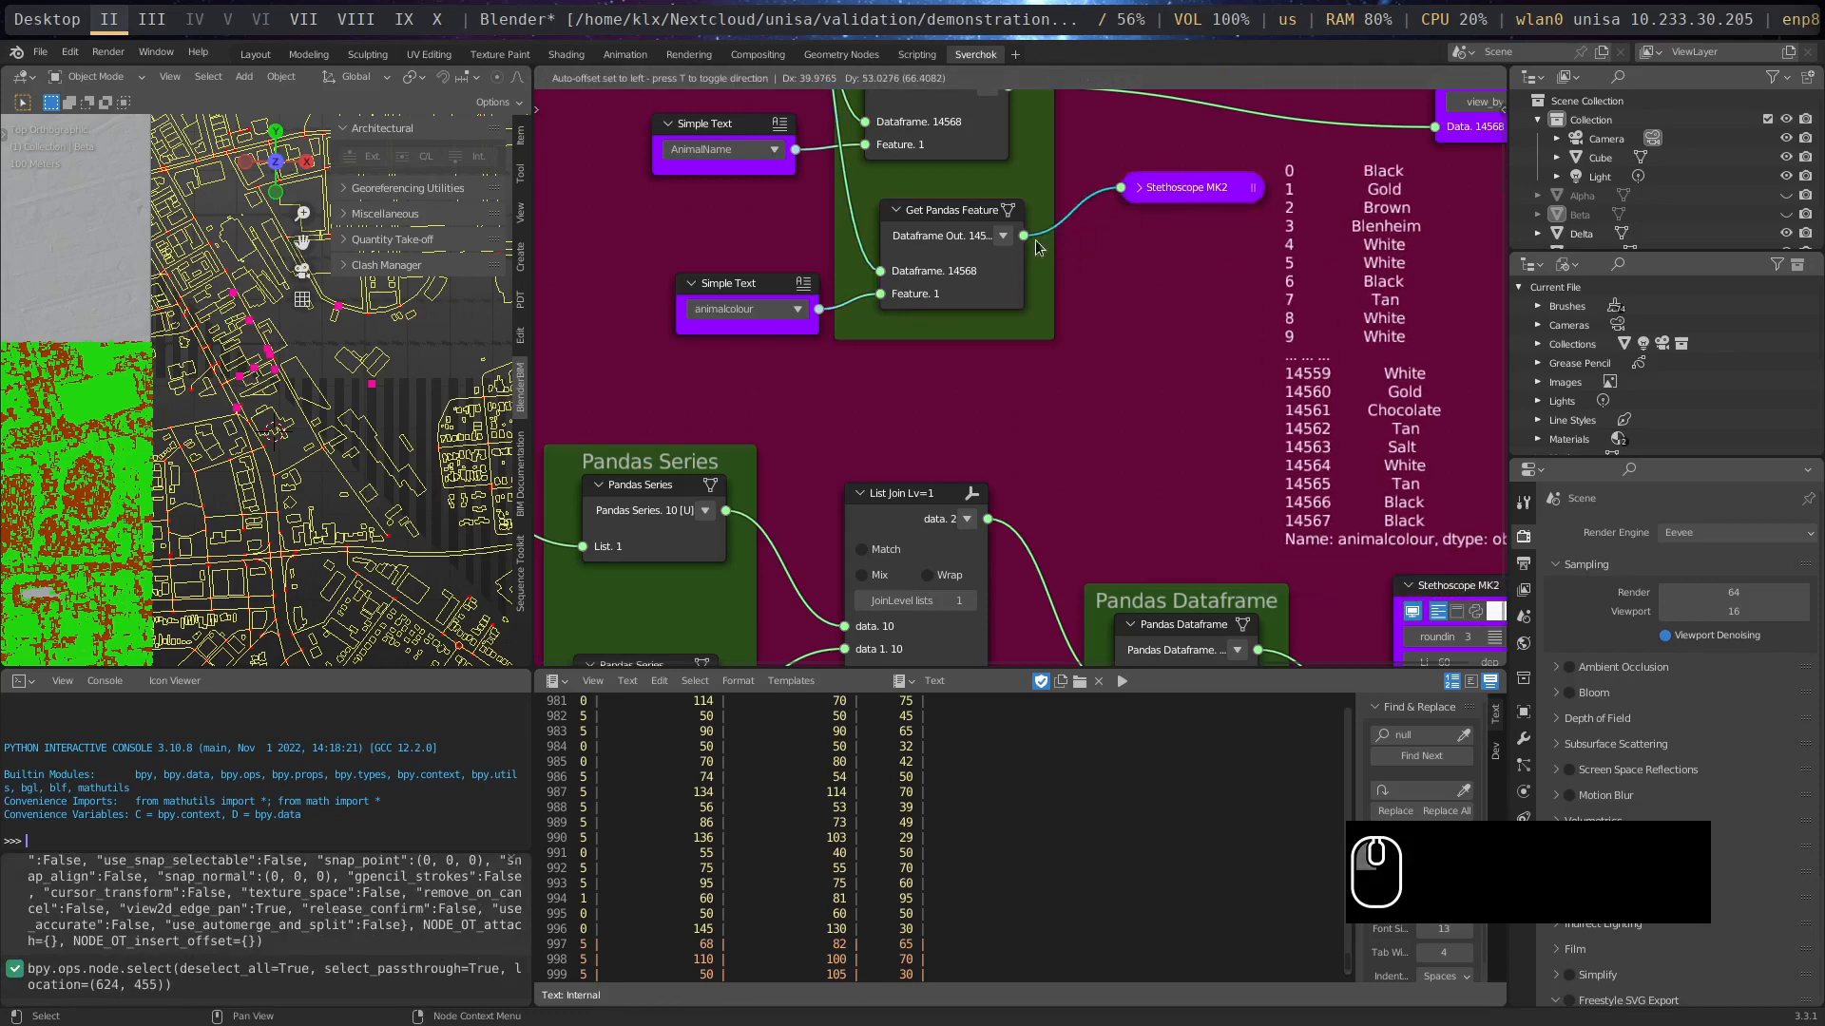
- Review the Number Range inputs feeding Pandas Series and List Join, and raise the upper Pandas Series node within its frame
middle_drag(828, 513, 1169, 340)
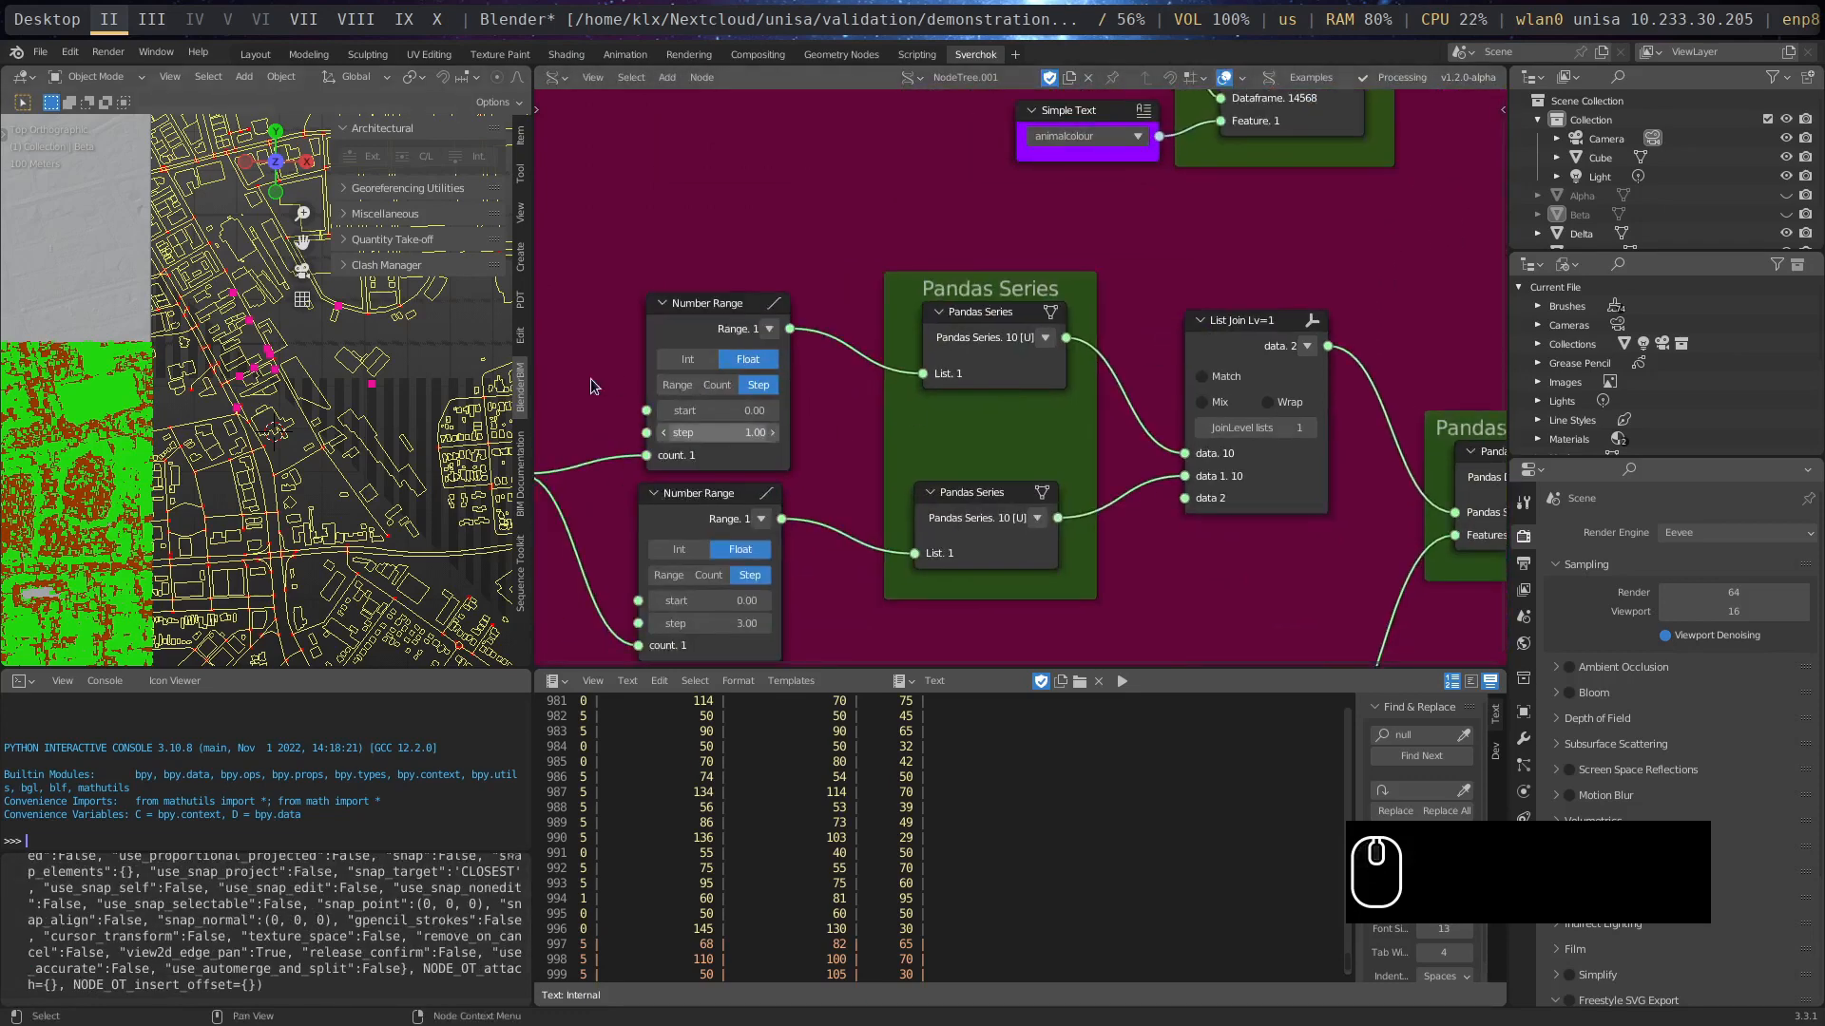
middle_drag(594, 385, 808, 324)
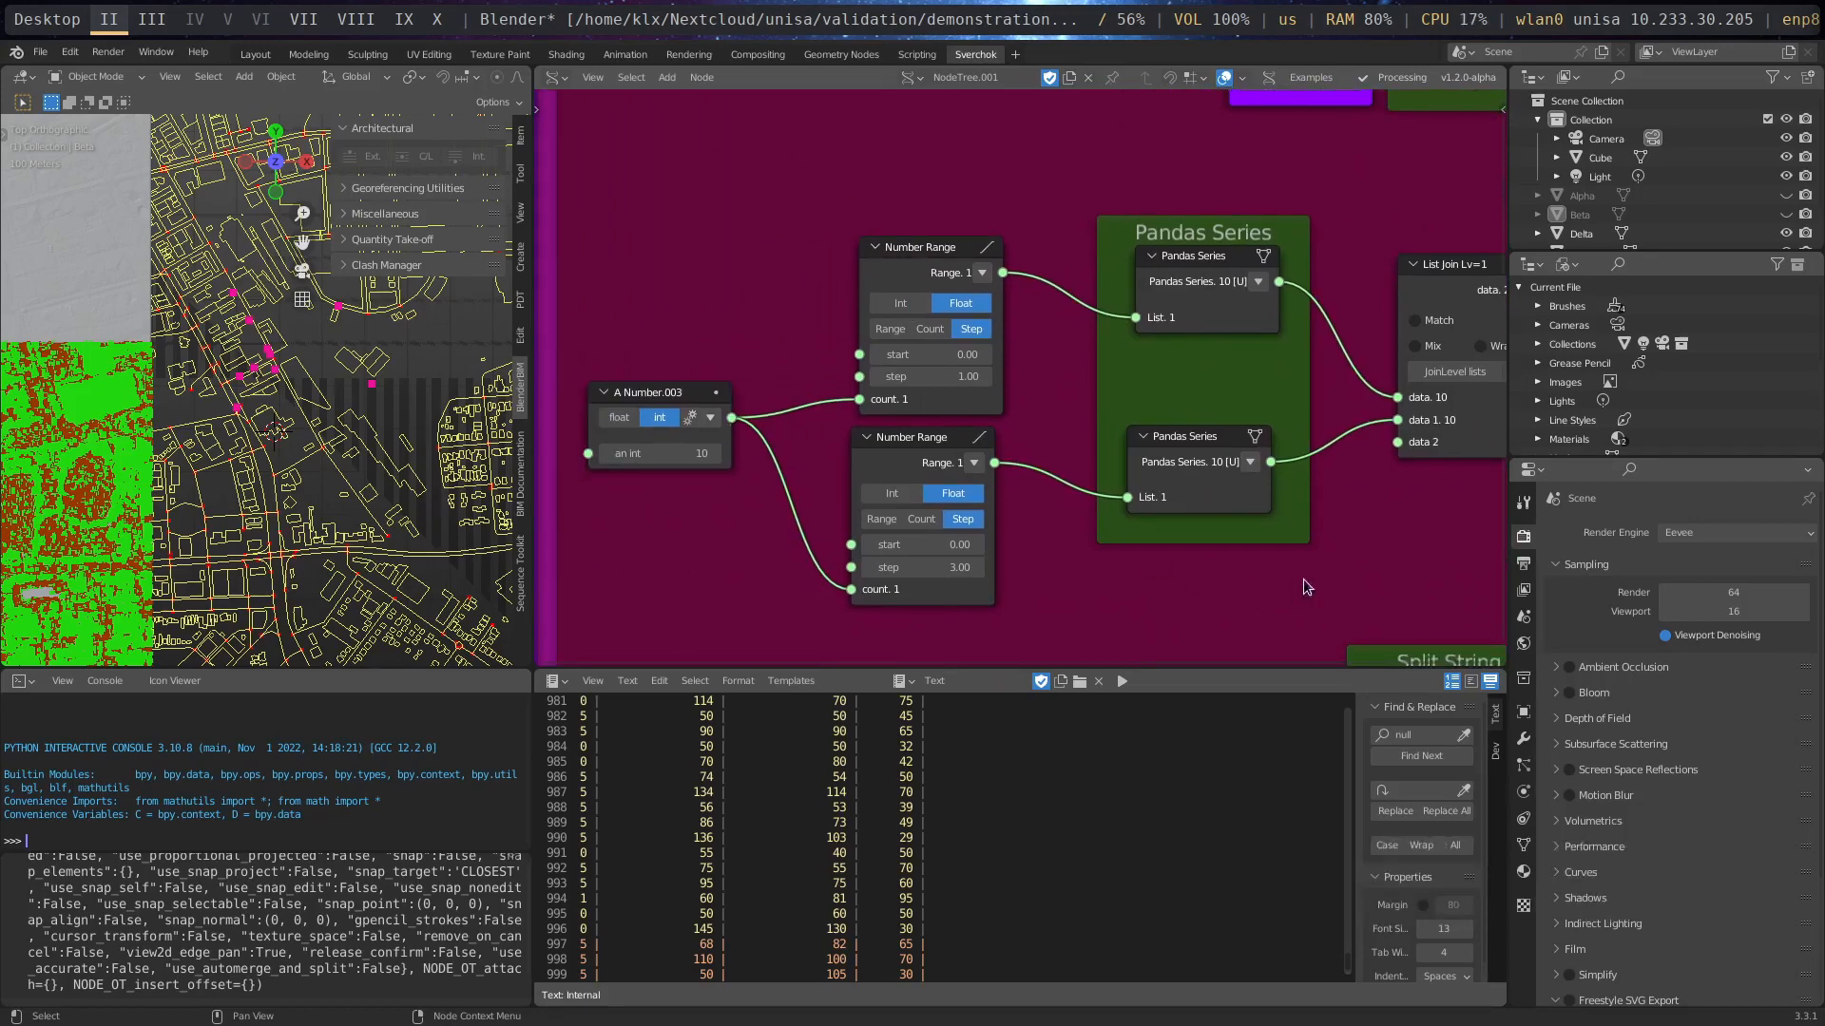
middle_drag(1371, 547, 944, 632)
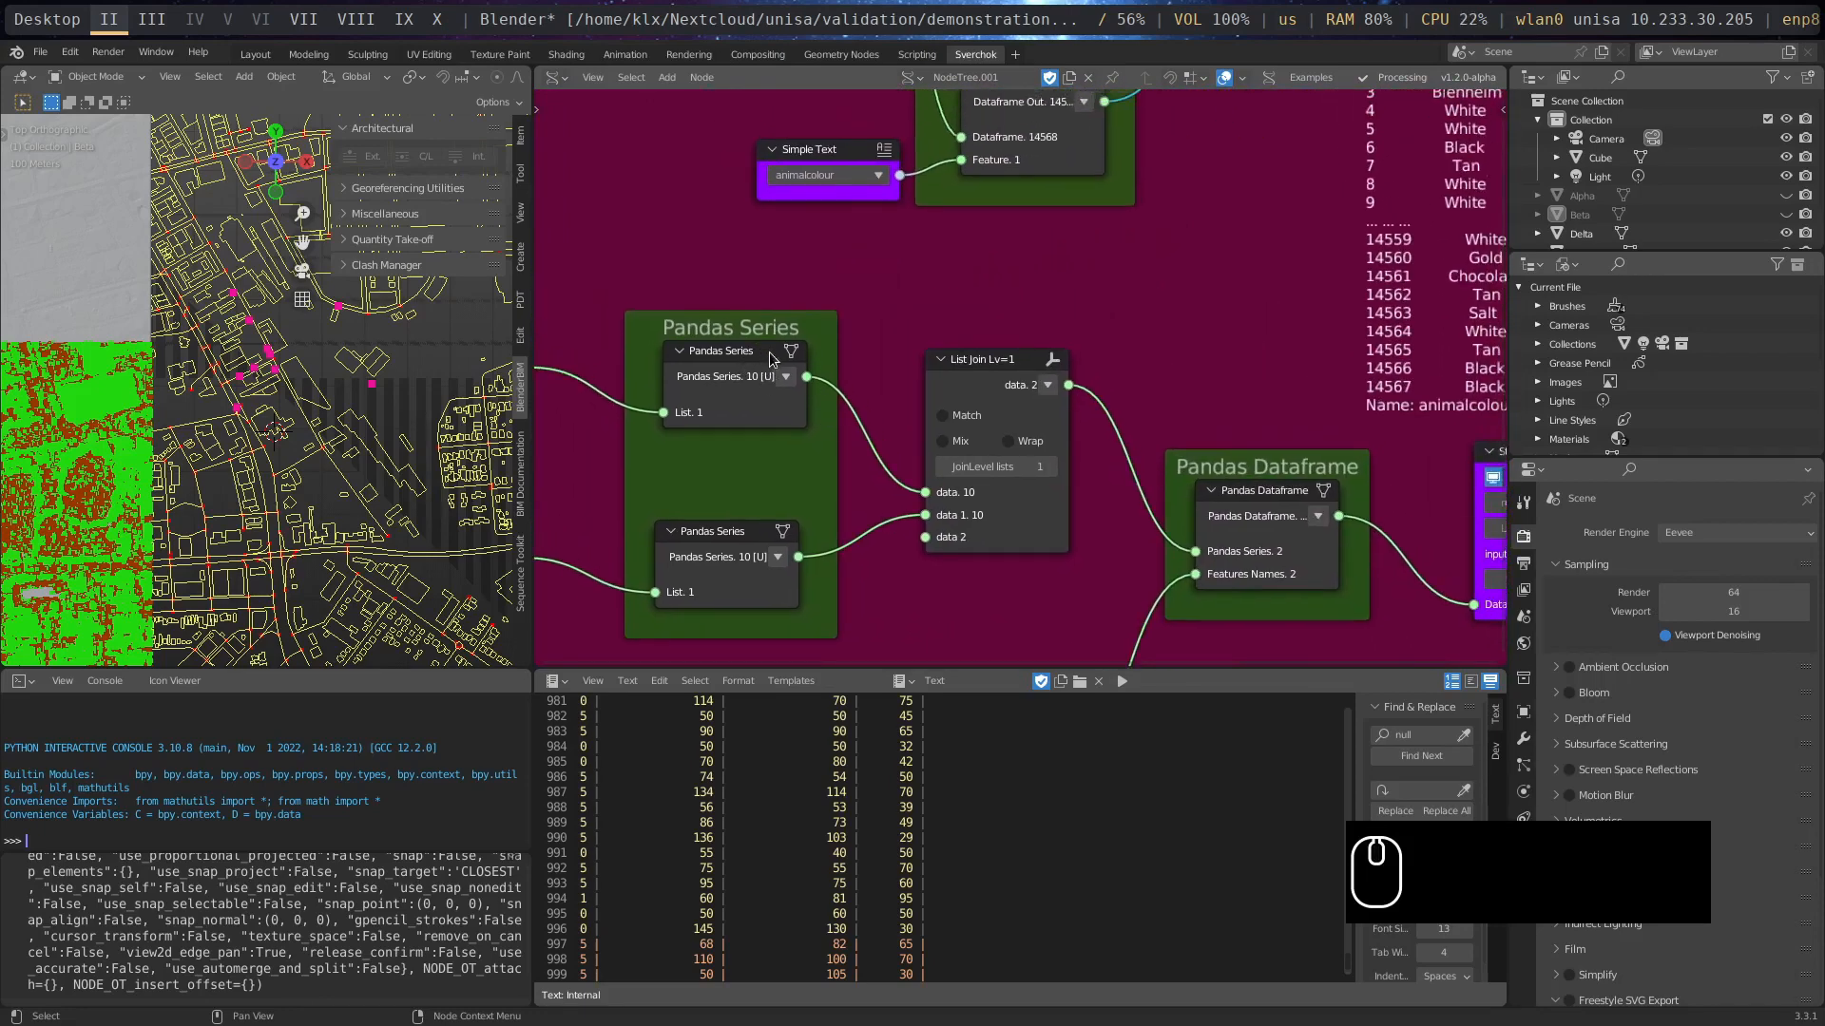
drag(769, 358, 759, 342)
middle_drag(1438, 277, 1212, 370)
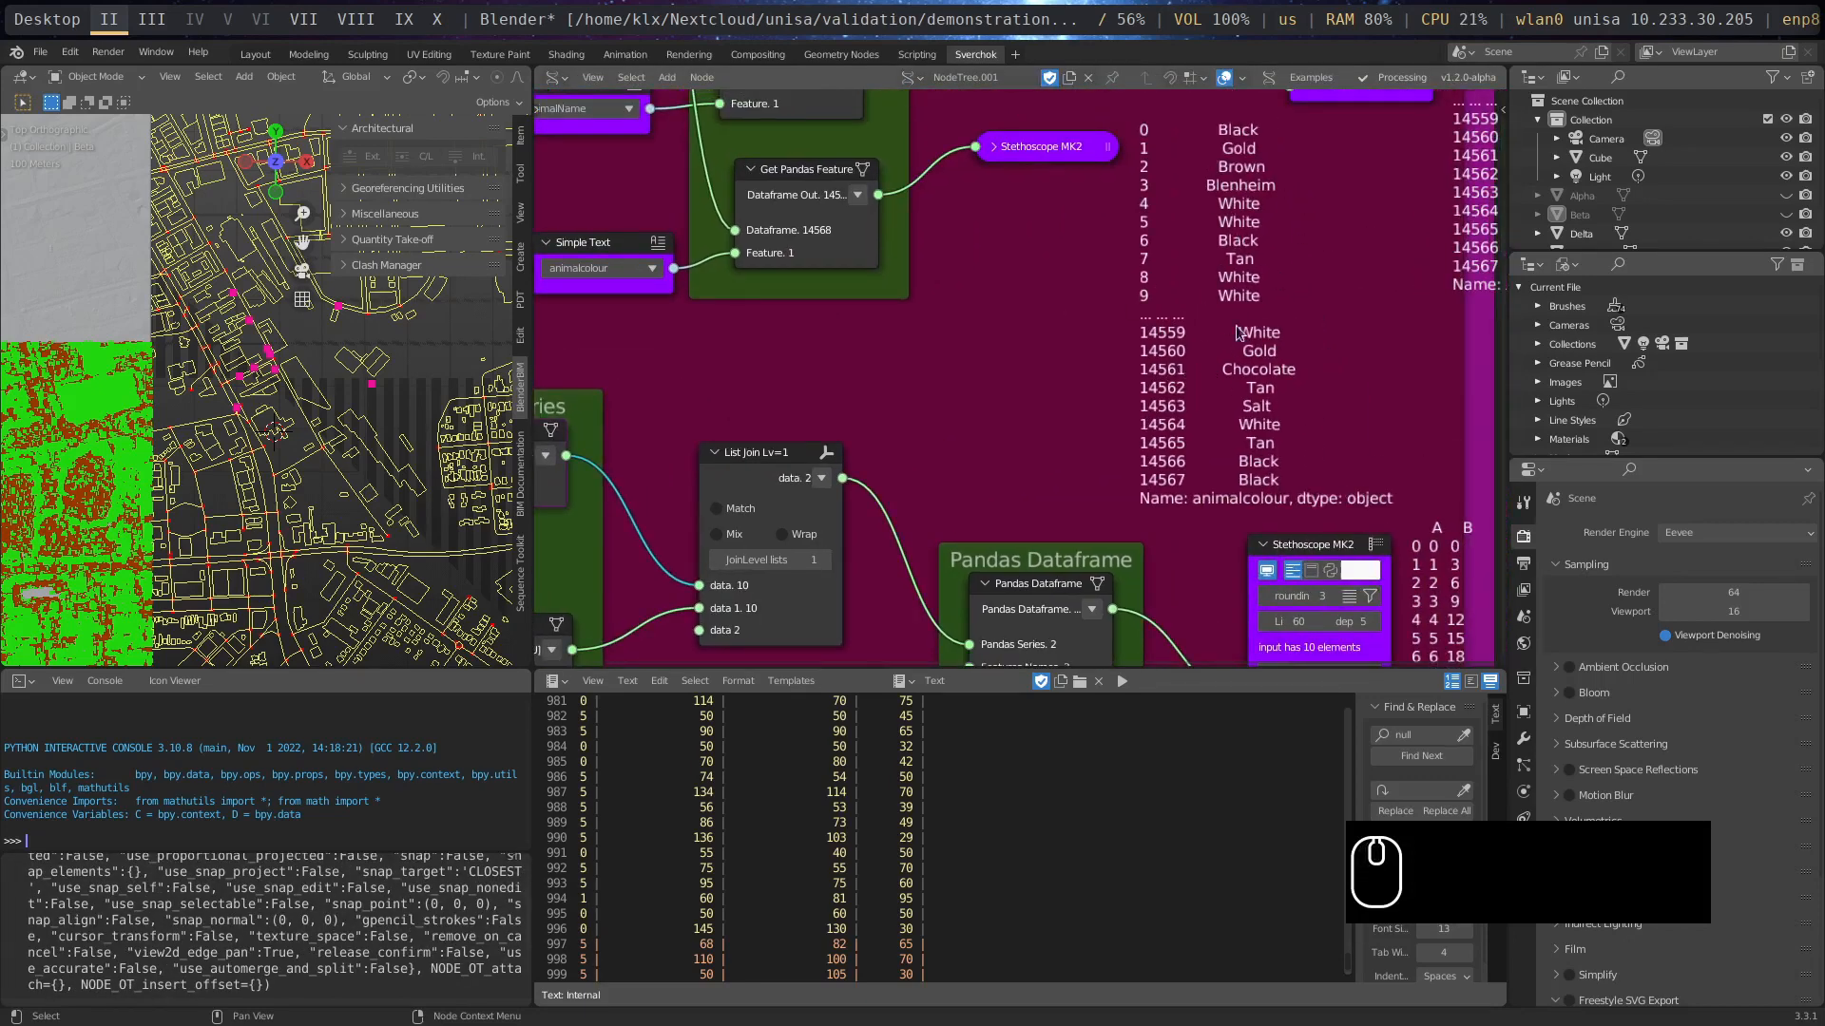
middle_drag(1030, 455, 1406, 373)
scroll(990, 415, up, 1)
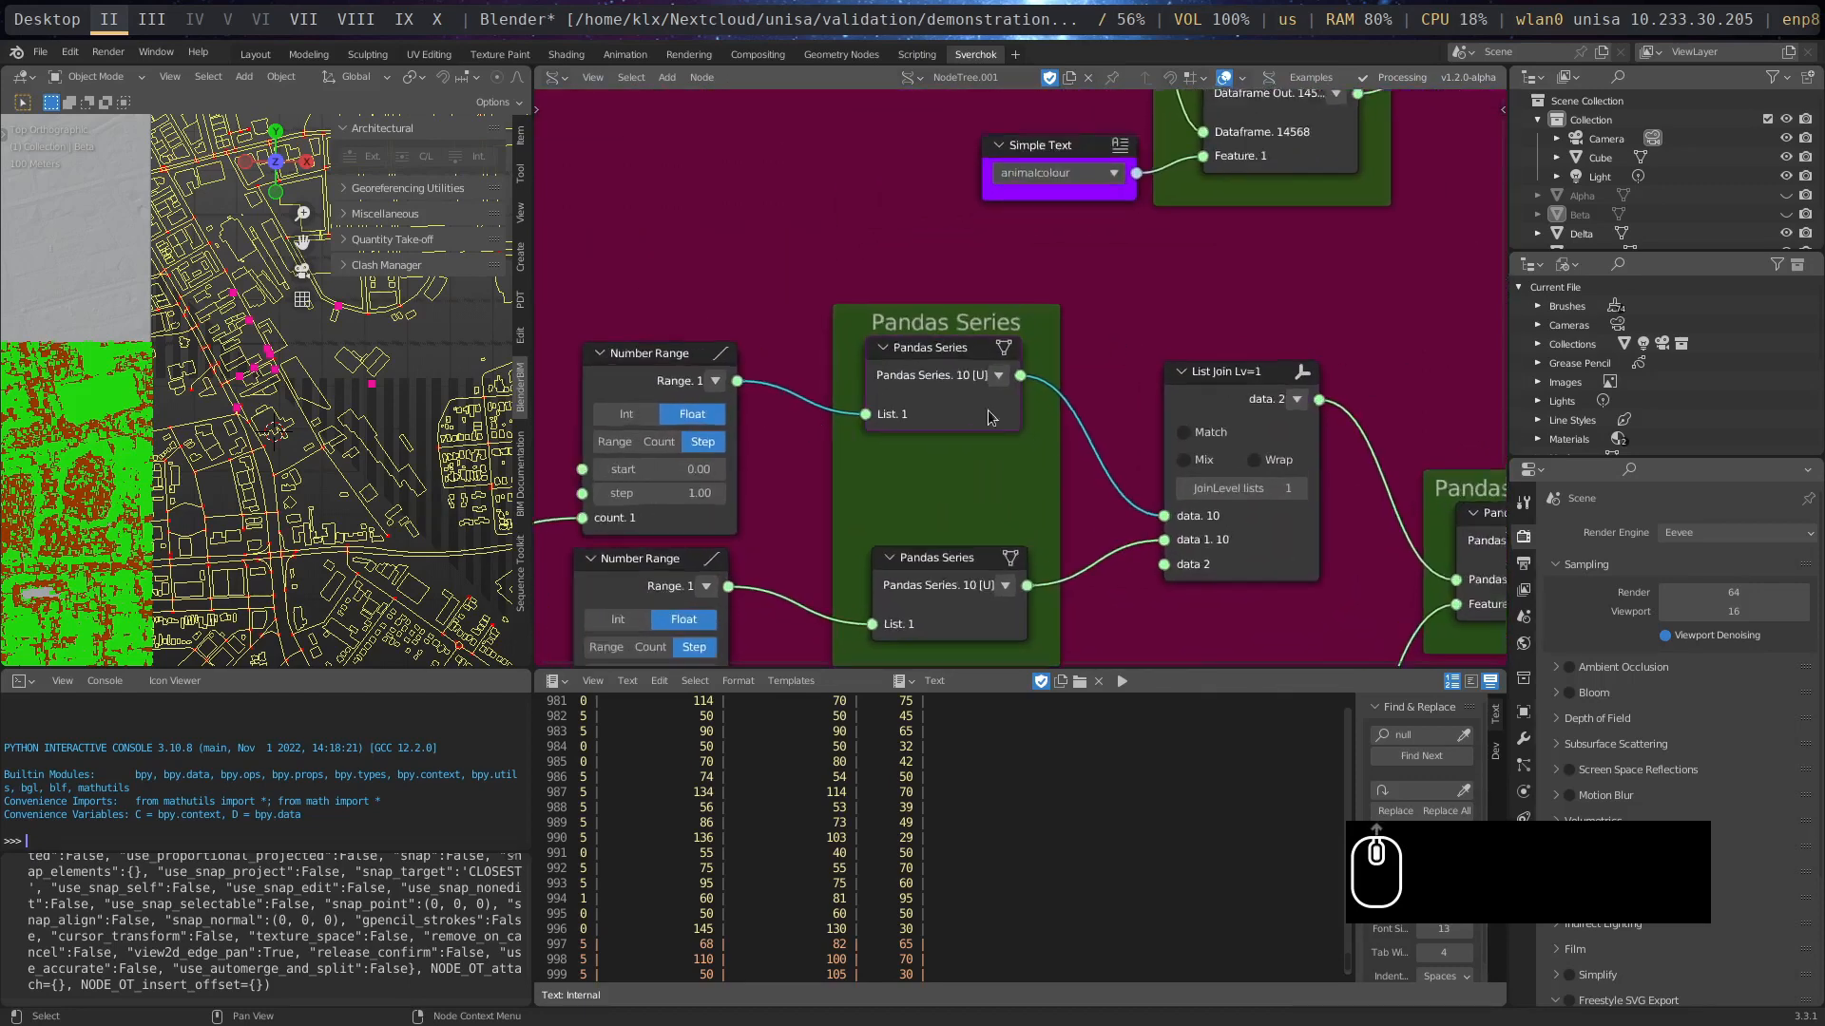
middle_drag(990, 415, 1269, 371)
drag(1224, 315, 1233, 298)
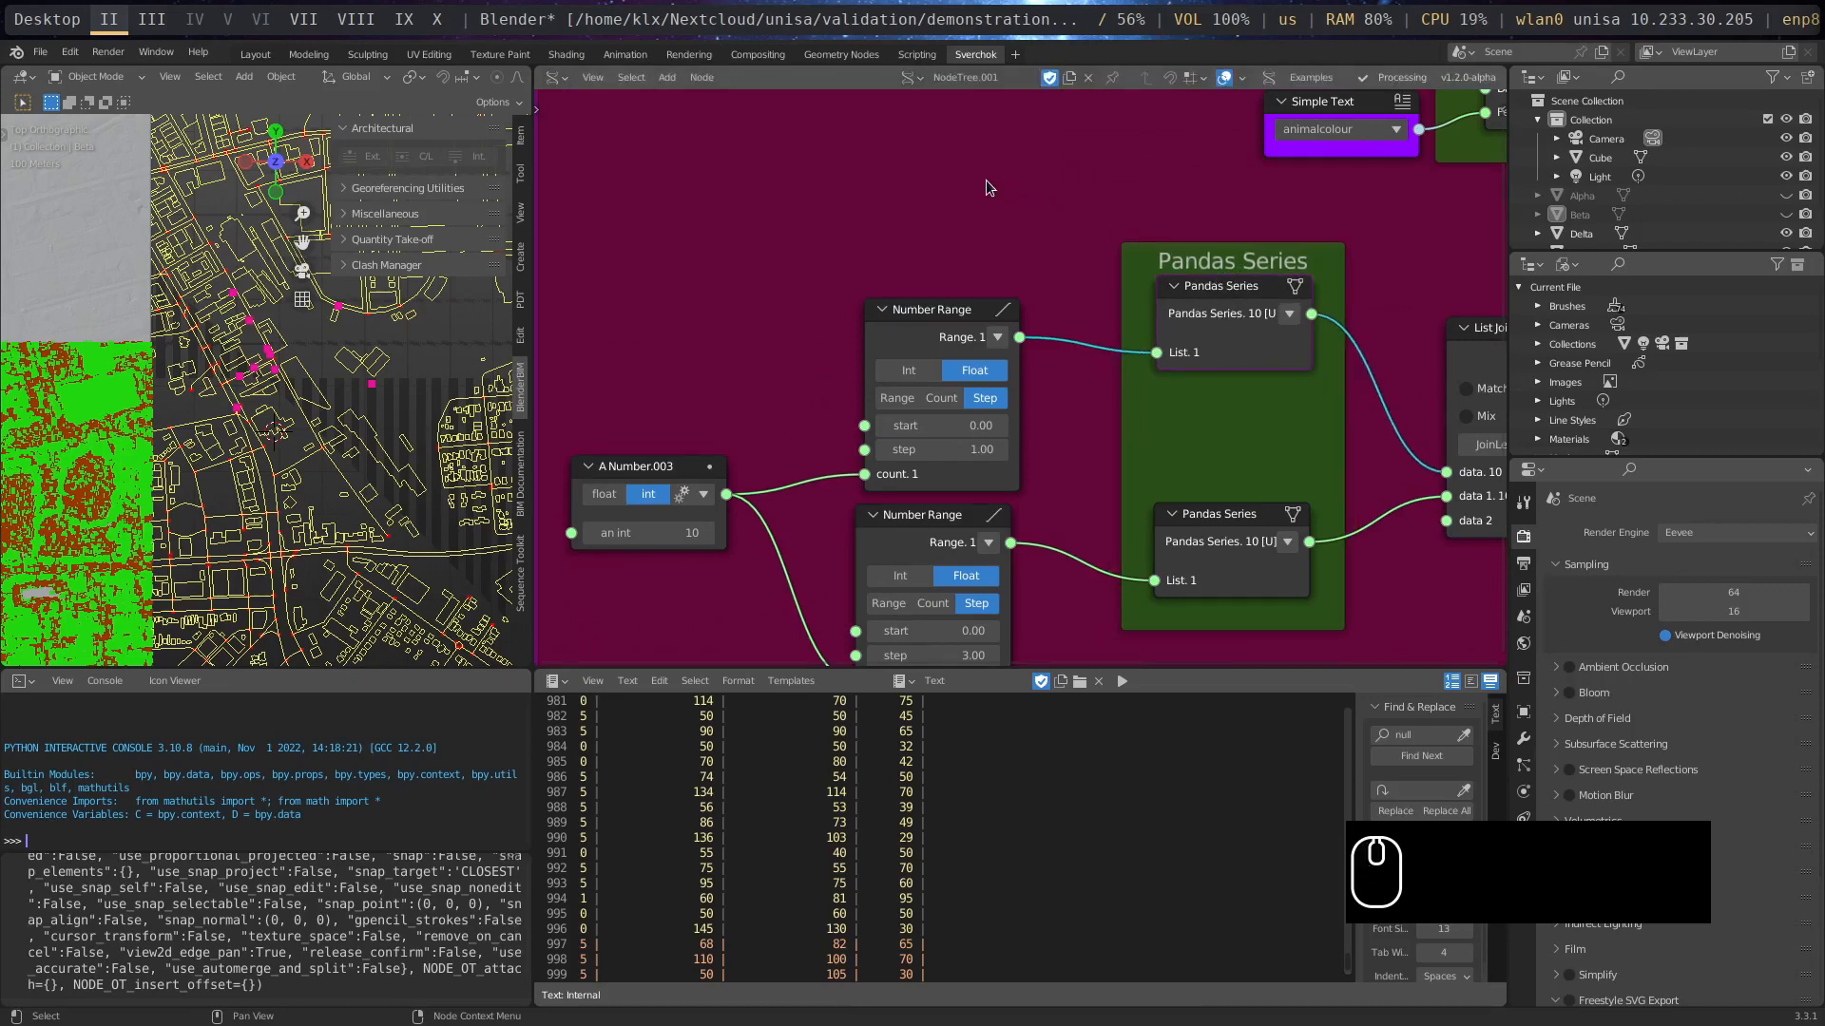
- Look up the Pandas Series node among the Megapolis Gathering Data Tools without adding a node
key(shift+a)
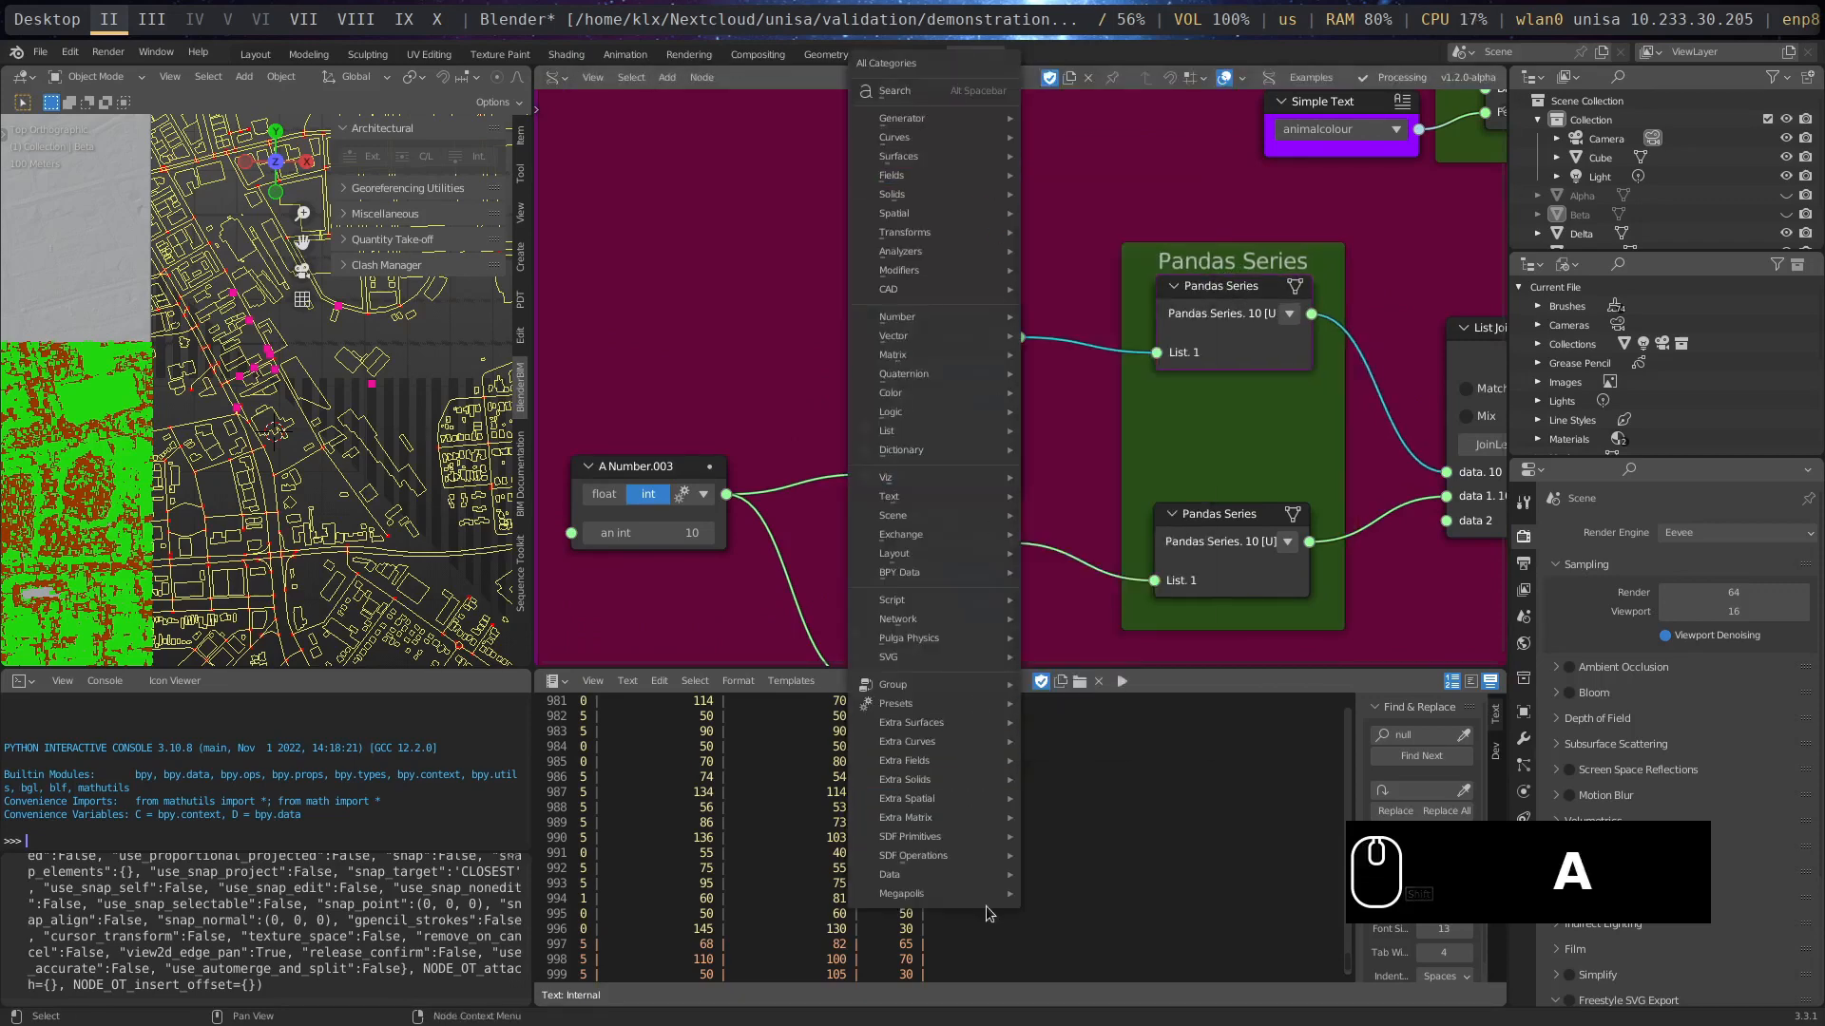
mouse_move(990, 899)
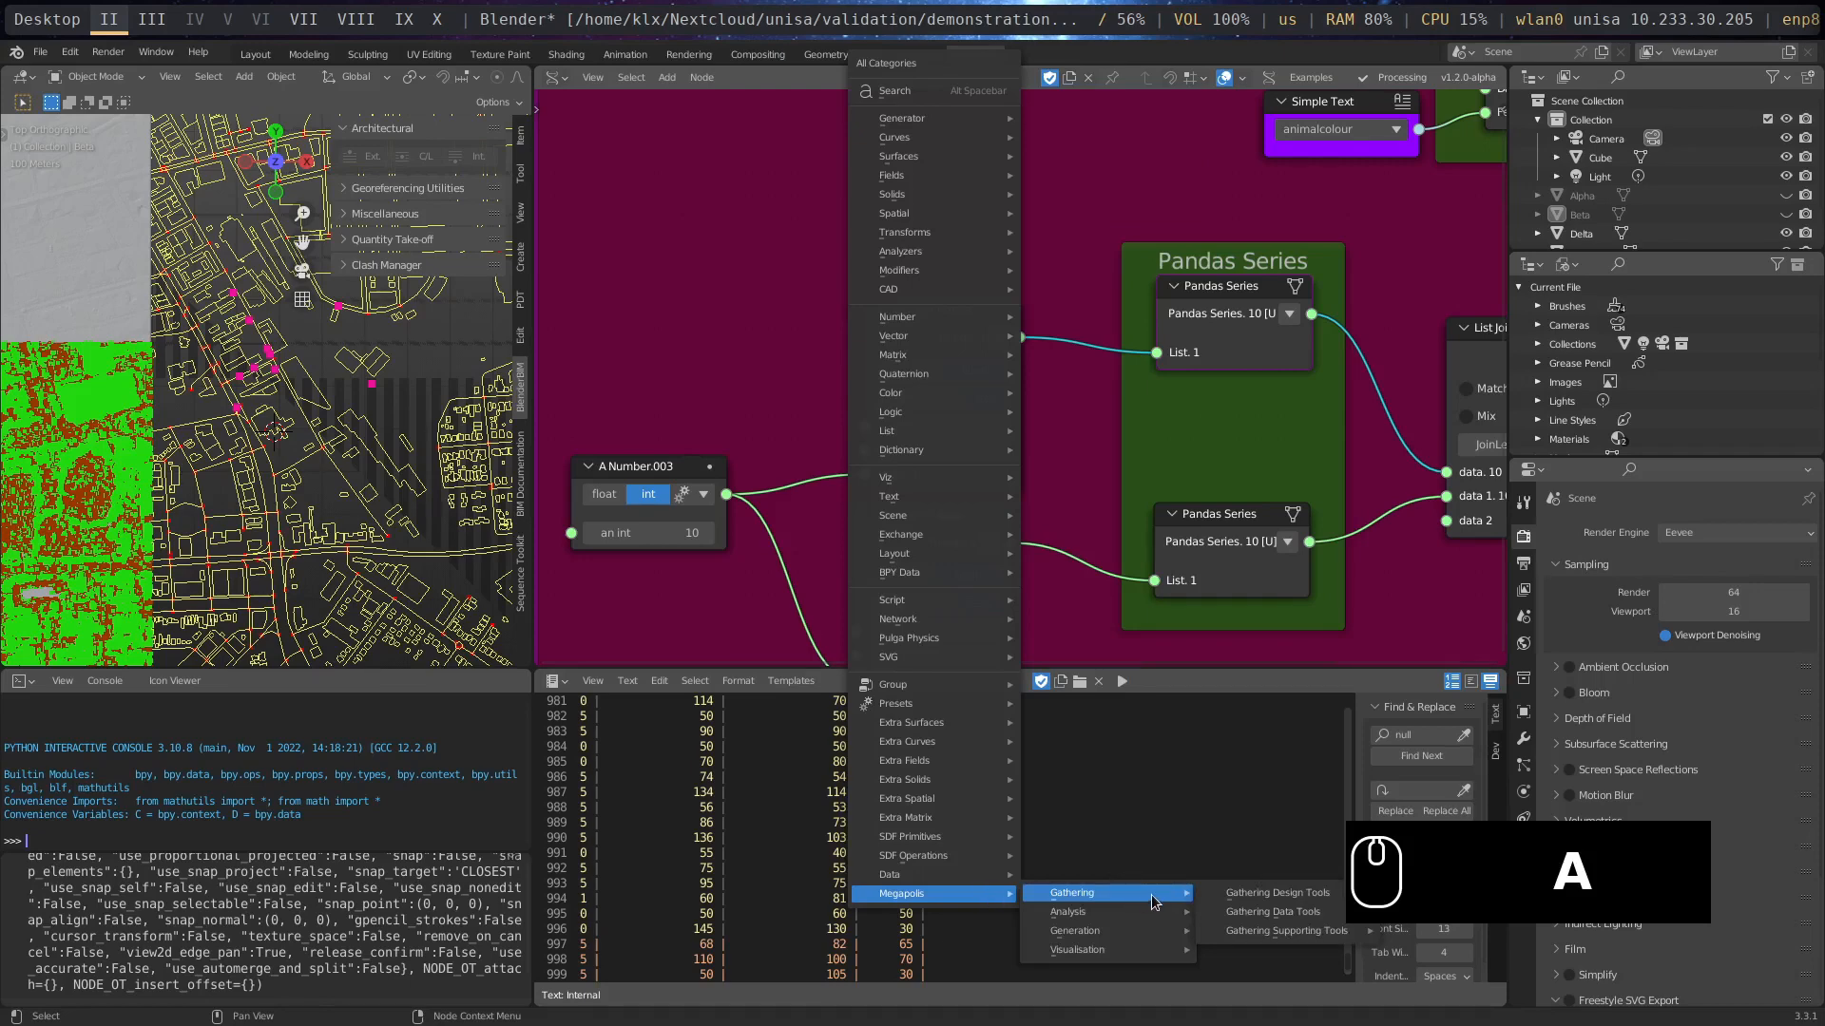
mouse_move(1269, 914)
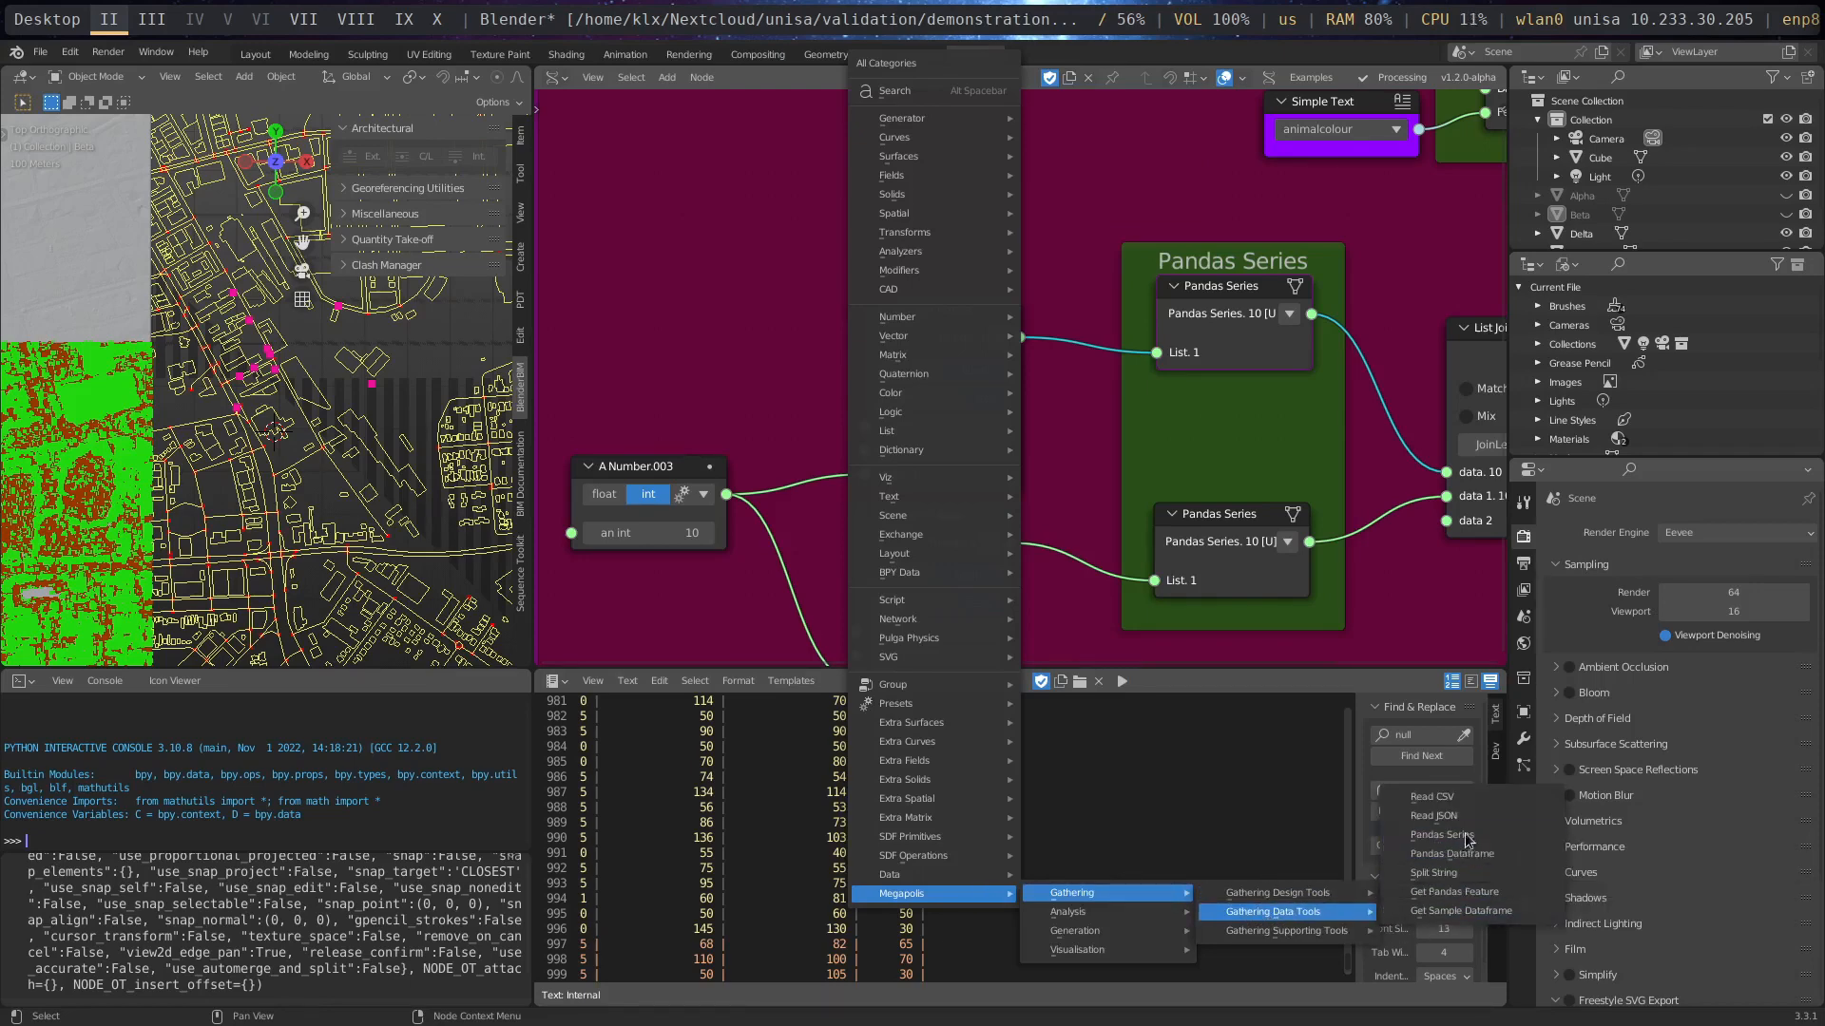
click(1077, 419)
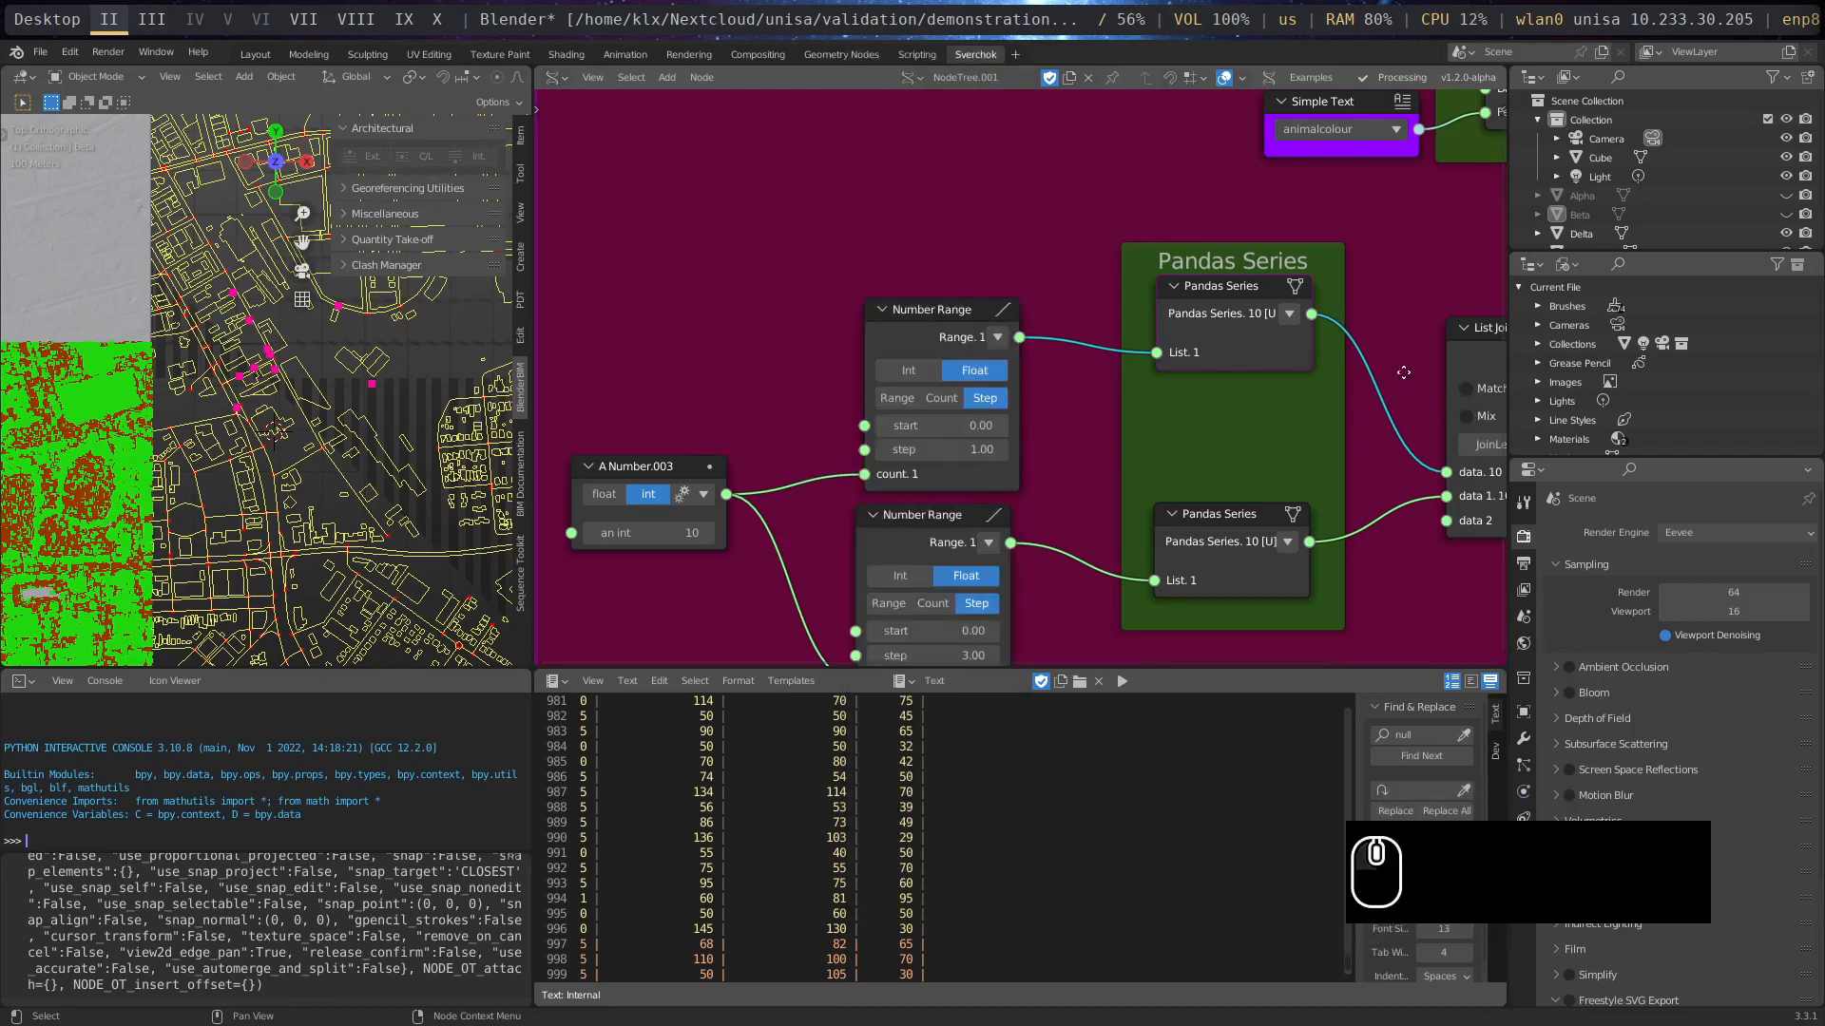
- Examine the Pandas Dataframe node with its output, and locate it among the Megapolis Gathering Data Tools
middle_drag(1357, 412, 810, 355)
middle_drag(1013, 559, 893, 382)
middle_drag(1156, 442, 749, 463)
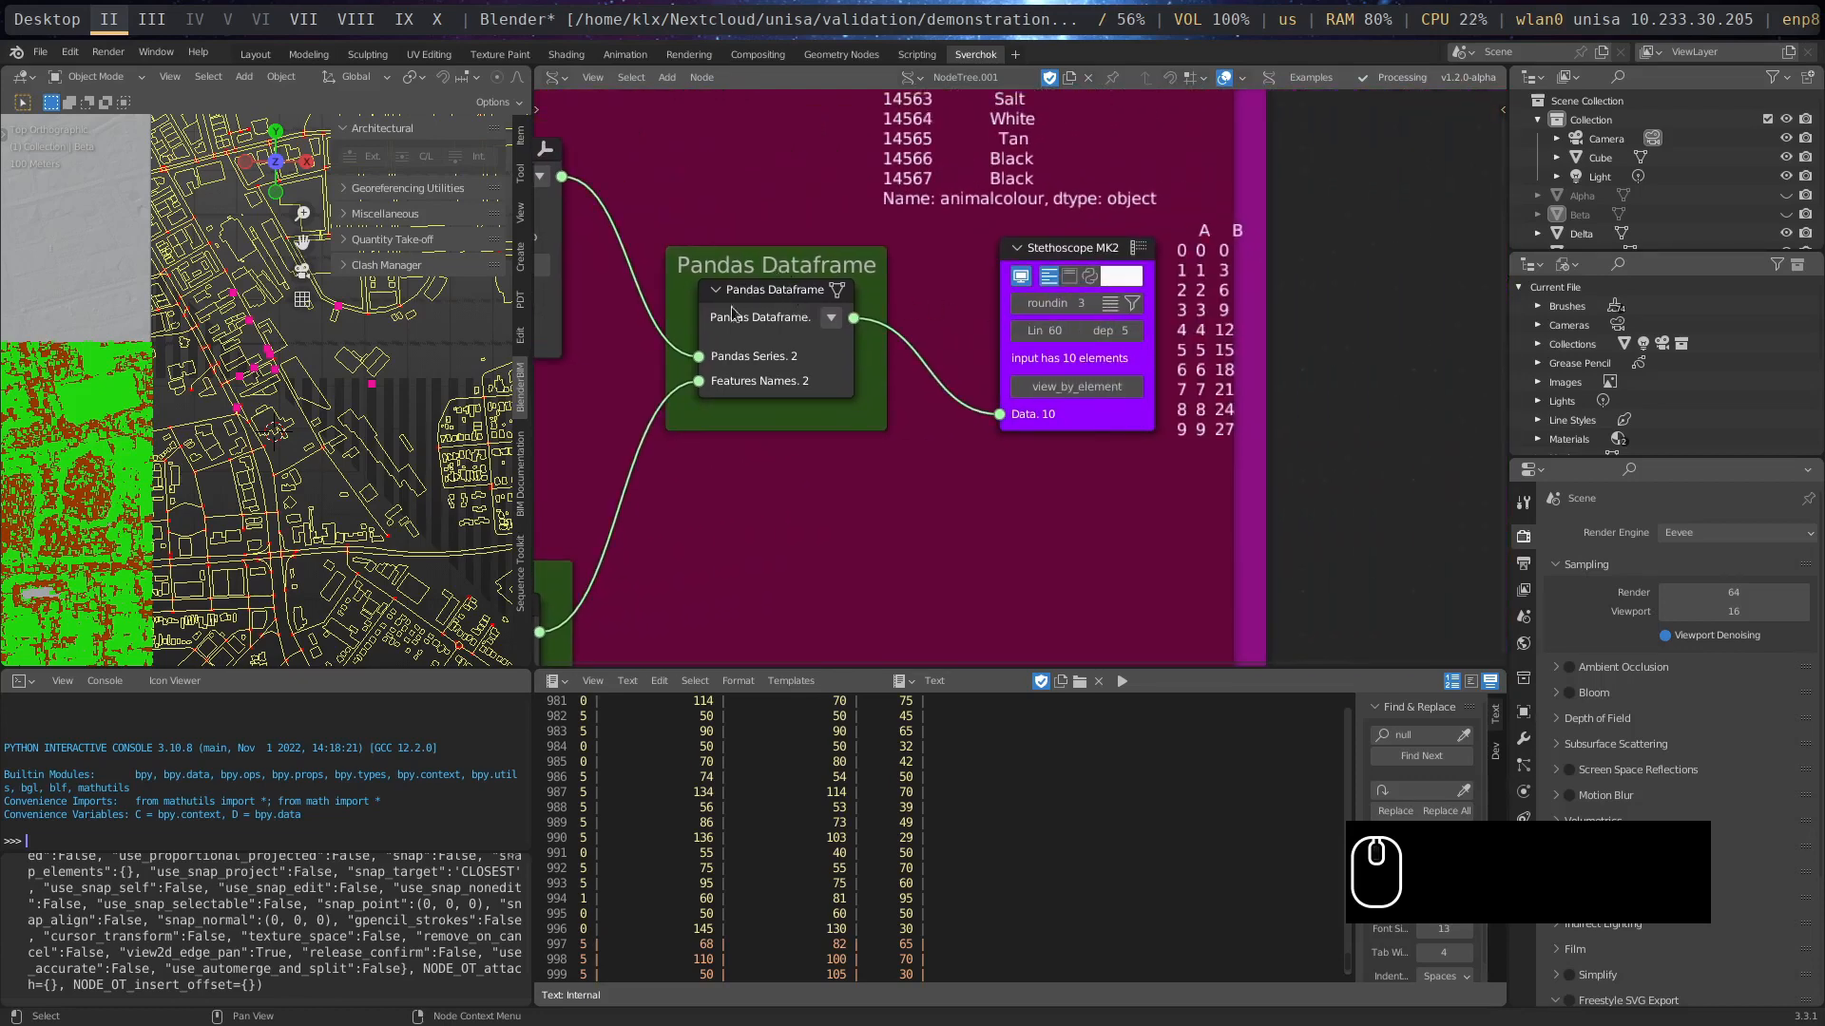
key(shift+a)
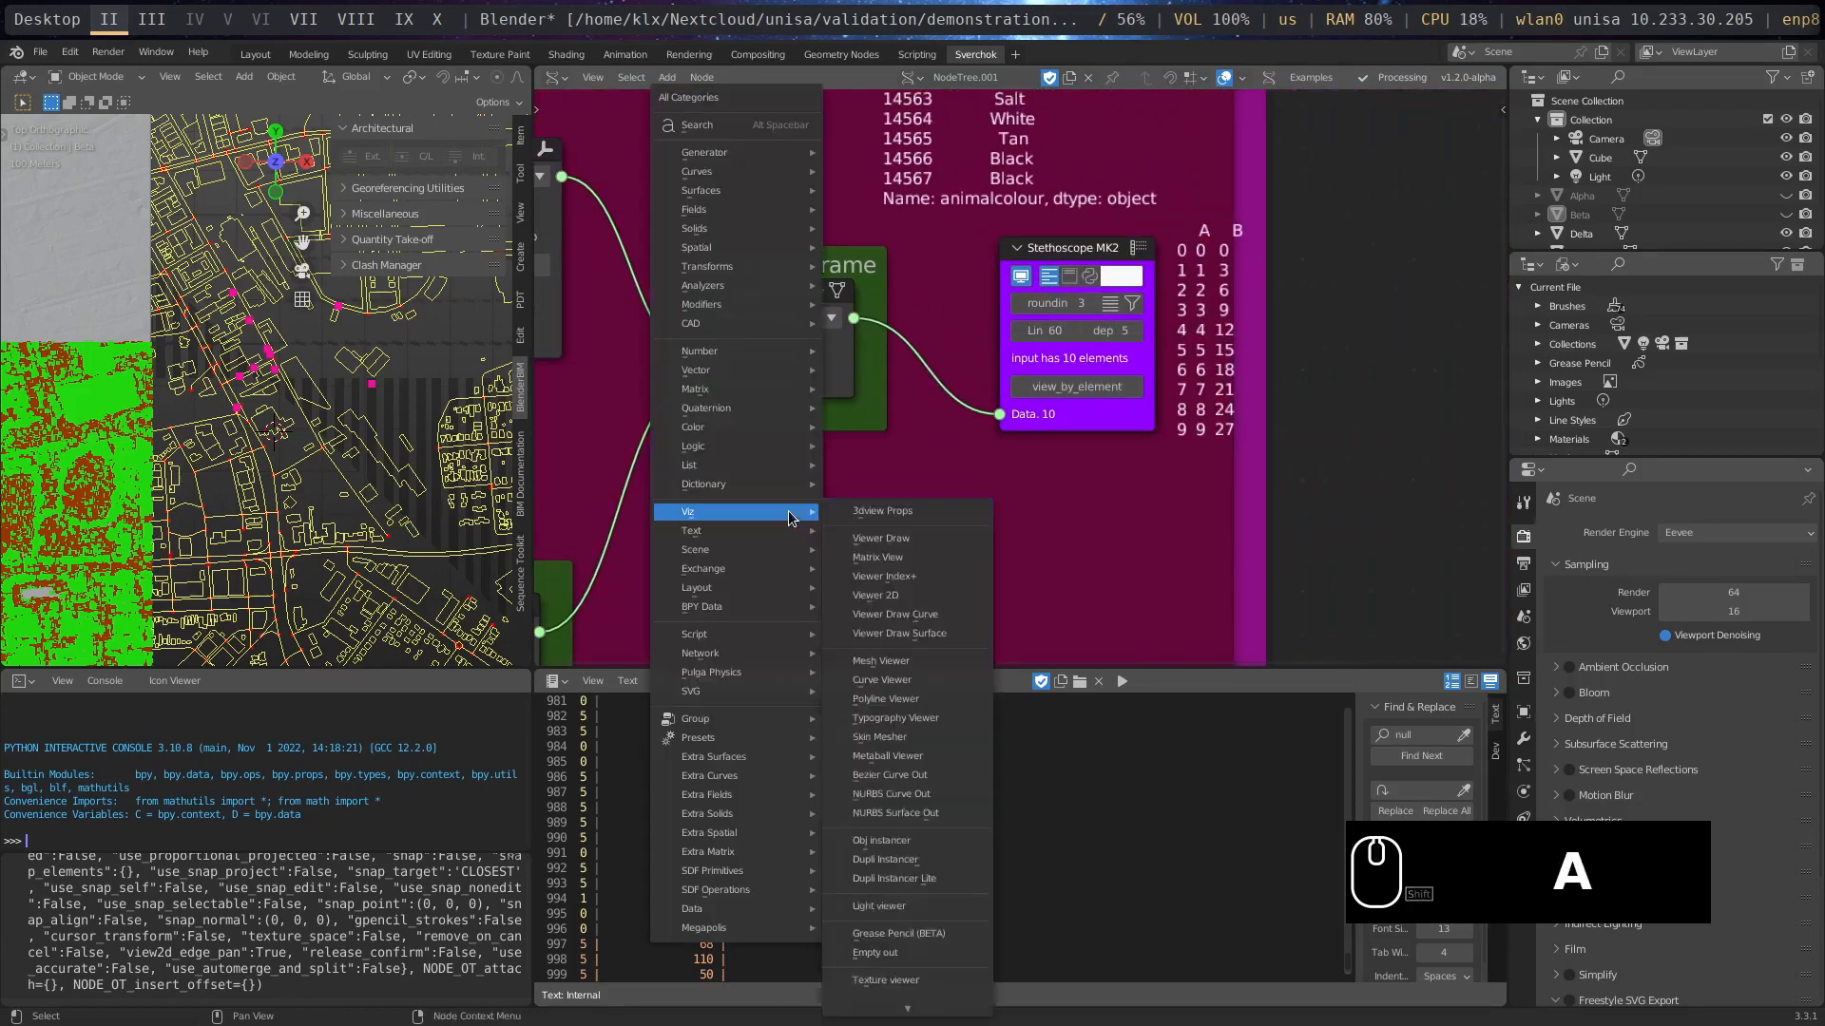
mouse_move(751, 927)
mouse_move(858, 936)
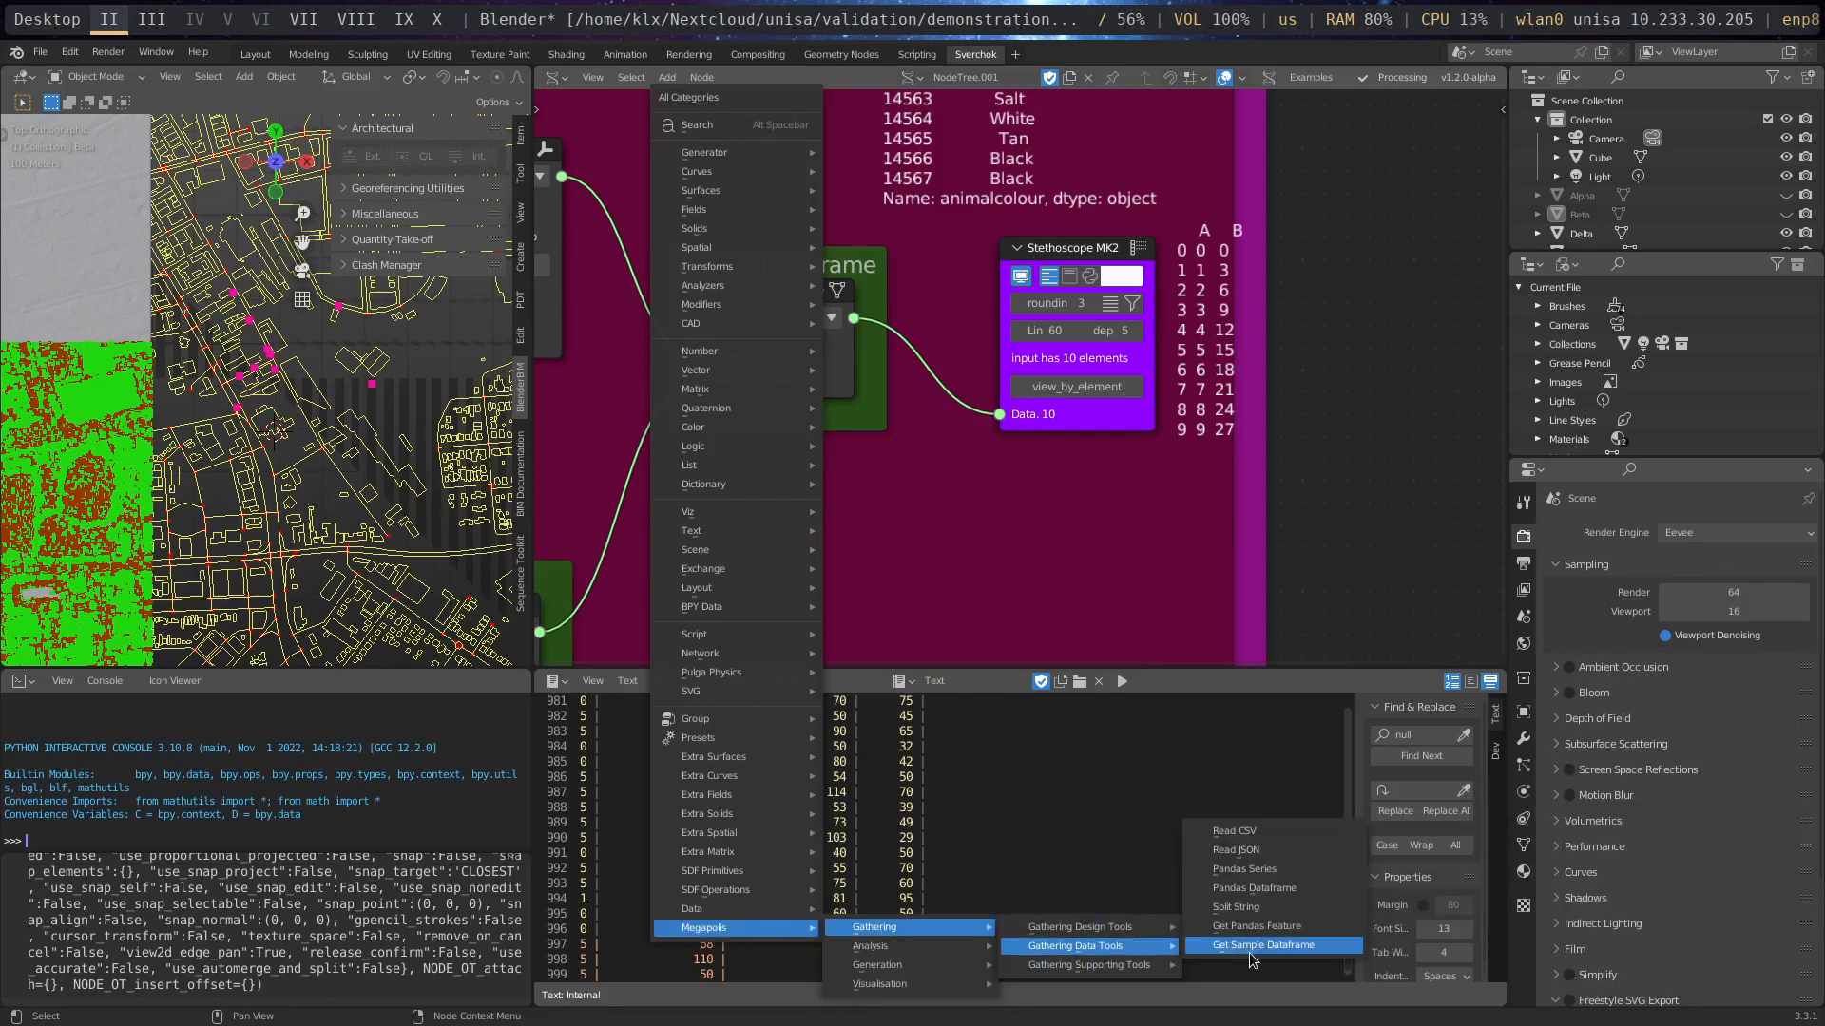
click(924, 539)
- Examine the Split String node with its two Note inputs and its link to the Pandas Dataframe feature names
middle_drag(754, 583, 1371, 364)
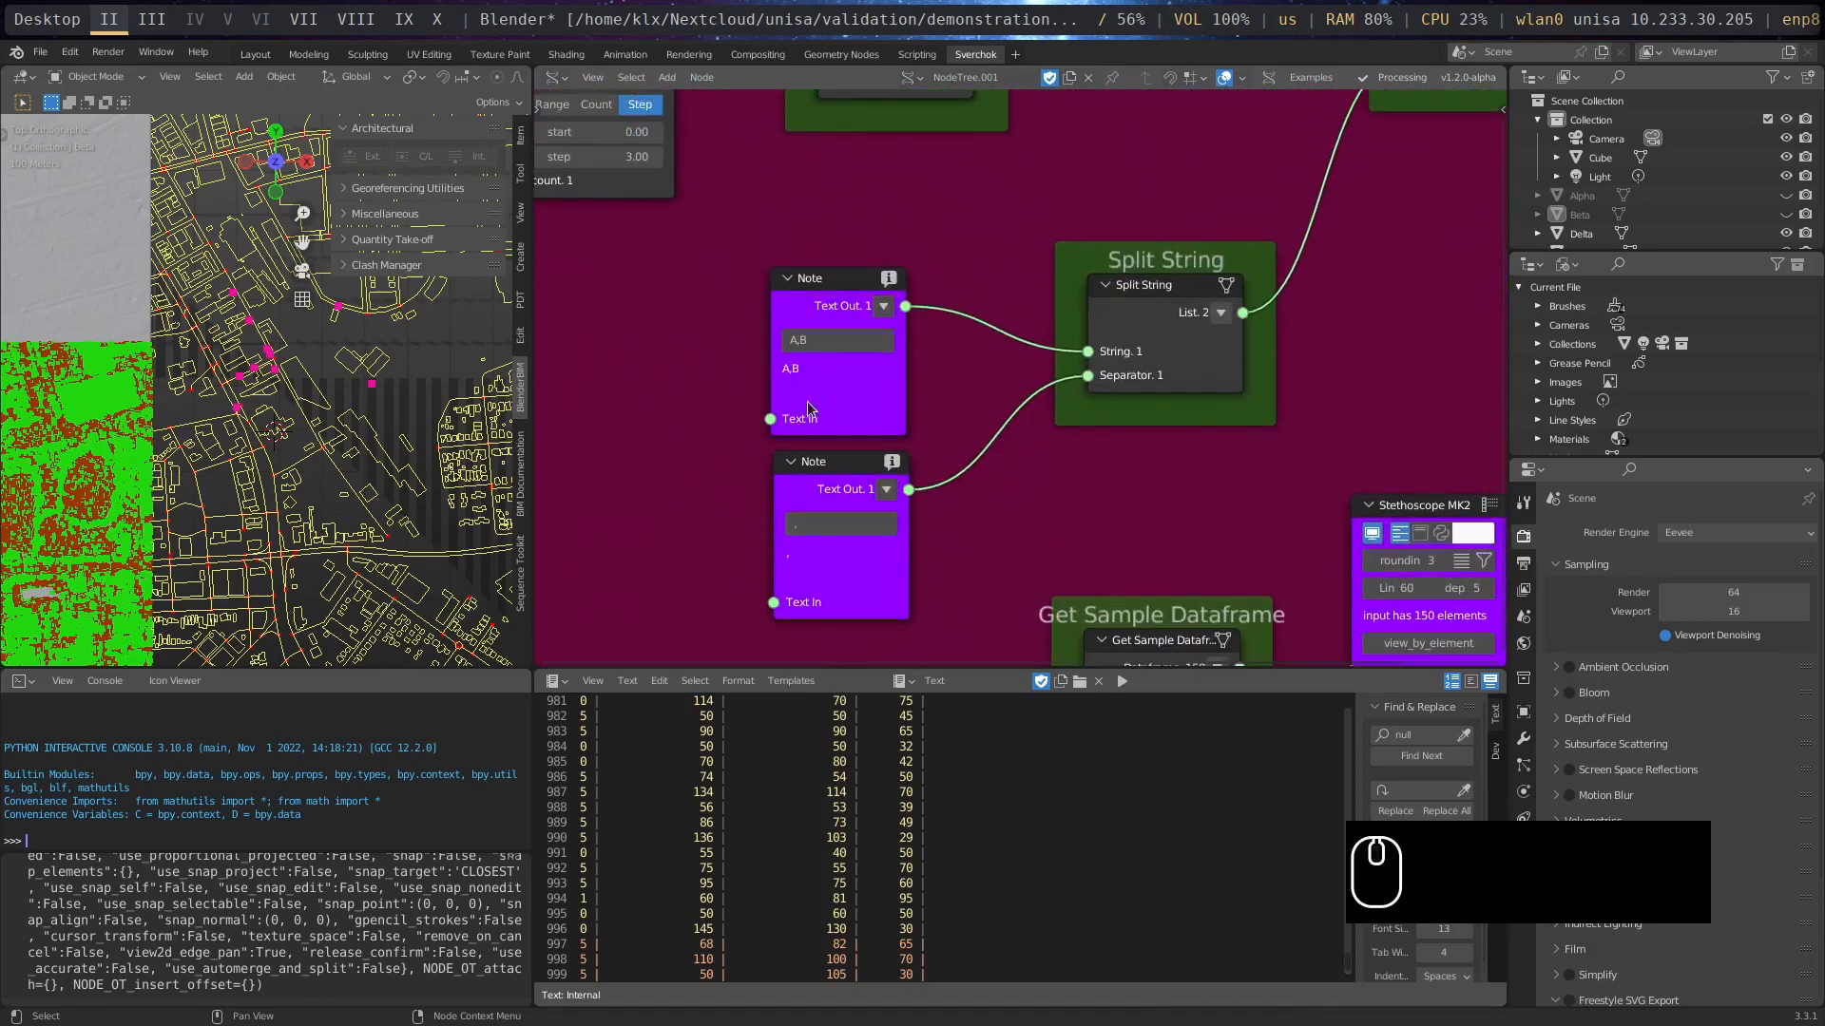
middle_drag(1242, 235, 964, 559)
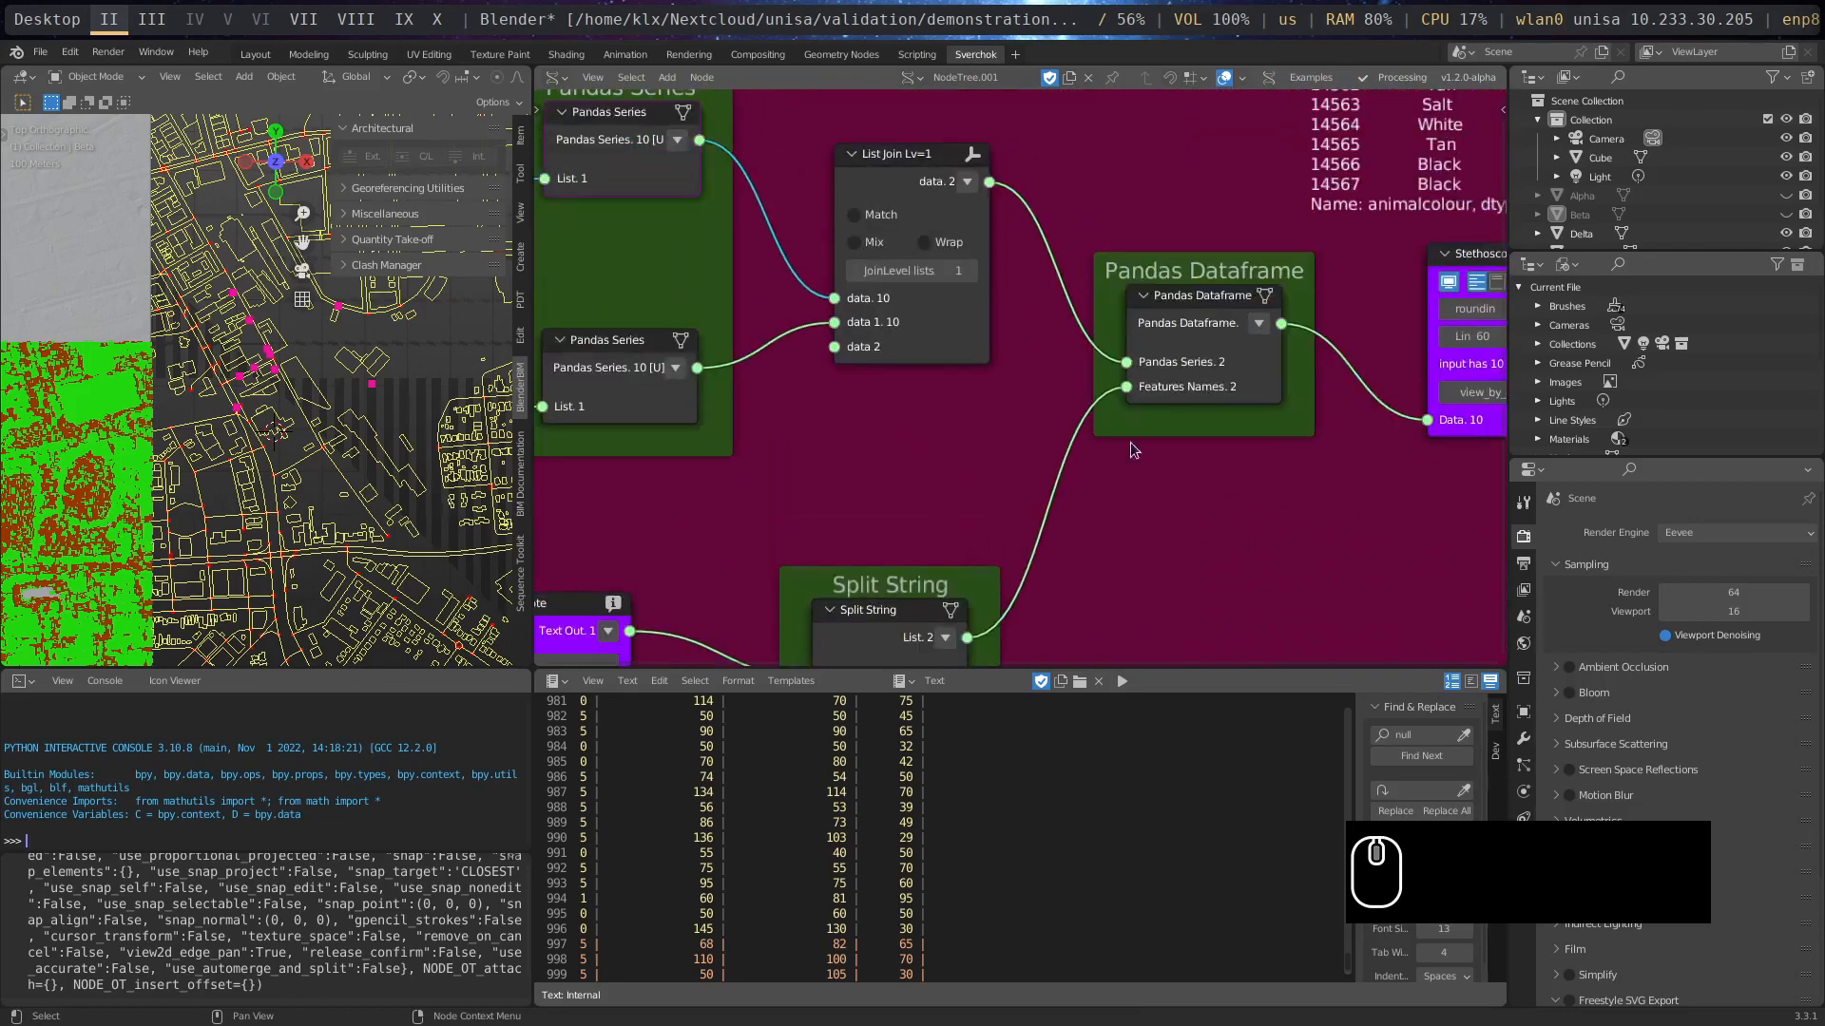
middle_drag(1079, 368, 1005, 330)
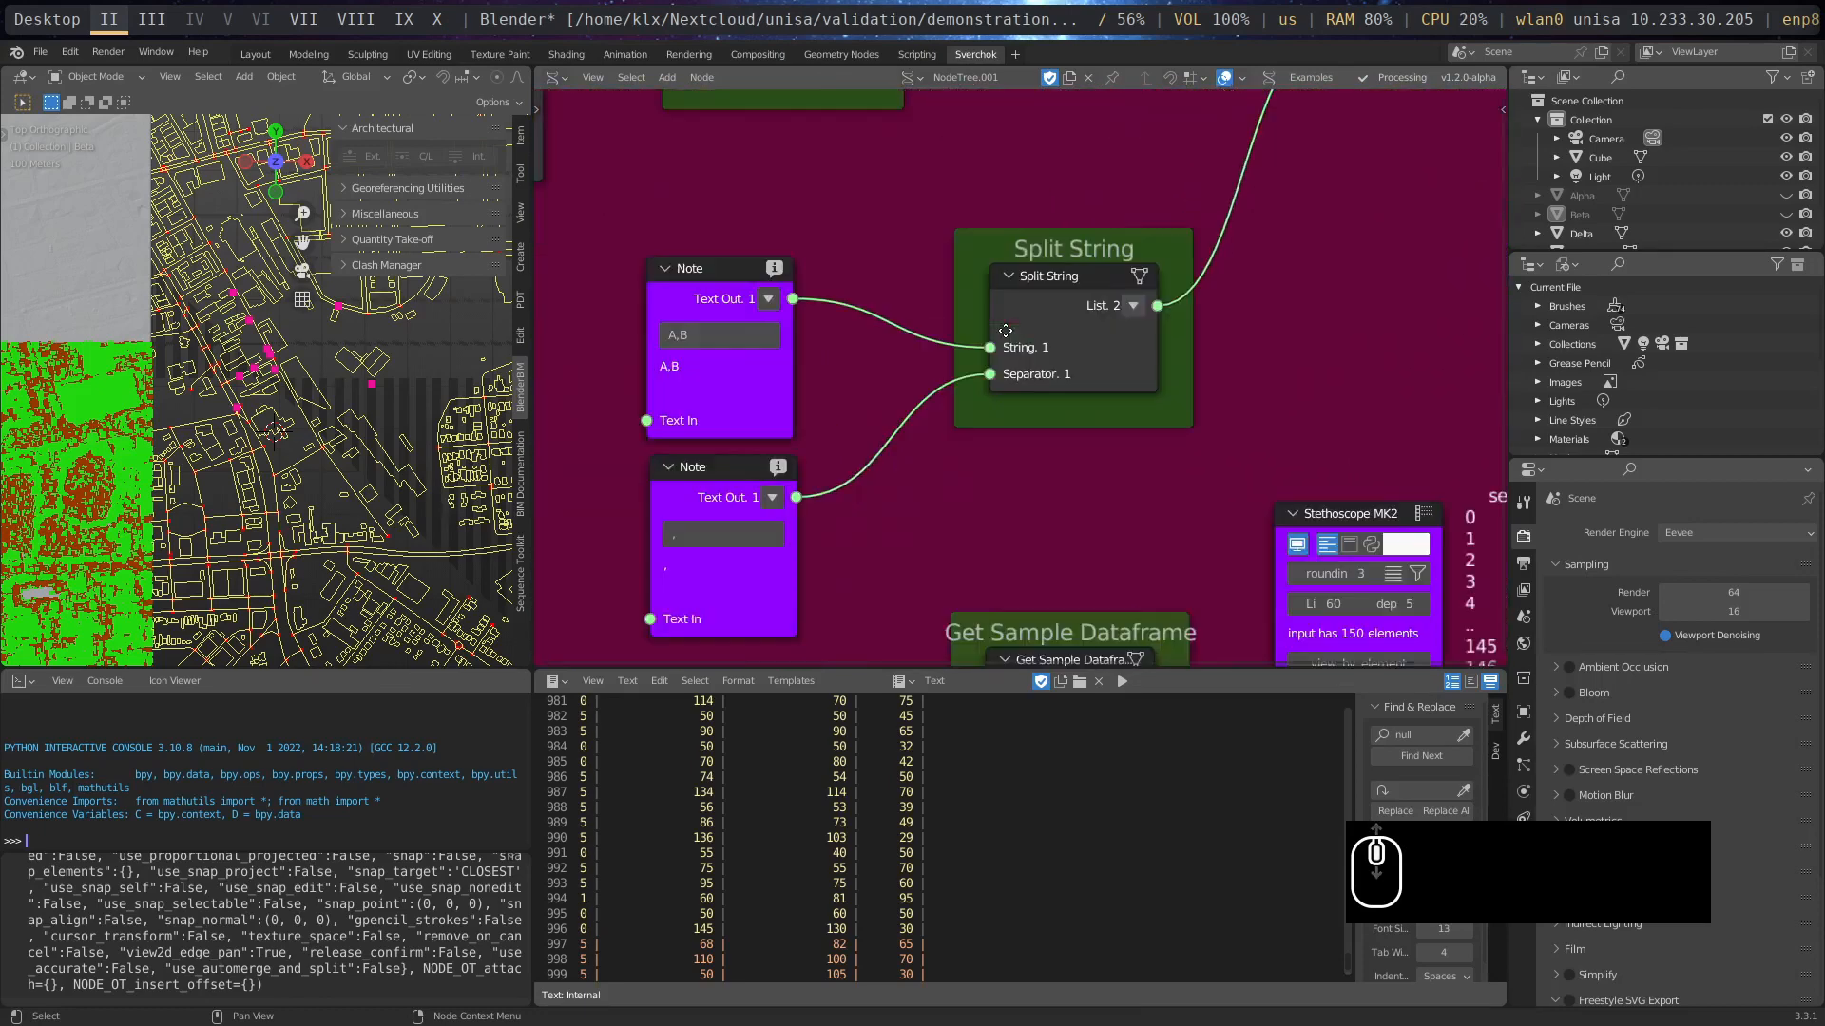
right_click(998, 368)
right_click(1017, 300)
right_click(1308, 274)
right_click(1312, 287)
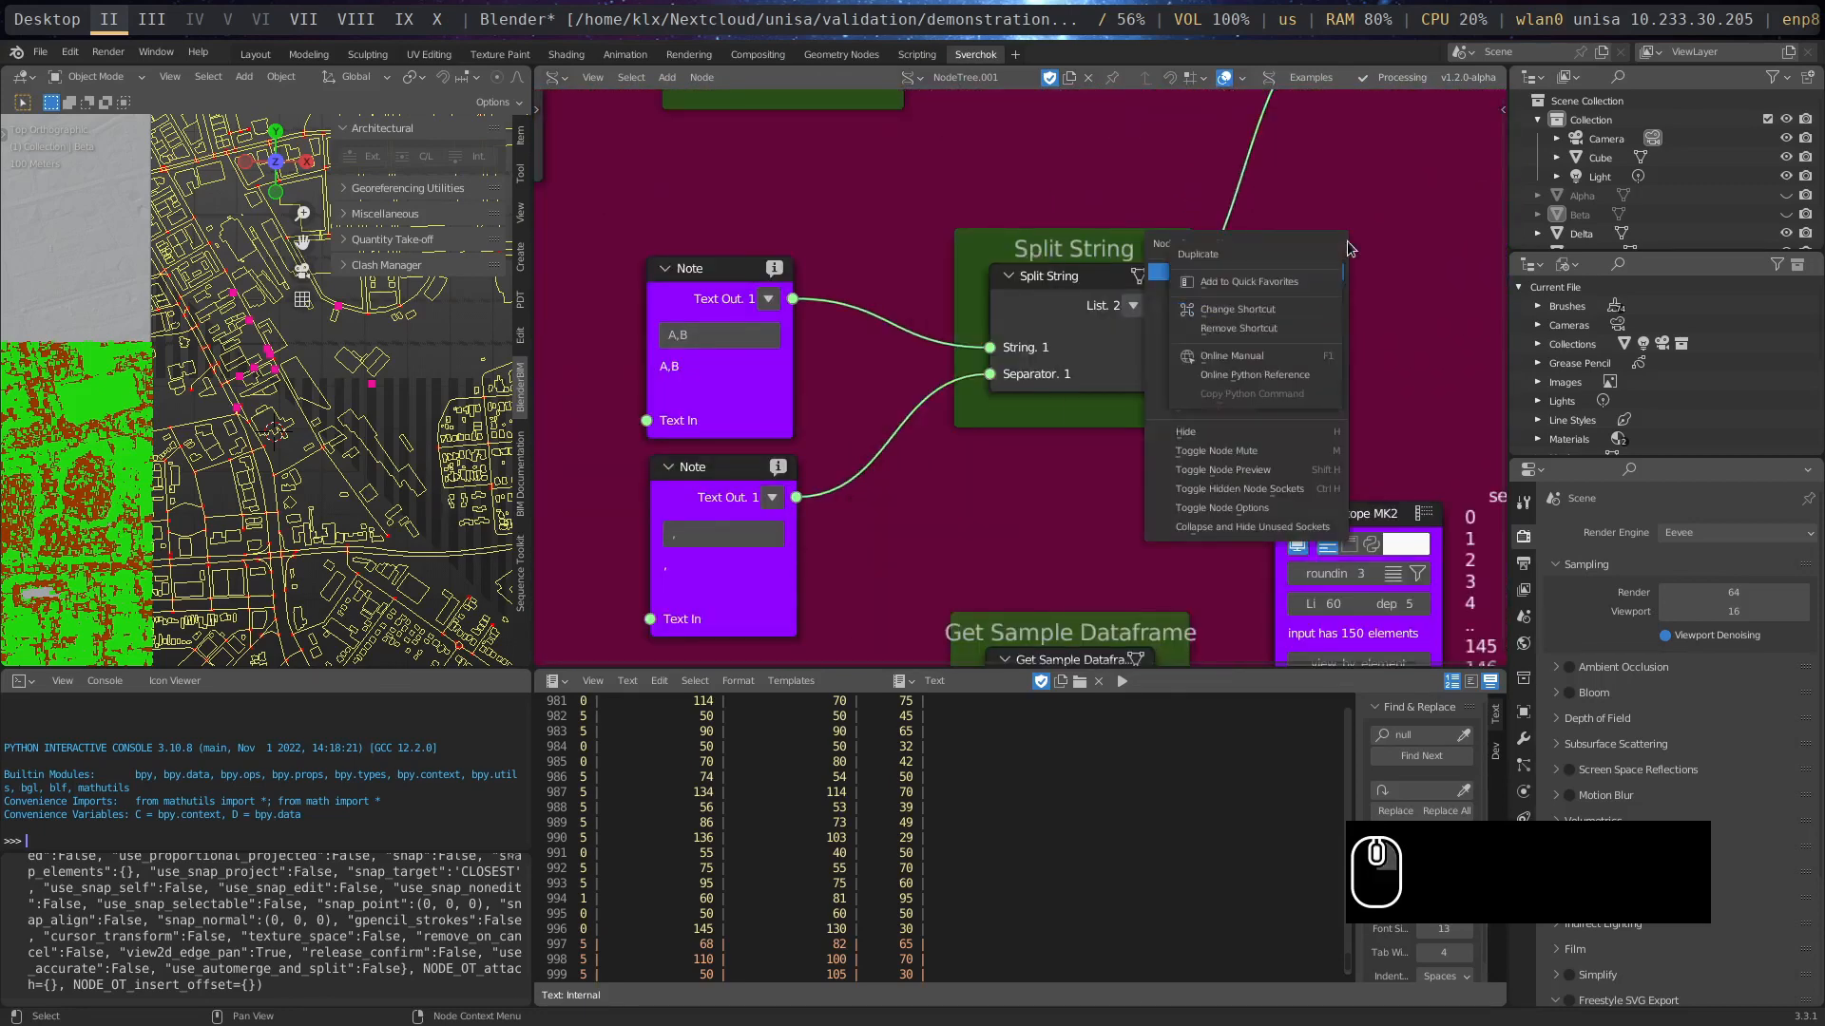
- Look up the Split String node among the Megapolis Gathering Data Tools without adding a node
key(shift+a)
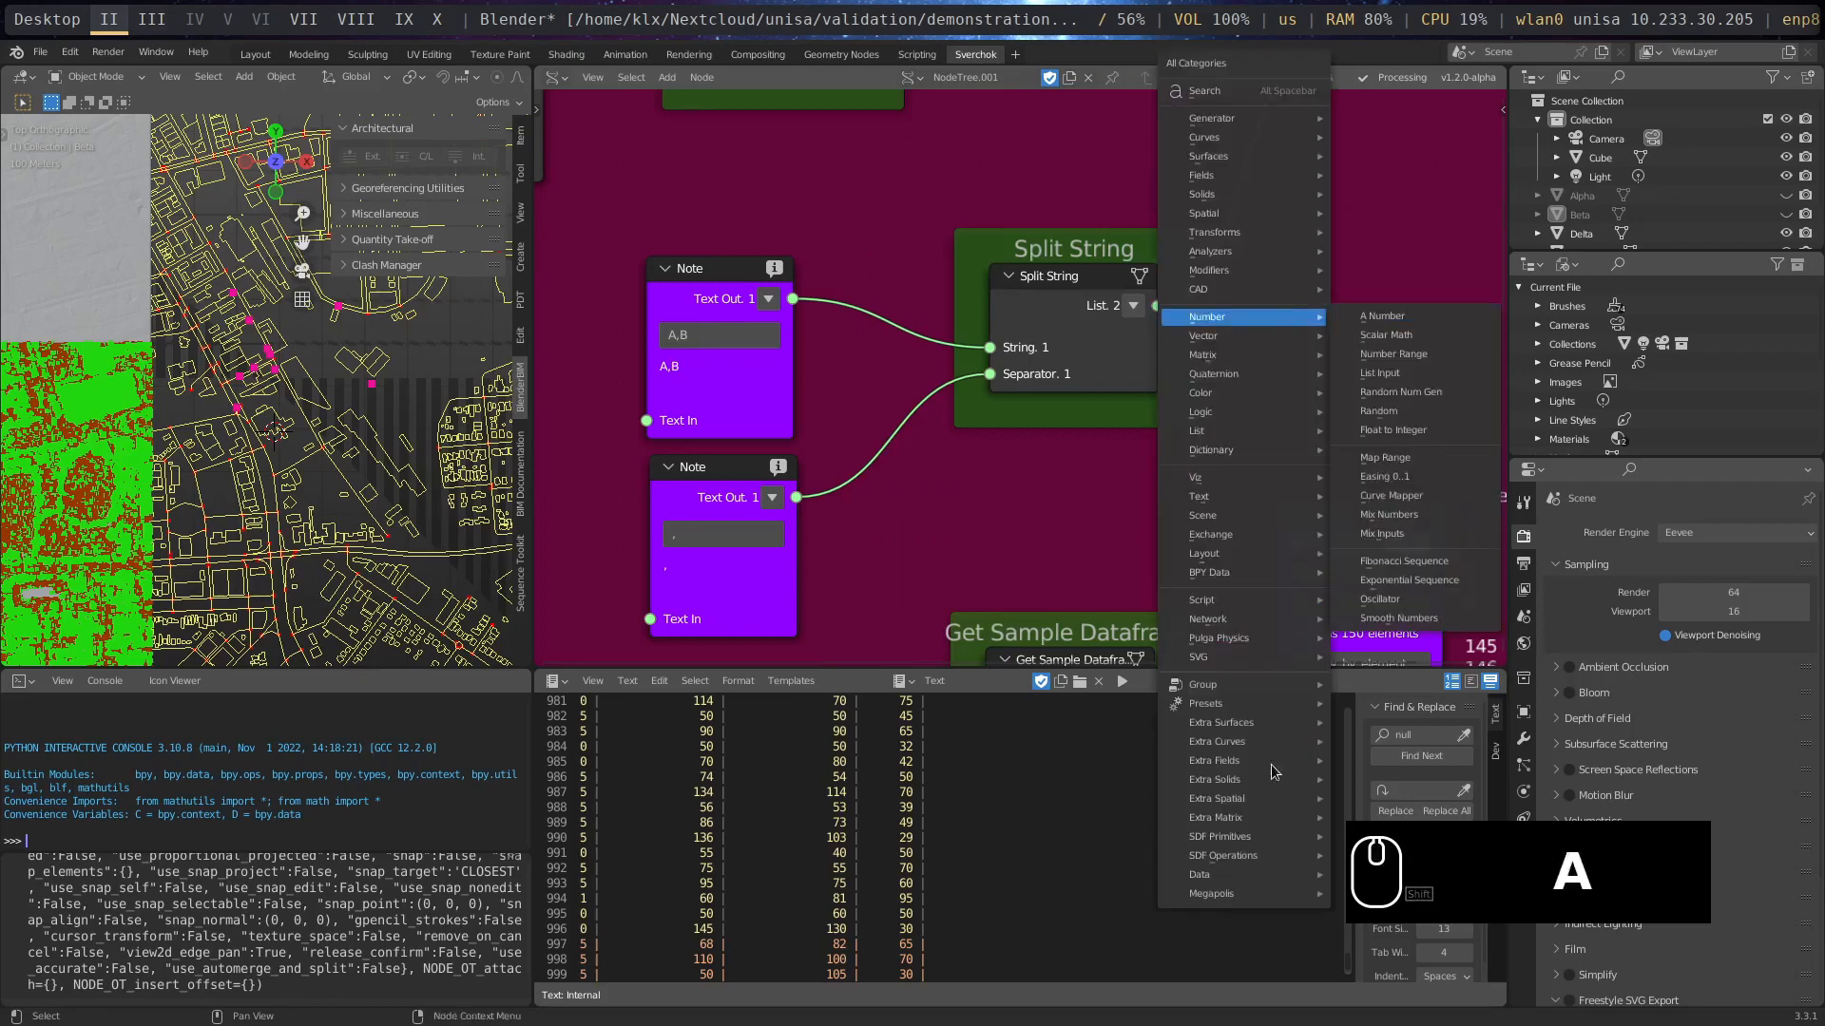
mouse_move(1233, 898)
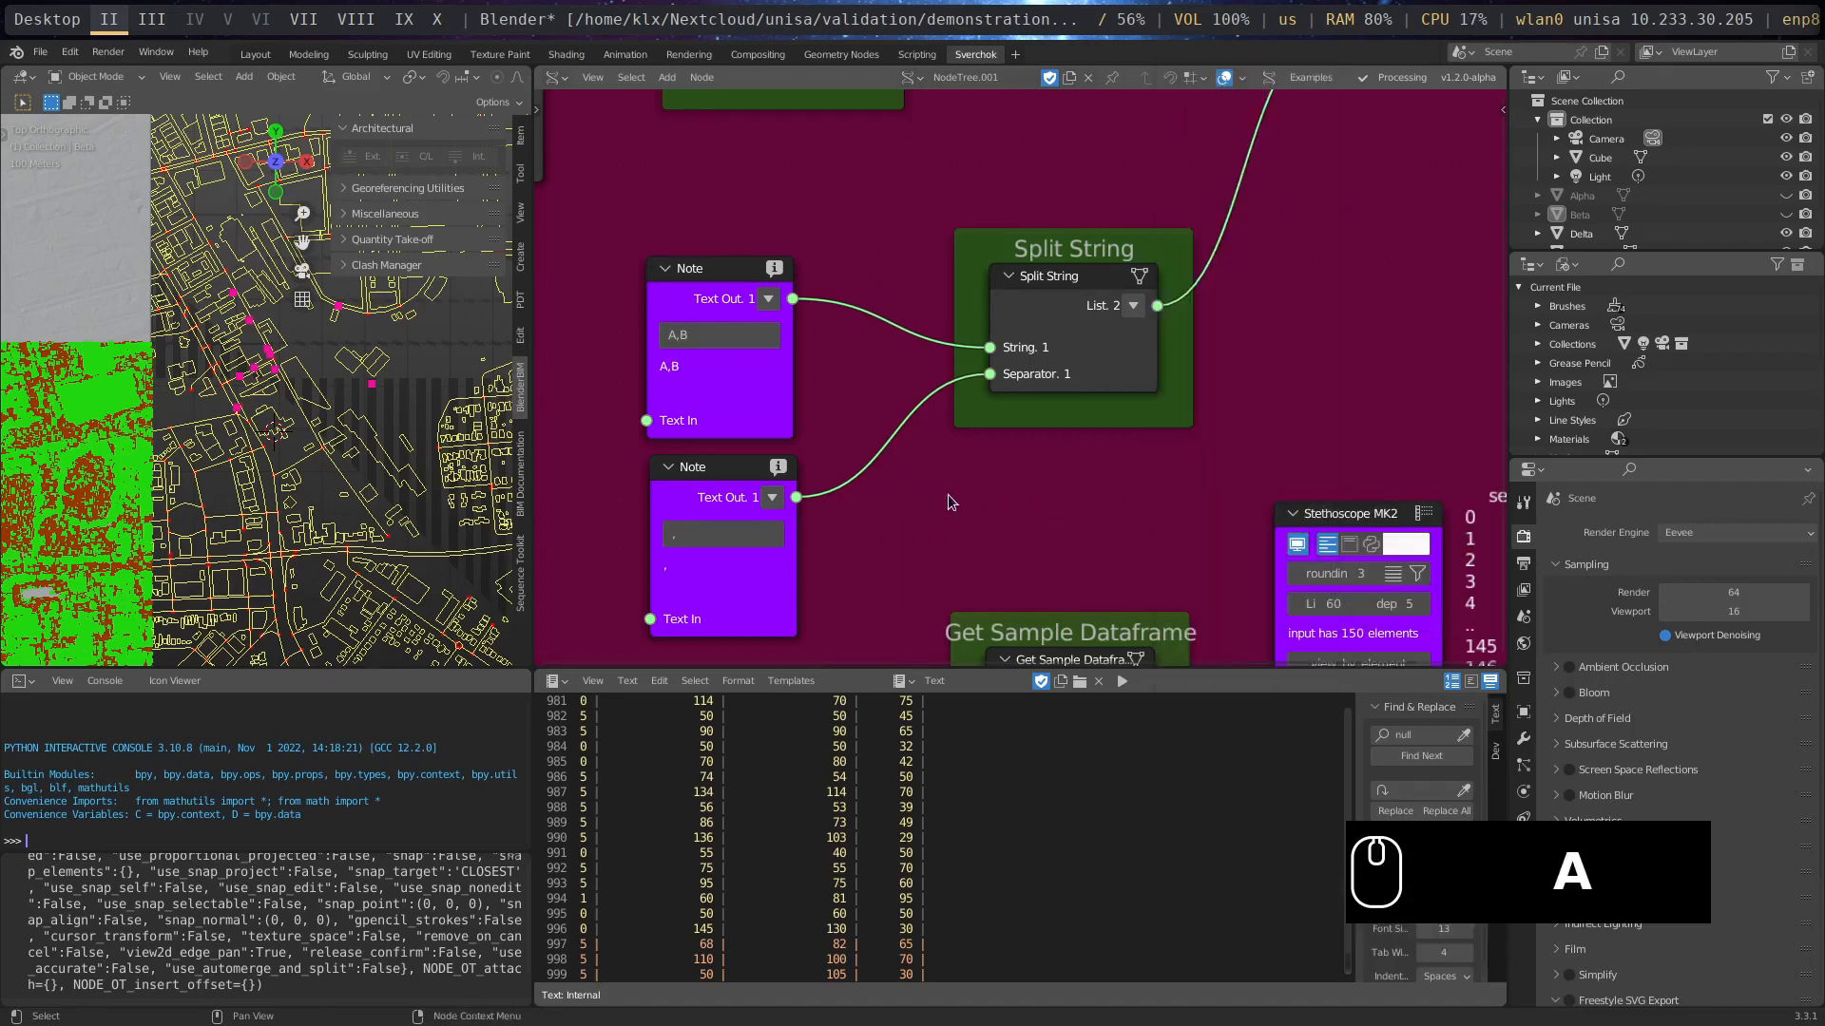
key(shift+a)
mouse_move(848, 910)
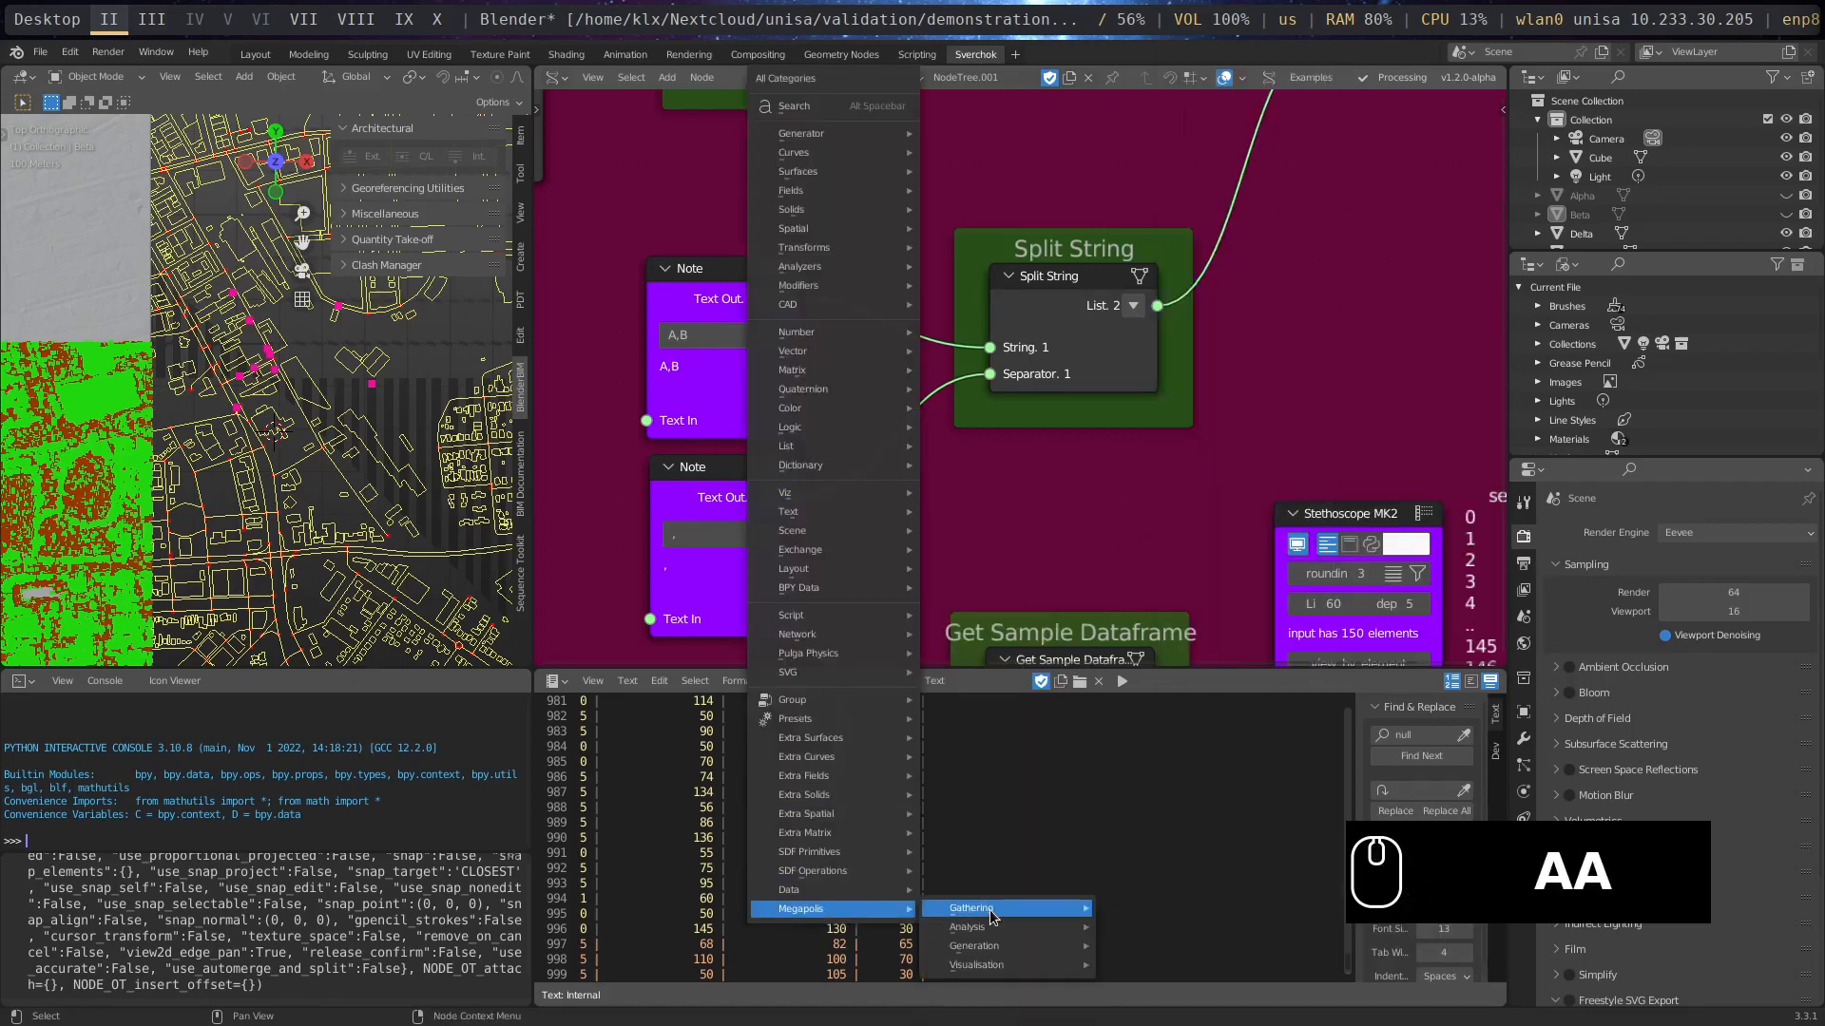
mouse_move(993, 949)
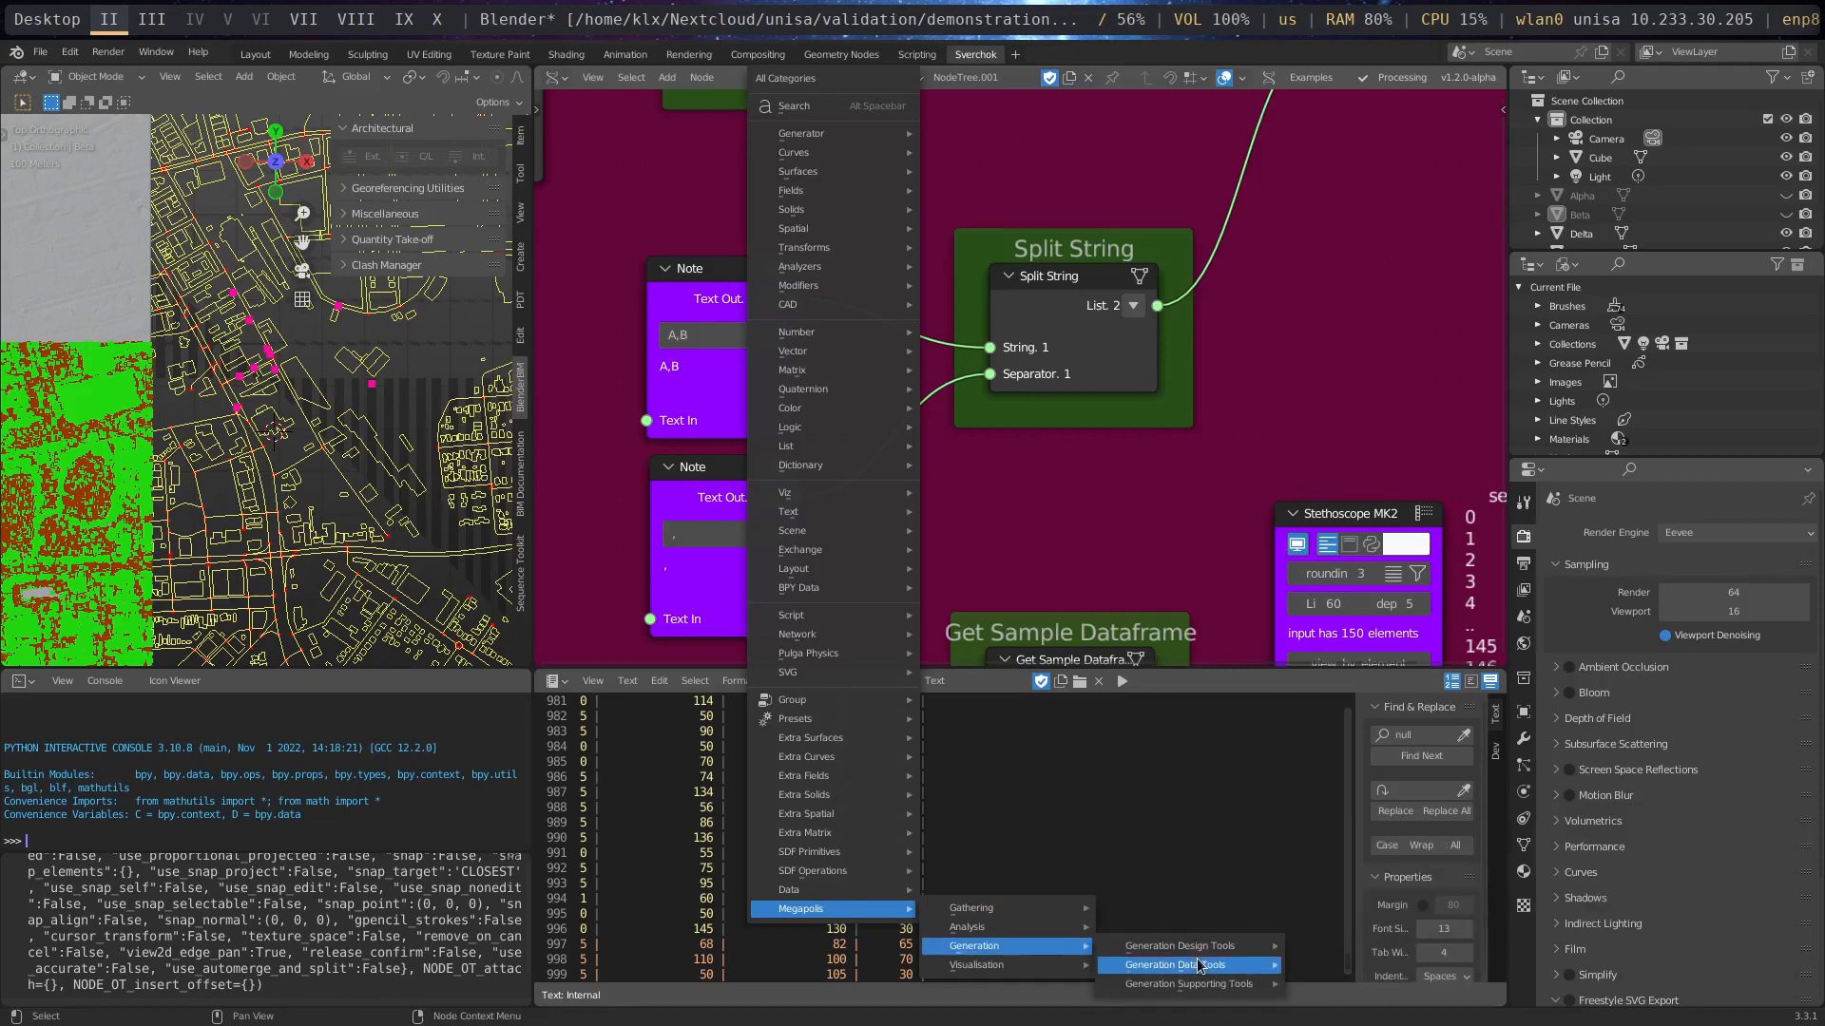
mouse_move(1198, 966)
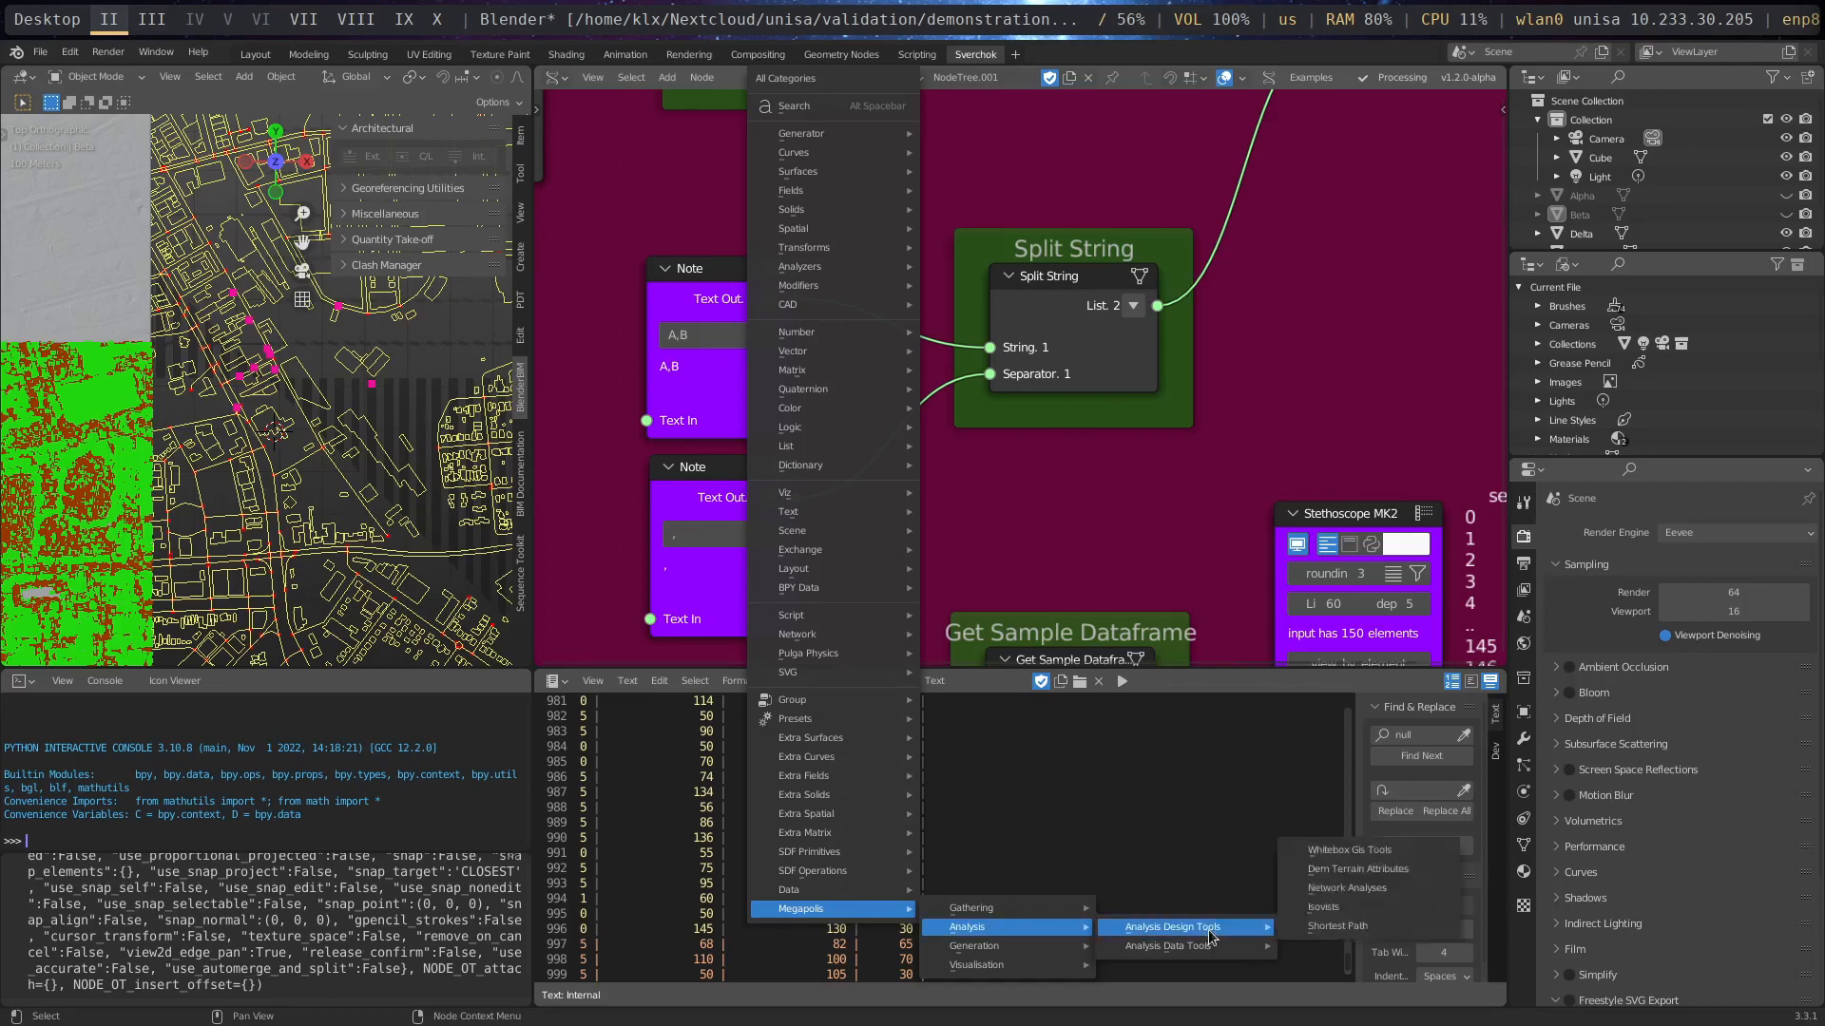
mouse_move(1046, 911)
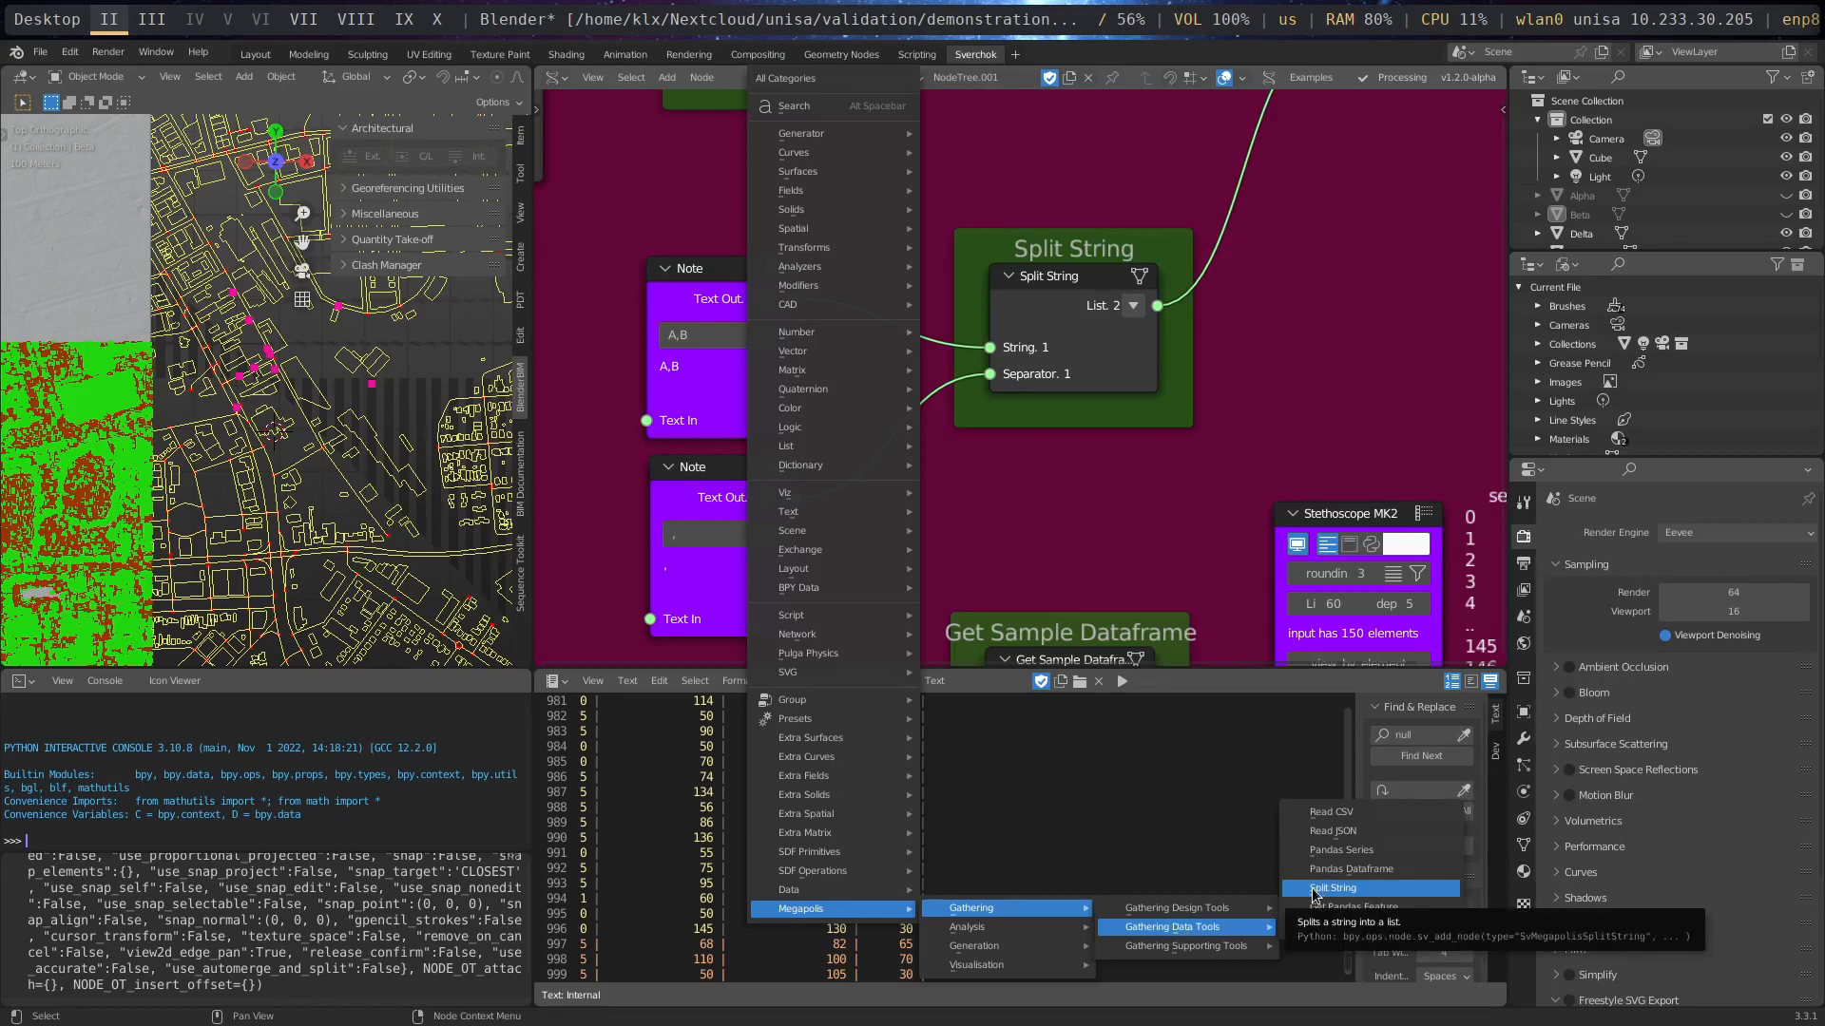
click(1298, 380)
- Move the Stethoscope MK2 viewer close beside the Get Sample Dataframe node and view the dataframe output
scroll(1285, 391, down, 1)
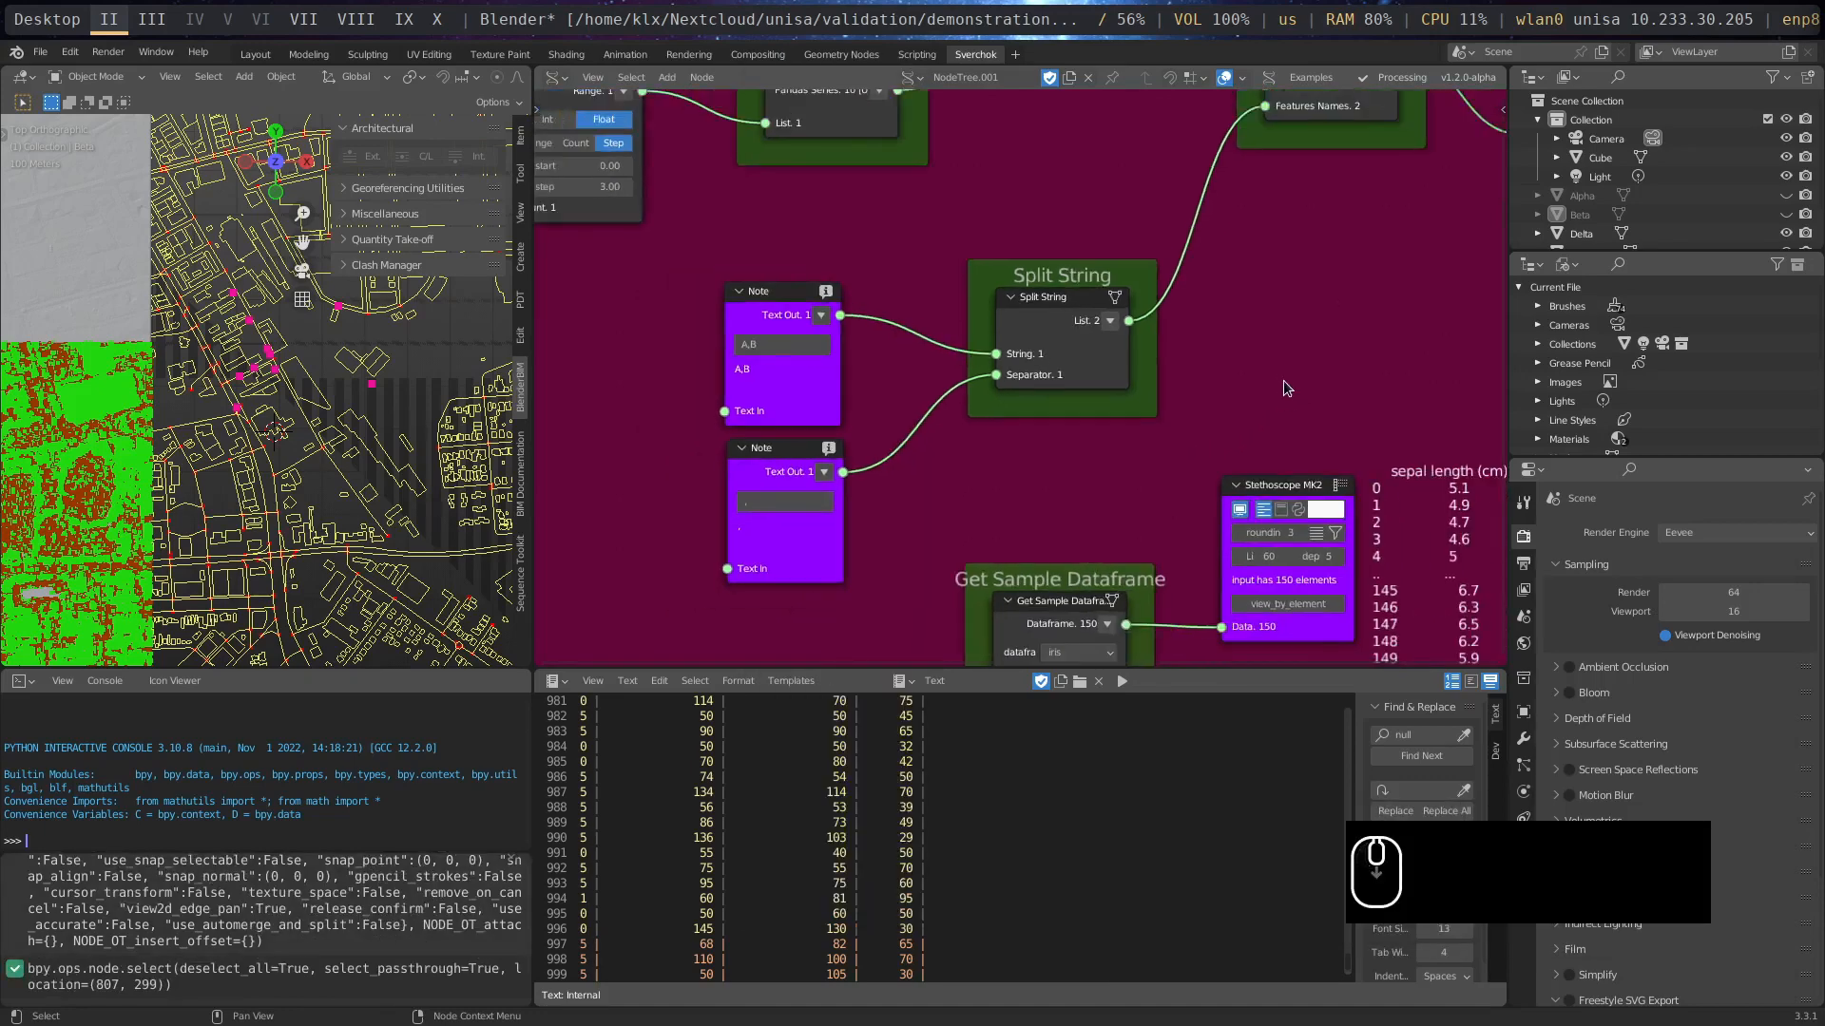
middle_drag(1207, 483, 1025, 330)
drag(999, 335, 718, 417)
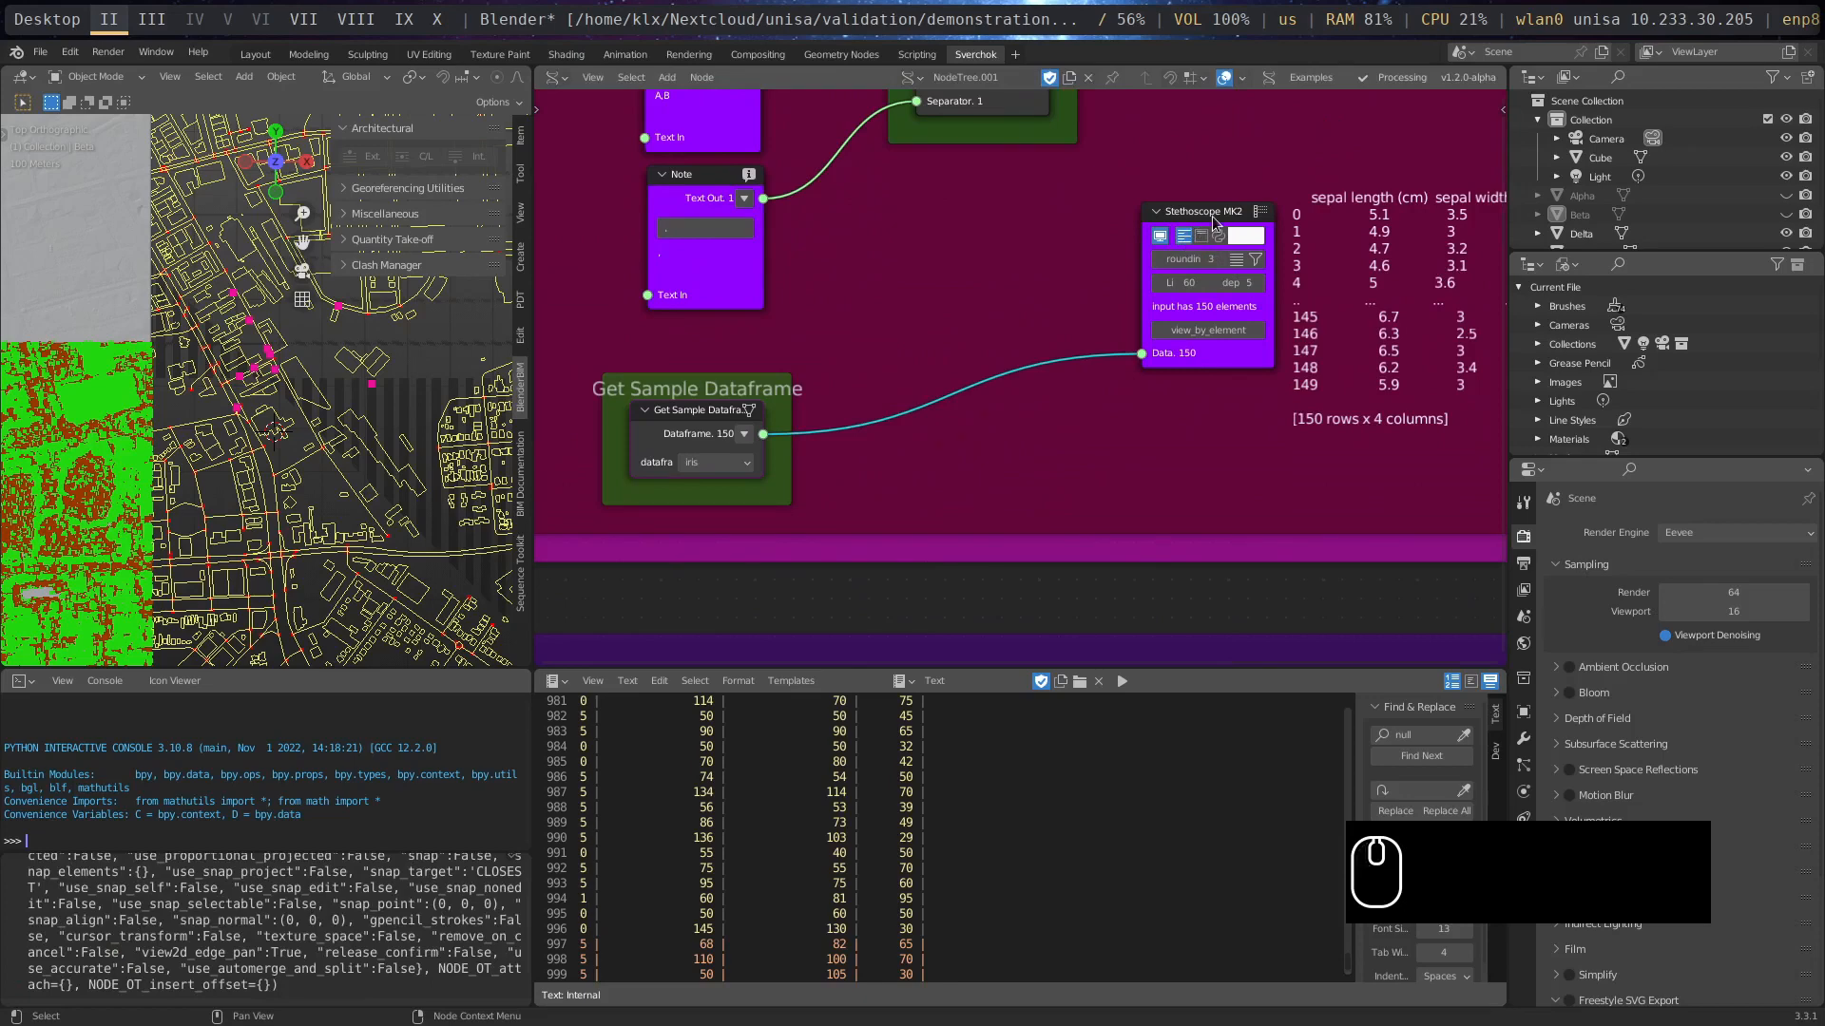
drag(1211, 216, 931, 290)
scroll(795, 499, up, 1)
mouse_move(1093, 539)
middle_down()
mouse_move(845, 524)
mouse_move(1067, 534)
middle_up()
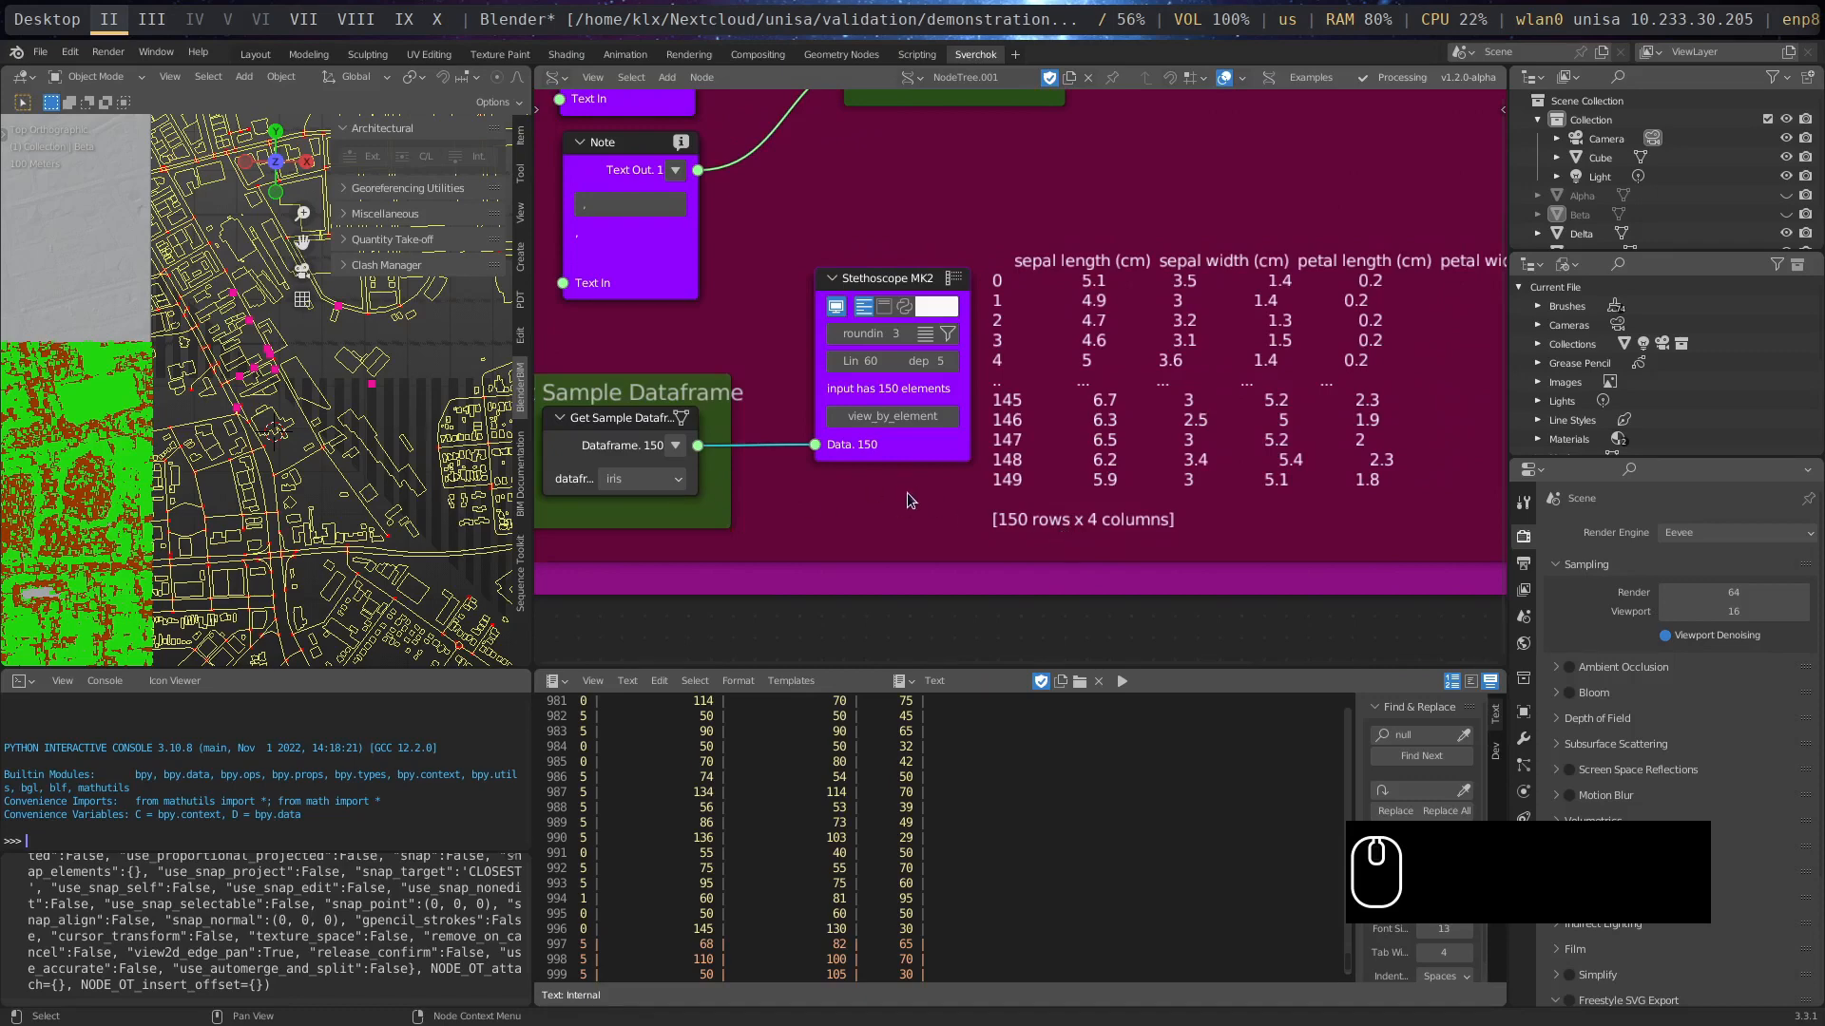
- Browse the Megapolis Gathering node categories for the Get Sample Dataframe node without adding a node
scroll(909, 501, down, 1)
middle_drag(1072, 496, 1041, 485)
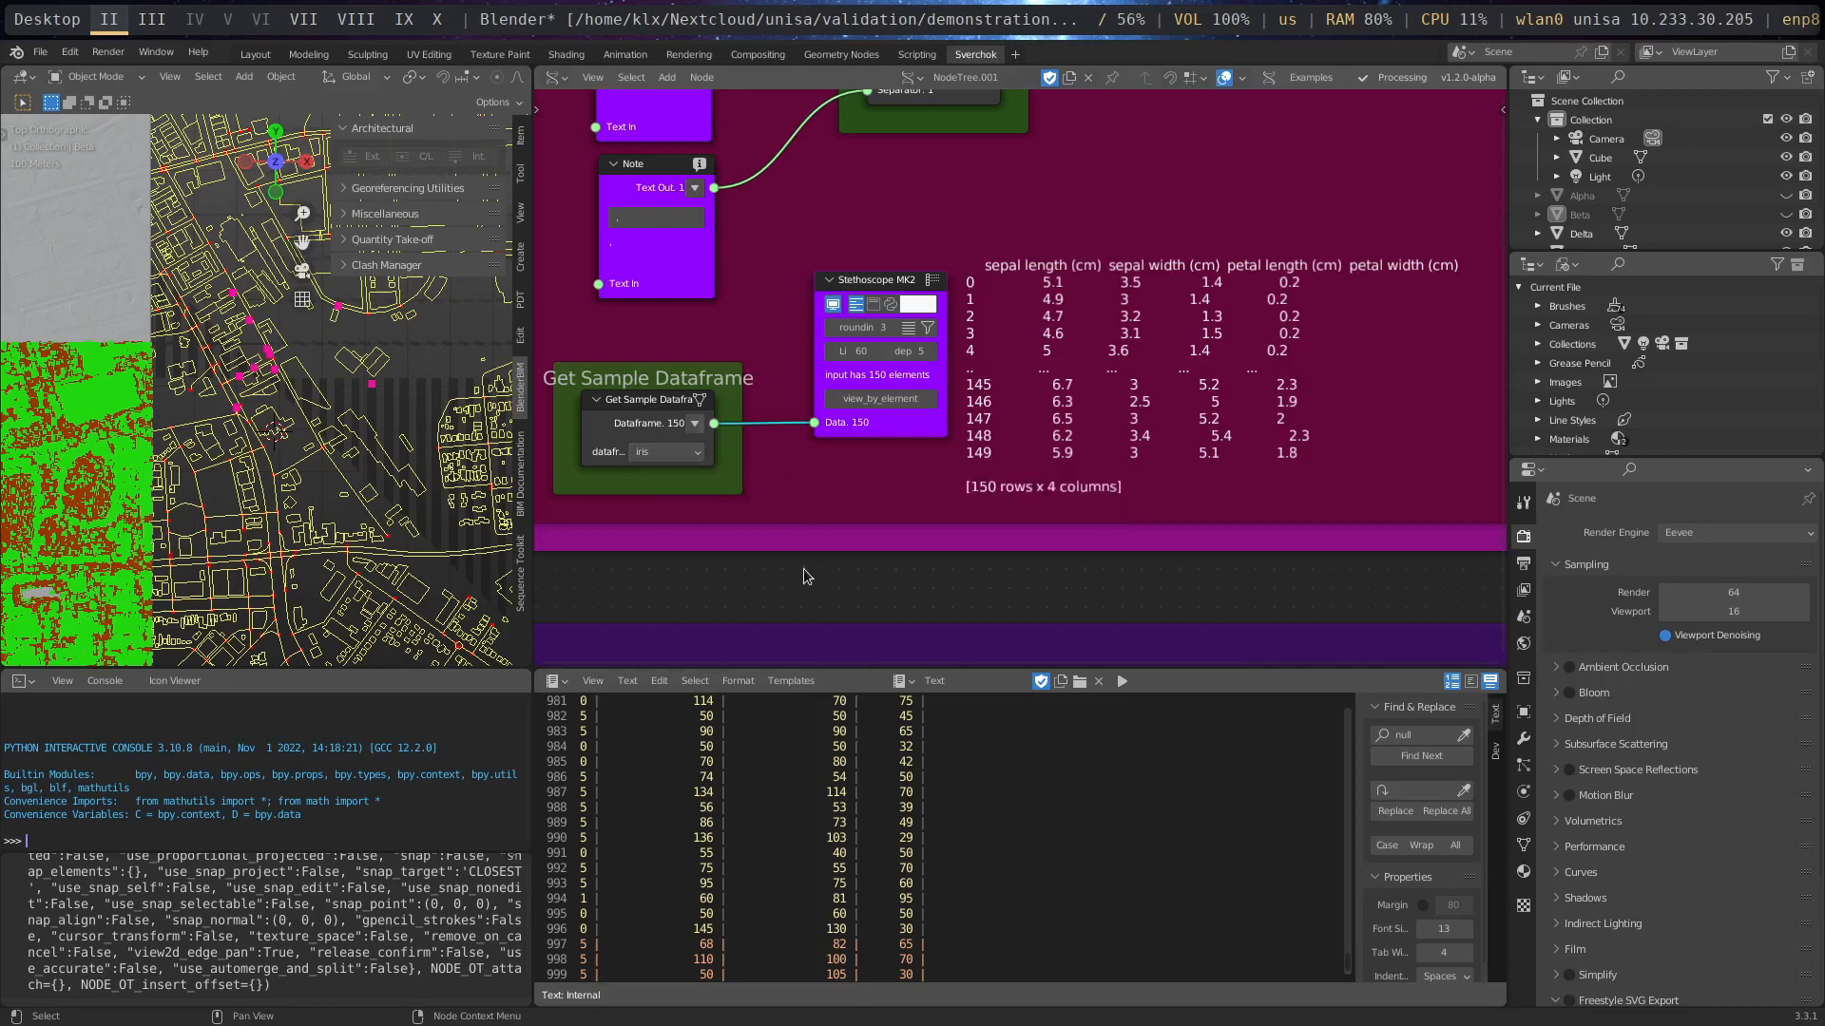
key(shift+a)
mouse_move(748, 992)
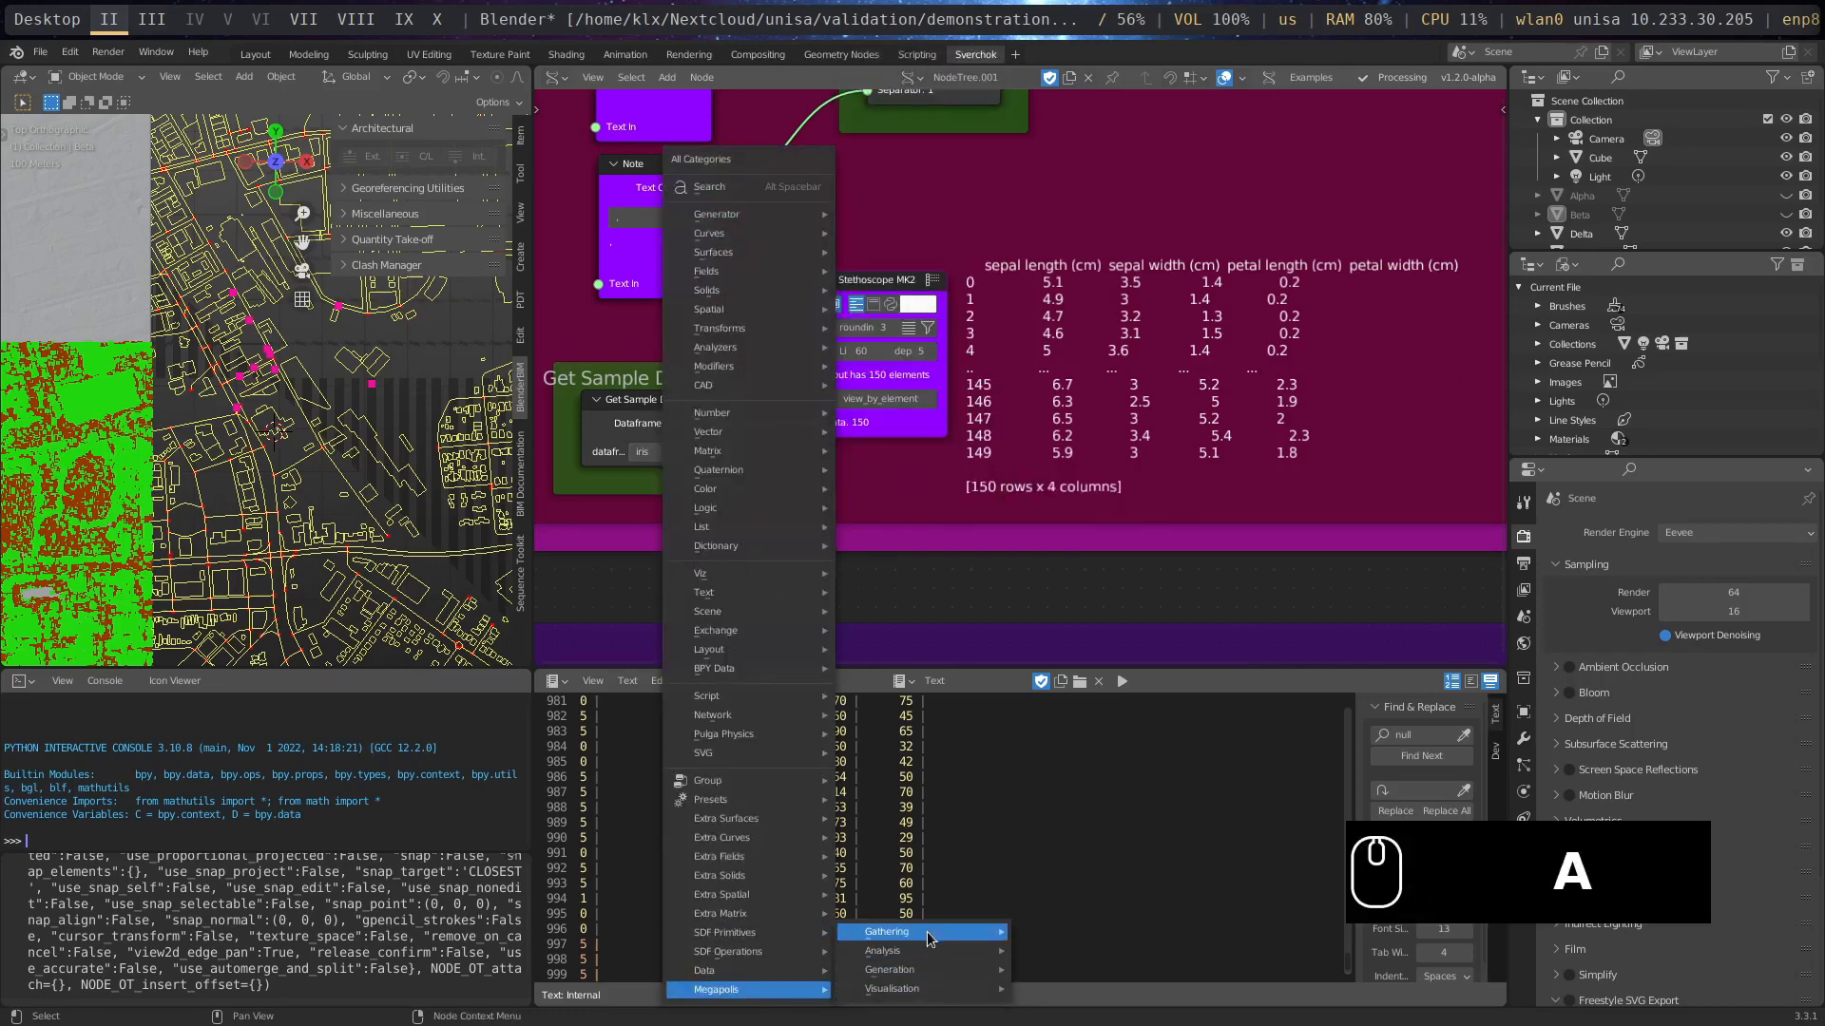
mouse_move(934, 936)
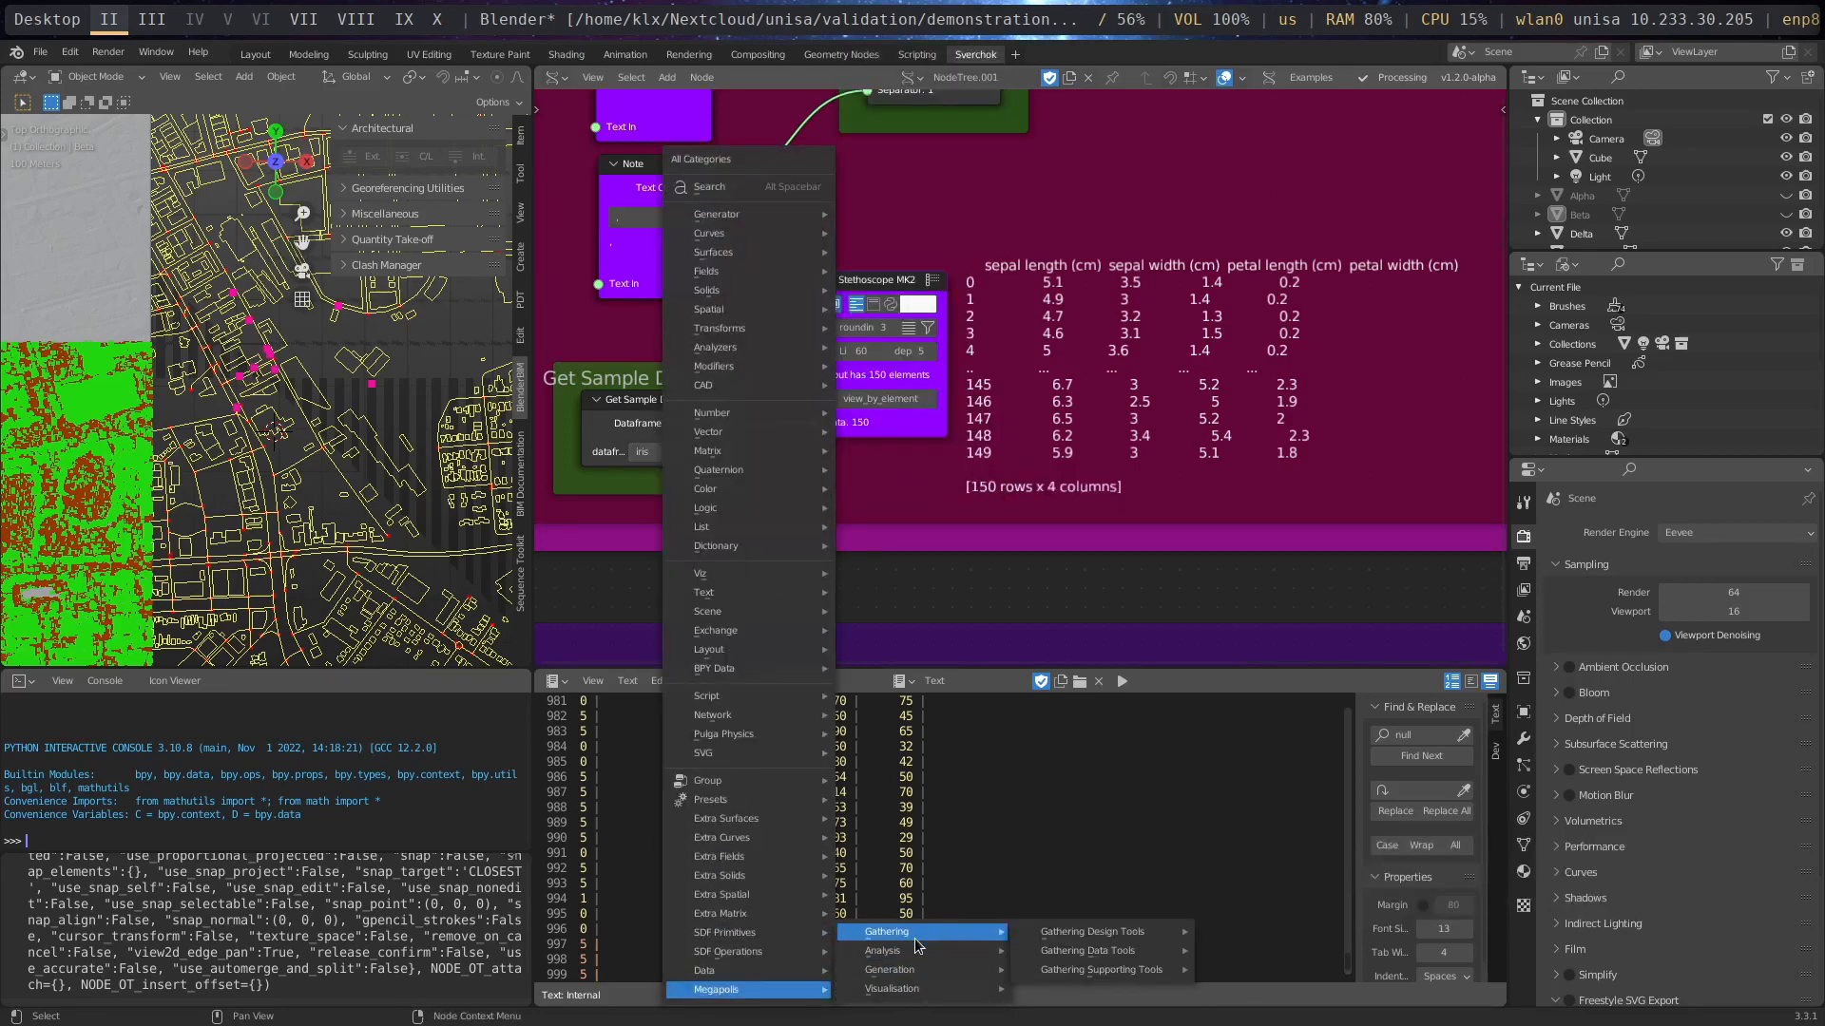
mouse_move(1109, 931)
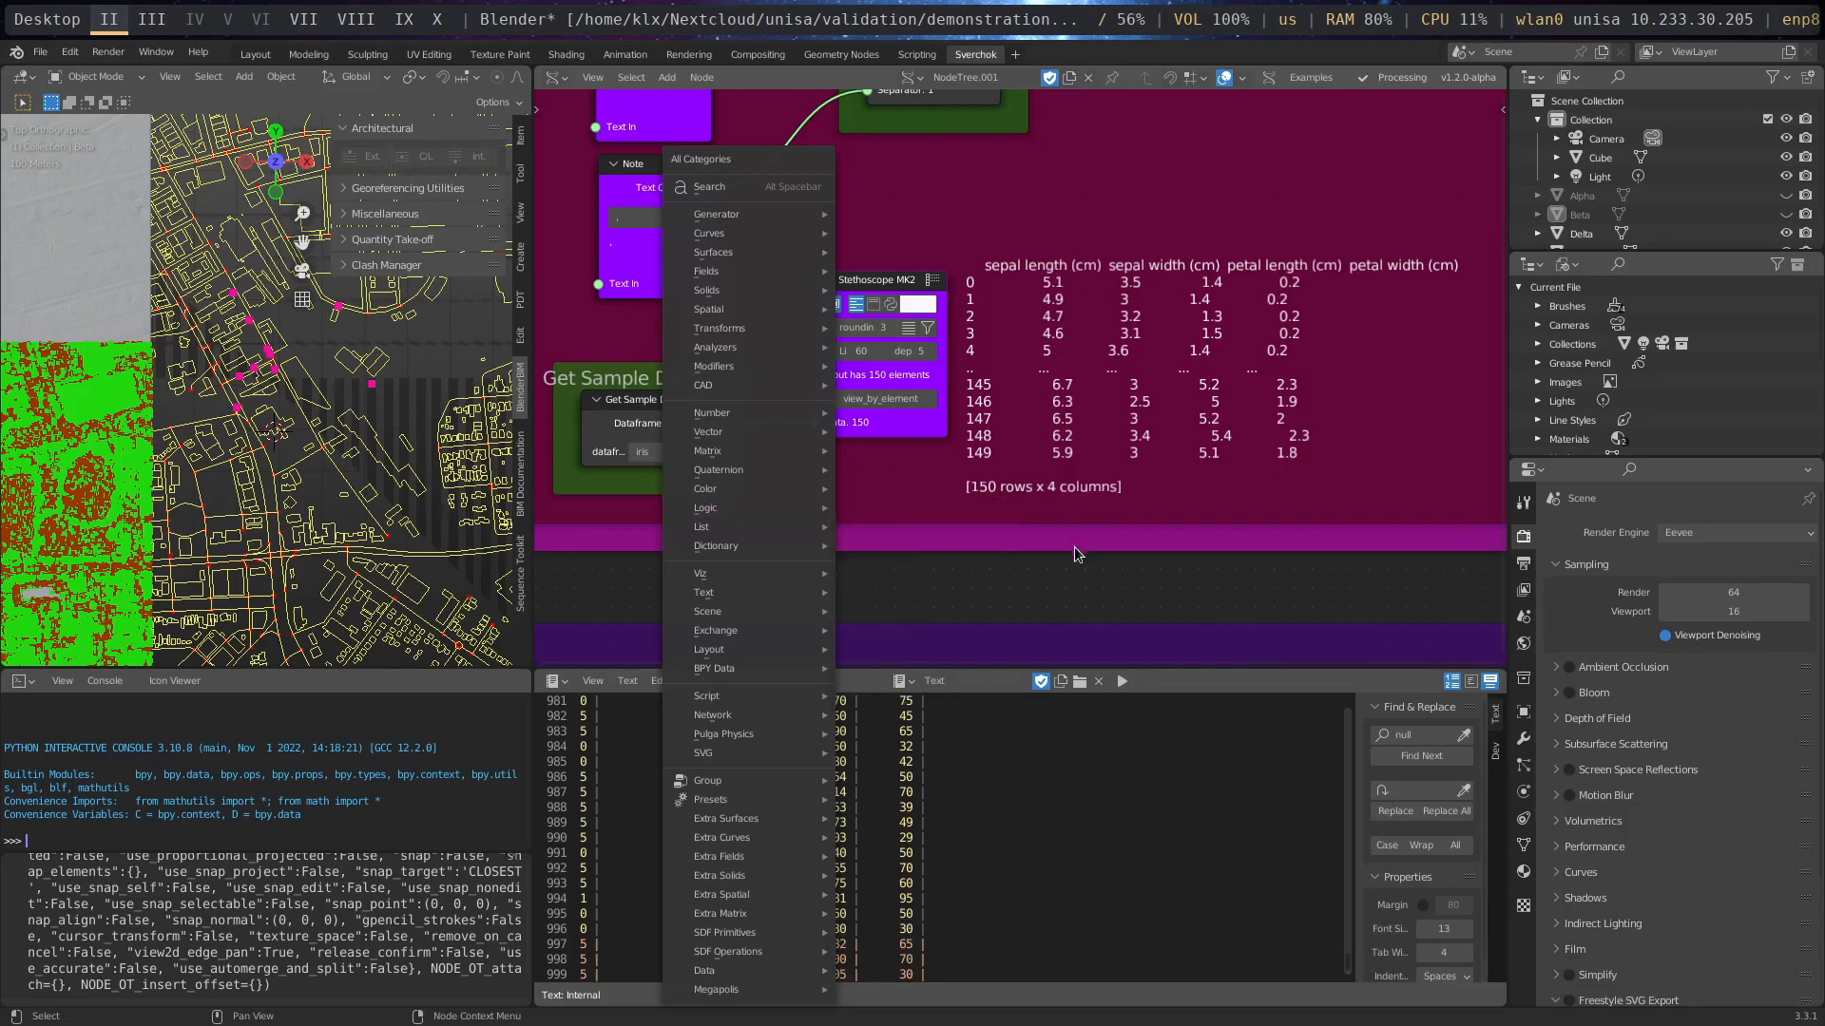
click(1238, 571)
- Set the Get Sample Dataframe node's dataset to california_housing and view its output
click(691, 455)
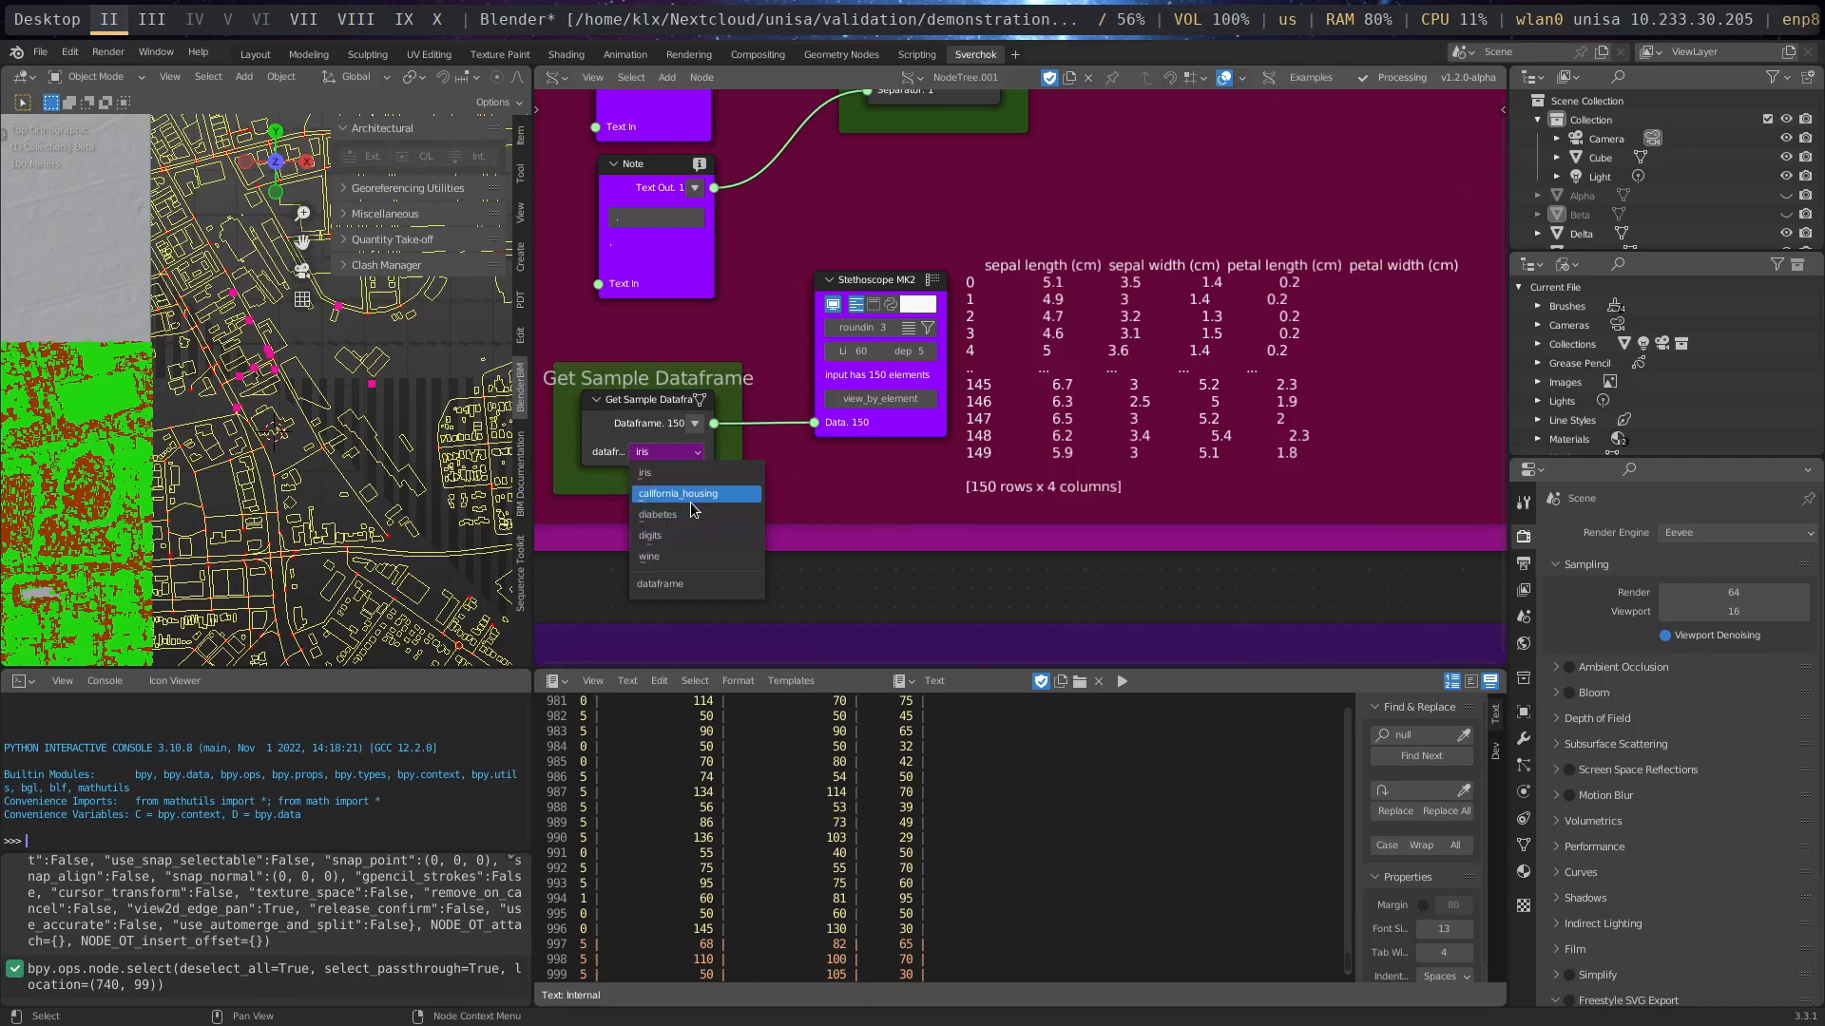
click(688, 494)
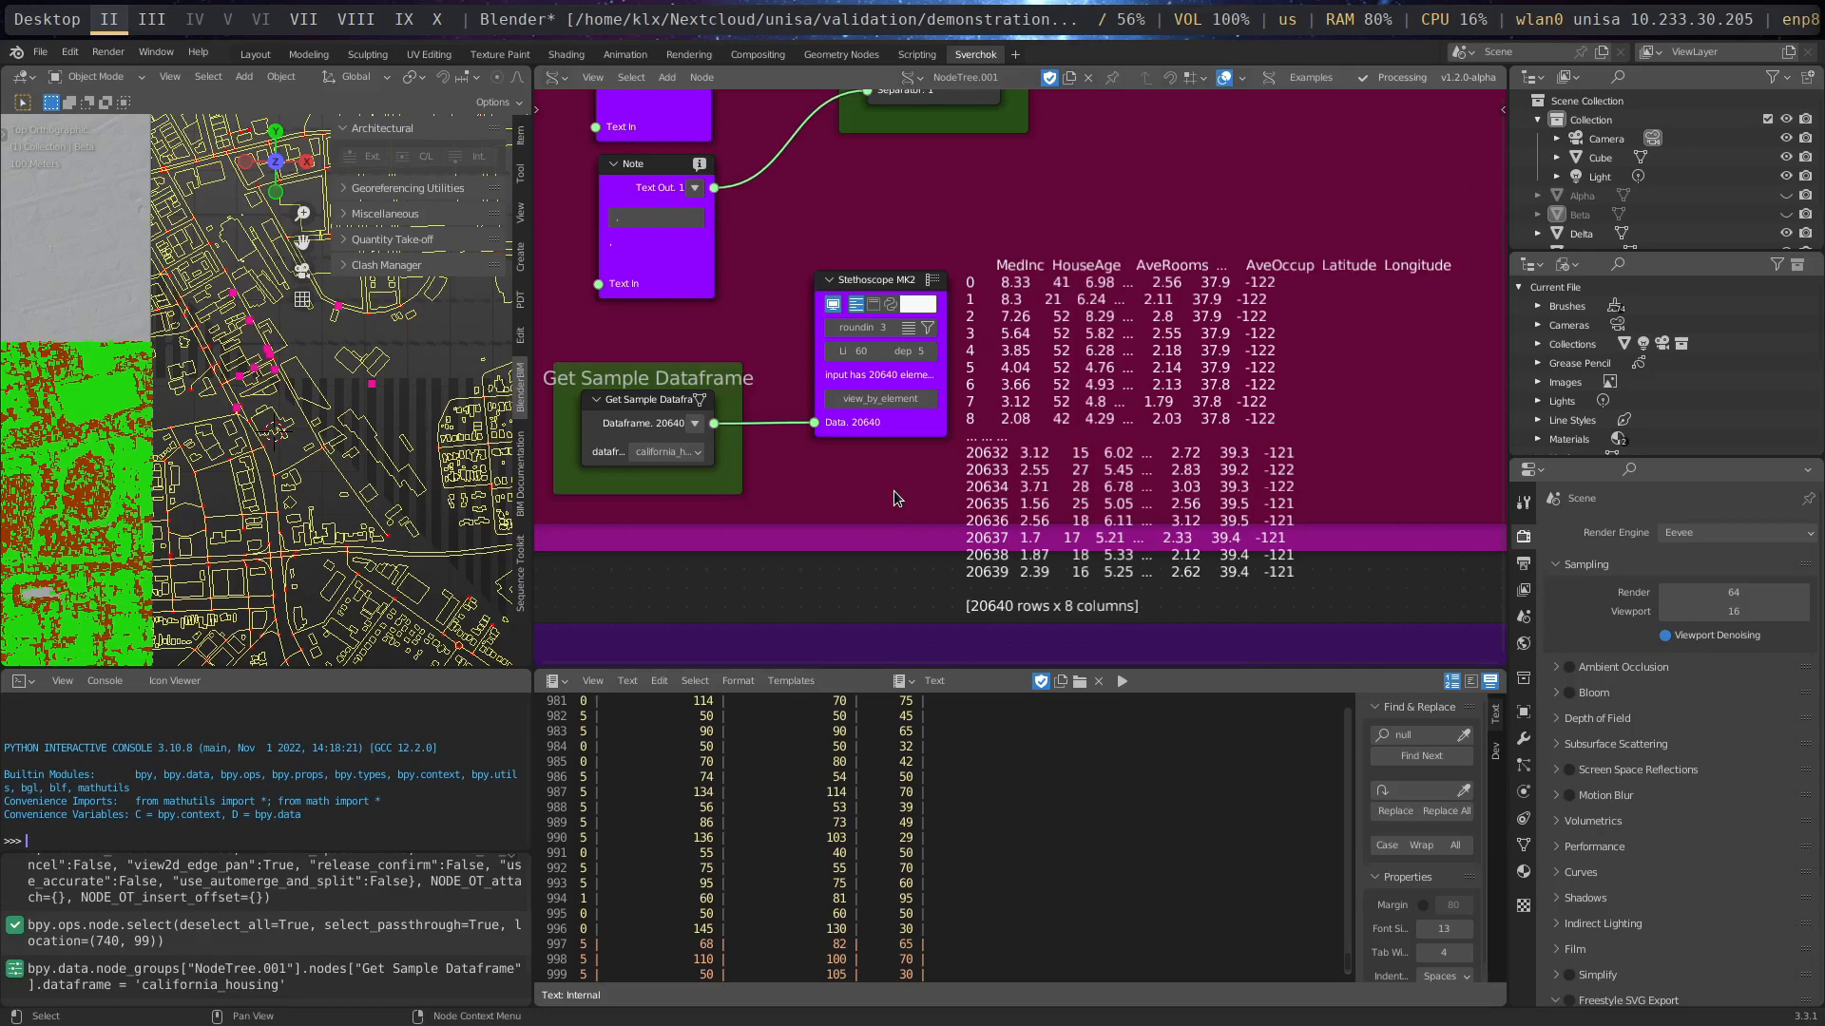
middle_drag(1188, 418, 1027, 410)
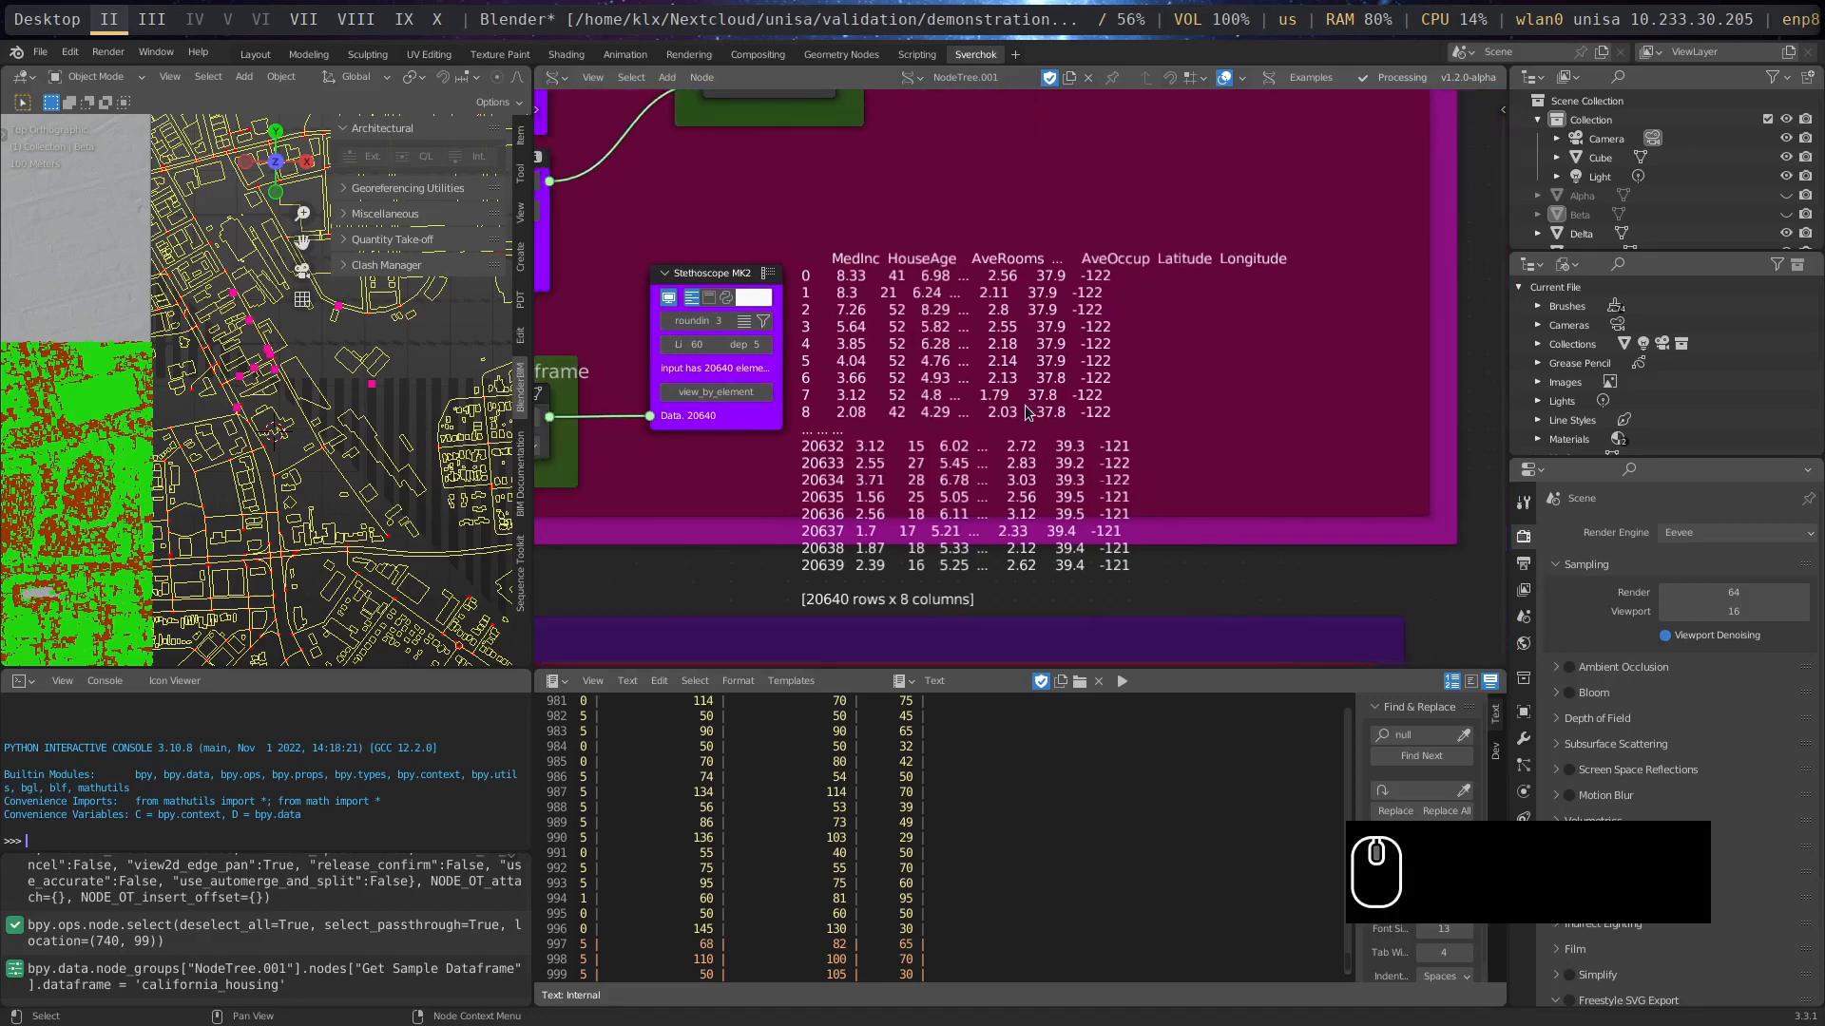
scroll(1026, 411, down, 6)
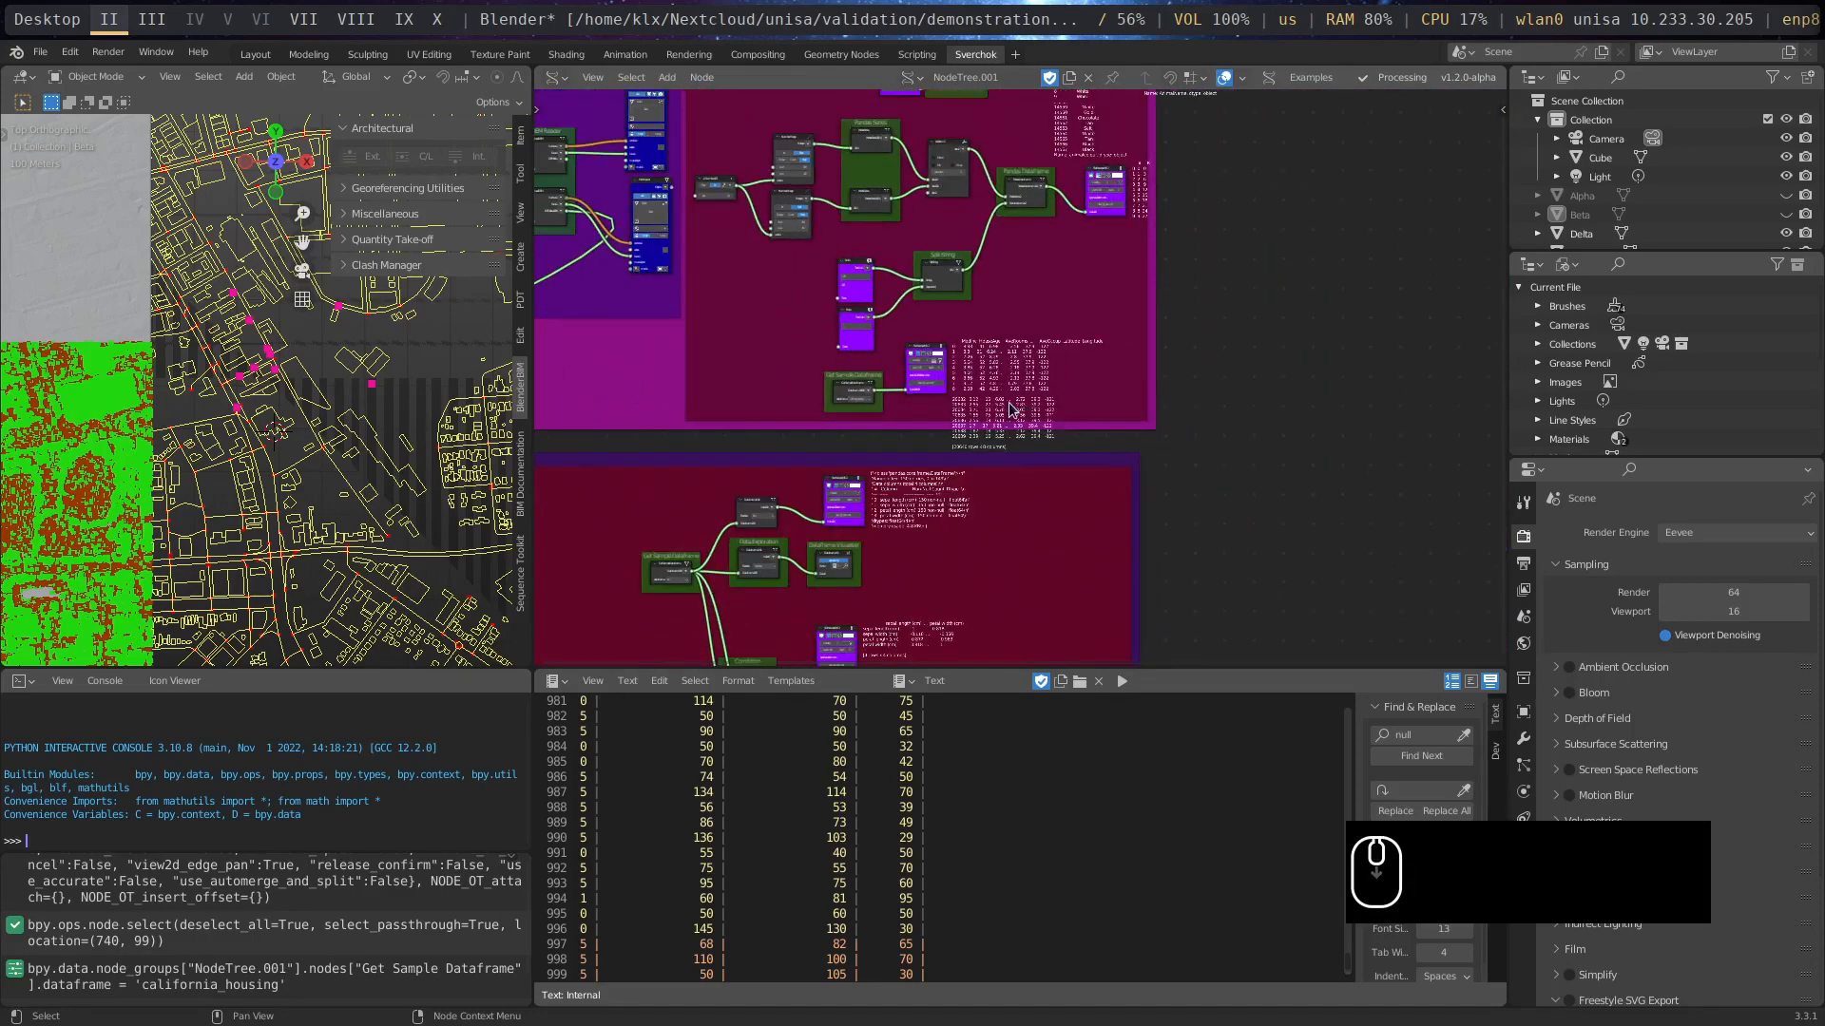
scroll(1012, 409, down, 5)
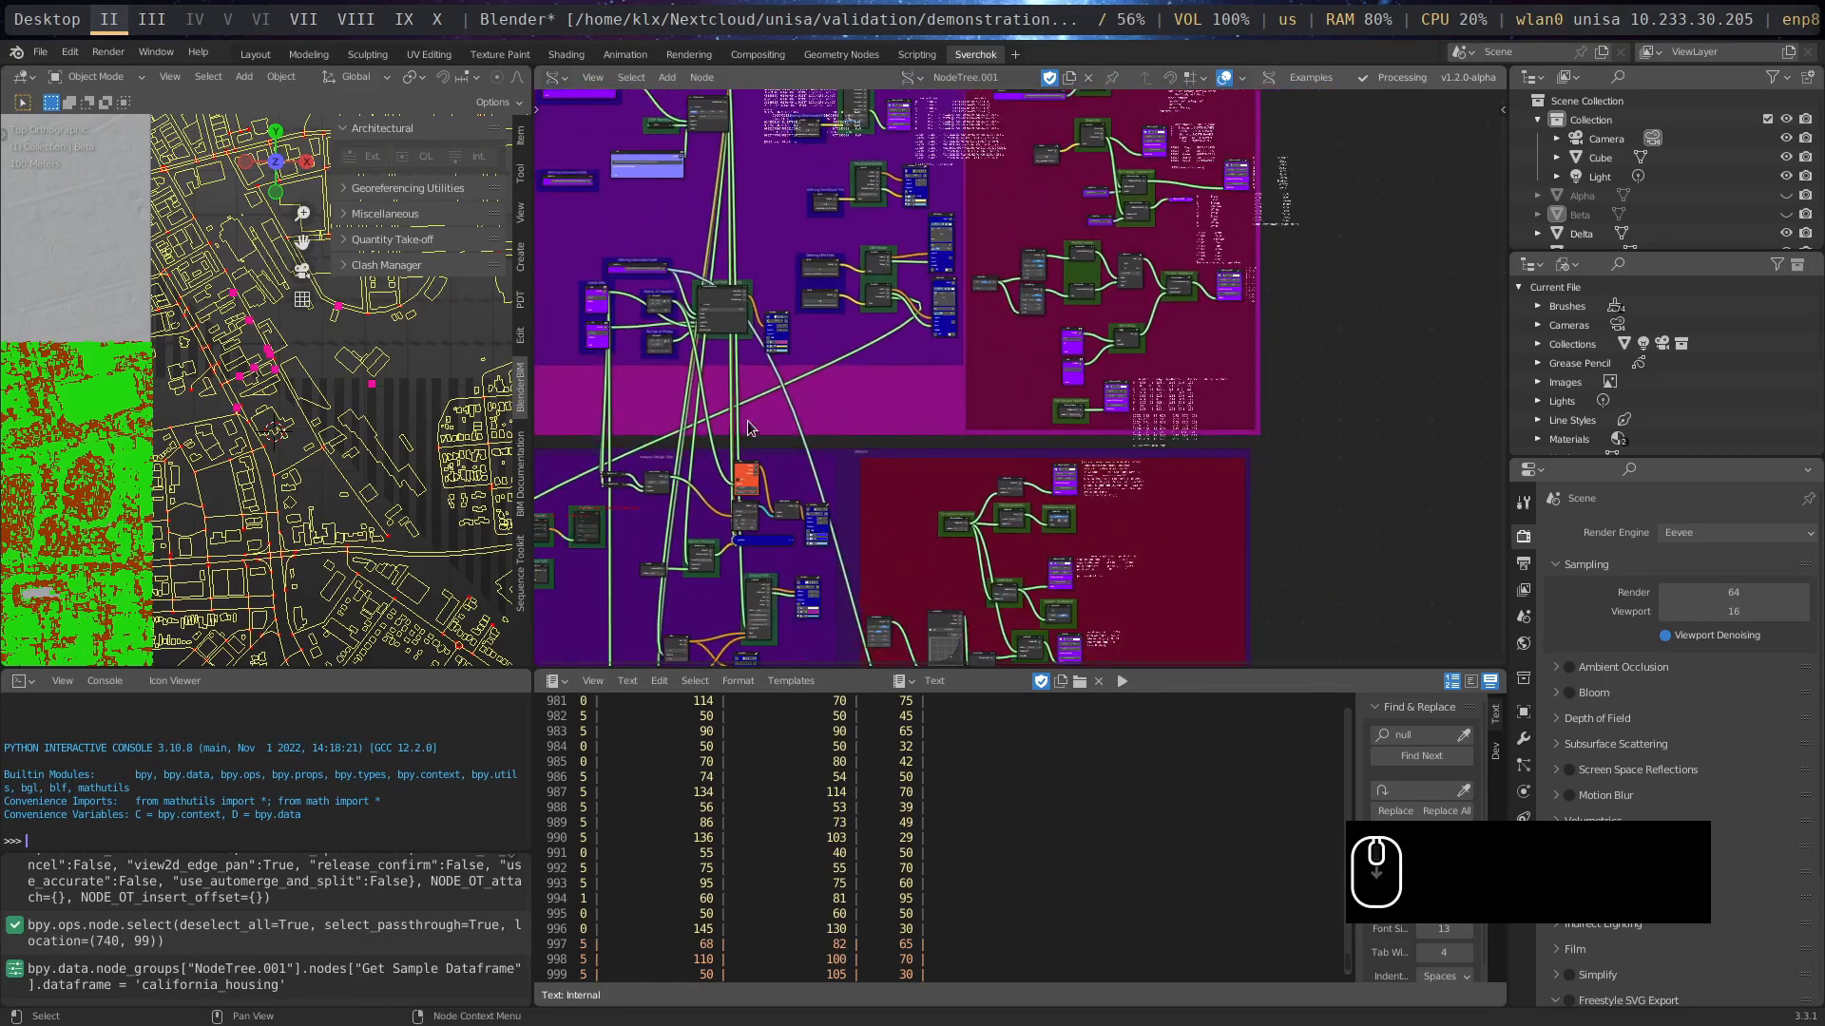
middle_drag(748, 428, 876, 545)
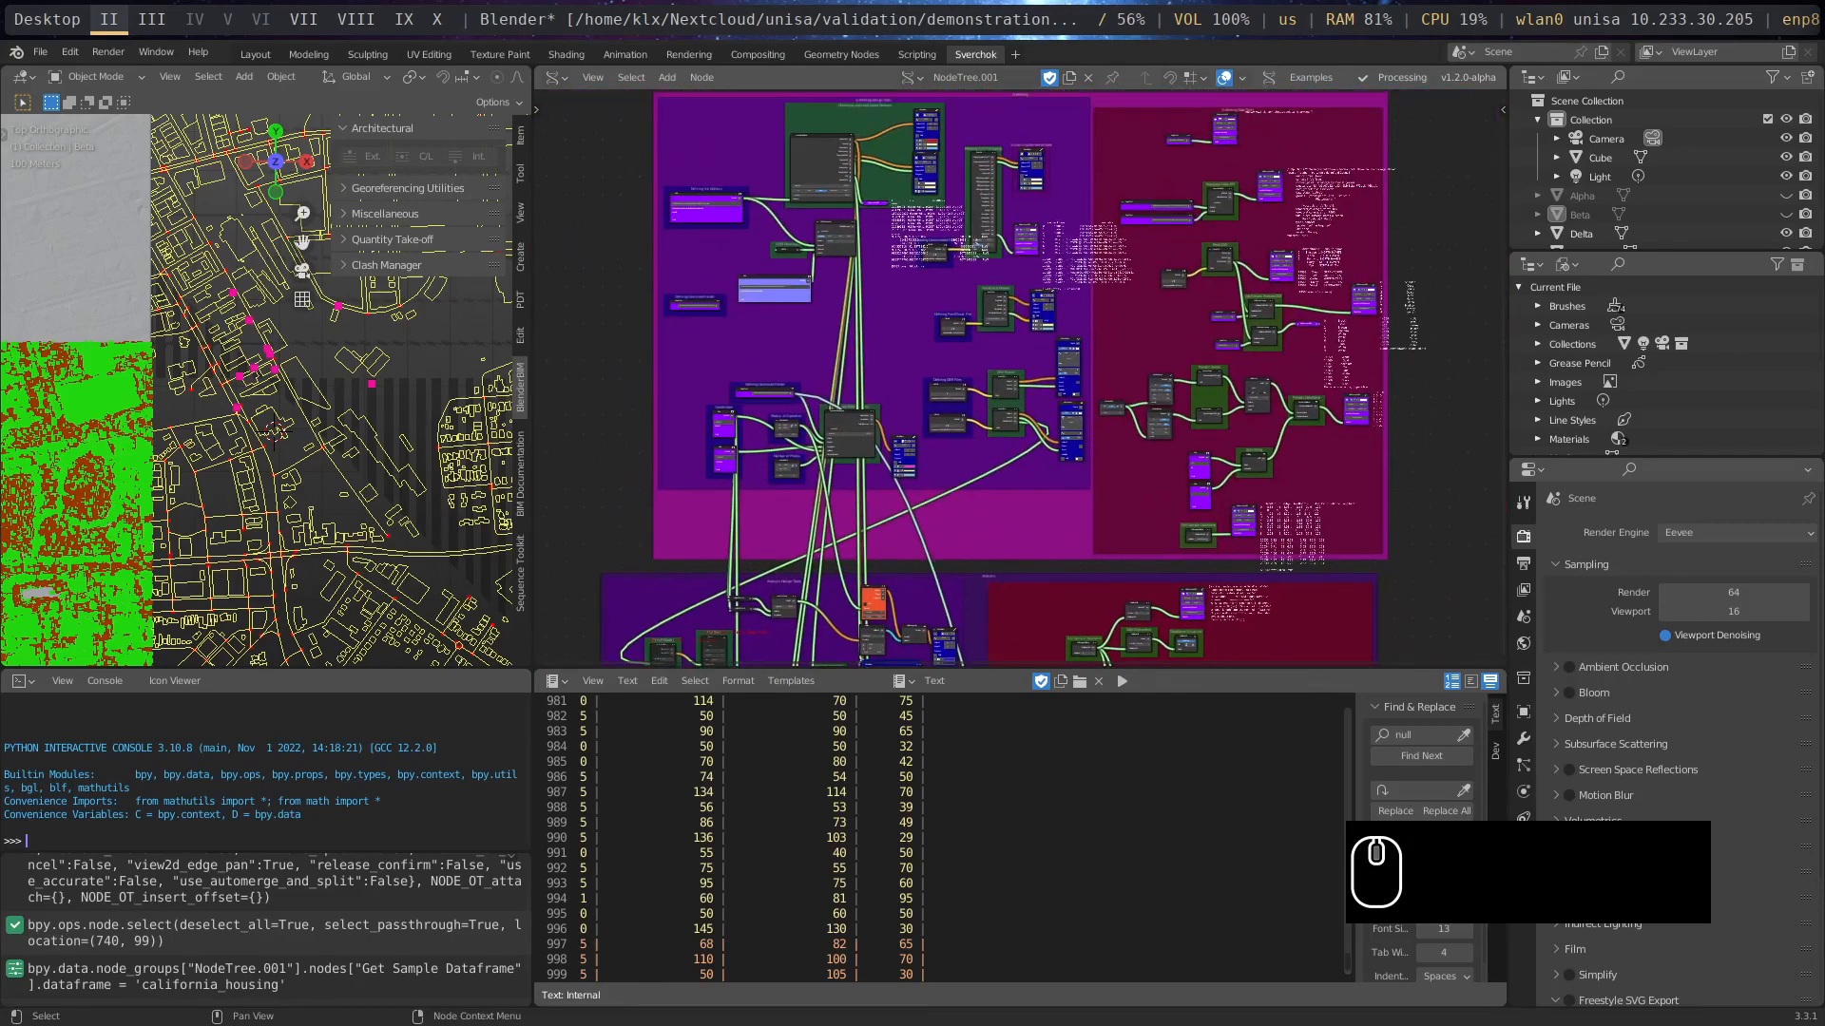
key(super+8)
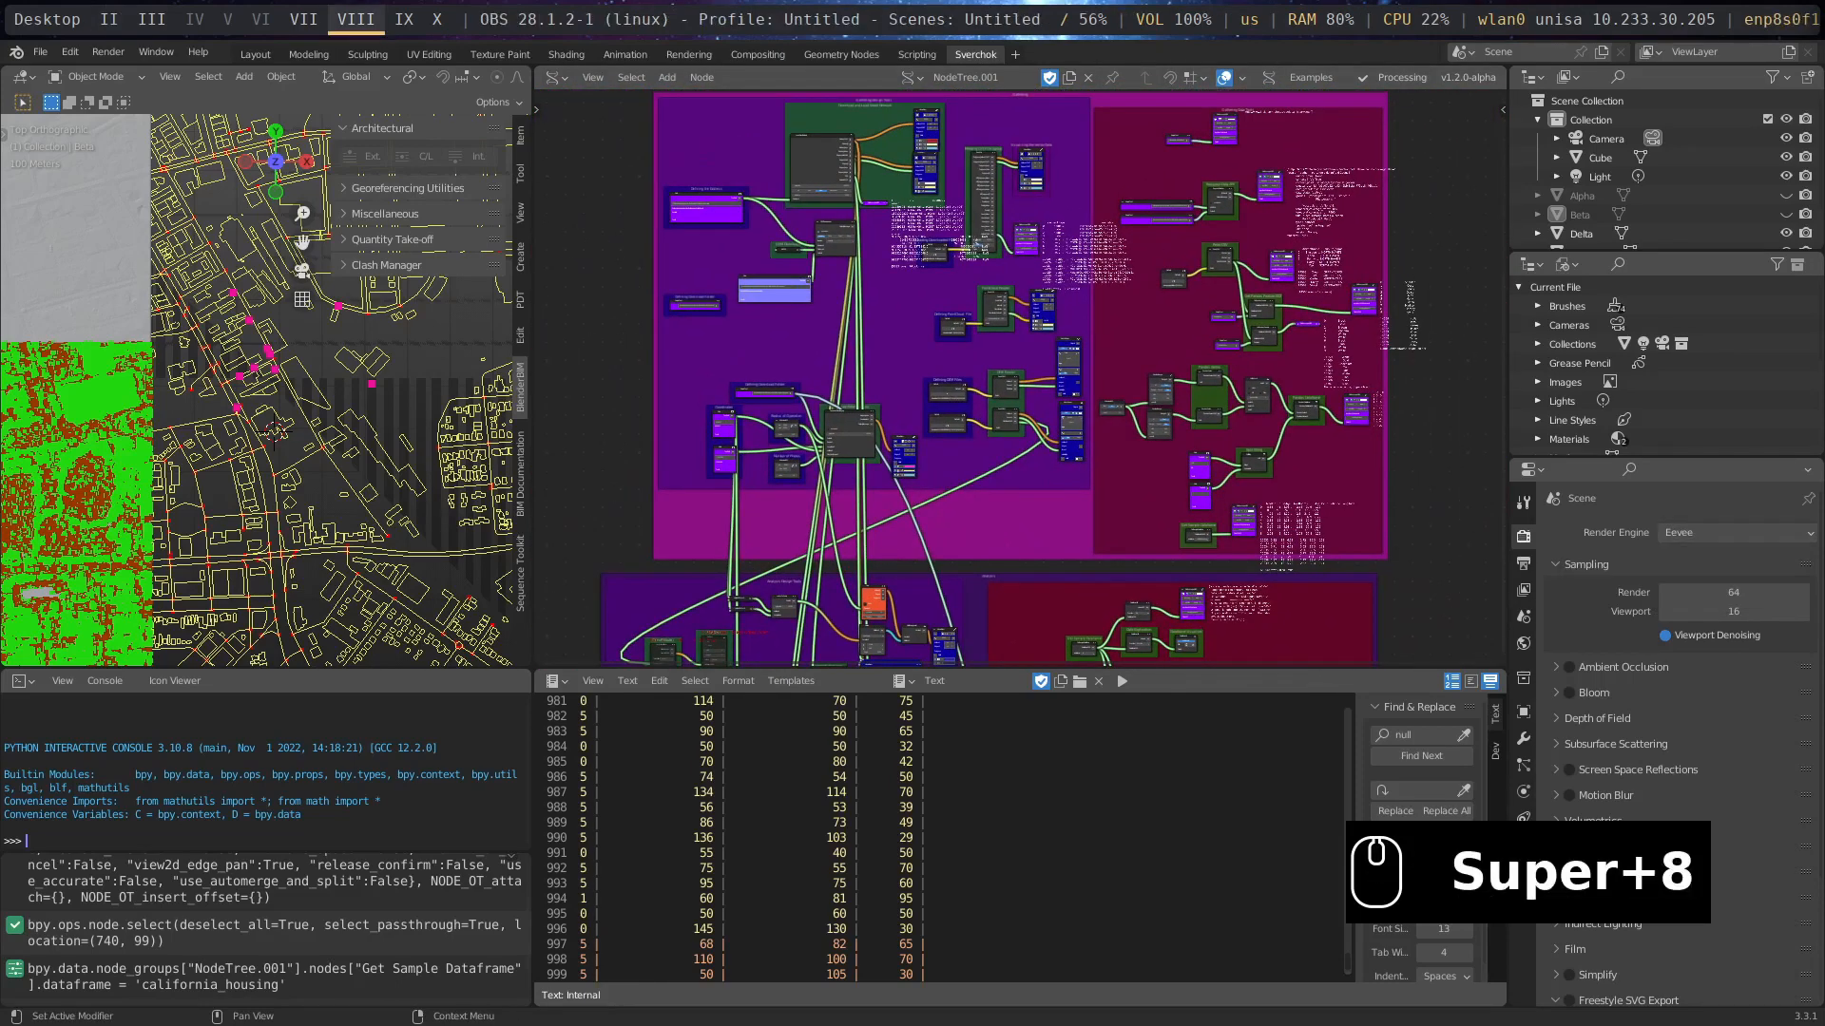
key(super+9)
key(super+8)
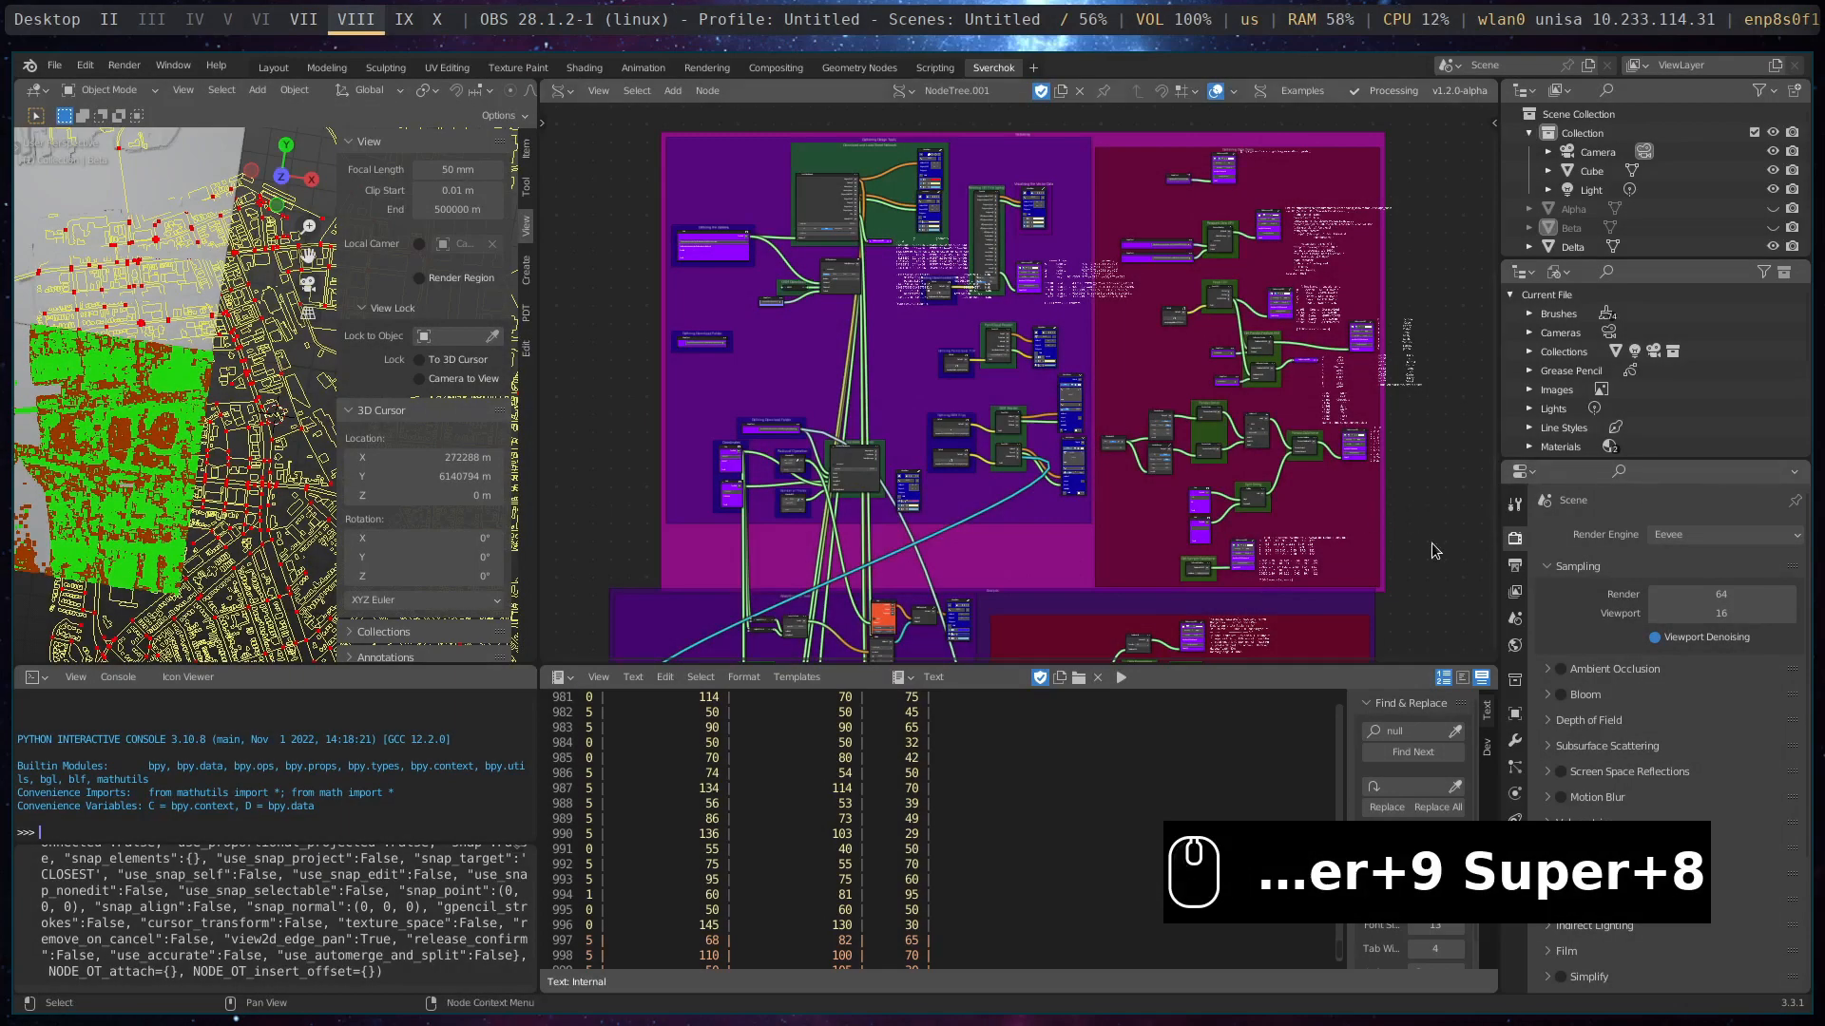
- Find the Dem Attributes frame in the Analysis Design Tools area and examine its Dem Terrain Attributes node
scroll(1010, 570, up, 5)
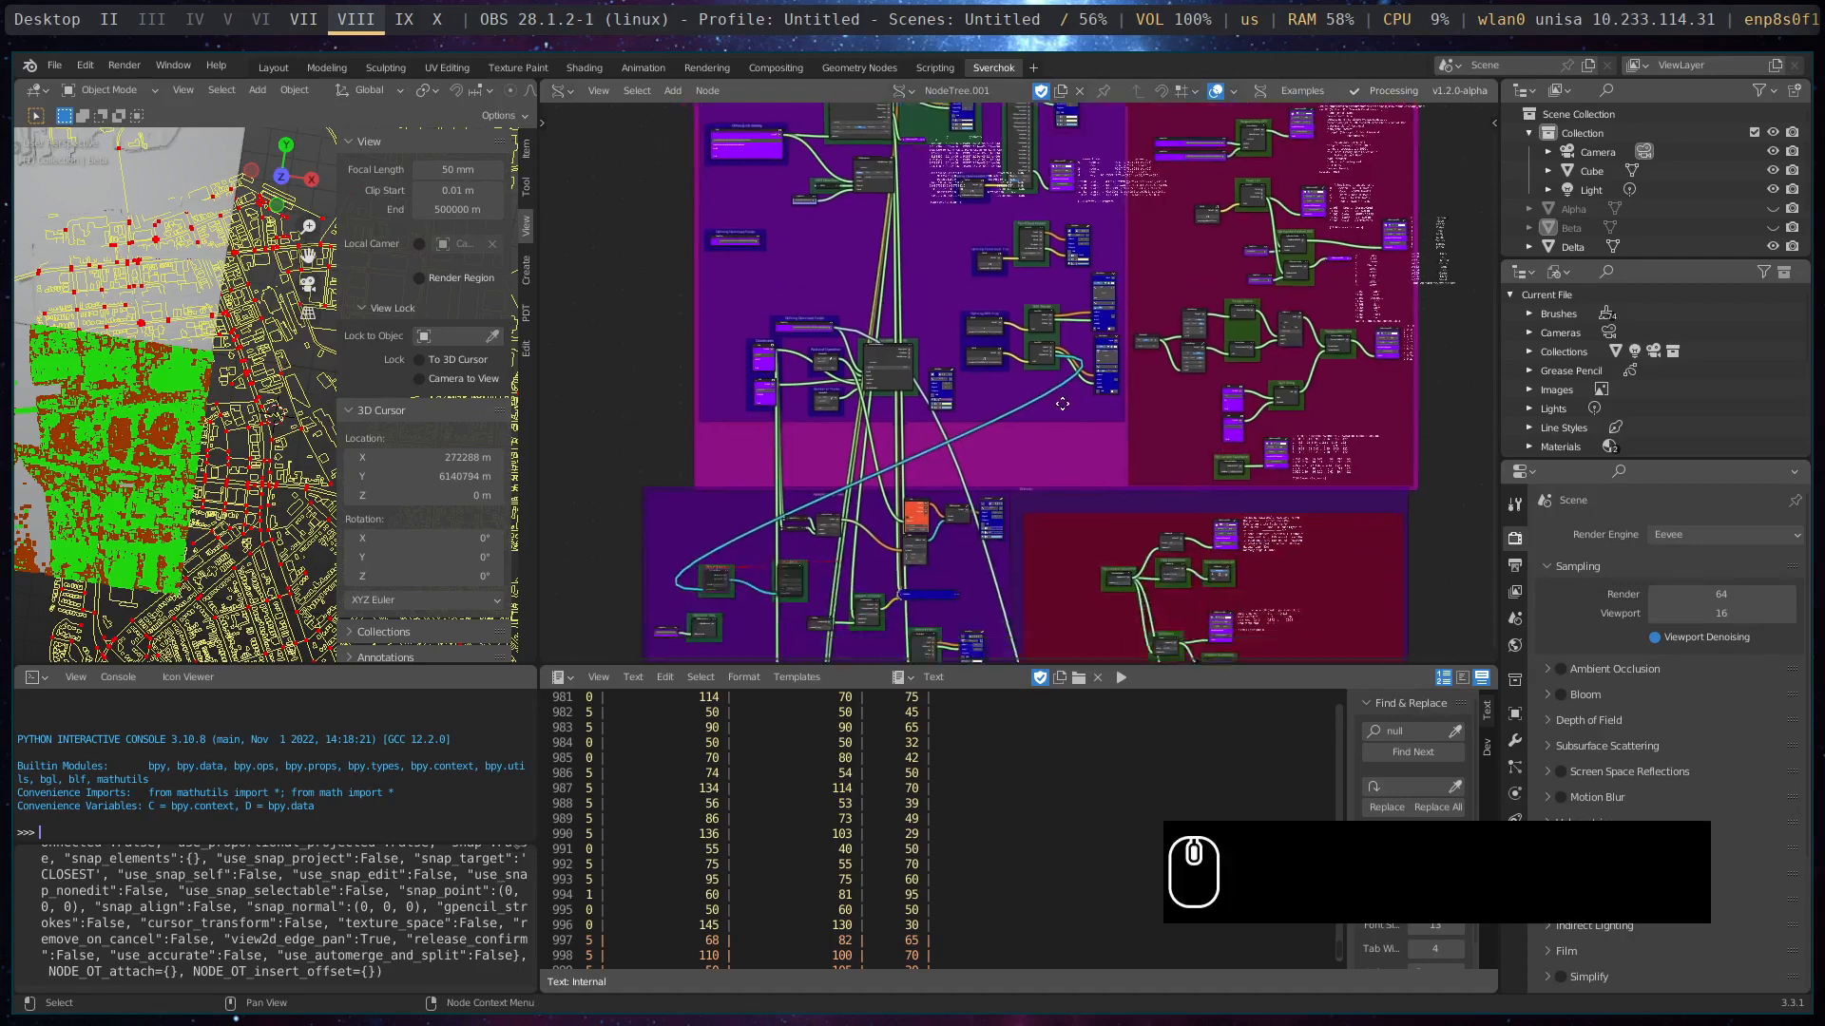
middle_drag(779, 467, 980, 383)
scroll(866, 396, up, 5)
middle_drag(815, 426, 1008, 436)
scroll(1009, 436, up, 2)
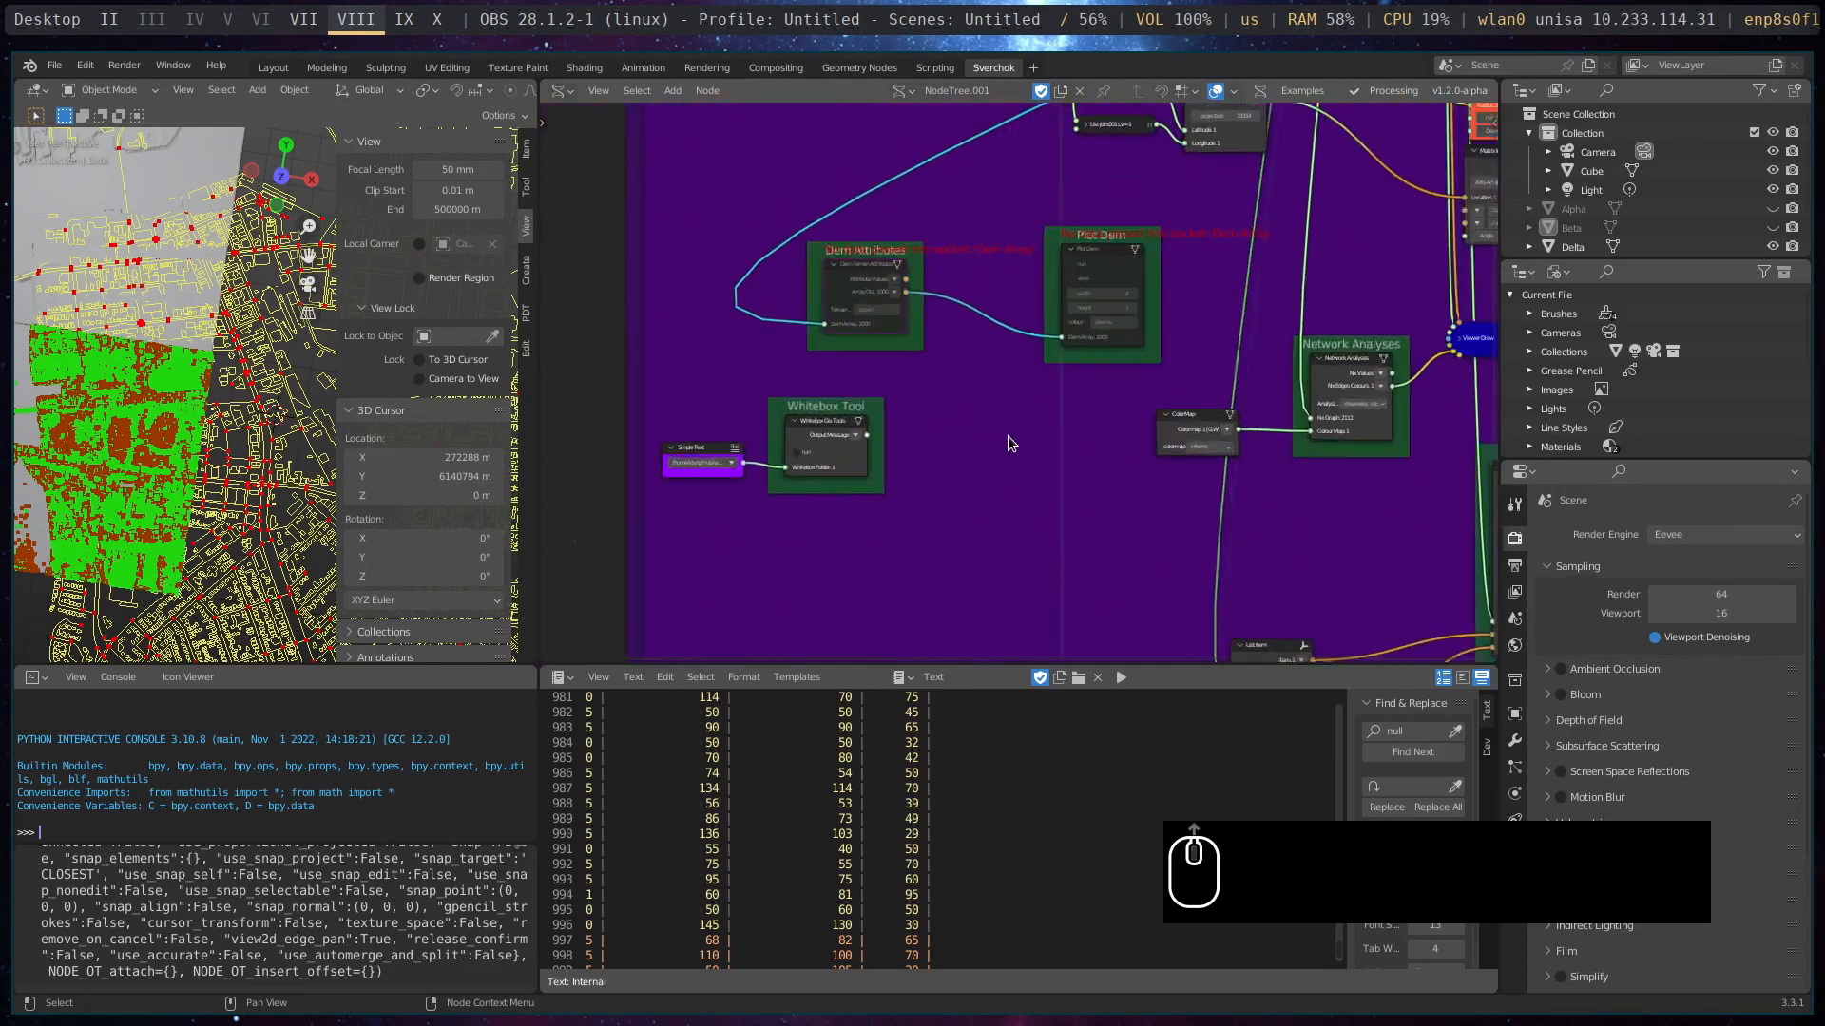
middle_drag(914, 394, 1002, 429)
scroll(1004, 430, up, 1)
scroll(1005, 420, down, 3)
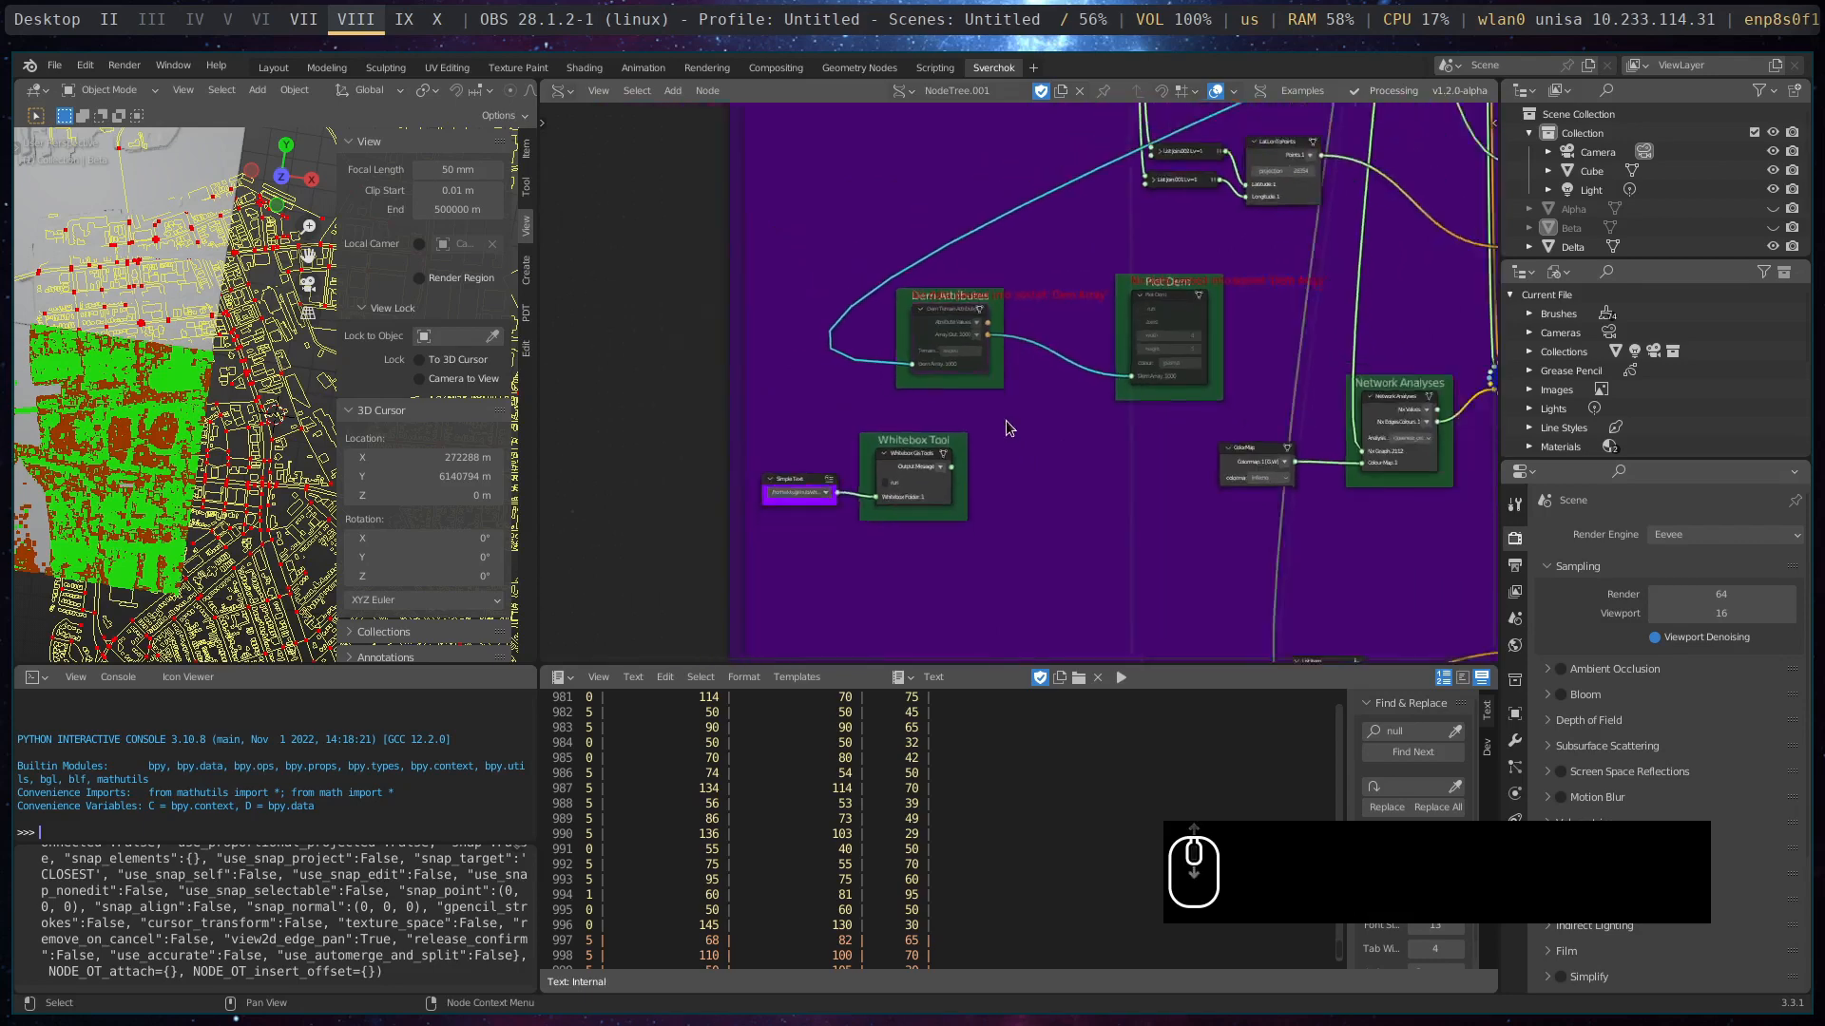
scroll(1005, 420, up, 4)
middle_drag(1002, 297, 1077, 353)
scroll(1078, 360, up, 3)
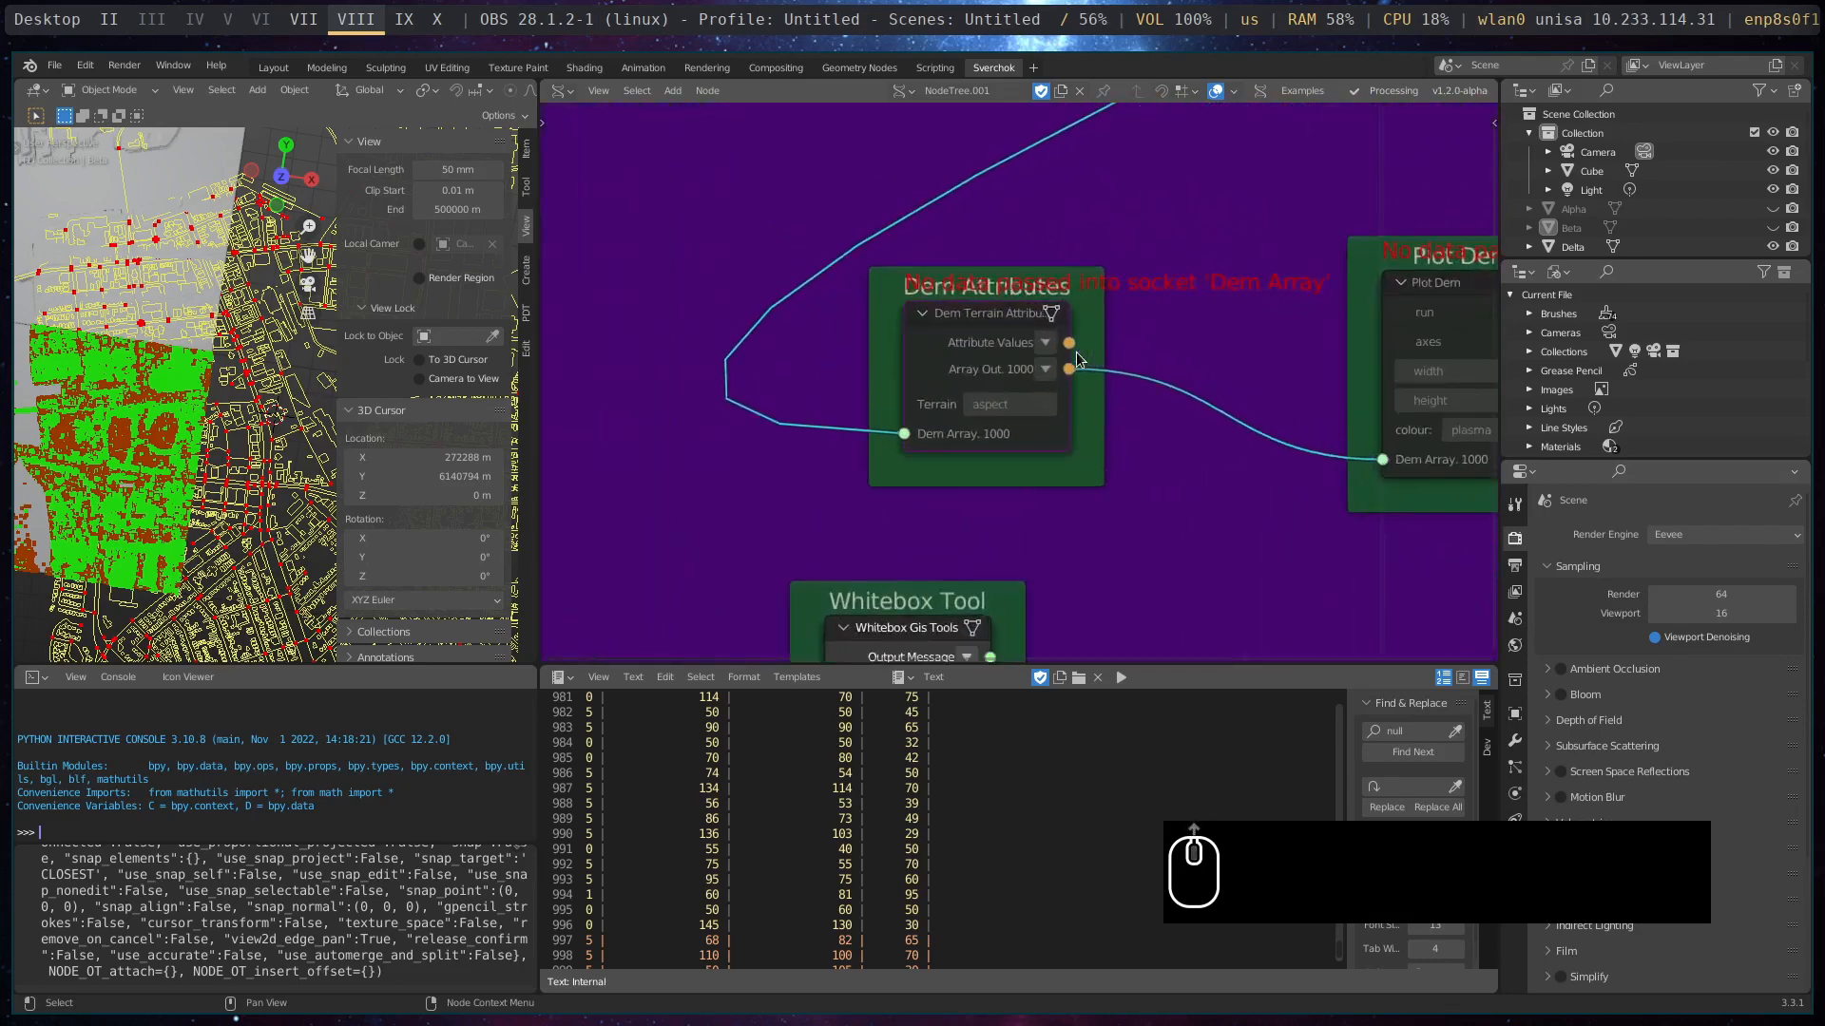
drag(988, 295, 933, 253)
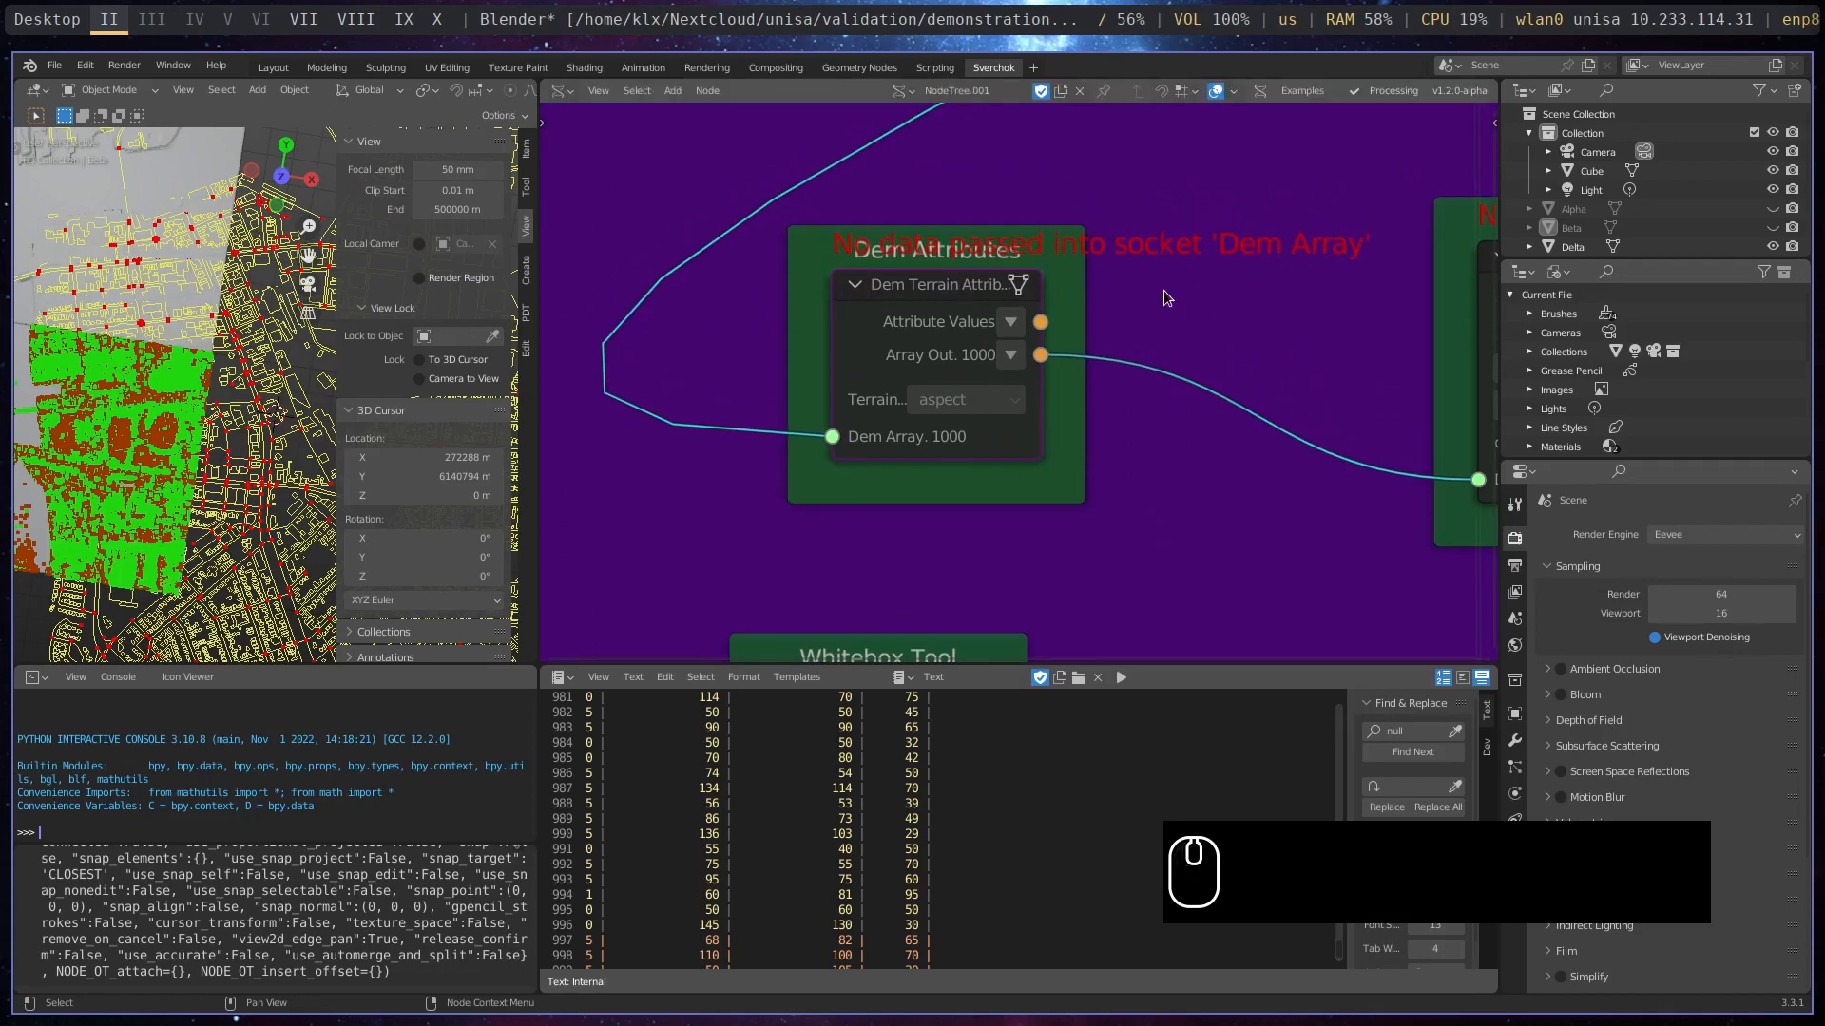
- Inspect the Plot Dem node and trace the Dem Array link back to the Read DEM node's DEM data output
scroll(1003, 362, down, 3)
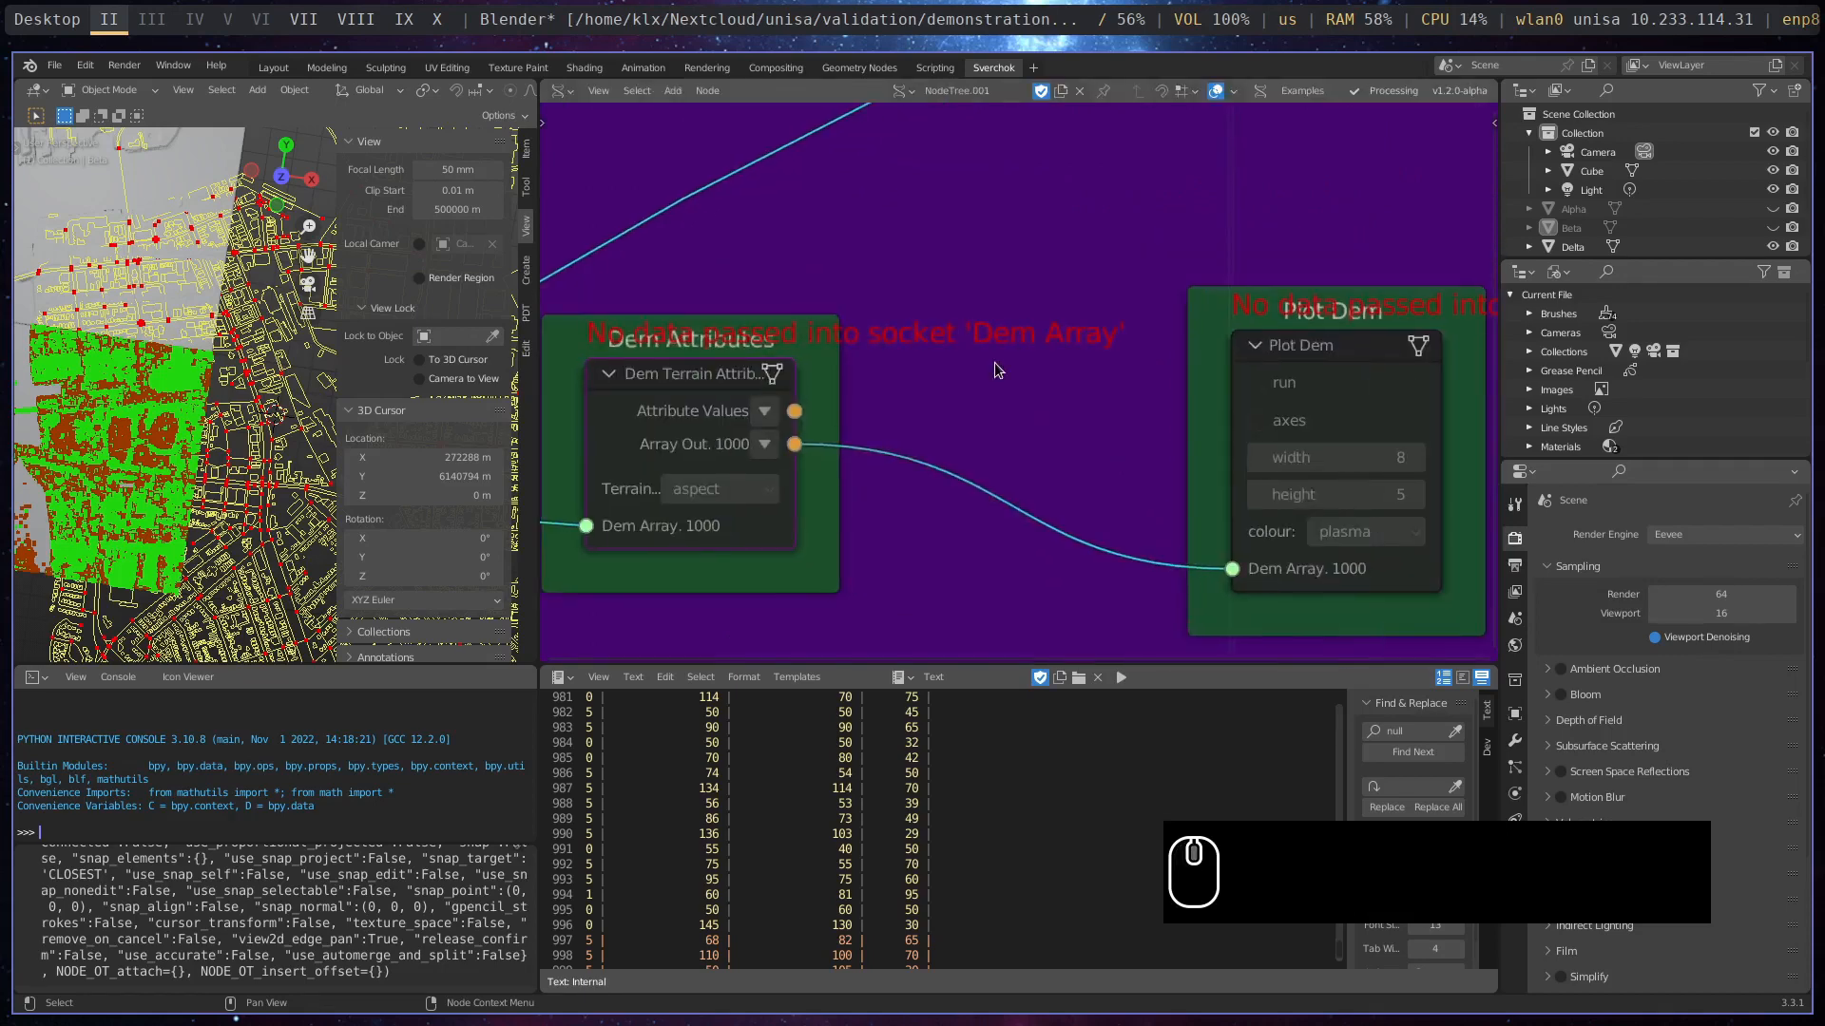
scroll(1000, 356, down, 4)
middle_drag(1274, 255, 1030, 468)
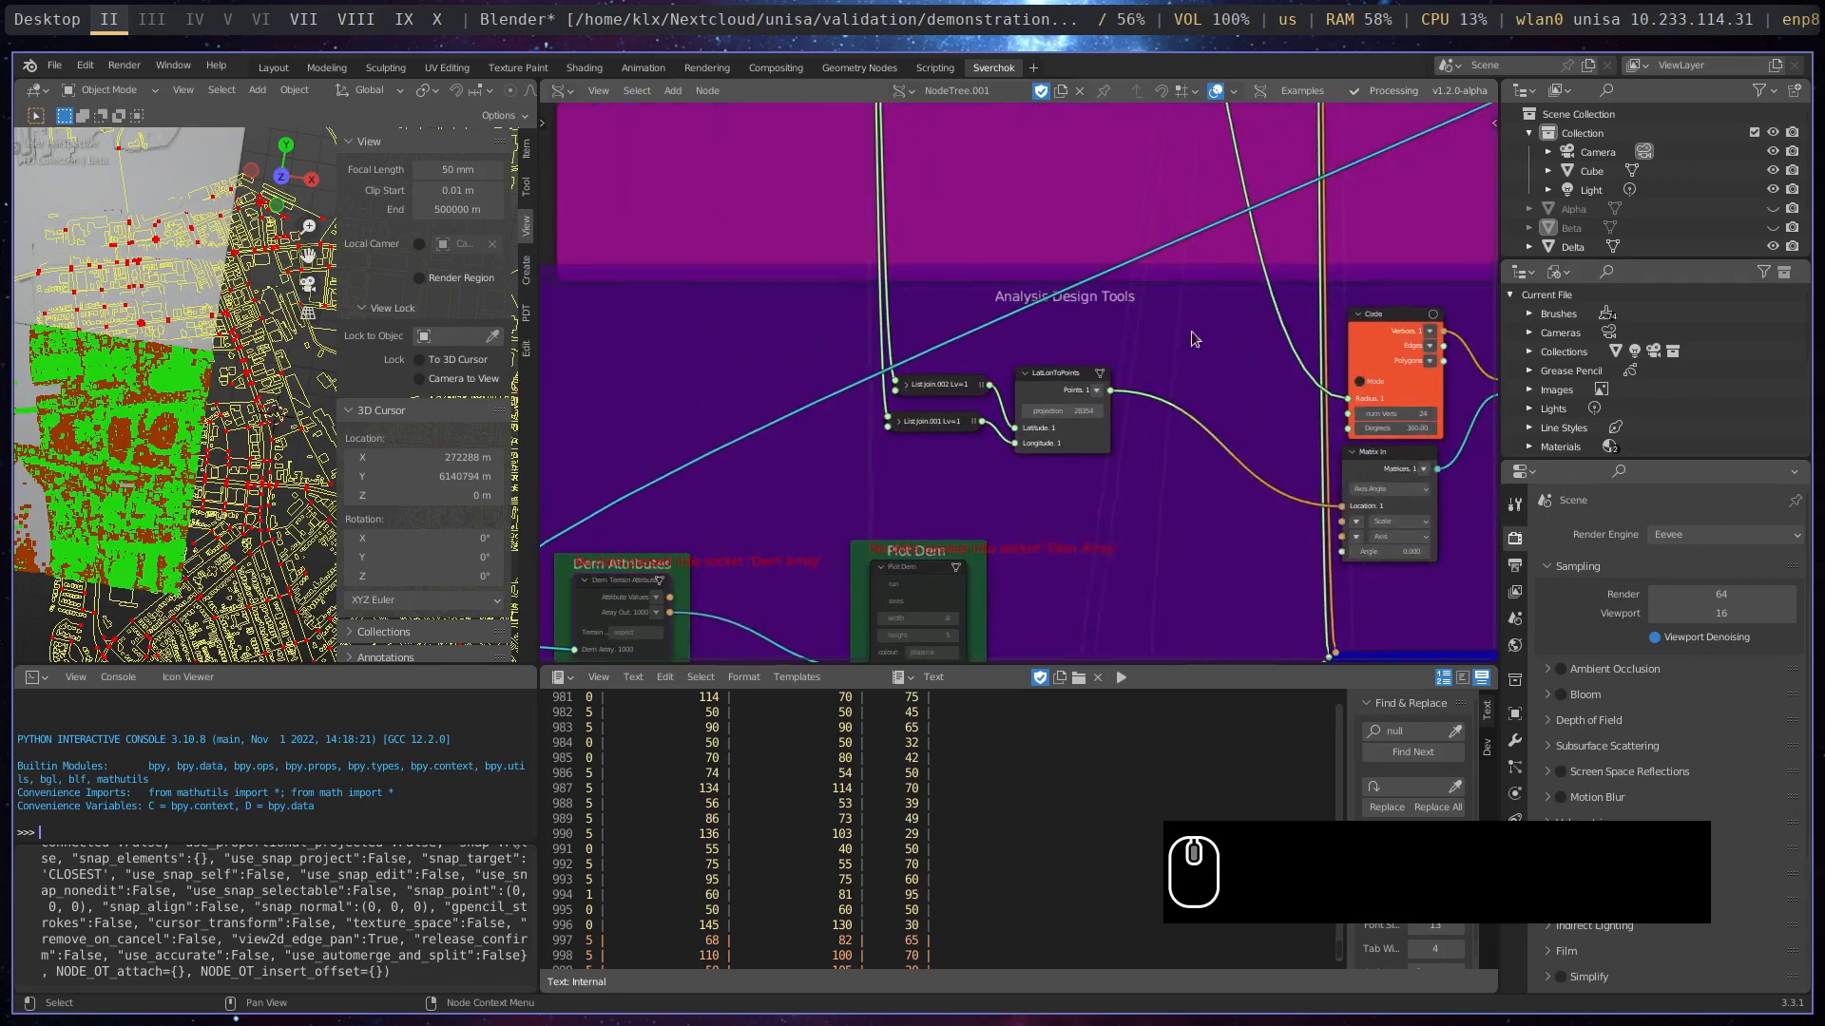
middle_drag(1150, 320, 863, 489)
middle_drag(1311, 285, 926, 445)
middle_drag(1217, 305, 1031, 442)
scroll(1053, 226, up, 5)
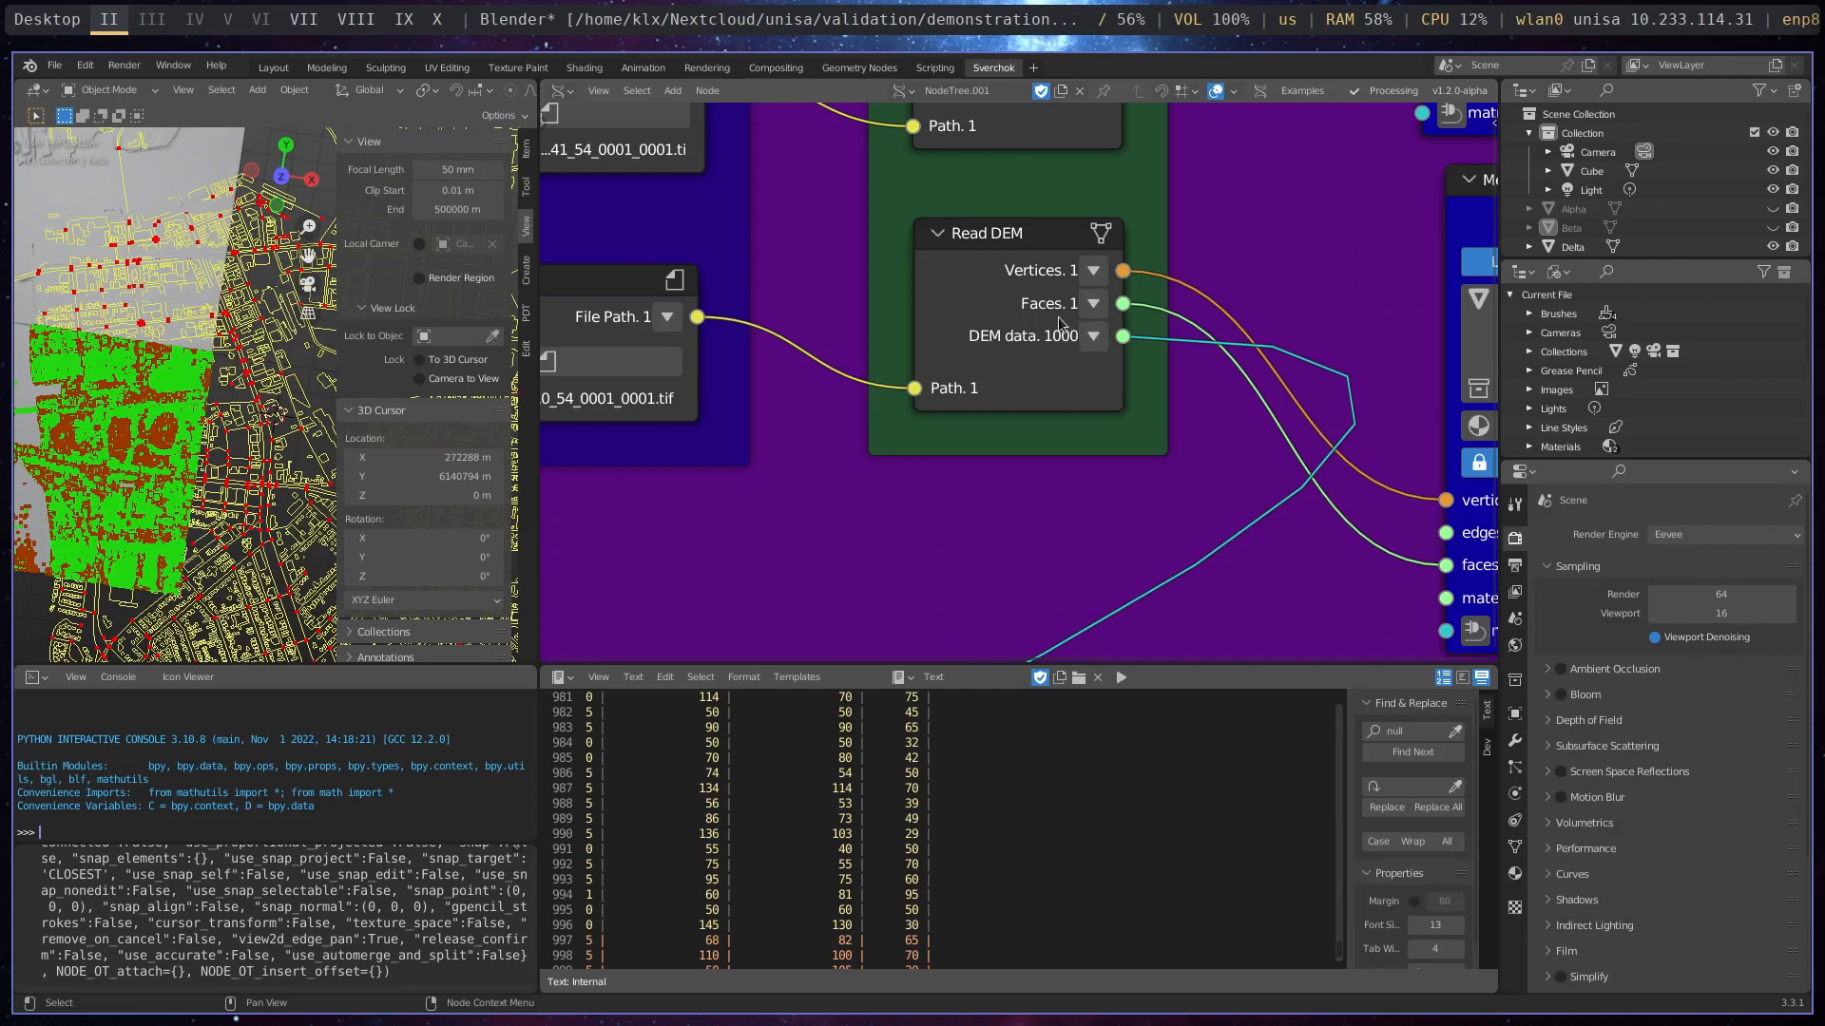
scroll(1018, 357, down, 3)
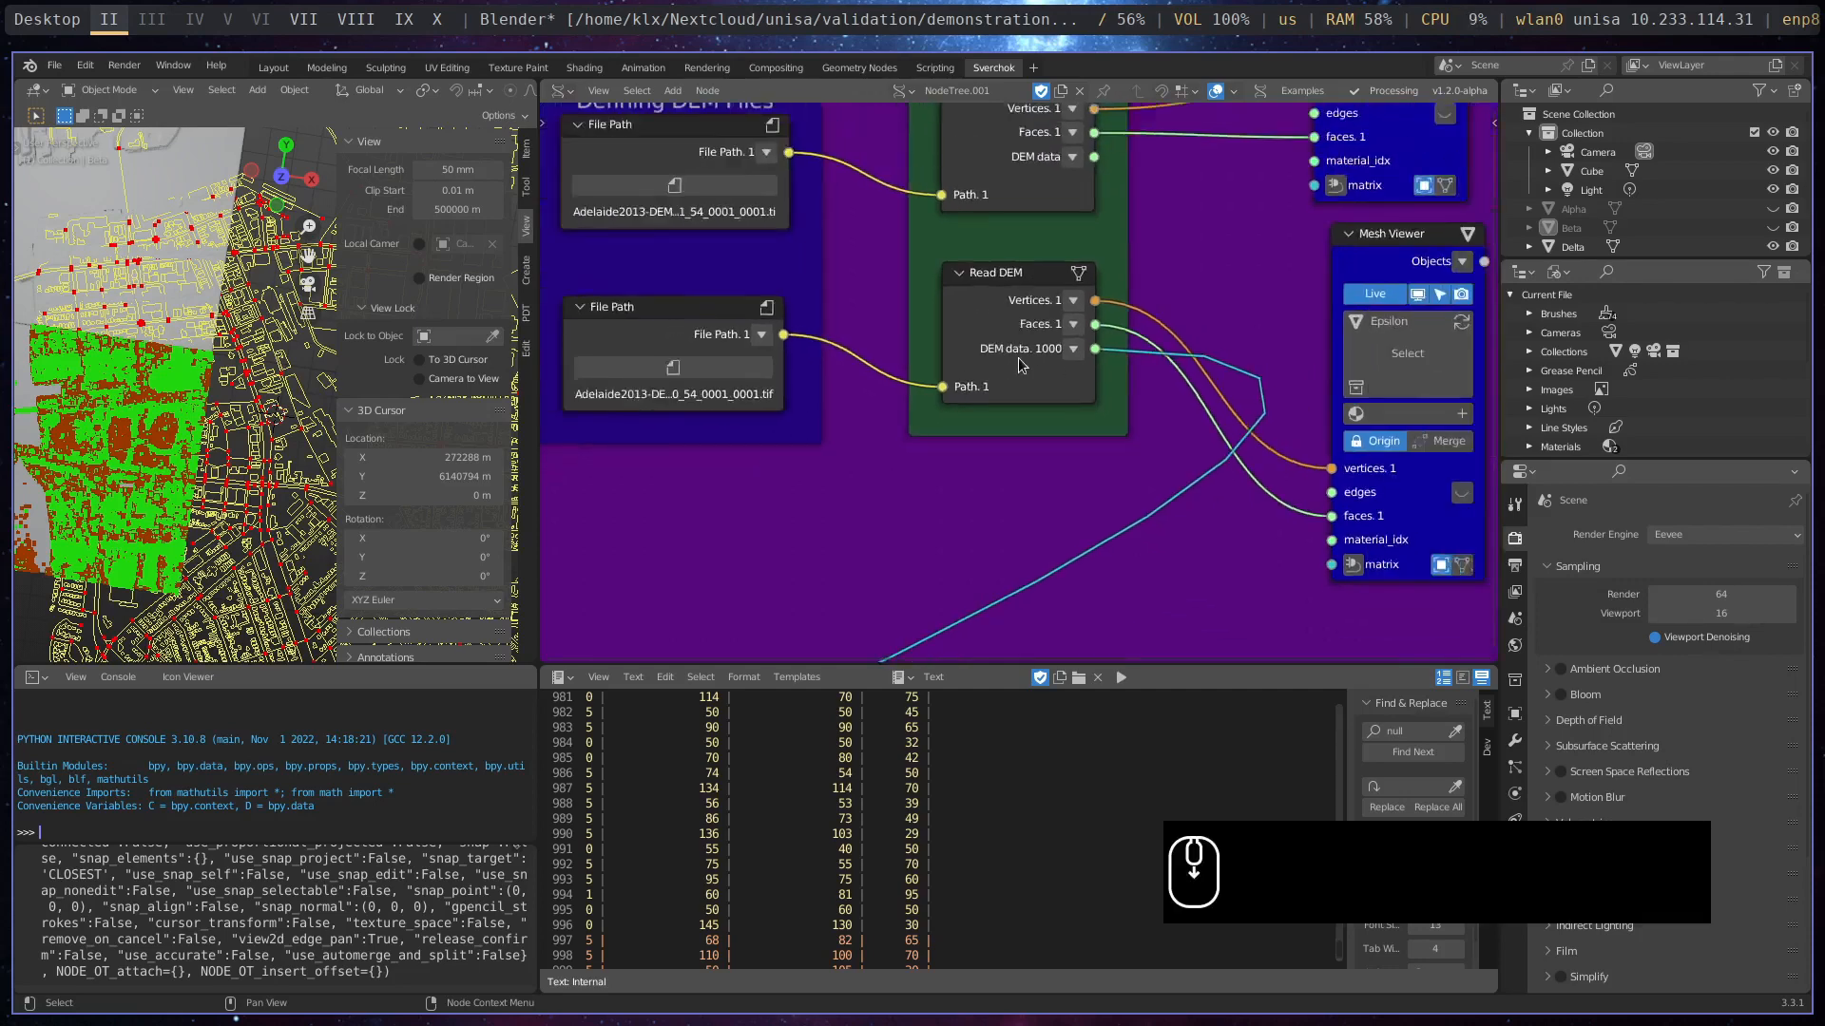
- Follow the DEM data link back to the Dem Attributes frame and unmute the Dem Terrain Attributes node
scroll(921, 498, up, 2)
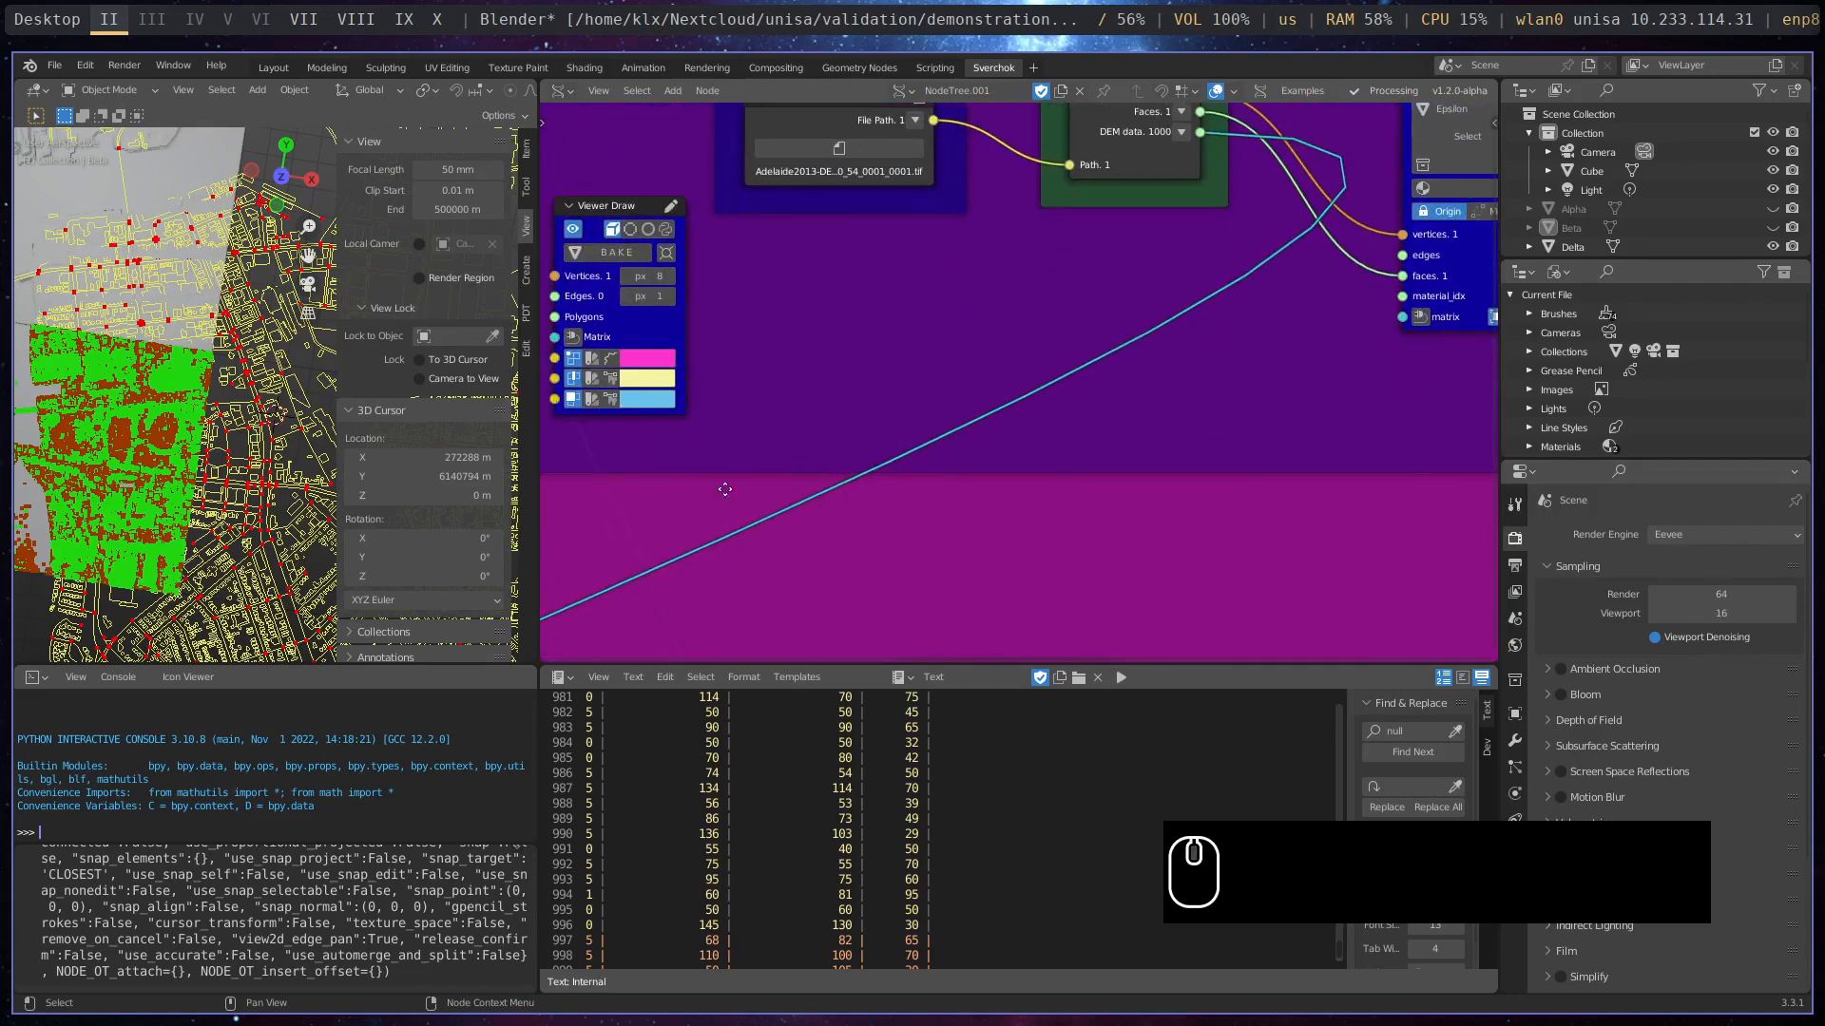
middle_drag(725, 489, 1082, 442)
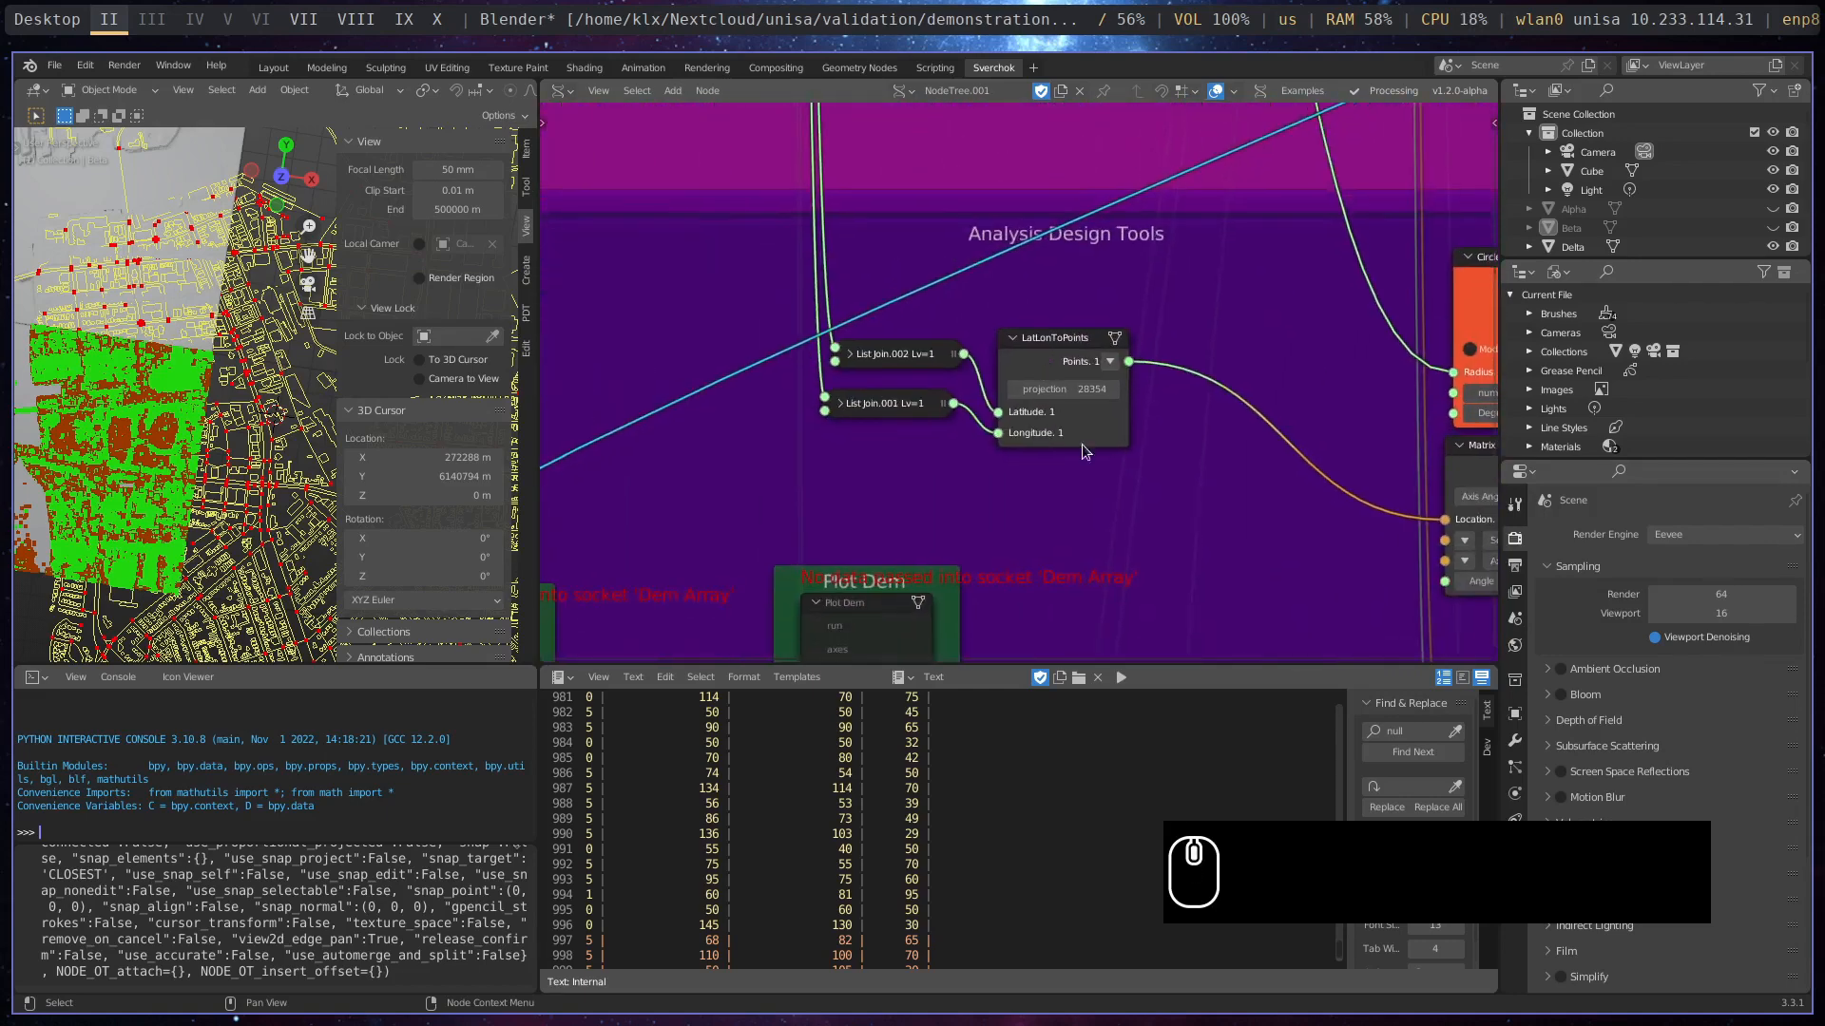
middle_drag(623, 647, 1127, 327)
scroll(1123, 330, up, 4)
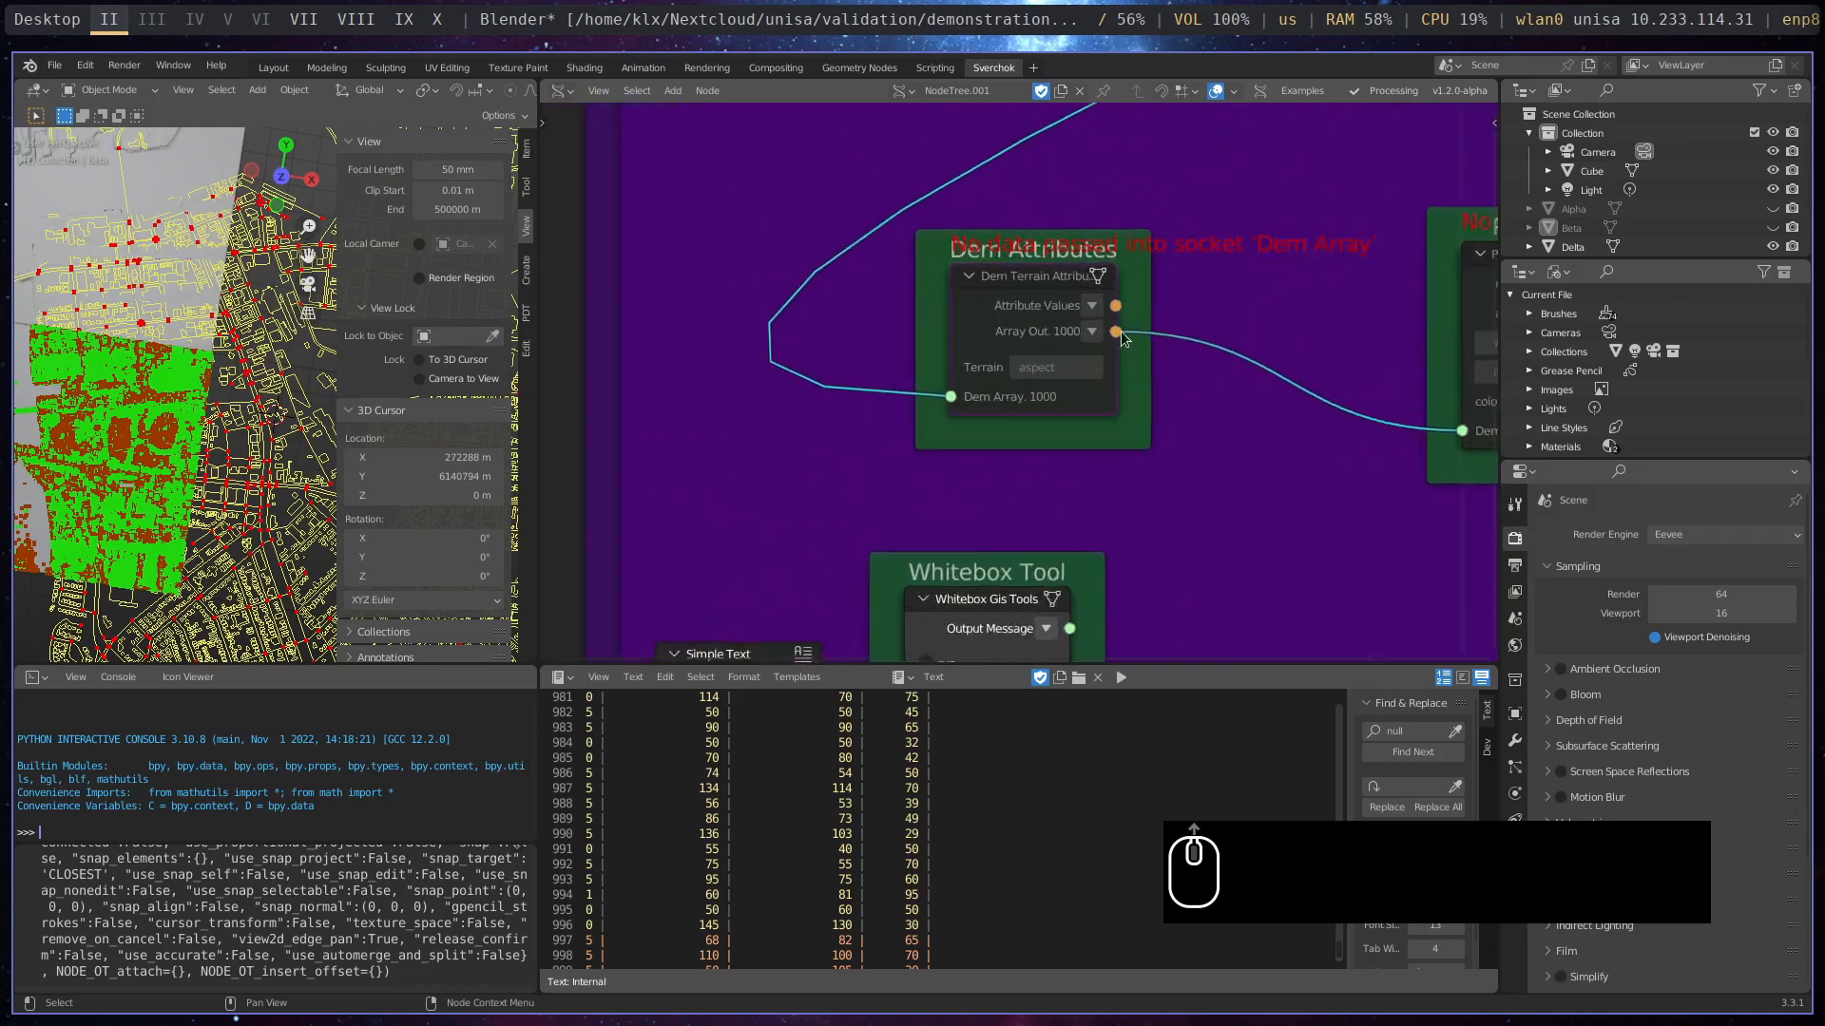
click(1051, 272)
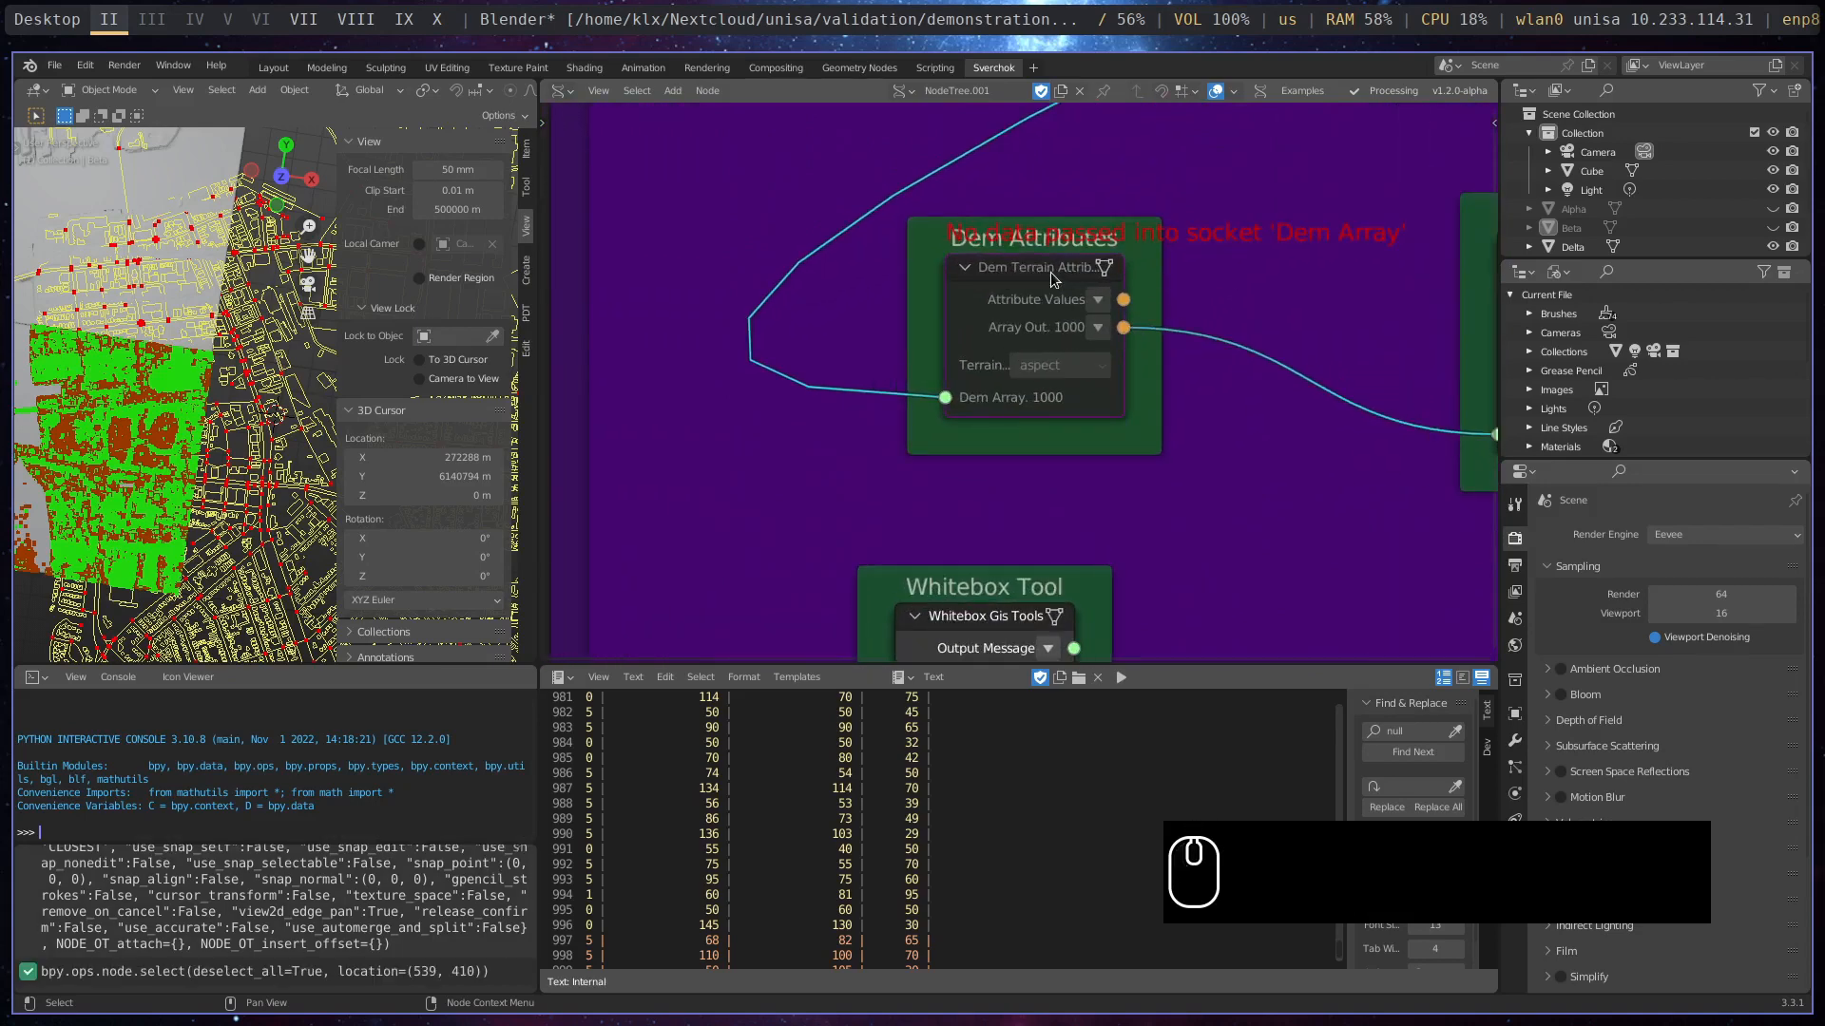
key(m)
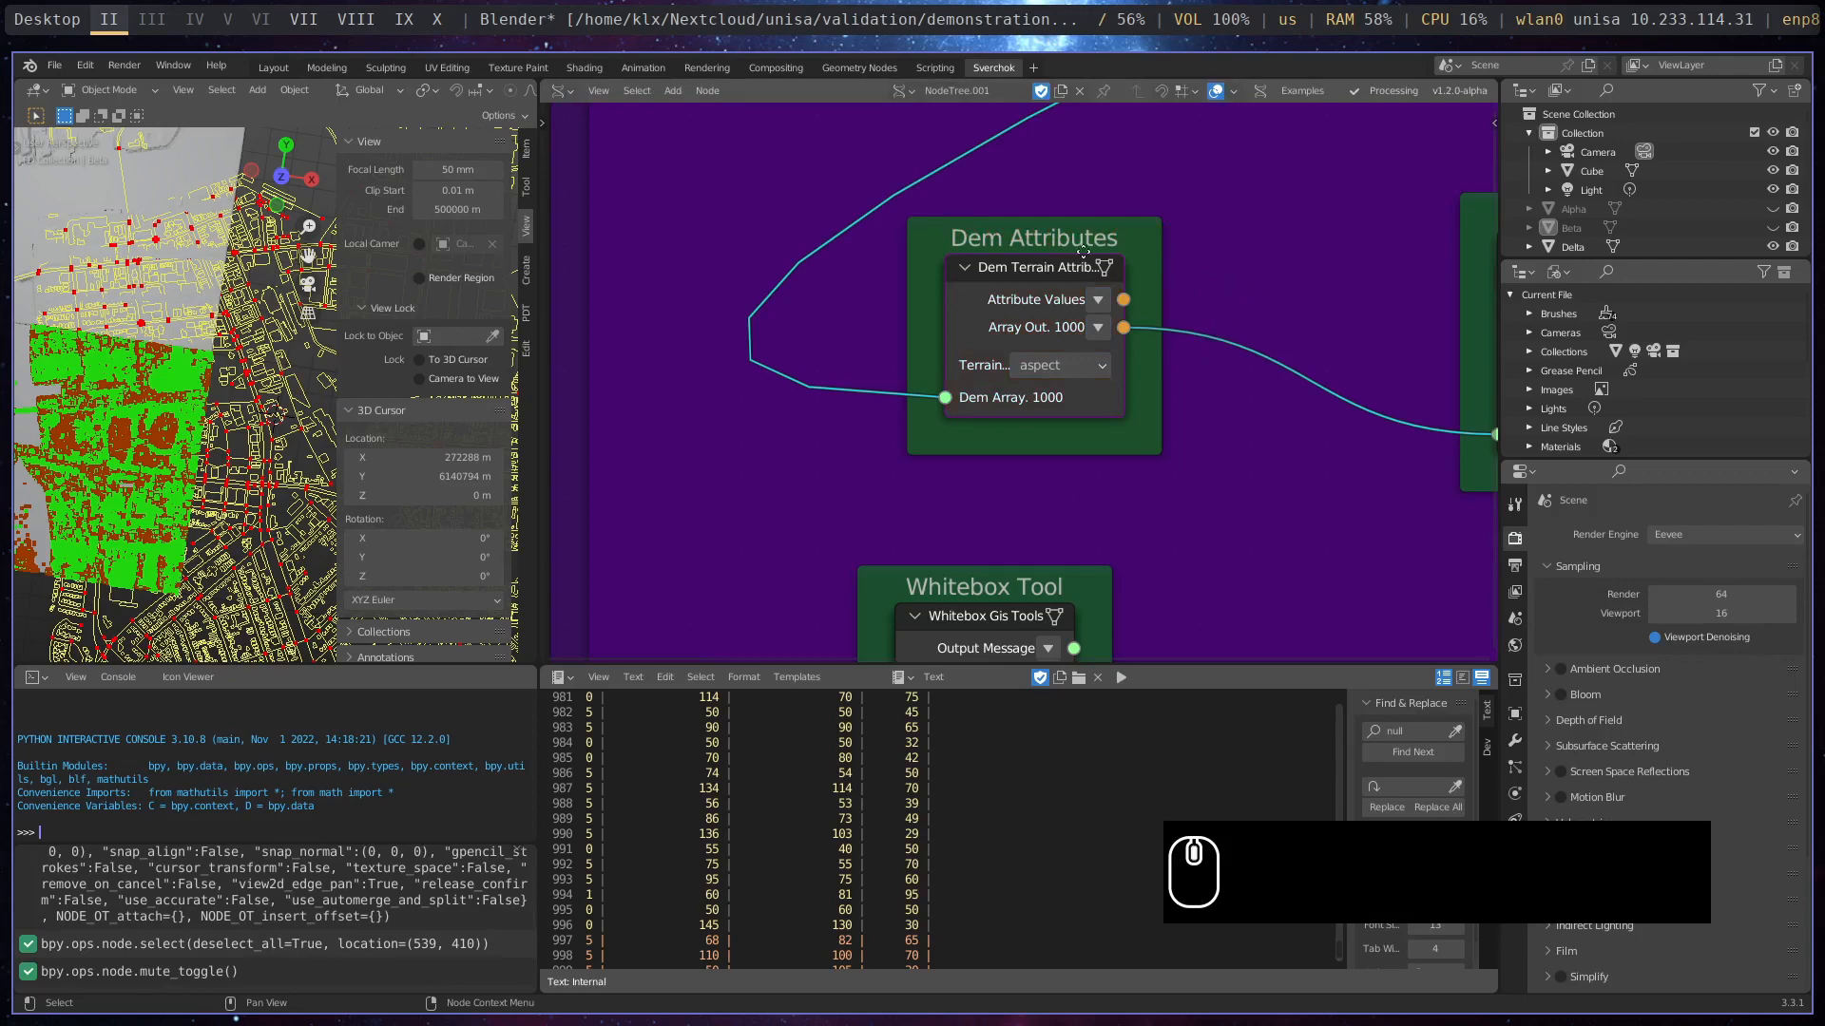
- Move the Plot Dem node closer to the Dem Attributes frame and review the terrain attribute options of Dem Terrain Attributes
middle_drag(1258, 295, 1008, 277)
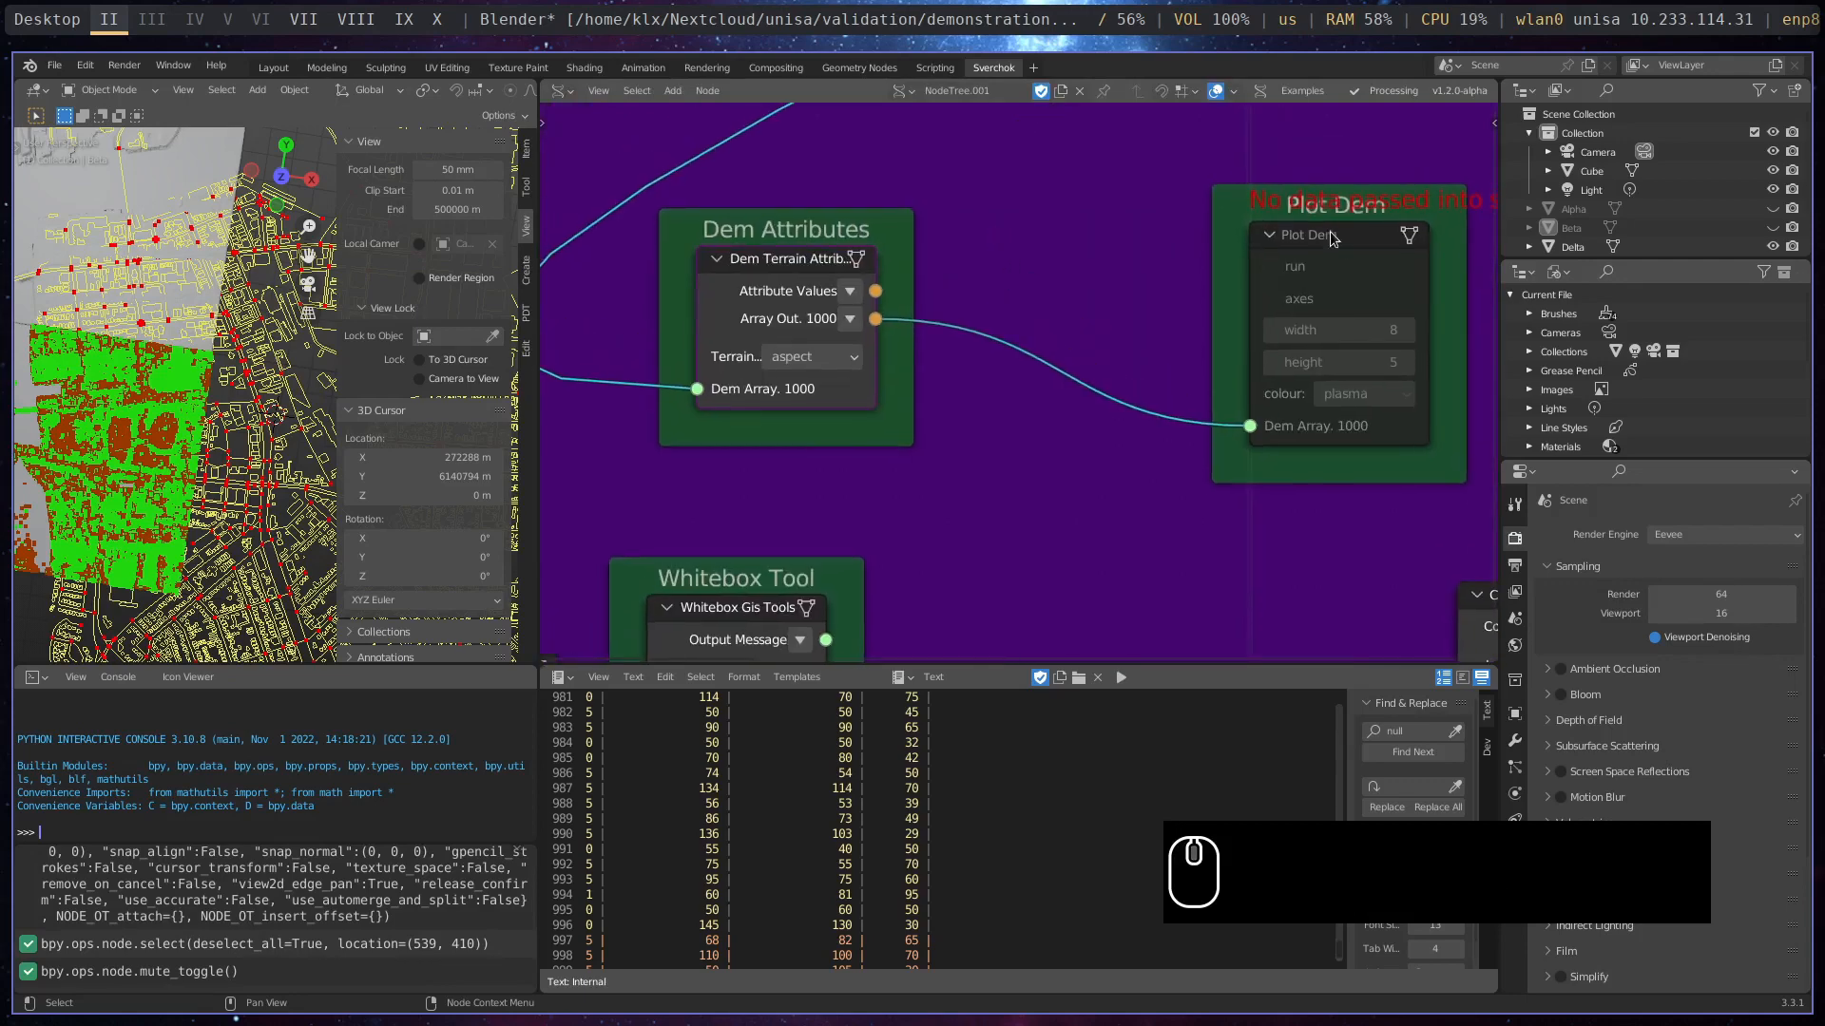
drag(1339, 241, 929, 344)
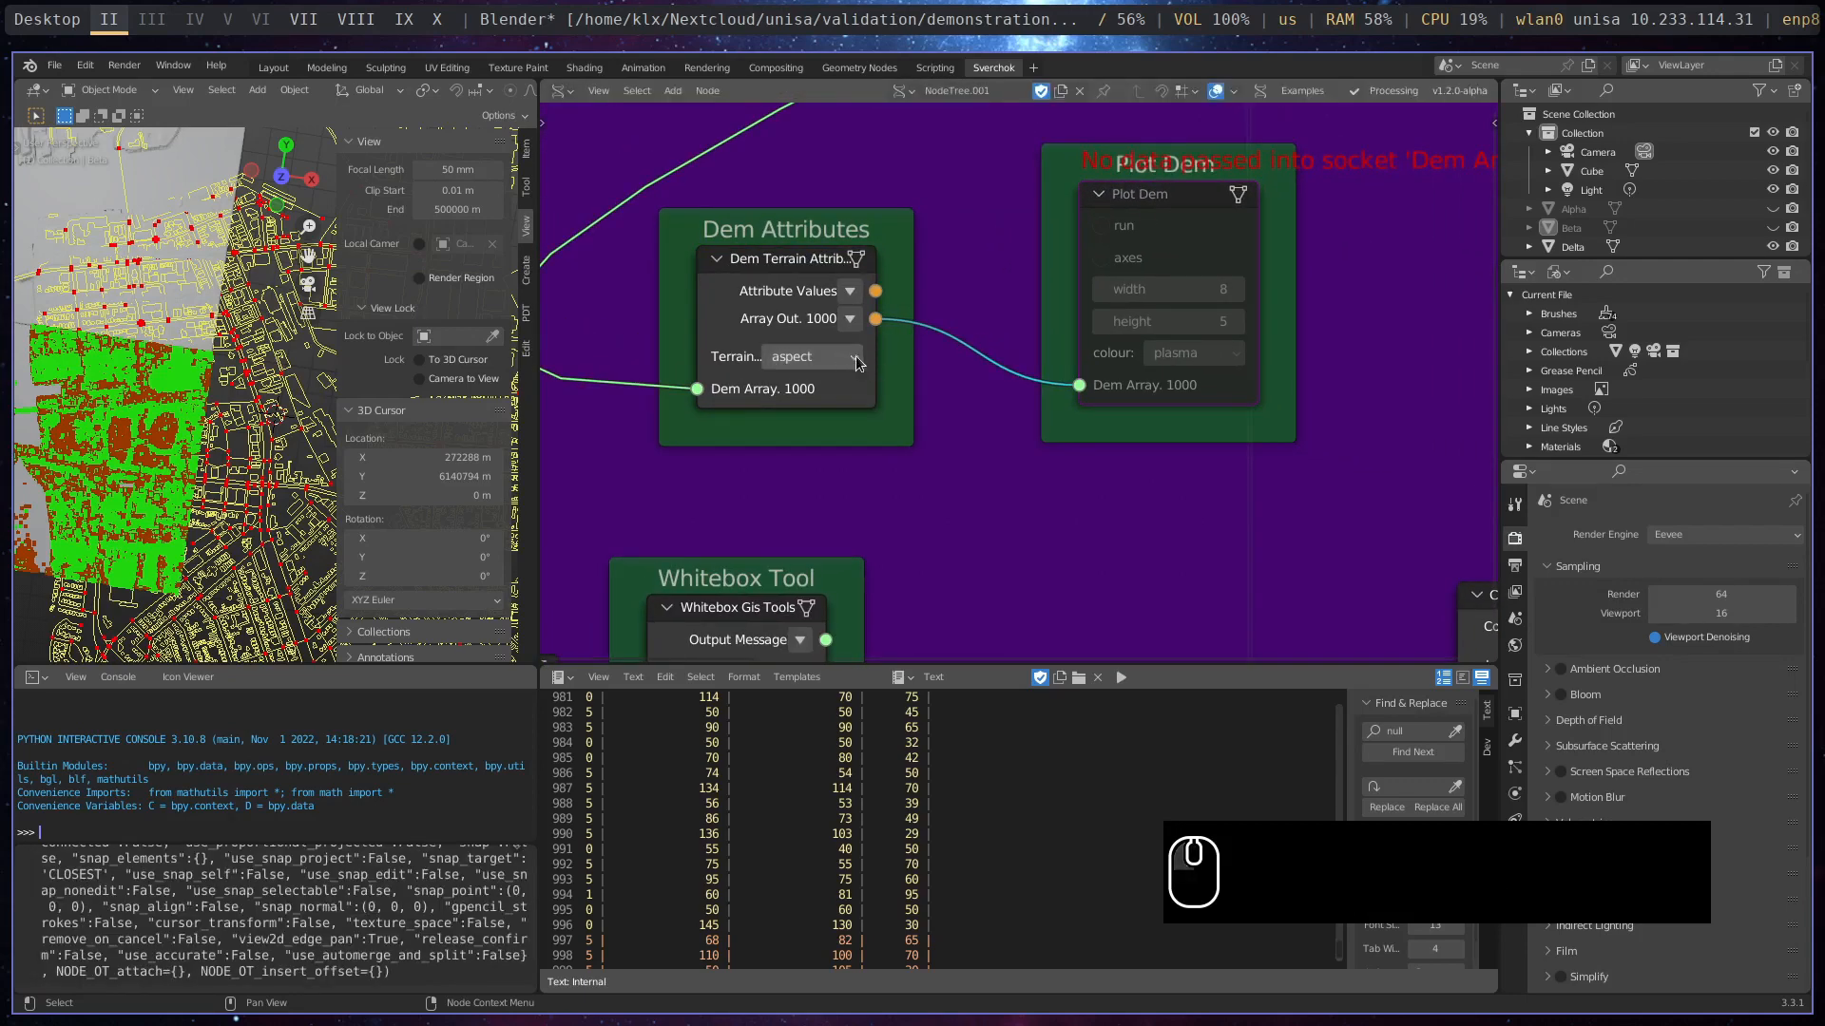
click(854, 358)
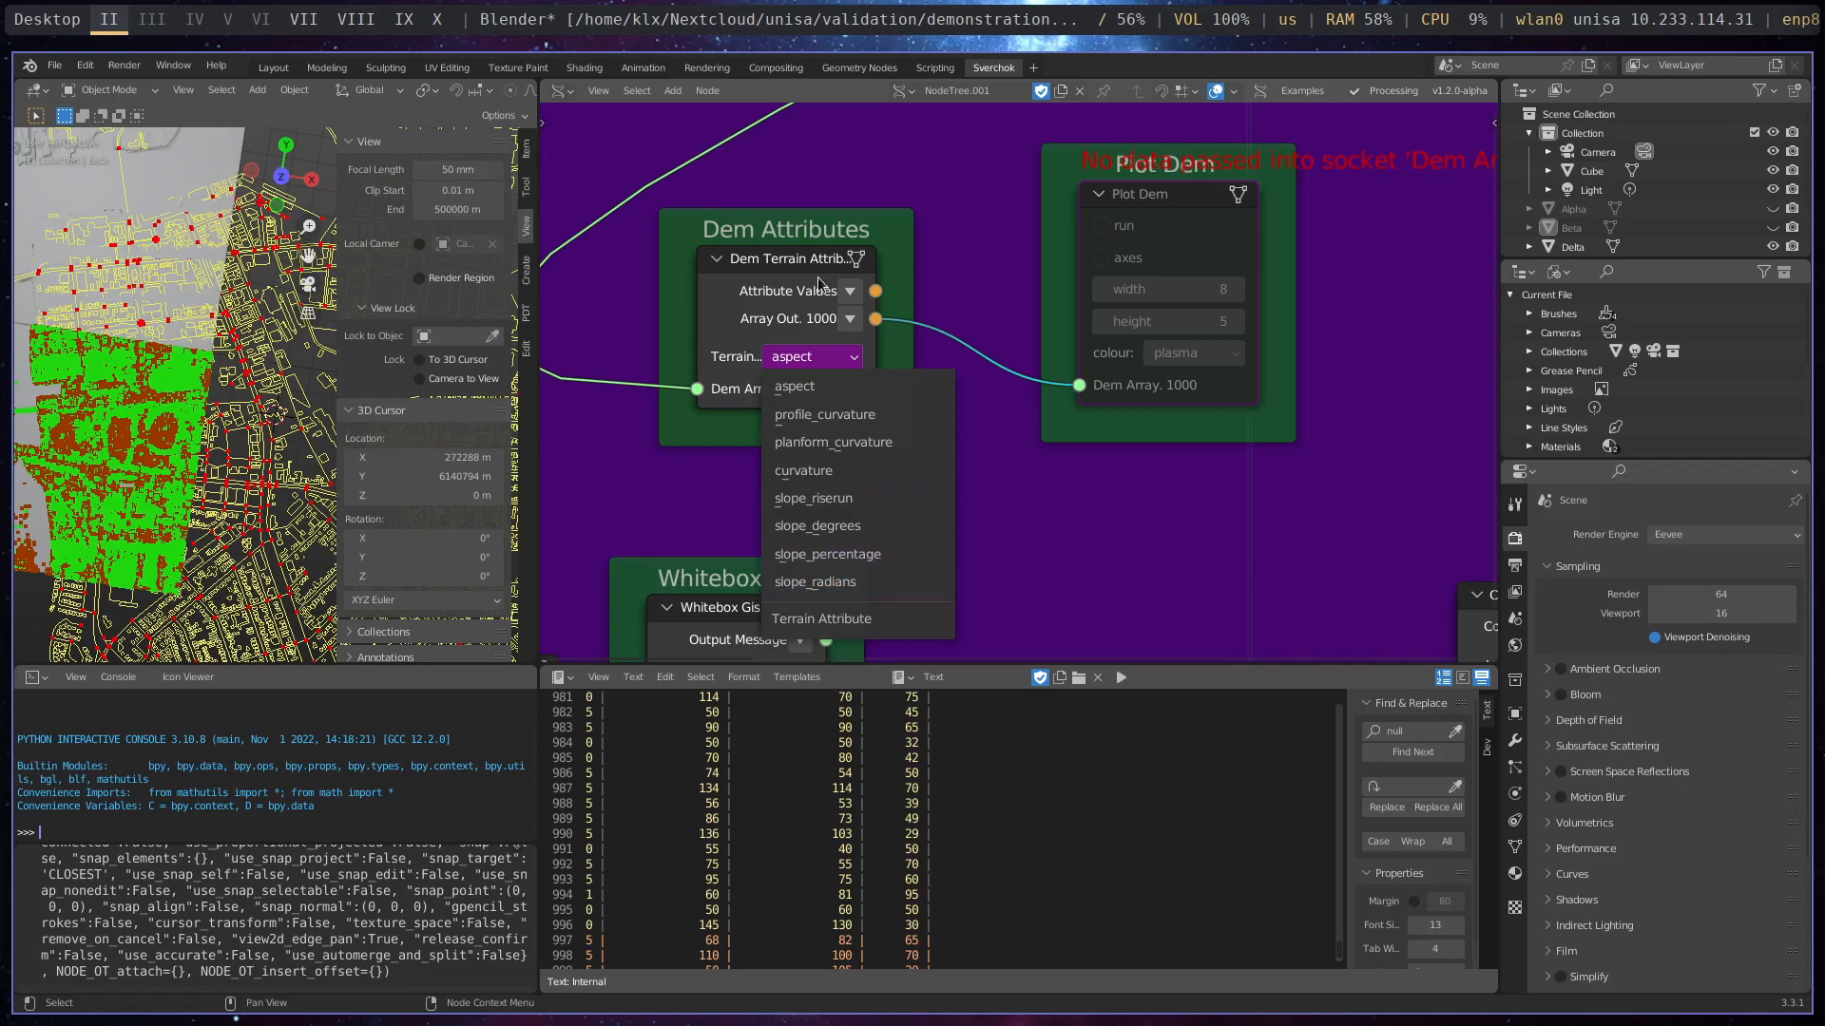
click(884, 234)
- Unmute and run the Plot Dem node to plot the aspect attribute, and close the figure after viewing it
middle_drag(1031, 257, 871, 316)
mouse_move(998, 260)
mouse_down()
mouse_move(1017, 315)
mouse_move(1021, 252)
mouse_up()
click(1022, 251)
key(m)
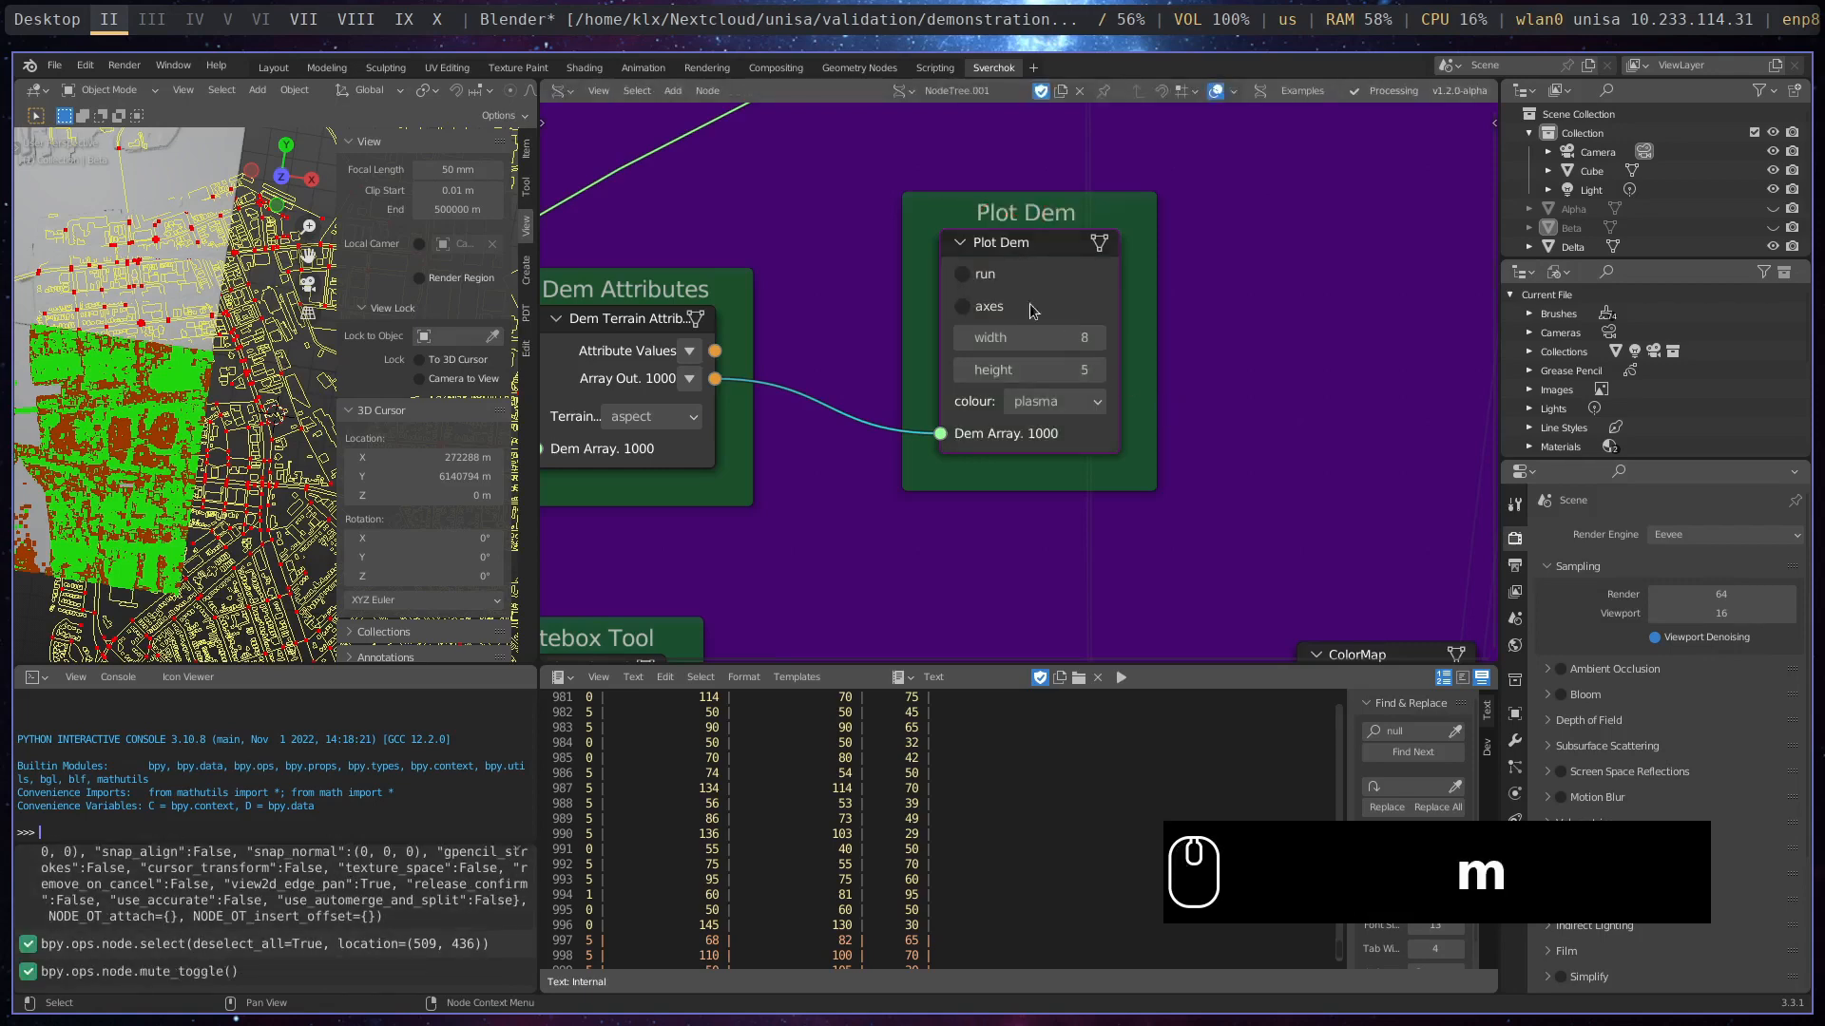
click(965, 277)
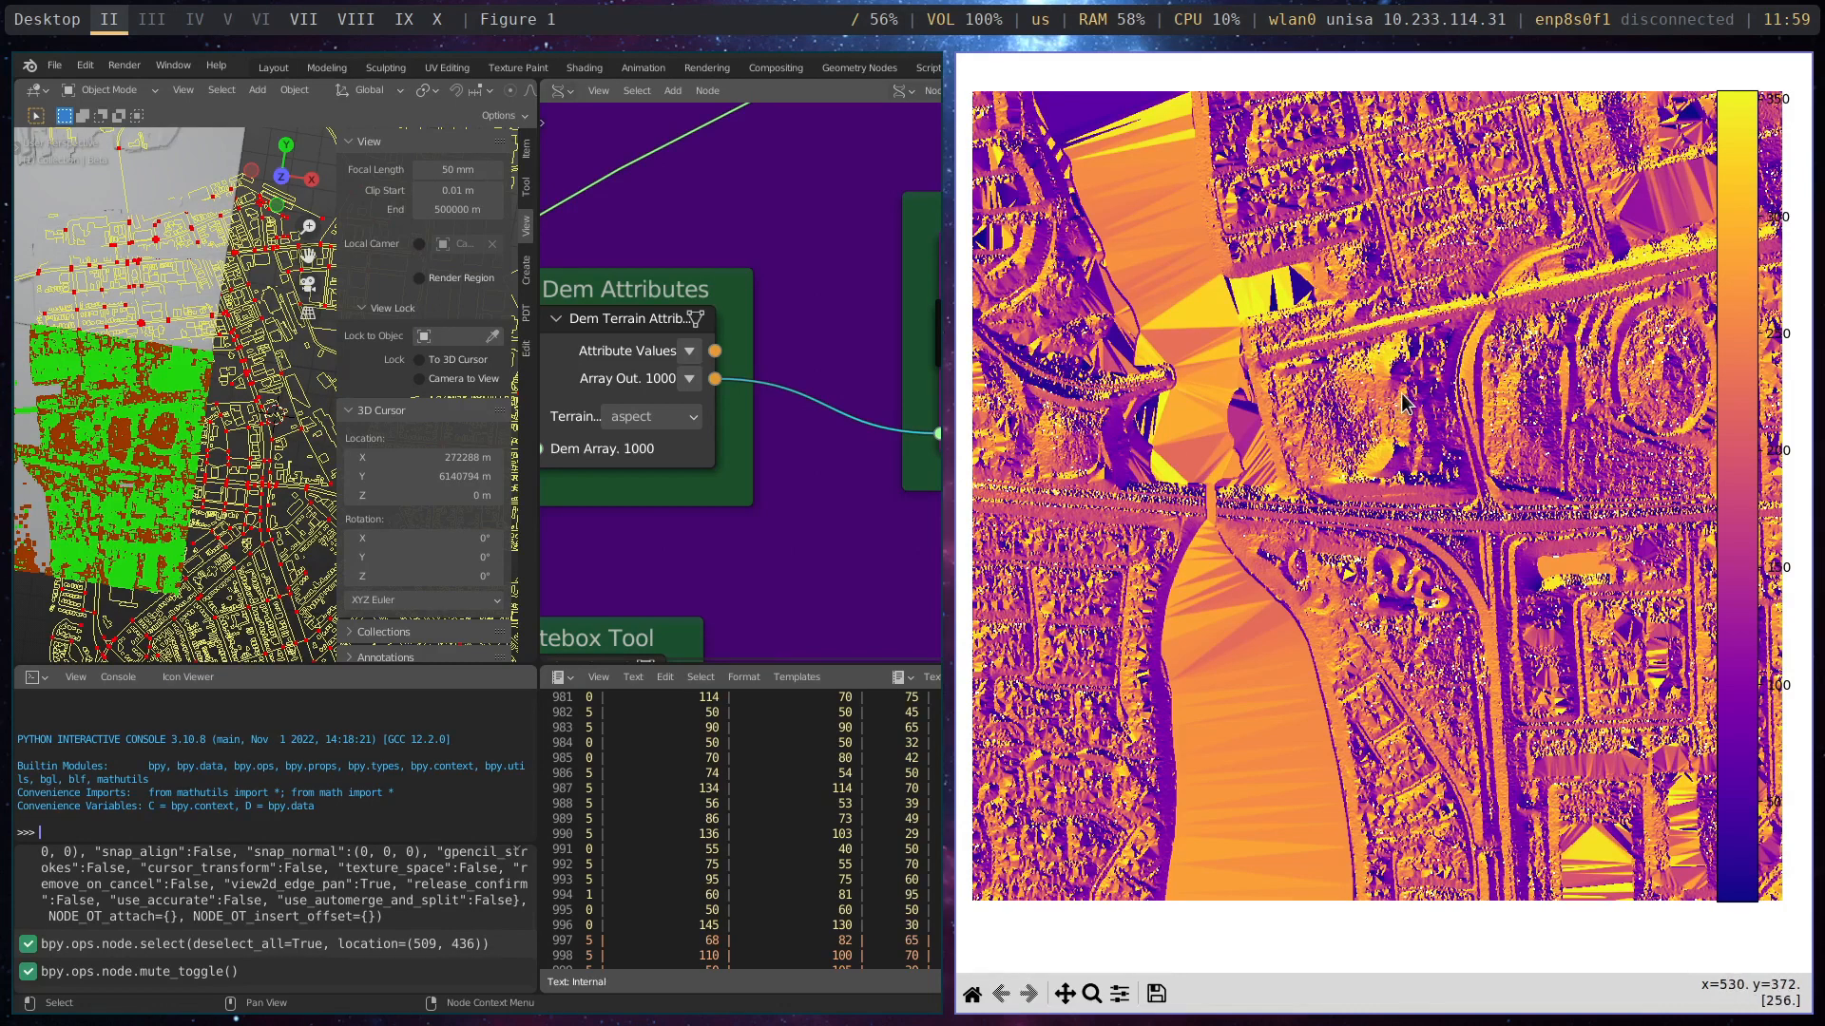
key(super+w)
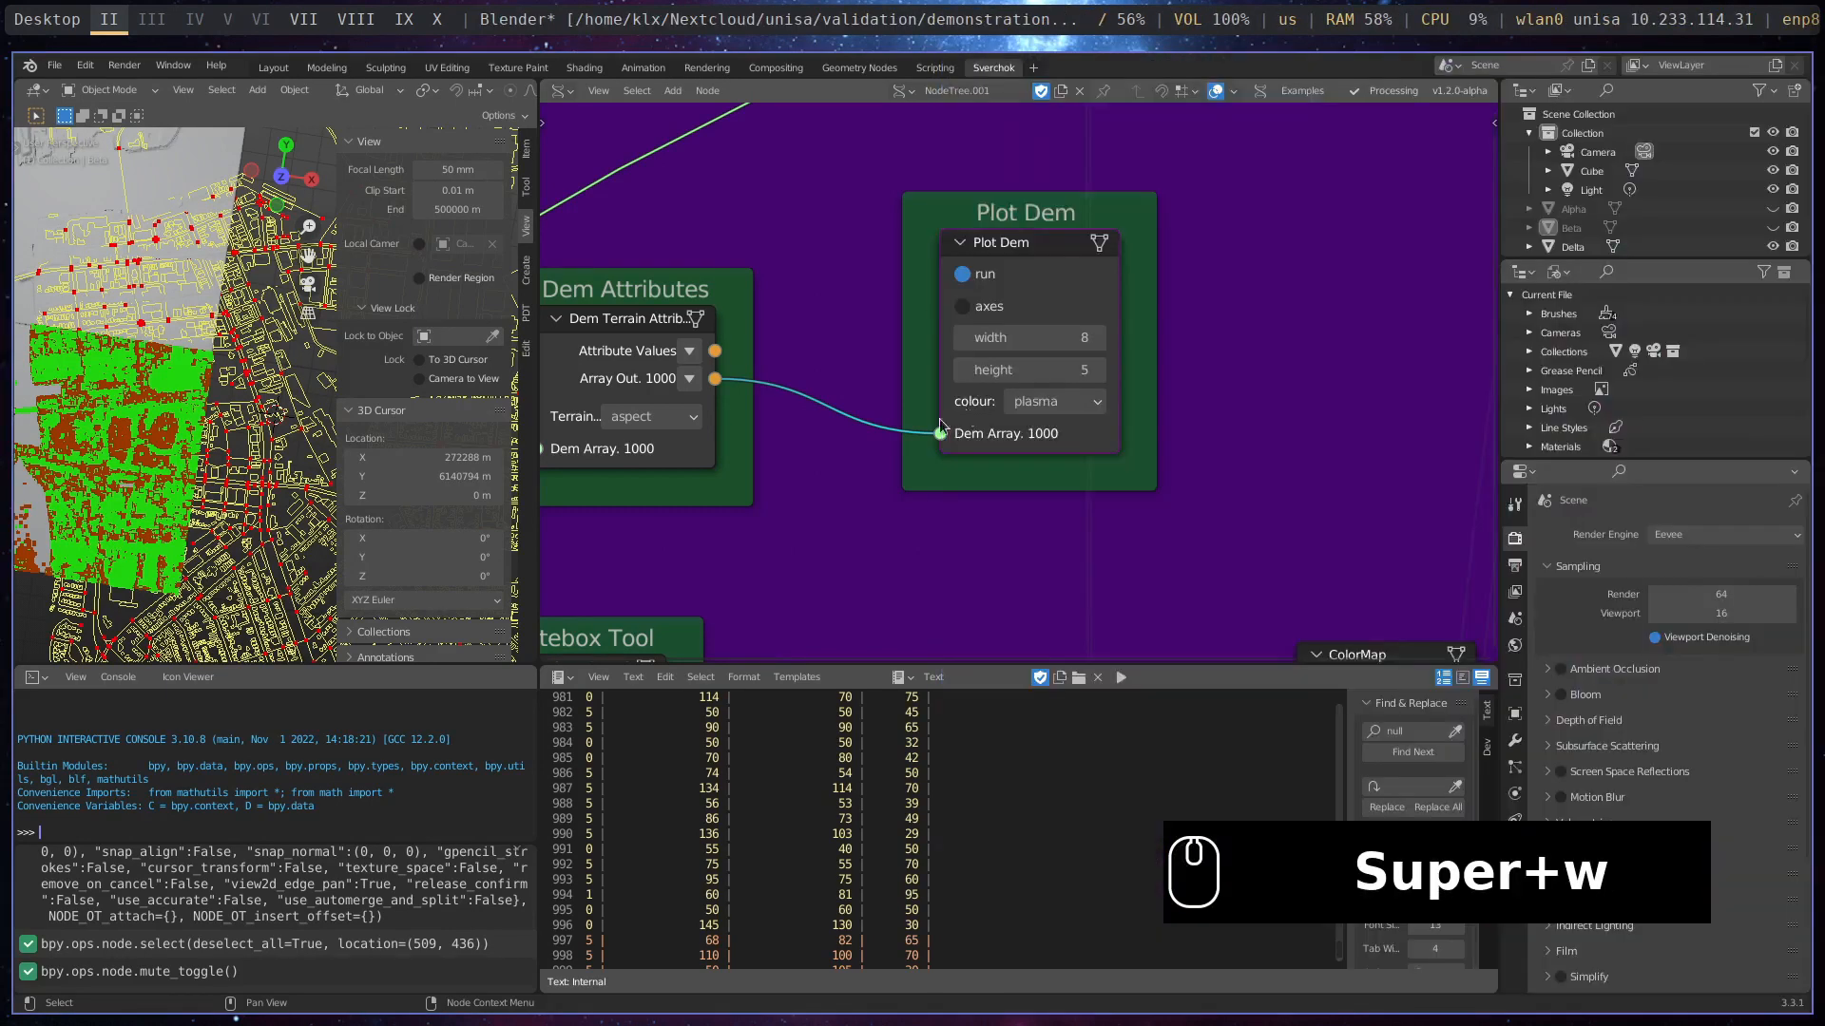
- Set the Dem Terrain Attributes node's terrain attribute to curvature, and view and close the resulting plot
middle_drag(875, 433, 970, 420)
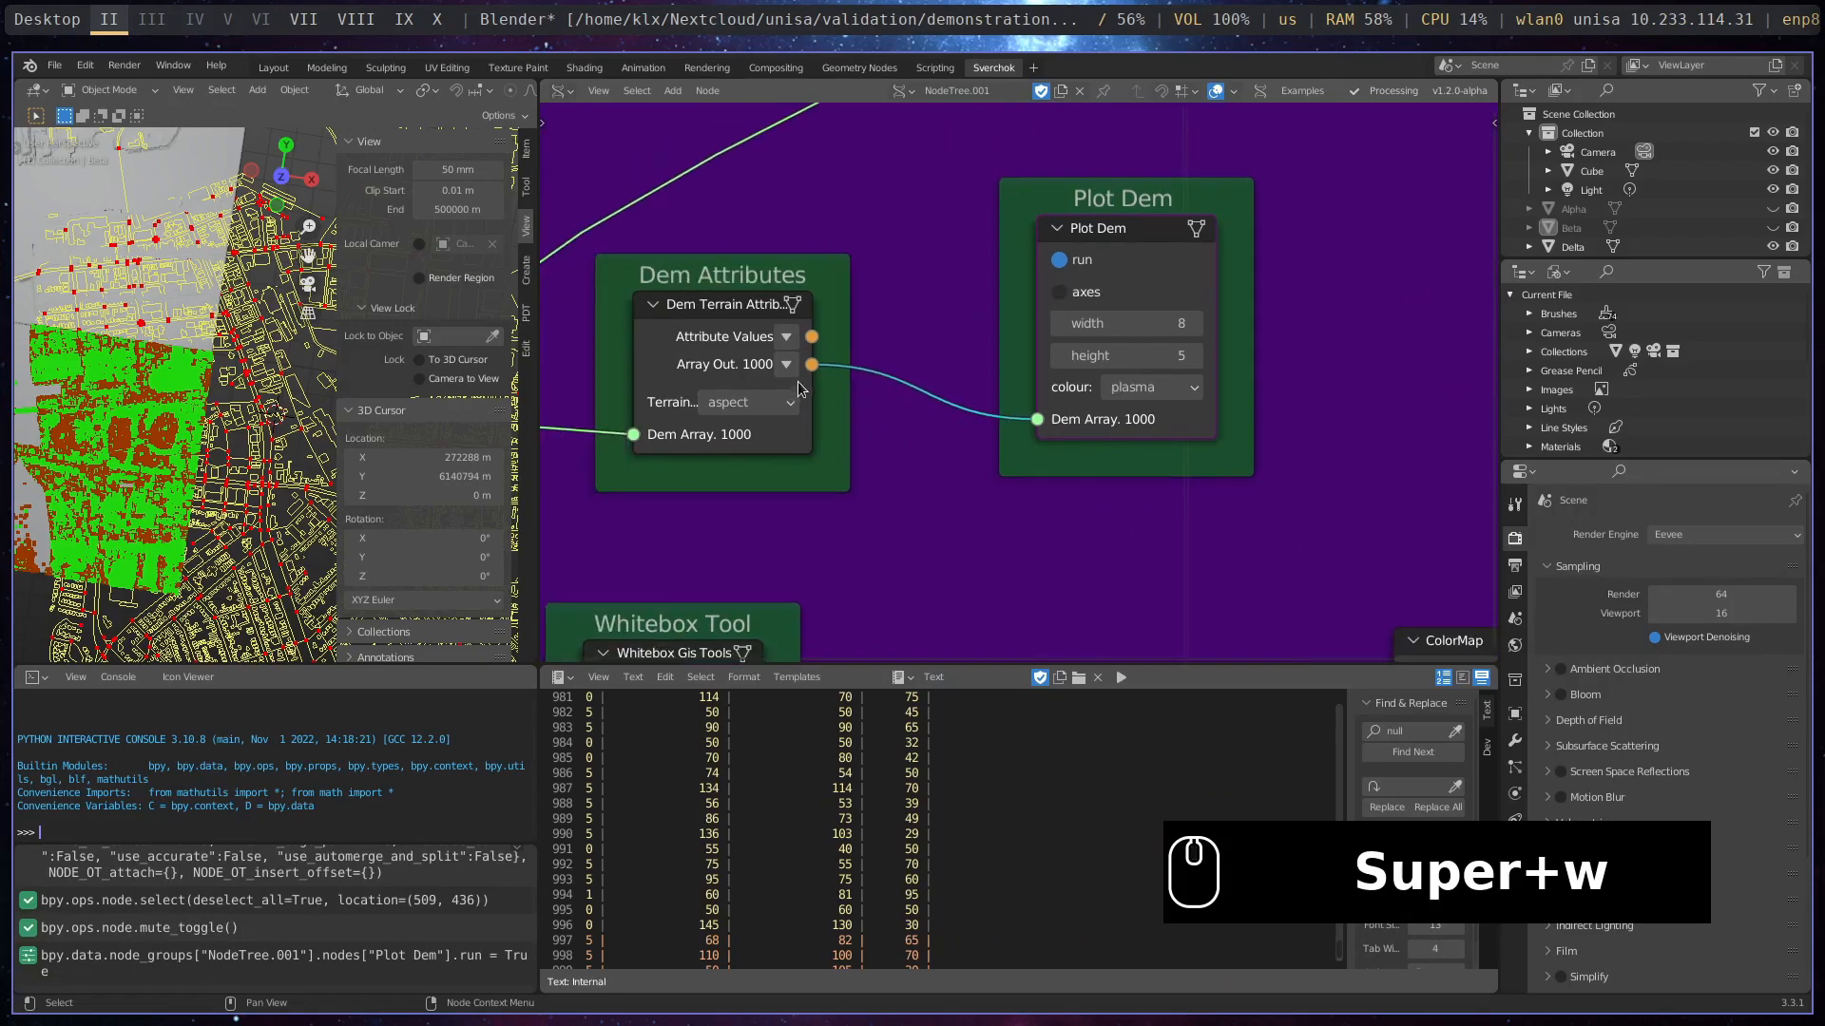
click(791, 404)
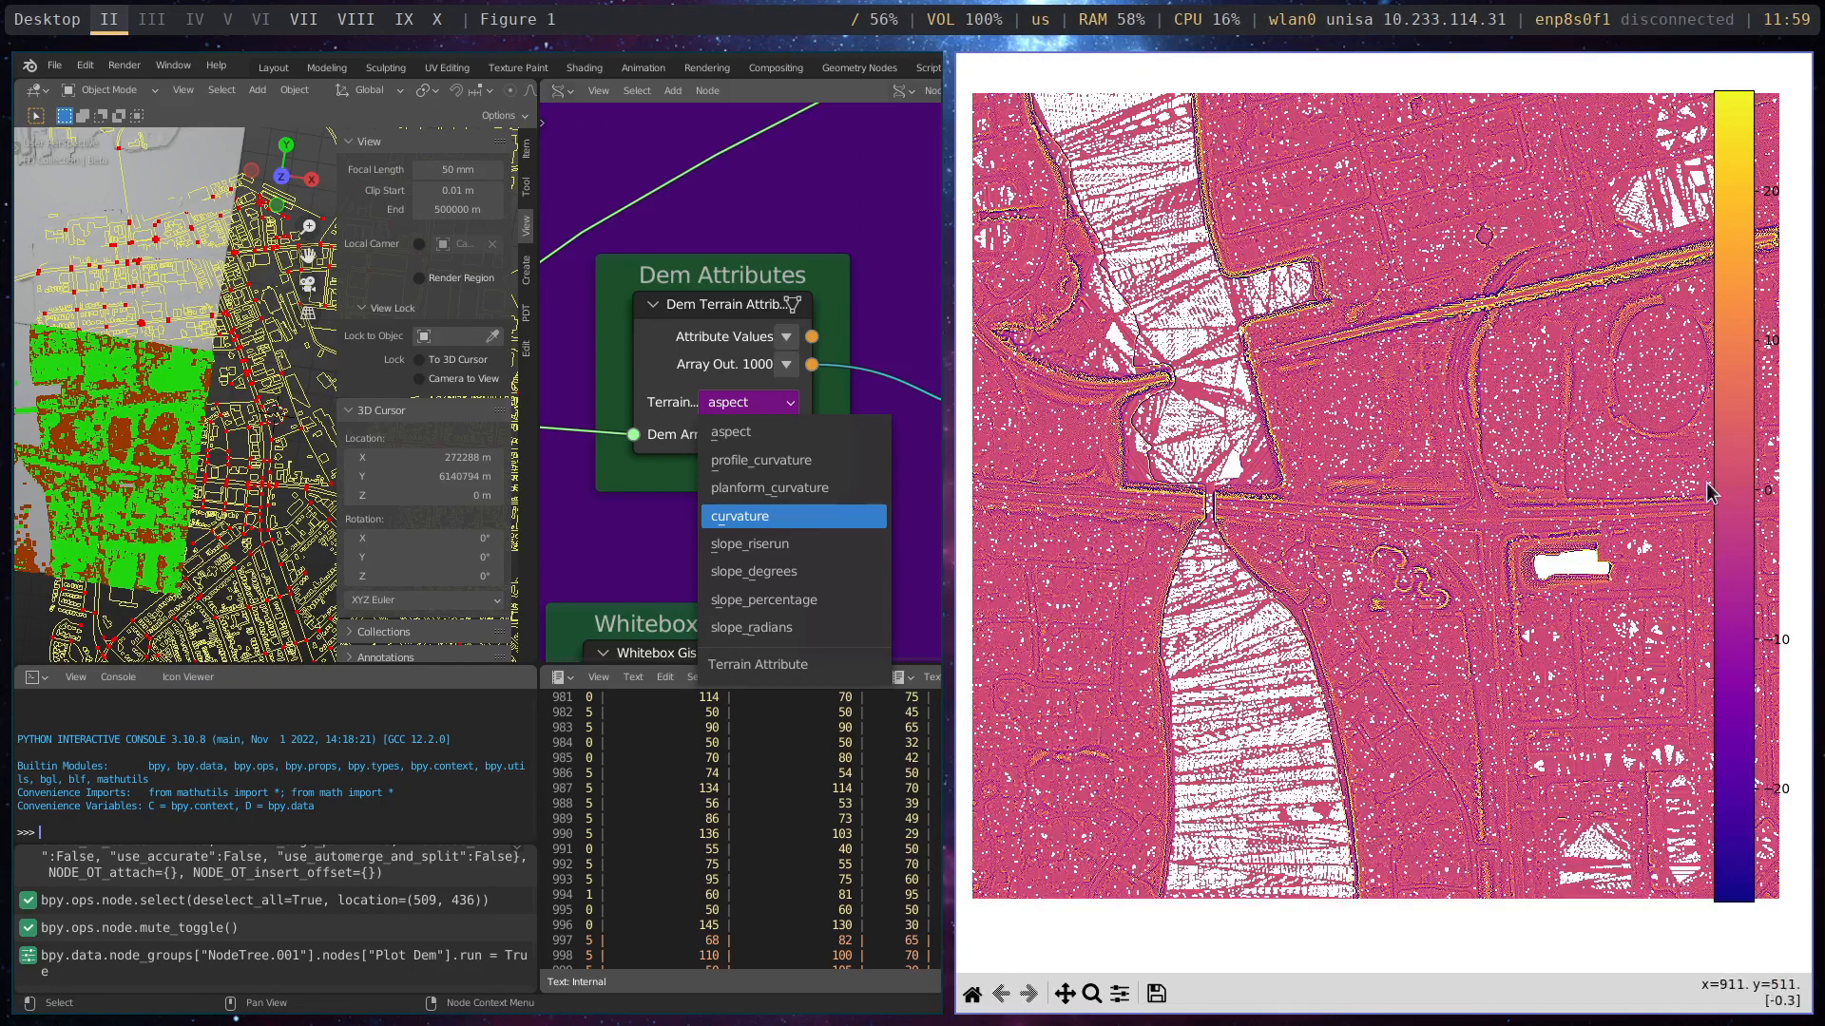
click(1446, 420)
key(super+w)
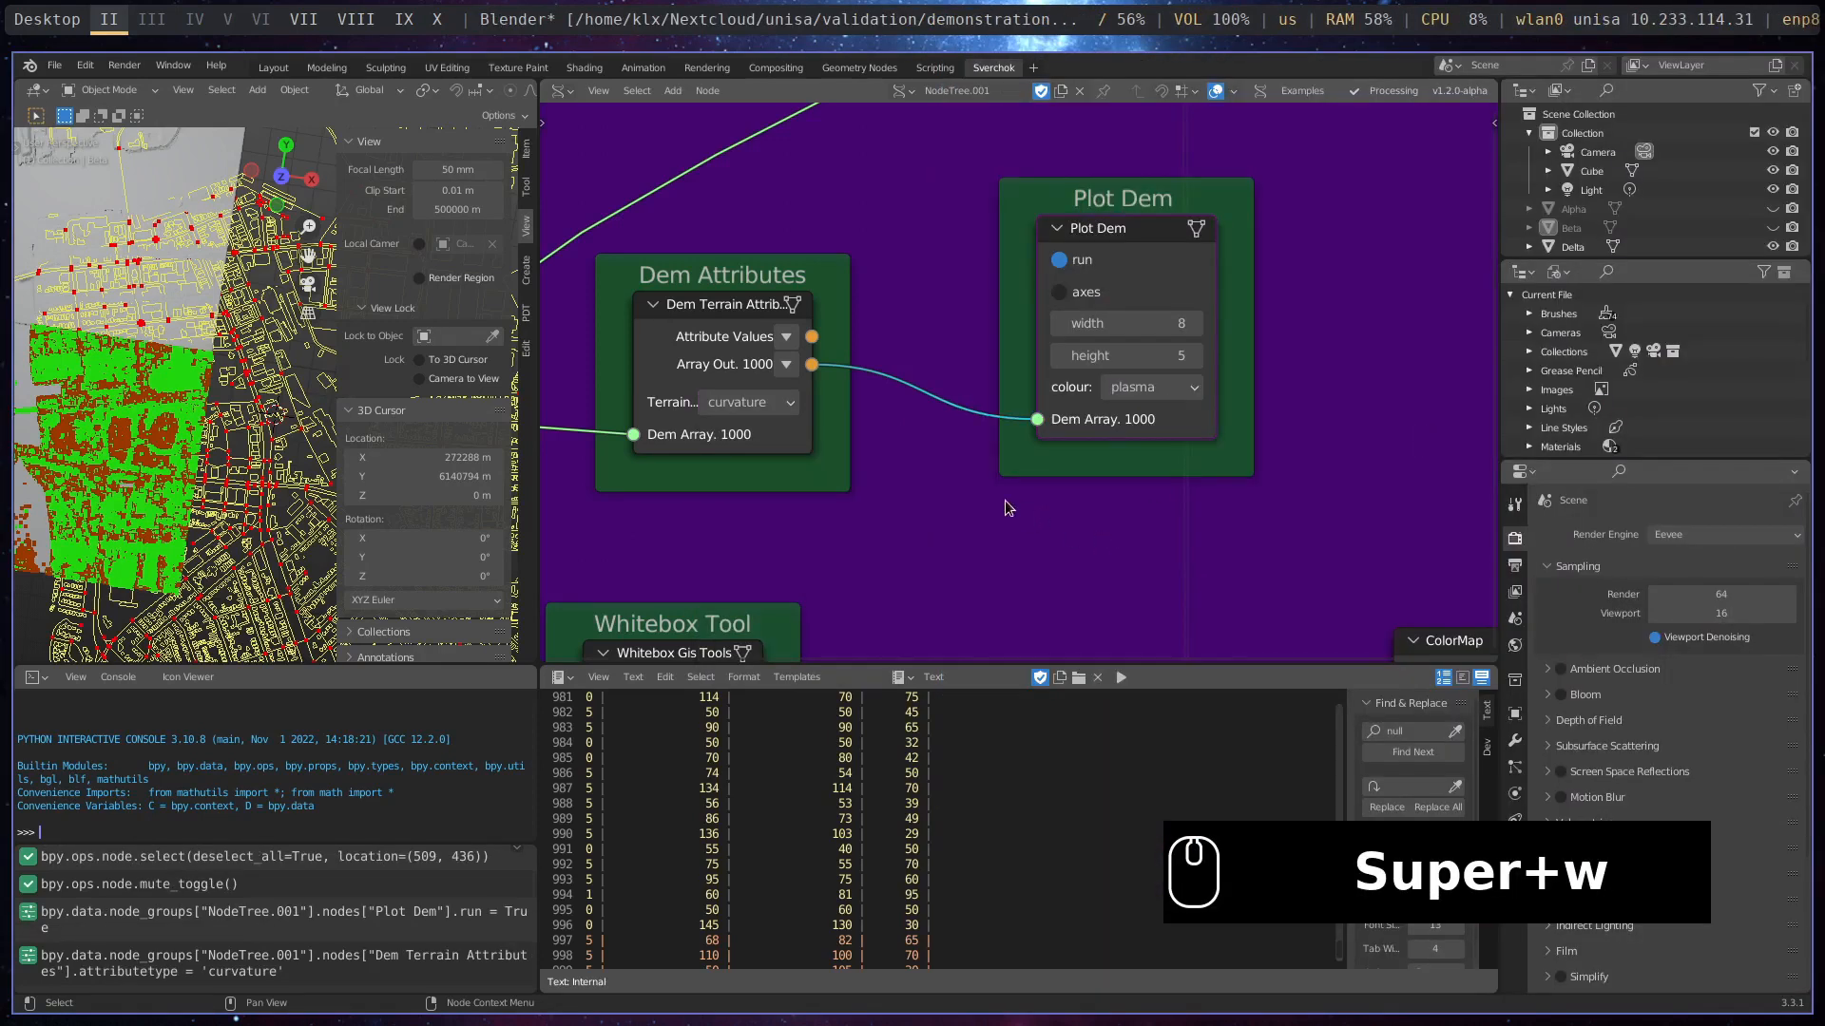
- Turn off the Plot Dem node's run option
scroll(1016, 383, down, 1)
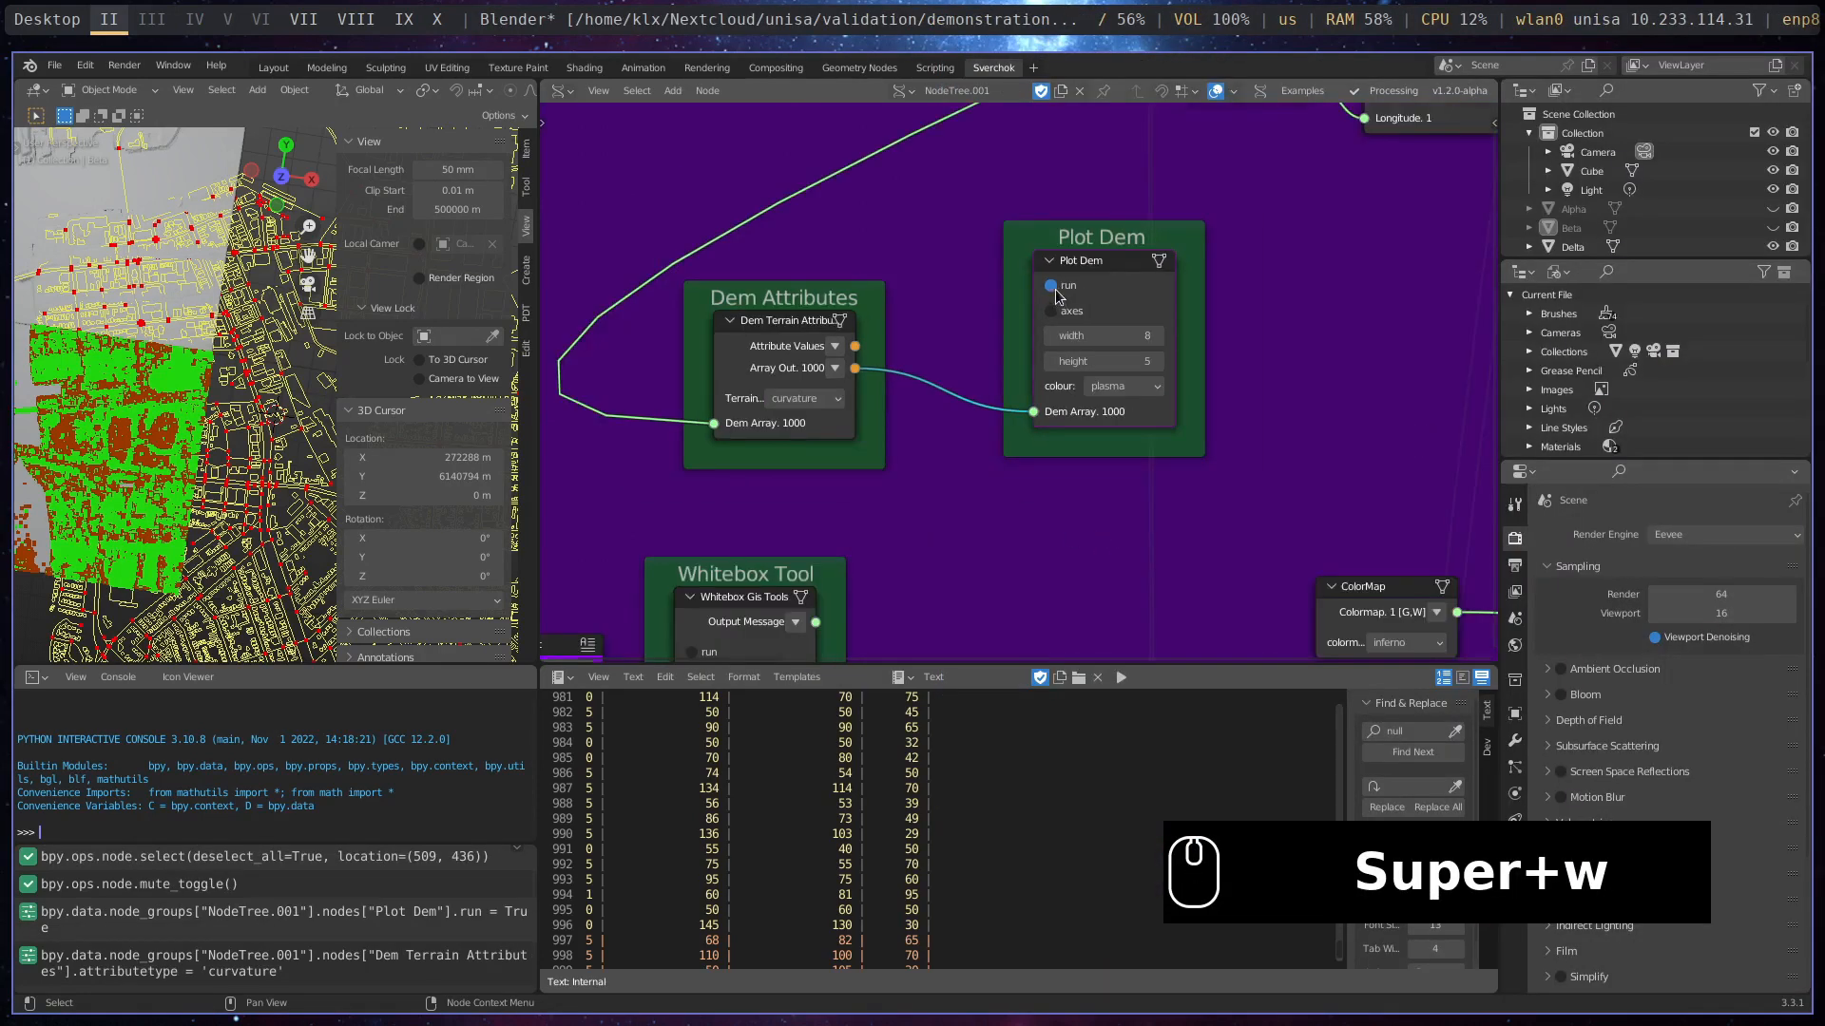
click(1051, 286)
scroll(1040, 464, down, 2)
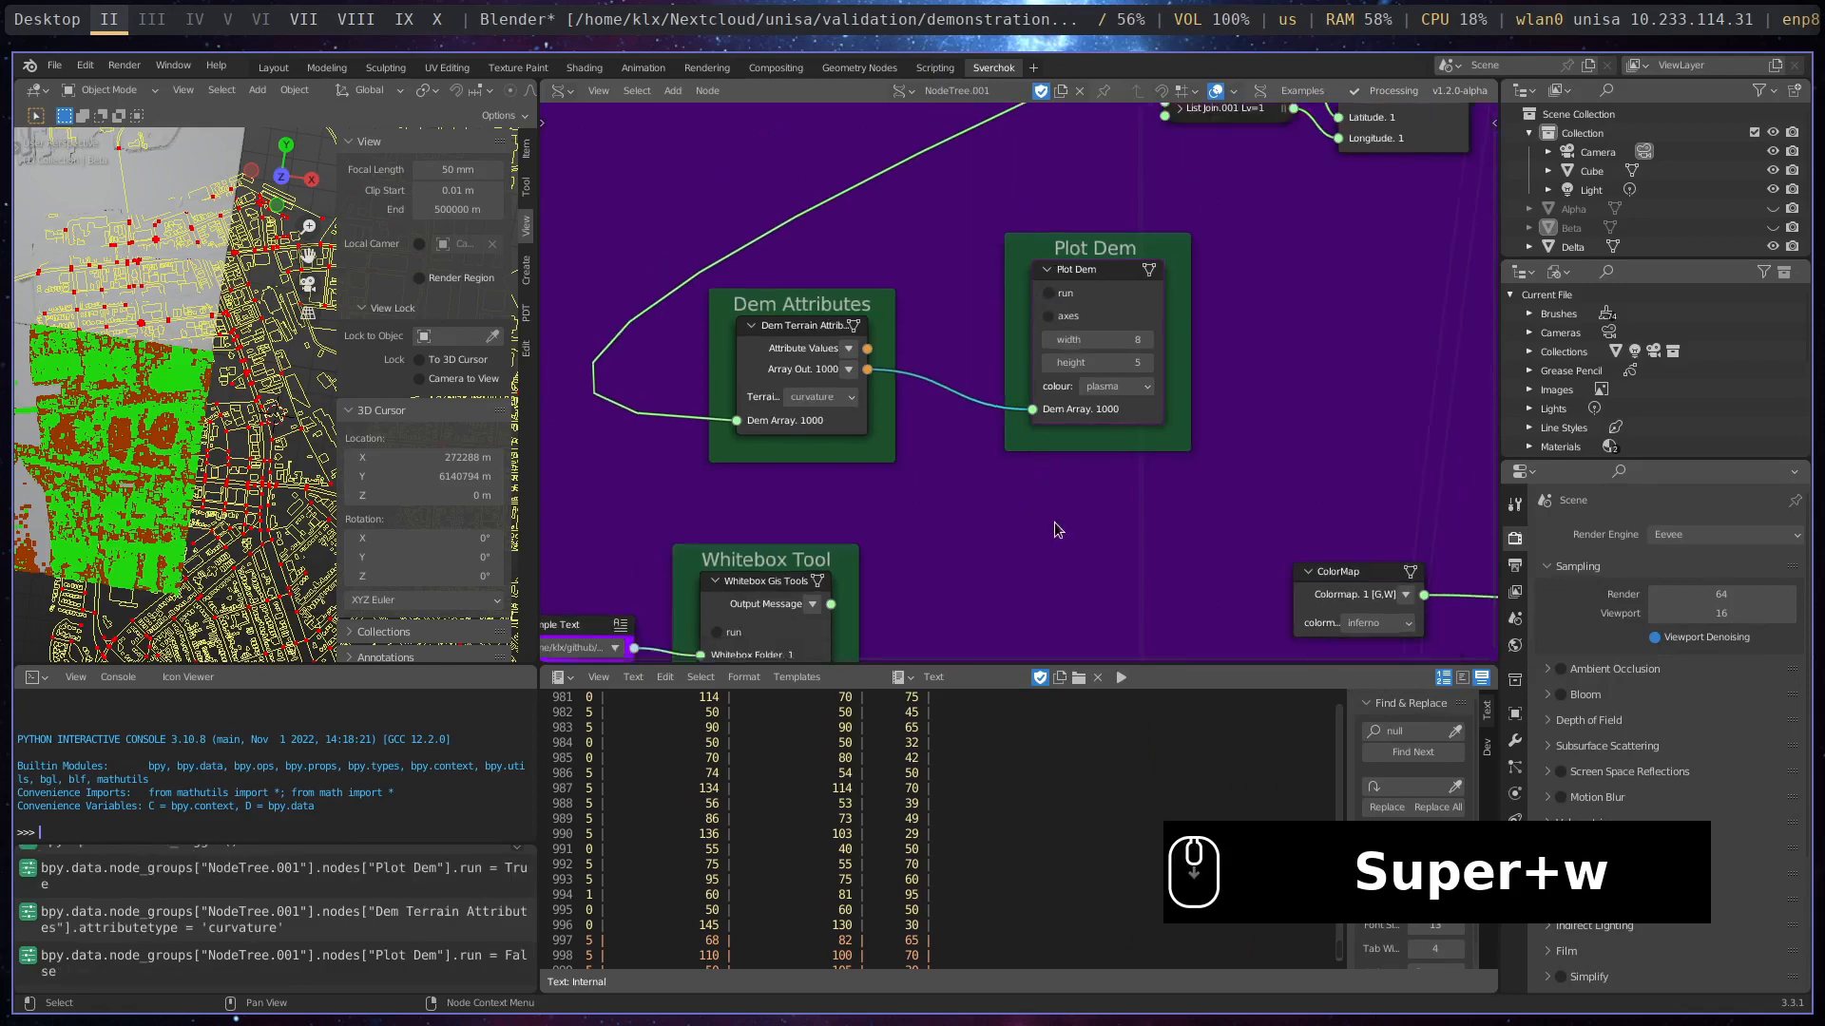
- Find the Whitebox Tool frame, and switch to Firefox to read the Whitebox Geospatial site's sections on what Whitebox is and can do
middle_drag(1038, 484, 1093, 285)
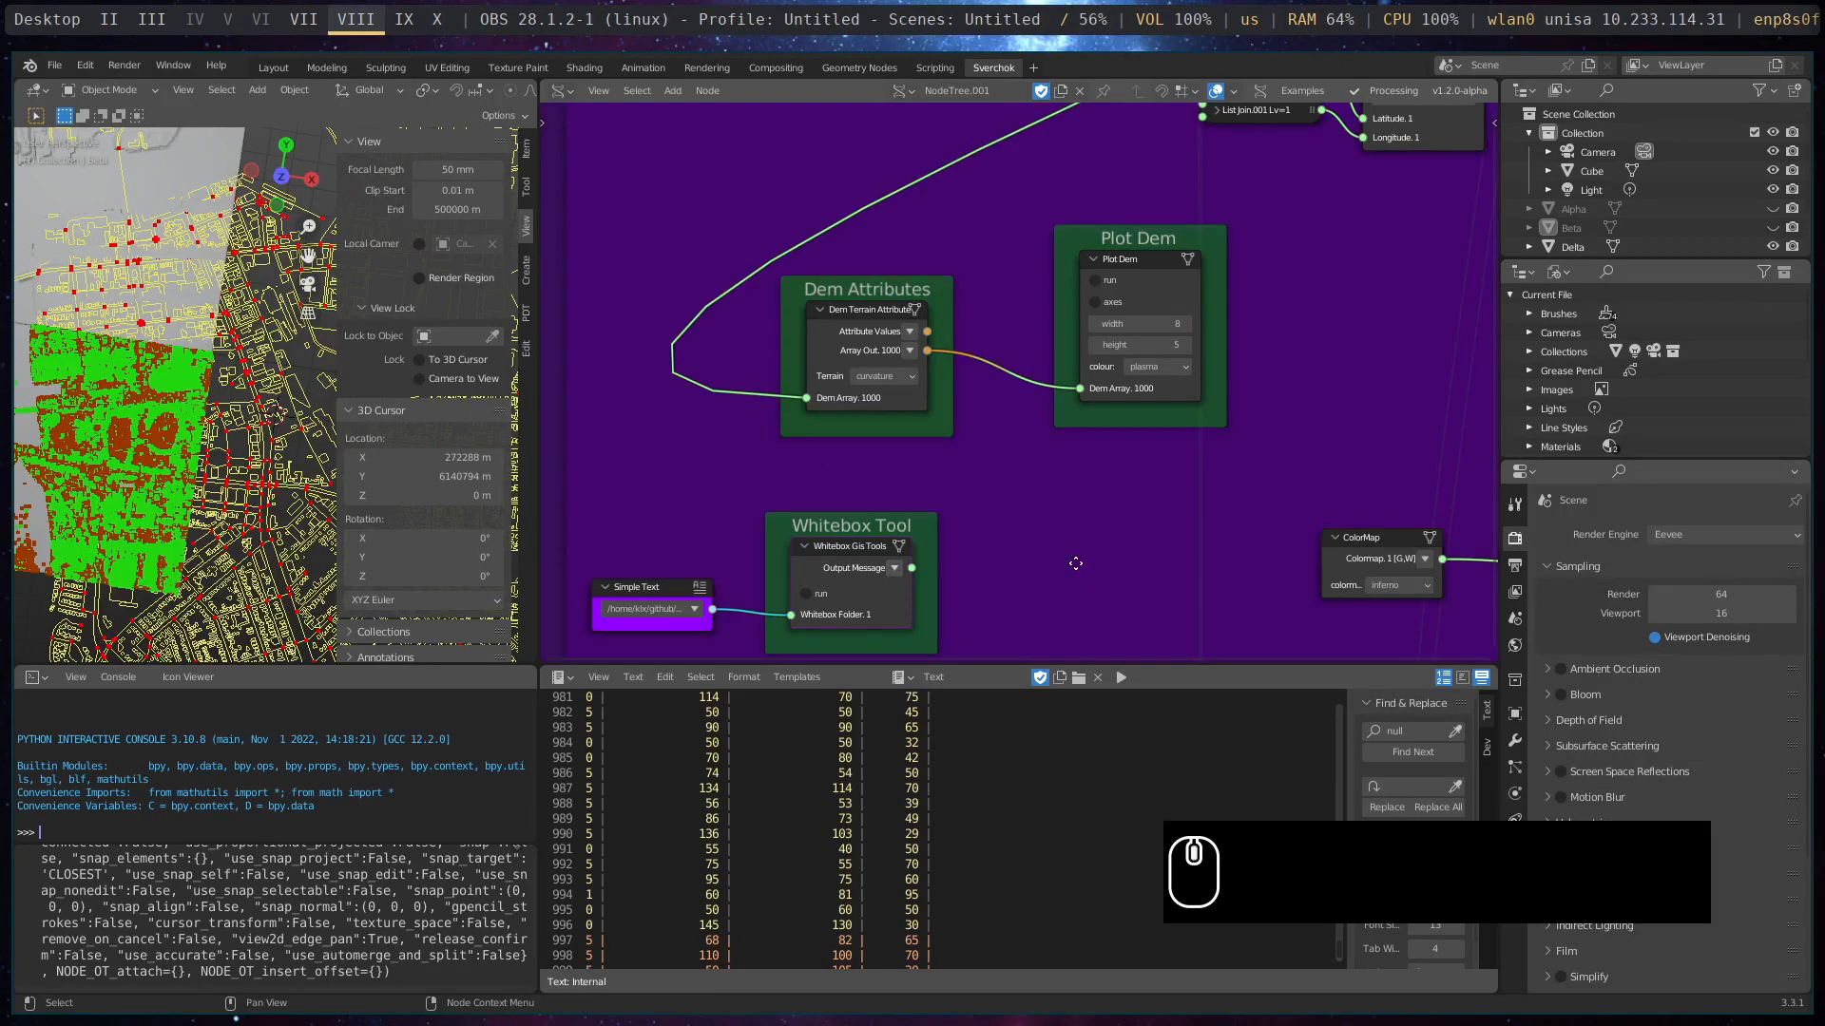
middle_drag(1069, 577, 1260, 390)
scroll(956, 528, up, 4)
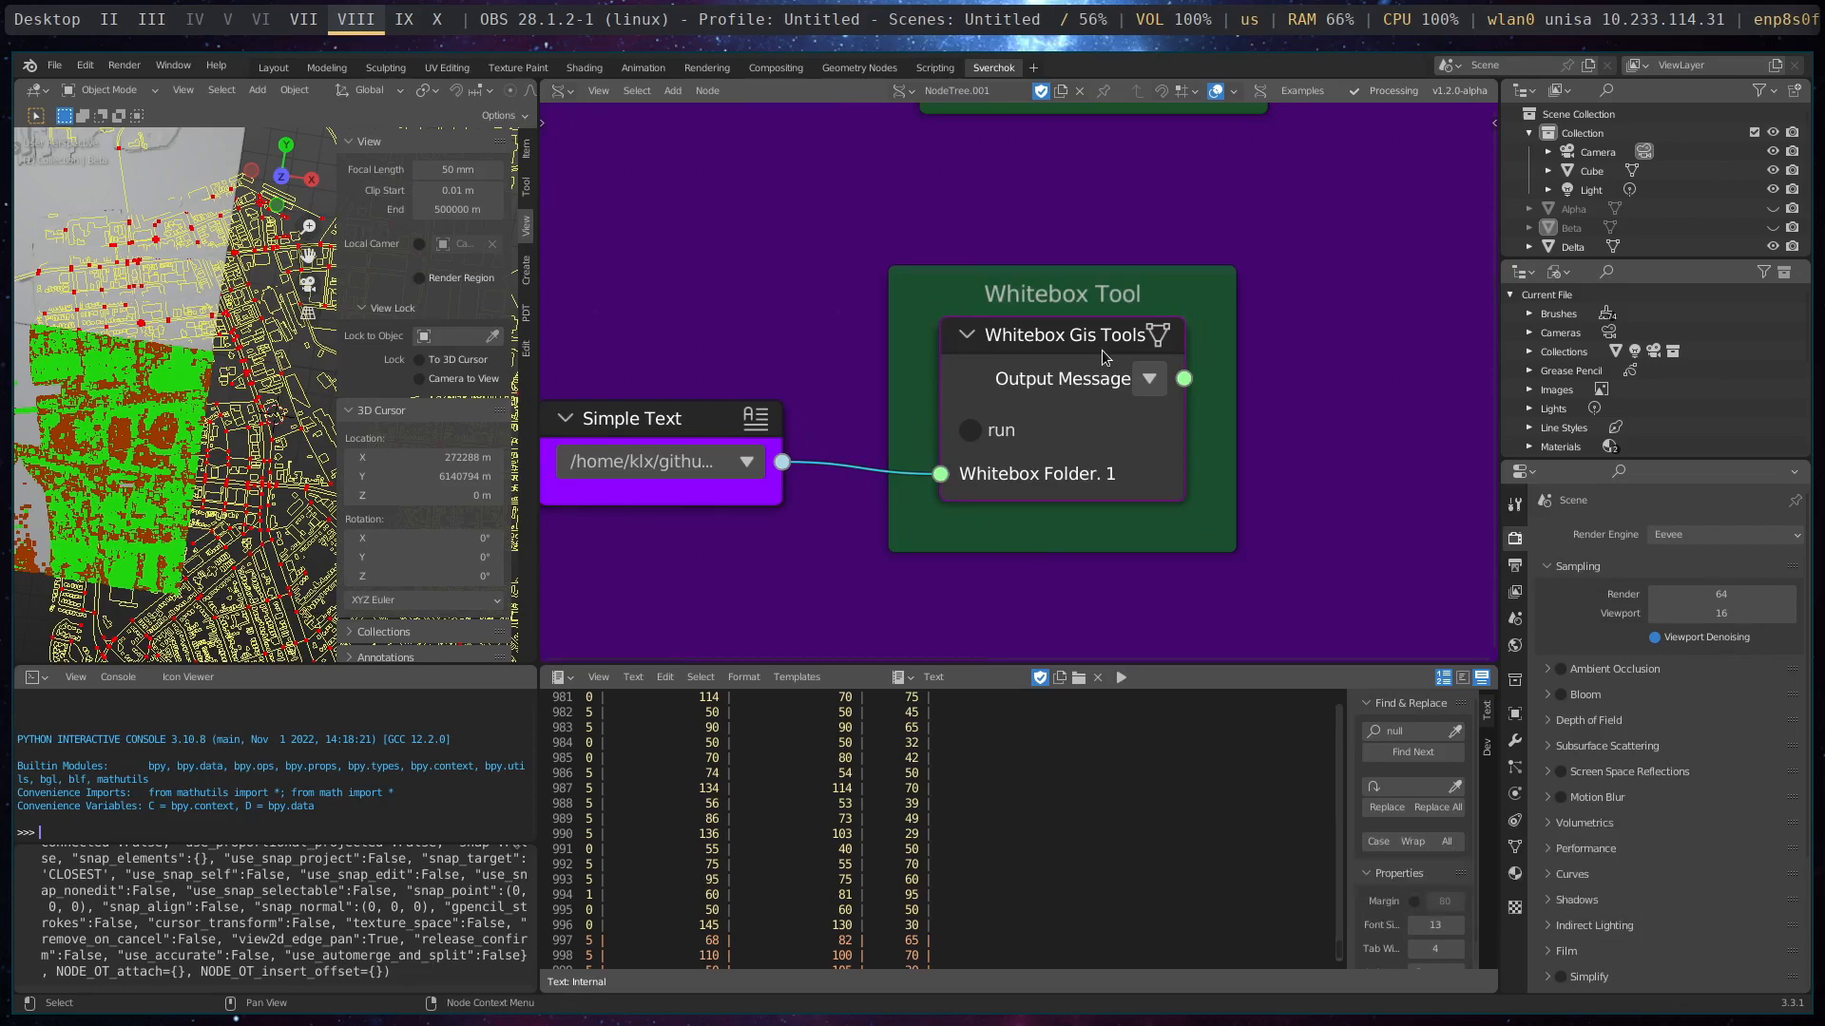
key(super+3)
scroll(1274, 520, up, 5)
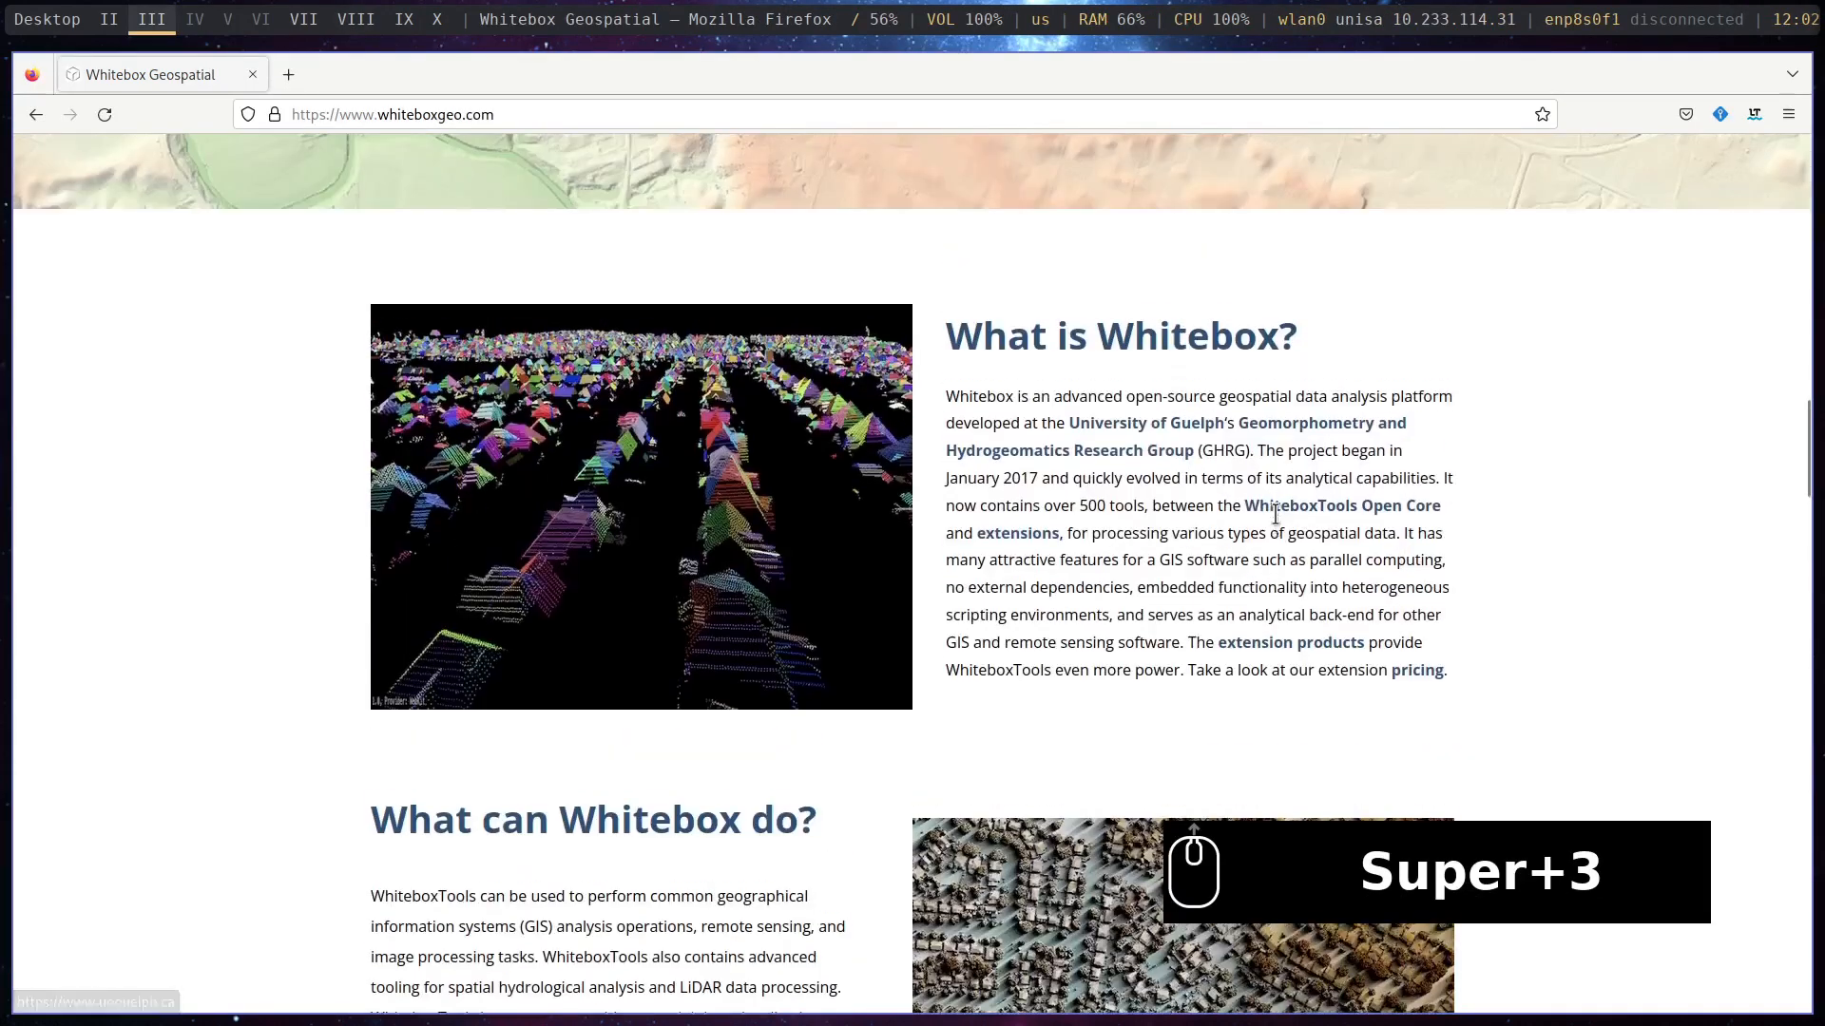
scroll(1273, 514, up, 15)
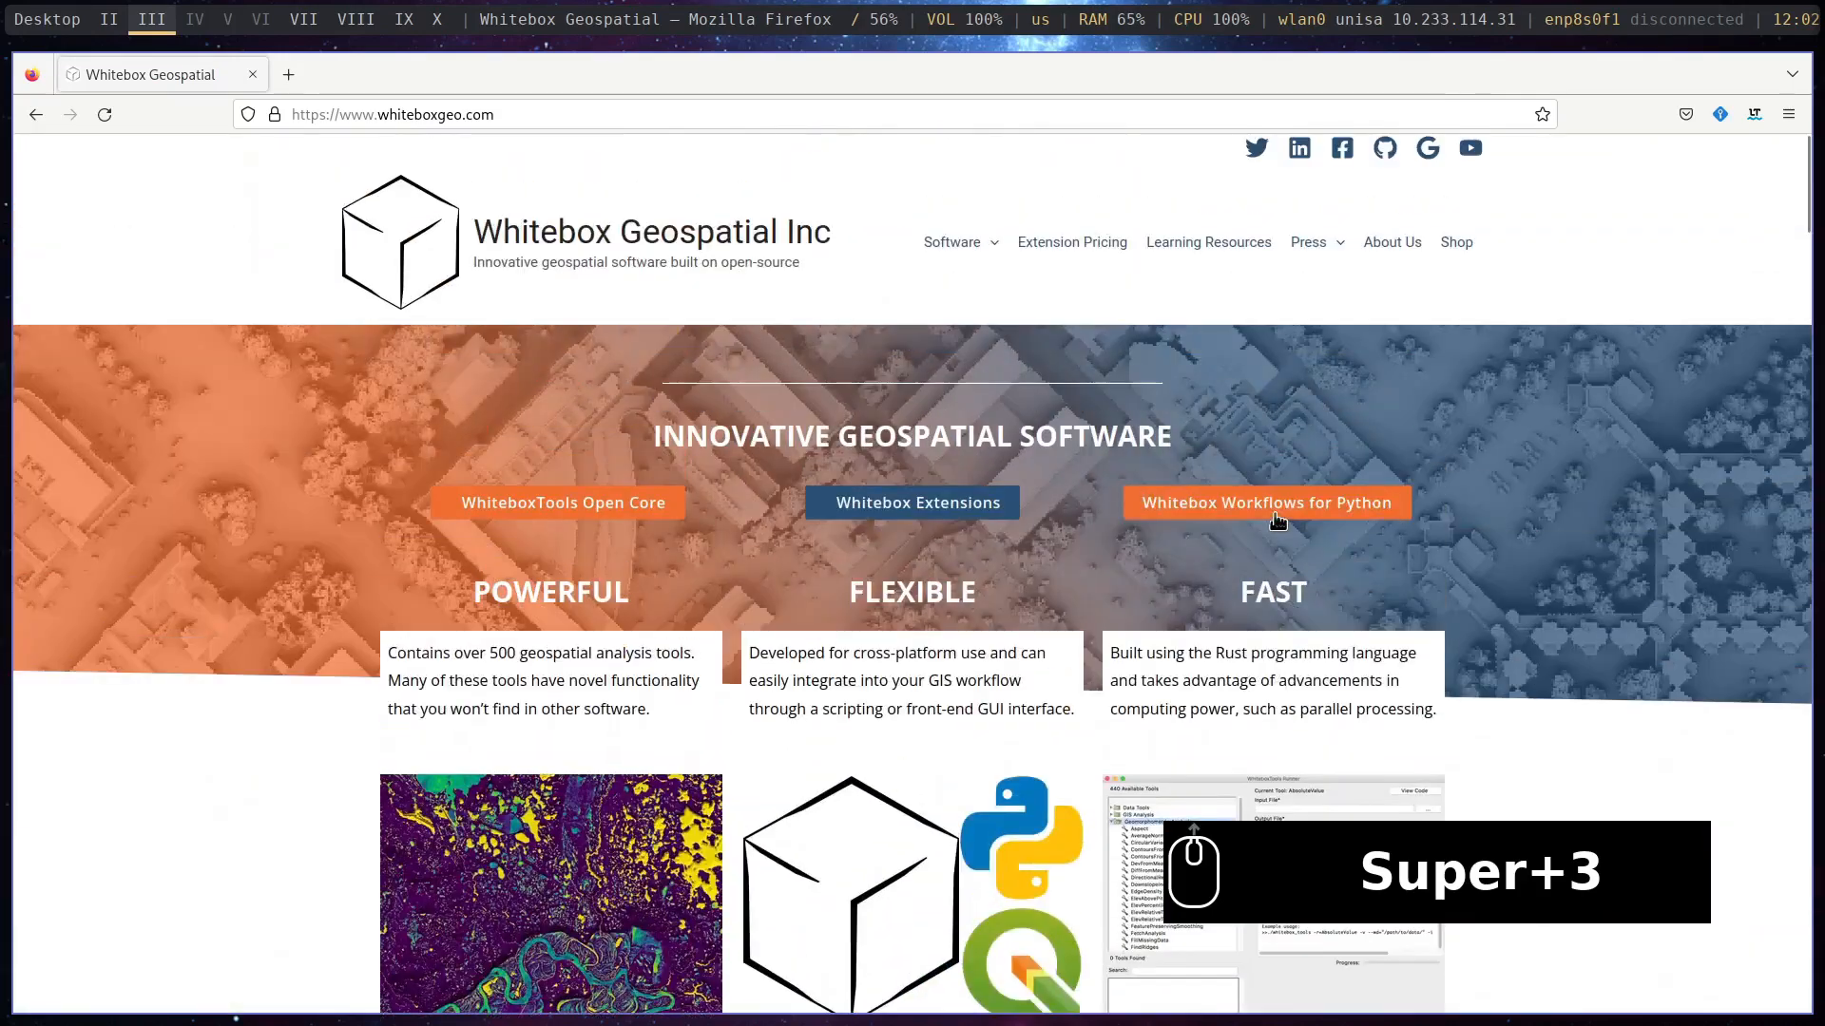
scroll(1273, 520, down, 20)
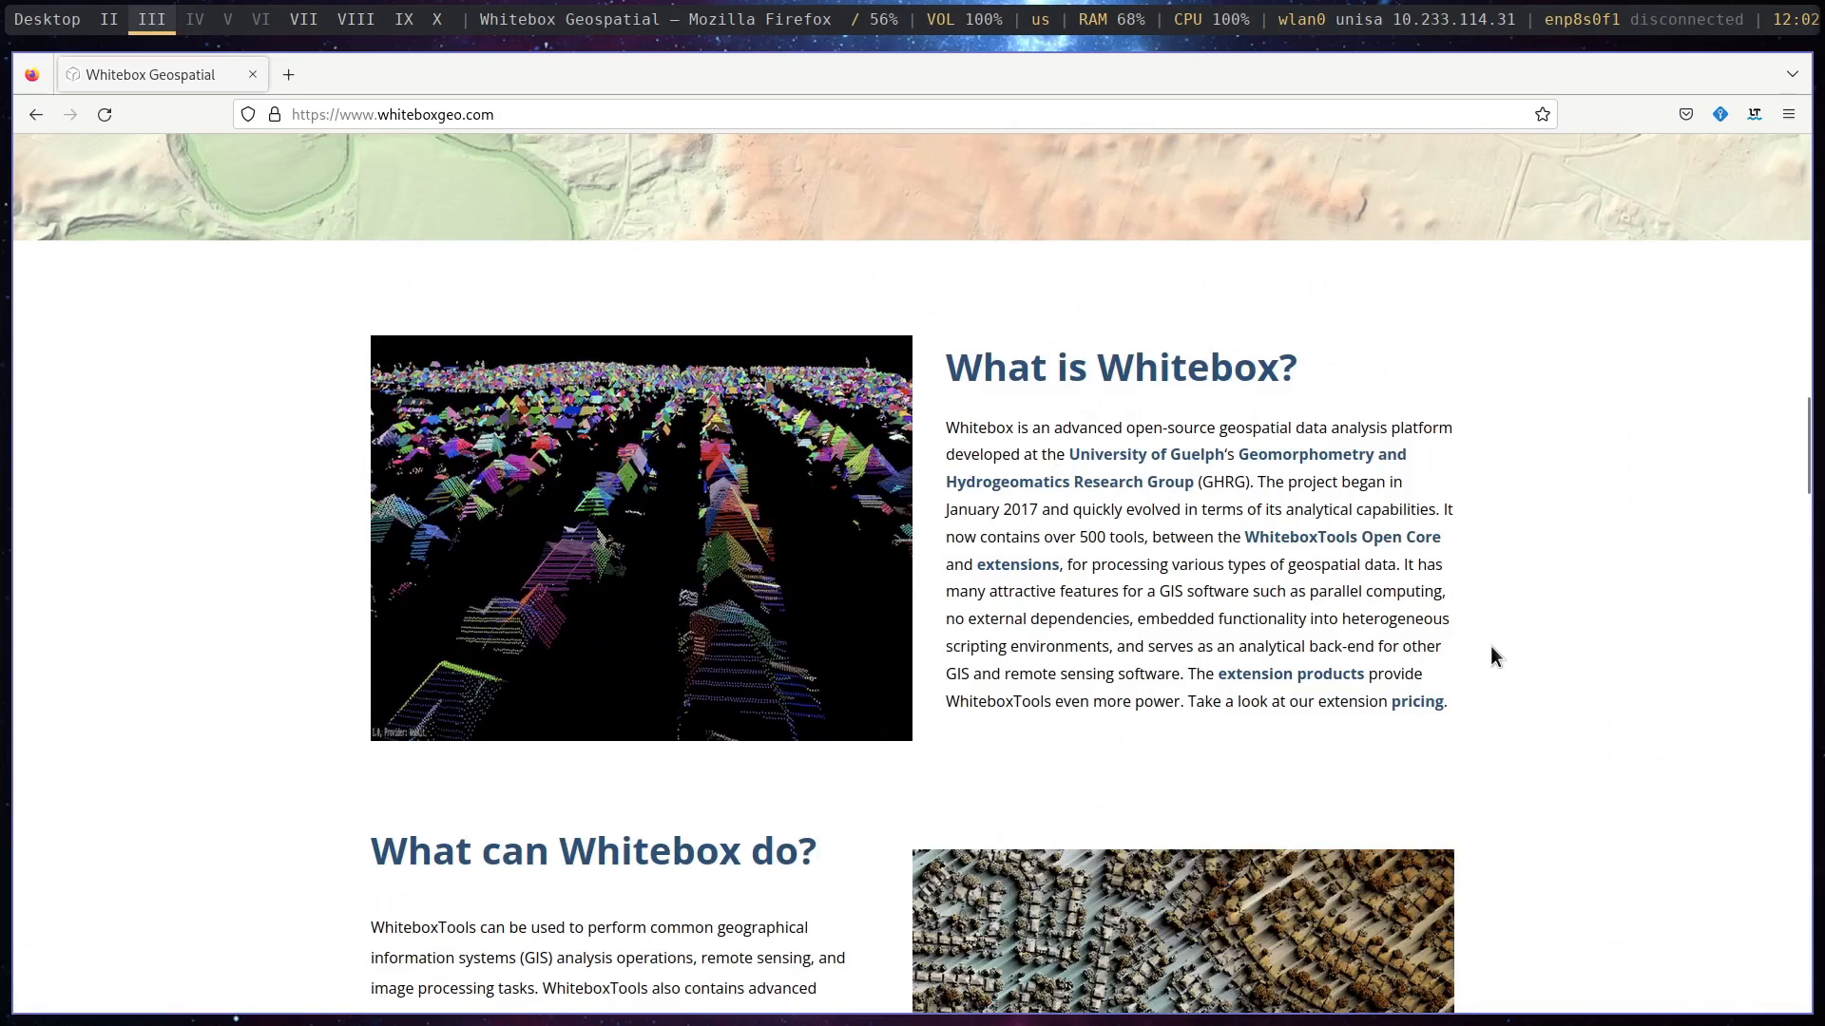
scroll(1490, 655, down, 4)
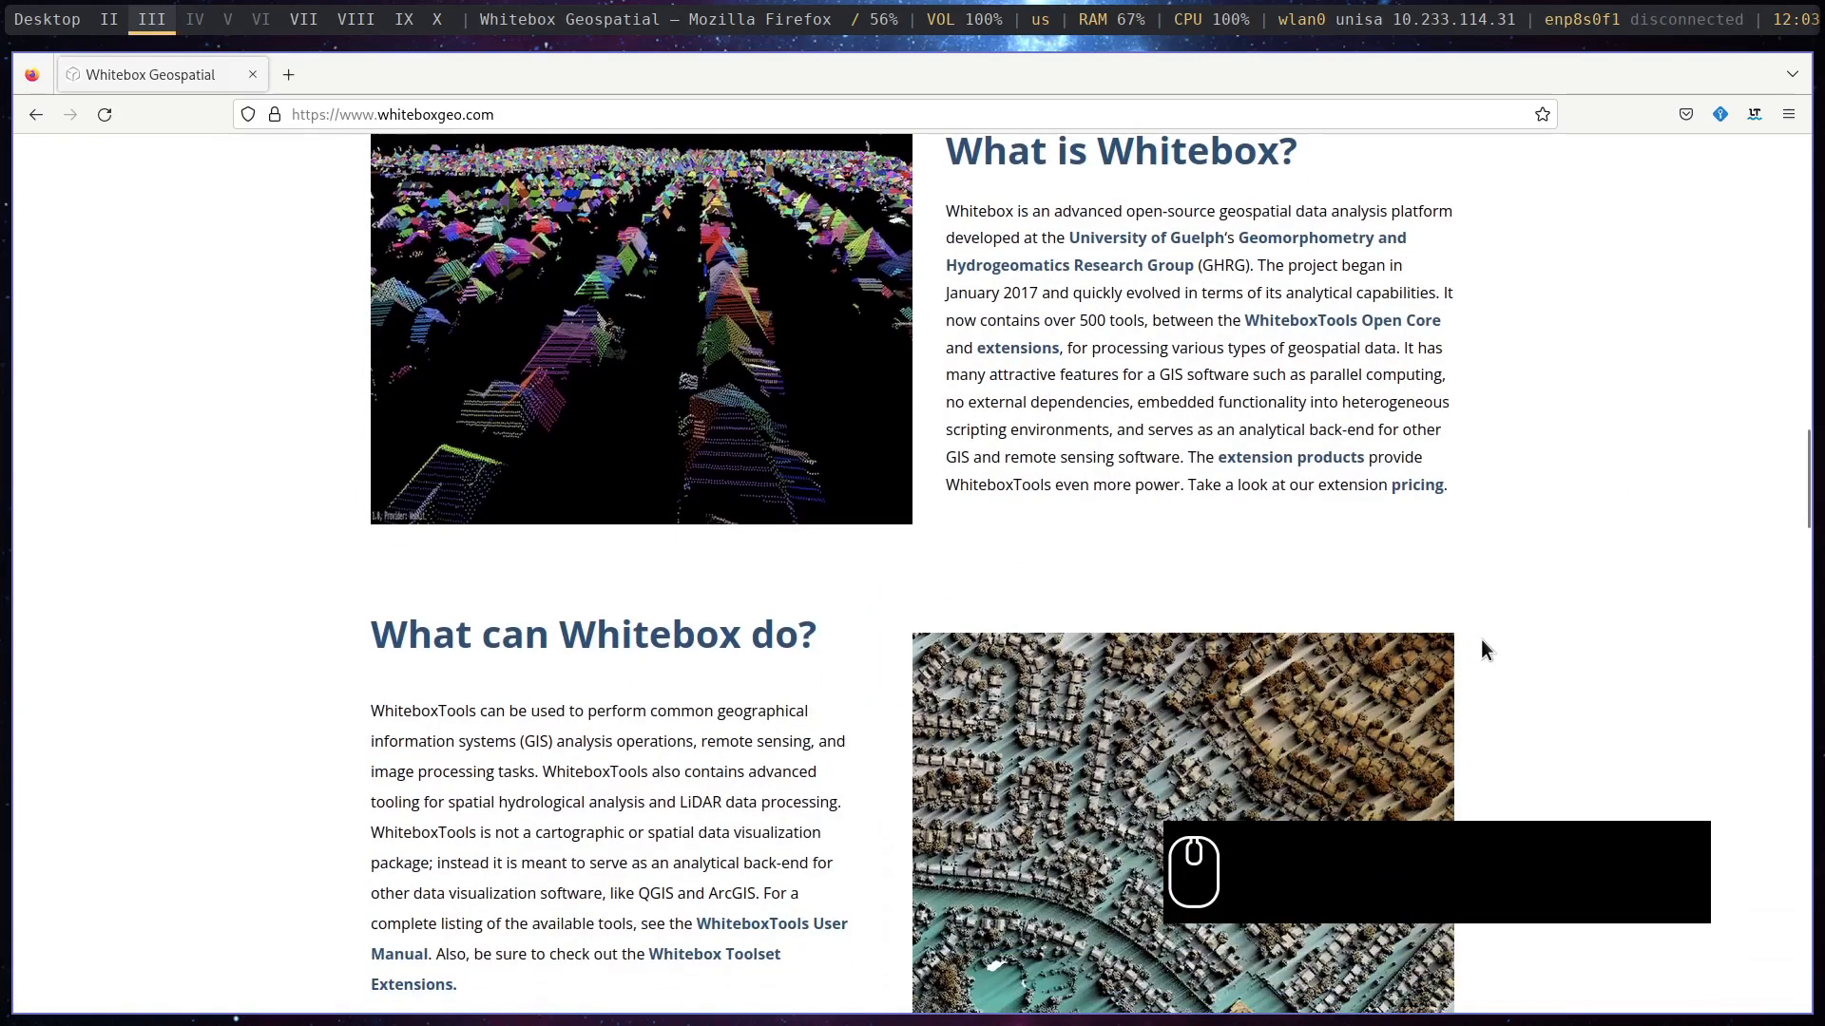
scroll(840, 586, down, 6)
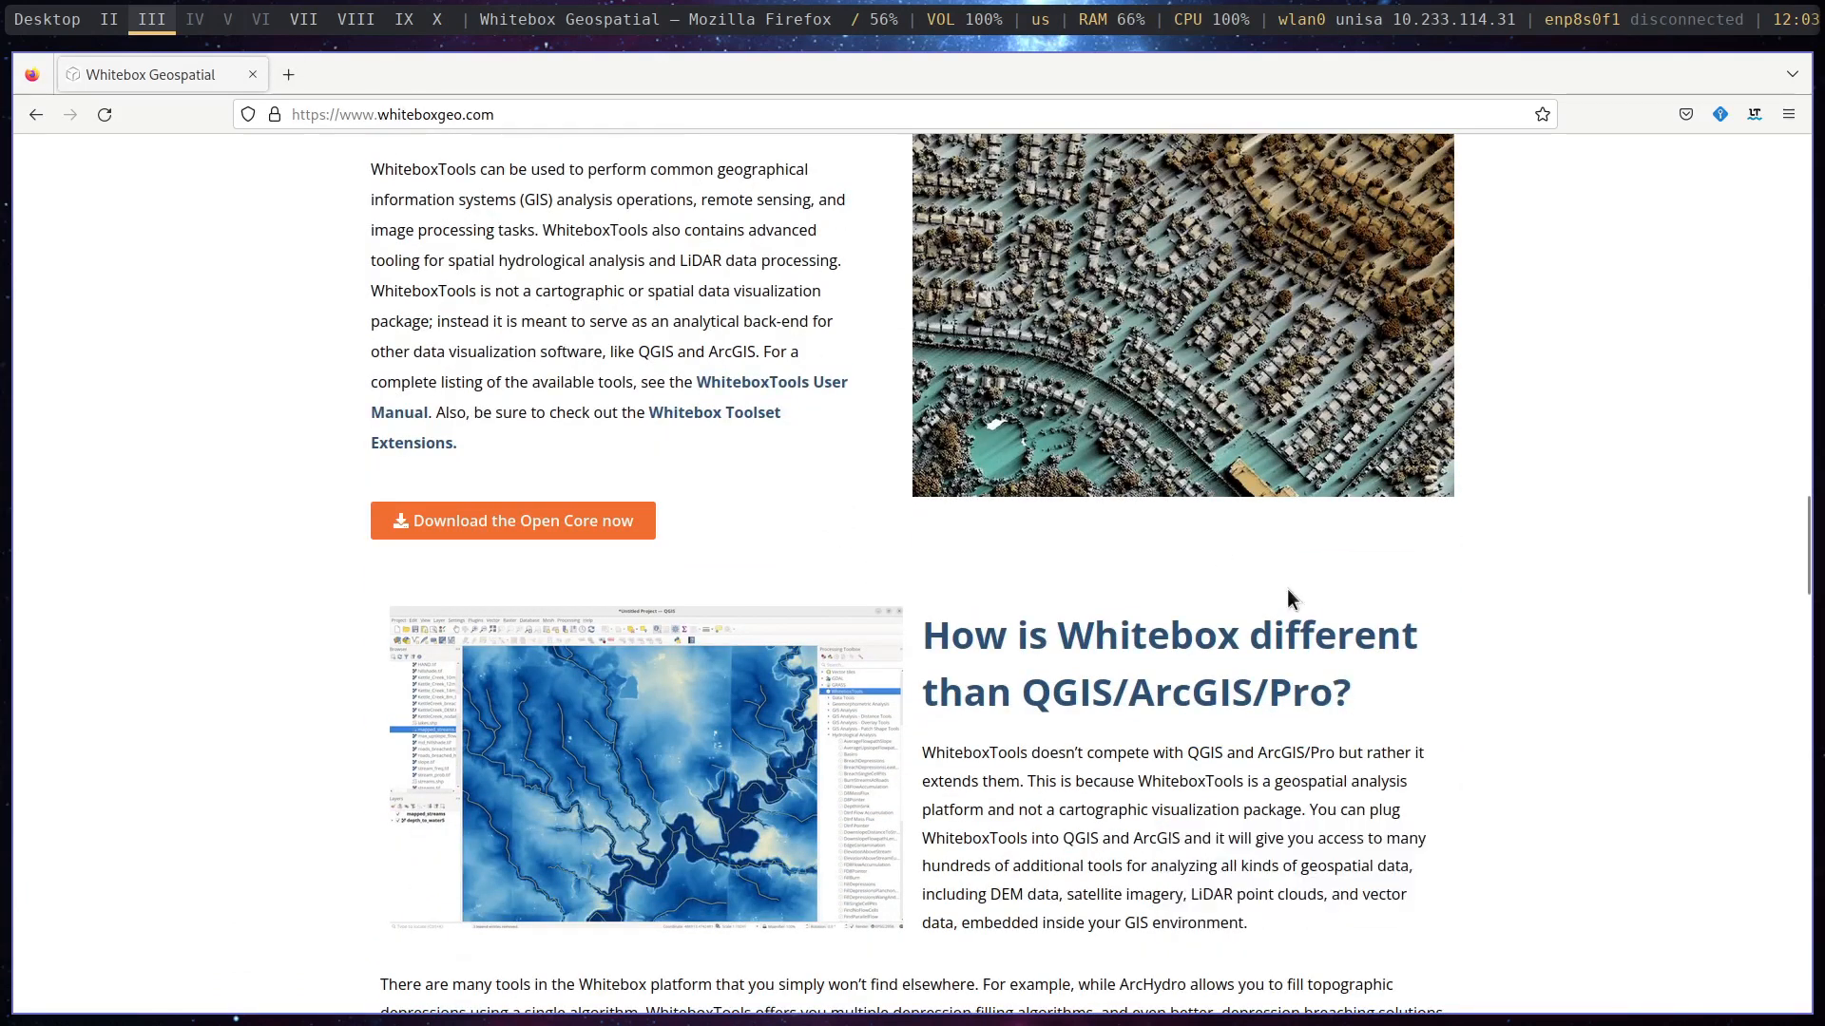
key(super+3)
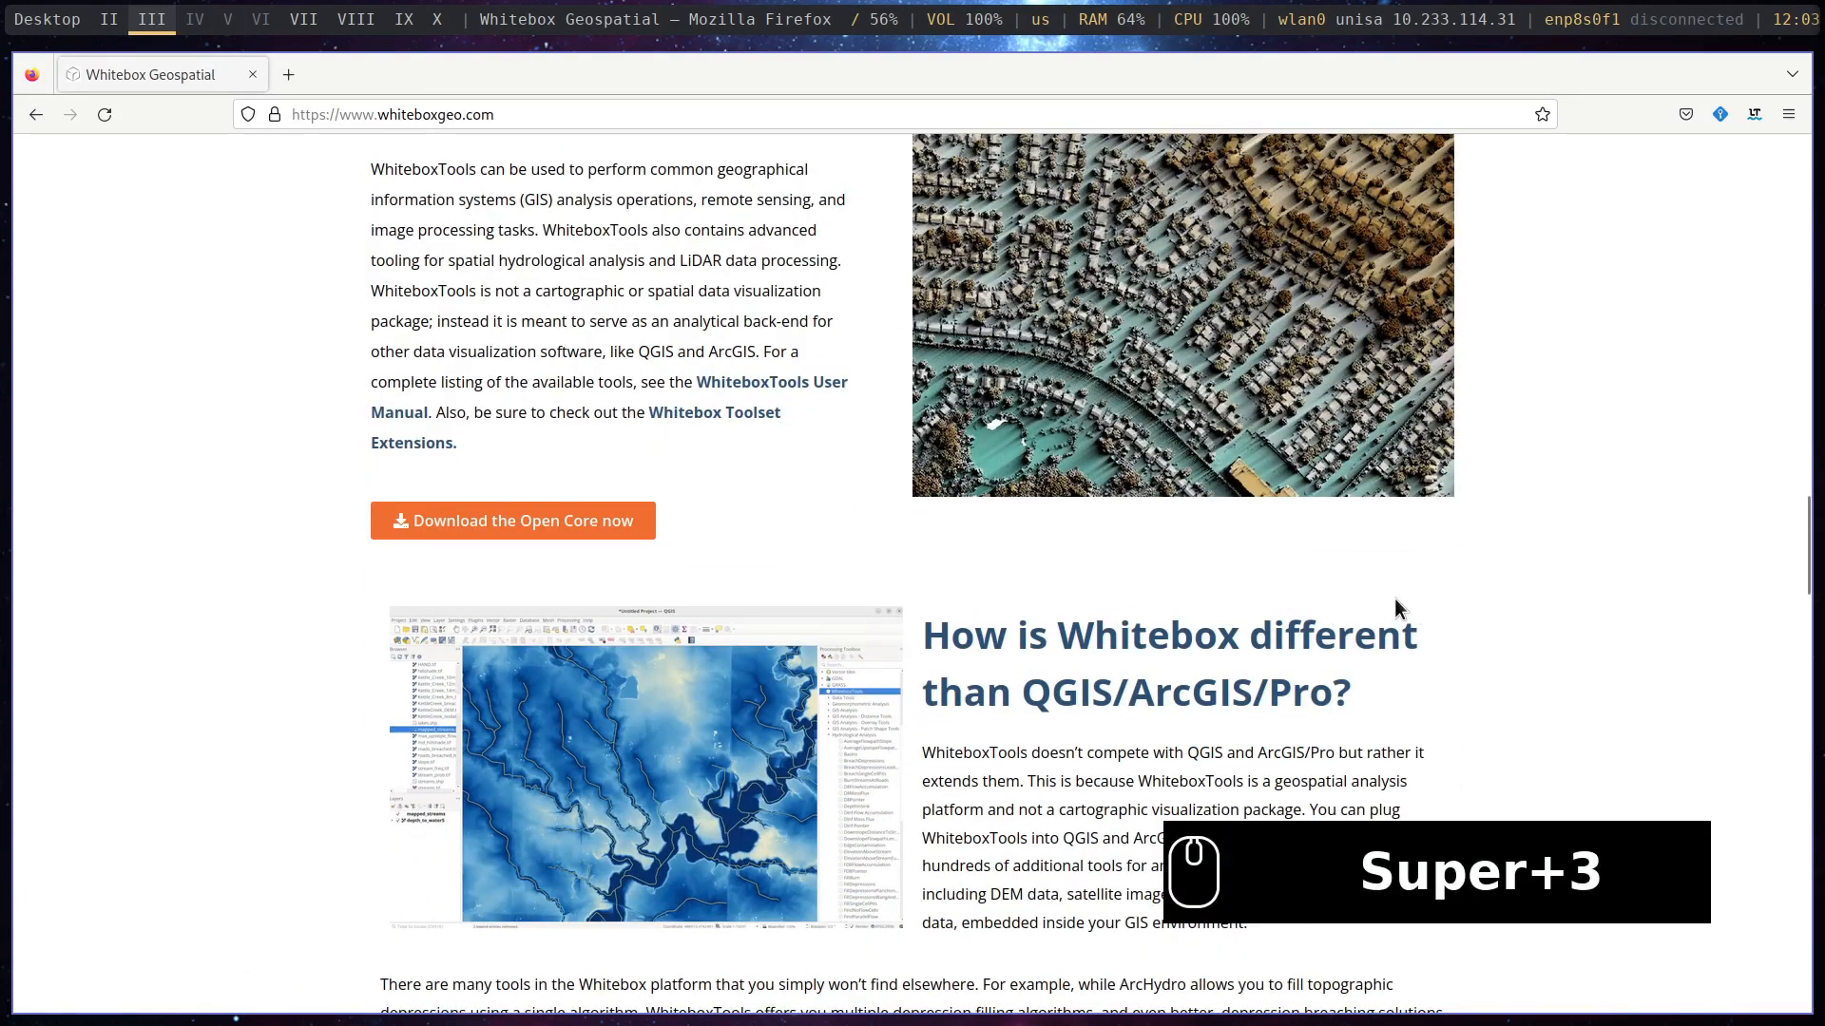
- Switch back to Blender and run the Whitebox Gis Tools node to launch WhiteboxTools Runner
key(super+2)
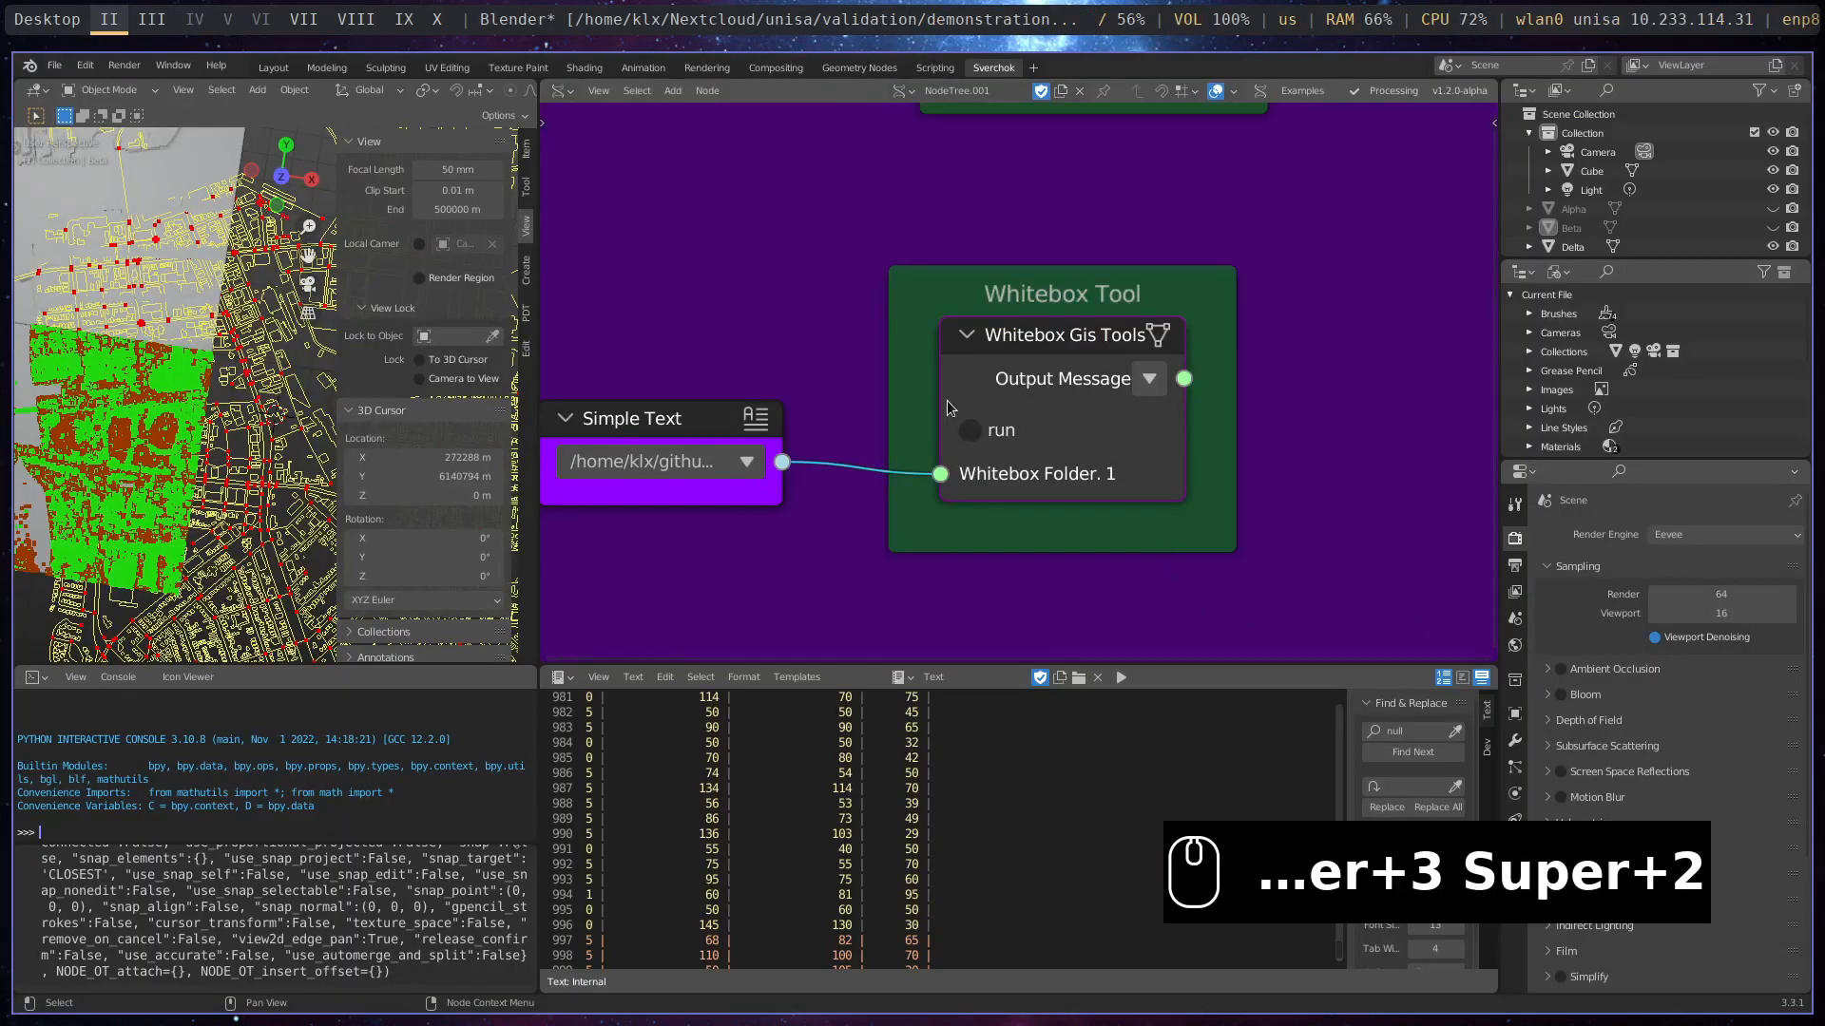
scroll(1013, 450, down, 2)
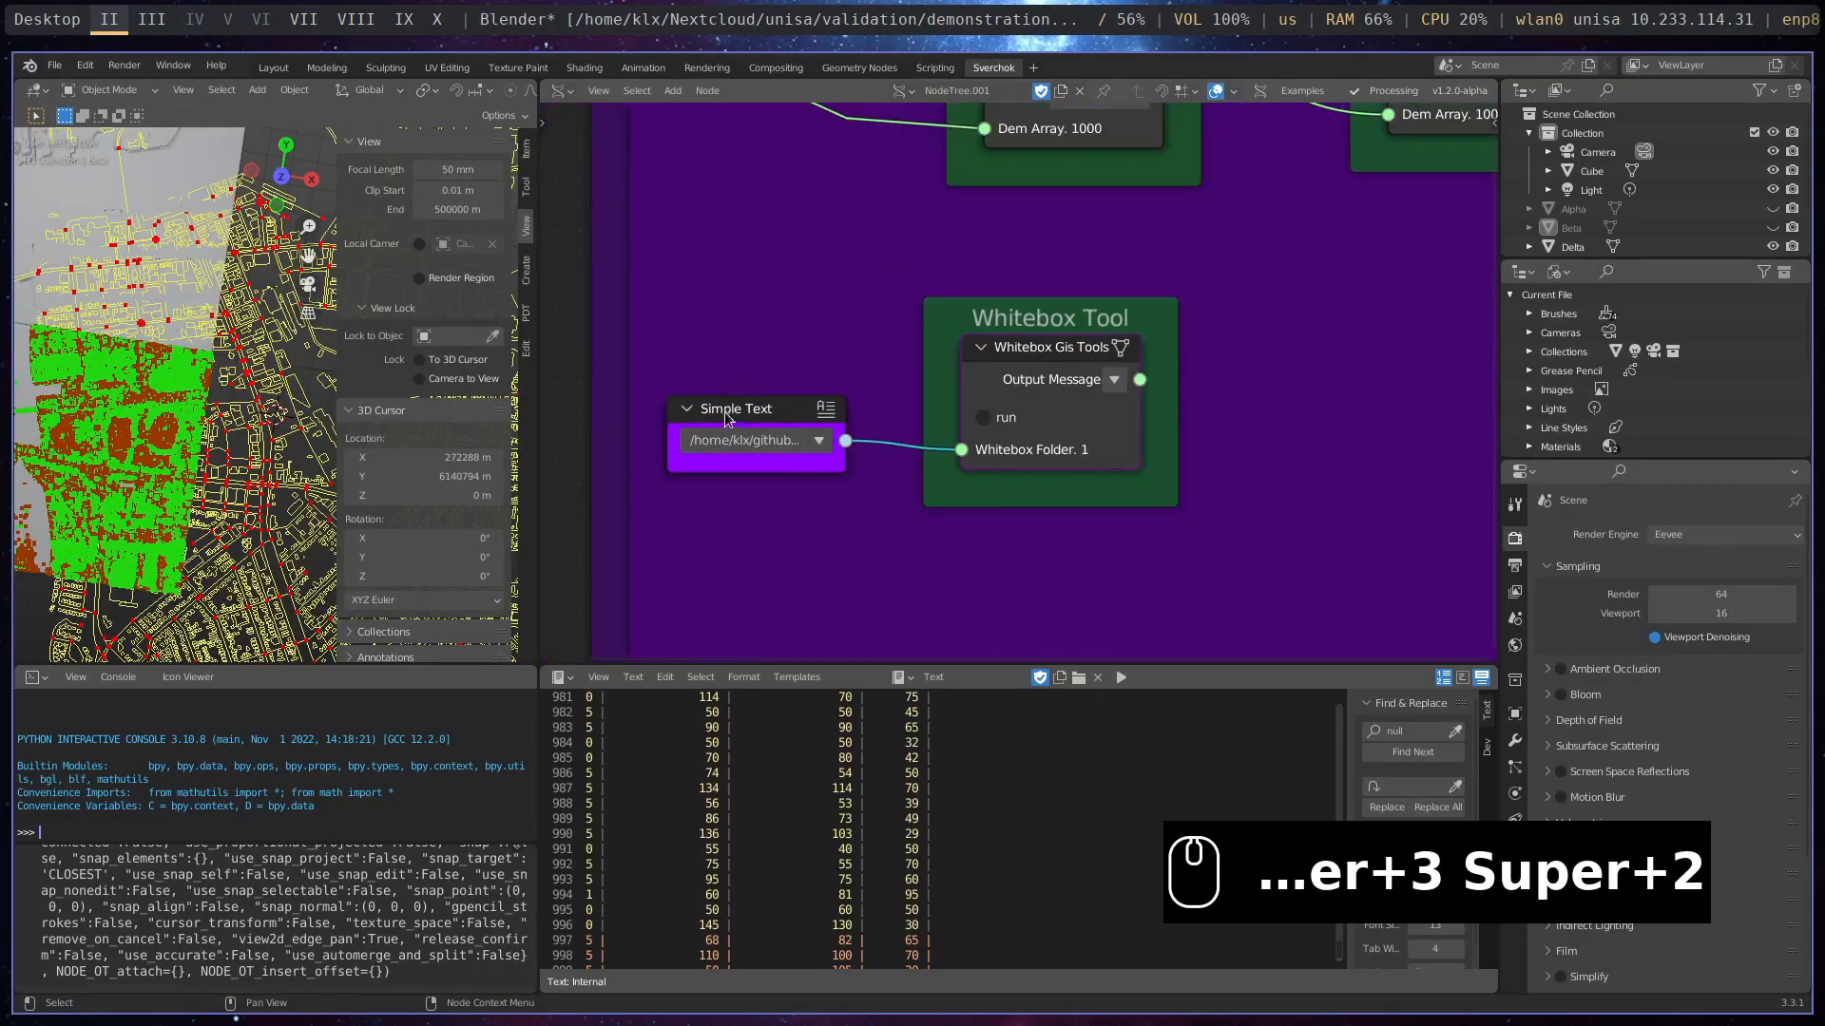
click(984, 419)
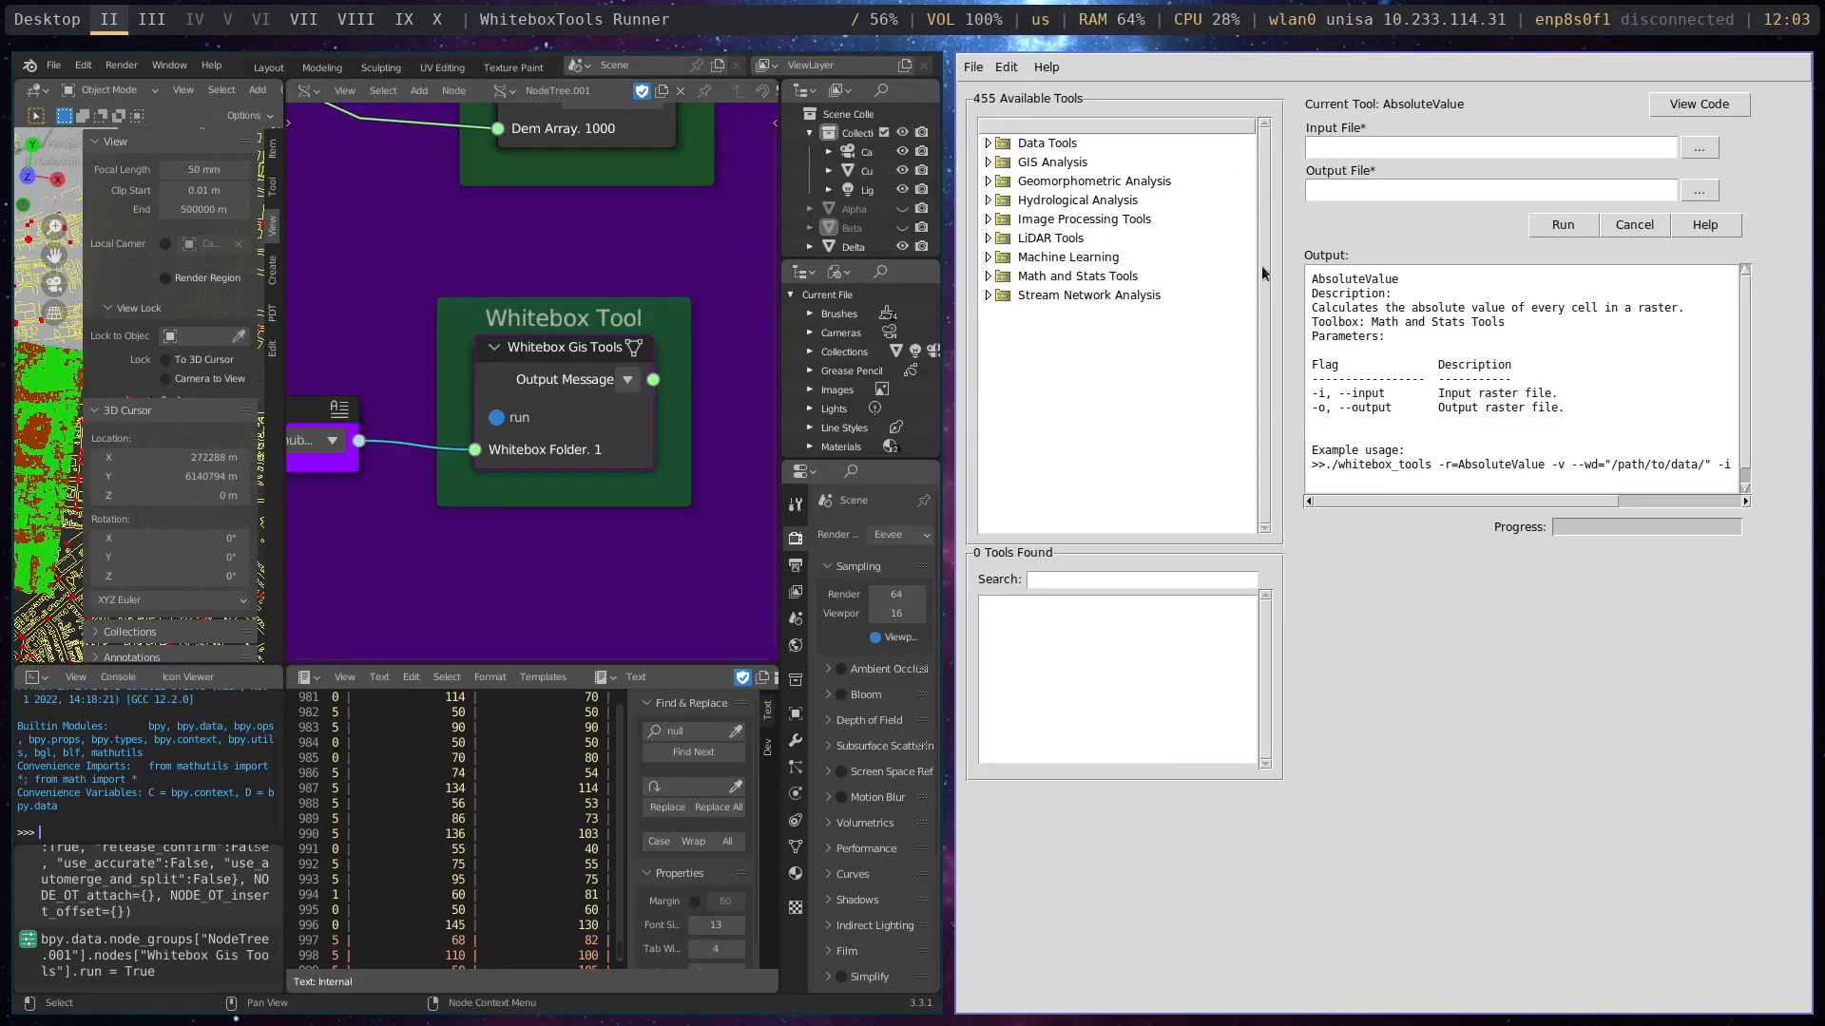
- Examine the tools in the Data Tools, GIS Analysis, Geomorphometric Analysis, Hydrological Analysis and LiDAR Tools categories, collapsing each after viewing
click(986, 143)
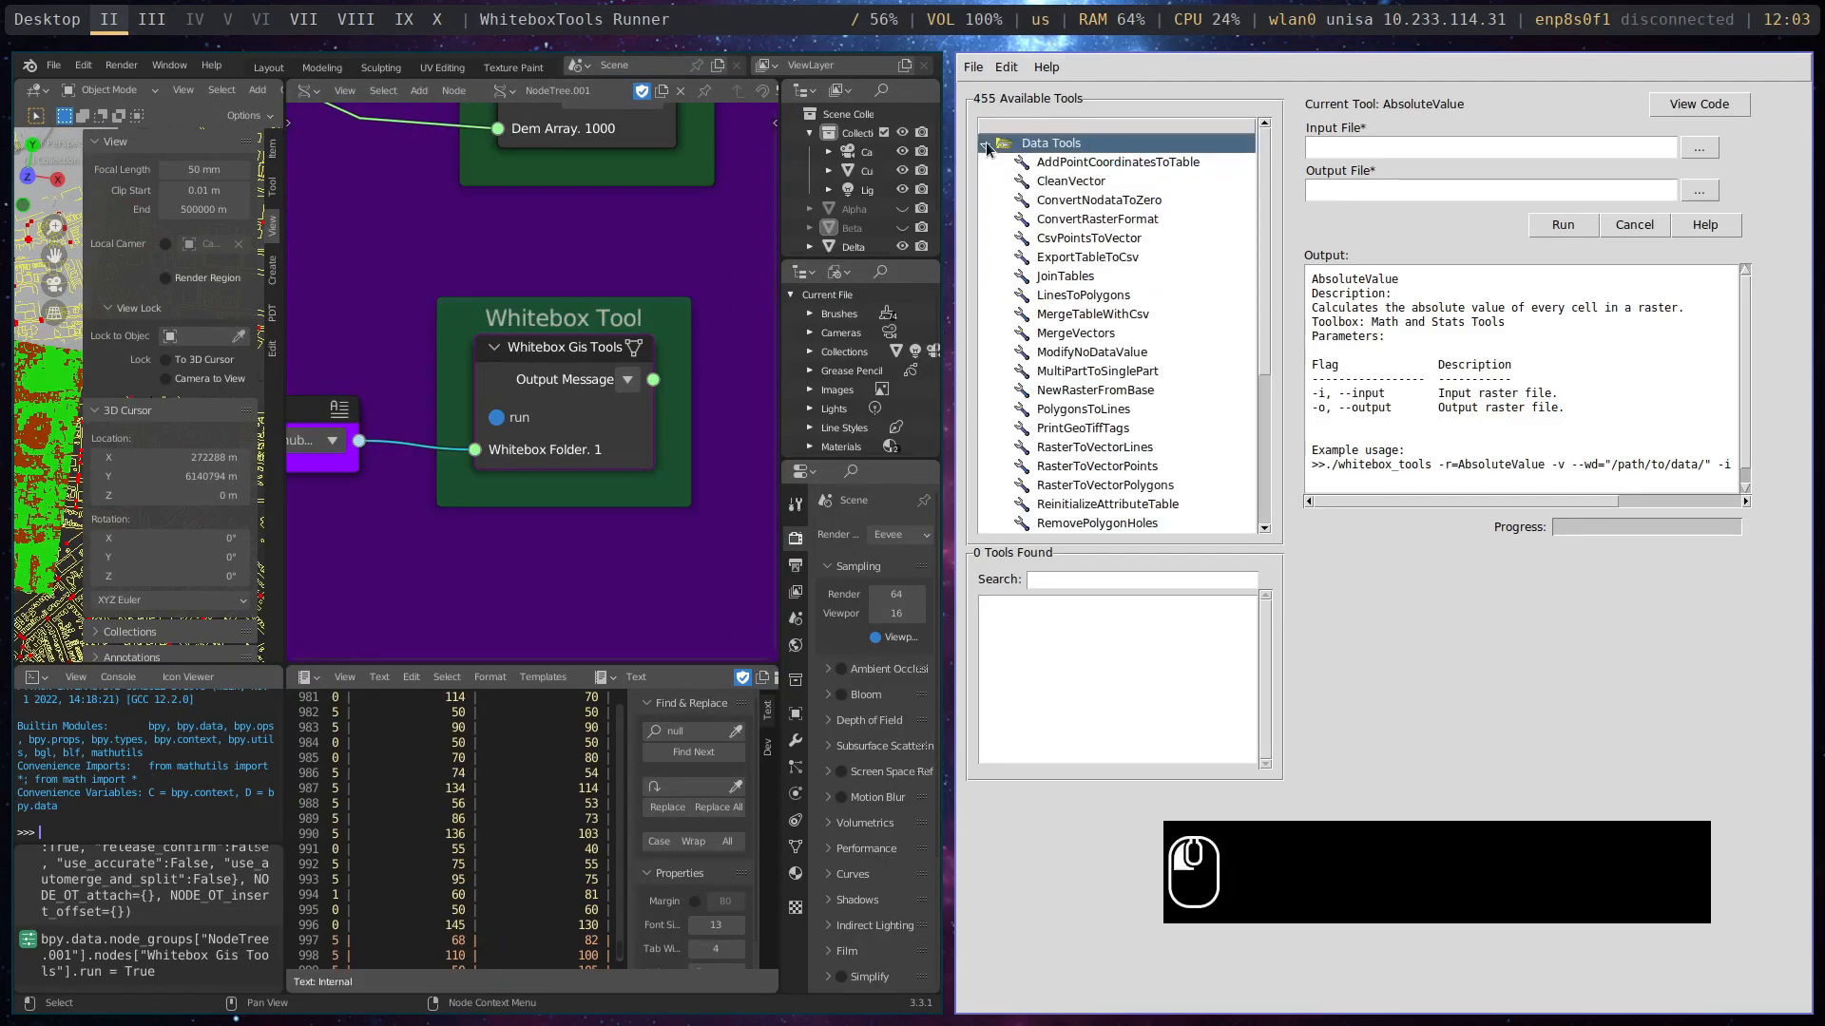
click(986, 143)
click(987, 162)
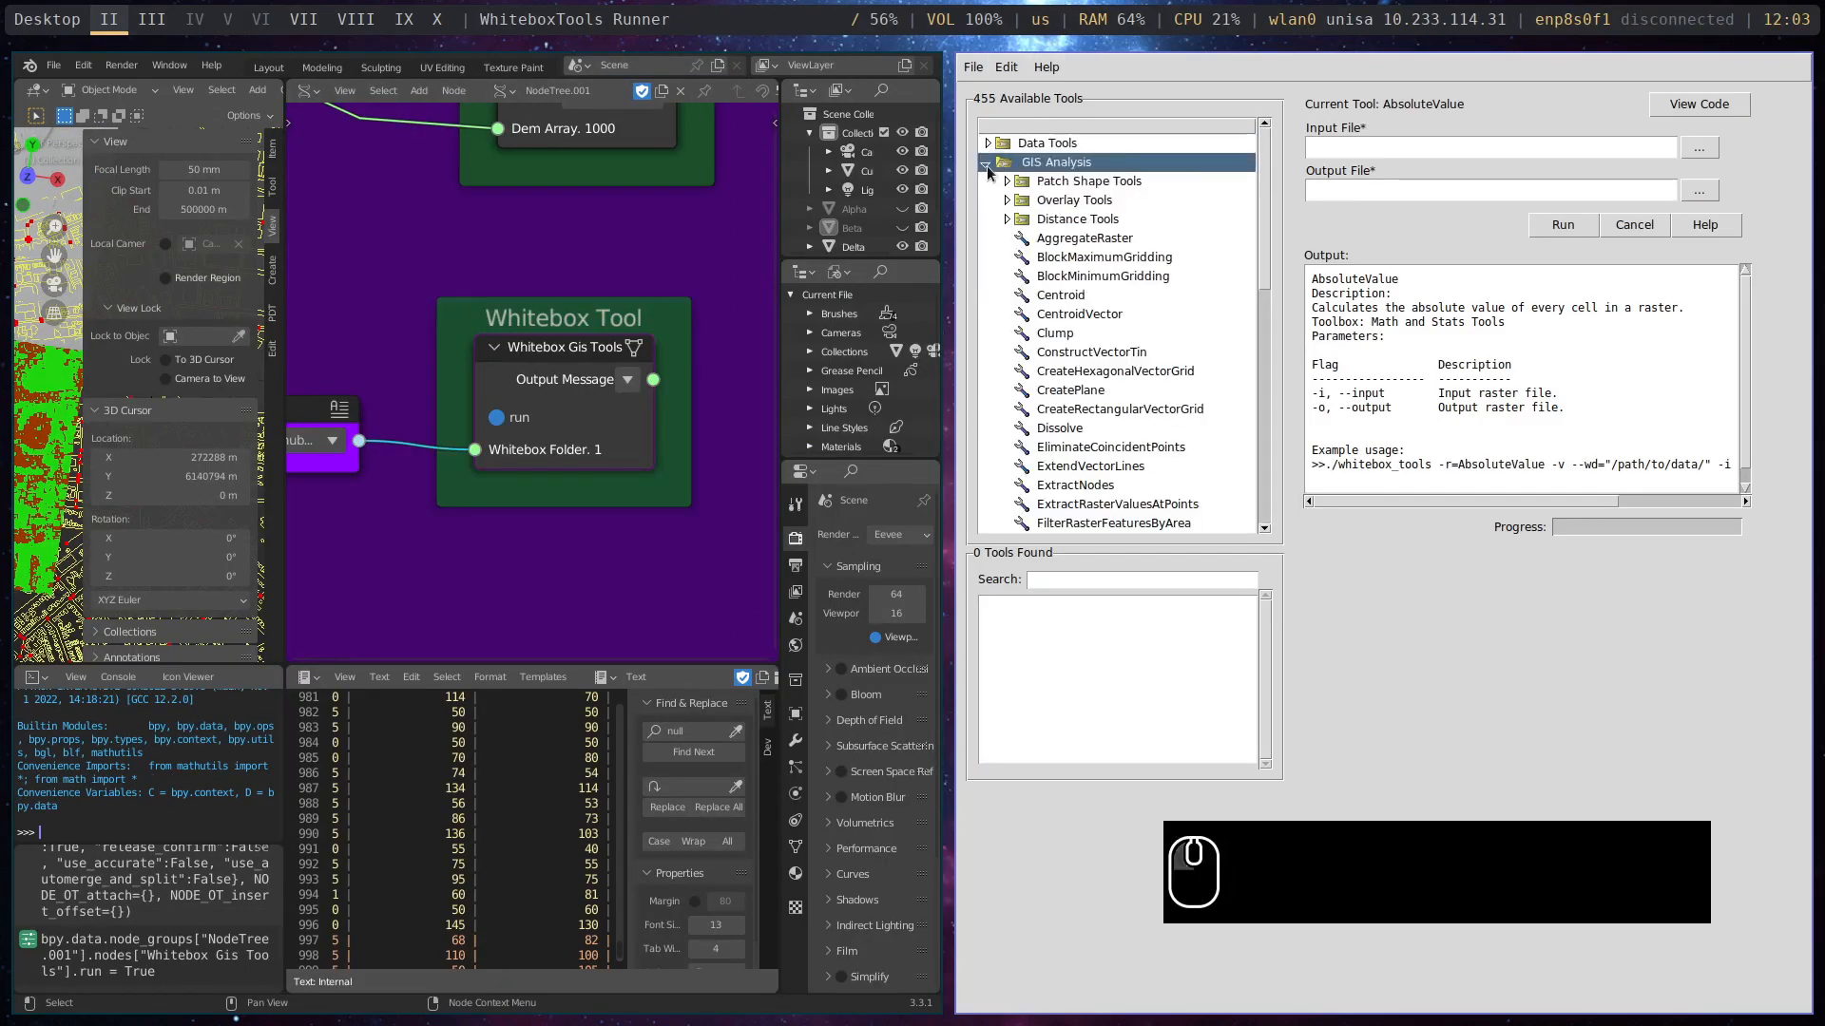
click(988, 162)
click(989, 182)
click(989, 181)
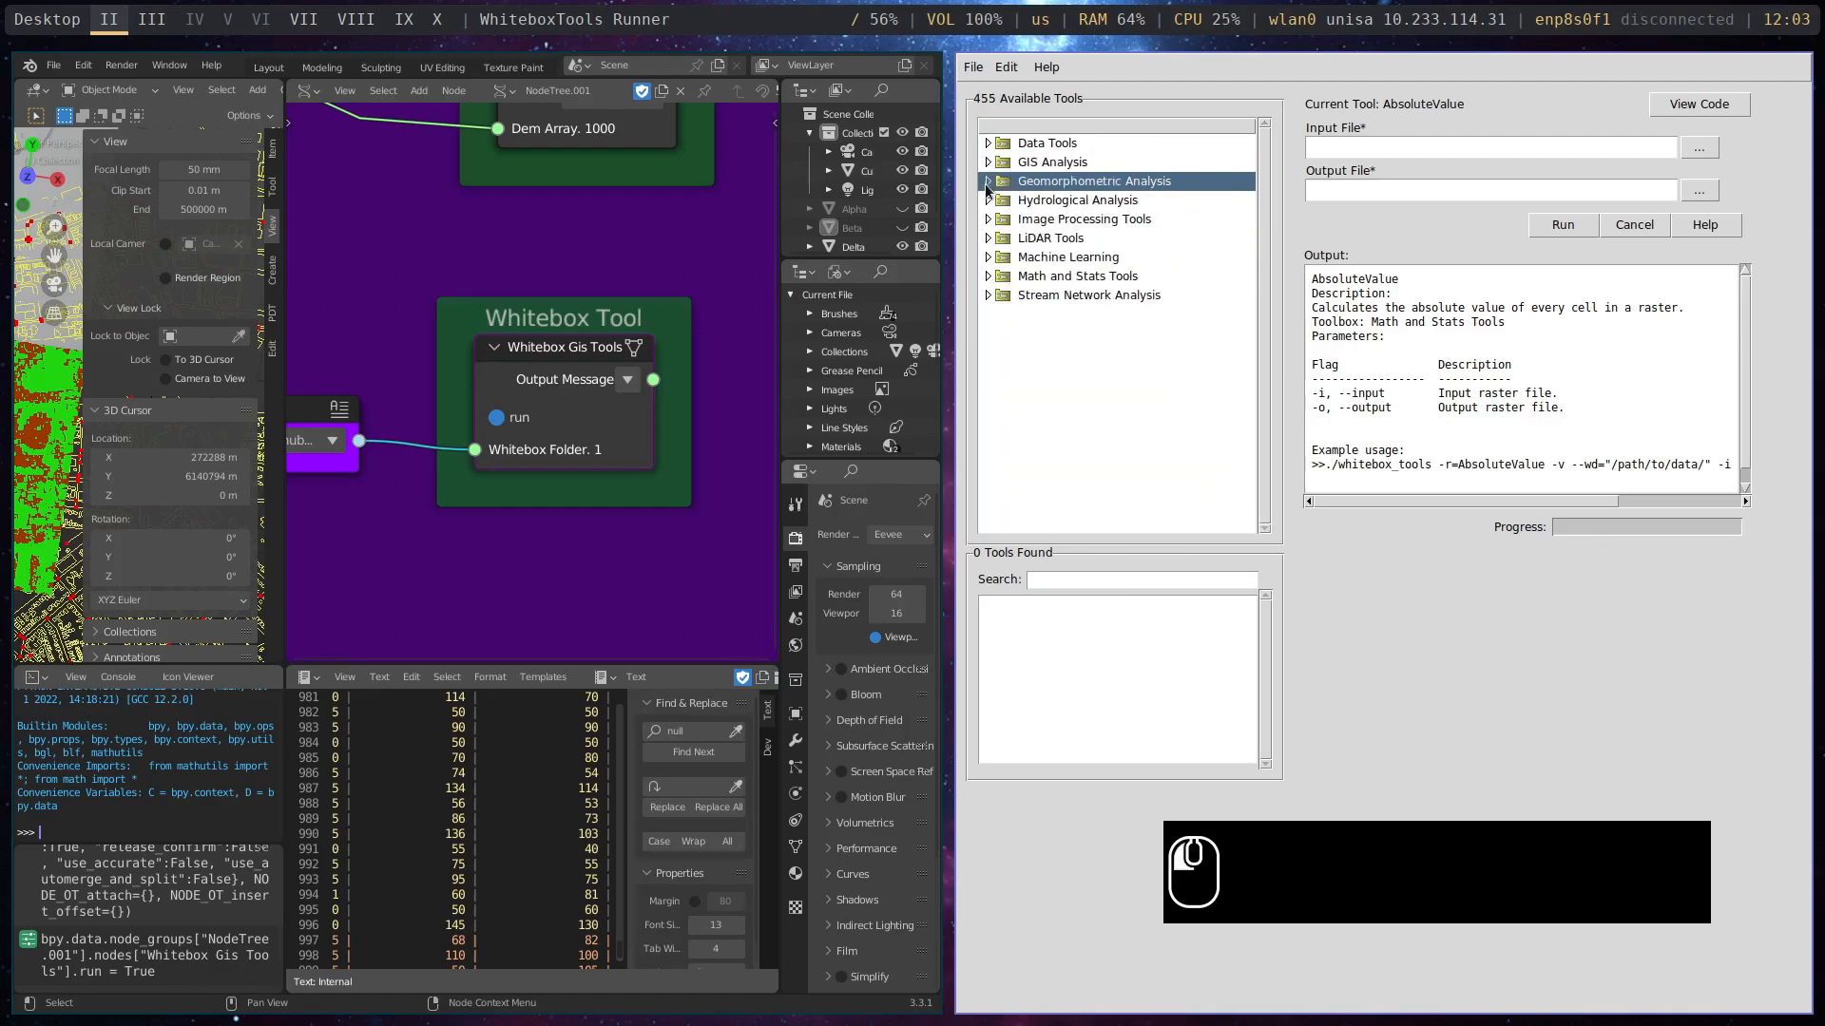
click(988, 200)
click(987, 201)
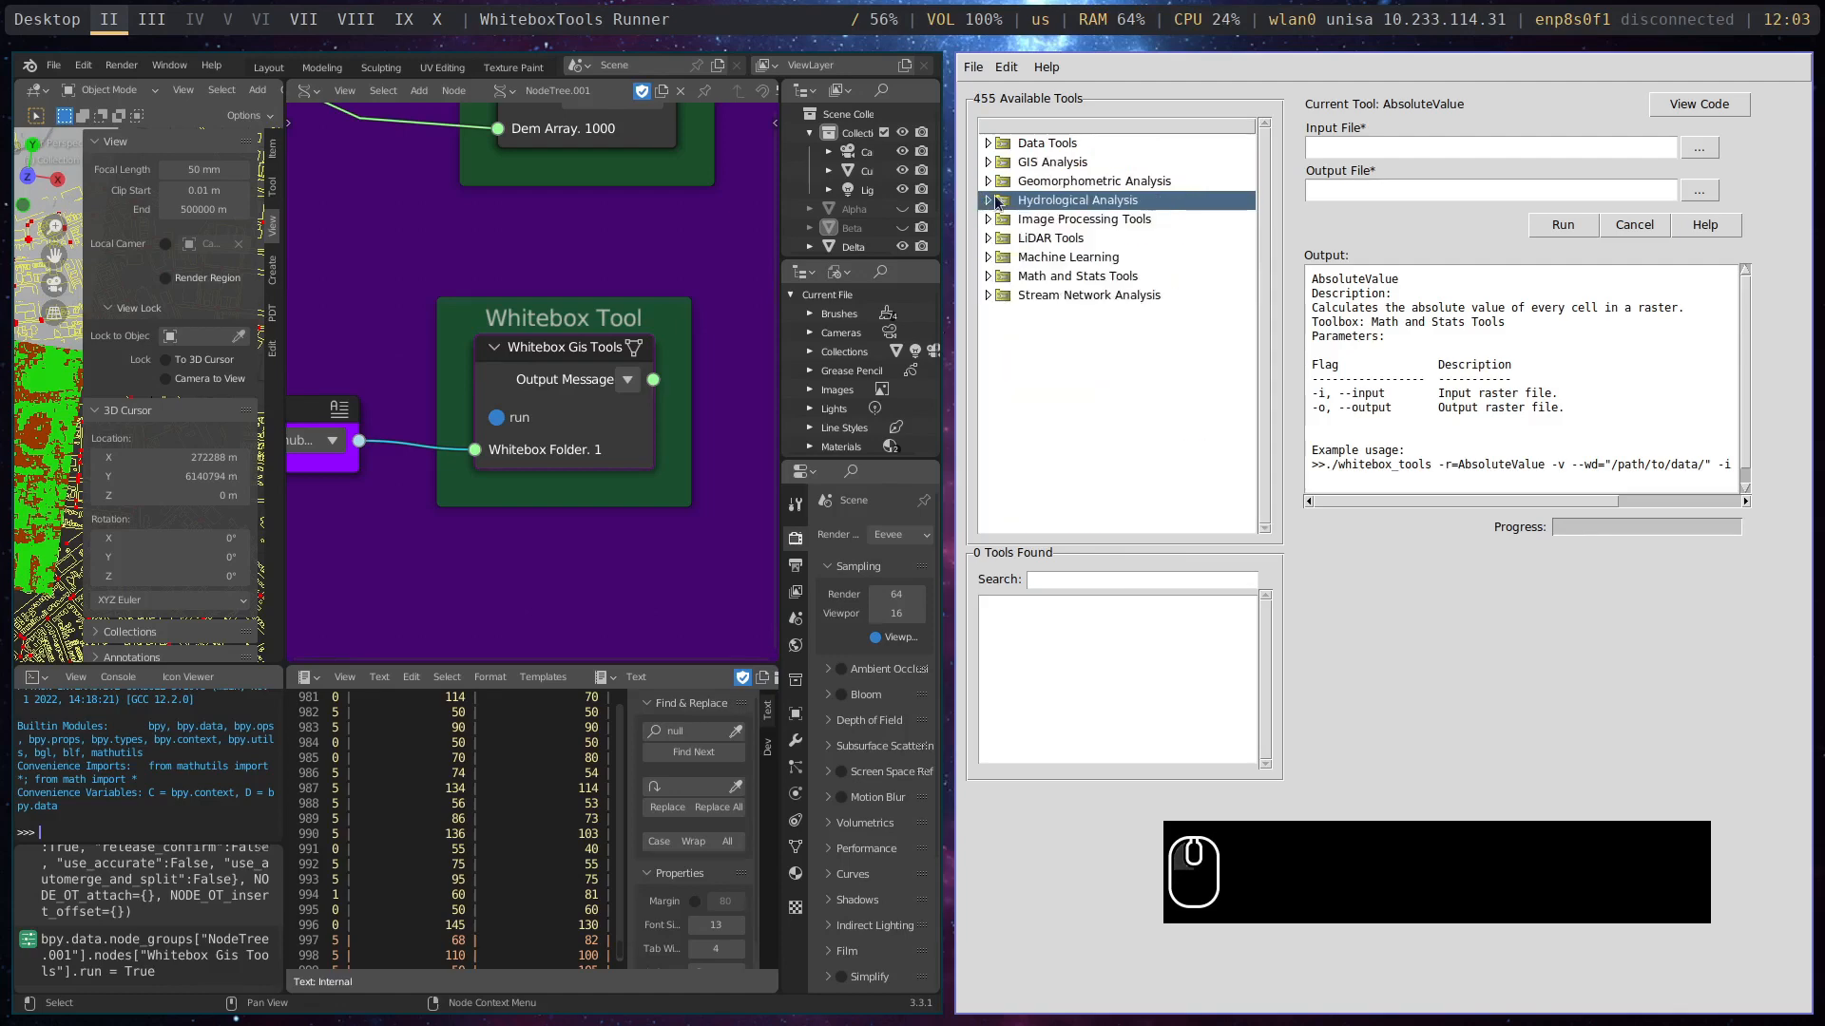
click(989, 238)
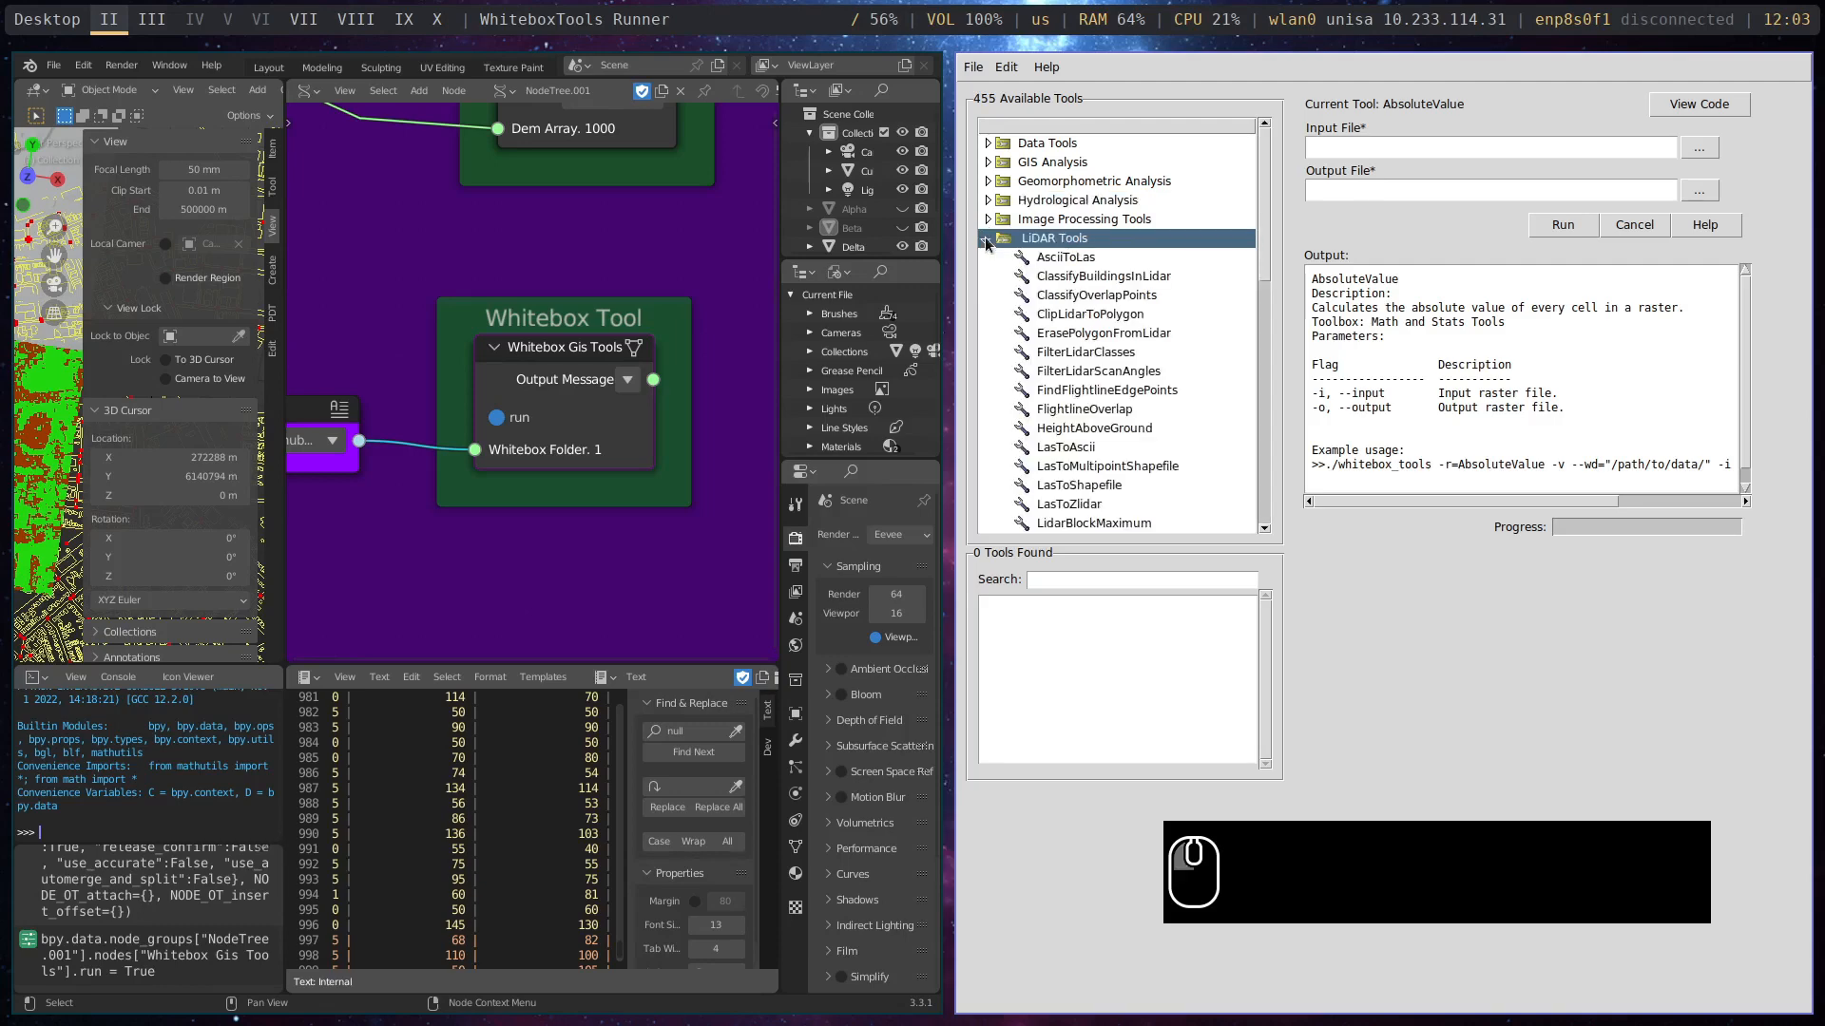
click(989, 238)
click(987, 181)
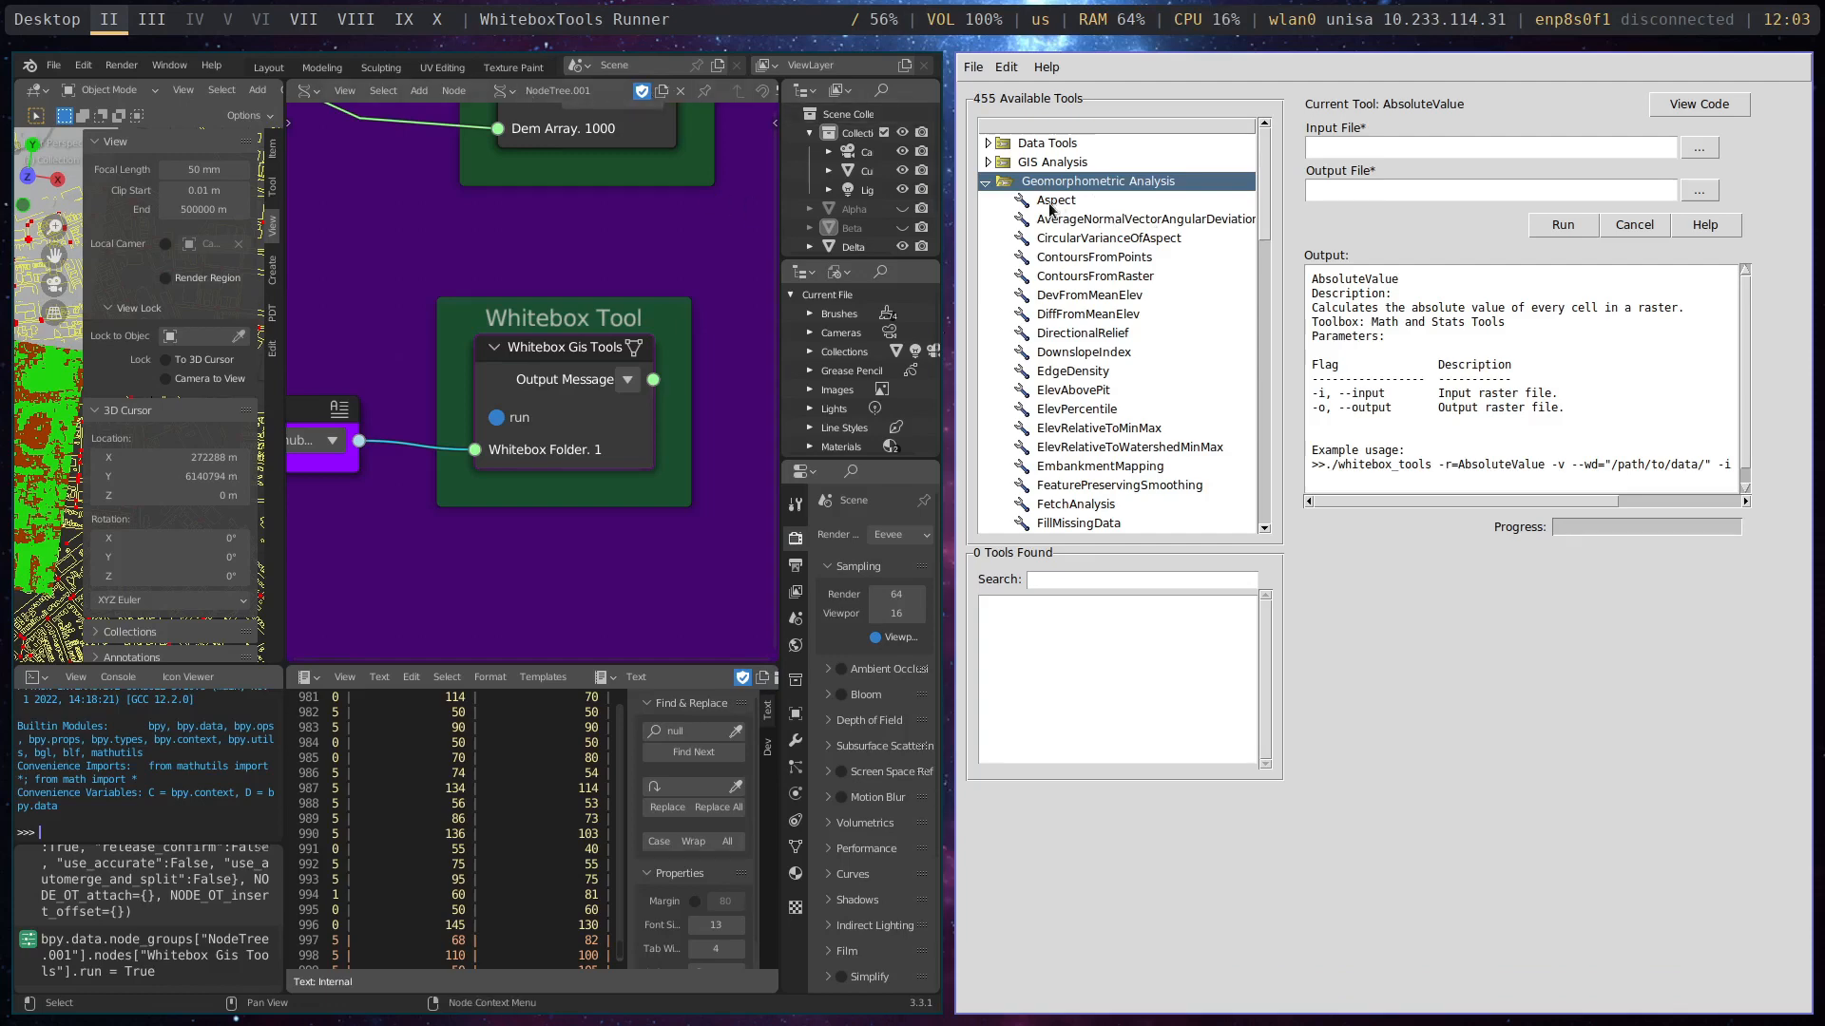
click(987, 182)
click(988, 163)
click(987, 163)
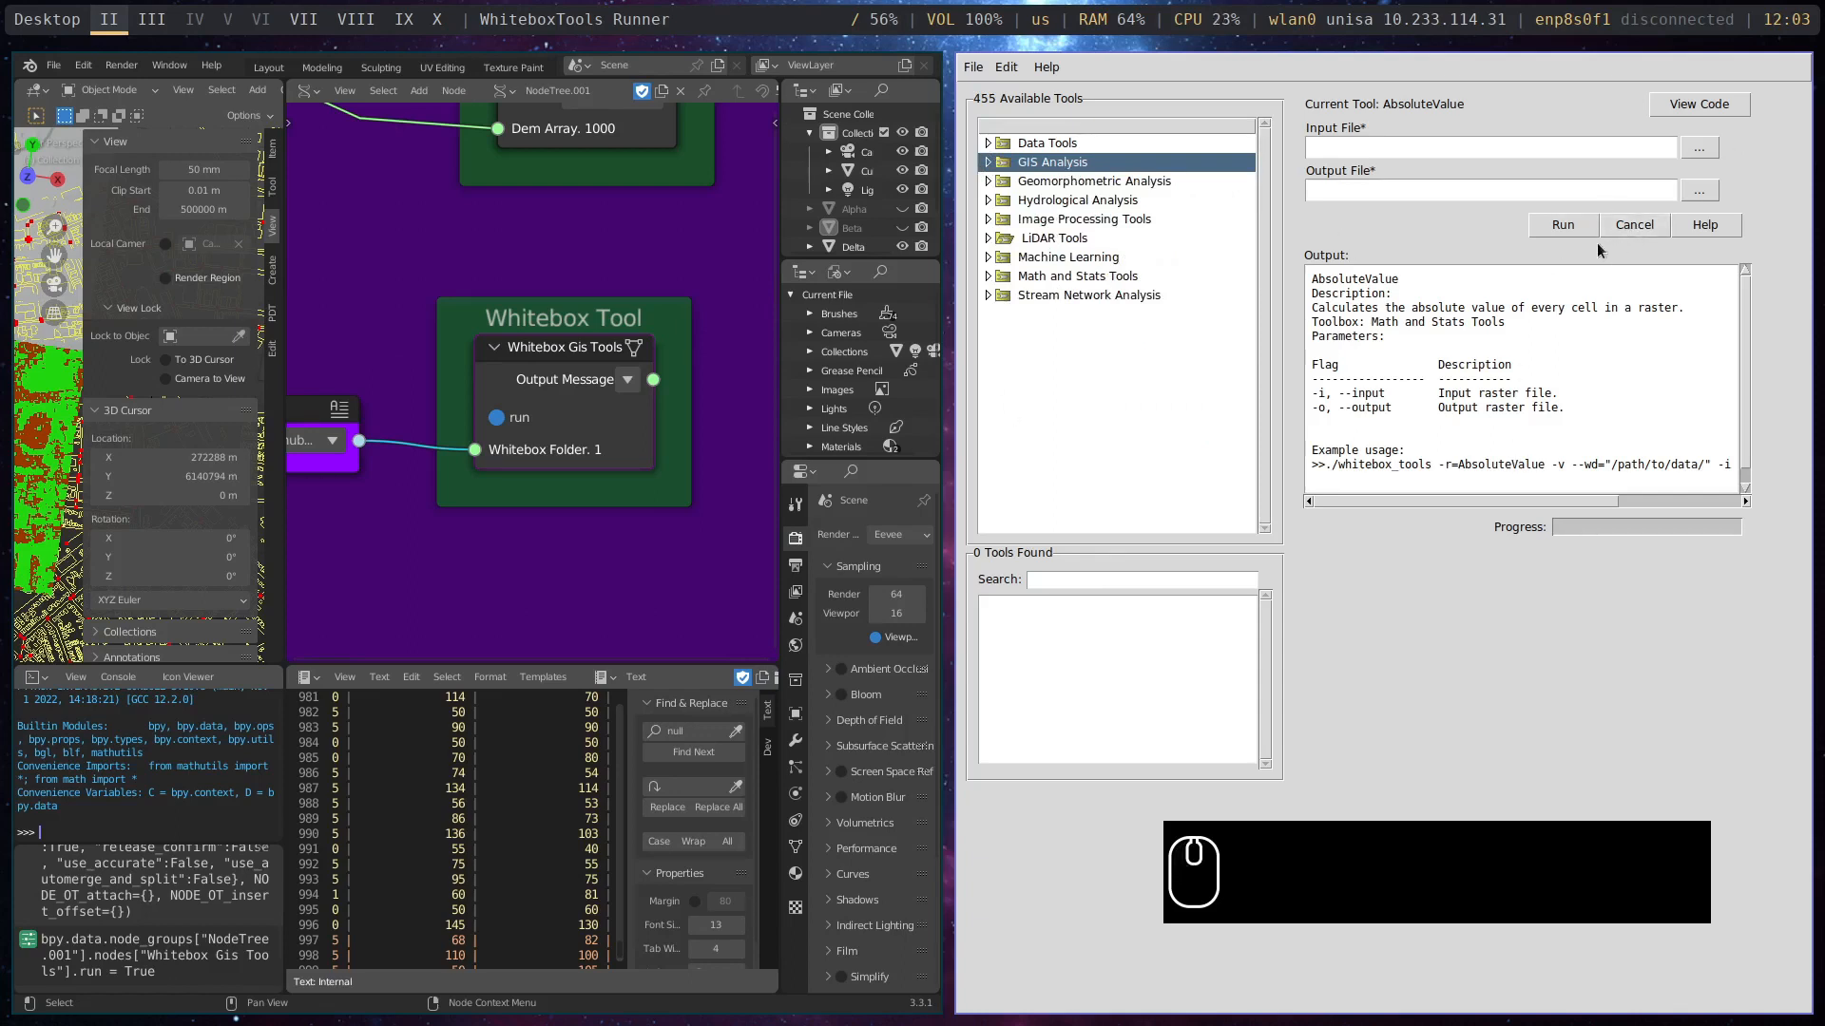
- Close WhiteboxTools Runner and turn off the Whitebox Gis Tools node's run option
click(1513, 748)
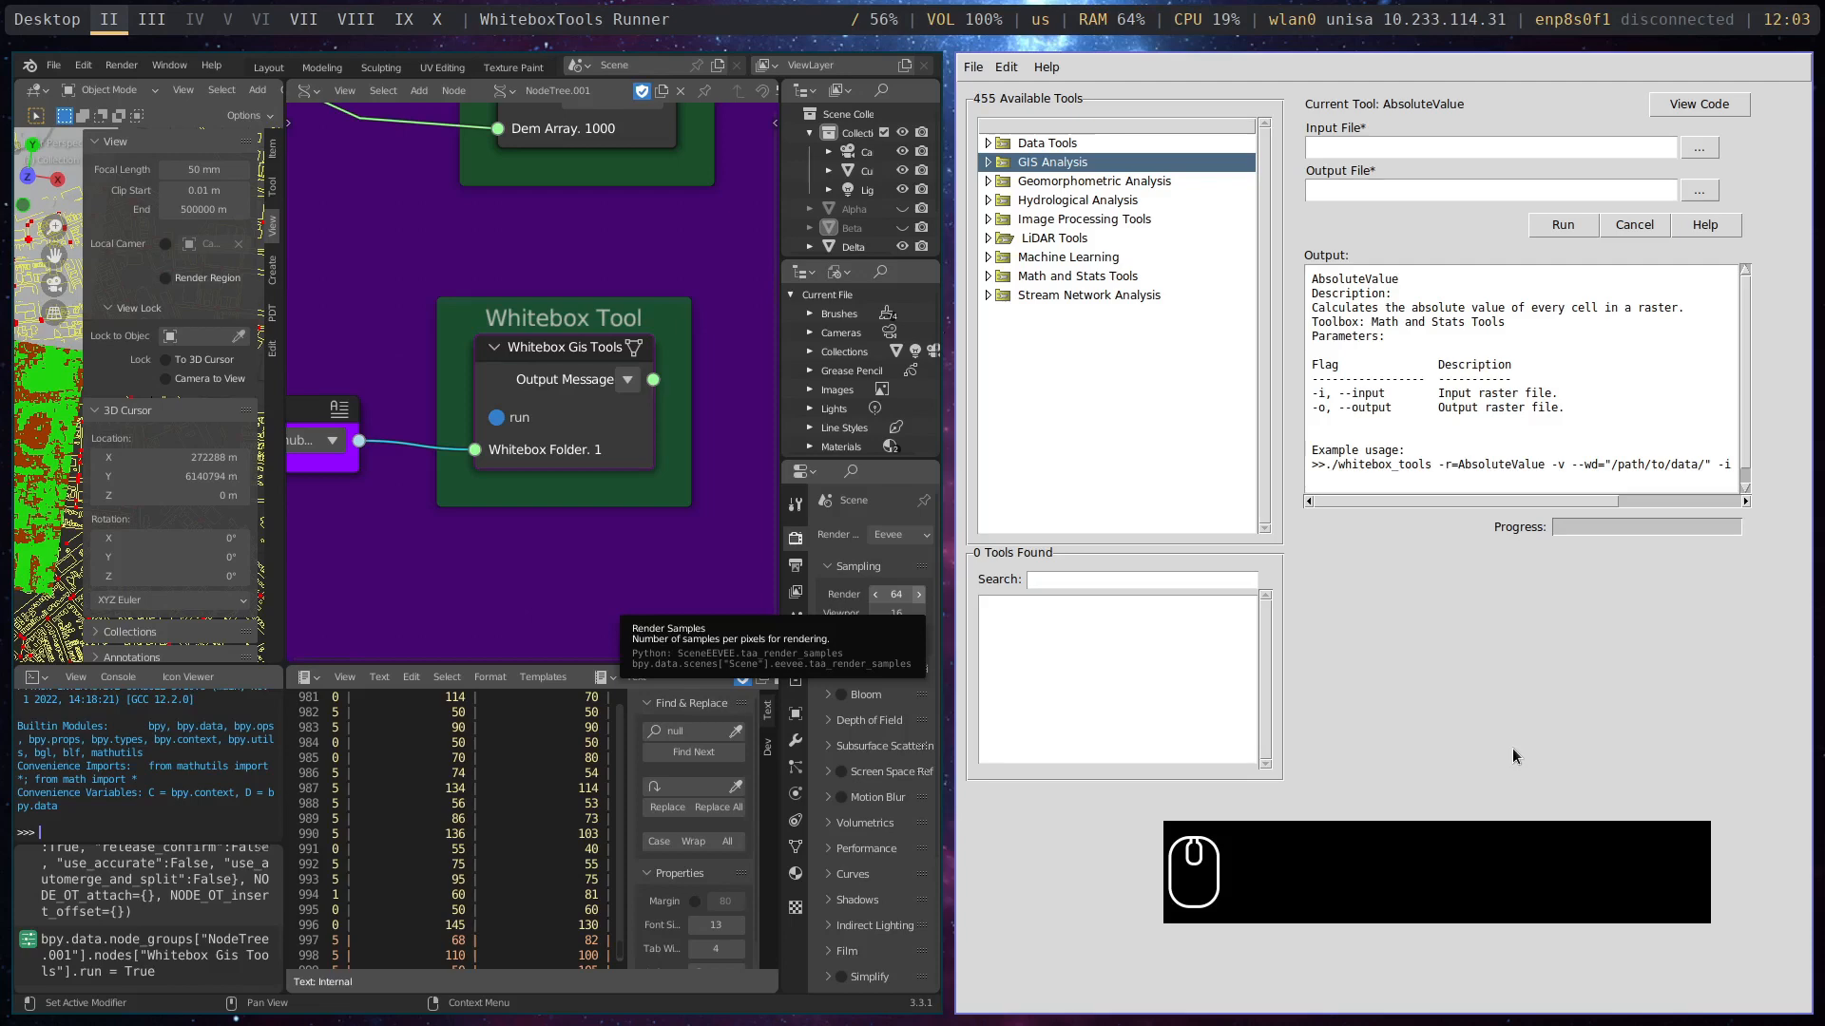
key(super+w)
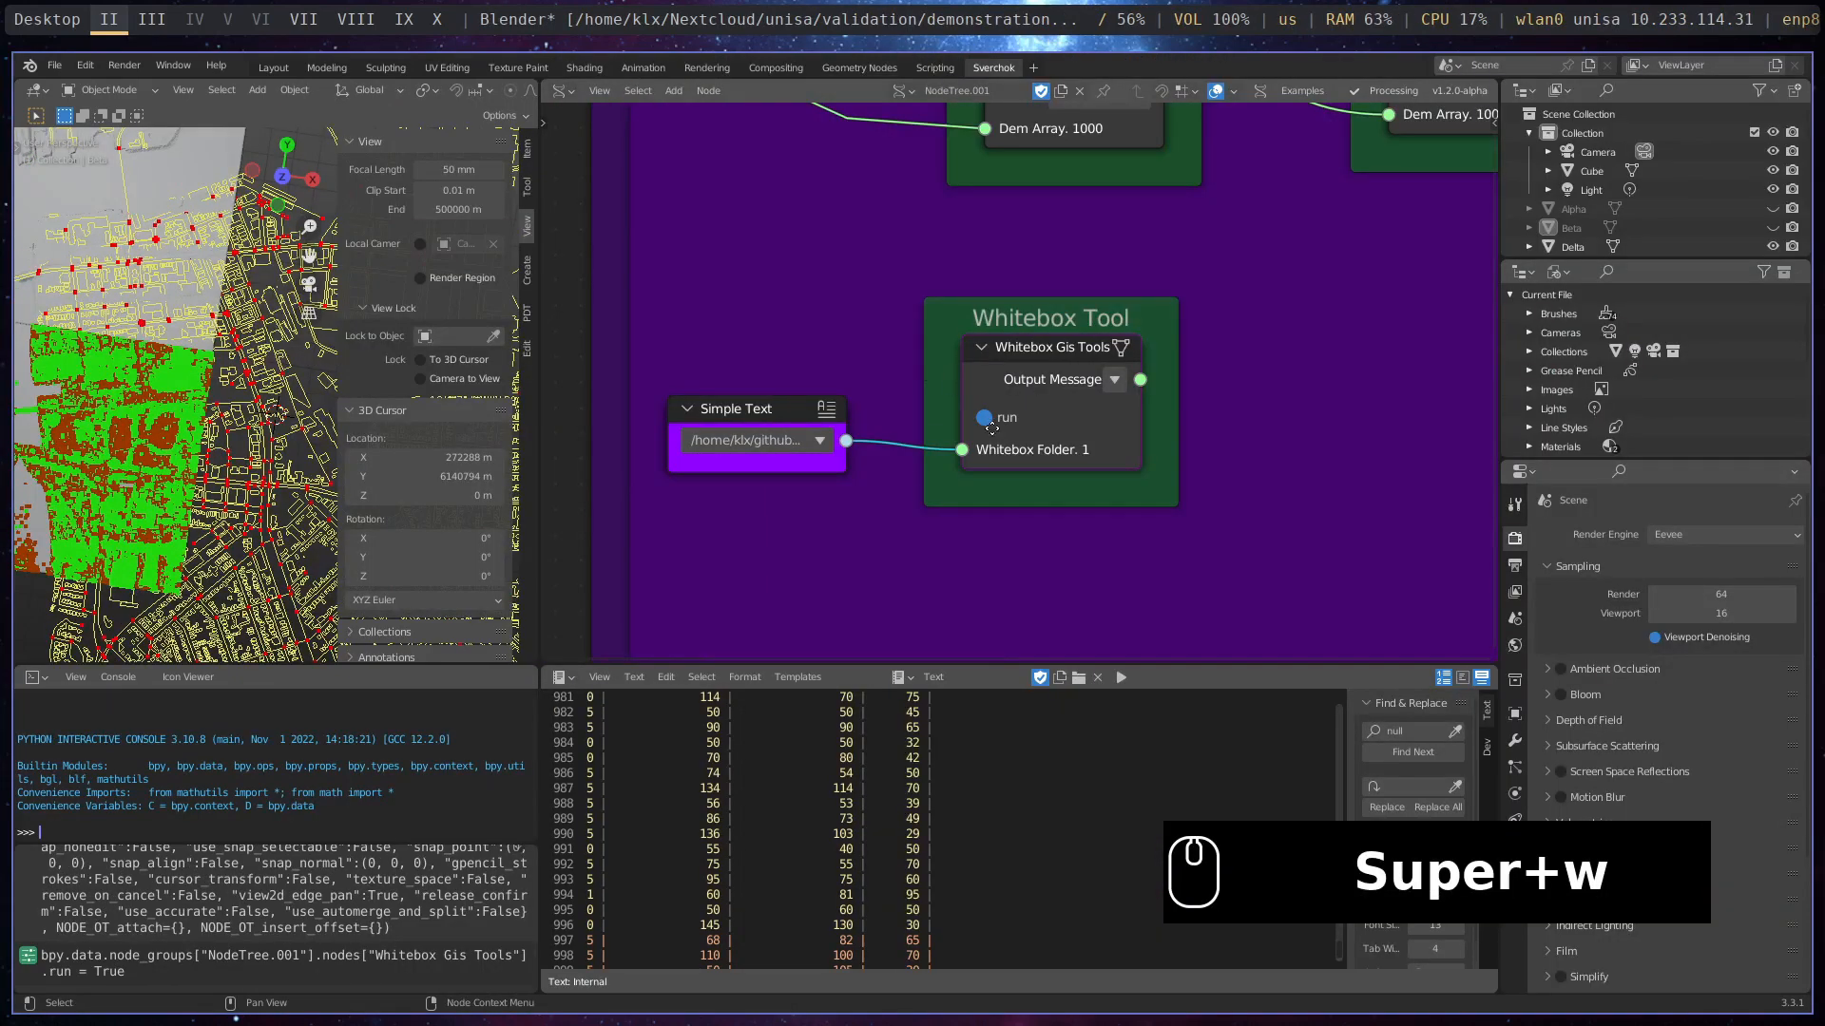
click(984, 419)
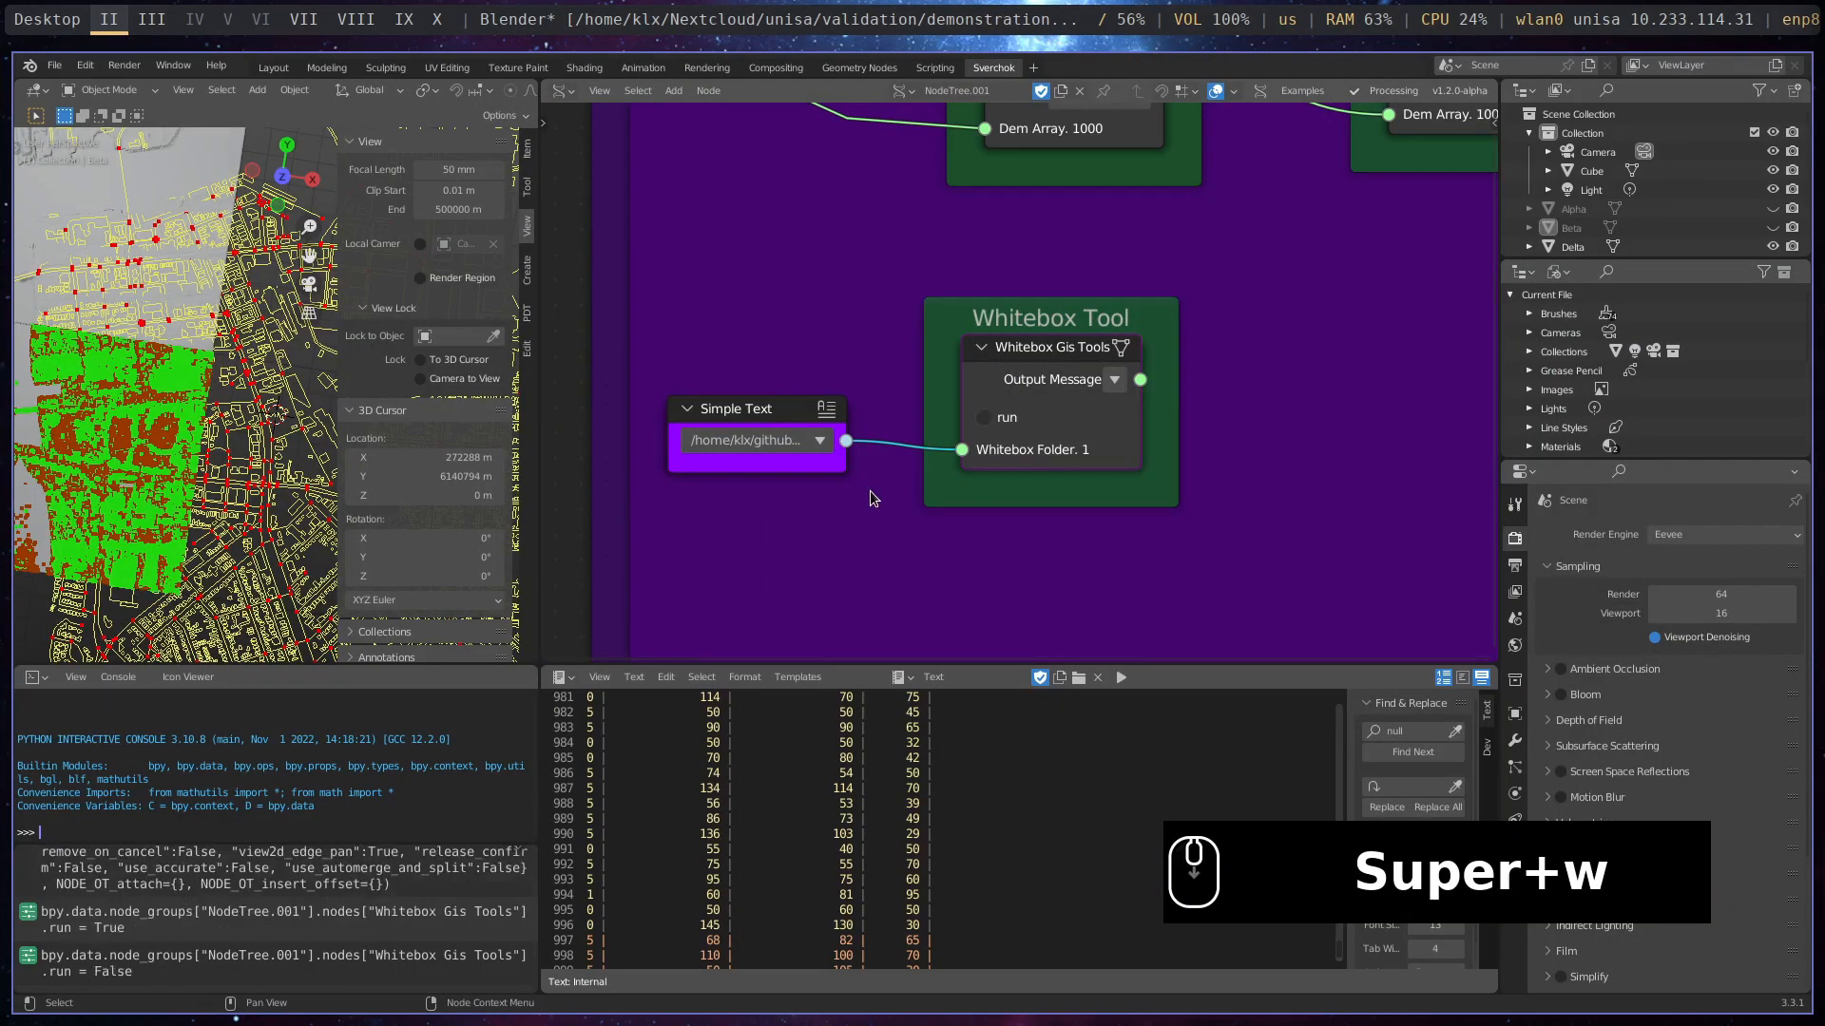
- Expand the Viewer Draw node fed by Network Analyses and move it up clear of the Shortest Path frame
scroll(1194, 333, down, 6)
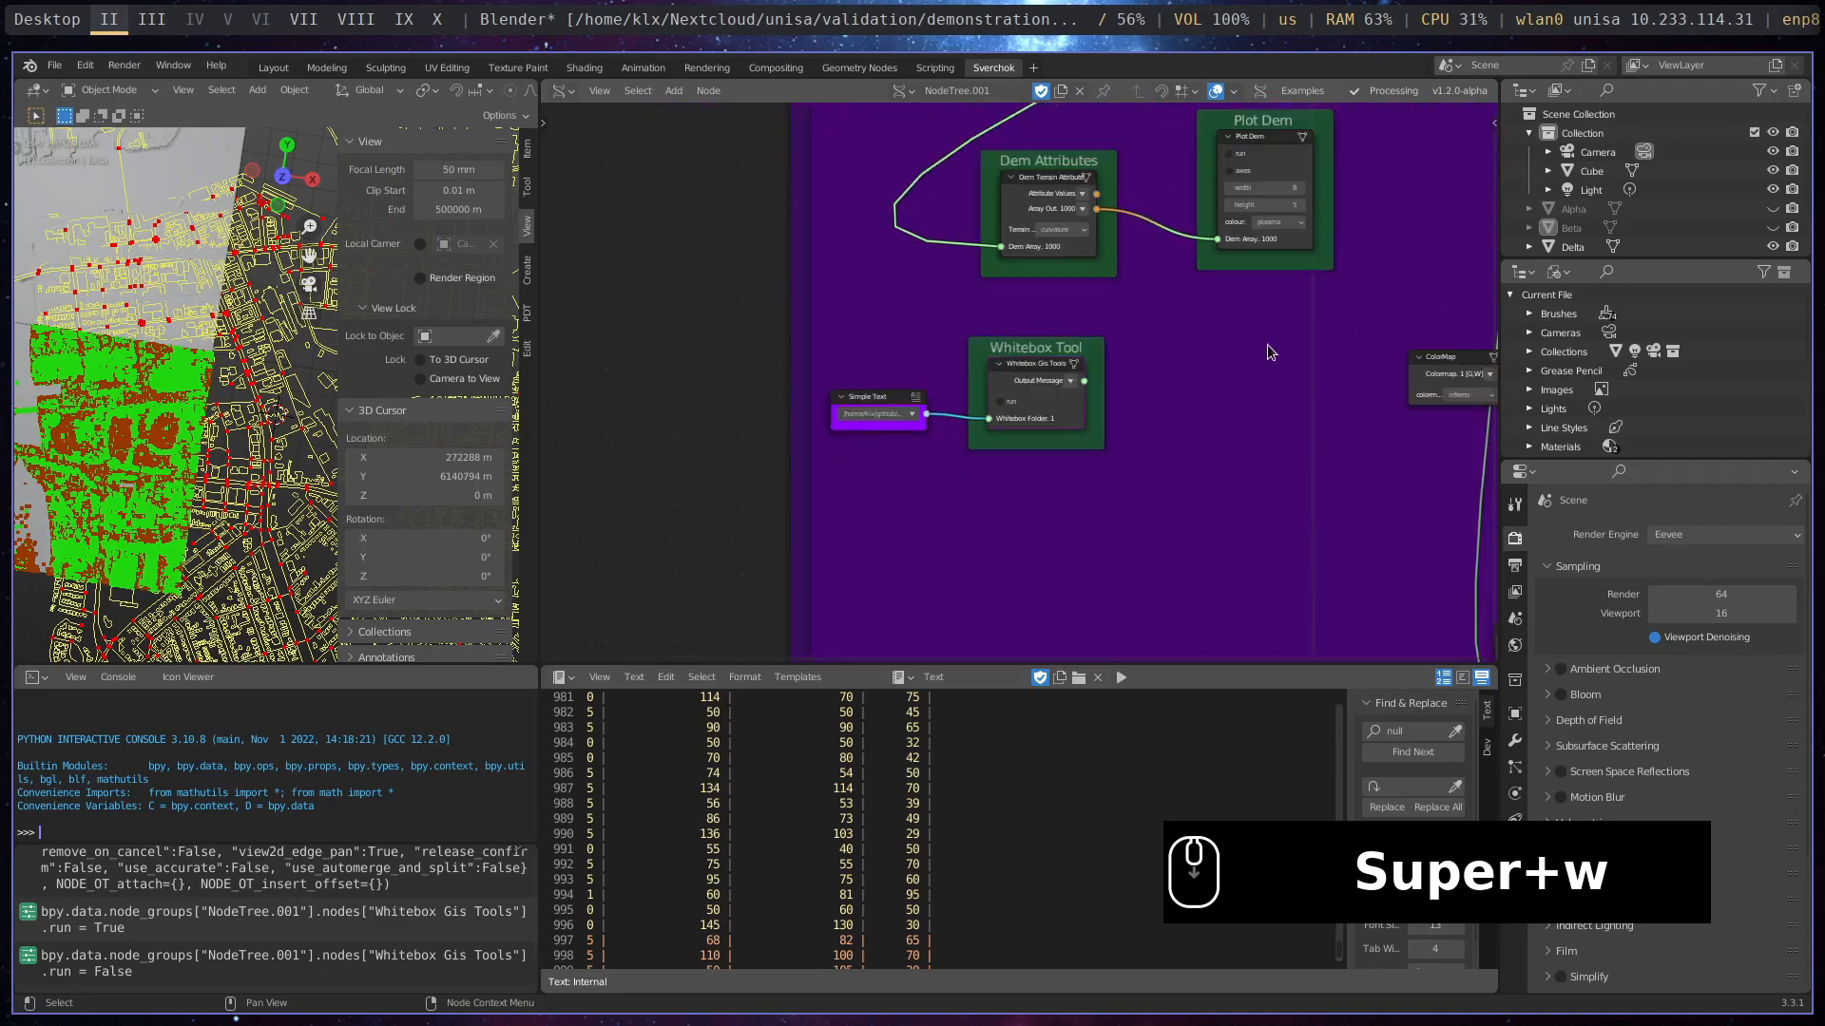
mouse_move(1297, 352)
middle_down()
mouse_move(1075, 445)
mouse_move(837, 486)
middle_up()
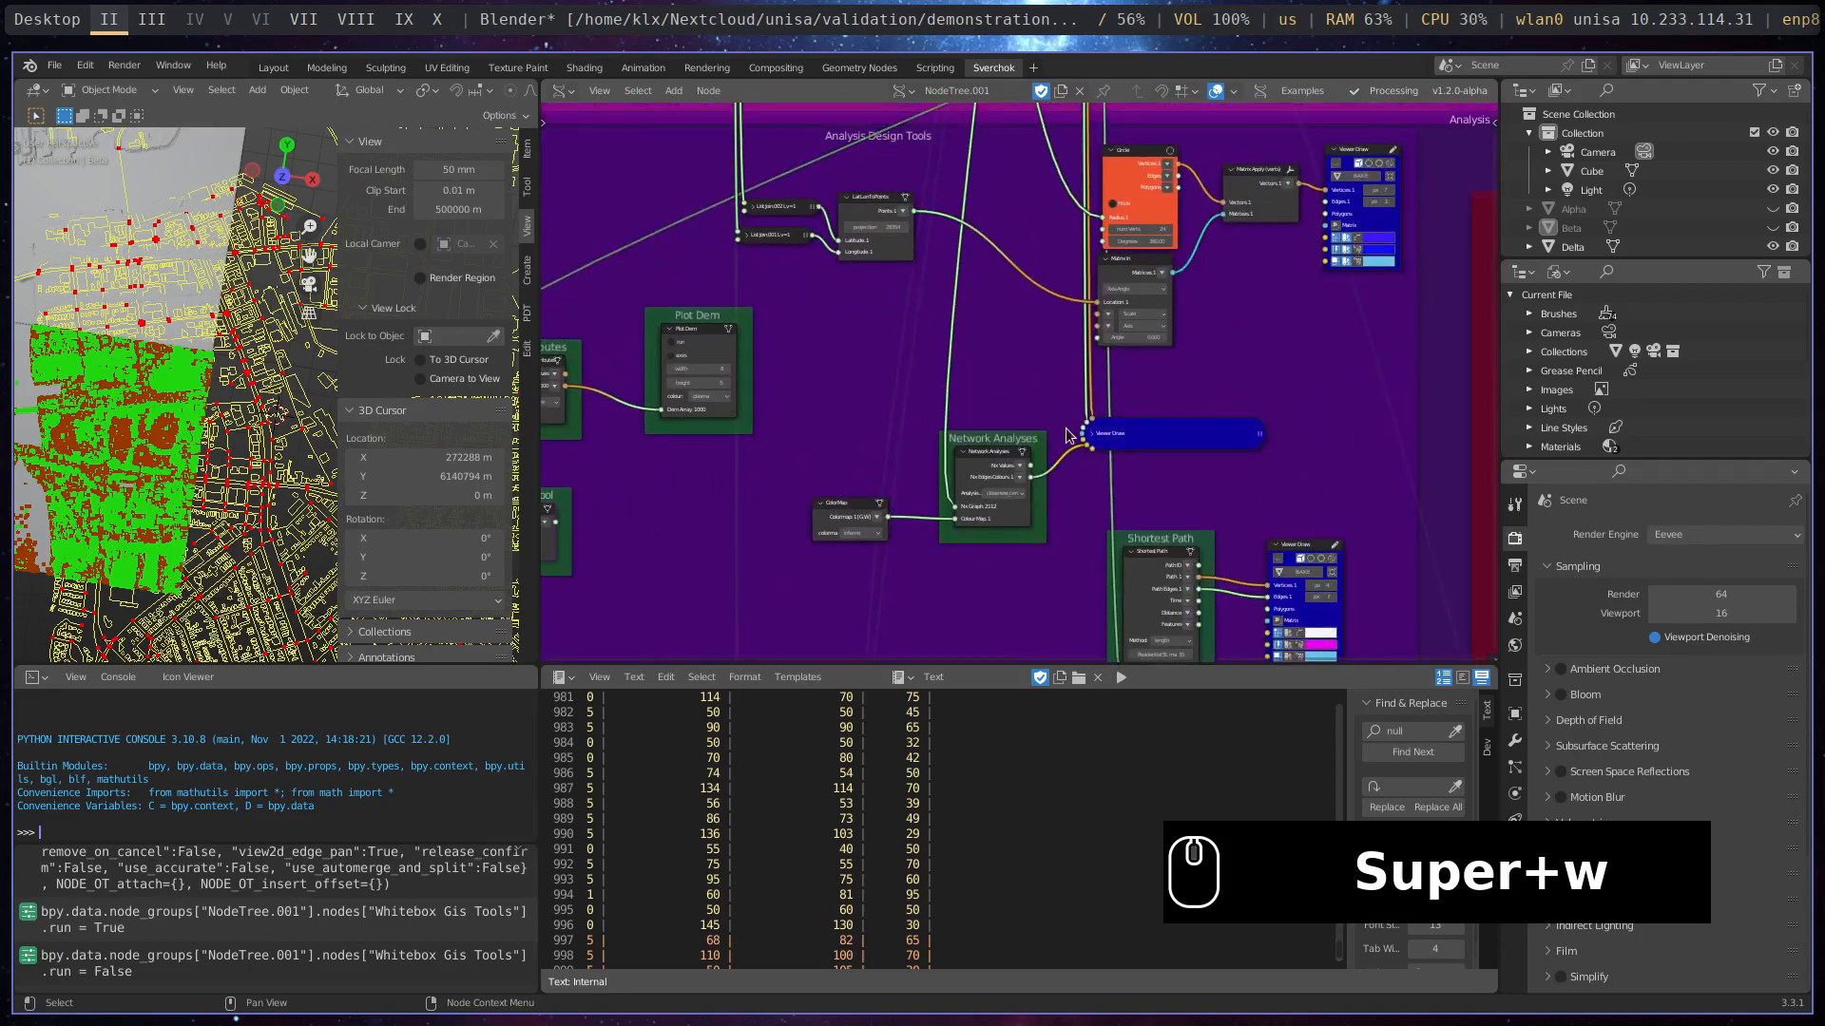
middle_drag(1070, 436, 1035, 253)
scroll(1013, 316, up, 2)
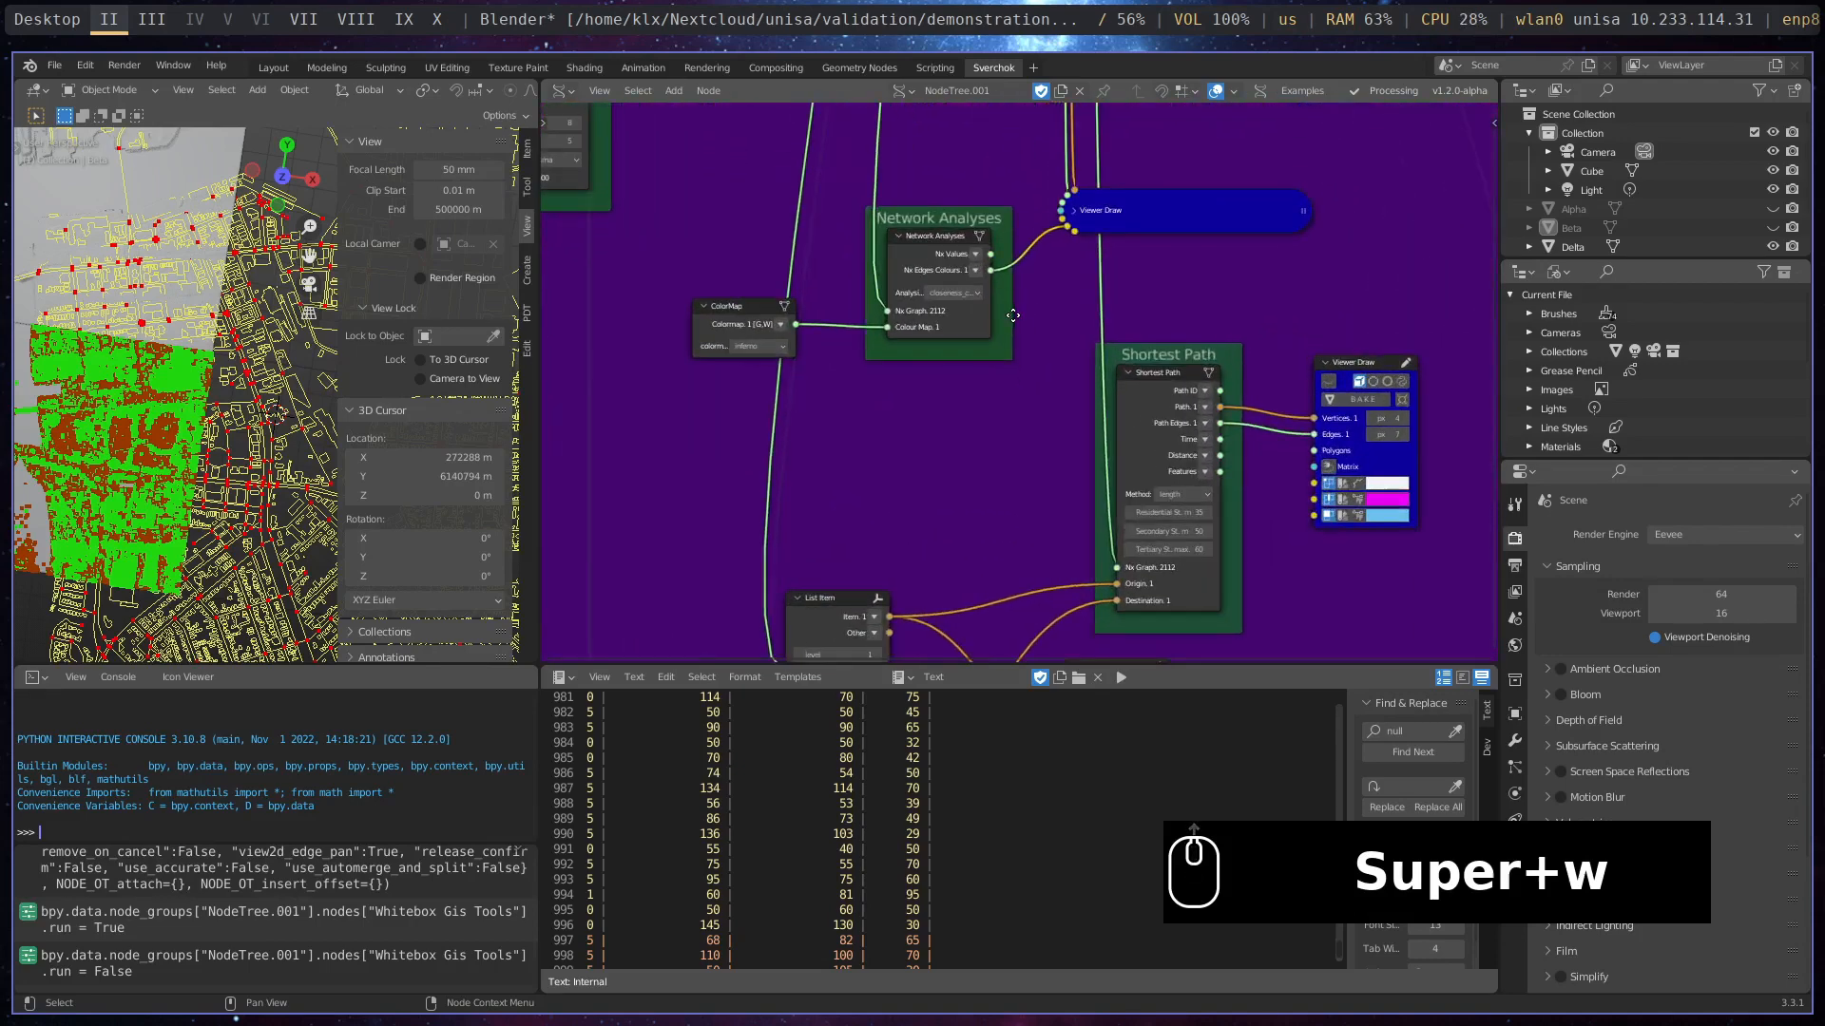
scroll(1013, 316, up, 7)
mouse_move(1092, 233)
middle_down()
mouse_move(1071, 374)
mouse_move(1030, 470)
middle_up()
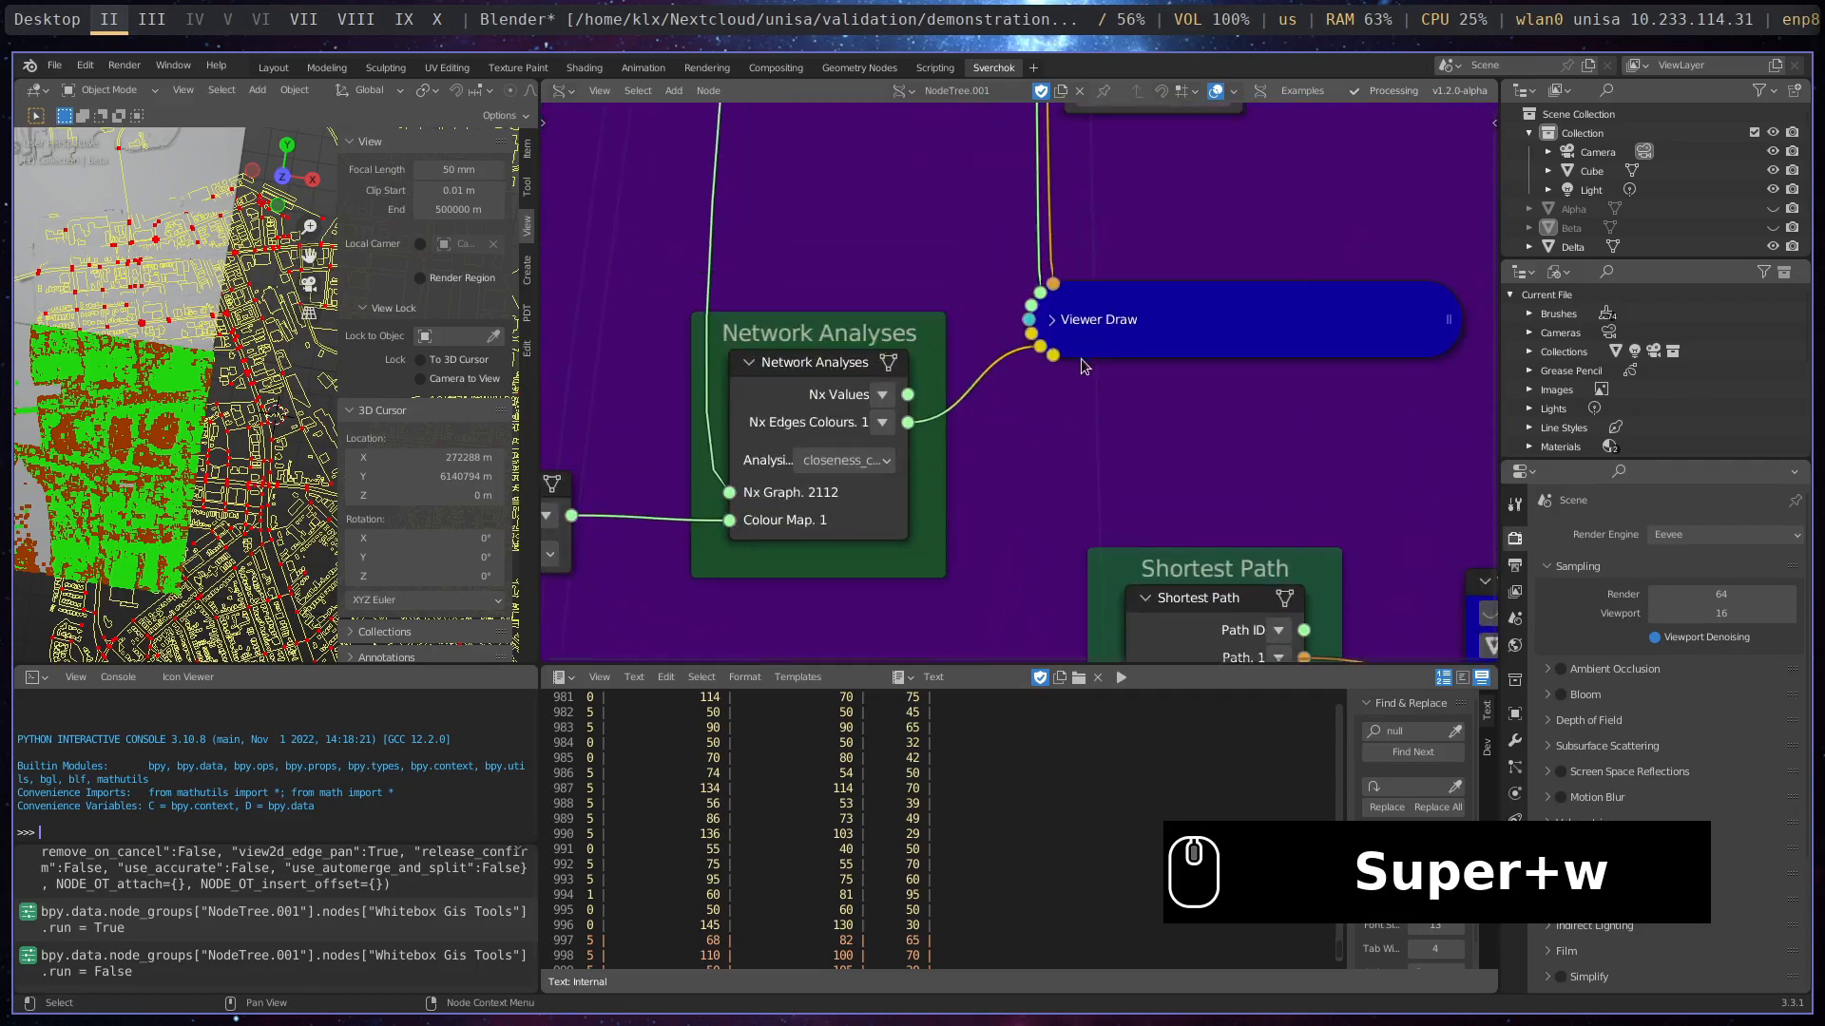
click(1053, 329)
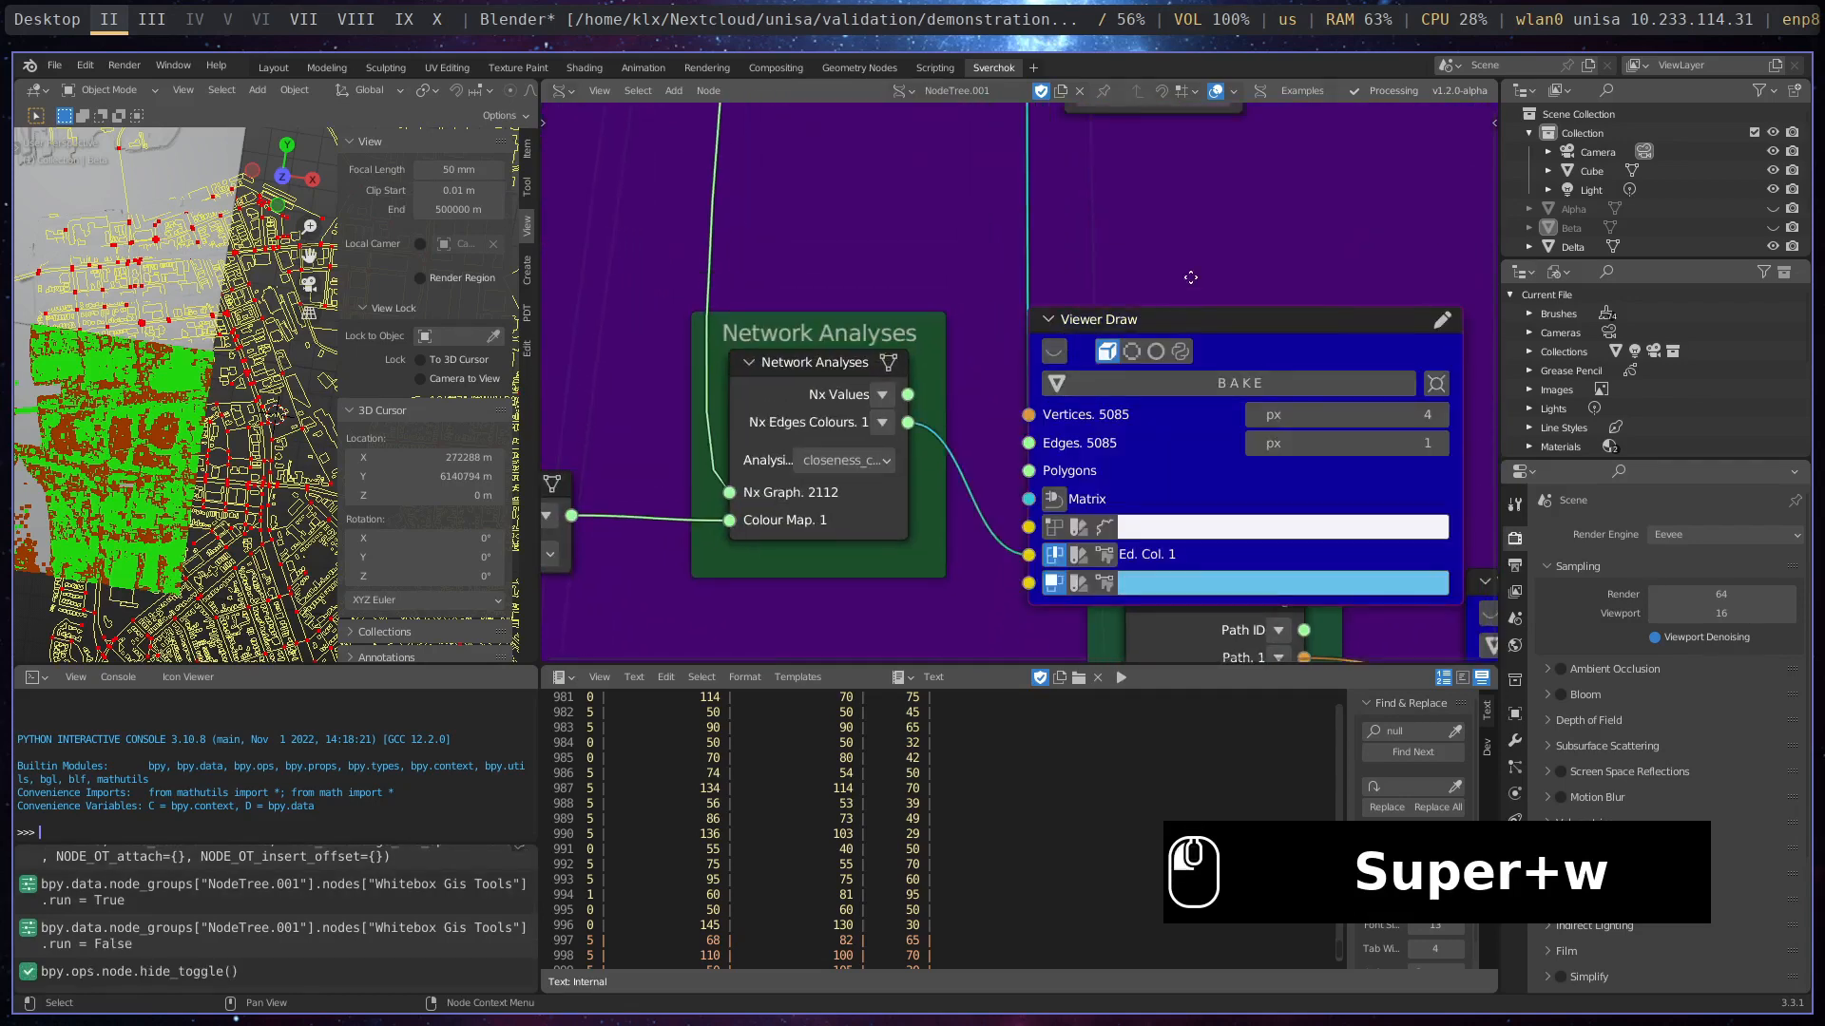
drag(1163, 325, 1176, 167)
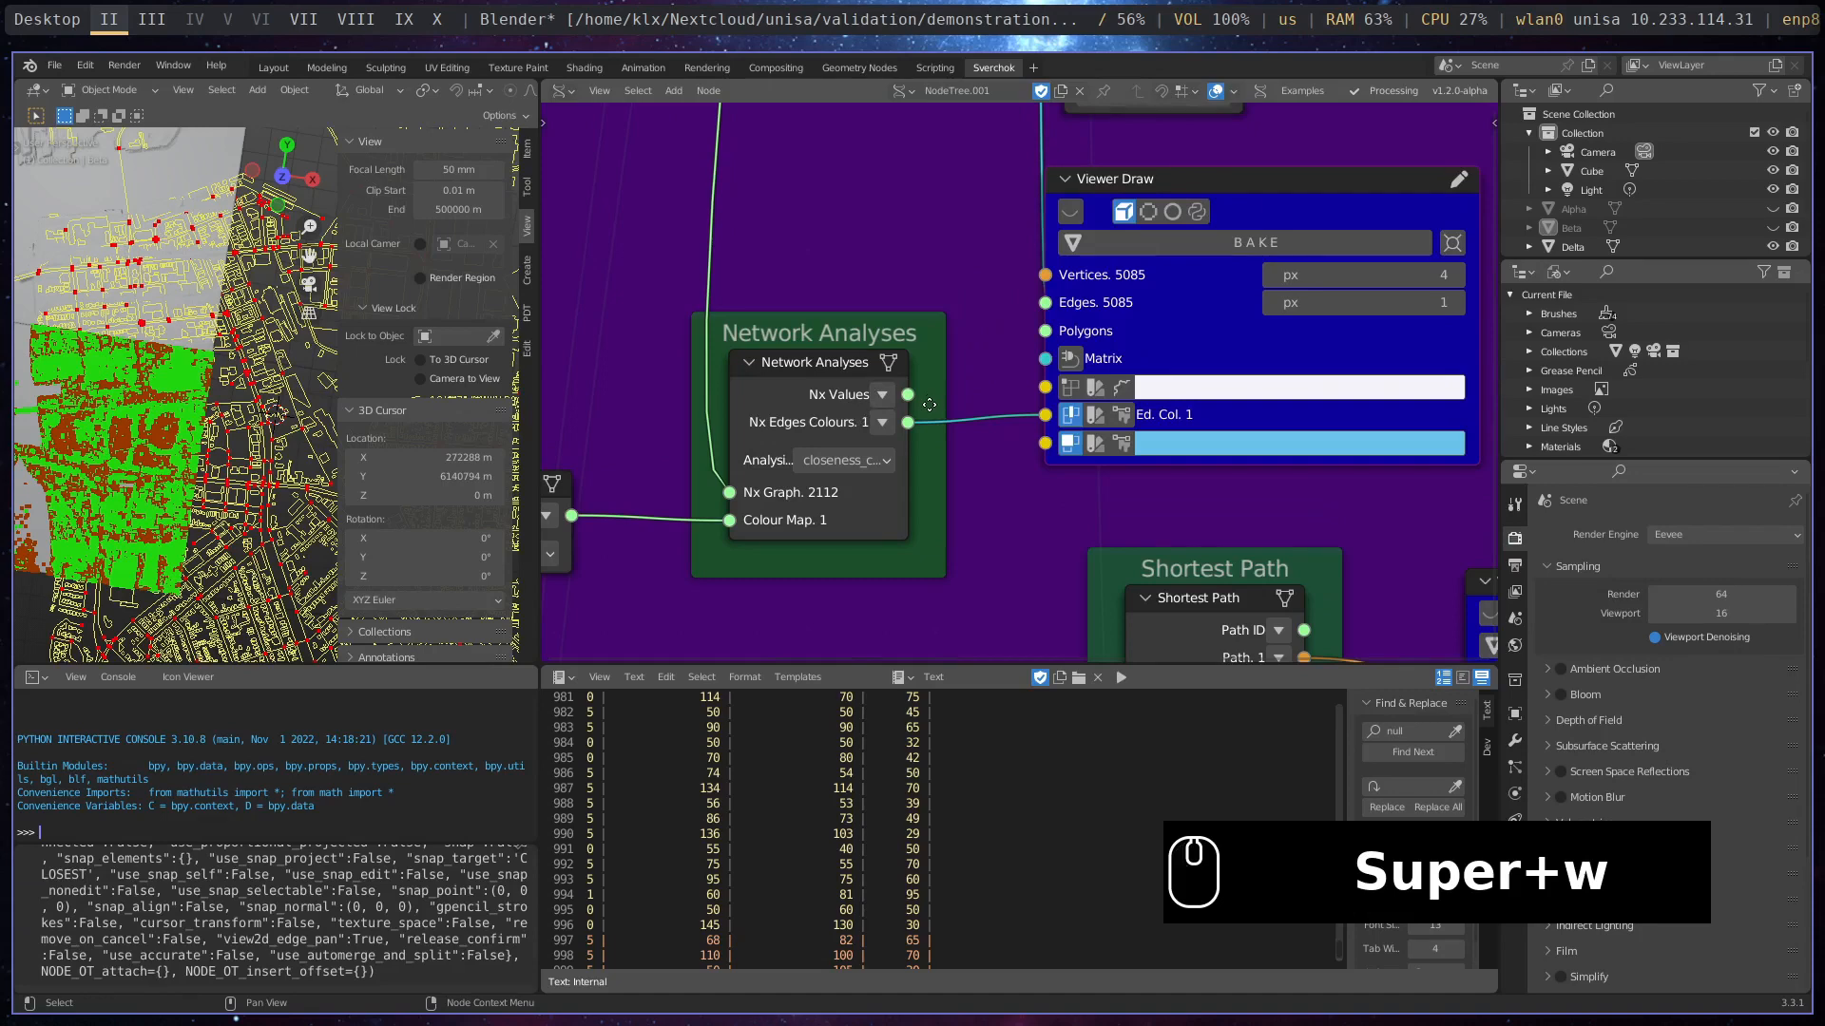
middle_drag(803, 394, 991, 412)
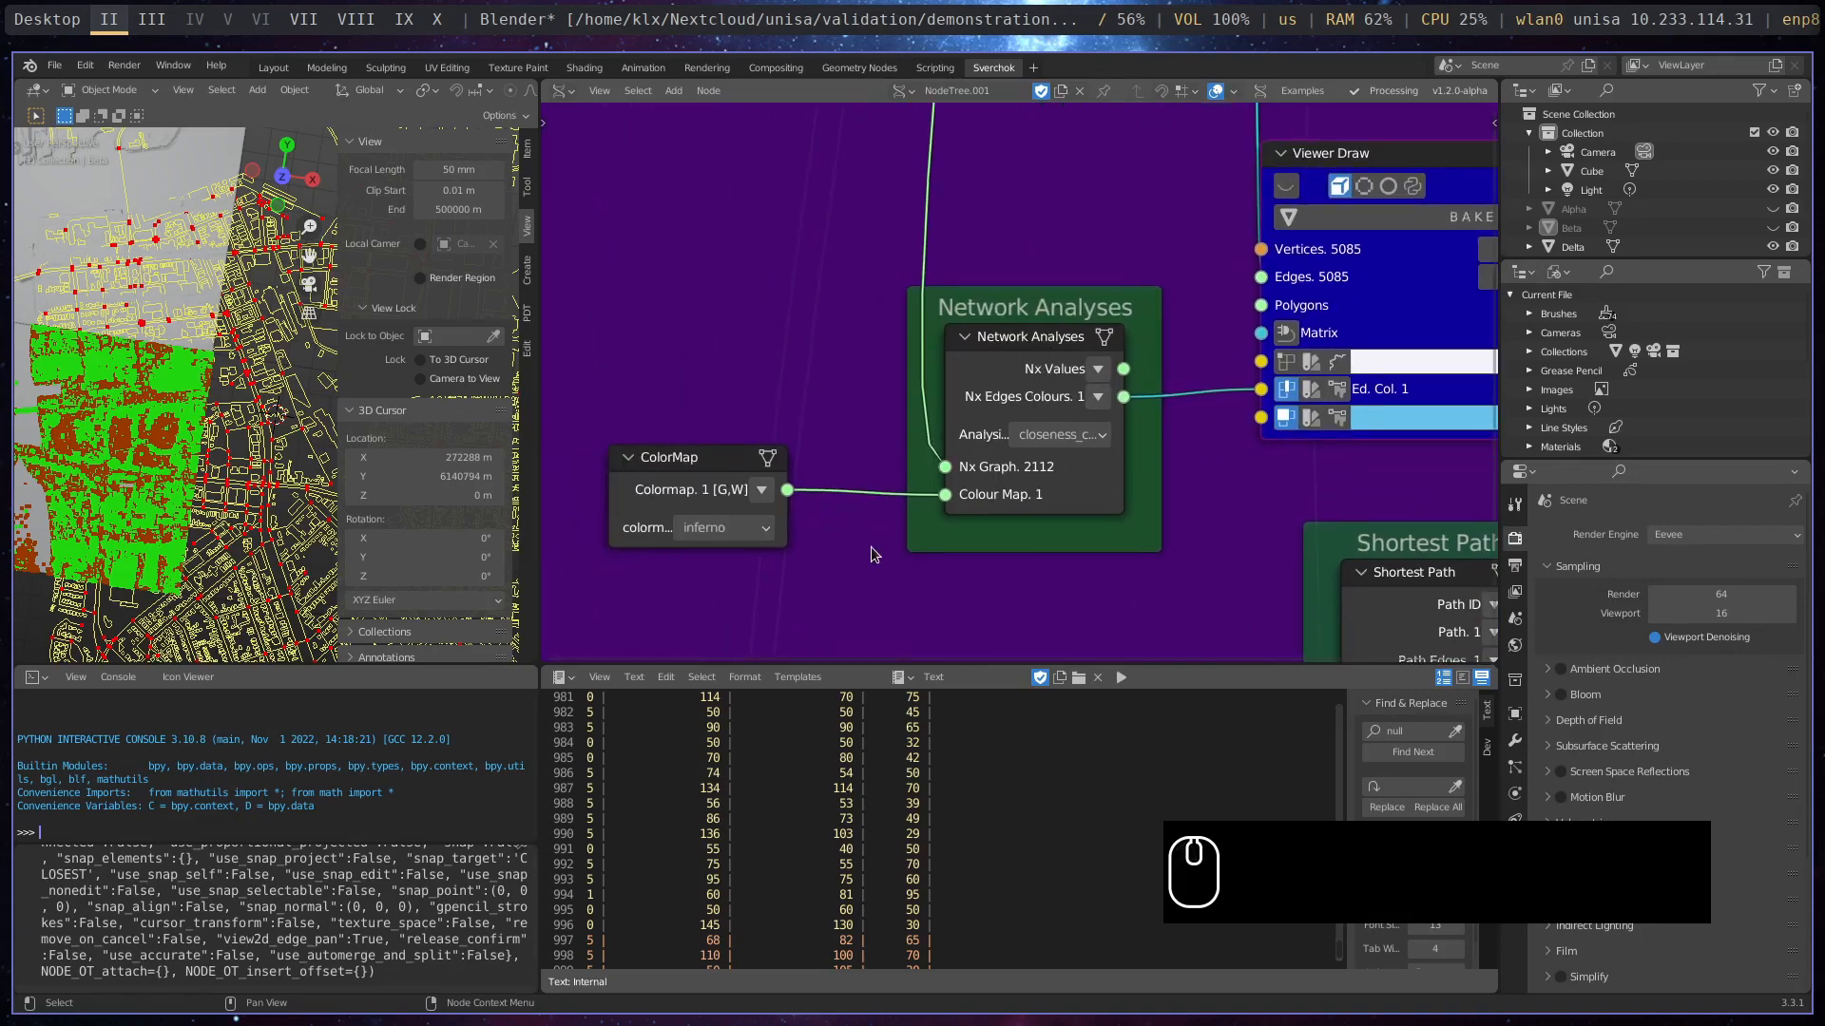
scroll(870, 545, down, 10)
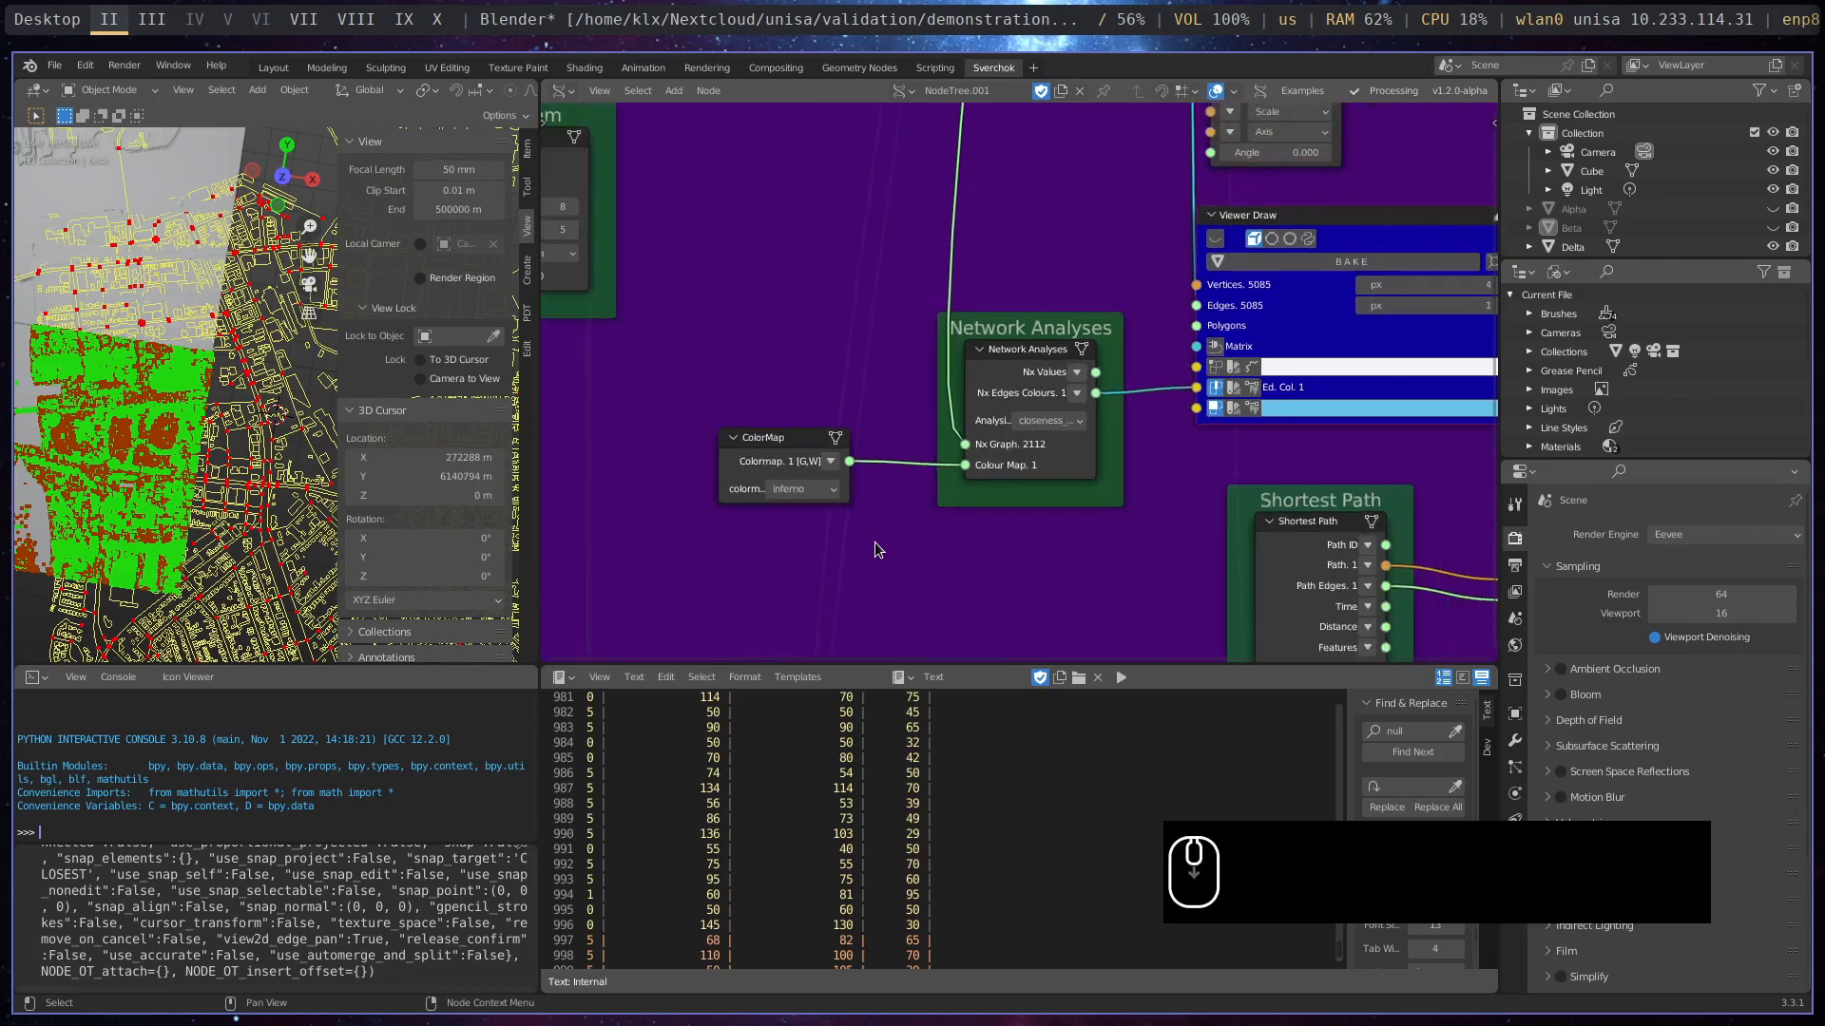
scroll(984, 328, up, 8)
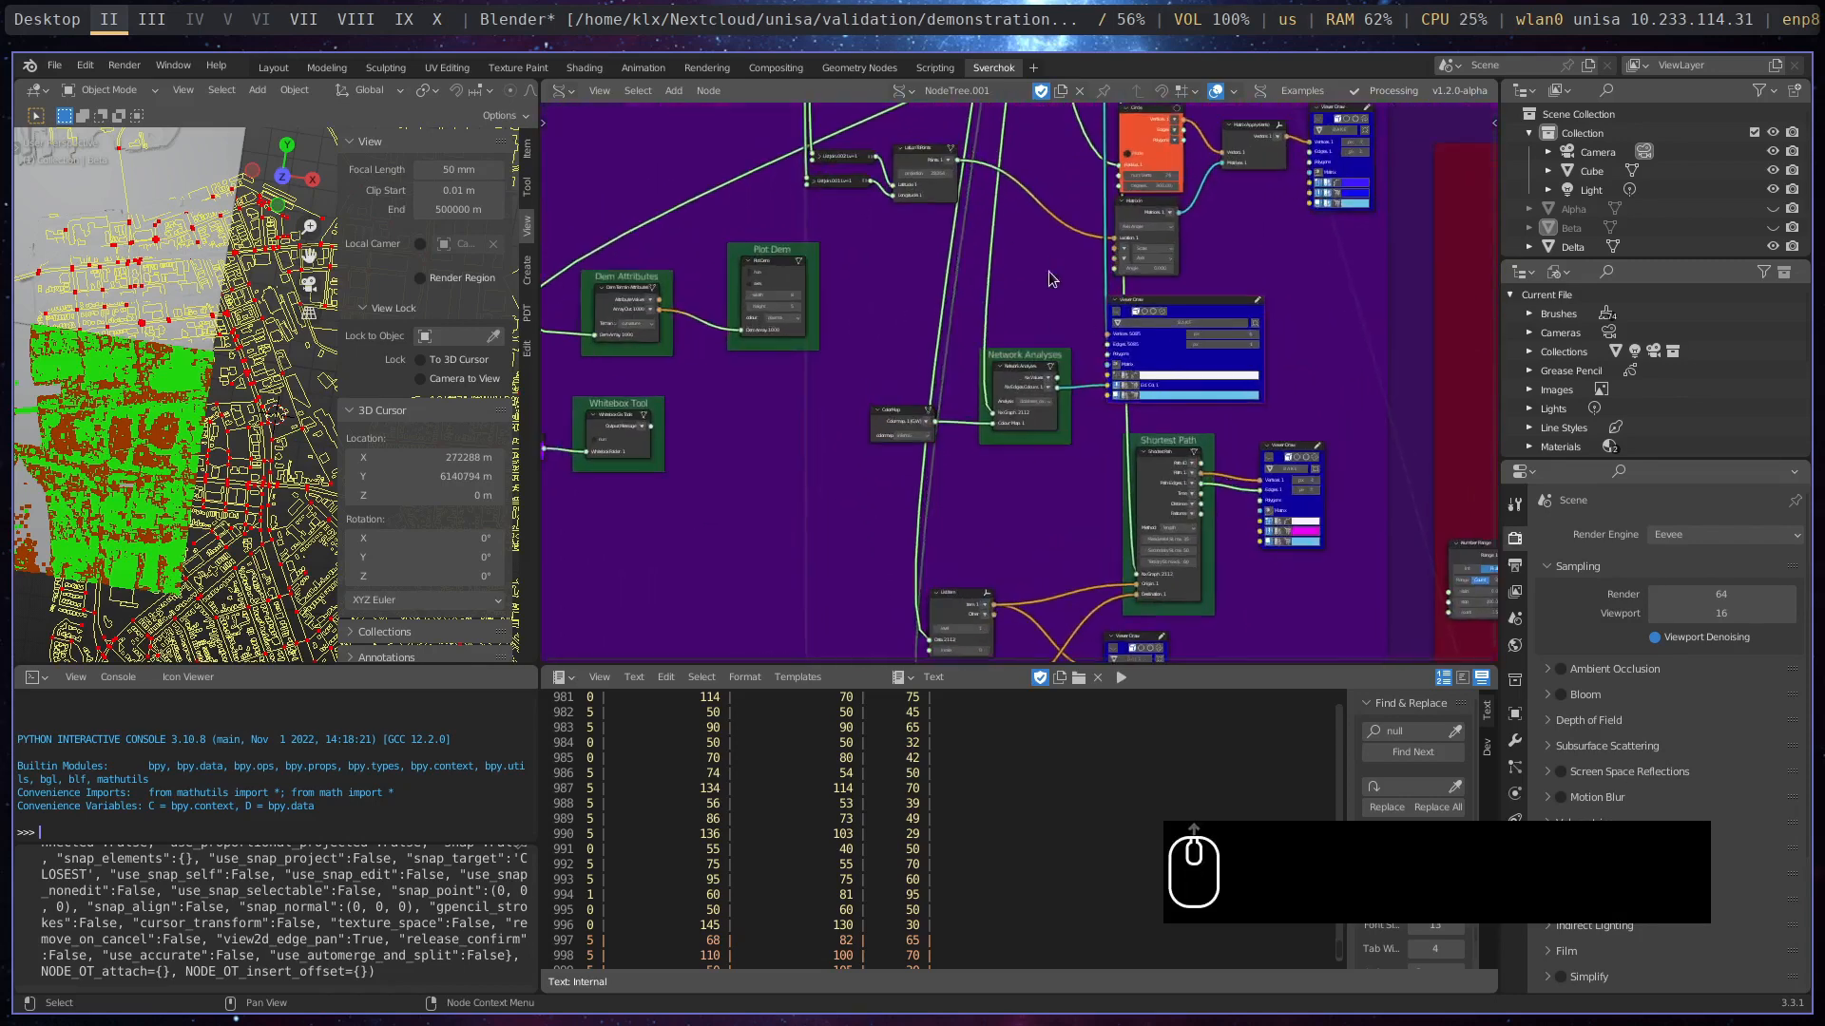
- Turn off the previews of both Viewer Draw nodes in the Download and Load Street Network frame
middle_drag(984, 328, 981, 651)
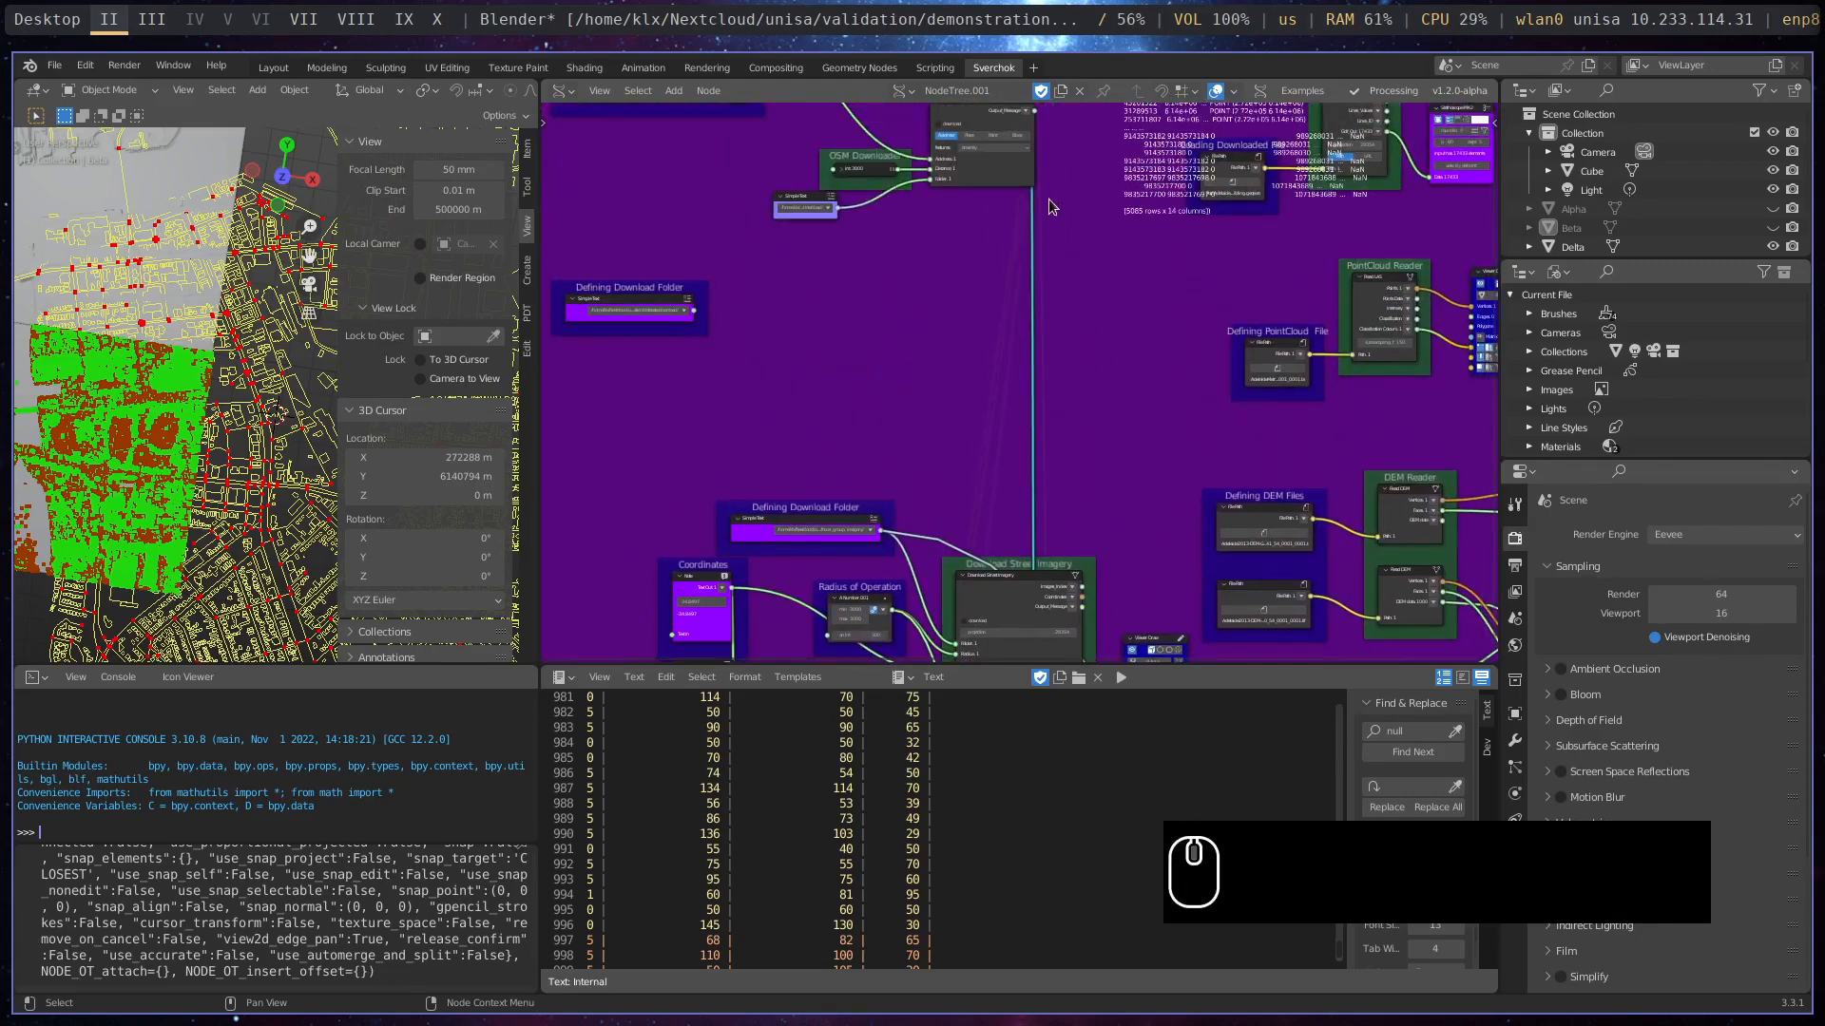
mouse_move(1047, 198)
middle_down()
mouse_move(1070, 320)
mouse_move(1017, 508)
middle_up()
scroll(950, 294, up, 3)
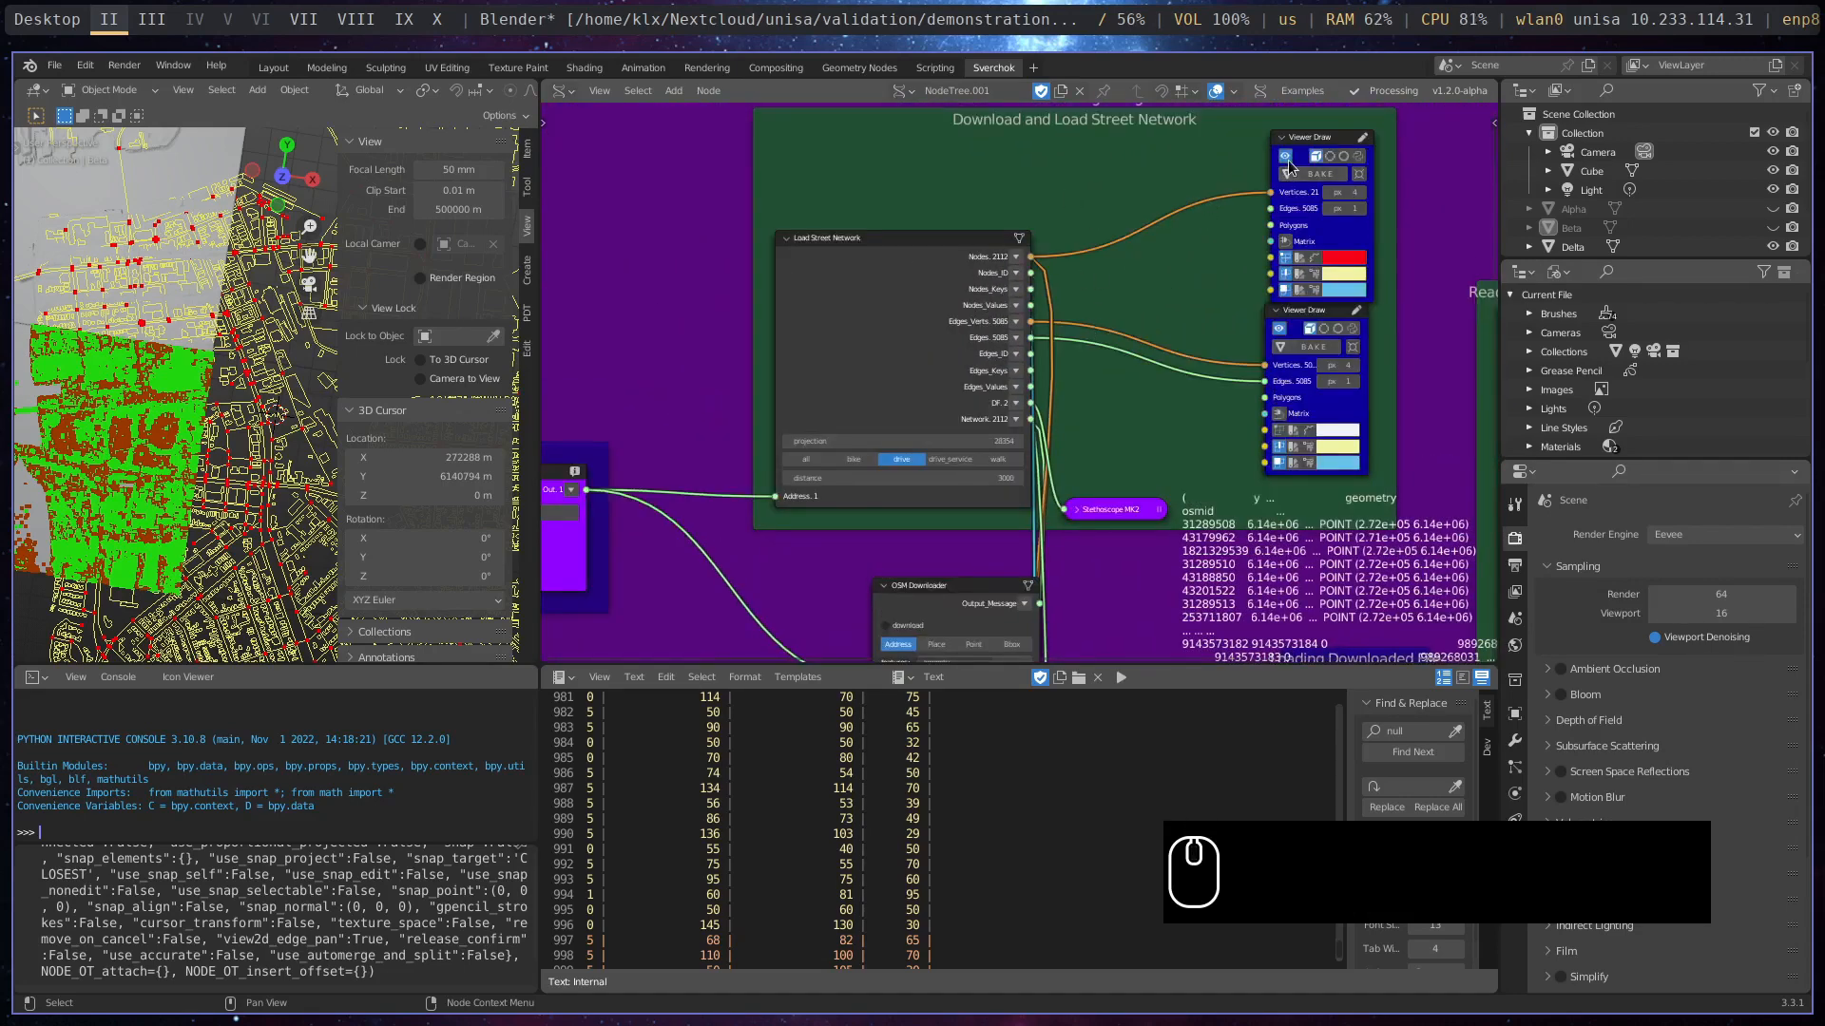
click(1279, 335)
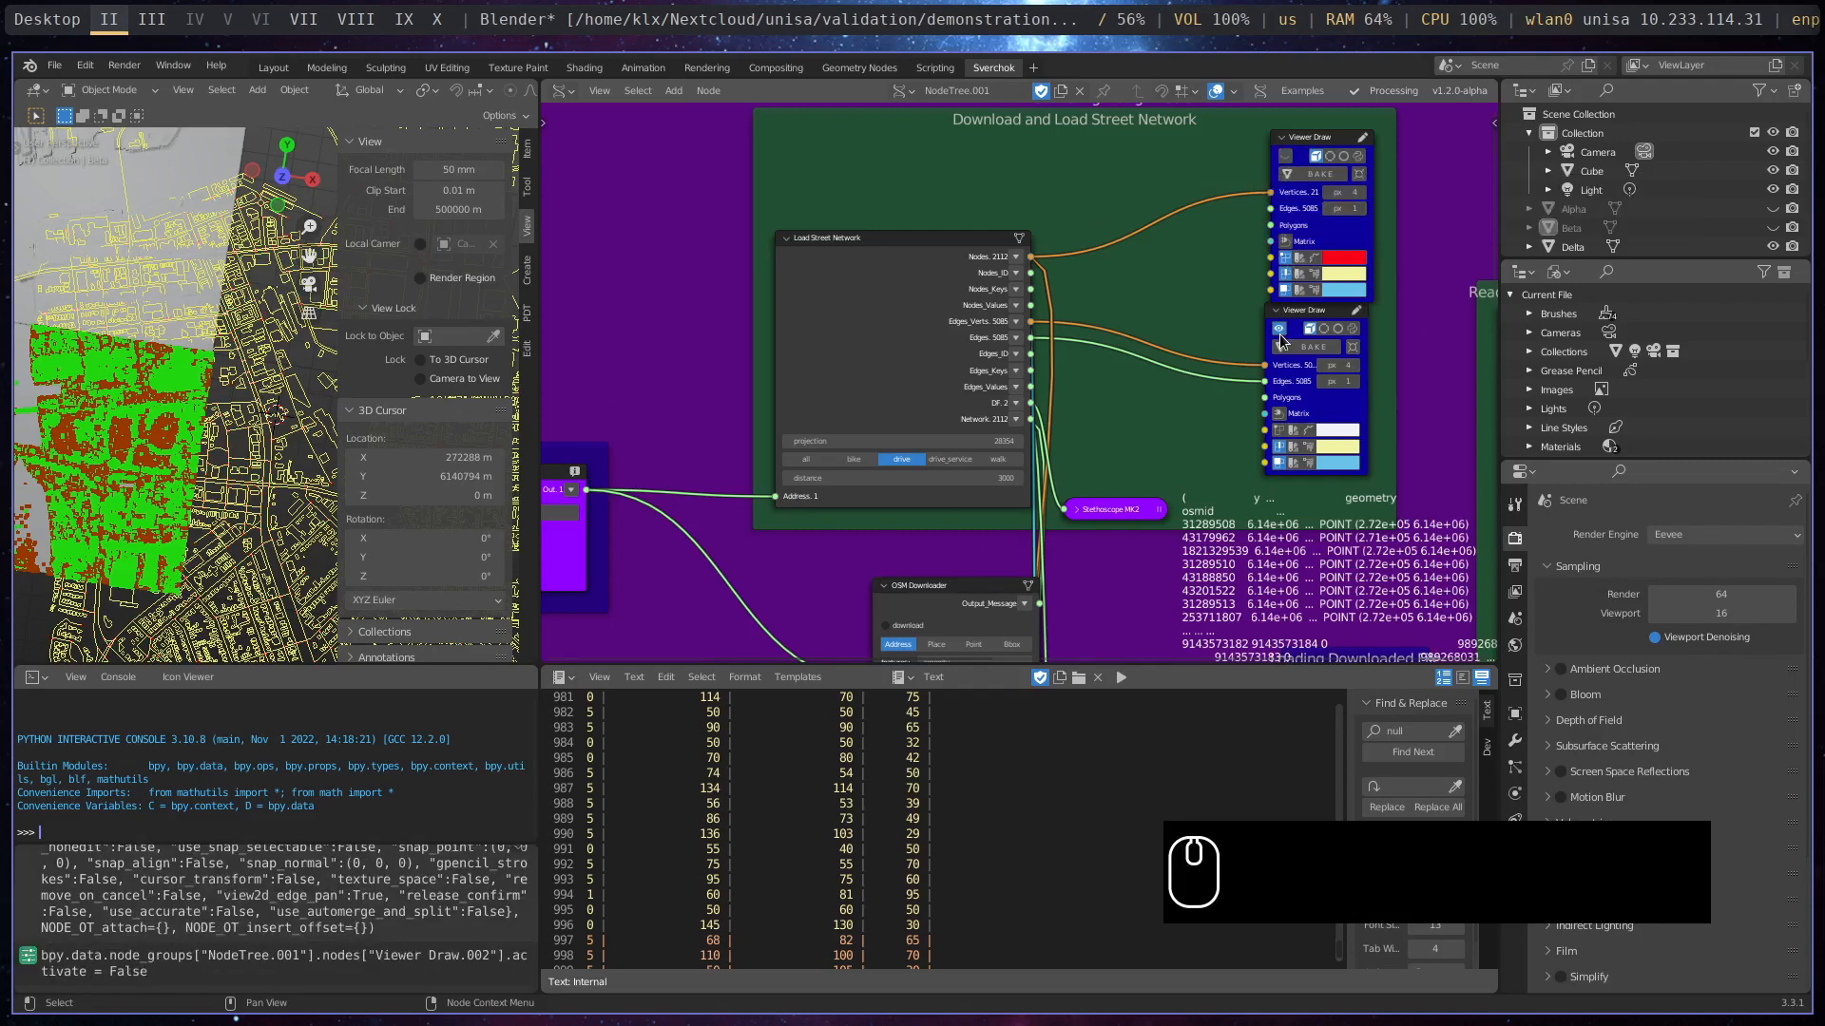
click(1279, 334)
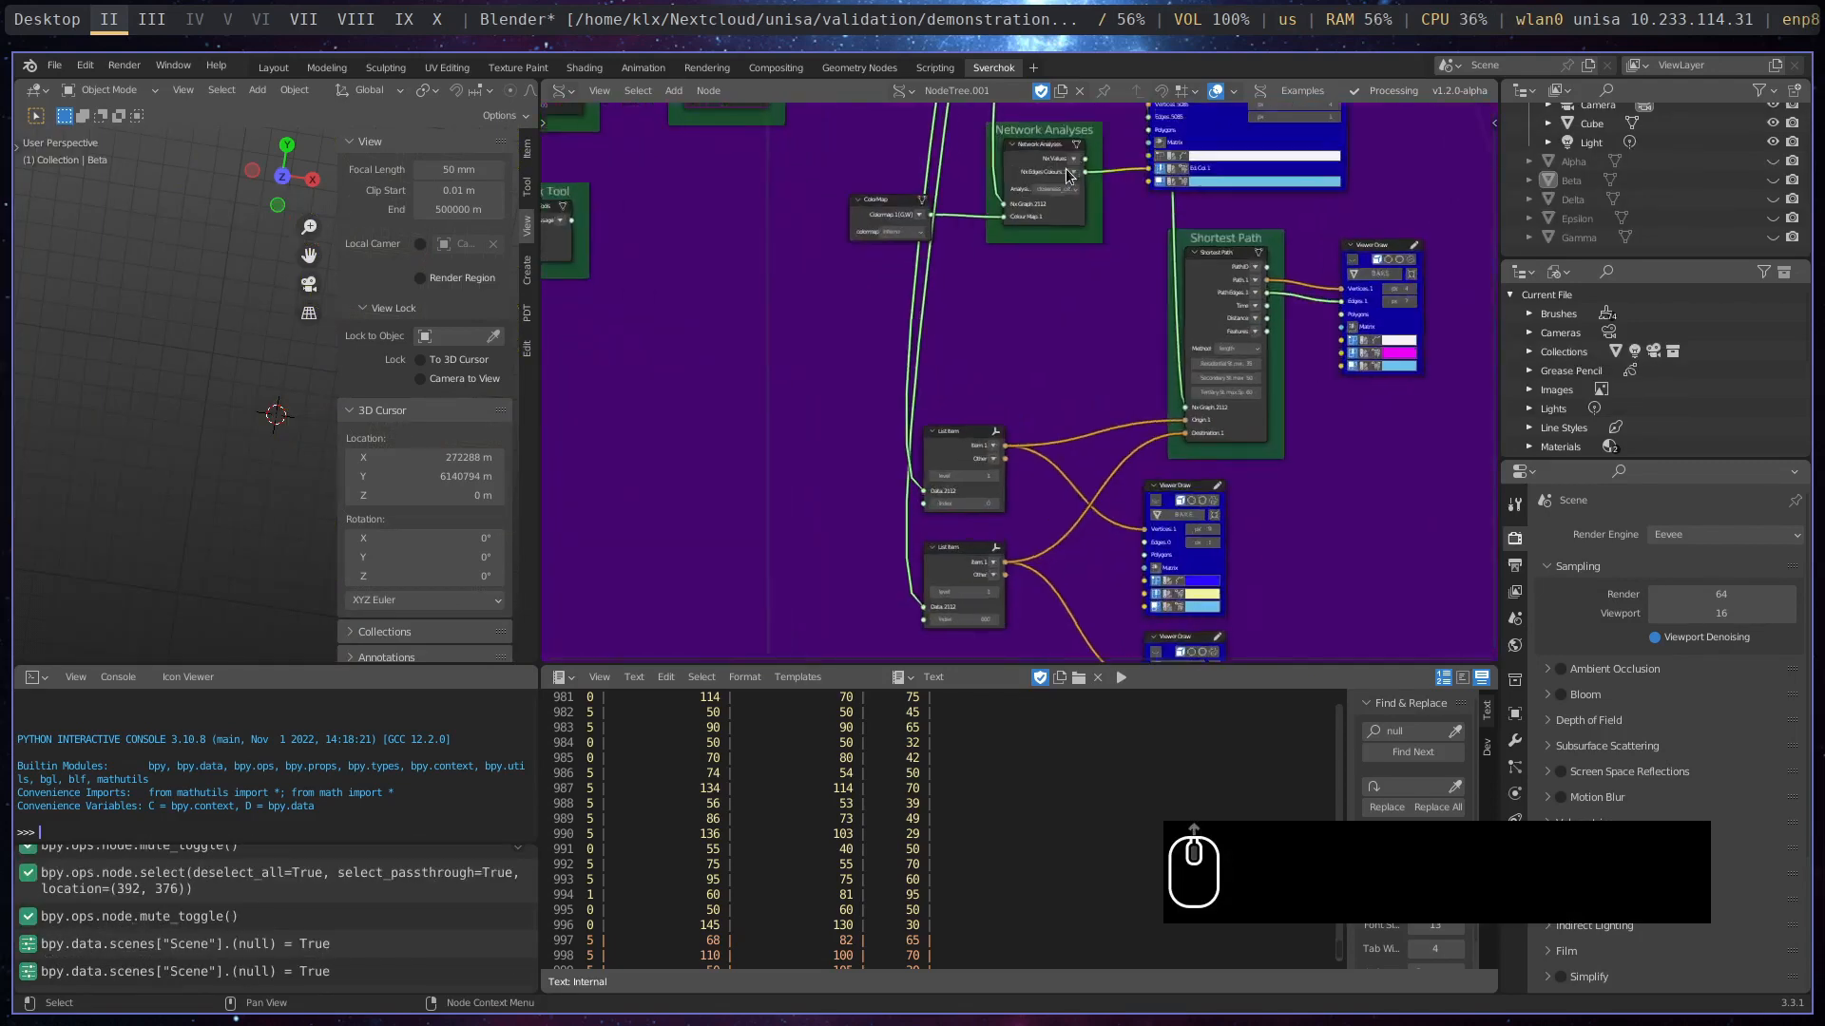
- Move the ColorMap node closer to Network Analyses, widen the Network Analyses node to show its full method name, and shift it towards Viewer Draw
scroll(1080, 270, up, 4)
middle_drag(1010, 448, 983, 555)
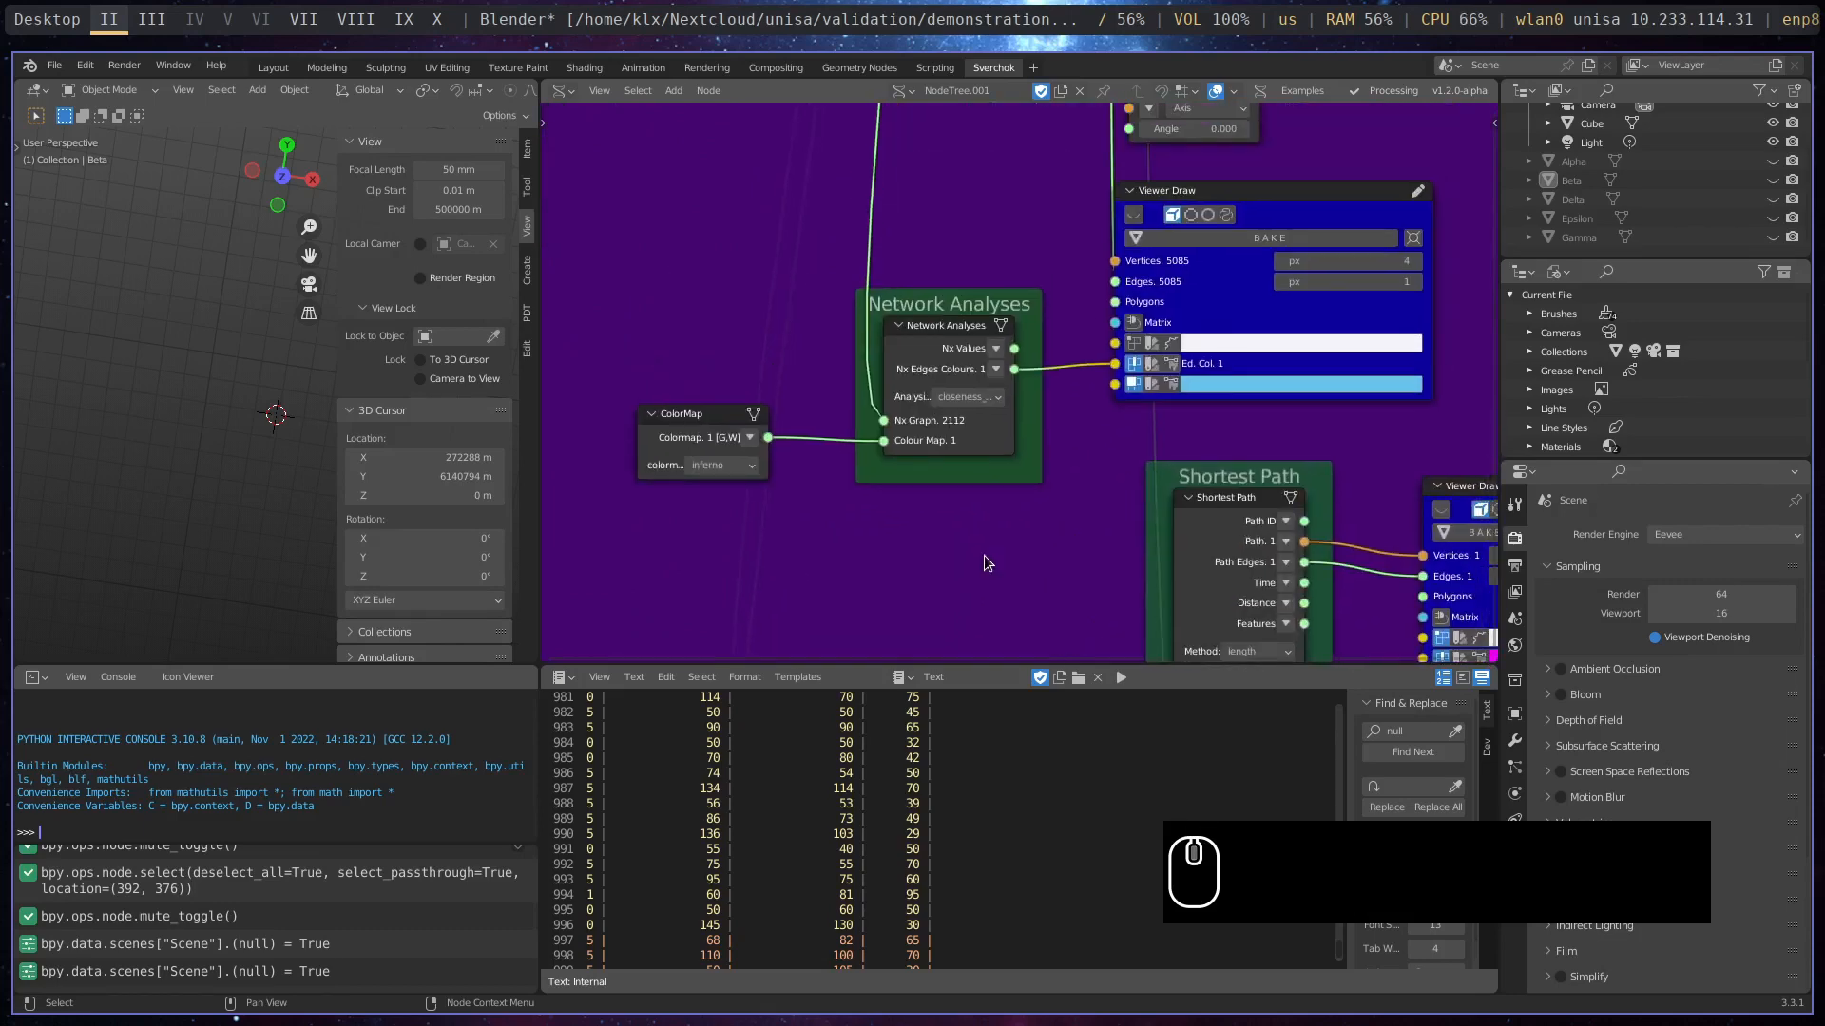
scroll(984, 555, up, 2)
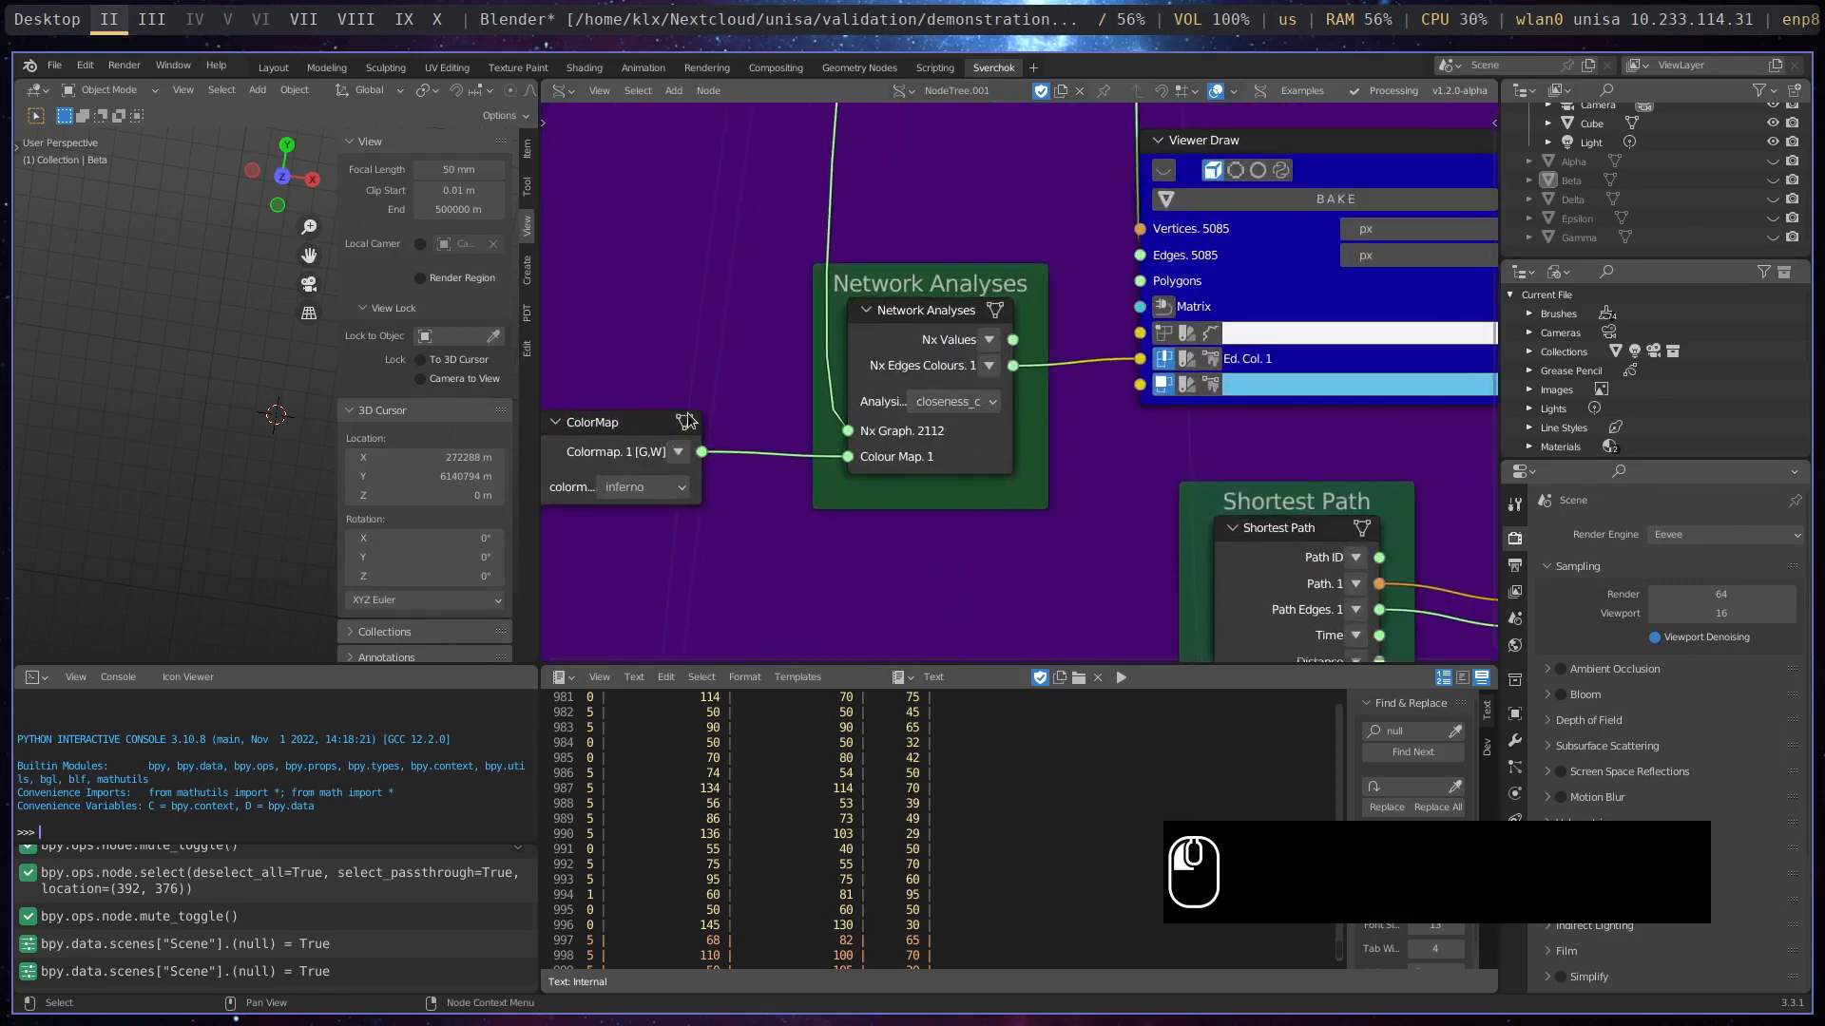
drag(676, 450, 735, 448)
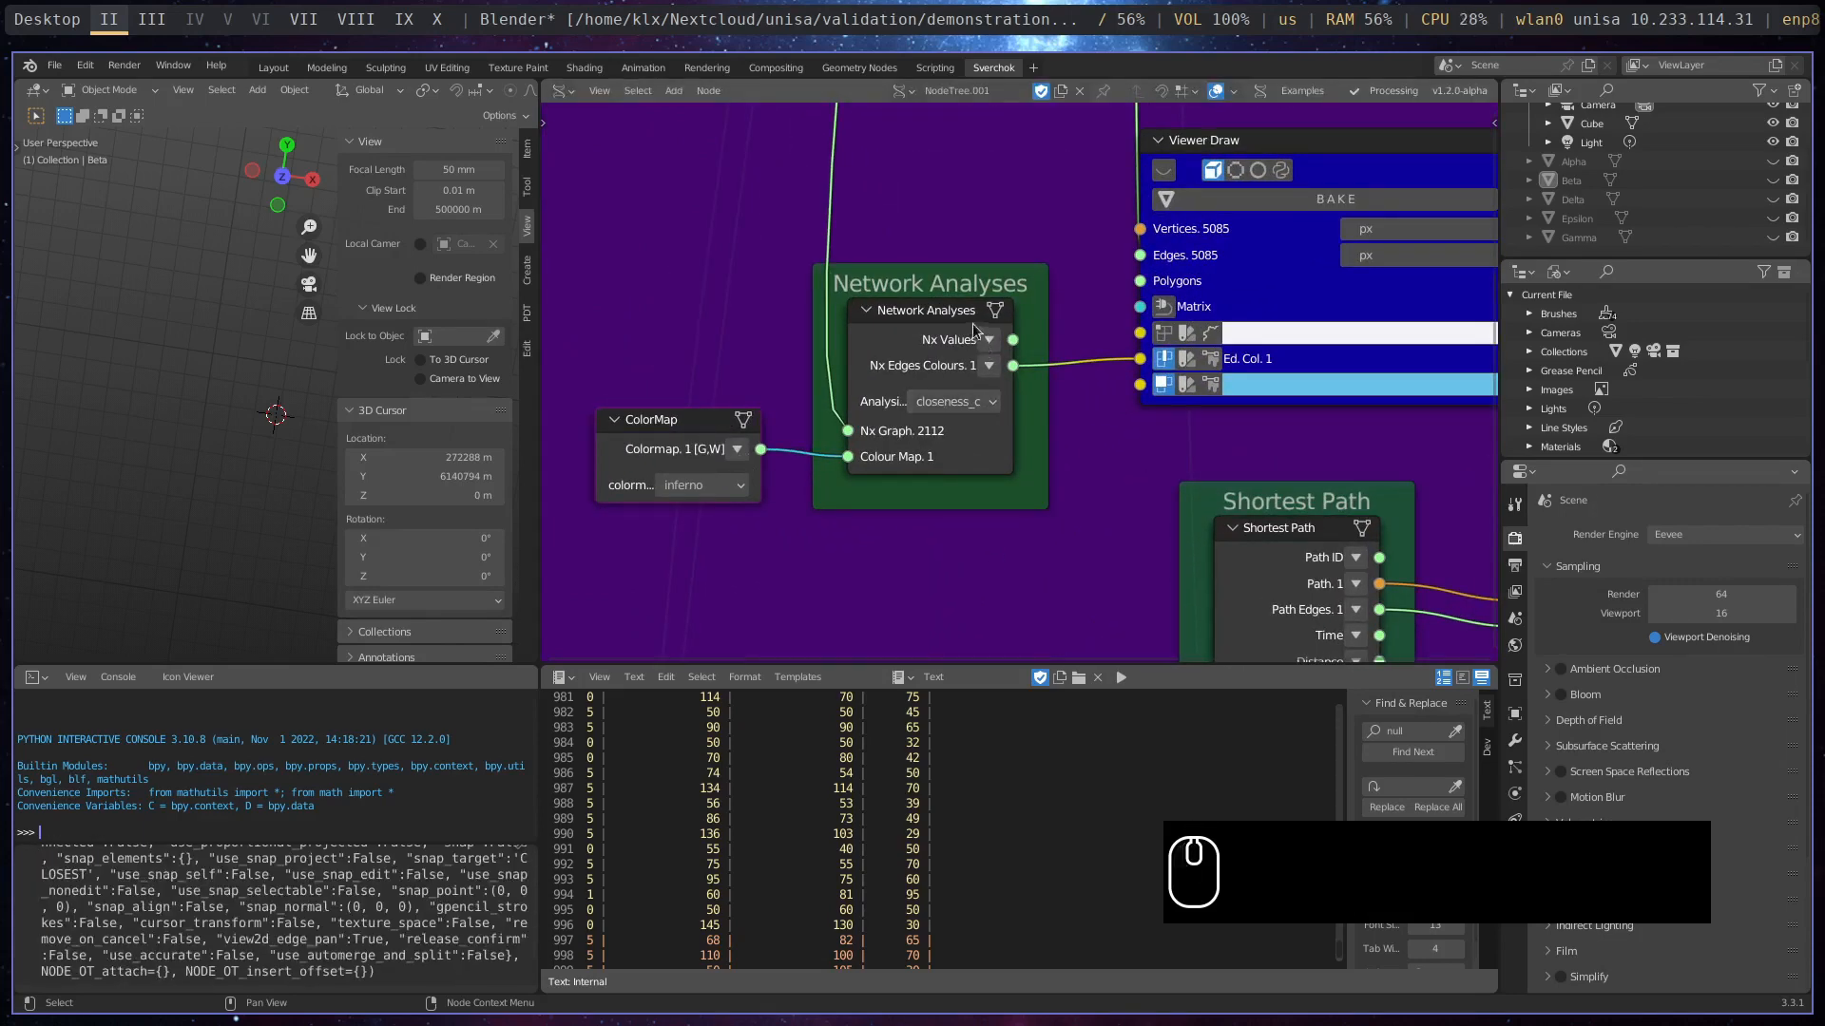
drag(849, 313, 802, 303)
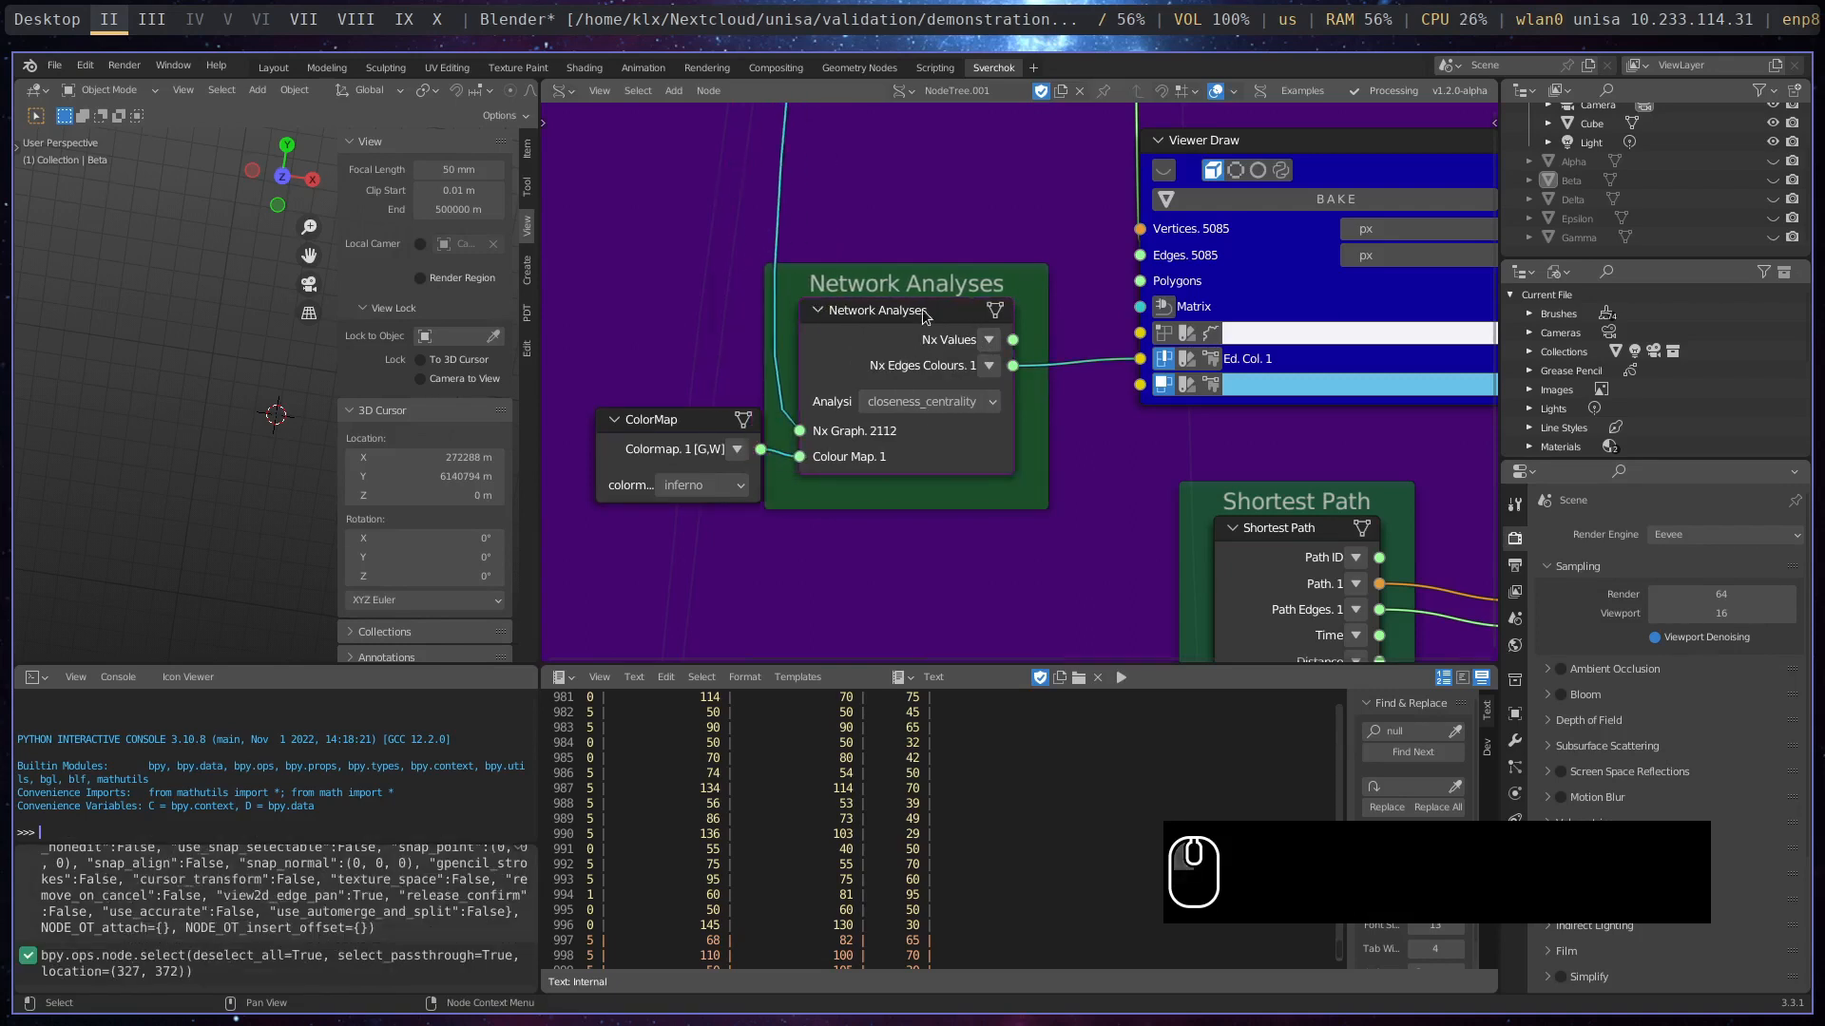
drag(923, 310, 979, 307)
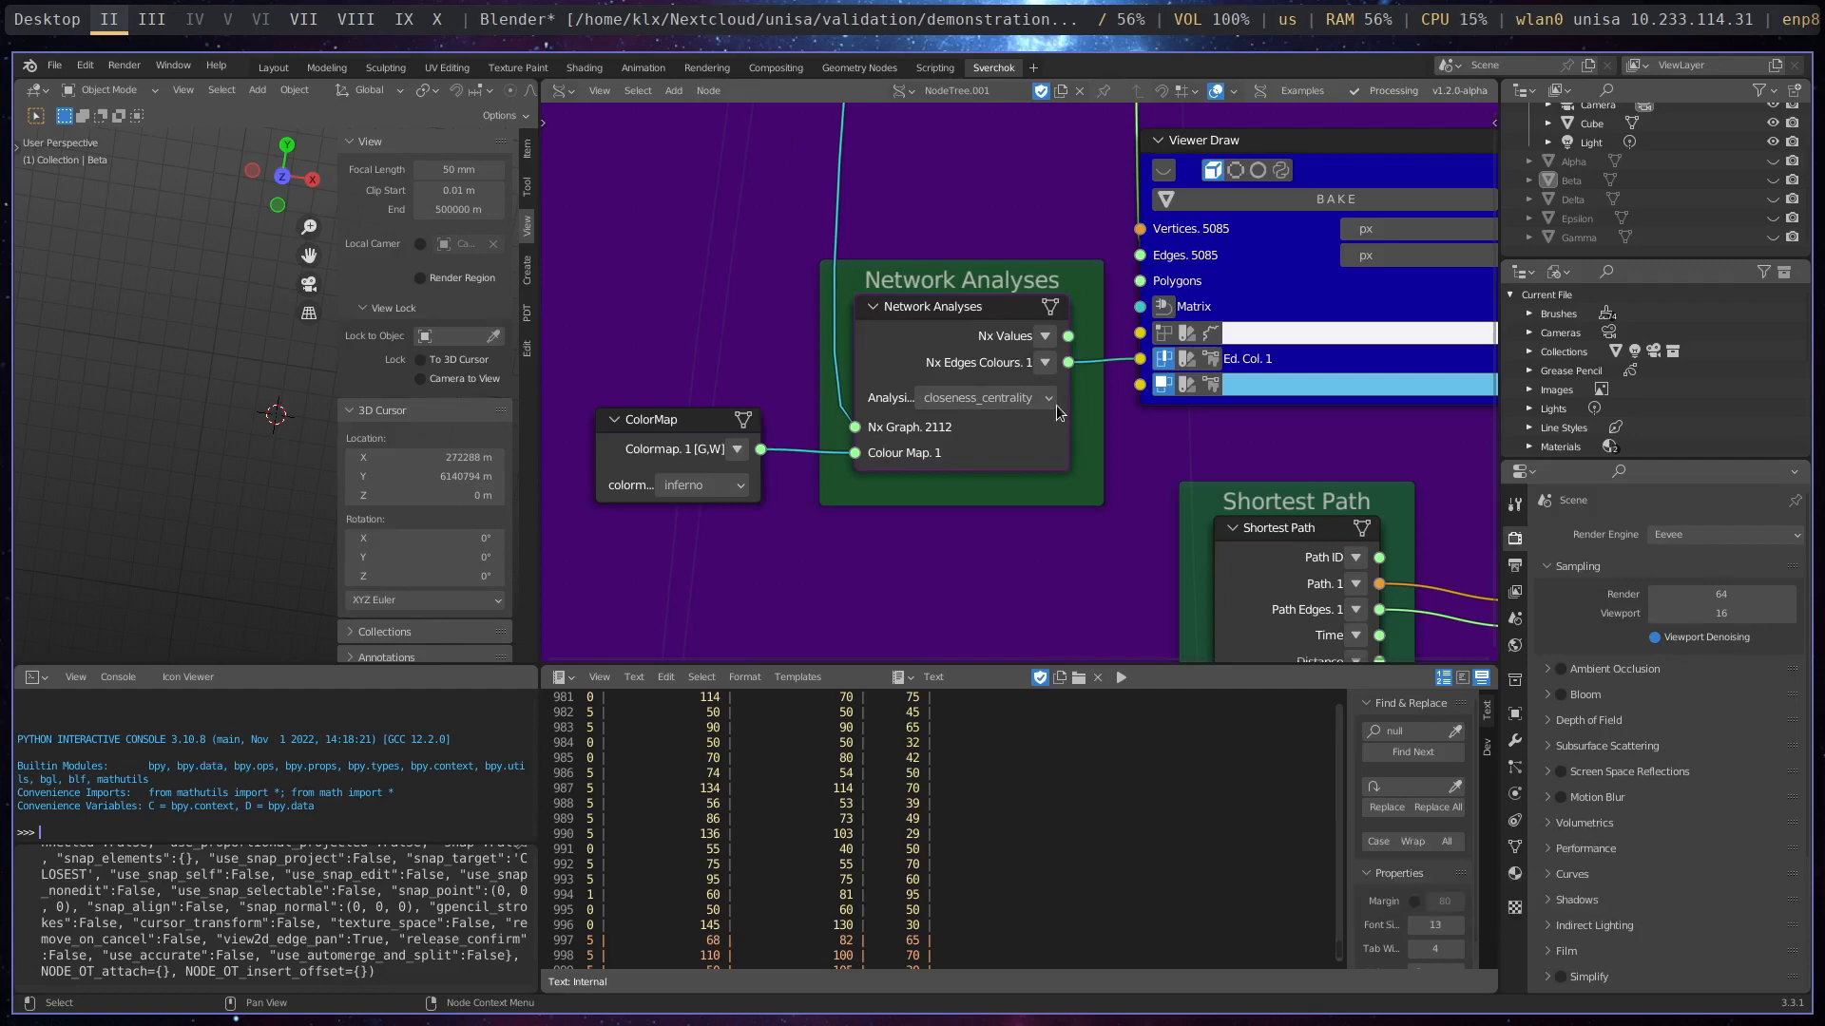
- Review the analysis methods offered by the Network Analyses node, keeping closeness_centrality
click(1049, 402)
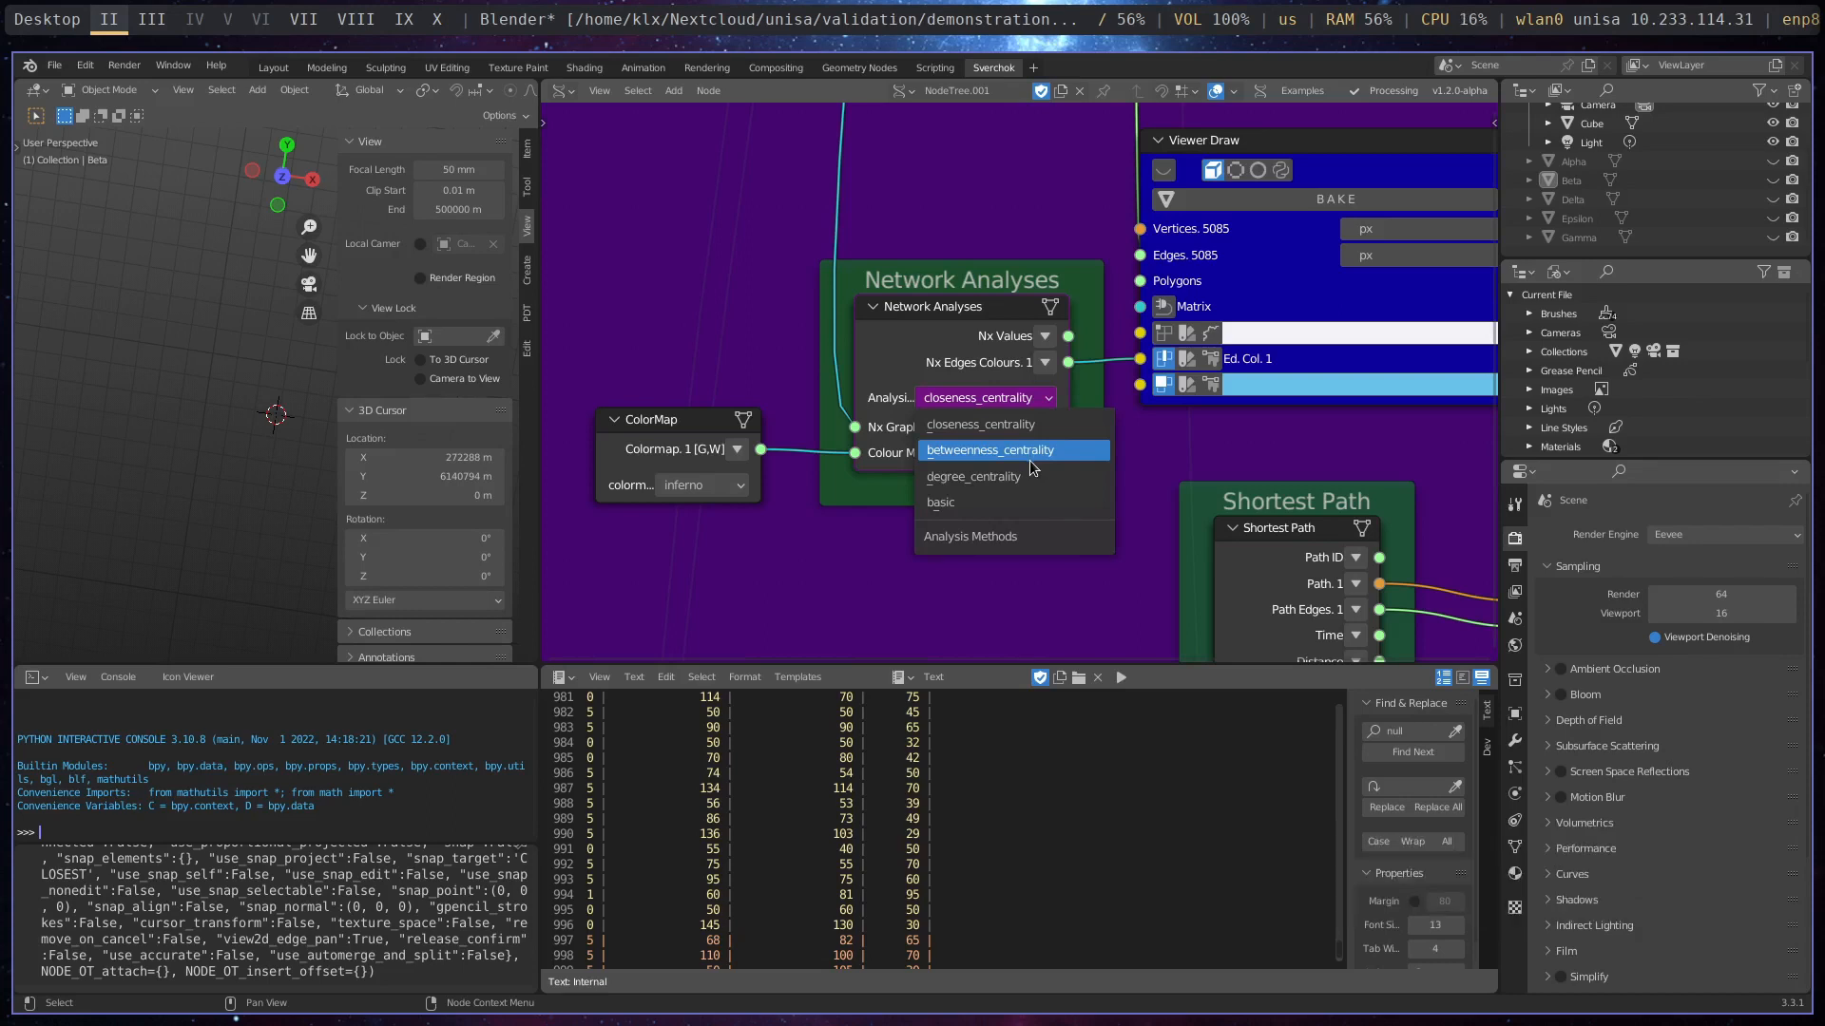
click(976, 316)
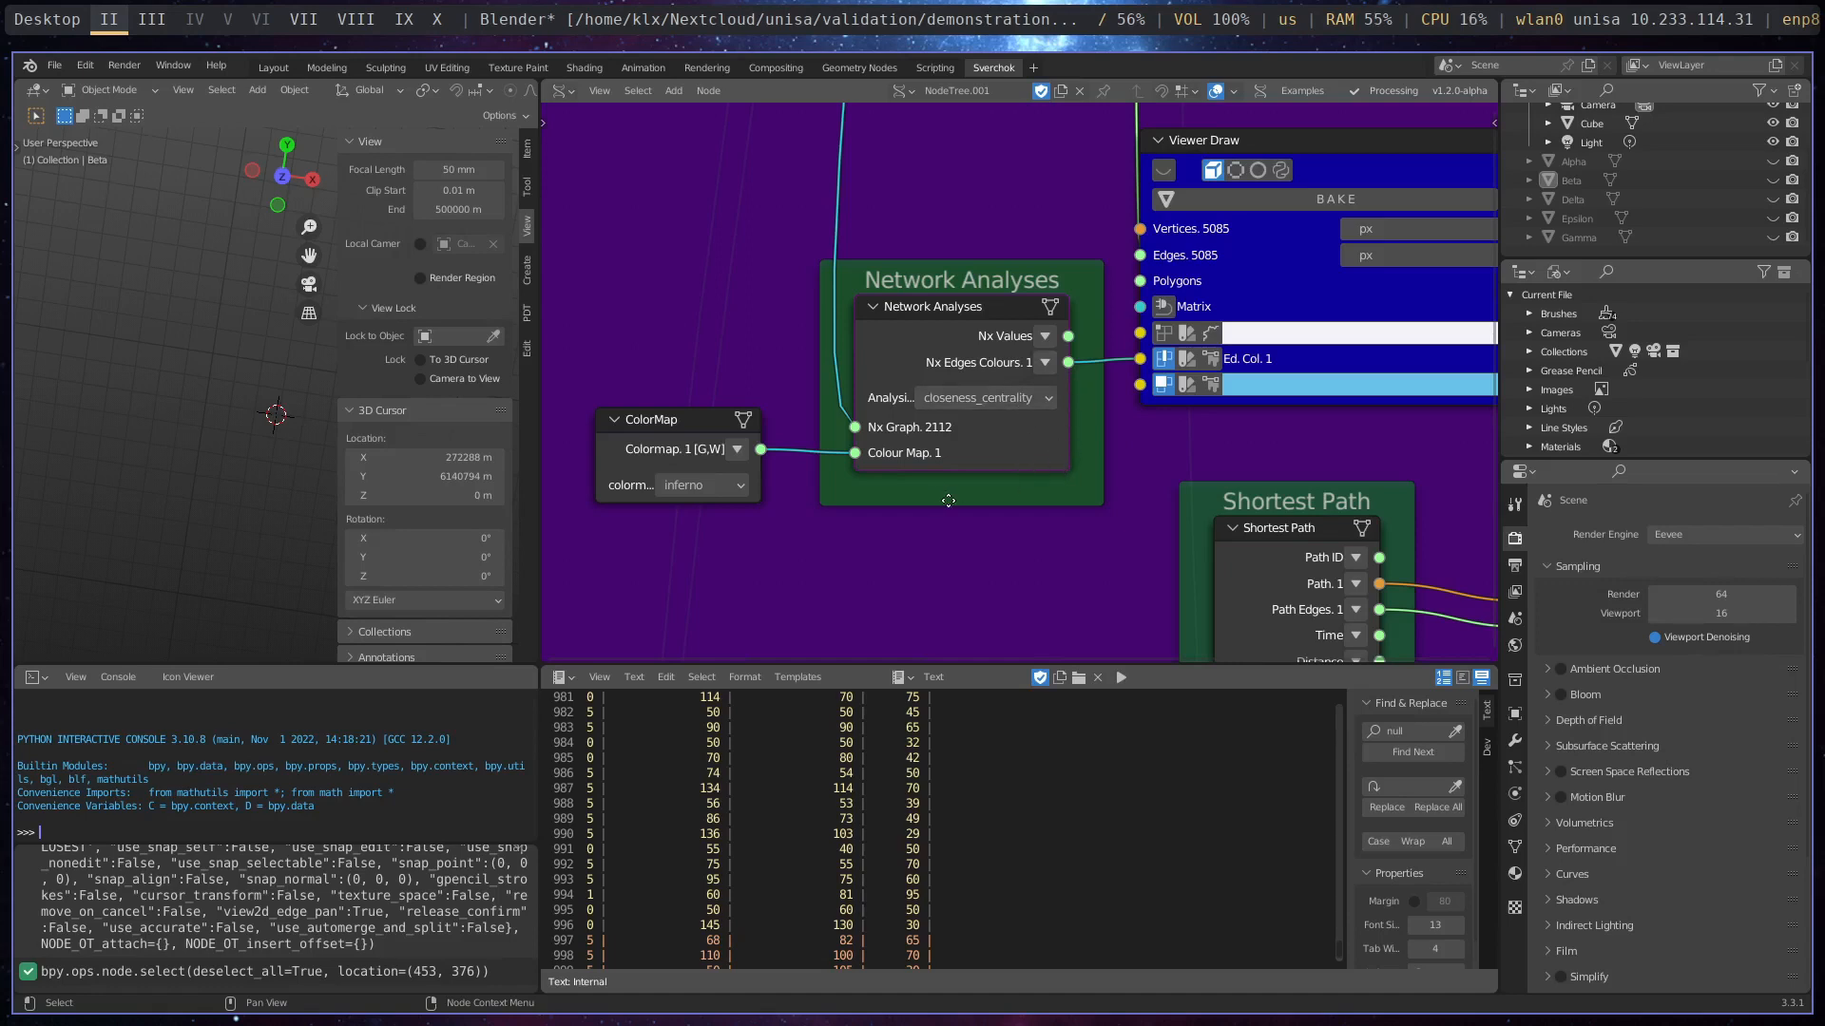
middle_drag(949, 501, 917, 598)
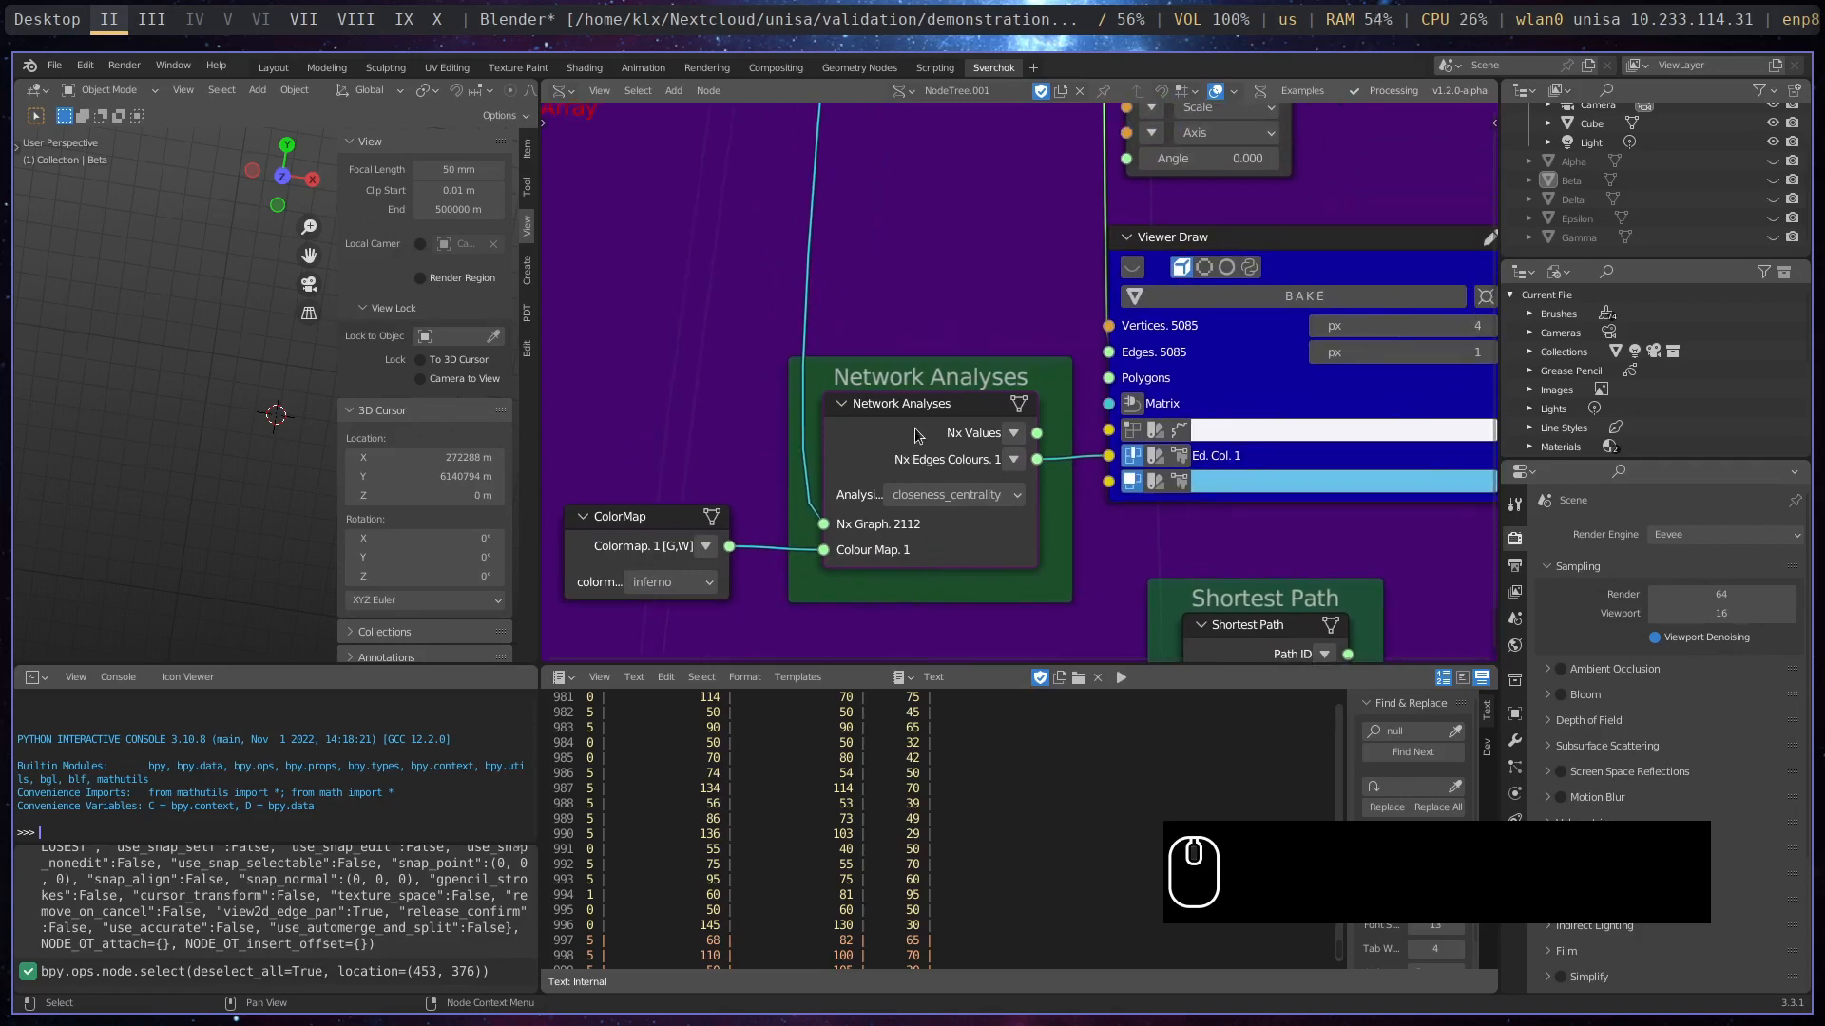
scroll(960, 480, down, 1)
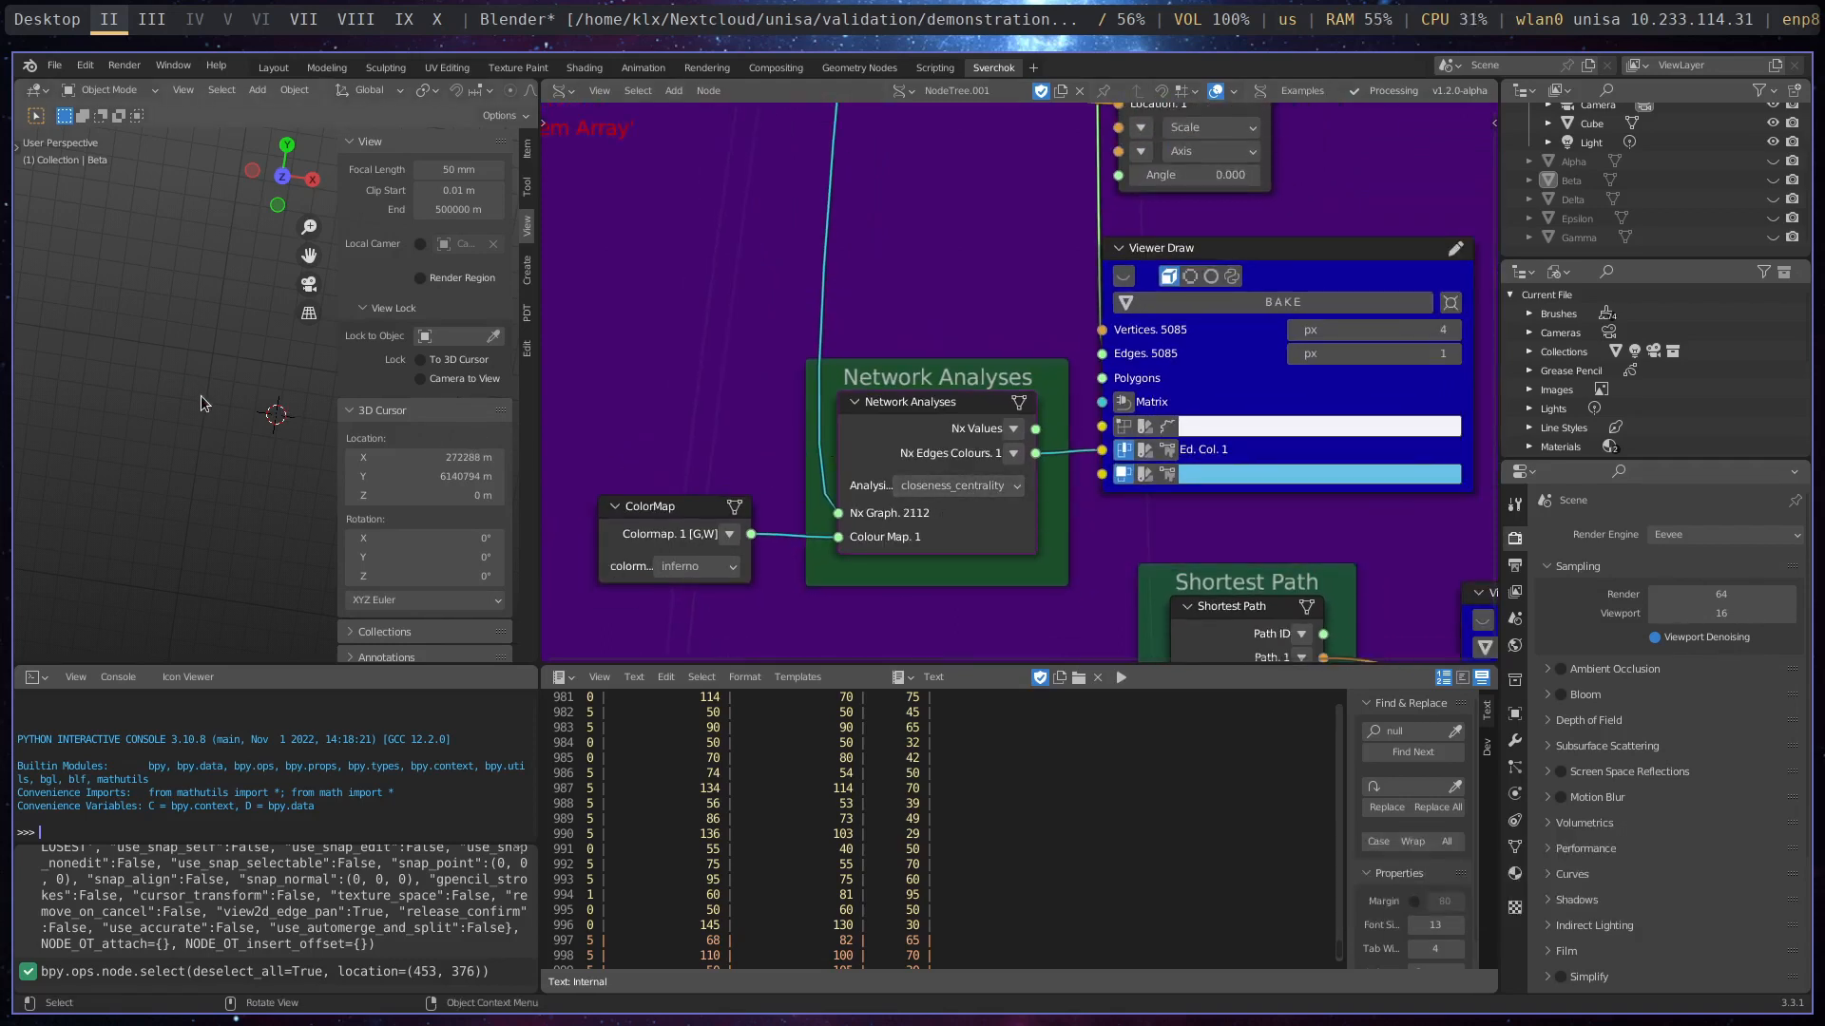
- Turn on the preview of the Viewer Draw node that receives the Network Analyses edge colours
scroll(202, 395, down, 1)
scroll(201, 395, down, 1)
click(1126, 281)
click(1125, 281)
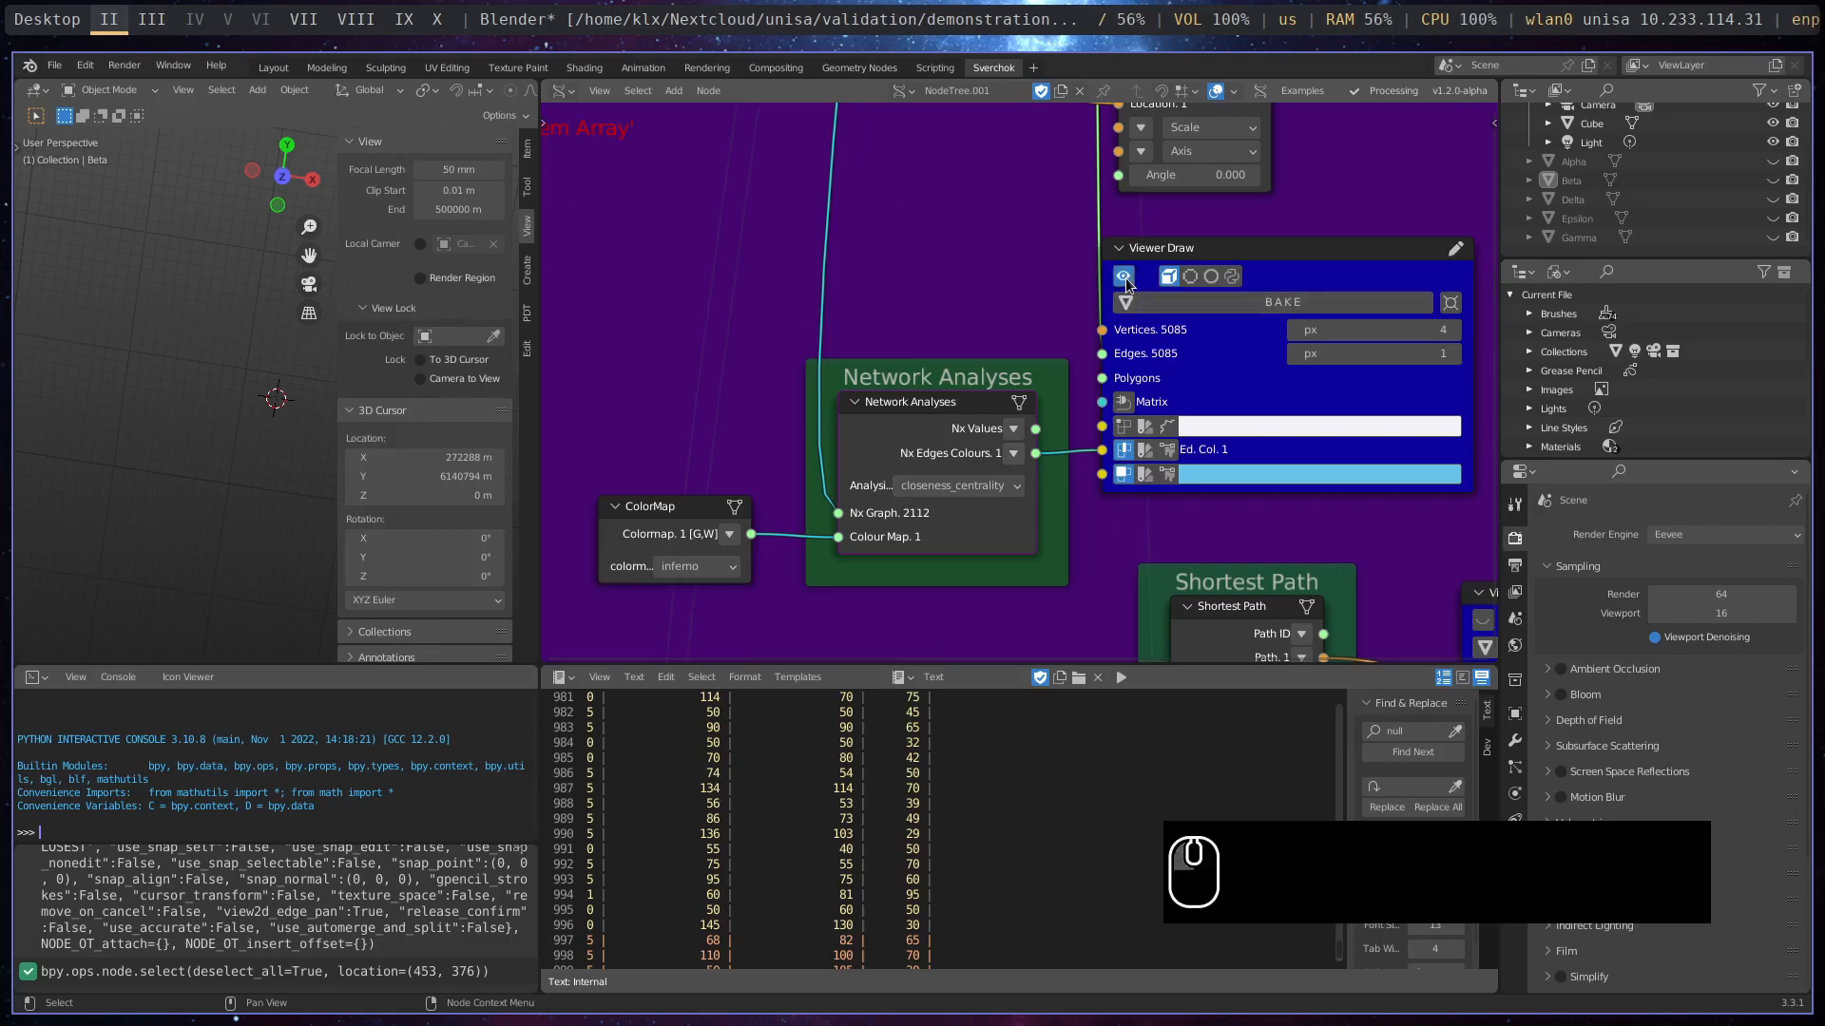
- Frame the whole centrality-coloured street network in the 3D viewport and widen the viewport to examine it
scroll(211, 549, down, 5)
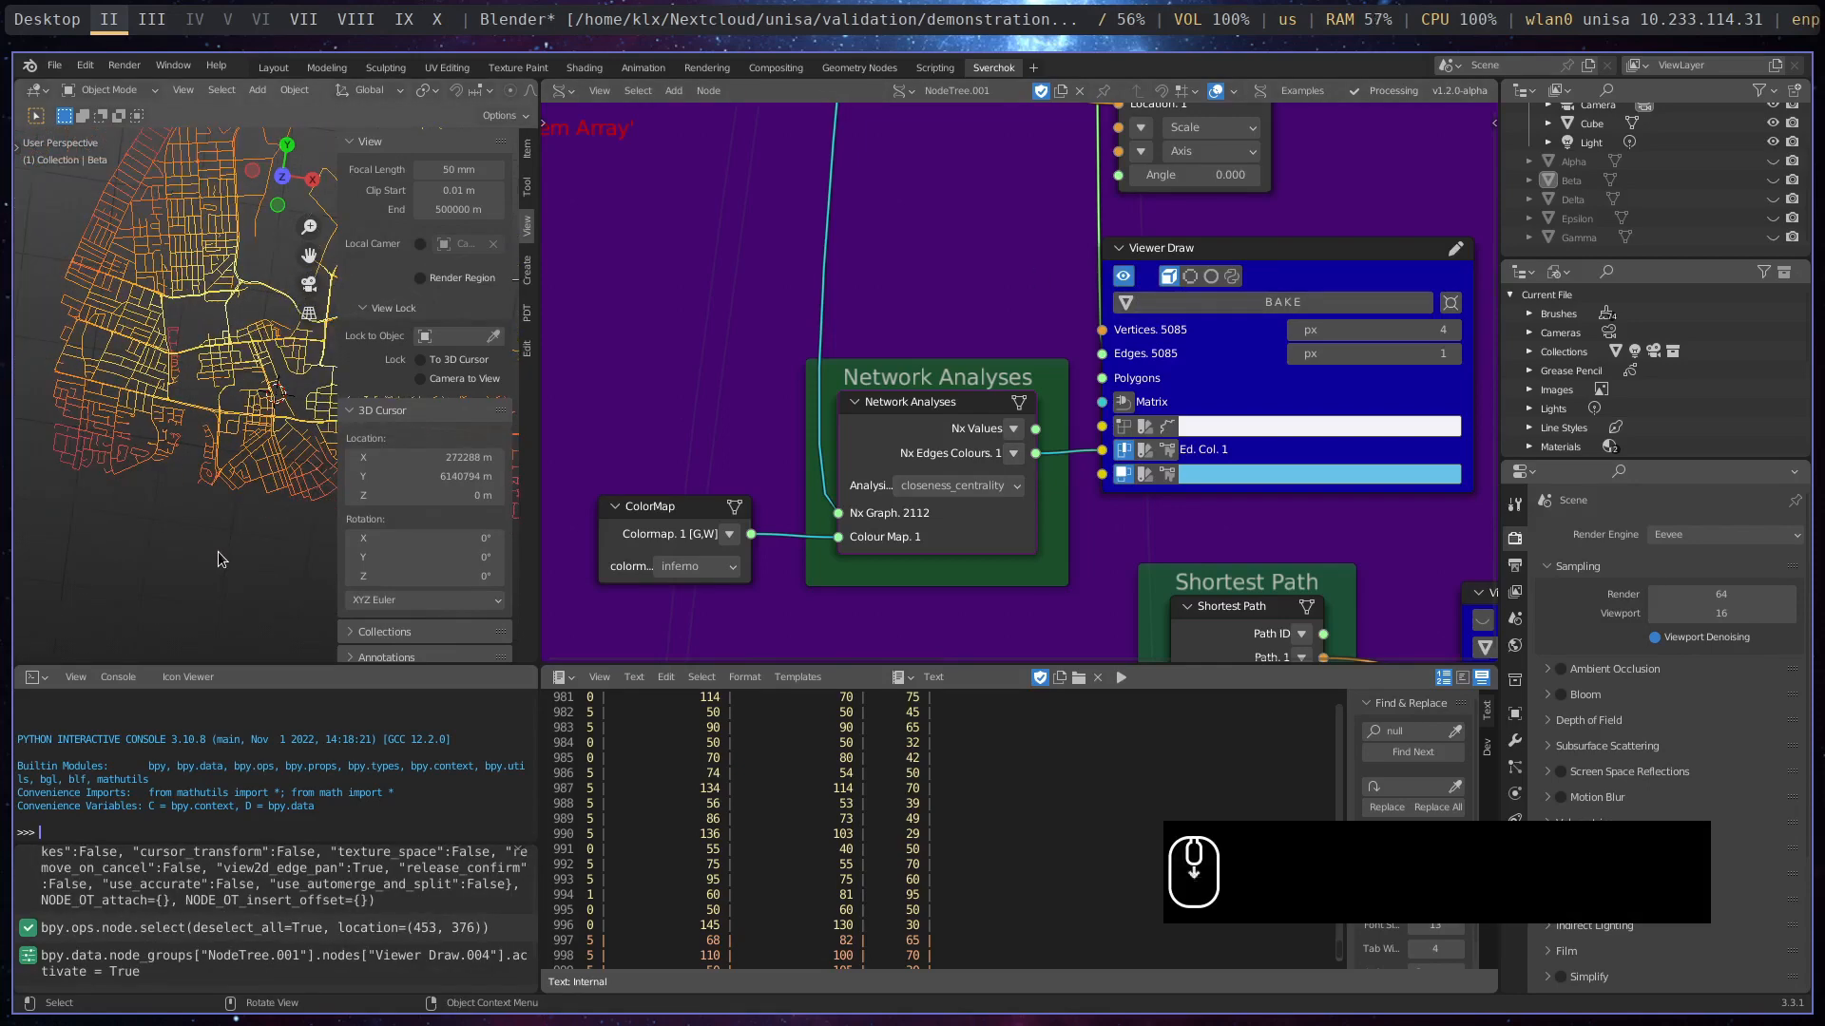
shift+middle_drag(202, 409, 126, 508)
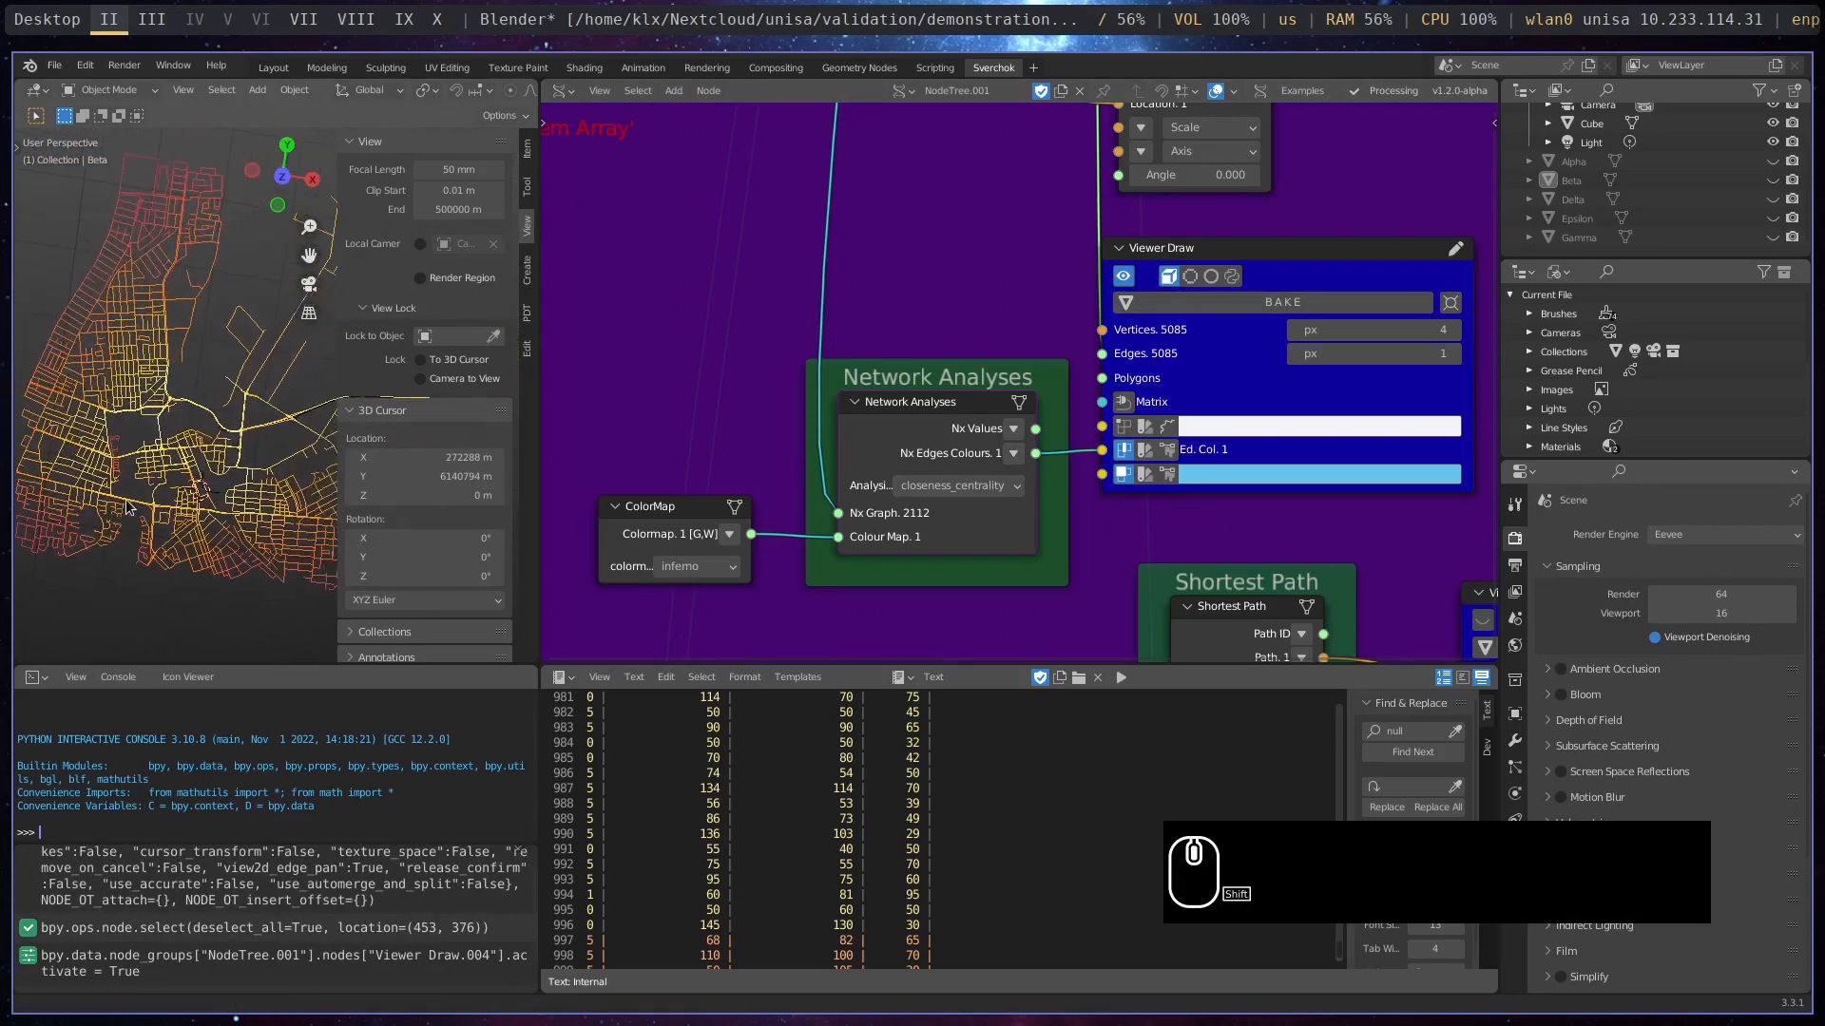
shift+middle_drag(249, 498, 188, 501)
scroll(128, 531, down, 1)
scroll(153, 492, down, 1)
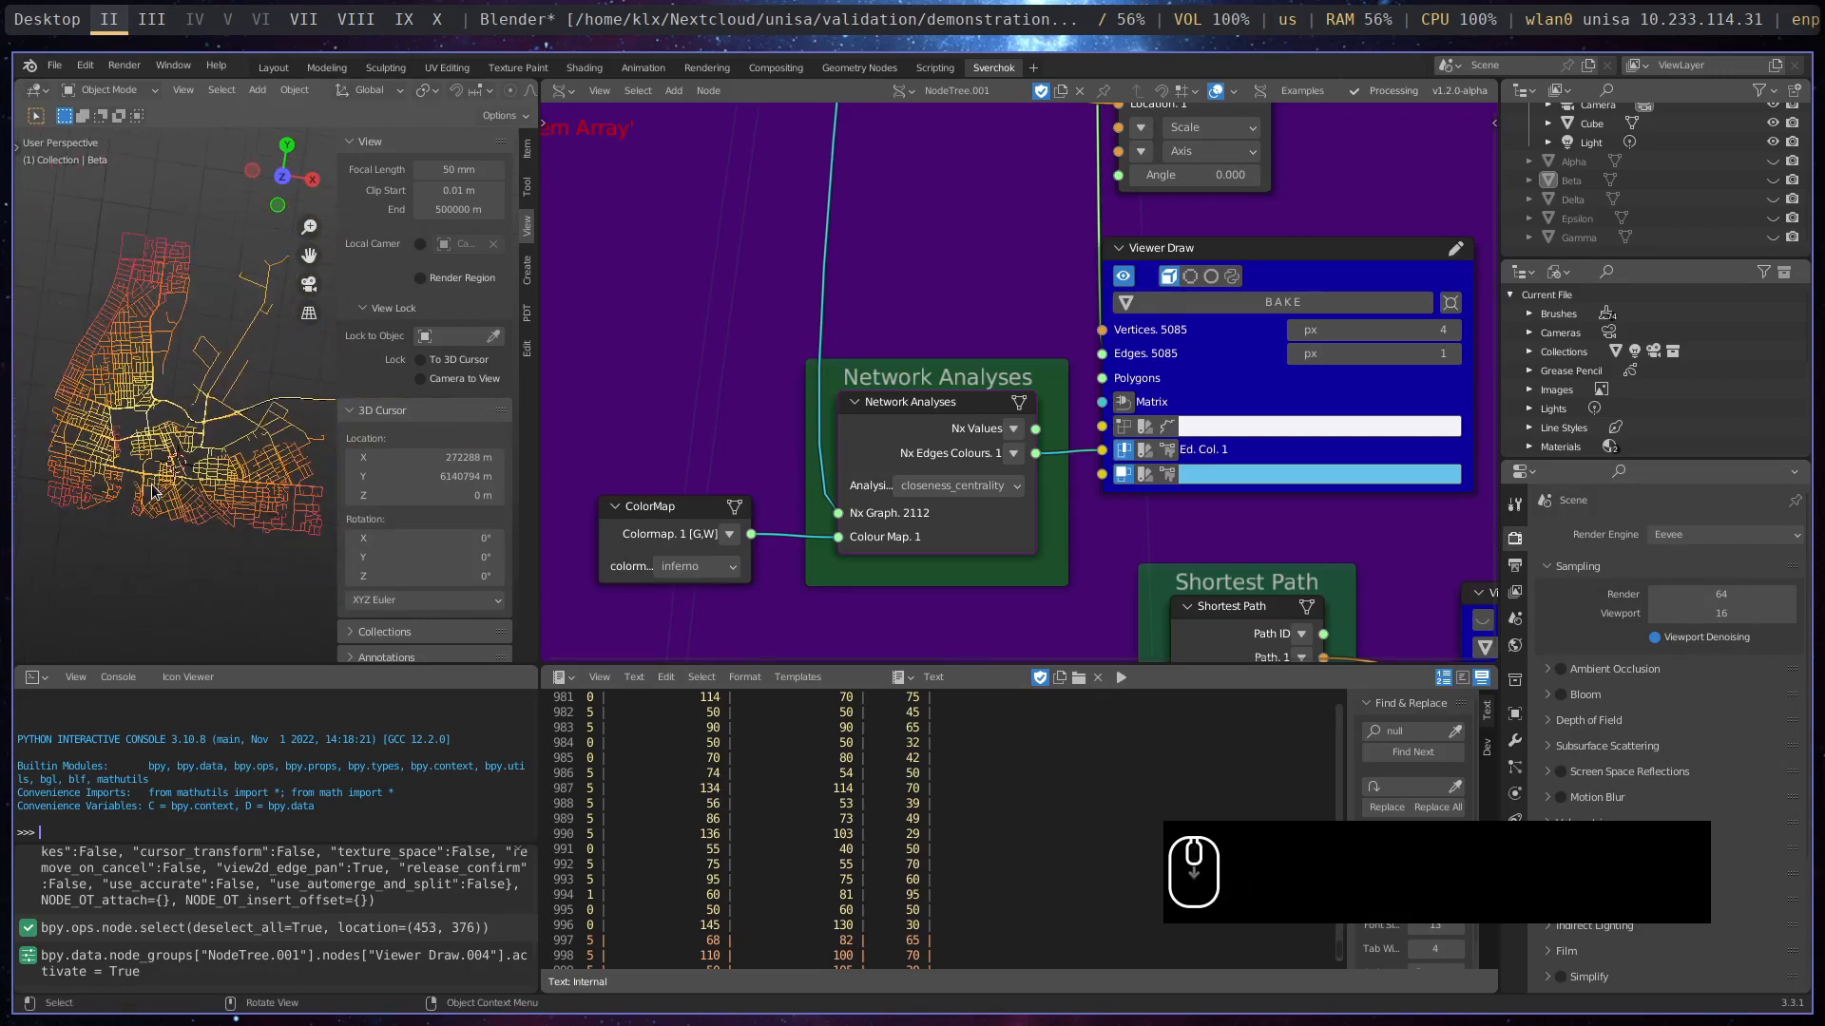
scroll(153, 491, up, 1)
scroll(153, 491, down, 1)
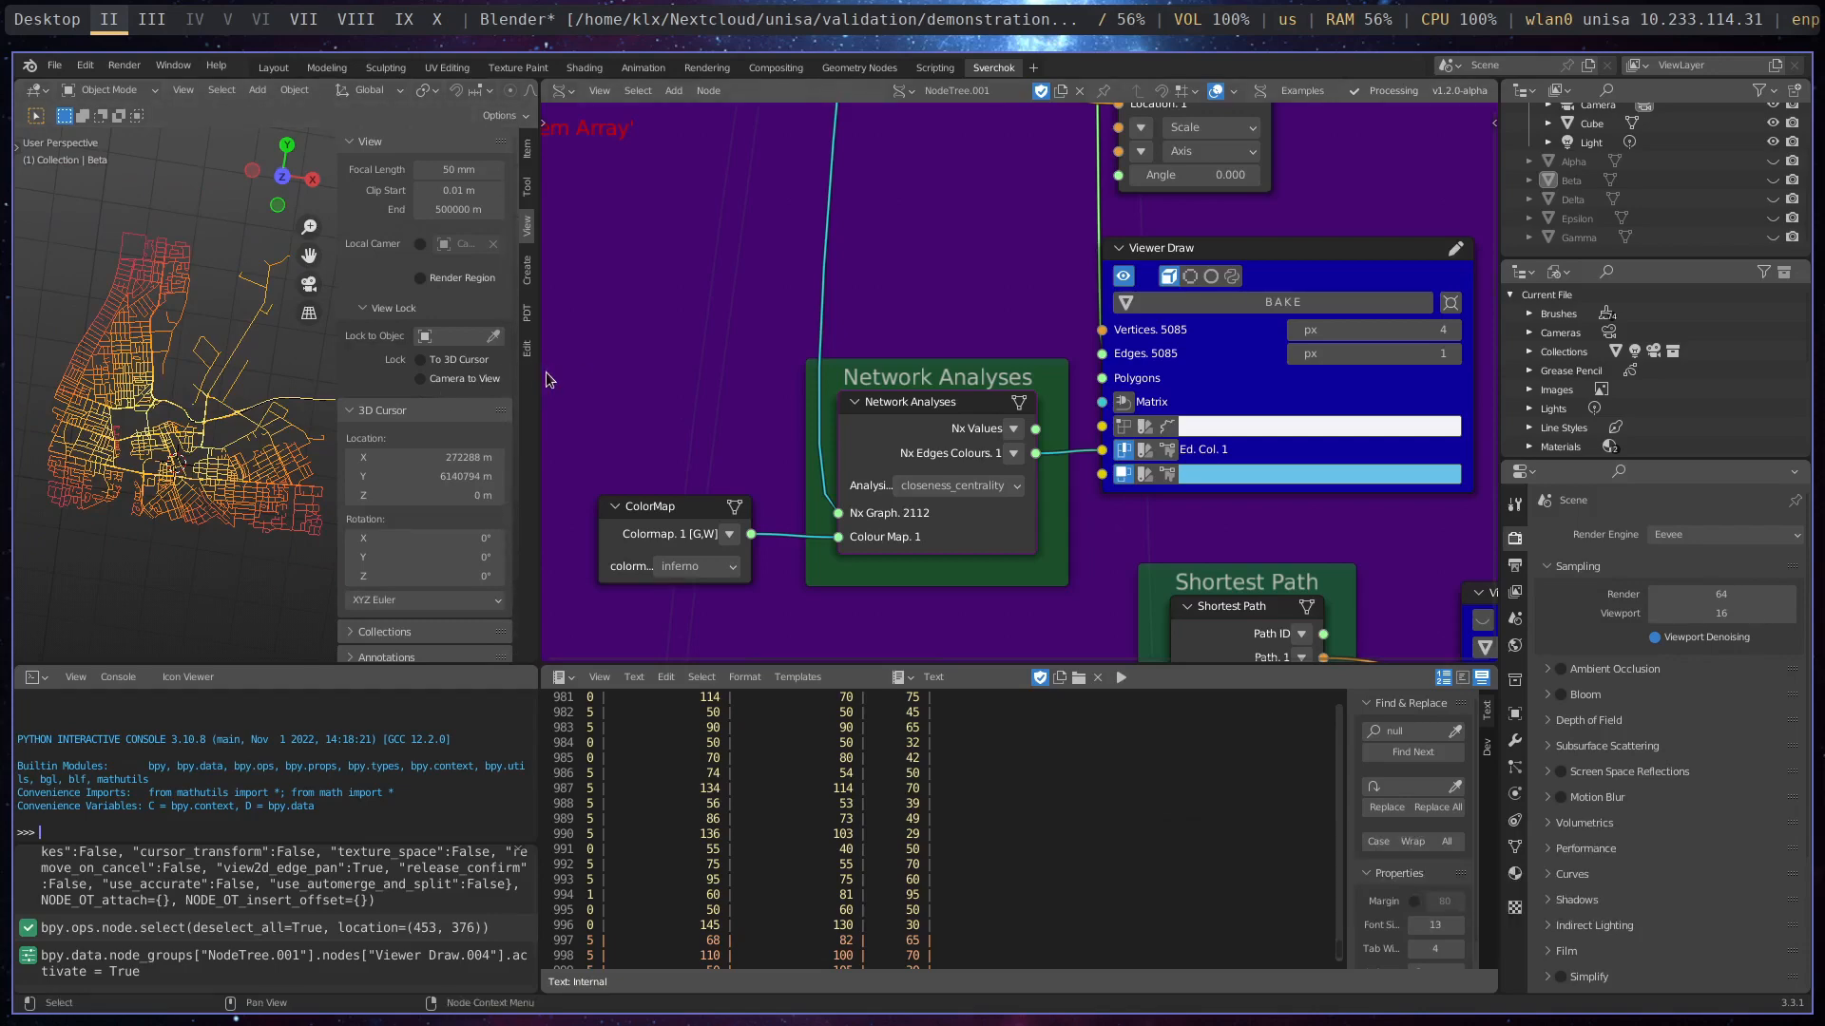
drag(536, 372, 907, 372)
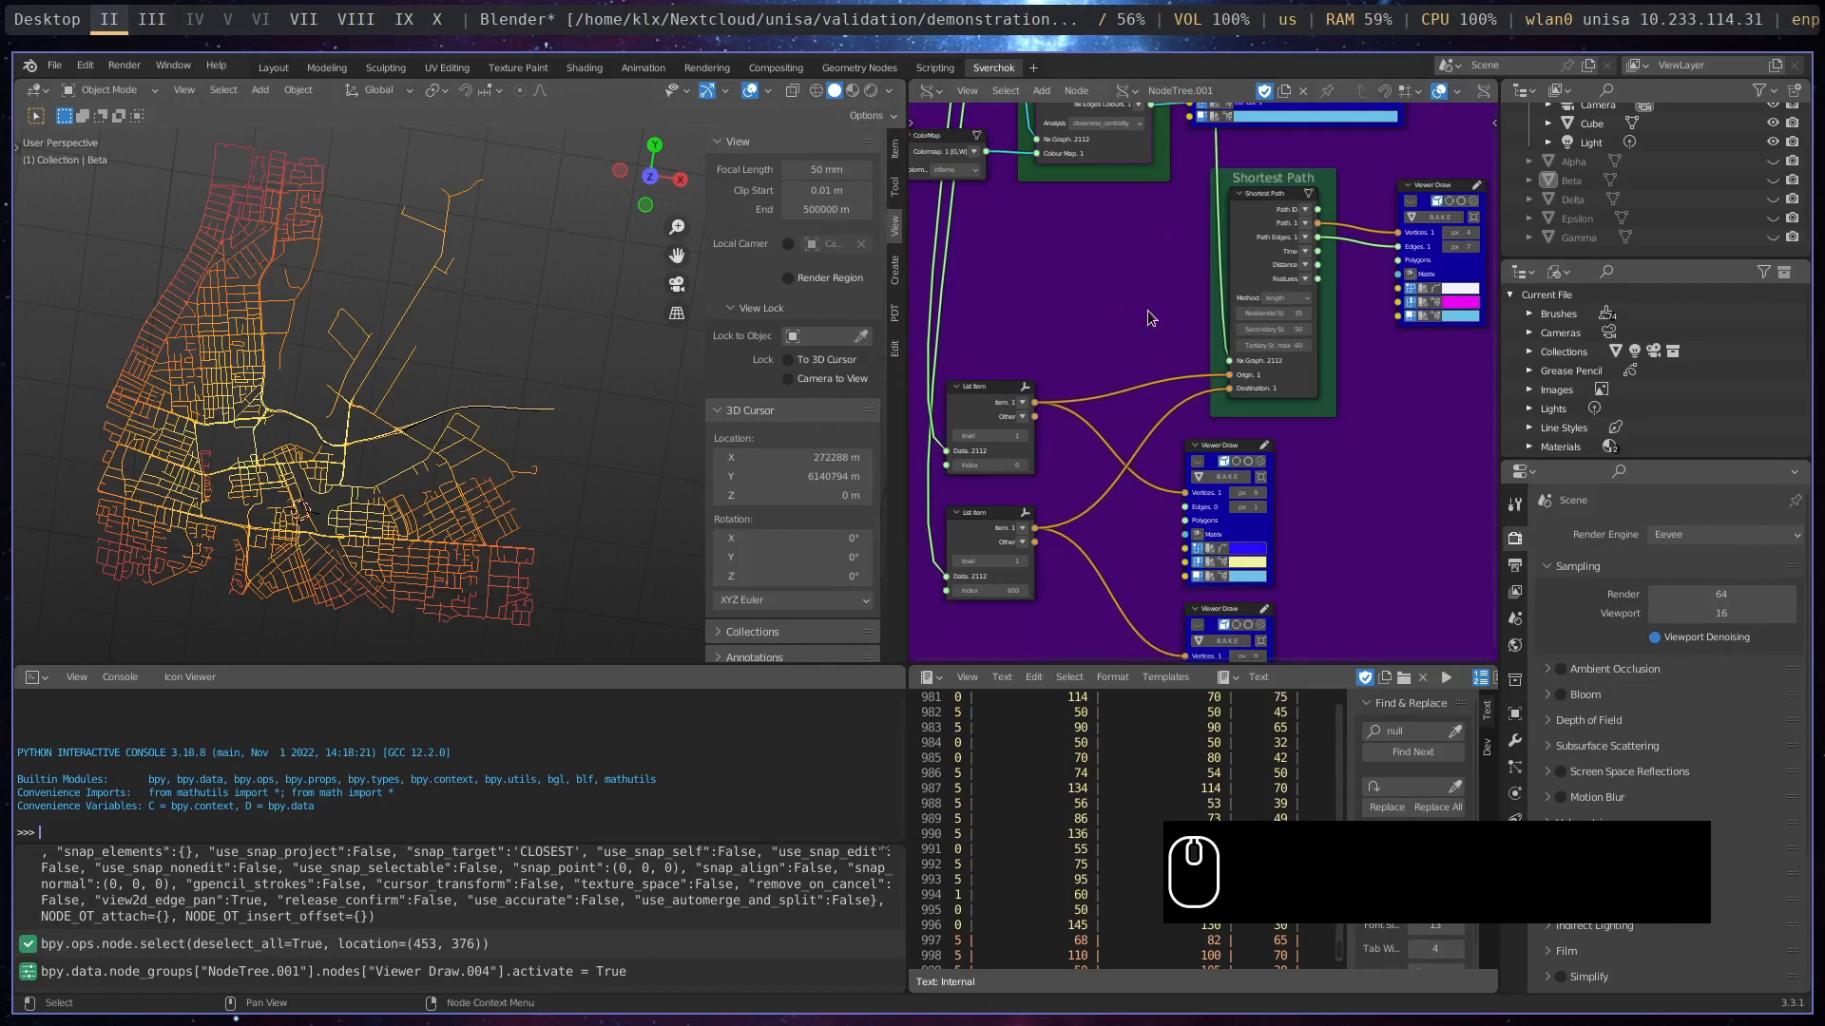
- Turn on the two Viewer Draw previews that mark the Shortest Path origin and destination points on the street network
middle_drag(1112, 352, 1121, 213)
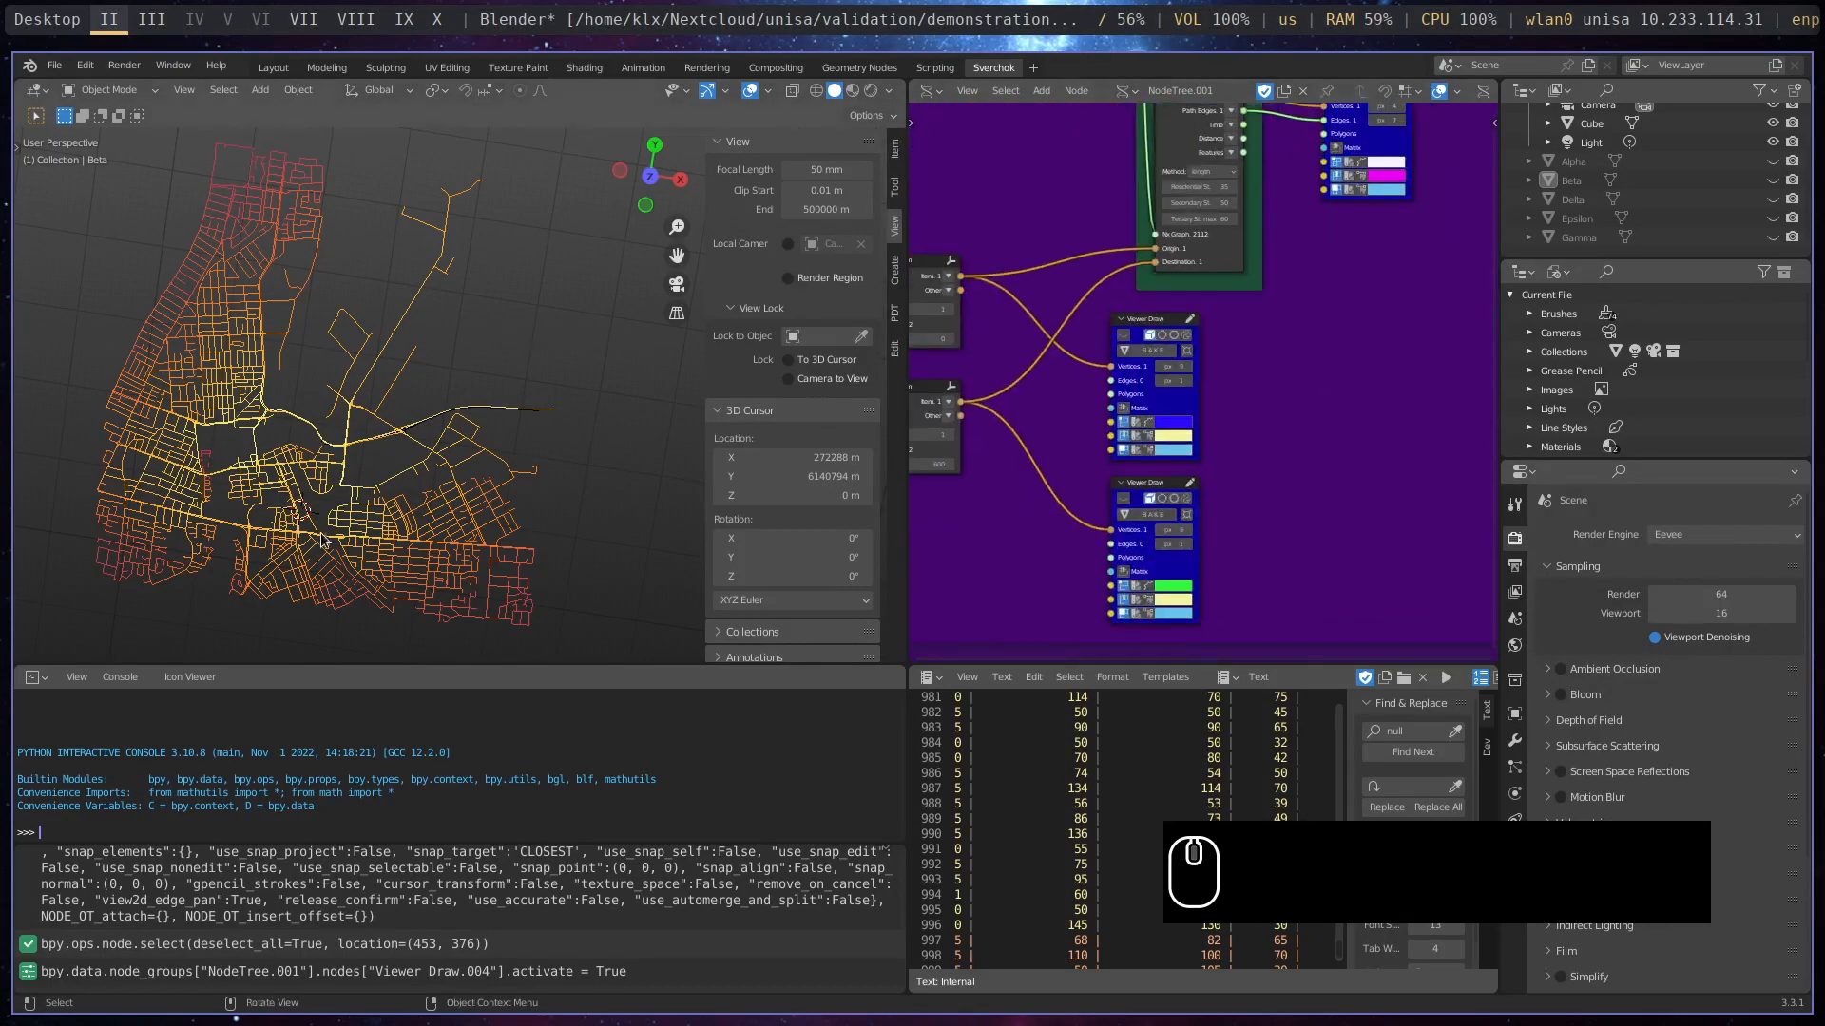
scroll(321, 542, up, 3)
scroll(322, 538, up, 2)
shift+middle_drag(333, 527, 603, 374)
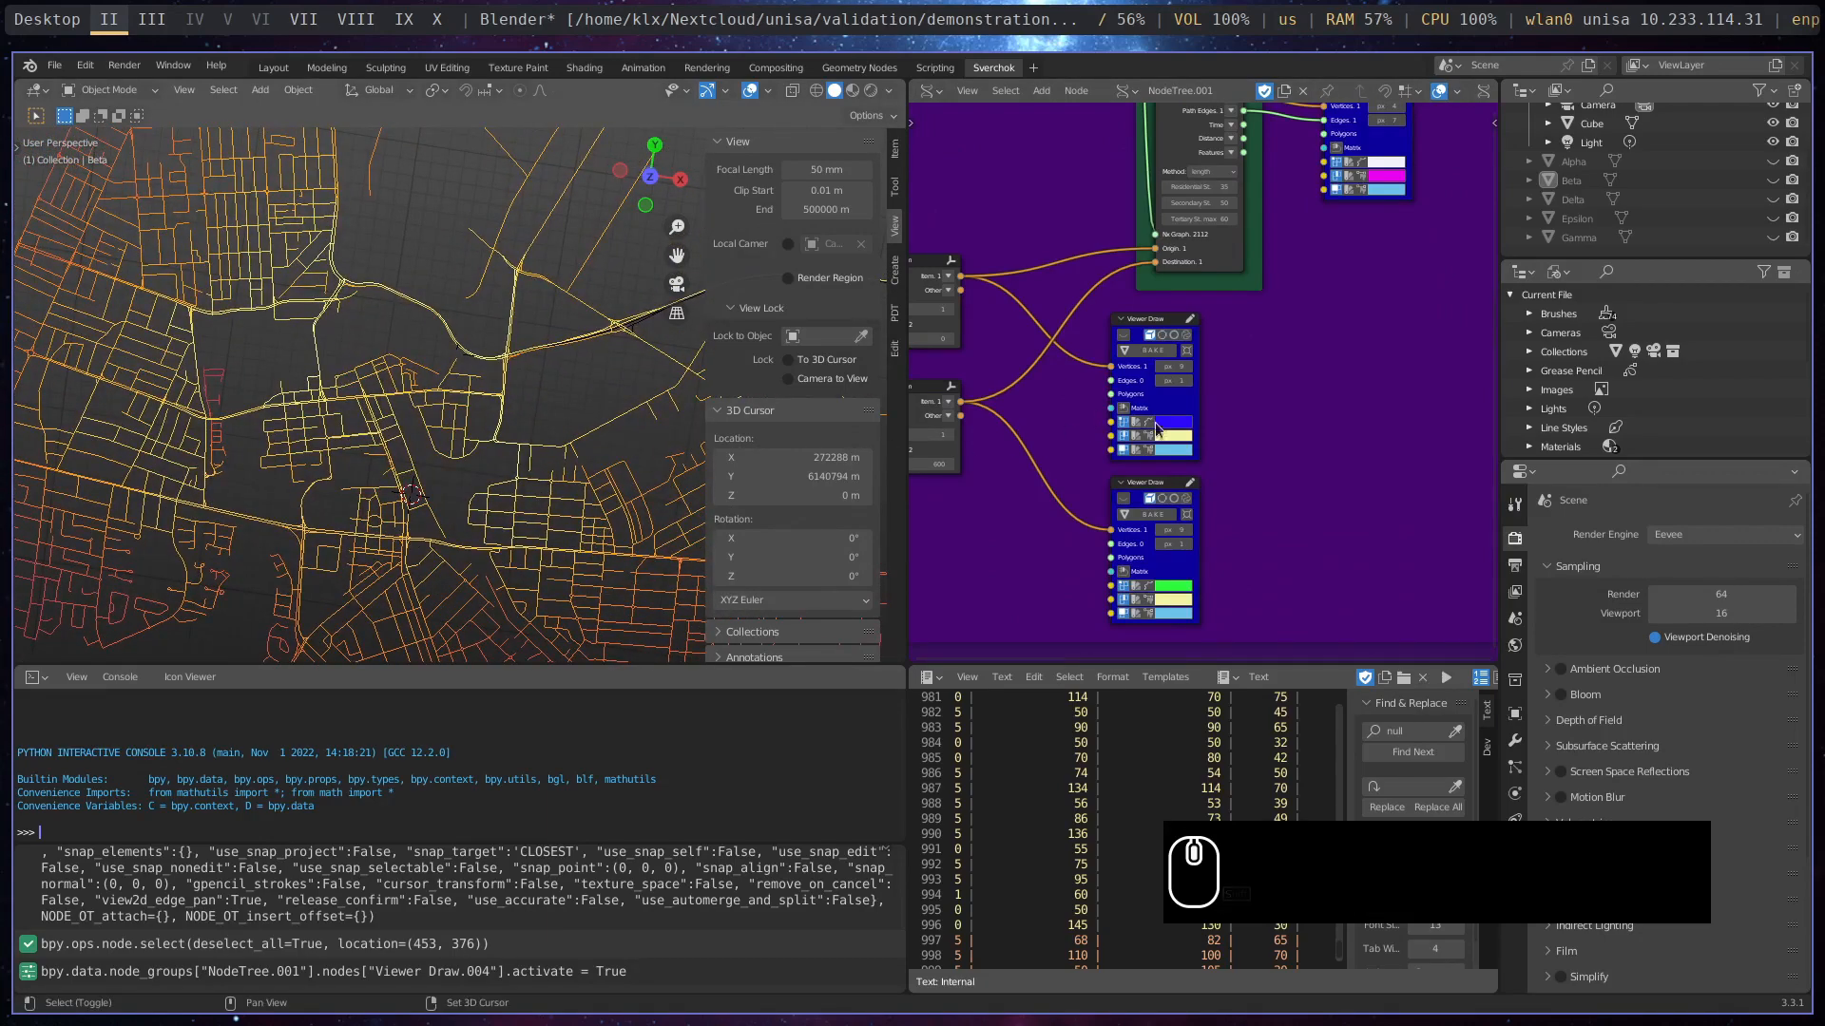
middle_drag(1203, 438, 1309, 428)
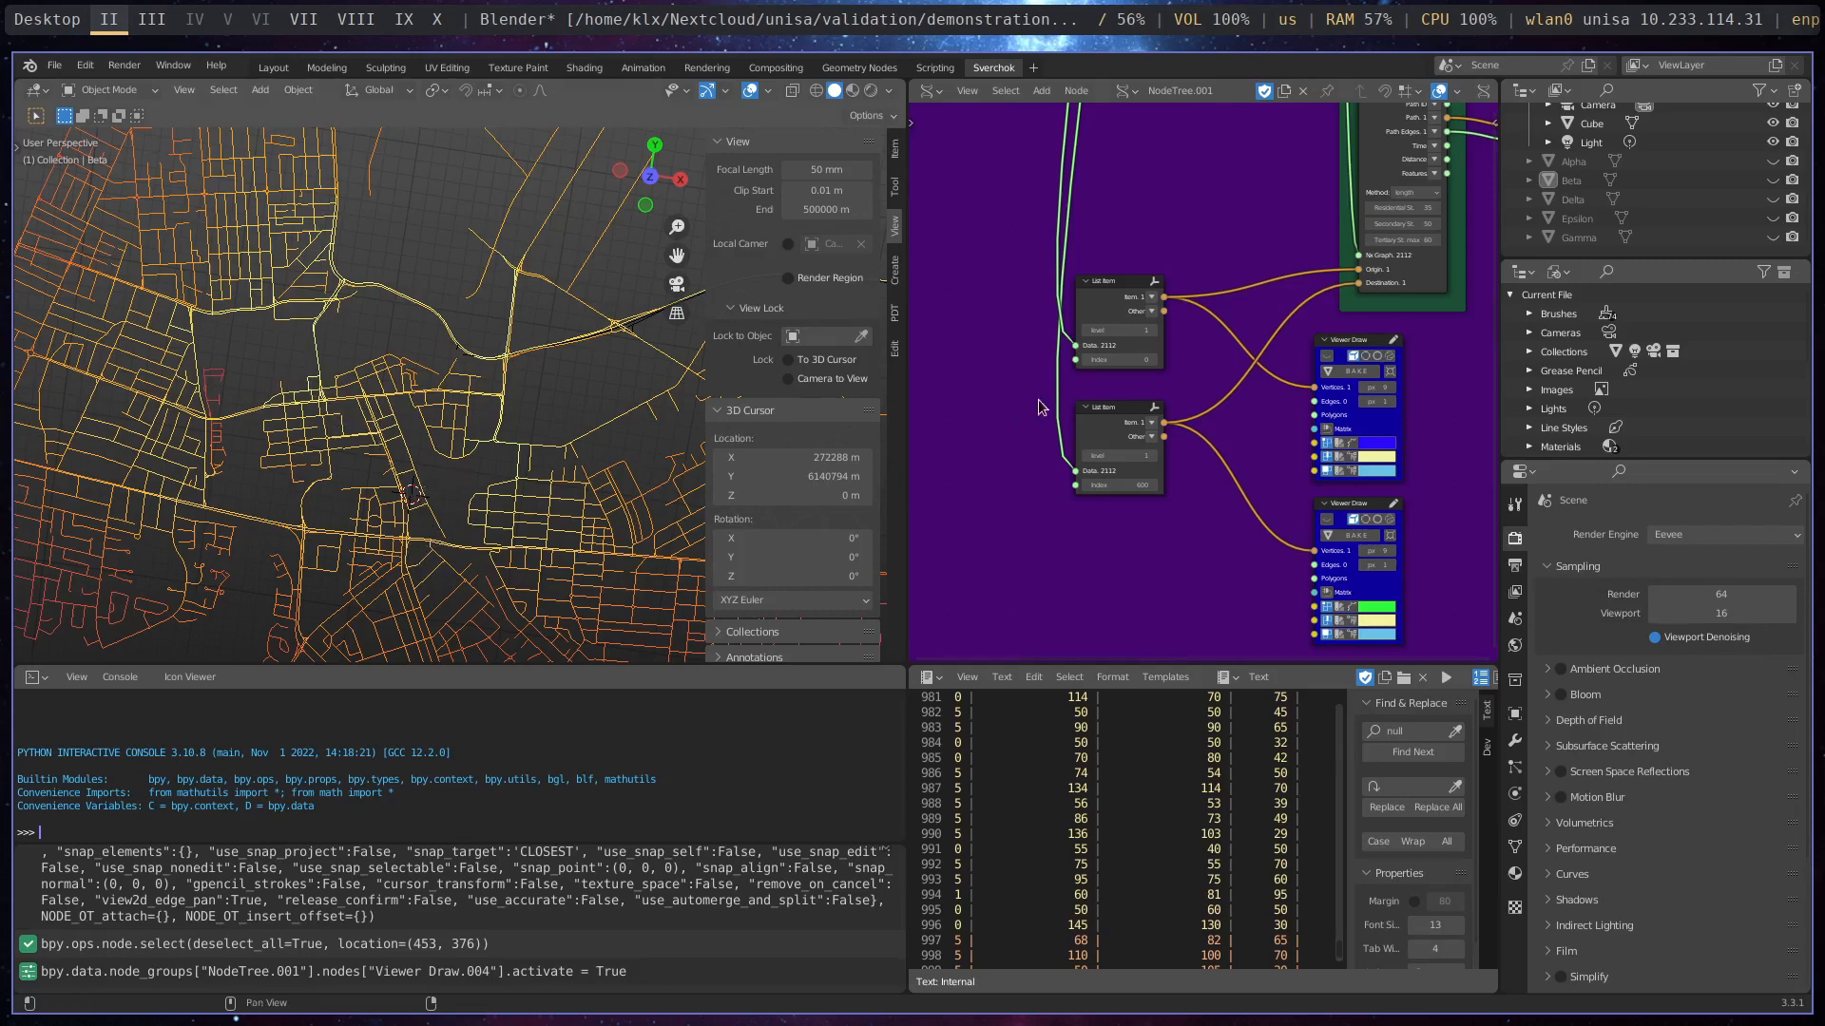
click(1327, 363)
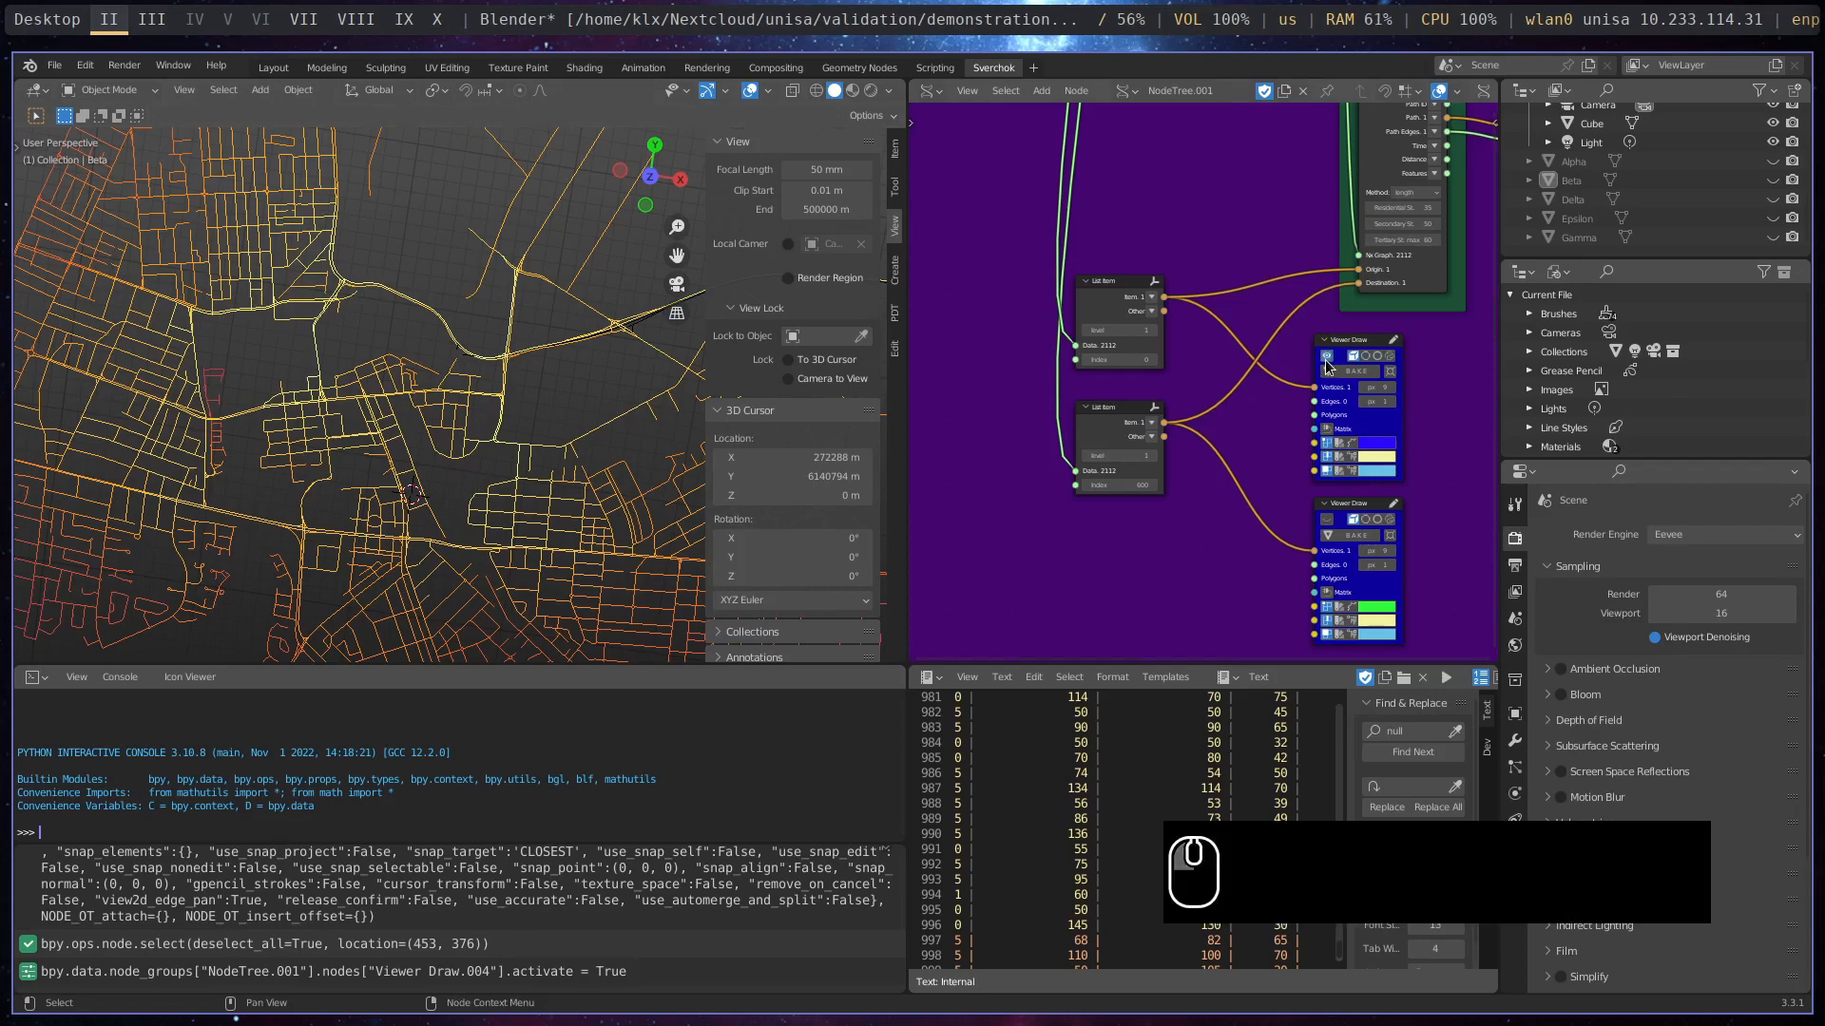
click(1329, 521)
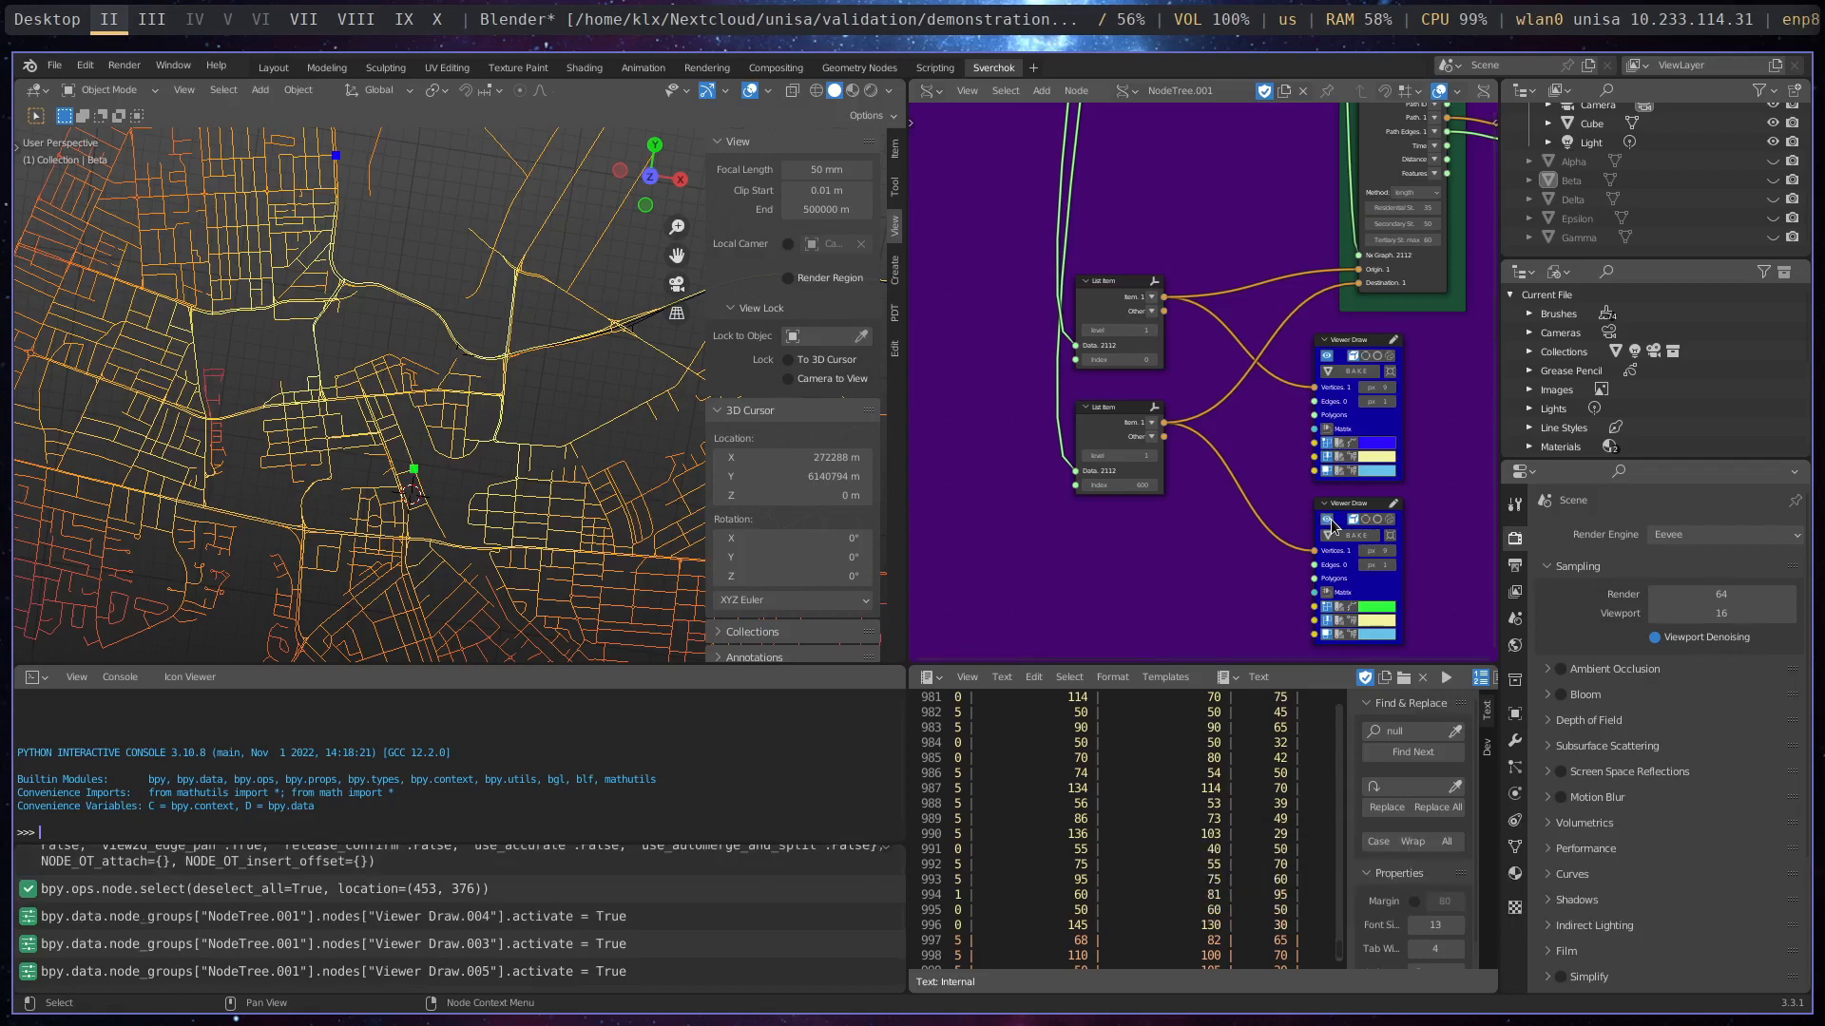
- Set the index of the List Item node feeding the Shortest Path destination to 601
scroll(1167, 492, up, 3)
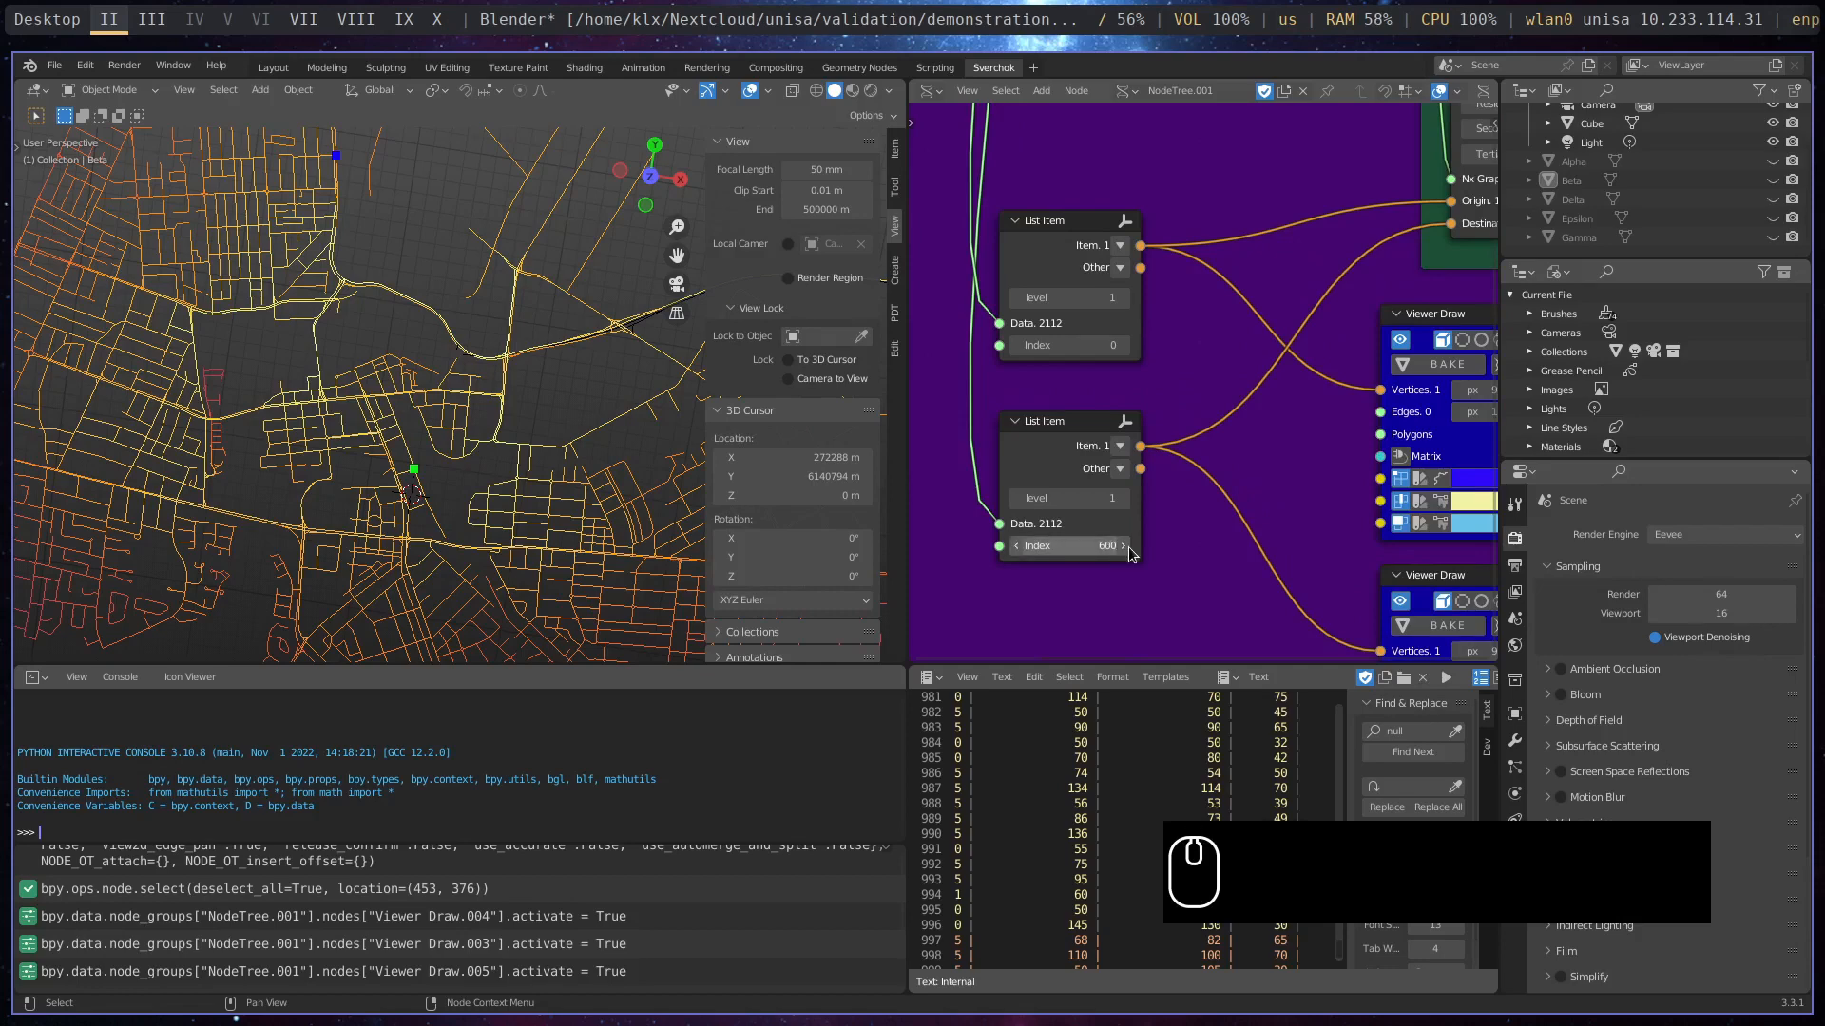
click(1124, 546)
click(1122, 550)
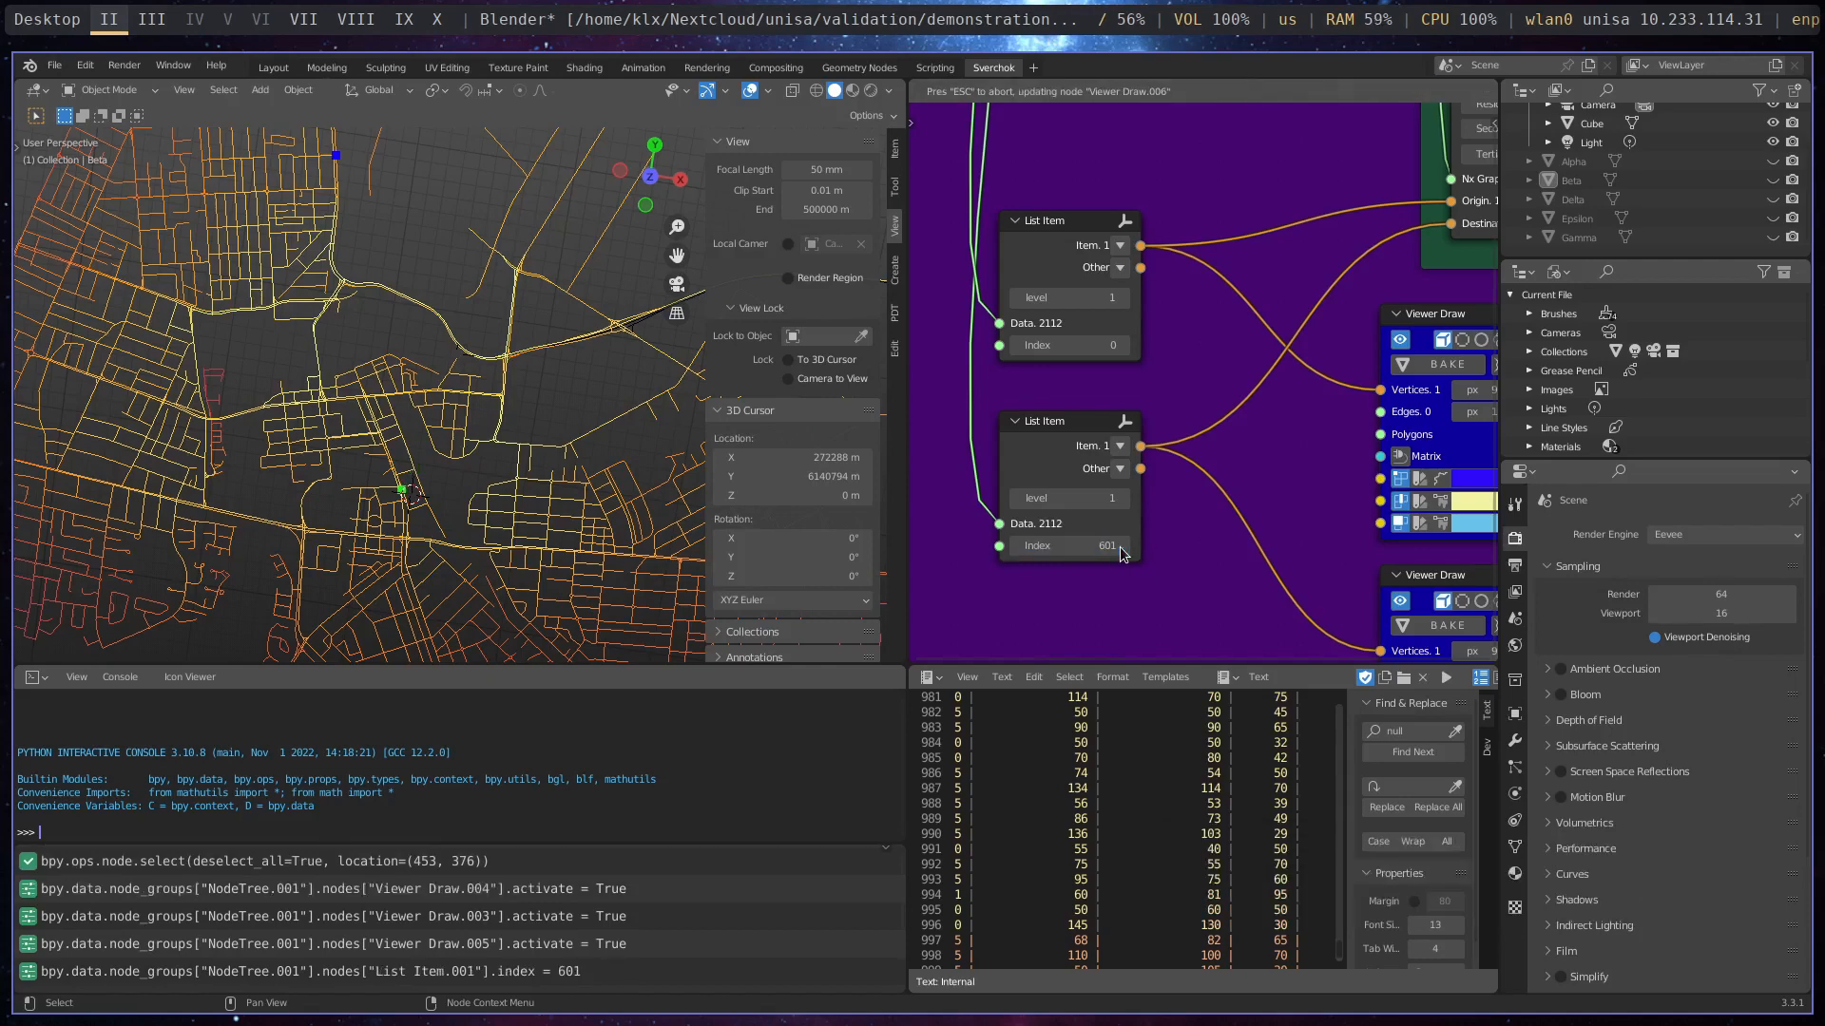
- Set the index of the List Item node feeding the Shortest Path destination to 500
click(1095, 549)
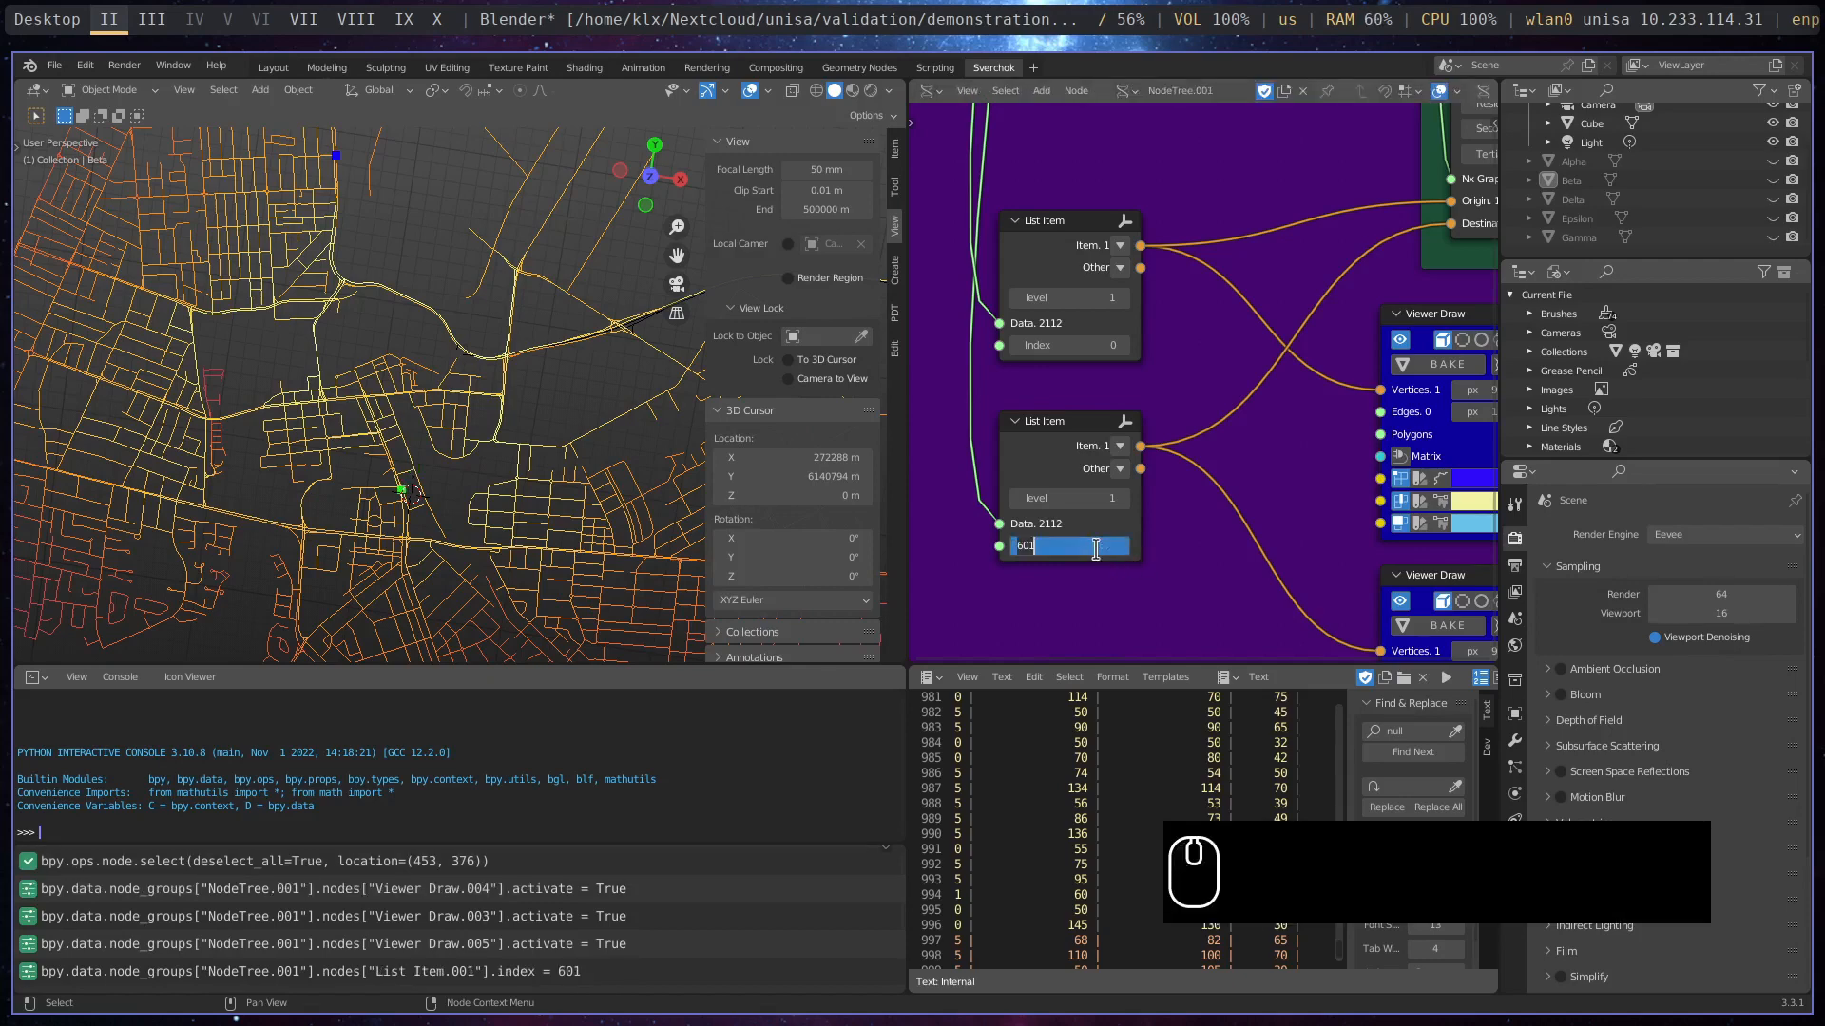
text(500)
key(Return)
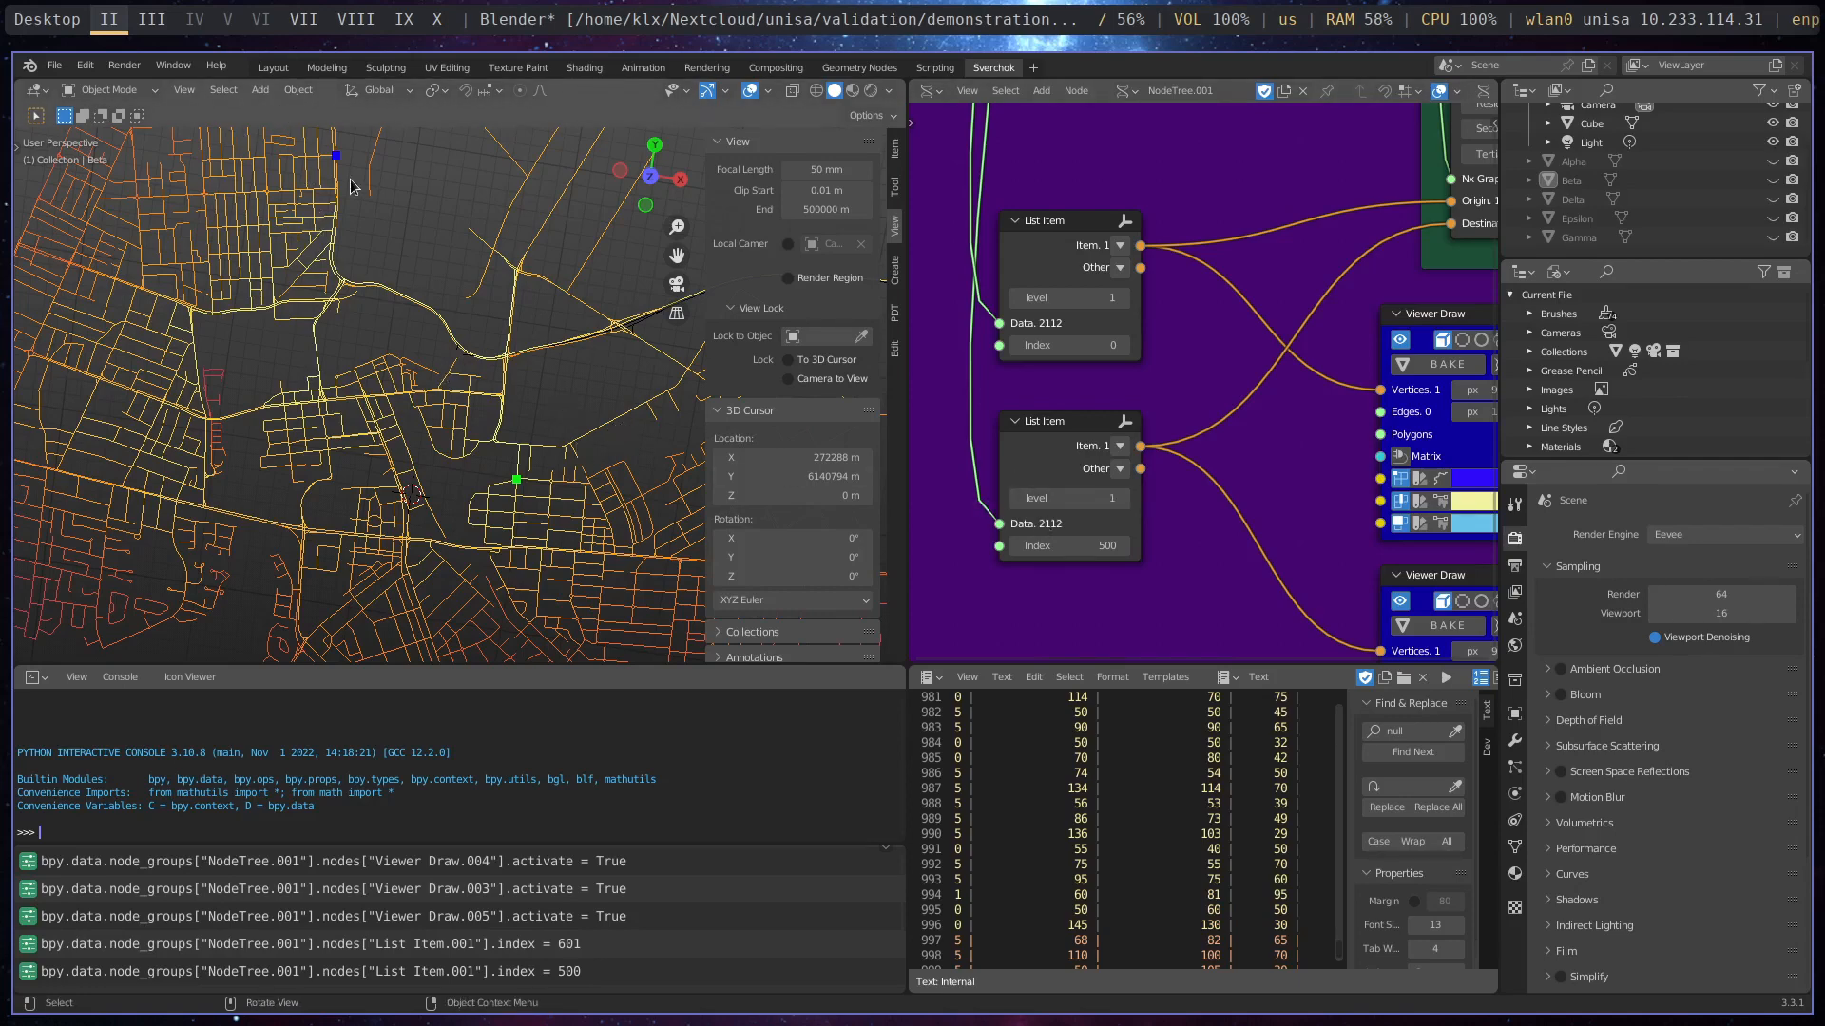
- Look up the Shortest Path node among the Megapolis Analysis Design Tools without adding another one
scroll(1261, 454, down, 2)
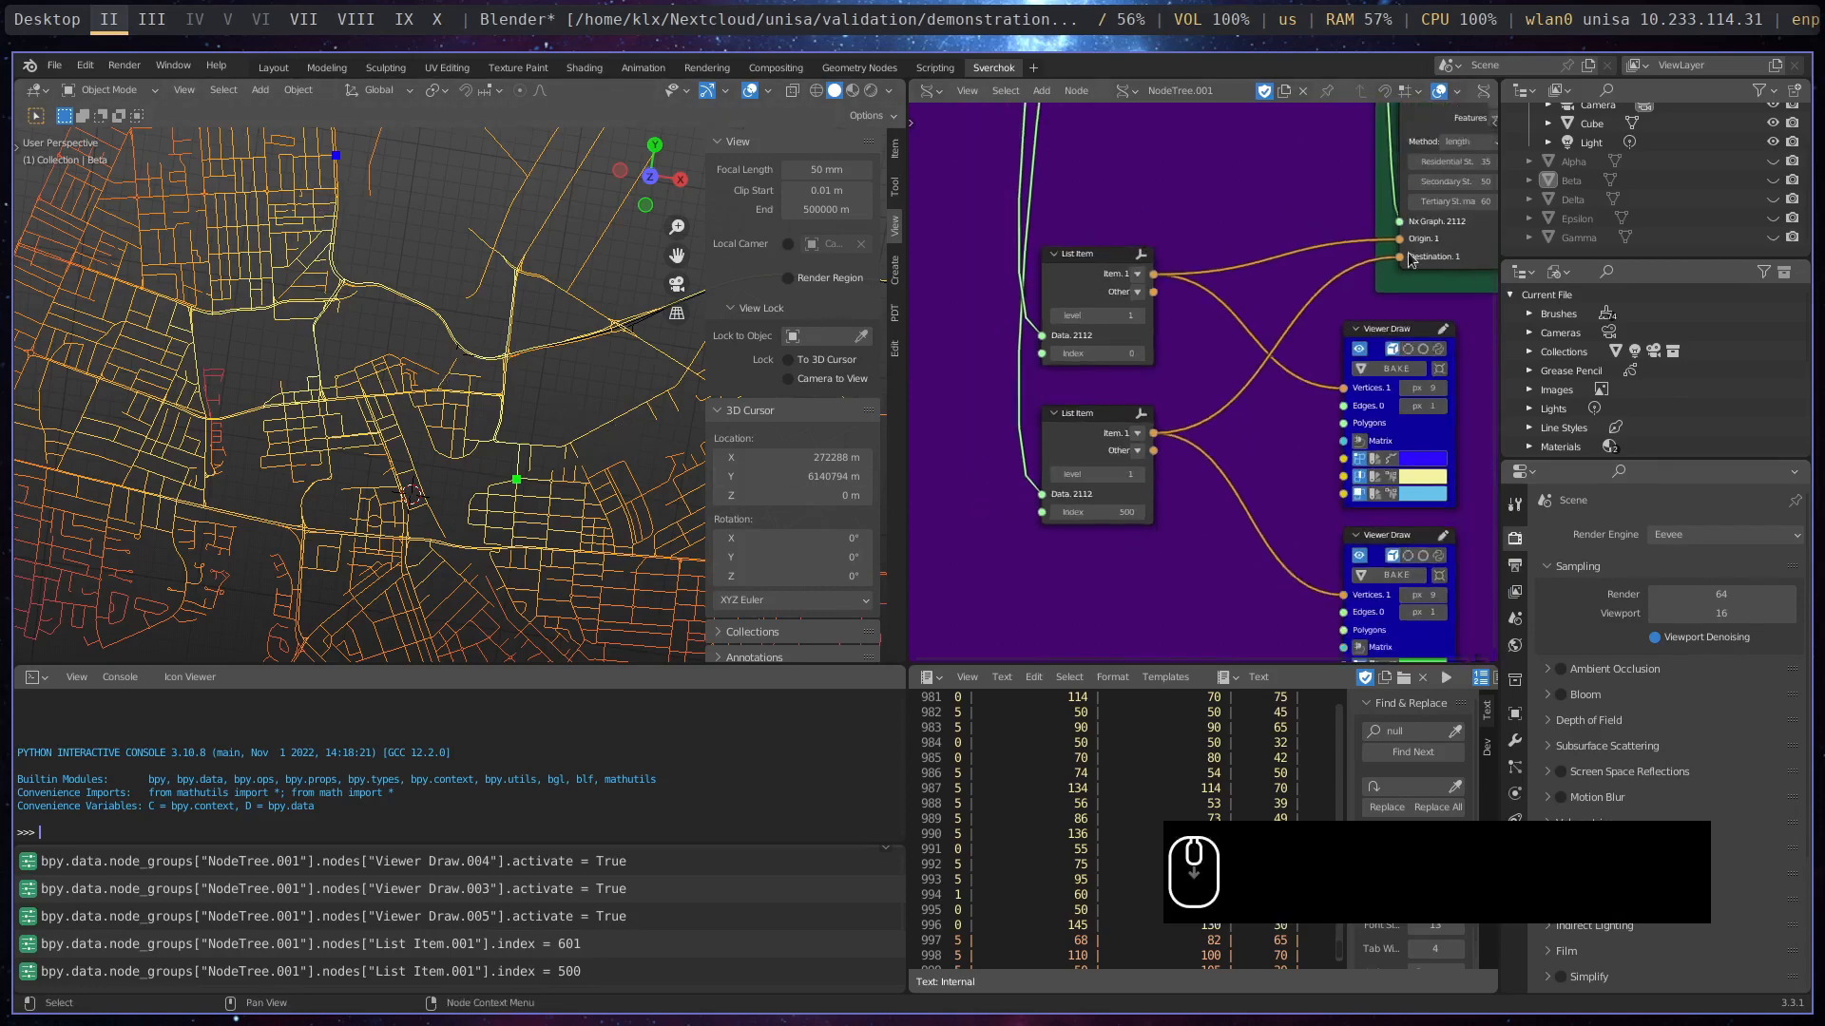
middle_drag(1279, 180, 1432, 403)
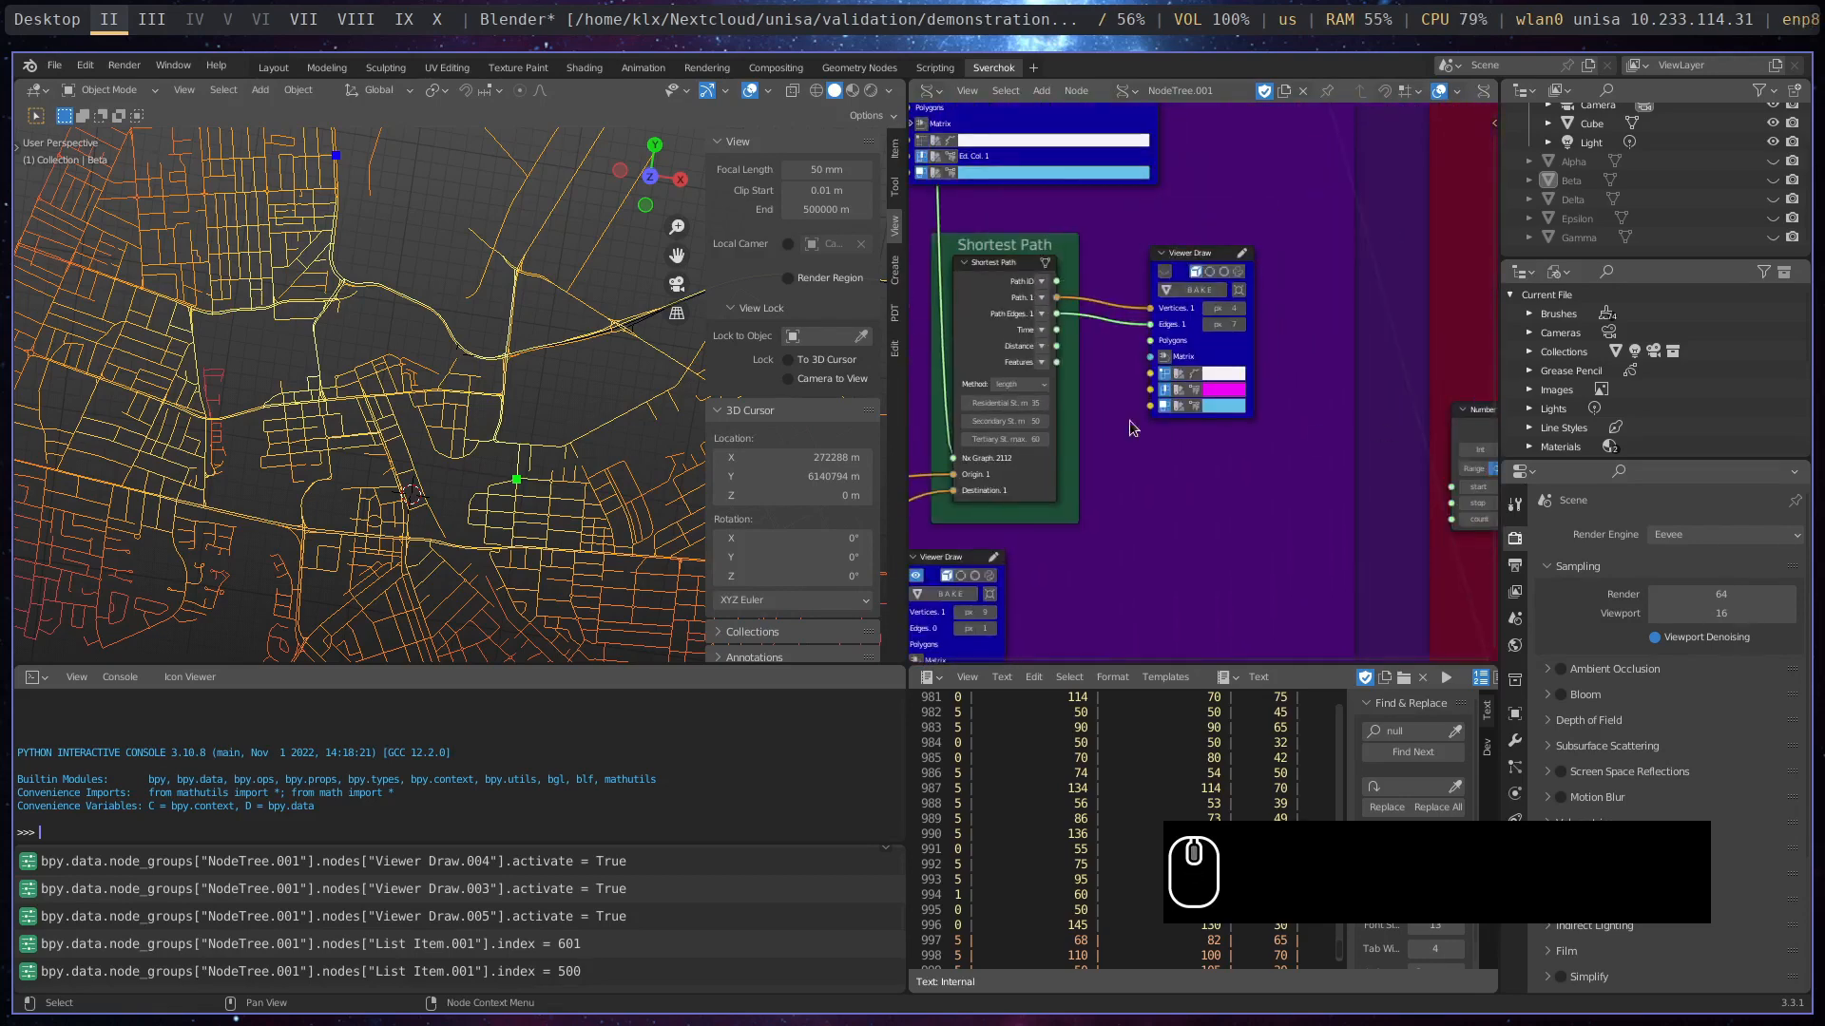
middle_drag(1153, 448, 1298, 376)
scroll(1268, 454, up, 1)
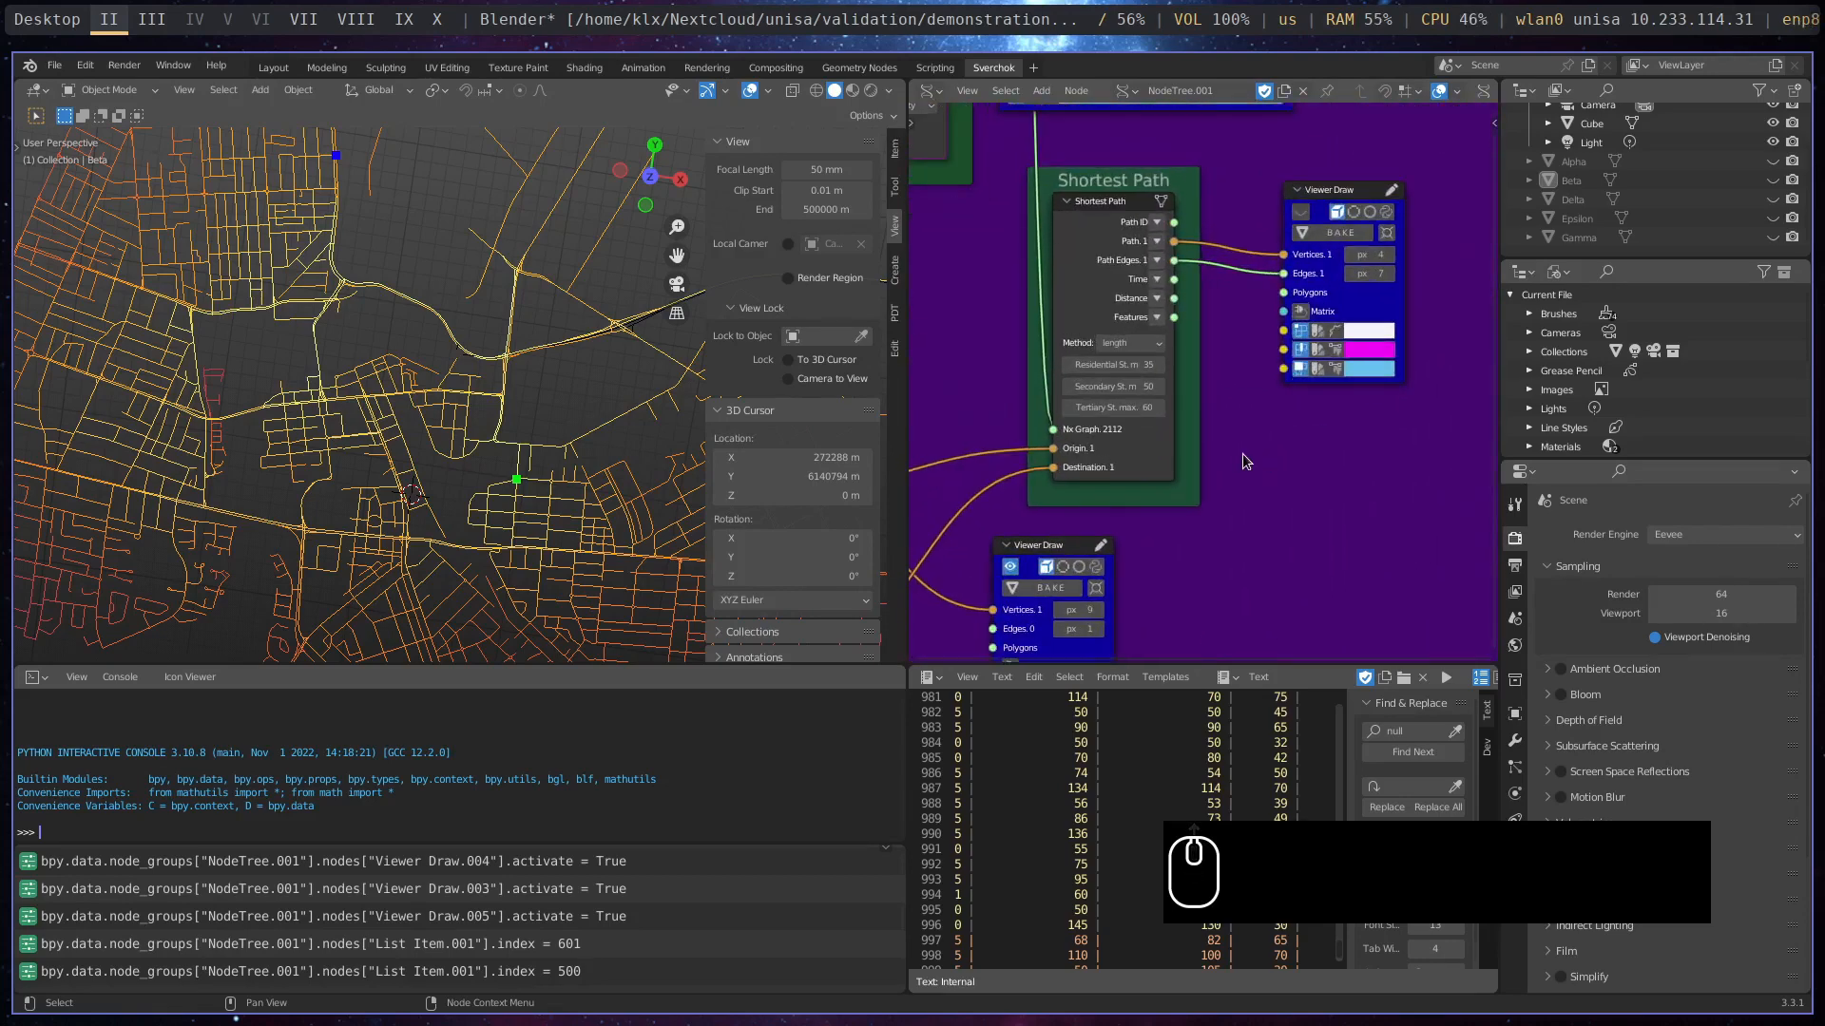
key(shift+a)
mouse_move(1175, 910)
key(shift+a)
mouse_move(960, 907)
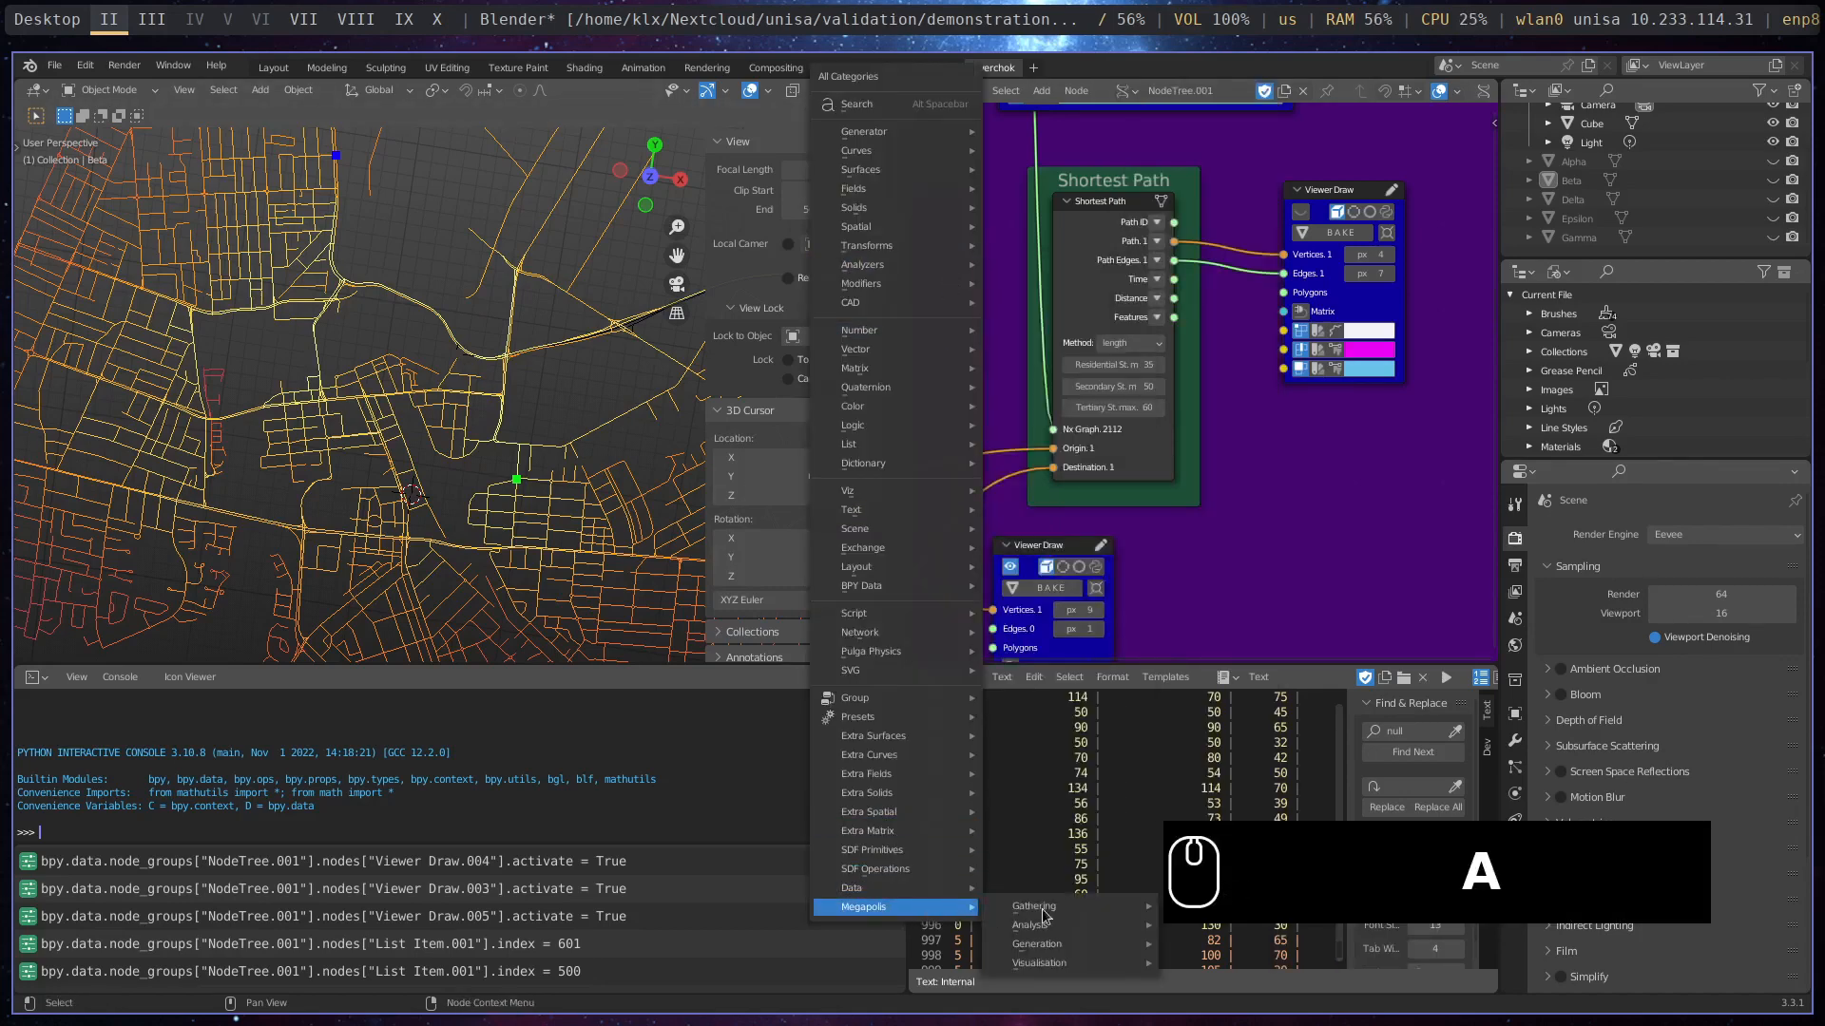
mouse_move(1036, 925)
mouse_move(1238, 927)
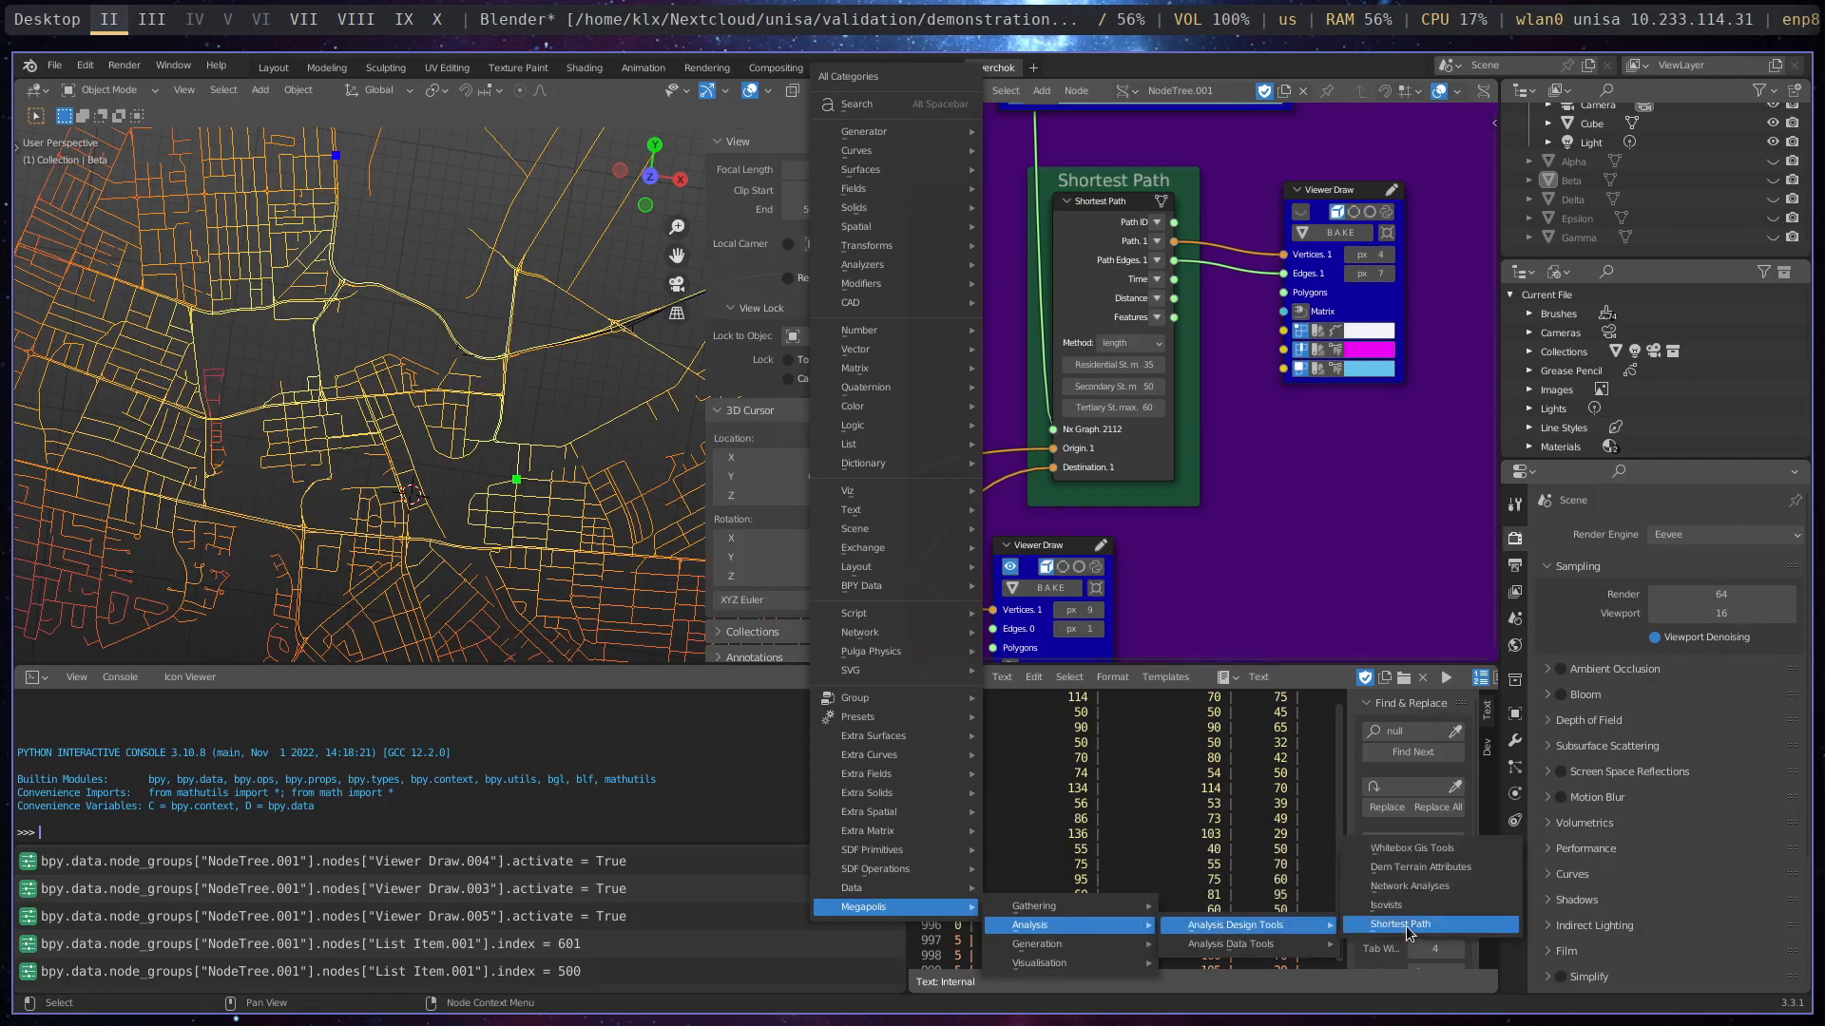
click(1337, 487)
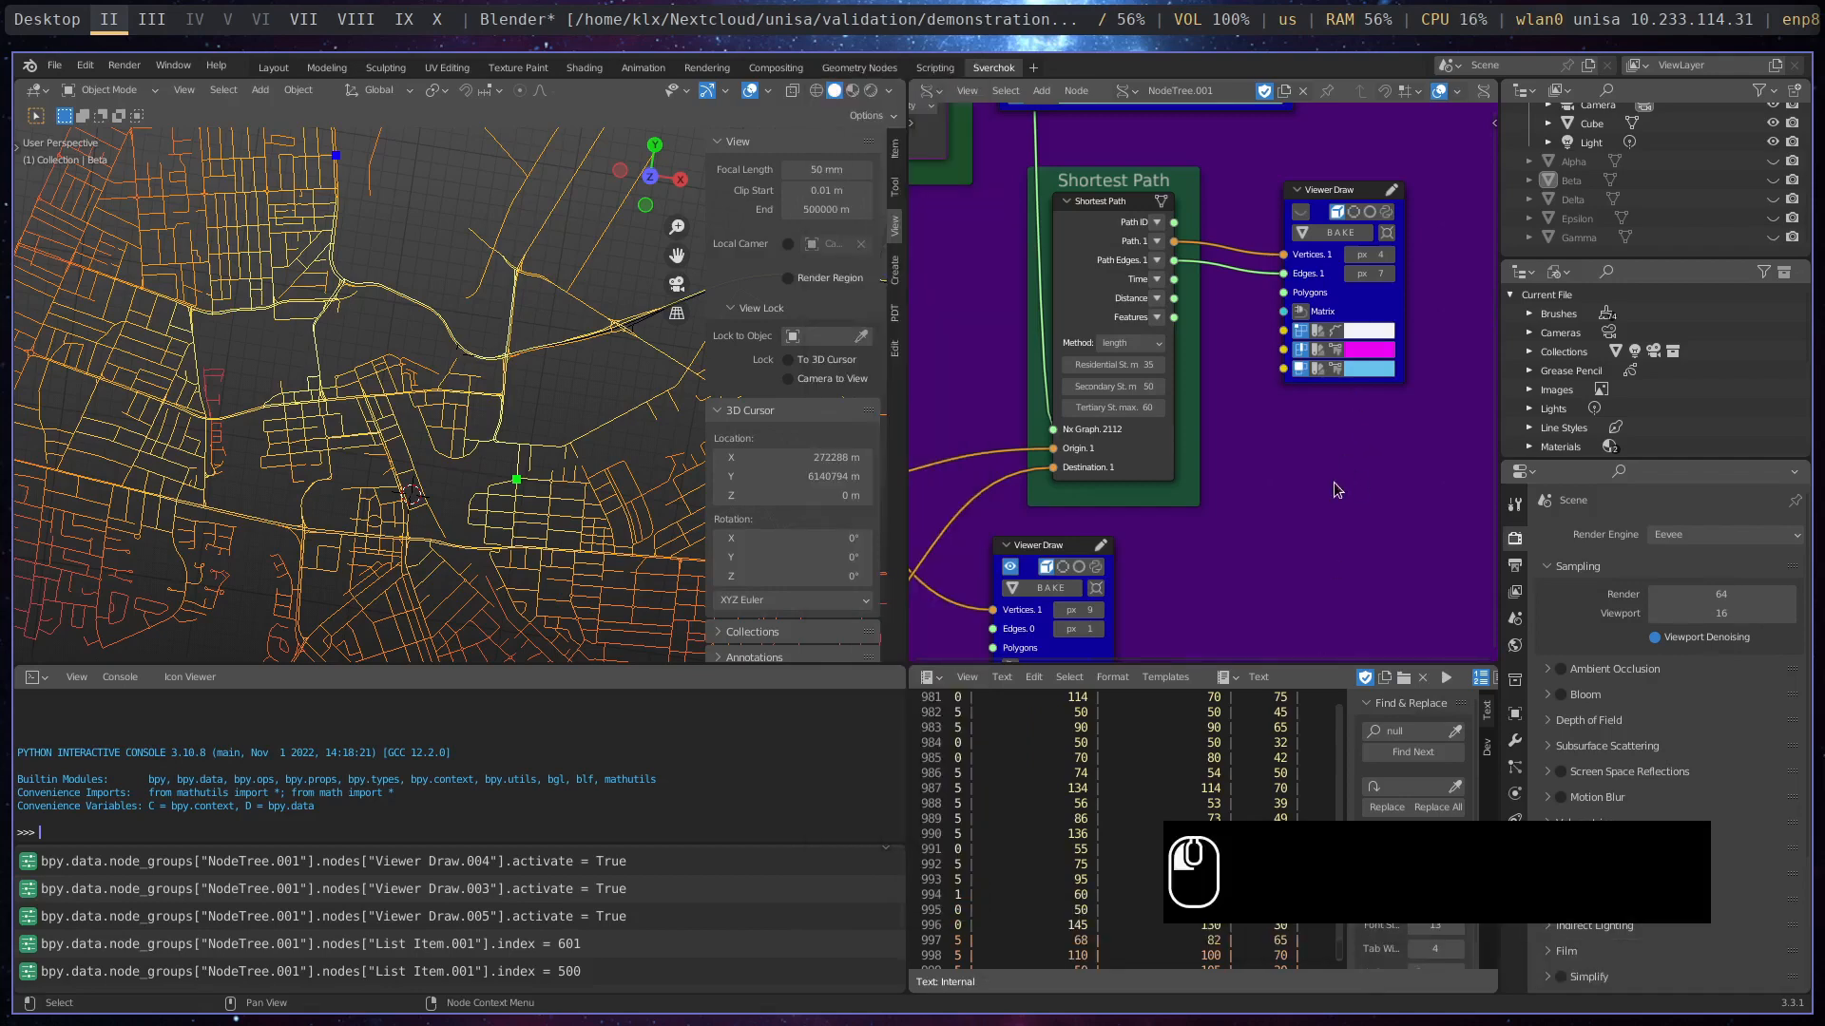
- Check the Shortest Path node's Method options and turn on the Viewer Draw preview of its path
scroll(1131, 399, up, 2)
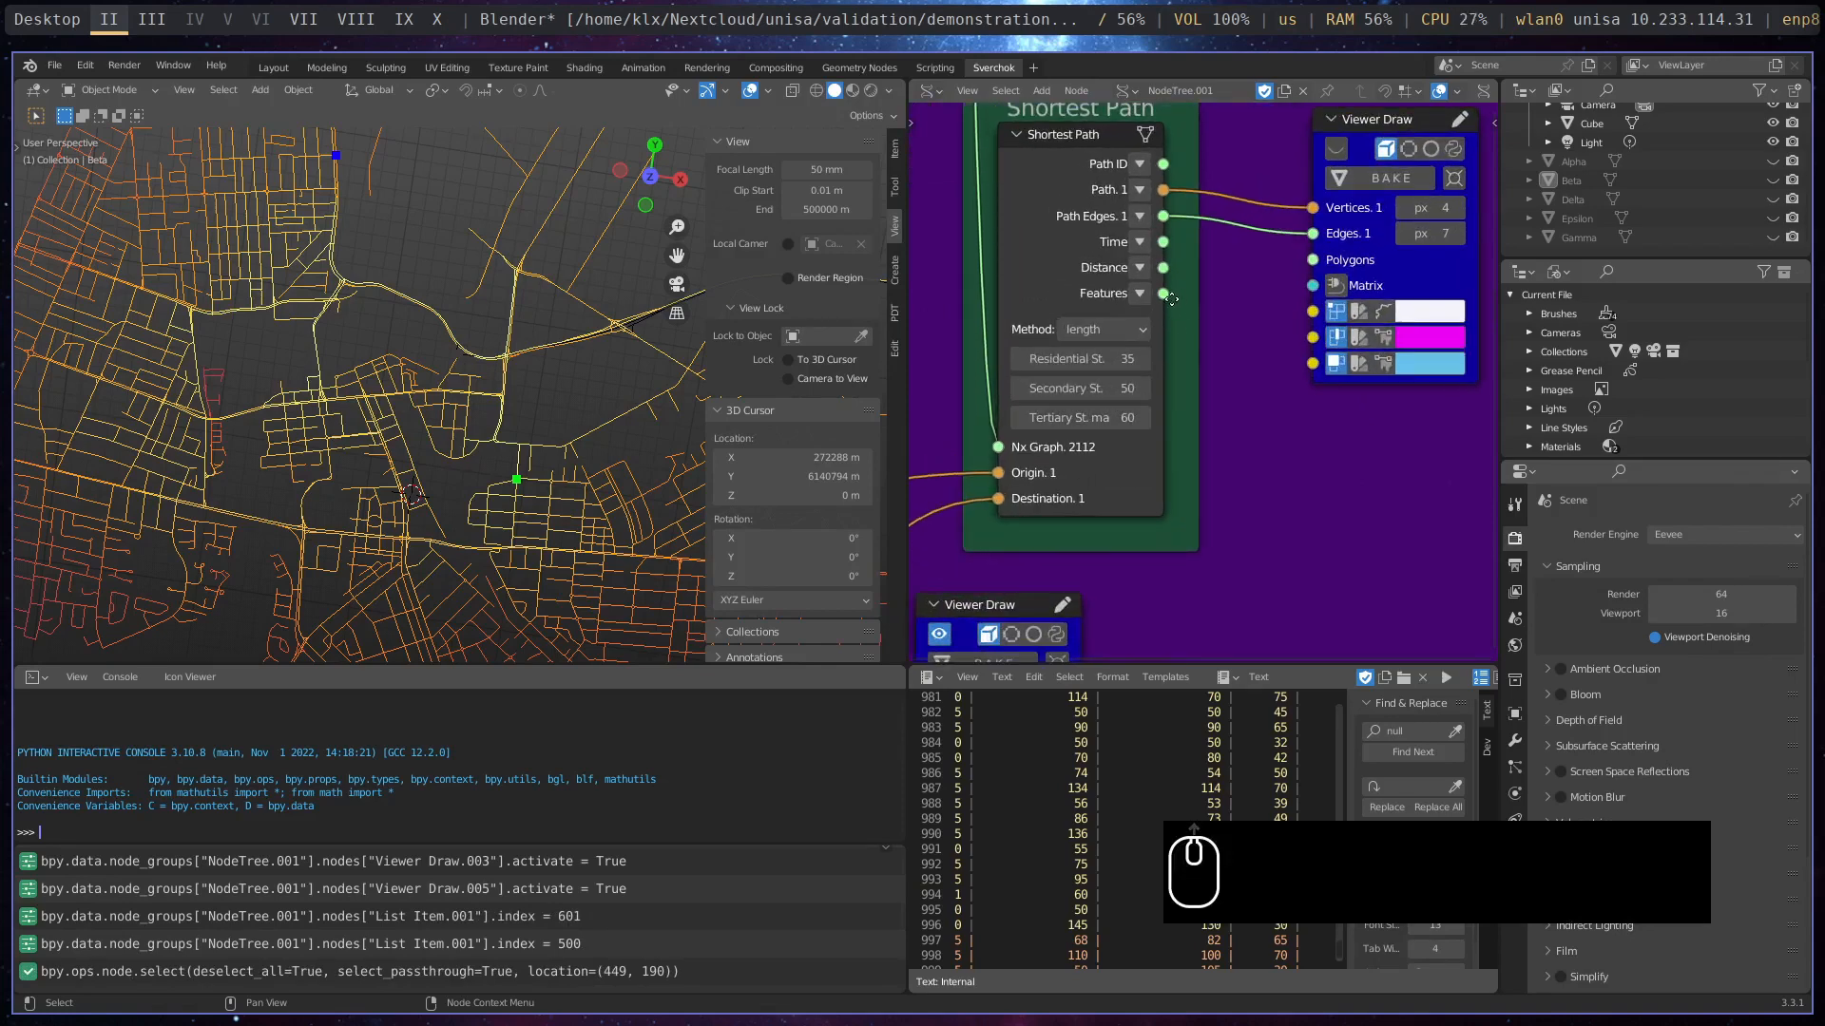
click(1144, 333)
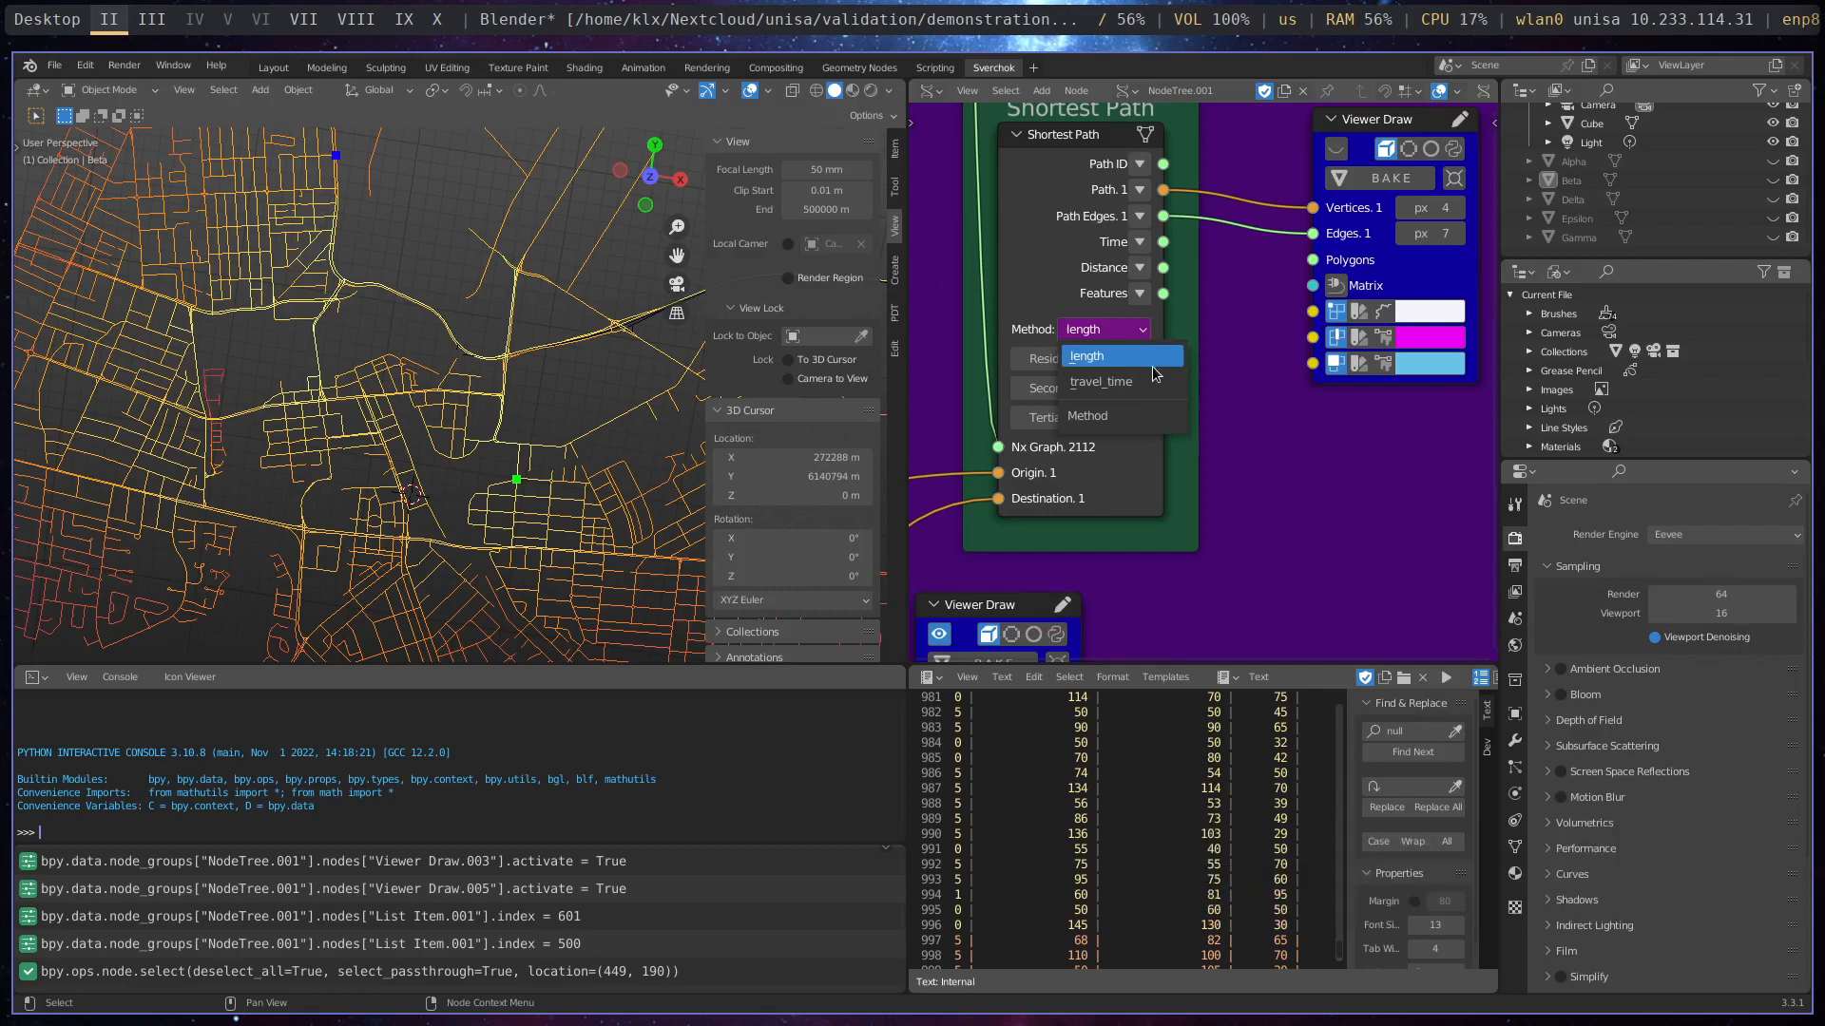
click(1270, 407)
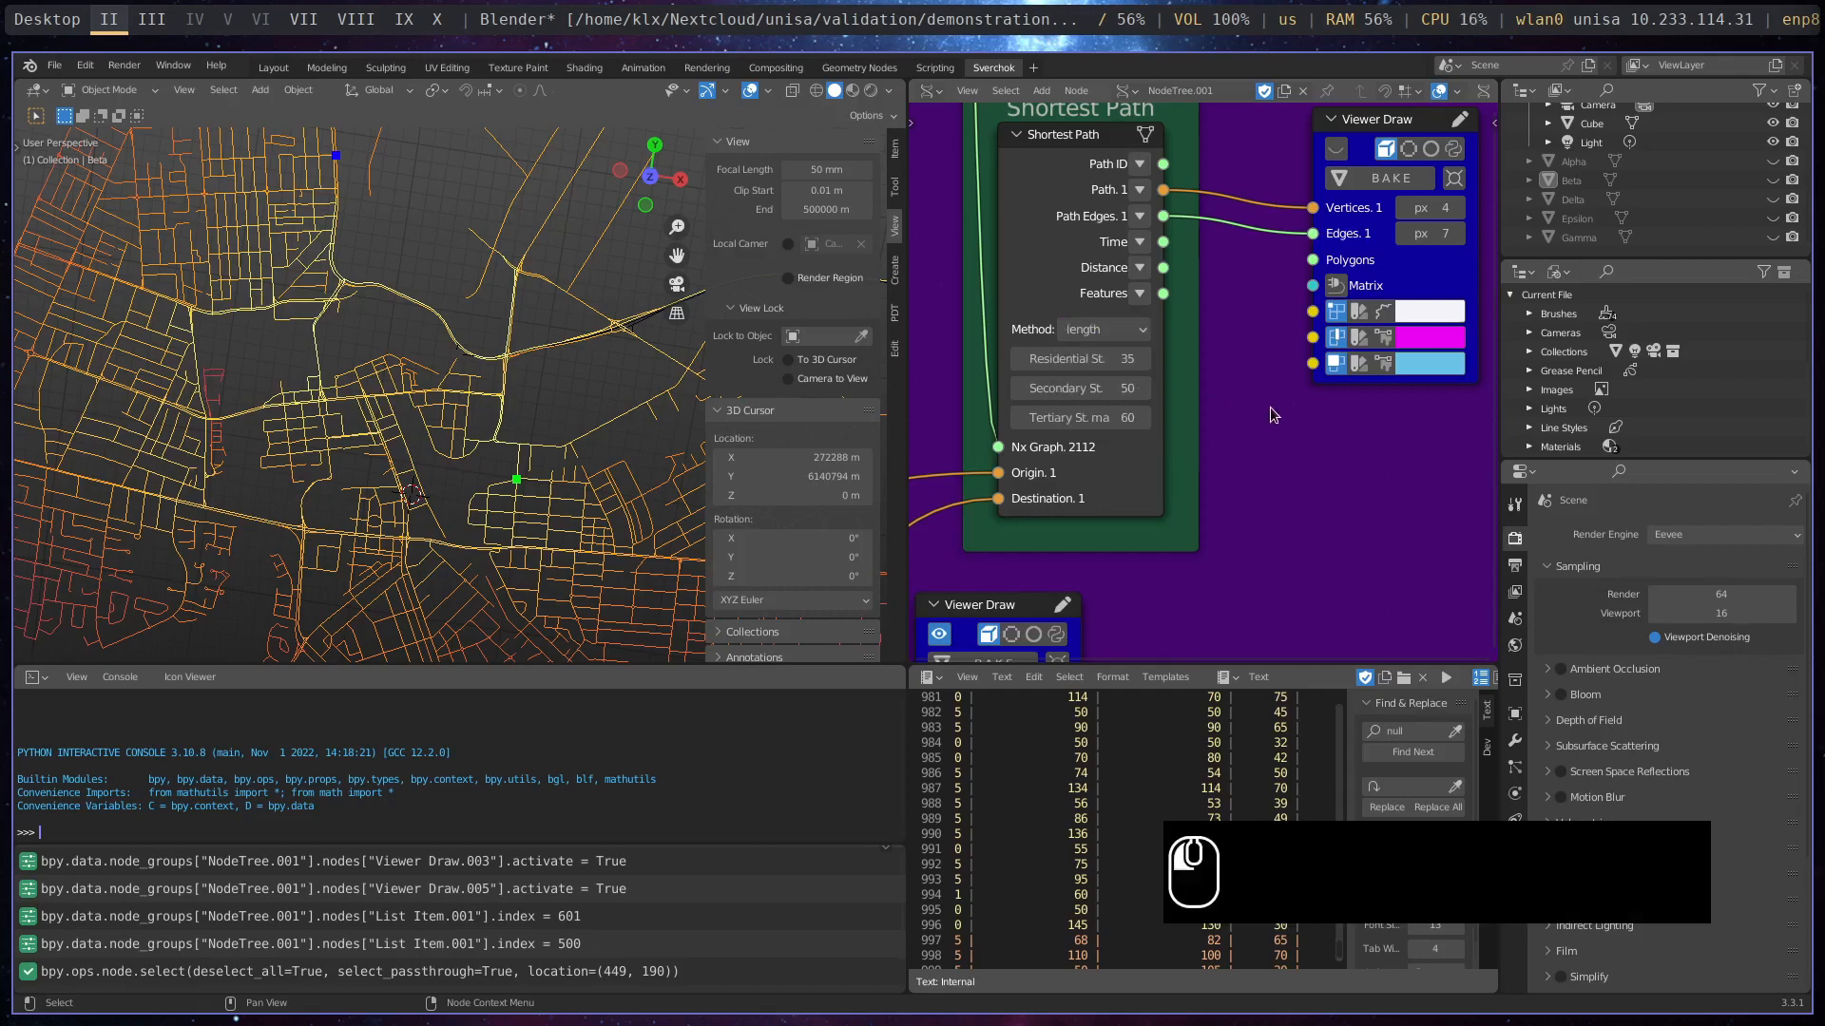
click(1336, 151)
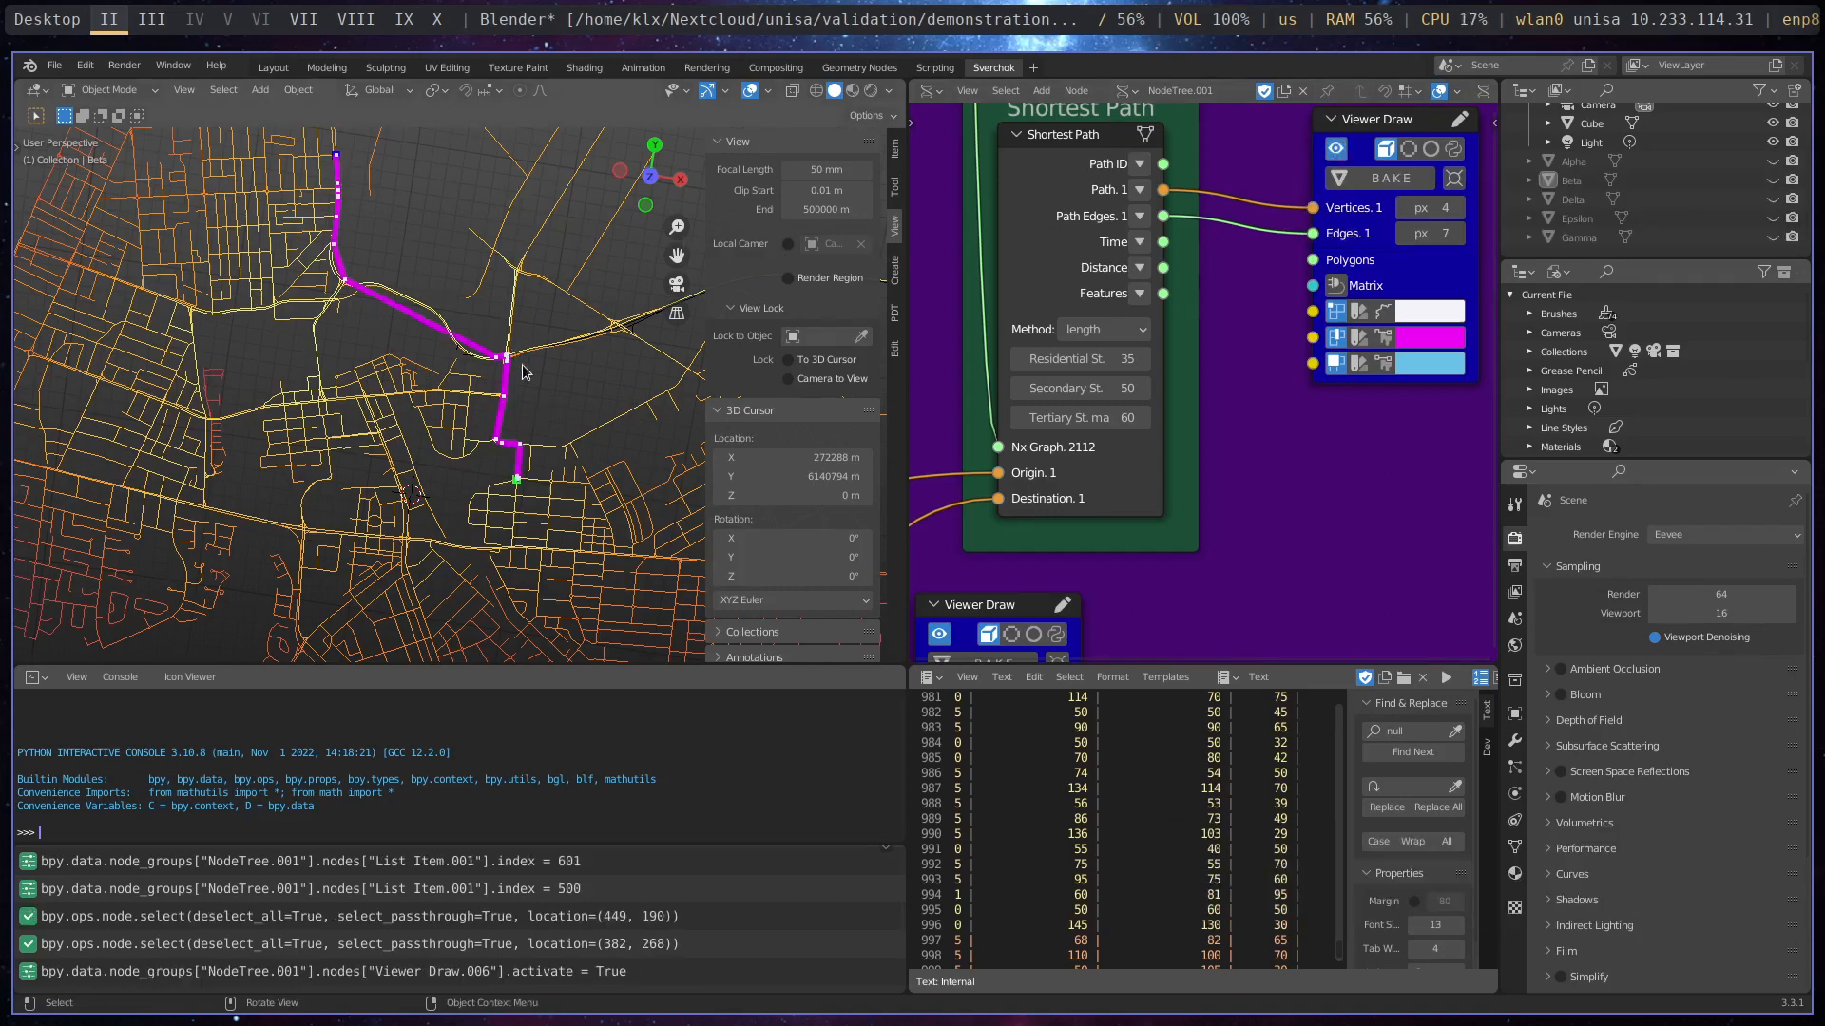
scroll(622, 518, down, 2)
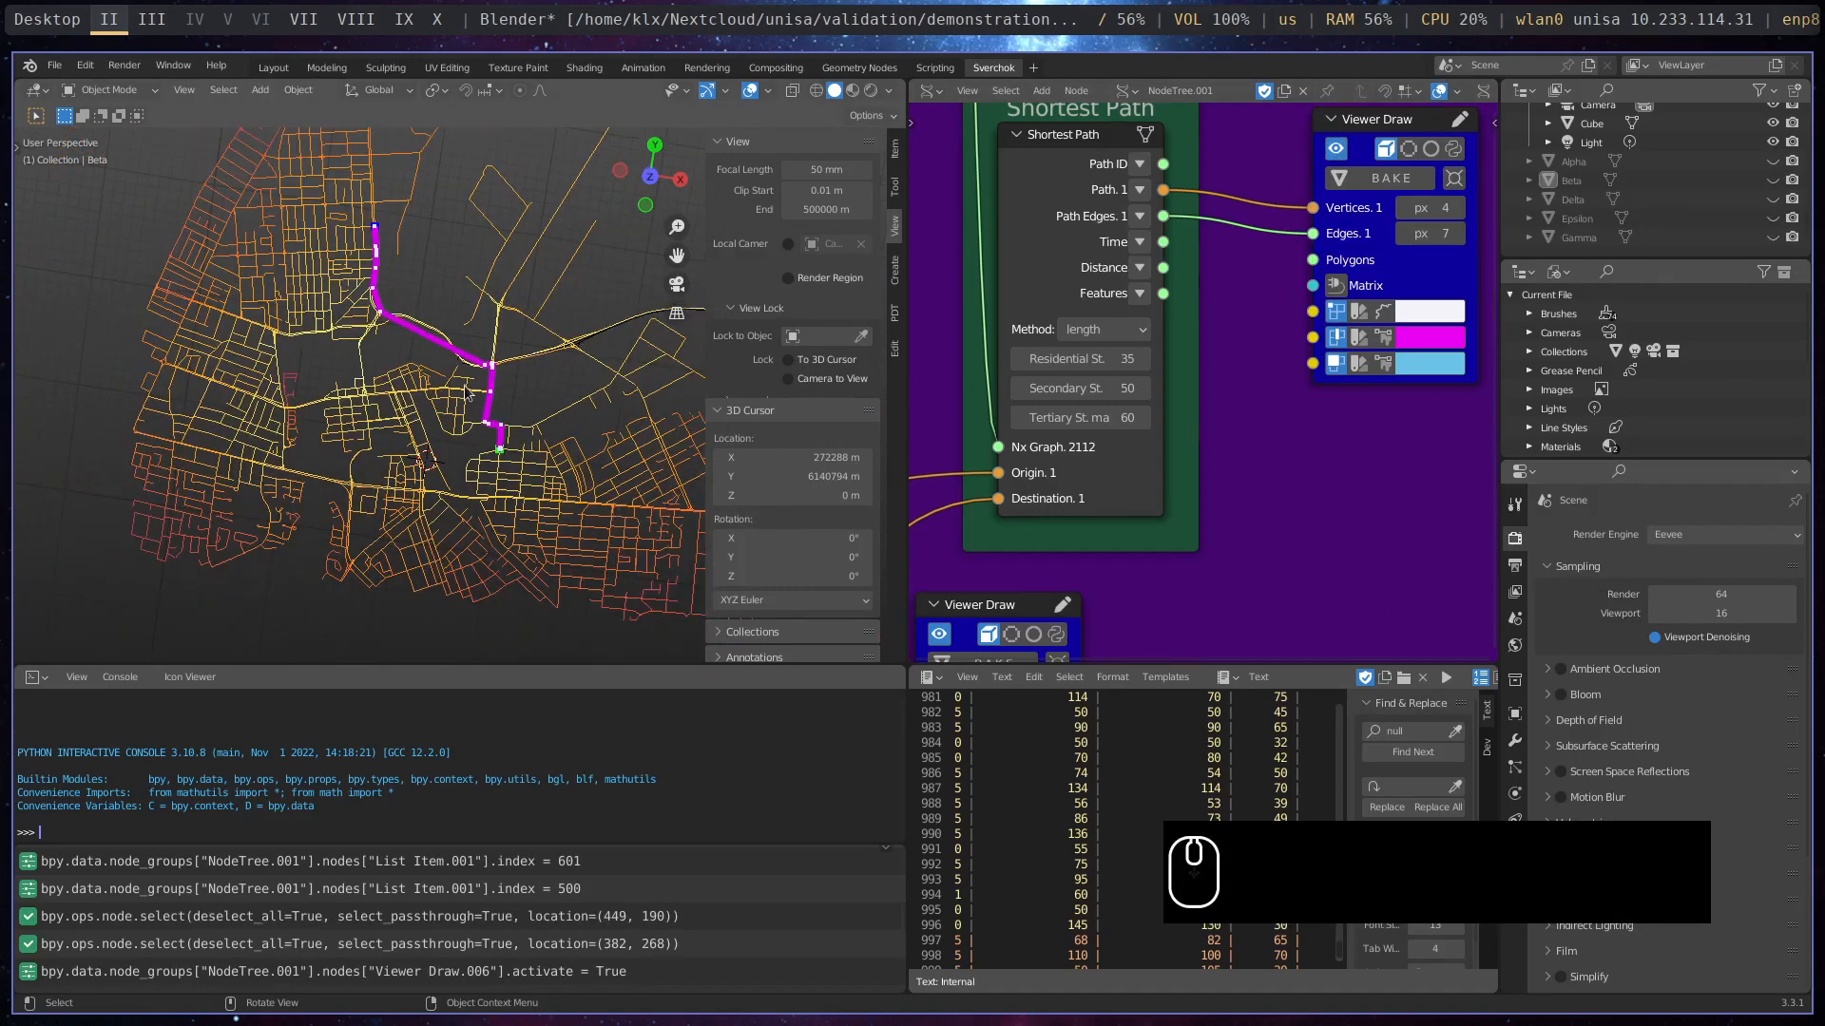
- Set the index of the destination List Item node to 30 and inspect the resulting path on the street network
middle_drag(1053, 579, 1202, 425)
middle_drag(1198, 610, 1171, 270)
click(1171, 434)
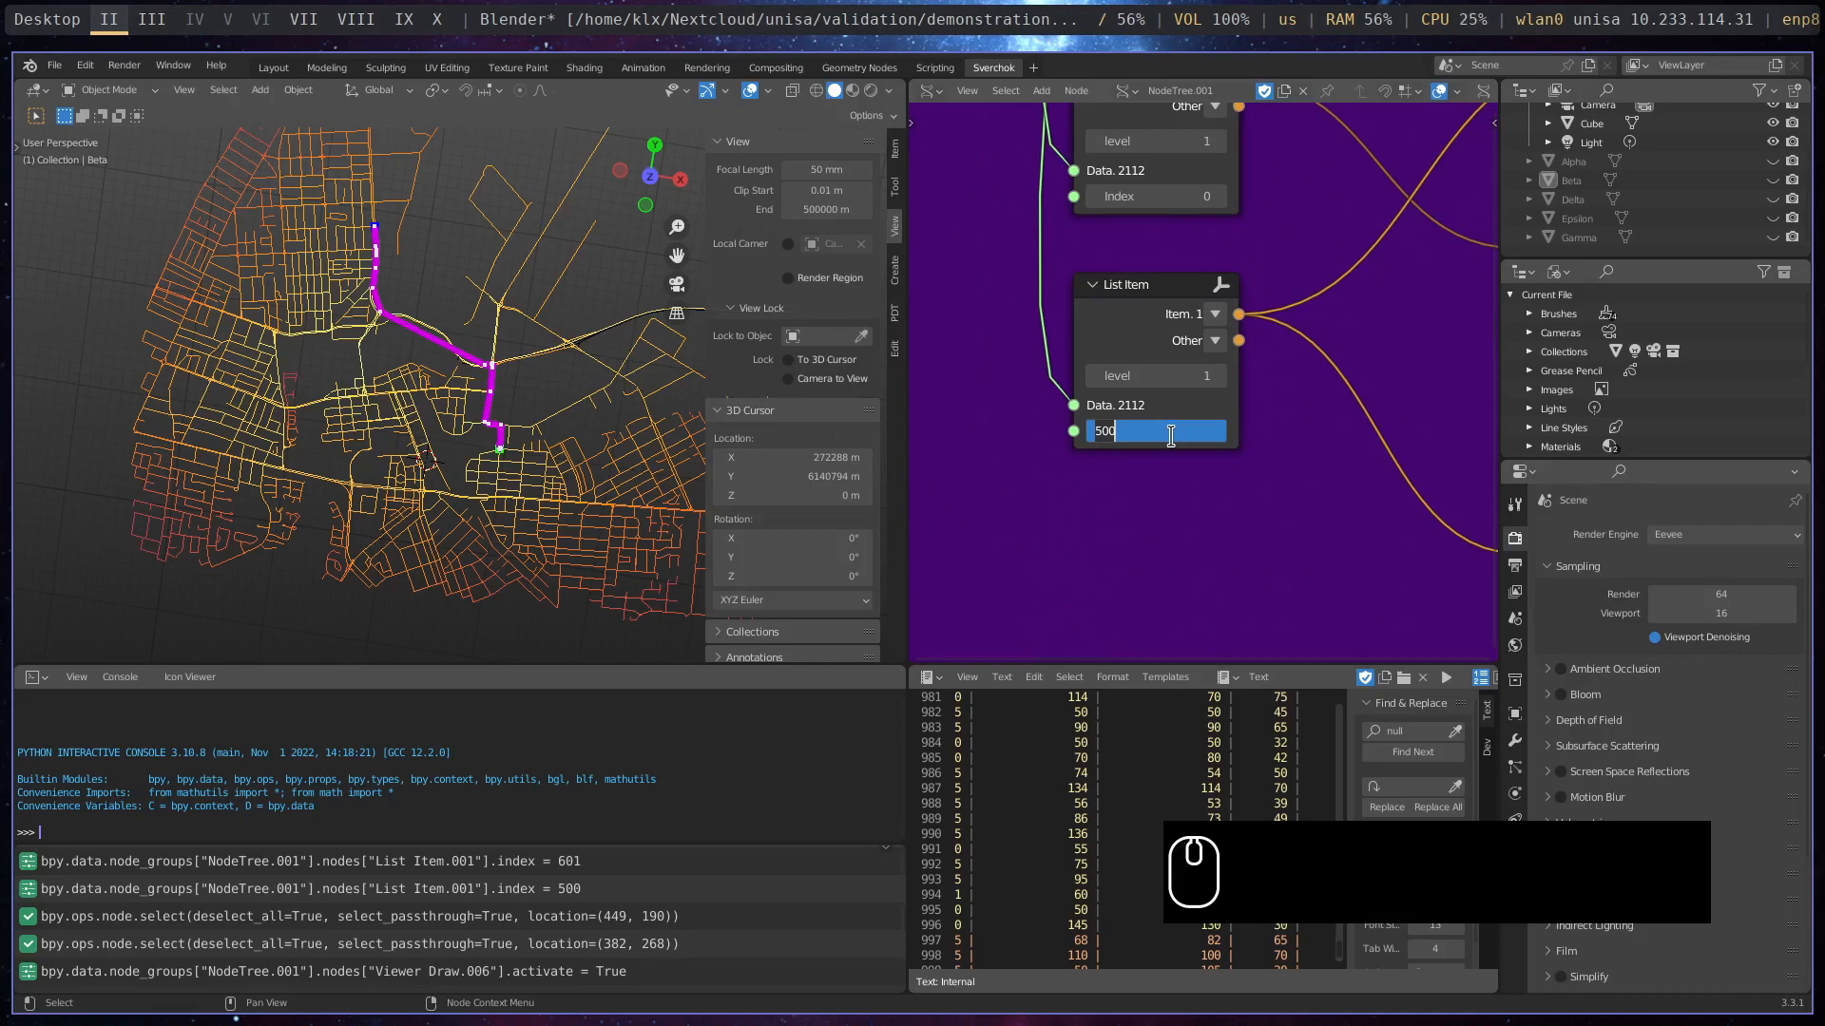
text(30)
key(Return)
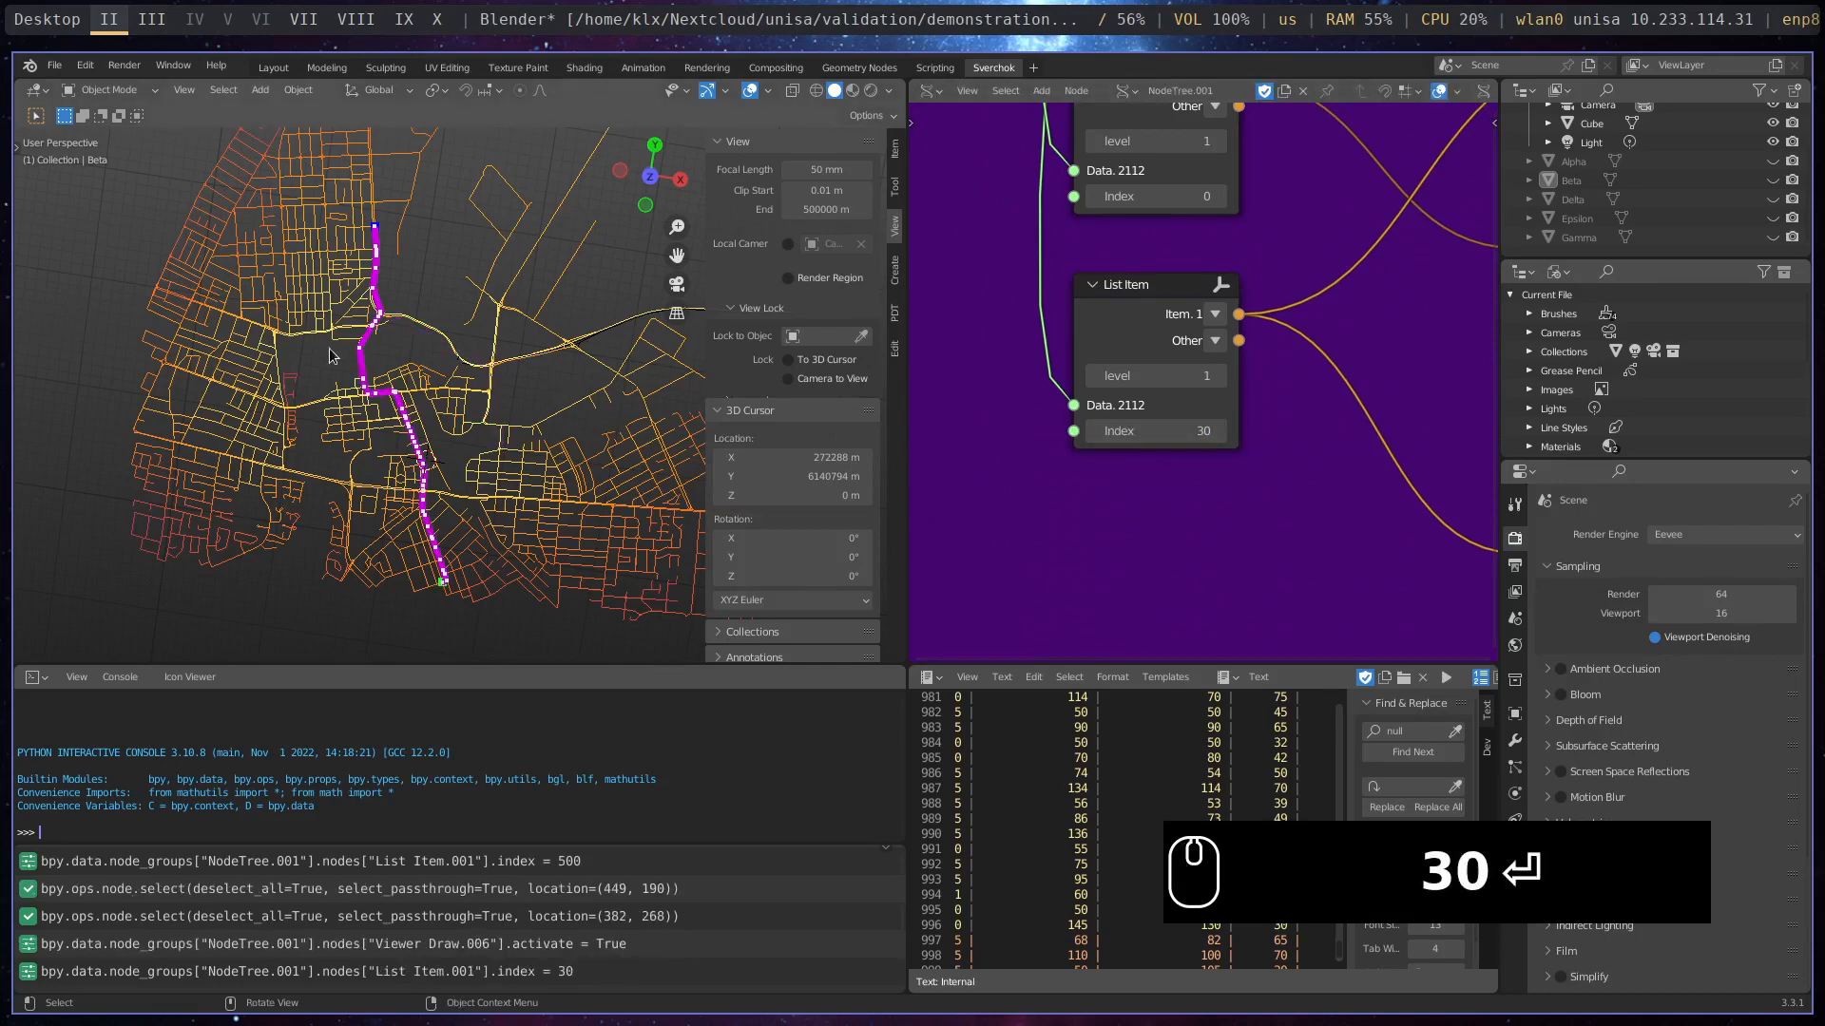
scroll(329, 356, up, 5)
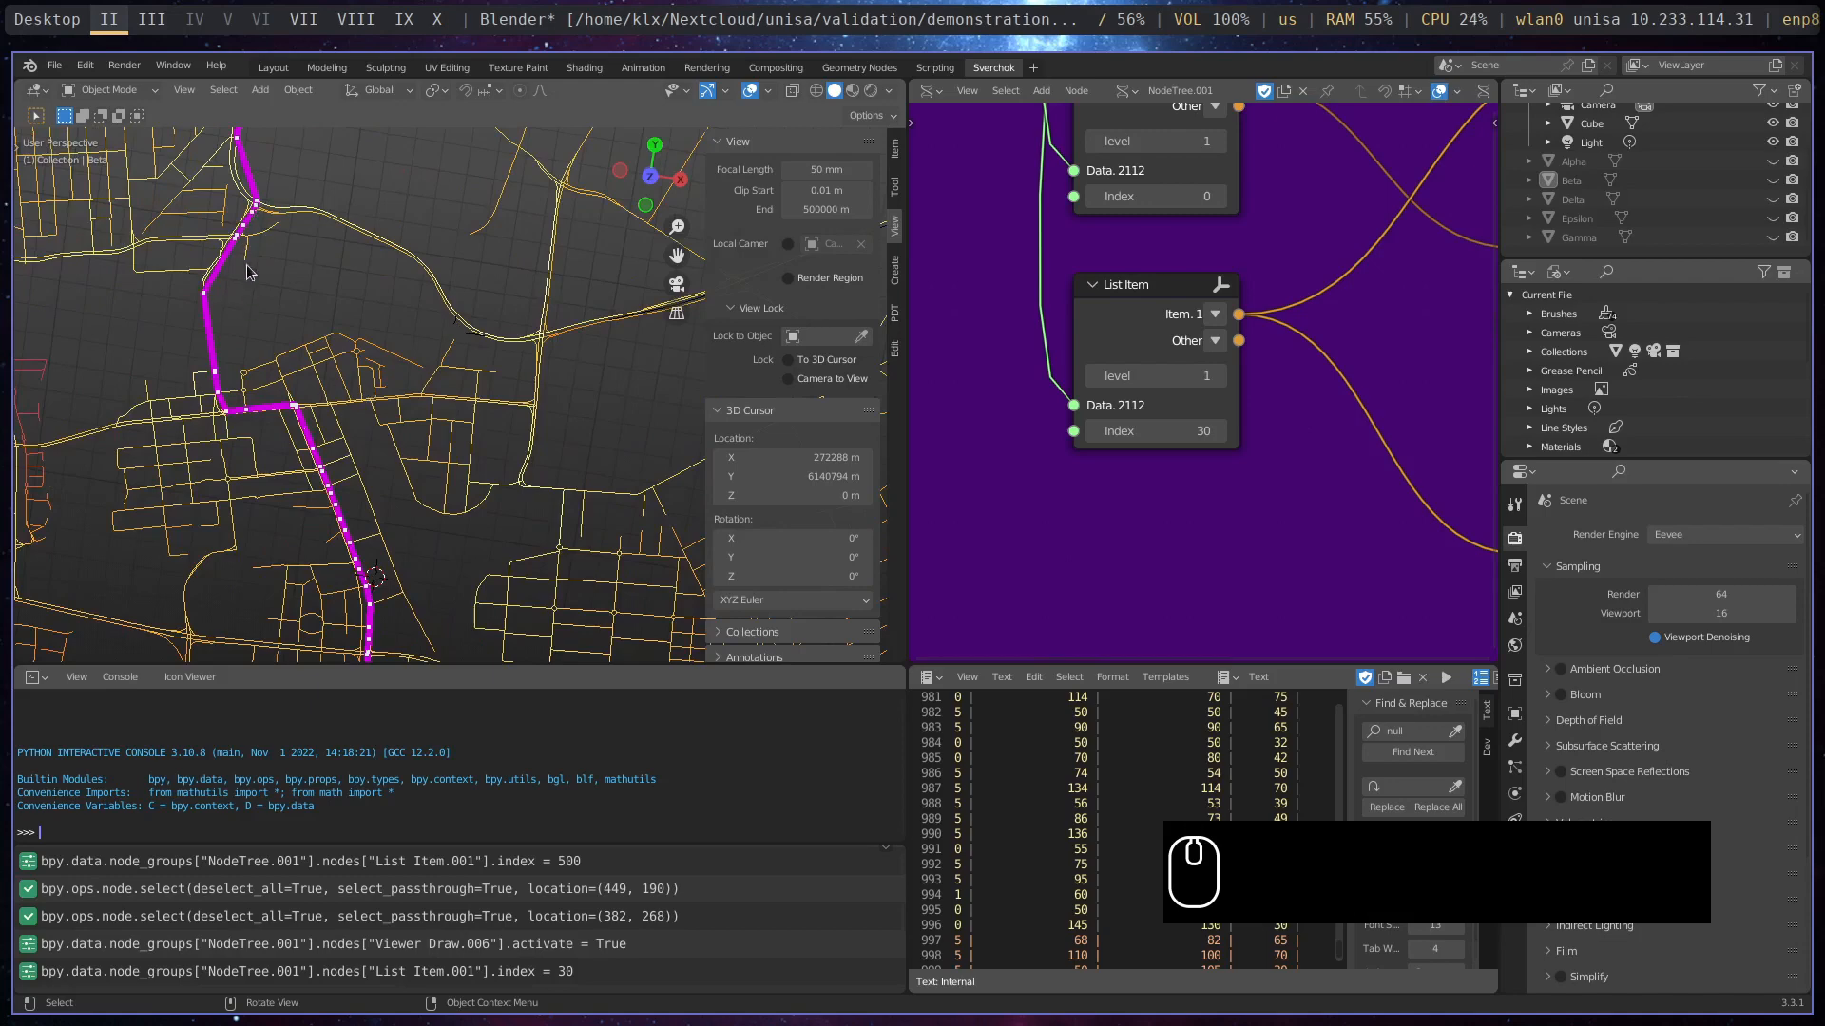
scroll(389, 383, down, 3)
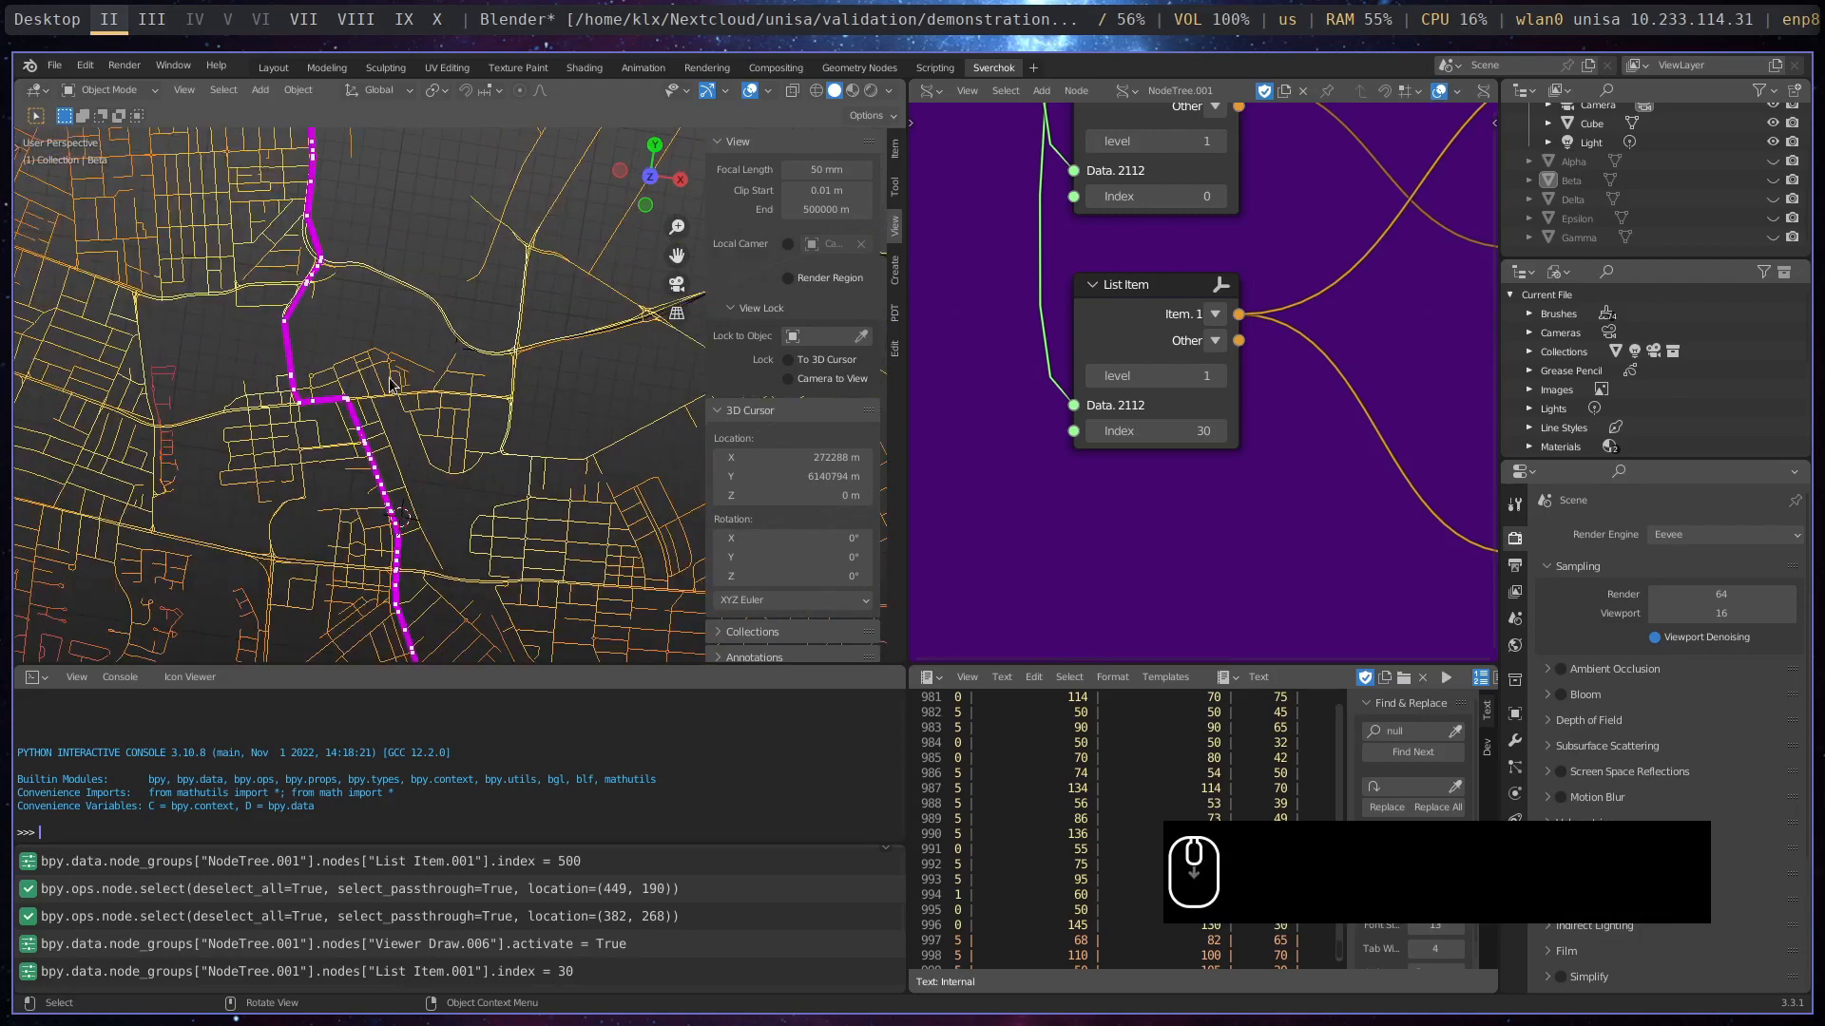
scroll(389, 383, down, 2)
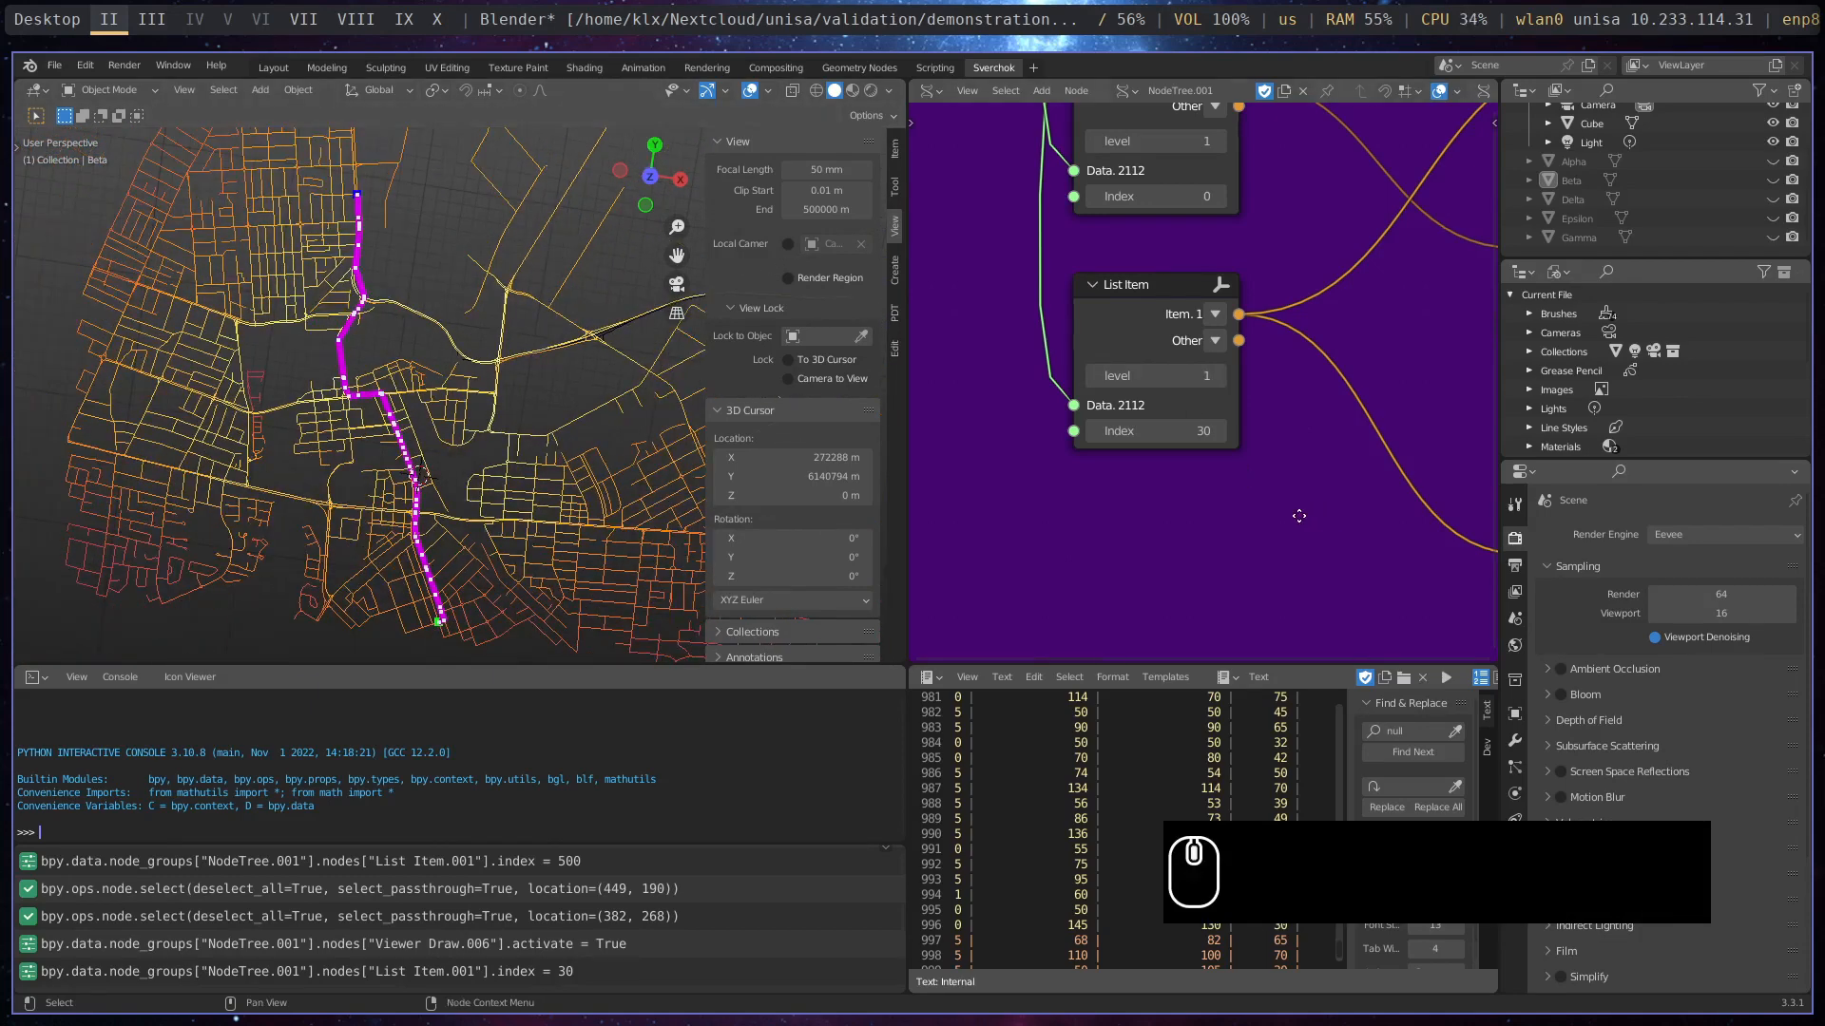
- Set the Shortest Path node's Method to travel_time and inspect the route up close
middle_drag(1335, 520, 1095, 513)
scroll(1094, 514, down, 1)
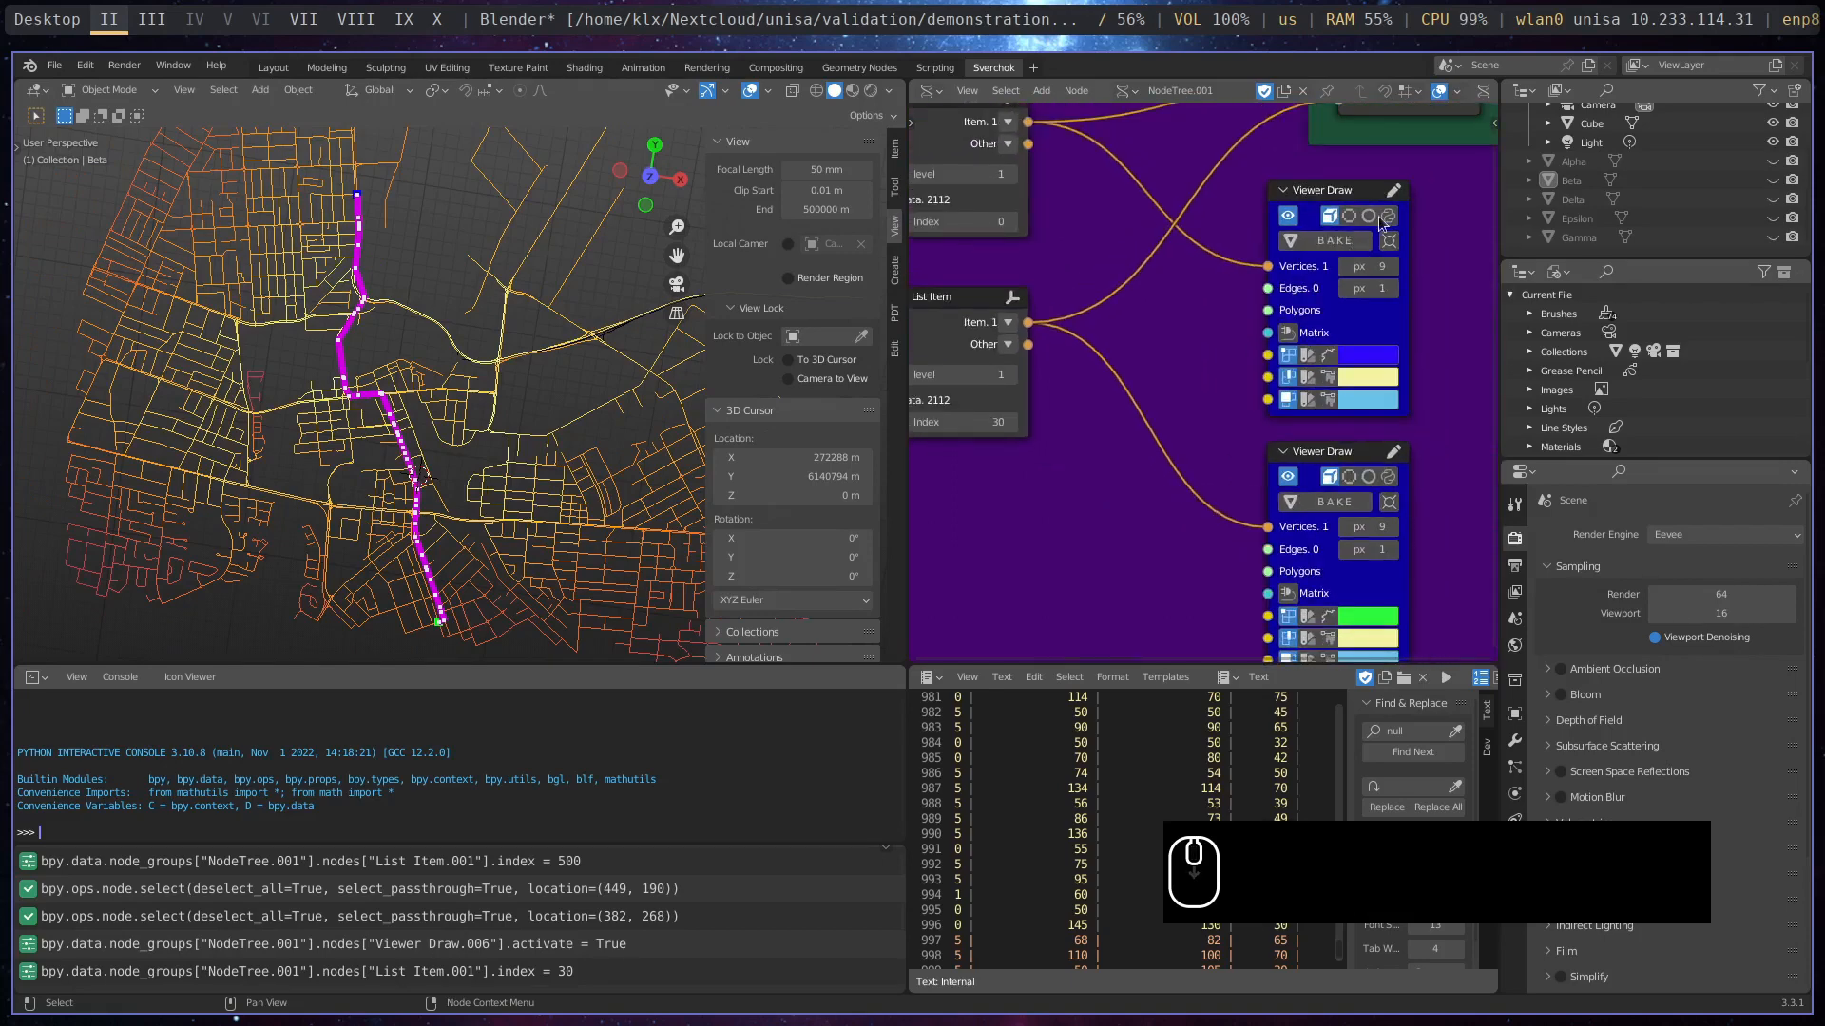
middle_drag(1378, 215, 1294, 276)
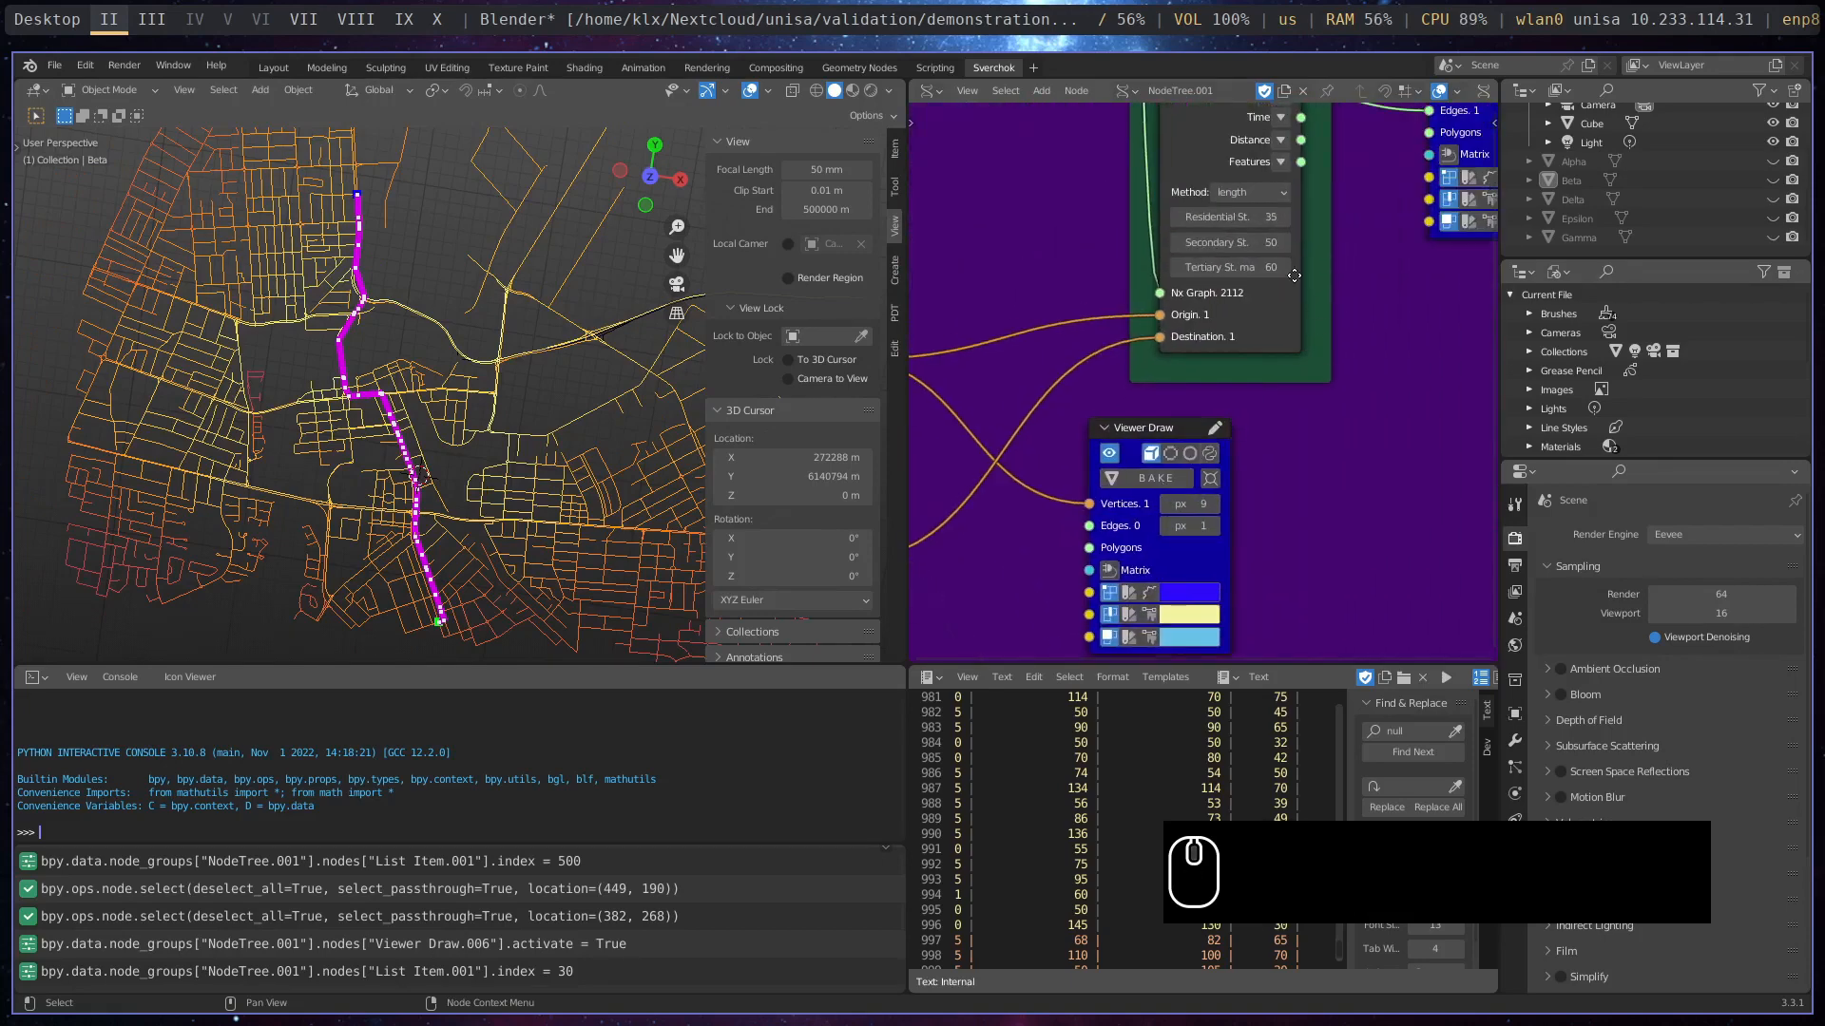
click(1279, 194)
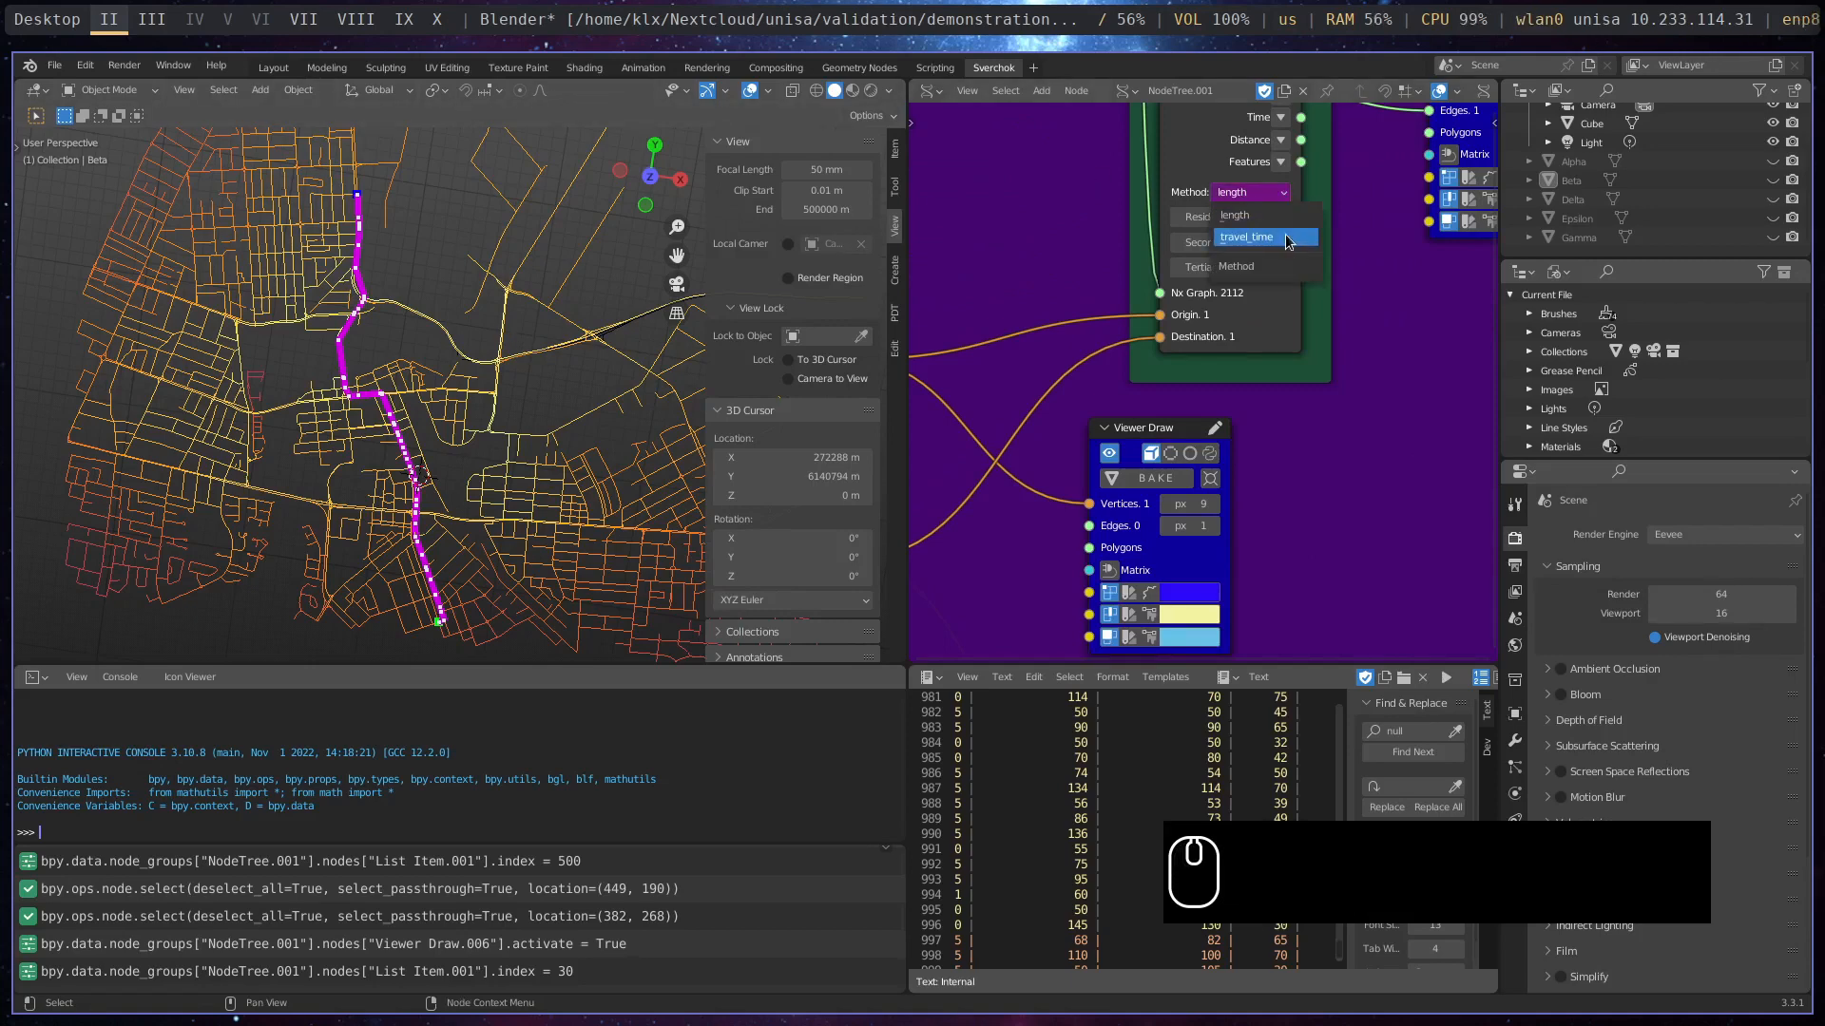
click(1285, 237)
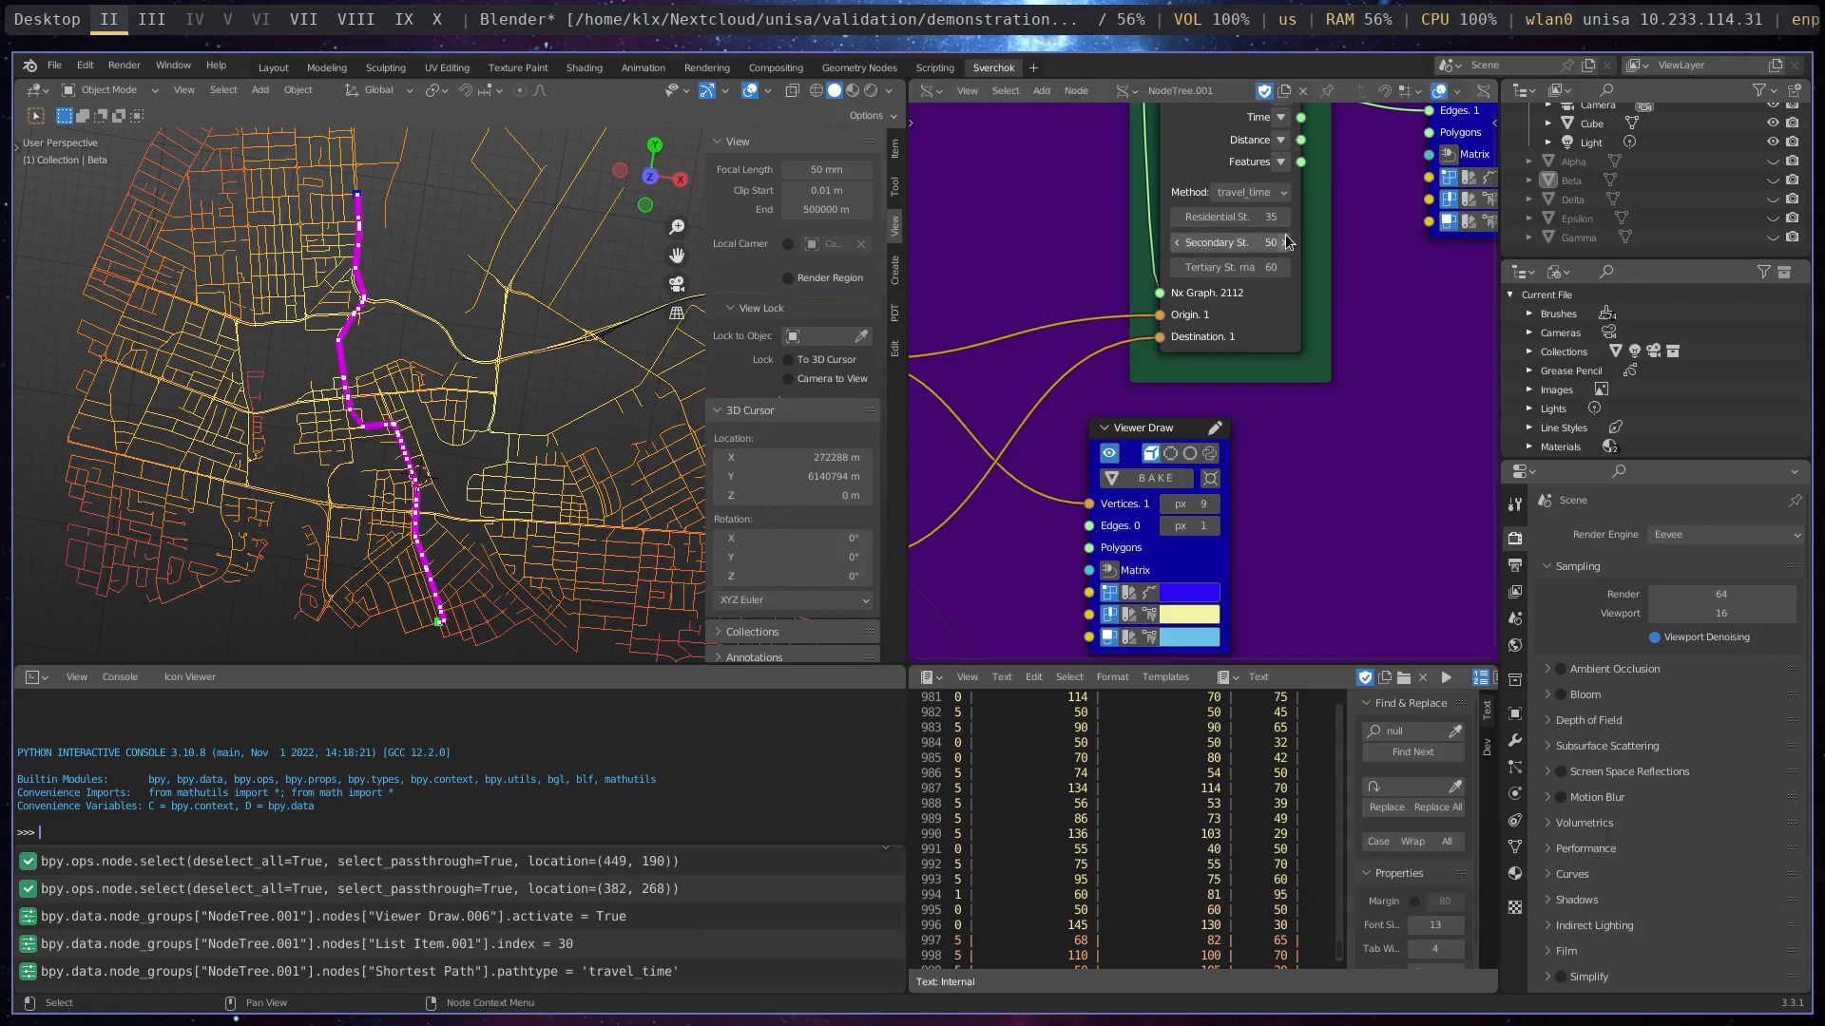
scroll(340, 443, up, 4)
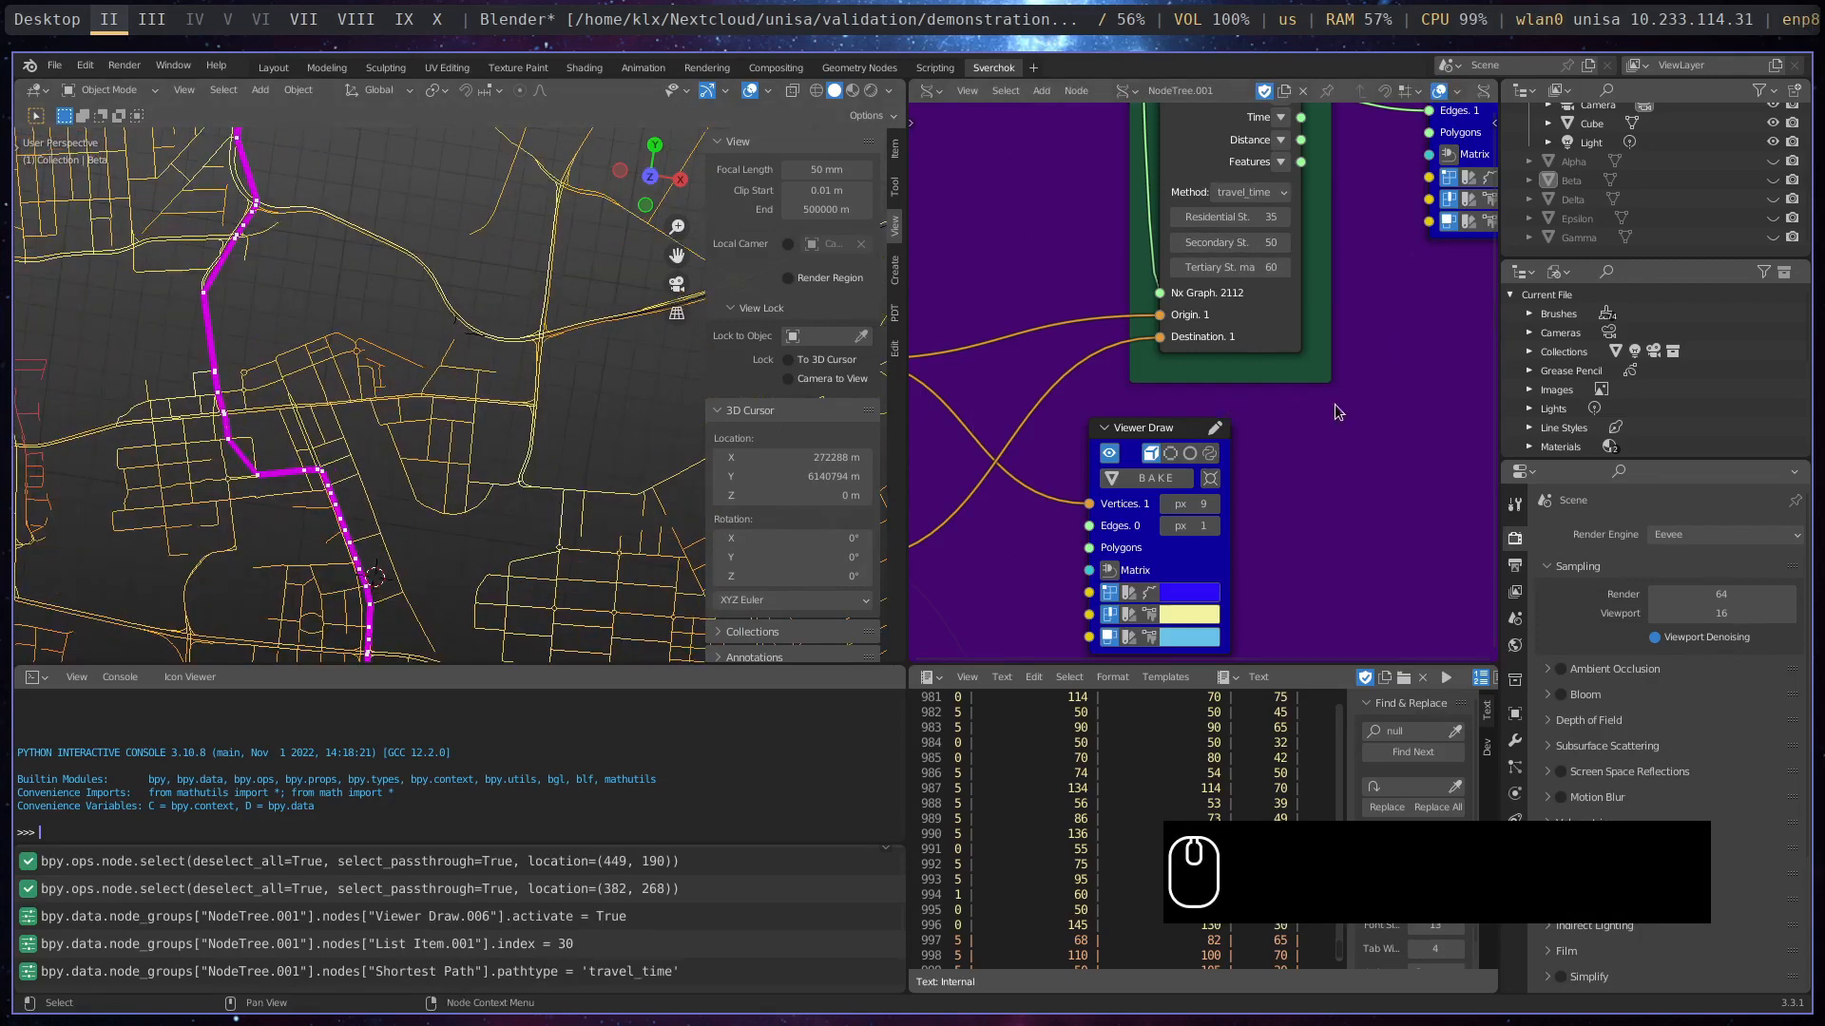
- Go to the data analysis section of the node tree and examine the dataset options of the Get Sample Dataframe node
scroll(1332, 409, down, 3)
scroll(1332, 409, down, 4)
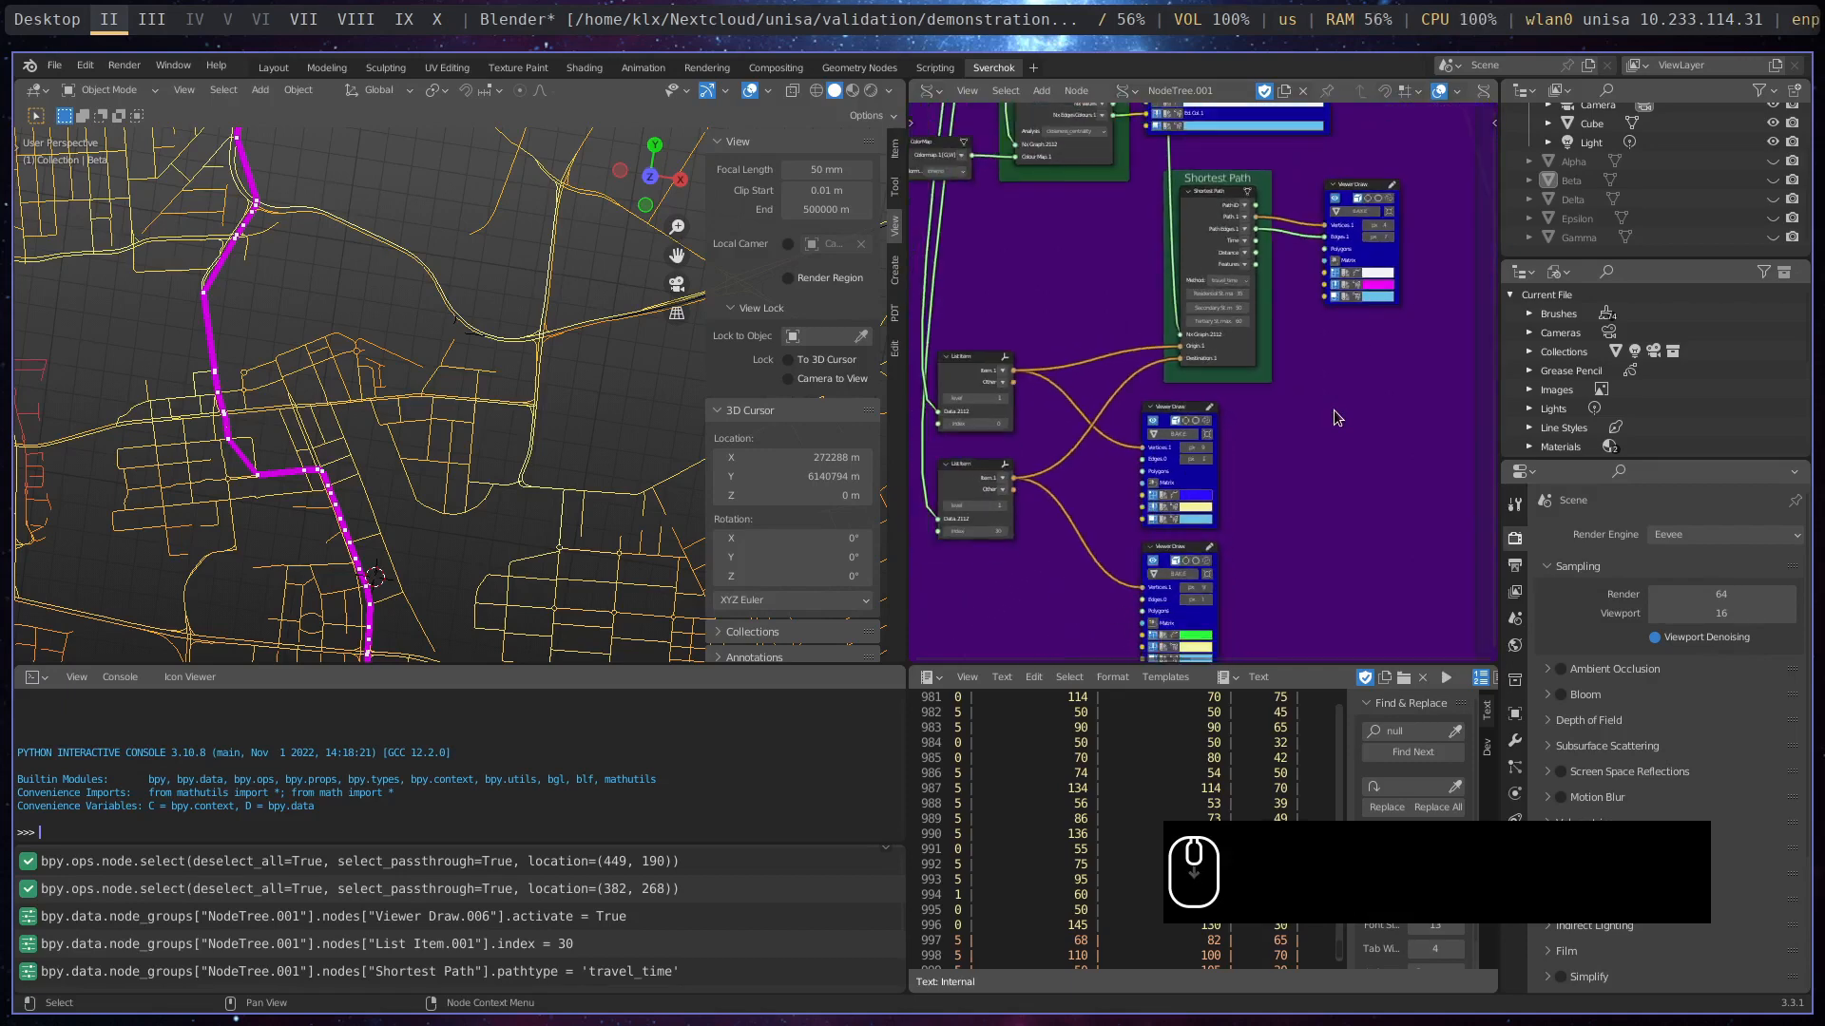
scroll(1332, 409, down, 1)
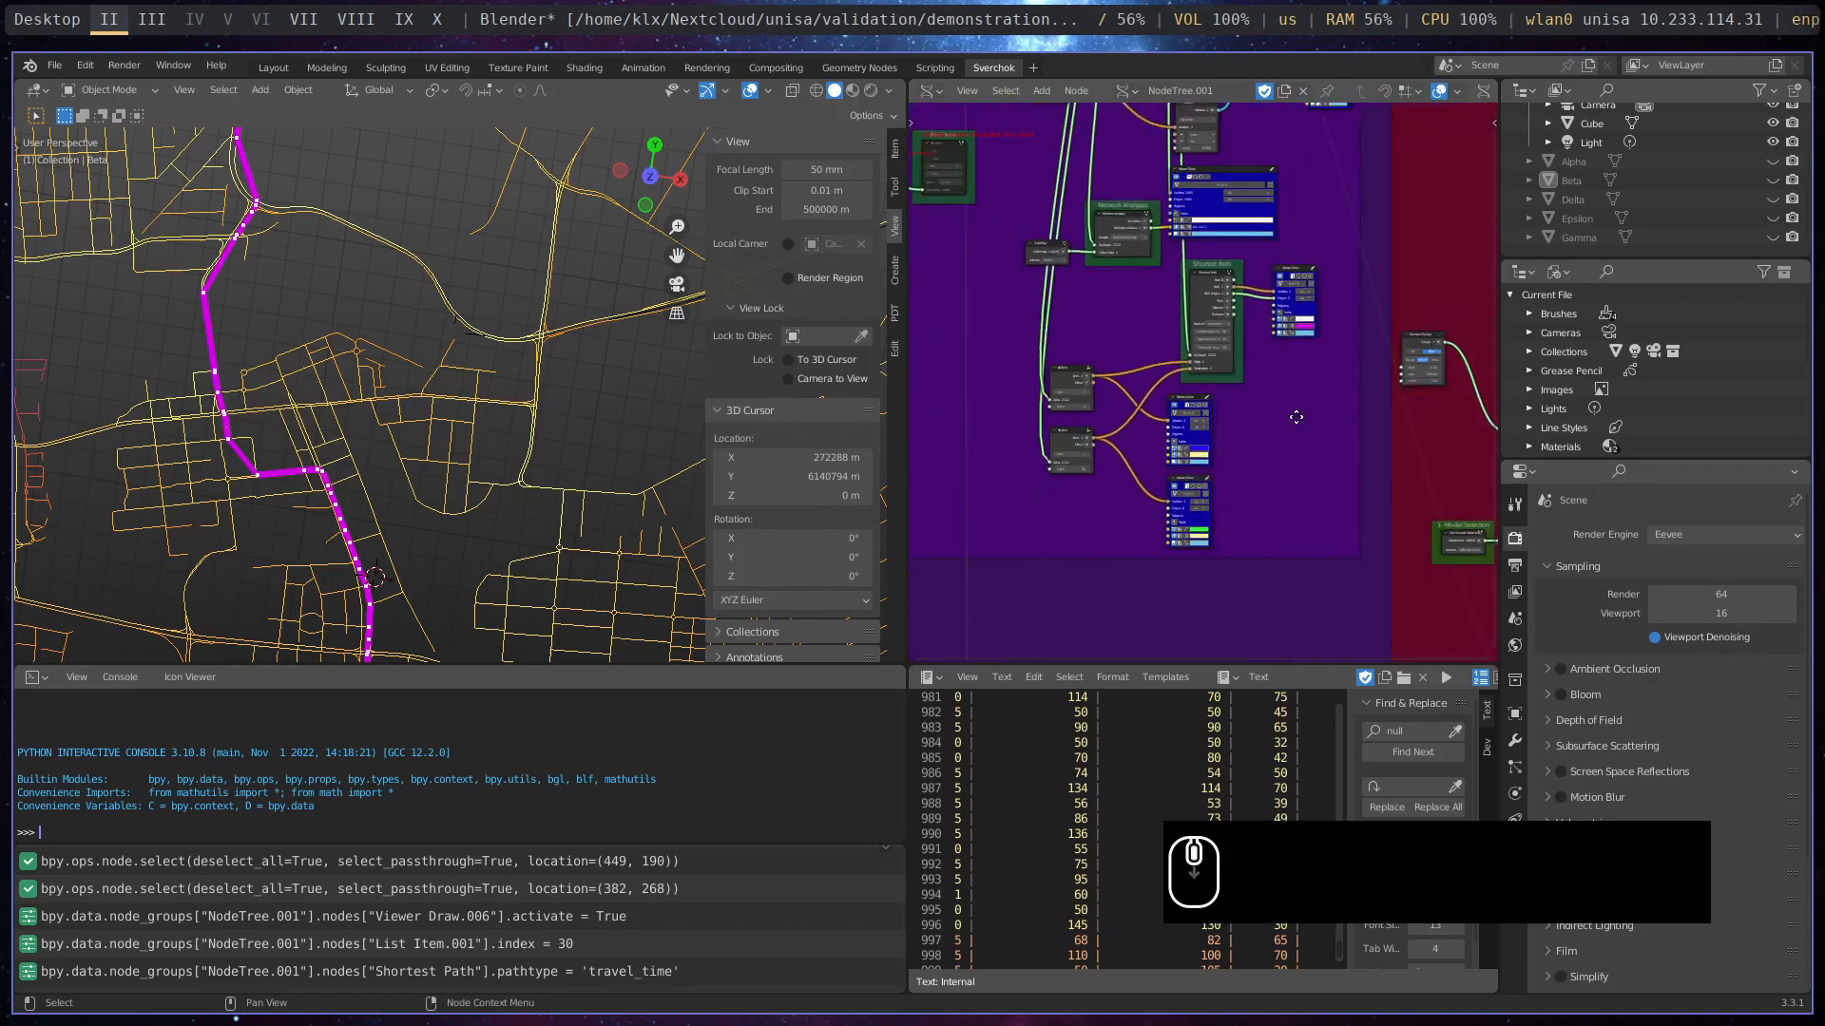
middle_drag(1332, 409, 1186, 561)
drag(1213, 340, 1219, 439)
drag(1274, 170, 1293, 222)
middle_drag(1335, 277, 1005, 198)
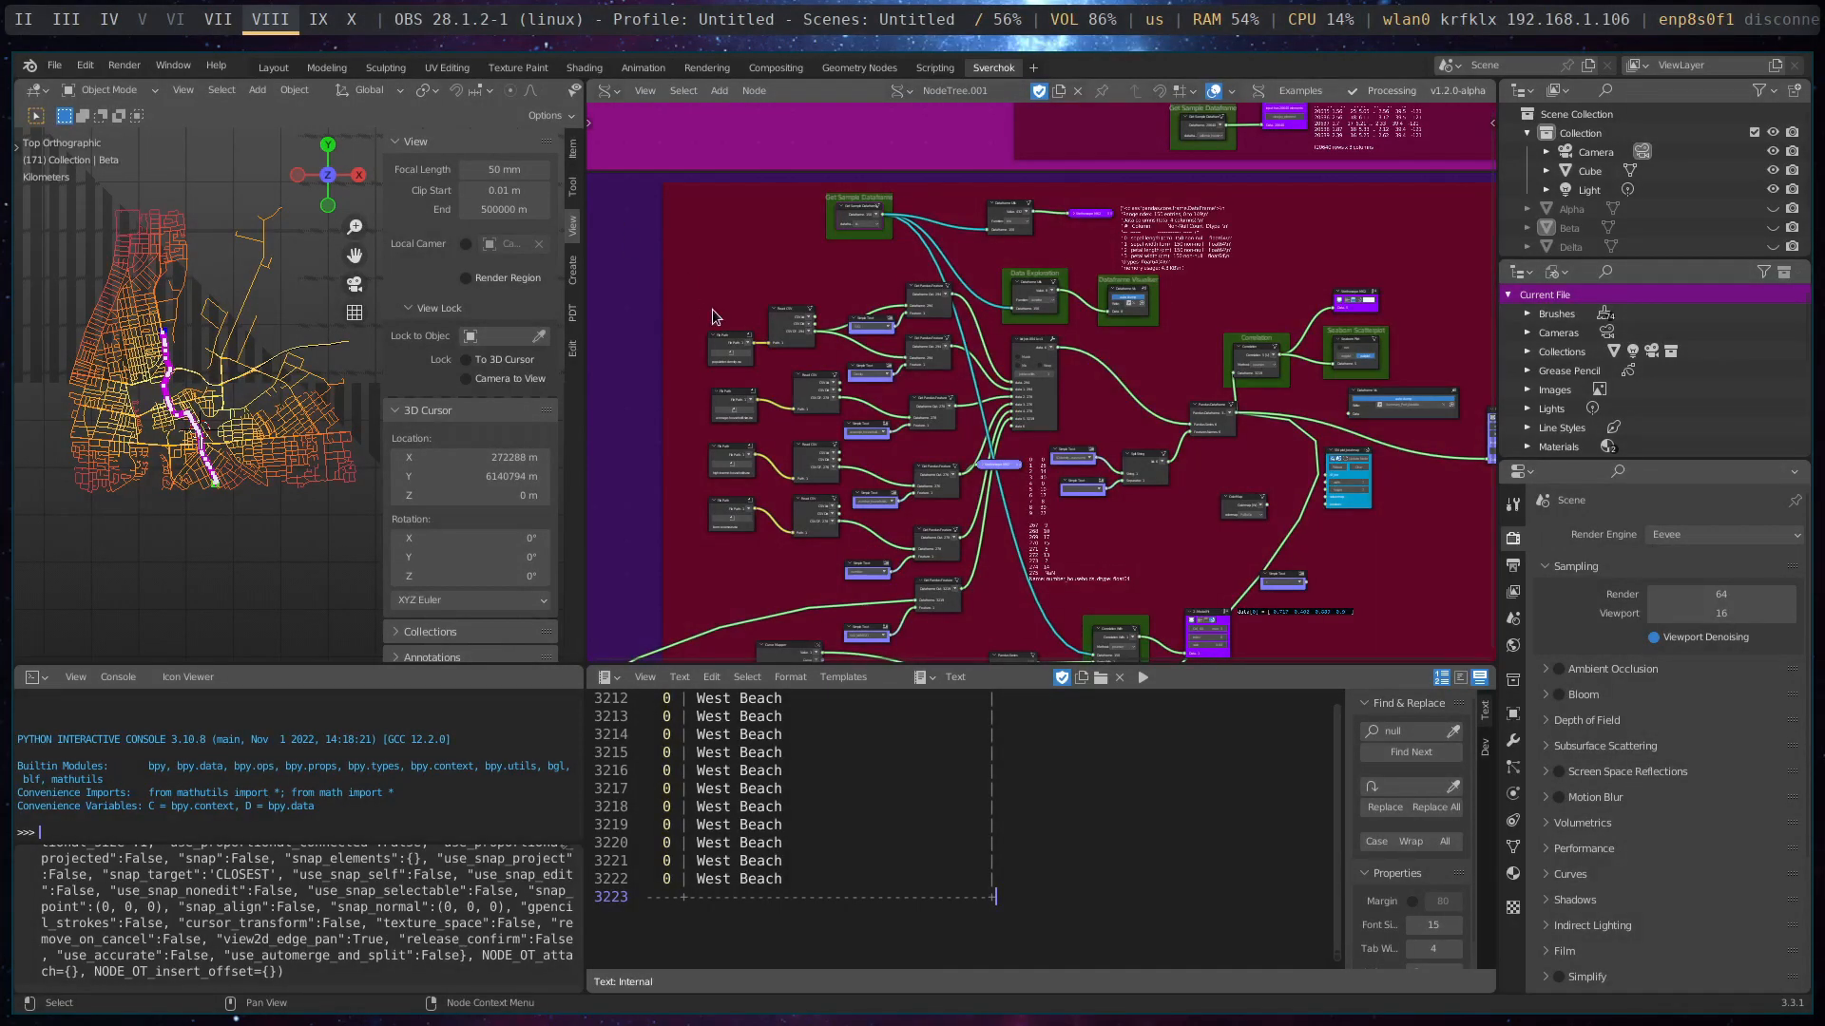
scroll(891, 310, up, 3)
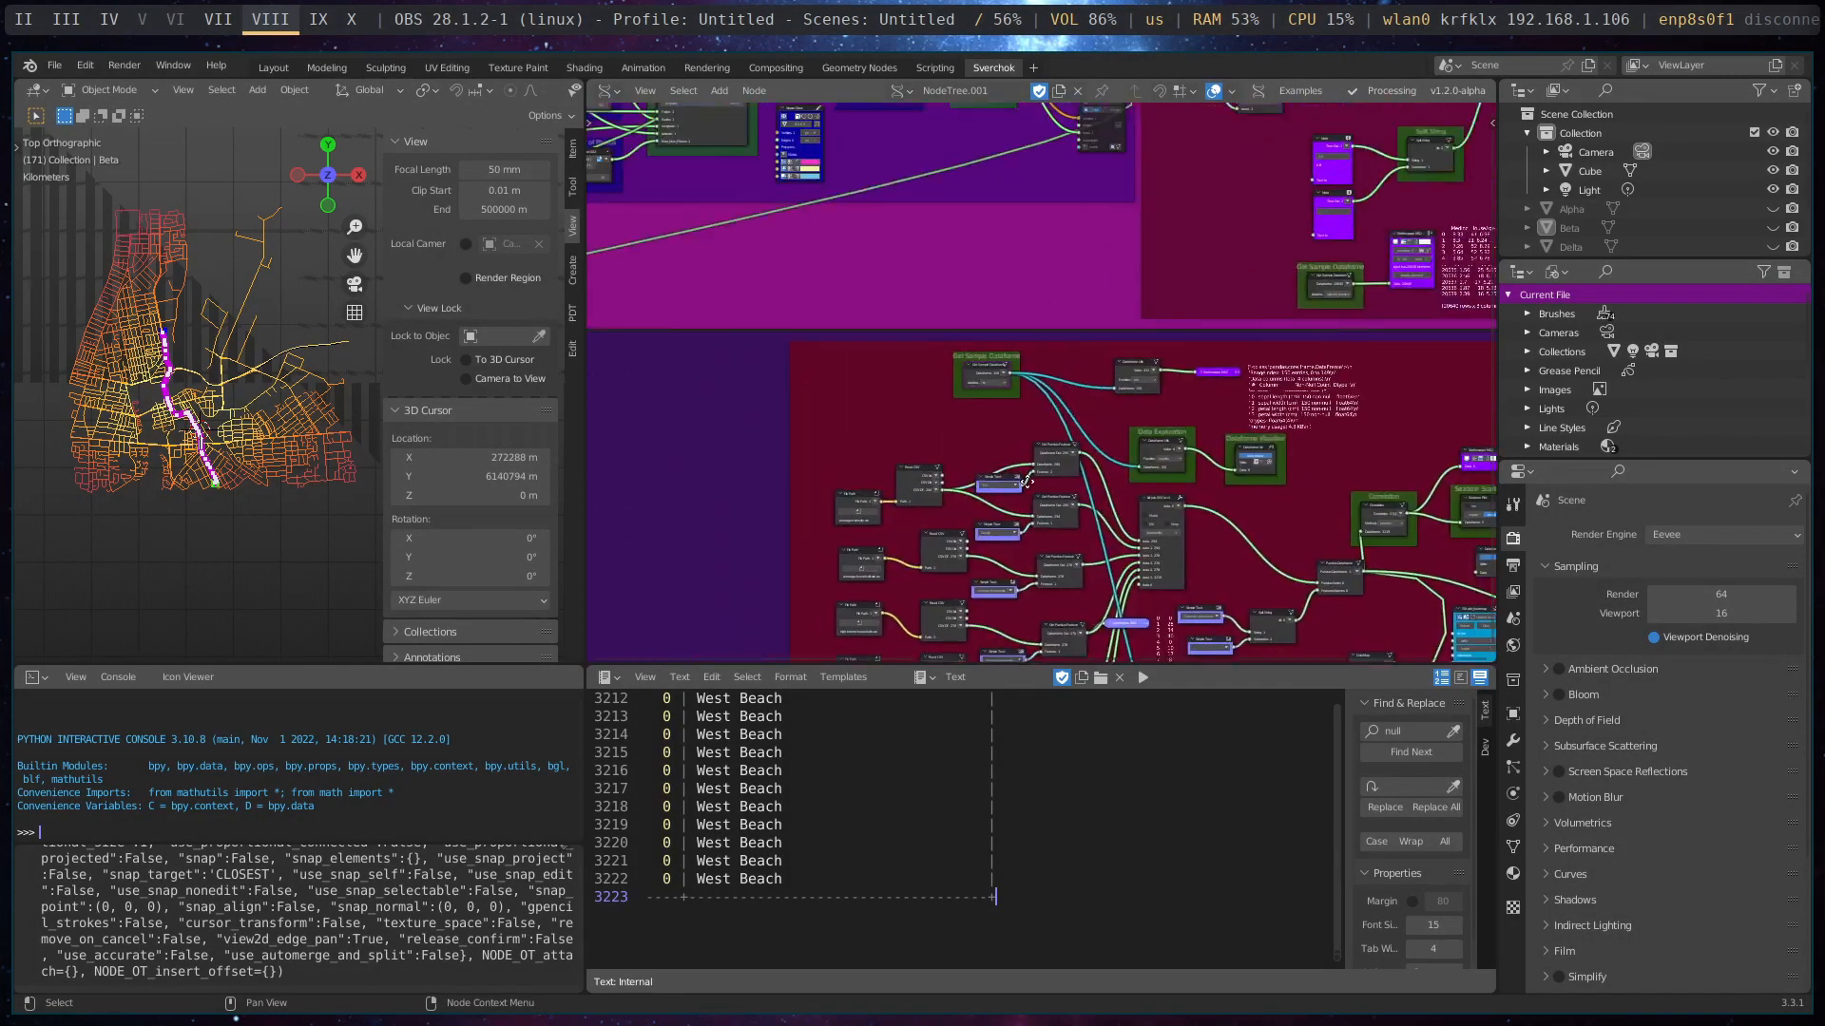
scroll(1009, 467, up, 3)
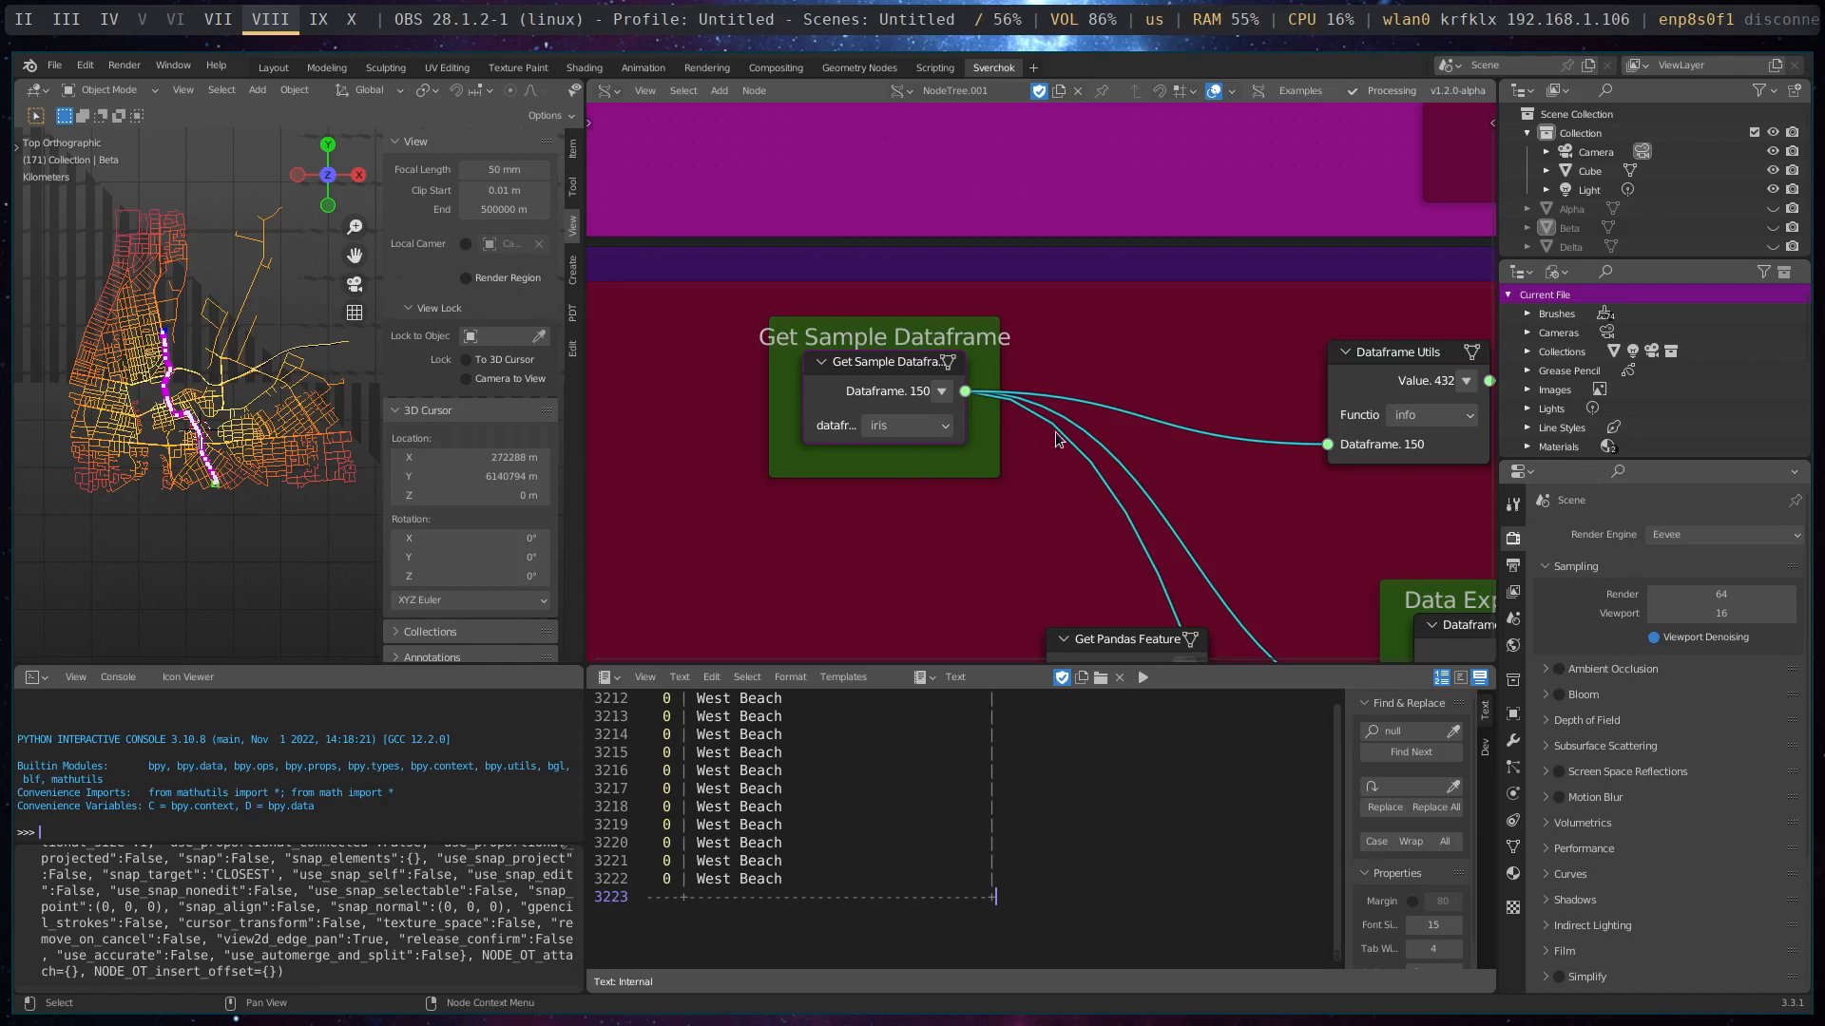
scroll(1058, 439, down, 1)
click(948, 427)
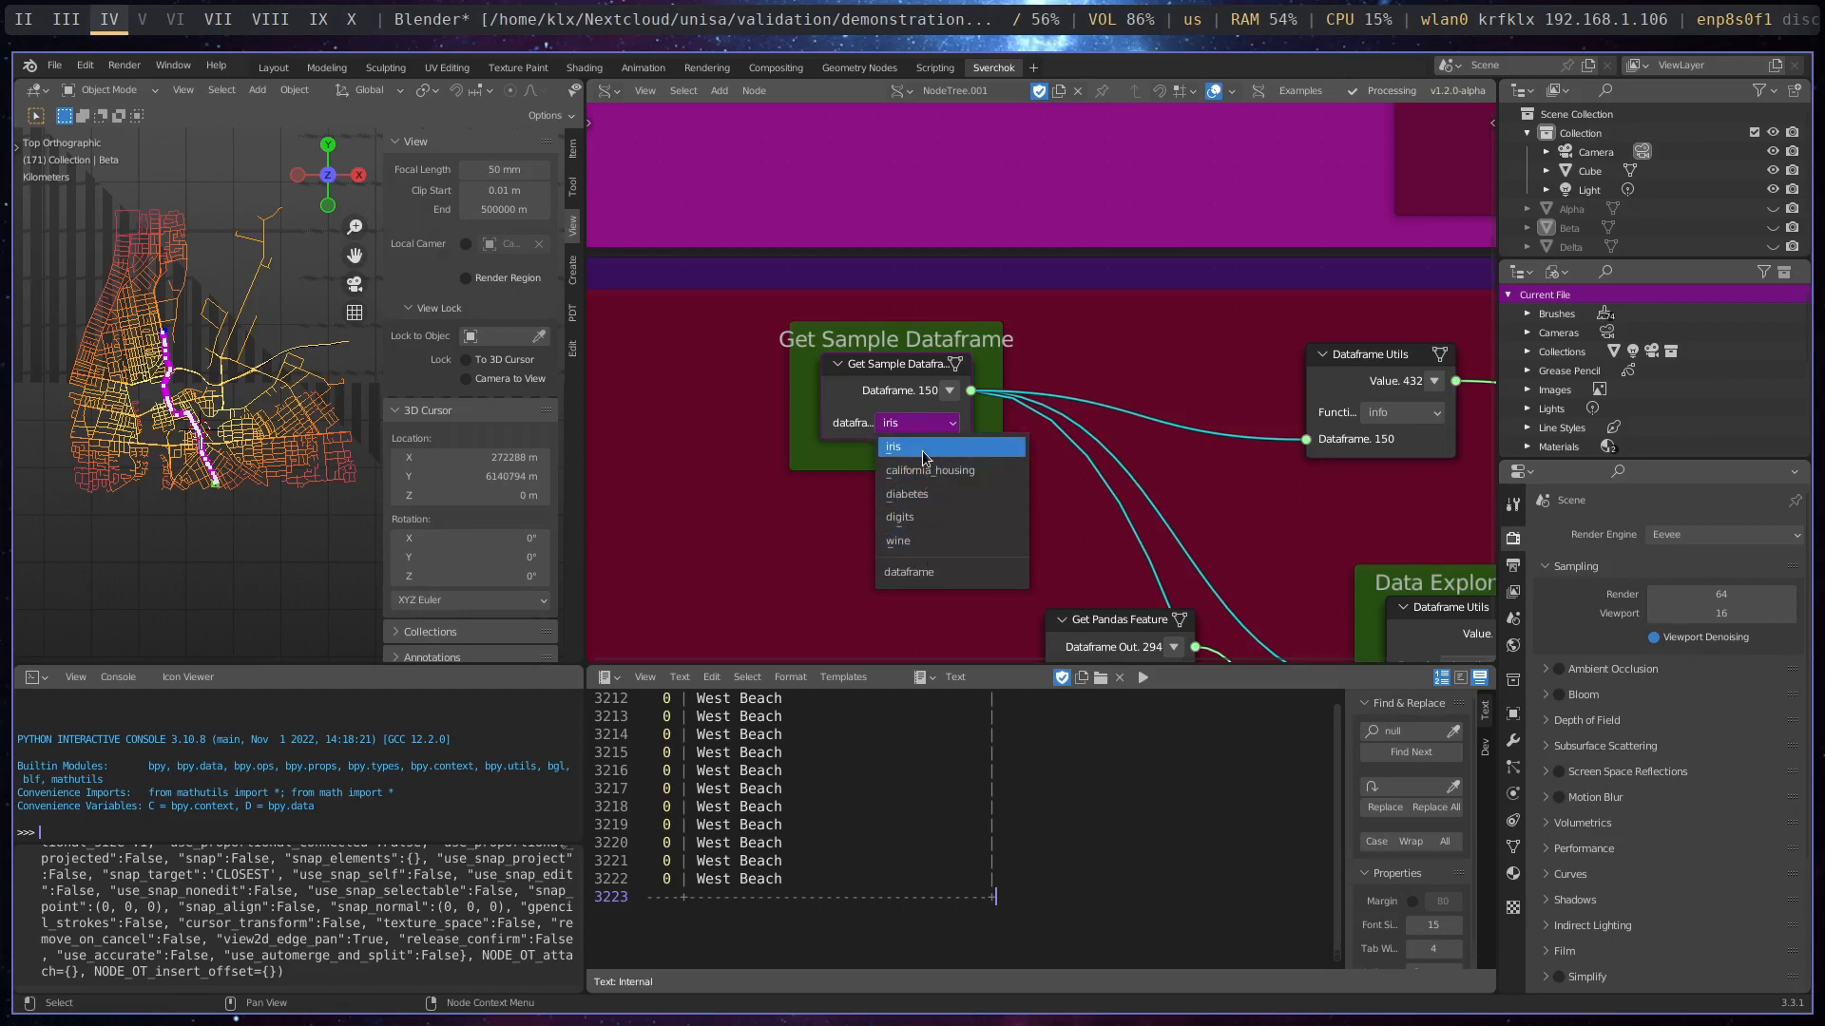
click(814, 516)
- Add a Stethoscope MK2 node and connect the Get Sample Dataframe output to its Data input
middle_drag(1264, 485, 1116, 433)
scroll(1116, 434, down, 1)
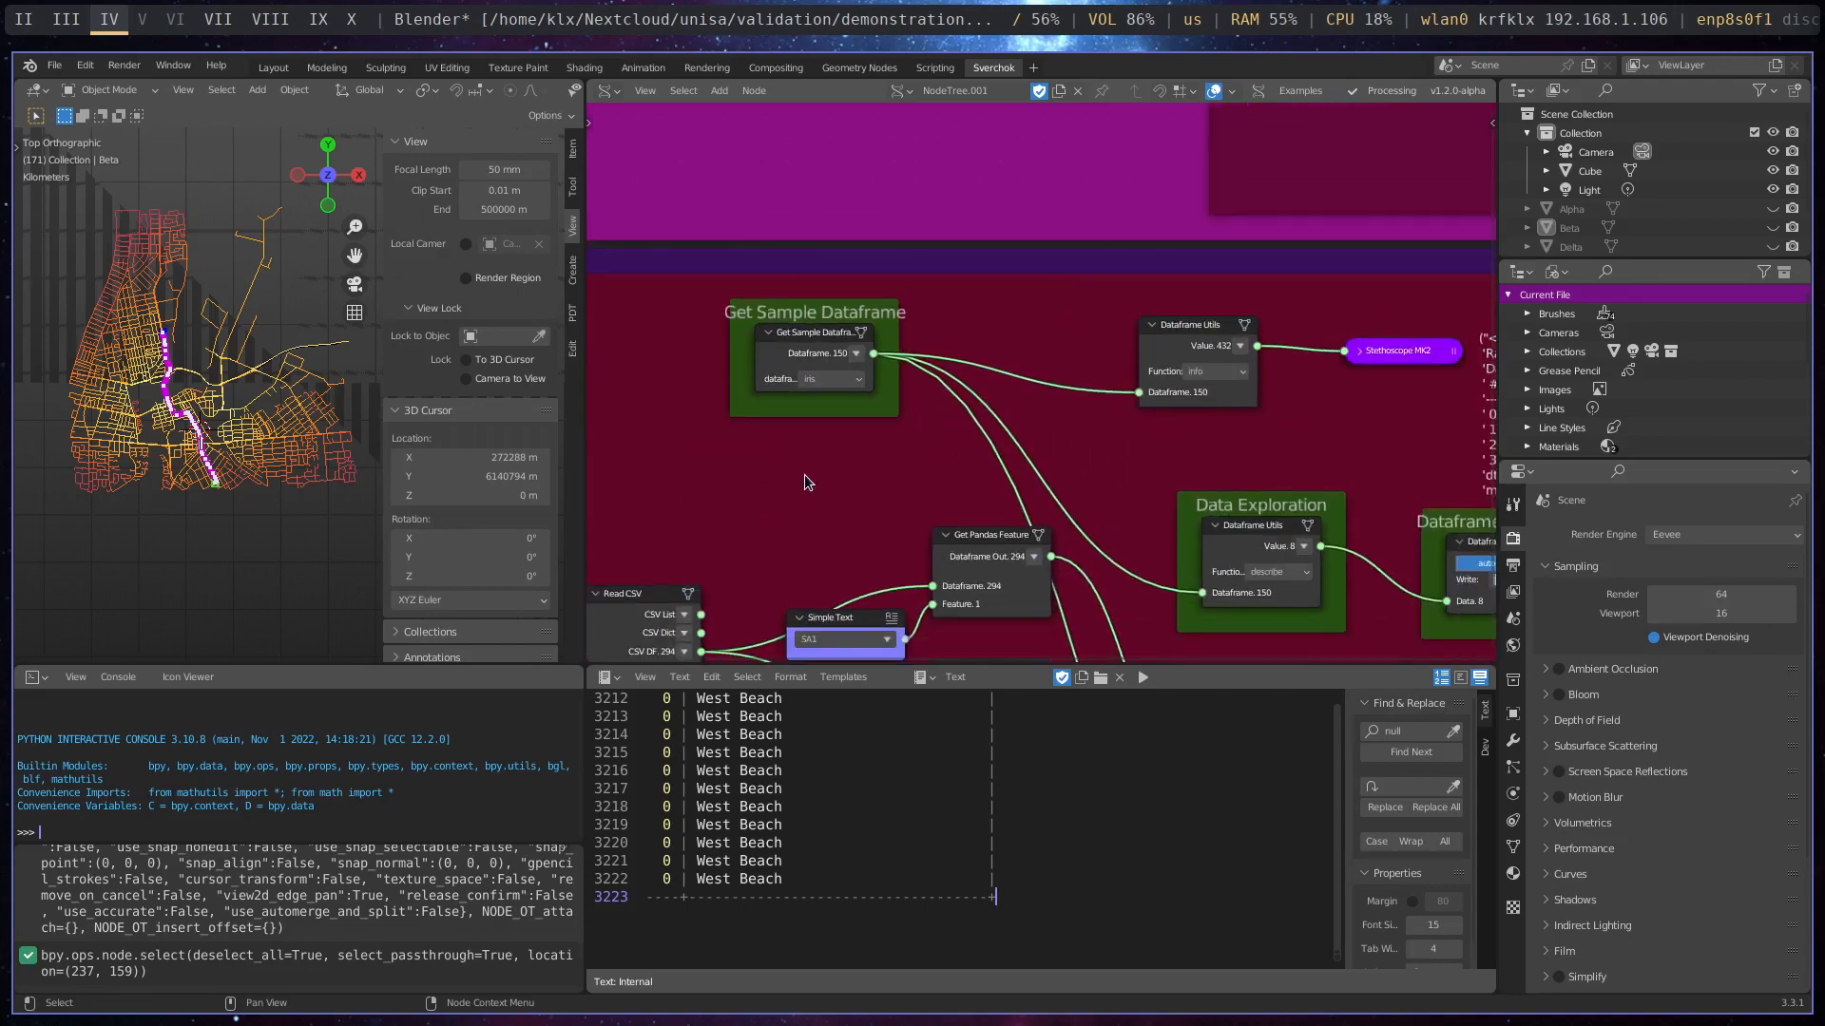
key(shift+a)
mouse_move(753, 597)
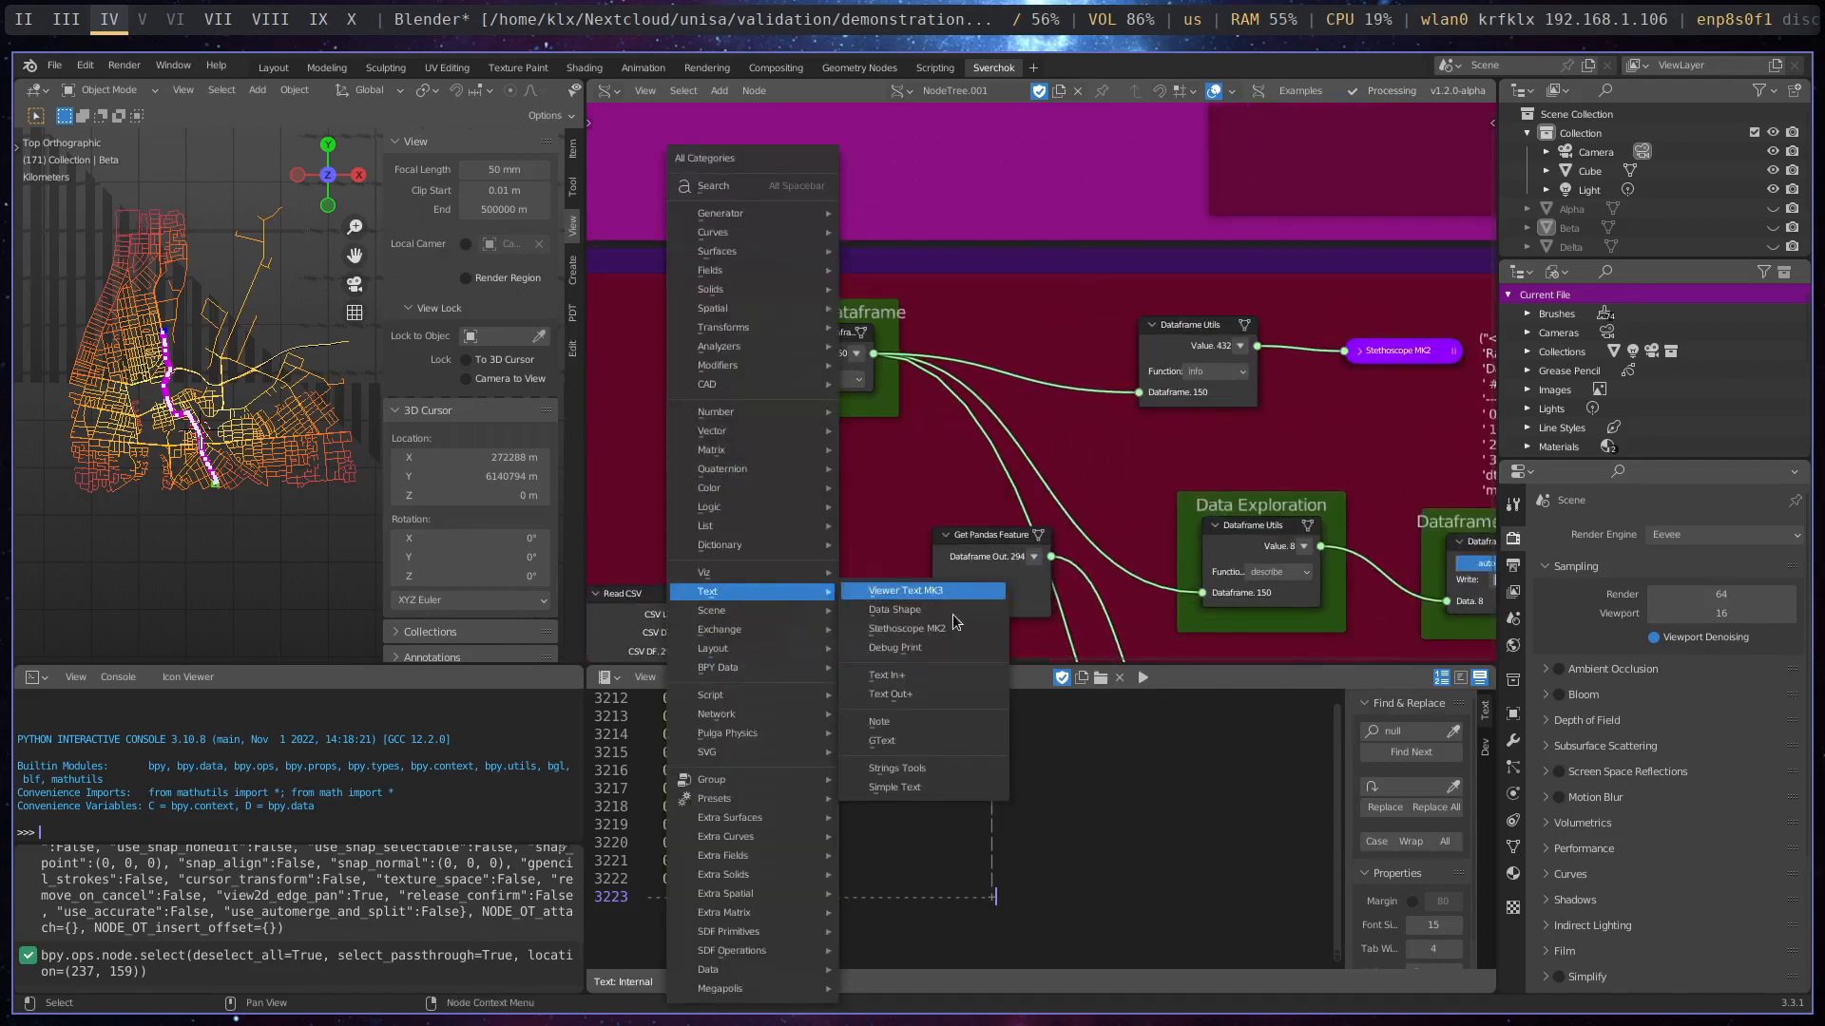
click(955, 627)
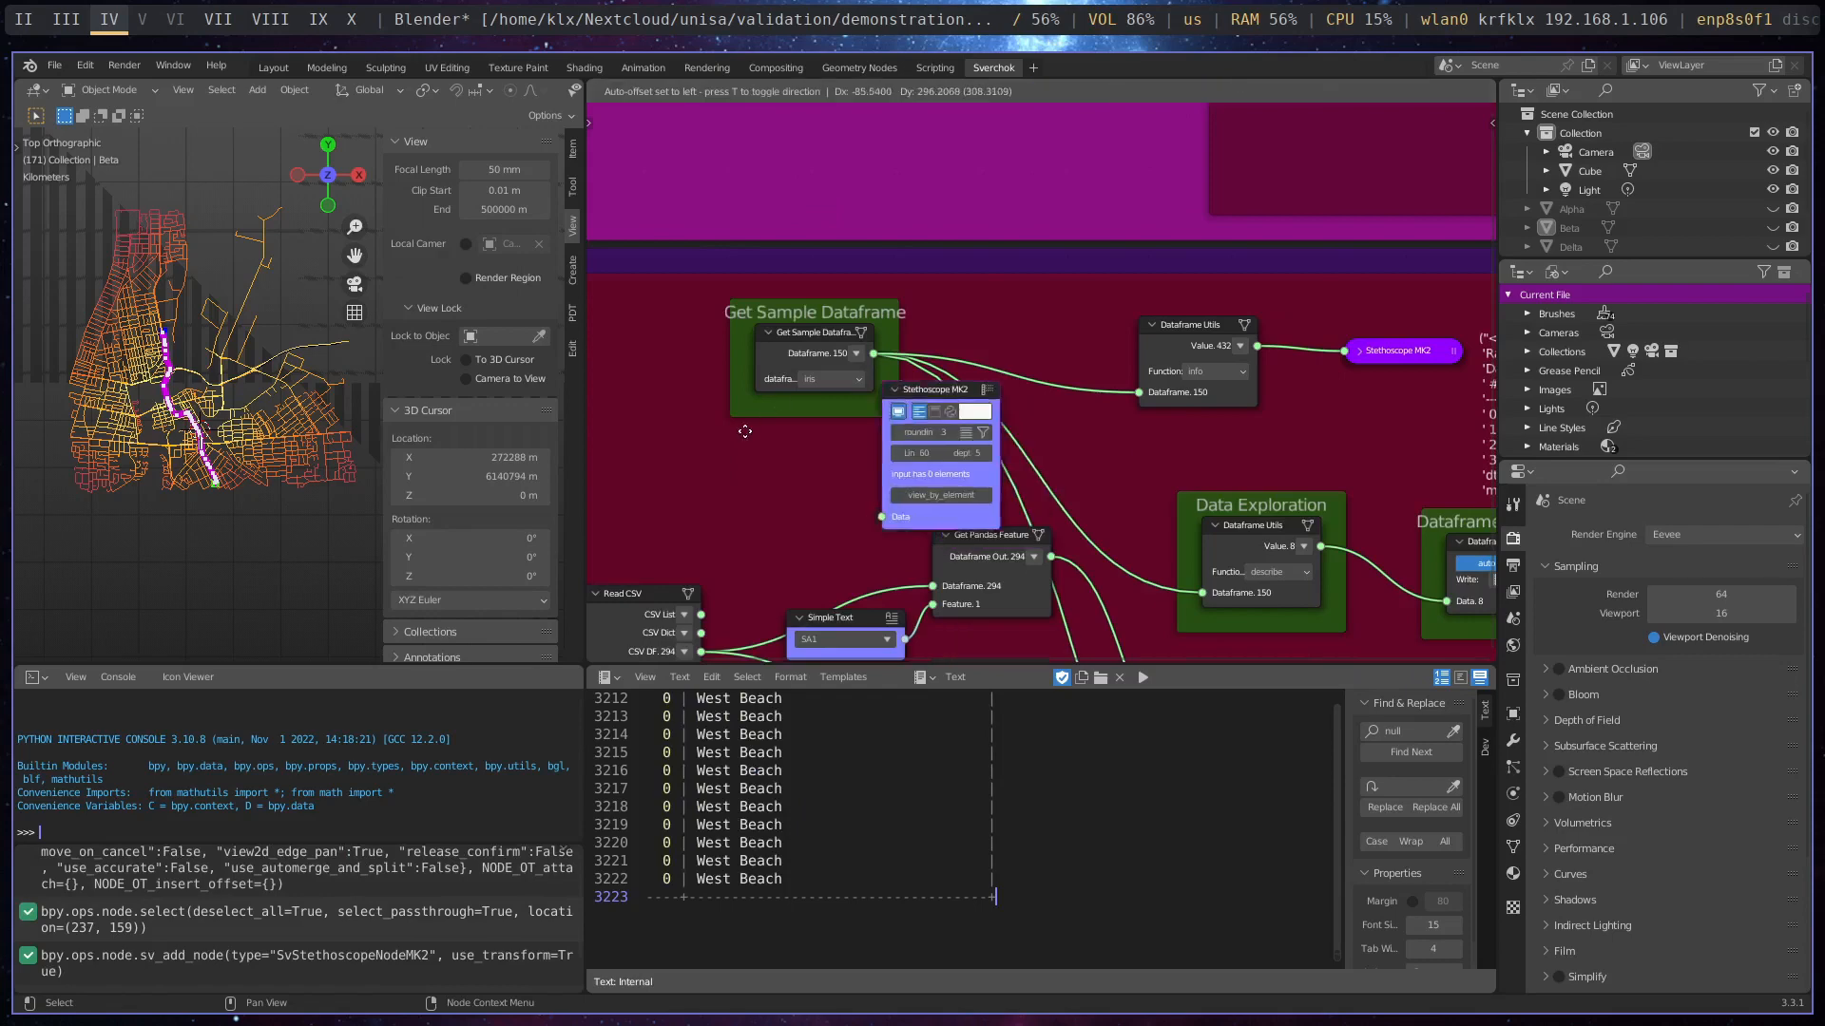
click(908, 363)
drag(873, 353, 692, 292)
- Set the Get Sample Dataframe node's dataset to california_housing and view the table in the Stethoscope readout
click(1226, 381)
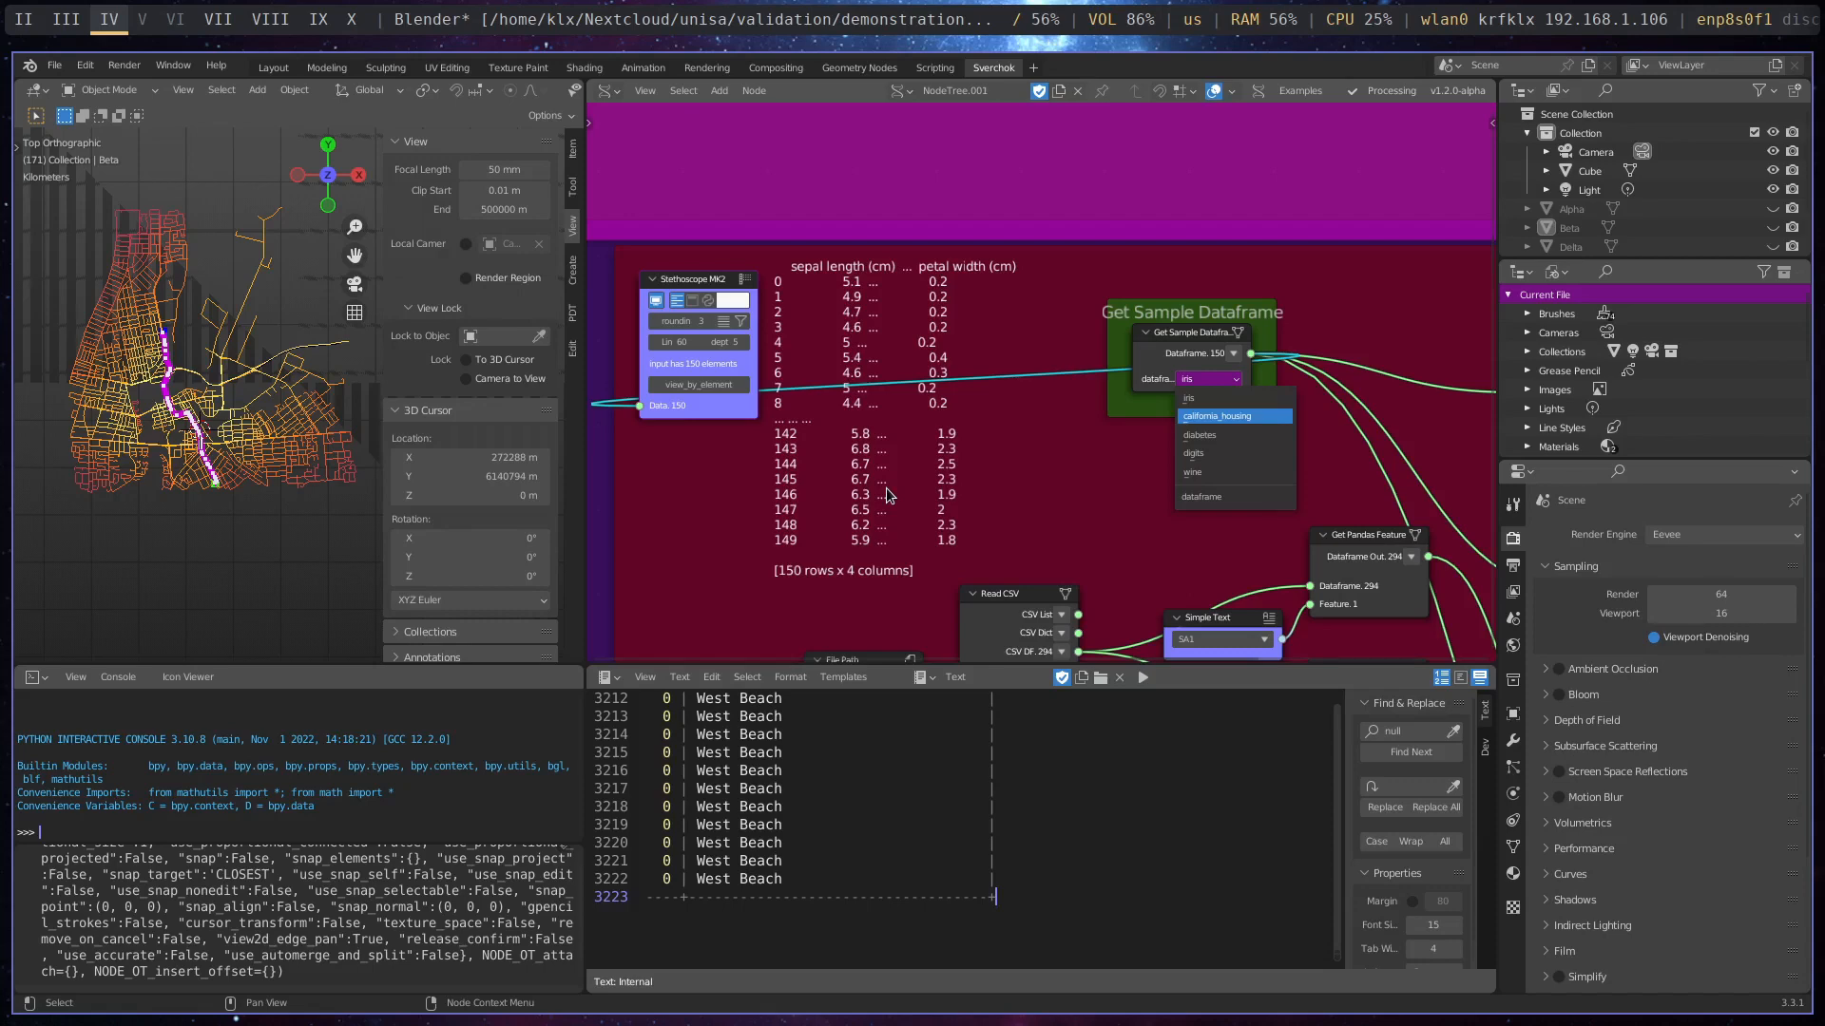
key(Return)
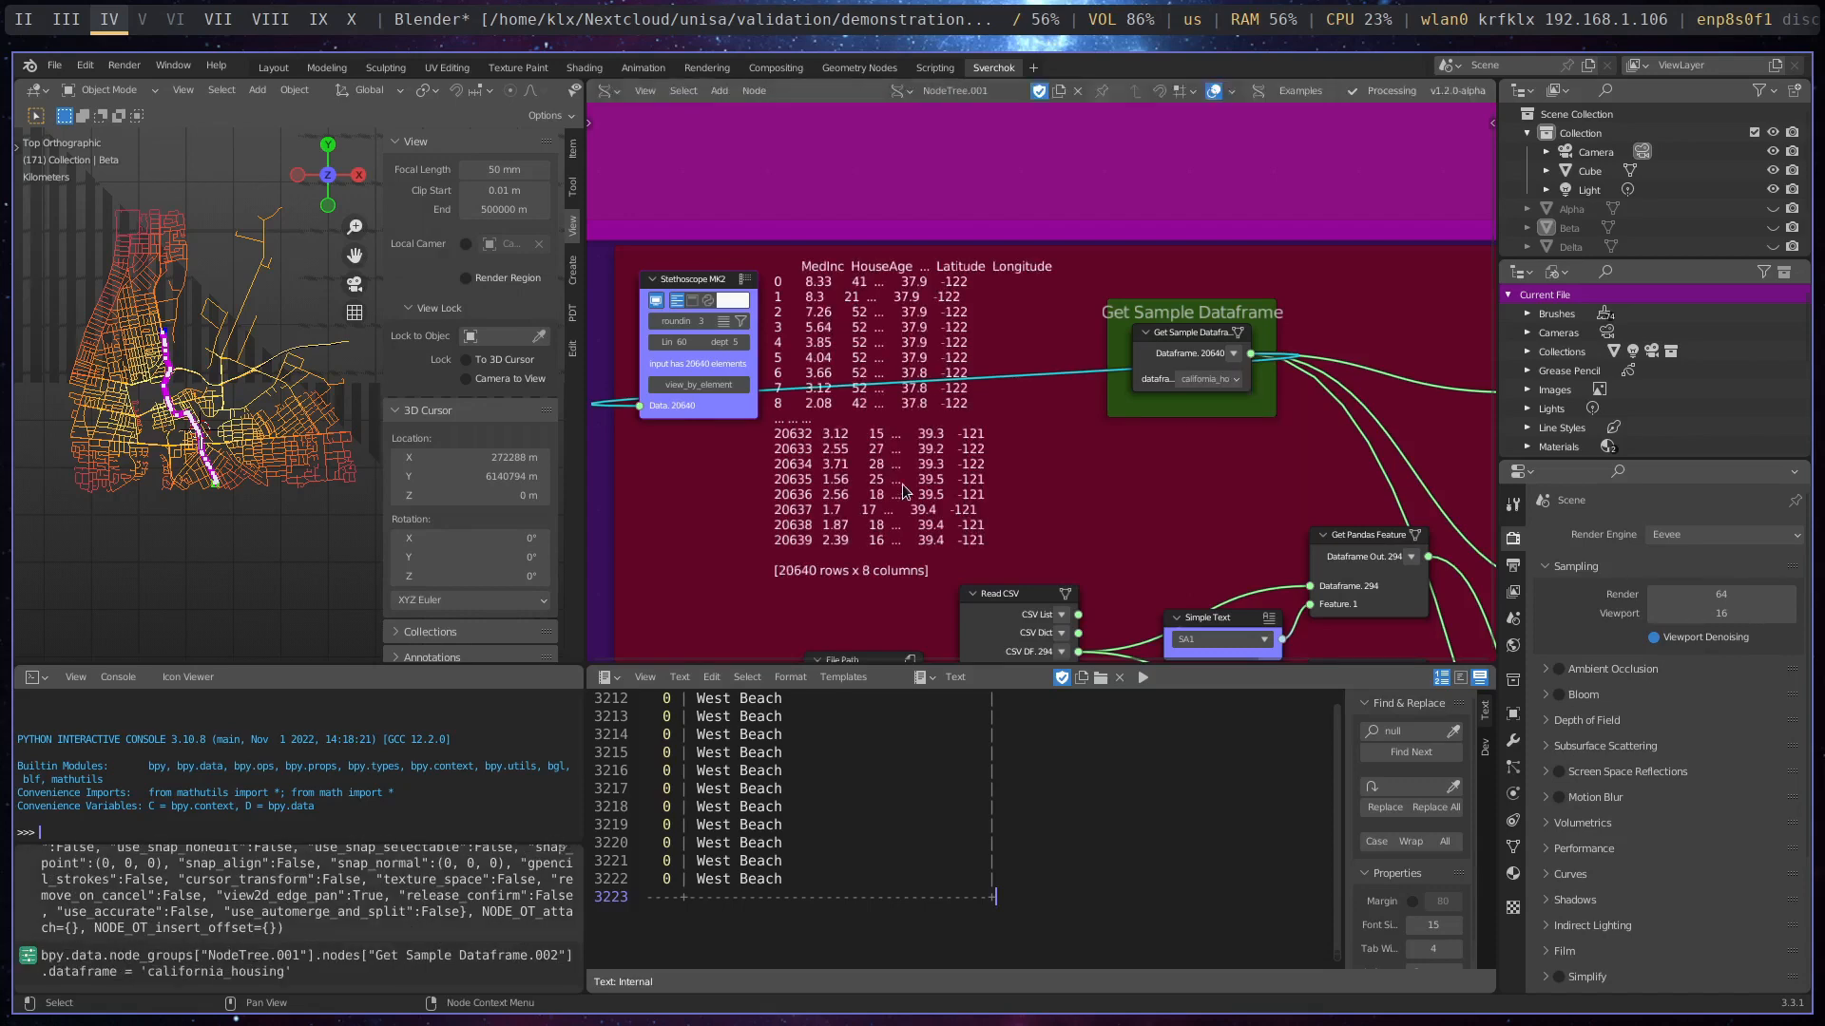
scroll(1102, 455, down, 2)
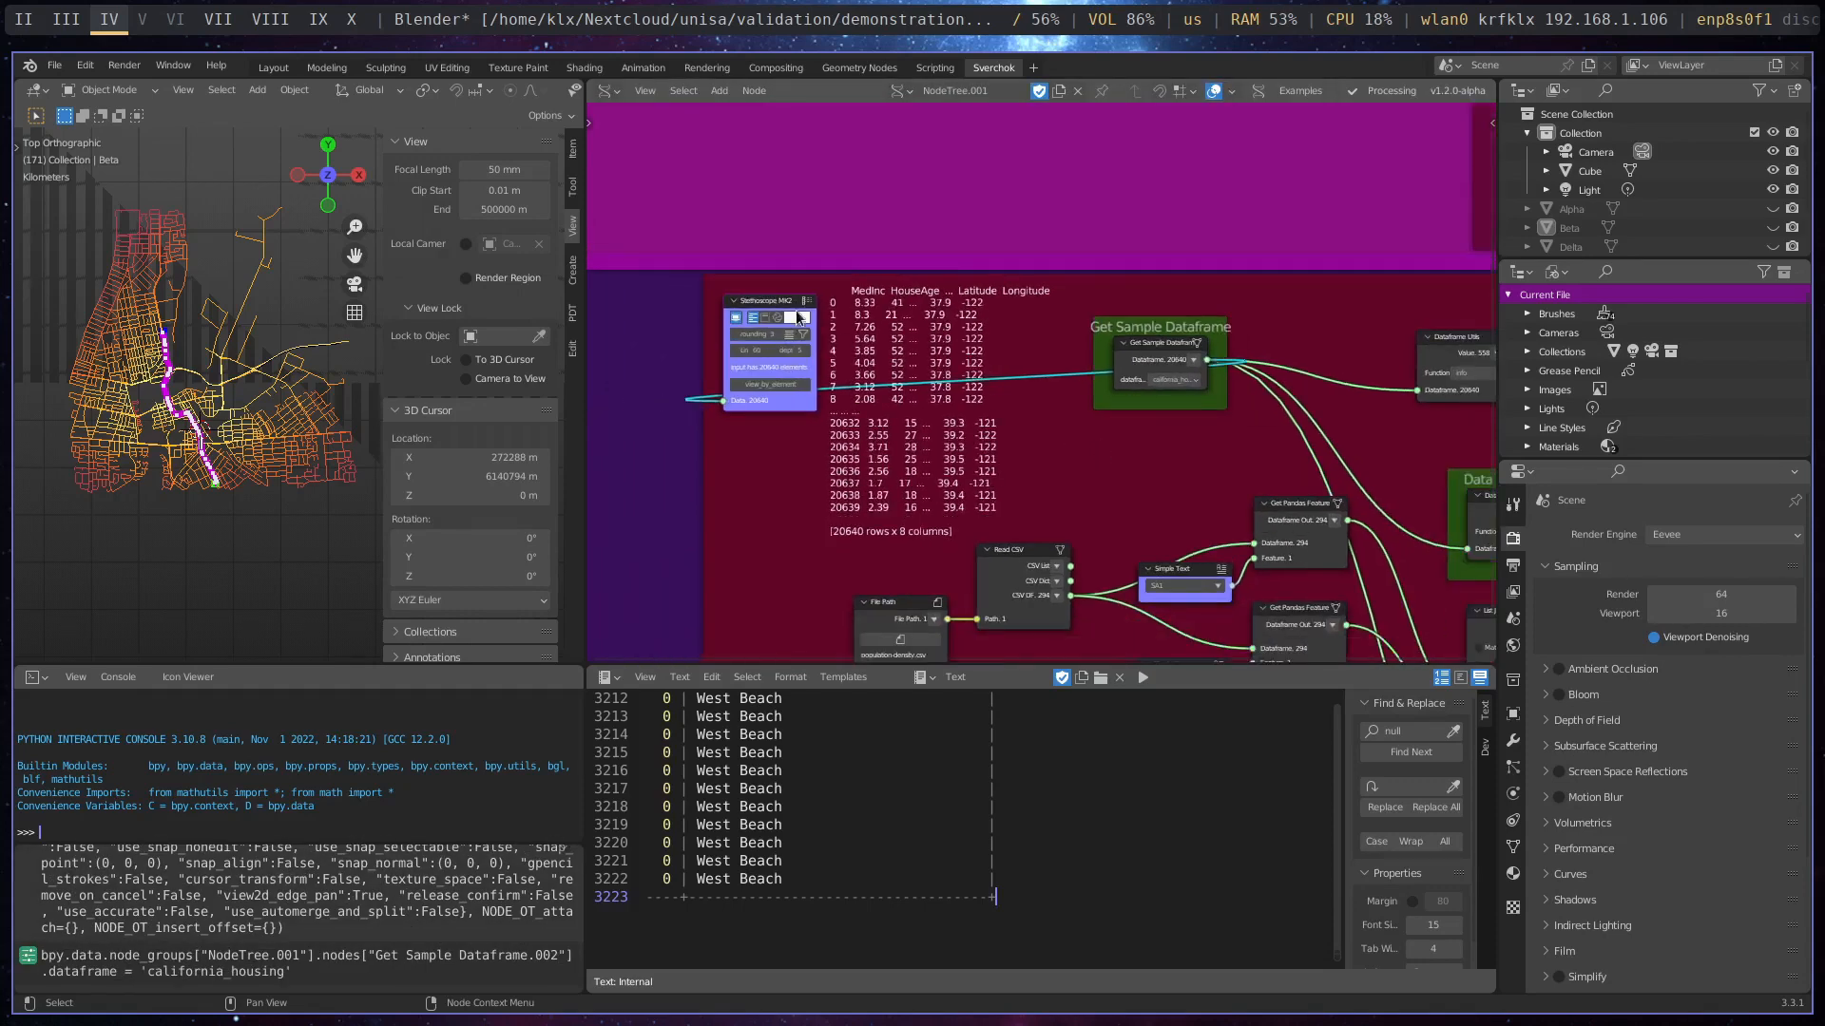
- Delete the Stethoscope MK2 node attached to the Get Sample Dataframe output
click(774, 301)
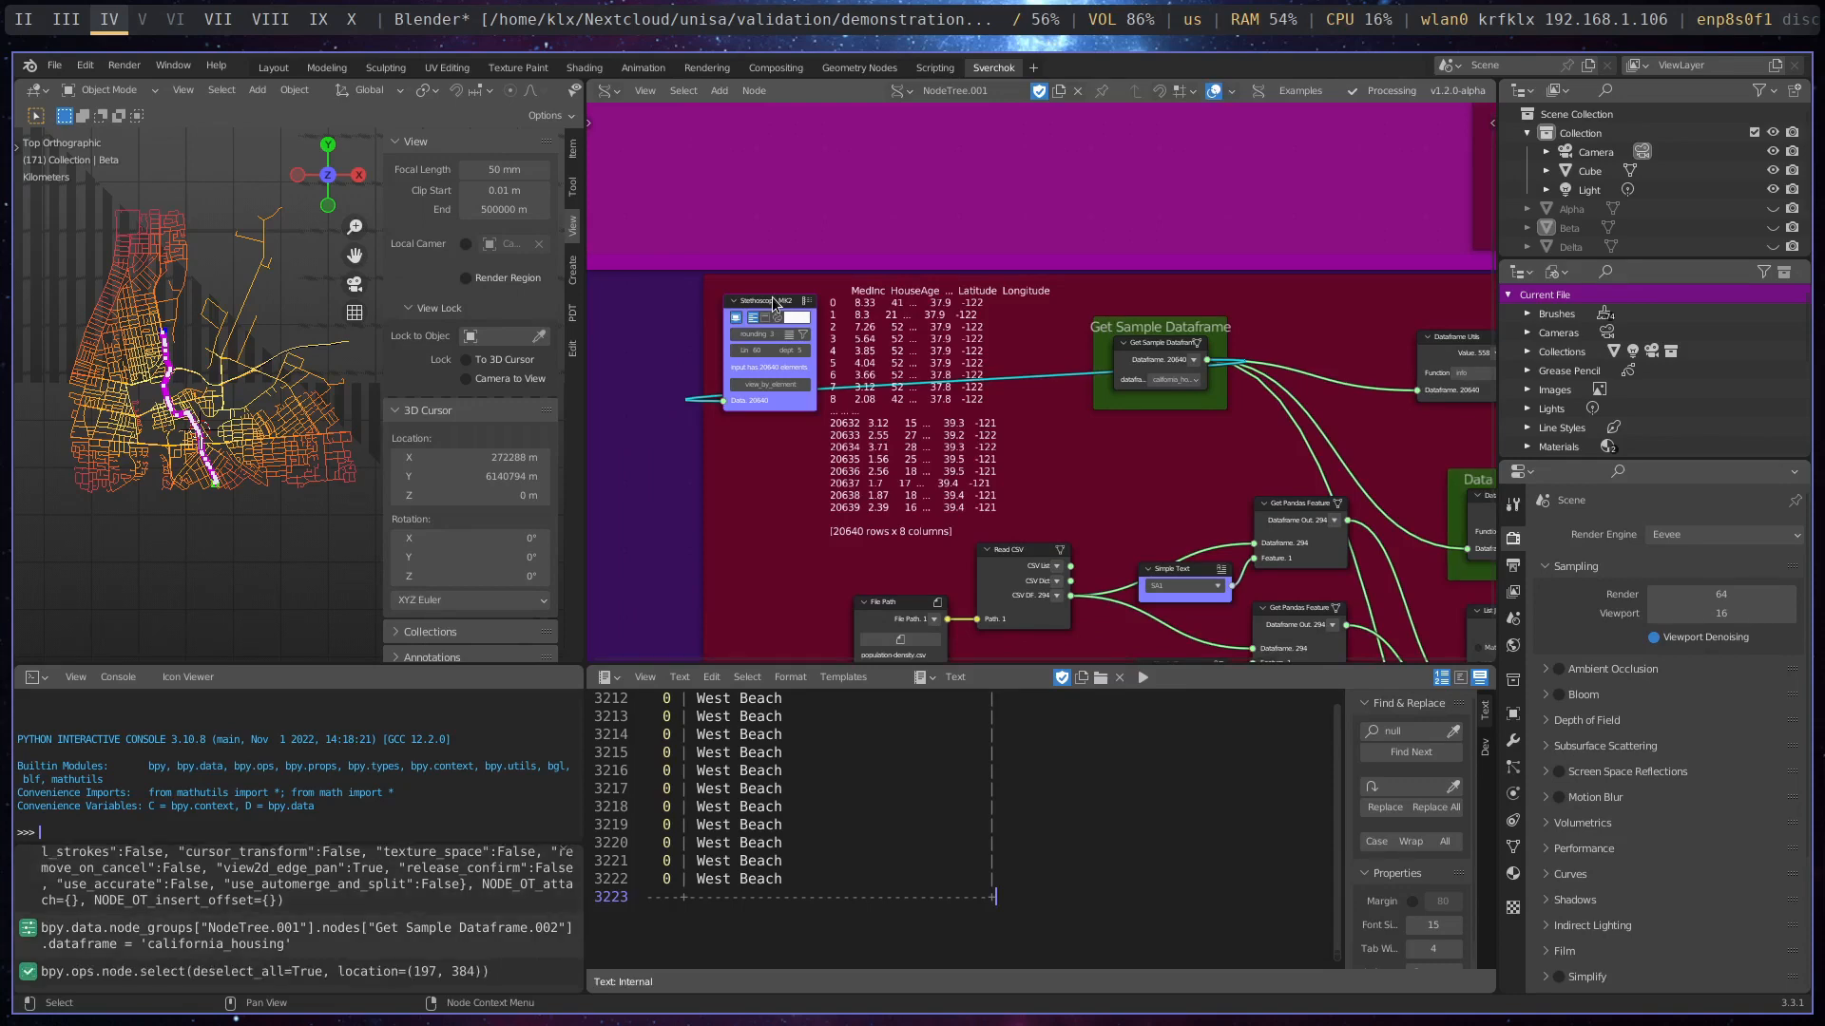
key(x)
- Reposition the Dataframe Utils node set to info and its Stethoscope MK2 so the readout is clear of the Dataframe Visualiser frame
middle_drag(1188, 491, 777, 496)
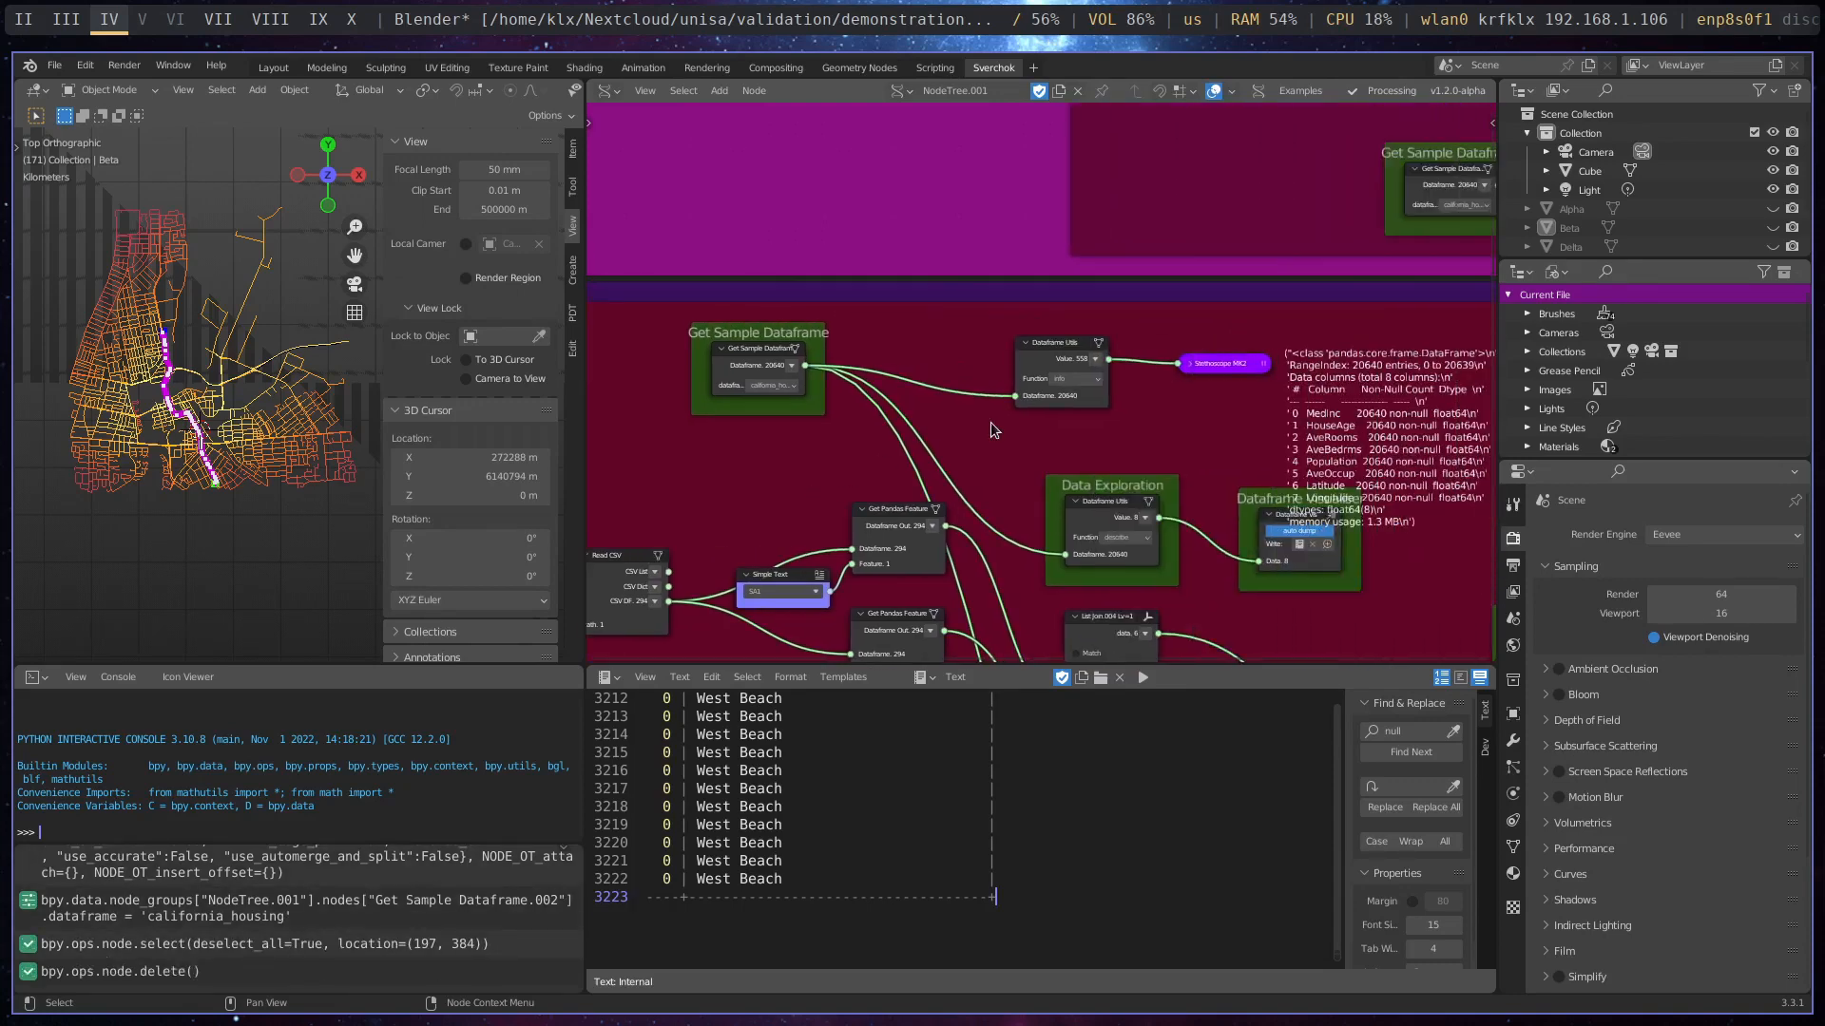
scroll(1041, 374, up, 7)
drag(1096, 329, 1039, 320)
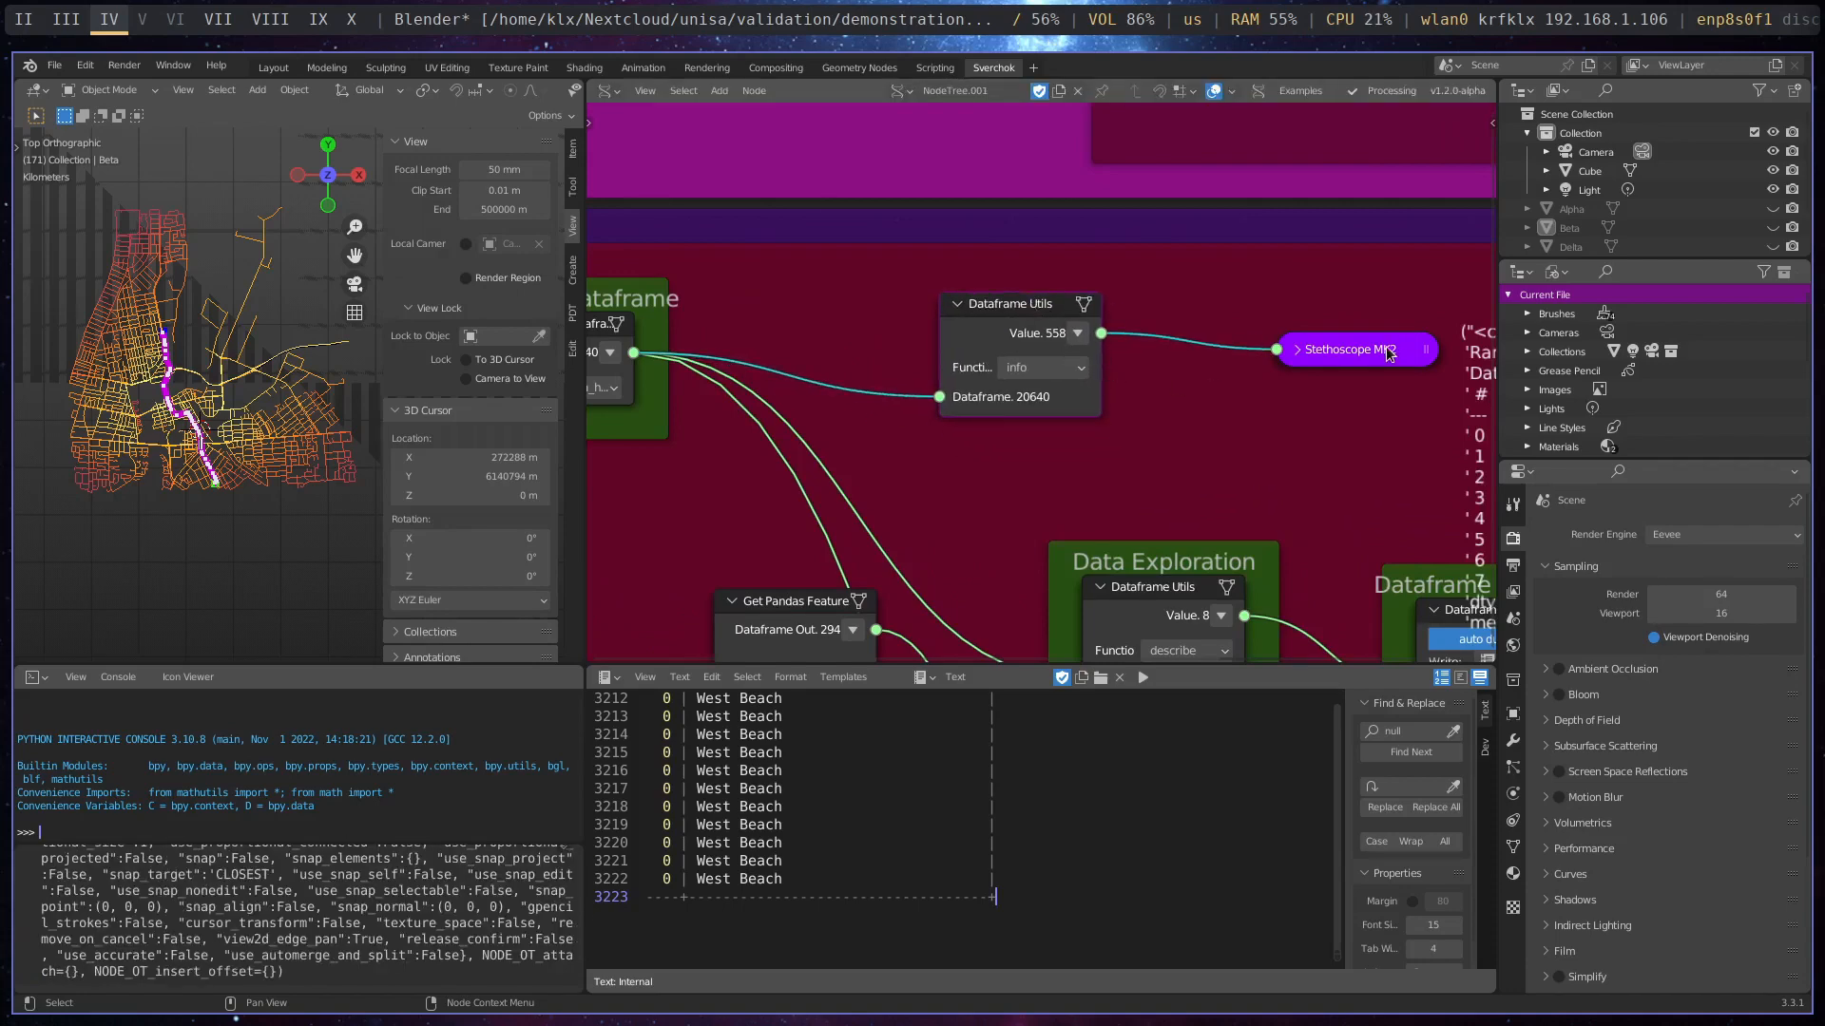
drag(1387, 348, 1291, 289)
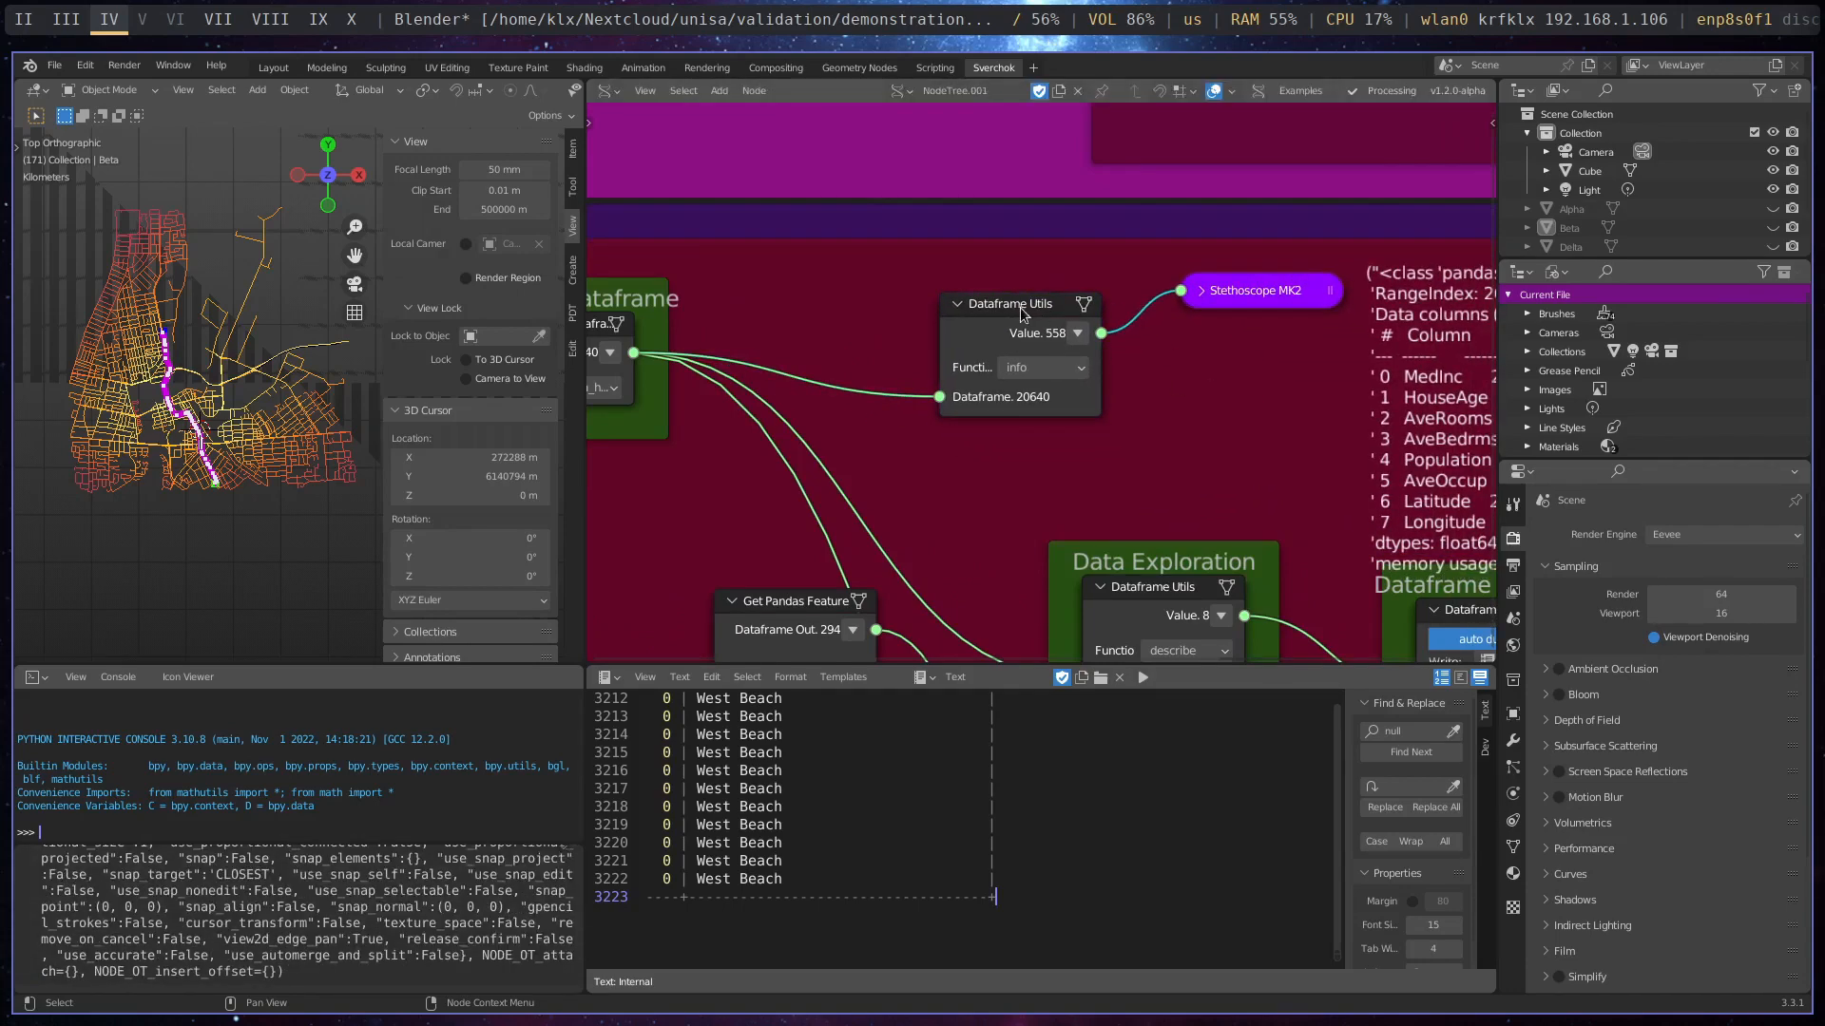
drag(1021, 308, 944, 286)
scroll(1146, 477, down, 2)
middle_drag(1178, 516, 1064, 367)
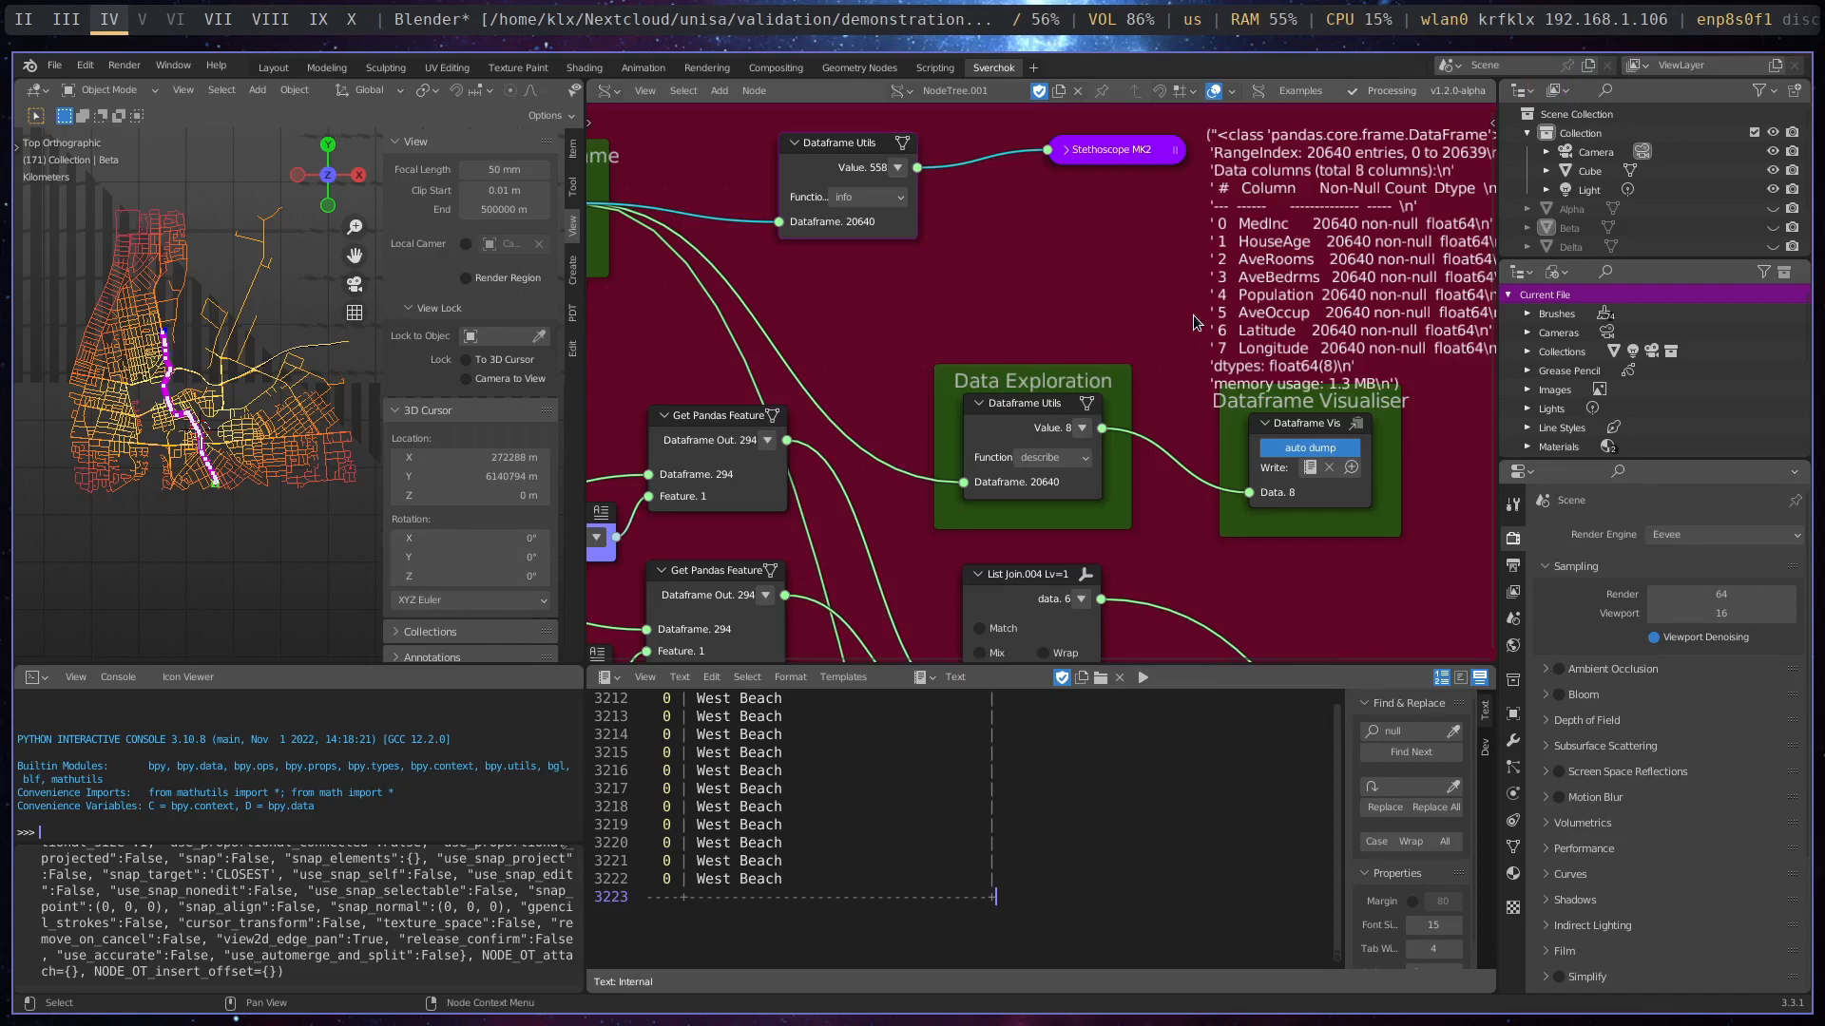
middle_drag(1152, 130, 1226, 207)
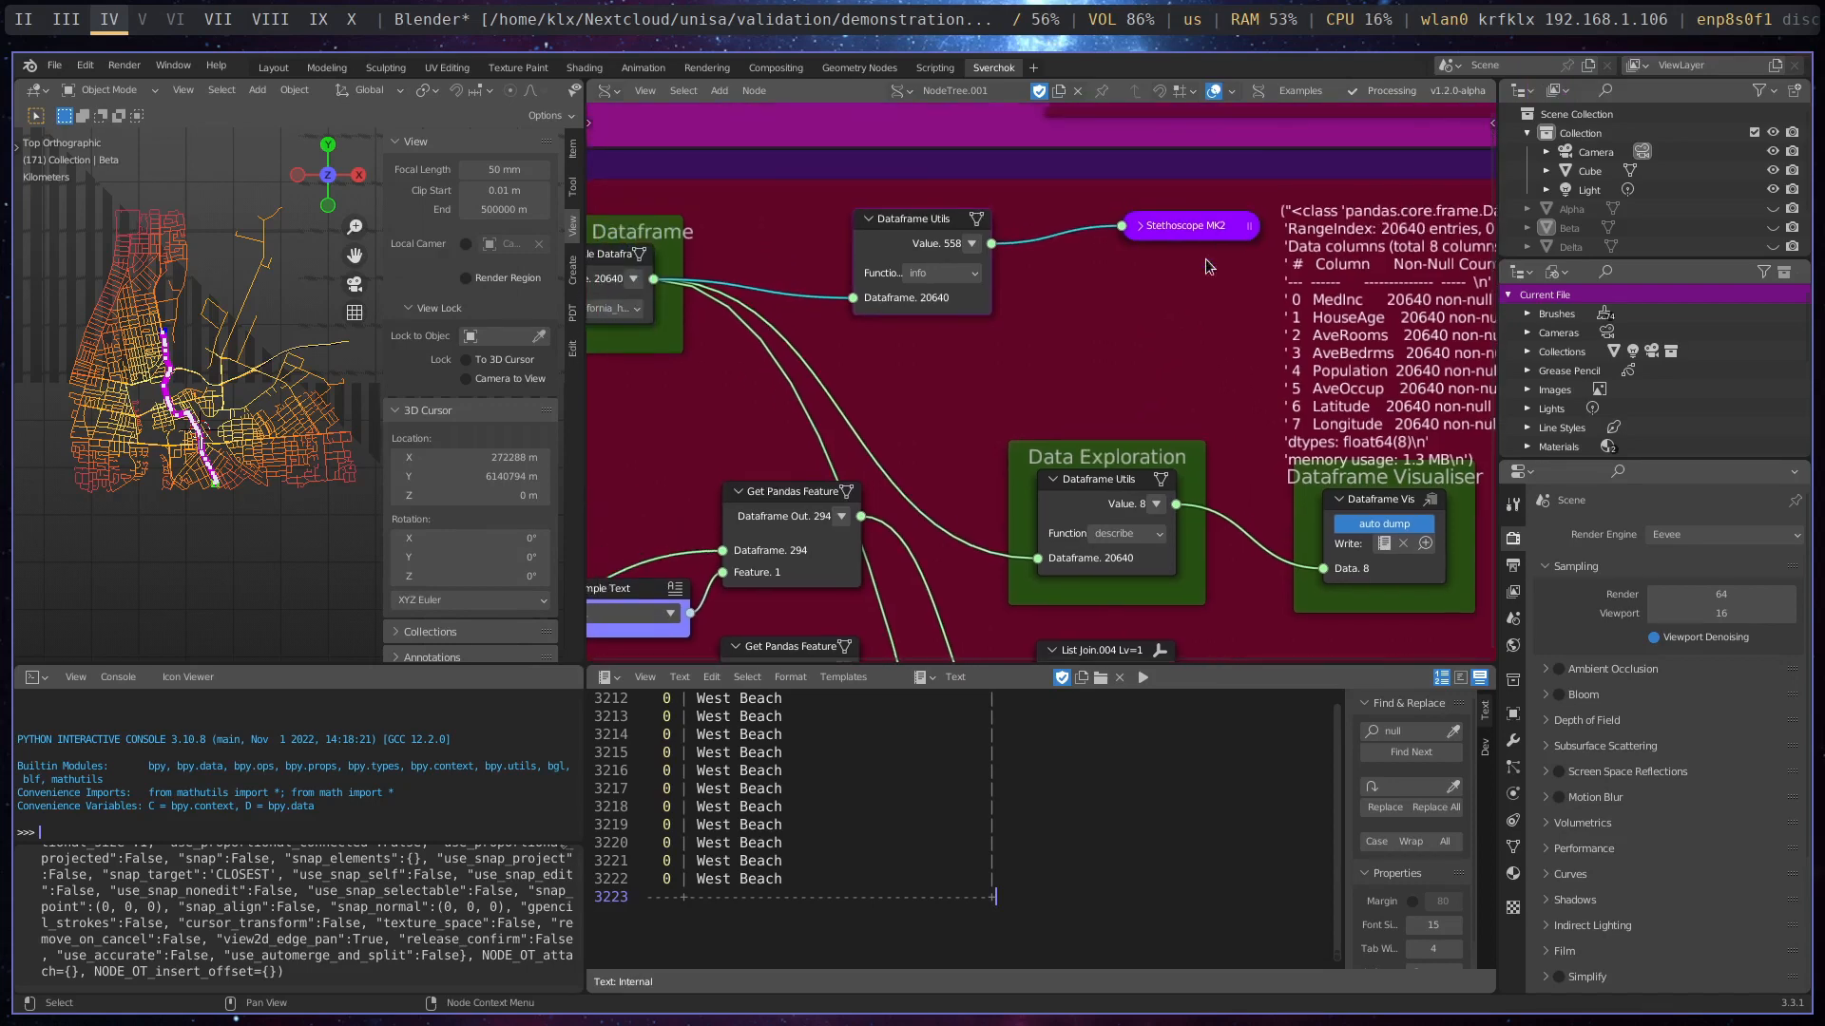
drag(1223, 231, 1359, 196)
drag(934, 219, 1033, 194)
middle_drag(1241, 316, 1009, 356)
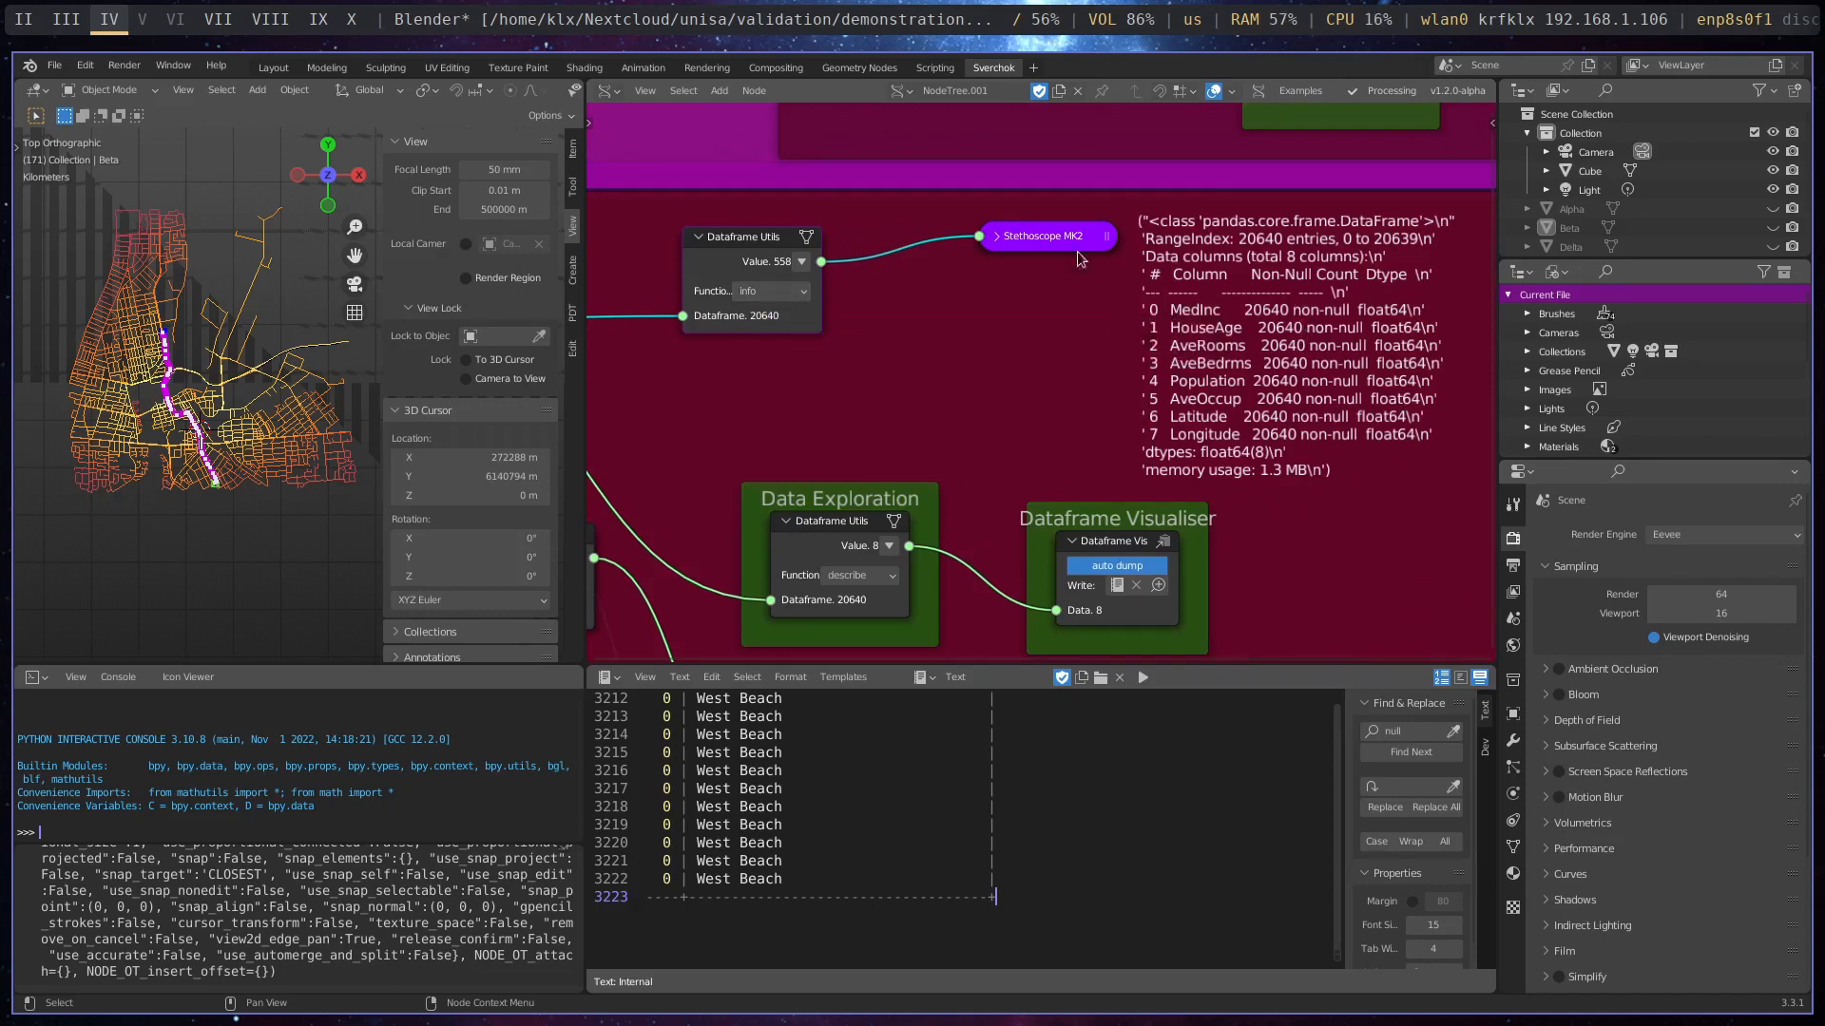
- Set the Function of the Dataframe Utils node feeding the Stethoscope to head and move the Stethoscope MK2 closer to it
click(781, 290)
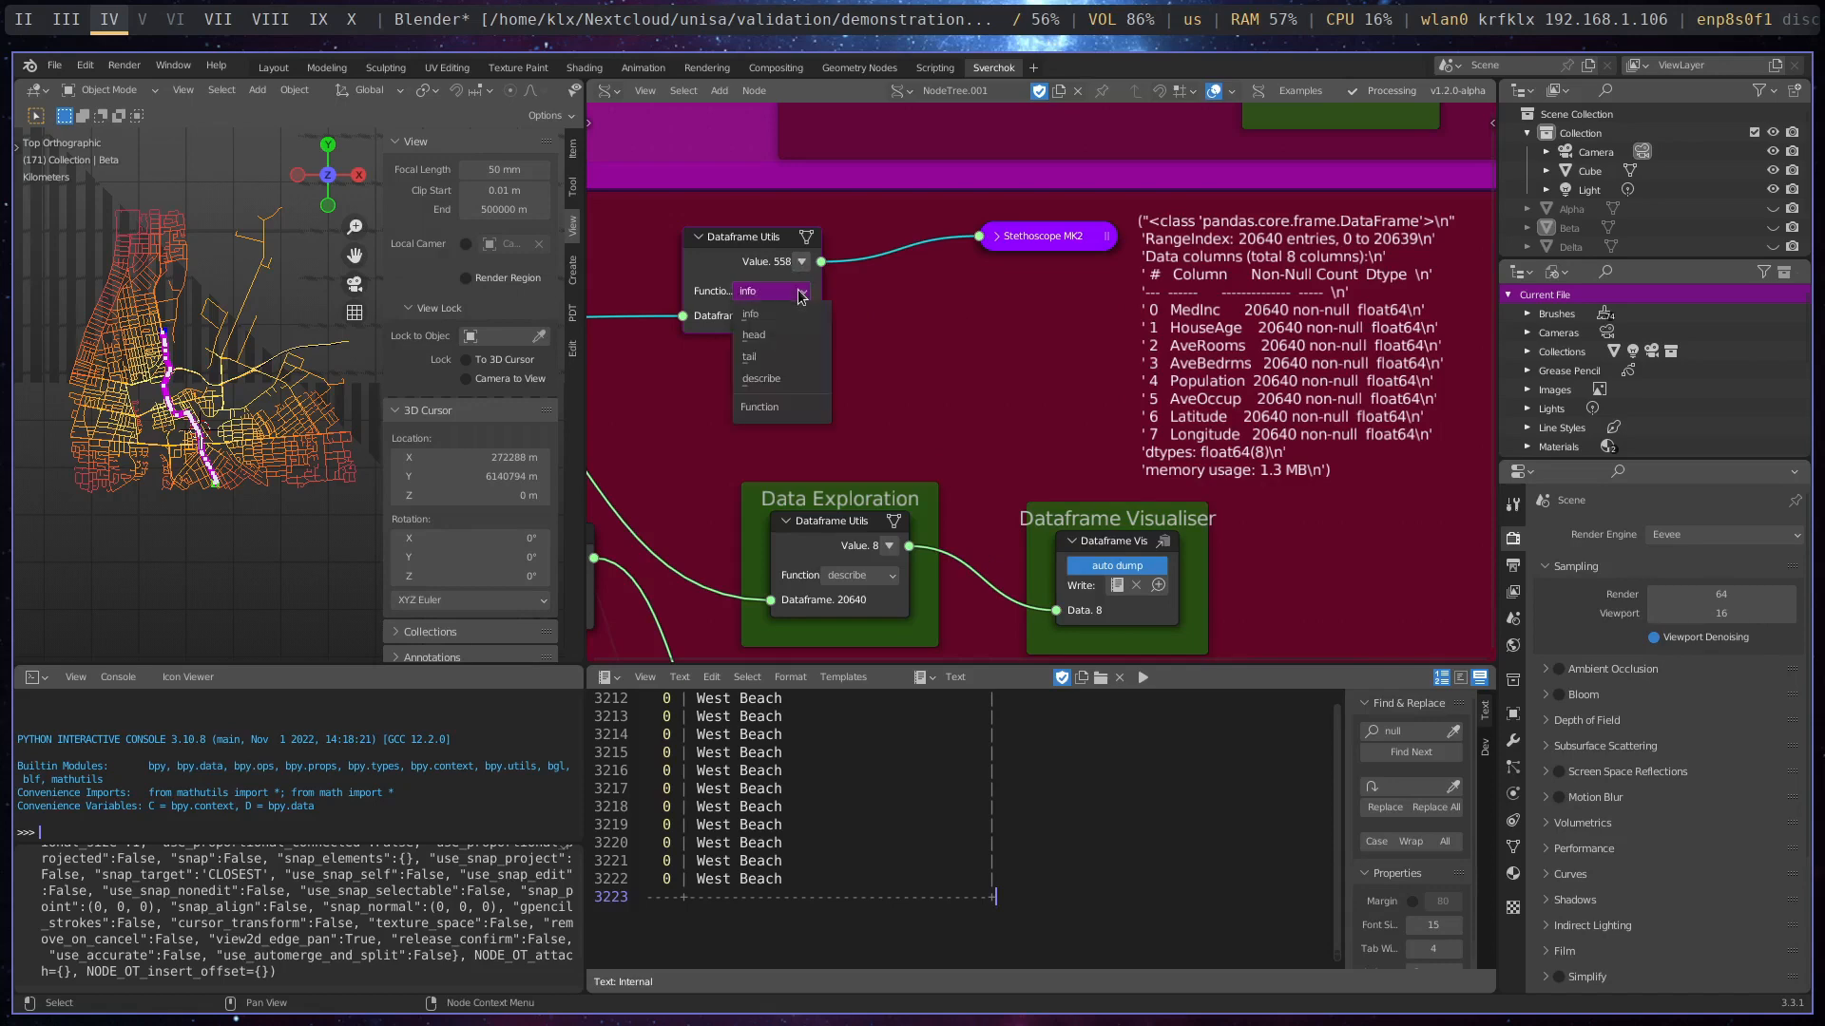
click(783, 337)
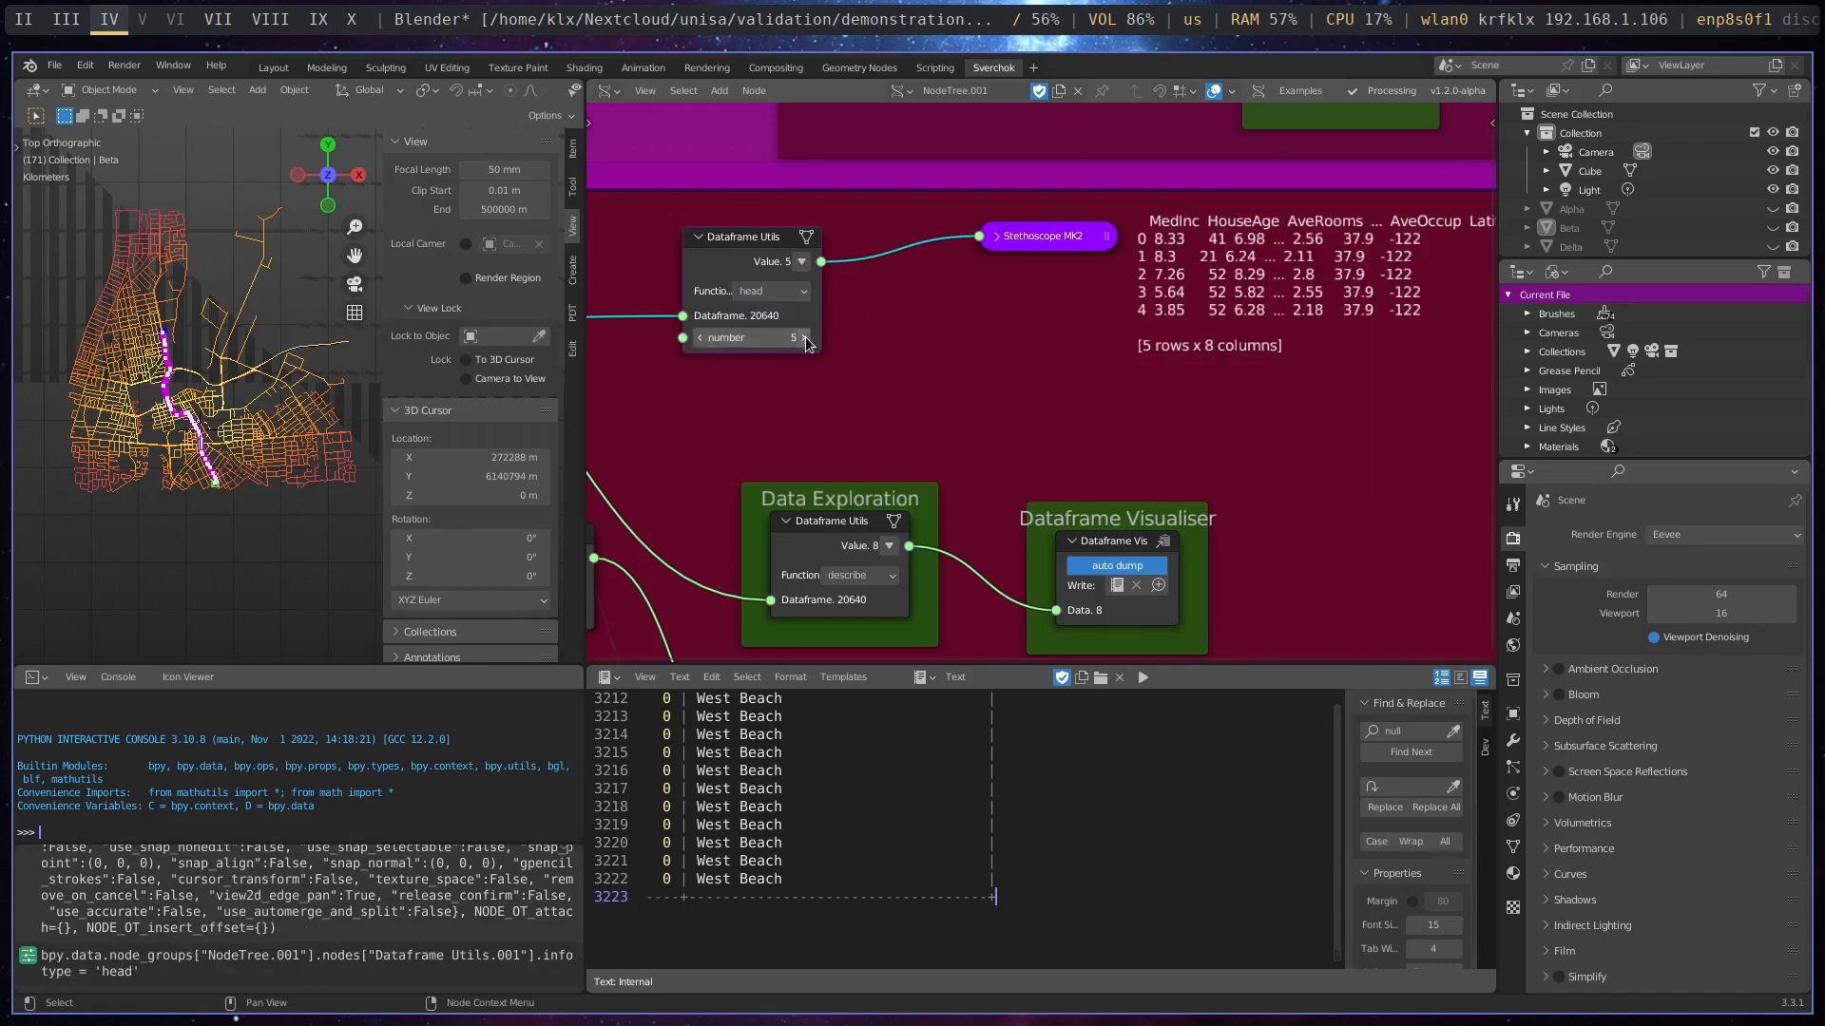
drag(1059, 242, 972, 271)
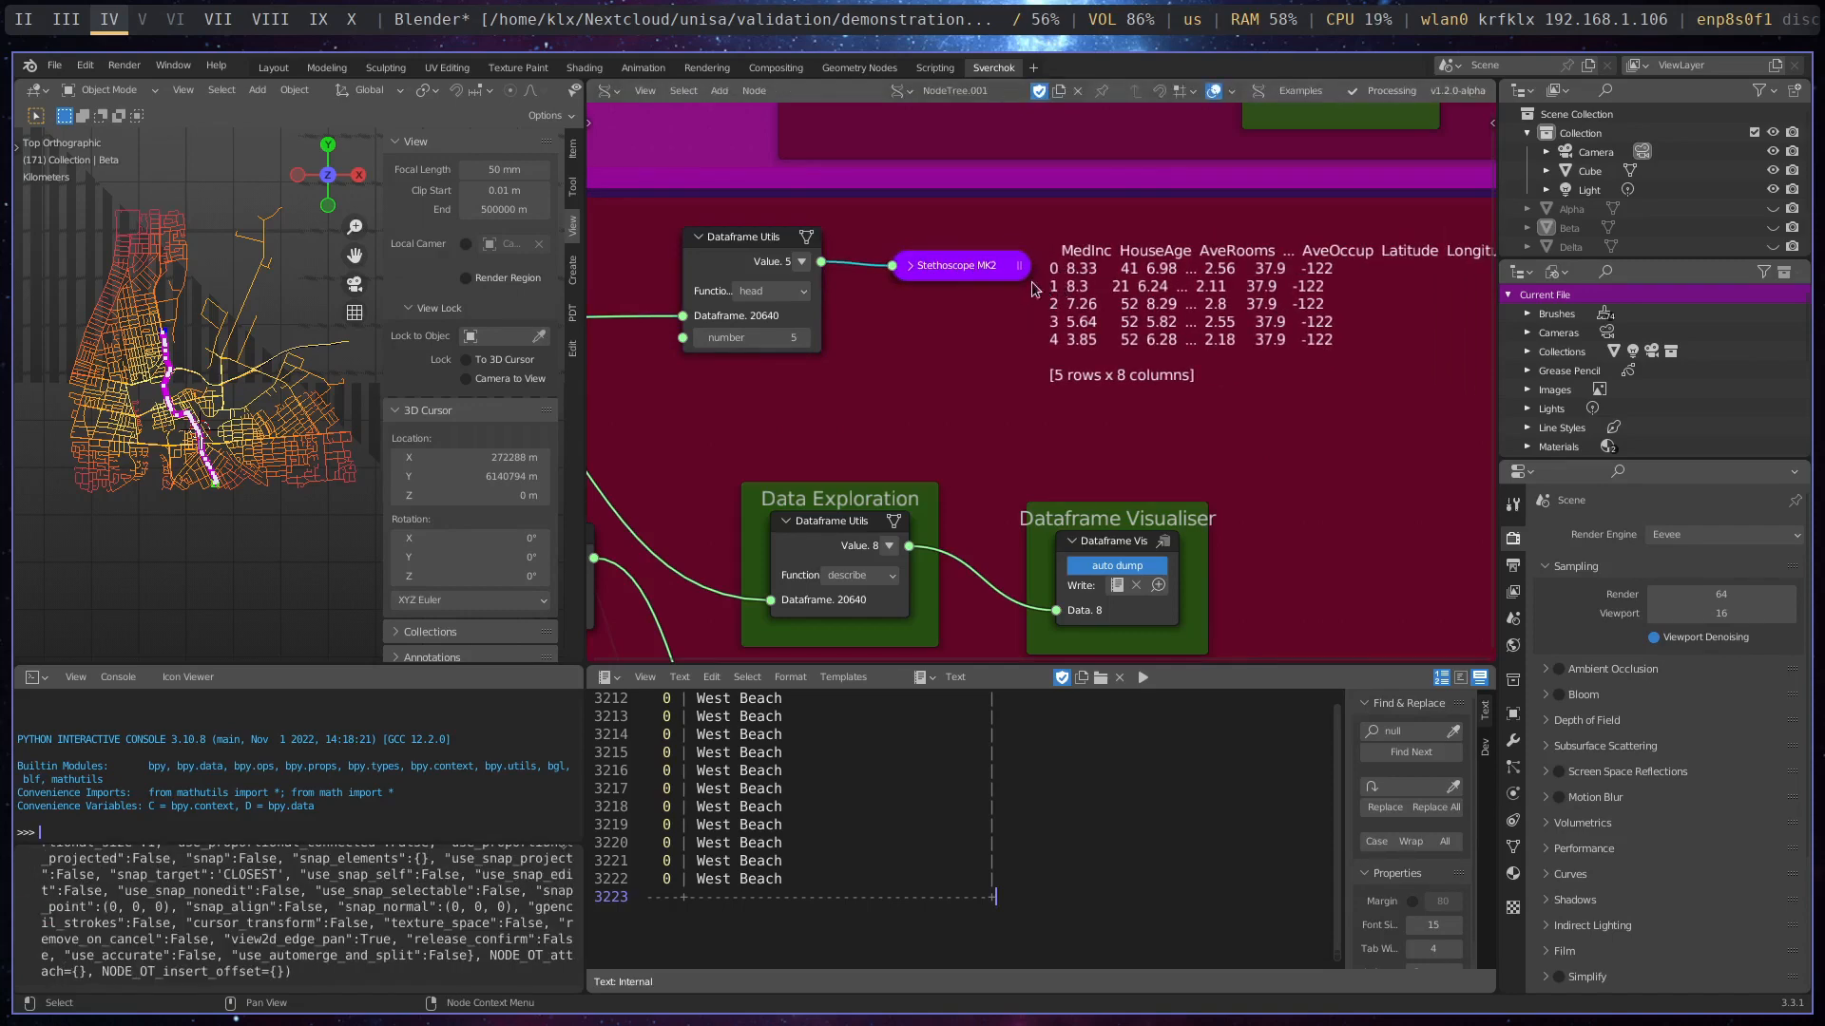
- Preview the last rows with the Dataframe Utils node's tail function, and set its Function to describe for summary statistics
click(807, 292)
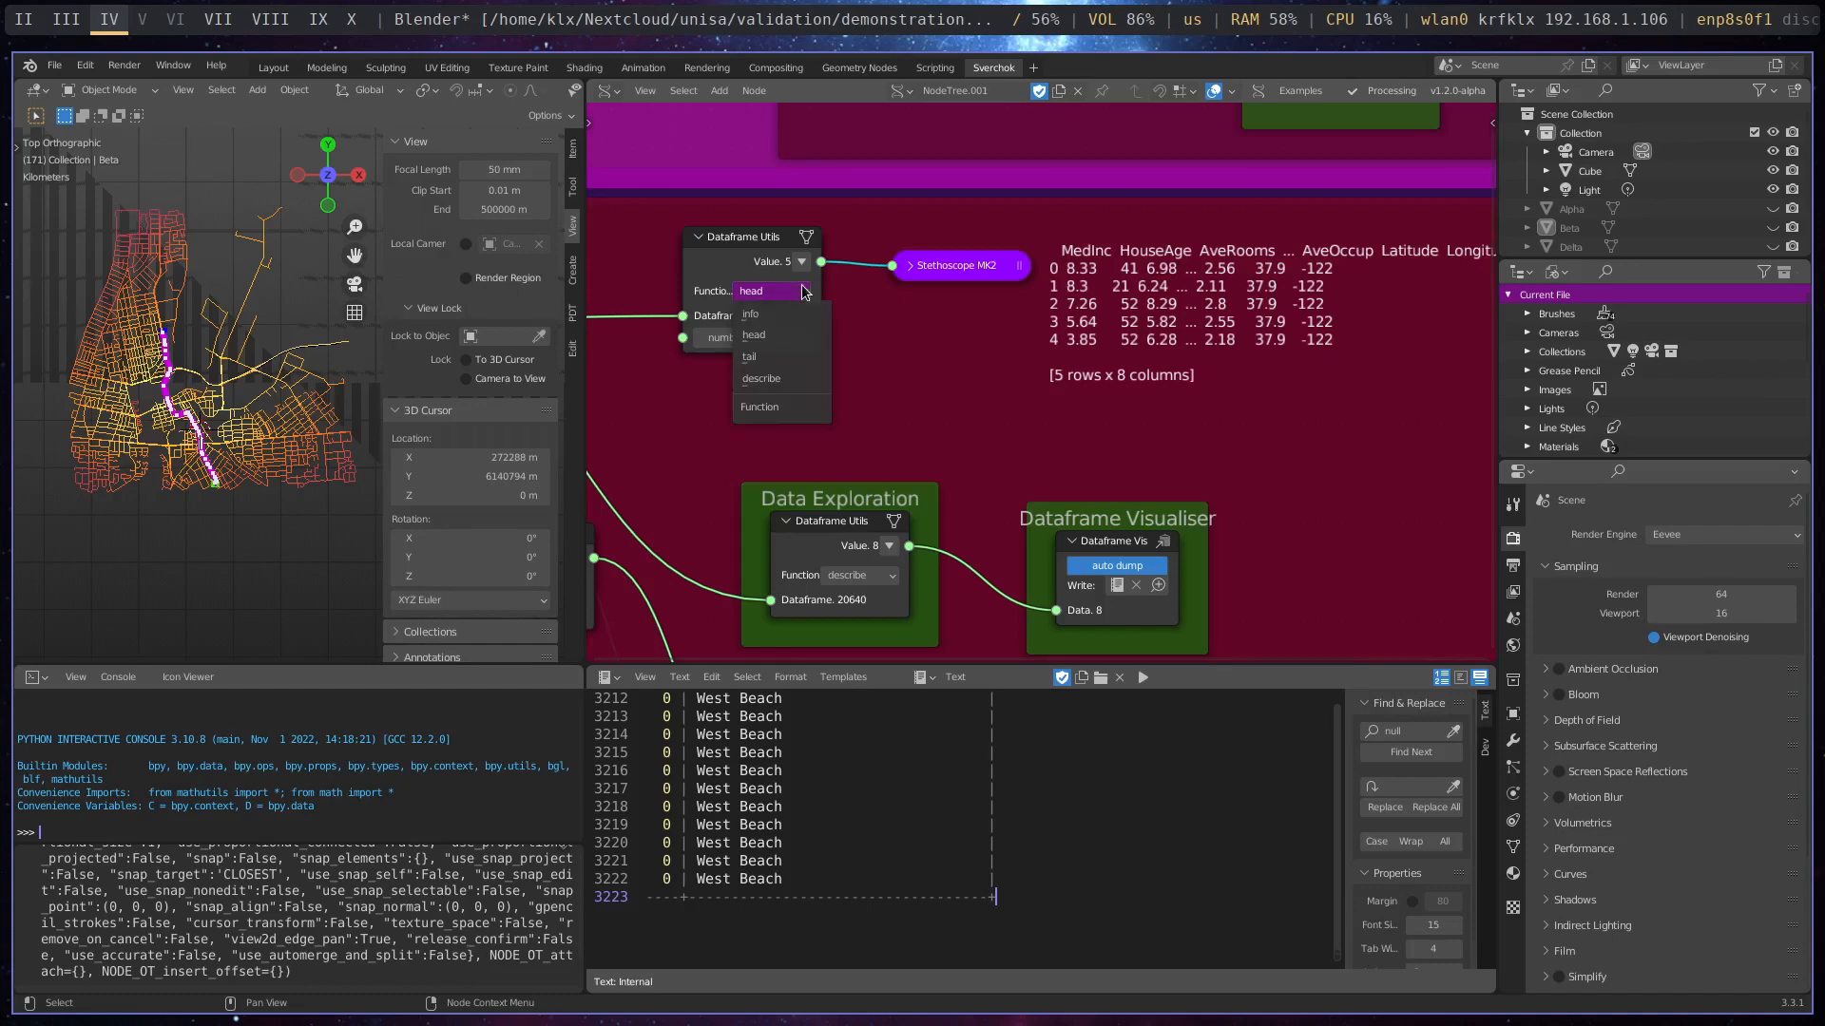
click(776, 358)
middle_drag(1125, 425, 1063, 424)
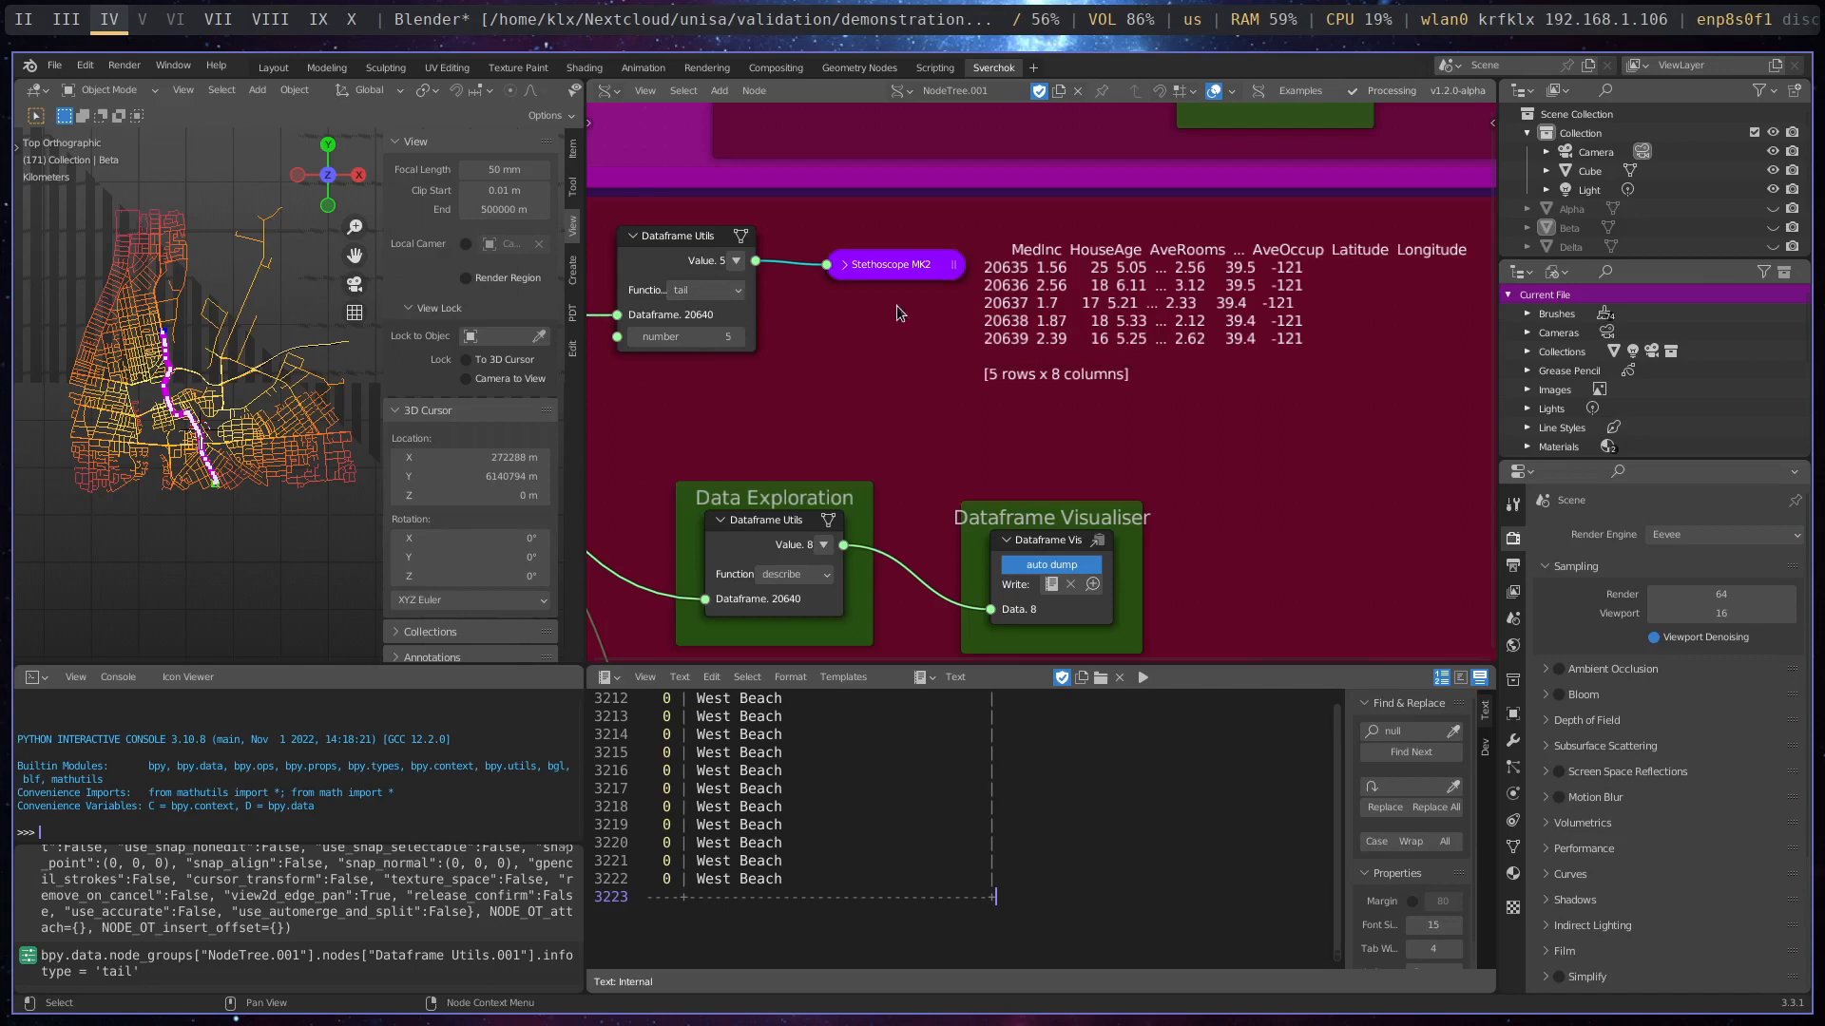
click(743, 295)
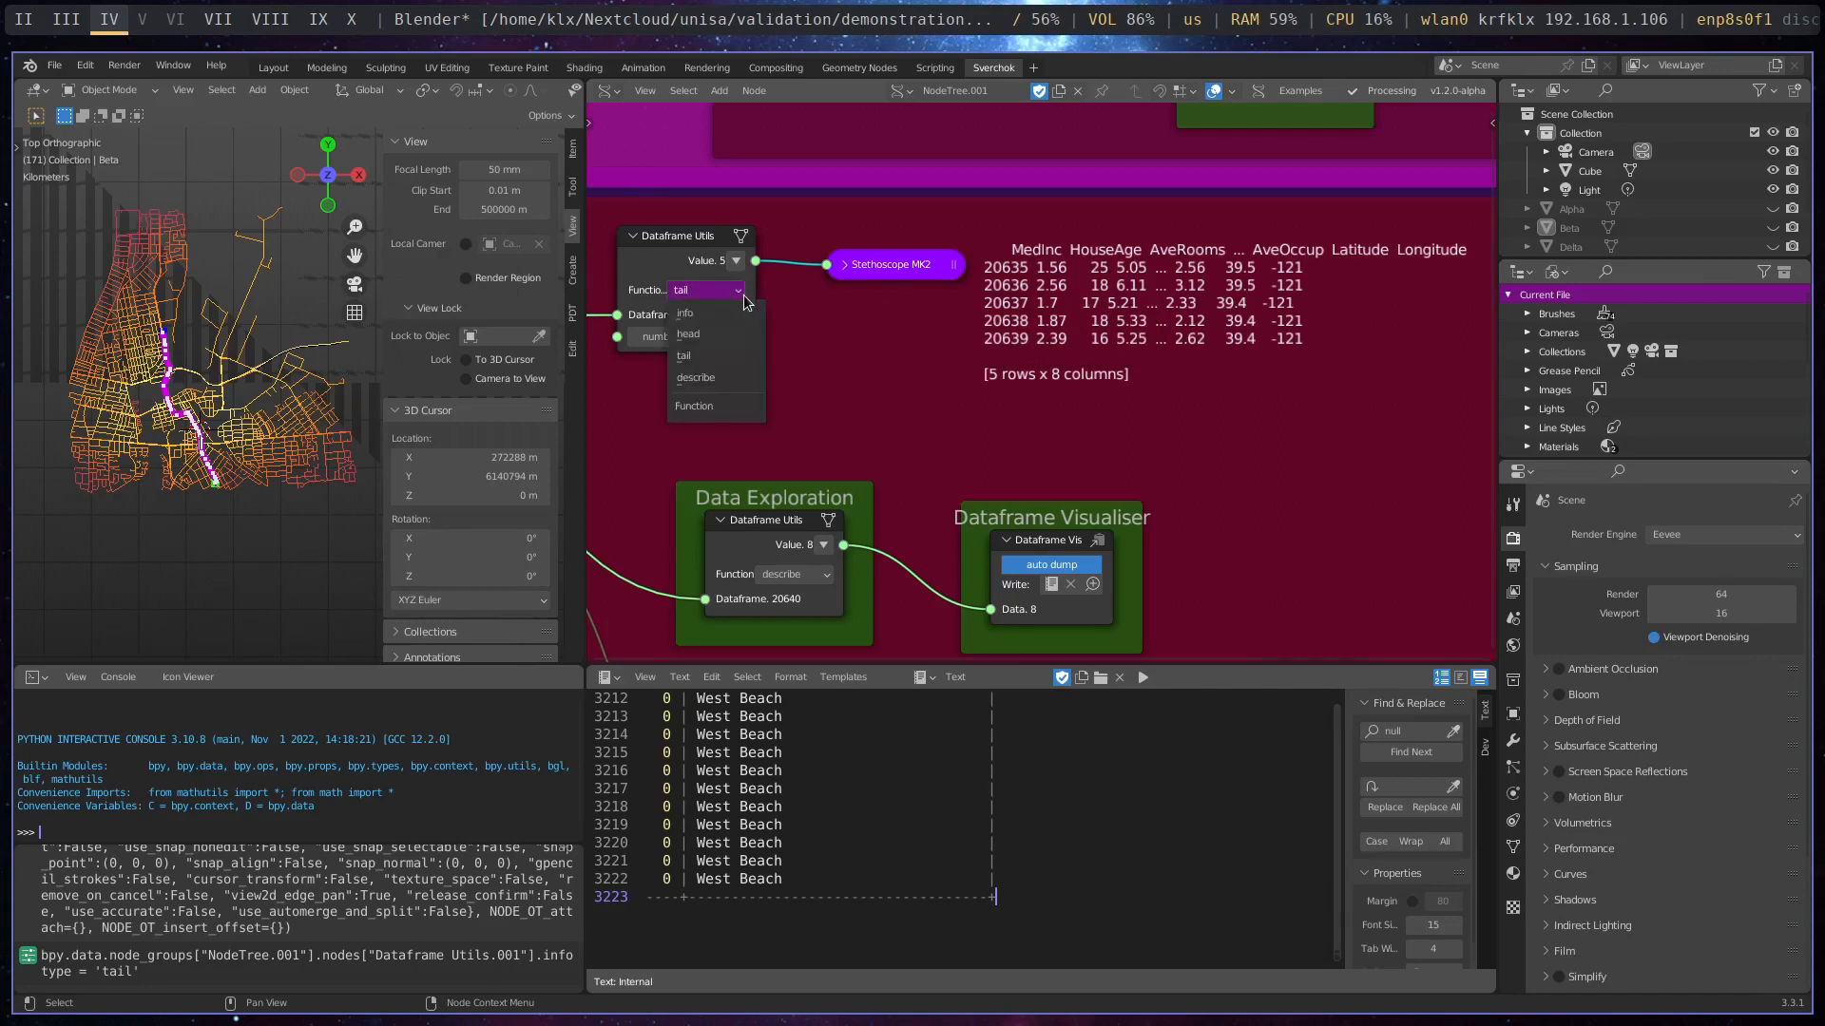
click(738, 378)
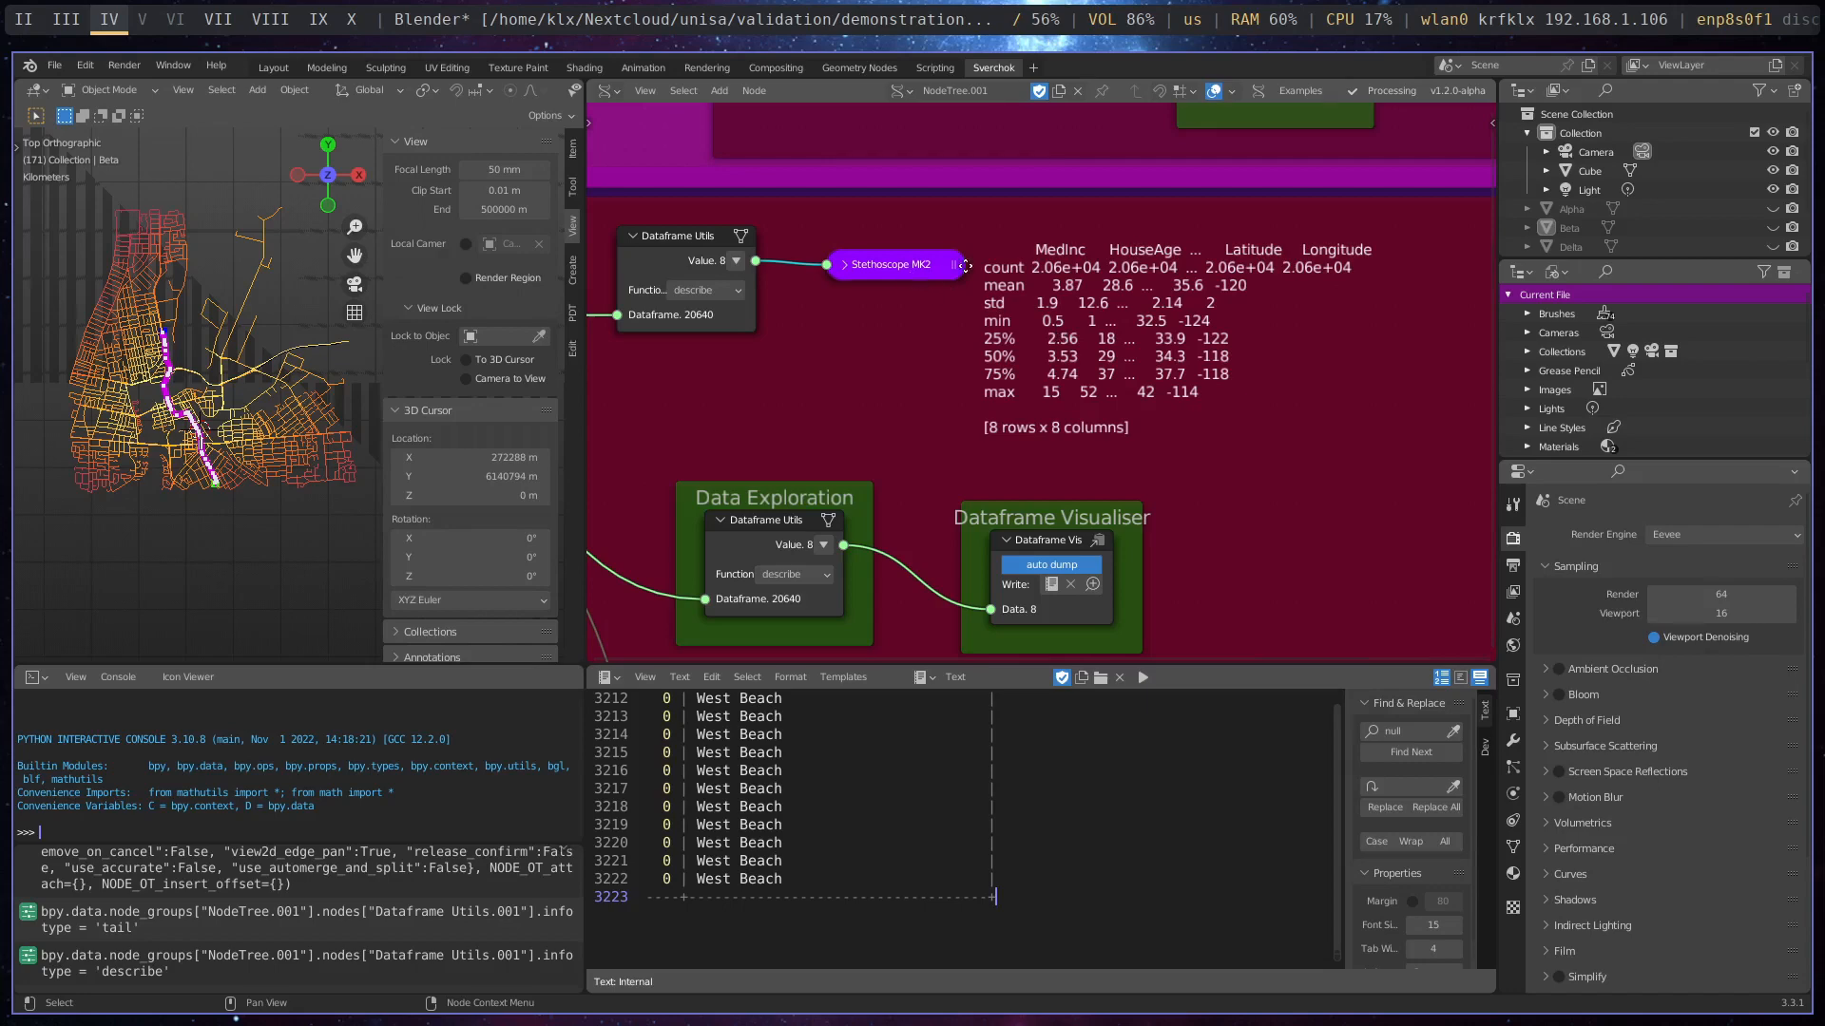
- Move the Stethoscope MK2 farther from its Dataframe Utils node and shift the Dataframe Visualiser frame slightly upward
drag(965, 266, 1207, 238)
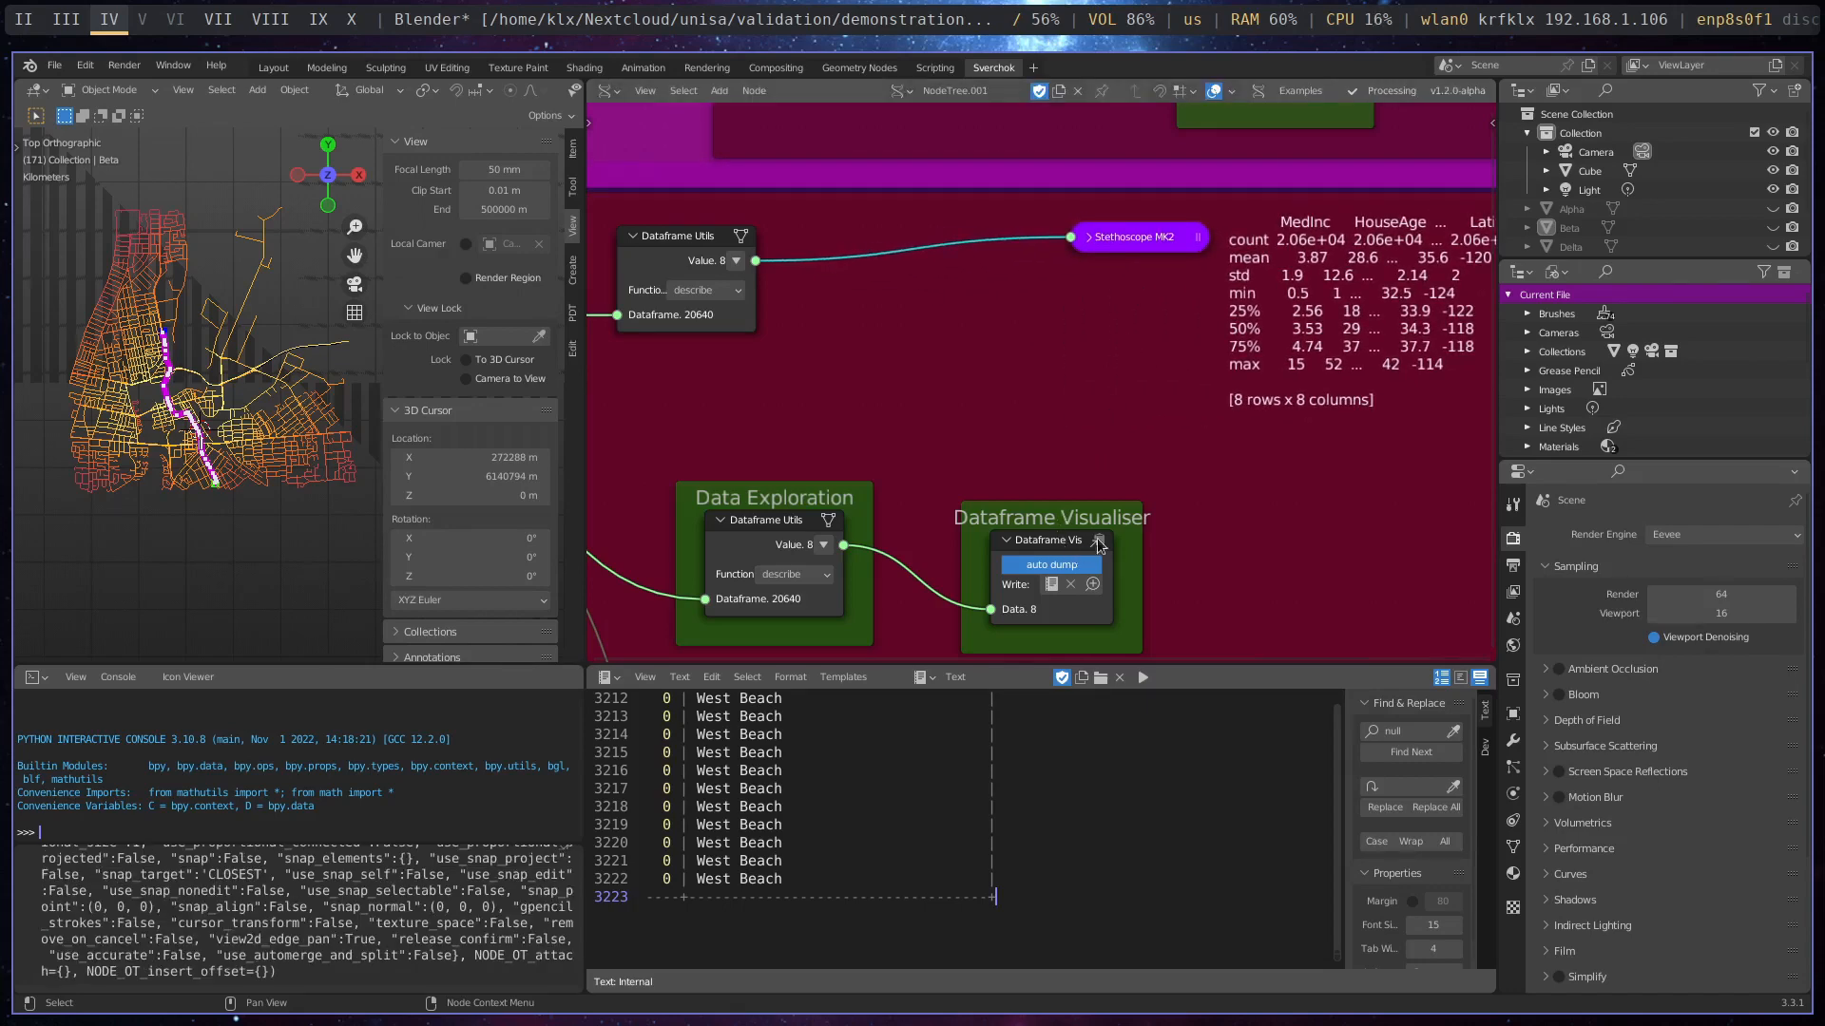
drag(1098, 545, 1065, 514)
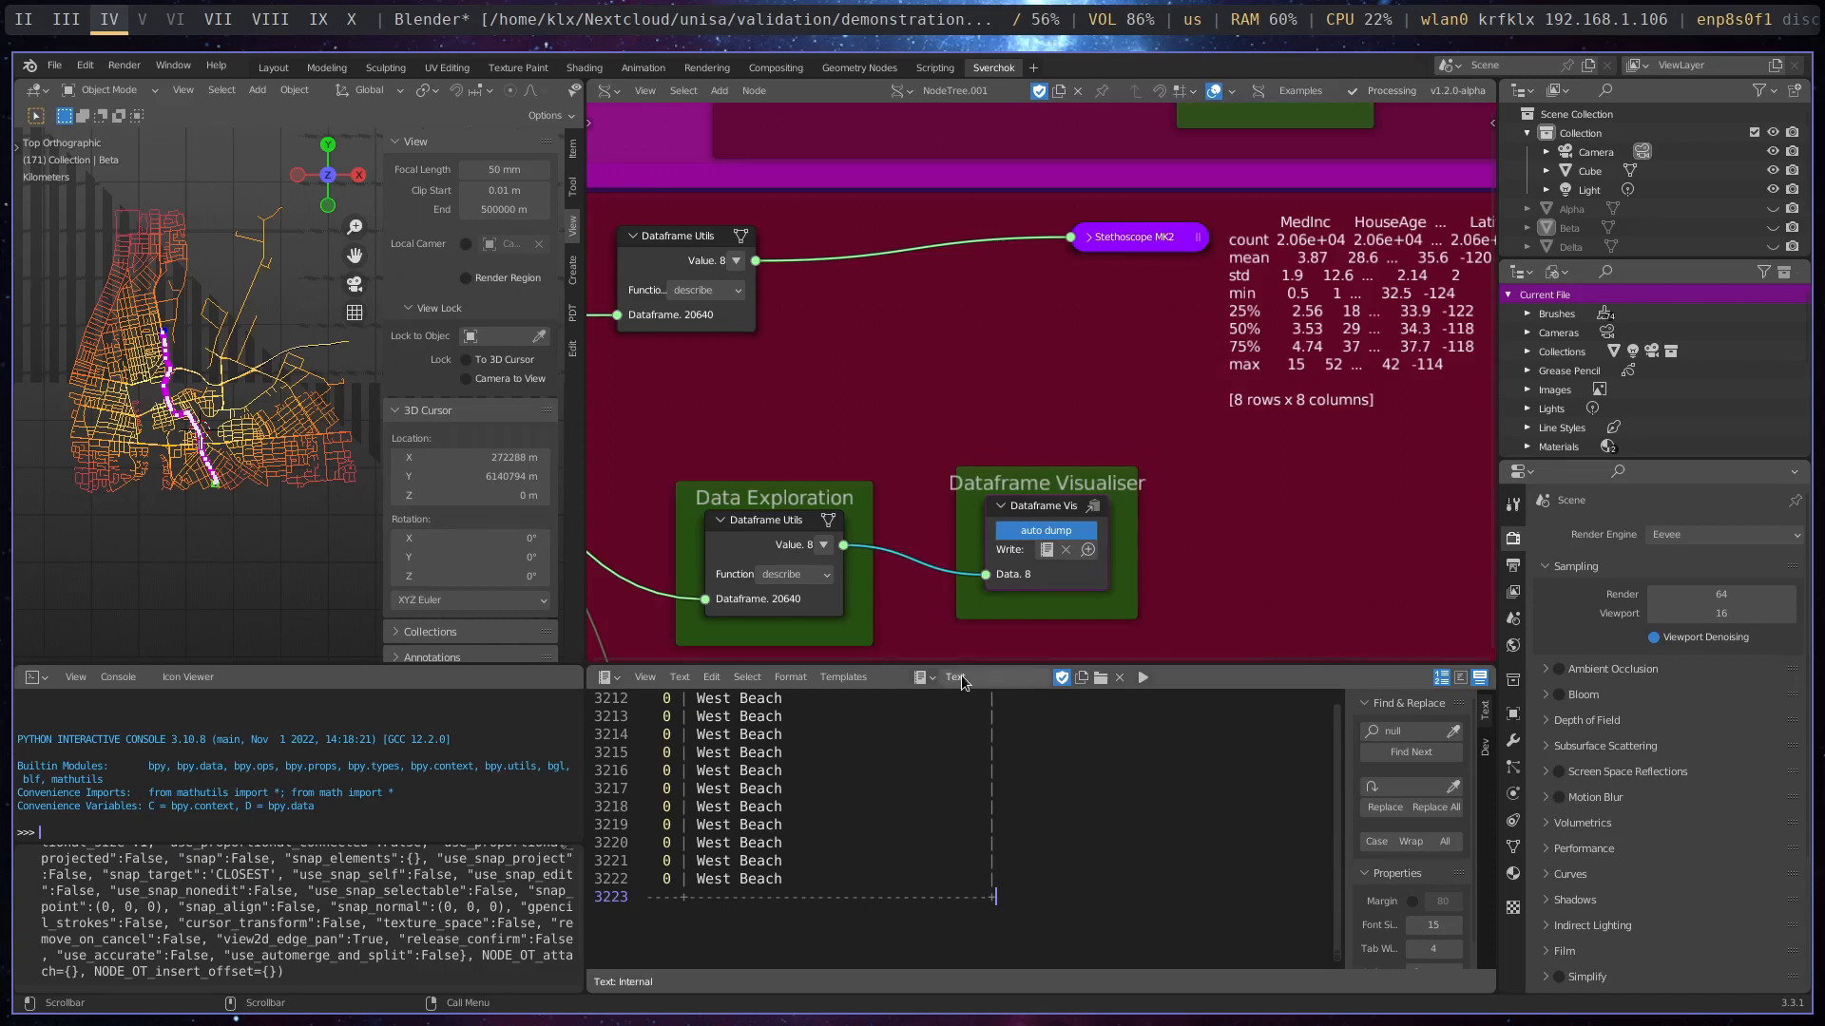
- Create a new text data-block in the text editor and name it test_dataframe
click(1083, 678)
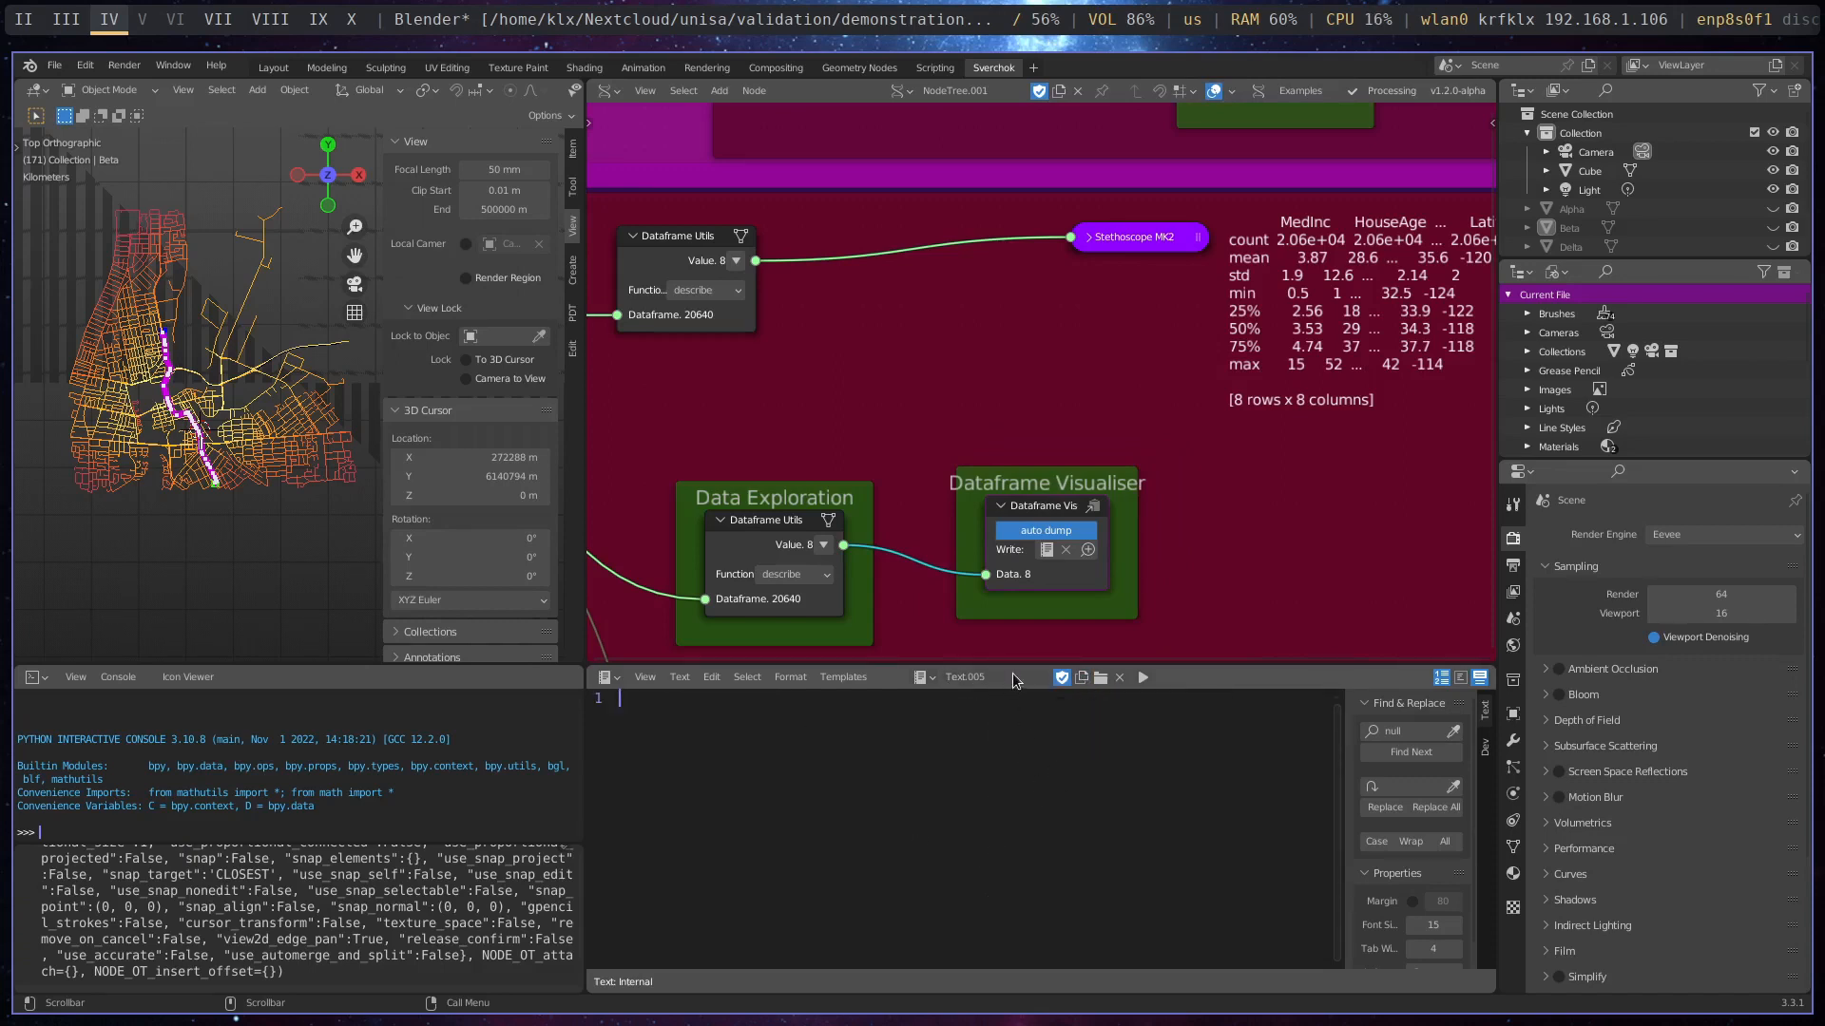
double_click(963, 677)
key(BackSpace)
text(test_dataframe)
key(Return)
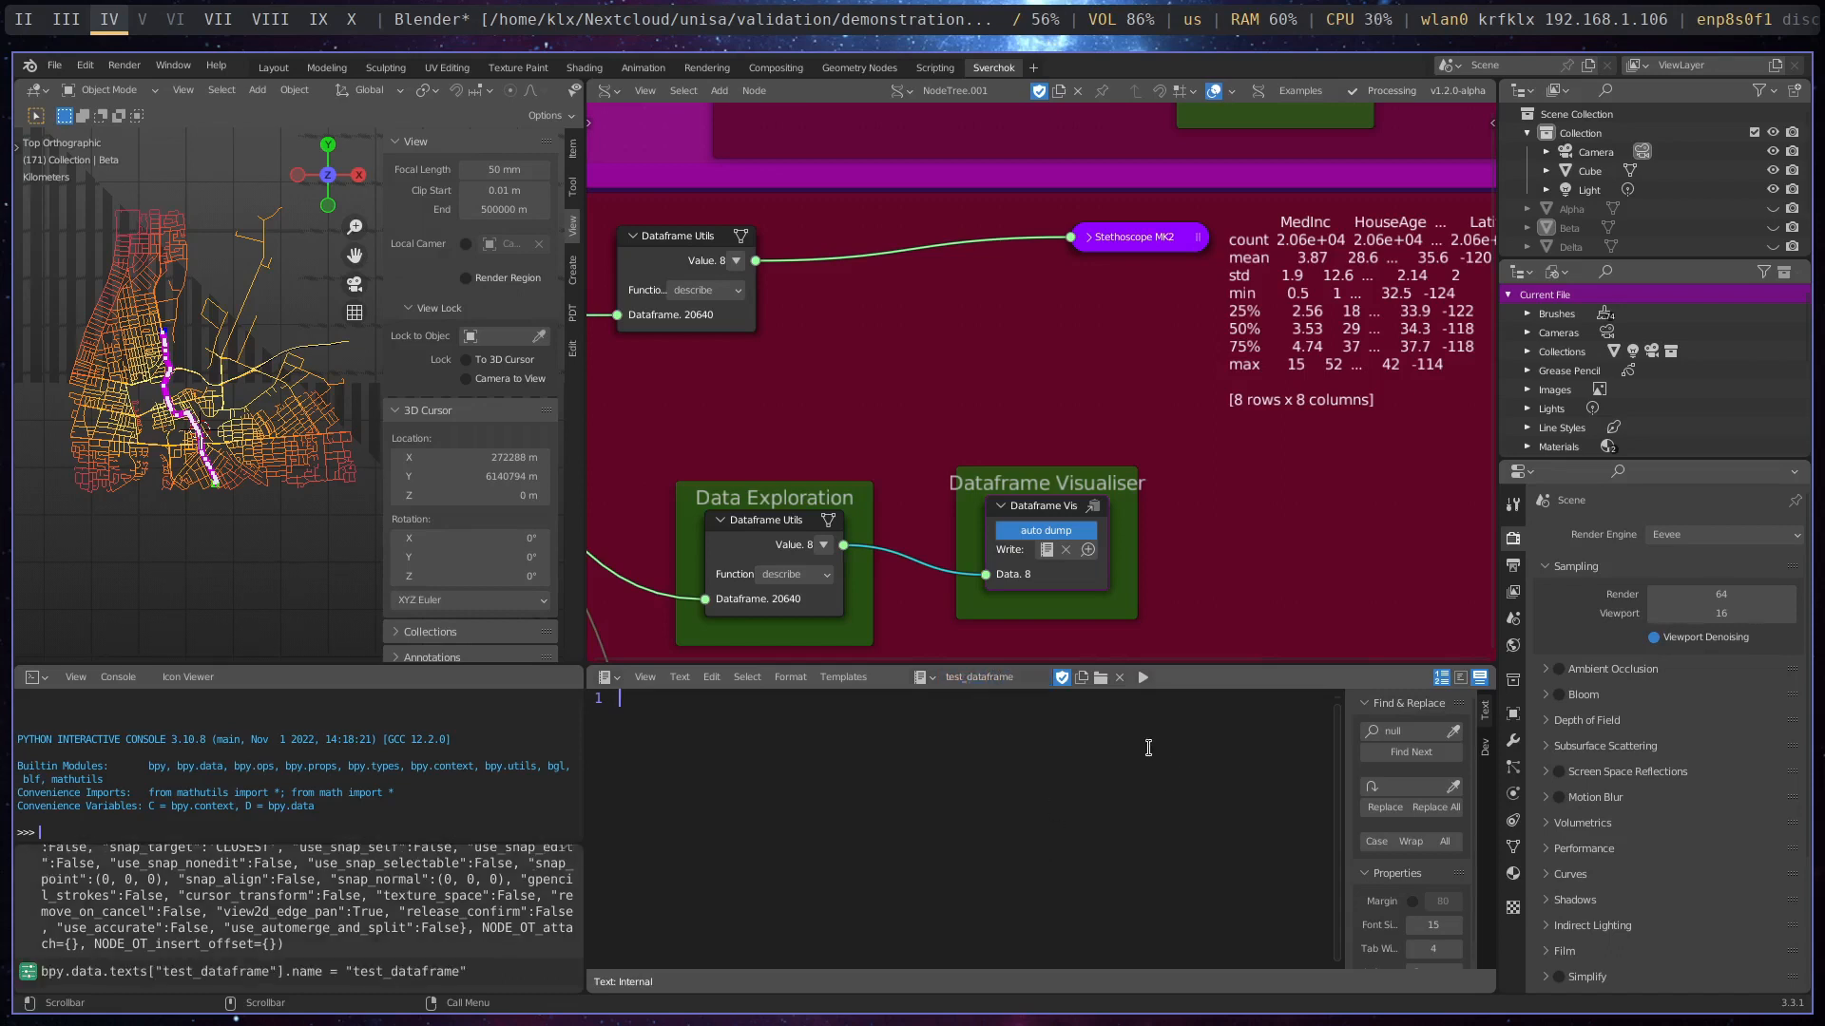
- Duplicate the Dataframe Visualiser node and place the copy in the free space below the Stethoscope MK2 link
click(1045, 511)
key(shift+d)
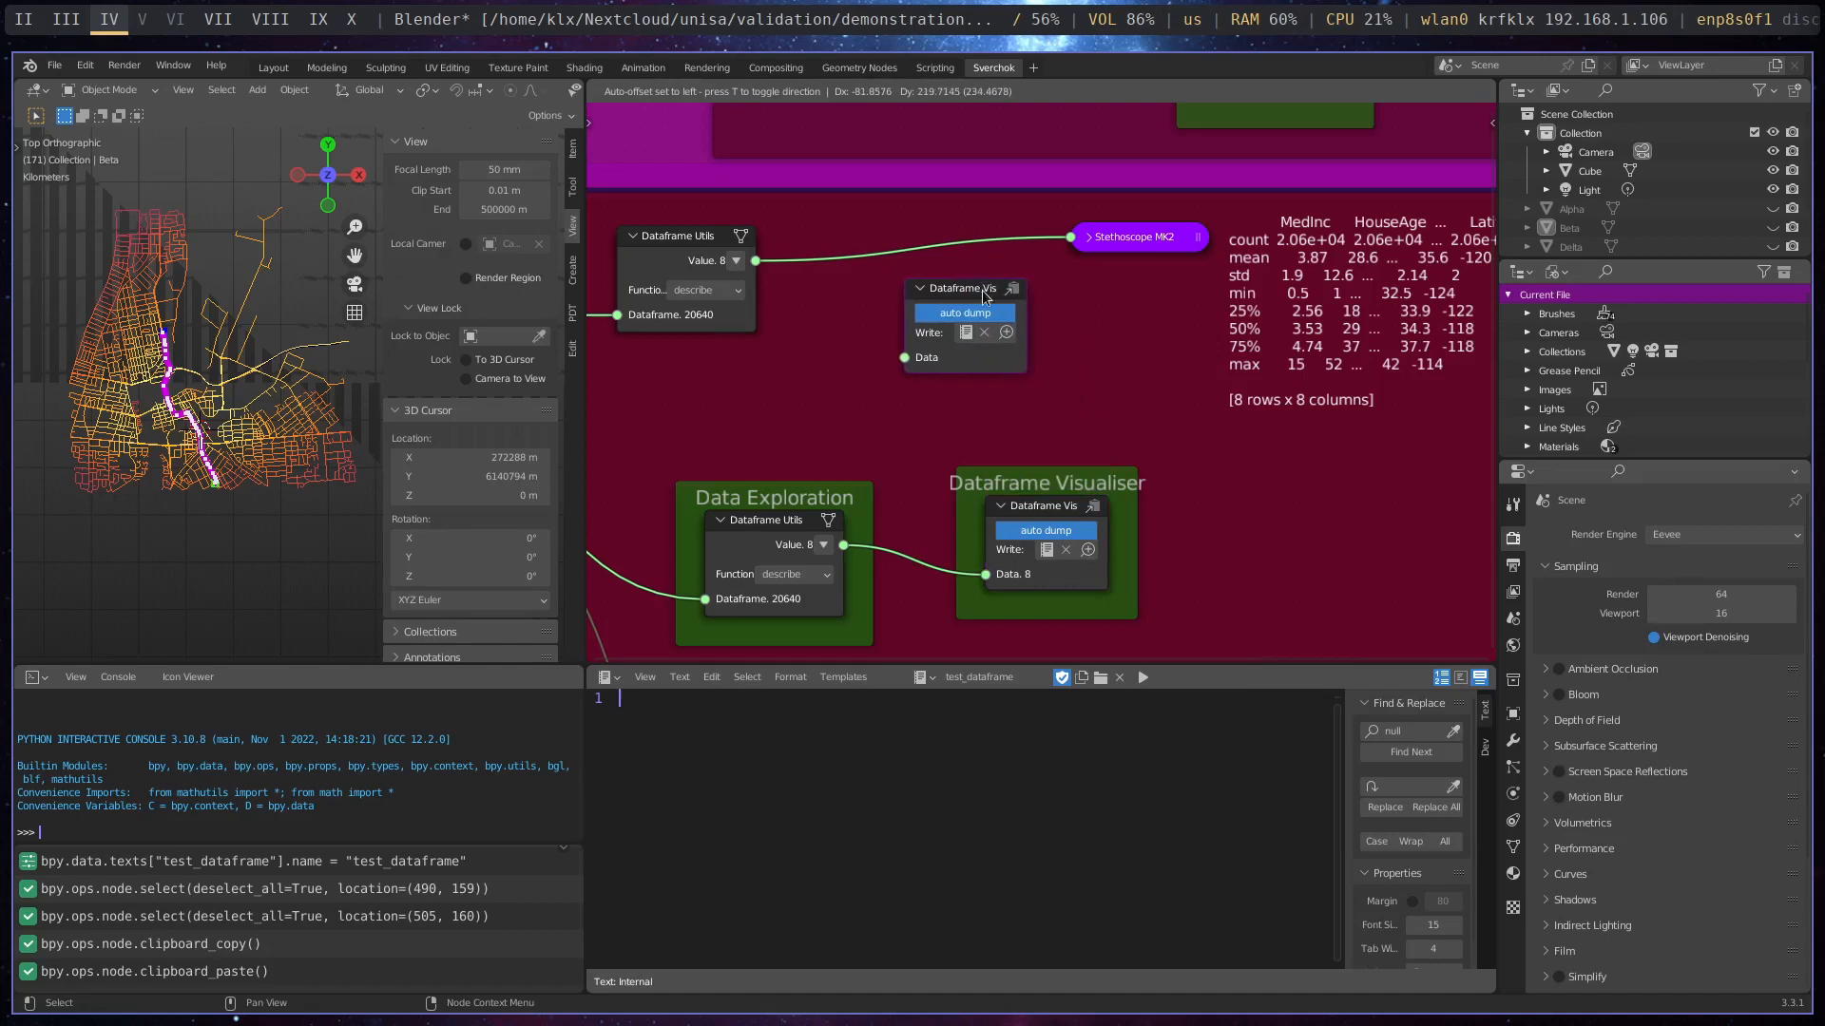
click(968, 293)
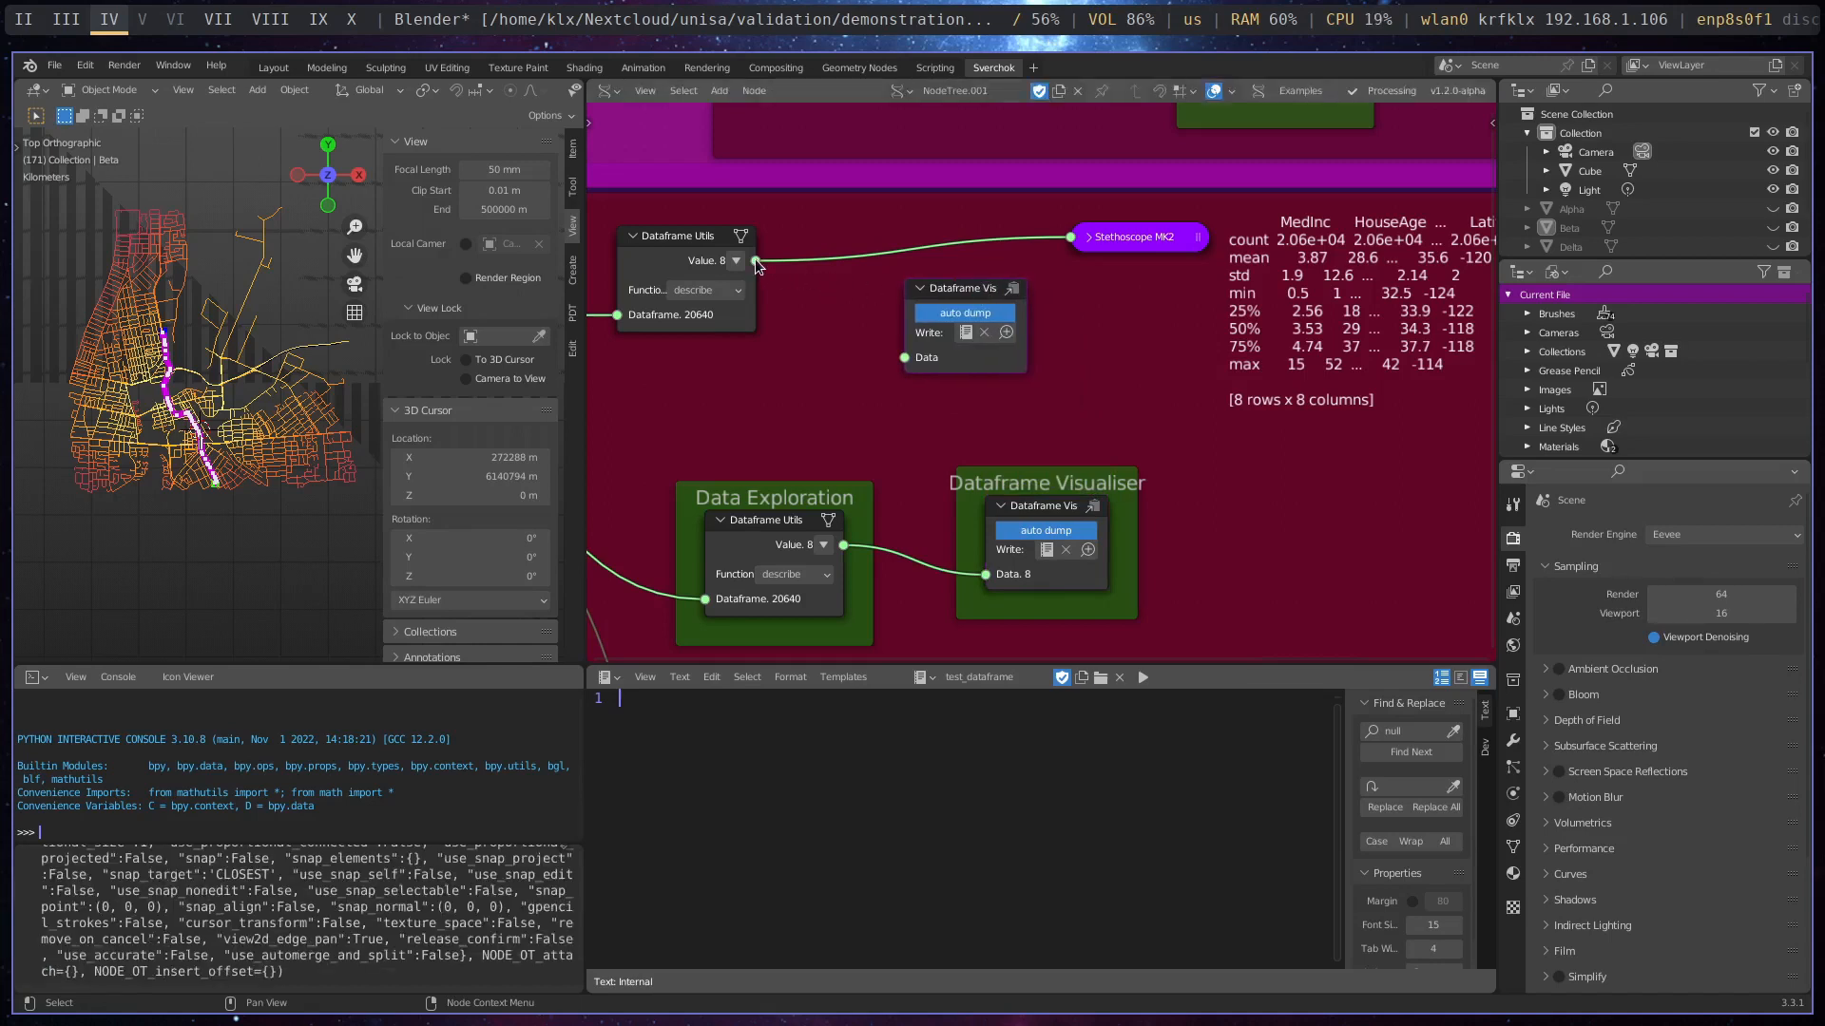
- Set the copied visualiser's Write target to test_dataframe and connect the upper Dataframe Utils Value output to its Data input
click(966, 333)
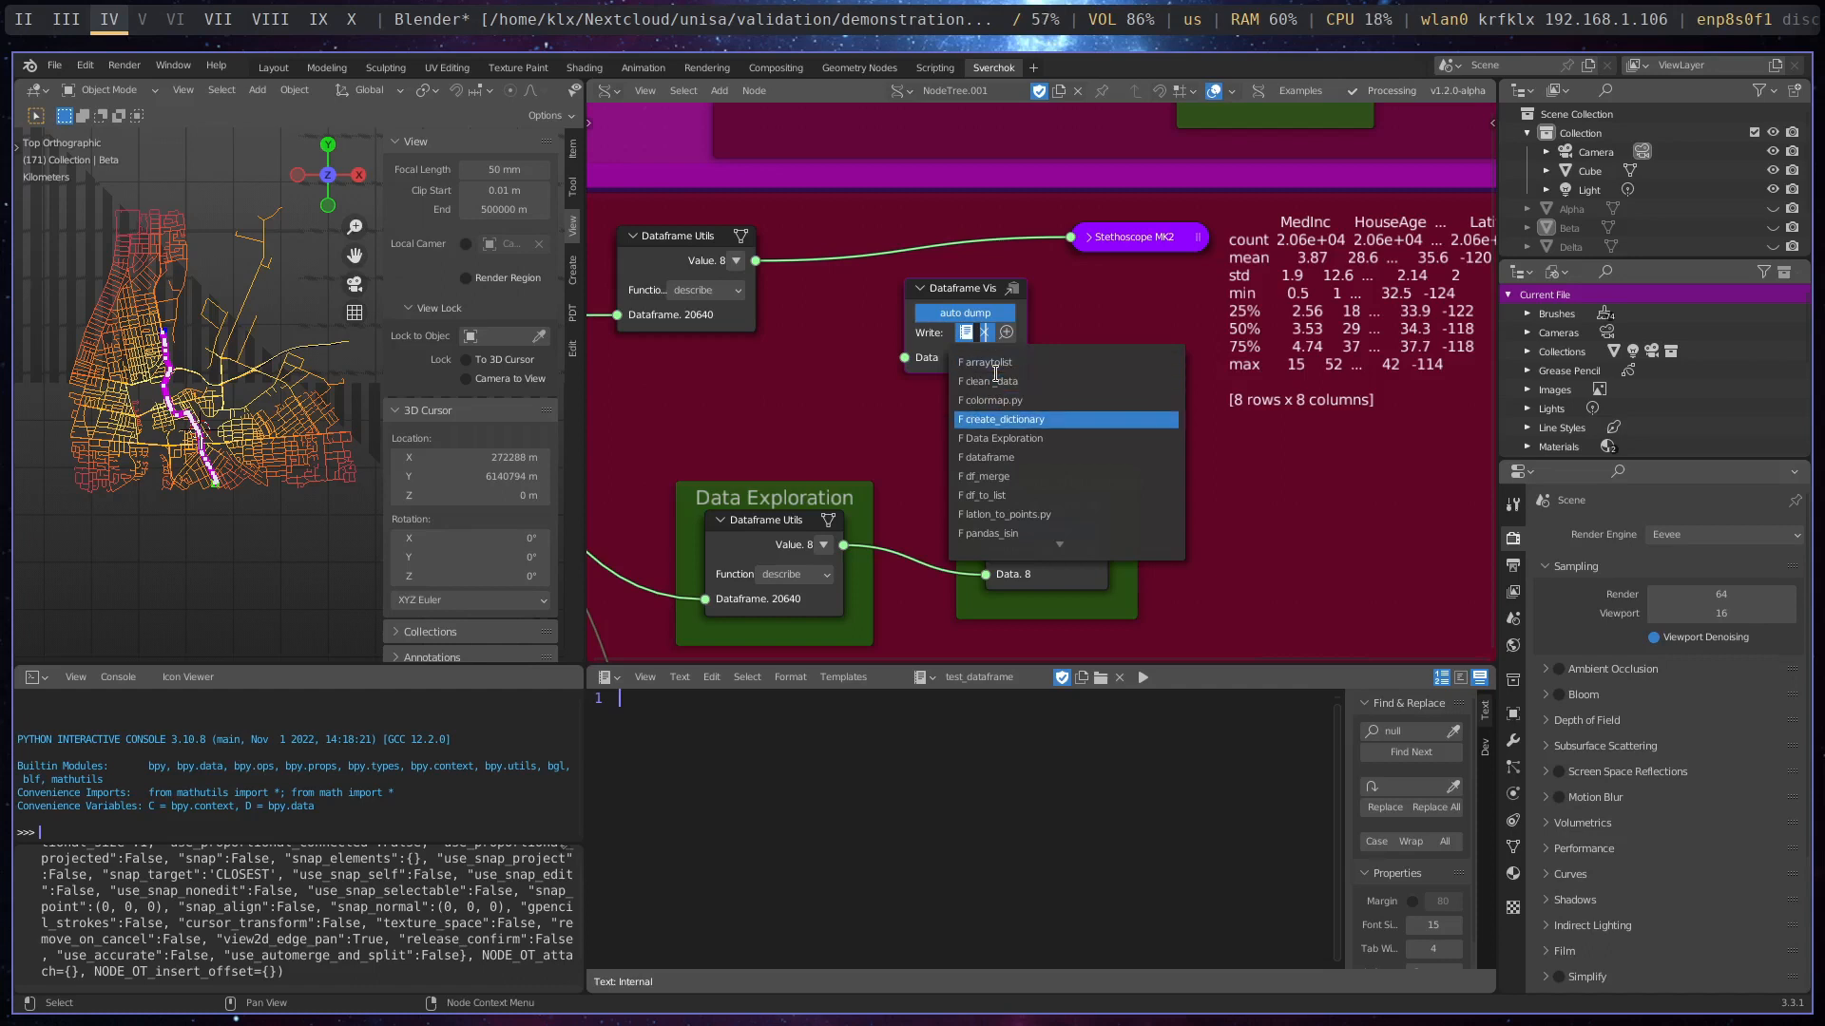
scroll(995, 374, down, 14)
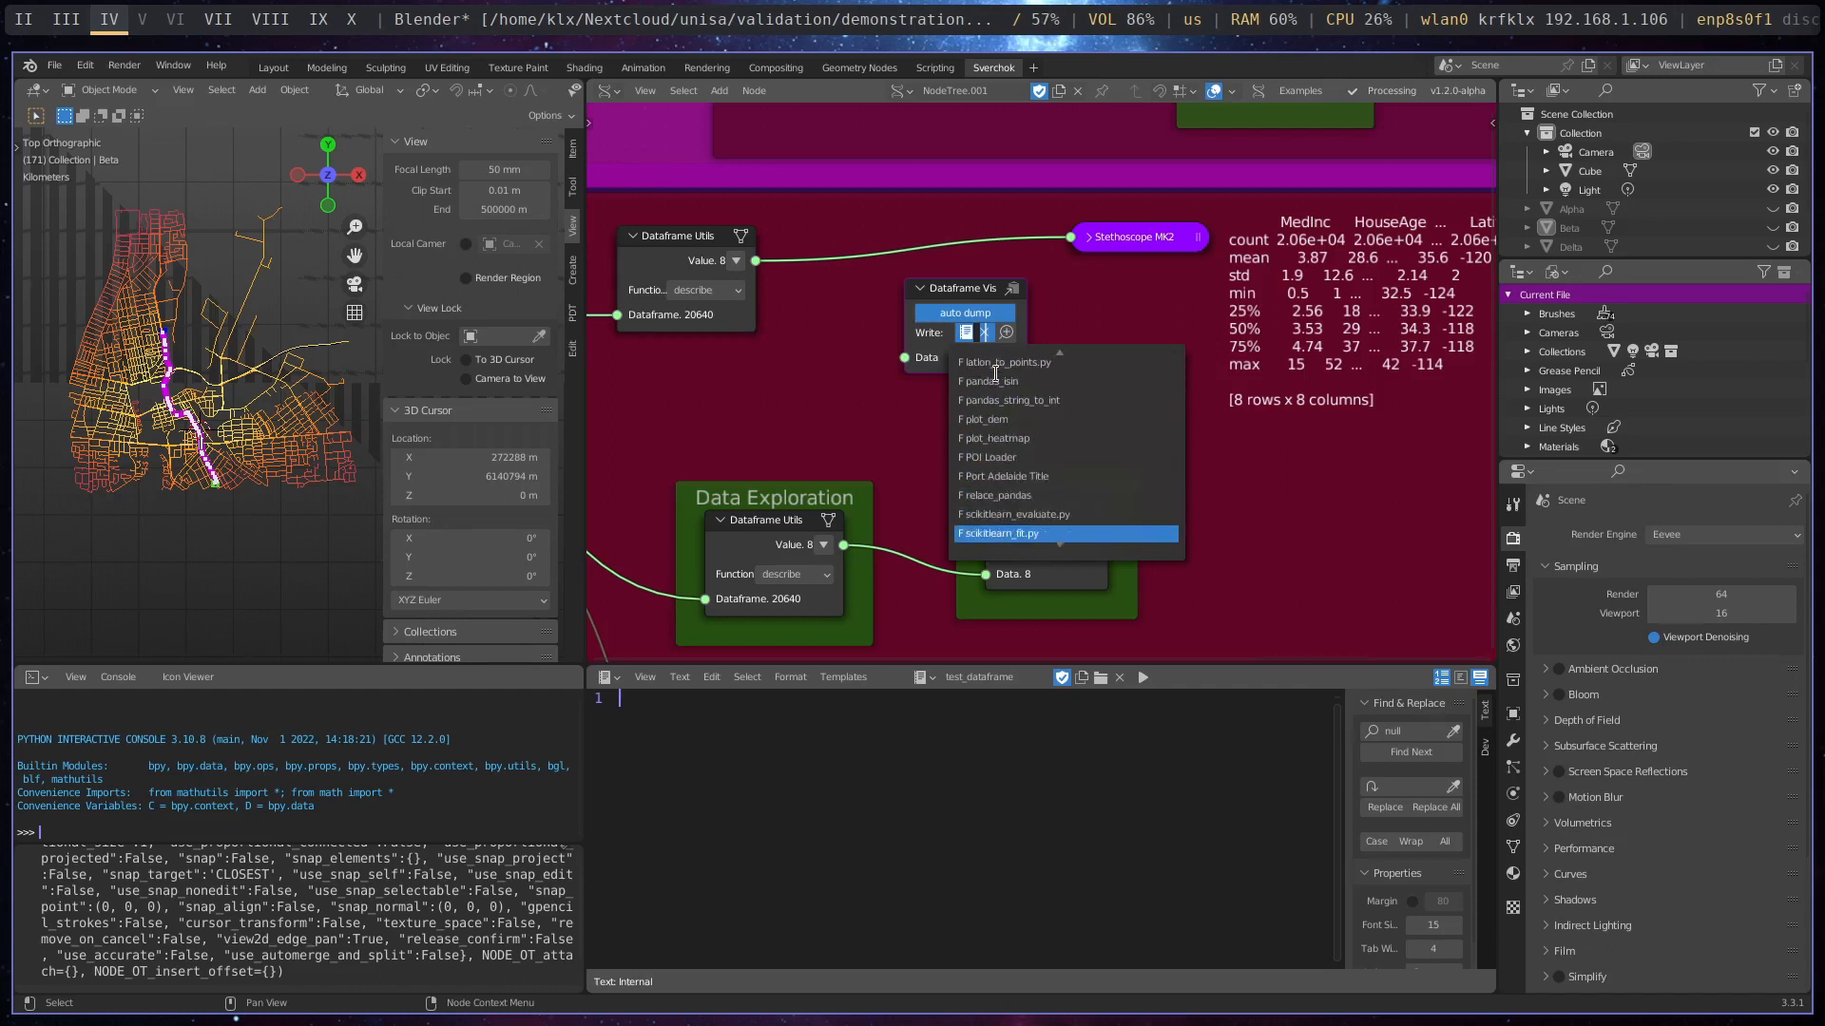
scroll(995, 373, down, 10)
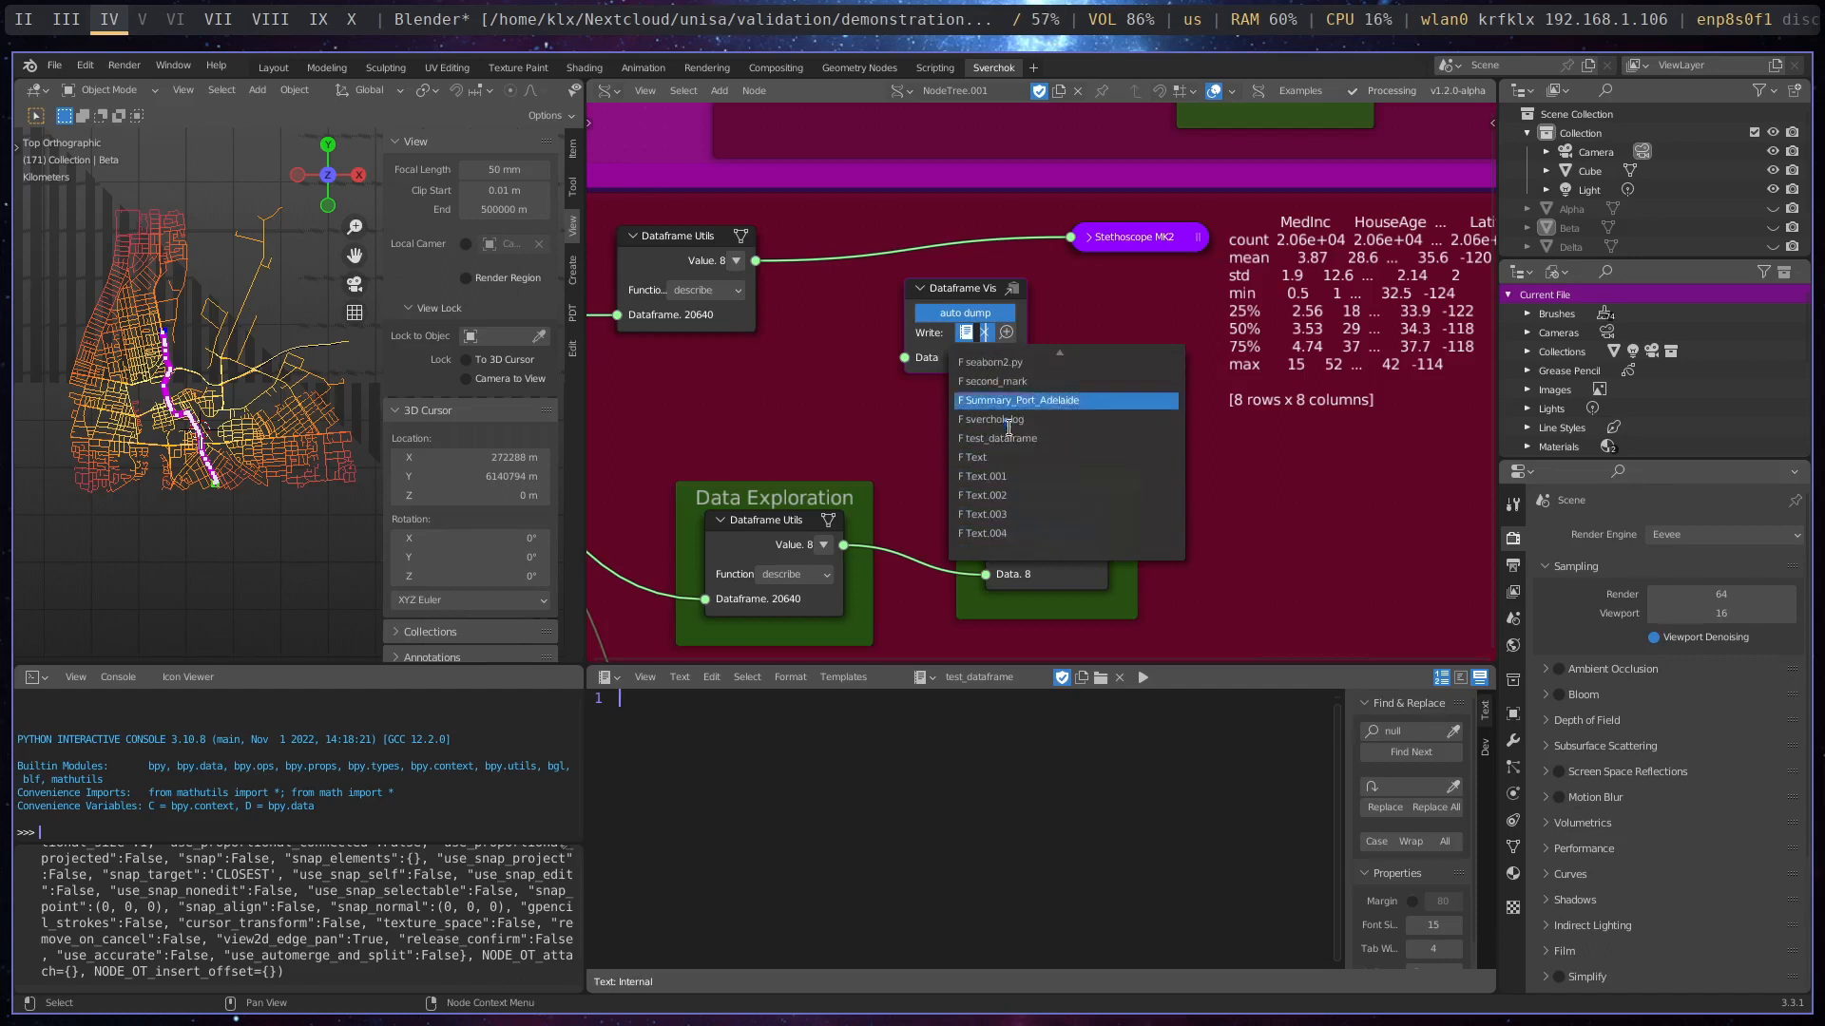
click(1012, 439)
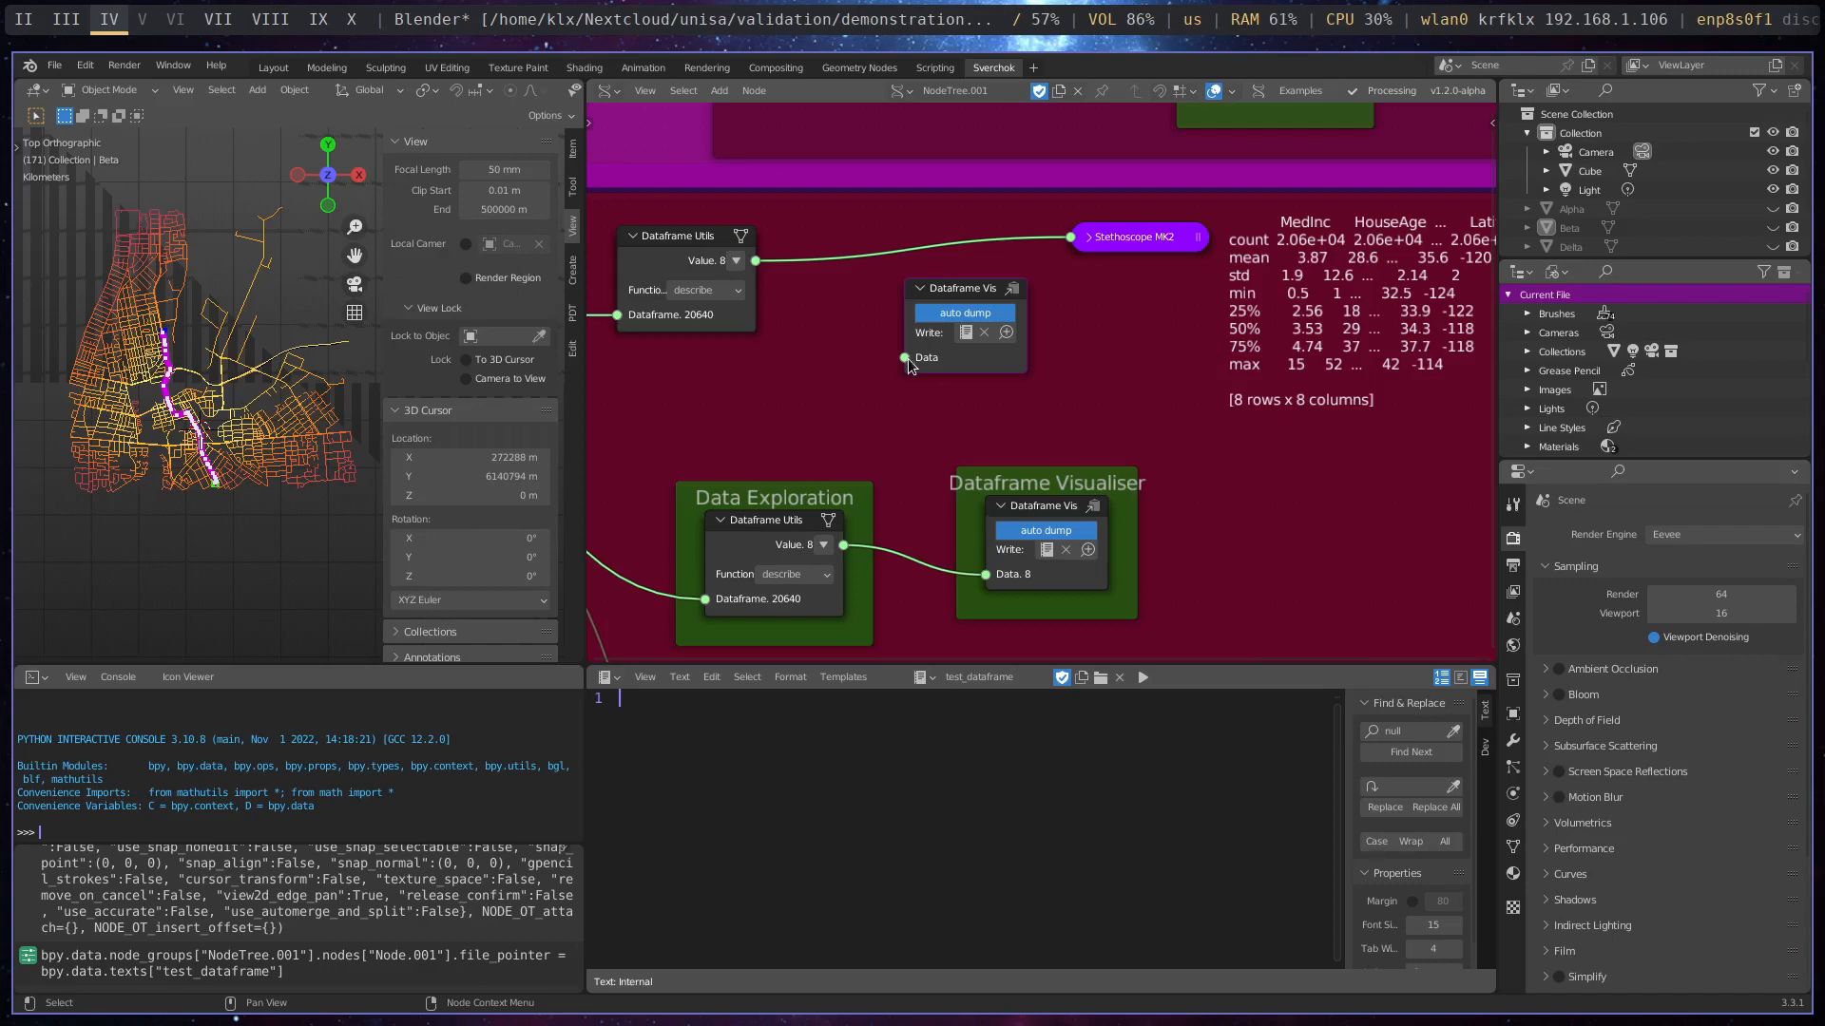
drag(755, 260, 905, 357)
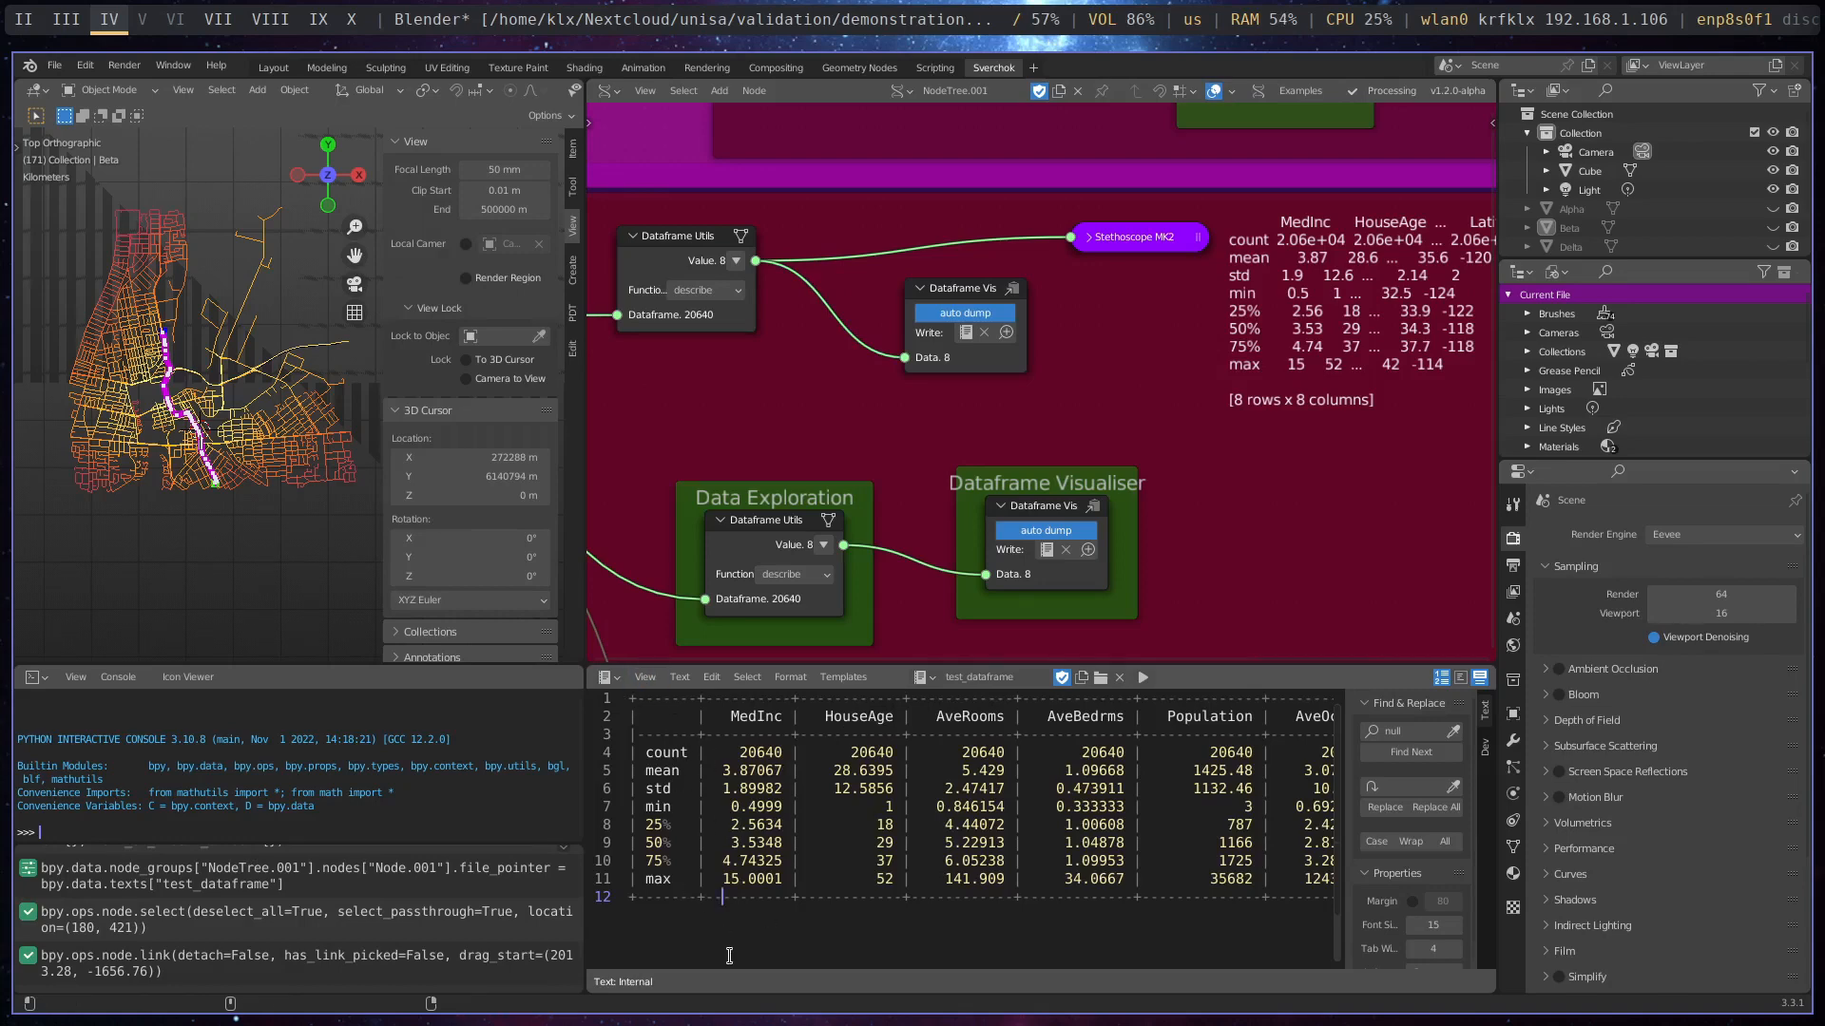
- Examine the test_dataframe summary table in a maximised text editor, restore the layout, and select all its text
key(ctrl+space)
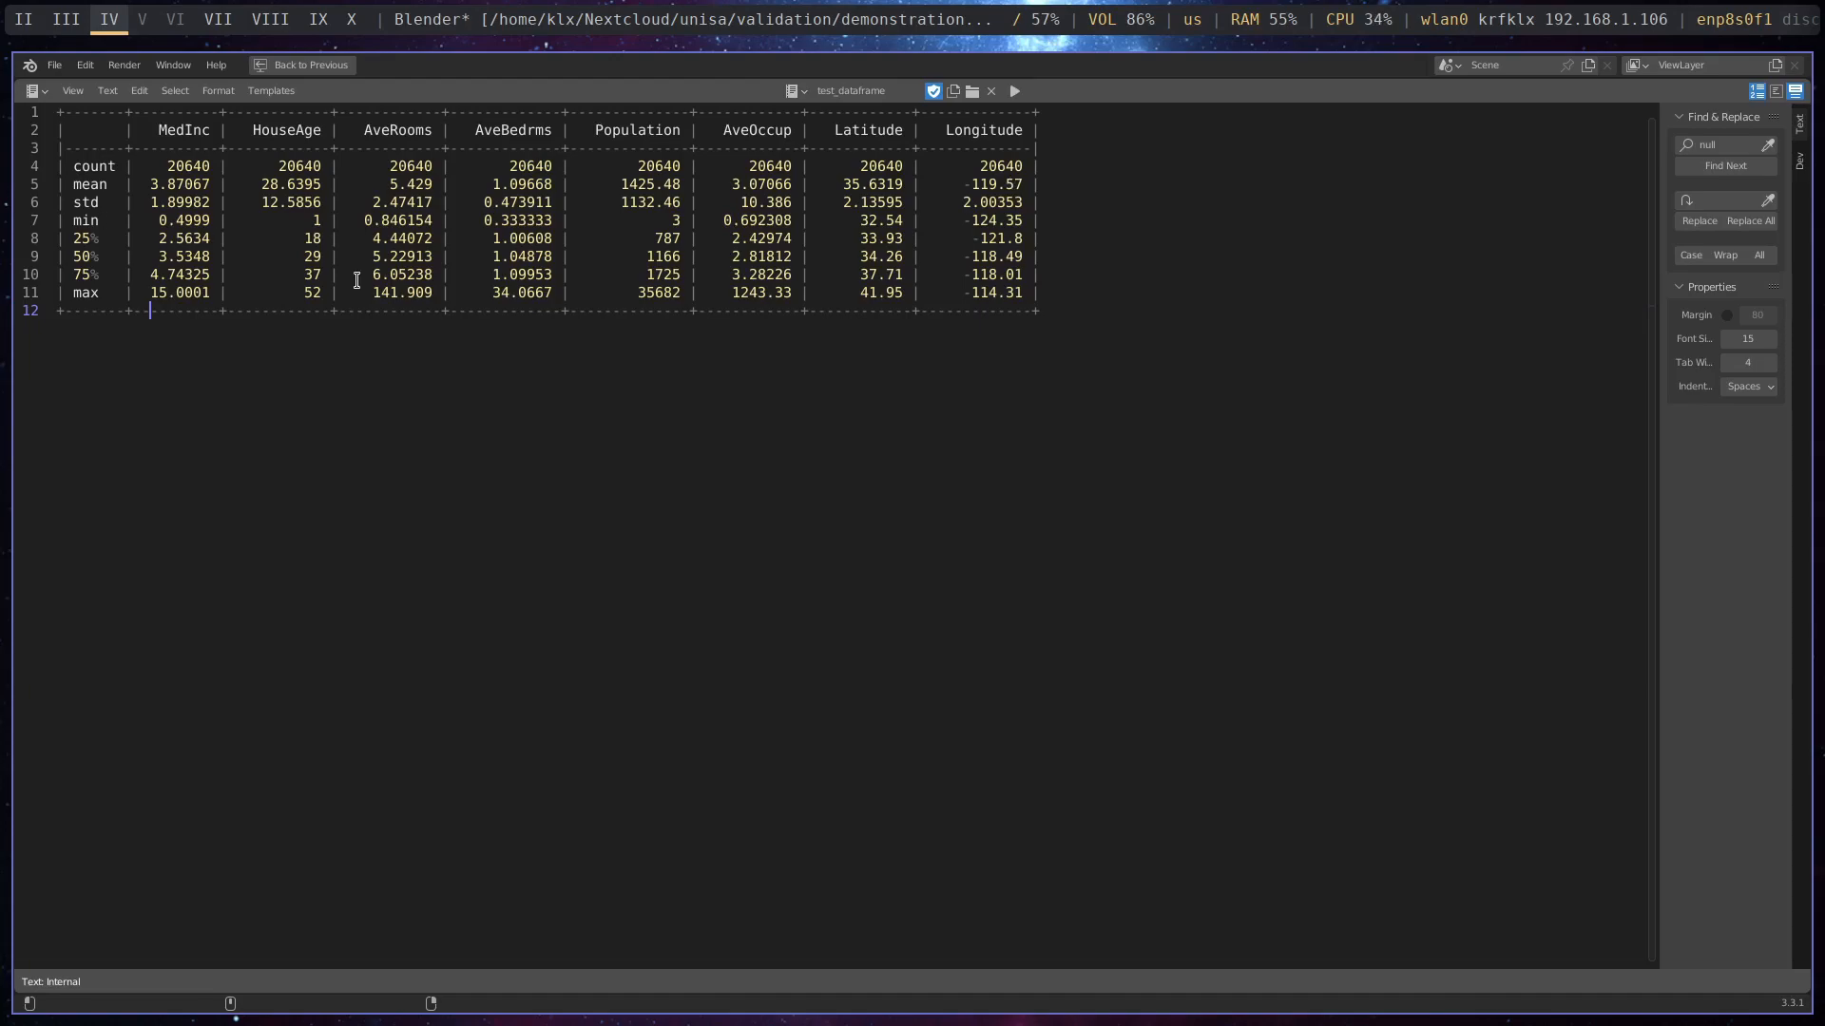
key(ctrl+space)
key(ctrl+a)
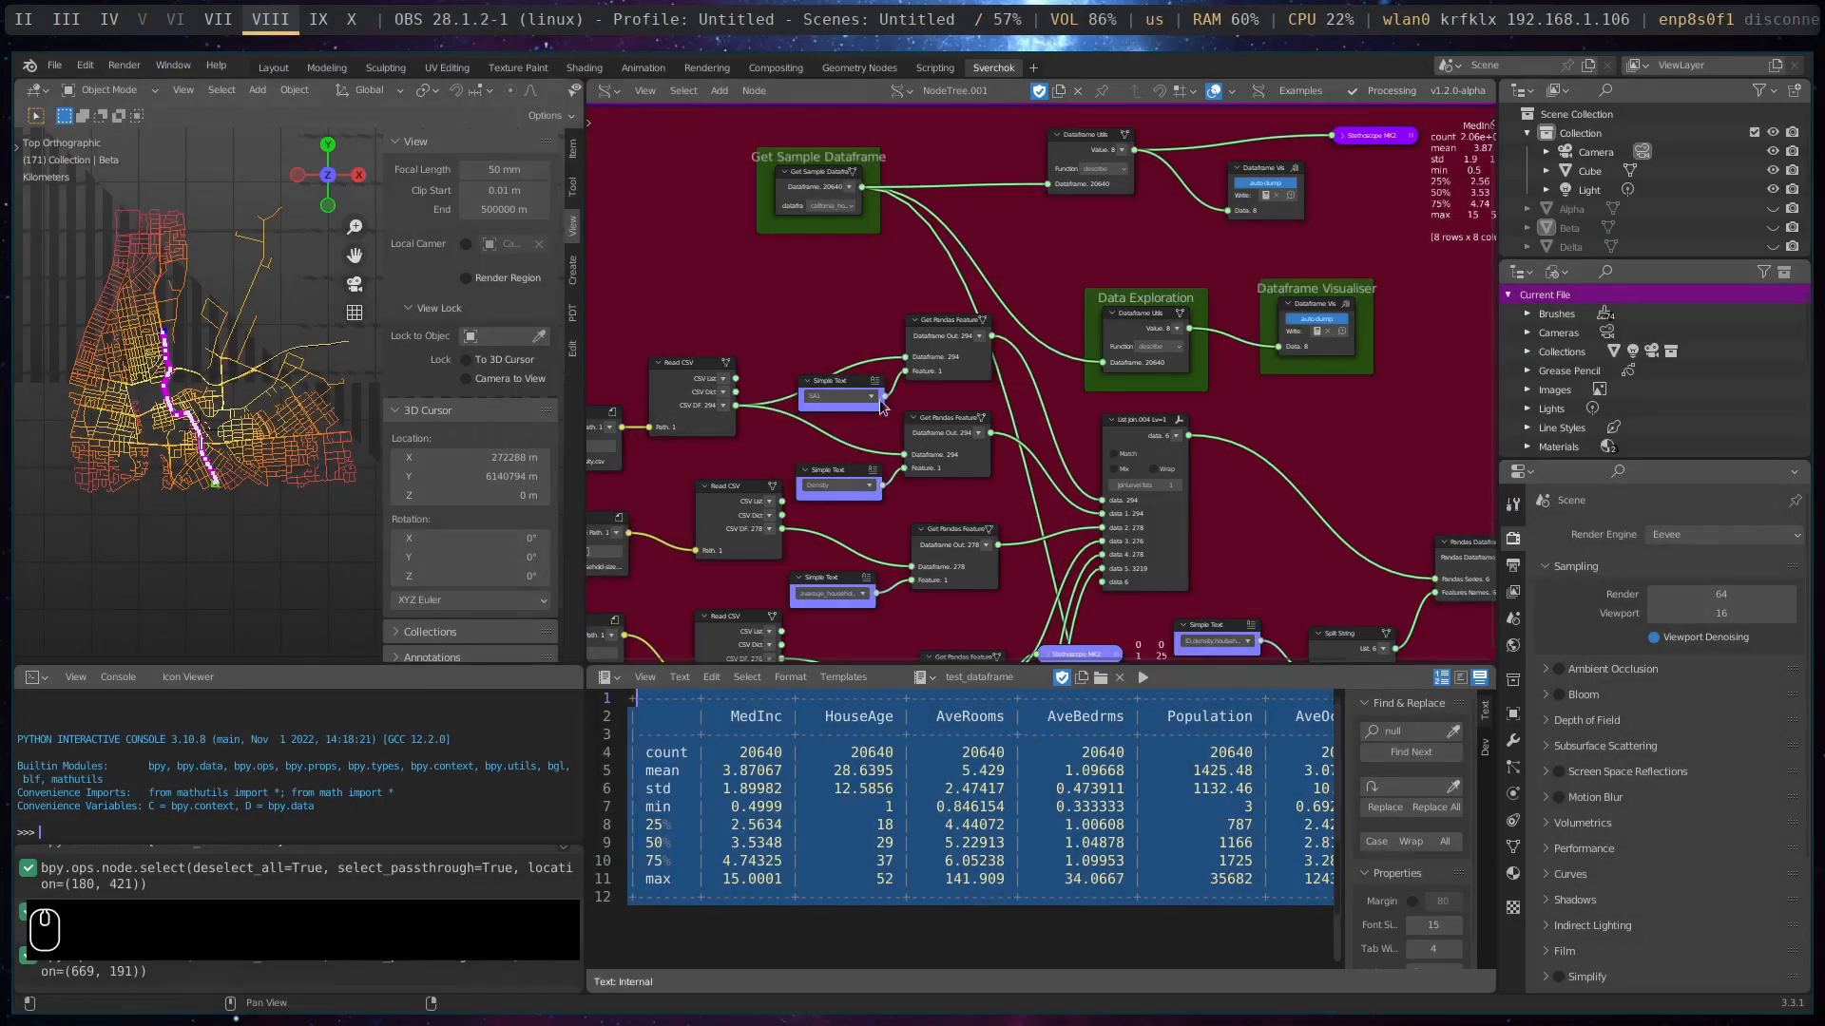
- Examine the File Path and Read CSV nodes that load the population density, household size, high-income and born-overseas data
middle_drag(886, 285, 1027, 174)
scroll(983, 384, down, 2)
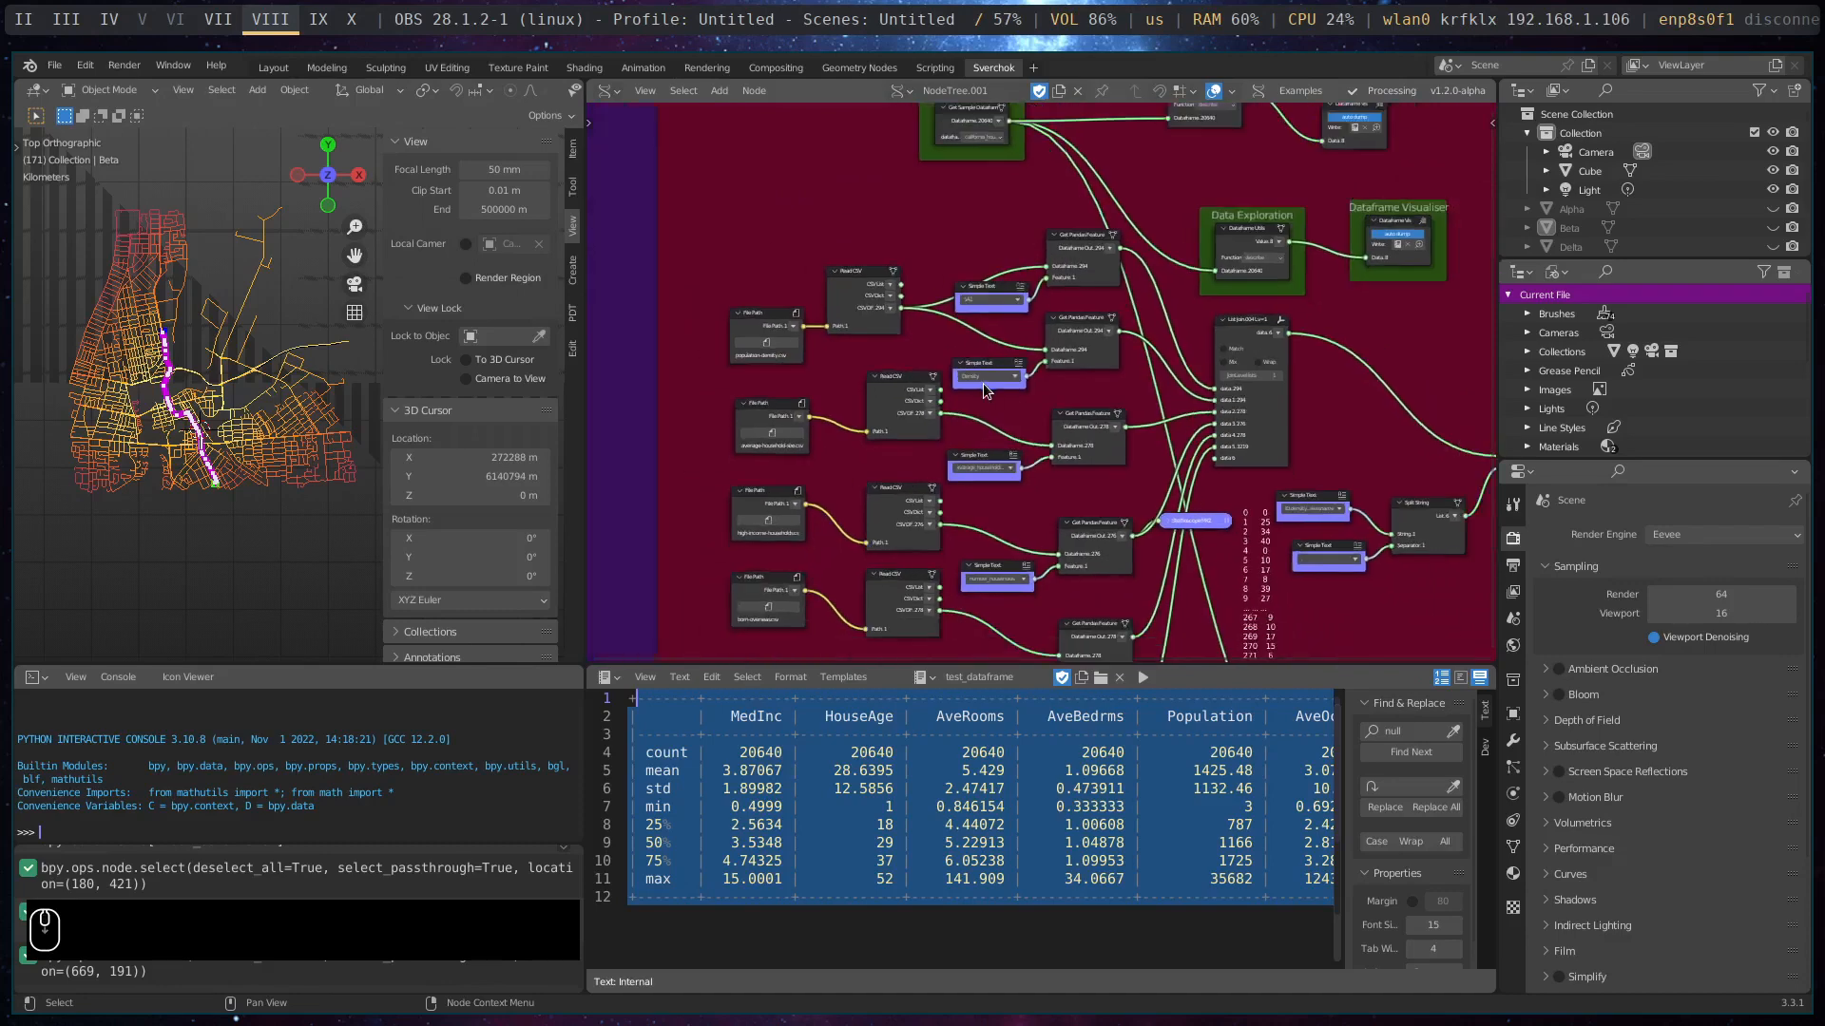
middle_drag(1119, 477, 1032, 451)
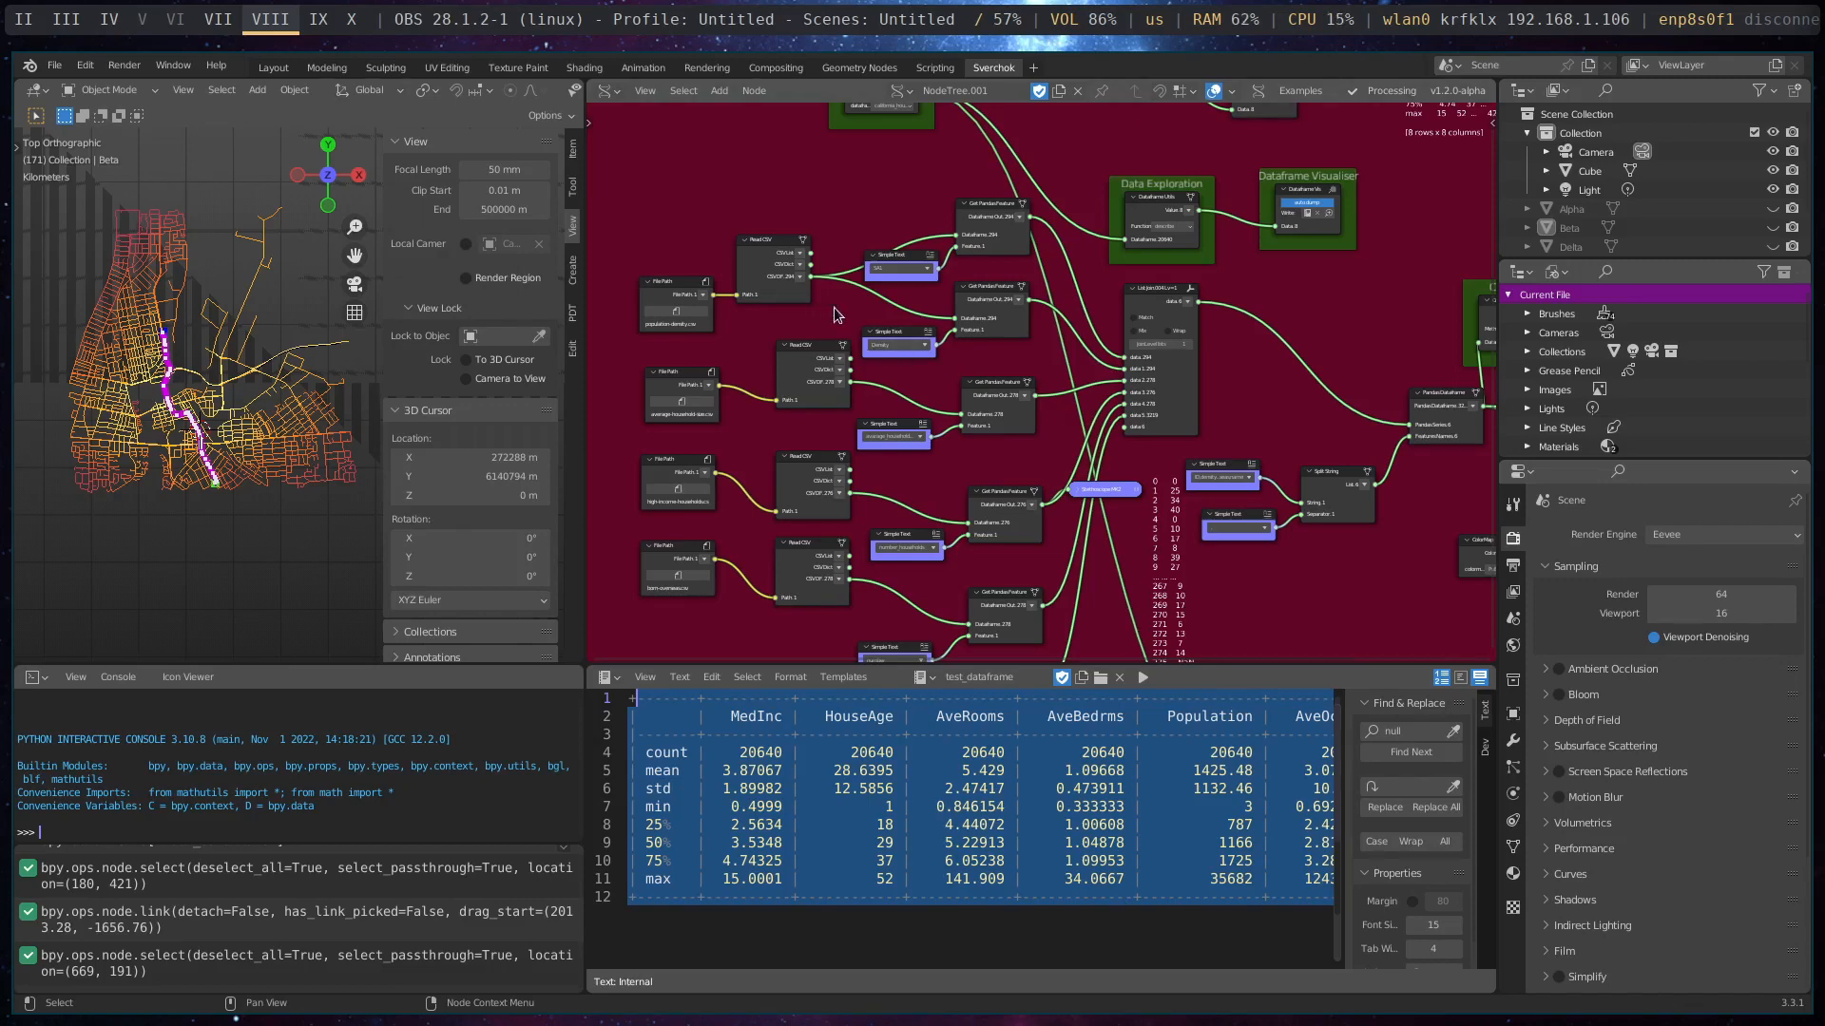
scroll(837, 315, up, 3)
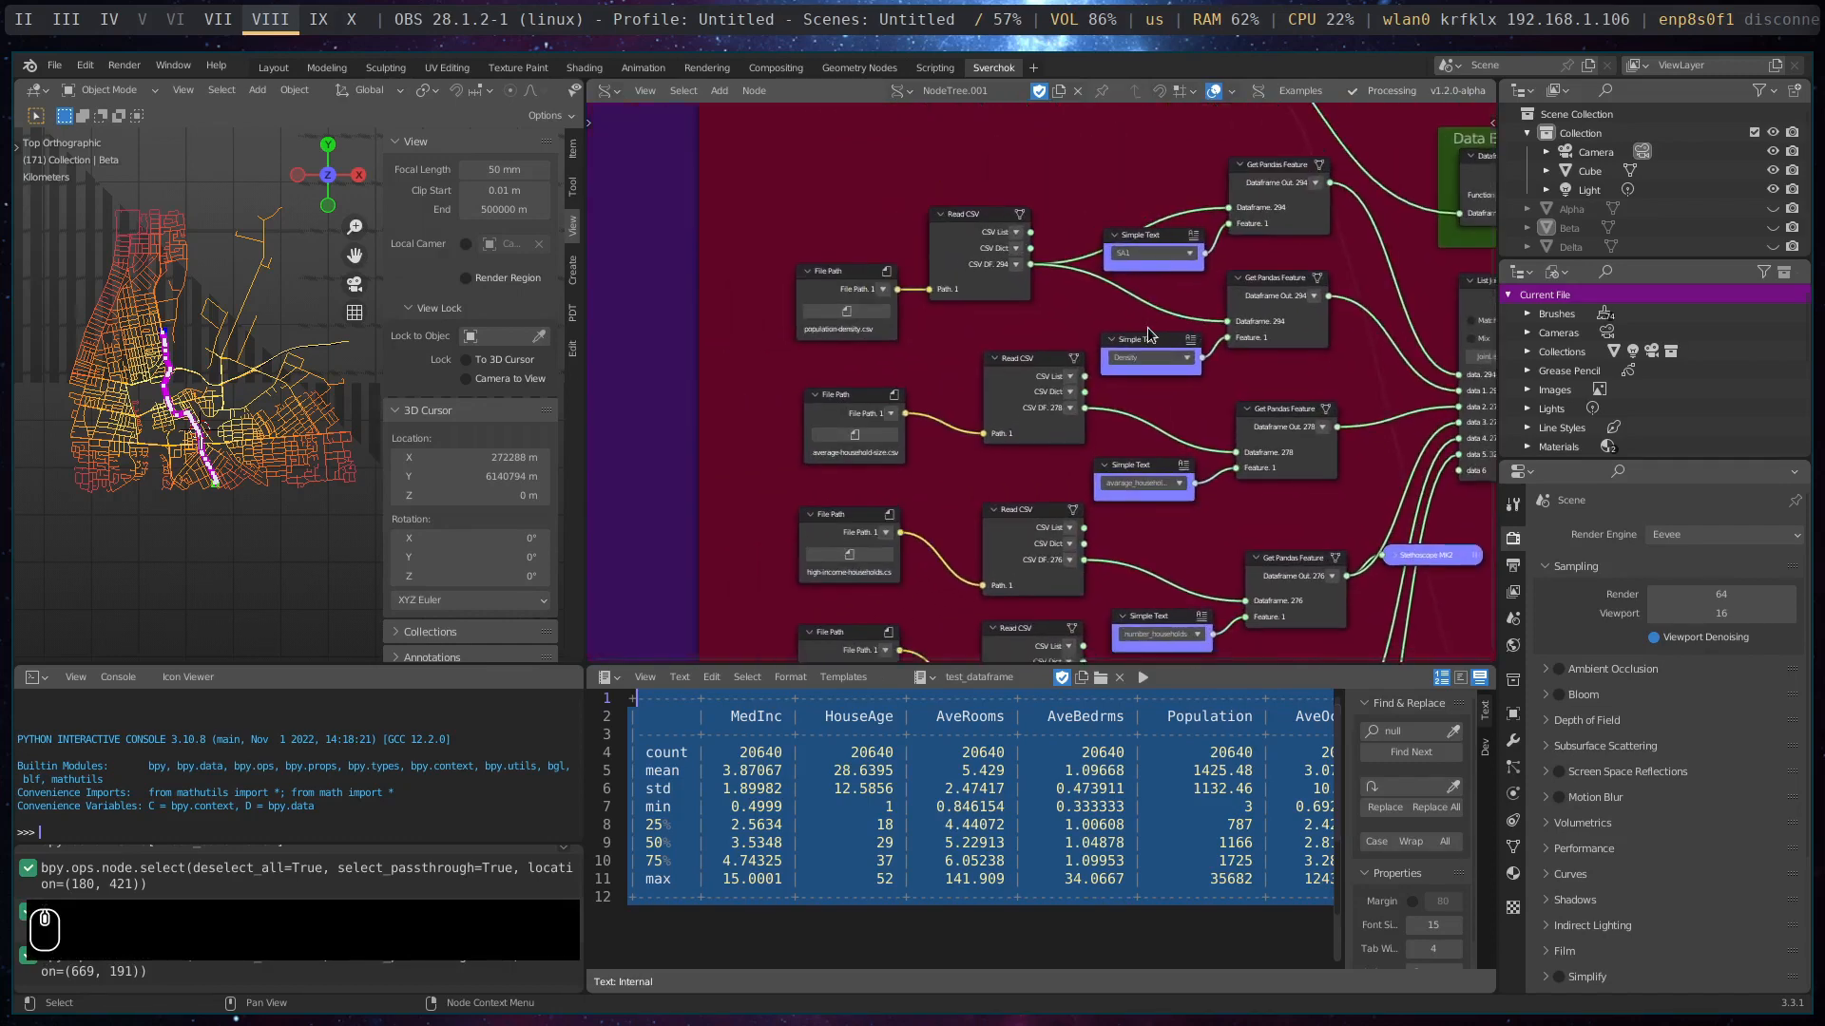
scroll(1018, 280, up, 3)
middle_drag(917, 340, 873, 346)
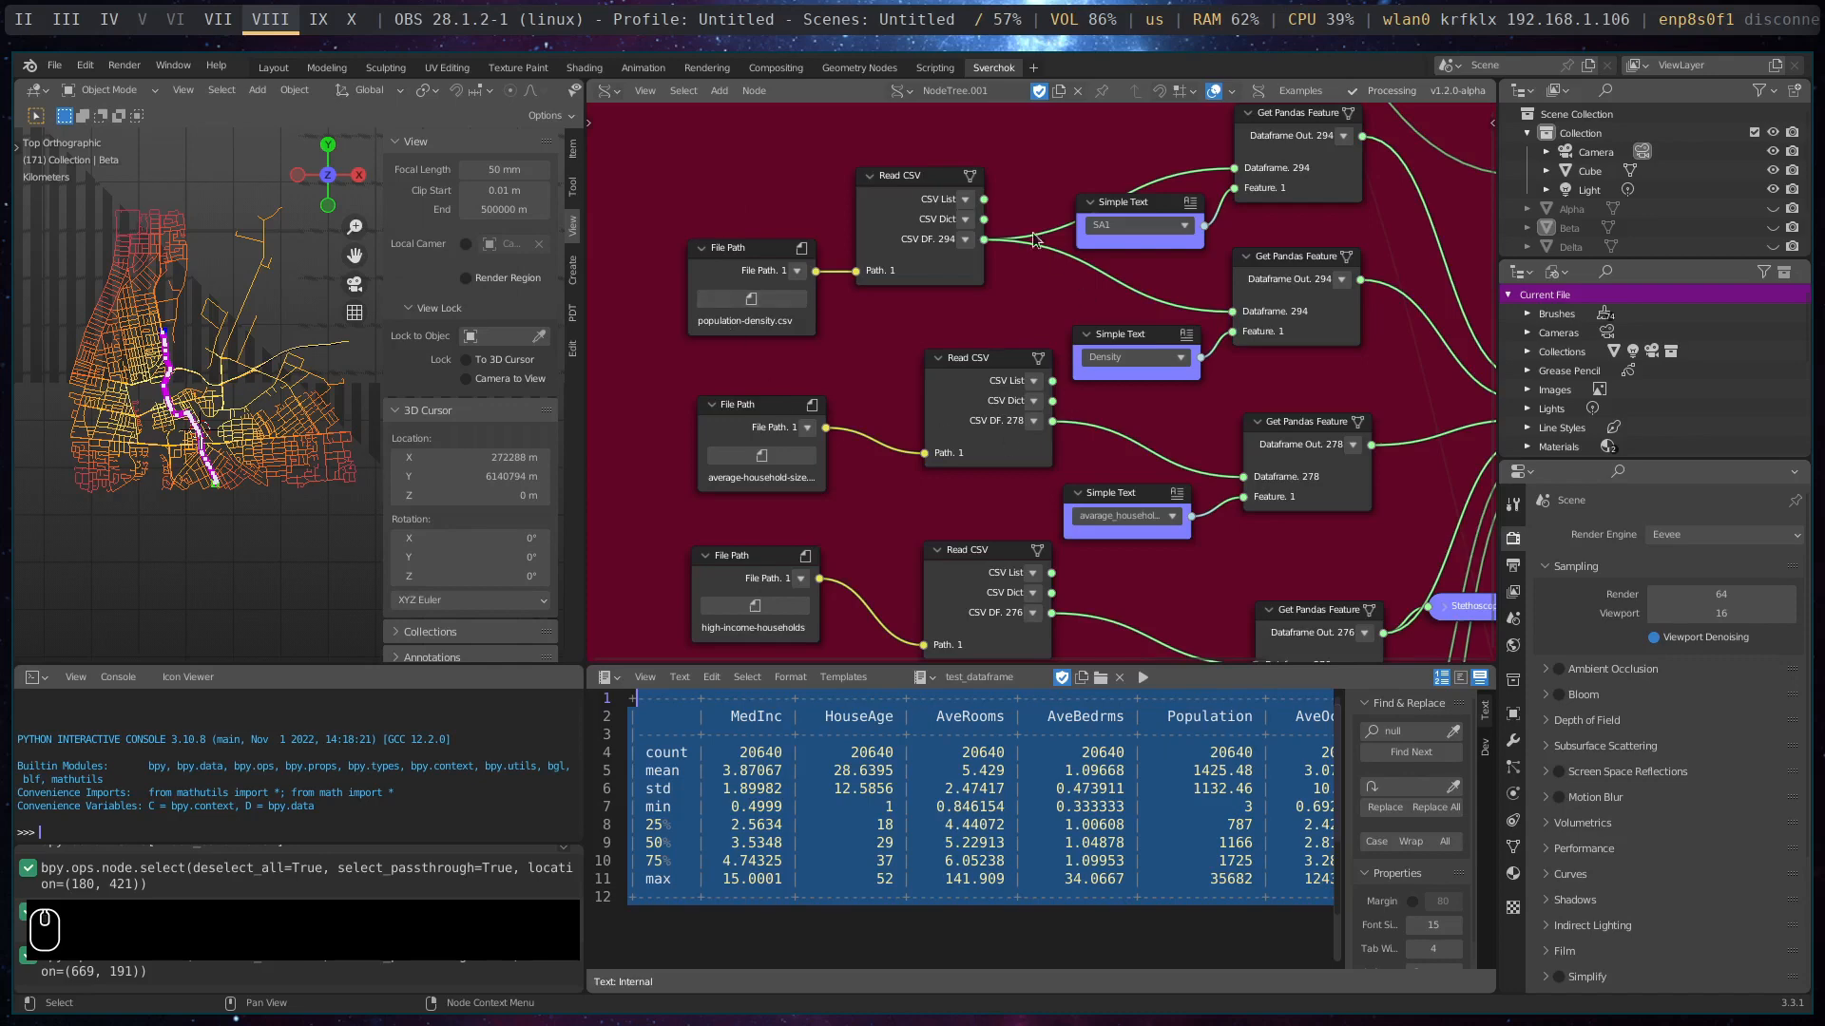
middle_drag(862, 423, 870, 232)
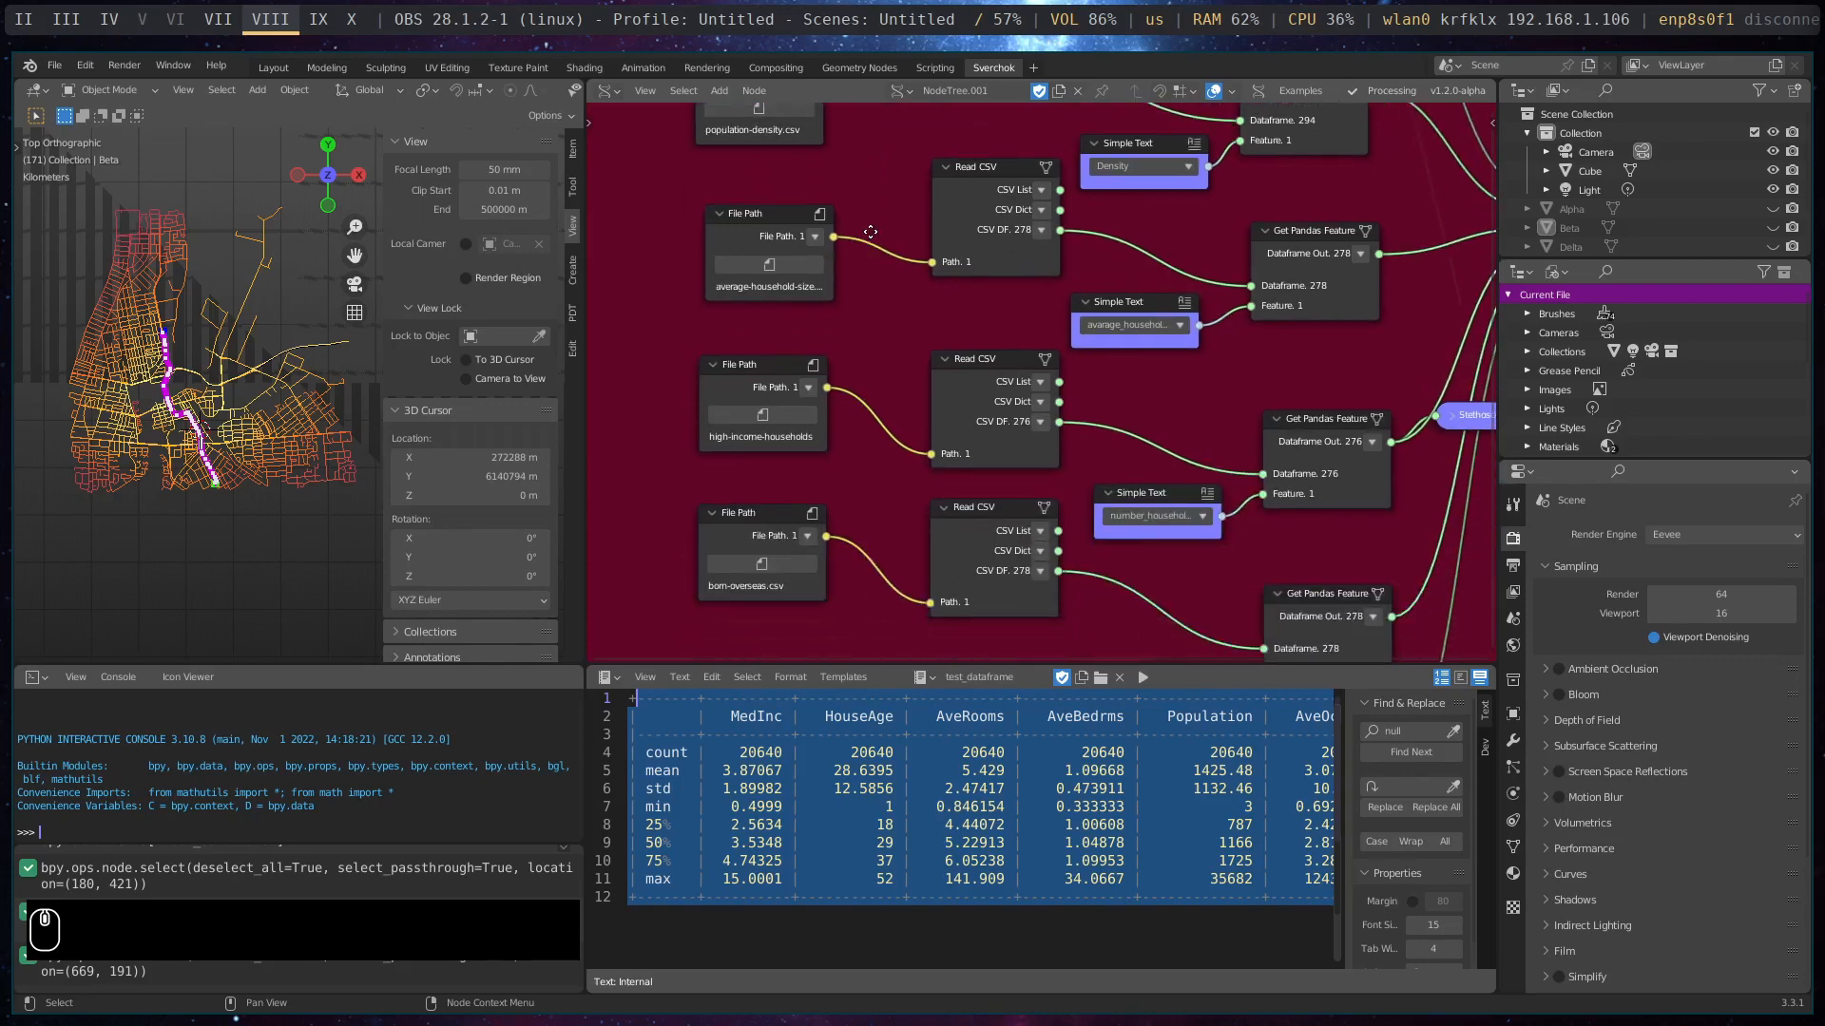
middle_drag(858, 466, 871, 340)
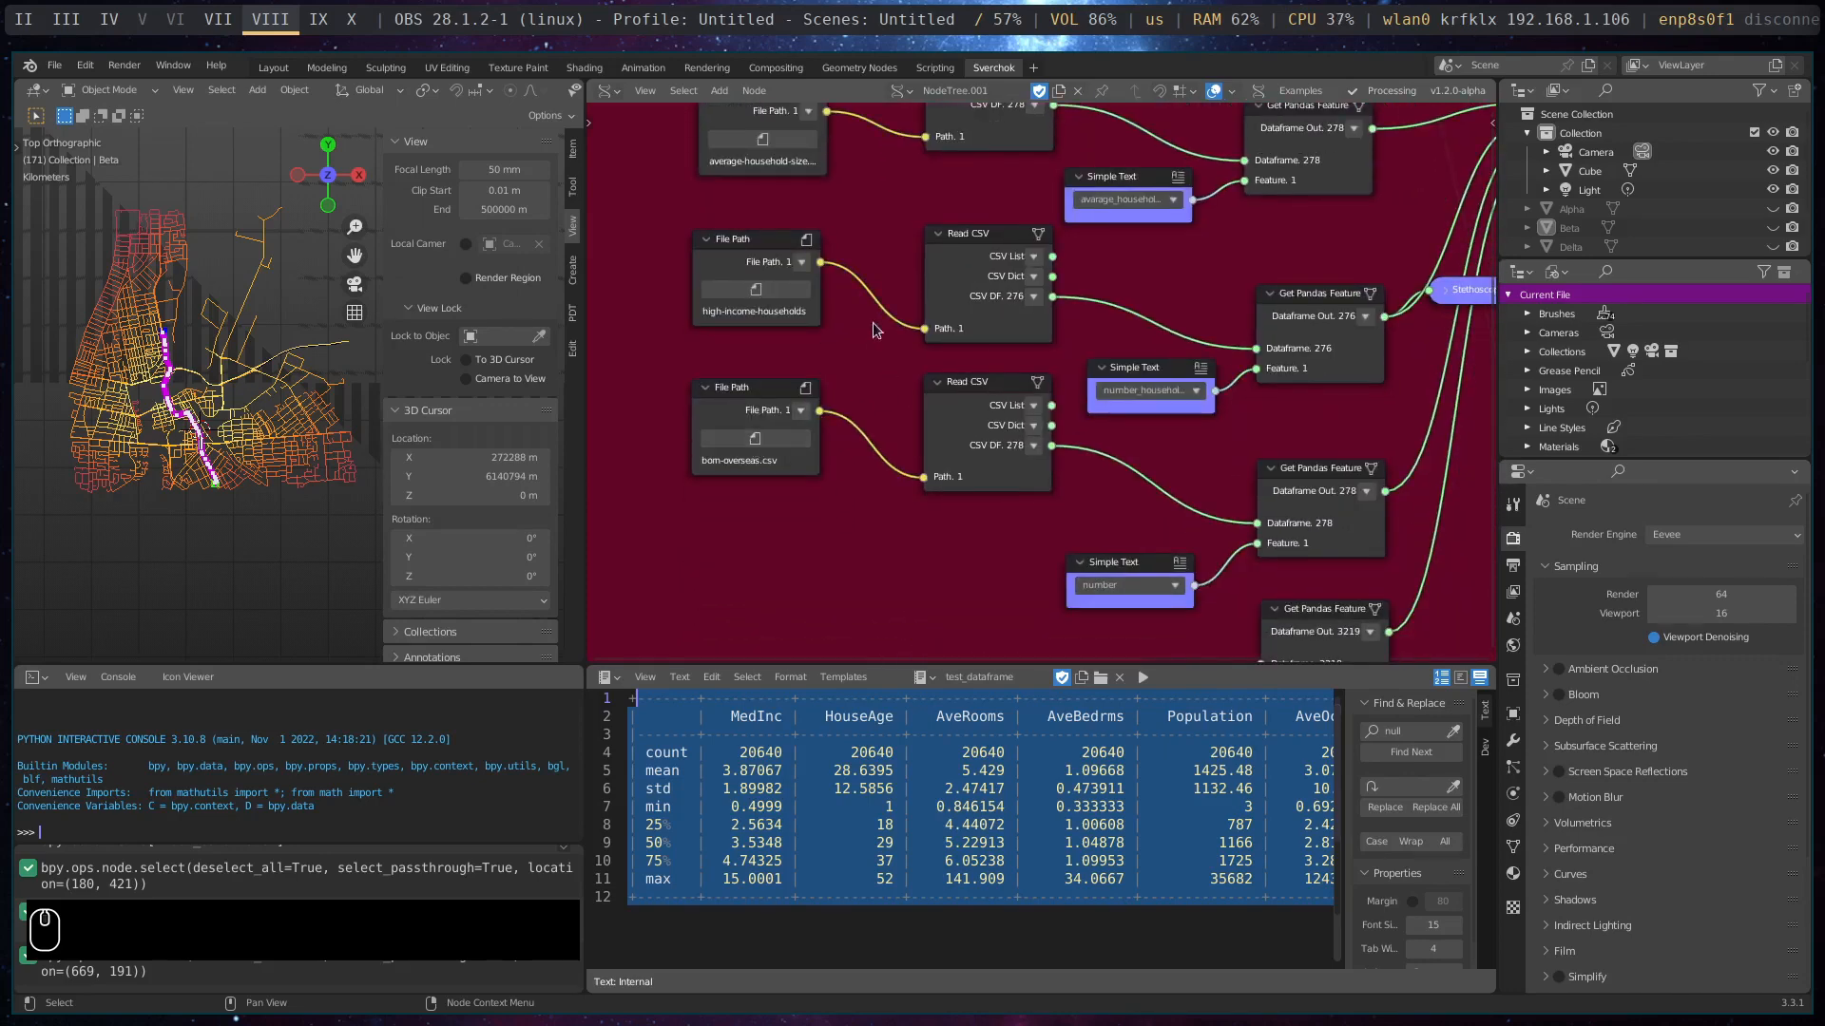
middle_drag(884, 204, 703, 563)
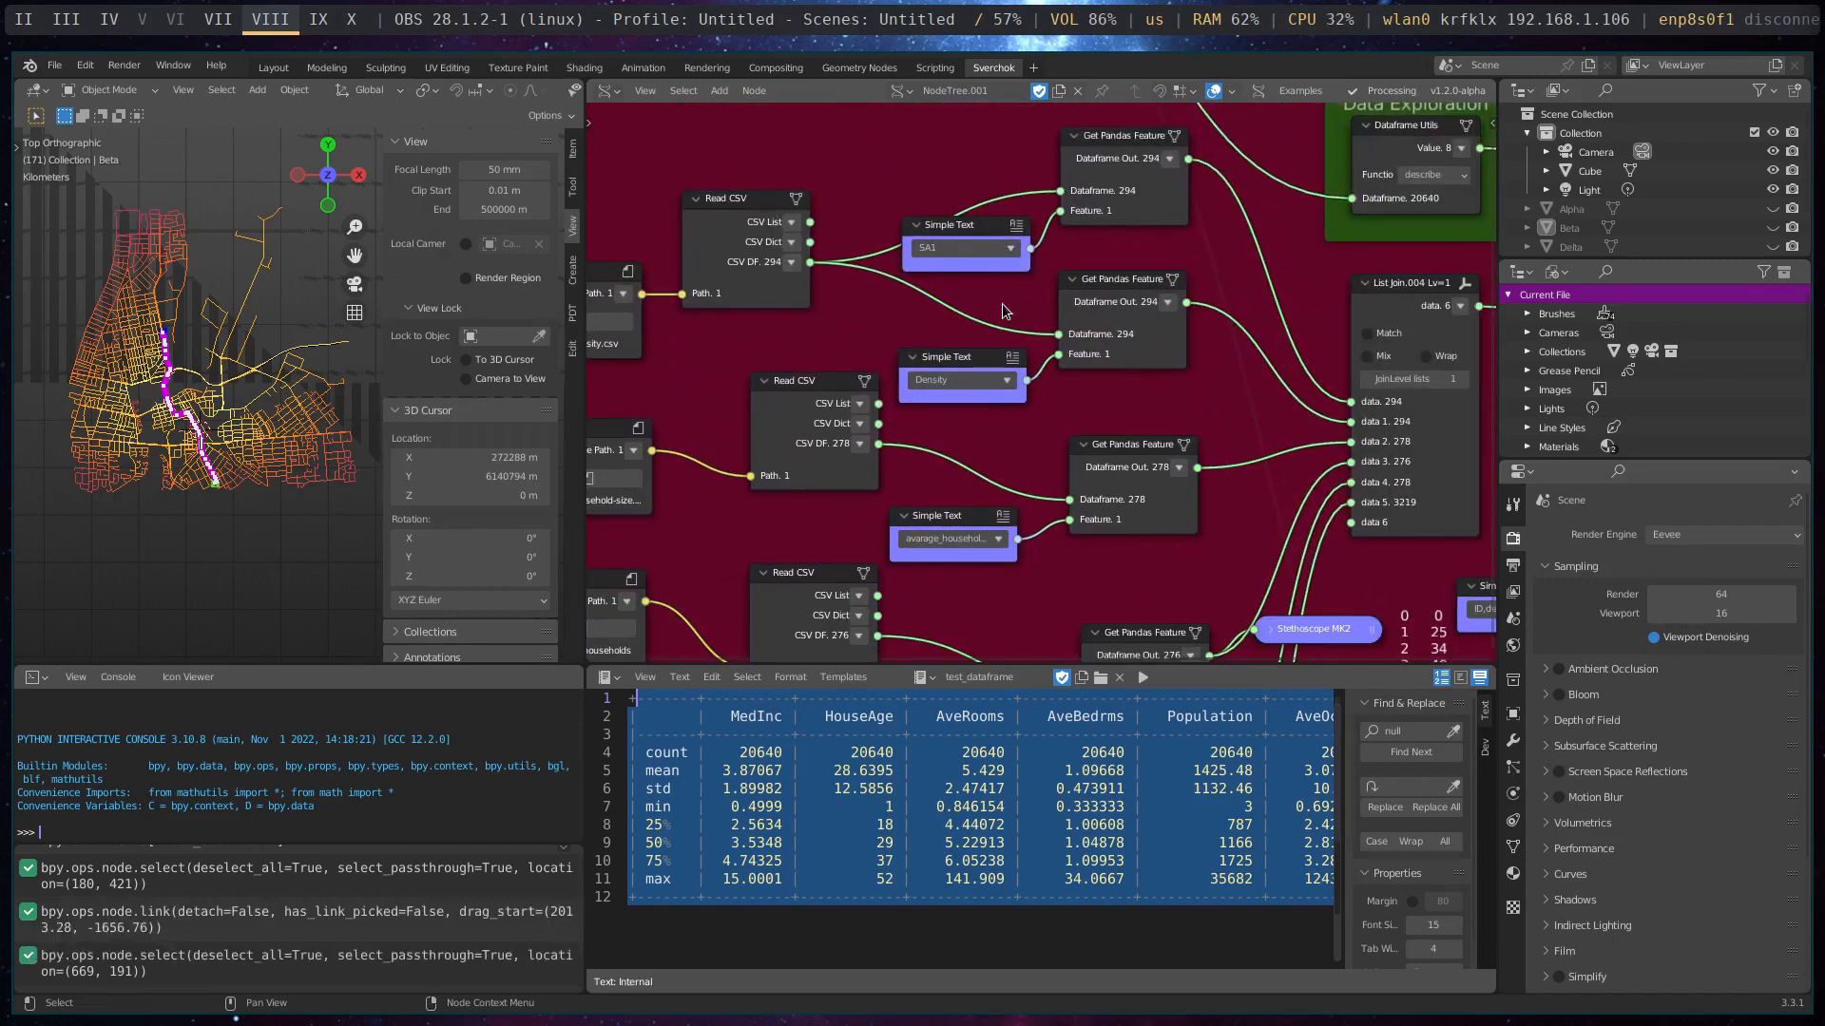
- Trace how the Get Pandas Feature nodes extract columns from each CSV dataframe and feed them into the List Join node
middle_drag(1202, 278, 973, 287)
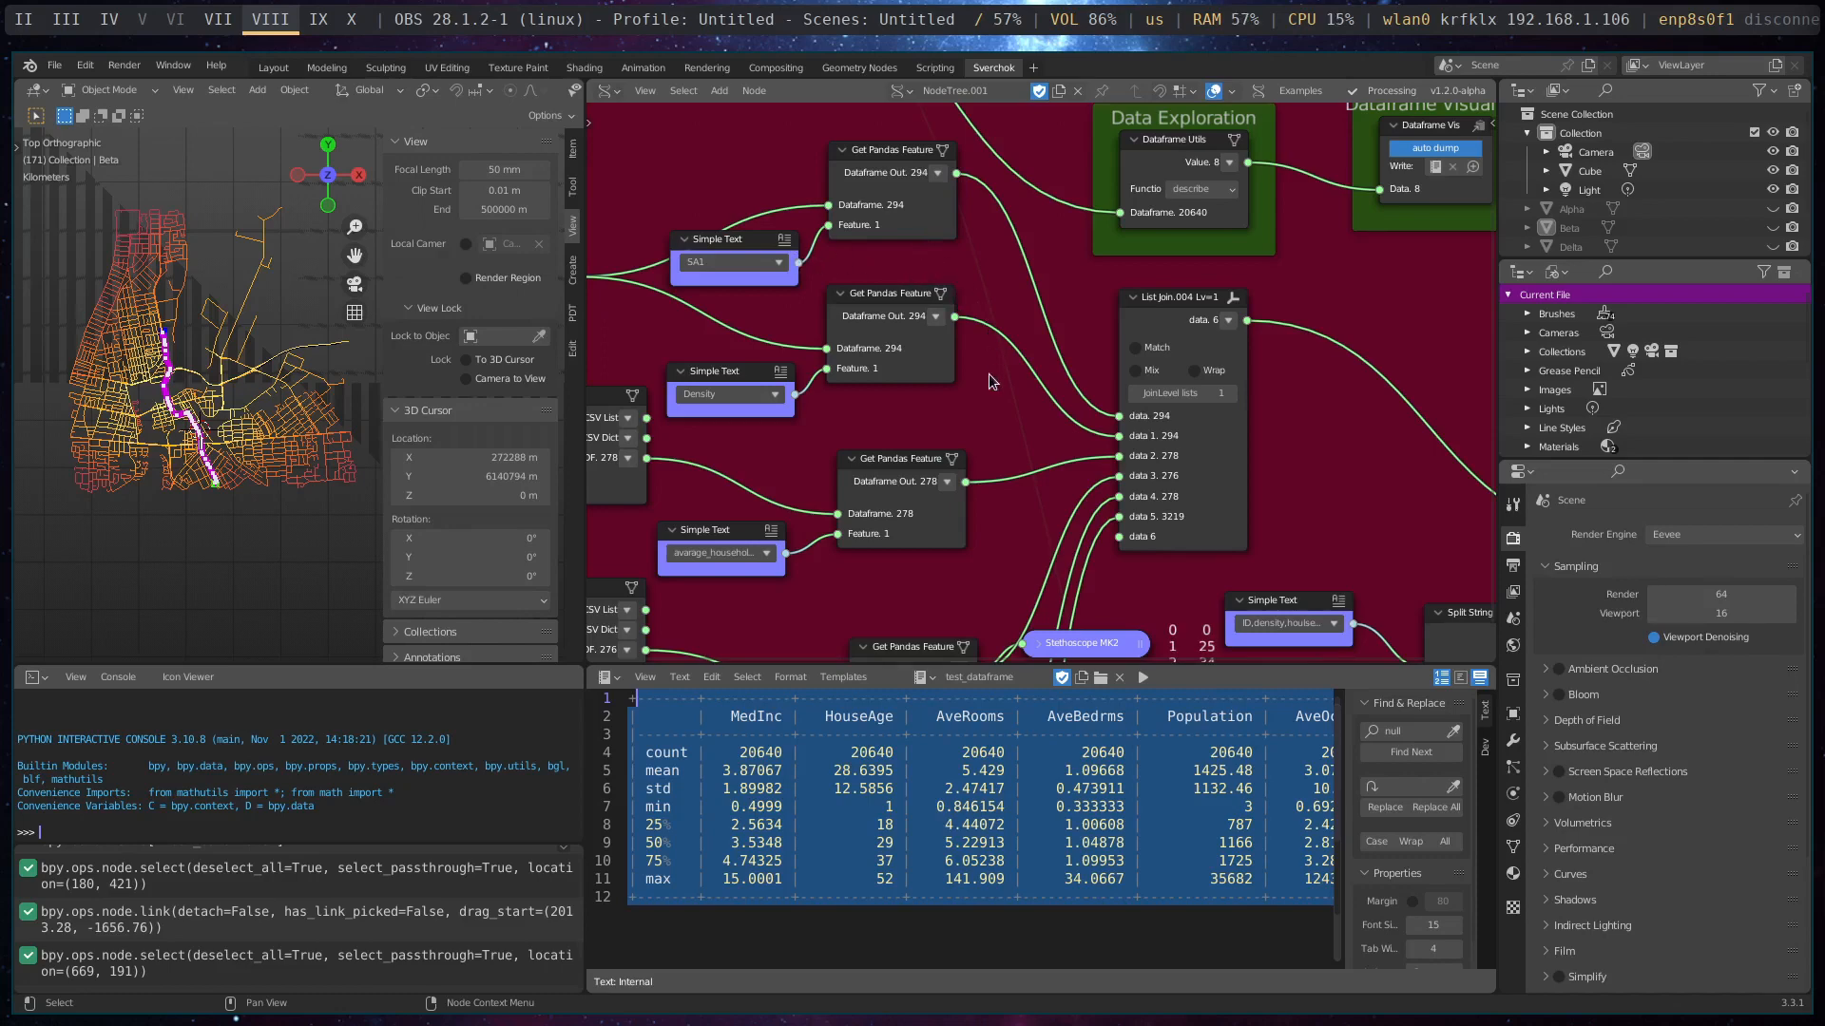
middle_drag(920, 430, 962, 286)
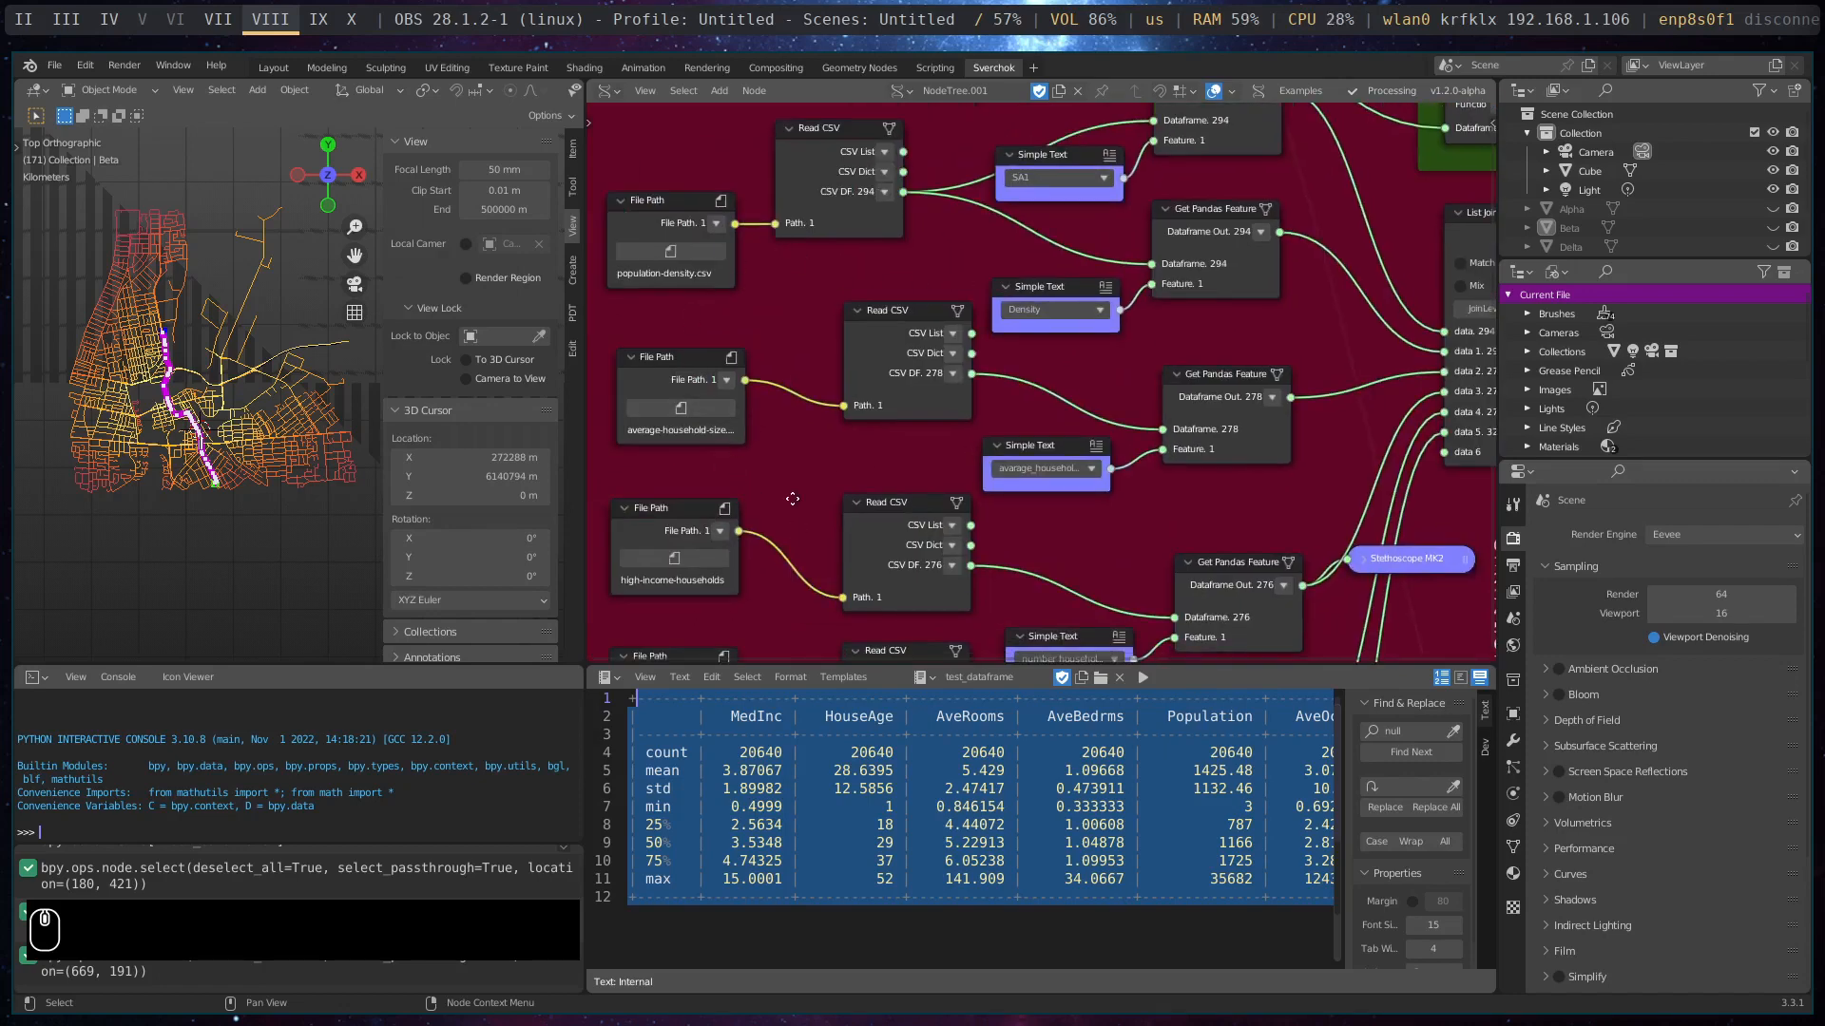
middle_drag(791, 497, 693, 391)
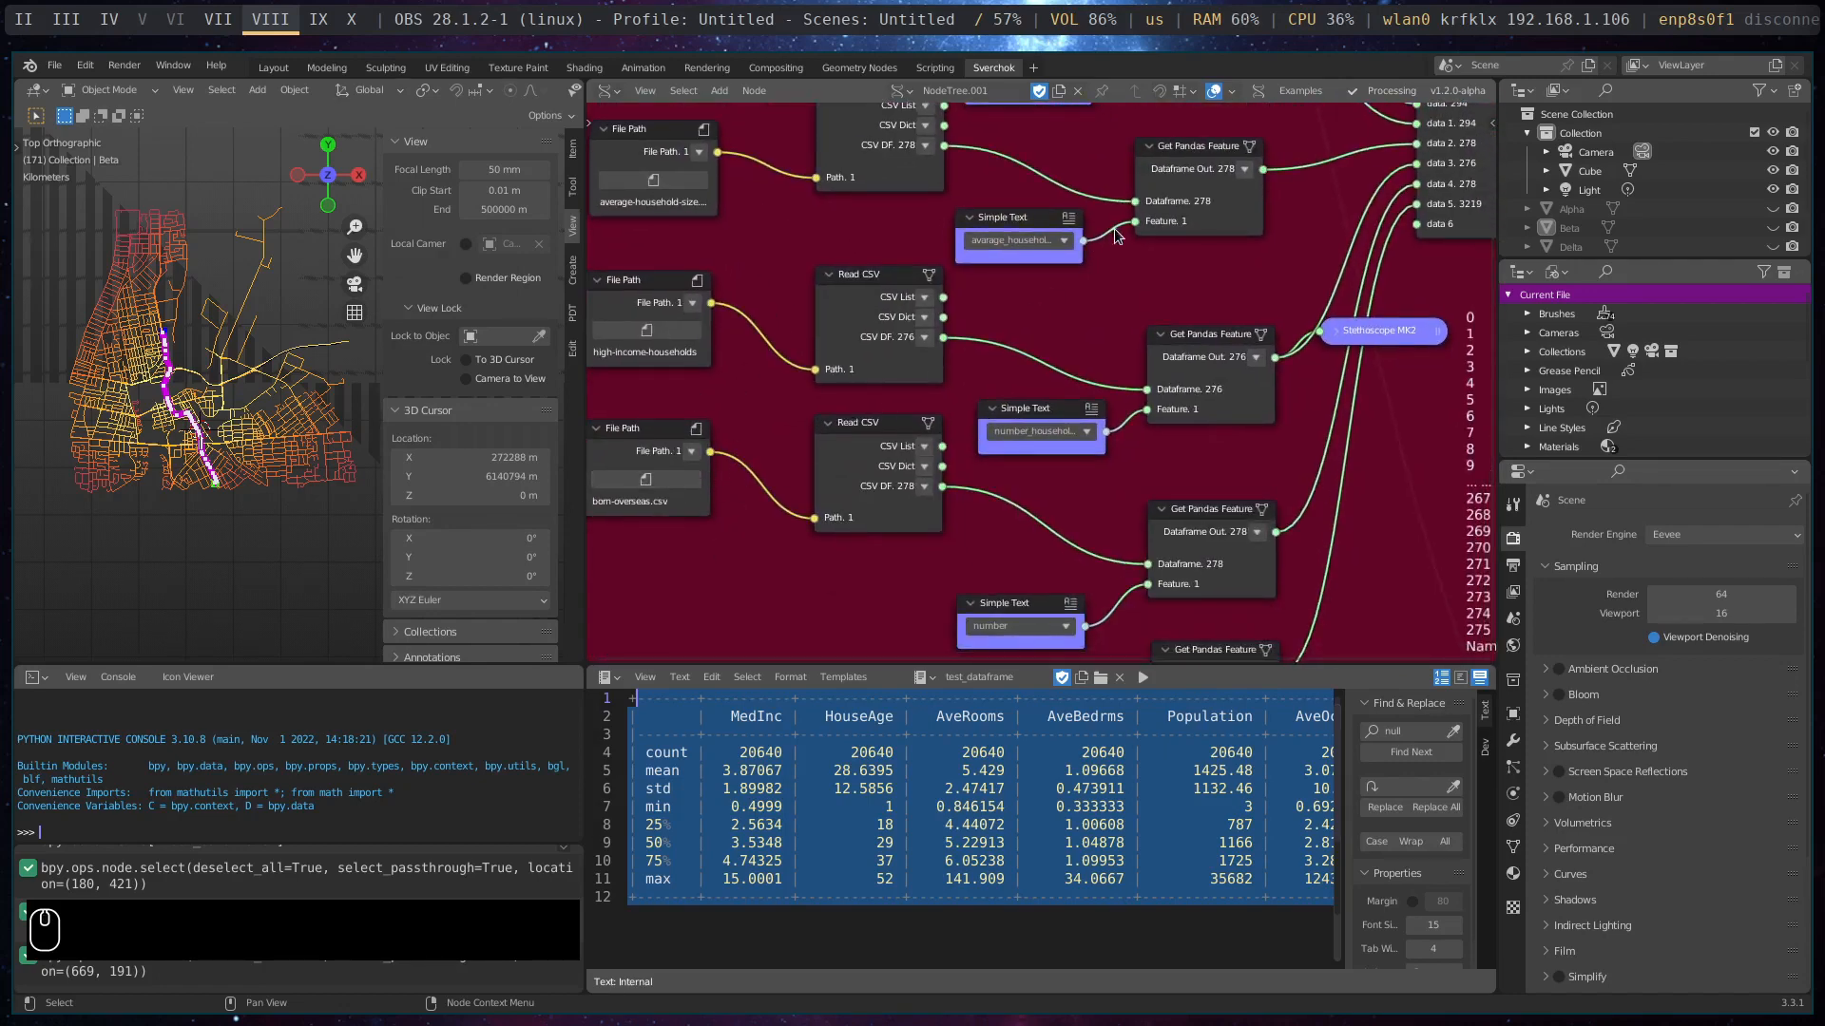
middle_drag(1114, 228, 818, 529)
middle_drag(990, 185, 898, 240)
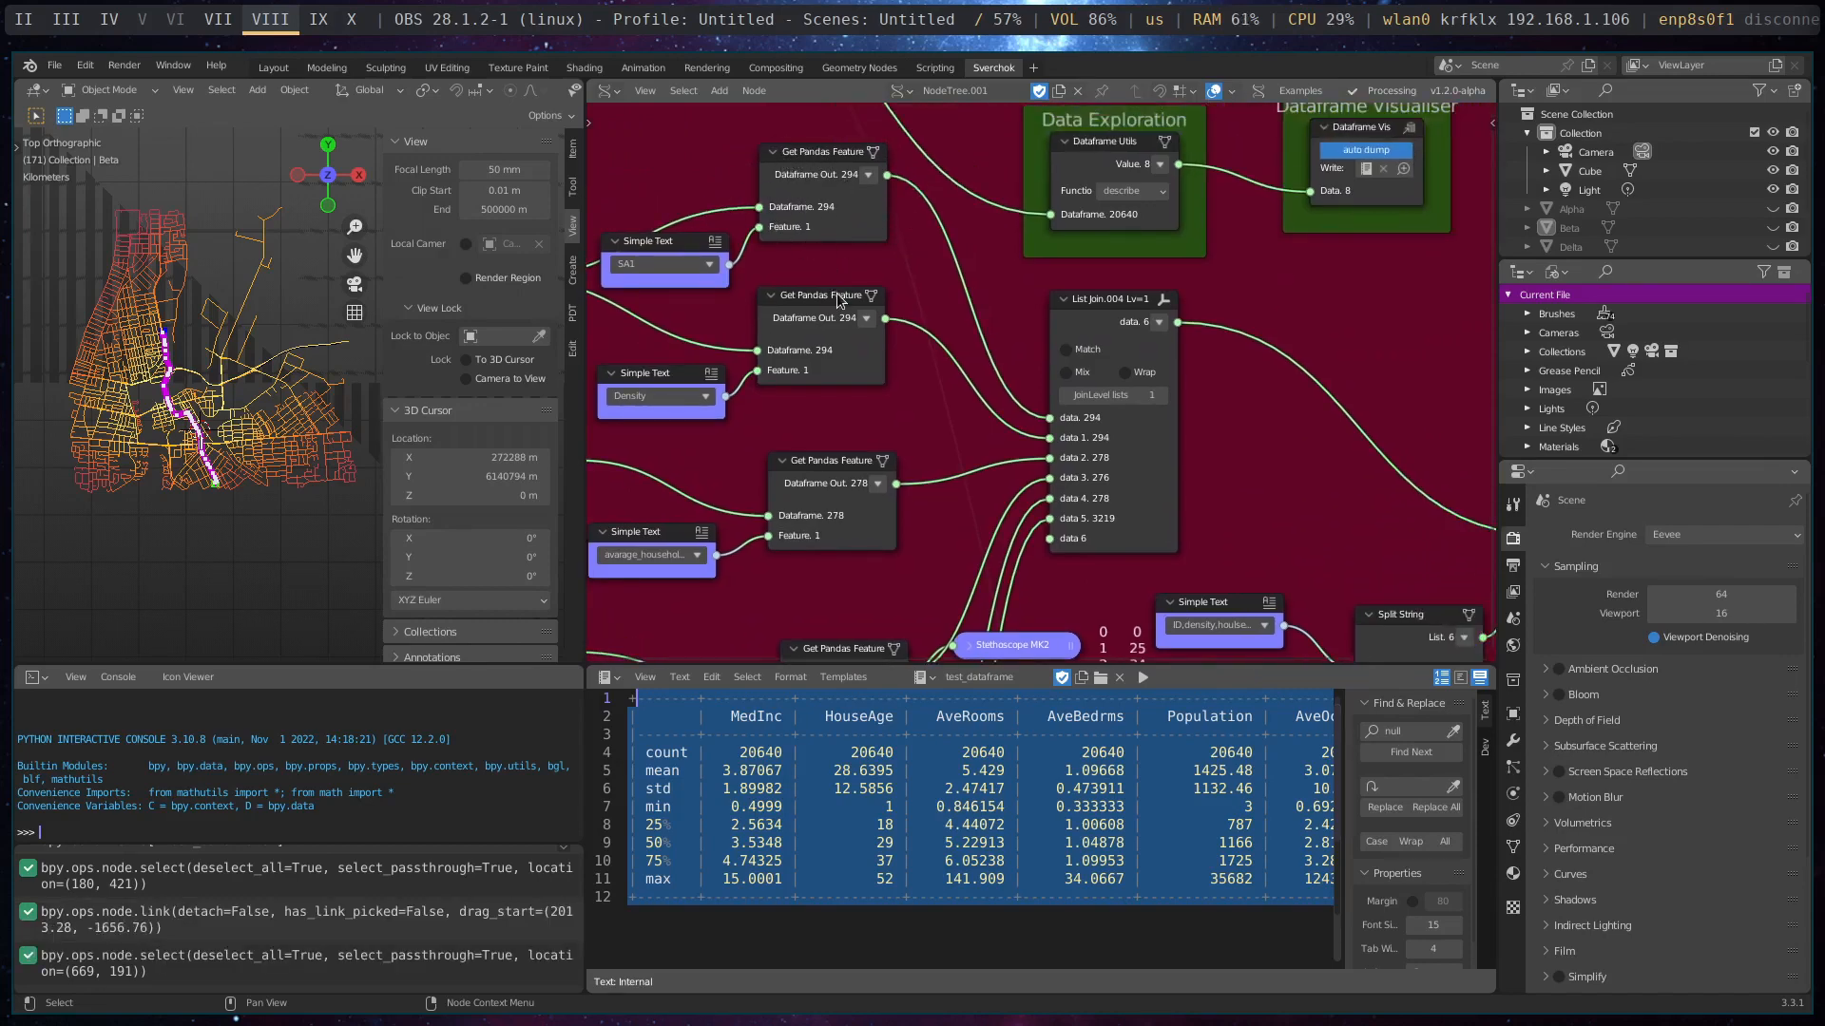
middle_drag(839, 300, 1133, 268)
middle_drag(770, 330, 746, 412)
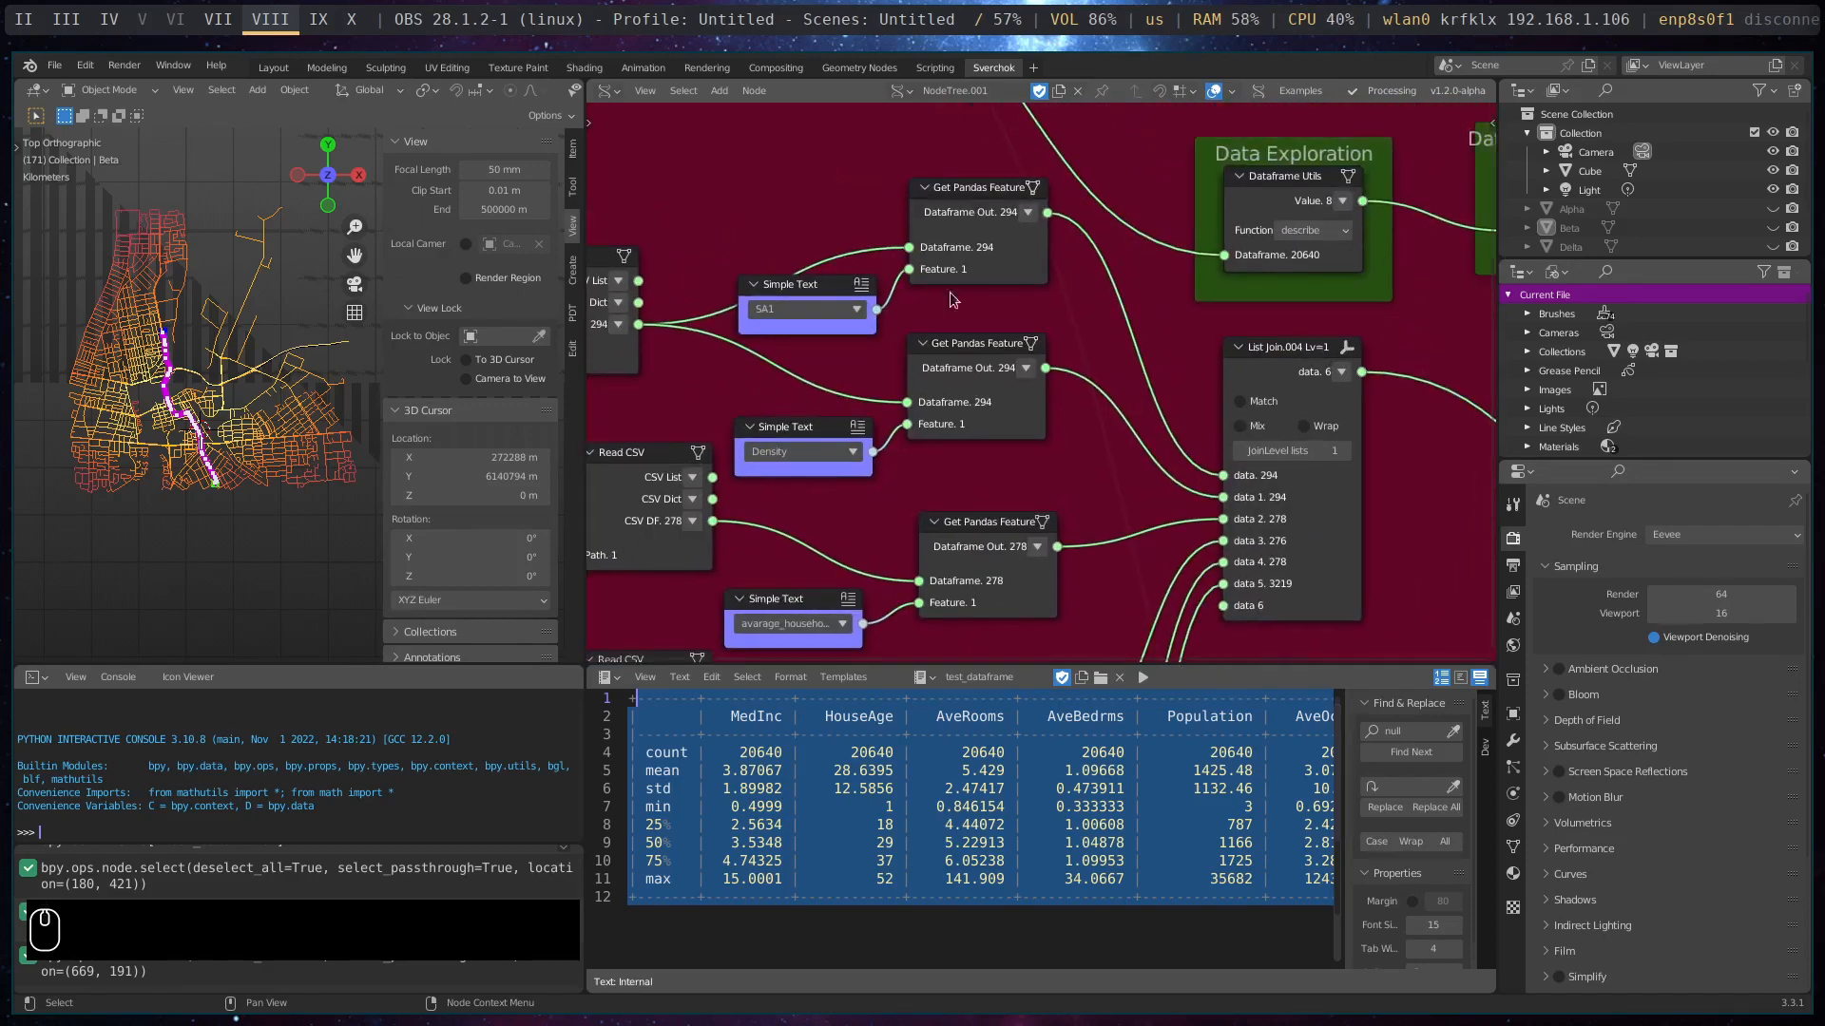
- Move the Pandas Dataframe node slightly closer to the List Join node and widen it to fit its full output label
middle_drag(1168, 509, 939, 376)
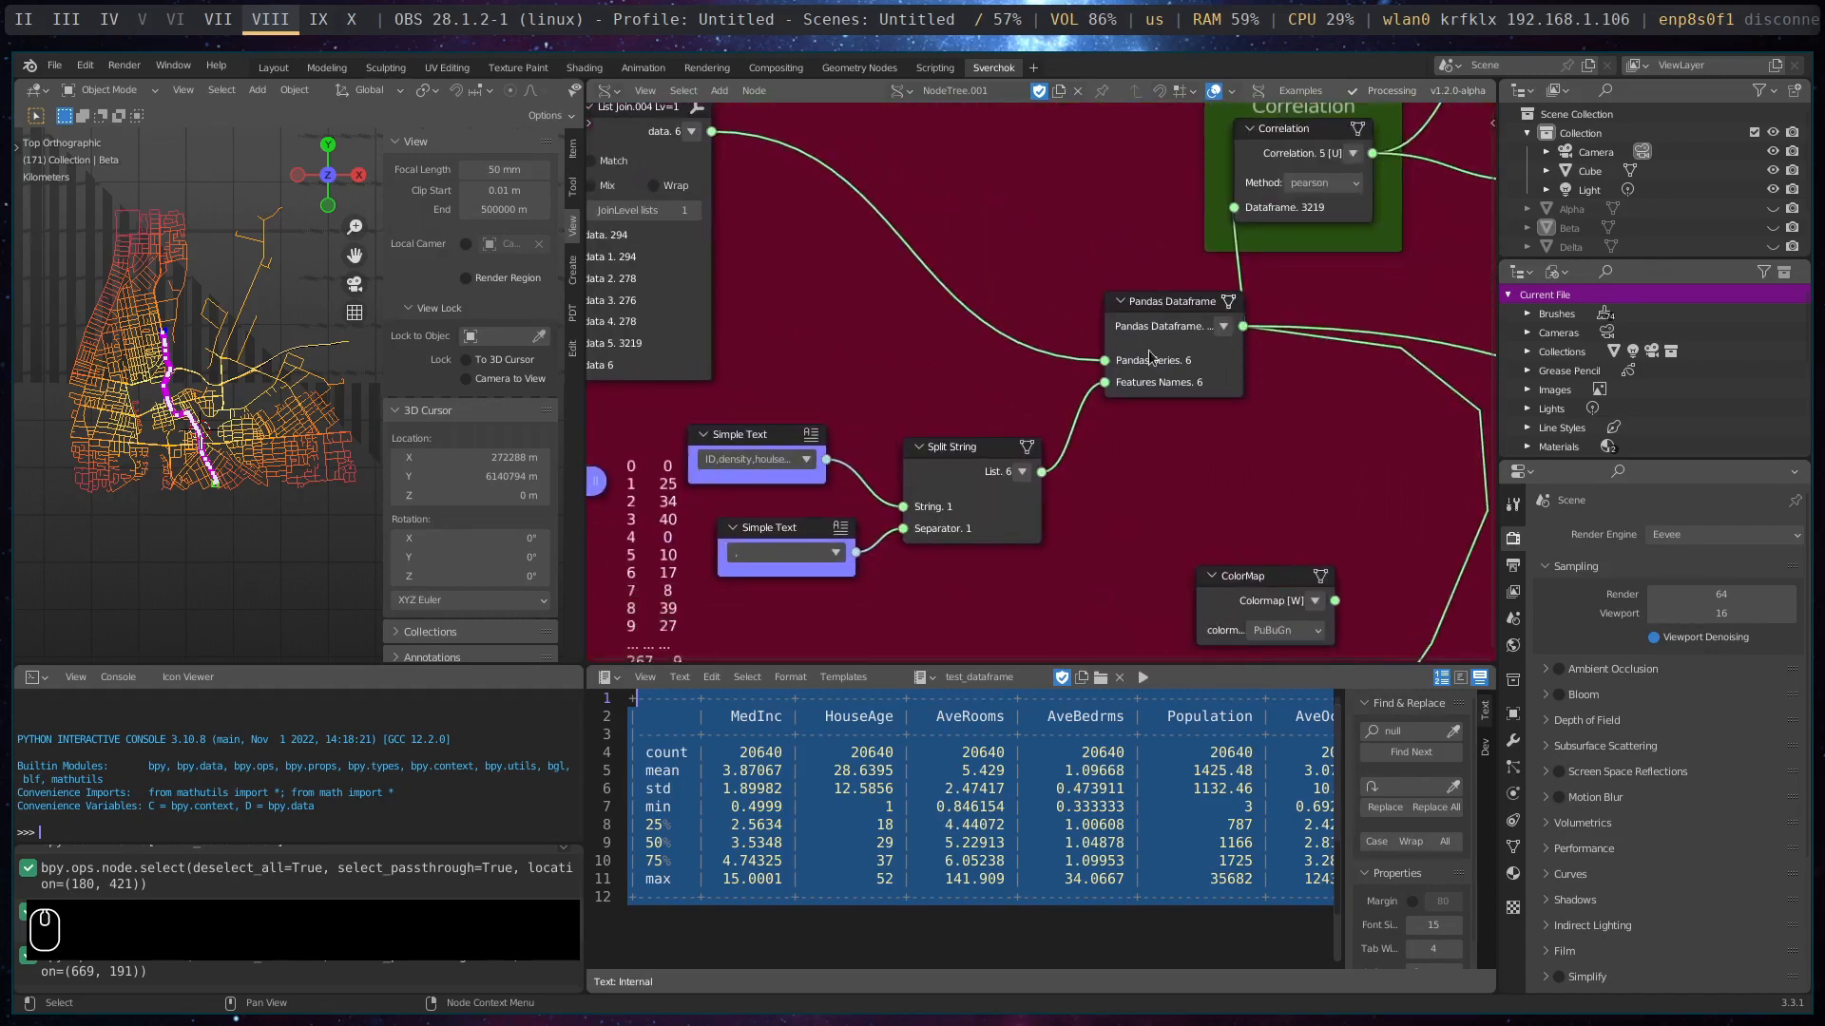
drag(1185, 309, 1136, 313)
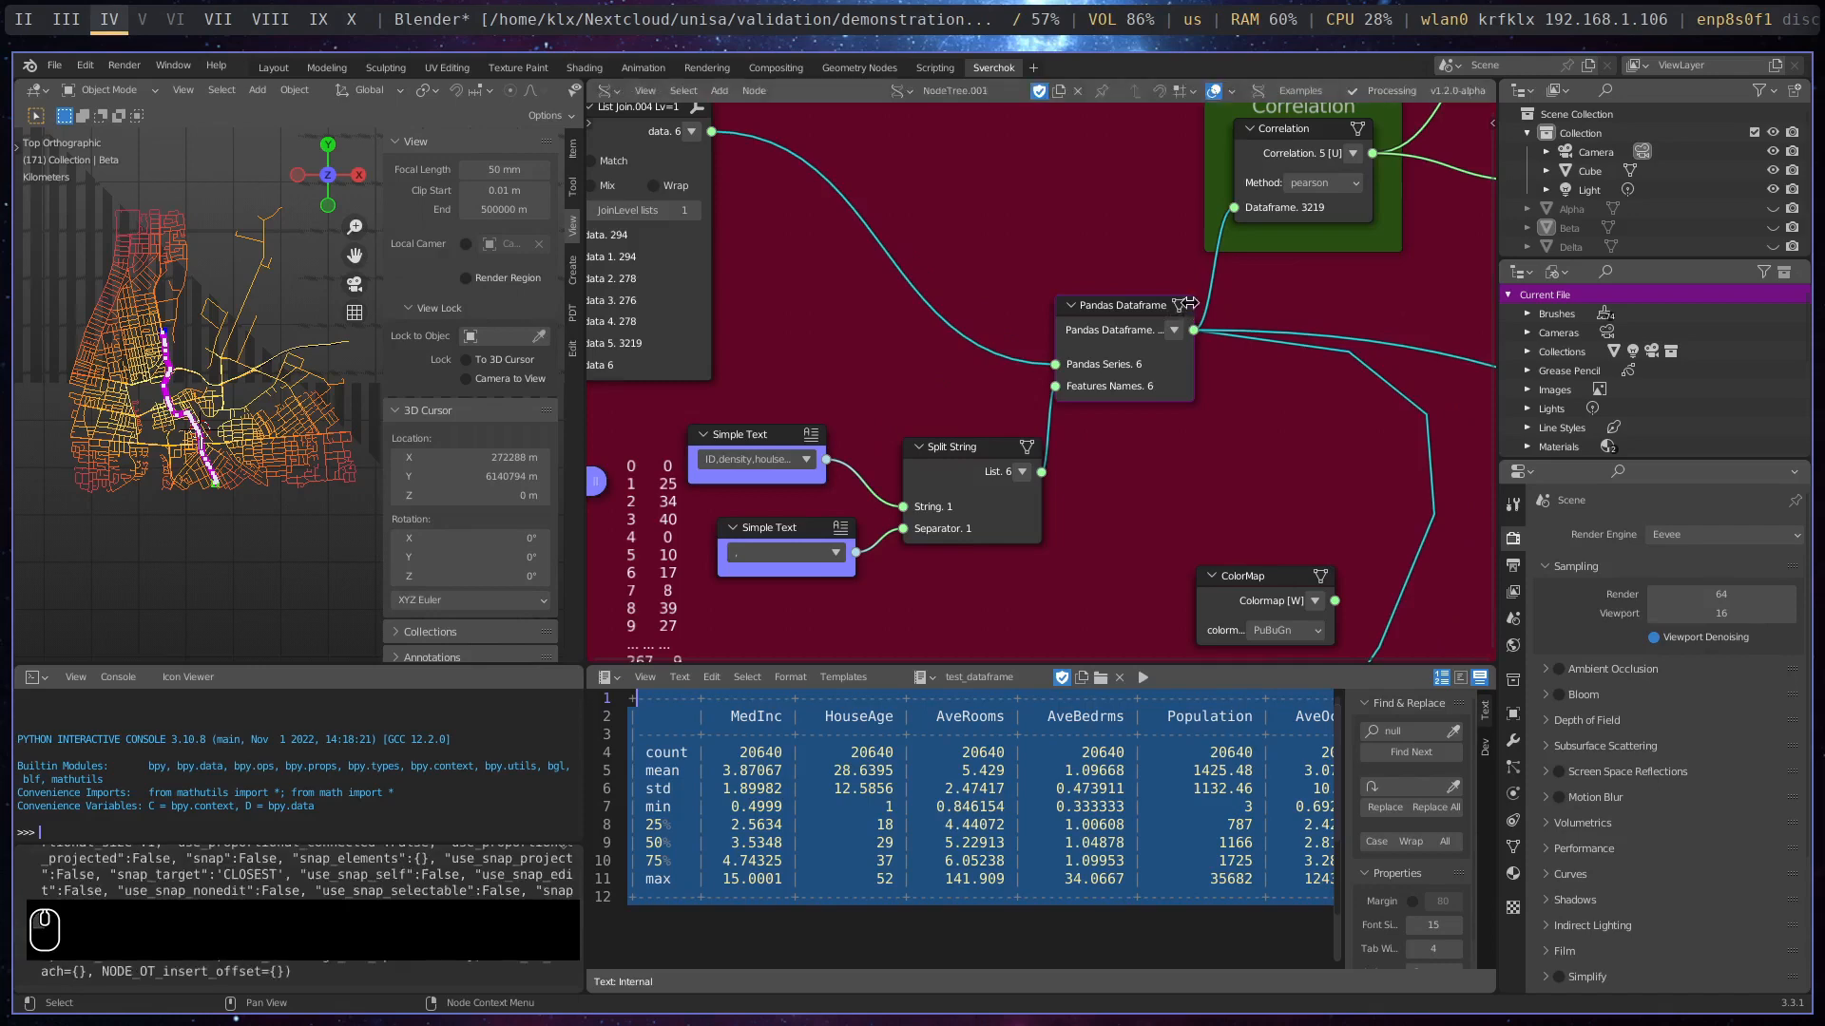
scroll(949, 289, down, 3)
middle_drag(949, 289, 1416, 356)
middle_drag(998, 171, 985, 233)
middle_drag(1150, 464, 926, 363)
middle_drag(1154, 417, 884, 451)
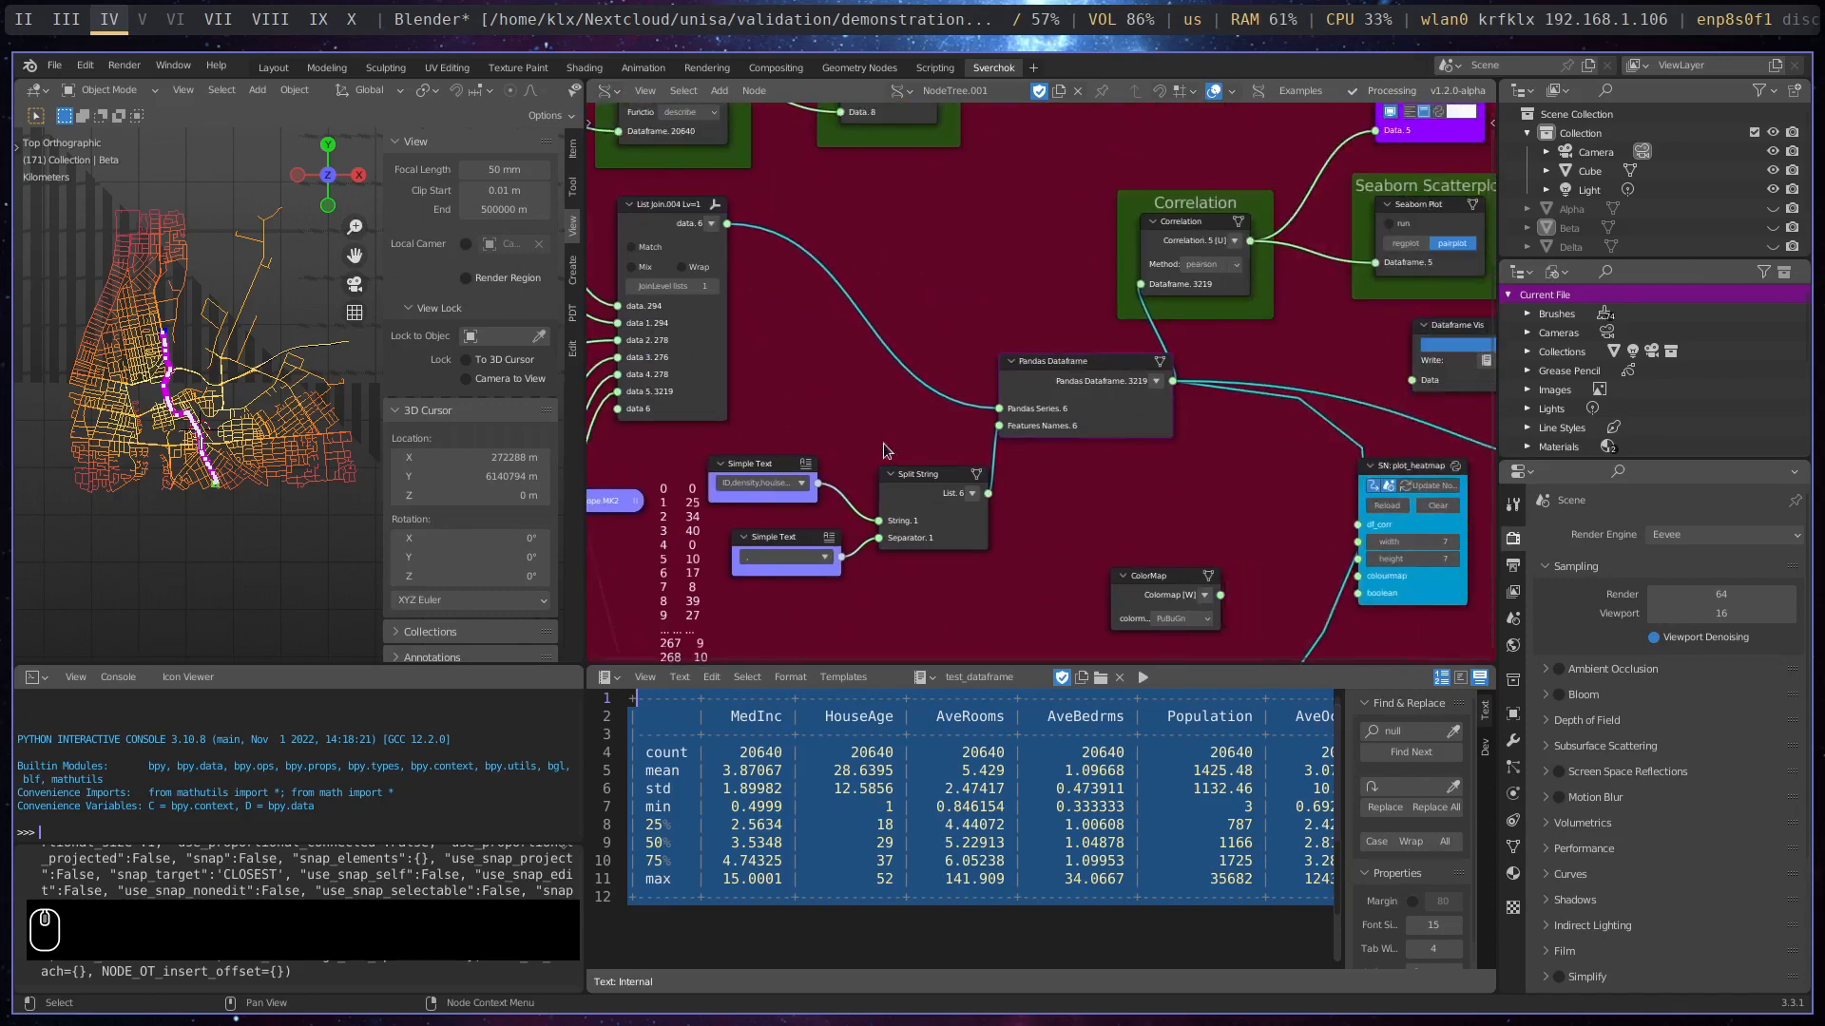
- Review the Simple Text nodes that name the SA1, Density and average household columns for the Get Pandas Feature nodes
middle_drag(1154, 492, 757, 598)
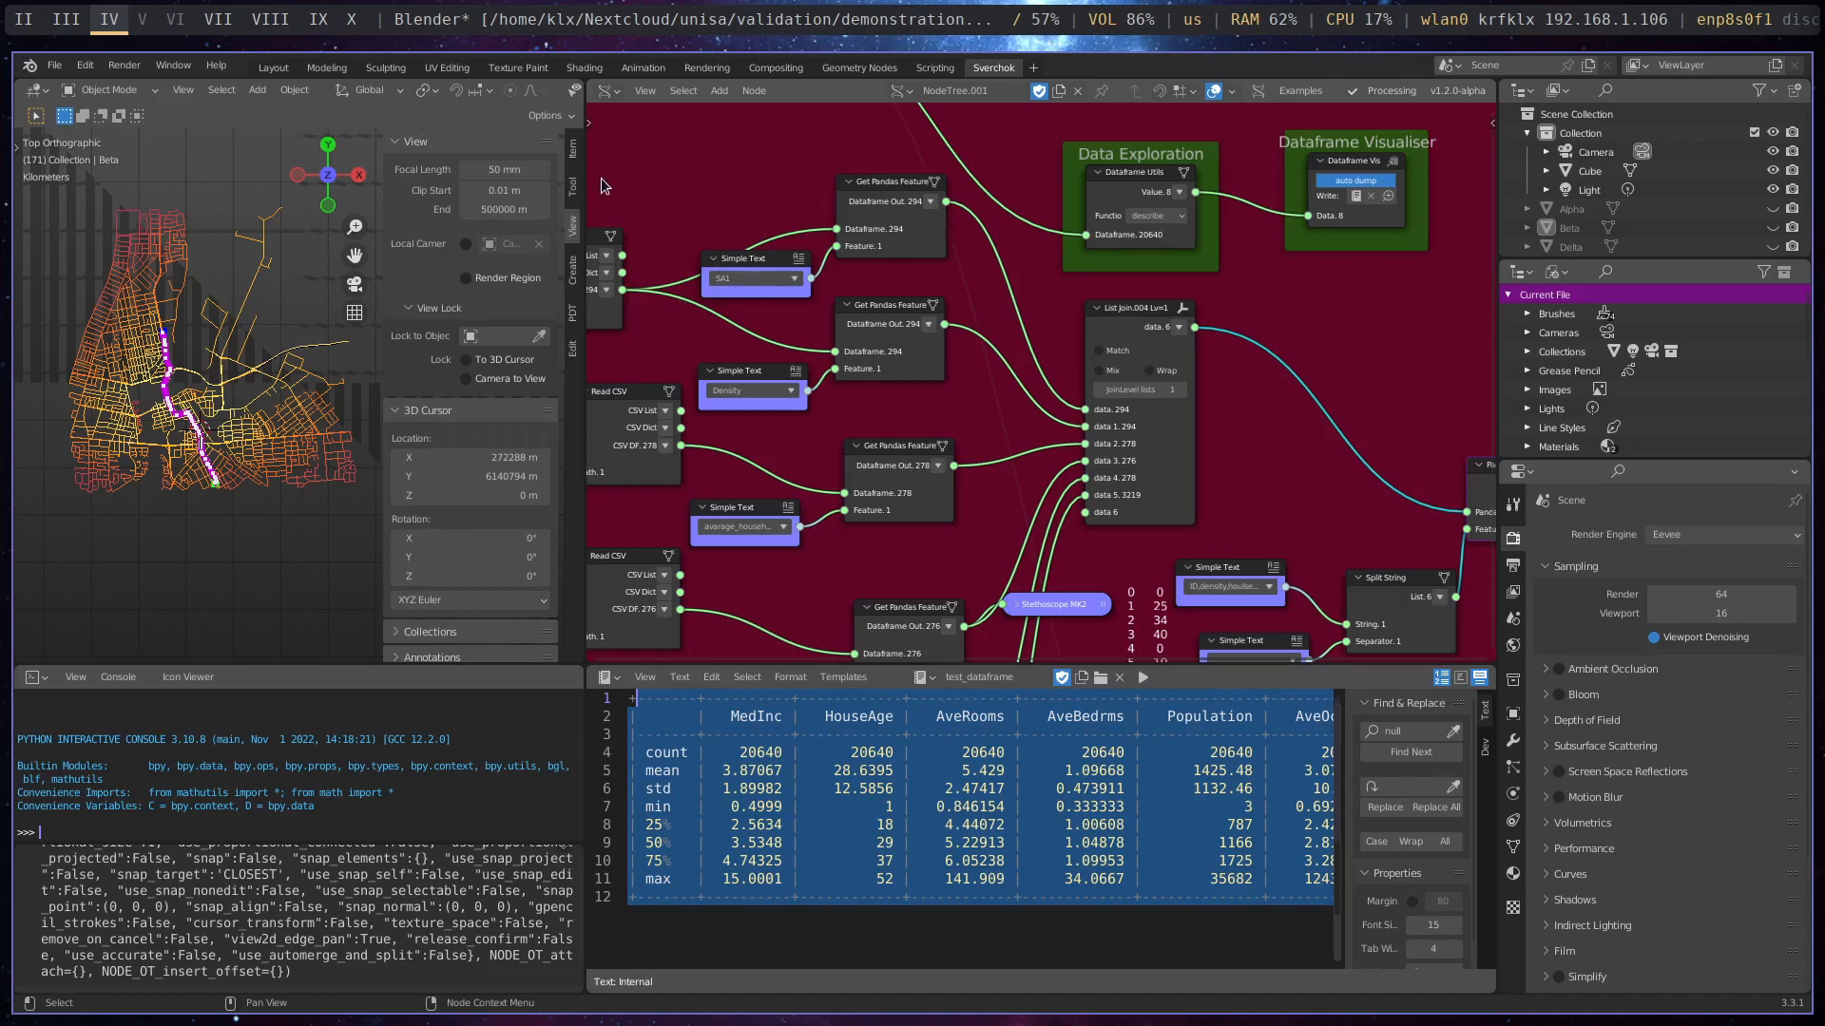
middle_drag(601, 178, 862, 173)
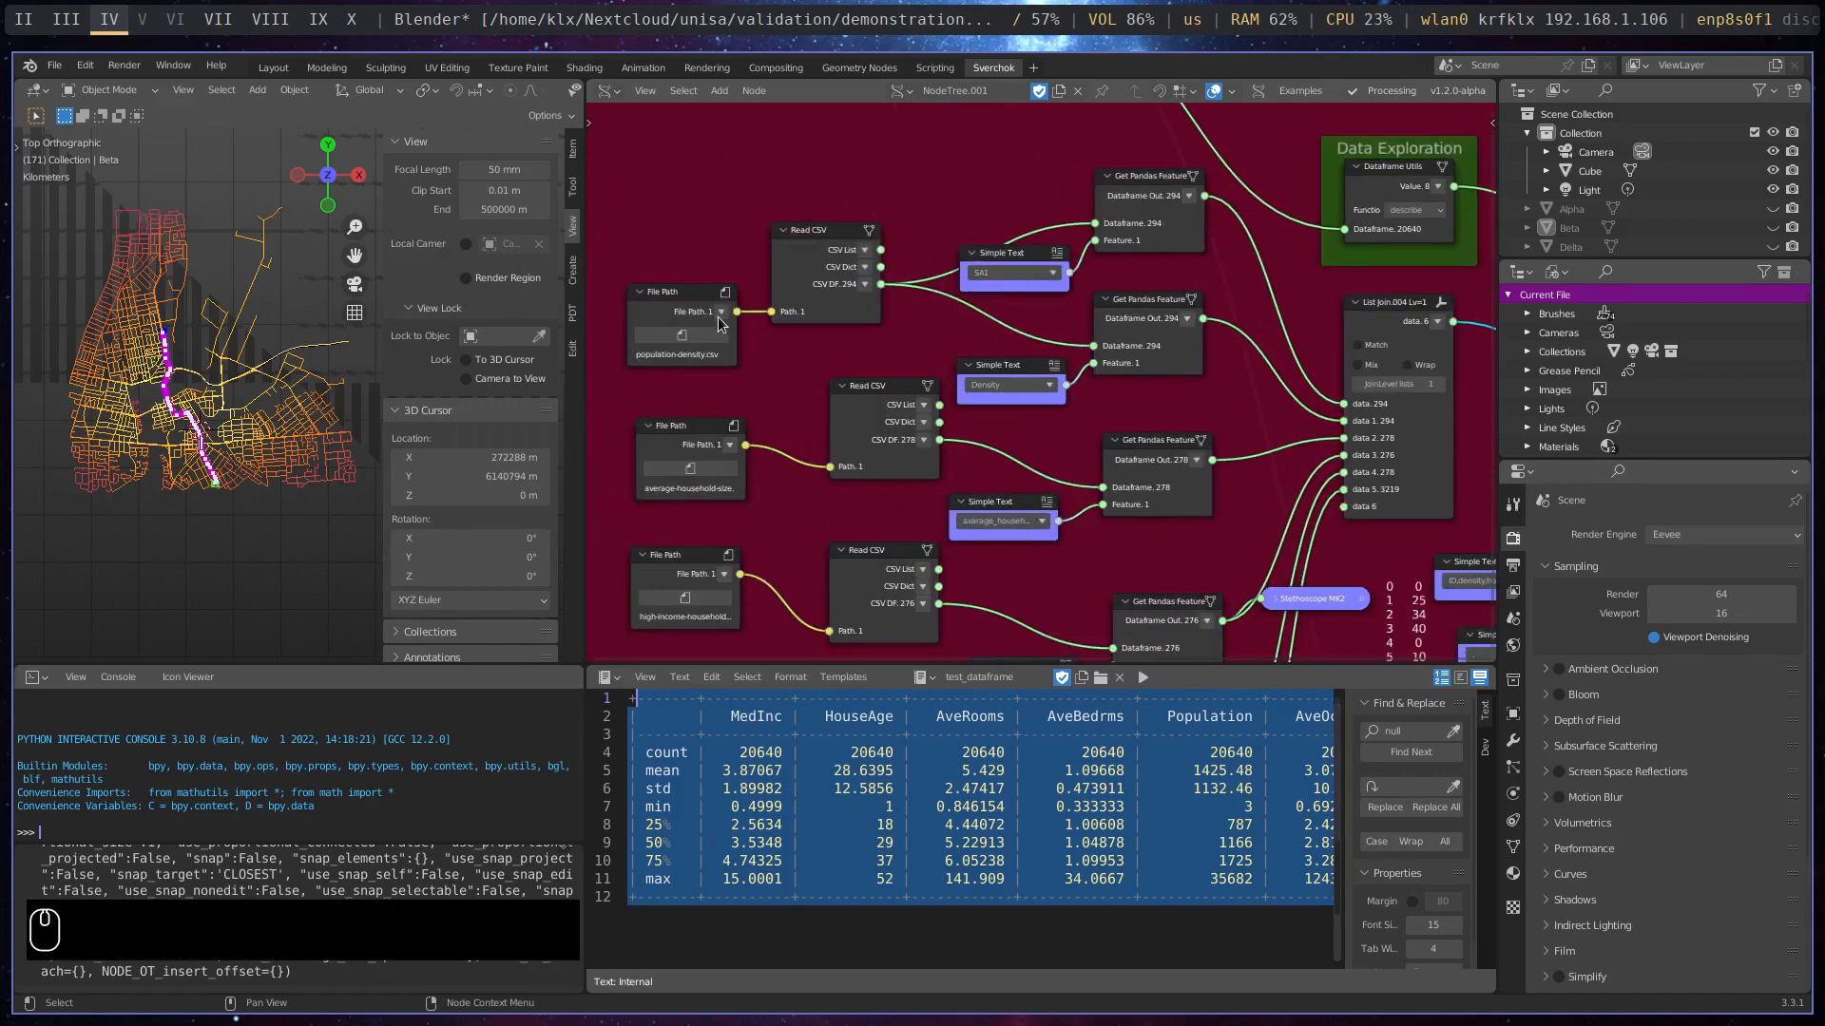
scroll(860, 285, up, 2)
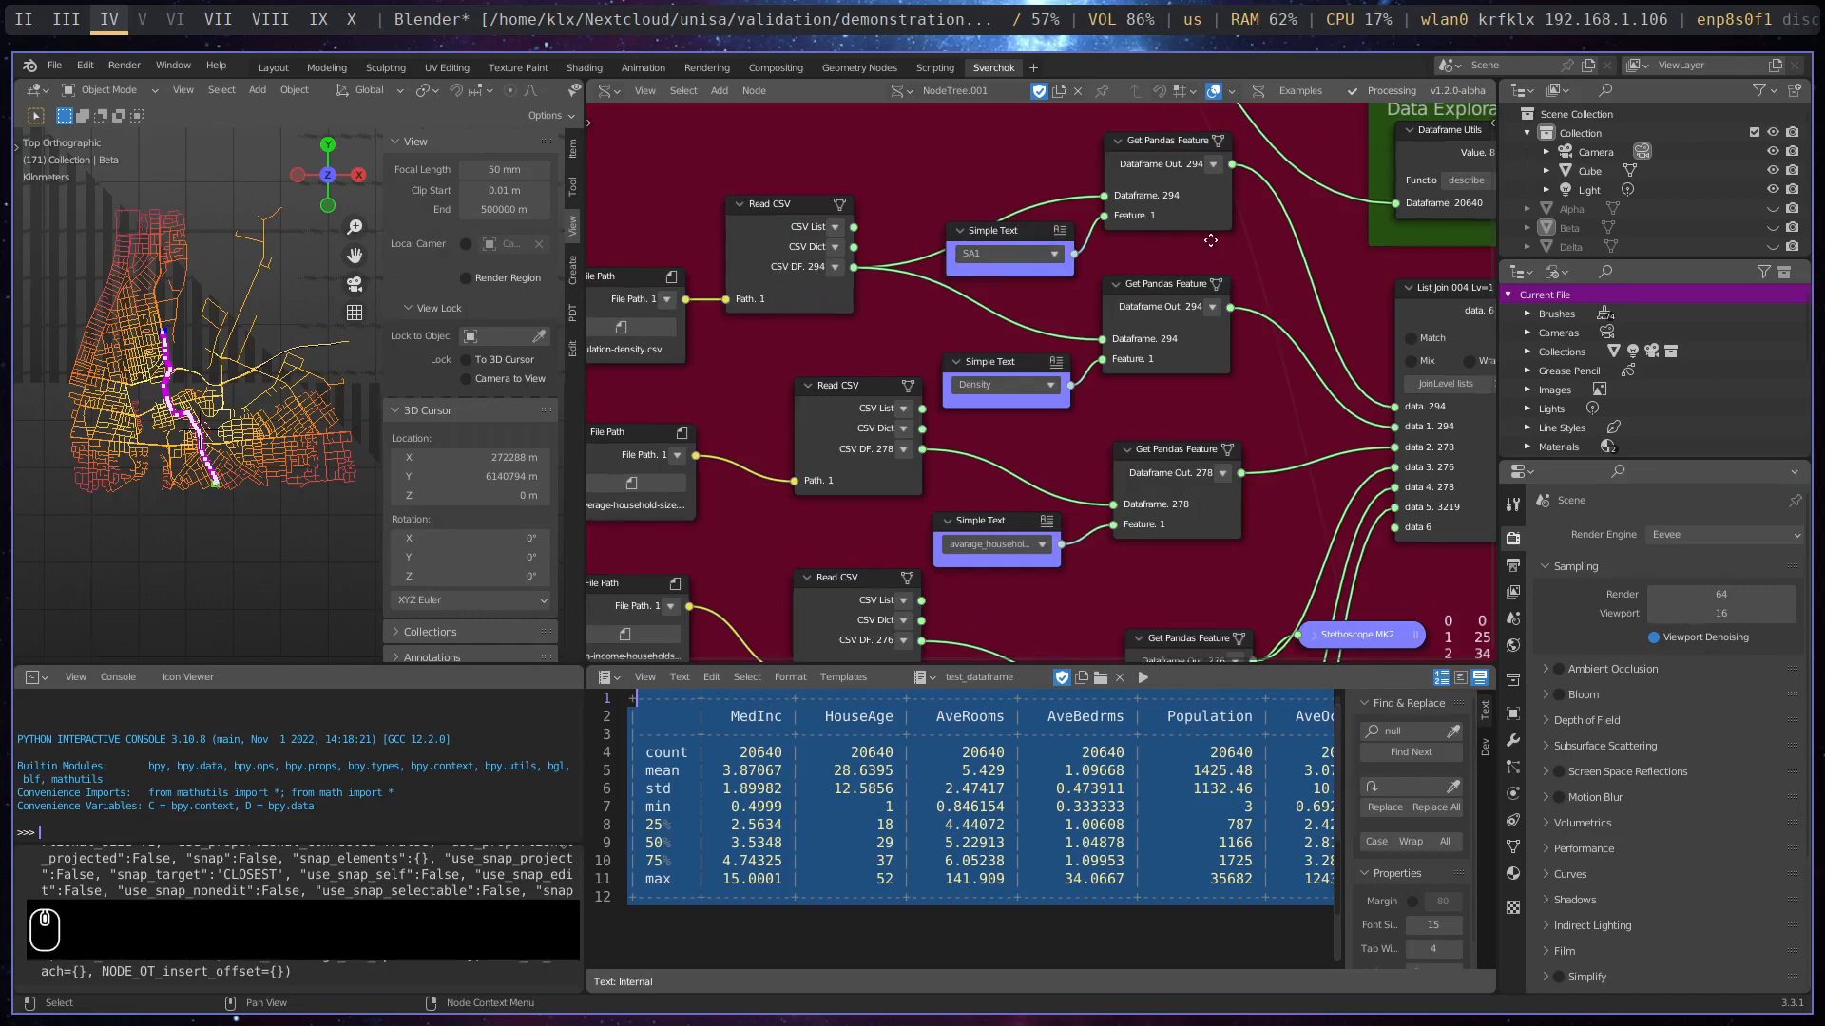
middle_drag(1225, 237, 1002, 269)
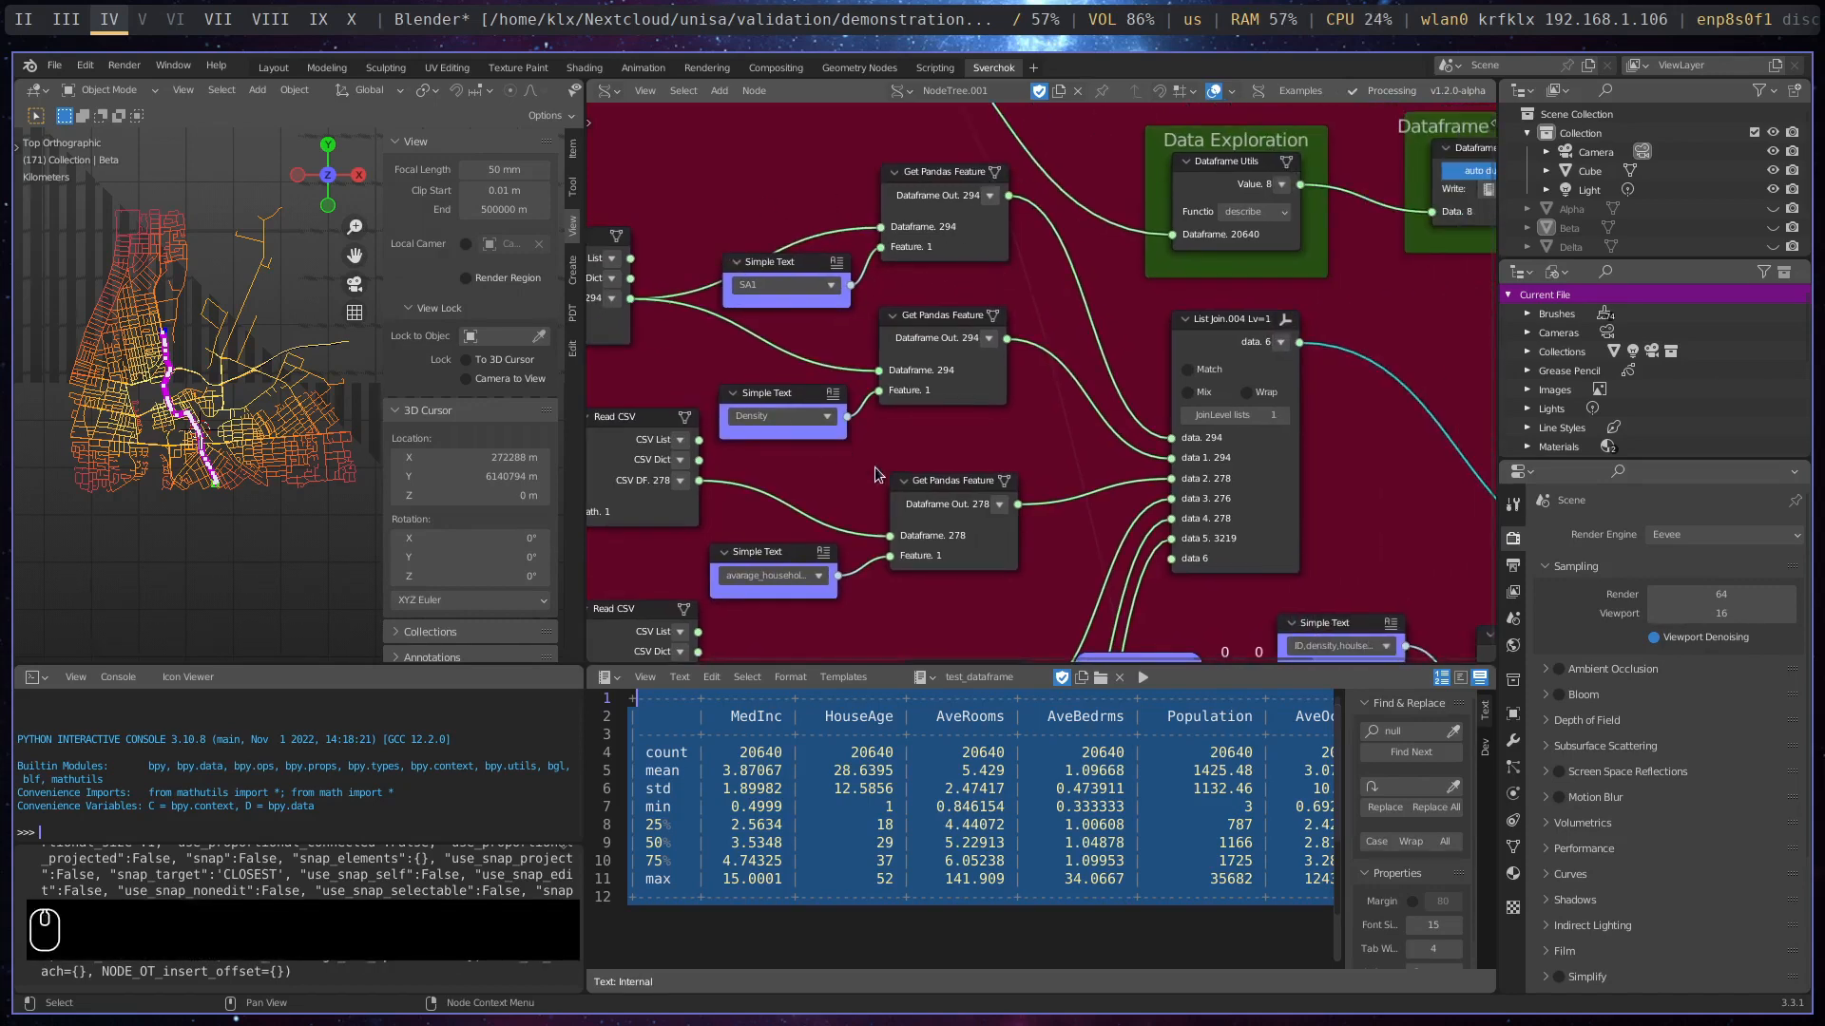
middle_drag(877, 471, 948, 513)
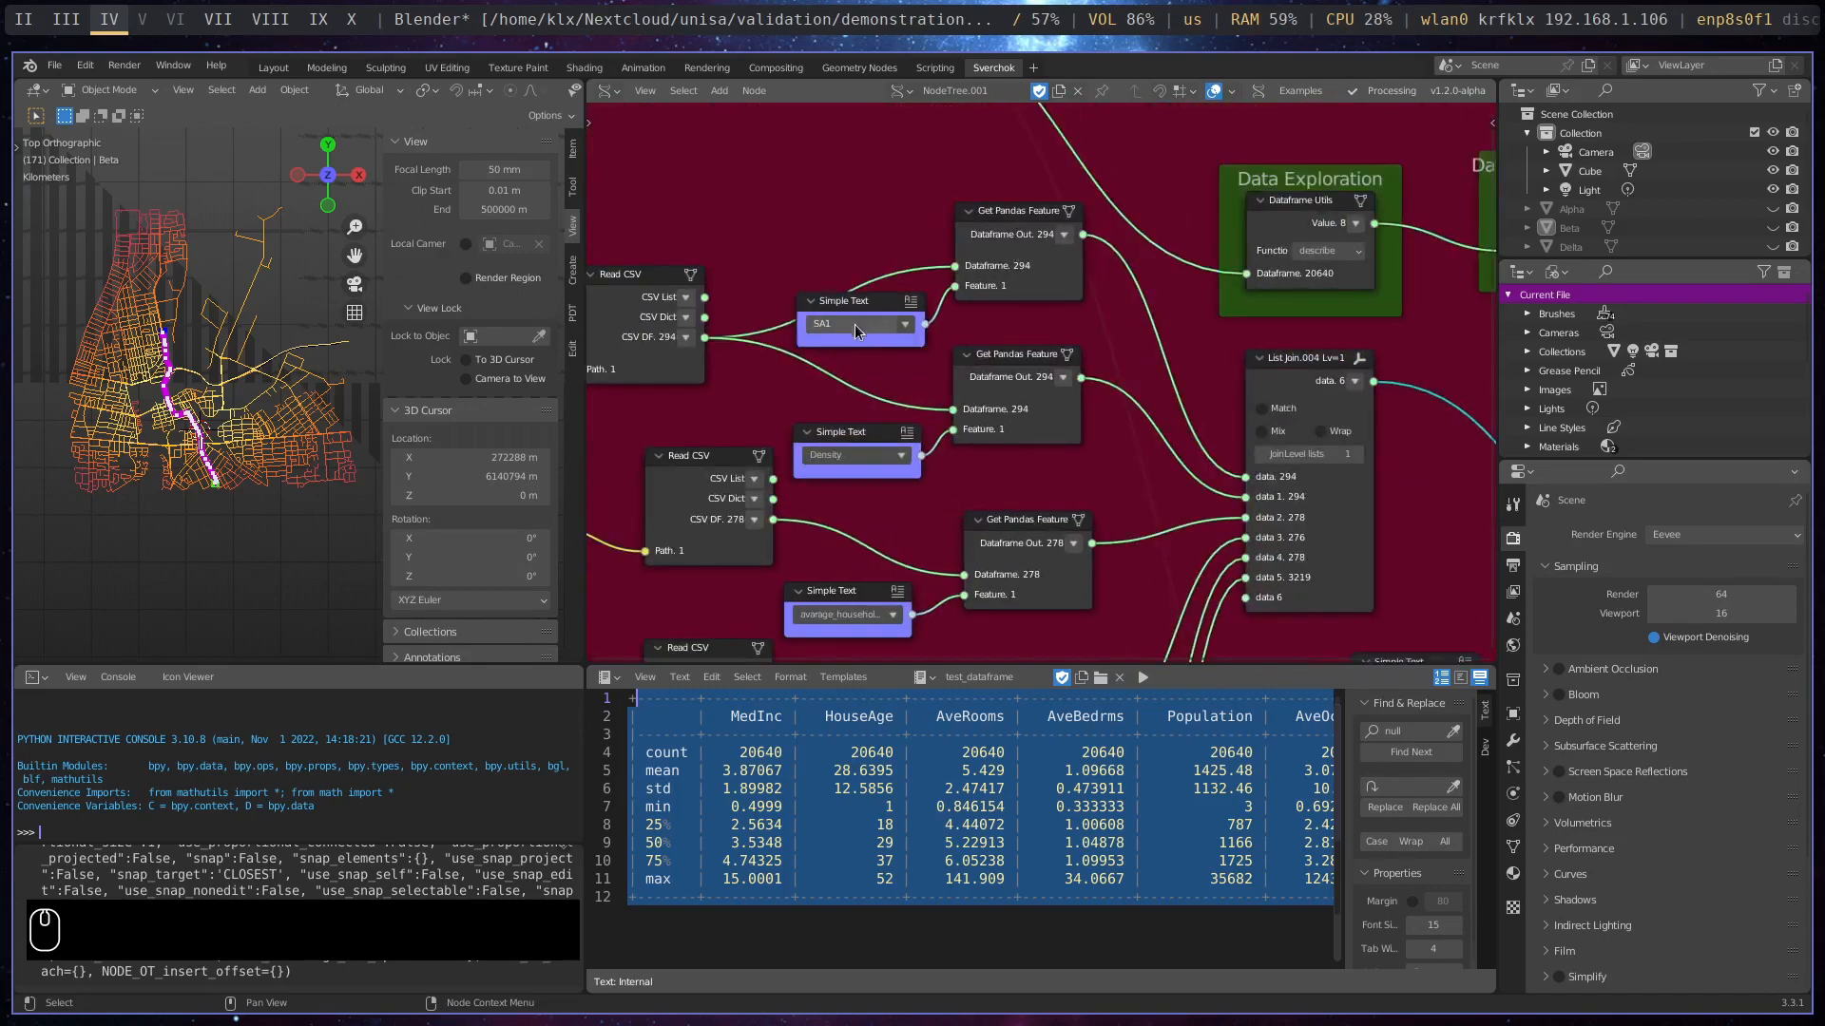
middle_drag(942, 325, 883, 202)
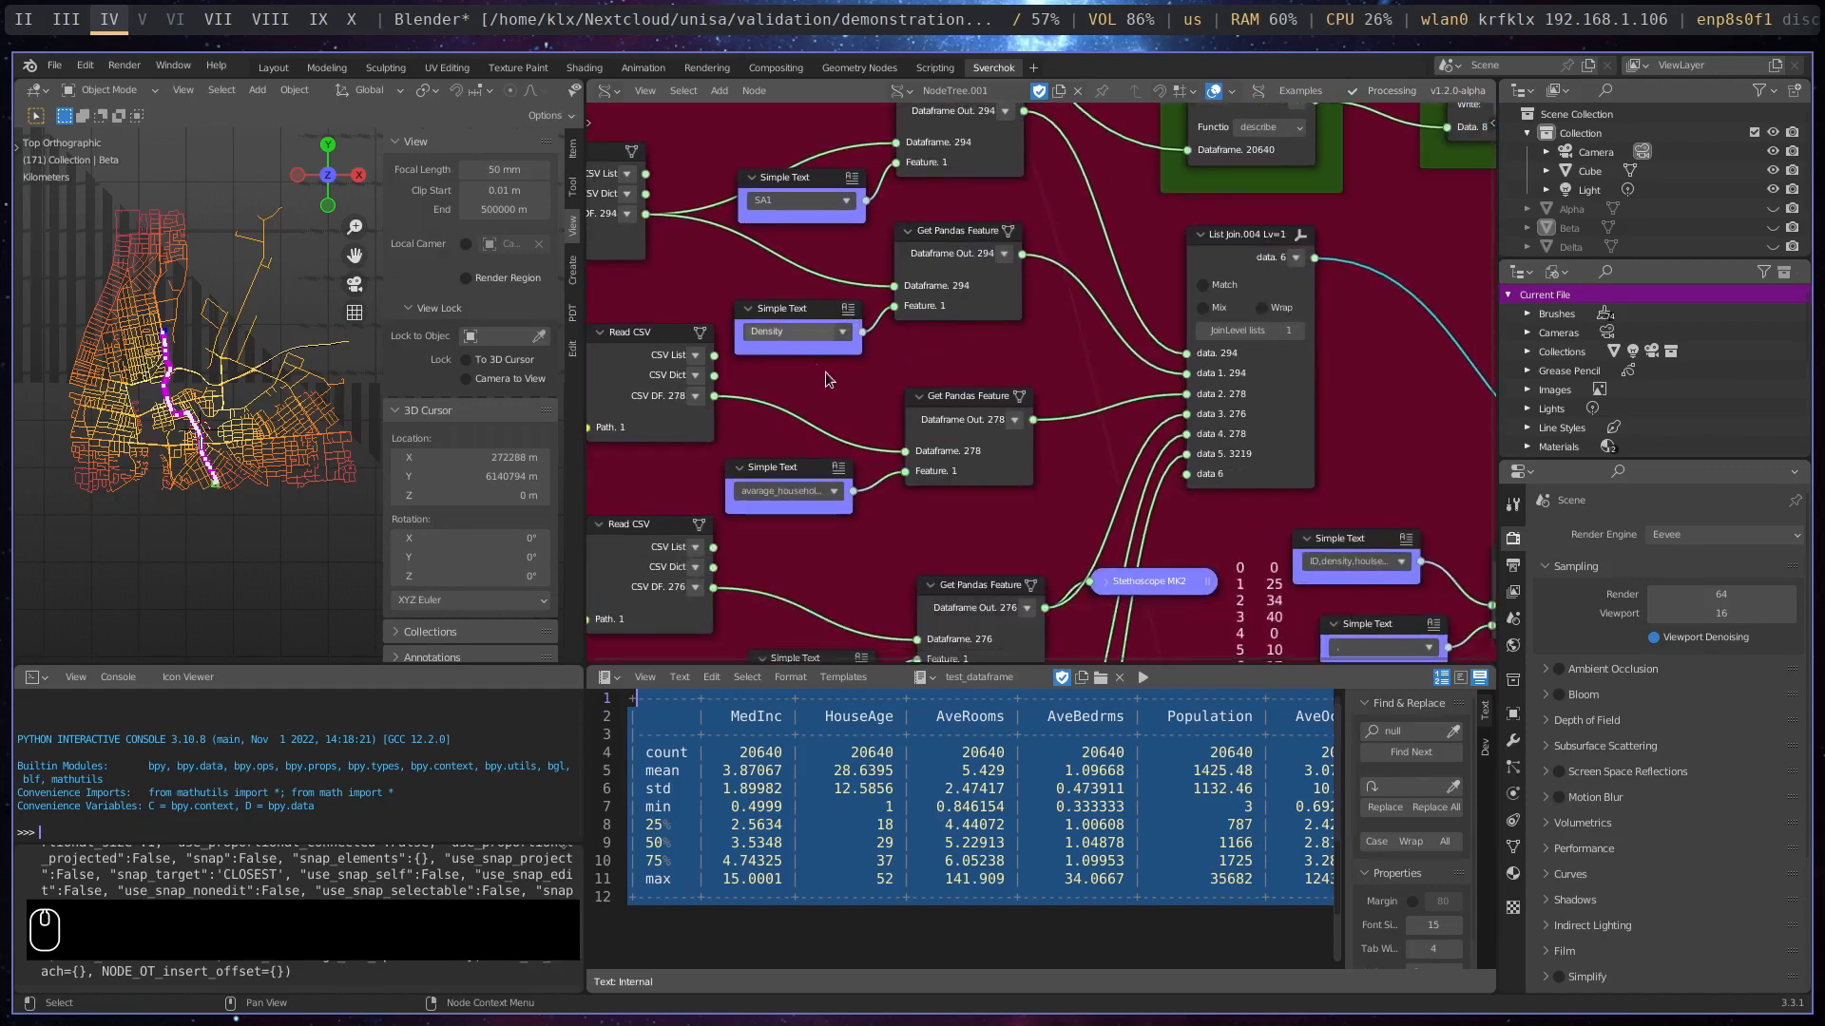
- Review the household, number and remaining Get Pandas Feature chains through to the Pandas Dataframe node and its Split String feature names
middle_drag(921, 531, 956, 394)
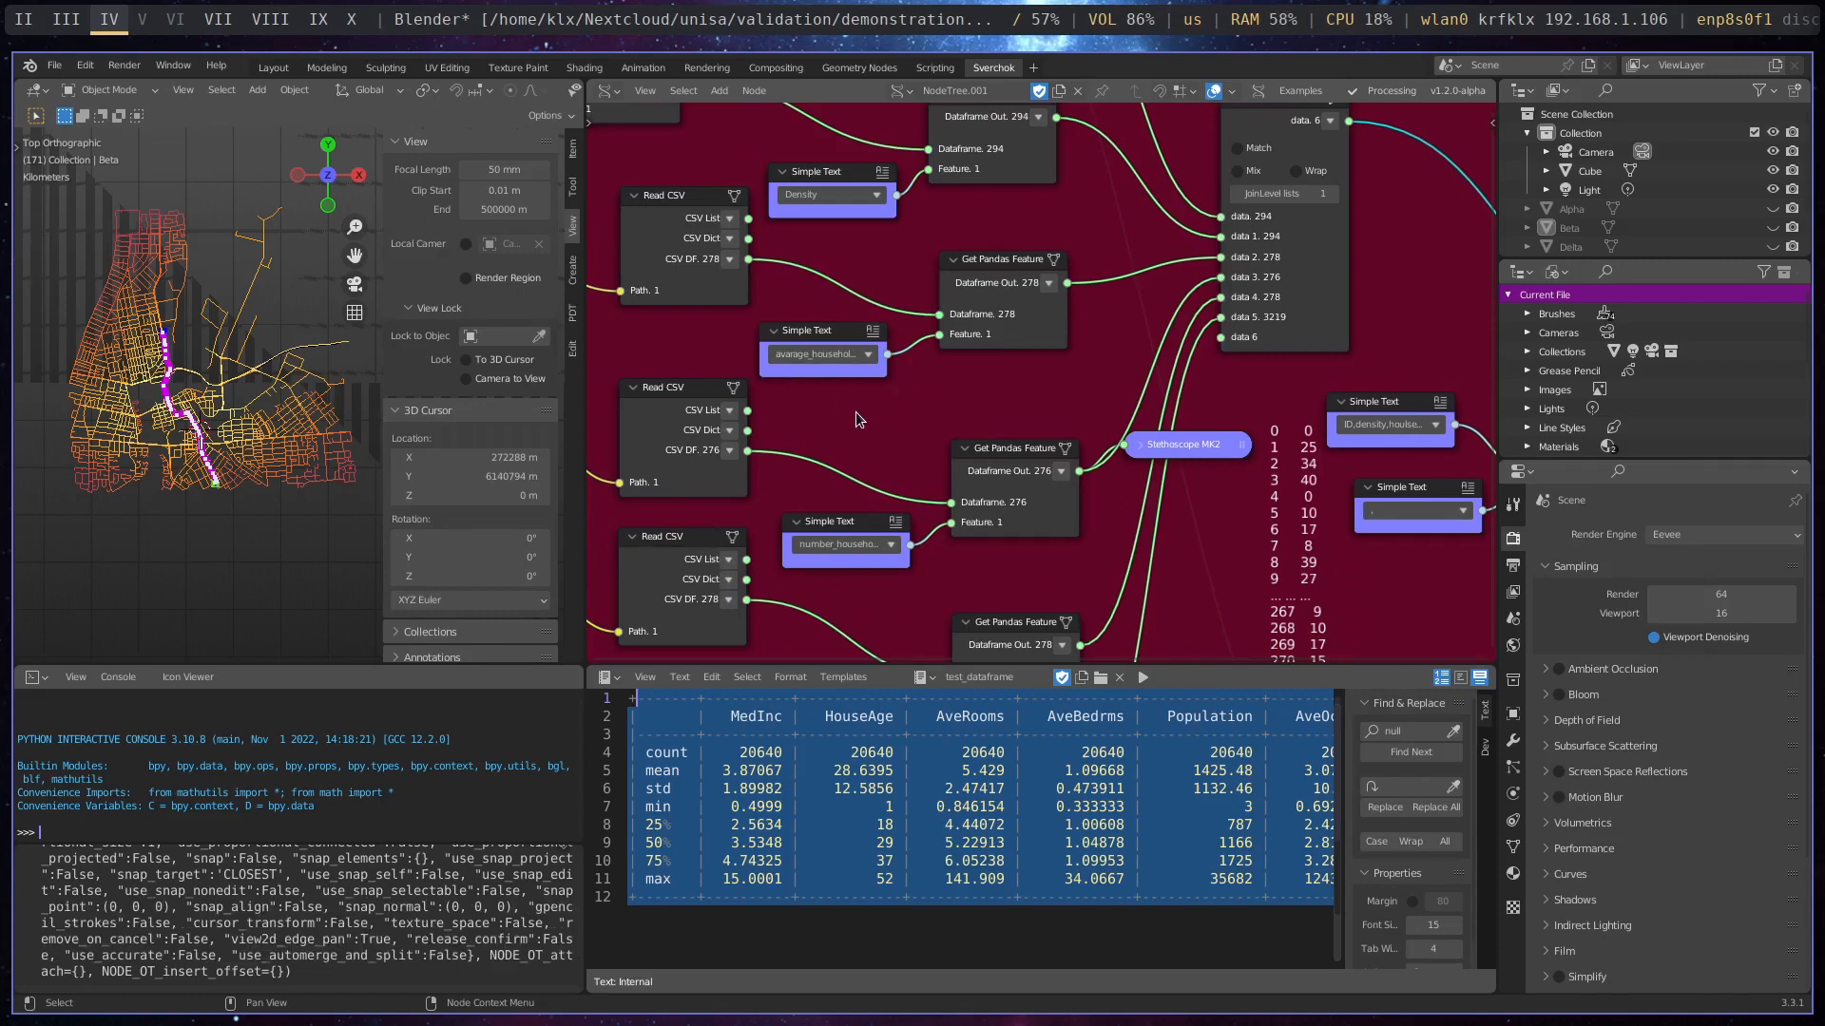
middle_drag(950, 388, 968, 243)
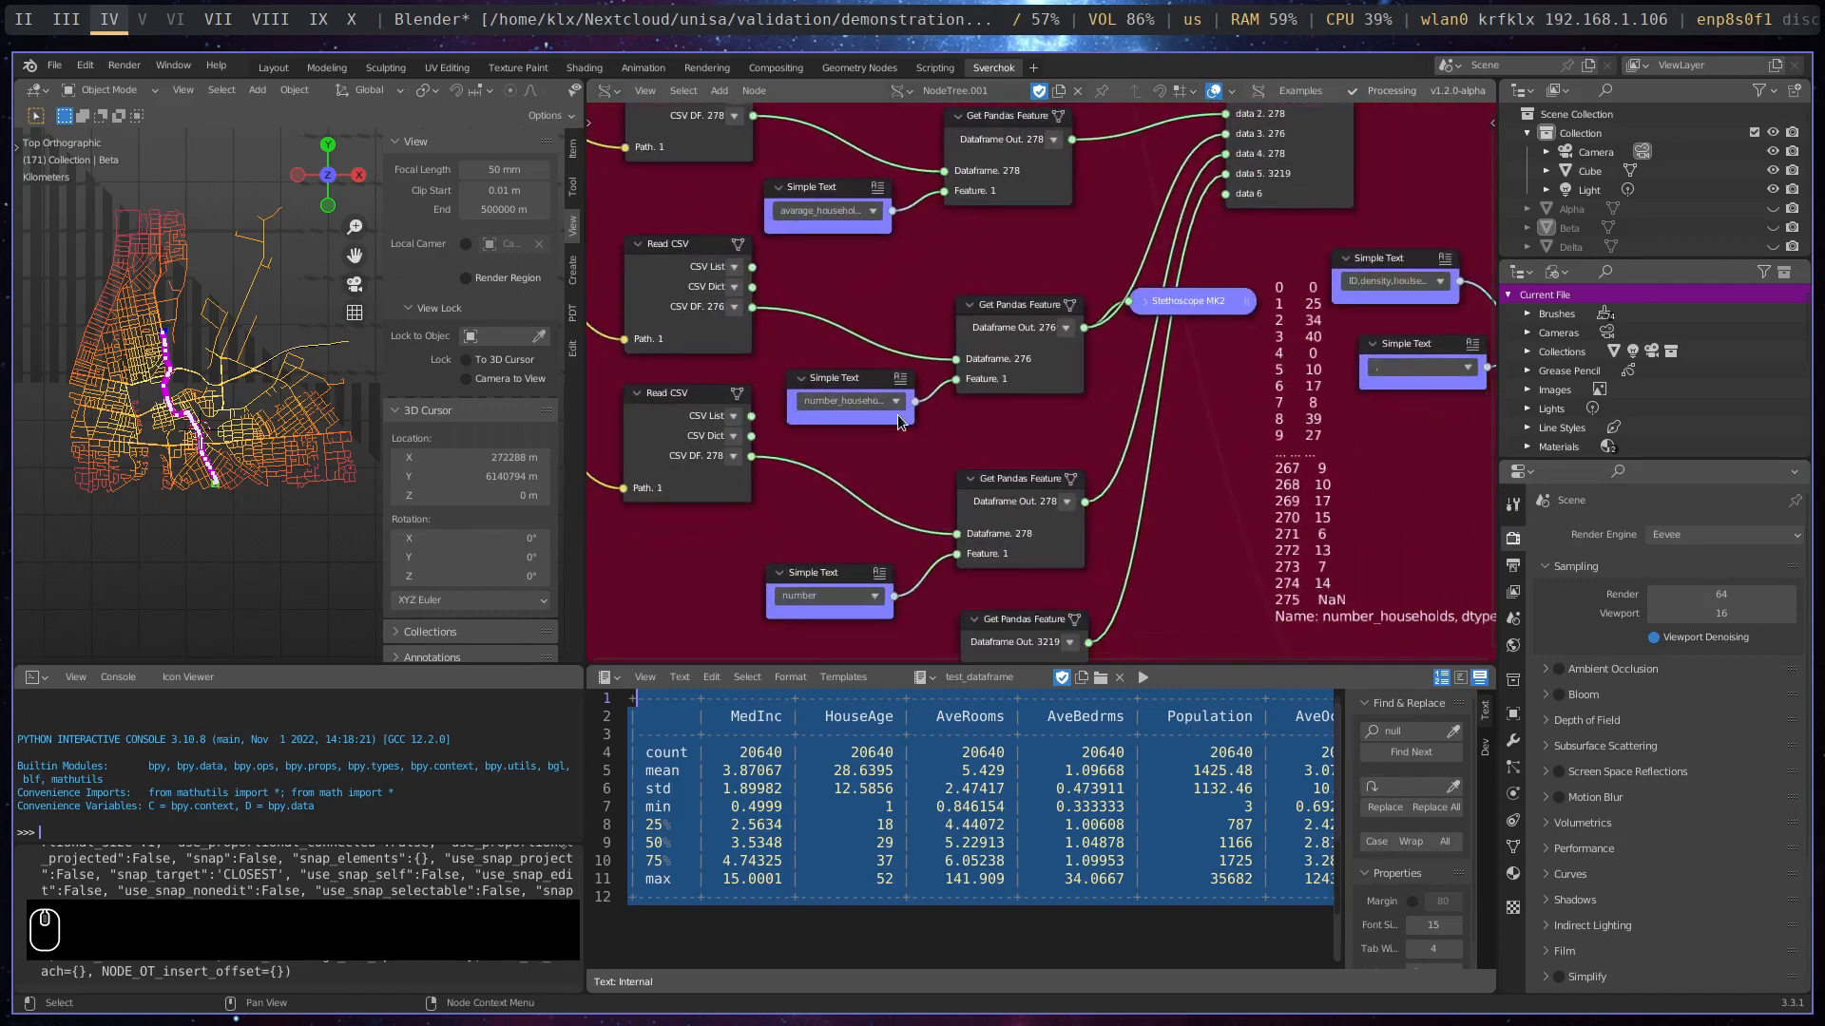
middle_drag(909, 447, 1149, 432)
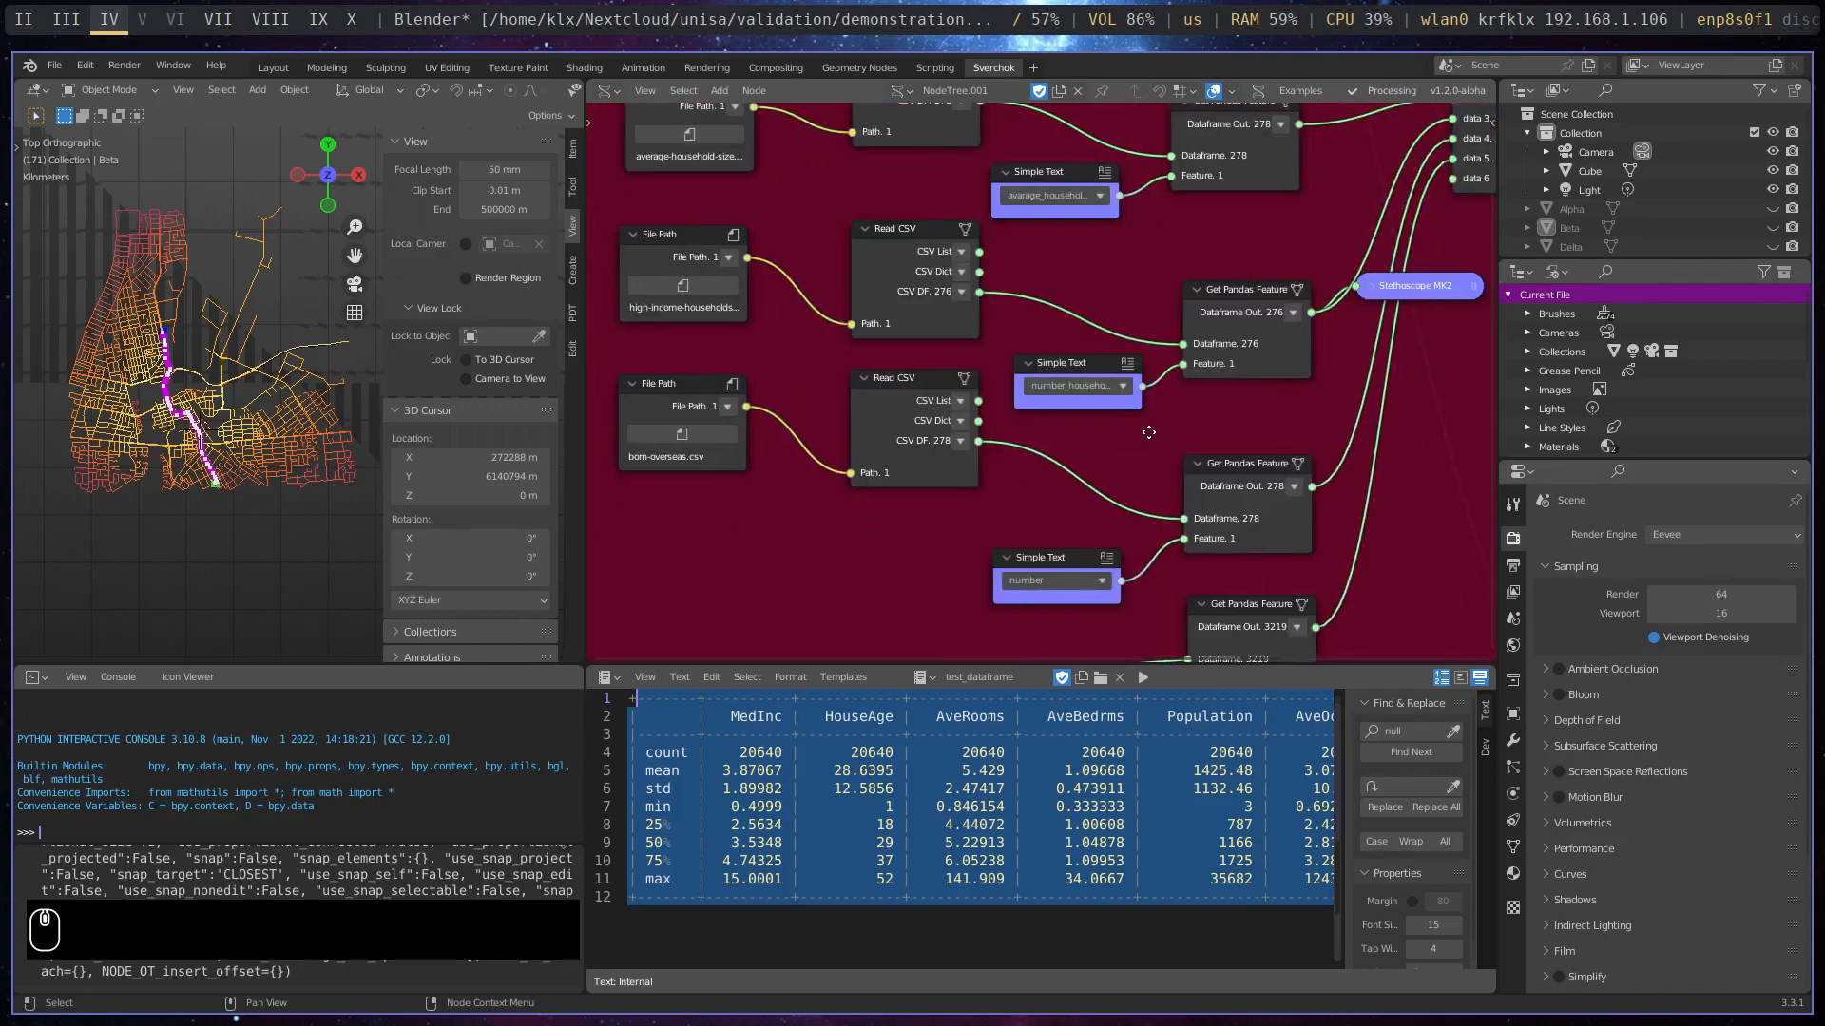
middle_drag(1383, 371, 710, 501)
scroll(1245, 409, down, 3)
middle_drag(958, 245, 700, 245)
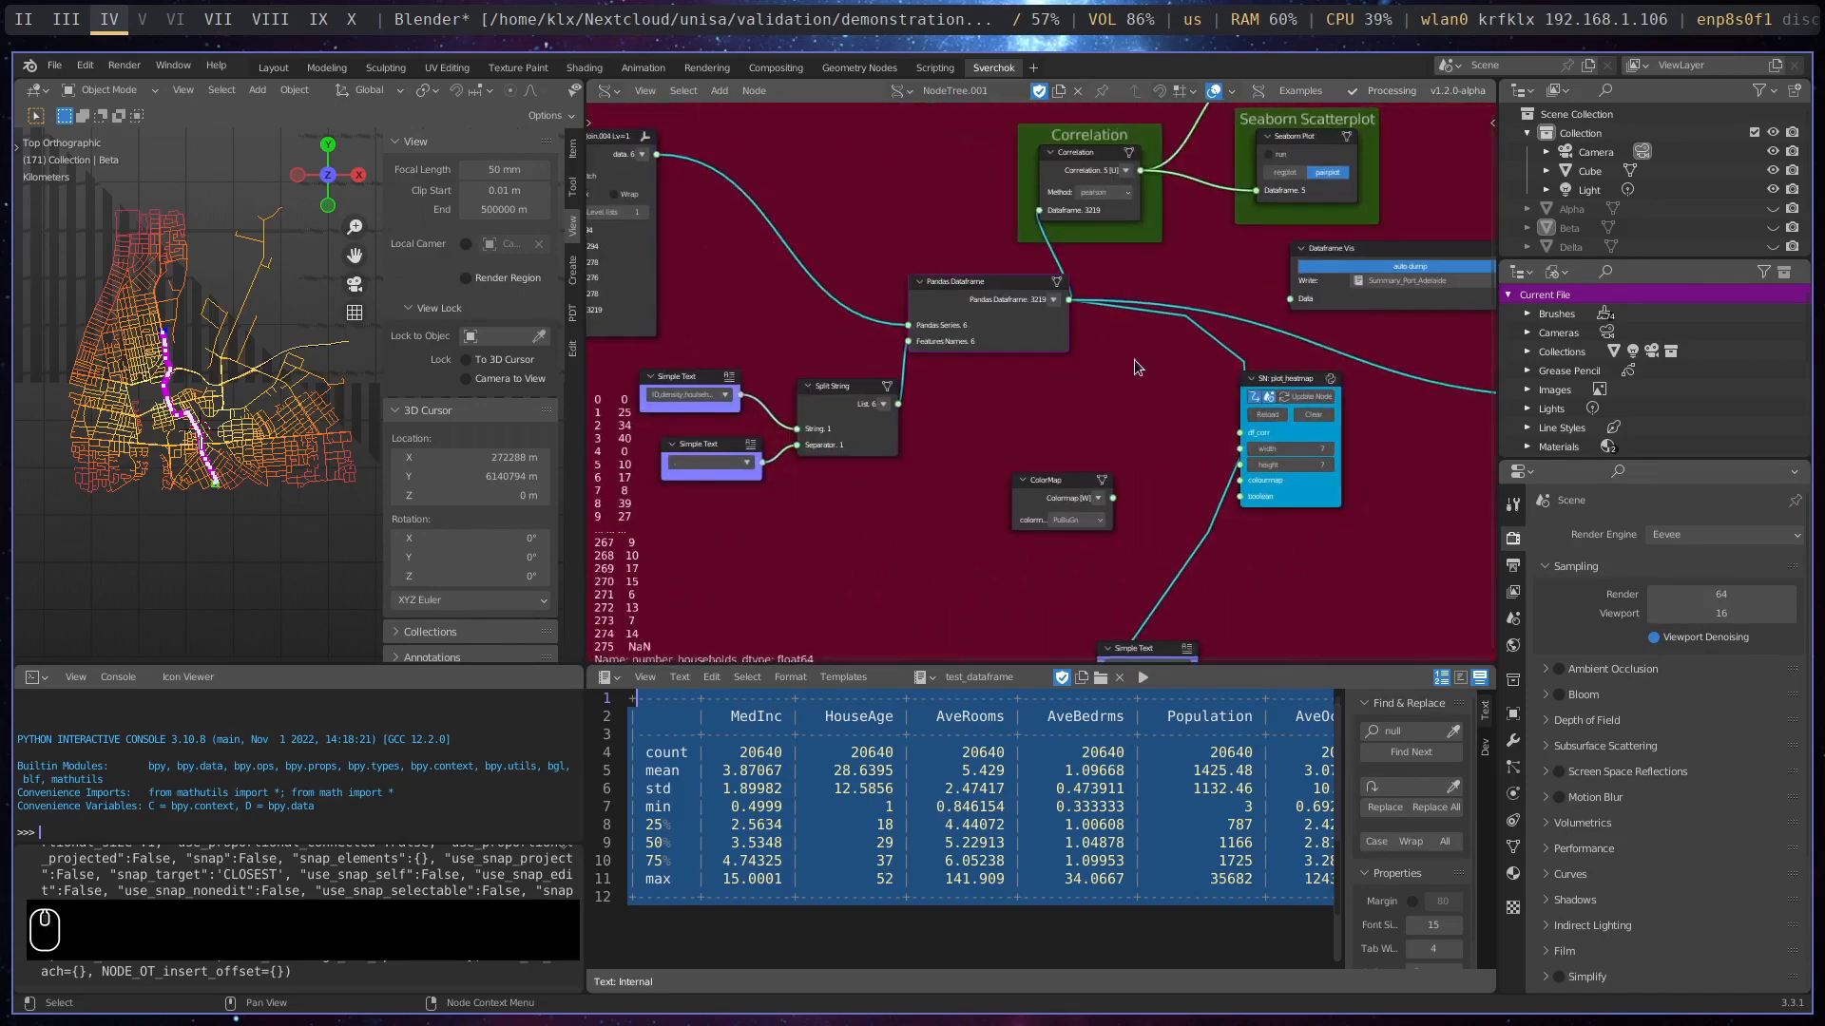
middle_drag(1133, 359, 917, 345)
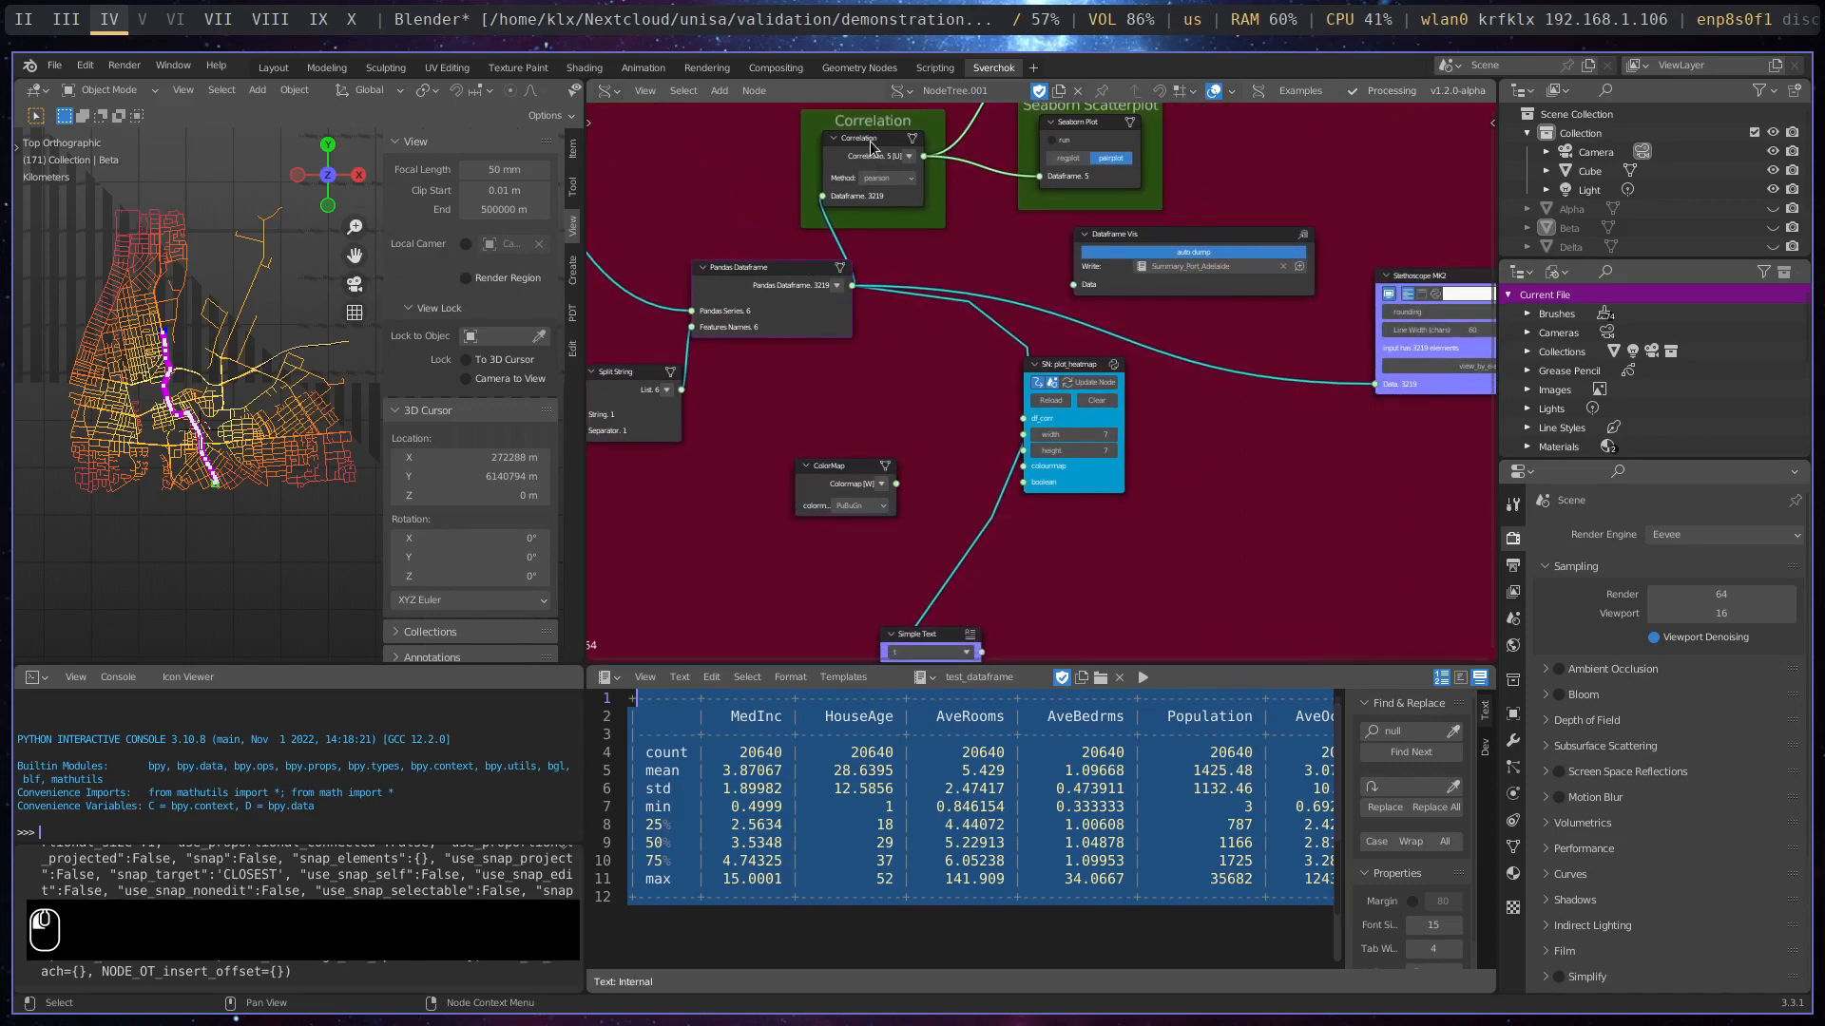
- Rearrange the Correlation, Pandas Dataframe, Stethoscope MK2 and Seaborn Scatterplot nodes so the two outputs sit well apart from the Correlation frame
drag(870, 142, 933, 150)
drag(786, 269, 772, 304)
middle_drag(813, 361, 824, 496)
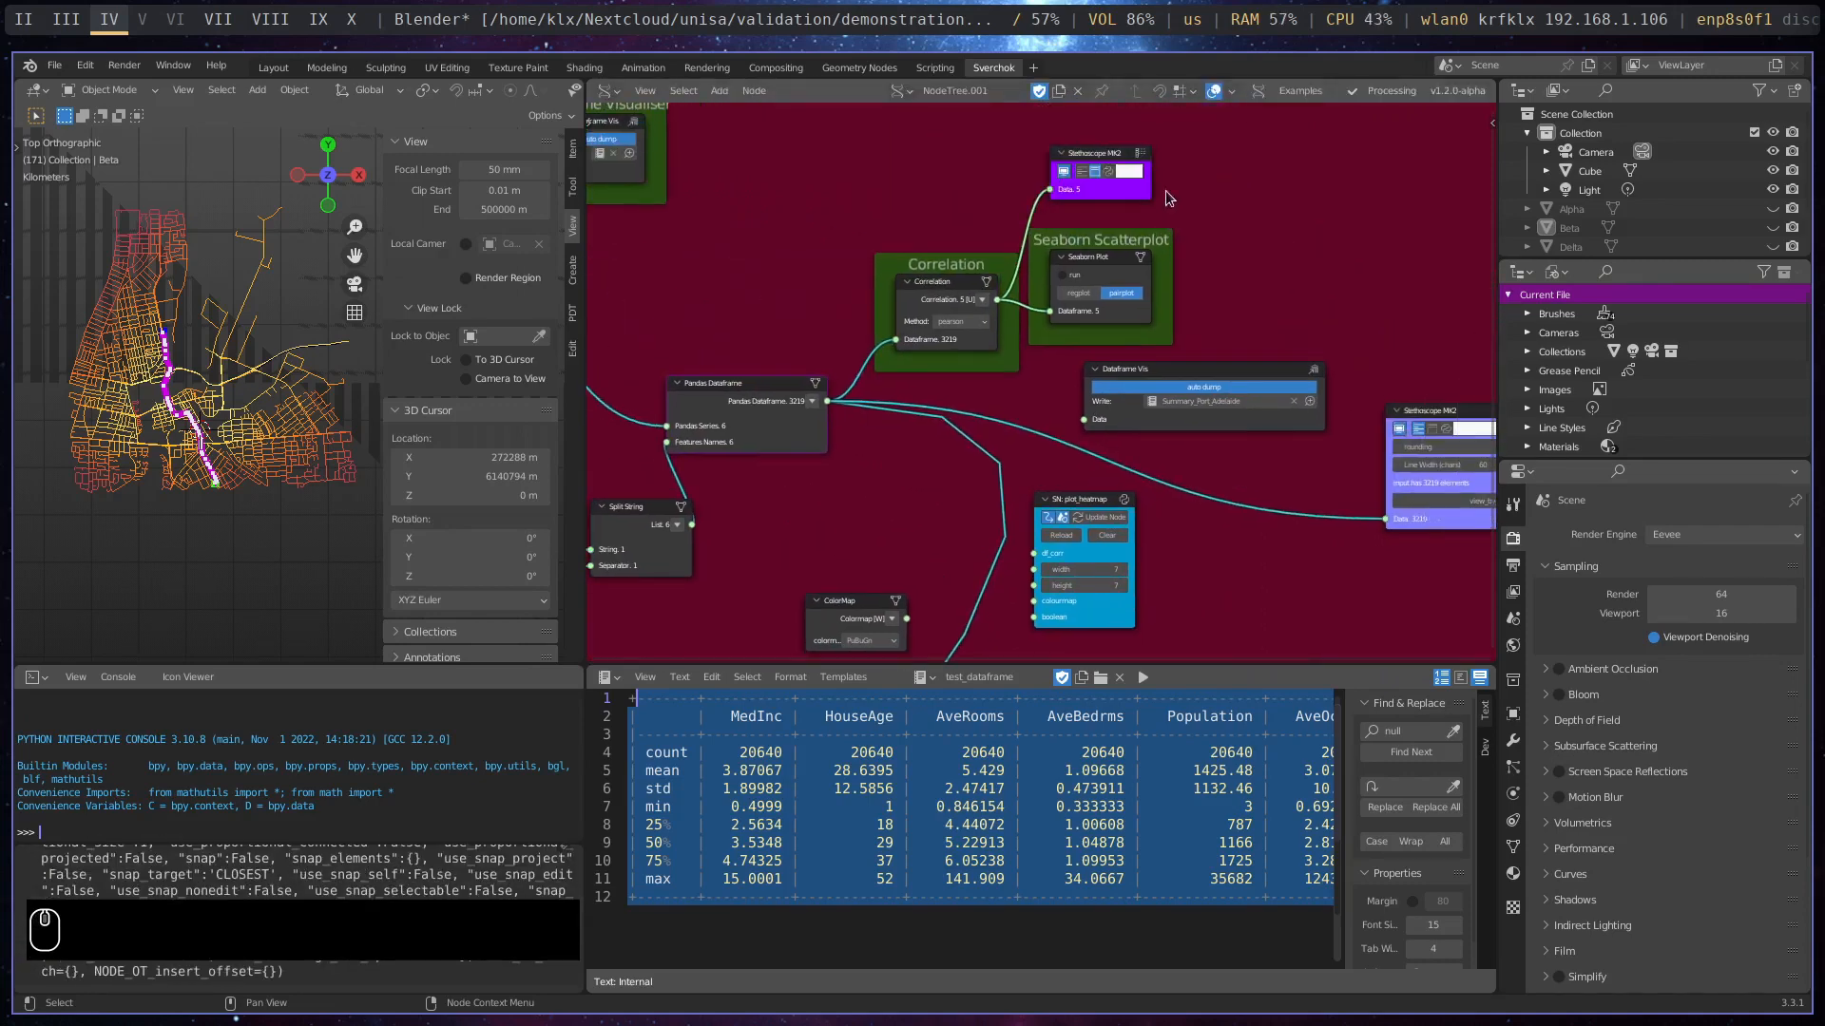
drag(1120, 158, 1281, 139)
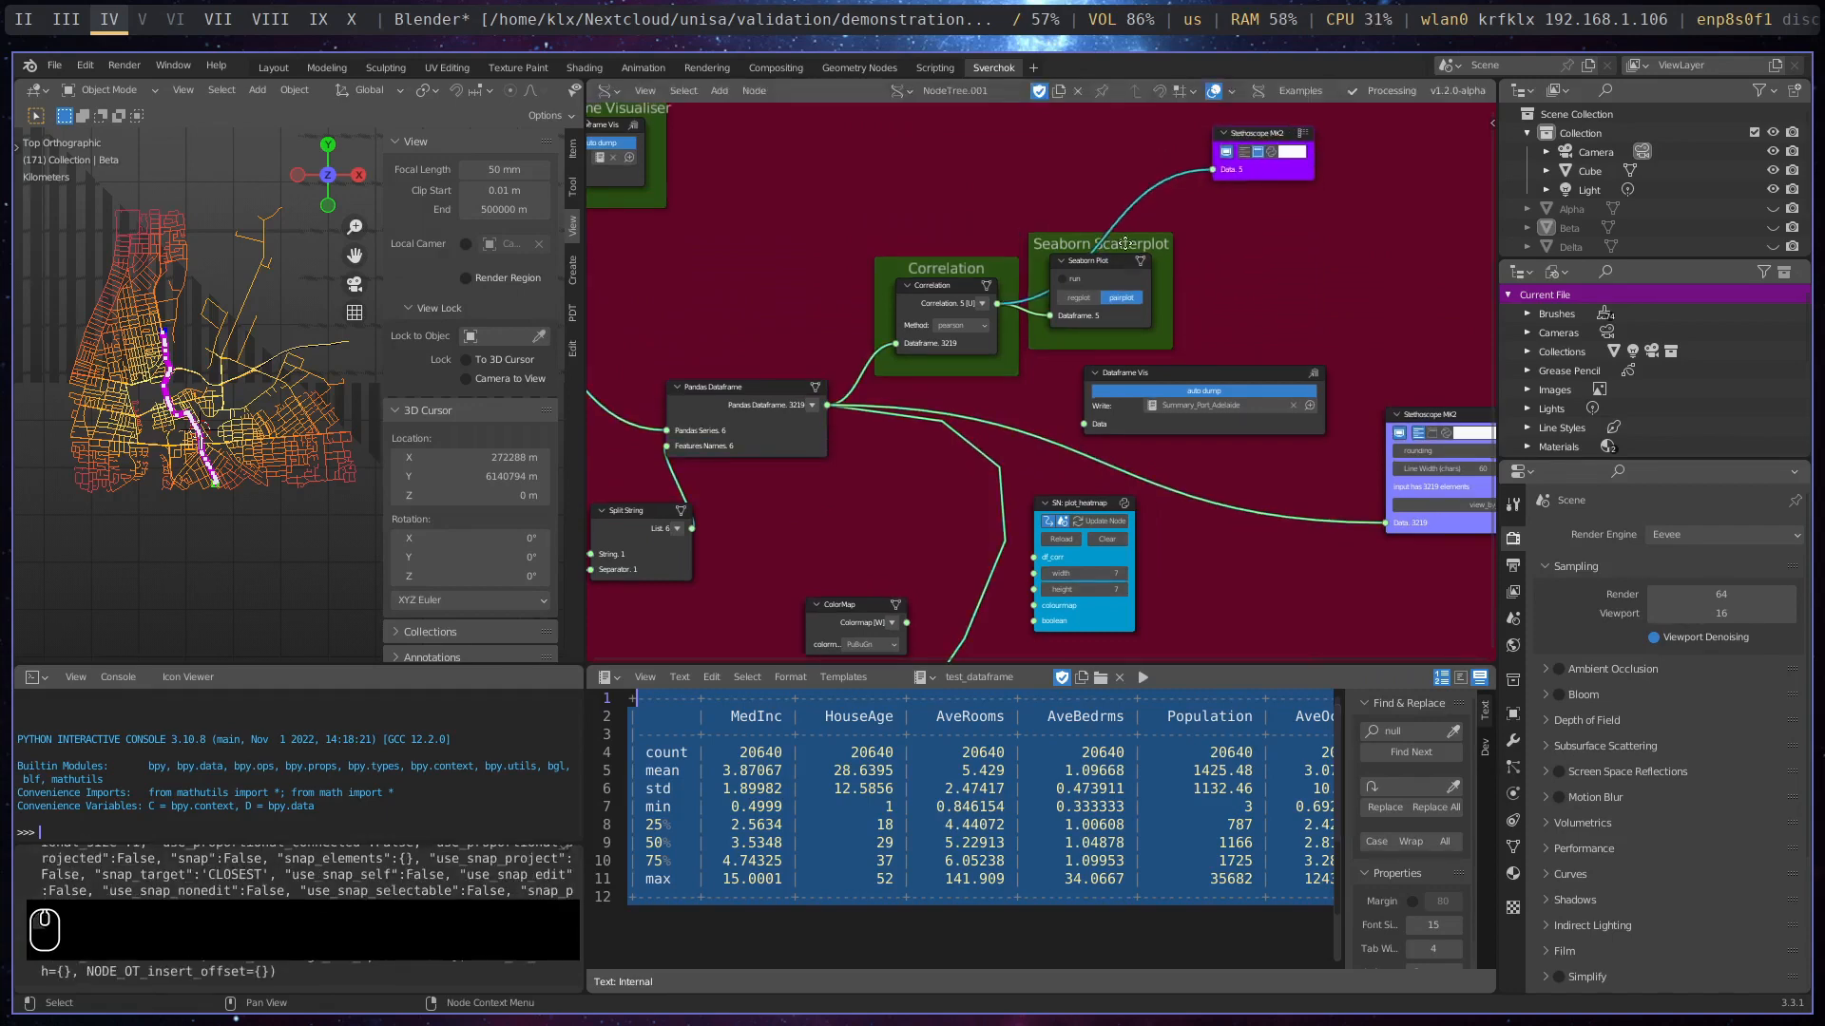
drag(1124, 243, 1307, 219)
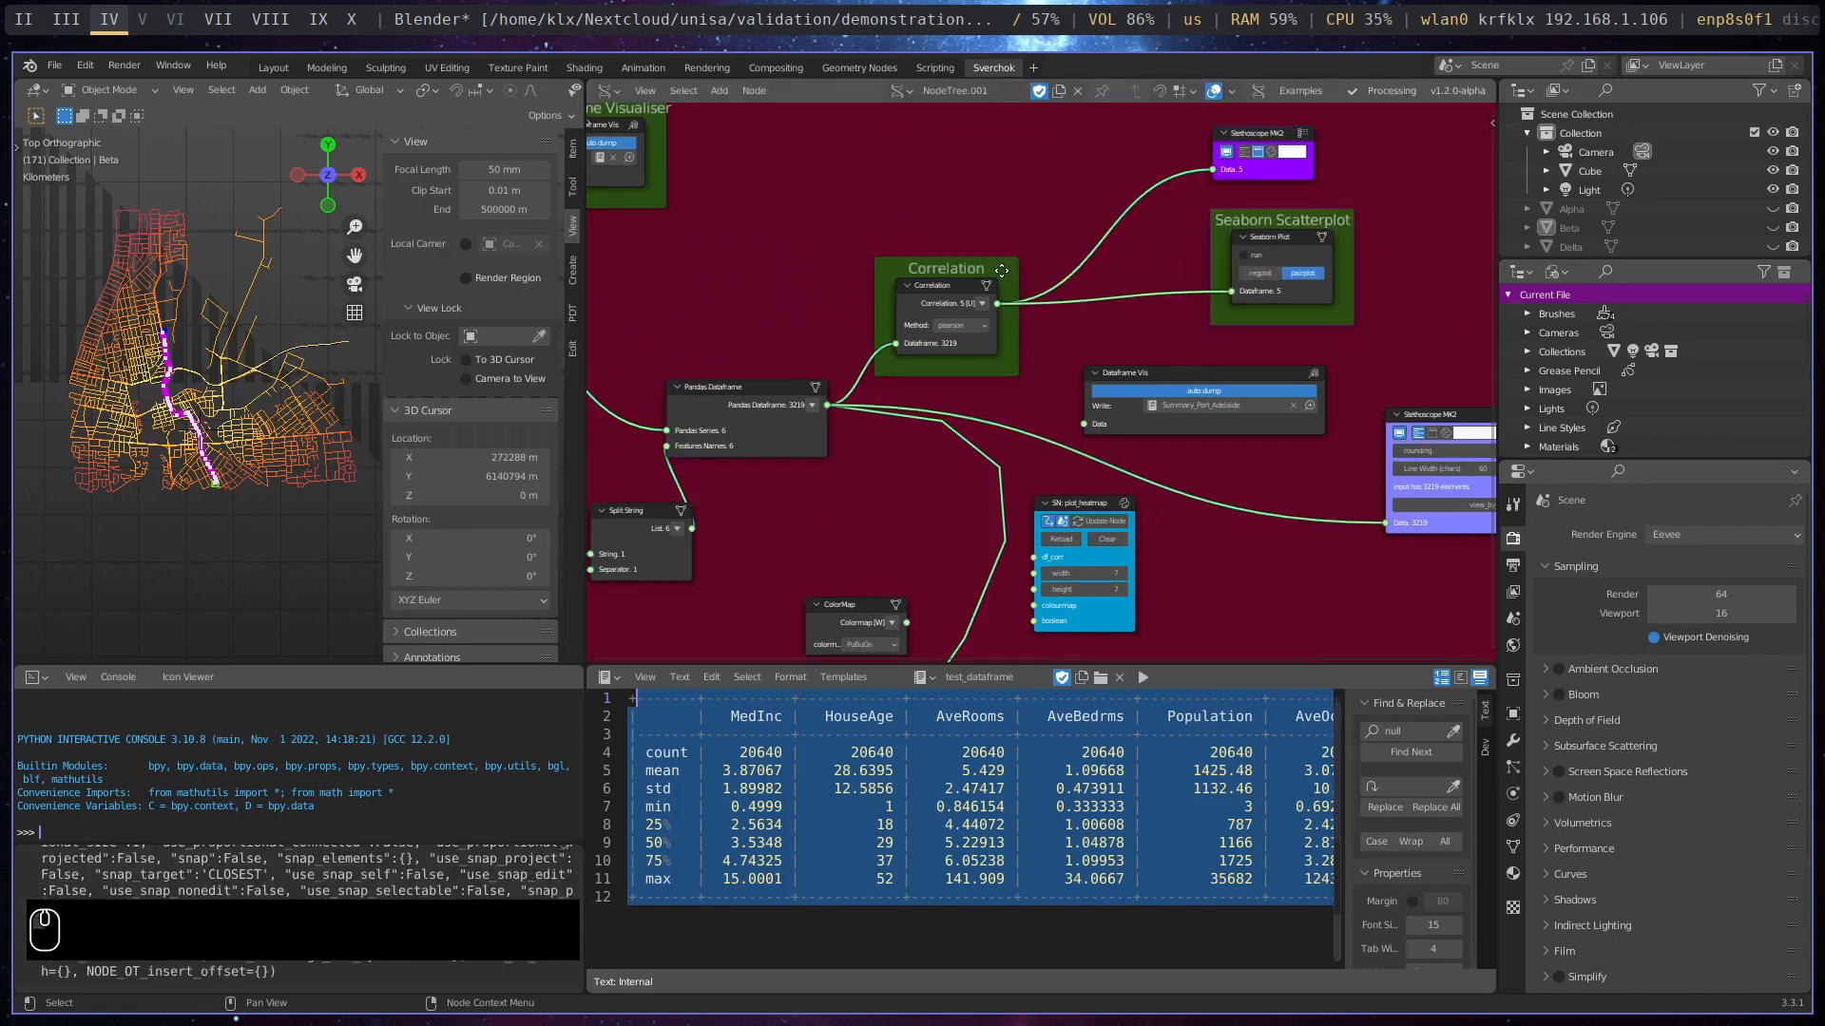
drag(1001, 270, 975, 241)
- Examine how the Pandas Dataframe output feeds the Correlation node and how its result branches to the Stethoscope and Seaborn Plot nodes
scroll(934, 231, up, 2)
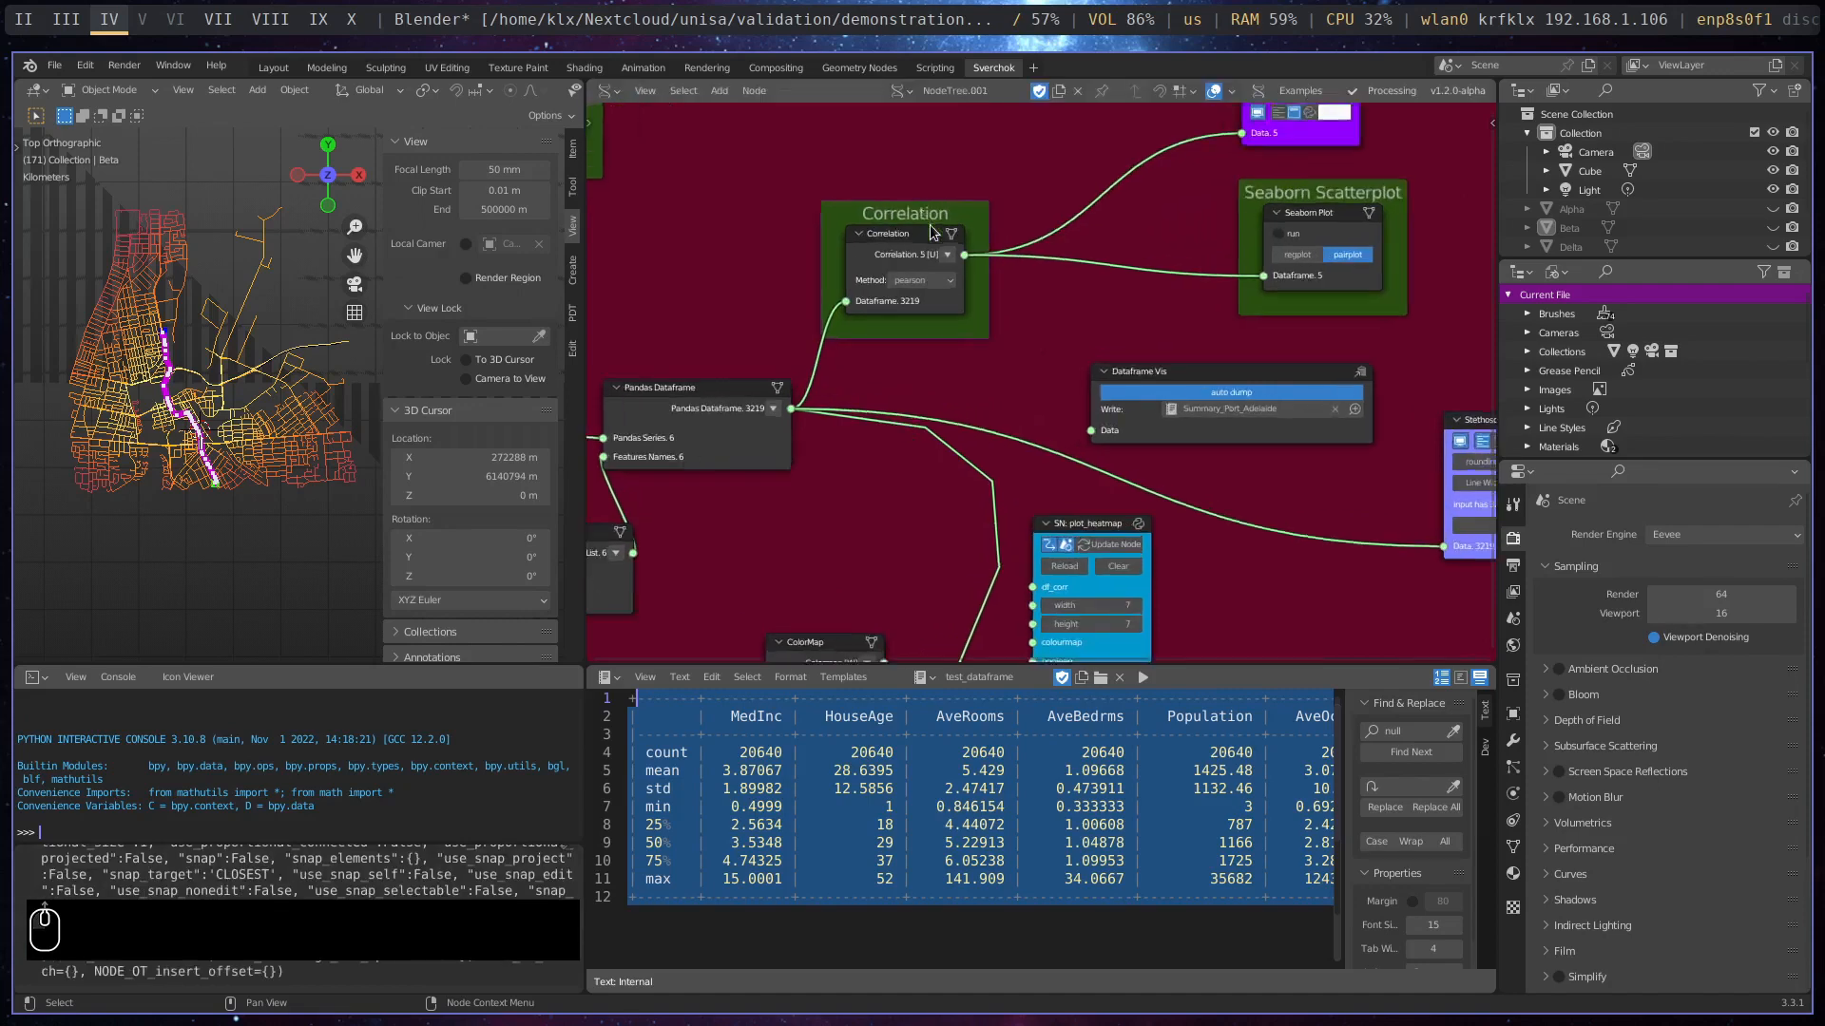
scroll(933, 228, up, 2)
middle_drag(971, 275, 1152, 324)
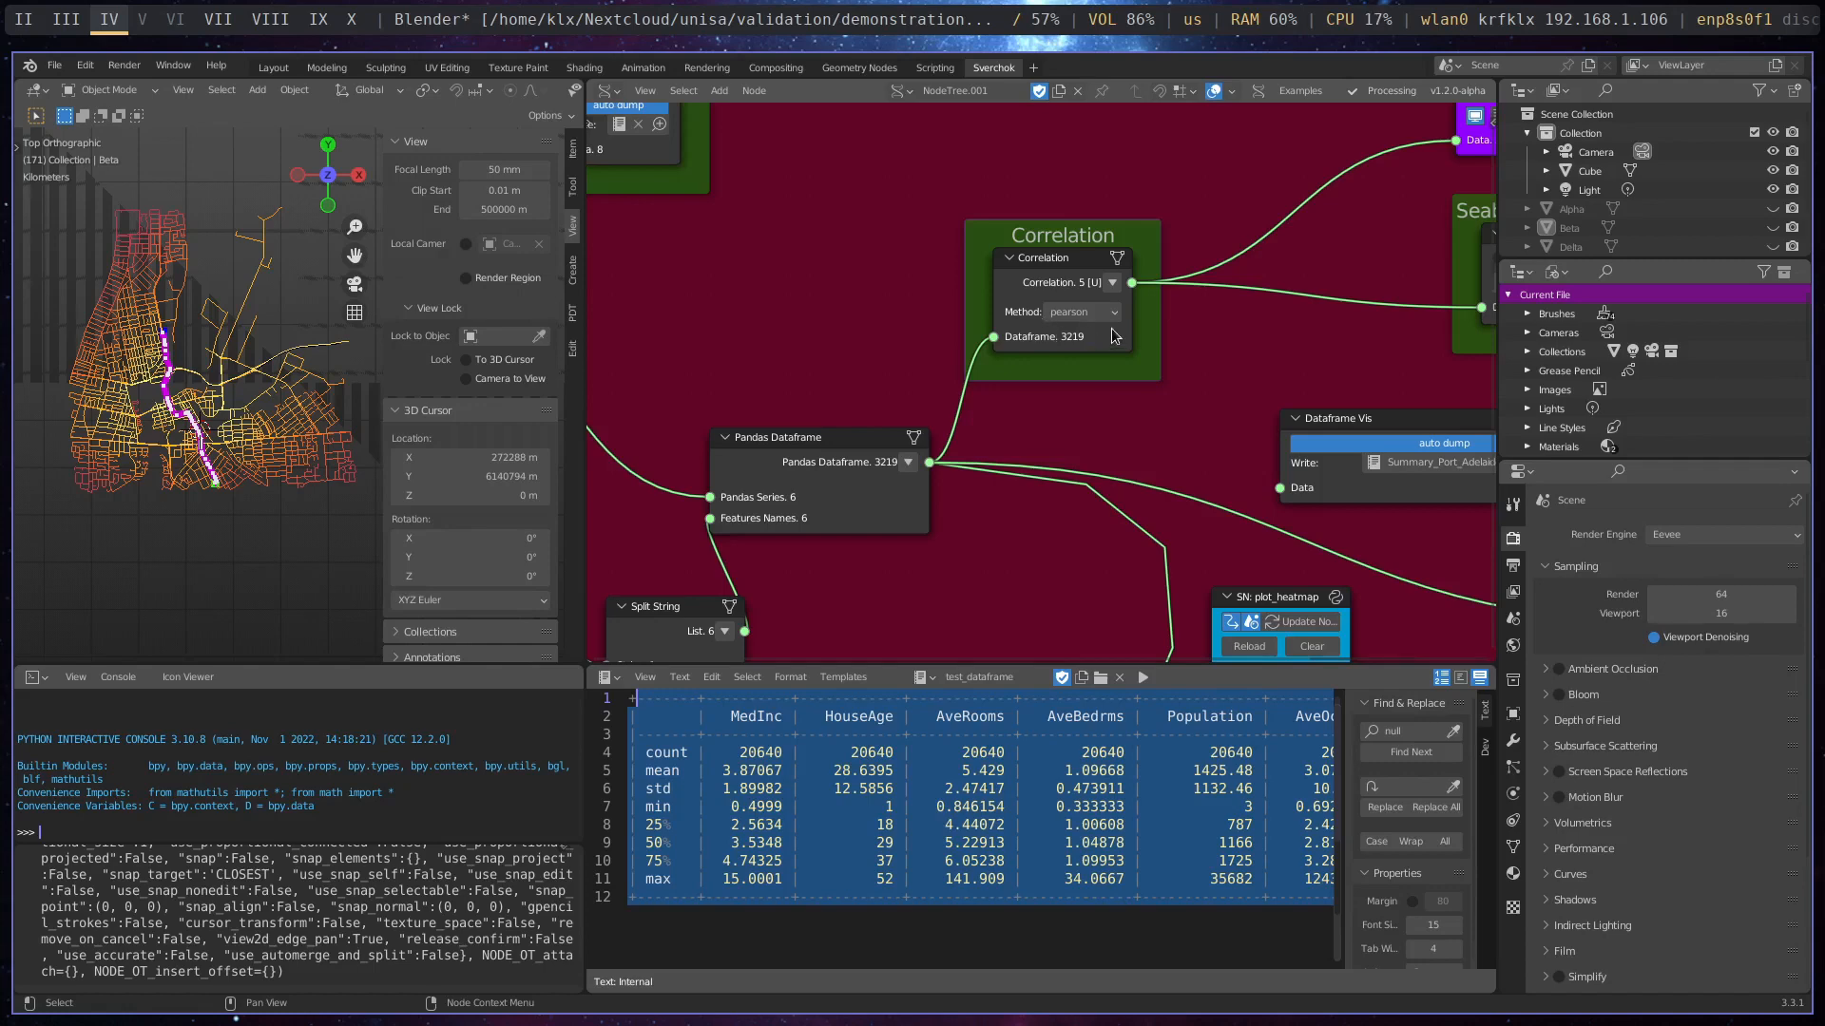
middle_drag(1128, 426, 823, 424)
middle_drag(896, 425, 1123, 371)
scroll(1006, 367, down, 3)
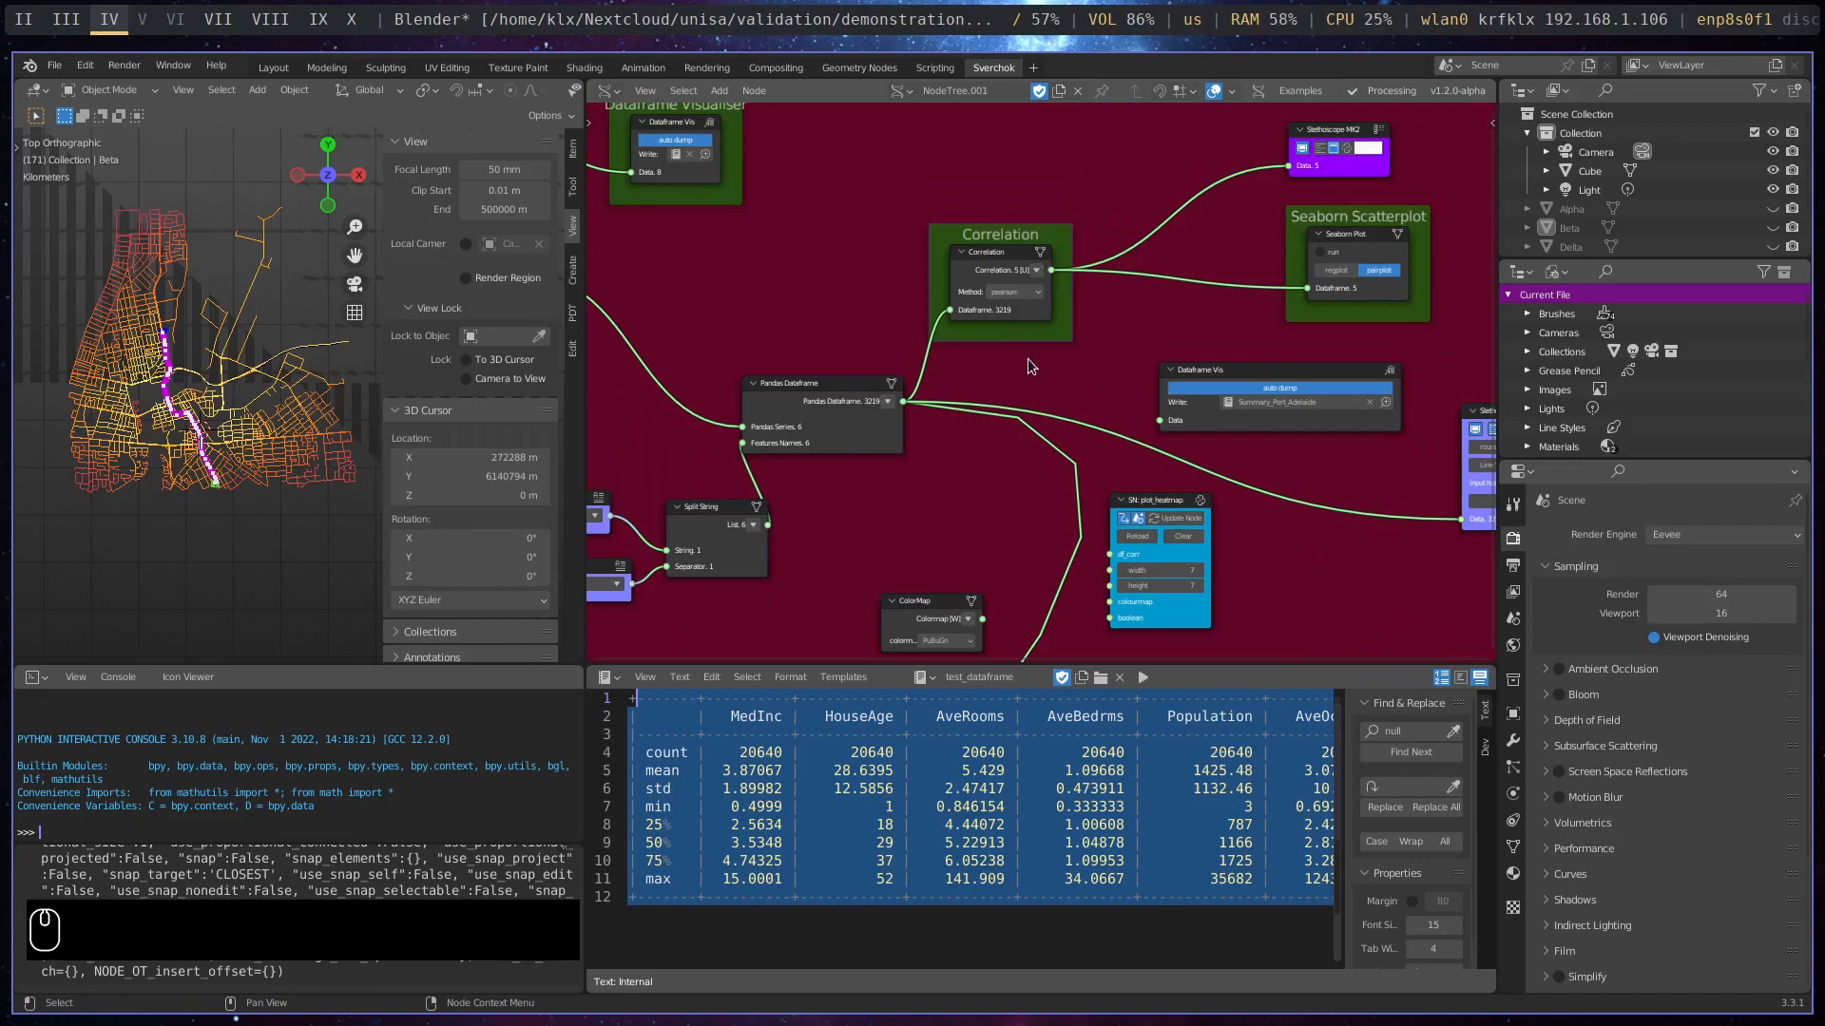
middle_drag(1000, 433, 1424, 359)
middle_drag(1346, 279, 936, 264)
scroll(1055, 371, down, 1)
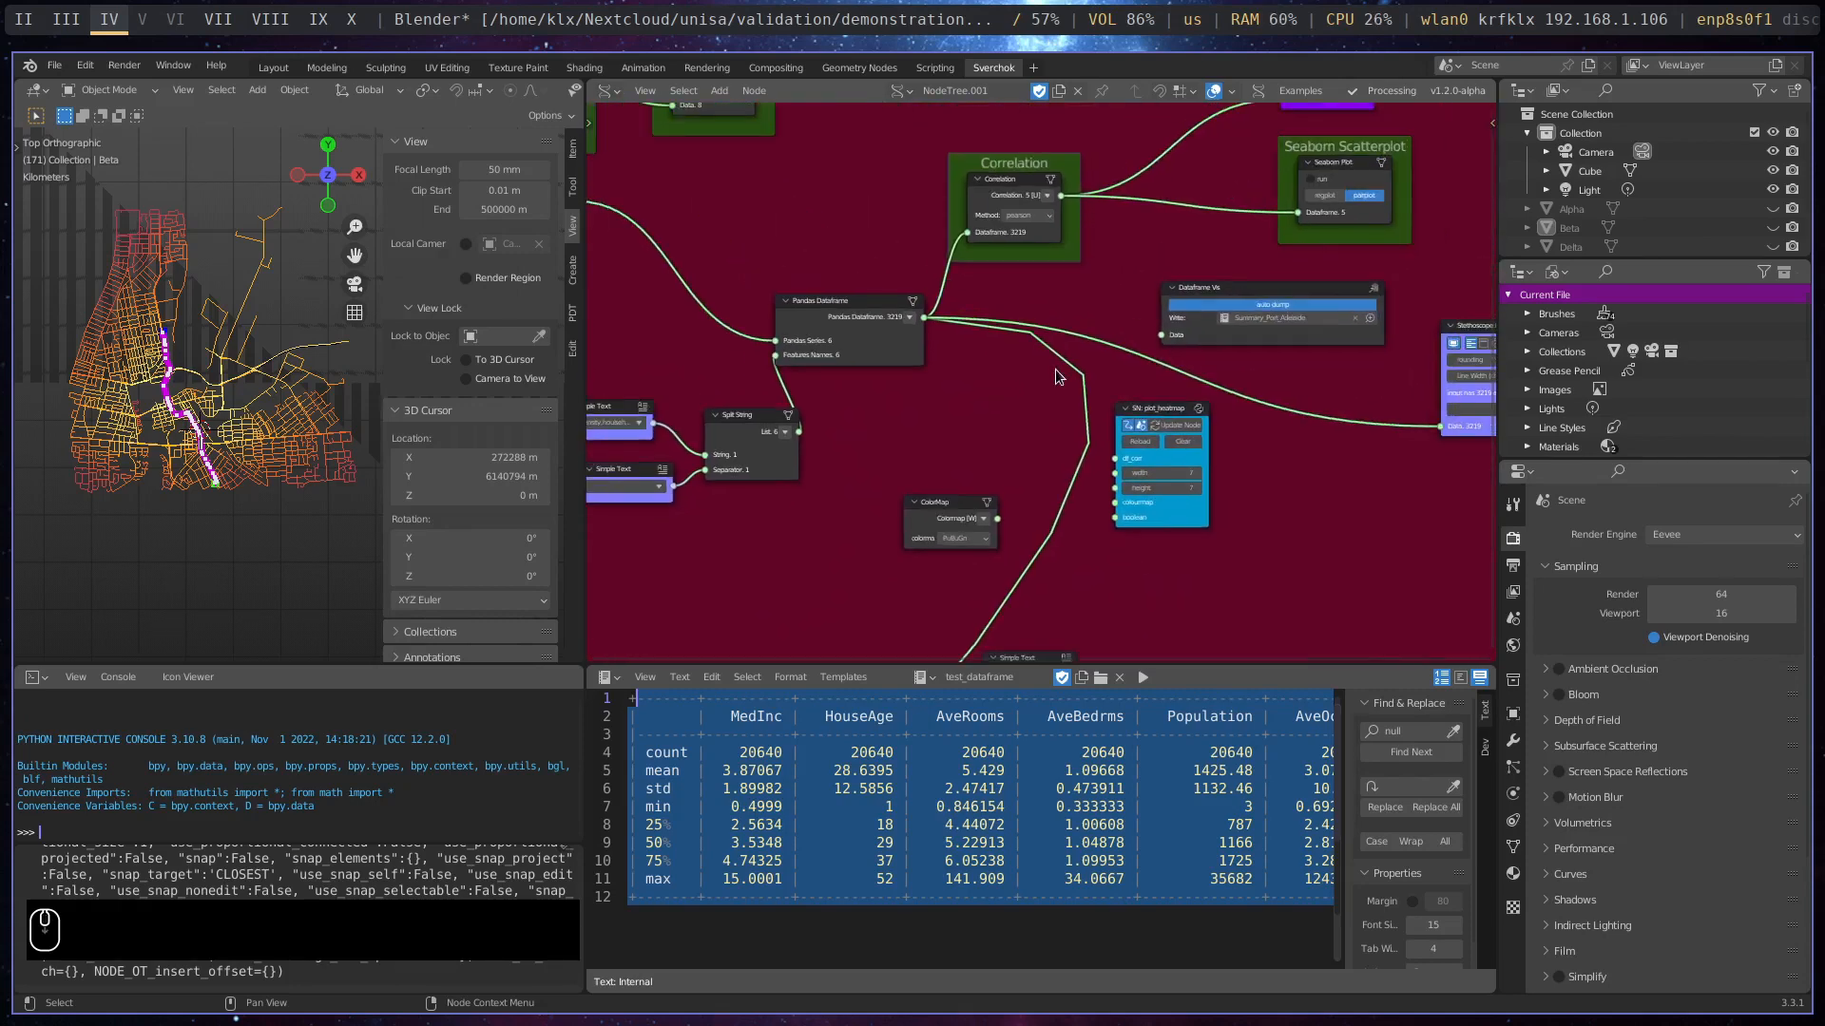
- Check the Correlation node's method options and leave pearson selected
middle_drag(1224, 327, 1481, 204)
middle_drag(1112, 379, 768, 592)
scroll(932, 359, up, 2)
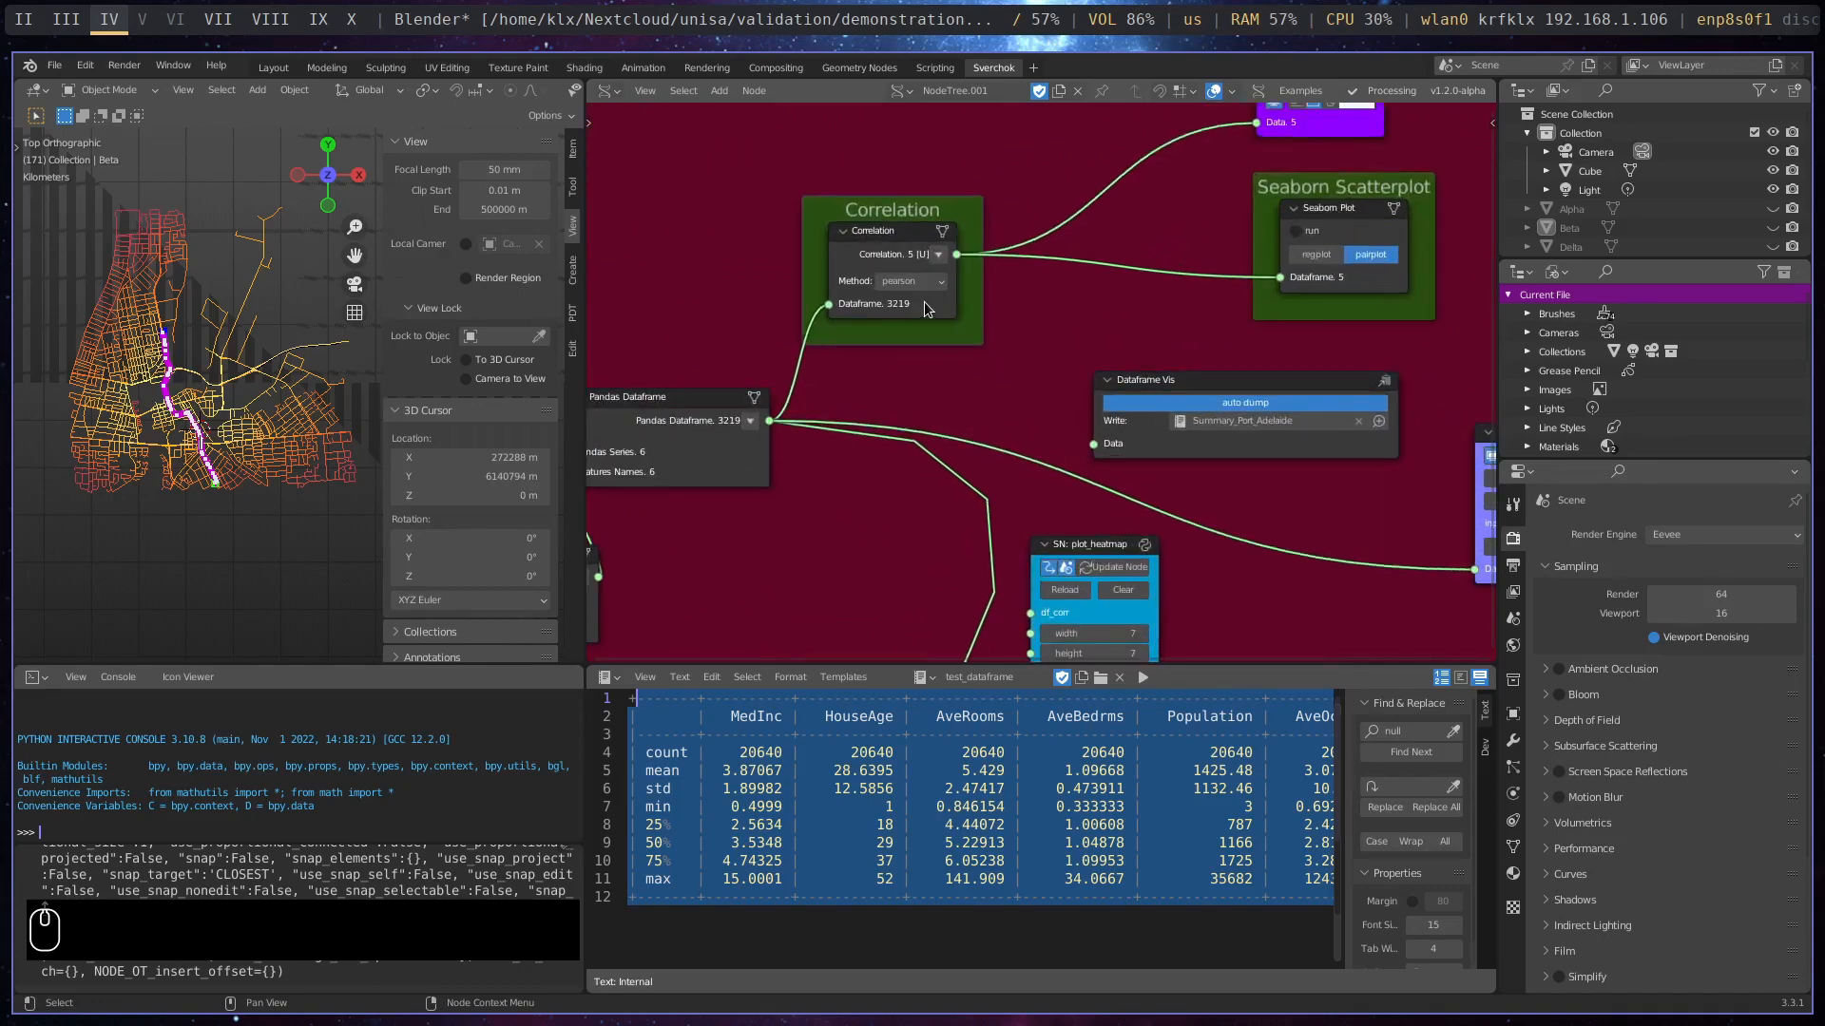
click(939, 282)
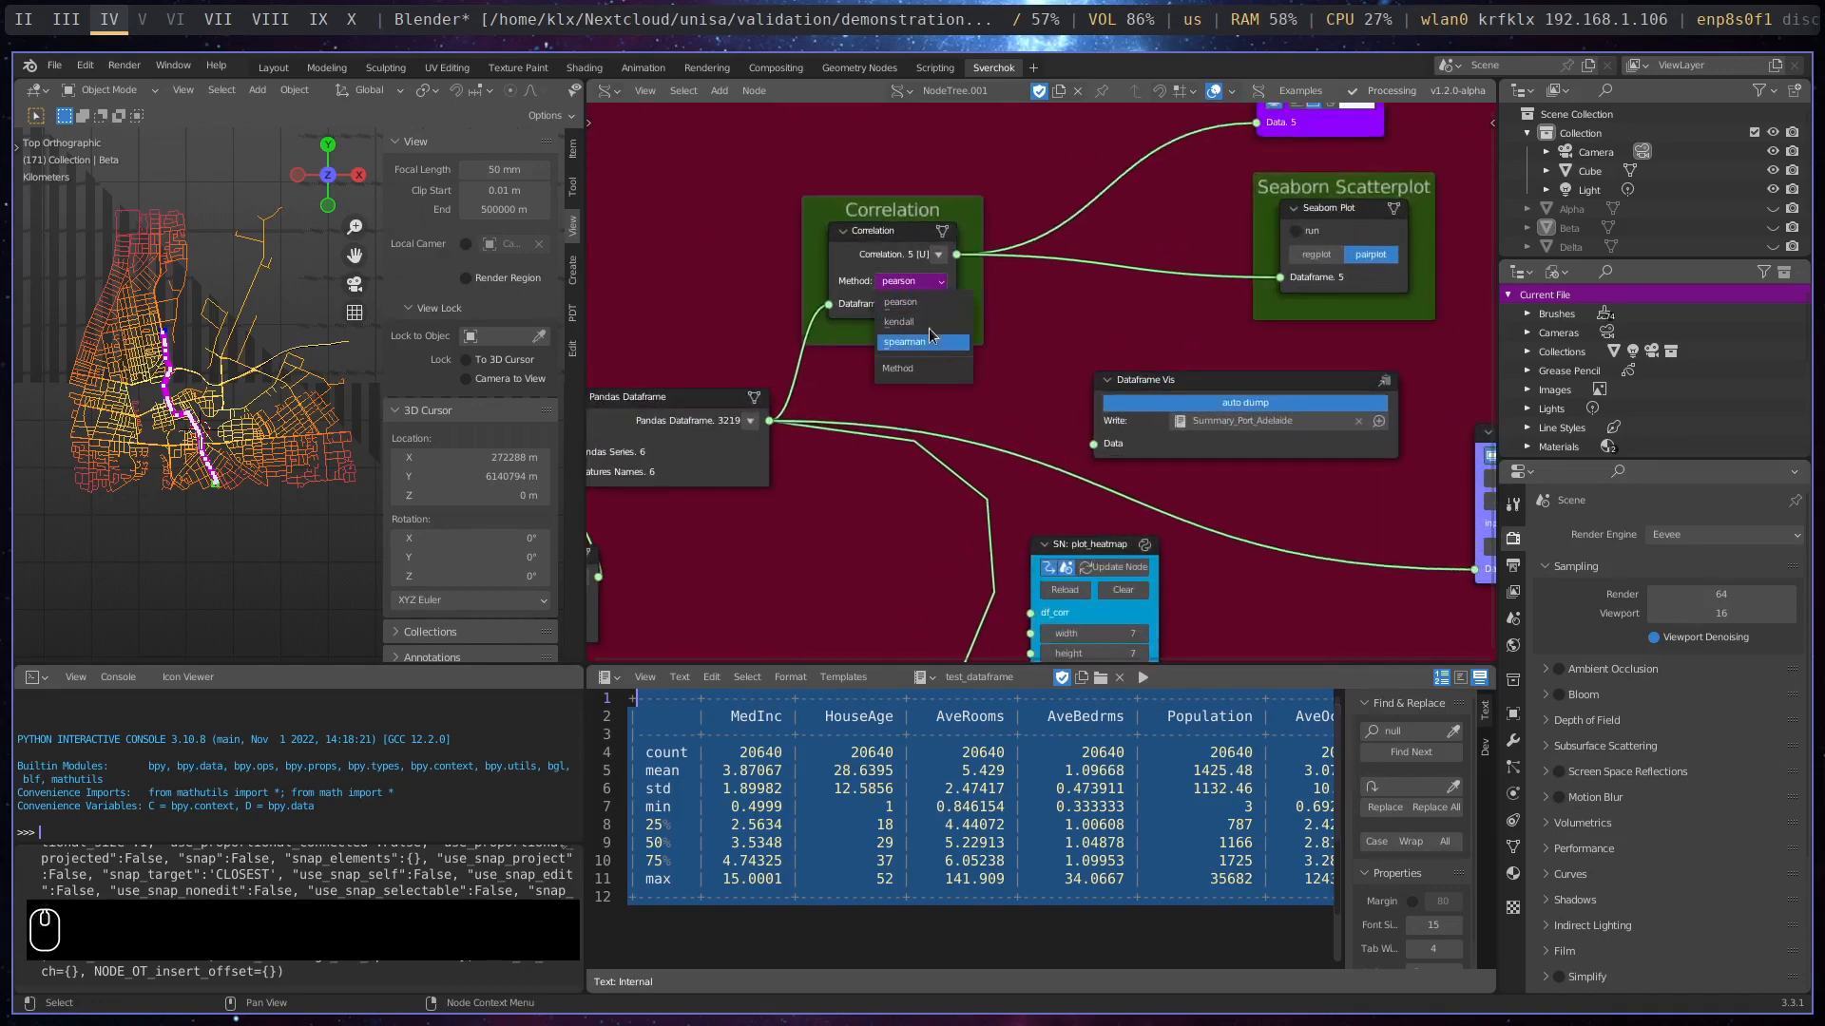
click(1051, 300)
- Move the plot_heatmap node slightly away from the ColorMap node and link the Correlation output to its df_corr input
scroll(1074, 334, down, 2)
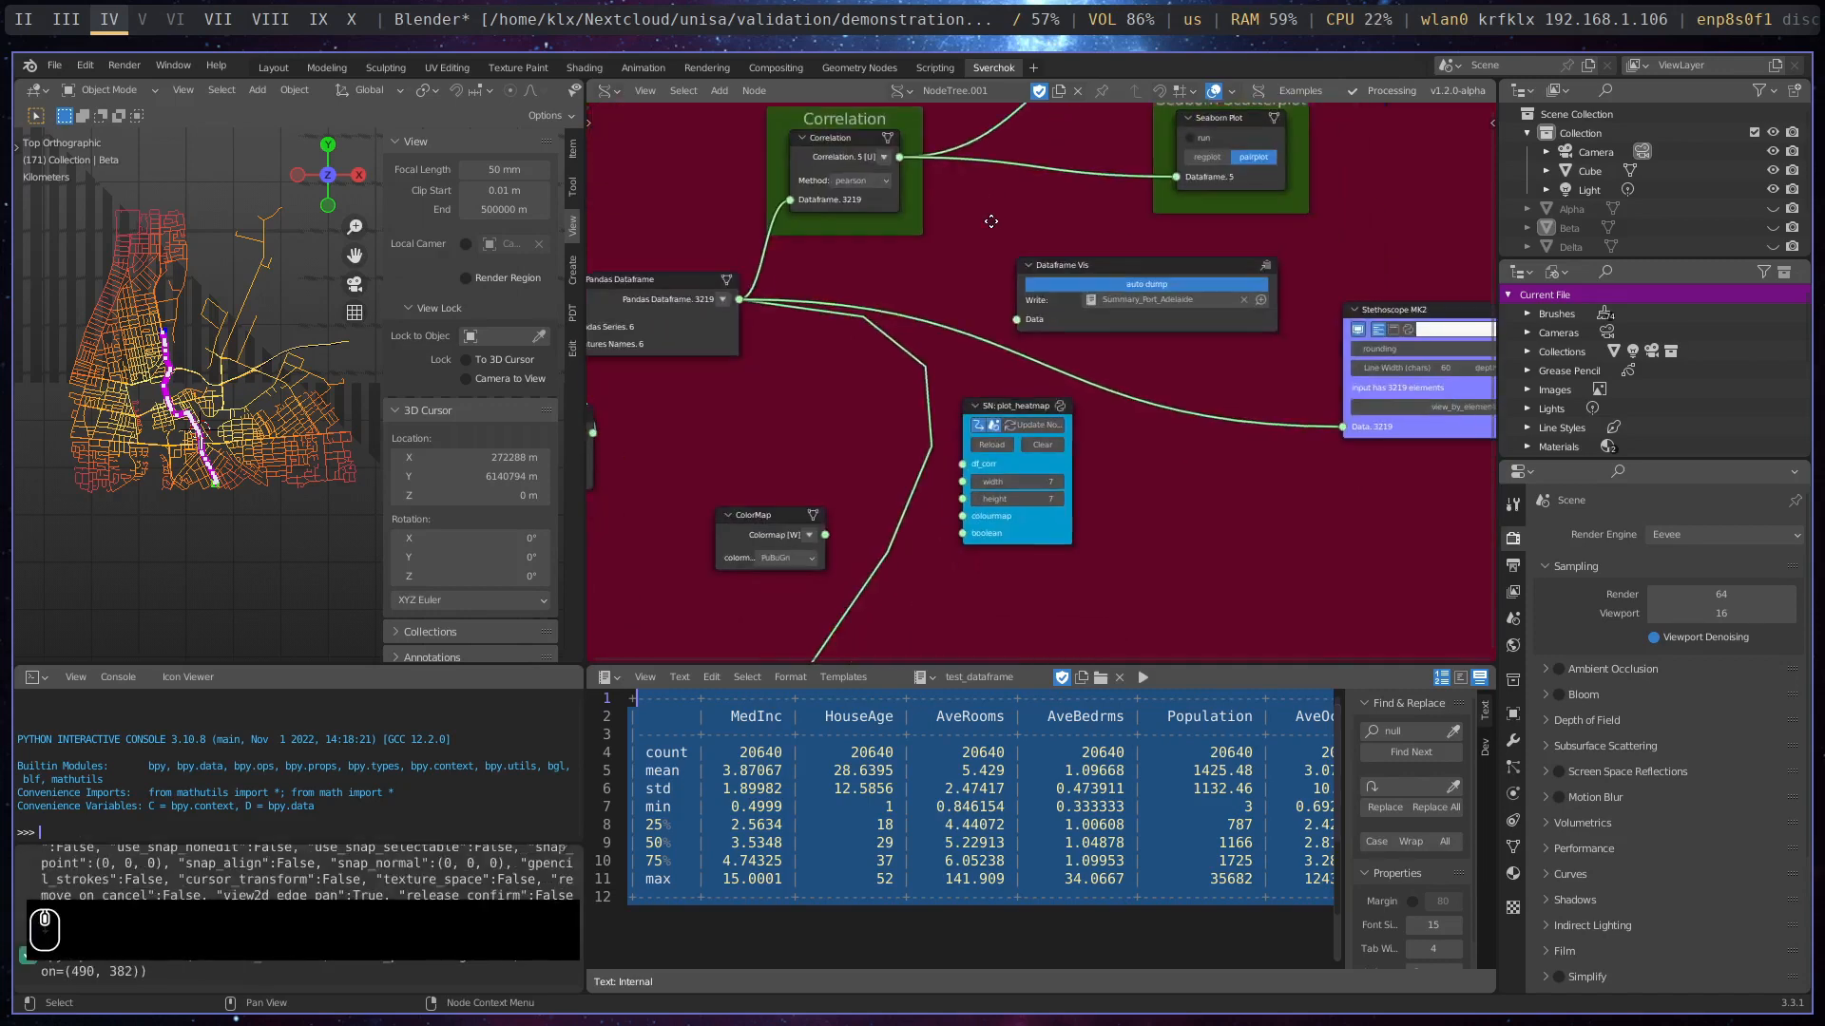
middle_drag(916, 292, 856, 183)
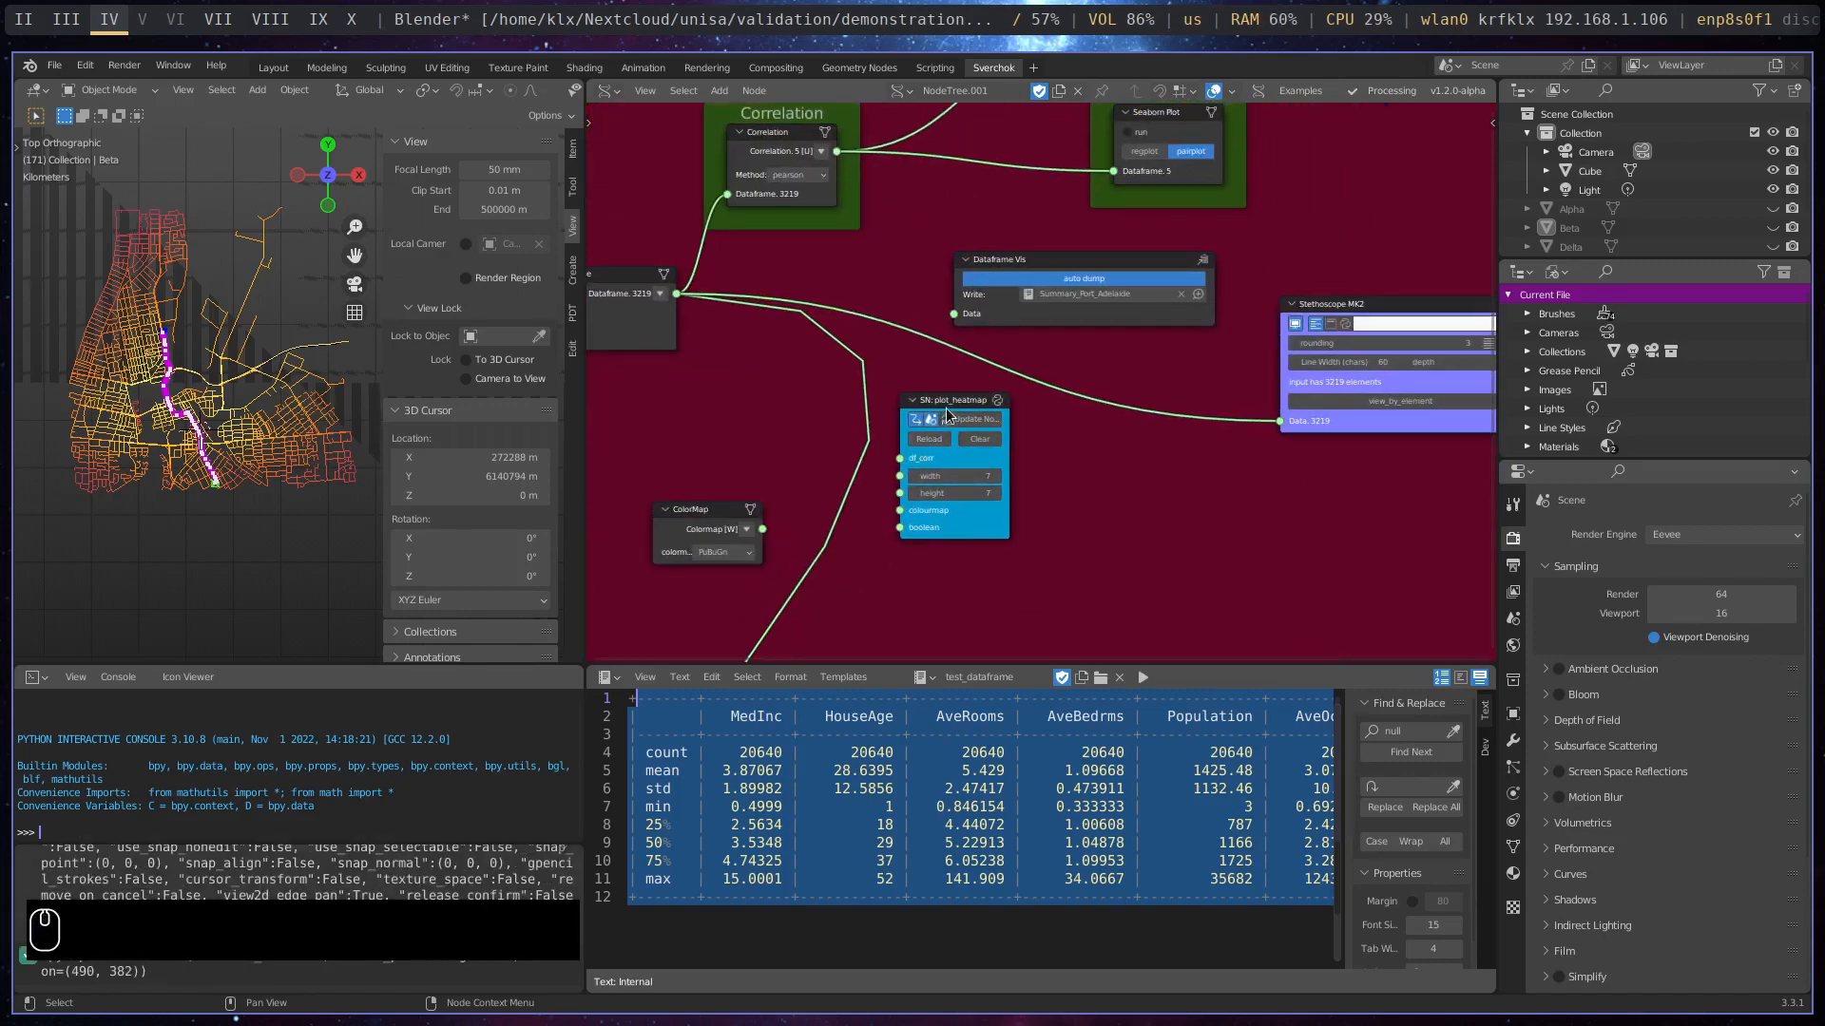
drag(959, 408, 1007, 416)
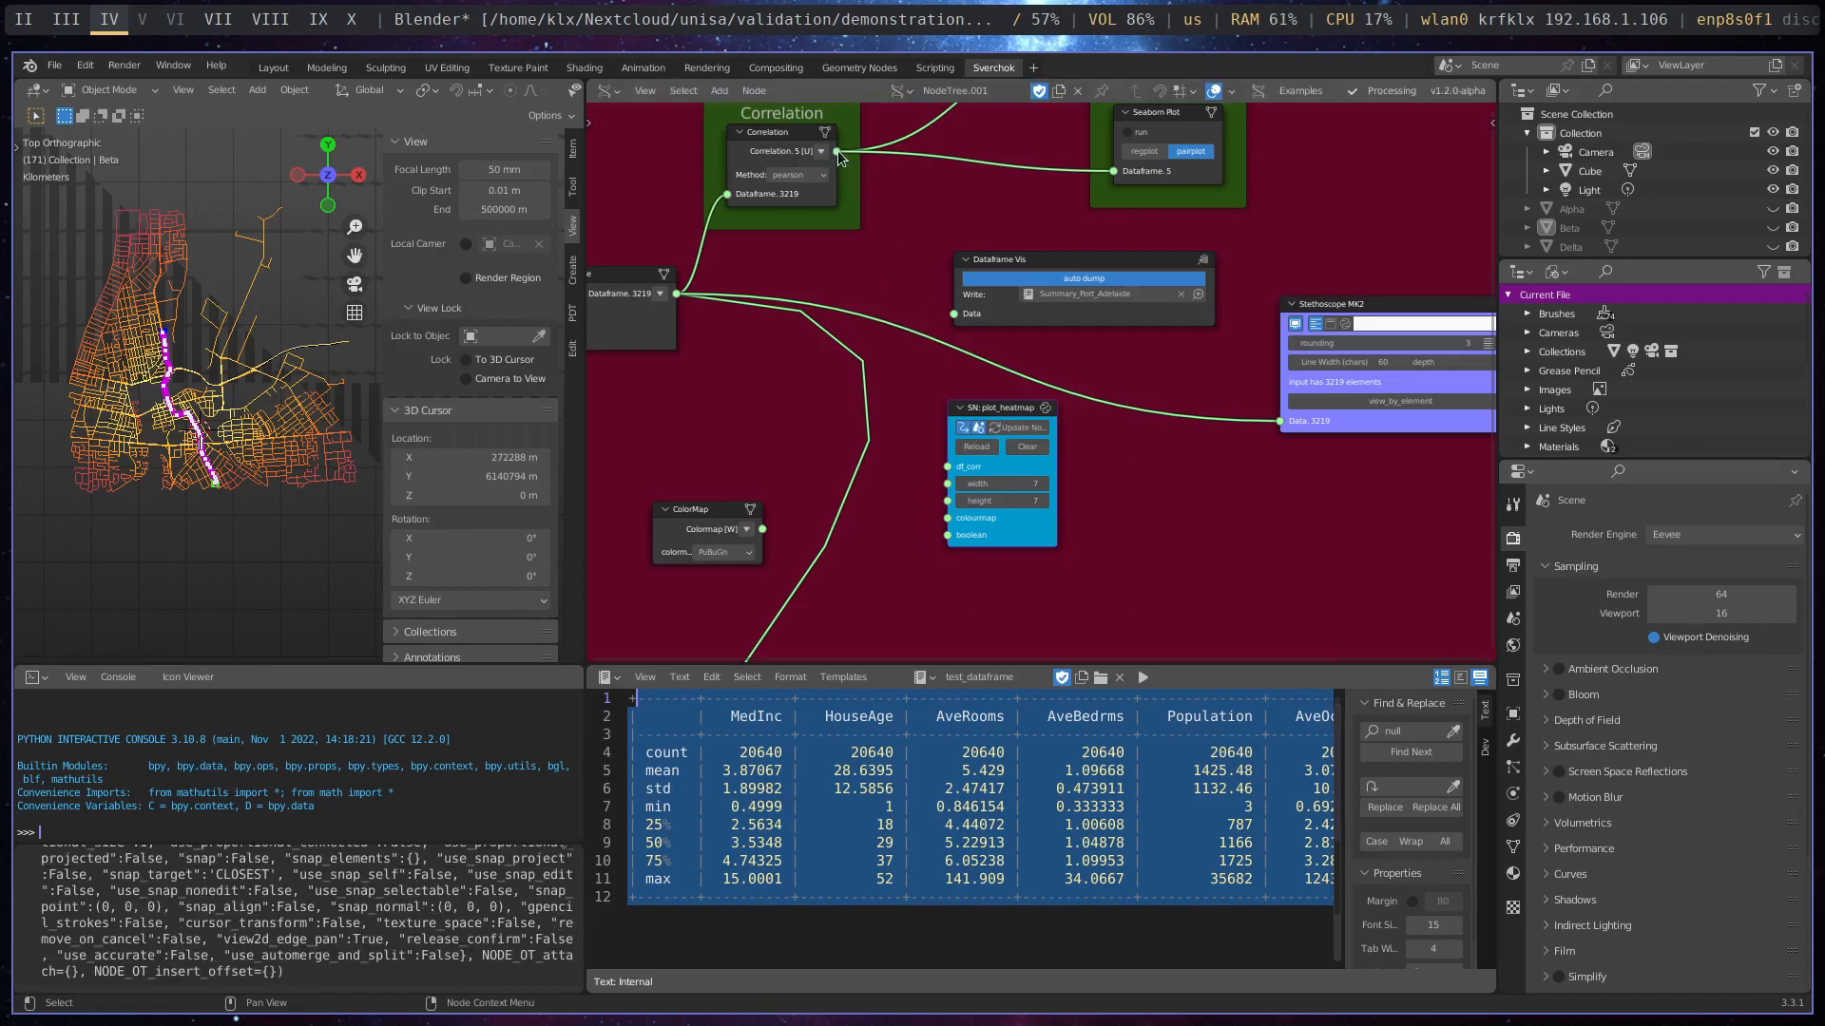
drag(840, 156, 955, 467)
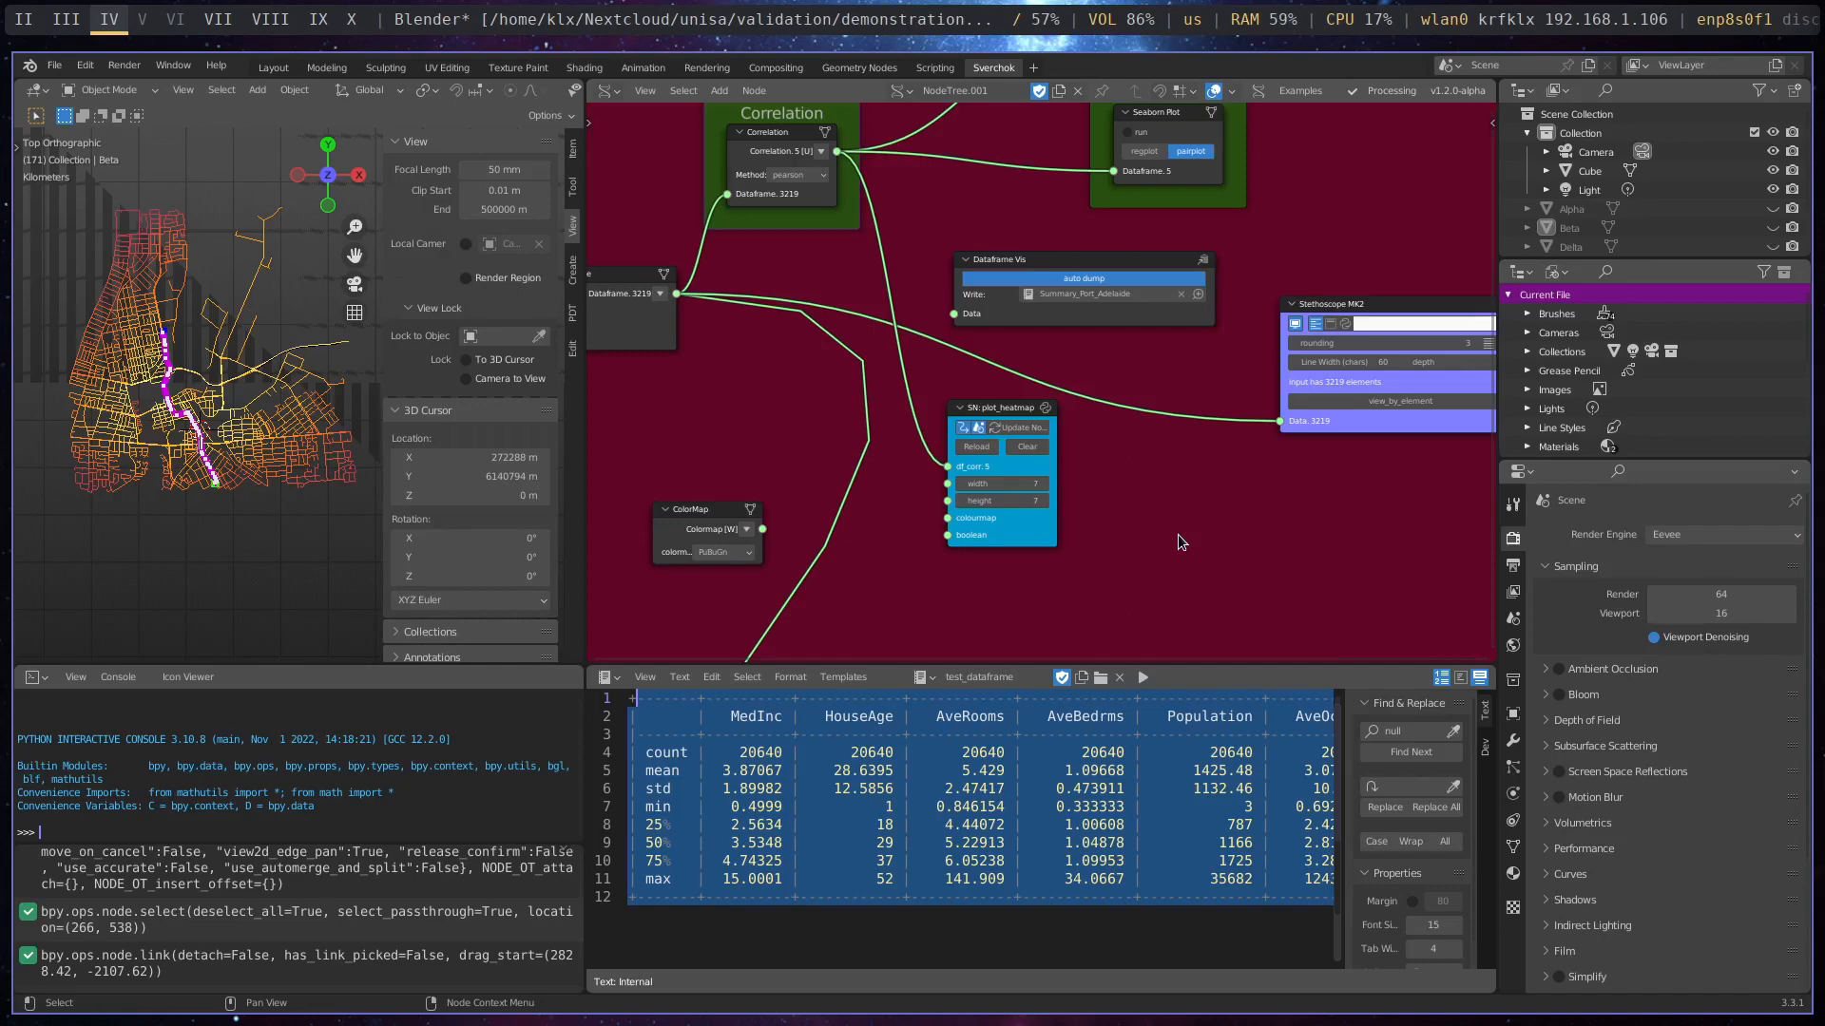
- Link the ColorMap output to plot_heatmap's colourmap input, and bring the Simple Text node closer and link it to boolean to plot the heatmap
scroll(1177, 534, down, 1)
middle_drag(1214, 527, 1101, 549)
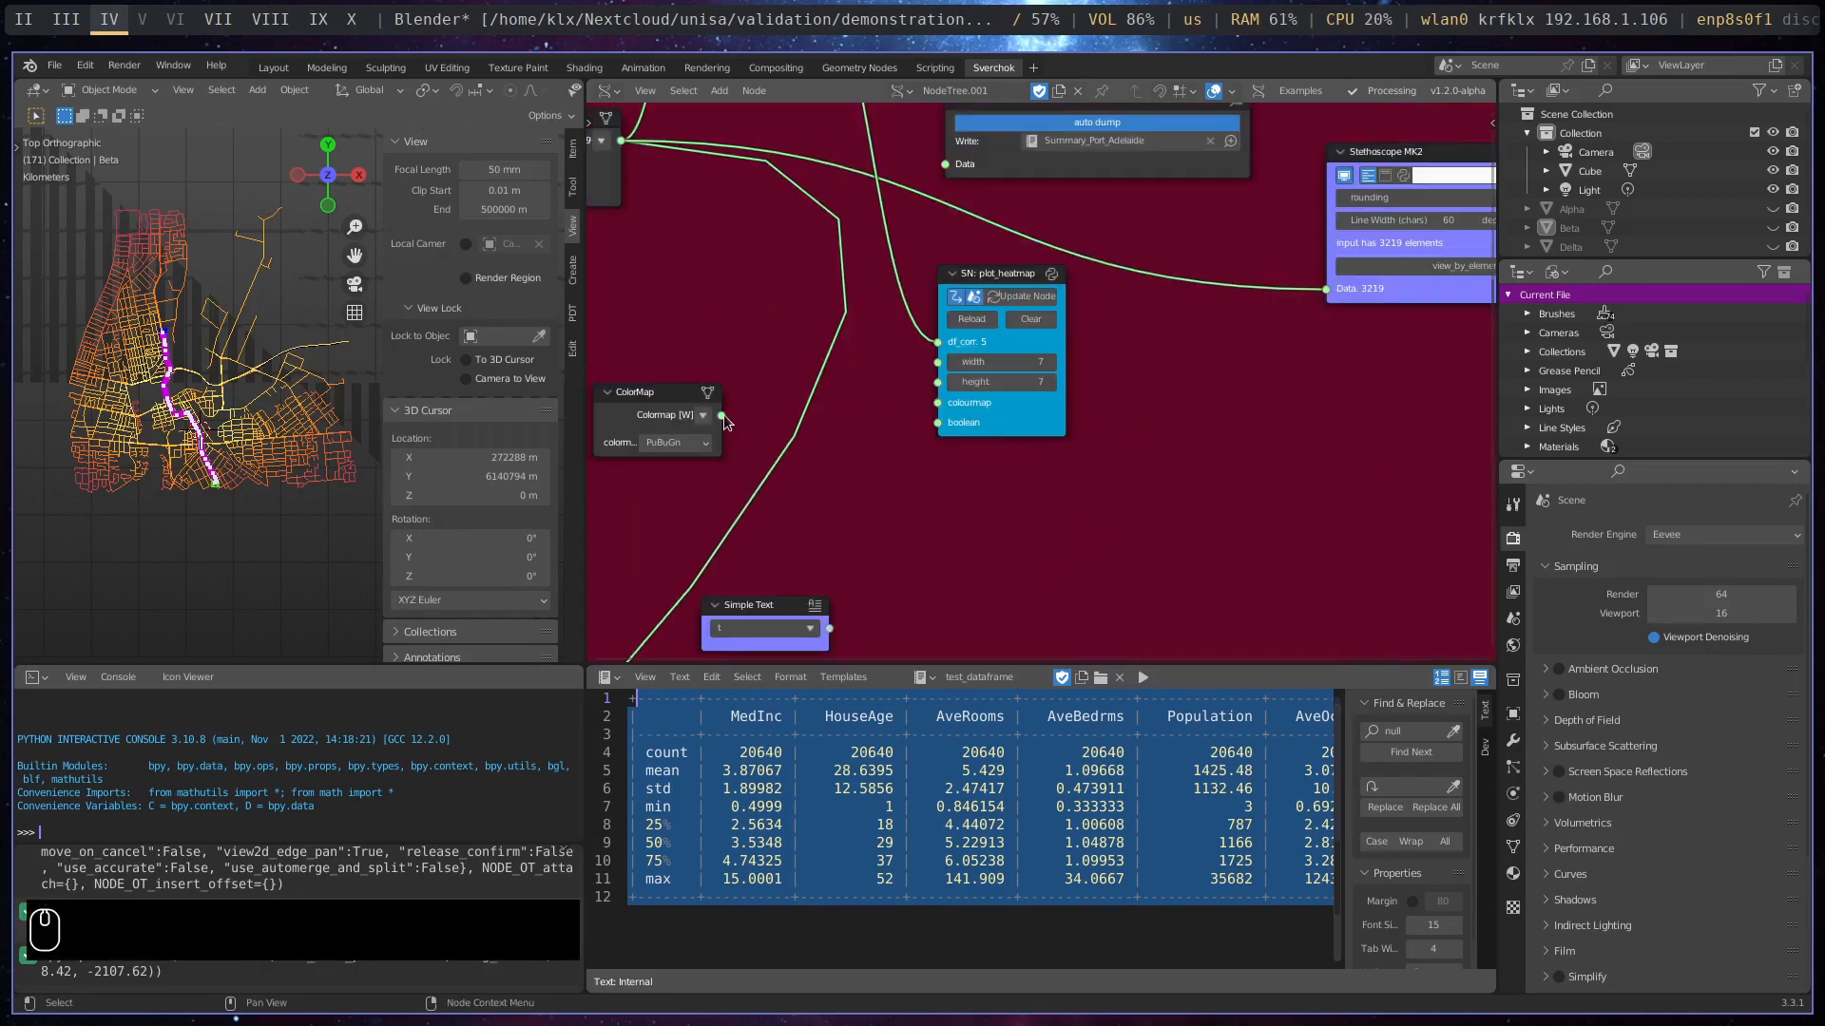
drag(722, 415, 939, 403)
drag(769, 606, 956, 454)
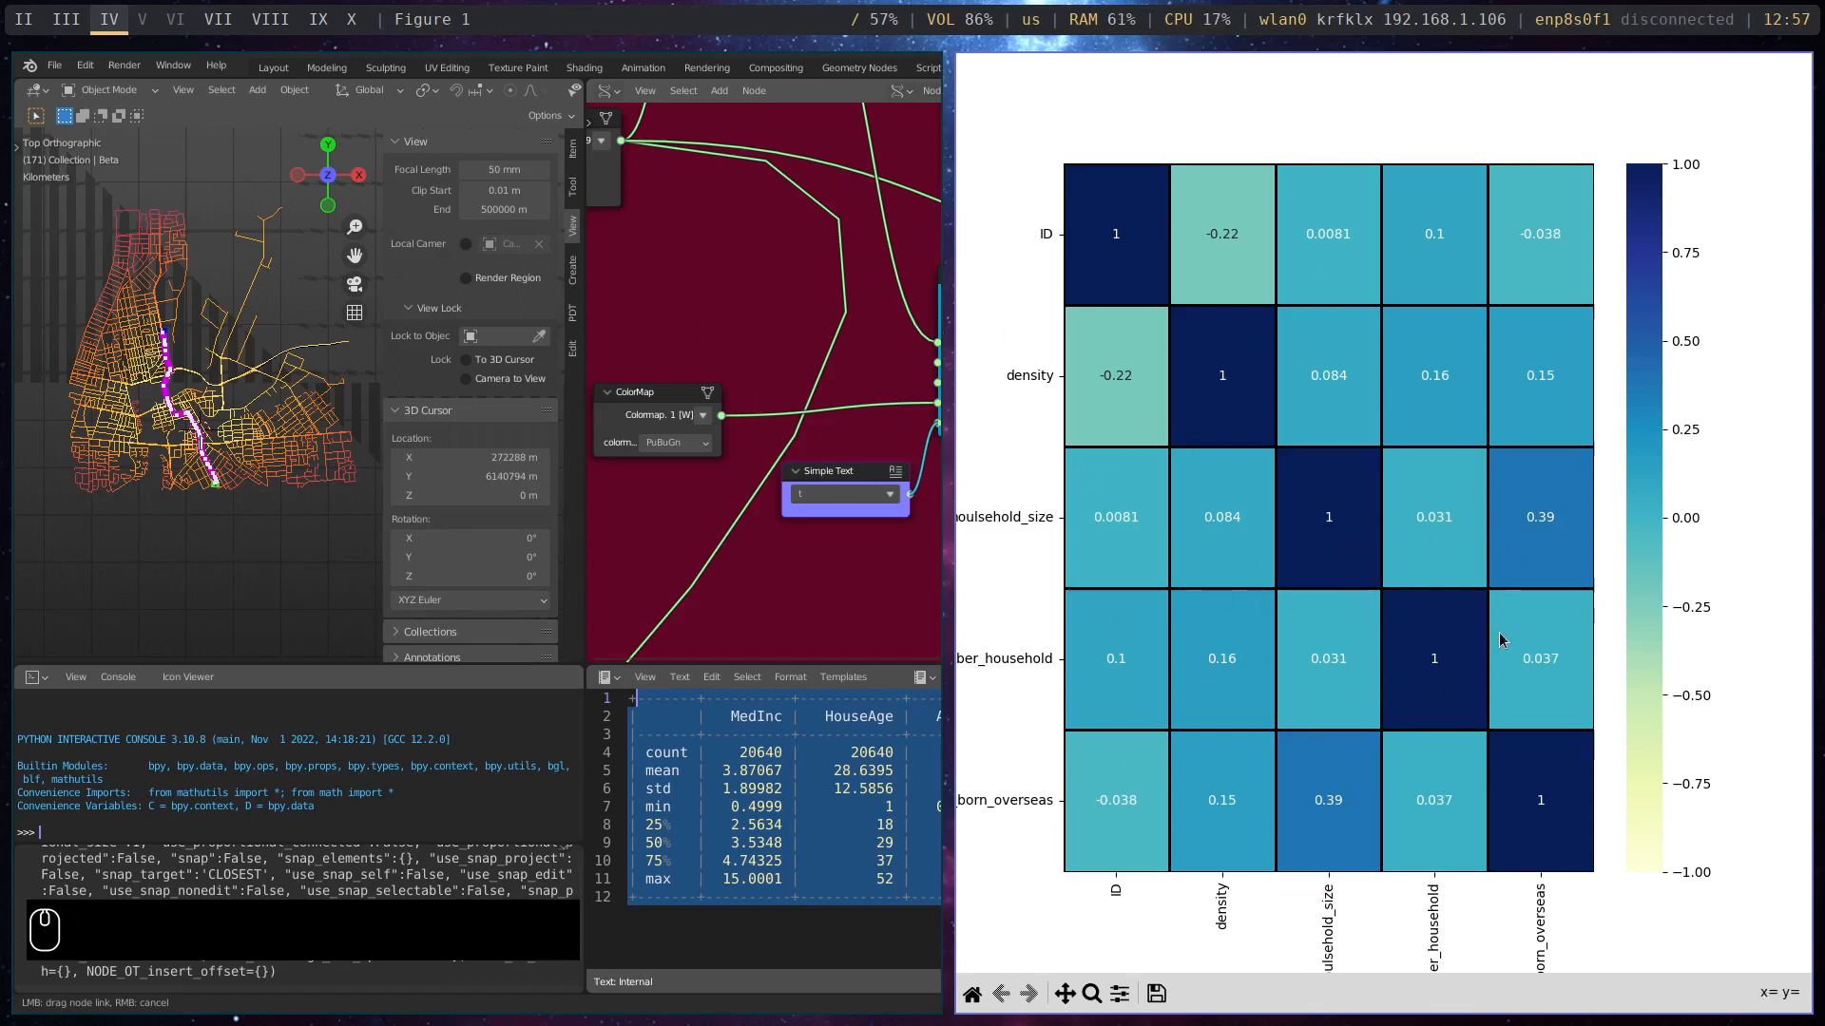
- Close the heatmap figure and disconnect the Simple Text node from plot_heatmap's boolean input
key(super+w)
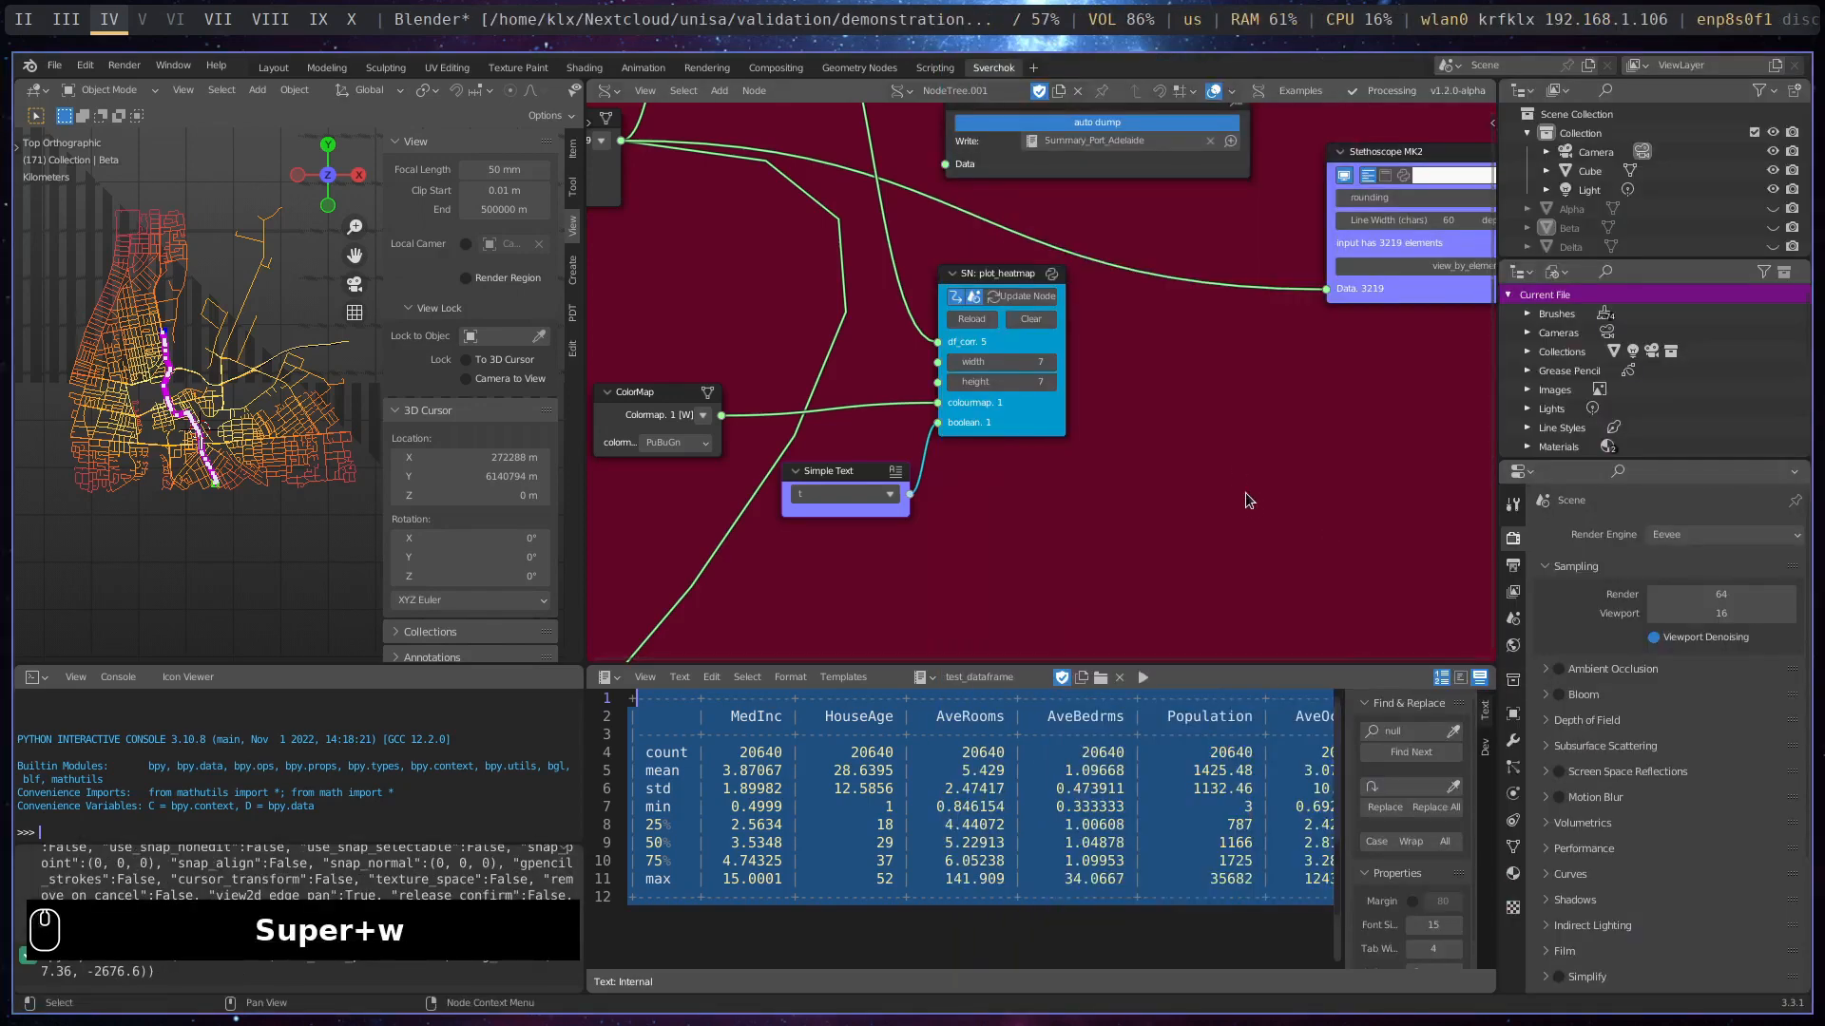
drag(946, 419, 951, 470)
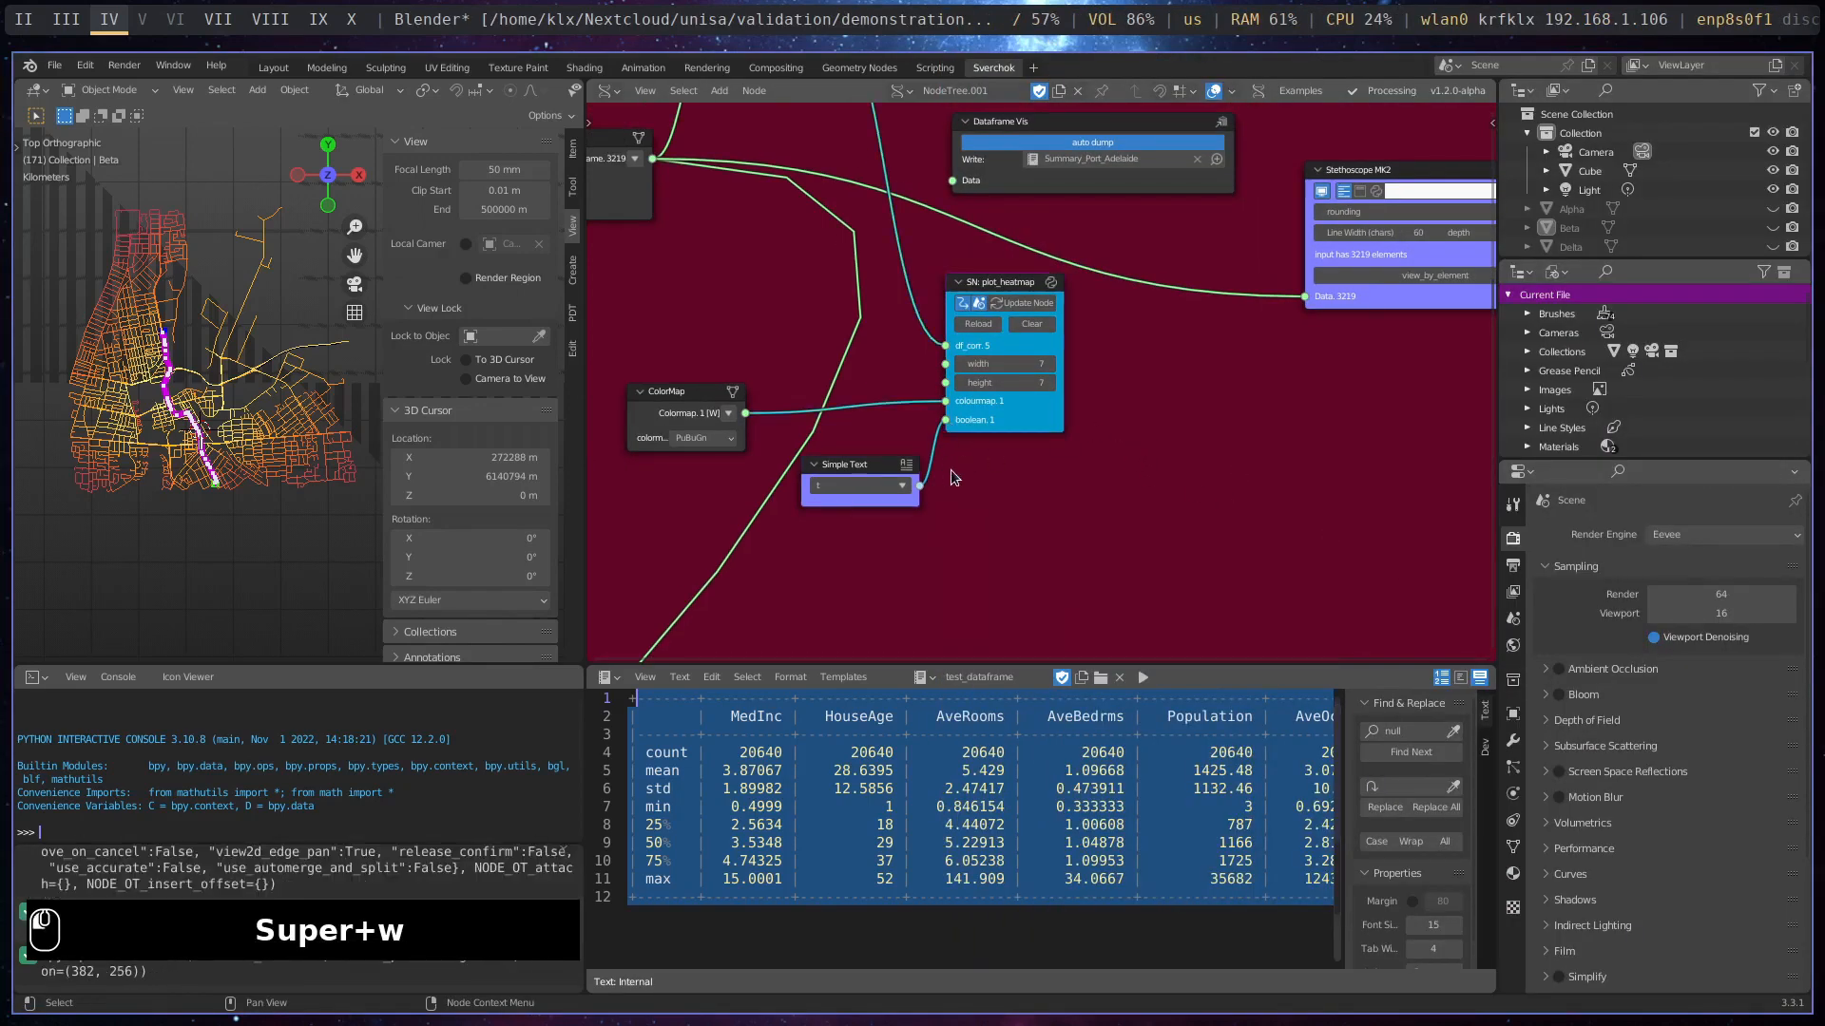
scroll(991, 509, down, 8)
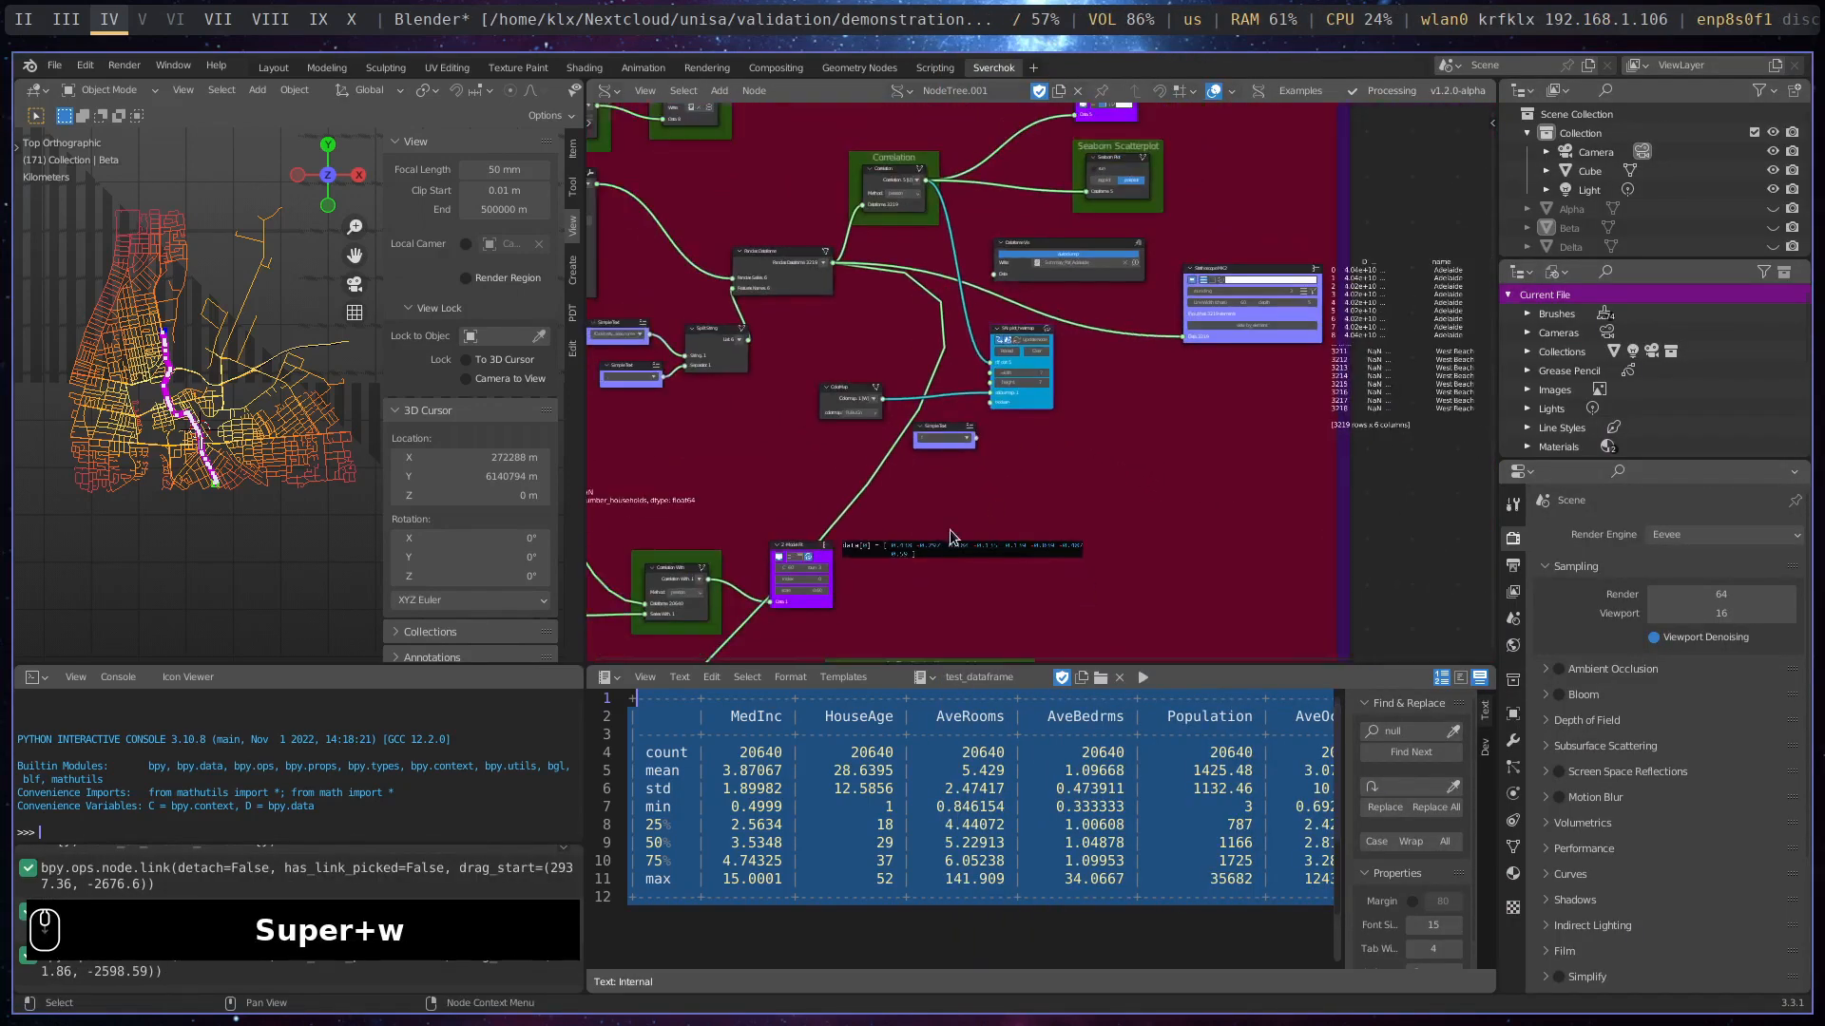
- Move the Seaborn Plot node in the Seaborn Scatterplot frame slightly closer to the Correlation node
middle_drag(958, 535, 796, 605)
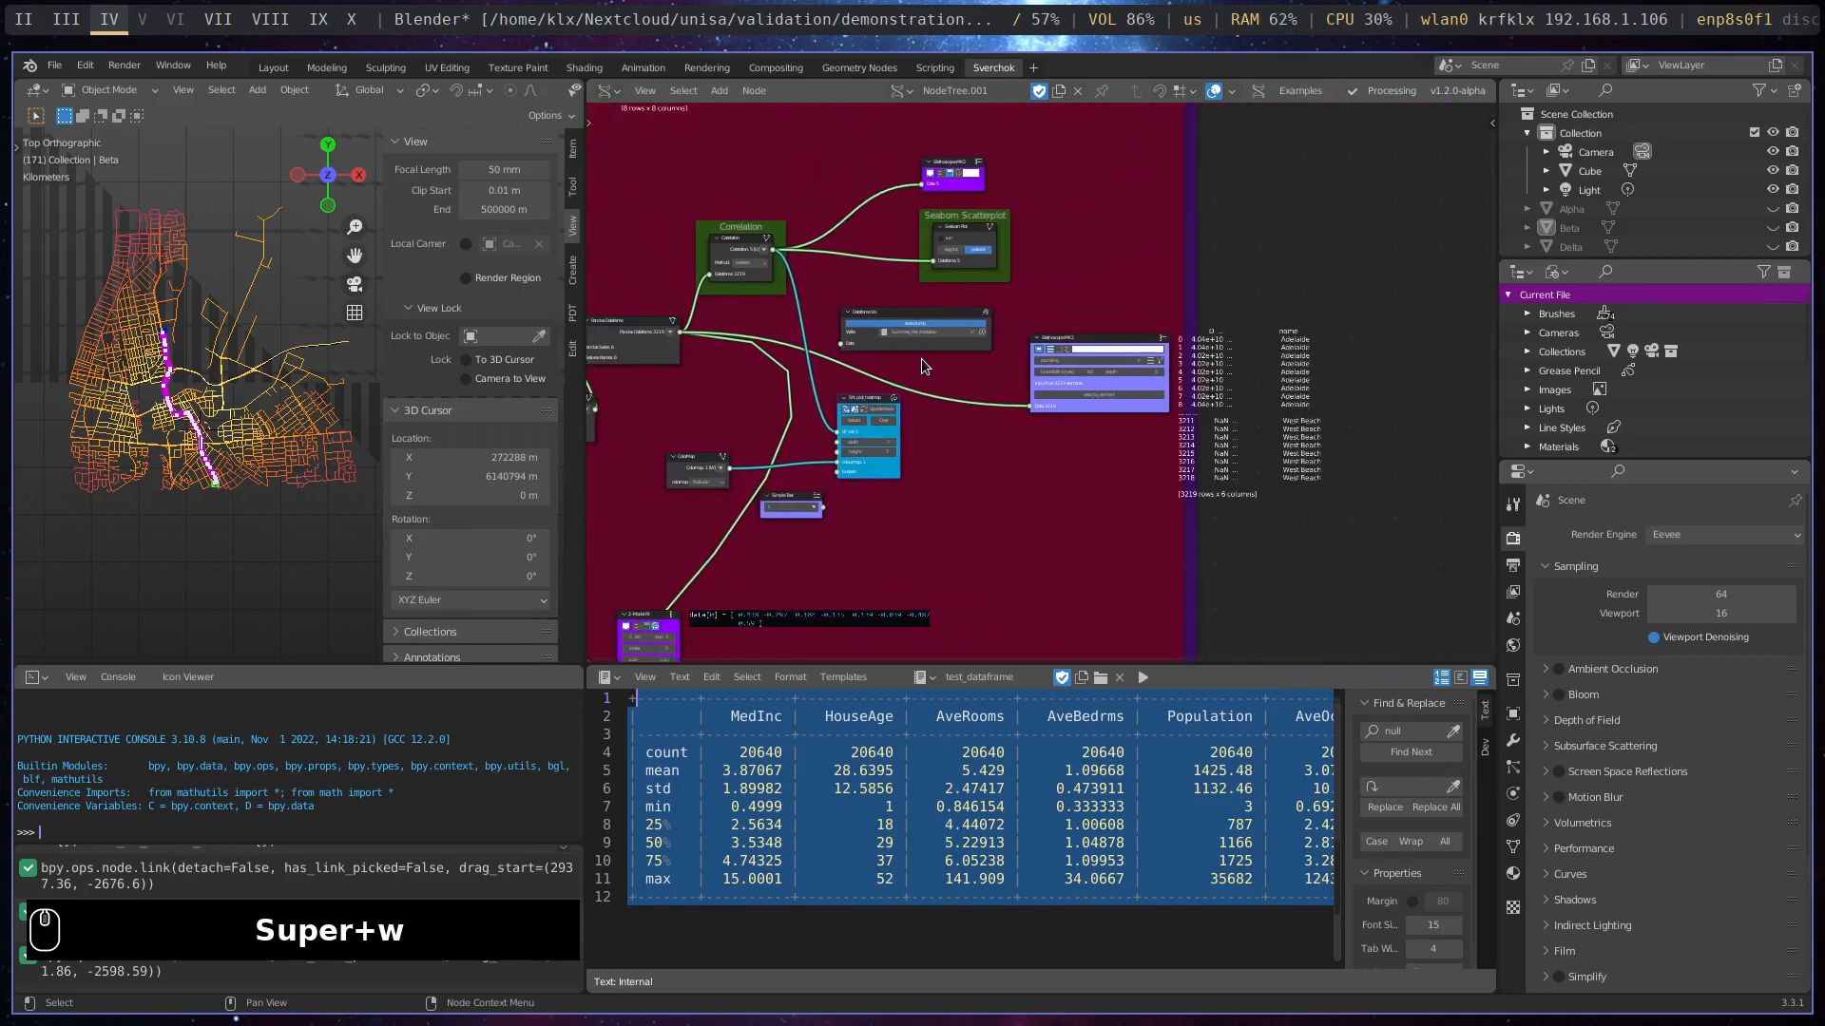
scroll(921, 358, up, 4)
scroll(945, 344, up, 1)
middle_drag(945, 344, 1061, 492)
scroll(979, 380, up, 4)
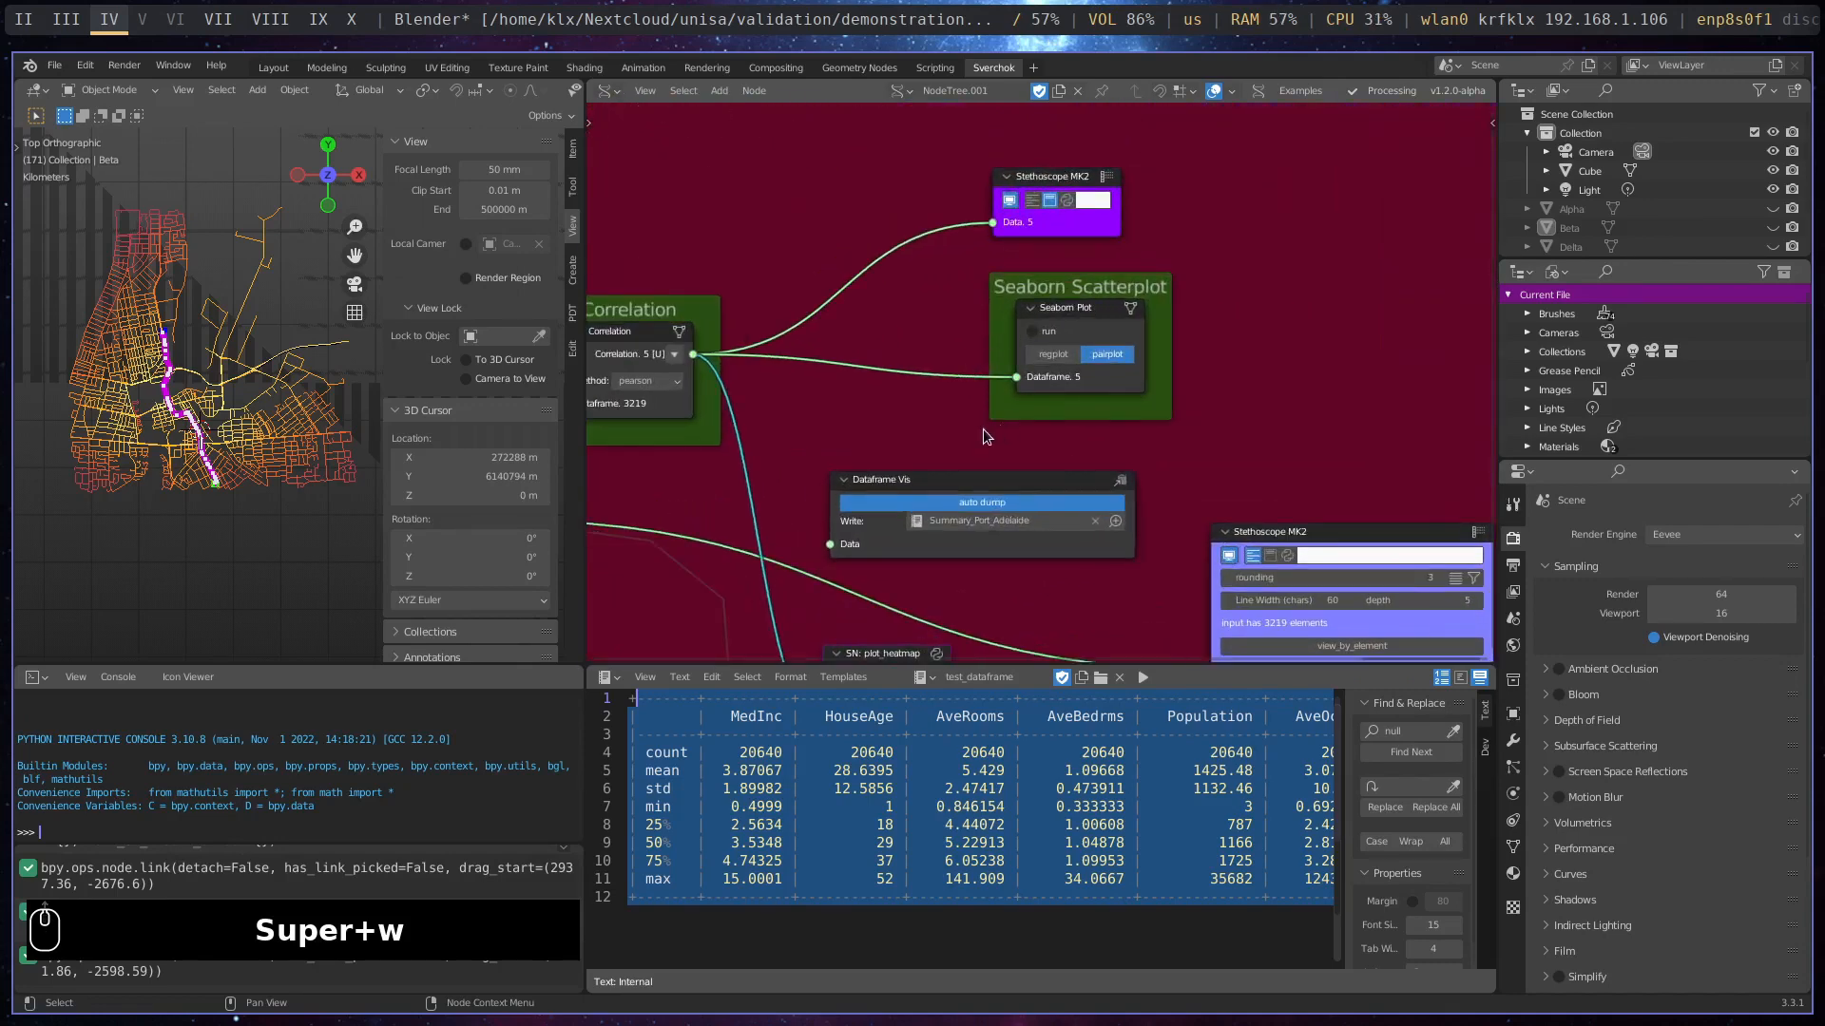
middle_drag(979, 428, 1117, 441)
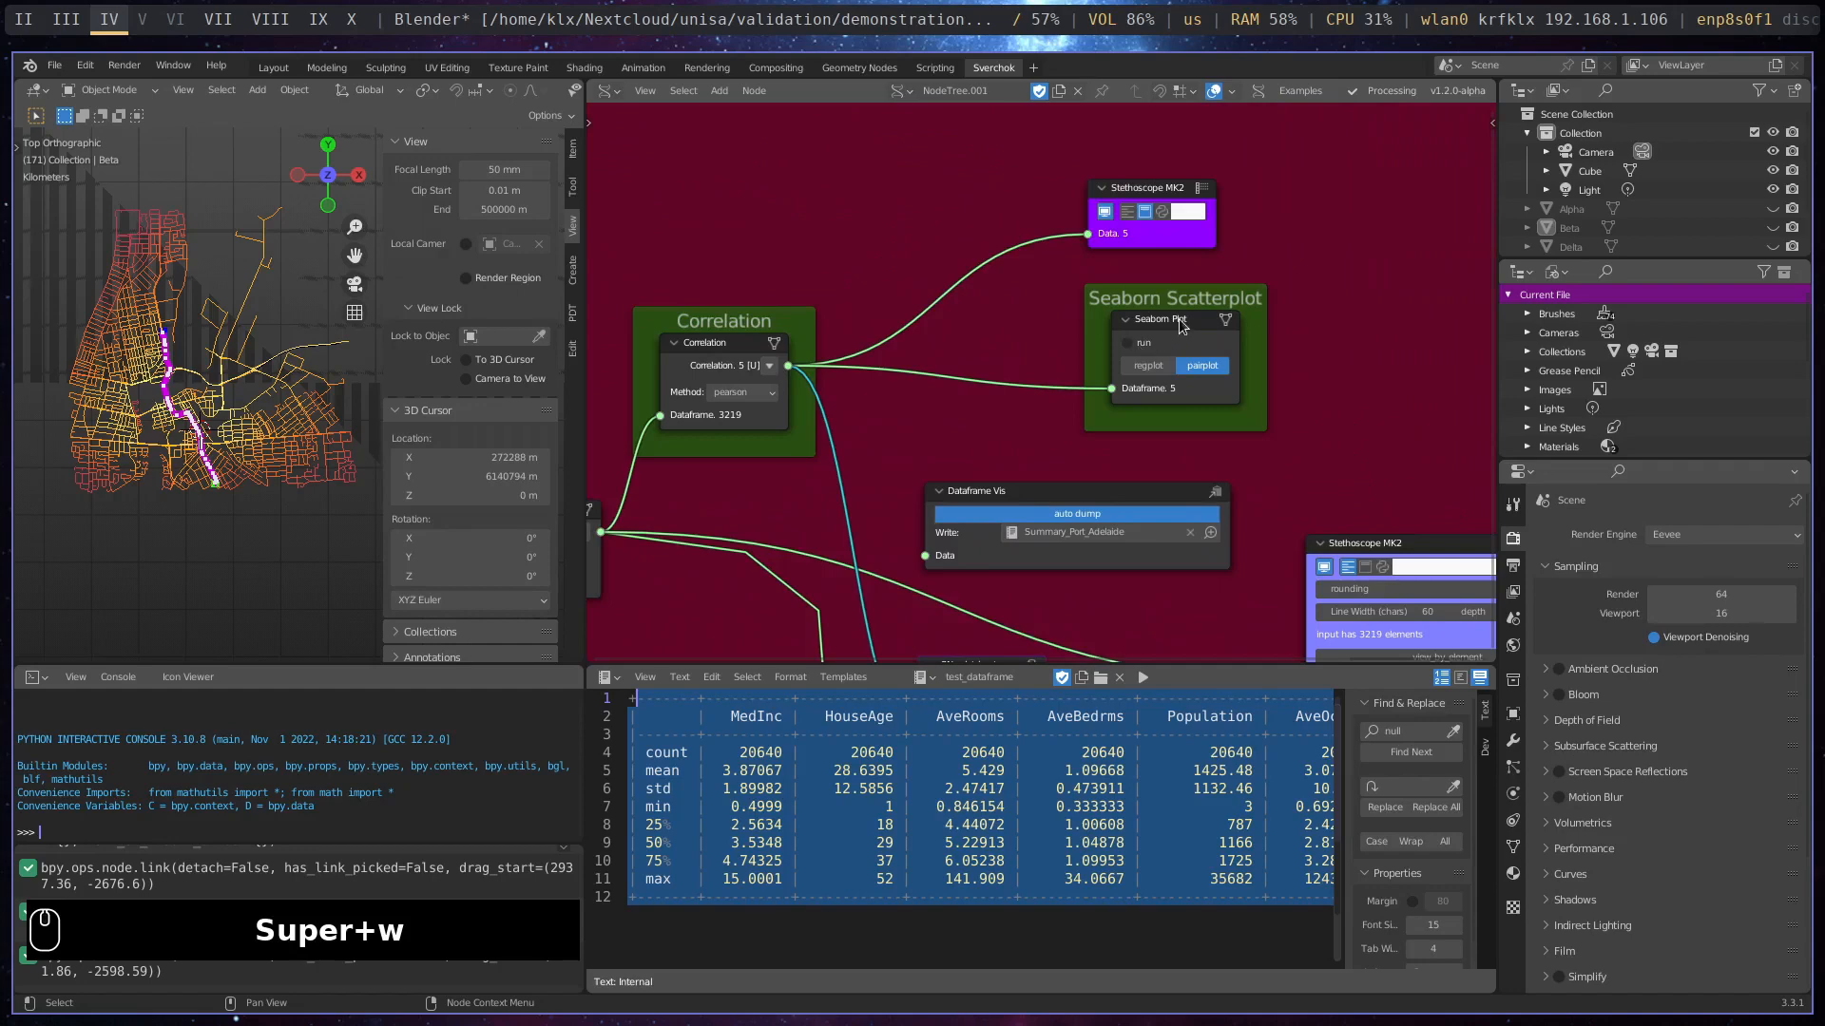
drag(1179, 324, 1121, 326)
scroll(1076, 348, up, 2)
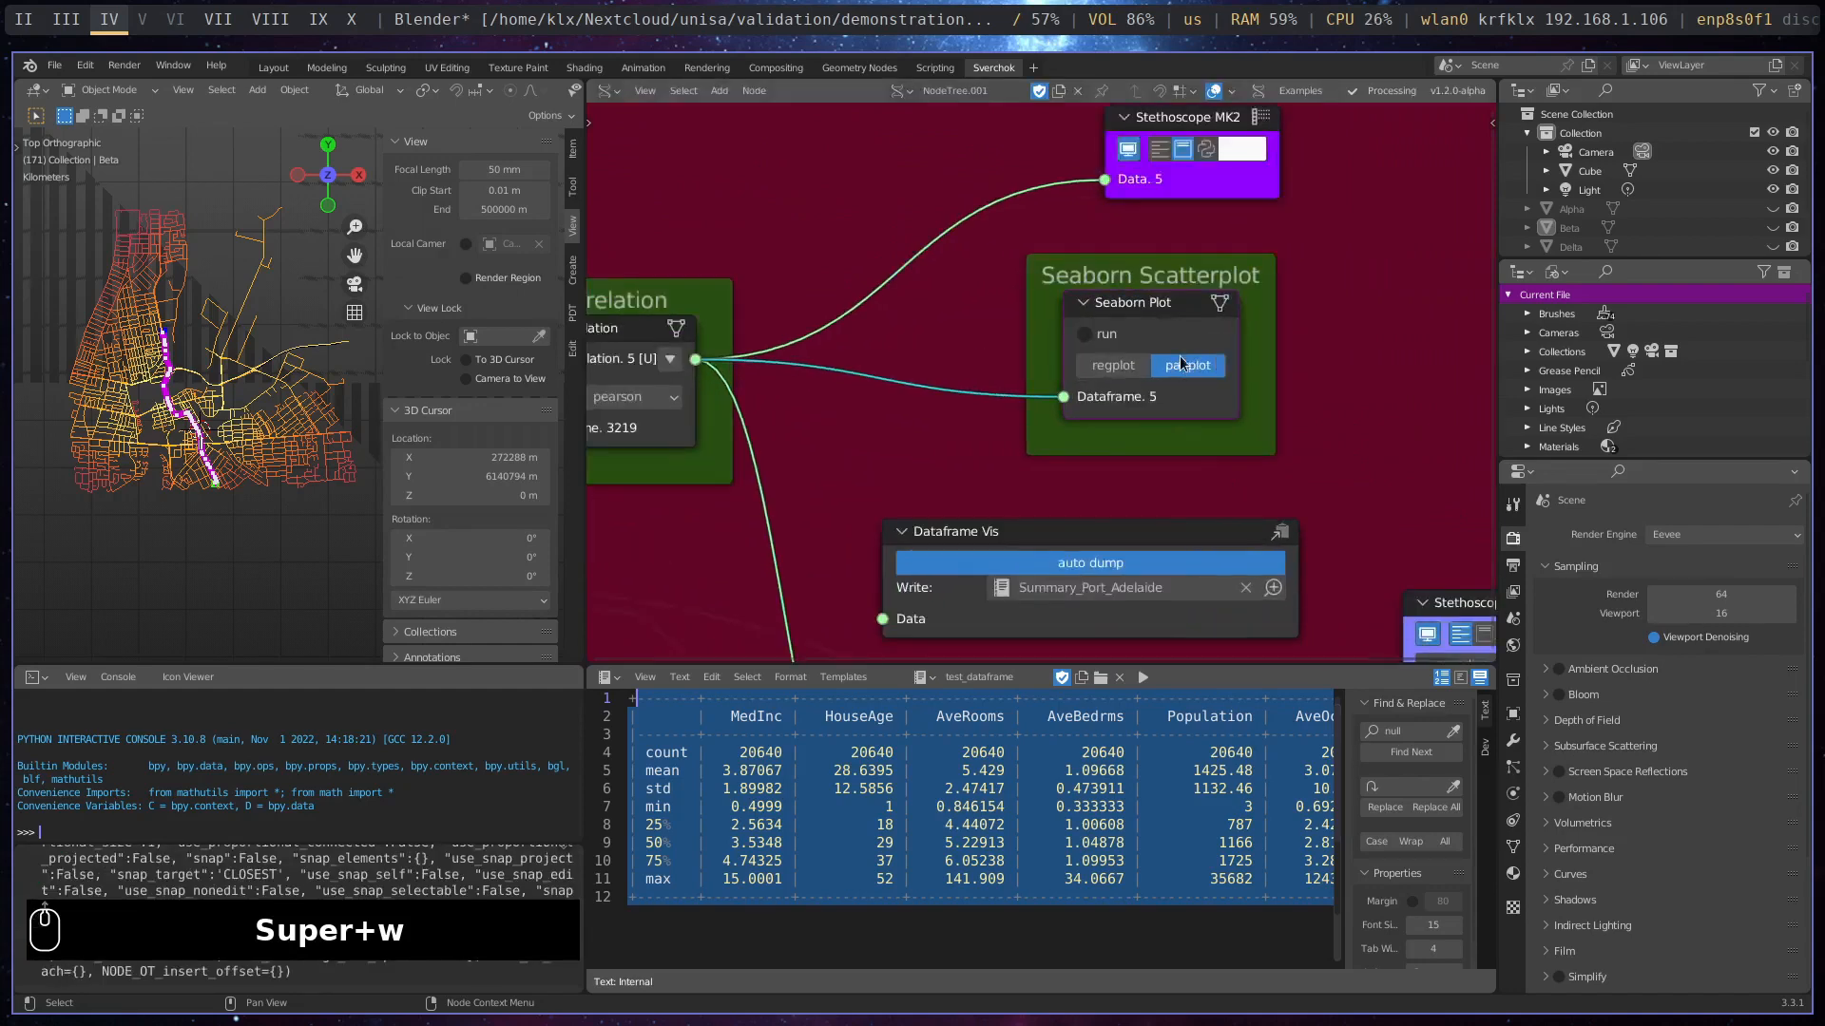
middle_drag(1076, 348, 831, 374)
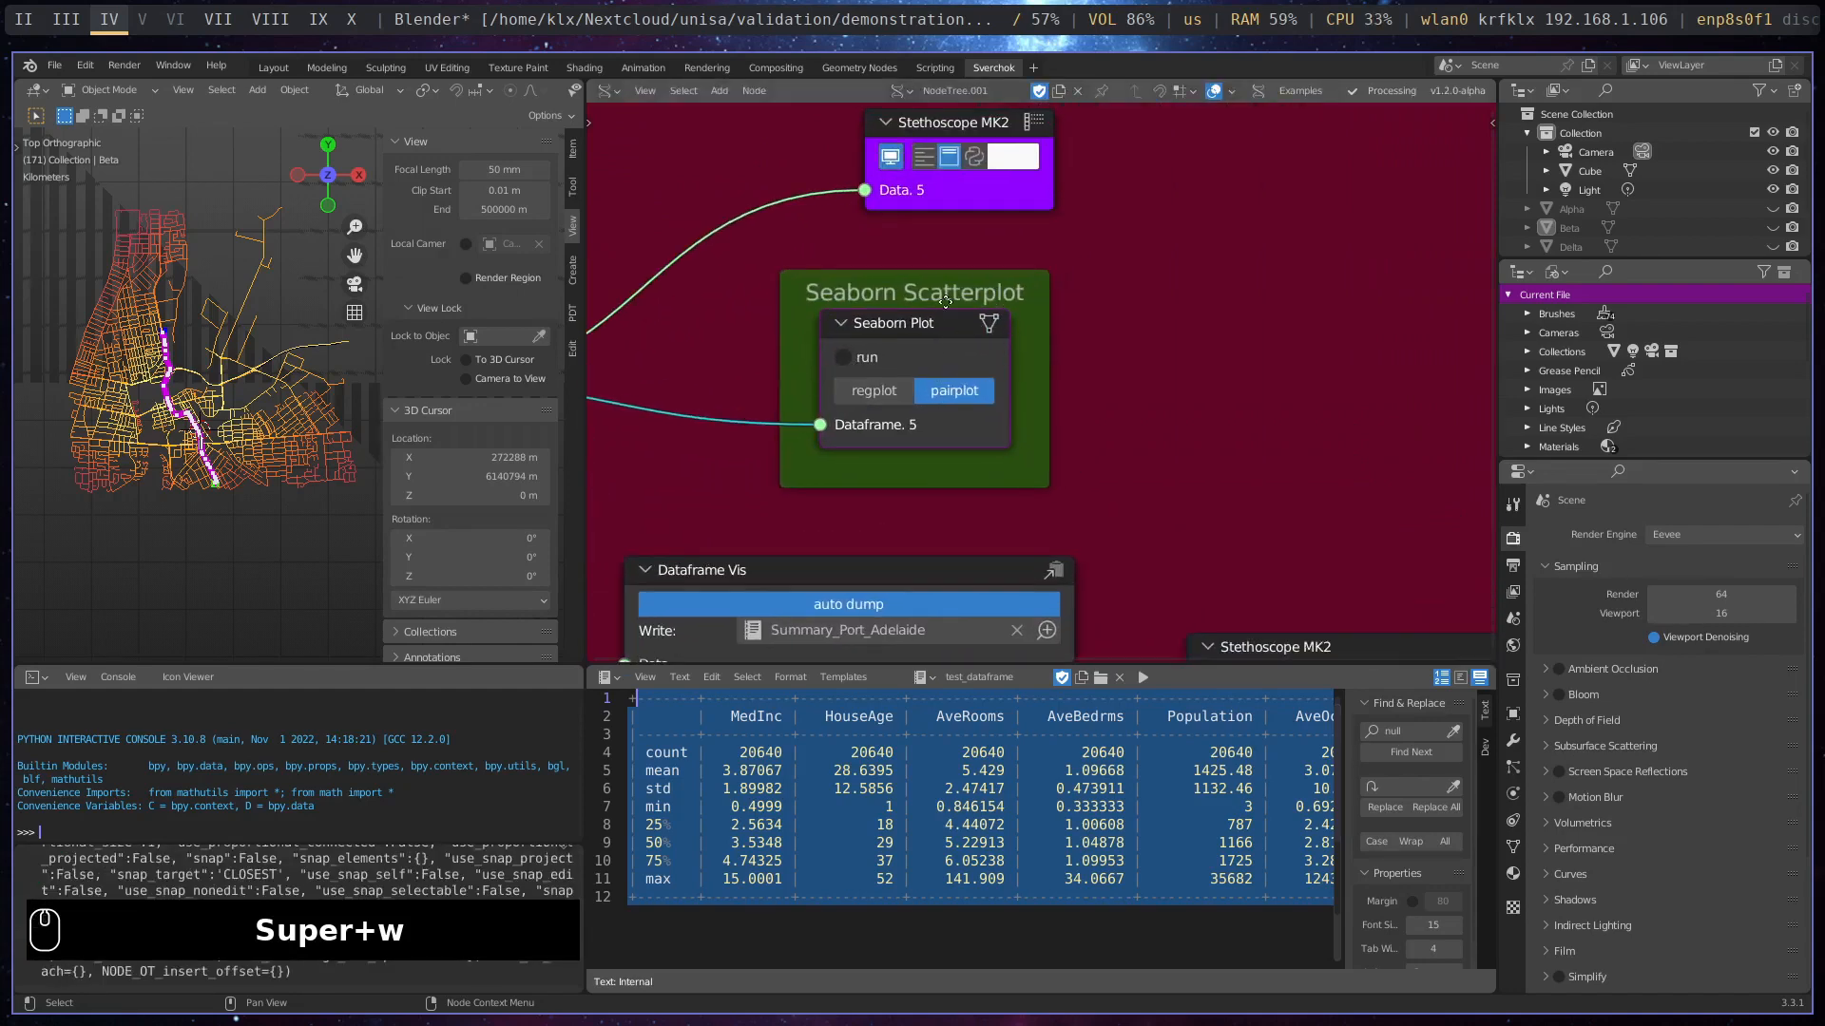
middle_drag(850, 467, 1209, 385)
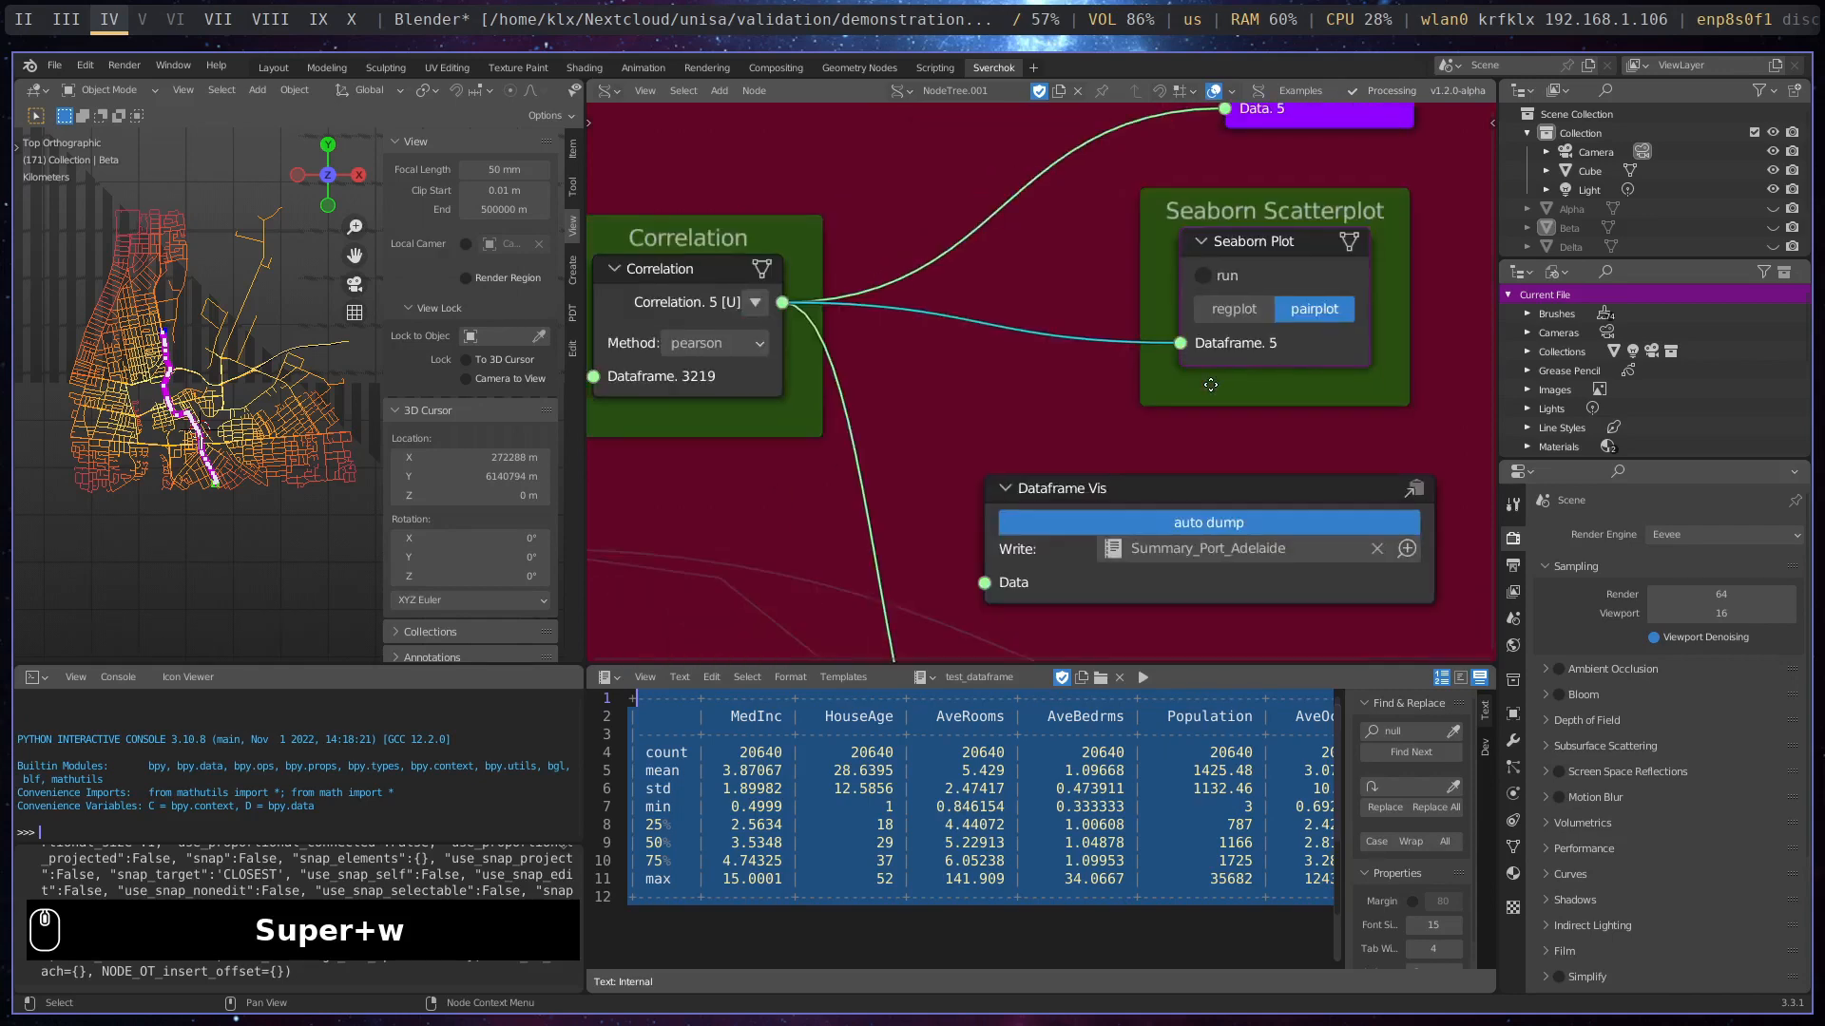
- Run the Seaborn Plot node with the pairplot option to plot the correlation dataframe
click(1203, 278)
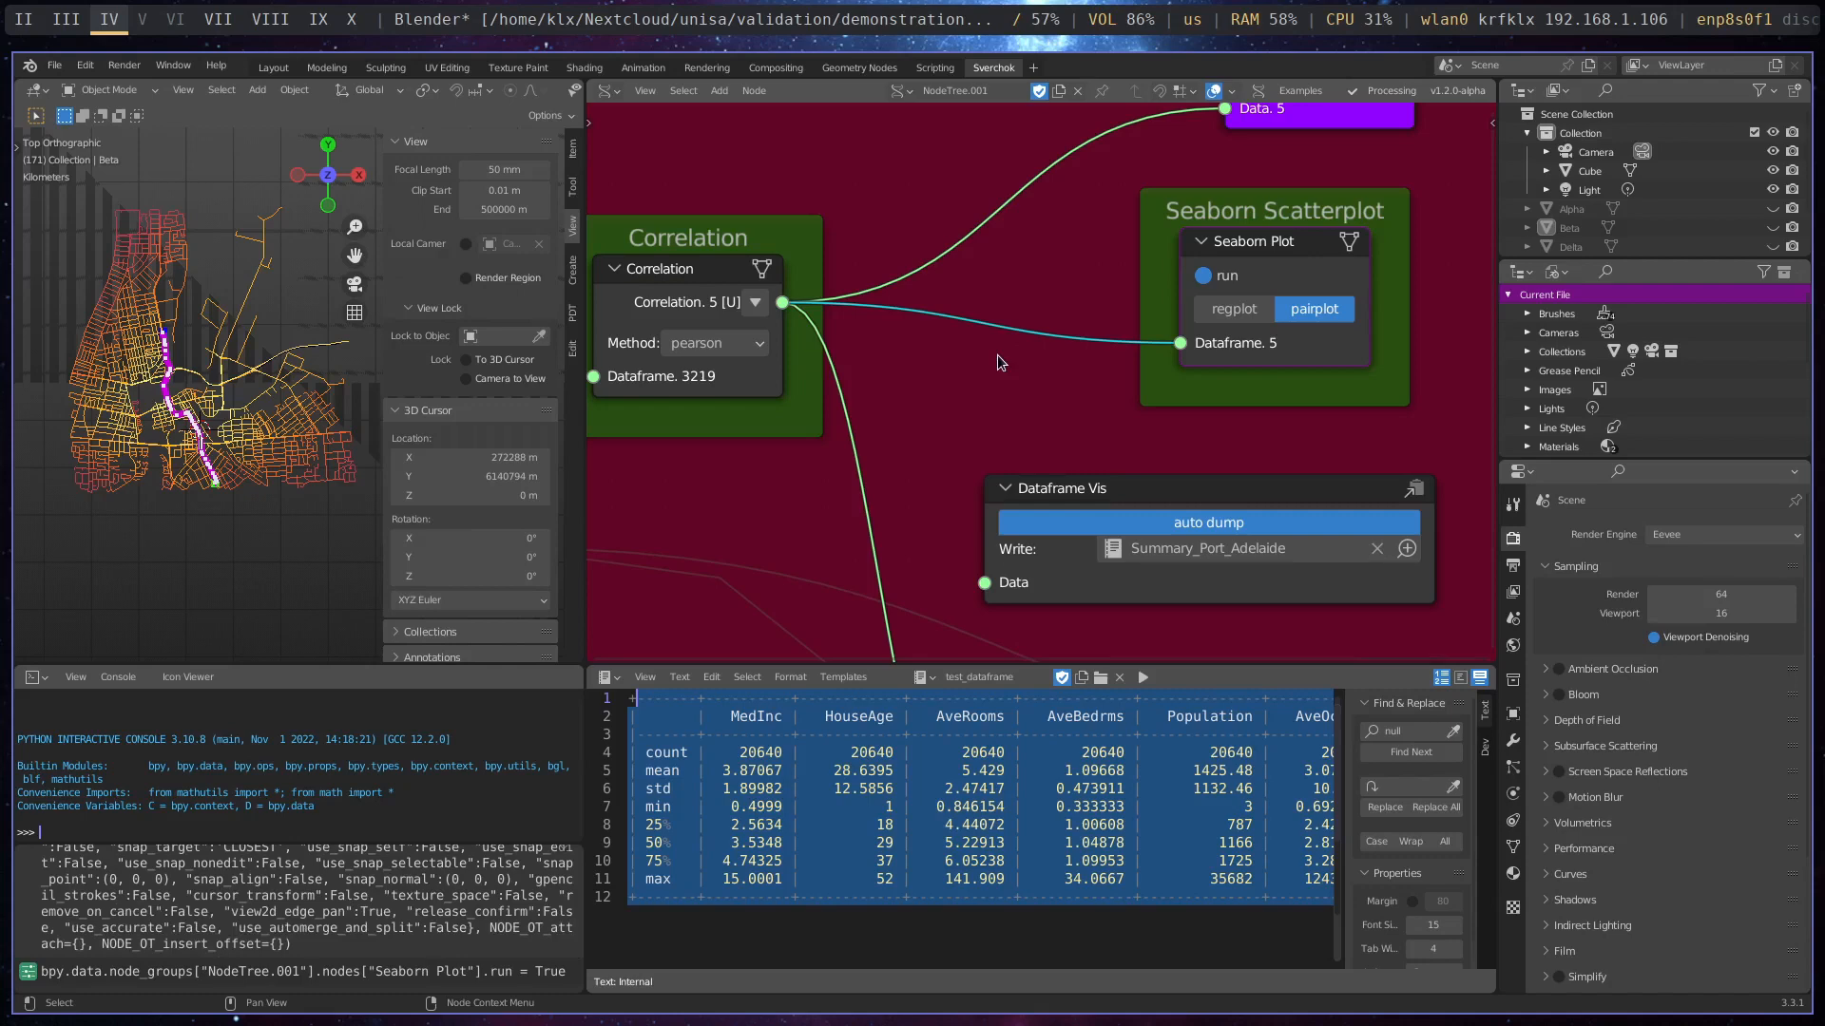
scroll(996, 355, down, 1)
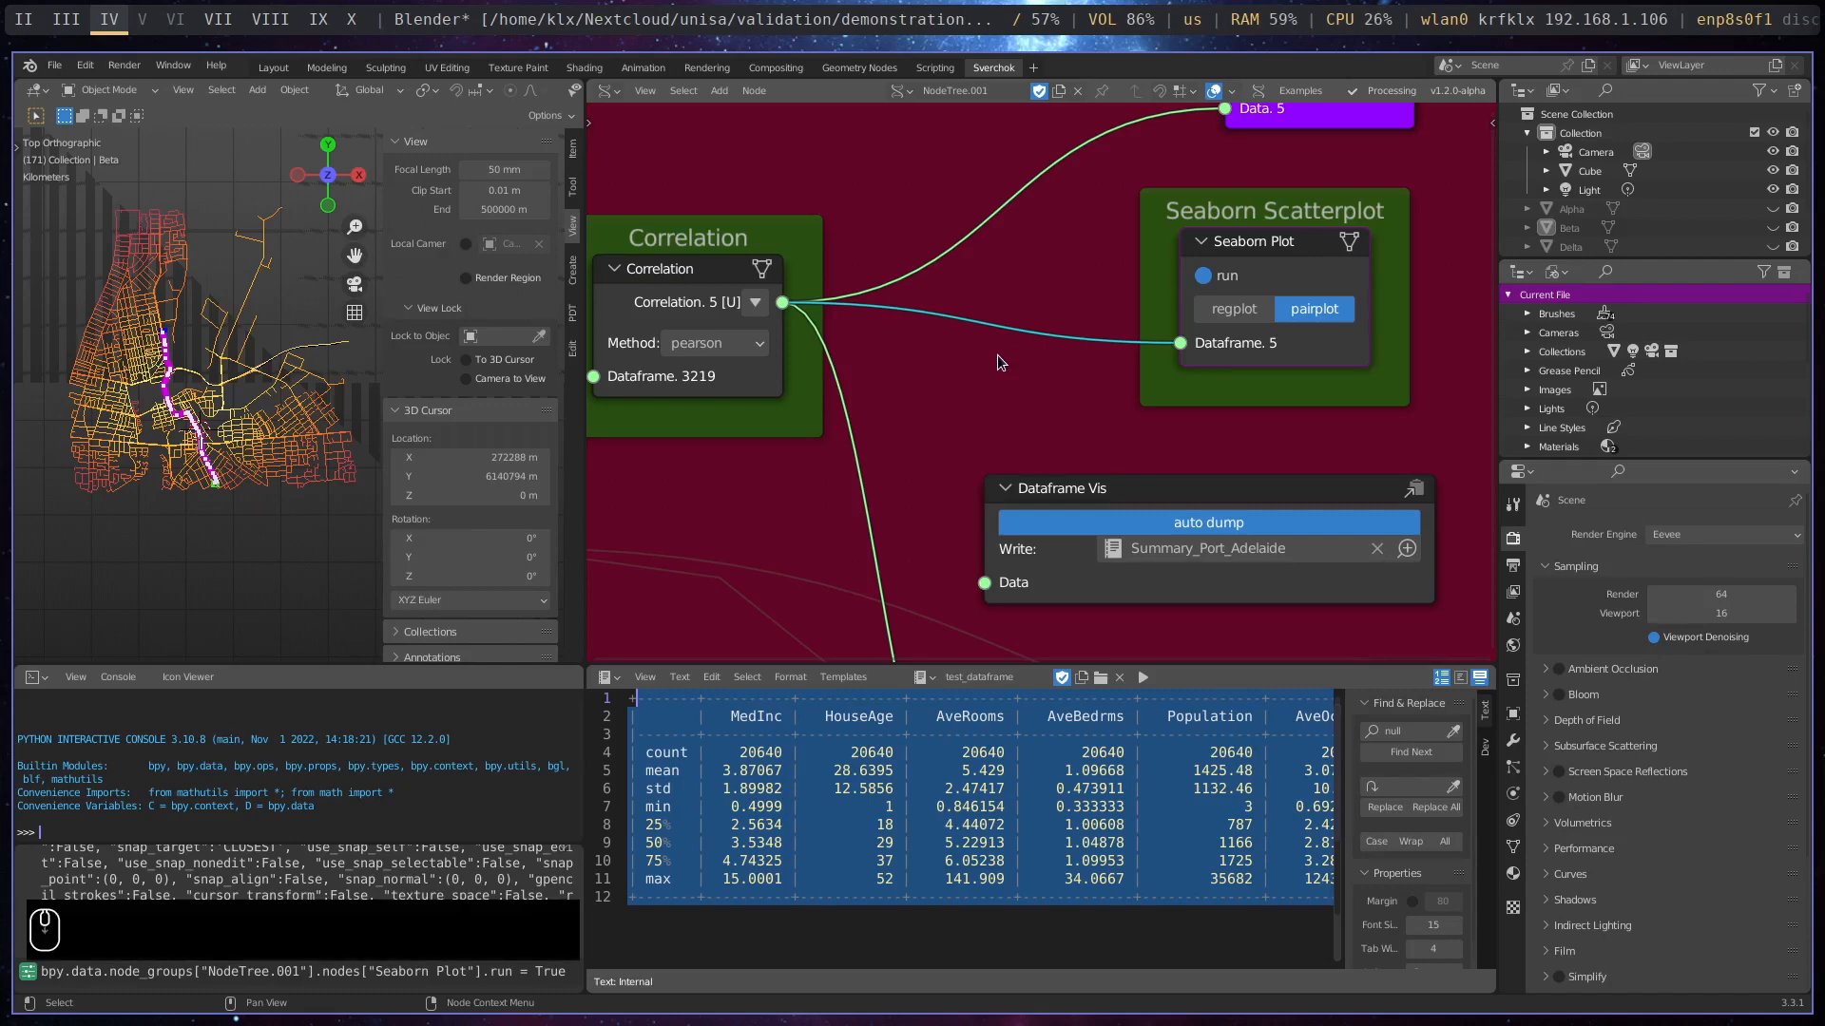
middle_drag(1093, 419, 1057, 428)
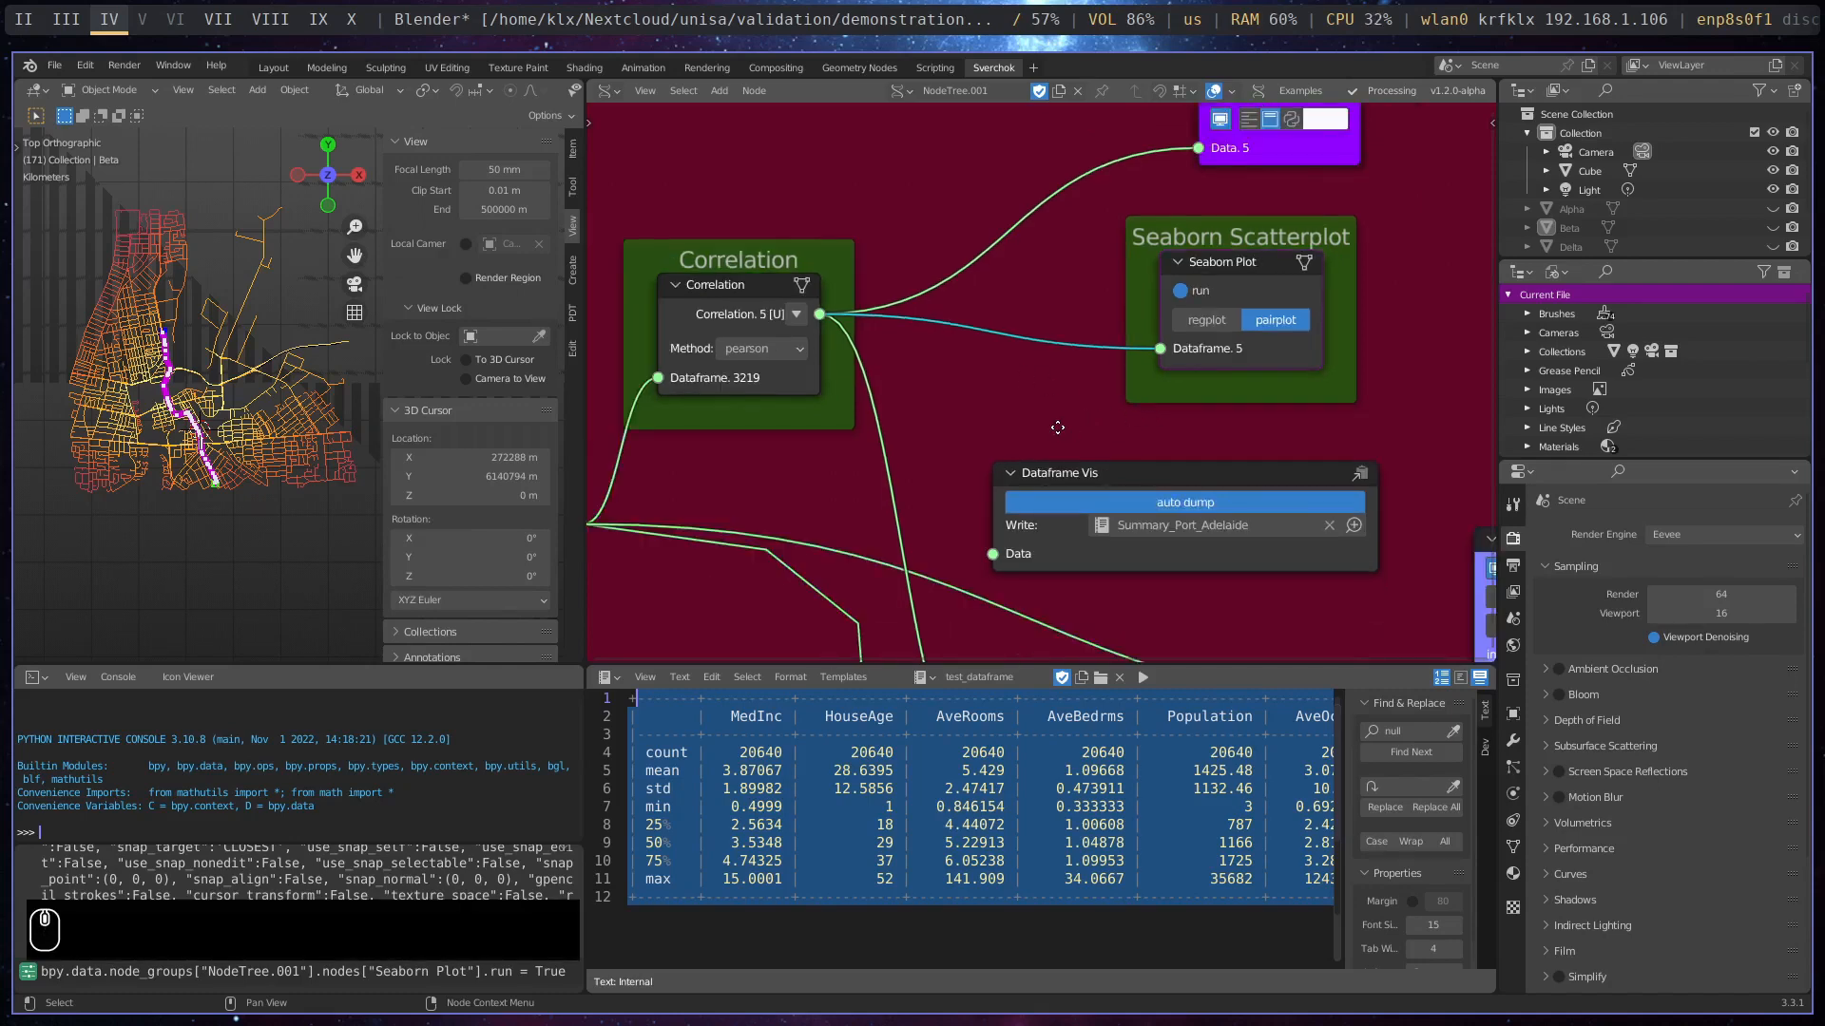
scroll(1048, 425, down, 1)
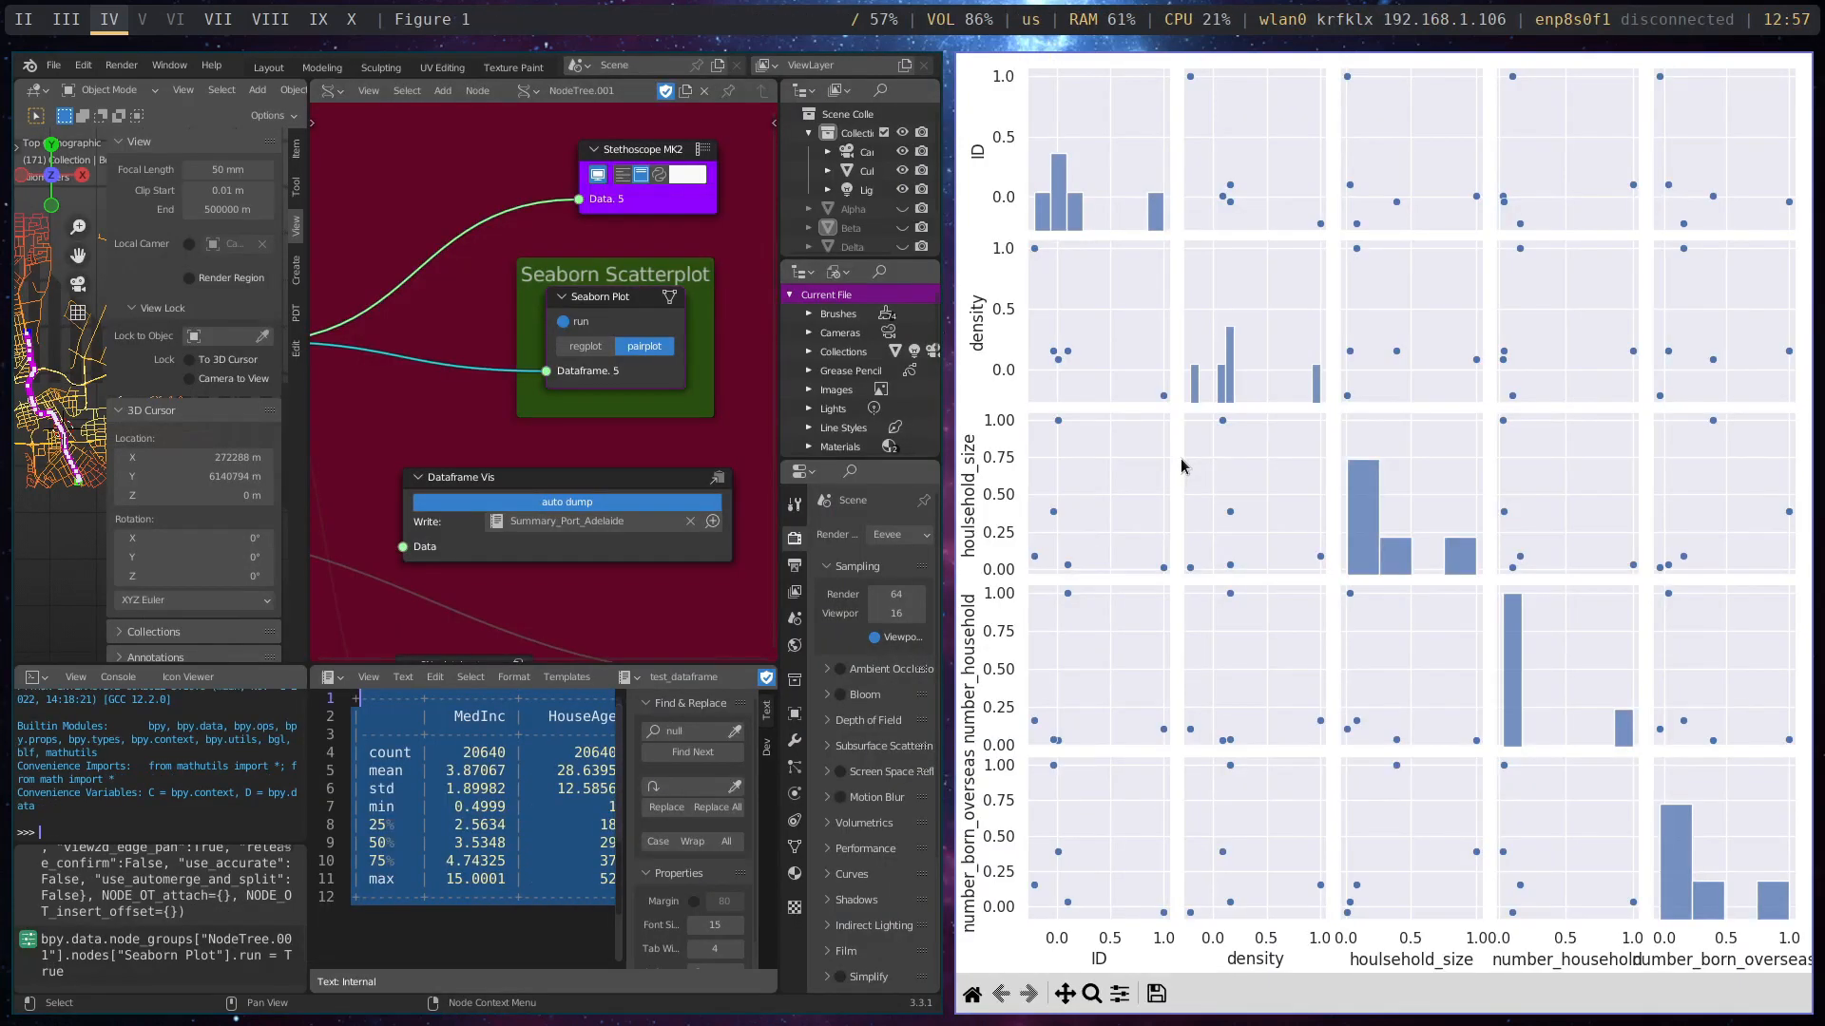
- Close the pairplot figure and turn off the Seaborn Plot node's run option
click(1273, 446)
click(1300, 500)
key(super+w)
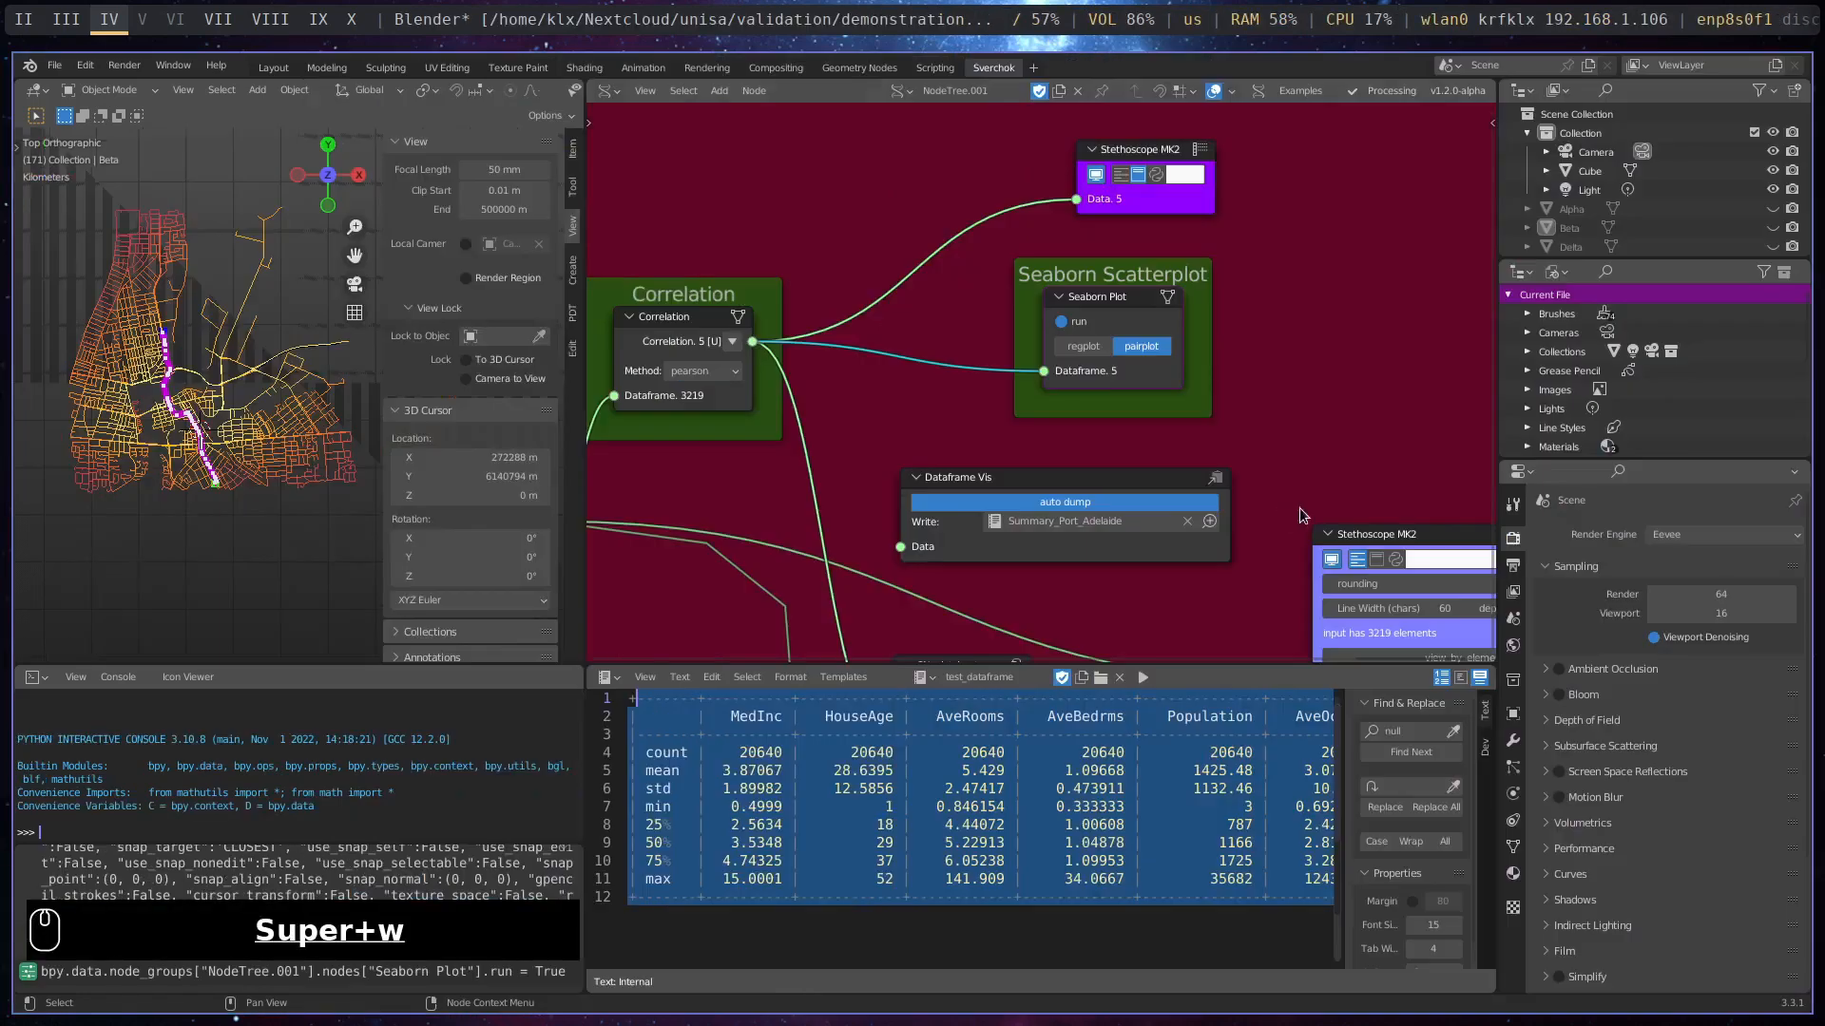
click(1063, 321)
click(1062, 321)
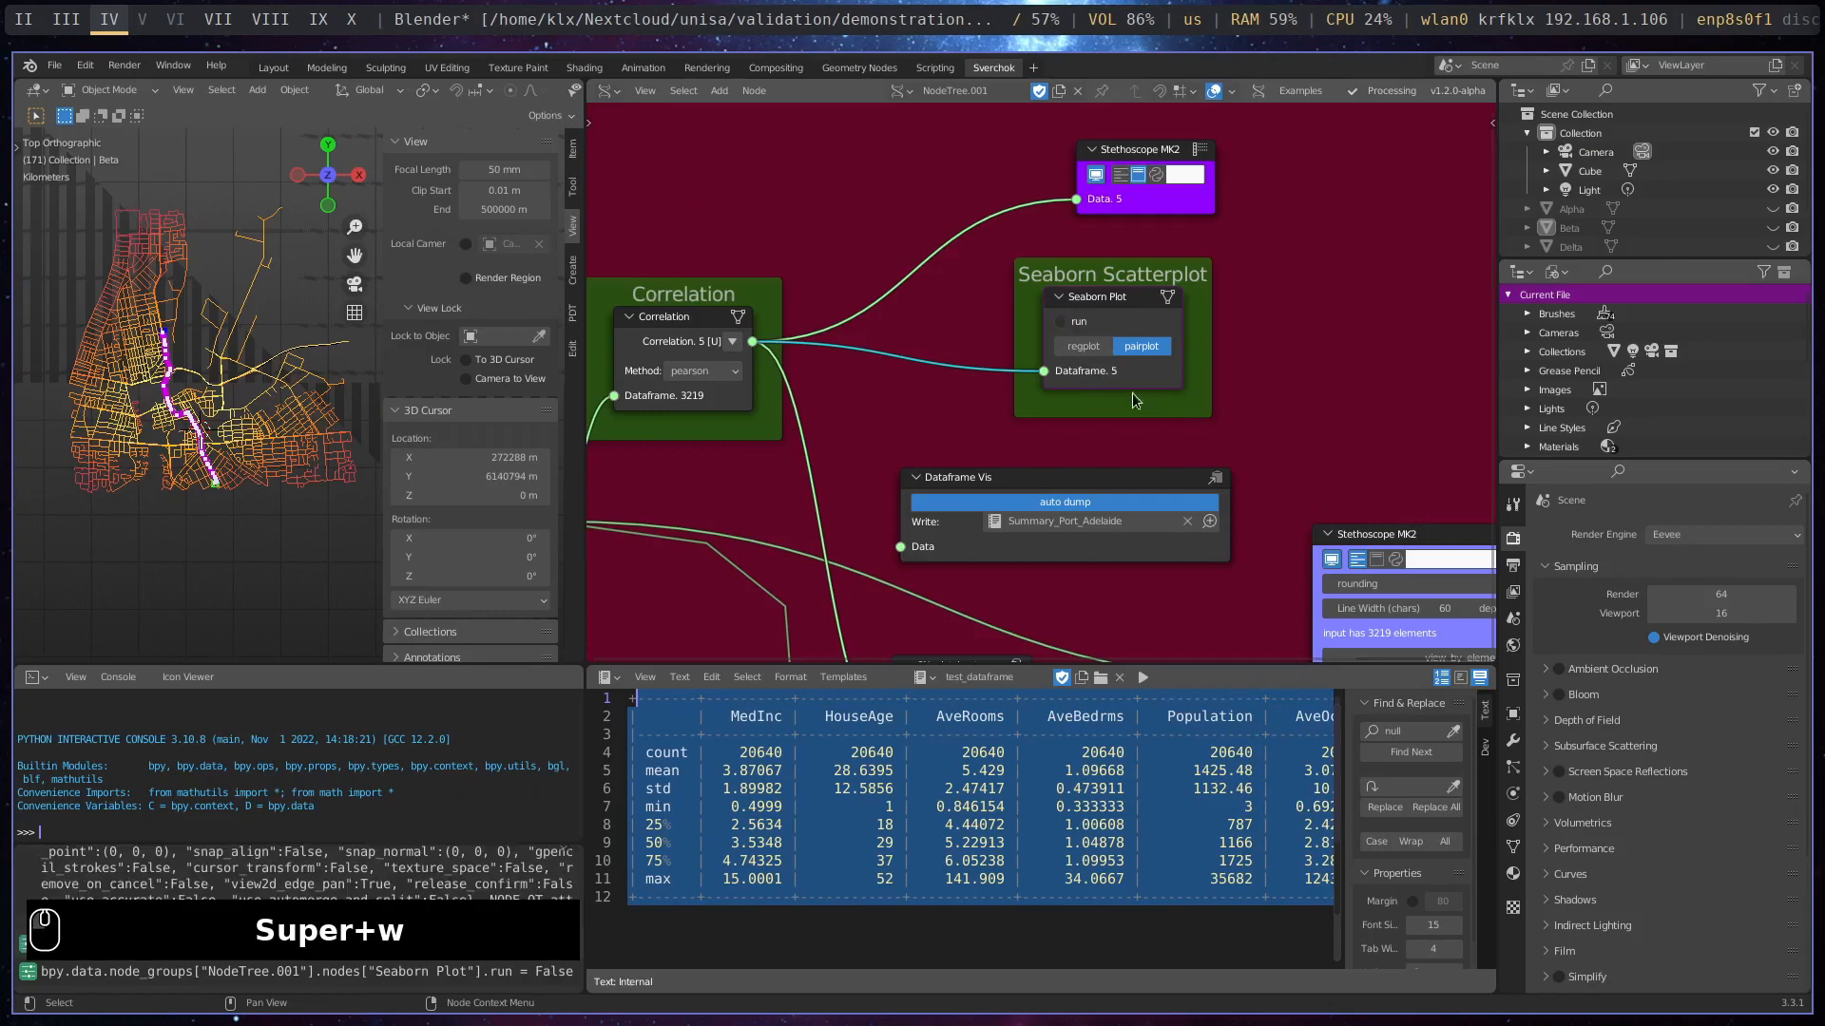
- Examine the Correlation With setup and the linear-model workflow frames, from Model Selection to Evaluate the model
scroll(1045, 389, down, 5)
middle_drag(895, 529, 1240, 386)
scroll(1154, 479, up, 5)
scroll(1154, 480, up, 4)
middle_drag(1299, 439, 911, 464)
scroll(910, 458, up, 2)
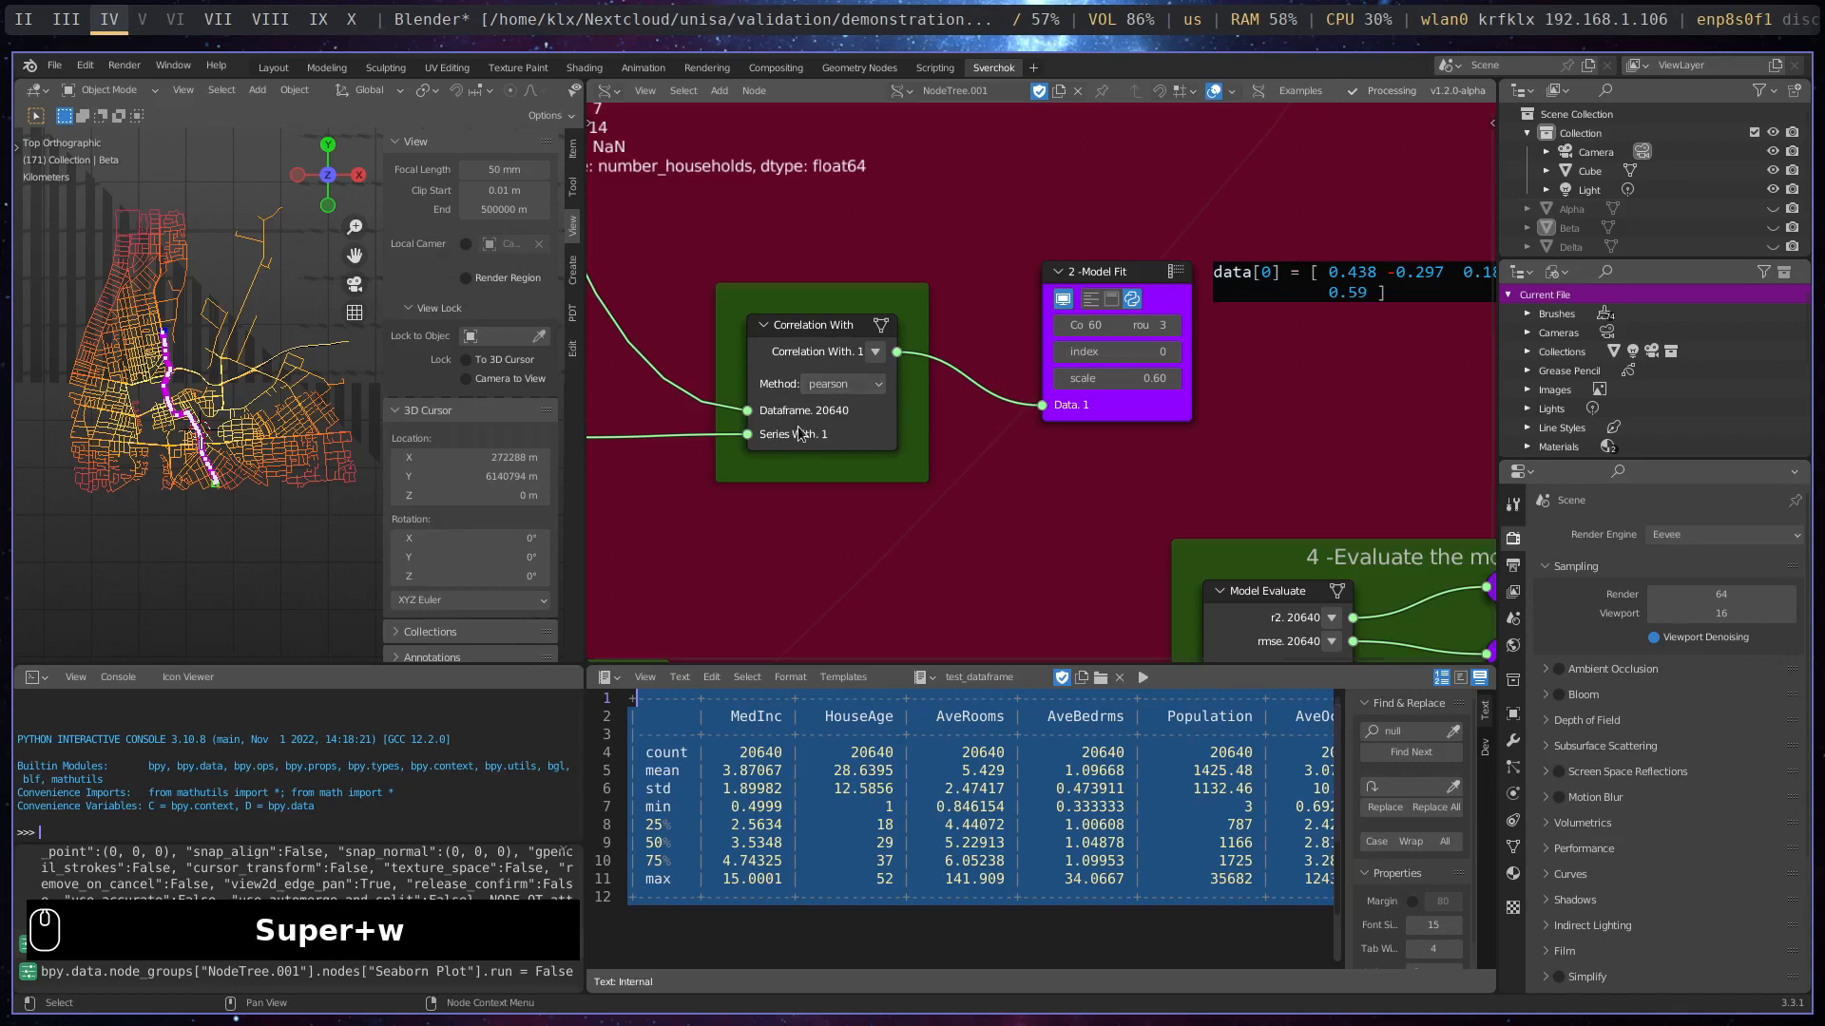
middle_drag(882, 380, 954, 390)
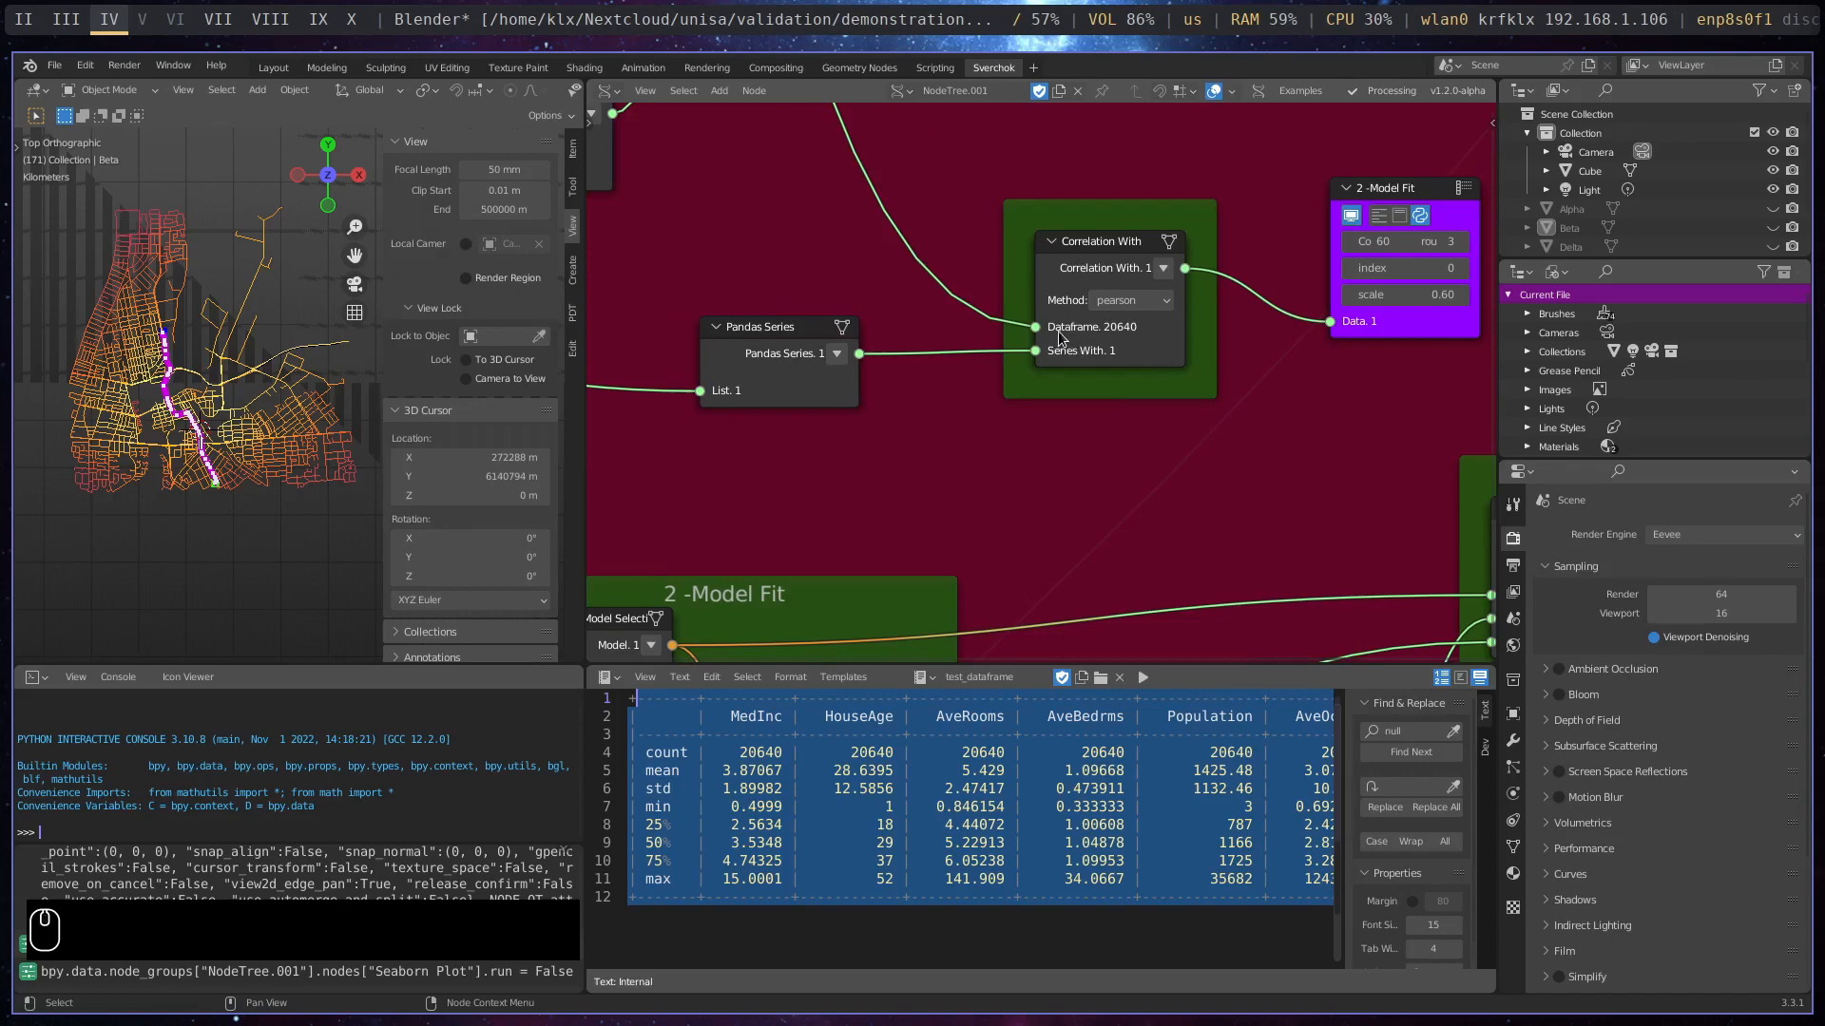
middle_drag(1291, 393, 769, 371)
middle_drag(788, 507, 979, 379)
scroll(979, 380, down, 3)
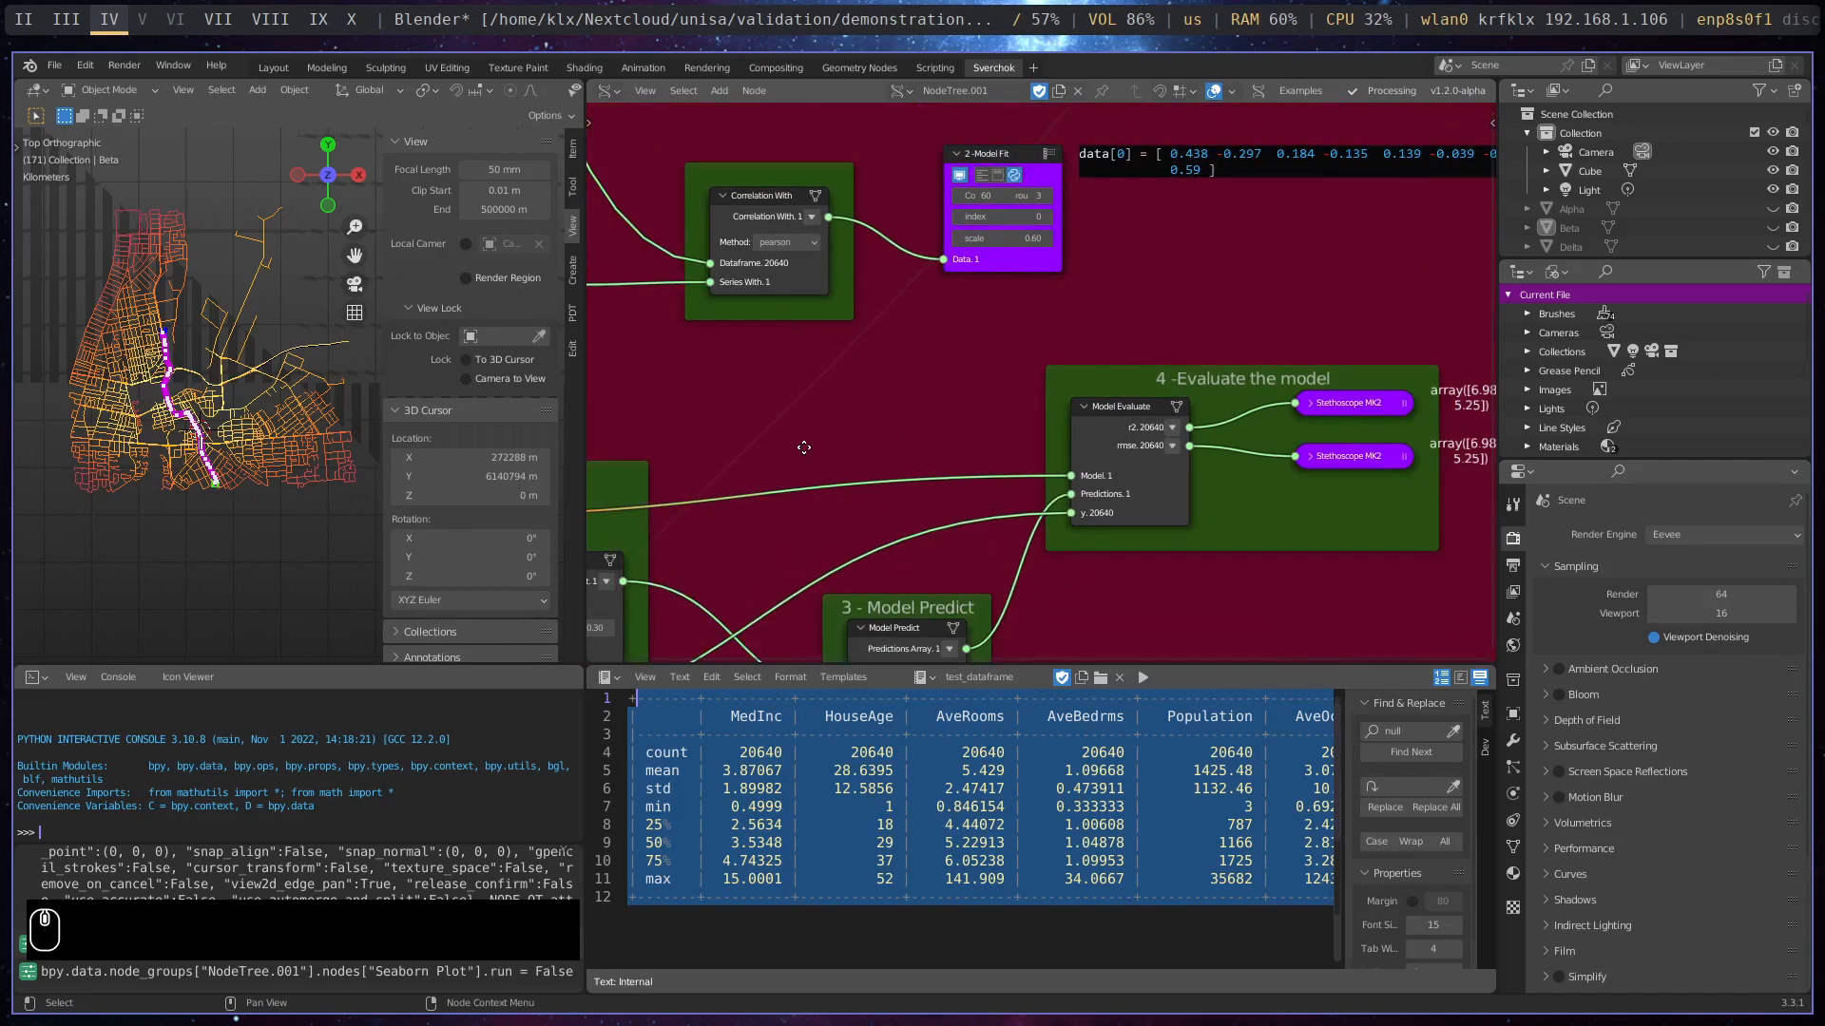
scroll(964, 346, down, 5)
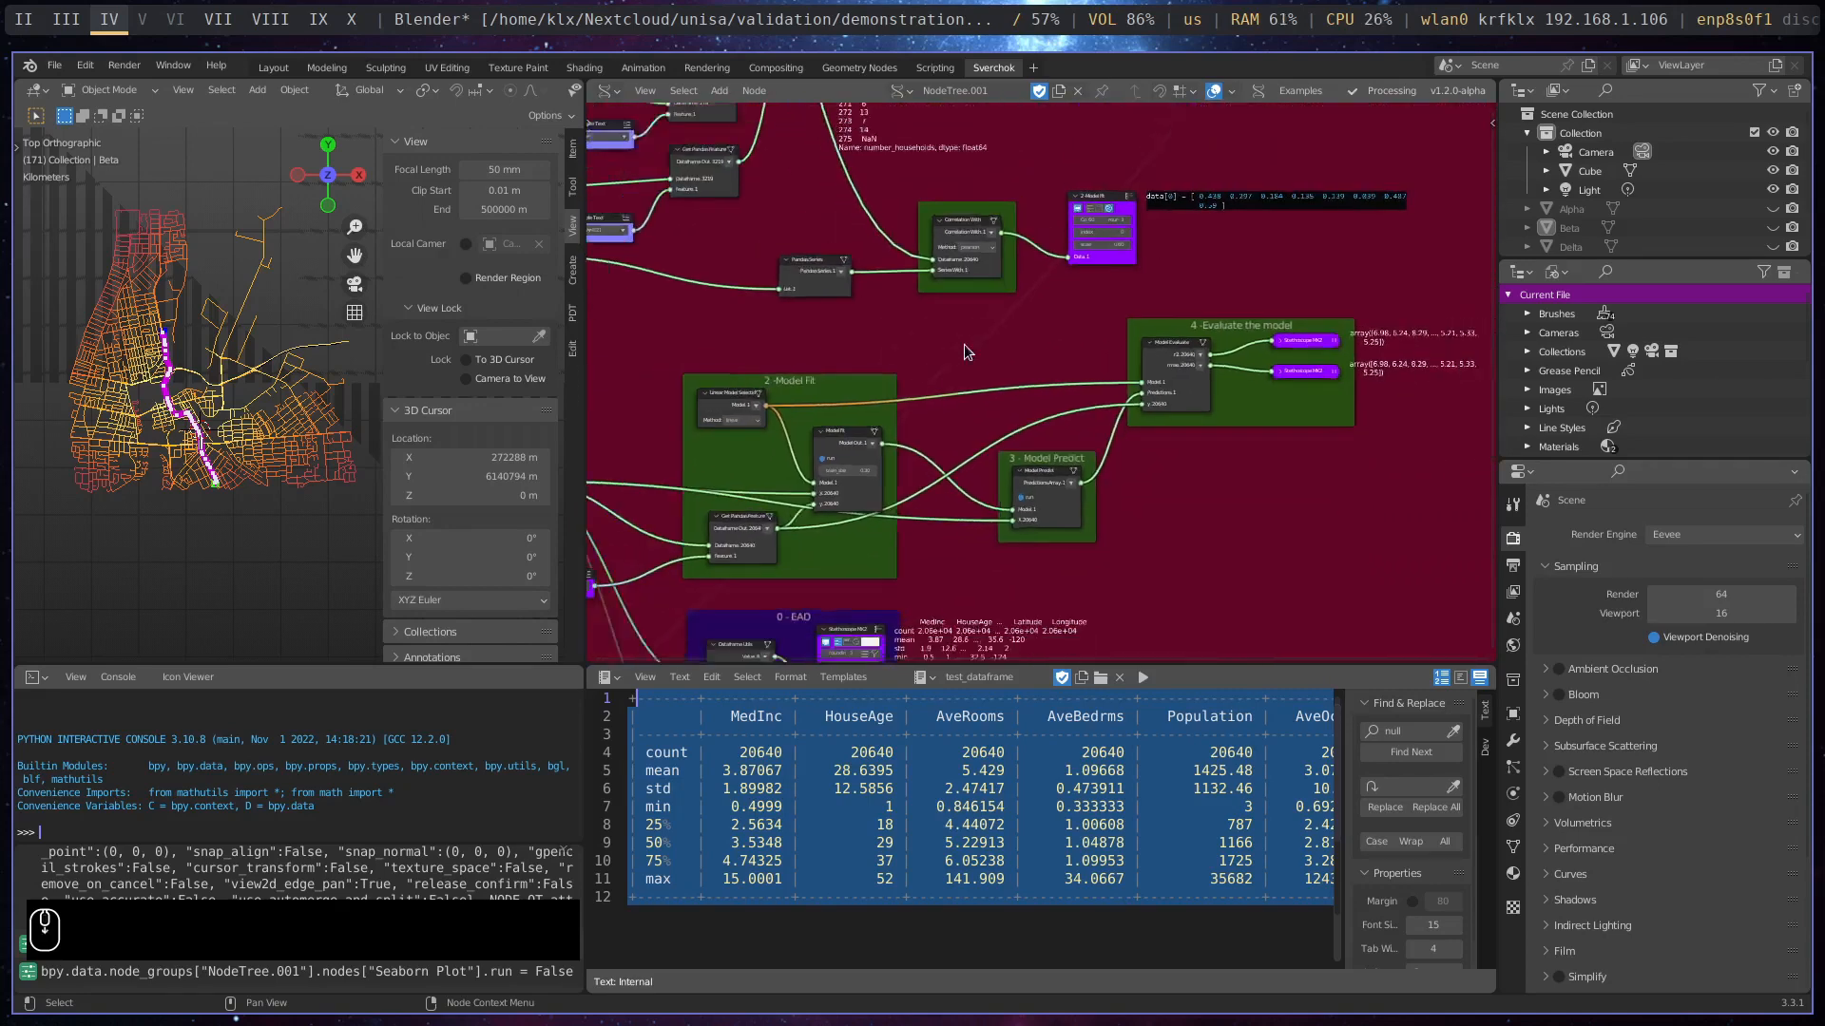
scroll(964, 345, down, 1)
middle_drag(834, 368, 1063, 250)
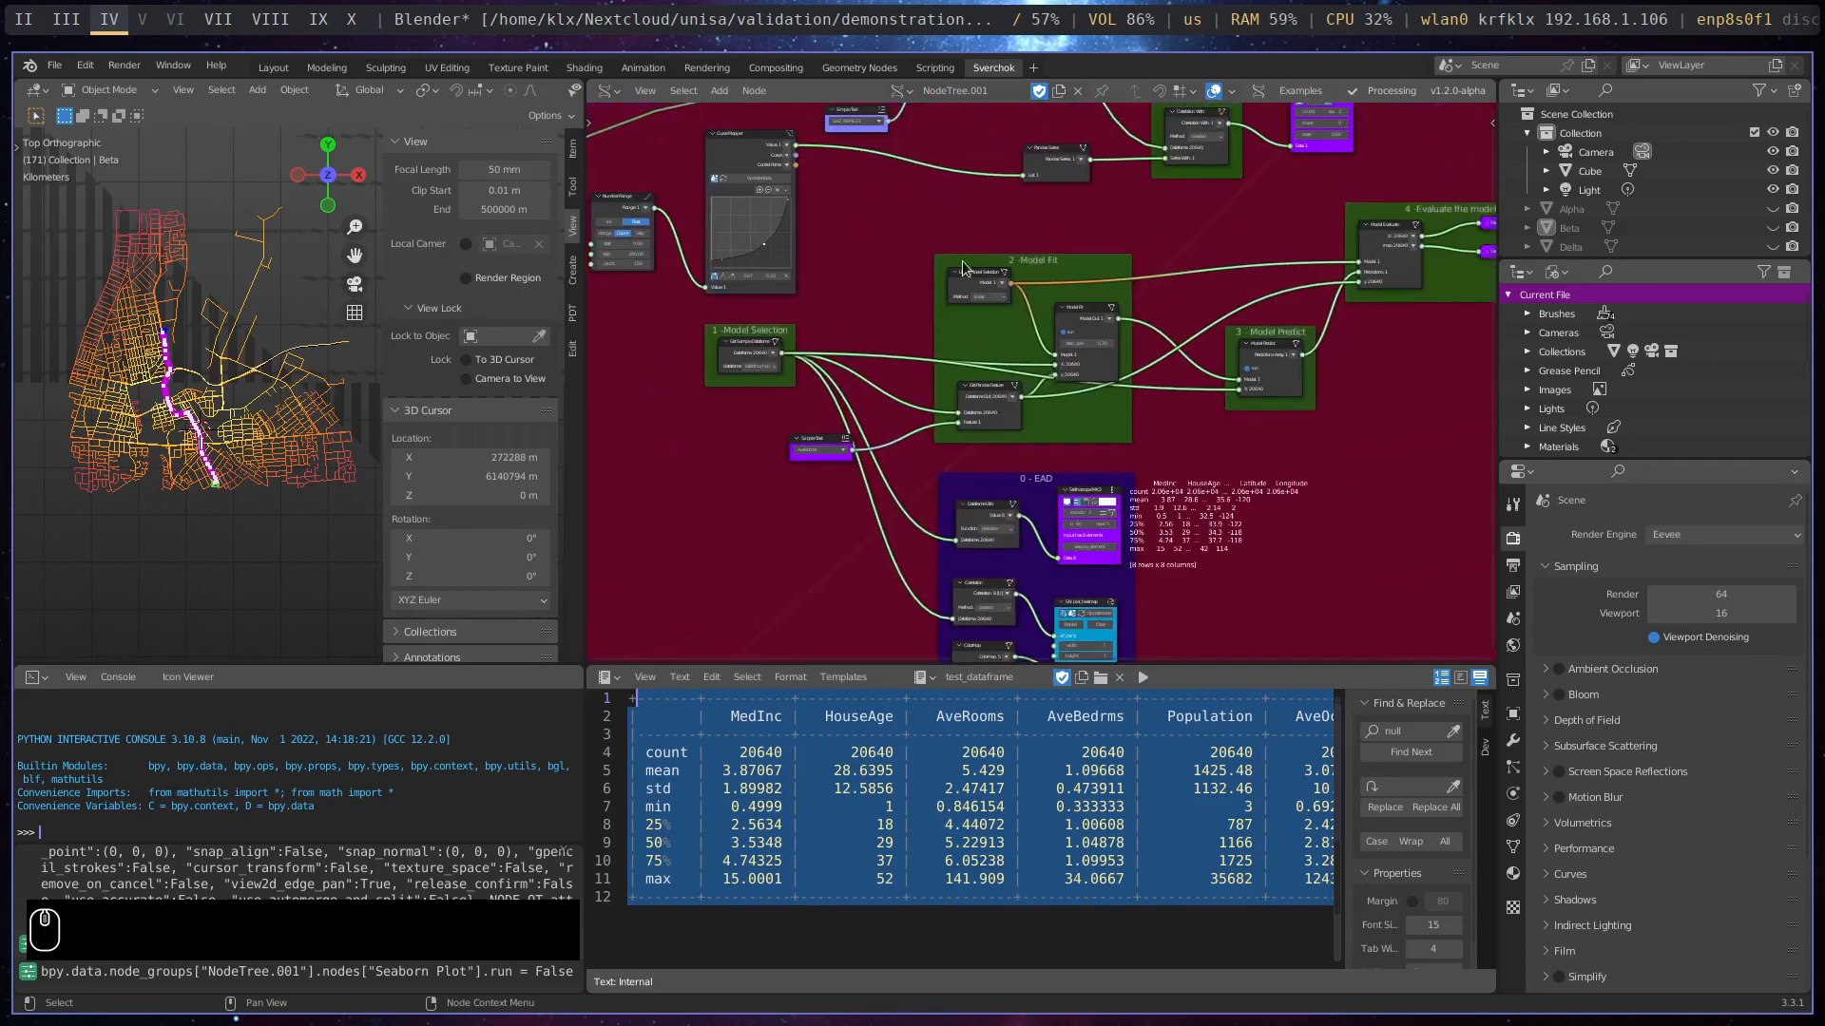
- Move the curve node slightly up and bring the Get Sample Dataframe node closer to the Model Fit frame
drag(739, 158, 743, 211)
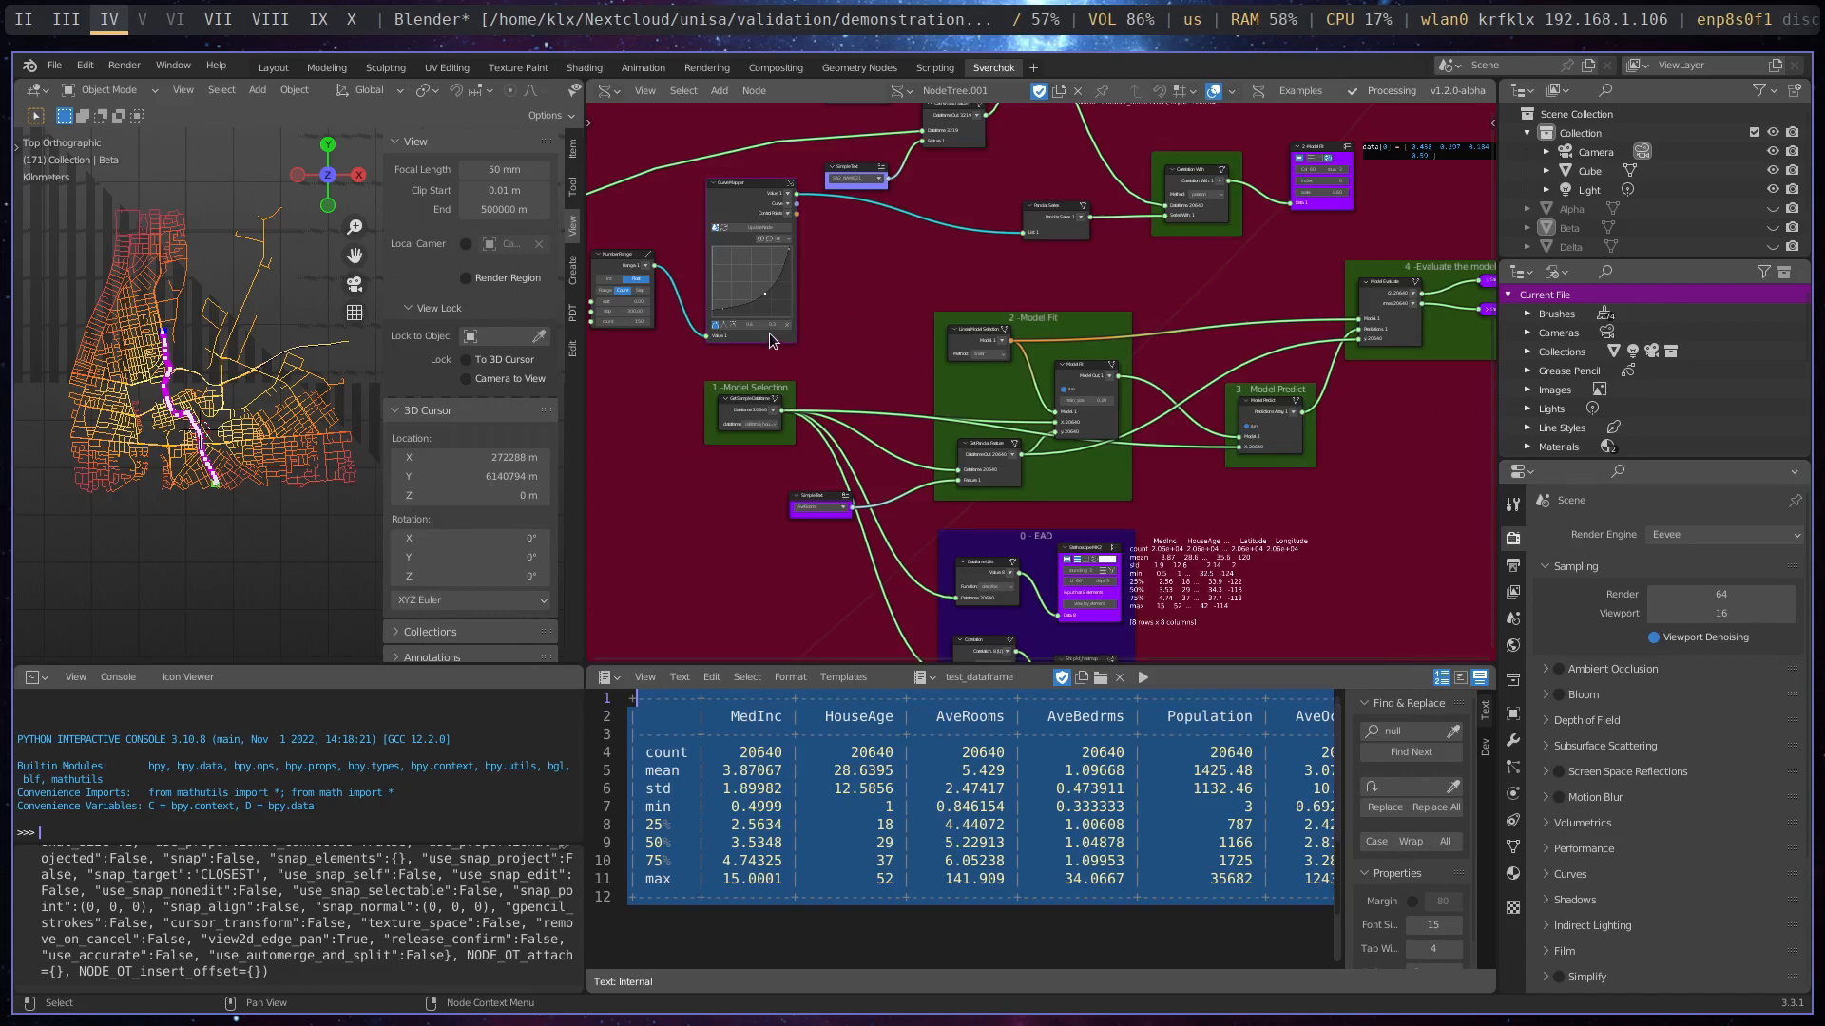
drag(771, 337, 765, 318)
scroll(781, 442, up, 3)
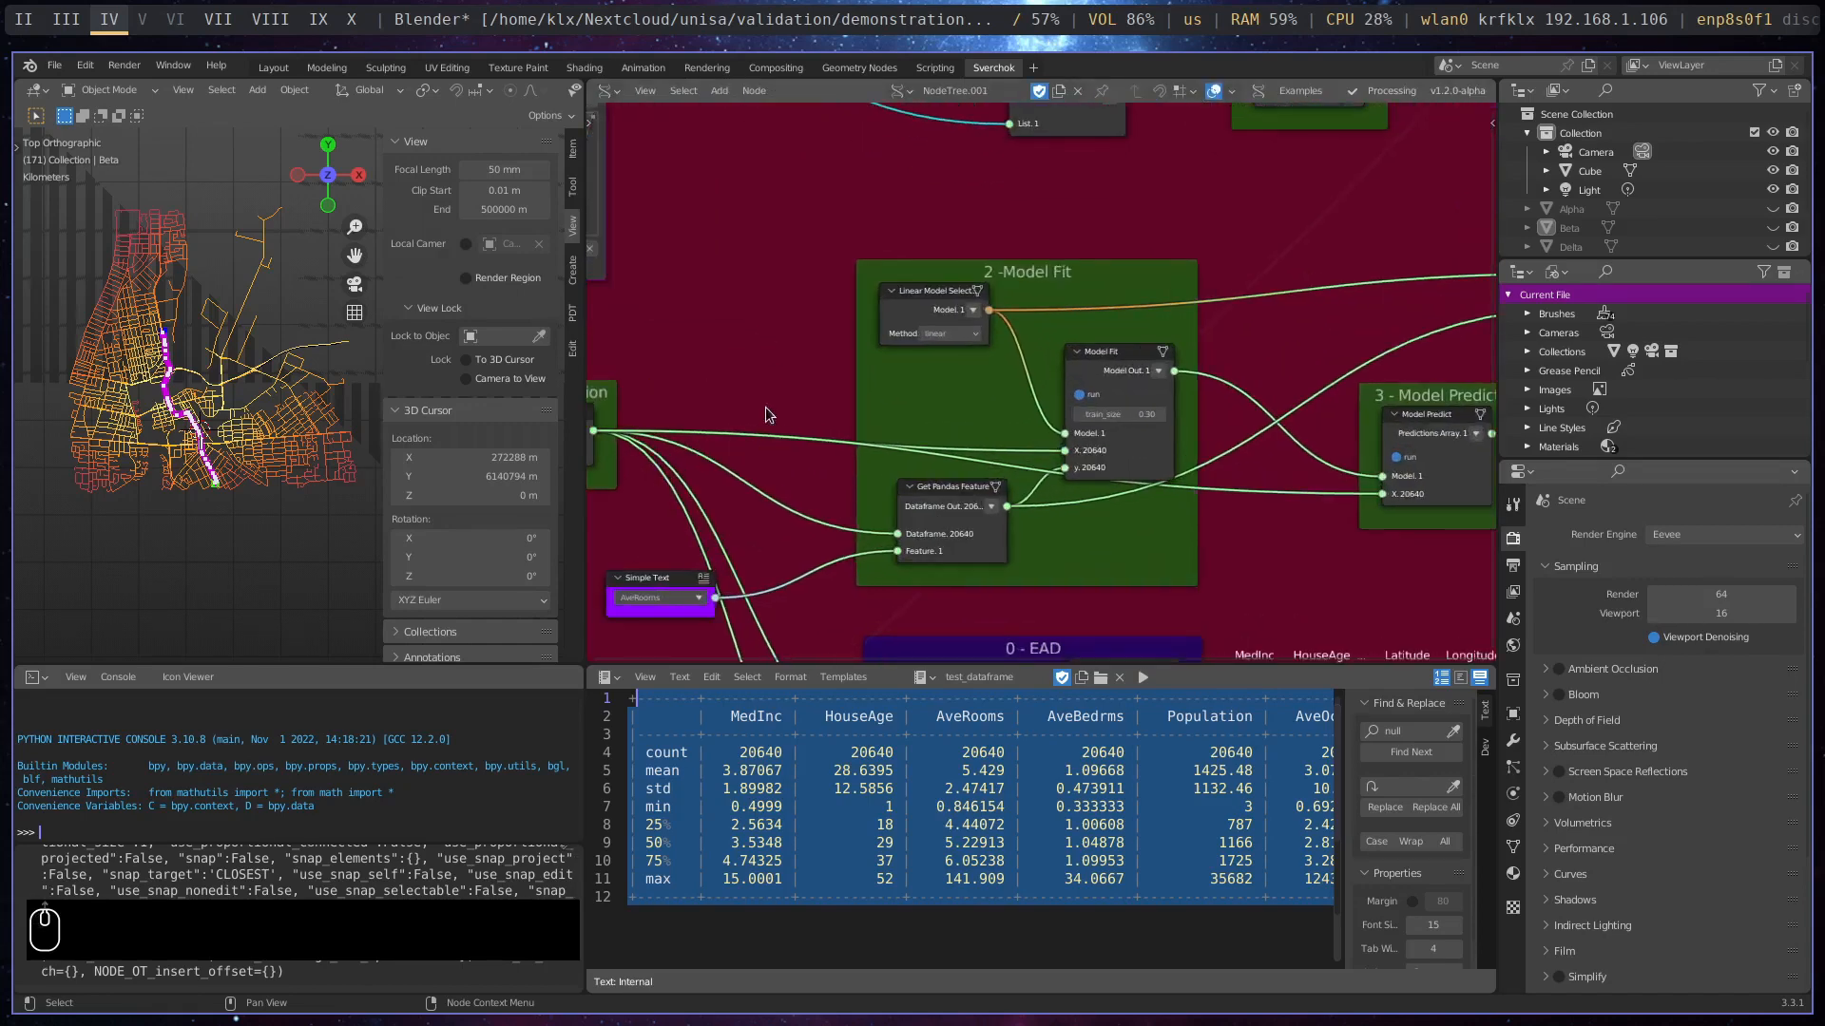
middle_drag(766, 407, 1002, 333)
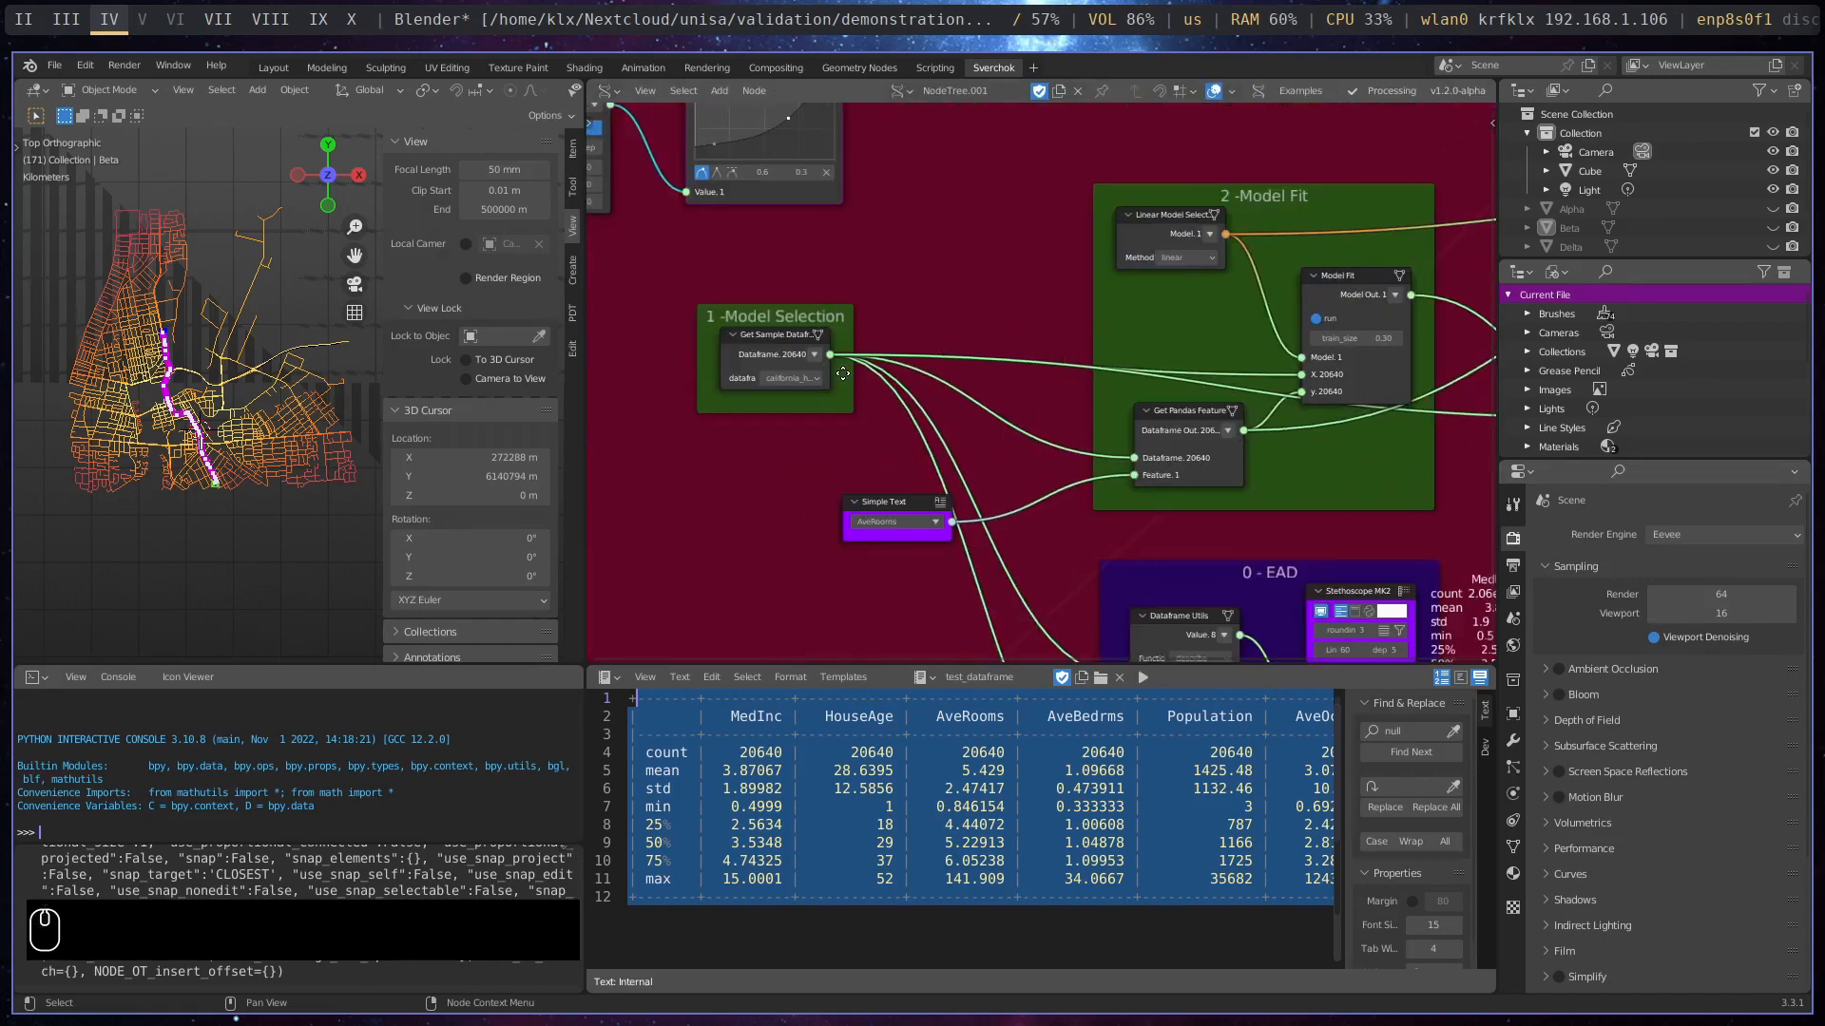
middle_drag(1023, 402, 934, 402)
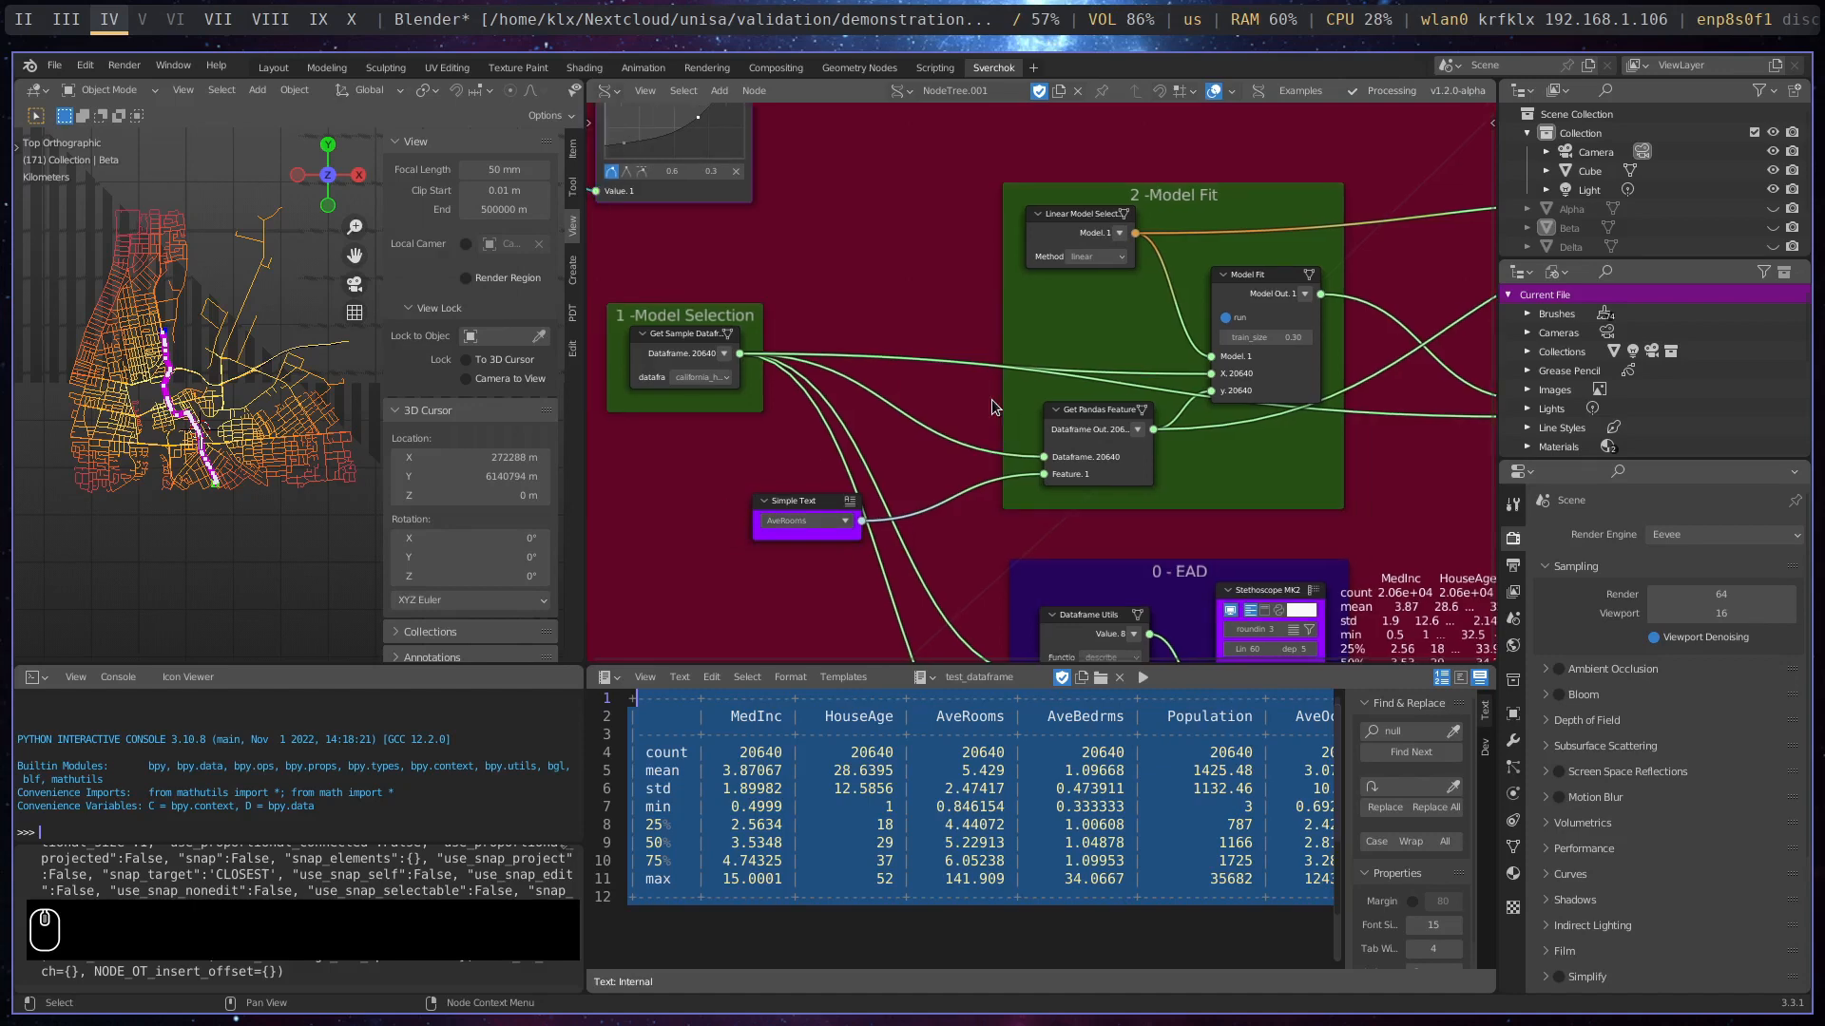
drag(722, 321, 828, 313)
middle_drag(1017, 437, 866, 430)
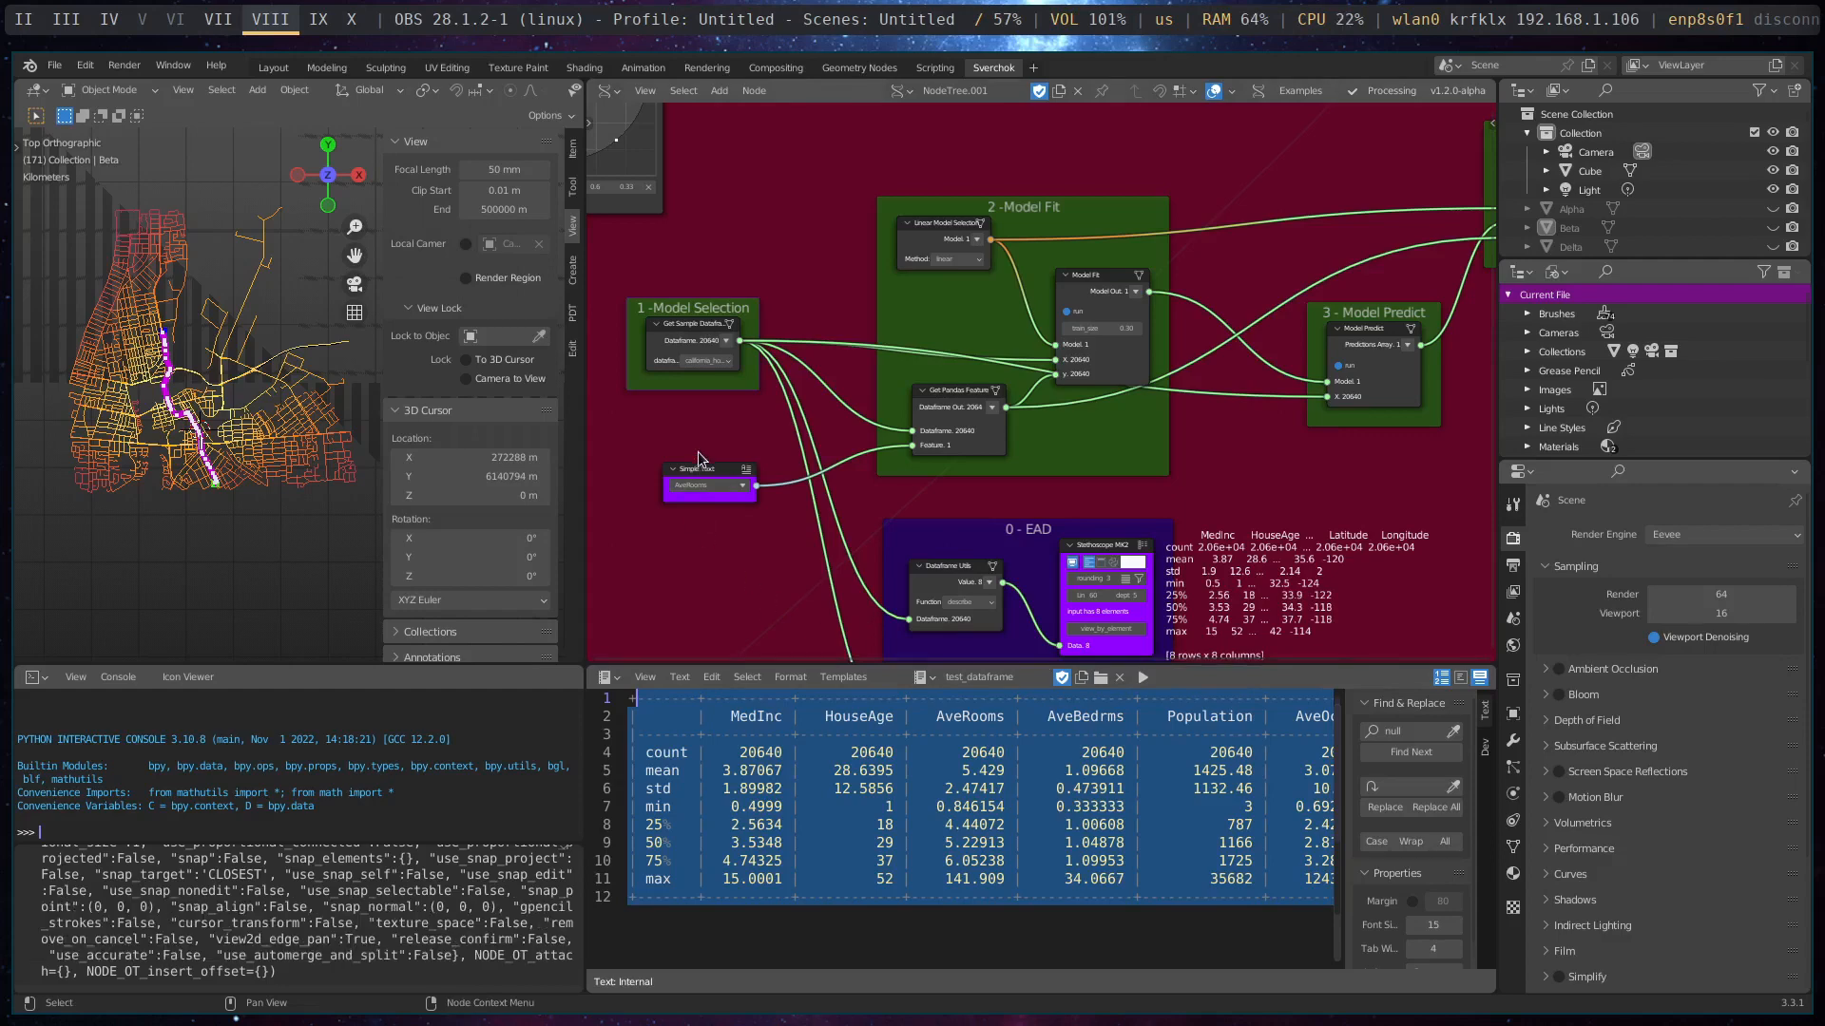
- Inspect the dataframe option of the Get Sample Dataframe node in the Model Selection frame
scroll(677, 415, up, 2)
middle_drag(659, 422, 855, 441)
scroll(796, 419, up, 2)
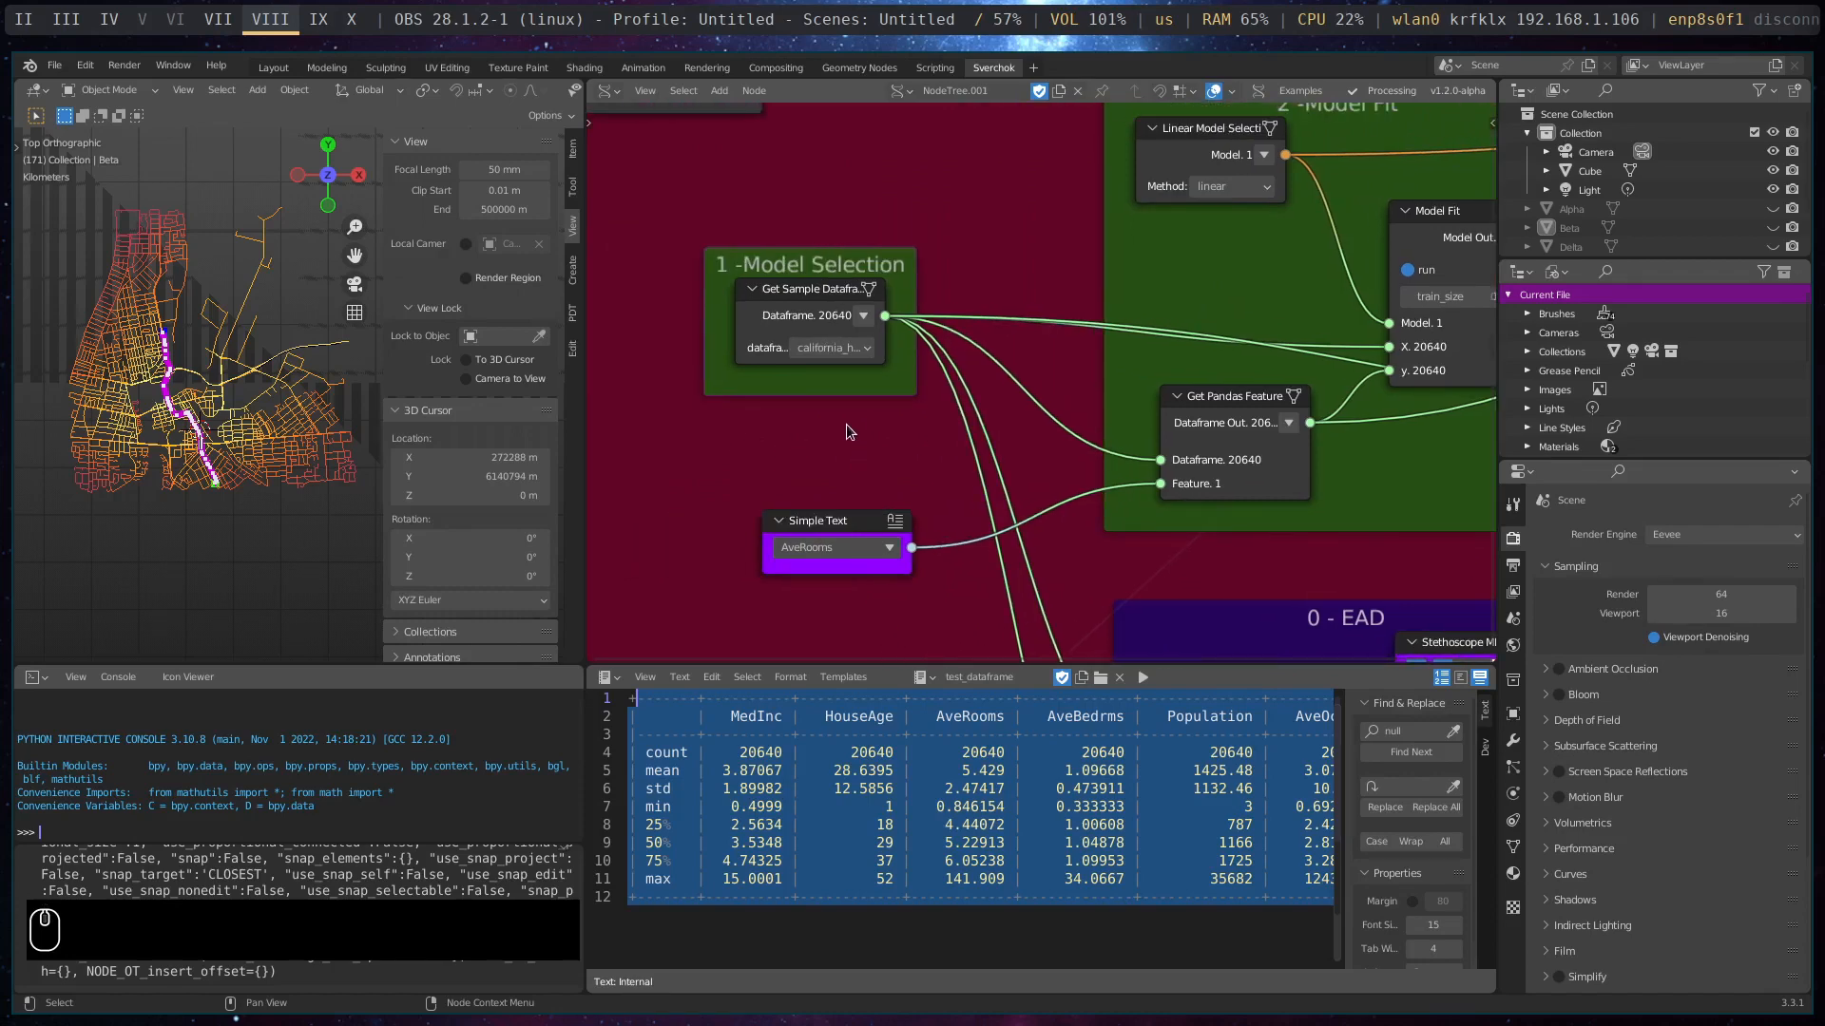
click(870, 354)
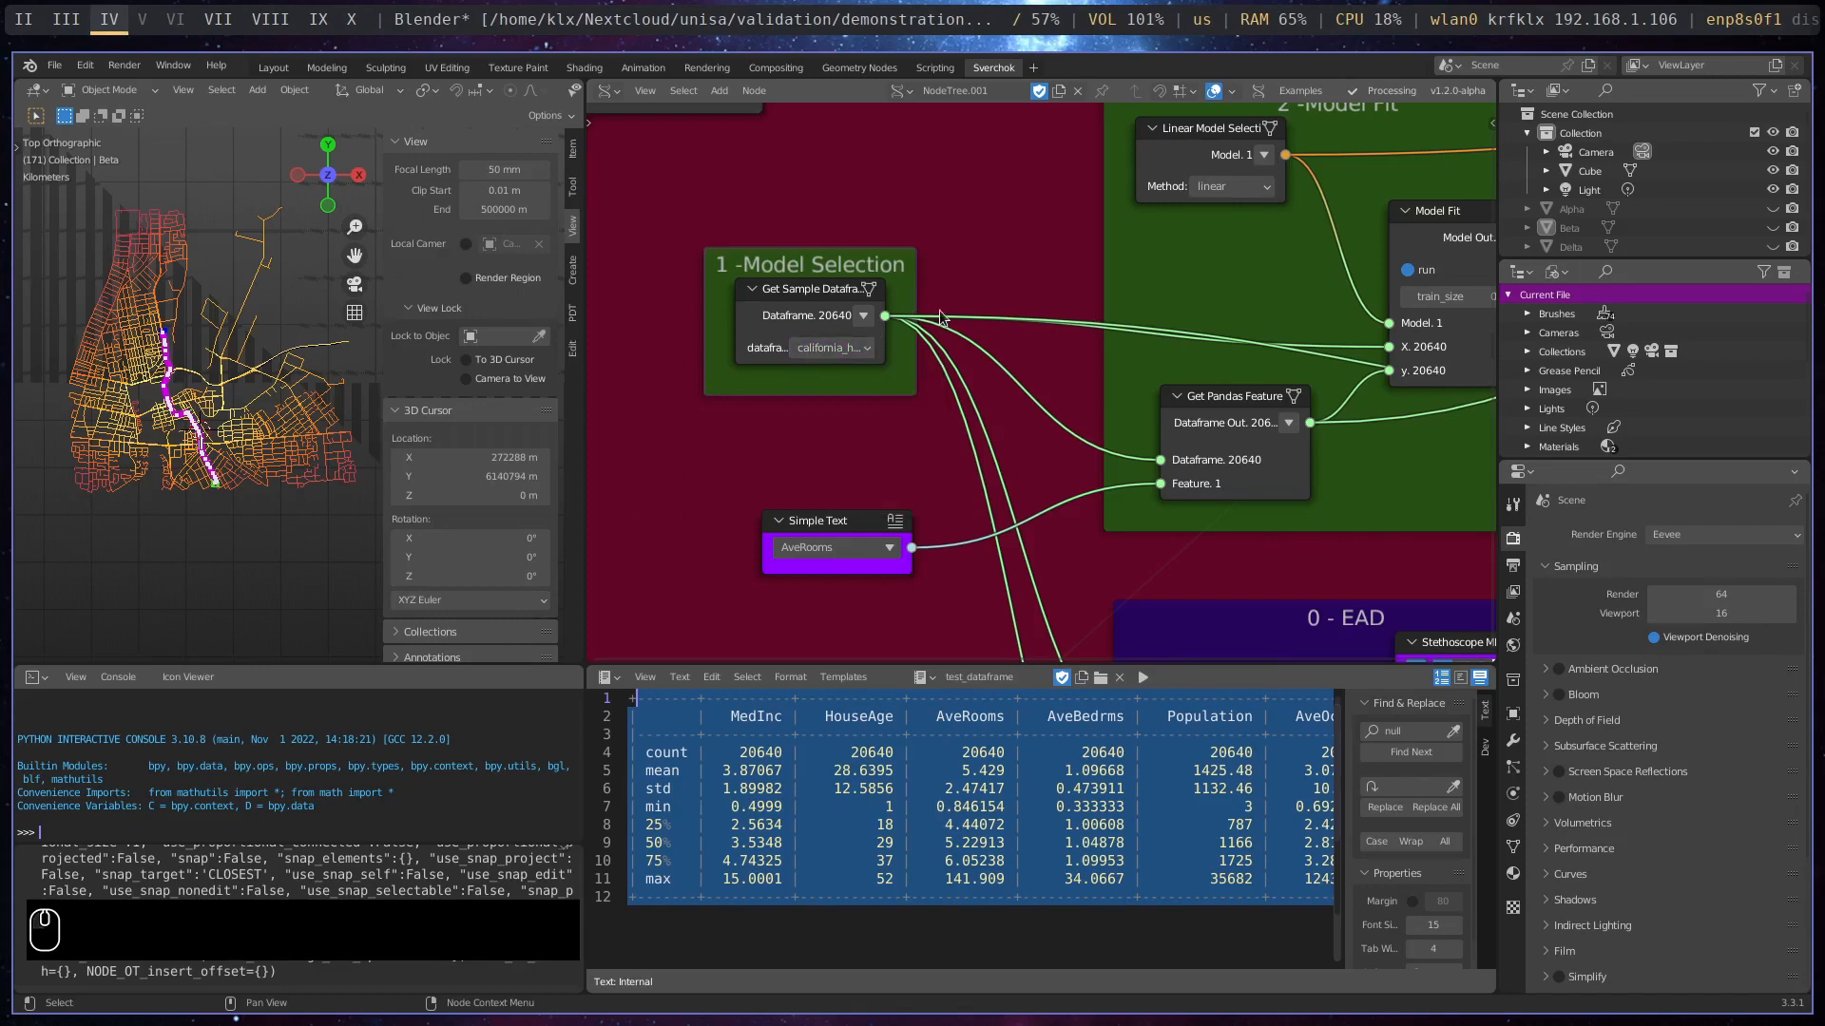
- Move the AveRooms Simple Text node slightly up and shift the Get Pandas Feature node closer to it
scroll(939, 310, down, 1)
drag(876, 511, 874, 471)
click(1190, 415)
drag(1190, 415, 1112, 438)
scroll(956, 355, down, 2)
scroll(956, 355, down, 3)
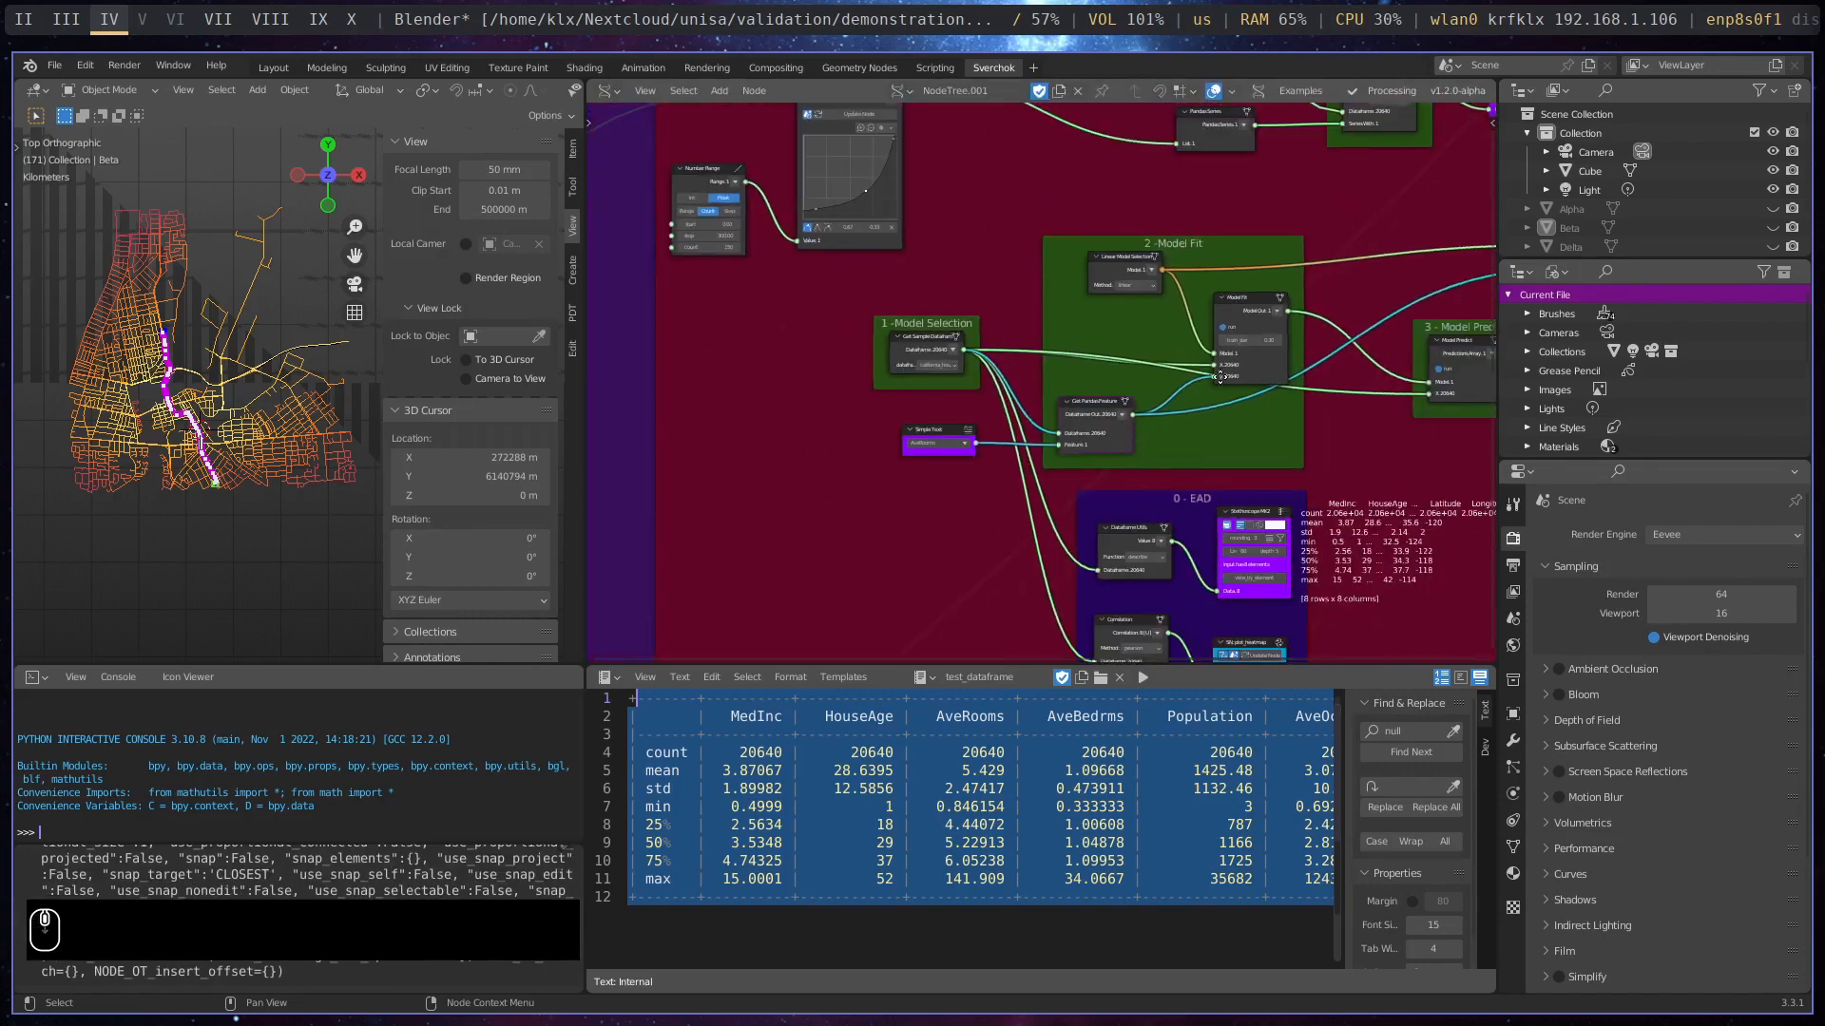
middle_drag(1265, 370, 1079, 390)
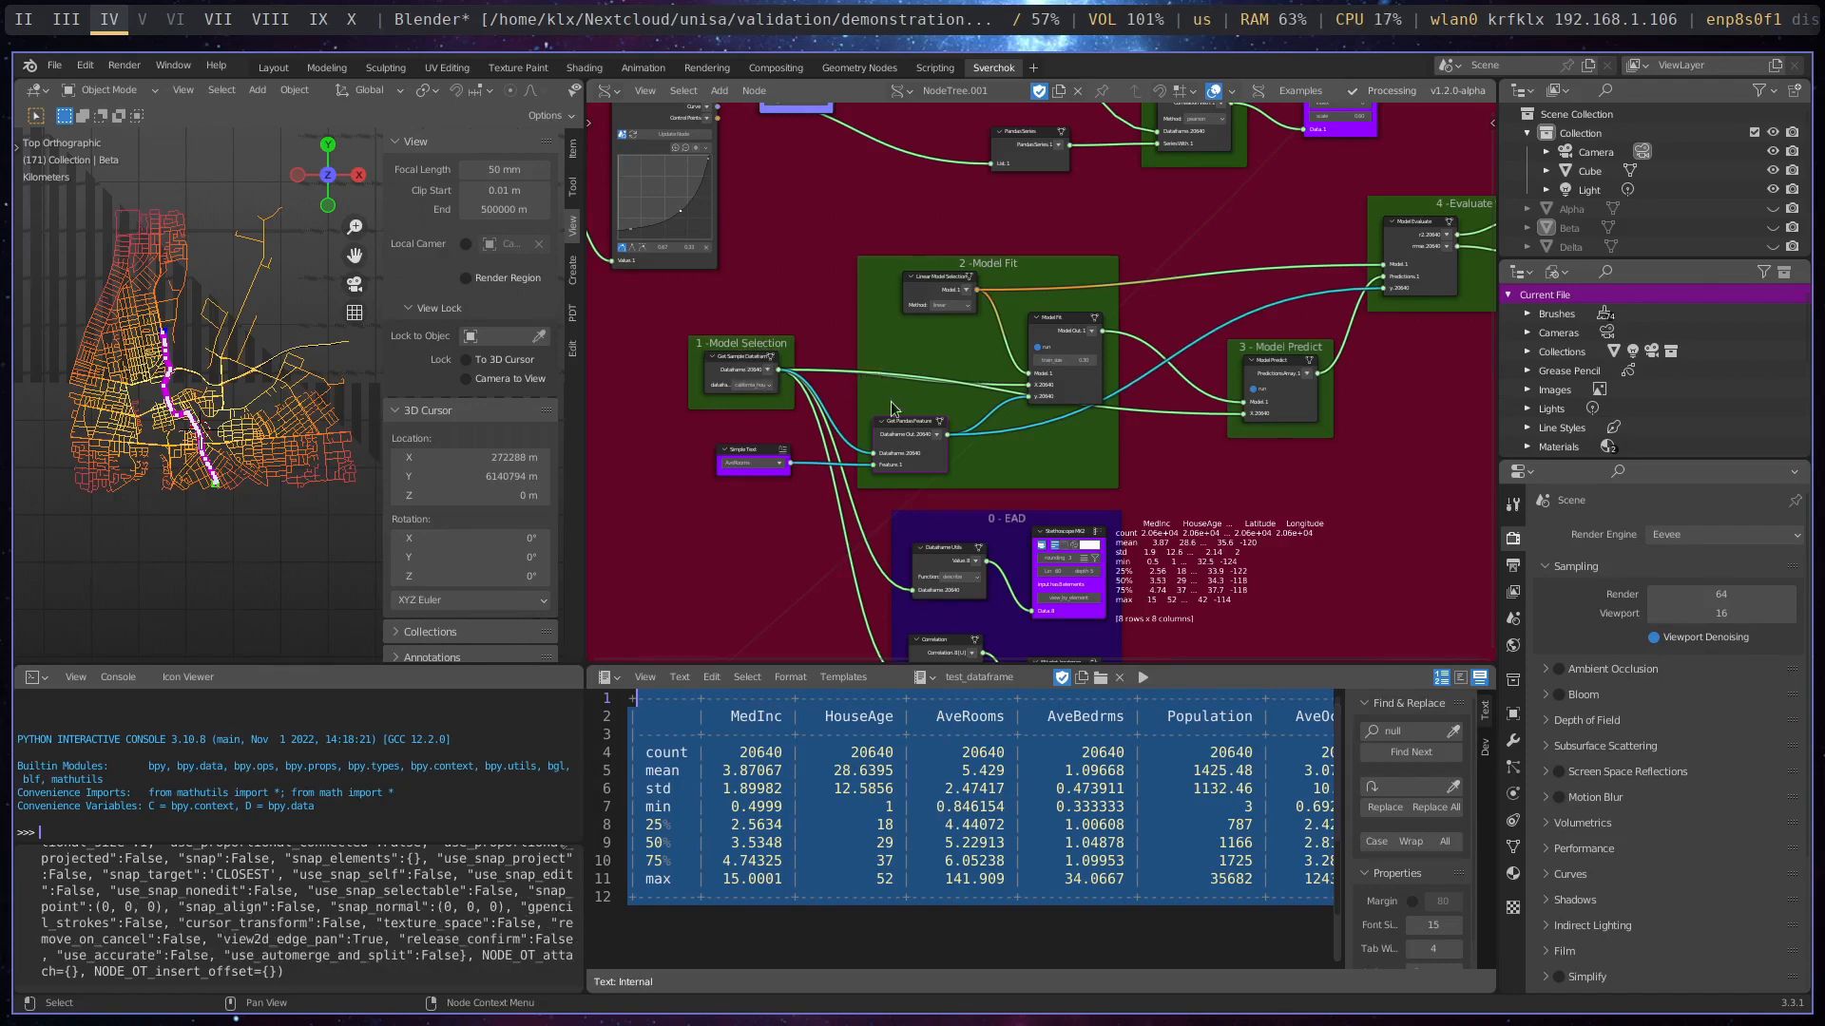
- Move the Model Predict node slightly closer to the Model Fit frame
scroll(1007, 420, up, 5)
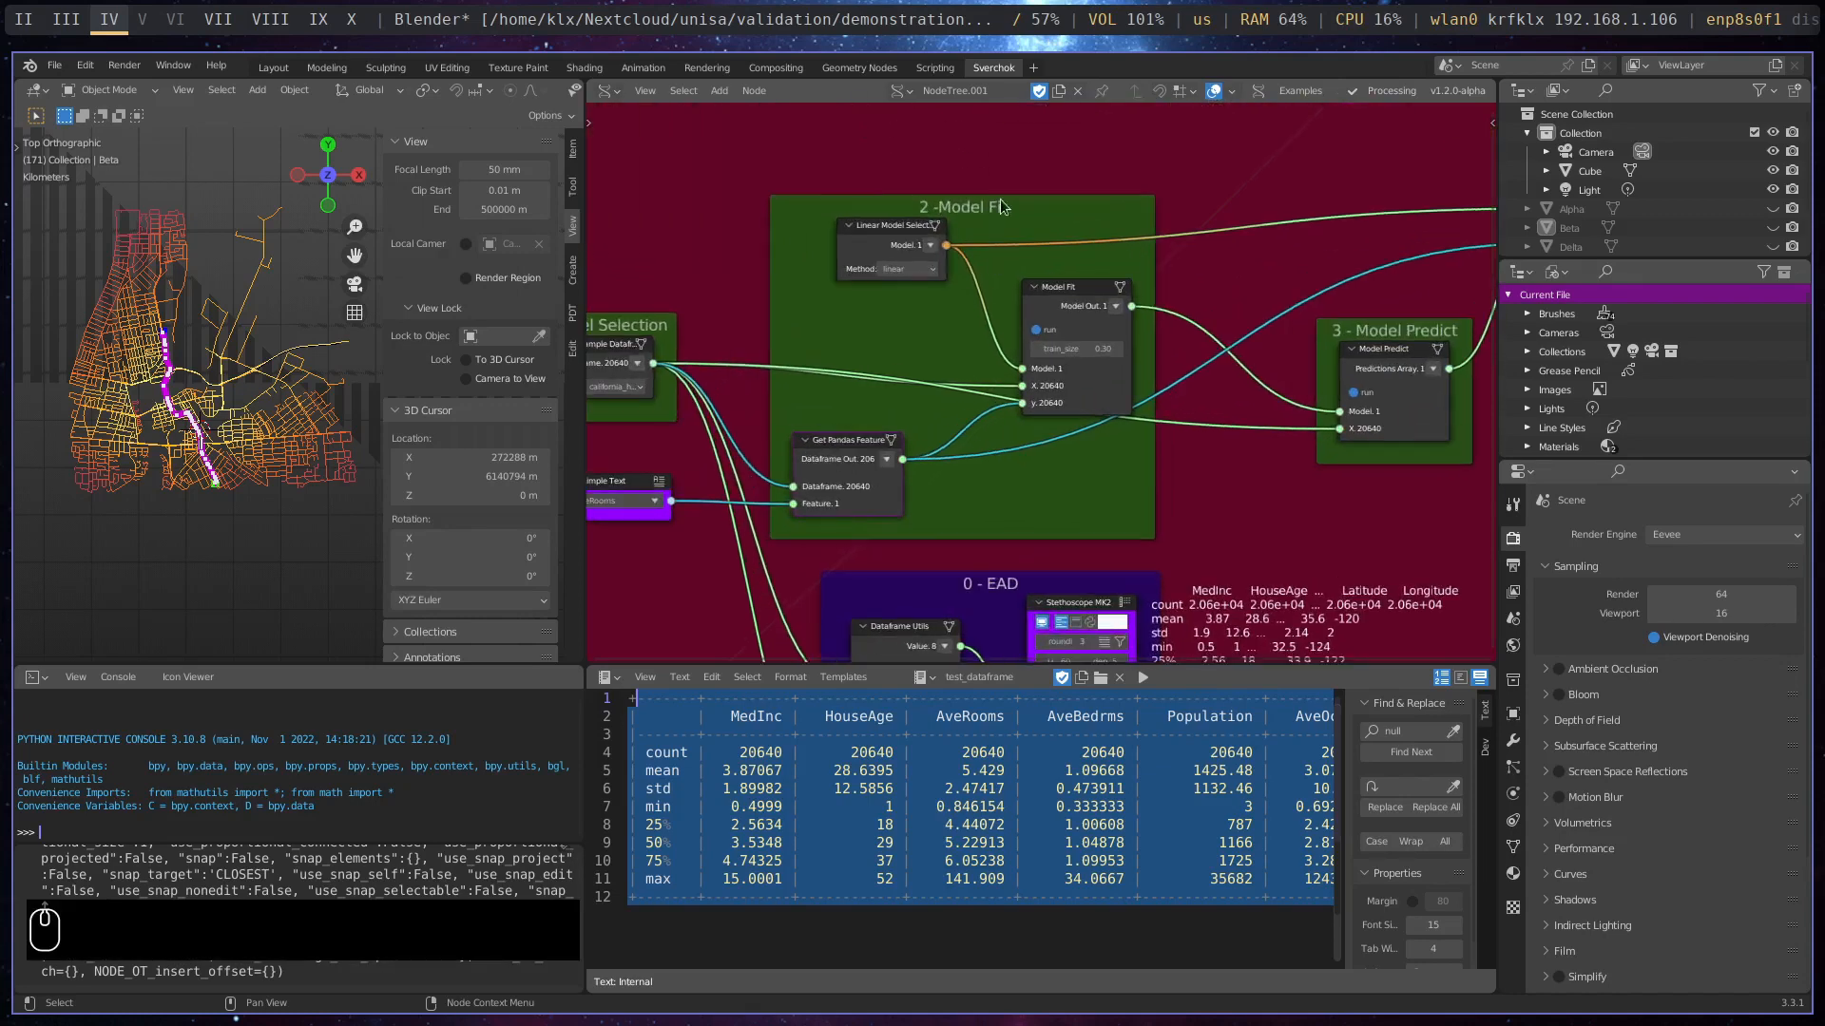
scroll(934, 416, down, 1)
middle_drag(1263, 441, 1041, 447)
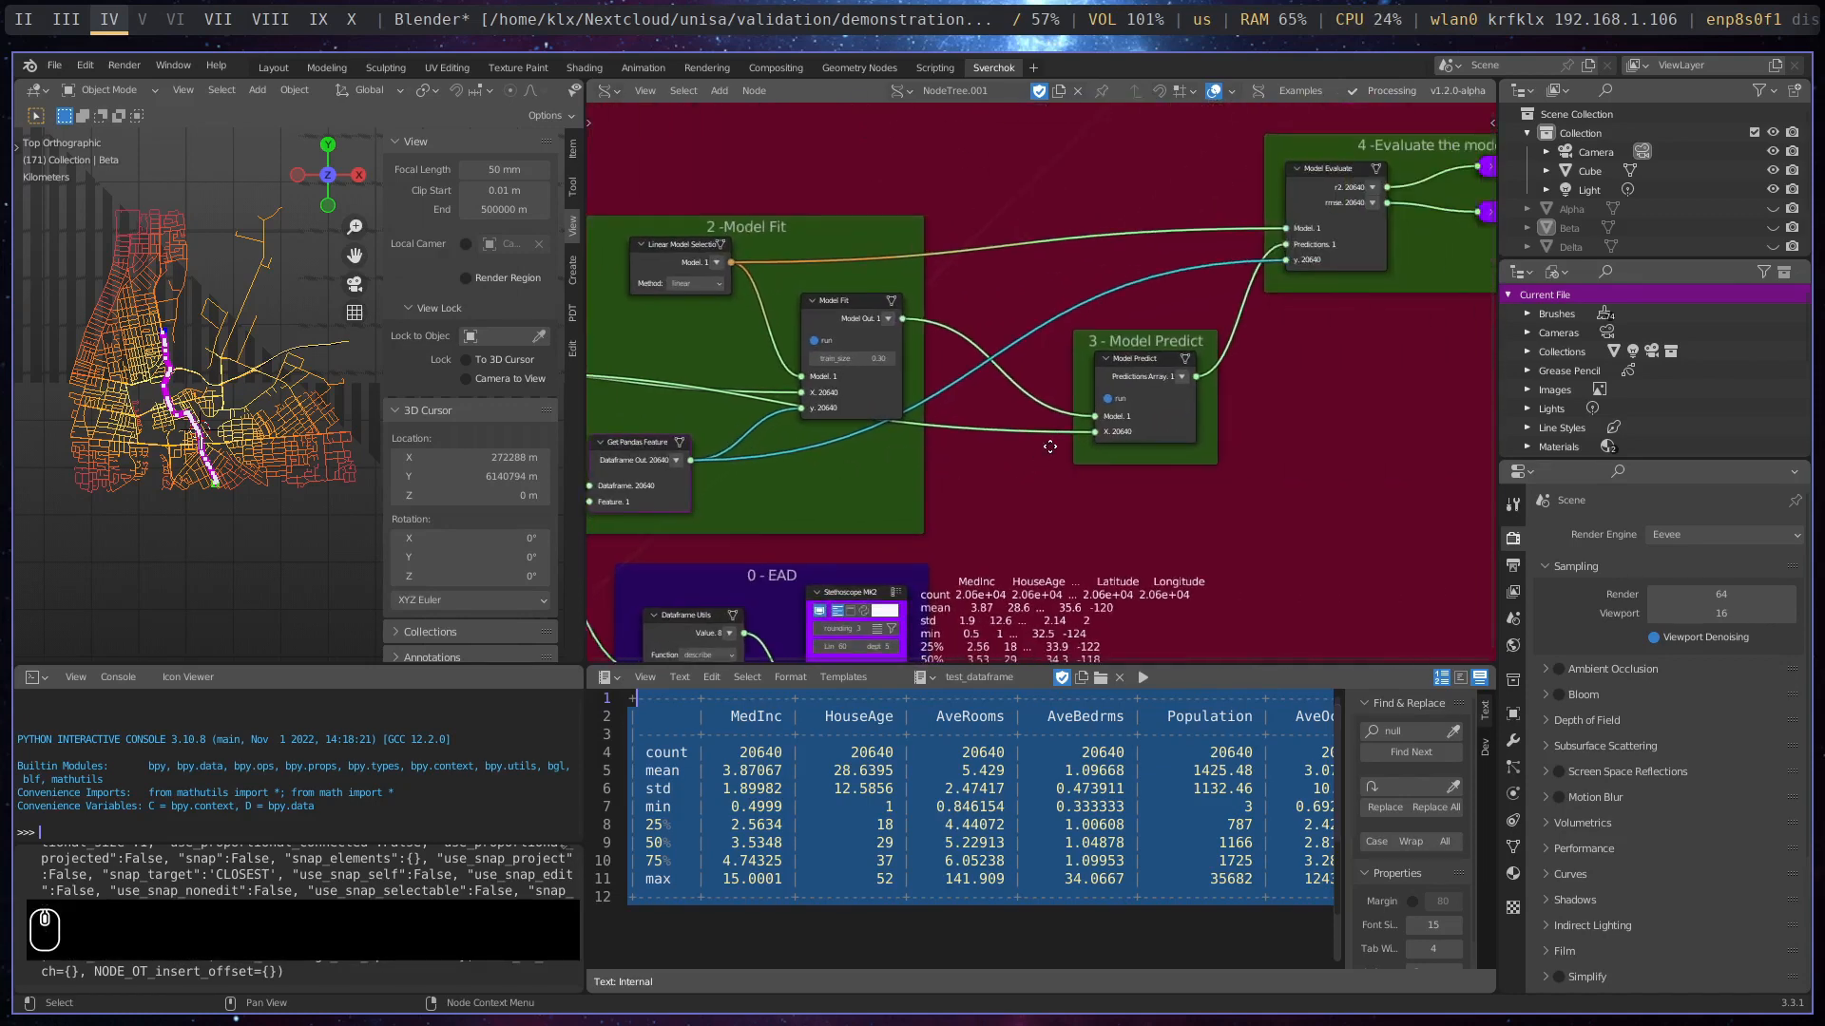
drag(1158, 364, 1141, 364)
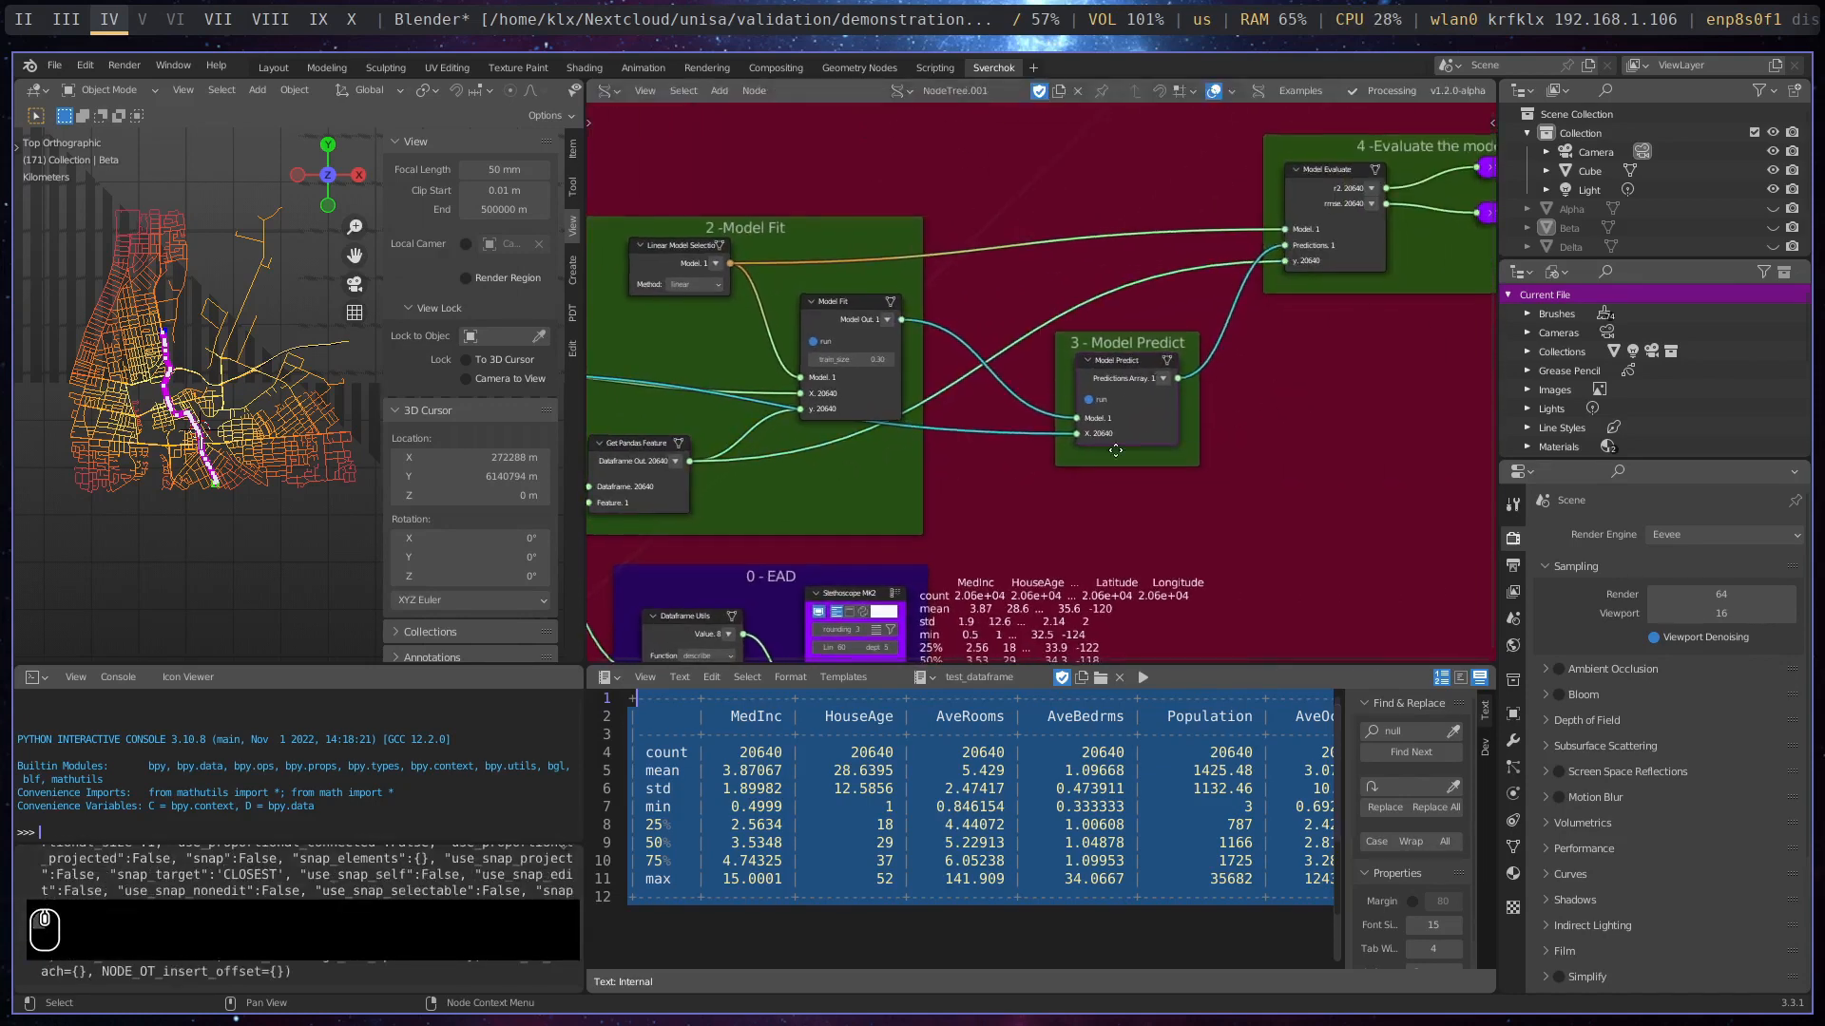
middle_drag(1302, 392, 1057, 465)
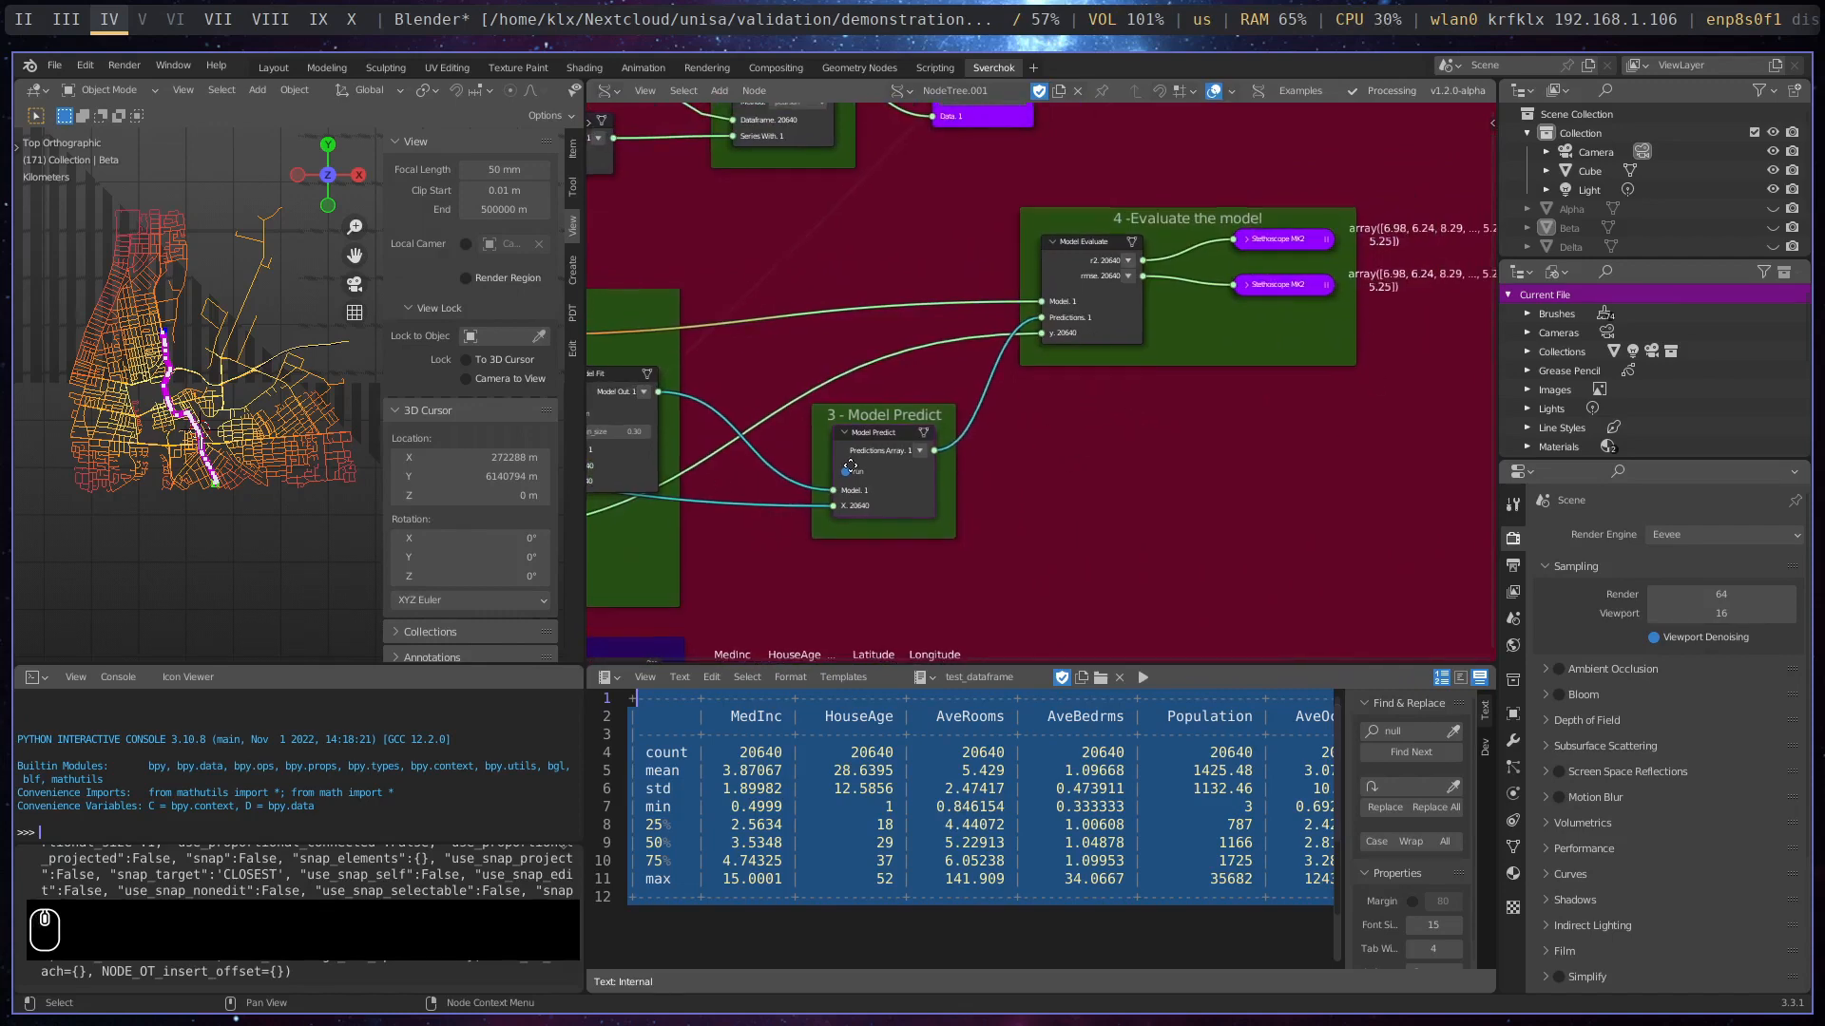
- Move the Get Pandas Feature node so it sits directly beneath the Linear Model Selection node in the Model Fit frame
middle_drag(716, 480, 1297, 389)
scroll(767, 409, up, 3)
middle_drag(767, 408, 893, 399)
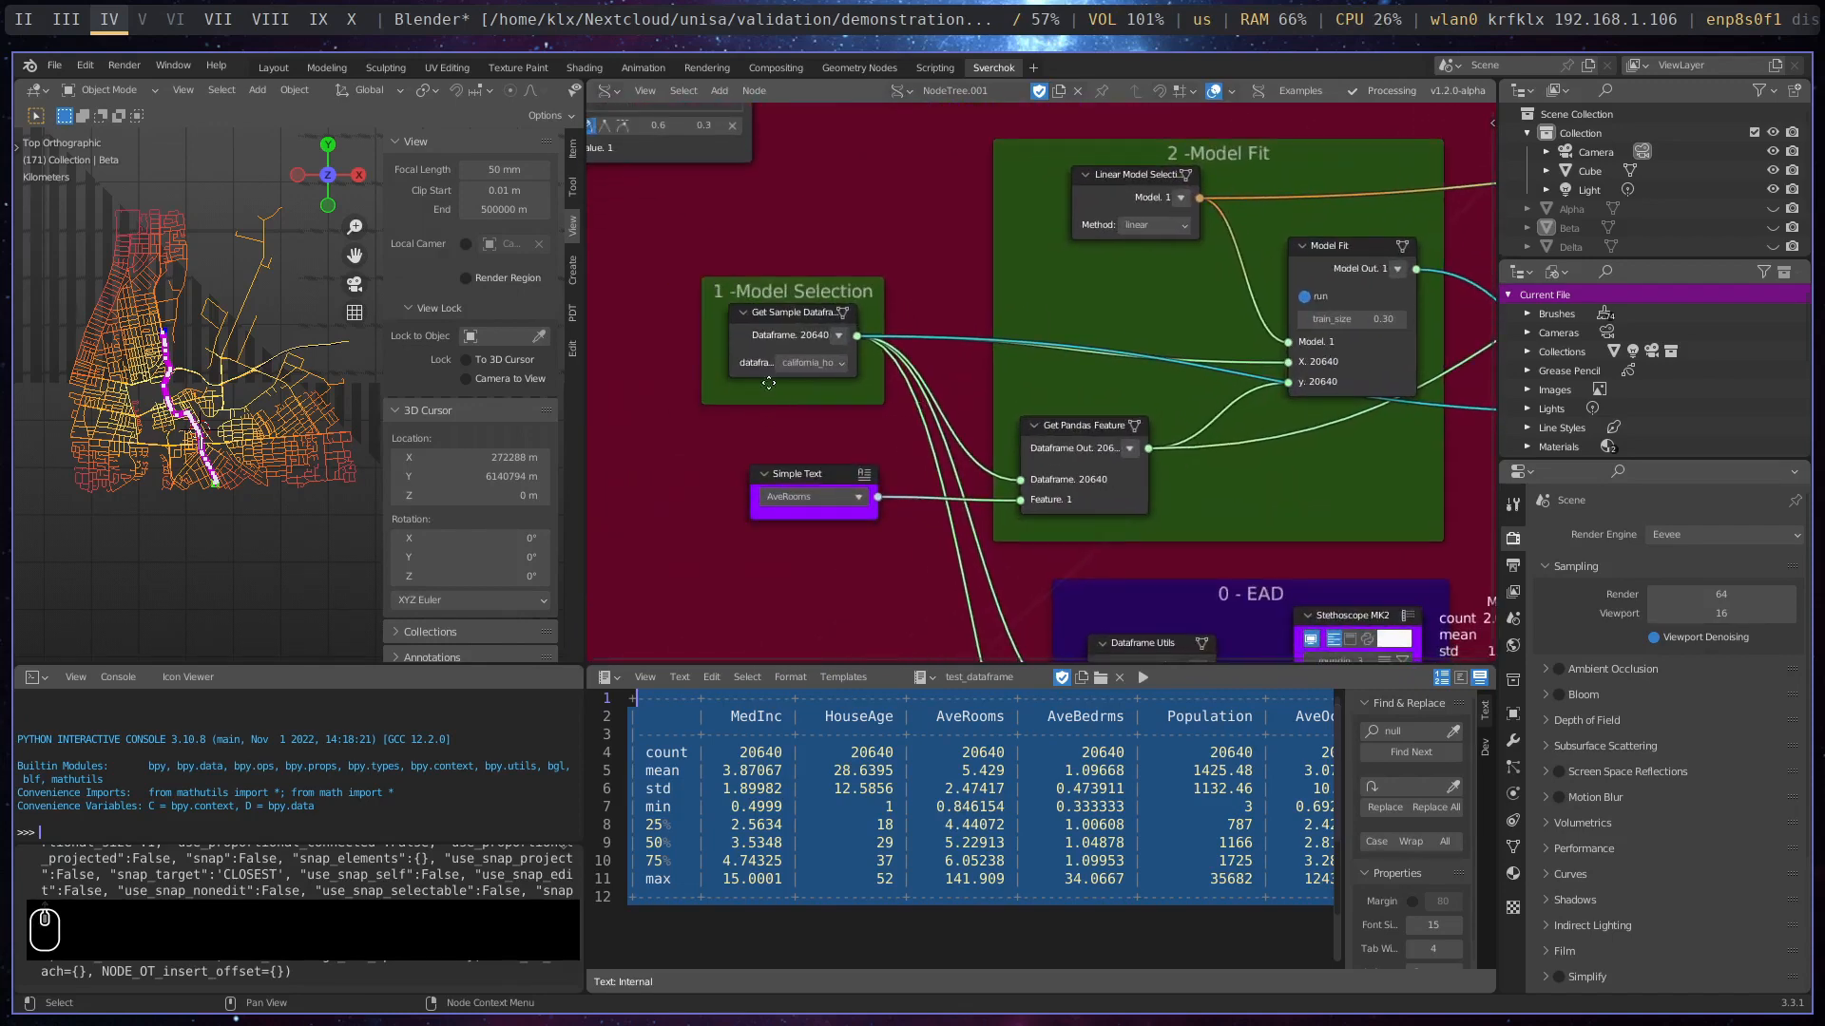
scroll(778, 361, up, 3)
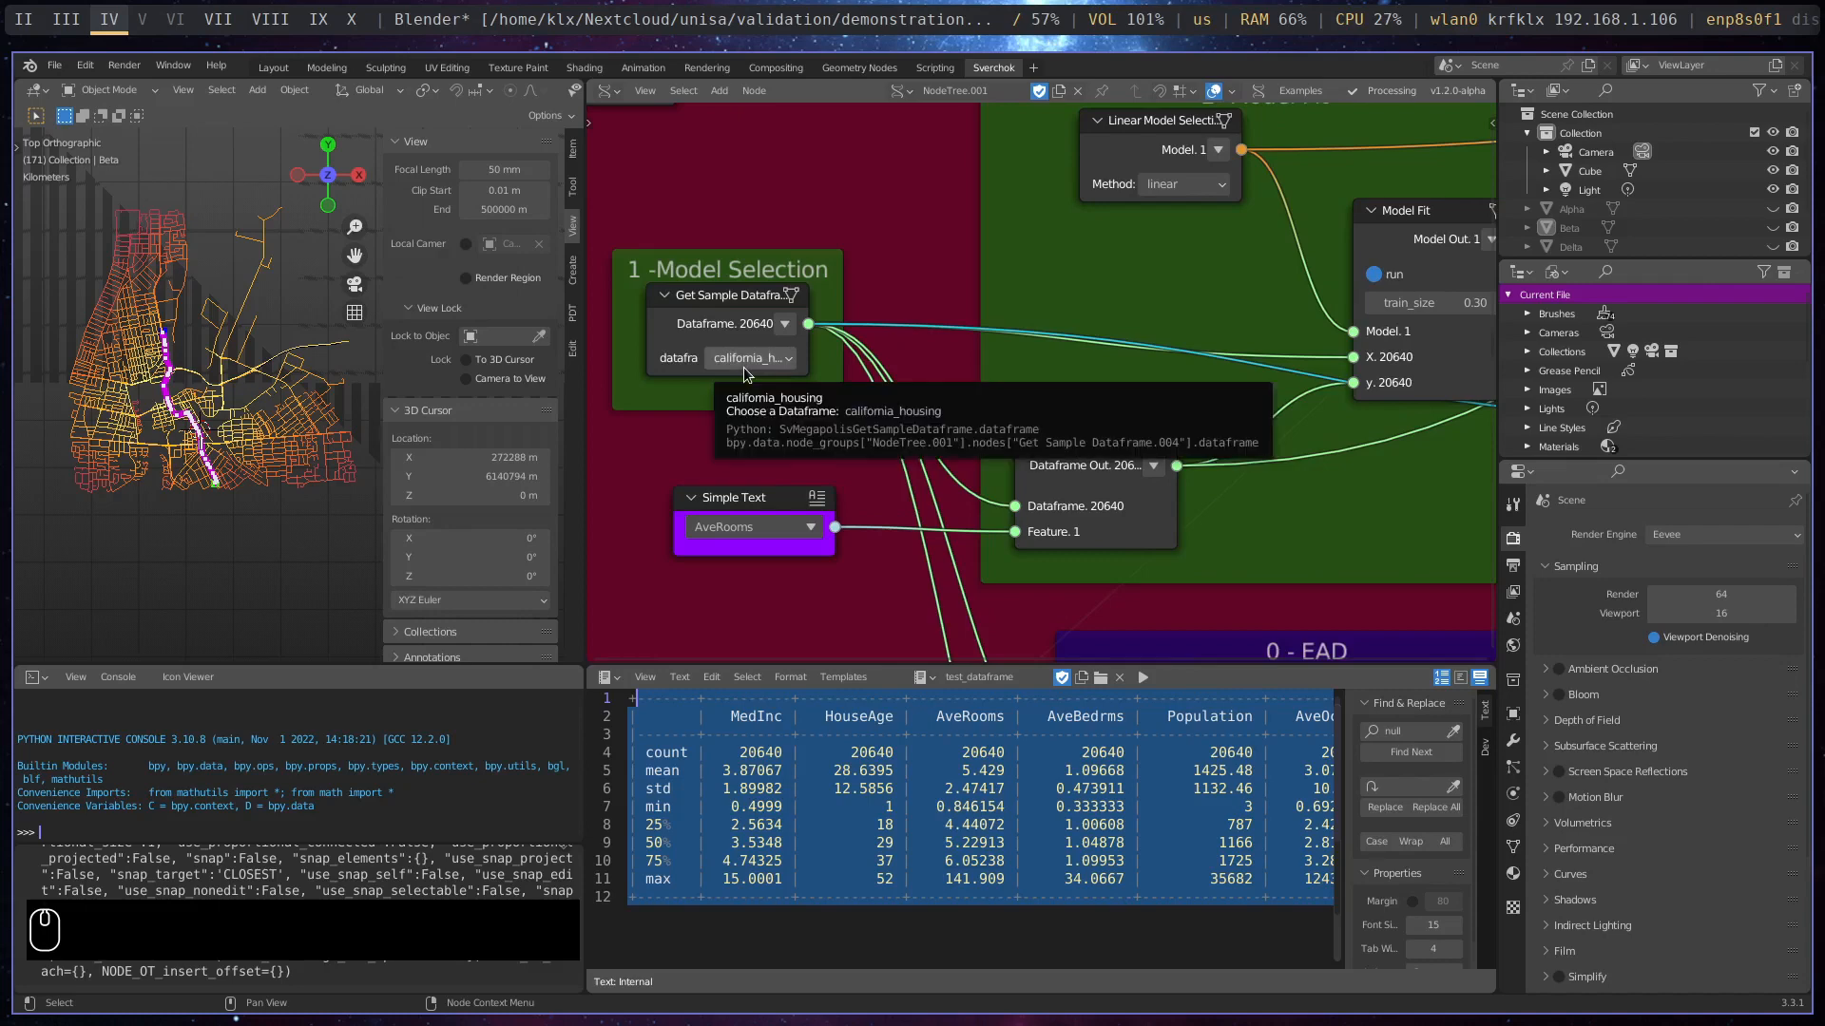
middle_drag(1228, 323, 984, 372)
drag(982, 471, 1046, 448)
- Show the method options of the Linear Model Selection node and reposition the node slightly within the Model Fit frame
click(1024, 232)
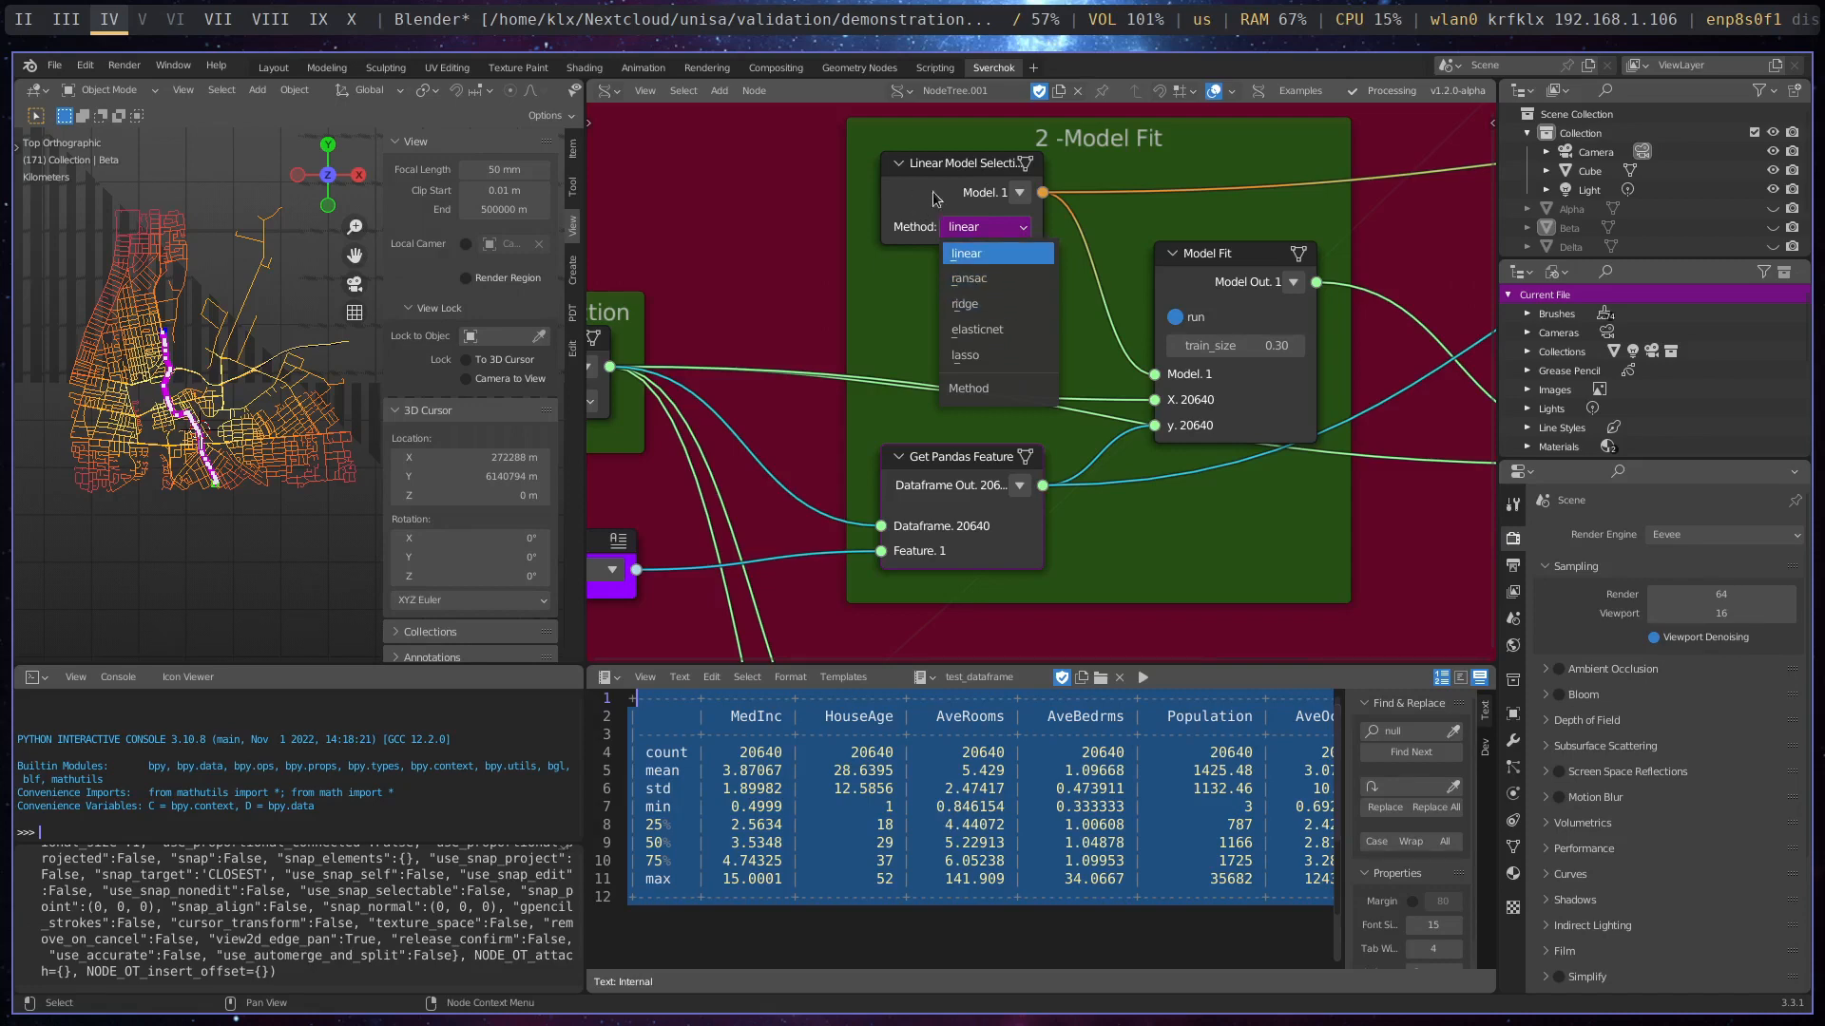
mouse_move(955, 168)
mouse_down()
mouse_move(914, 196)
mouse_move(923, 181)
mouse_up()
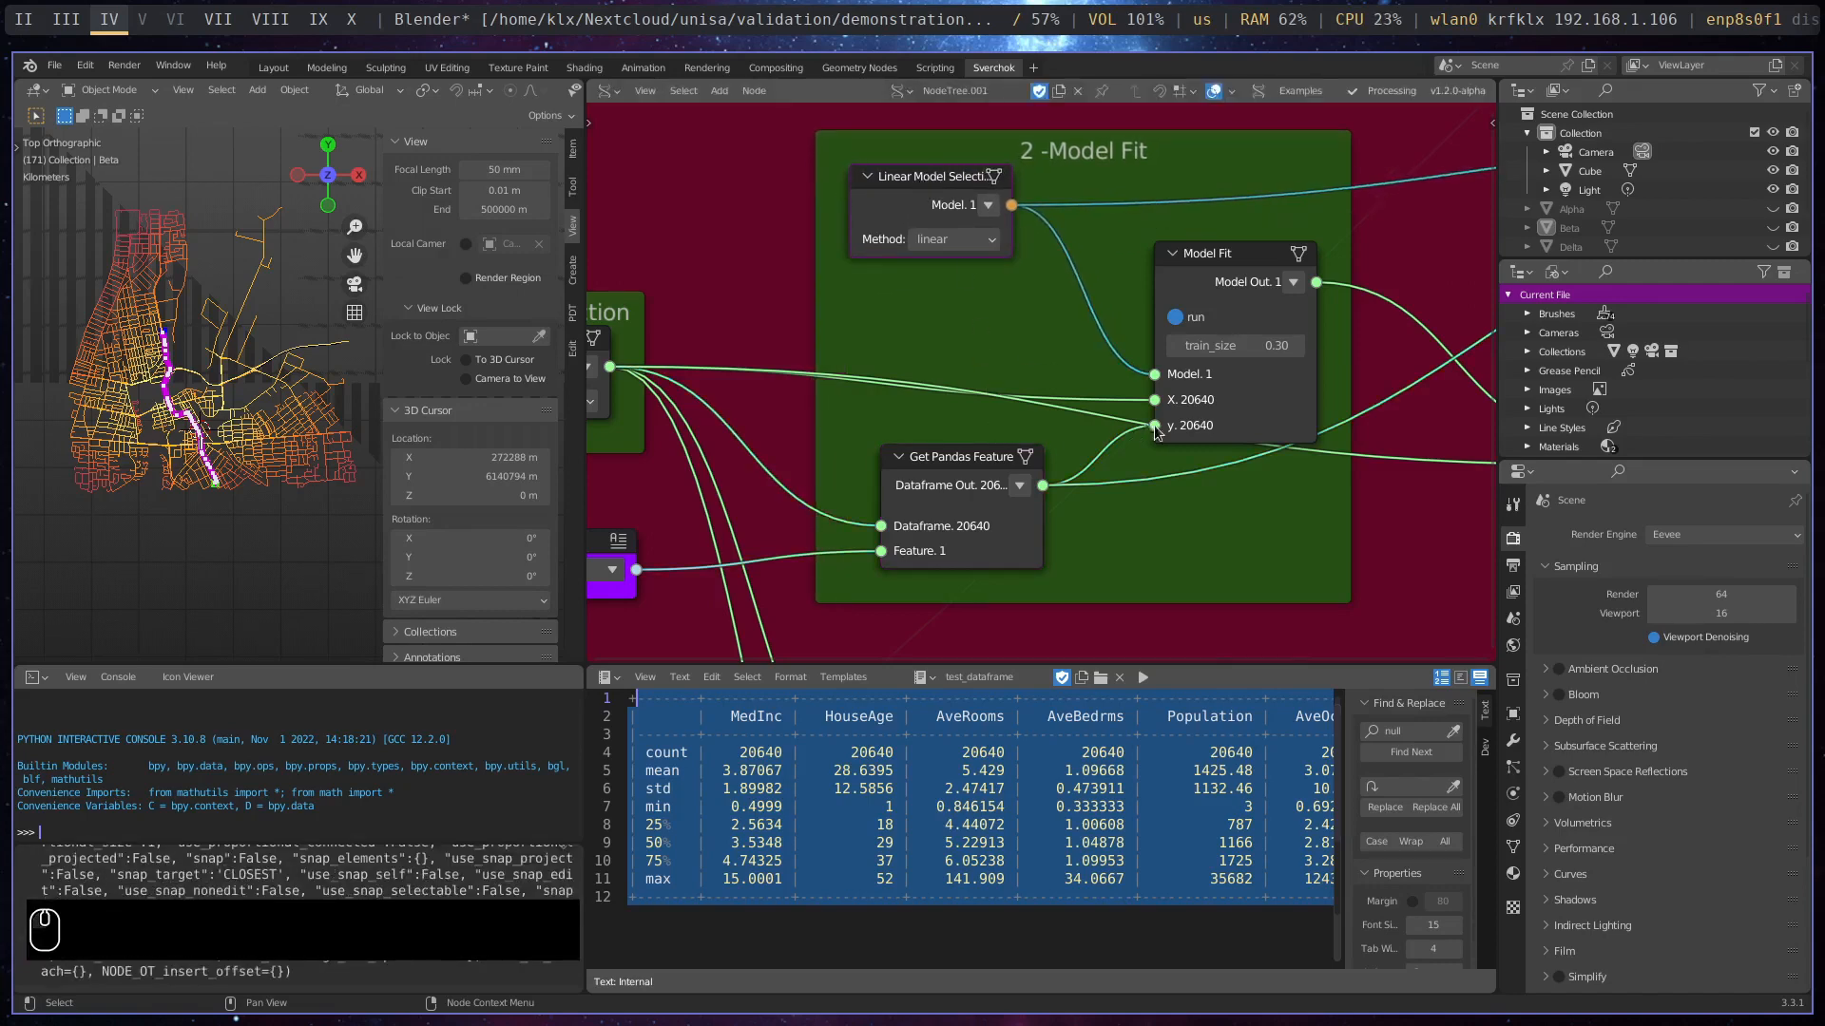
middle_drag(1226, 532, 1065, 564)
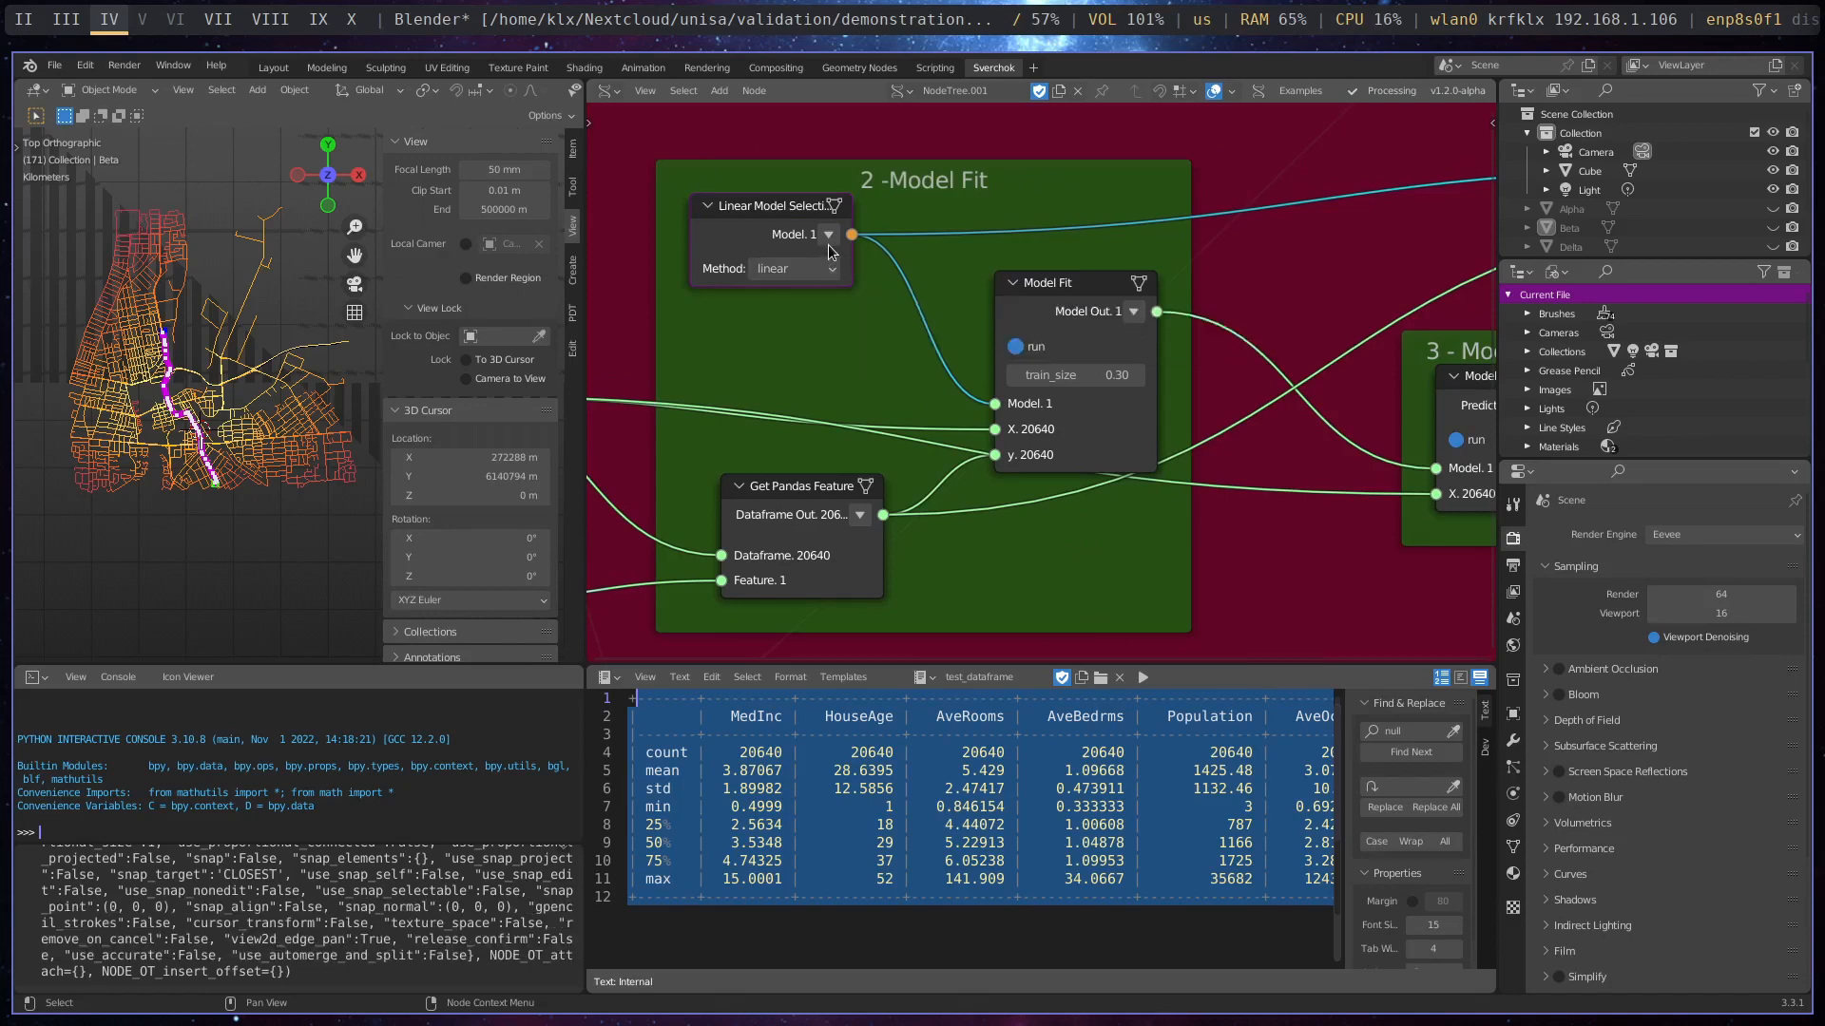
drag(829, 251, 847, 254)
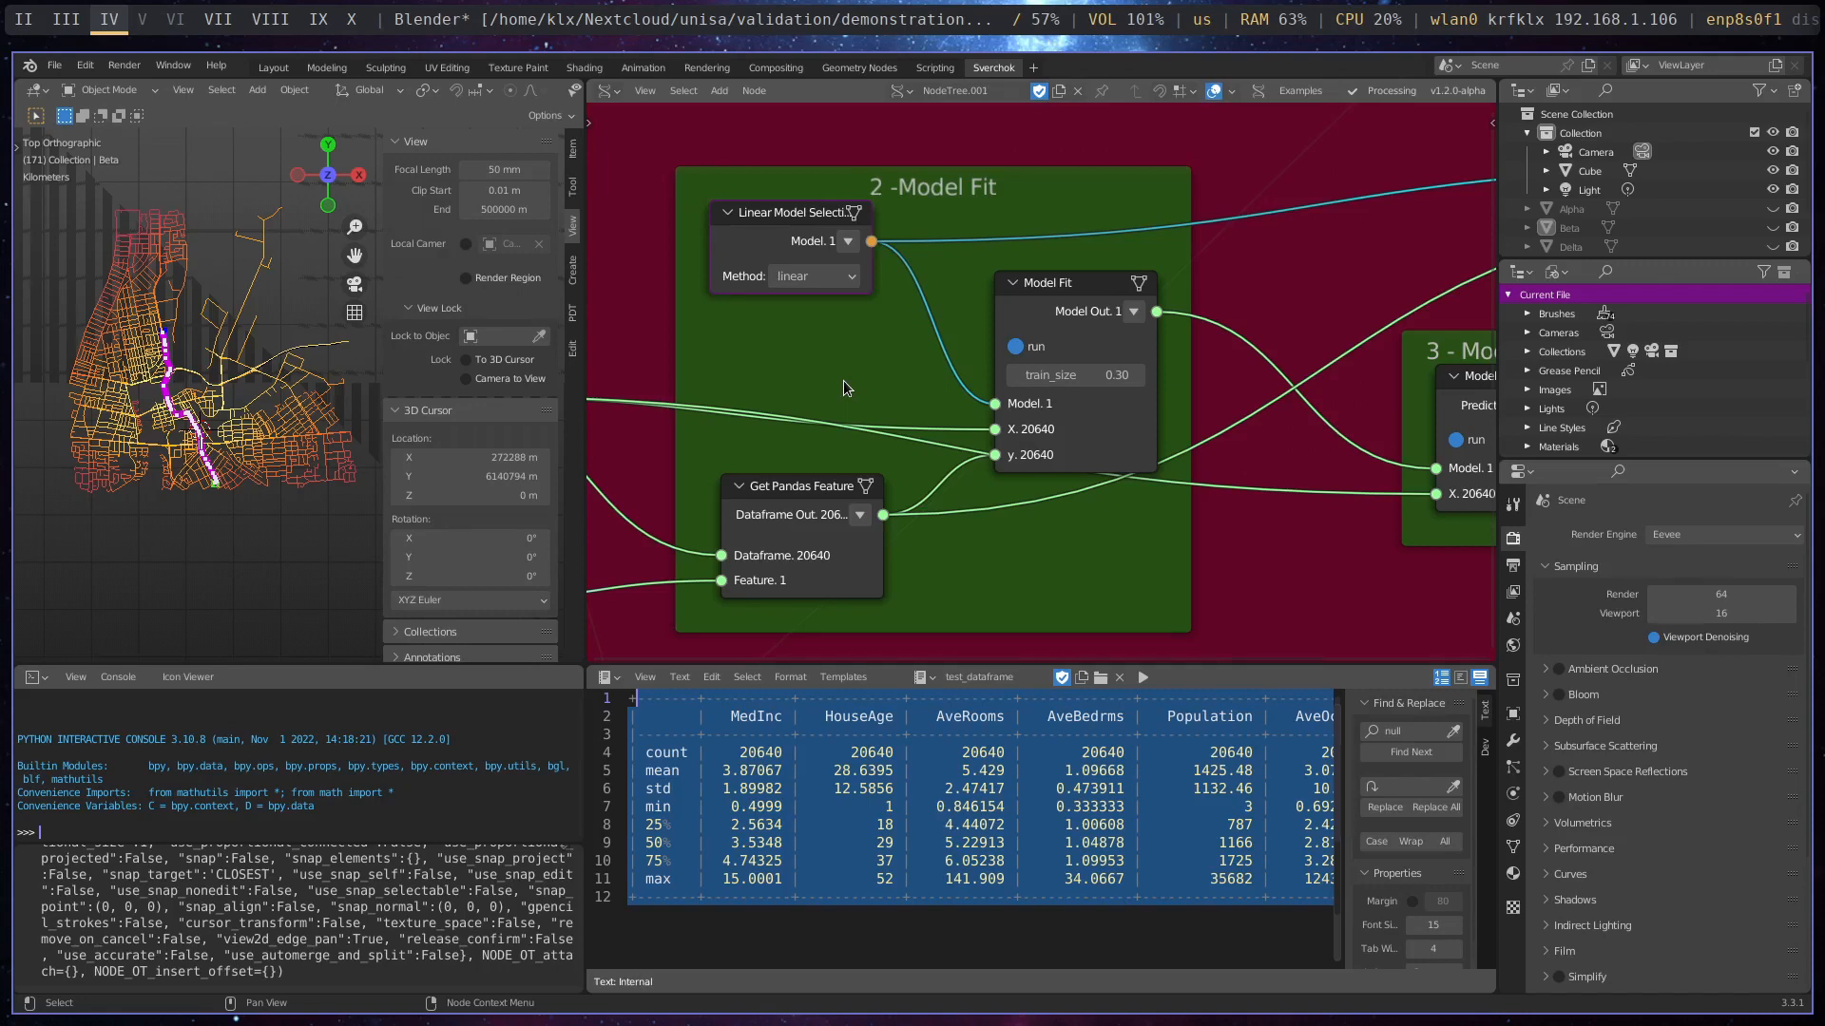
middle_drag(884, 421, 1049, 400)
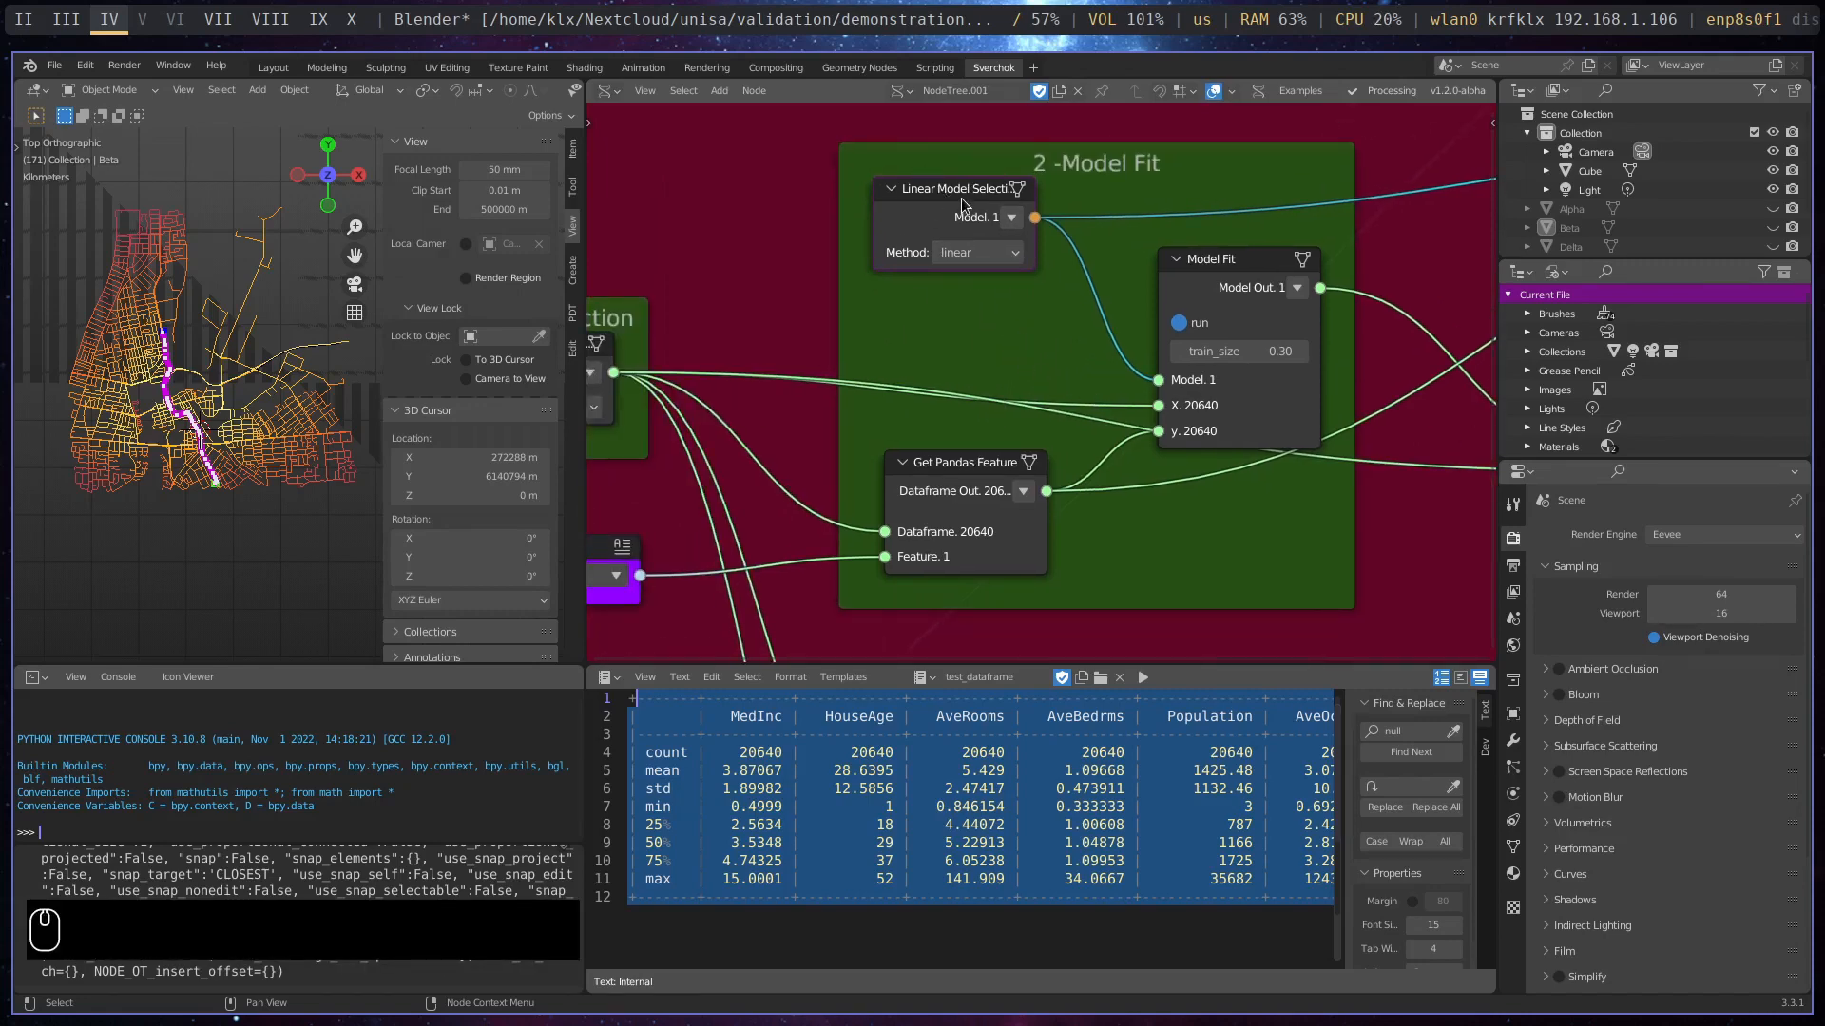
key(g)
click(1053, 466)
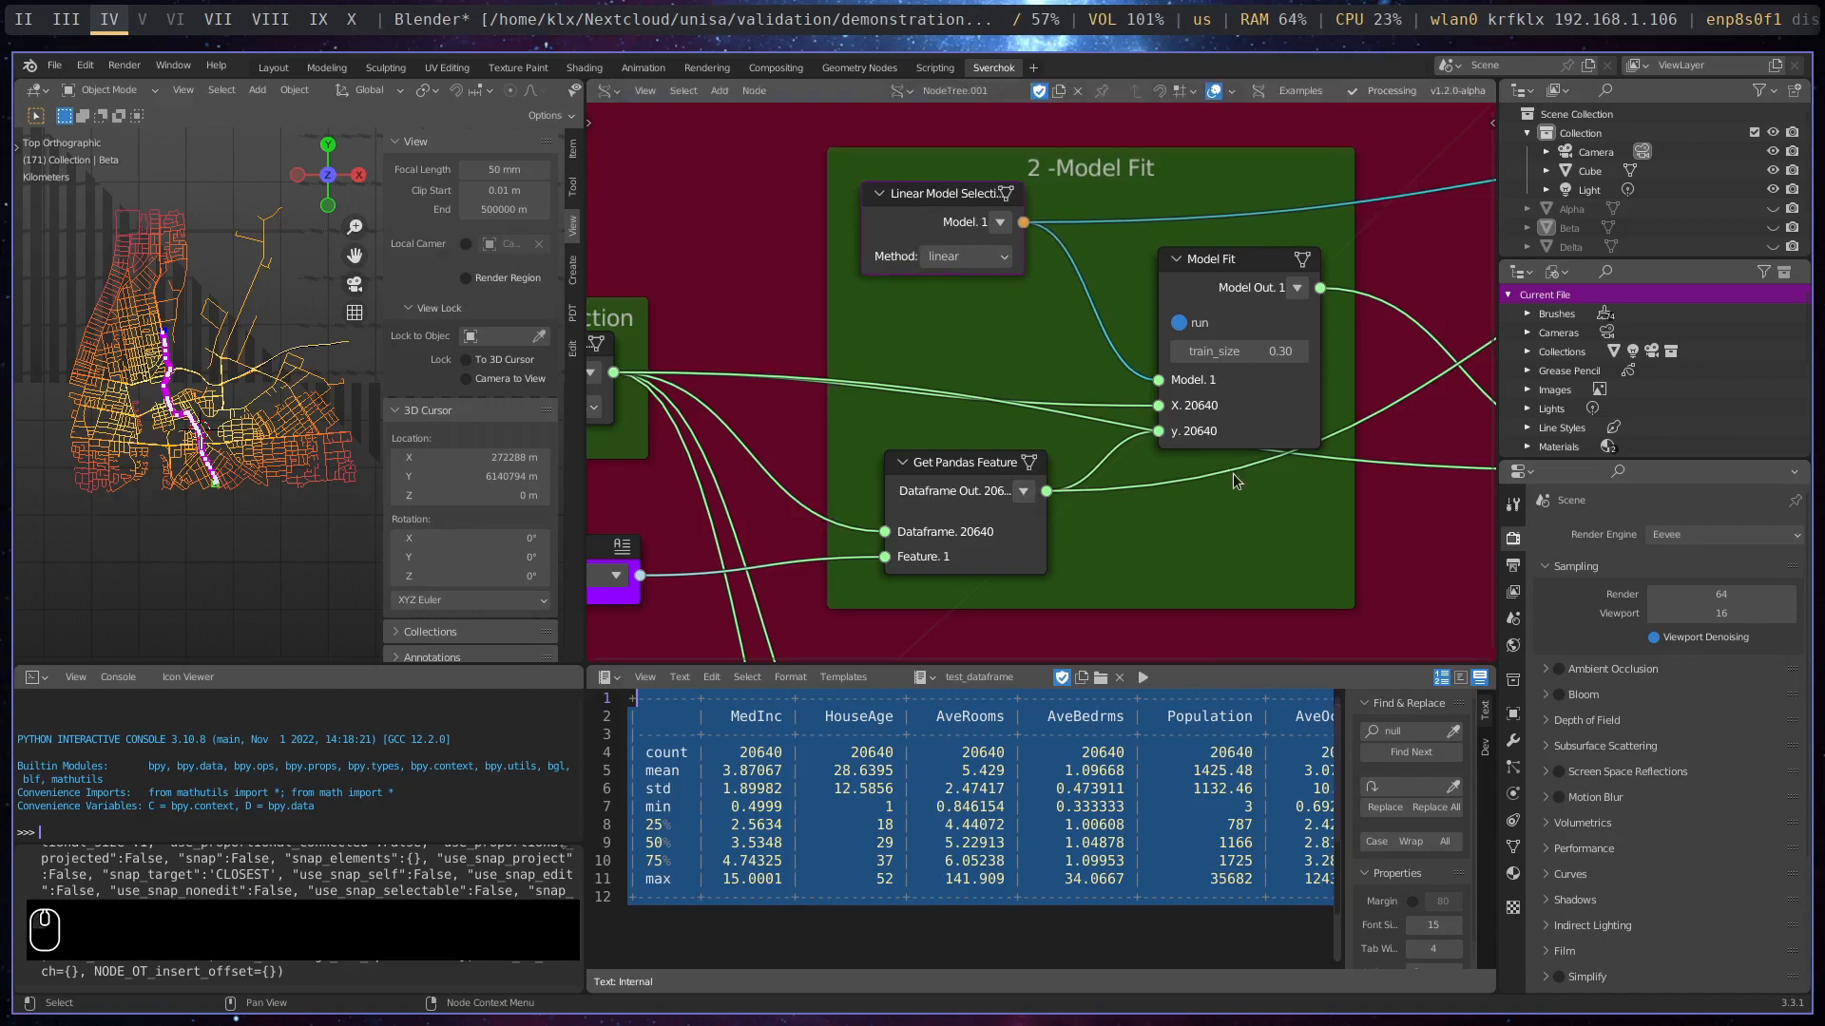
- Move the Model Predict node slightly up and away from the Model Fit frame
middle_drag(1234, 473, 986, 471)
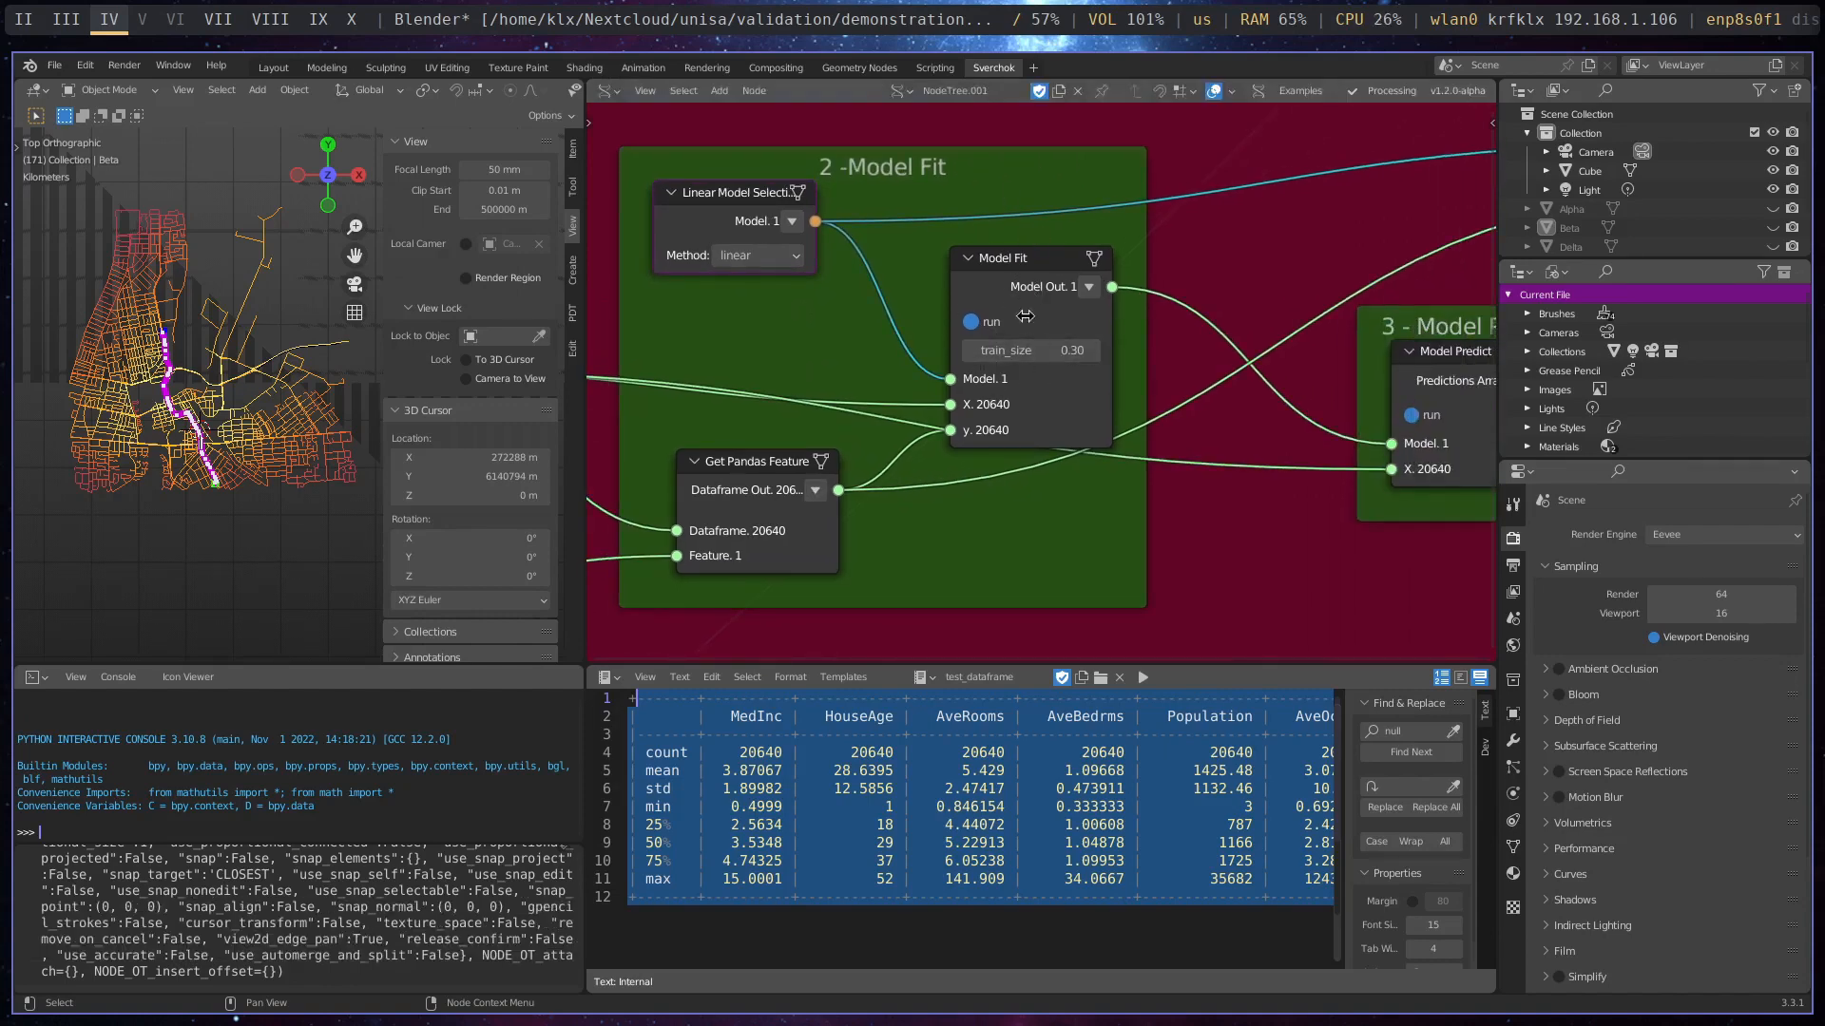
middle_drag(990, 345, 803, 343)
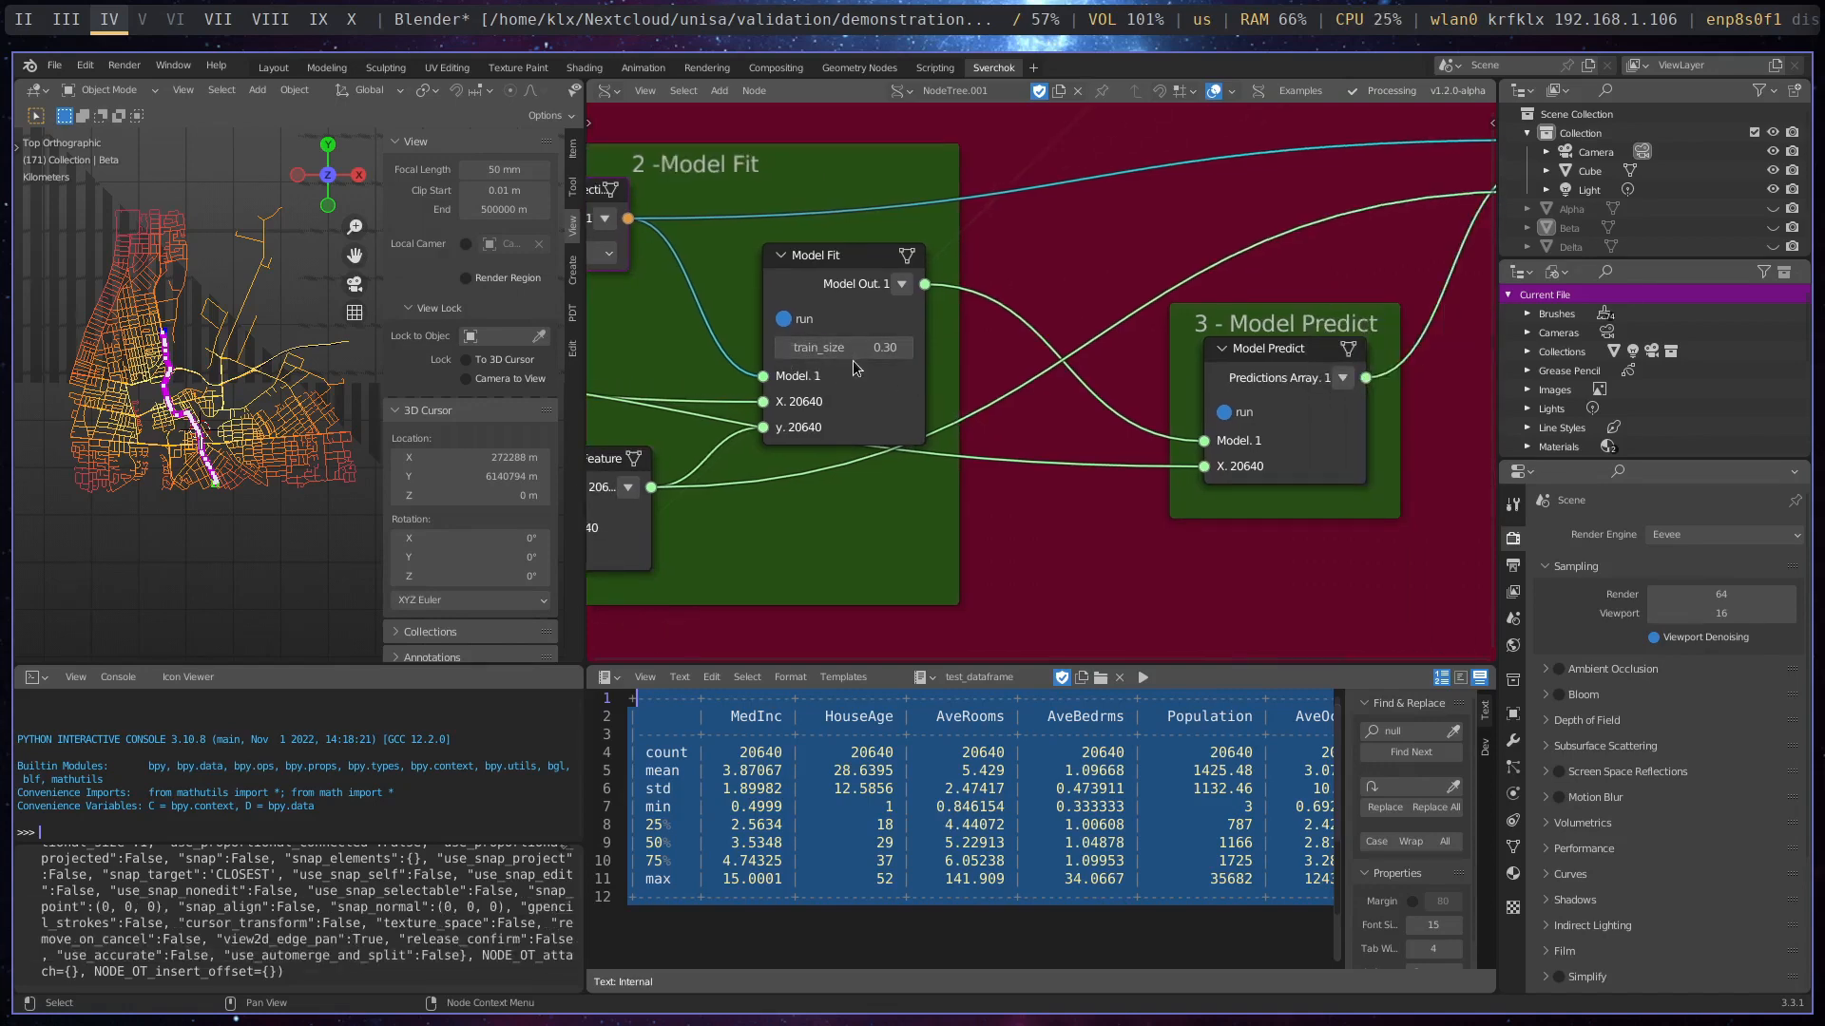
middle_drag(1262, 473, 875, 511)
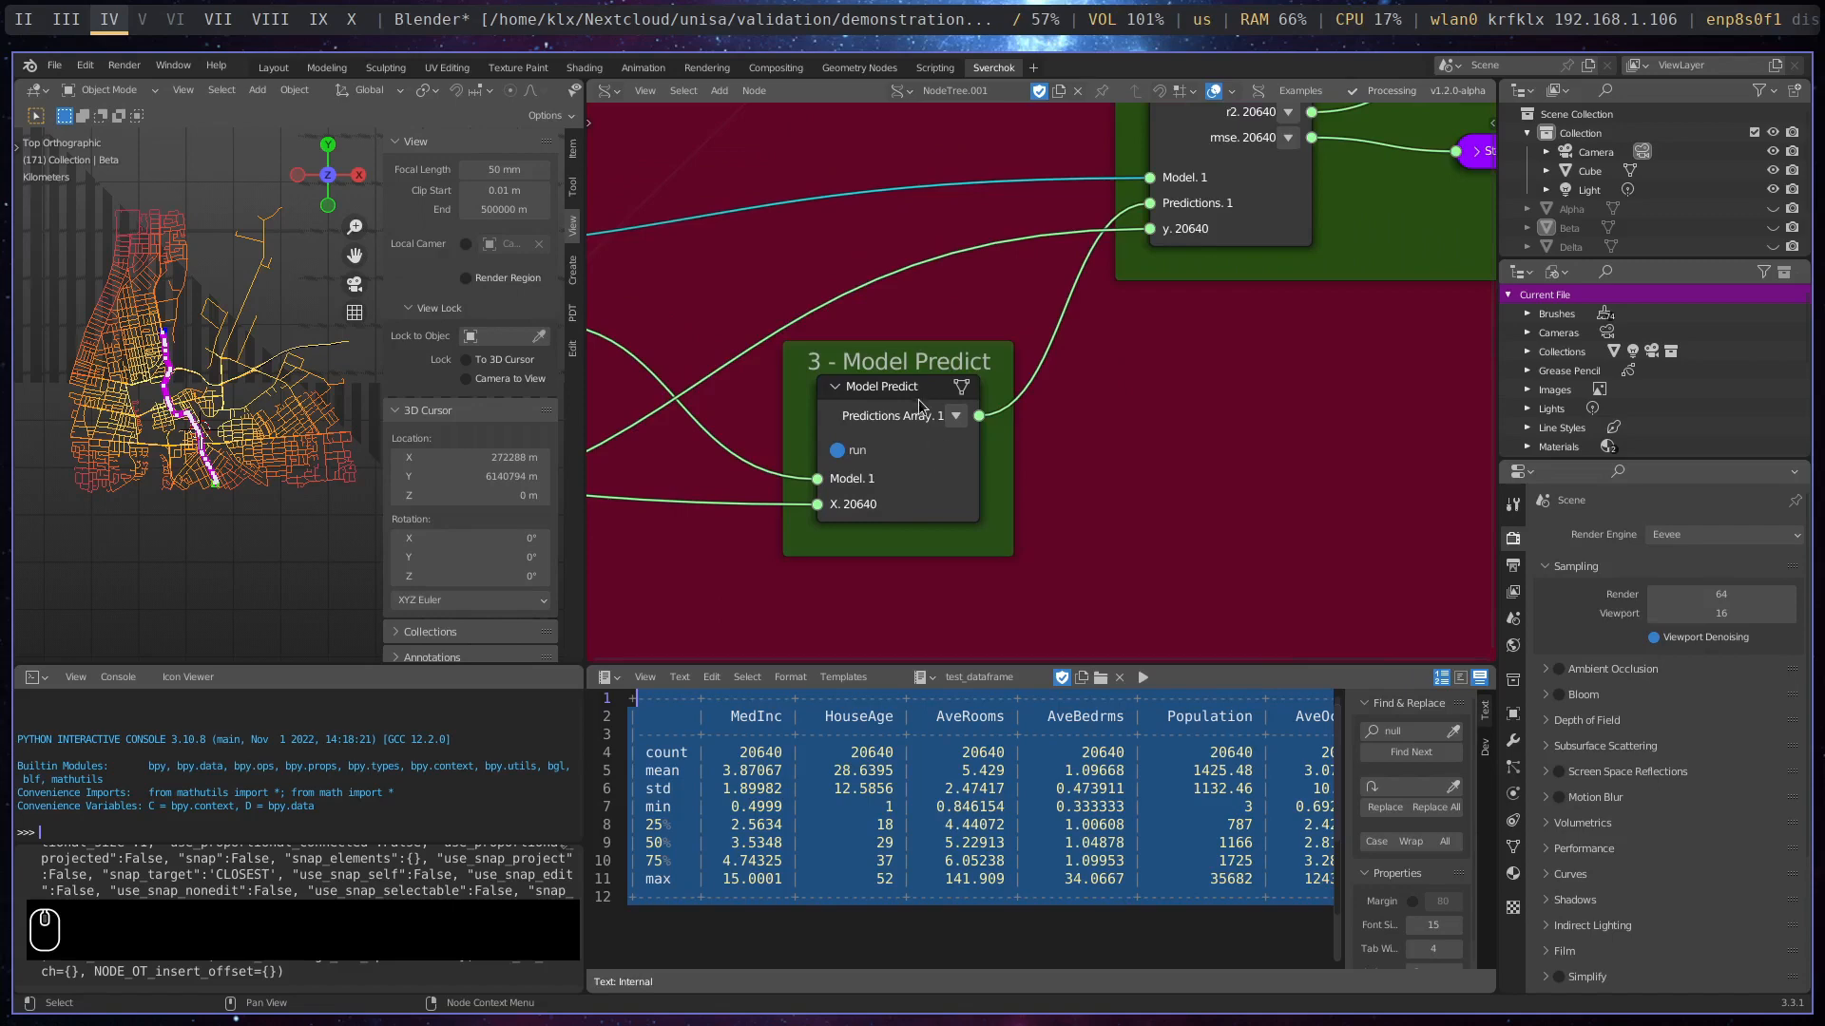
drag(930, 398, 934, 407)
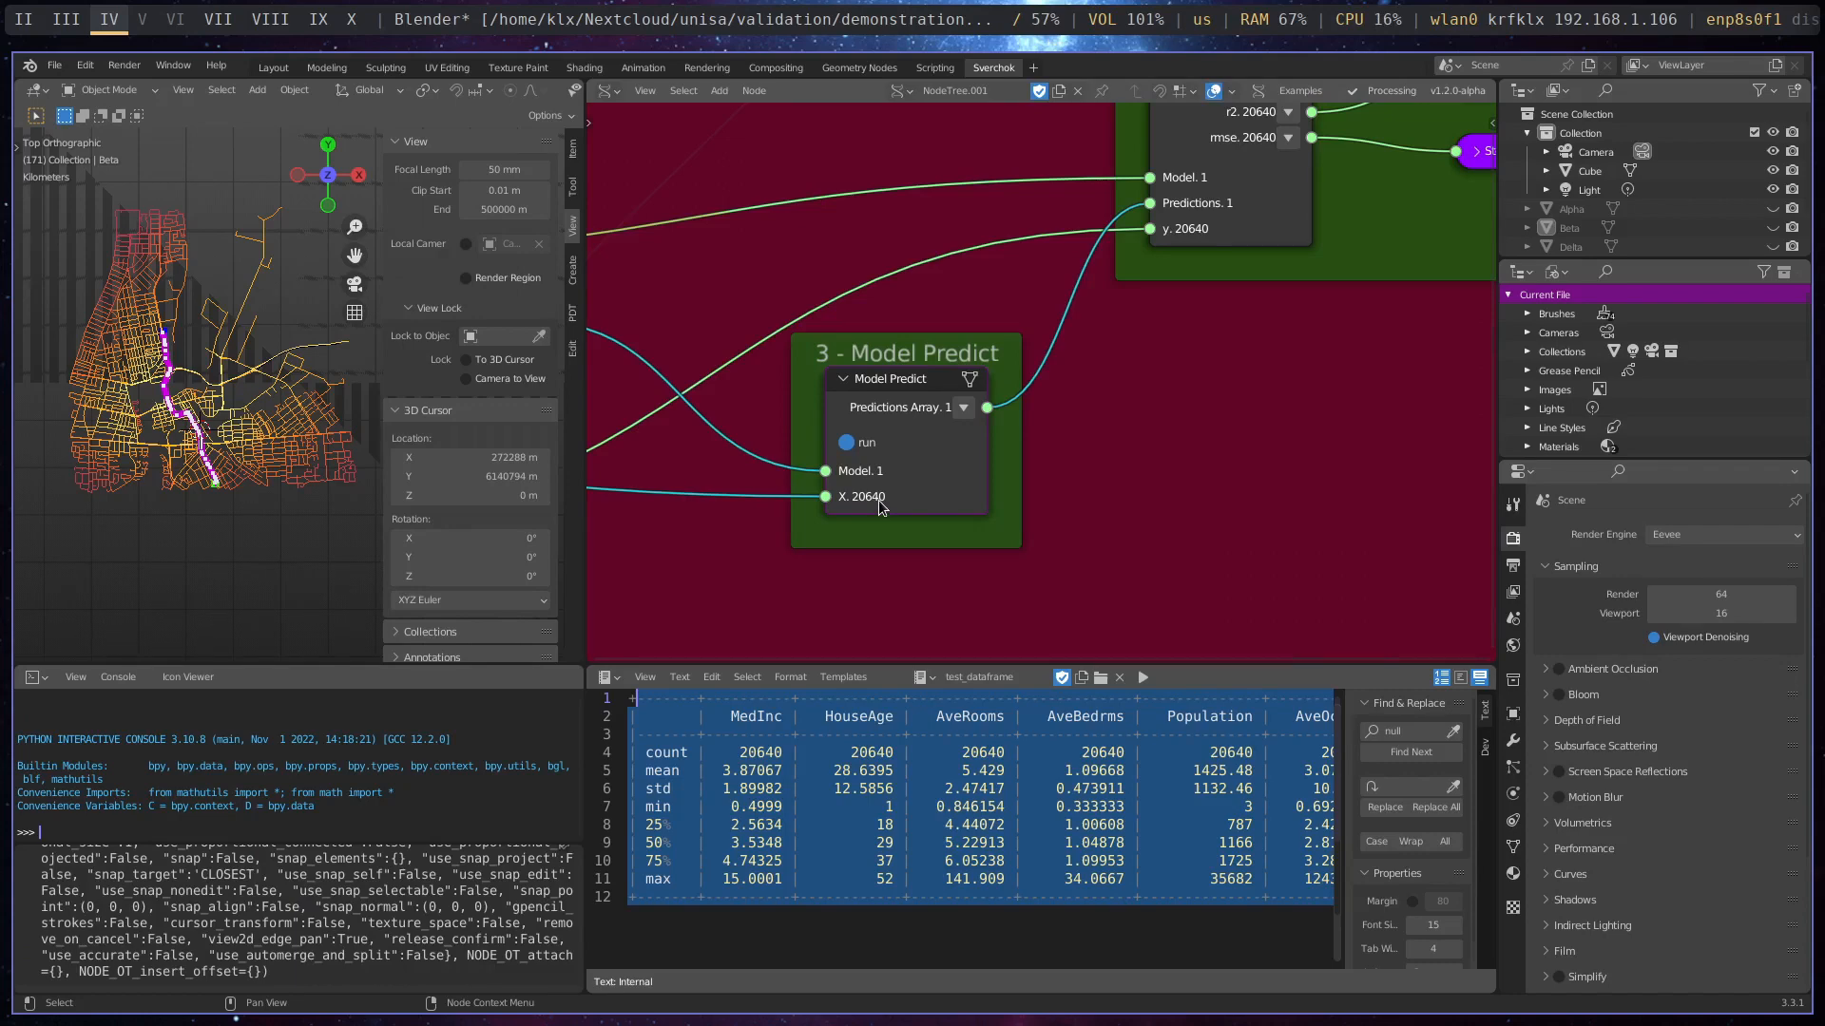
- Move the Stethoscope MK2 node on Model Evaluate's r2 output farther above the one on the rmse output
scroll(852, 536, down, 4)
middle_drag(879, 520, 1041, 532)
middle_drag(907, 554, 673, 589)
middle_drag(1153, 448, 871, 477)
drag(1040, 295, 1066, 267)
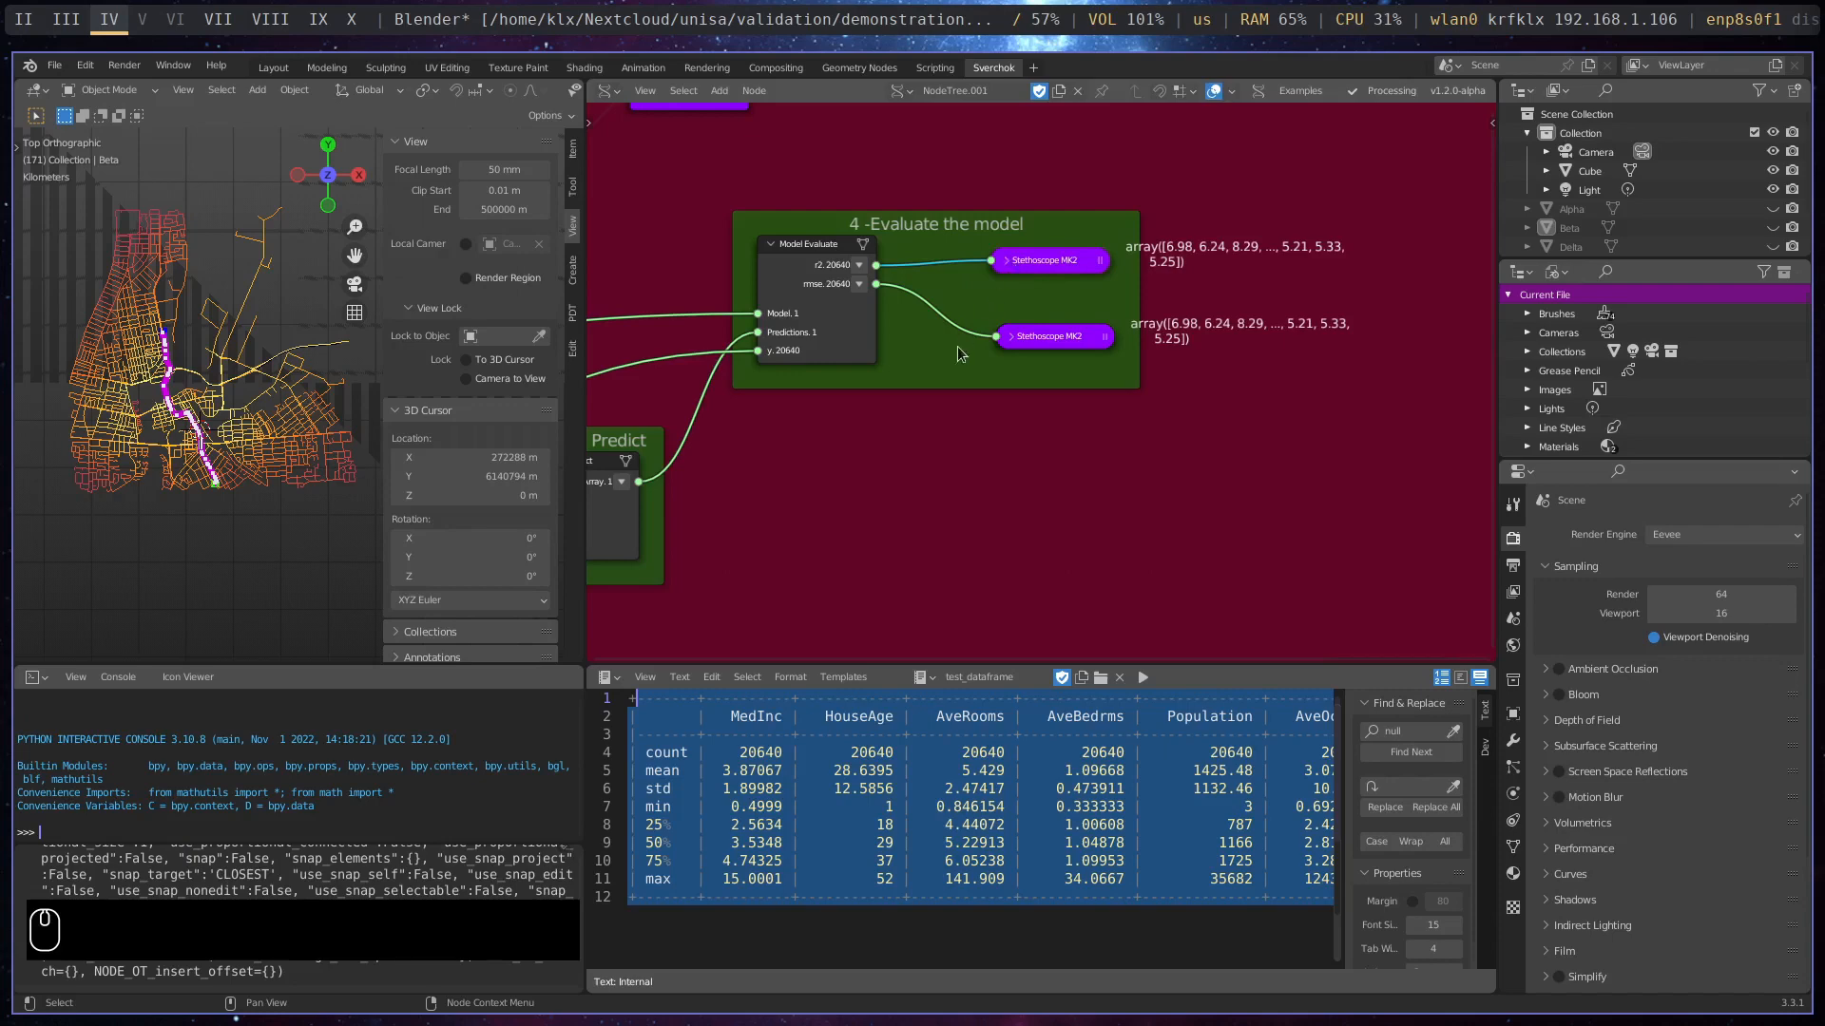
- Examine the Image Segmentation and Object Detection node groups with their source and output folder inputs
scroll(989, 420, down, 2)
scroll(990, 422, down, 1)
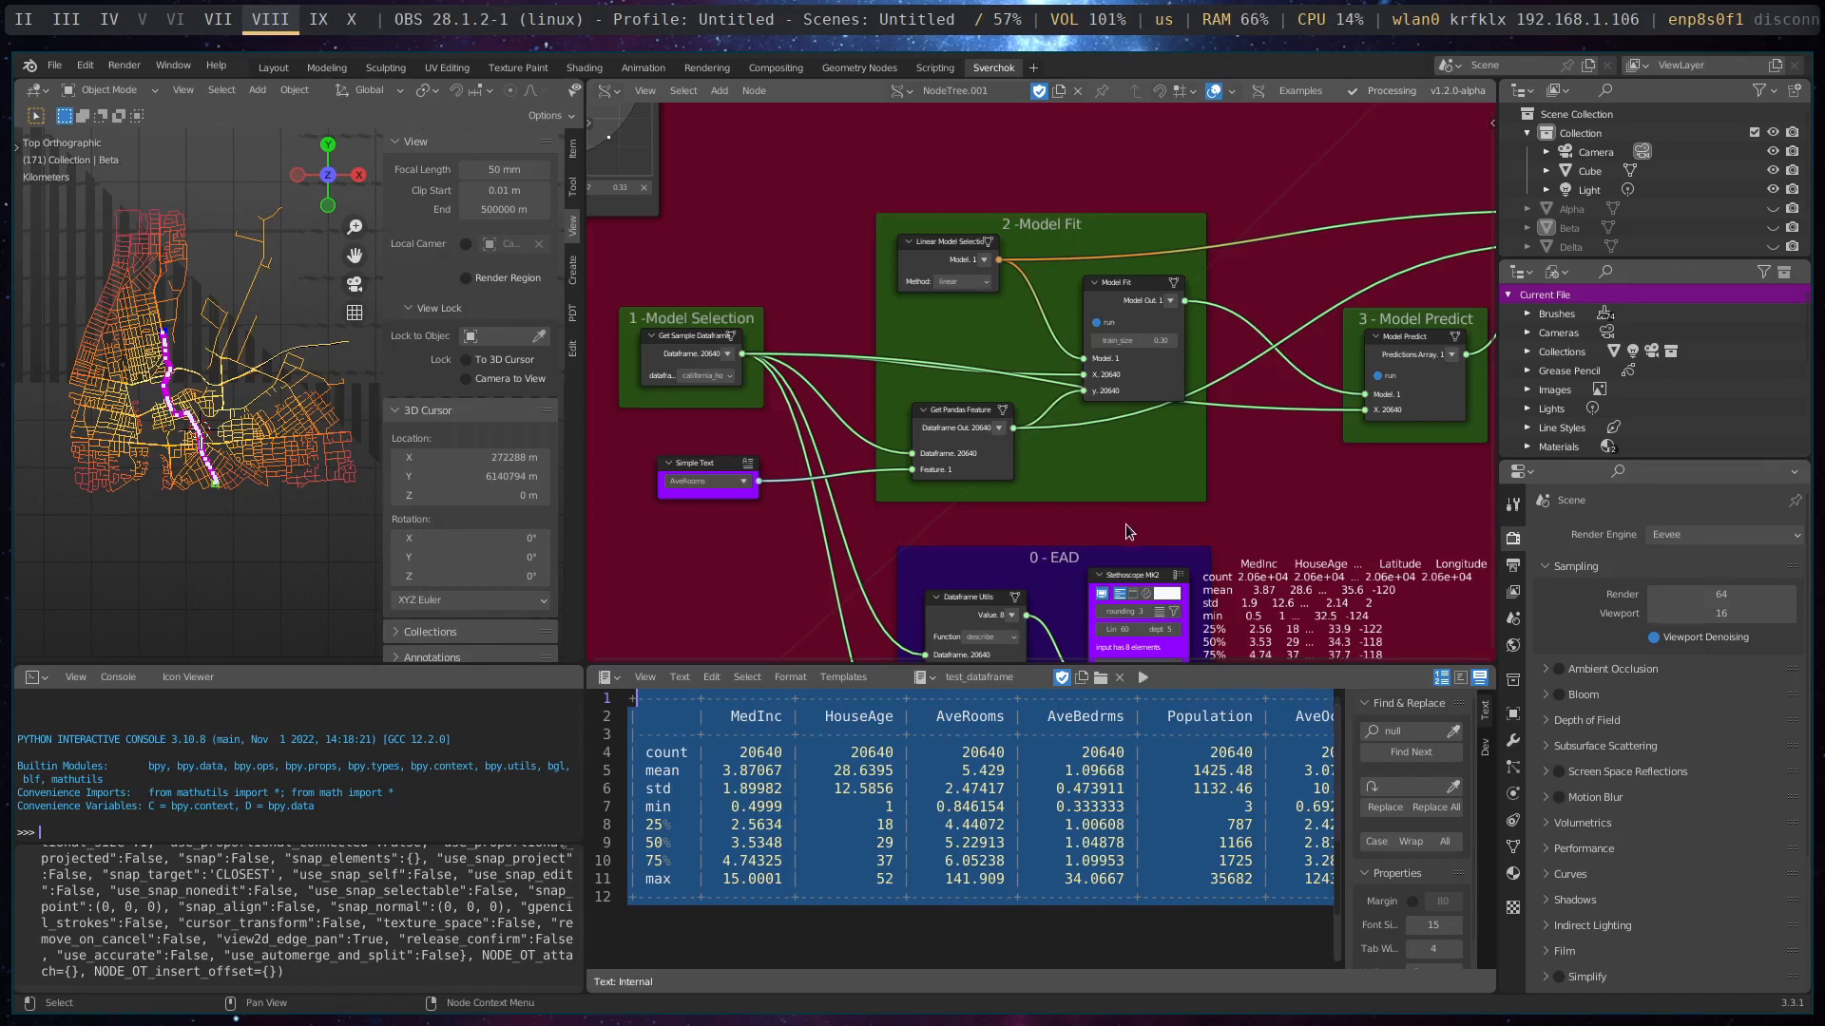
middle_drag(1125, 523, 1216, 380)
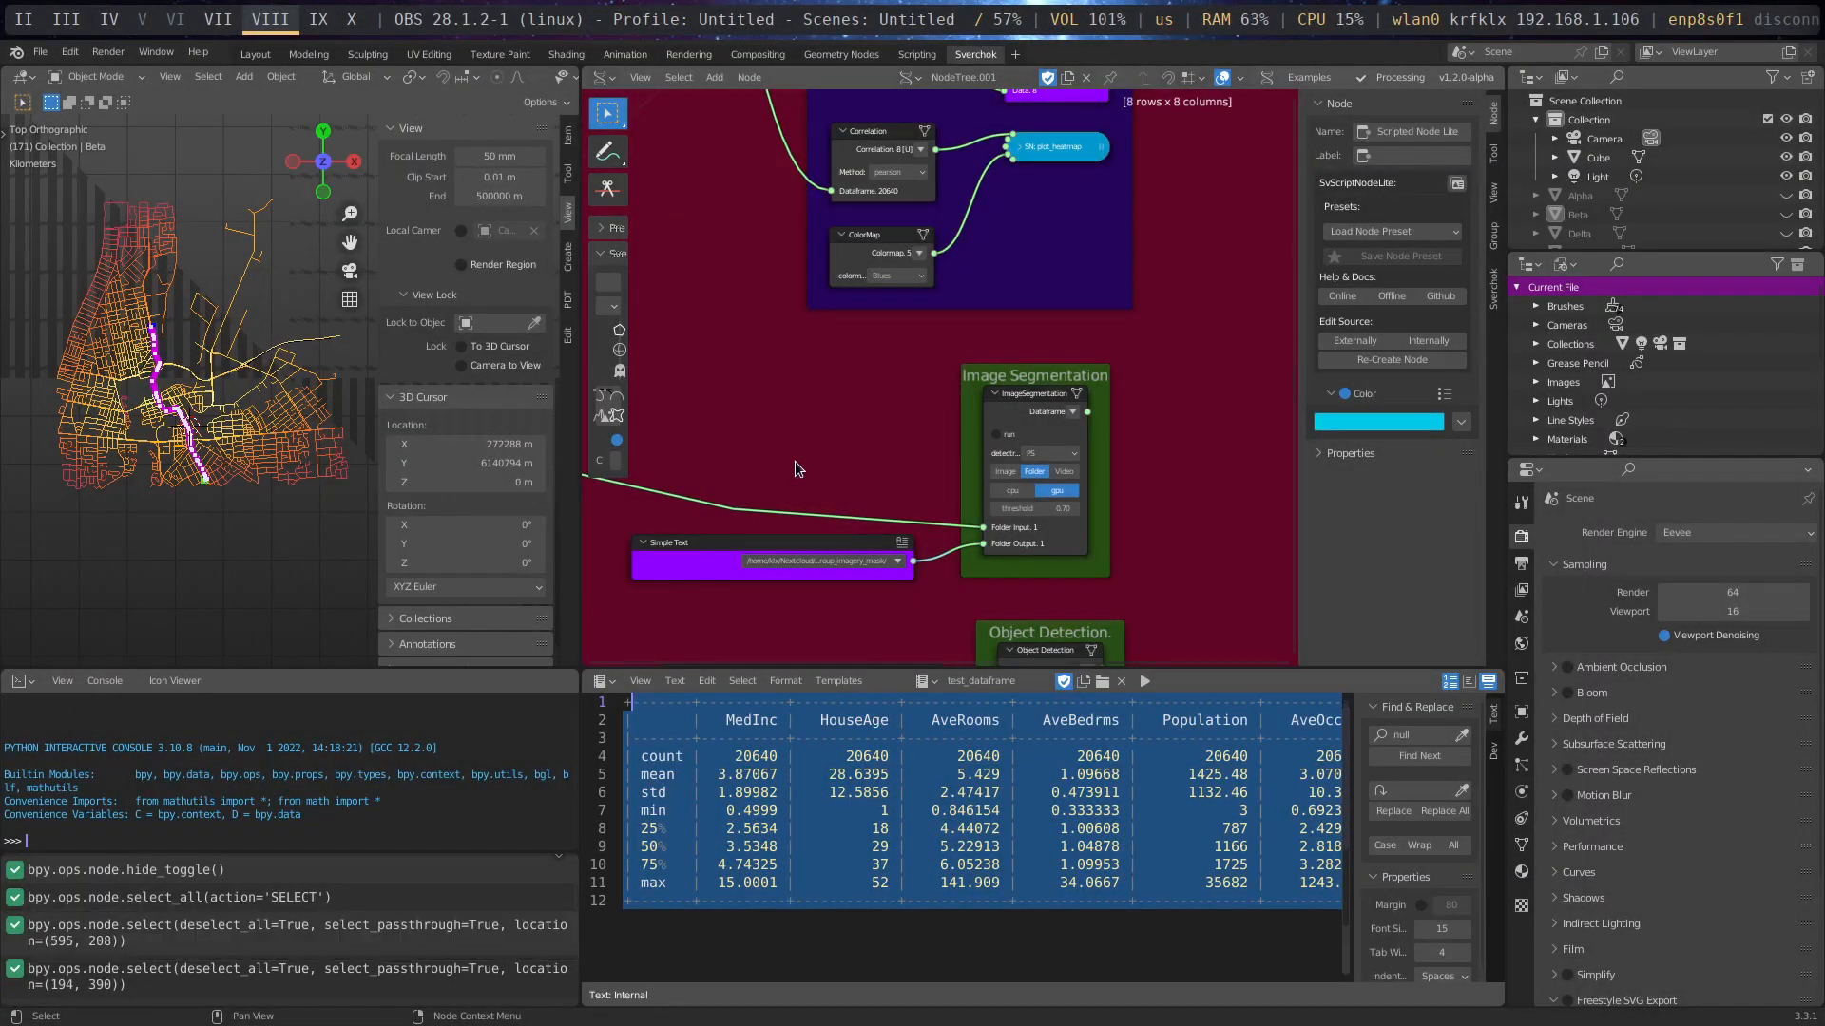
middle_drag(1029, 482, 996, 310)
scroll(969, 263, up, 2)
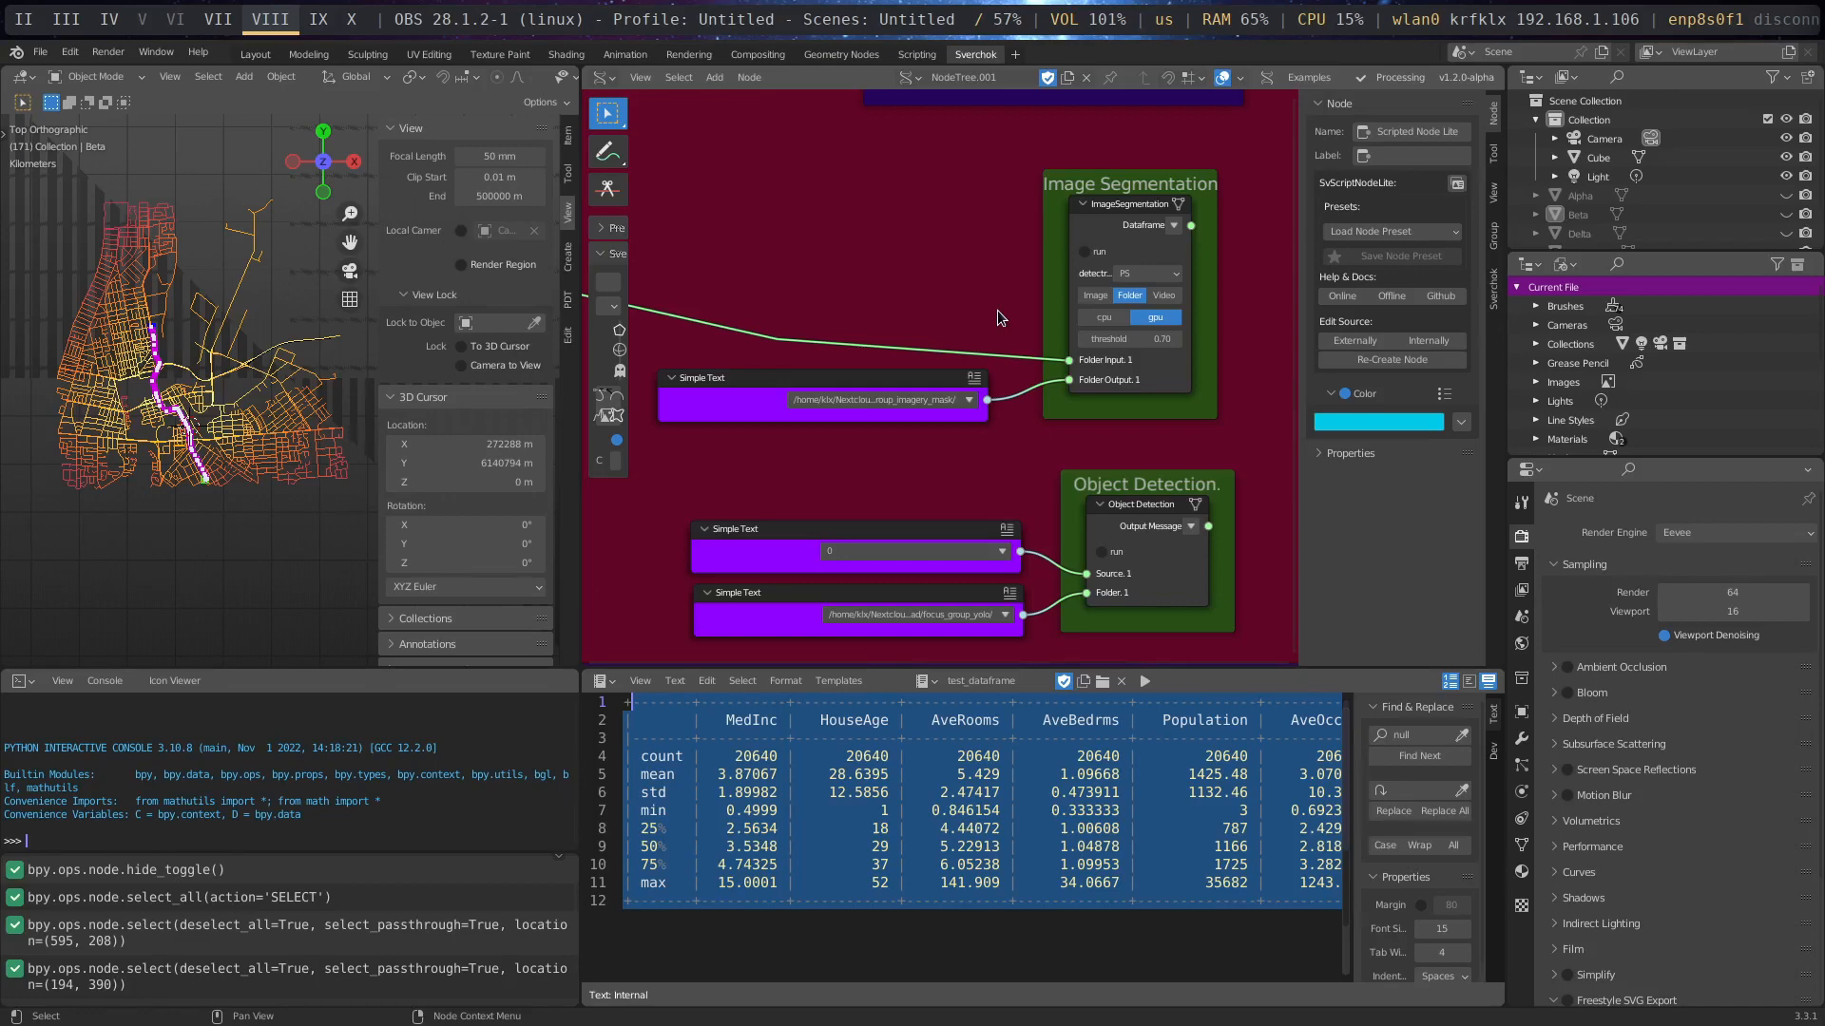
scroll(945, 228, up, 3)
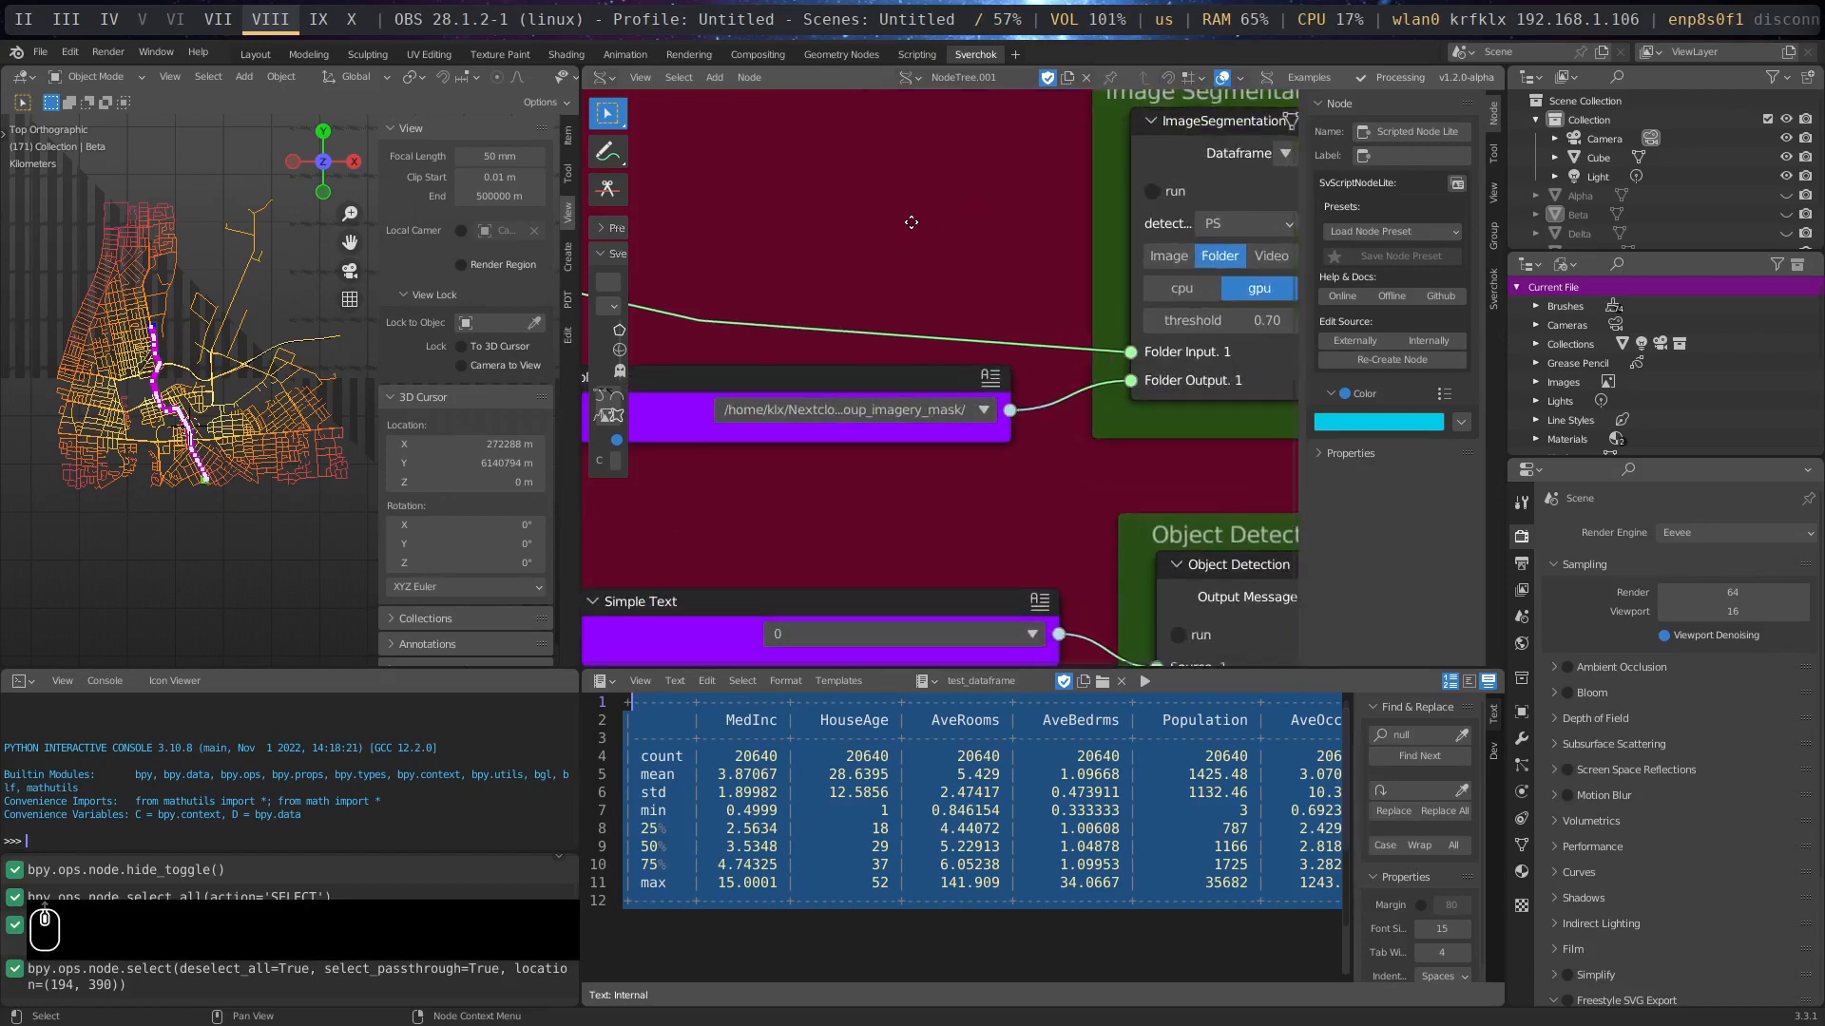
middle_drag(911, 222, 795, 266)
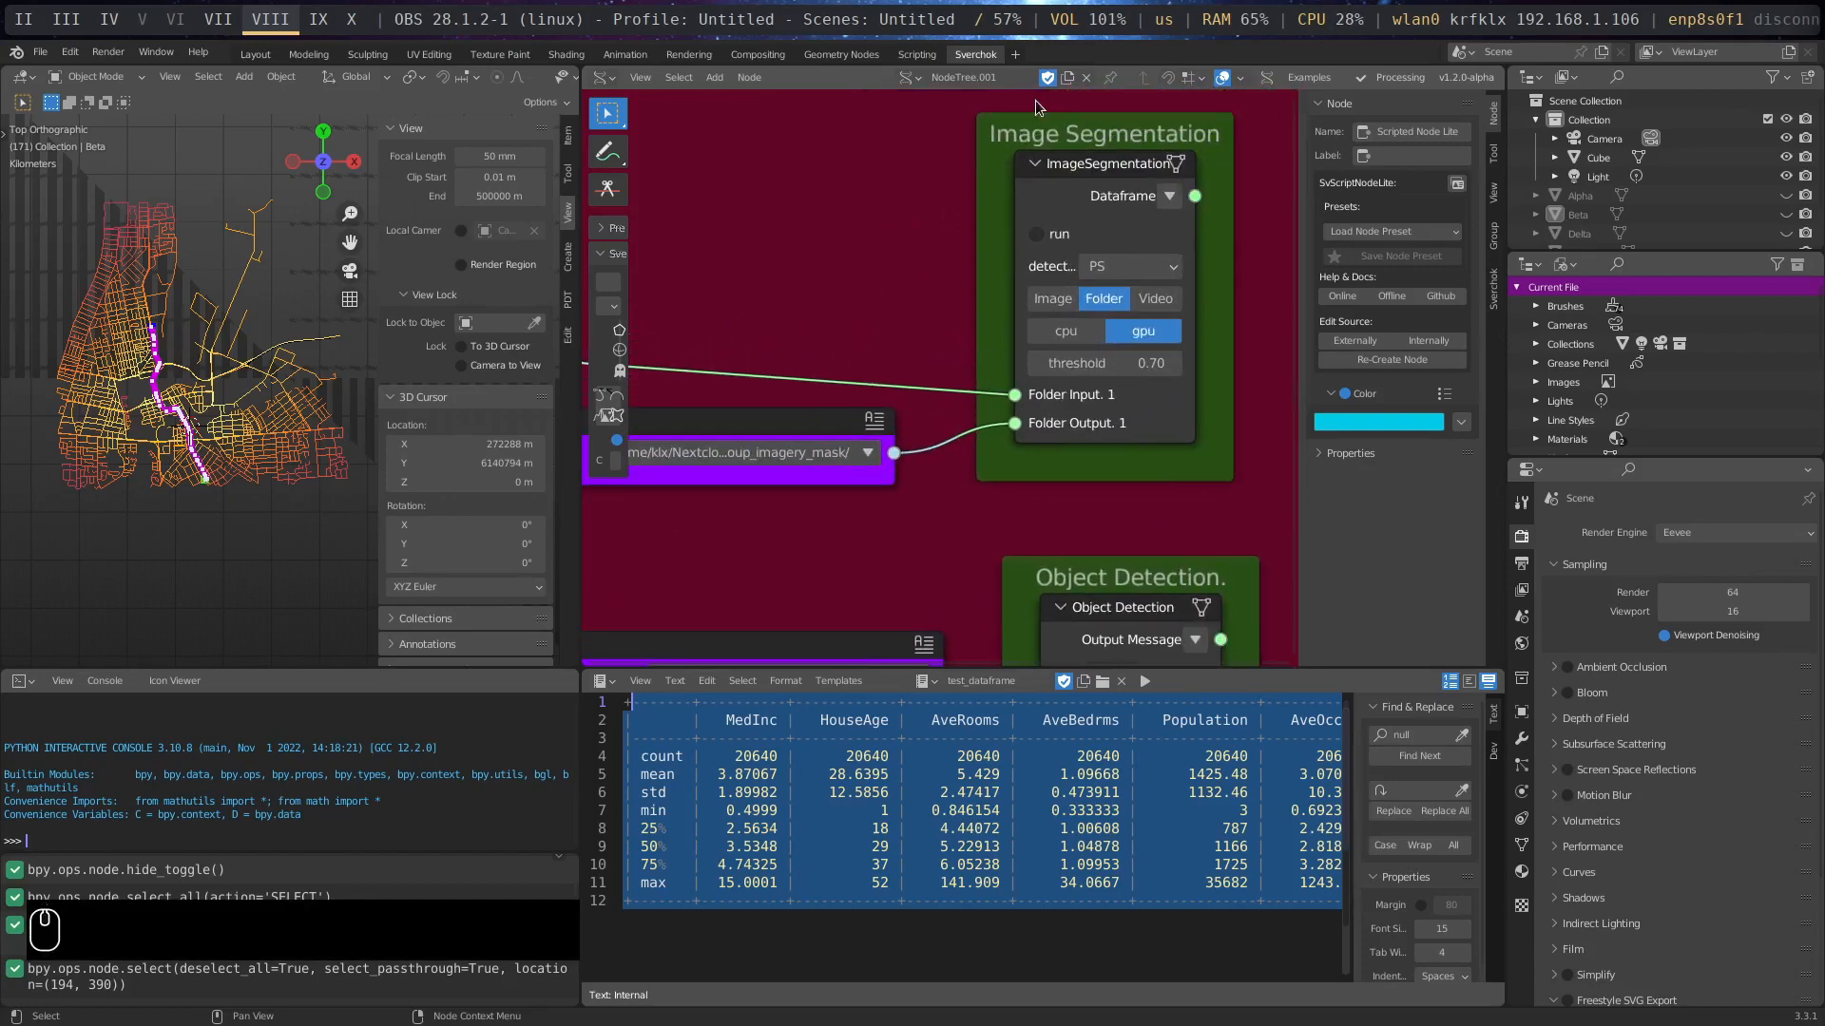
scroll(925, 352, down, 1)
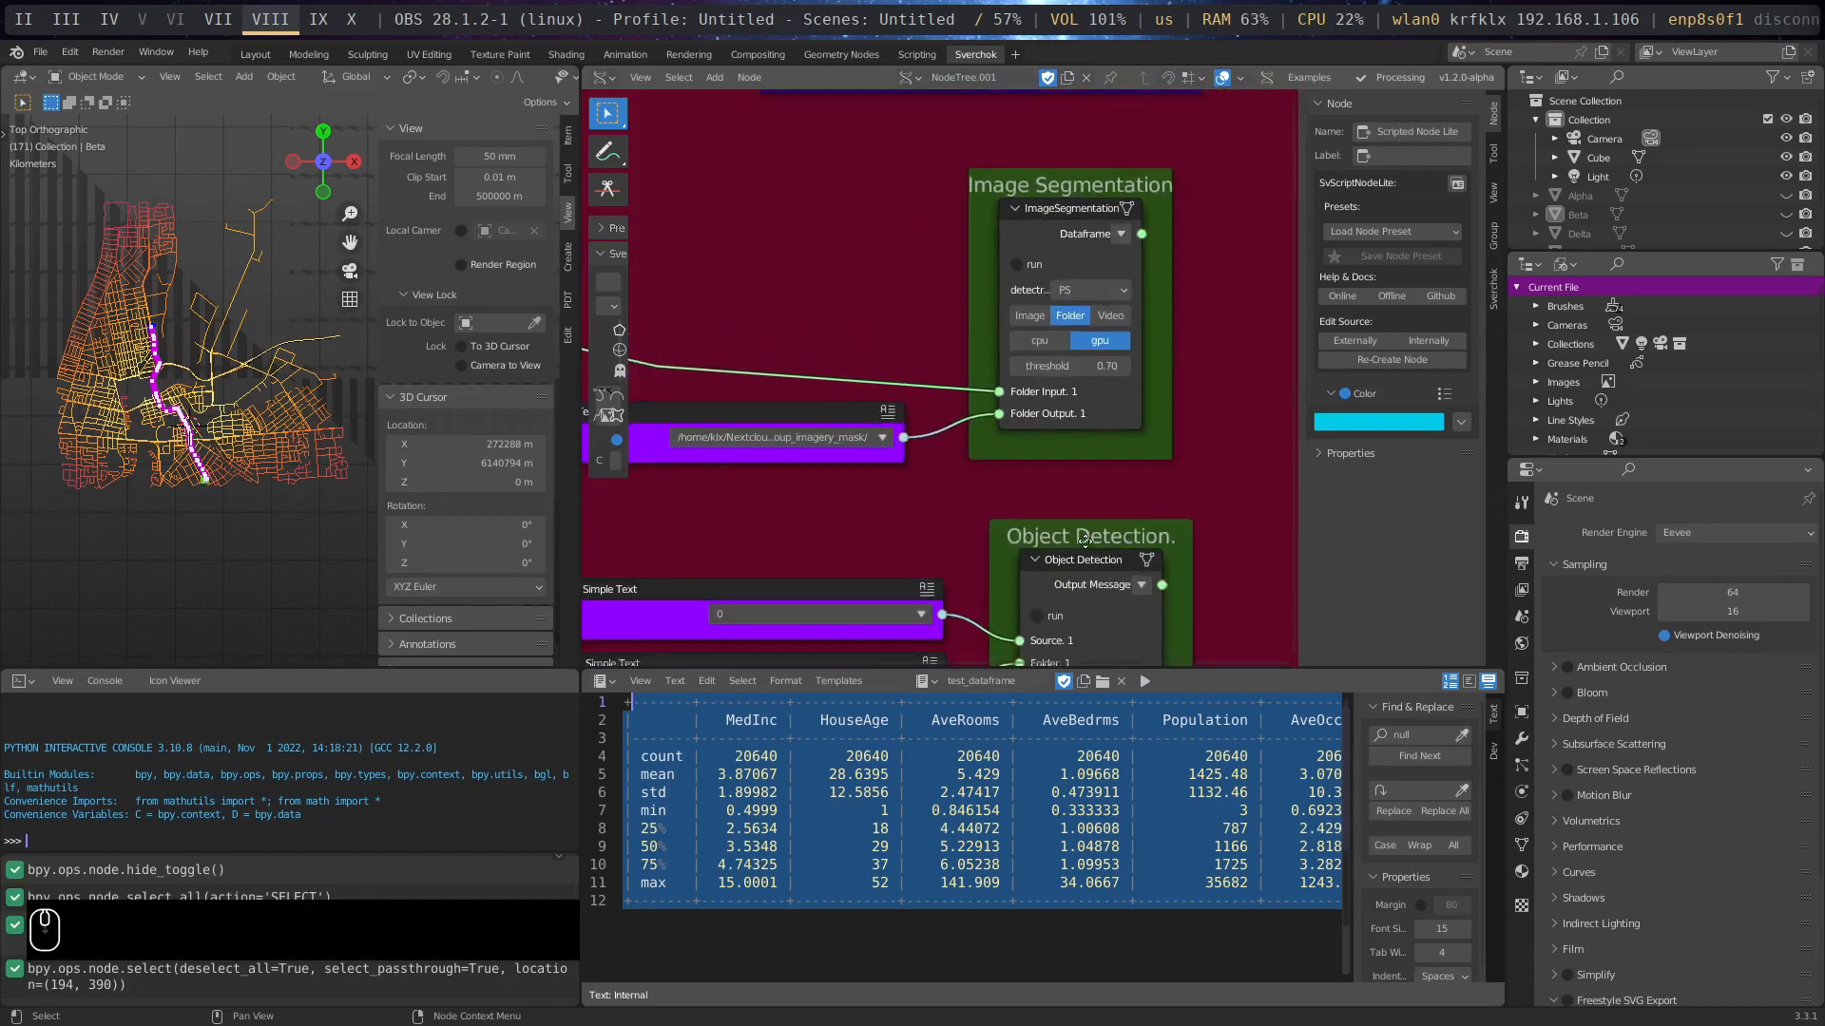
middle_drag(1084, 539, 1057, 434)
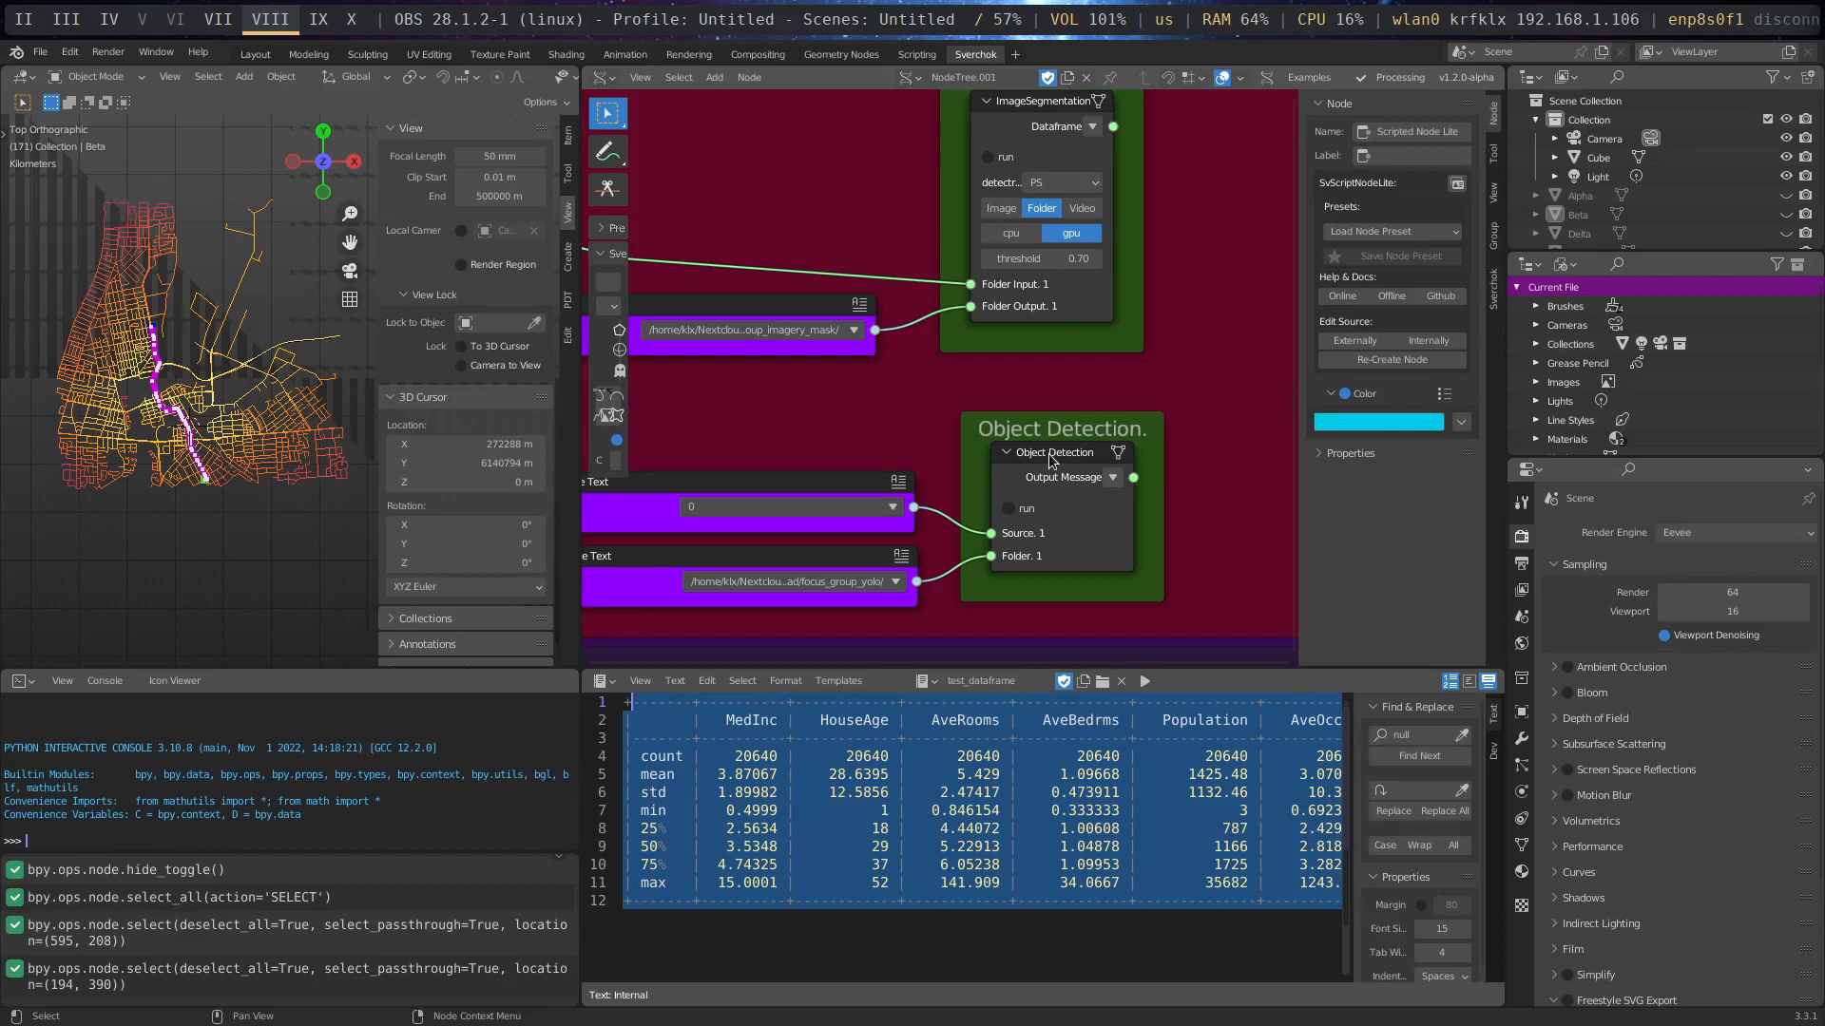
middle_drag(945, 425, 998, 522)
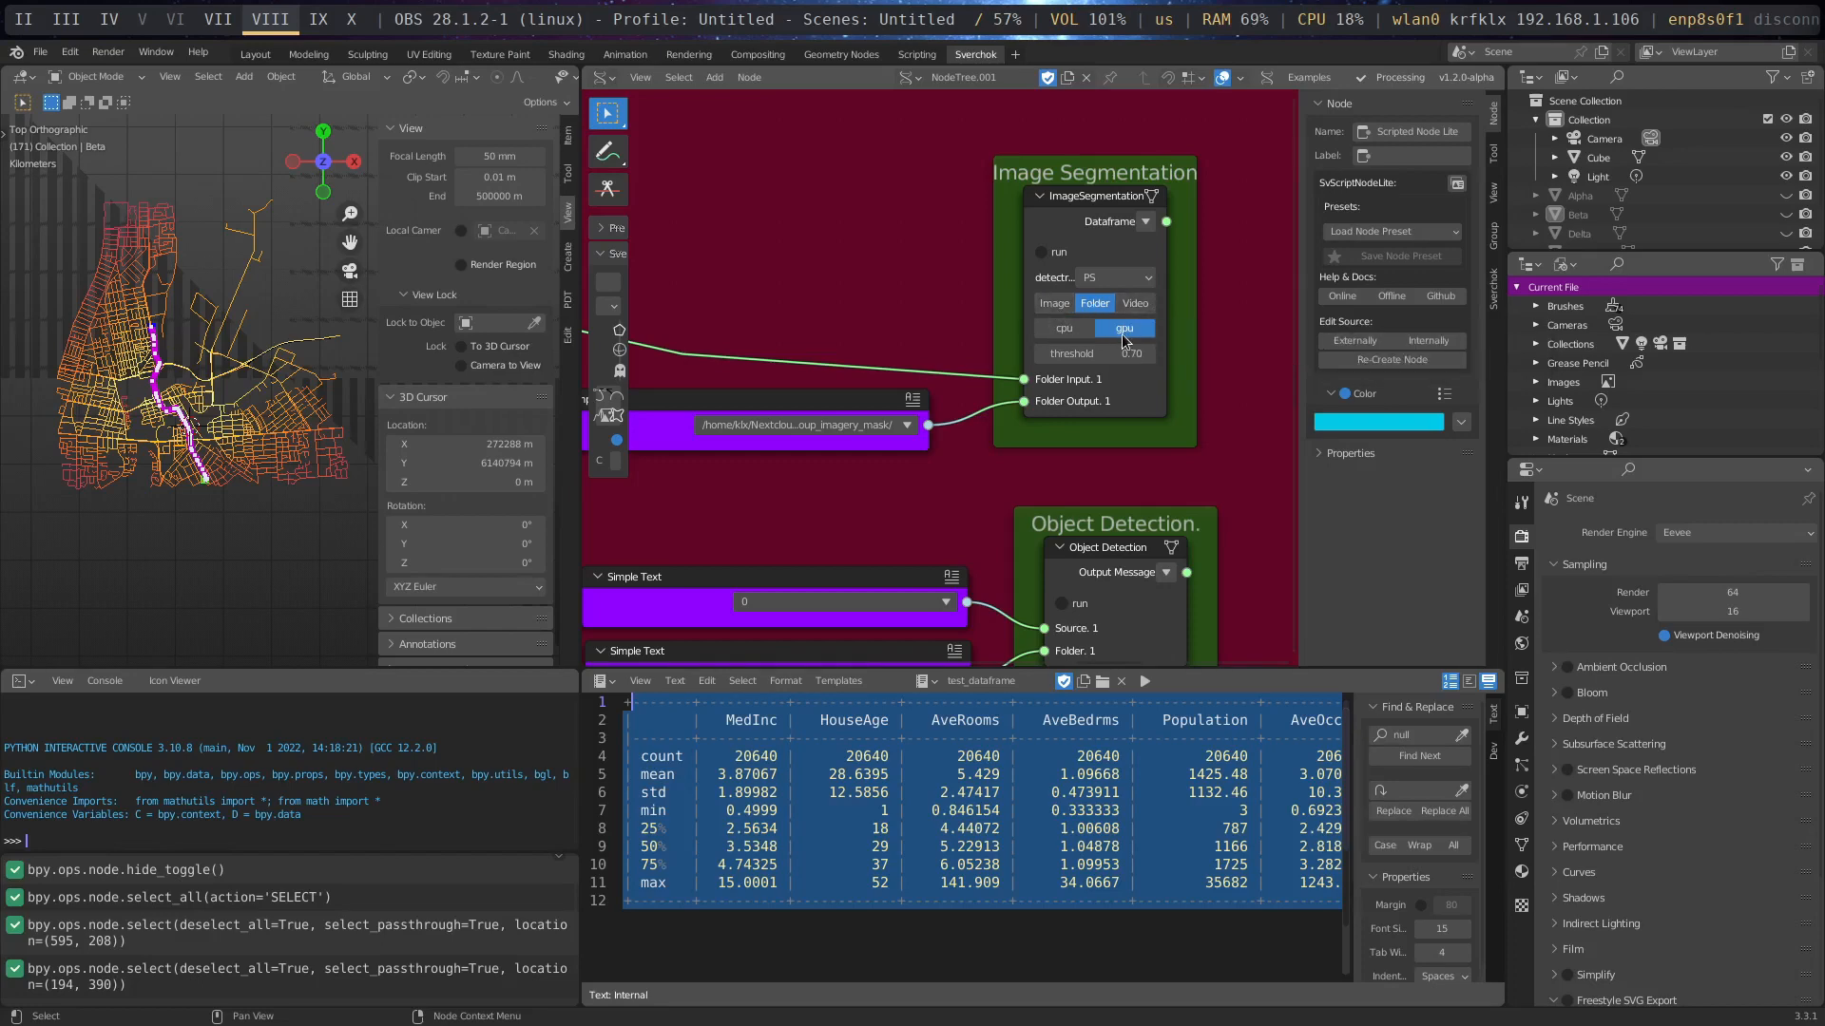
- Bring the file manager's download folder alongside the node editor and hide the node editor's sidebar
key(super+m)
click(1163, 470)
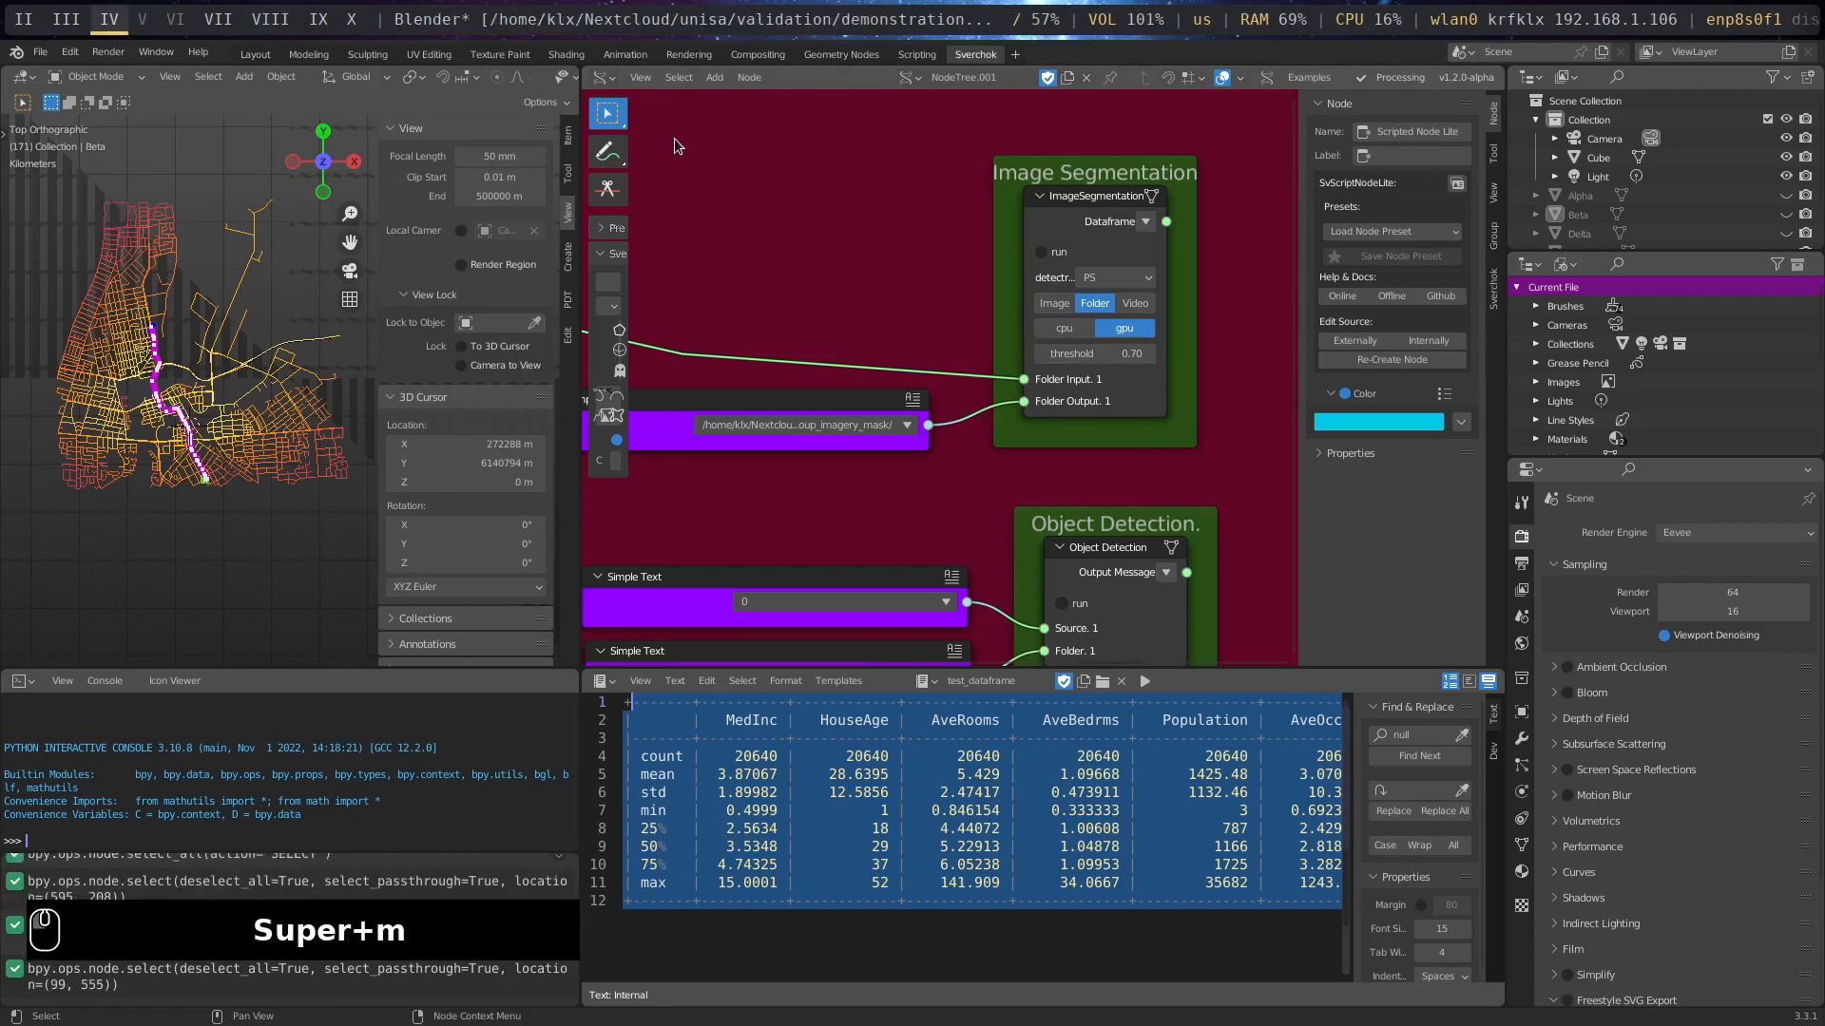
key(super+m)
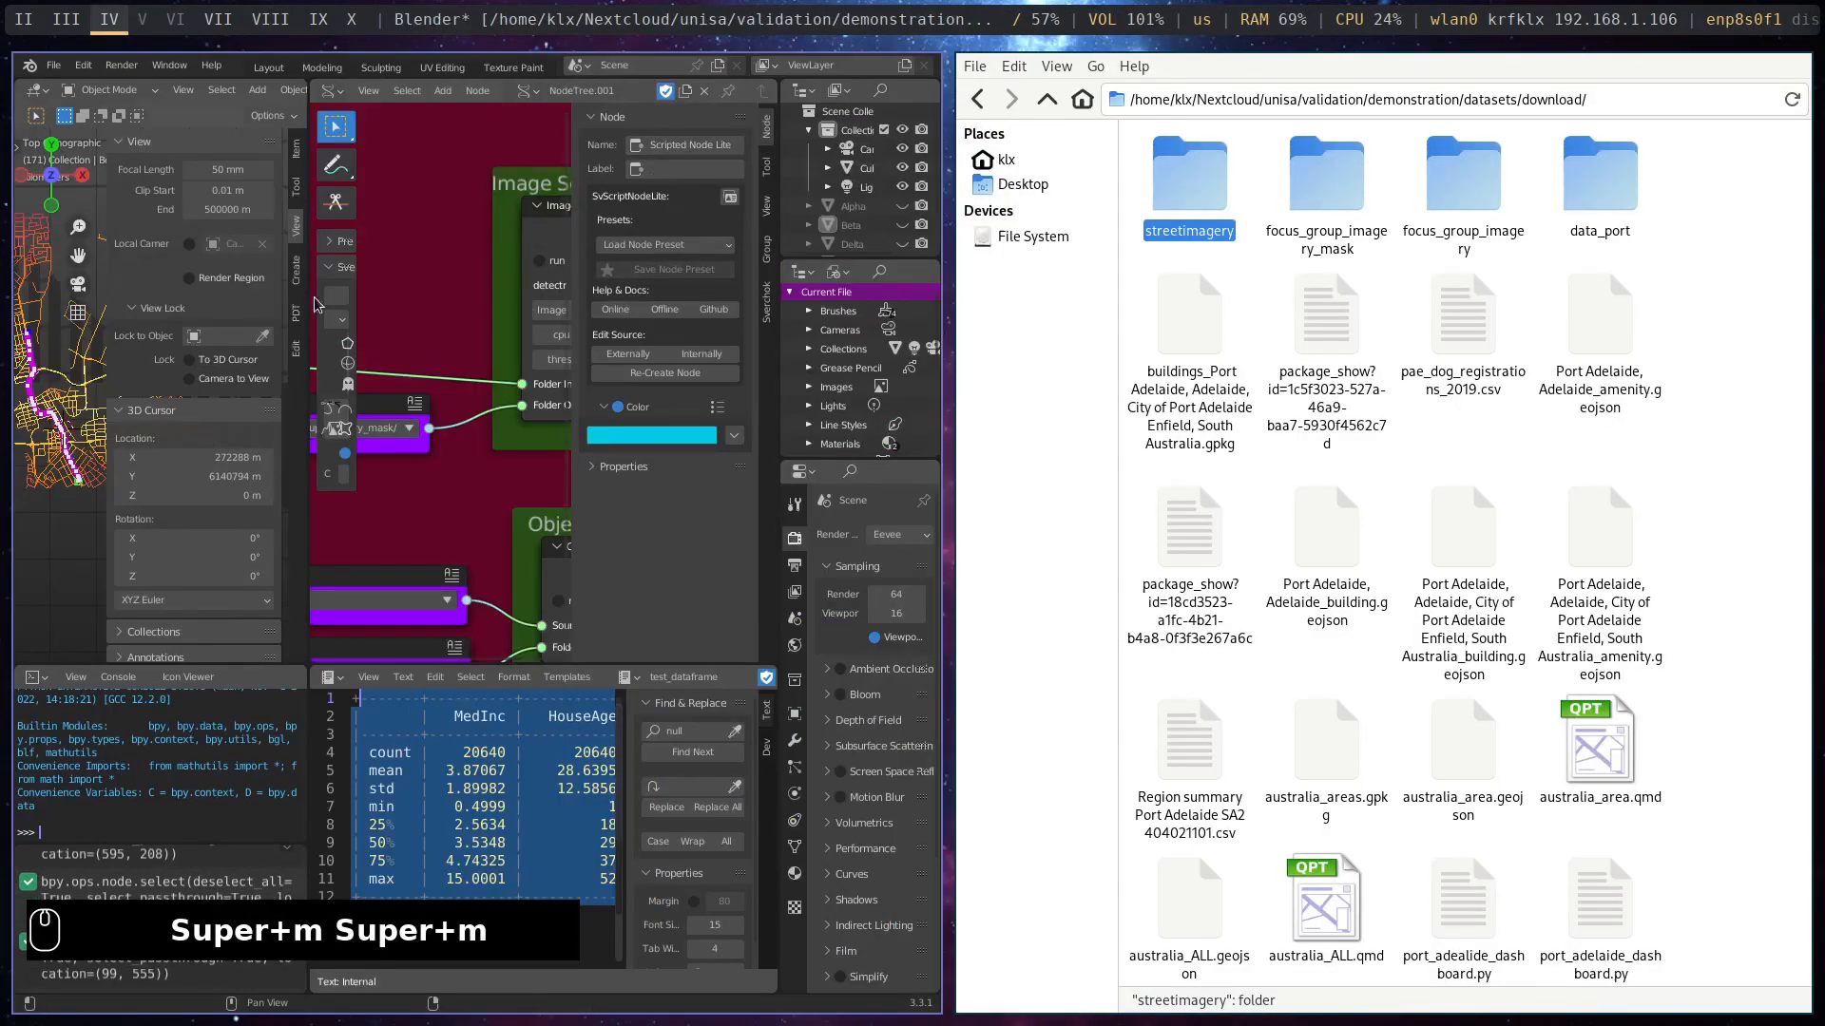
key(n)
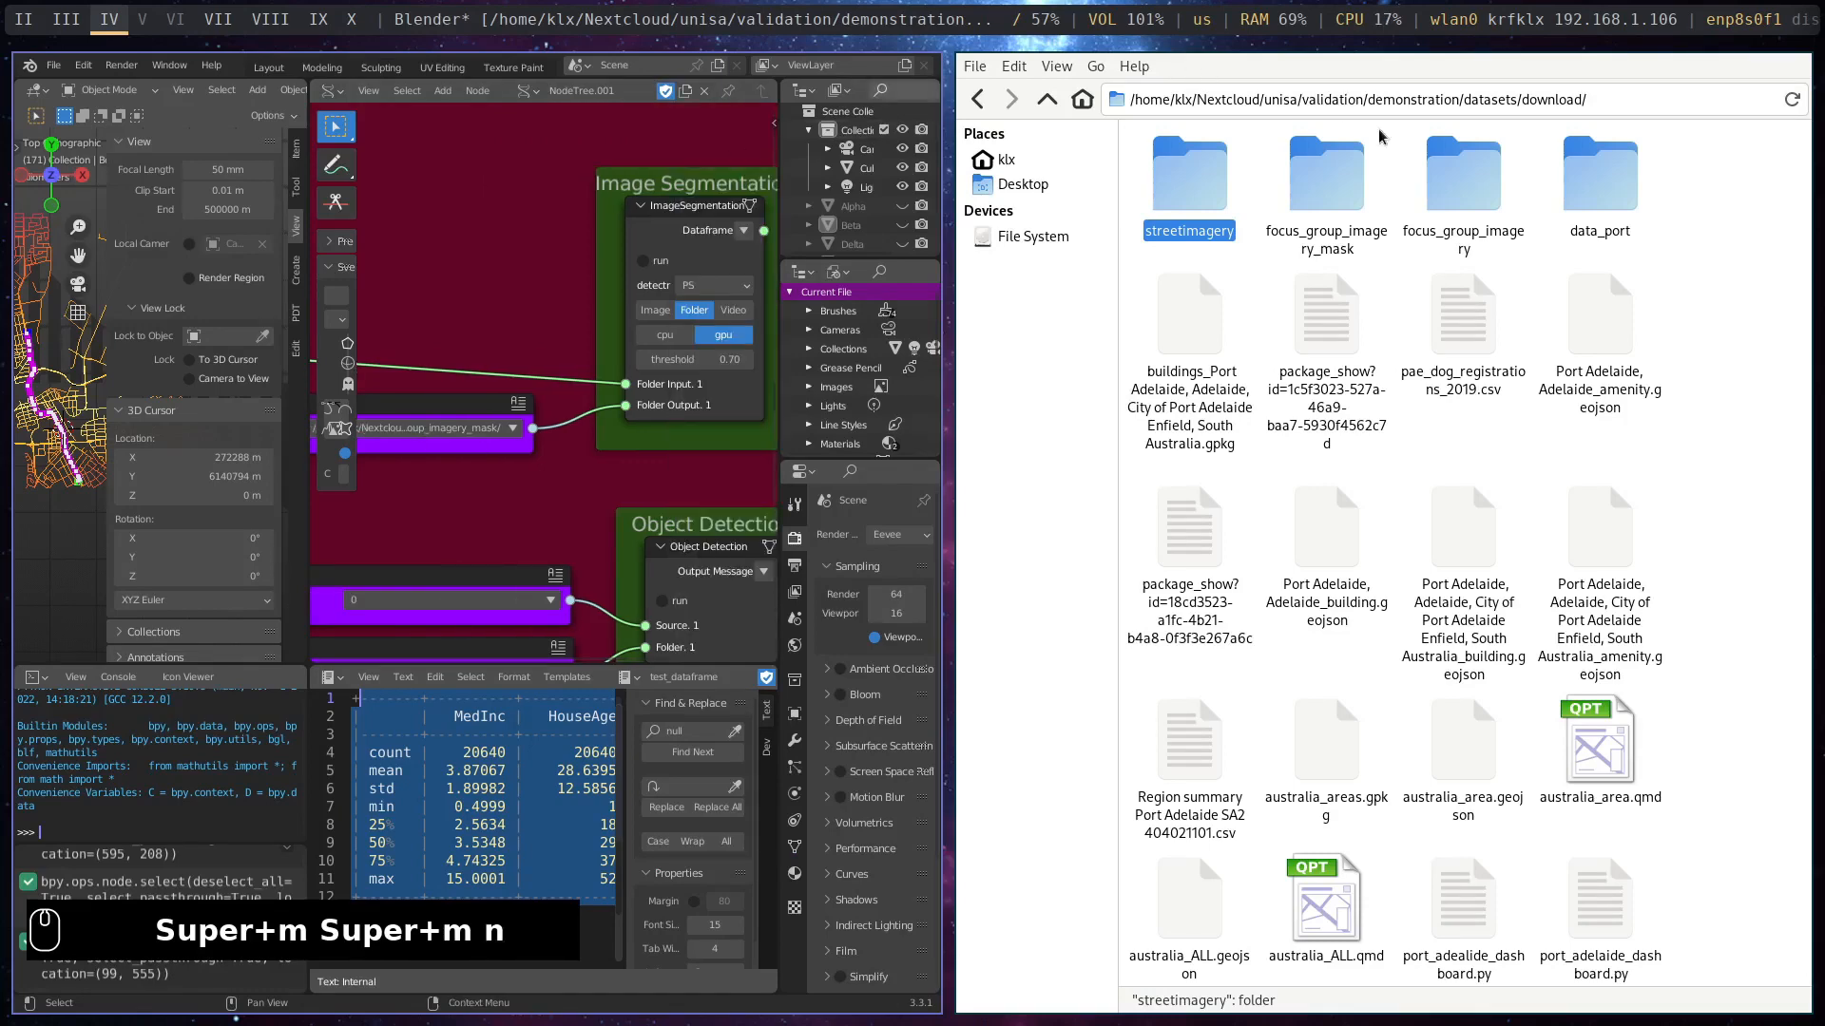
- View the source pictures in the focus_group_imagery folder and open the focus_group_imagery_mask folder
double_click(1485, 189)
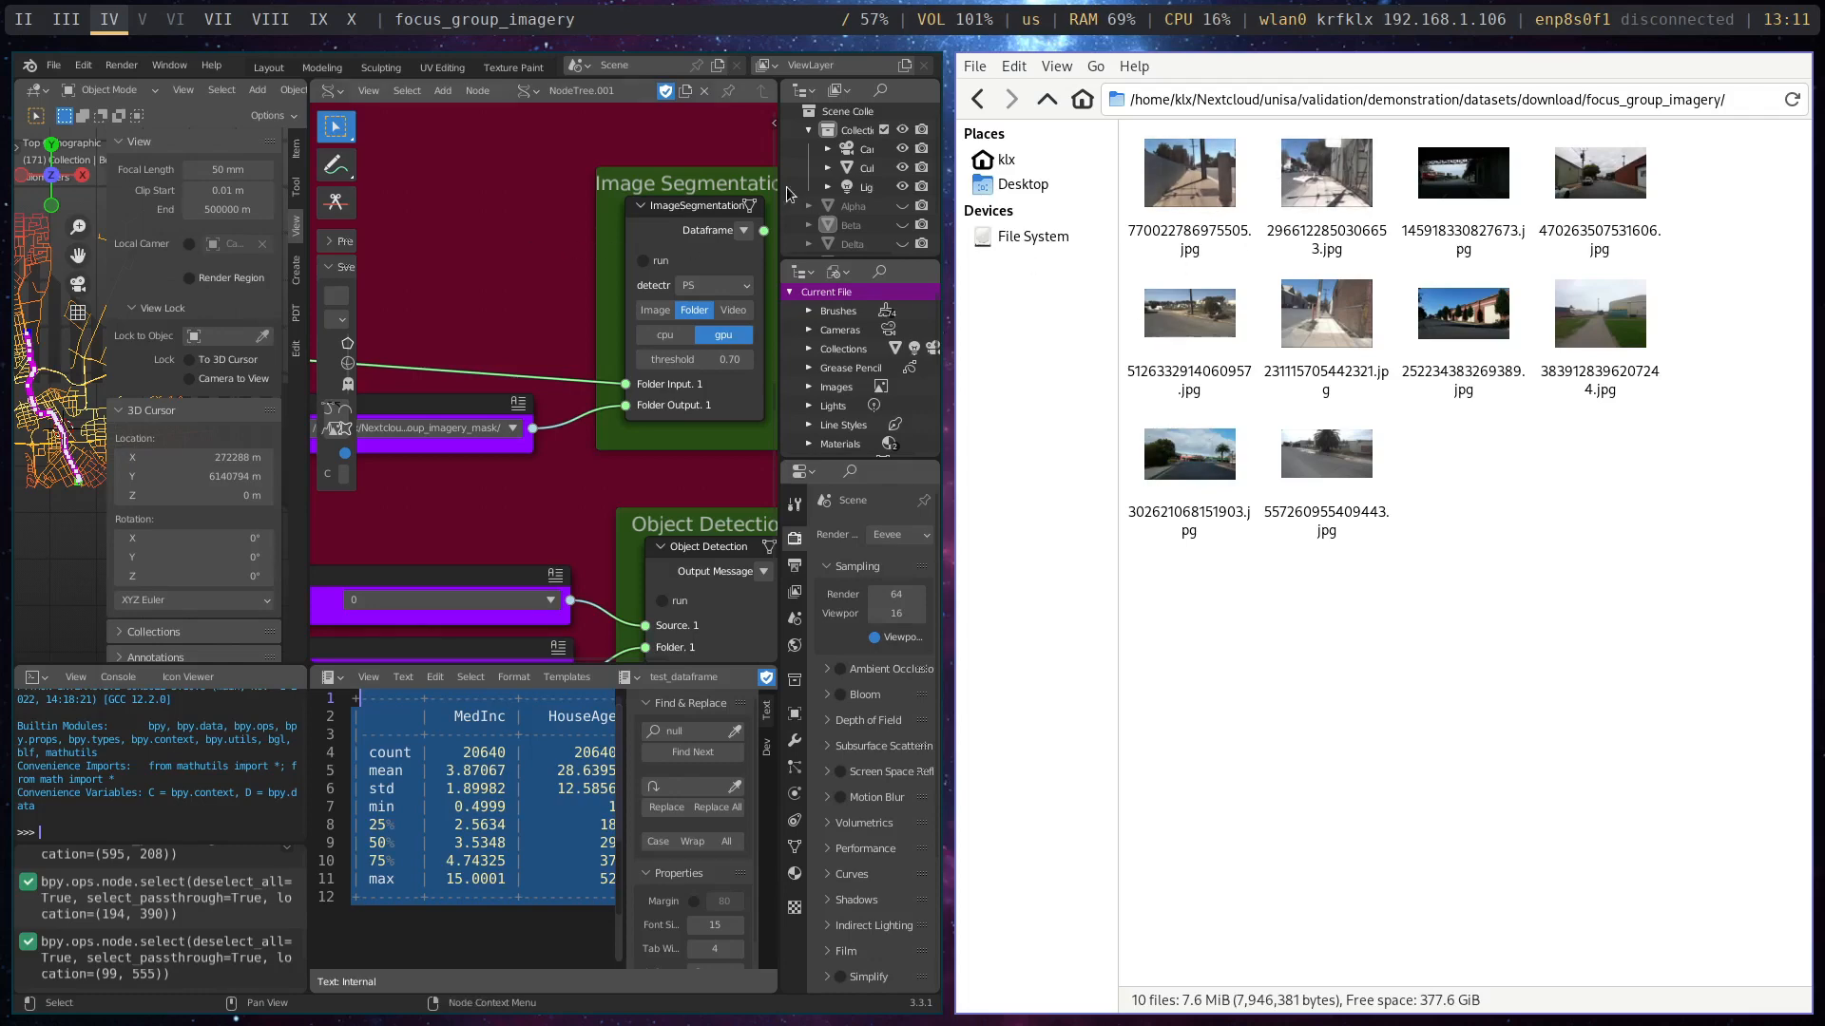
click(1046, 98)
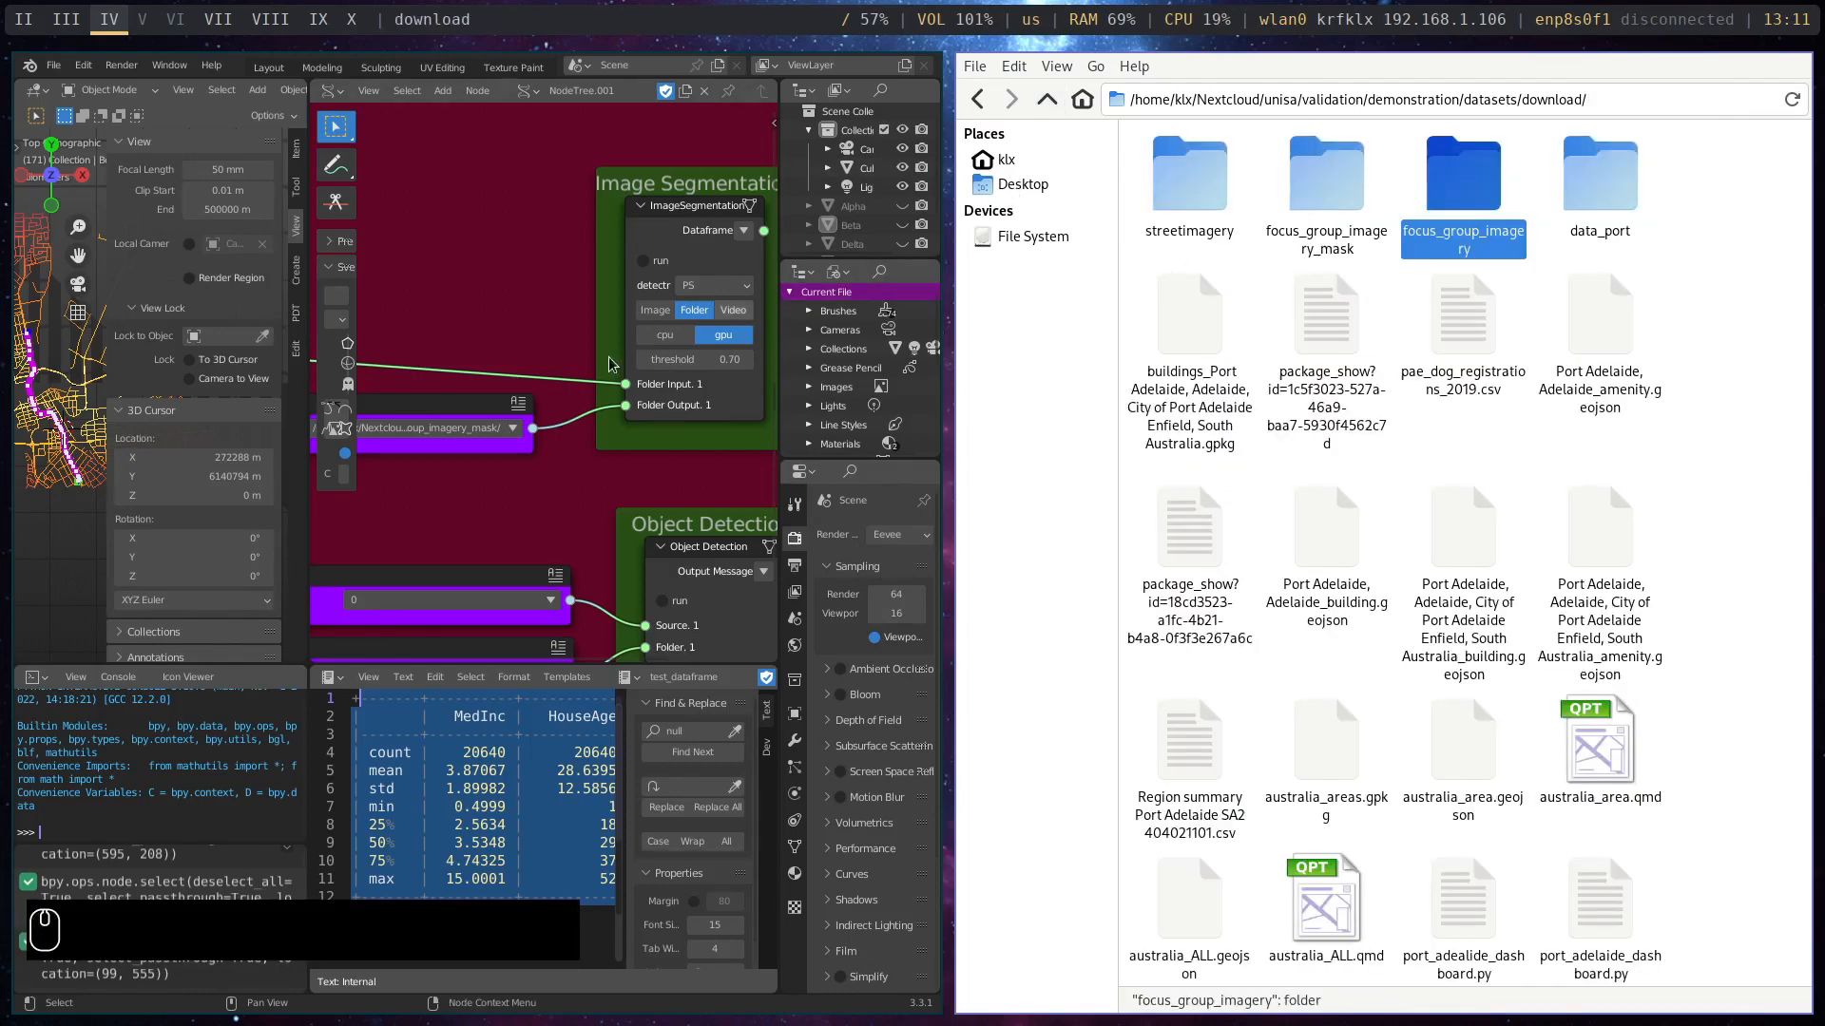
double_click(1321, 181)
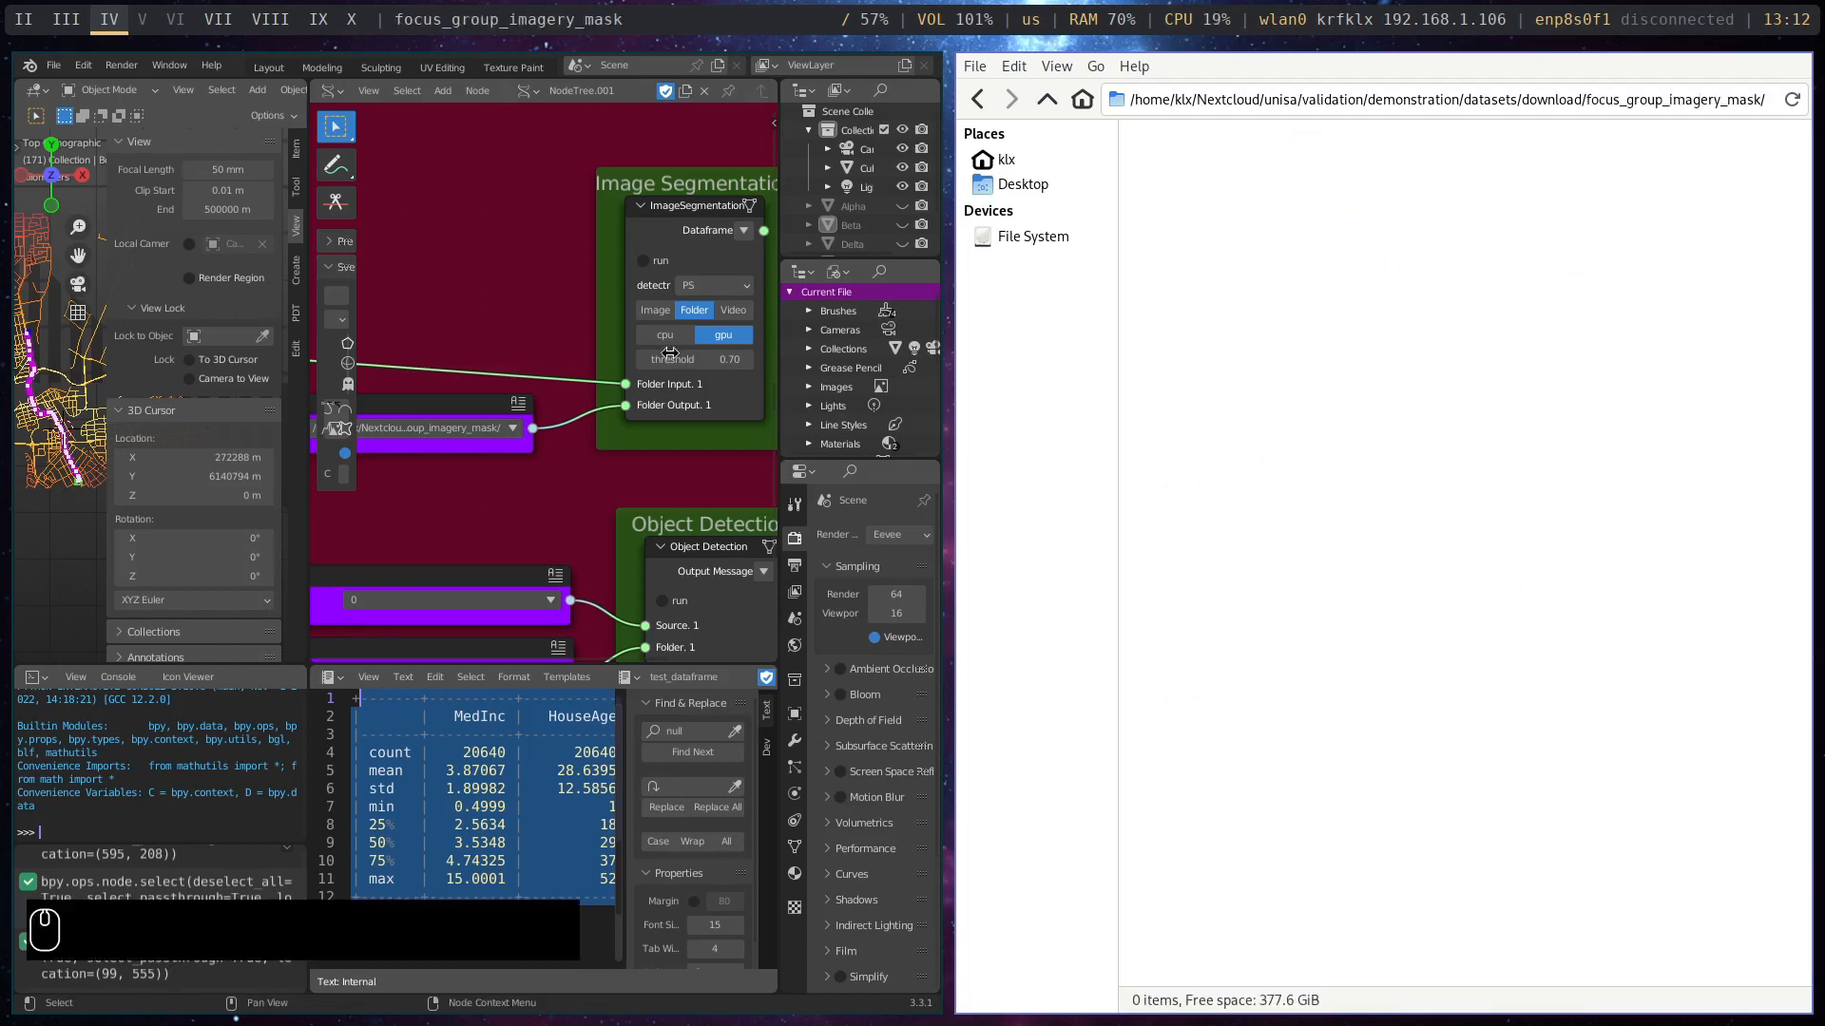
- Show the ImageSegmentation node's detection method options, keep PS selected, and run the node
scroll(477, 271, down, 1)
middle_drag(496, 322, 421, 305)
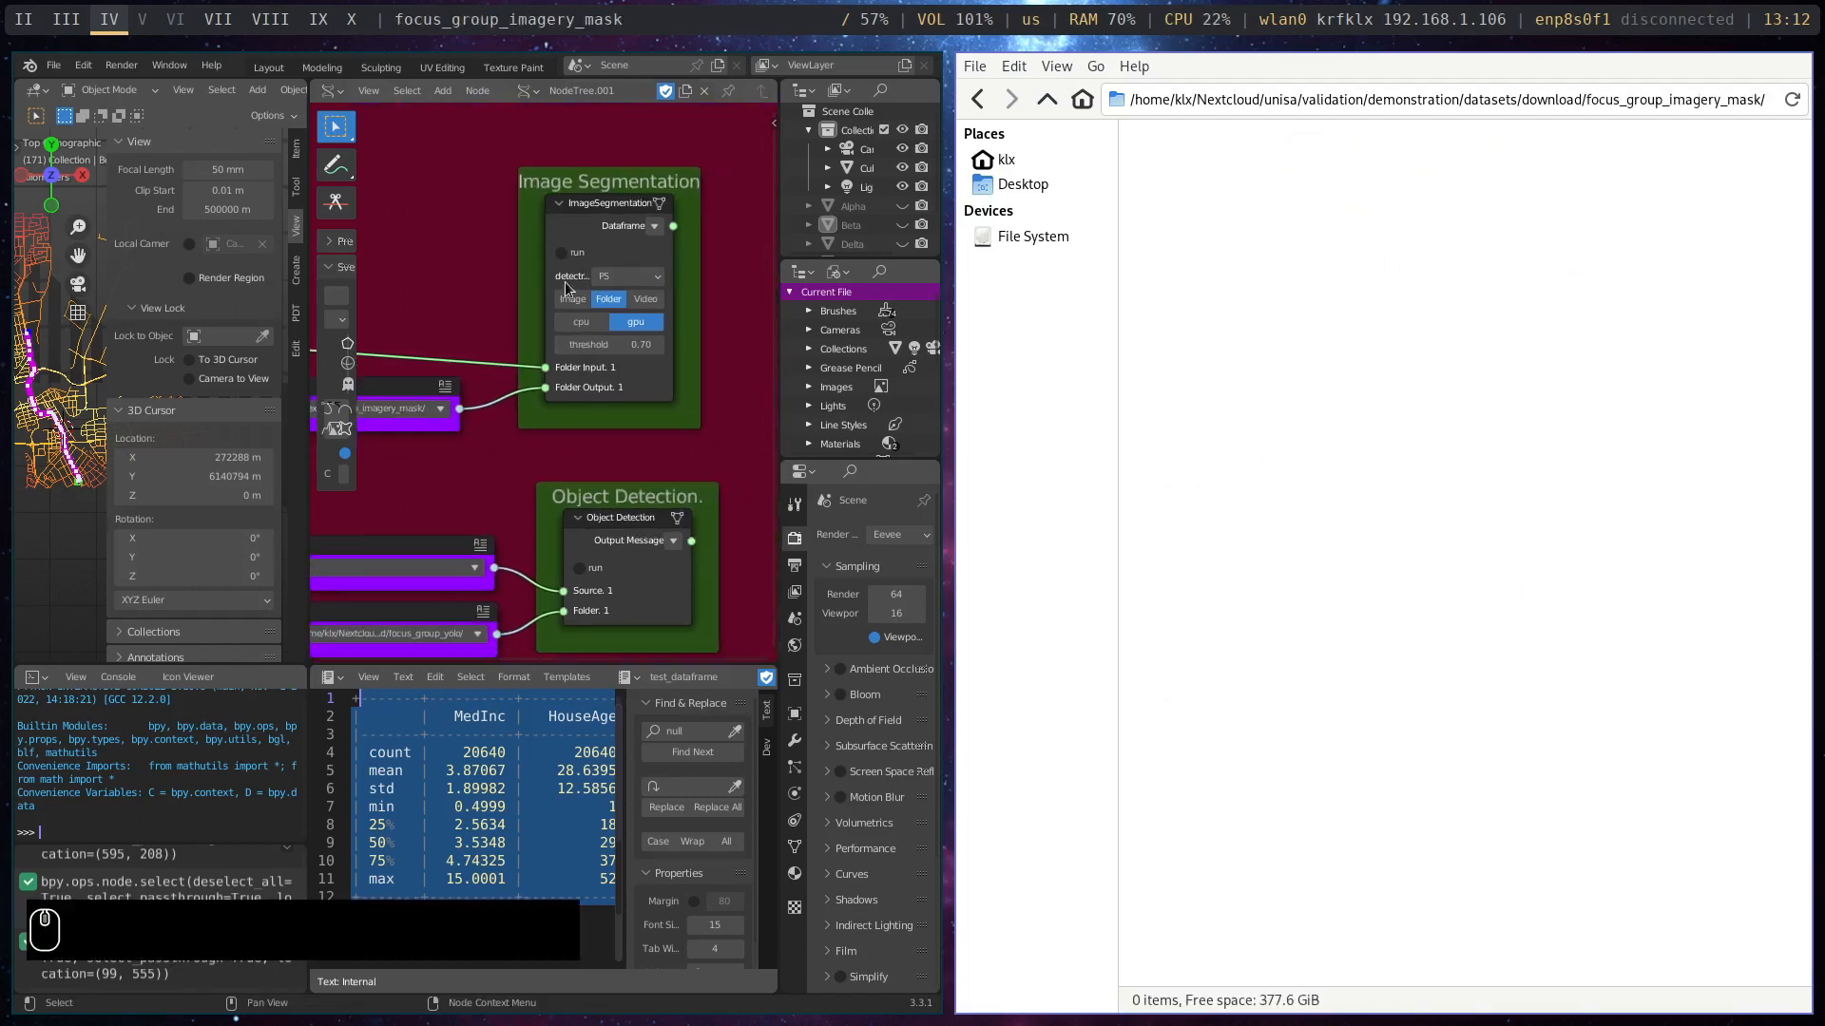
click(656, 277)
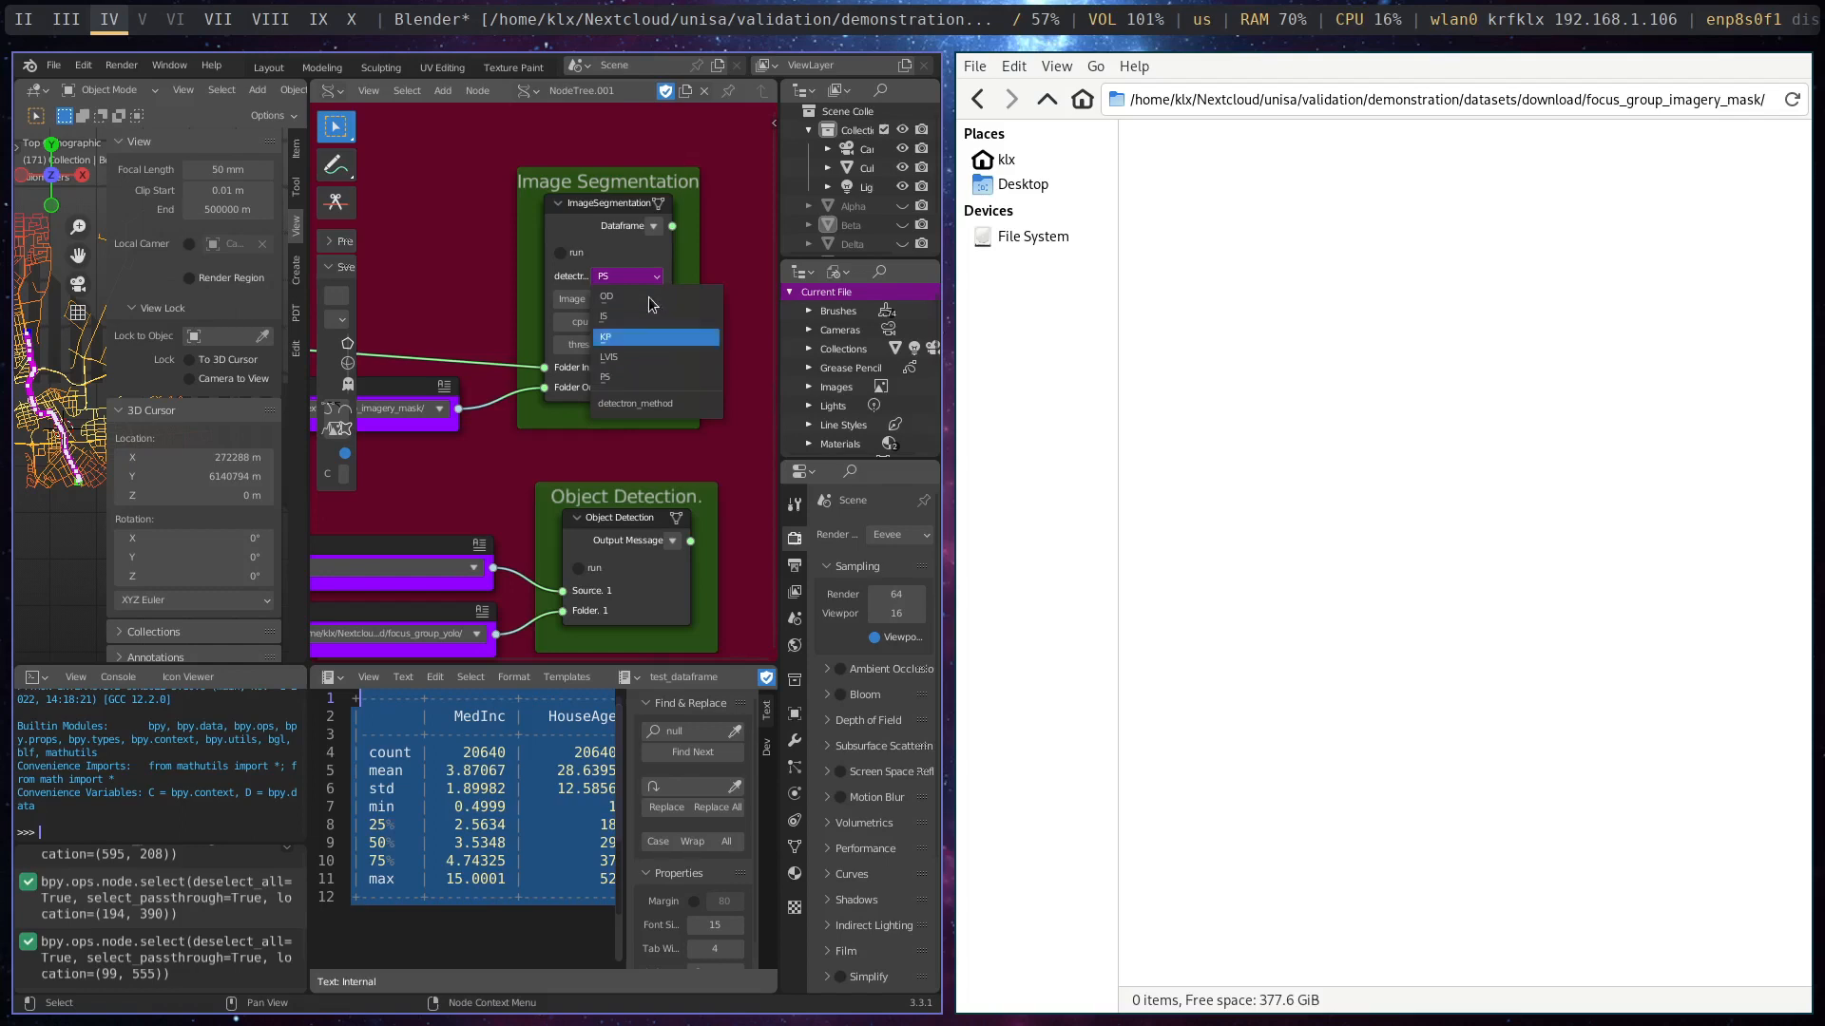
click(613, 233)
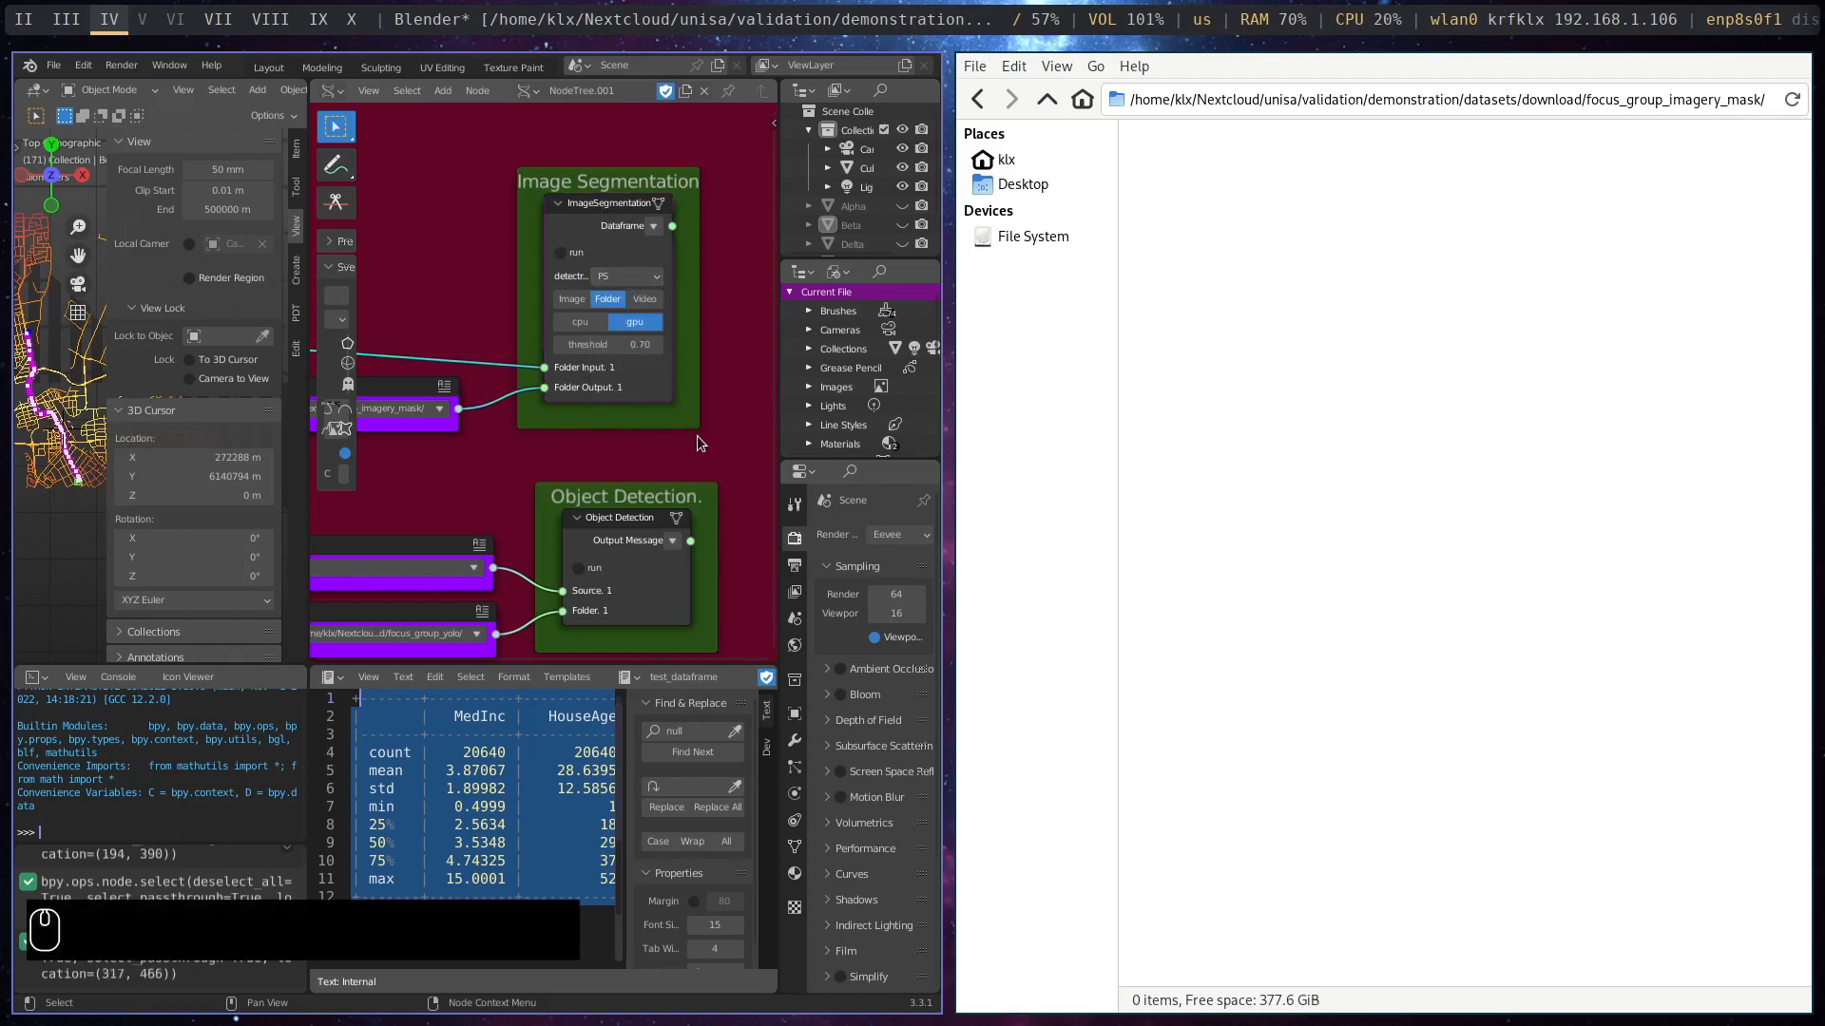
middle_drag(625, 449, 698, 460)
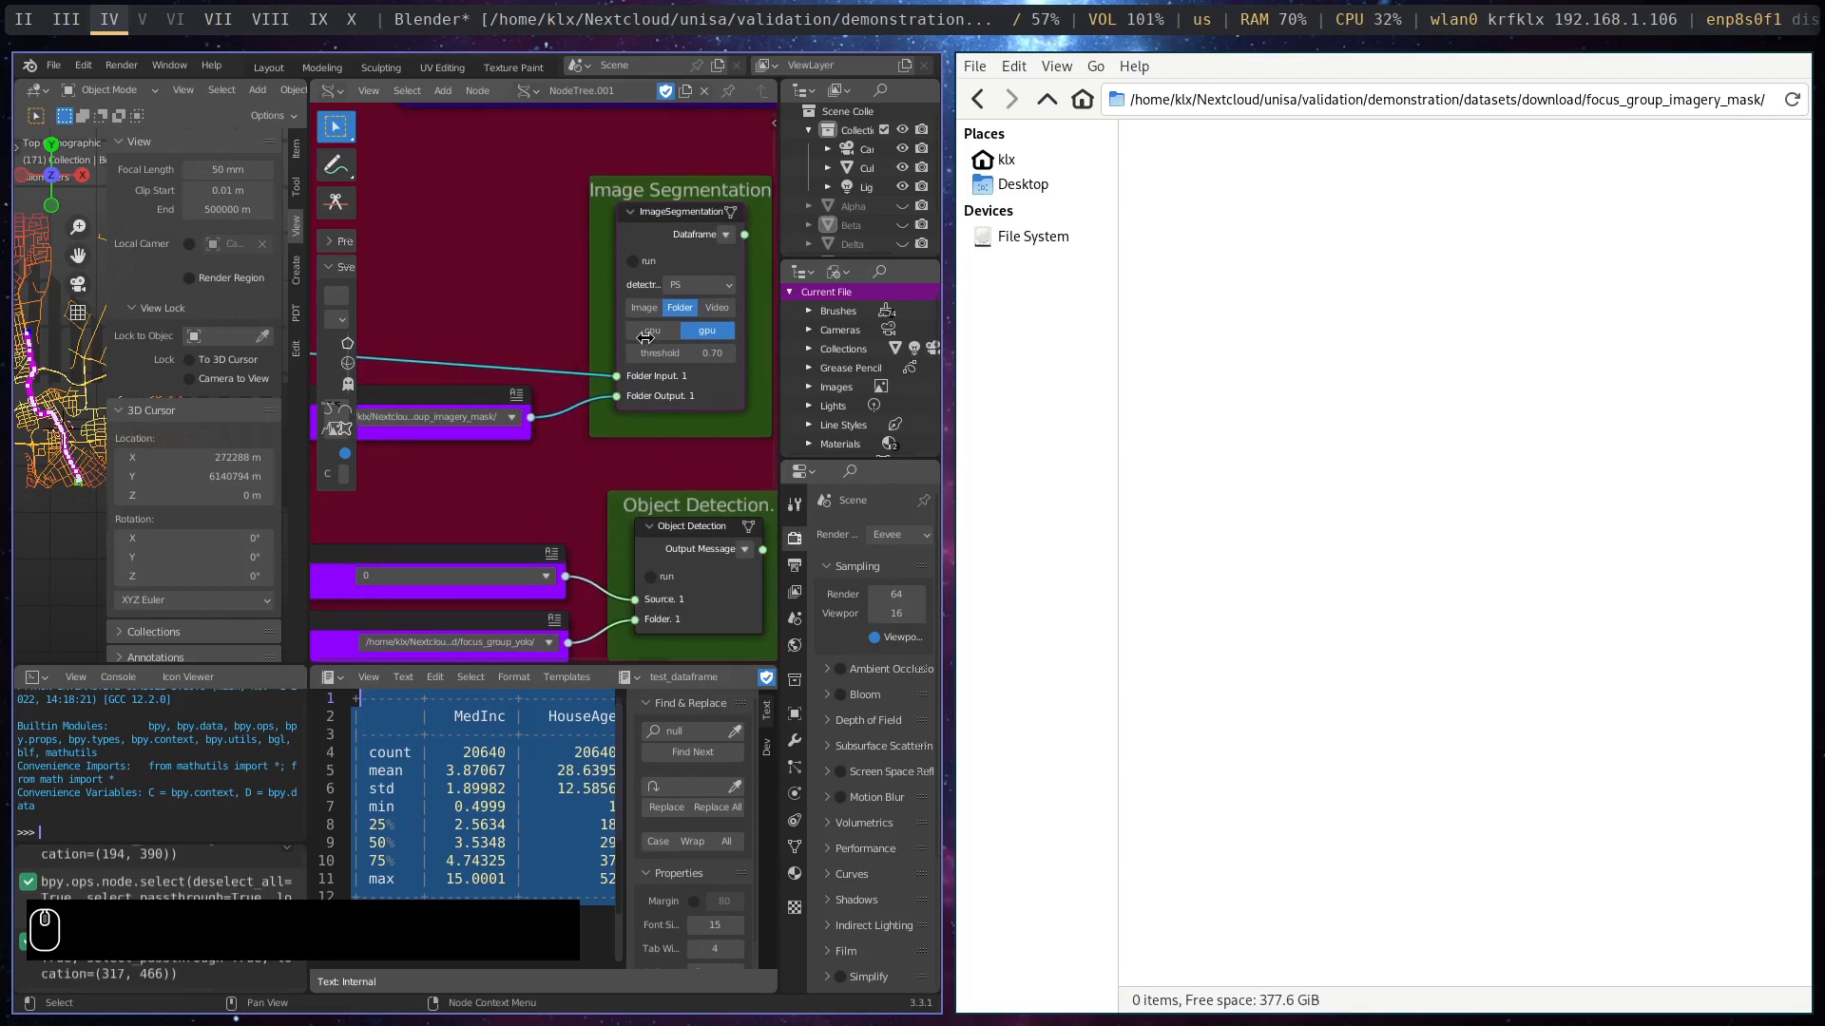
click(633, 263)
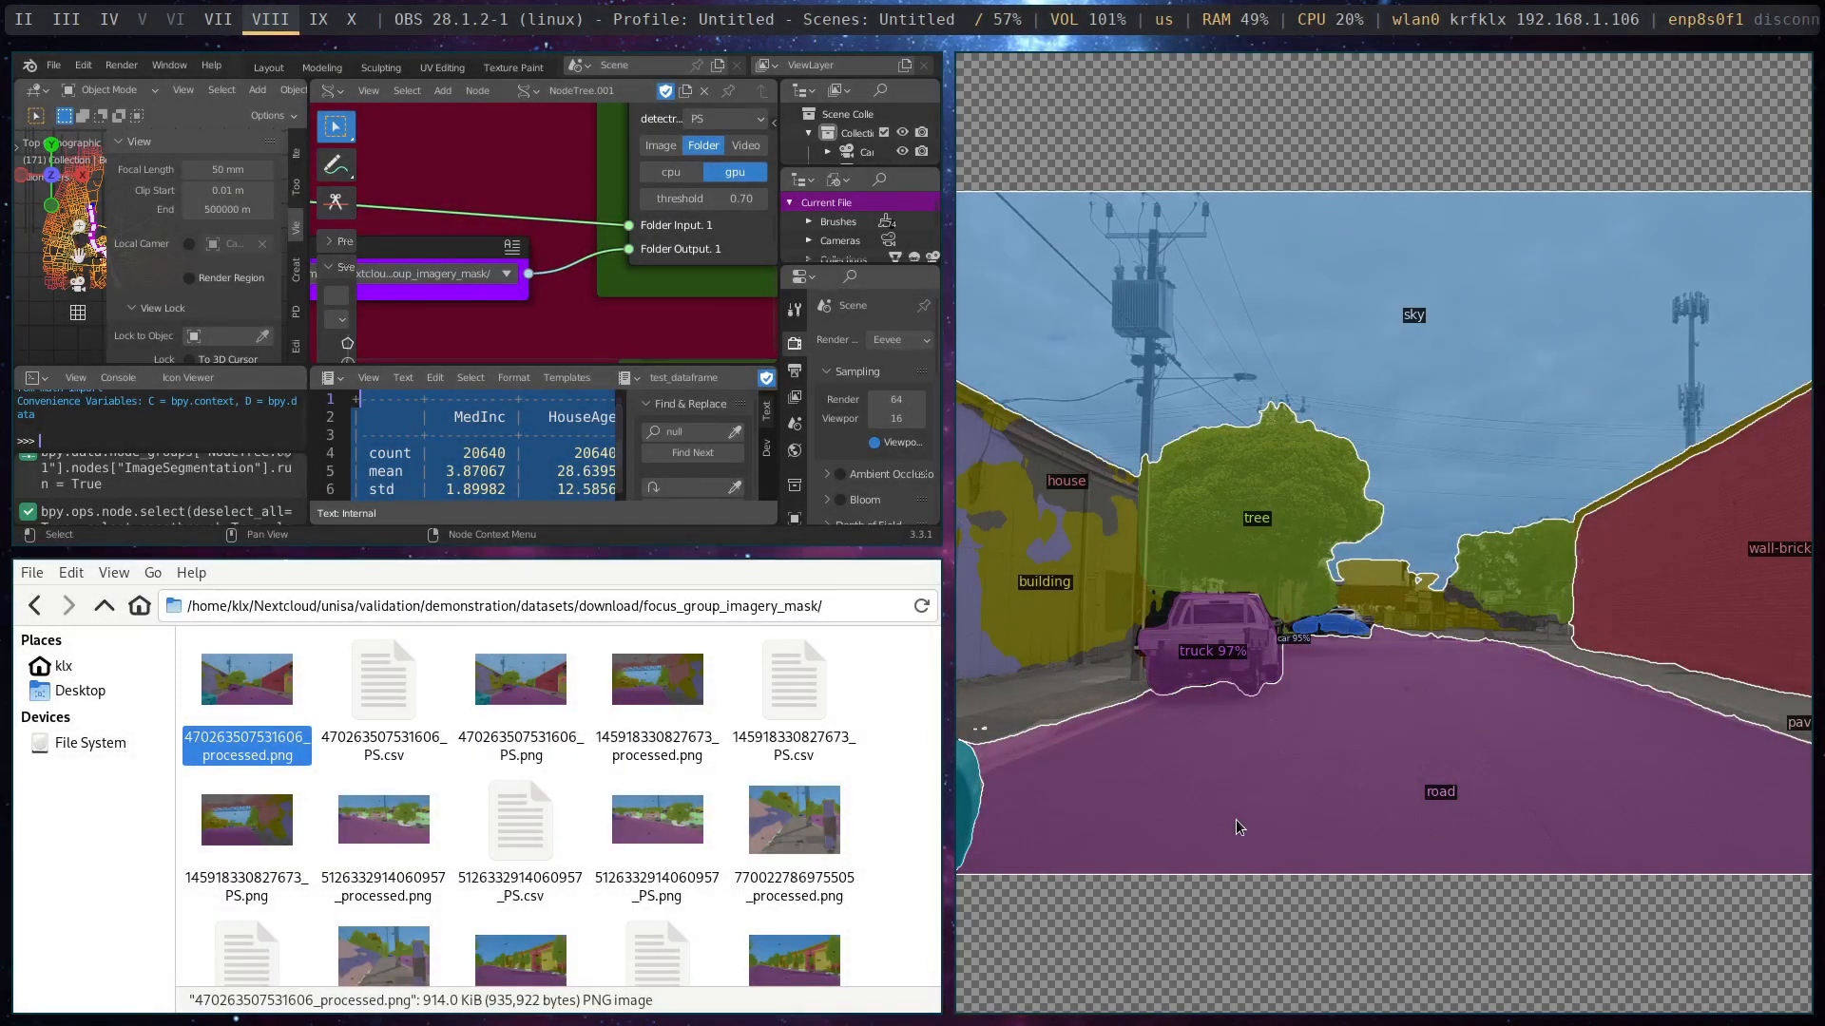
click(1240, 822)
key(super+w)
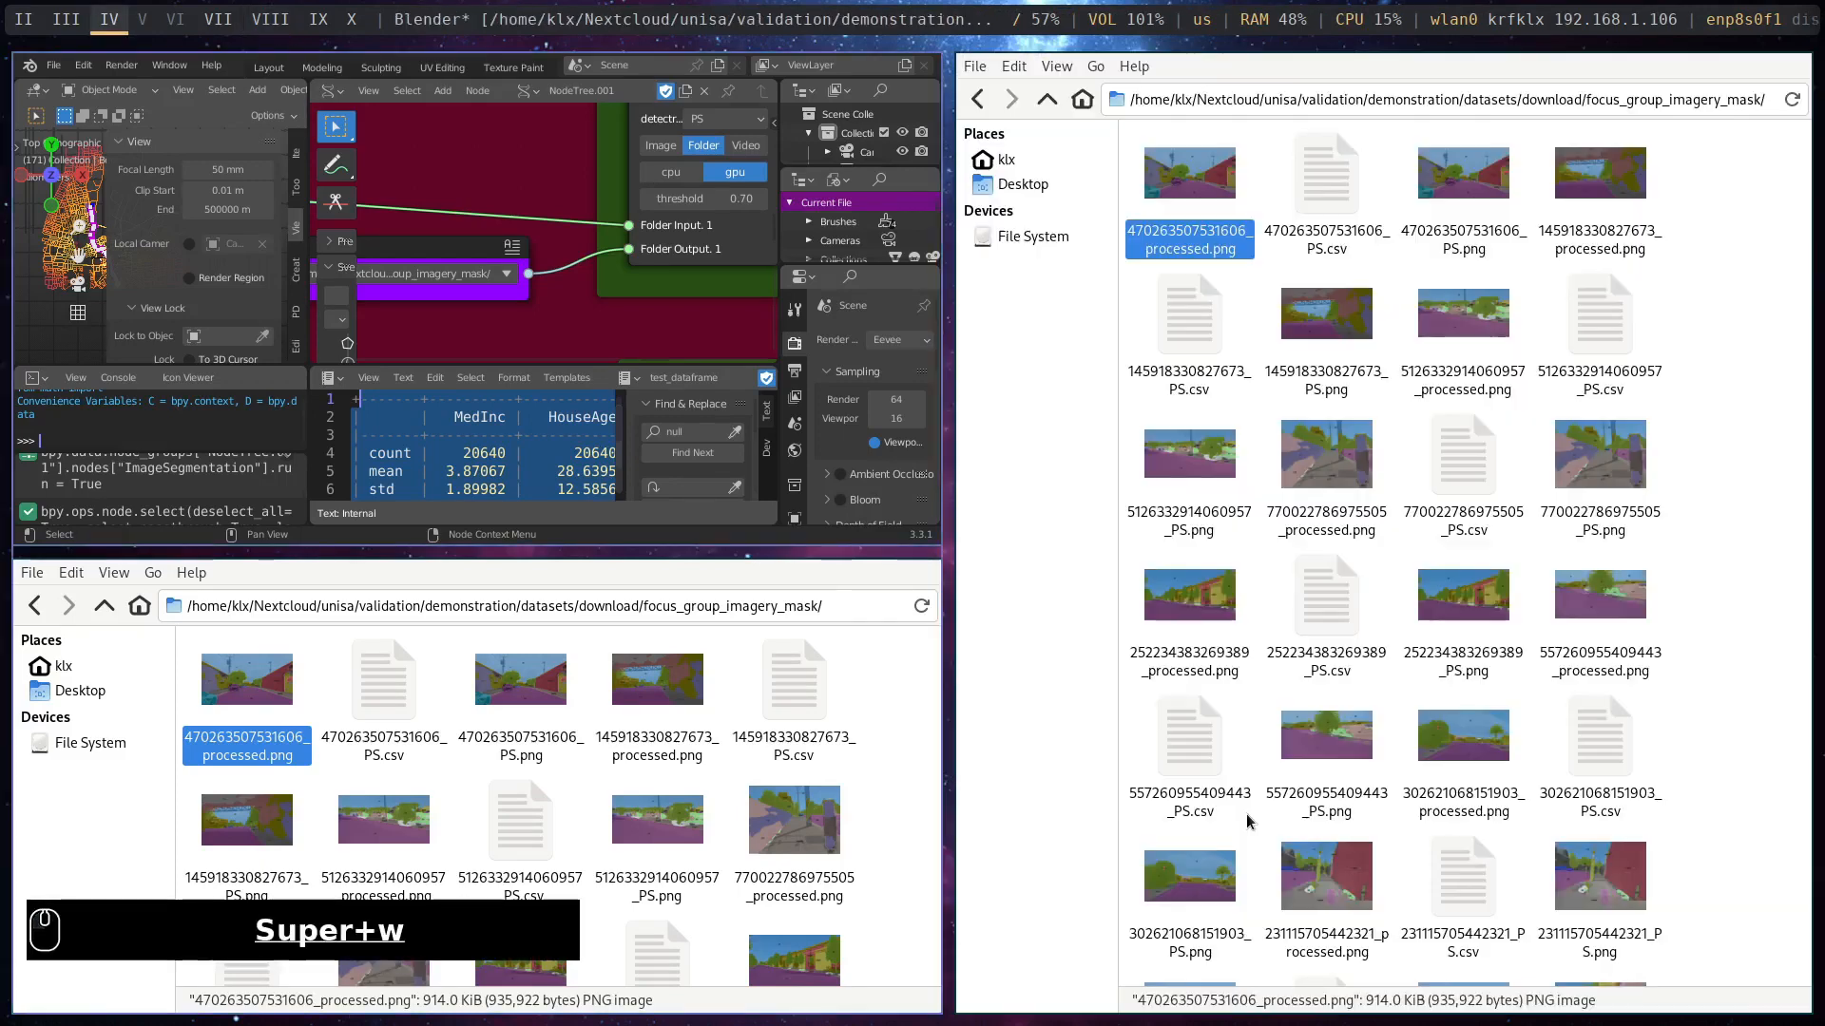
right_click(1297, 198)
mouse_move(1366, 243)
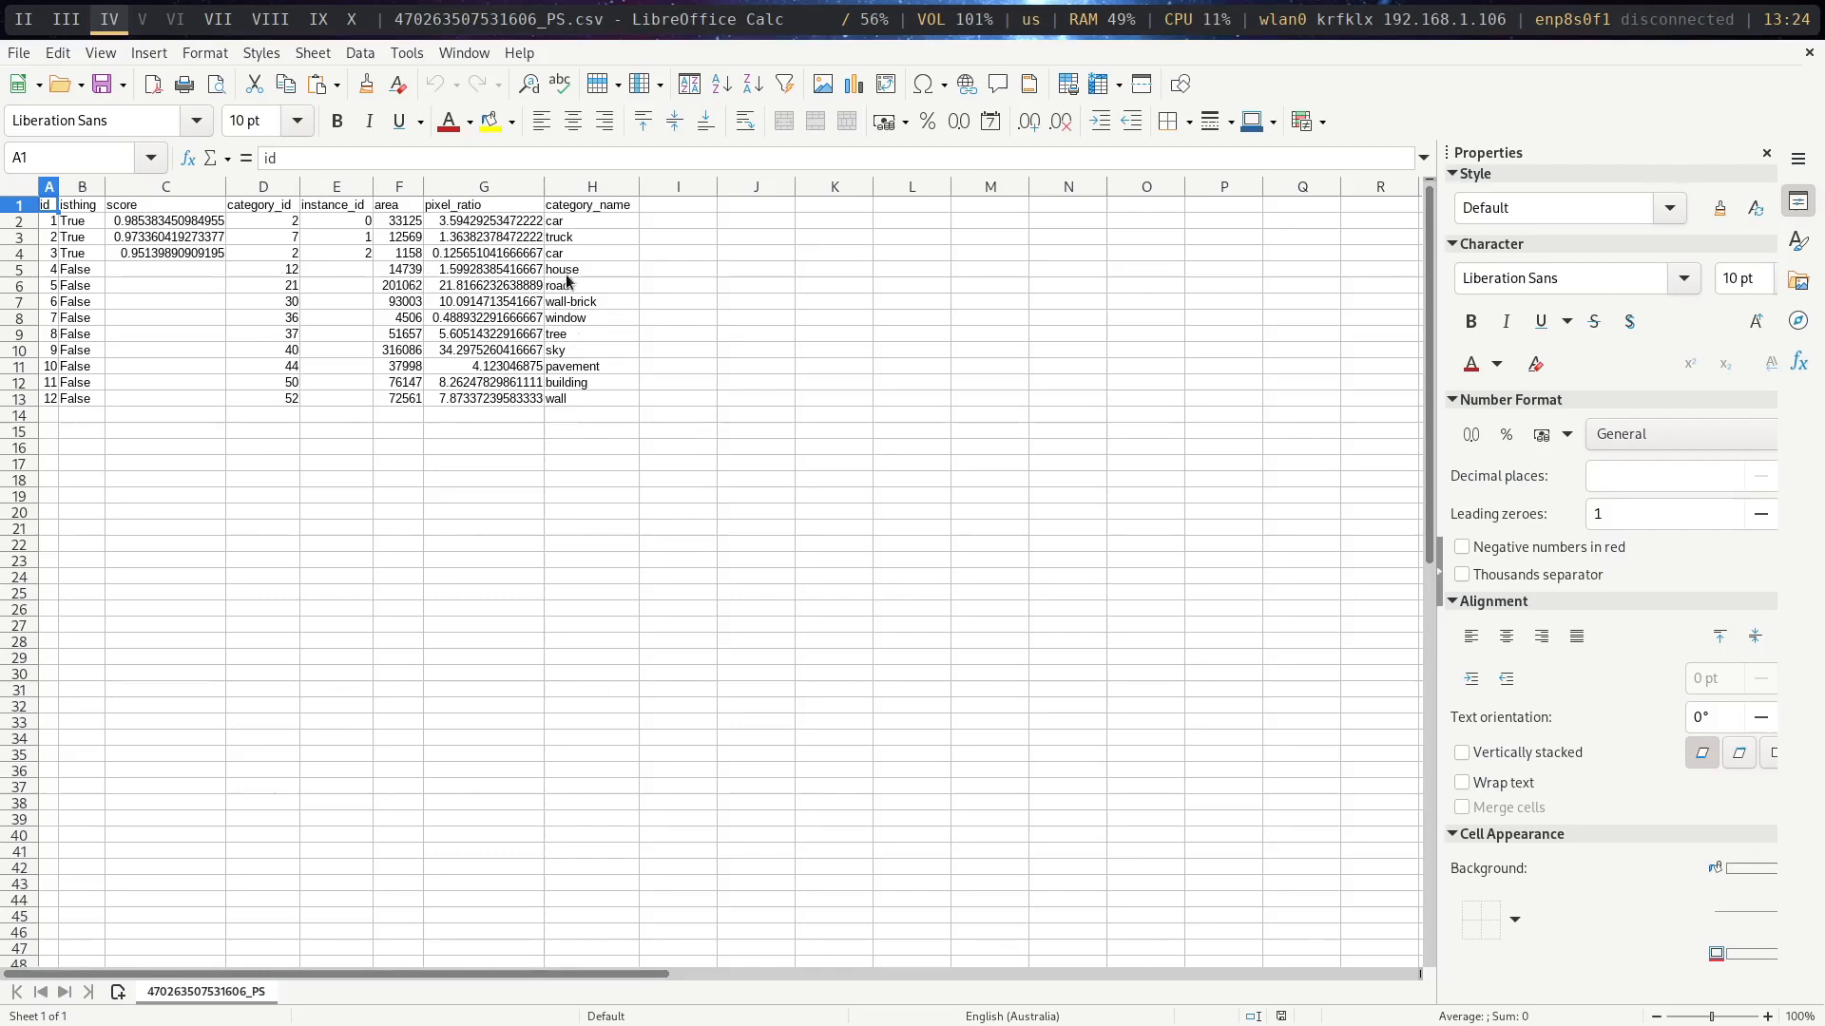
drag(542, 186, 576, 187)
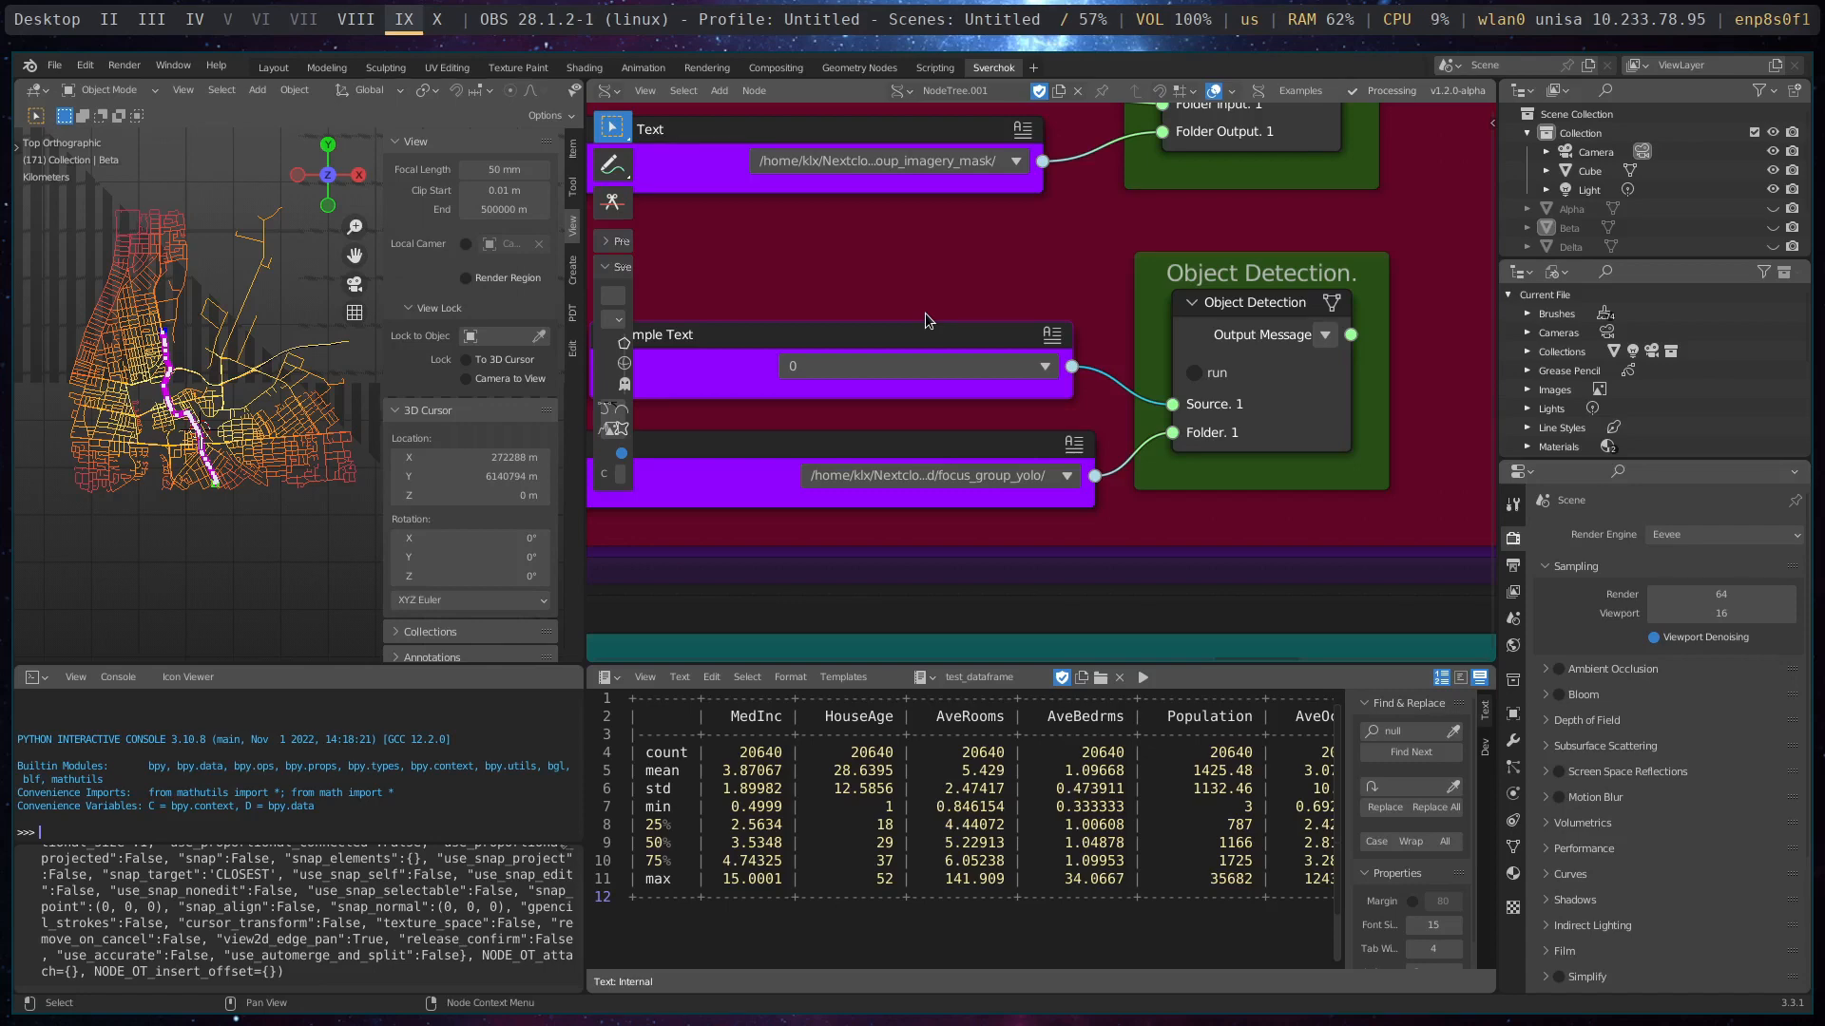
- Line up the Simple Text node holding 0 with the folder text node, and run Object Detection on that source before stopping it
drag(950, 341, 979, 364)
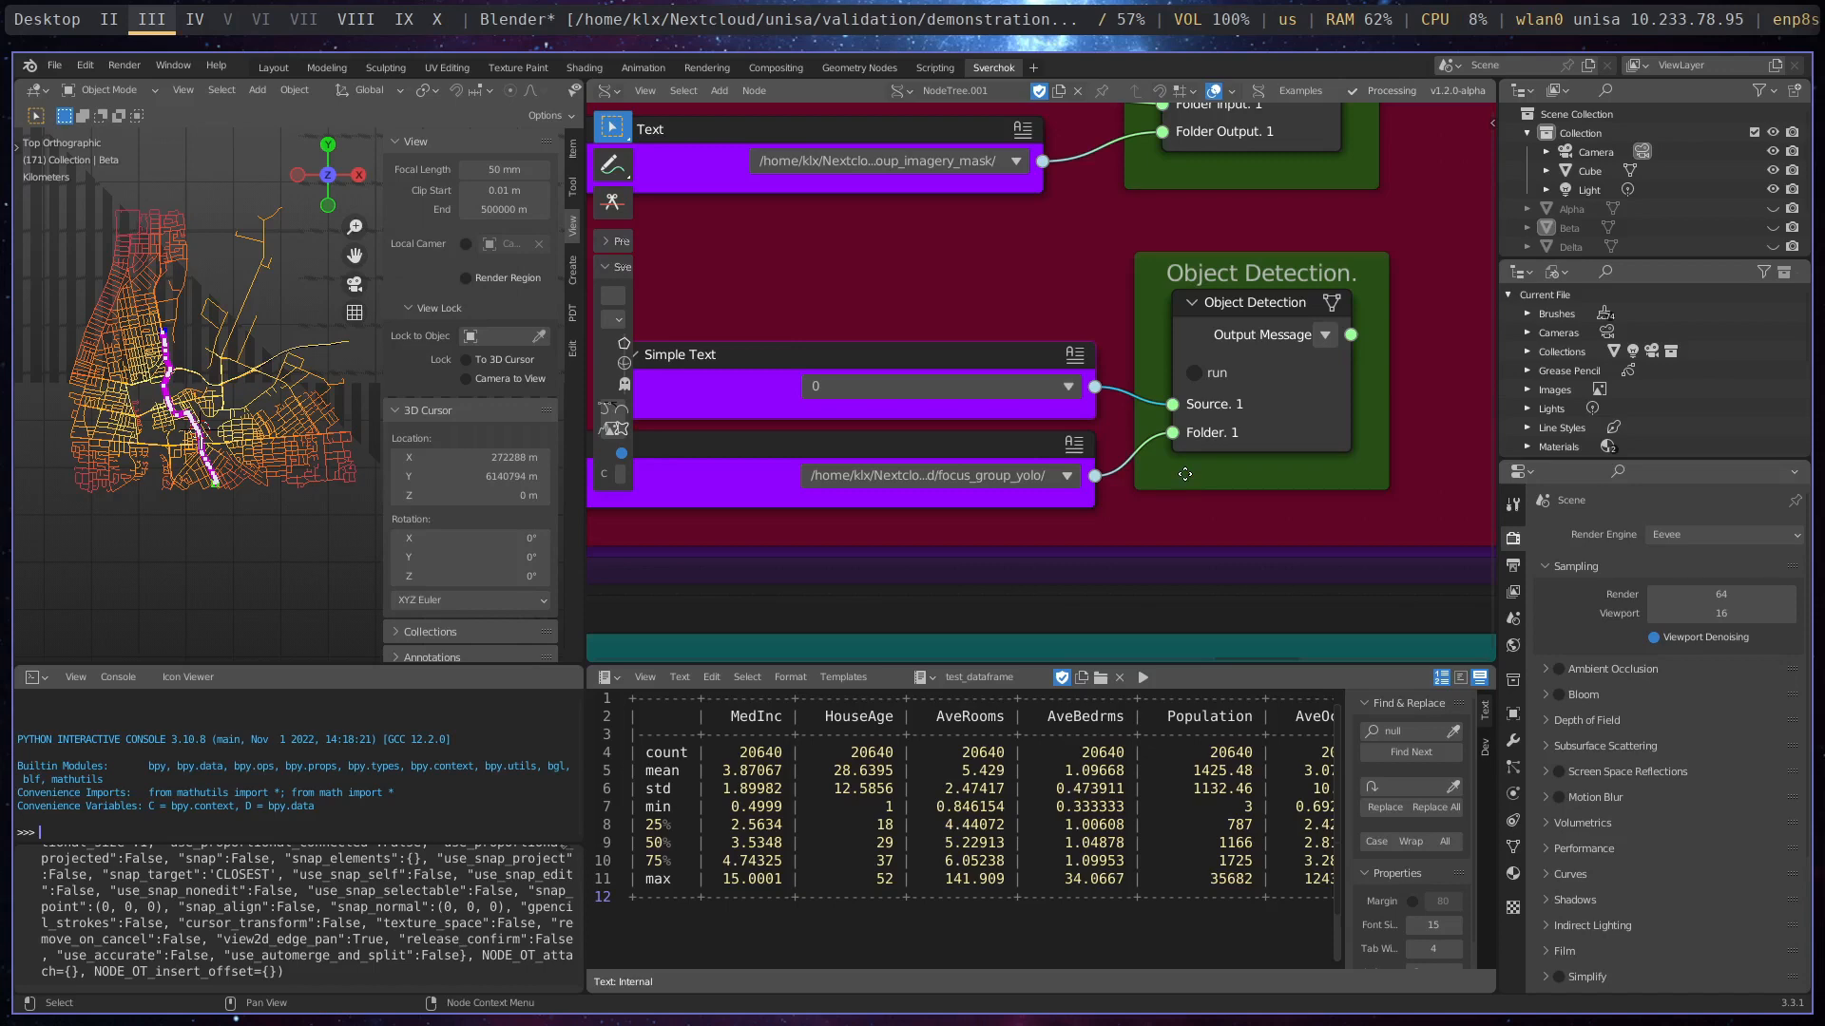
click(1196, 374)
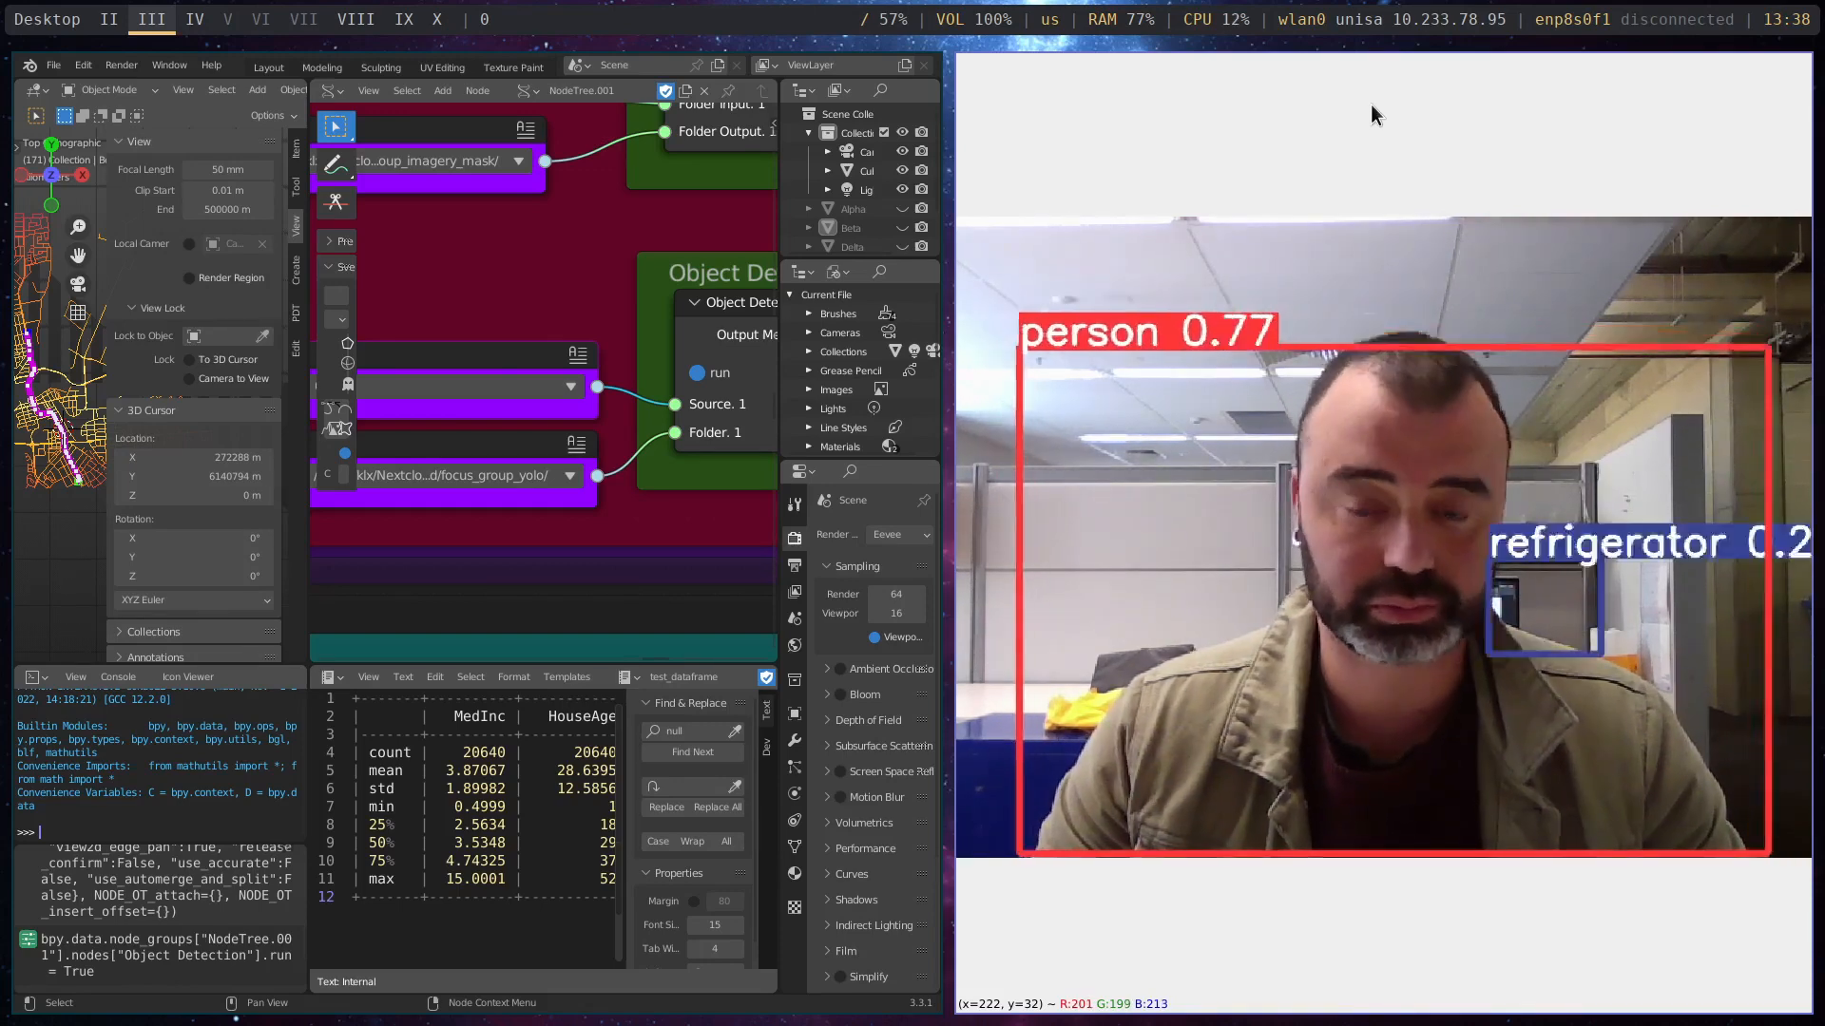
key(q)
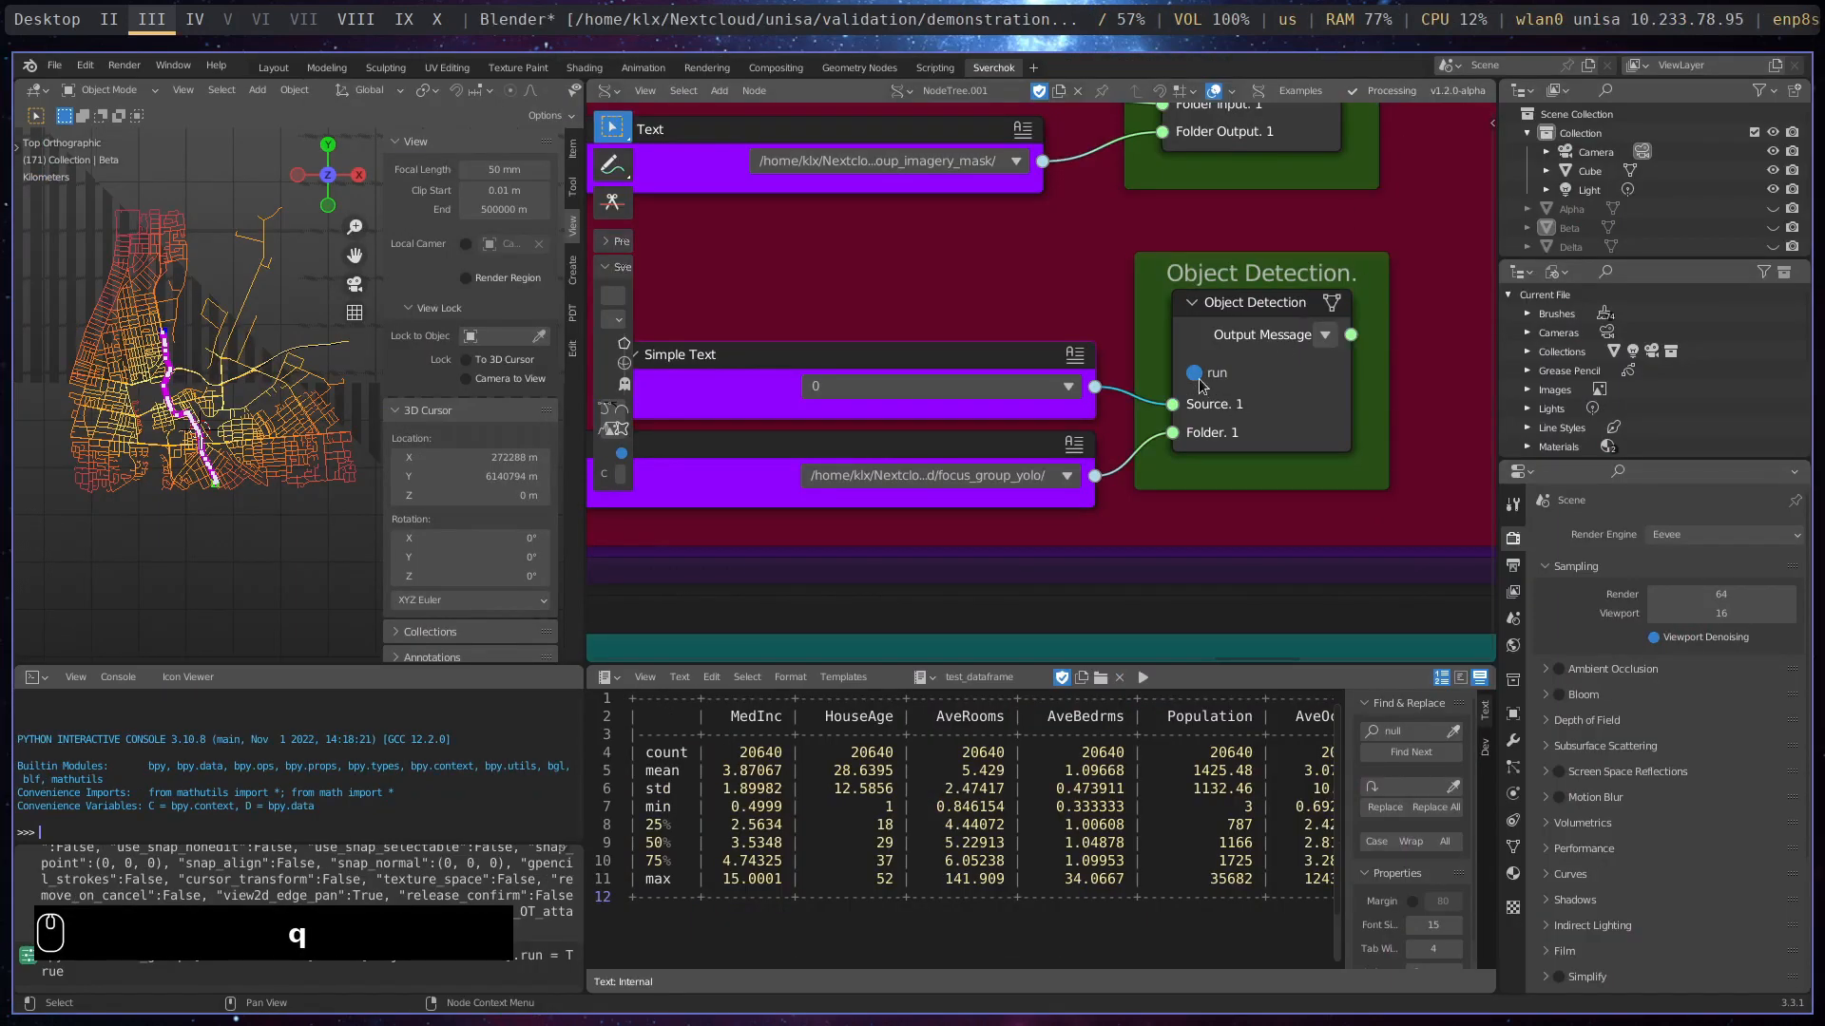
click(1194, 373)
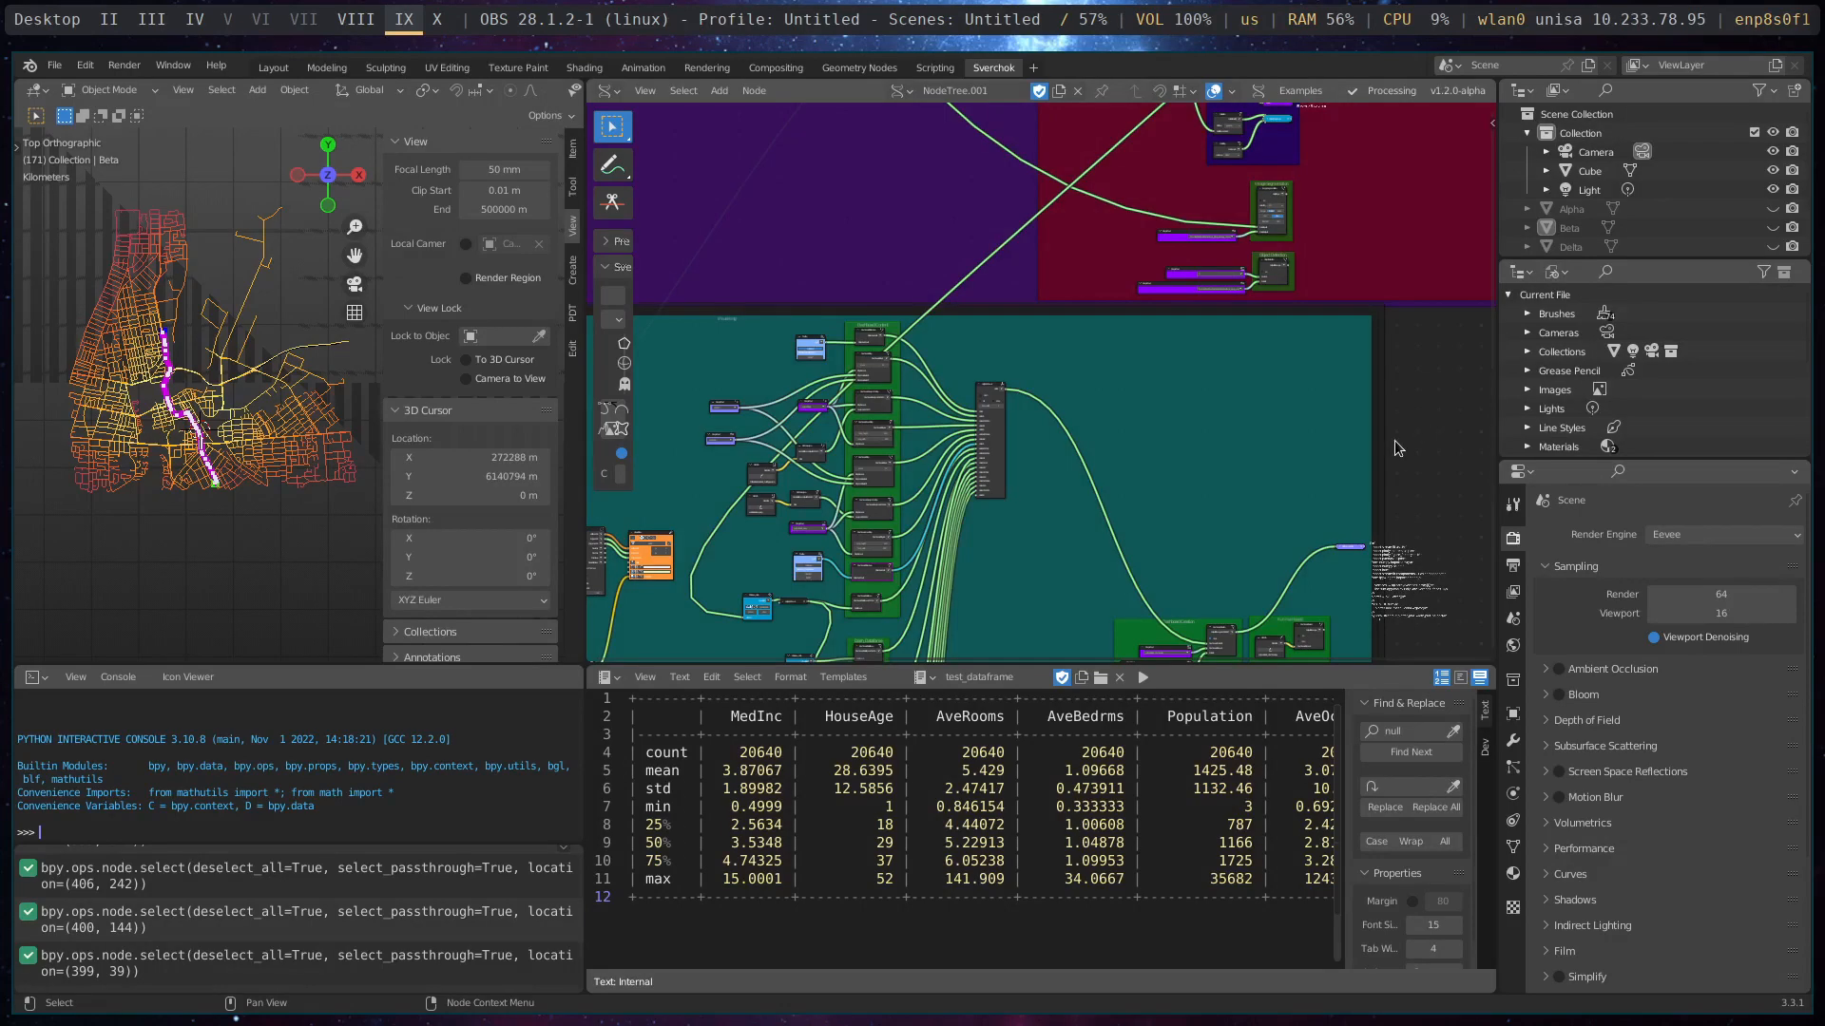
- Show the Megapolis Visualisation Data Tools in the list of addable nodes and dismiss it without adding any
scroll(1390, 373, down, 4)
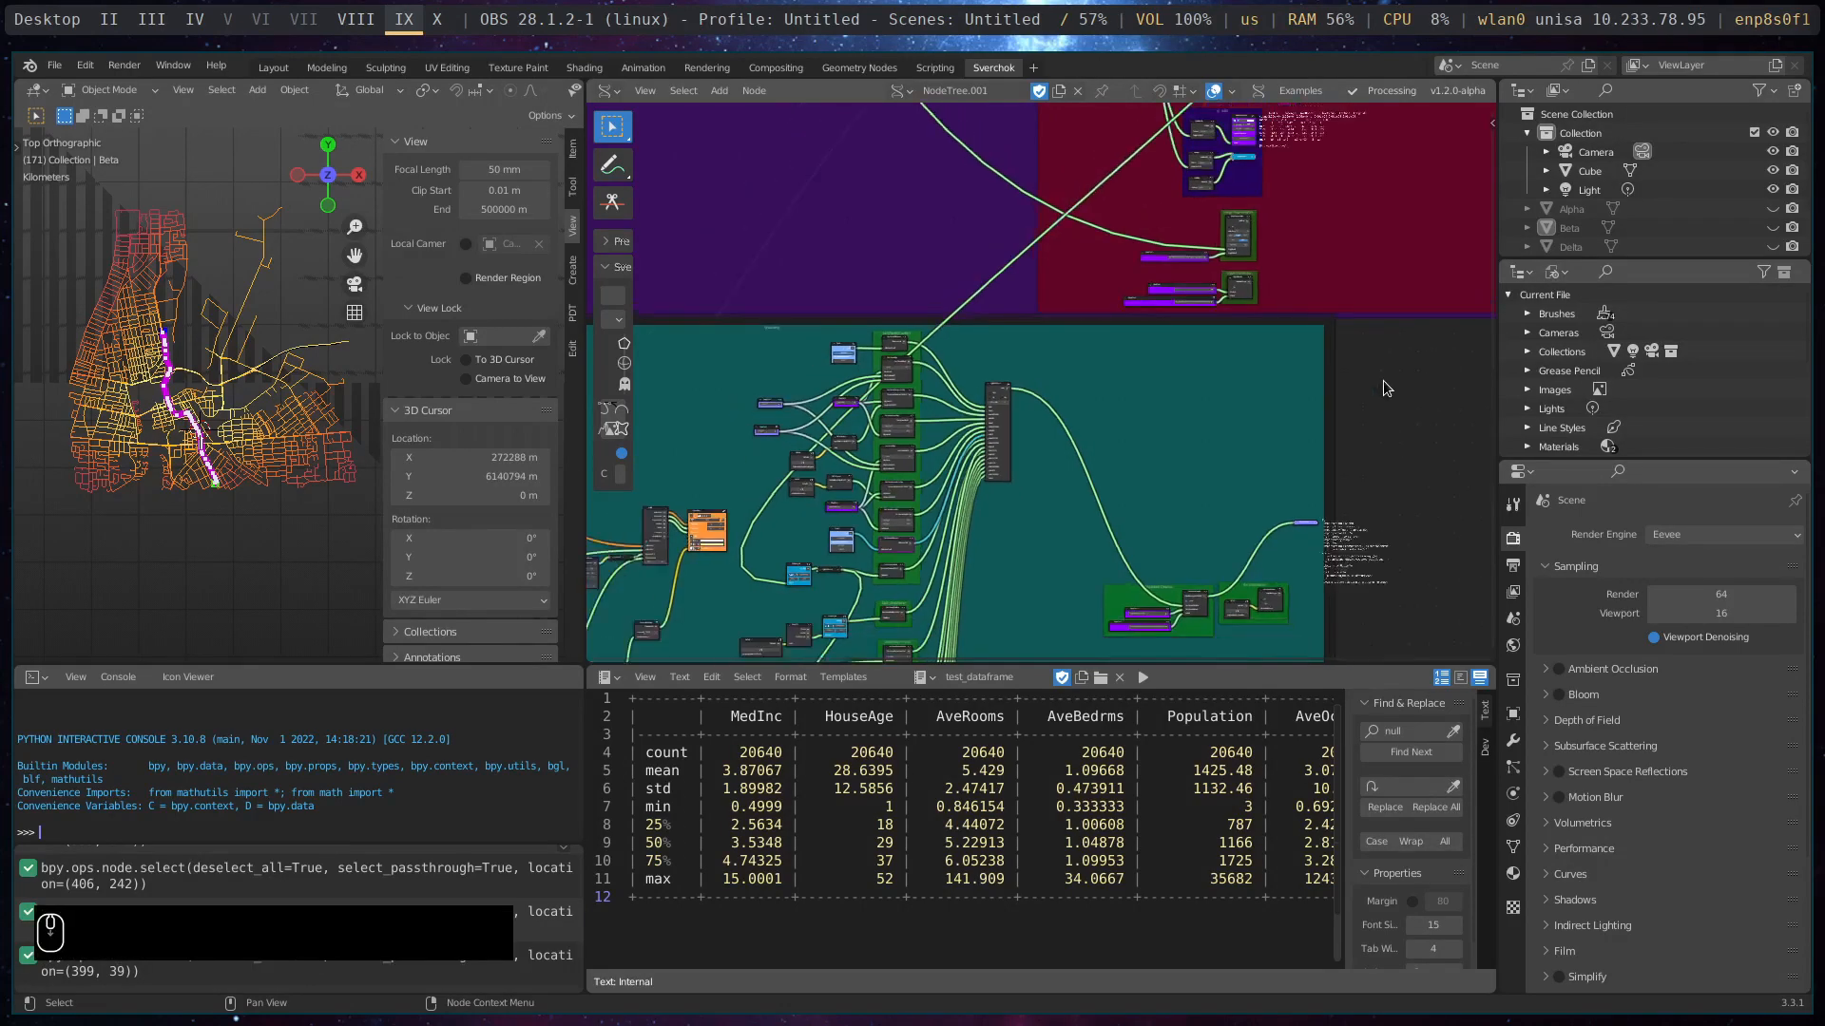
scroll(1338, 416, up, 2)
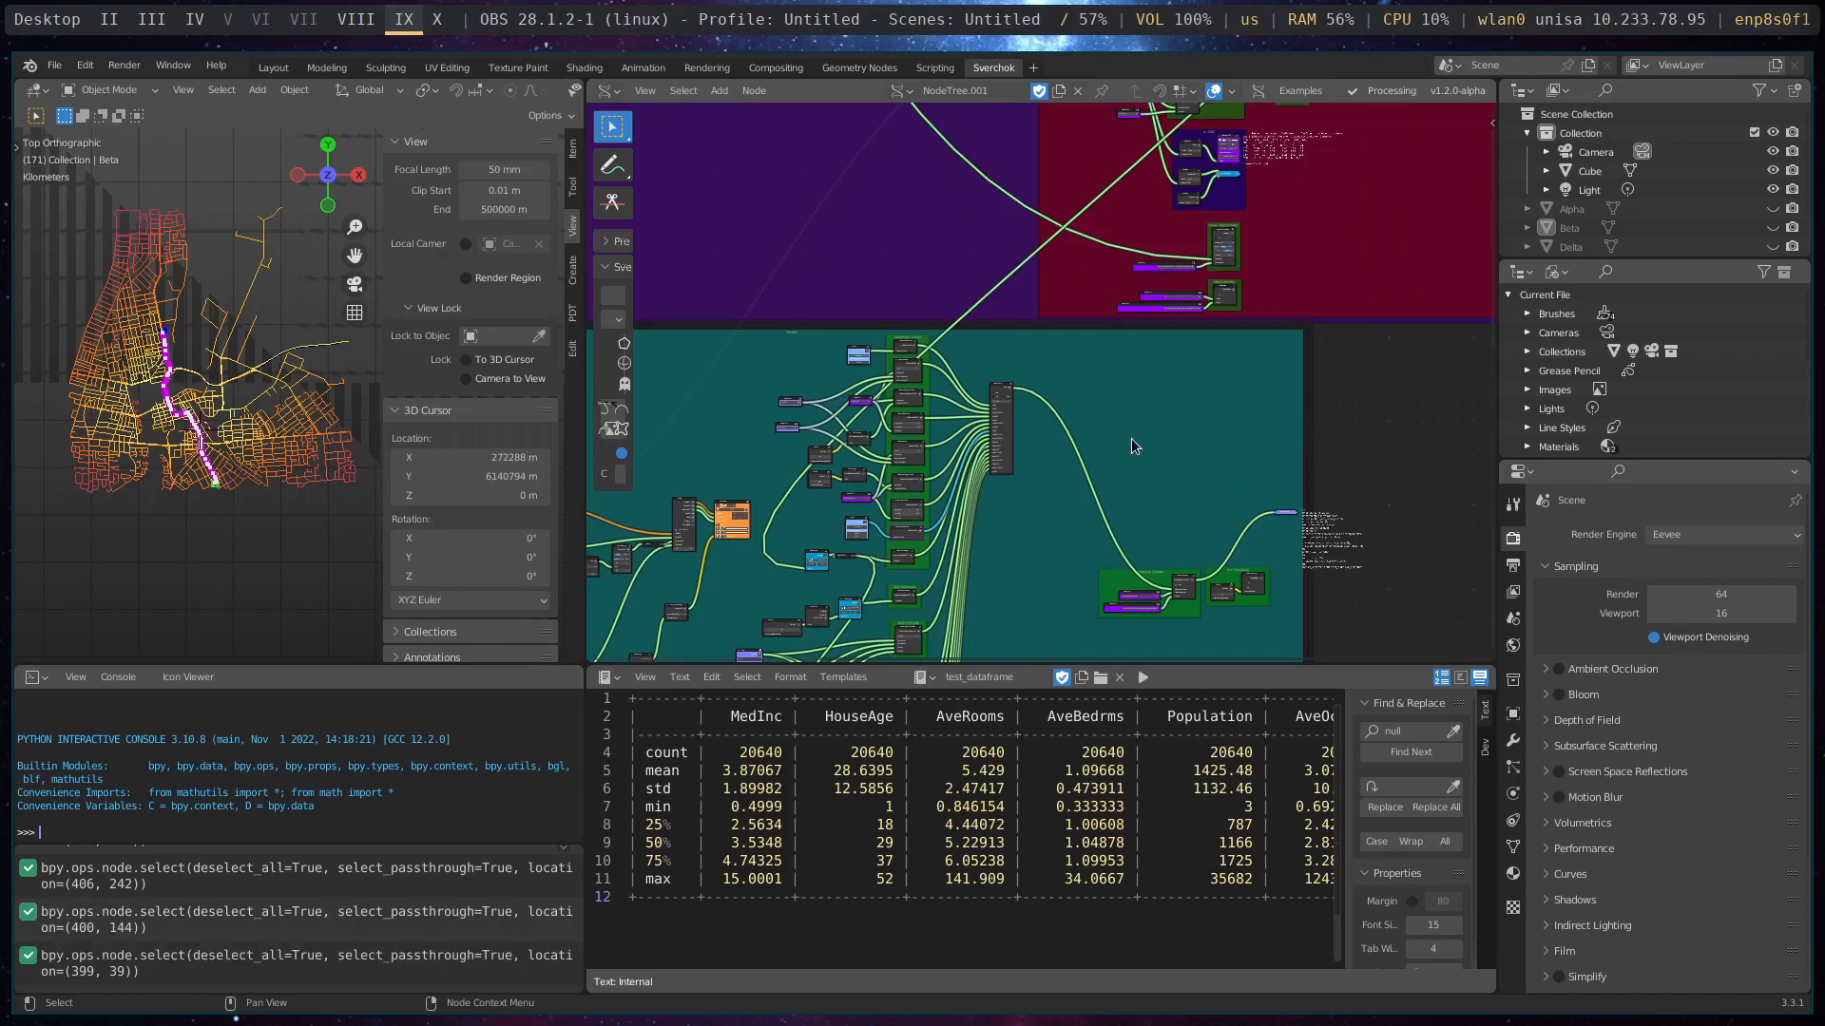
middle_drag(1131, 437, 1281, 410)
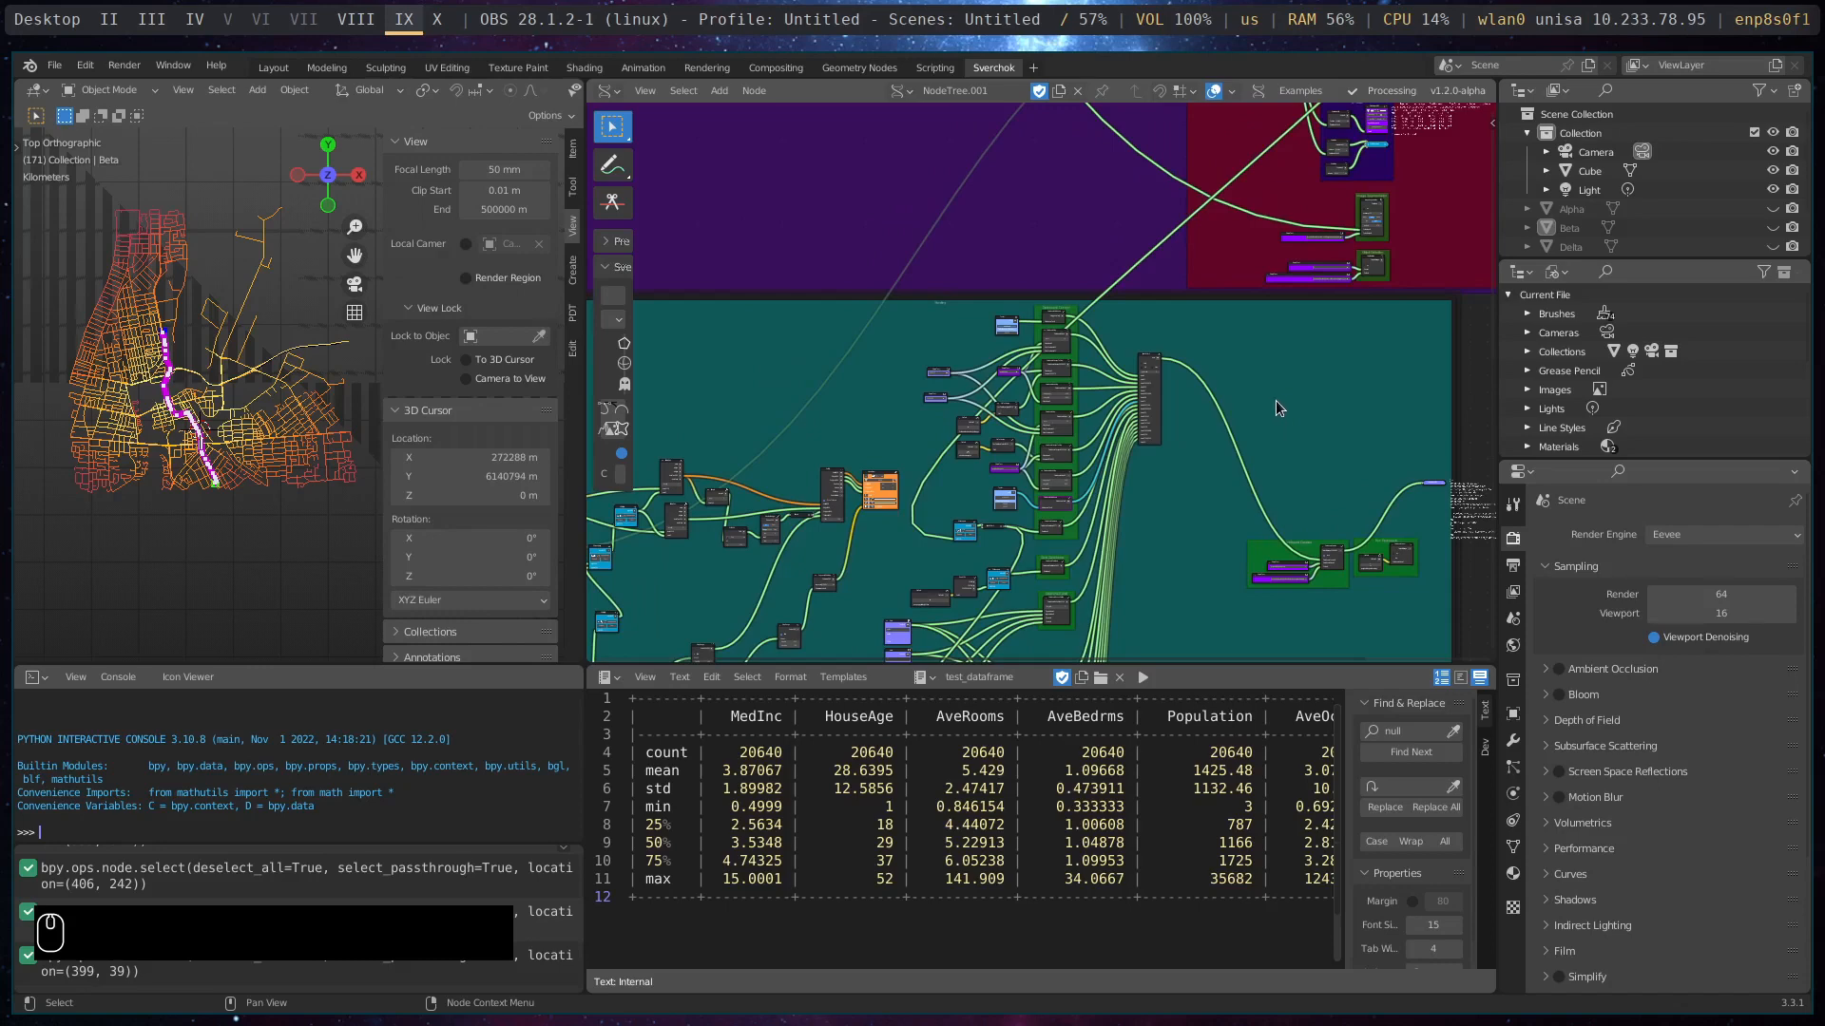
middle_drag(1358, 369, 883, 287)
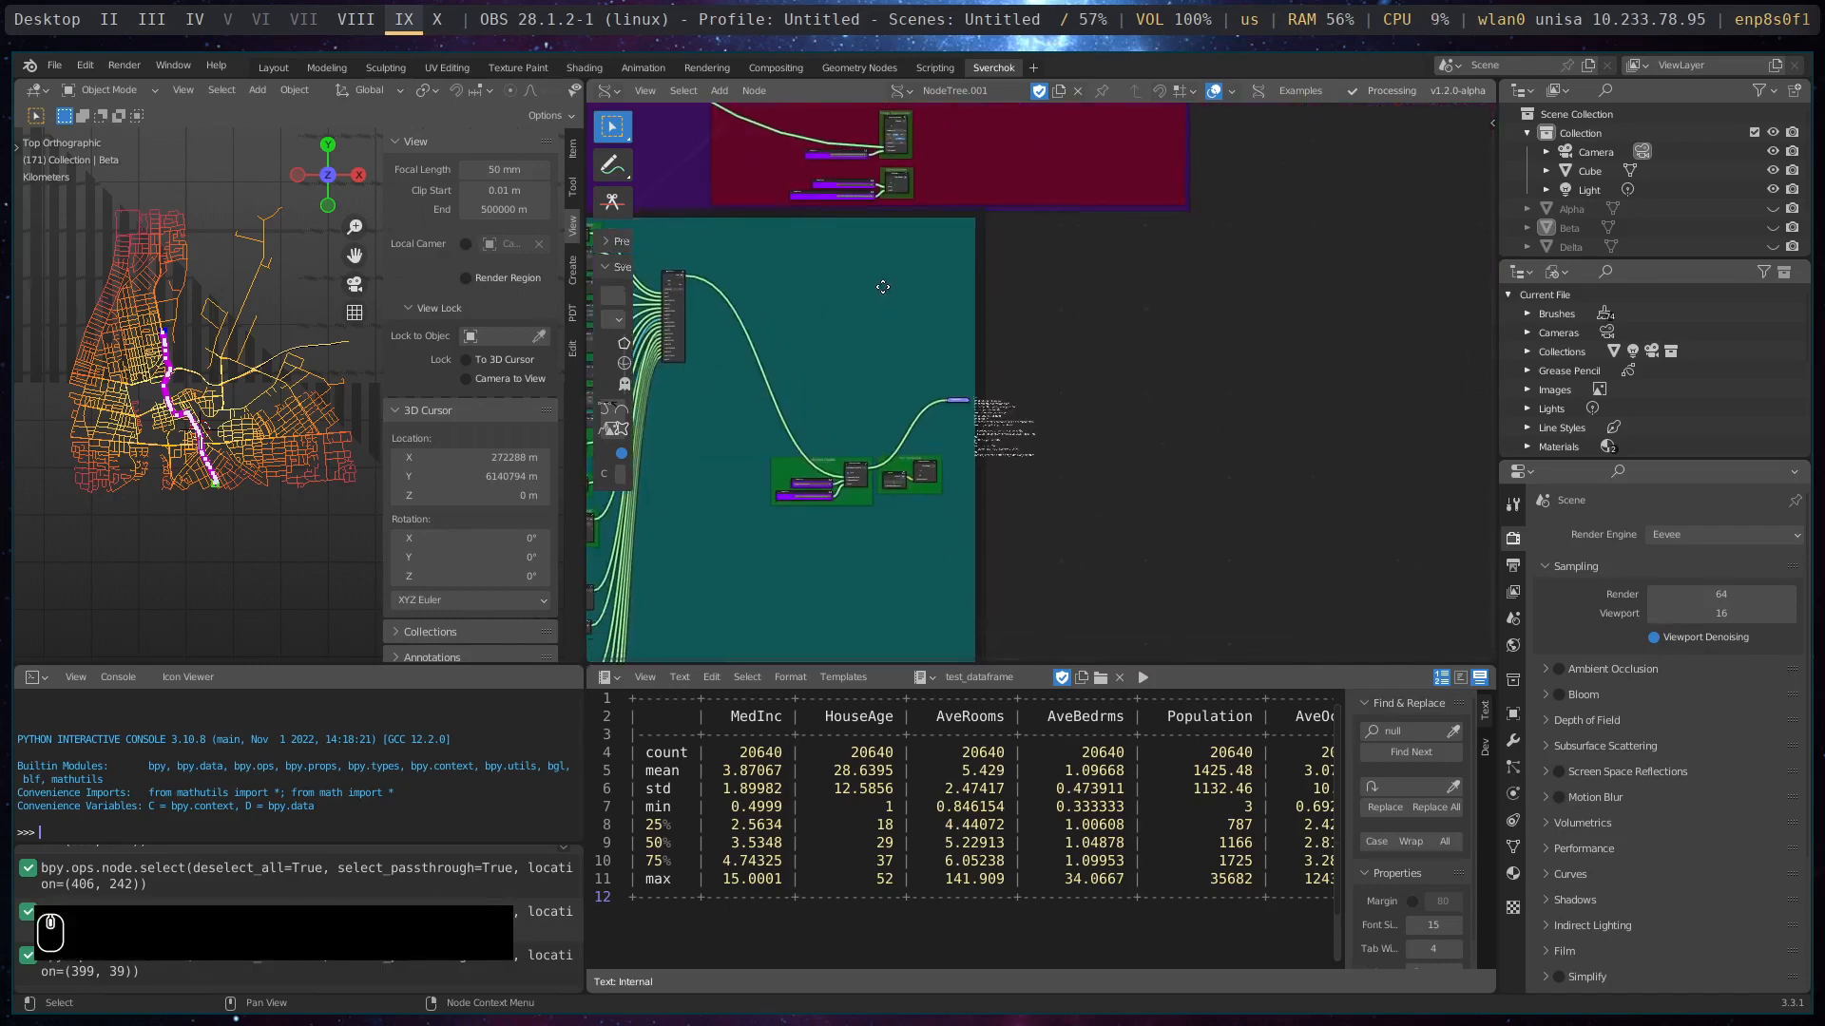
key(shift+a)
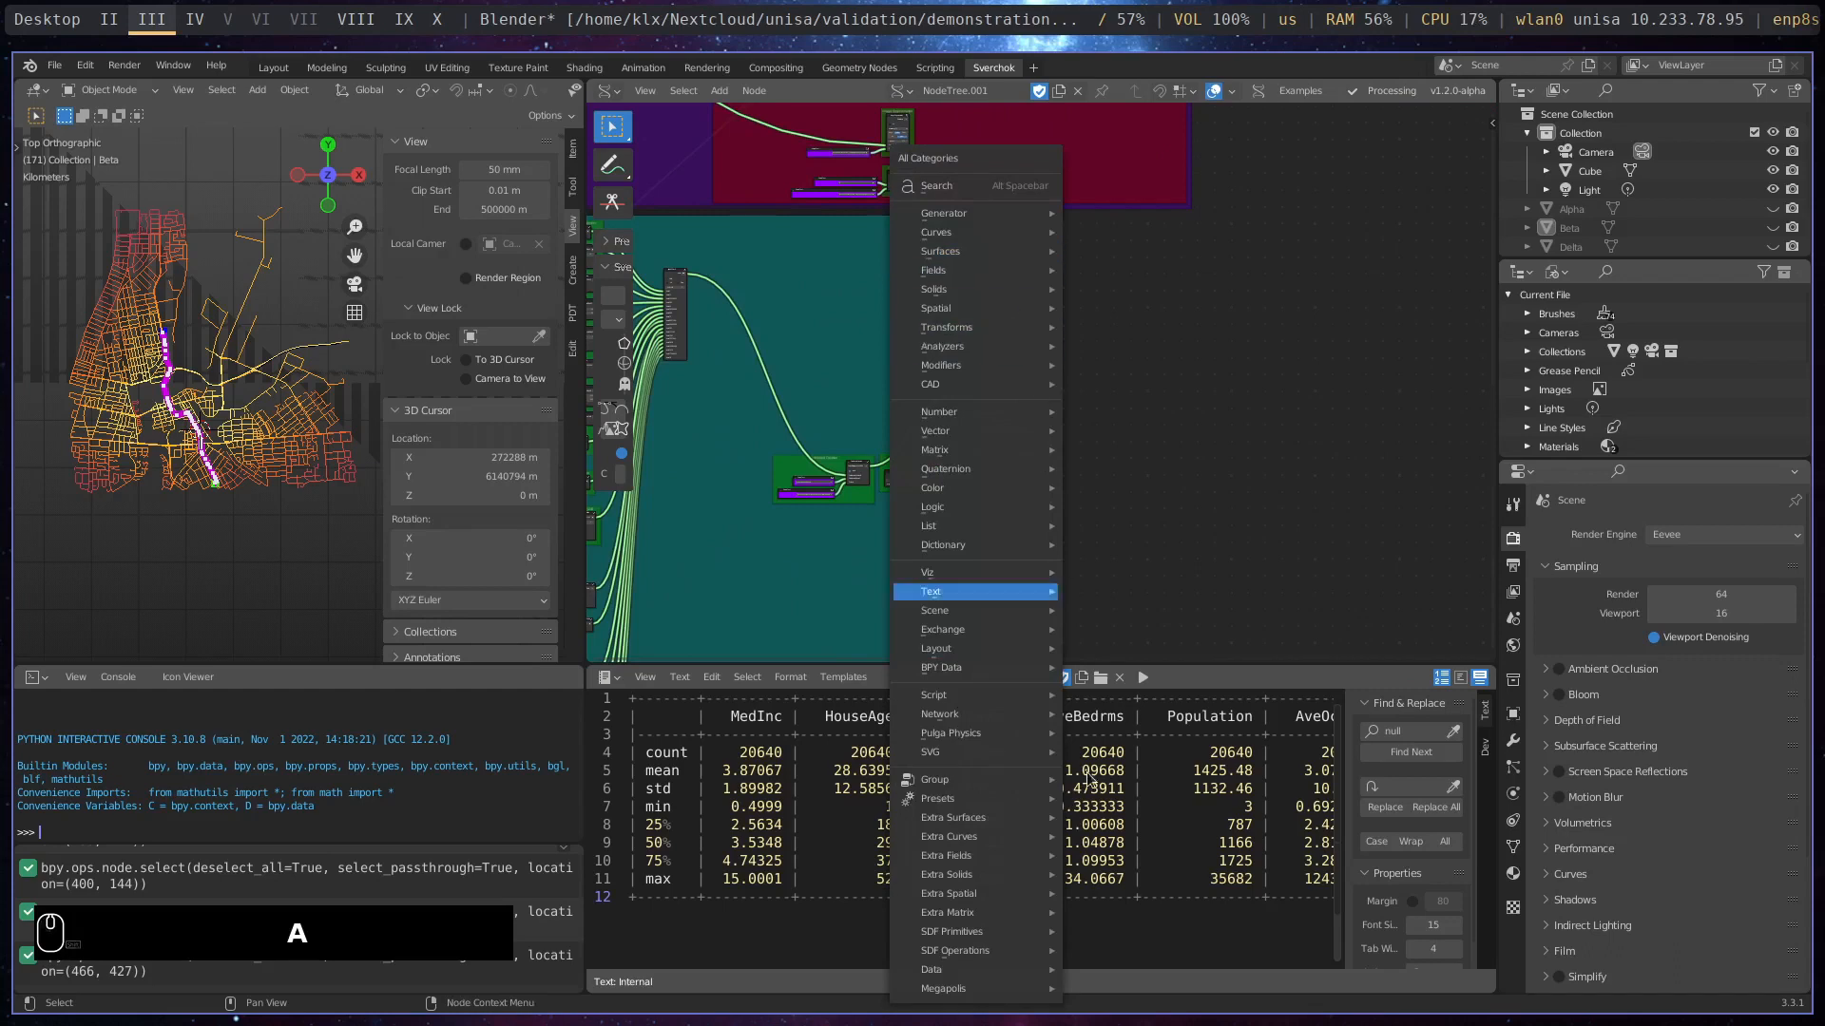
mouse_move(1015, 991)
mouse_move(1093, 987)
mouse_move(1336, 953)
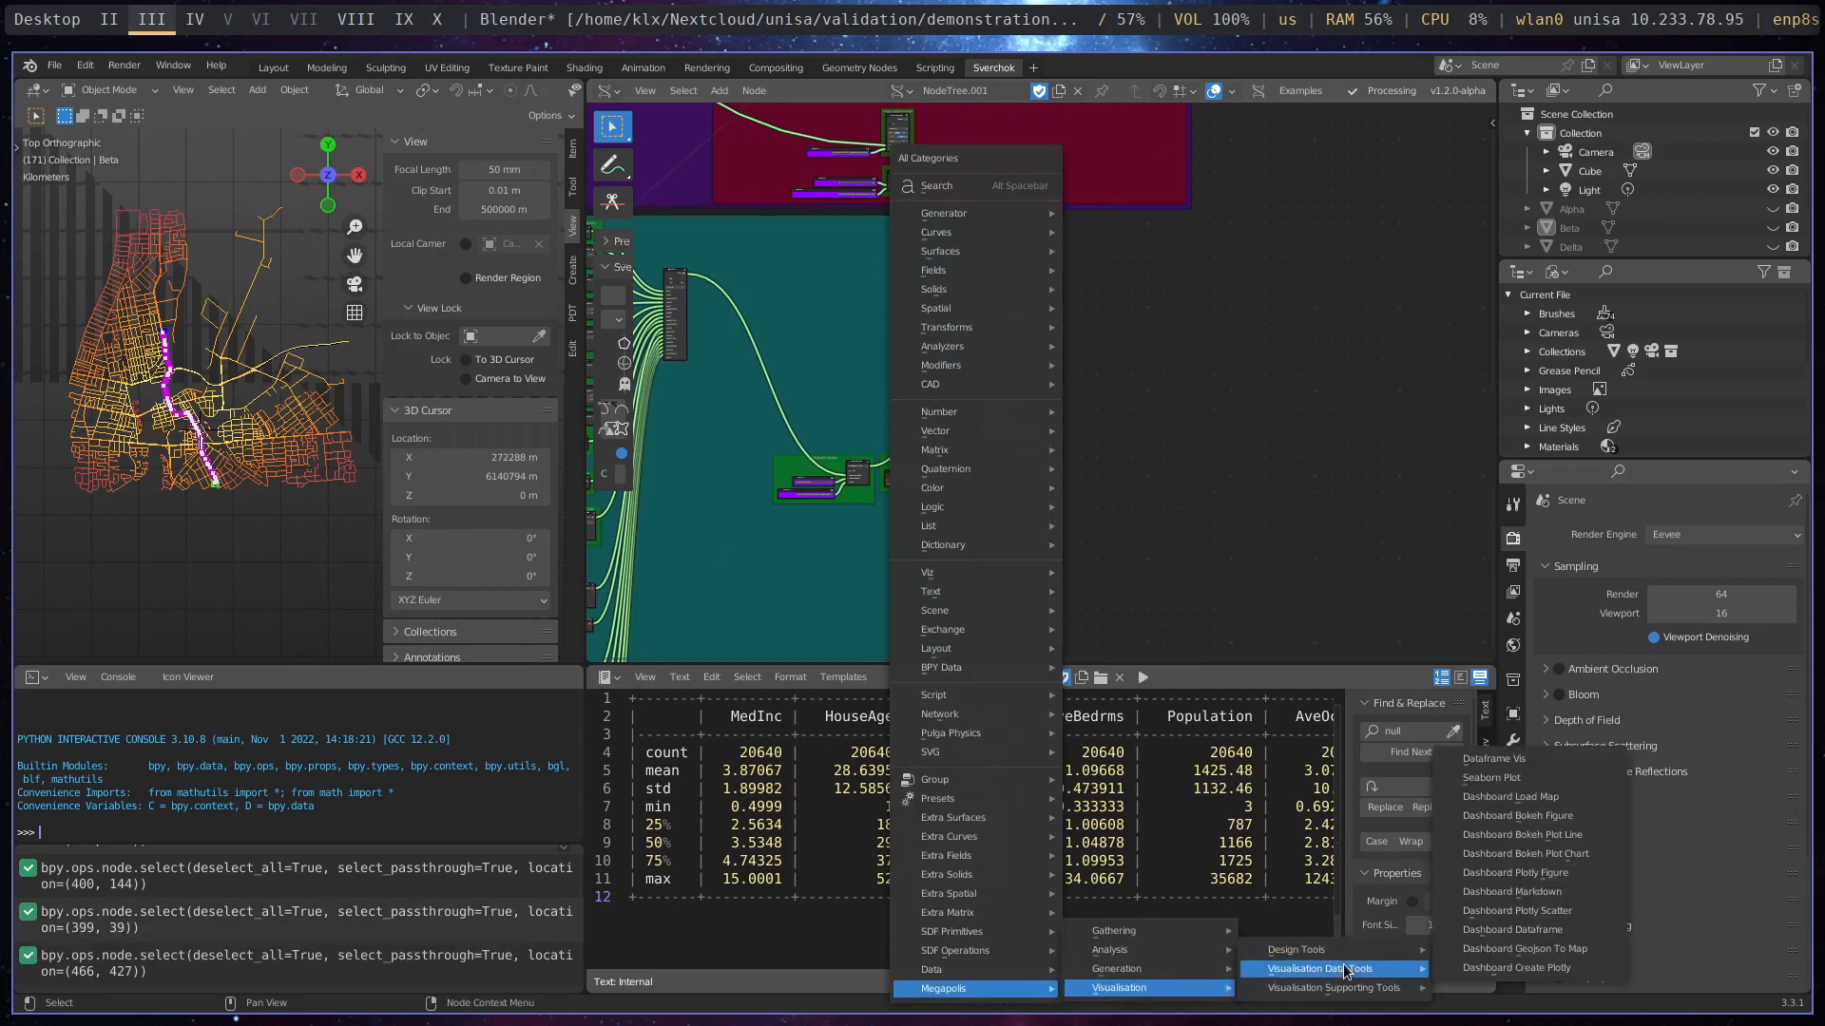
click(1241, 383)
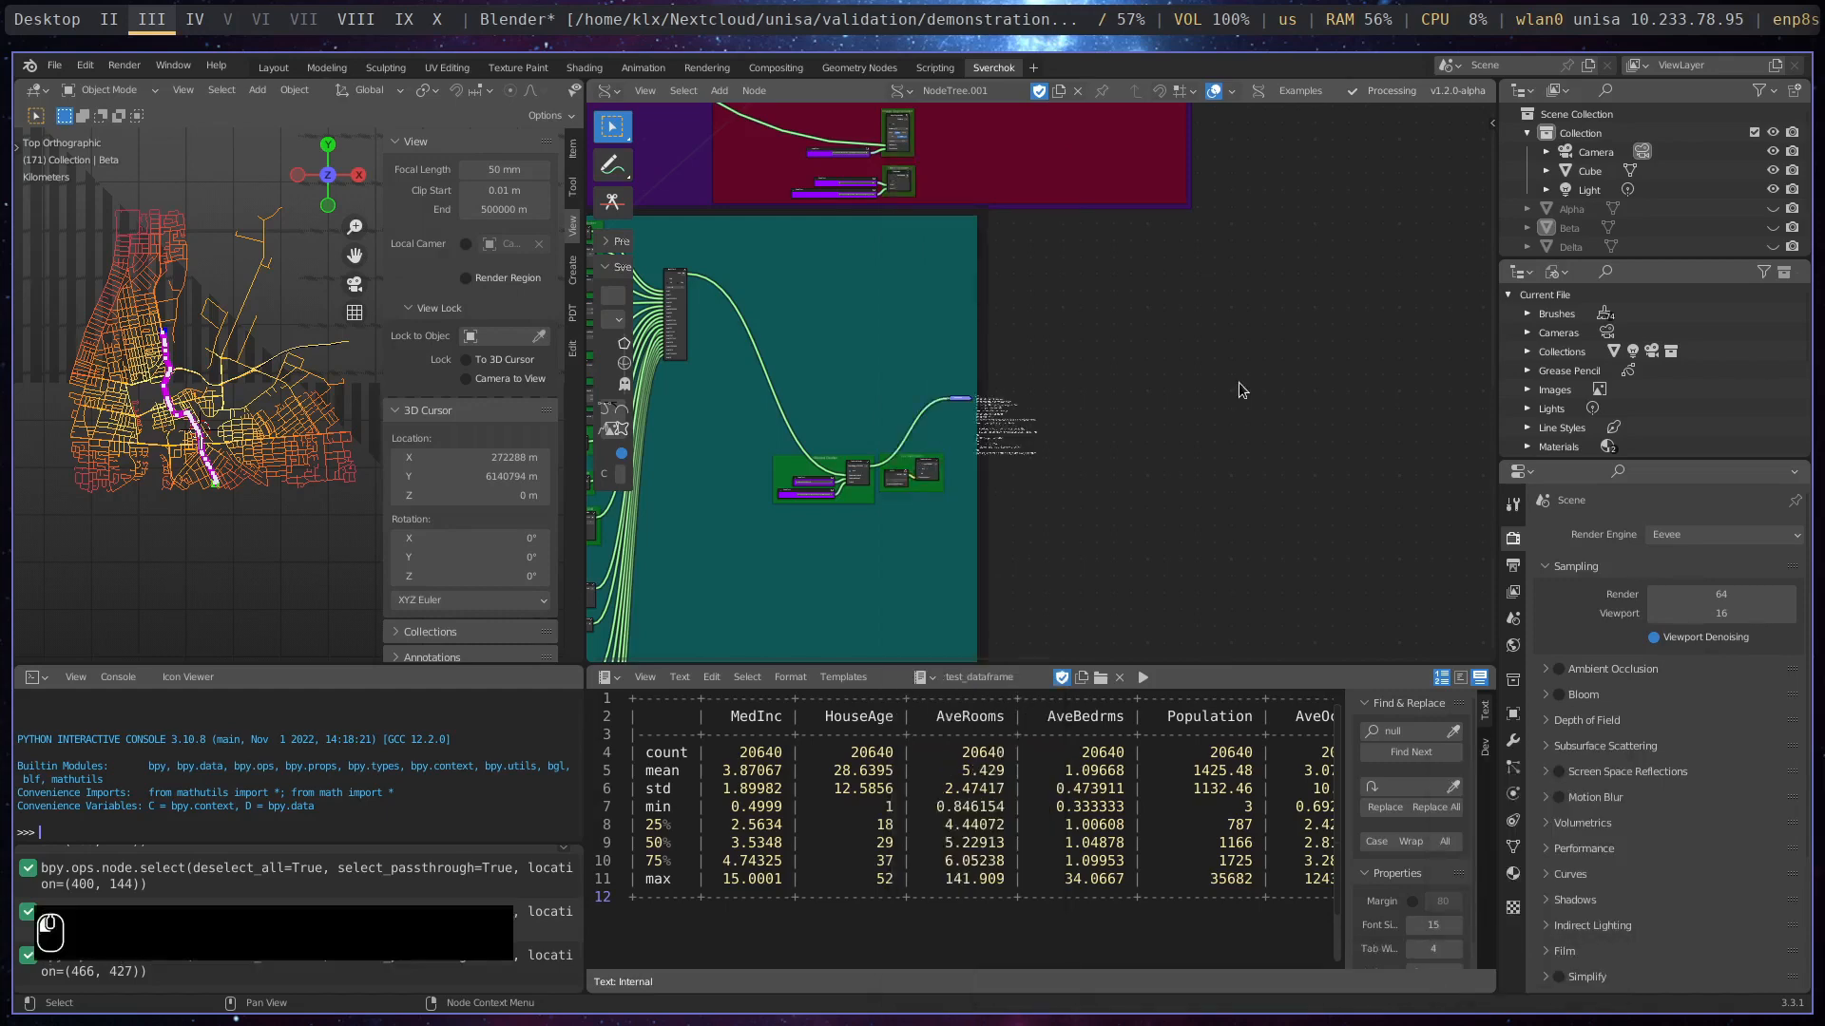
- Nudge the Dashboard Markdown node within the Dashboard Content frame and bring the Text In+ node feeding it closer
middle_drag(934, 297, 1376, 288)
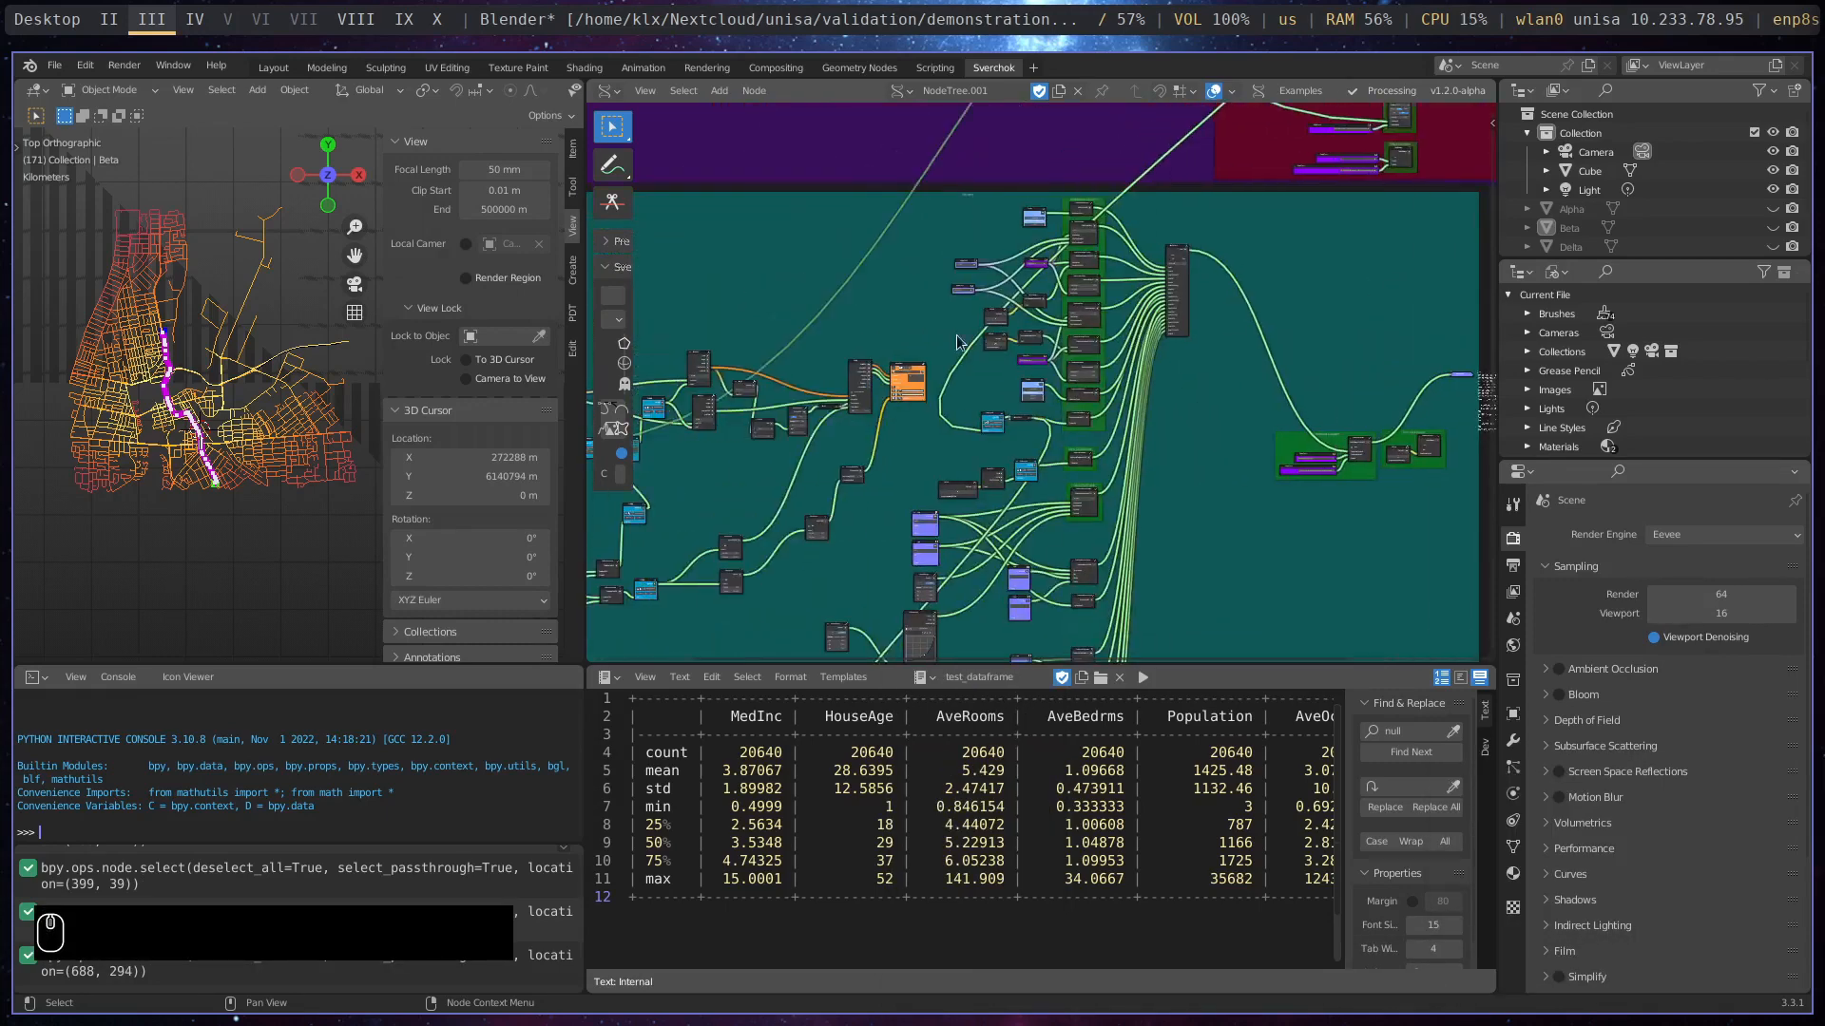
scroll(947, 269, up, 5)
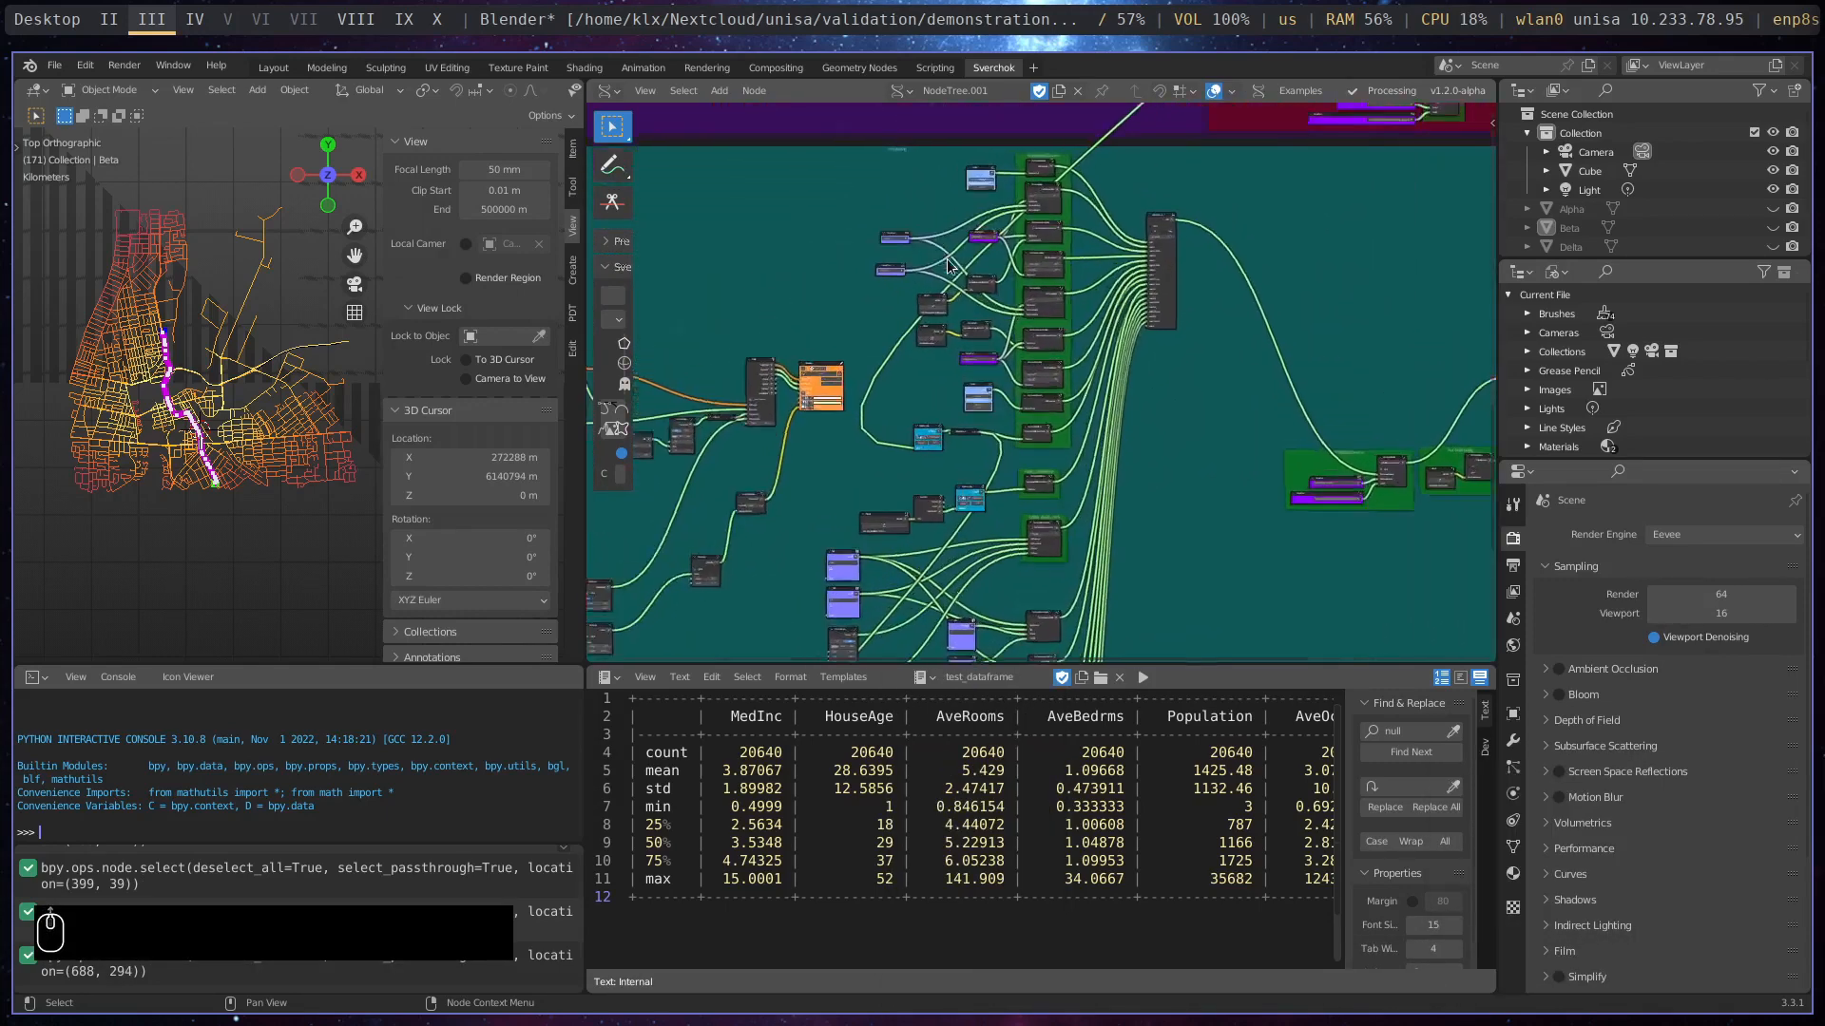
middle_drag(984, 266, 874, 436)
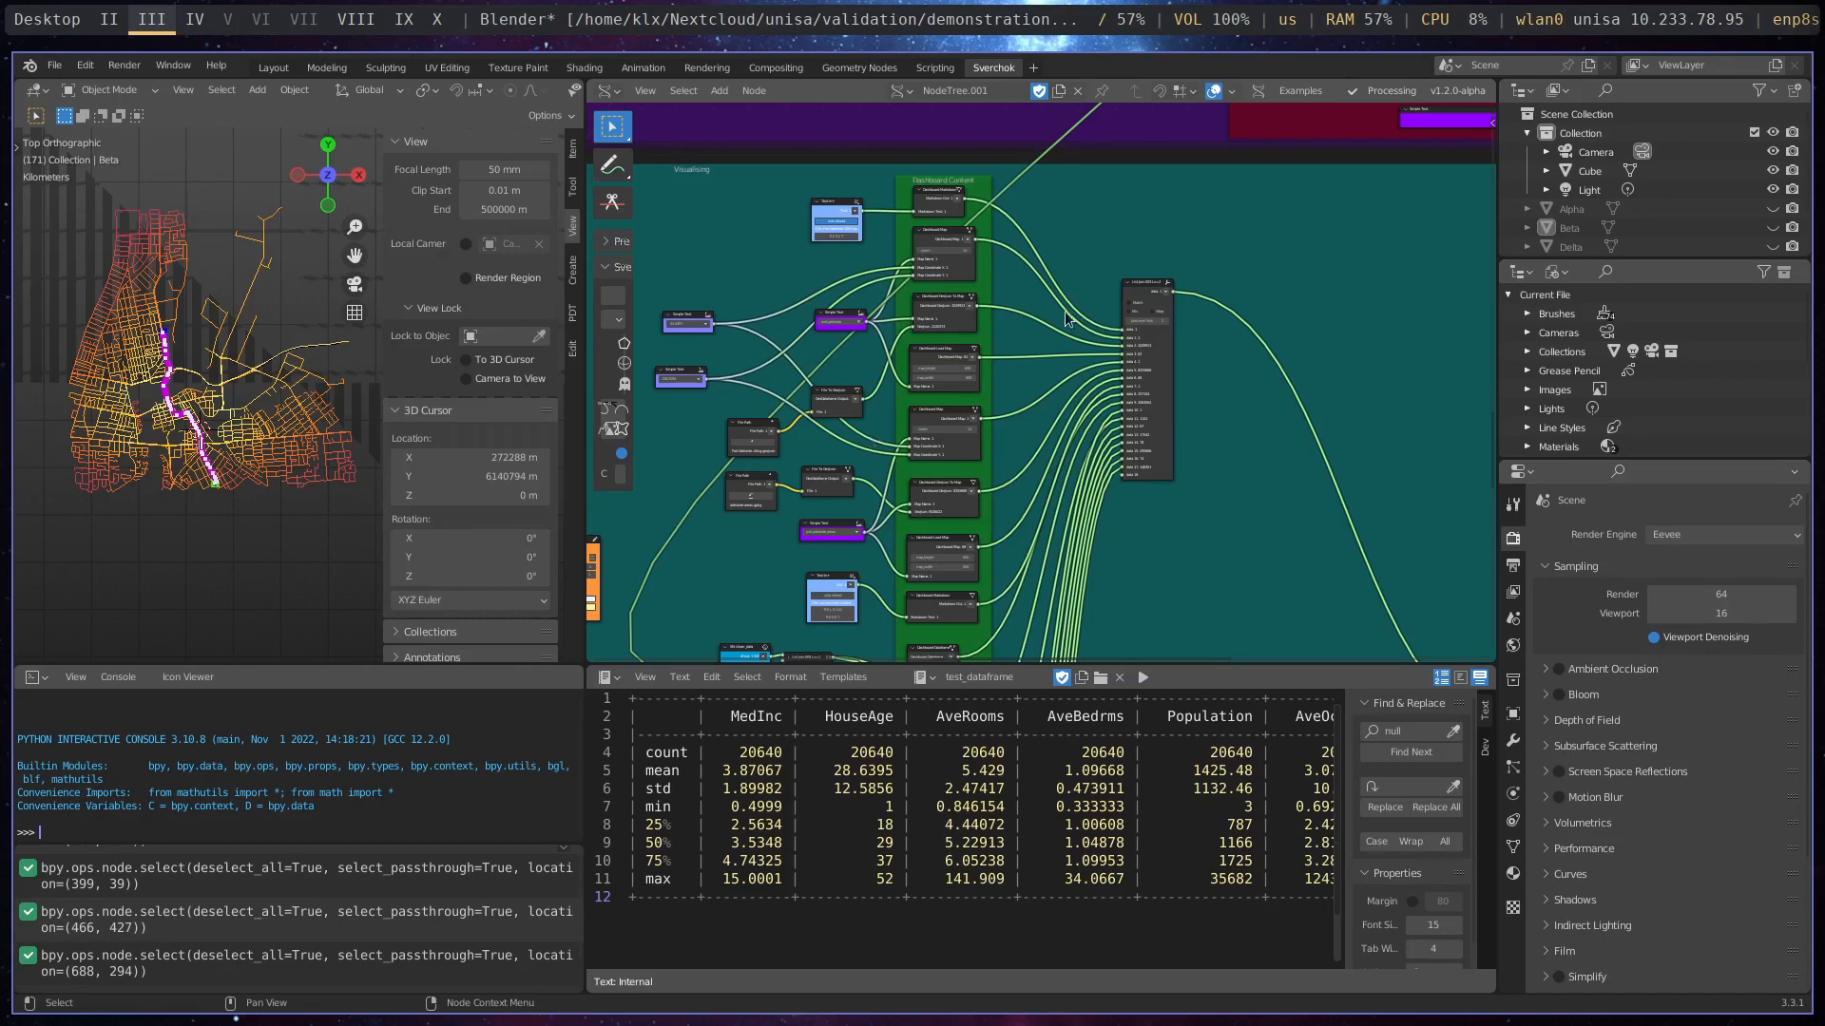
scroll(960, 214, up, 1)
scroll(960, 214, up, 3)
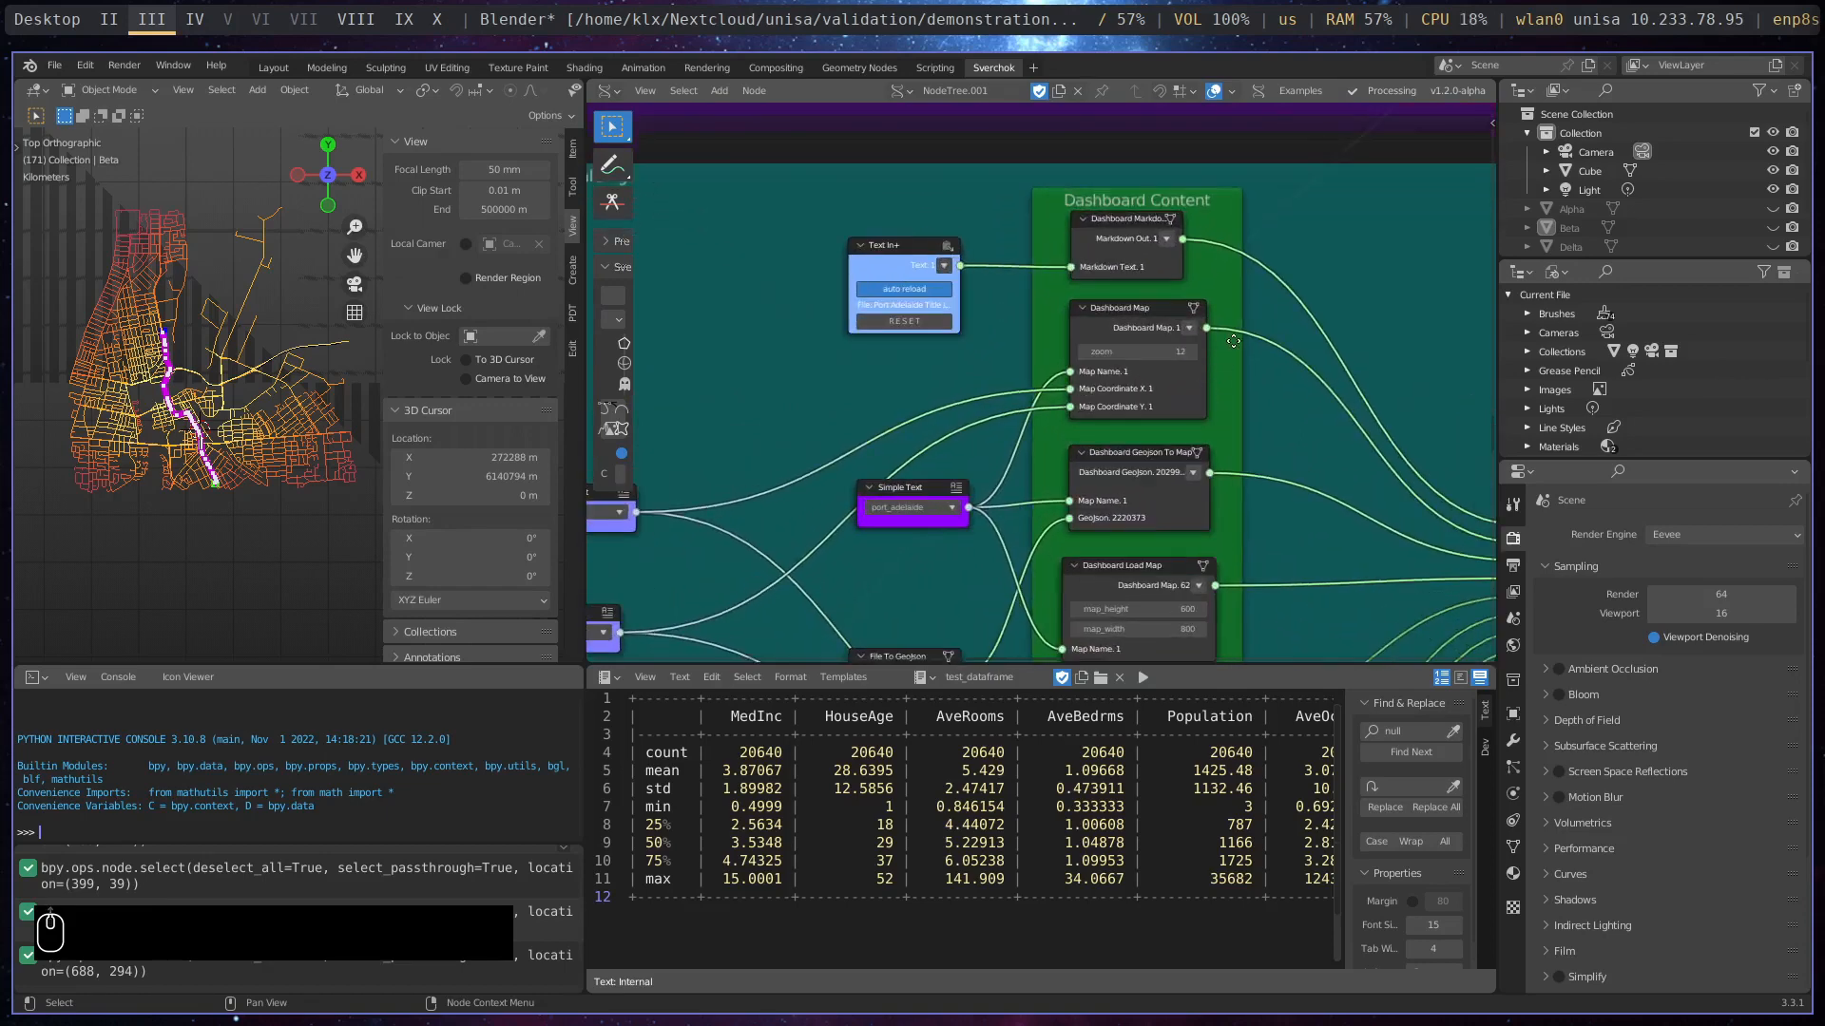
scroll(1118, 288, up, 2)
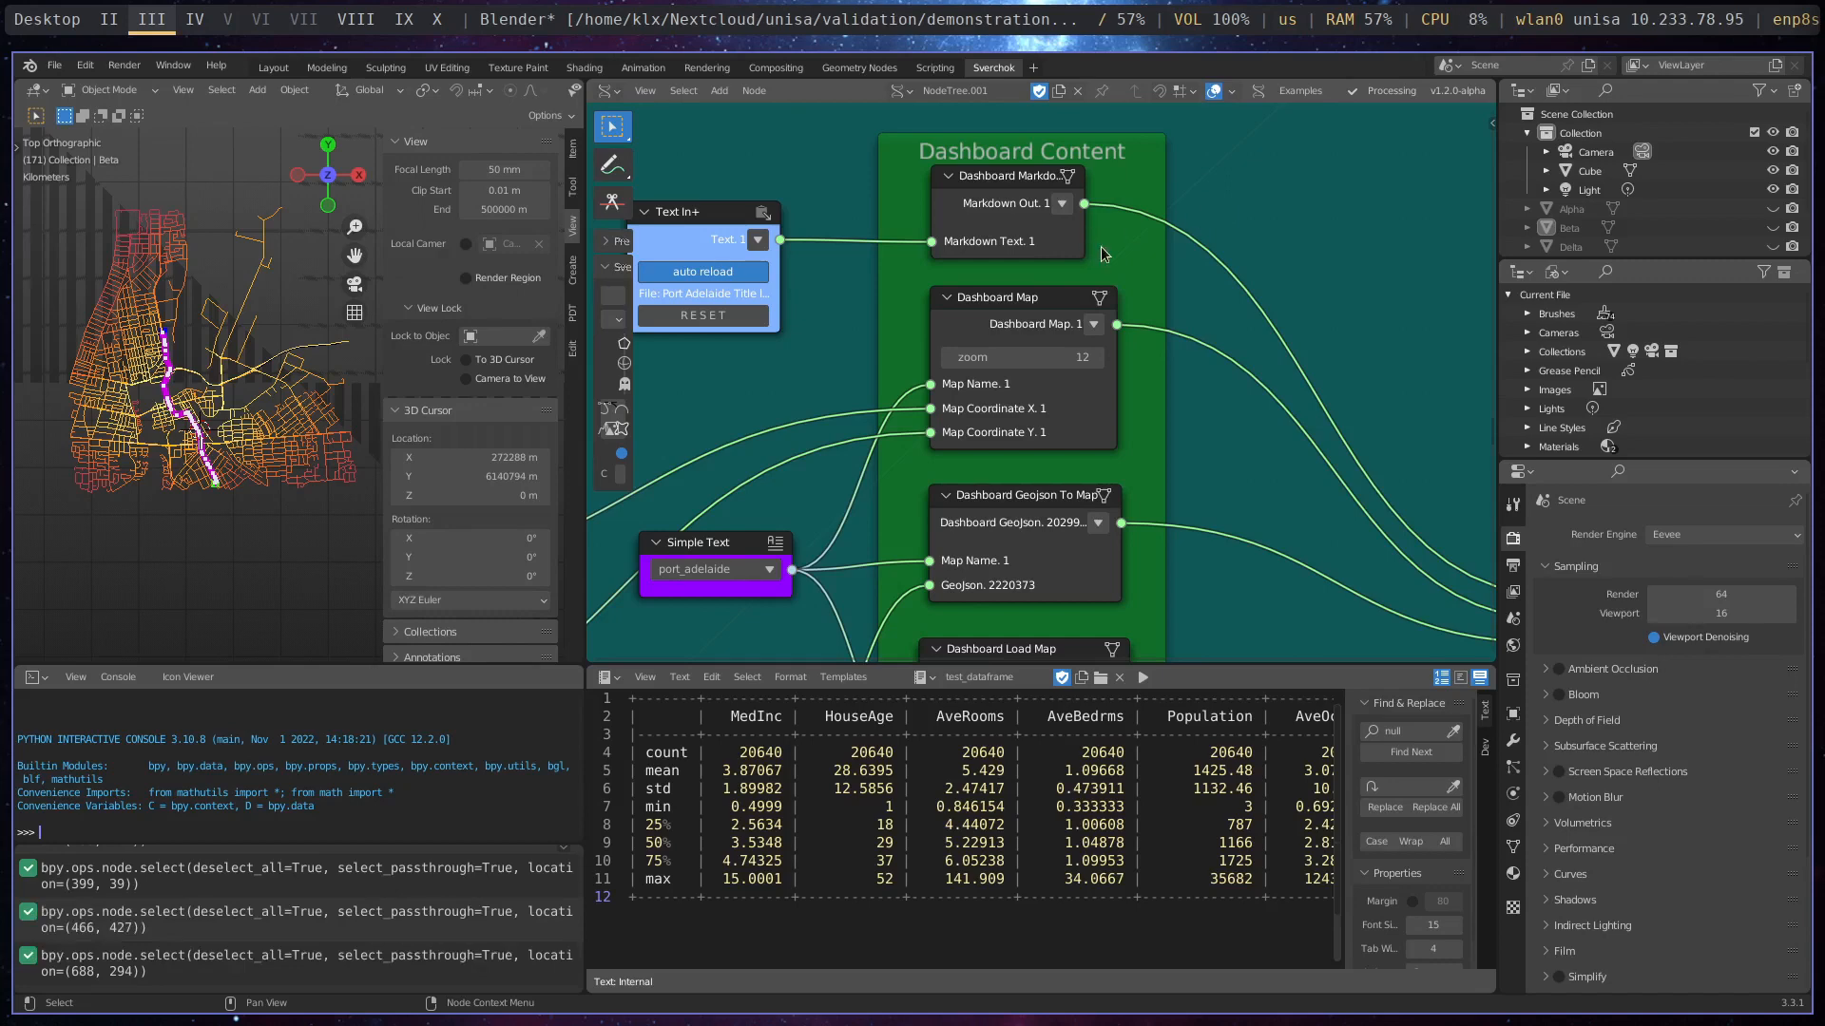
drag(1076, 245, 1096, 240)
drag(694, 214, 765, 228)
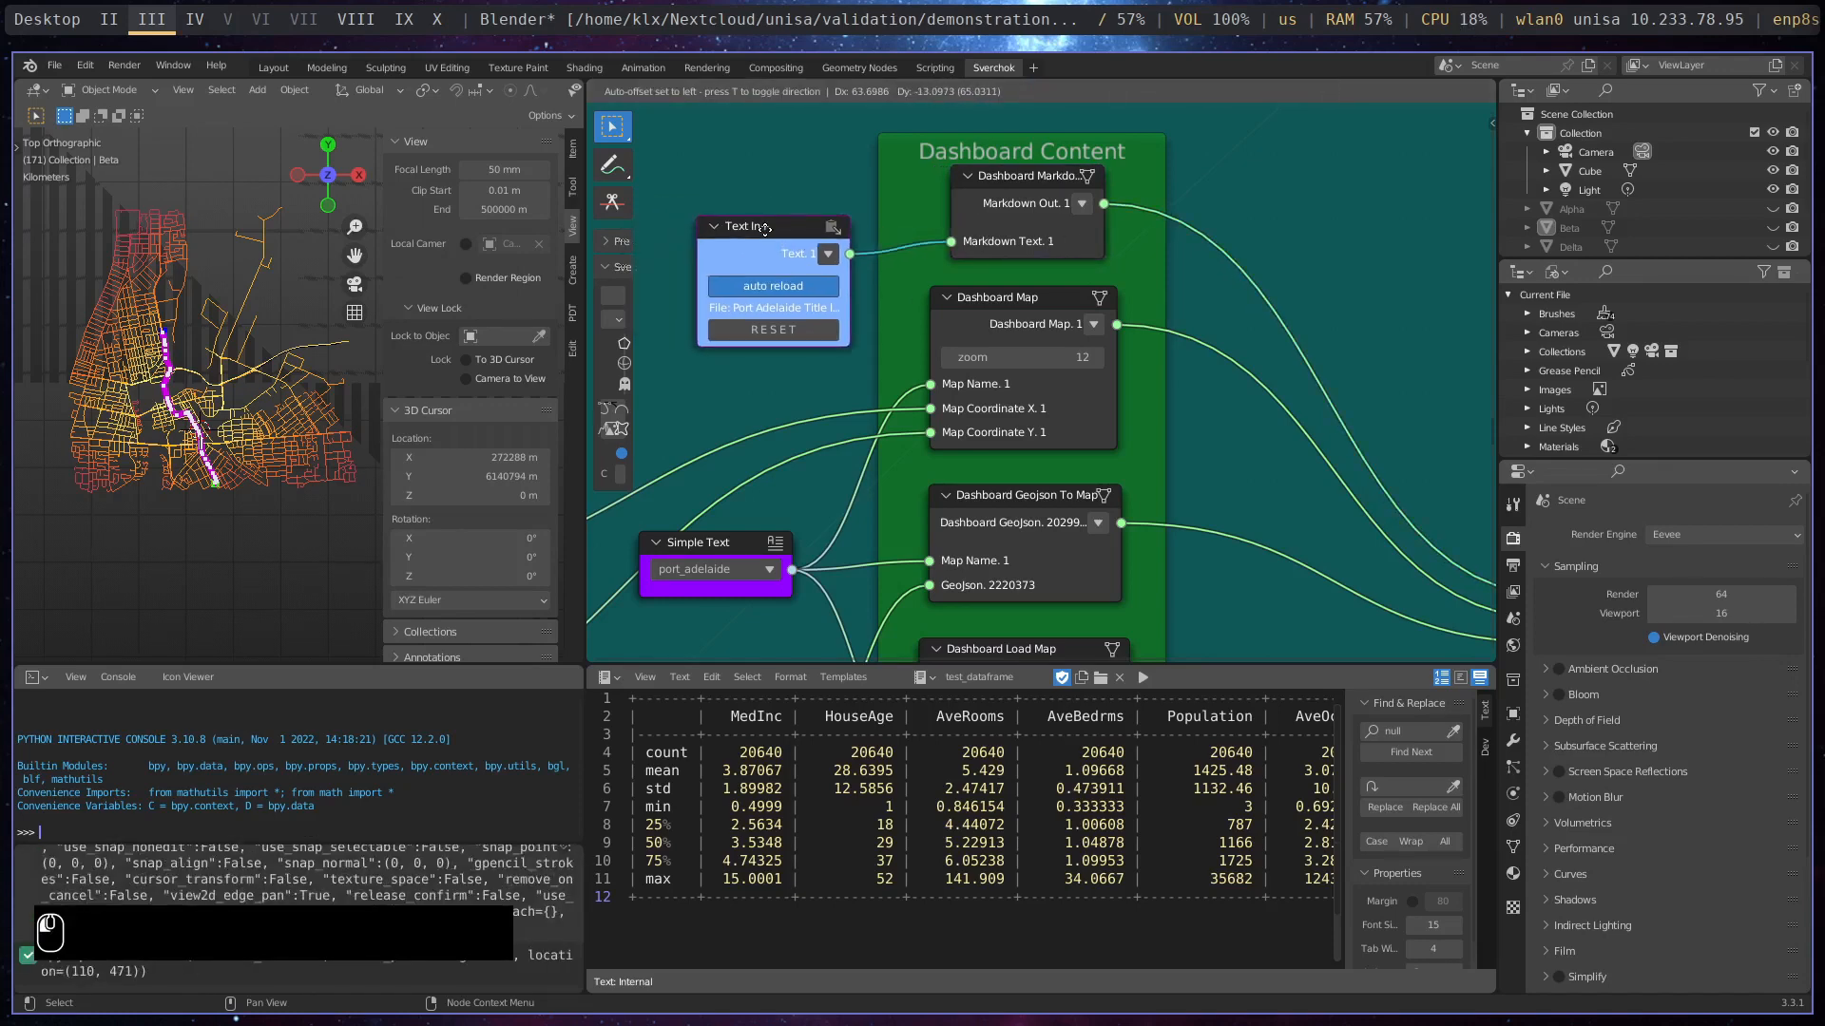
- Widen the Dashboard Markdown node in the Dashboard Content frame so its full title fits
scroll(968, 339, down, 5)
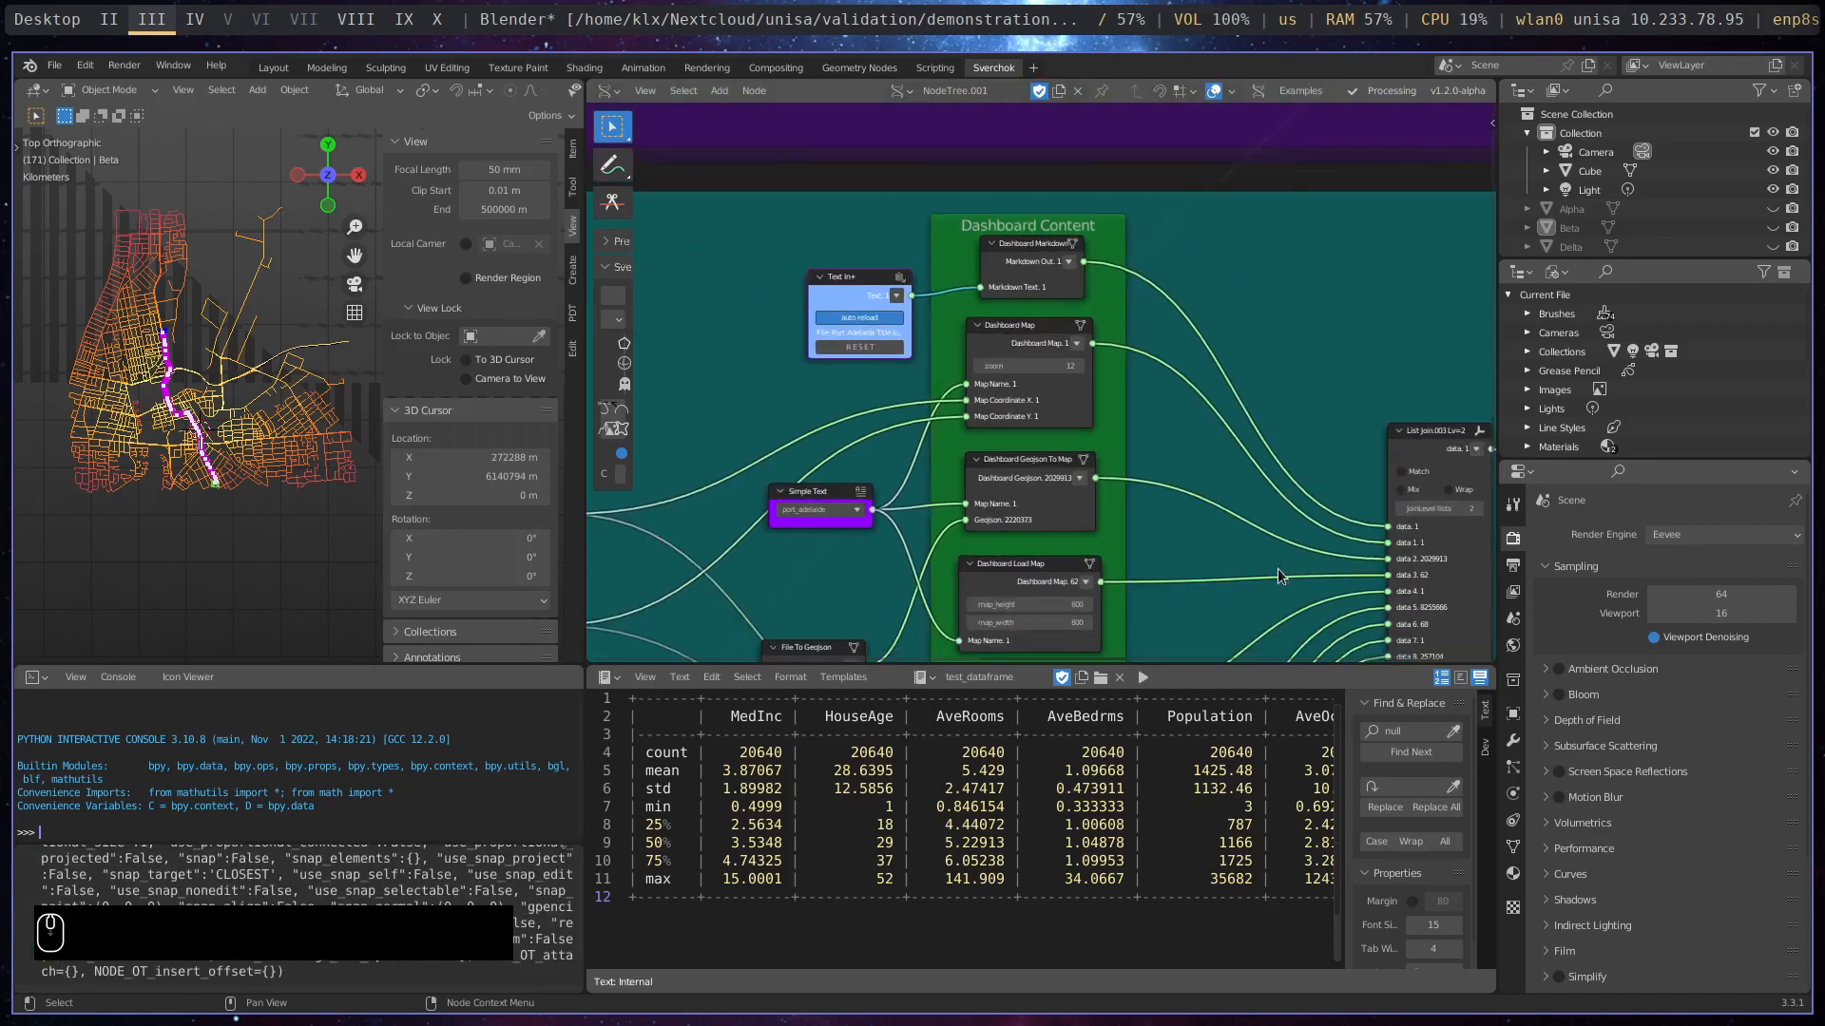
middle_drag(1266, 542, 1150, 350)
scroll(1150, 350, down, 2)
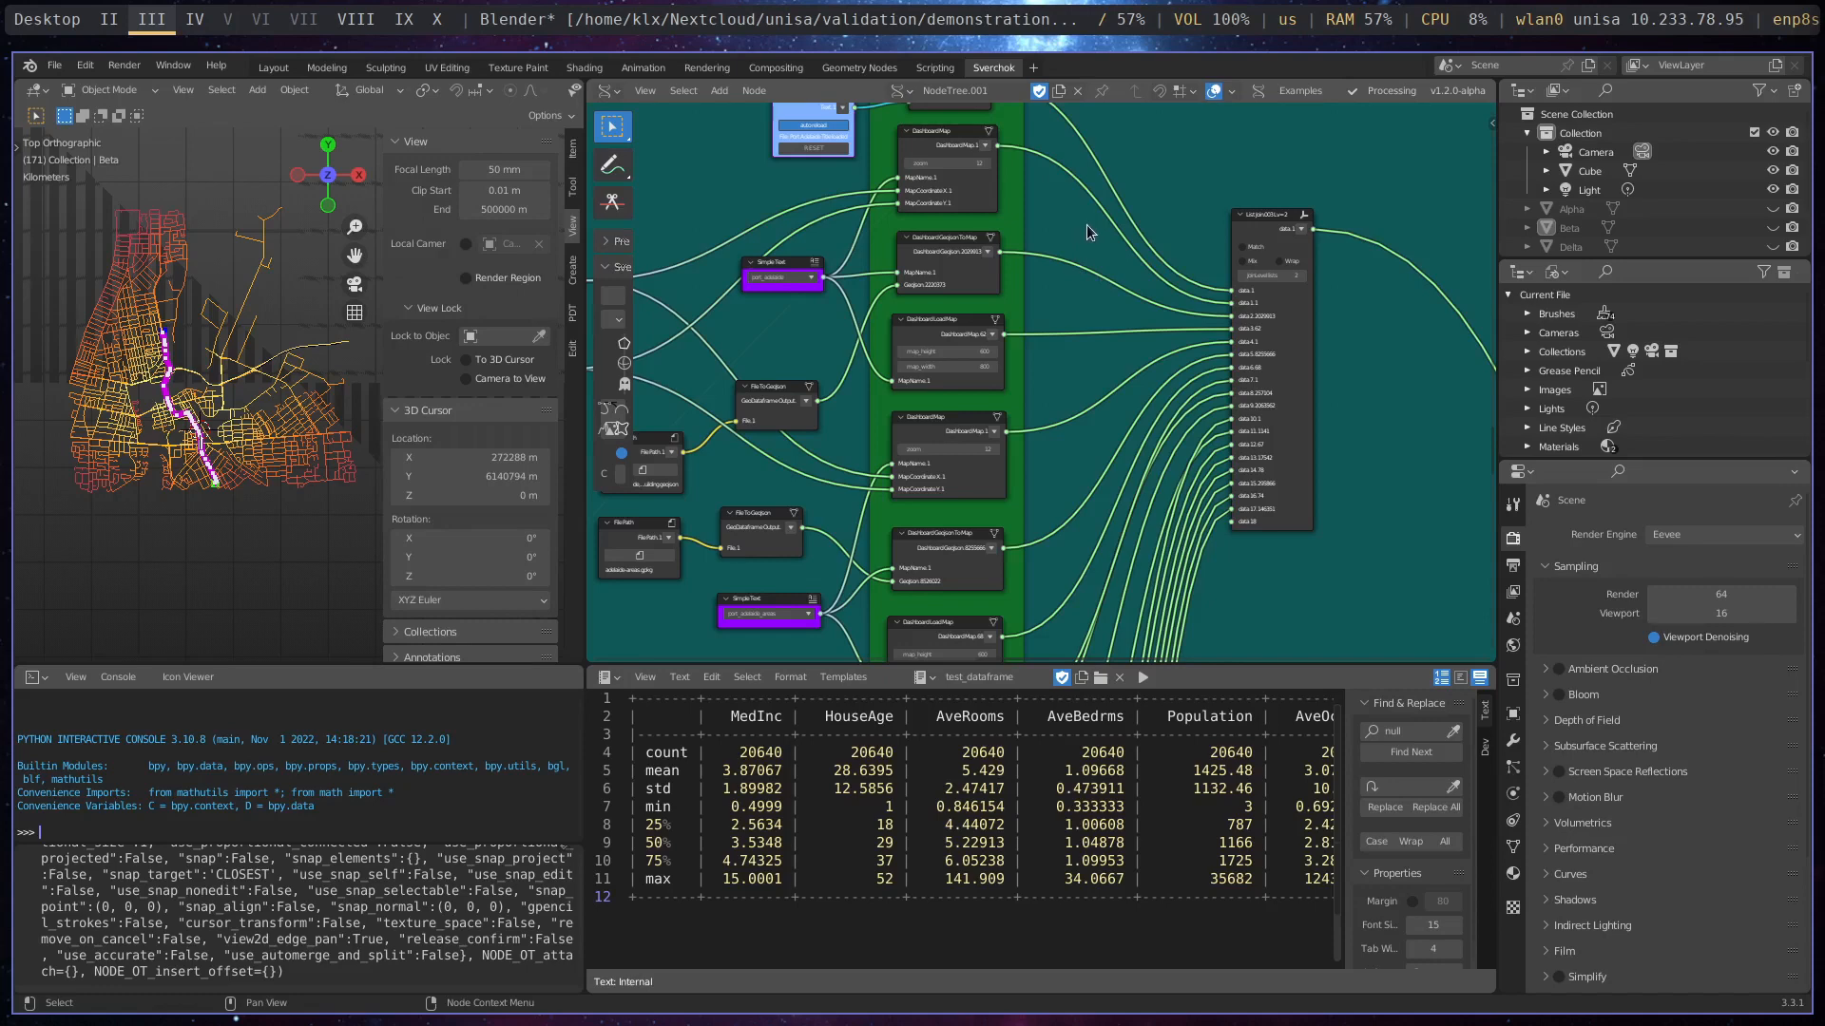
middle_drag(1086, 225, 1138, 382)
middle_drag(1160, 526, 1265, 218)
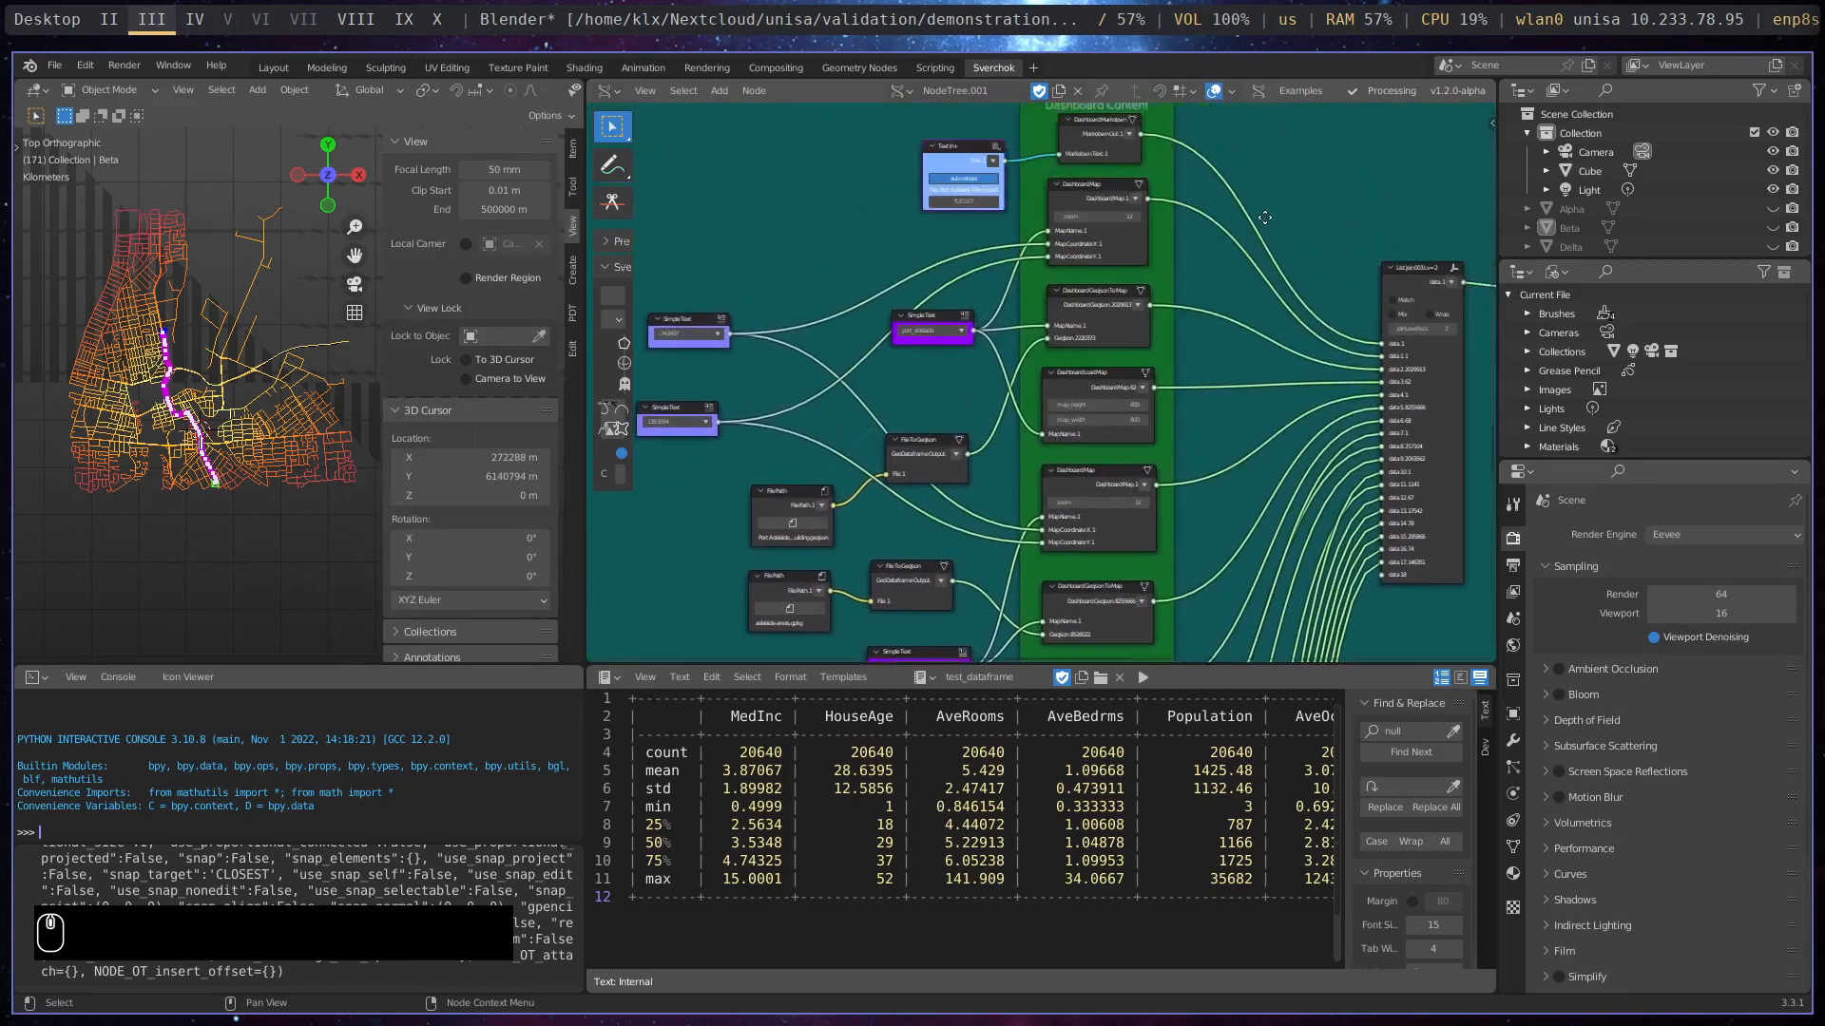
scroll(1265, 218, up, 3)
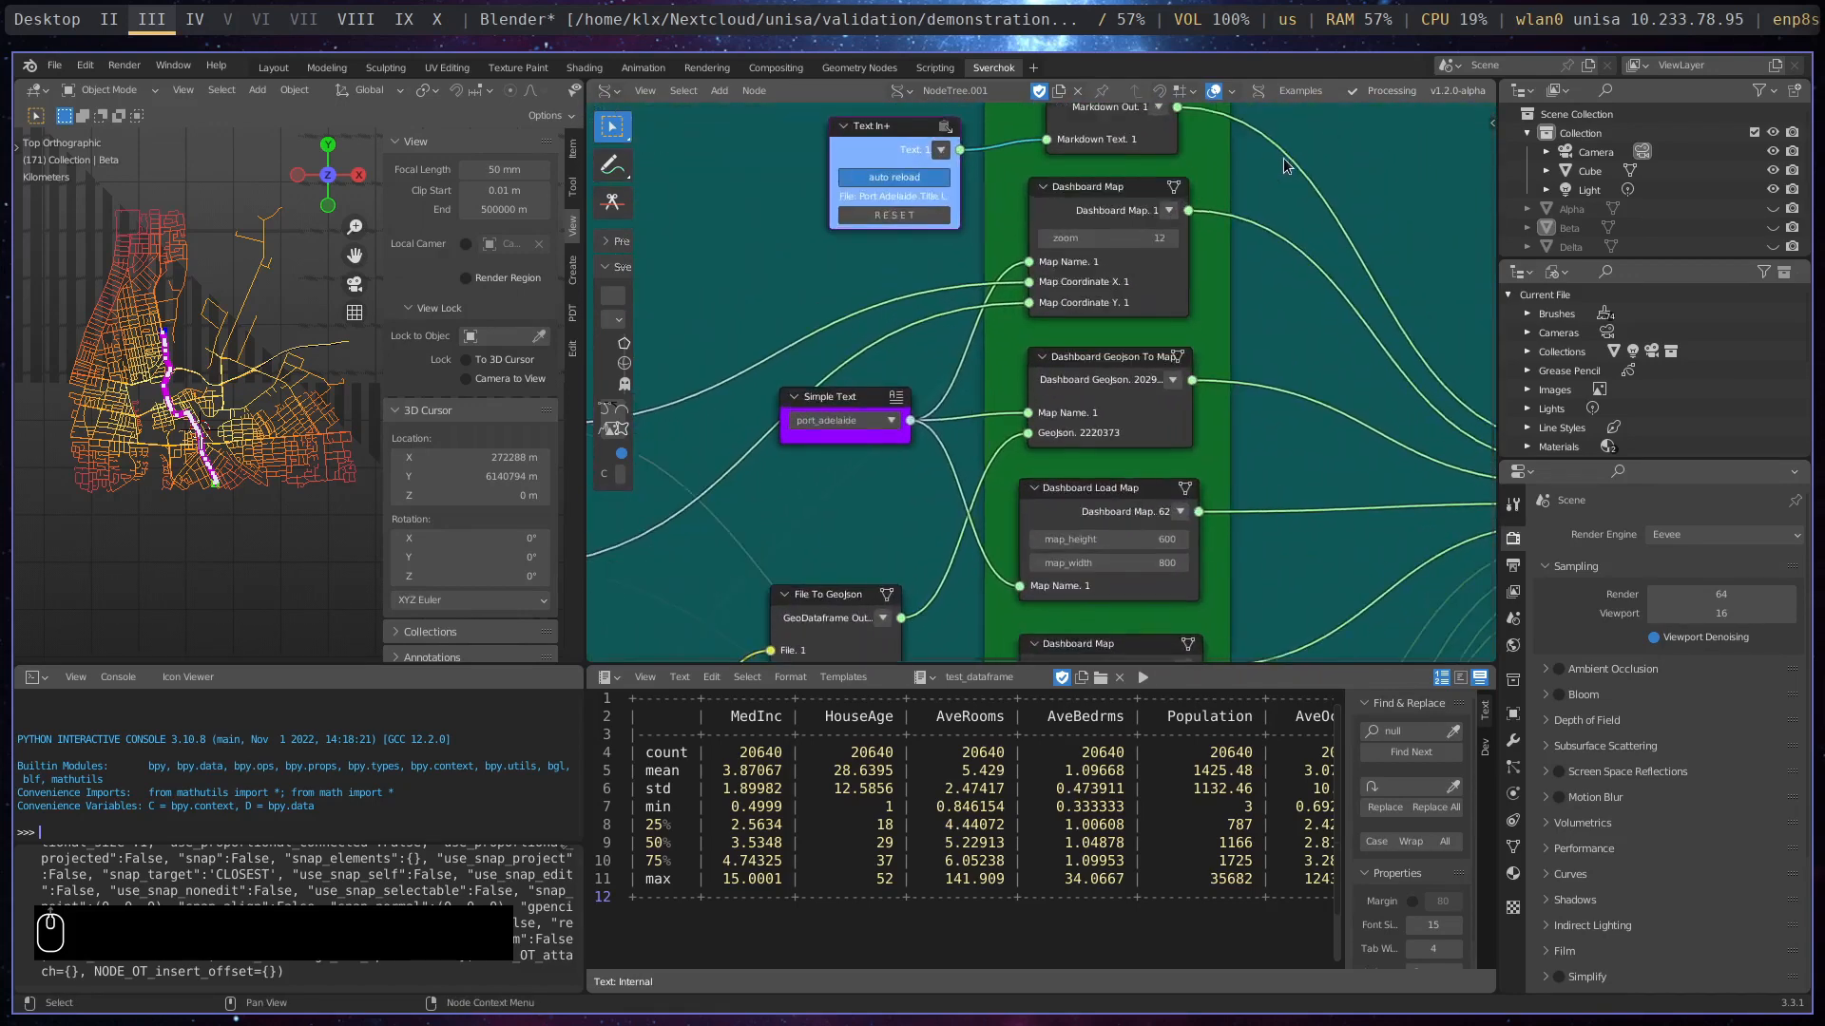
scroll(1276, 168, up, 1)
middle_drag(1246, 180, 1184, 412)
scroll(996, 203, down, 2)
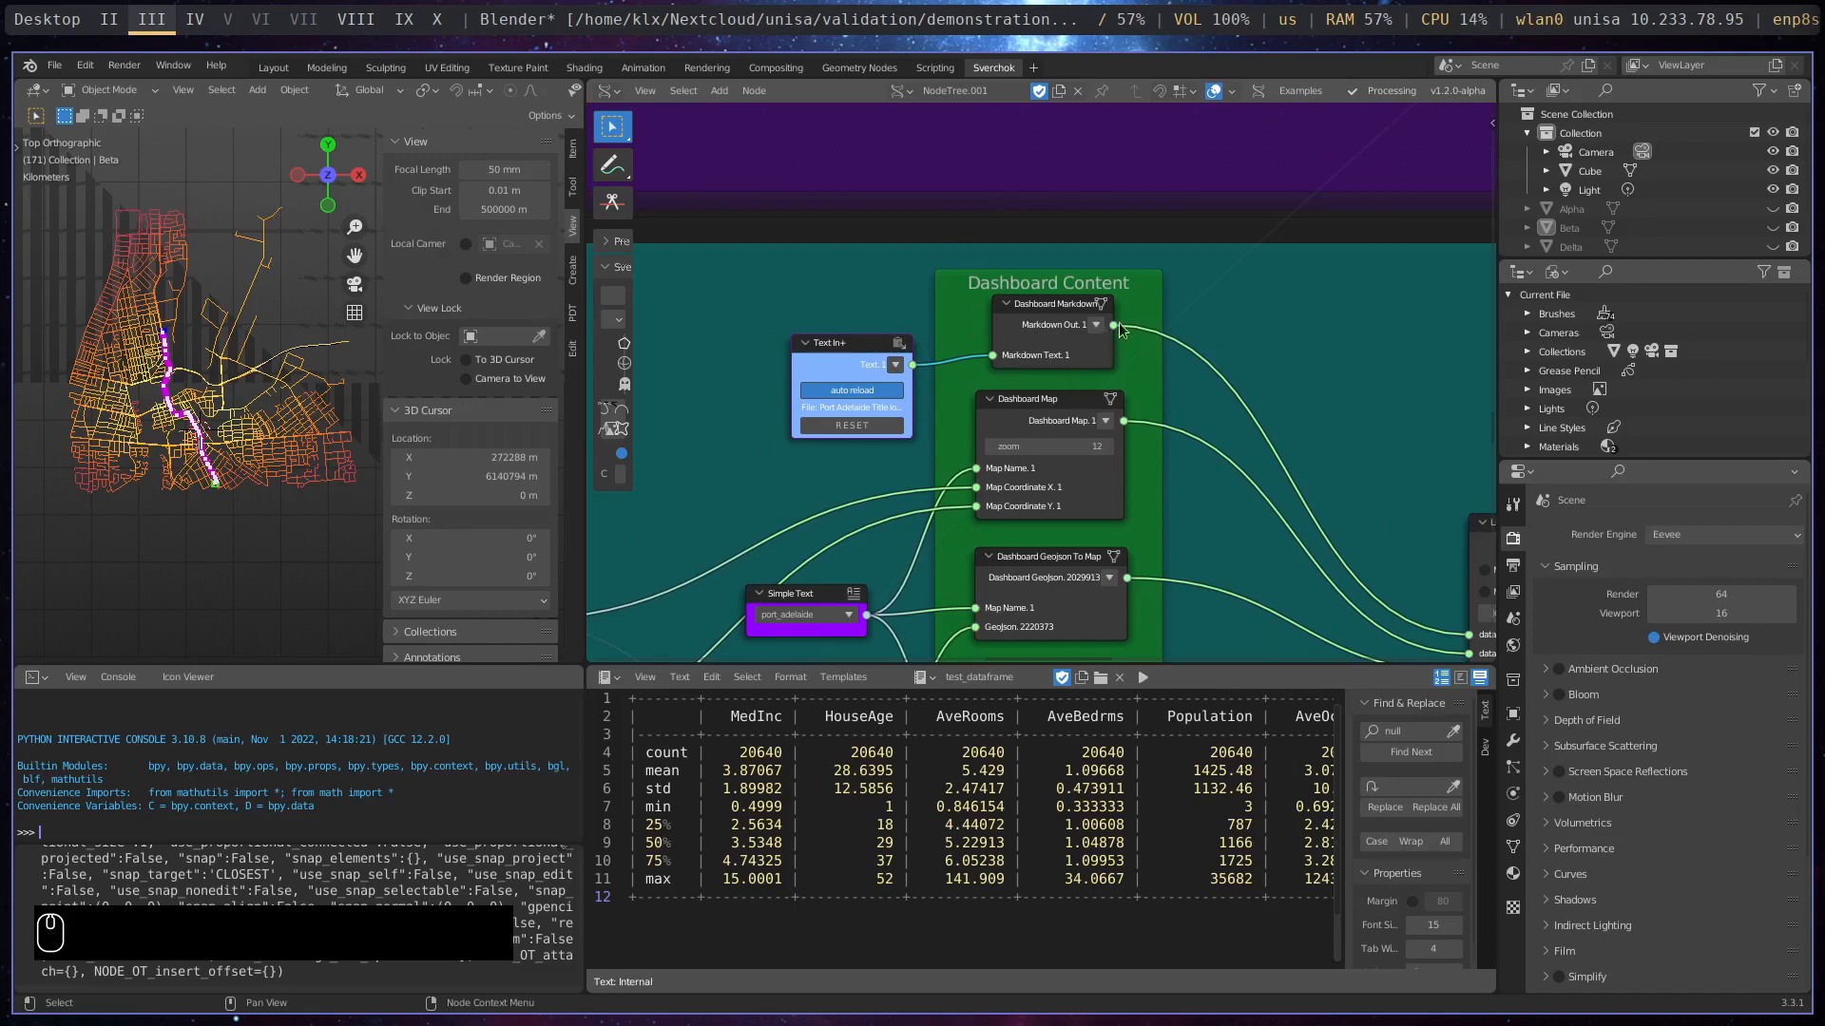
drag(1118, 325, 1148, 310)
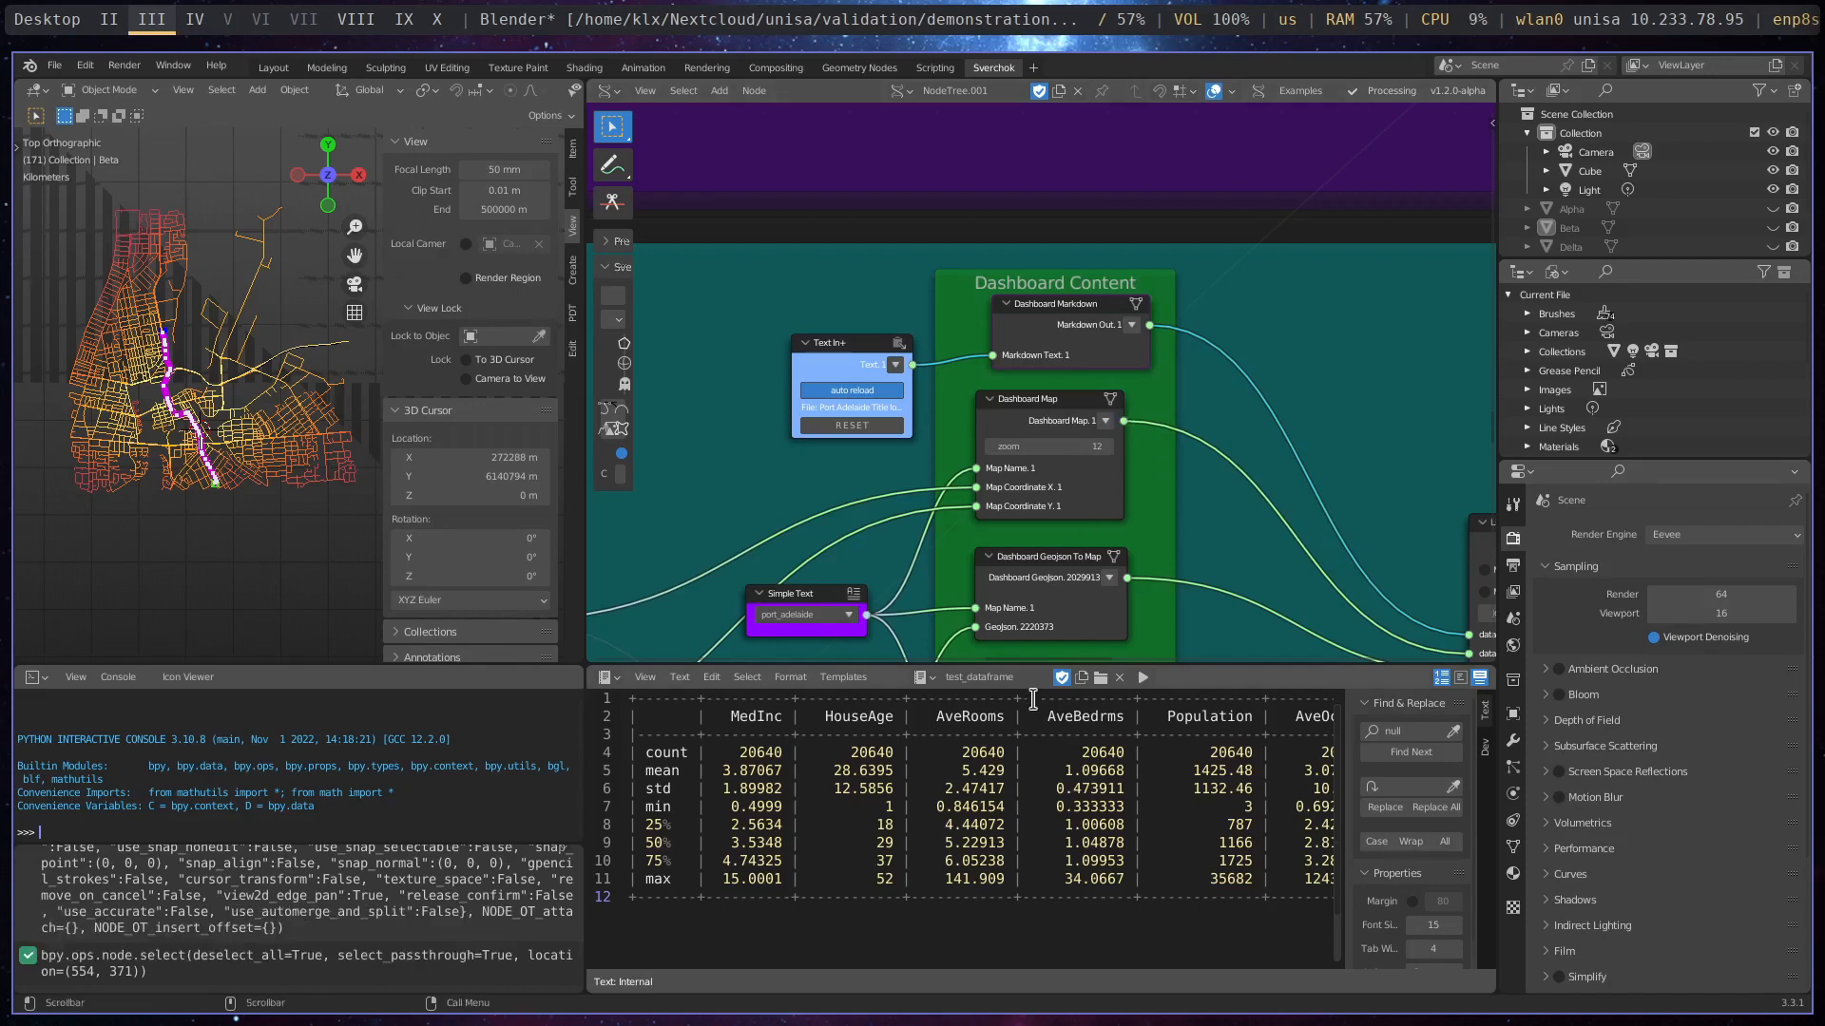
- Show the Port Adelaide Title text, highlight its study heading and description line, and clear the selection
scroll(880, 492, up, 2)
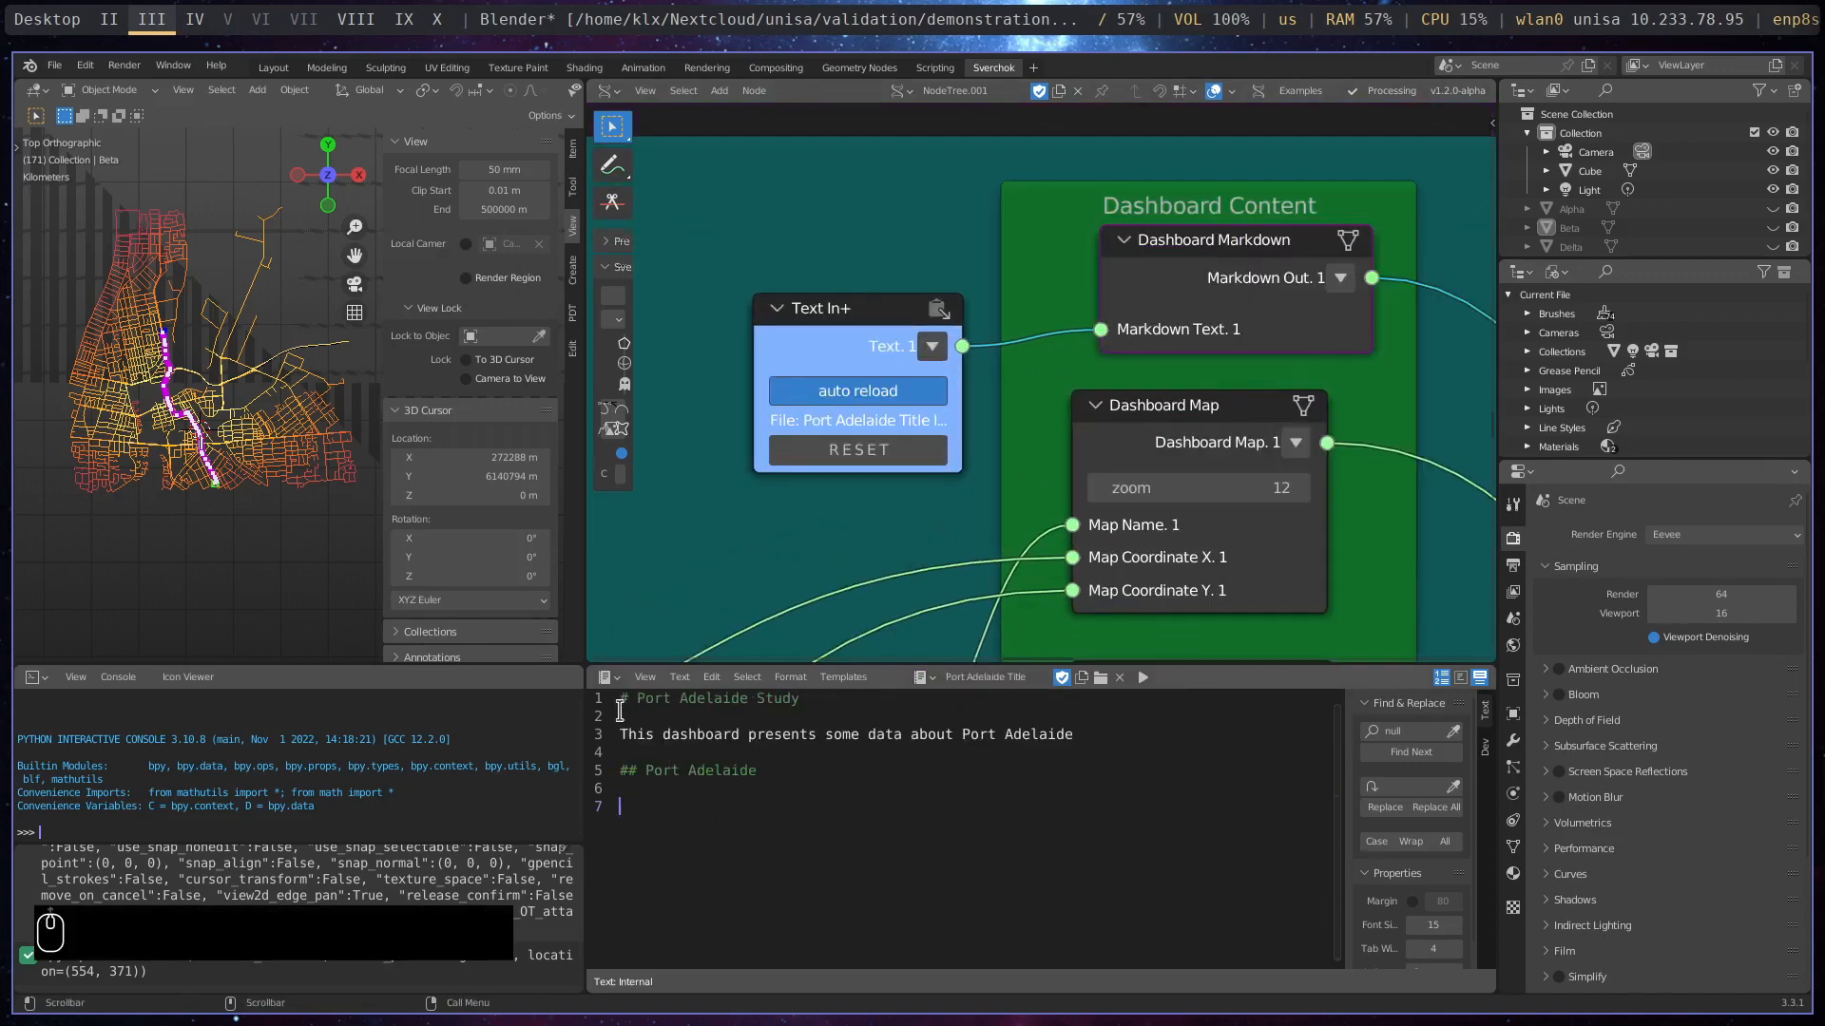
drag(619, 704, 1100, 739)
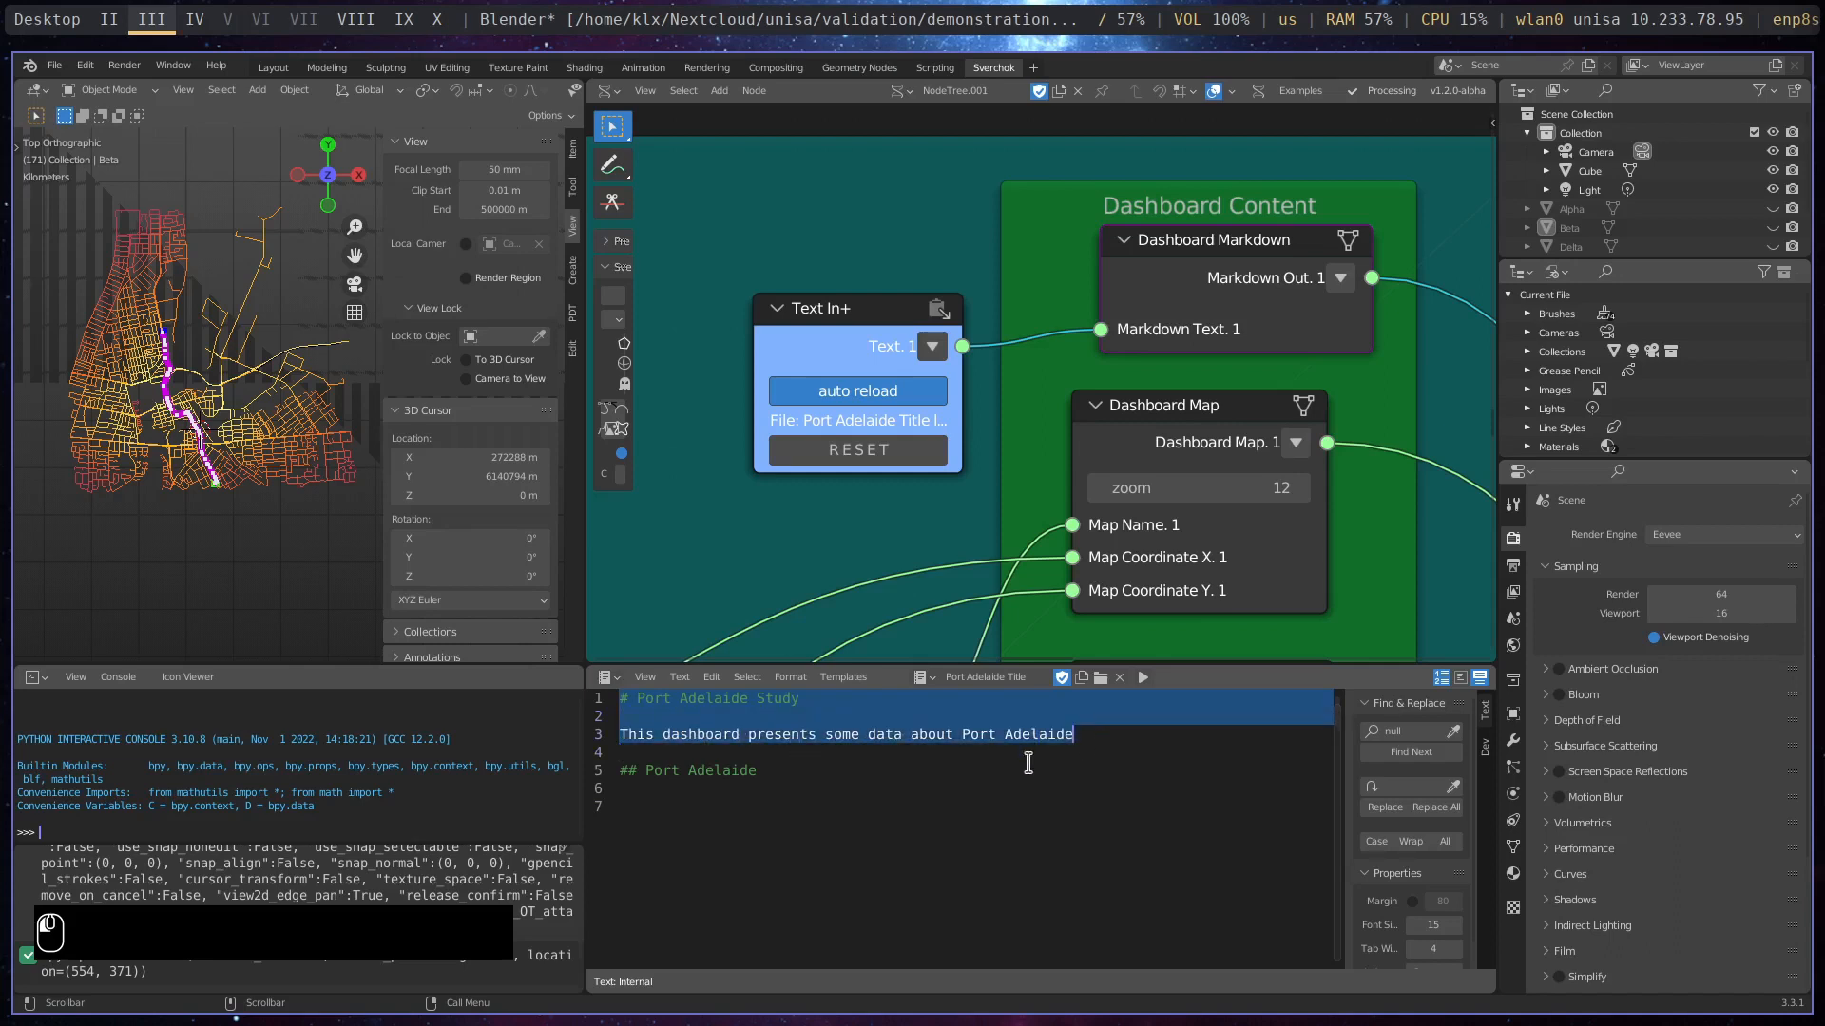
click(814, 791)
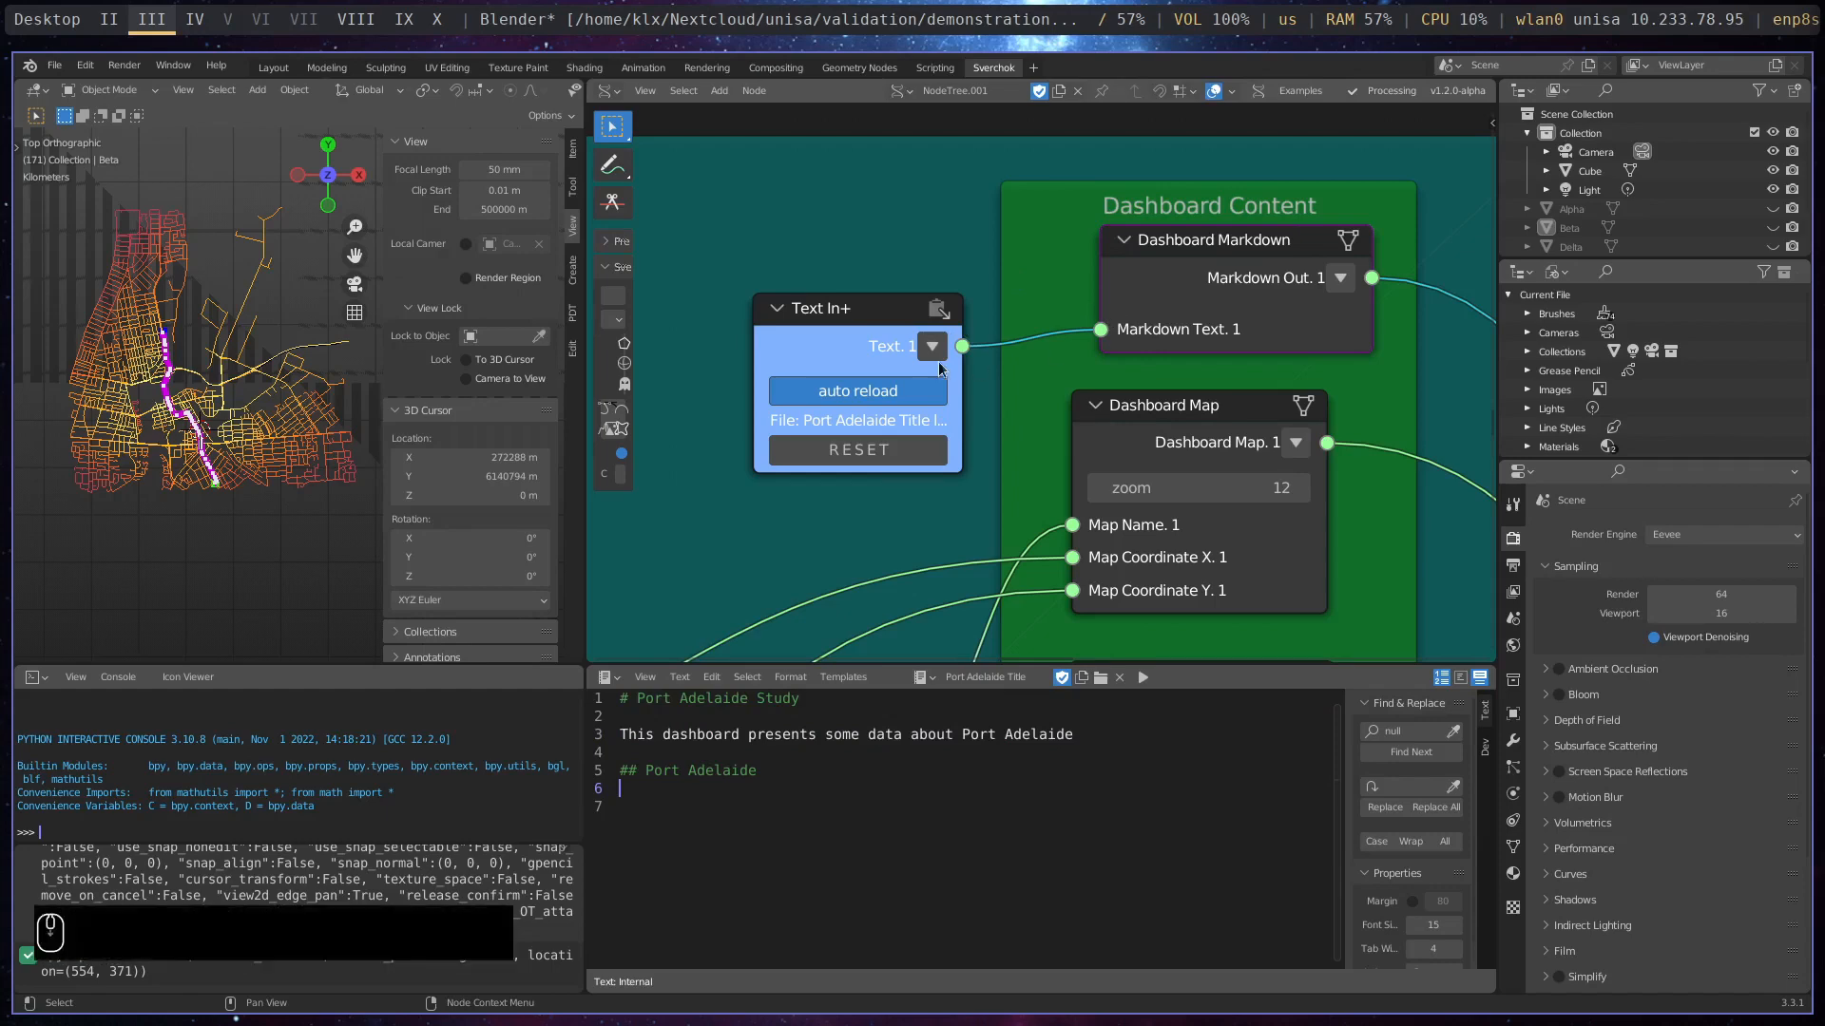
- Examine the remaining Dashboard Content nodes for maps, GeoJSON, markdown and dataframe, together with the nodes feeding them
scroll(939, 369, down, 2)
middle_drag(1193, 467, 1051, 264)
scroll(1097, 407, down, 2)
middle_drag(1154, 460, 1070, 225)
middle_drag(1104, 438, 1224, 203)
scroll(1188, 603, down, 2)
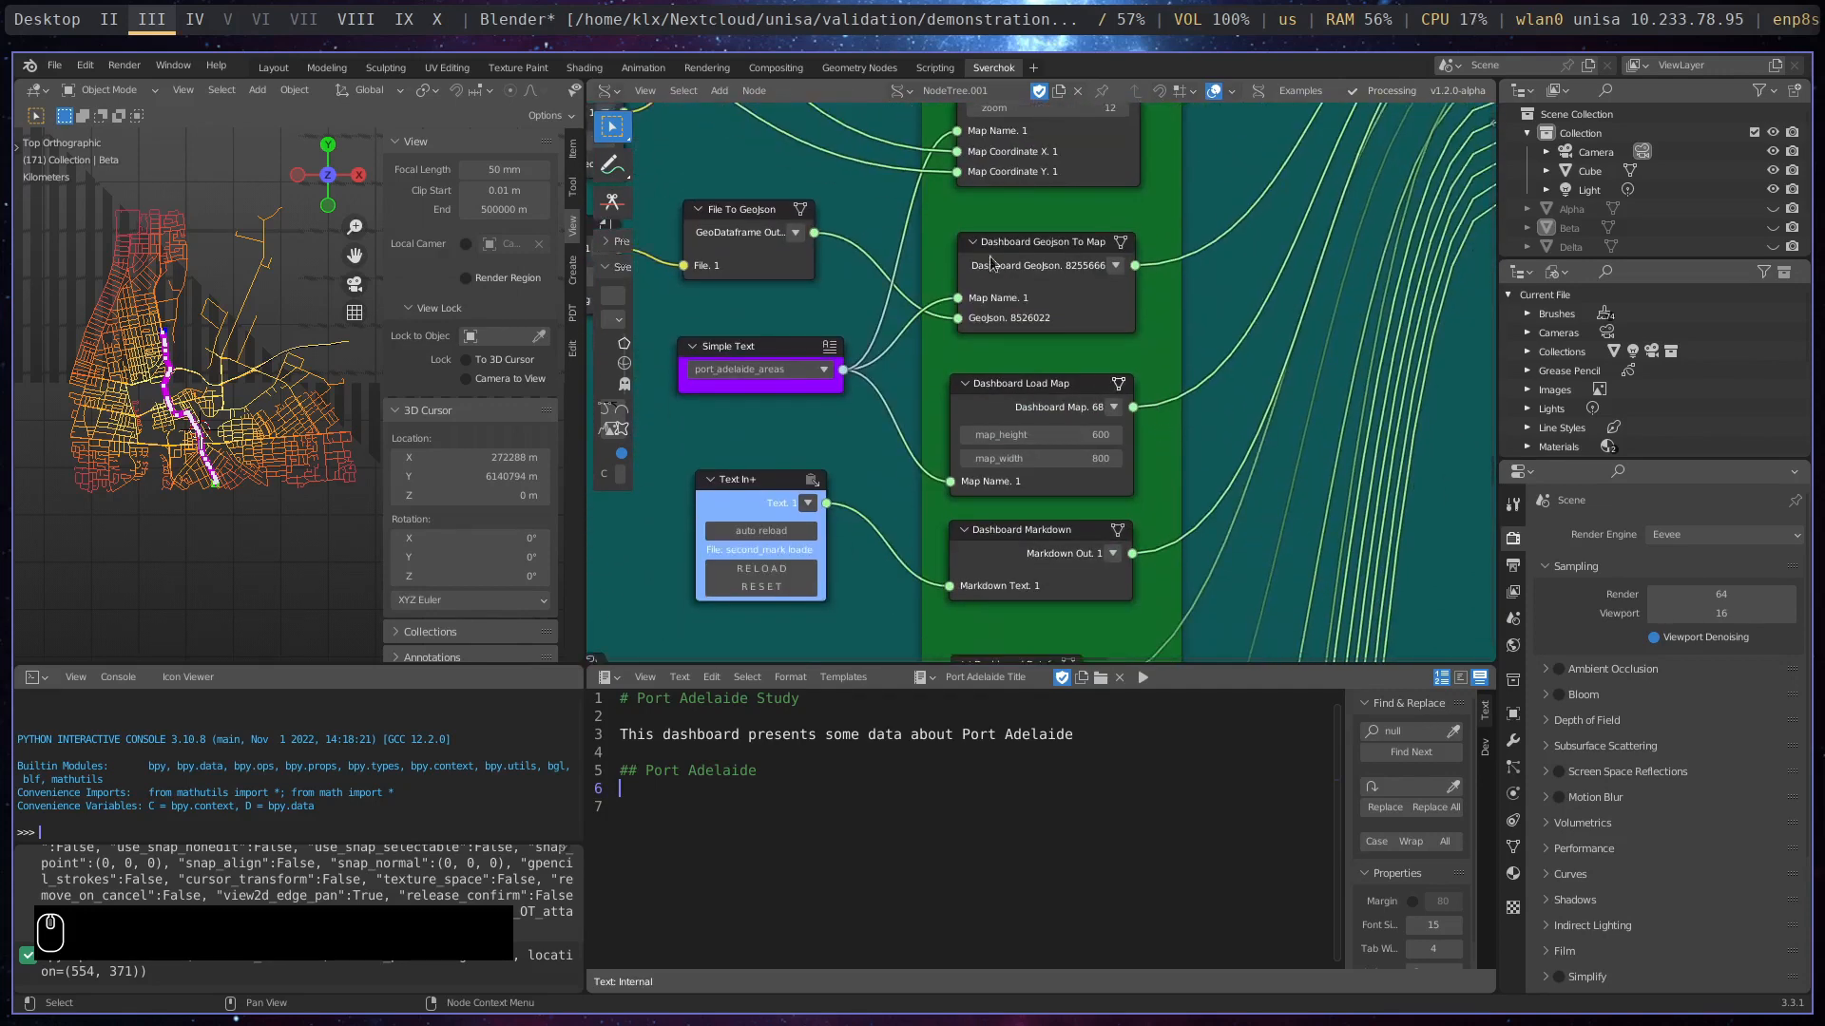
scroll(972, 349, down, 1)
scroll(971, 349, down, 1)
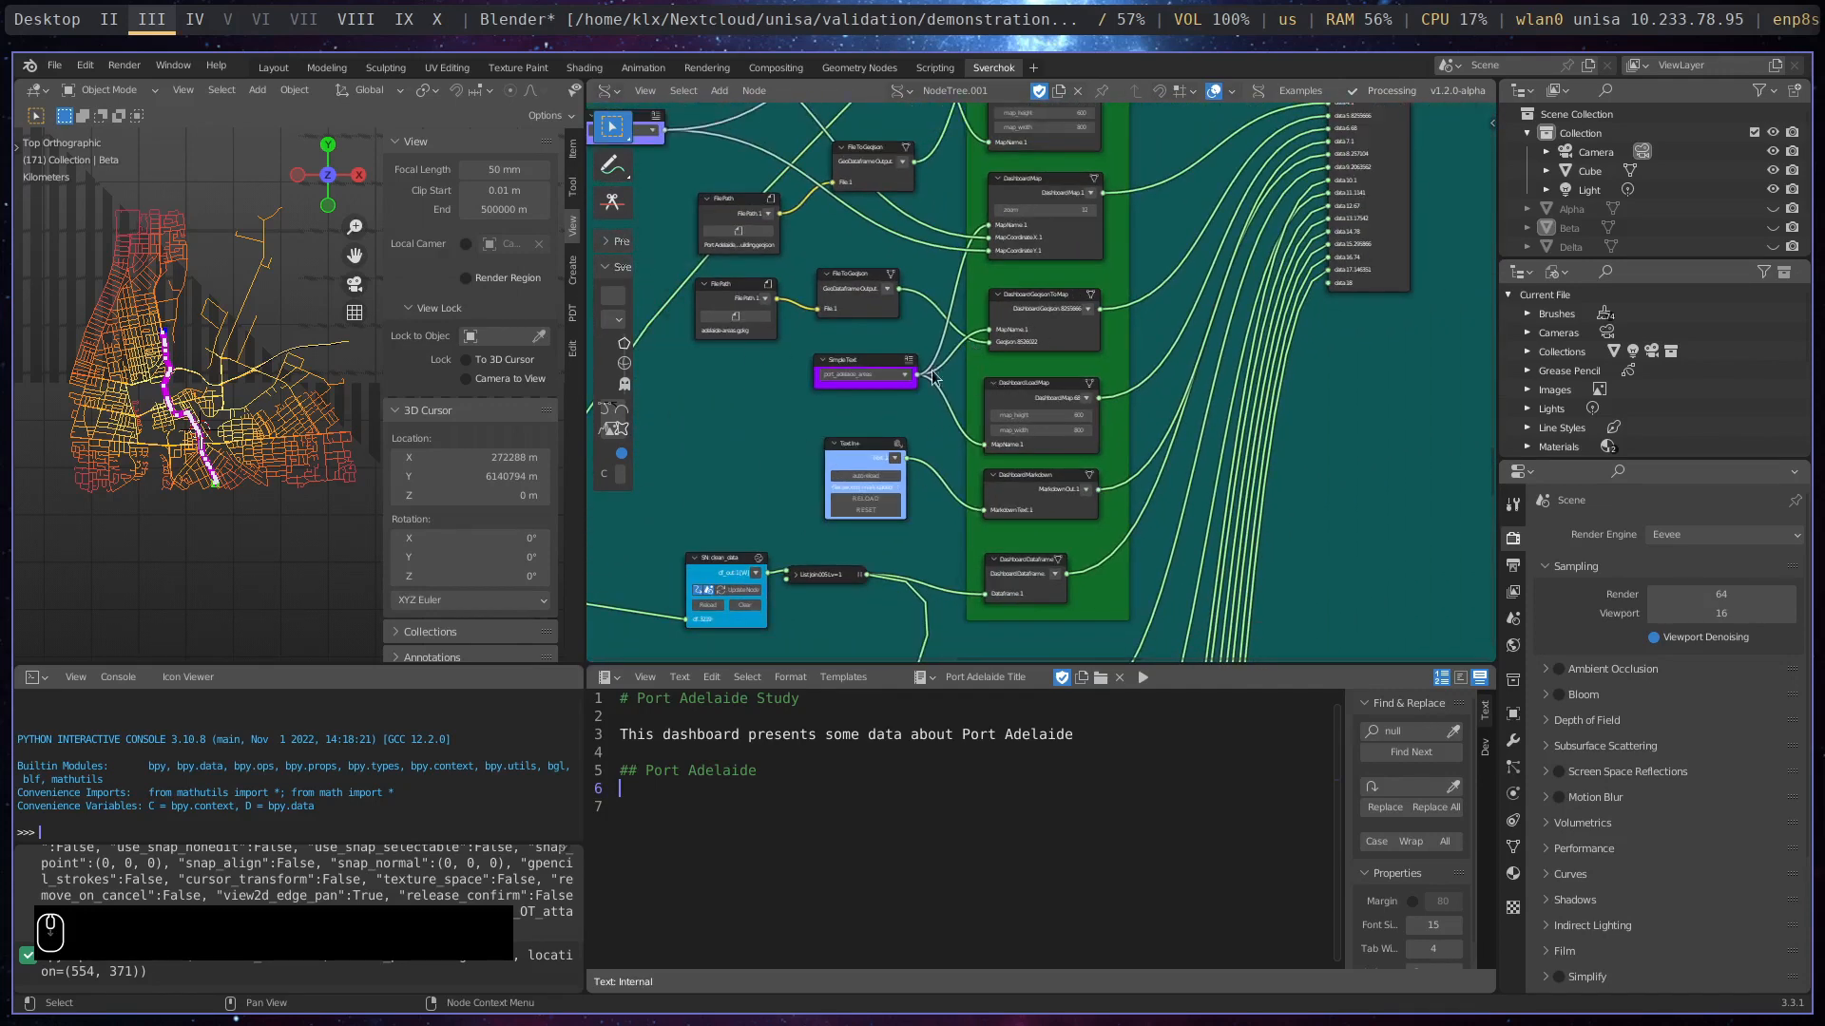
middle_drag(969, 376, 897, 146)
scroll(996, 296, up, 5)
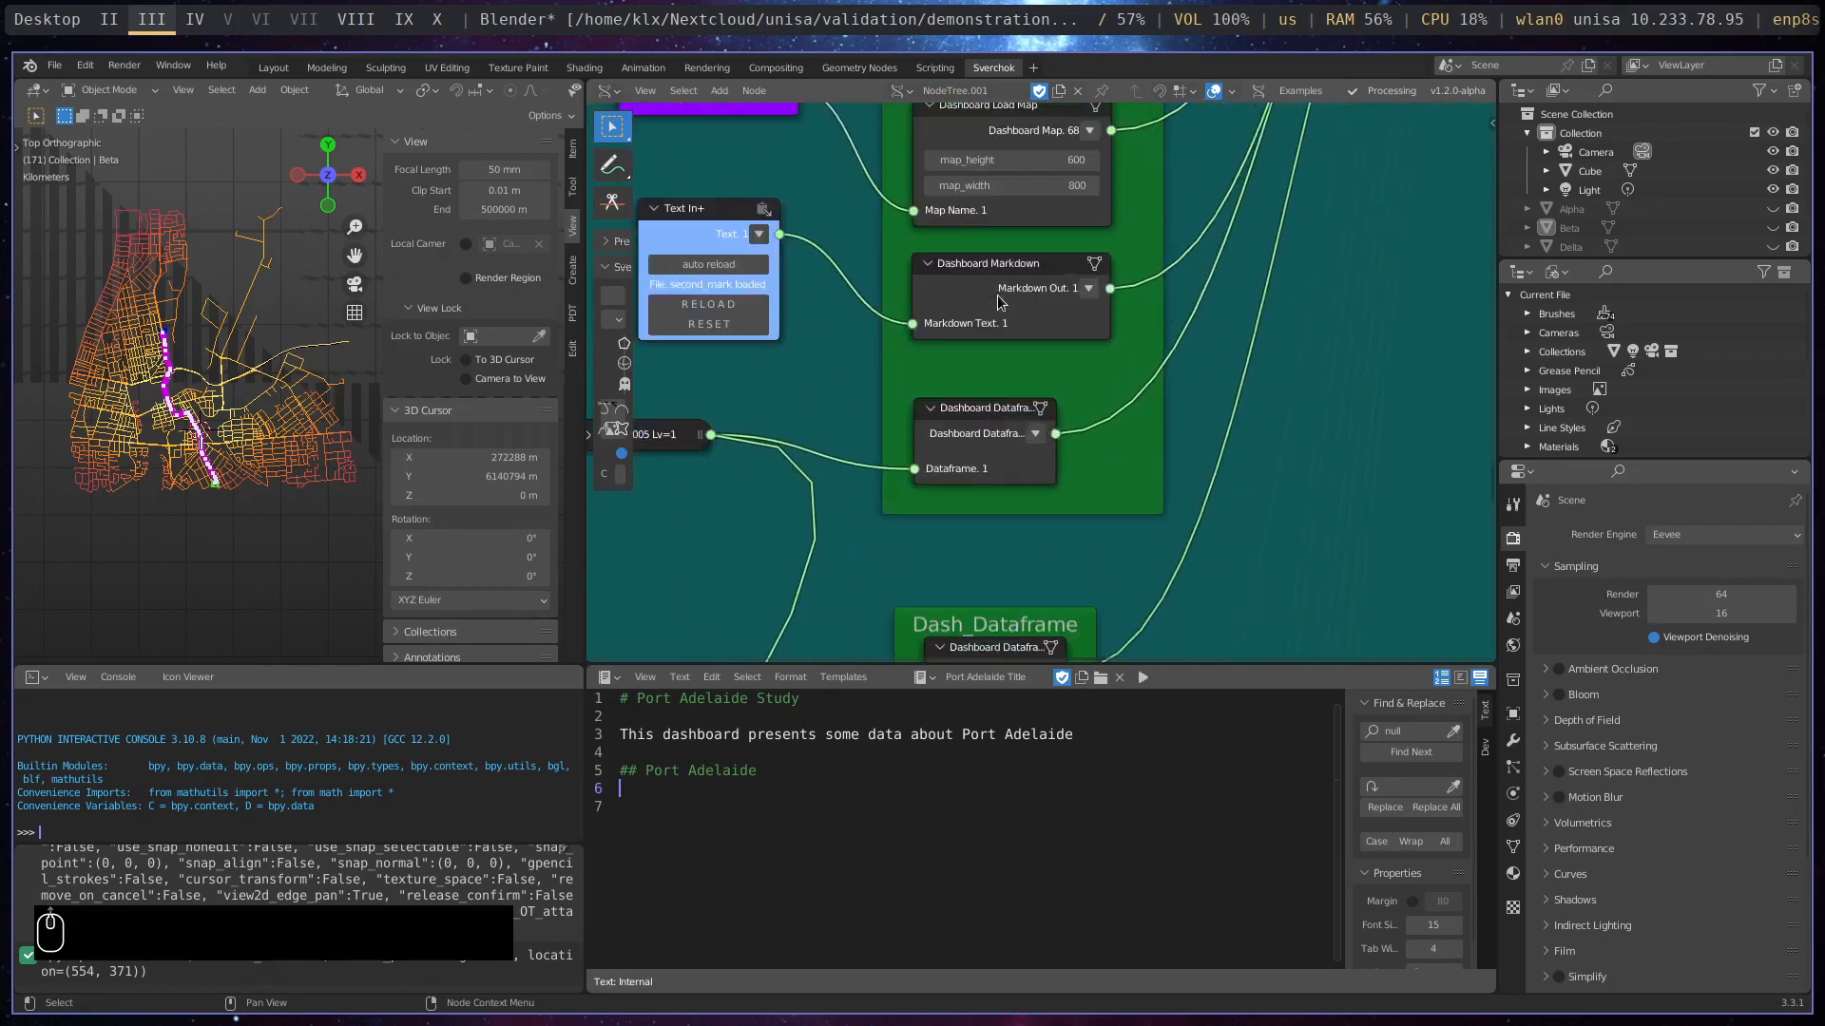
middle_drag(1092, 186, 1097, 352)
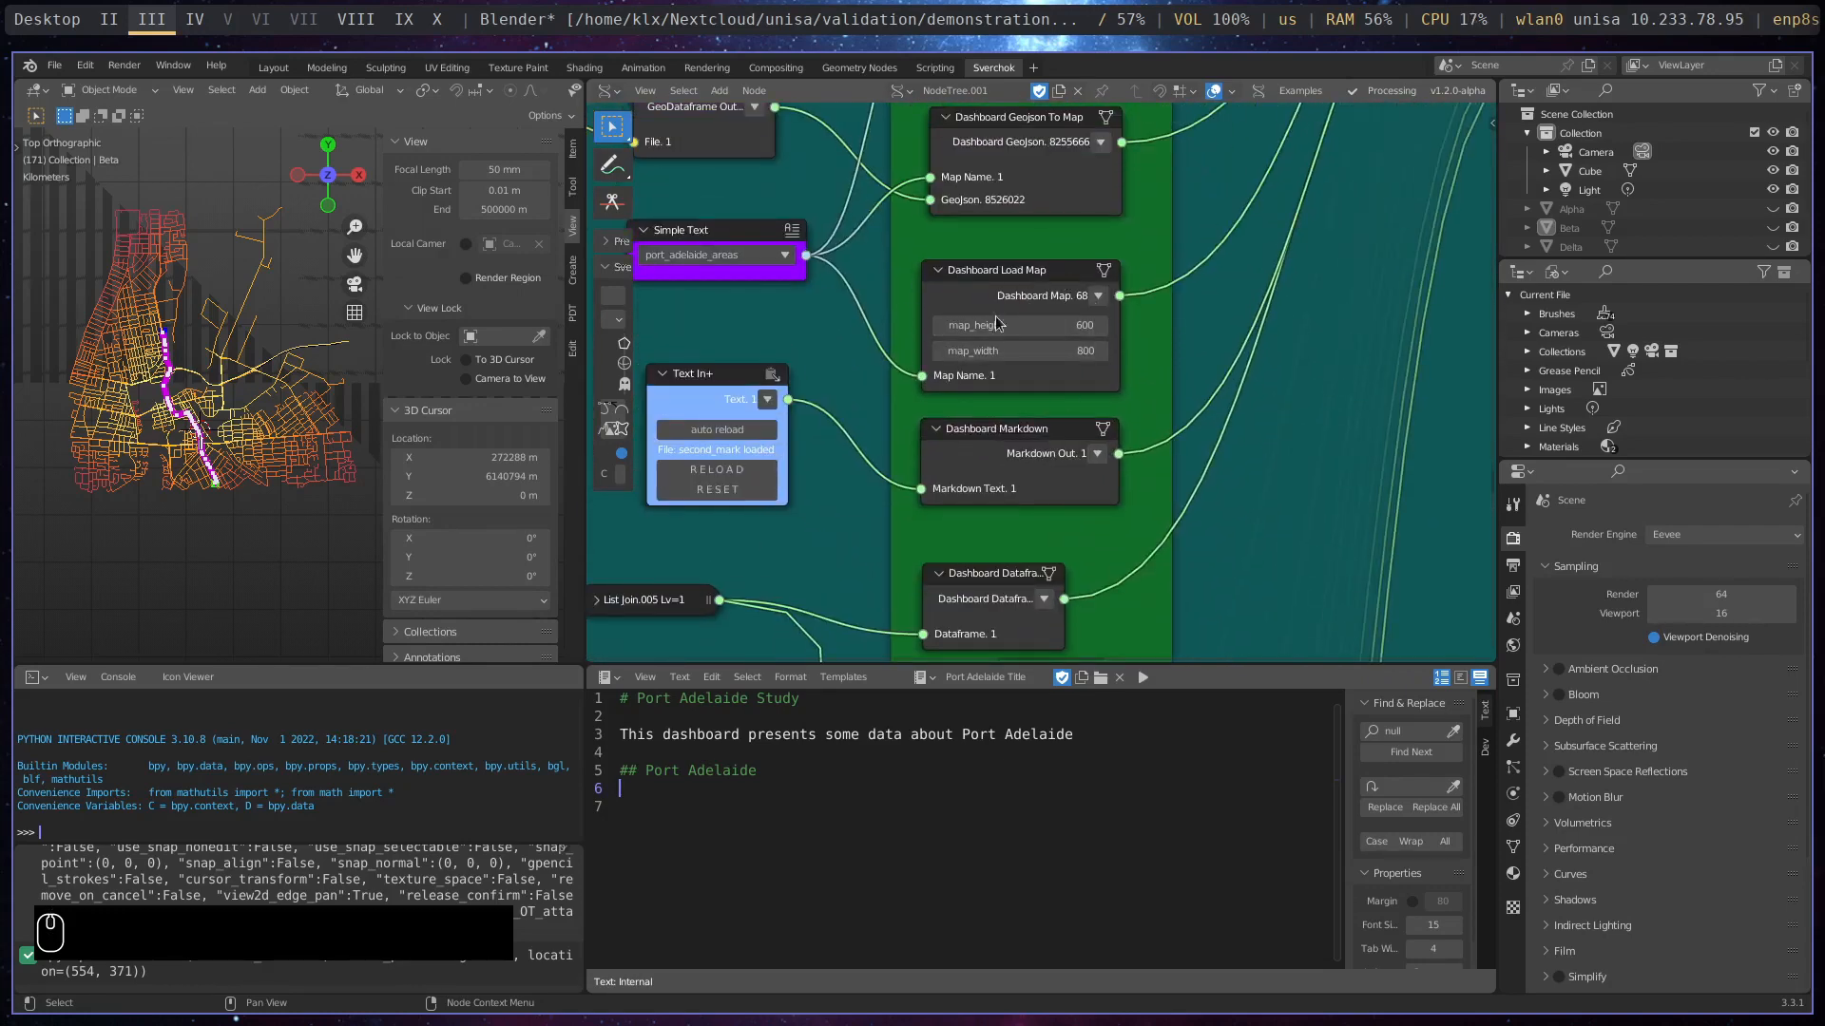
- Examine the Dash_Dataframe and DASH_PLOT_LINE frames and the Bokeh and Plotly dashboard nodes below them
middle_drag(1103, 646, 1108, 240)
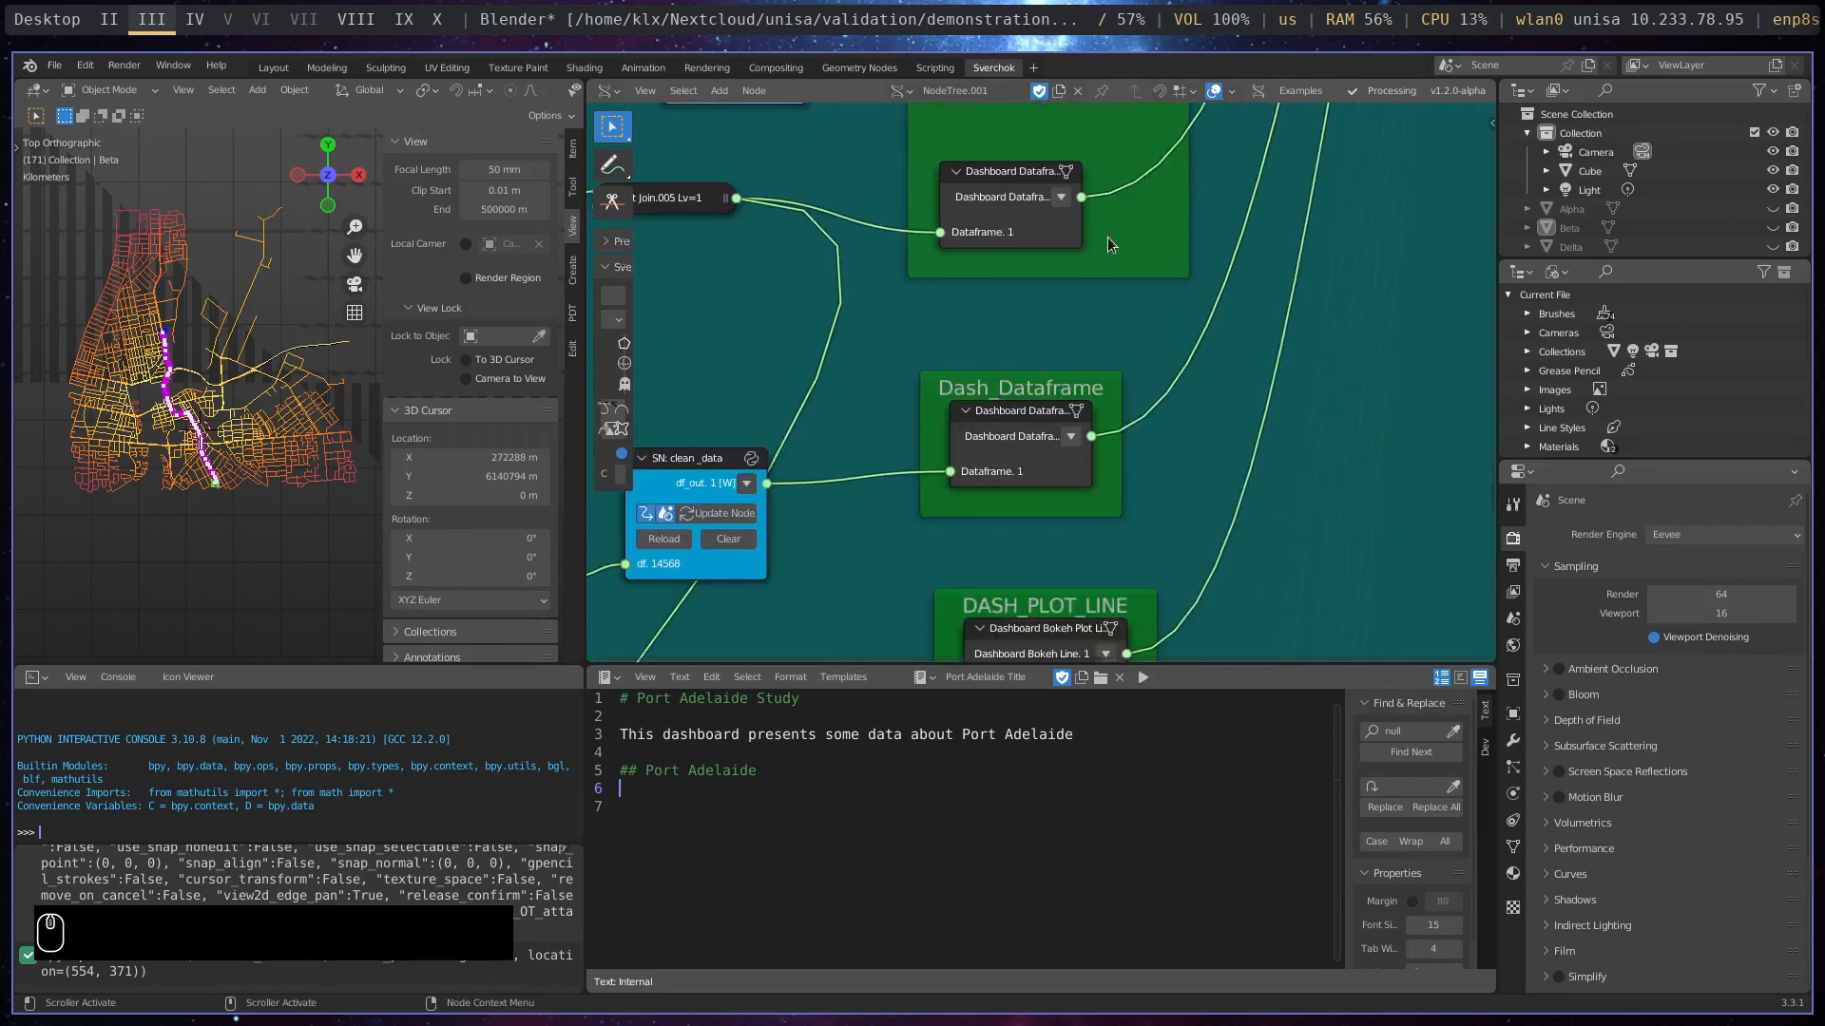
scroll(1181, 603, down, 2)
middle_drag(1183, 613, 1157, 171)
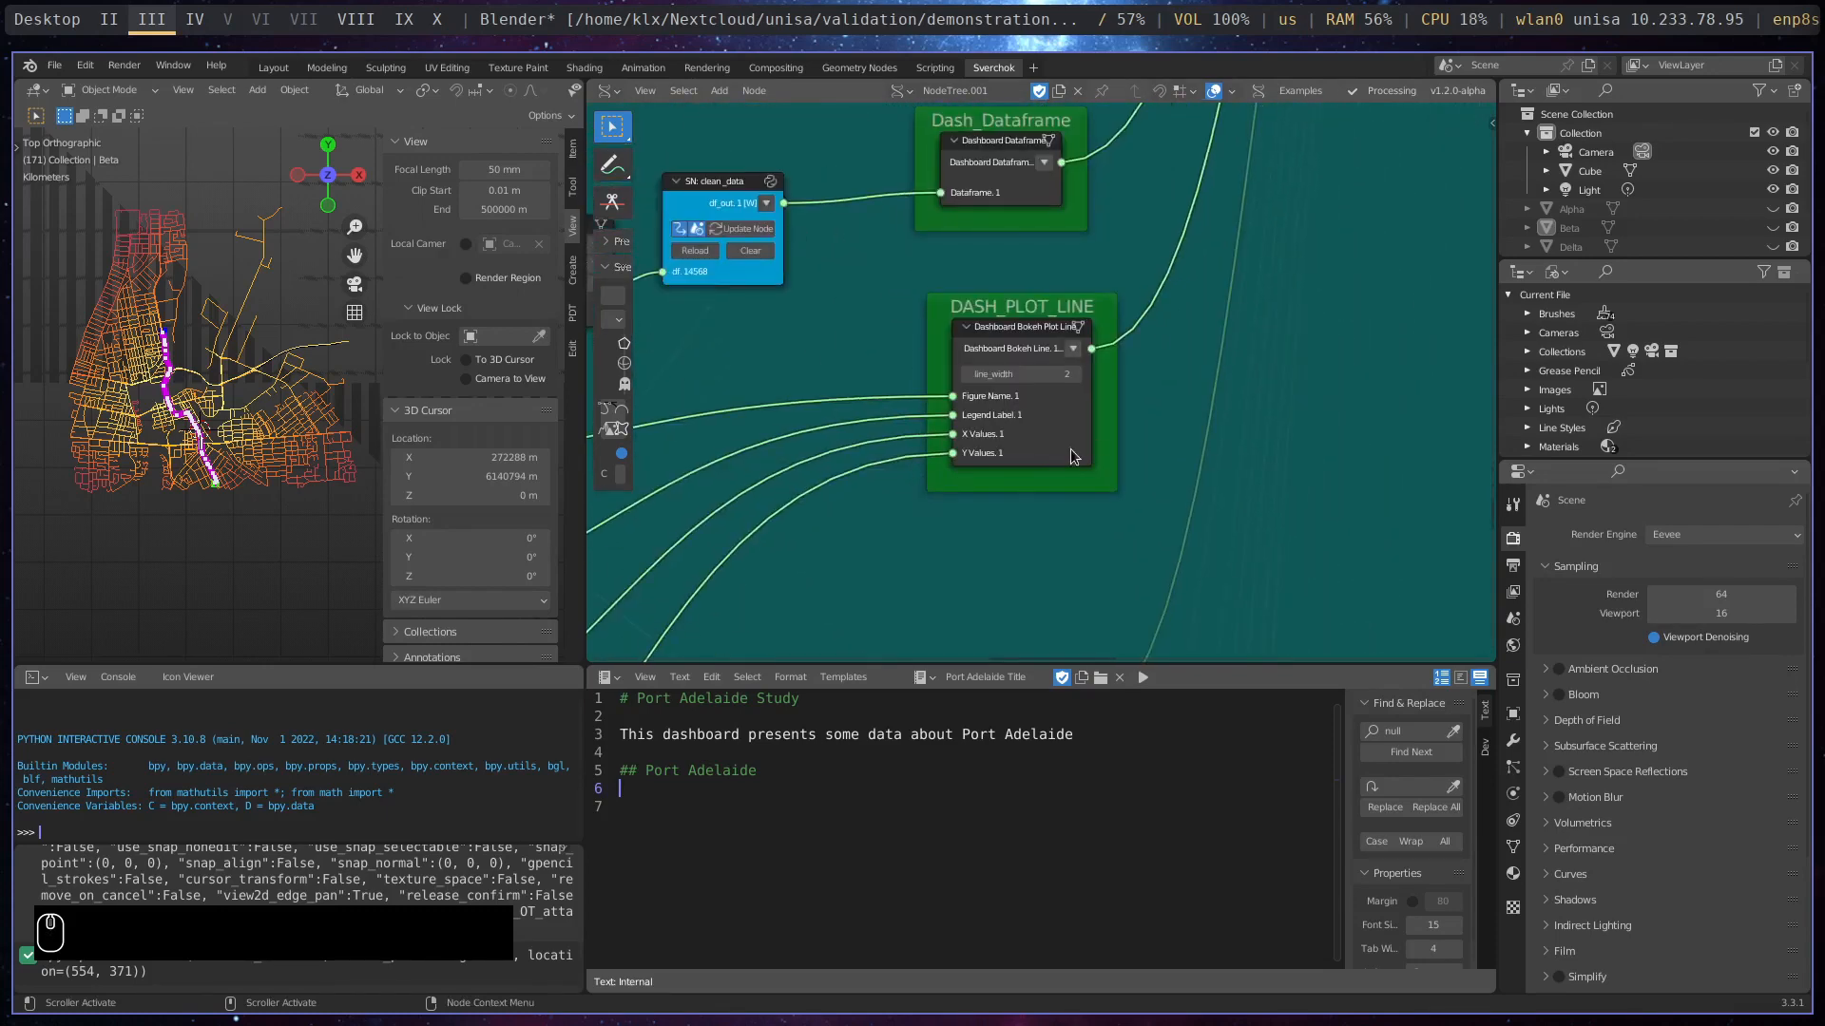
scroll(1035, 456, down, 3)
scroll(1011, 403, up, 3)
scroll(1050, 451, down, 5)
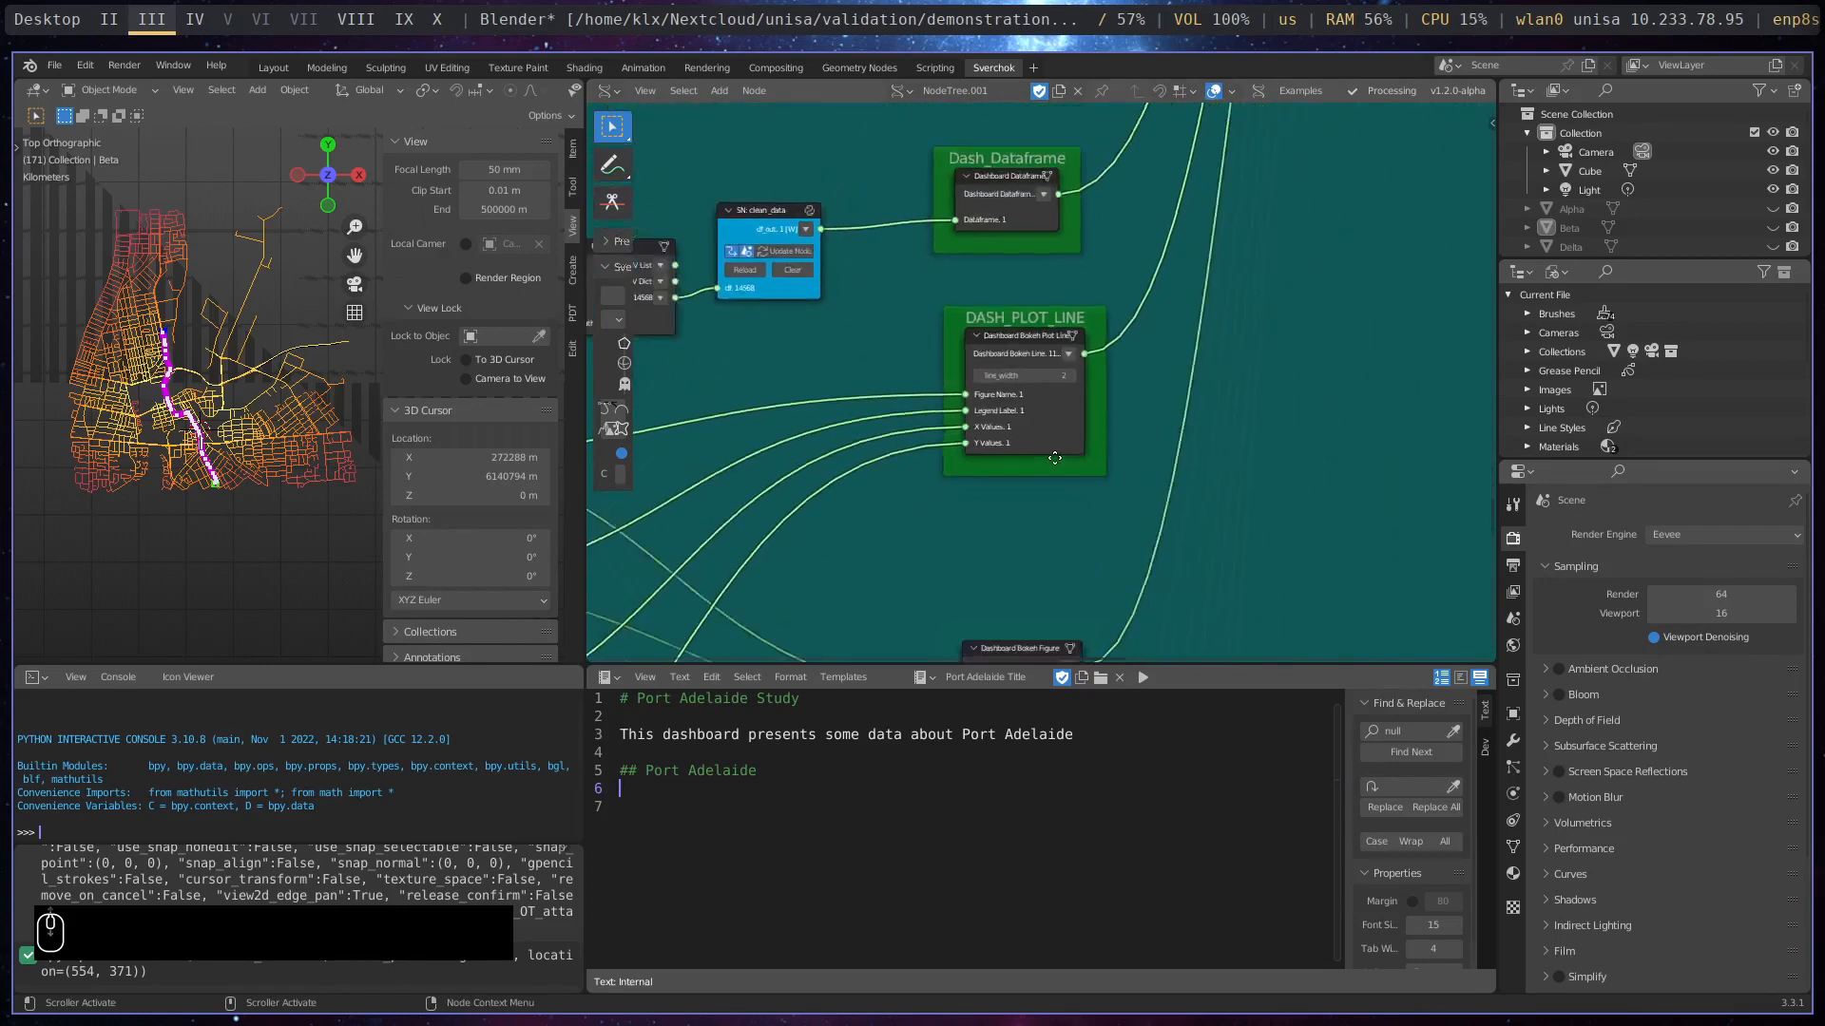
middle_drag(1104, 600, 1090, 265)
scroll(1045, 471, up, 3)
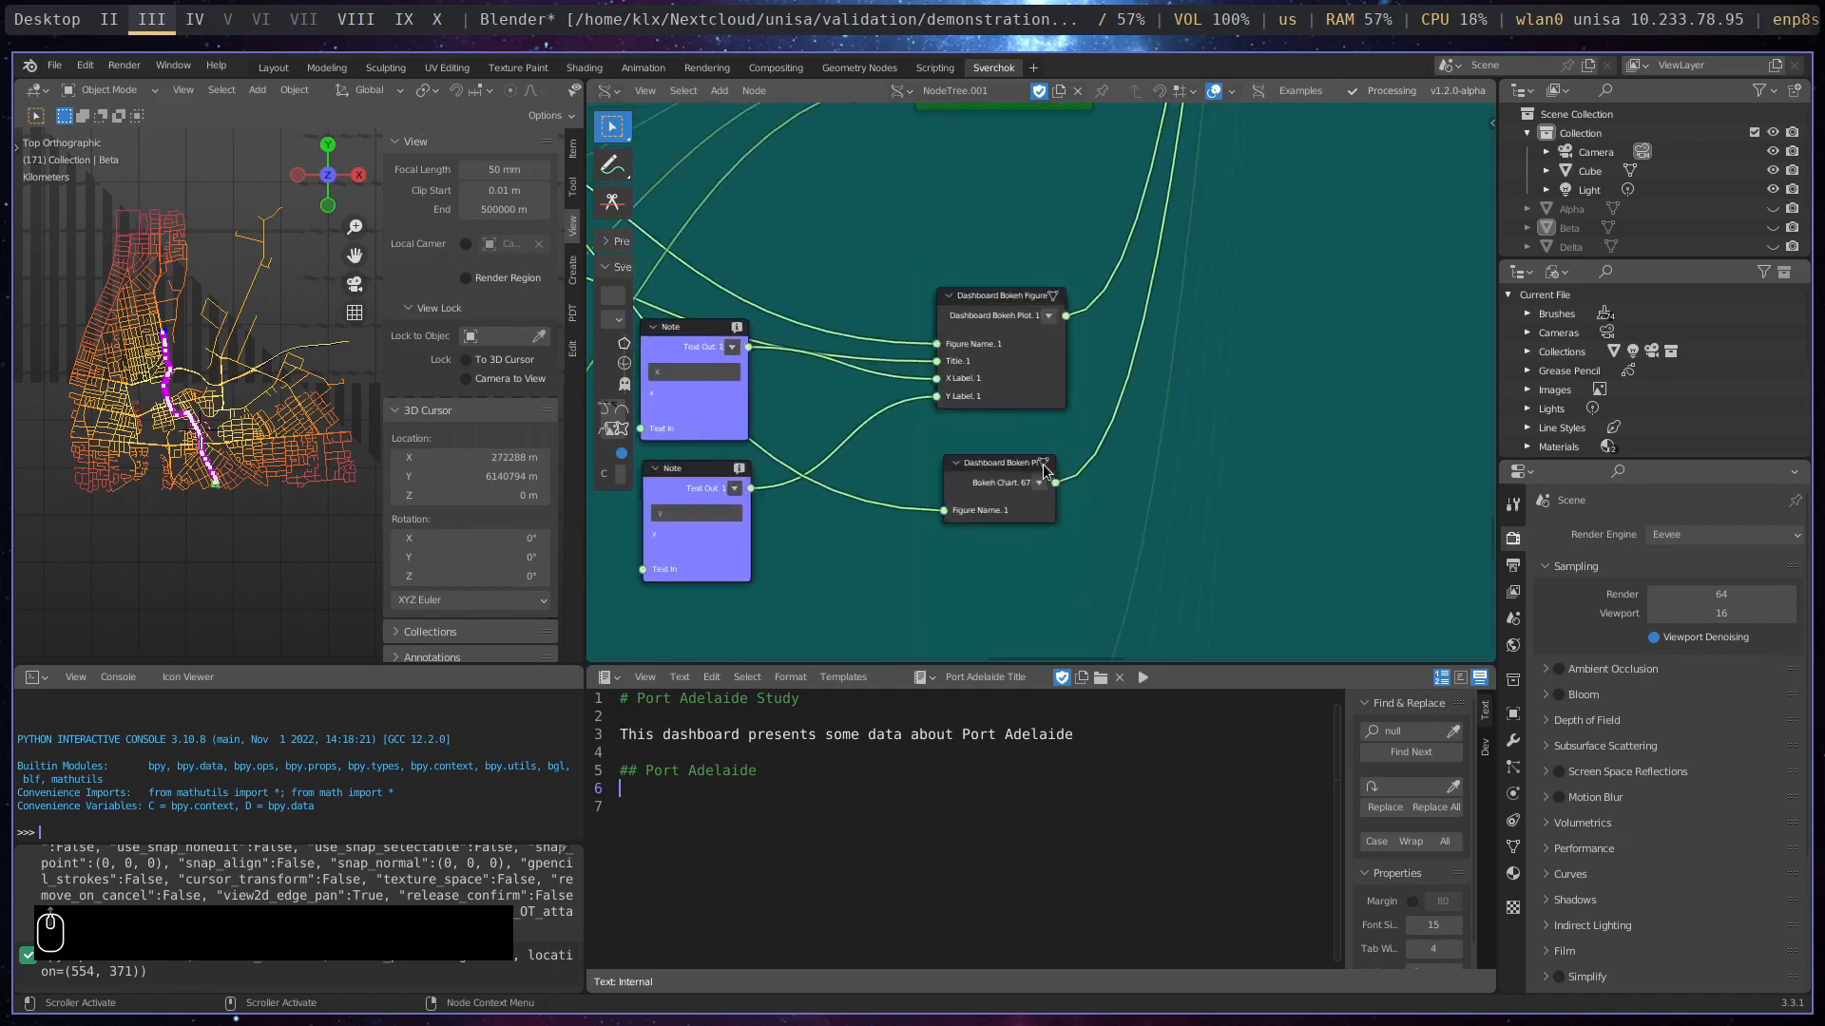
scroll(1031, 466, down, 5)
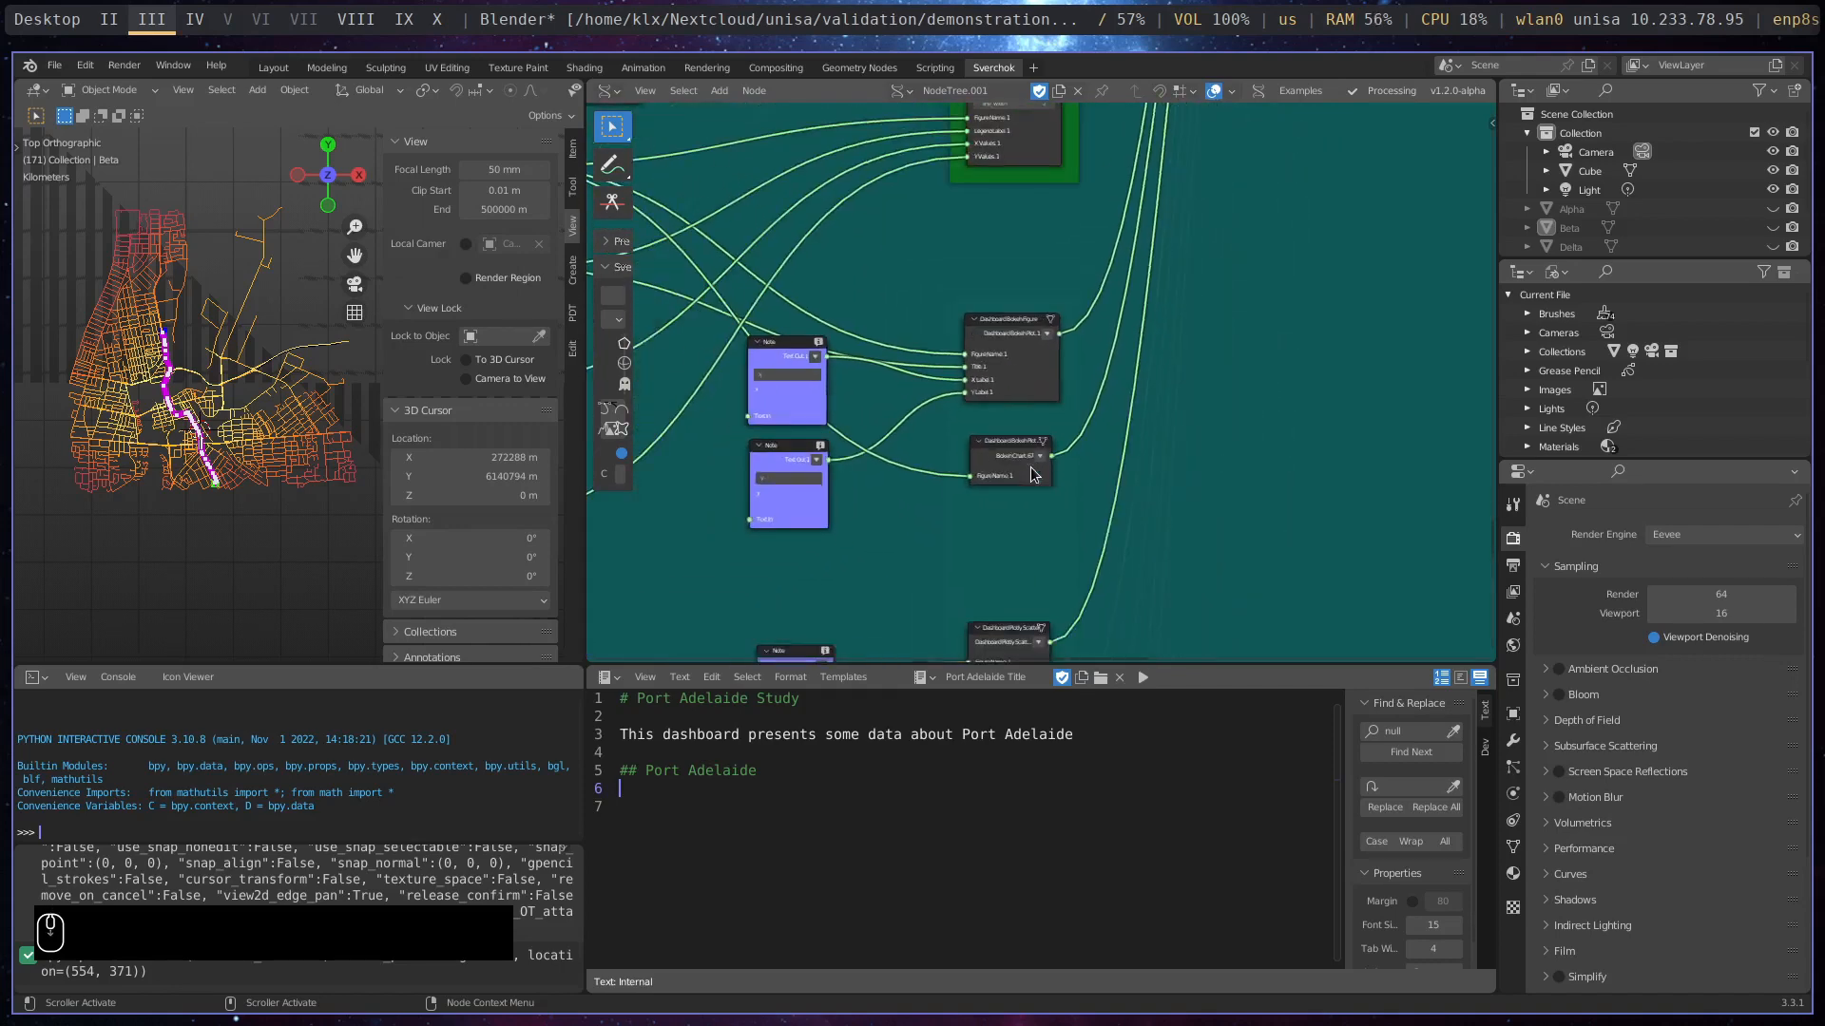
middle_drag(1129, 602, 1030, 408)
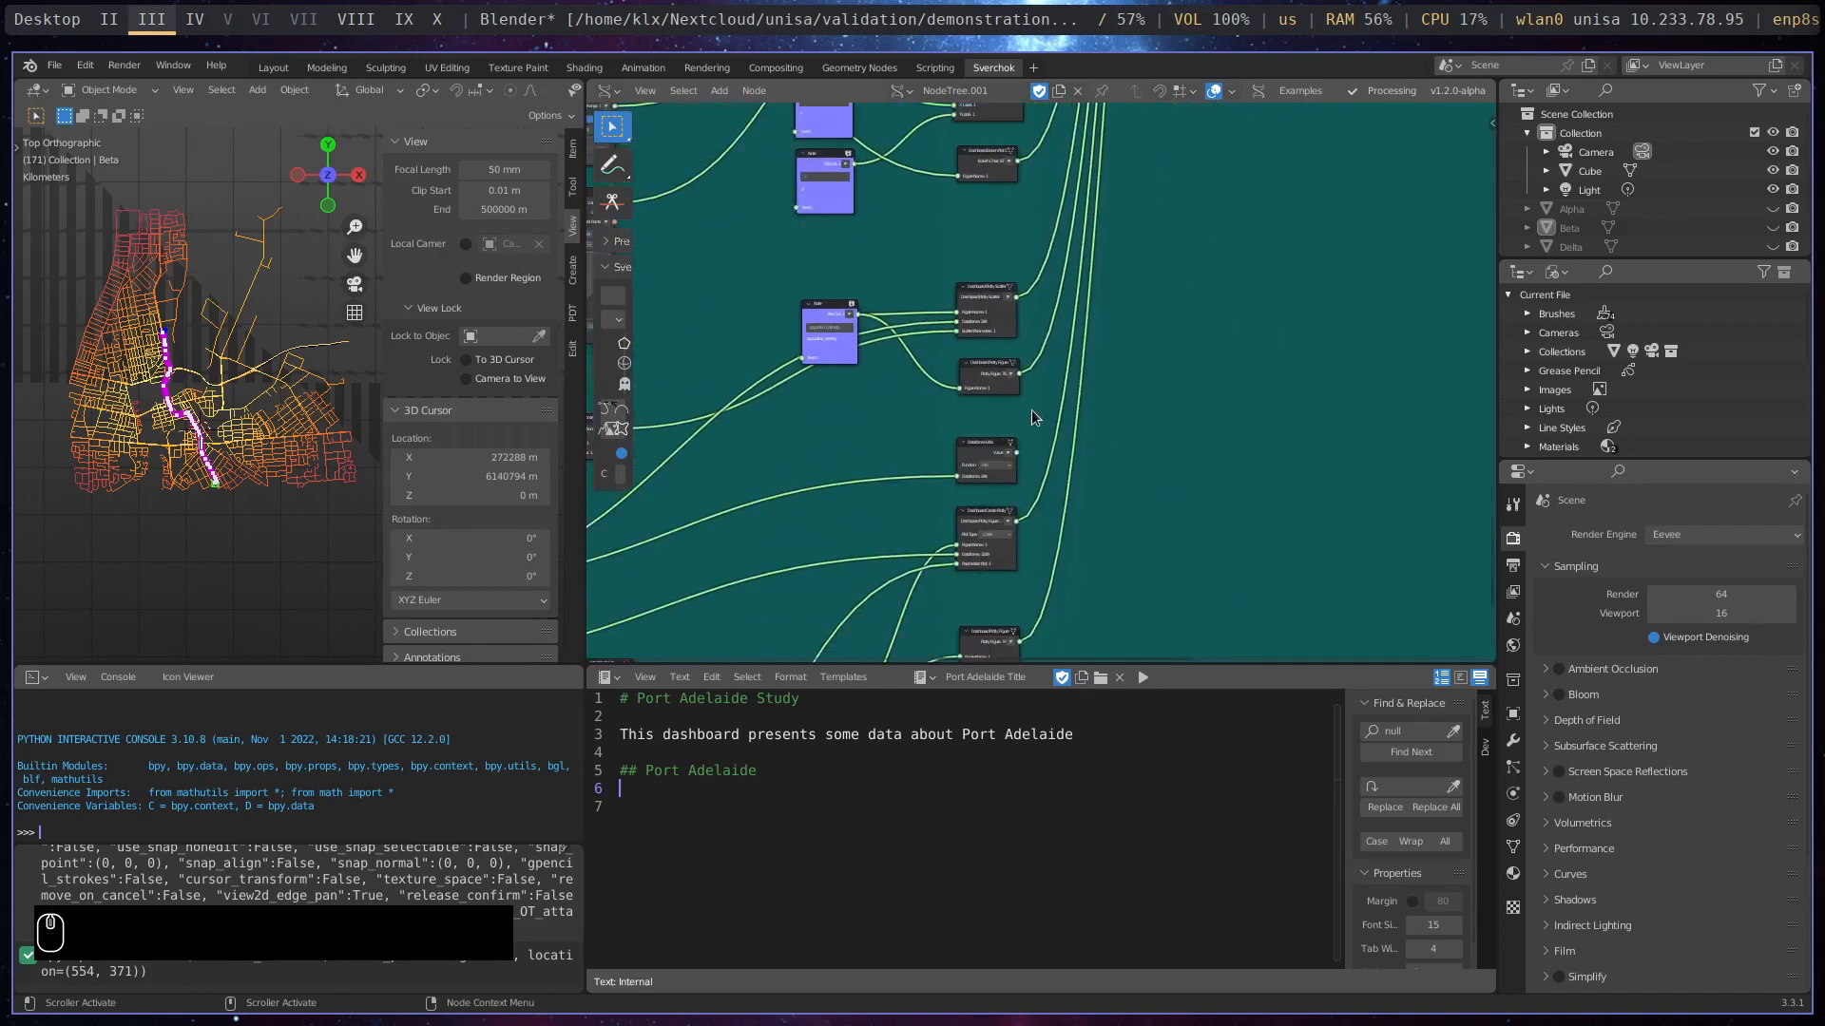
scroll(1031, 411, up, 3)
scroll(1031, 411, down, 6)
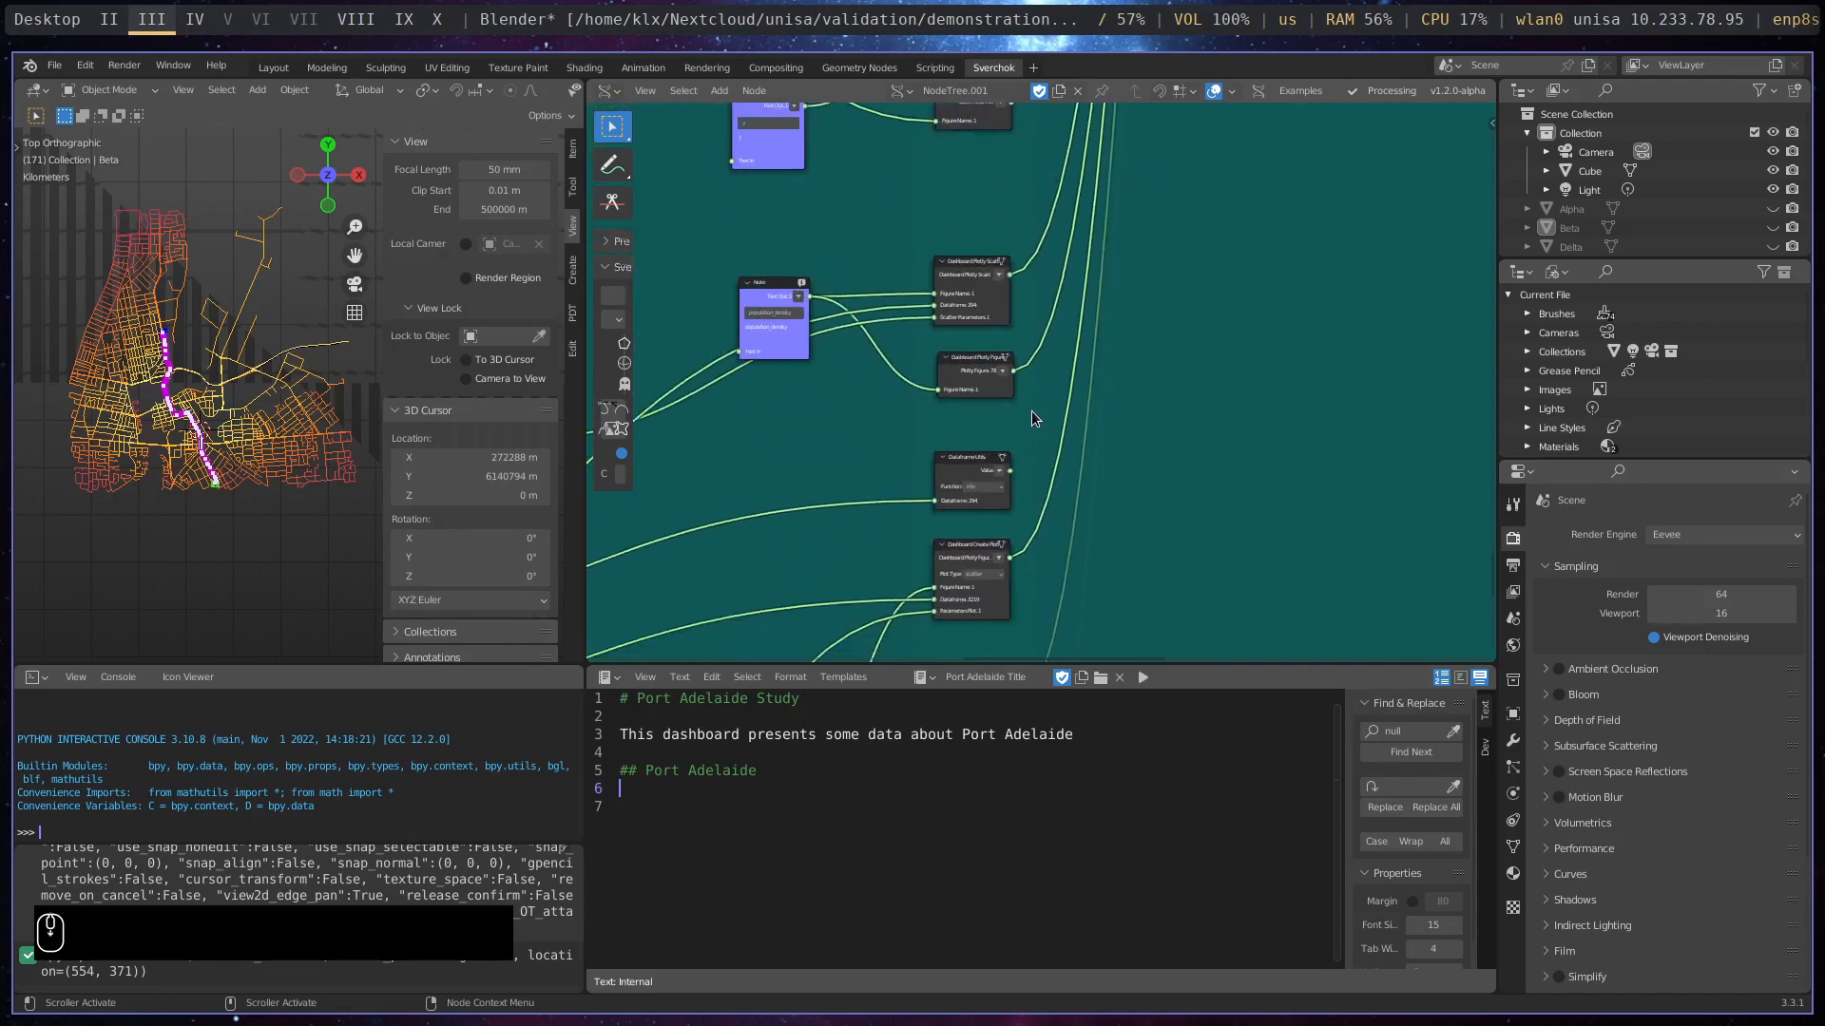
middle_drag(1175, 458, 1079, 519)
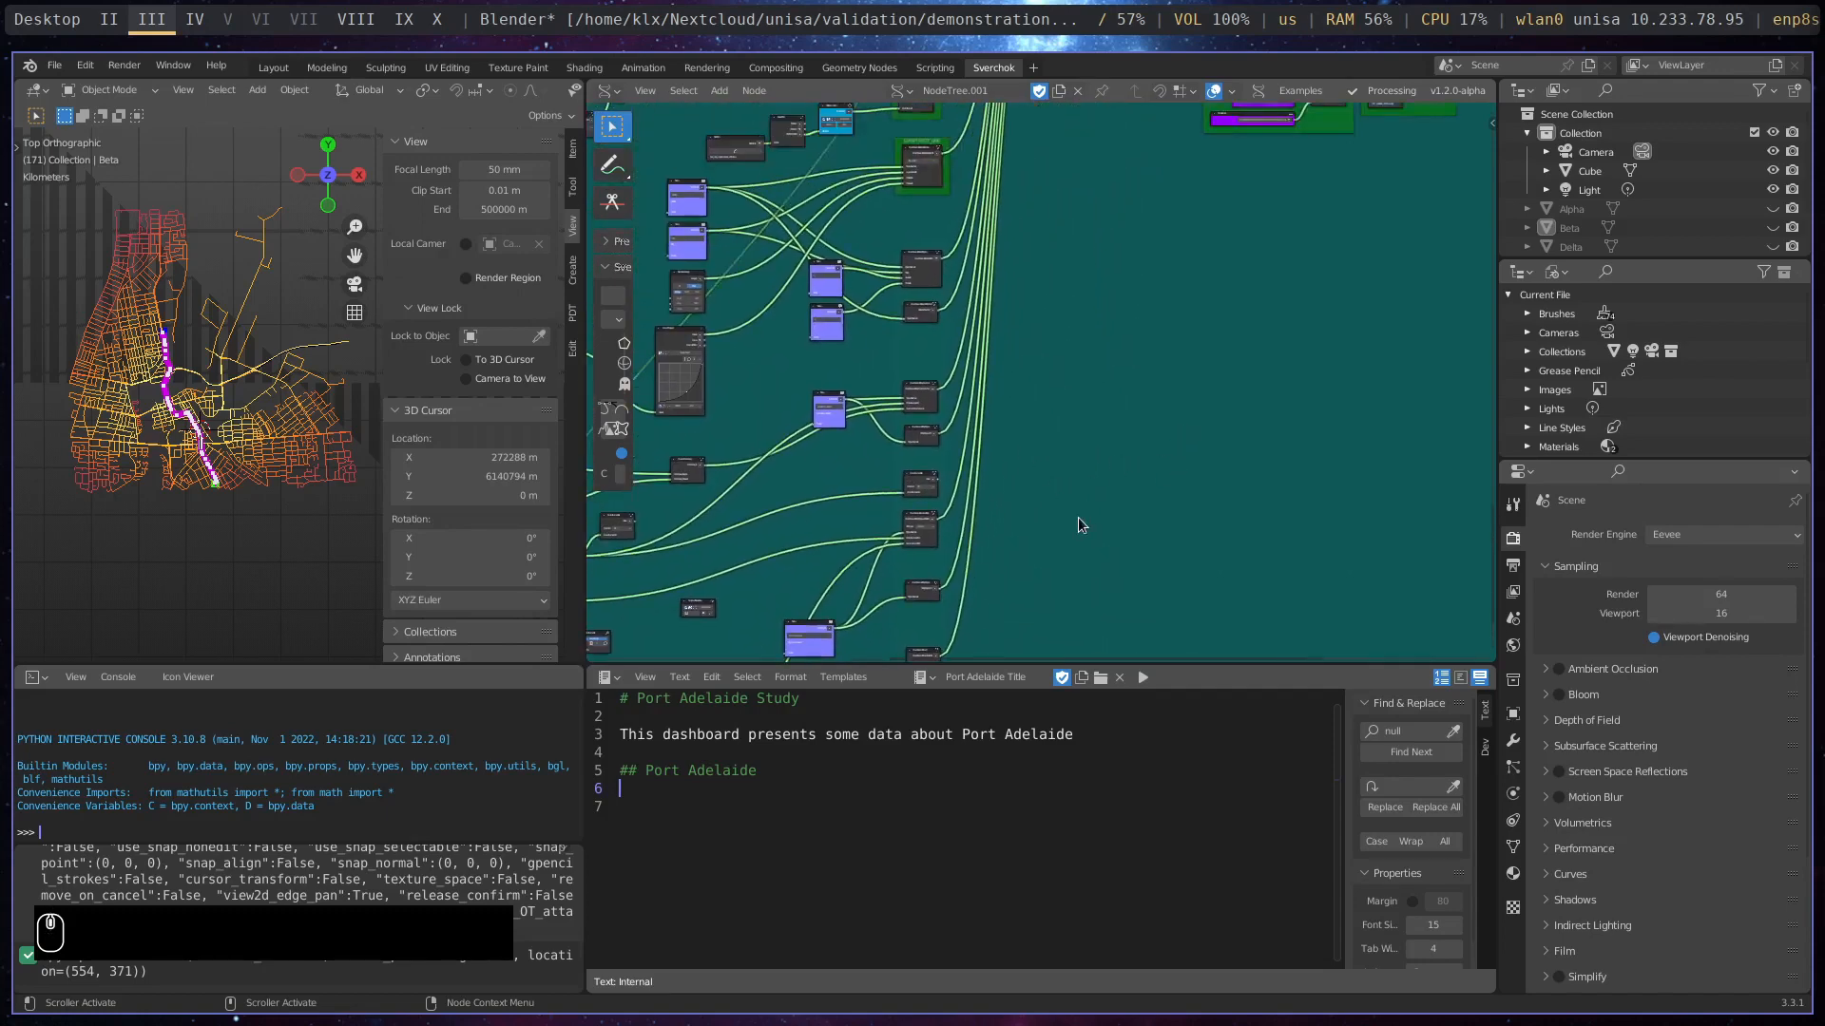
- Review the Dashboard Creation inputs and run the Dashboard Server node for the port_adelaide_dashboard file in the Run Dashboard frame
scroll(1081, 513, down, 5)
middle_drag(1142, 365, 1412, 458)
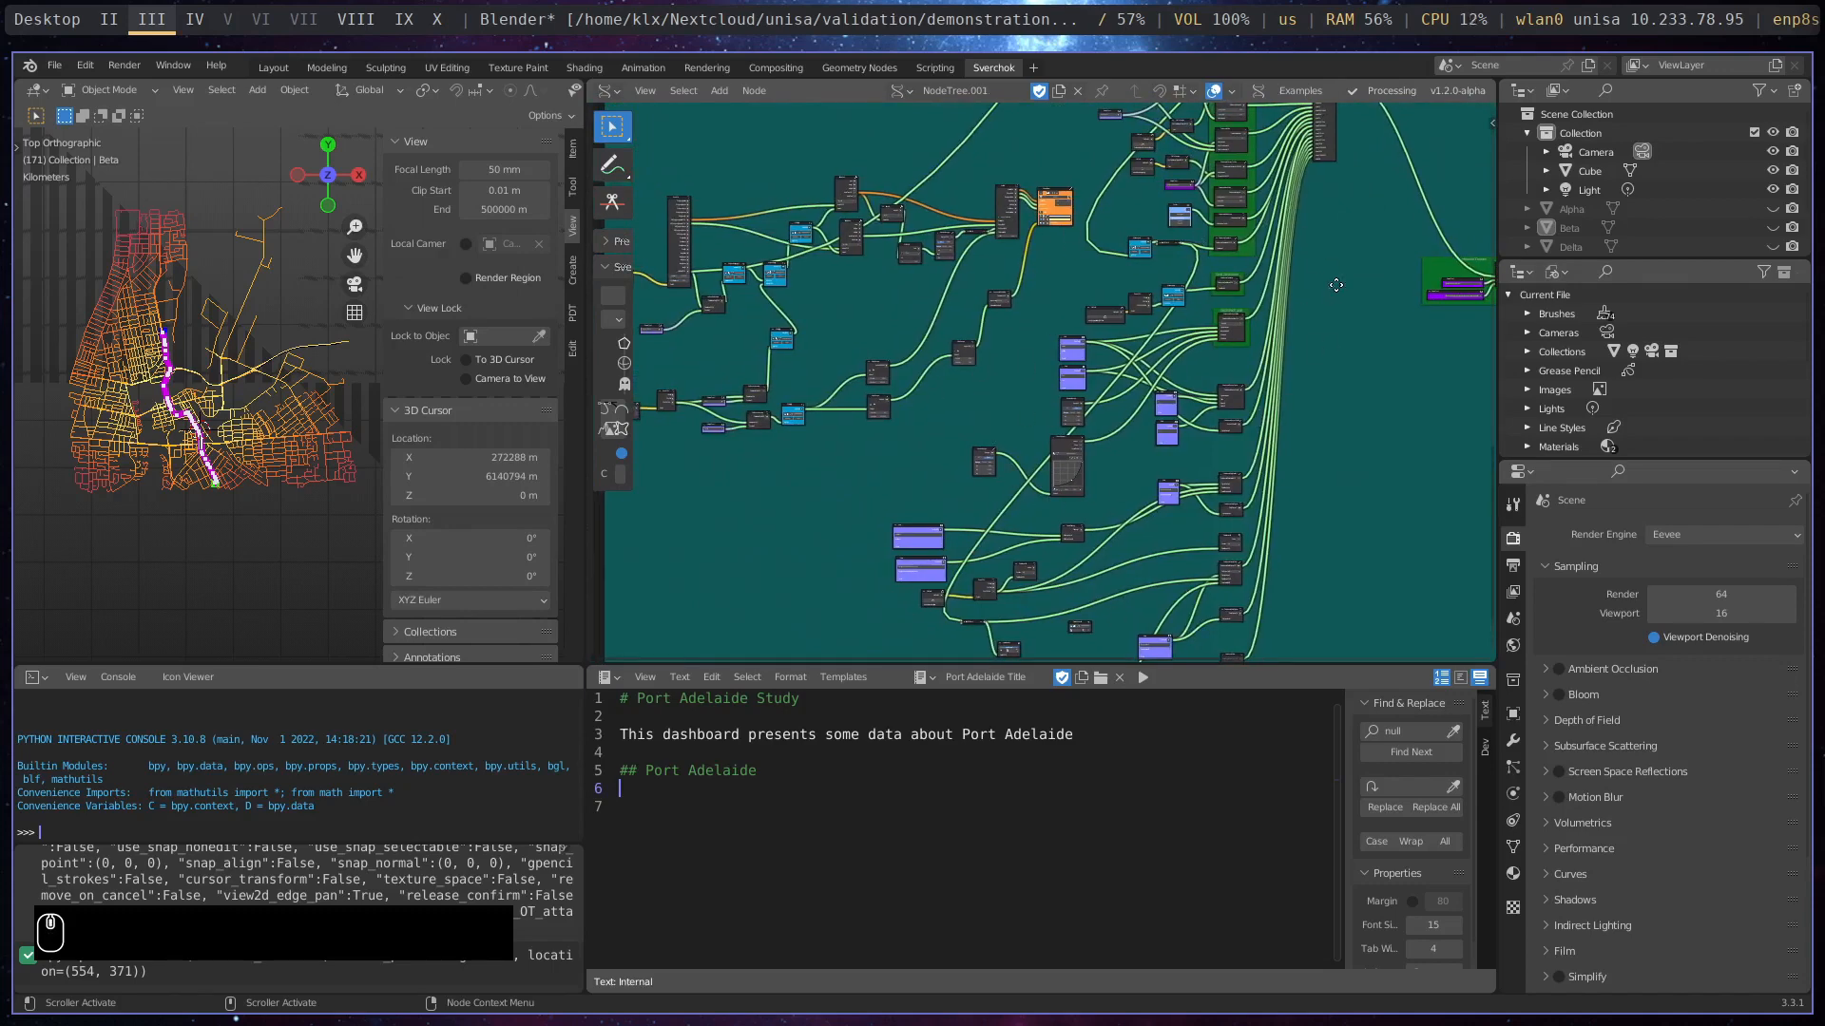
middle_drag(1336, 295, 1099, 431)
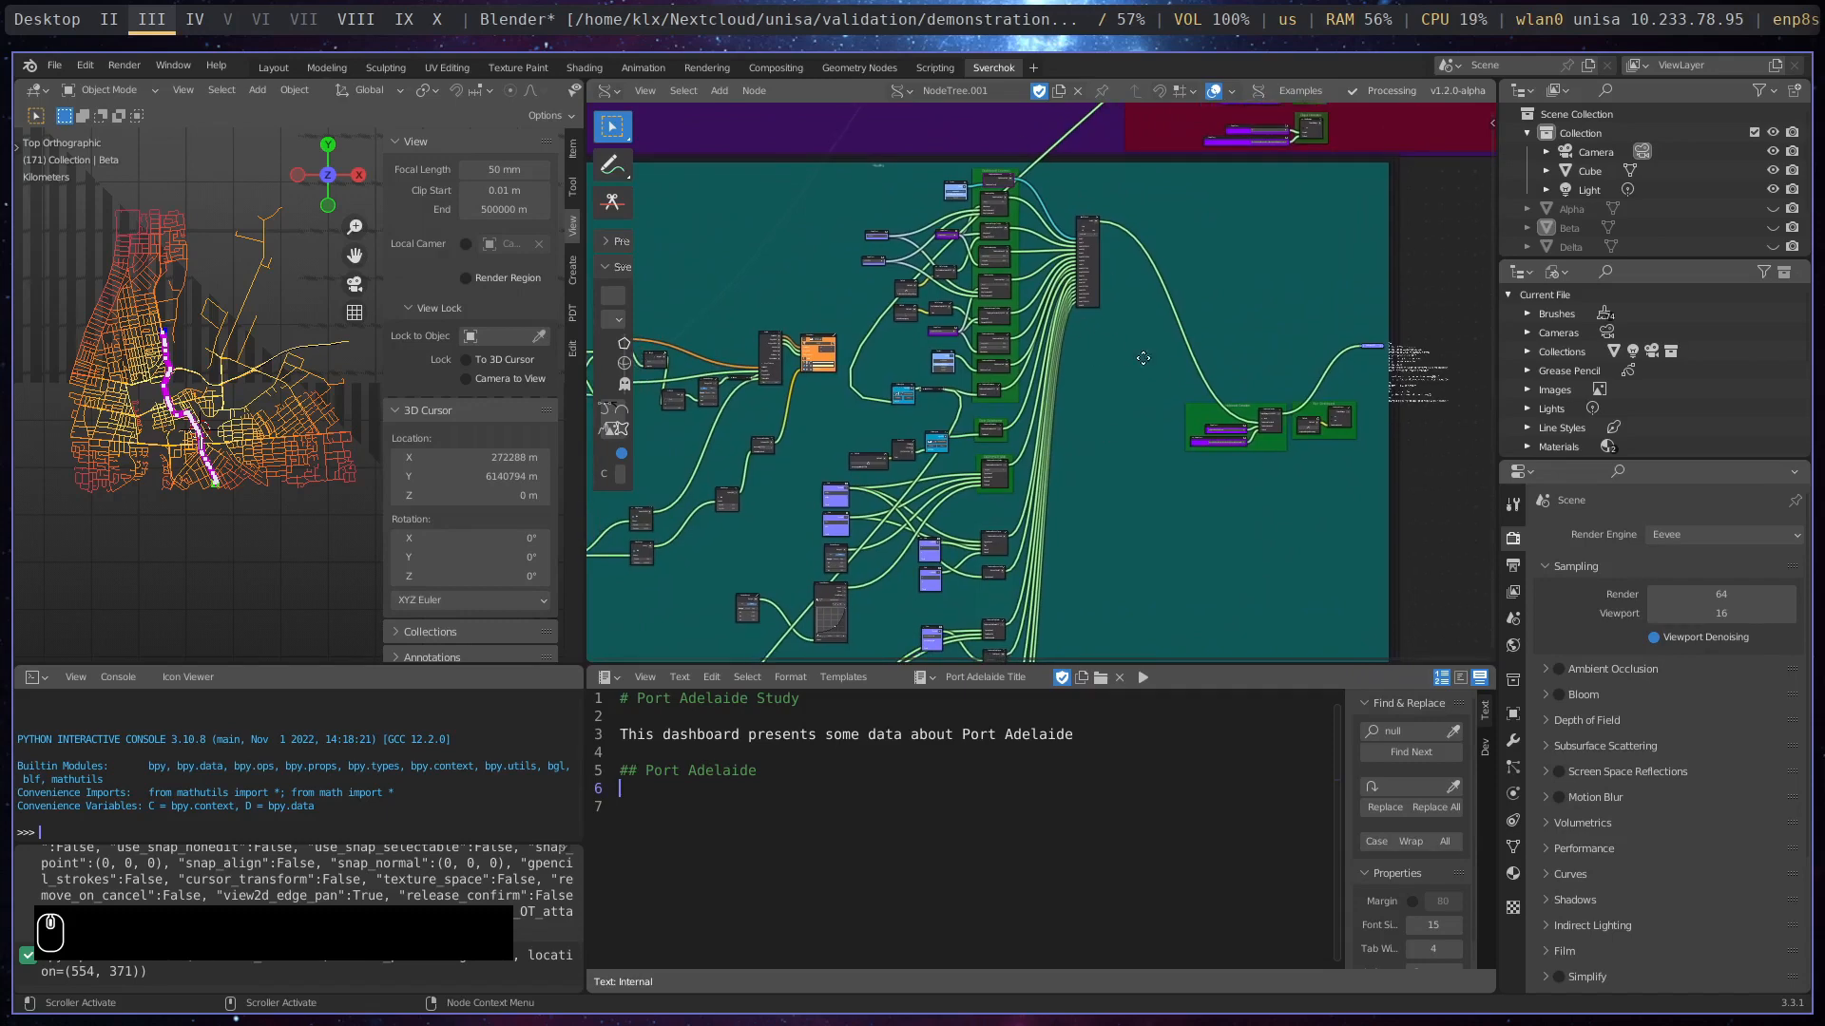
scroll(985, 369, up, 2)
scroll(1074, 442, up, 6)
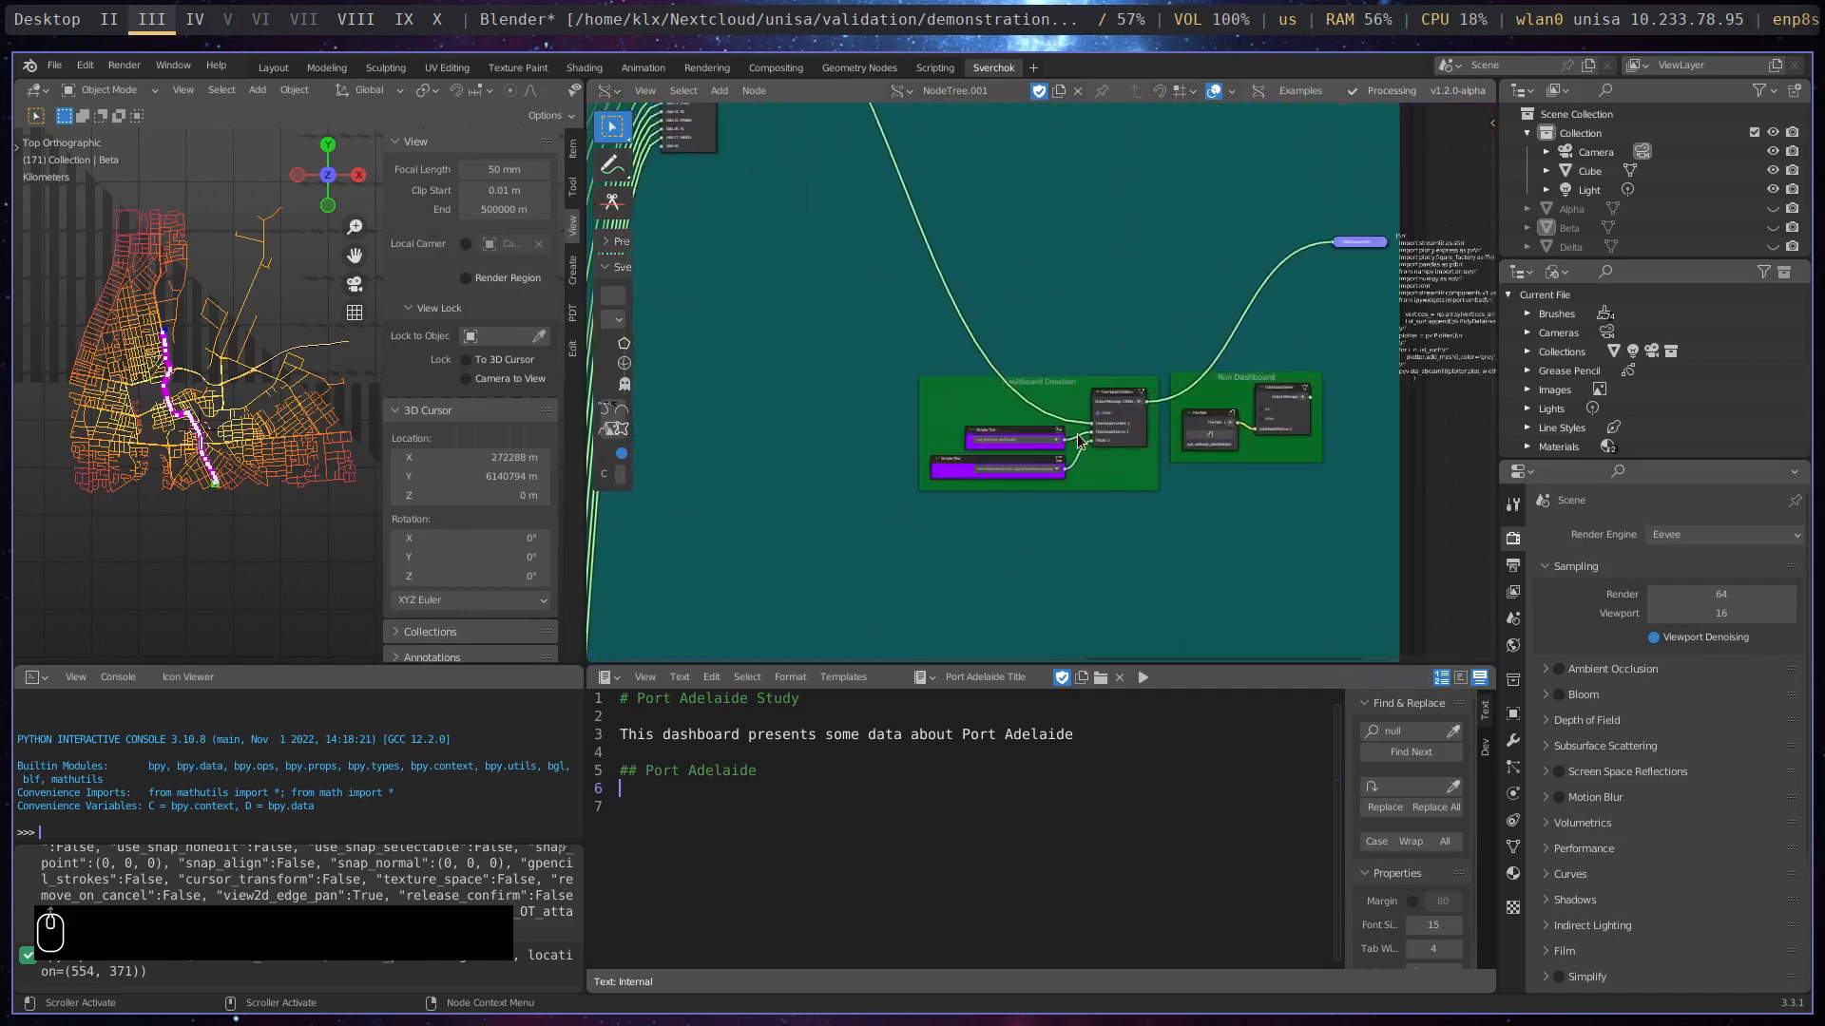
middle_drag(1122, 426, 973, 248)
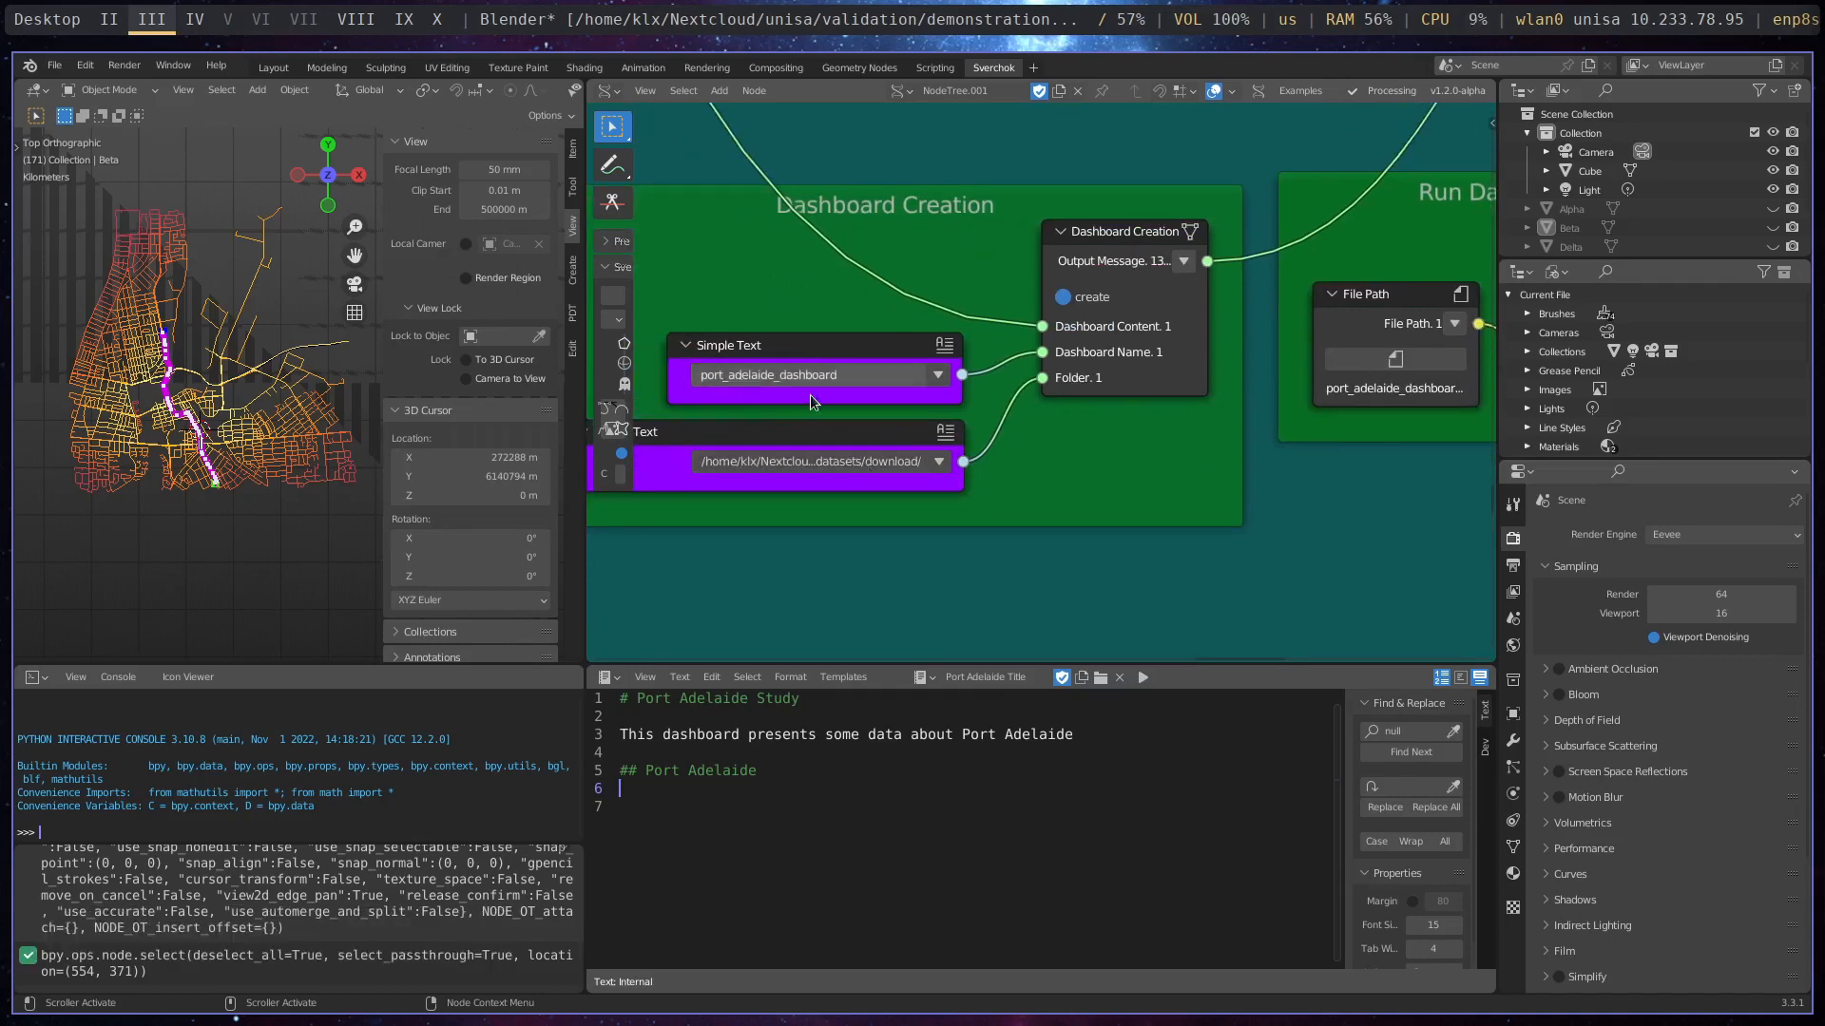
middle_drag(1236, 408, 735, 412)
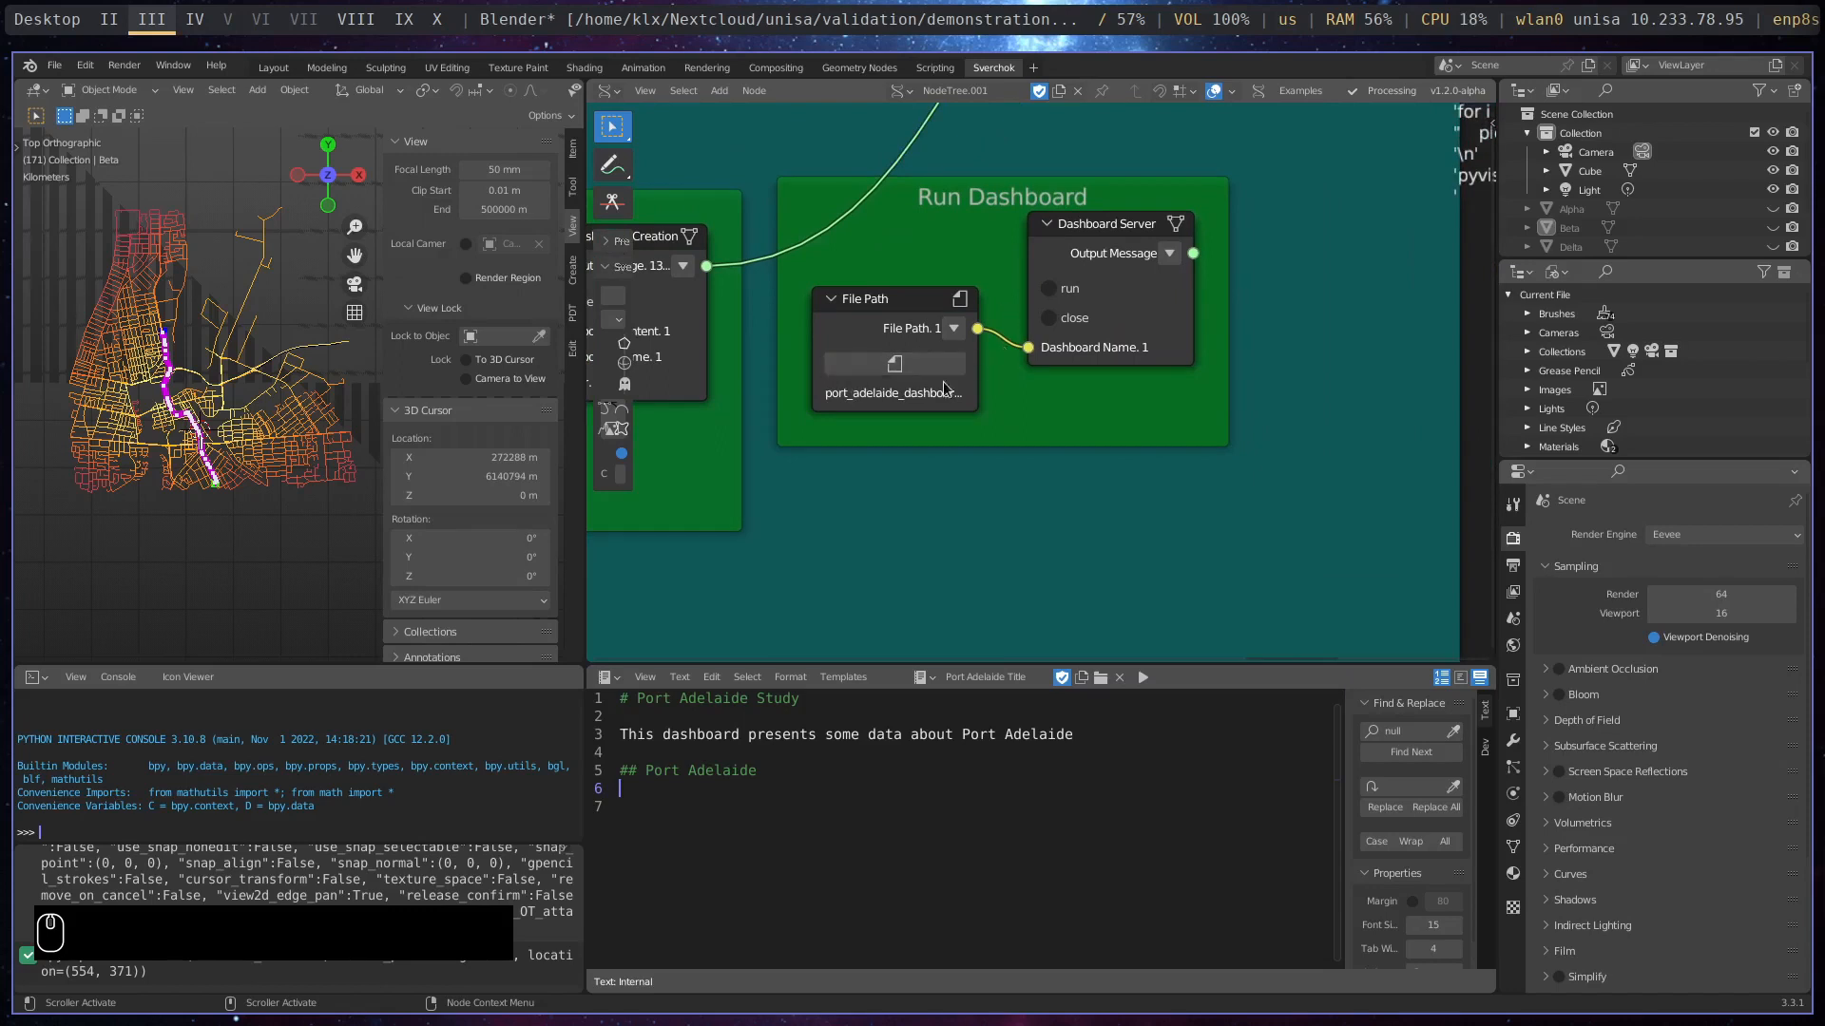
click(1049, 289)
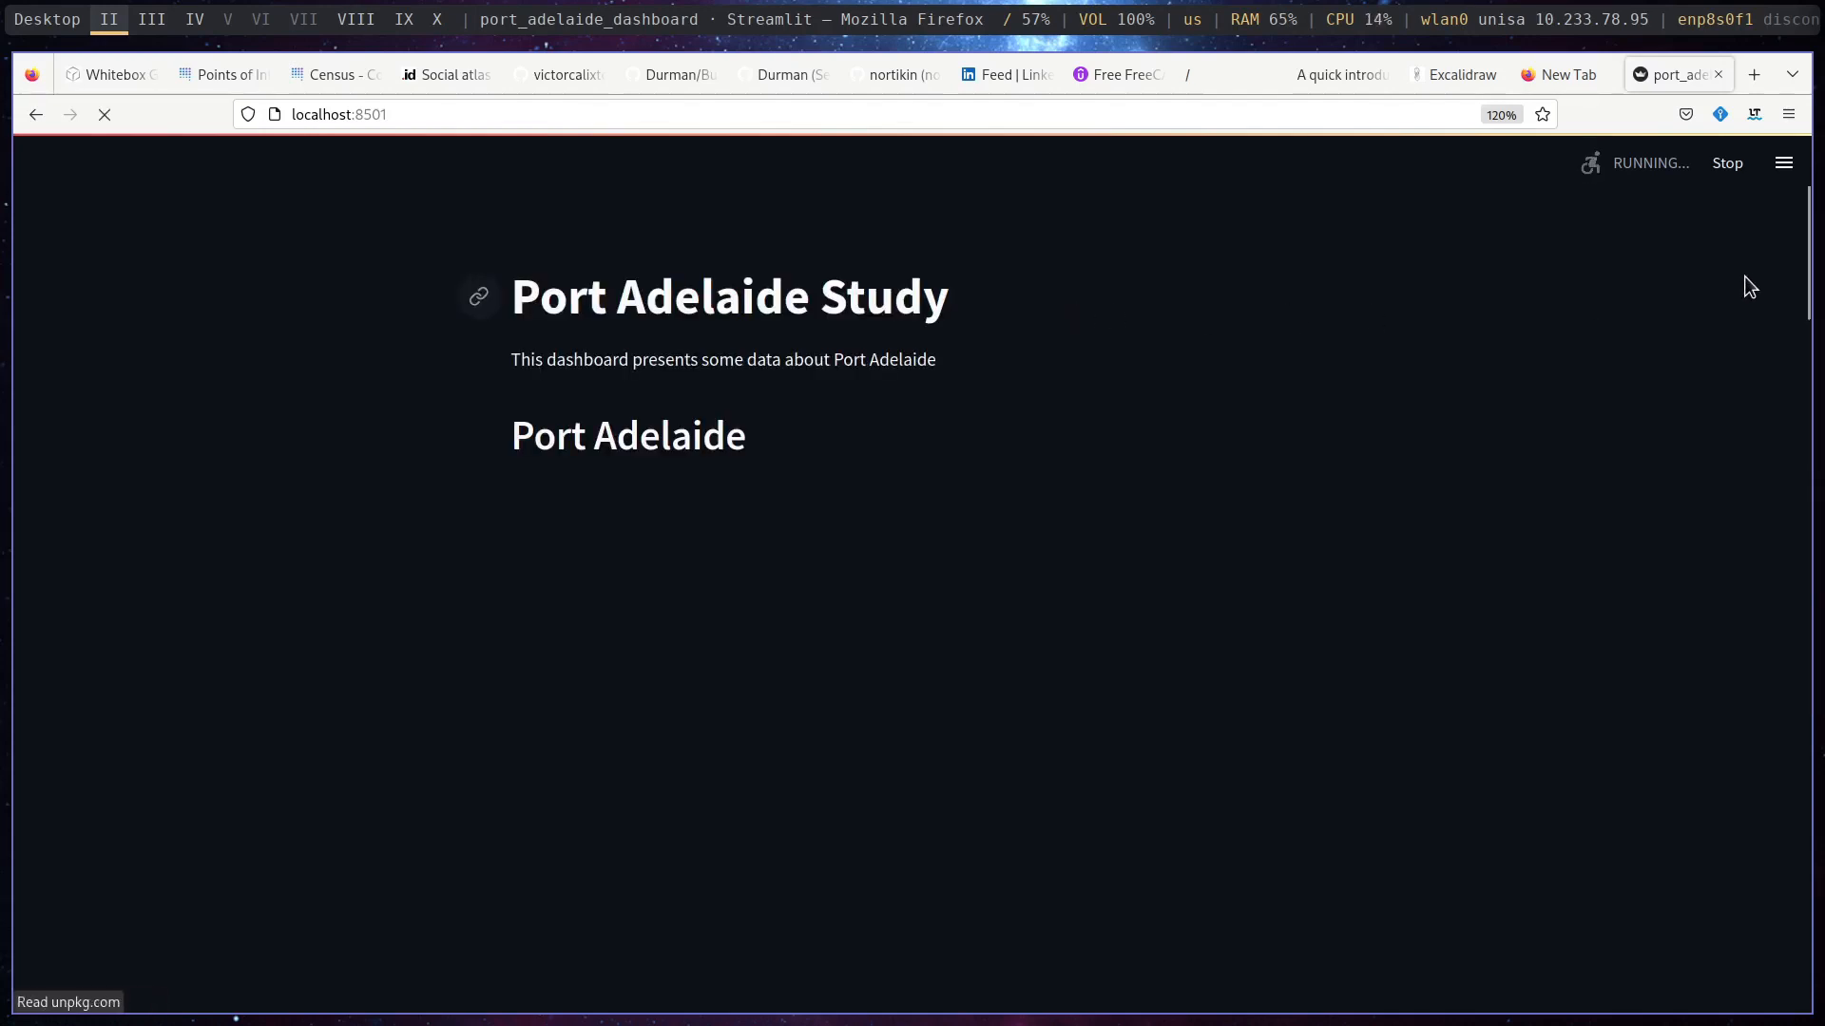
- Examine the Port Adelaide buildings map under the dashboard's title, from the whole area down to individual footprints
click(1808, 217)
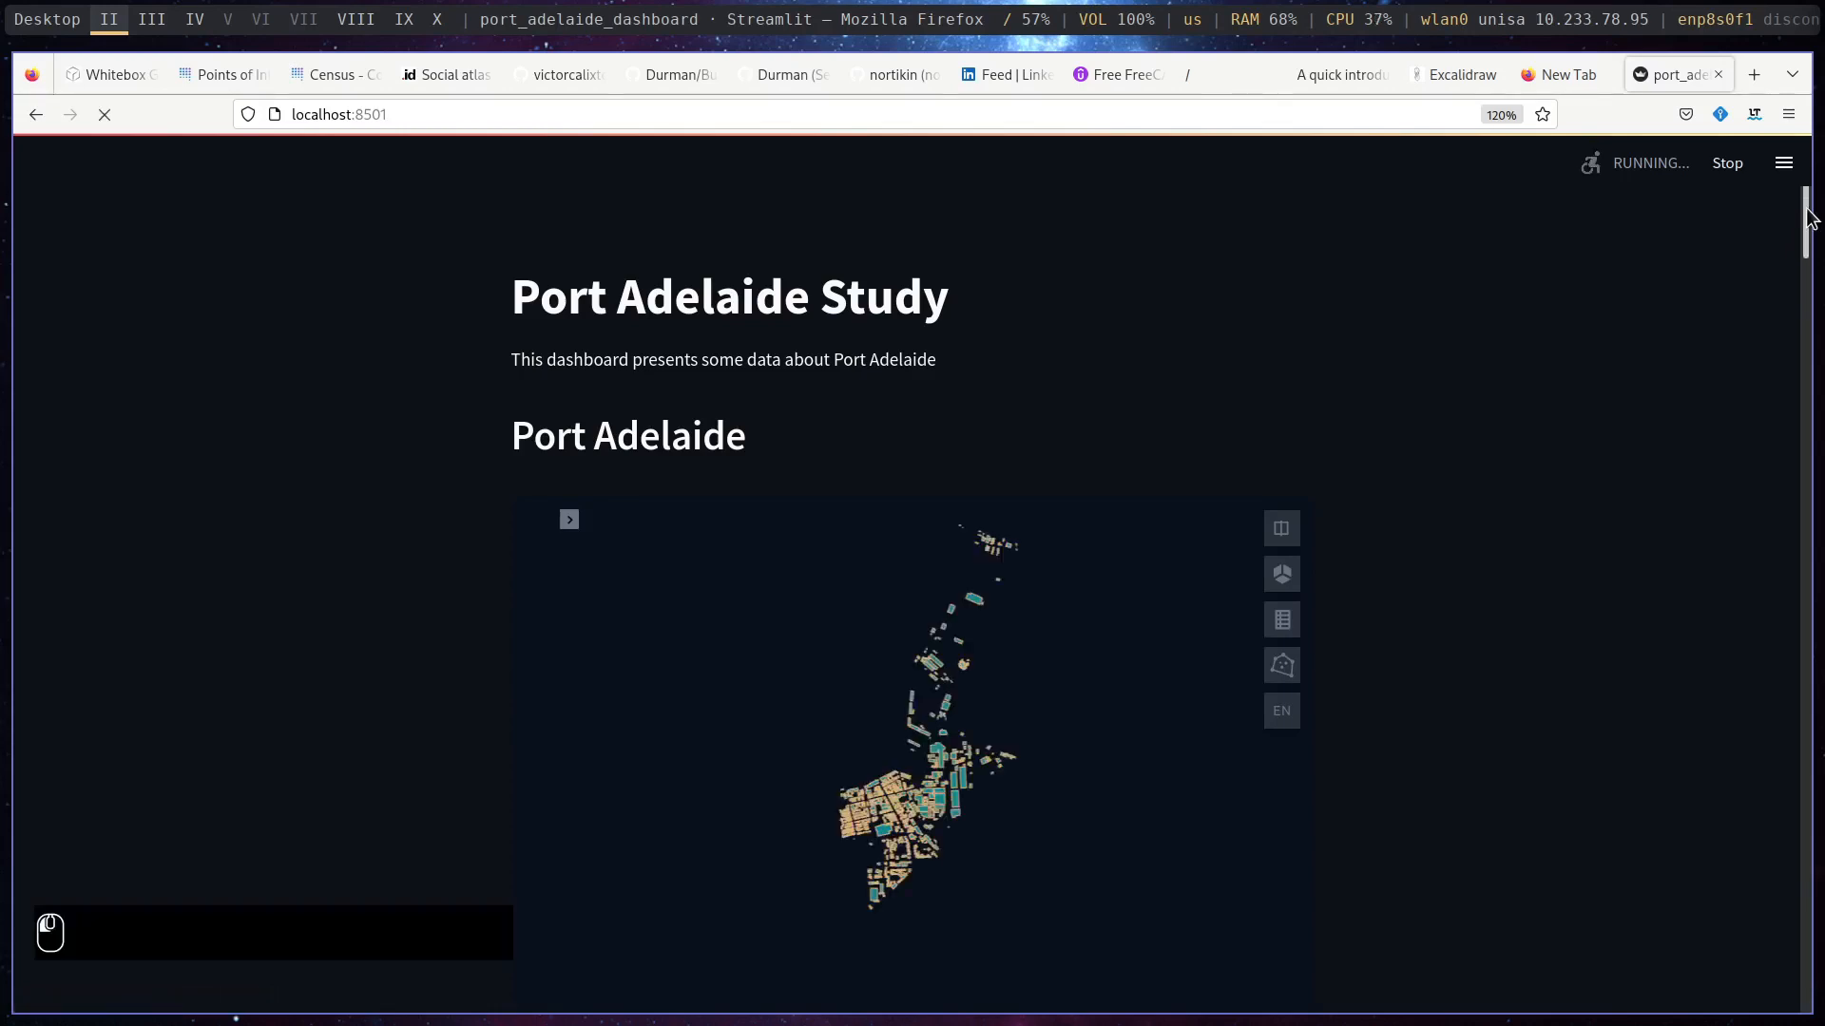
drag(1809, 217, 1808, 247)
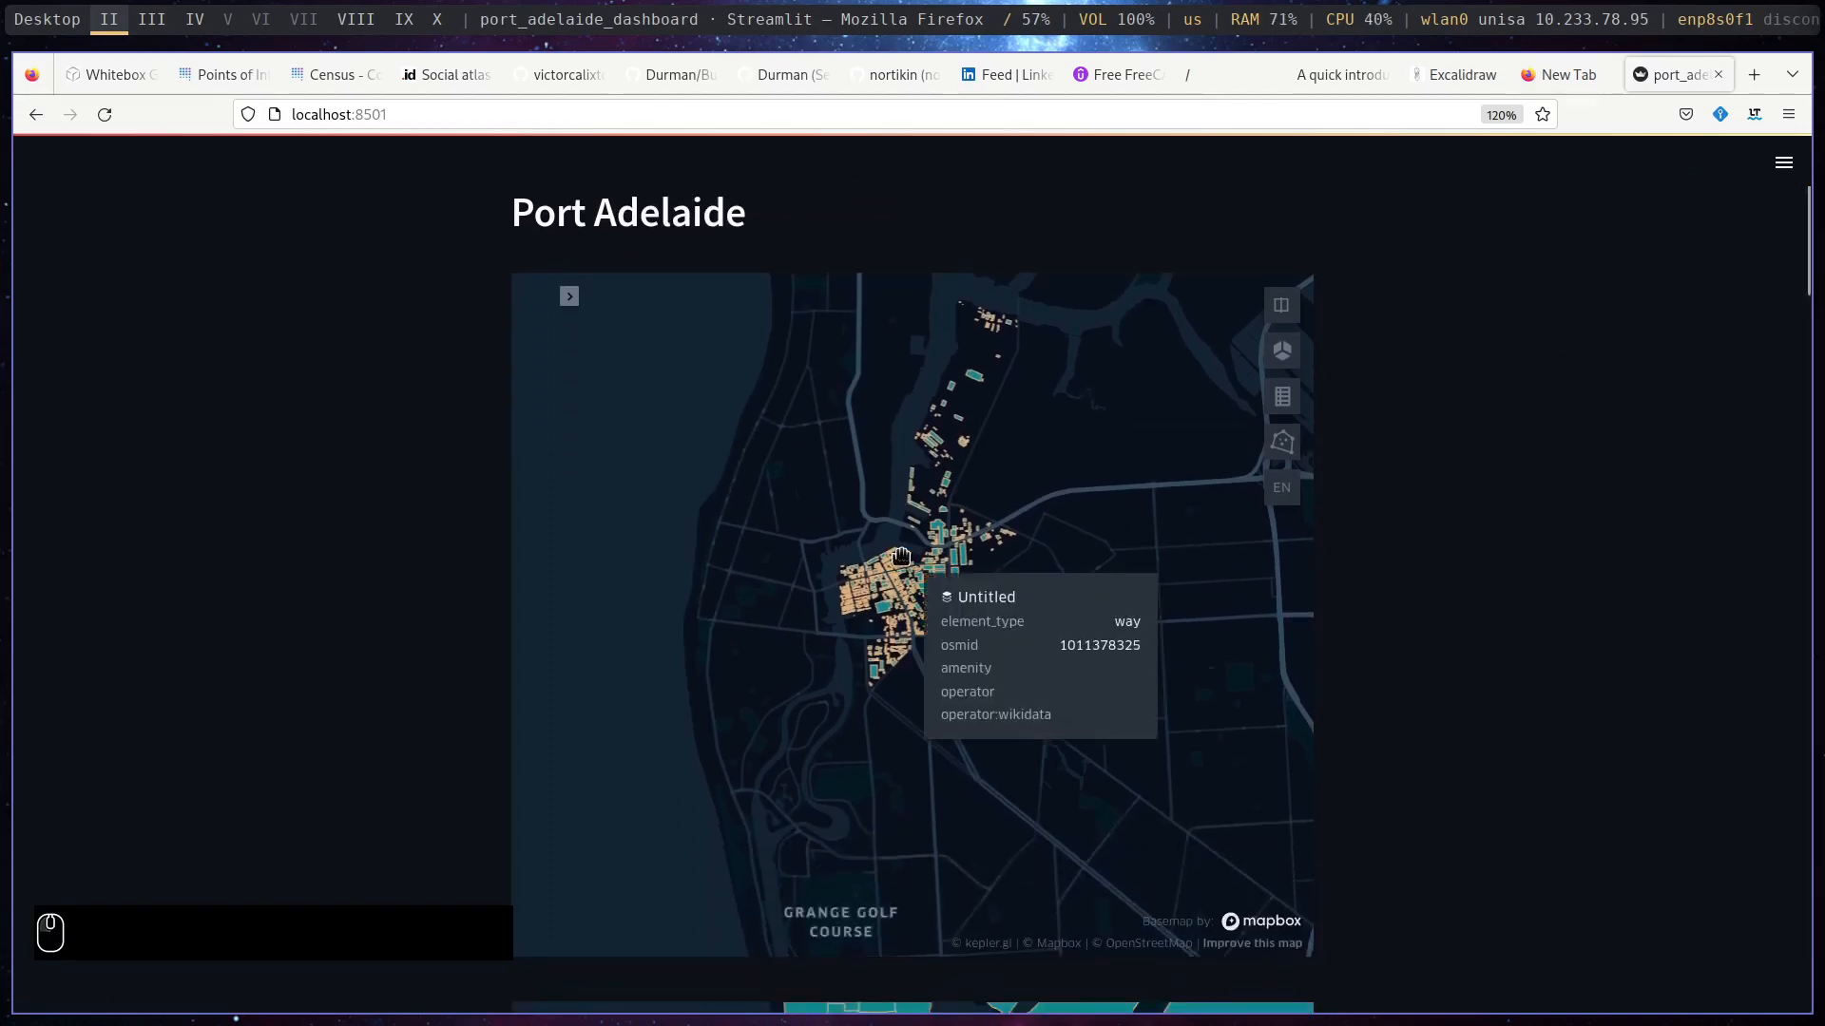
scroll(867, 513, up, 3)
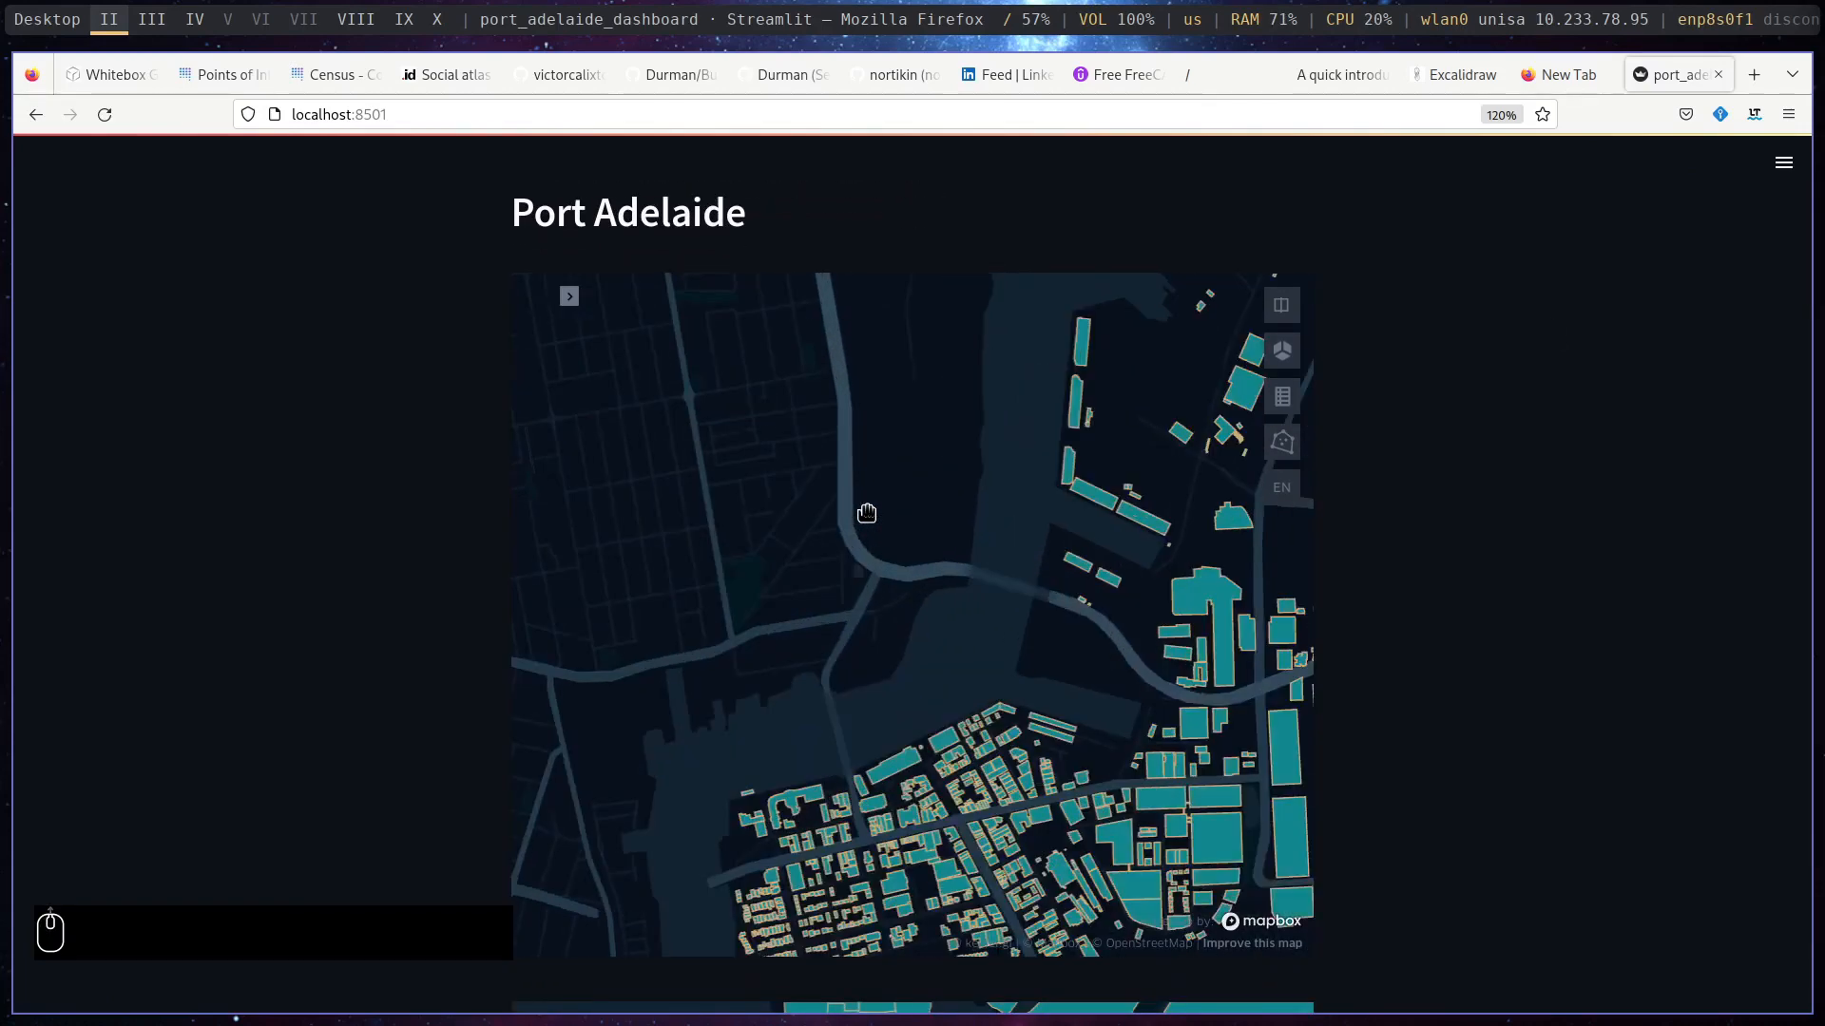
scroll(868, 518, down, 2)
scroll(905, 539, up, 4)
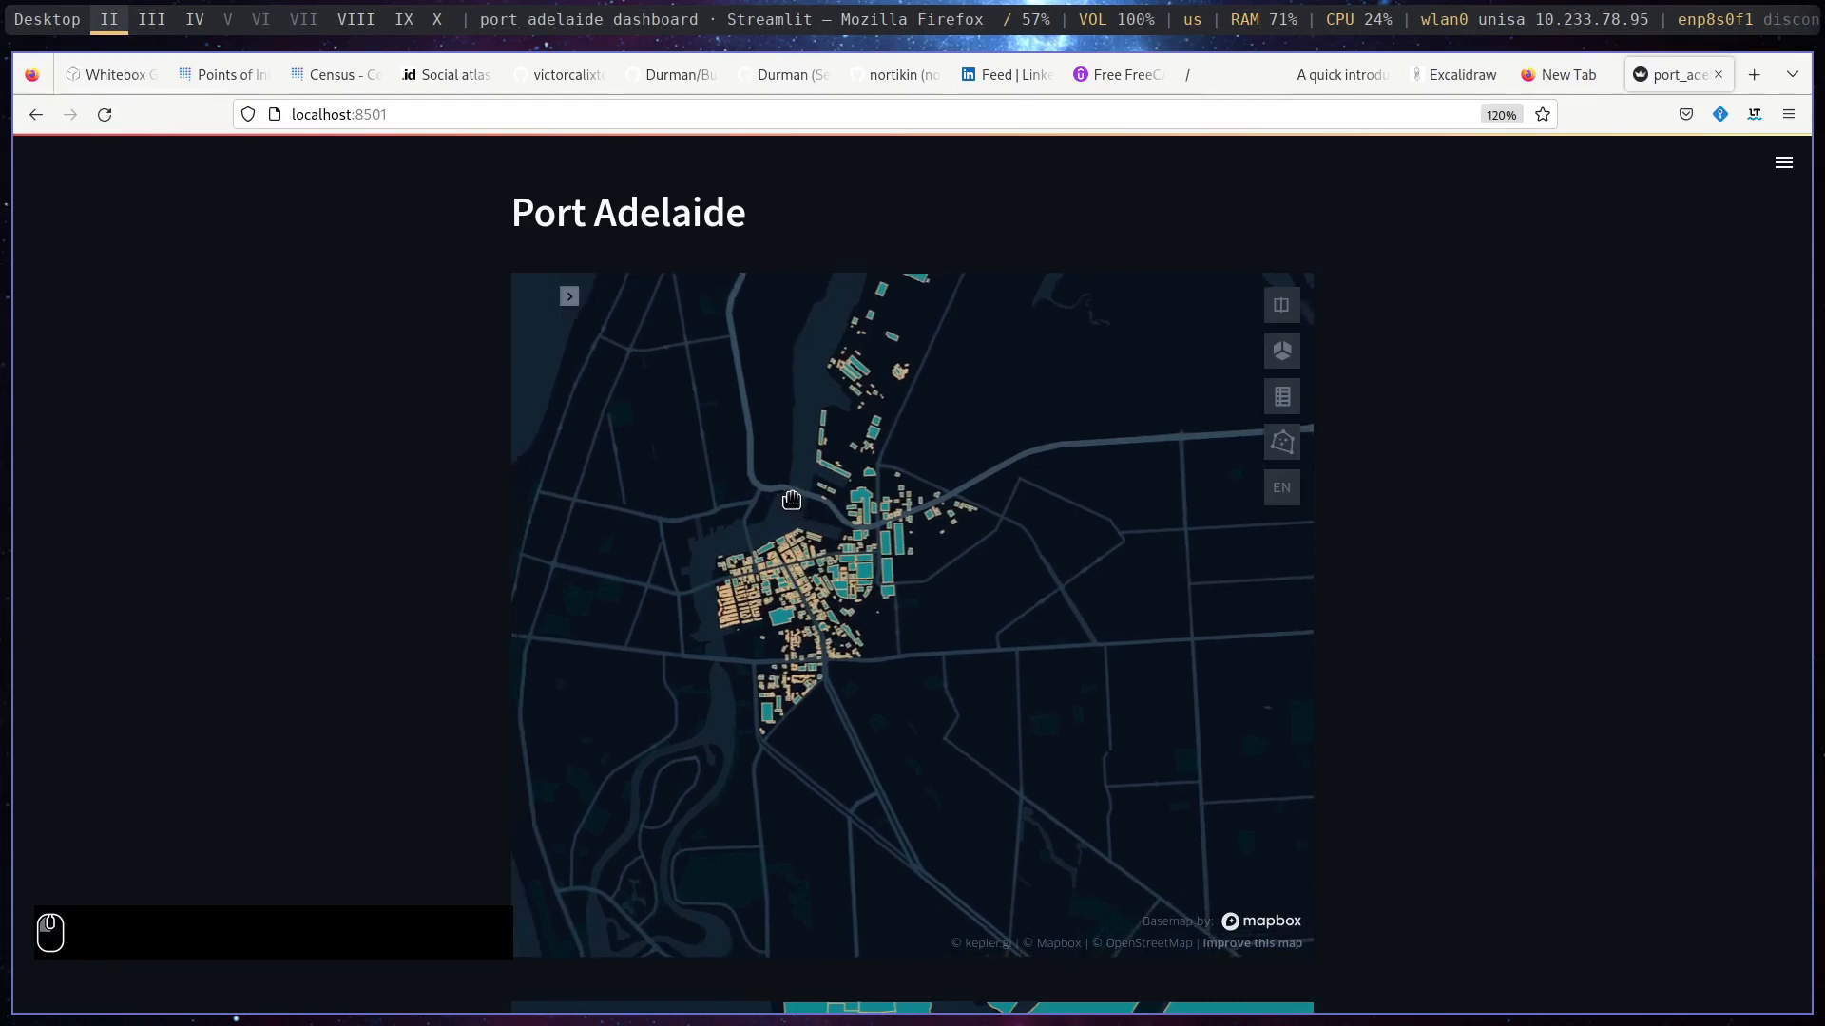
scroll(782, 495, down, 5)
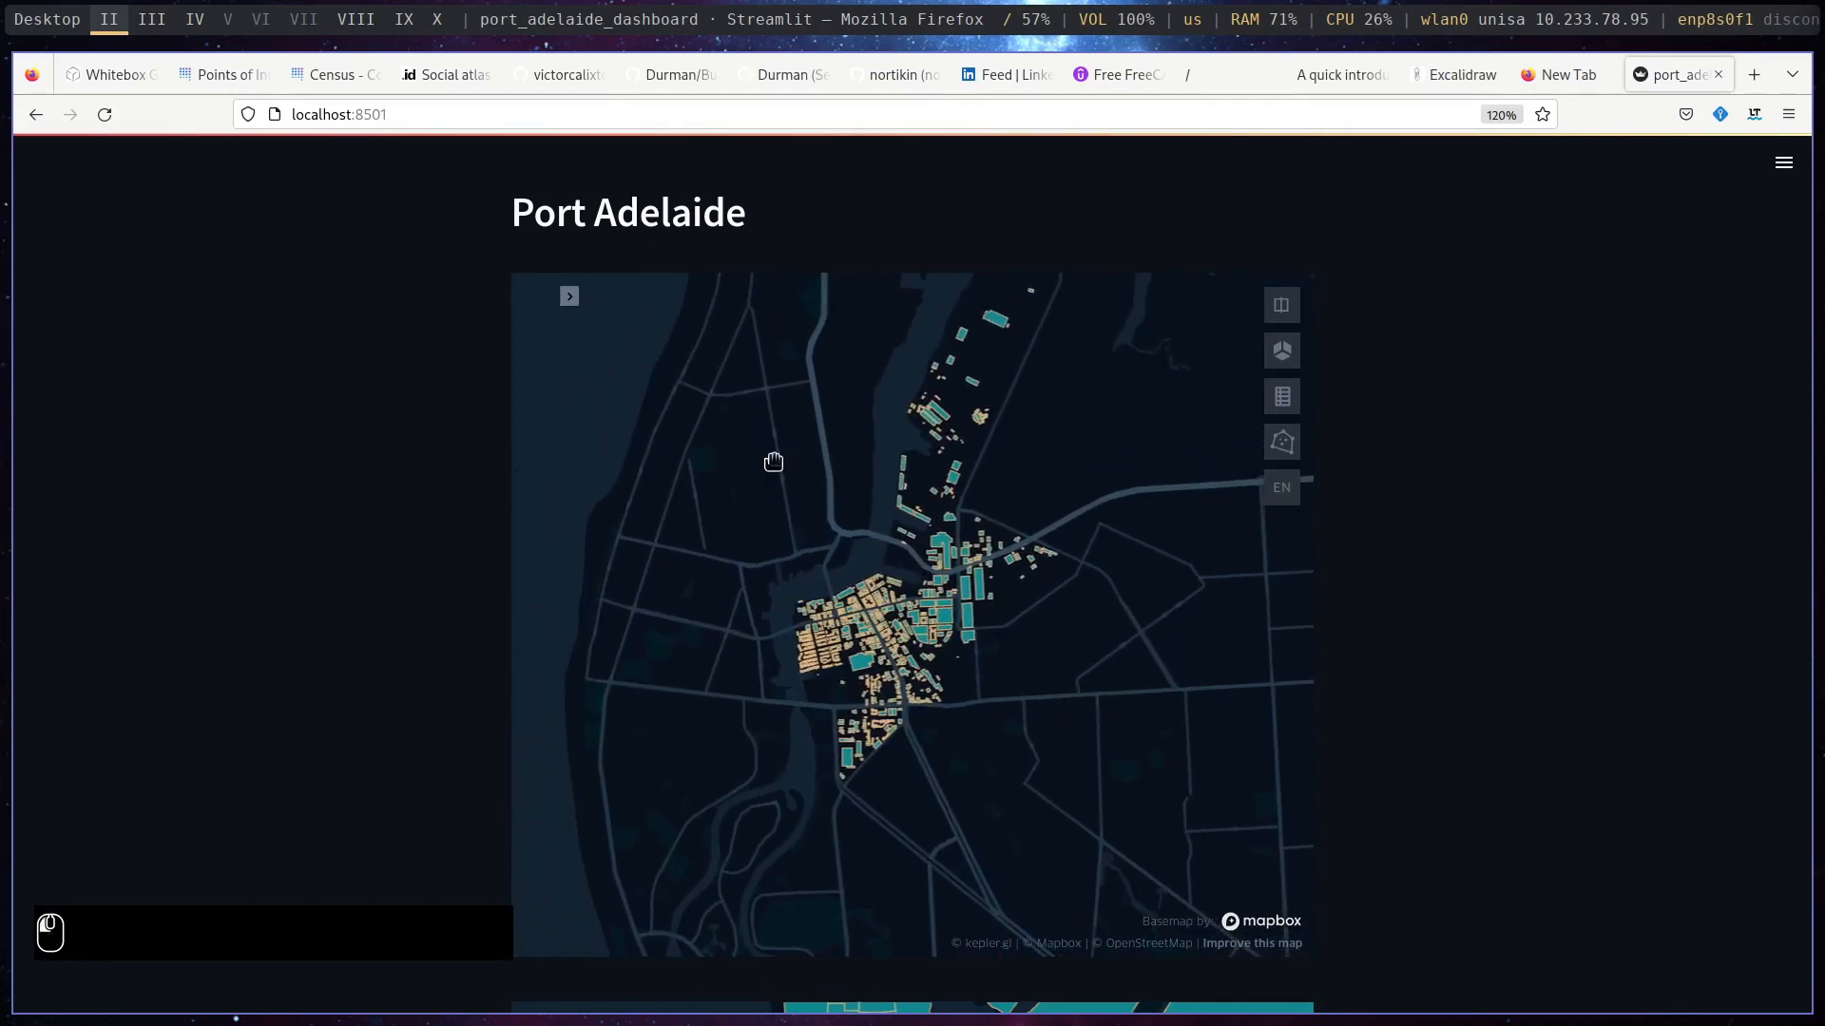
- Open the buildings map's settings, check its base map options, and expand the settings of the Untitled GeoJSON layer
click(569, 298)
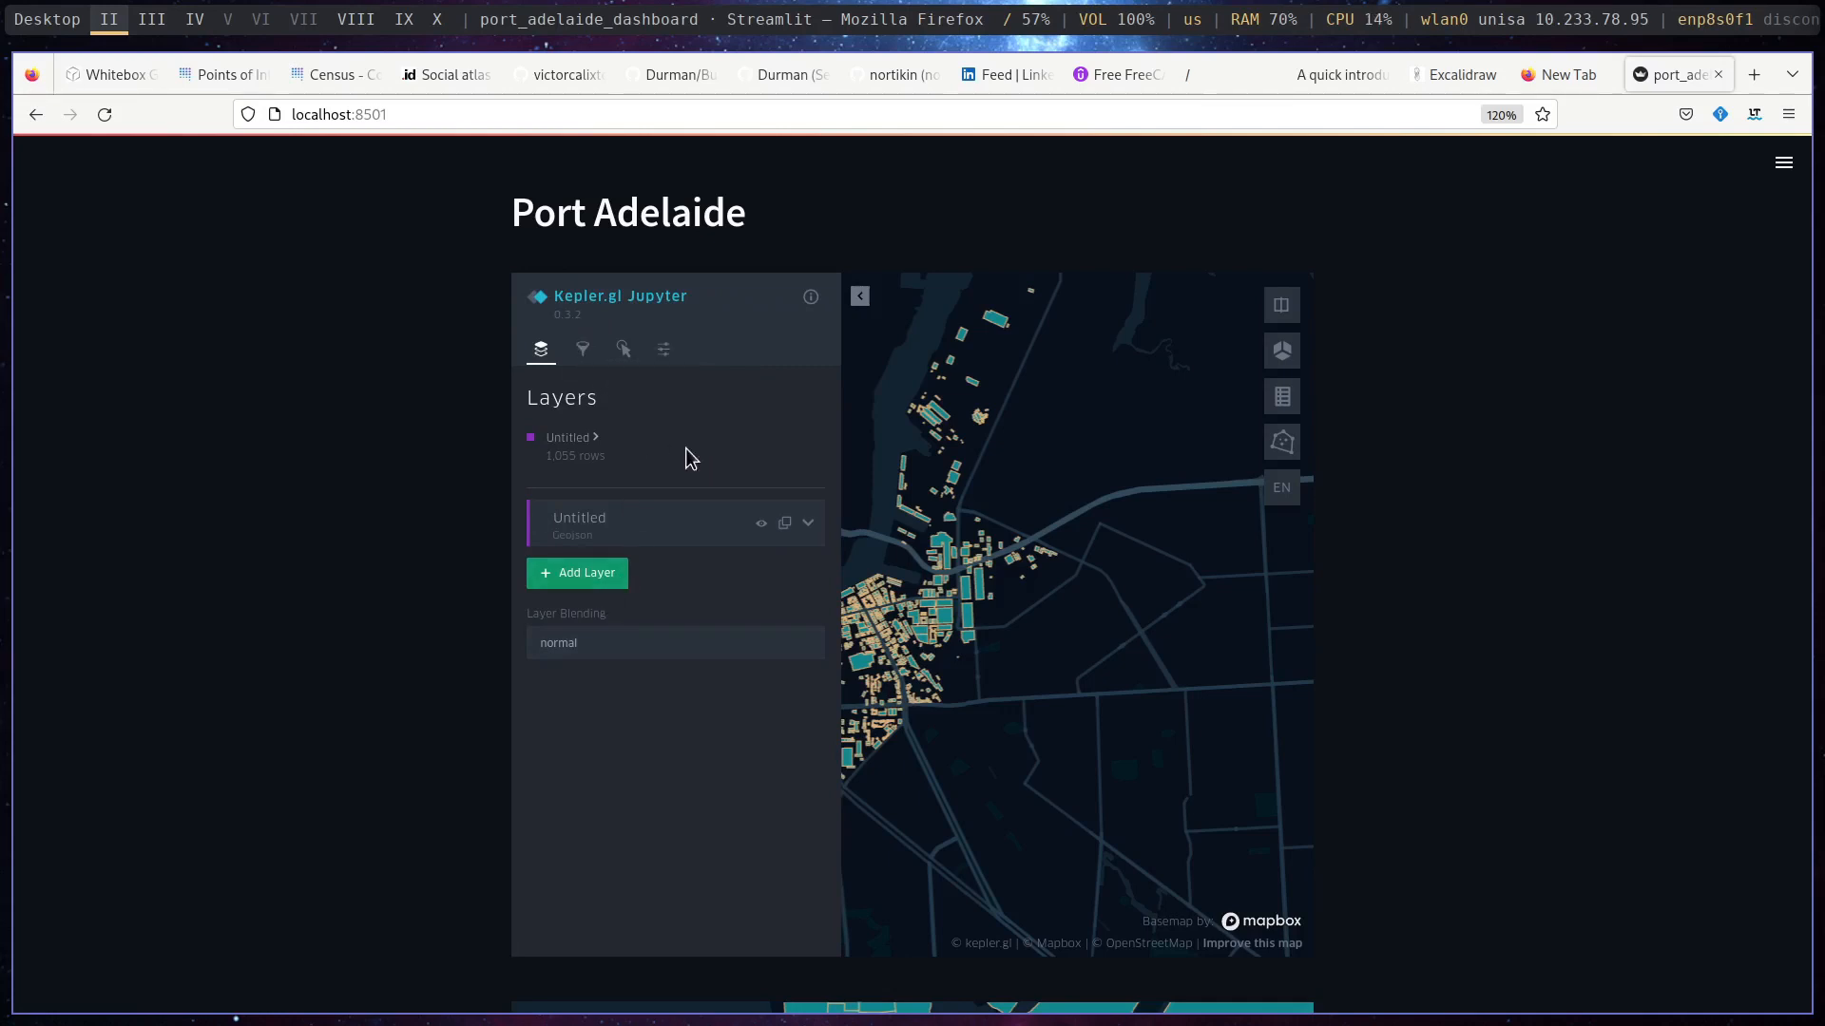
click(665, 354)
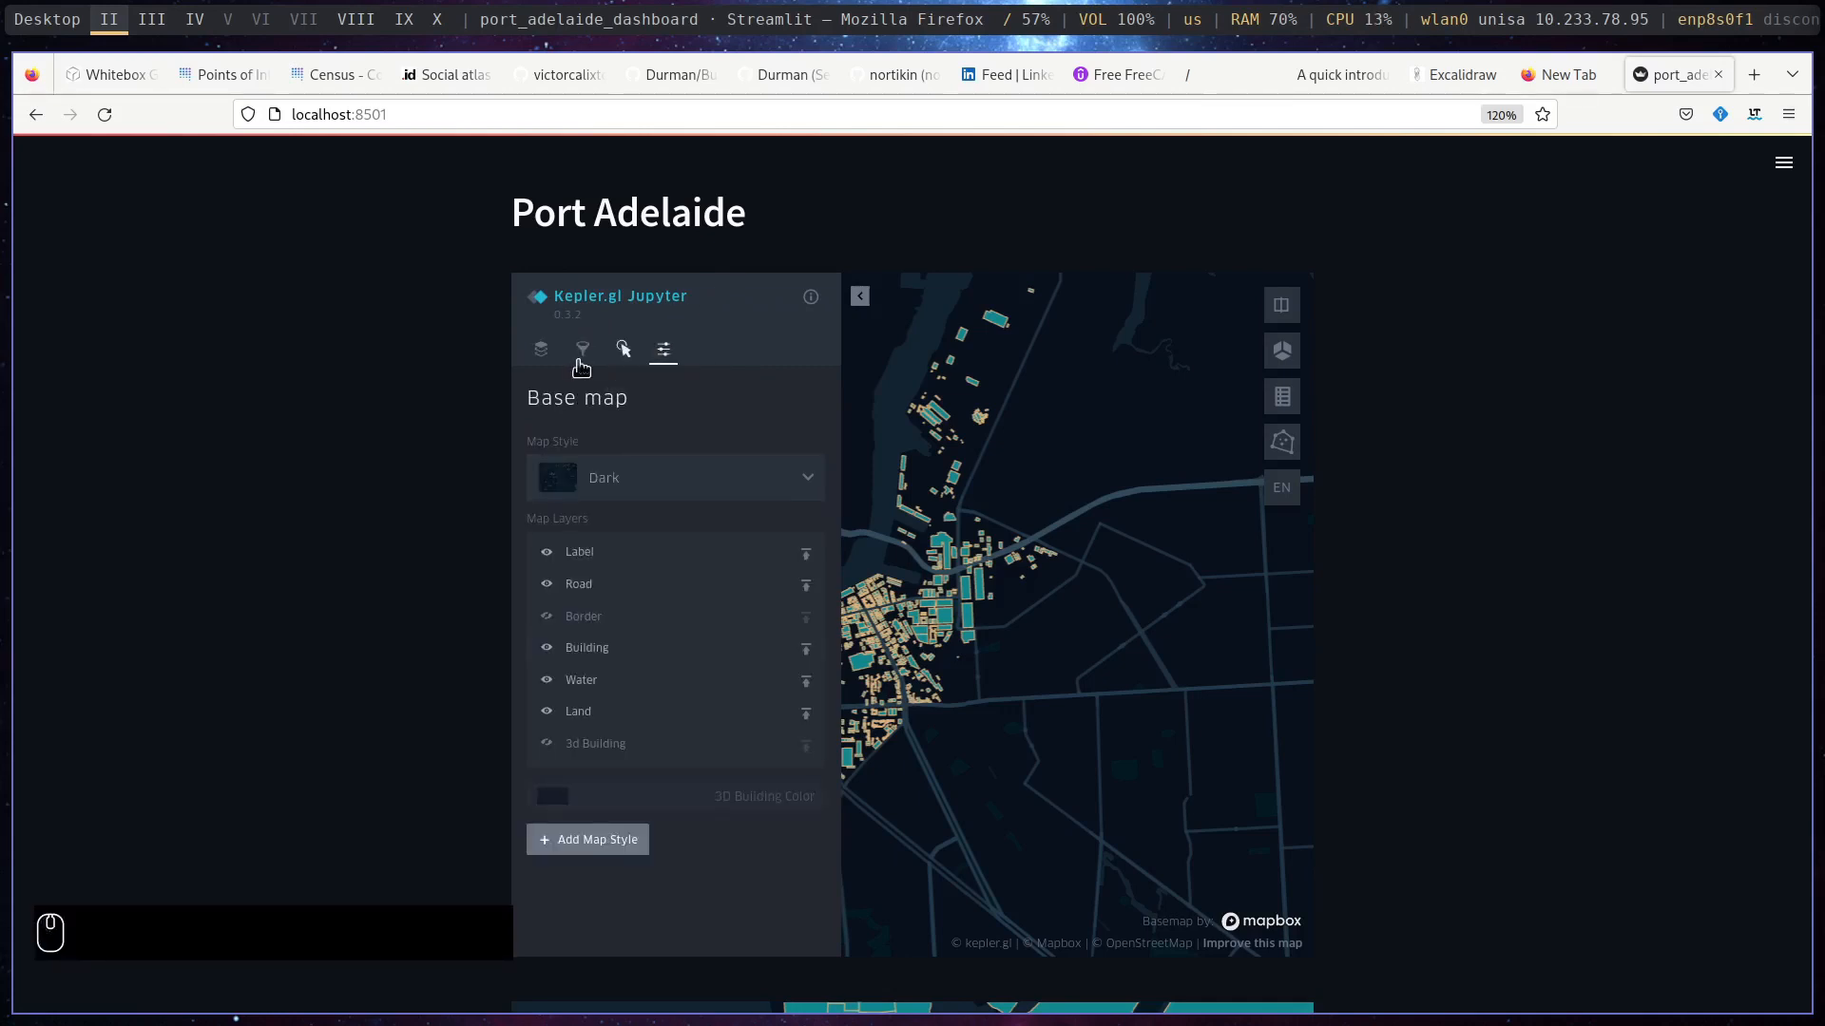
click(548, 354)
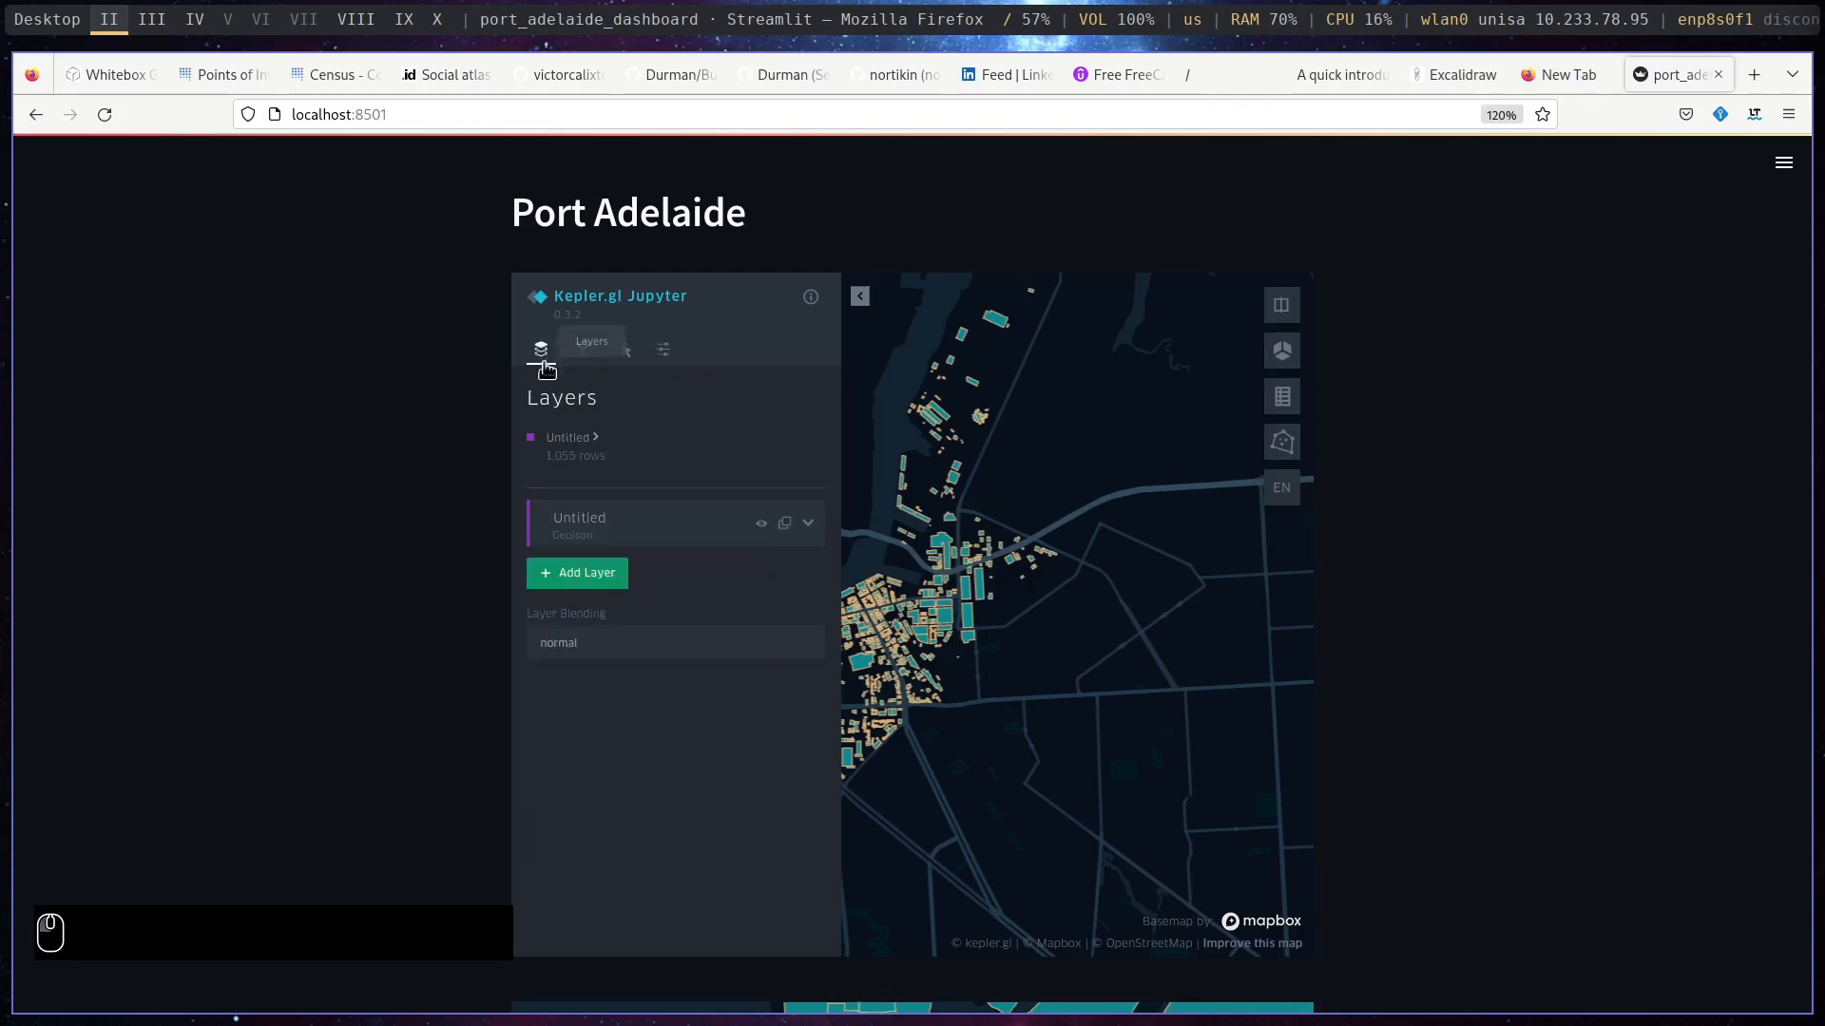
click(807, 526)
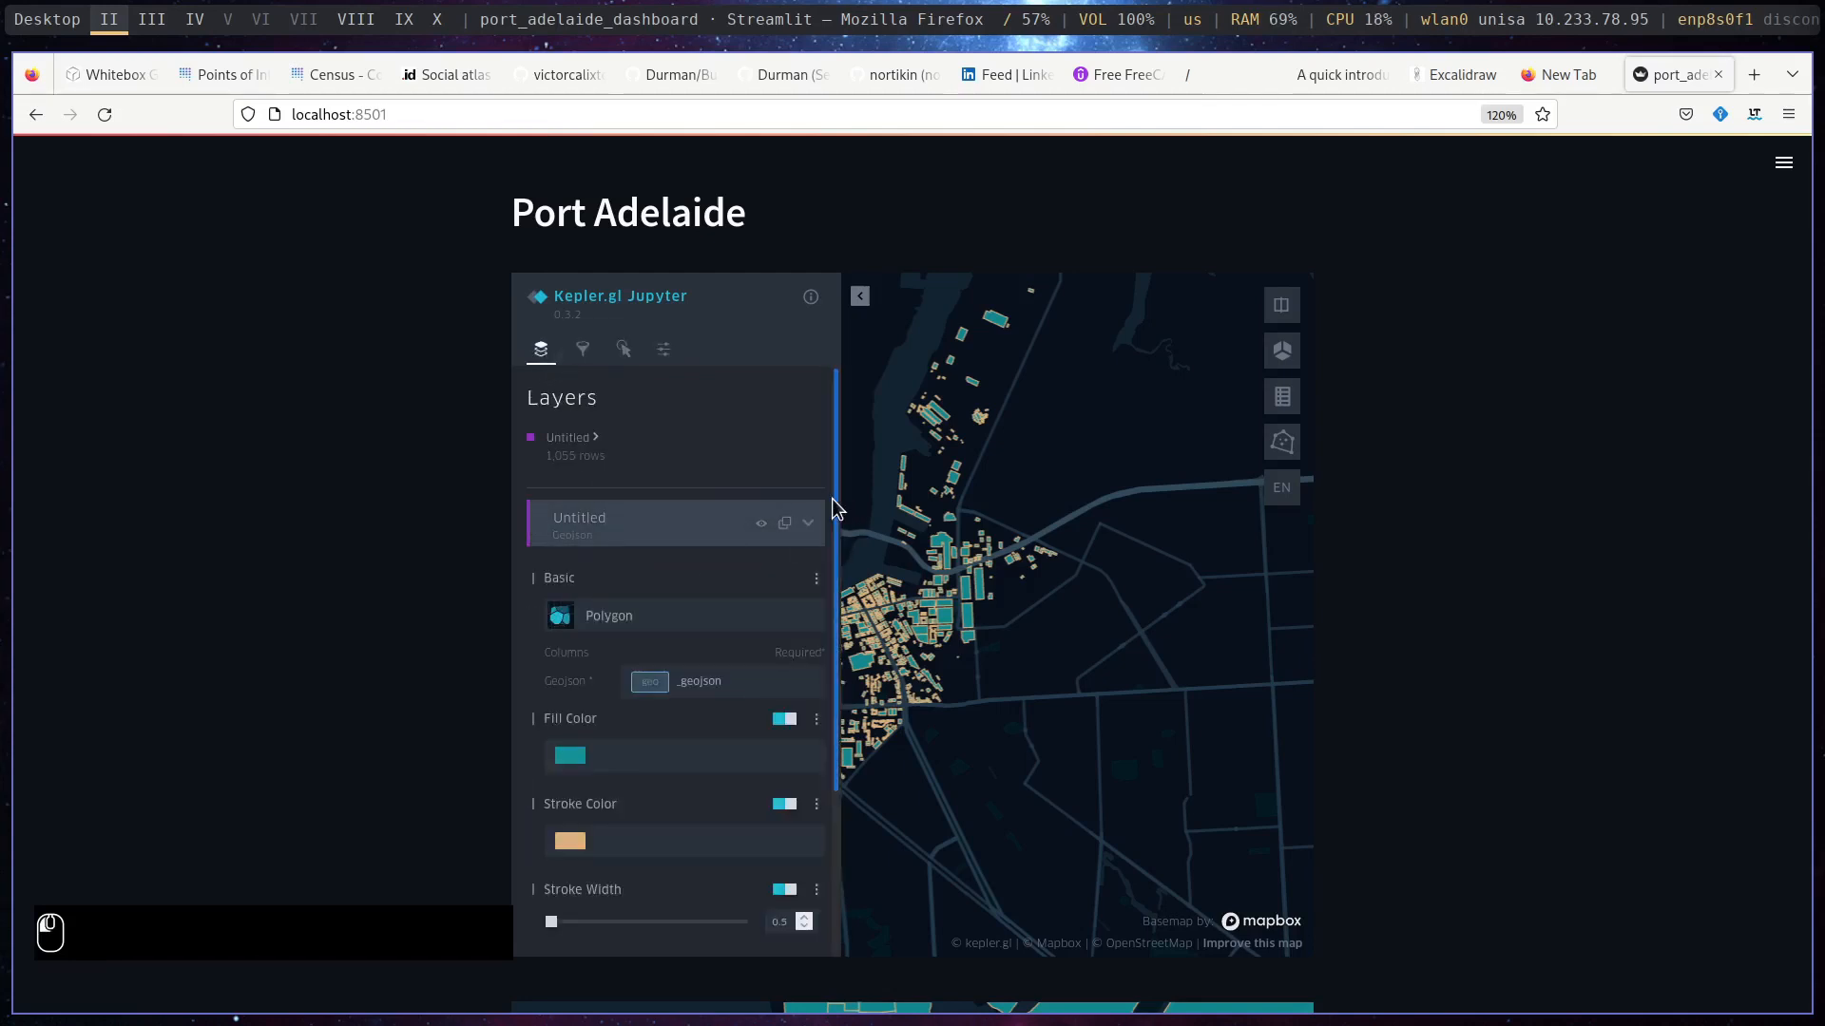
drag(834, 511, 836, 703)
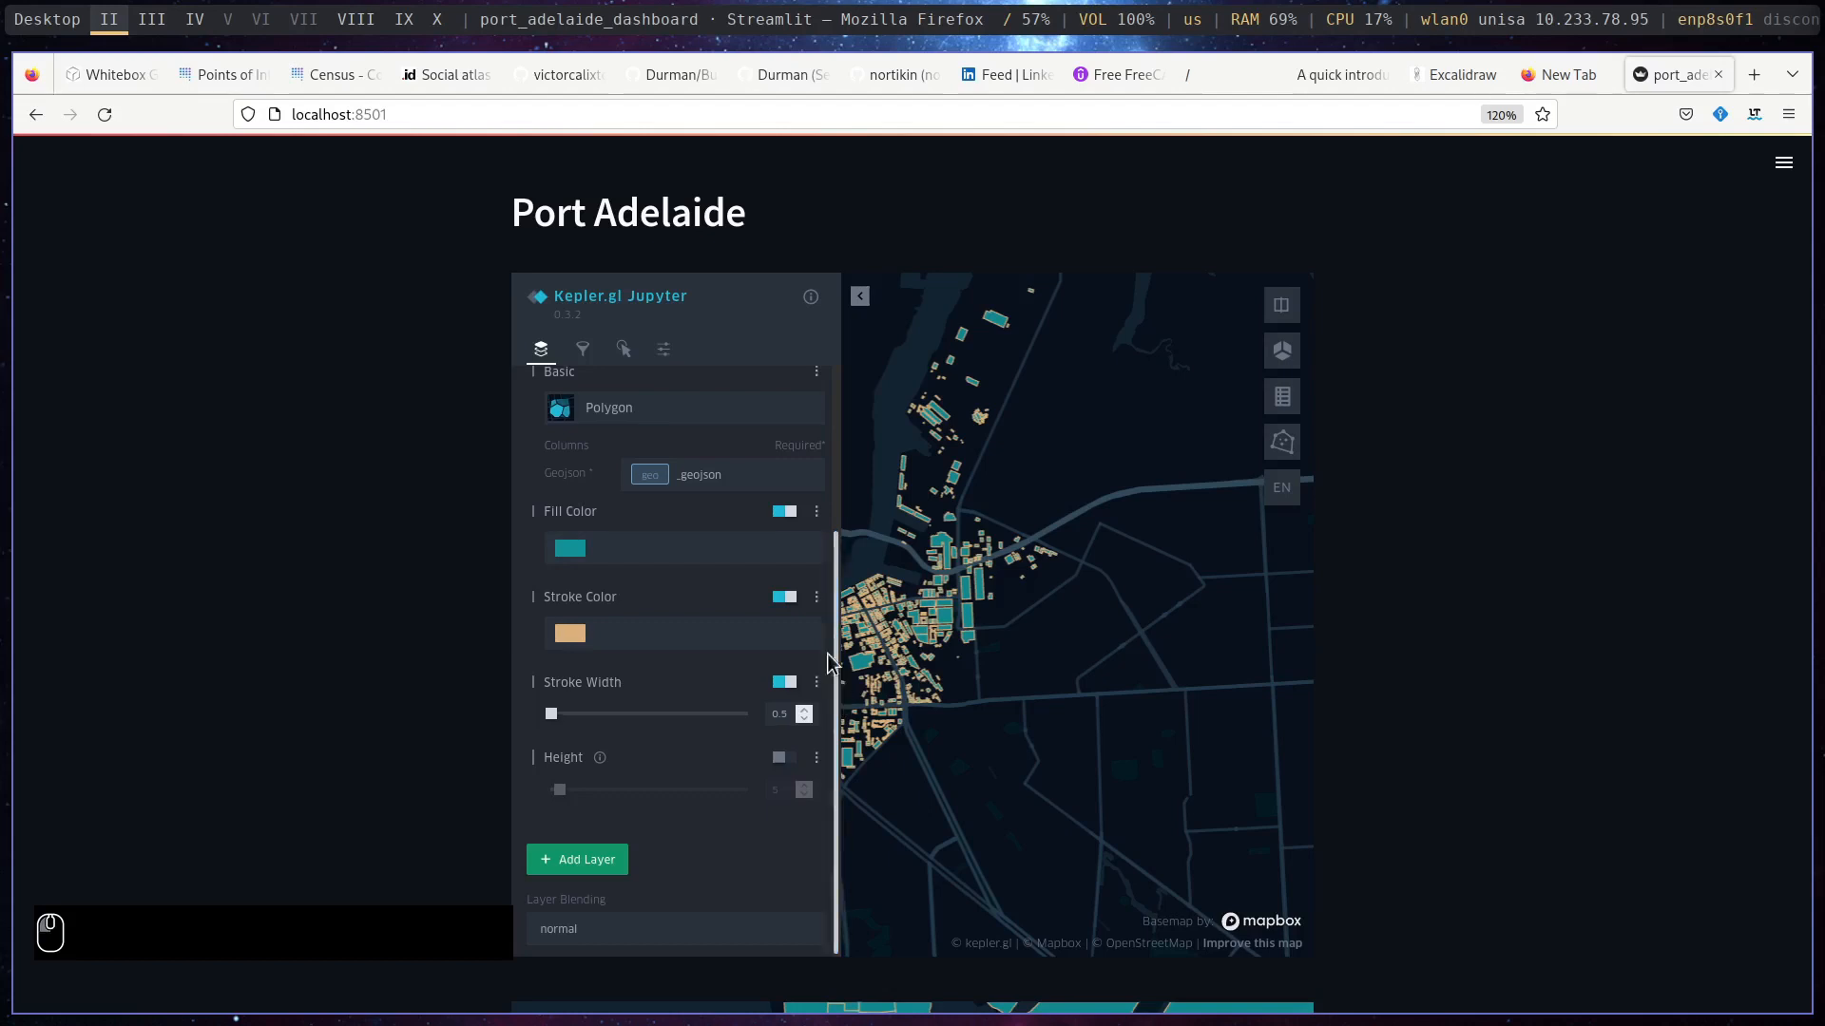
- Base the buildings layer's fill colour on the amenity field and inspect the coloured buildings on the map
click(817, 514)
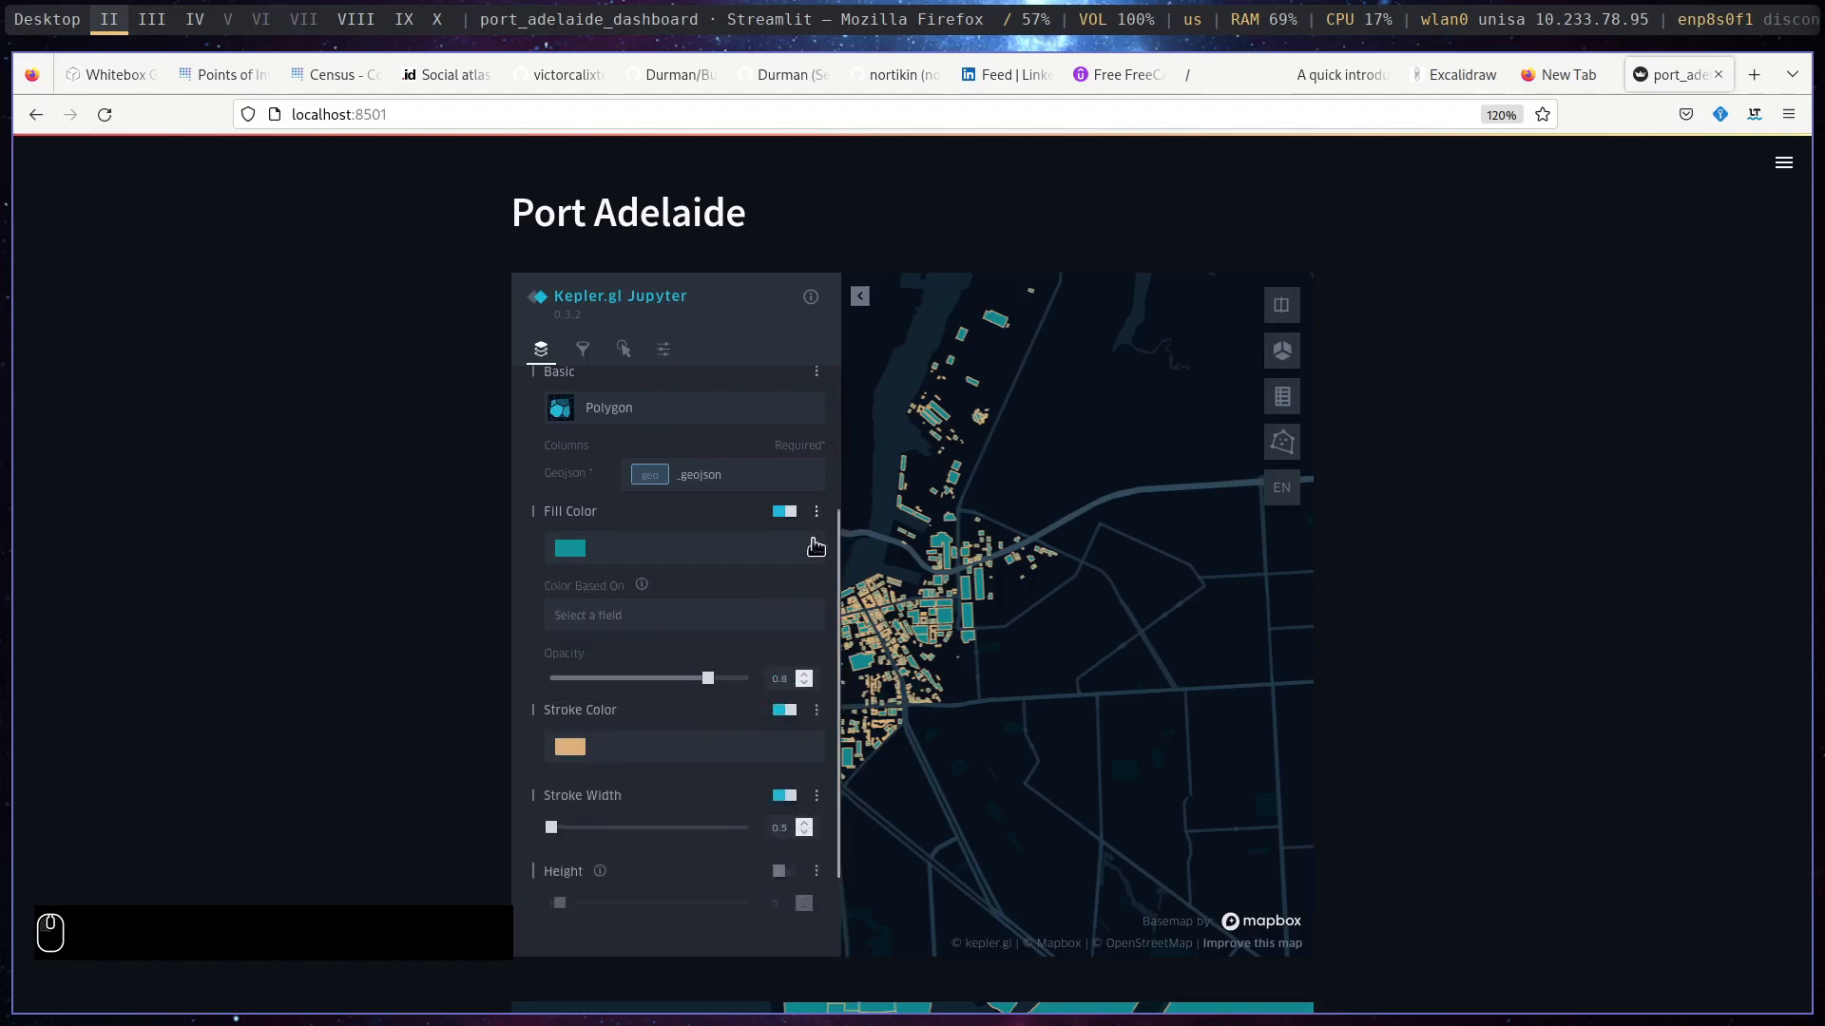
click(756, 628)
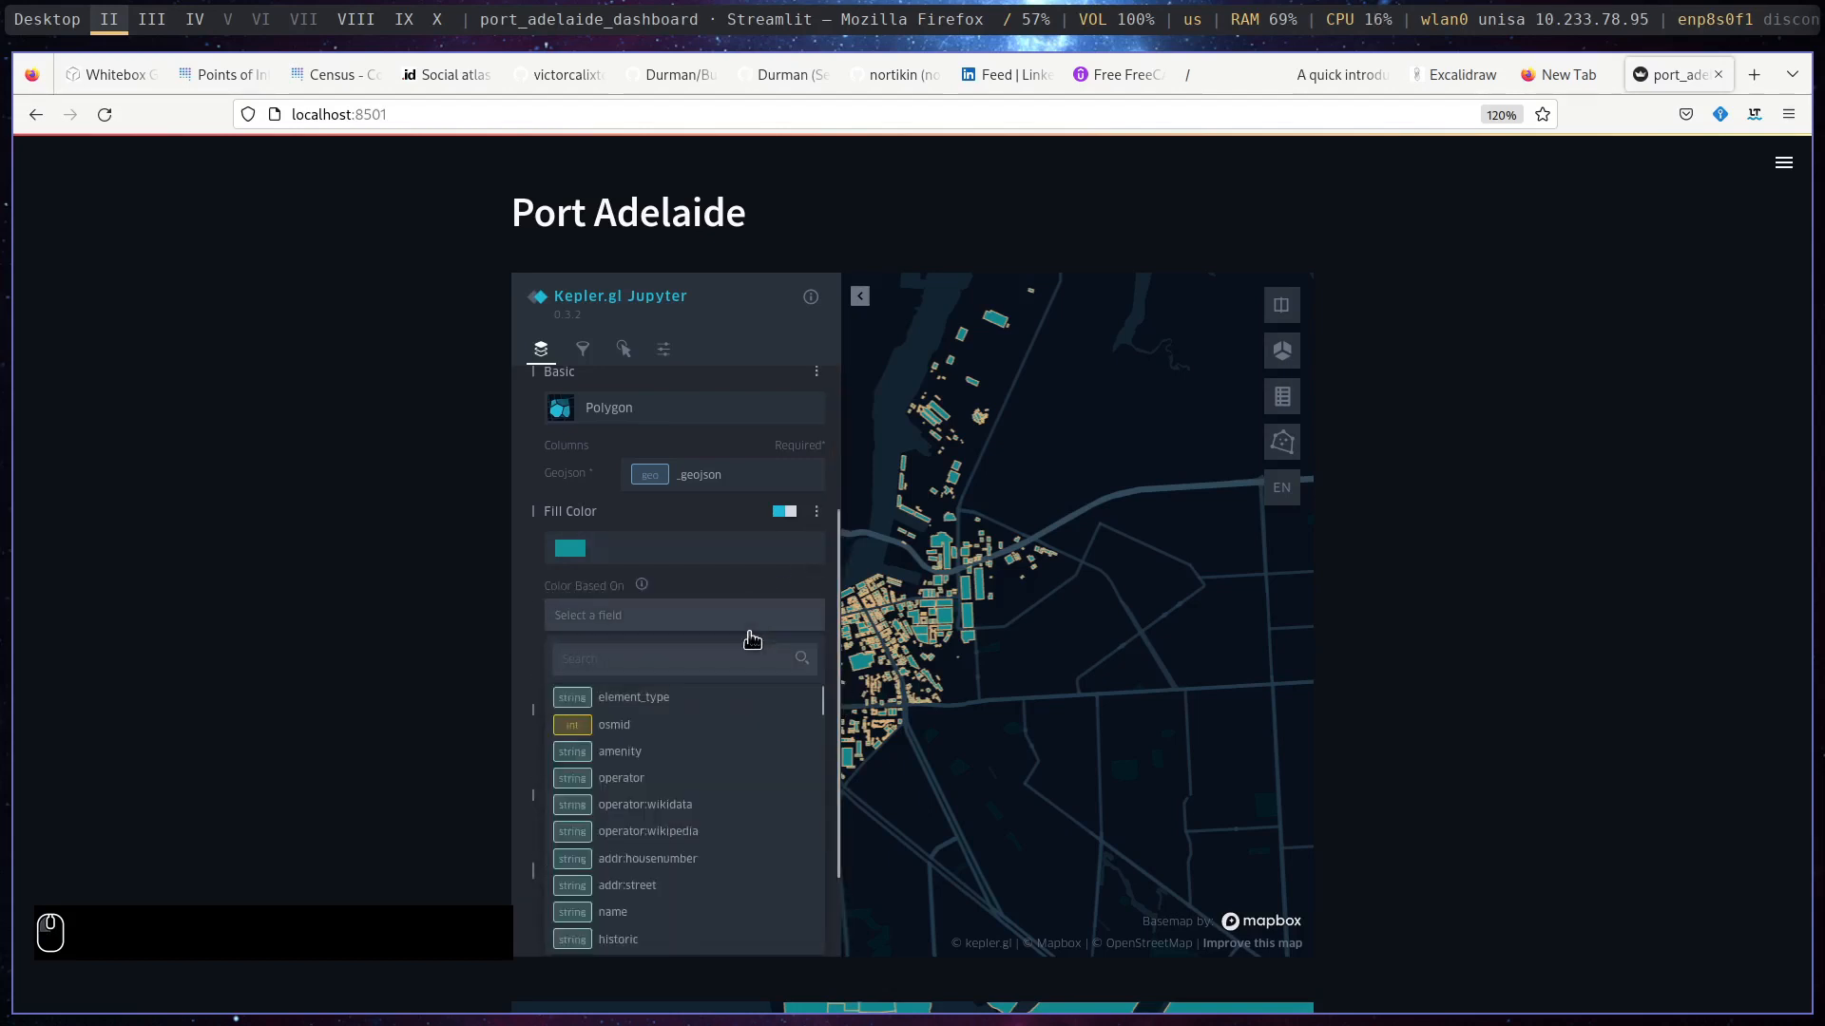
click(728, 752)
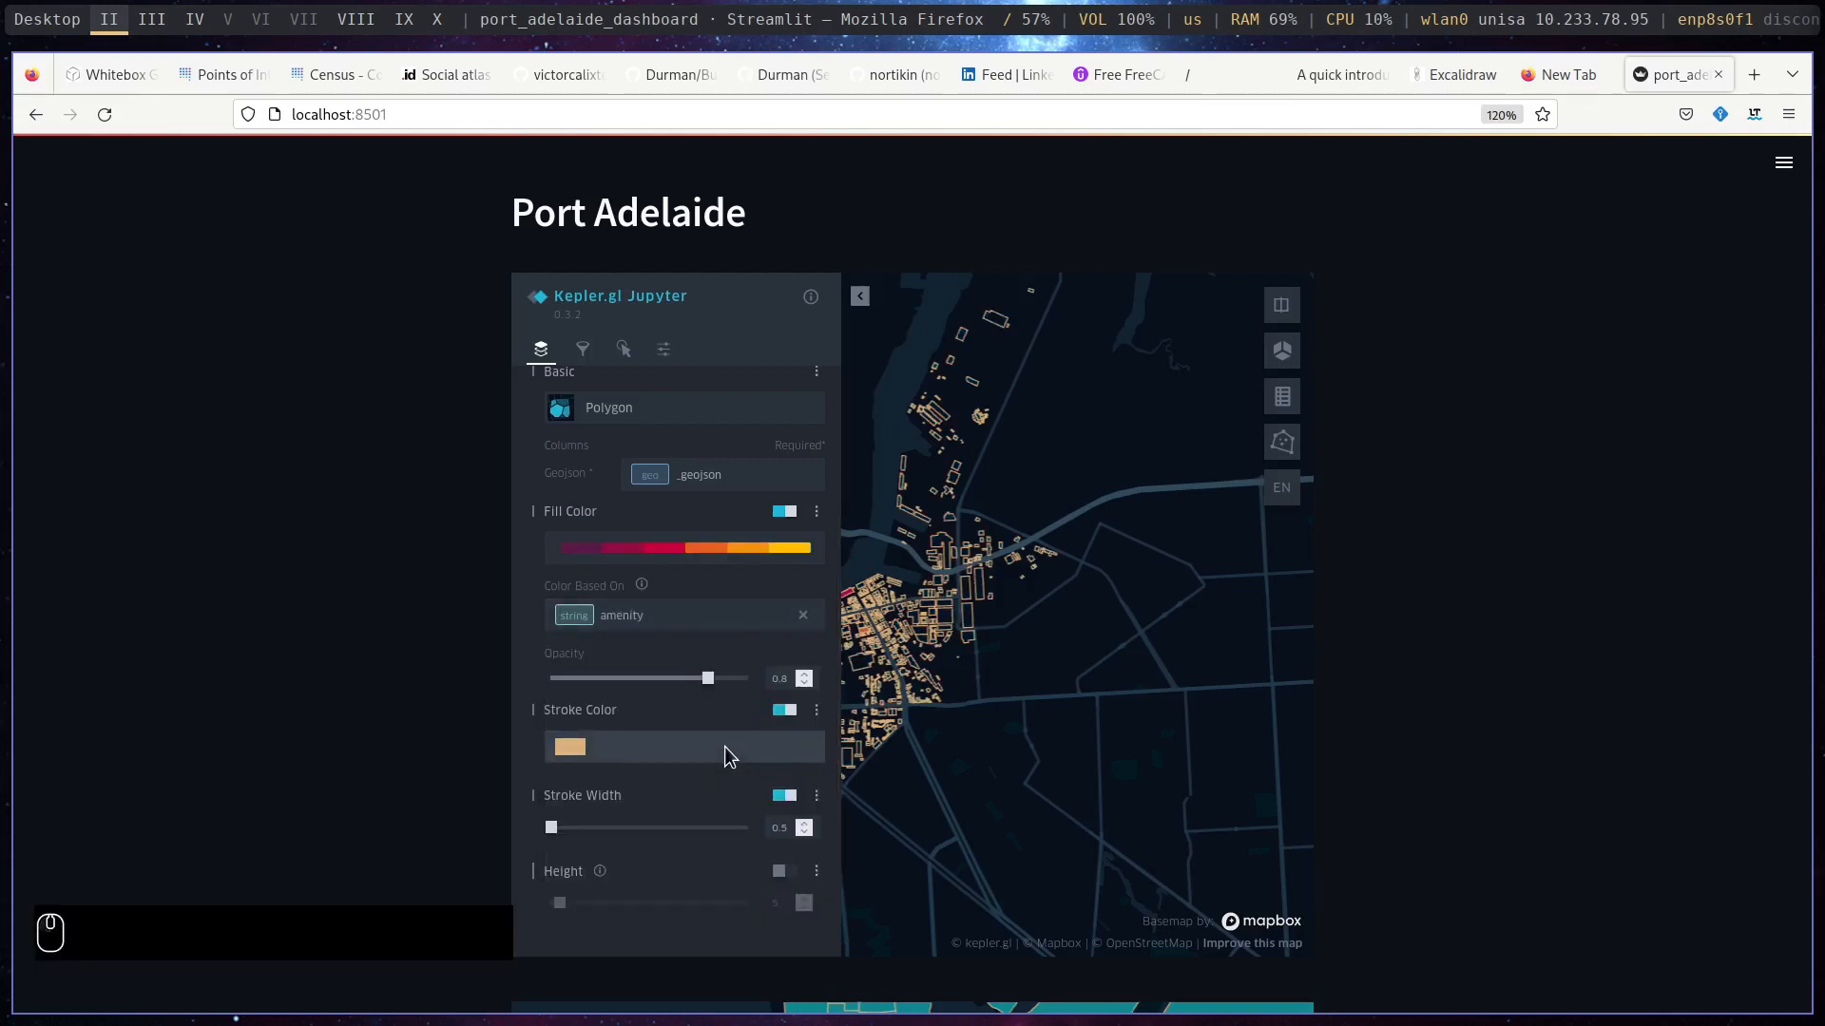
scroll(835, 533, down, 2)
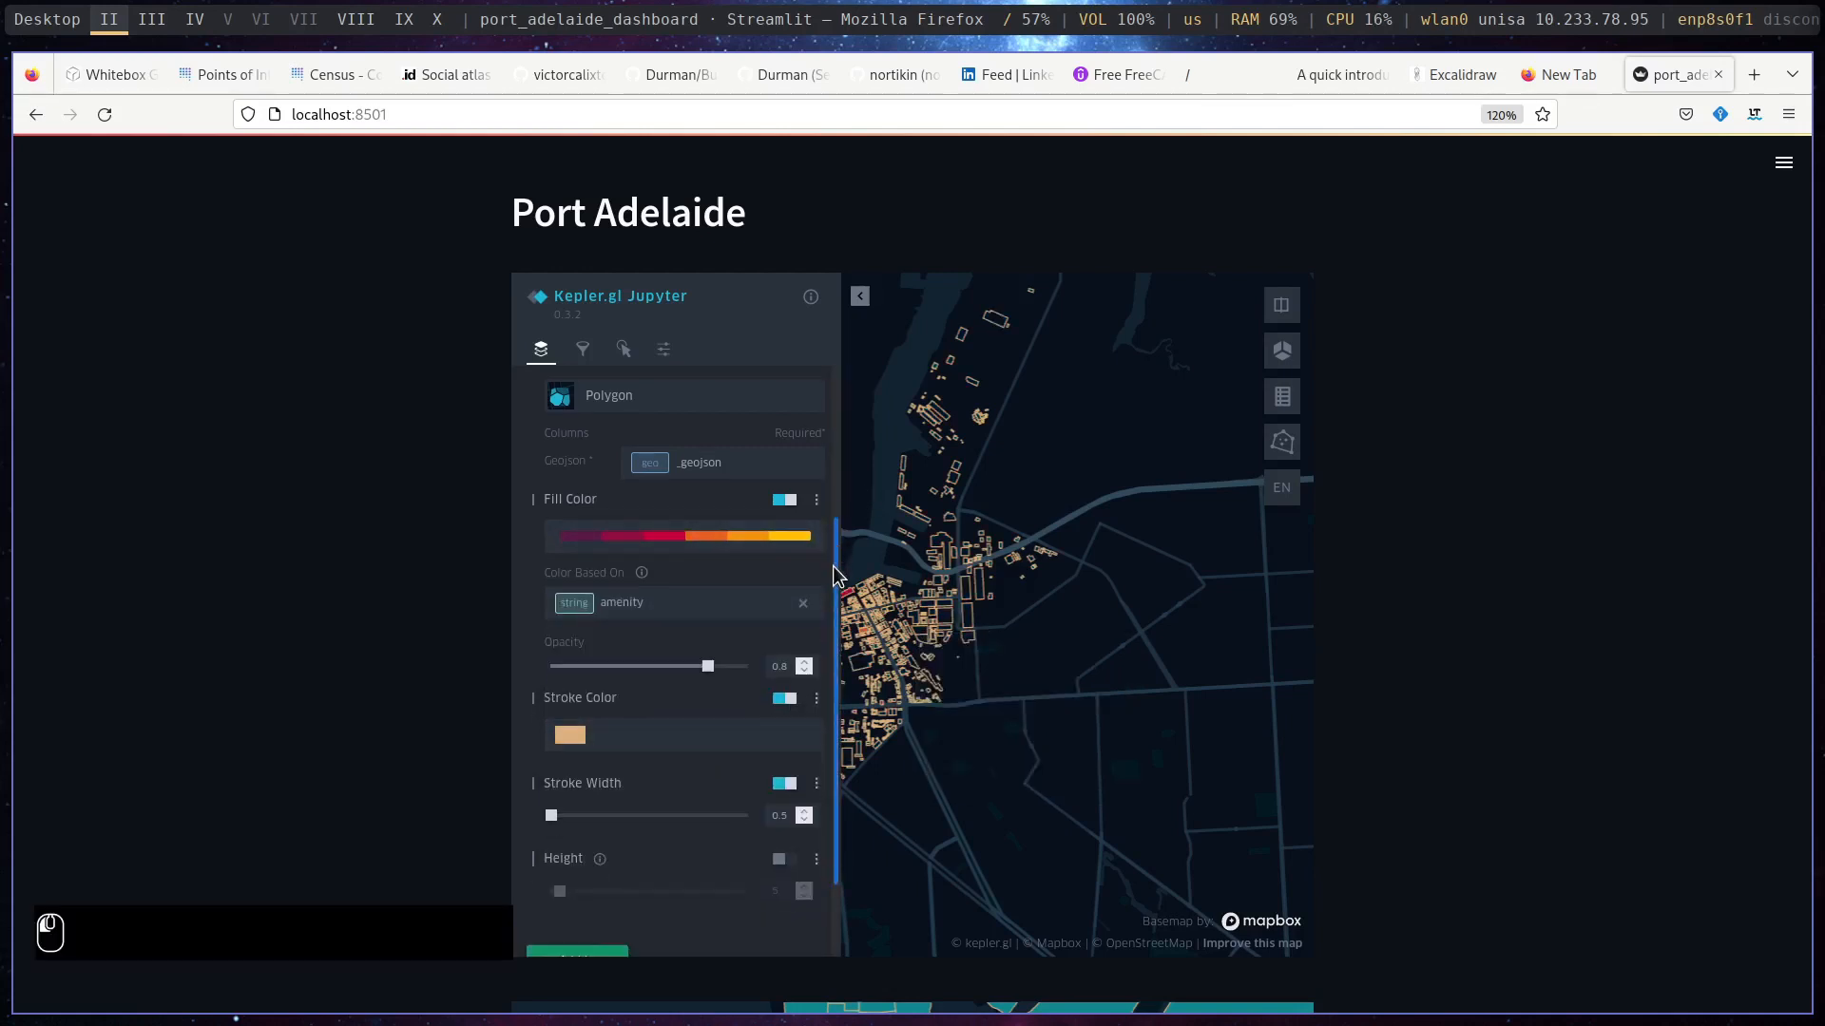
drag(893, 526, 888, 721)
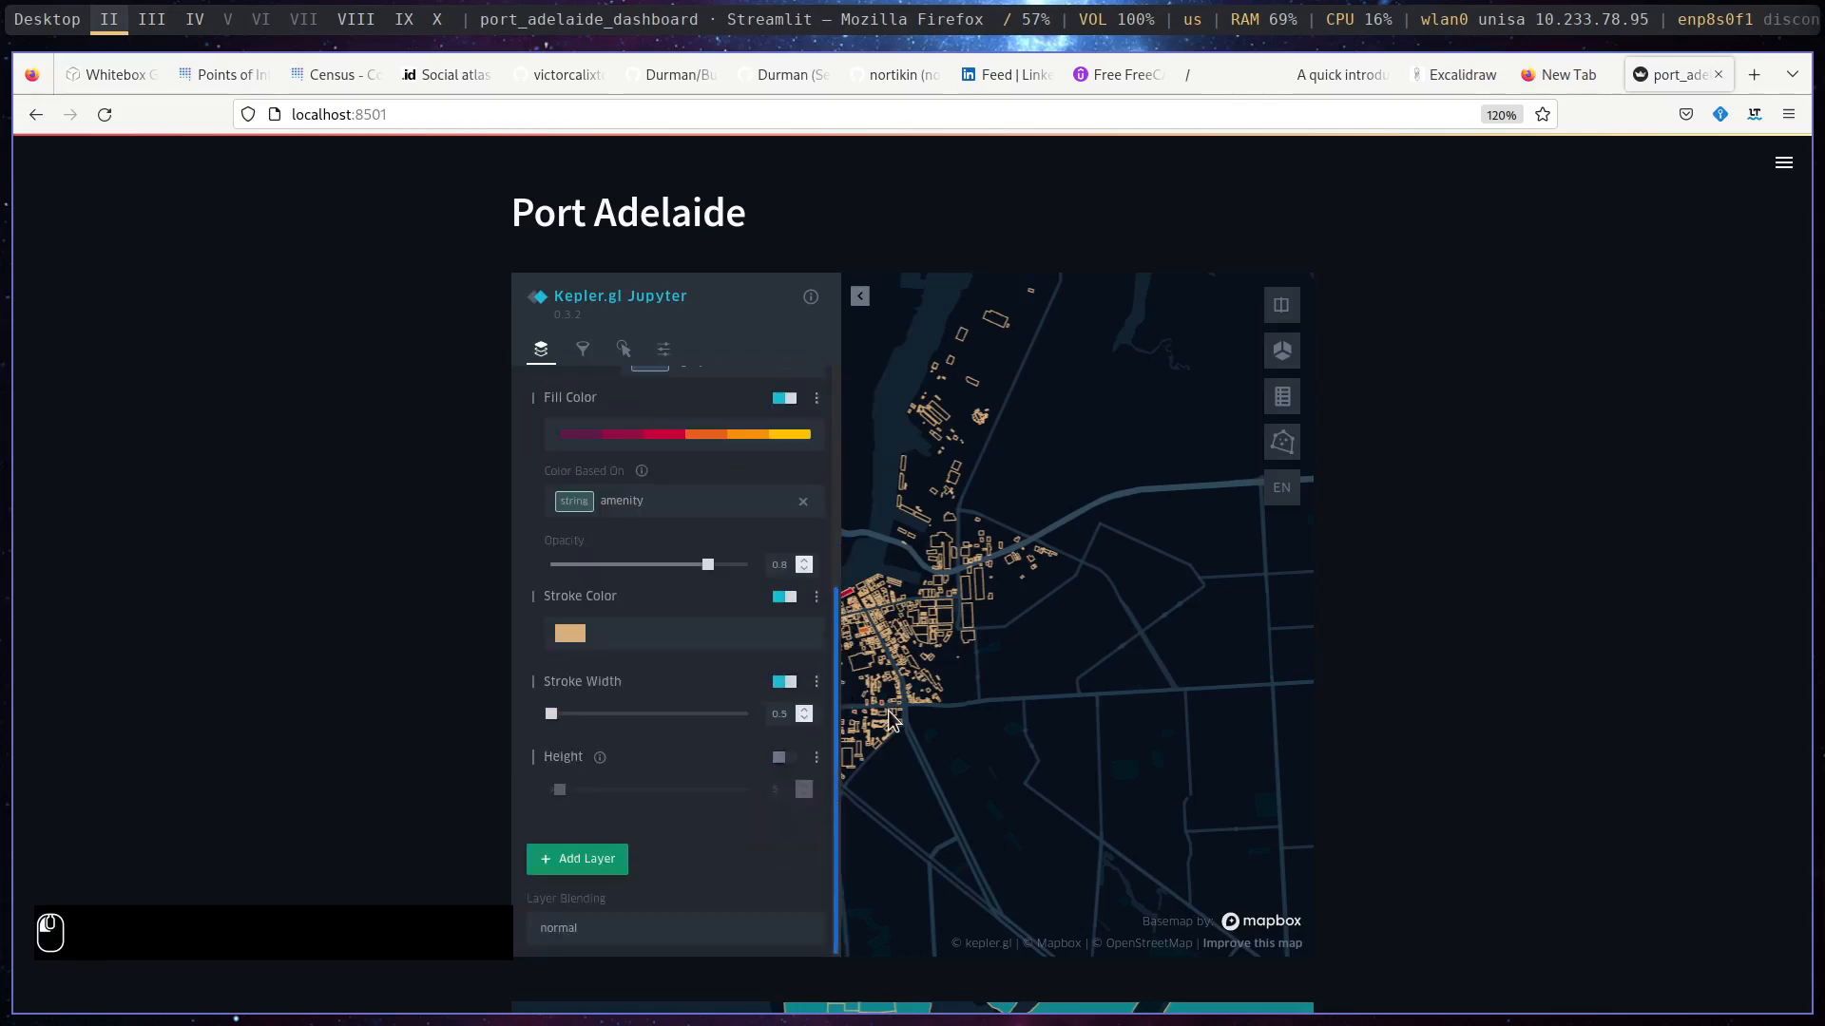
drag(912, 482, 915, 488)
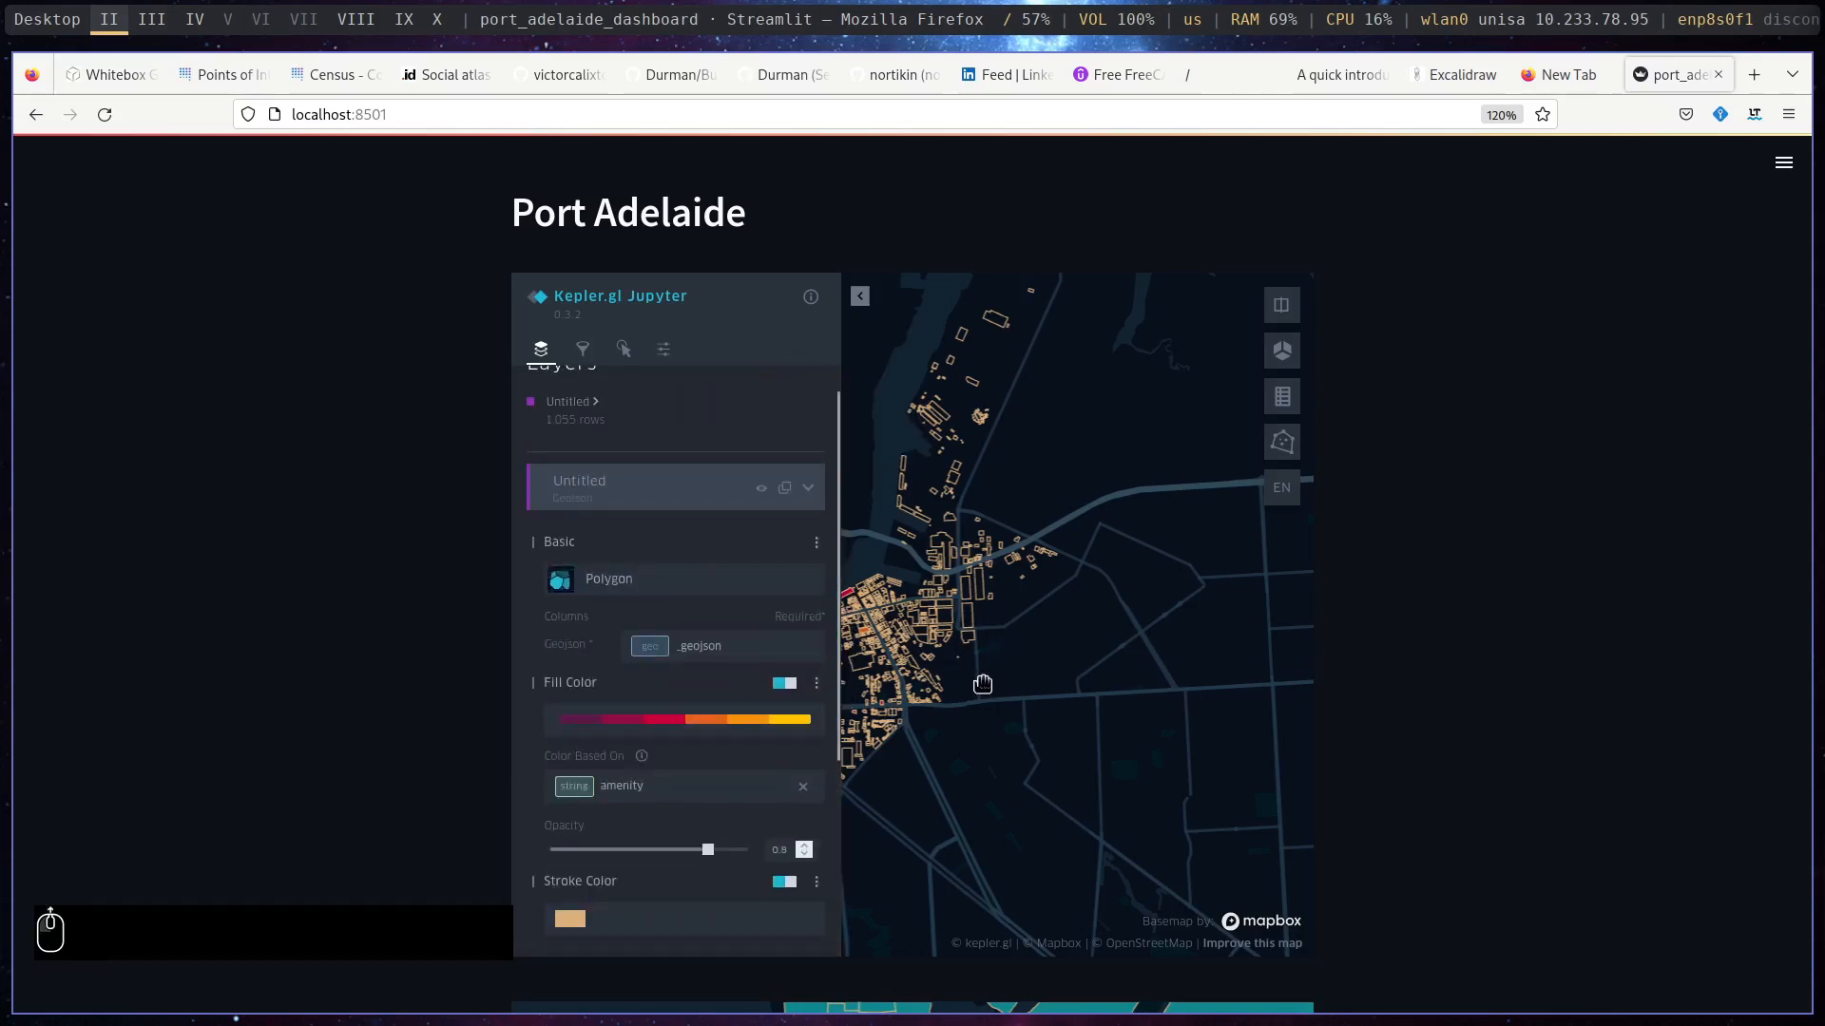
scroll(985, 678, up, 4)
drag(992, 673, 1359, 665)
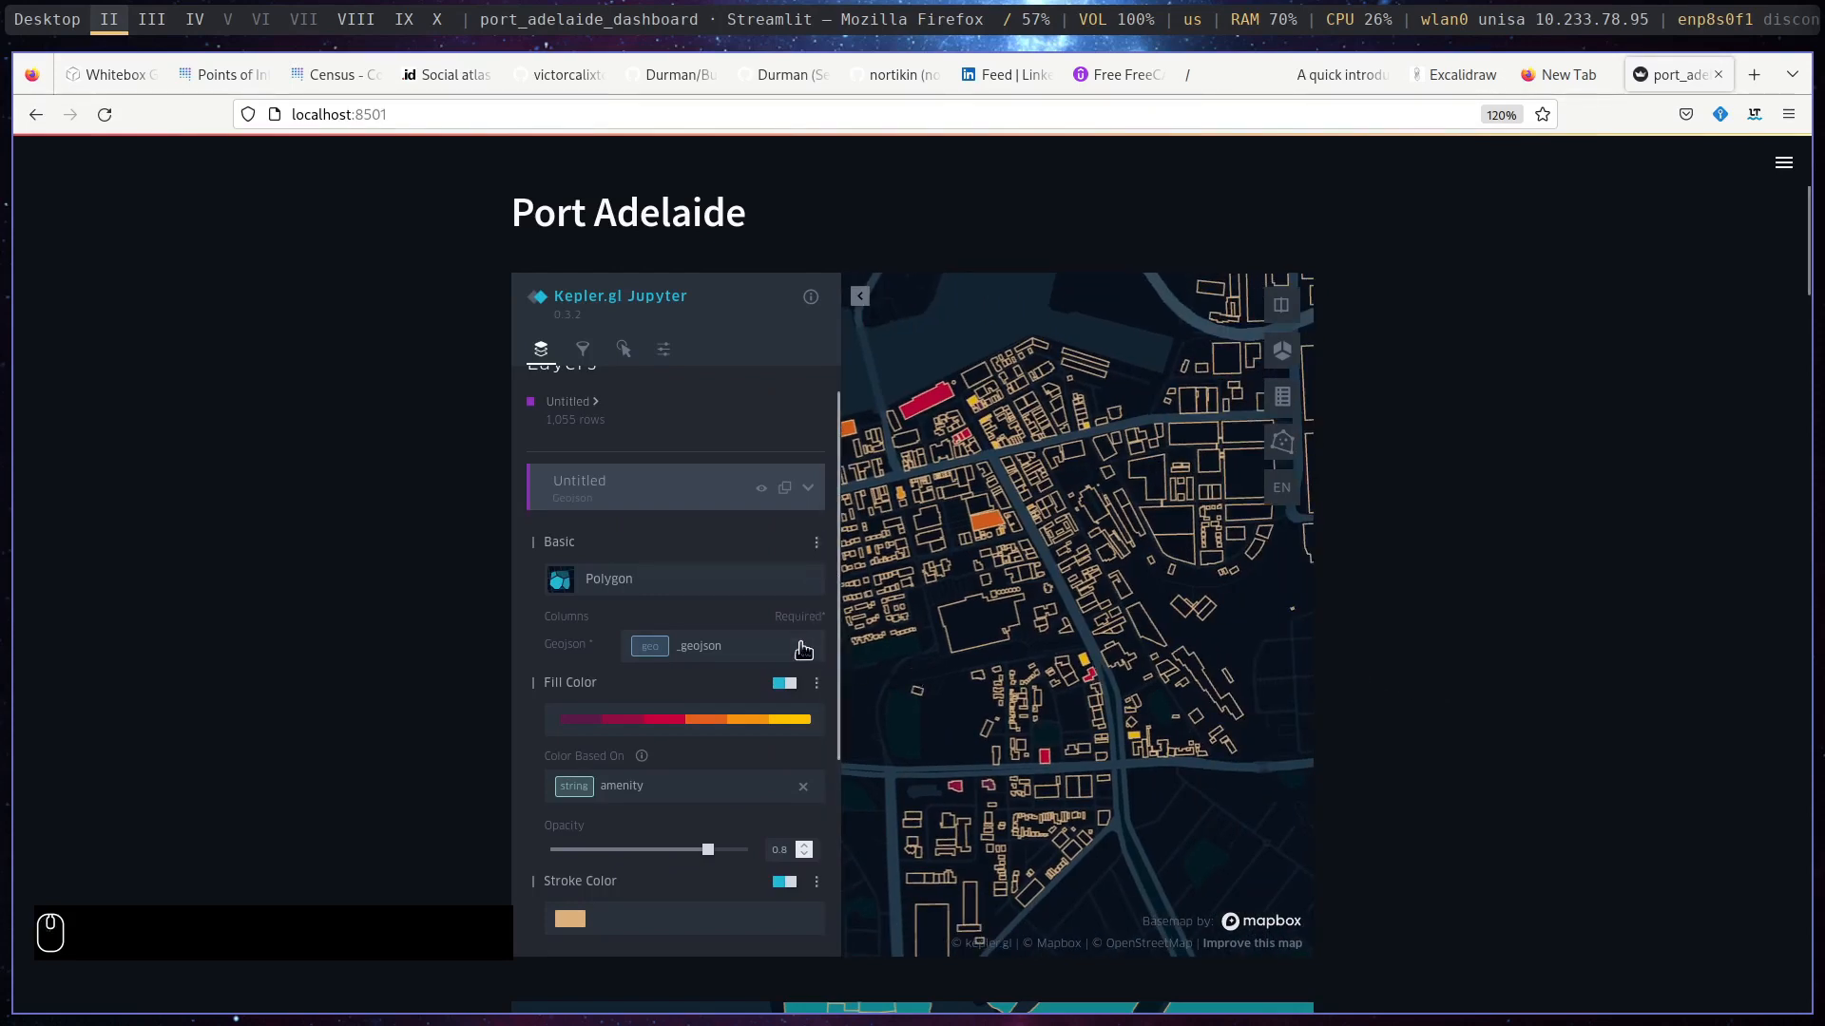
- Clear the amenity field and base the buildings layer's fill colour on the name field
click(801, 787)
click(796, 719)
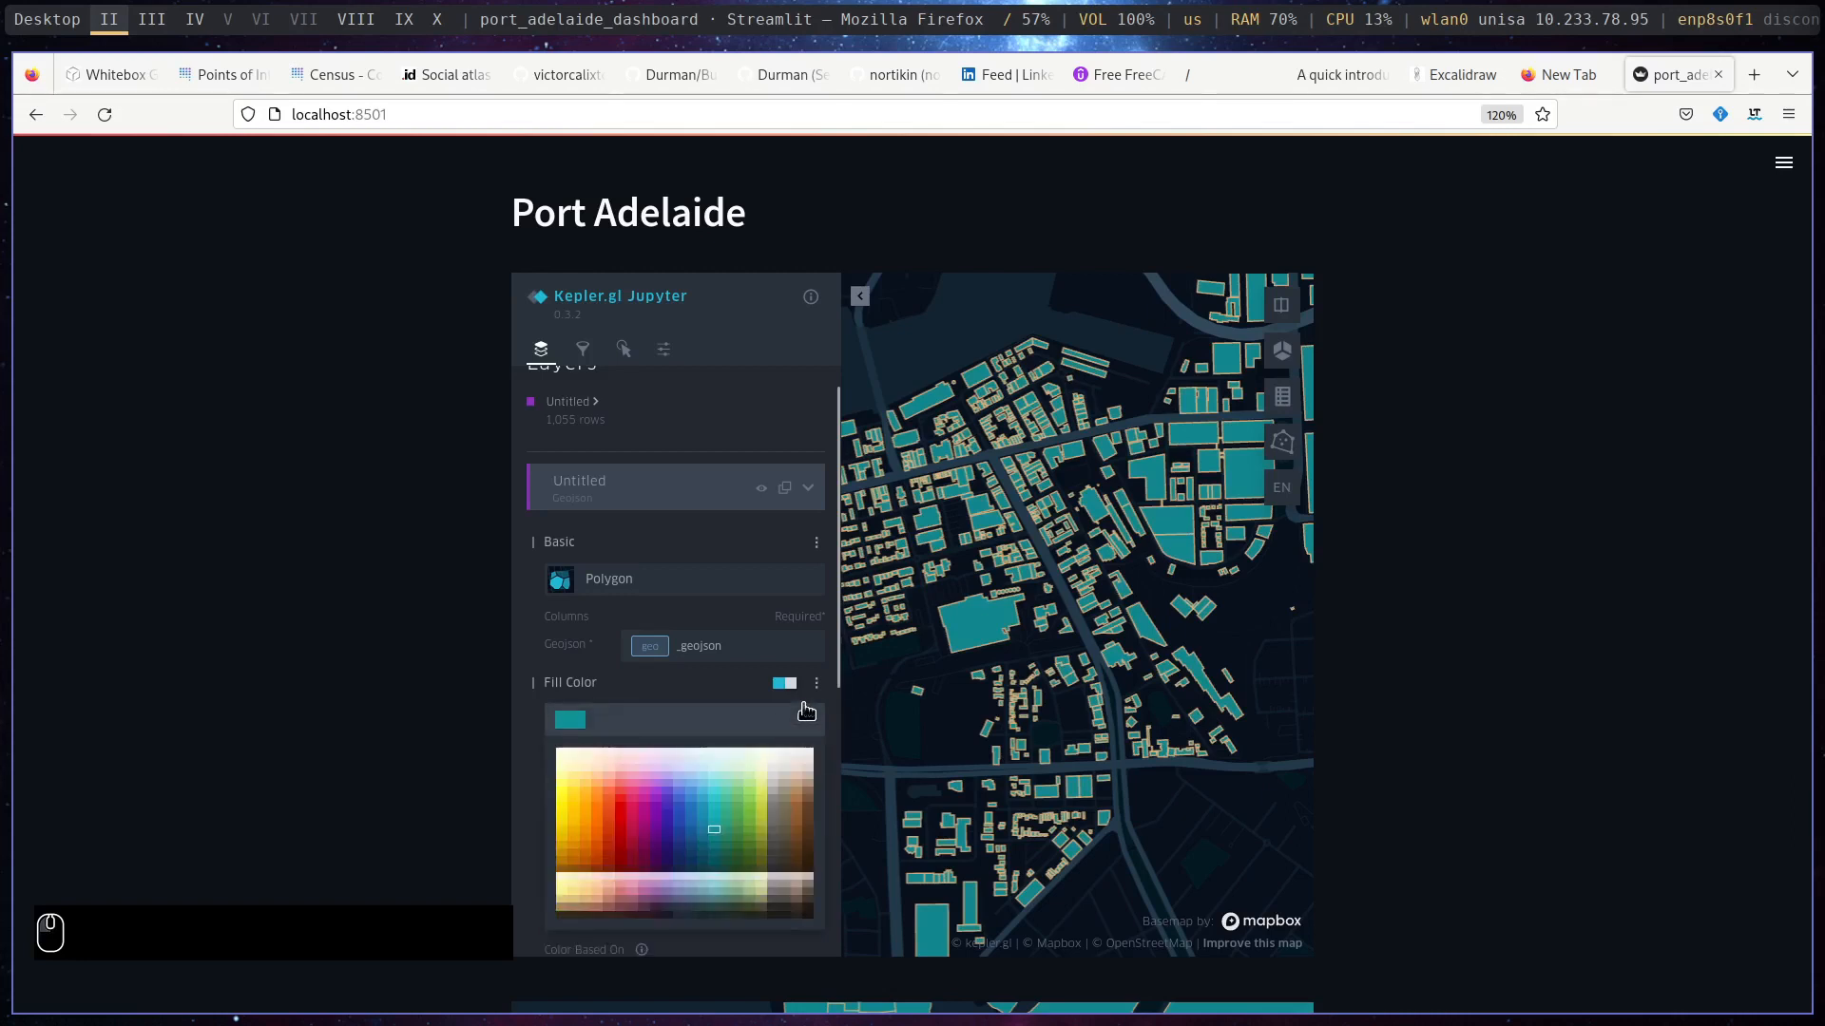
click(817, 693)
click(818, 683)
click(816, 685)
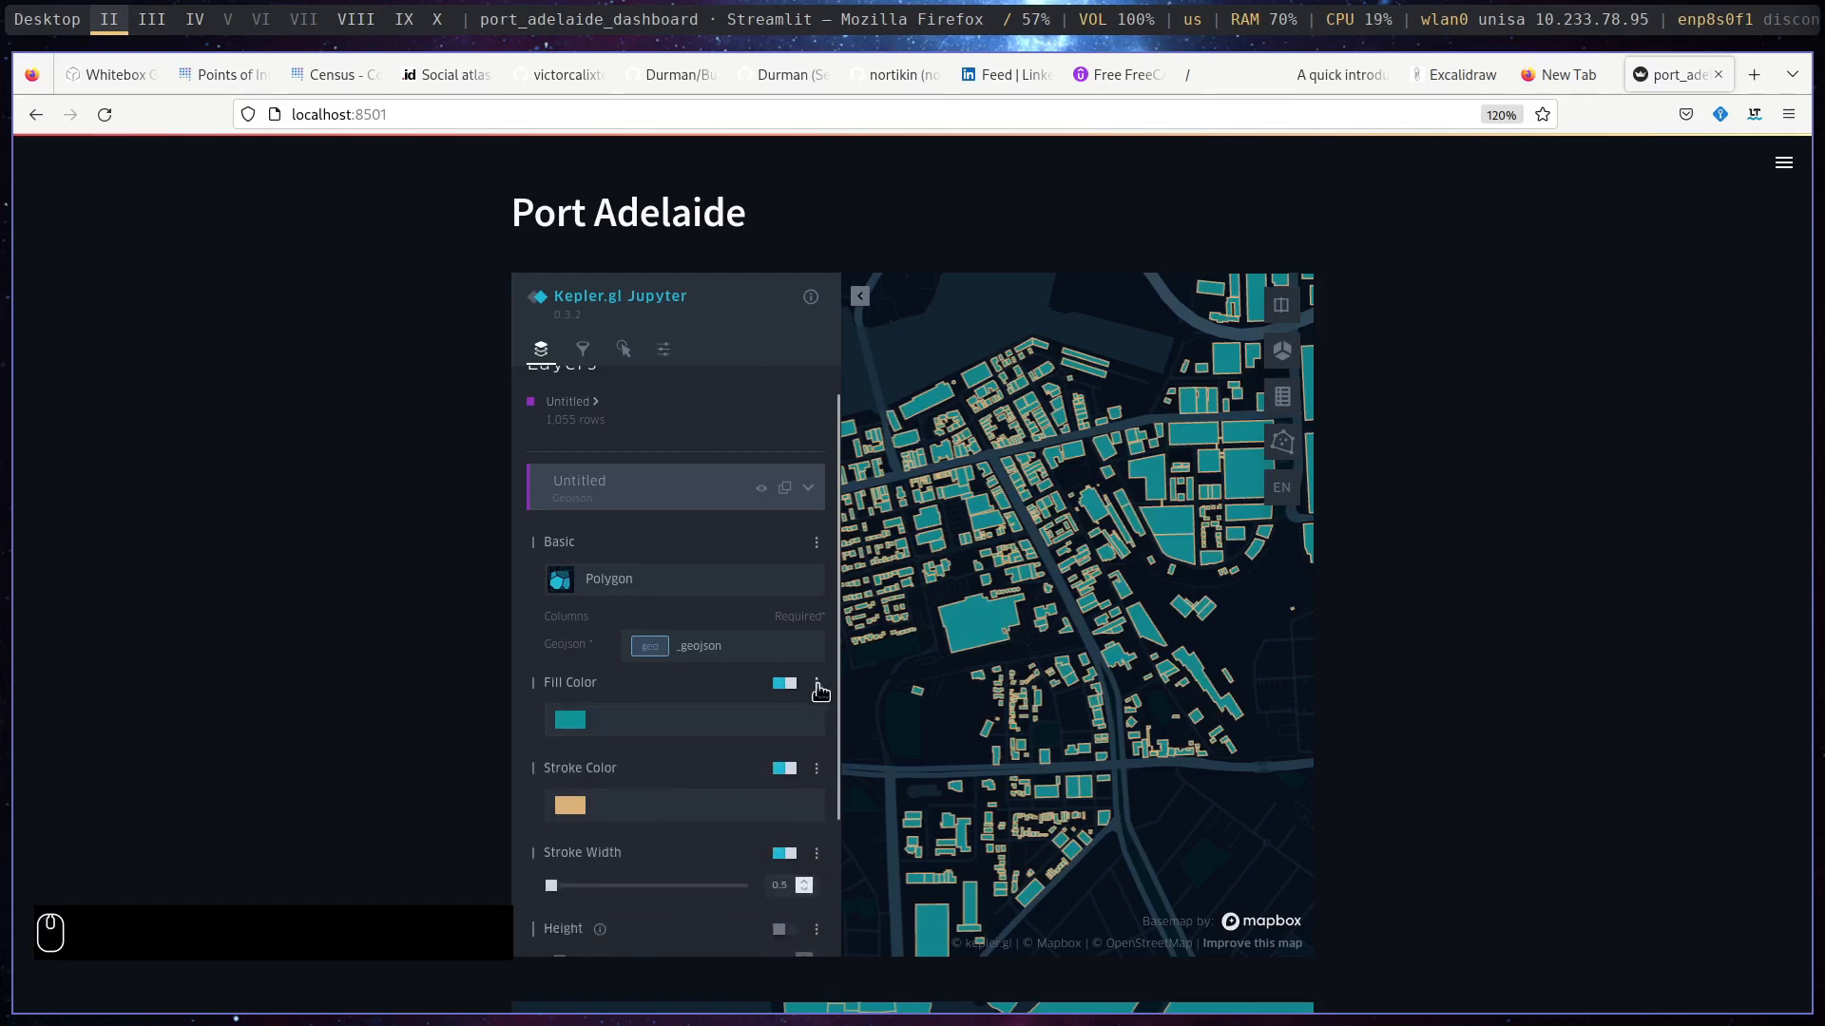
click(818, 686)
click(796, 786)
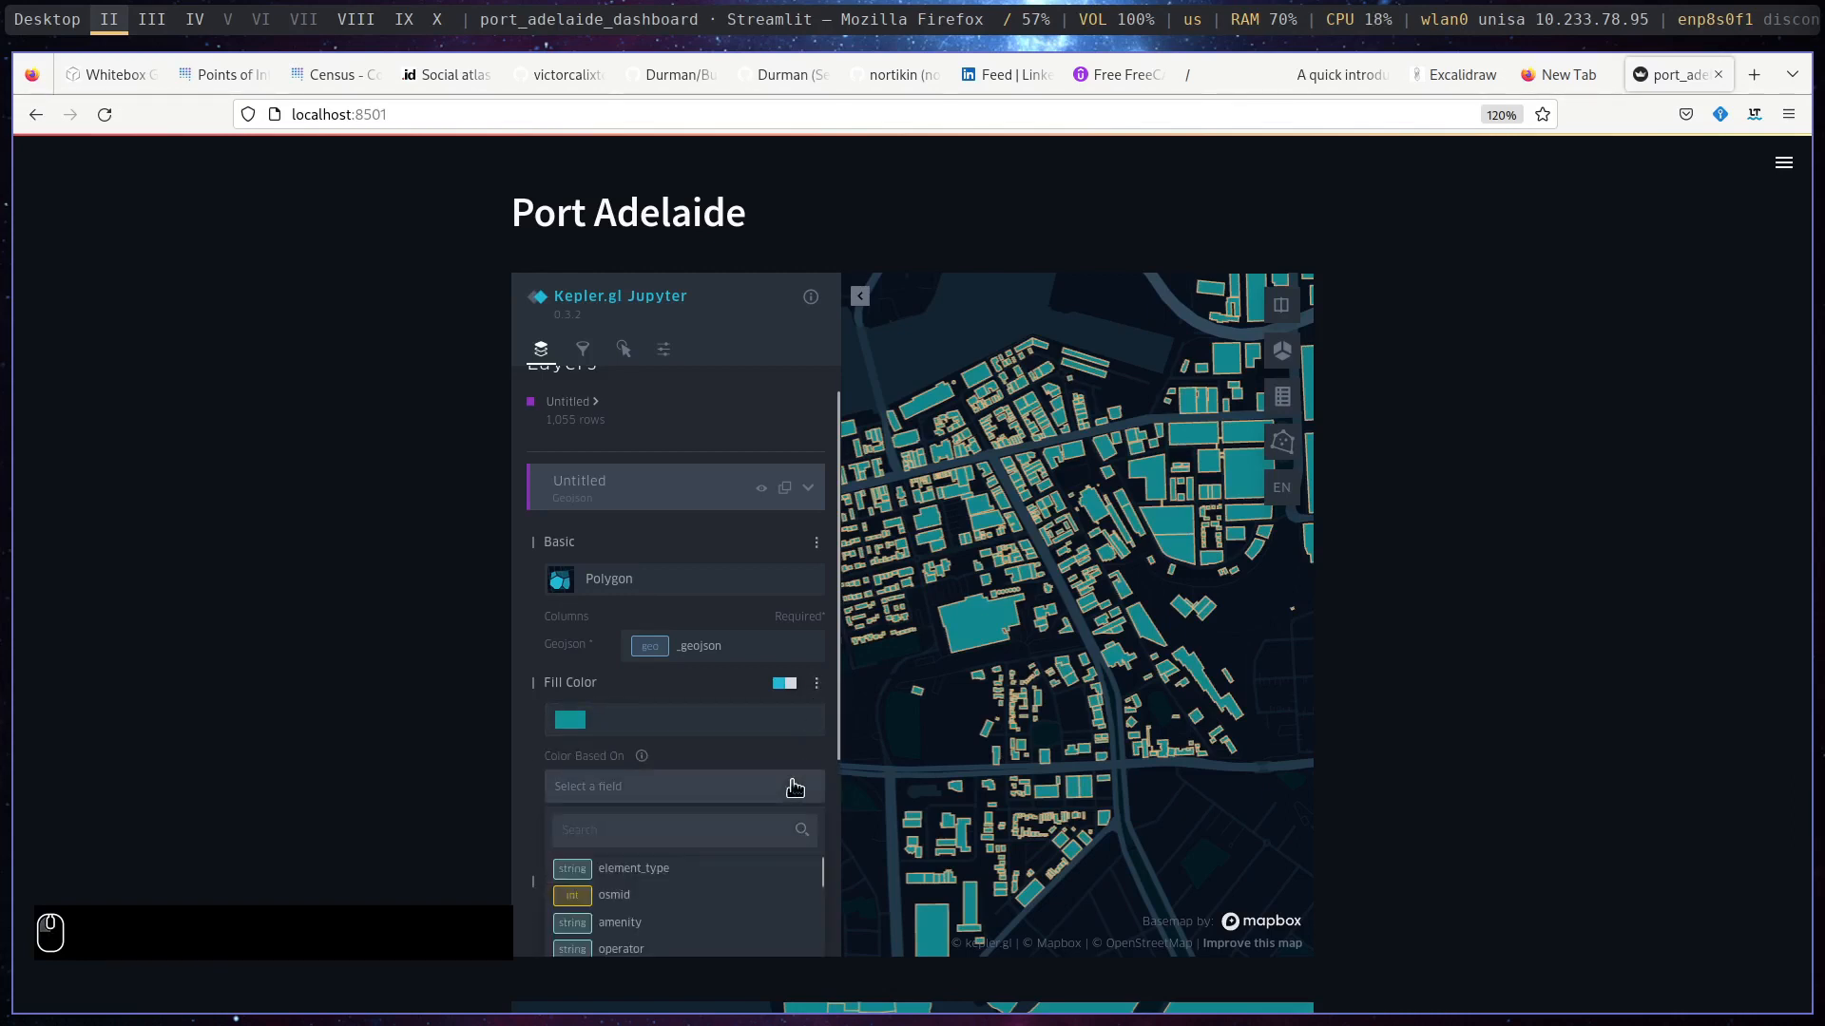
drag(820, 874, 825, 901)
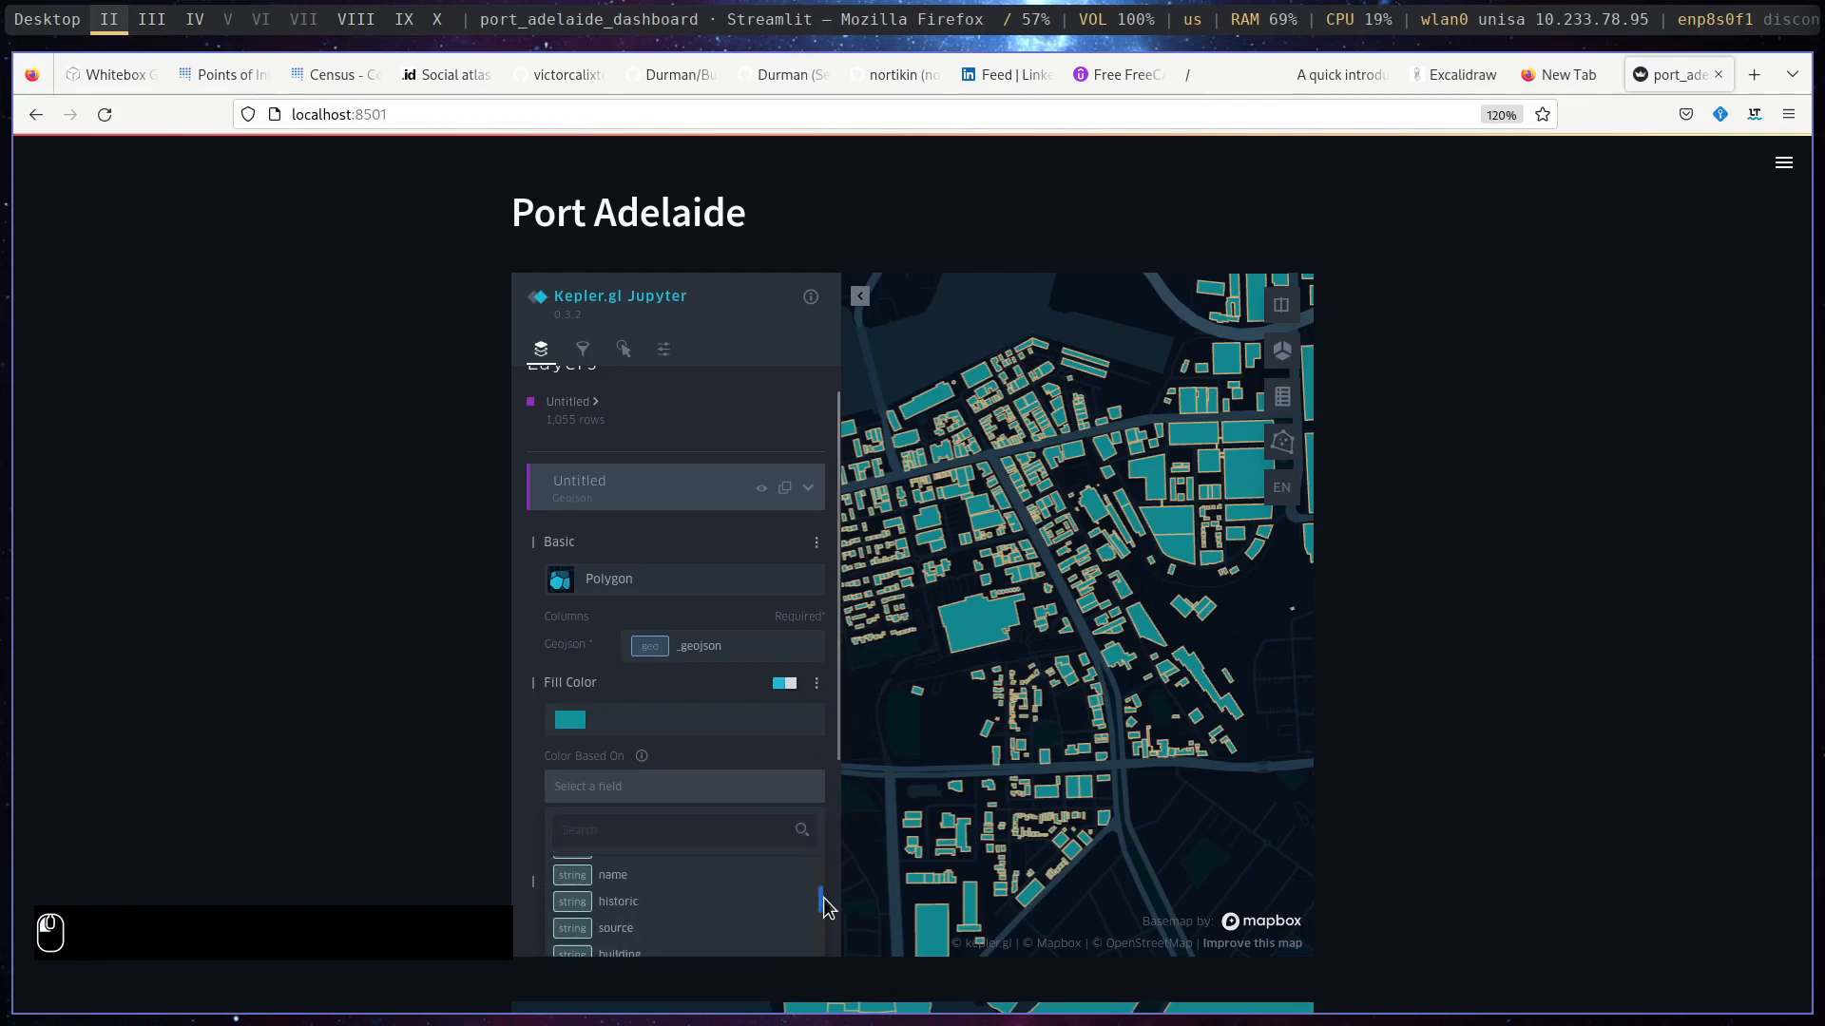
click(759, 884)
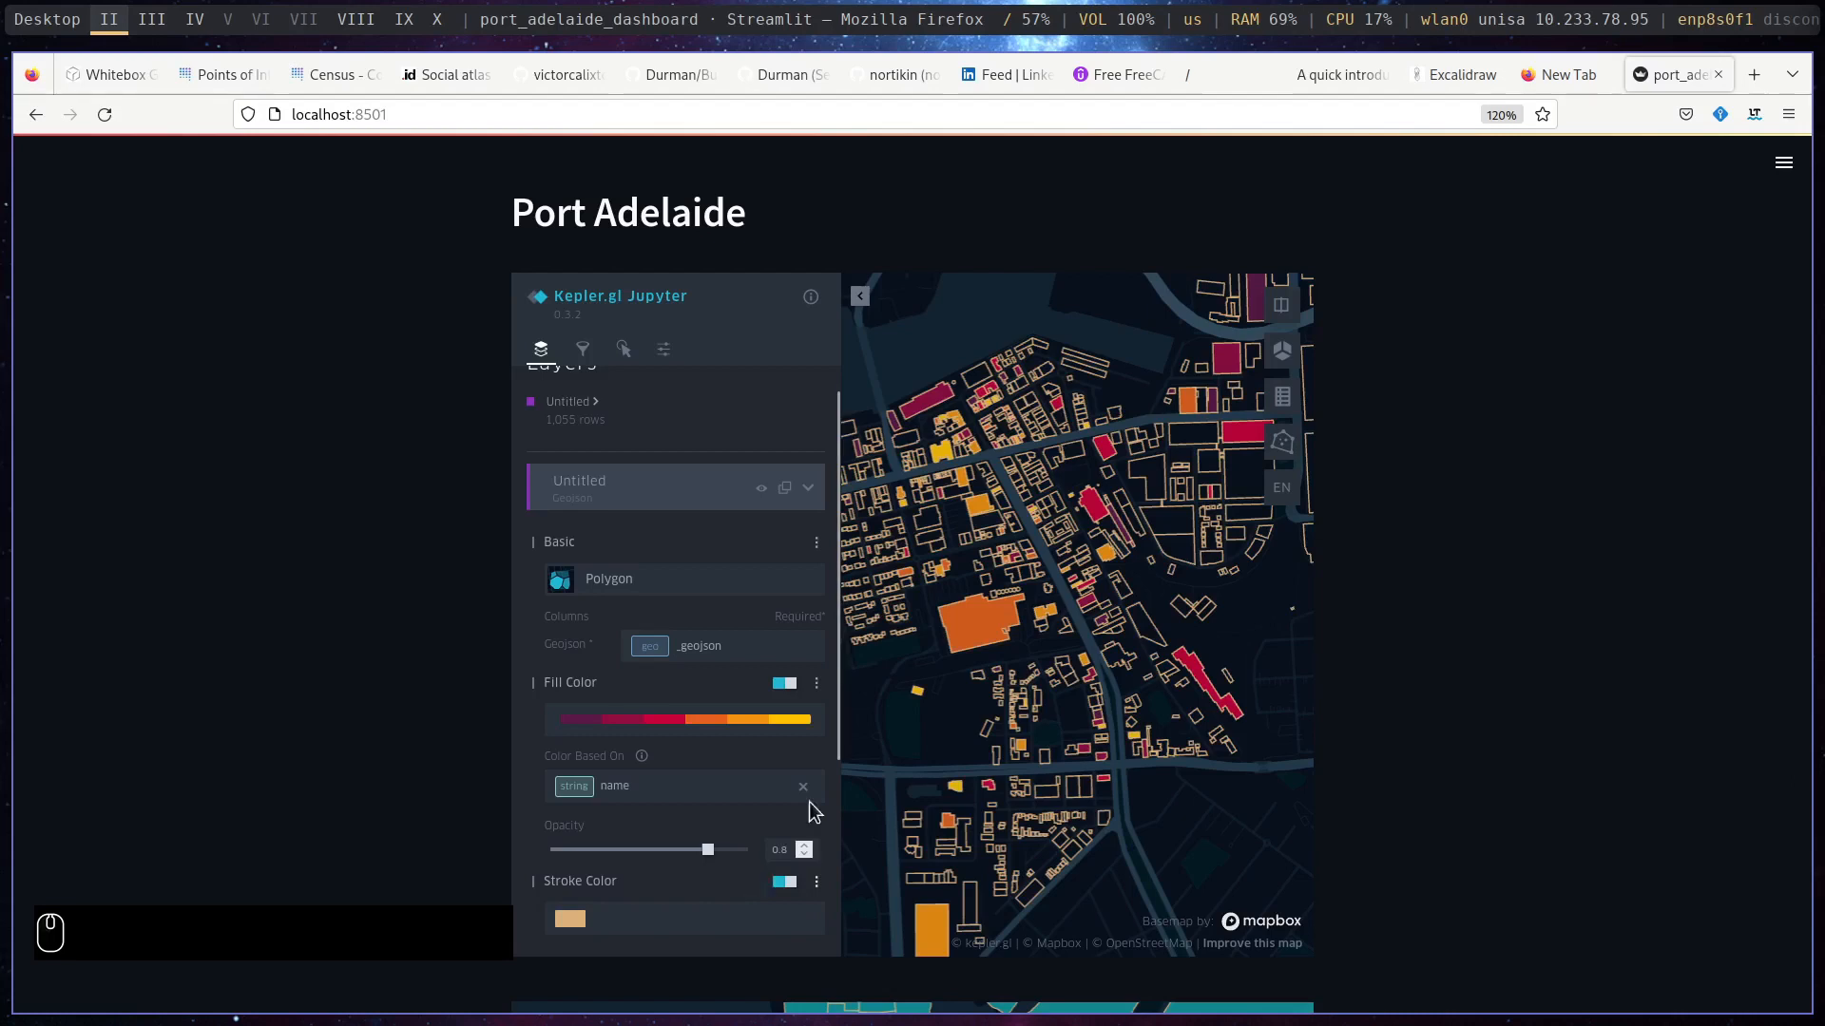
- Show the buildings map's legend and hide its settings panel to examine the buildings coloured by name
click(1284, 401)
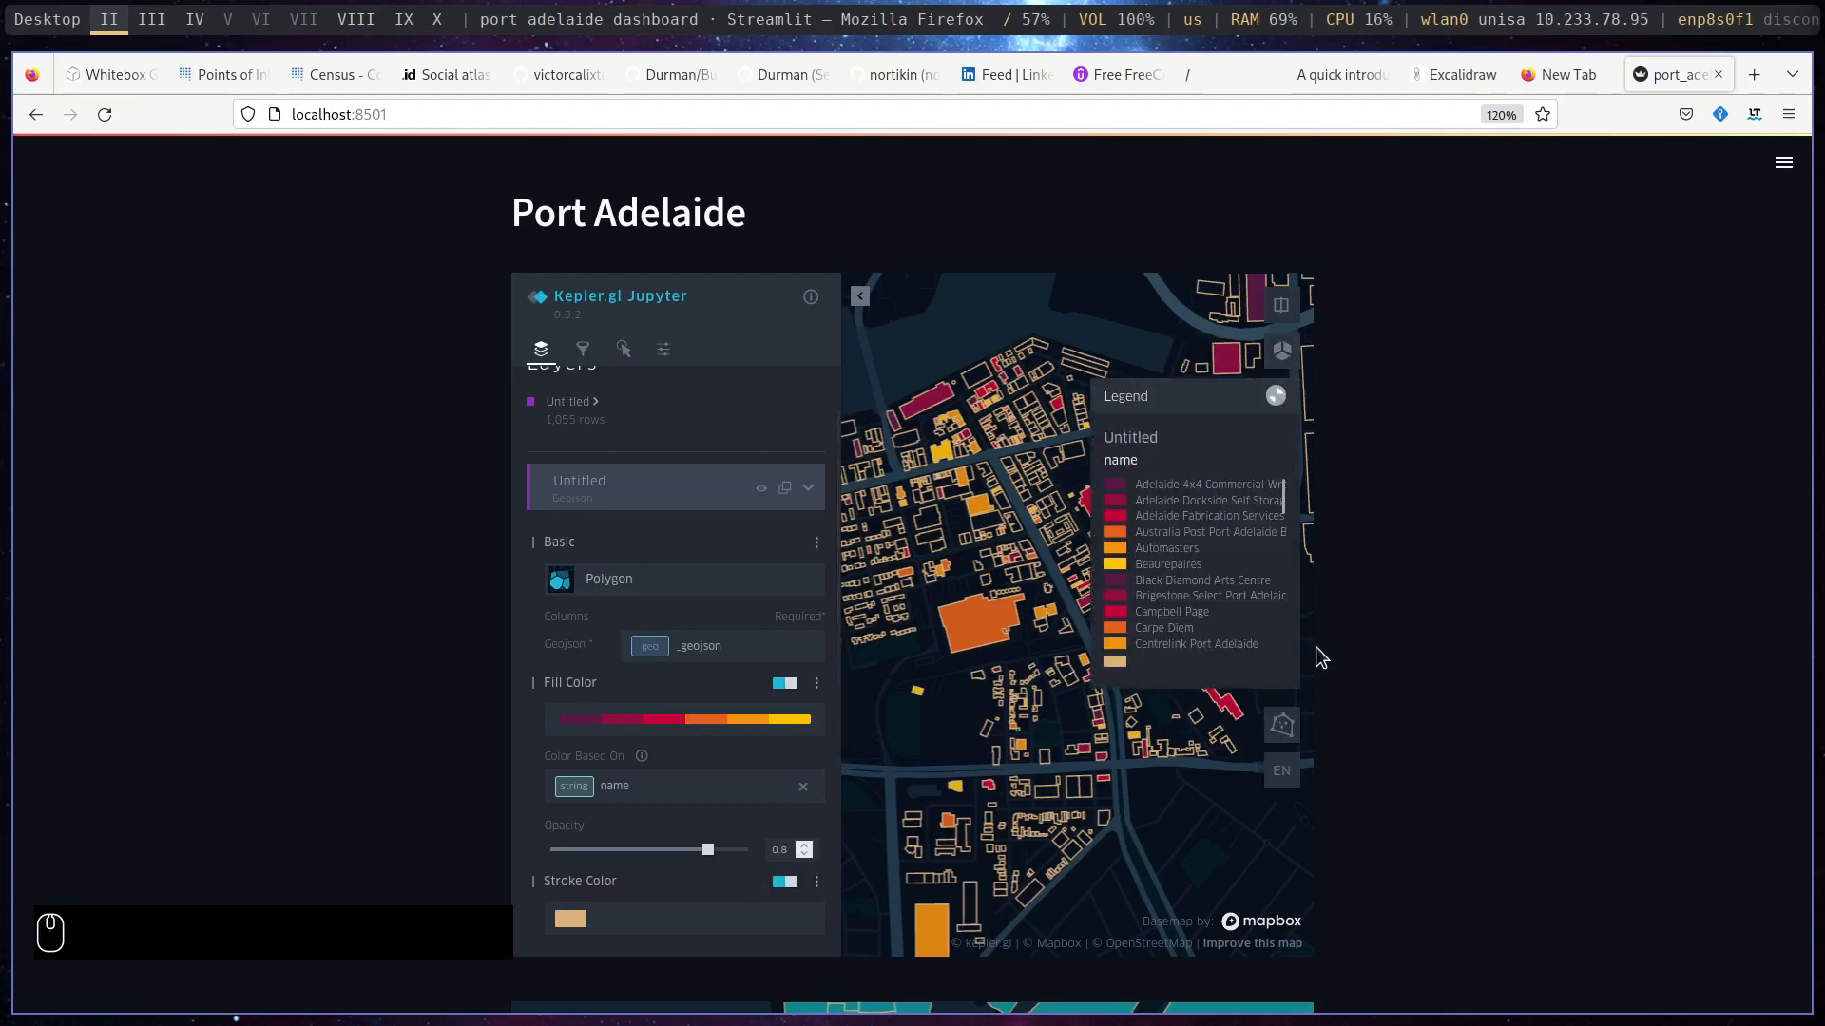
drag(987, 738, 1108, 752)
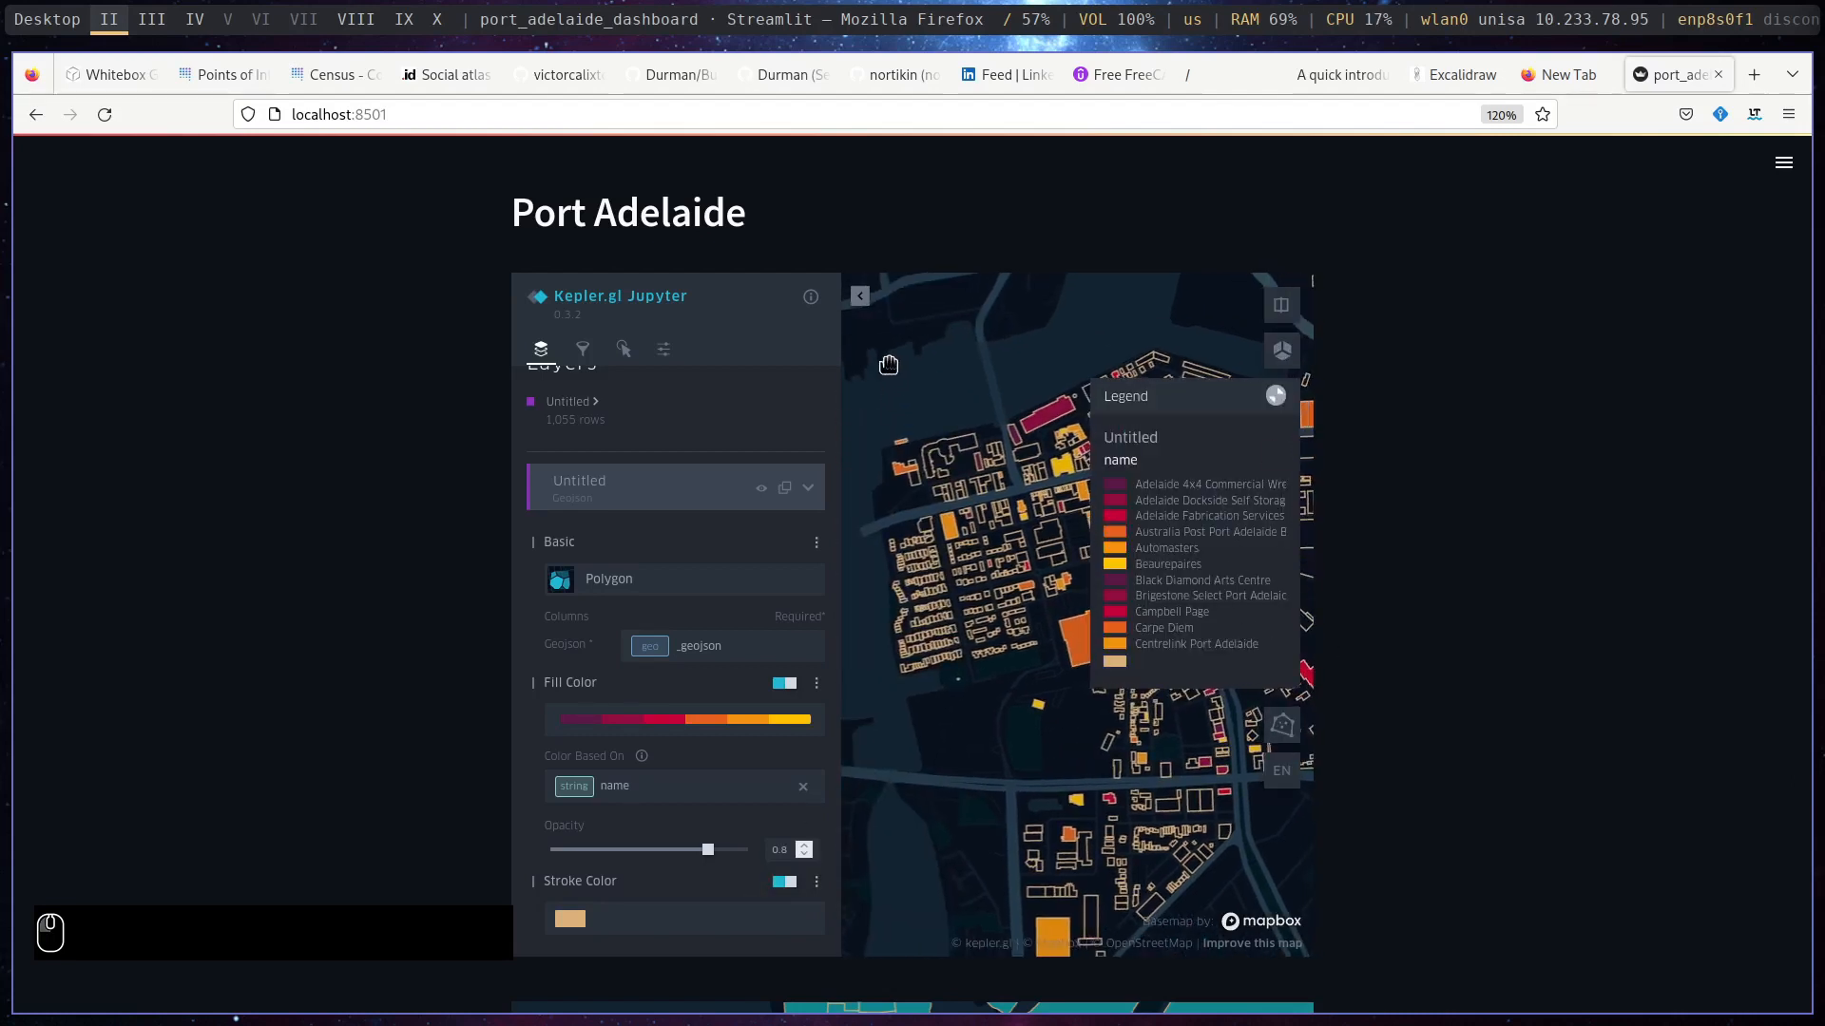
click(861, 298)
scroll(722, 558, down, 5)
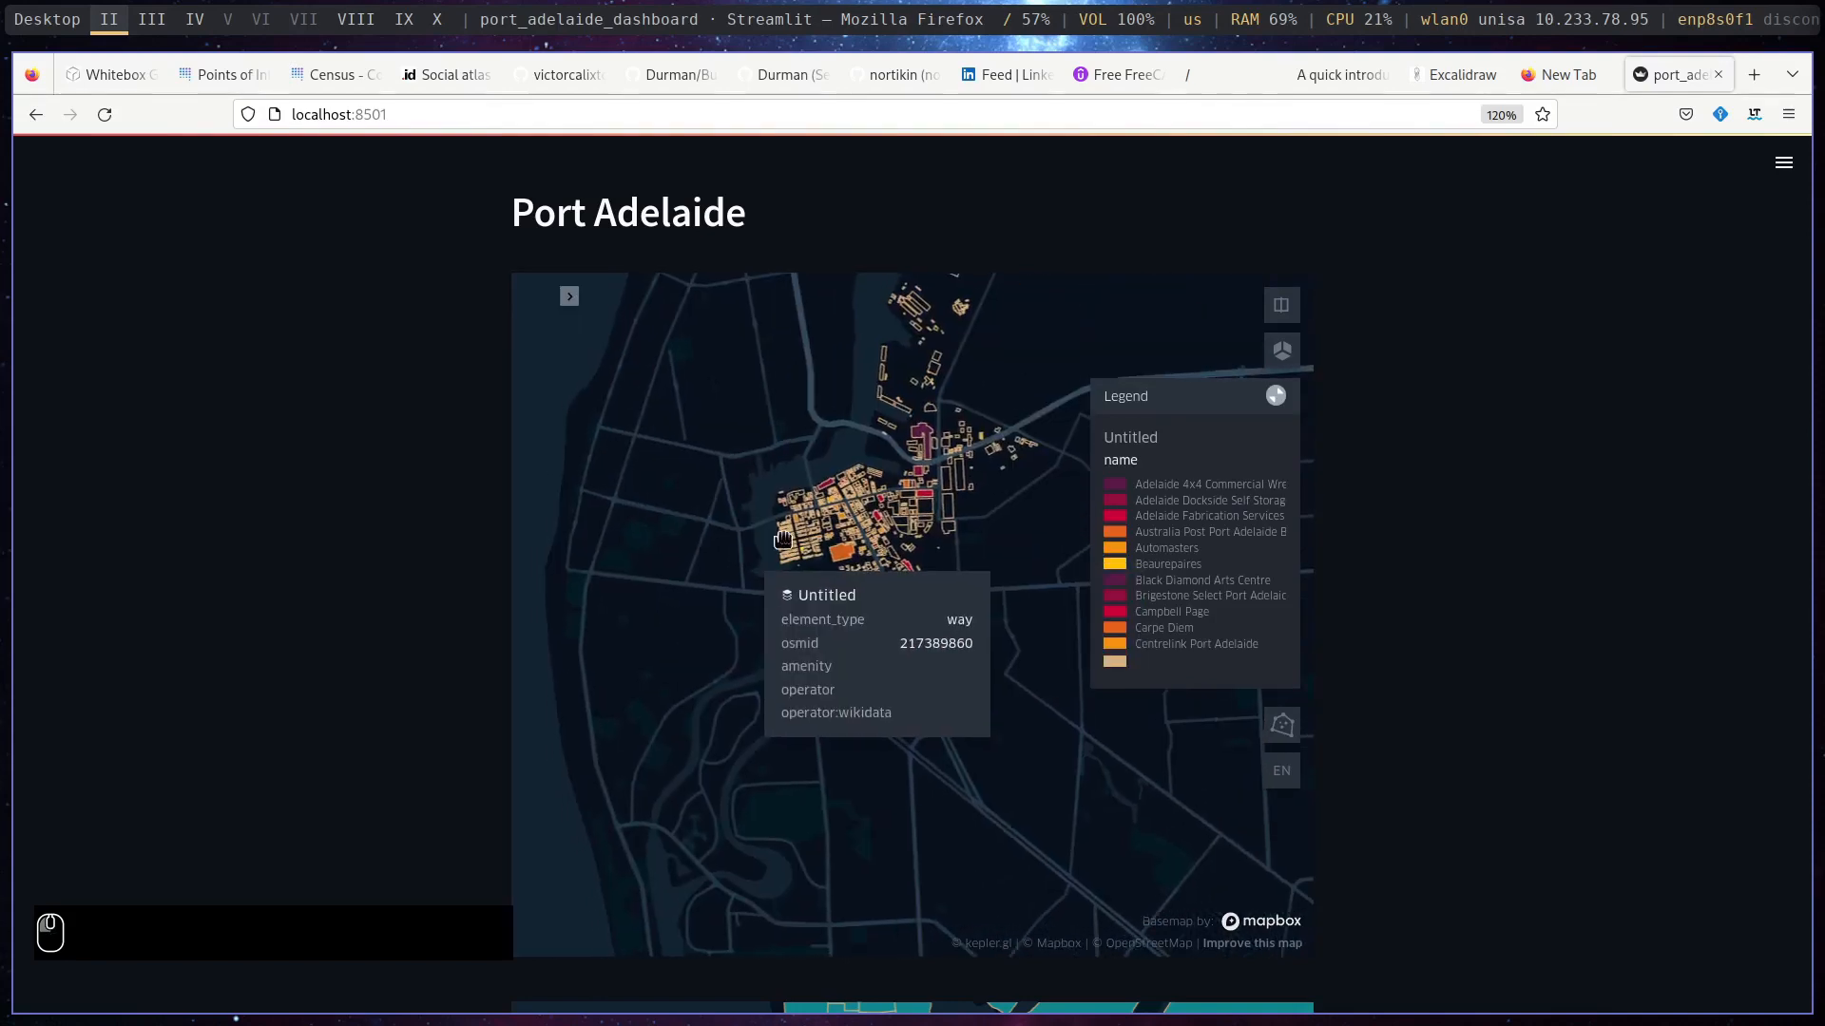
scroll(885, 537, up, 5)
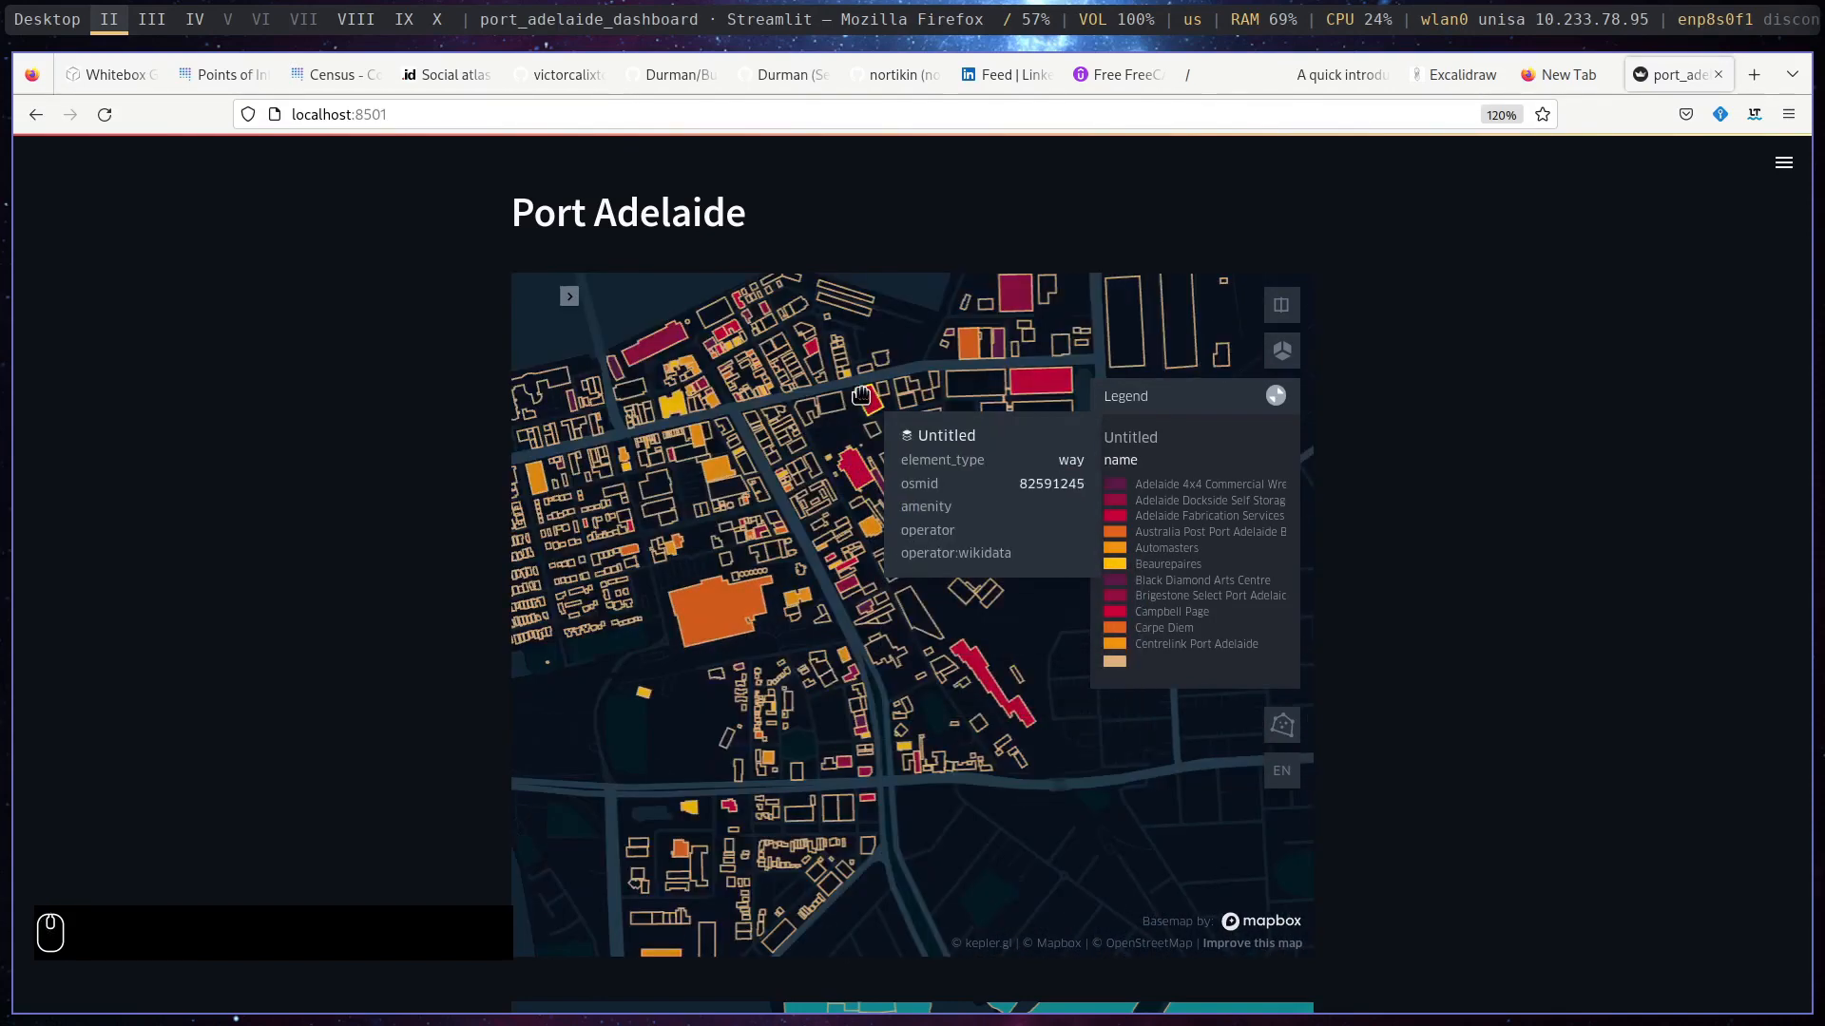
- Base the second map's polygon fill colour on SA4_NAME21, and show its legend with the settings panel hidden
scroll(1526, 470, down, 10)
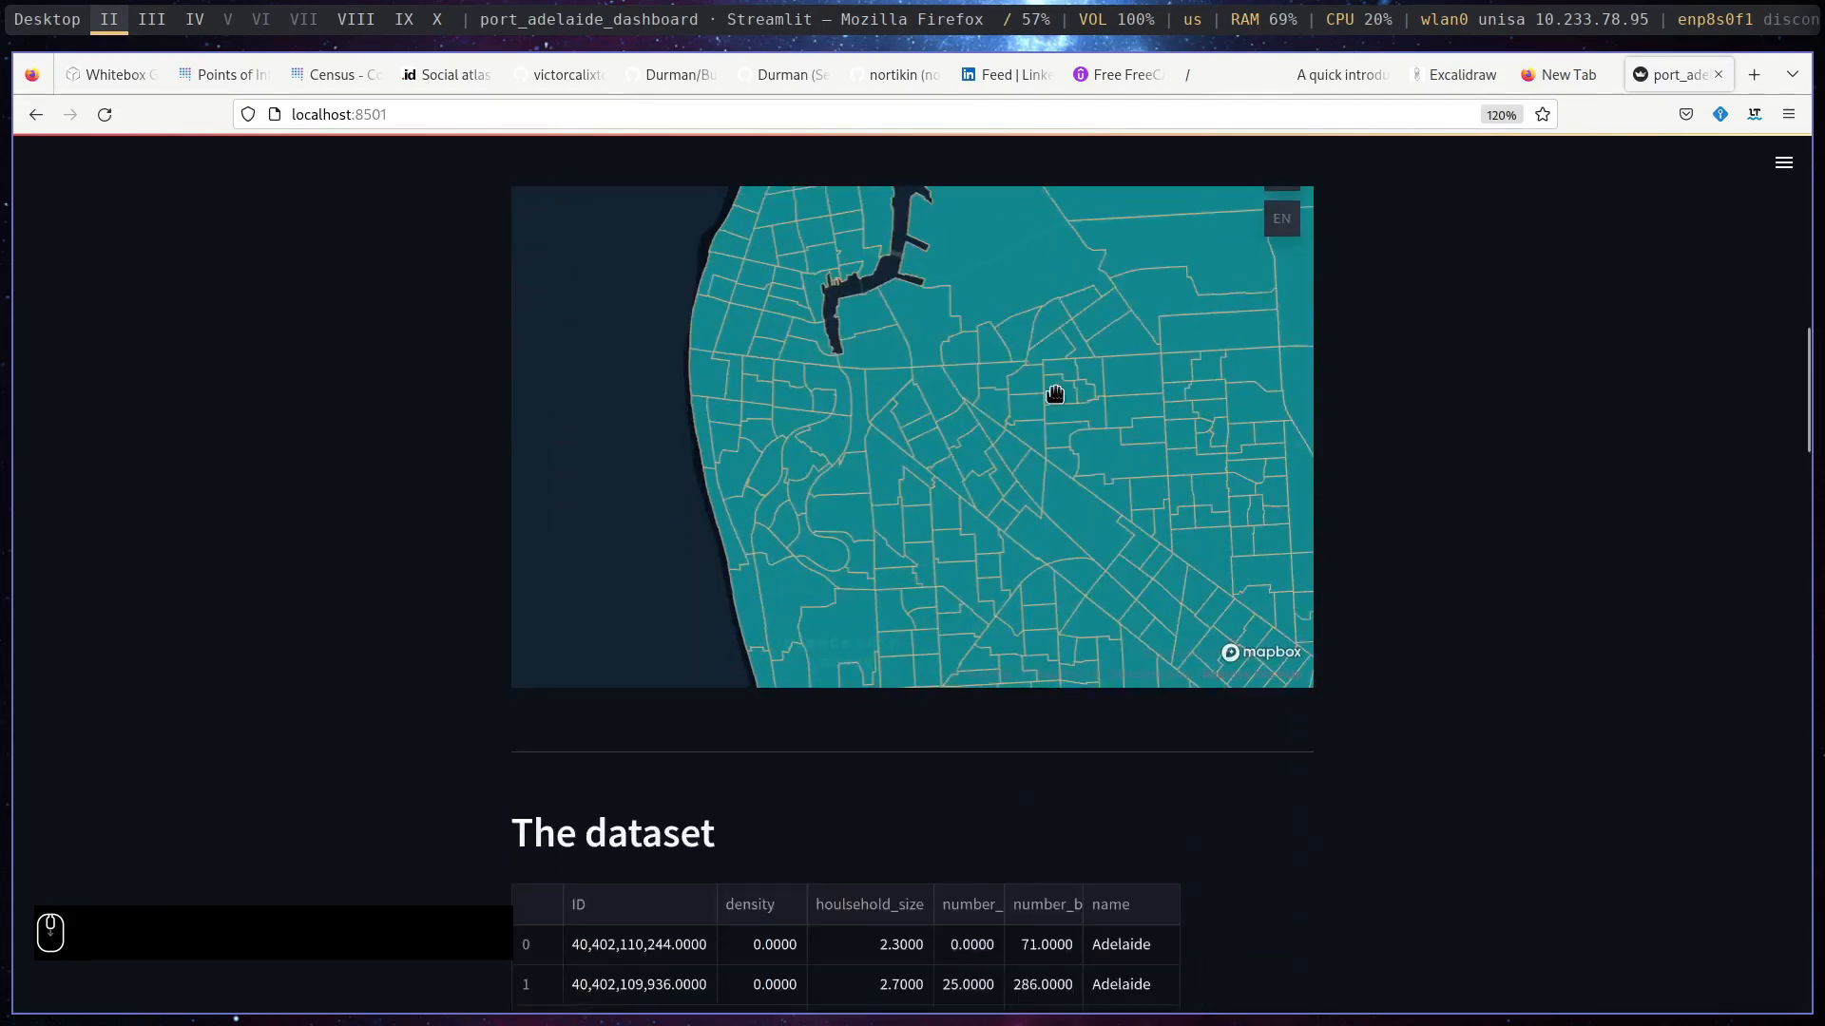
scroll(1469, 488, up, 3)
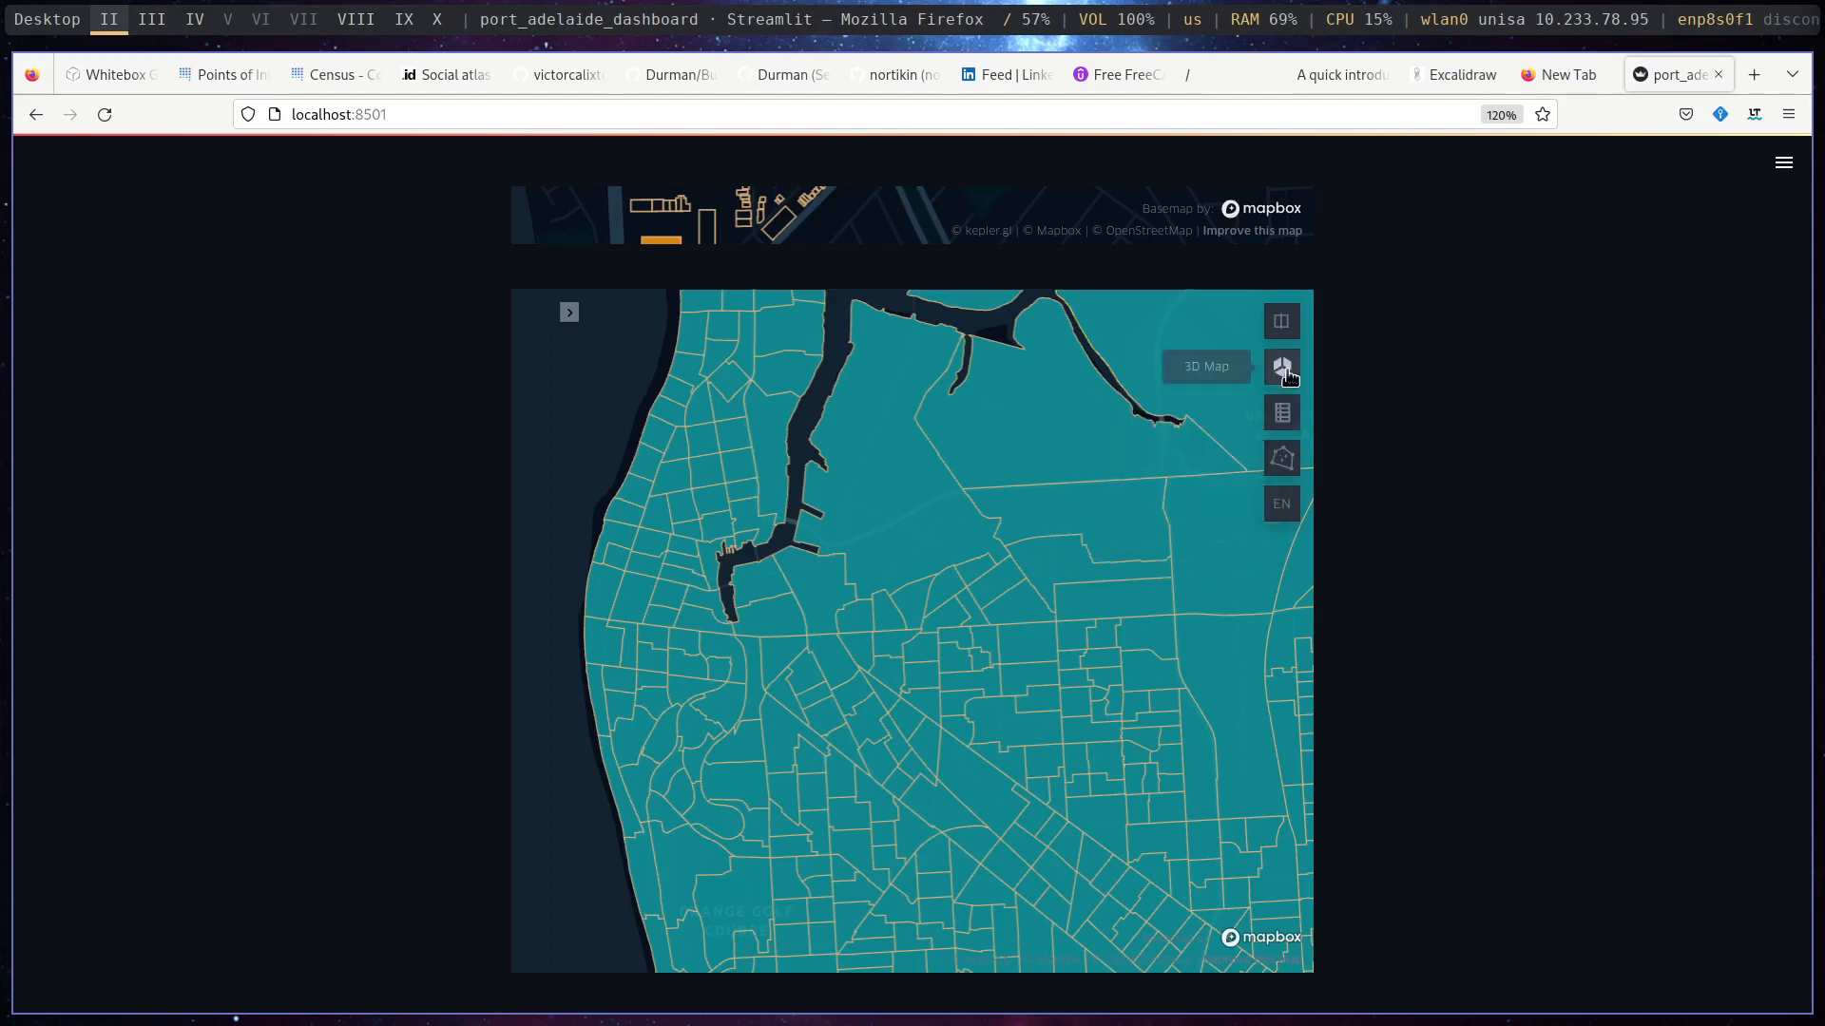
click(570, 315)
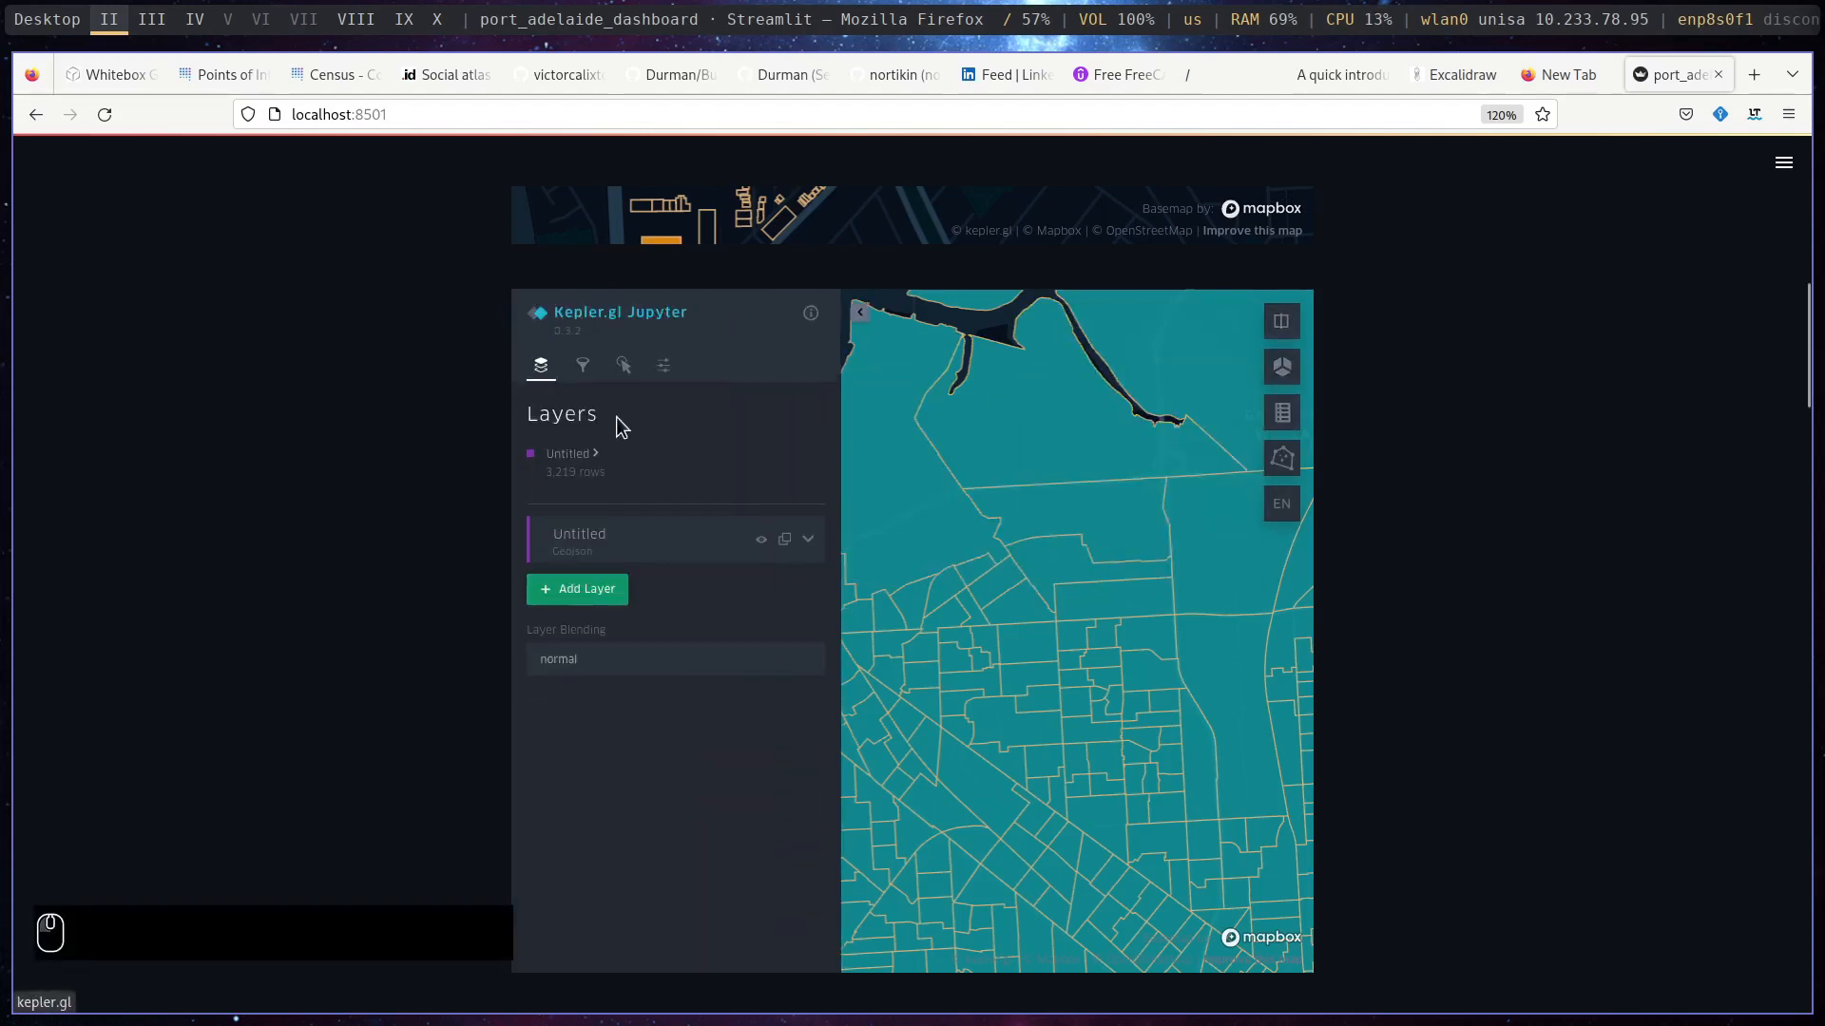
click(809, 541)
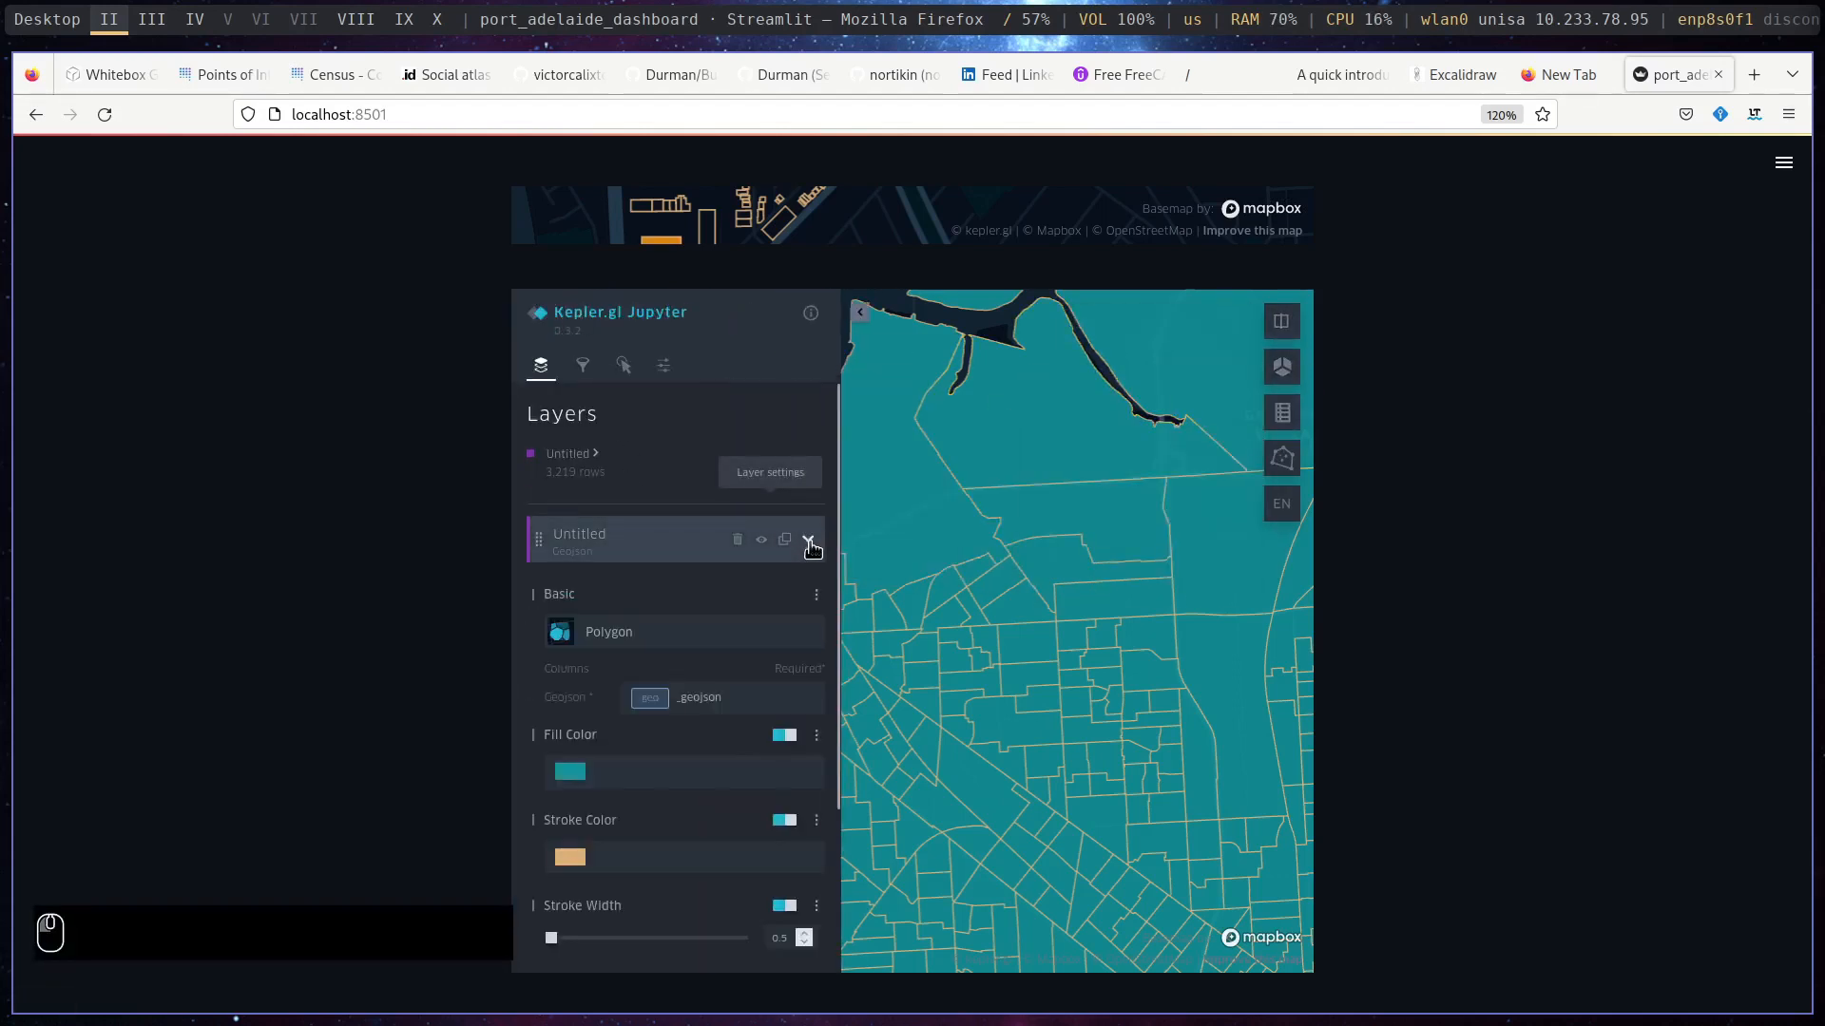
click(814, 741)
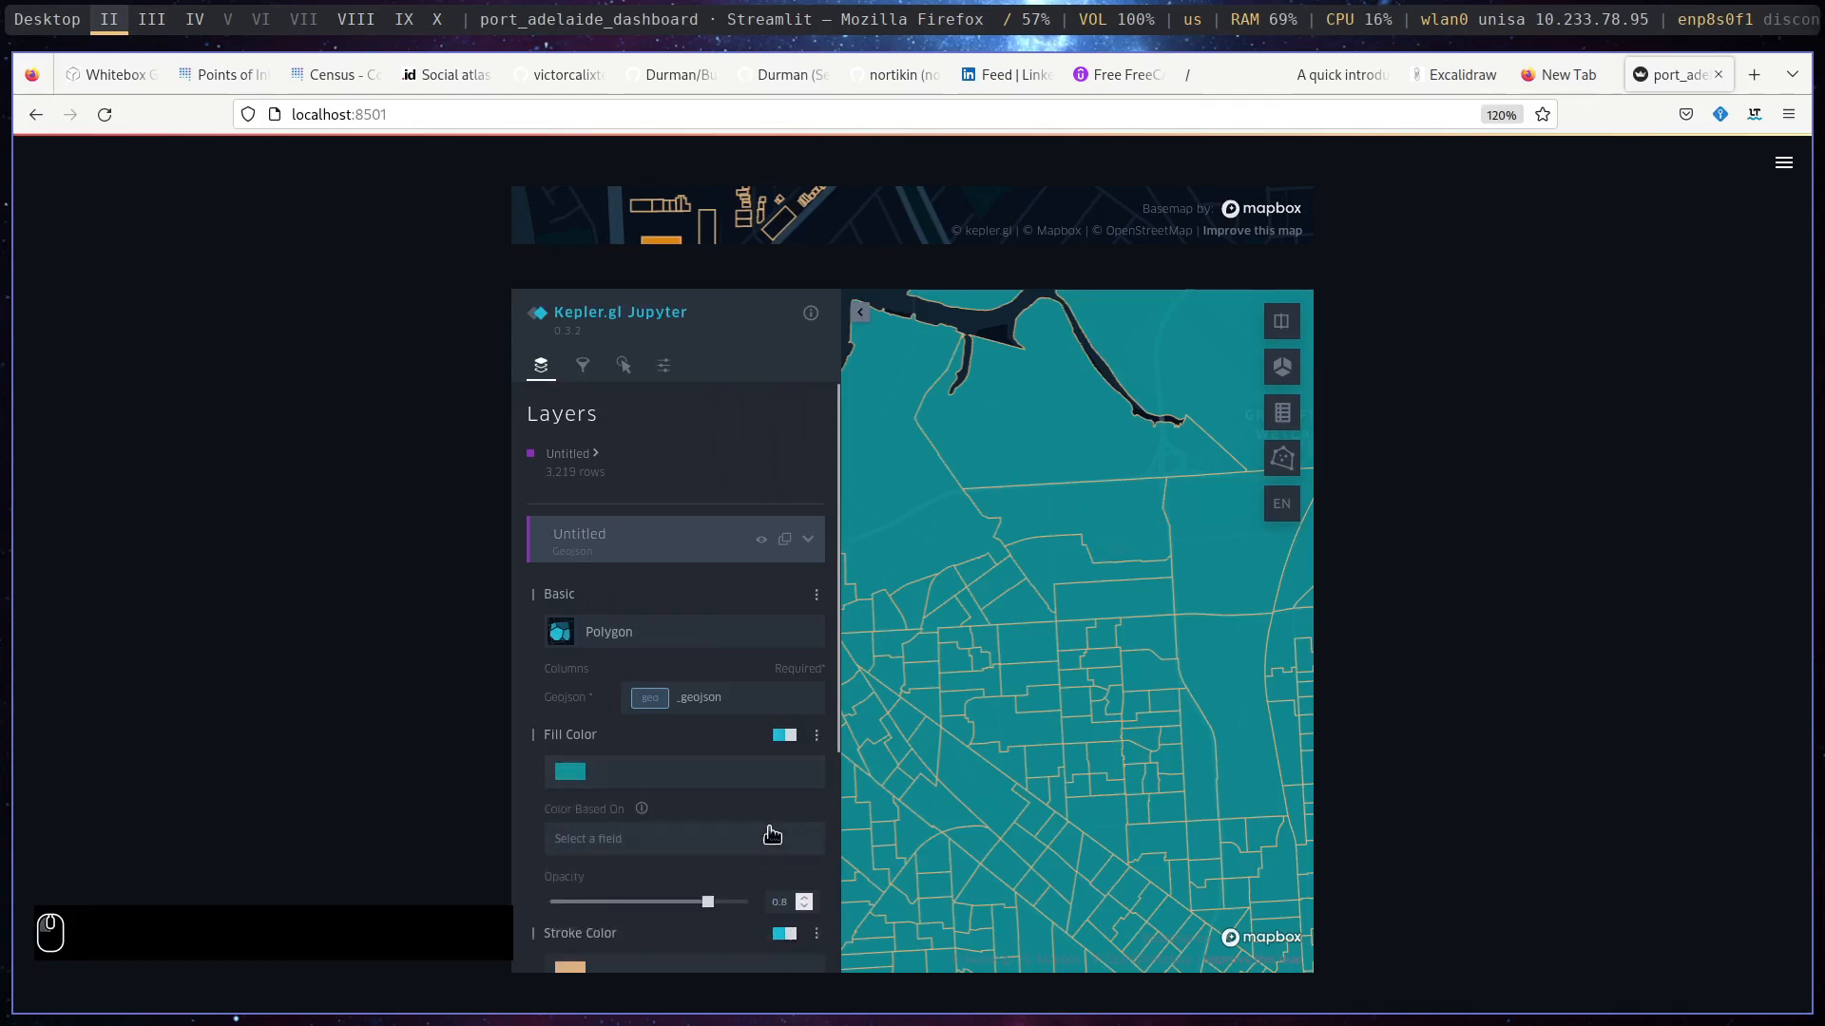
click(772, 838)
scroll(770, 884, down, 4)
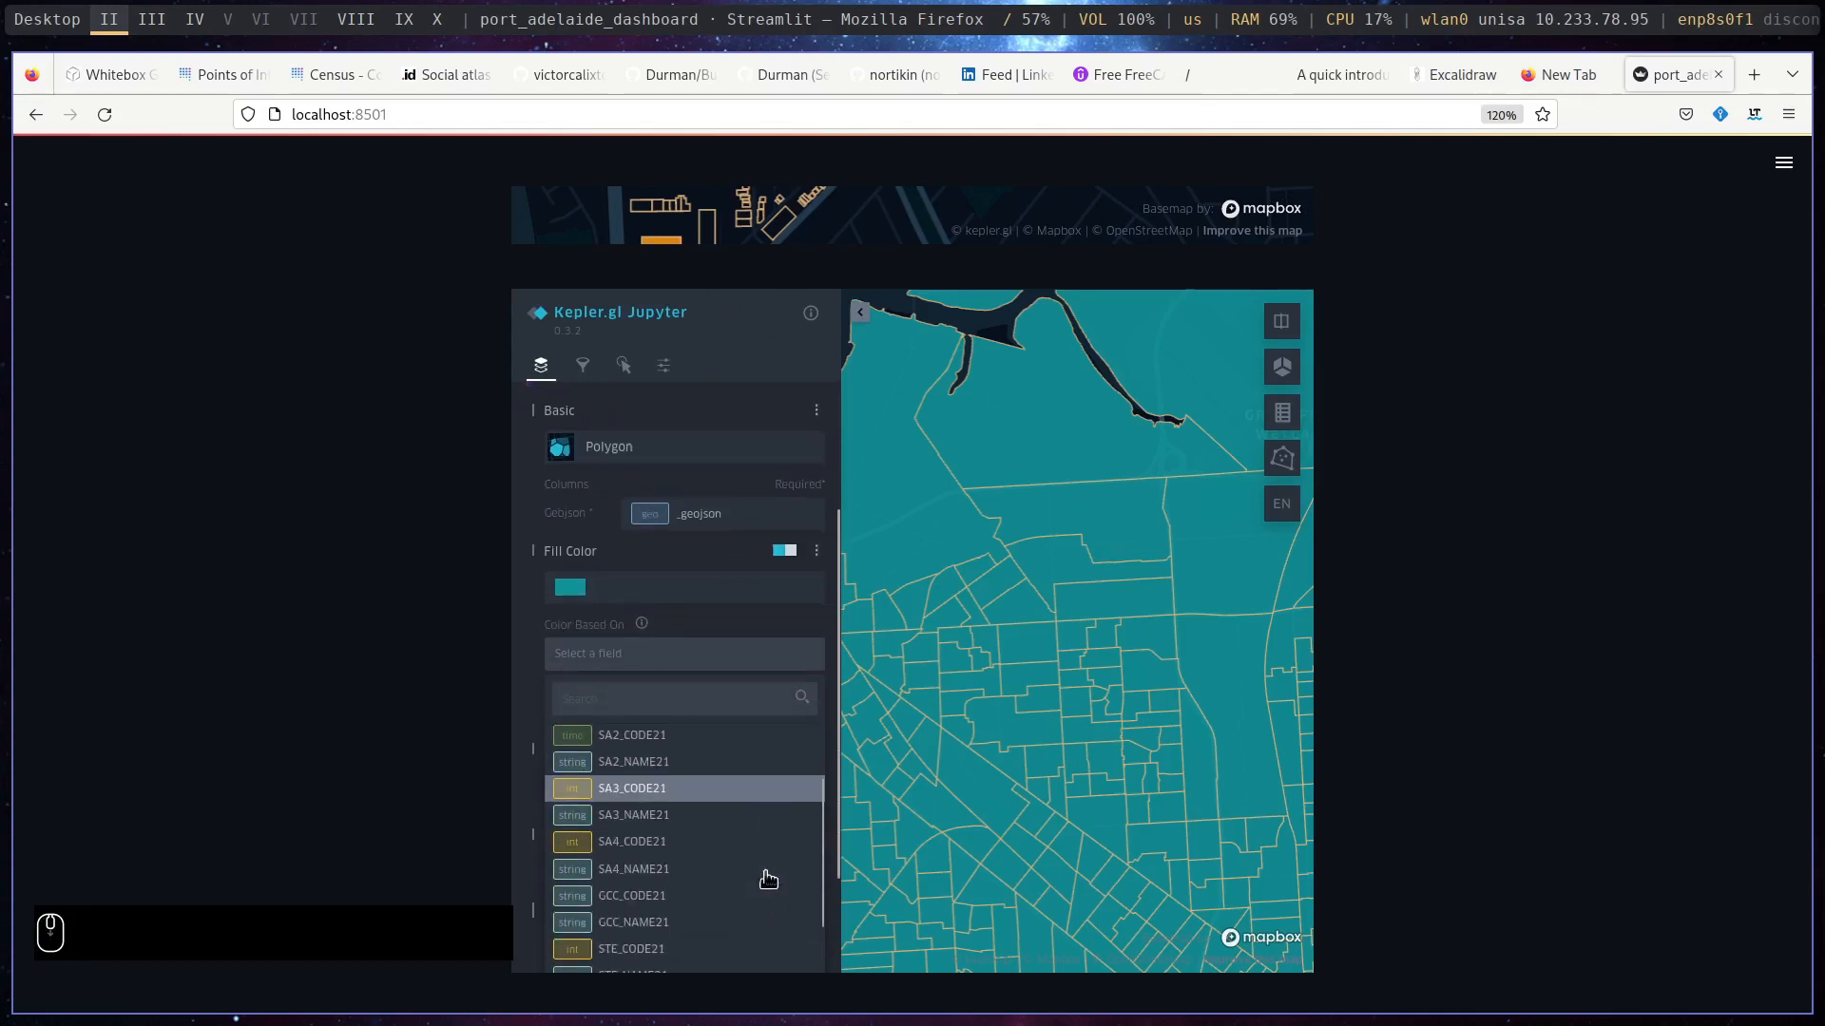
scroll(768, 879, down, 2)
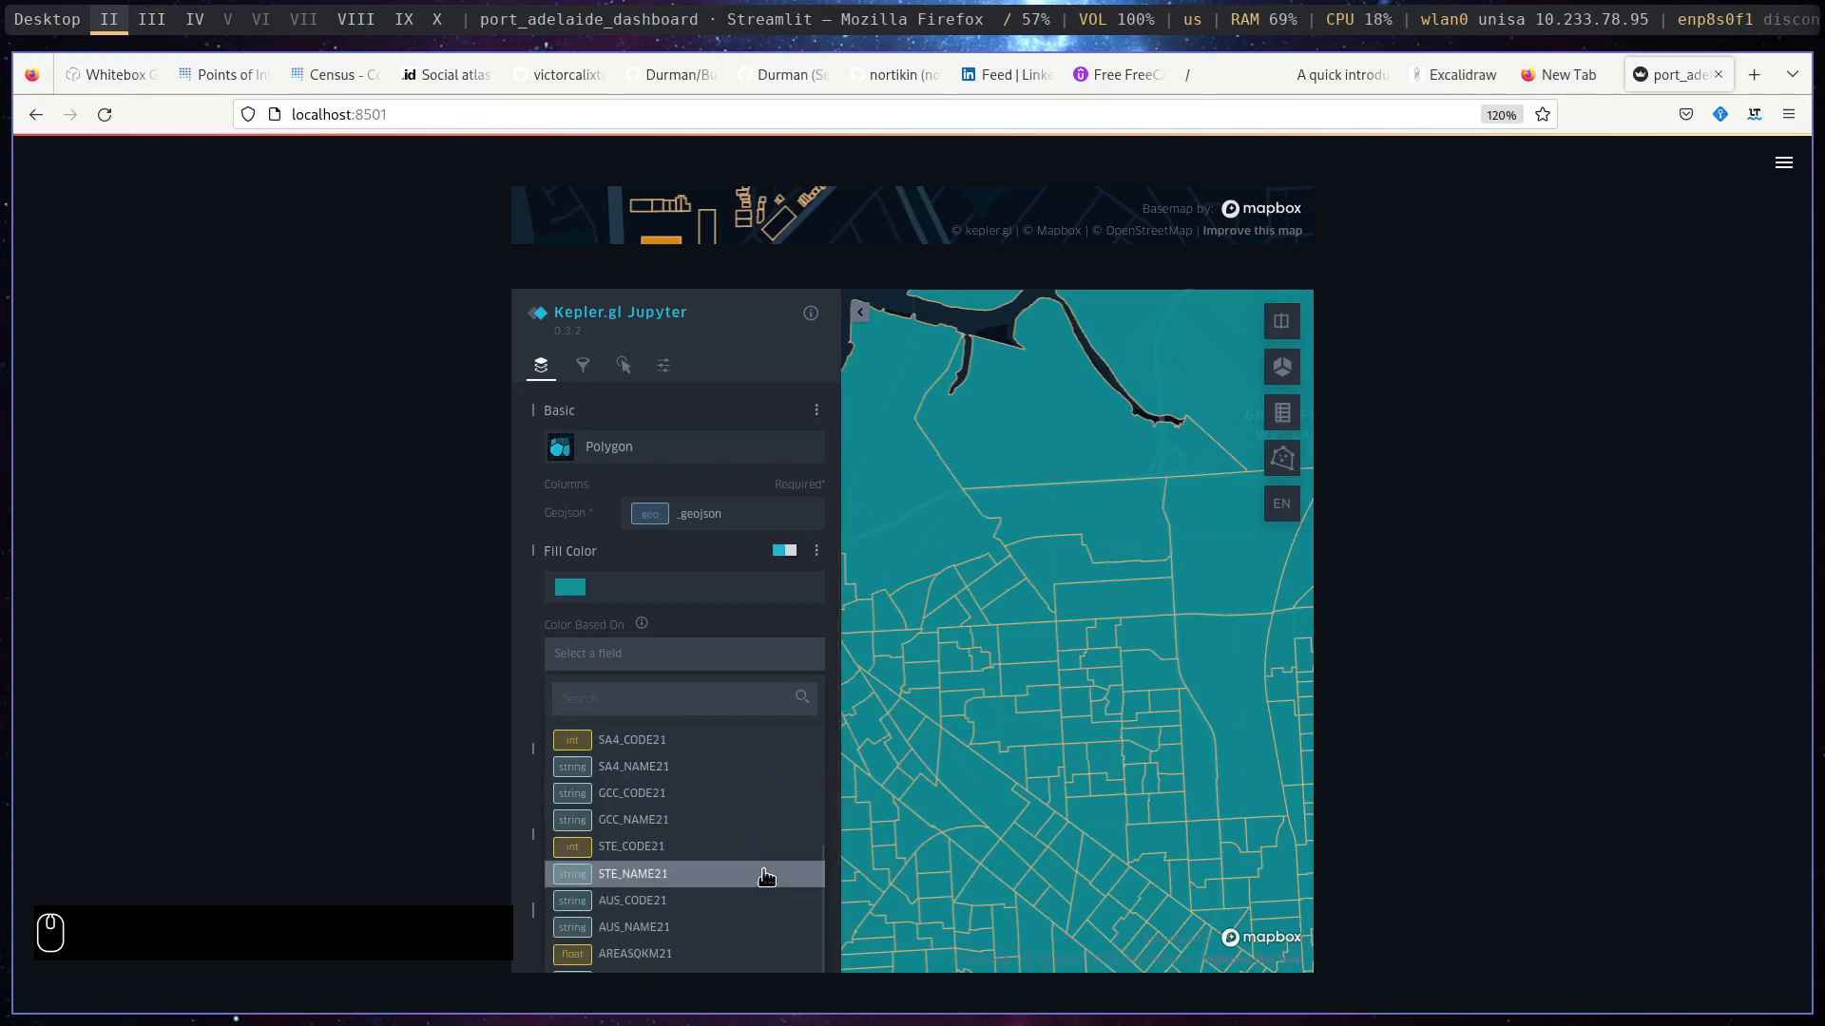
click(734, 779)
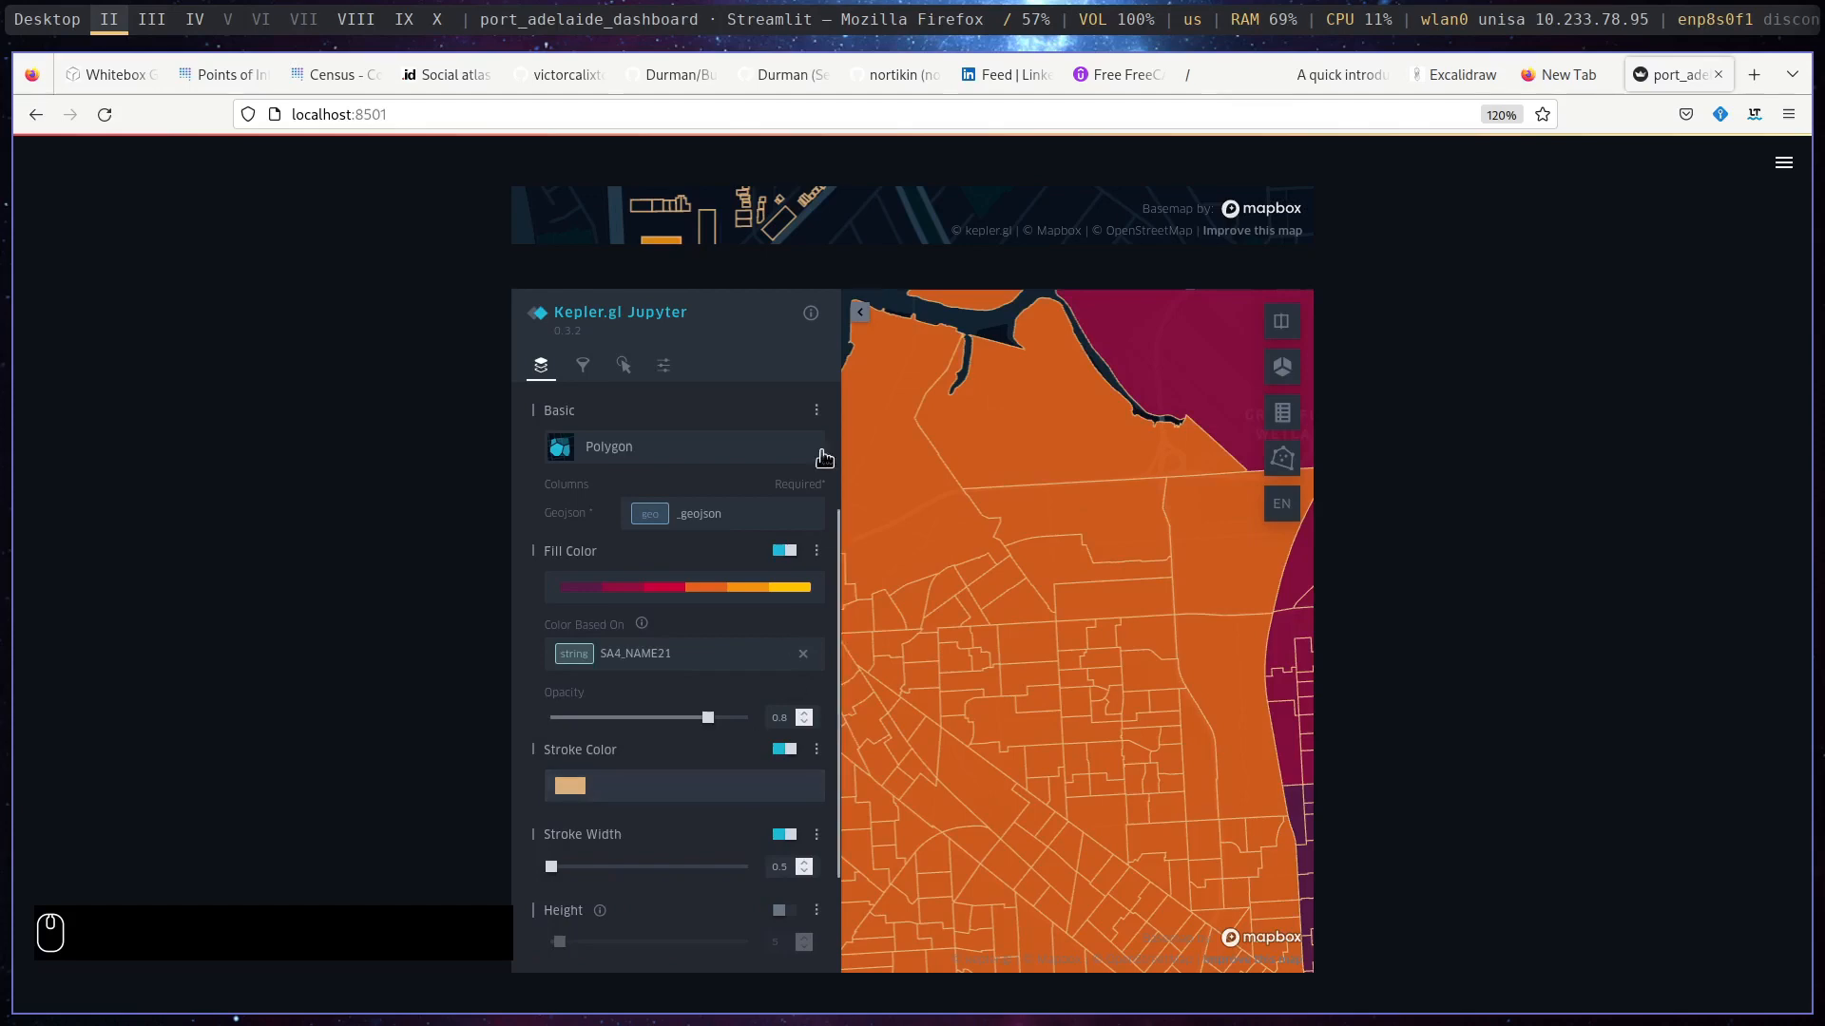
click(859, 314)
click(1283, 415)
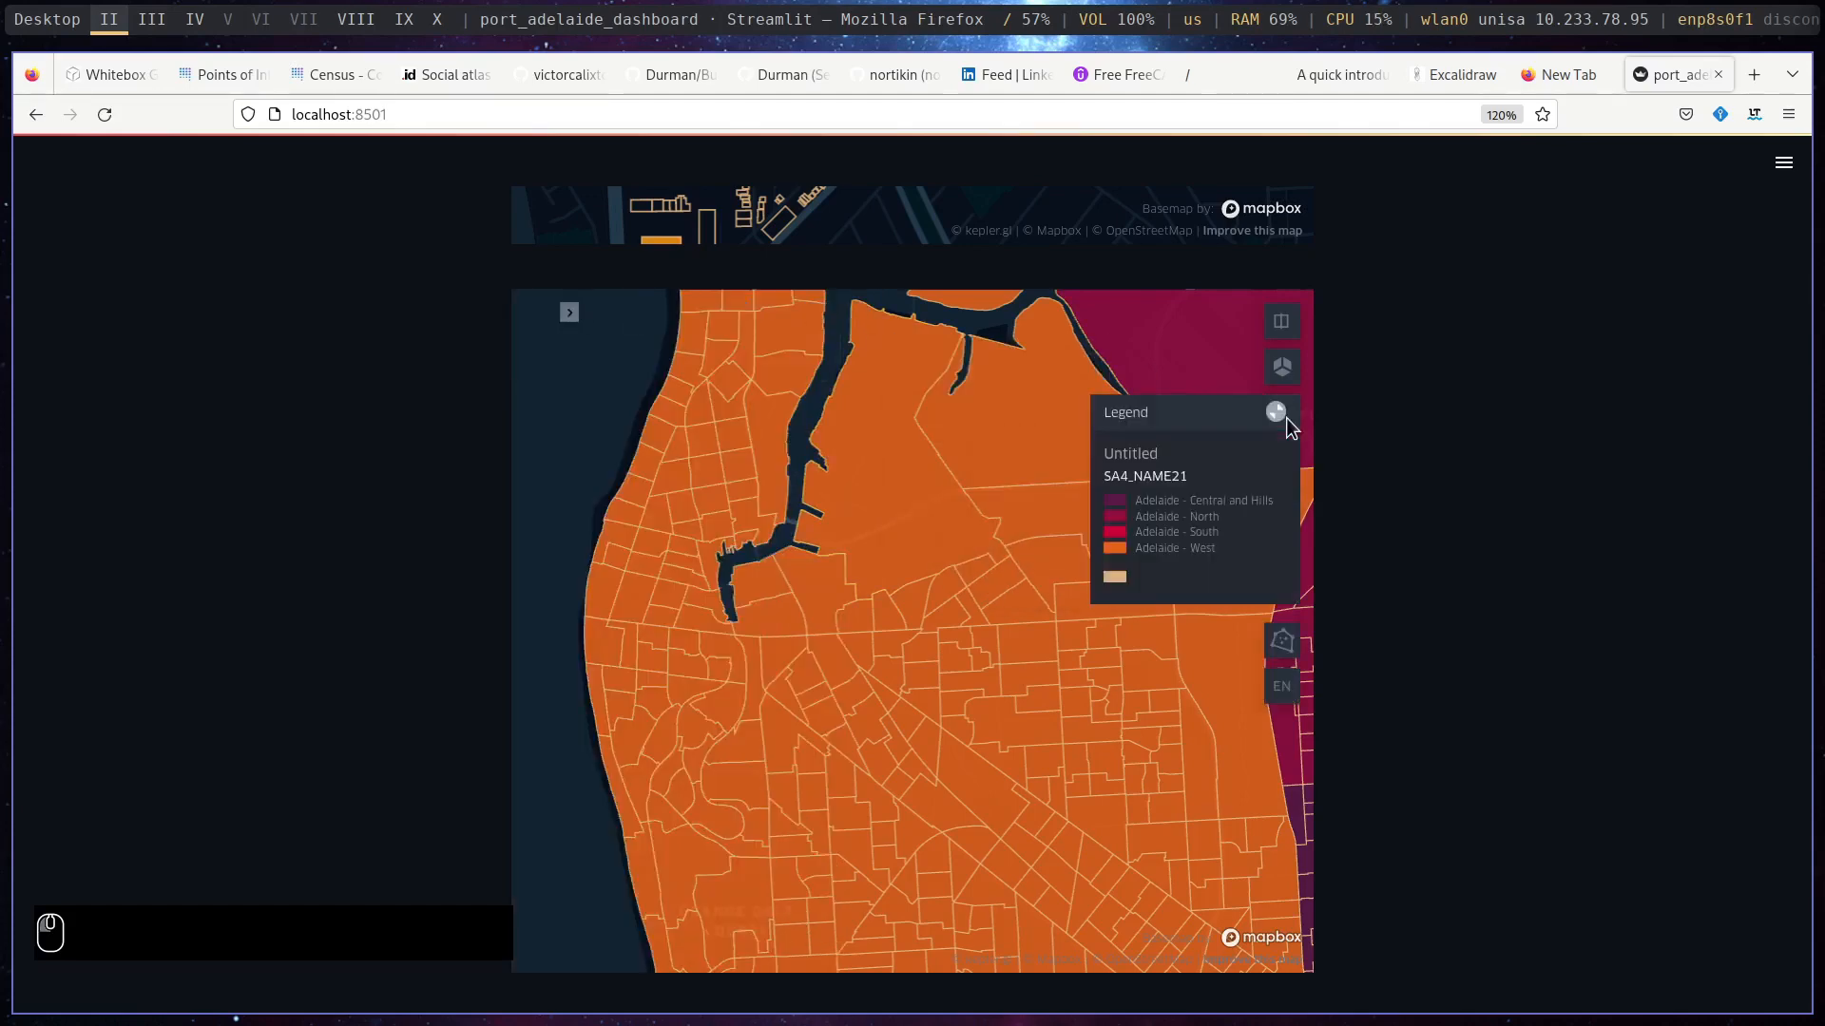
- Base the second map's polygon fill colour on SA2_NAME21 and hide the settings panel to examine the coloured areas
scroll(778, 570, down, 5)
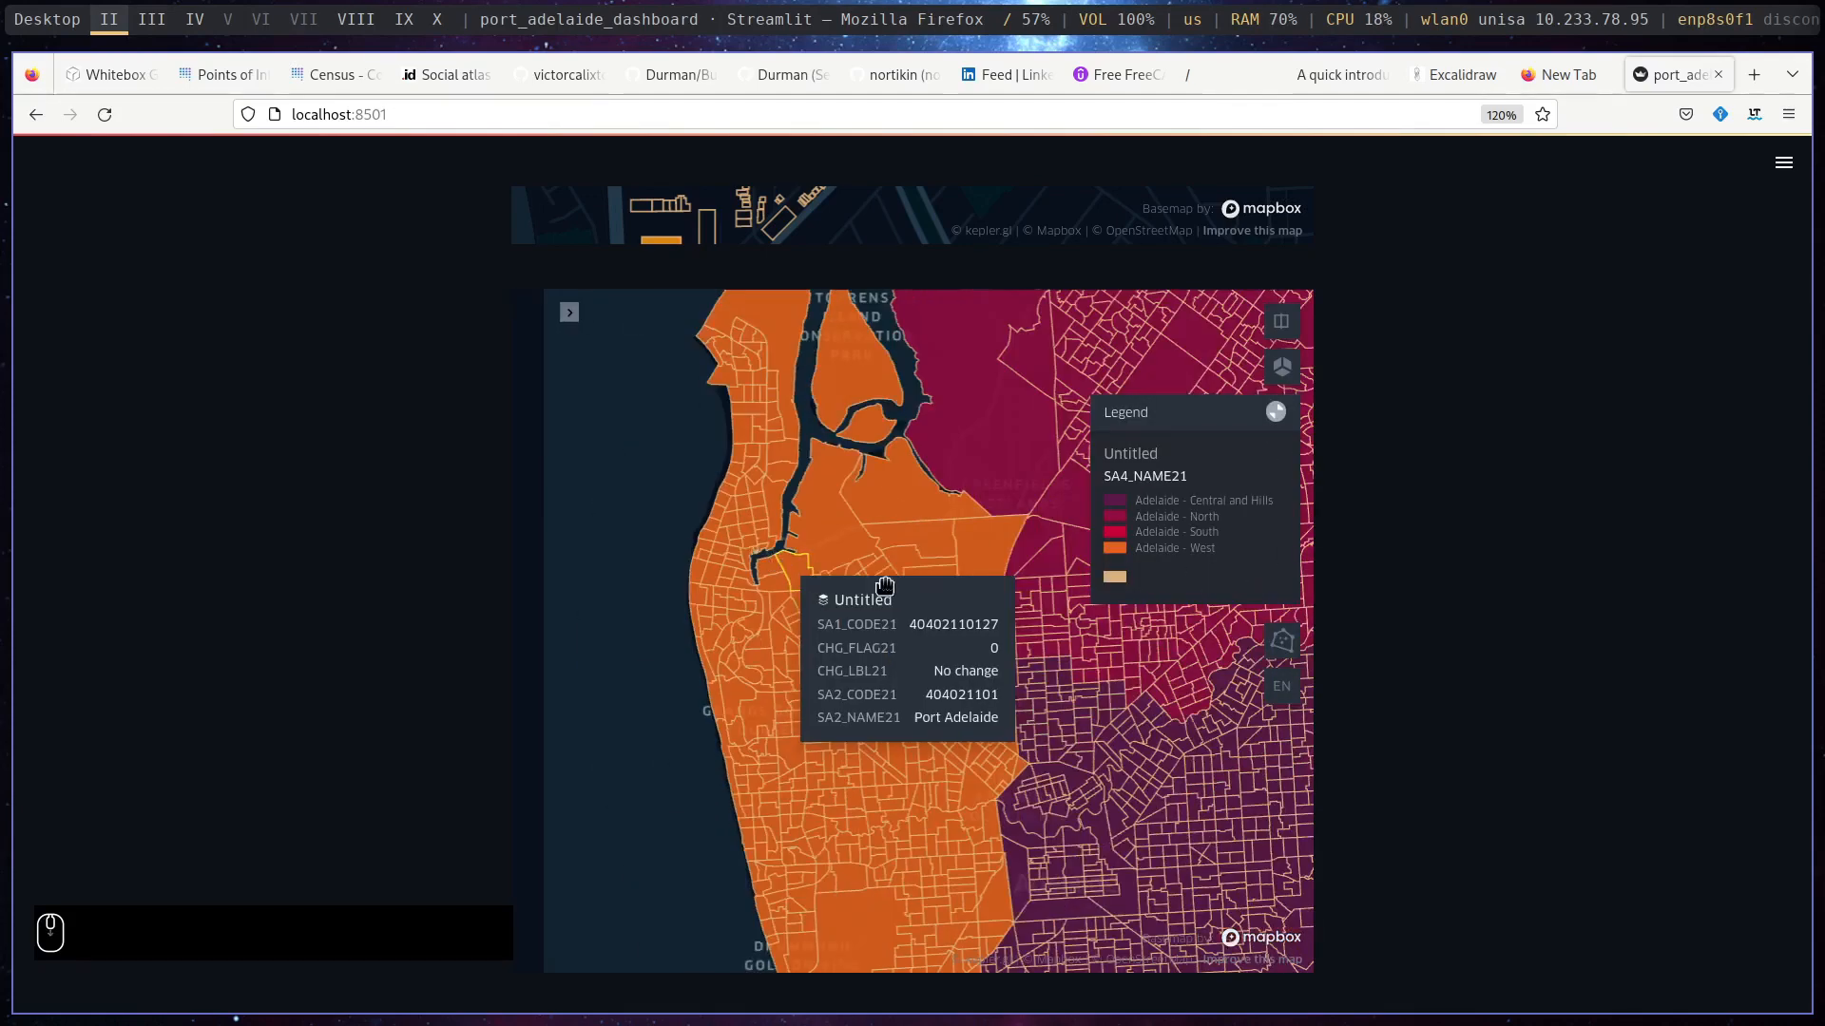
scroll(757, 514, down, 5)
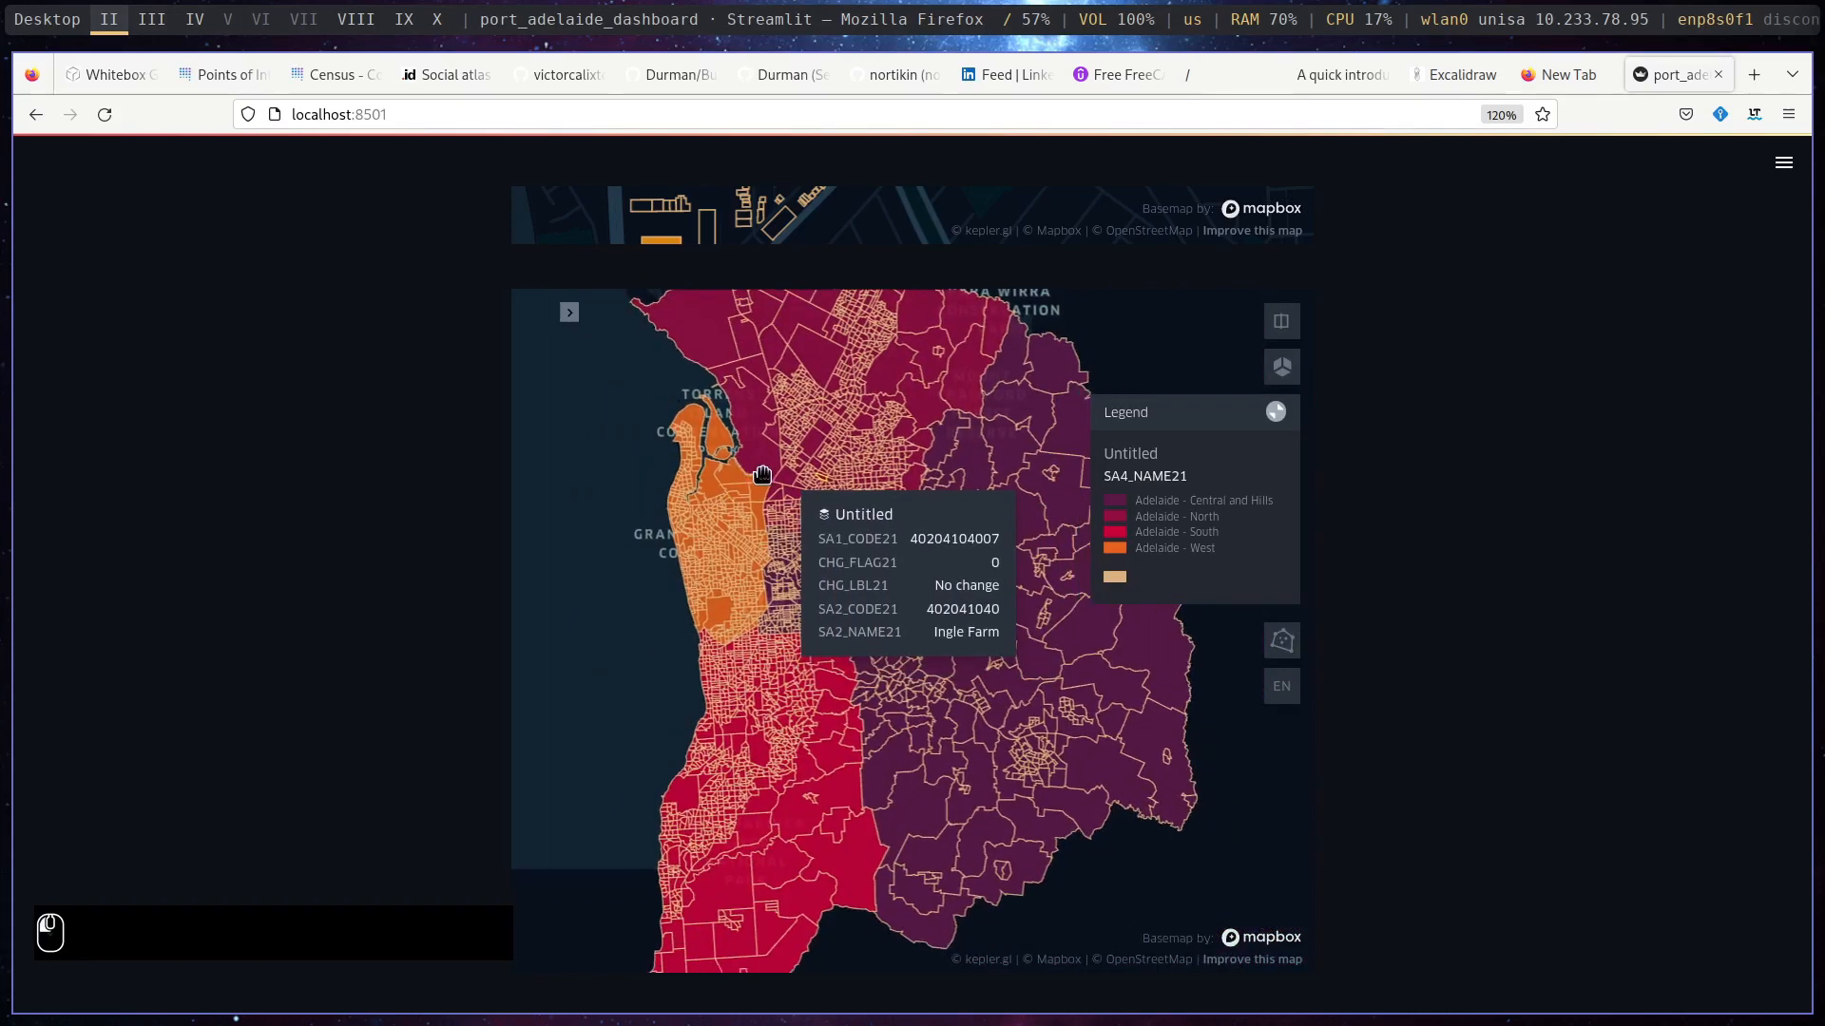
click(568, 314)
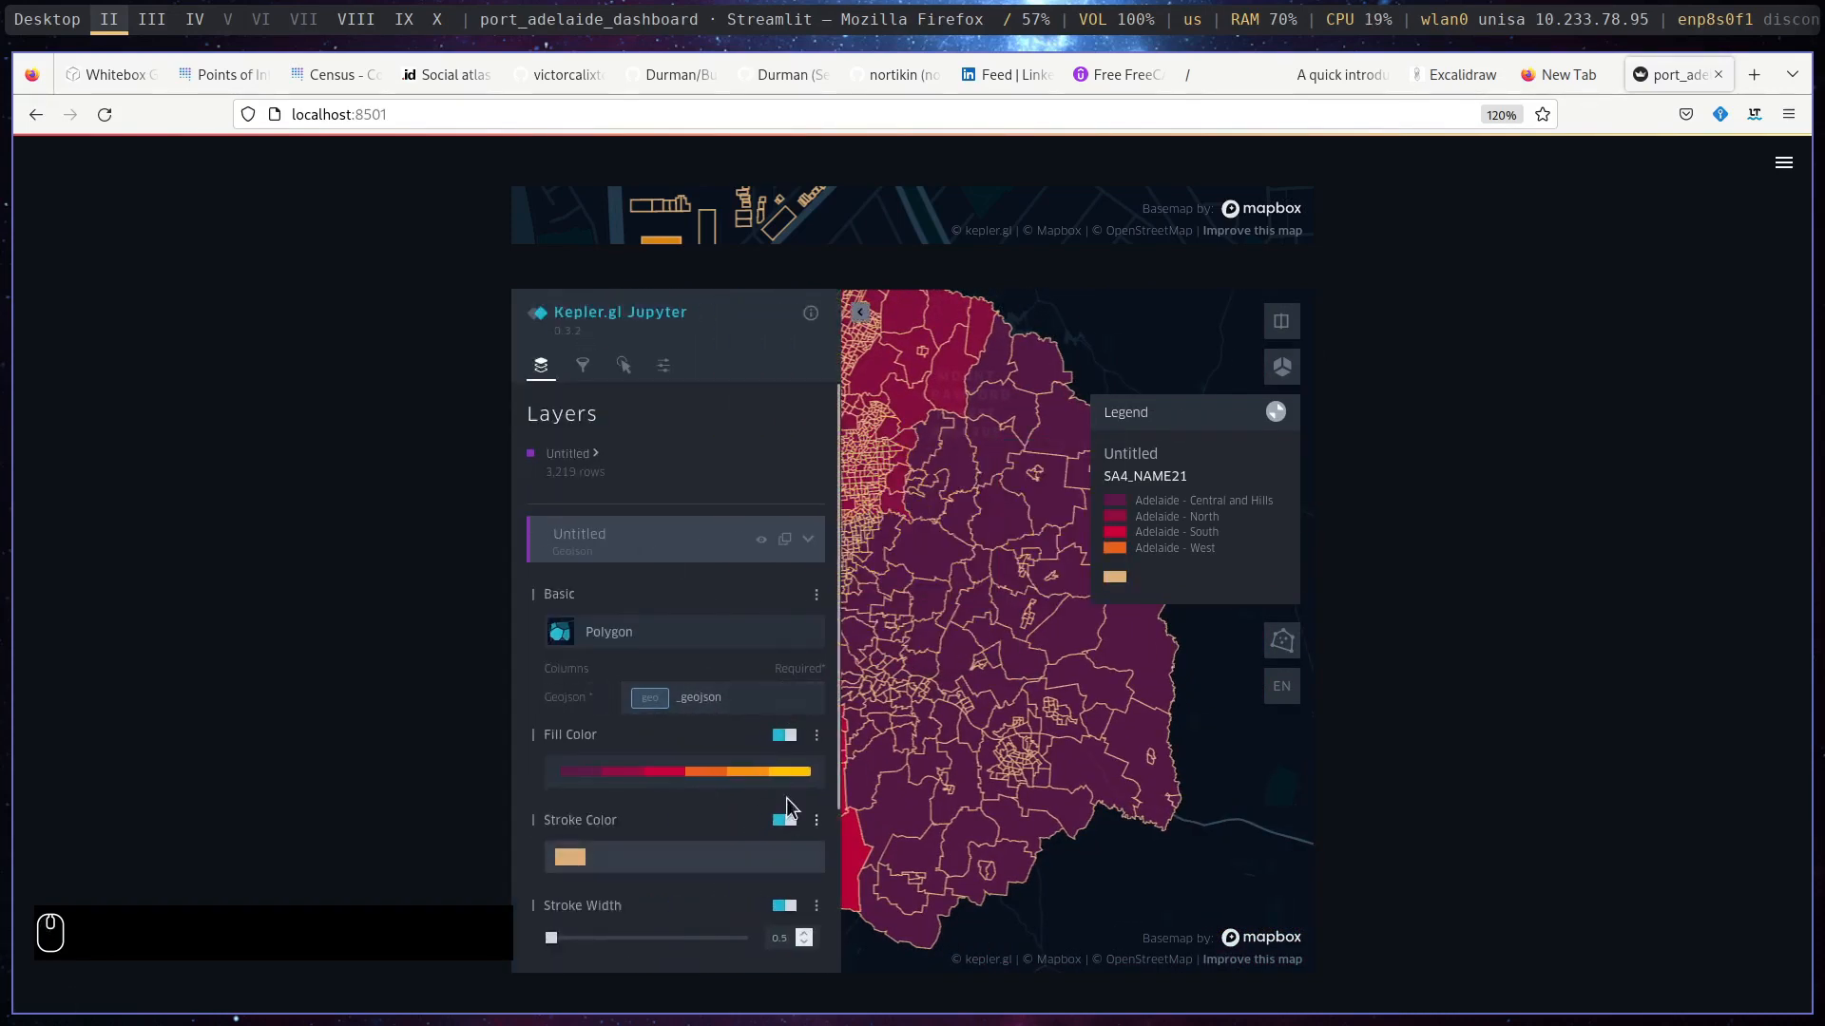
click(815, 737)
right_click(735, 854)
key(Escape)
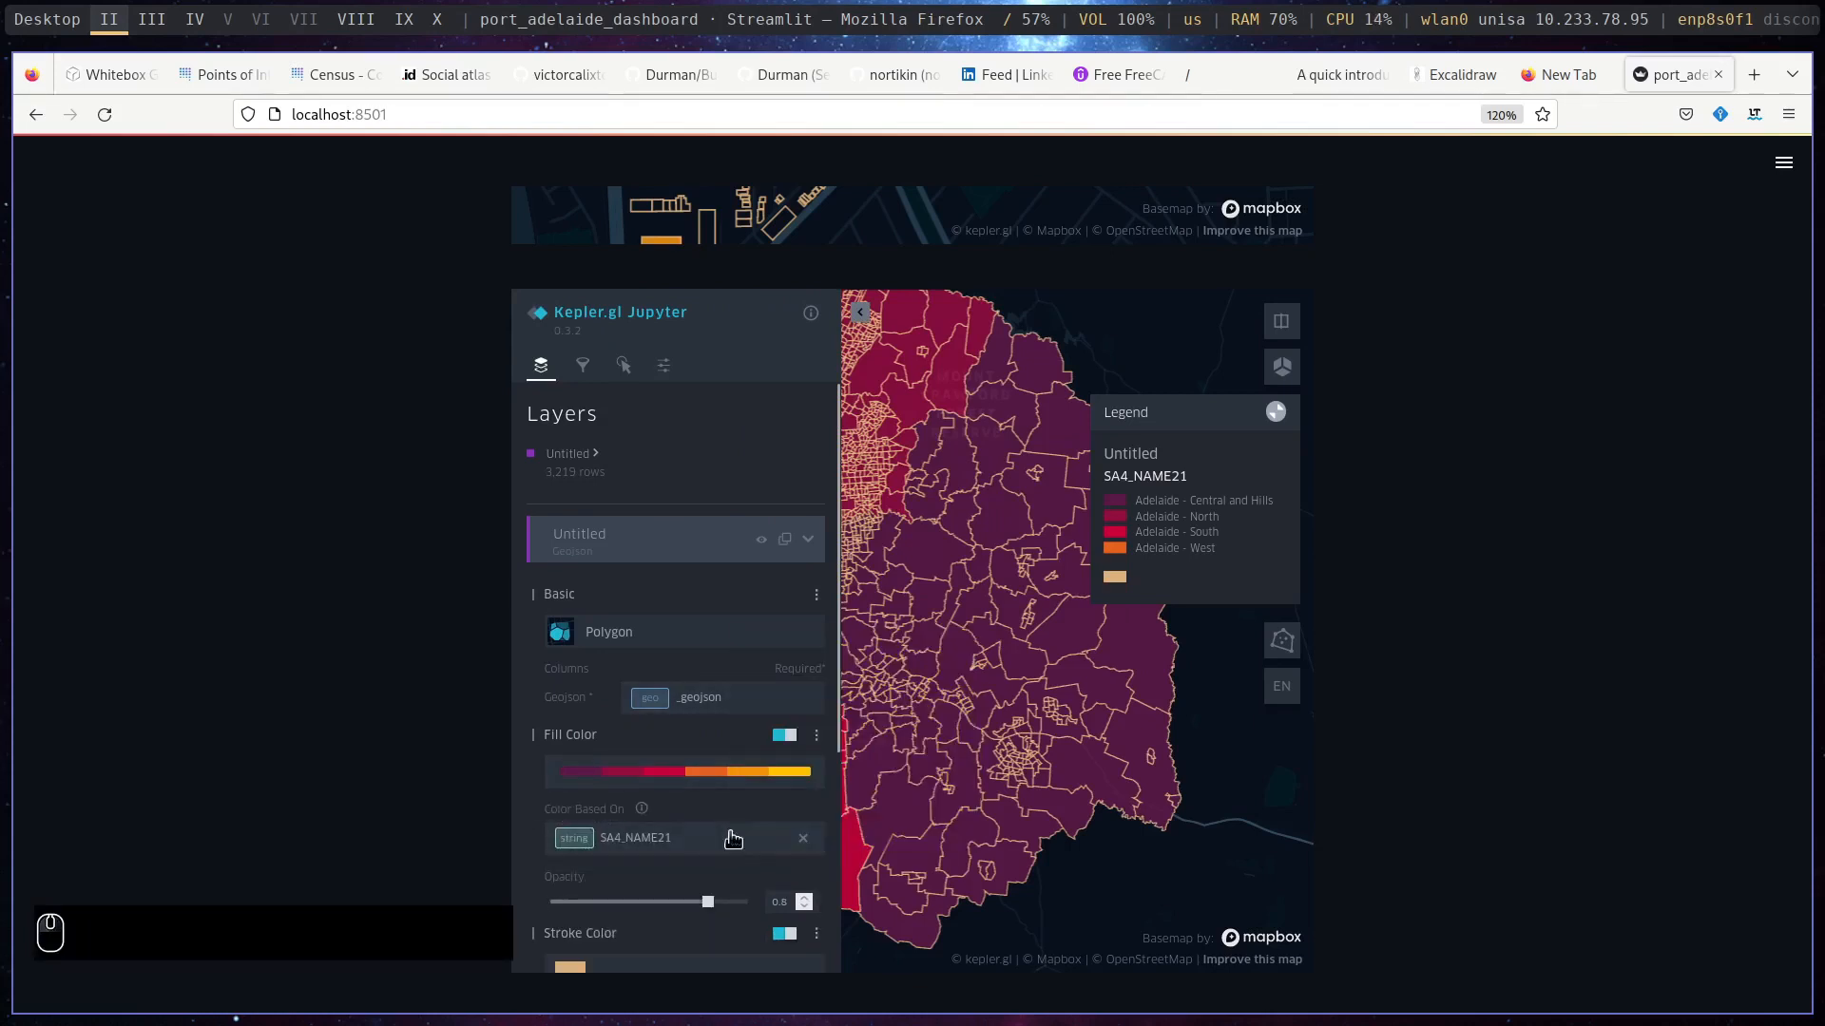
click(801, 839)
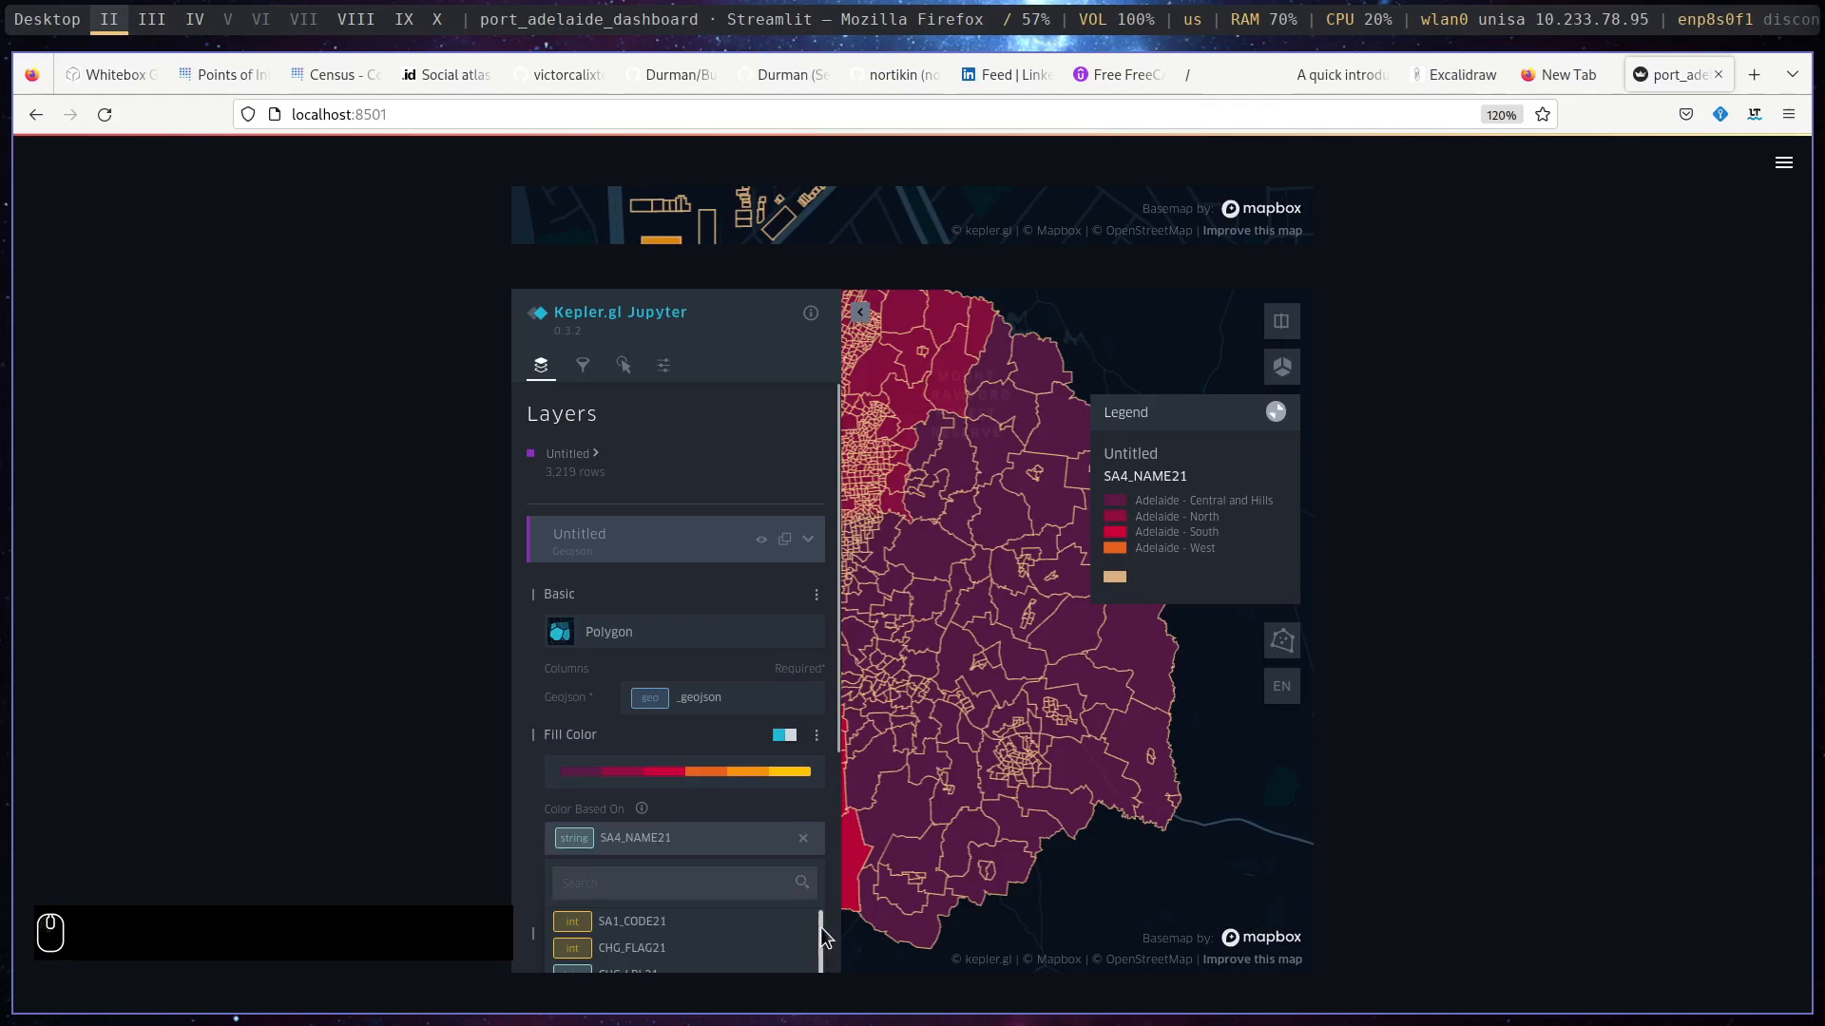
drag(818, 924, 814, 990)
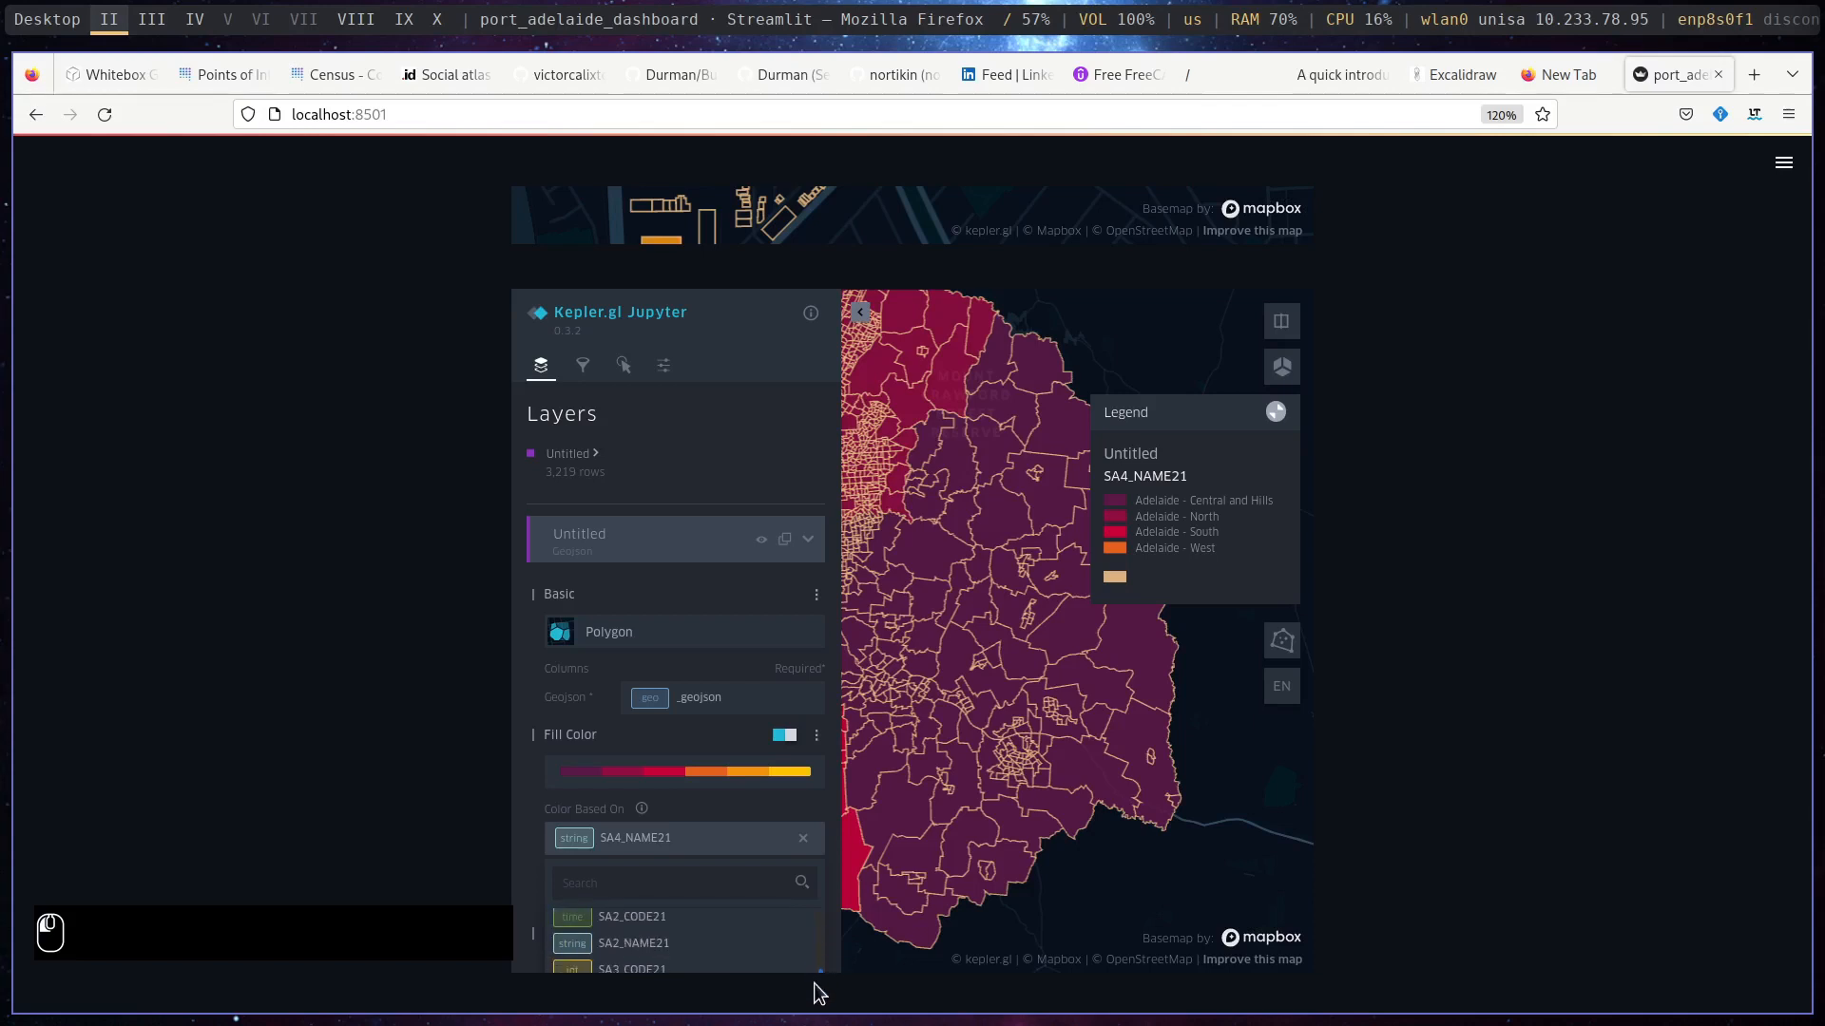
click(706, 944)
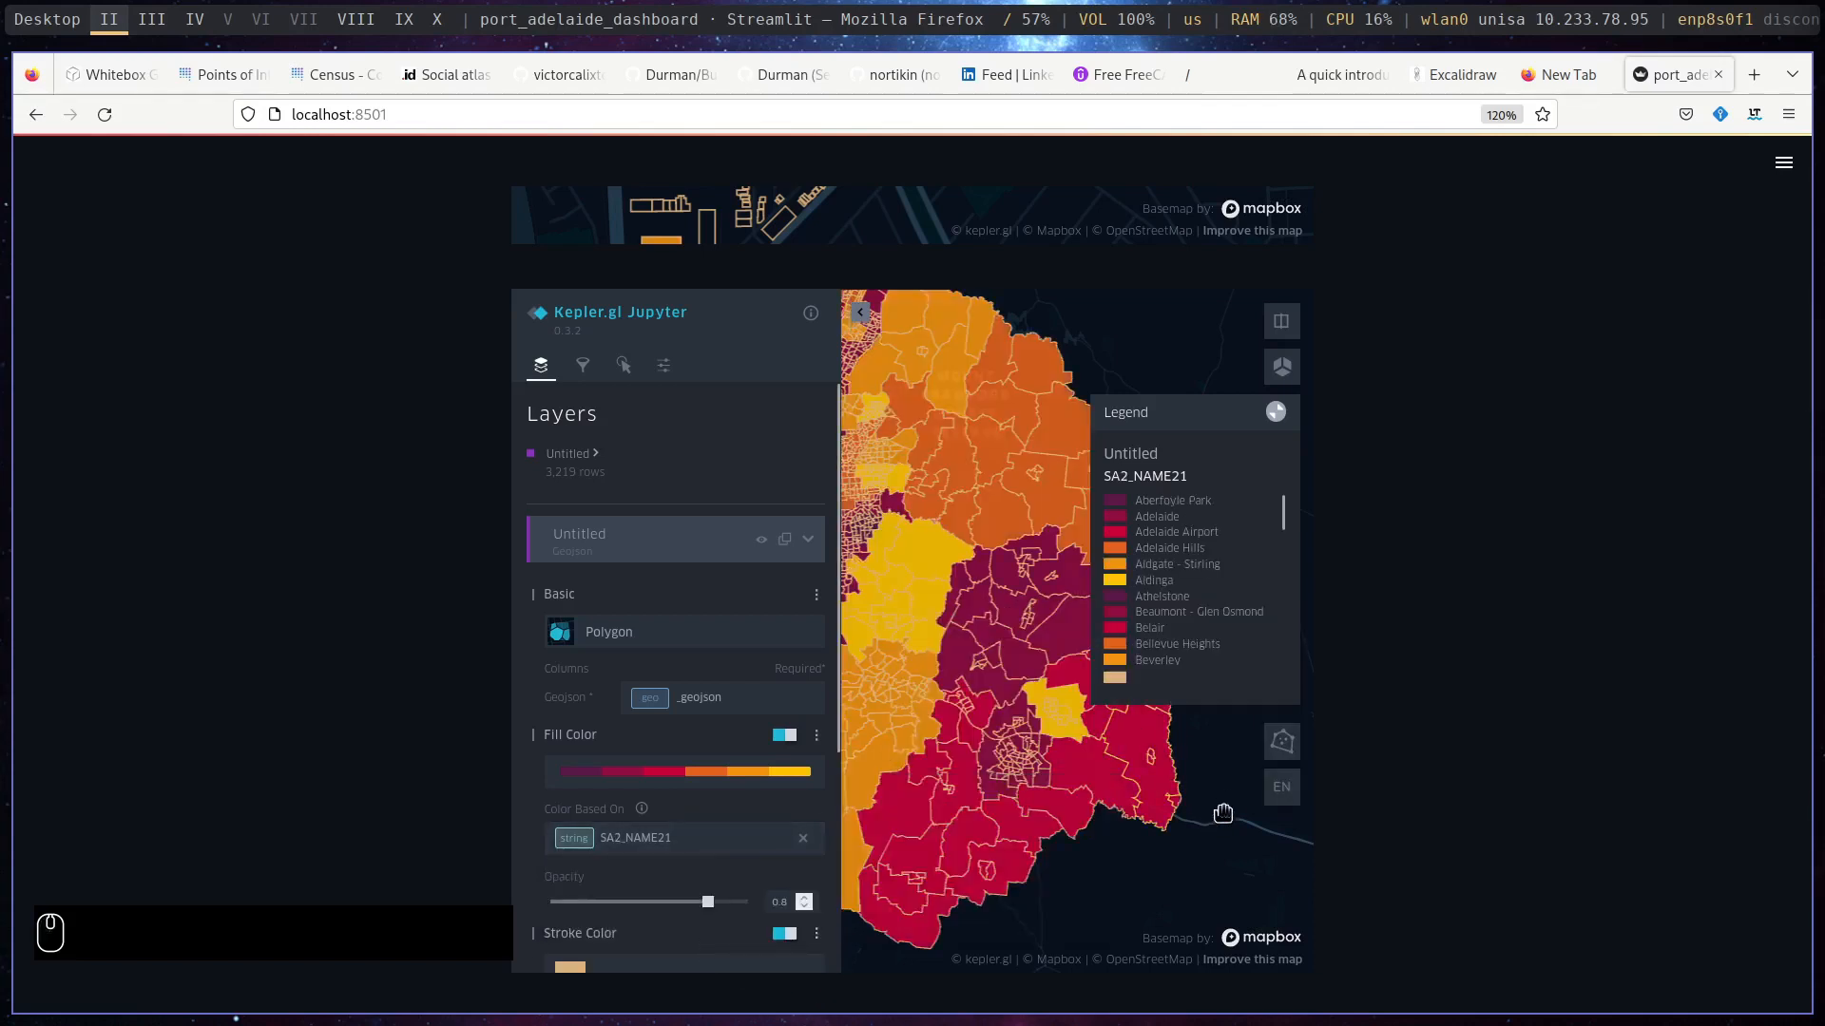
click(859, 312)
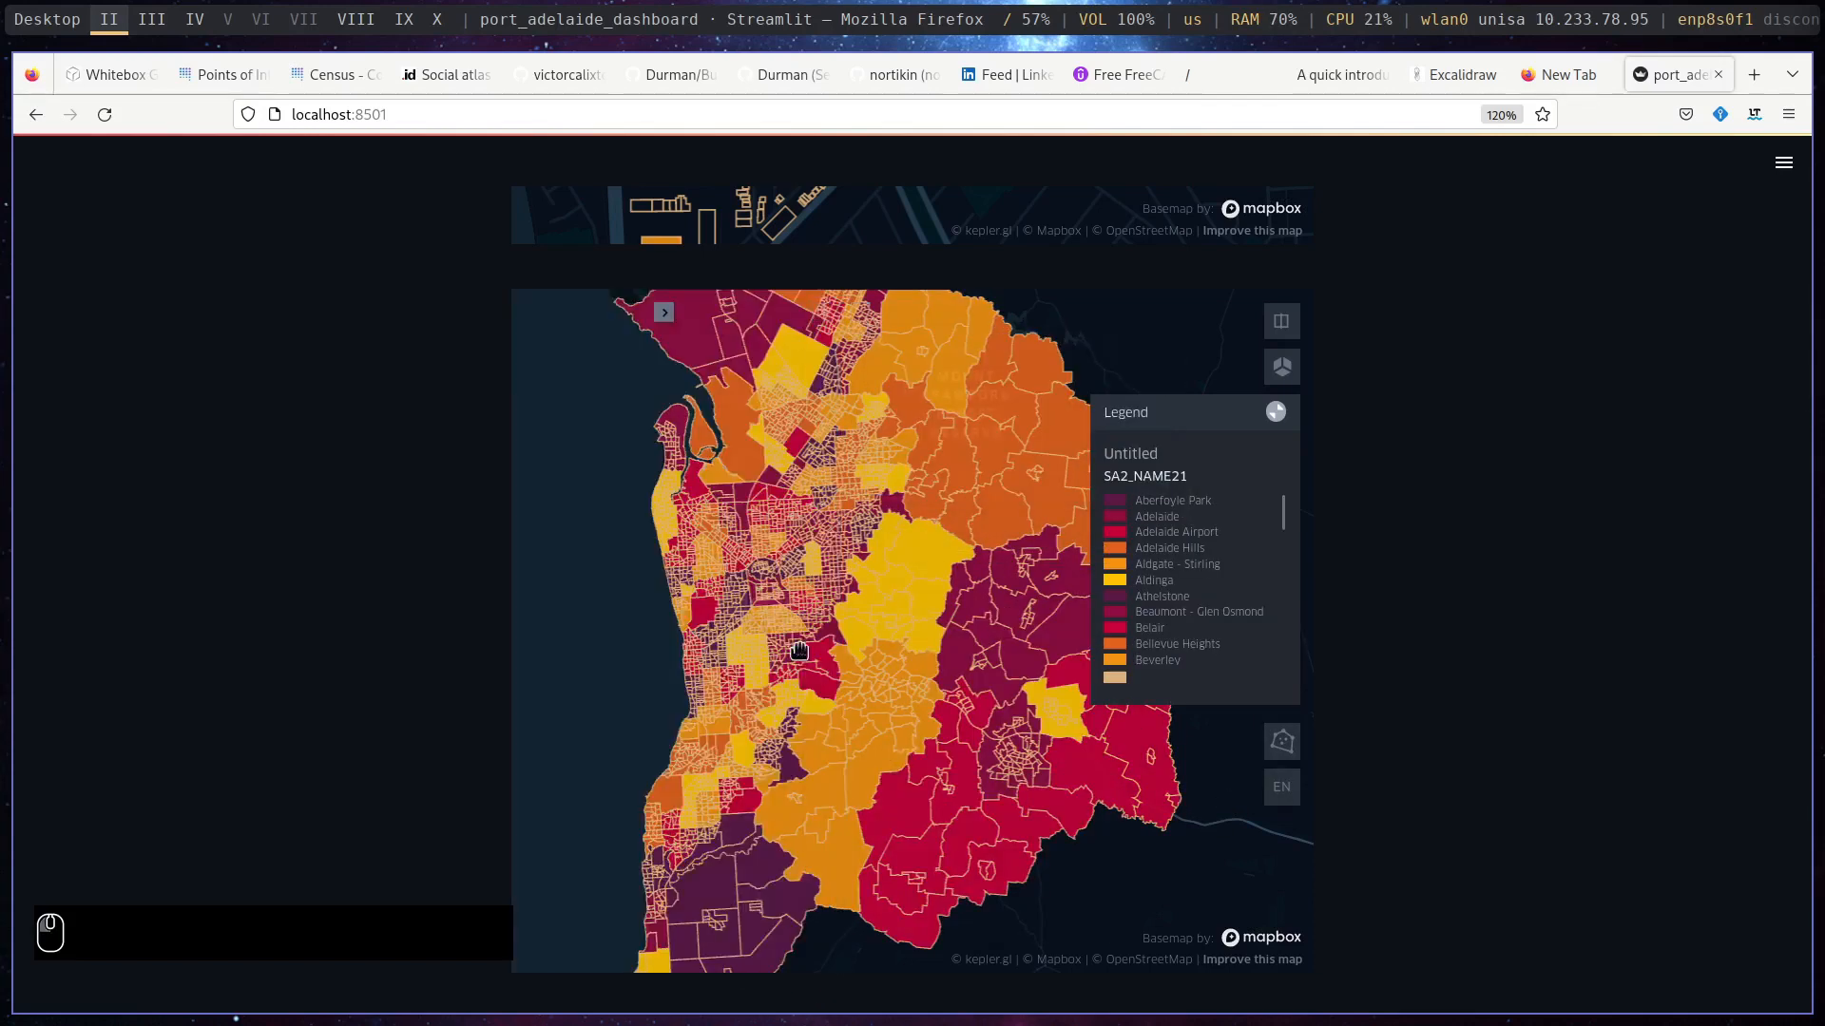
scroll(852, 625, up, 6)
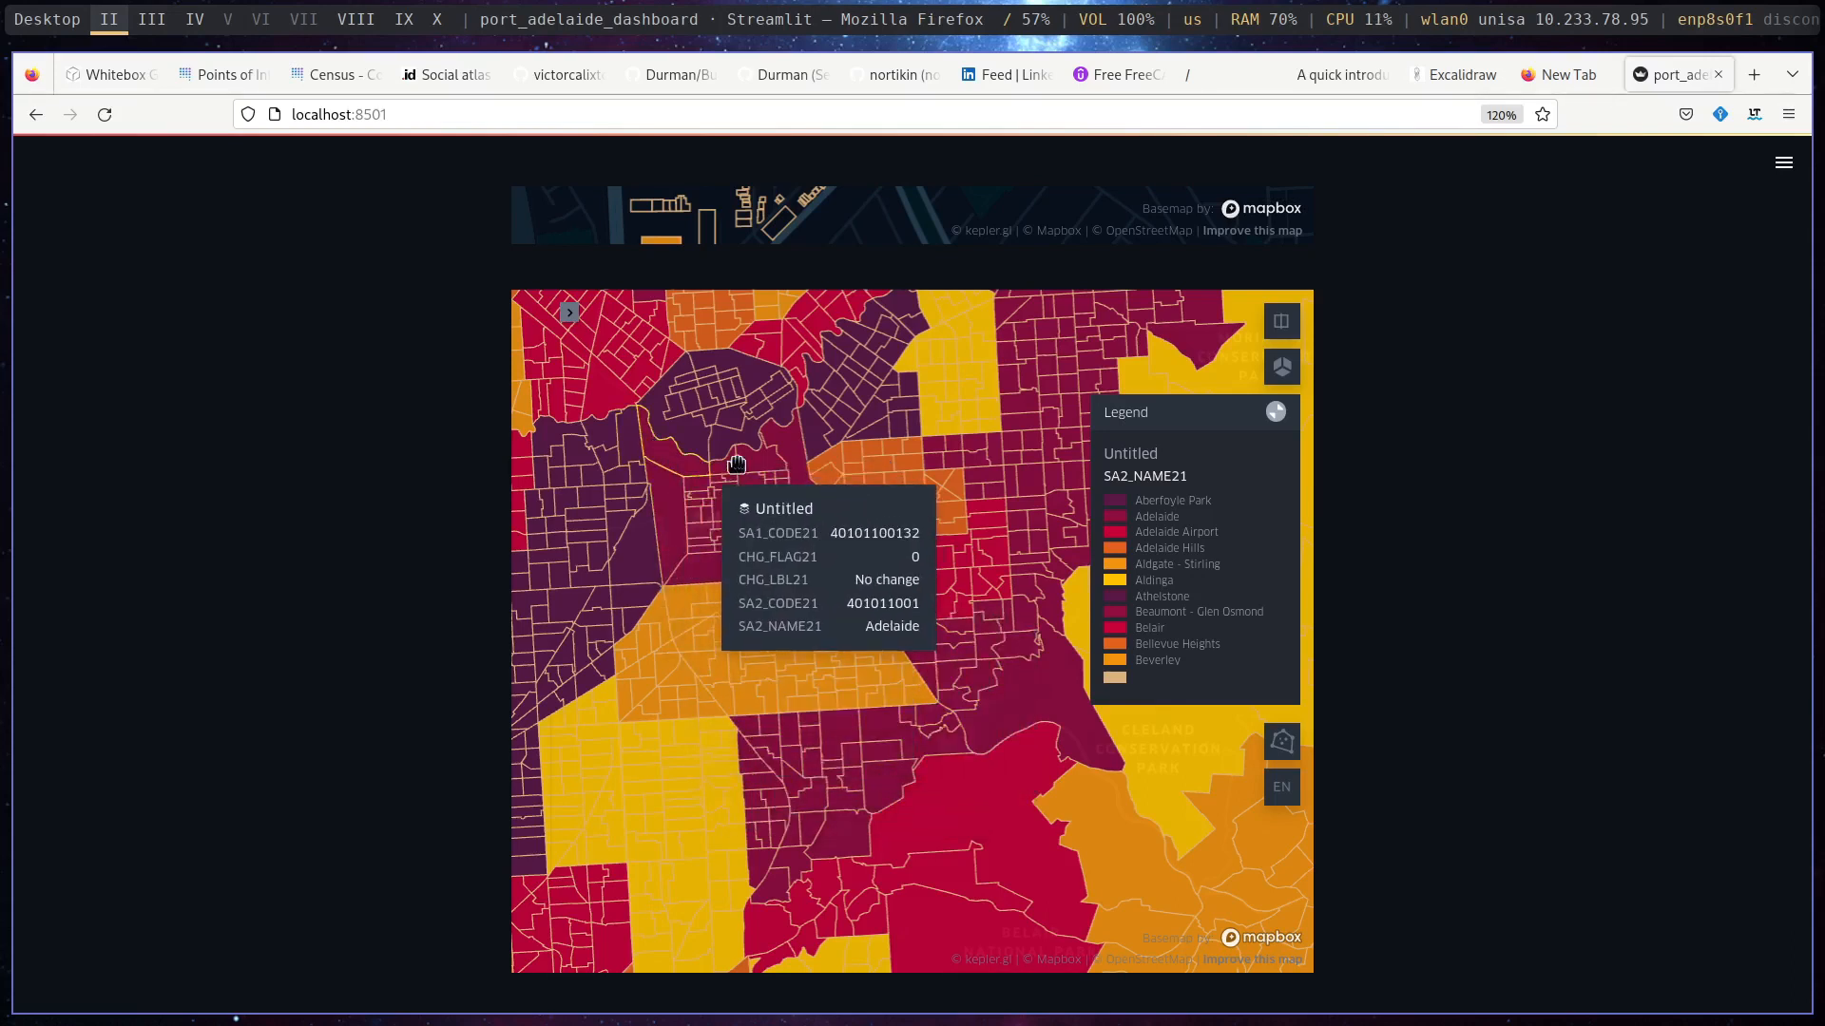
- Look through the dashboard's dataset tables and the scatter charts of population and number born overseas against density
drag(1808, 314, 1822, 440)
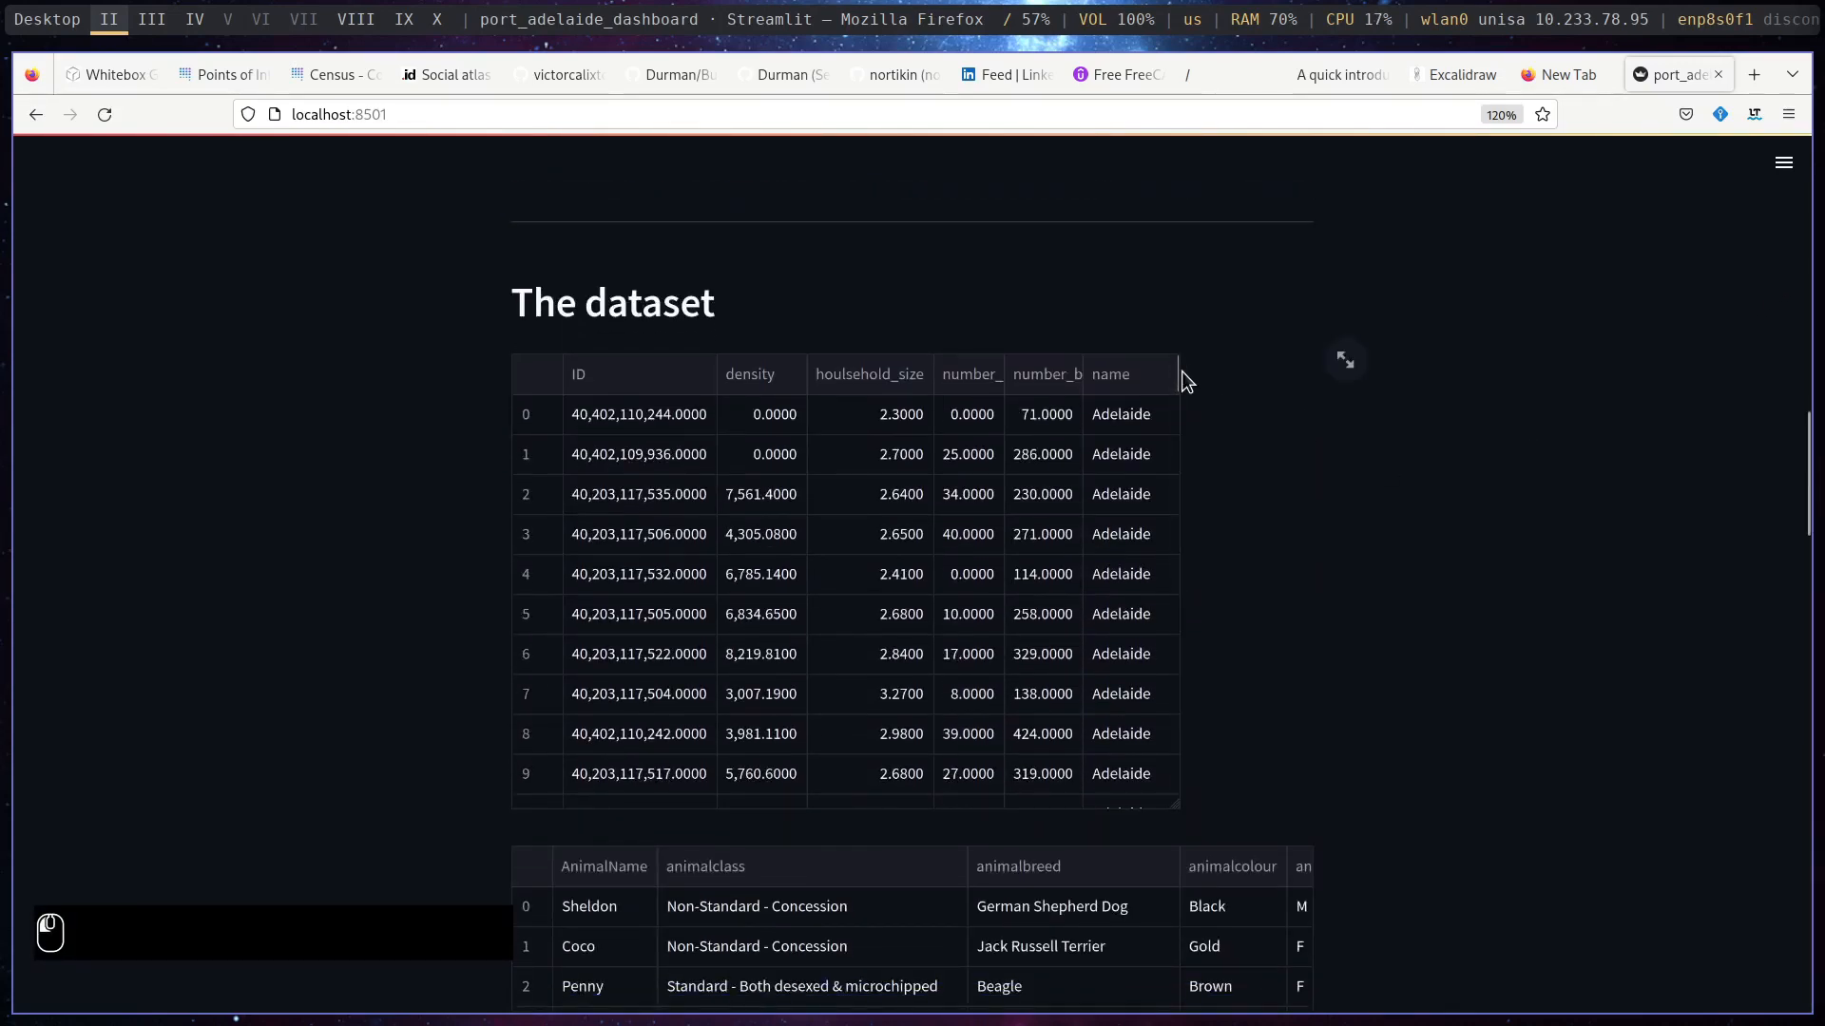
drag(1179, 404, 1177, 806)
scroll(1559, 589, down, 5)
scroll(1558, 591, down, 10)
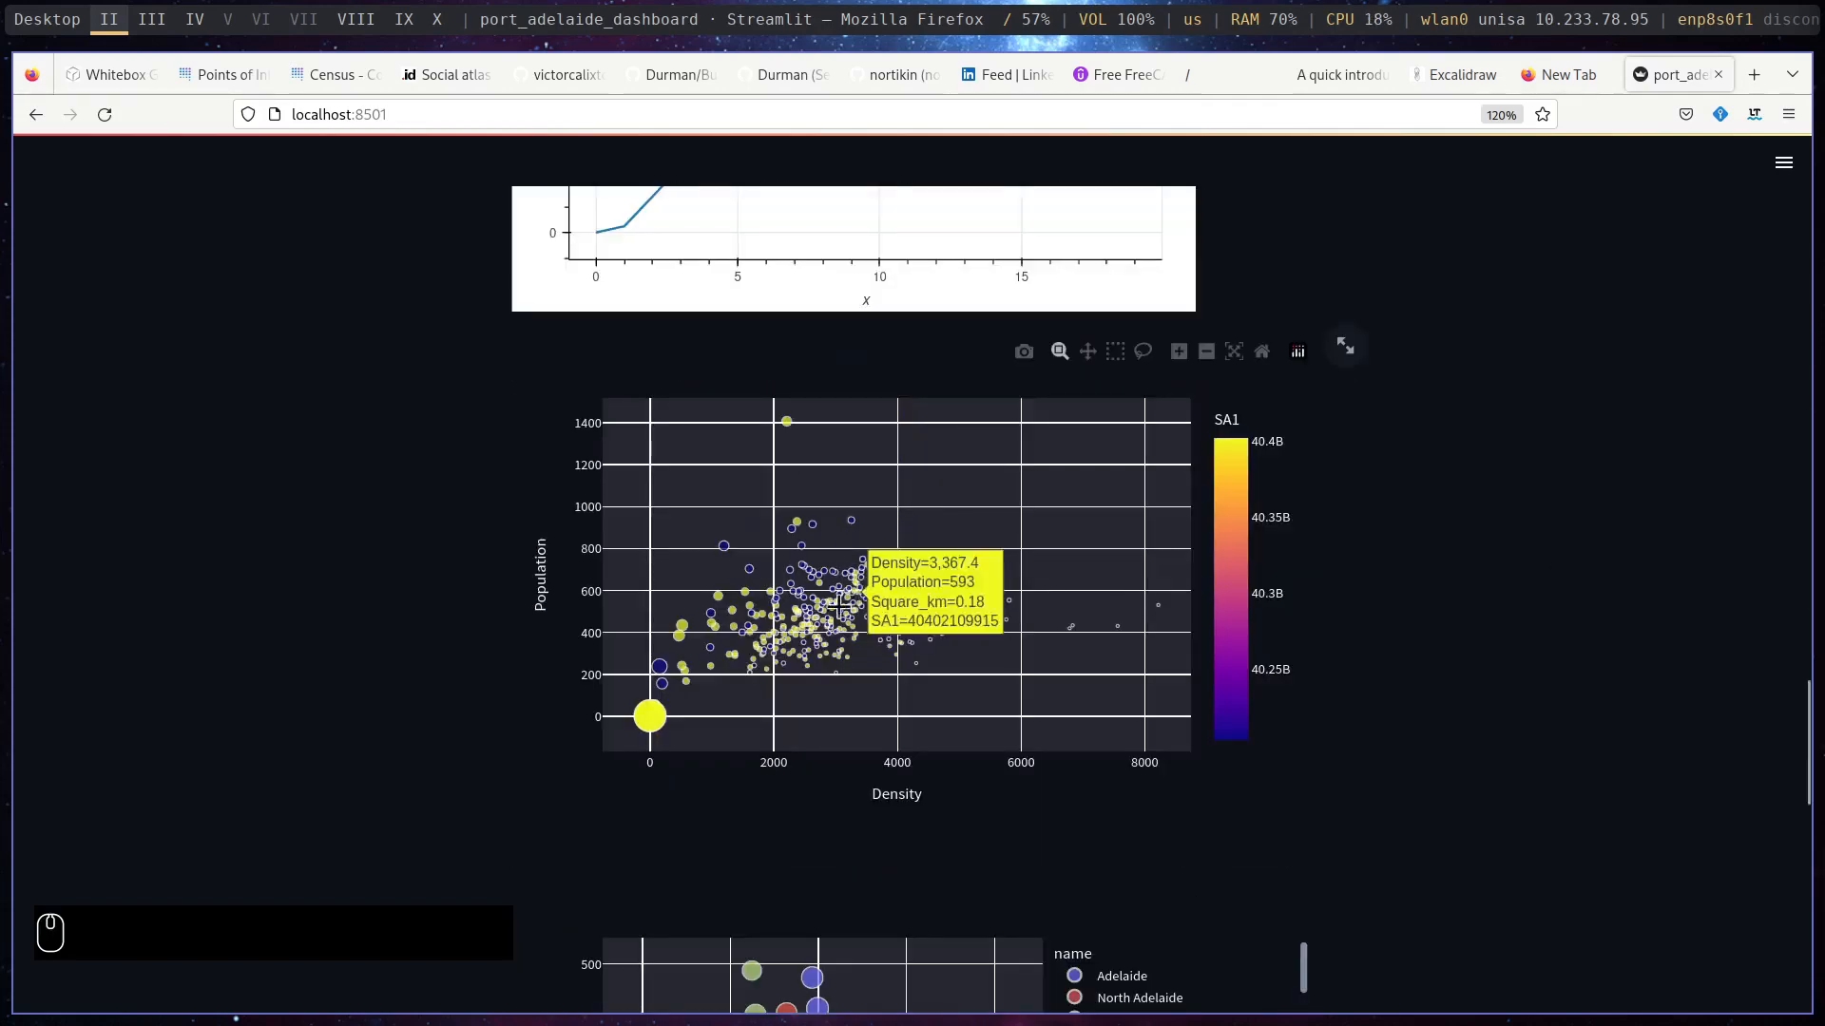
ctrl+scroll(841, 611, up, 1)
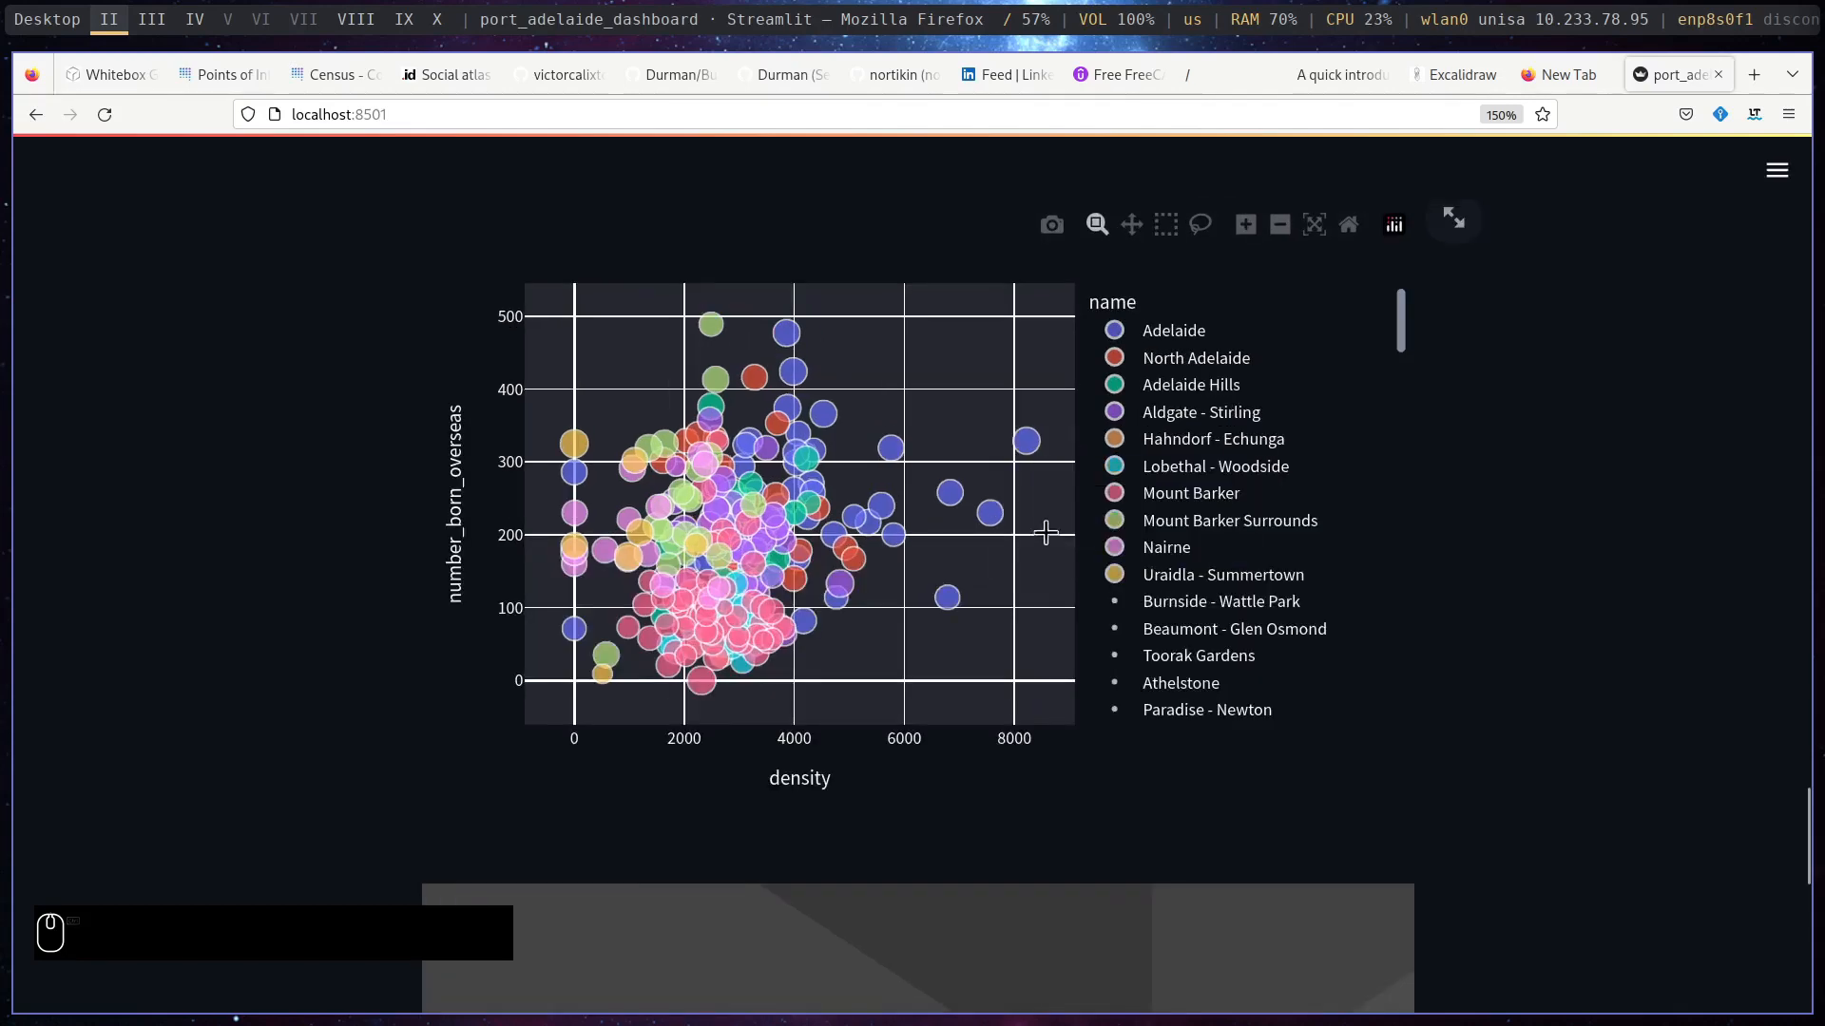
mouse_move(1399, 309)
mouse_down()
mouse_move(1403, 361)
mouse_move(1397, 288)
mouse_up()
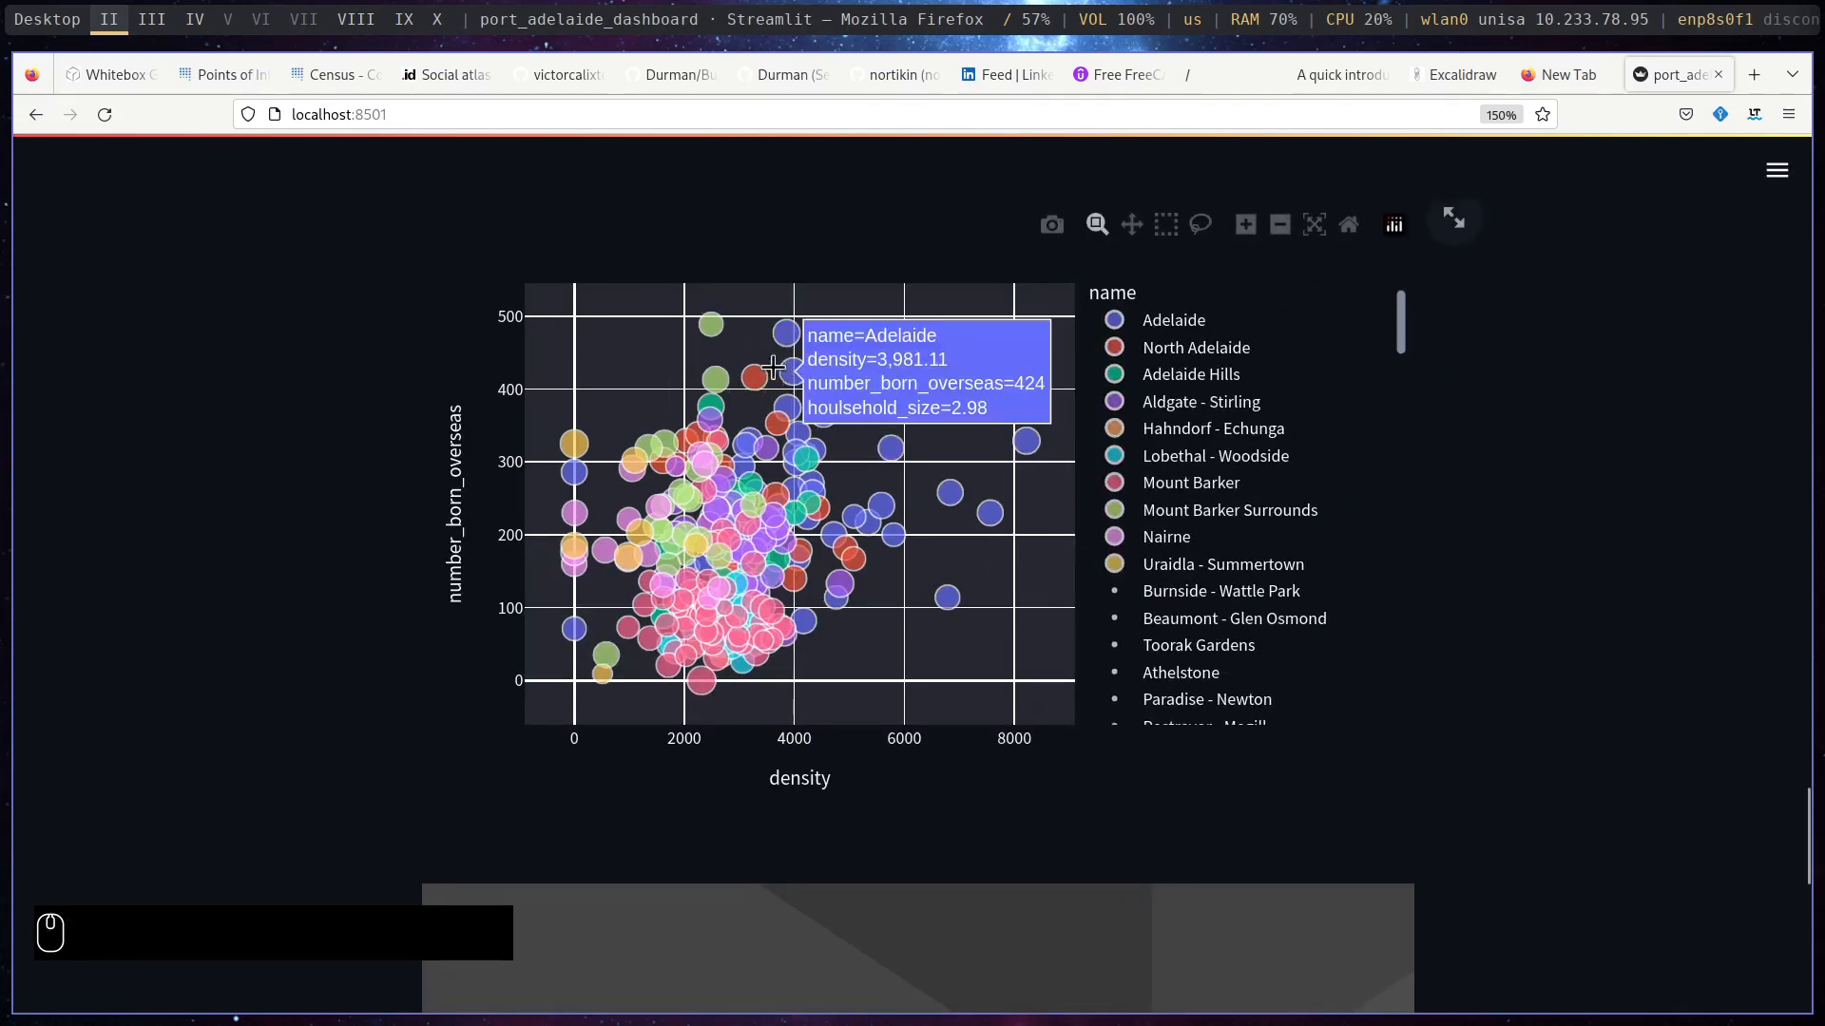
- View the whole 3D insect model at the end of the dashboard and rotate it to another angle
drag(1809, 802, 1809, 896)
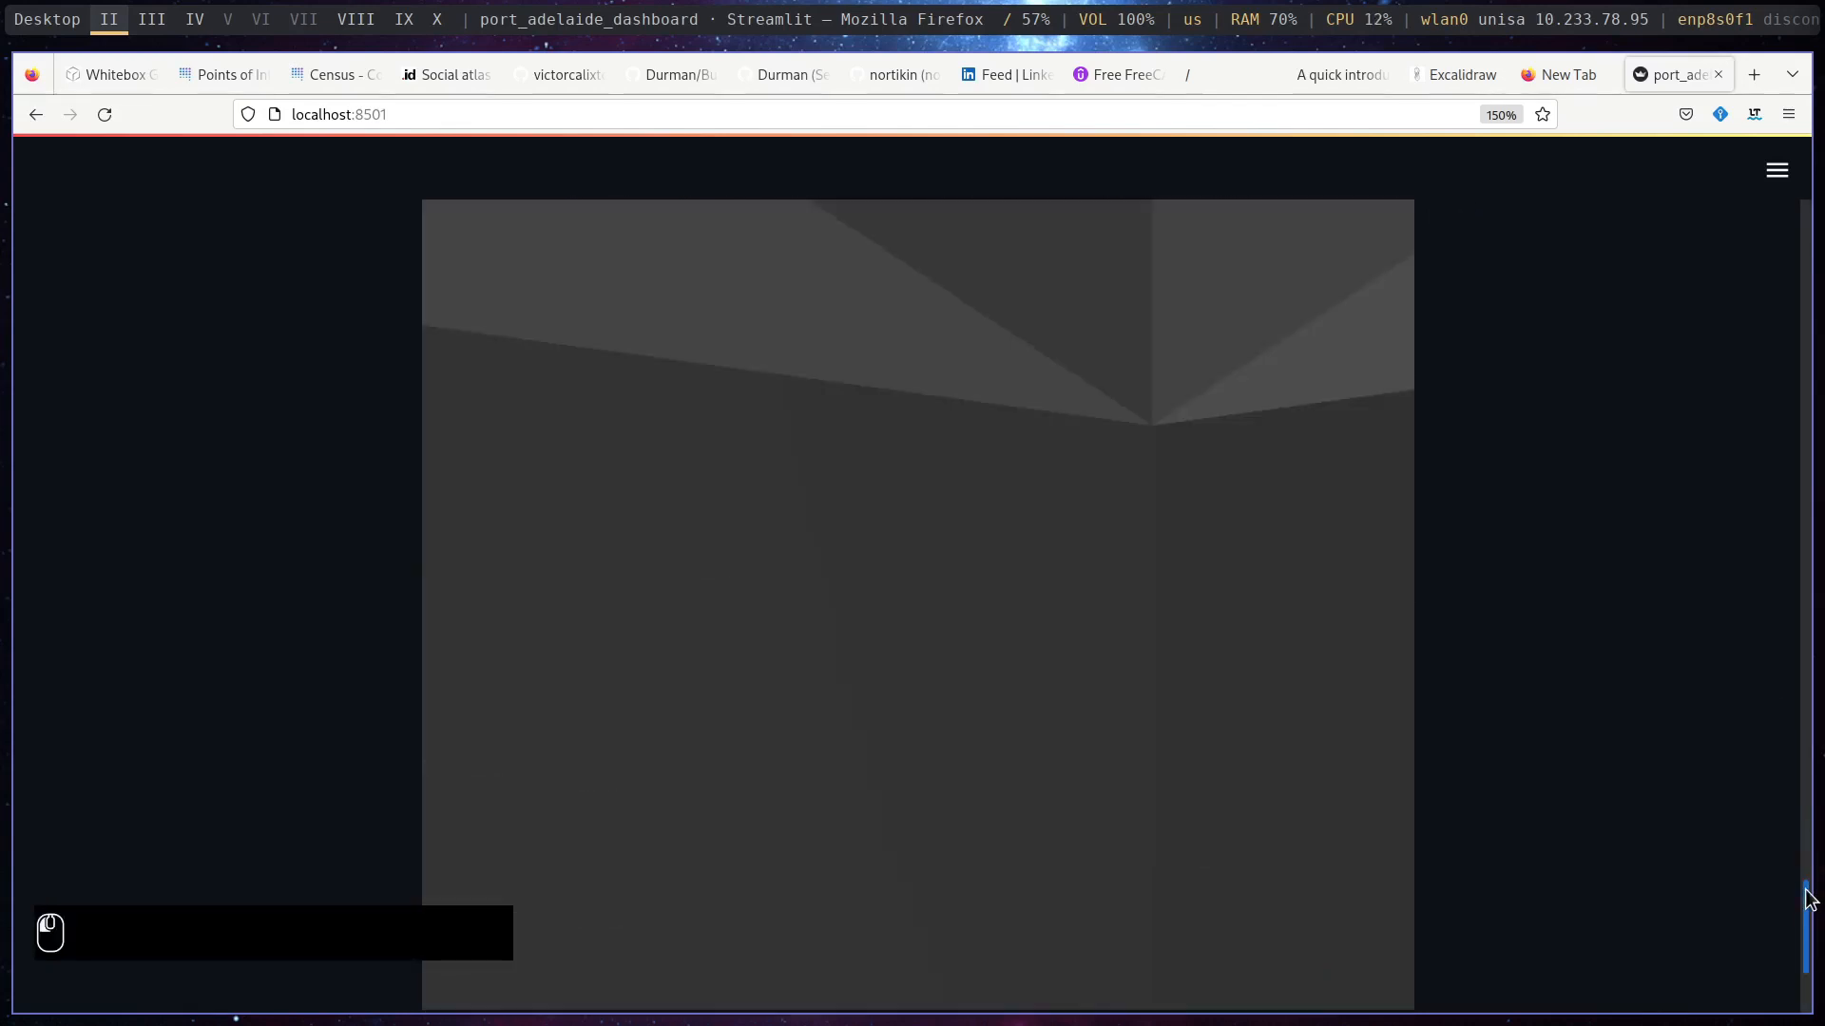
scroll(1082, 695, down, 5)
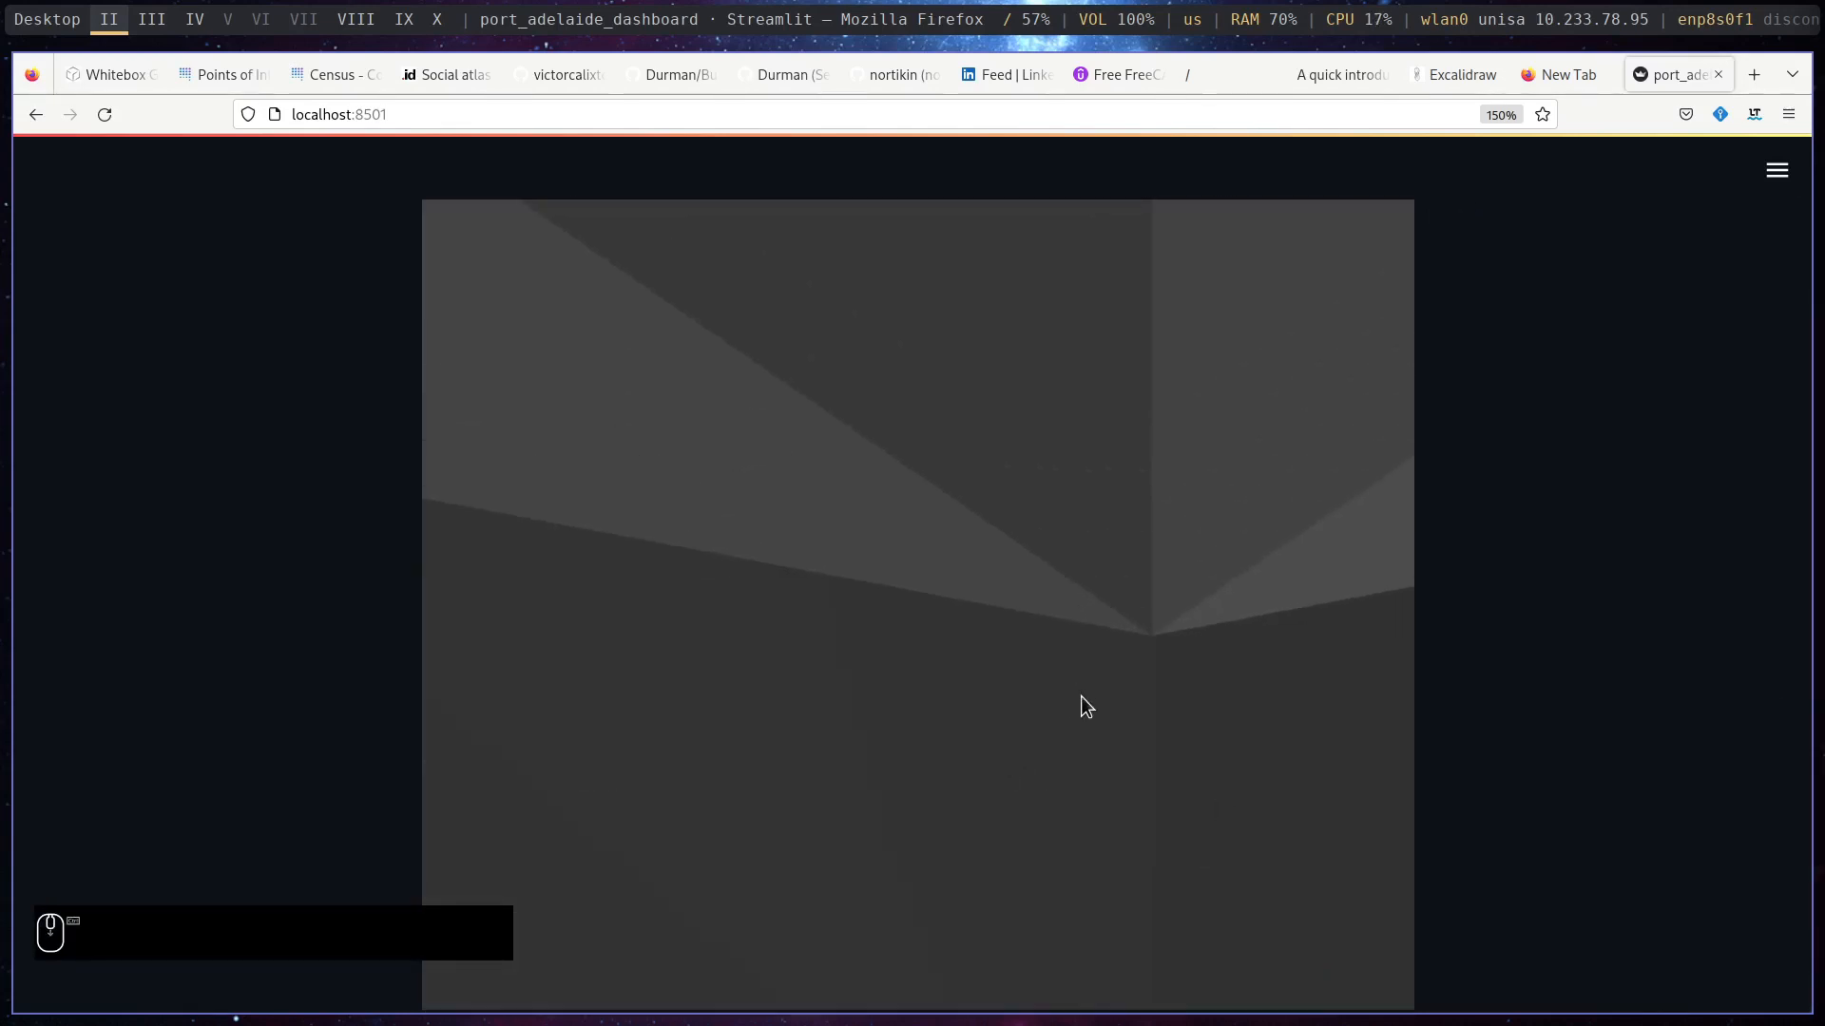
scroll(1080, 713, down, 5)
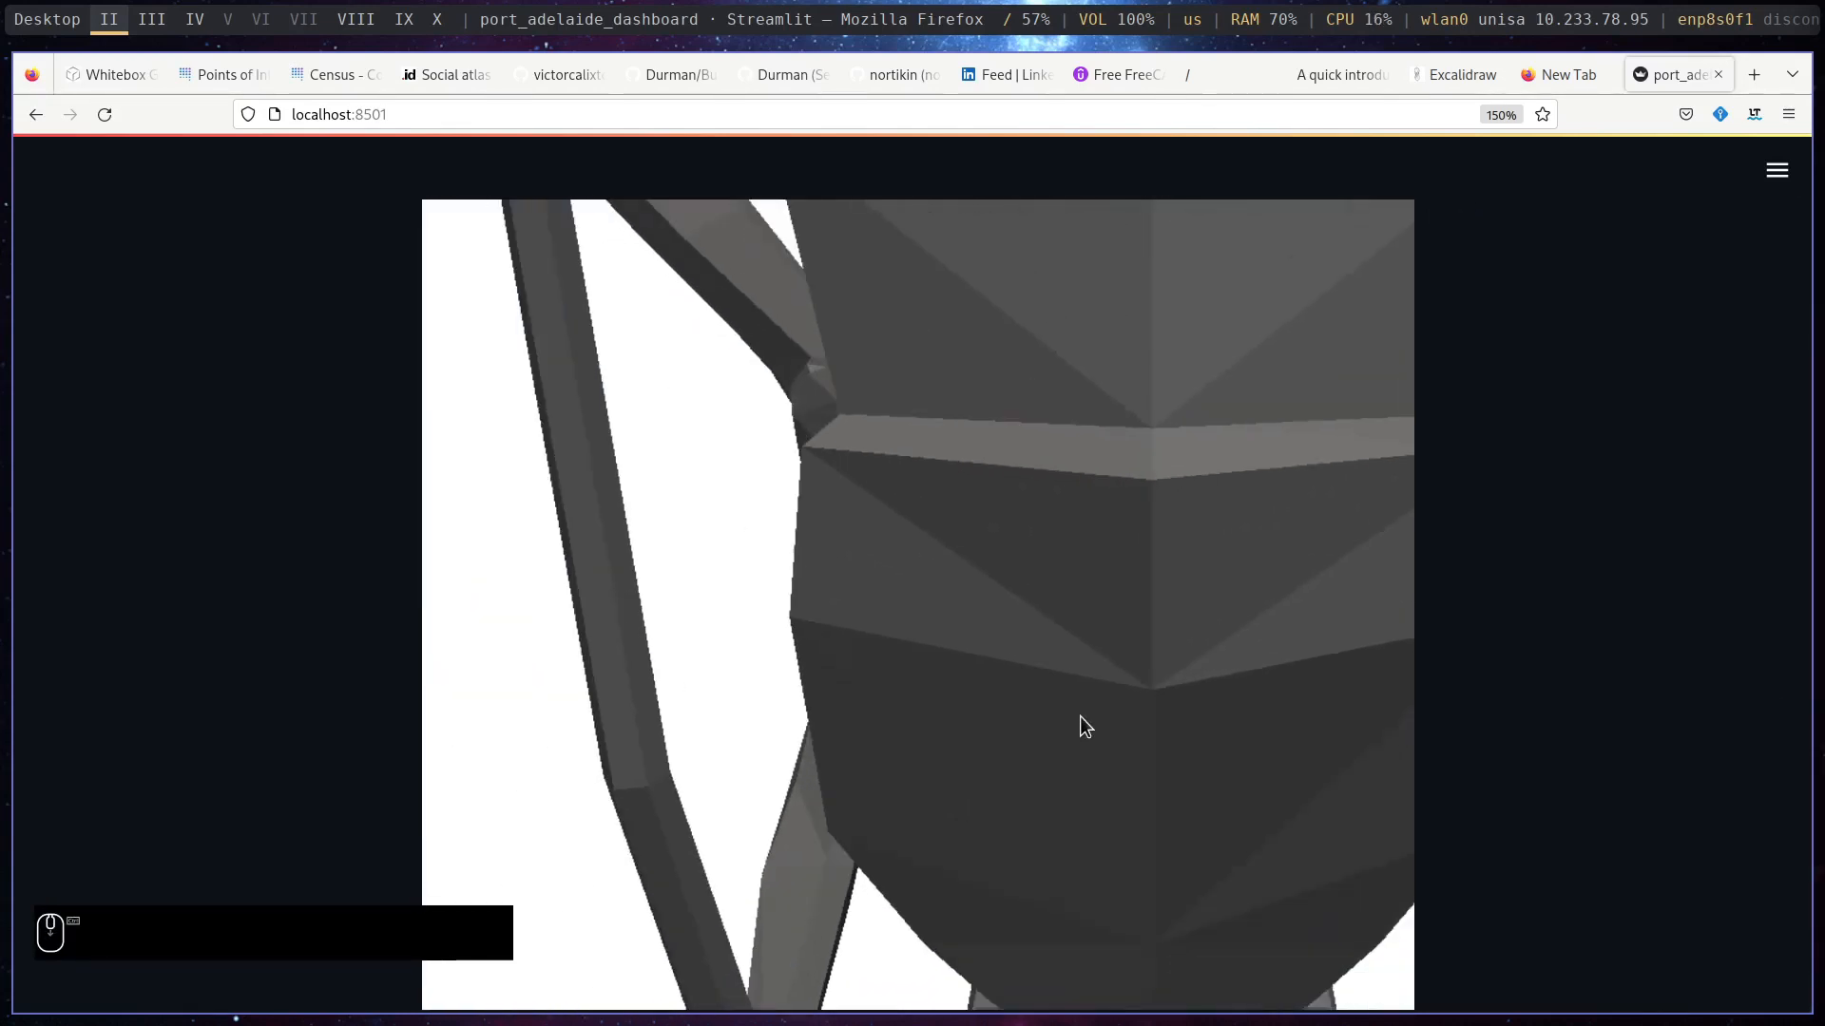
scroll(1081, 726, down, 3)
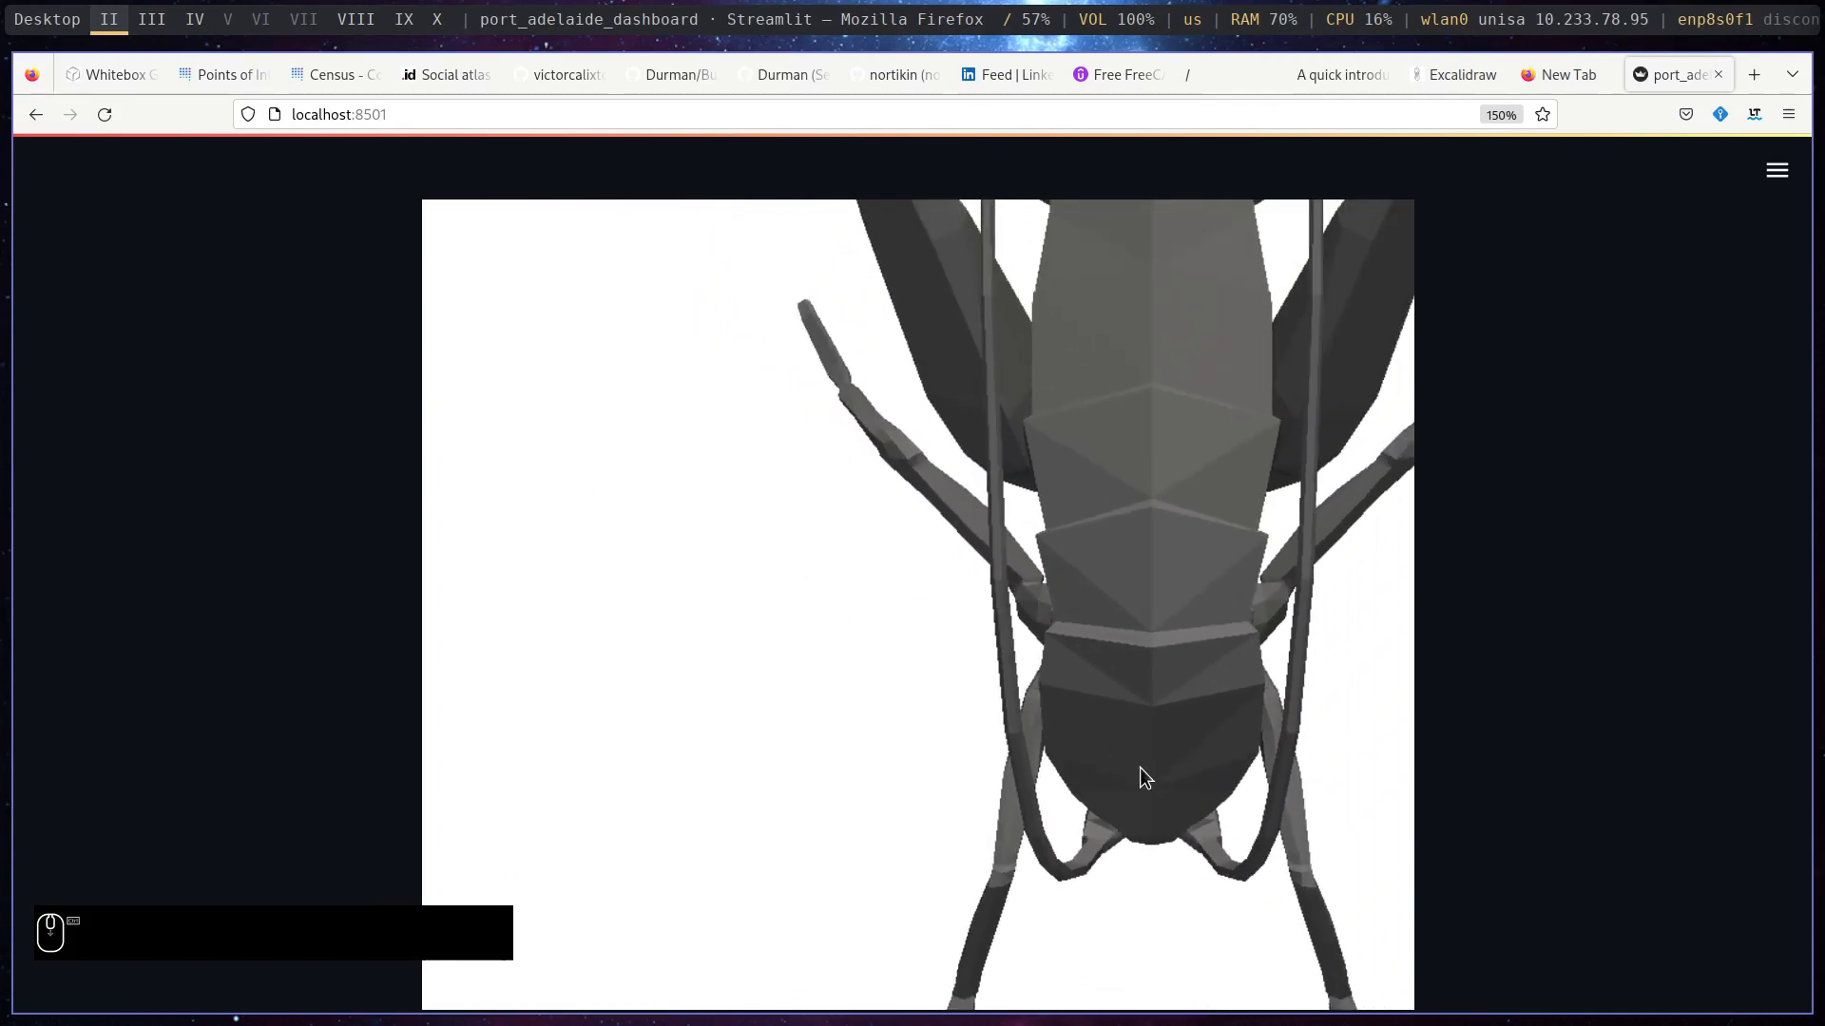
drag(1138, 767, 1685, 418)
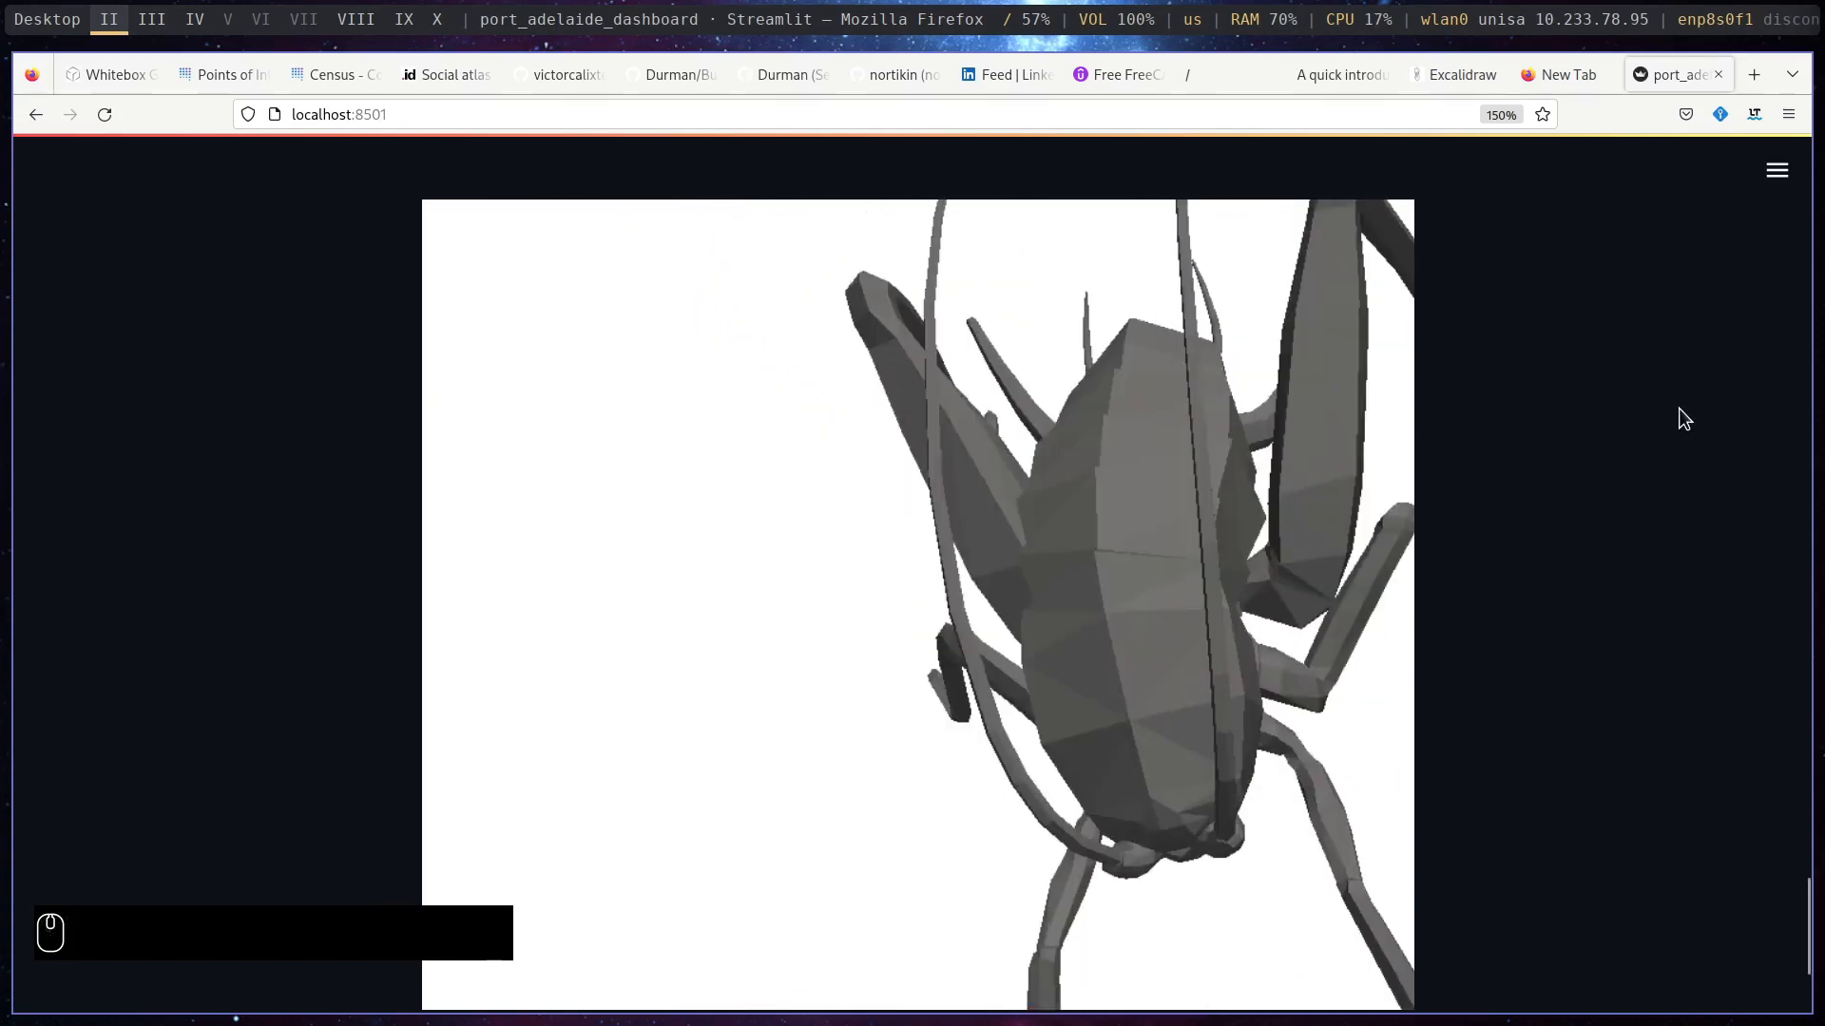
- Switch to Blender with the dashboard browser window beside it, and widen the node editor area
key(super+2)
key(super+3)
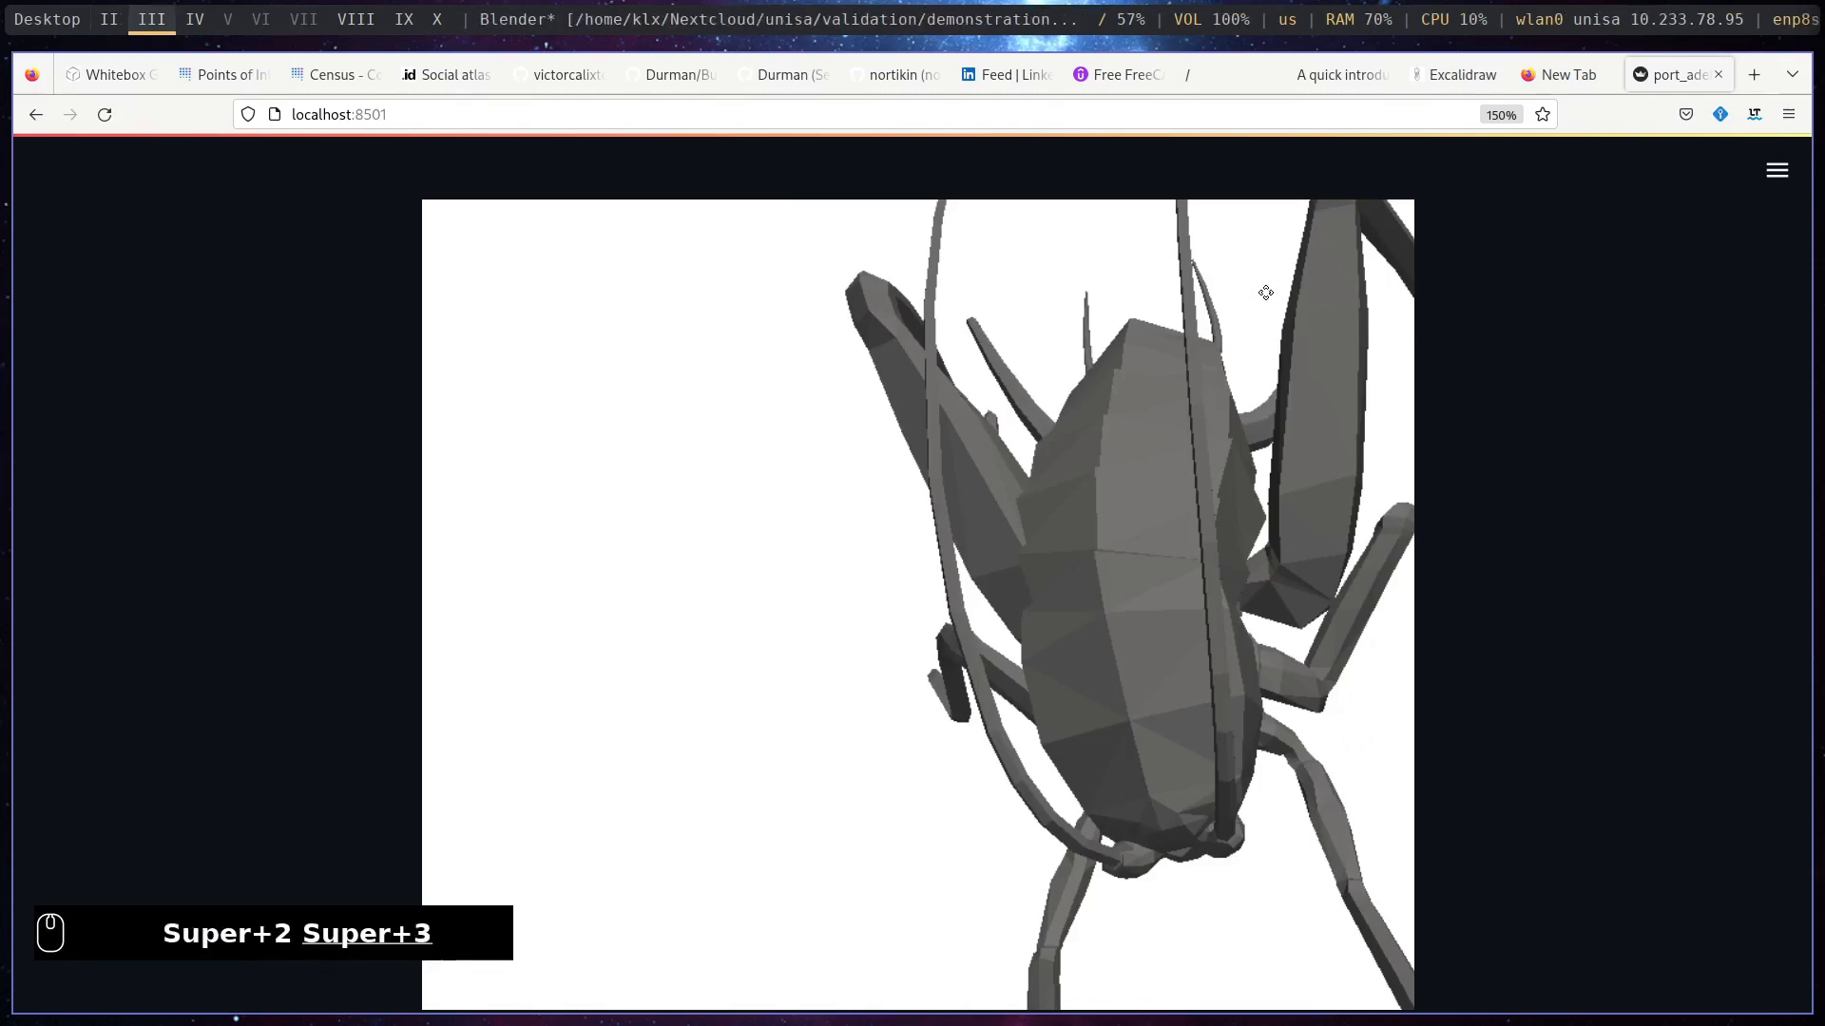
key(super+2)
key(super+shift+3)
key(super+3)
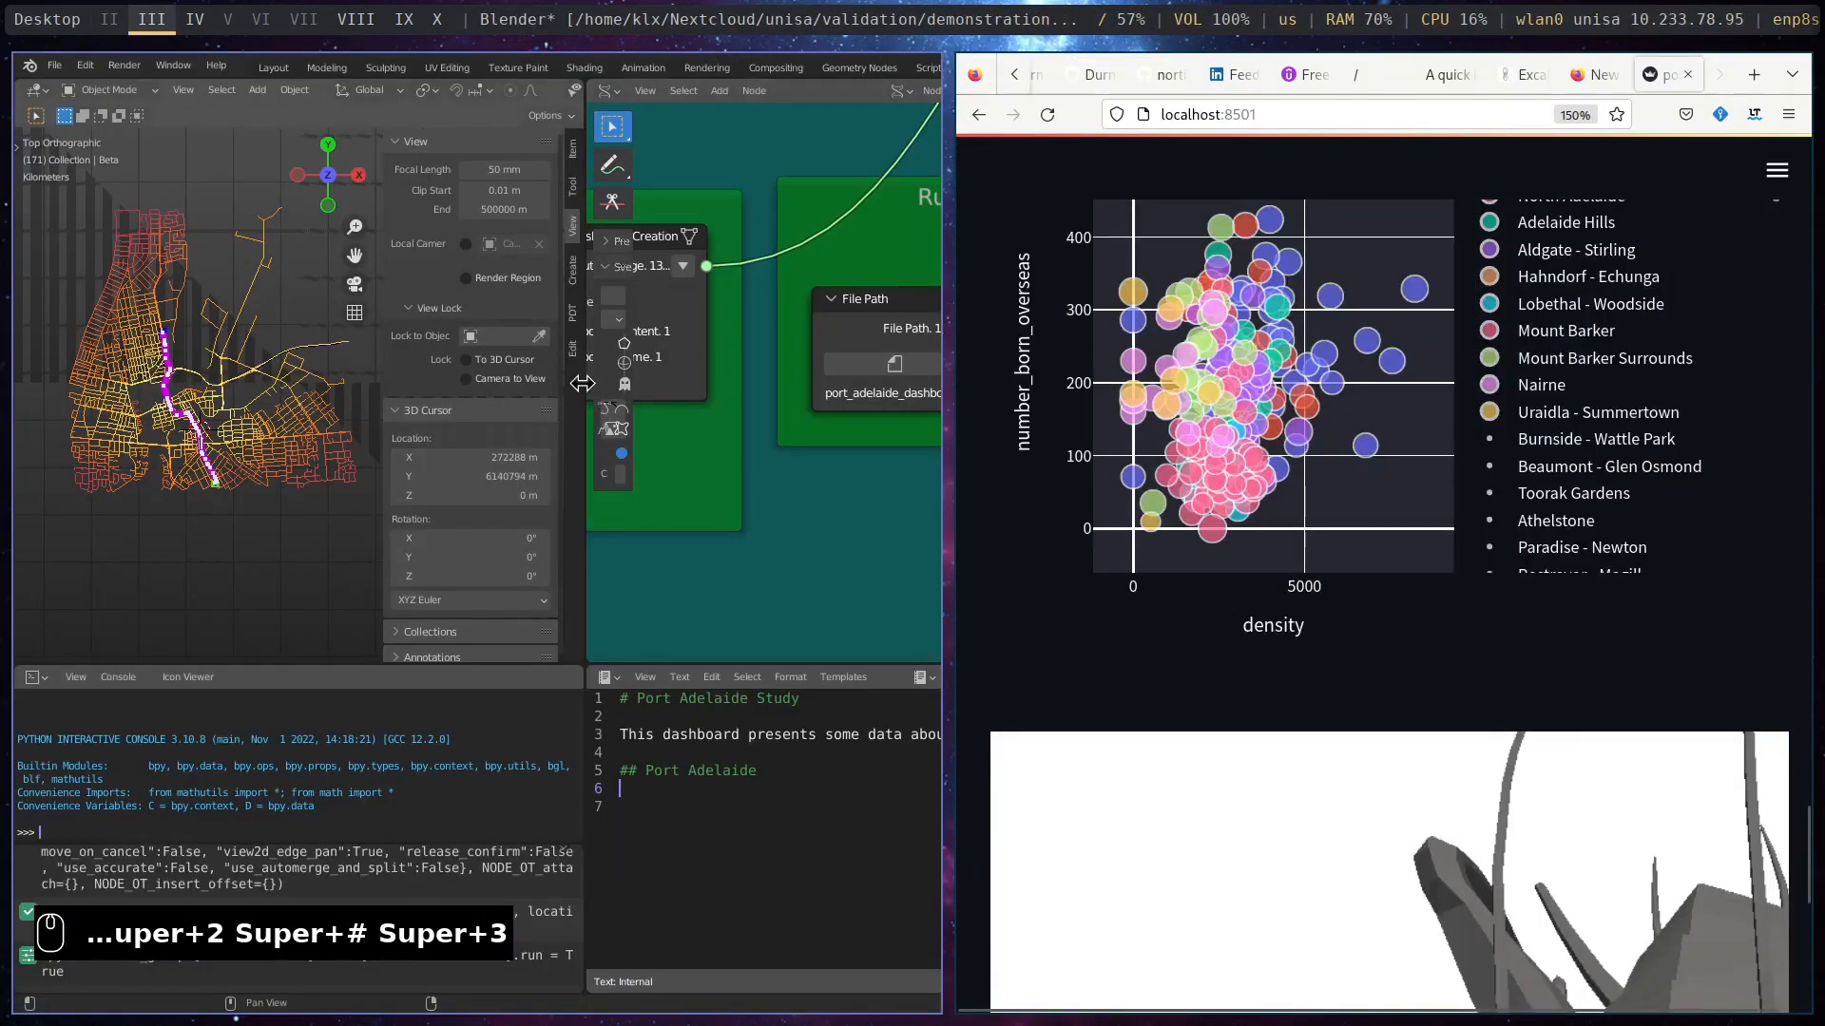
drag(585, 384, 320, 349)
- Add the heading "### This Map" on line 7, below "## Port Adelaide", in the Port Adelaide Title text
scroll(744, 490, down, 3)
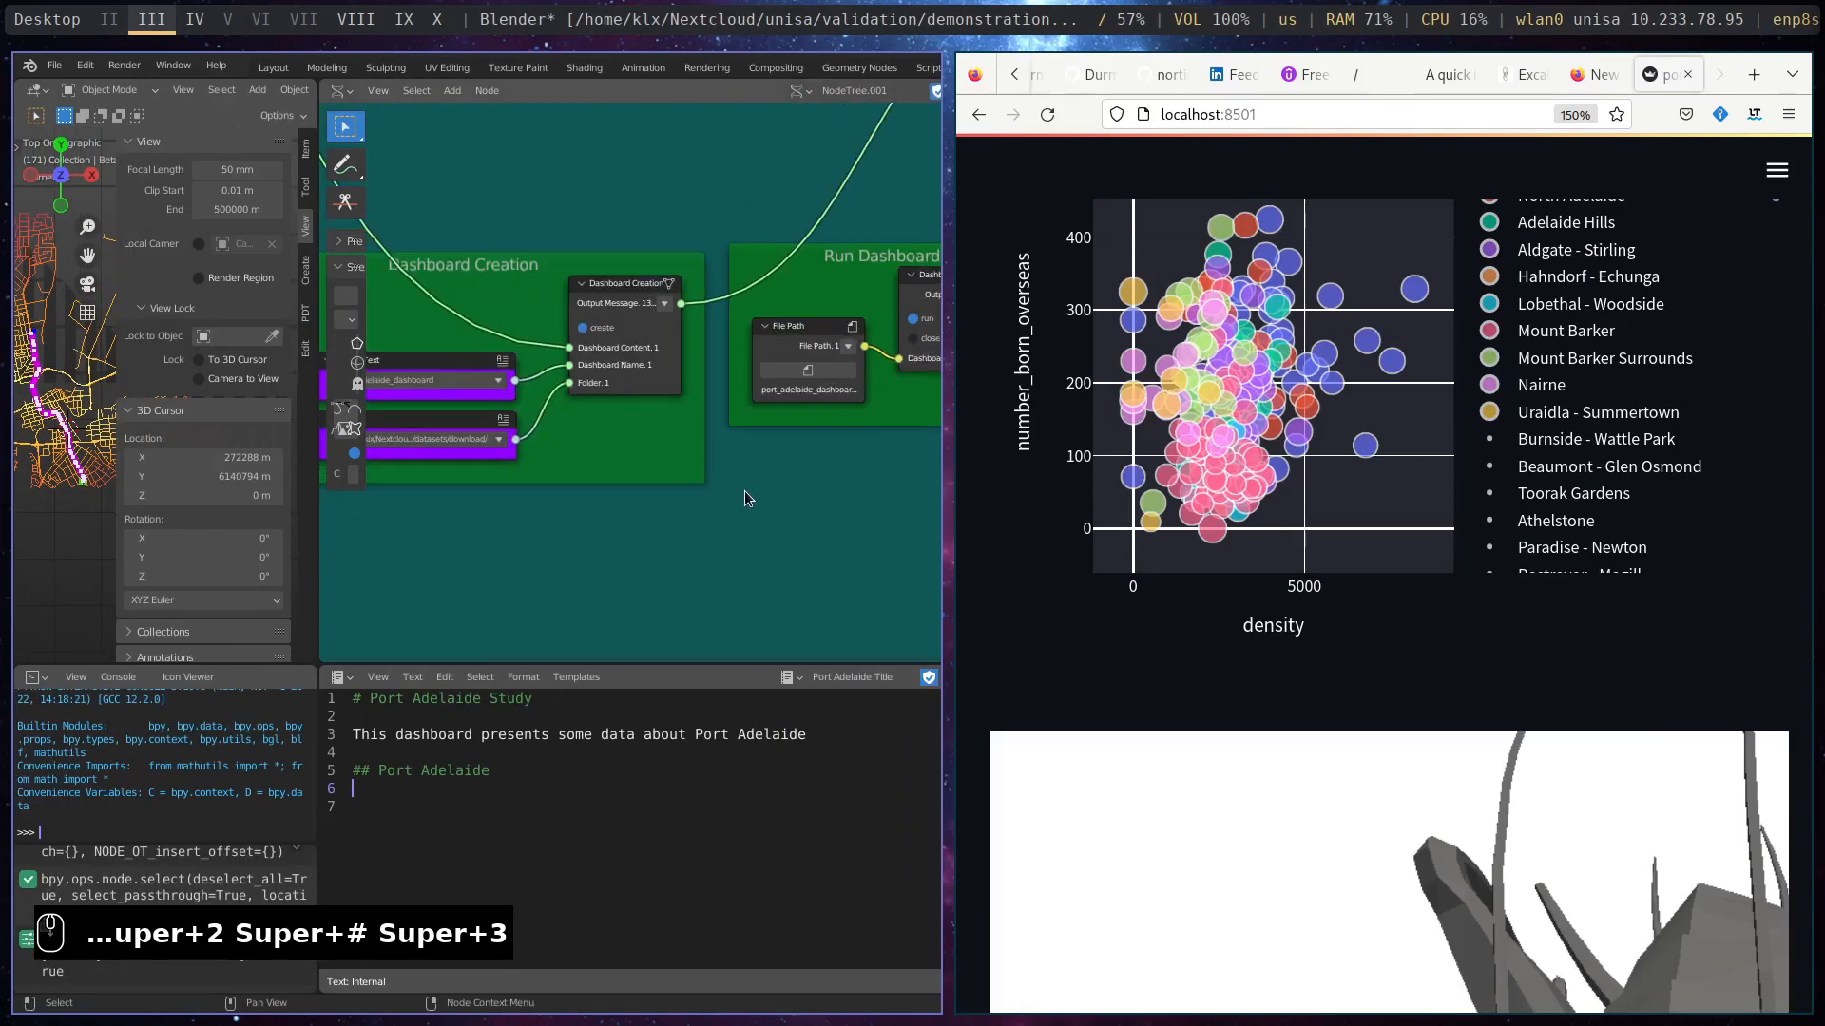
scroll(1424, 687, up, 1)
scroll(1424, 687, down, 5)
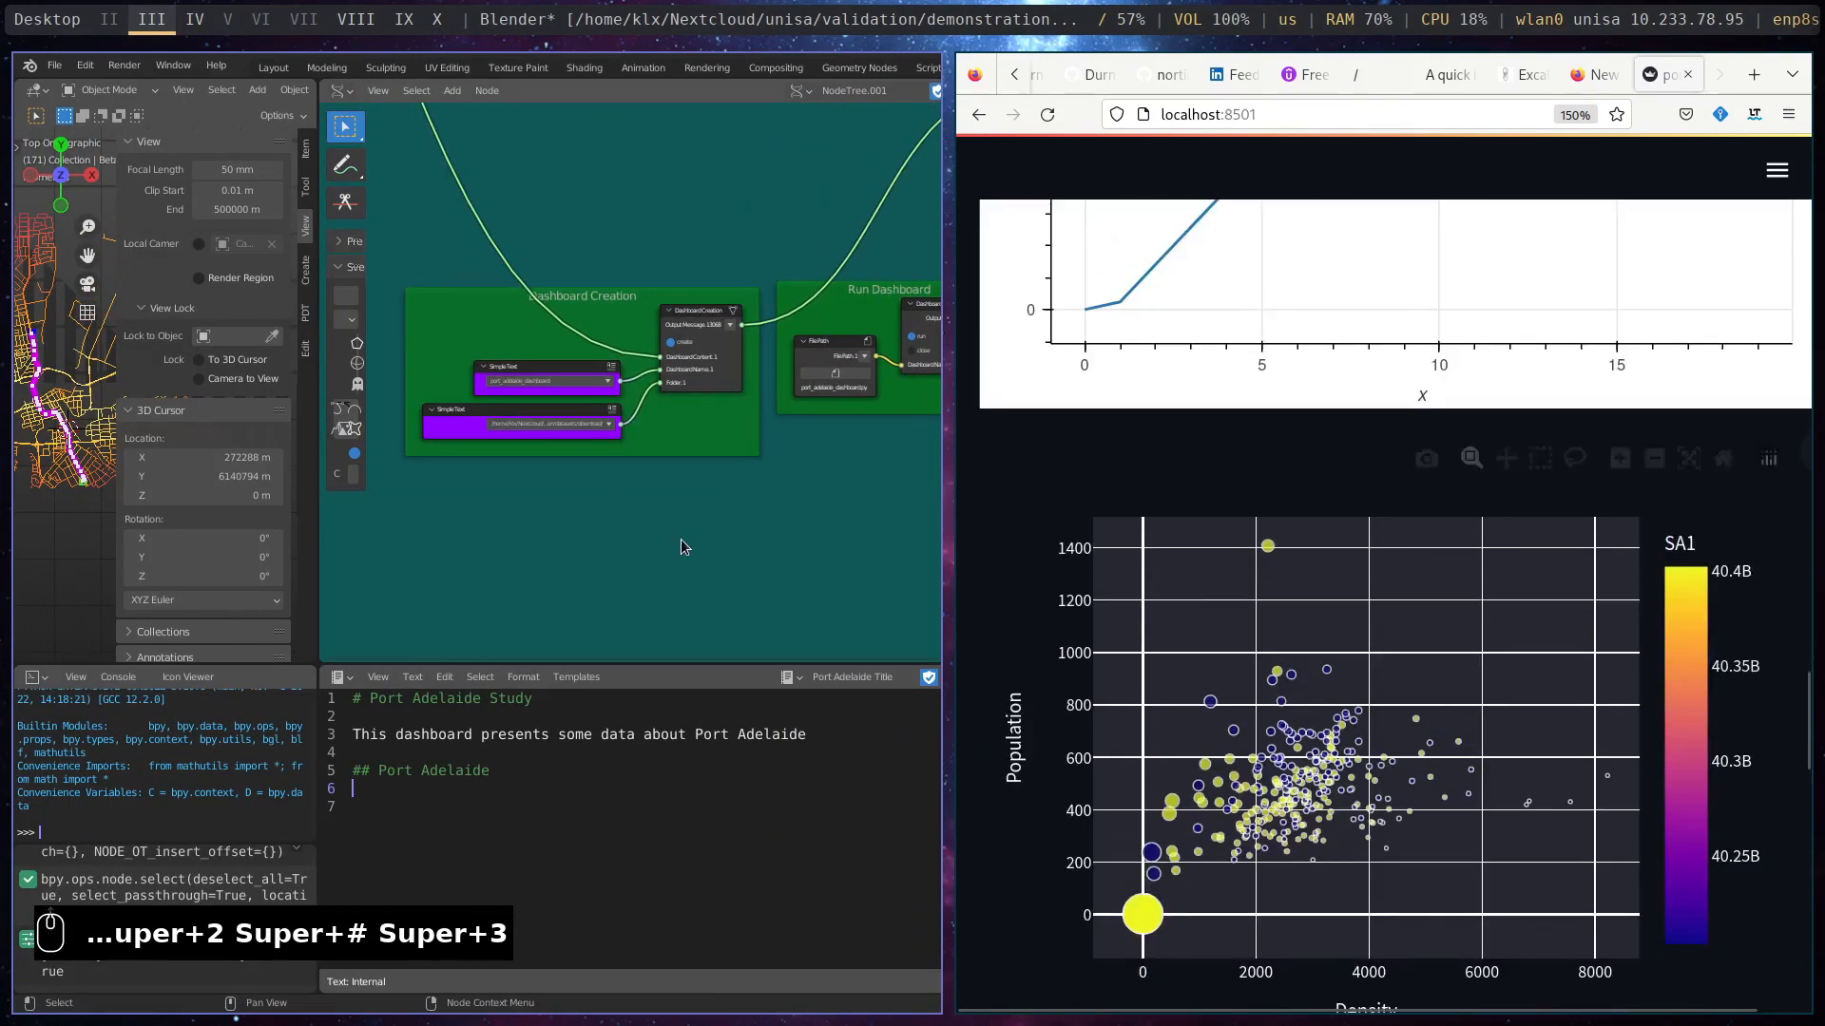
scroll(680, 539, down, 2)
scroll(820, 547, down, 4)
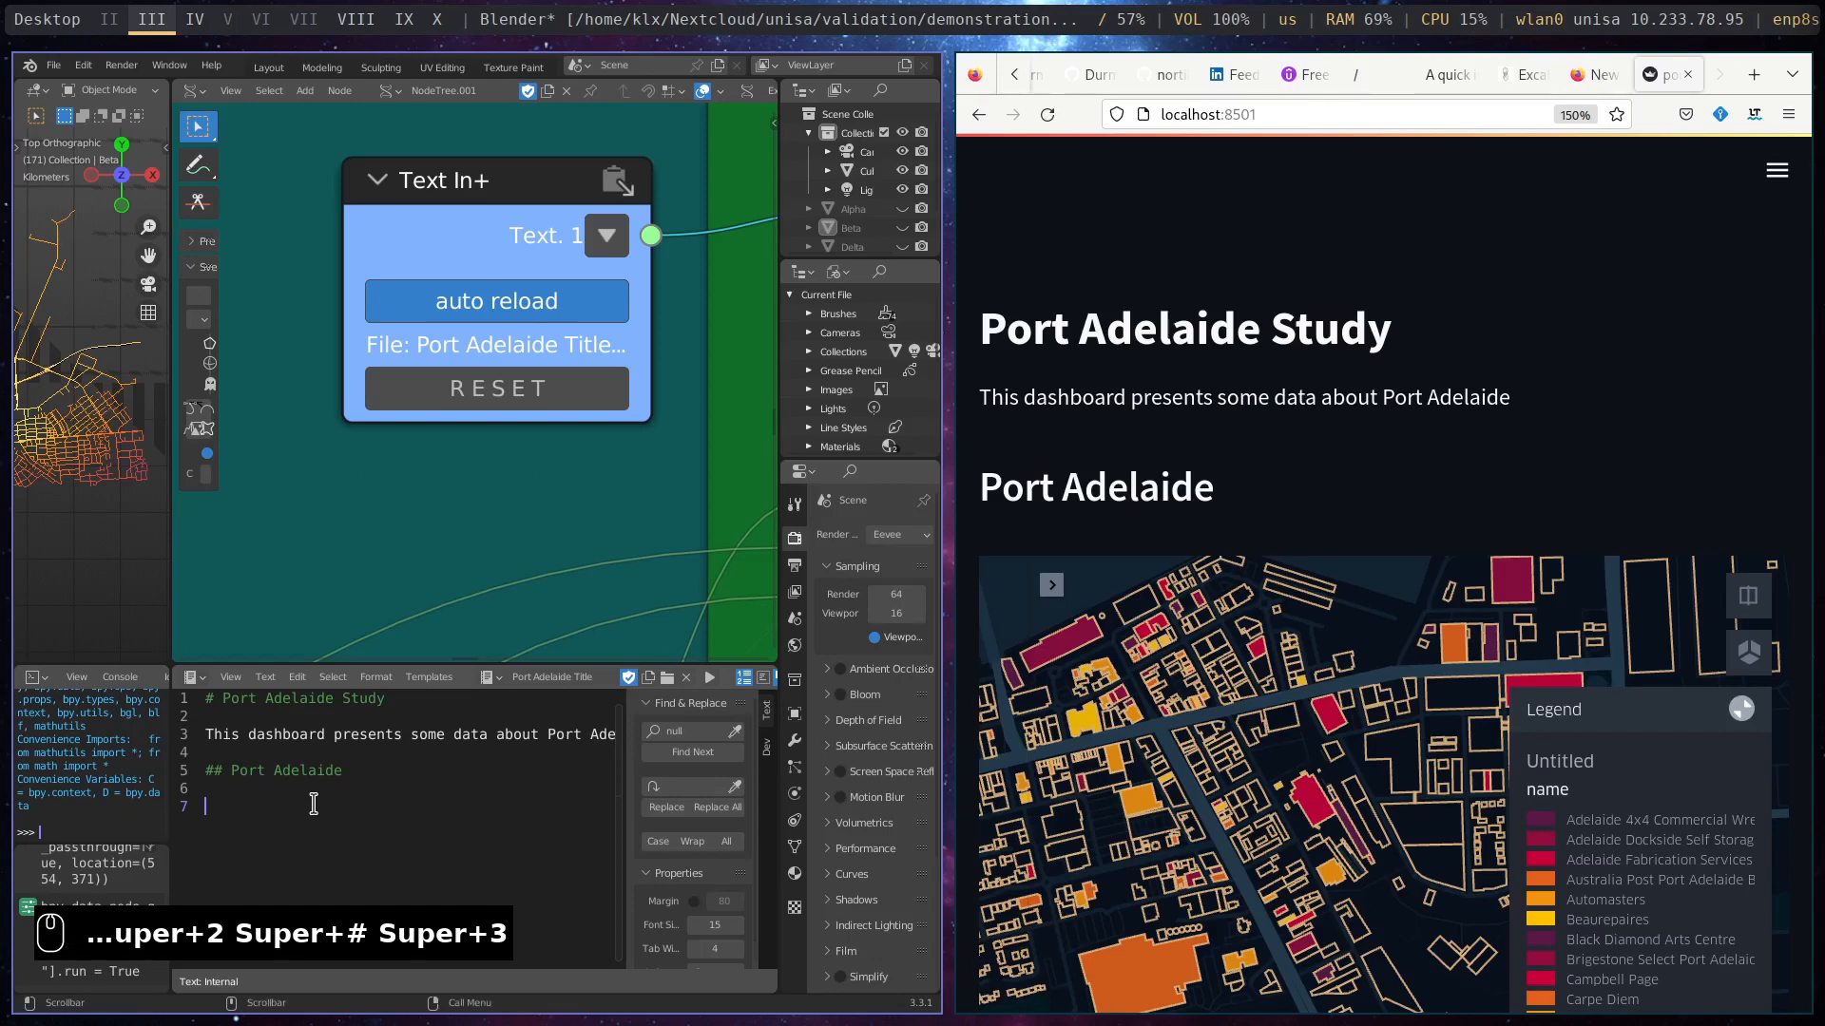
text(### )
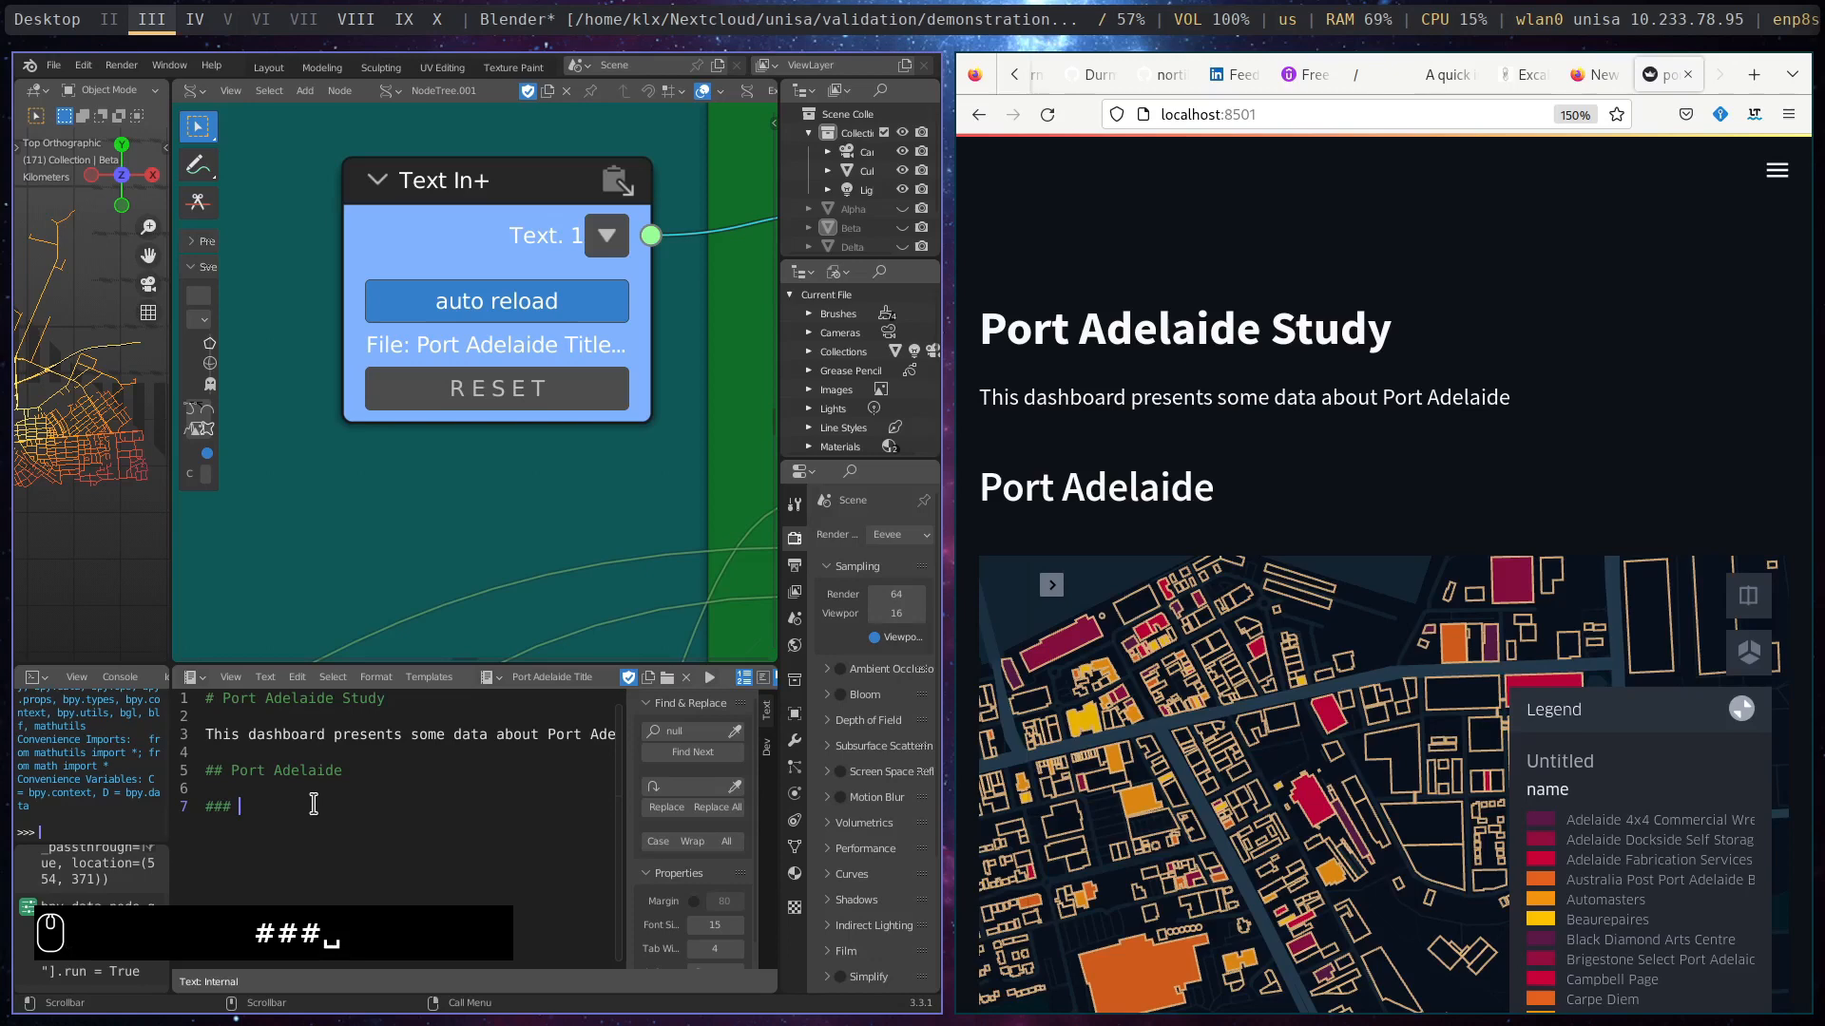
text(This map)
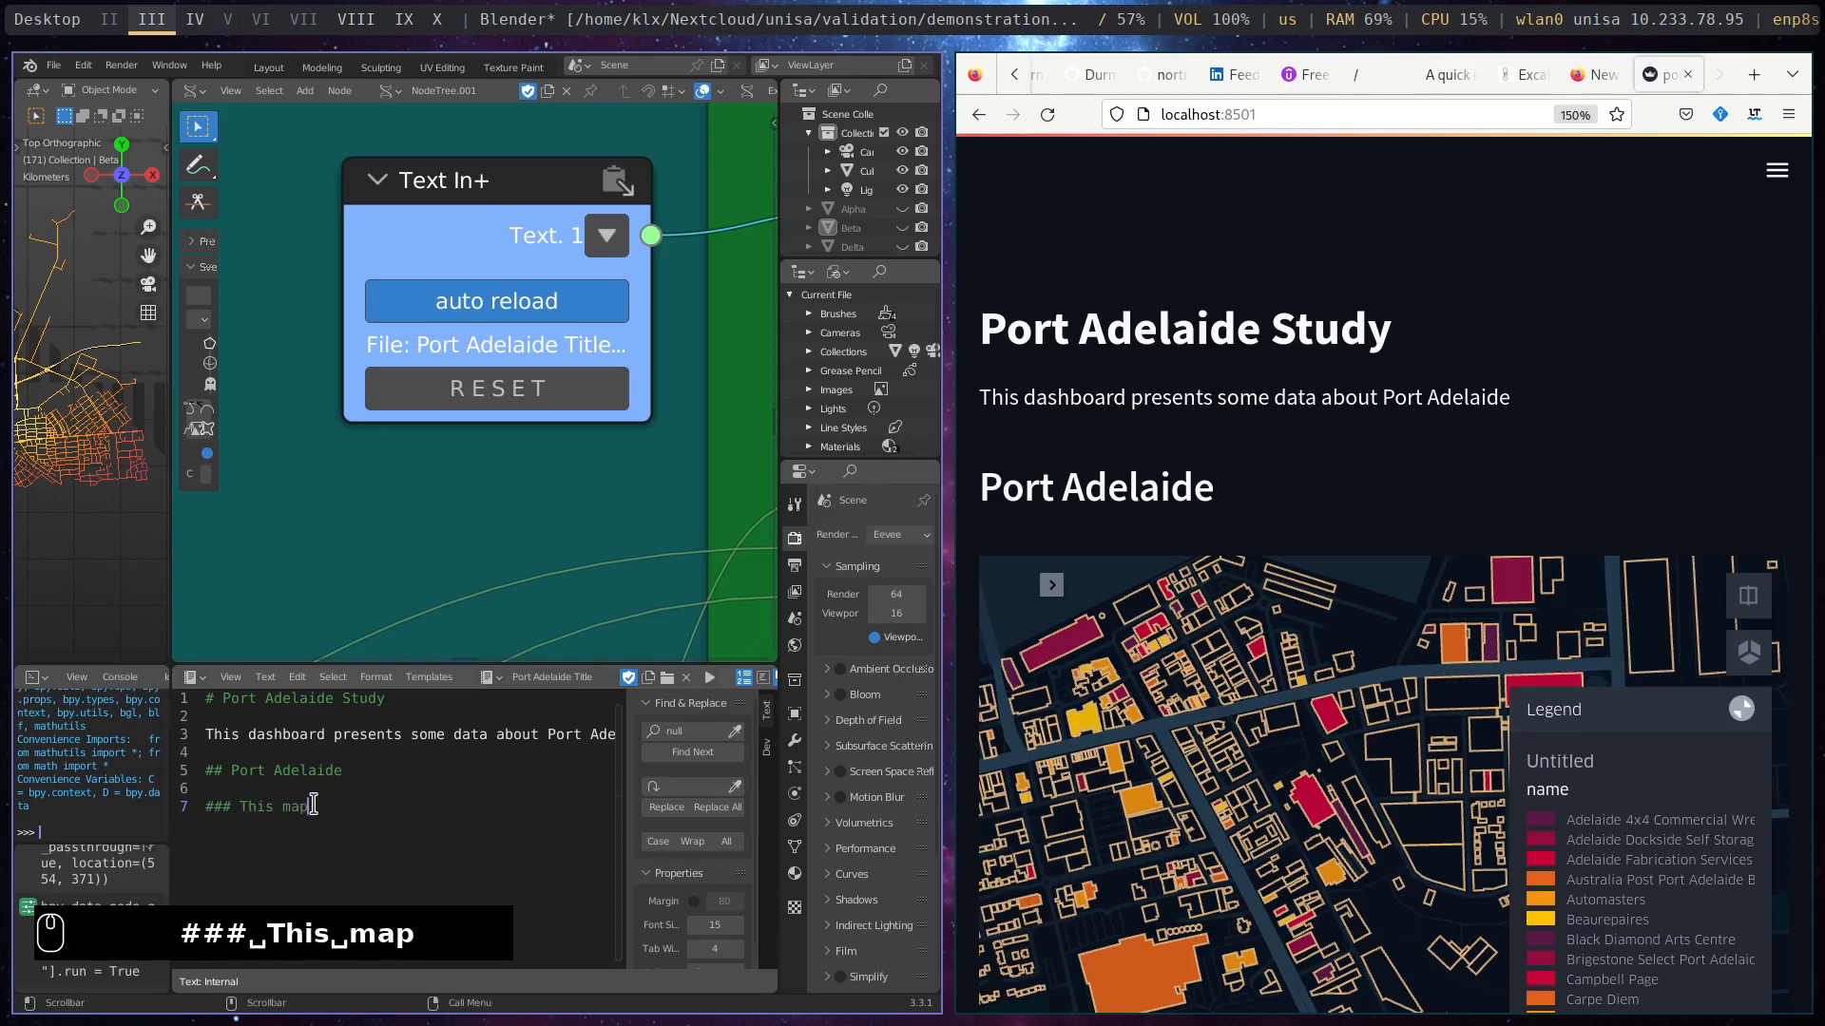
key(BackSpace)
key(BackSpace)
text(M)
key(Caps_Lock)
text(P)
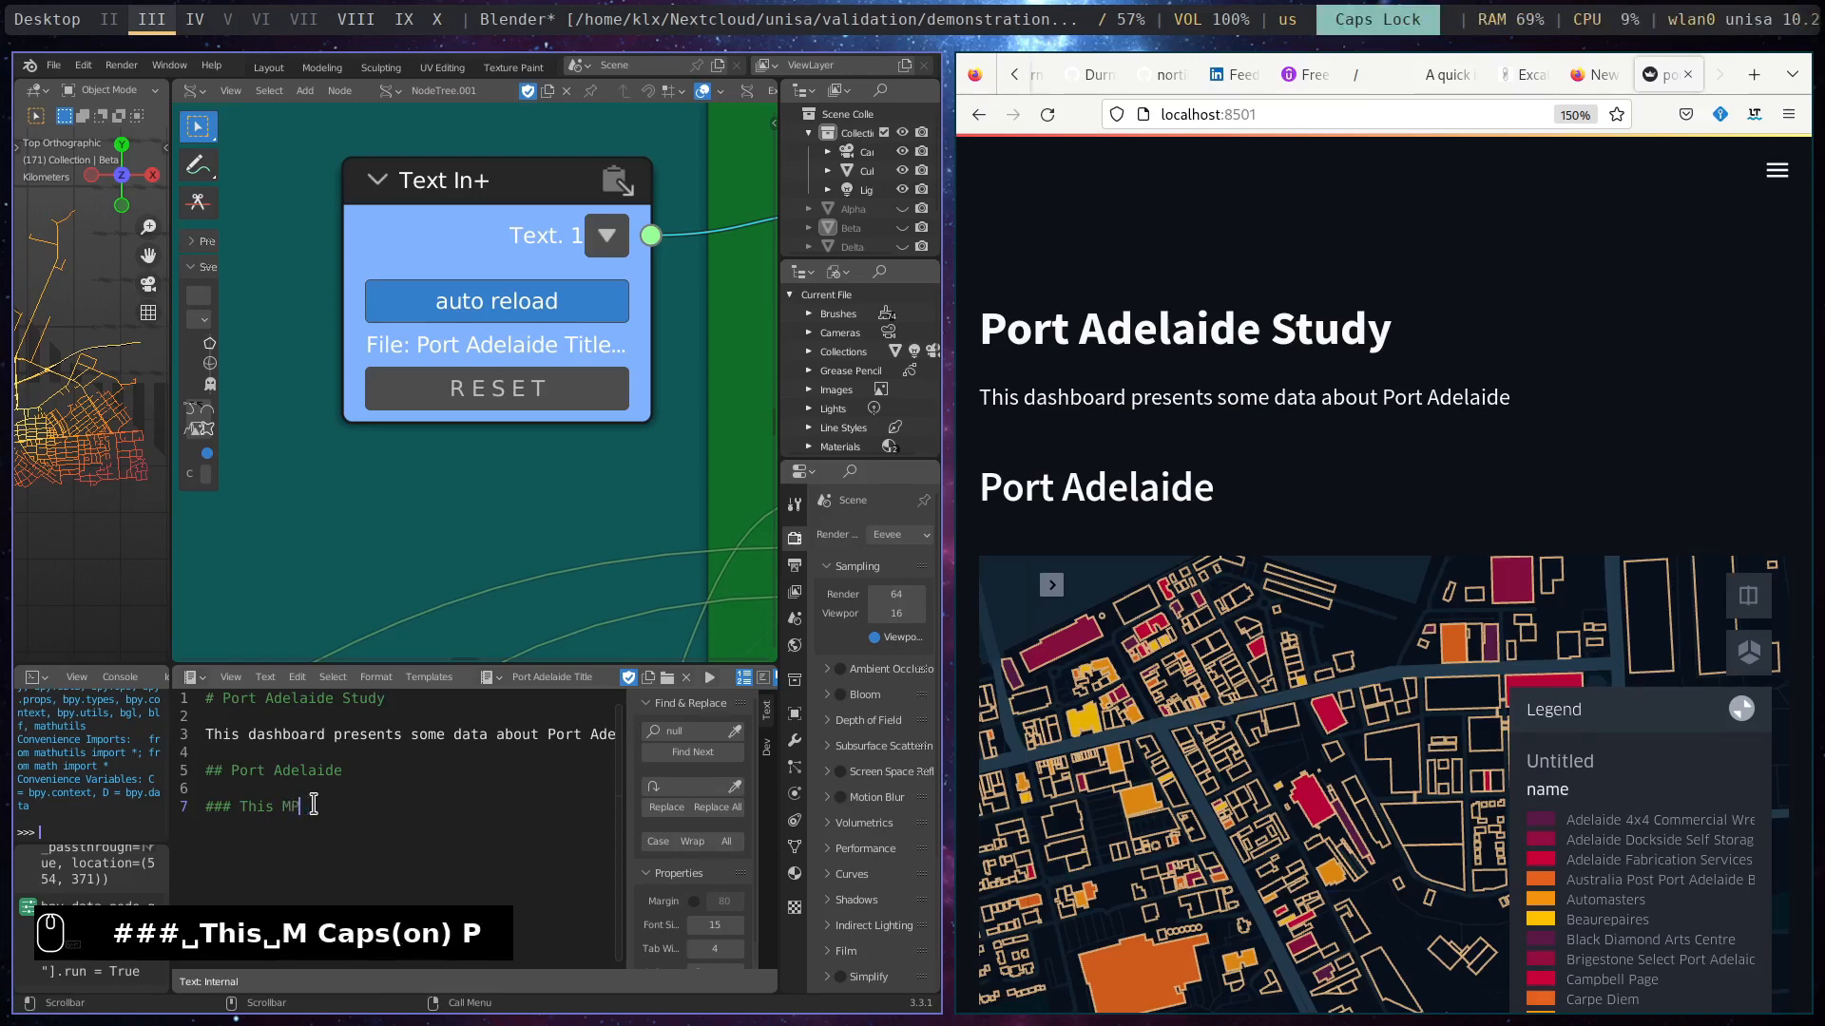
key(Caps_Lock)
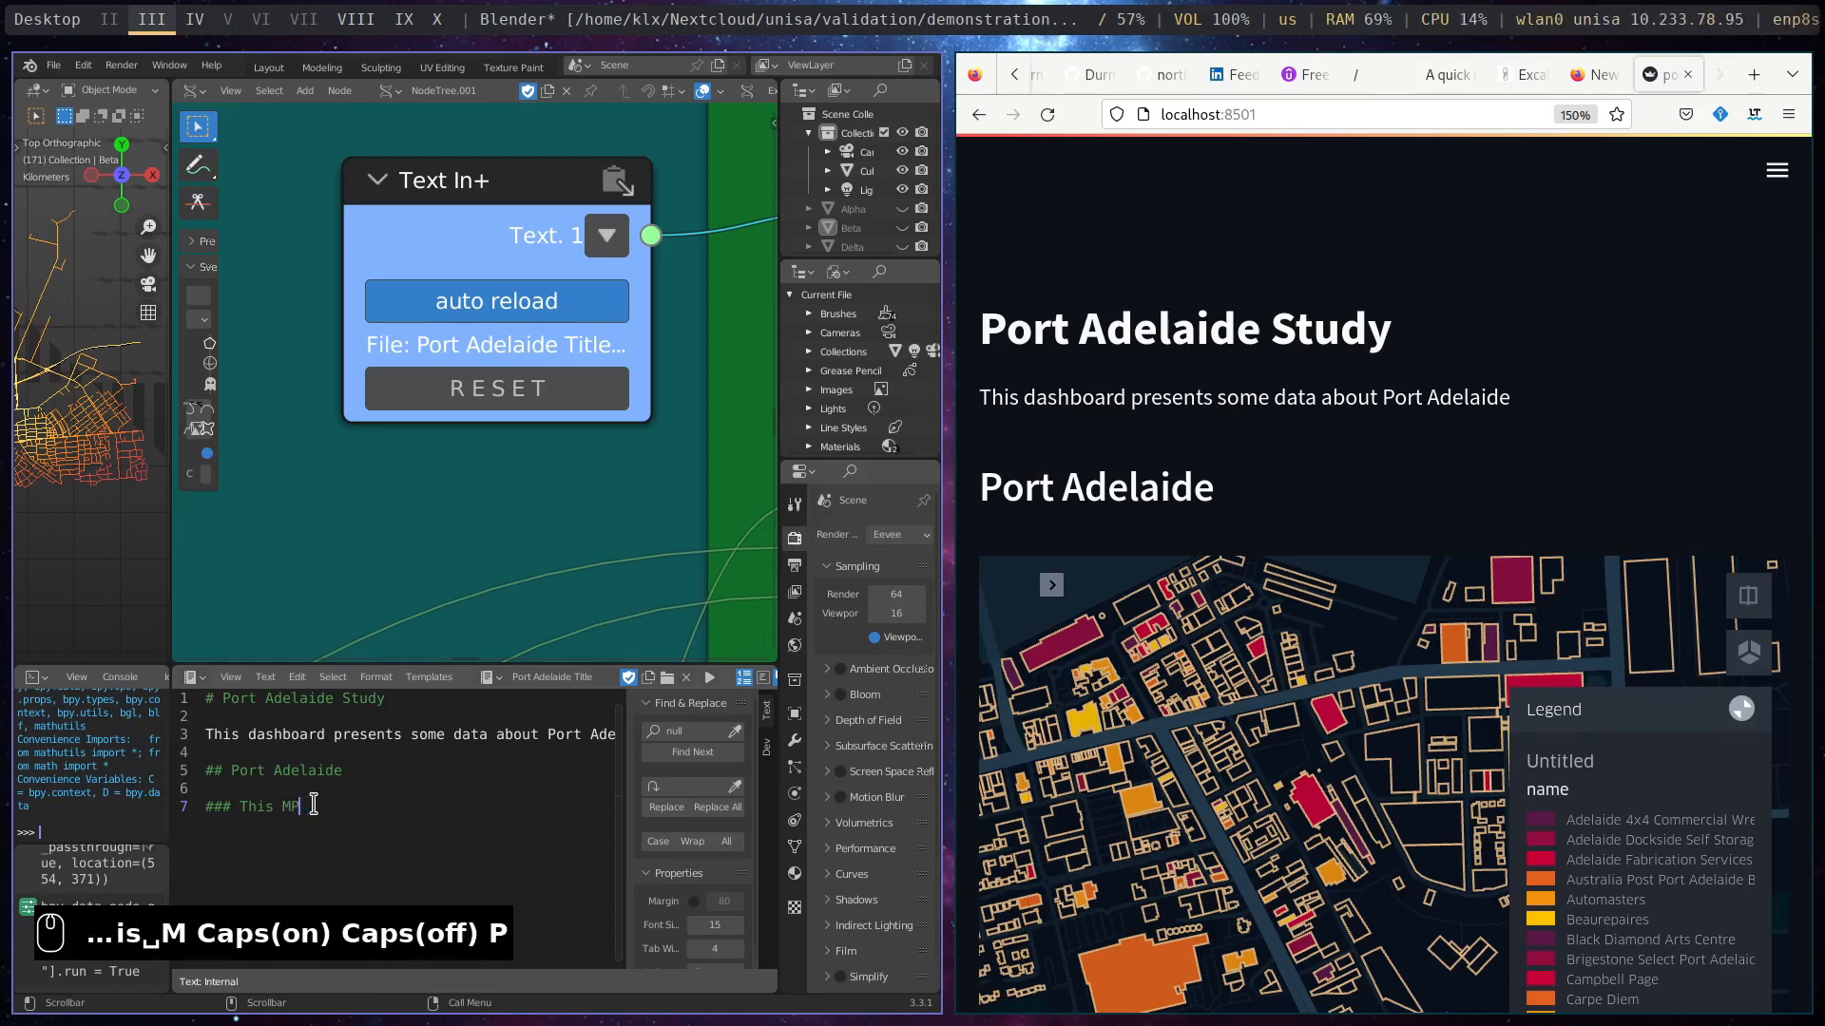
key(BackSpace)
text(ap)
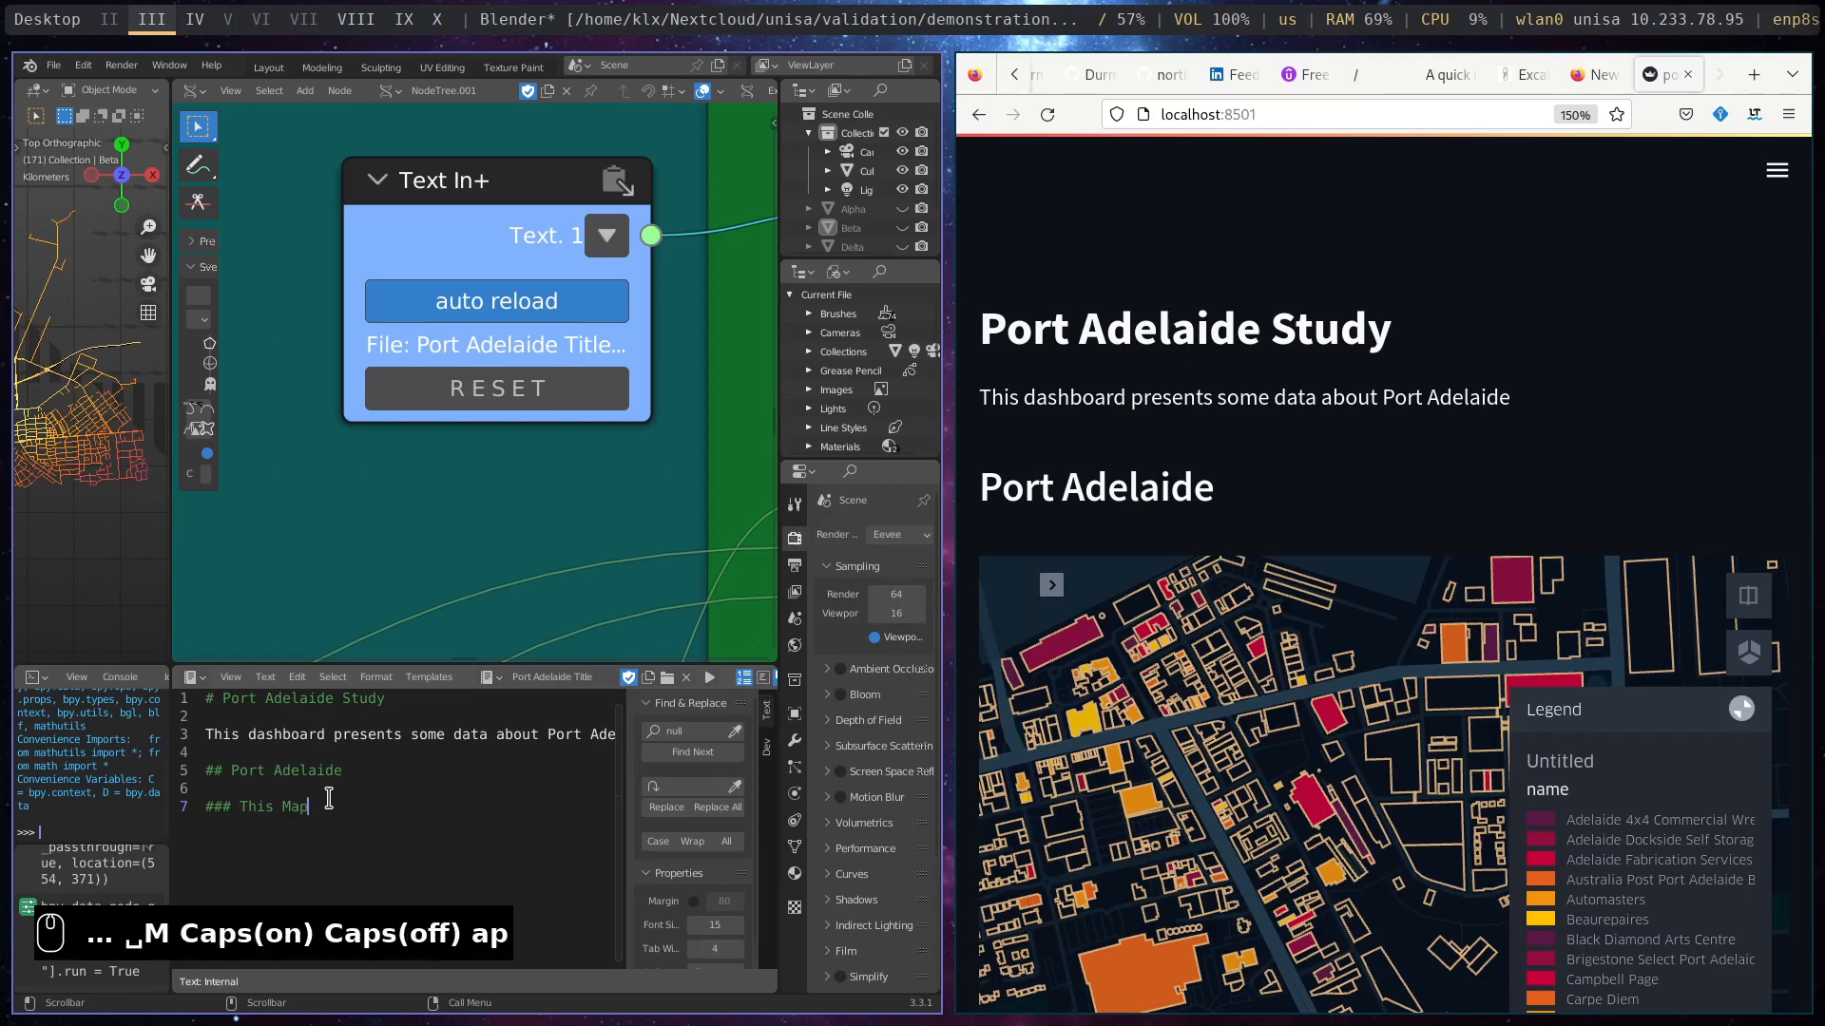
- Refresh the edited text through the Text In+ node's auto reload option and set the dashboard to always rerun on source changes
click(361, 526)
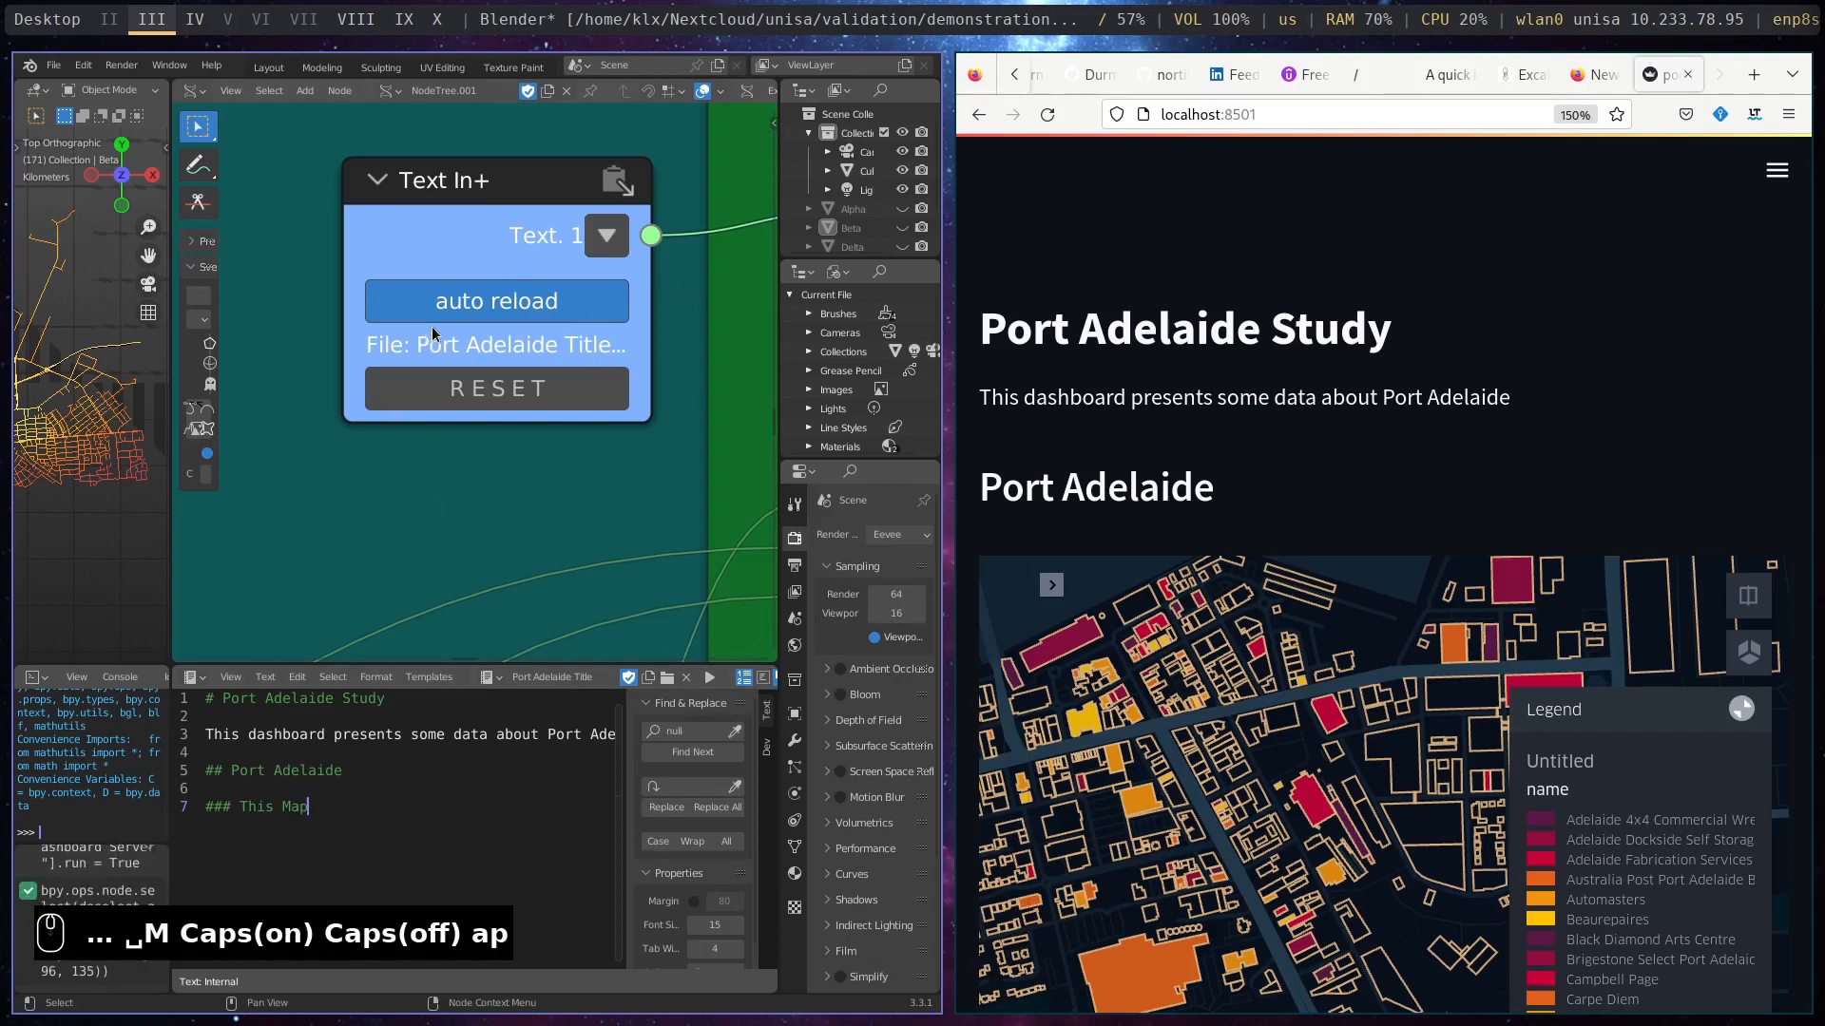
click(499, 311)
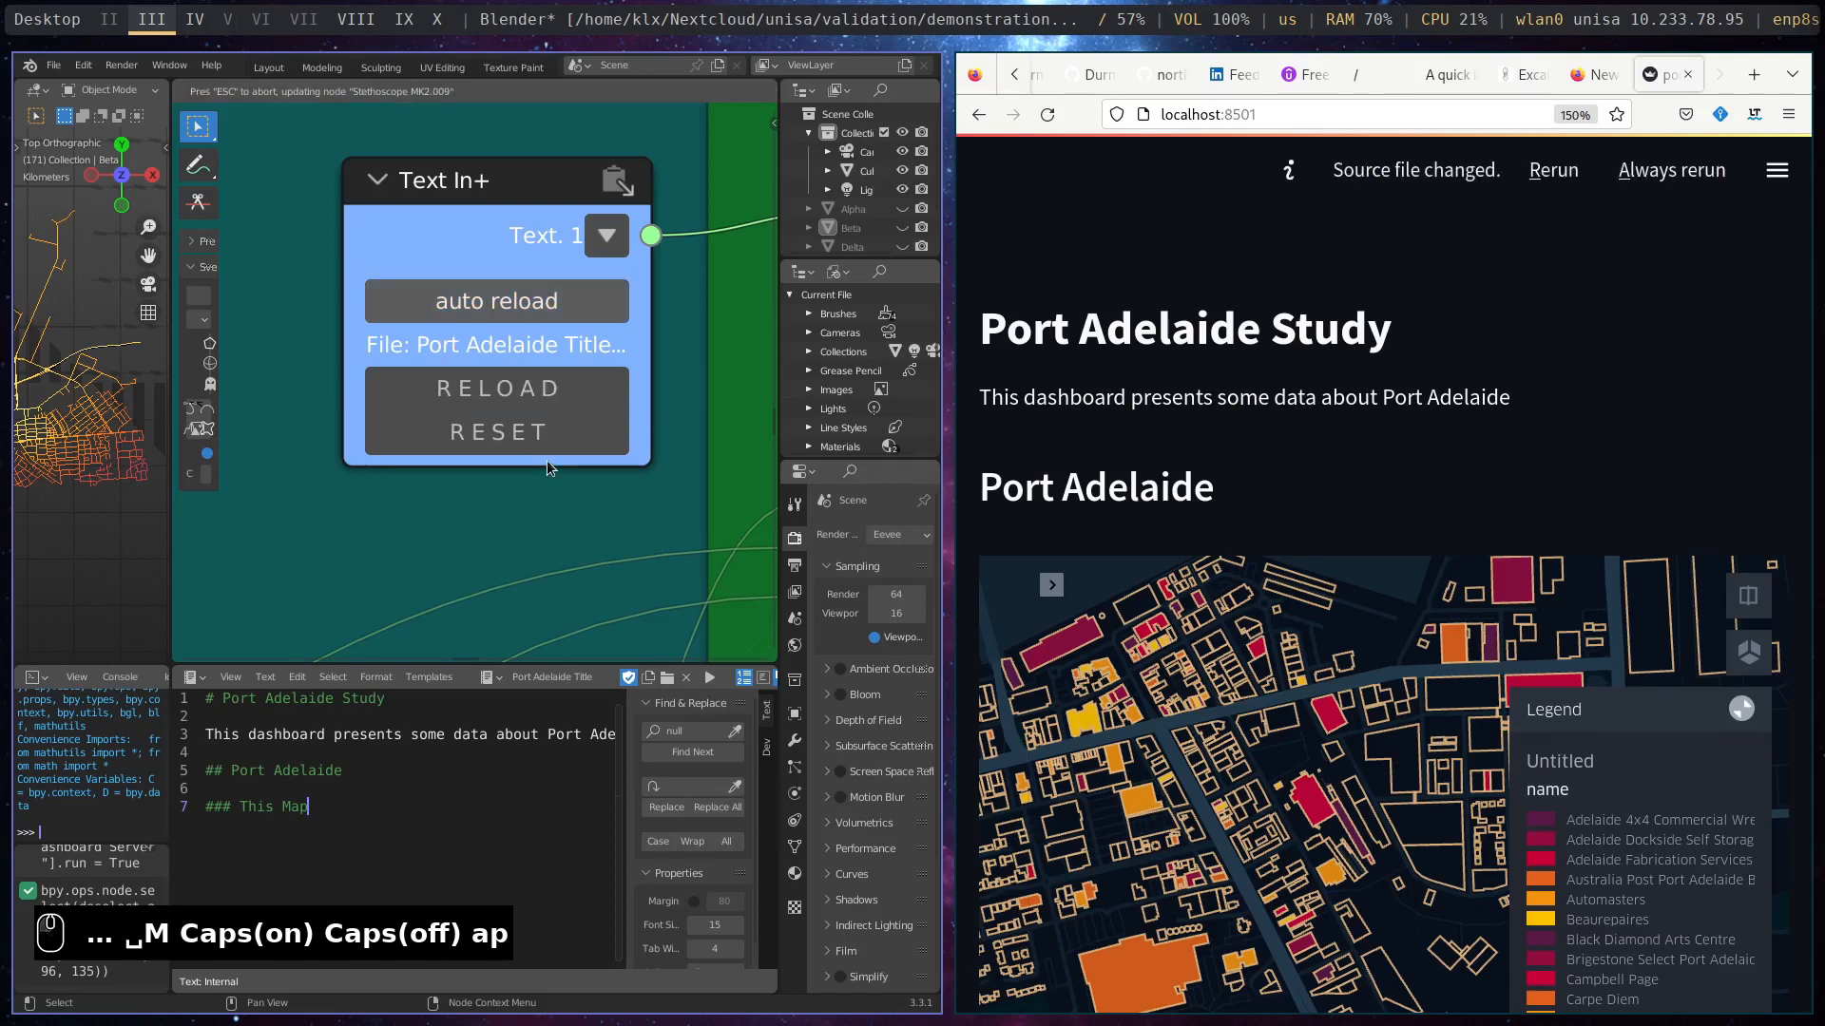
click(1659, 181)
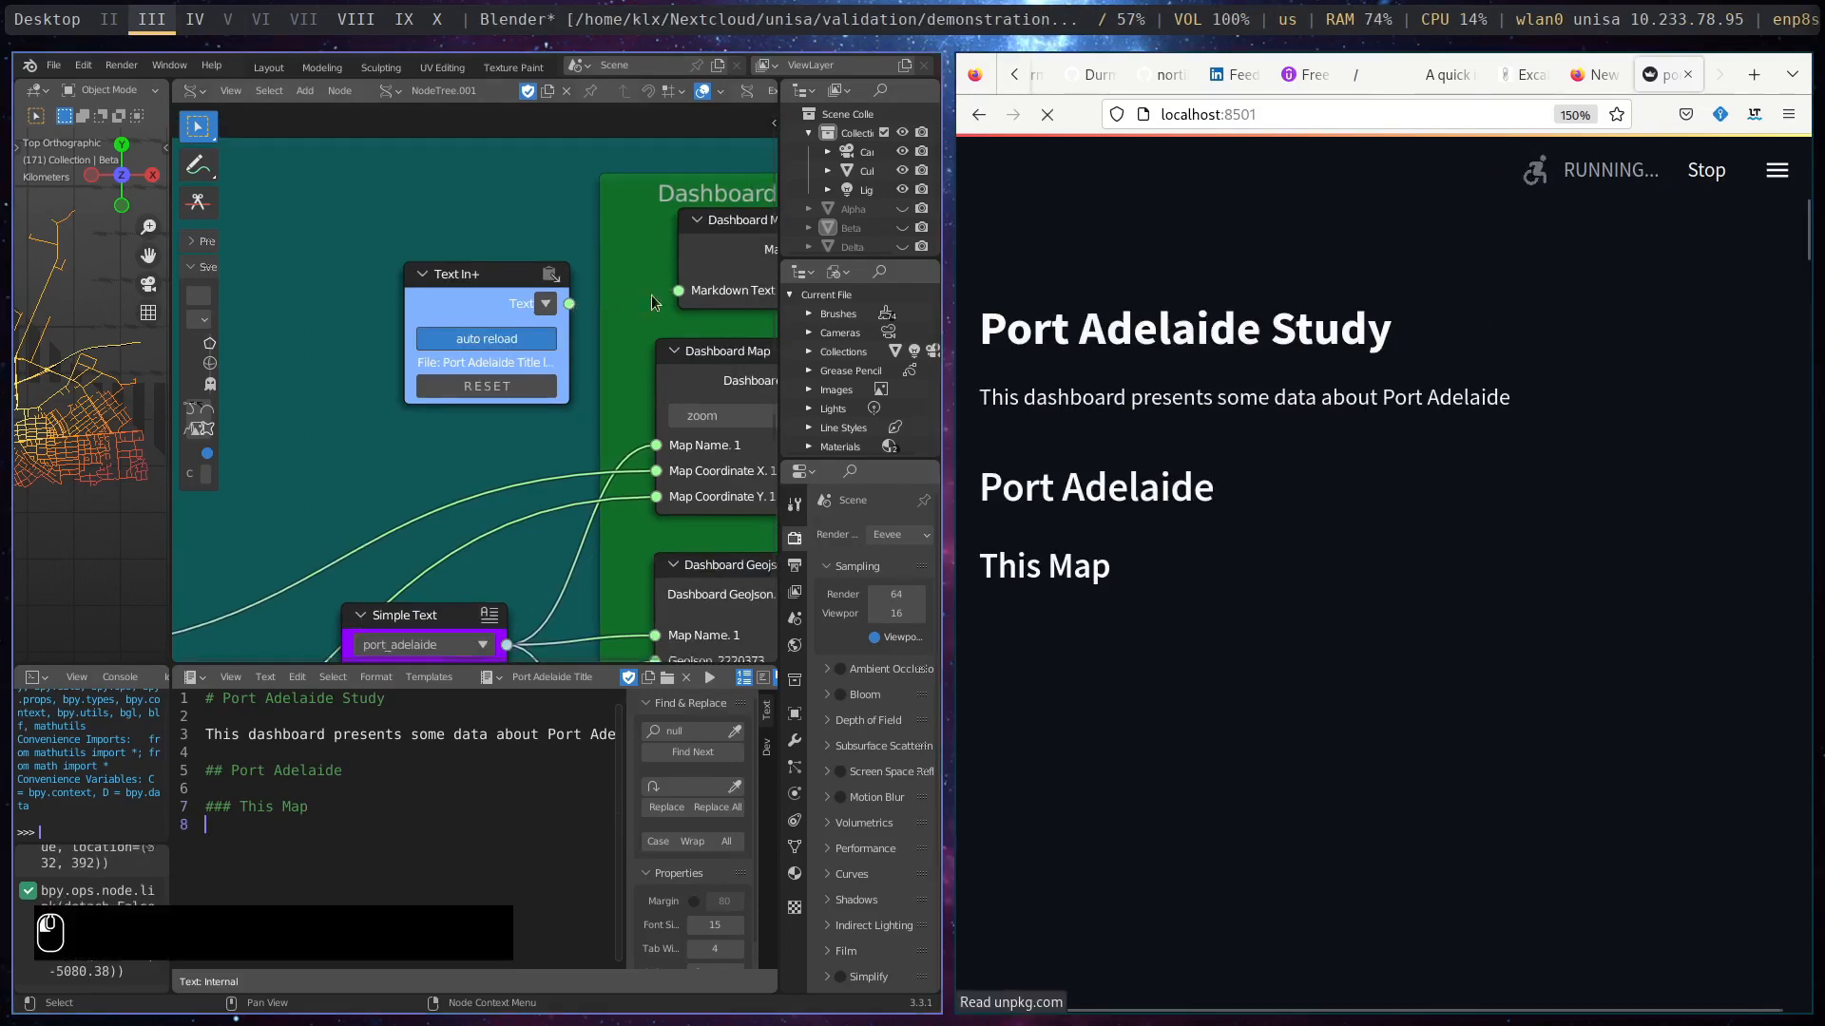
- Reconnect the Text In+ node's text output to the Markdown Text input and look through the rerun dashboard
drag(679, 290, 680, 302)
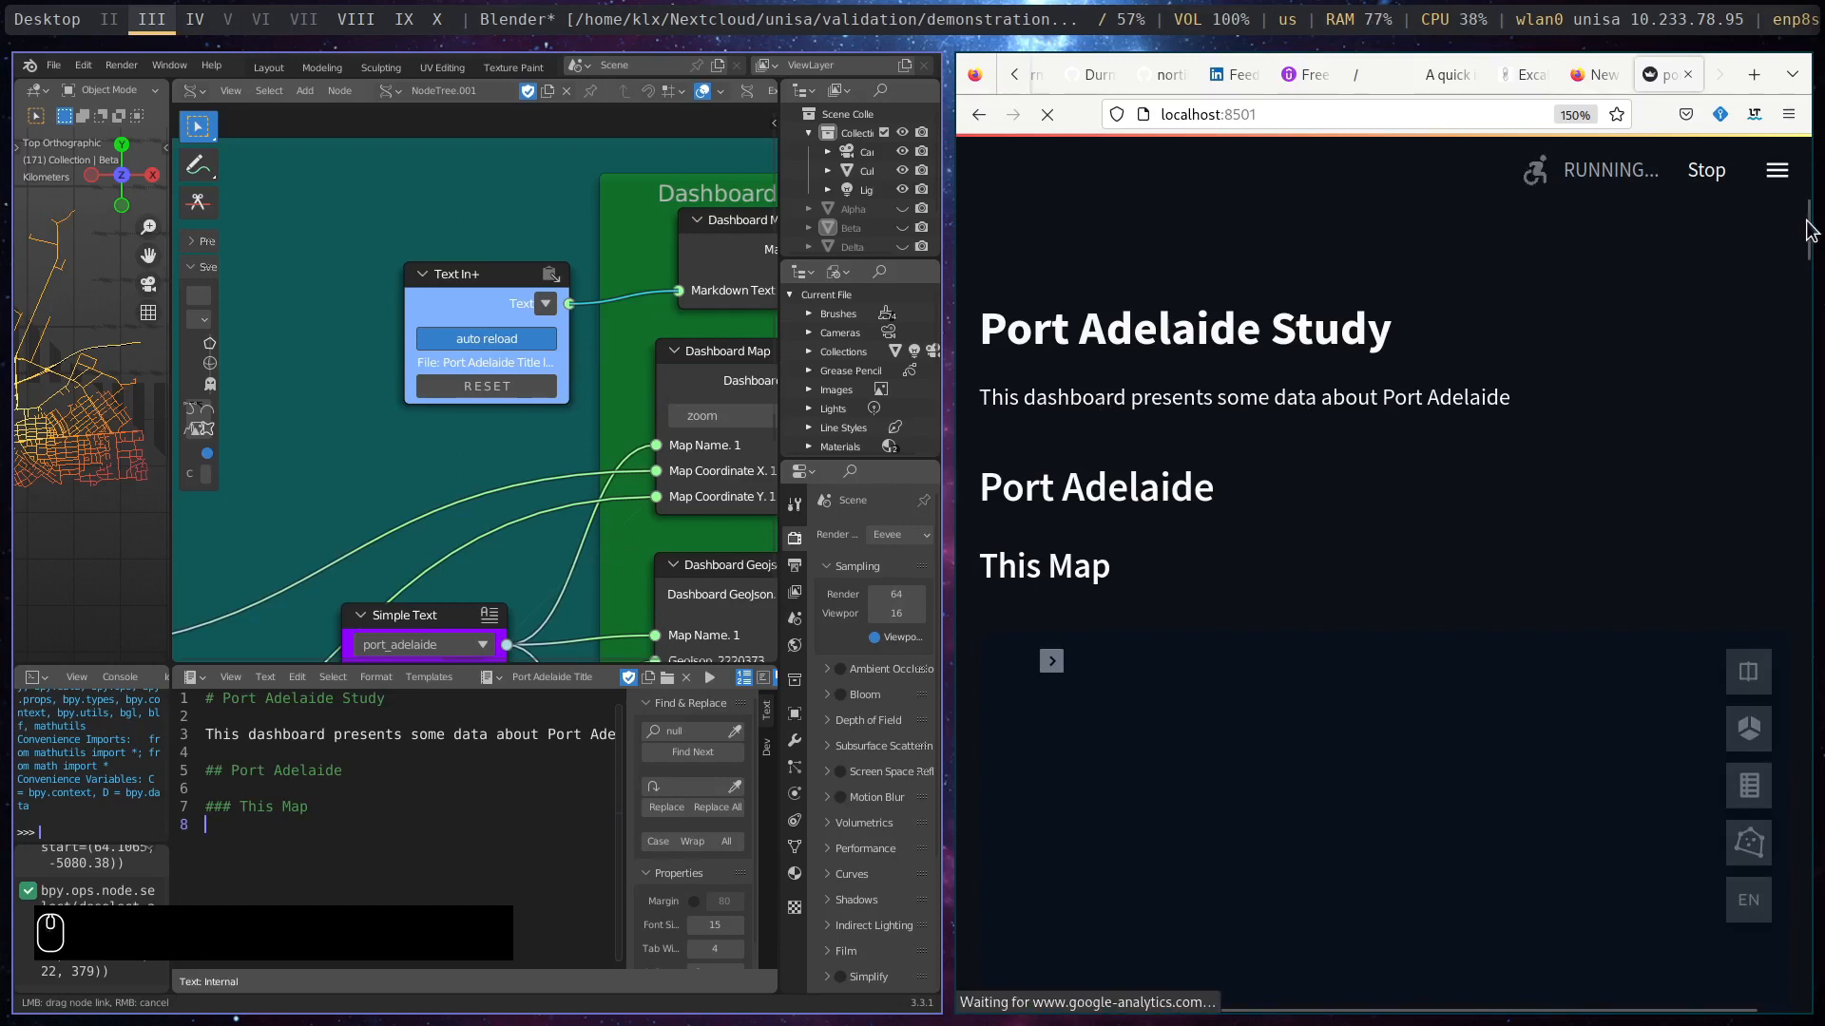
drag(1804, 223, 1804, 258)
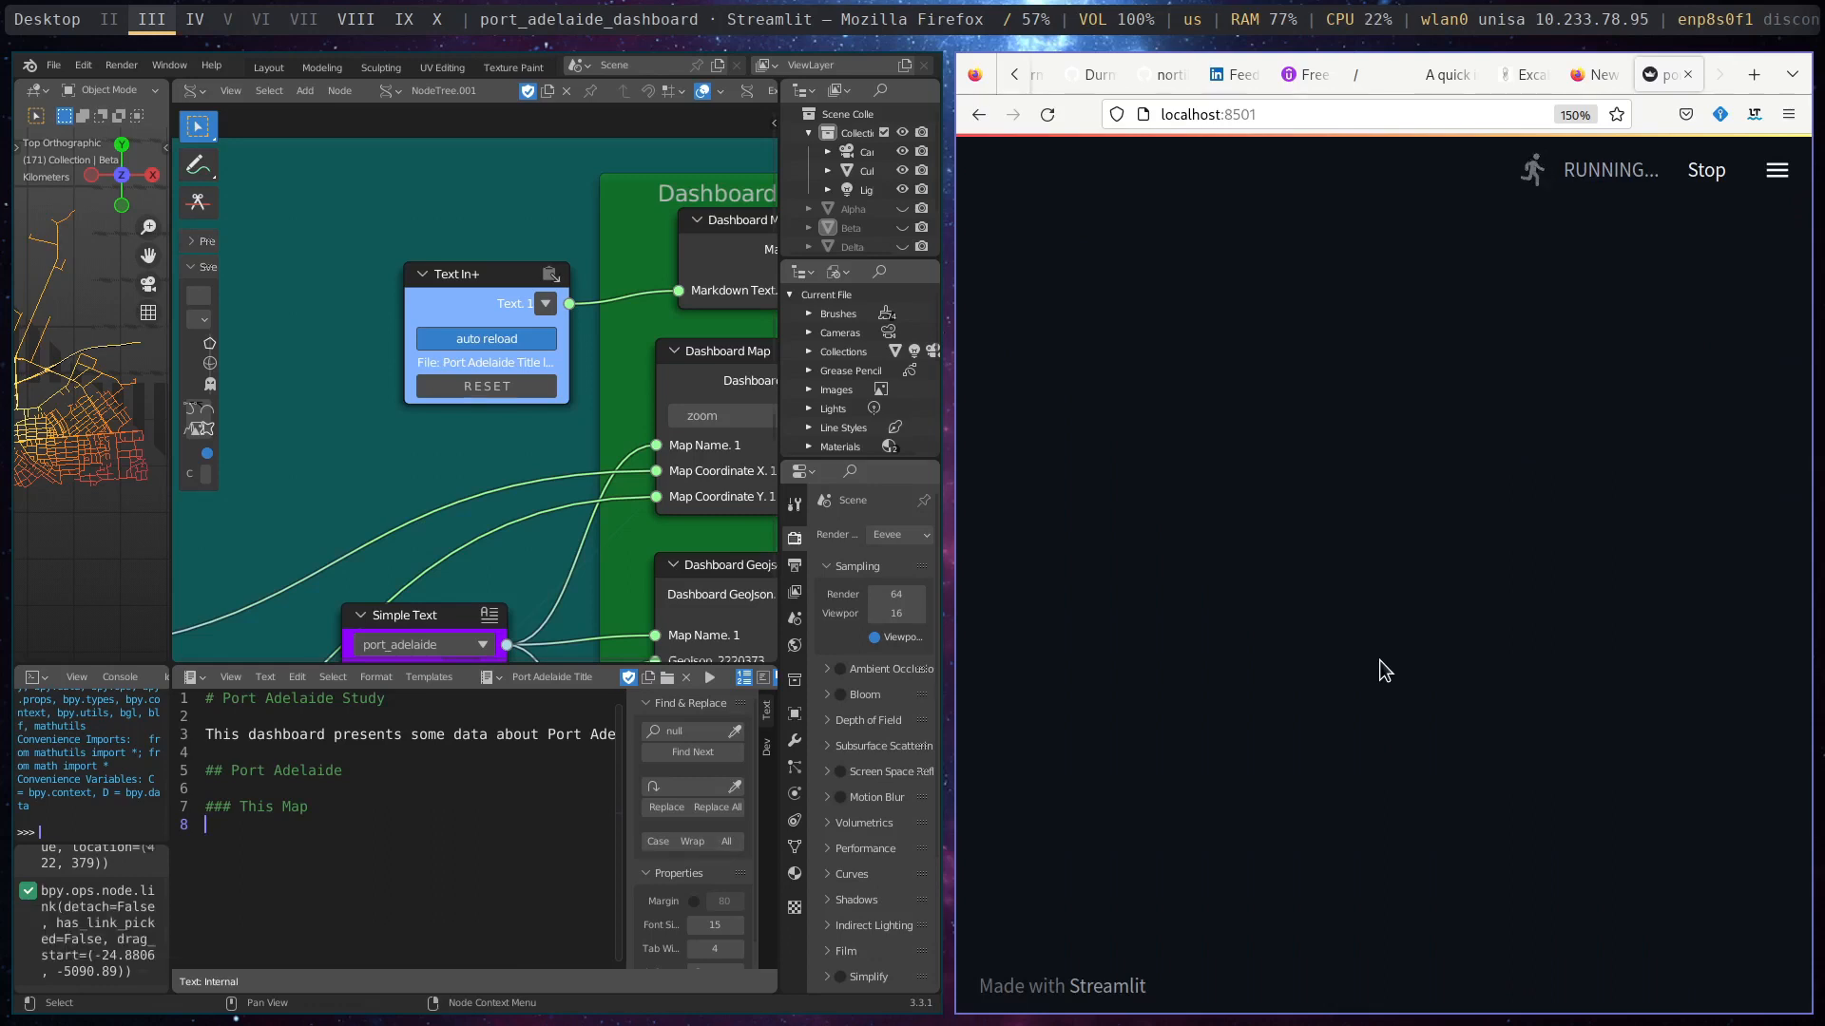
scroll(1378, 660, down, 2)
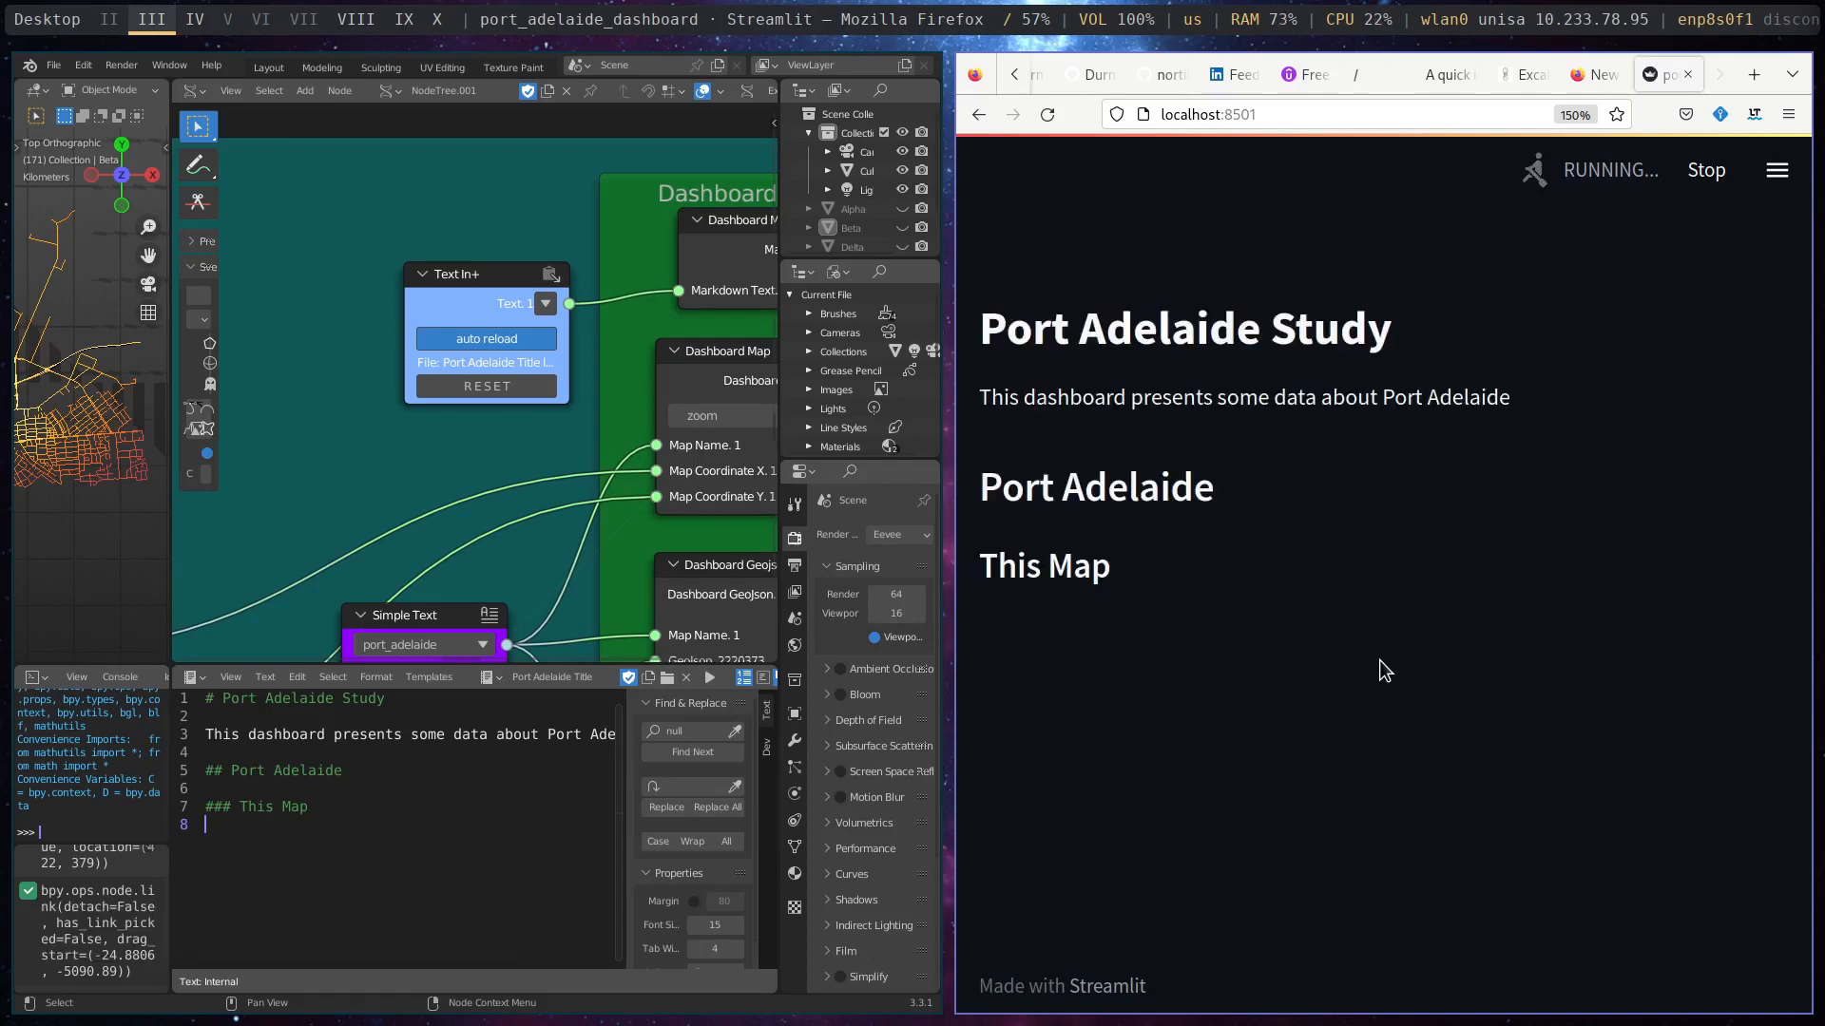
scroll(1380, 660, down, 2)
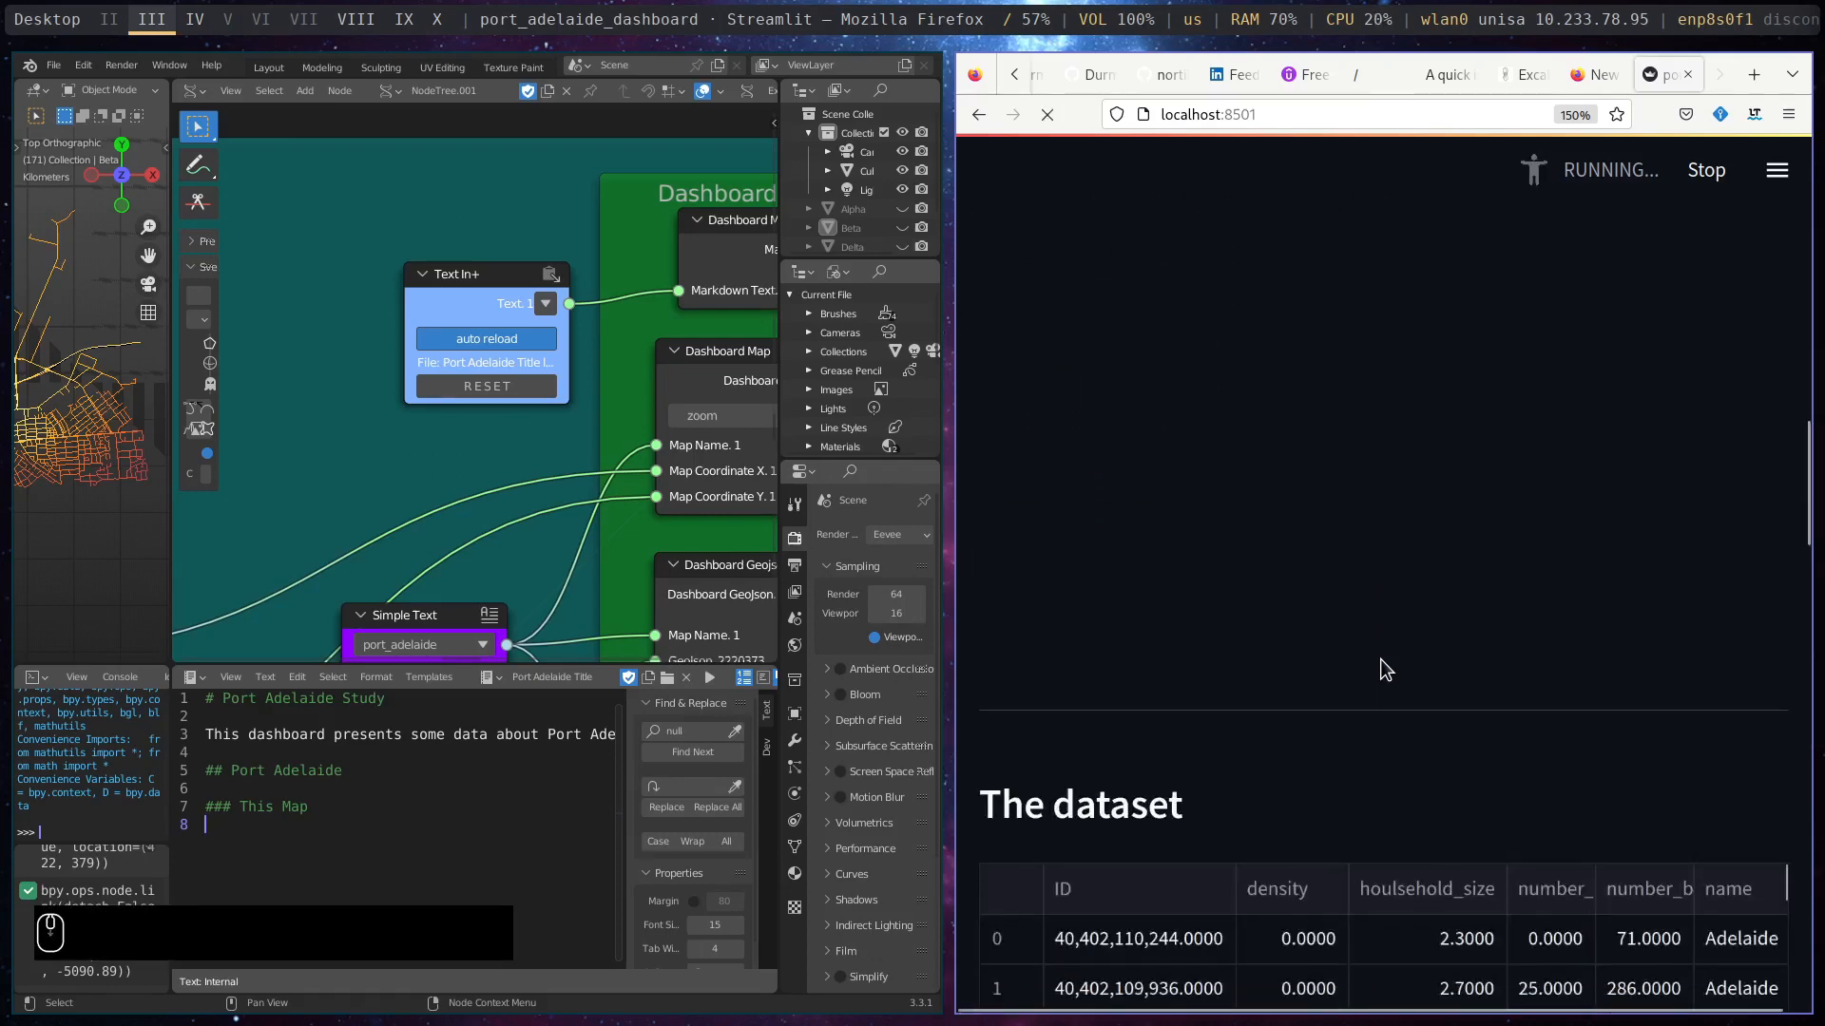
- Look through the dashboard down to its scatter plots and find the Note nodes holding the number_born_overseas plot's parameters
scroll(1380, 660, down, 10)
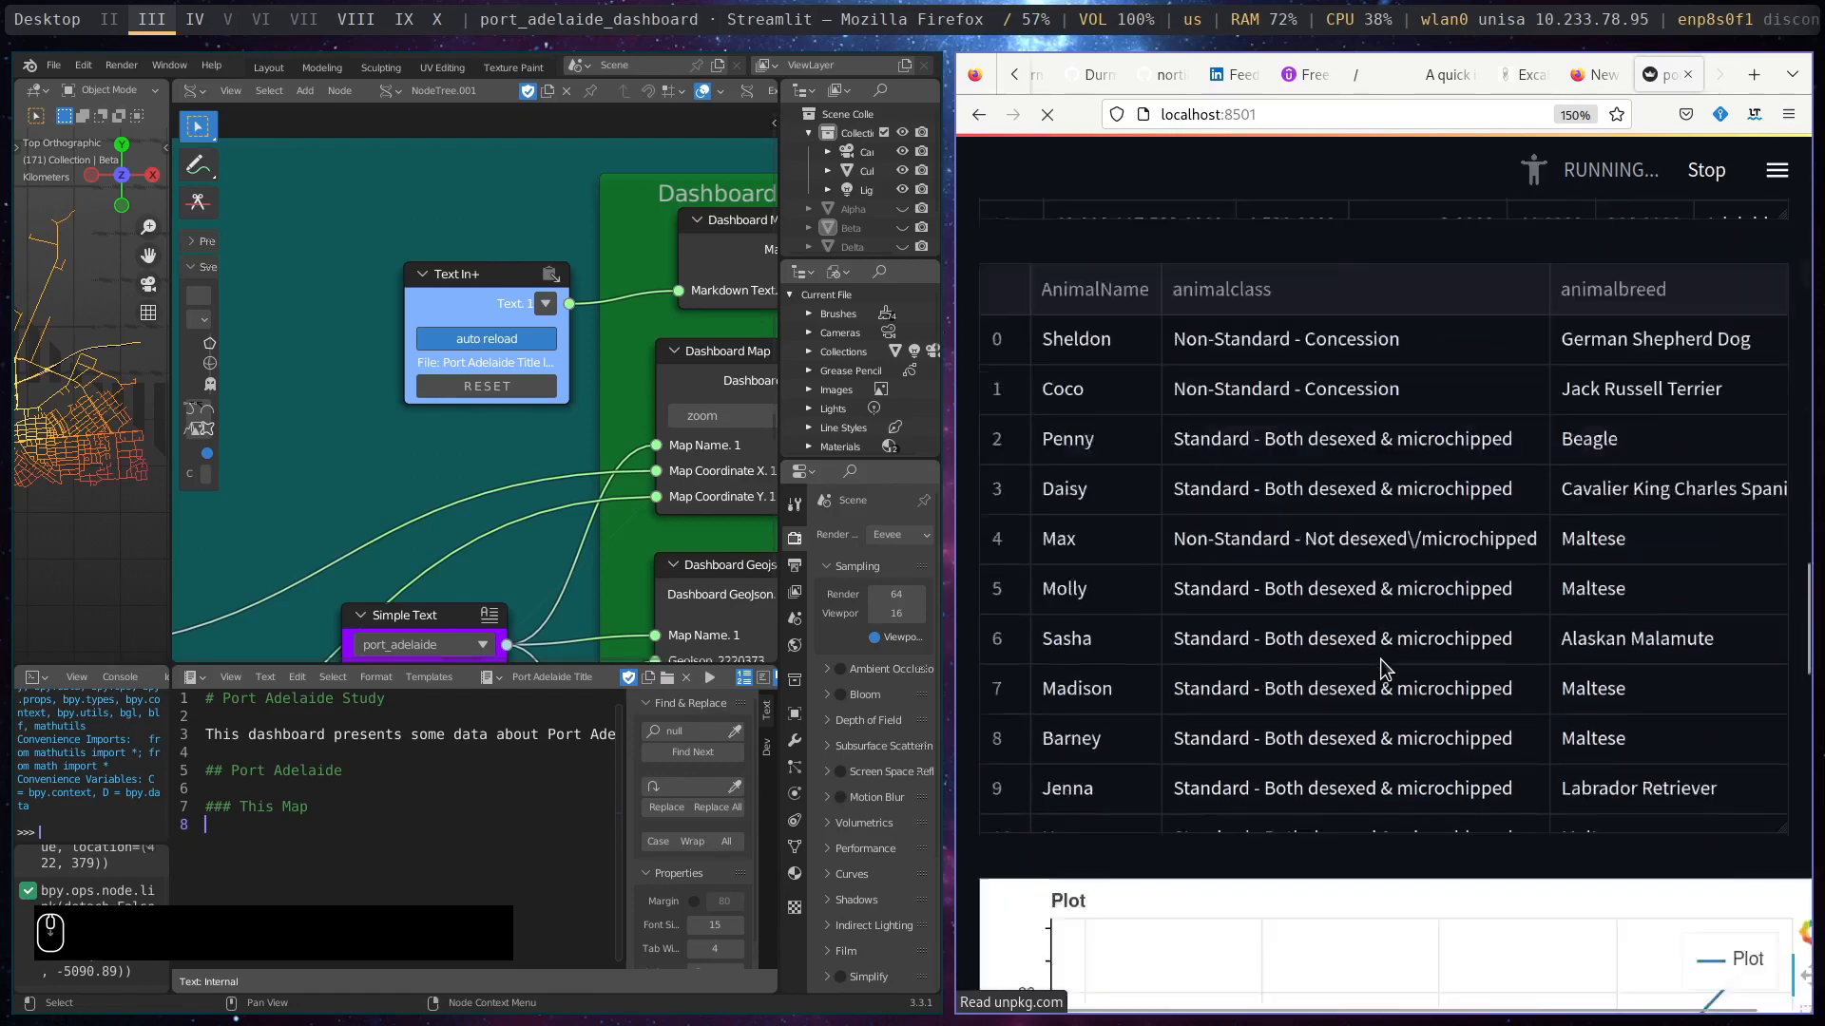
scroll(1380, 660, down, 10)
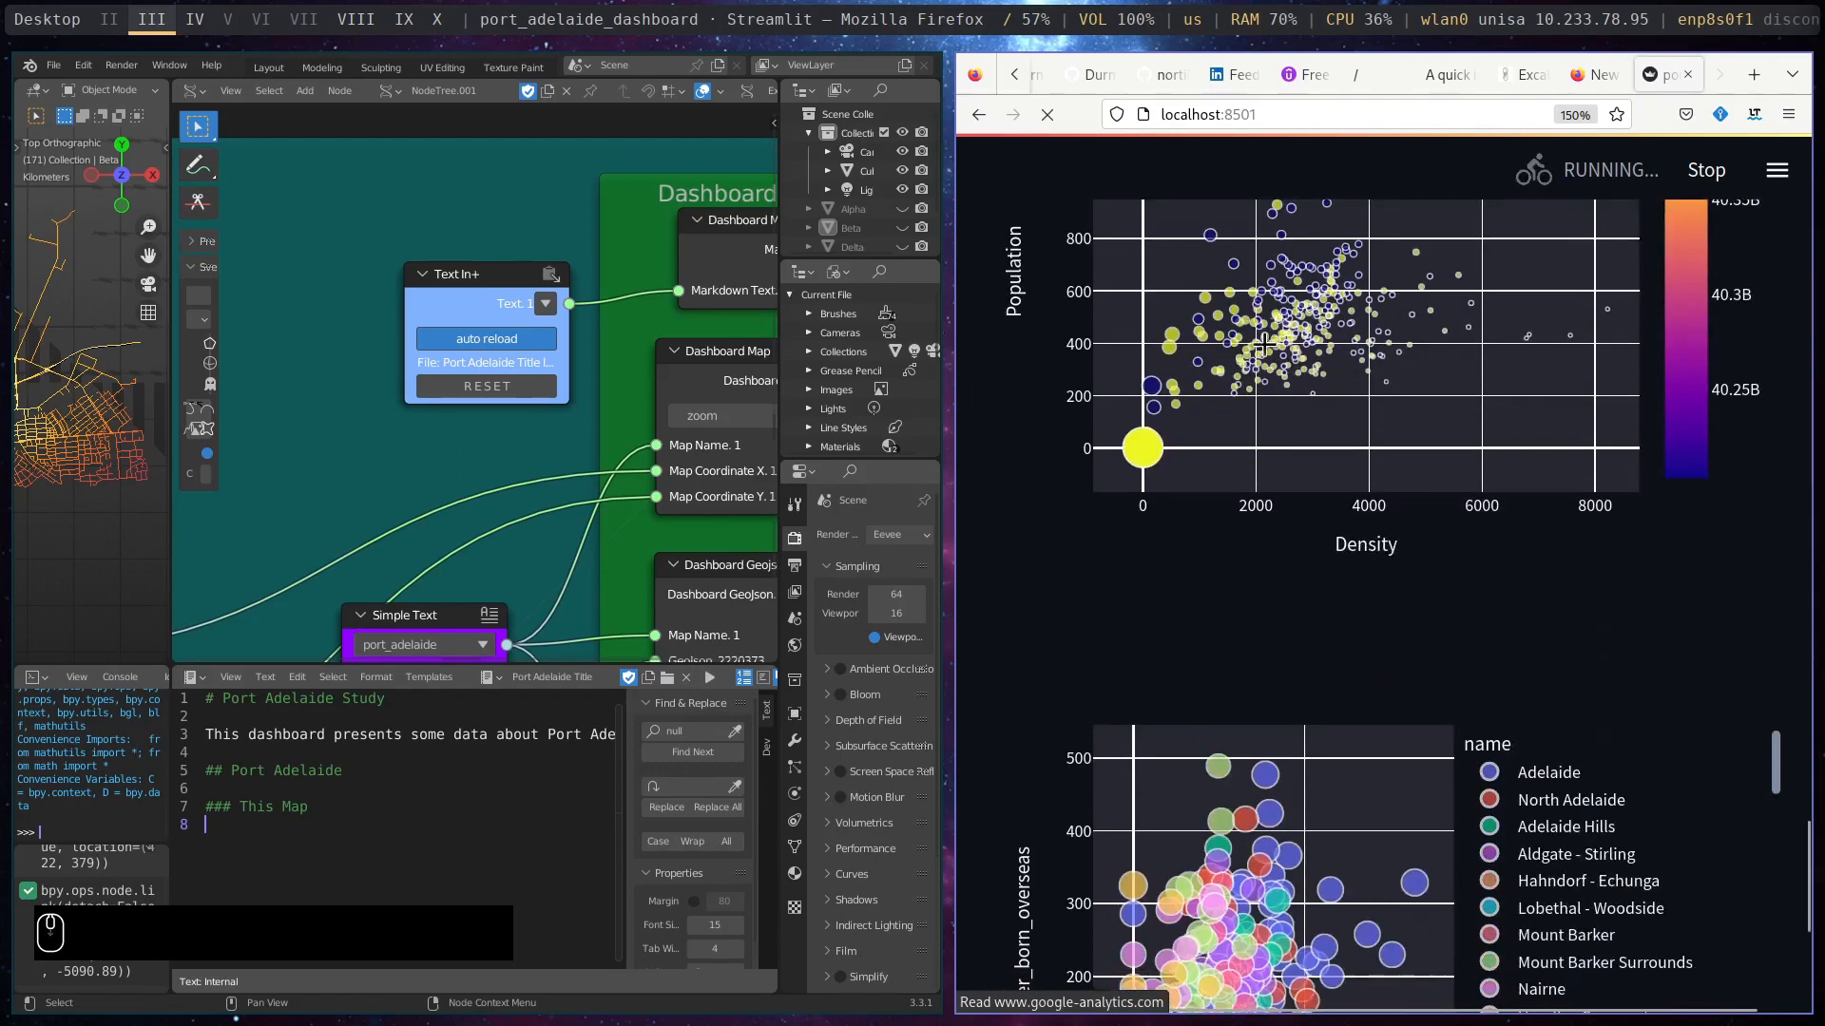
middle_drag(452, 436, 366, 261)
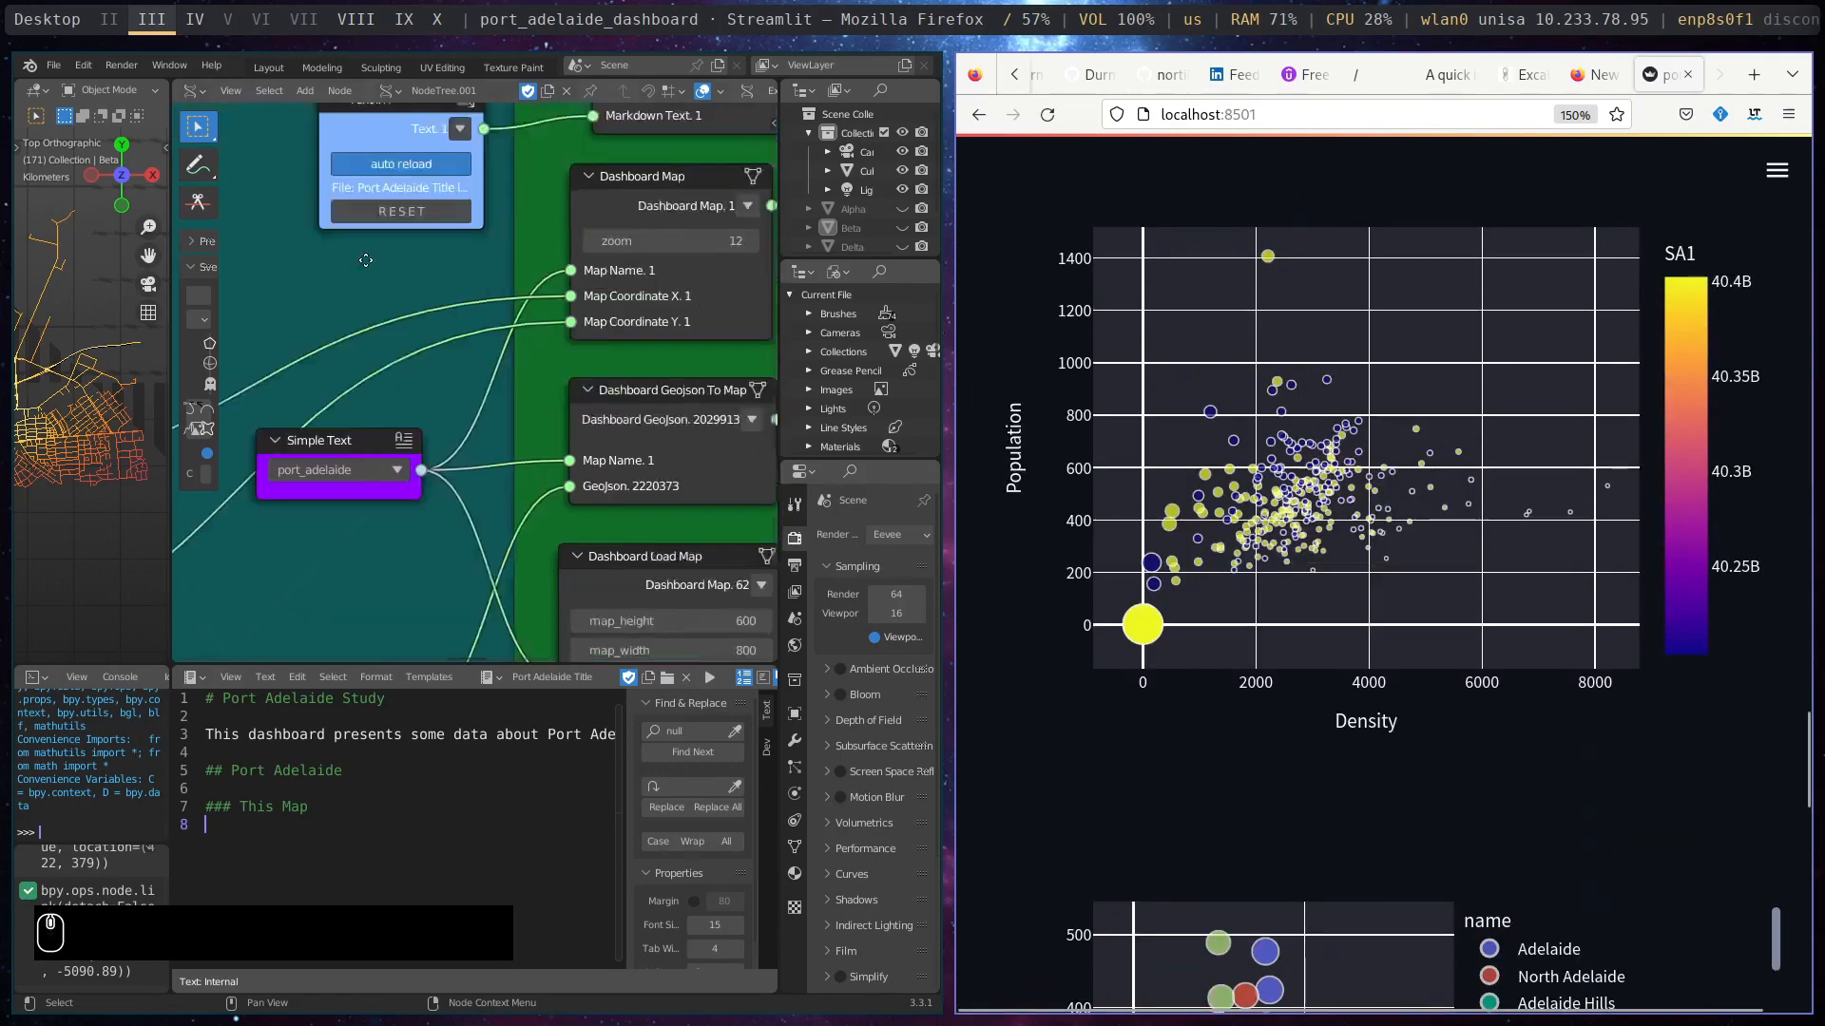
scroll(366, 260, down, 5)
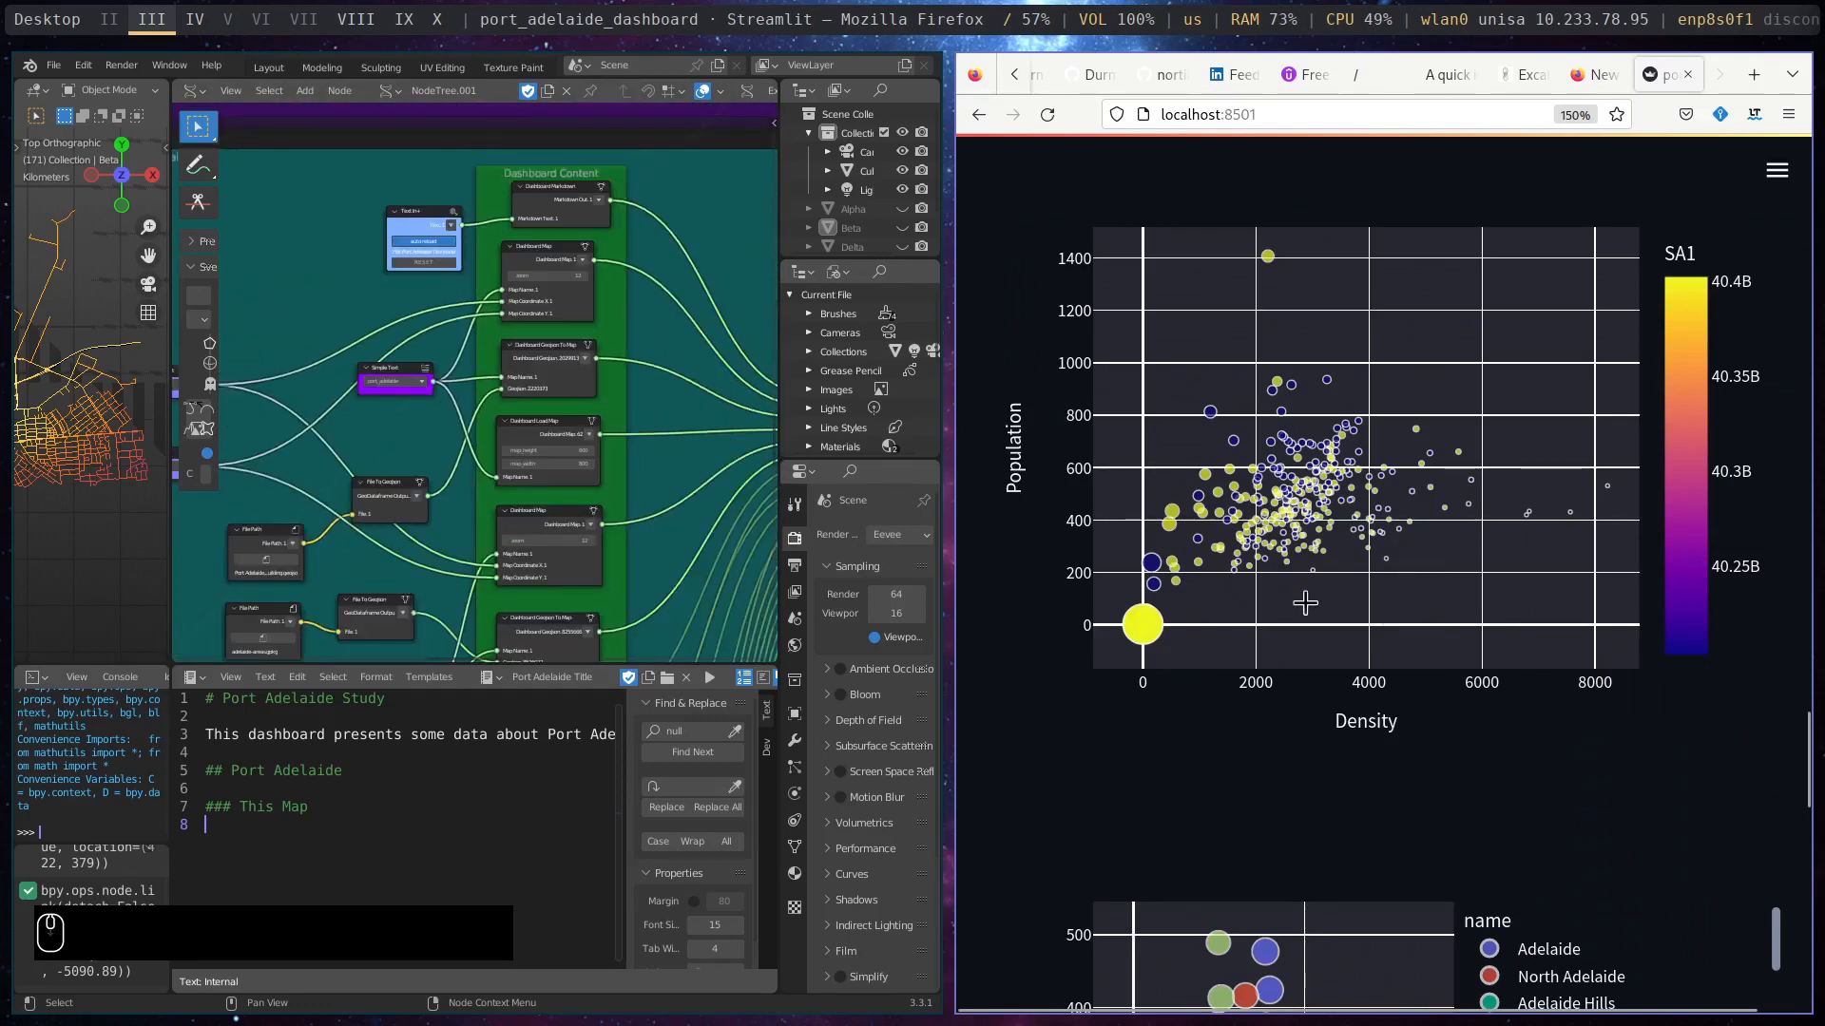
ctrl+scroll(1303, 602, down, 3)
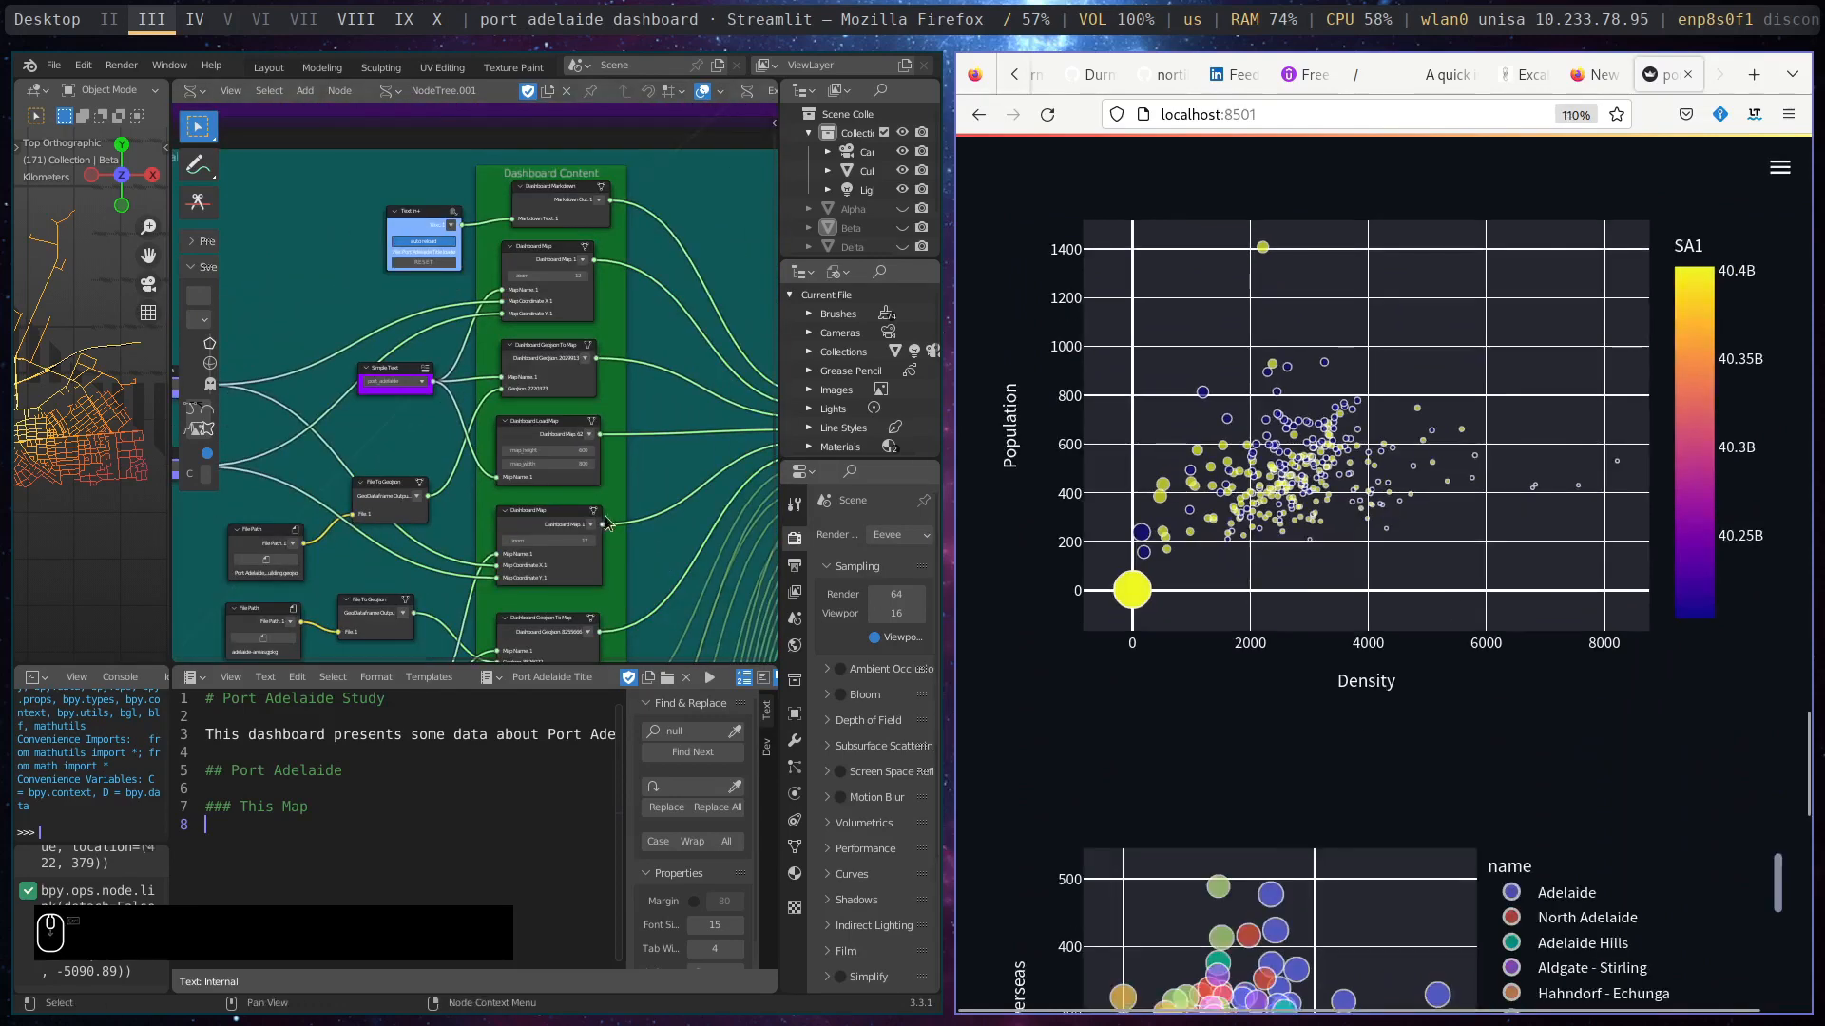
scroll(592, 404, down, 2)
scroll(592, 404, up, 5)
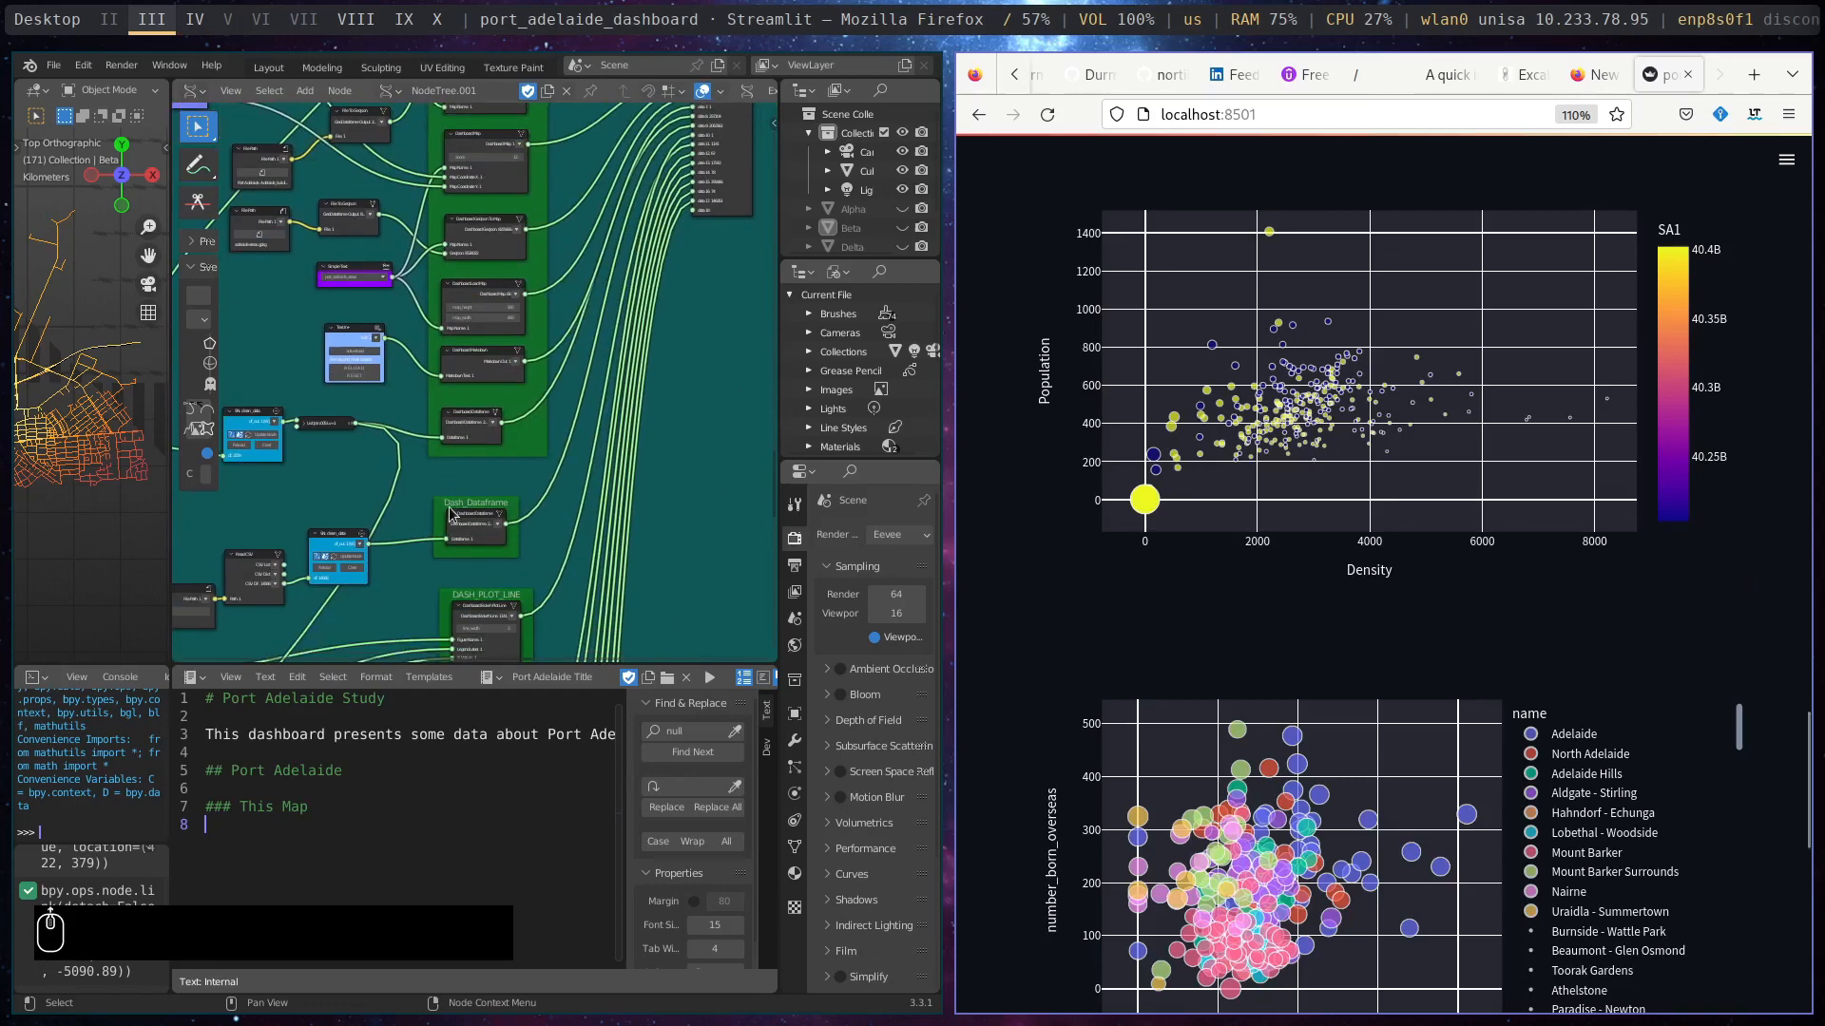
middle_drag(578, 486, 687, 249)
middle_drag(422, 641, 358, 412)
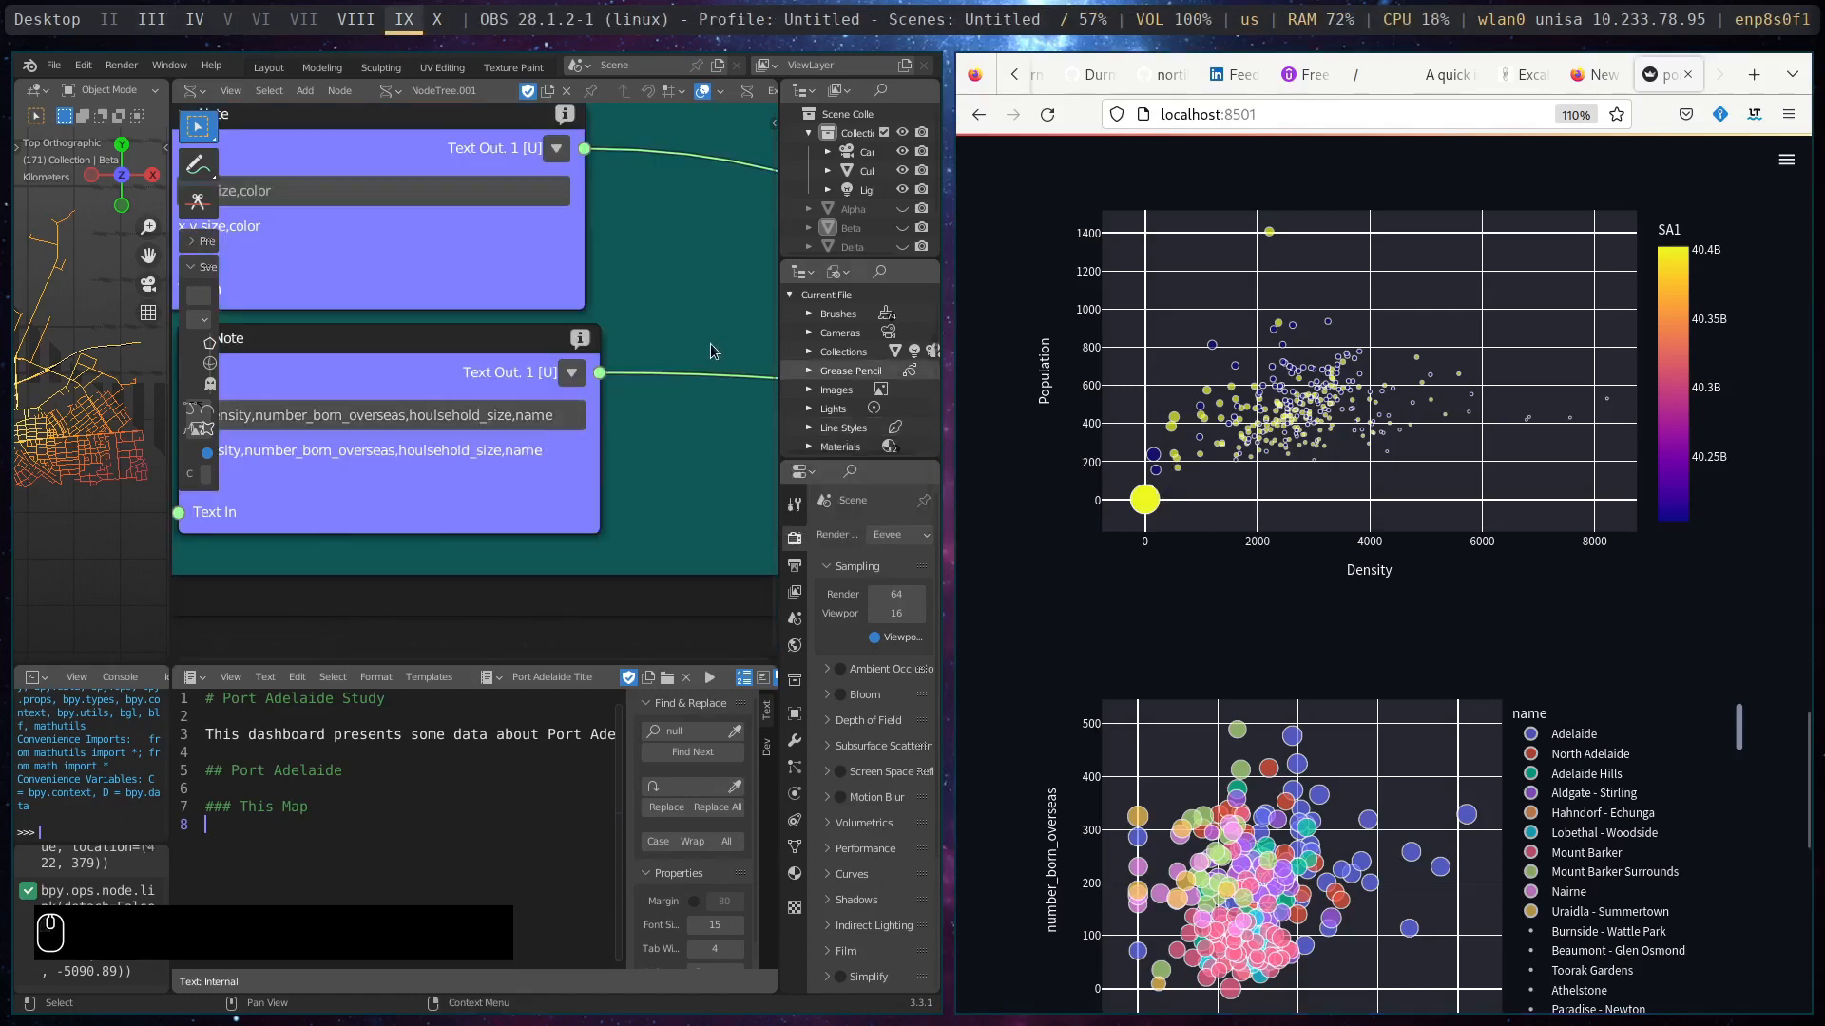
middle_drag(696, 290, 703, 290)
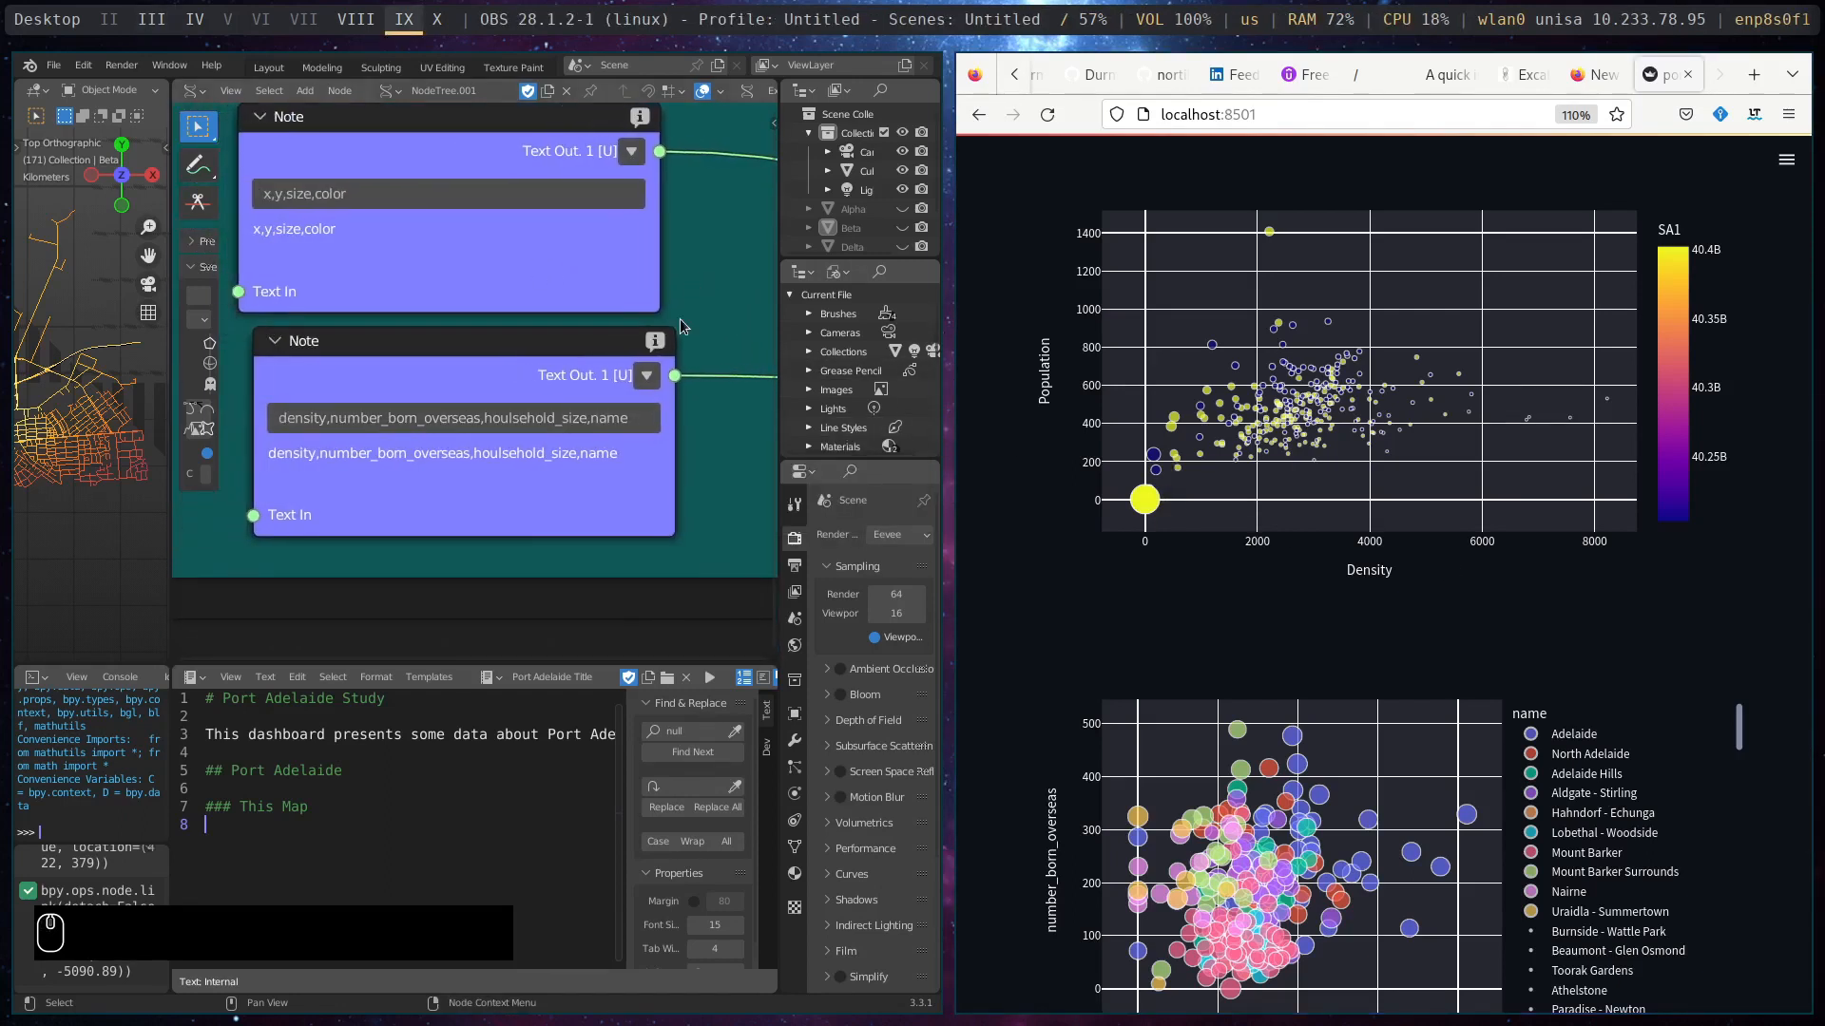
- Remove the size parameter from the upper Note node so its text is "x,y,color"
click(307, 199)
click(313, 196)
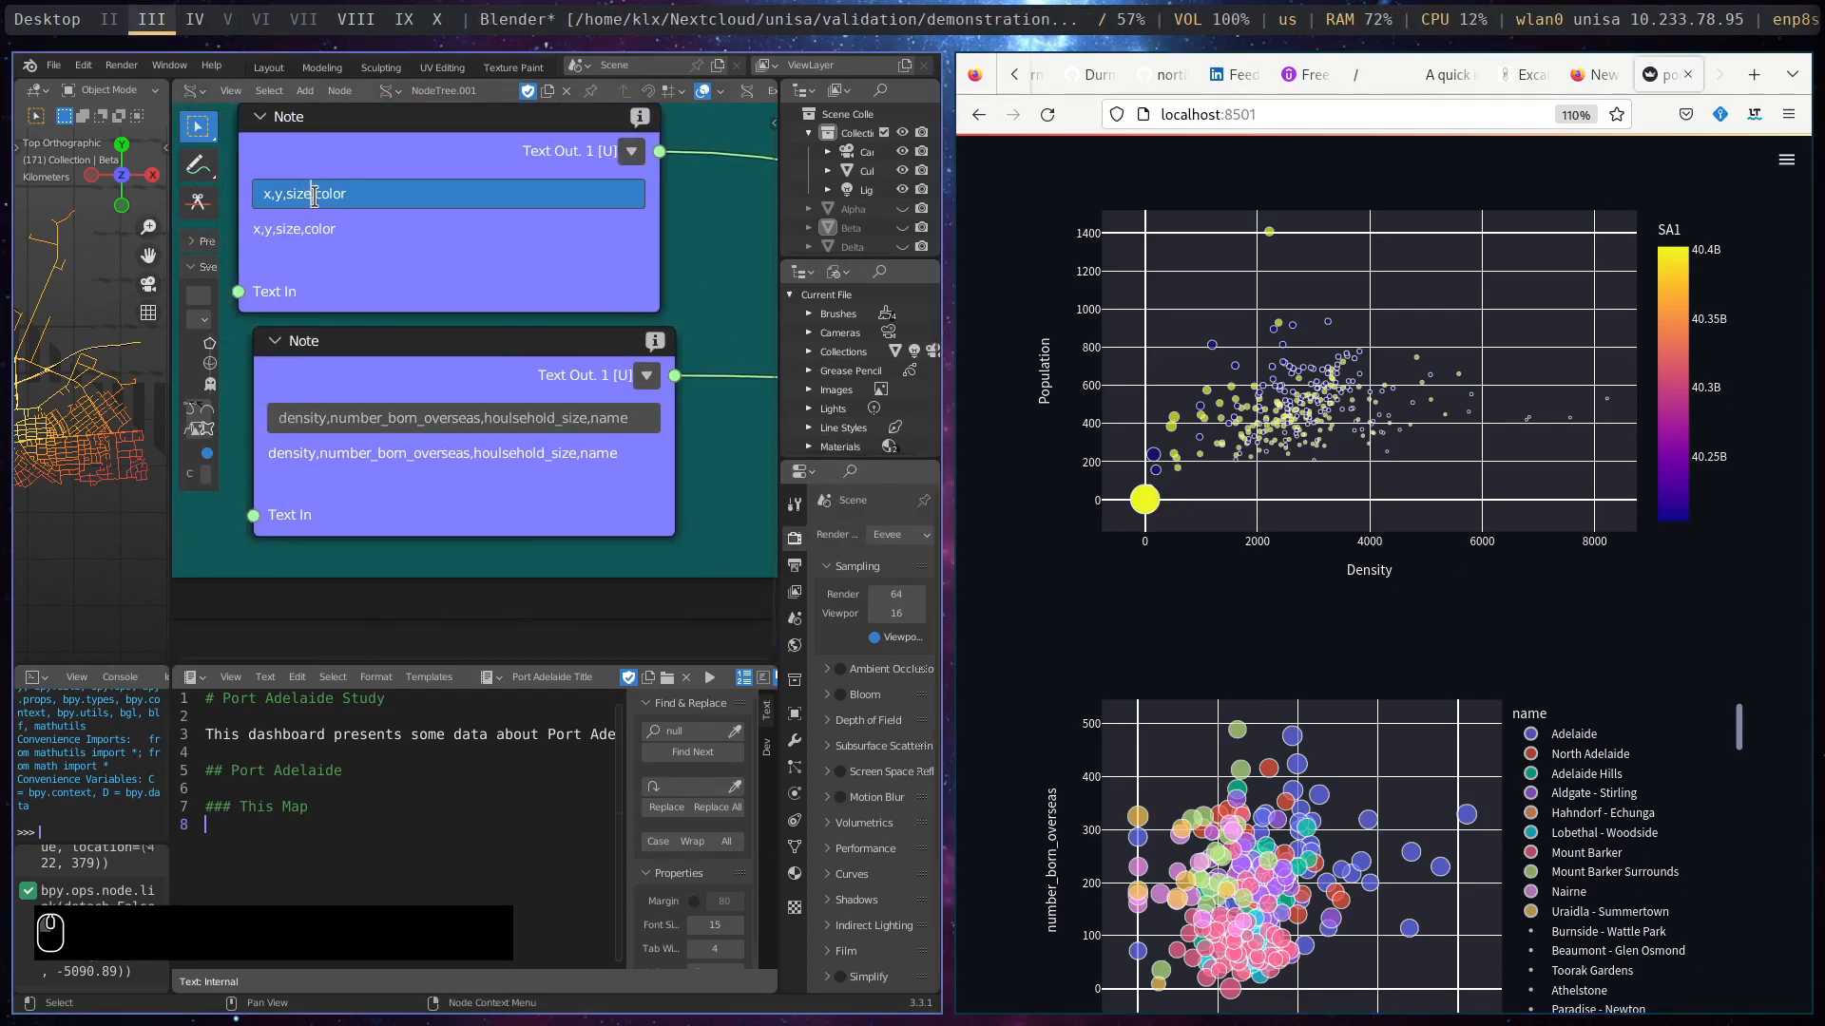
double_click(292, 193)
key(BackSpace)
key(BackSpace)
key(Return)
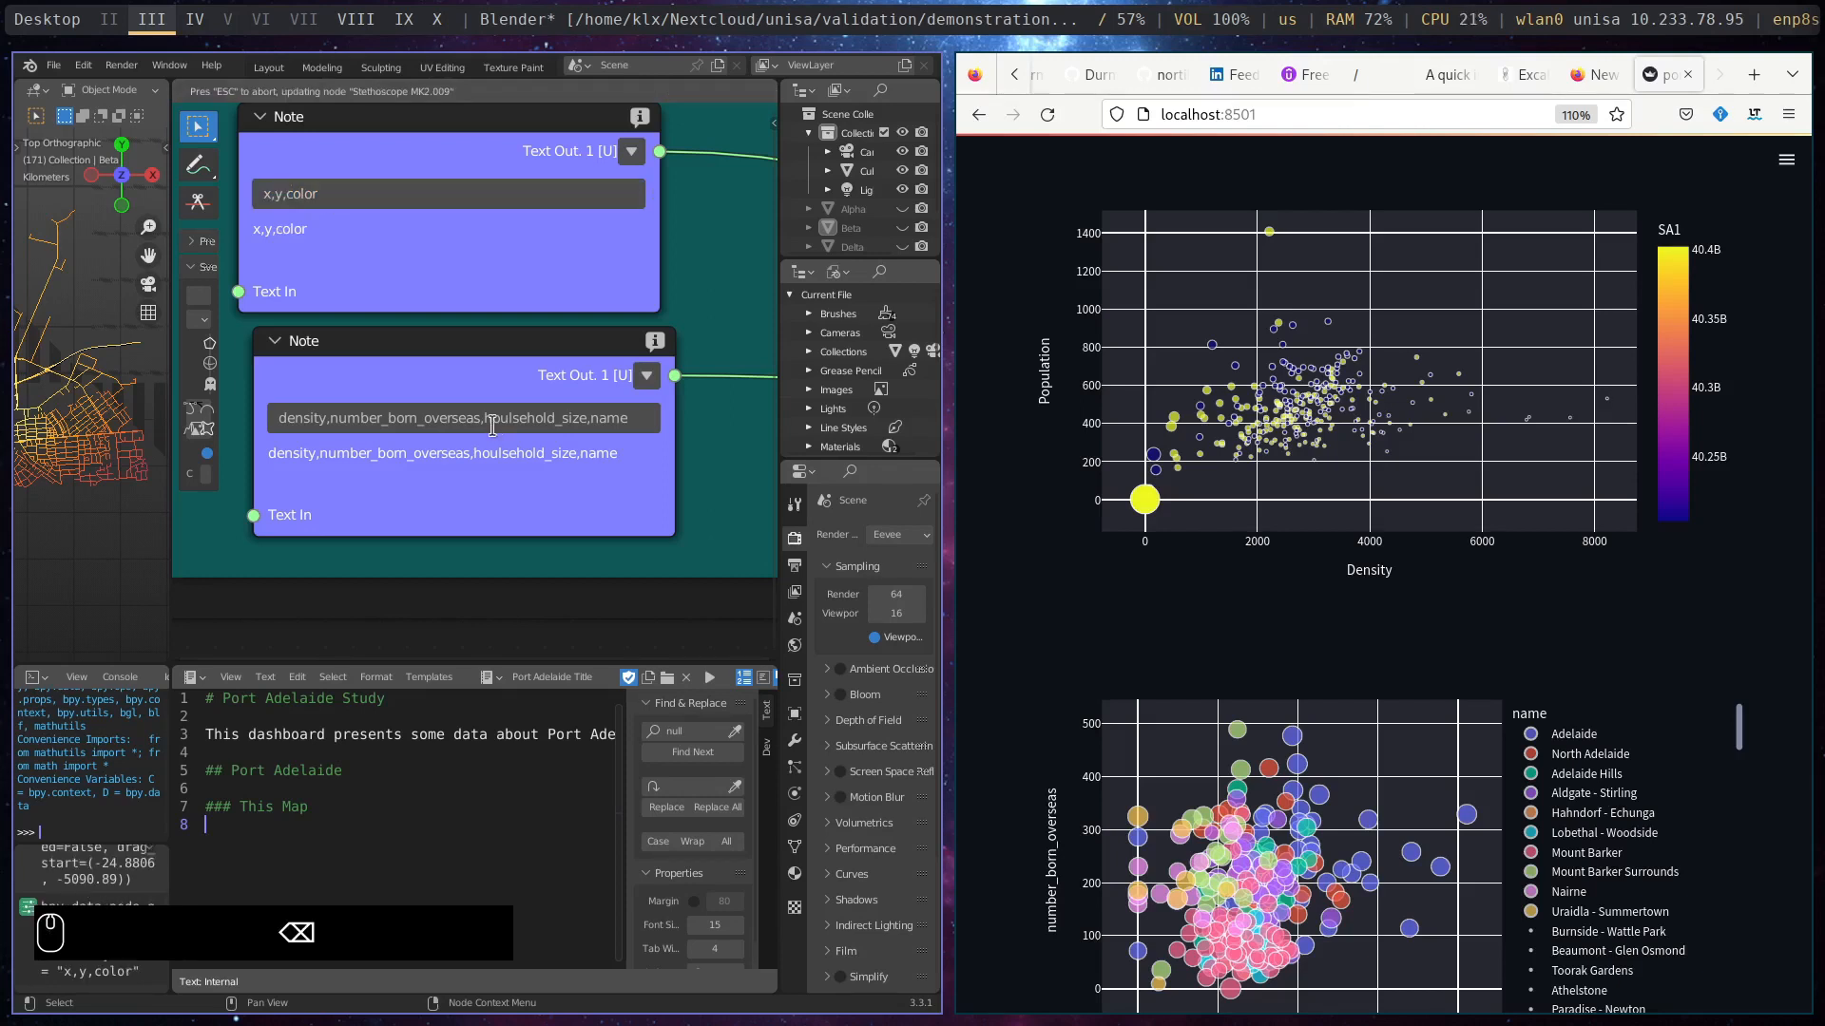
- Remove houlsehold_size from the lower Note node so its text is "density,number_born_overseas,name"
click(594, 418)
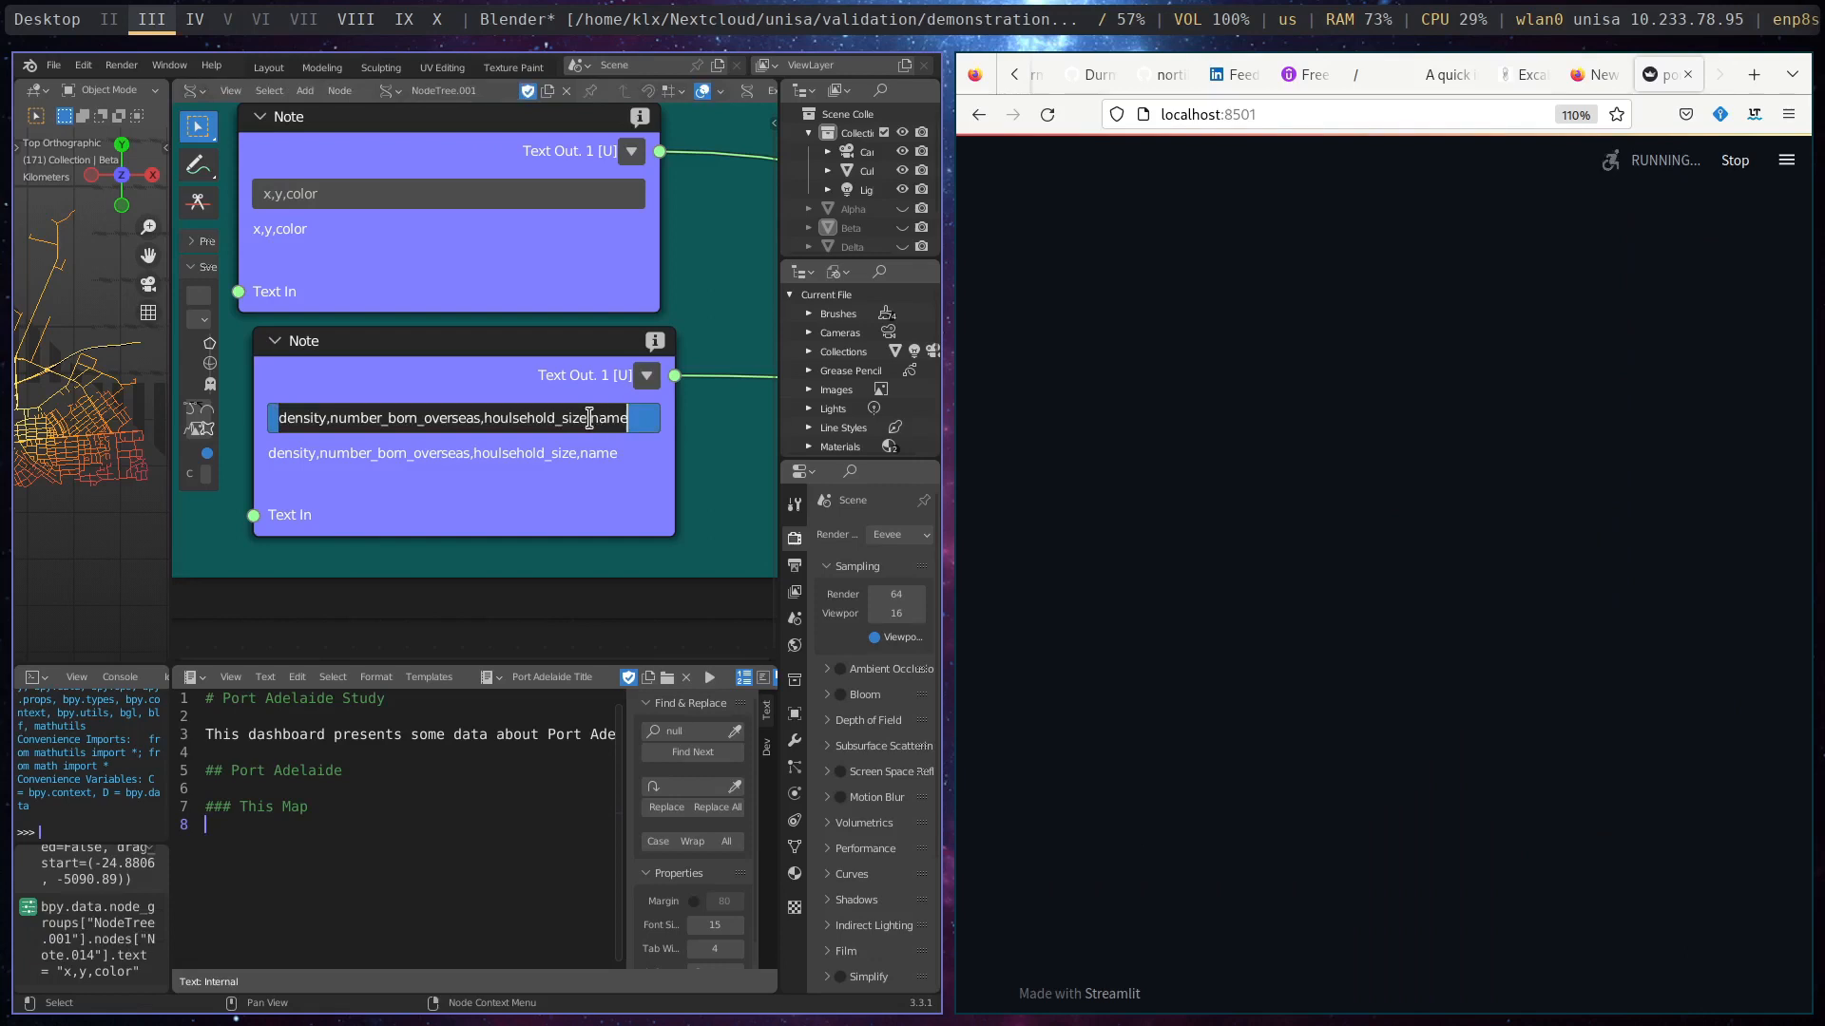
click(589, 418)
drag(589, 418, 486, 424)
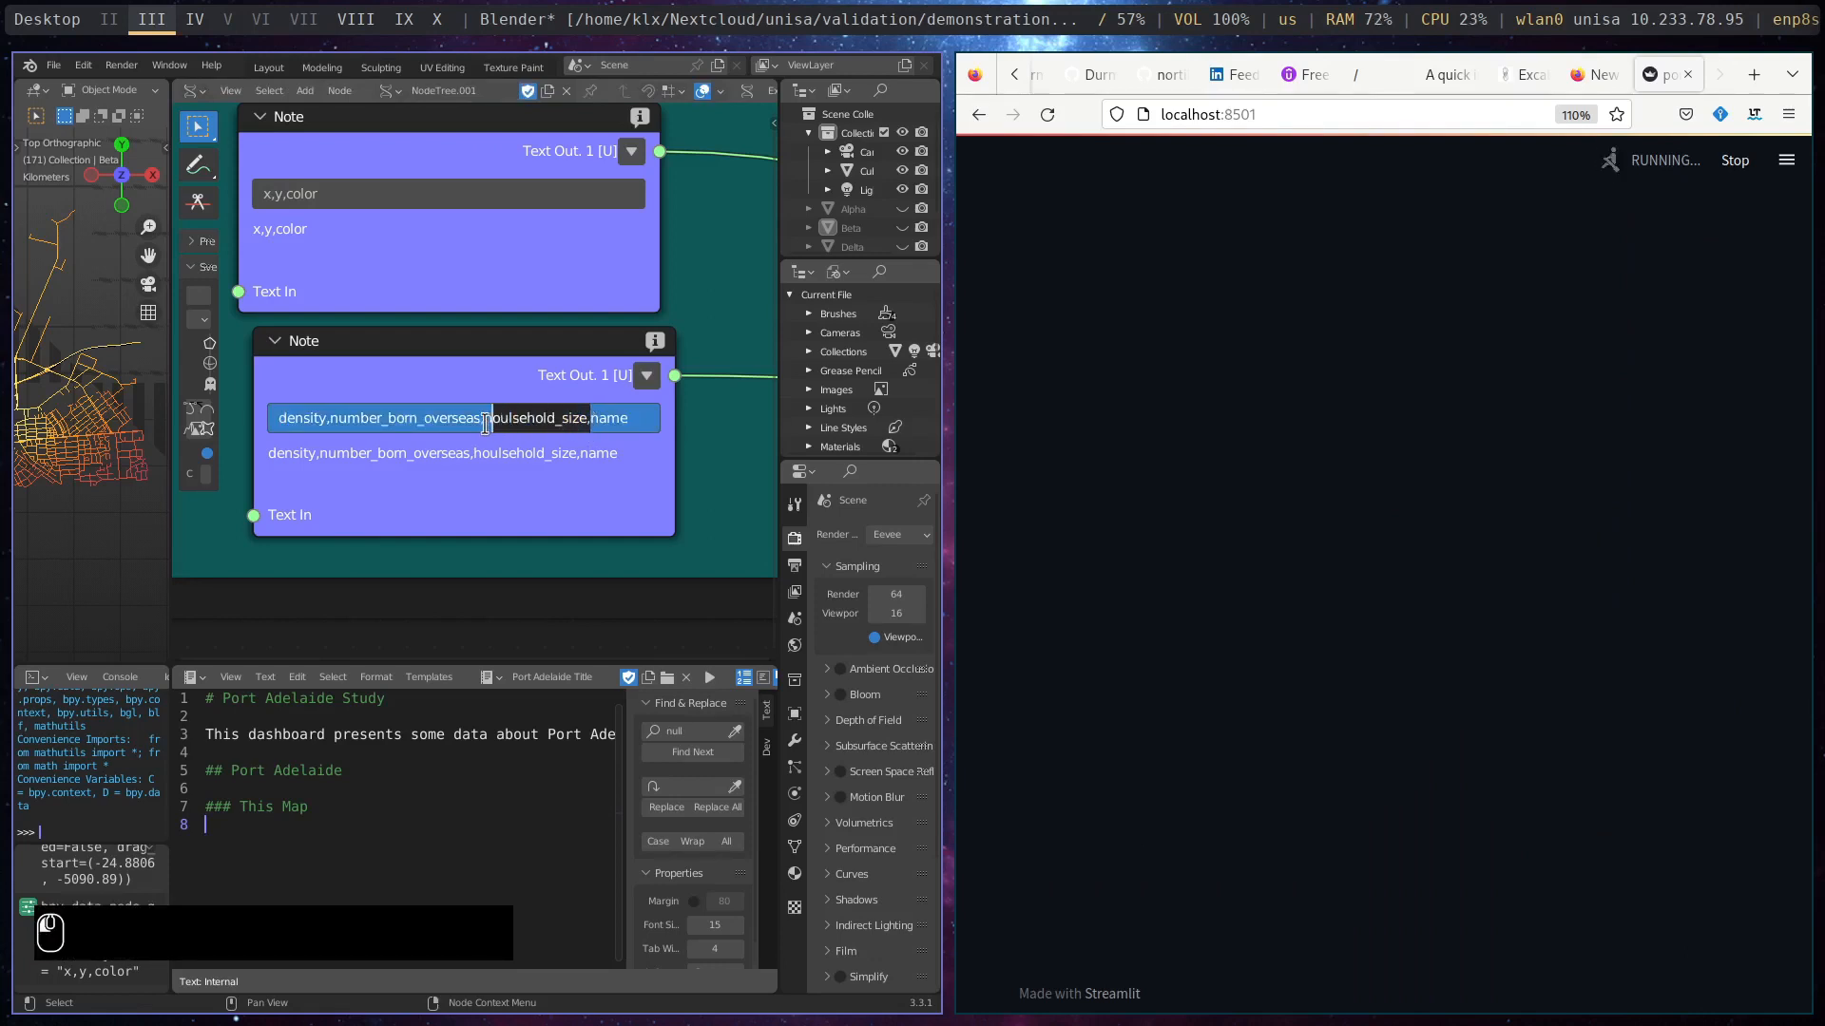
key(BackSpace)
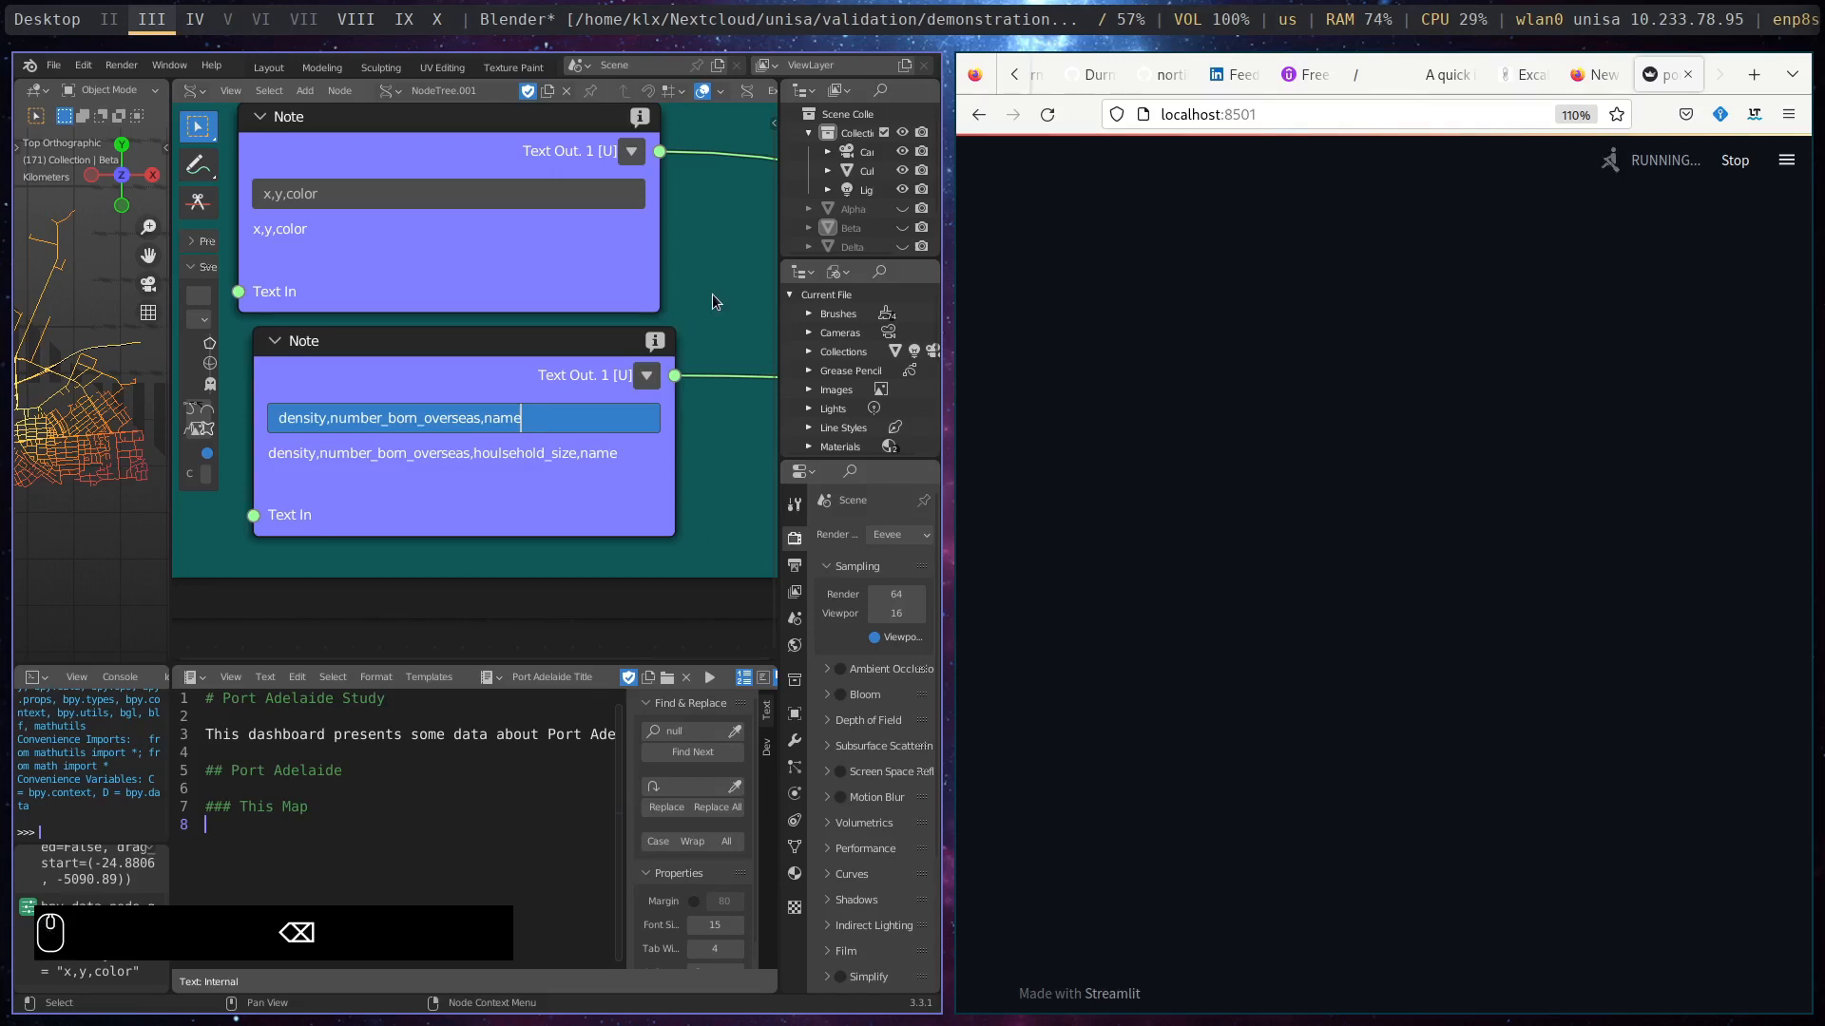
key(Return)
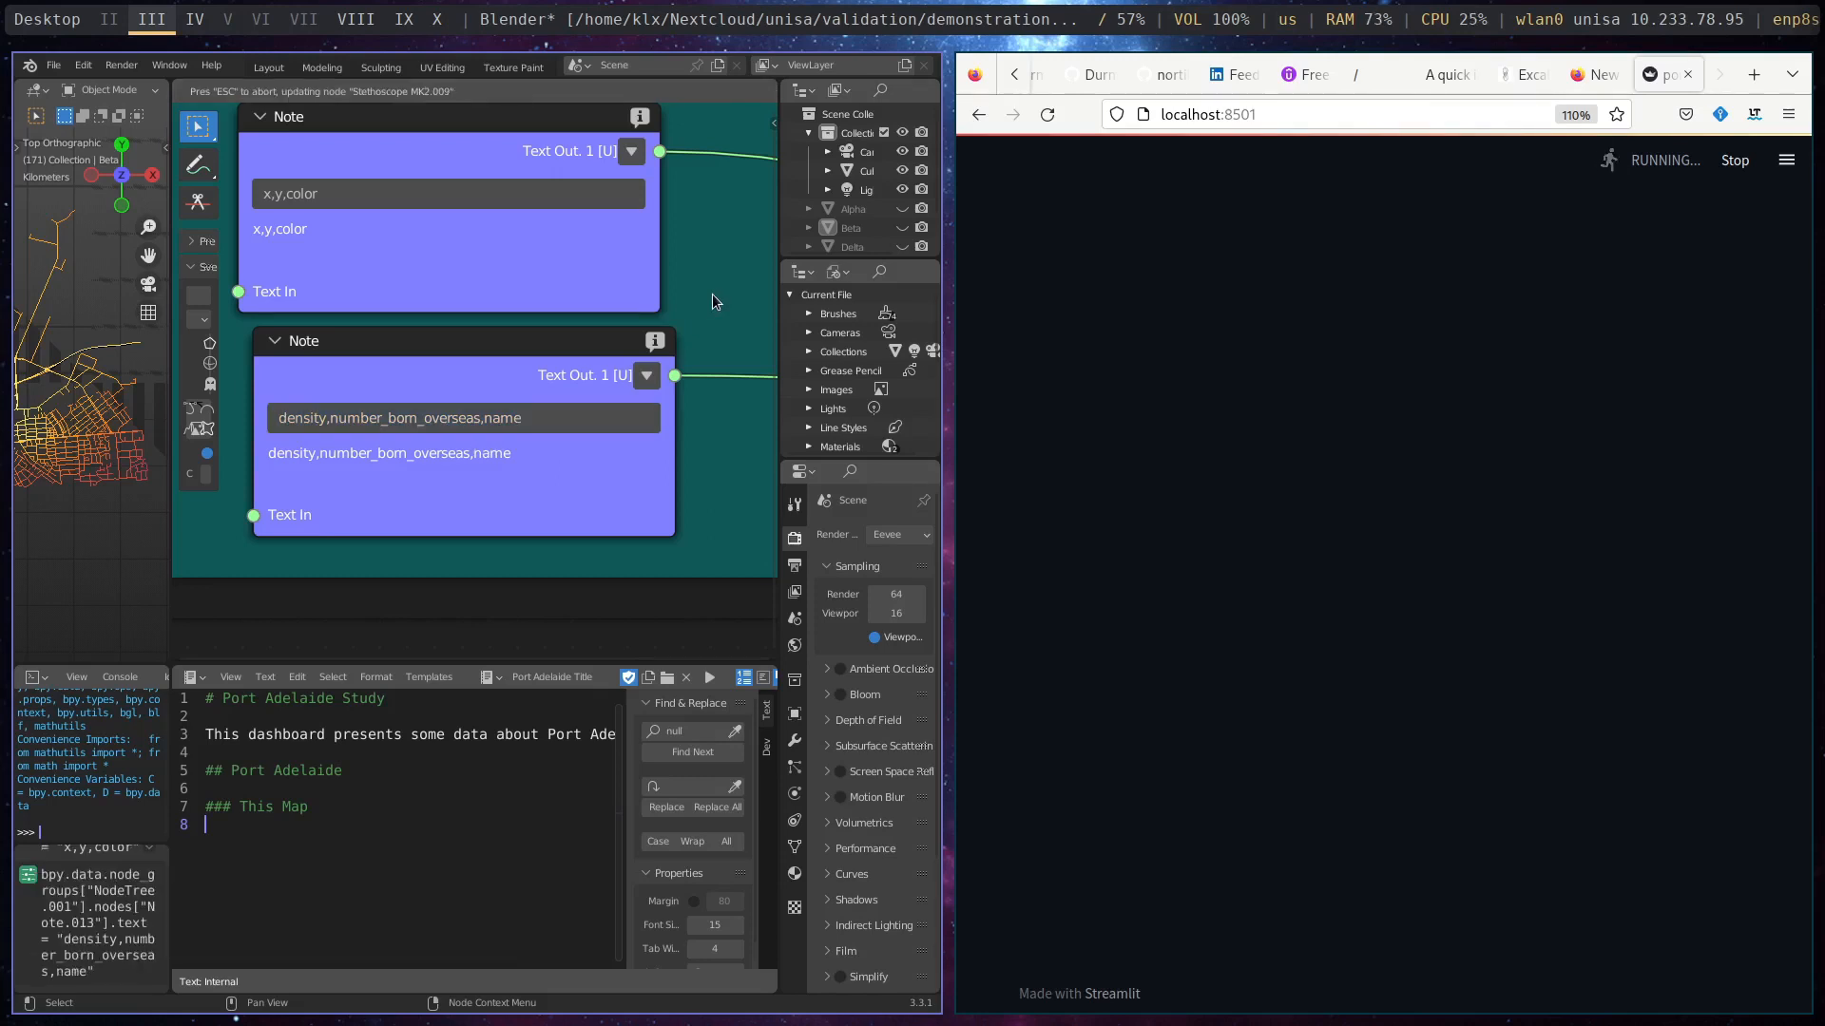
- Examine the density against number_born_overseas scatter plot in the rerunning dashboard, with the page enlarged to 150%
click(1307, 523)
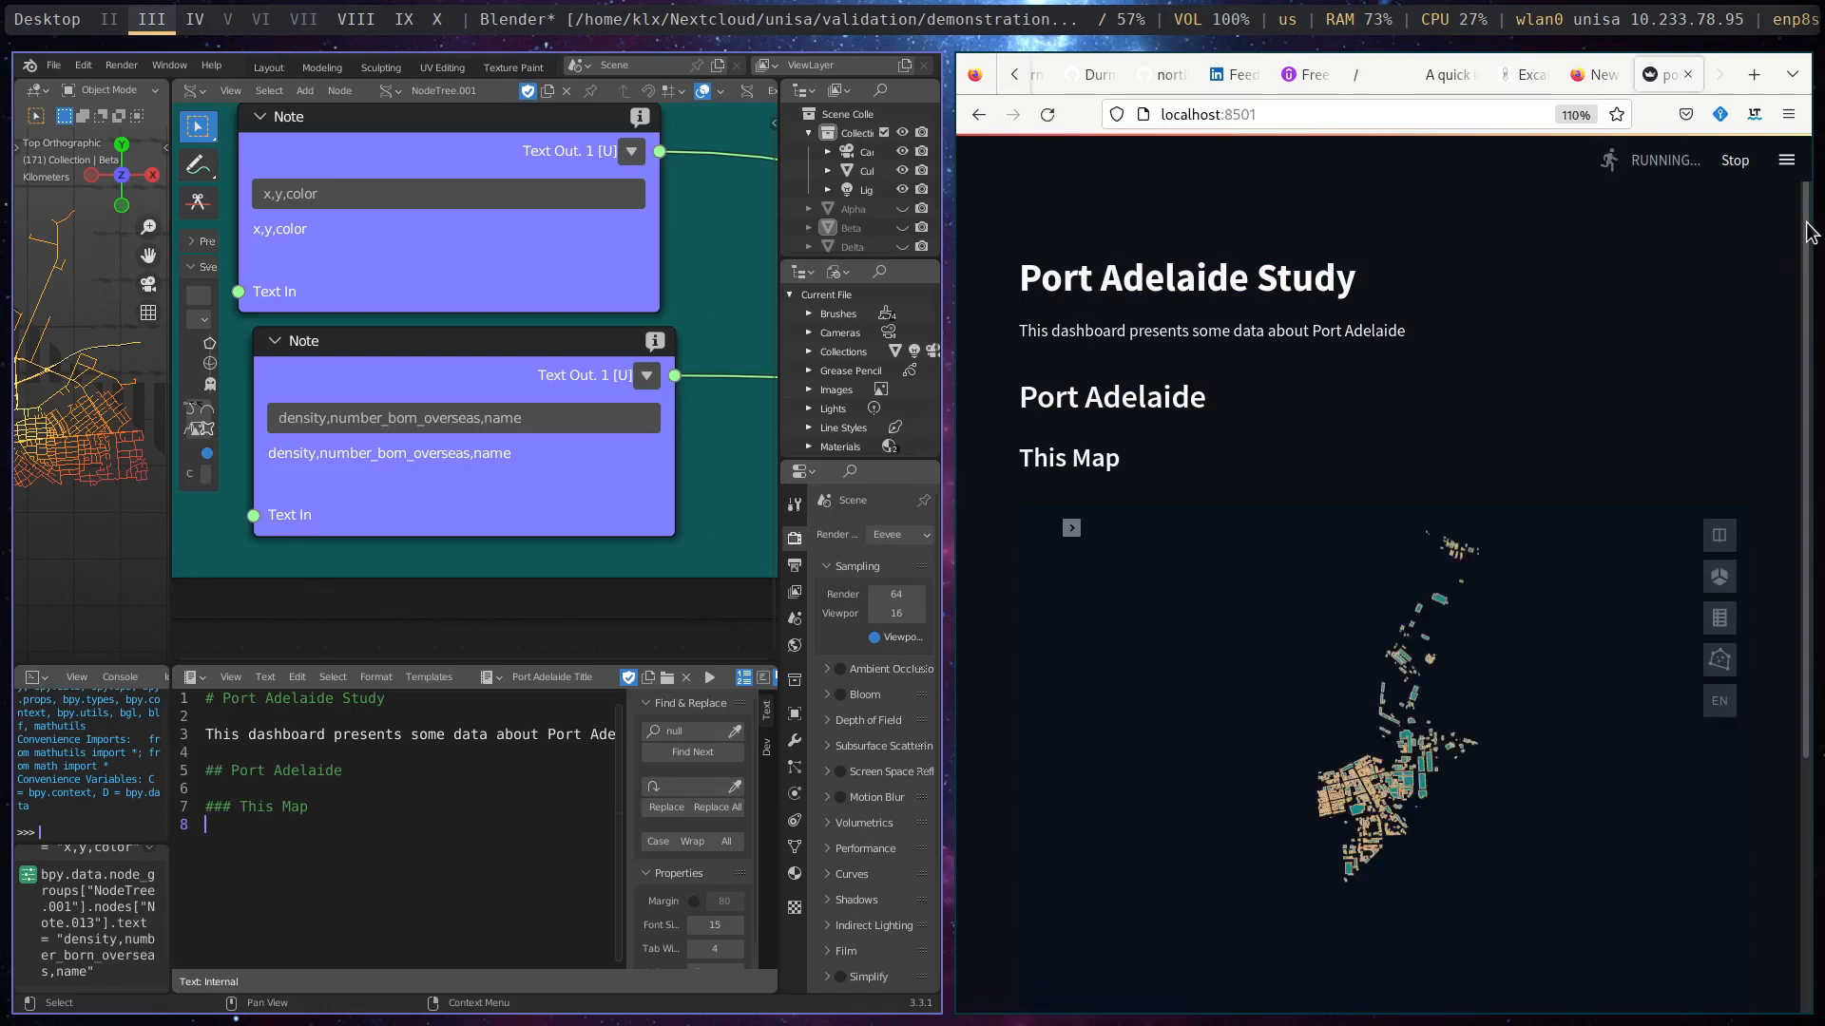
scroll(1808, 233, down, 4)
scroll(1754, 678, down, 5)
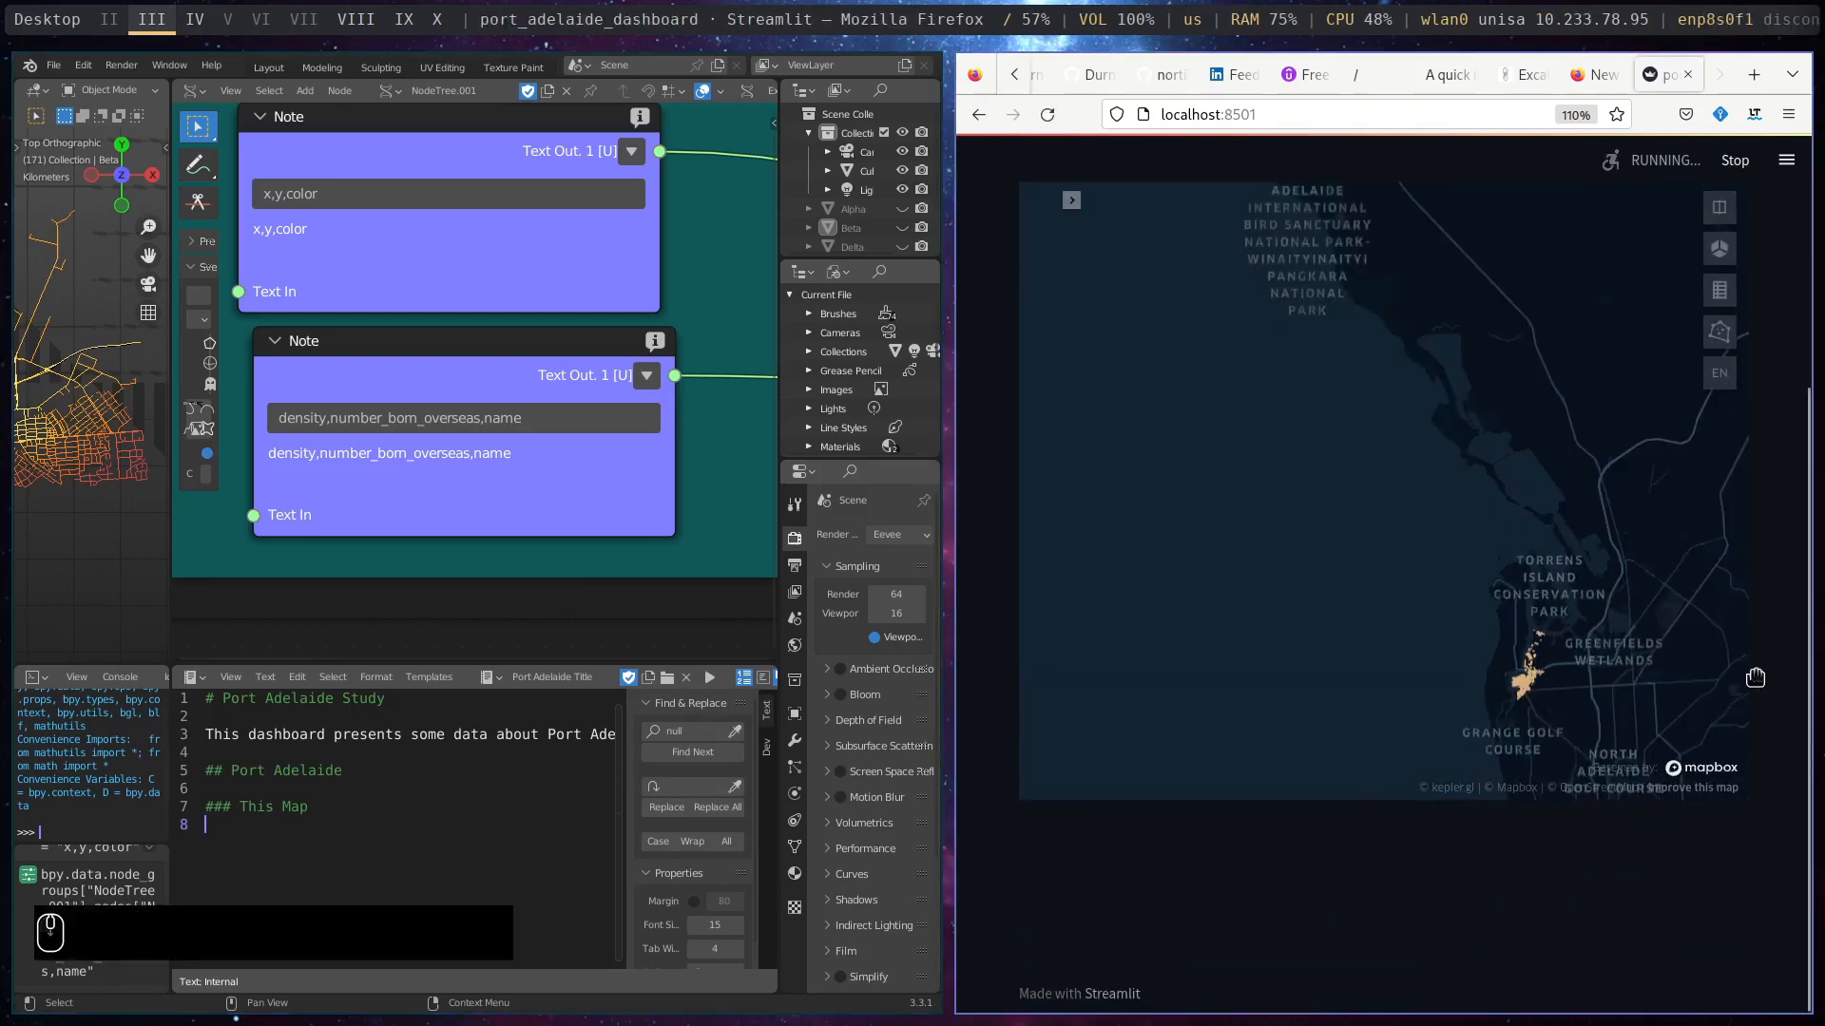
scroll(1754, 677, down, 3)
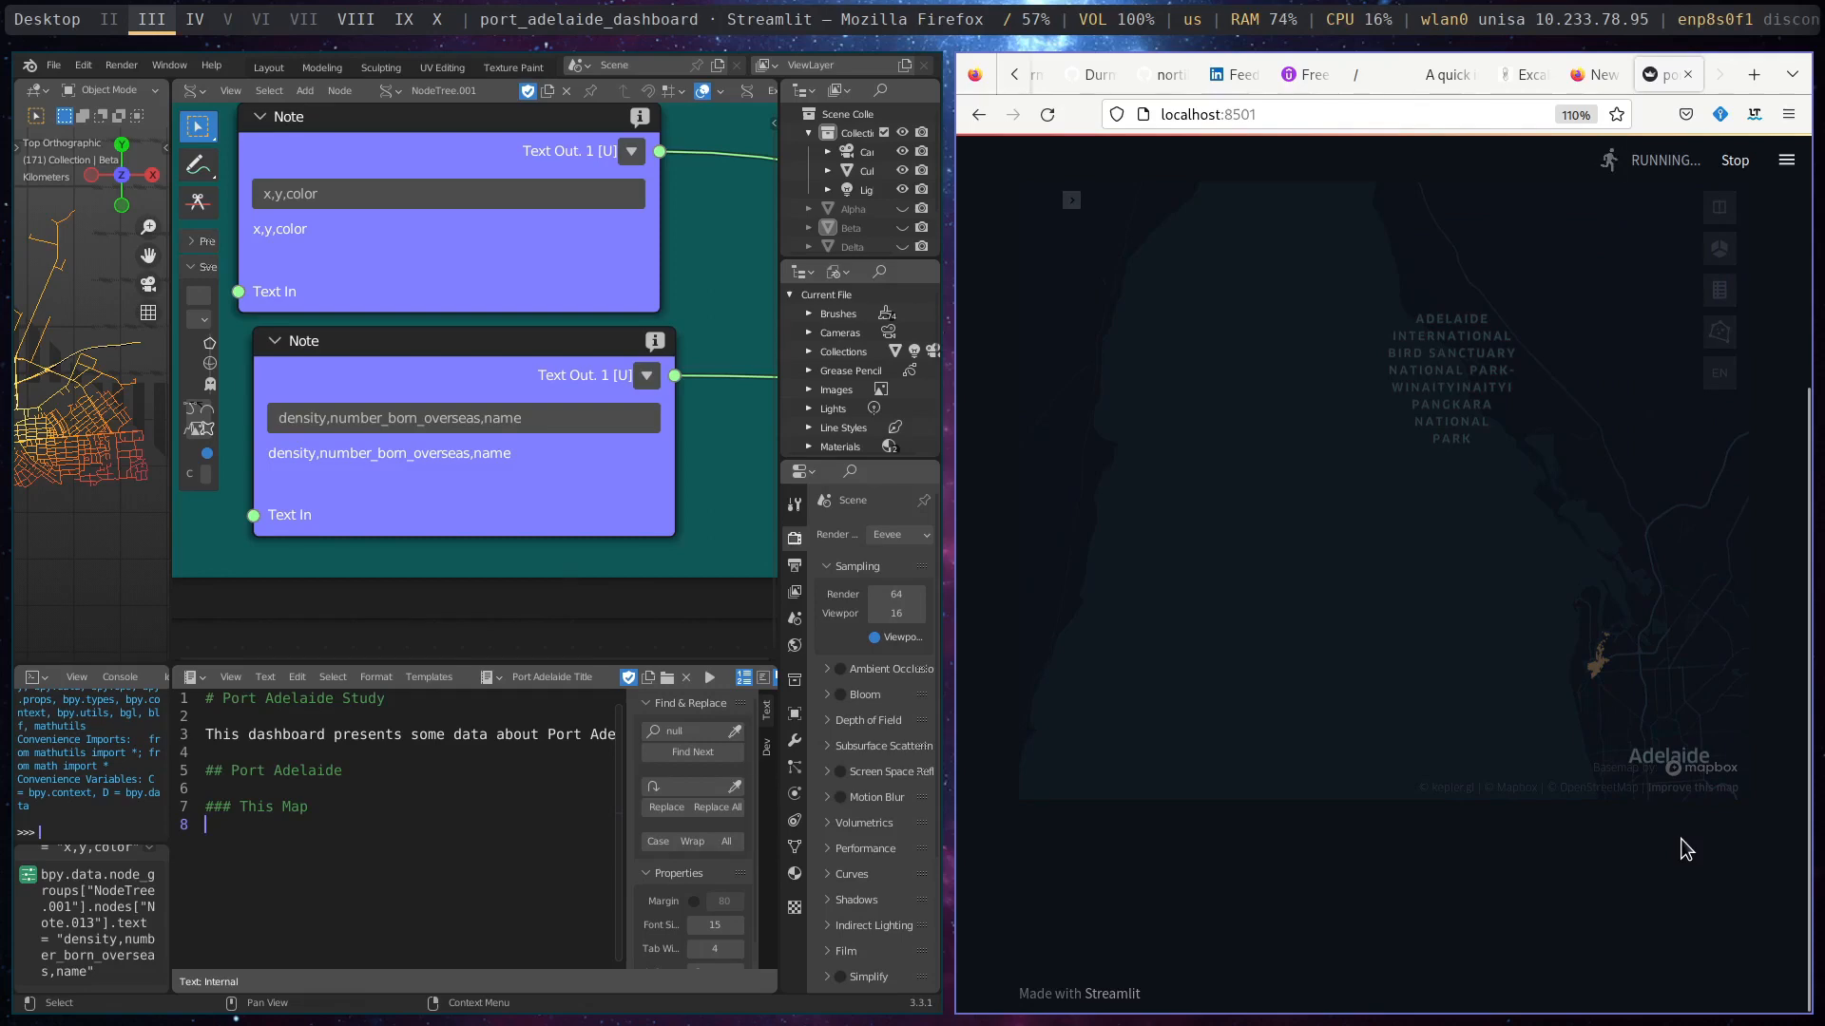
scroll(1680, 838, down, 1)
scroll(1680, 838, down, 15)
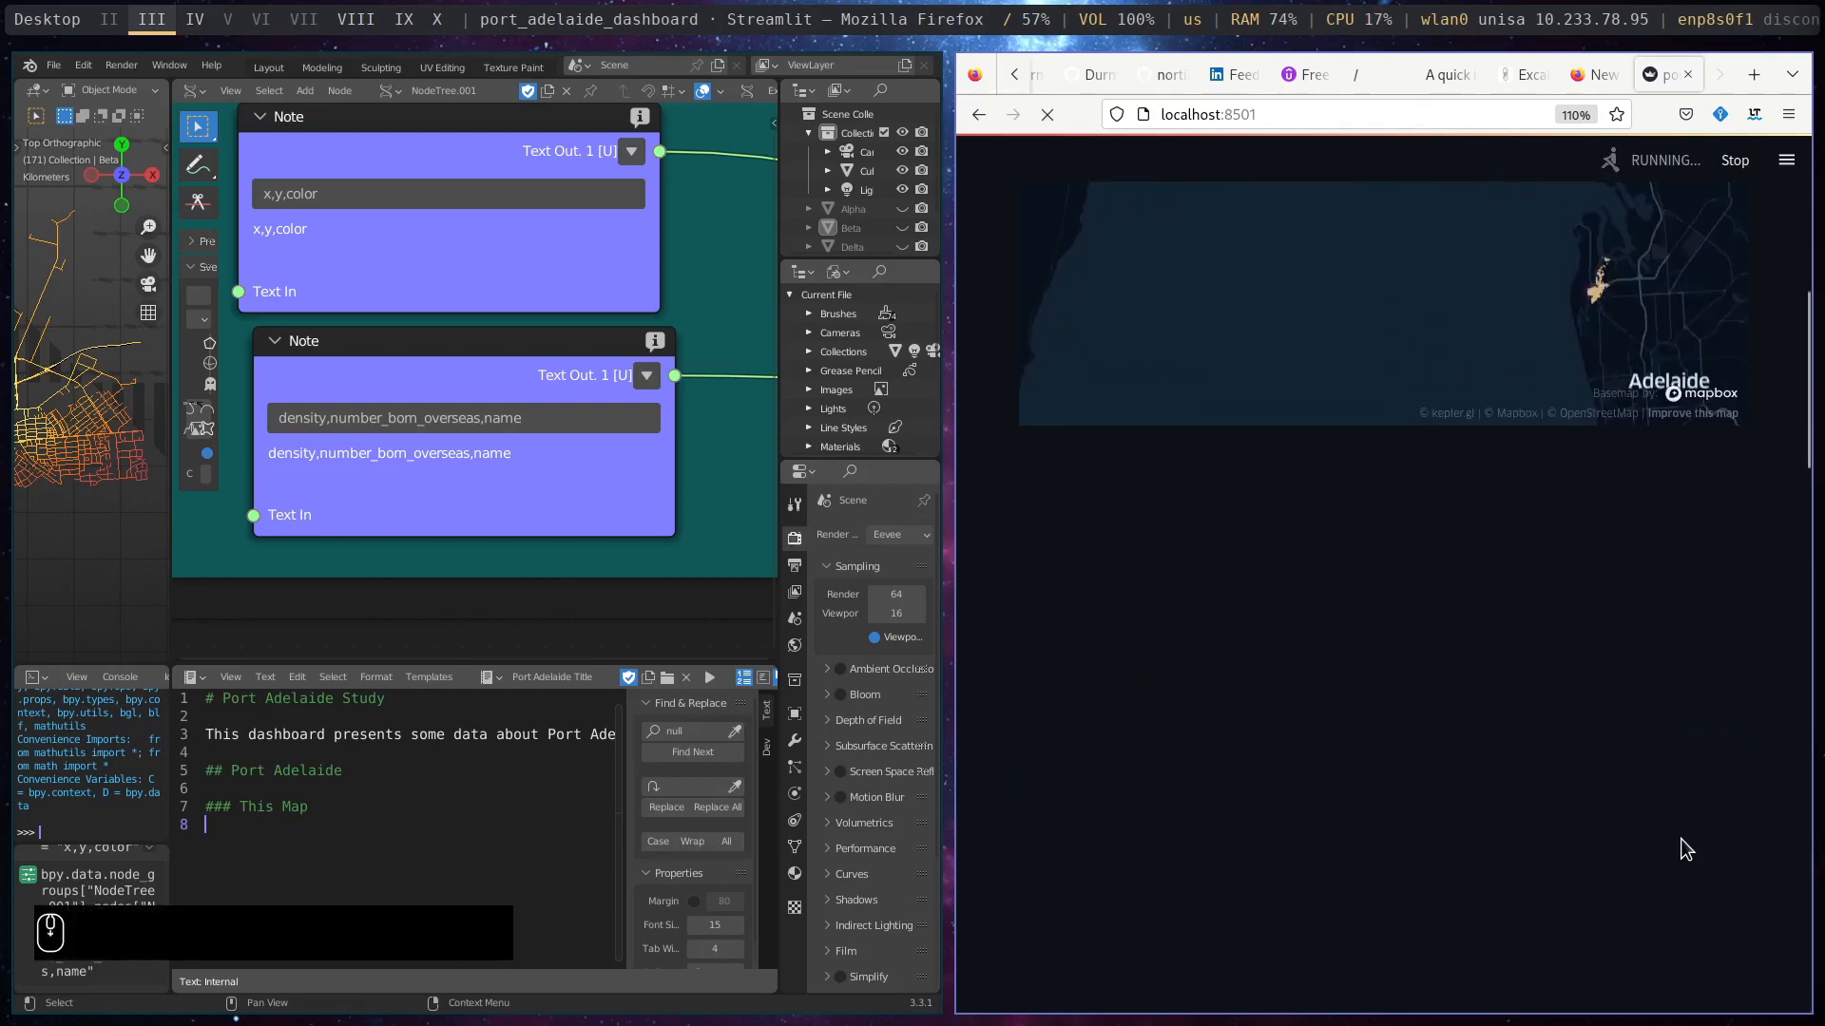
scroll(1680, 836, down, 12)
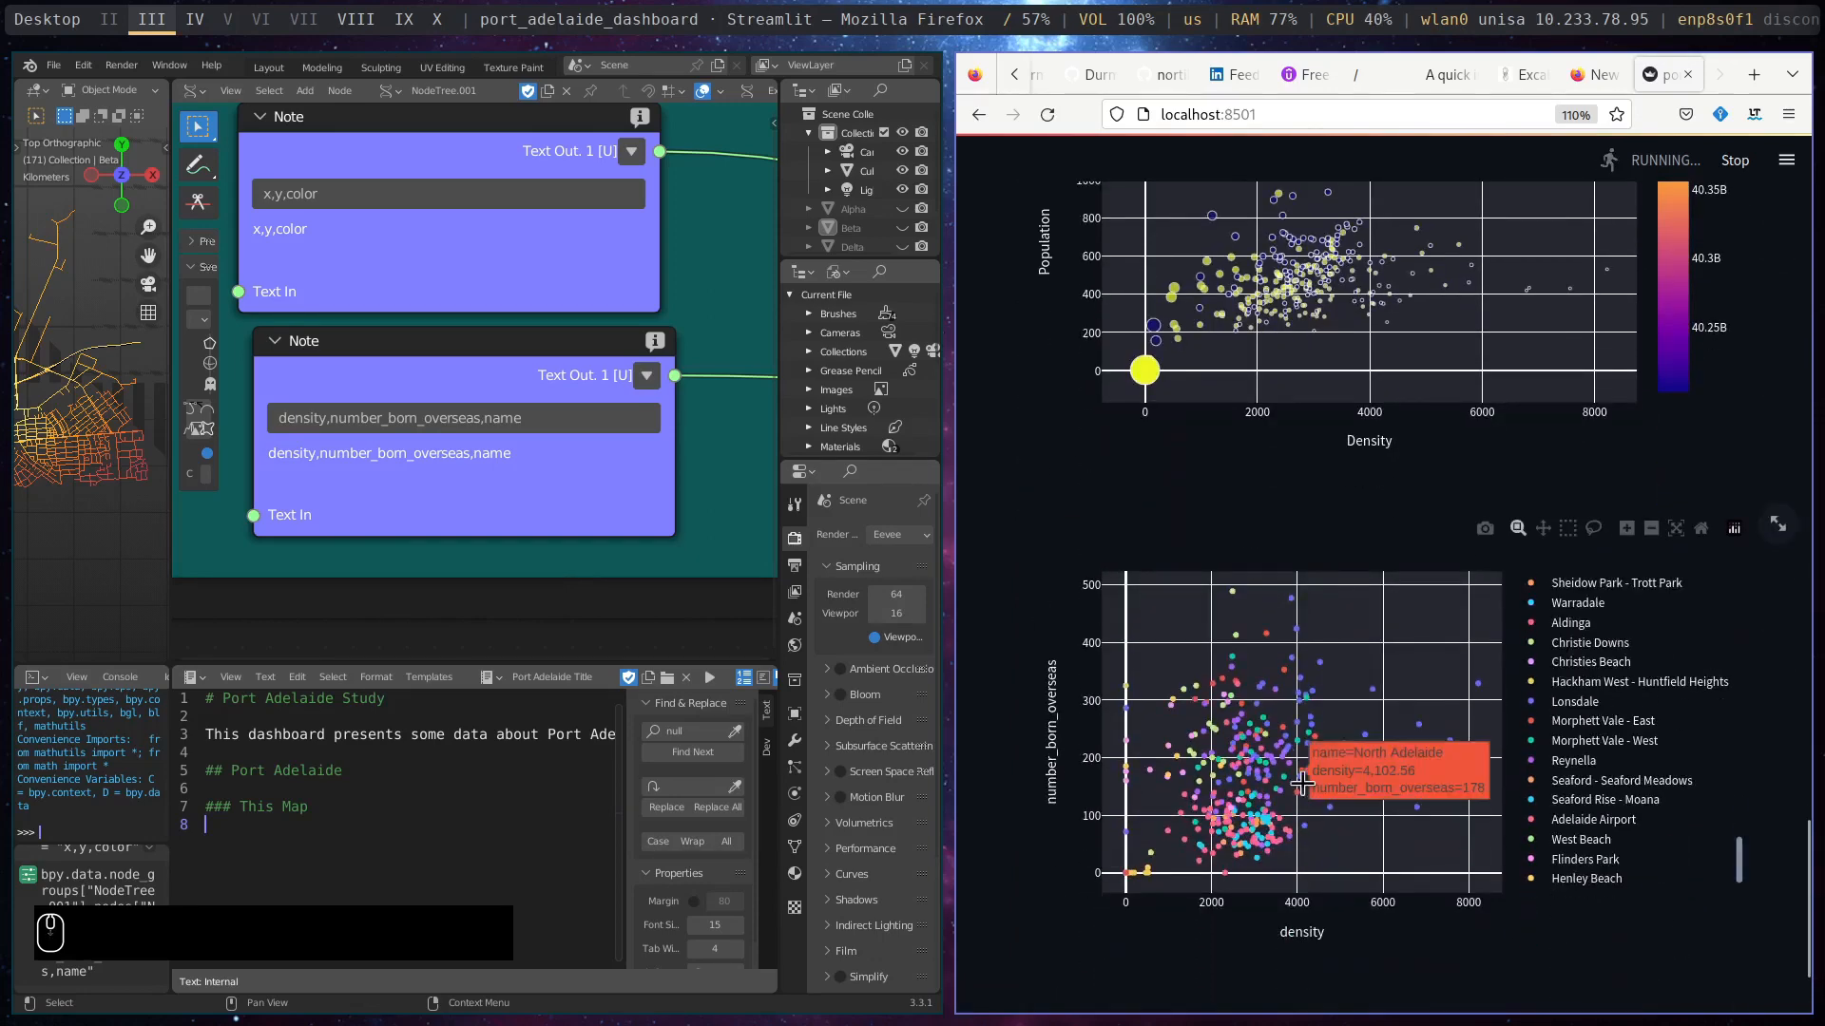
scroll(1290, 692, down, 3)
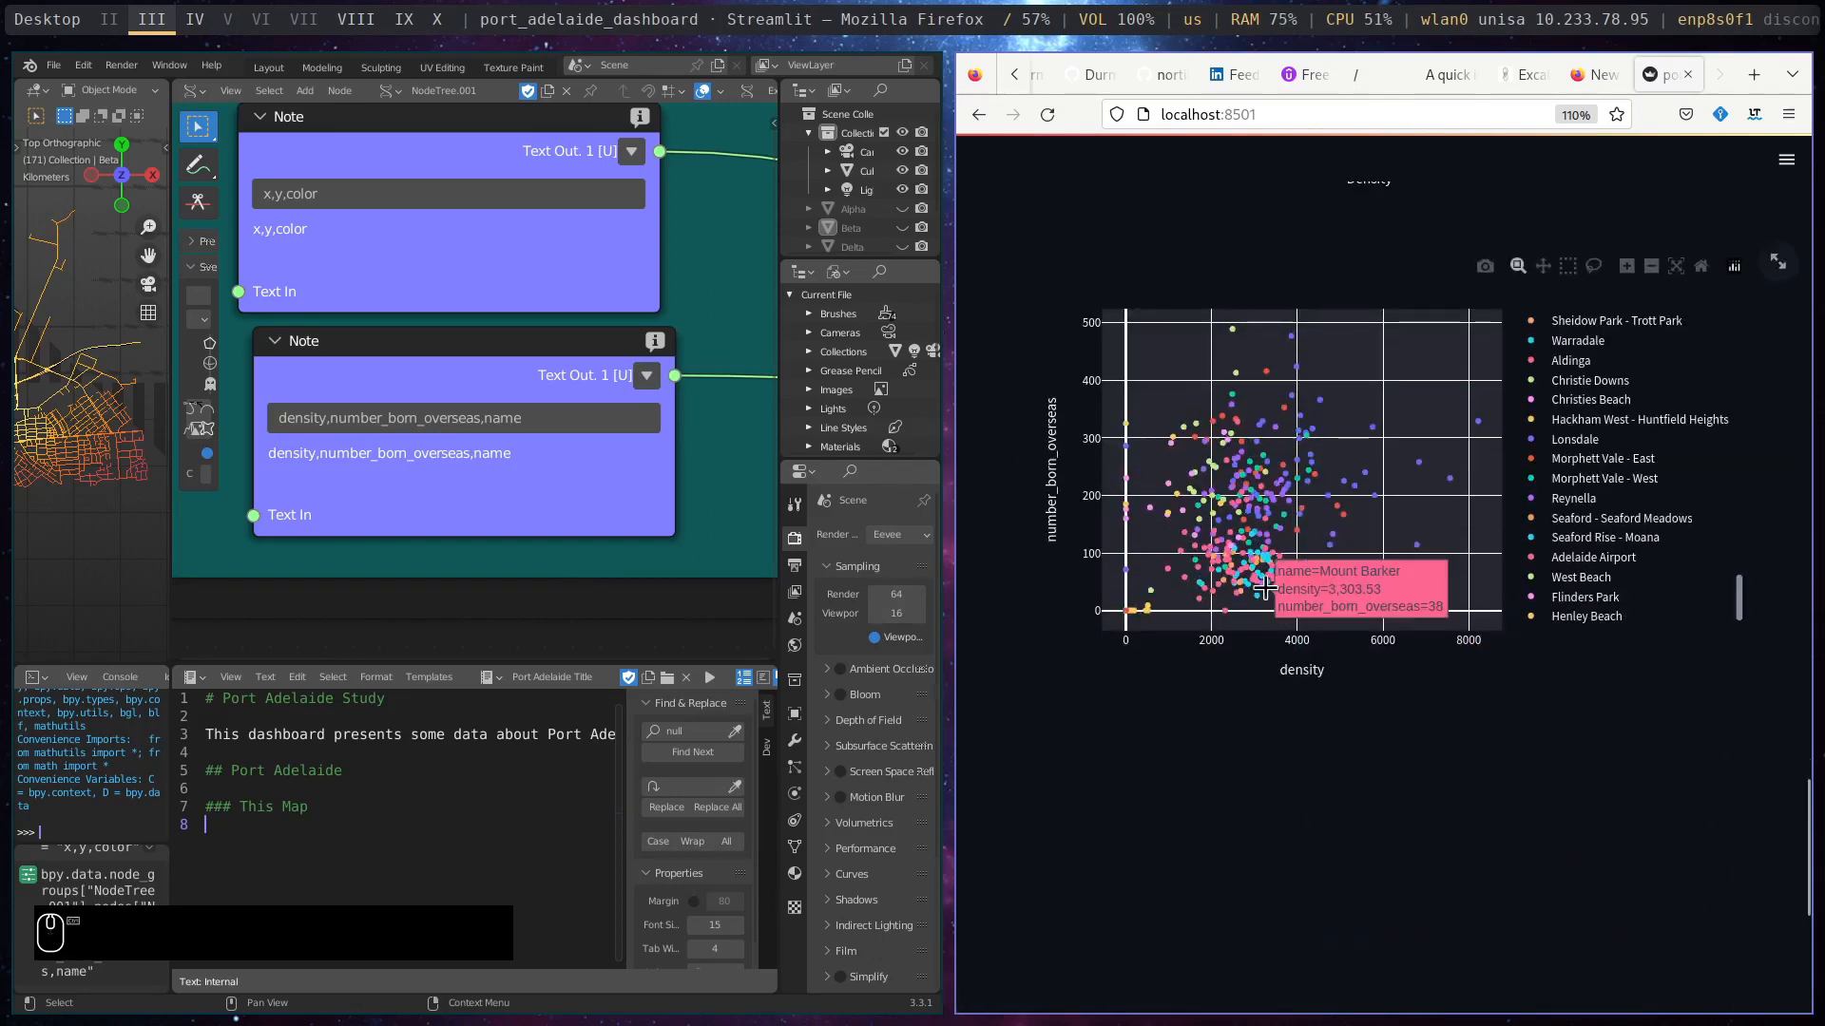
key(ctrl+plus)
key(ctrl+plus)
key(ctrl+plus)
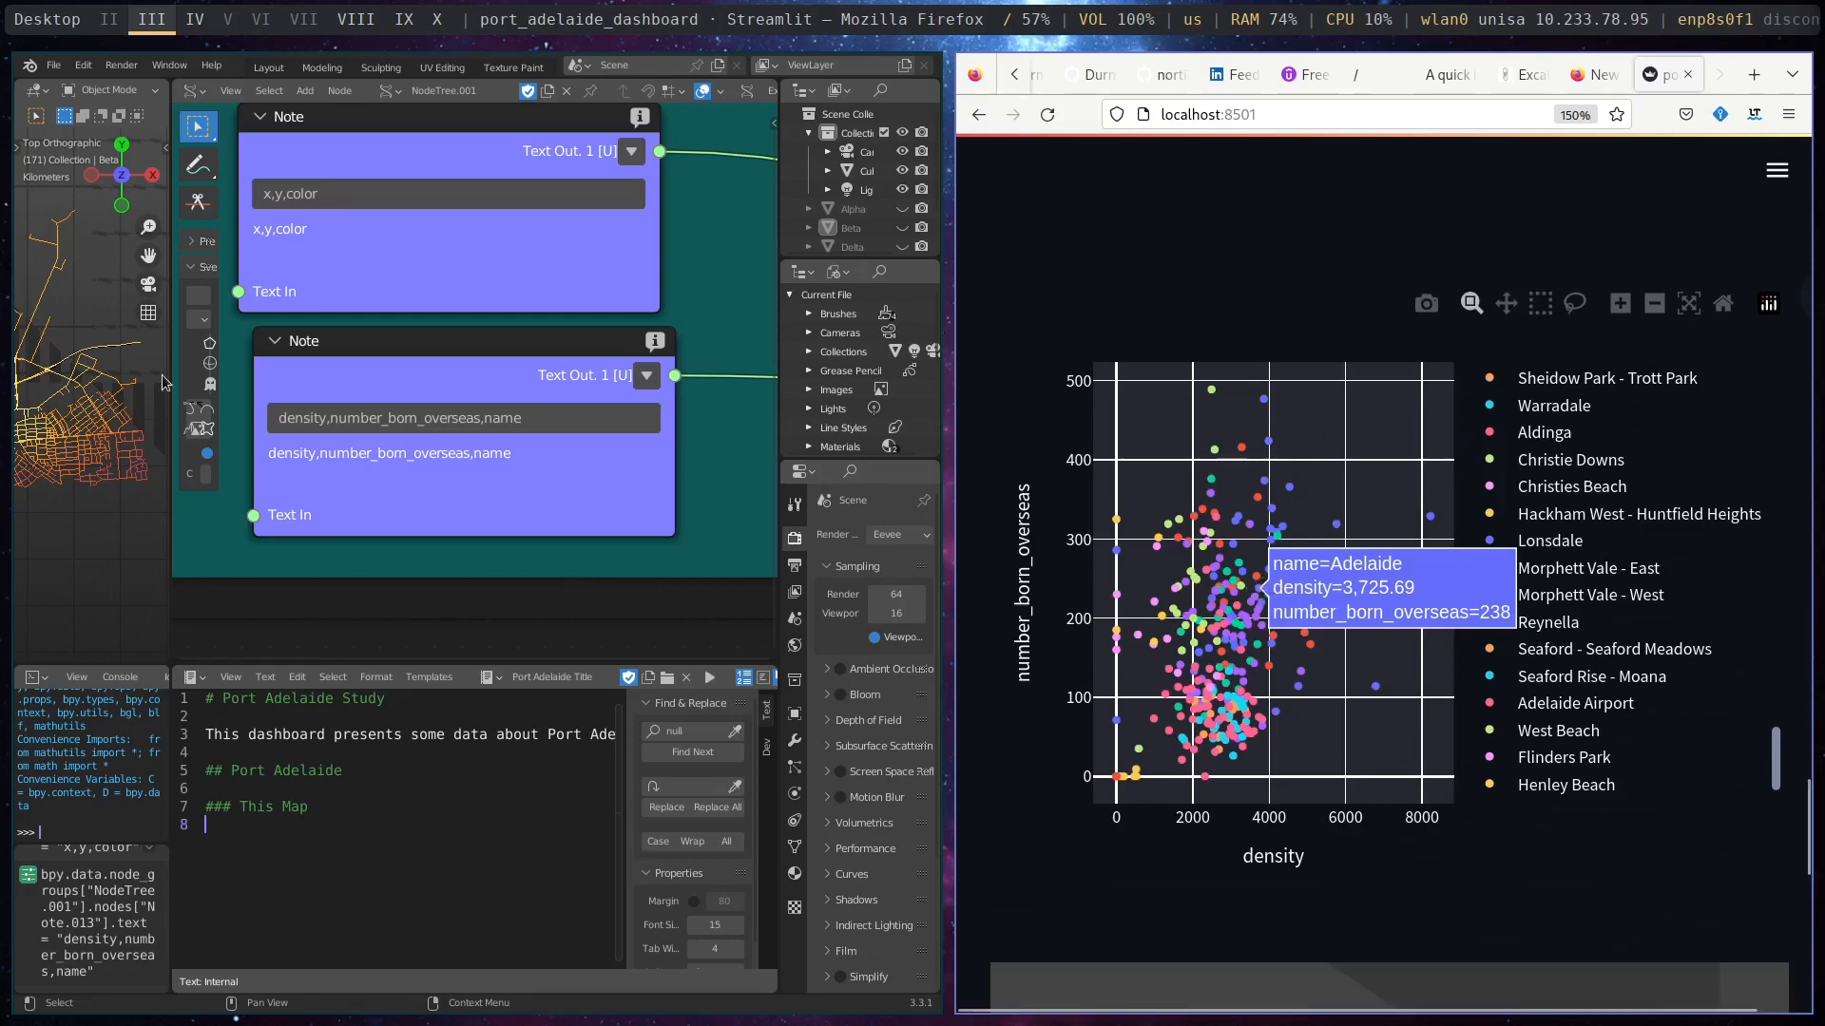
- Look over the whole node network that feeds the dashboard in Blender's node editor
scroll(441, 540, down, 6)
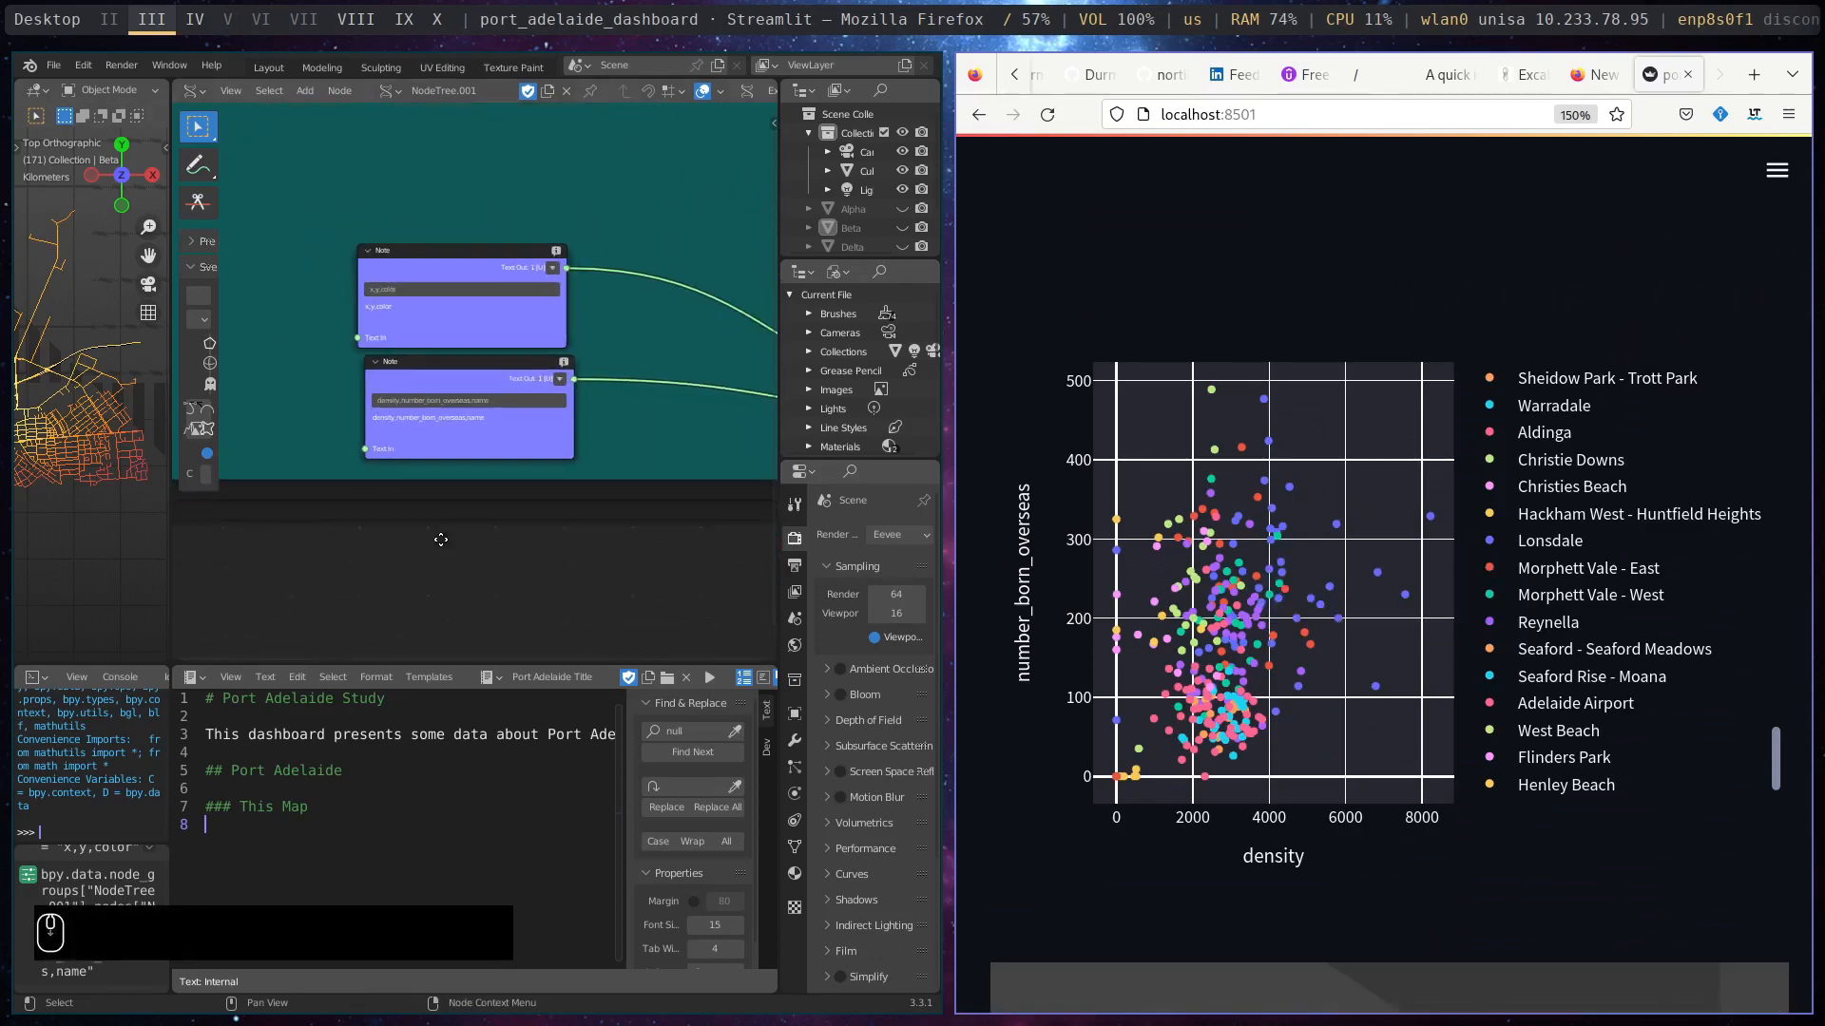
scroll(441, 540, down, 5)
scroll(414, 459, down, 3)
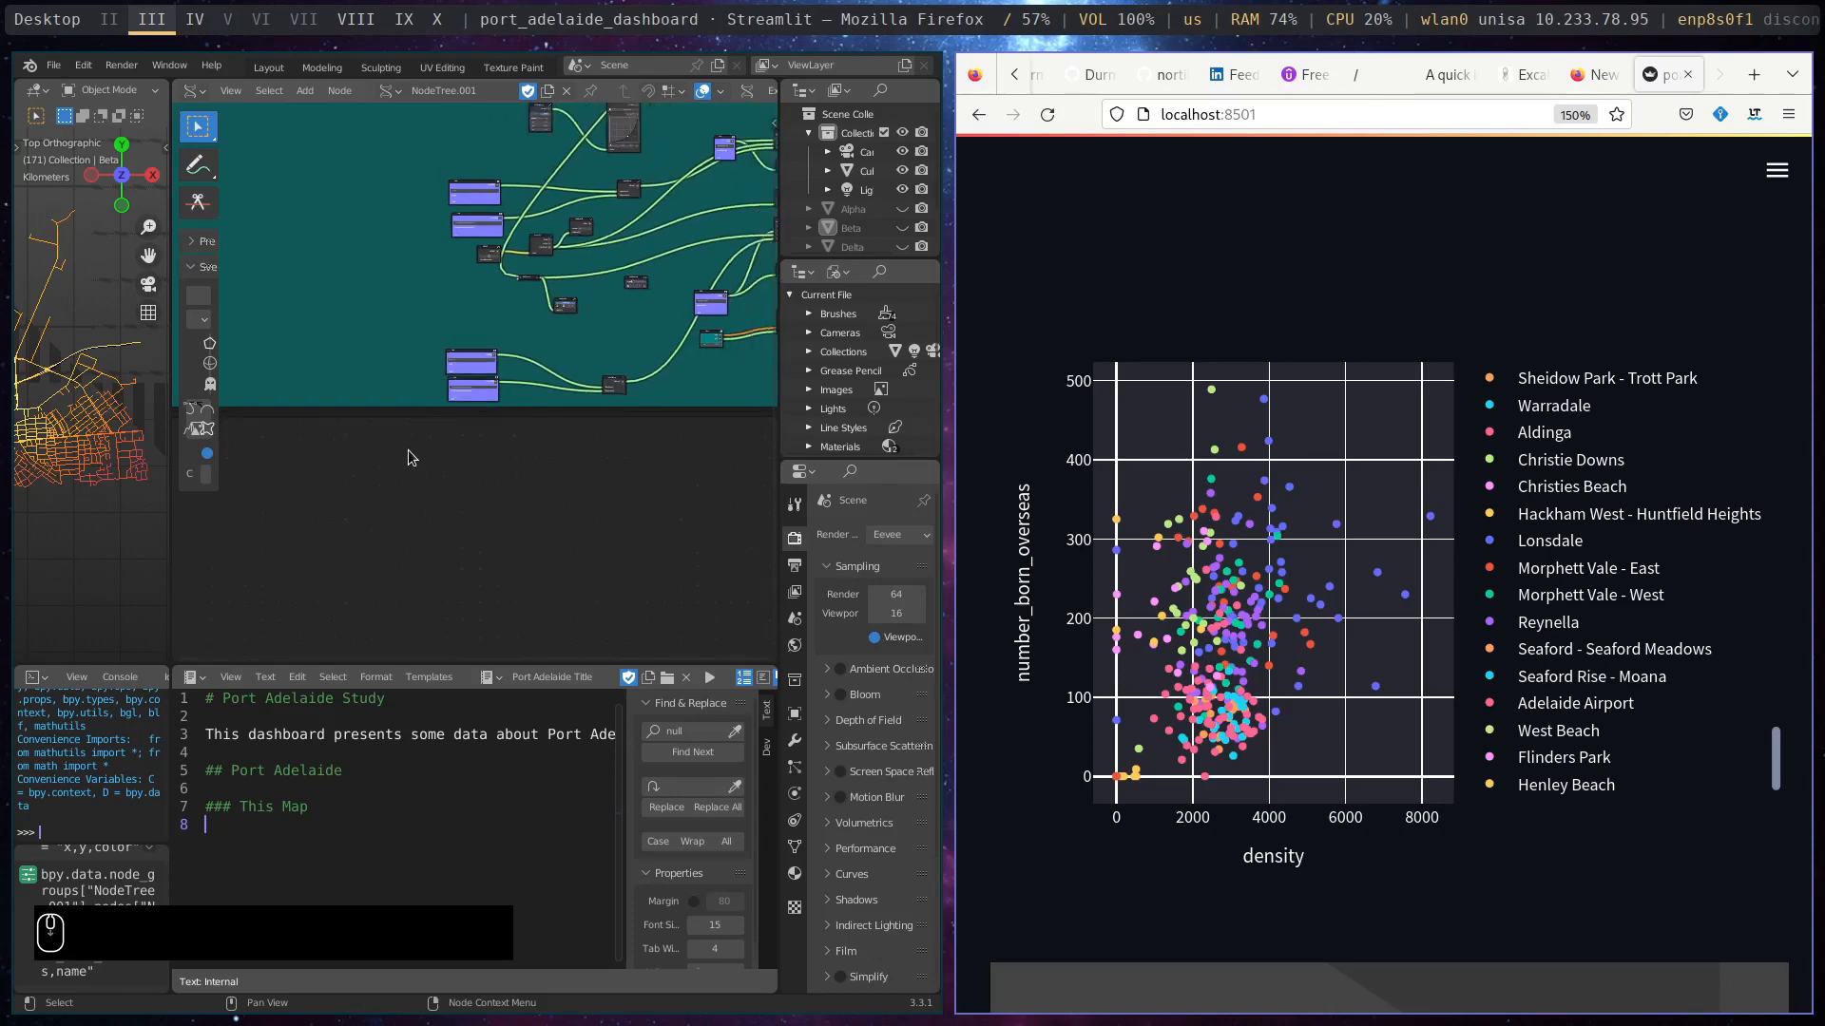
middle_drag(624, 293, 450, 420)
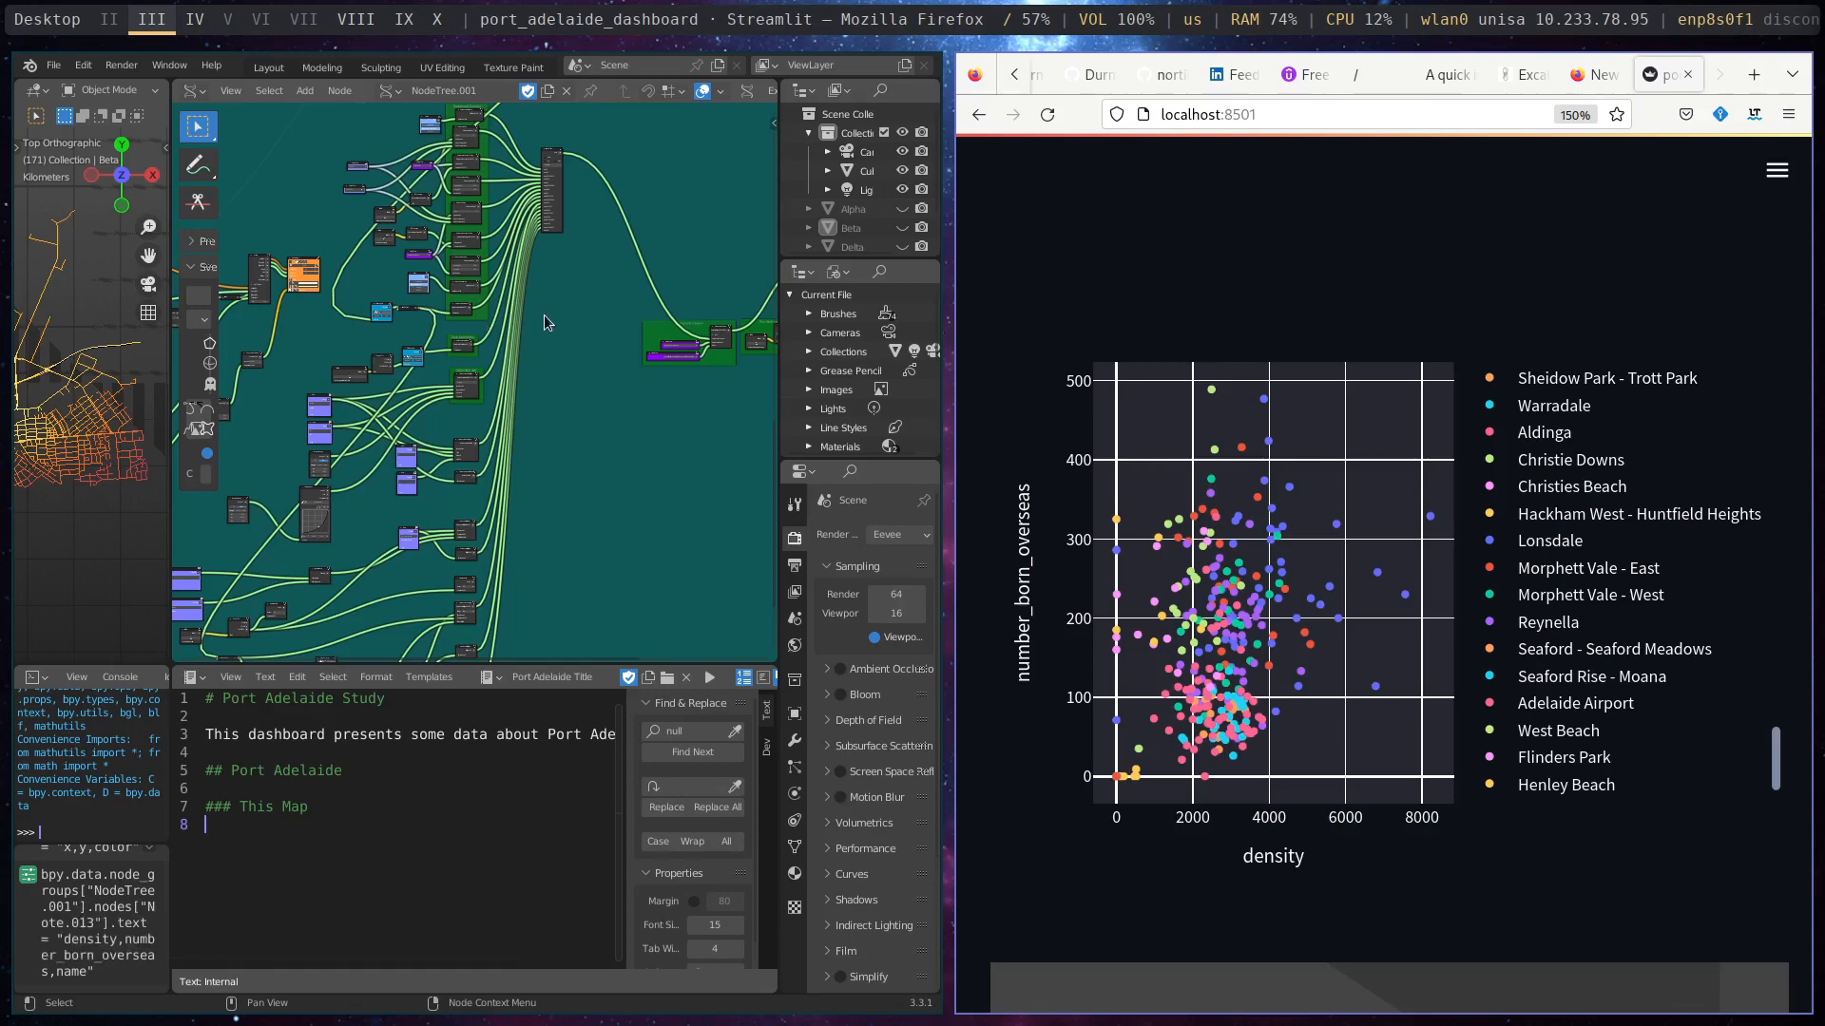
scroll(544, 323, down, 1)
mouse_move(600, 447)
middle_down()
mouse_move(741, 455)
mouse_move(168, 438)
mouse_move(750, 442)
mouse_move(633, 445)
middle_up()
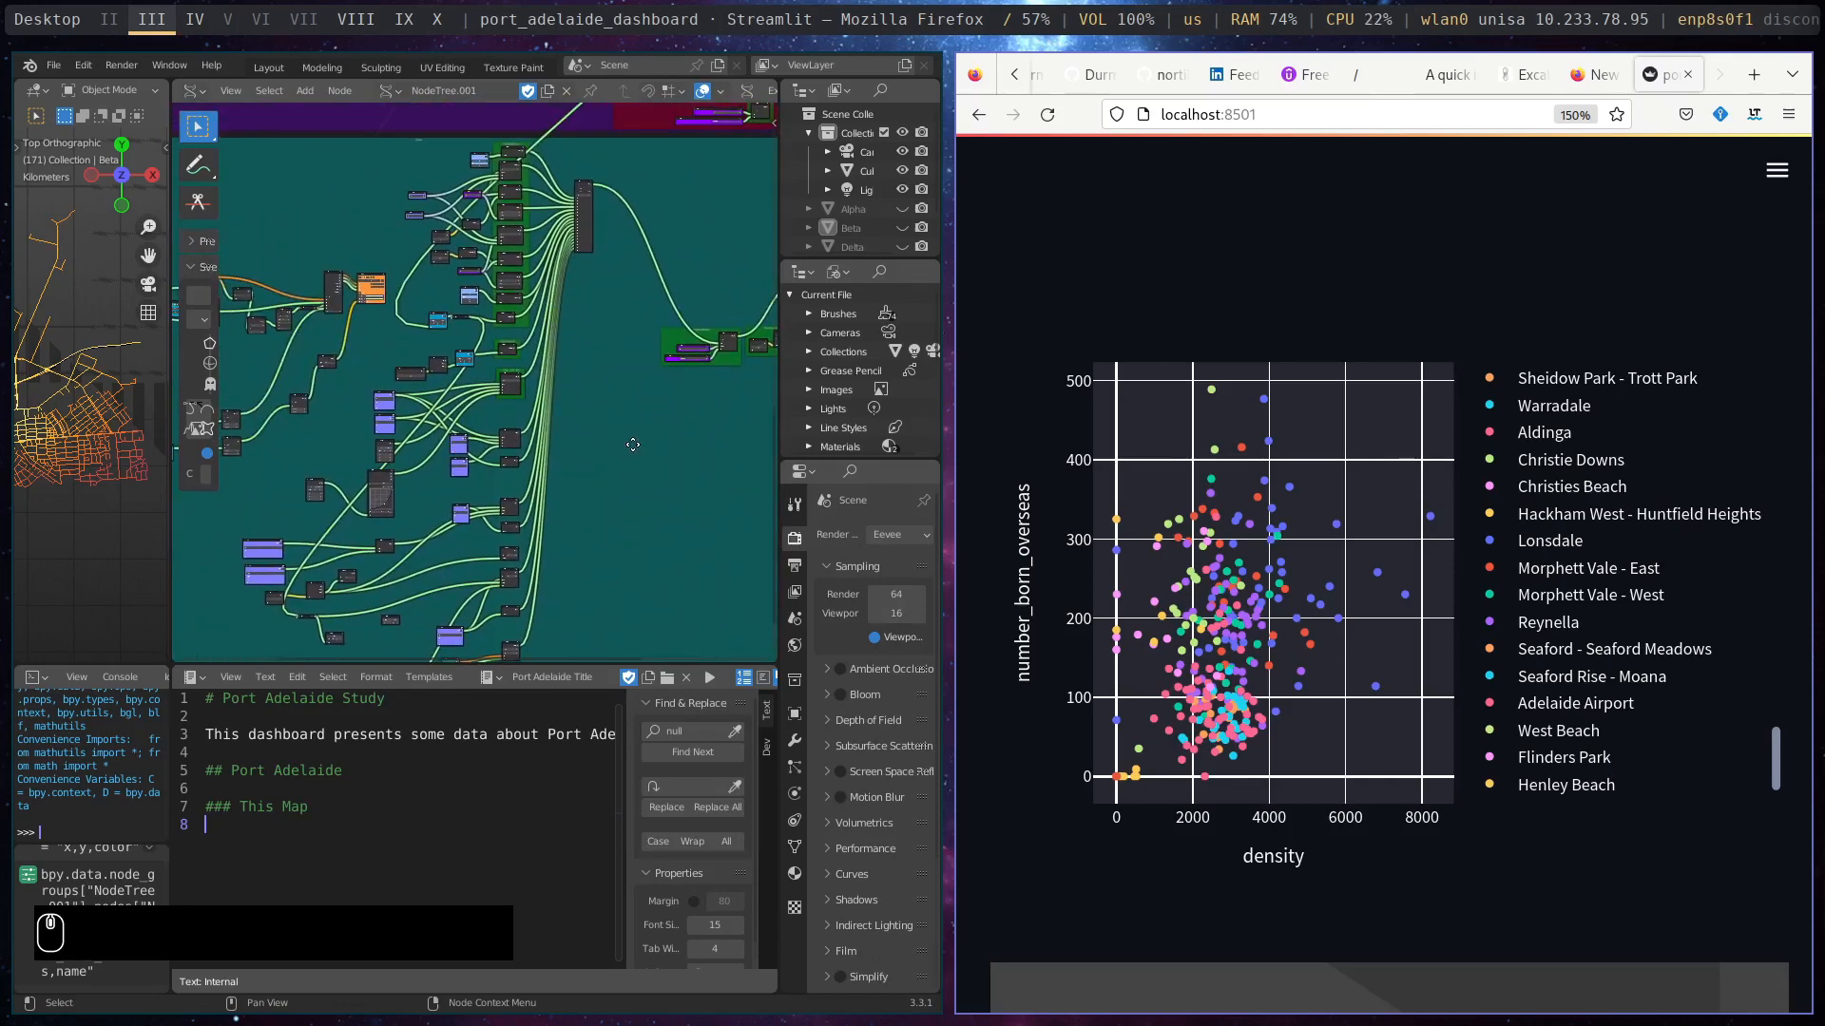